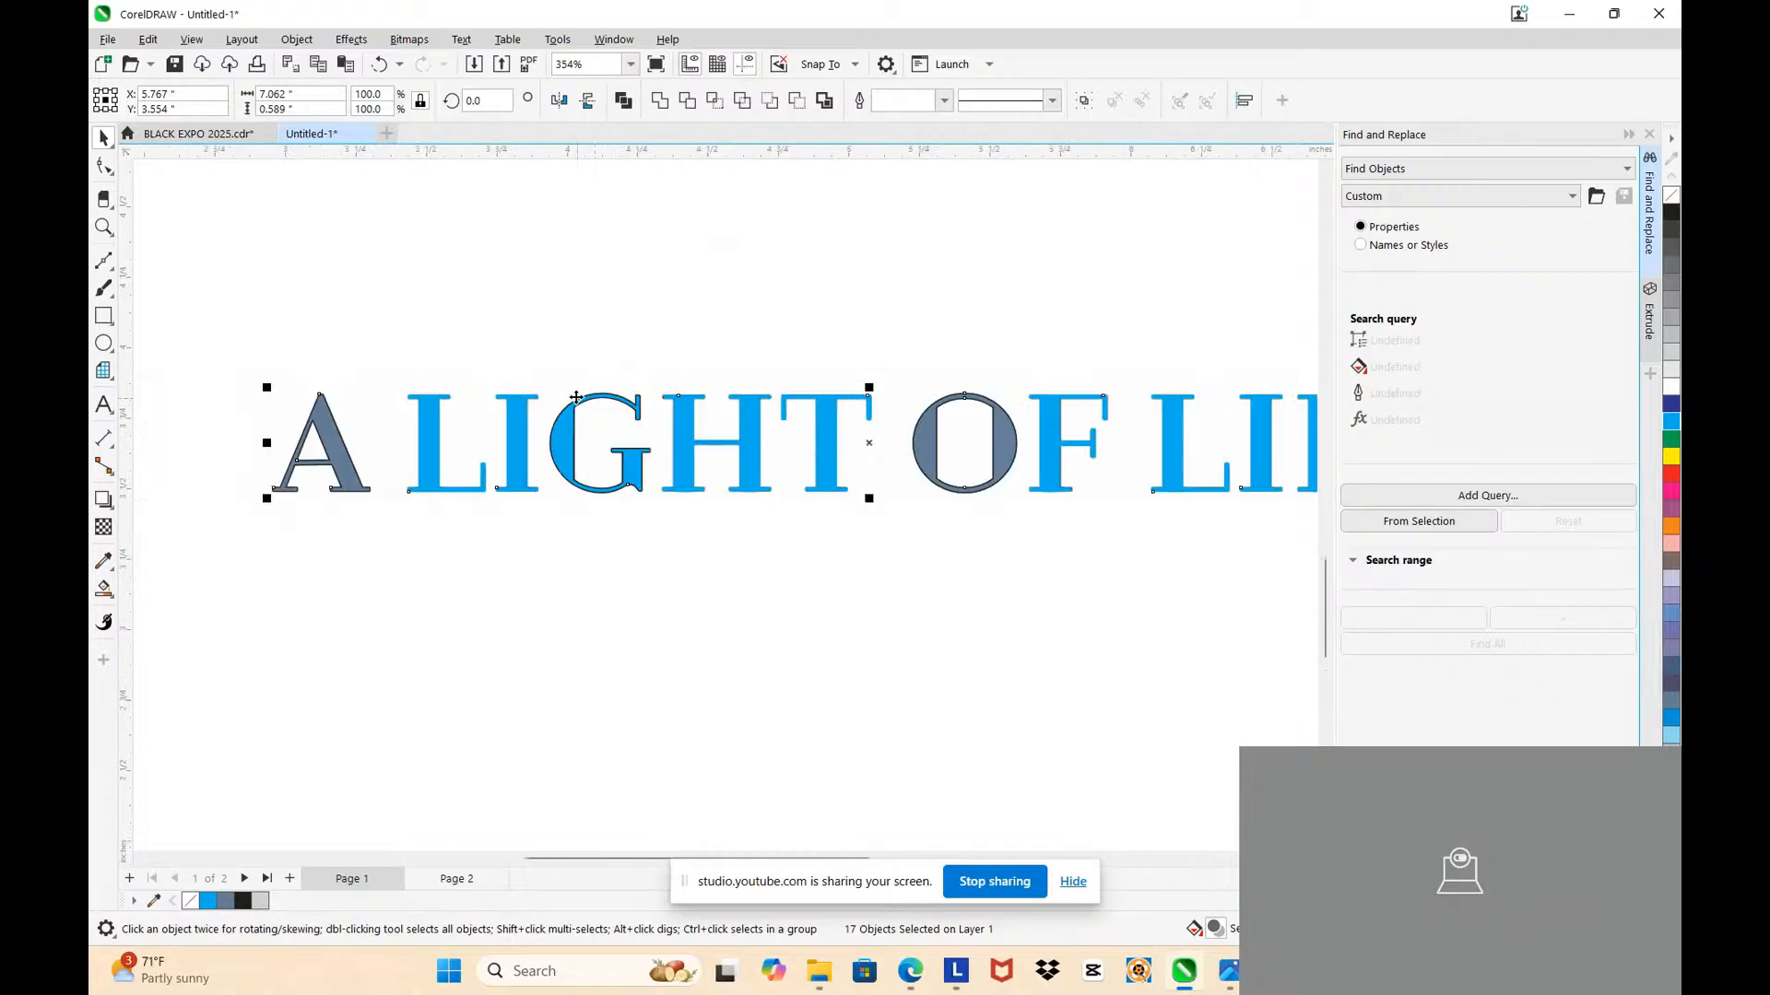
Step: Remove the black outline from the letter G in LIGHT
{"action": "left_click", "coordinate": [564, 423]}
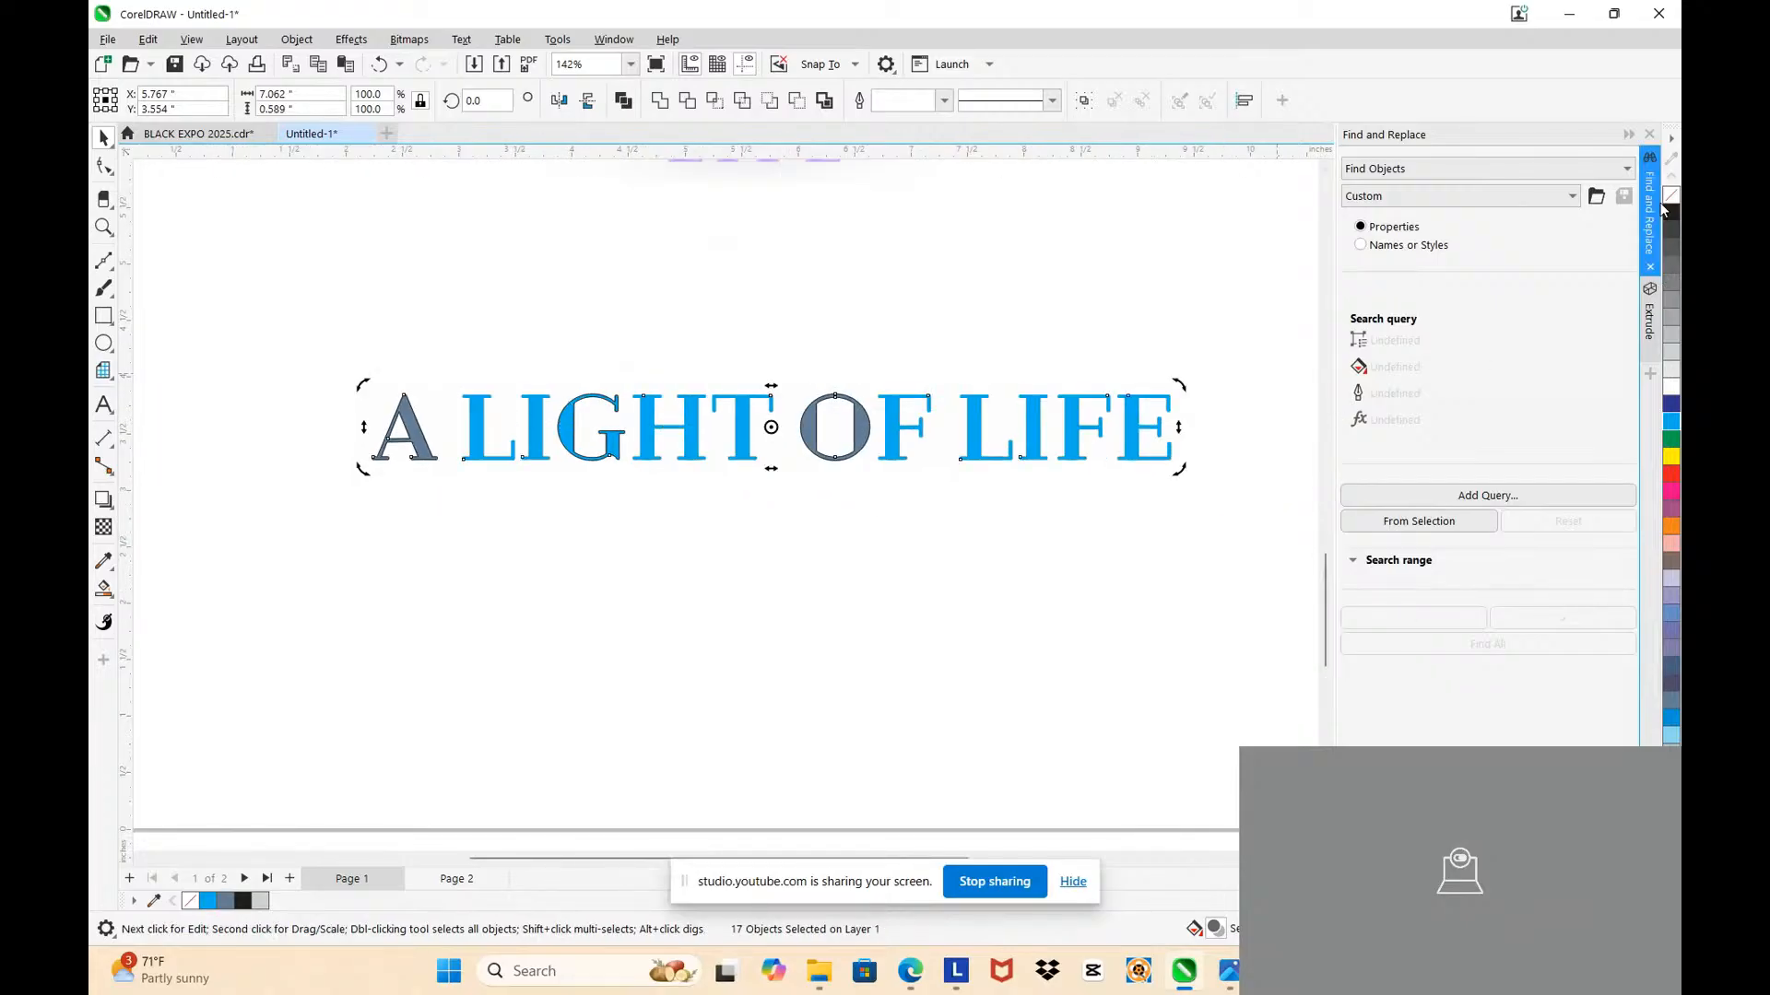
{"action": "left_click", "coordinate": [586, 421]}
{"action": "scroll", "coordinate": [586, 421], "scroll_direction": "up", "scroll_amount": 5}
{"action": "left_click", "coordinate": [511, 447]}
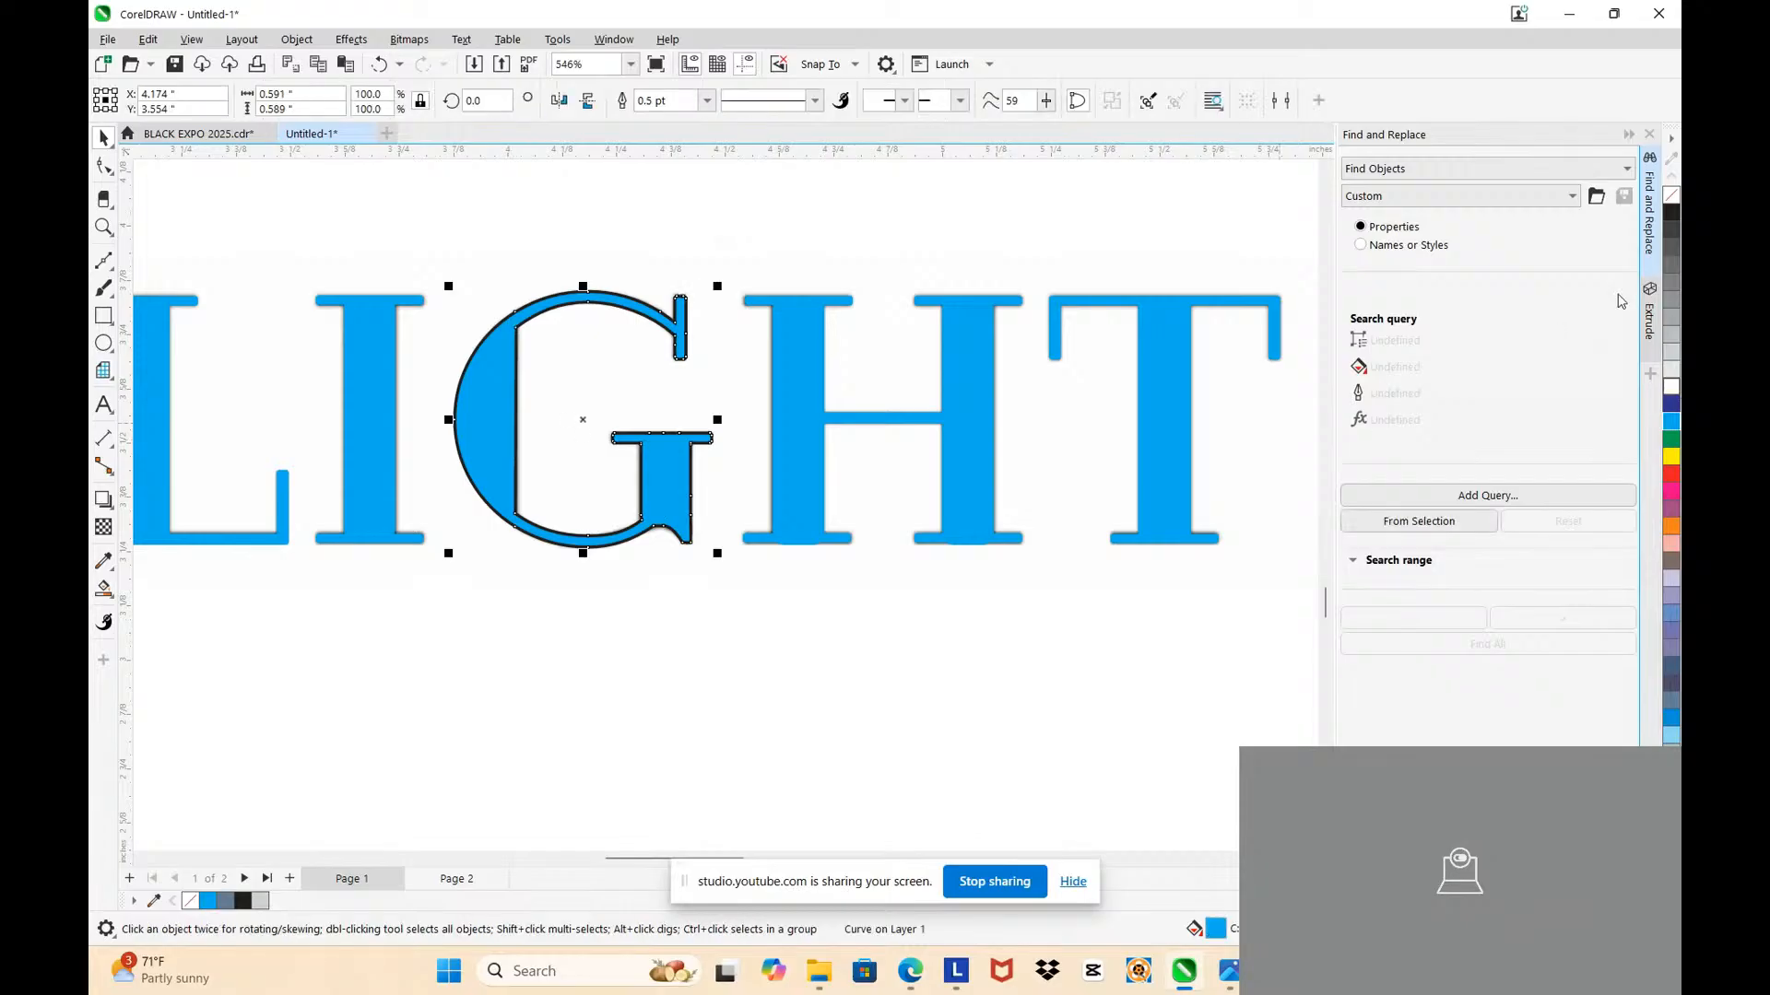
{"action": "right_click", "coordinate": [1668, 200]}
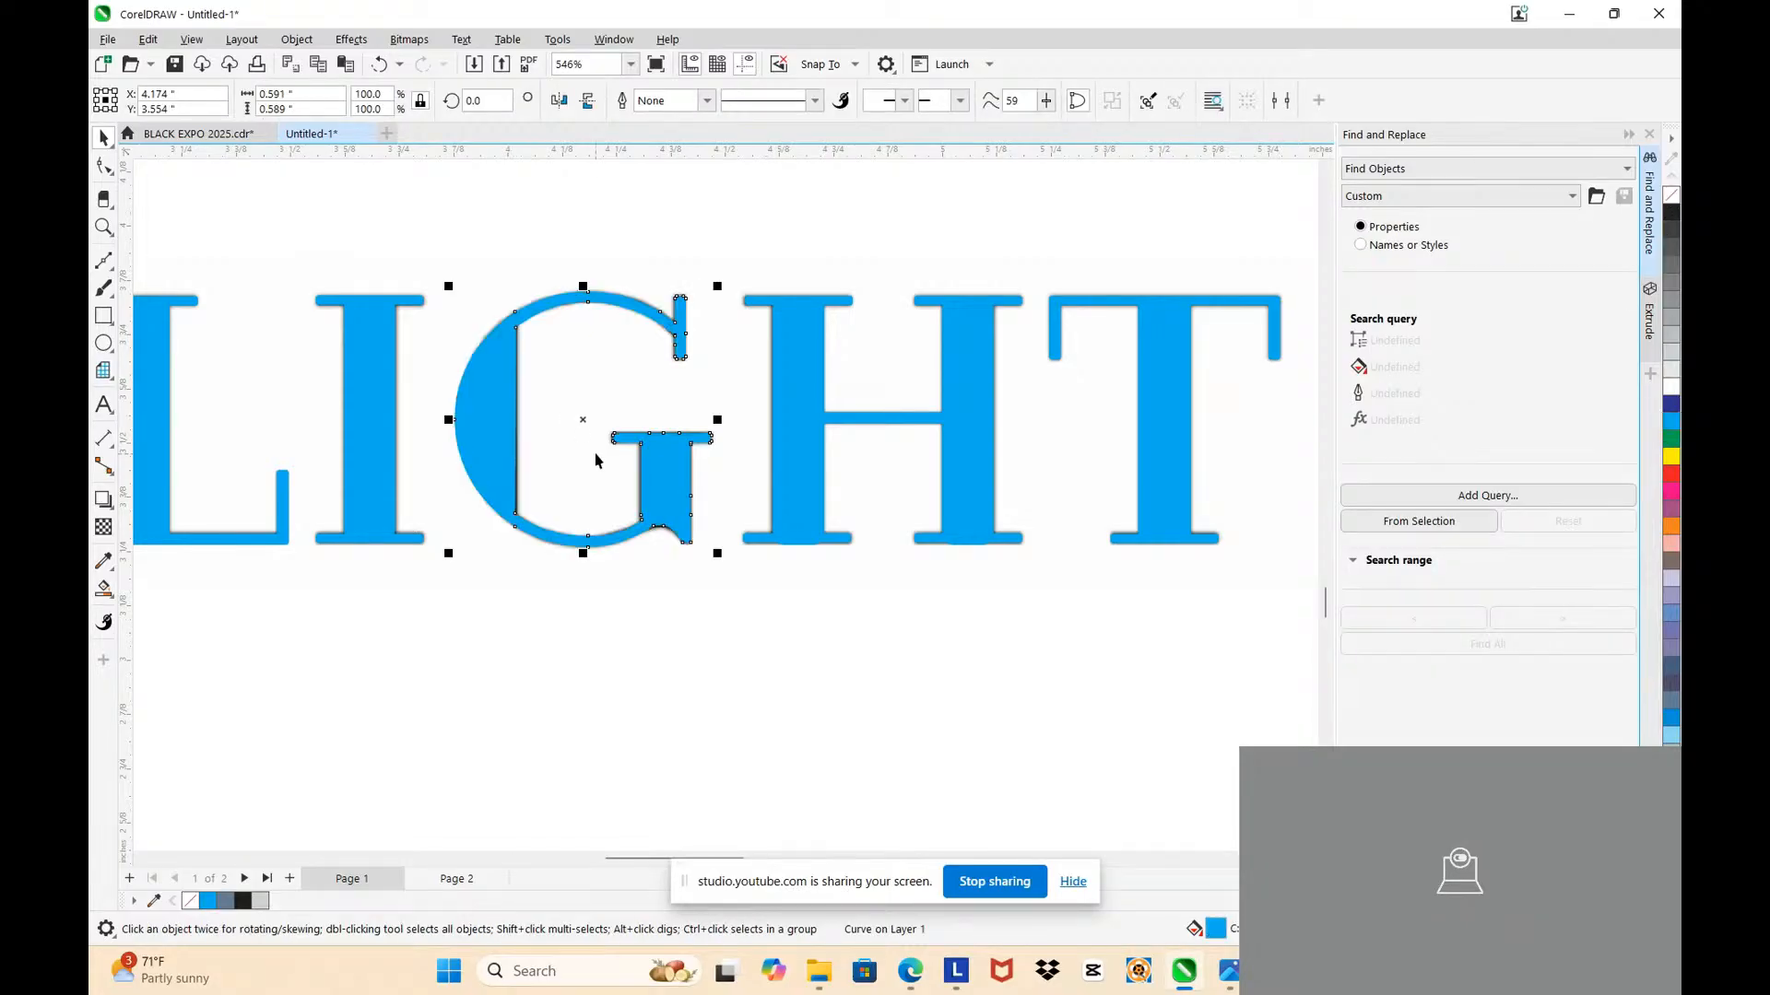
Step: Remove the outline from the whole A LIGHT OF LIFE lettering and fill all of it with cyan blue
{"action": "scroll", "coordinate": [596, 458], "scroll_direction": "down", "scroll_amount": 3}
{"action": "left_click", "coordinate": [486, 415]}
{"action": "scroll", "coordinate": [486, 414], "scroll_direction": "down", "scroll_amount": 2}
{"action": "left_click_drag", "start_coordinate": [323, 341], "coordinate": [1212, 539]}
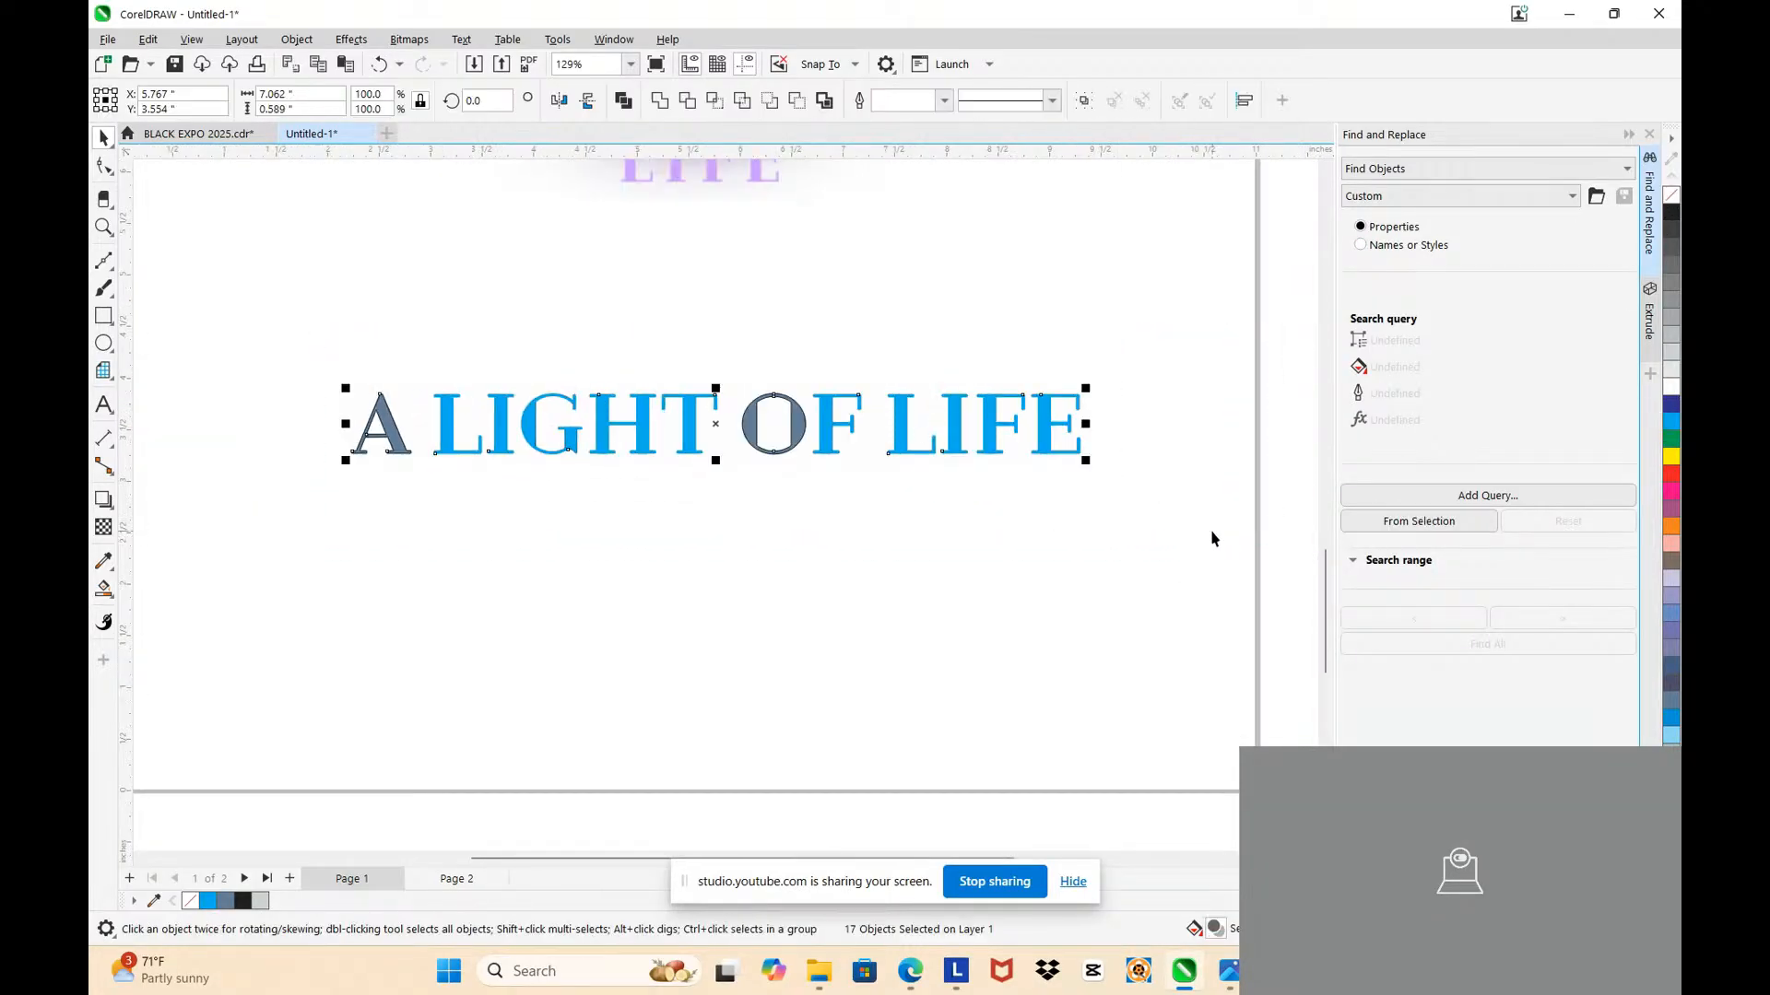
{"action": "right_click", "coordinate": [1673, 199]}
{"action": "left_click", "coordinate": [1669, 422]}
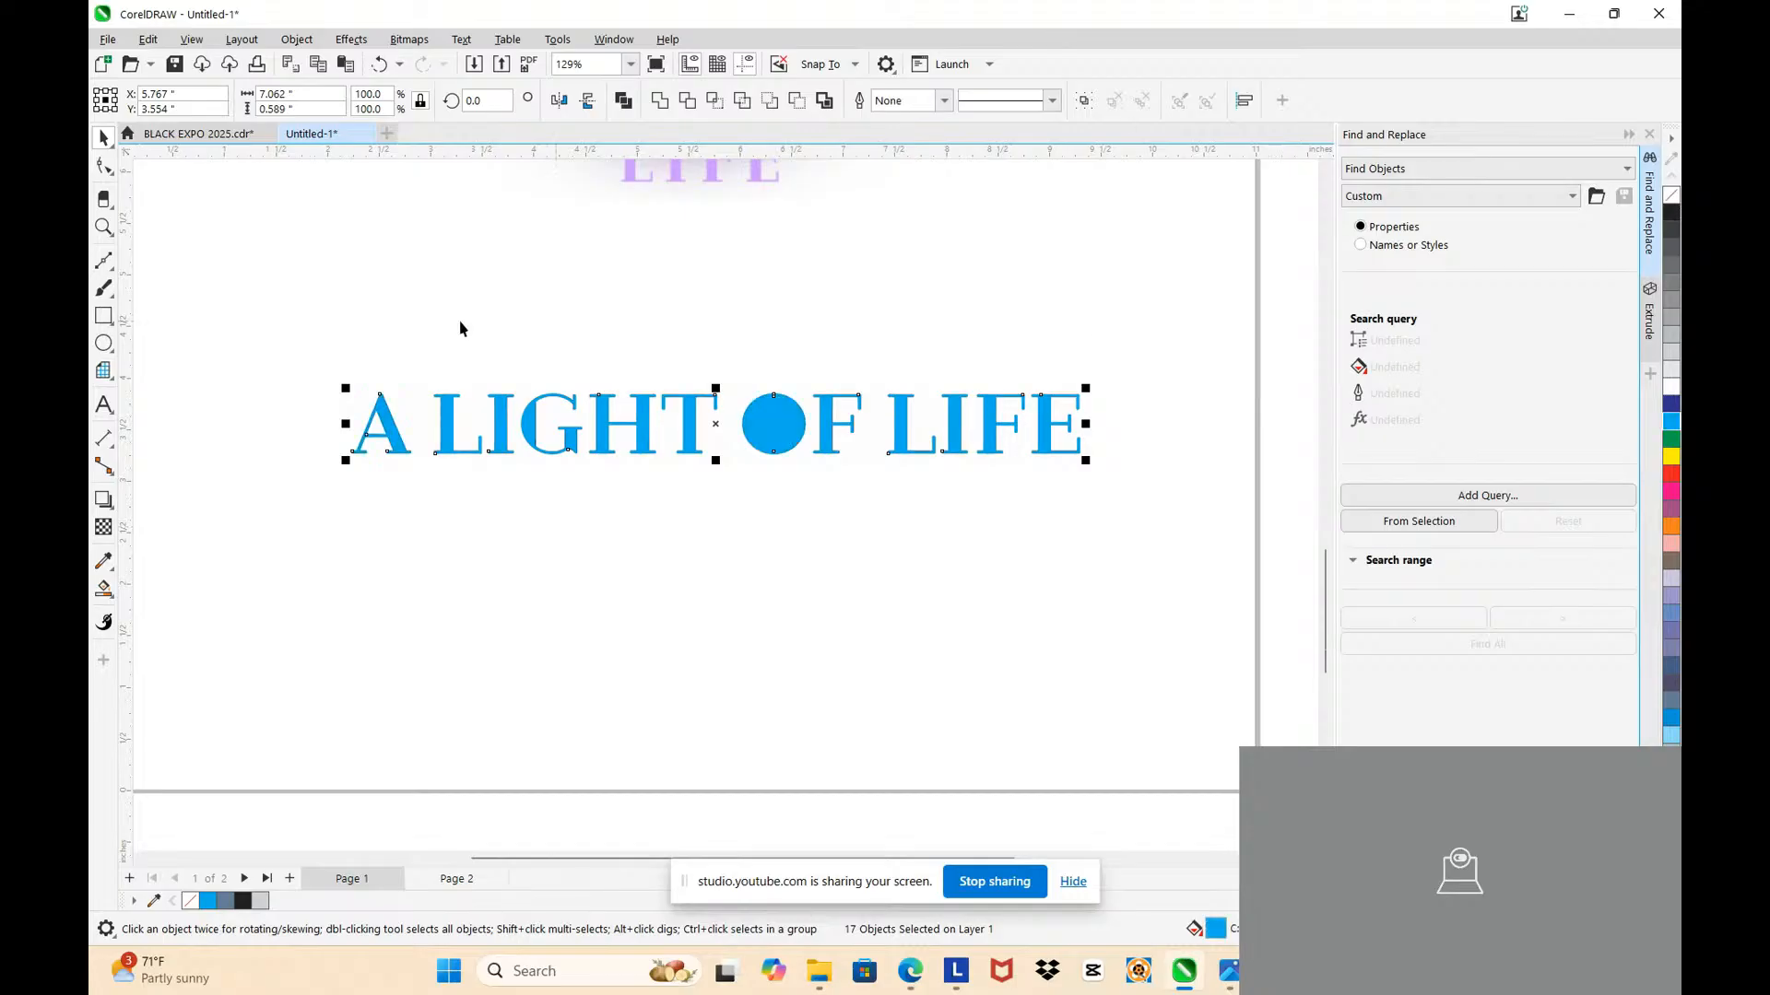
Step: Try to pull the blue circle out of the O in OF, and undo the move and the blue fill
{"action": "scroll", "coordinate": [765, 400], "scroll_direction": "up", "scroll_amount": 5}
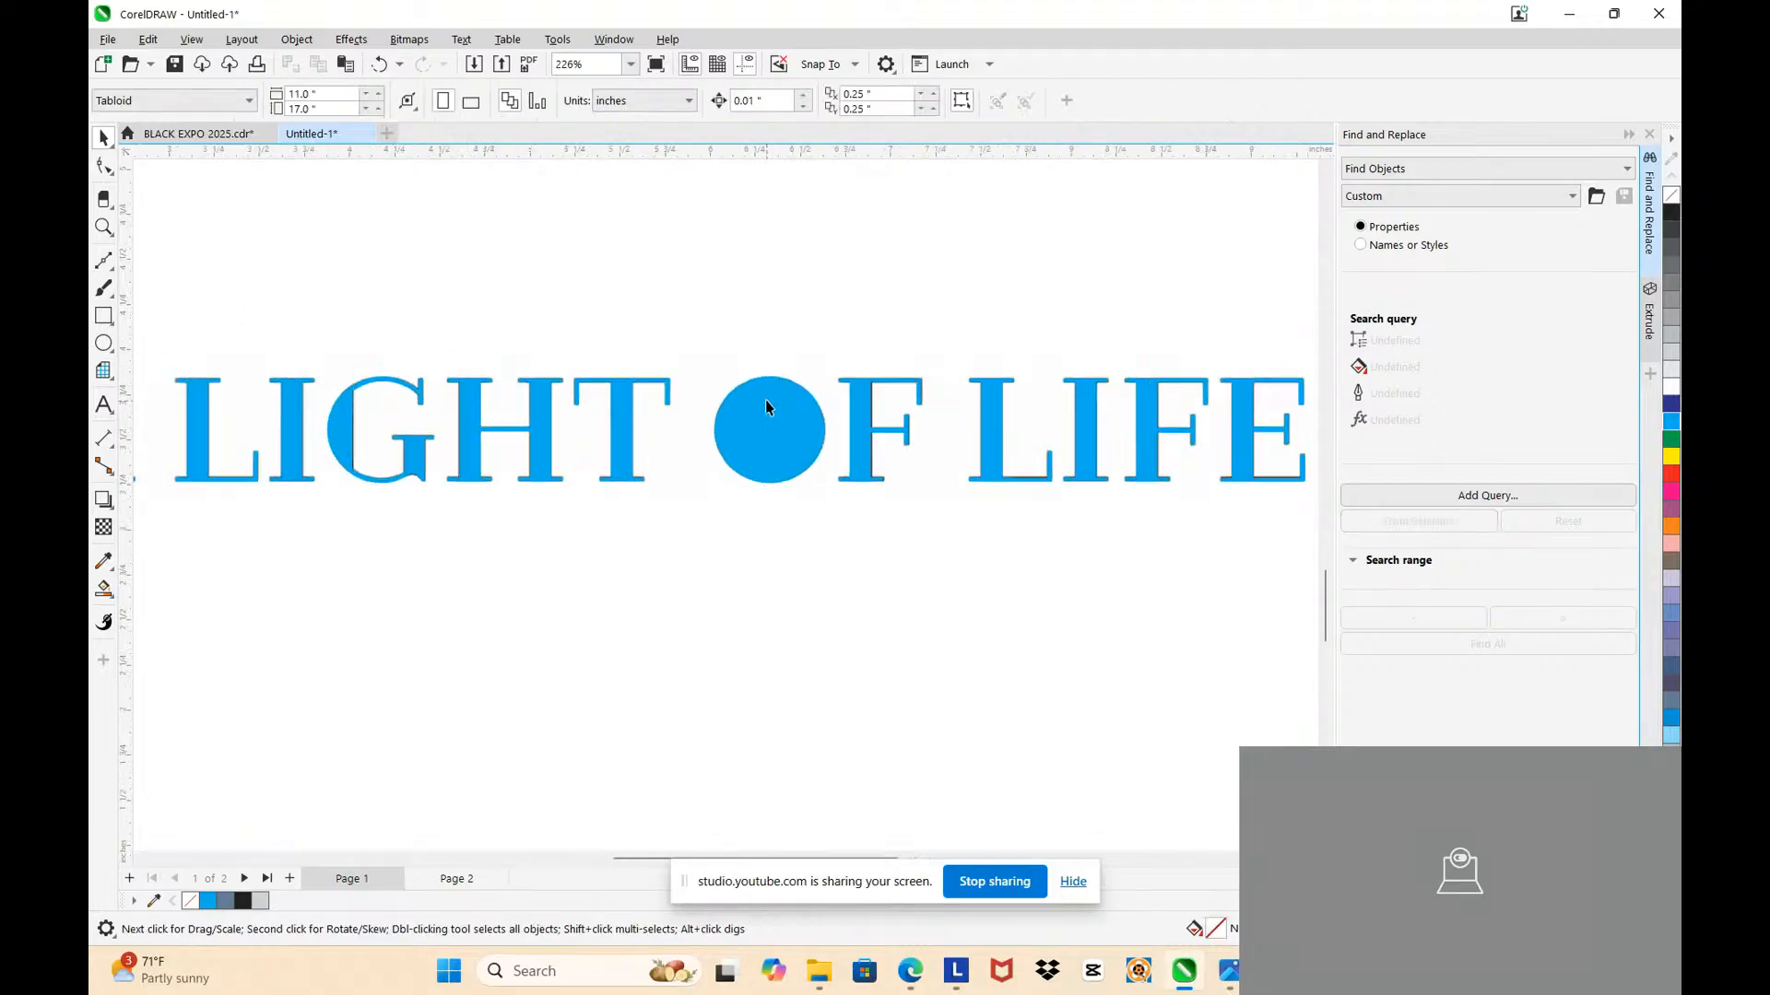
{"action": "left_click", "coordinate": [761, 435]}
{"action": "left_click_drag", "start_coordinate": [702, 299], "coordinate": [798, 484]}
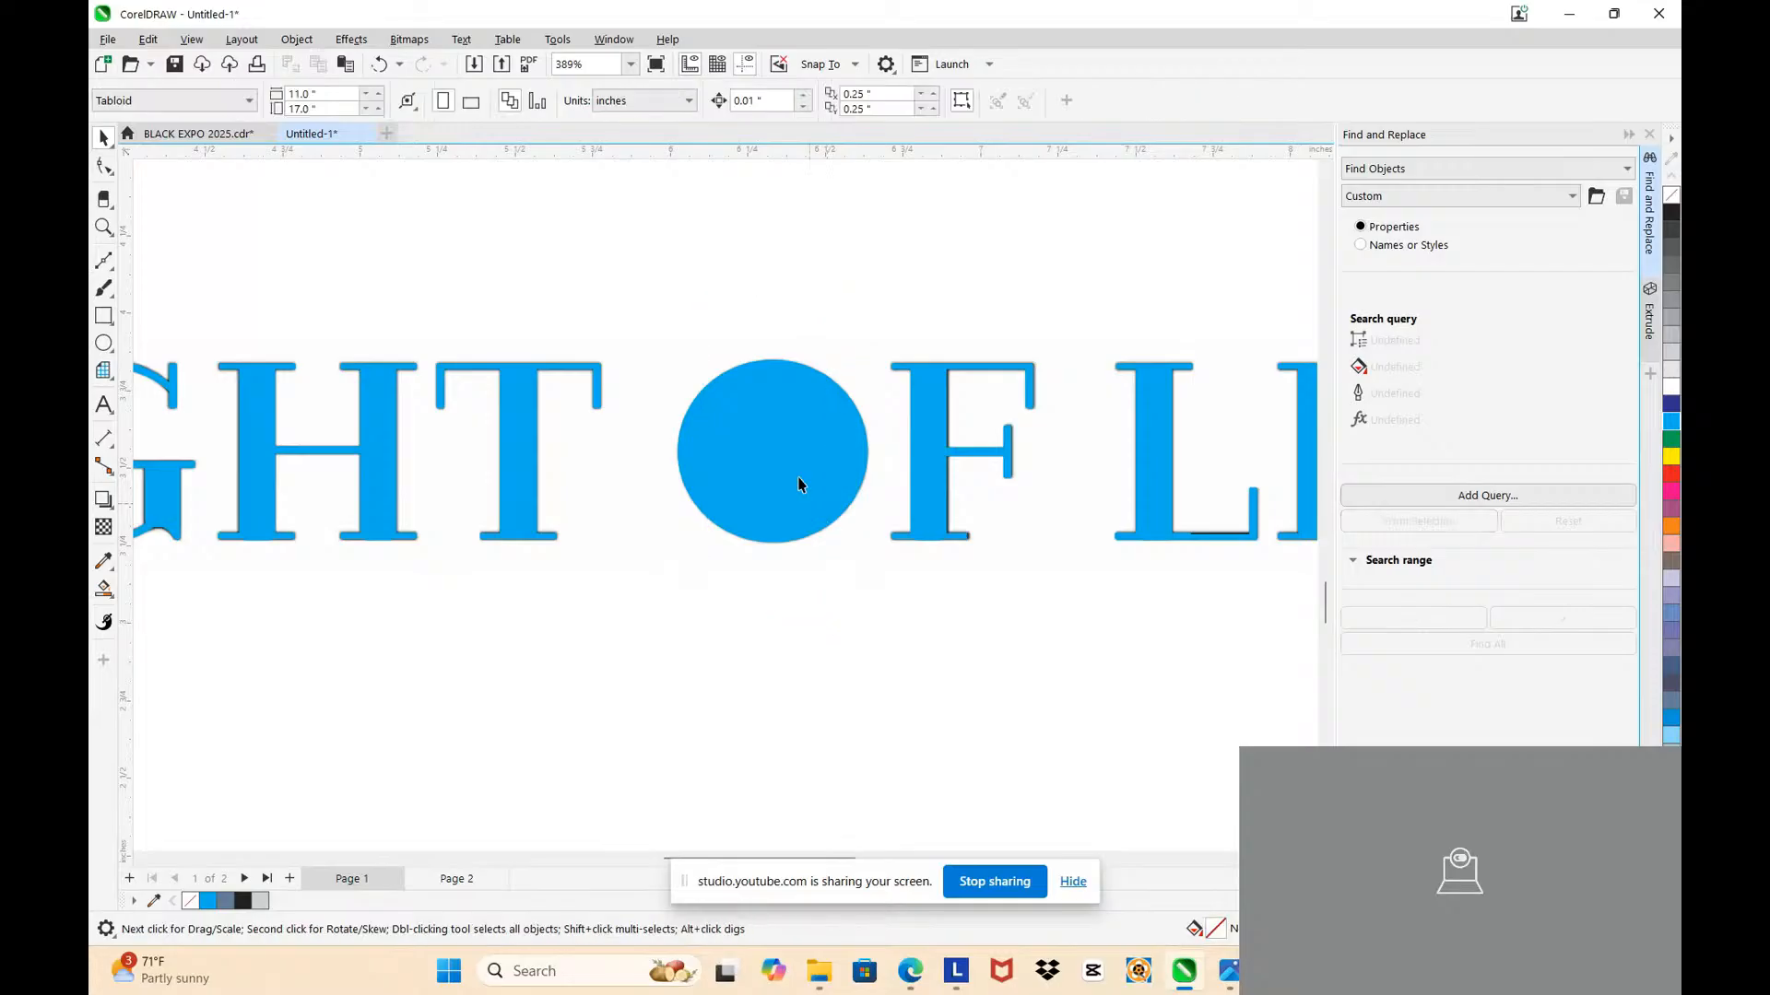
{"action": "left_click_drag", "start_coordinate": [722, 355], "coordinate": [856, 597]}
{"action": "key", "text": "ctrl+v"}
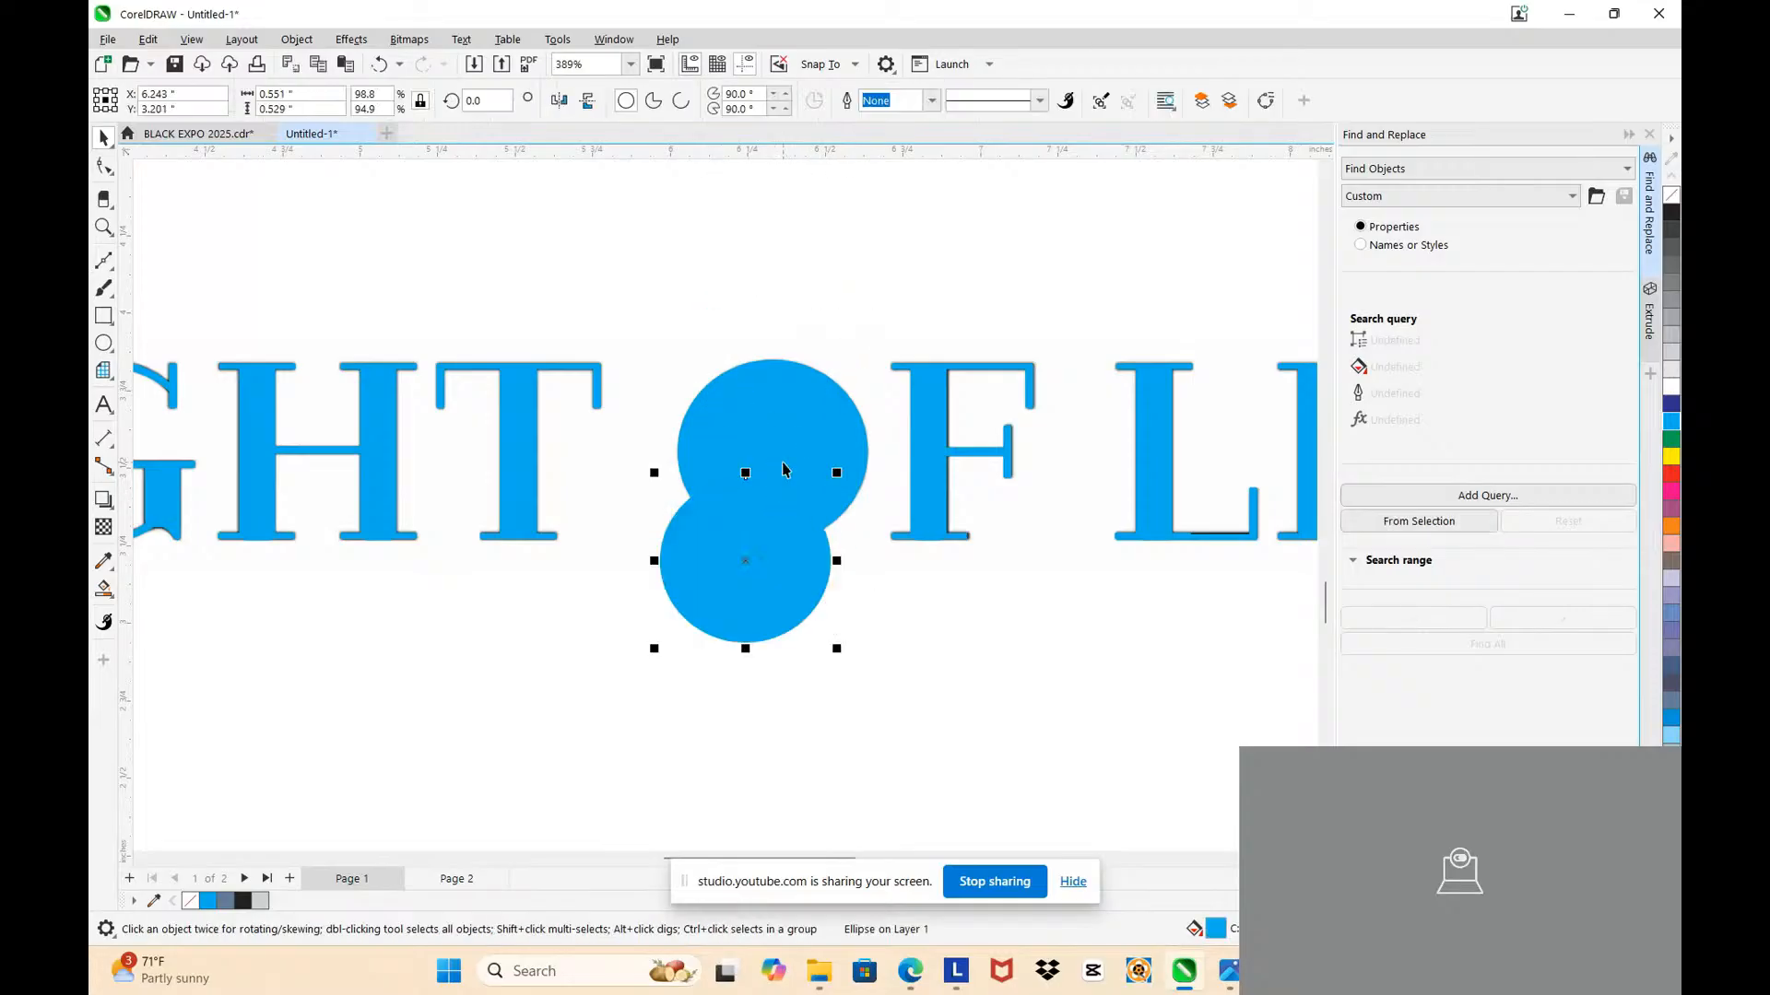
{"action": "key", "text": "ctrl+z"}
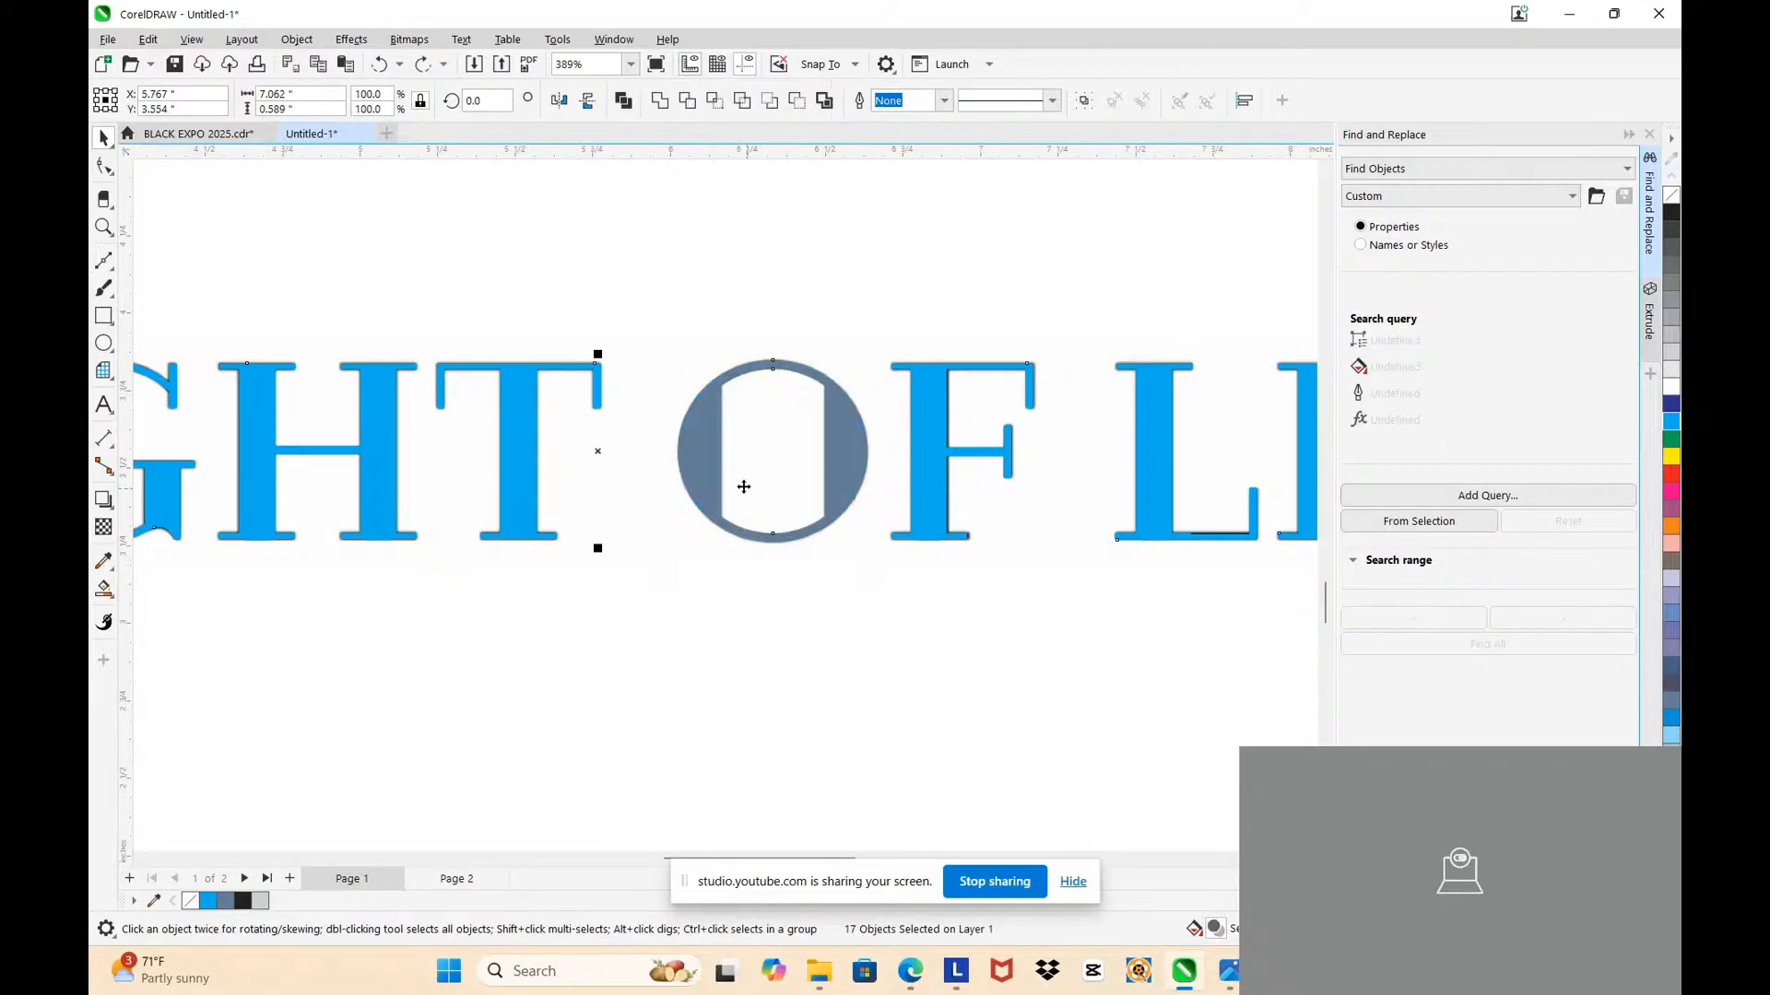
Step: Move the unfilled ellipse out of the O in OF and delete it
{"action": "left_click", "coordinate": [790, 384]}
{"action": "scroll", "coordinate": [791, 435], "scroll_direction": "up", "scroll_amount": 4}
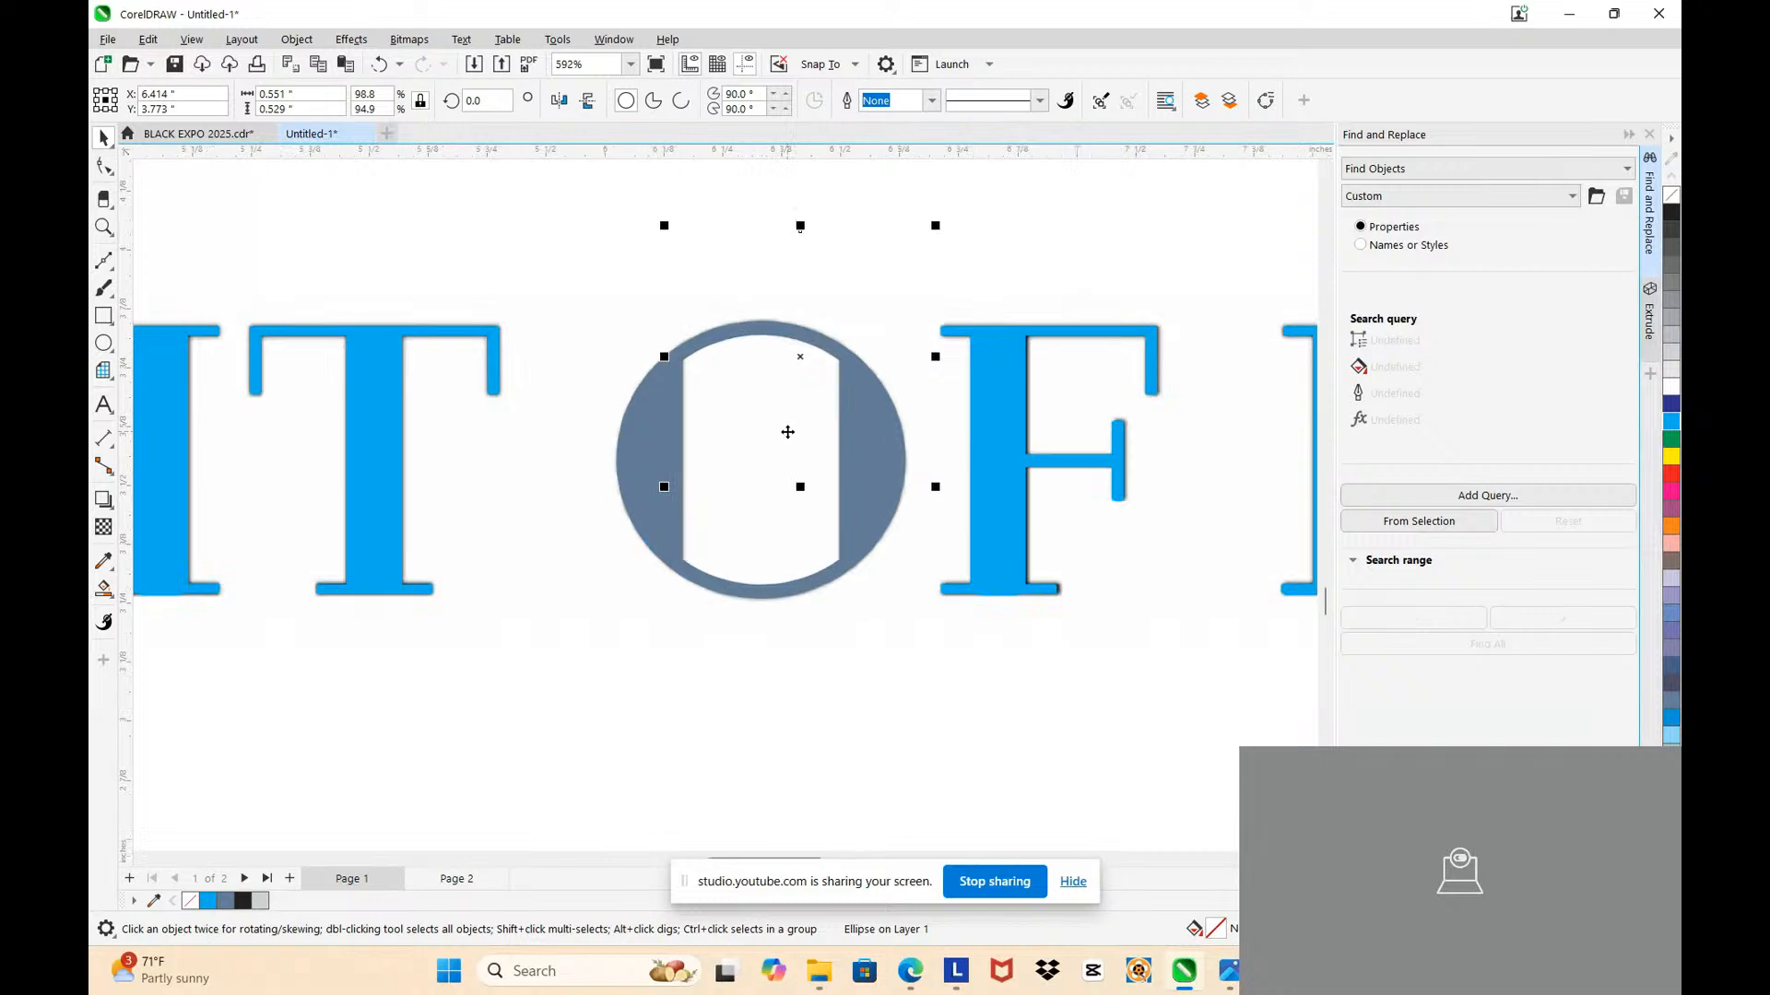
{"action": "left_click_drag", "start_coordinate": [699, 446], "coordinate": [781, 422]}
{"action": "left_click_drag", "start_coordinate": [590, 472], "coordinate": [491, 526]}
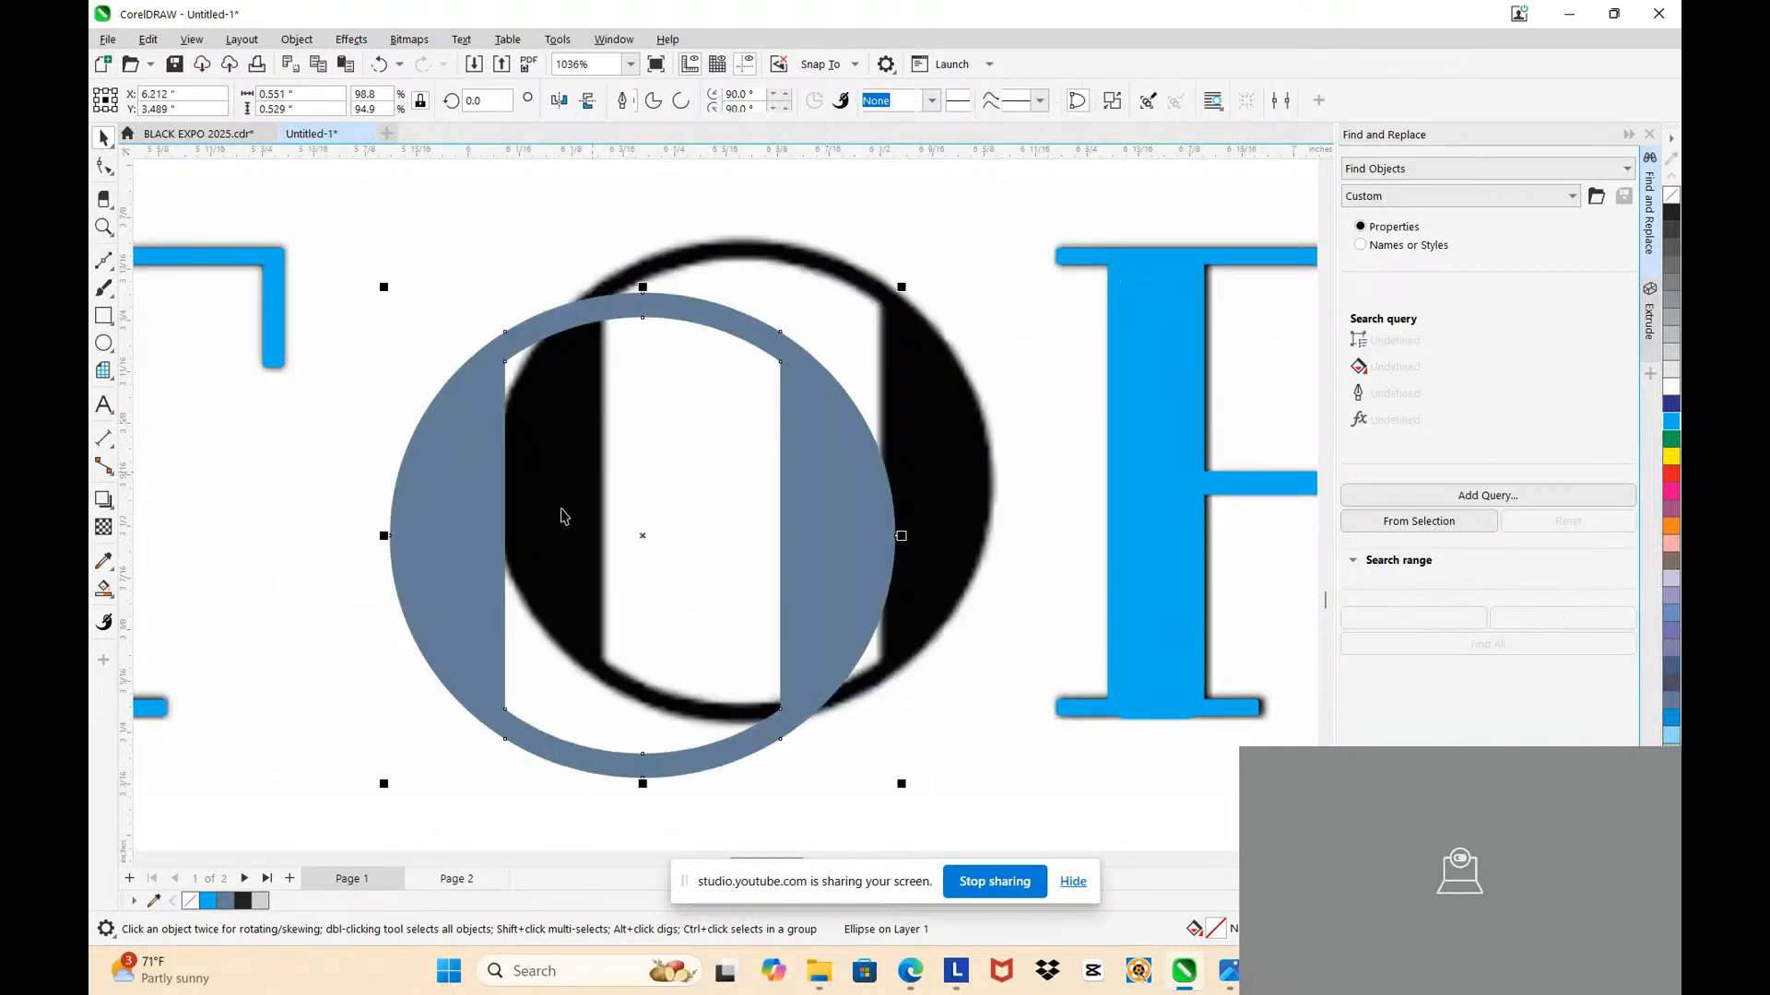
{"action": "key", "text": "ctrl+z"}
{"action": "scroll", "coordinate": [712, 415], "scroll_direction": "down", "scroll_amount": 3}
{"action": "left_click", "coordinate": [765, 338]}
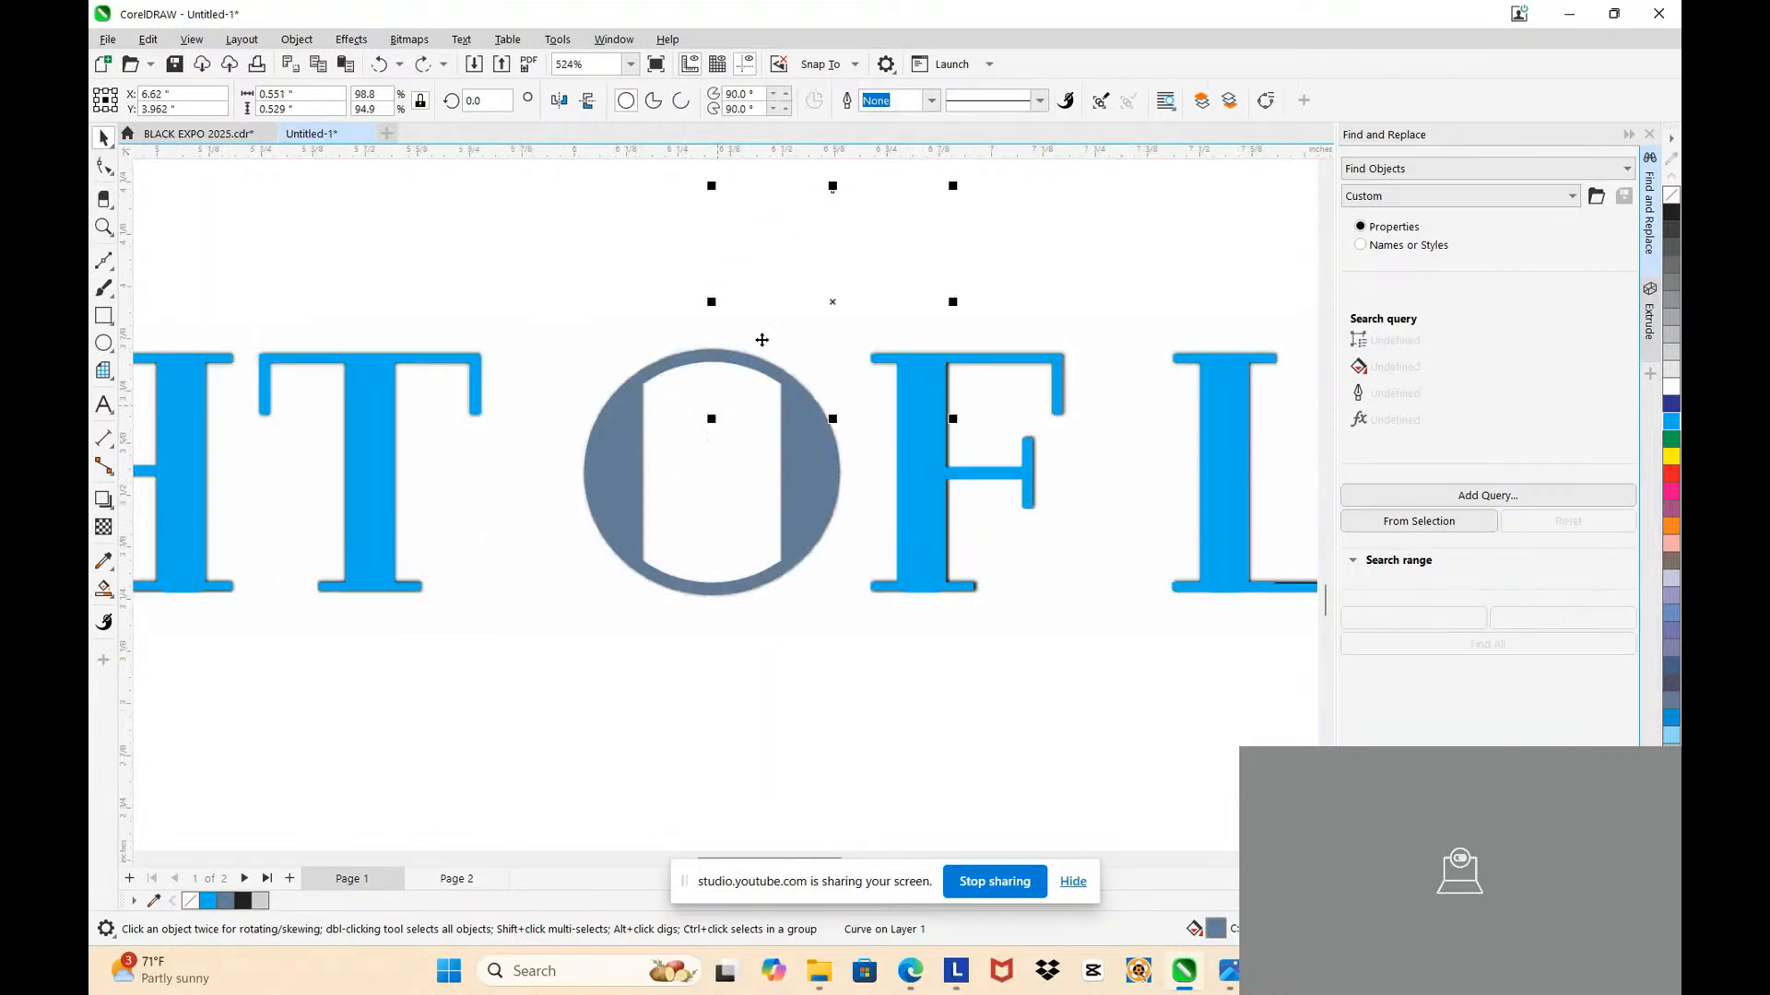
{"action": "key", "text": "Escape"}
{"action": "scroll", "coordinate": [684, 337], "scroll_direction": "down", "scroll_amount": 7}
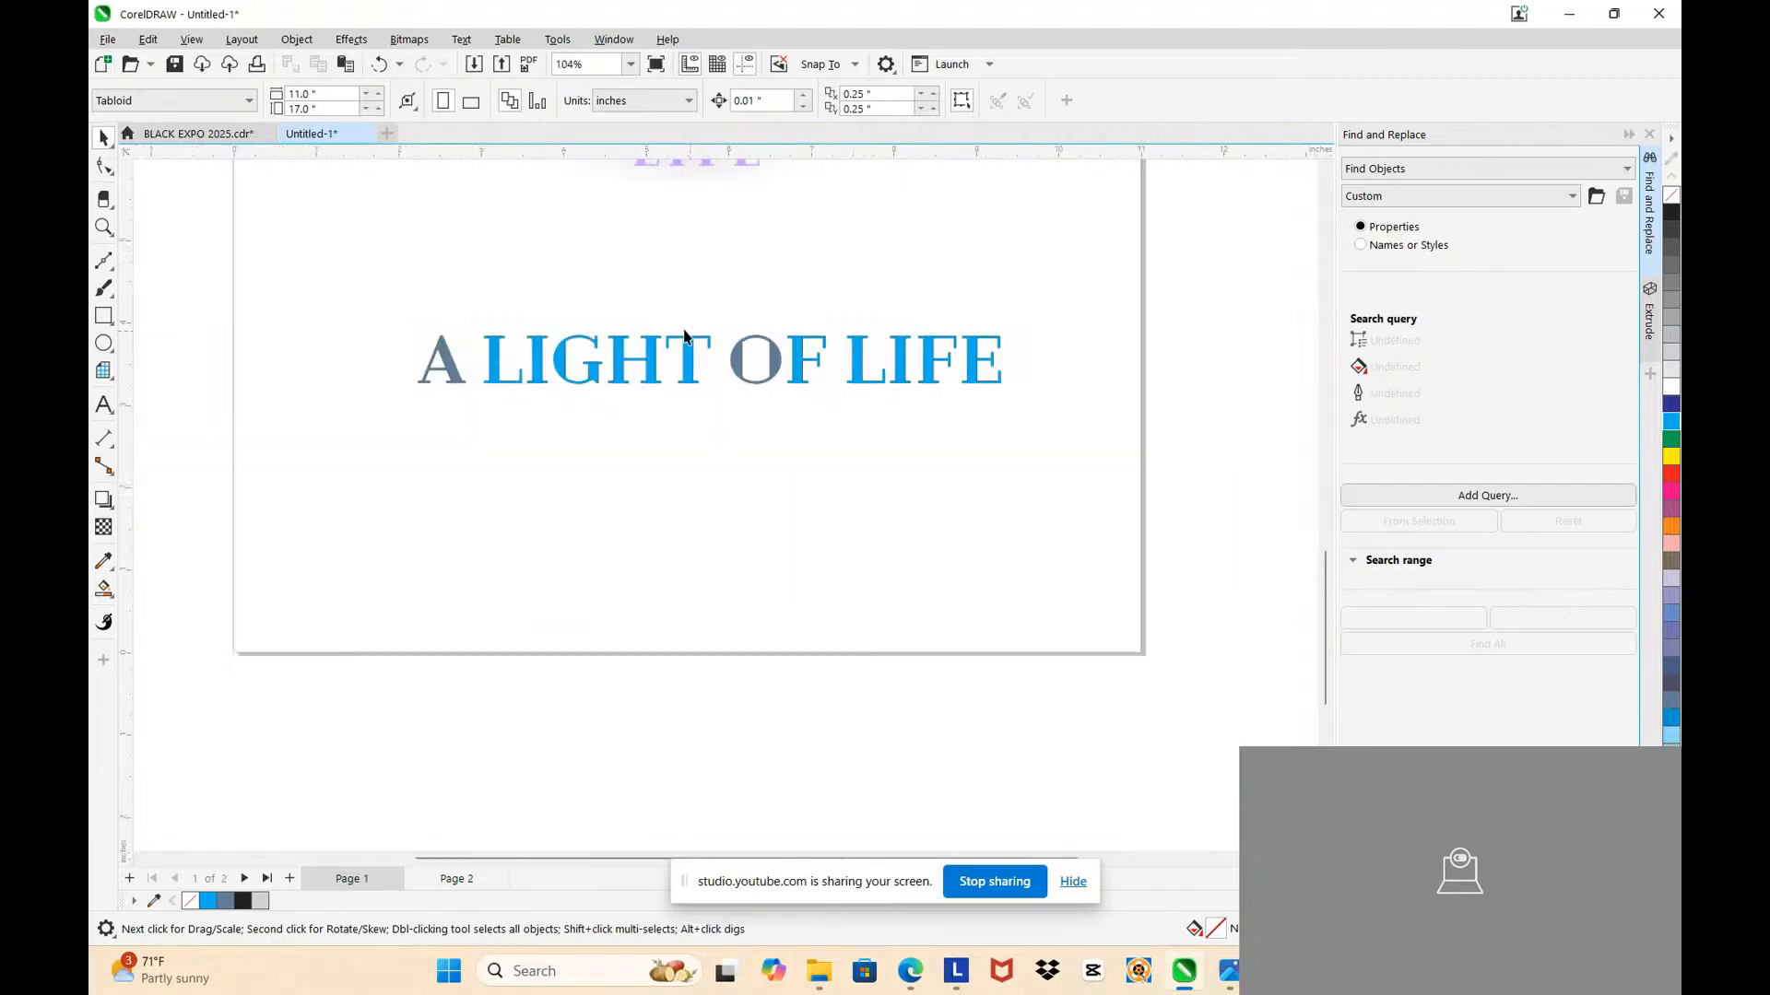
Step: Fill every letter of A LIGHT OF LIFE with cyan blue and clear the selection
{"action": "left_click_drag", "start_coordinate": [417, 311], "coordinate": [1125, 507]}
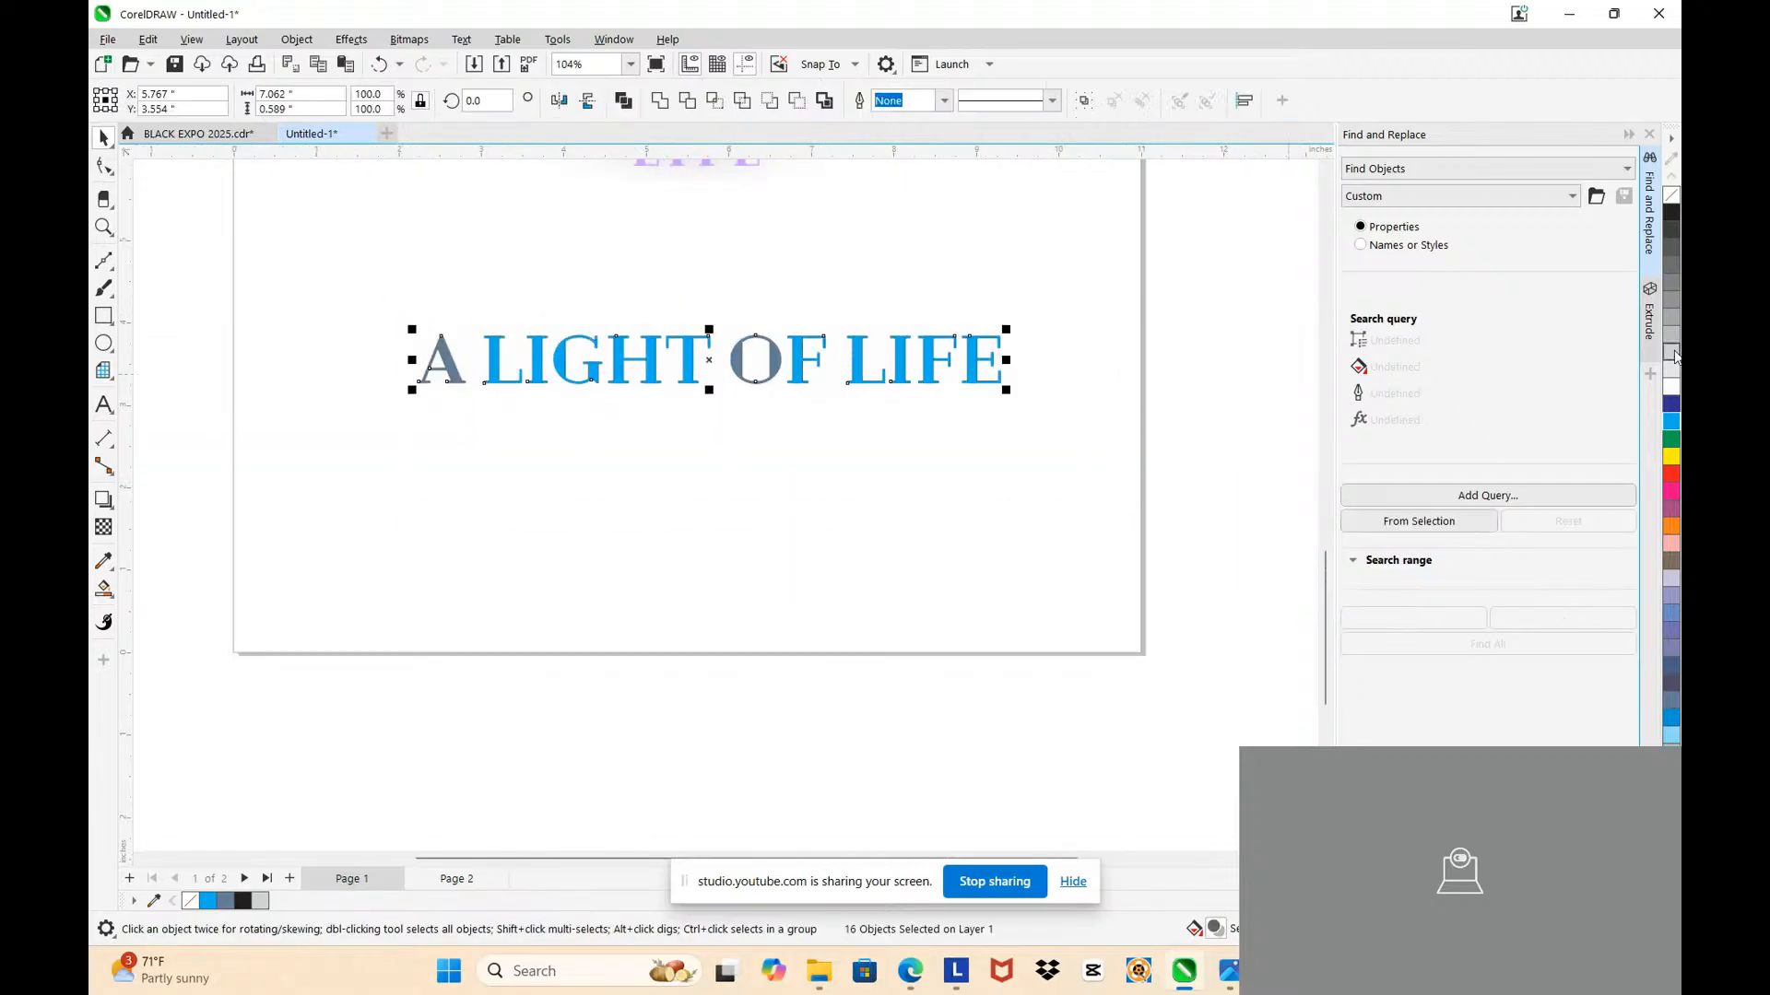
{"action": "left_click", "coordinate": [1671, 426]}
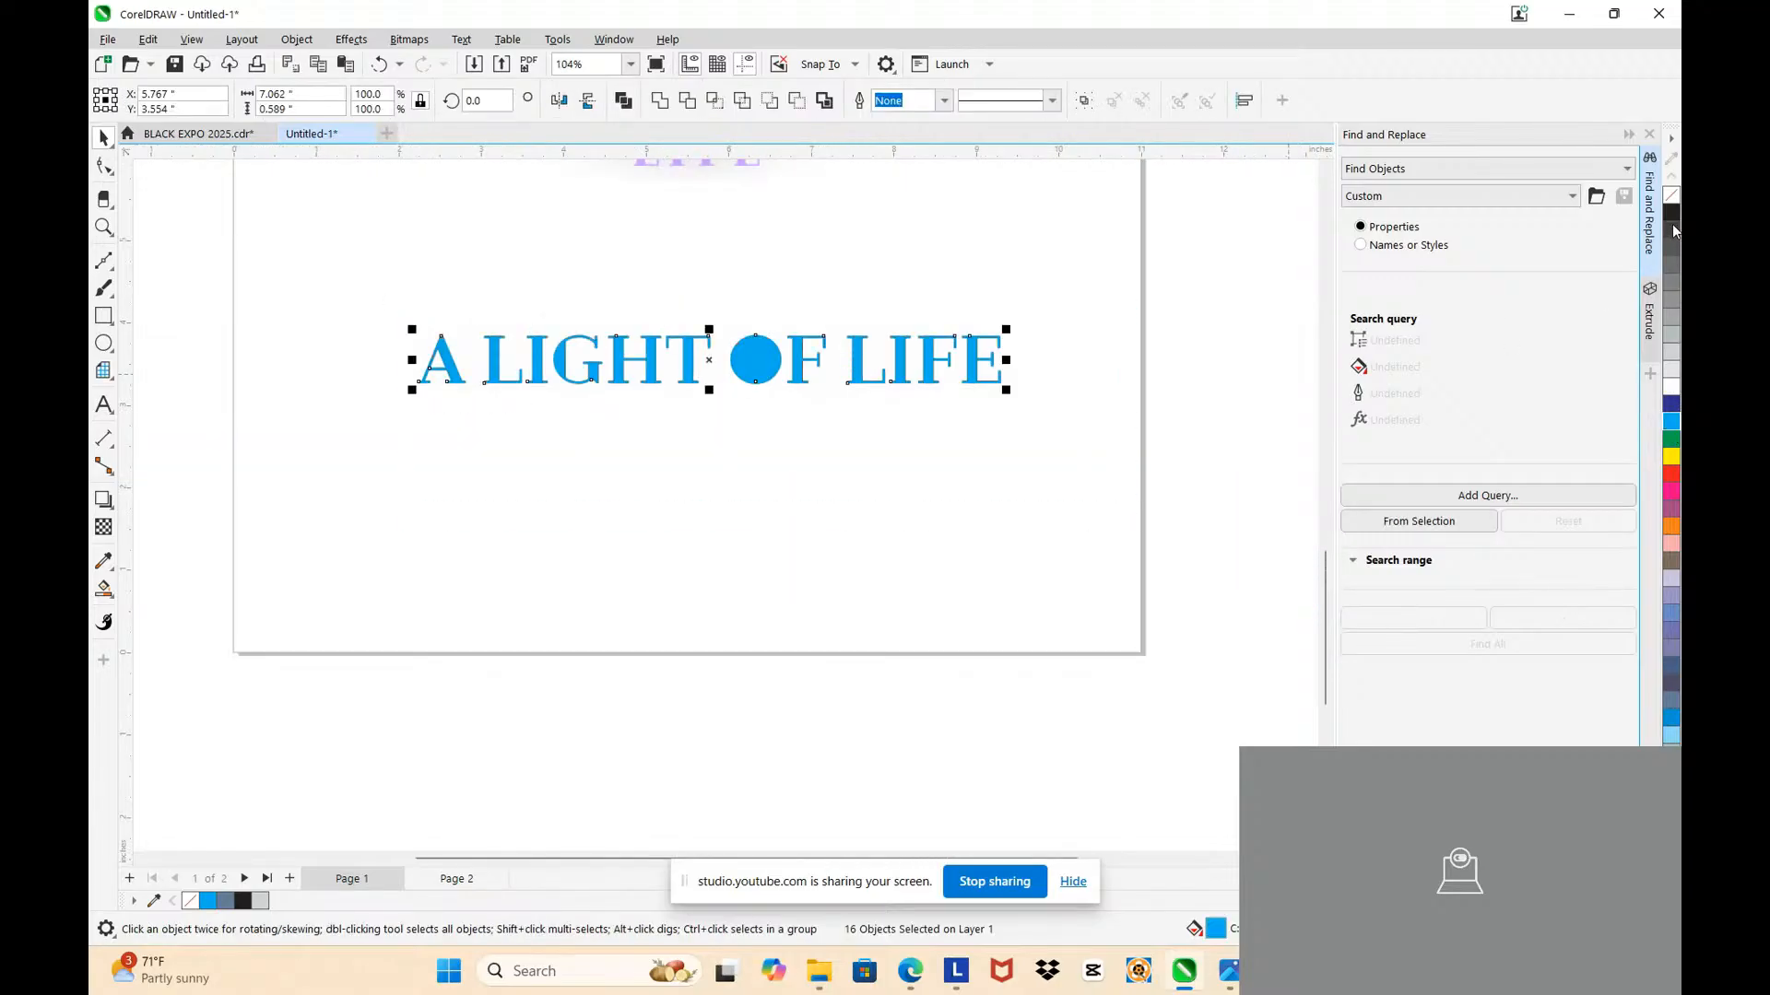
{"action": "key", "text": "Escape"}
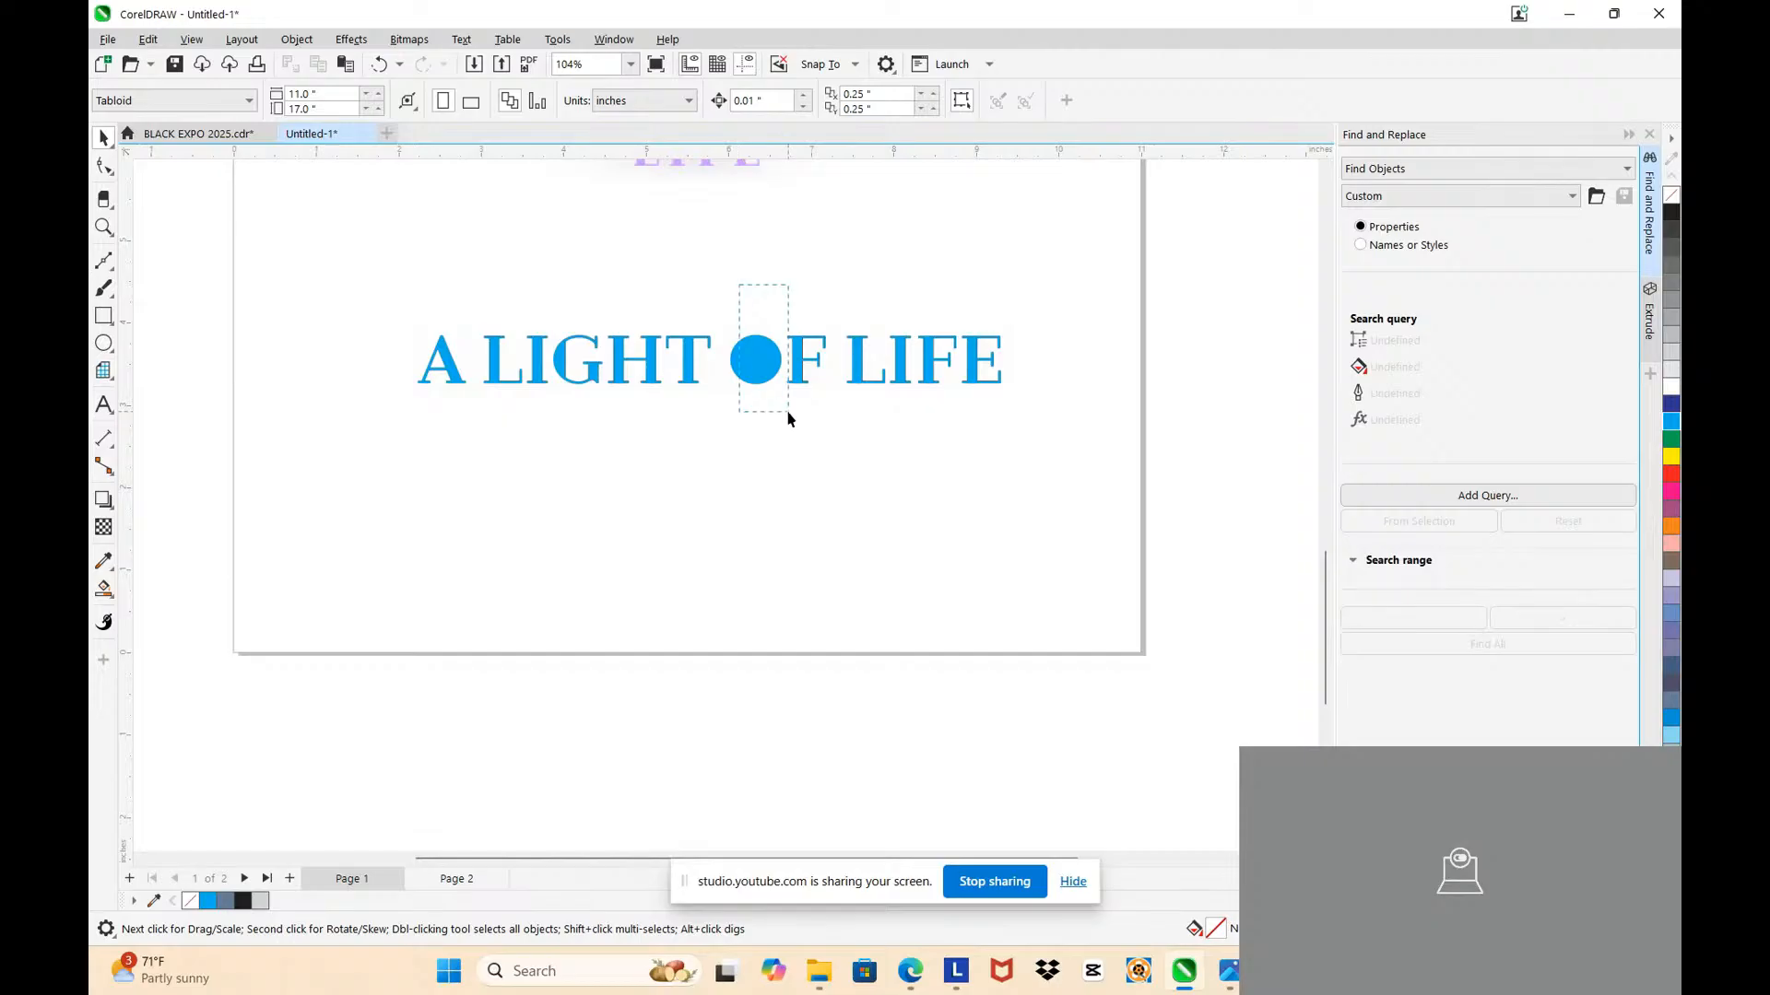
Step: Move the remaining blue circle off the O in OF and delete it
{"action": "scroll", "coordinate": [758, 357], "scroll_direction": "up", "scroll_amount": 3}
{"action": "left_click_drag", "start_coordinate": [758, 357], "coordinate": [806, 278]}
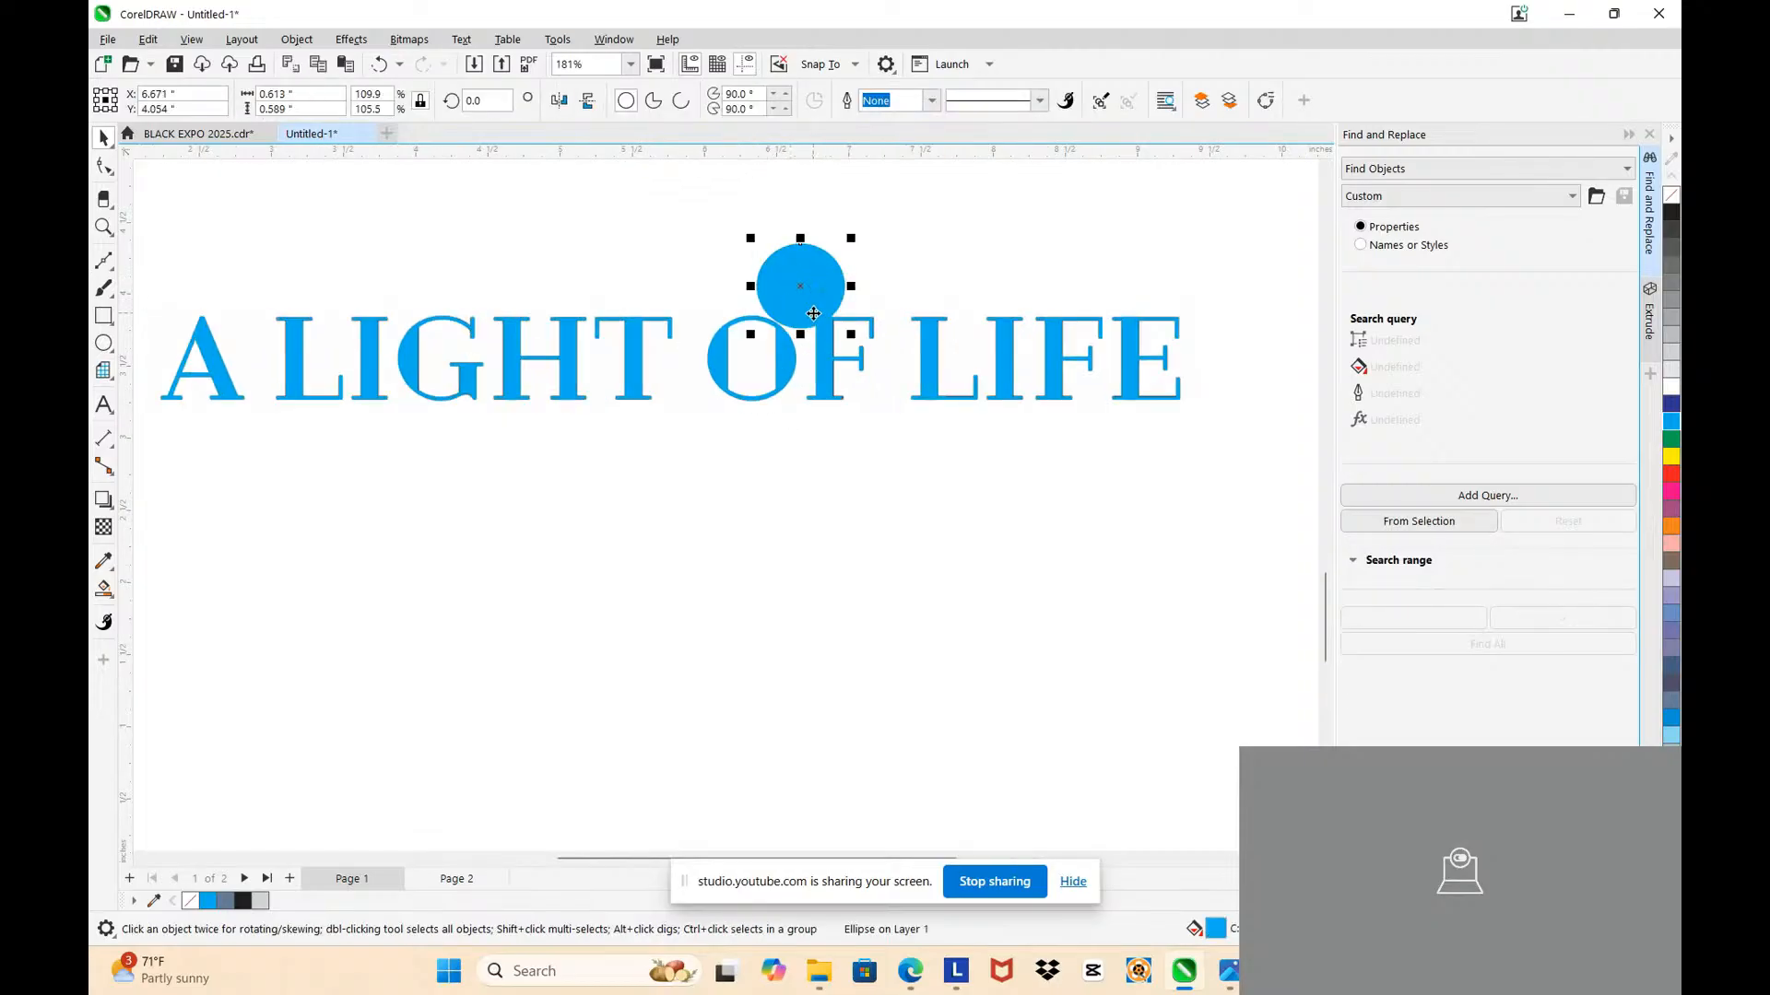
{"action": "key", "text": "Delete"}
{"action": "scroll", "coordinate": [827, 344], "scroll_direction": "down", "scroll_amount": 3}
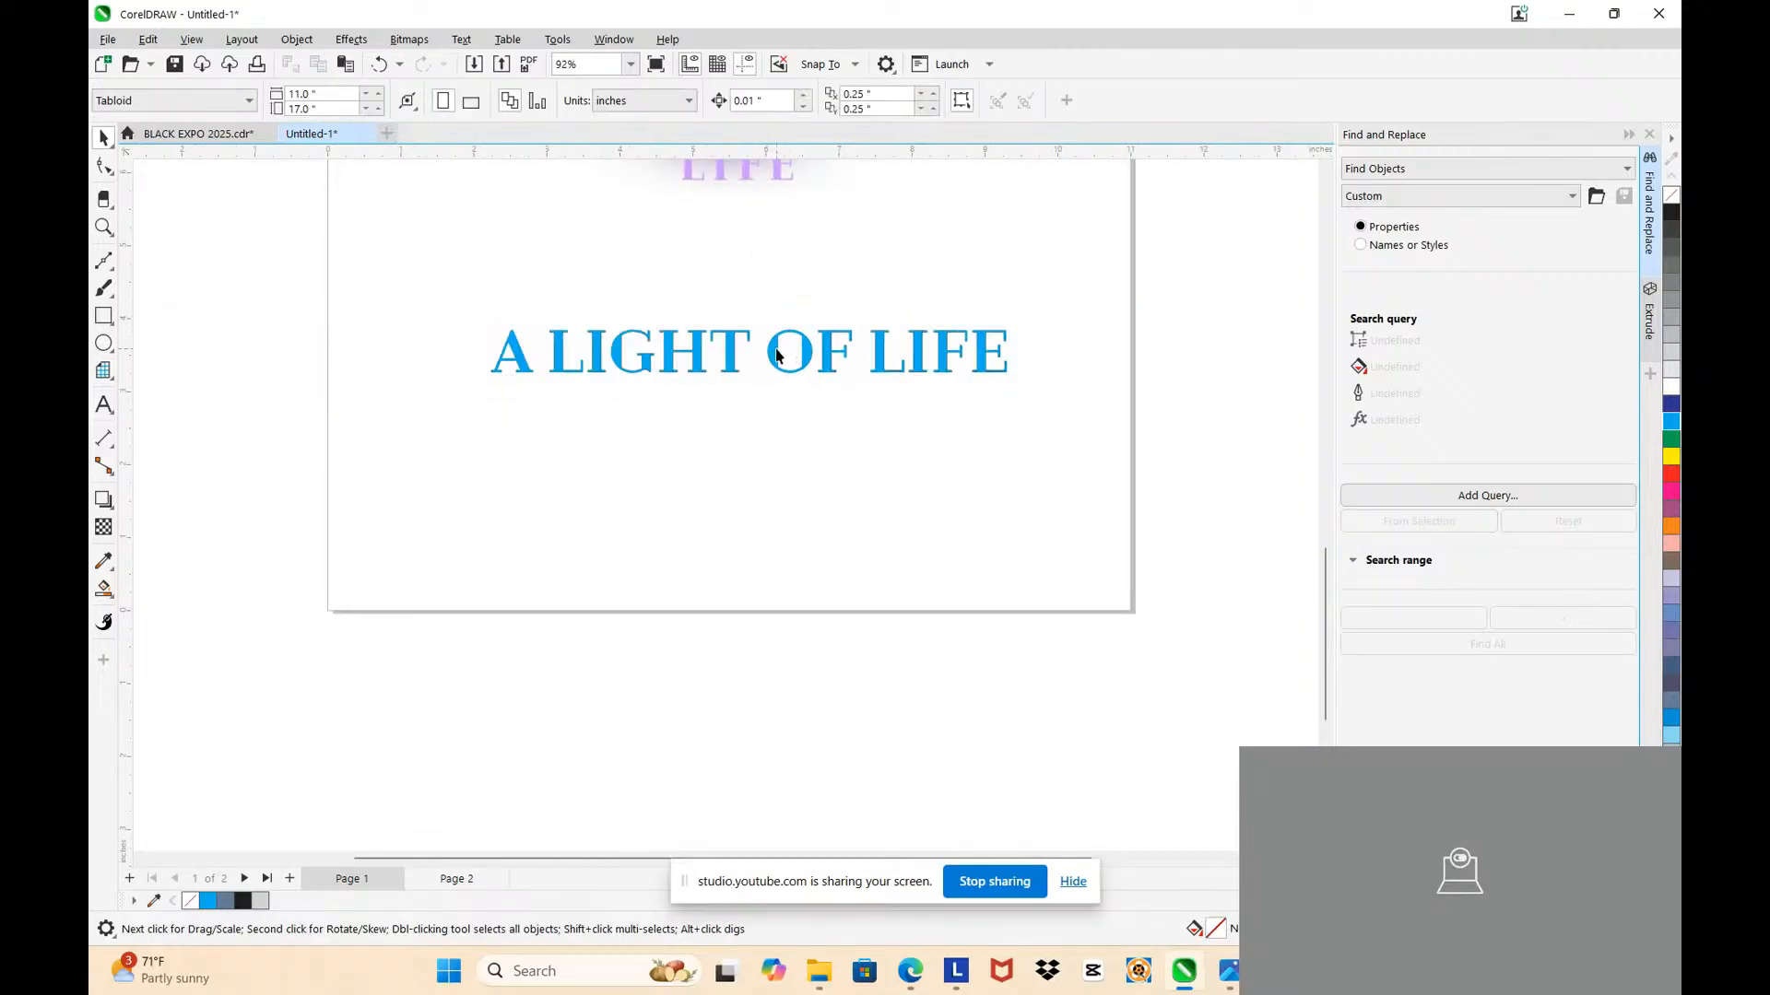
Step: Select all the letters of A LIGHT OF LIFE and weld them into a single curve
{"action": "left_click_drag", "start_coordinate": [777, 351], "coordinate": [812, 291]}
{"action": "key", "text": "ctrl+z"}
{"action": "left_click_drag", "start_coordinate": [431, 270], "coordinate": [1131, 424]}
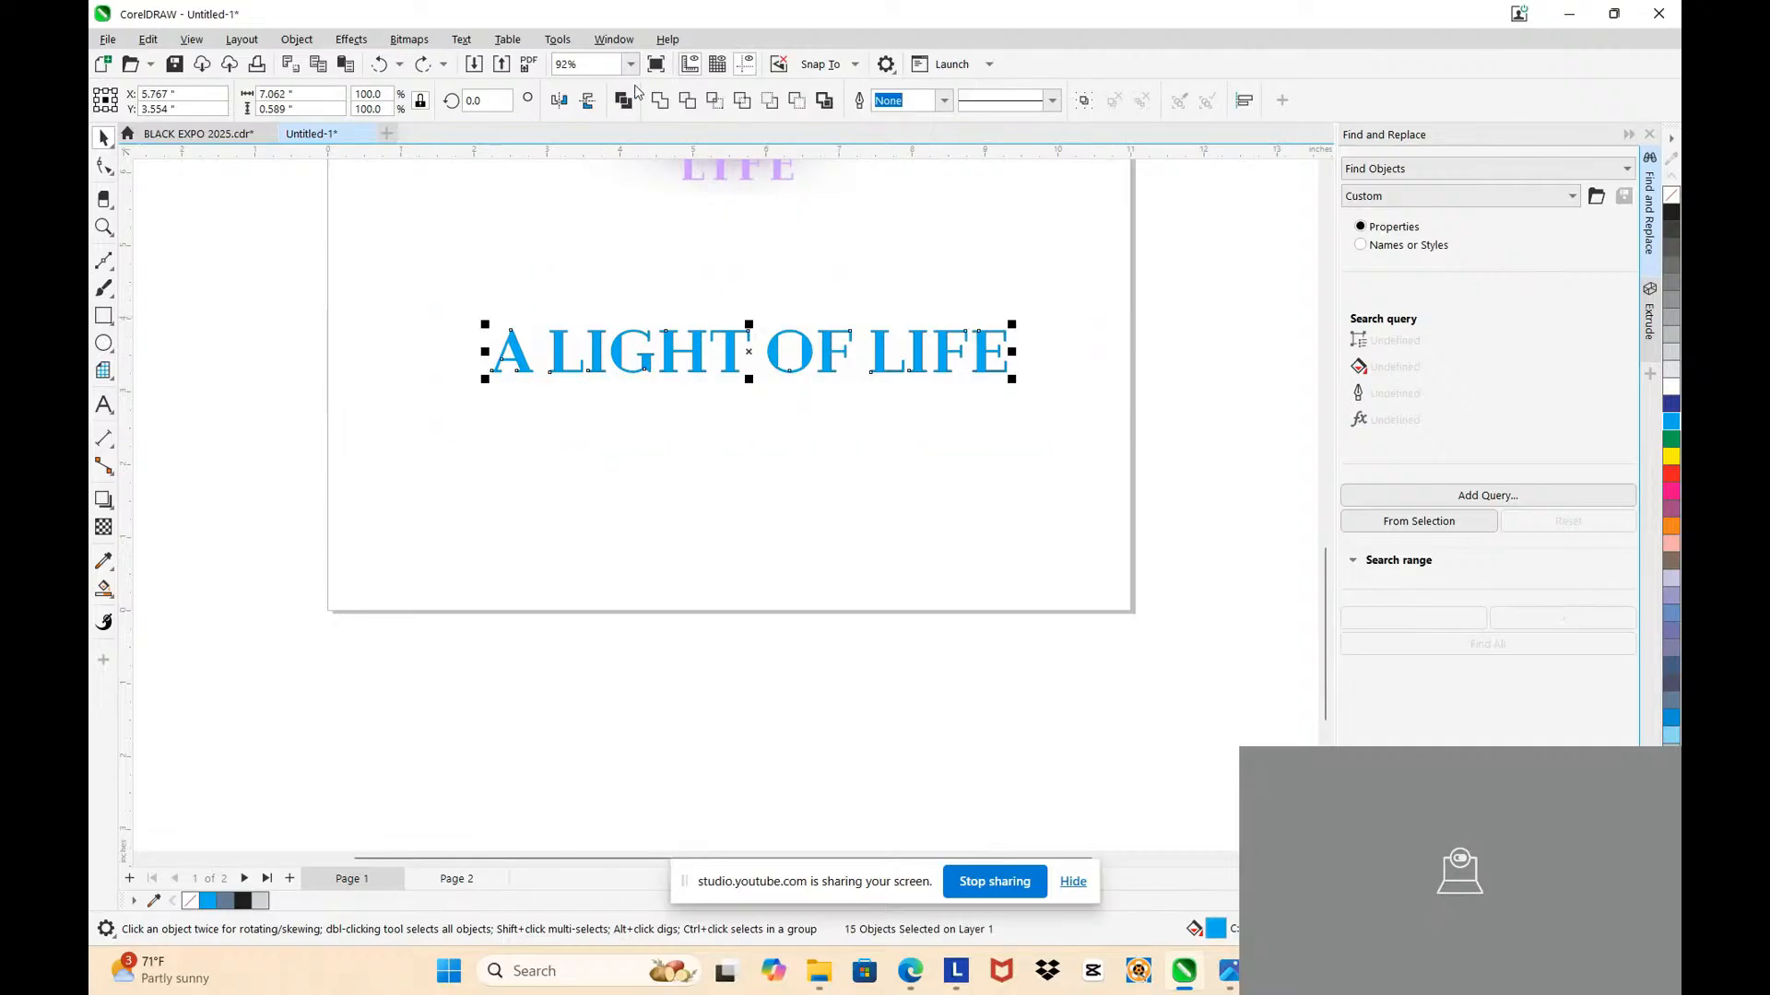
{"action": "left_click", "coordinate": [659, 100]}
Step: Try to move the welded lettering off the black tracing image beneath it, and undo the move
{"action": "scroll", "coordinate": [798, 316], "scroll_direction": "up", "scroll_amount": 5}
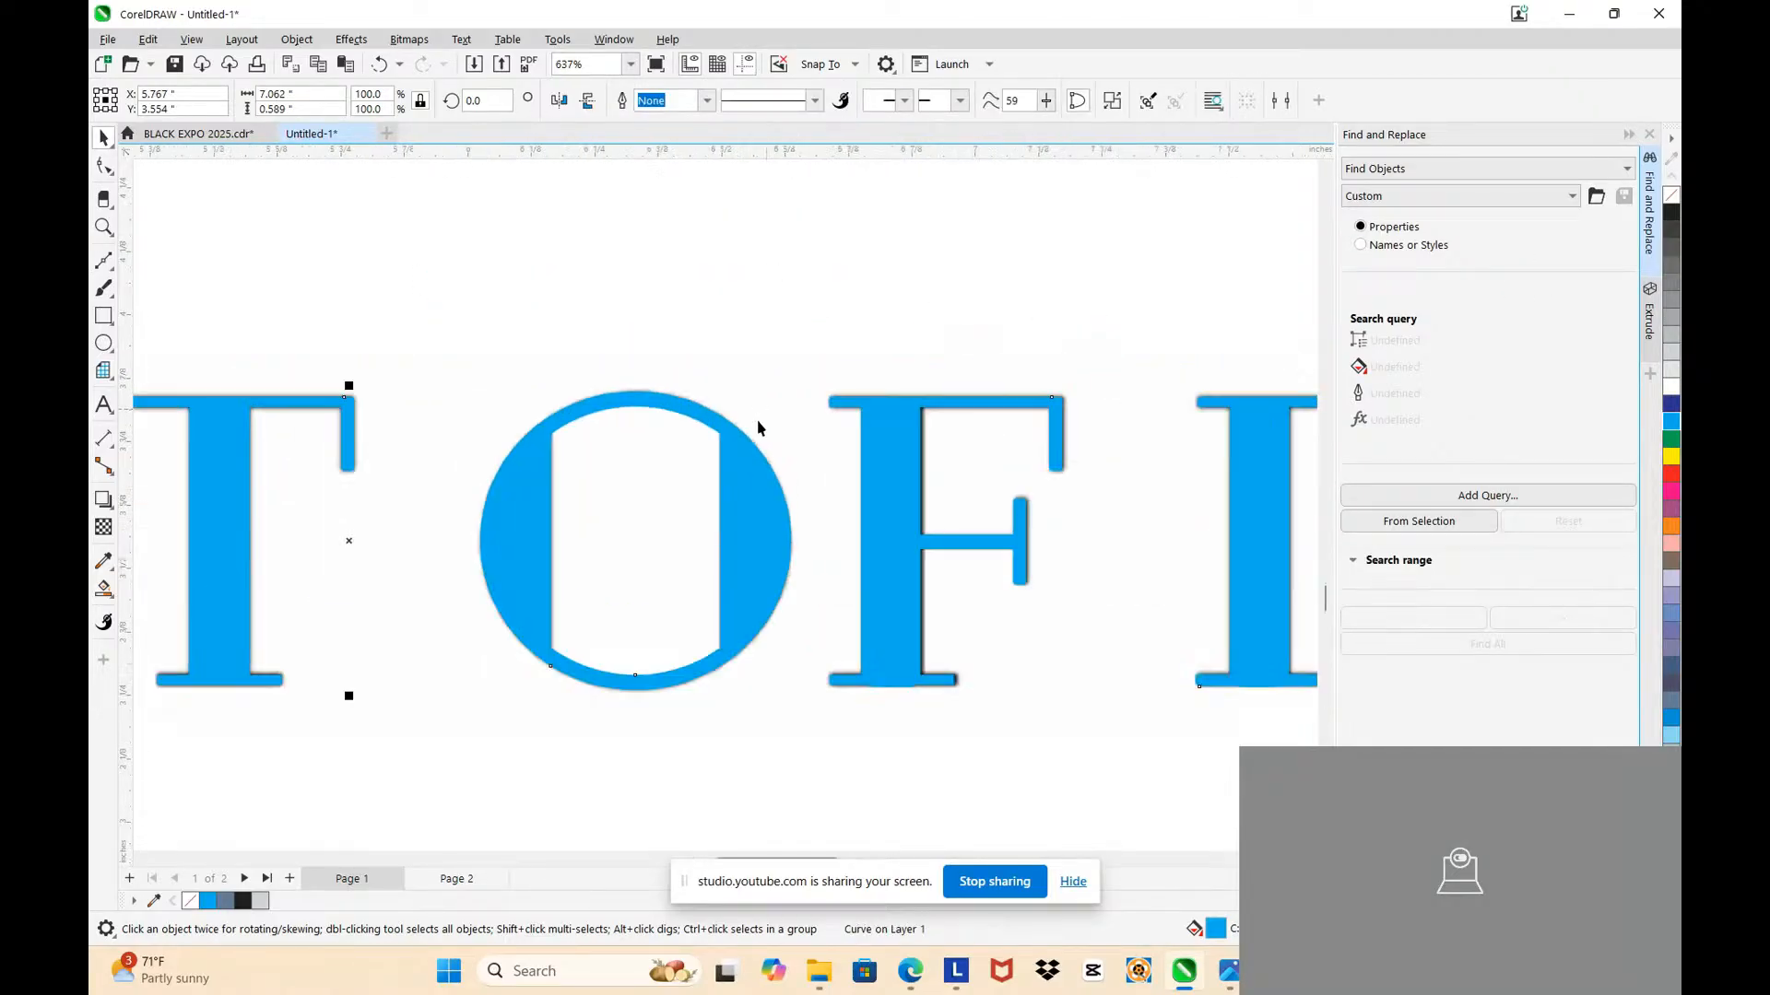
{"action": "left_click_drag", "start_coordinate": [742, 497], "coordinate": [739, 715]}
{"action": "scroll", "coordinate": [765, 334], "scroll_direction": "down", "scroll_amount": 1}
{"action": "scroll", "coordinate": [728, 626], "scroll_direction": "down", "scroll_amount": 1}
{"action": "key", "text": "ctrl+z"}
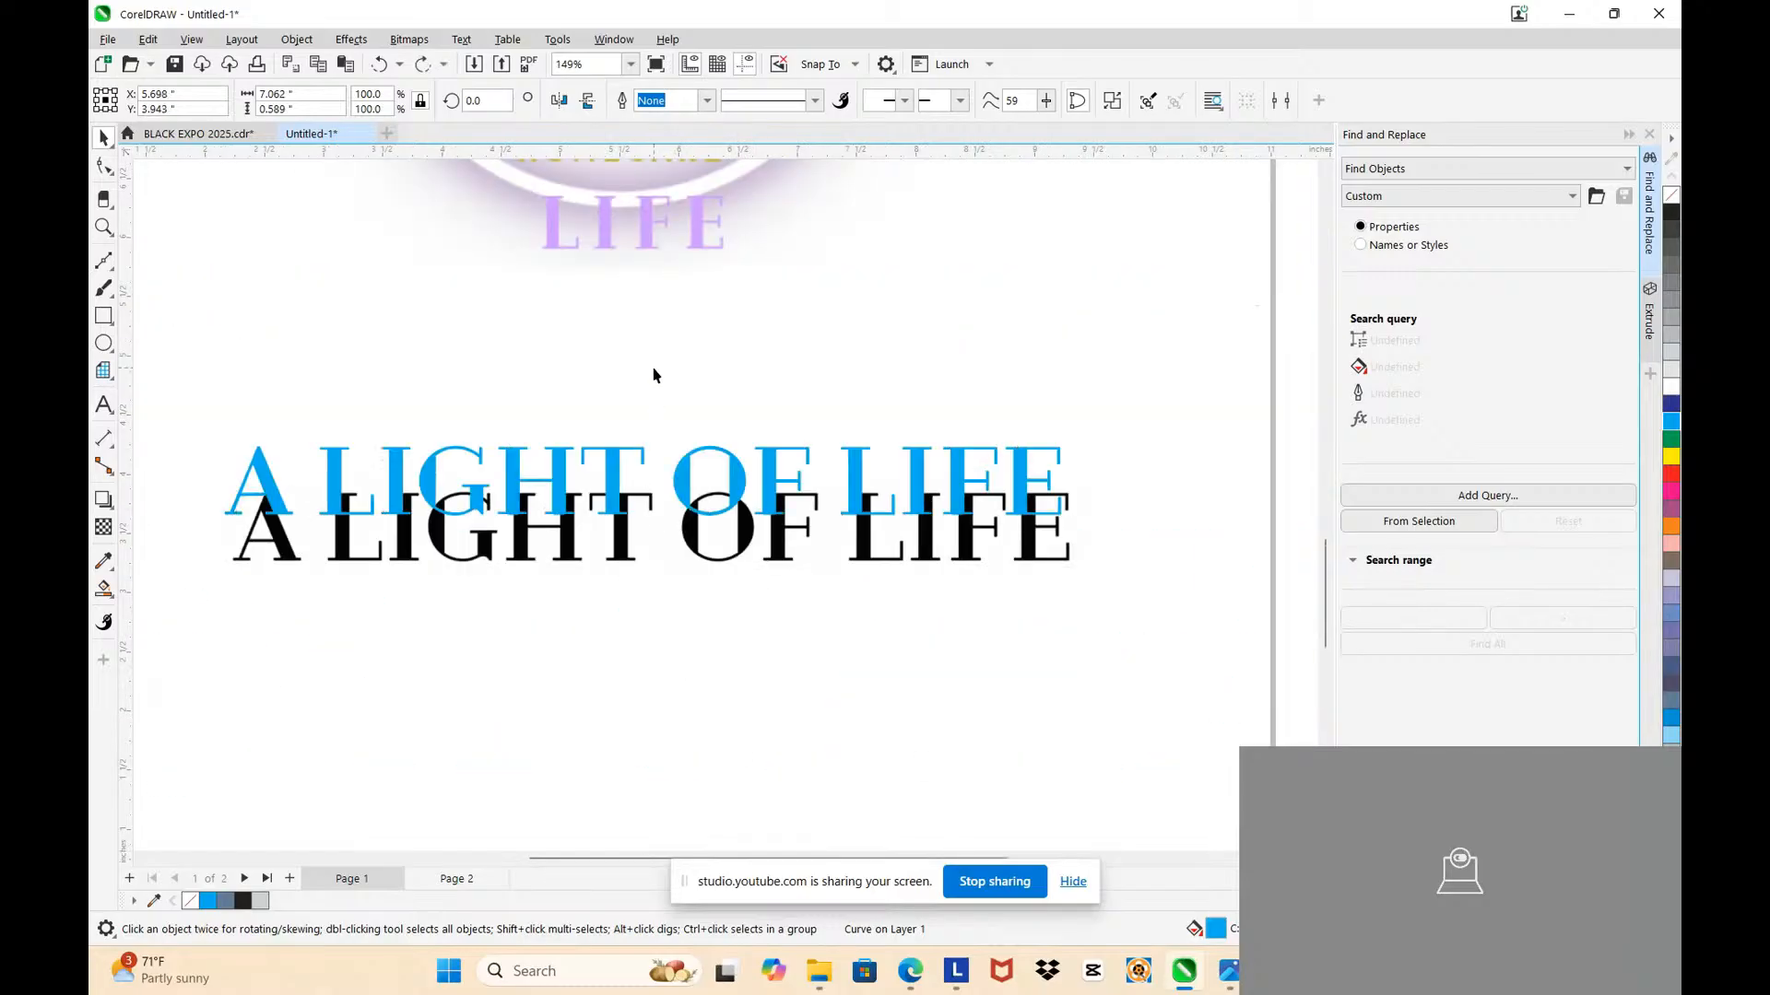
{"action": "key", "text": "ctrl+z"}
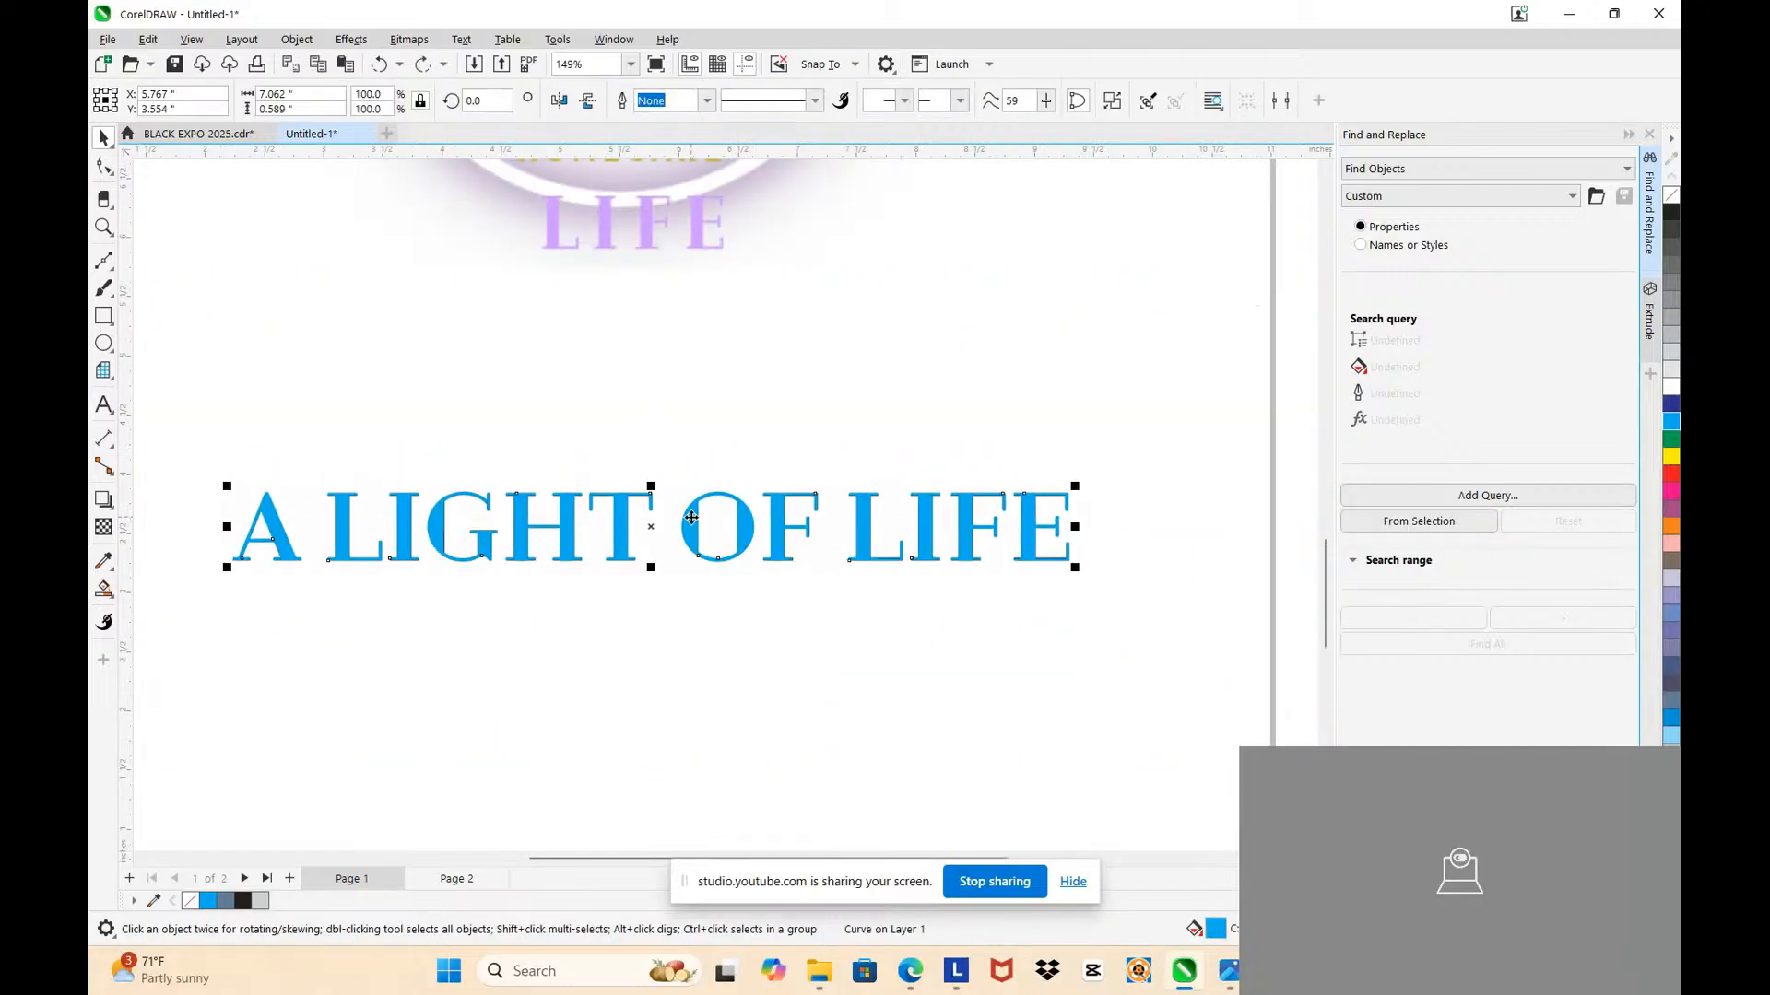
Step: Examine the nodes of the welded A LIGHT OF LIFE curve along its letters
{"action": "key", "text": "F10"}
{"action": "scroll", "coordinate": [406, 524], "scroll_direction": "up", "scroll_amount": 4}
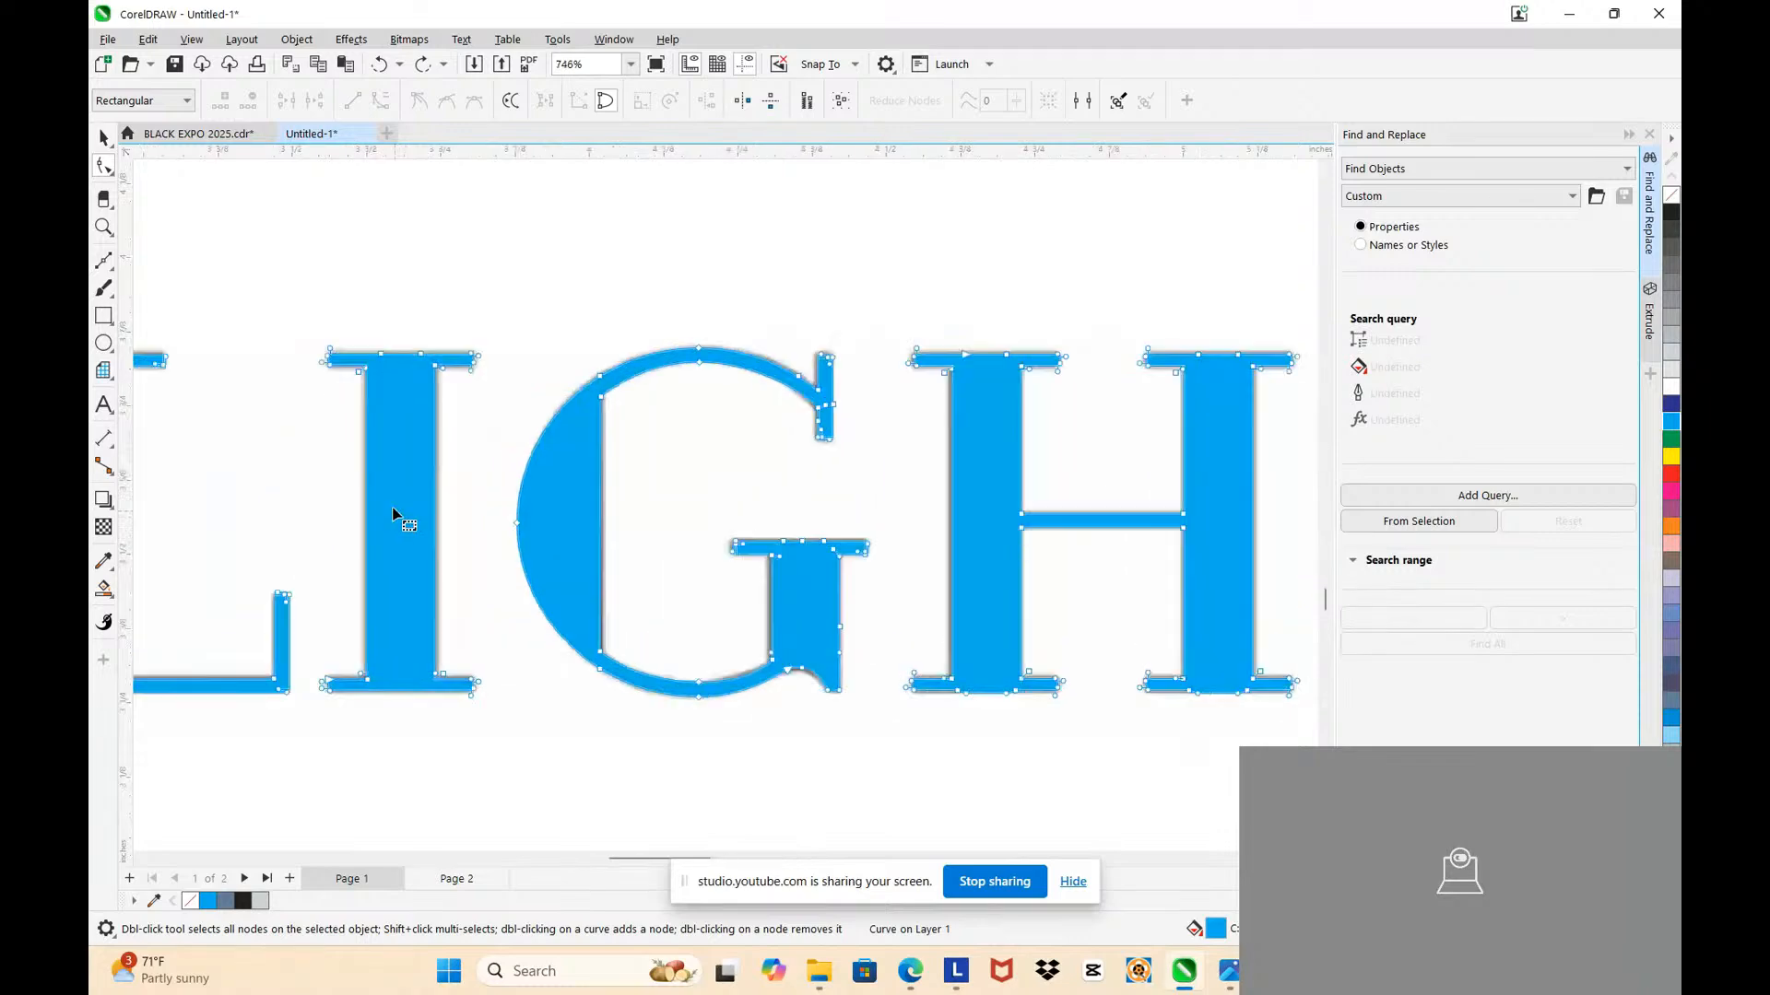
{"action": "scroll", "coordinate": [379, 467], "scroll_direction": "down", "scroll_amount": 4}
{"action": "scroll", "coordinate": [899, 500], "scroll_direction": "up", "scroll_amount": 2}
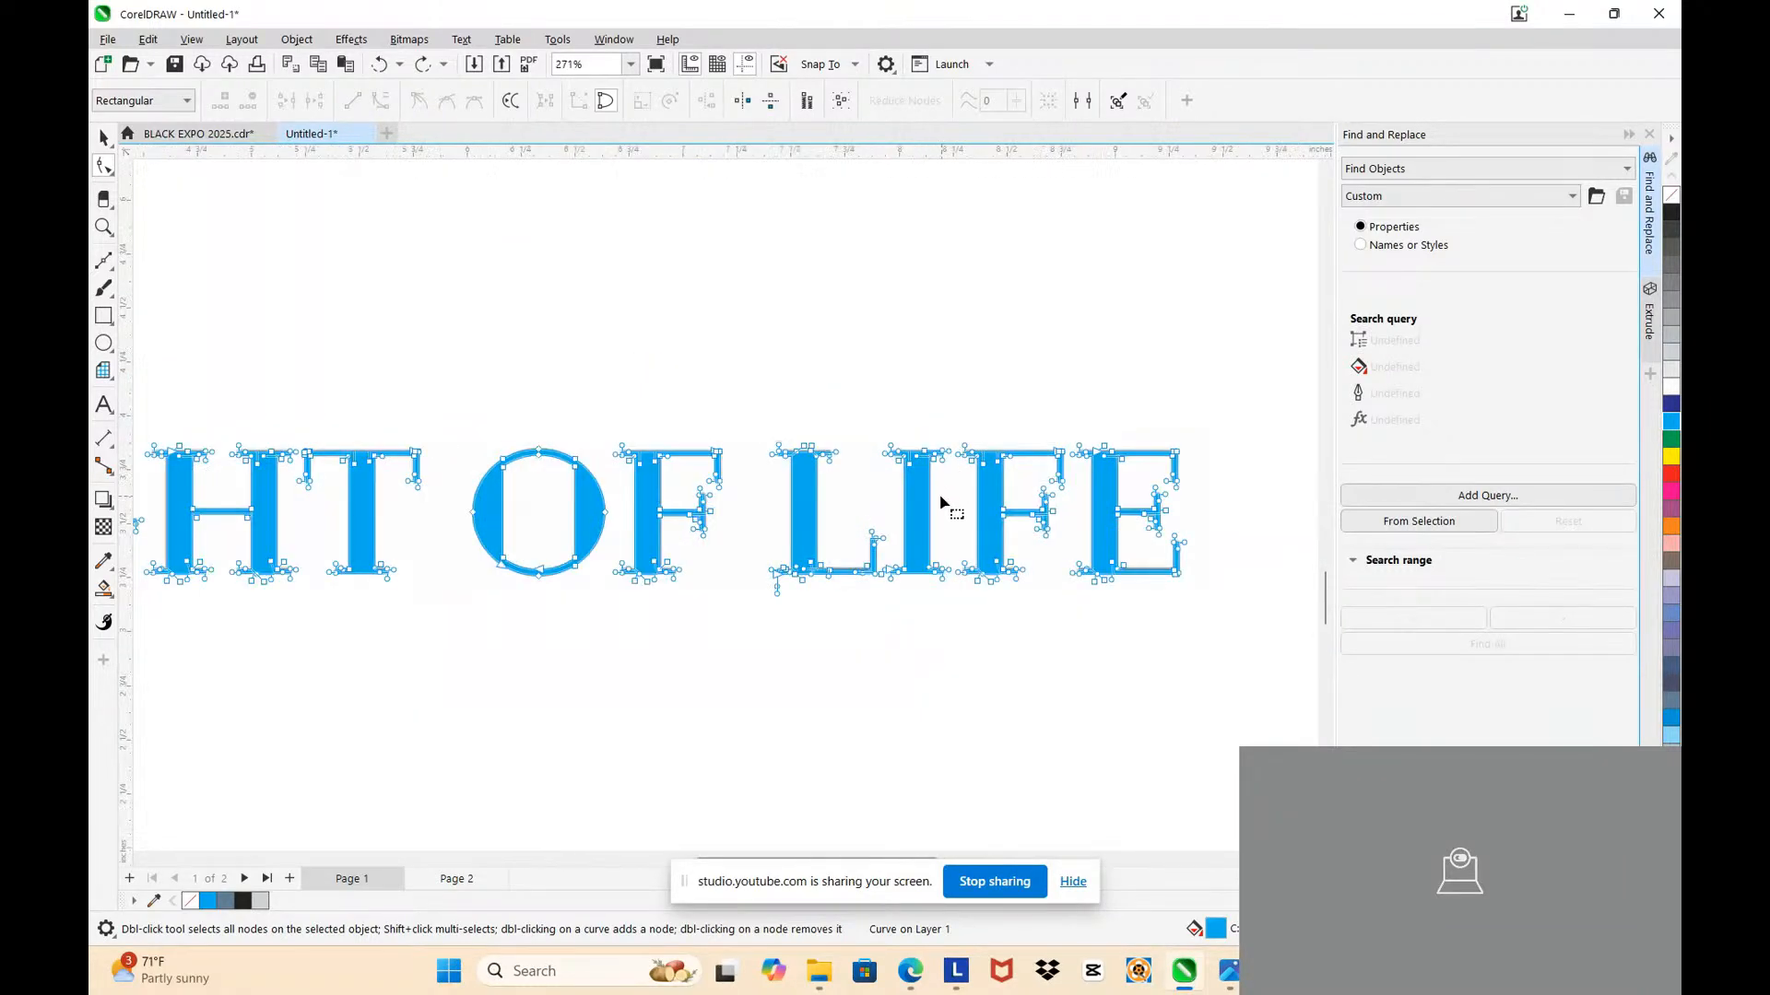
{"action": "scroll", "coordinate": [940, 503], "scroll_direction": "down", "scroll_amount": 3}
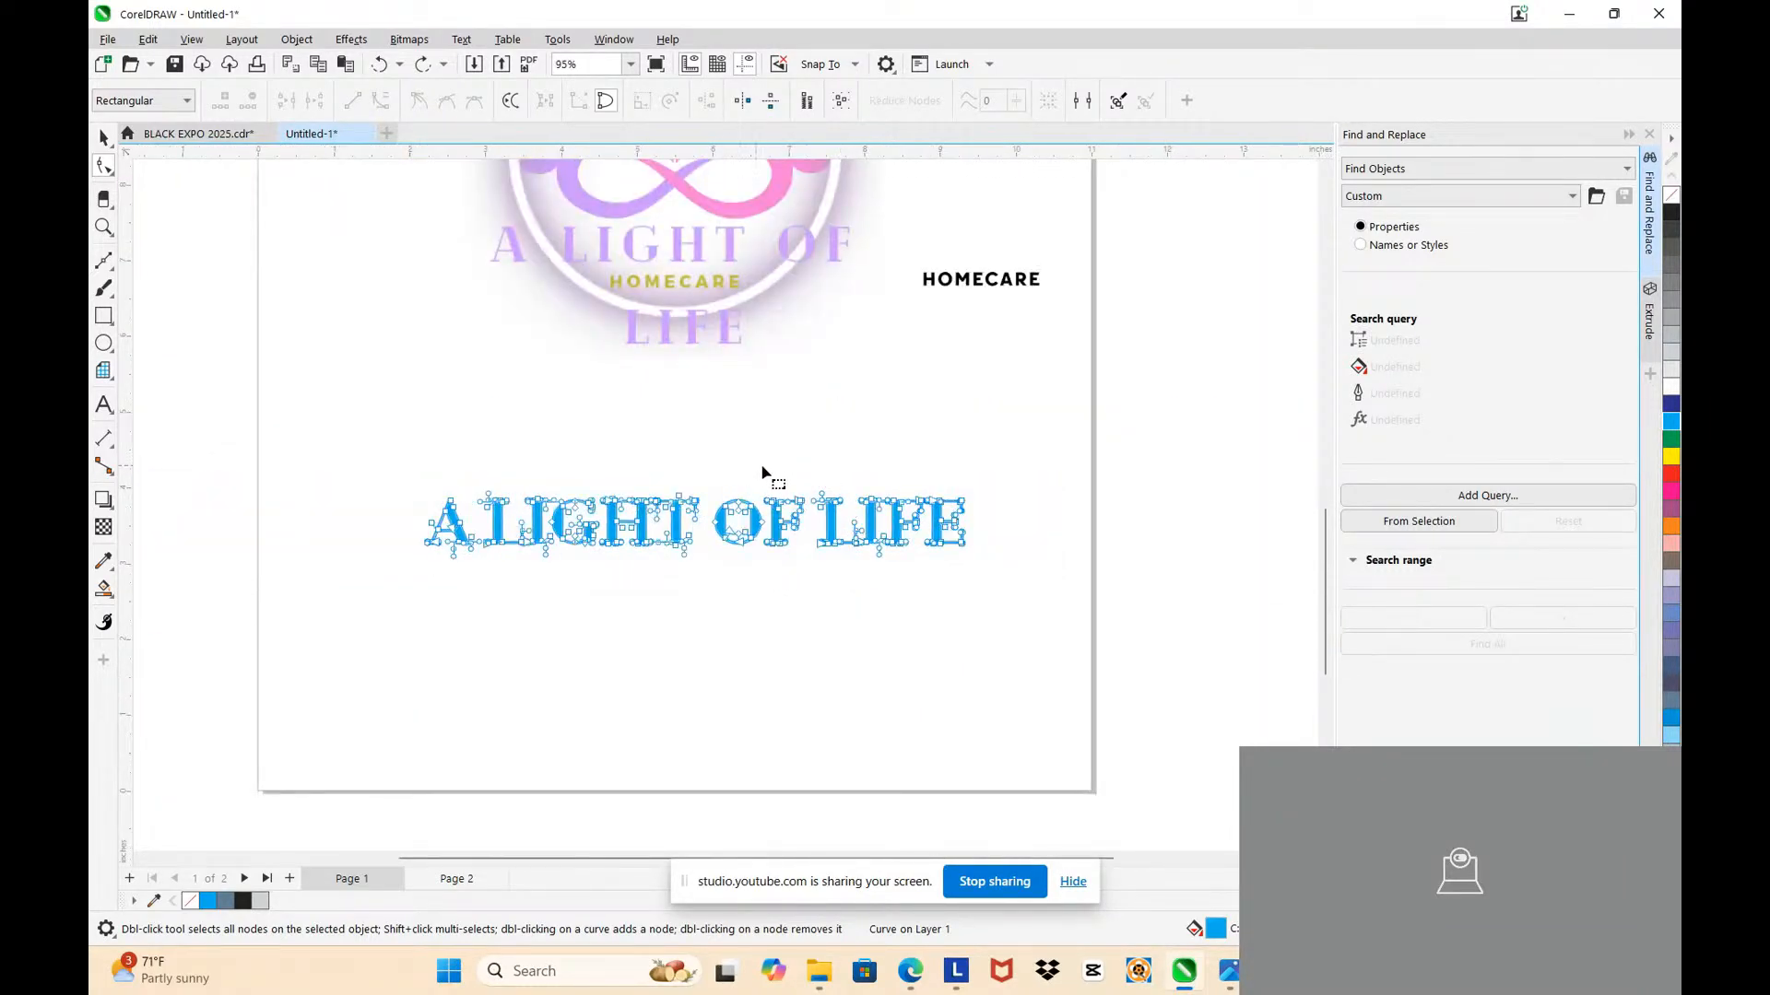
{"action": "left_click", "coordinate": [103, 136]}
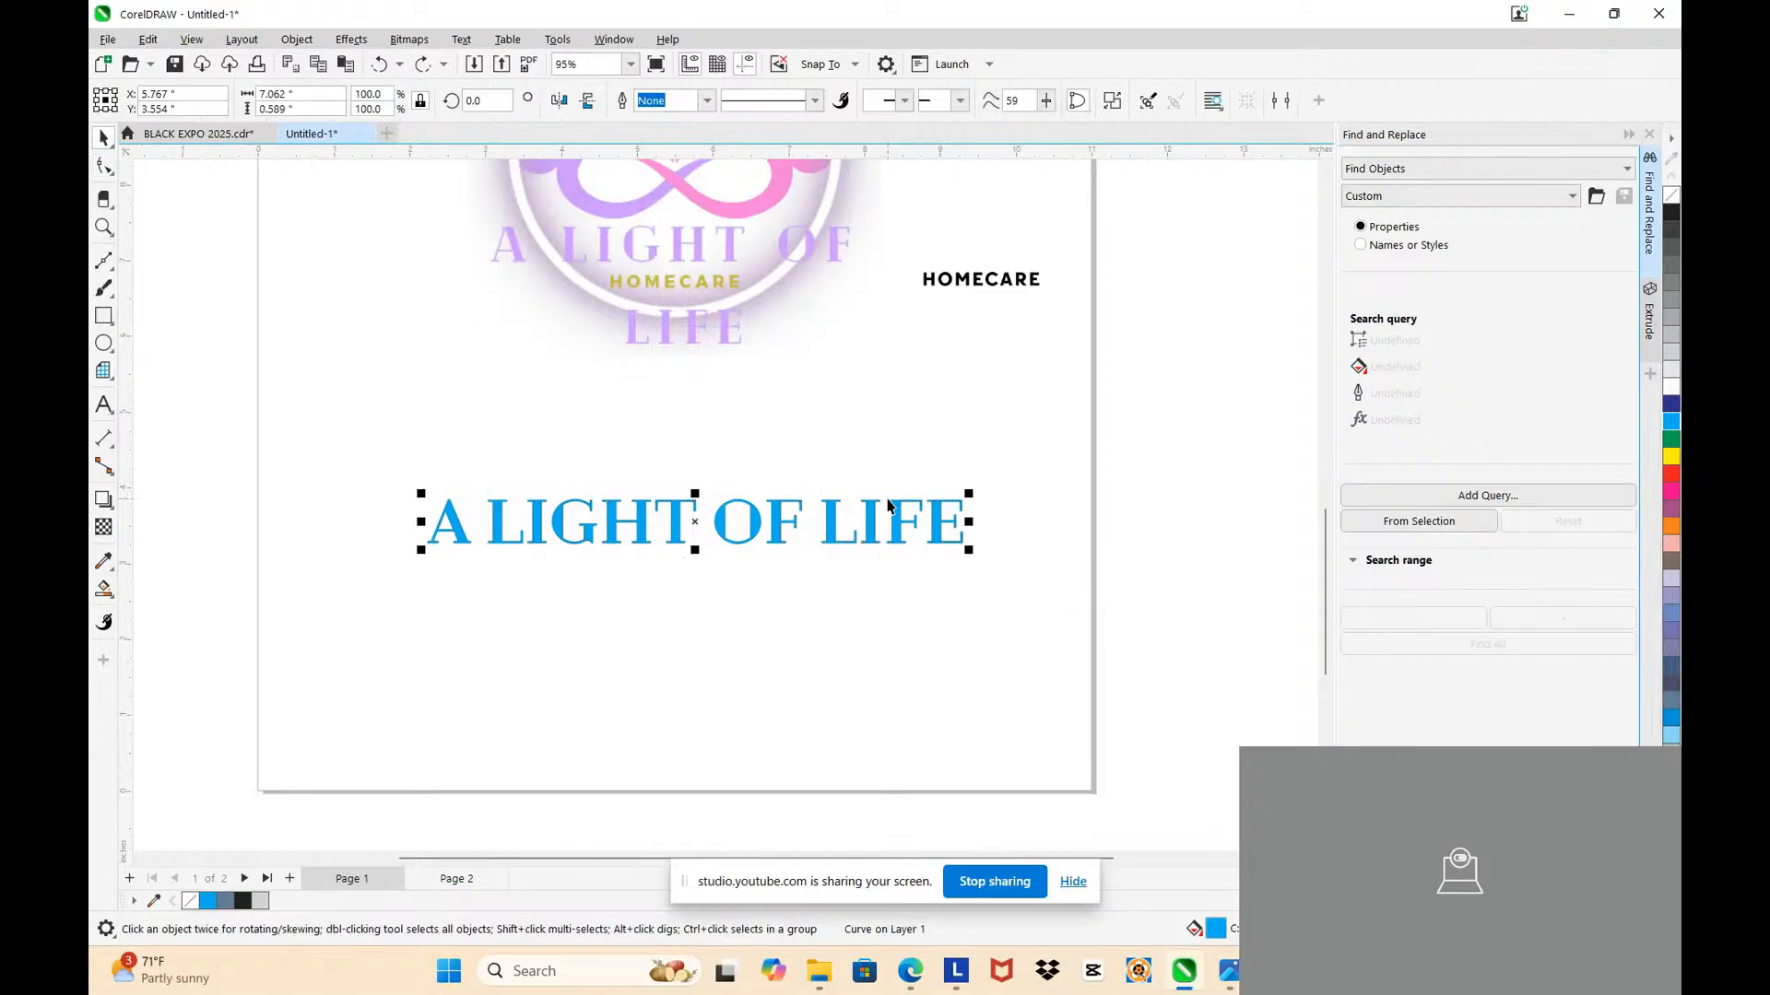
{"action": "left_click", "coordinate": [926, 567]}
{"action": "scroll", "coordinate": [802, 525], "scroll_direction": "up", "scroll_amount": 2}
{"action": "scroll", "coordinate": [805, 418], "scroll_direction": "down", "scroll_amount": 3}
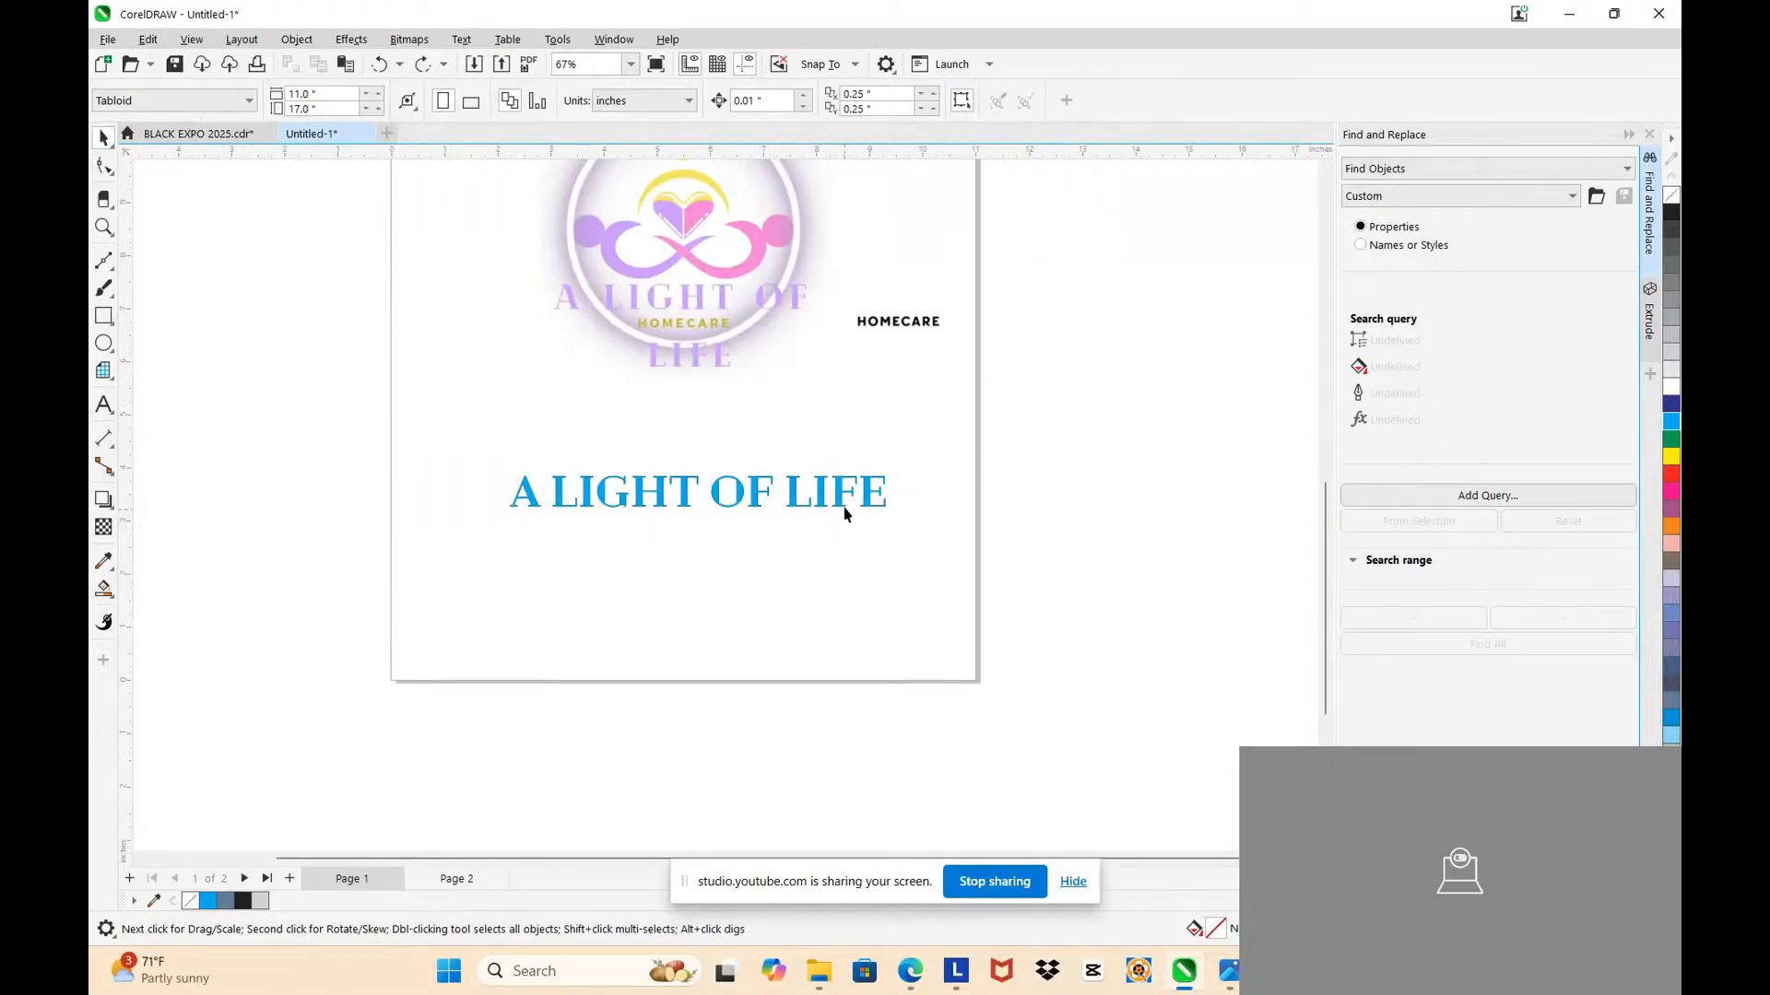
{"action": "scroll", "coordinate": [844, 508], "scroll_direction": "up", "scroll_amount": 4}
Step: Select all nodes of the word LIFE with the Shape tool and copy them into a separate curve
{"action": "double_click", "coordinate": [715, 483]}
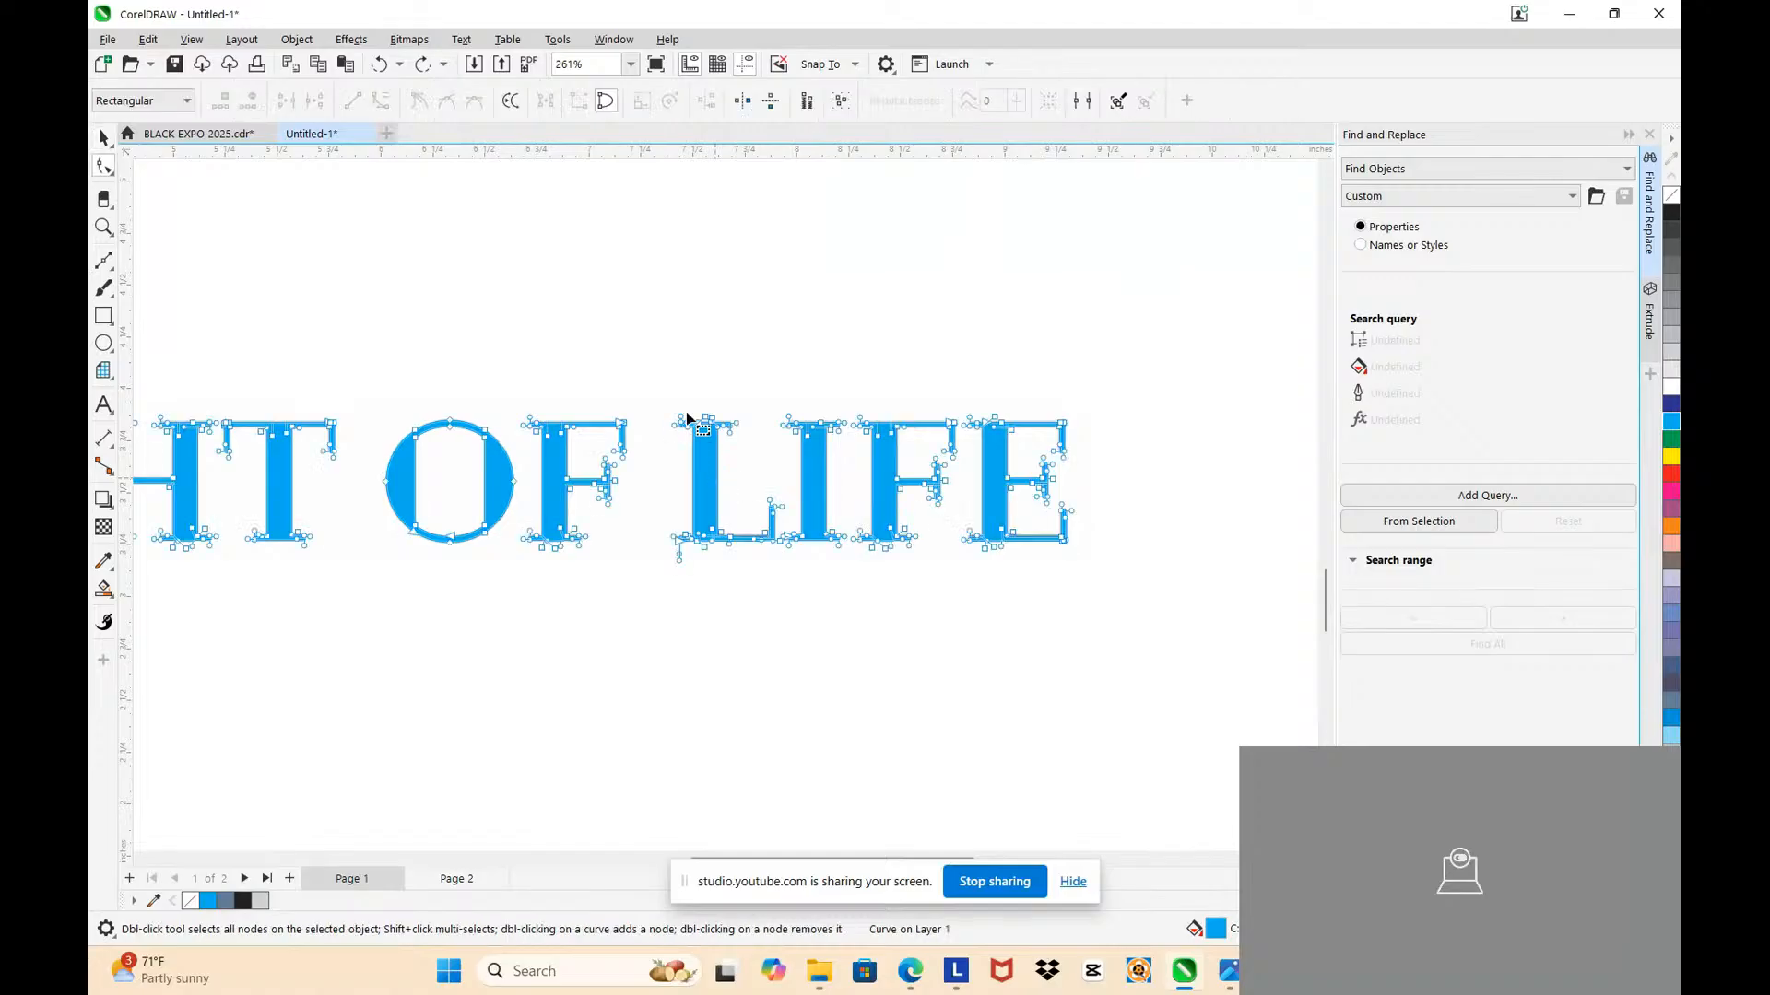
{"action": "scroll", "coordinate": [701, 406], "scroll_direction": "up", "scroll_amount": 4}
{"action": "scroll", "coordinate": [553, 379], "scroll_direction": "down", "scroll_amount": 2}
{"action": "scroll", "coordinate": [545, 394], "scroll_direction": "down", "scroll_amount": 2}
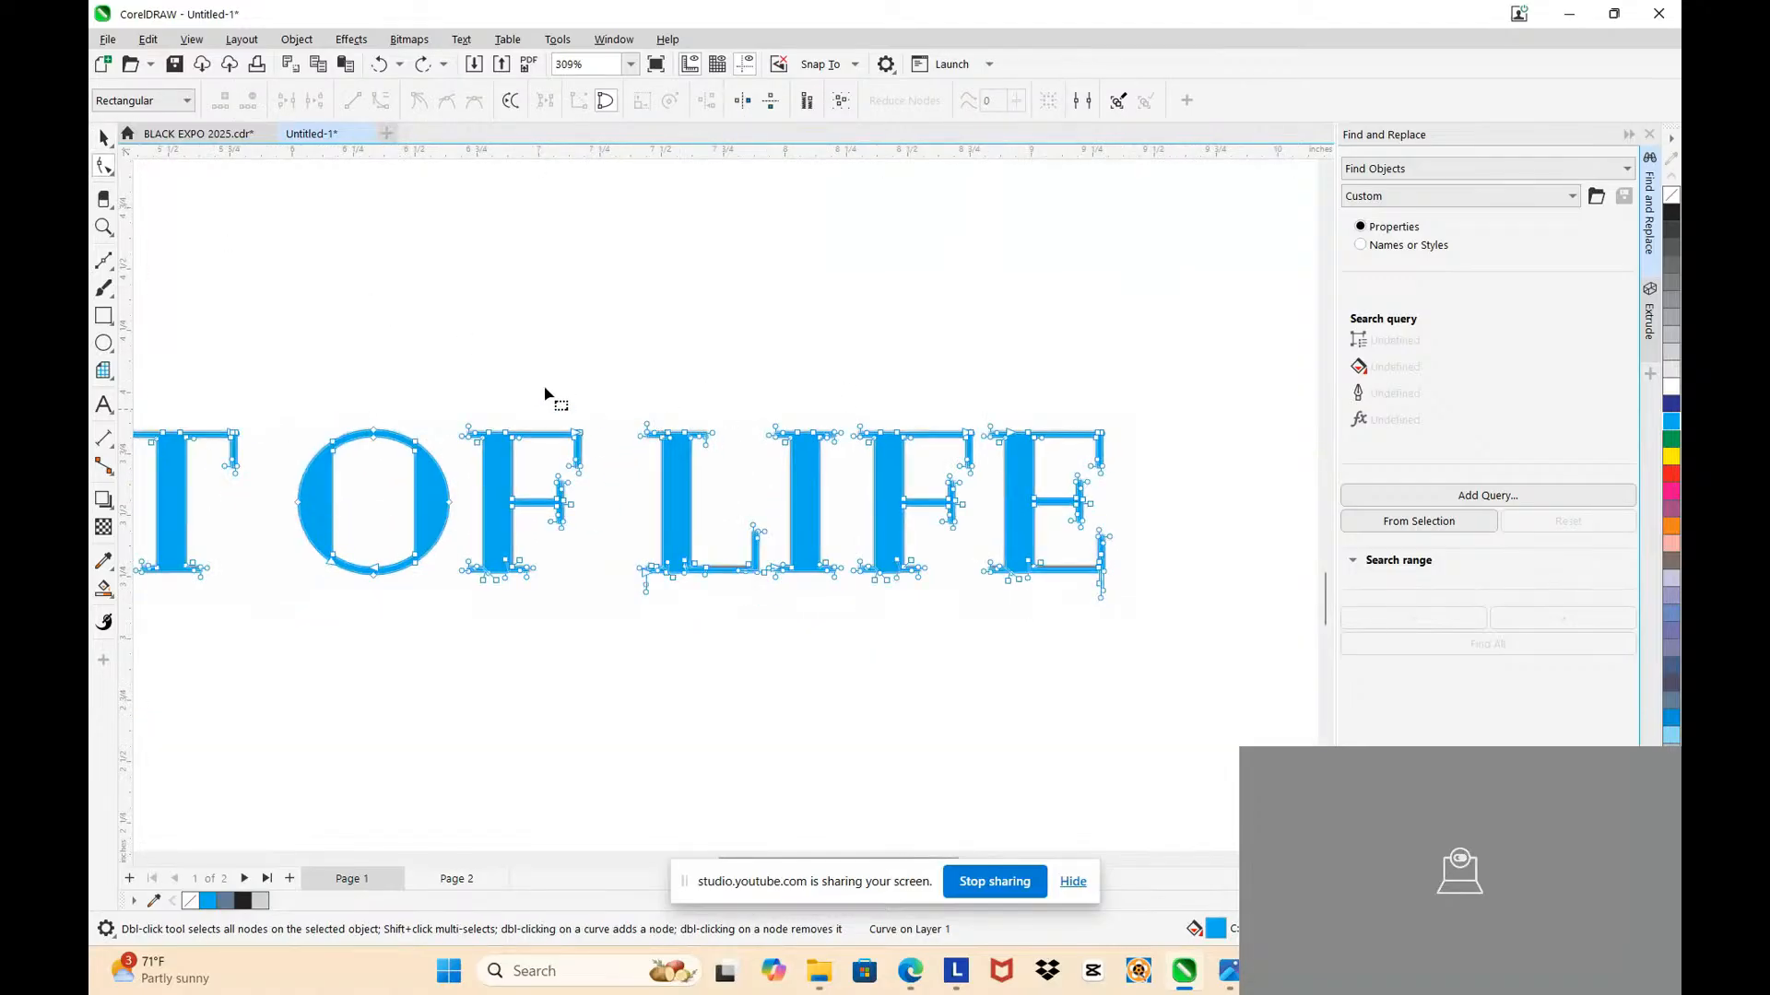
{"action": "left_click", "coordinate": [109, 175]}
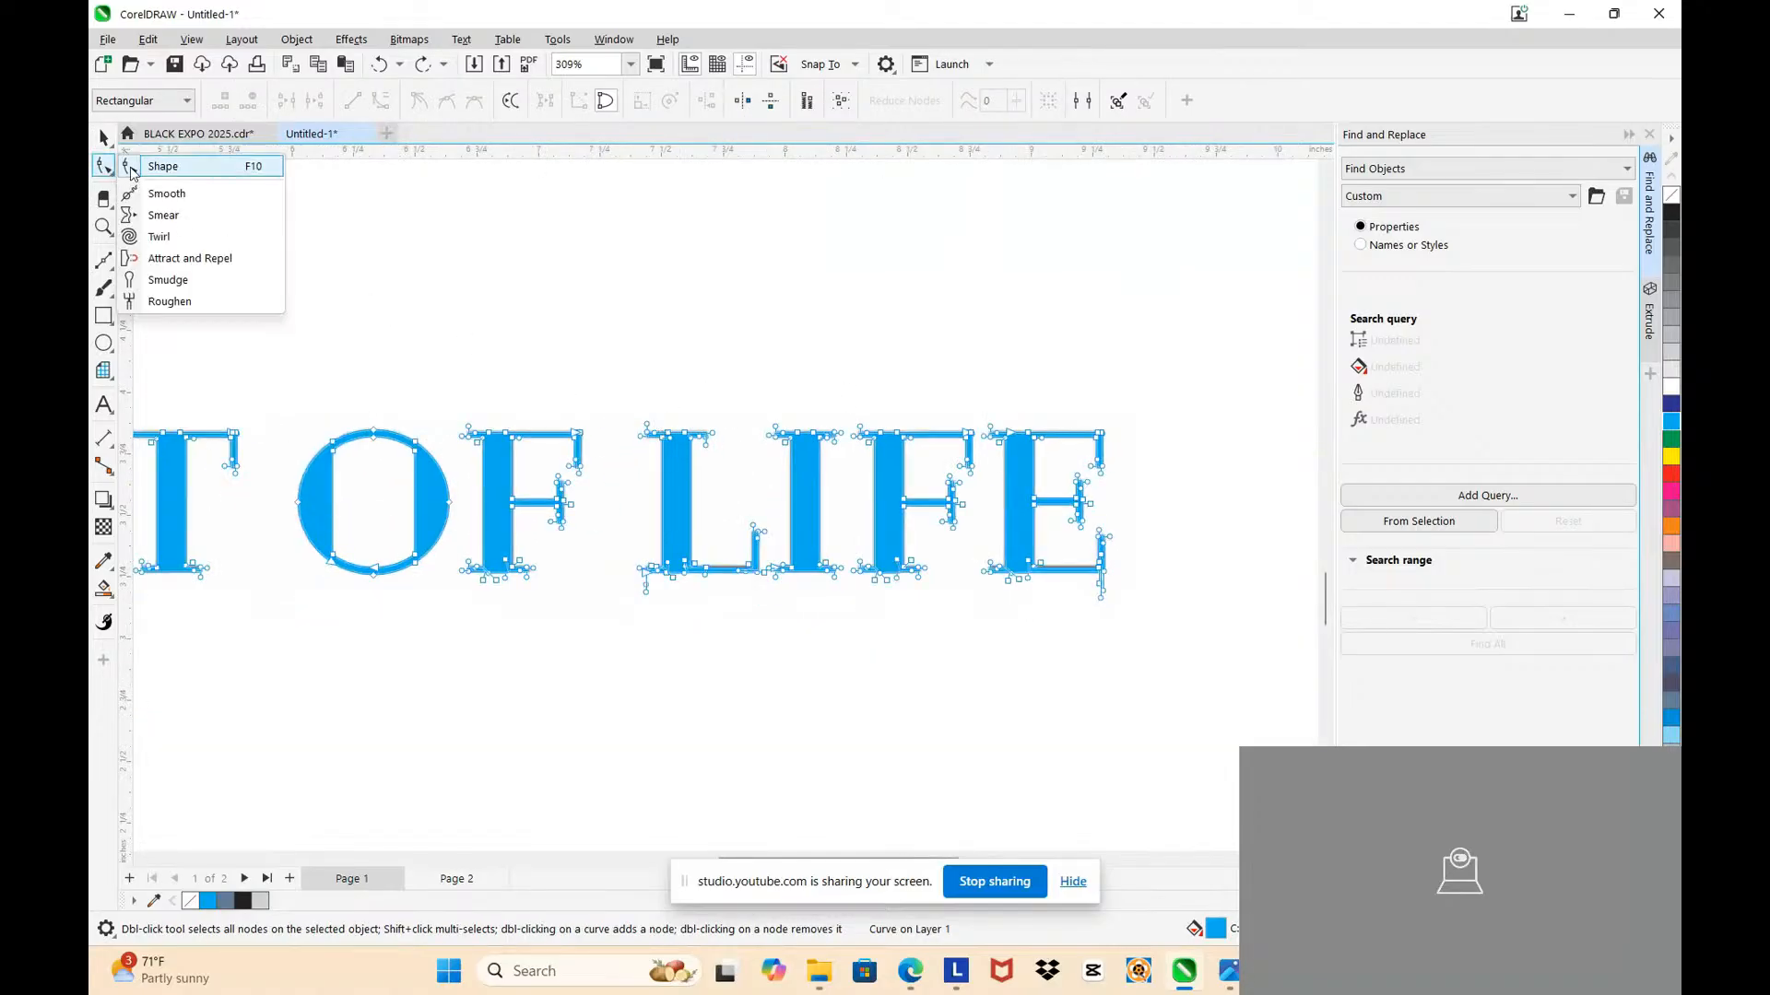
{"action": "left_click", "coordinate": [152, 175]}
{"action": "scroll", "coordinate": [798, 474], "scroll_direction": "up", "scroll_amount": 2}
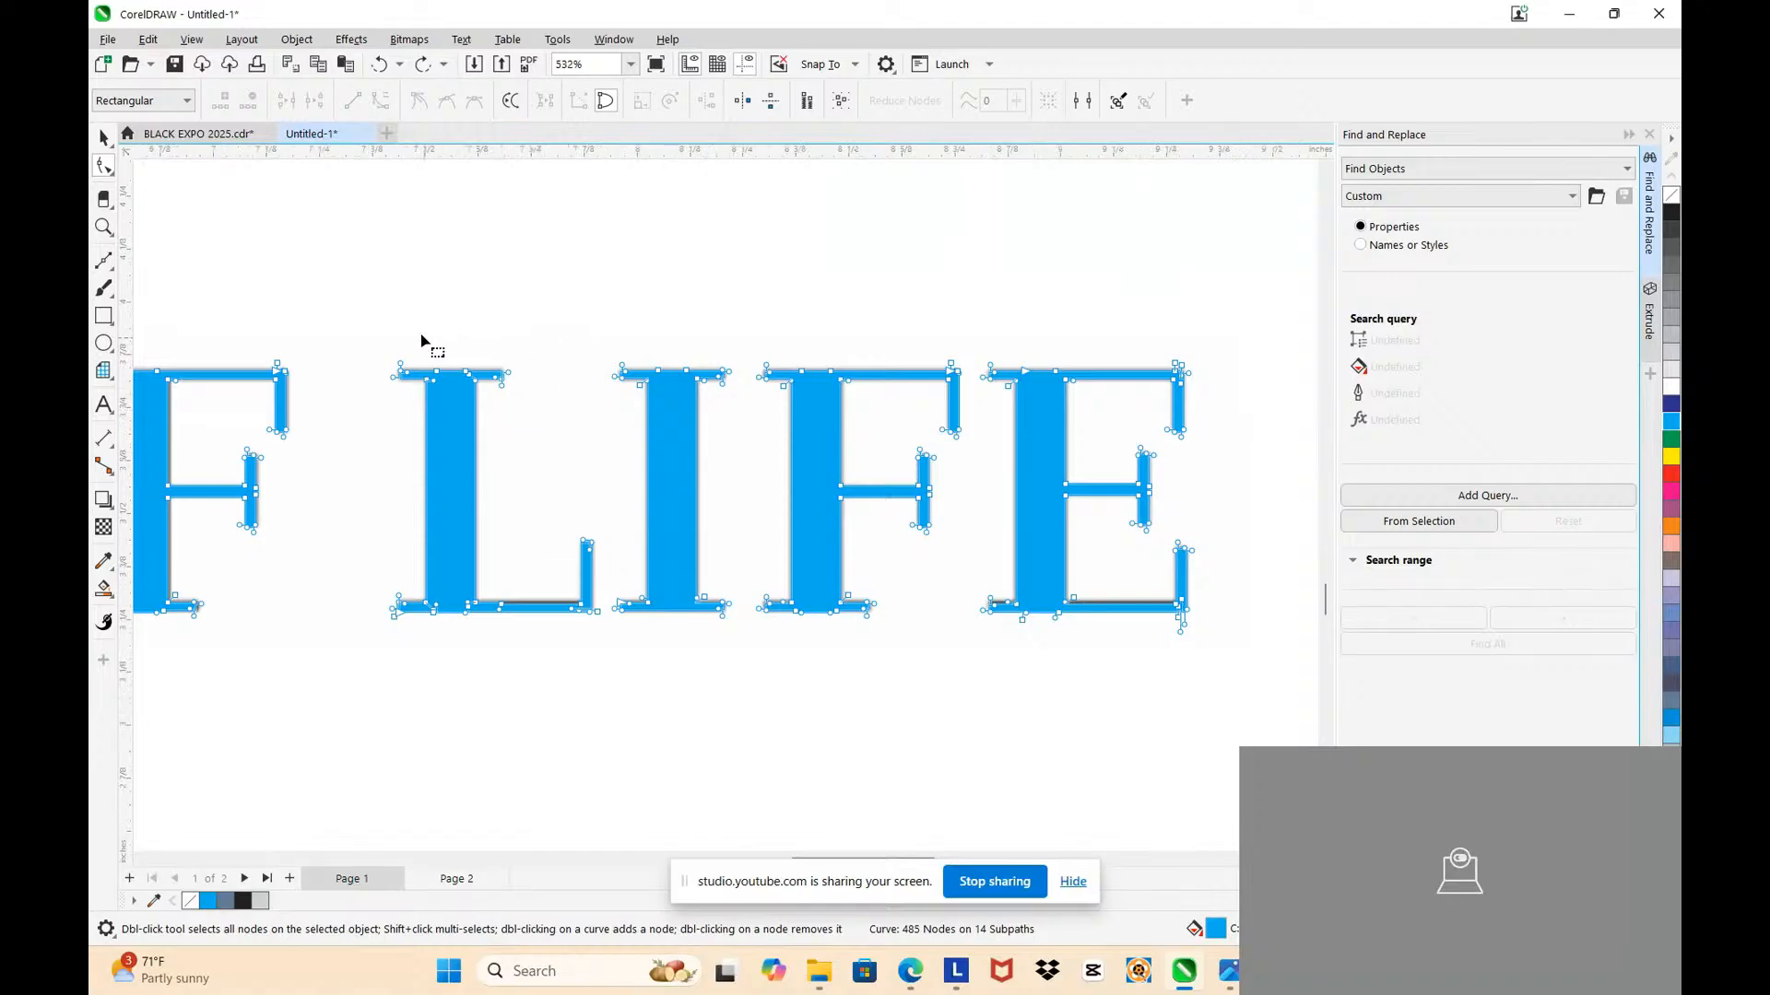
{"action": "left_click_drag", "start_coordinate": [367, 320], "coordinate": [1276, 707]}
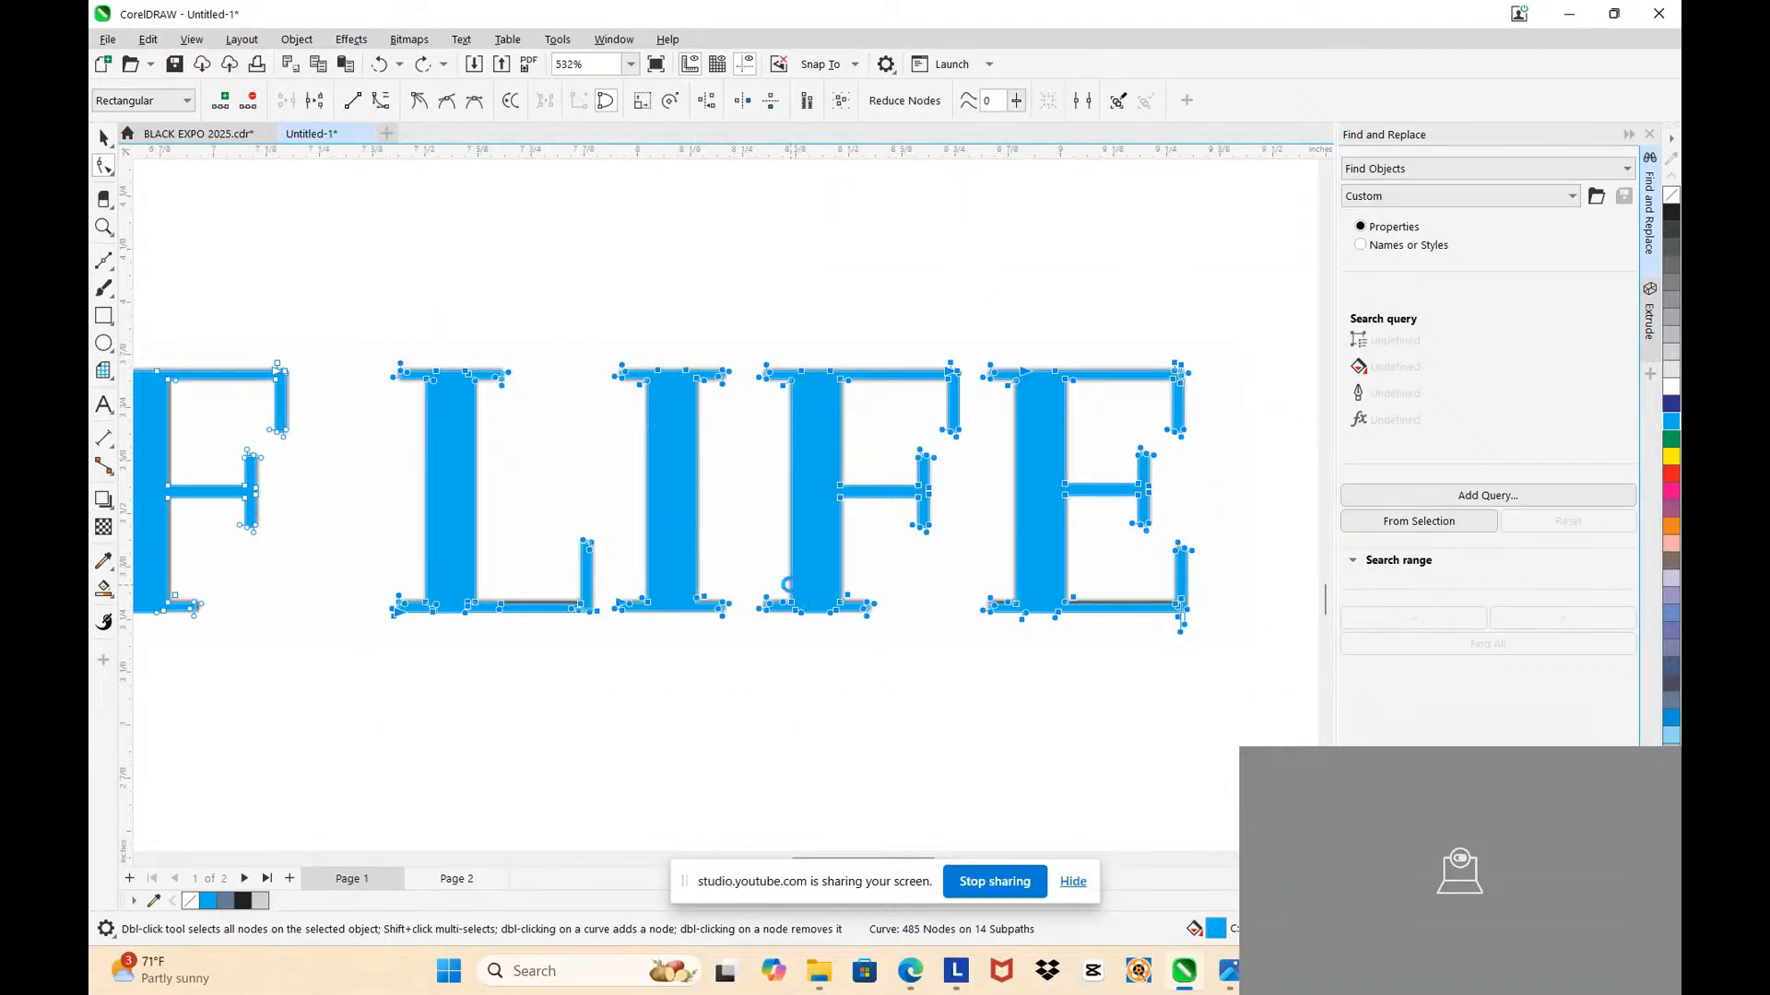
{"action": "scroll", "coordinate": [793, 573], "scroll_direction": "down", "scroll_amount": 5}
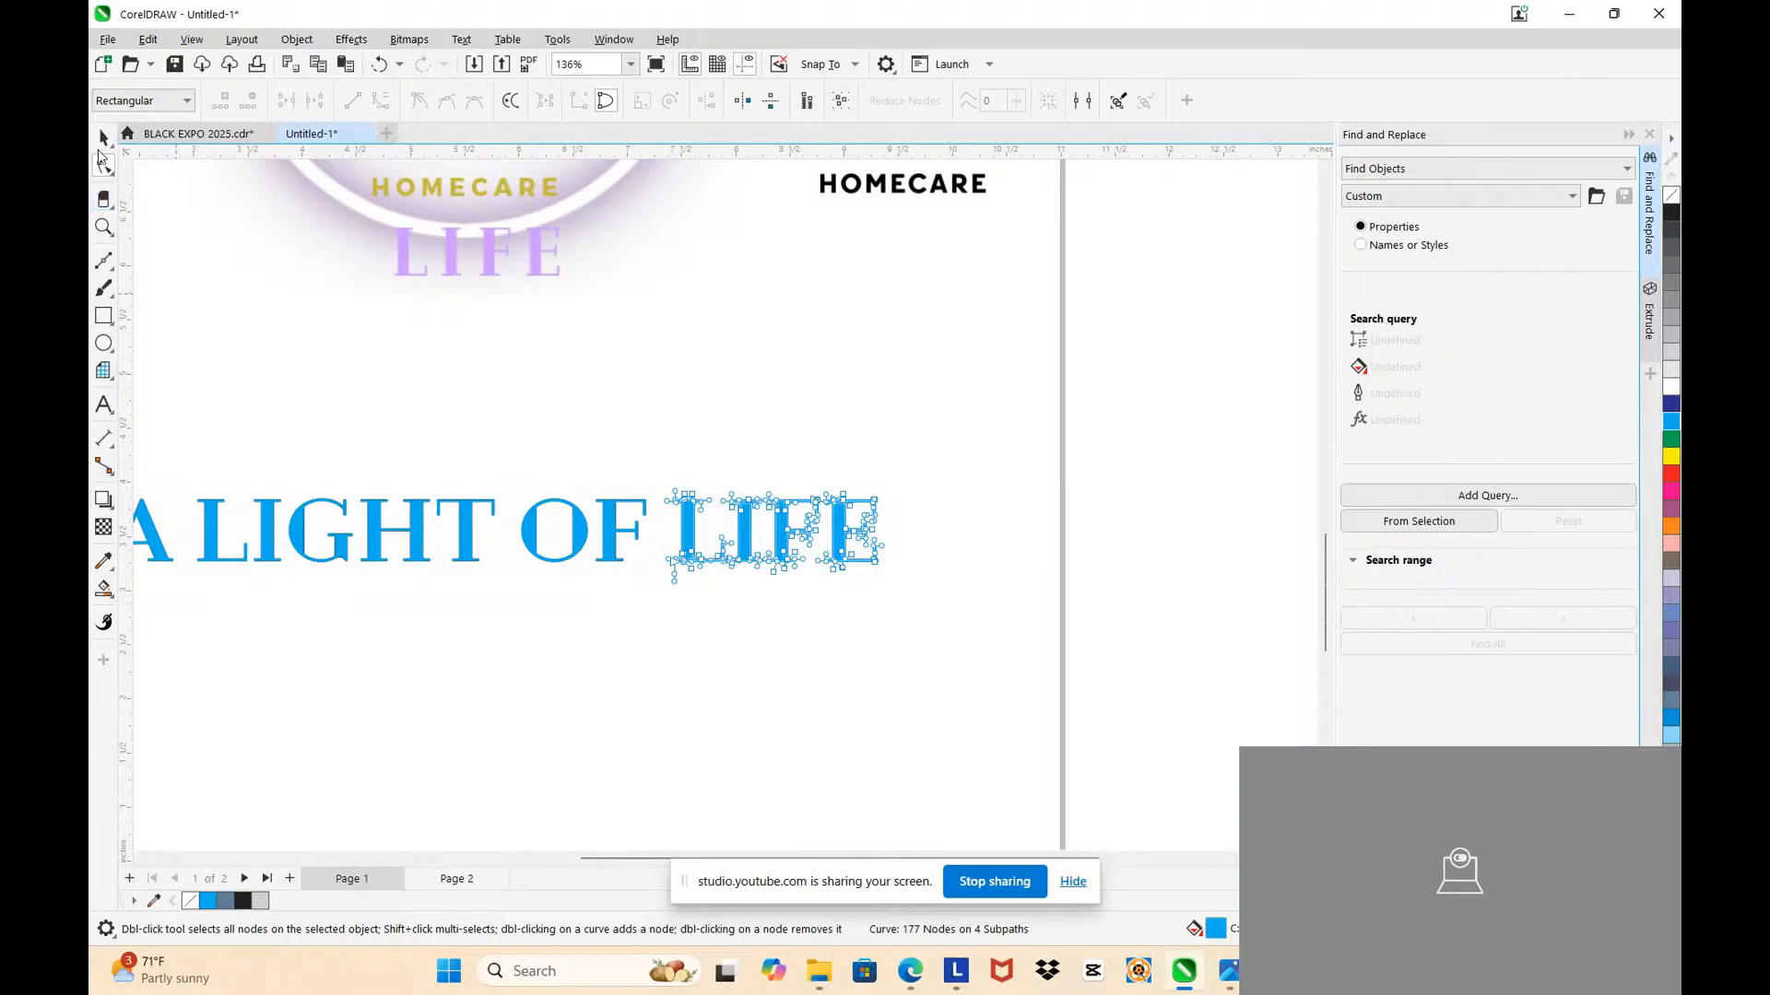
Step: Move the separate LIFE curve up above the original lettering
{"action": "left_click", "coordinate": [105, 138]}
{"action": "scroll", "coordinate": [715, 528], "scroll_direction": "up", "scroll_amount": 4}
{"action": "scroll", "coordinate": [711, 529], "scroll_direction": "down", "scroll_amount": 3}
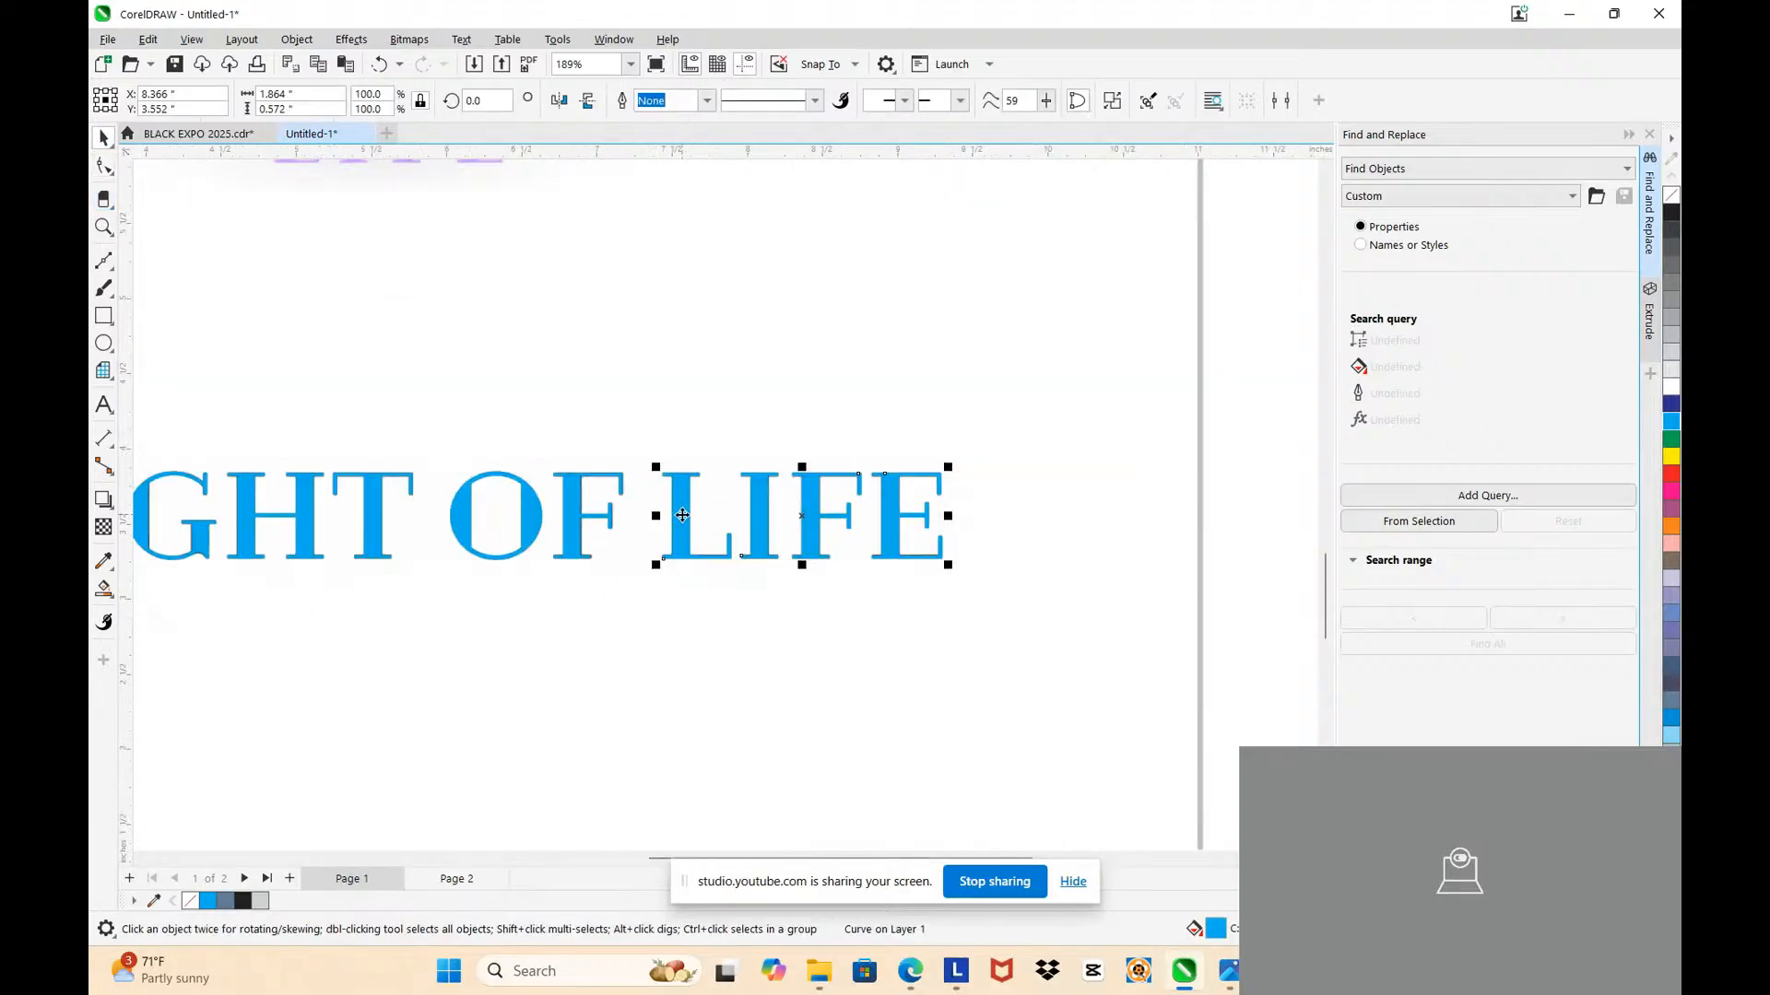
{"action": "left_click_drag", "start_coordinate": [683, 543], "coordinate": [562, 393]}
Step: Delete the nodes of the word LIFE from the original A LIGHT OF LIFE curve with the Shape tool
{"action": "scroll", "coordinate": [755, 440], "scroll_direction": "down", "scroll_amount": 3}
{"action": "double_click", "coordinate": [726, 472]}
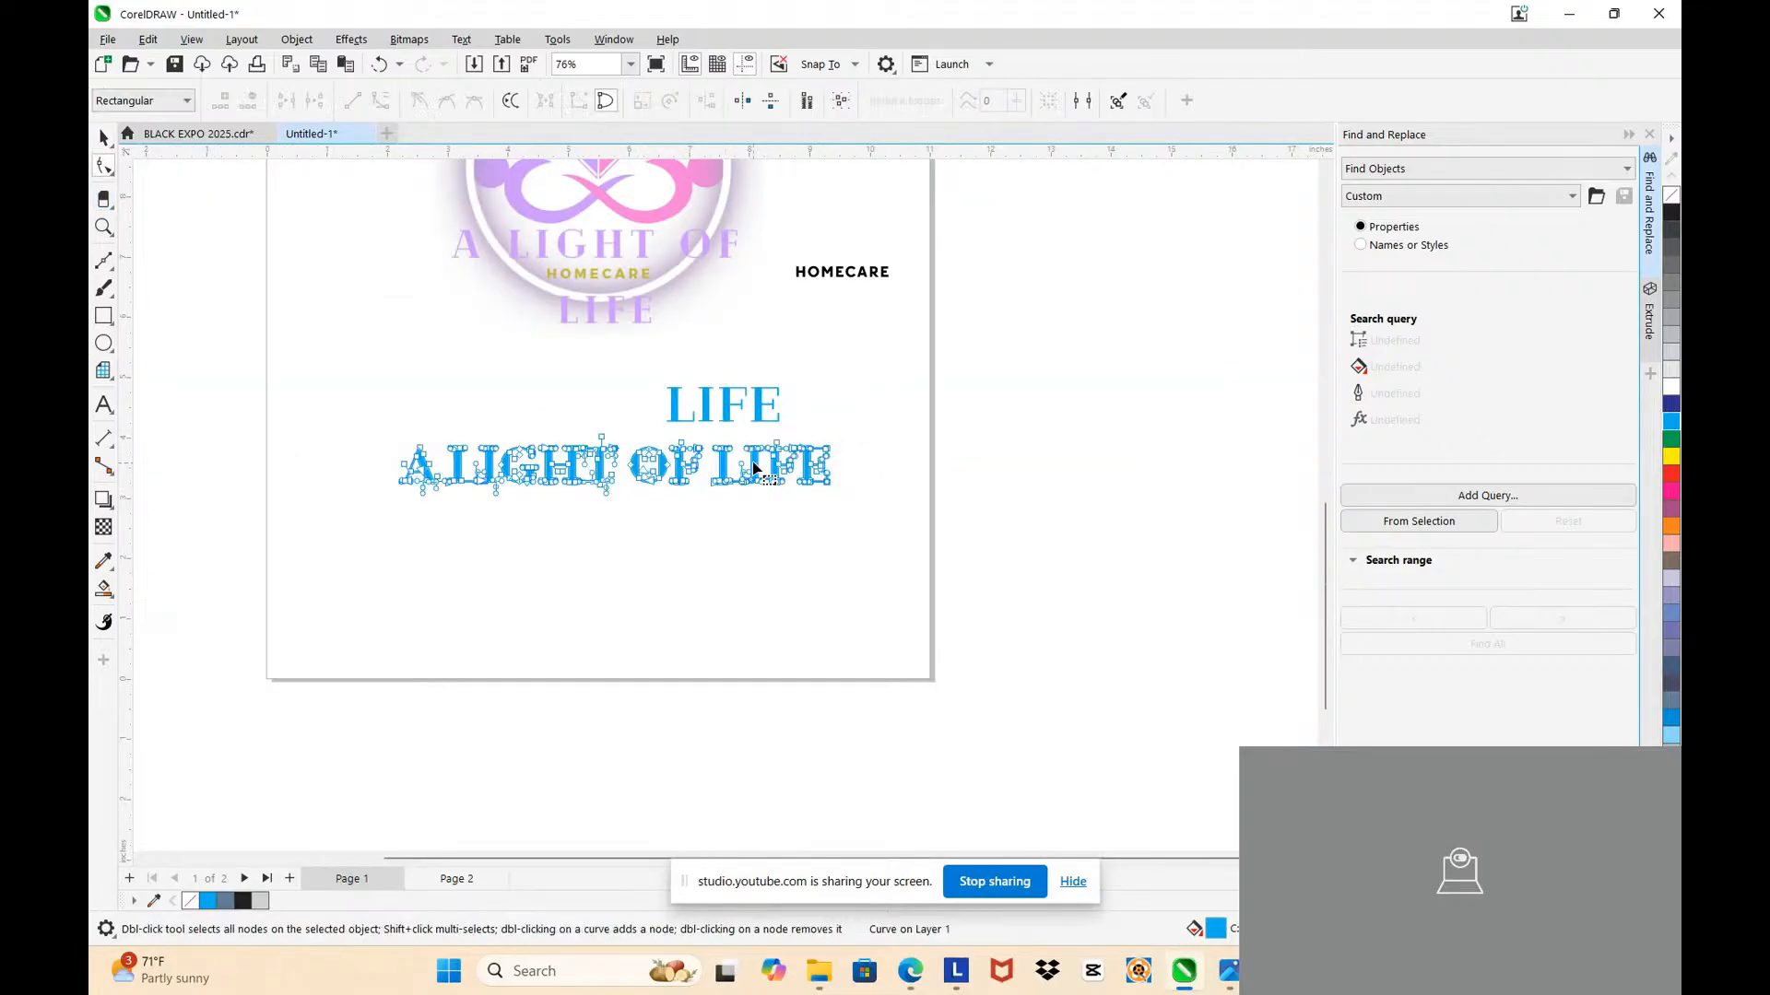
{"action": "scroll", "coordinate": [746, 461], "scroll_direction": "up", "scroll_amount": 5}
{"action": "left_click_drag", "start_coordinate": [595, 387], "coordinate": [1014, 648]}
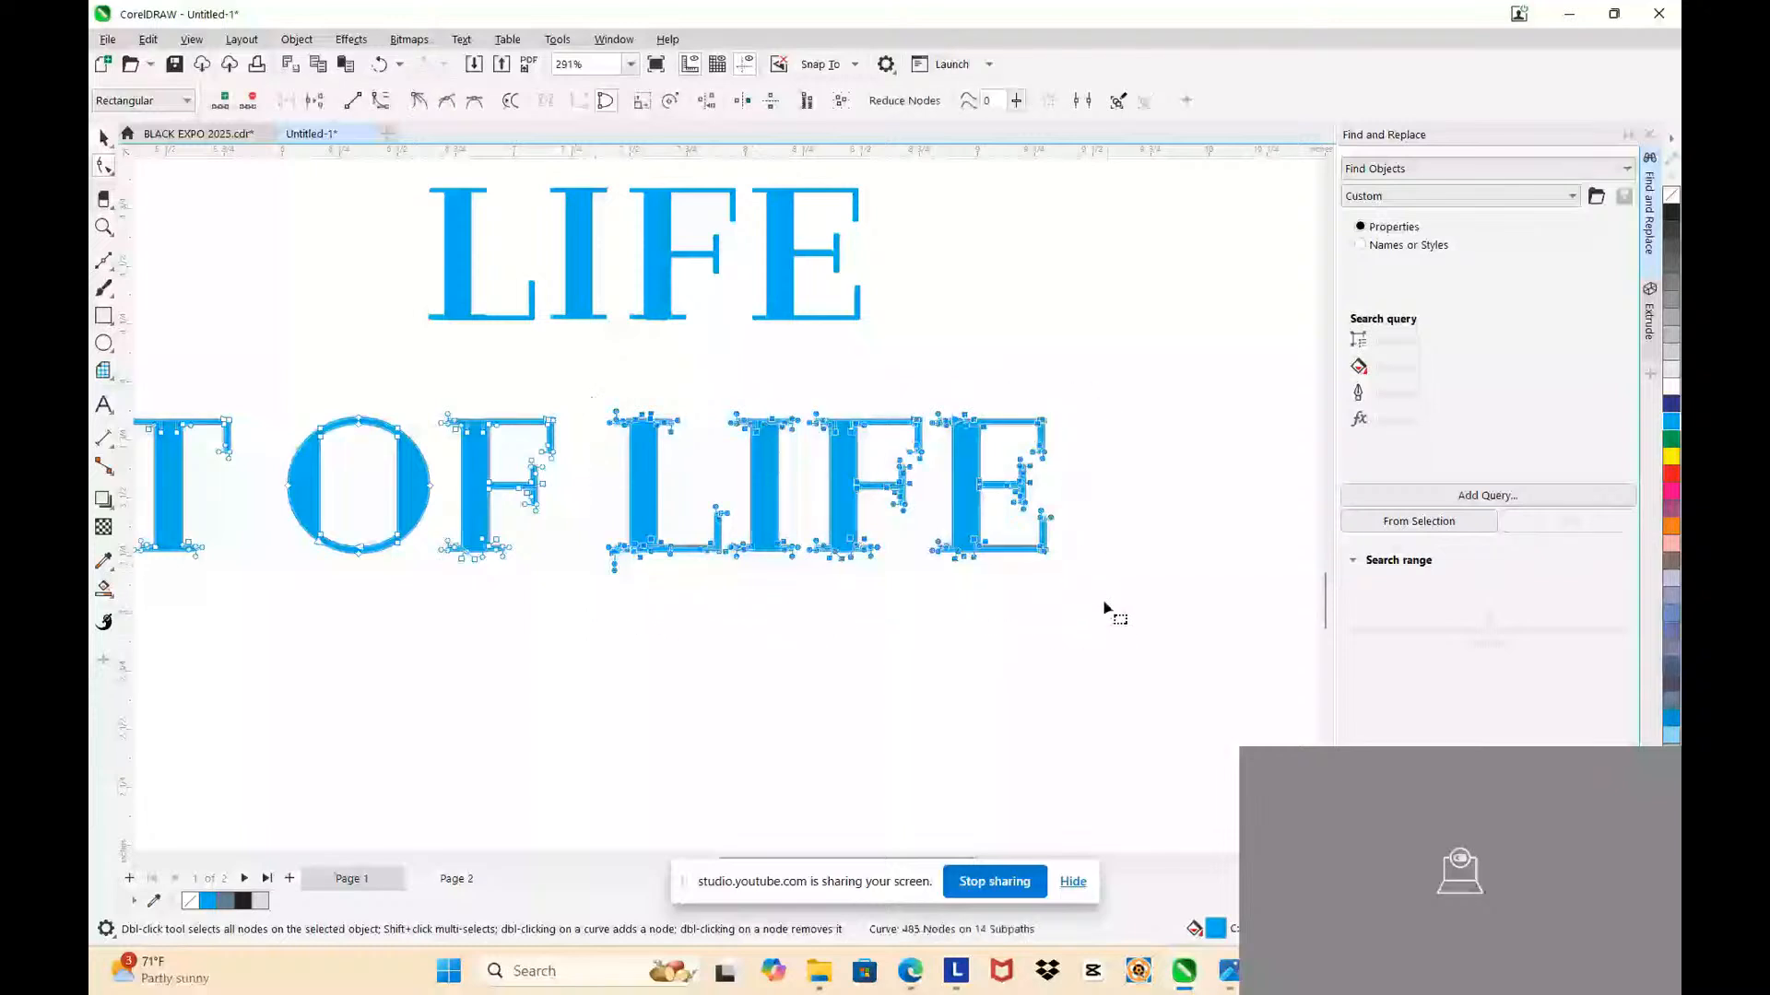
{"action": "key", "text": "Delete"}
{"action": "scroll", "coordinate": [550, 409], "scroll_direction": "down", "scroll_amount": 6}
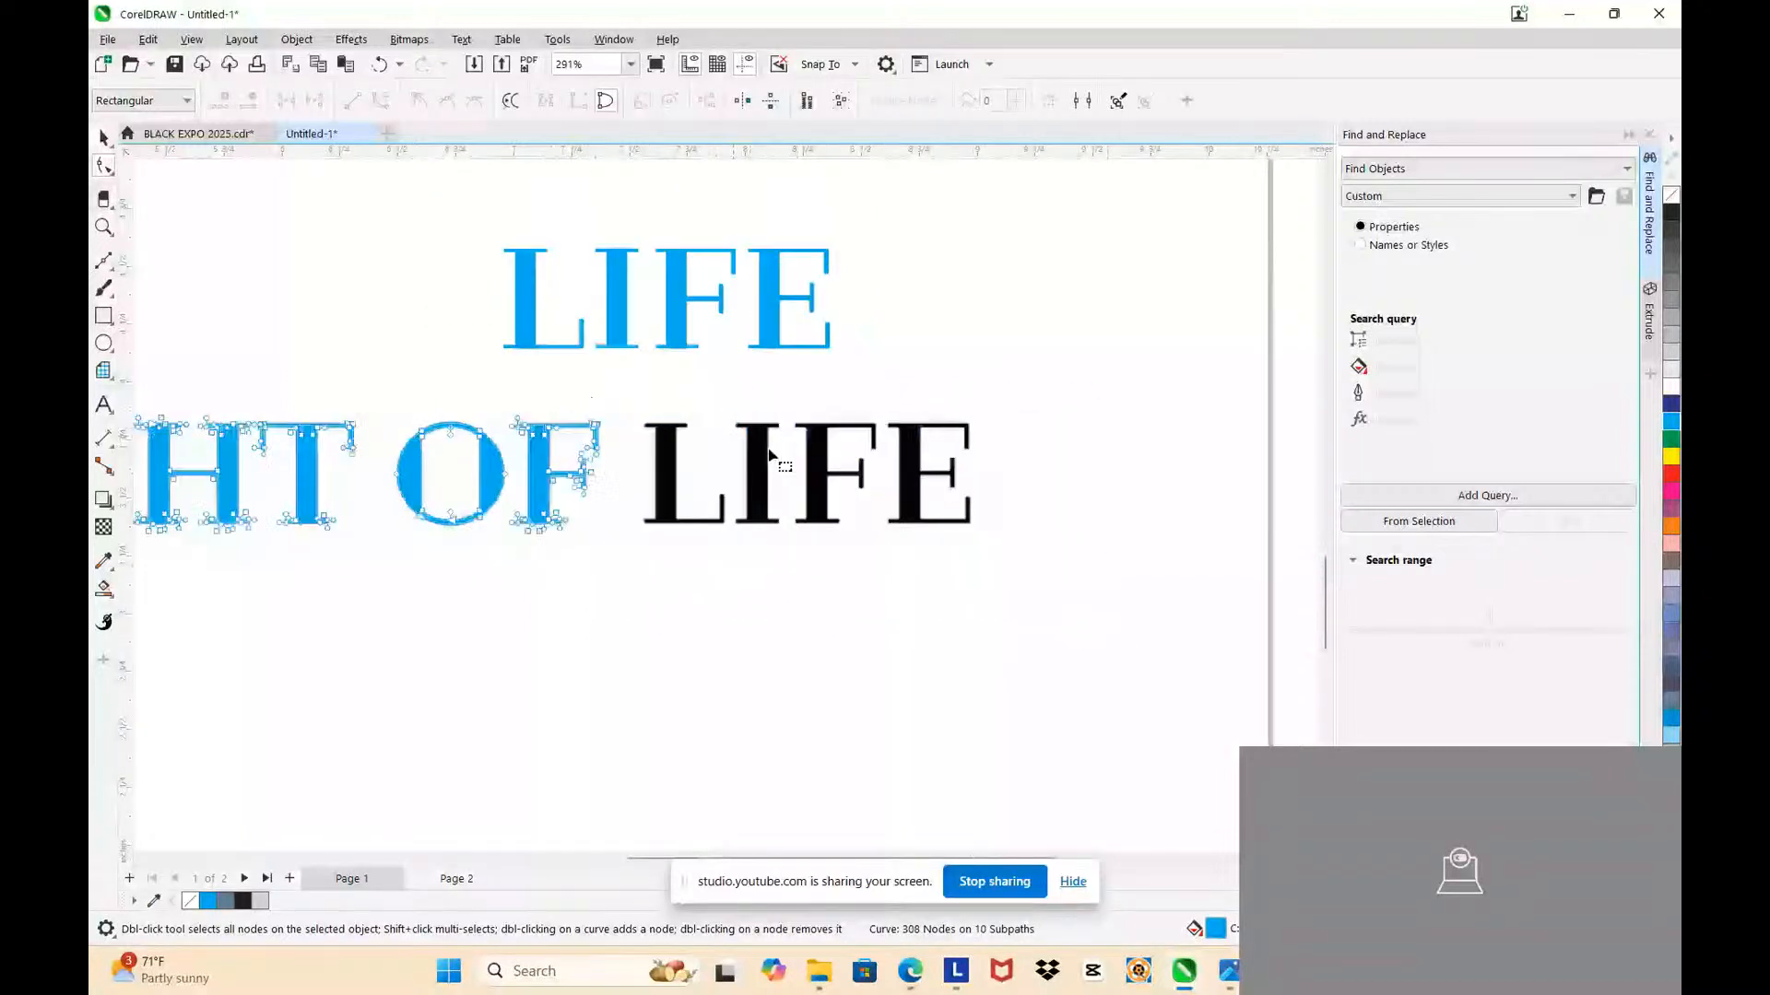
{"action": "left_click", "coordinate": [102, 138]}
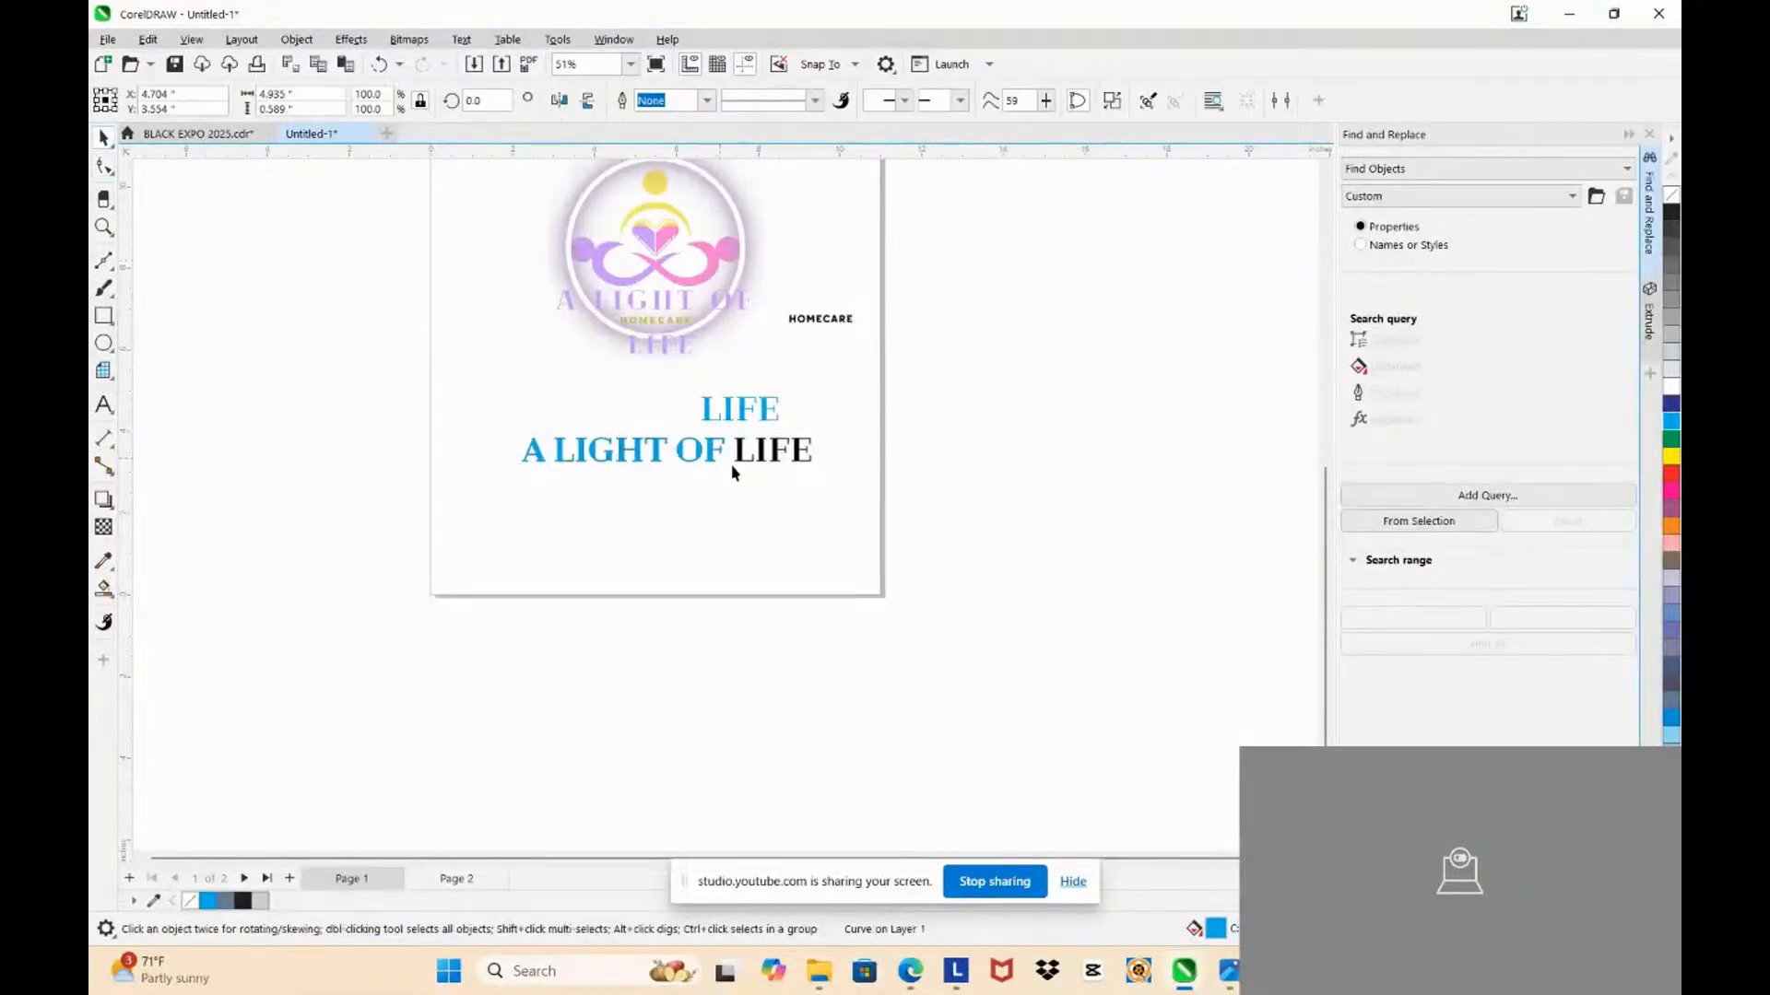
Step: Place the separate LIFE curve centred below the logo and move A LIGHT OF onto the logo's purple lettering
{"action": "scroll", "coordinate": [749, 478], "scroll_direction": "up", "scroll_amount": 5}
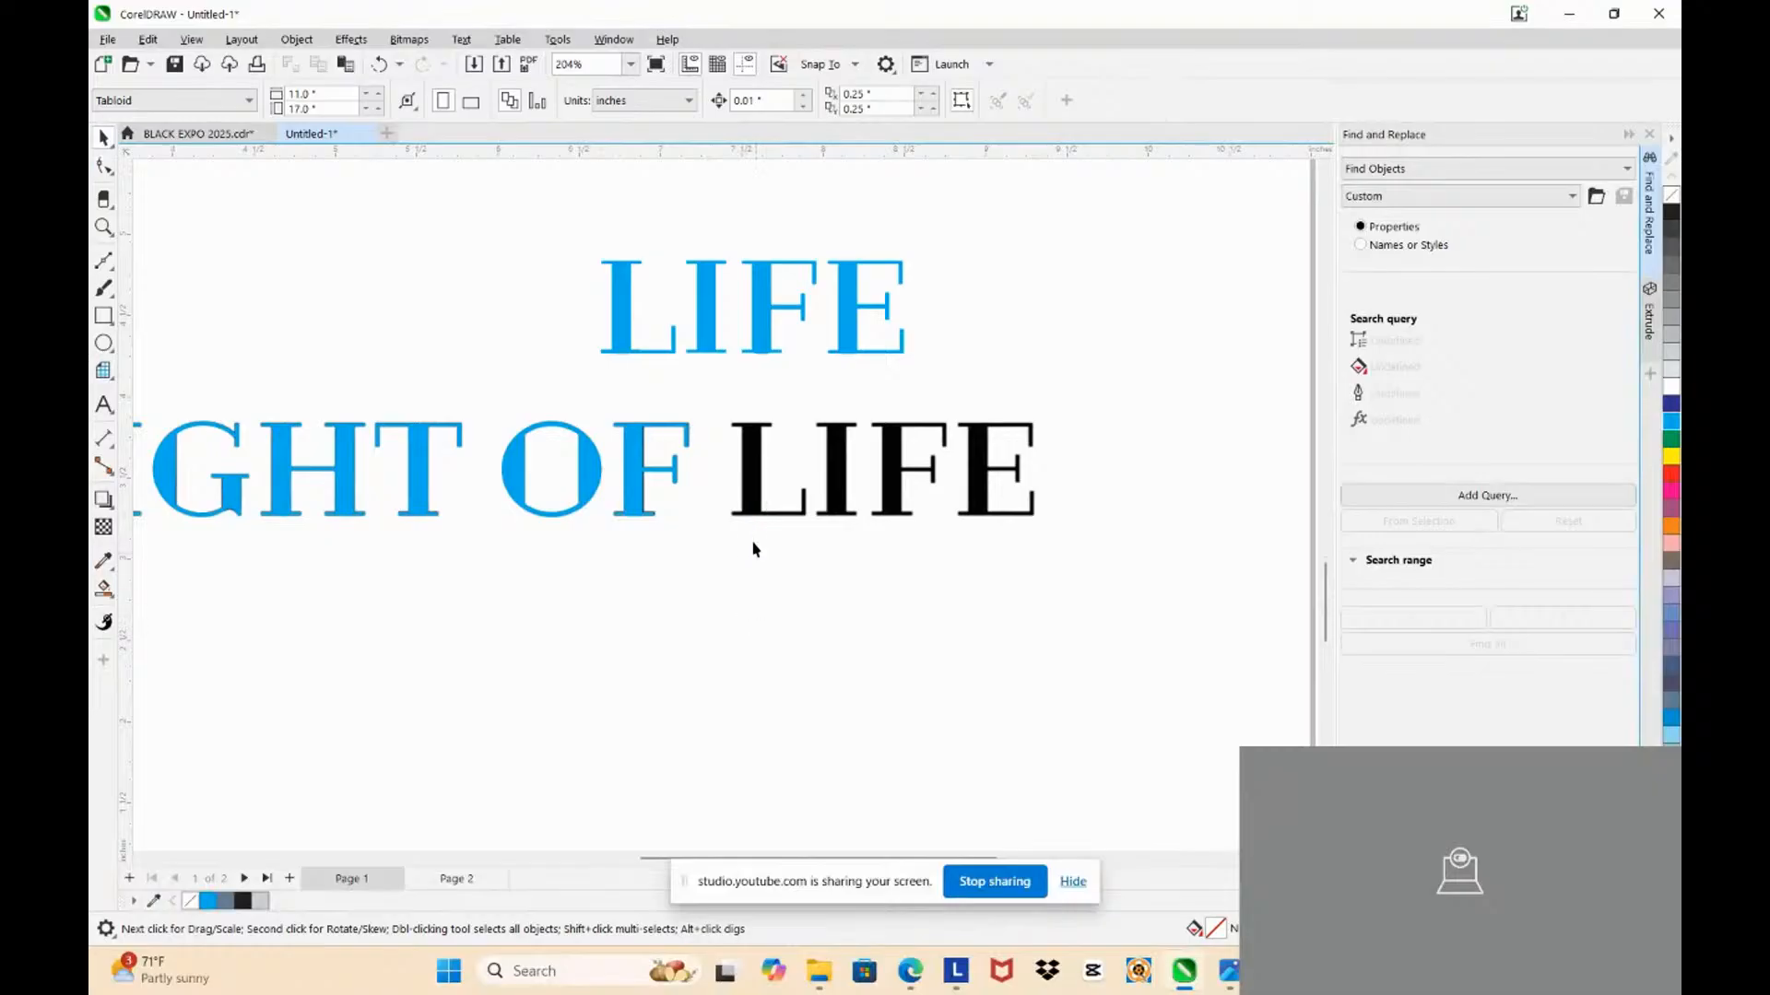
{"action": "scroll", "coordinate": [748, 576], "scroll_direction": "down", "scroll_amount": 3}
{"action": "left_click_drag", "start_coordinate": [729, 436], "coordinate": [593, 395]}
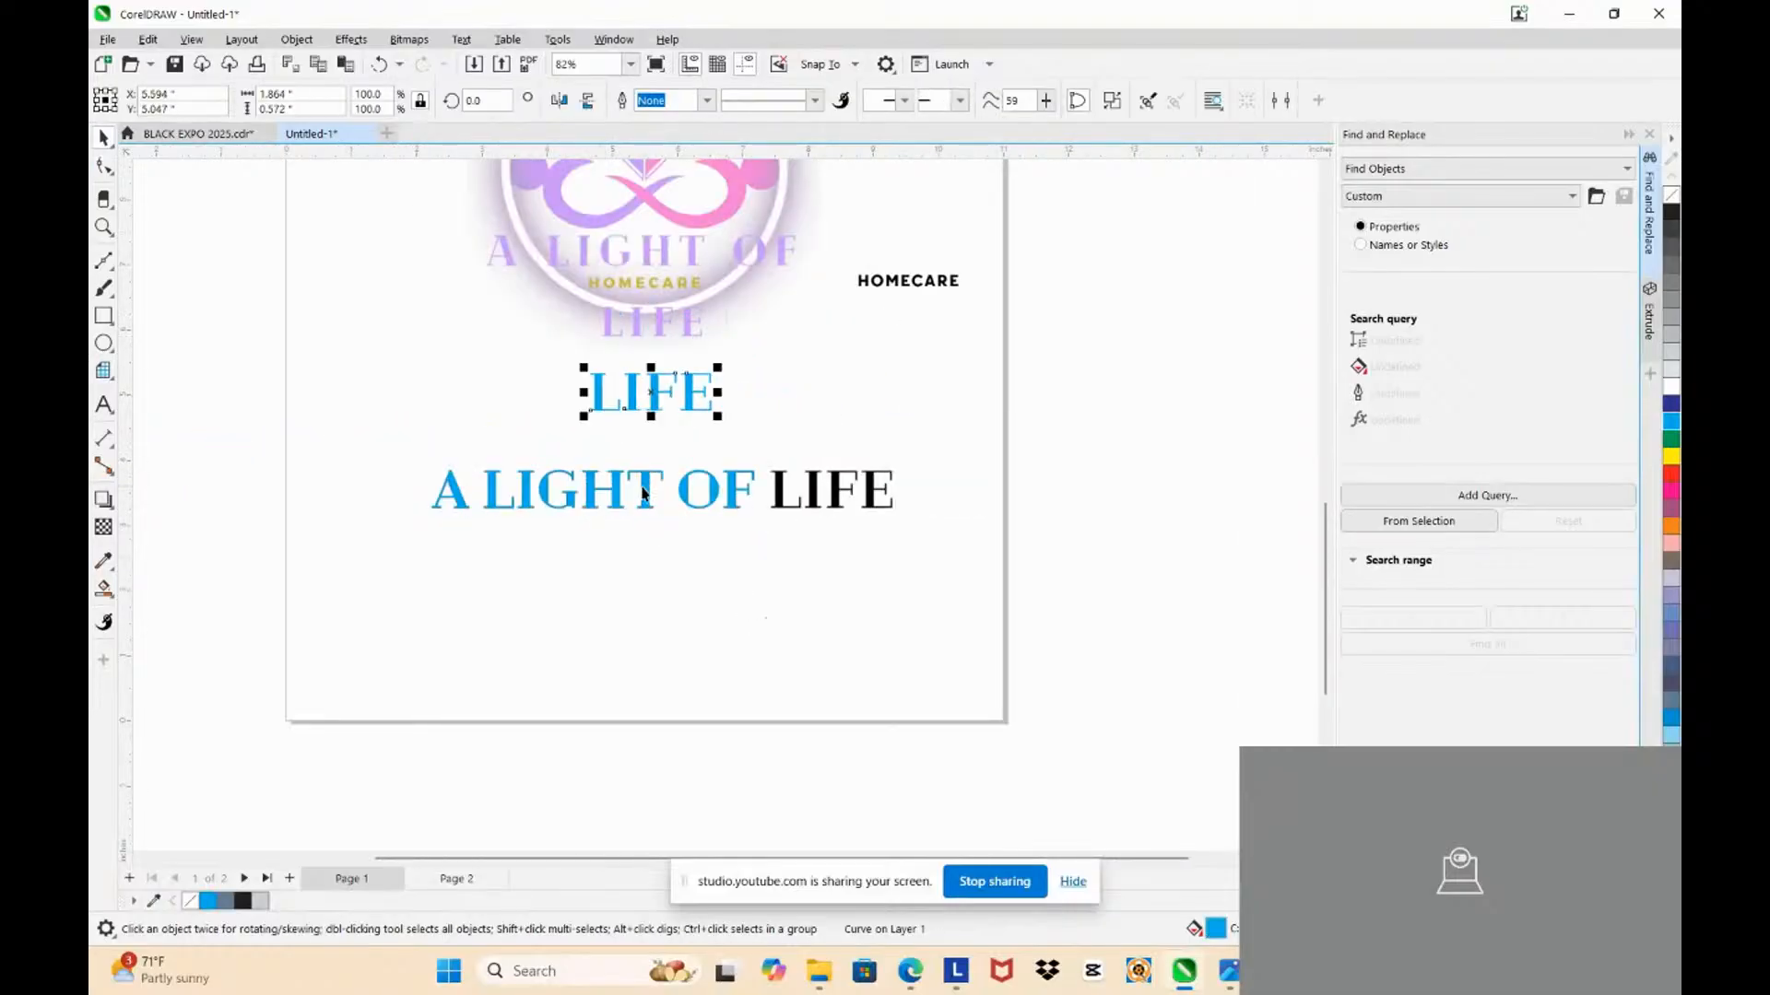
{"action": "left_click_drag", "start_coordinate": [643, 493], "coordinate": [638, 235]}
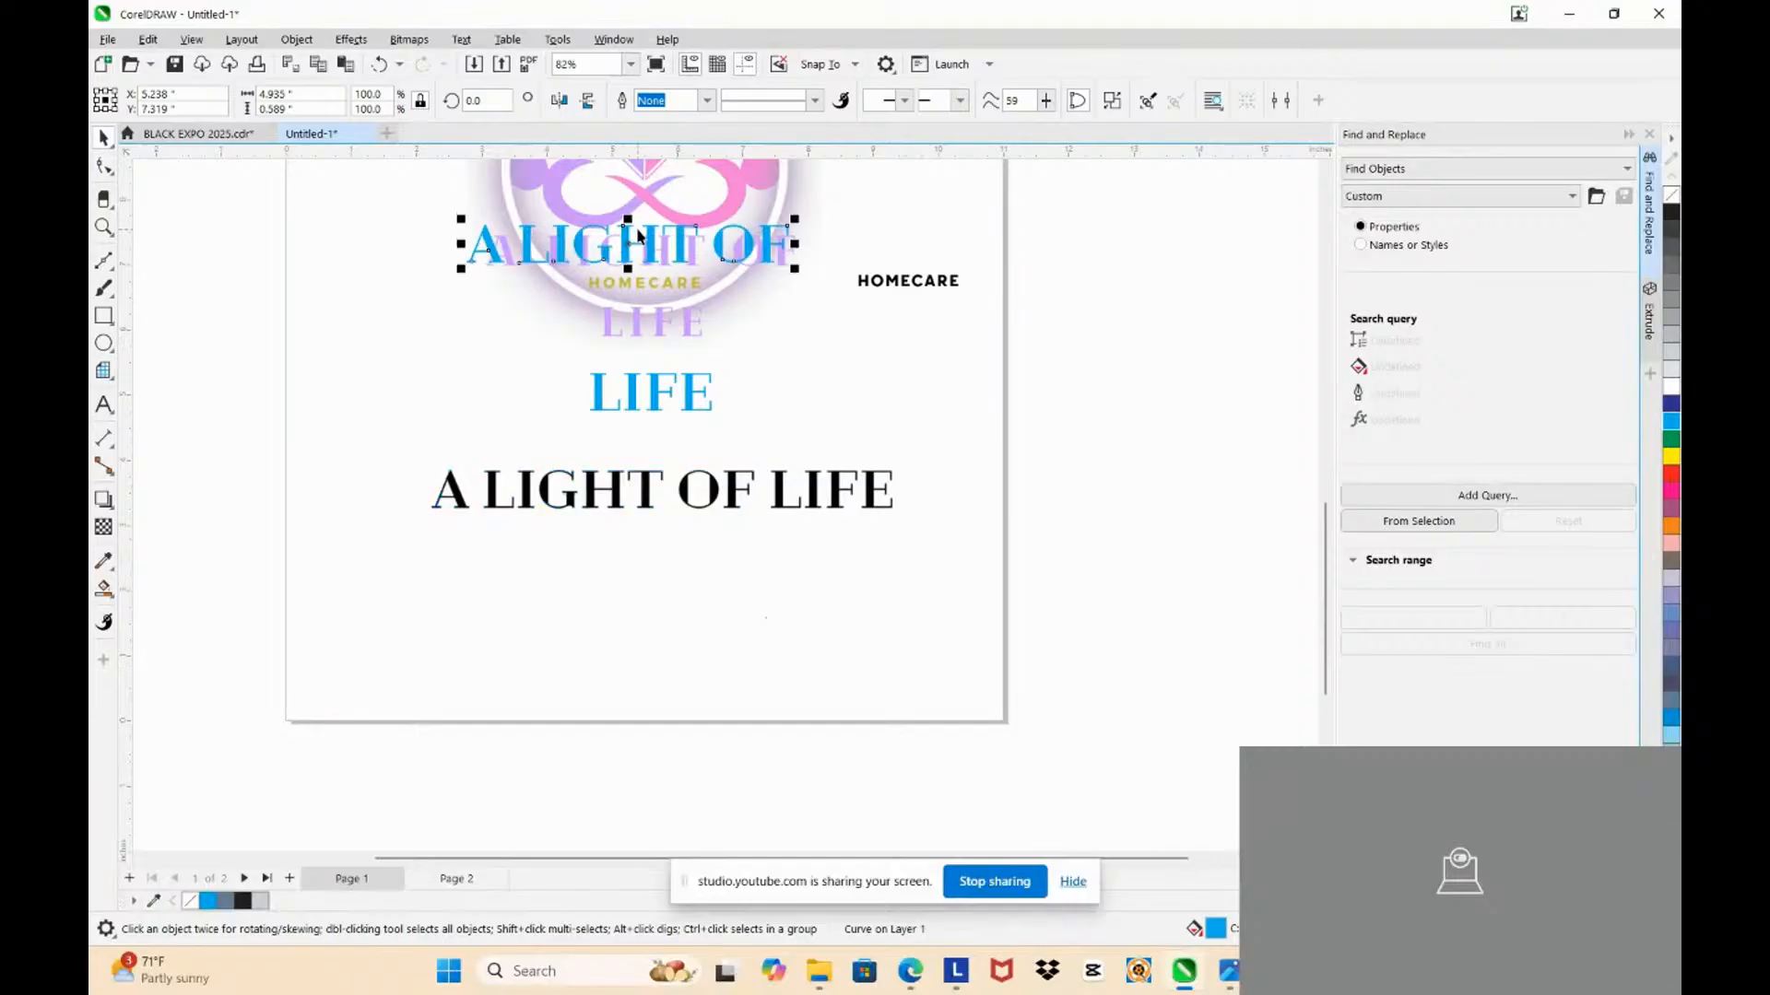
Step: Scale the A LIGHT OF and LIFE curves together to 82.9 percent, matching the letter height of the logo
{"action": "scroll", "coordinate": [638, 235], "scroll_direction": "up", "scroll_amount": 5}
{"action": "left_click", "coordinate": [699, 770]}
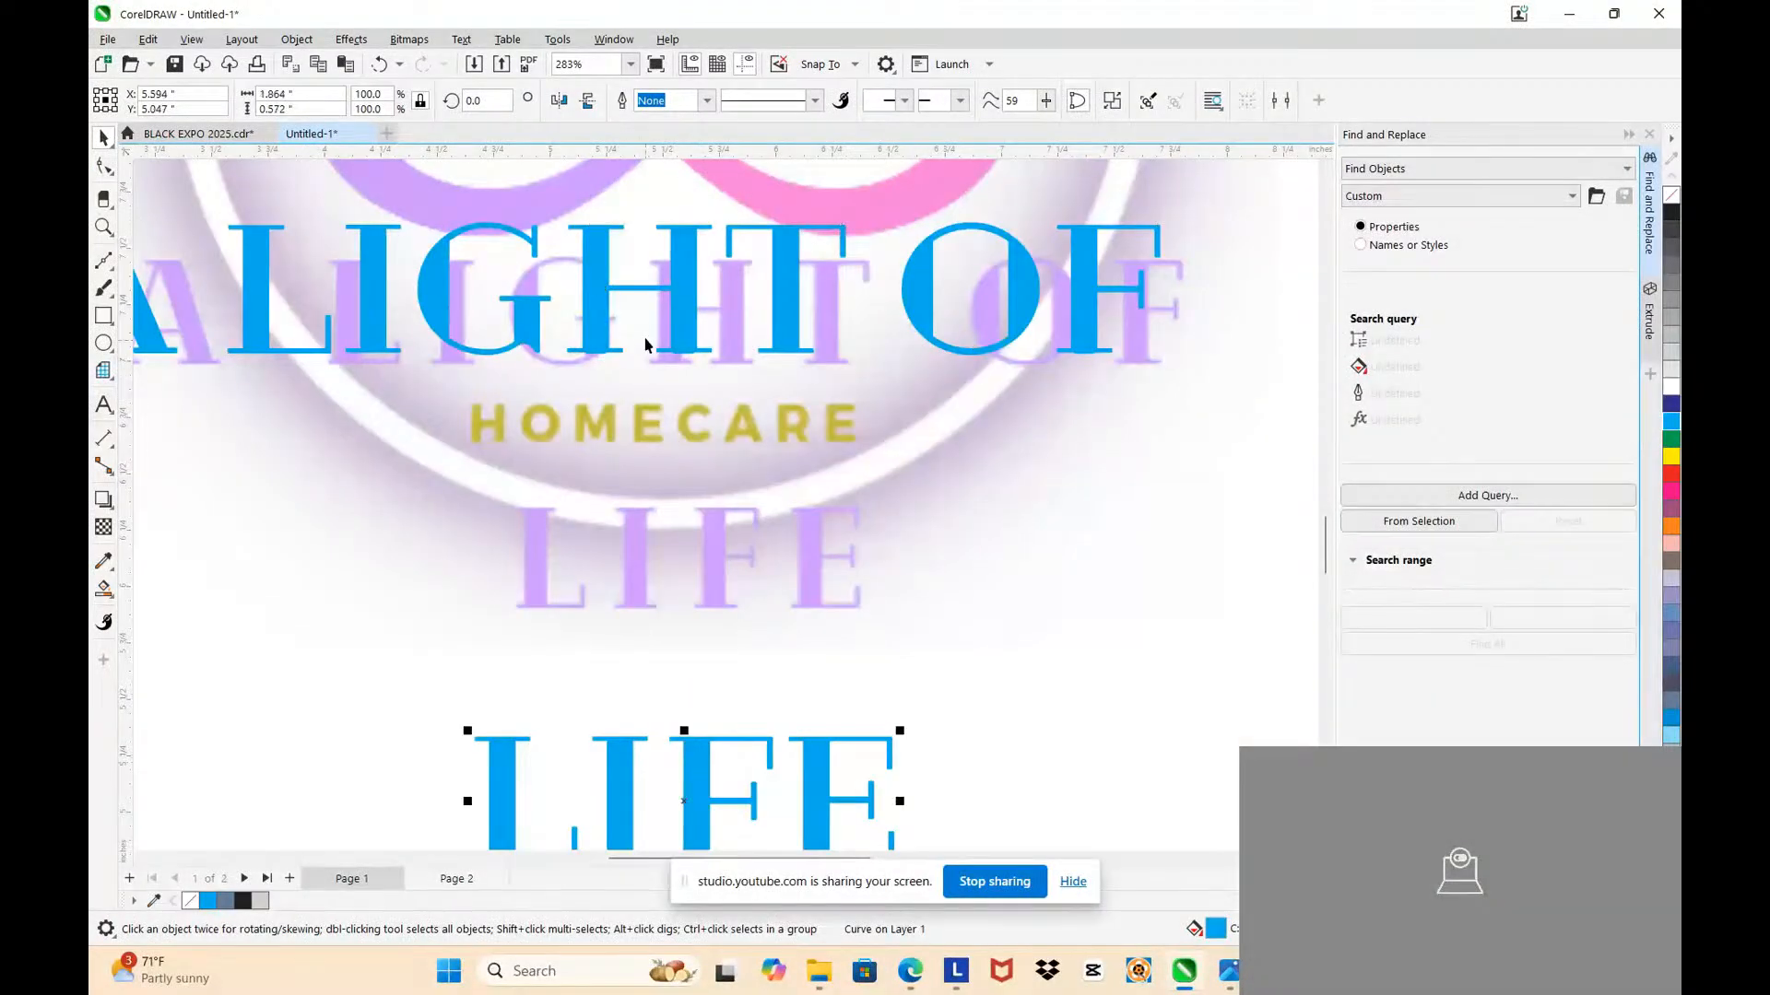
{"action": "left_click", "coordinate": [680, 301], "text": "shift"}
{"action": "scroll", "coordinate": [742, 454], "scroll_direction": "down", "scroll_amount": 3}
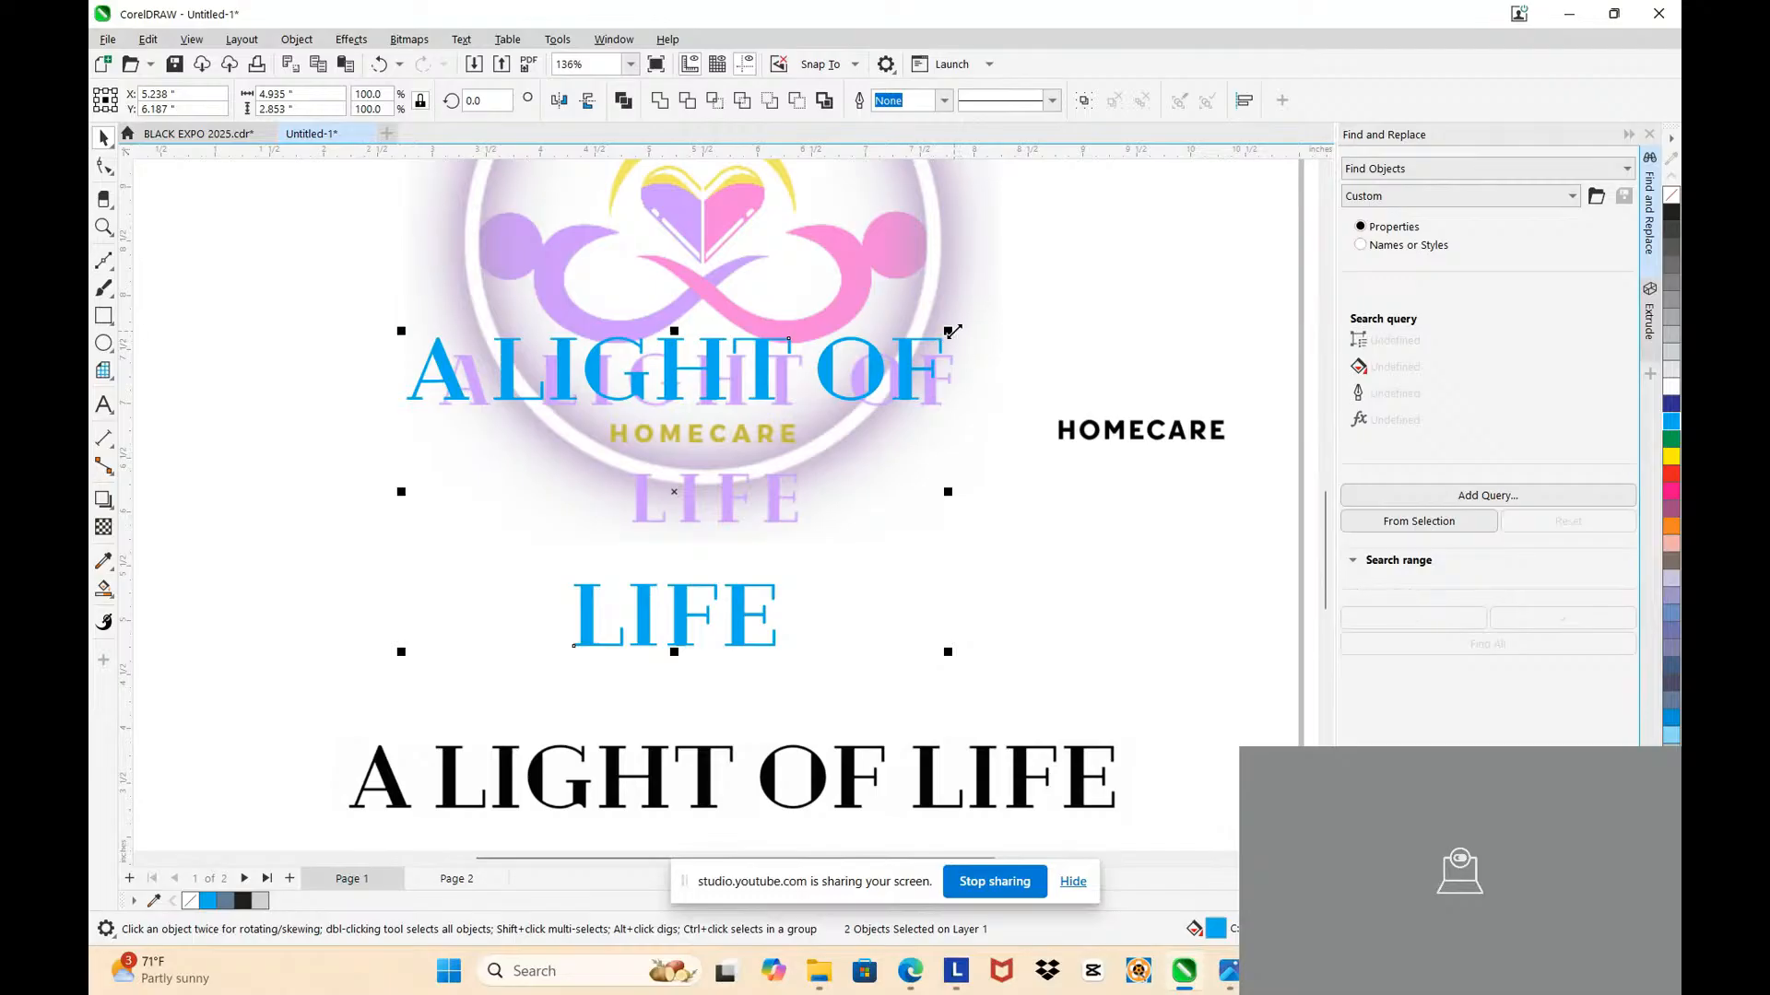
{"action": "left_click_drag", "start_coordinate": [950, 330], "coordinate": [975, 406]}
{"action": "scroll", "coordinate": [846, 388], "scroll_direction": "up", "scroll_amount": 3}
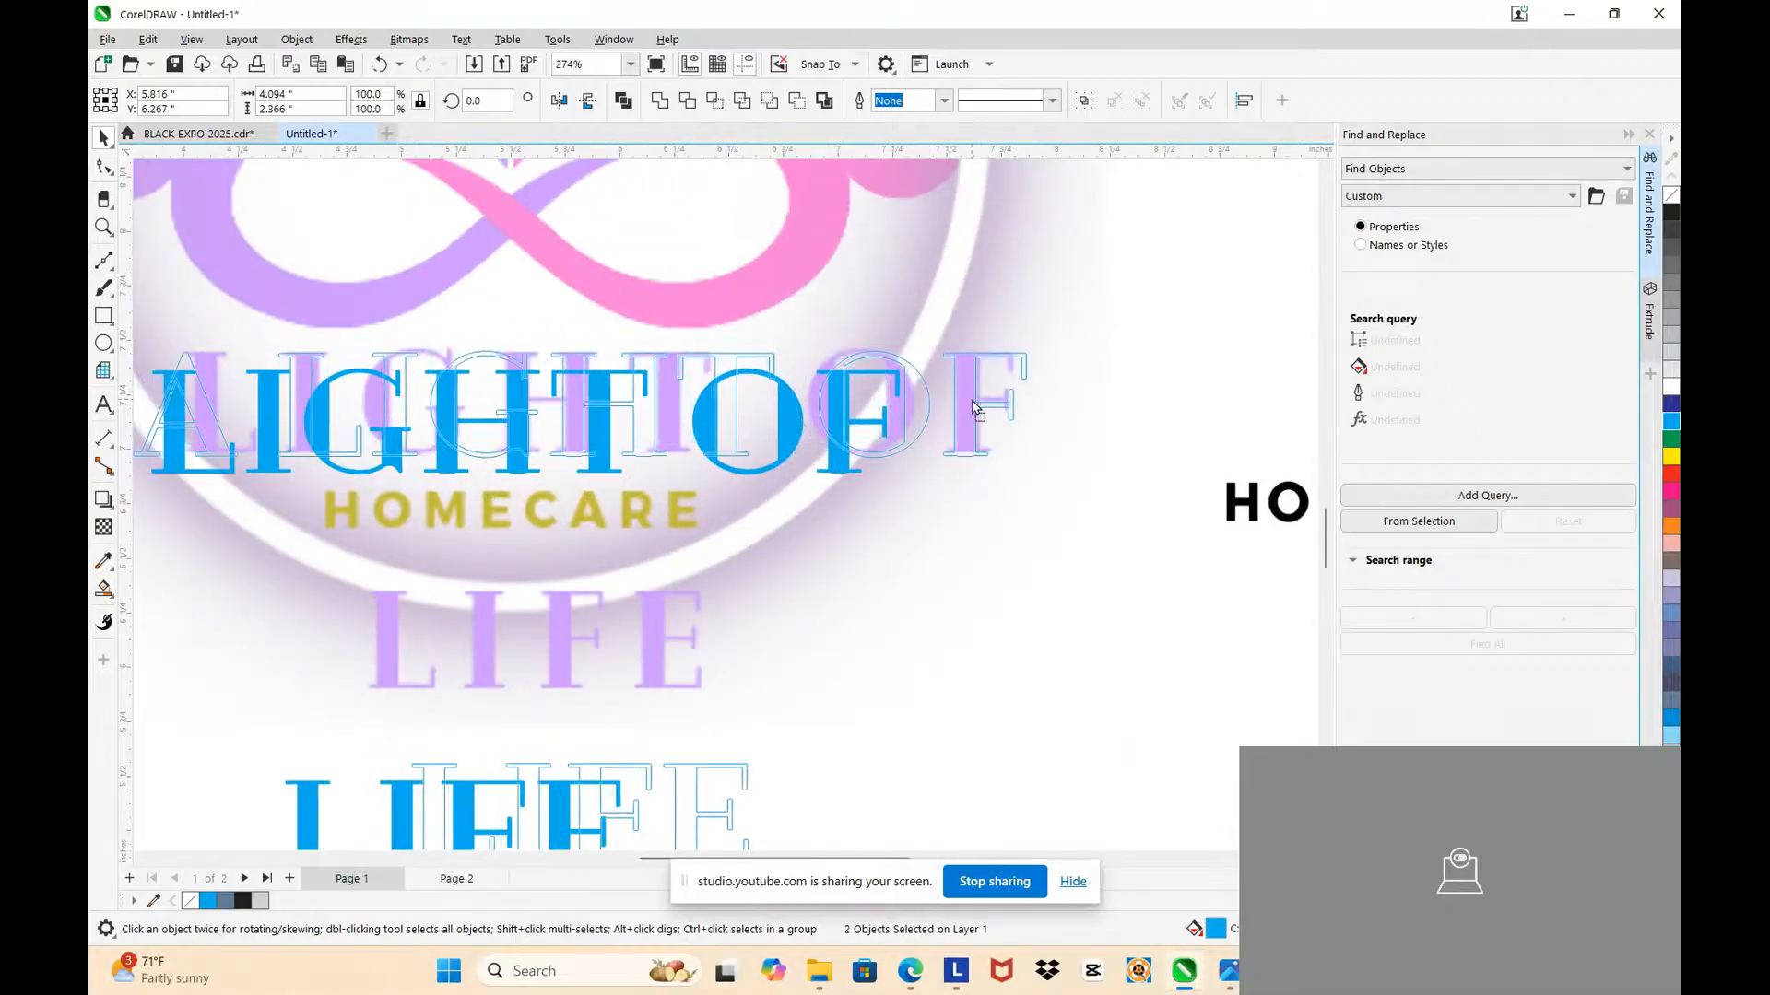
{"action": "scroll", "coordinate": [748, 376], "scroll_direction": "up", "scroll_amount": 1}
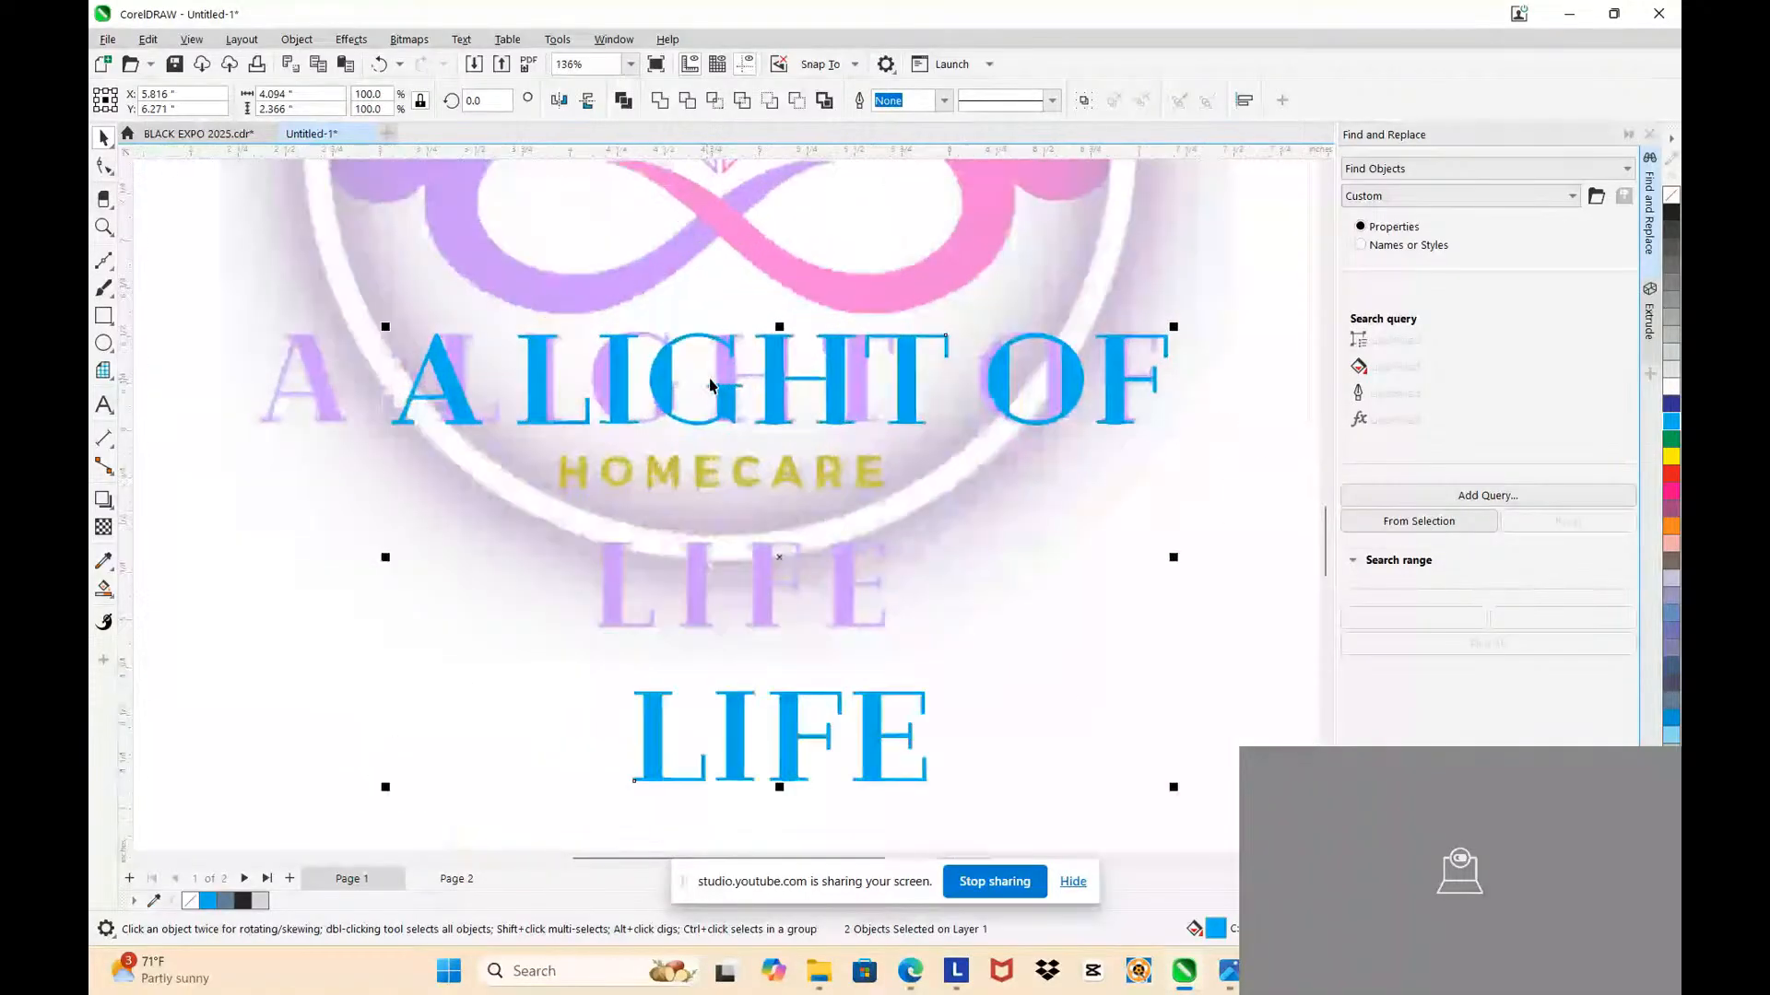
{"action": "left_click", "coordinate": [839, 660]}
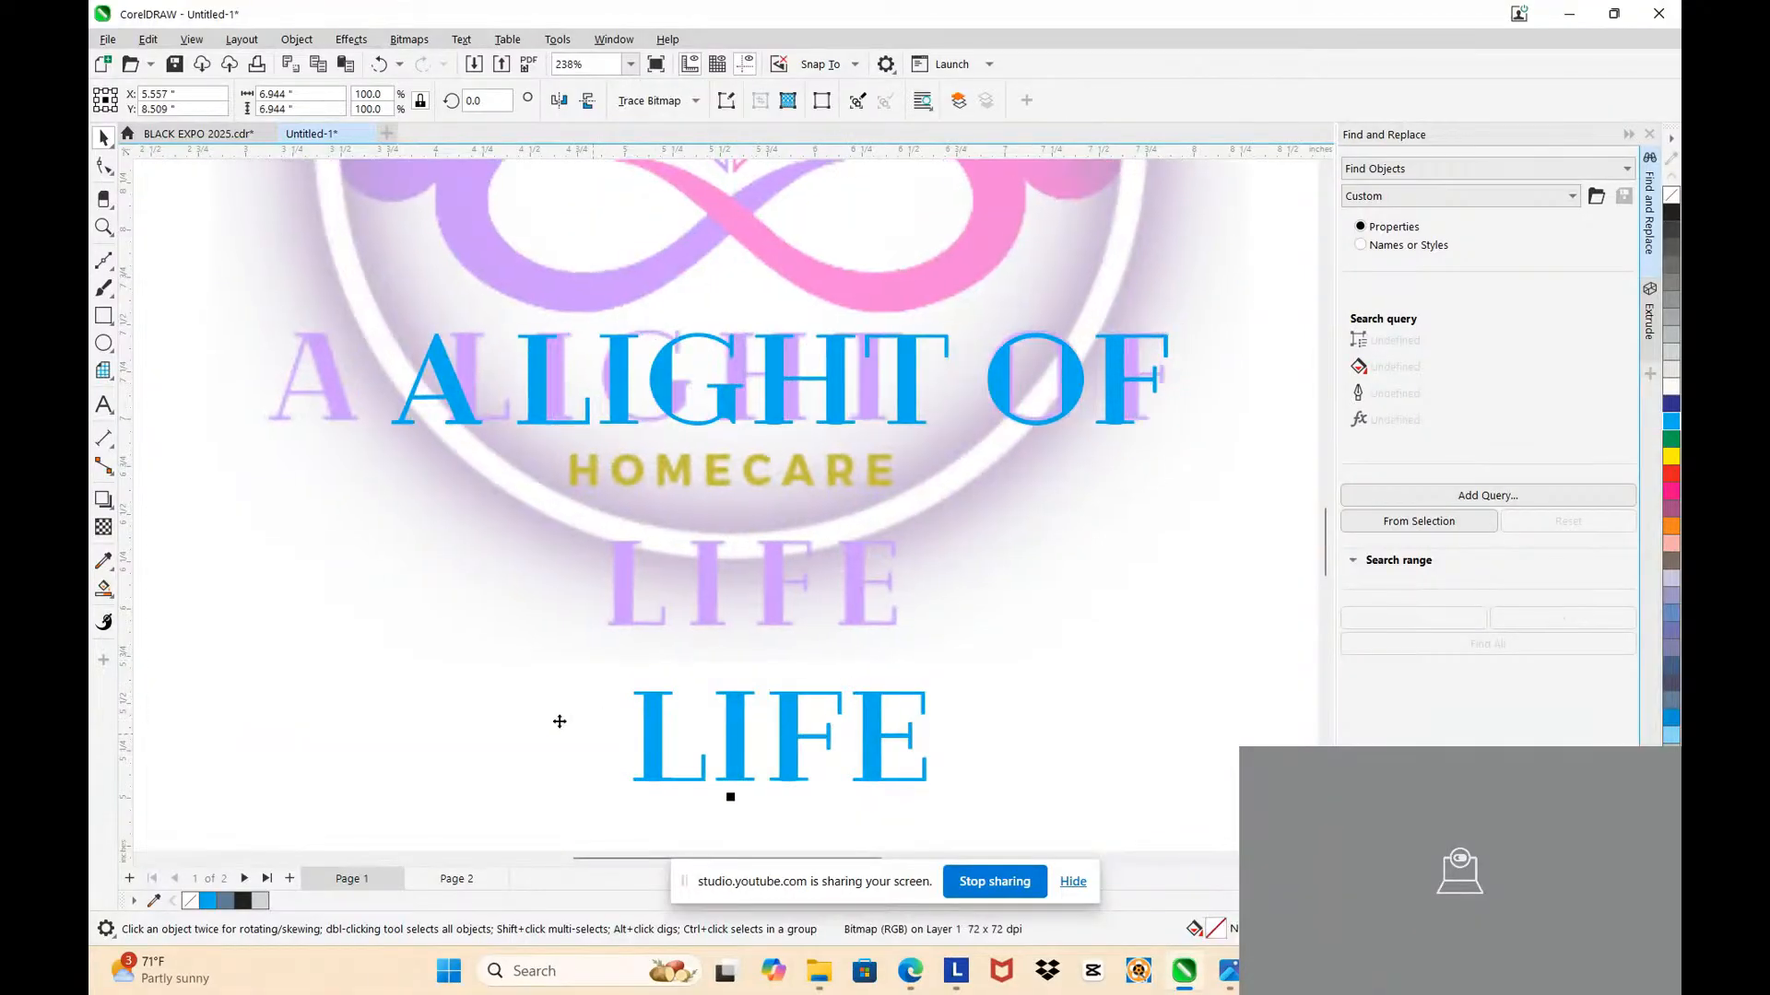
{"action": "key", "text": "ctrl+z"}
Step: Move LIFE over the logo's purple LIFE and align the start of A LIGHT OF with the purple A
{"action": "scroll", "coordinate": [1260, 660], "scroll_direction": "down", "scroll_amount": 3}
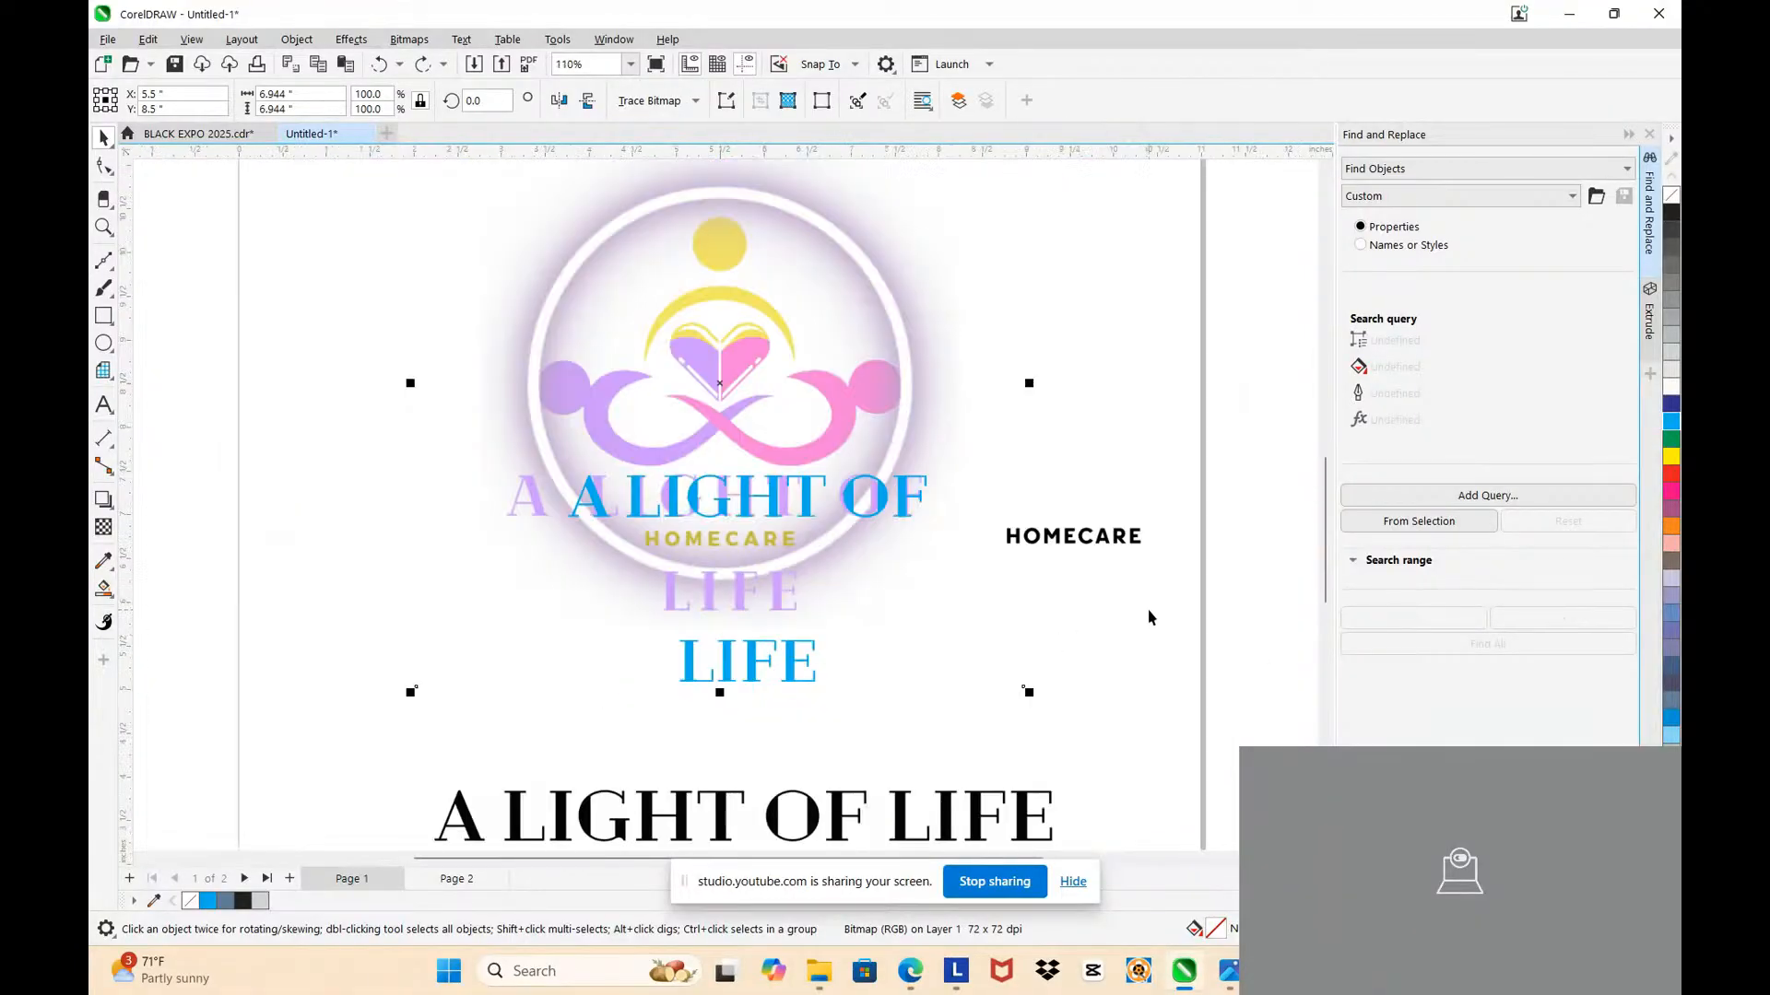
{"action": "scroll", "coordinate": [655, 643], "scroll_direction": "up", "scroll_amount": 2}
{"action": "left_click", "coordinate": [683, 558]}
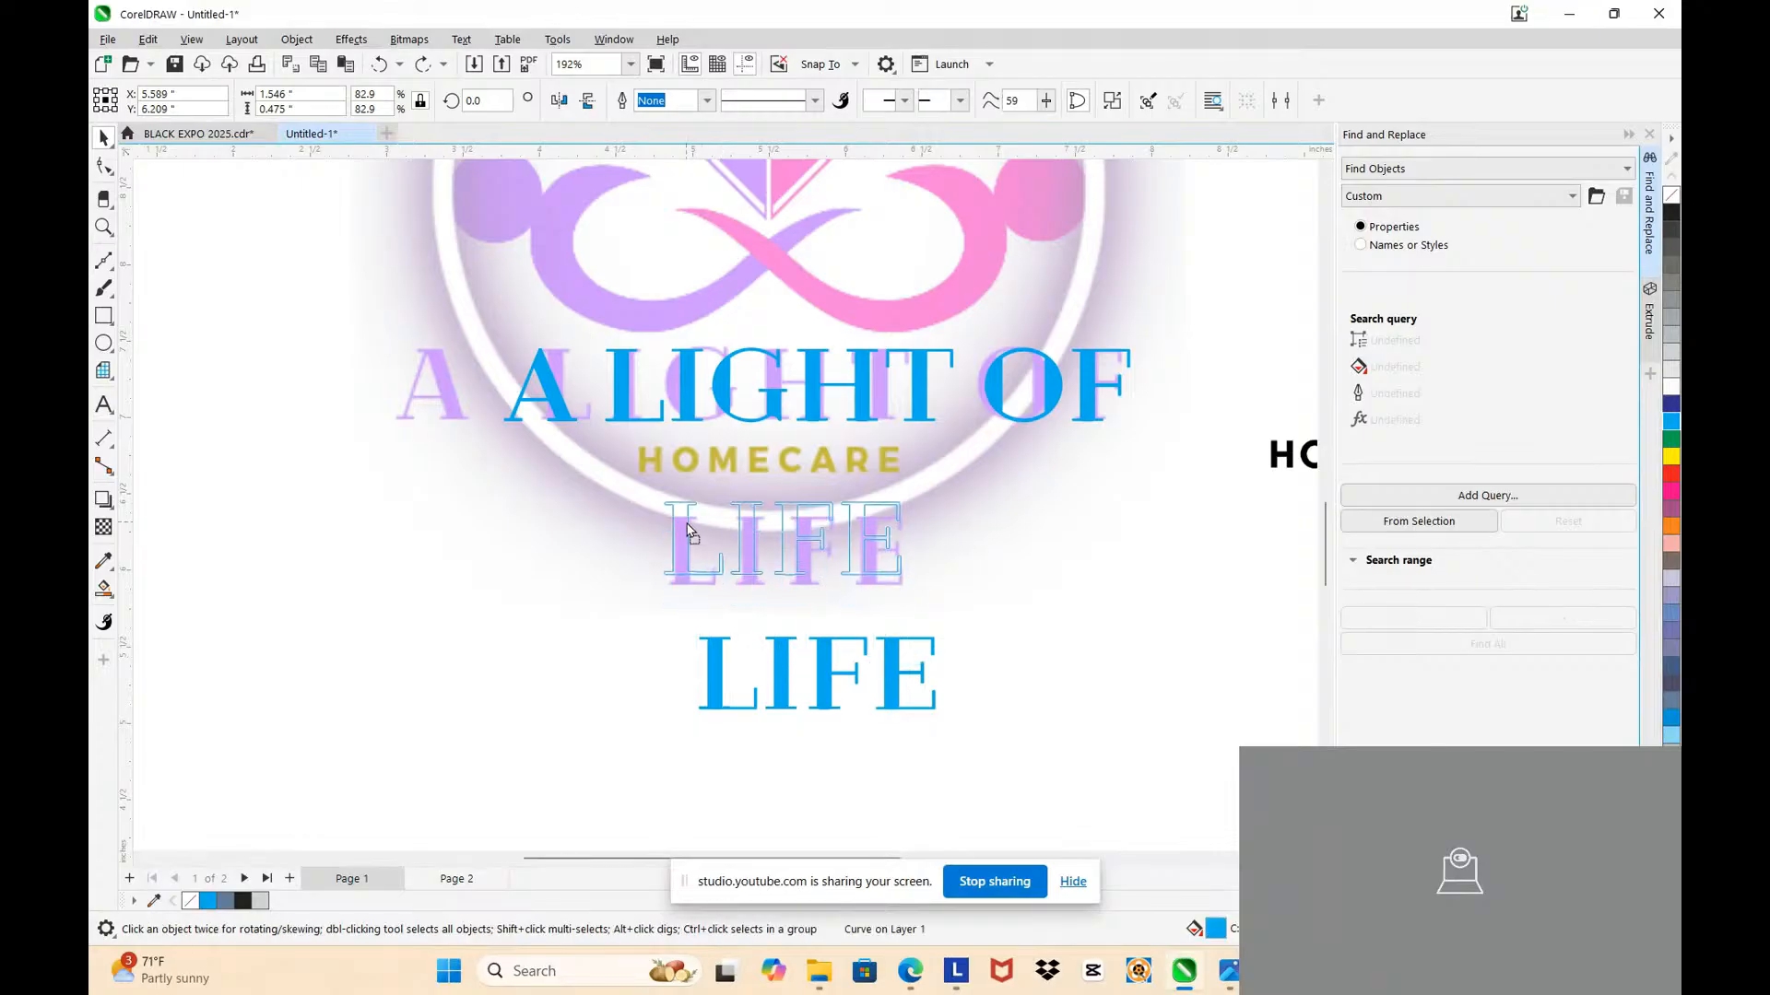
{"action": "left_click_drag", "start_coordinate": [687, 523], "coordinate": [687, 533]}
{"action": "left_click_drag", "start_coordinate": [690, 402], "coordinate": [575, 401]}
Step: Scale the A LIGHT OF and LIFE curves together down to 80 percent of their original size
{"action": "left_click", "coordinate": [747, 529], "text": "shift"}
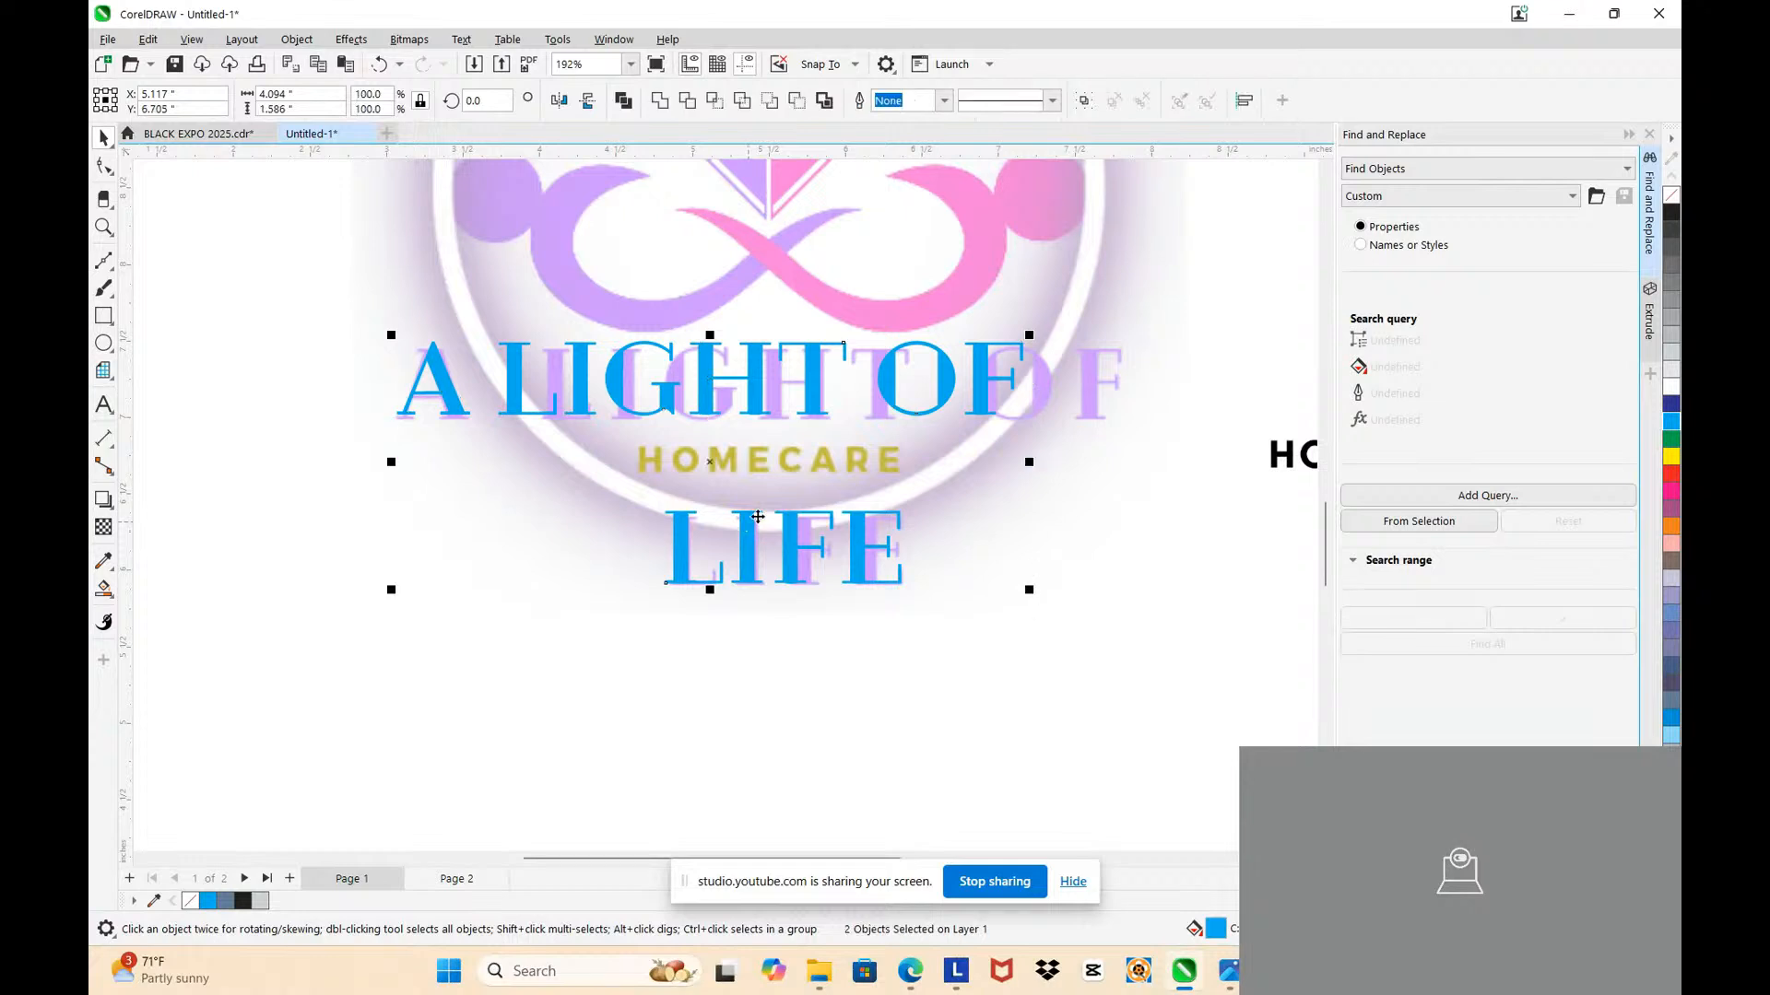
{"action": "left_click_drag", "start_coordinate": [1029, 335], "coordinate": [1017, 339]}
{"action": "left_click", "coordinate": [1104, 436]}
Step: Stretch A LIGHT OF horizontally to about 4.65 inches wide and shift it to fit the purple lettering
{"action": "left_click", "coordinate": [978, 382]}
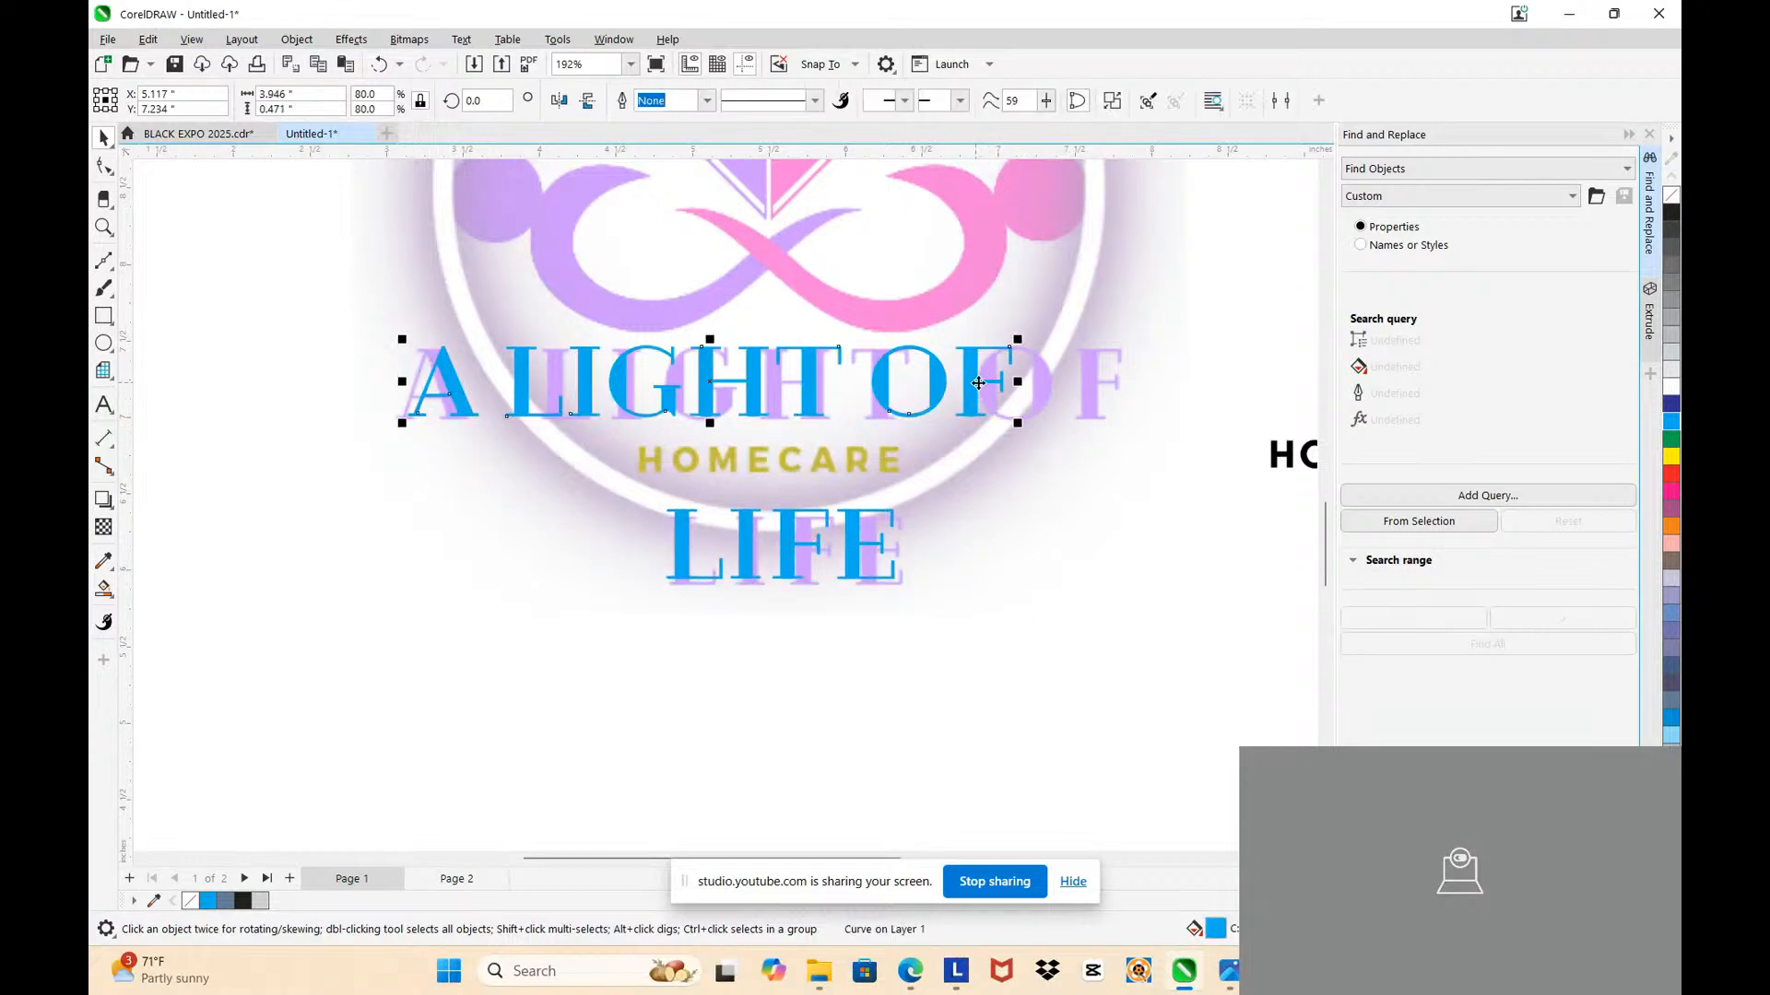
{"action": "left_click_drag", "start_coordinate": [1019, 381], "coordinate": [1084, 386]}
{"action": "scroll", "coordinate": [1084, 385], "scroll_direction": "up", "scroll_amount": 2}
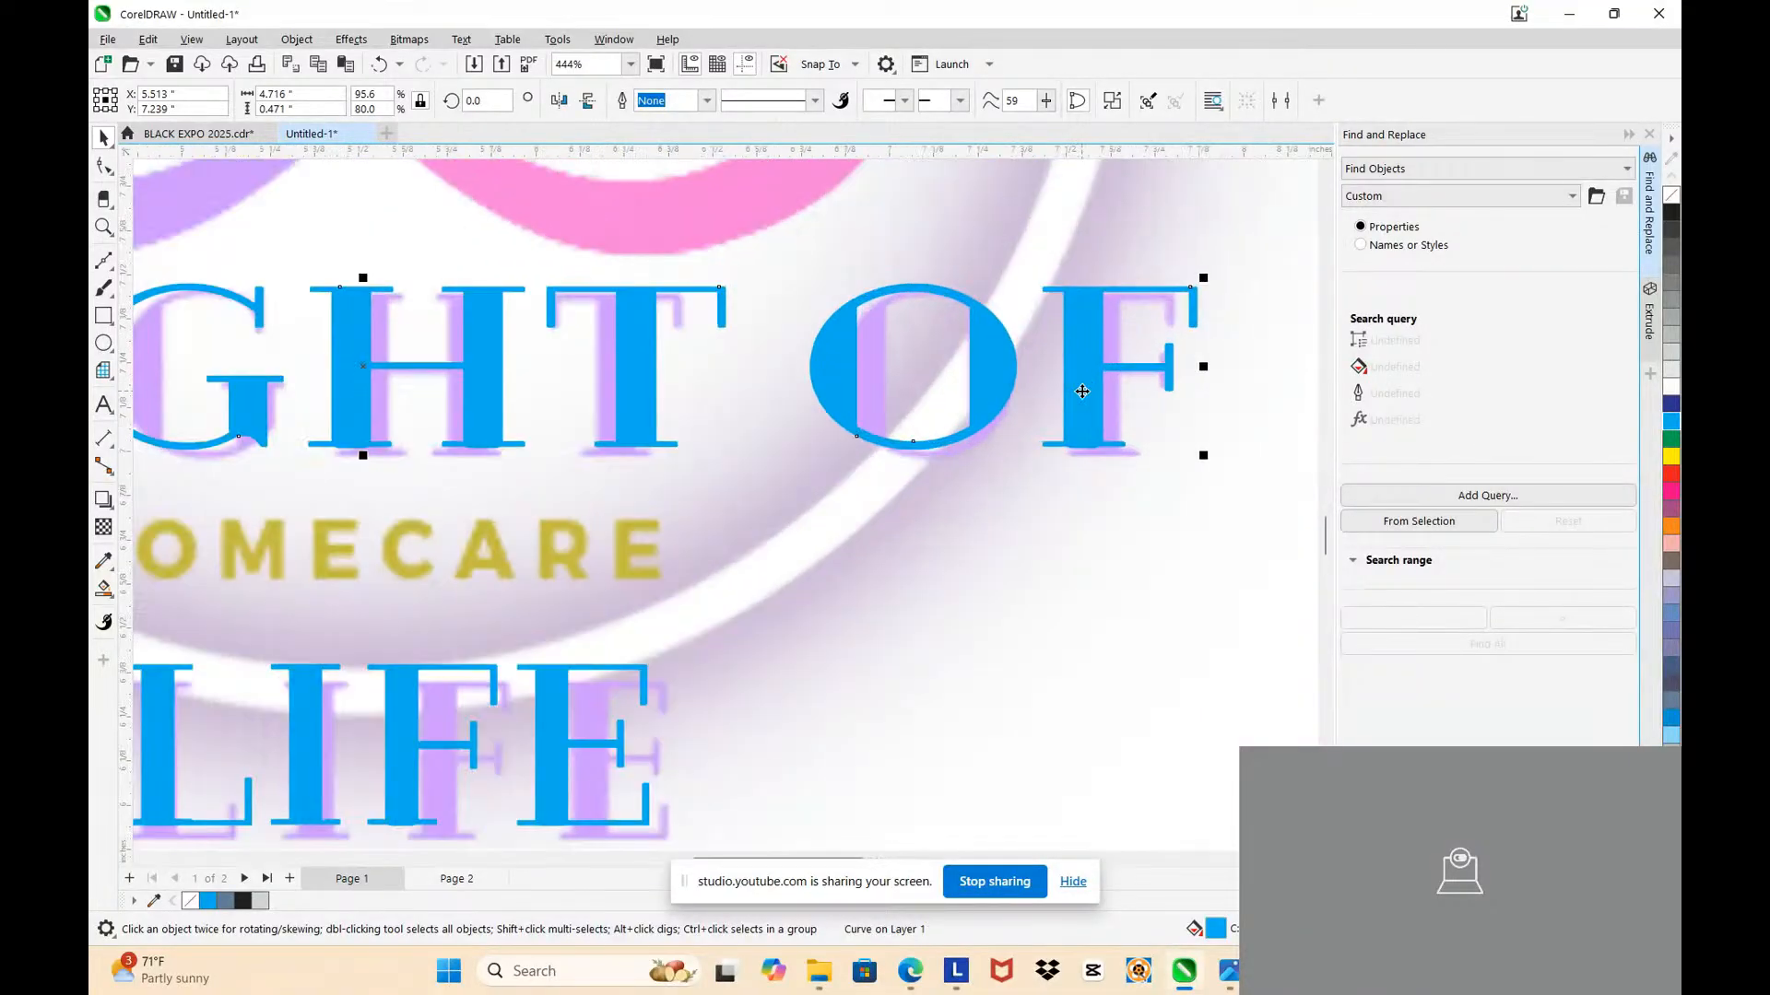
{"action": "scroll", "coordinate": [1082, 391], "scroll_direction": "down", "scroll_amount": 2}
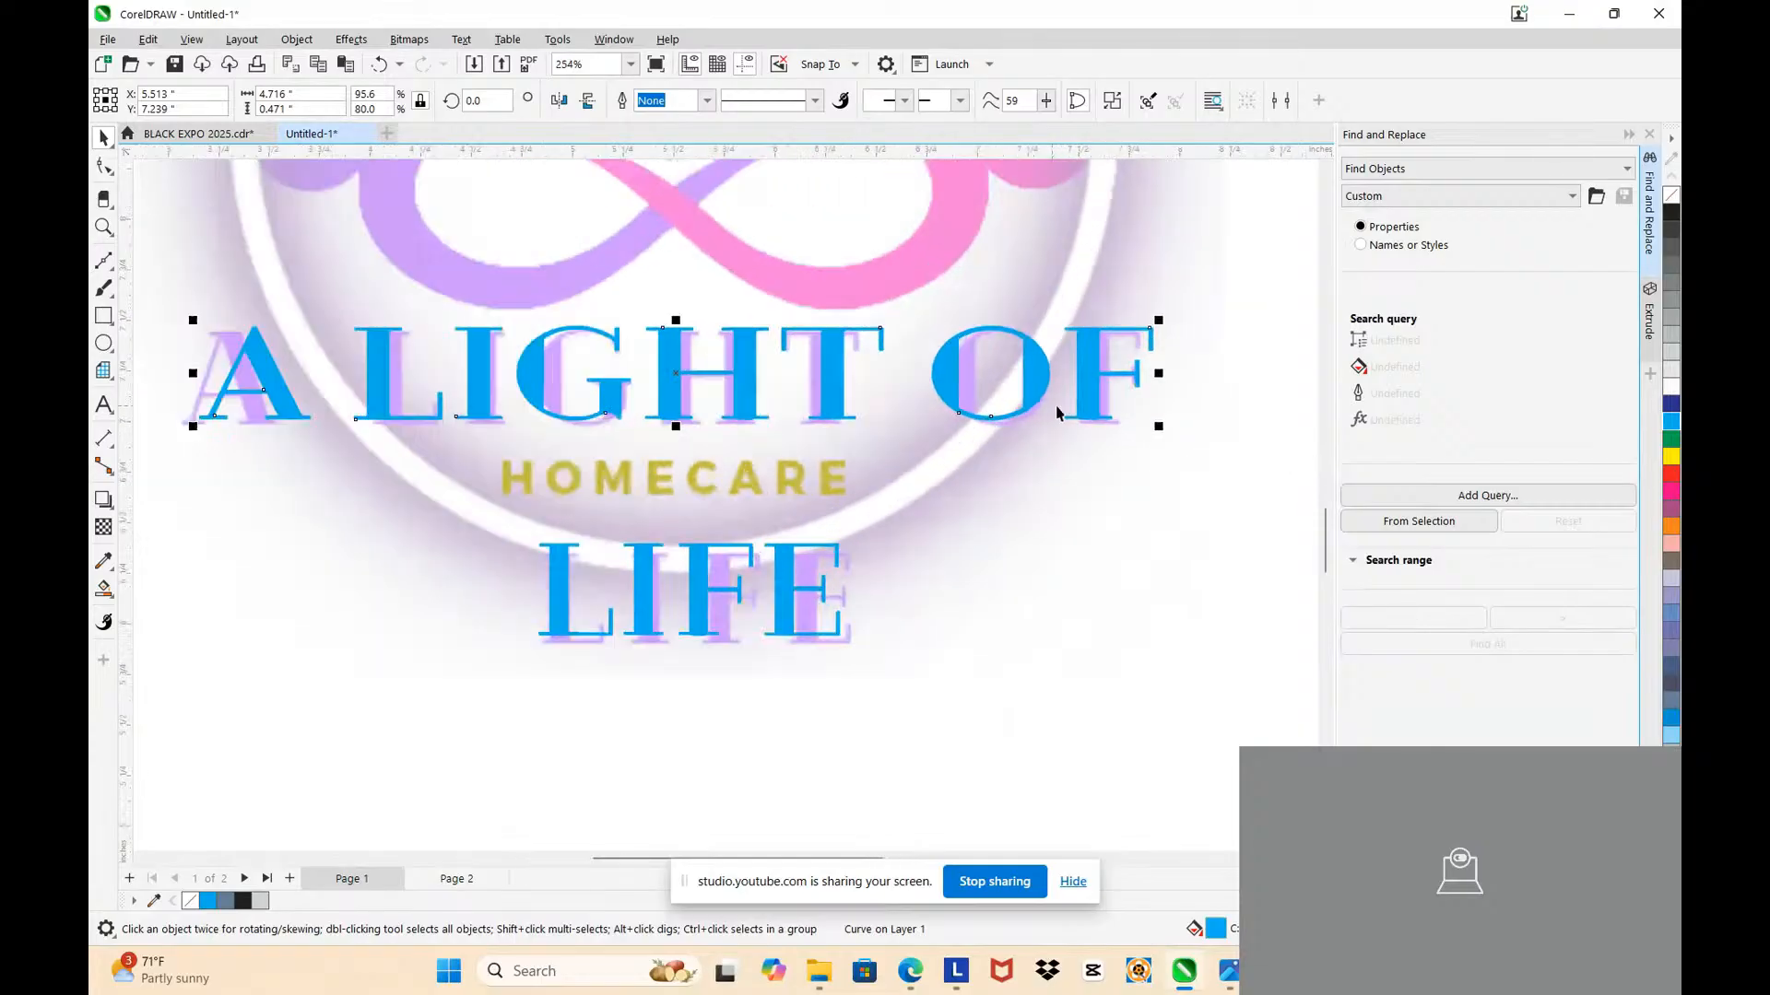
{"action": "left_click_drag", "start_coordinate": [1163, 374], "coordinate": [1134, 408]}
{"action": "scroll", "coordinate": [1111, 392], "scroll_direction": "up", "scroll_amount": 2}
{"action": "scroll", "coordinate": [1075, 379], "scroll_direction": "down", "scroll_amount": 2}
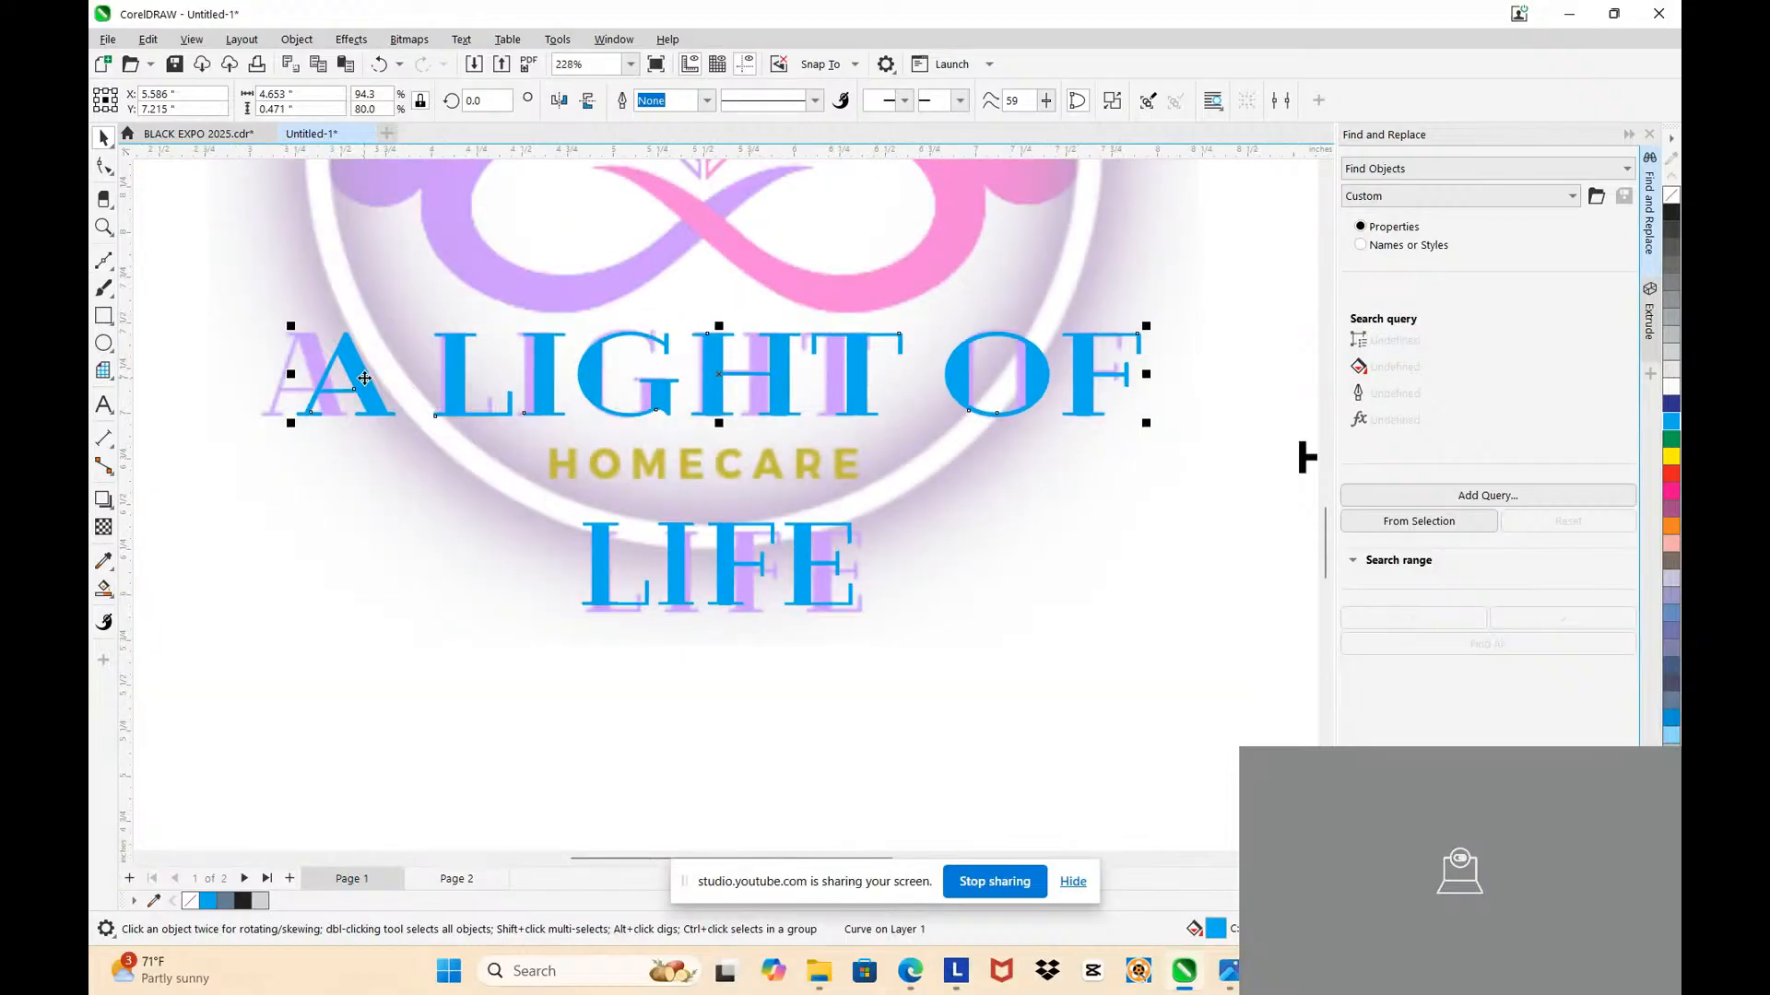
Step: Undo the scaling, placement and node deletion back to the LIFE curve lying in its original position
{"action": "key", "text": "ctrl+z"}
{"action": "key", "text": "ctrl+z"}
{"action": "key", "text": "ctrl+z"}
{"action": "key", "text": "ctrl+z"}
{"action": "key", "text": "ctrl+z"}
{"action": "key", "text": "ctrl+z"}
{"action": "key", "text": "ctrl+z"}
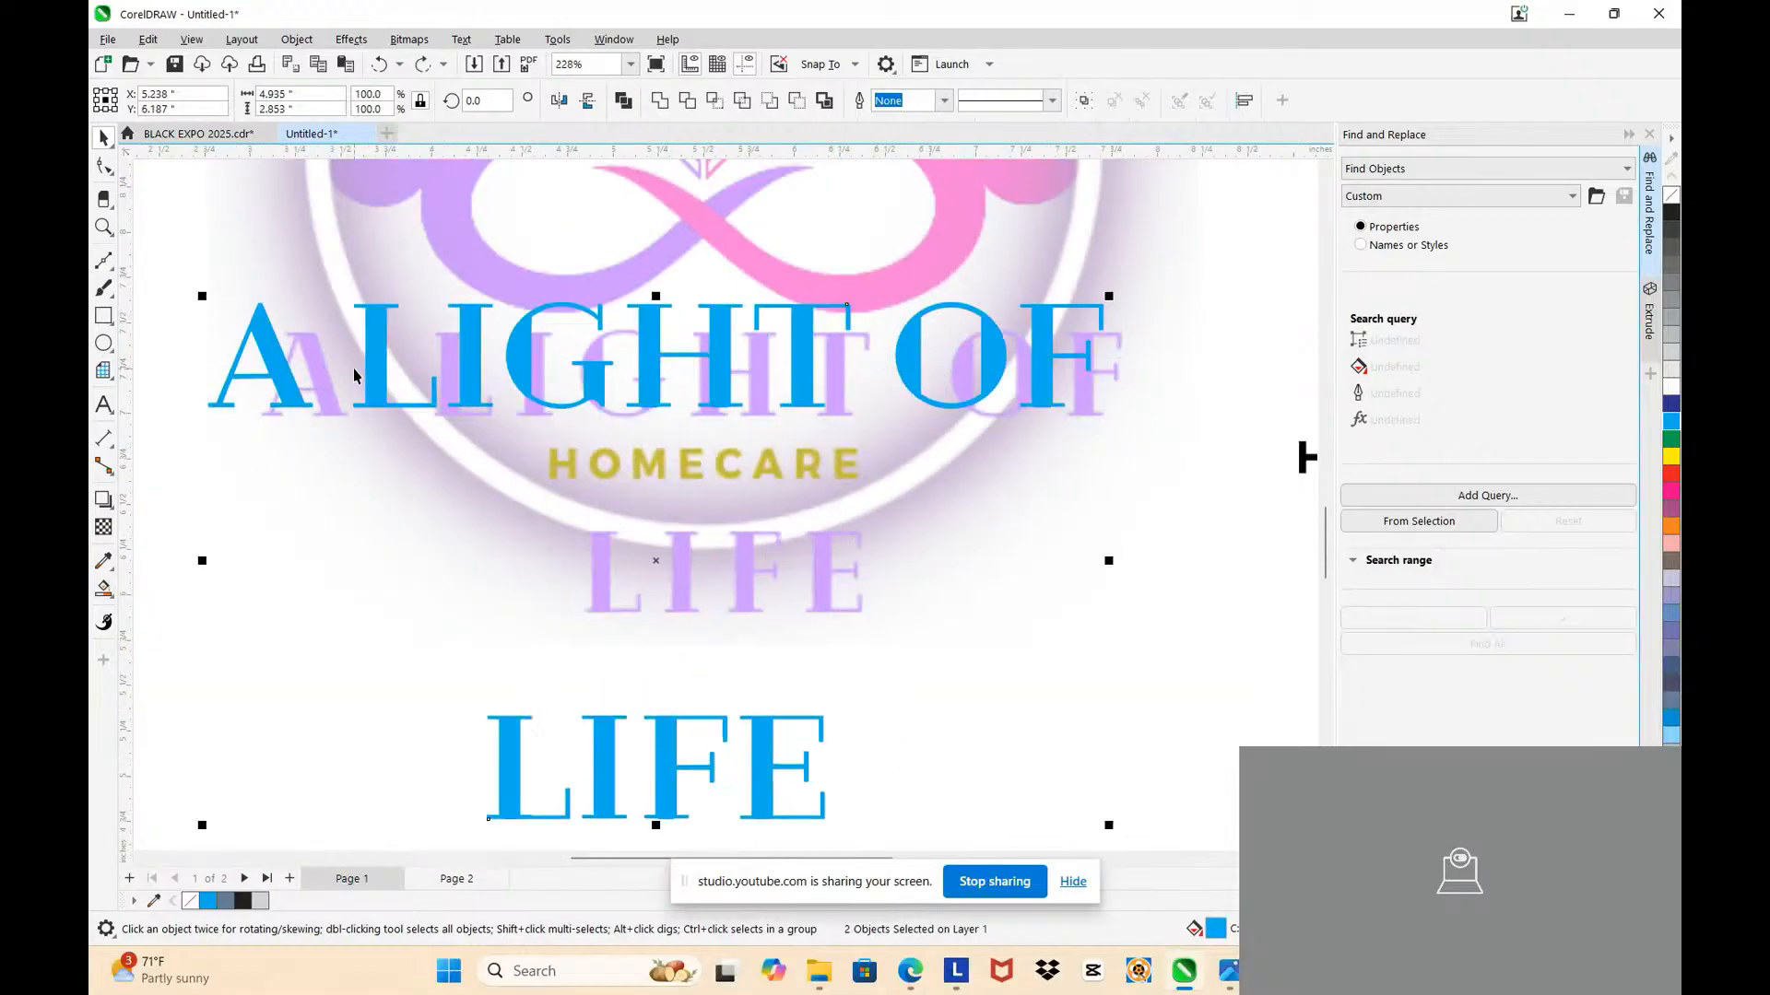
{"action": "key", "text": "ctrl+z"}
{"action": "scroll", "coordinate": [354, 375], "scroll_direction": "down", "scroll_amount": 3}
{"action": "key", "text": "ctrl+z"}
{"action": "key", "text": "ctrl+z"}
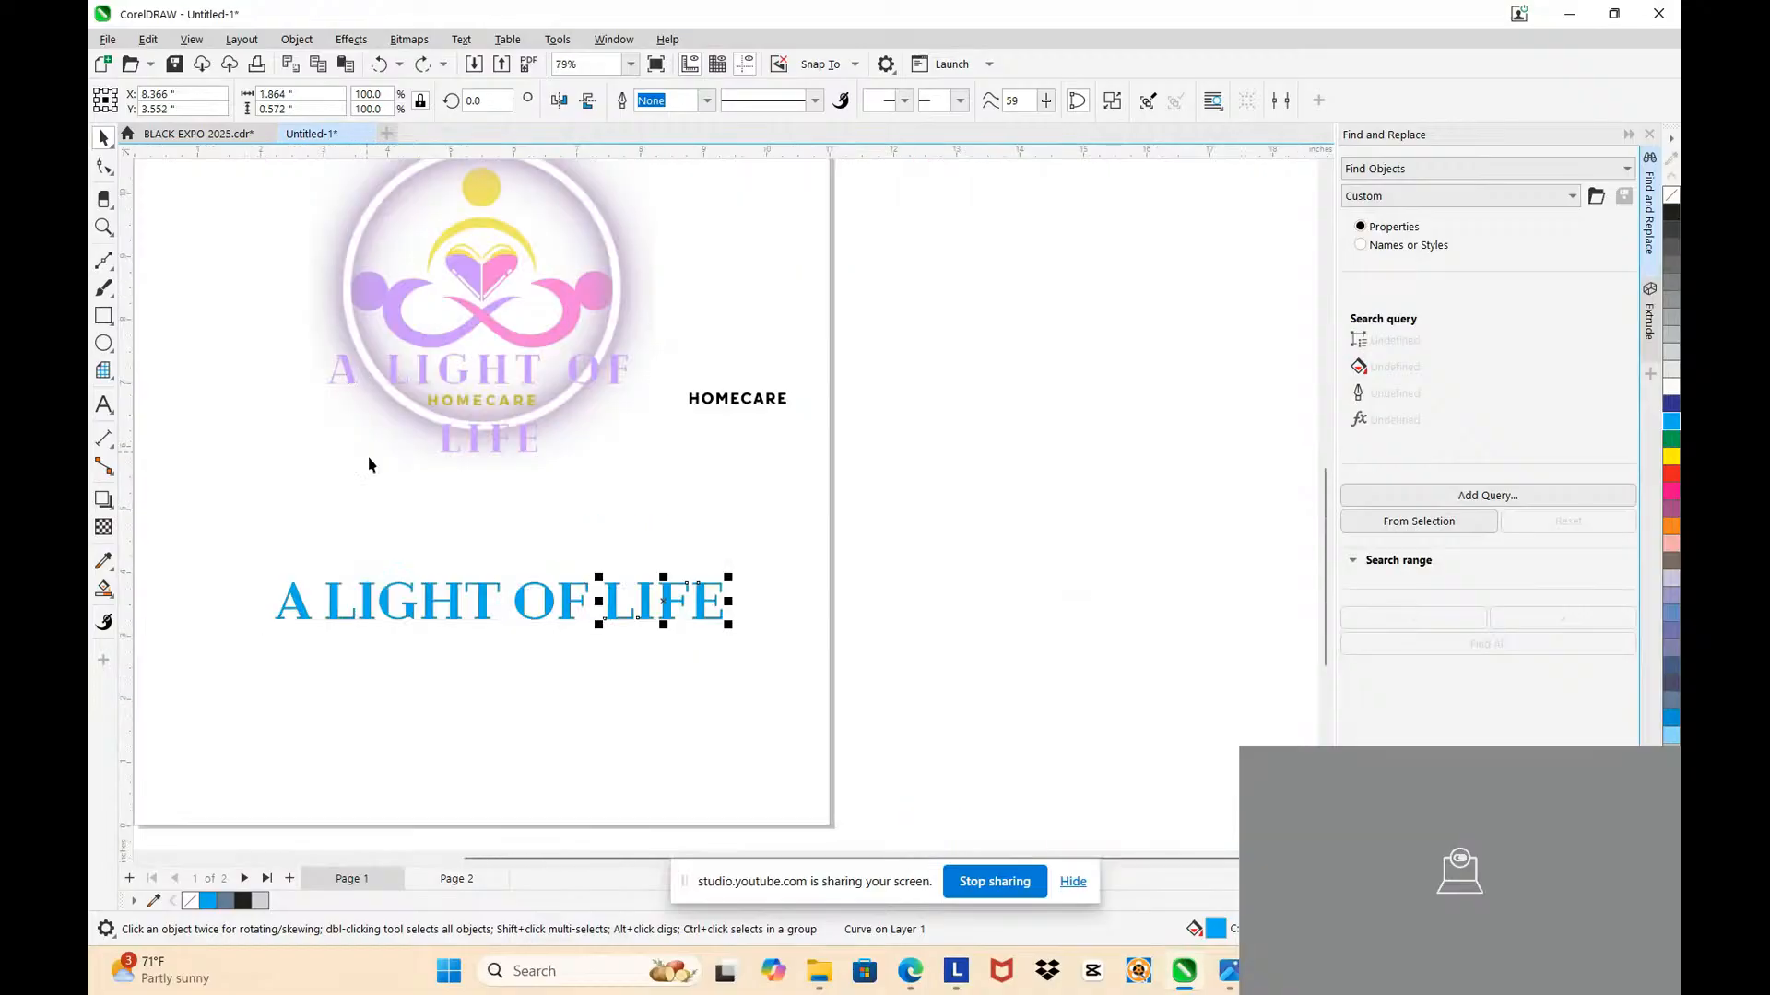
Step: Try to move the welded A LIGHT OF LIFE curve off the tracing, and undo back past the weld
{"action": "left_click_drag", "start_coordinate": [333, 602], "coordinate": [314, 536]}
{"action": "scroll", "coordinate": [371, 594], "scroll_direction": "up", "scroll_amount": 2}
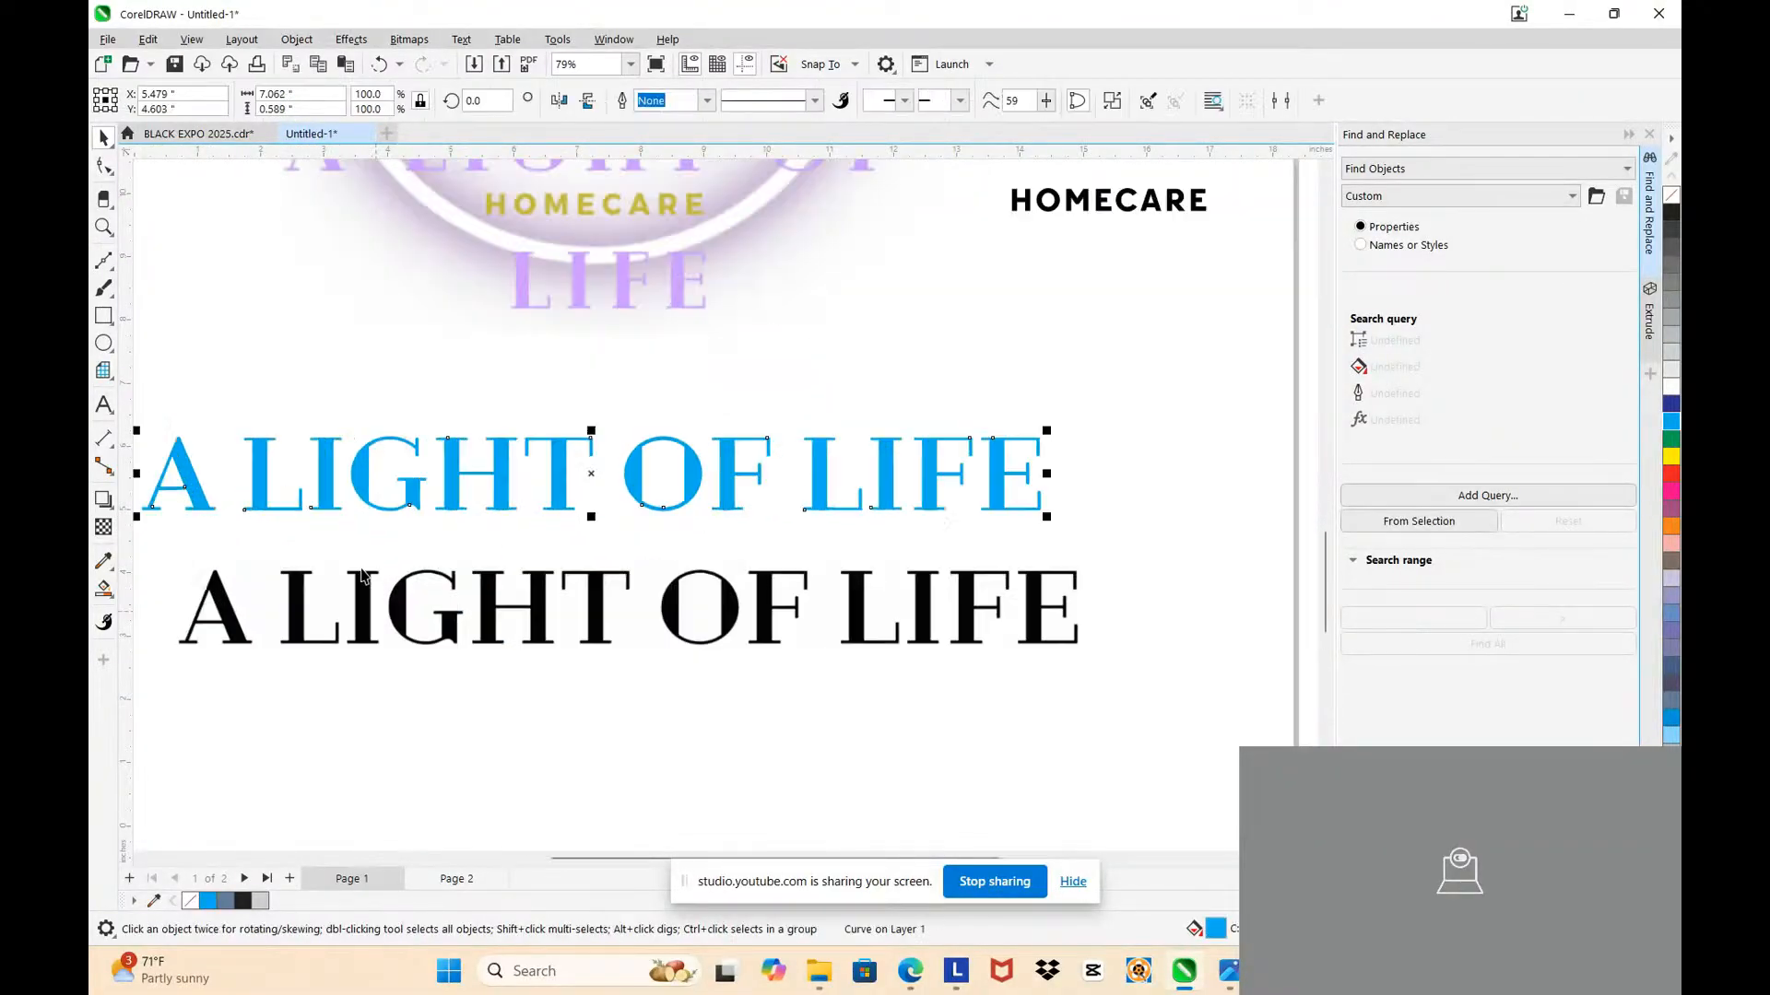
{"action": "key", "text": "ctrl+z"}
{"action": "key", "text": "ctrl+z"}
{"action": "key", "text": "ctrl+z"}
{"action": "key", "text": "ctrl+z"}
{"action": "key", "text": "ctrl+z"}
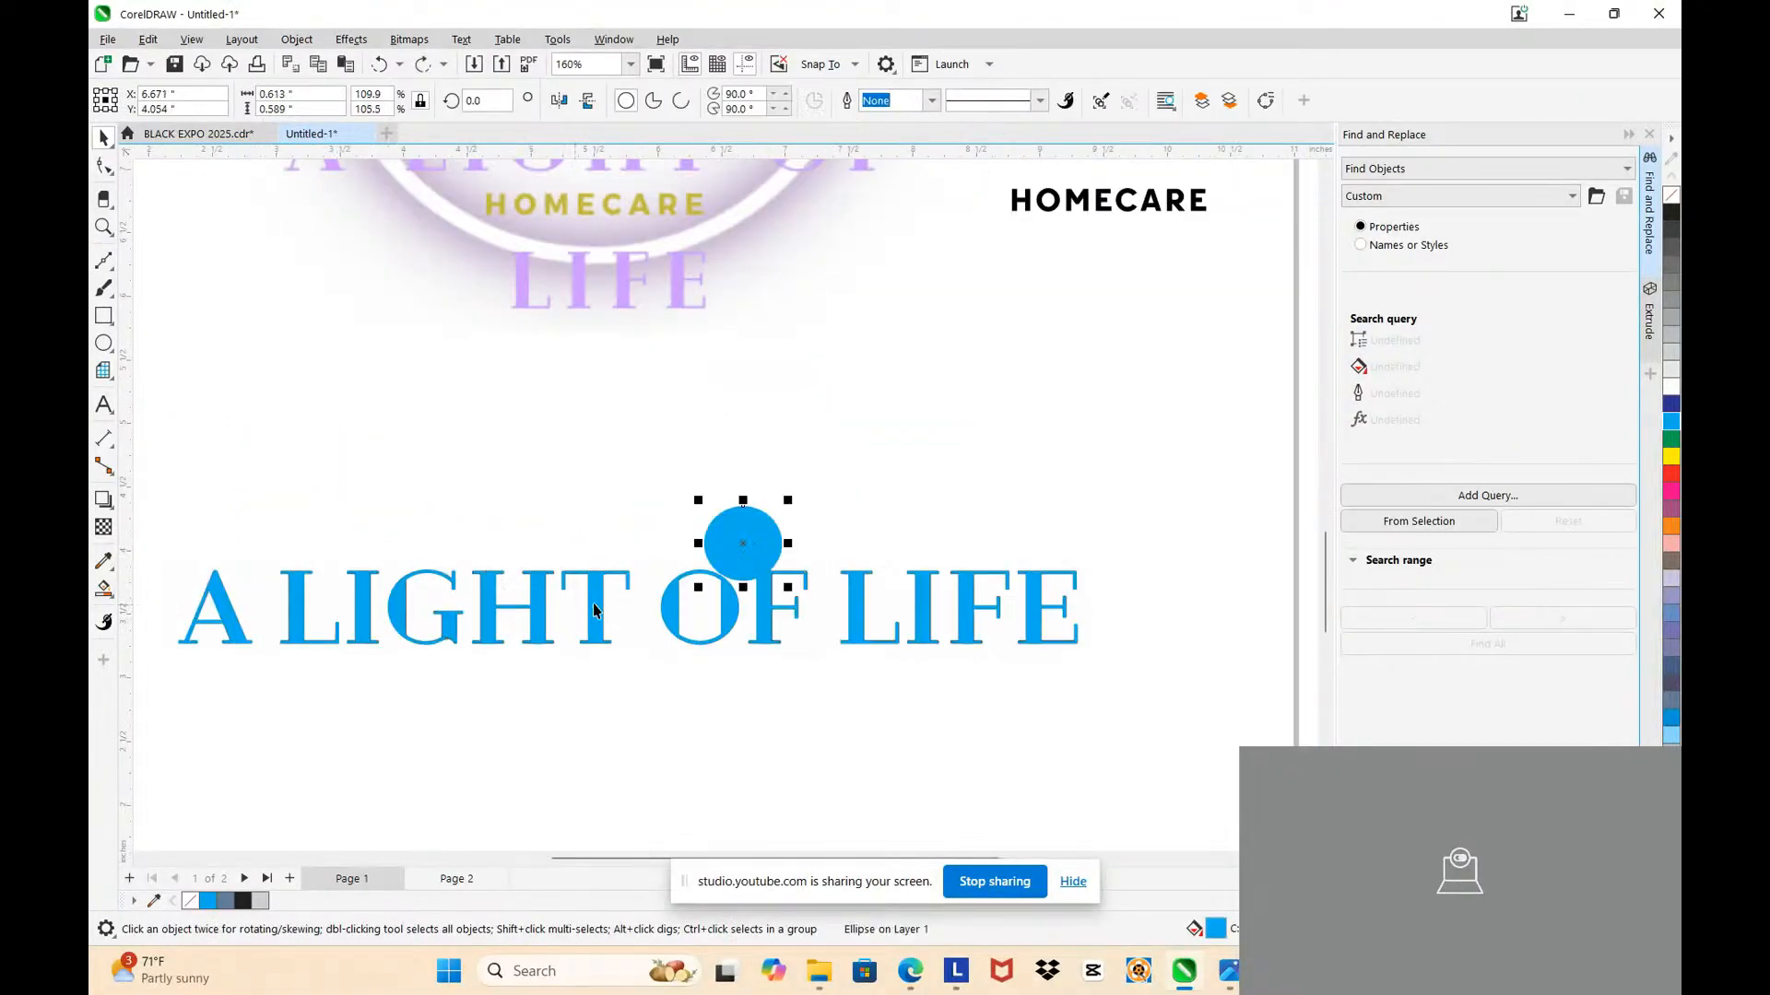
Step: Undo the blue recolouring of the letters A and O in the unwelded lettering
{"action": "left_click", "coordinate": [593, 582]}
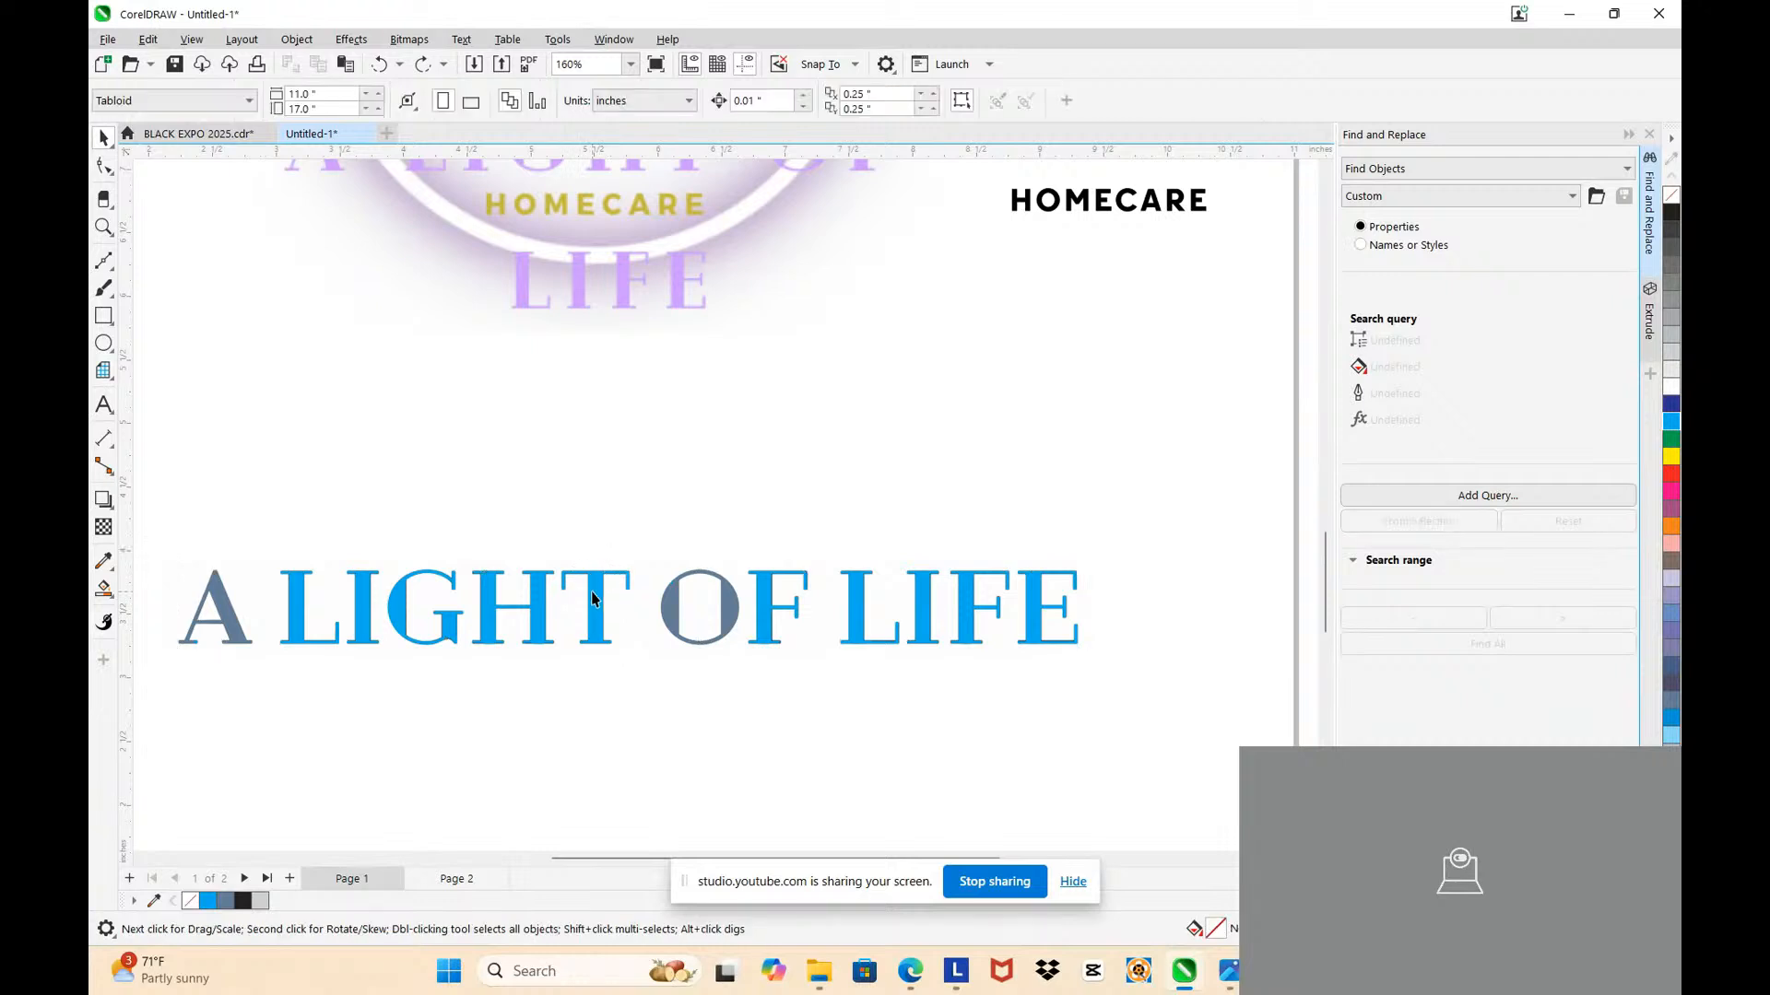
{"action": "key", "text": "Up"}
{"action": "key", "text": "Up"}
{"action": "key", "text": "Up"}
{"action": "key", "text": "ctrl+z"}
{"action": "key", "text": "ctrl+z"}
{"action": "key", "text": "ctrl+z"}
{"action": "scroll", "coordinate": [600, 590], "scroll_direction": "down", "scroll_amount": 2}
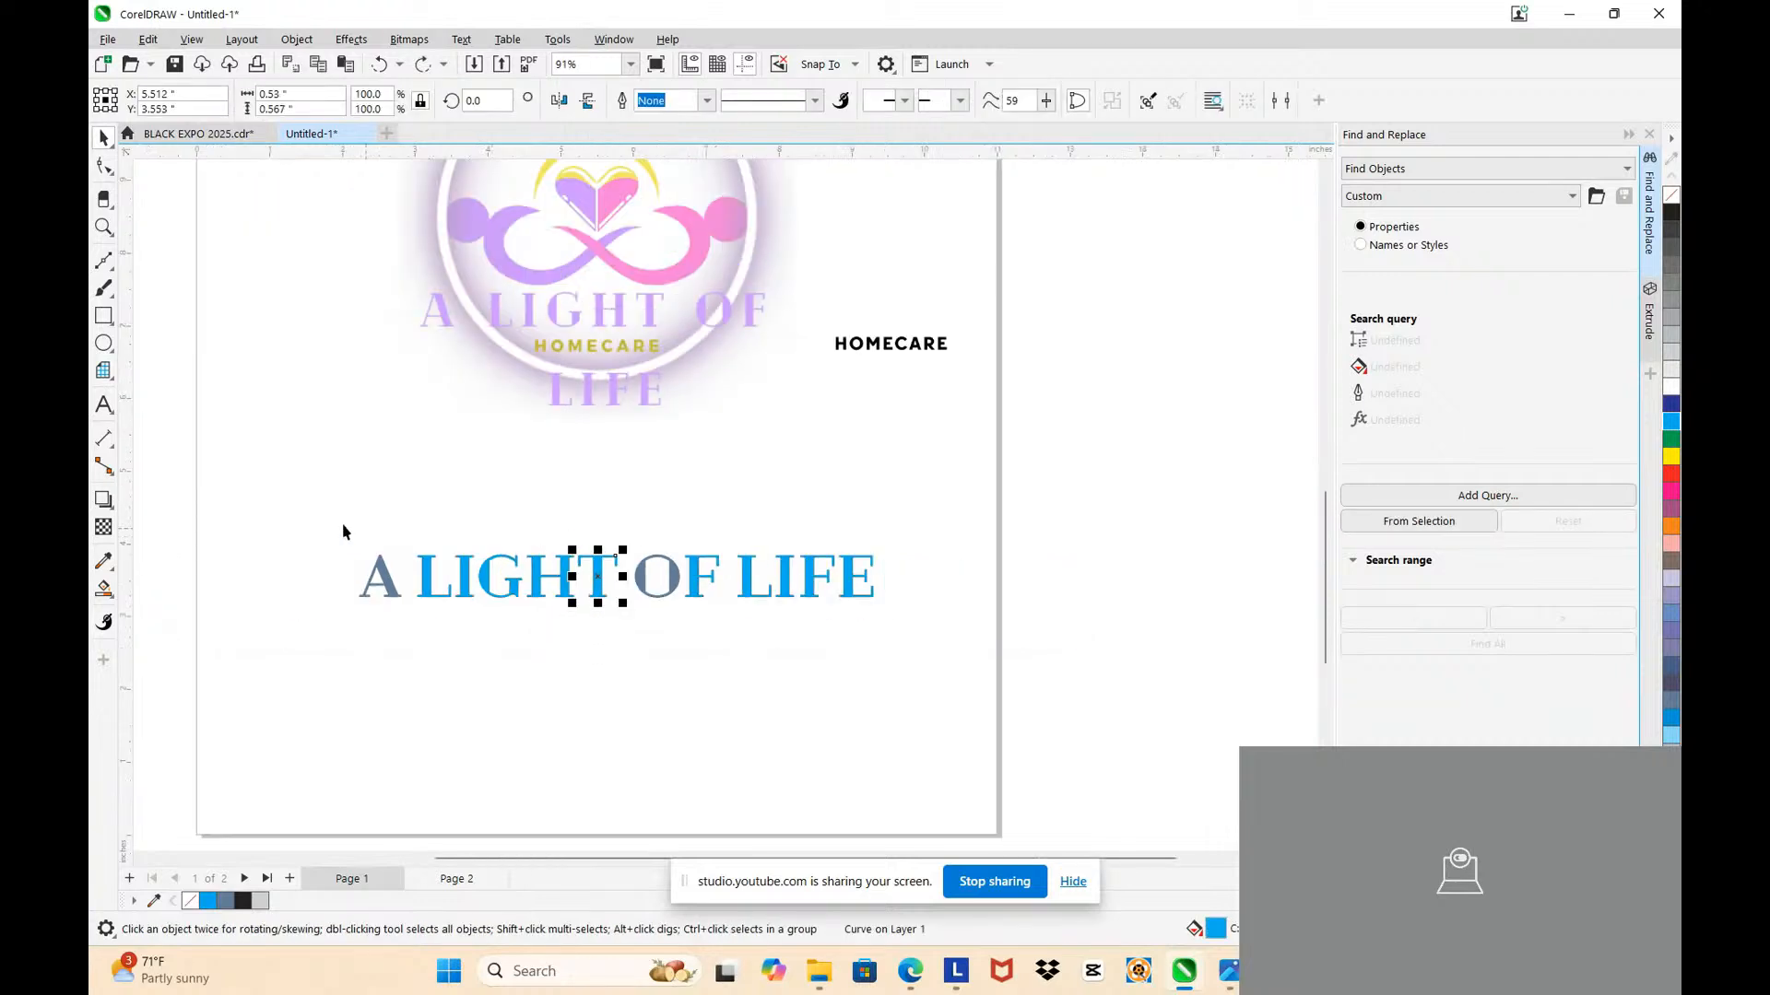
Step: Undo the earlier ellipse edits above the letter O and clear the selection
{"action": "scroll", "coordinate": [691, 598], "scroll_direction": "up", "scroll_amount": 2}
{"action": "left_click", "coordinate": [626, 553]}
{"action": "key", "text": "Up"}
{"action": "key", "text": "Up"}
{"action": "key", "text": "Up"}
{"action": "key", "text": "Up"}
{"action": "key", "text": "Up"}
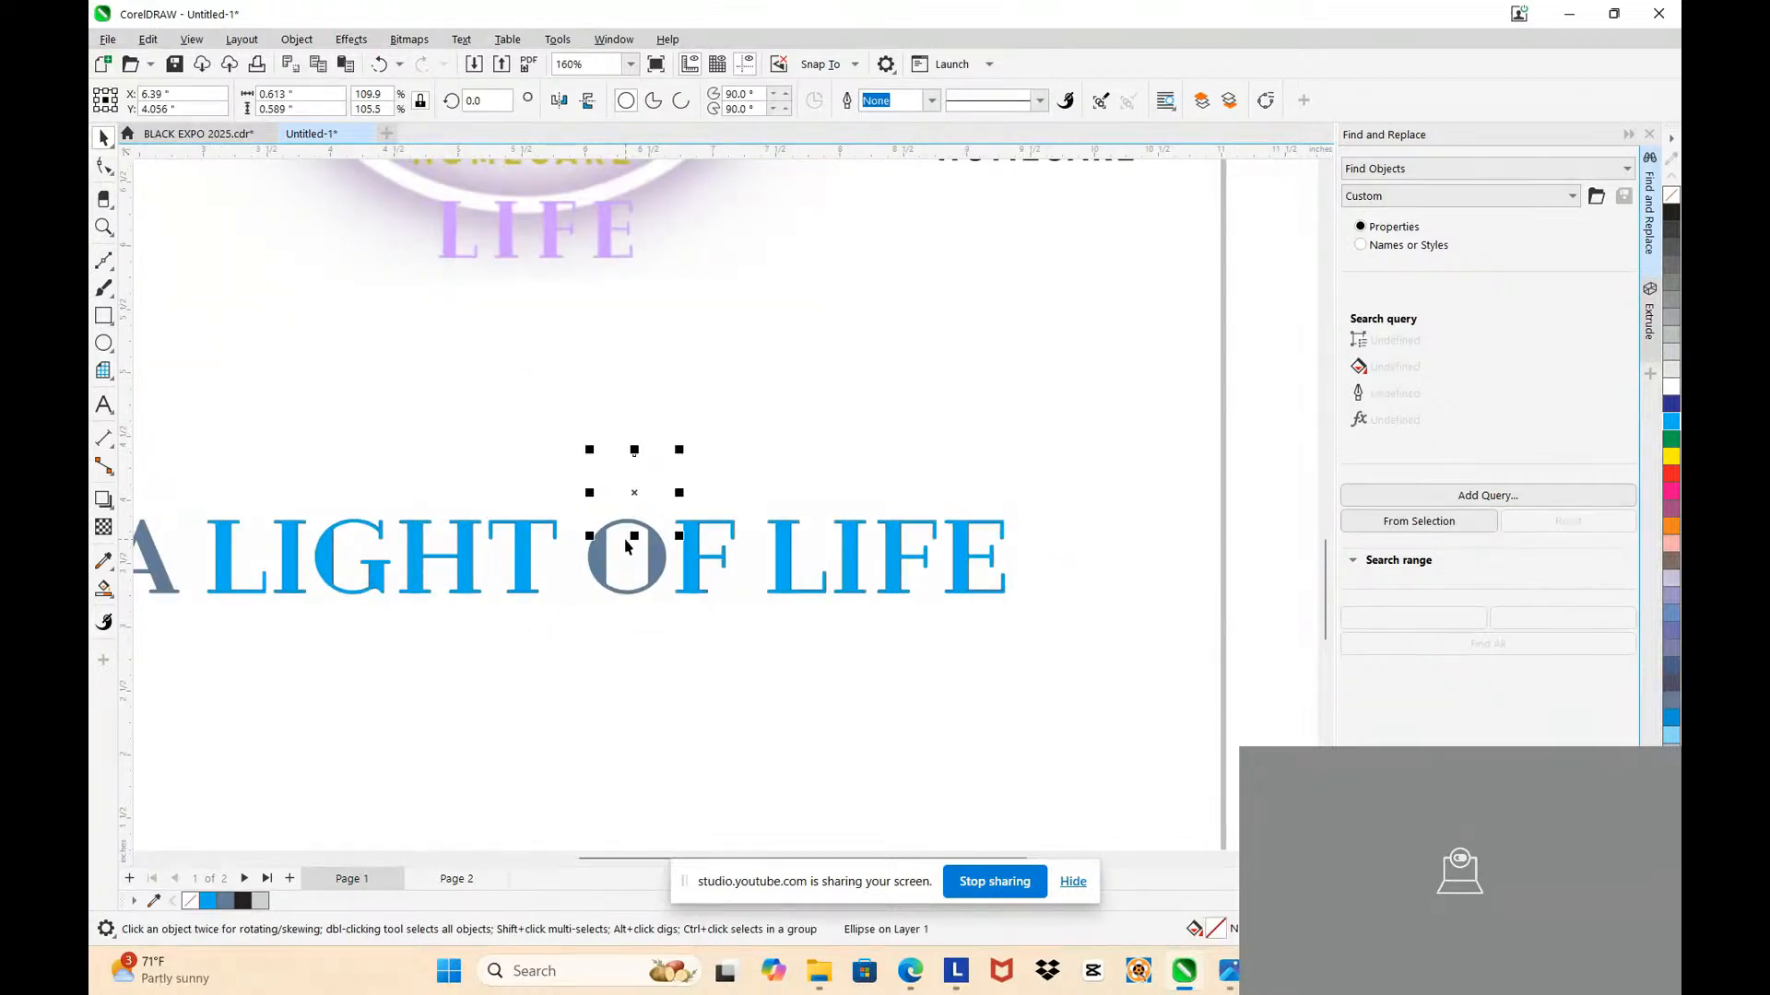
{"action": "left_click", "coordinate": [629, 546]}
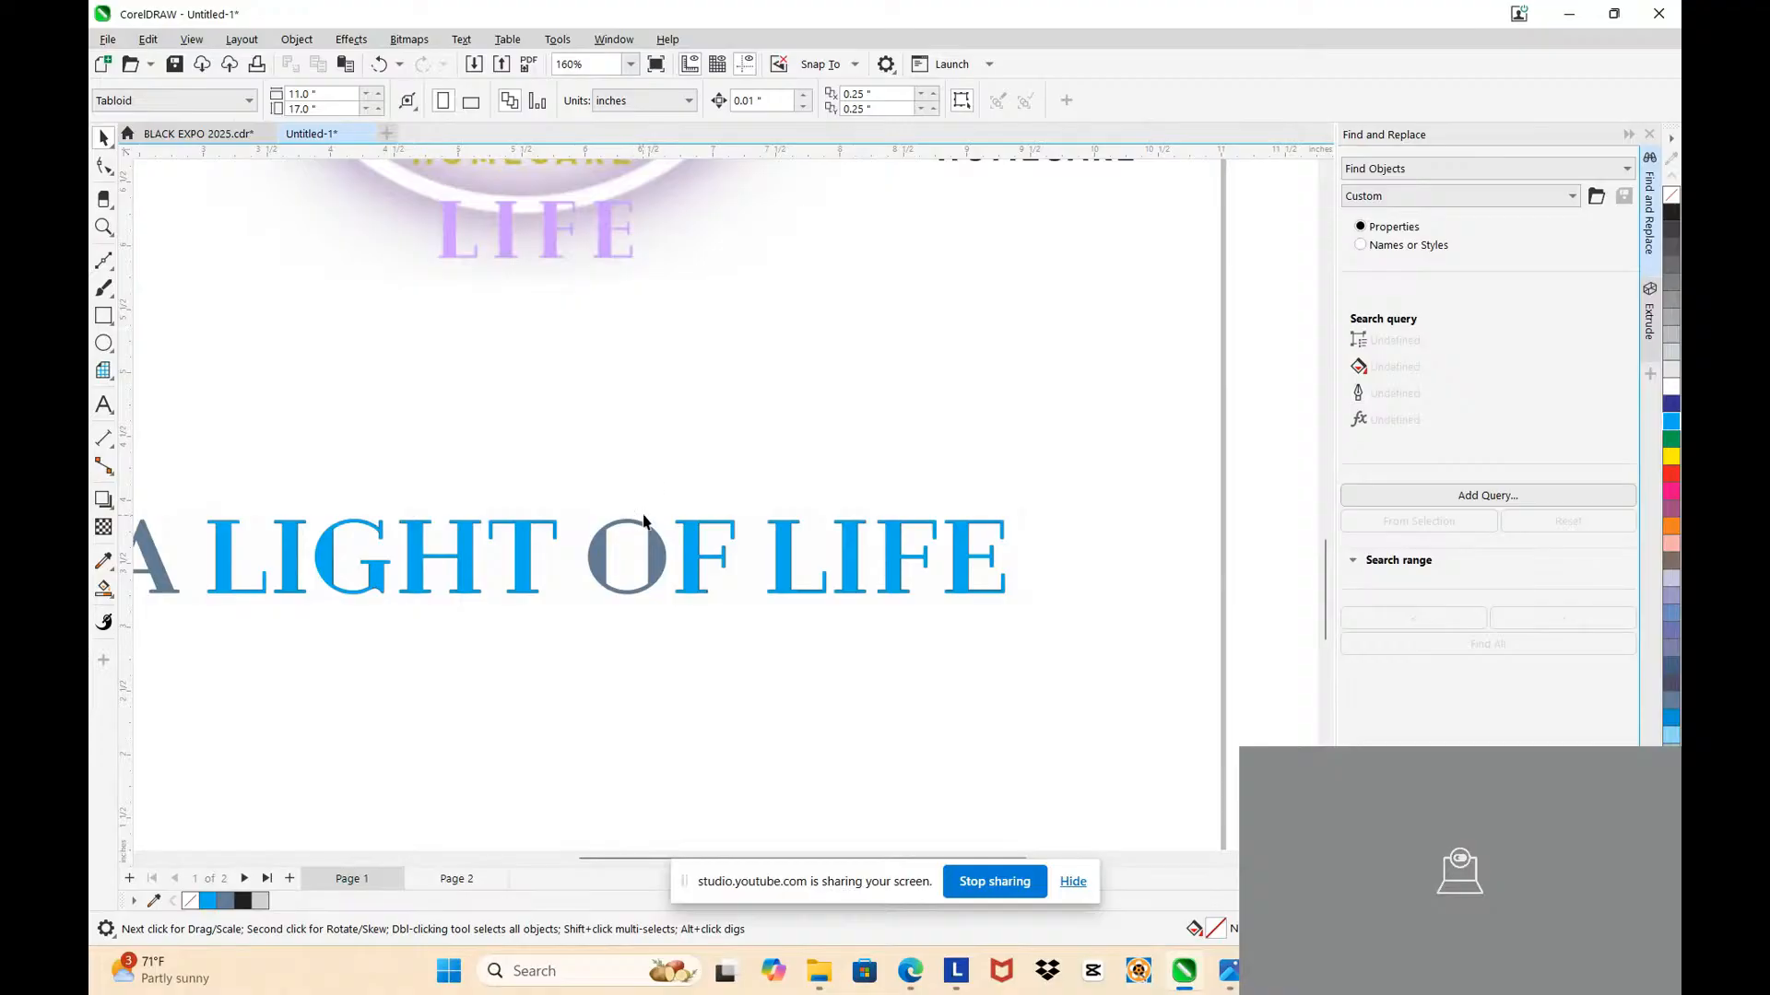
Step: Change all the separate A LIGHT OF LIFE letters to no fill with a 0.5 pt blue outline
{"action": "scroll", "coordinate": [663, 489], "scroll_direction": "down", "scroll_amount": 3}
{"action": "left_click_drag", "start_coordinate": [412, 490], "coordinate": [904, 604]}
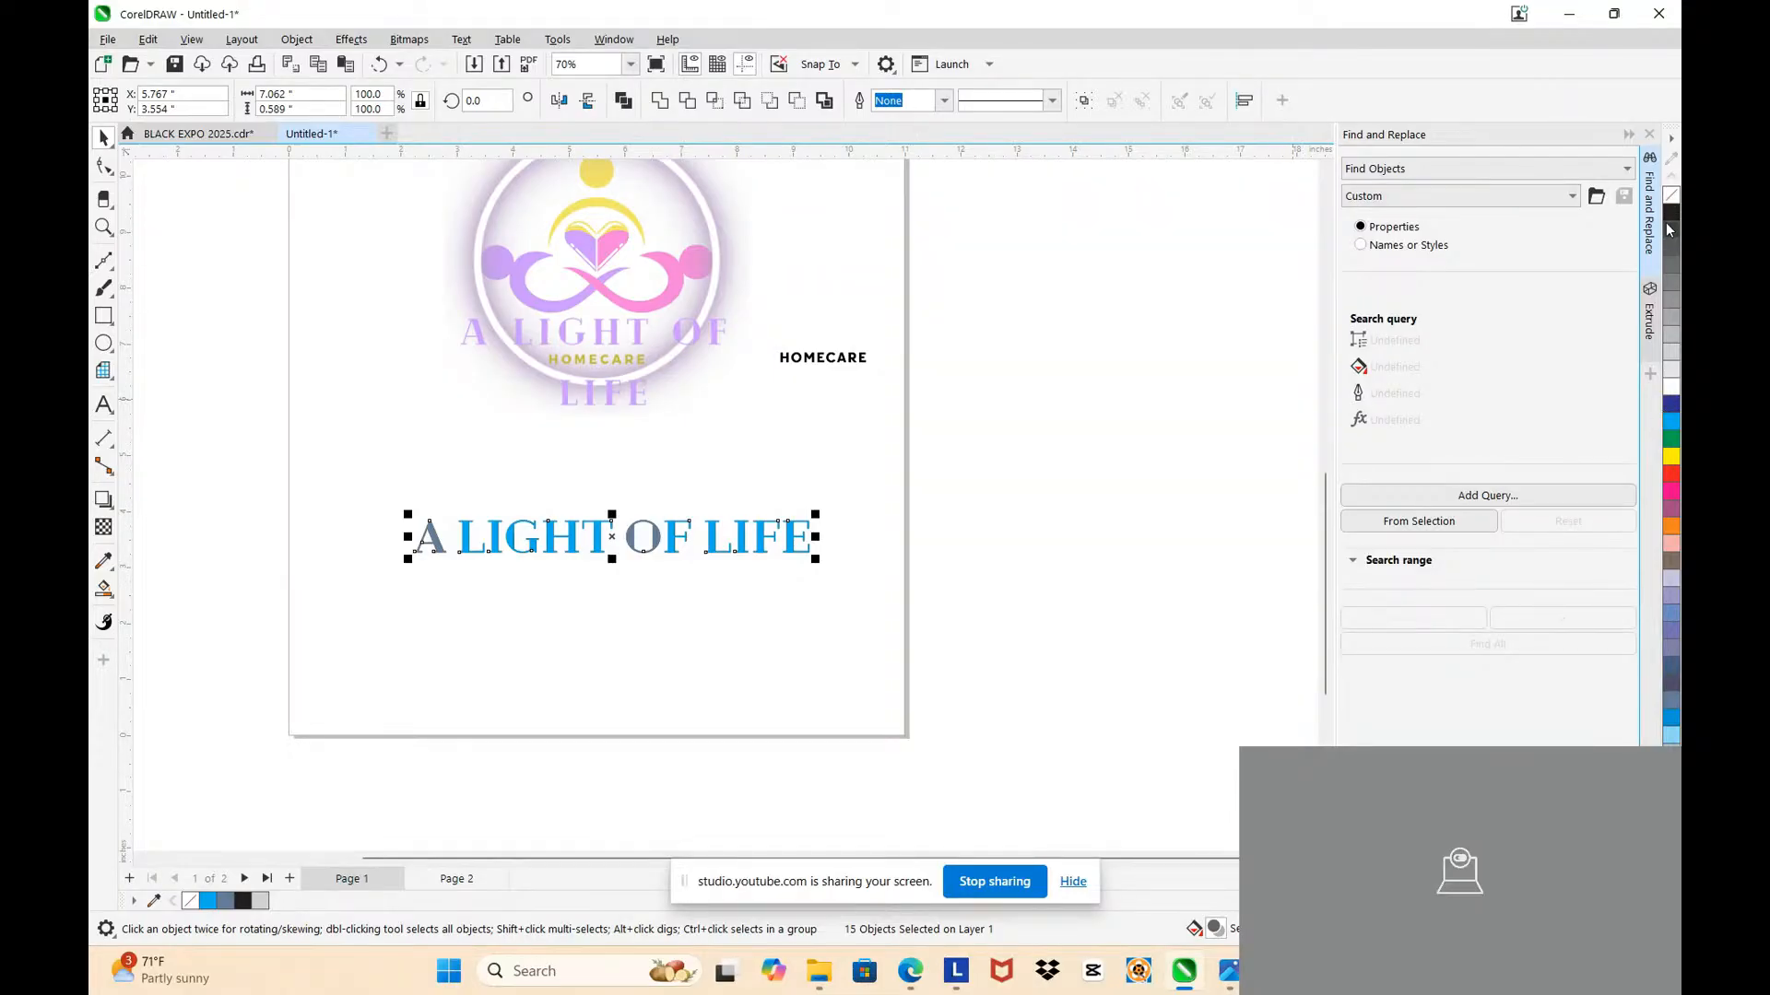
{"action": "right_click", "coordinate": [1672, 198]}
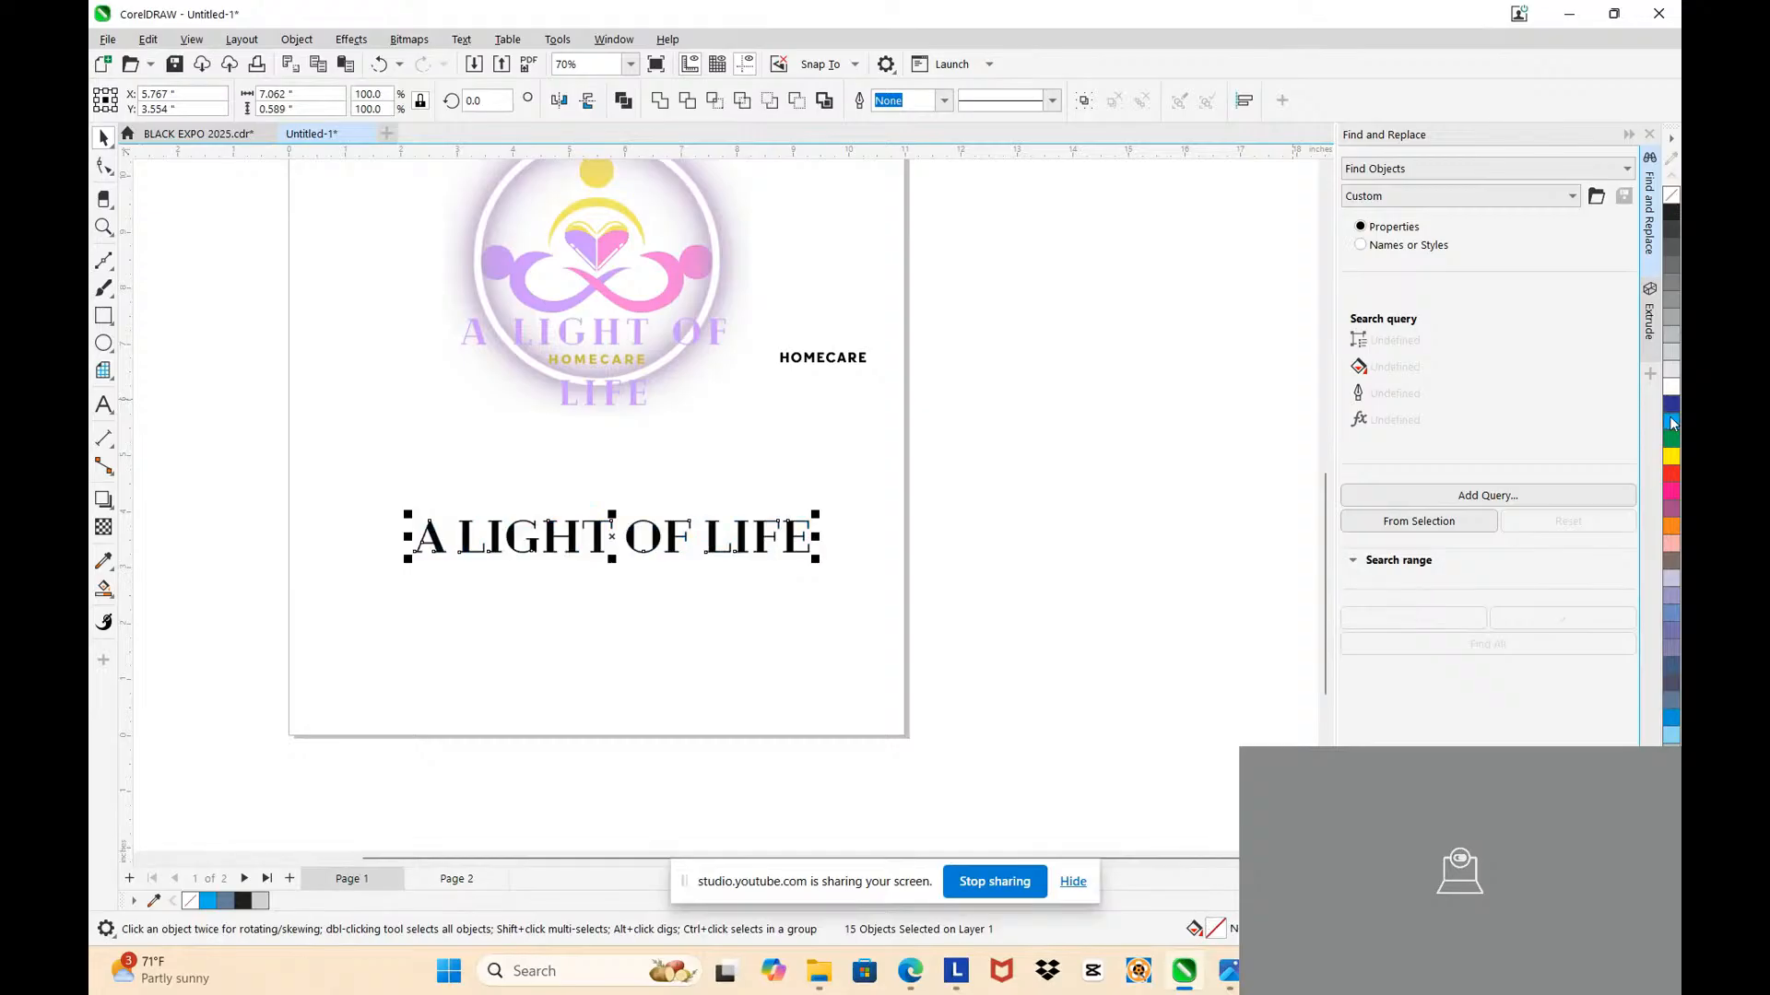
Step: Move the outlined A LIGHT OF LIFE letters up over the logo's purple A LIGHT OF lettering
{"action": "left_click_drag", "start_coordinate": [572, 536], "coordinate": [574, 337]}
{"action": "scroll", "coordinate": [572, 338], "scroll_direction": "up", "scroll_amount": 5}
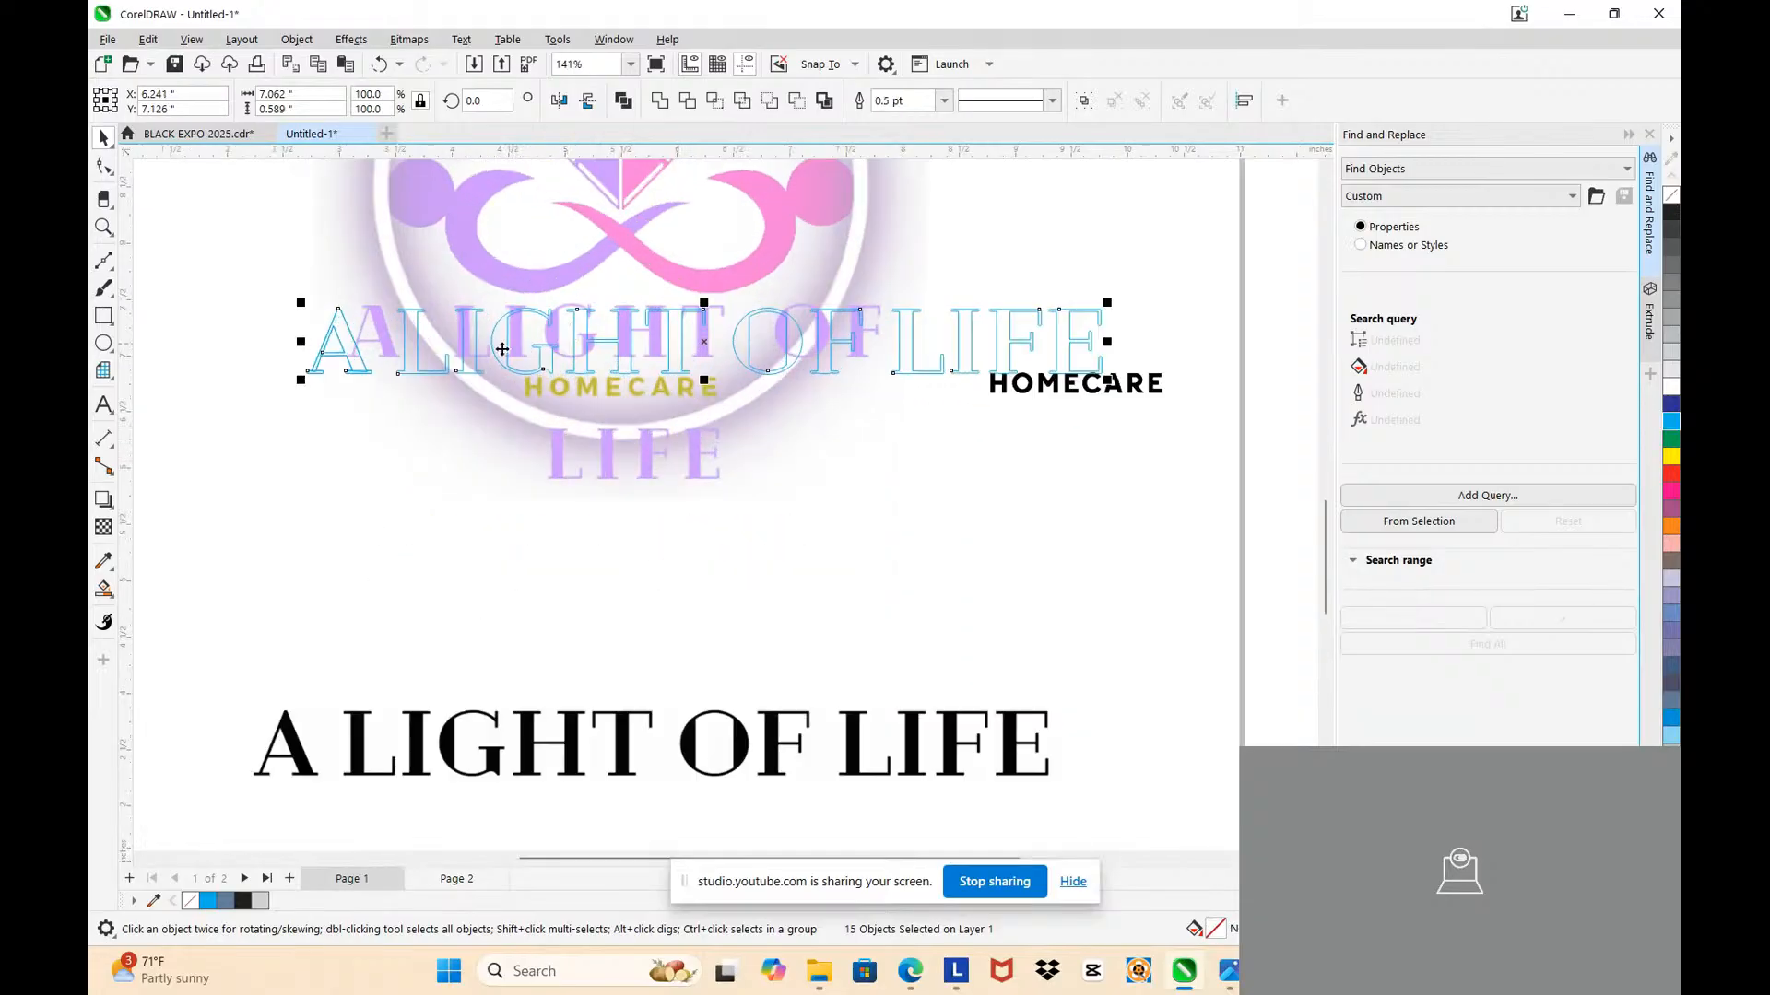
{"action": "scroll", "coordinate": [530, 336], "scroll_direction": "down", "scroll_amount": 3}
{"action": "scroll", "coordinate": [594, 295], "scroll_direction": "up", "scroll_amount": 3}
{"action": "scroll", "coordinate": [567, 287], "scroll_direction": "down", "scroll_amount": 3}
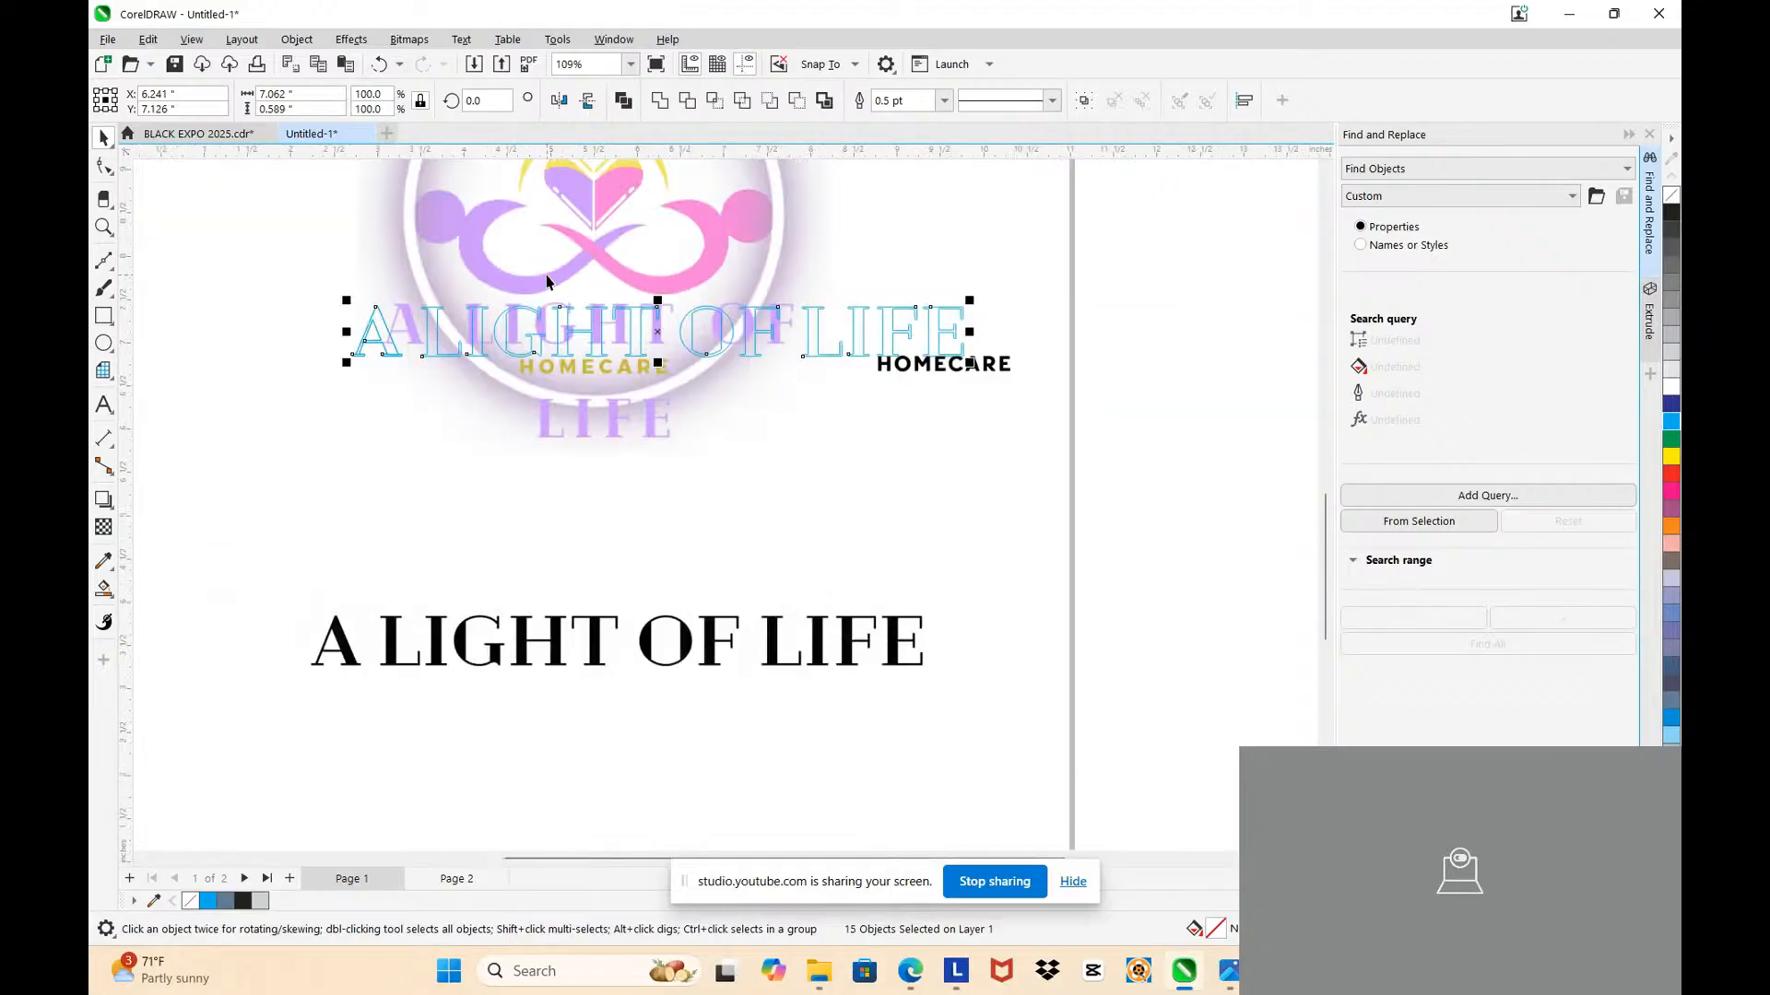
{"action": "scroll", "coordinate": [590, 276], "scroll_direction": "up", "scroll_amount": 1}
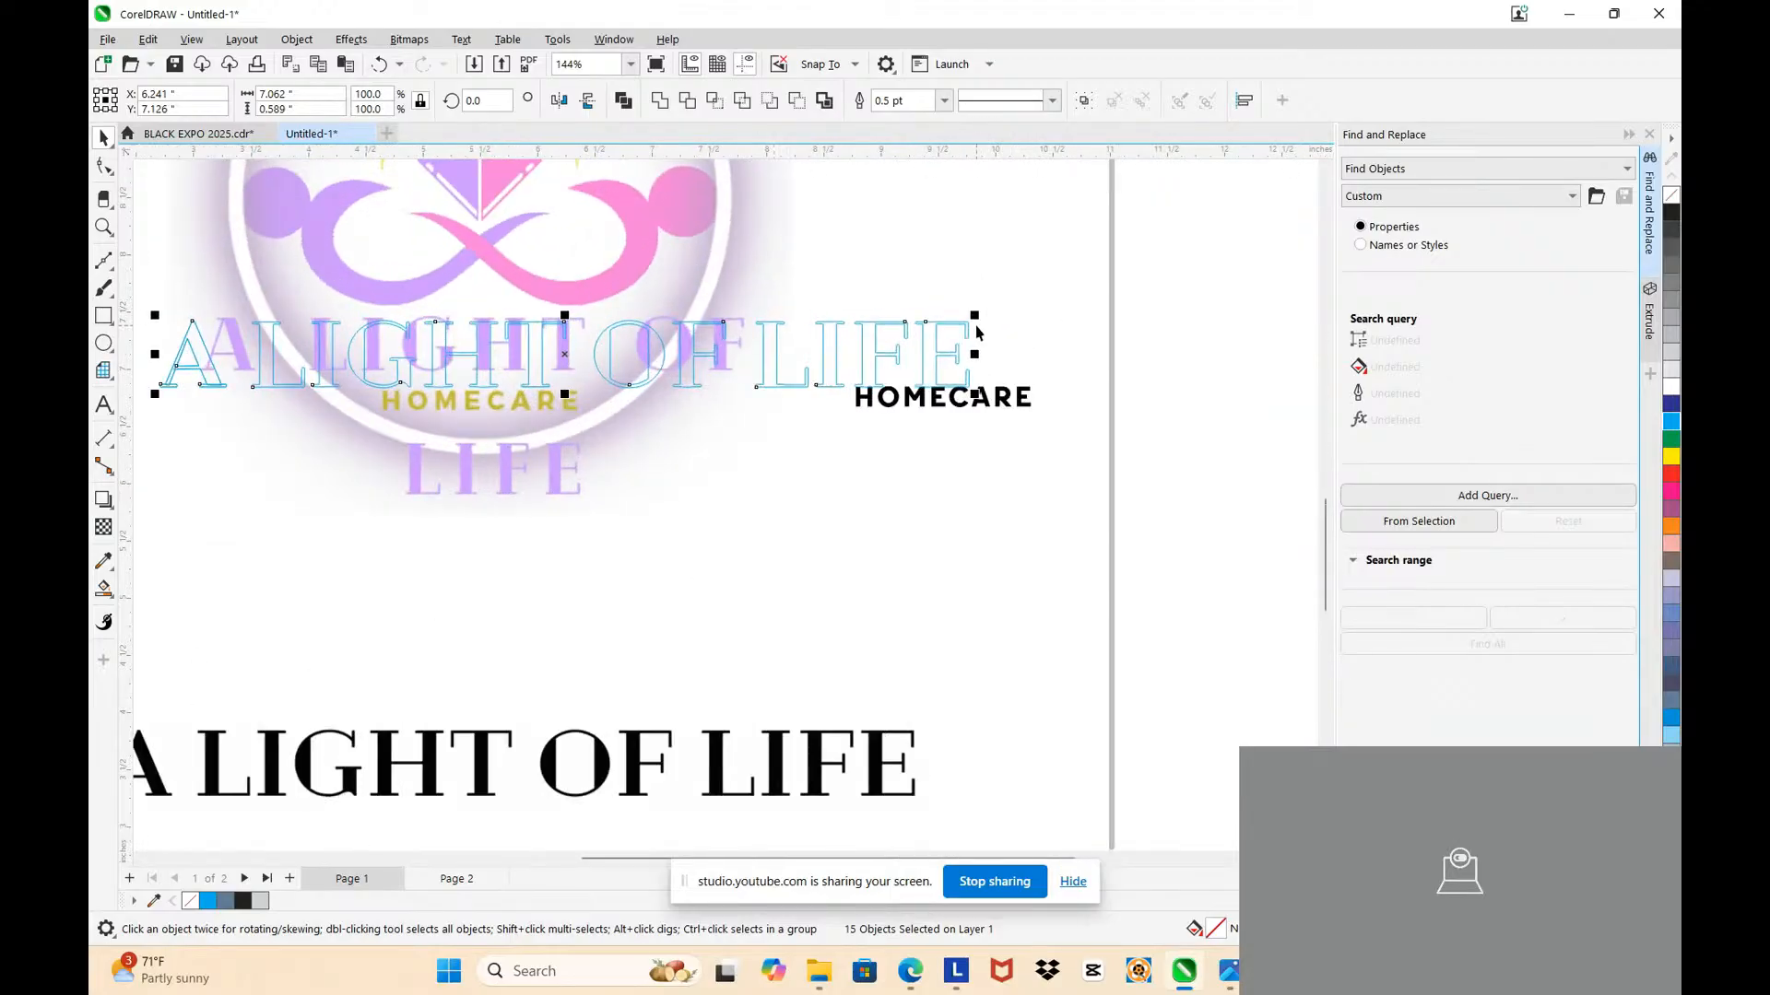
Step: Scale the outlined letters down to about 5.26 inches wide and align the F of OF with the purple F
{"action": "left_click_drag", "start_coordinate": [977, 316], "coordinate": [931, 317]}
{"action": "scroll", "coordinate": [820, 348], "scroll_direction": "up", "scroll_amount": 3}
{"action": "scroll", "coordinate": [820, 347], "scroll_direction": "up", "scroll_amount": 1}
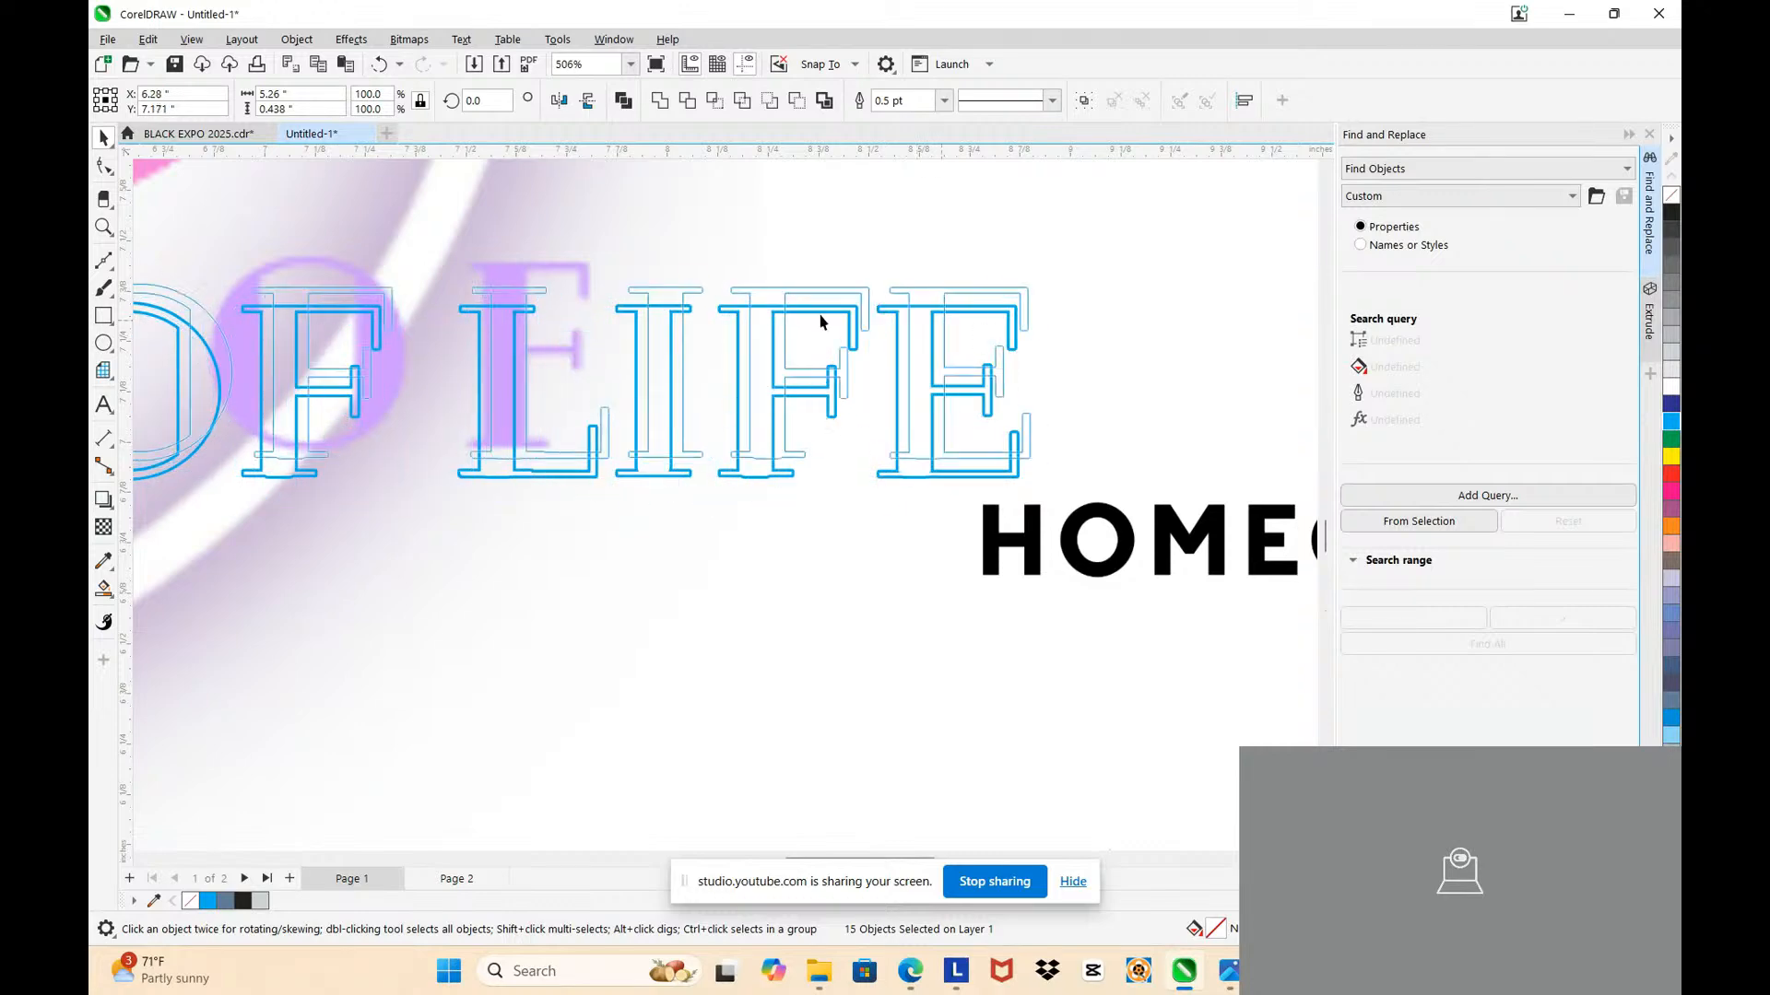
{"action": "scroll", "coordinate": [824, 306], "scroll_direction": "down", "scroll_amount": 3}
{"action": "scroll", "coordinate": [645, 309], "scroll_direction": "up", "scroll_amount": 2}
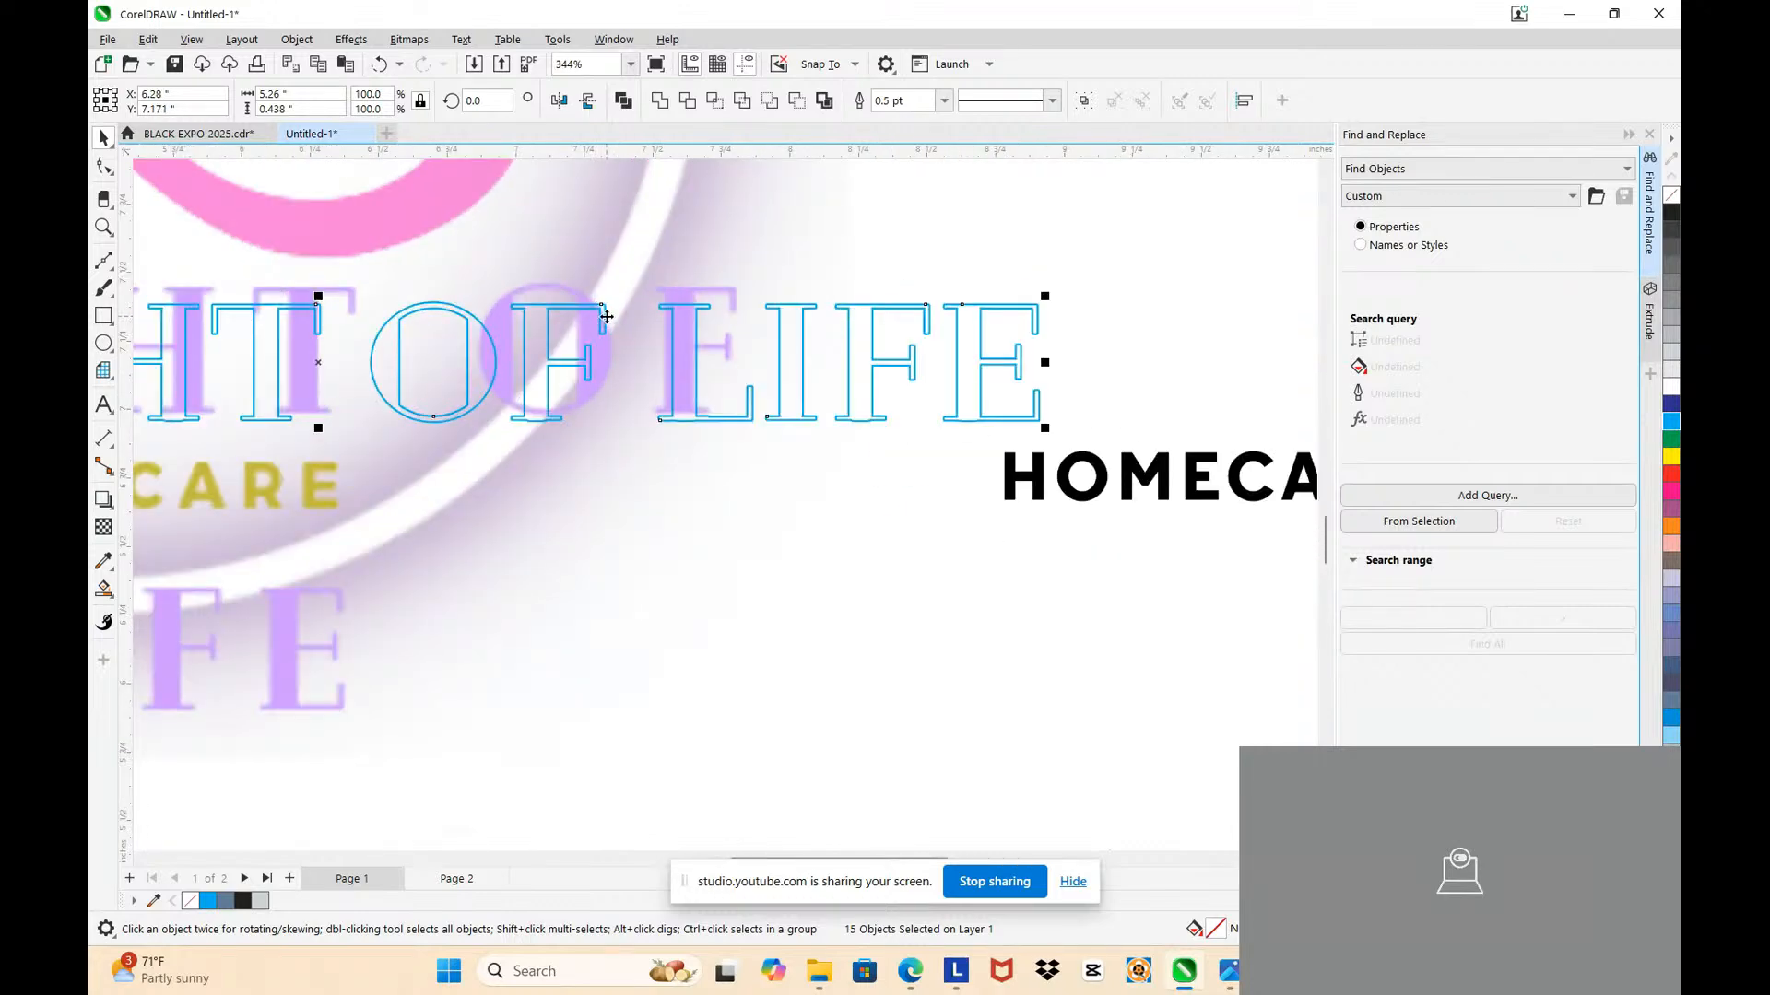
{"action": "left_click_drag", "start_coordinate": [606, 317], "coordinate": [744, 304]}
{"action": "scroll", "coordinate": [1089, 300], "scroll_direction": "up", "scroll_amount": 1}
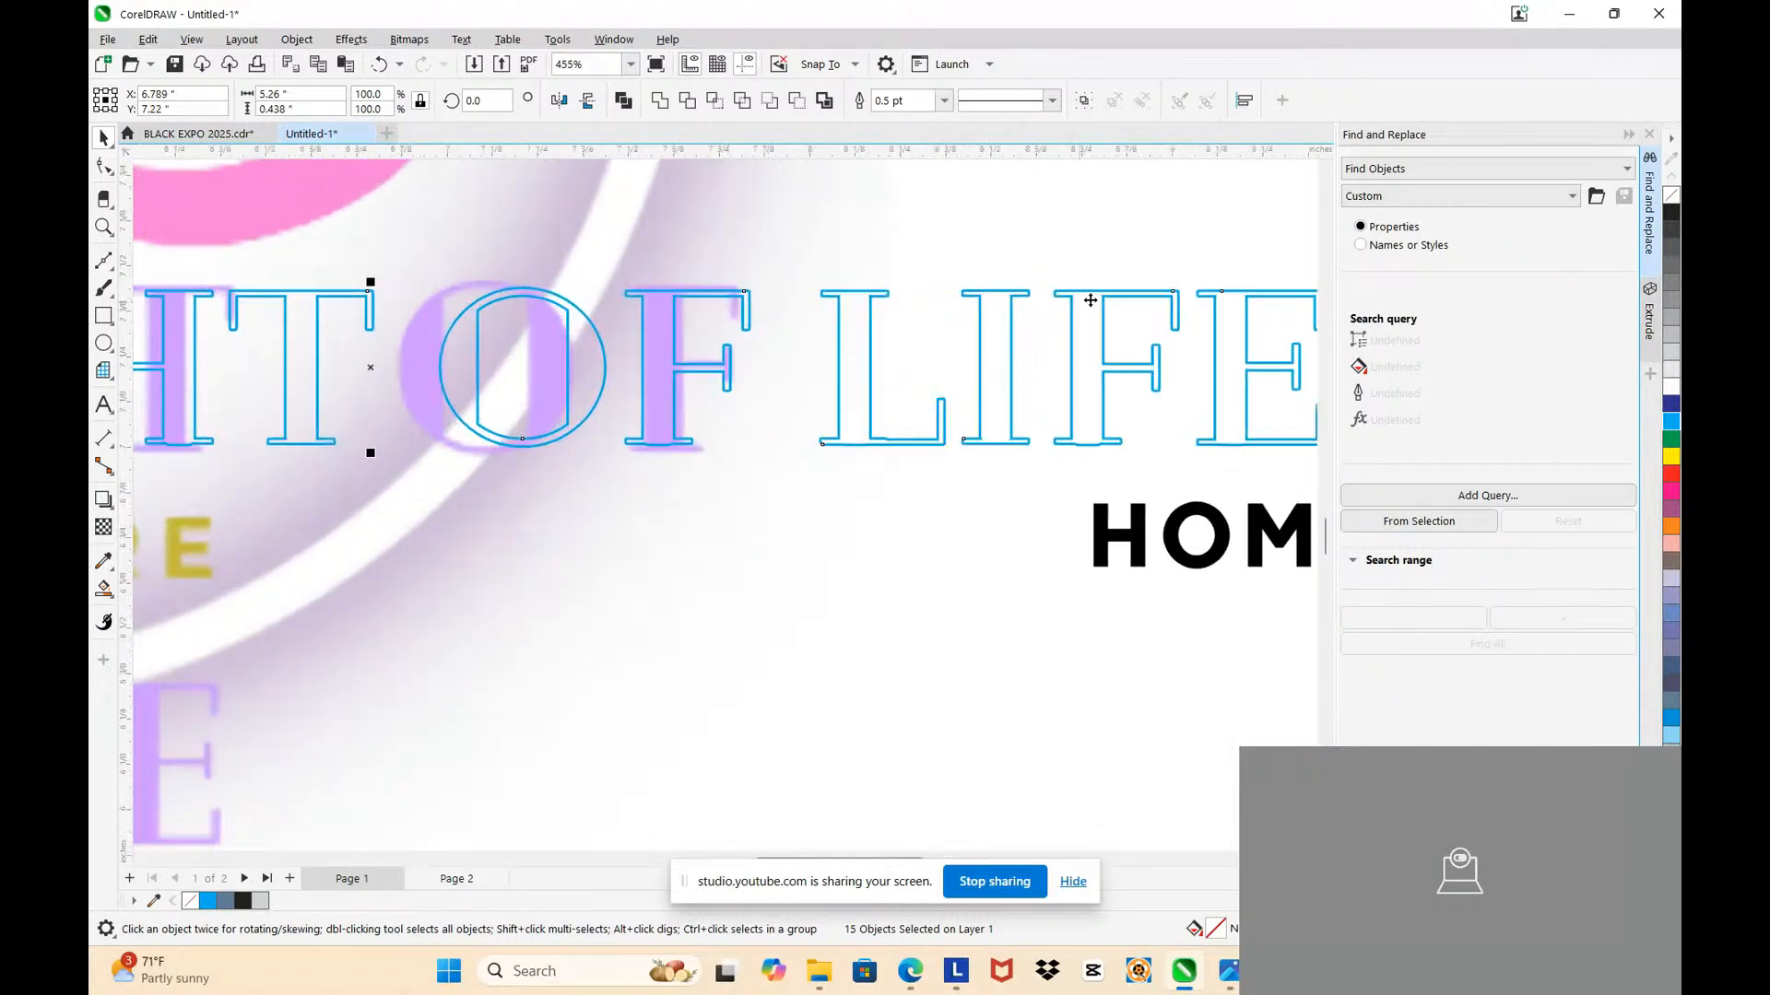
Step: Stretch and scale the outlined letters to about 4.897 by 0.481 inches and move them so the F of OF covers the purple F
{"action": "scroll", "coordinate": [1090, 301], "scroll_direction": "down", "scroll_amount": 1}
{"action": "scroll", "coordinate": [1000, 273], "scroll_direction": "up", "scroll_amount": 1}
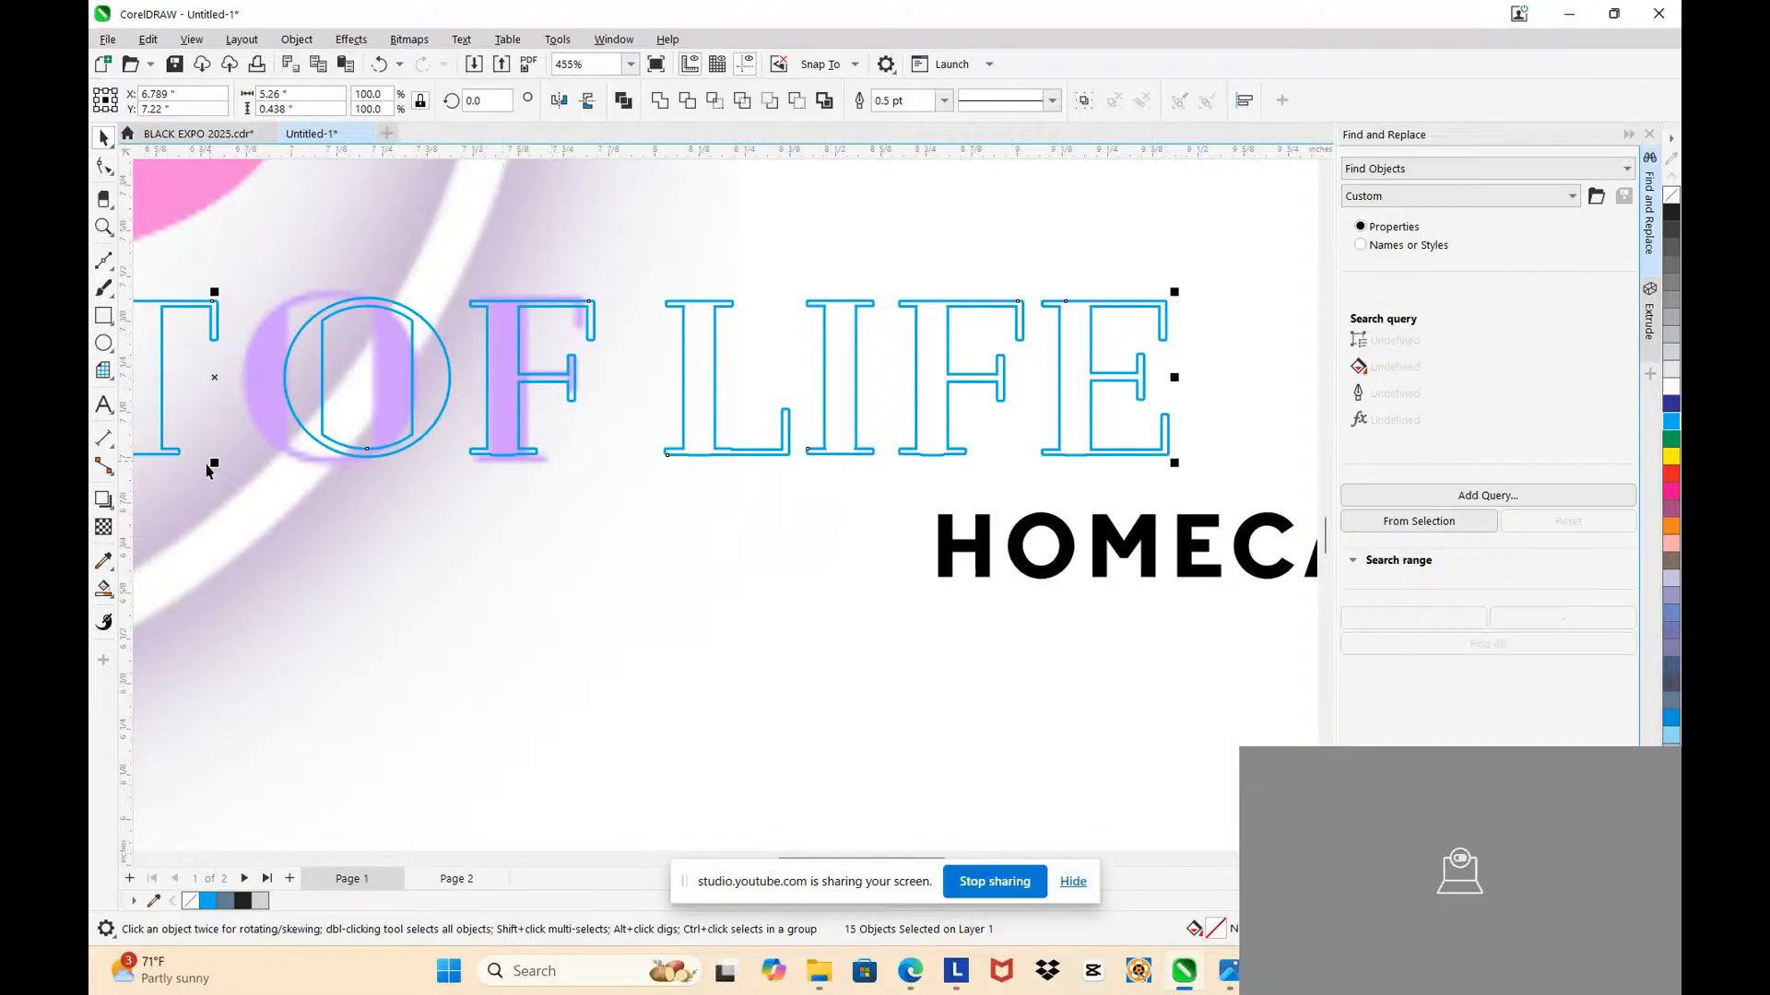
{"action": "left_click_drag", "start_coordinate": [214, 463], "coordinate": [217, 478]}
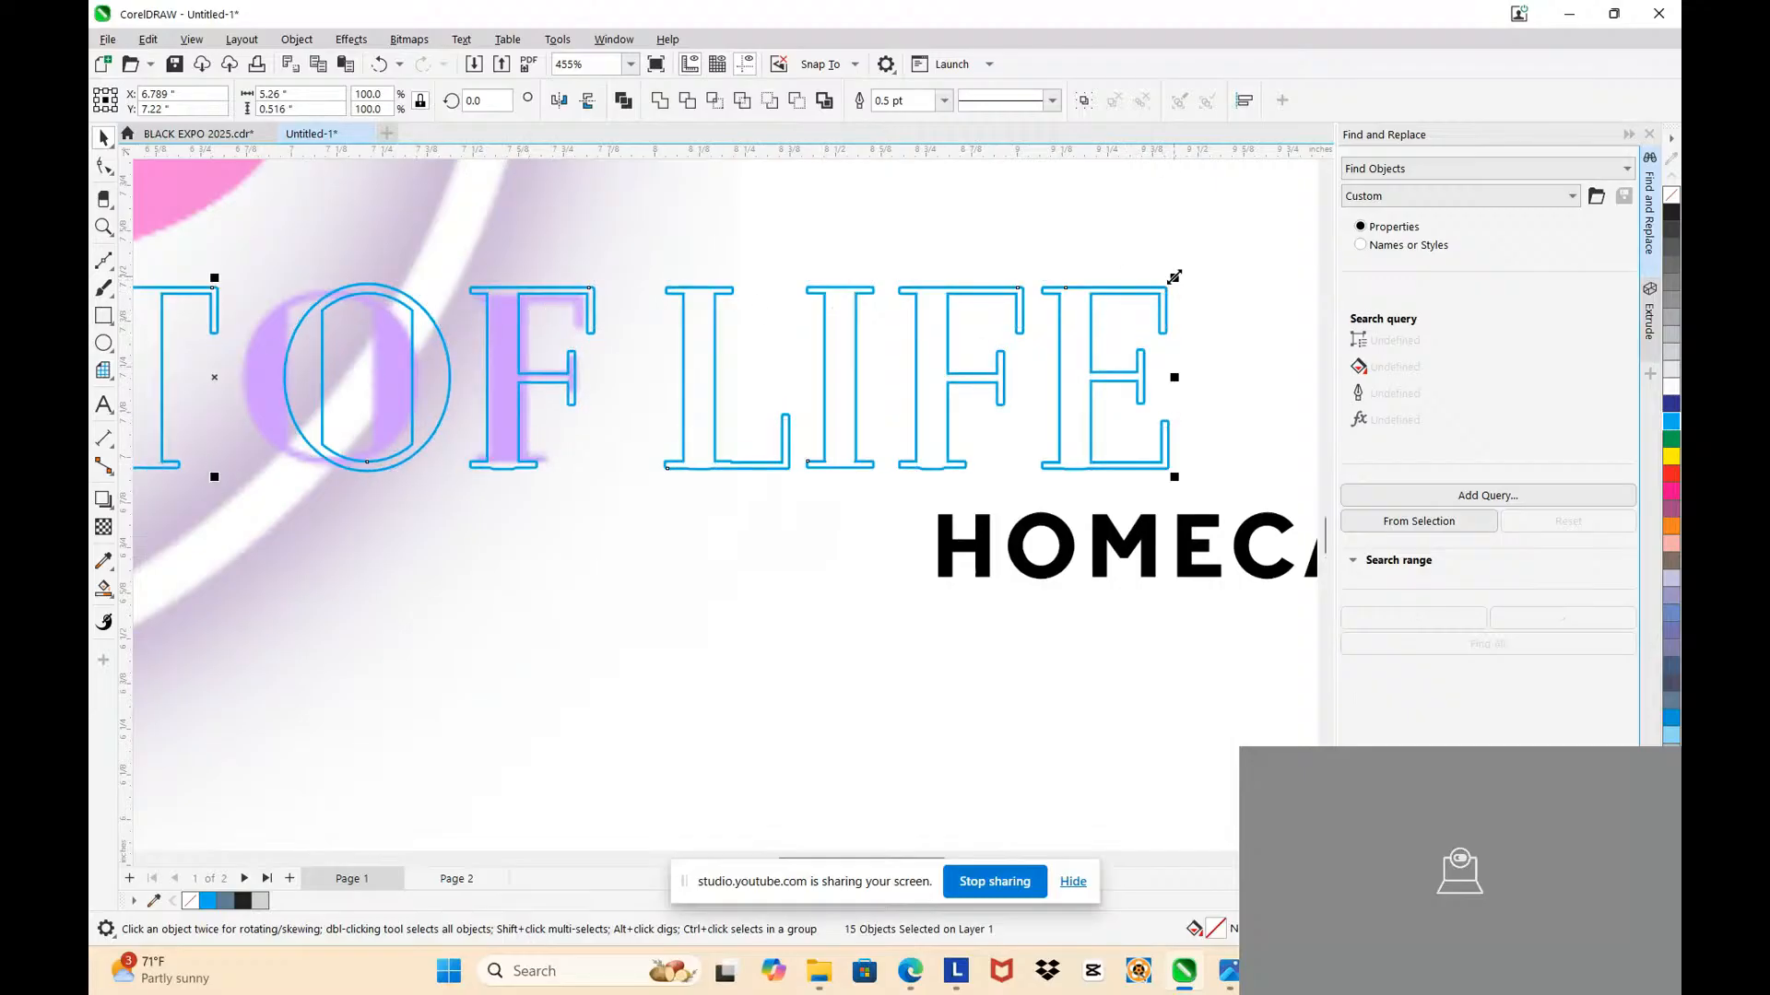
{"action": "mouse_move", "coordinate": [1175, 276]}
{"action": "left_mouse_down"}
{"action": "mouse_move", "coordinate": [1152, 289]}
{"action": "mouse_move", "coordinate": [1191, 282]}
{"action": "left_mouse_up"}
{"action": "scroll", "coordinate": [594, 288], "scroll_direction": "up", "scroll_amount": 2}
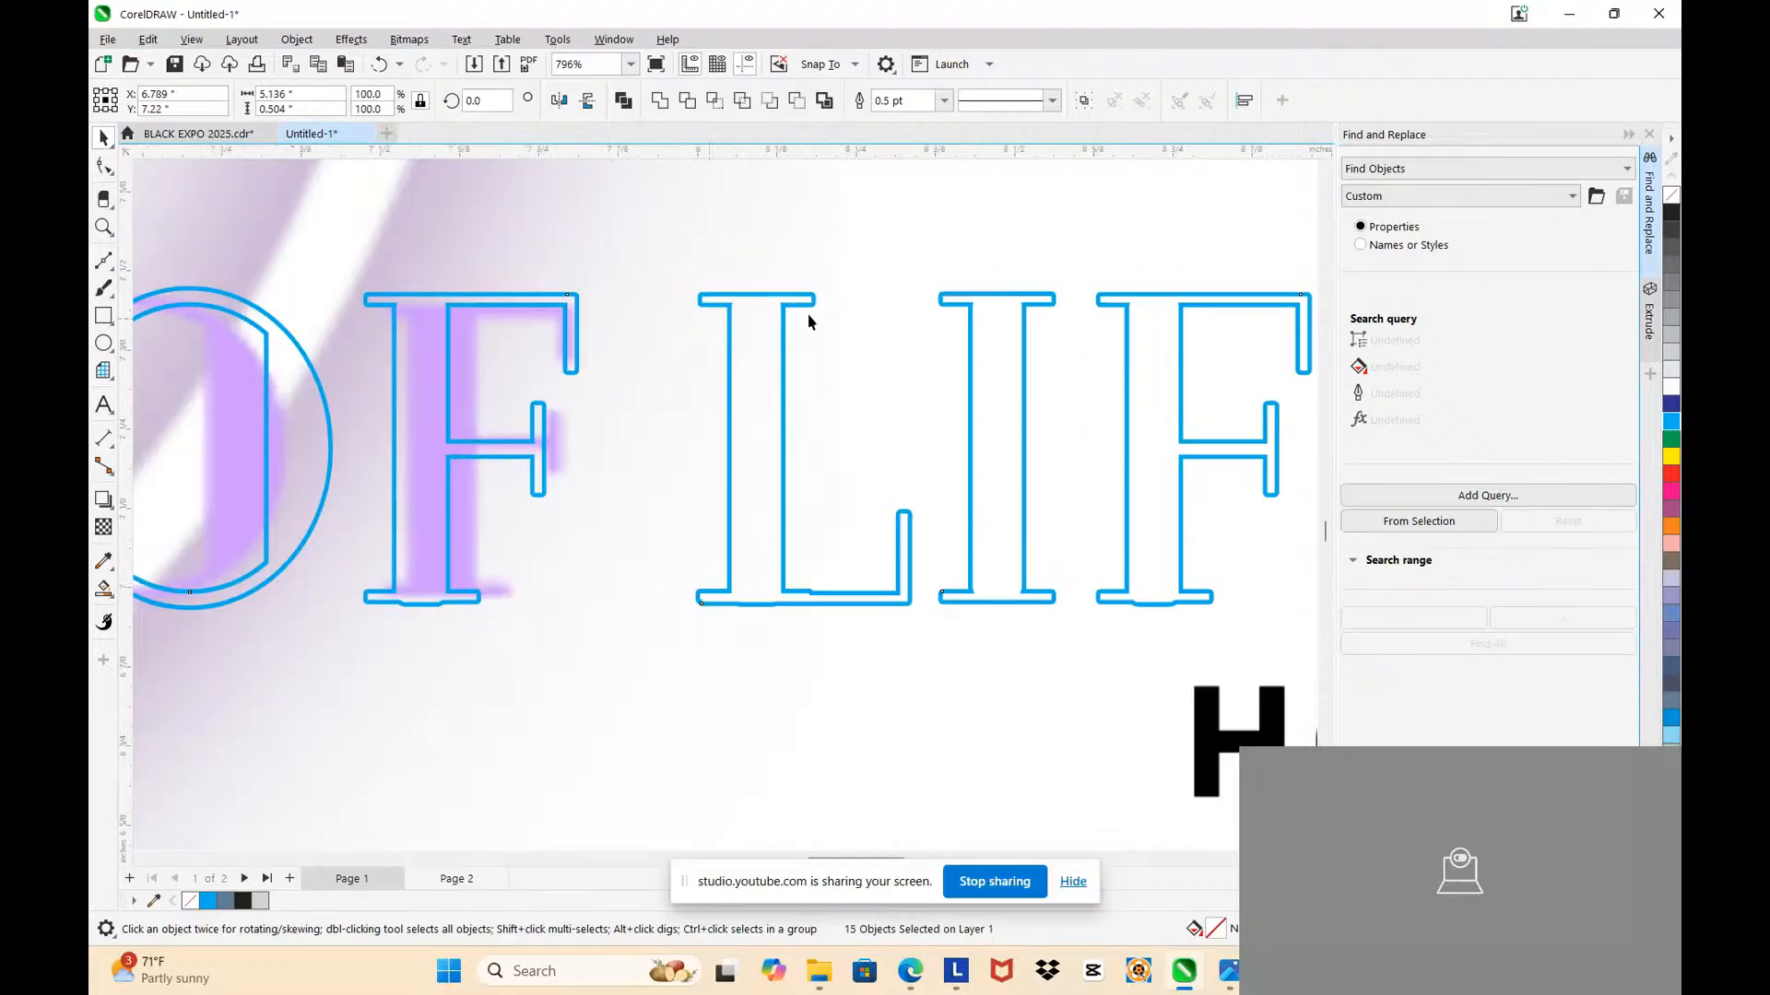
{"action": "scroll", "coordinate": [906, 340], "scroll_direction": "down", "scroll_amount": 2}
{"action": "left_click_drag", "start_coordinate": [1149, 305], "coordinate": [938, 329]}
{"action": "scroll", "coordinate": [718, 357], "scroll_direction": "up", "scroll_amount": 2}
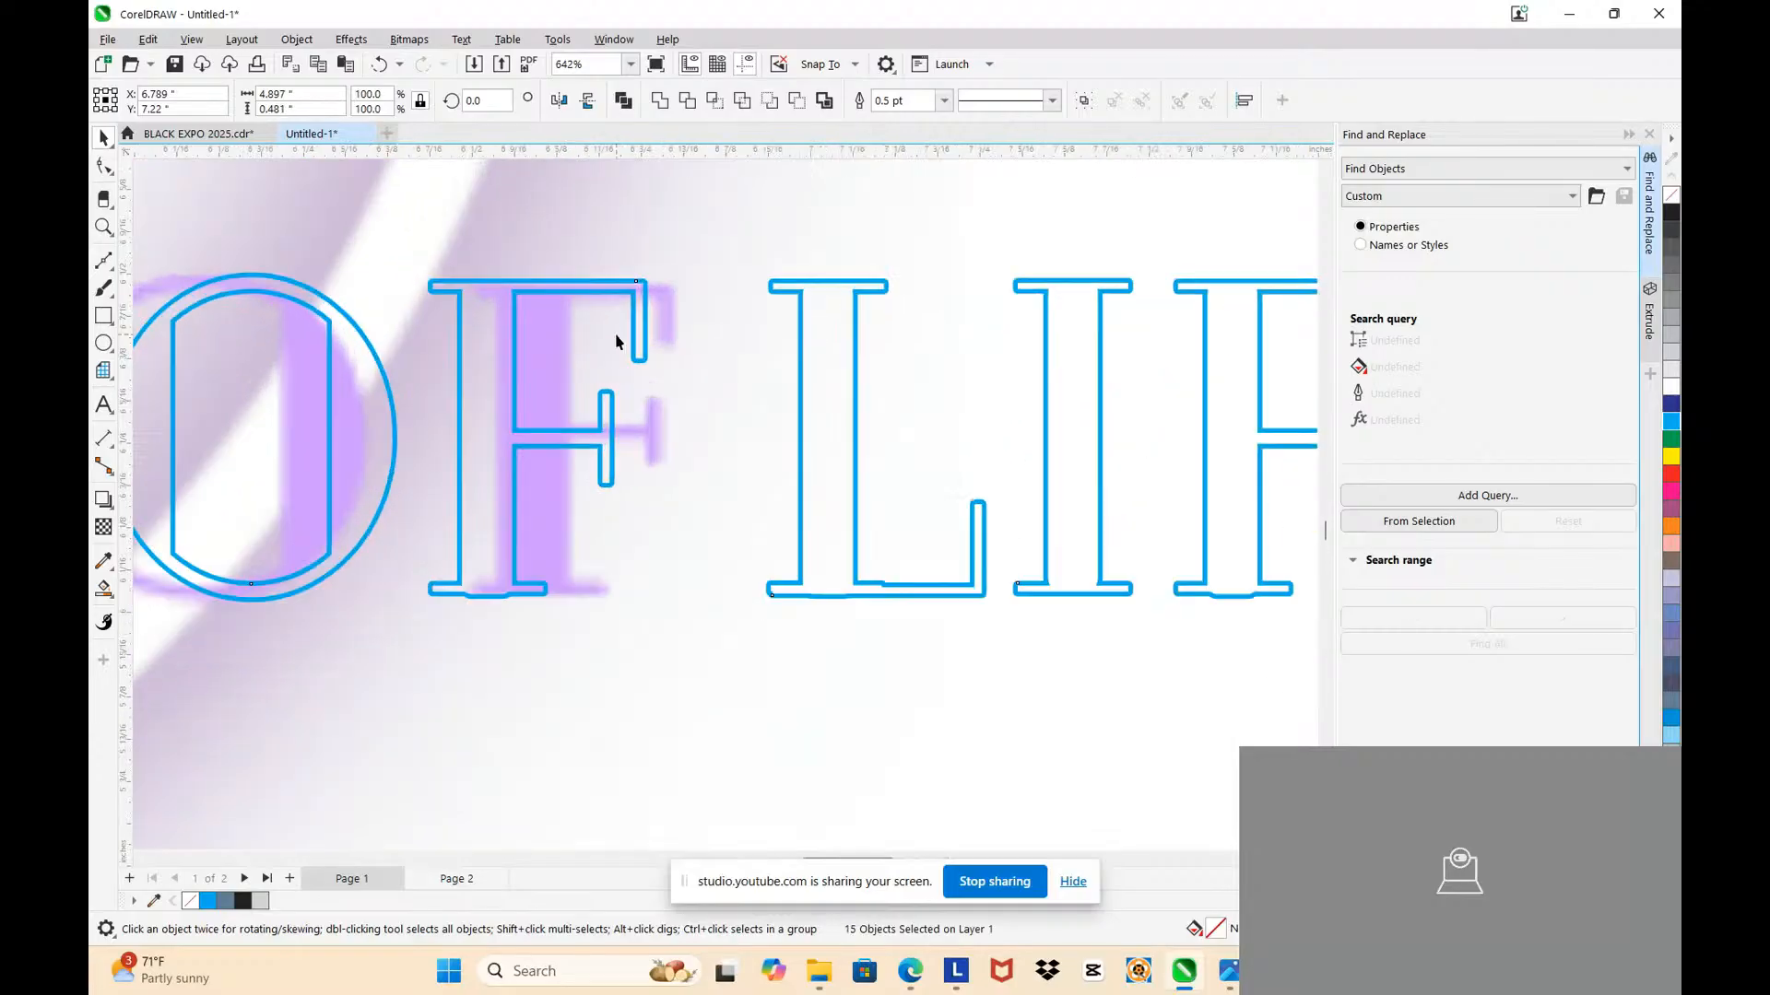
{"action": "left_click_drag", "start_coordinate": [643, 304], "coordinate": [680, 304]}
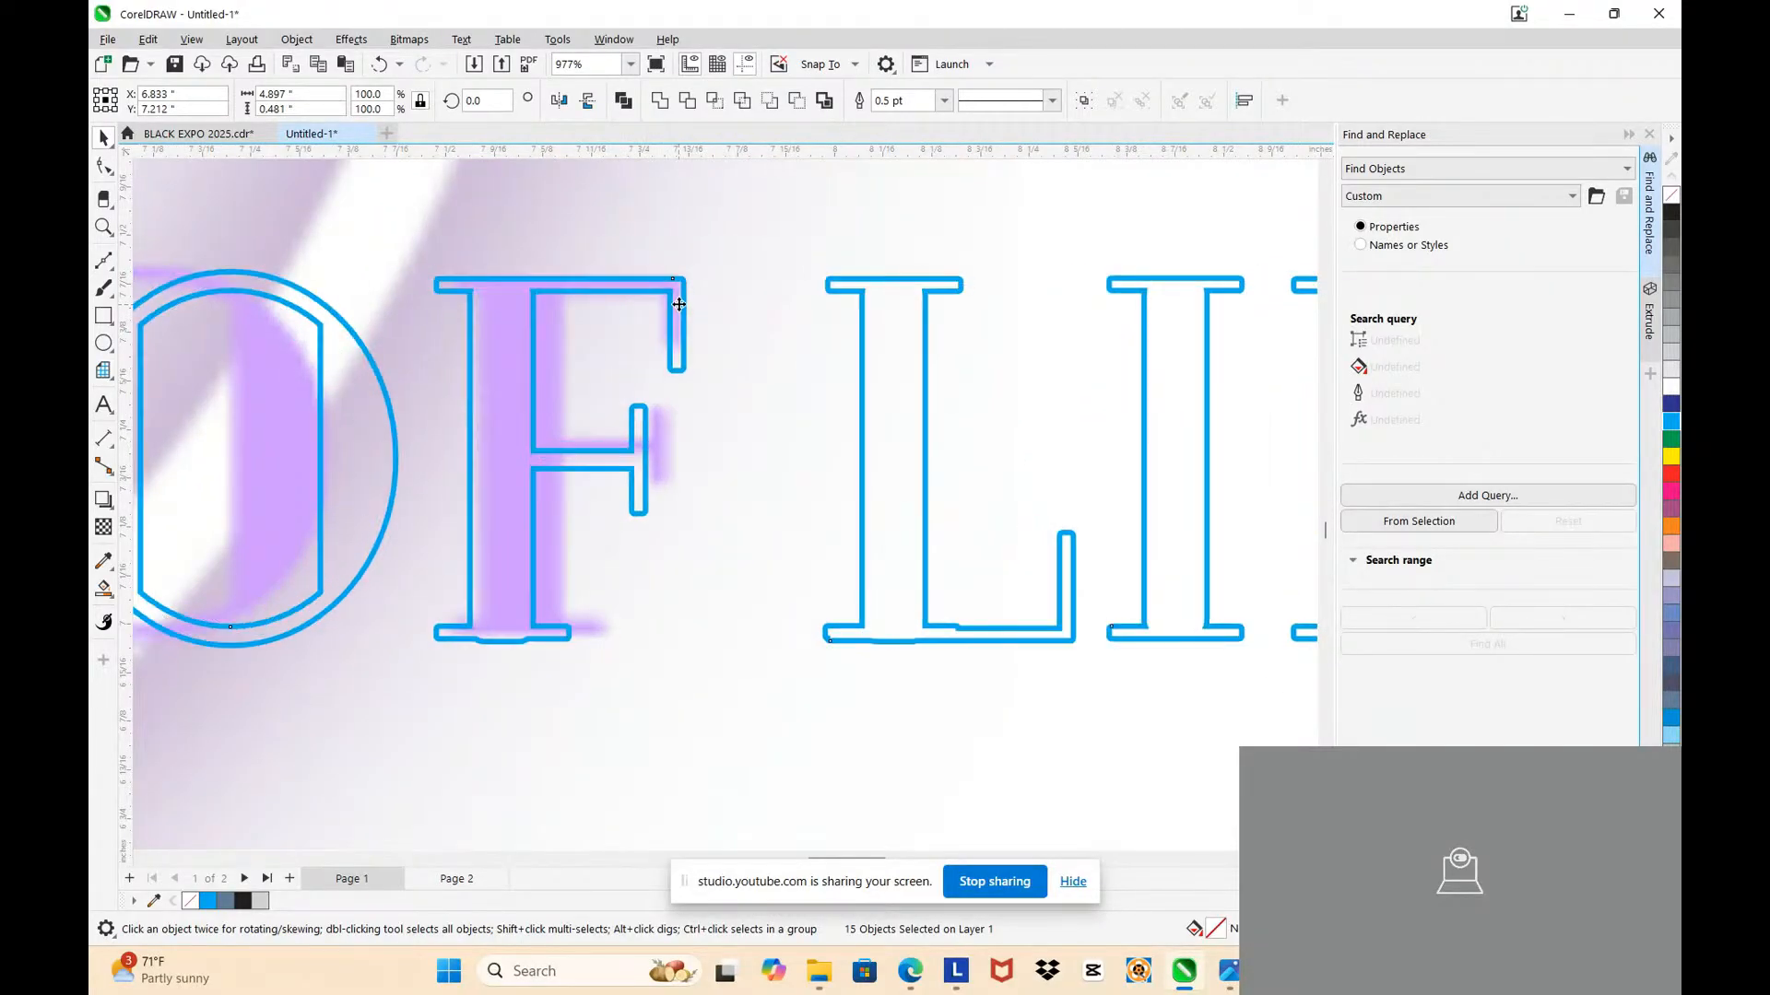
Step: Delete the uneven extra nodes along the bottom edge of the F in OF
{"action": "scroll", "coordinate": [673, 296], "scroll_direction": "down", "scroll_amount": 3}
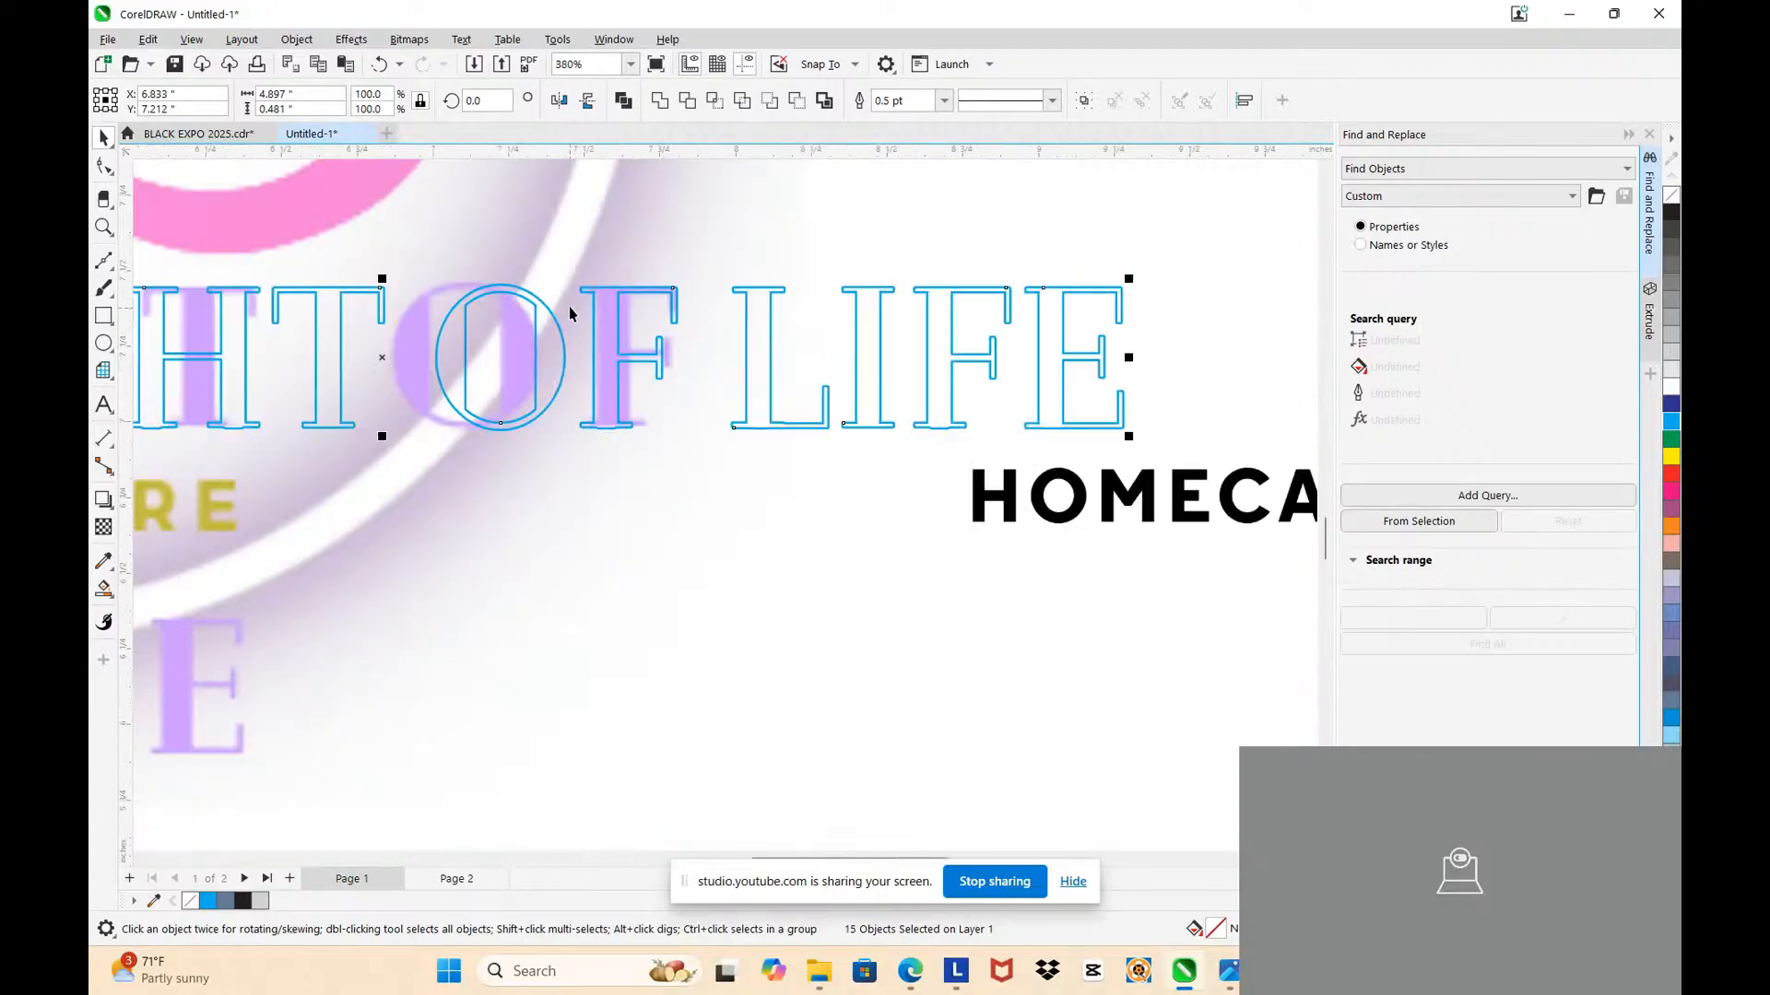
{"action": "left_click", "coordinate": [601, 242]}
{"action": "double_click", "coordinate": [608, 360]}
{"action": "scroll", "coordinate": [601, 390], "scroll_direction": "up", "scroll_amount": 2}
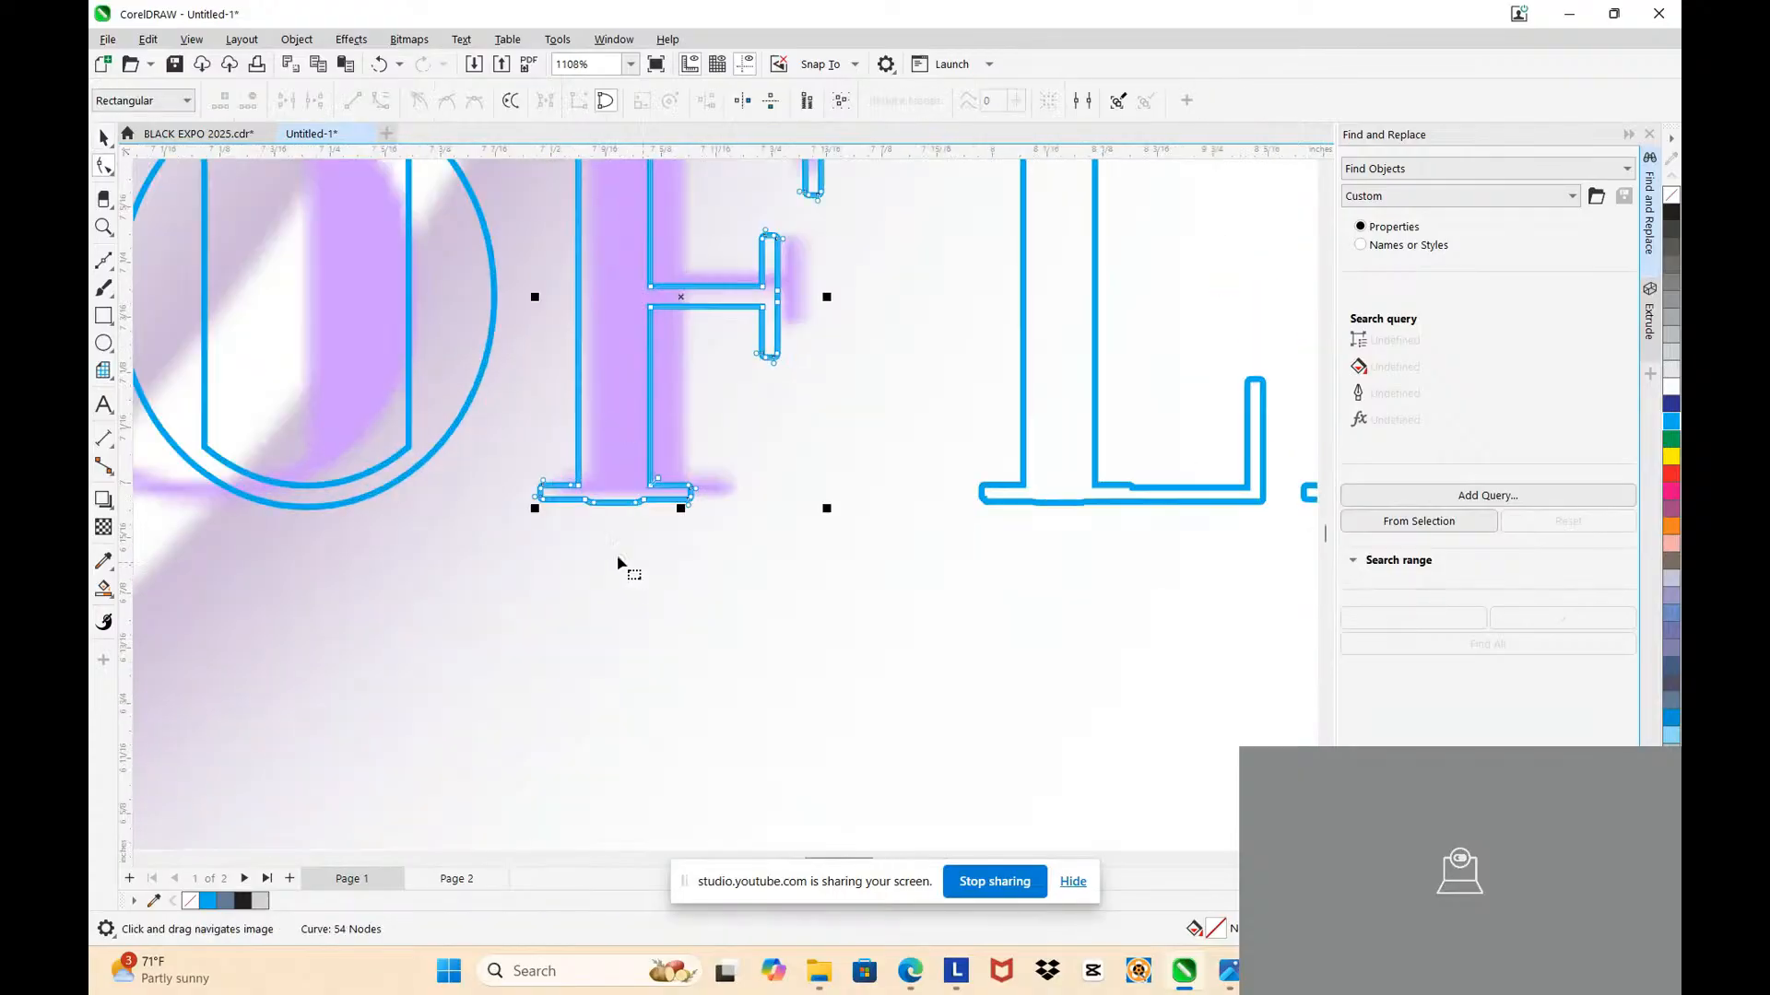
{"action": "scroll", "coordinate": [618, 562], "scroll_direction": "up", "scroll_amount": 2}
{"action": "left_click_drag", "start_coordinate": [554, 458], "coordinate": [699, 486]}
{"action": "key", "text": "Delete"}
{"action": "scroll", "coordinate": [672, 427], "scroll_direction": "down", "scroll_amount": 4}
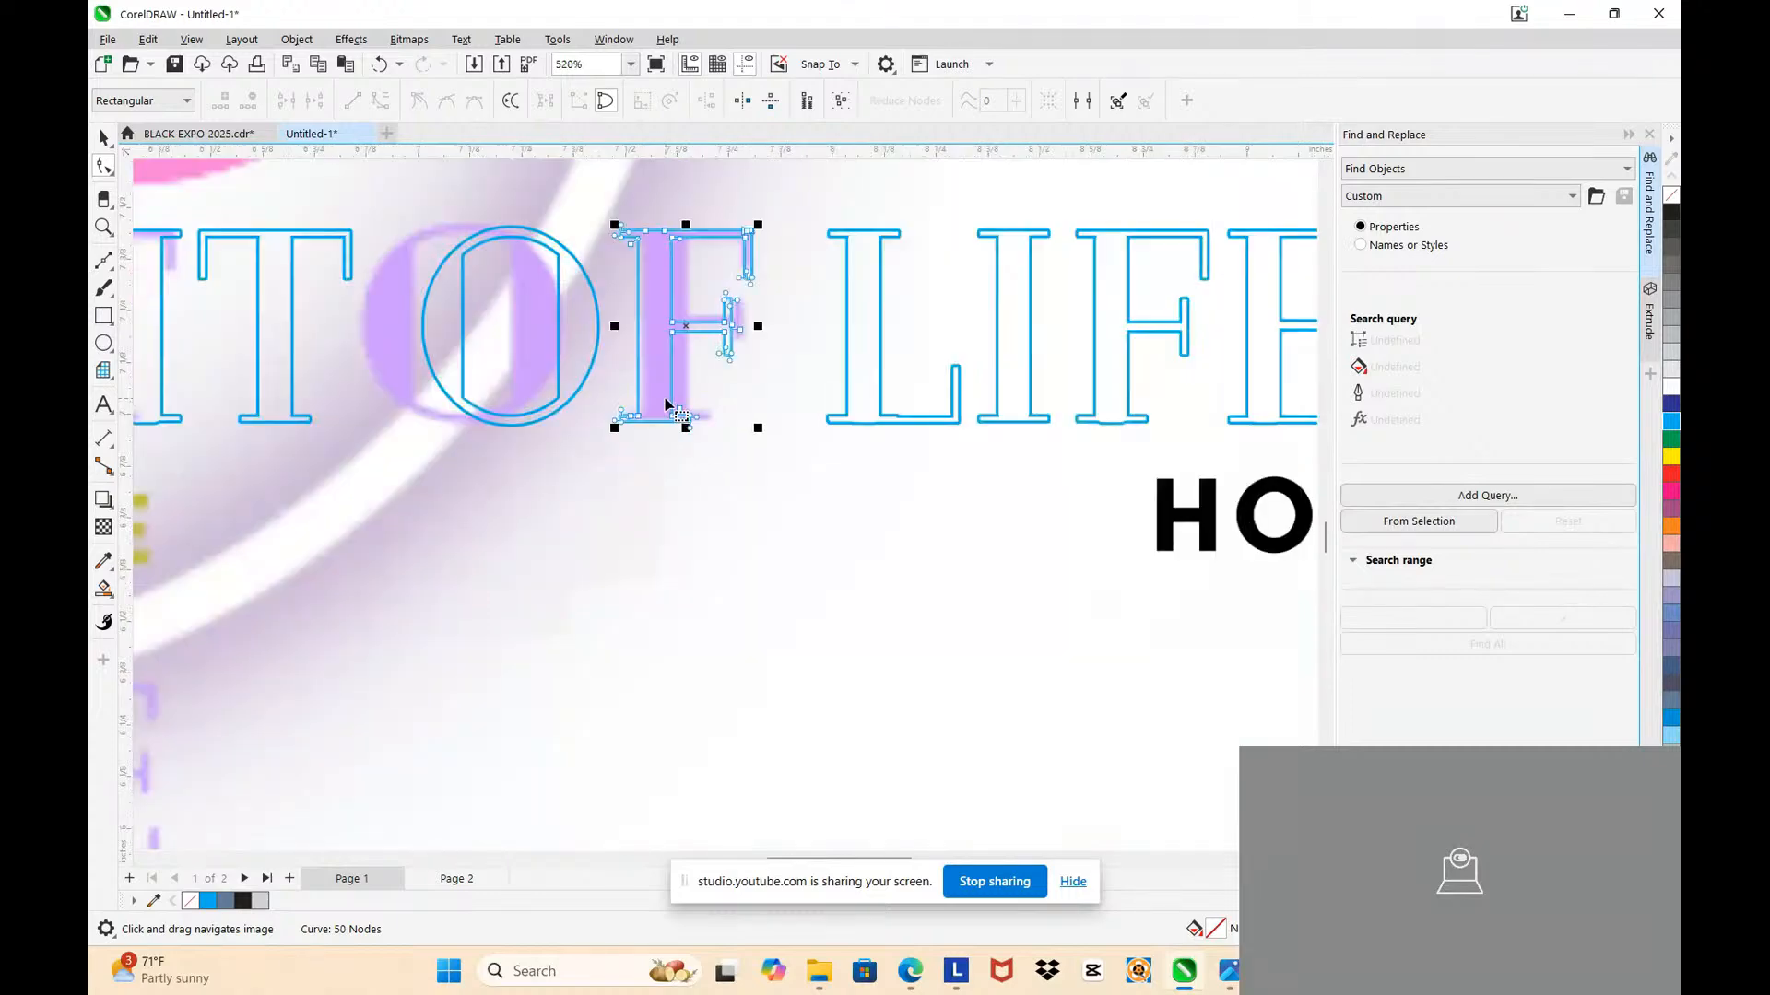
{"action": "scroll", "coordinate": [667, 403], "scroll_direction": "down", "scroll_amount": 2}
{"action": "scroll", "coordinate": [679, 302], "scroll_direction": "up", "scroll_amount": 4}
Step: Nudge the F of OF sideways to about X 7.658 inches, so its stem lines up with the purple F
{"action": "left_click", "coordinate": [100, 144]}
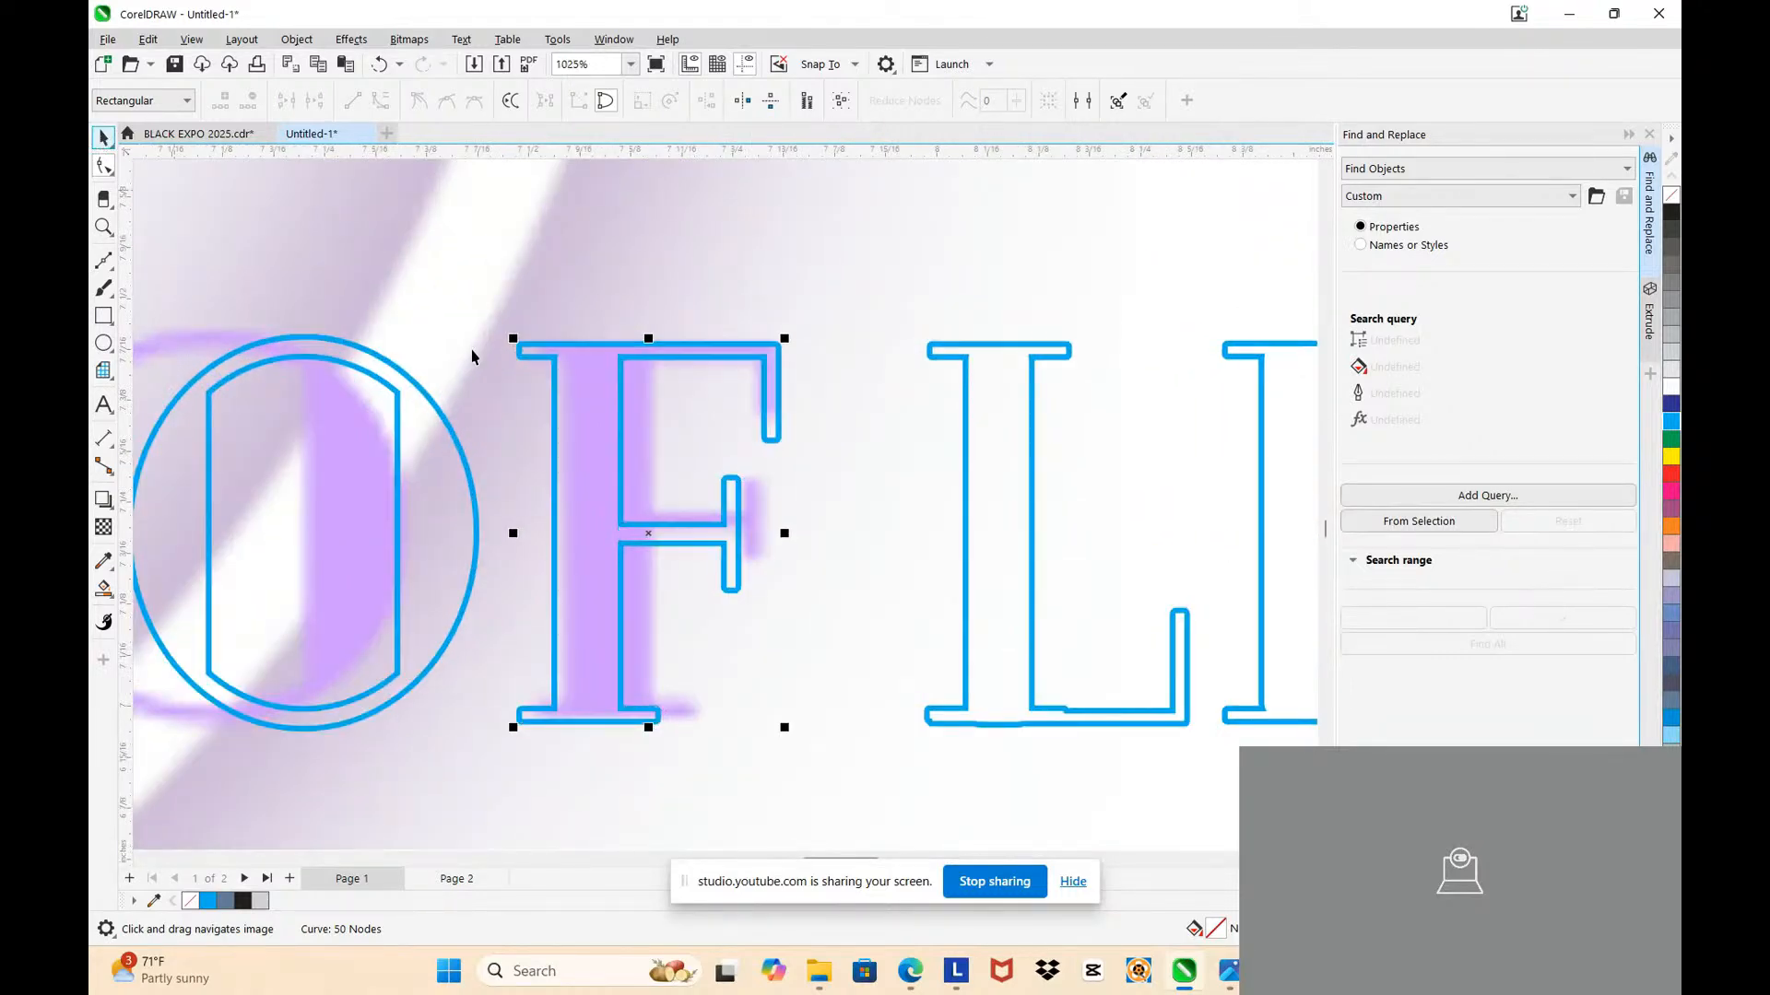
{"action": "scroll", "coordinate": [619, 398], "scroll_direction": "up", "scroll_amount": 2}
{"action": "left_click", "coordinate": [618, 398]}
{"action": "scroll", "coordinate": [608, 396], "scroll_direction": "down", "scroll_amount": 2}
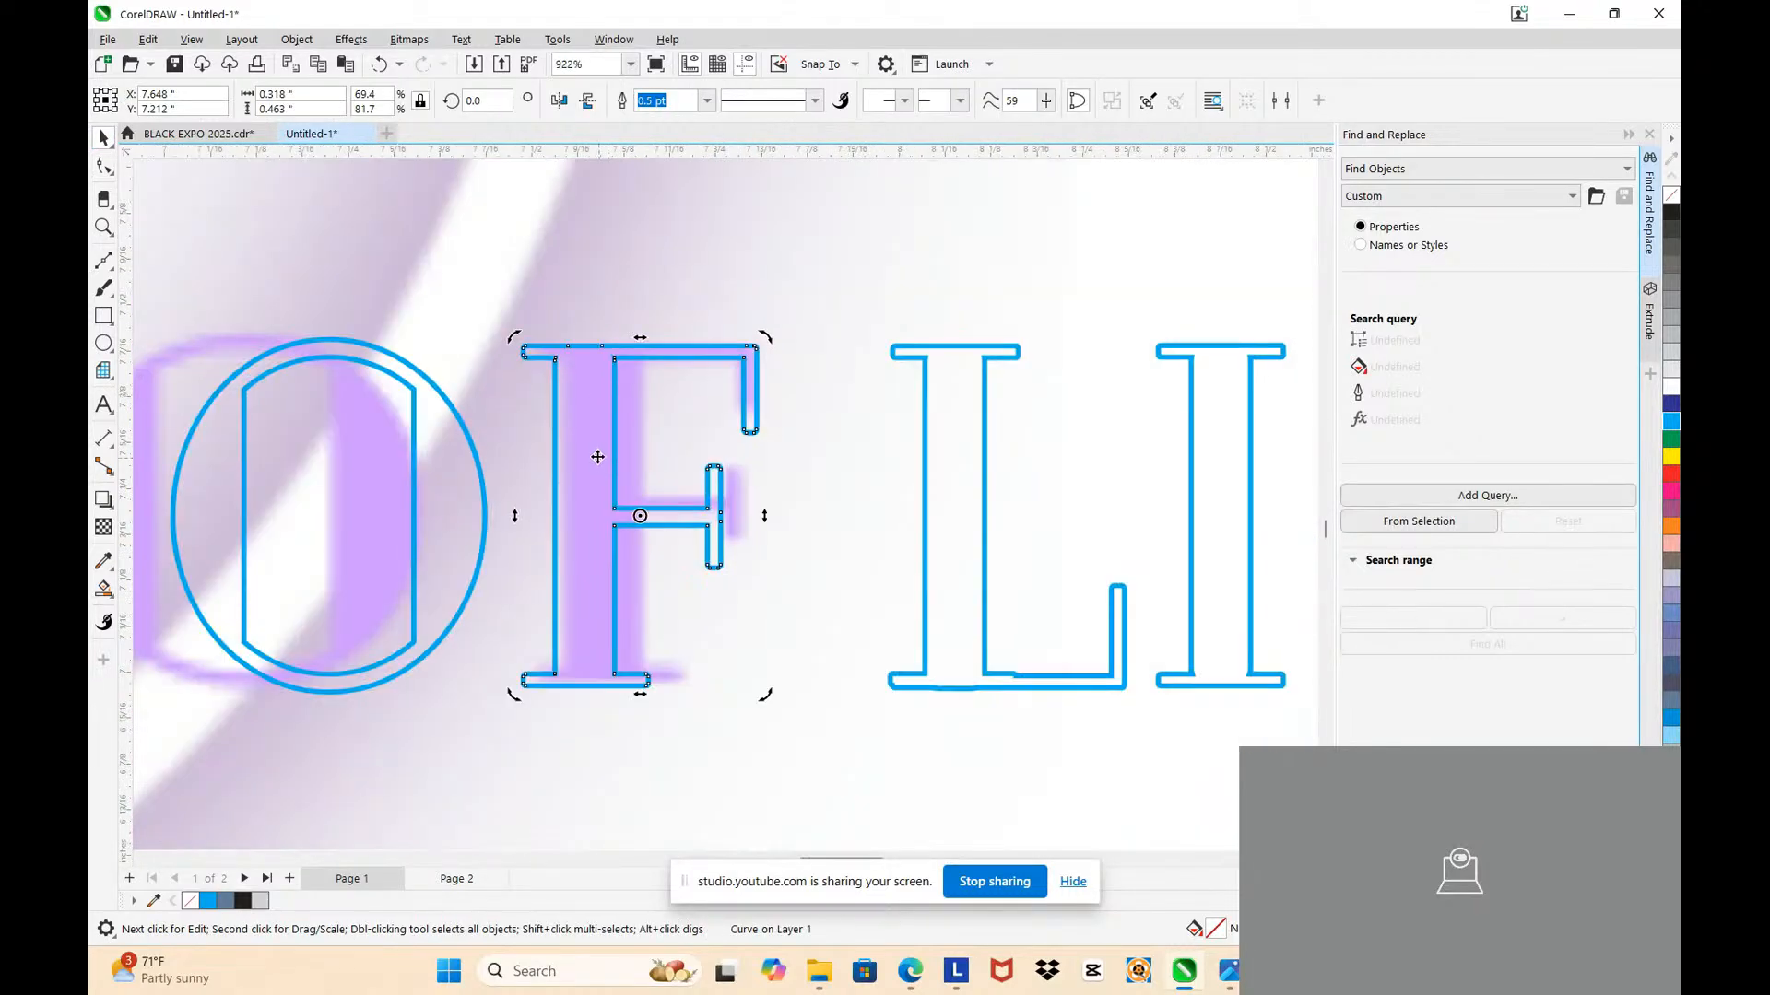
{"action": "key", "text": "Right"}
{"action": "key", "text": "Right"}
{"action": "key", "text": "Right"}
{"action": "key", "text": "Right"}
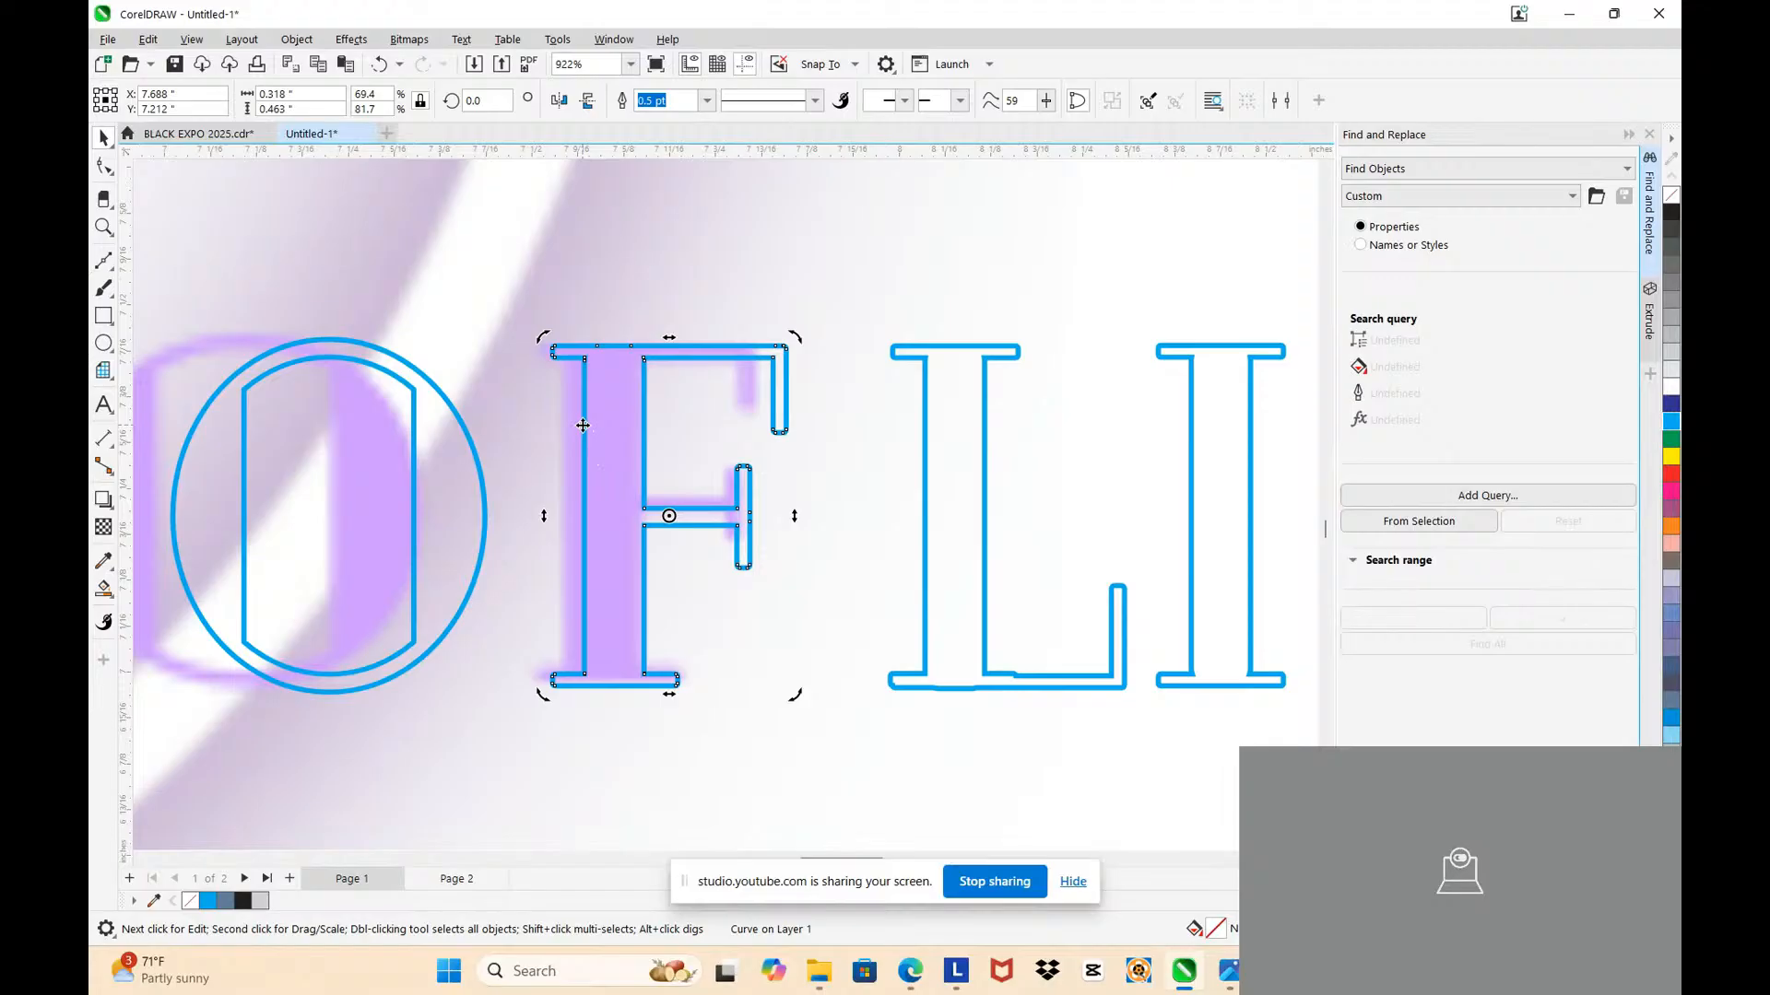
{"action": "key", "text": "Left"}
{"action": "key", "text": "Left"}
{"action": "key", "text": "Left"}
{"action": "scroll", "coordinate": [599, 406], "scroll_direction": "up", "scroll_amount": 2}
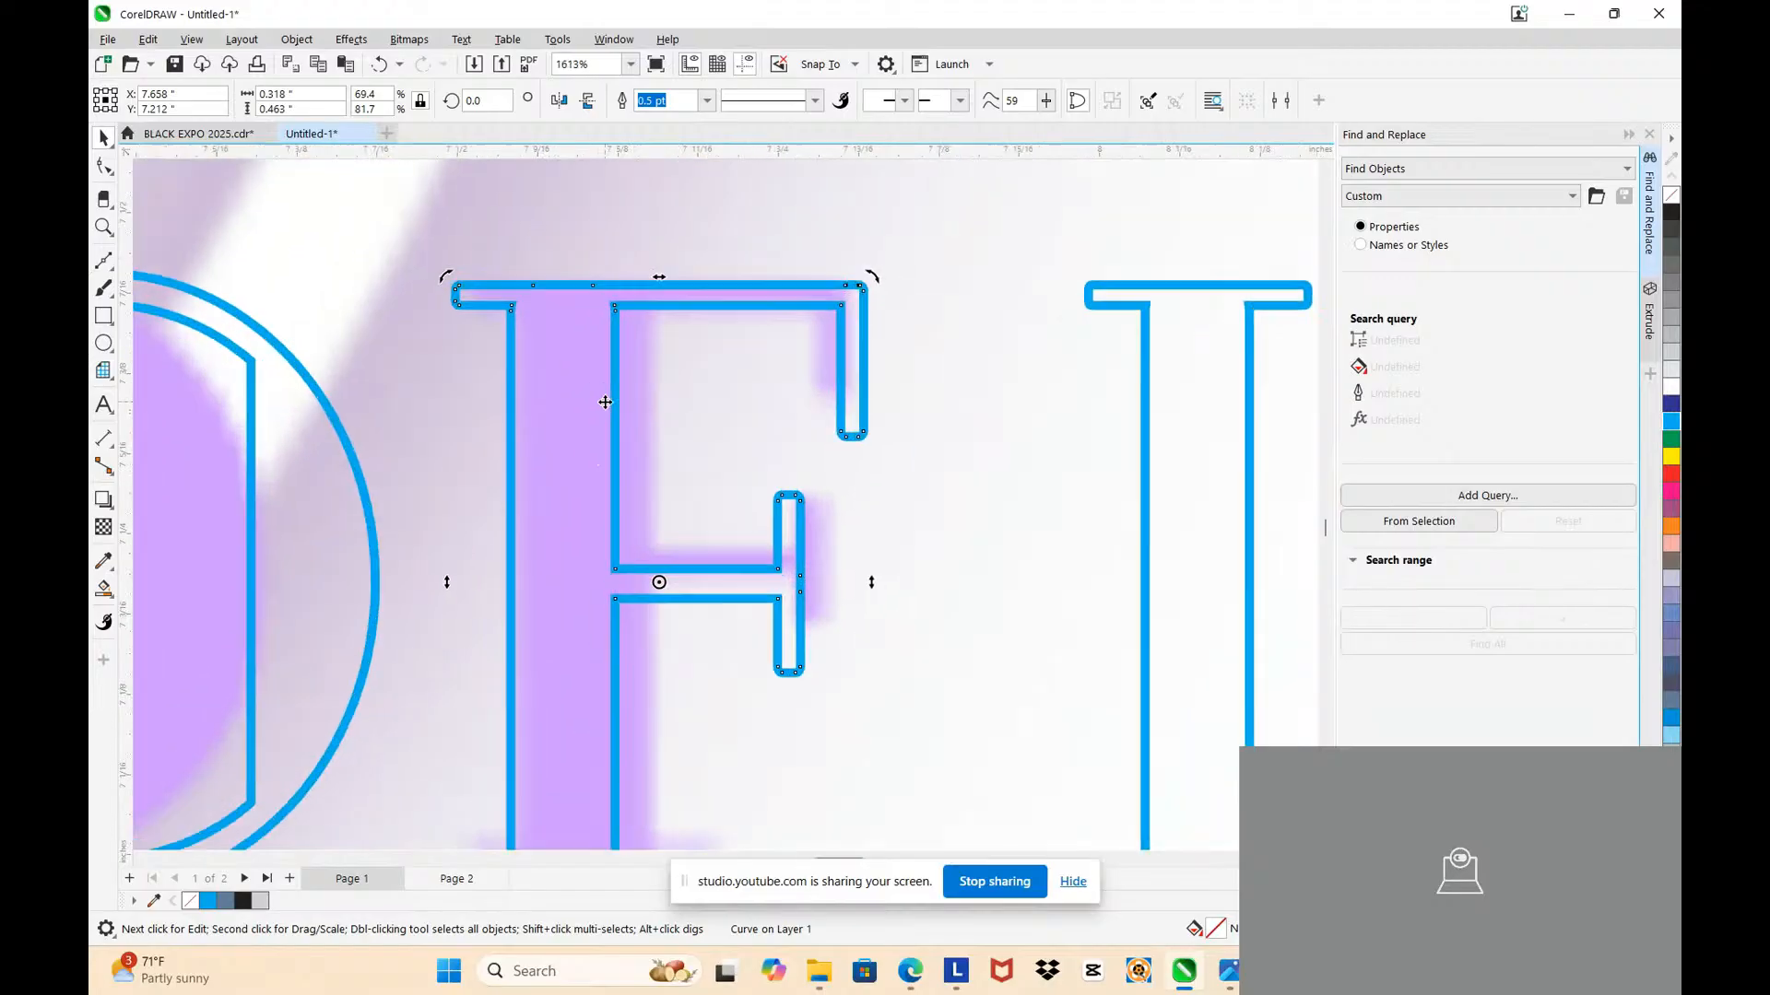
Step: Shift the F's right stem edge and middle arm nodes about 0.03 inch right to match the width of the purple stem
{"action": "double_click", "coordinate": [605, 402]}
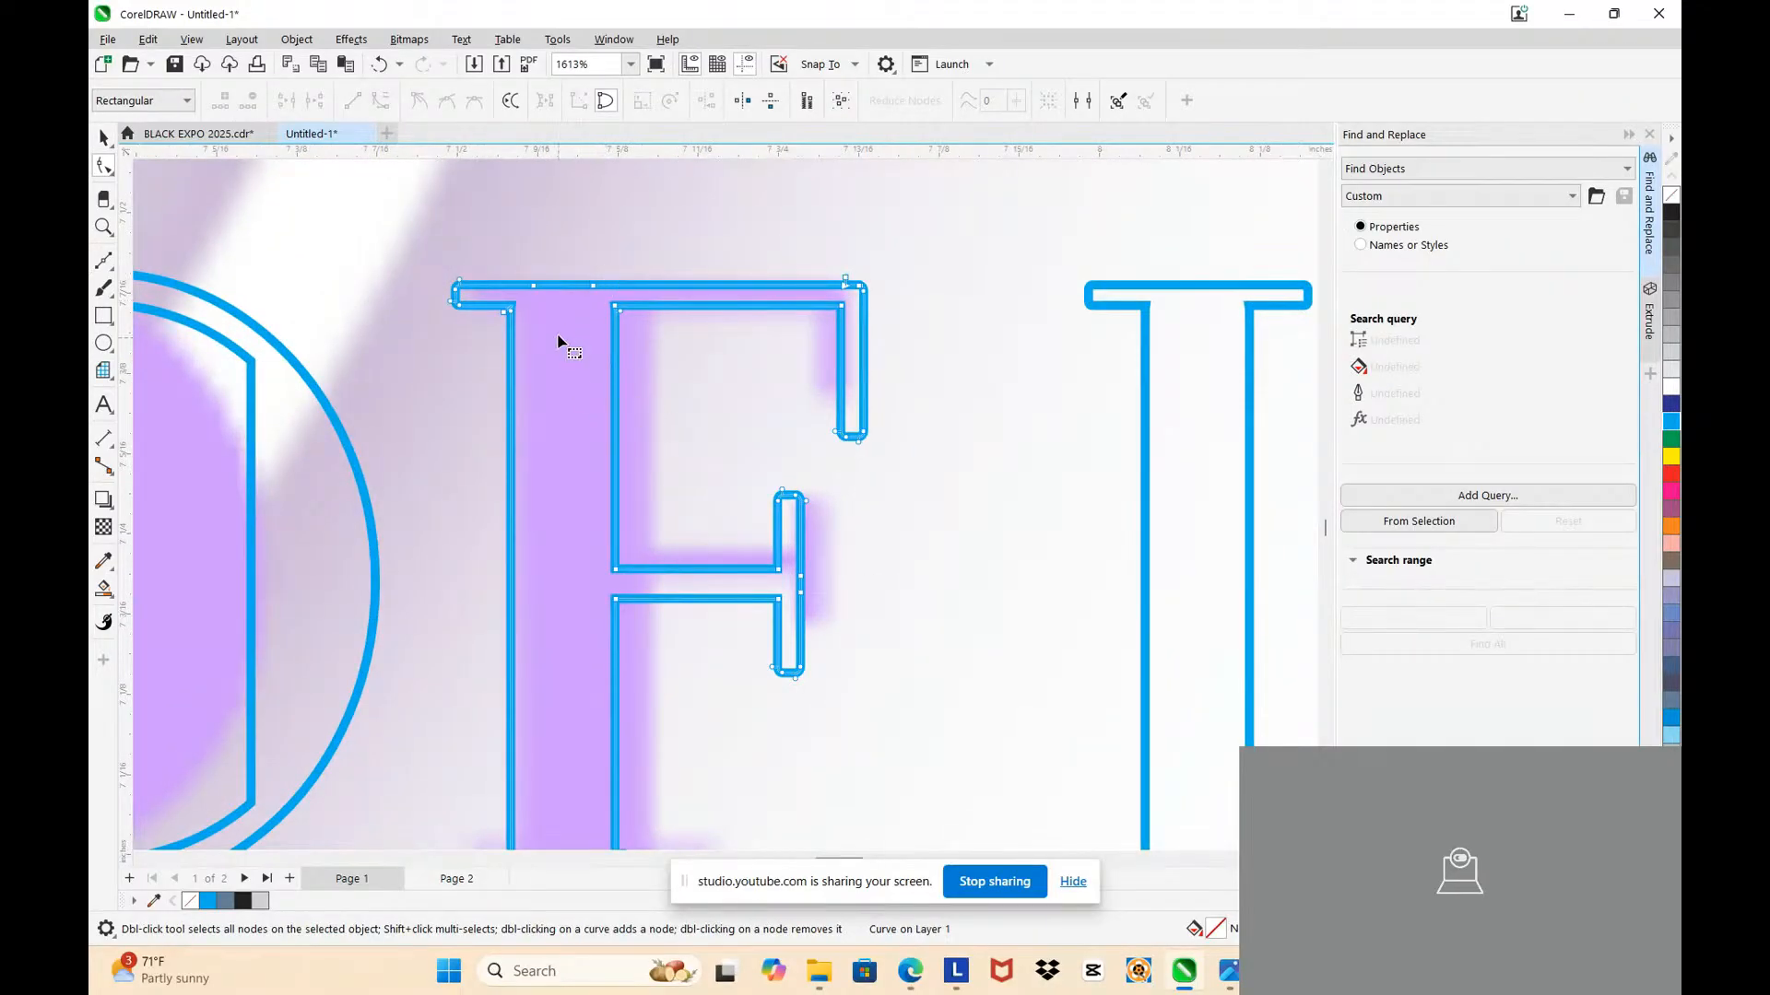
{"action": "left_click_drag", "start_coordinate": [687, 610], "coordinate": [813, 705]}
{"action": "key", "text": "Right"}
{"action": "key", "text": "Right"}
{"action": "key", "text": "Right"}
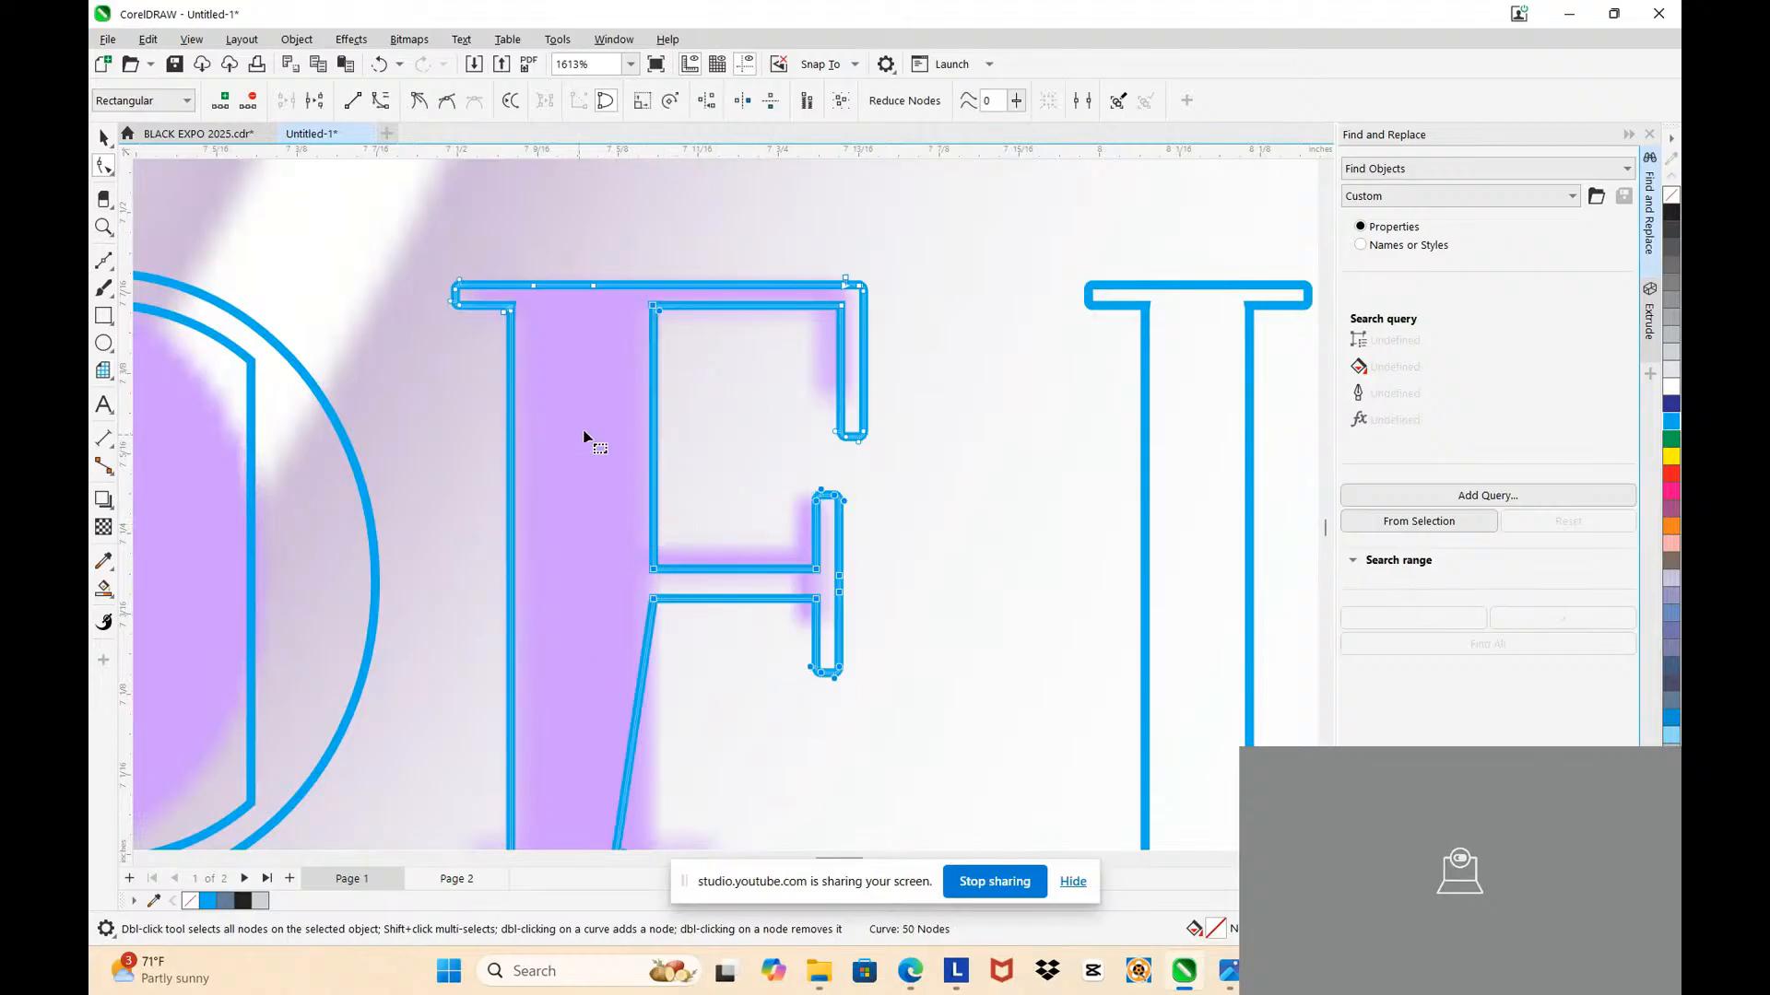
Step: Shift the serif on the F's upper arm left and widen it leftward to match the purple serif
{"action": "left_click_drag", "start_coordinate": [777, 247], "coordinate": [890, 441]}
{"action": "key", "text": "Left"}
{"action": "key", "text": "Left"}
{"action": "scroll", "coordinate": [825, 368], "scroll_direction": "up", "scroll_amount": 2}
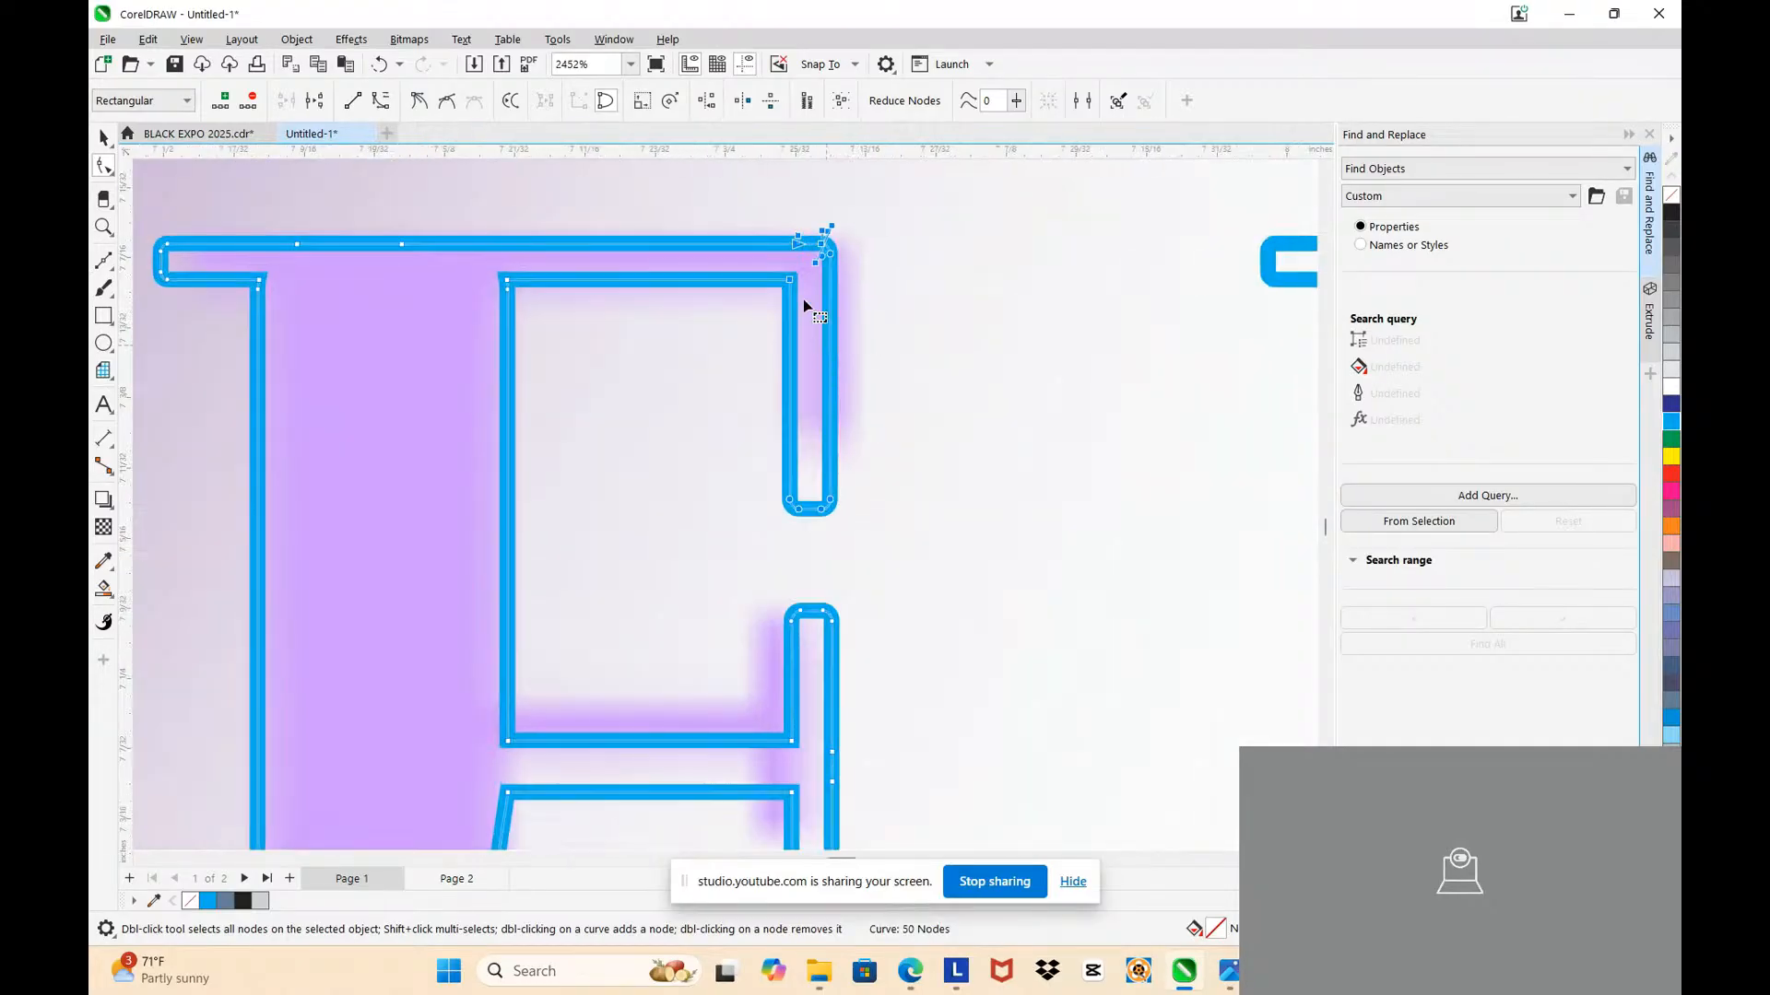
{"action": "left_click_drag", "start_coordinate": [735, 227], "coordinate": [872, 286]}
{"action": "scroll", "coordinate": [823, 268], "scroll_direction": "up", "scroll_amount": 1}
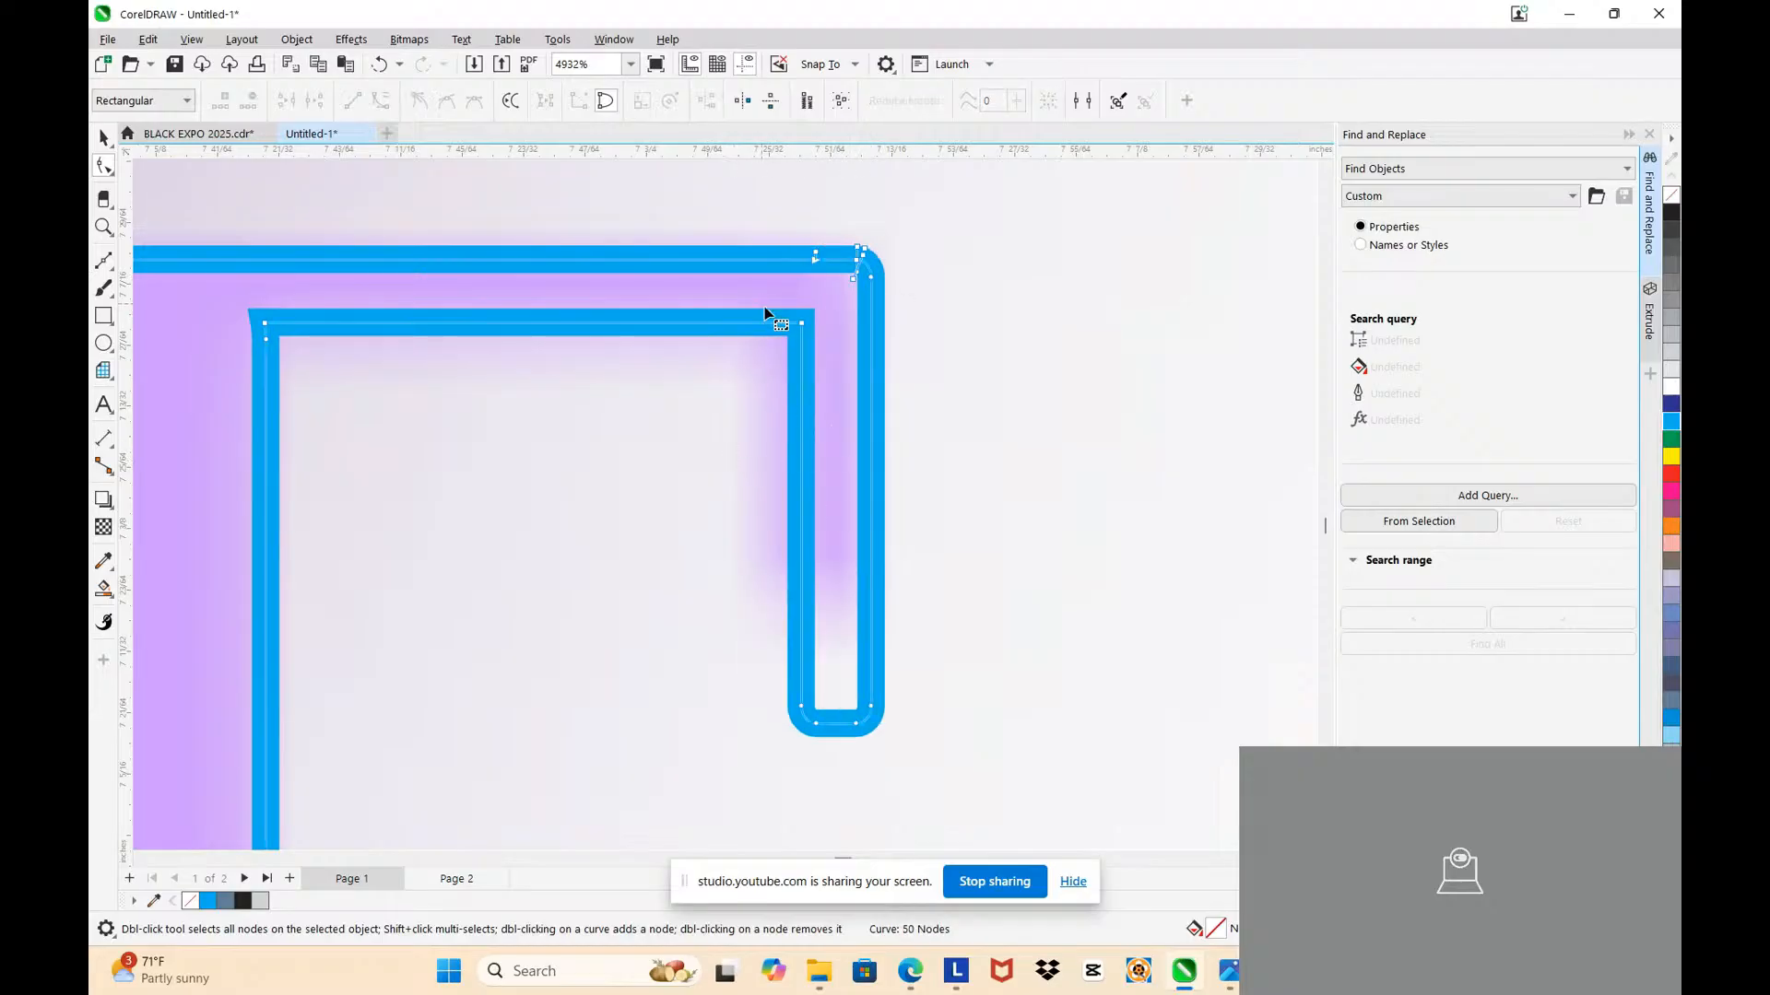
{"action": "left_click", "coordinate": [836, 735]}
{"action": "key", "text": "Left"}
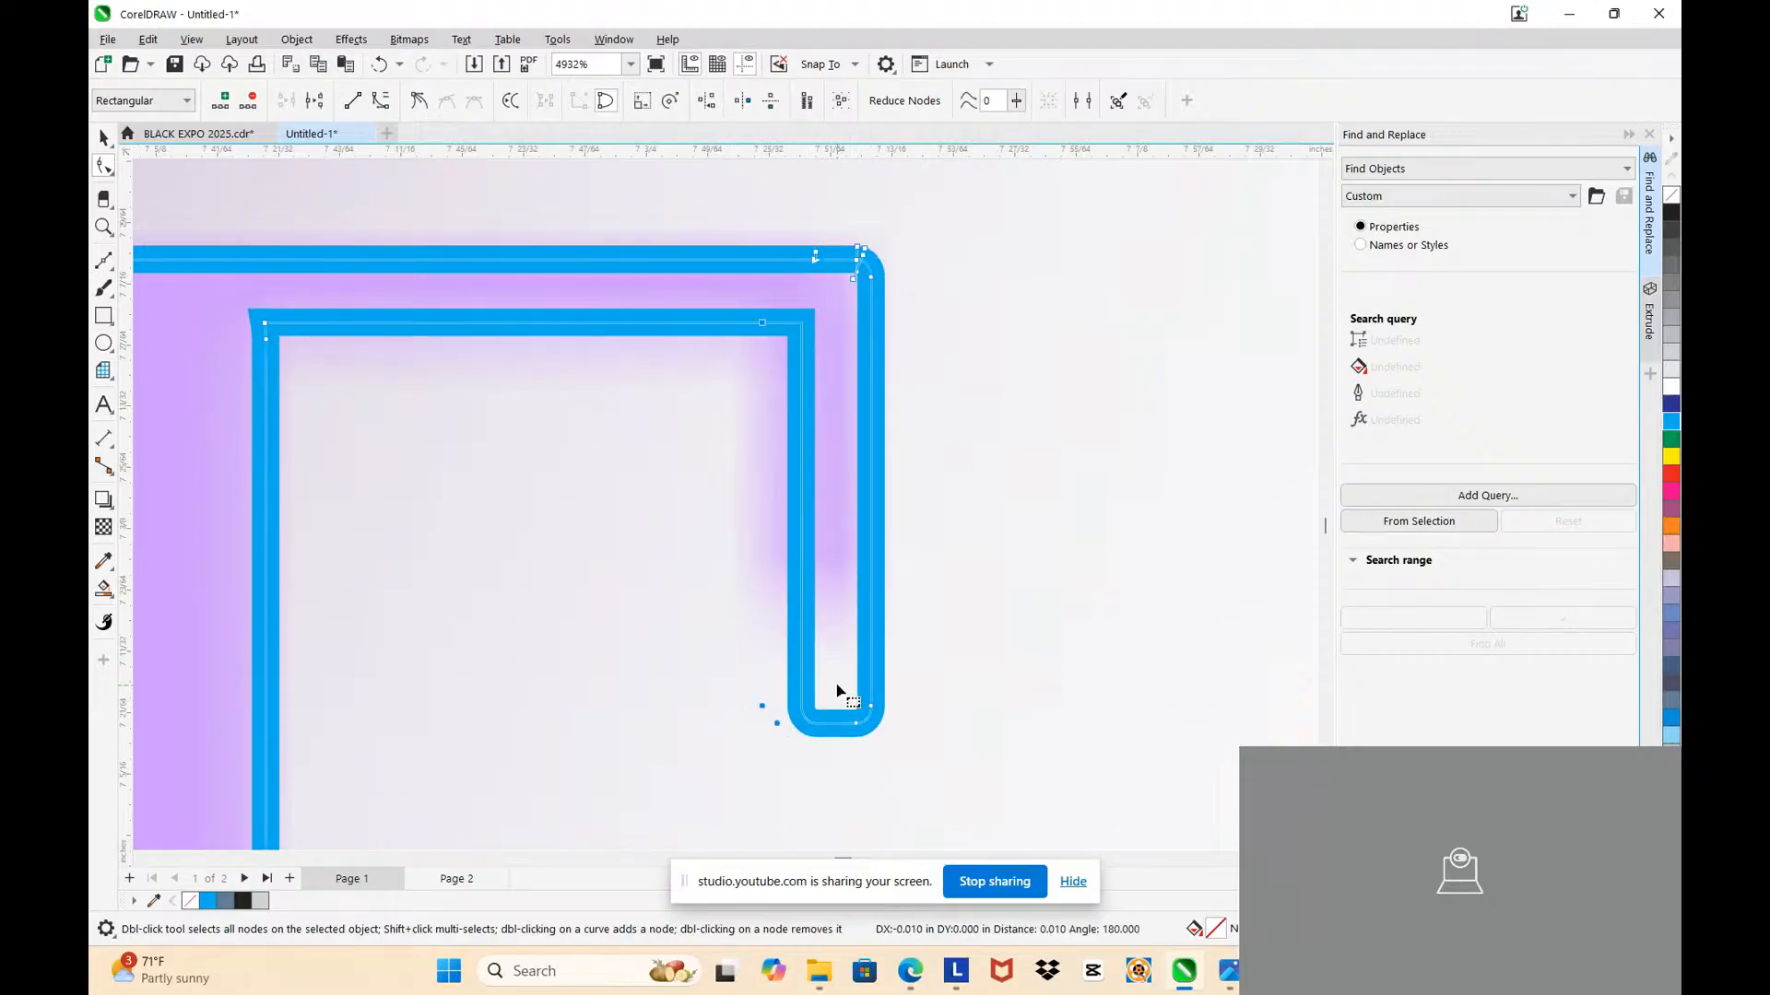
Step: Shorten the F's upper arm serif by raising its lower end about 0.02 inch
{"action": "left_click_drag", "start_coordinate": [680, 585], "coordinate": [924, 754]}
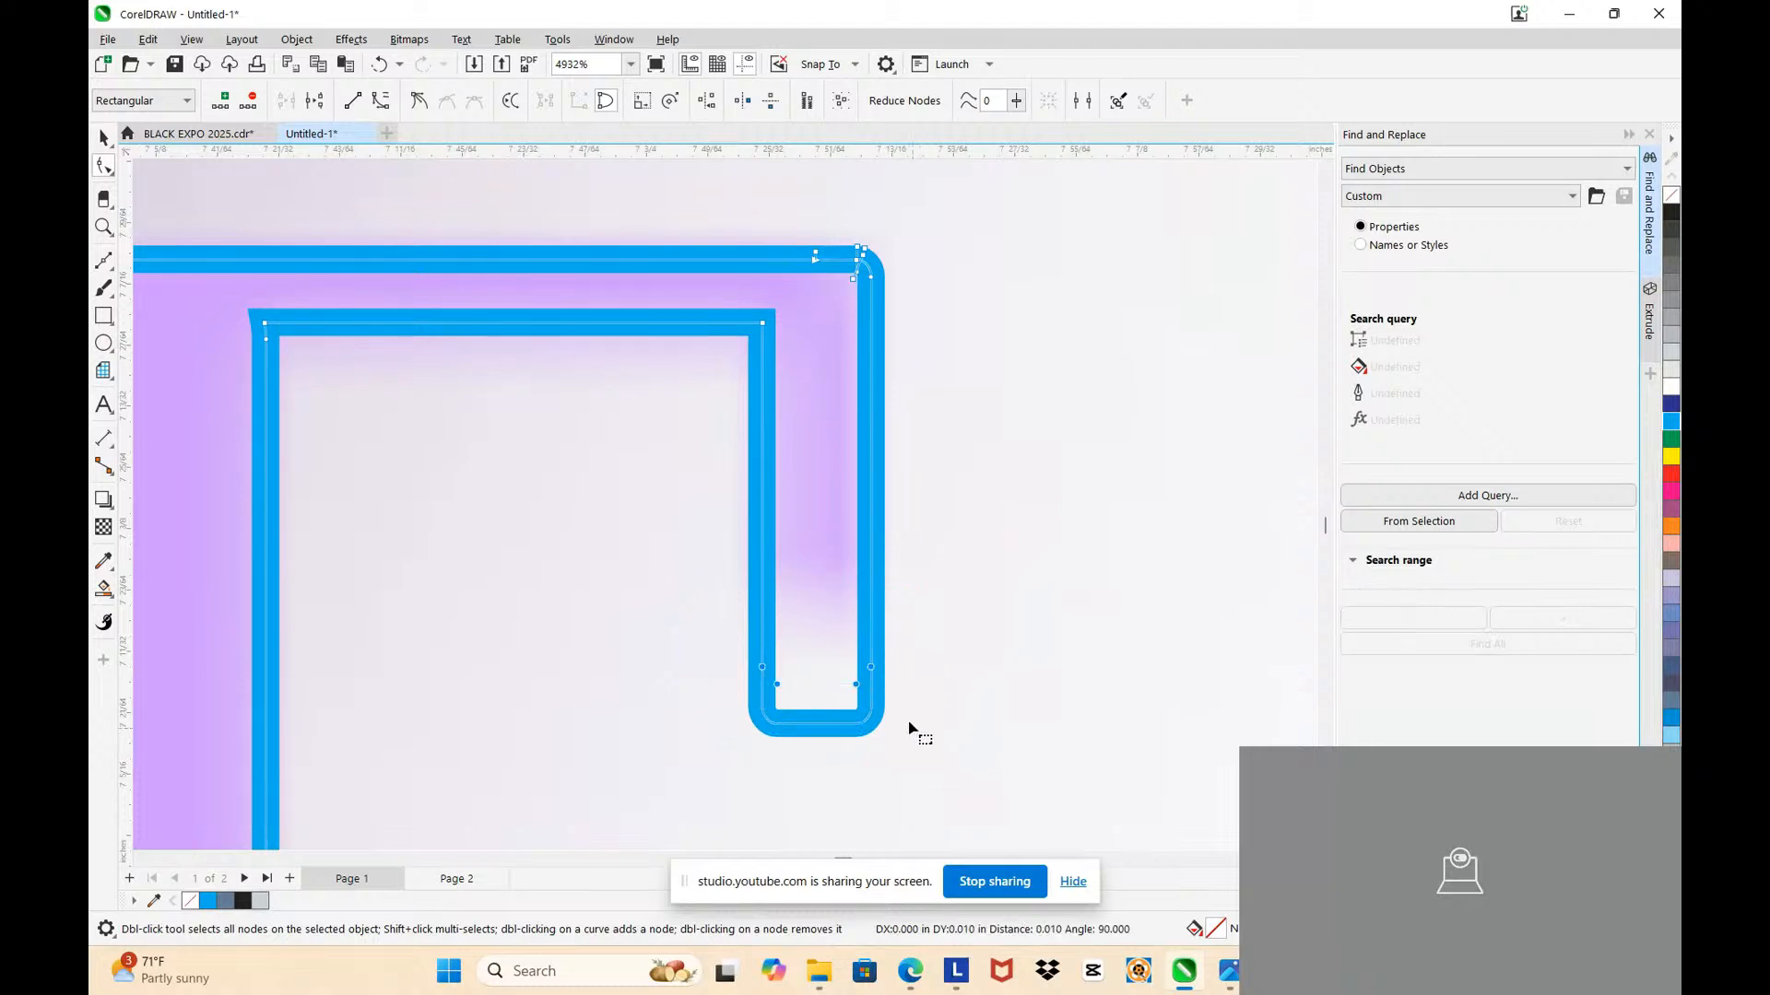
{"action": "key", "text": "Up"}
{"action": "key", "text": "Up"}
{"action": "scroll", "coordinate": [827, 560], "scroll_direction": "down", "scroll_amount": 1}
{"action": "scroll", "coordinate": [827, 561], "scroll_direction": "down", "scroll_amount": 3}
{"action": "scroll", "coordinate": [842, 719], "scroll_direction": "up", "scroll_amount": 2}
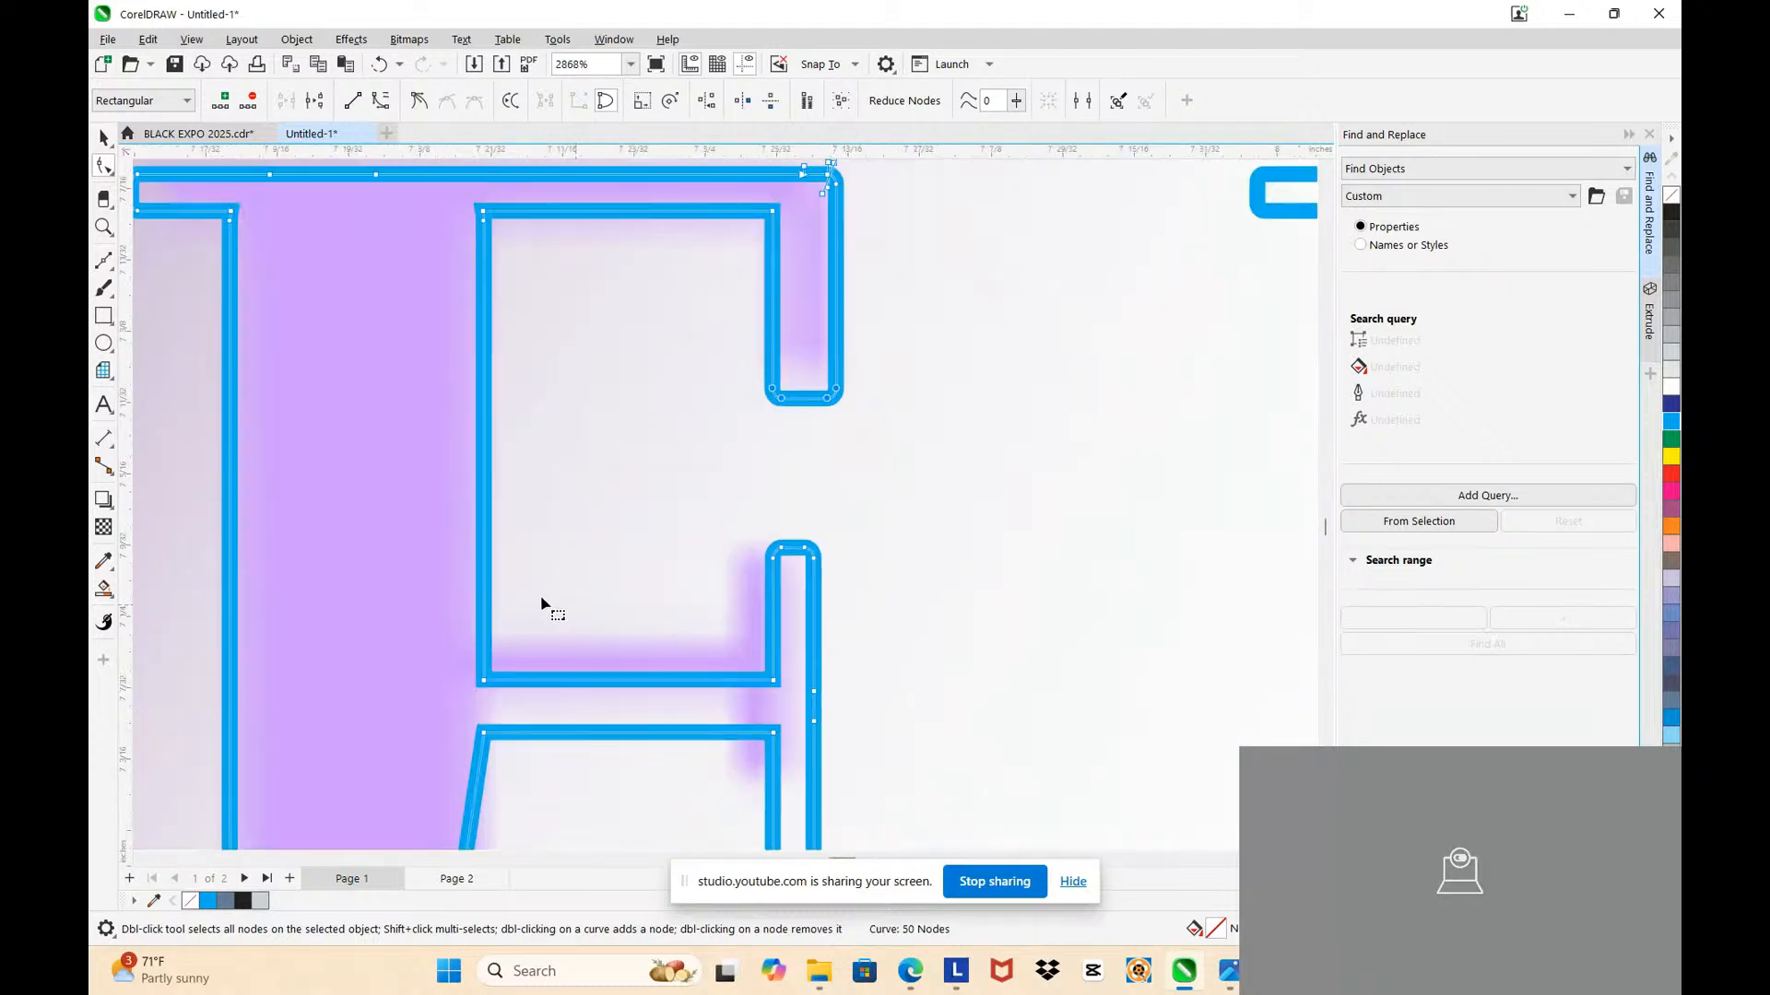
Step: Nudge the crossbar's upper edge and the upper half of the F's middle serif up 0.01 inch
{"action": "left_click_drag", "start_coordinate": [866, 711], "coordinate": [863, 708]}
{"action": "key", "text": "Up"}
{"action": "key", "text": "Left"}
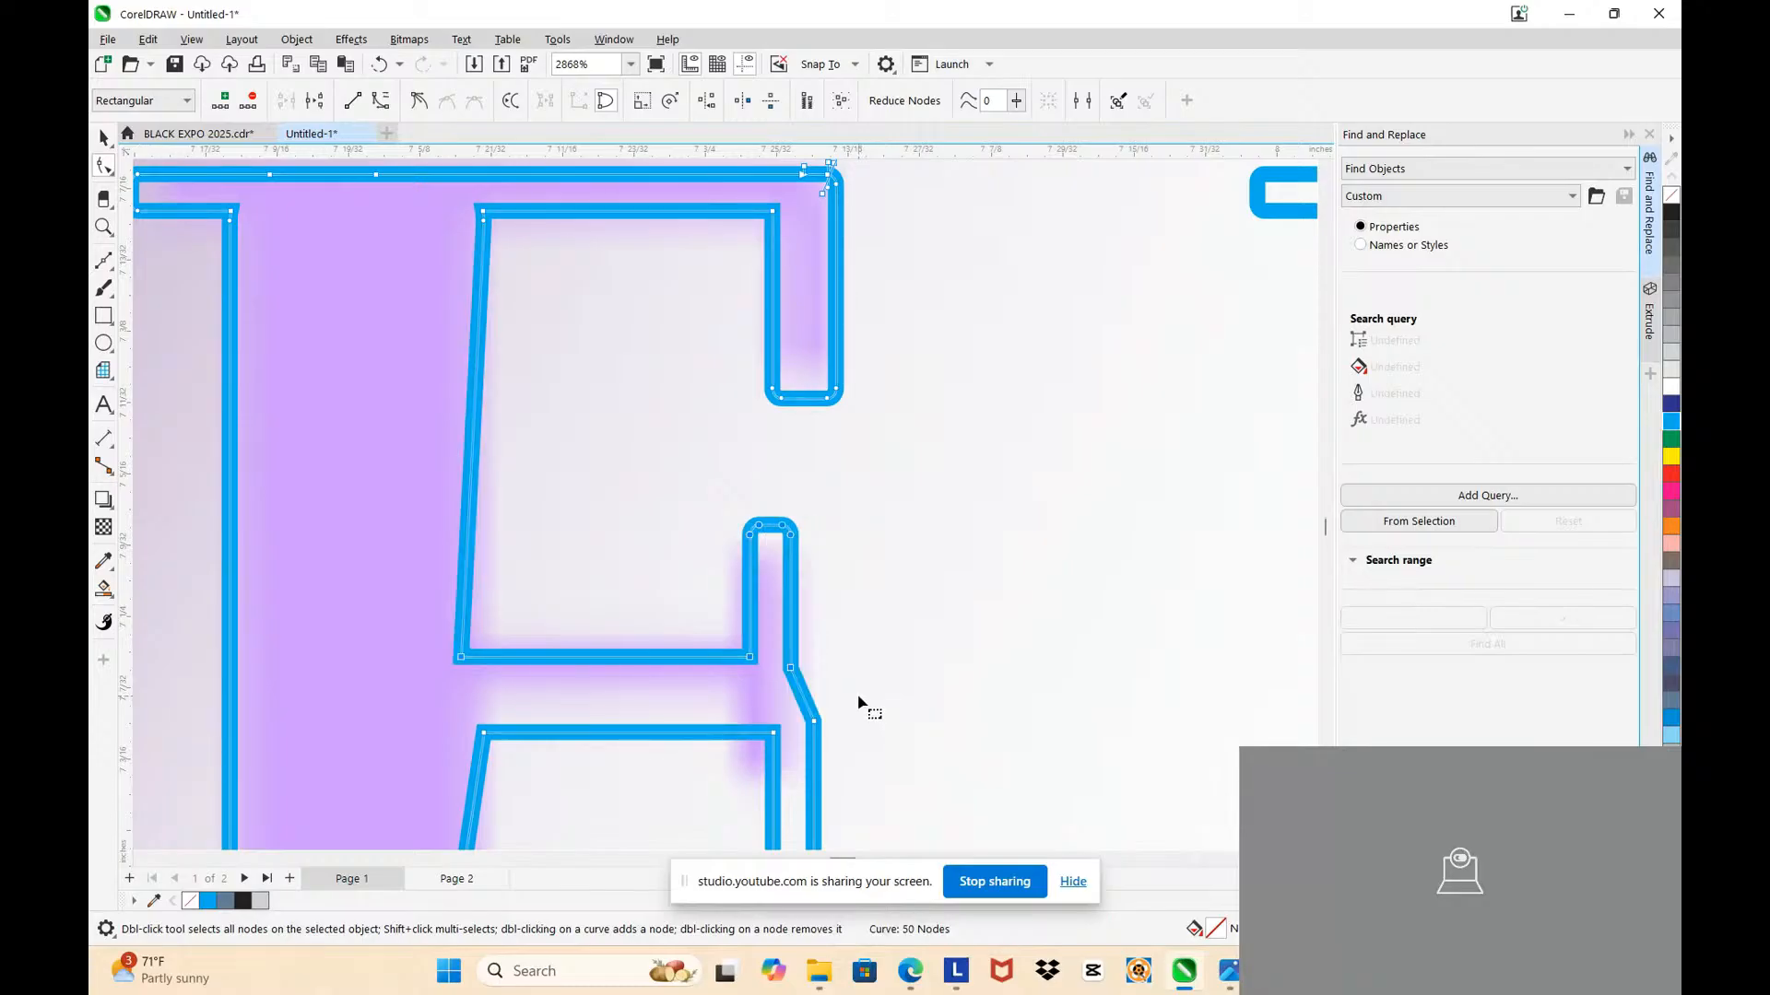
{"action": "key", "text": "Right"}
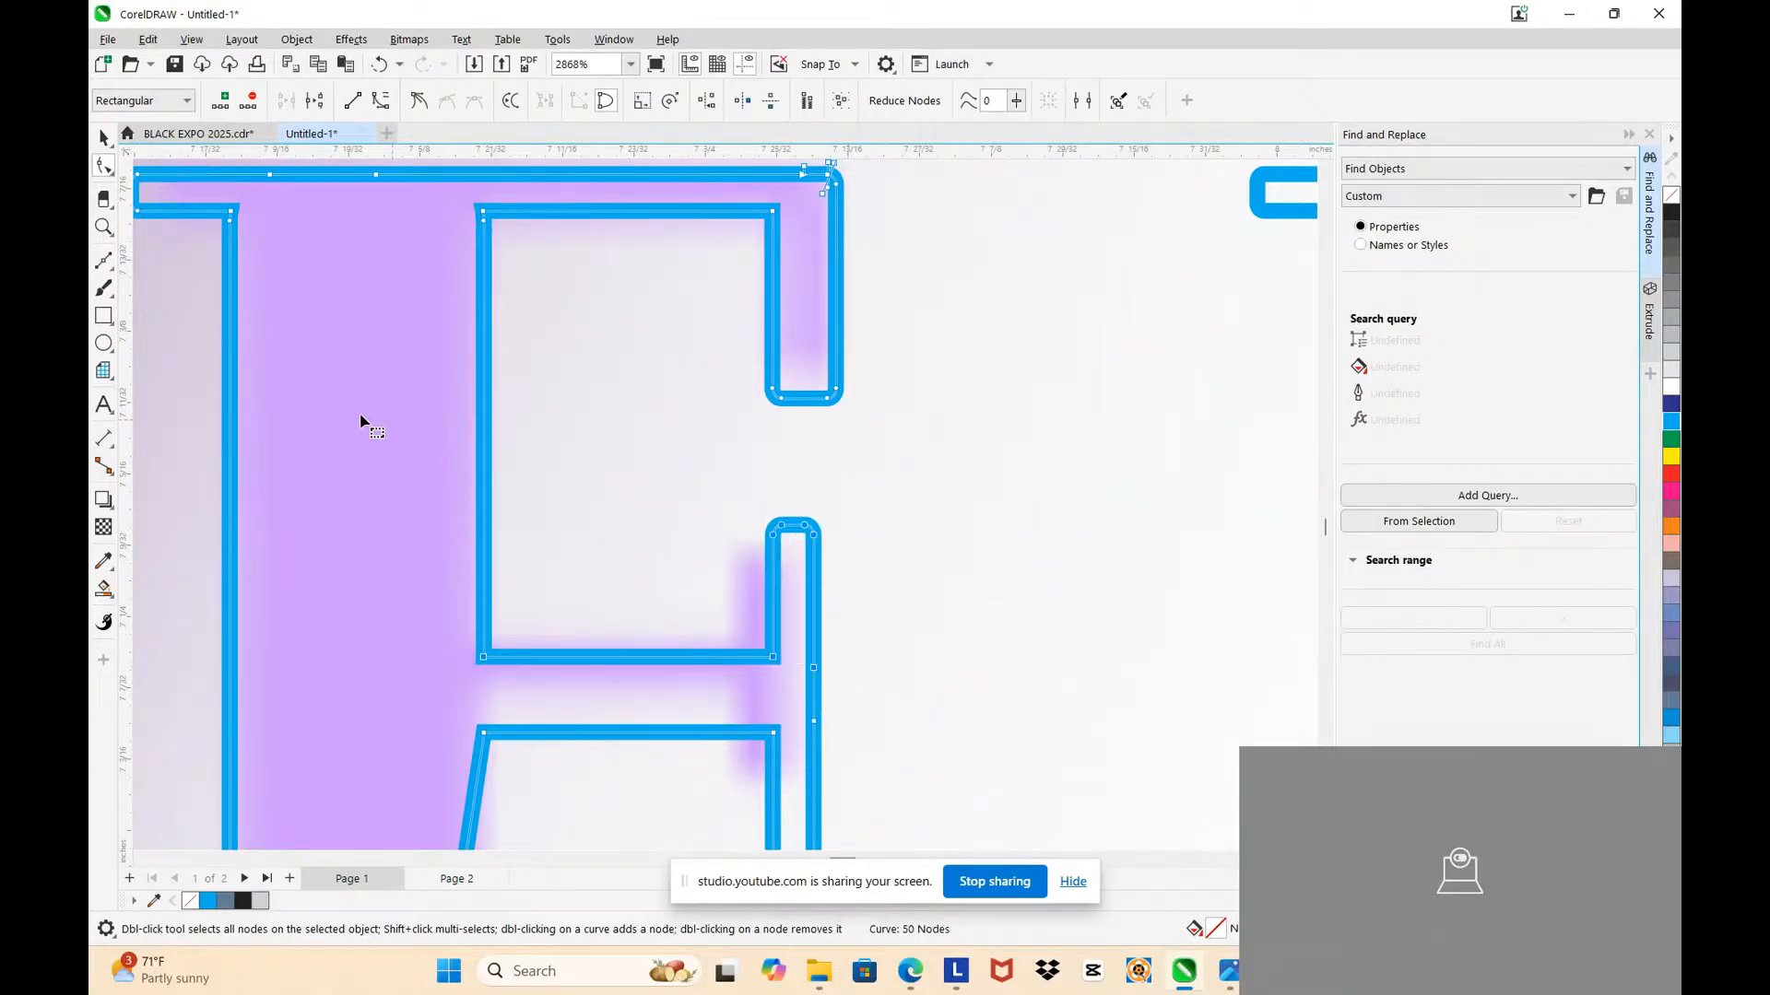
Step: Widen the upper half of the F's middle serif about 0.02 inch leftward and lower its top edge 0.01 inch
{"action": "left_click_drag", "start_coordinate": [360, 417], "coordinate": [770, 701]}
{"action": "scroll", "coordinate": [841, 695], "scroll_direction": "up", "scroll_amount": 2}
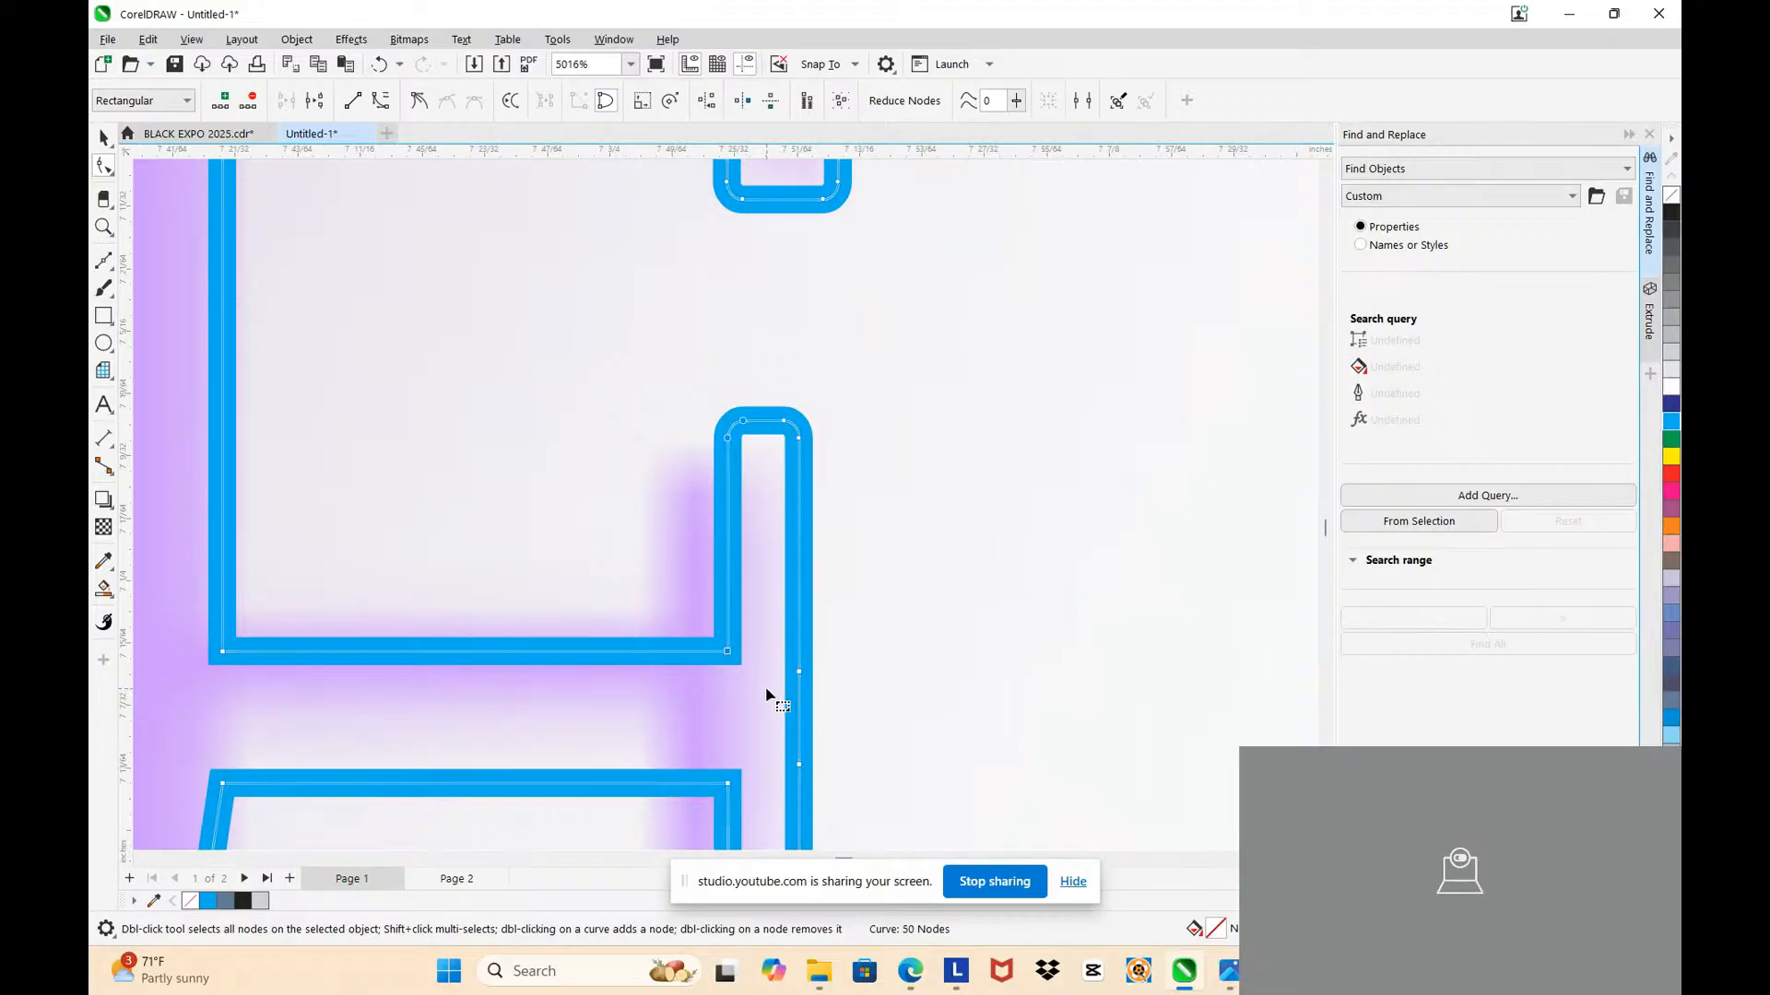
{"action": "key", "text": "Left"}
{"action": "key", "text": "Left"}
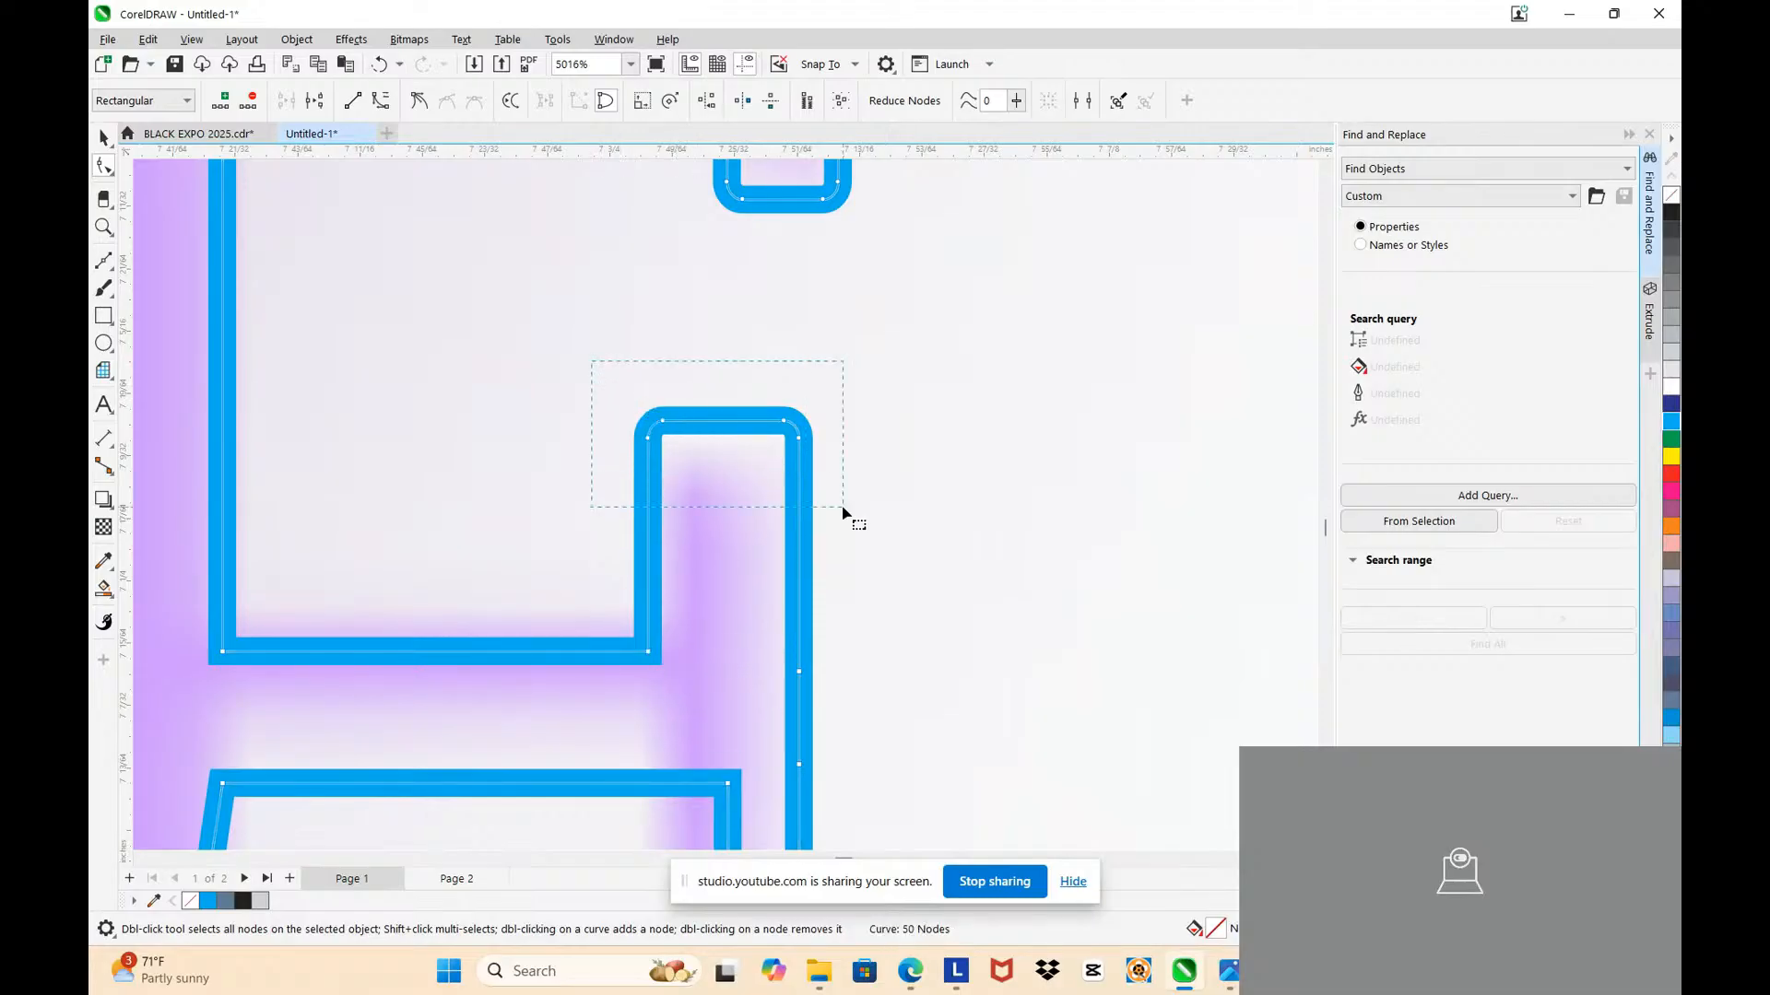
{"action": "key", "text": "Down"}
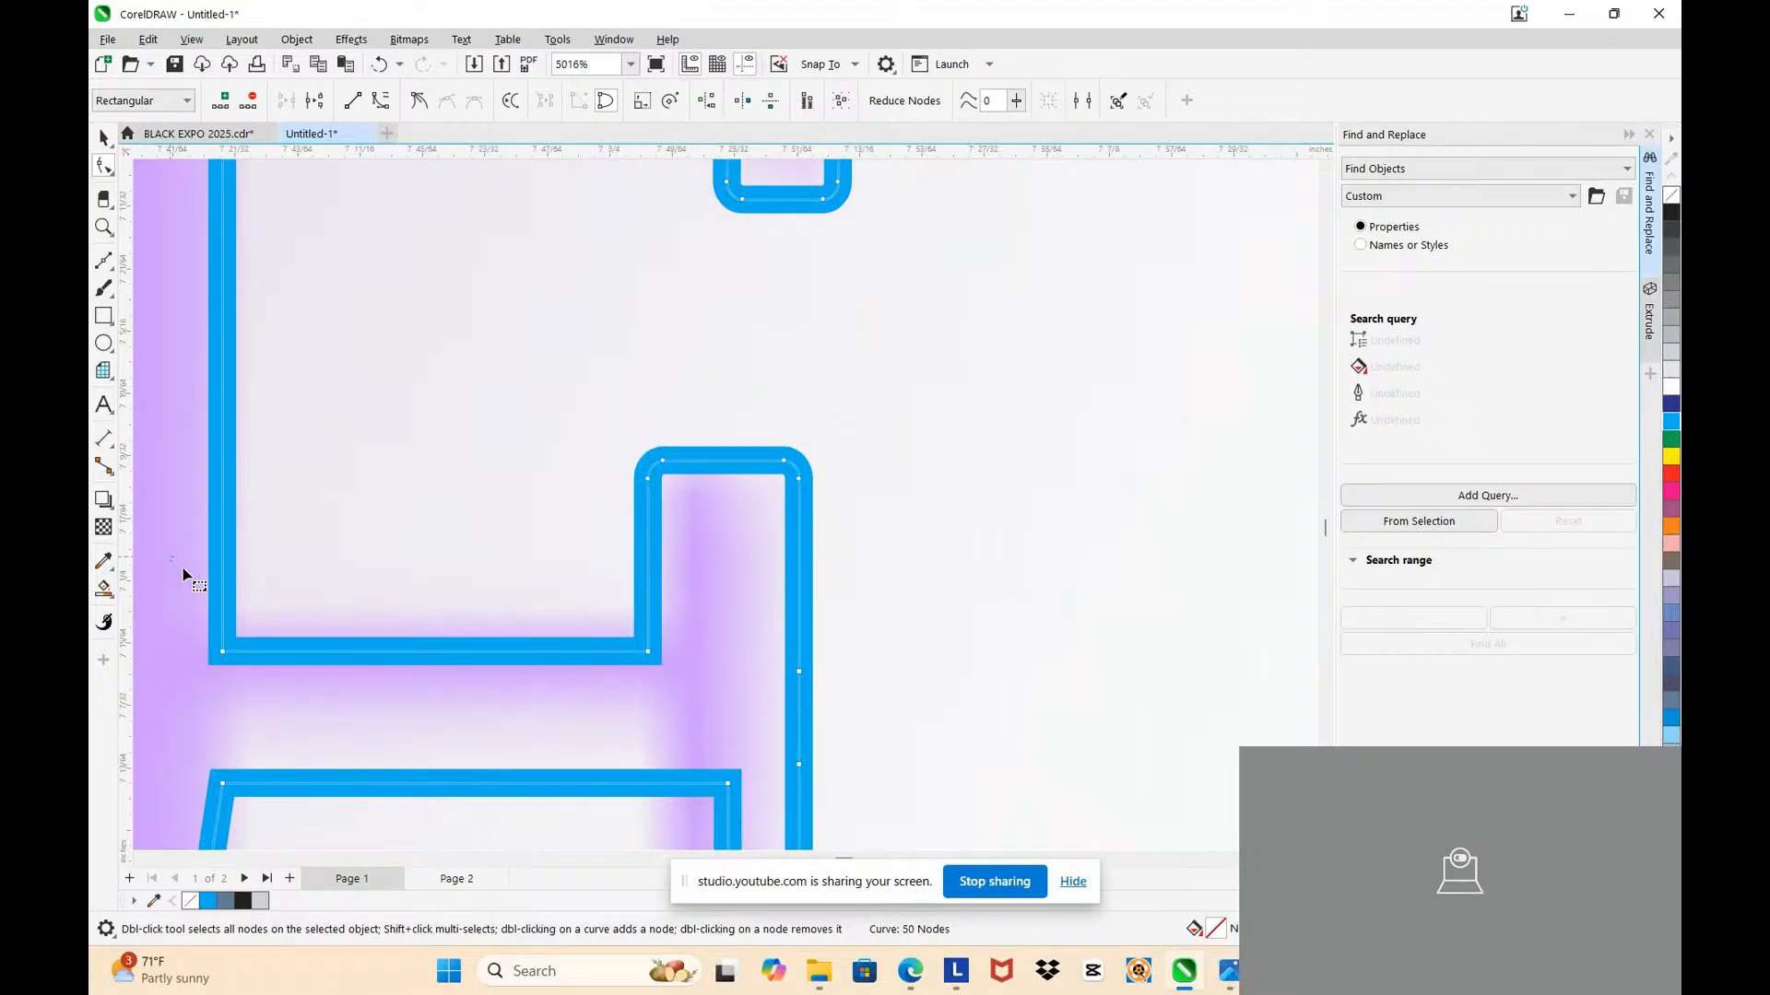
Step: Raise the F crossbar's upper edge 0.01 inch and its lower edge about 0.02 inch to fit the purple bar
{"action": "key", "text": "Up"}
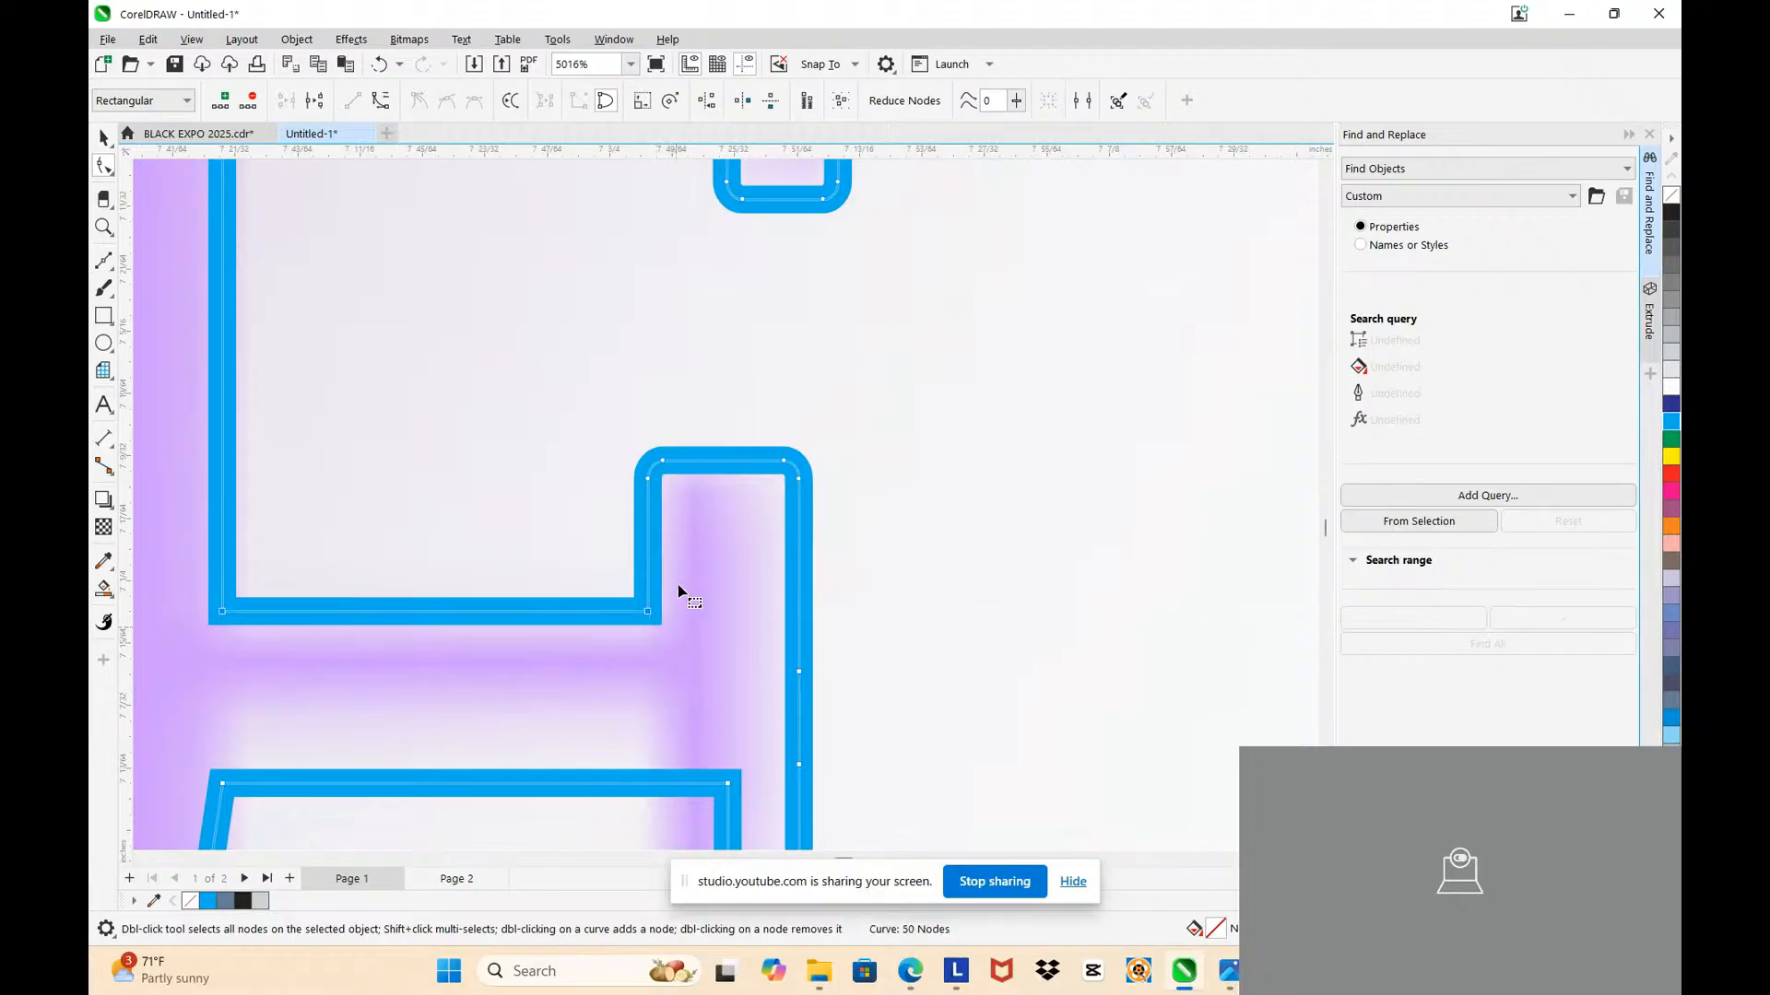
{"action": "scroll", "coordinate": [680, 584], "scroll_direction": "down", "scroll_amount": 3}
{"action": "scroll", "coordinate": [689, 734], "scroll_direction": "up", "scroll_amount": 2}
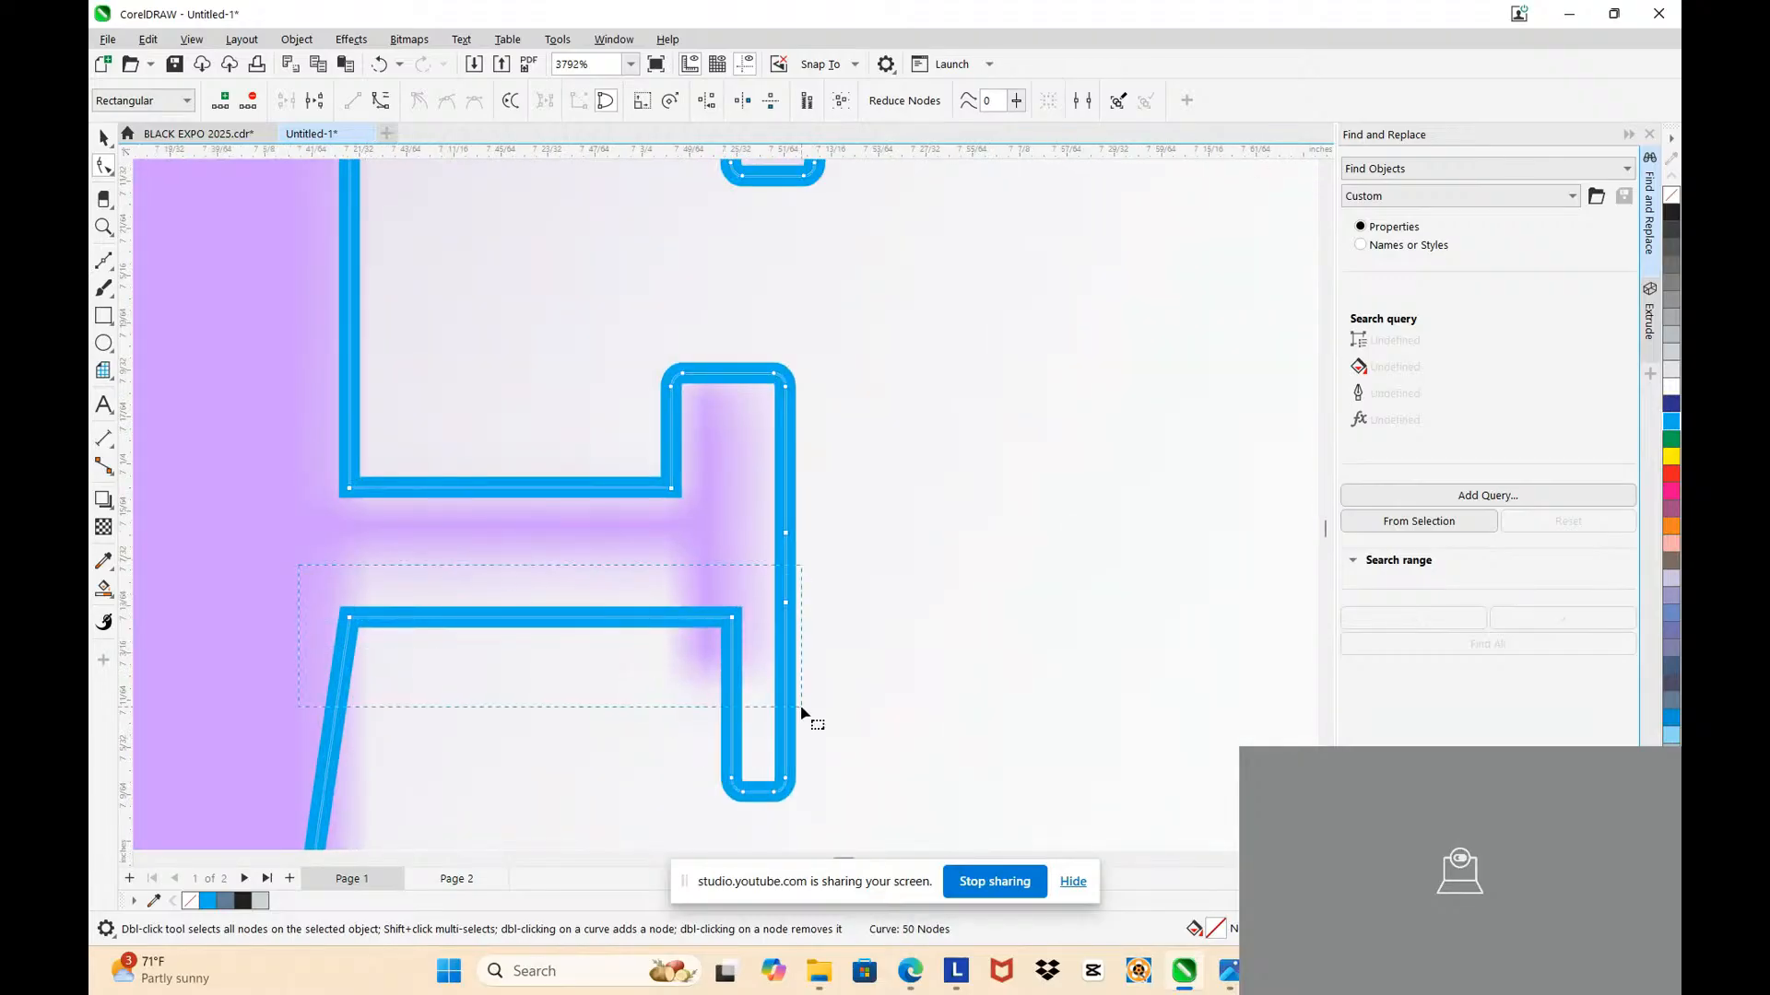
{"action": "left_click_drag", "start_coordinate": [801, 710], "coordinate": [743, 711]}
{"action": "key", "text": "Up"}
{"action": "key", "text": "Up"}
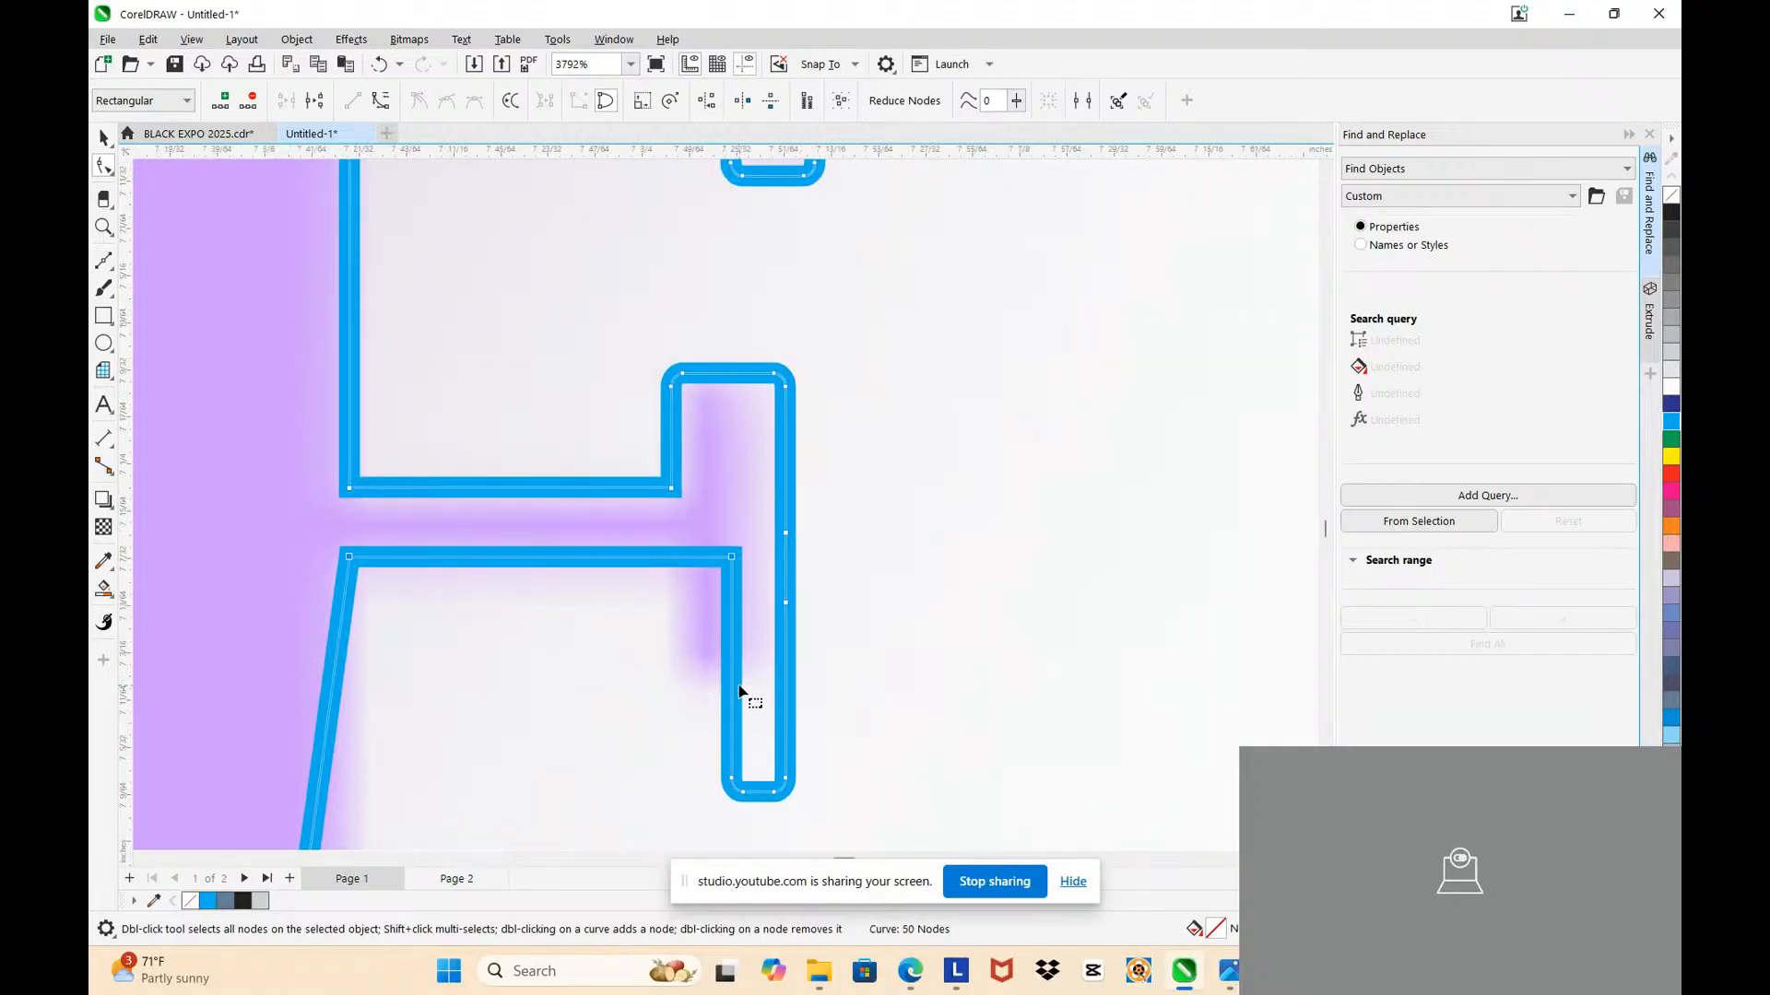
Step: Widen the lower half of the F's middle serif leftward in line with its upper half, keeping the crossbar's stem corner in place
{"action": "key", "text": "Left"}
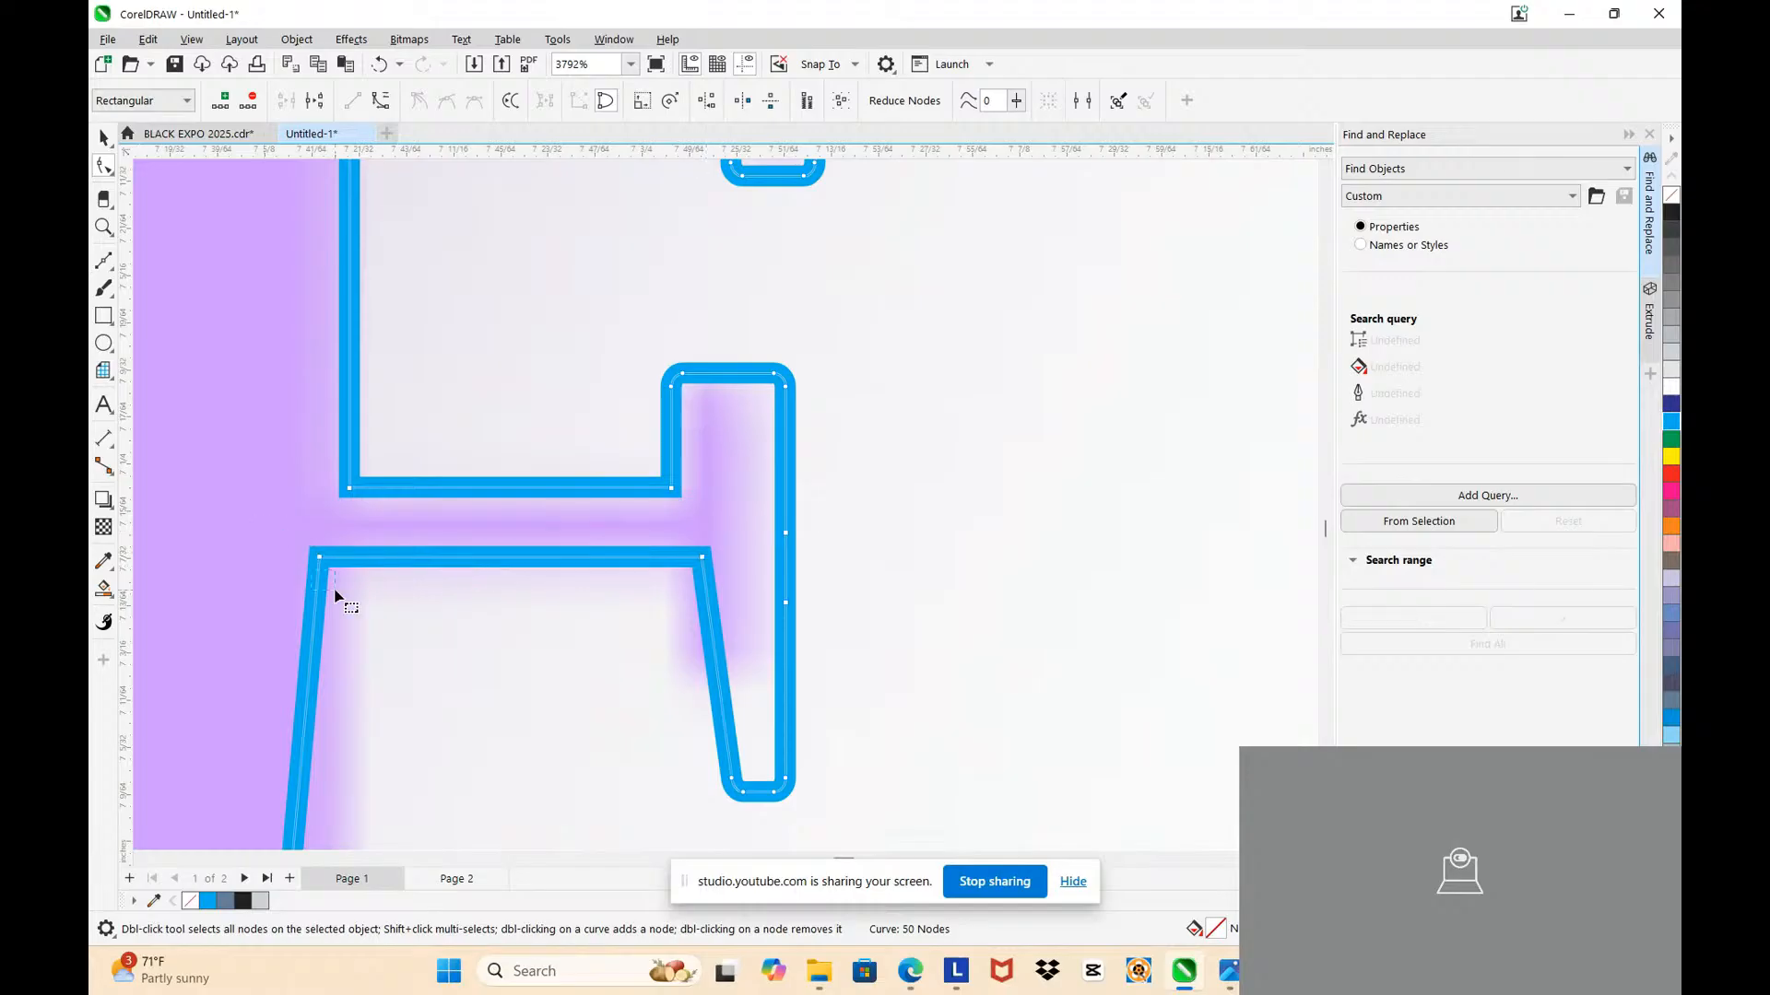
{"action": "left_click", "coordinate": [335, 592]}
{"action": "key", "text": "Right"}
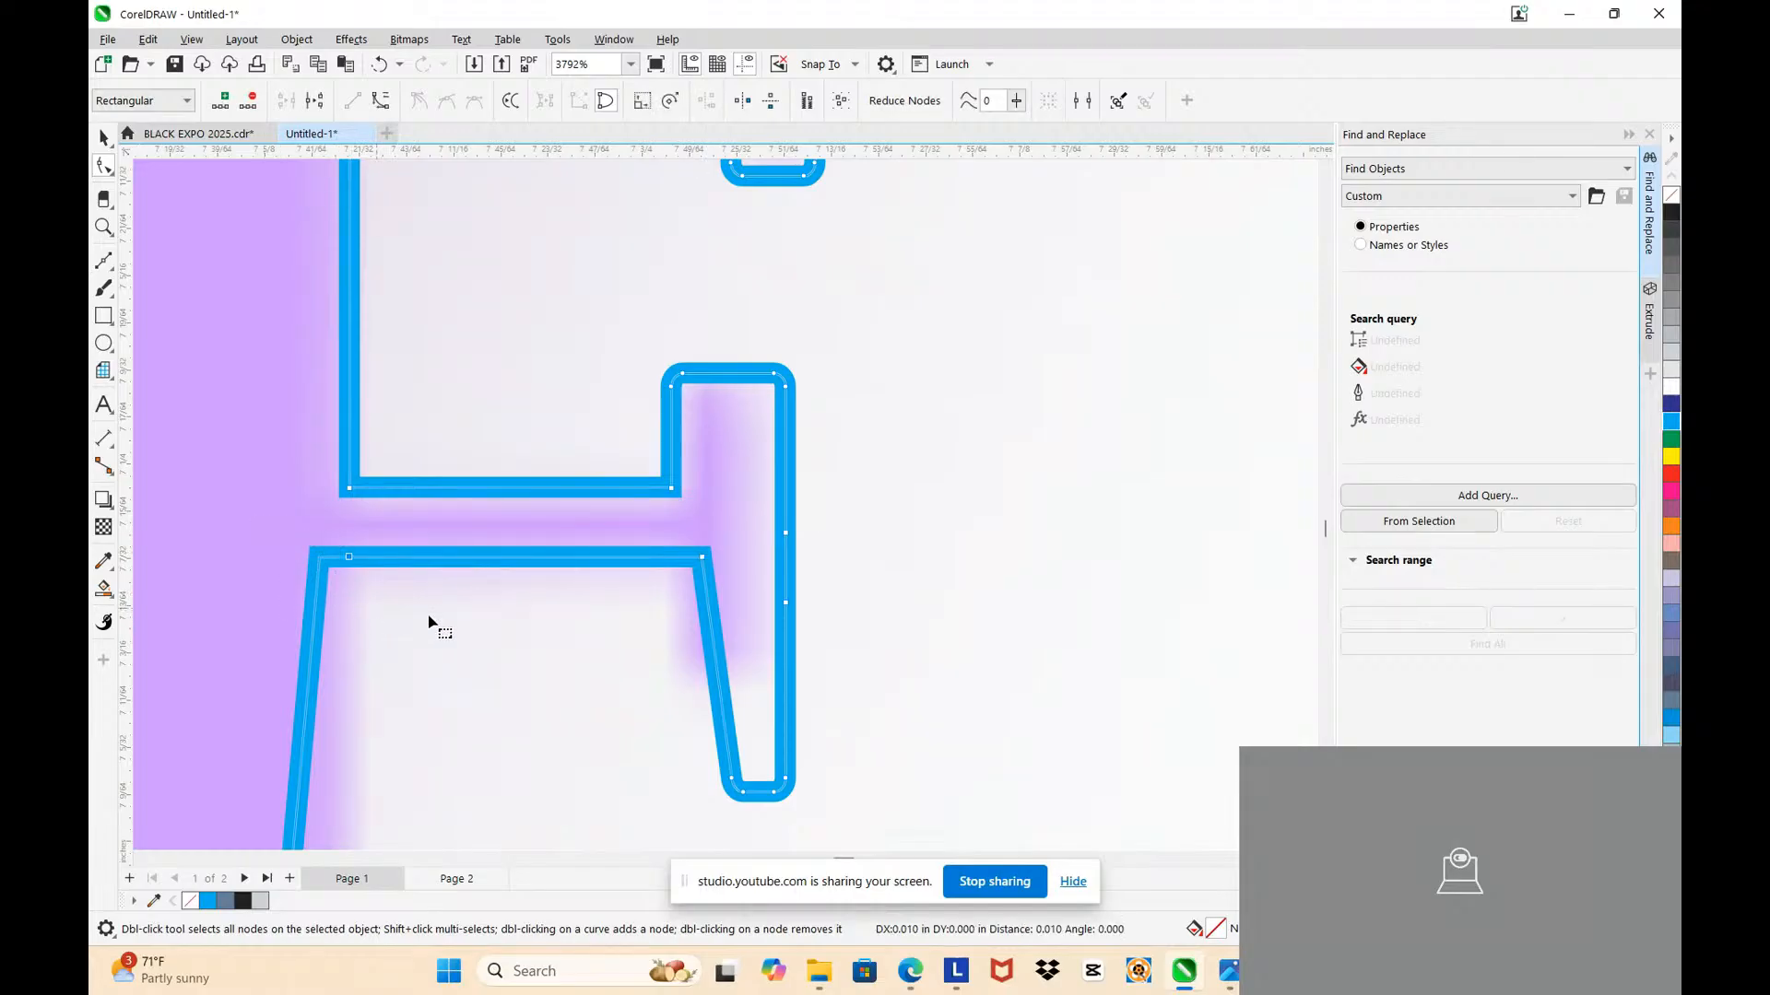
{"action": "left_click_drag", "start_coordinate": [693, 588], "coordinate": [758, 829]}
{"action": "key", "text": "Left"}
{"action": "key", "text": "Left"}
{"action": "key", "text": "Left"}
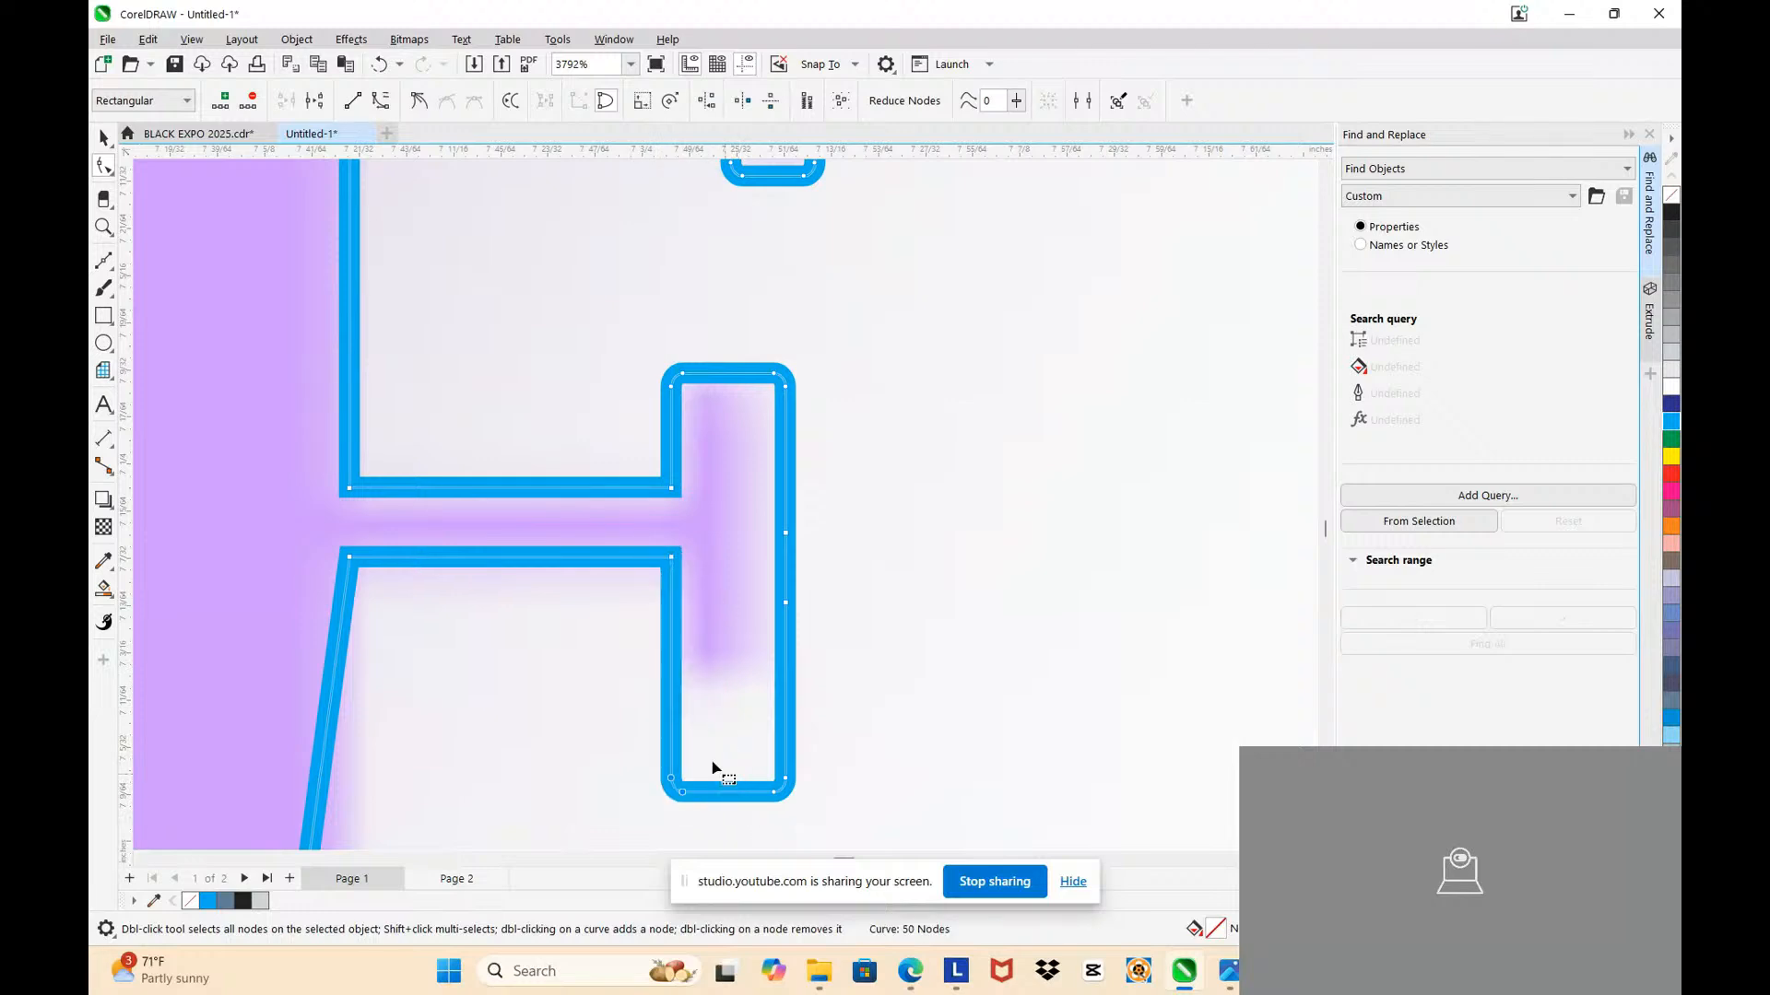
Step: Raise the lower end of the F's middle serif about 0.03 inch to match the purple serif
{"action": "left_click_drag", "start_coordinate": [636, 719], "coordinate": [802, 818]}
{"action": "key", "text": "Up"}
{"action": "key", "text": "Up"}
{"action": "key", "text": "Up"}
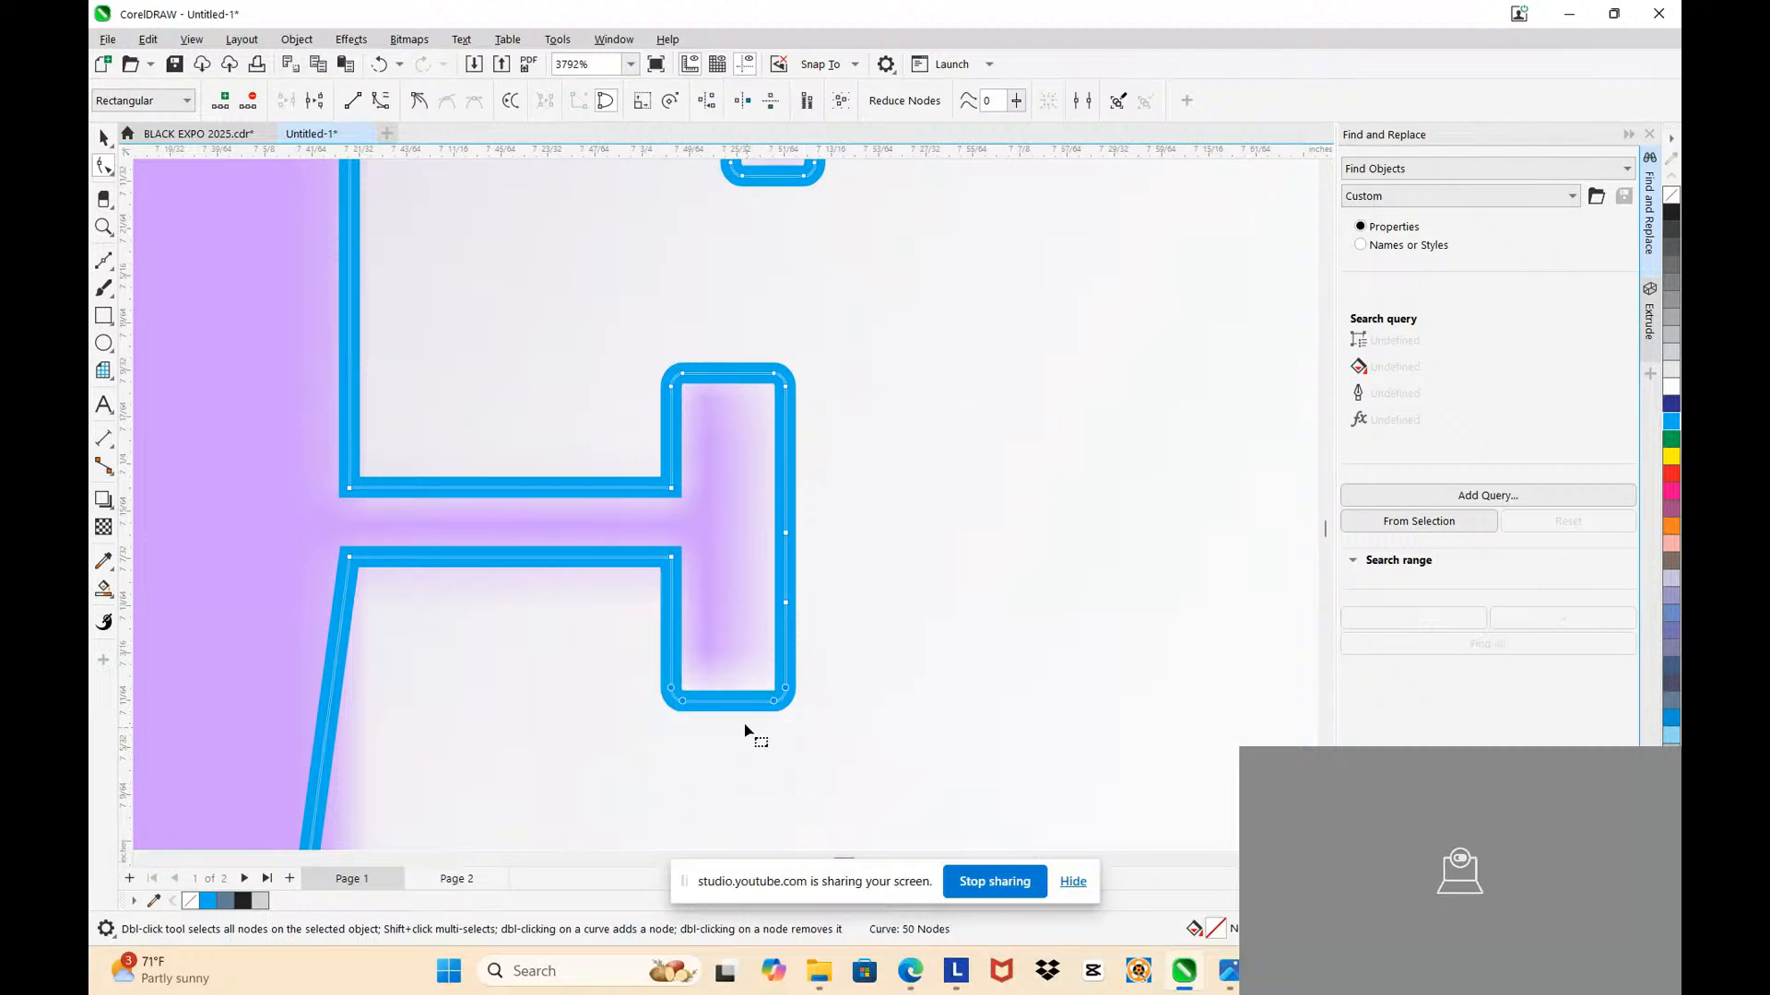
Step: Move the right half of the F's base serif about 0.03 inch right, straightening the stem's right edge
{"action": "scroll", "coordinate": [756, 693], "scroll_direction": "down", "scroll_amount": 6}
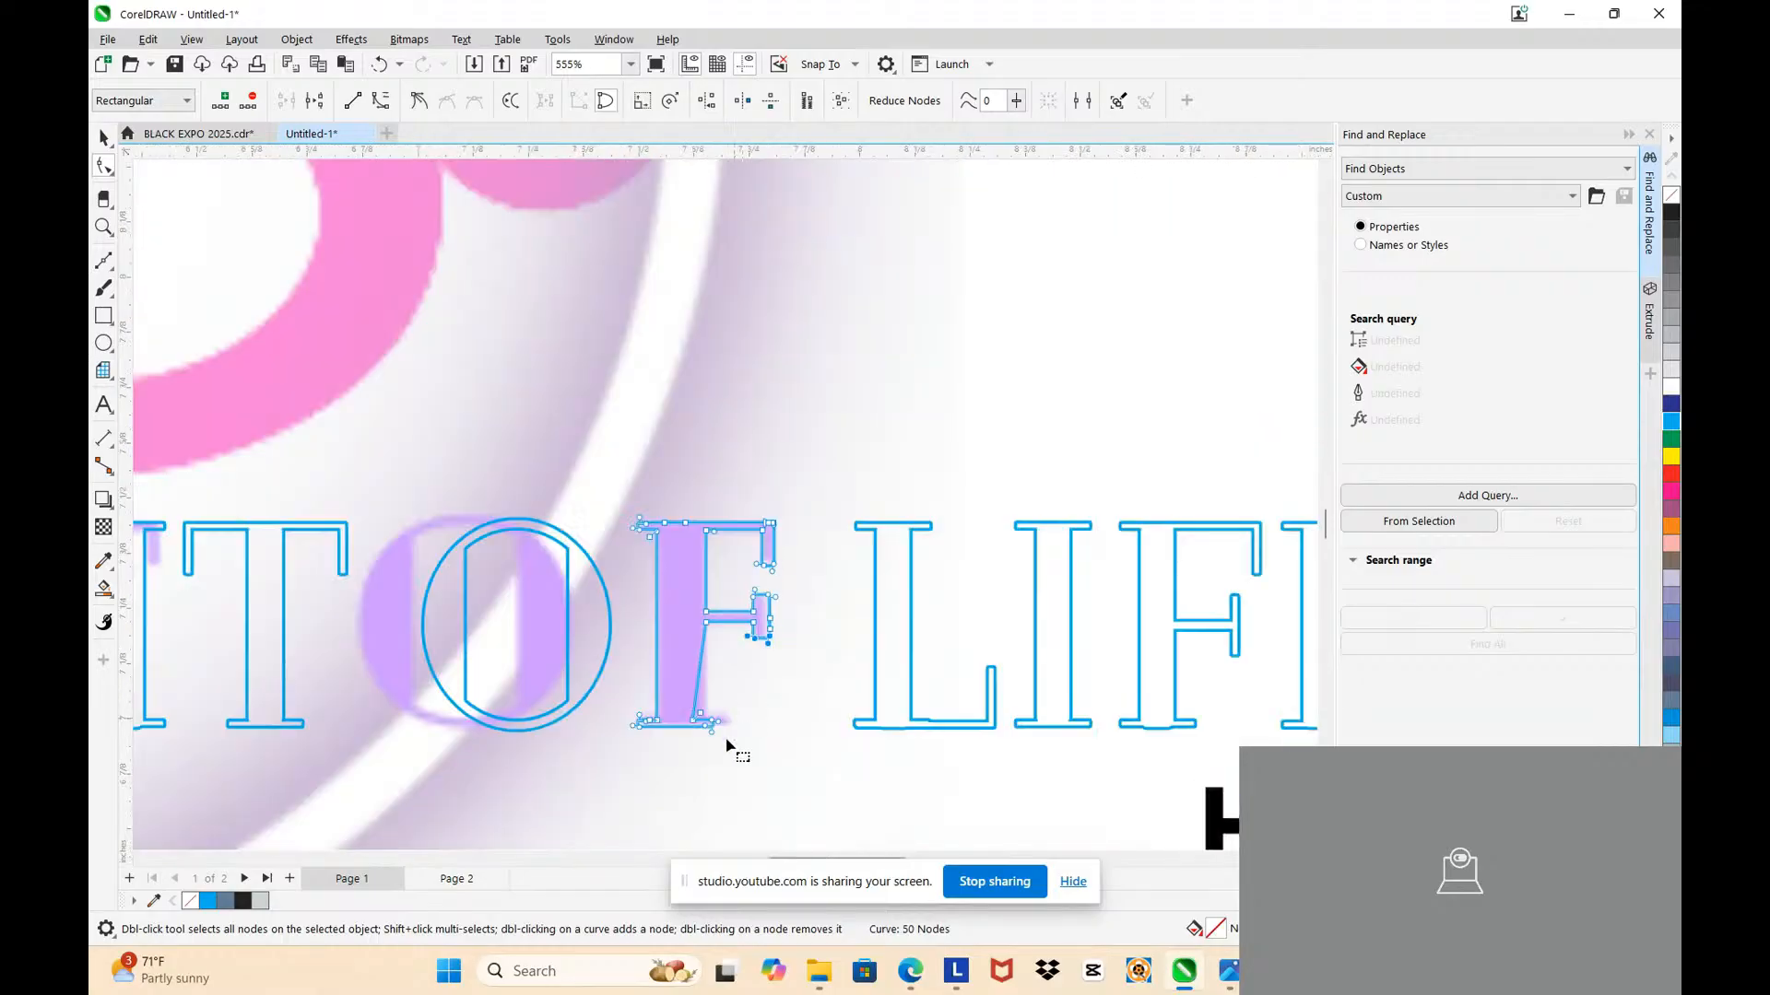
{"action": "scroll", "coordinate": [653, 662], "scroll_direction": "up", "scroll_amount": 3}
{"action": "left_click_drag", "start_coordinate": [711, 748], "coordinate": [713, 749]}
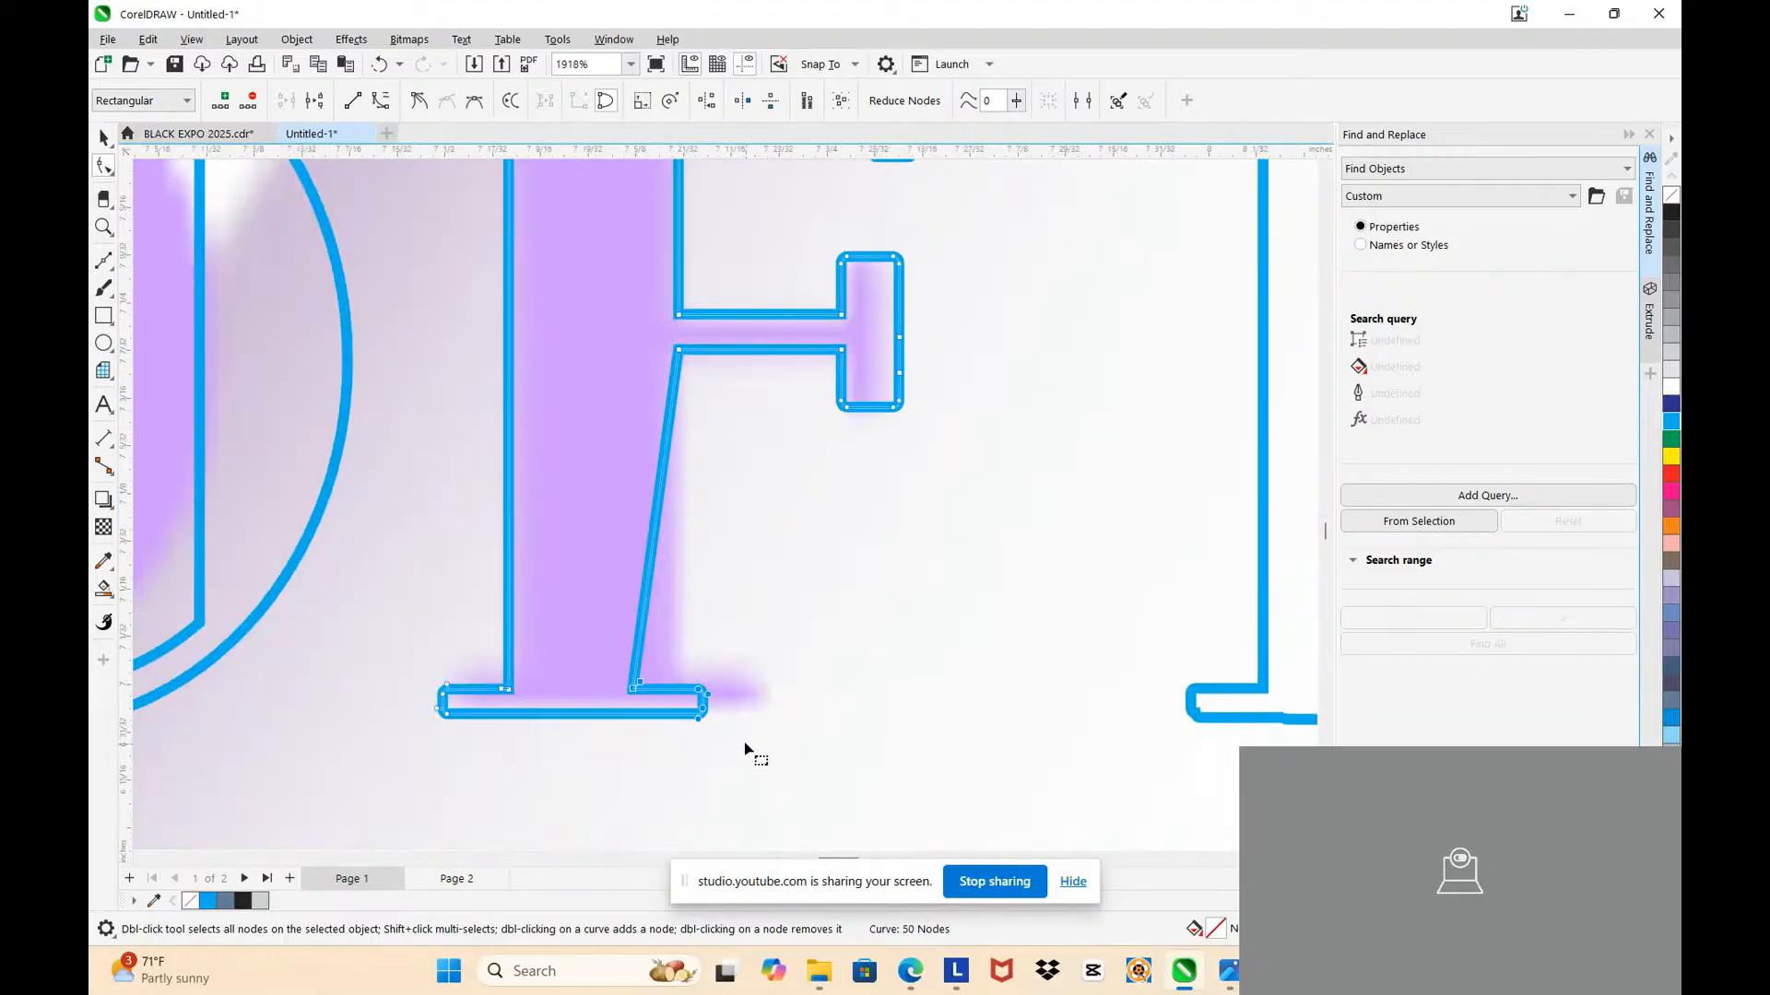
{"action": "key", "text": "Right"}
{"action": "key", "text": "Right"}
{"action": "key", "text": "Right"}
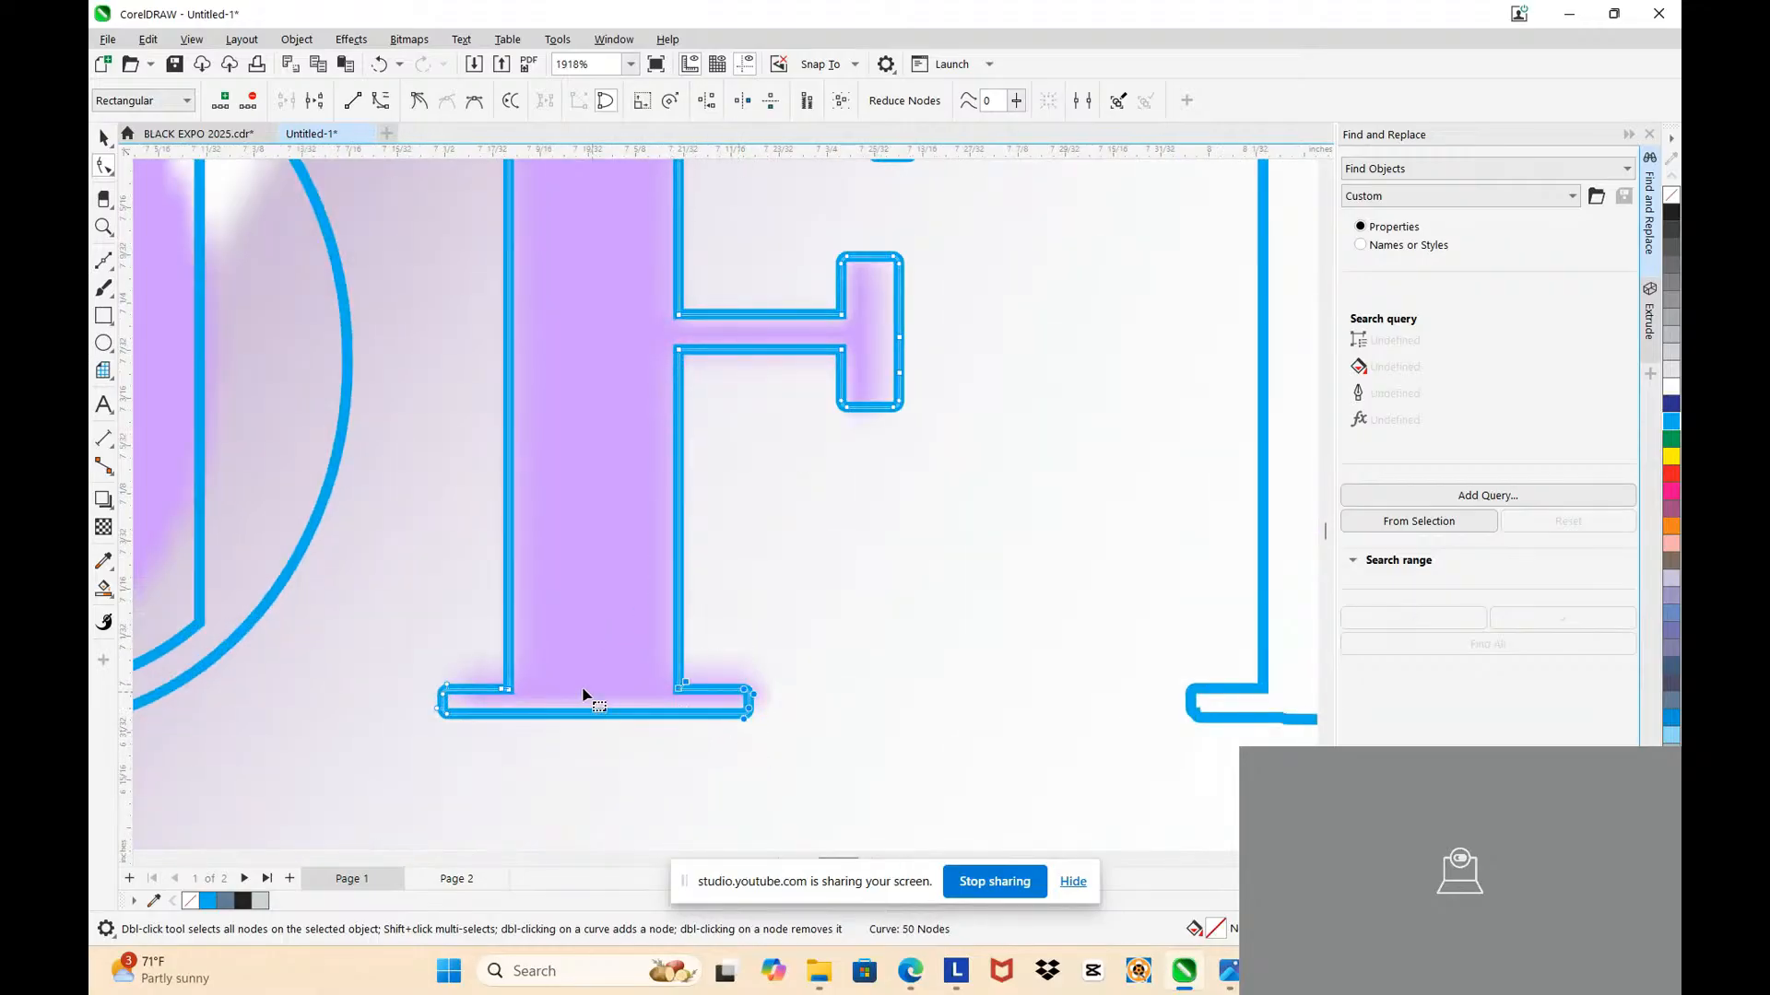
Step: Raise the F's base serif onto the purple base and lower only its bottom edge 0.01 inch
{"action": "scroll", "coordinate": [583, 693], "scroll_direction": "up", "scroll_amount": 1}
{"action": "left_click_drag", "start_coordinate": [341, 642], "coordinate": [869, 807]}
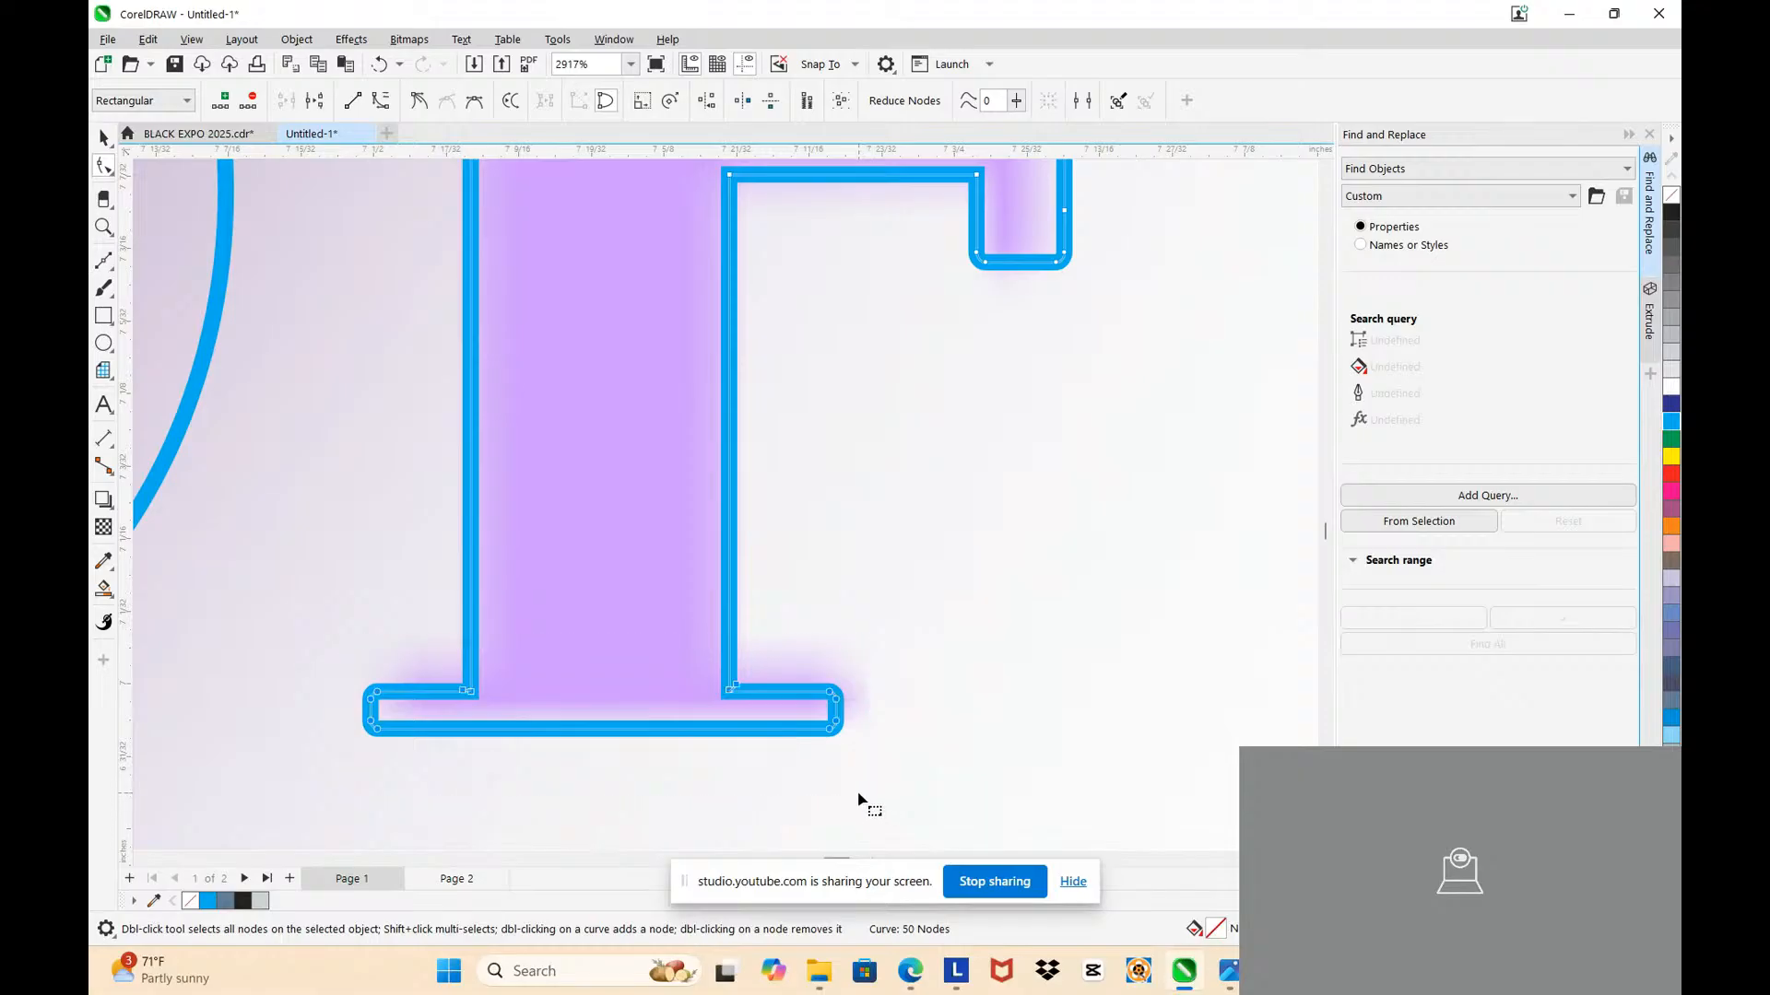
{"action": "key", "text": "Up"}
{"action": "scroll", "coordinate": [713, 714], "scroll_direction": "up", "scroll_amount": 1}
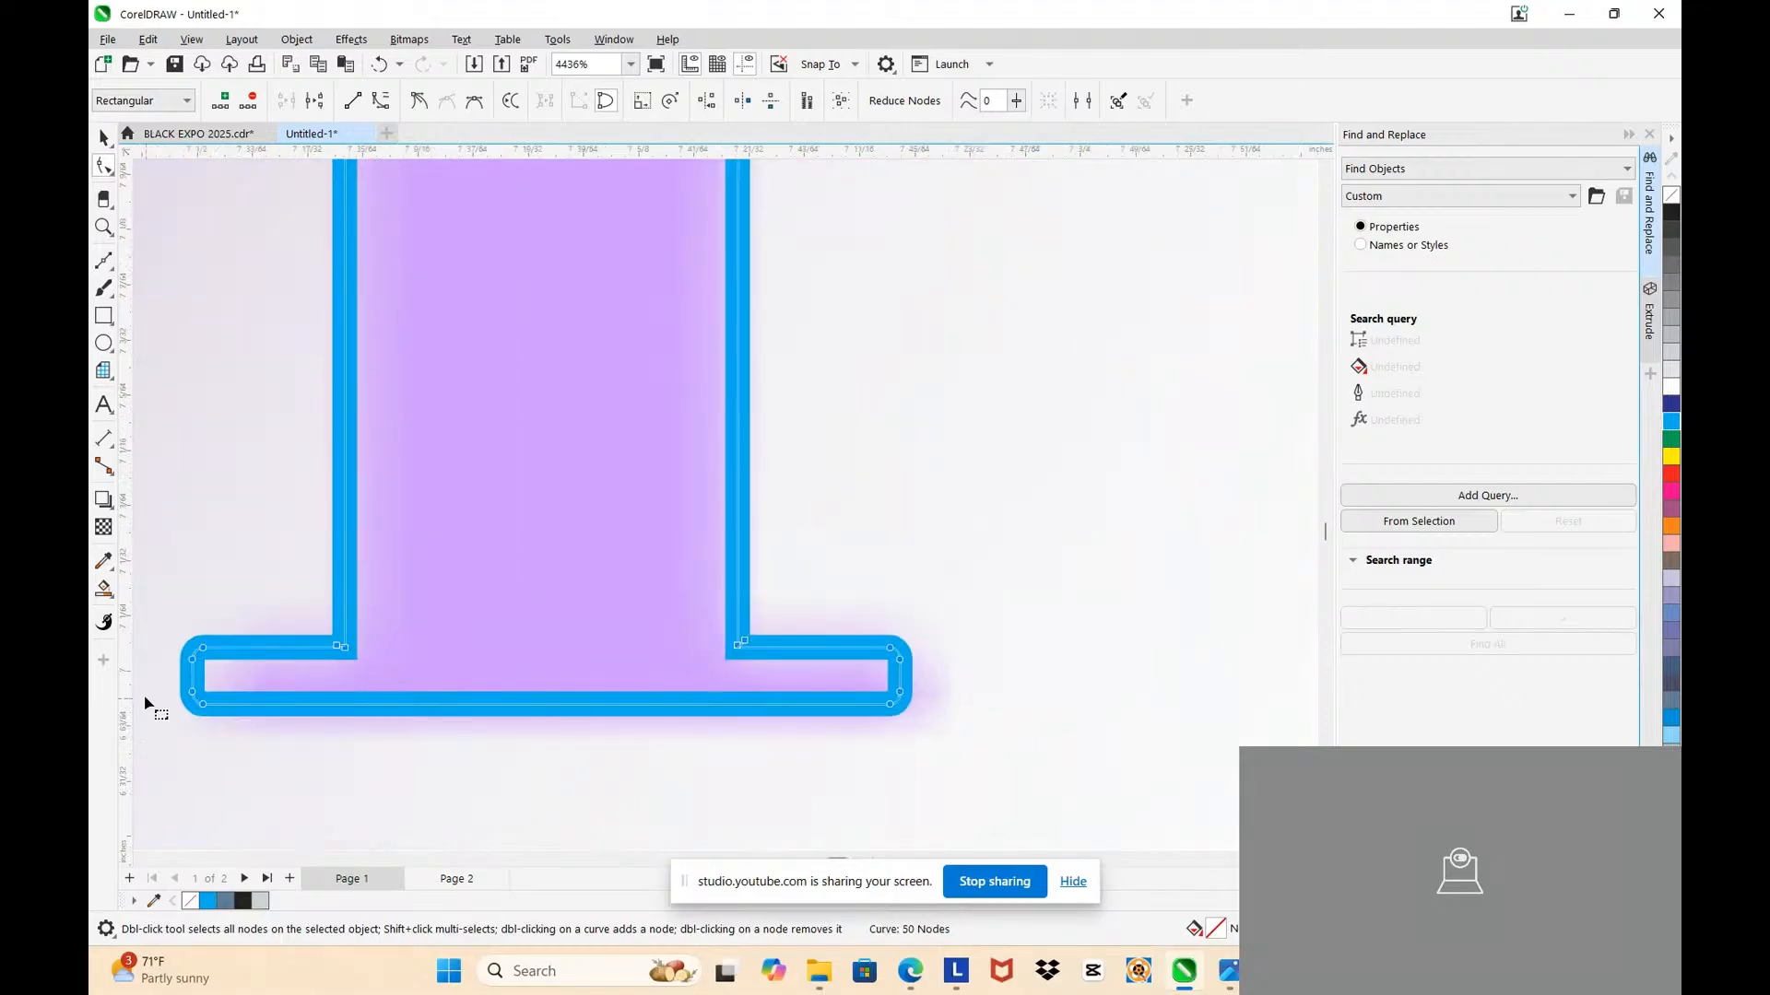
{"action": "key", "text": "Down"}
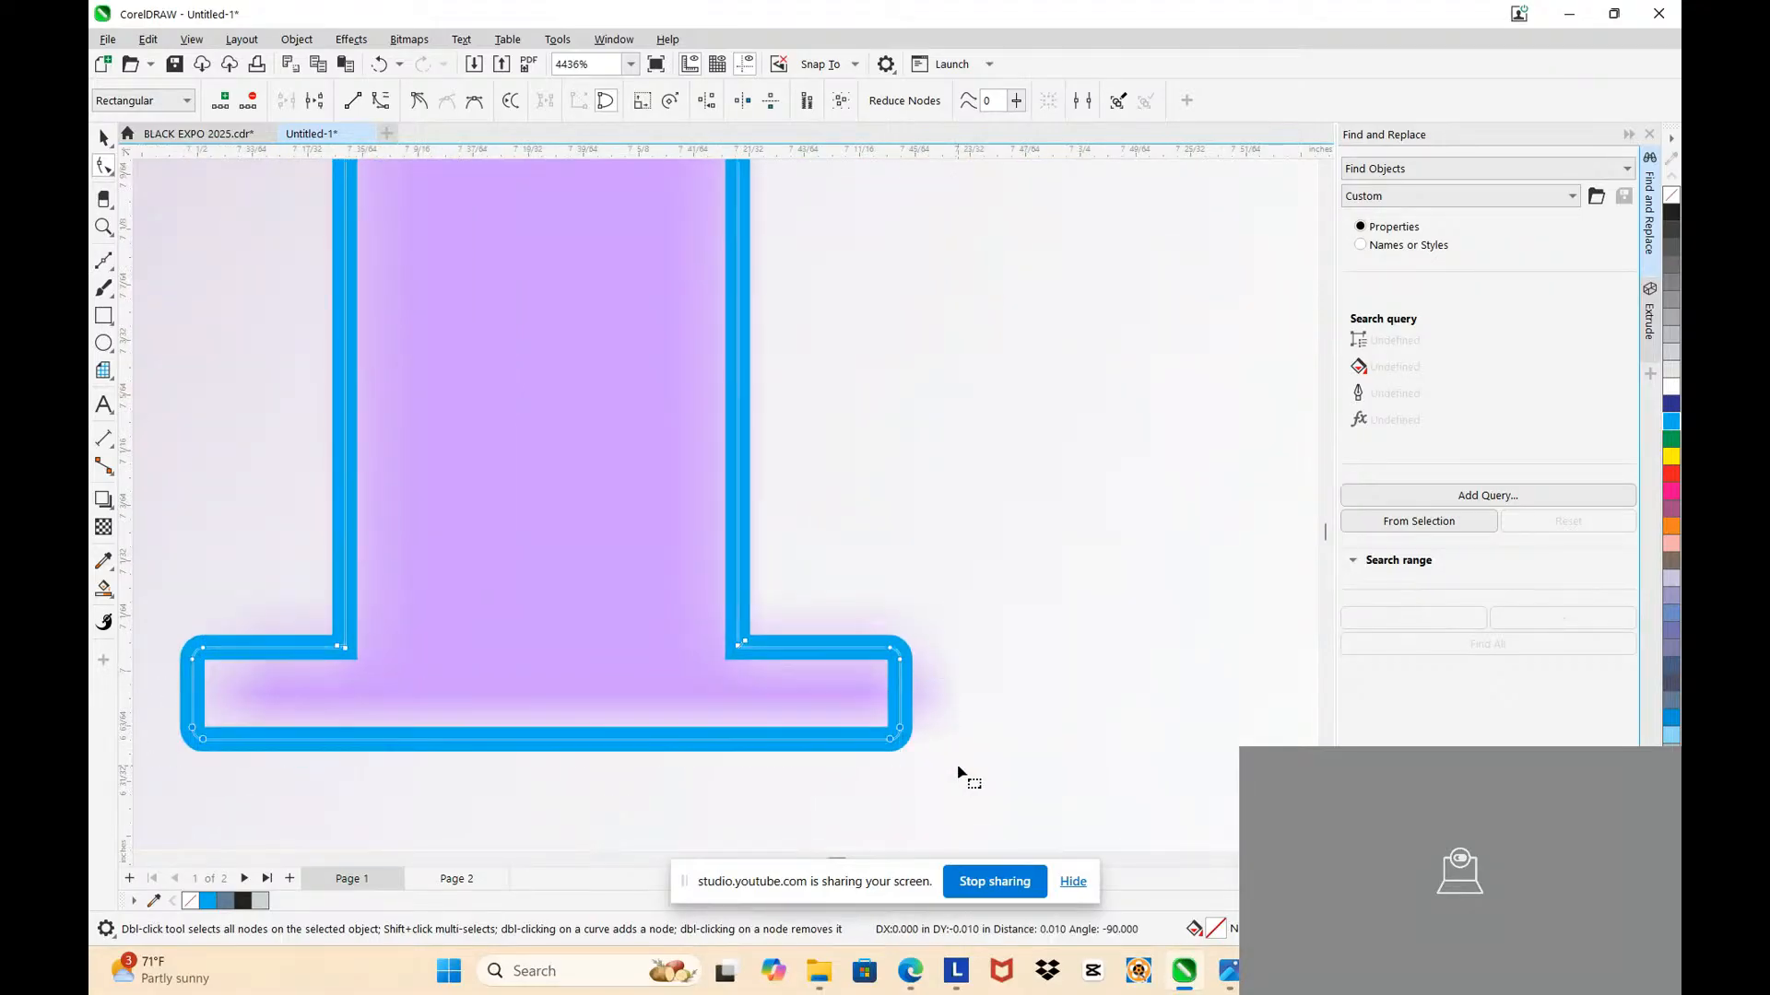
Step: Extend the right end of the F's base serif 0.01 inch to the right
{"action": "left_click_drag", "start_coordinate": [854, 620], "coordinate": [935, 768]}
{"action": "key", "text": "Right"}
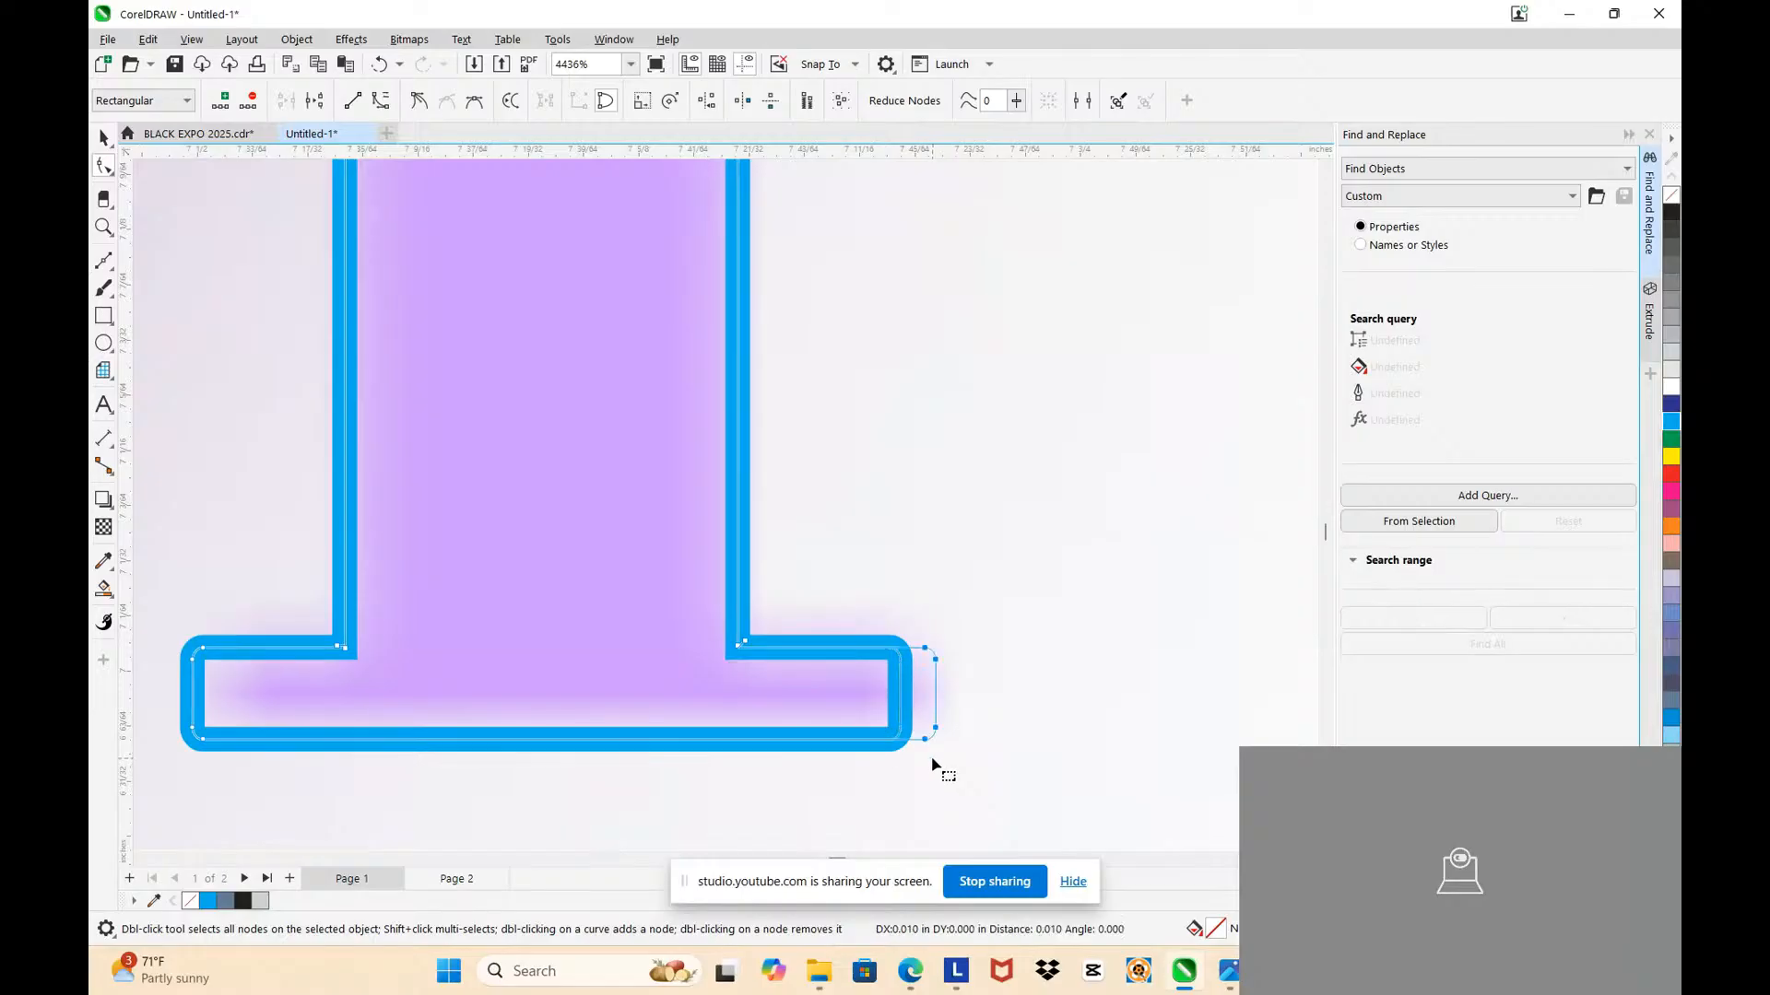
{"action": "scroll", "coordinate": [916, 732], "scroll_direction": "down", "scroll_amount": 3}
{"action": "scroll", "coordinate": [795, 672], "scroll_direction": "down", "scroll_amount": 3}
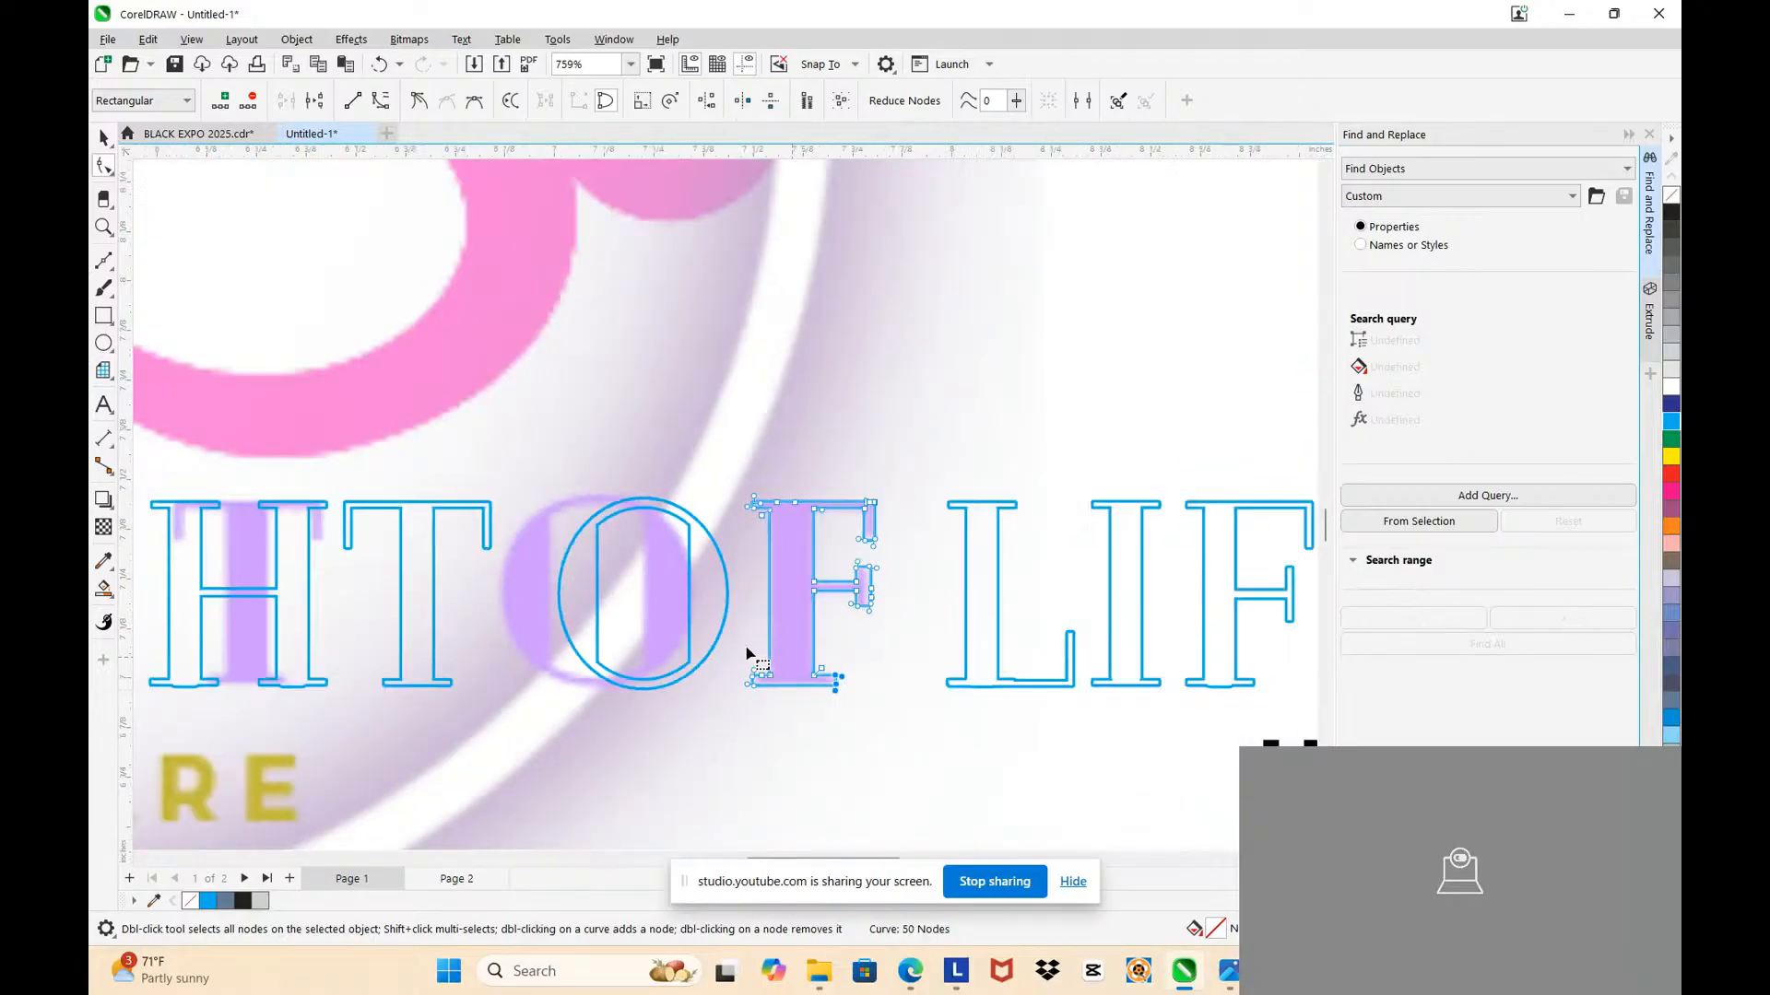
Step: Move the outlined O left onto the purple O and scale it to about 0.488 by 0.493 inch
{"action": "left_click", "coordinate": [101, 137]}
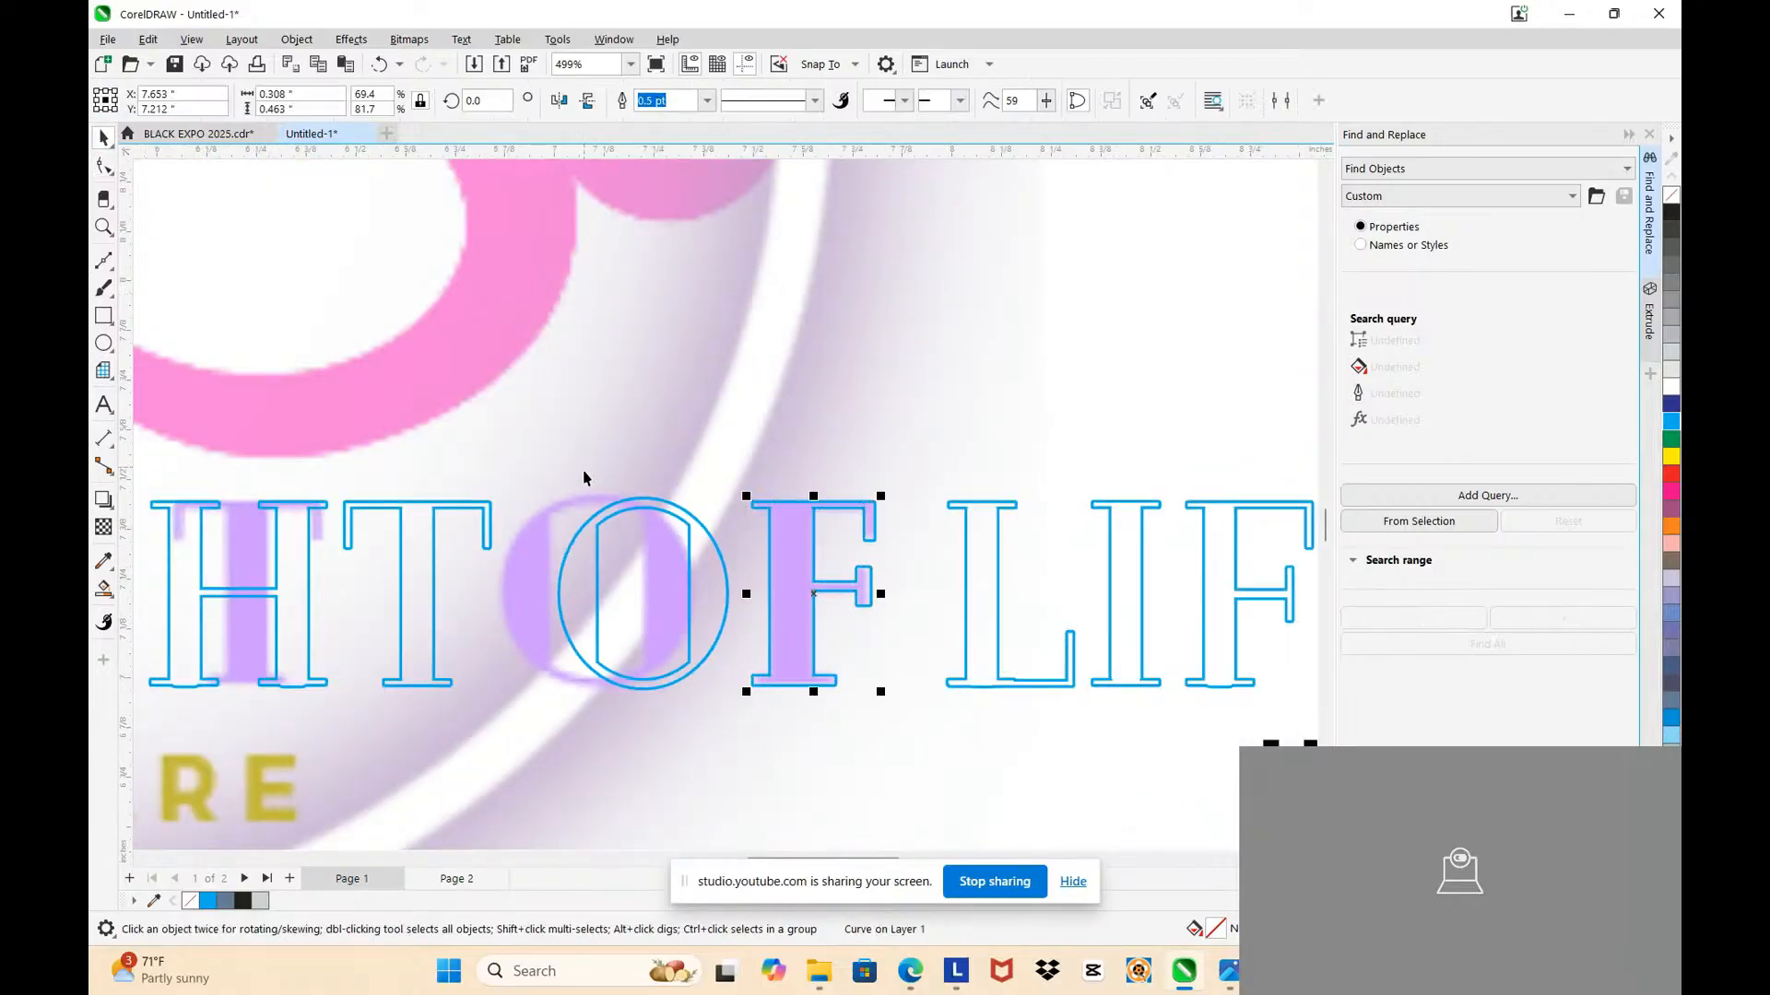
{"action": "left_click", "coordinate": [593, 580]}
{"action": "scroll", "coordinate": [594, 580], "scroll_direction": "up", "scroll_amount": 2}
{"action": "left_click_drag", "start_coordinate": [593, 580], "coordinate": [515, 578]}
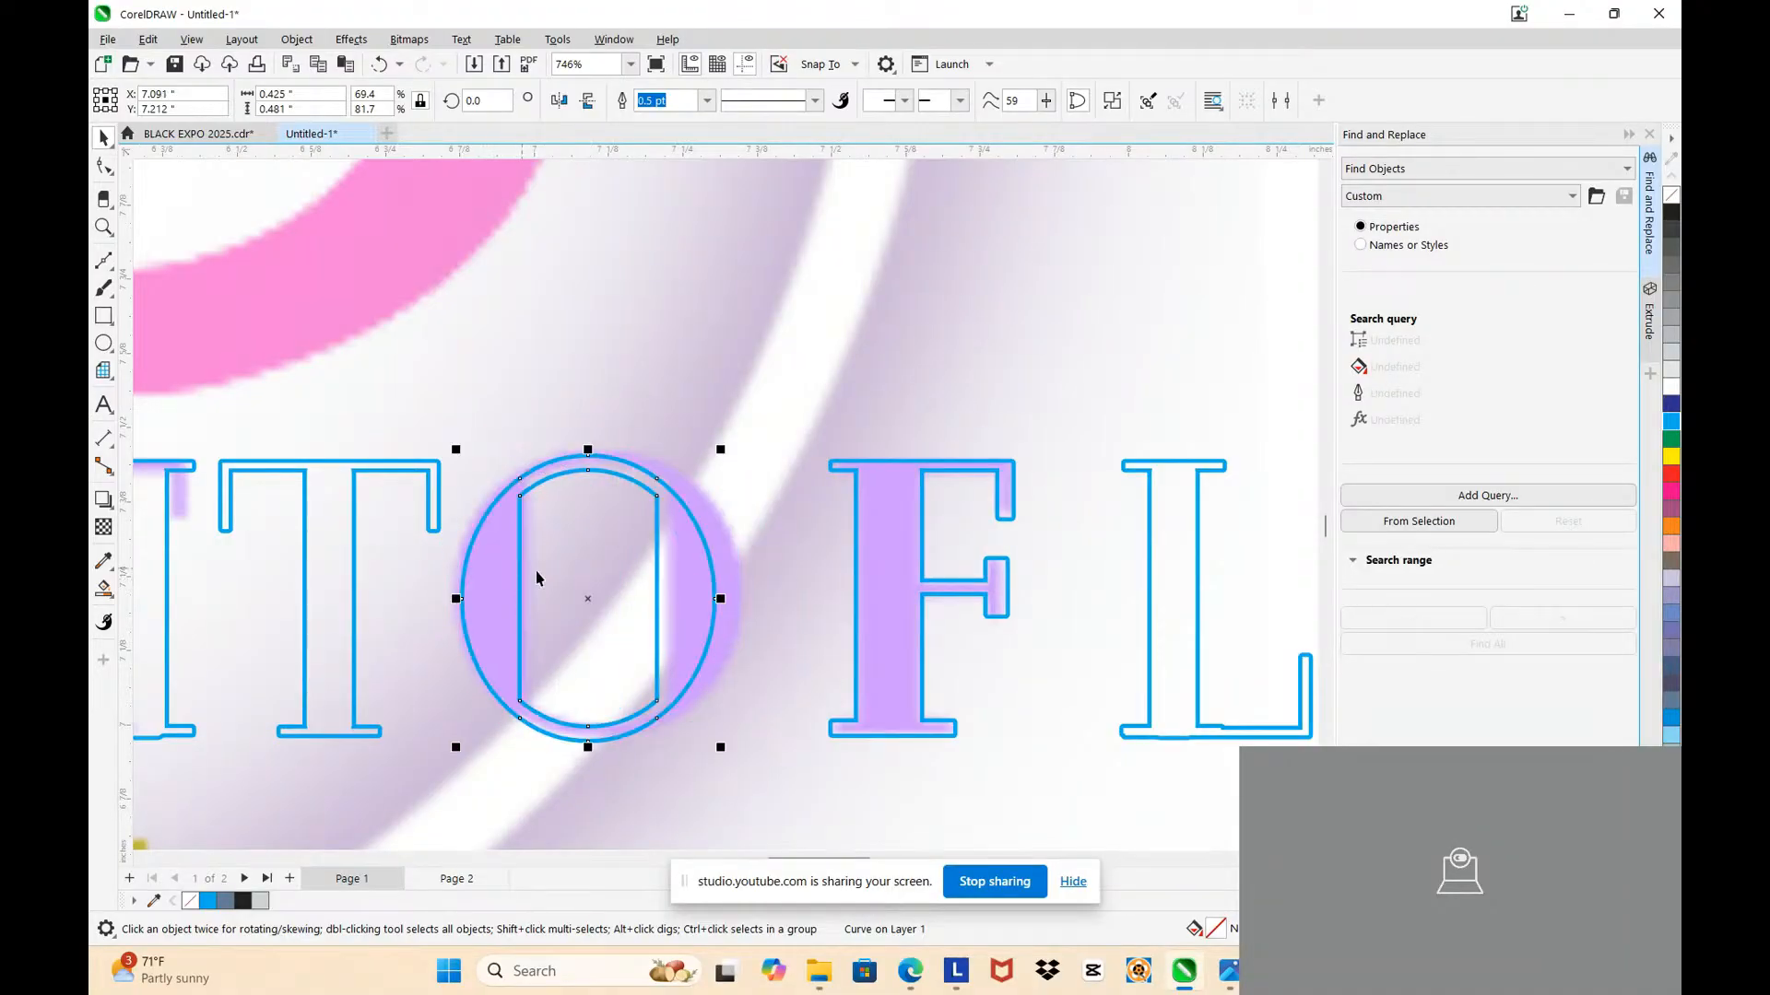
{"action": "left_click_drag", "start_coordinate": [728, 600], "coordinate": [751, 599]}
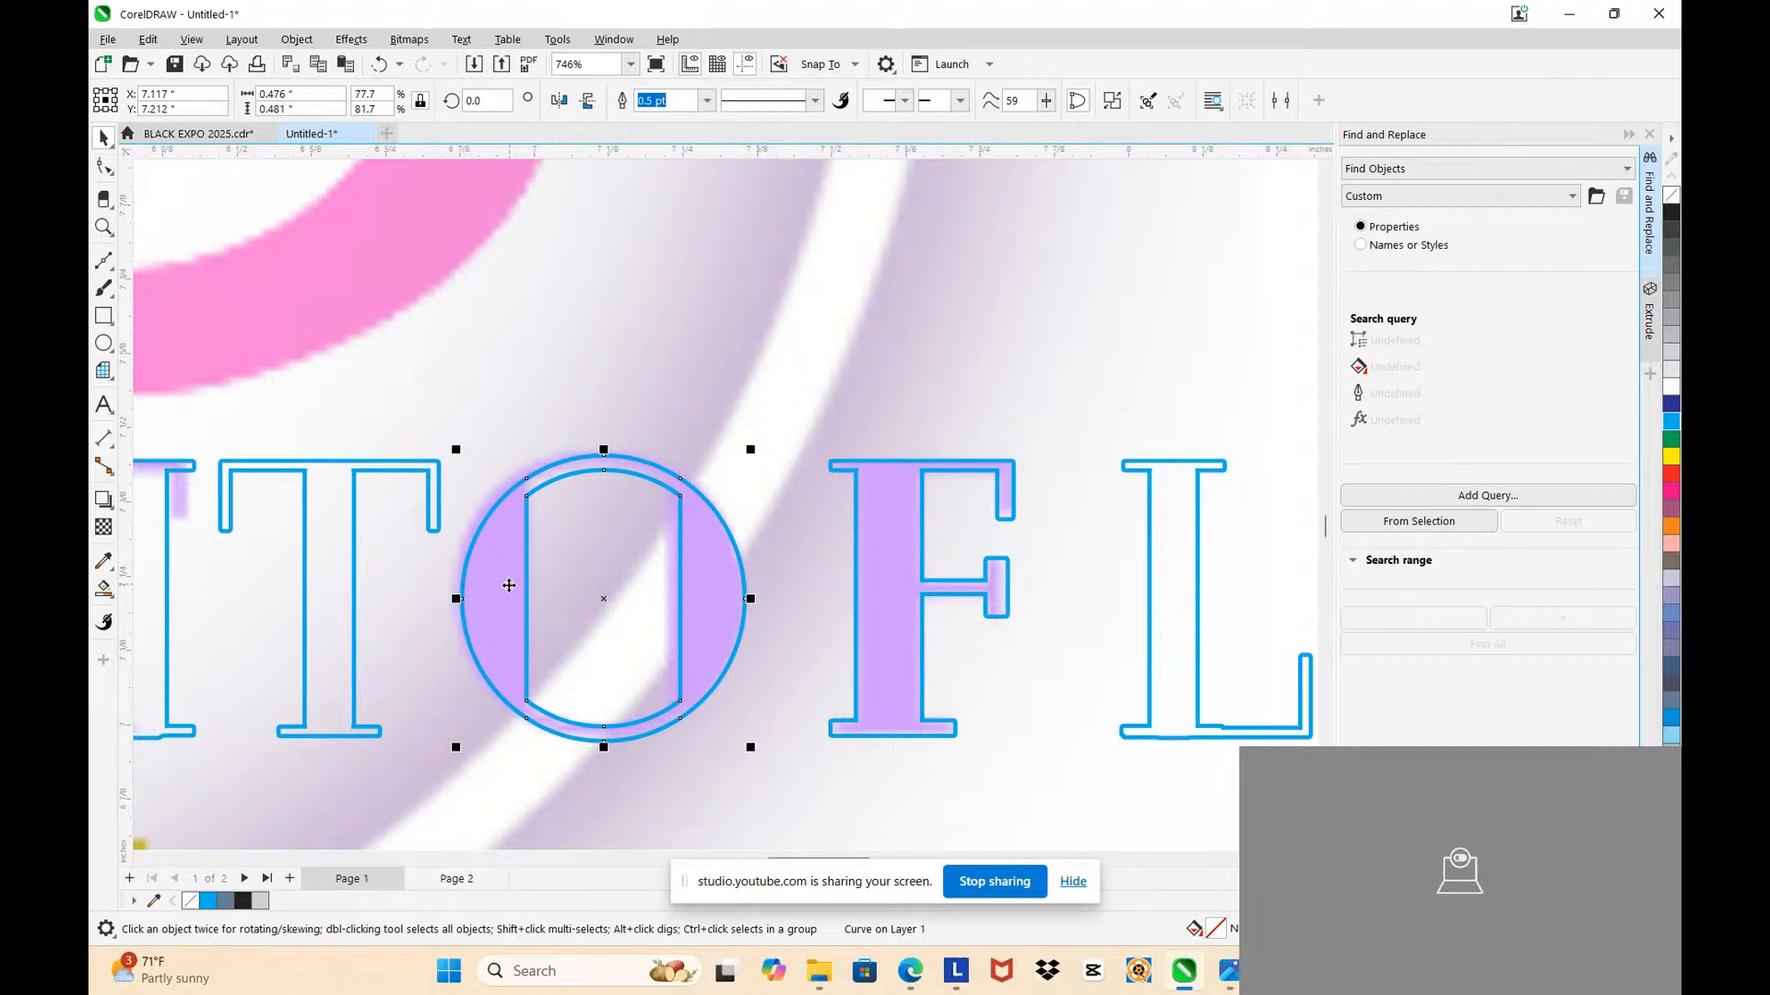
{"action": "scroll", "coordinate": [509, 585], "scroll_direction": "up", "scroll_amount": 2}
{"action": "mouse_move", "coordinate": [498, 577]}
{"action": "left_mouse_down"}
{"action": "mouse_move", "coordinate": [486, 556]}
{"action": "mouse_move", "coordinate": [501, 548]}
{"action": "left_mouse_up"}
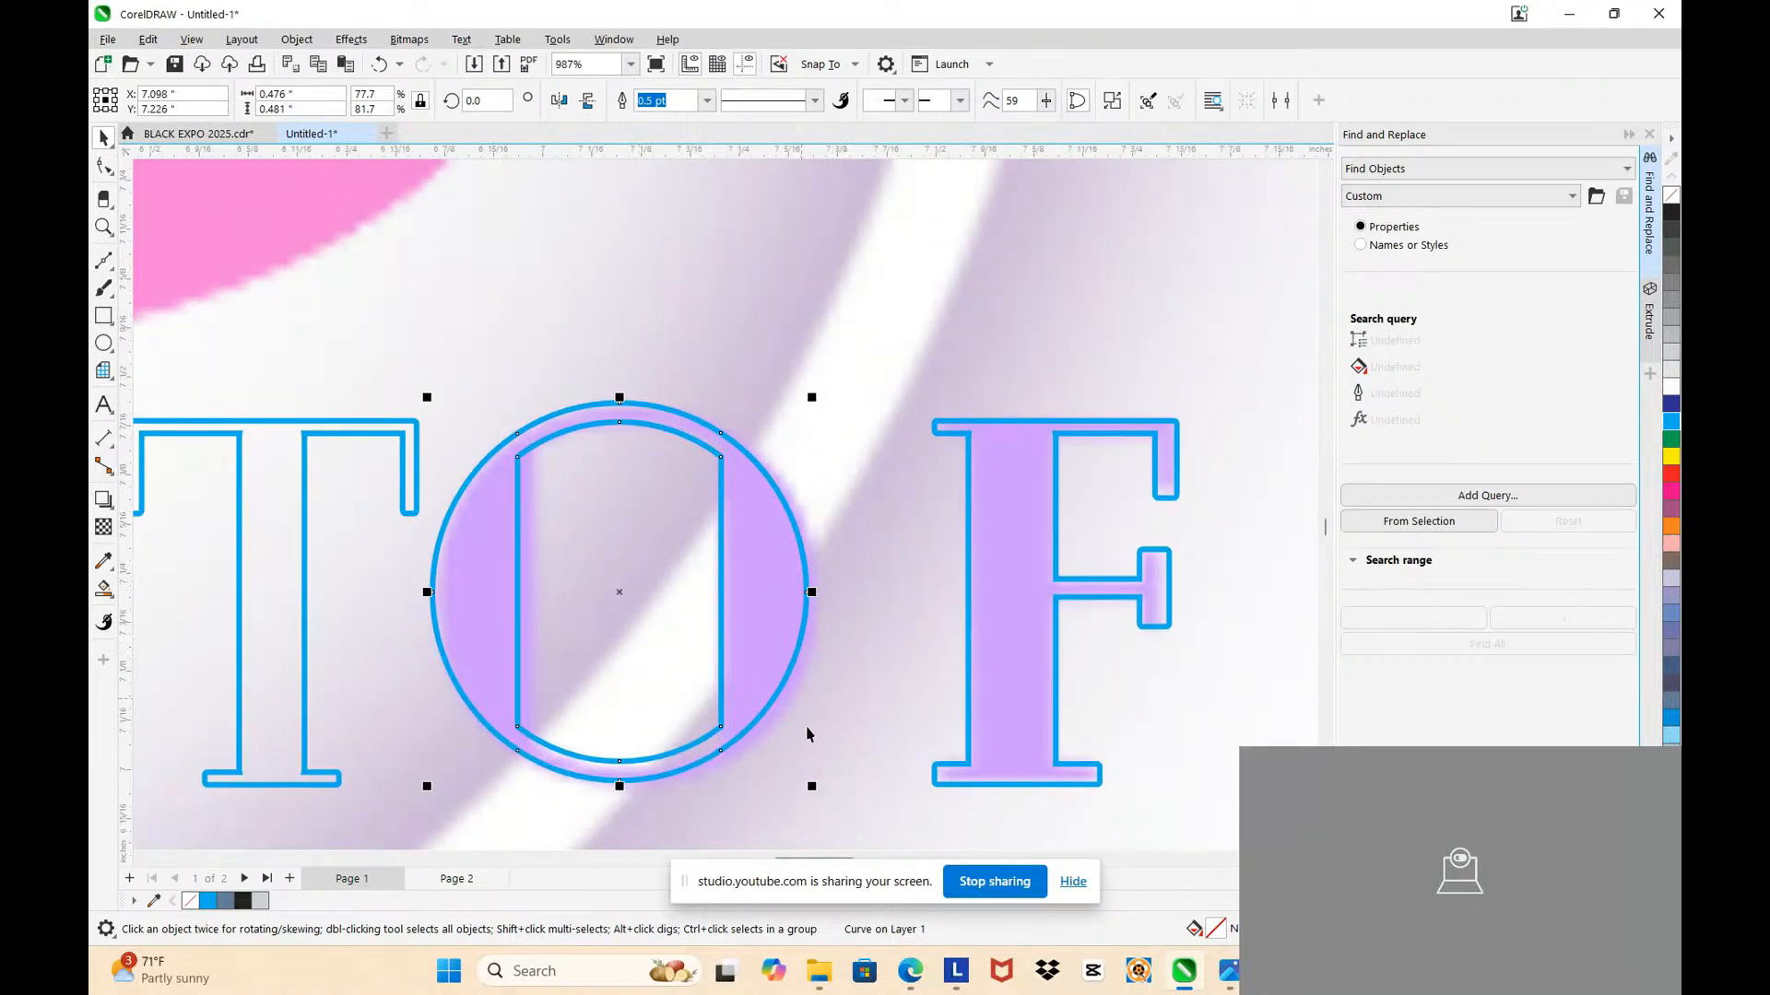
{"action": "left_click_drag", "start_coordinate": [813, 786], "coordinate": [821, 794]}
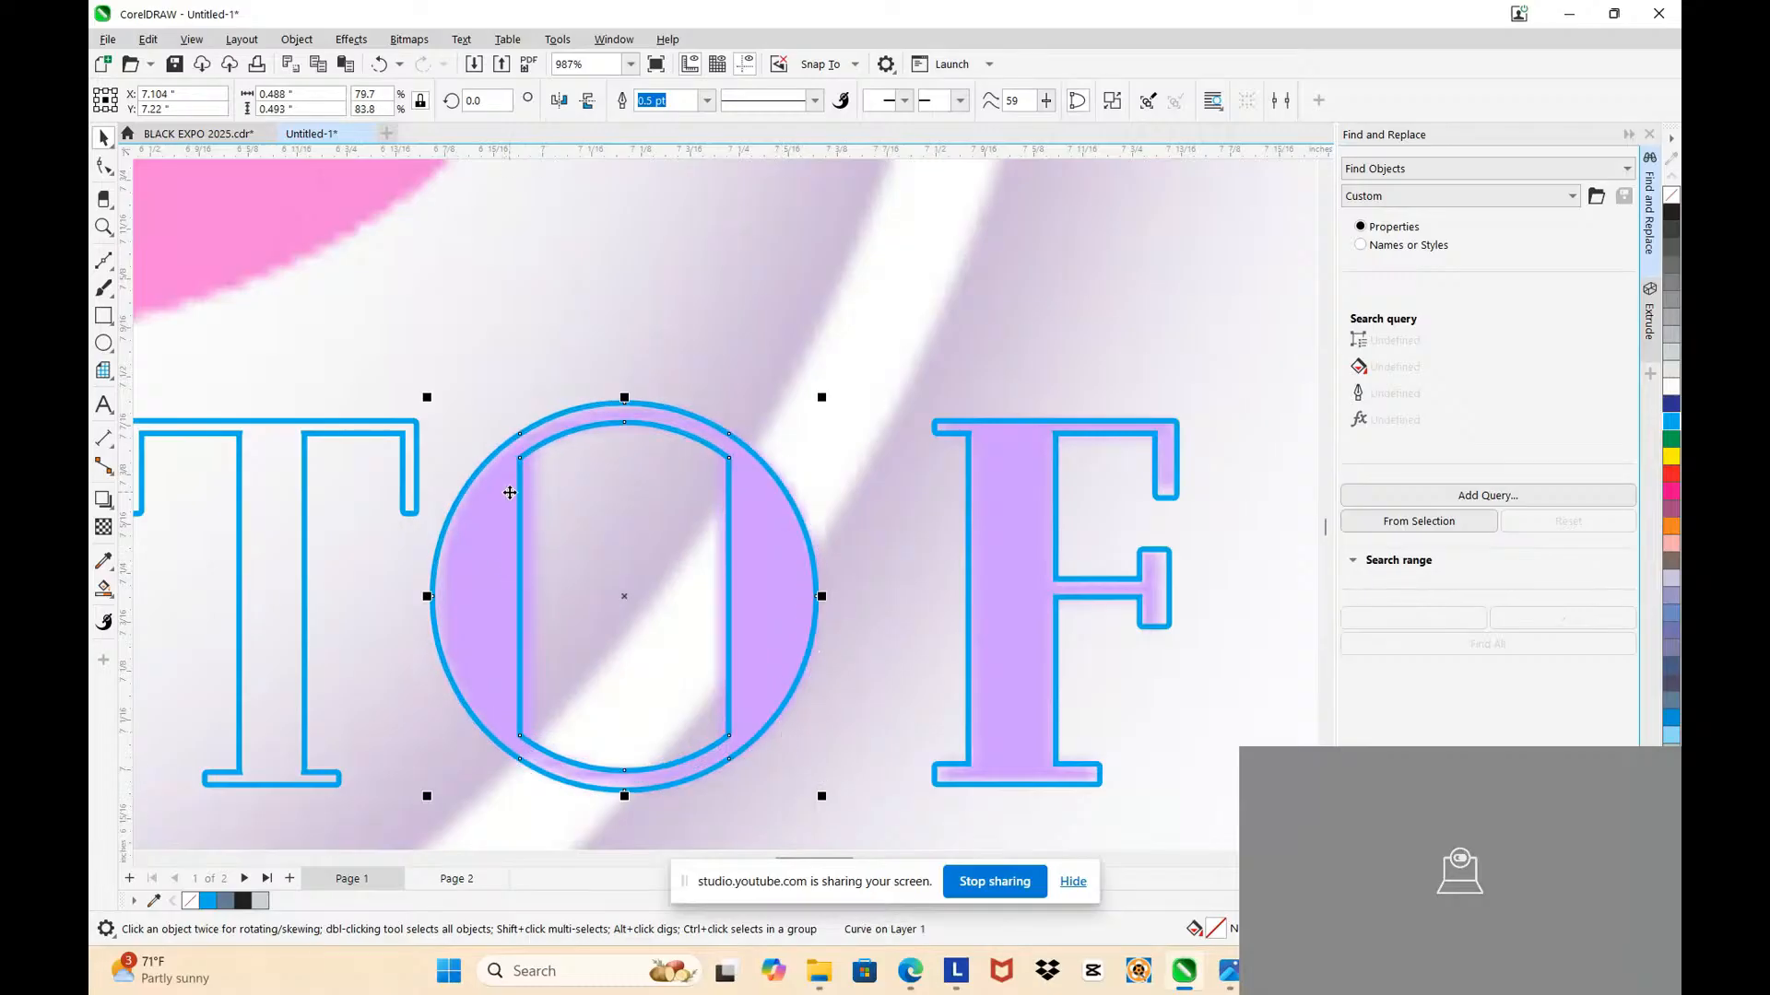
{"action": "scroll", "coordinate": [509, 493], "scroll_direction": "down", "scroll_amount": 3}
{"action": "scroll", "coordinate": [711, 515], "scroll_direction": "down", "scroll_amount": 2}
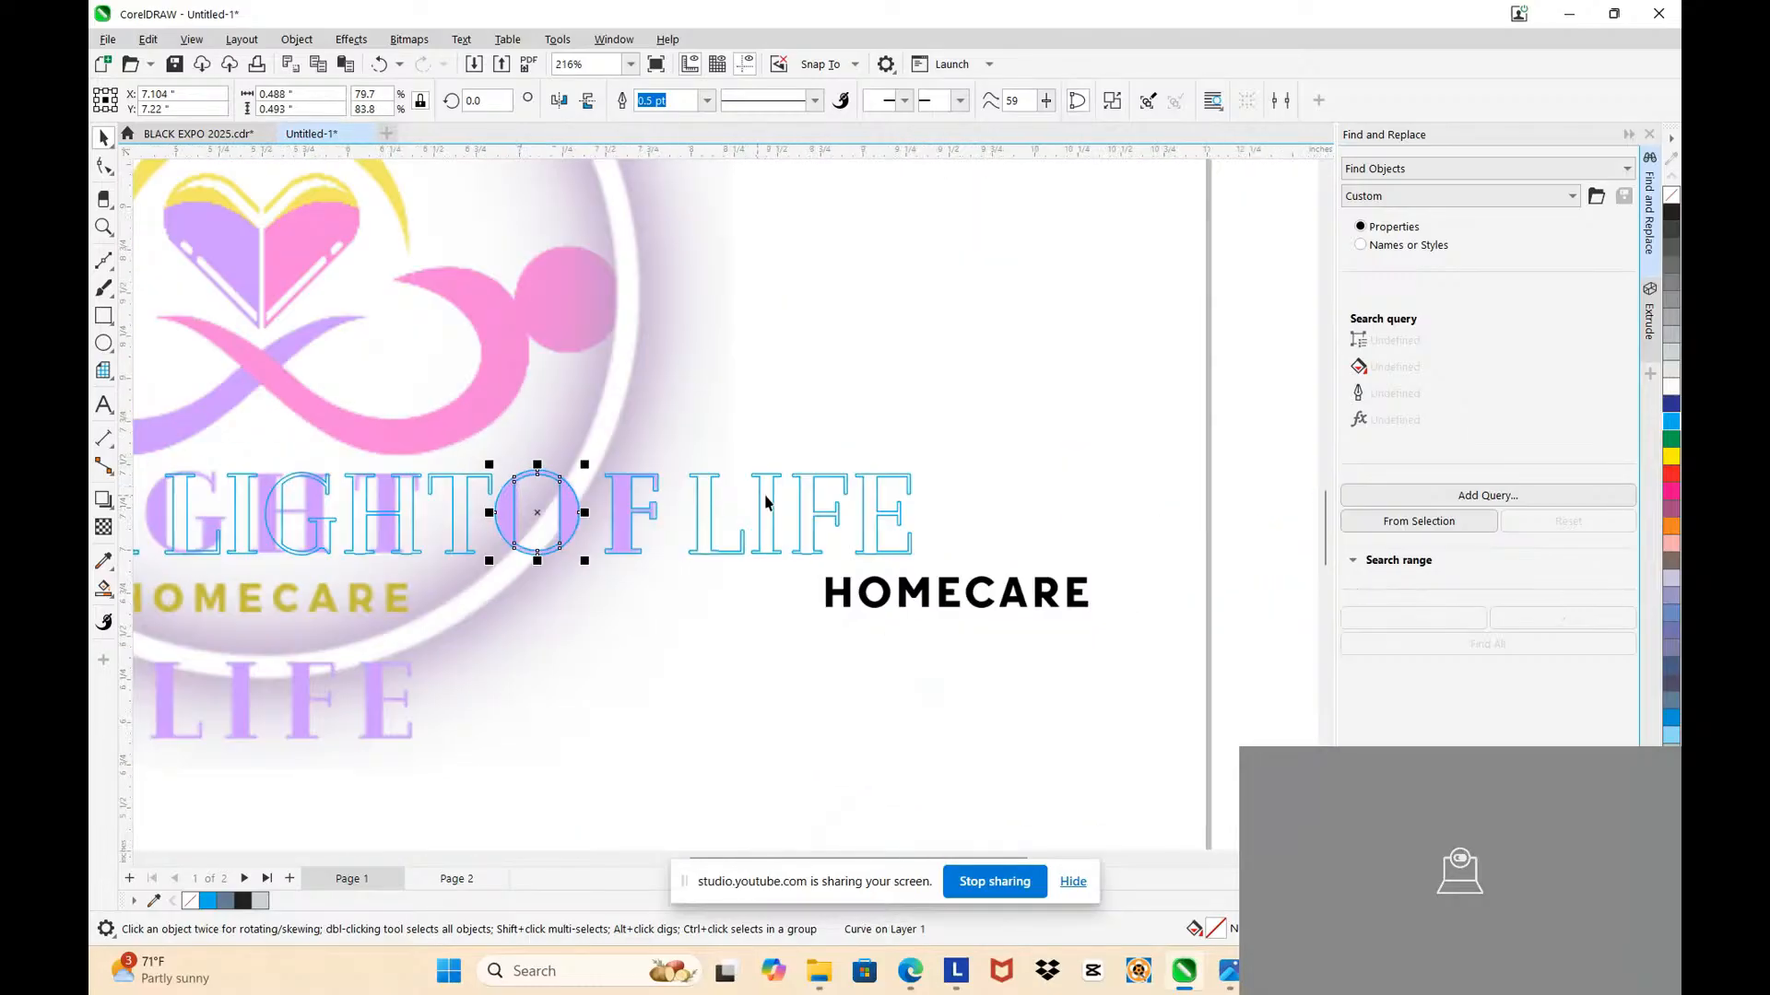
{"action": "scroll", "coordinate": [765, 503], "scroll_direction": "down", "scroll_amount": 1}
{"action": "scroll", "coordinate": [712, 511], "scroll_direction": "up", "scroll_amount": 3}
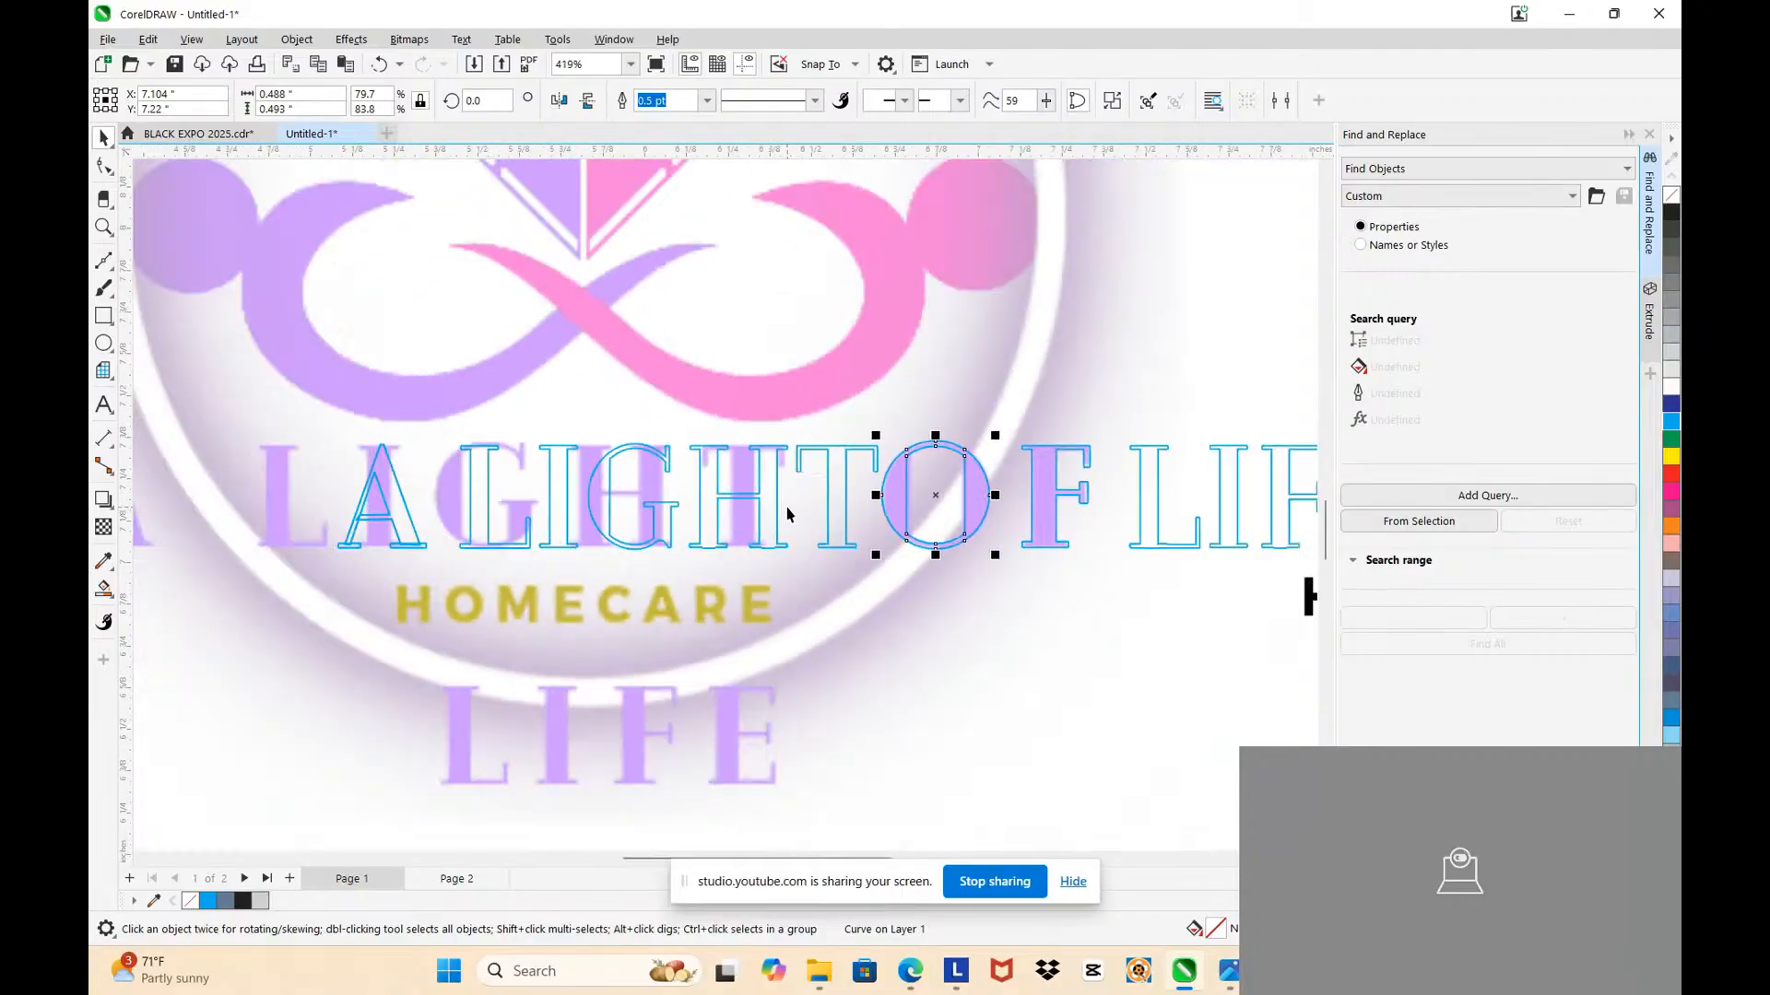
{"action": "scroll", "coordinate": [788, 508], "scroll_direction": "down", "scroll_amount": 1}
{"action": "left_click_drag", "start_coordinate": [232, 408], "coordinate": [445, 508]}
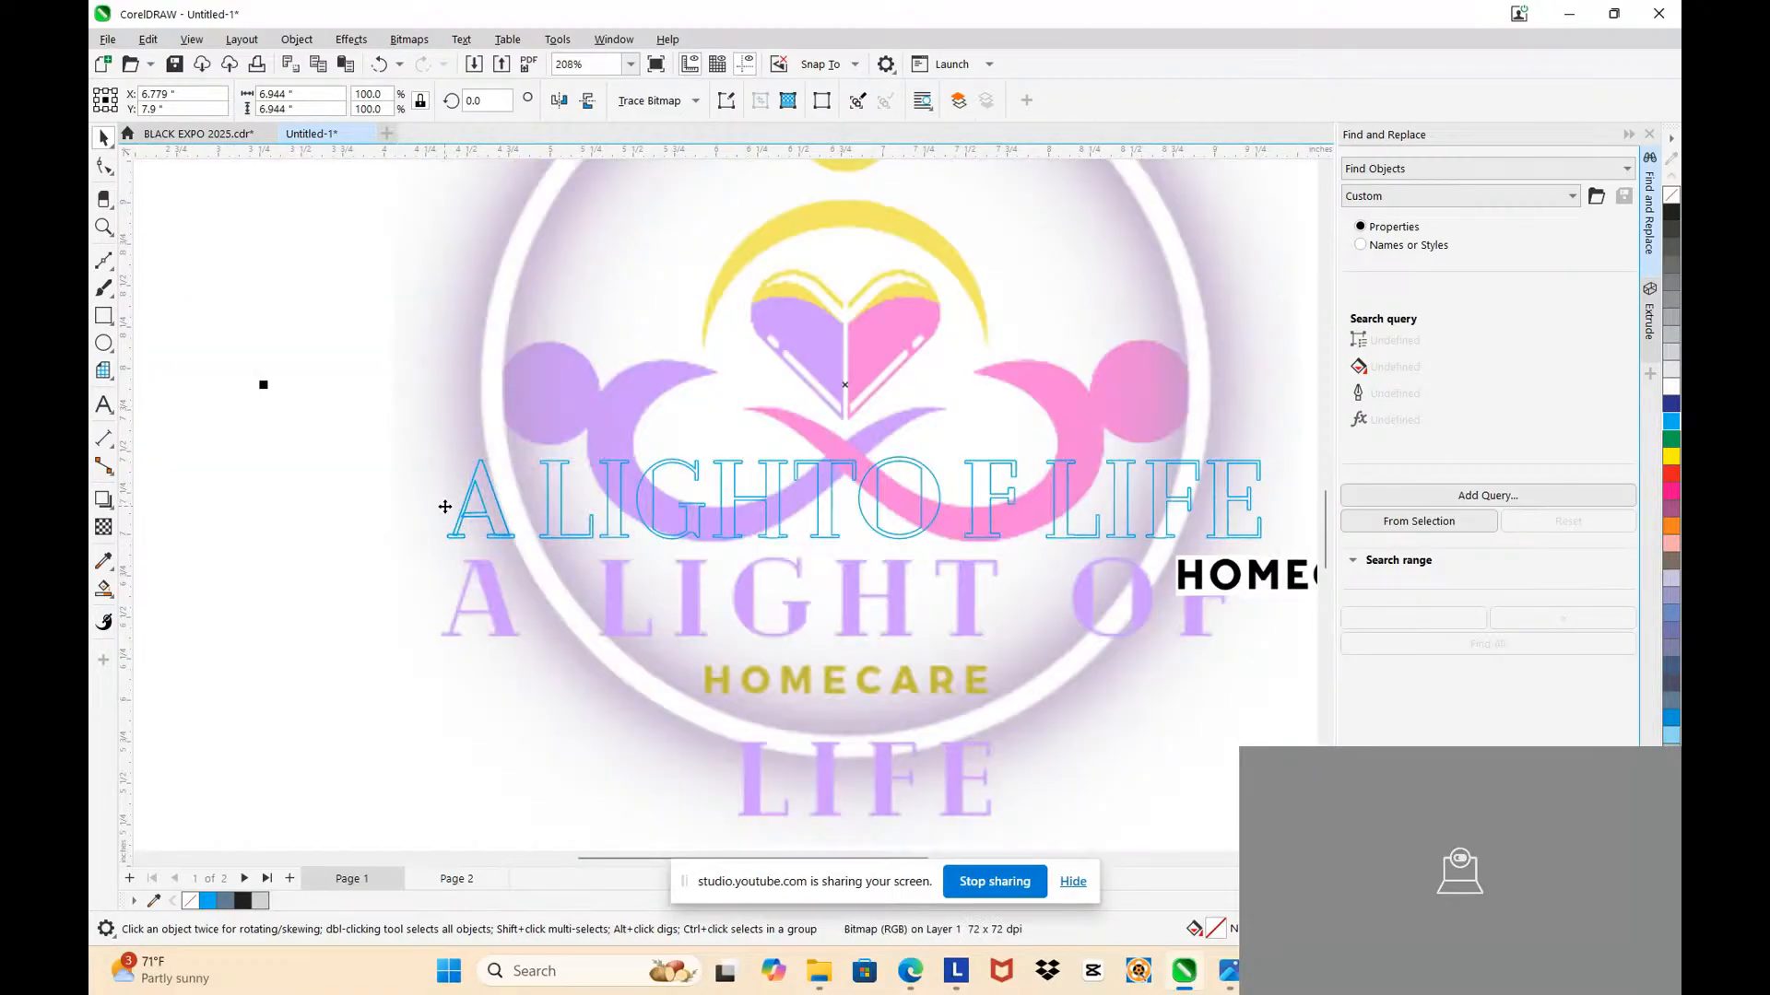
{"action": "key", "text": "ctrl+z"}
Step: Lock the logo bitmap in place
{"action": "right_click", "coordinate": [495, 377]}
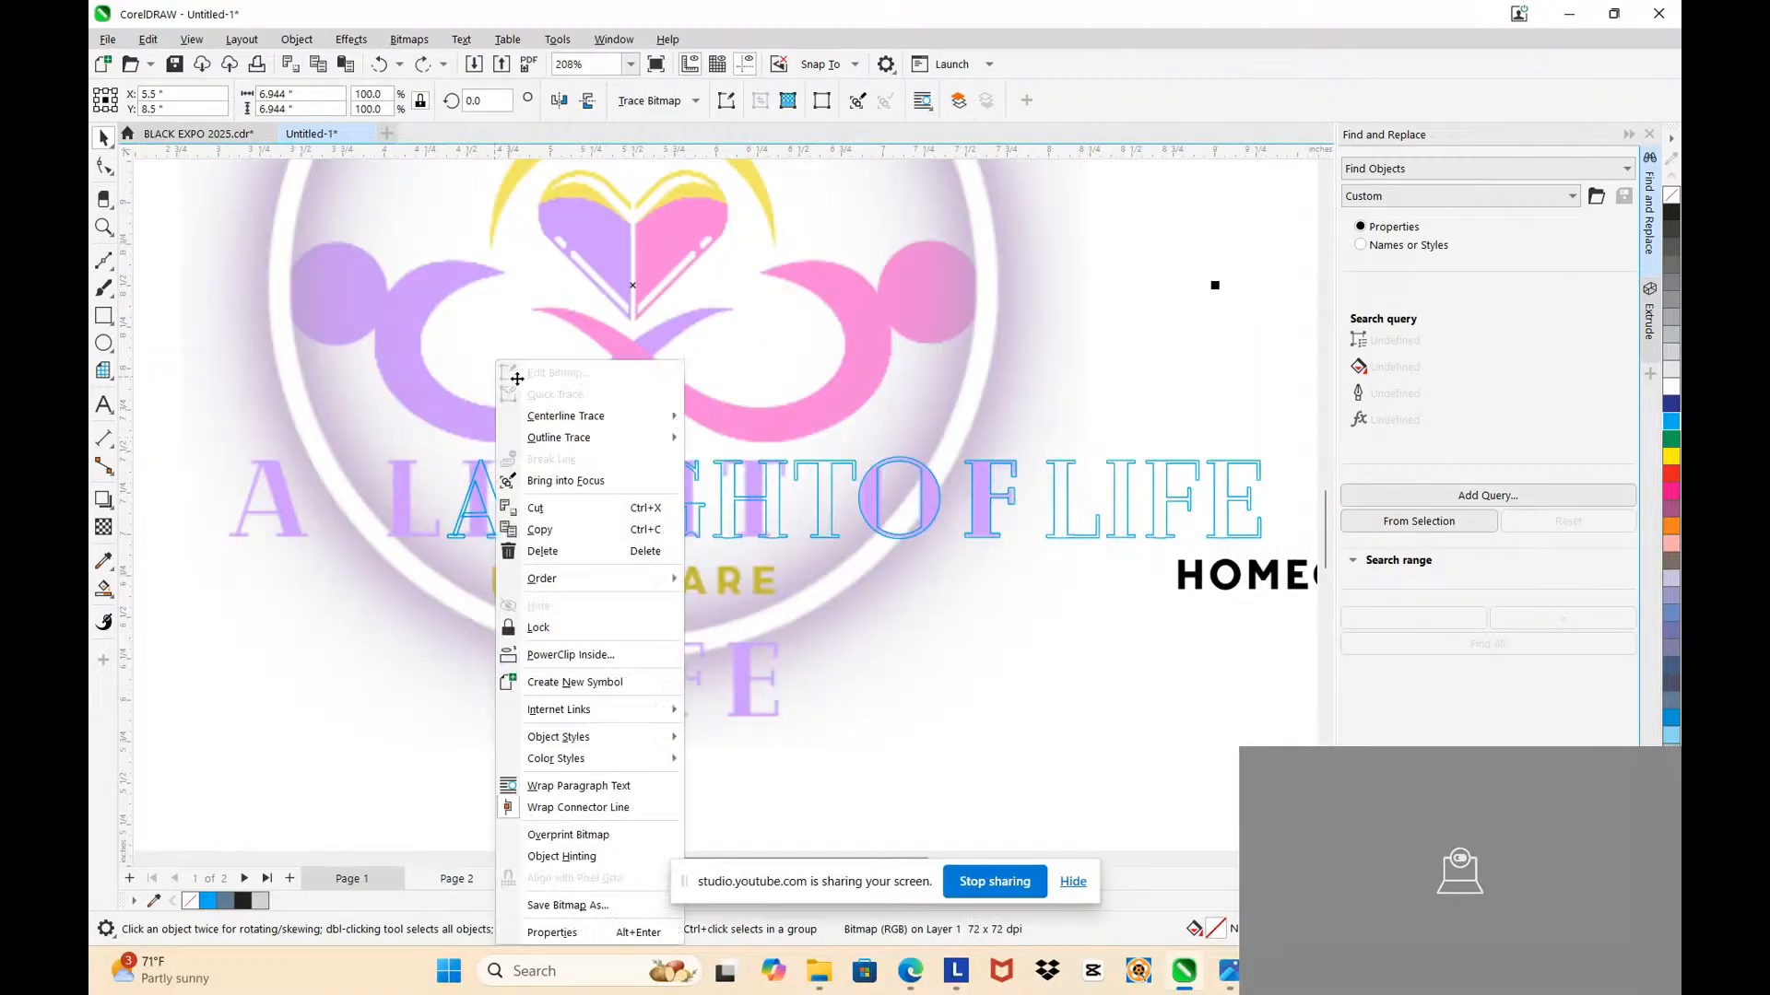
{"action": "mouse_move", "coordinate": [572, 580]}
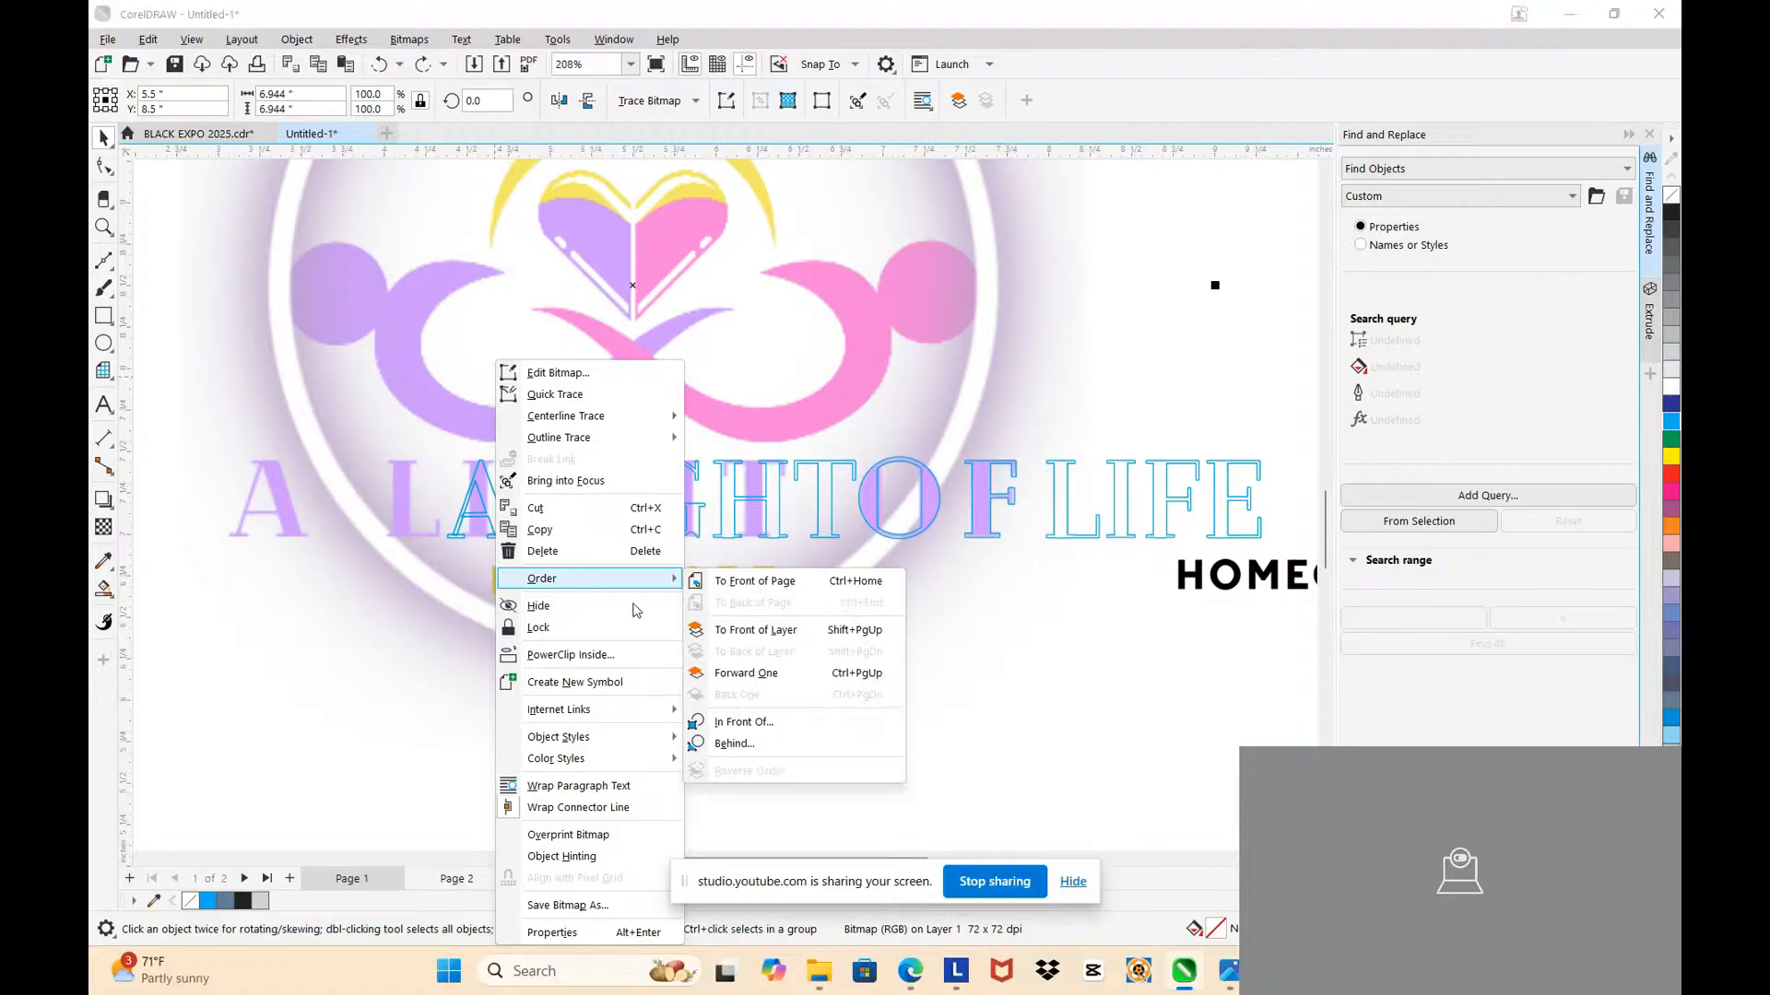
{"action": "left_click", "coordinate": [584, 629]}
Step: Select the outlined A LIGHT letters together and move them left toward the matching purple letters
{"action": "scroll", "coordinate": [709, 446], "scroll_direction": "up", "scroll_amount": 2}
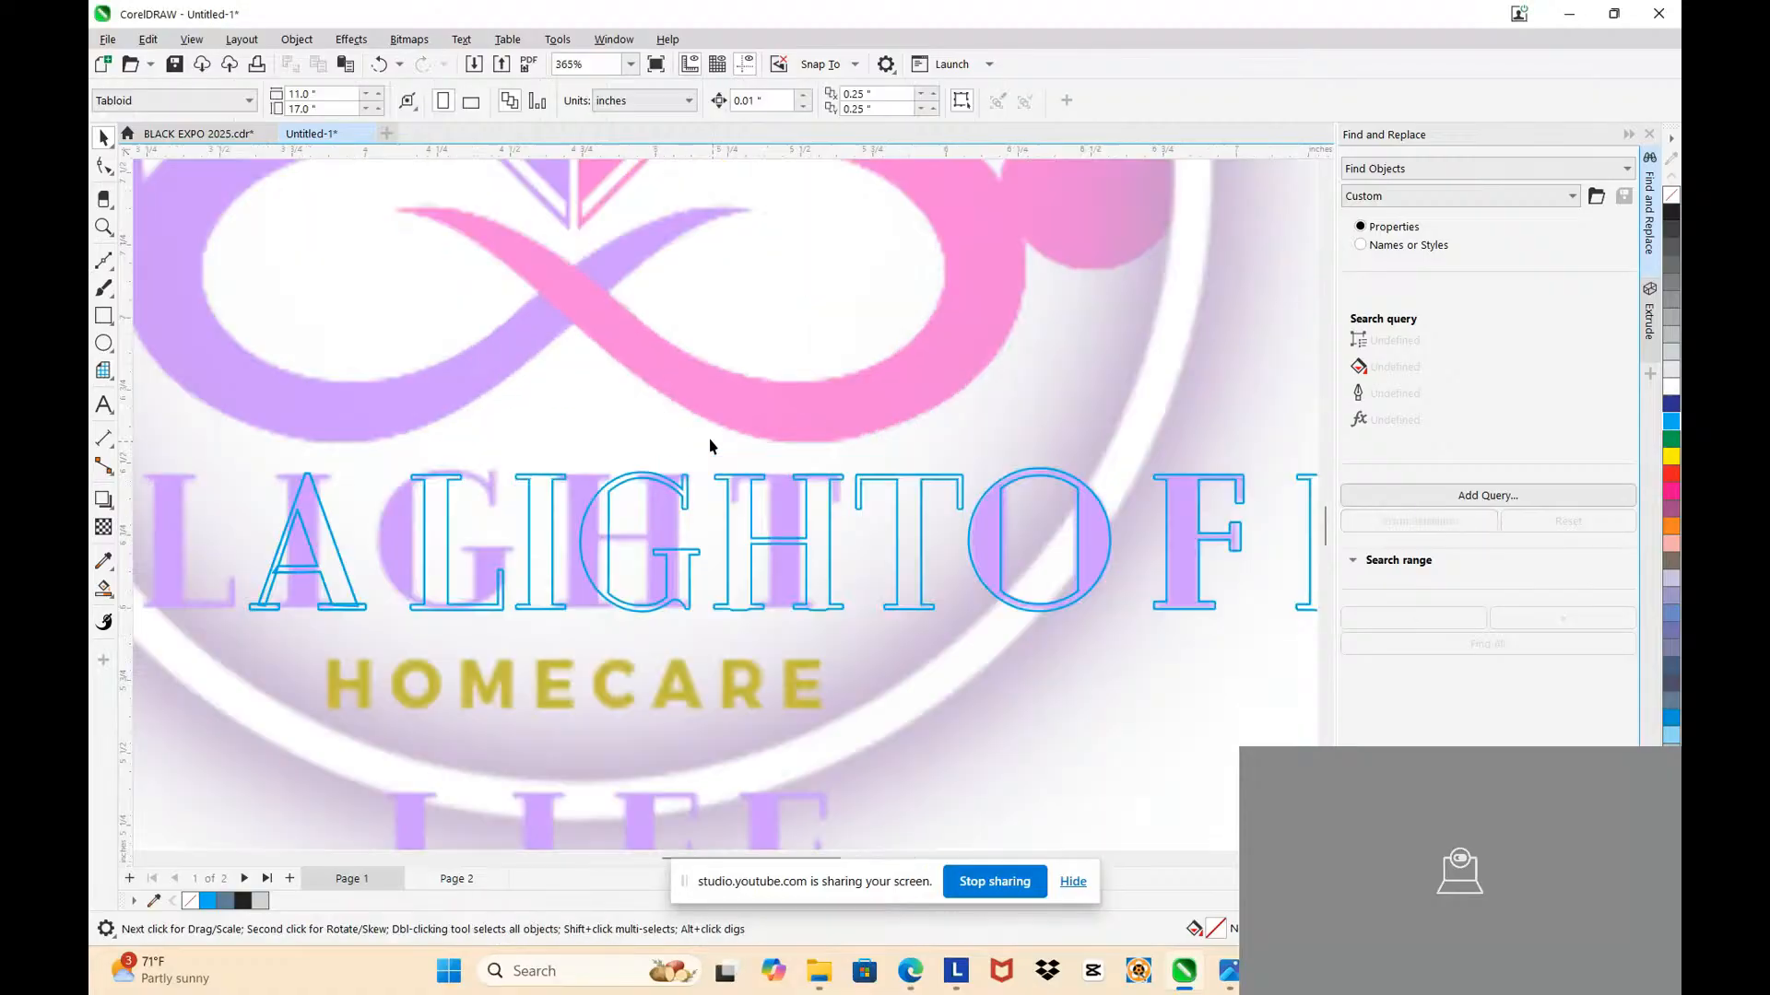
{"action": "scroll", "coordinate": [710, 446], "scroll_direction": "down", "scroll_amount": 2}
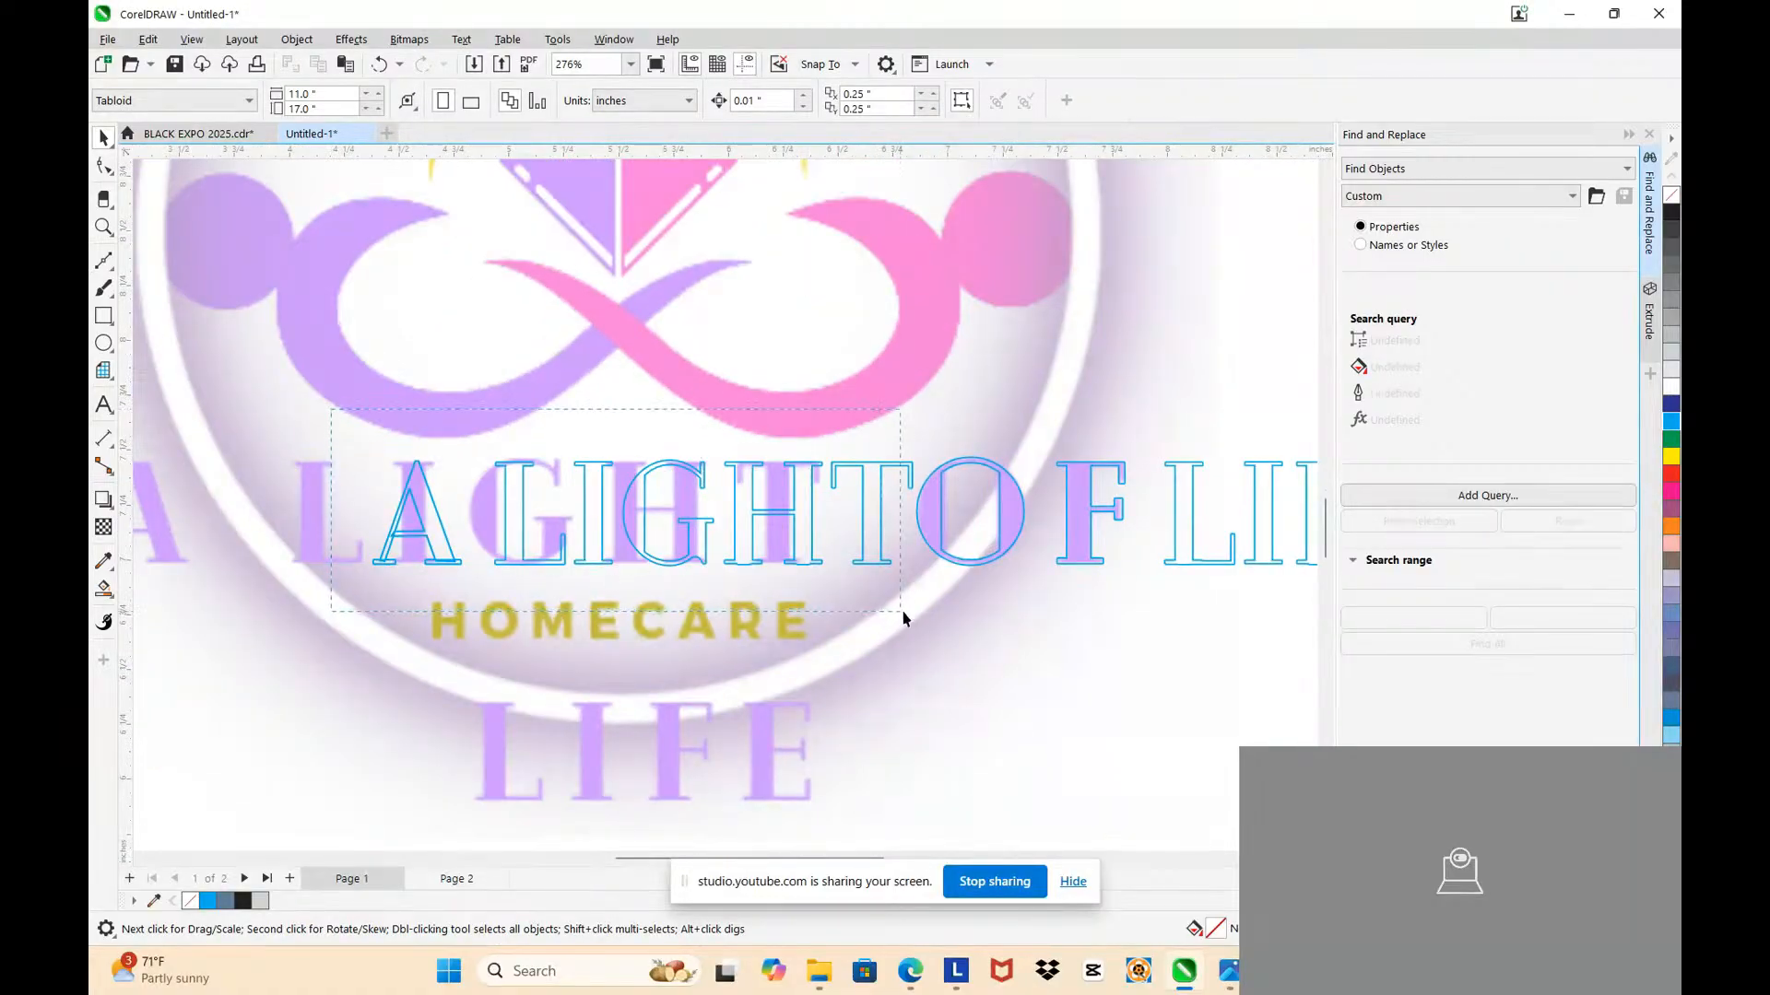
{"action": "left_click_drag", "start_coordinate": [925, 613], "coordinate": [926, 613]}
{"action": "scroll", "coordinate": [878, 506], "scroll_direction": "up", "scroll_amount": 1}
{"action": "left_click_drag", "start_coordinate": [878, 506], "coordinate": [743, 520]}
Step: Move only the outlined T 0.05 inch right to sit over the purple T
{"action": "scroll", "coordinate": [751, 507], "scroll_direction": "up", "scroll_amount": 4}
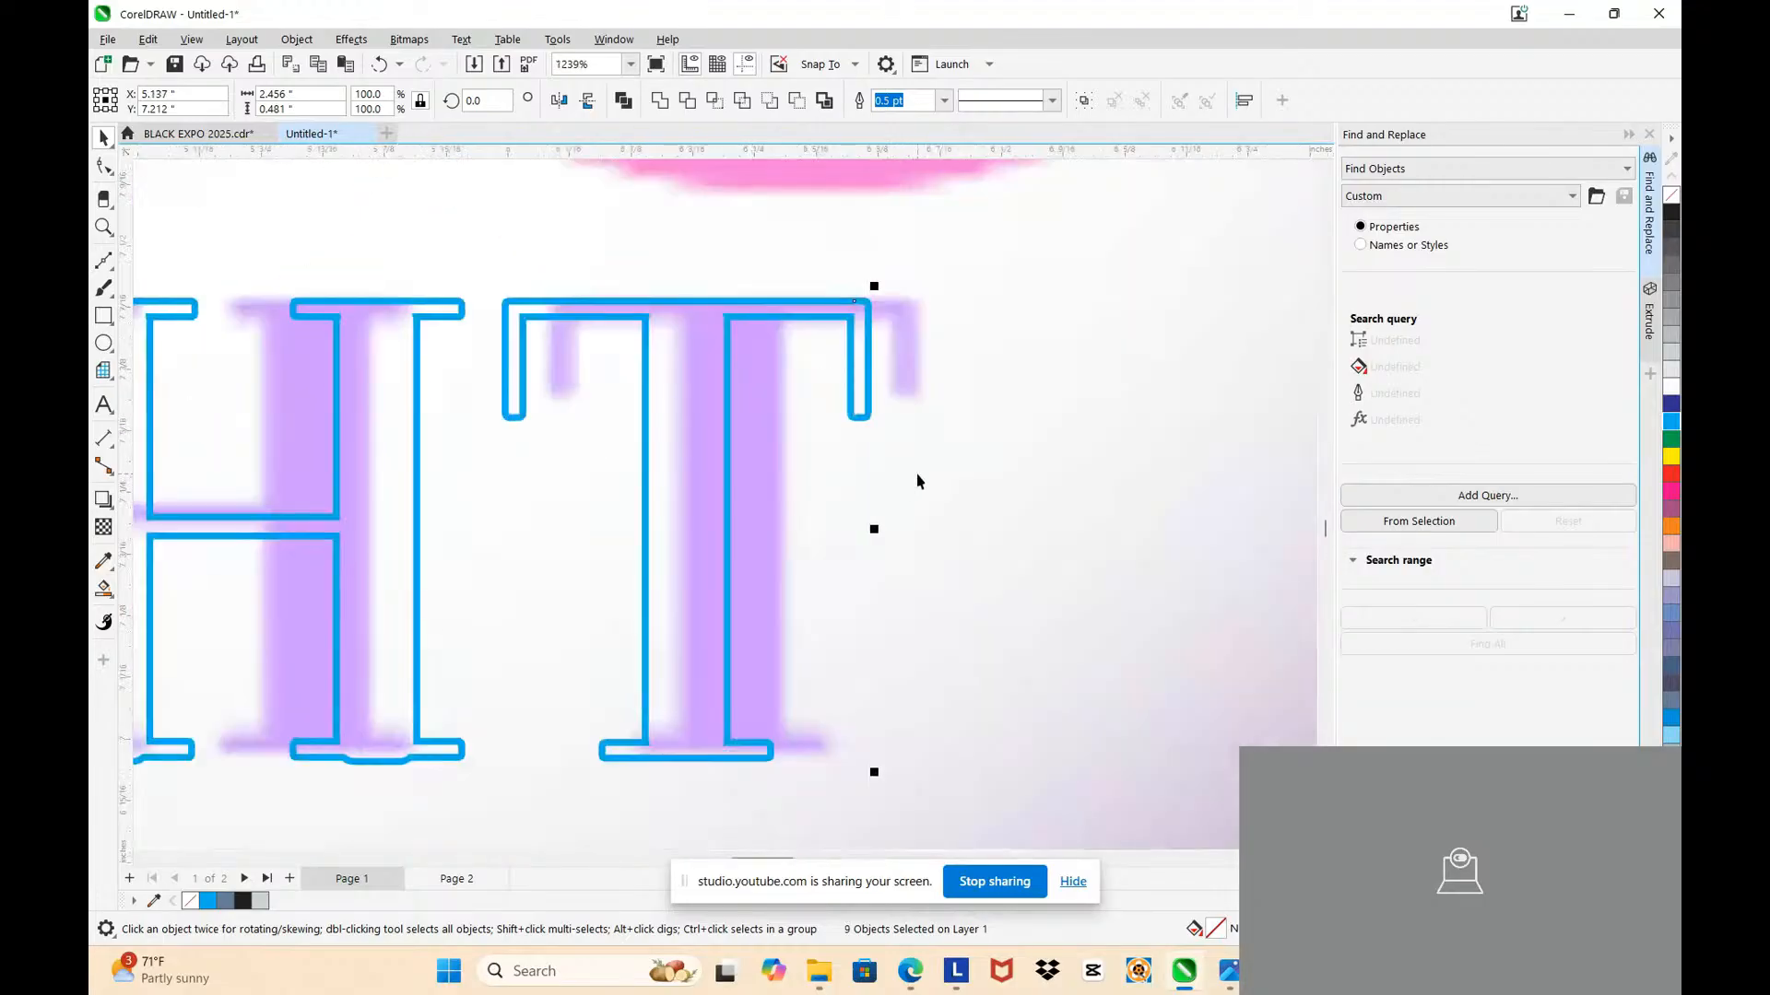
{"action": "left_click", "coordinate": [823, 346]}
{"action": "left_click", "coordinate": [836, 315]}
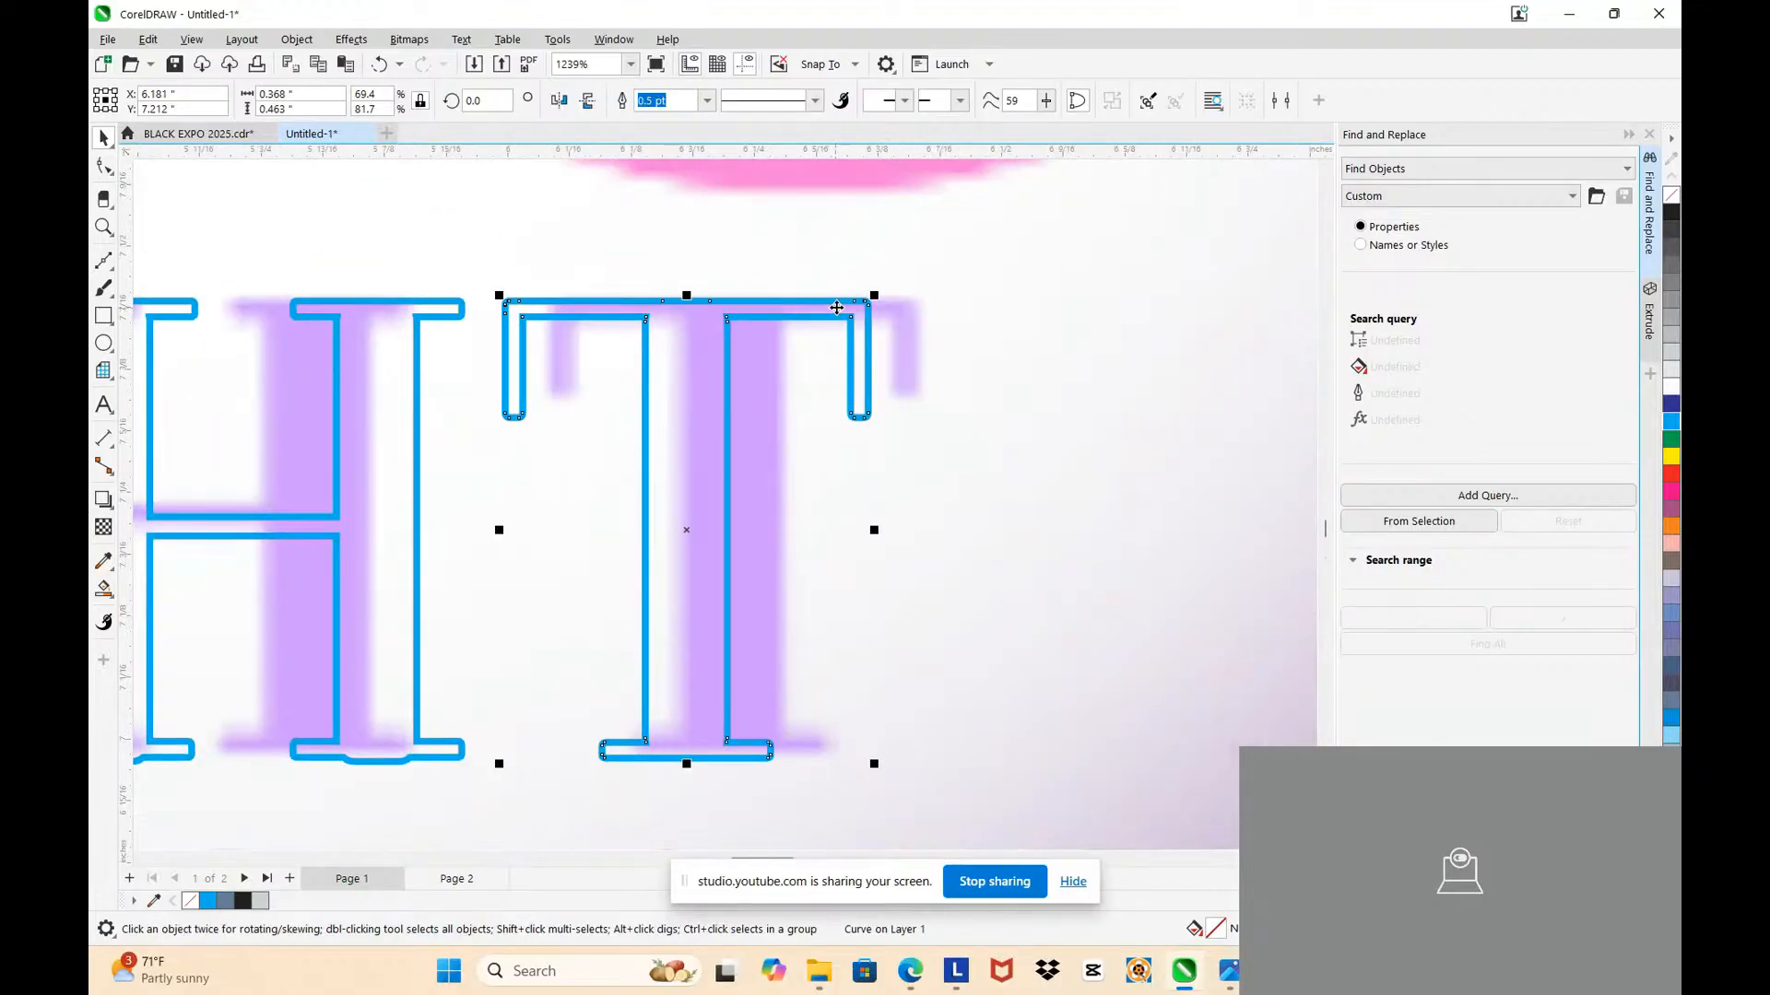
{"action": "key", "text": "Right"}
{"action": "key", "text": "Right"}
{"action": "key", "text": "Right"}
{"action": "key", "text": "Right"}
{"action": "key", "text": "Right"}
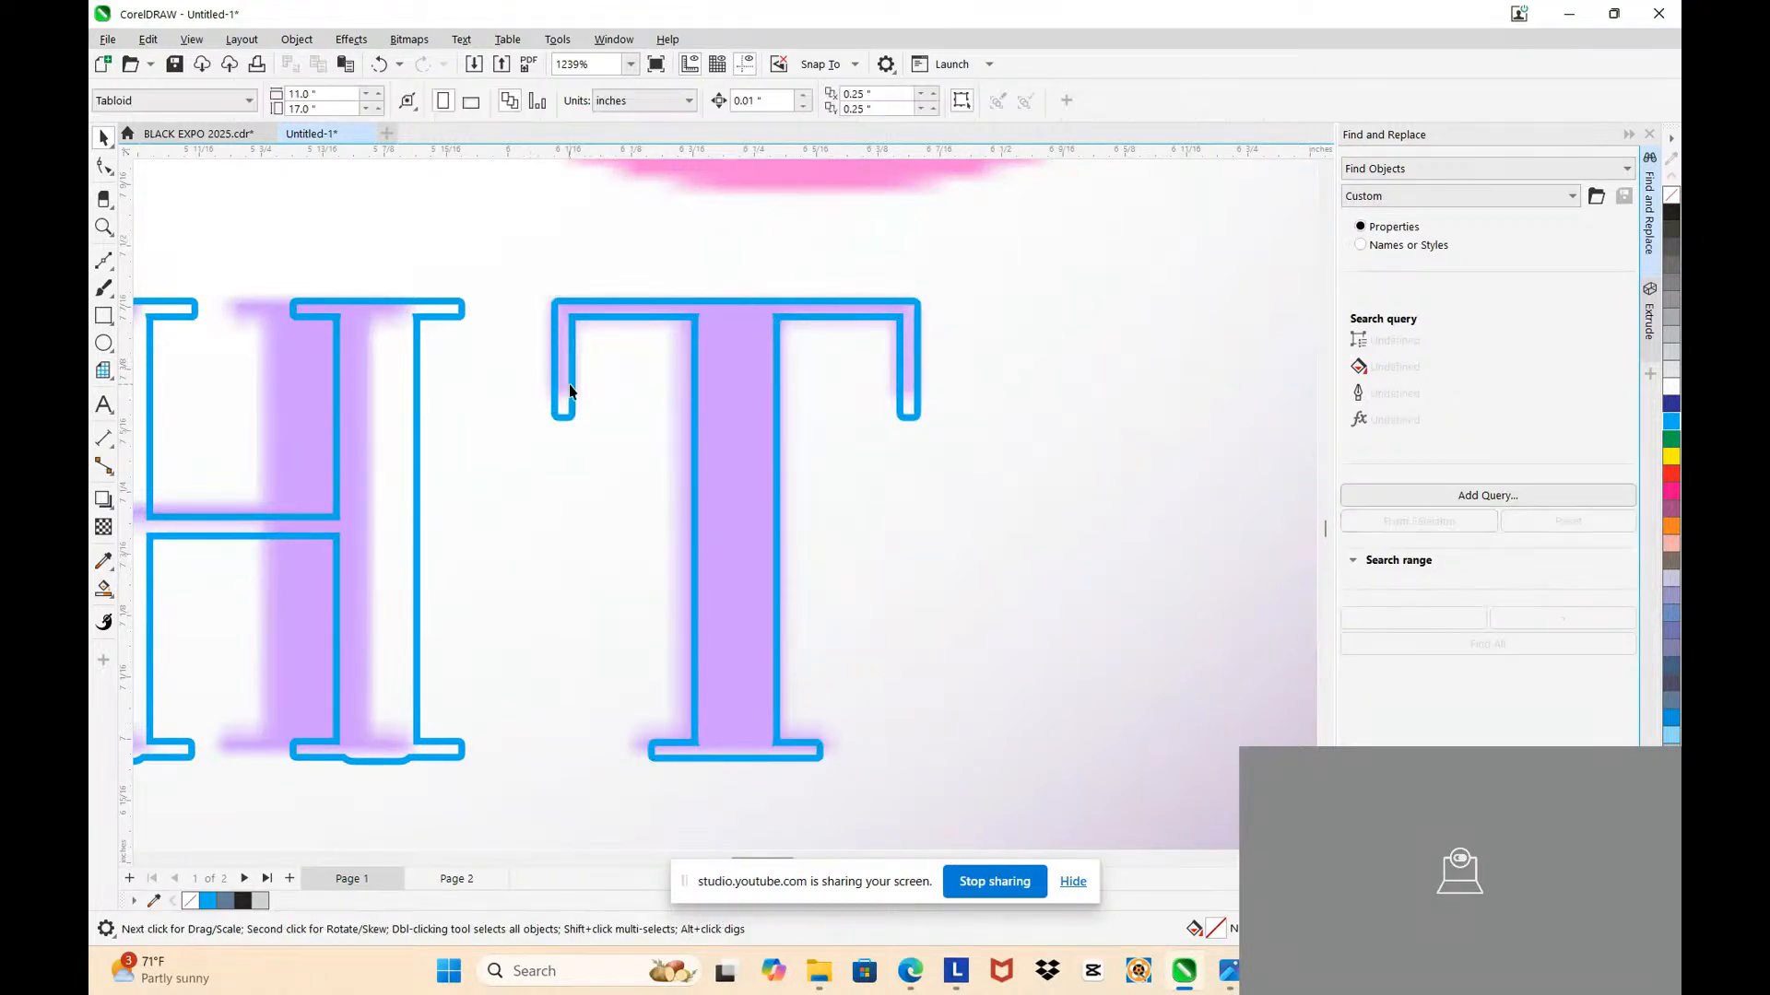
Step: Raise the lower ends of the T's two arm serifs 0.02 inch to match the purple serifs
{"action": "key", "text": "F10"}
{"action": "left_click_drag", "start_coordinate": [508, 369], "coordinate": [940, 474]}
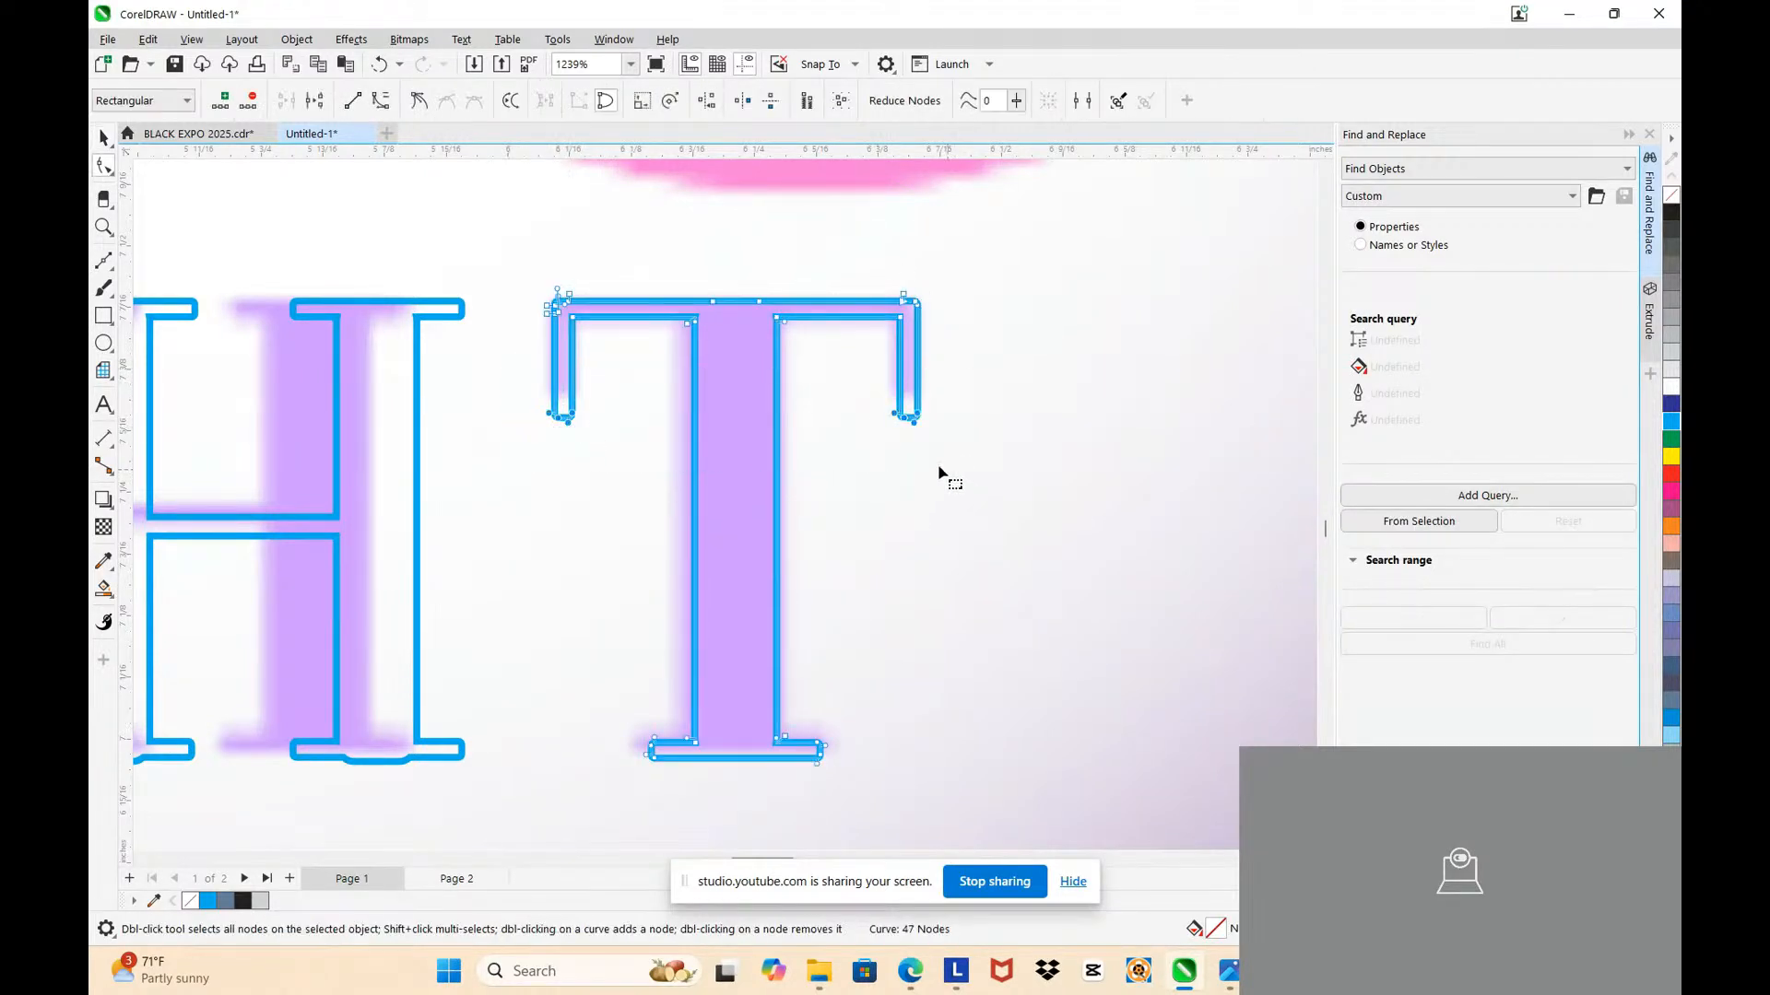
{"action": "key", "text": "Up"}
{"action": "key", "text": "Up"}
{"action": "left_click", "coordinate": [752, 713]}
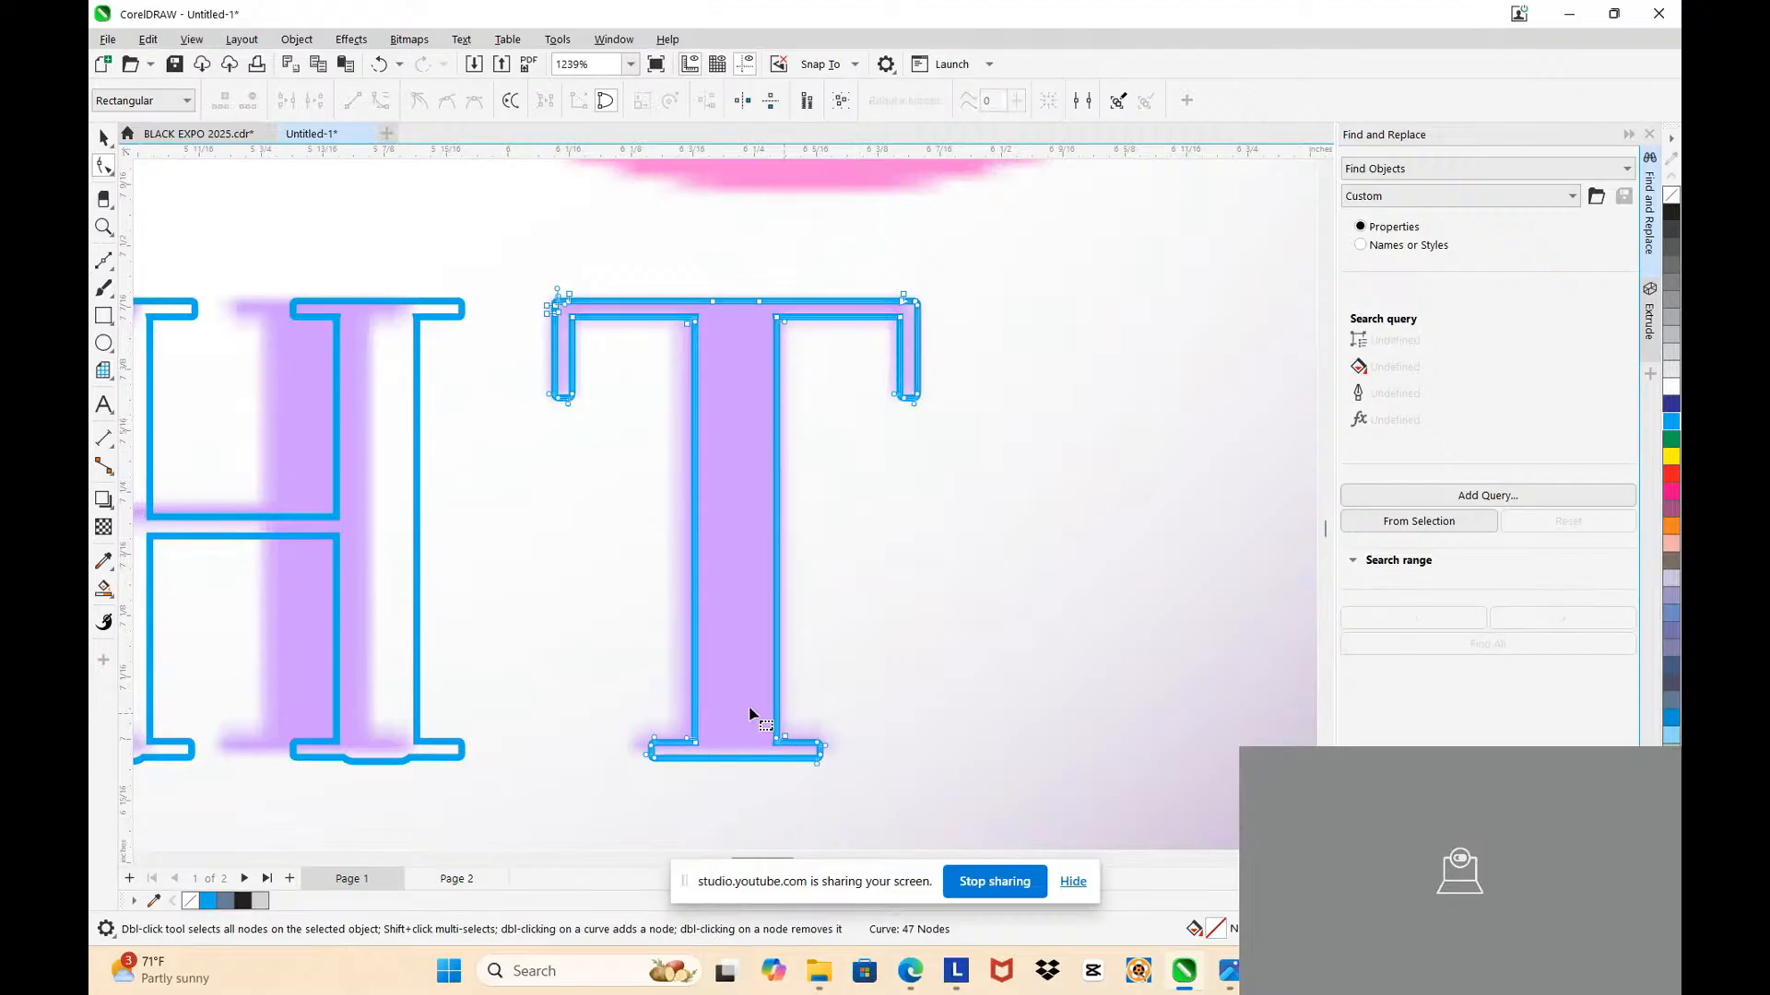
Step: Shift the T's stem, together with its base serif, 0.01 inch left and about 0.01 inch up
{"action": "left_click_drag", "start_coordinate": [763, 528], "coordinate": [834, 780]}
{"action": "key", "text": "Left"}
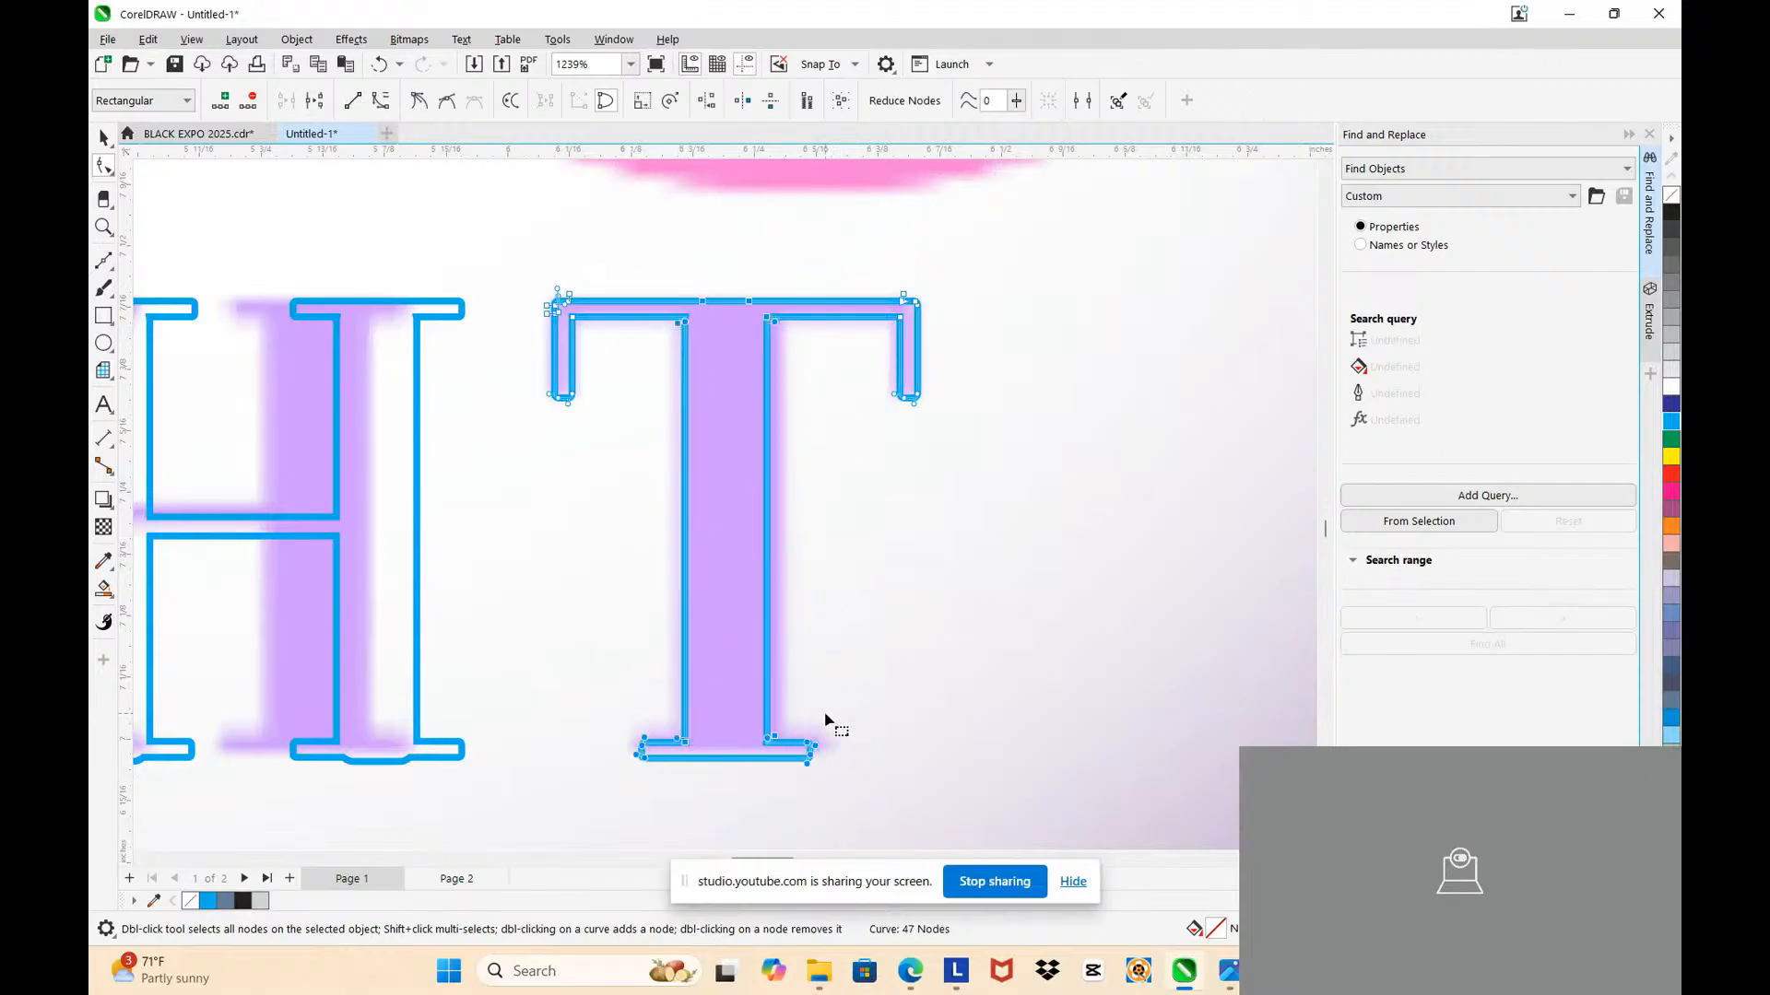
{"action": "scroll", "coordinate": [846, 783], "scroll_direction": "up", "scroll_amount": 2}
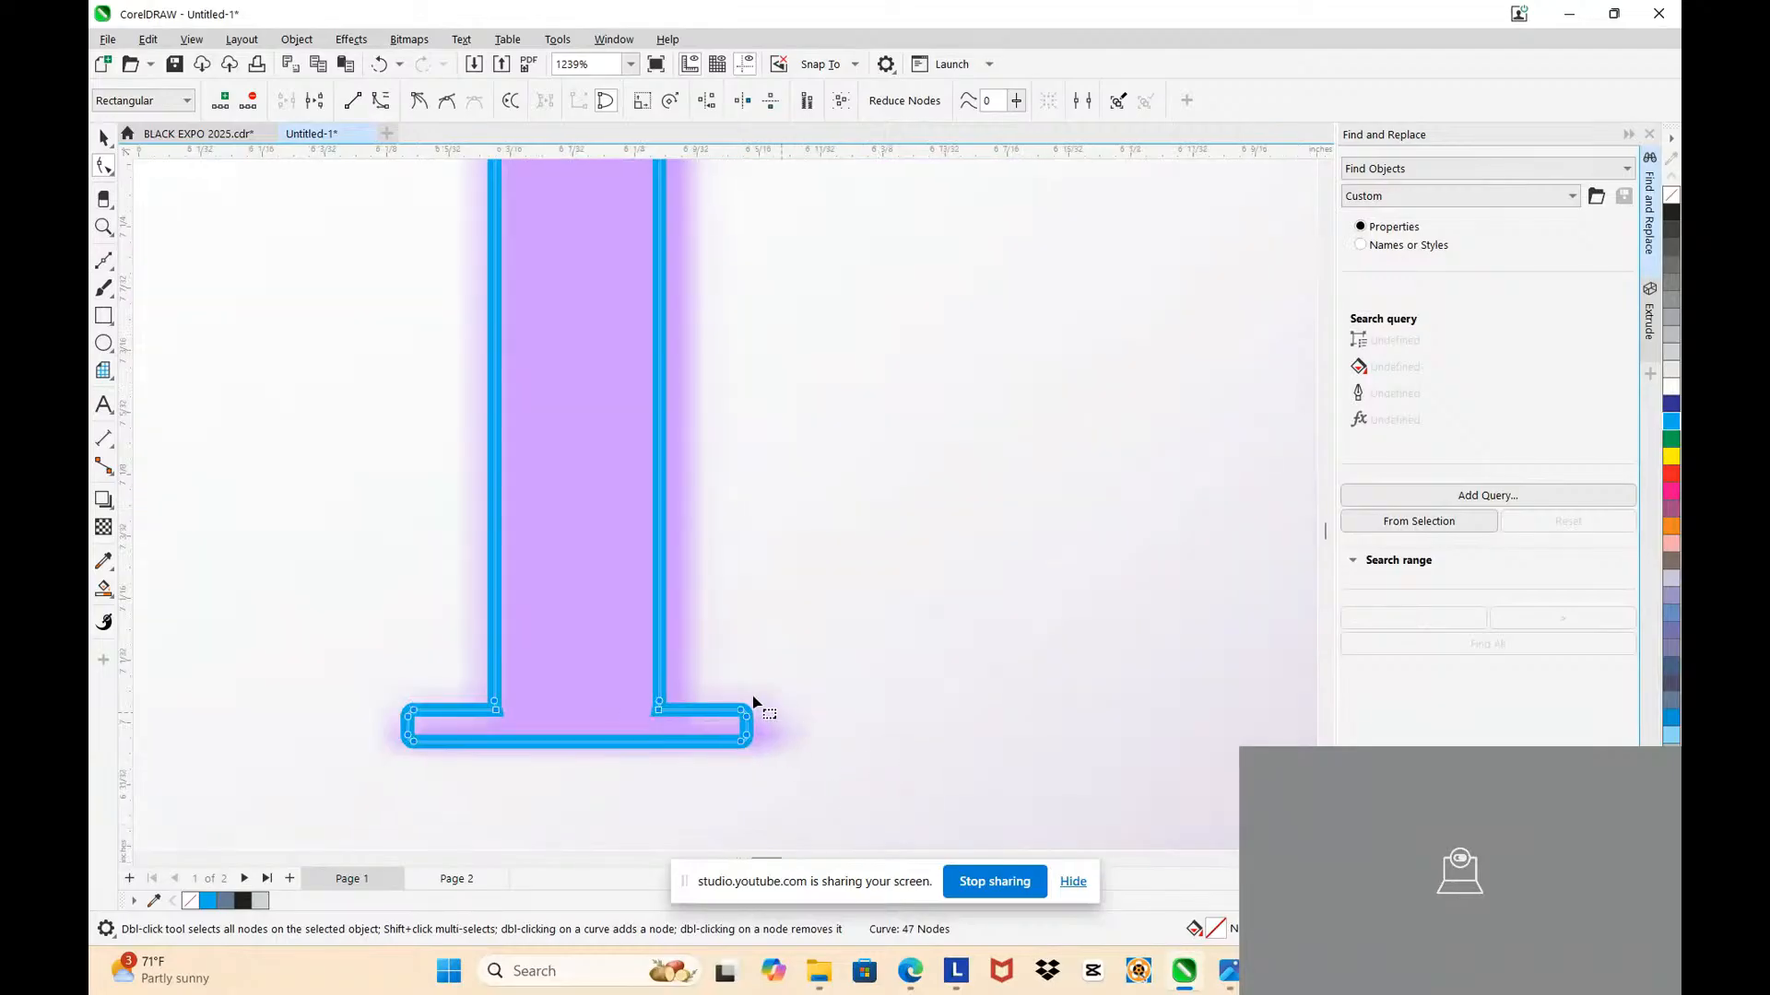
{"action": "scroll", "coordinate": [804, 758], "scroll_direction": "down", "scroll_amount": 2}
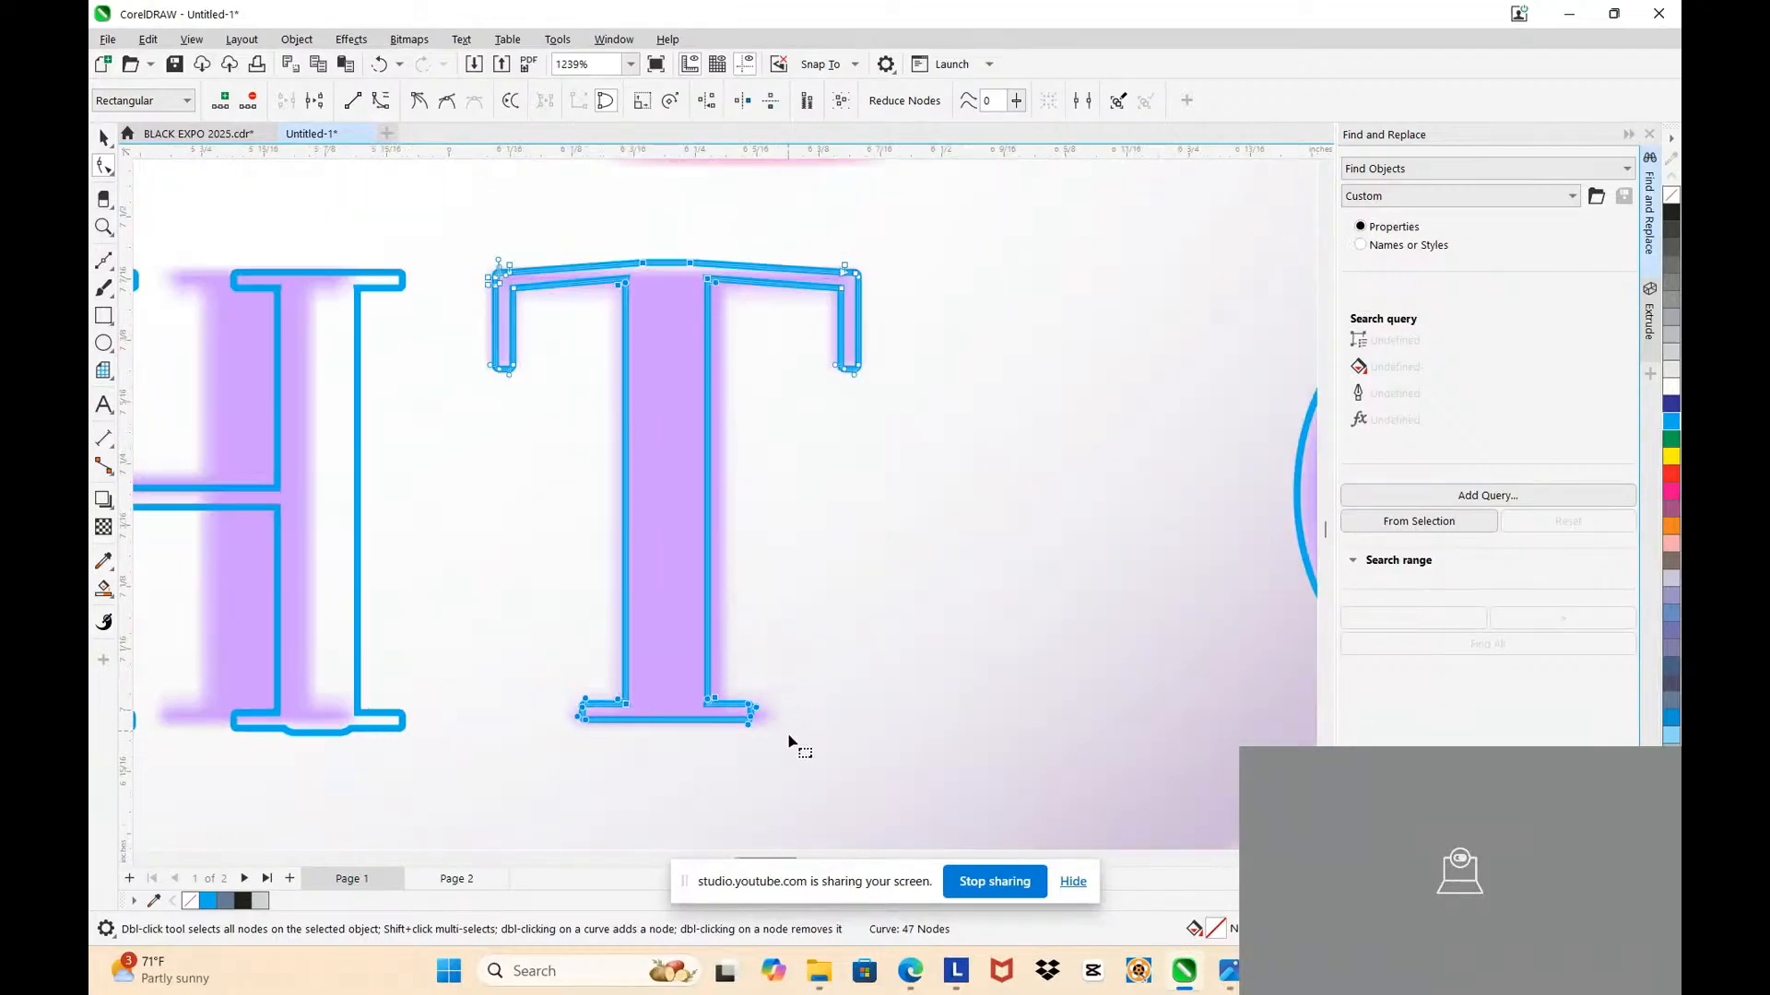
Step: Widen the T's stem by moving its right side about 0.02 inch right and its left side about 0.01 inch left
{"action": "left_click_drag", "start_coordinate": [788, 734], "coordinate": [683, 276]}
{"action": "scroll", "coordinate": [732, 452], "scroll_direction": "up", "scroll_amount": 1}
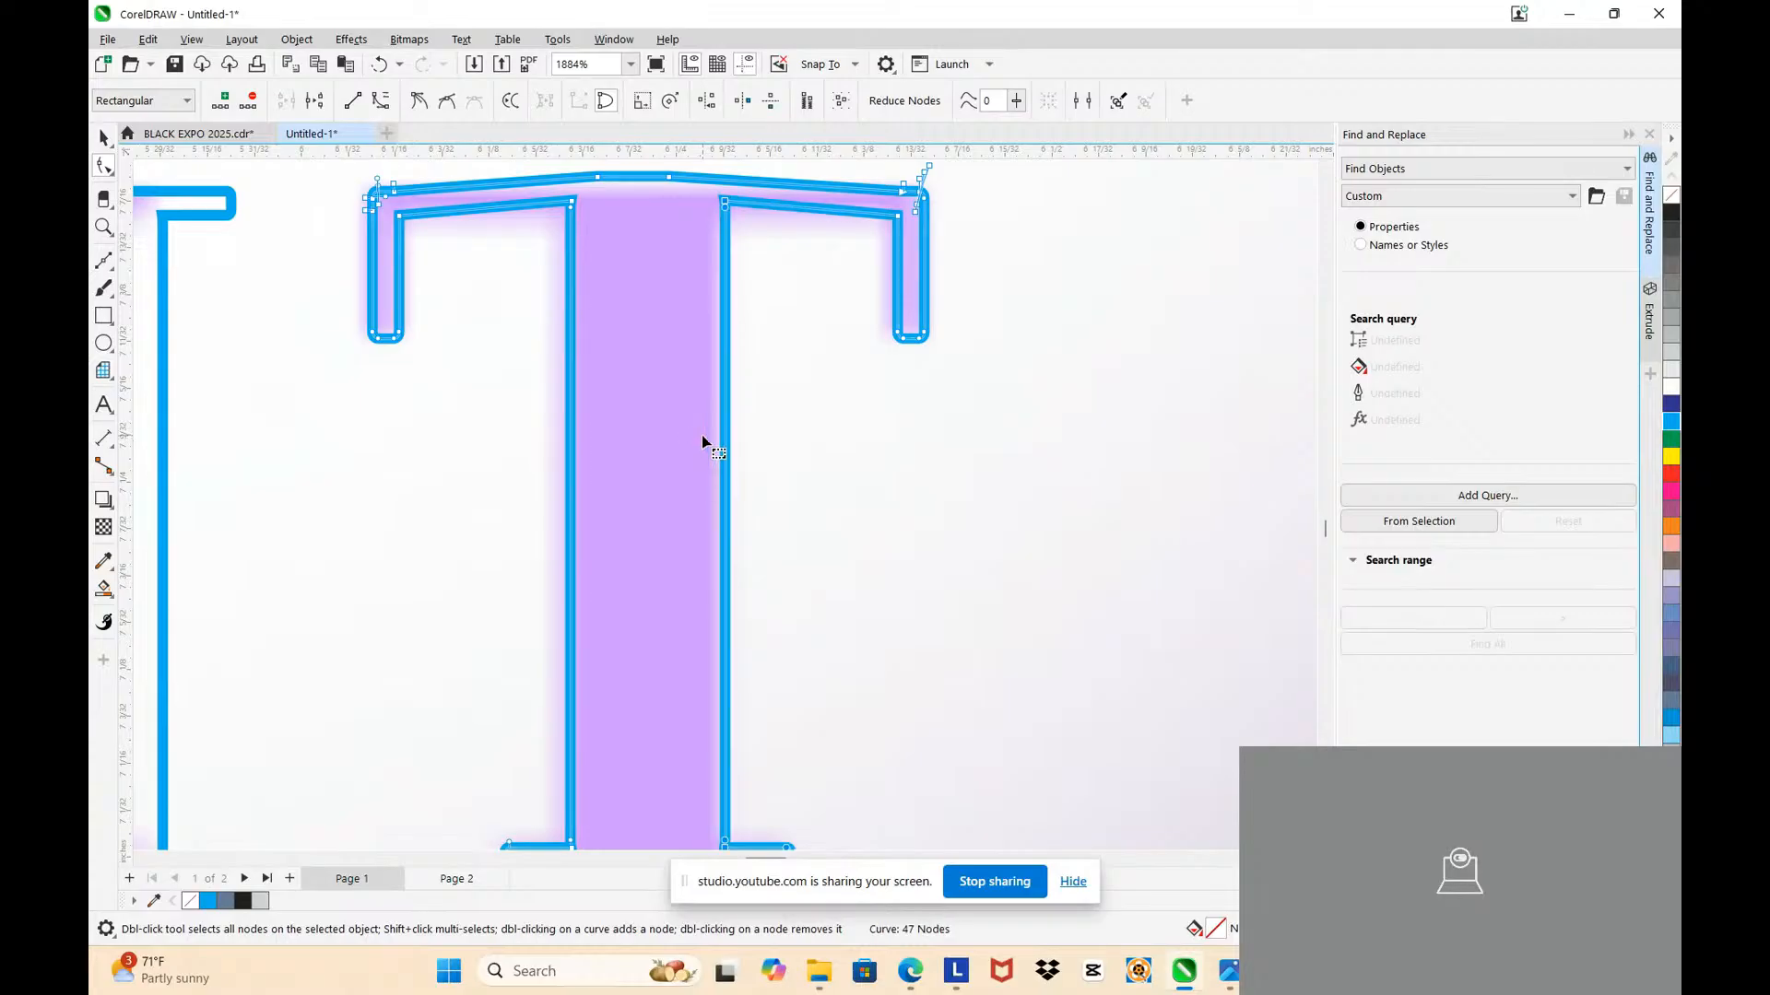
{"action": "scroll", "coordinate": [701, 435], "scroll_direction": "down", "scroll_amount": 1}
{"action": "scroll", "coordinate": [599, 318], "scroll_direction": "up", "scroll_amount": 1}
{"action": "scroll", "coordinate": [604, 263], "scroll_direction": "down", "scroll_amount": 1}
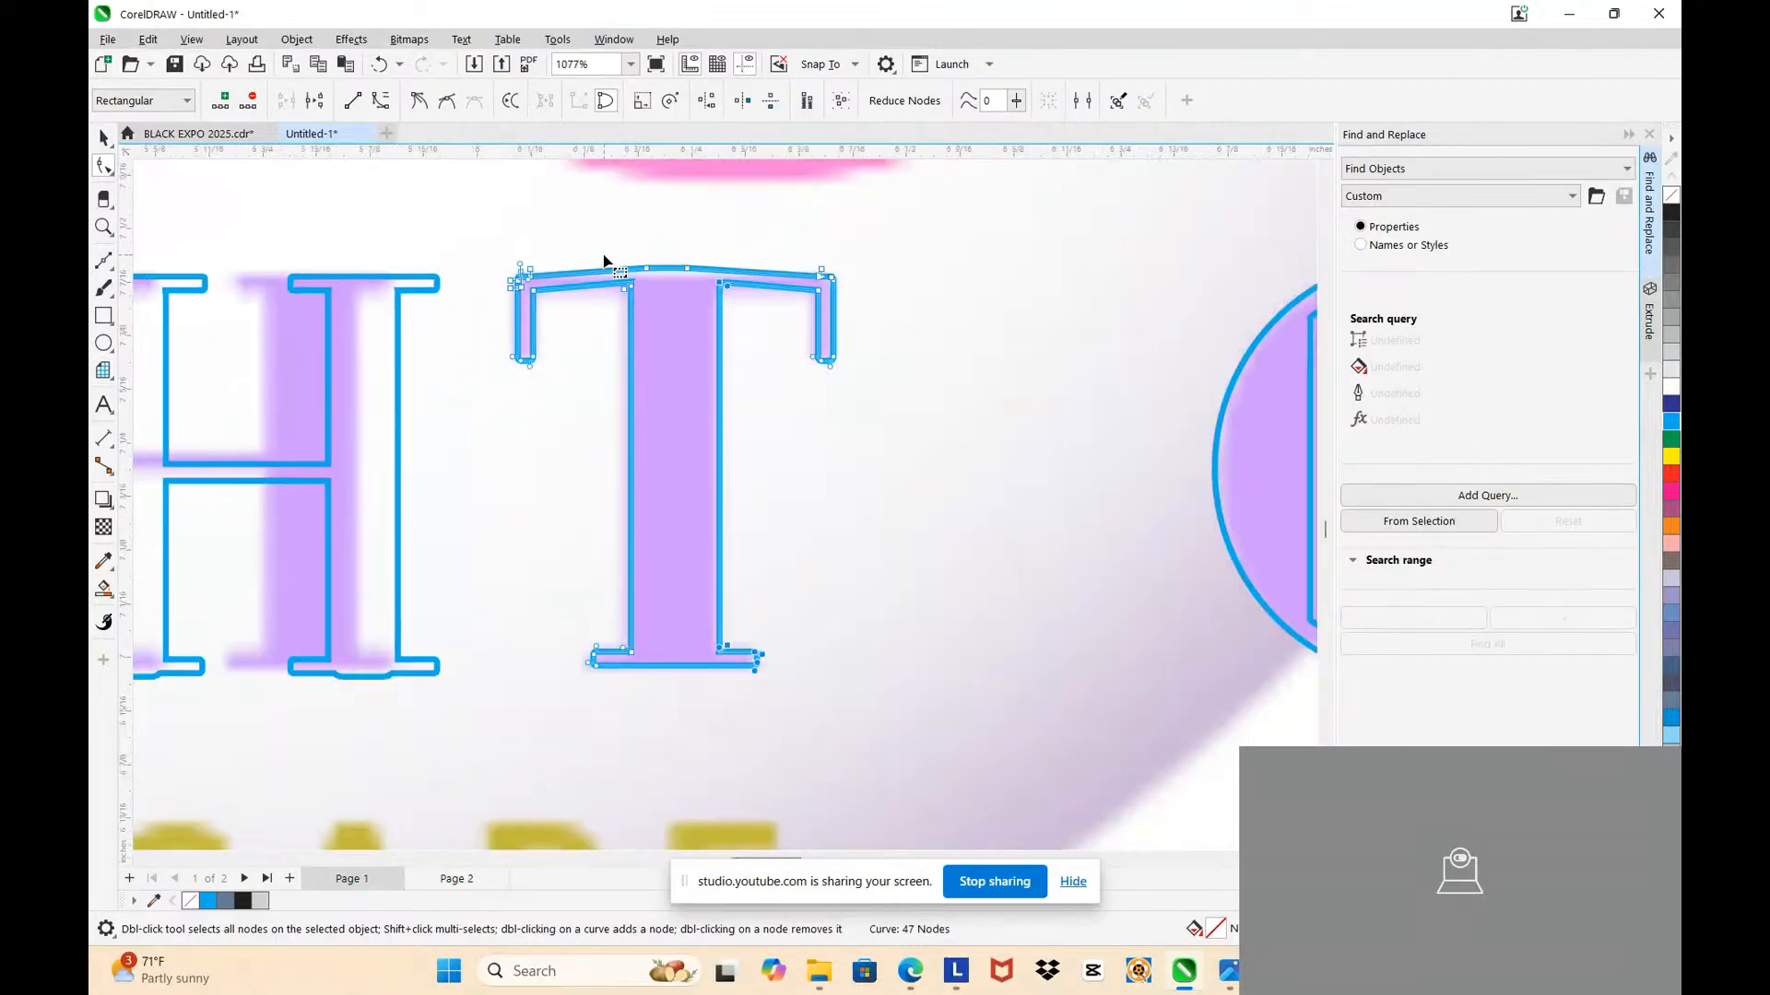
{"action": "left_click_drag", "start_coordinate": [605, 255], "coordinate": [667, 657]}
Step: Lower the nodes where the T's stem meets the top bar 0.01 inch to straighten the bar
{"action": "scroll", "coordinate": [633, 275], "scroll_direction": "up", "scroll_amount": 1}
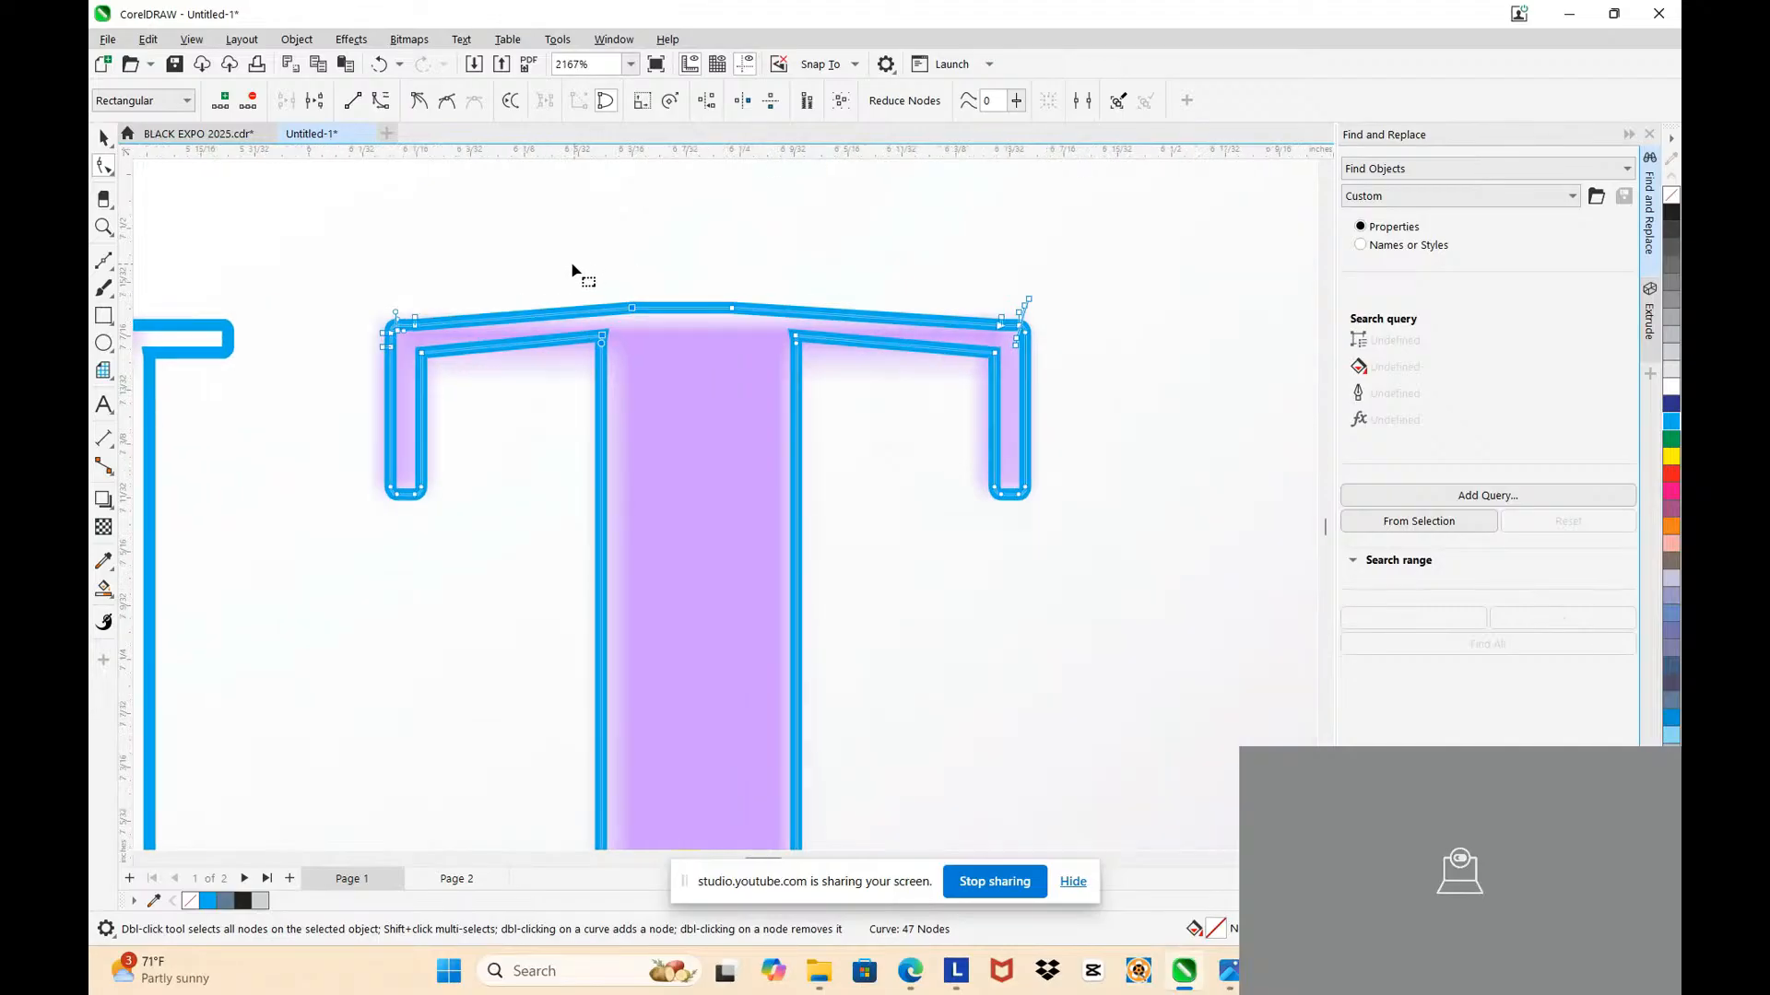
{"action": "left_click_drag", "start_coordinate": [572, 264], "coordinate": [811, 390]}
{"action": "key", "text": "Down"}
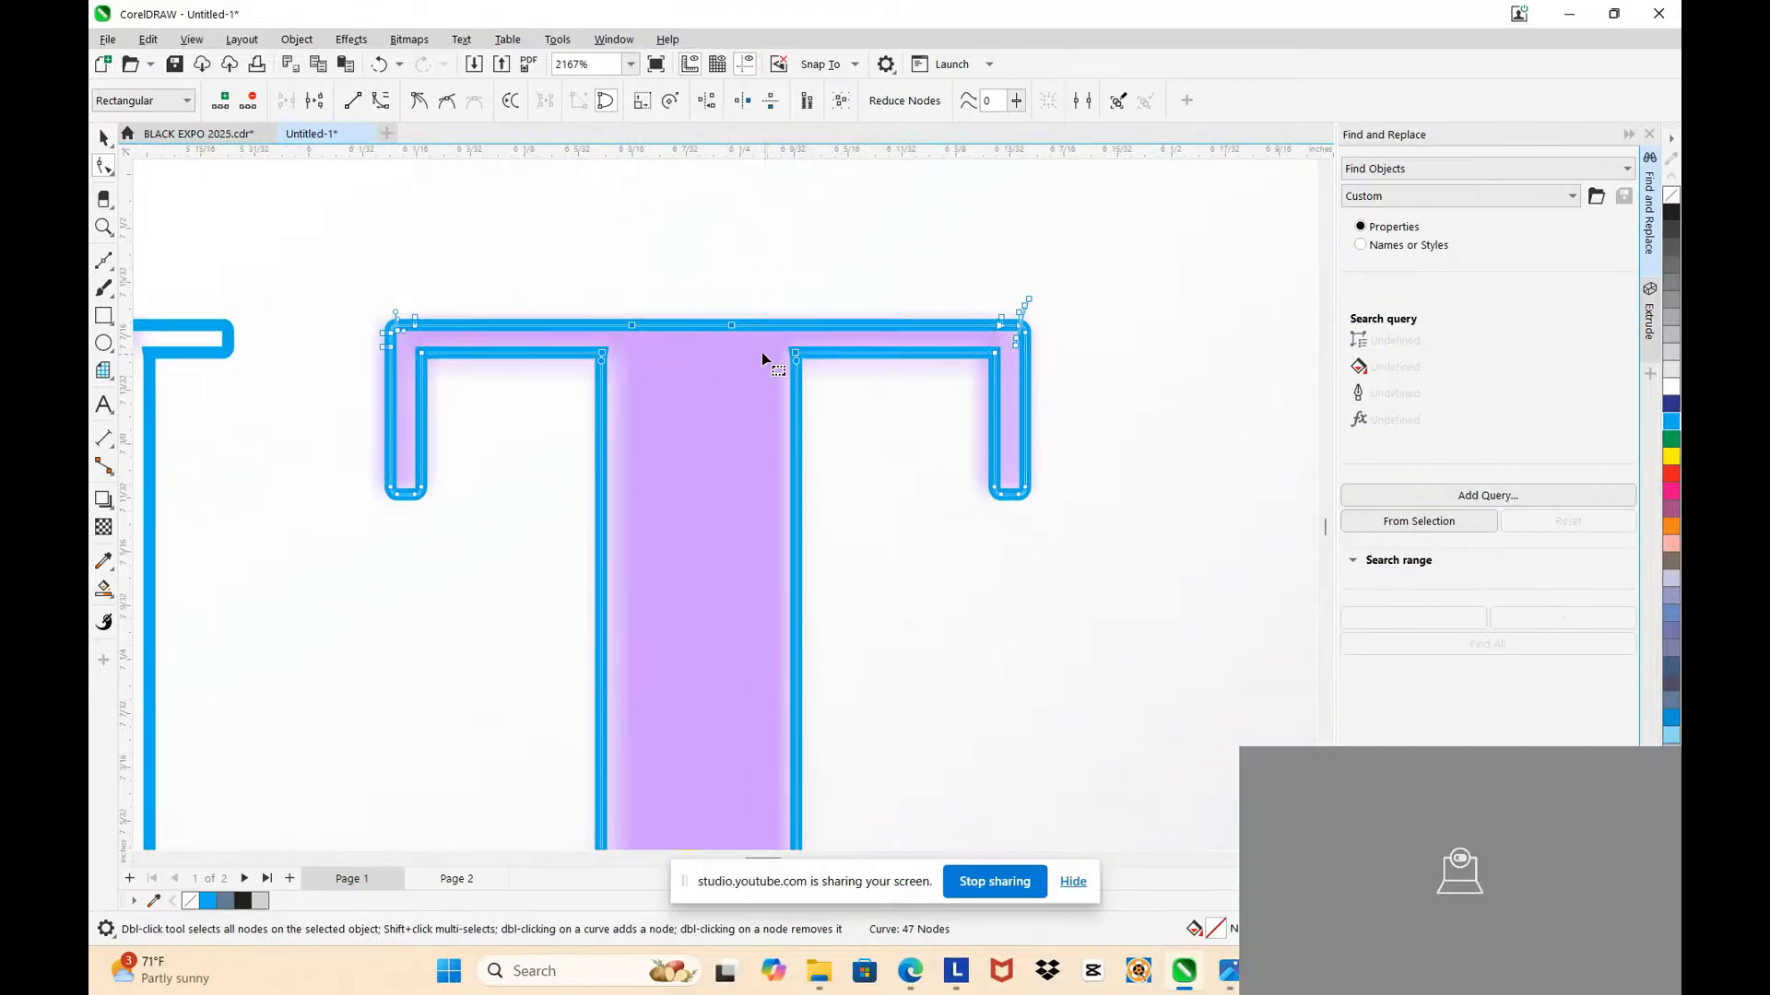
Step: Thicken the T's two arm serifs by moving their inner edges about 0.01 inch toward the stem
{"action": "scroll", "coordinate": [751, 291], "scroll_direction": "up", "scroll_amount": 1}
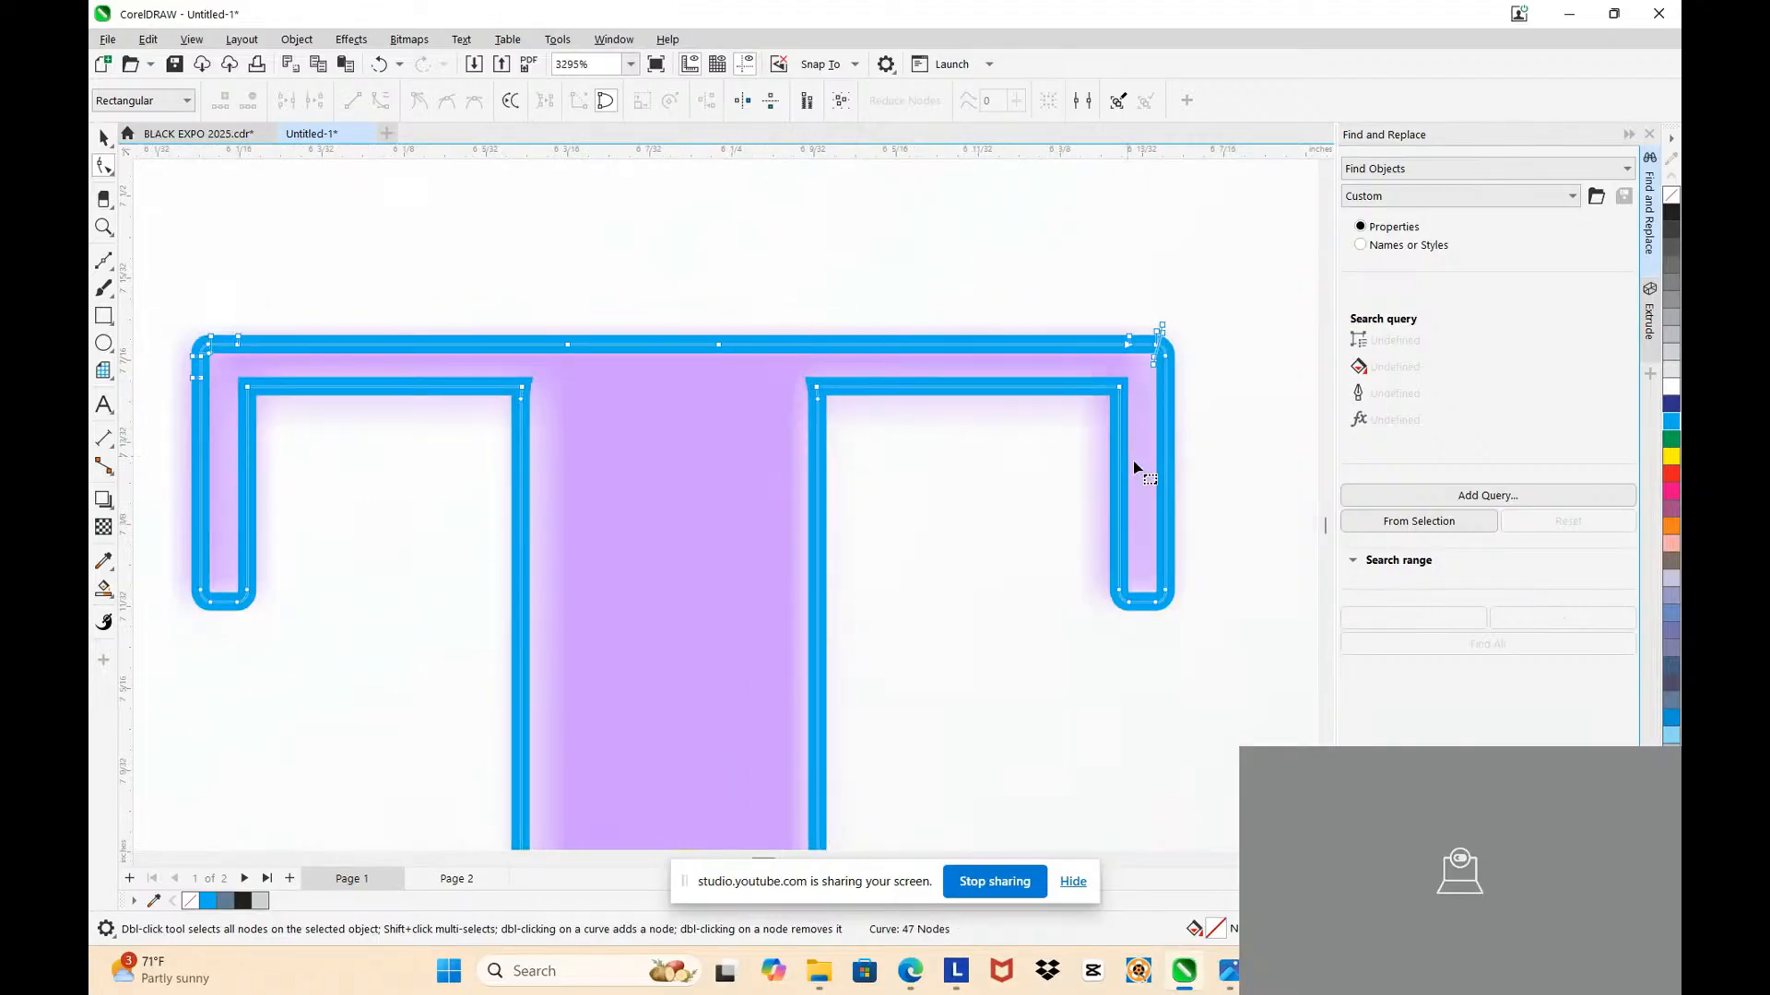
{"action": "scroll", "coordinate": [1100, 433], "scroll_direction": "up", "scroll_amount": 1}
{"action": "left_click_drag", "start_coordinate": [1113, 471], "coordinate": [1132, 653]}
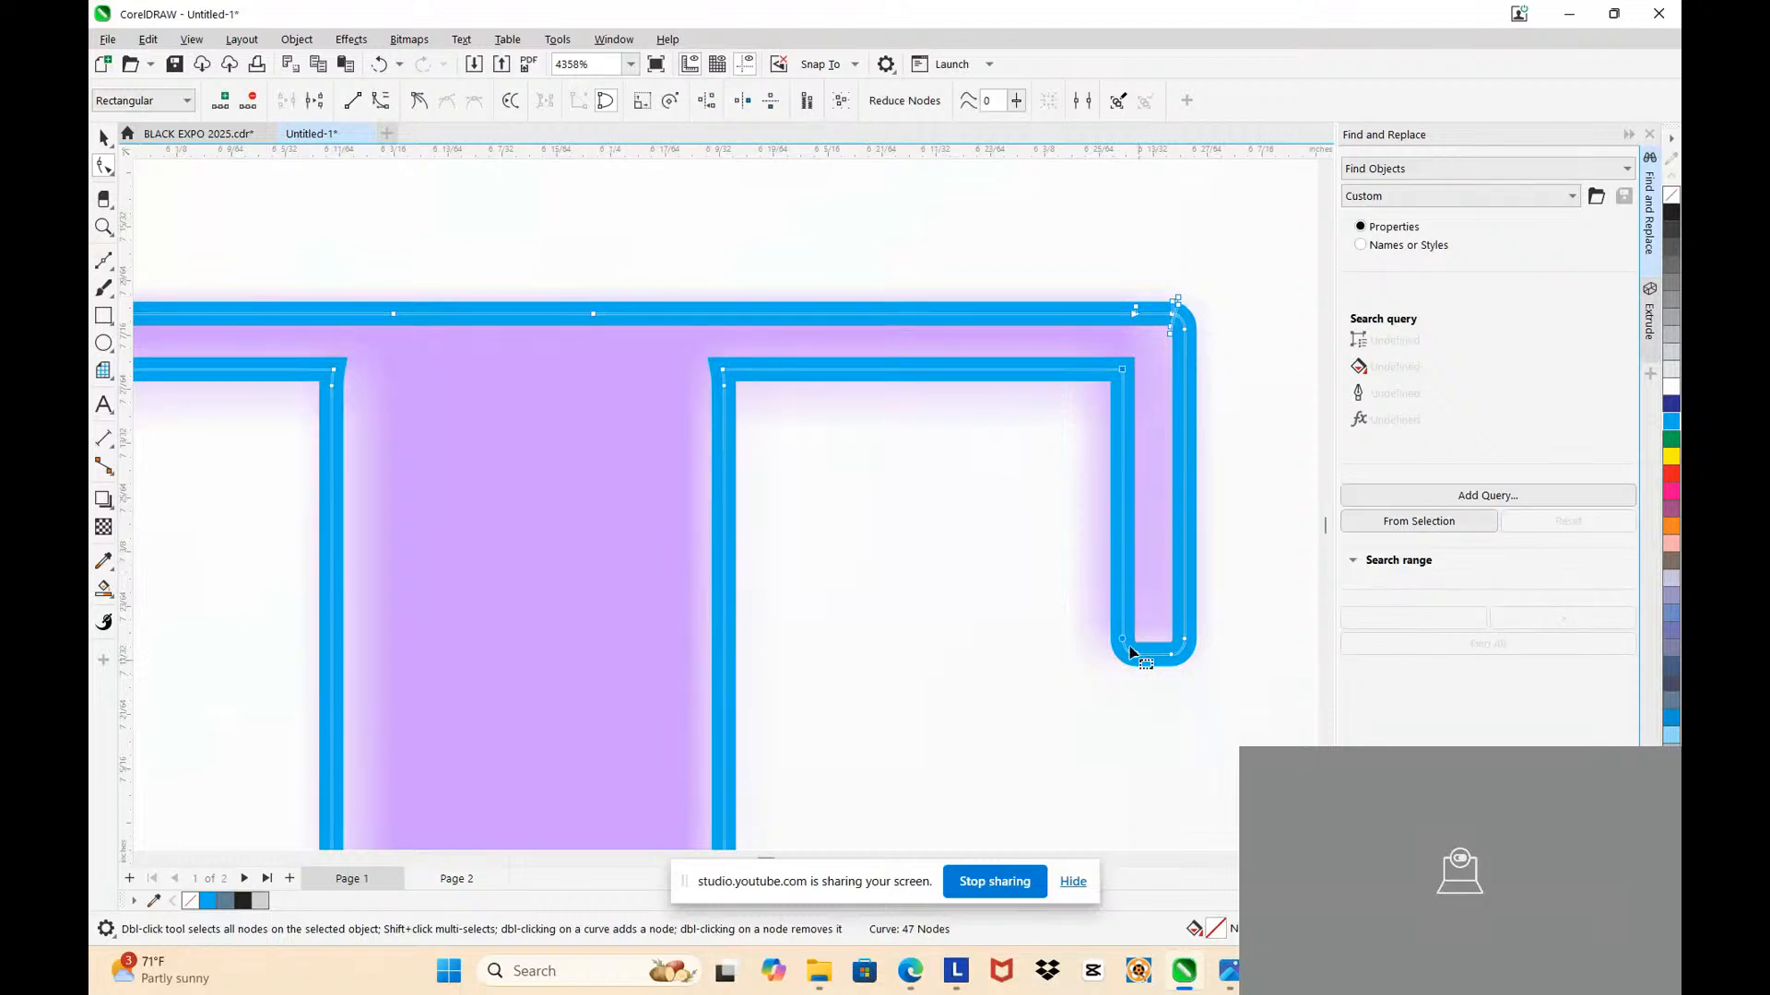
{"action": "scroll", "coordinate": [922, 572], "scroll_direction": "down", "scroll_amount": 3}
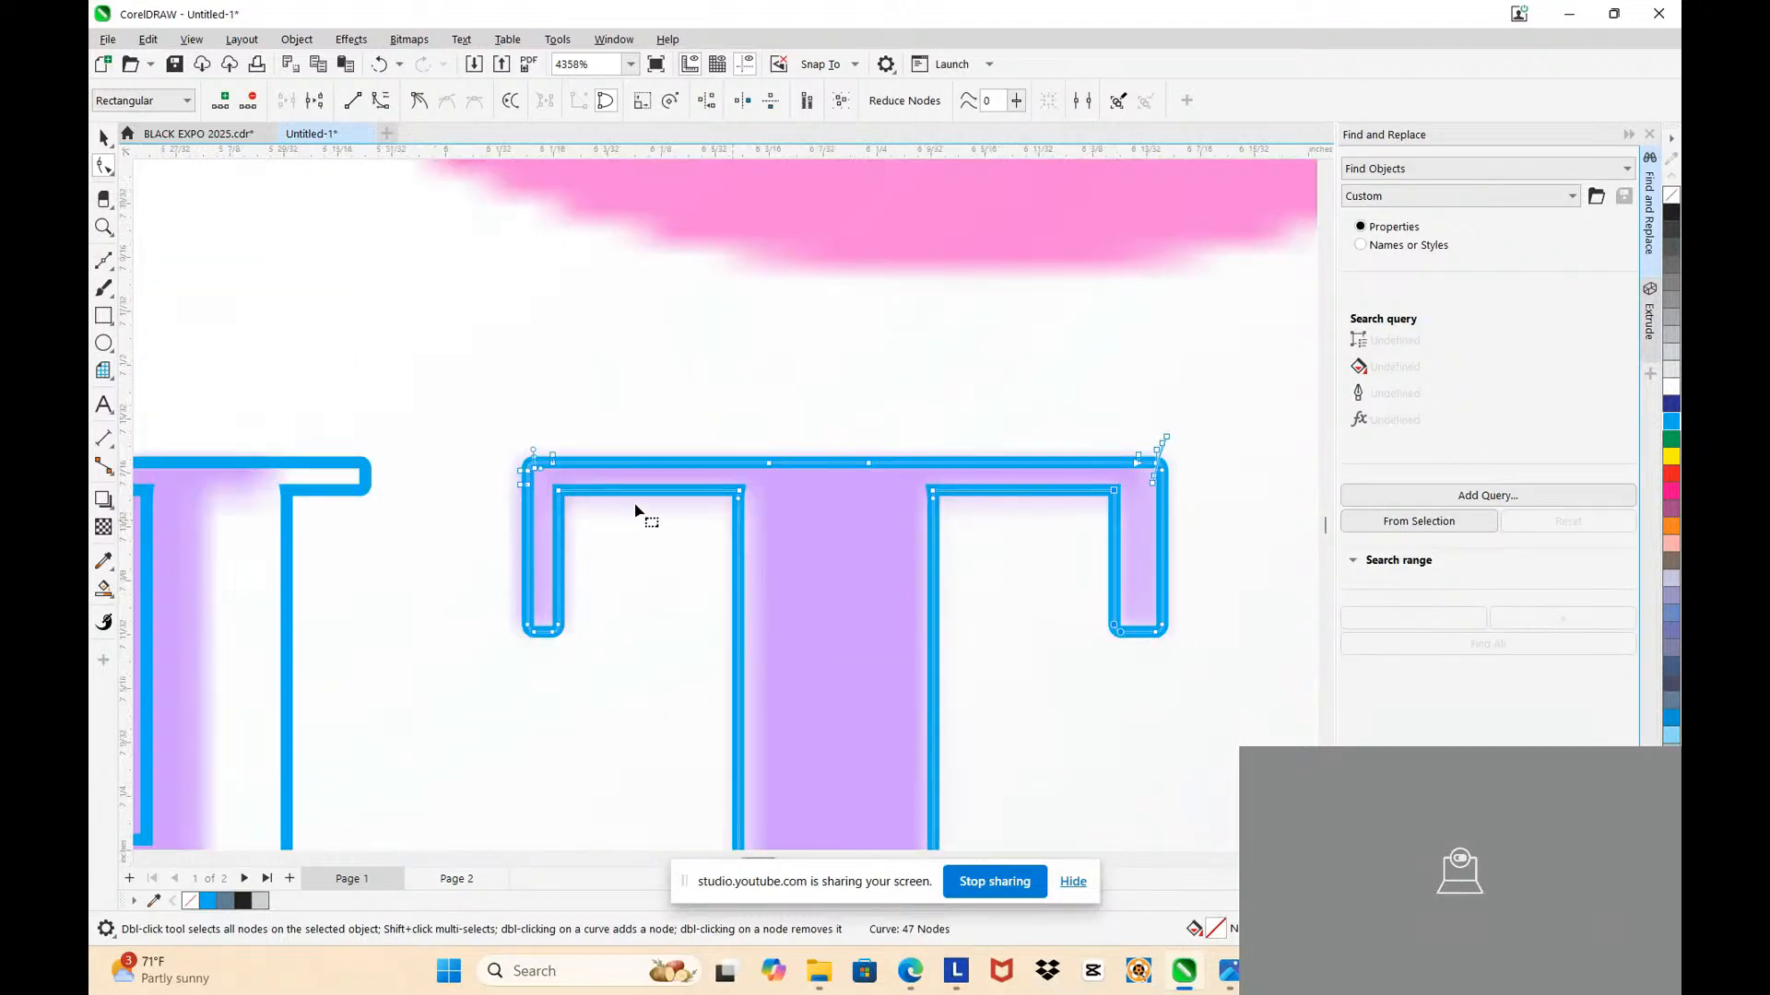
{"action": "scroll", "coordinate": [553, 493], "scroll_direction": "up", "scroll_amount": 1}
{"action": "left_click_drag", "start_coordinate": [565, 511], "coordinate": [642, 755]}
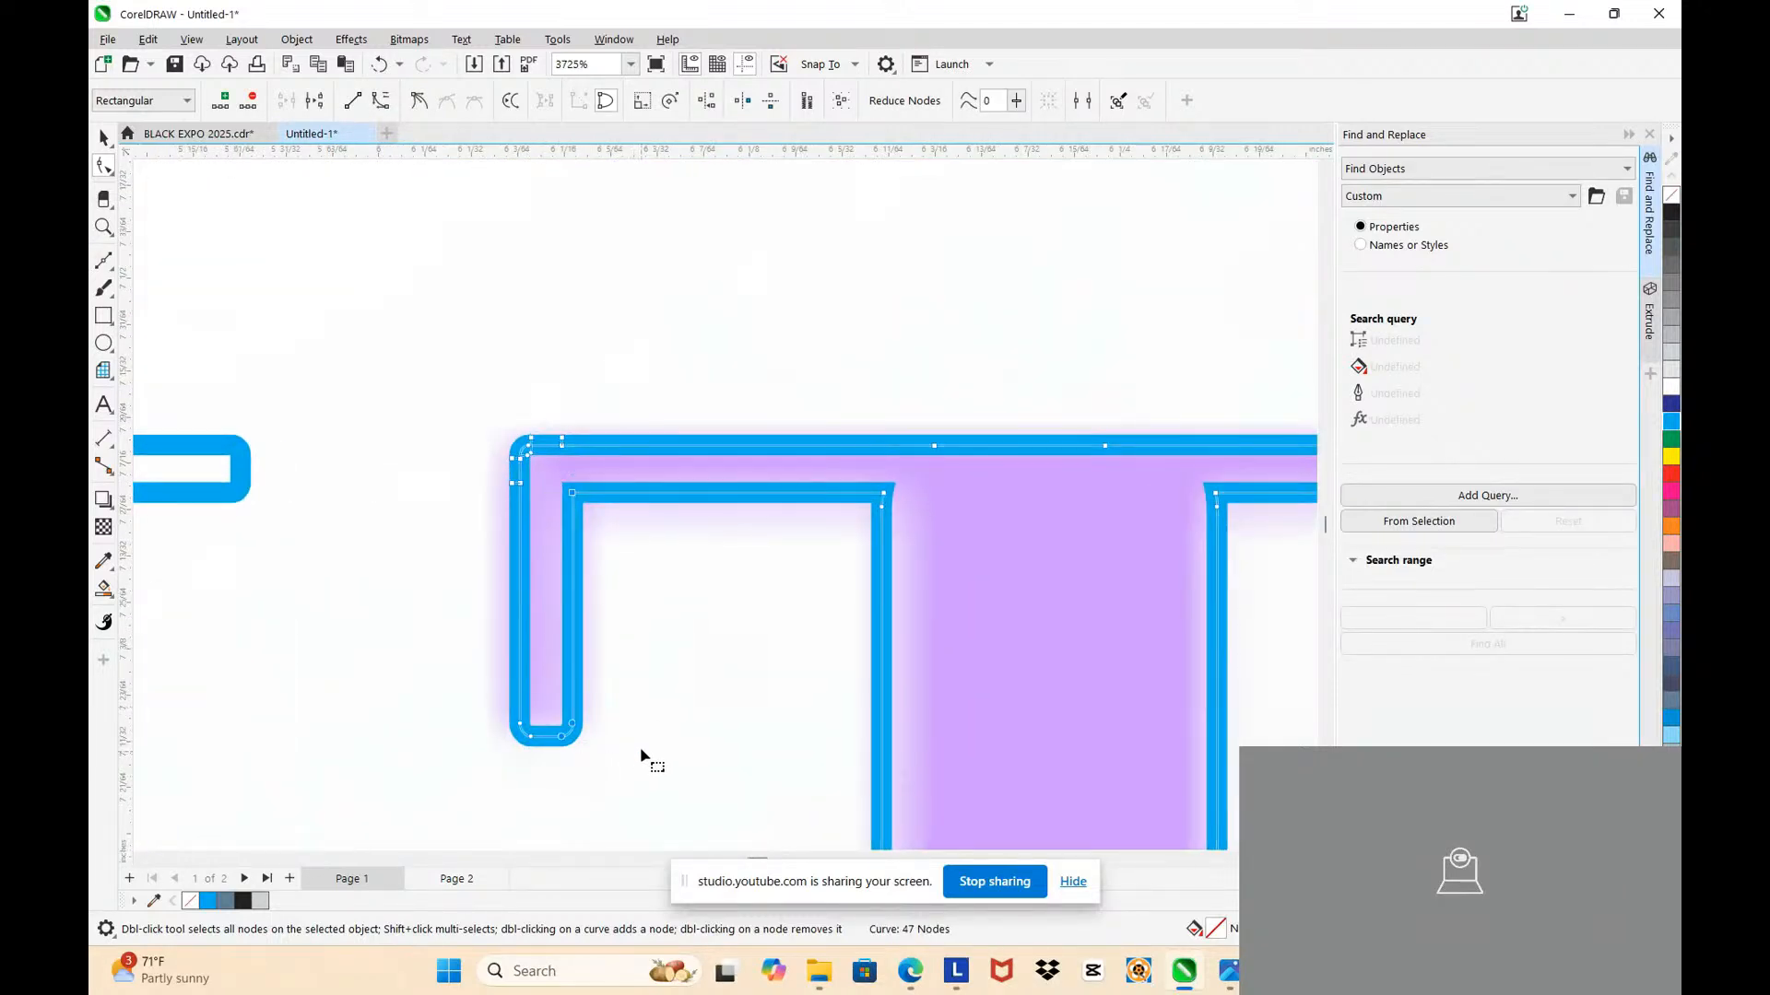
{"action": "key", "text": "ctrl+z"}
Step: Move the T's whole left arm serif 0.01 inch to the left
{"action": "left_click_drag", "start_coordinate": [463, 401], "coordinate": [686, 792]}
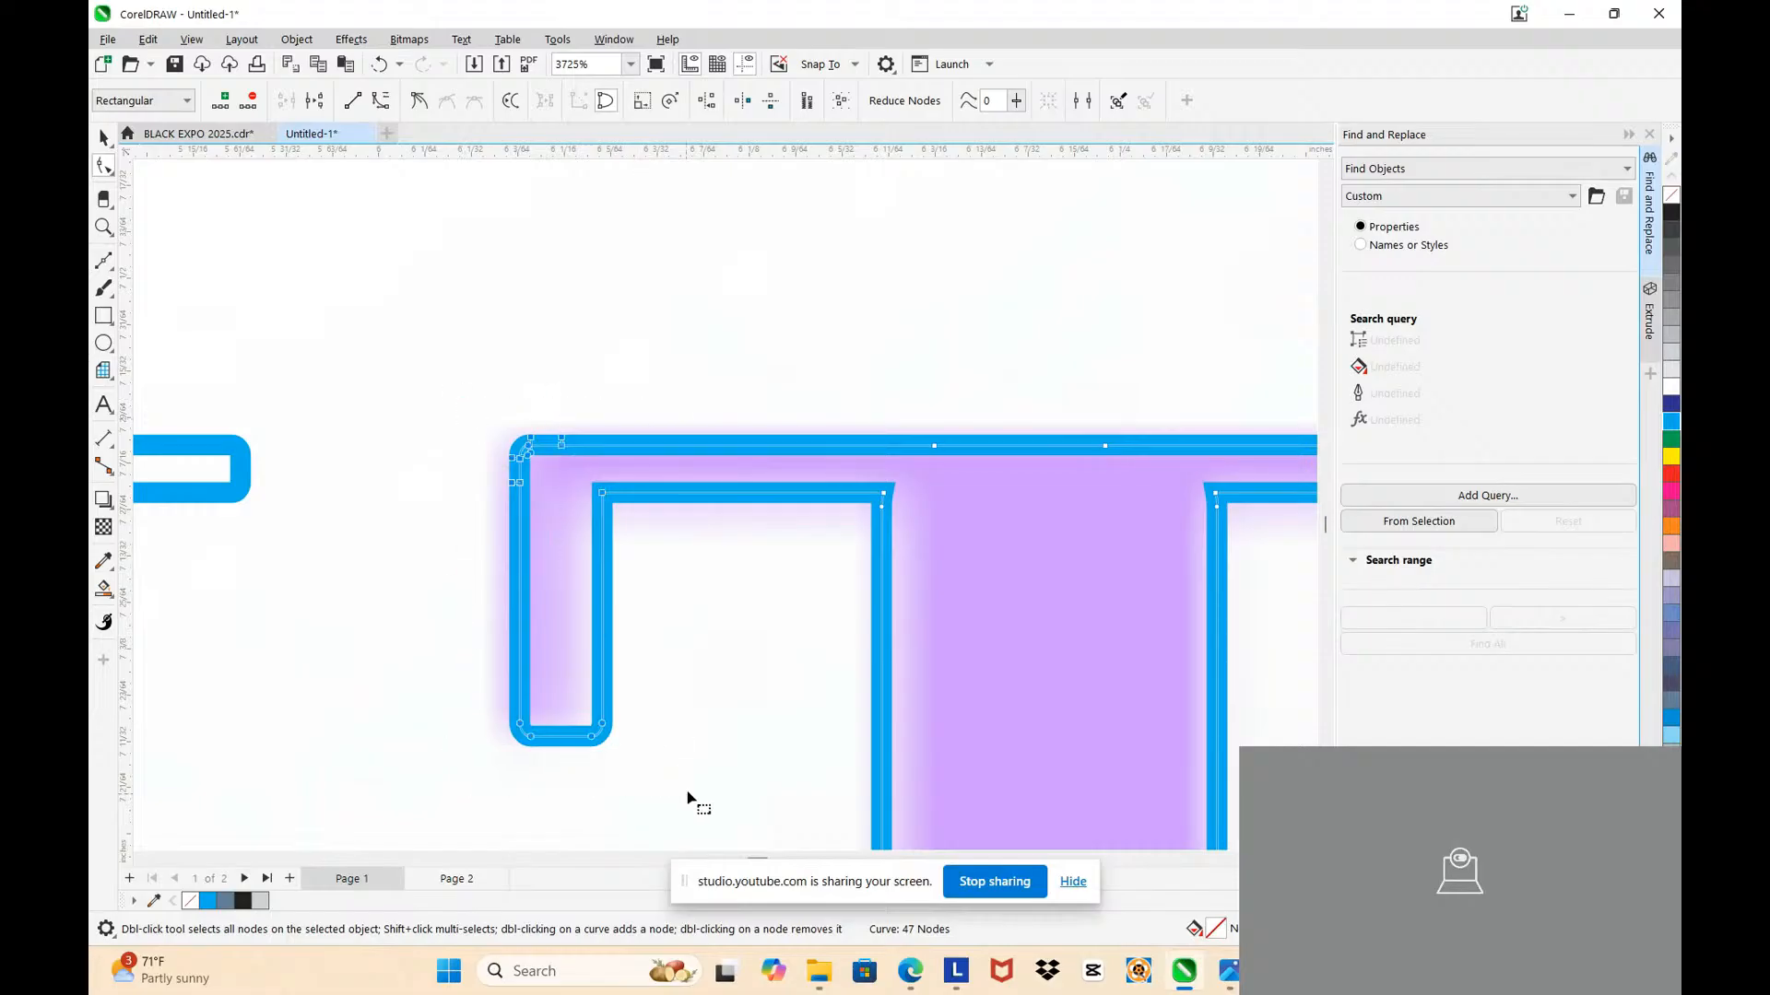
{"action": "key", "text": "Left"}
{"action": "scroll", "coordinate": [490, 506], "scroll_direction": "up", "scroll_amount": 2}
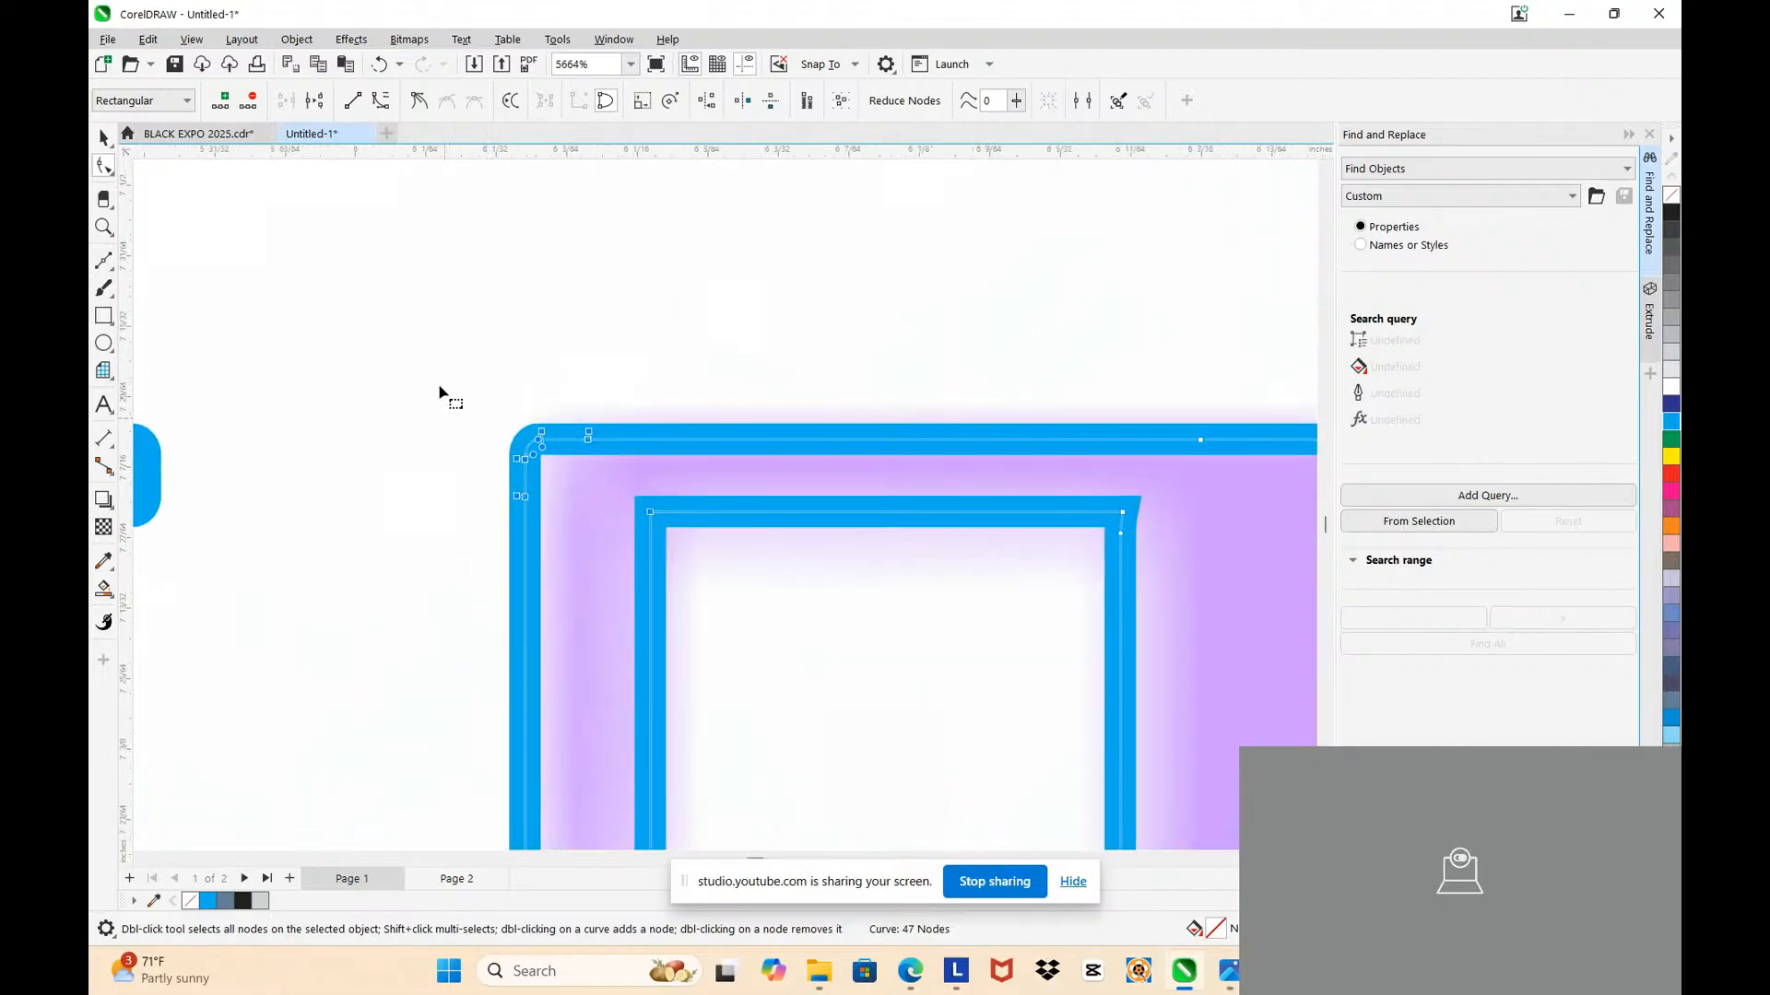
Step: Move the nodes of the T's left arm serif slightly right to line it up with the purple original
{"action": "left_click_drag", "start_coordinate": [441, 387], "coordinate": [703, 751]}
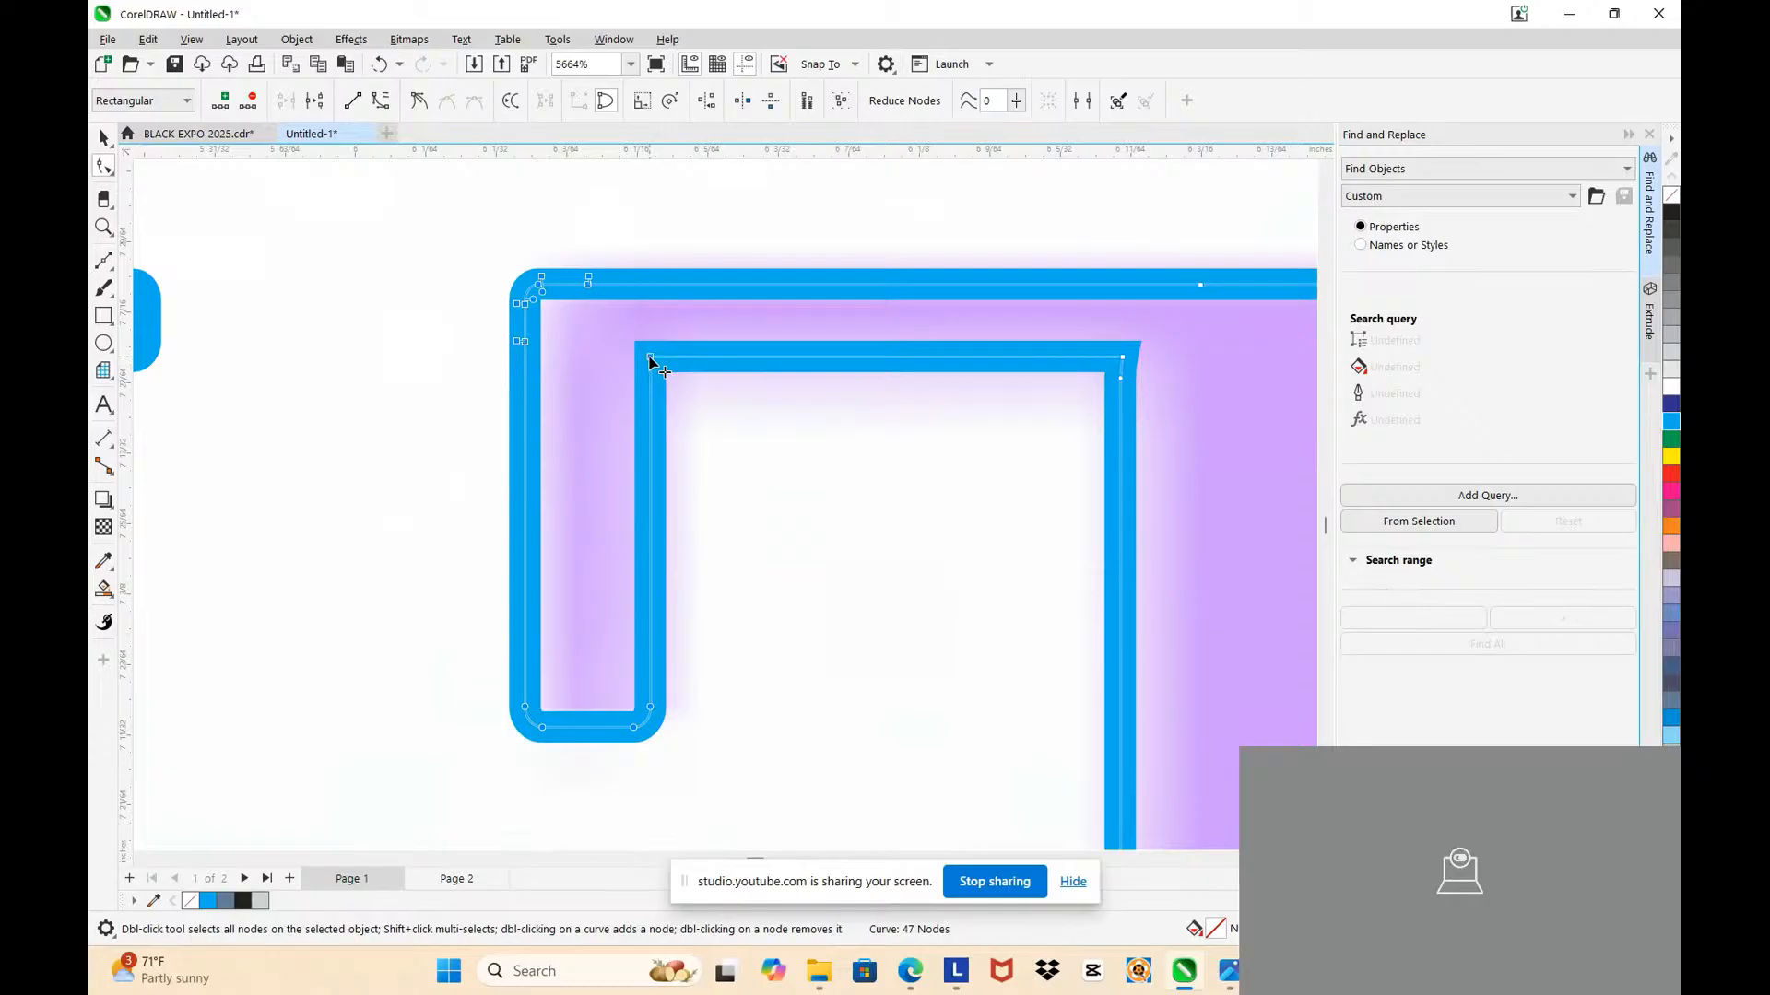
{"action": "left_click_drag", "start_coordinate": [649, 362], "coordinate": [662, 362]}
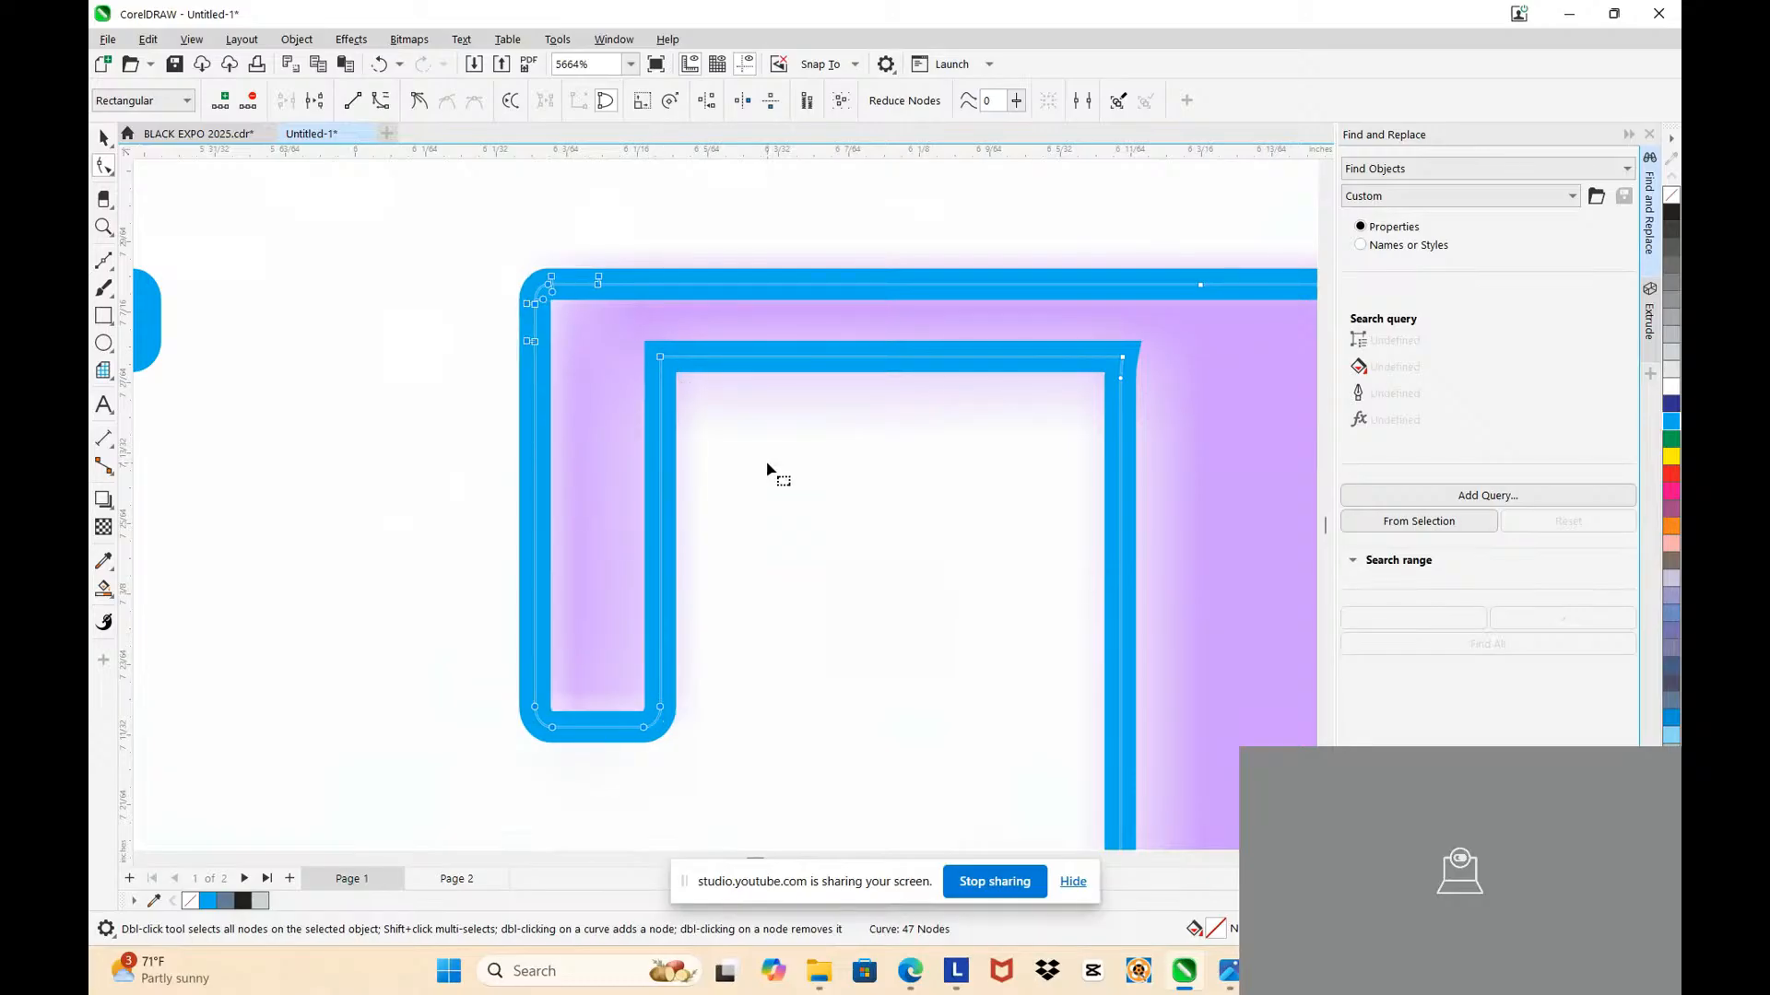
{"action": "left_click", "coordinate": [766, 461]}
{"action": "scroll", "coordinate": [766, 461], "scroll_direction": "down", "scroll_amount": 4}
{"action": "scroll", "coordinate": [754, 430], "scroll_direction": "down", "scroll_amount": 2}
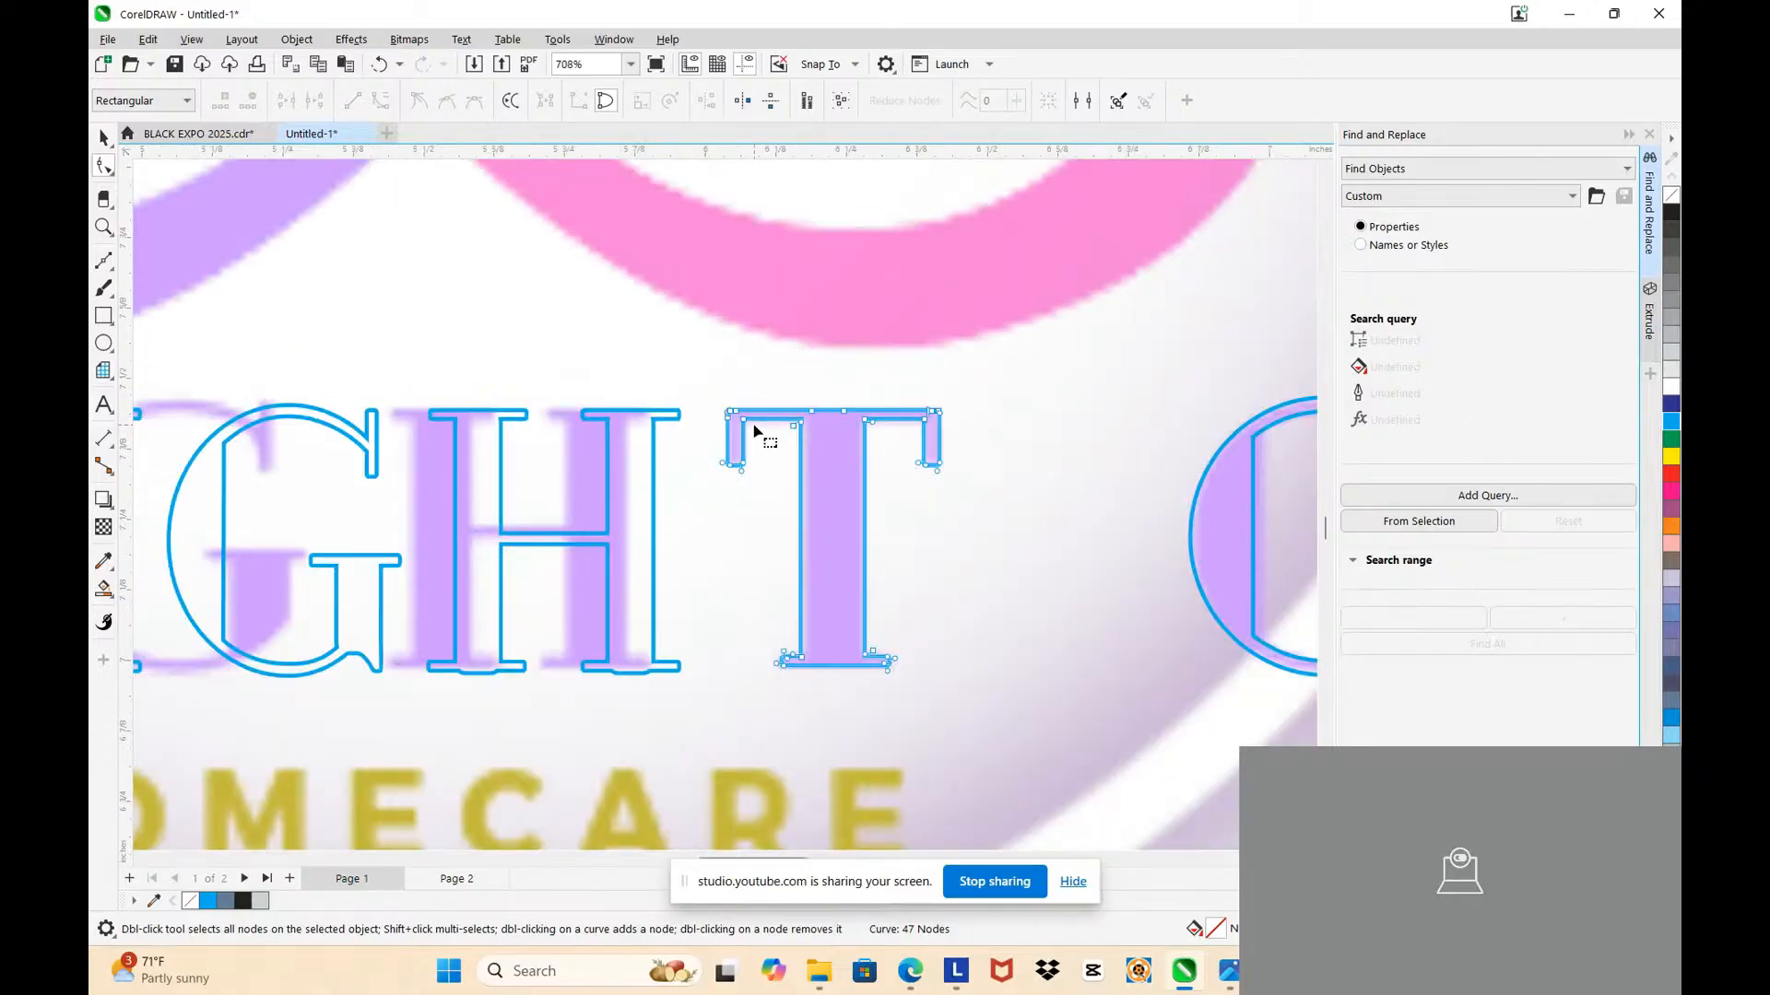
Step: Narrow the T's stem by moving its left side 0.01 inch right, and shift the whole stem slightly left
{"action": "scroll", "coordinate": [798, 535], "scroll_direction": "up", "scroll_amount": 4}
{"action": "left_click_drag", "start_coordinate": [753, 243], "coordinate": [784, 752]}
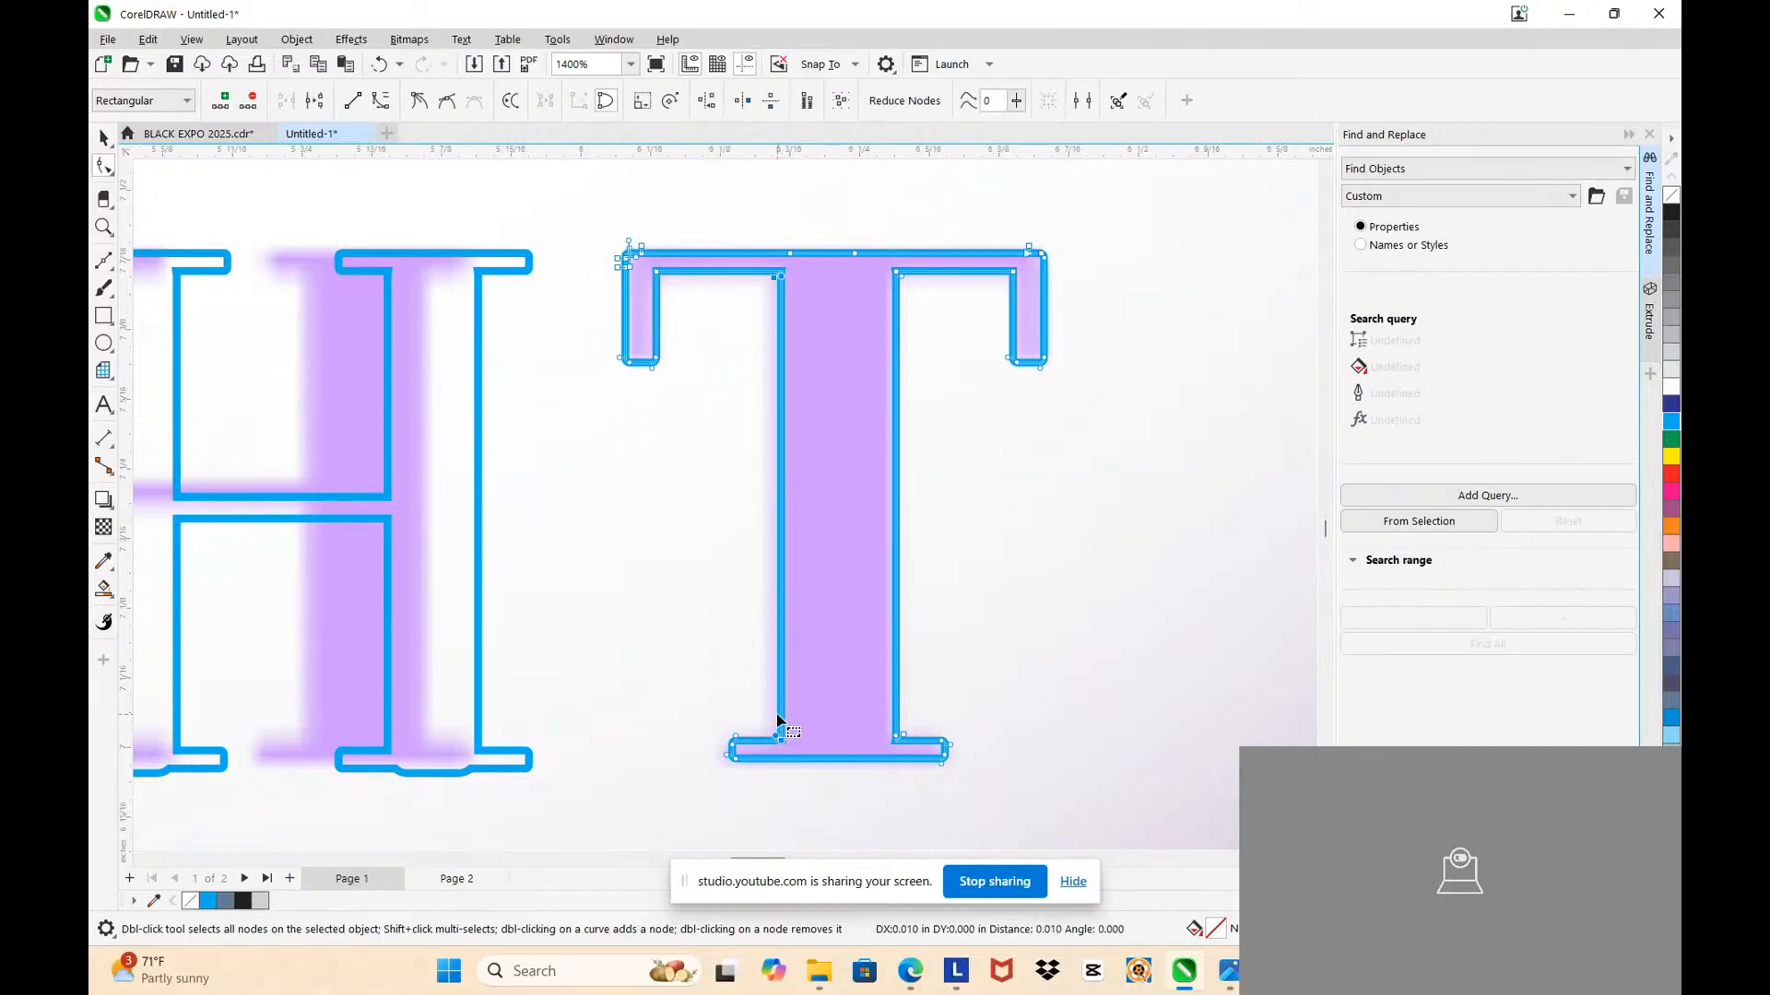
{"action": "scroll", "coordinate": [778, 660], "scroll_direction": "up", "scroll_amount": 1}
{"action": "scroll", "coordinate": [765, 612], "scroll_direction": "down", "scroll_amount": 1}
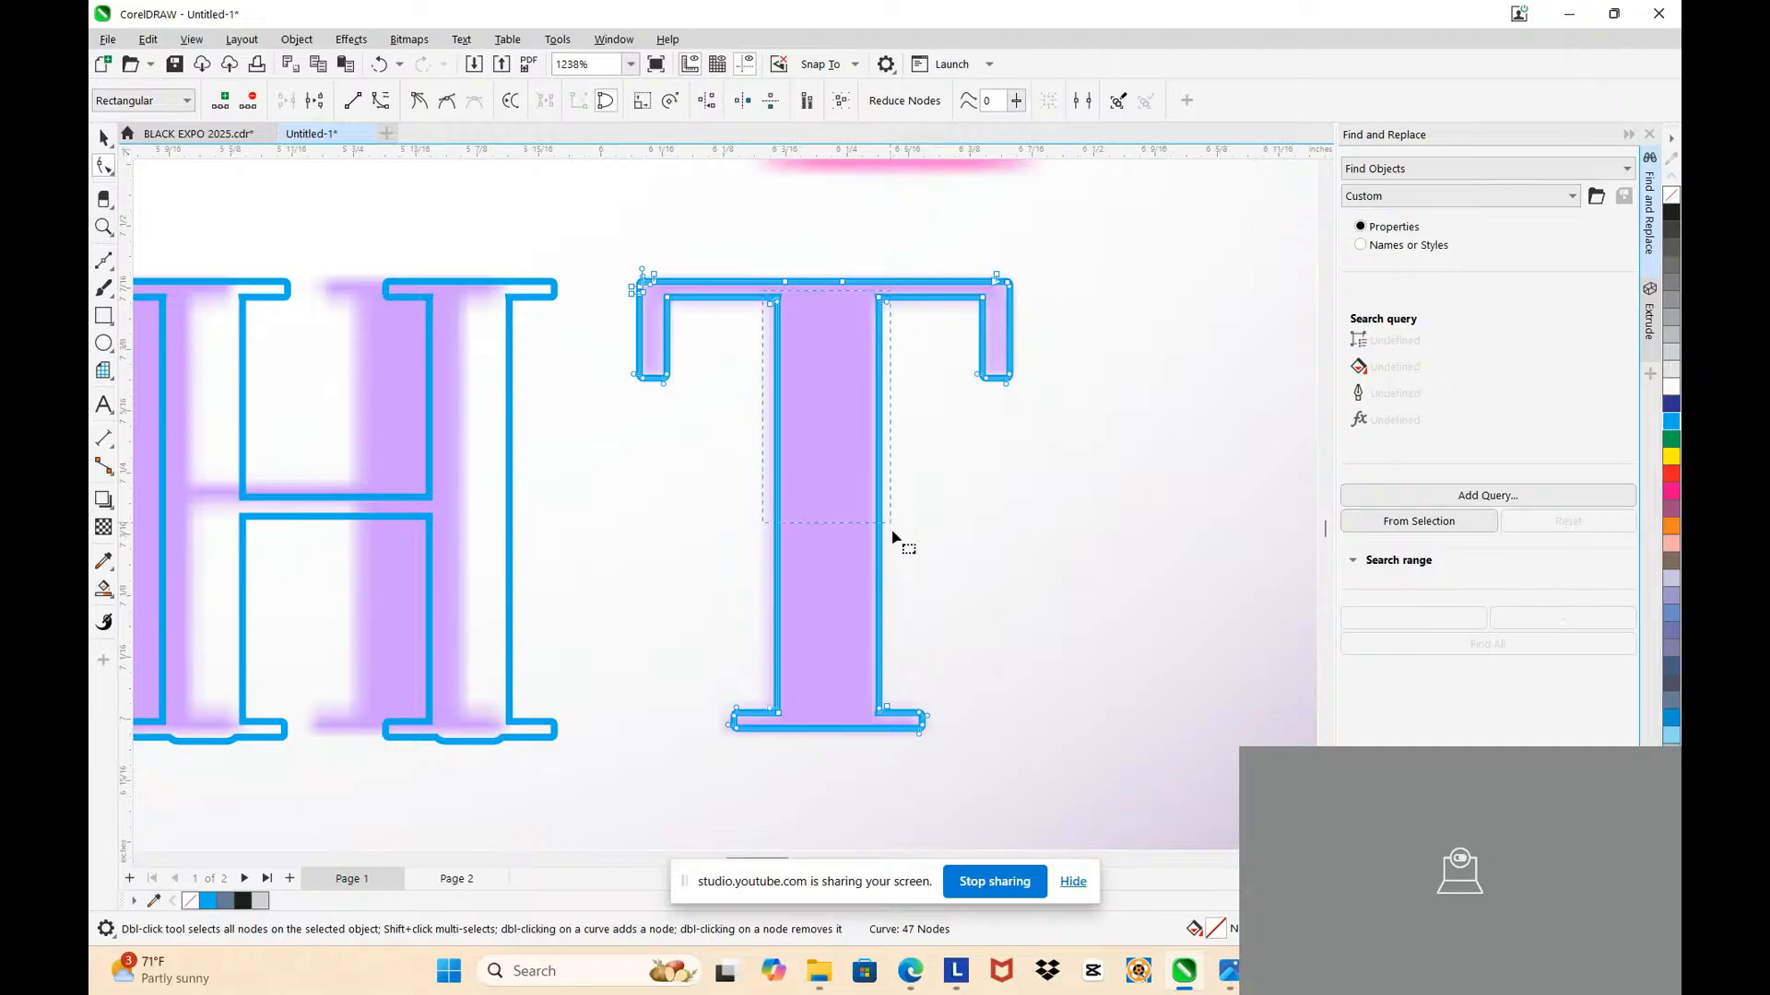
{"action": "scroll", "coordinate": [886, 711], "scroll_direction": "up", "scroll_amount": 1}
{"action": "scroll", "coordinate": [882, 702], "scroll_direction": "up", "scroll_amount": 3}
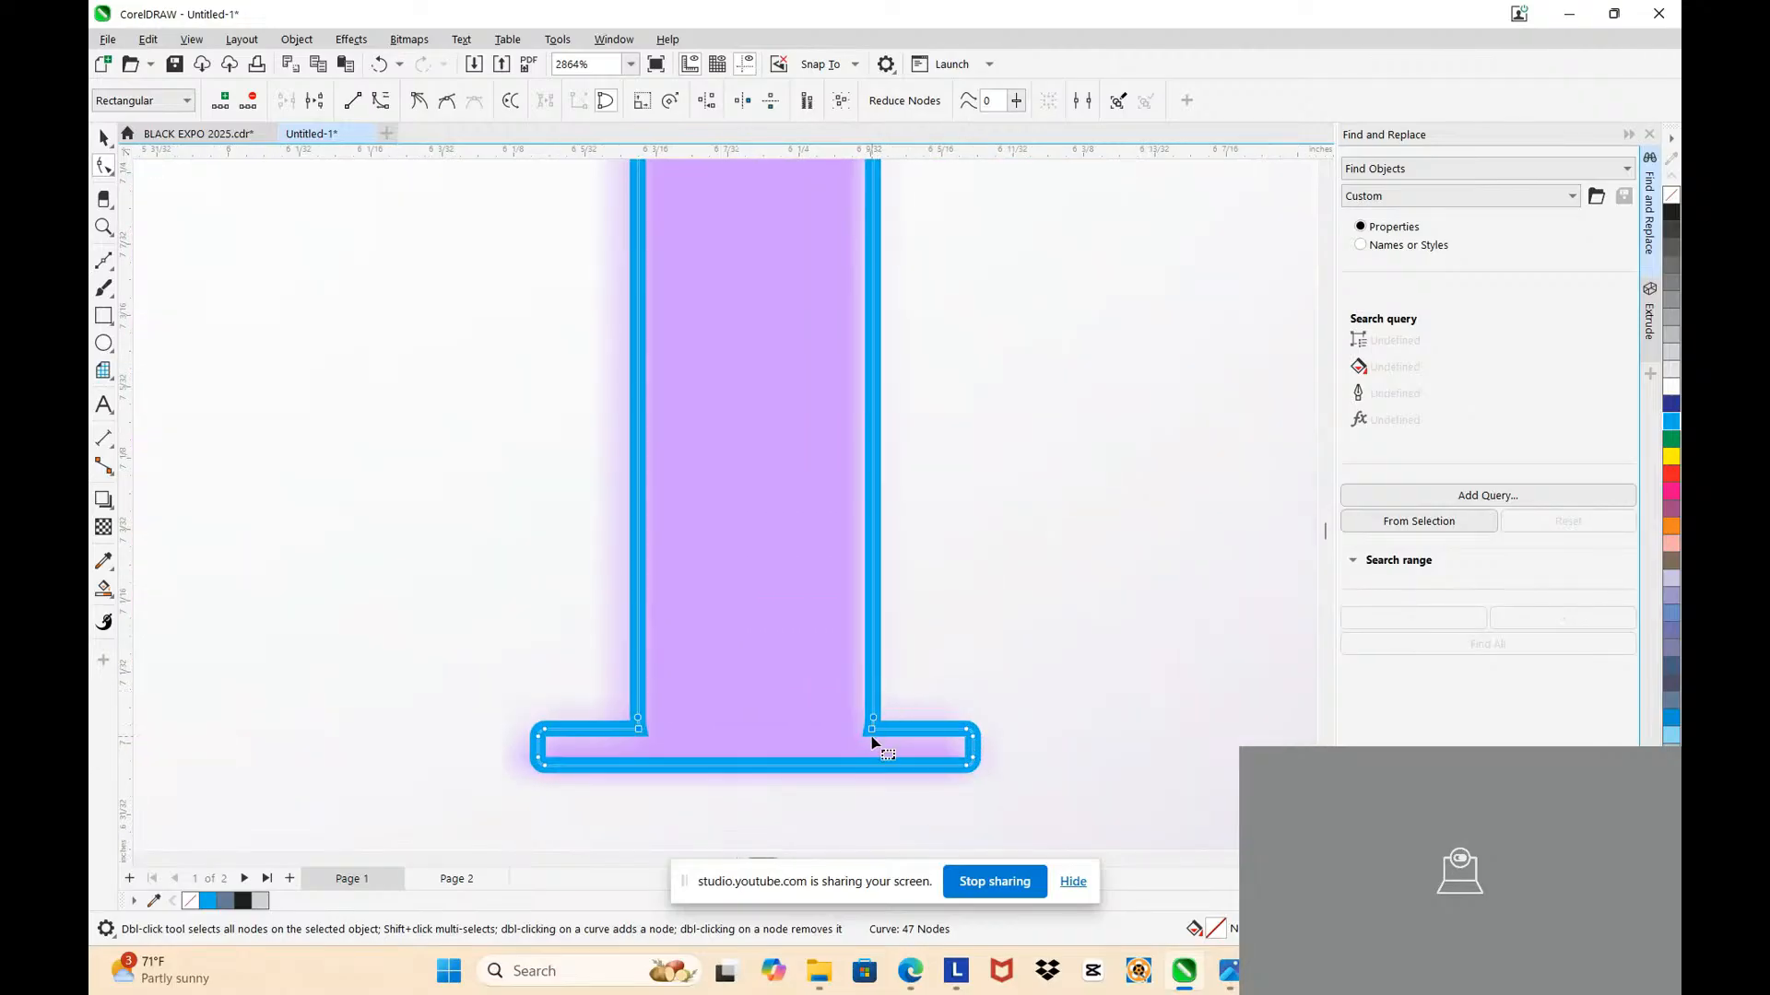
{"action": "scroll", "coordinate": [870, 733], "scroll_direction": "up", "scroll_amount": 2}
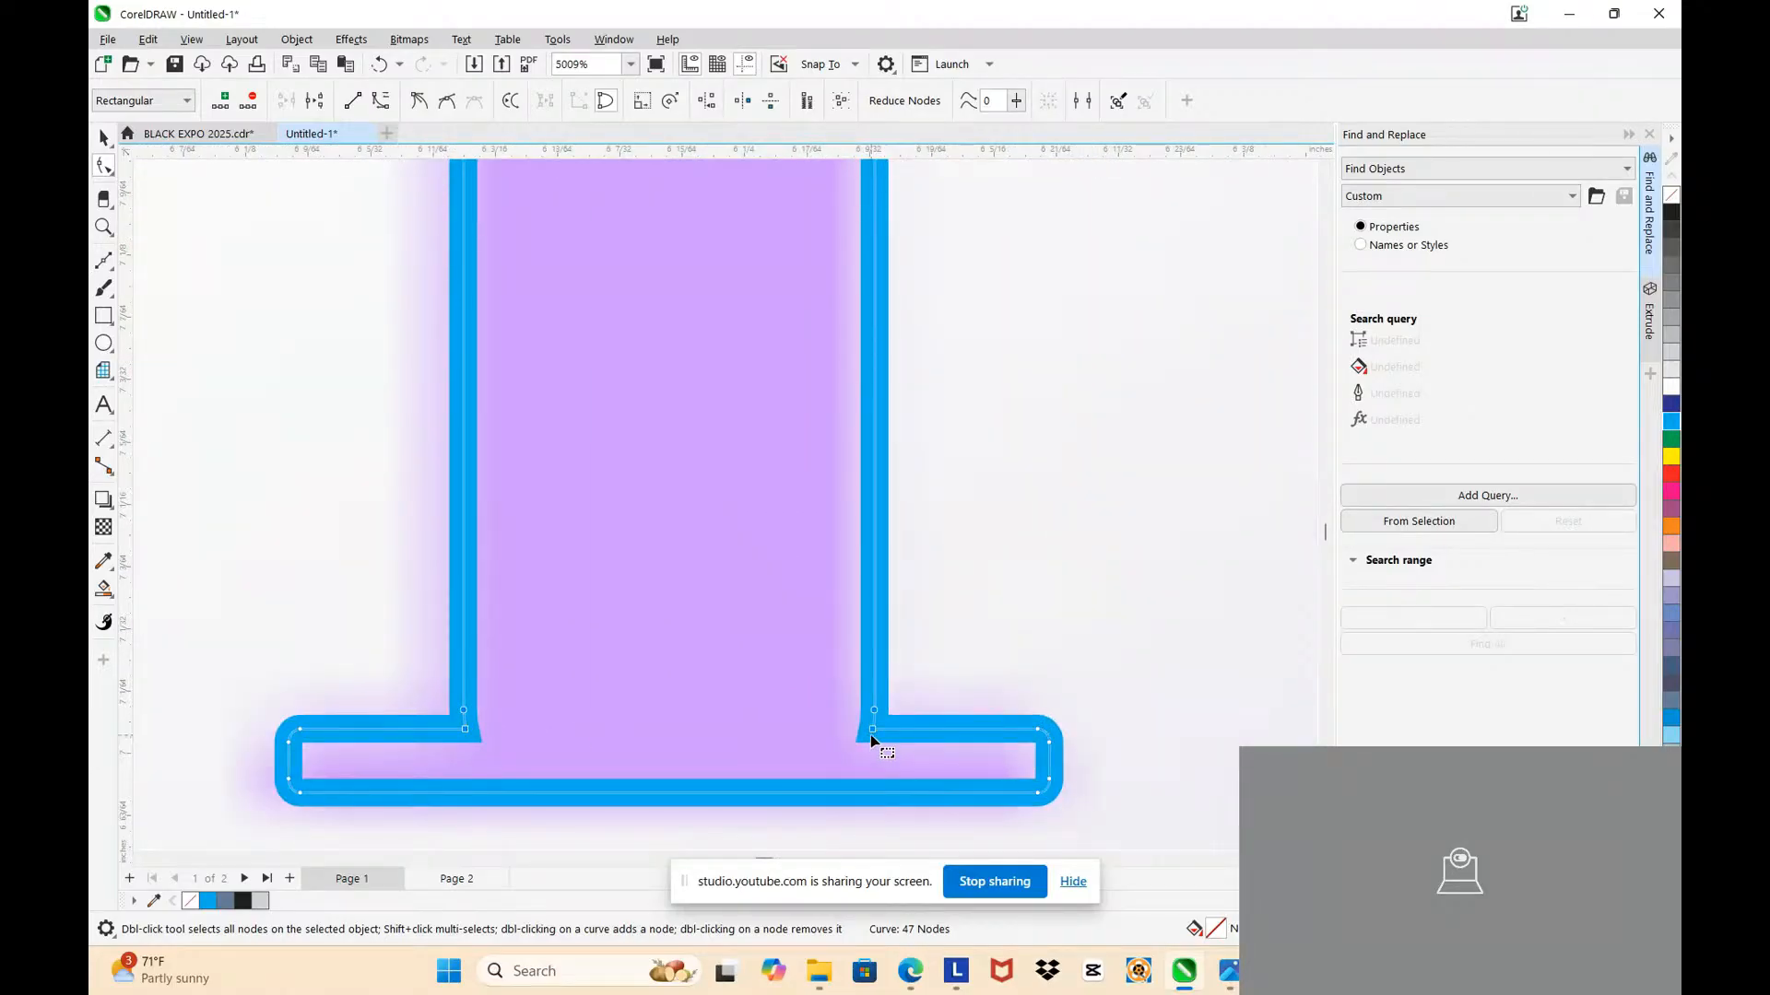
{"action": "left_click_drag", "start_coordinate": [870, 732], "coordinate": [861, 728]}
{"action": "scroll", "coordinate": [861, 728], "scroll_direction": "down", "scroll_amount": 4}
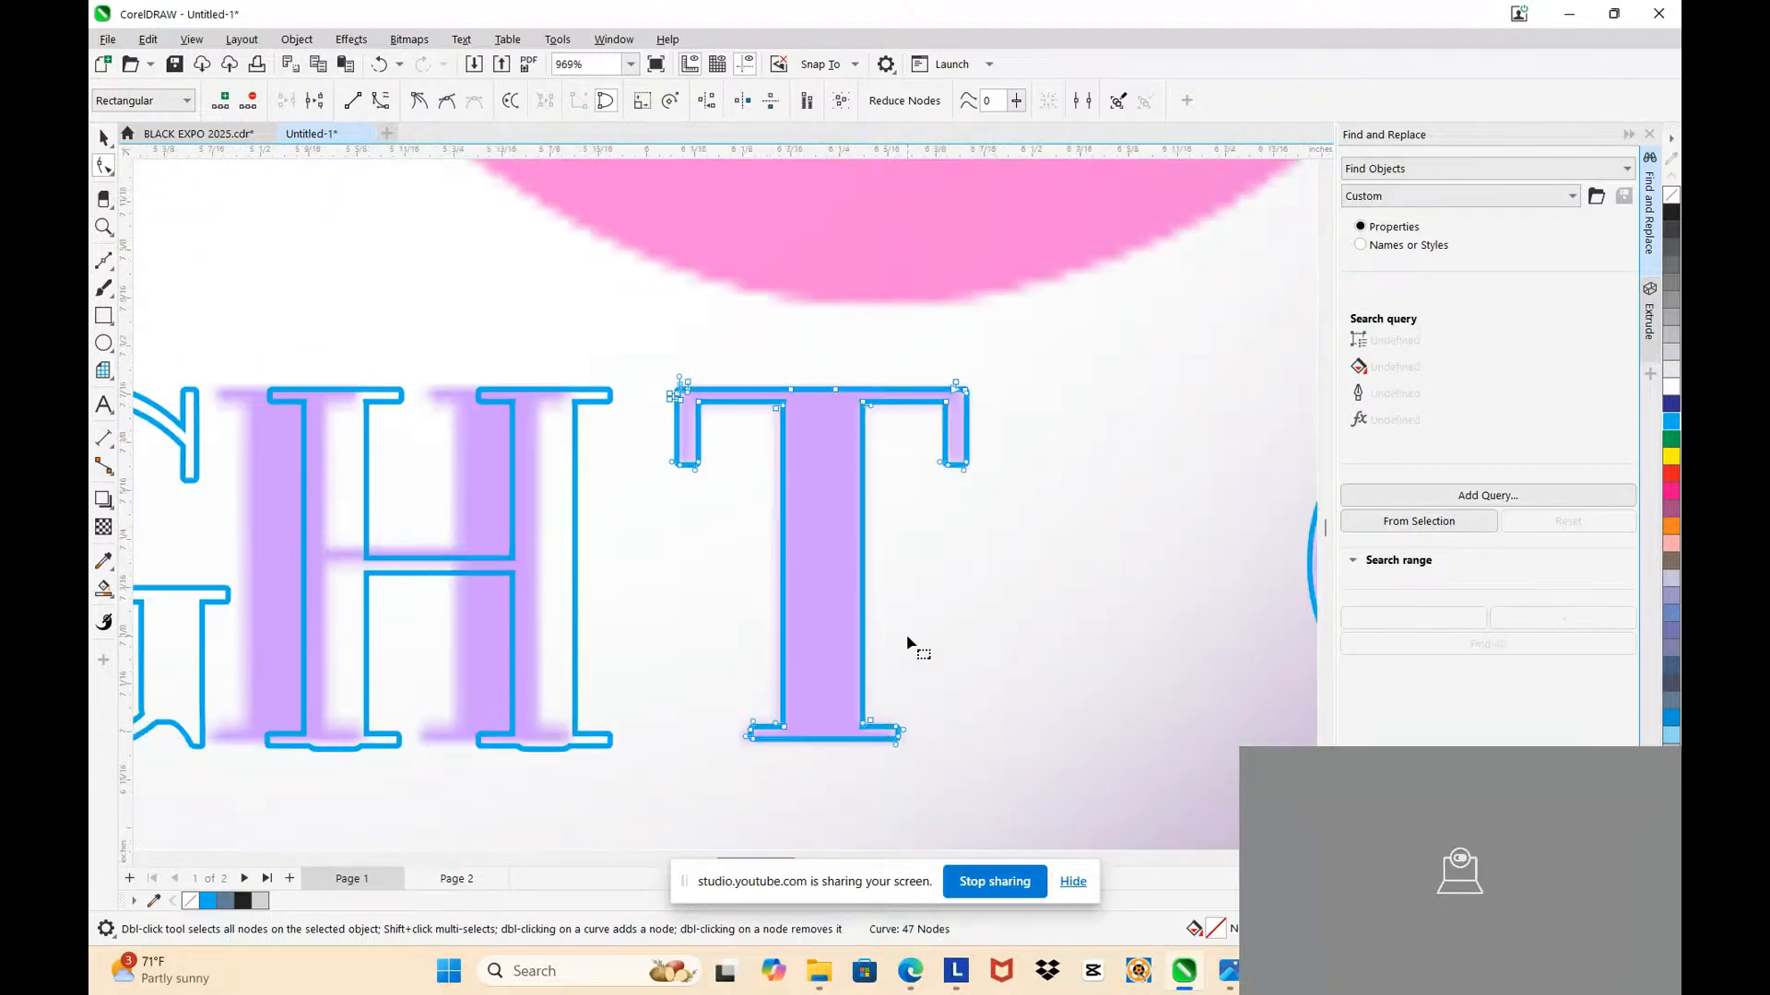
{"action": "scroll", "coordinate": [781, 567], "scroll_direction": "down", "scroll_amount": 2}
{"action": "scroll", "coordinate": [470, 590], "scroll_direction": "up", "scroll_amount": 2}
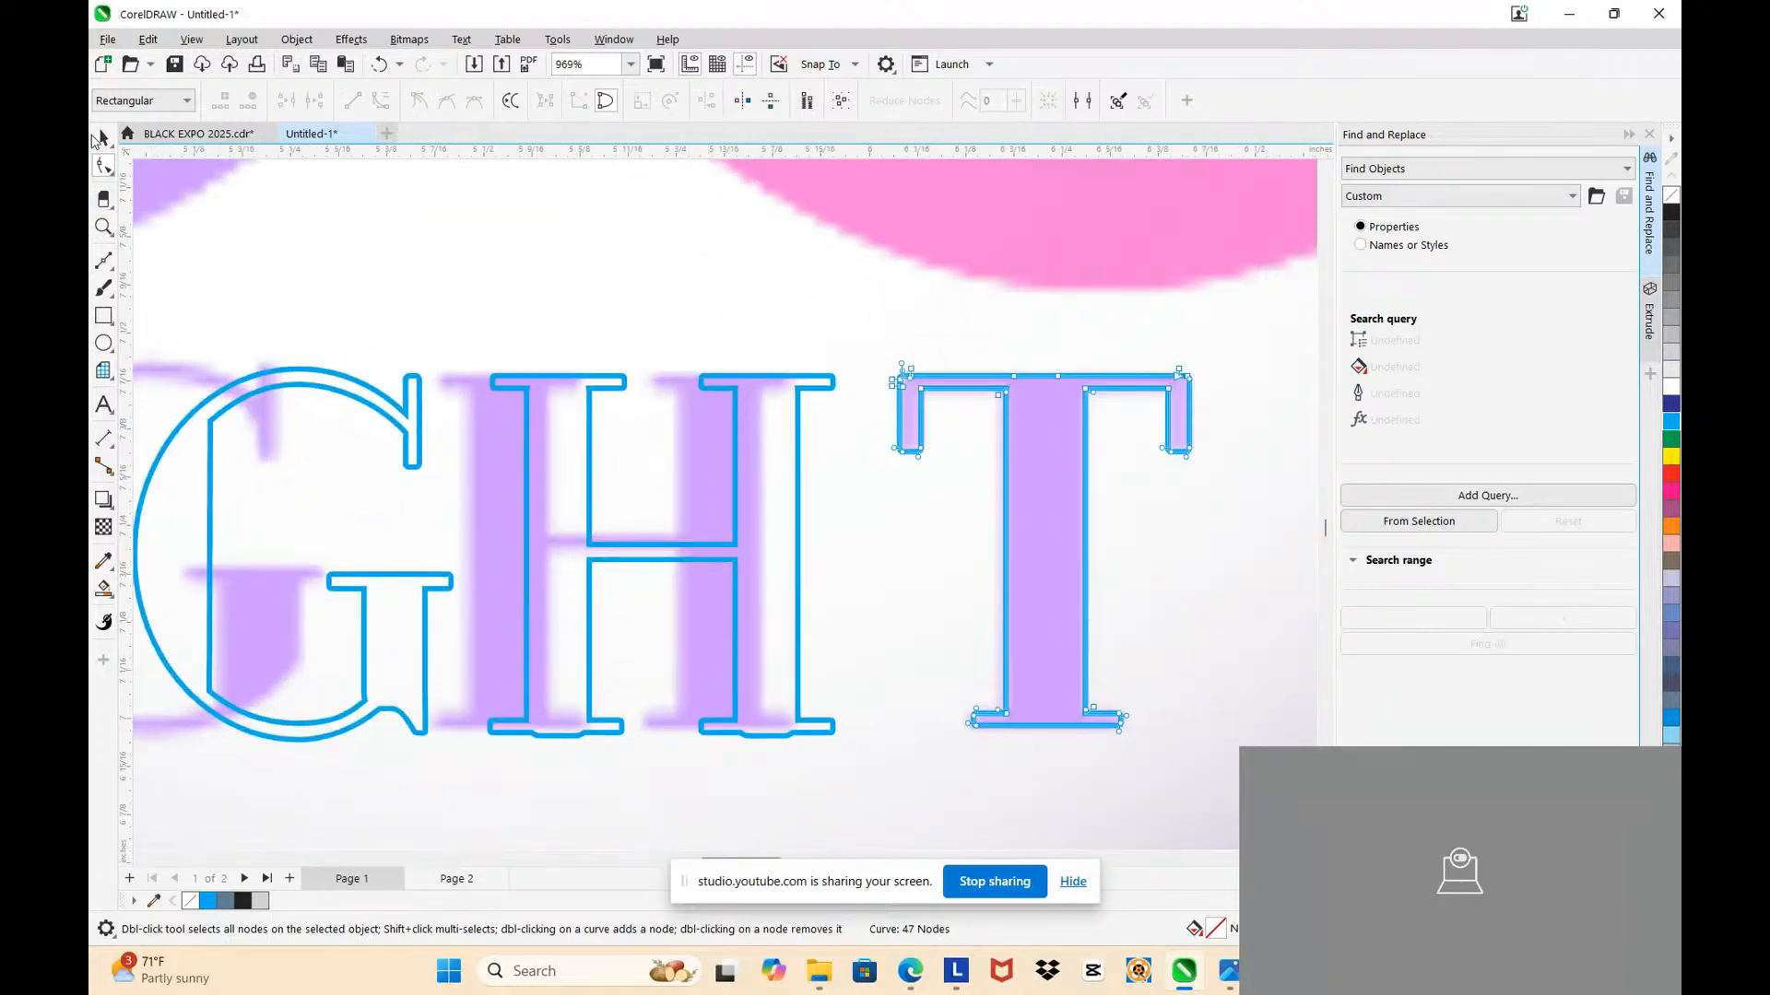
Step: Move the H outline left onto the purple H of LIGHT
{"action": "key", "text": "space"}
{"action": "left_click", "coordinate": [572, 446]}
{"action": "left_click_drag", "start_coordinate": [573, 446], "coordinate": [517, 445]}
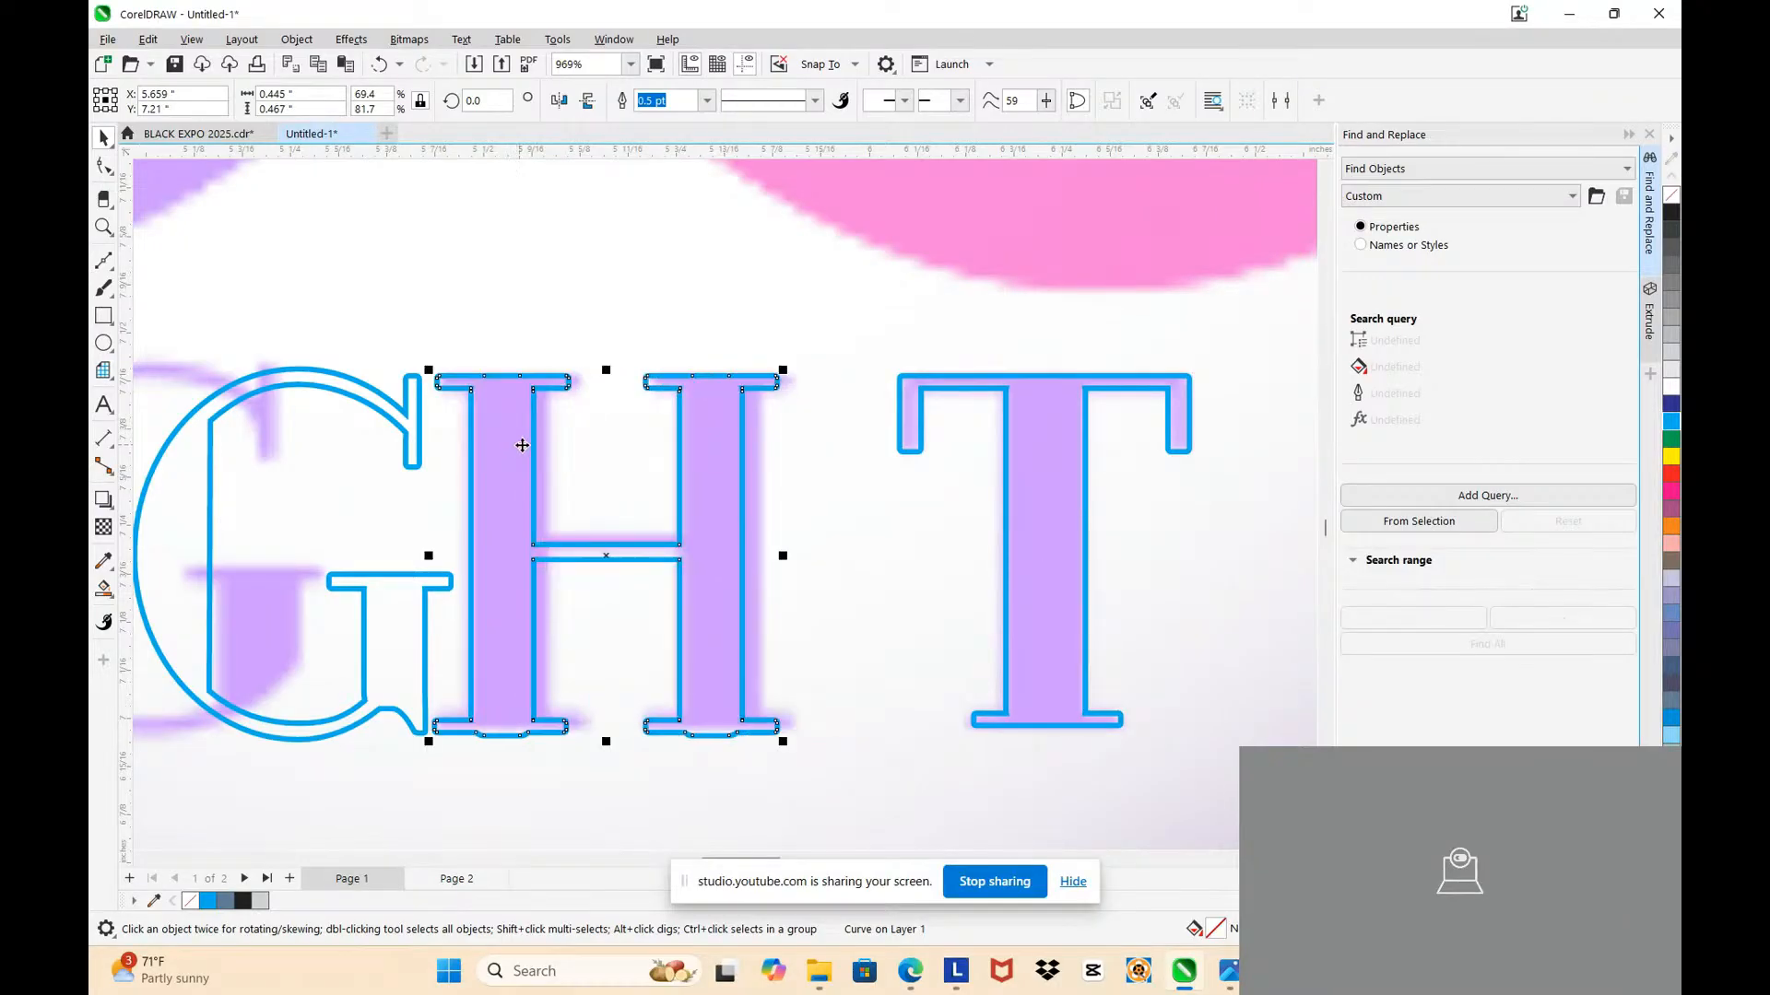
Step: Delete the bulge nodes under both of the H's stems so the bottom serifs have straight lower edges
{"action": "scroll", "coordinate": [499, 773], "scroll_direction": "up", "scroll_amount": 2}
{"action": "key", "text": "F10"}
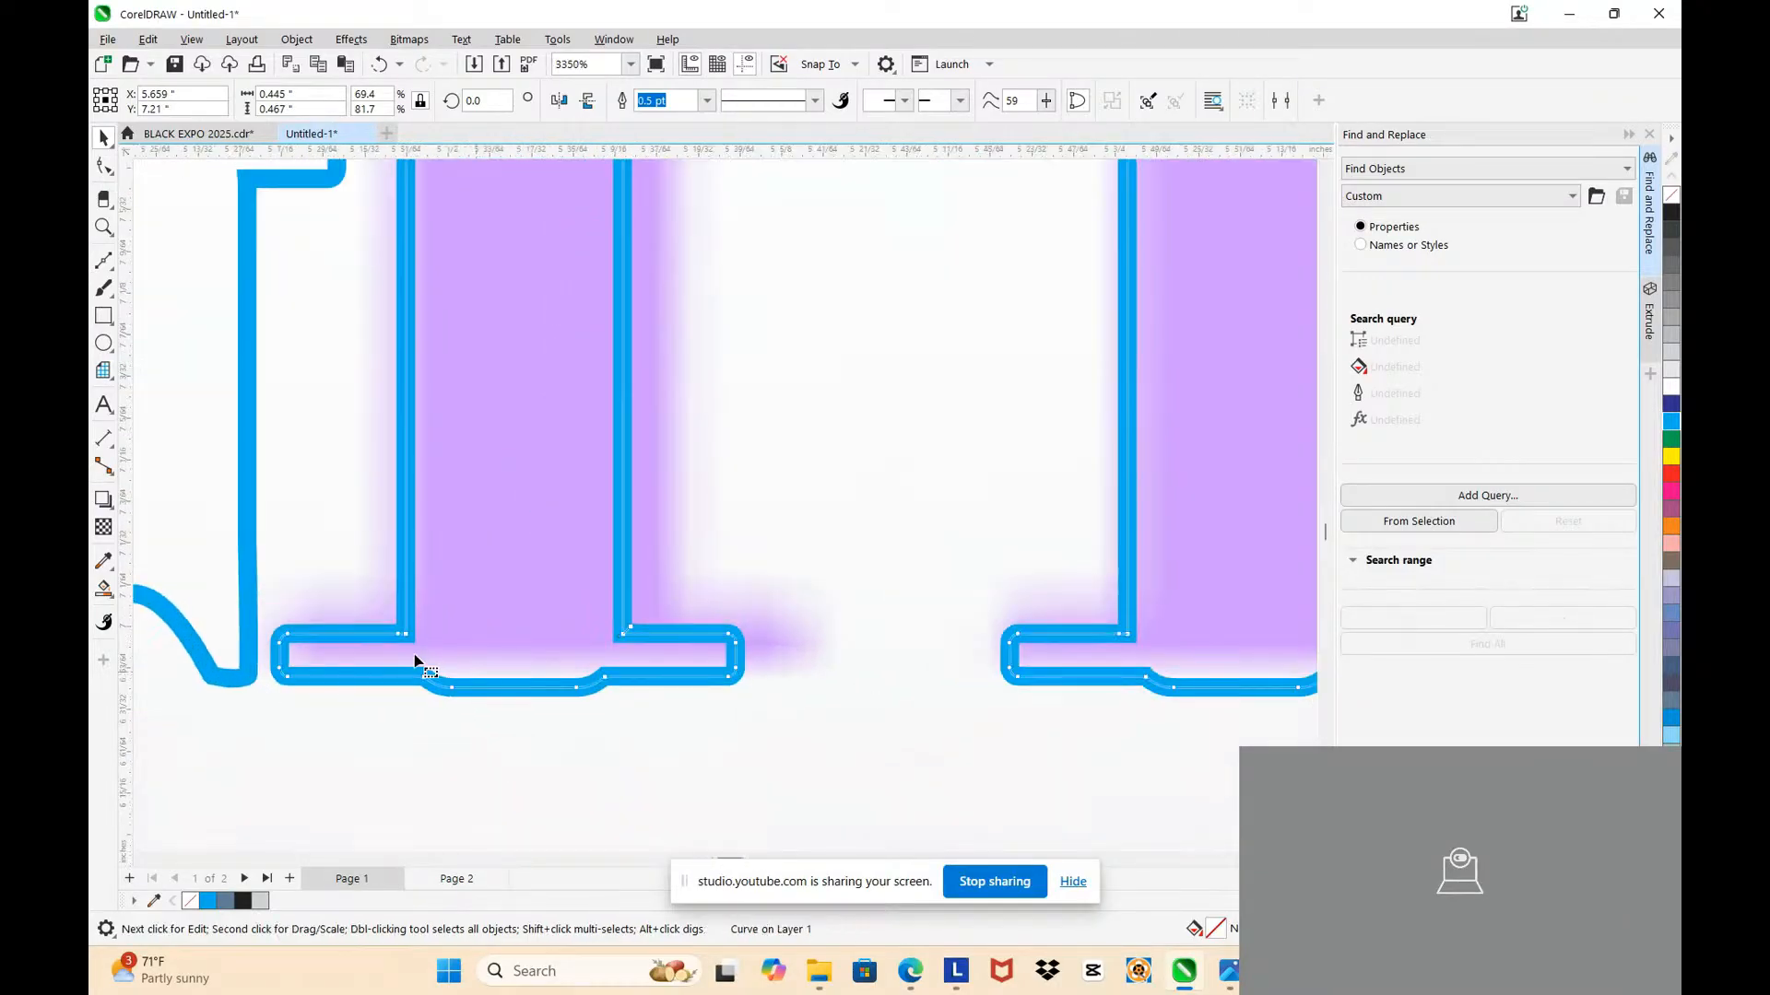
{"action": "left_click_drag", "start_coordinate": [415, 653], "coordinate": [644, 732]}
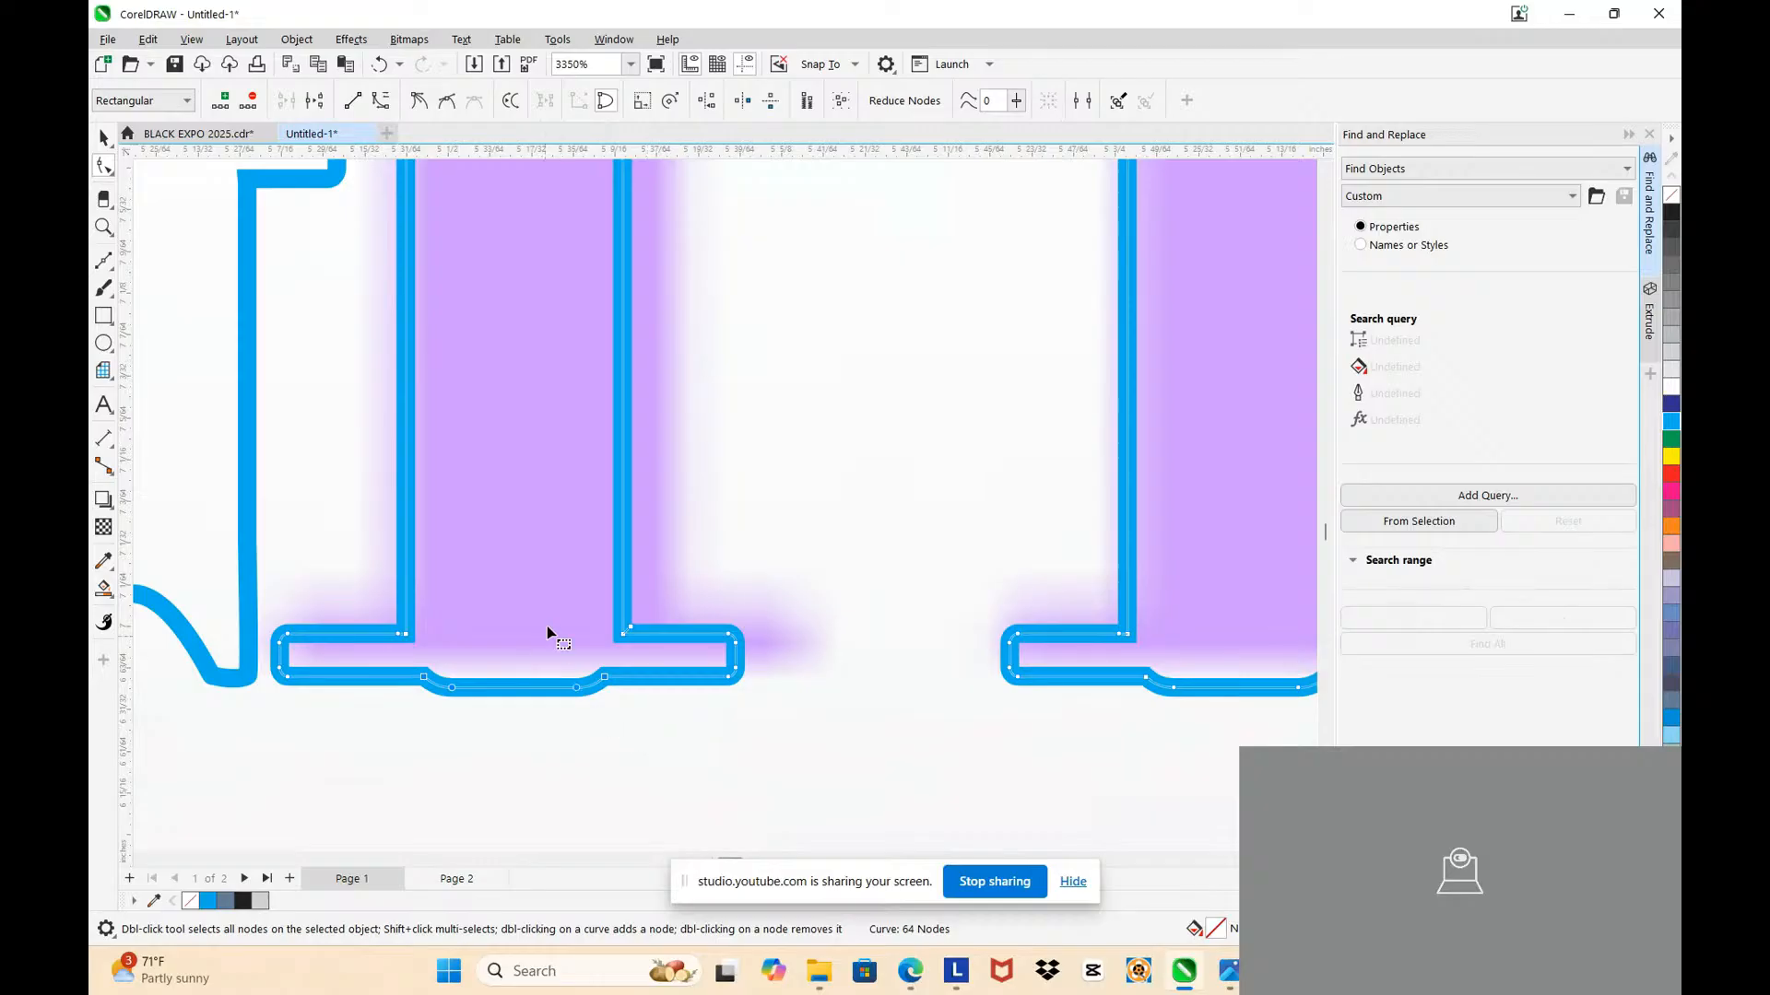
{"action": "key", "text": "Delete"}
{"action": "scroll", "coordinate": [1129, 710], "scroll_direction": "down", "scroll_amount": 2}
{"action": "left_click_drag", "start_coordinate": [1258, 745], "coordinate": [1258, 745]}
{"action": "key", "text": "Delete"}
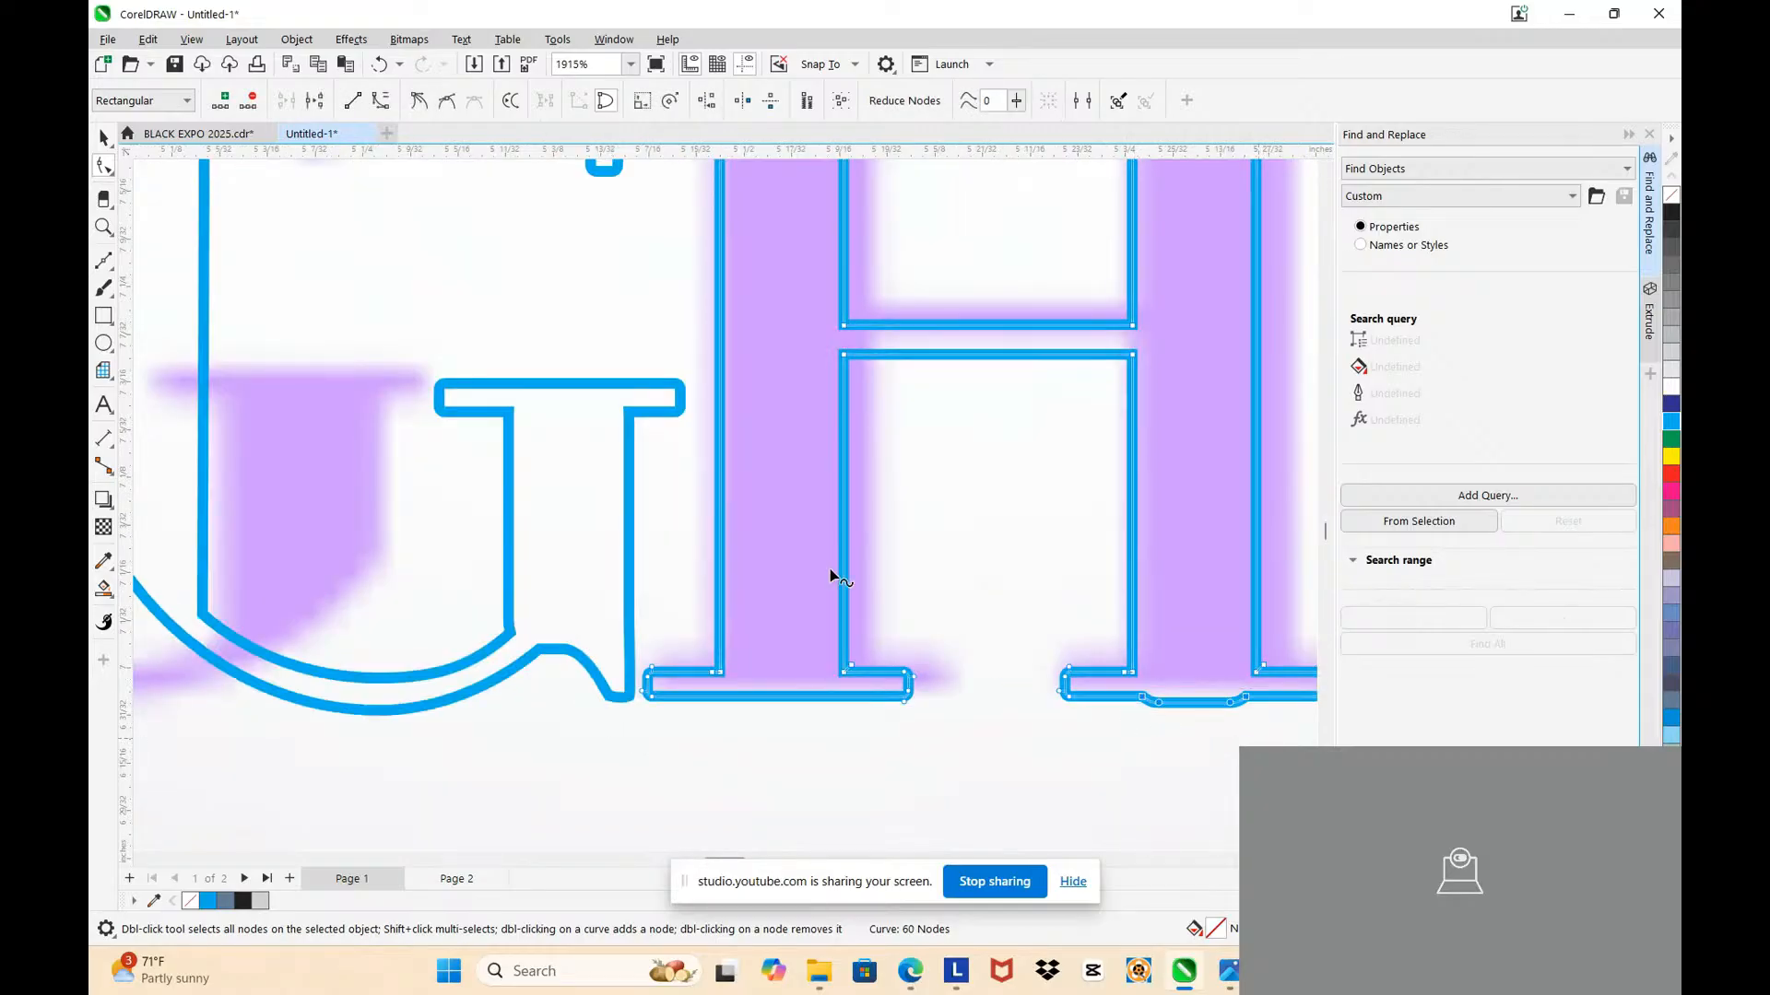
{"action": "scroll", "coordinate": [829, 572], "scroll_direction": "down", "scroll_amount": 2}
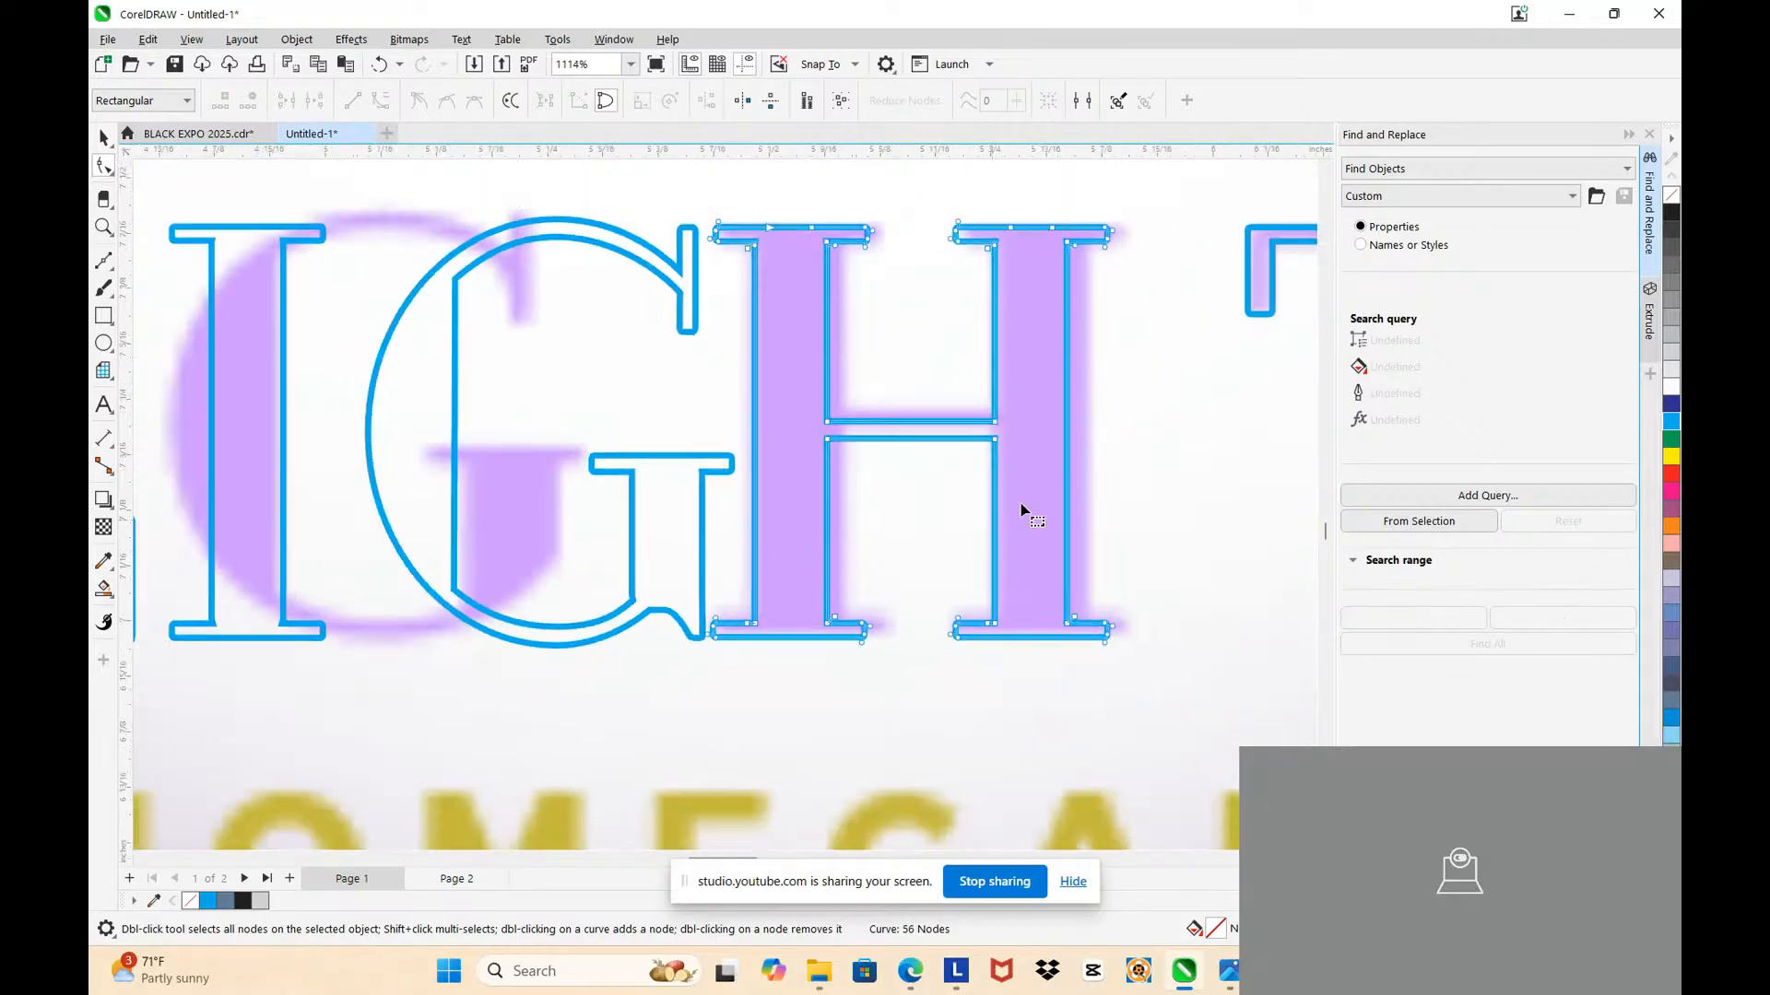
Step: Move the H's right-hand serif ends 0.02 inch right and the right stem's outer edge about 0.03 inch right
{"action": "left_click", "coordinate": [103, 139]}
{"action": "scroll", "coordinate": [1041, 258], "scroll_direction": "up", "scroll_amount": 2}
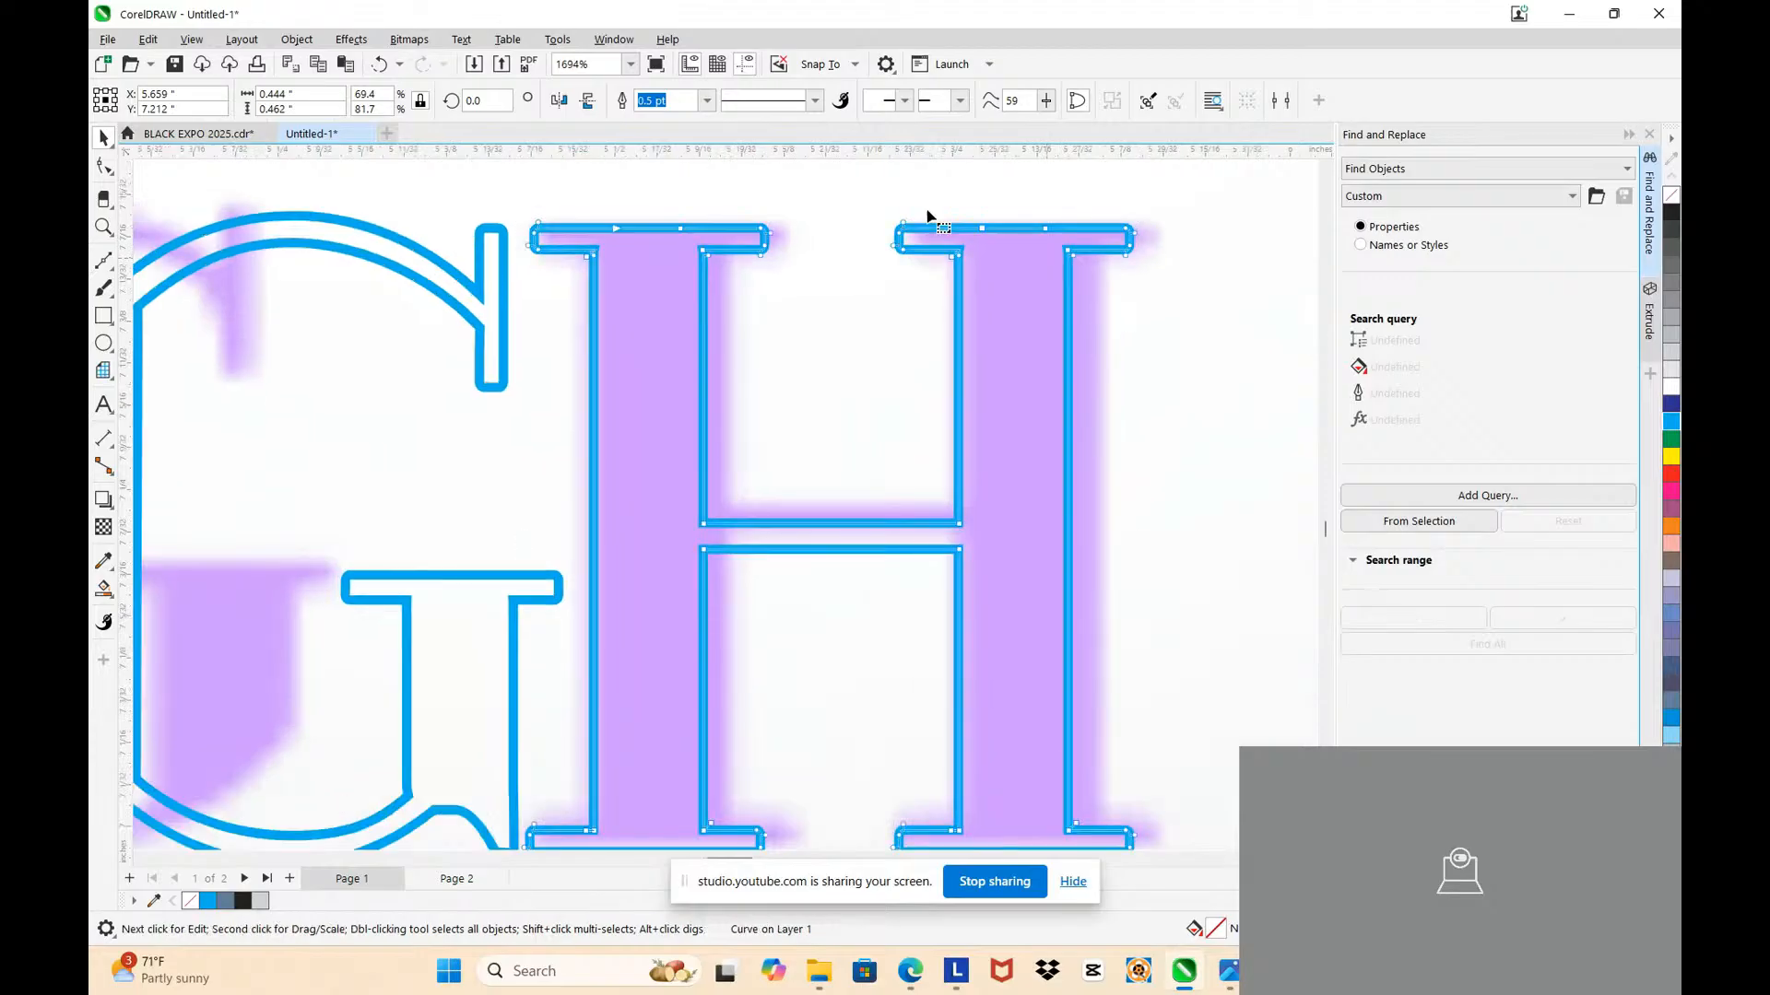
{"action": "key", "text": "F10"}
{"action": "left_click_drag", "start_coordinate": [1025, 219], "coordinate": [1163, 783]}
{"action": "left_click_drag", "start_coordinate": [1078, 186], "coordinate": [1125, 826]}
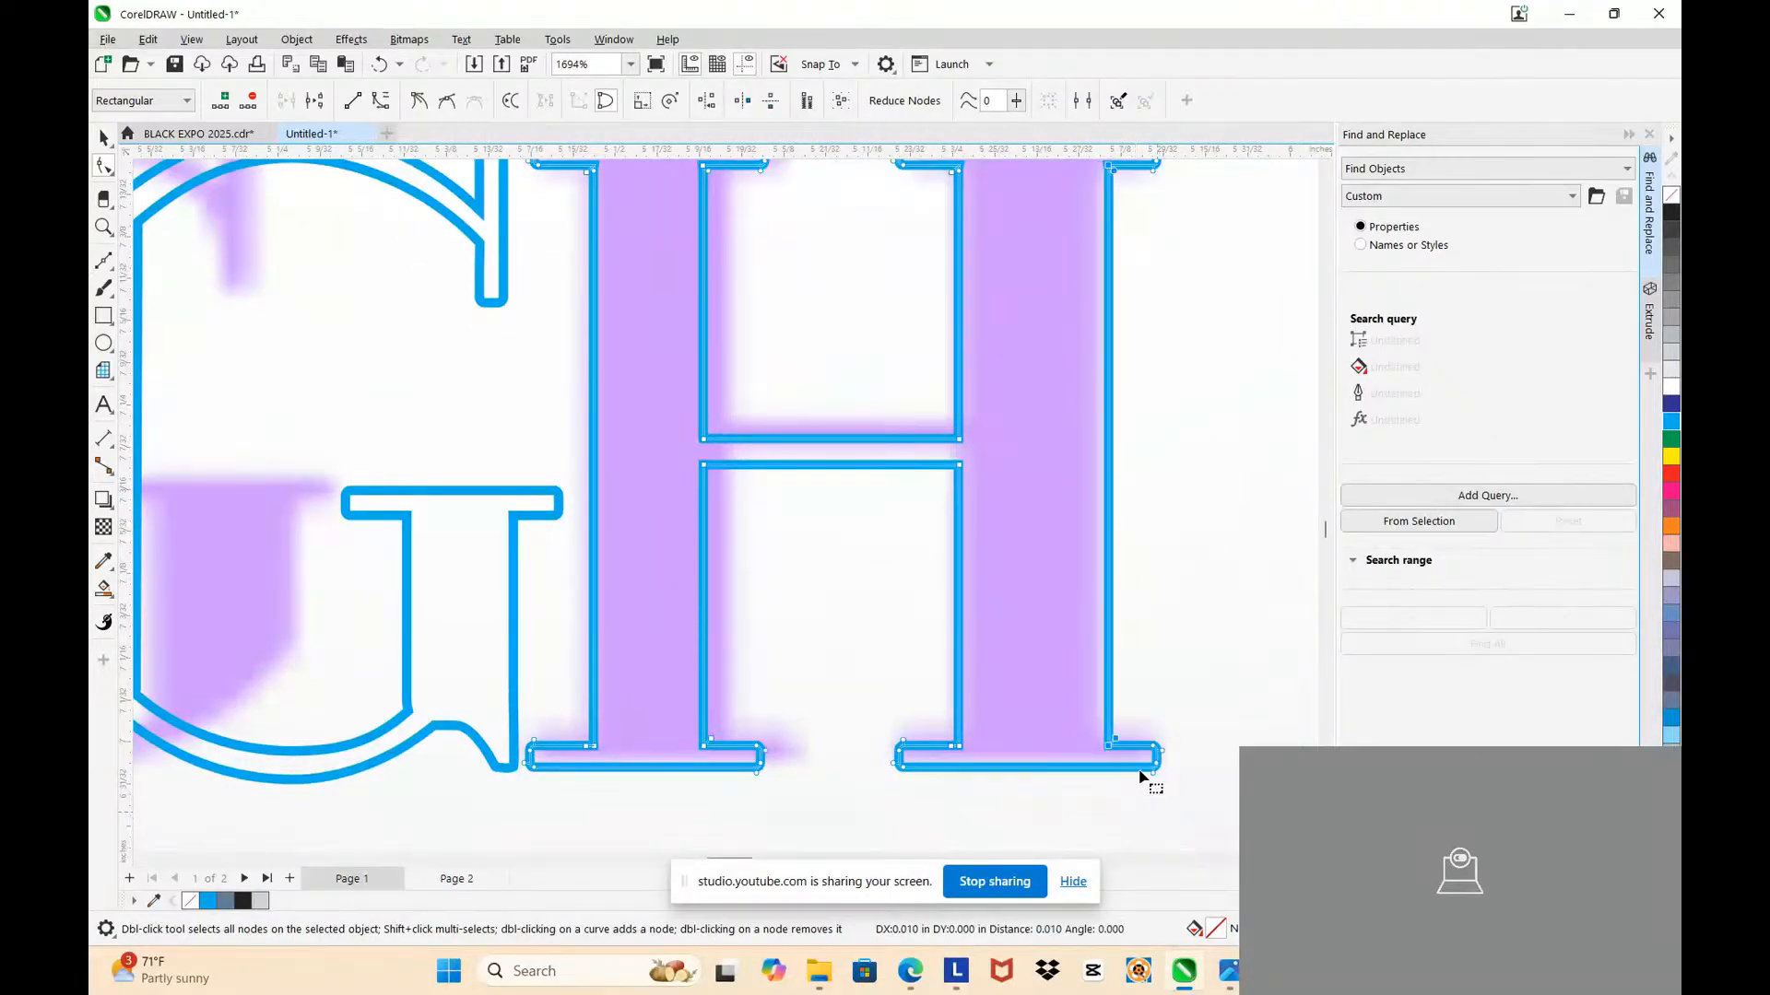
Step: Thicken the H's bottom serifs by raising their upper edges about 0.01 inch under both stems
{"action": "scroll", "coordinate": [1150, 738], "scroll_direction": "up", "scroll_amount": 2}
{"action": "left_click_drag", "start_coordinate": [650, 668], "coordinate": [1163, 779]}
{"action": "key", "text": "Up"}
{"action": "scroll", "coordinate": [1163, 778], "scroll_direction": "down", "scroll_amount": 2}
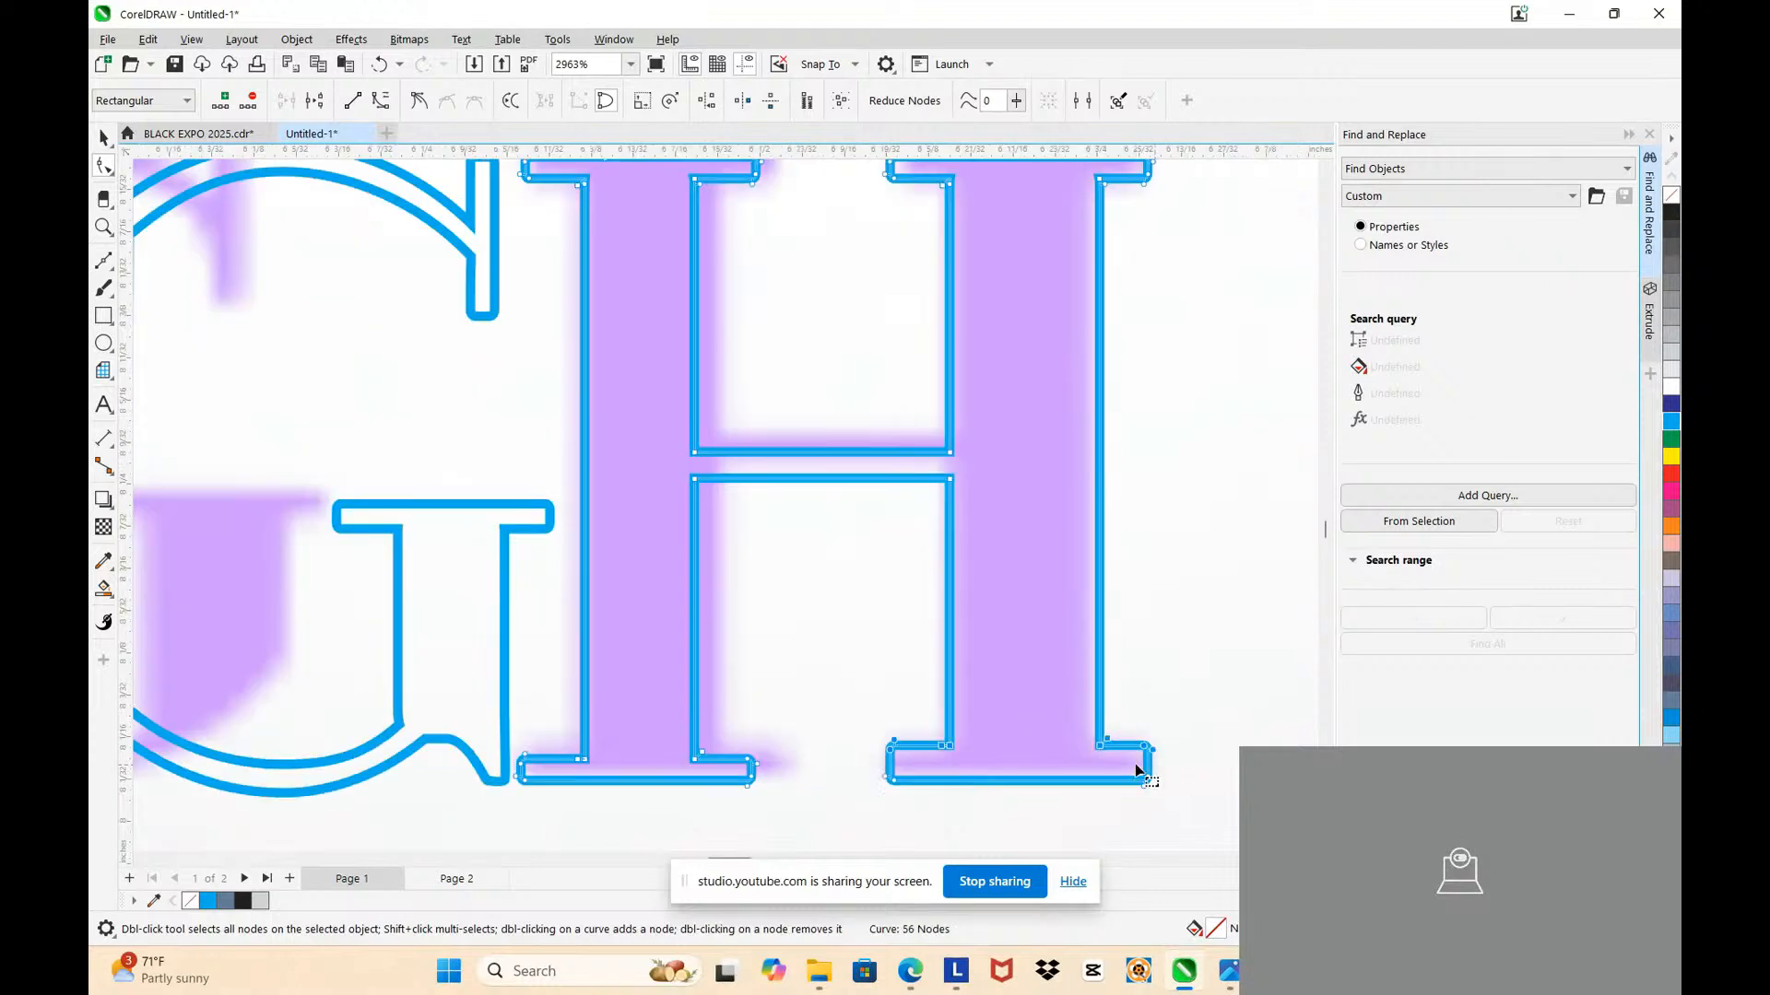
{"action": "left_click_drag", "start_coordinate": [516, 733], "coordinate": [782, 771]}
{"action": "key", "text": "Up"}
Step: Extend the H's left stem serifs toward the right stem, the bottom one about 0.02 inch and the top one 0.01 inch
{"action": "left_click_drag", "start_coordinate": [722, 717], "coordinate": [775, 795]}
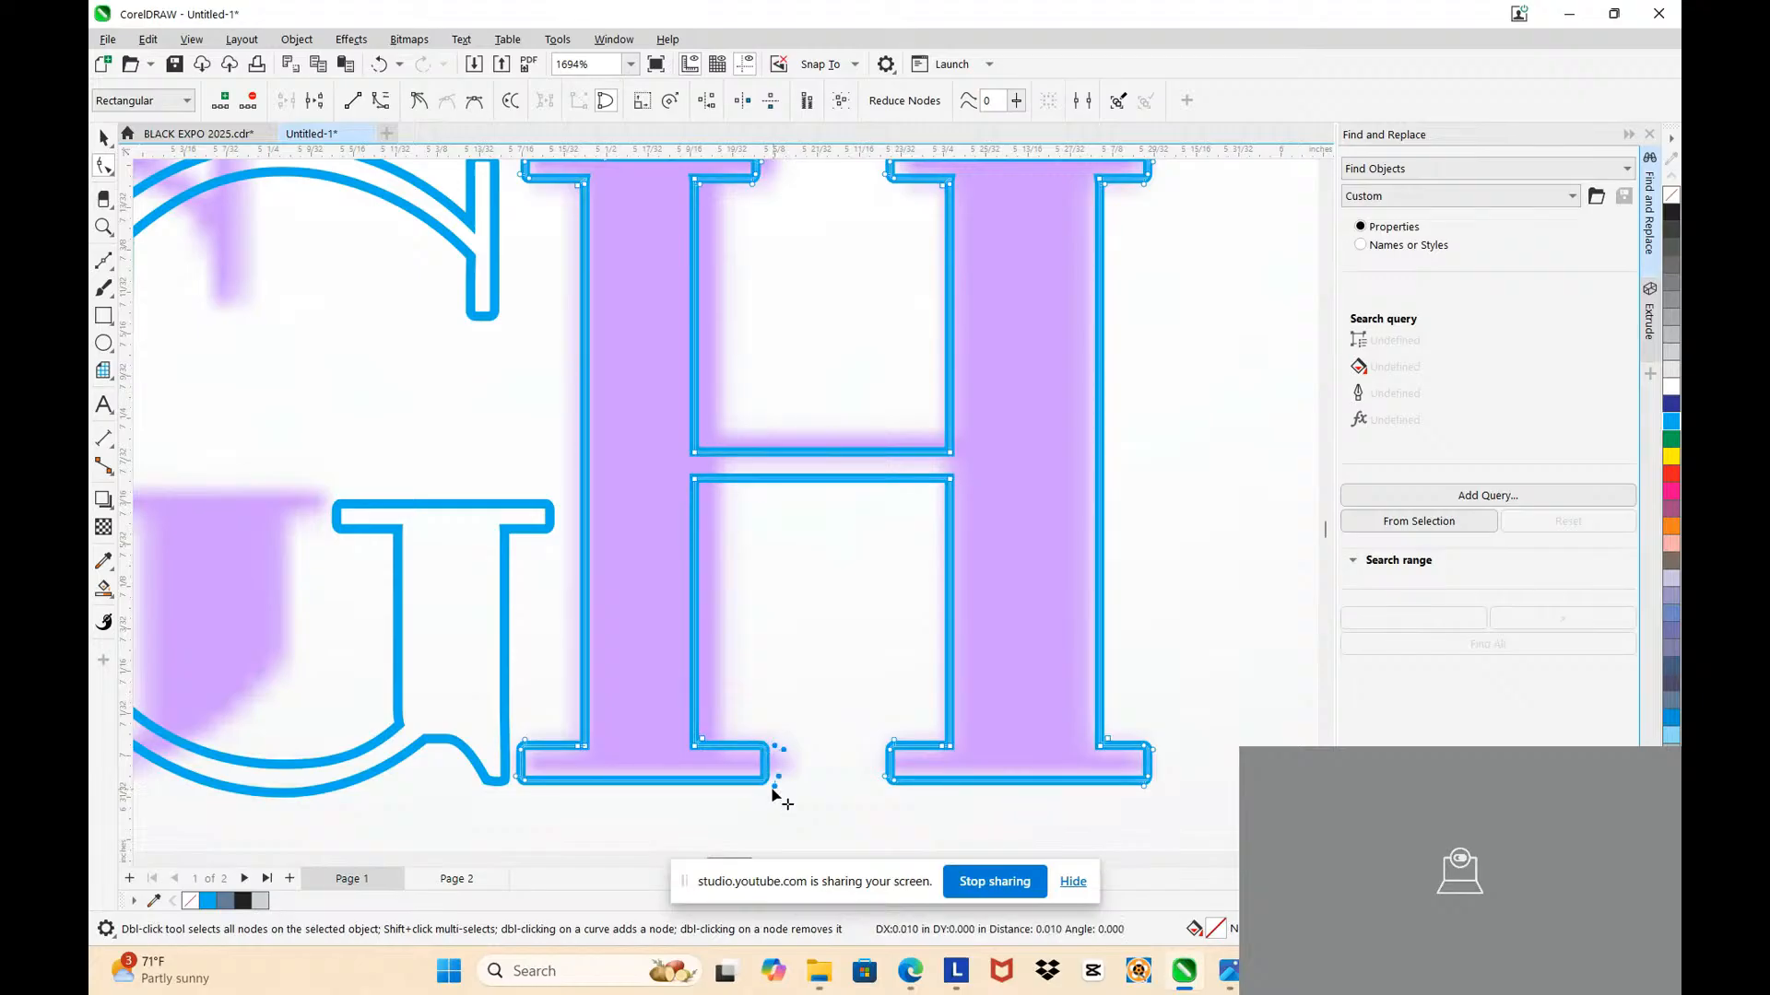
{"action": "scroll", "coordinate": [722, 590], "scroll_direction": "down", "scroll_amount": 1}
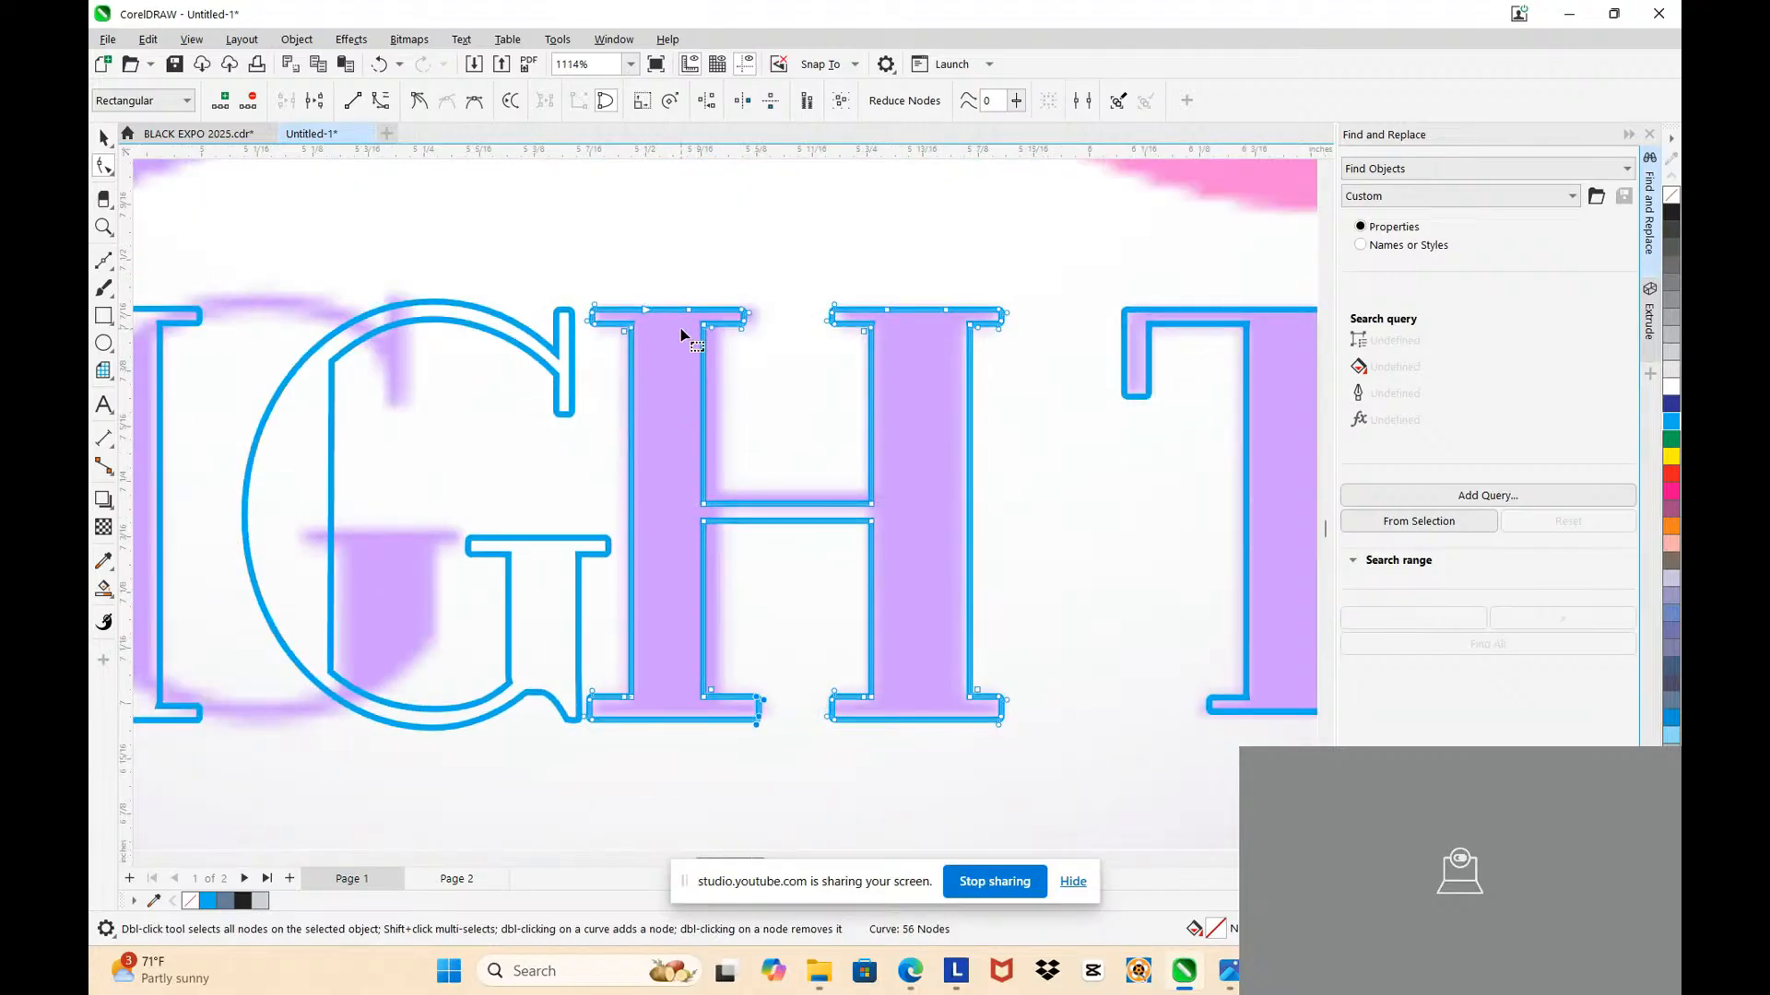
{"action": "scroll", "coordinate": [680, 328], "scroll_direction": "up", "scroll_amount": 2}
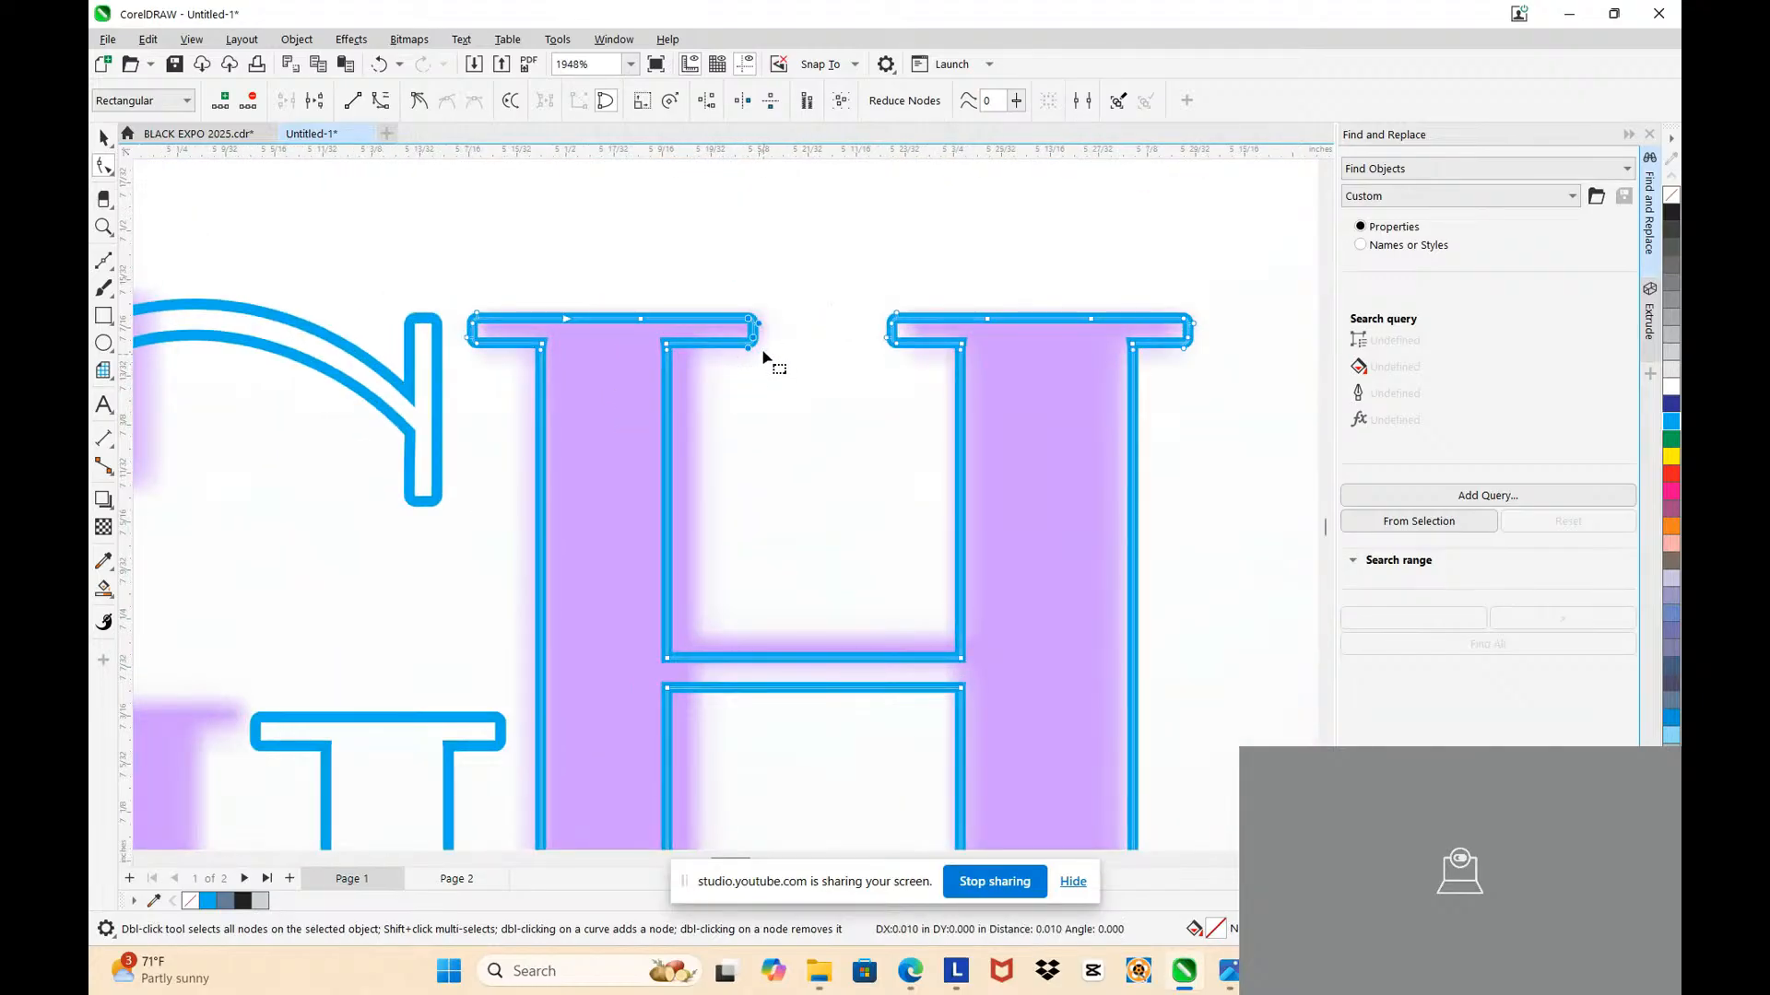
{"action": "scroll", "coordinate": [700, 328], "scroll_direction": "down", "scroll_amount": 1}
{"action": "scroll", "coordinate": [700, 339], "scroll_direction": "down", "scroll_amount": 4}
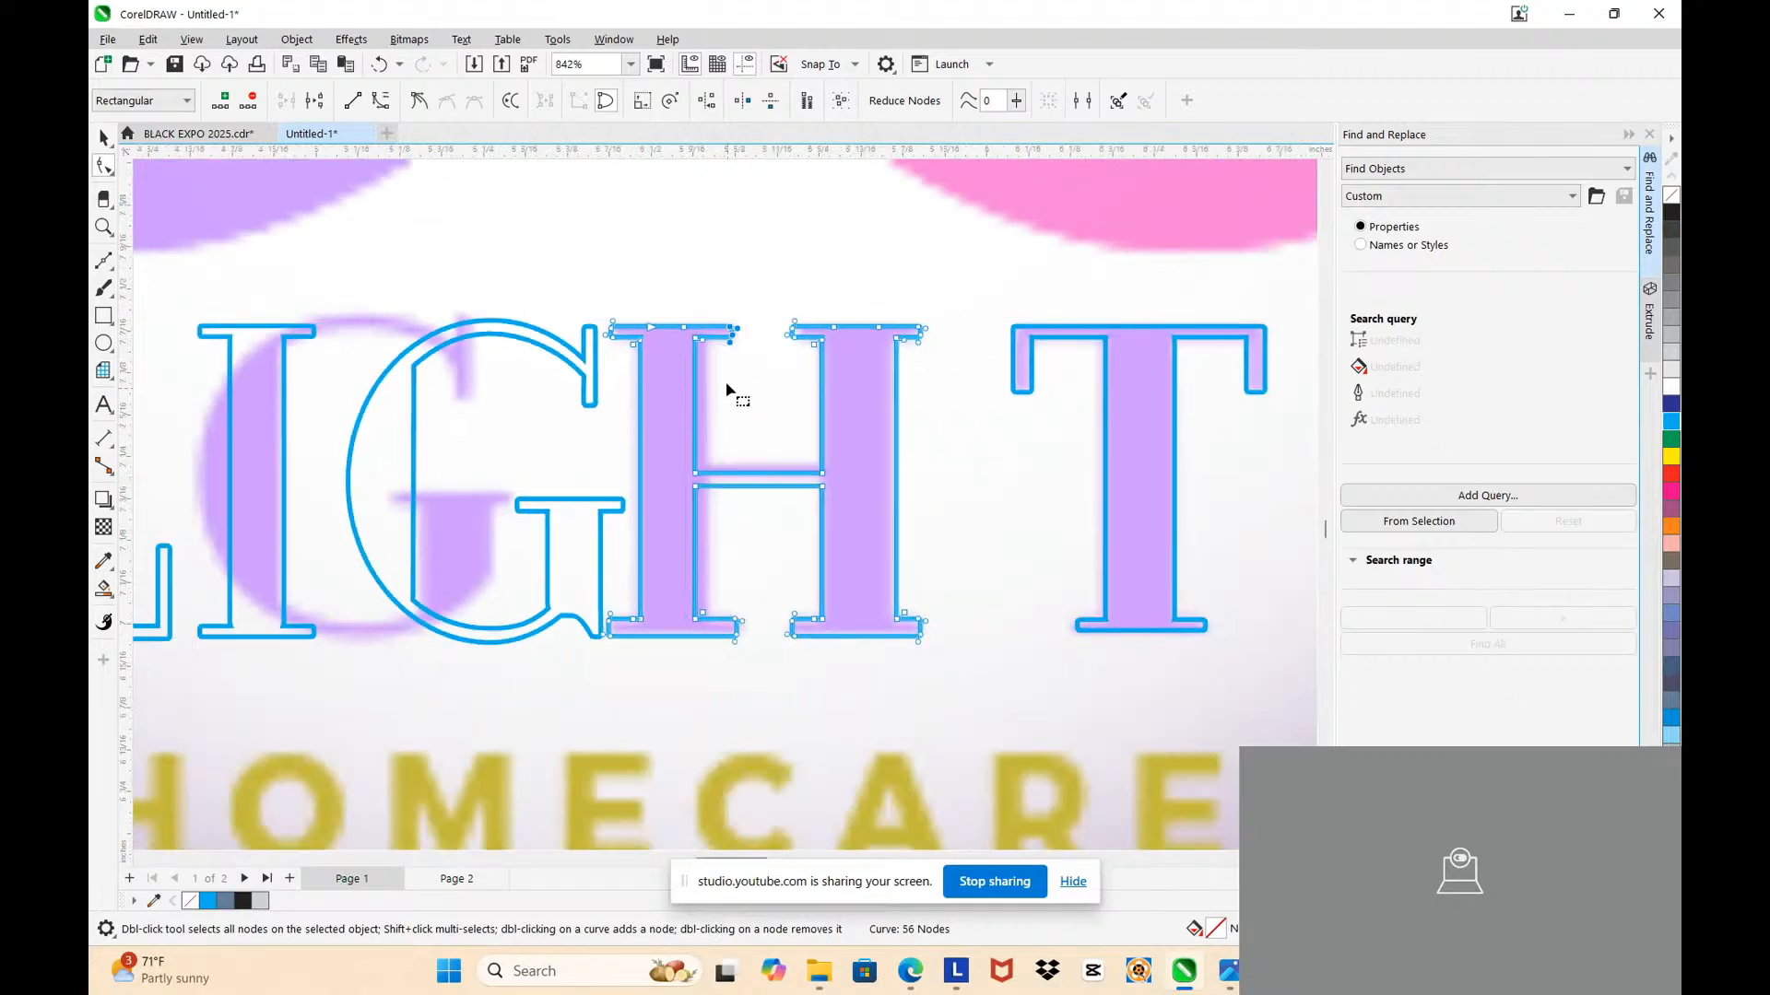
Step: Widen the H's left stem by moving its inner edge about 0.02 inch right
{"action": "scroll", "coordinate": [658, 313], "scroll_direction": "up", "scroll_amount": 3}
{"action": "left_click_drag", "start_coordinate": [660, 309], "coordinate": [698, 743]}
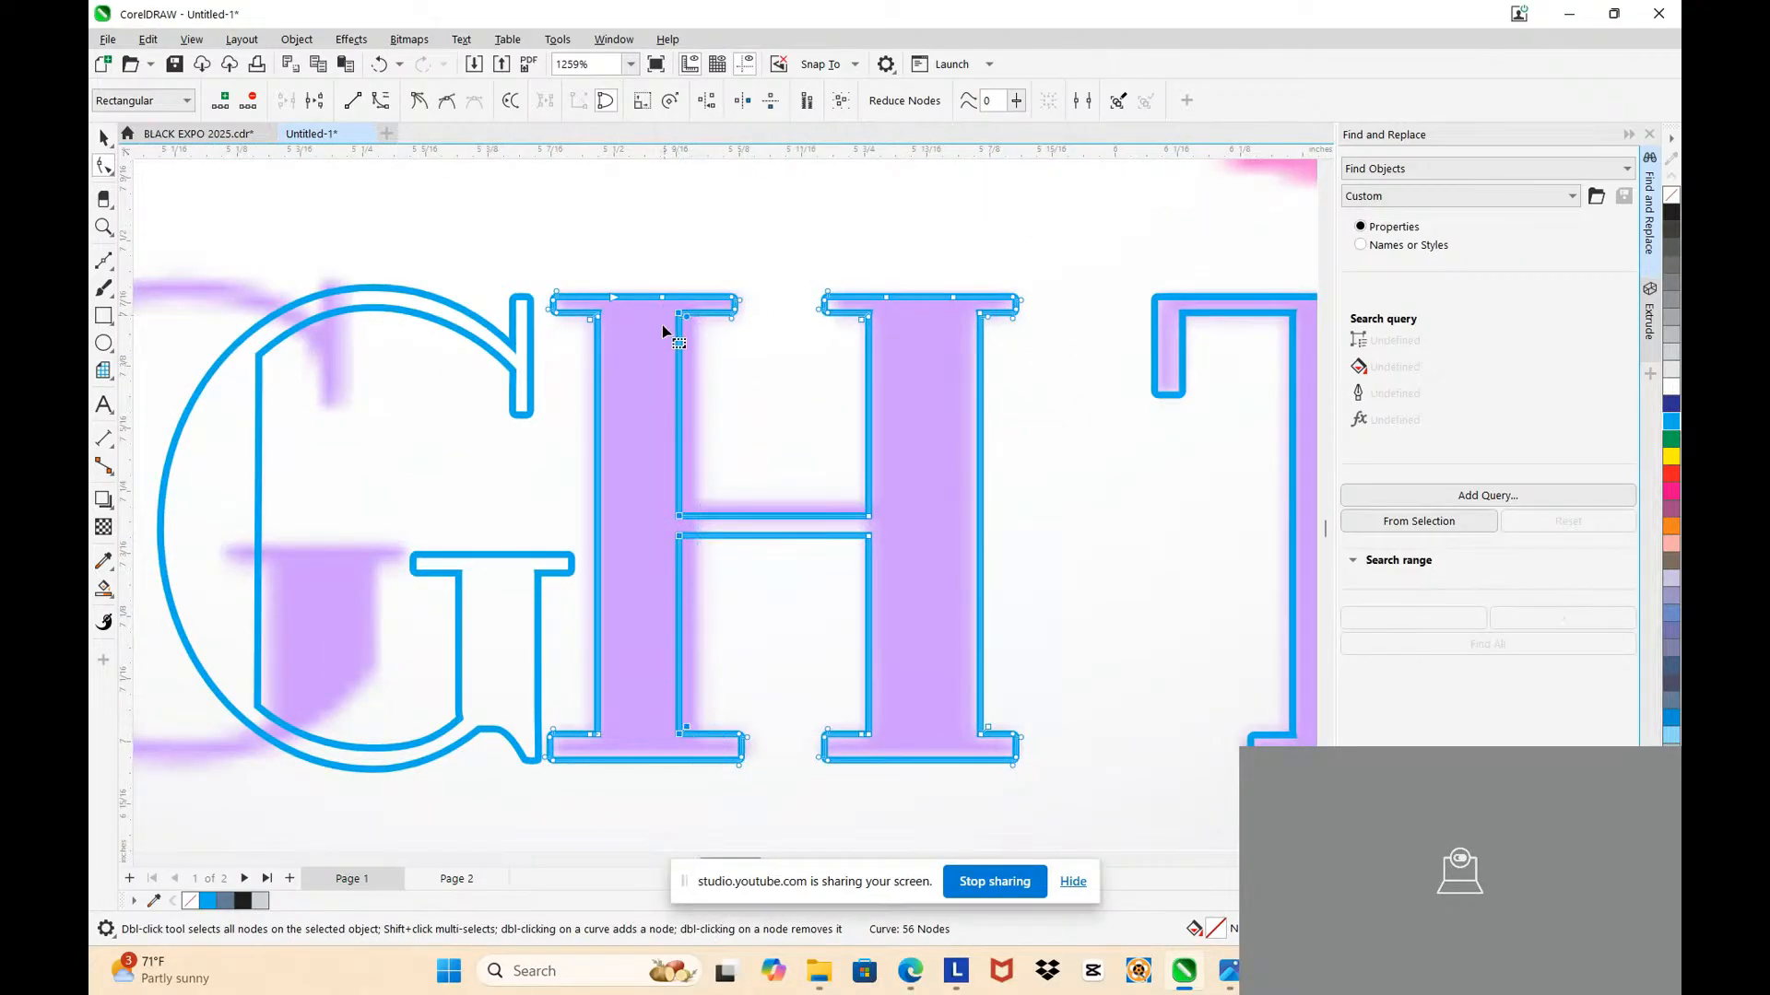
{"action": "left_click_drag", "start_coordinate": [698, 625], "coordinate": [704, 749]}
{"action": "key", "text": "Right"}
{"action": "key", "text": "Right"}
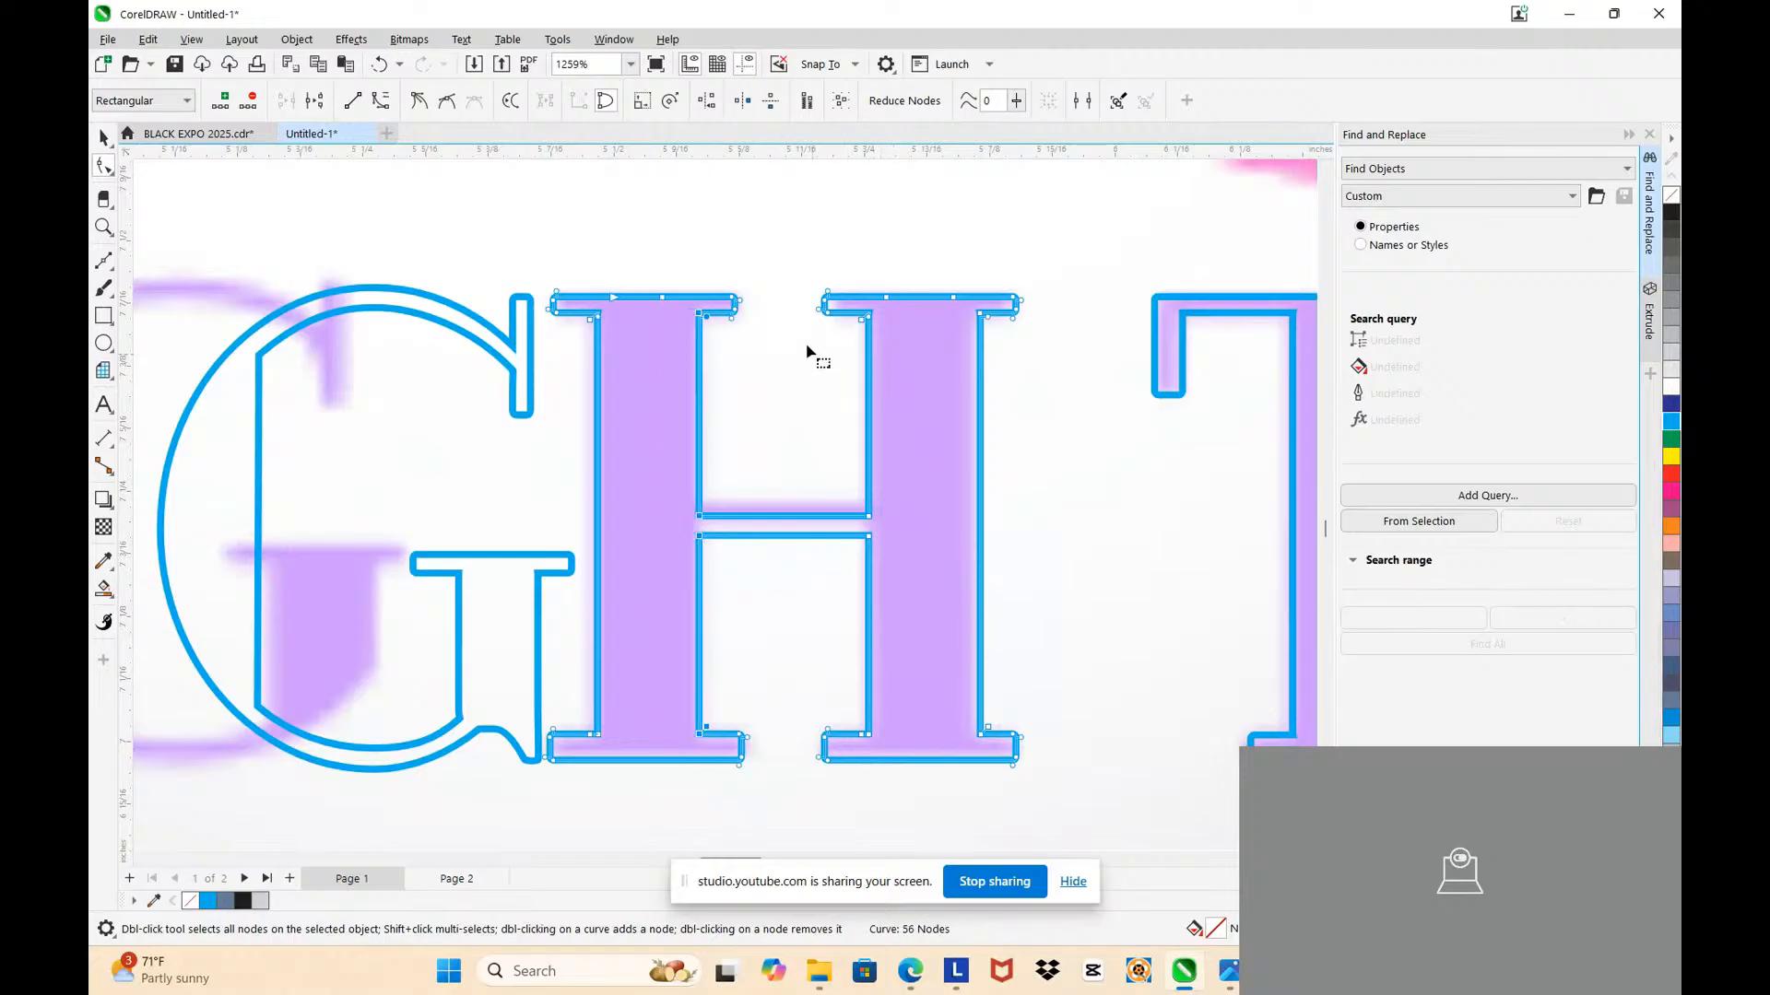
Step: Raise the H's crossbar by moving its upper and lower edges about 0.01 inch up
{"action": "scroll", "coordinate": [590, 323], "scroll_direction": "up", "scroll_amount": 3}
{"action": "scroll", "coordinate": [586, 319], "scroll_direction": "down", "scroll_amount": 4}
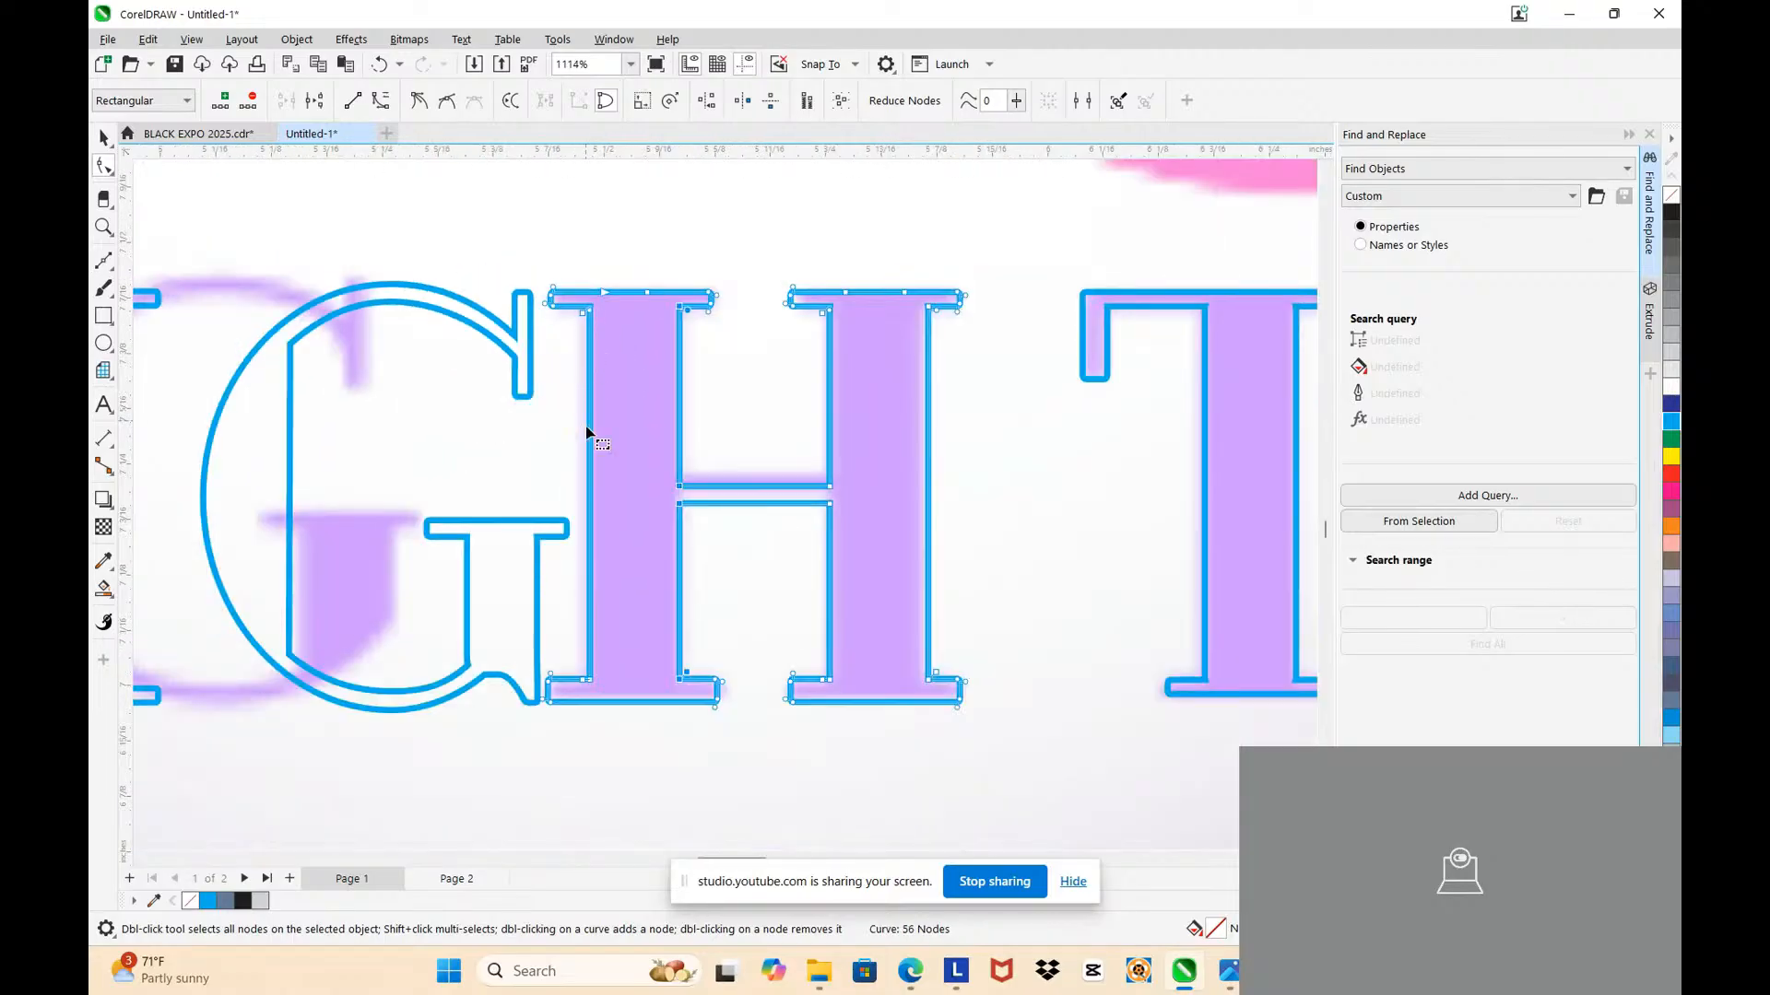
{"action": "scroll", "coordinate": [610, 538], "scroll_direction": "up", "scroll_amount": 3}
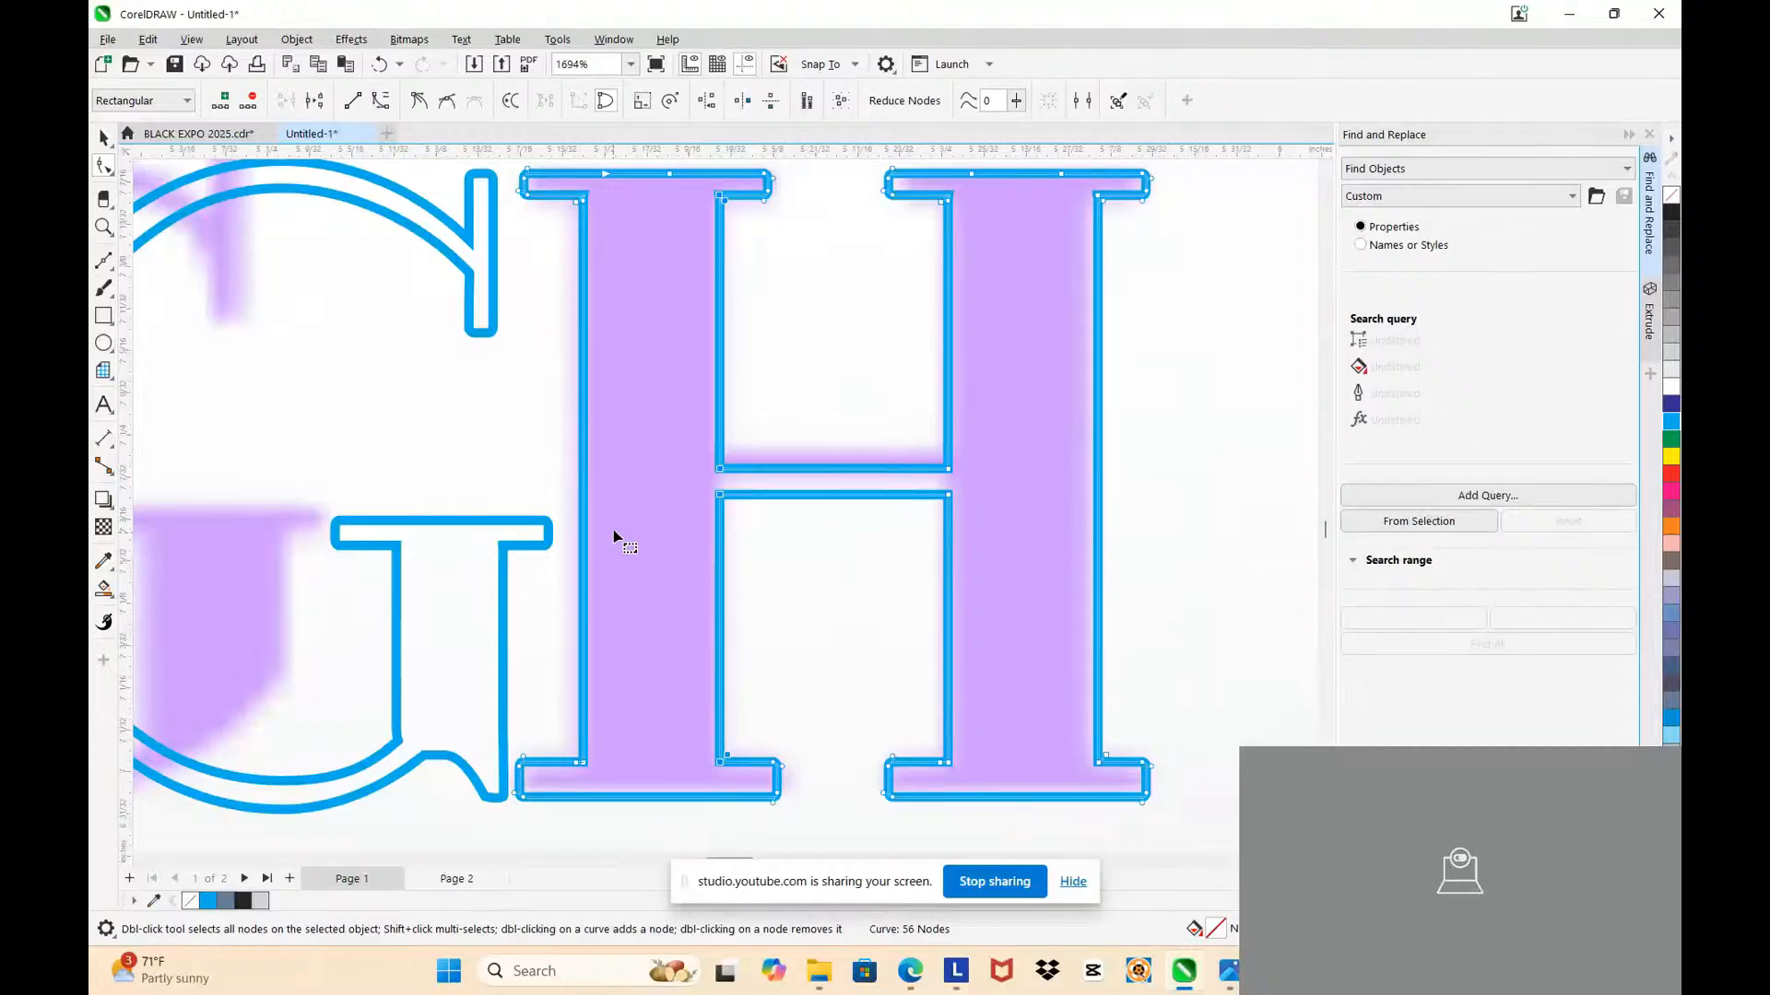
{"action": "left_click_drag", "start_coordinate": [705, 422], "coordinate": [987, 485]}
{"action": "key", "text": "Up"}
{"action": "key", "text": "Up"}
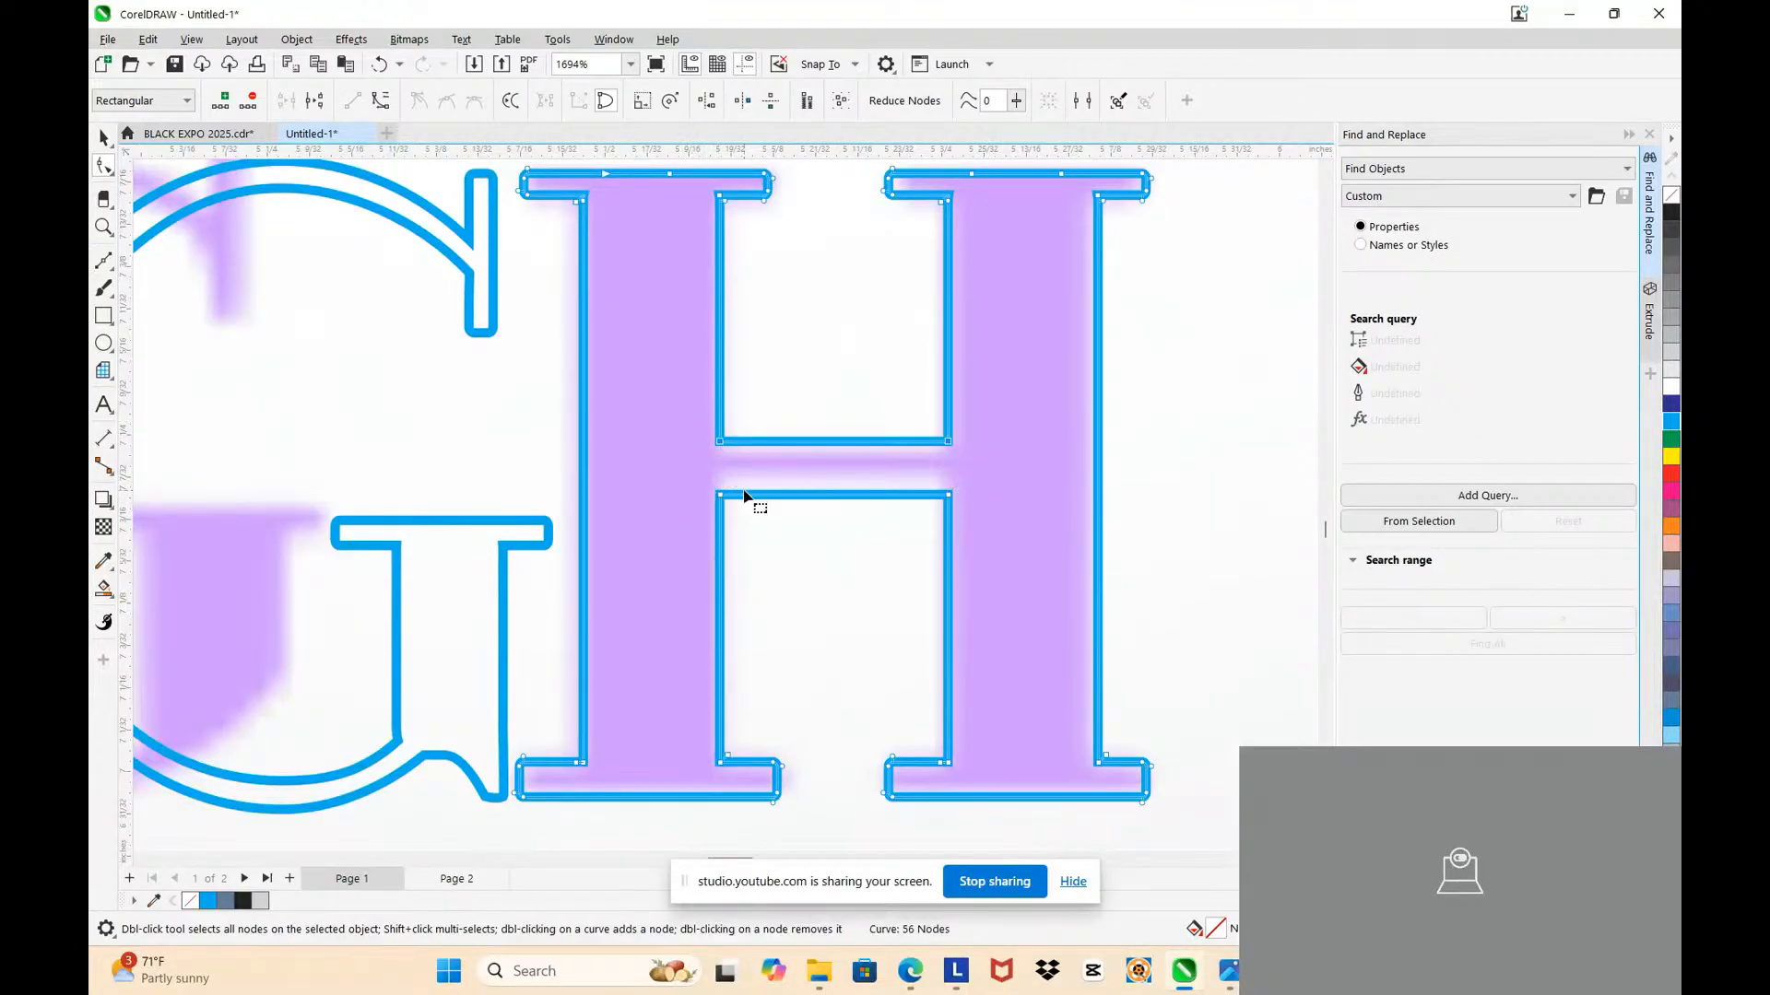
{"action": "key", "text": "Down"}
{"action": "key", "text": "Down"}
{"action": "left_click_drag", "start_coordinate": [697, 483], "coordinate": [1020, 551]}
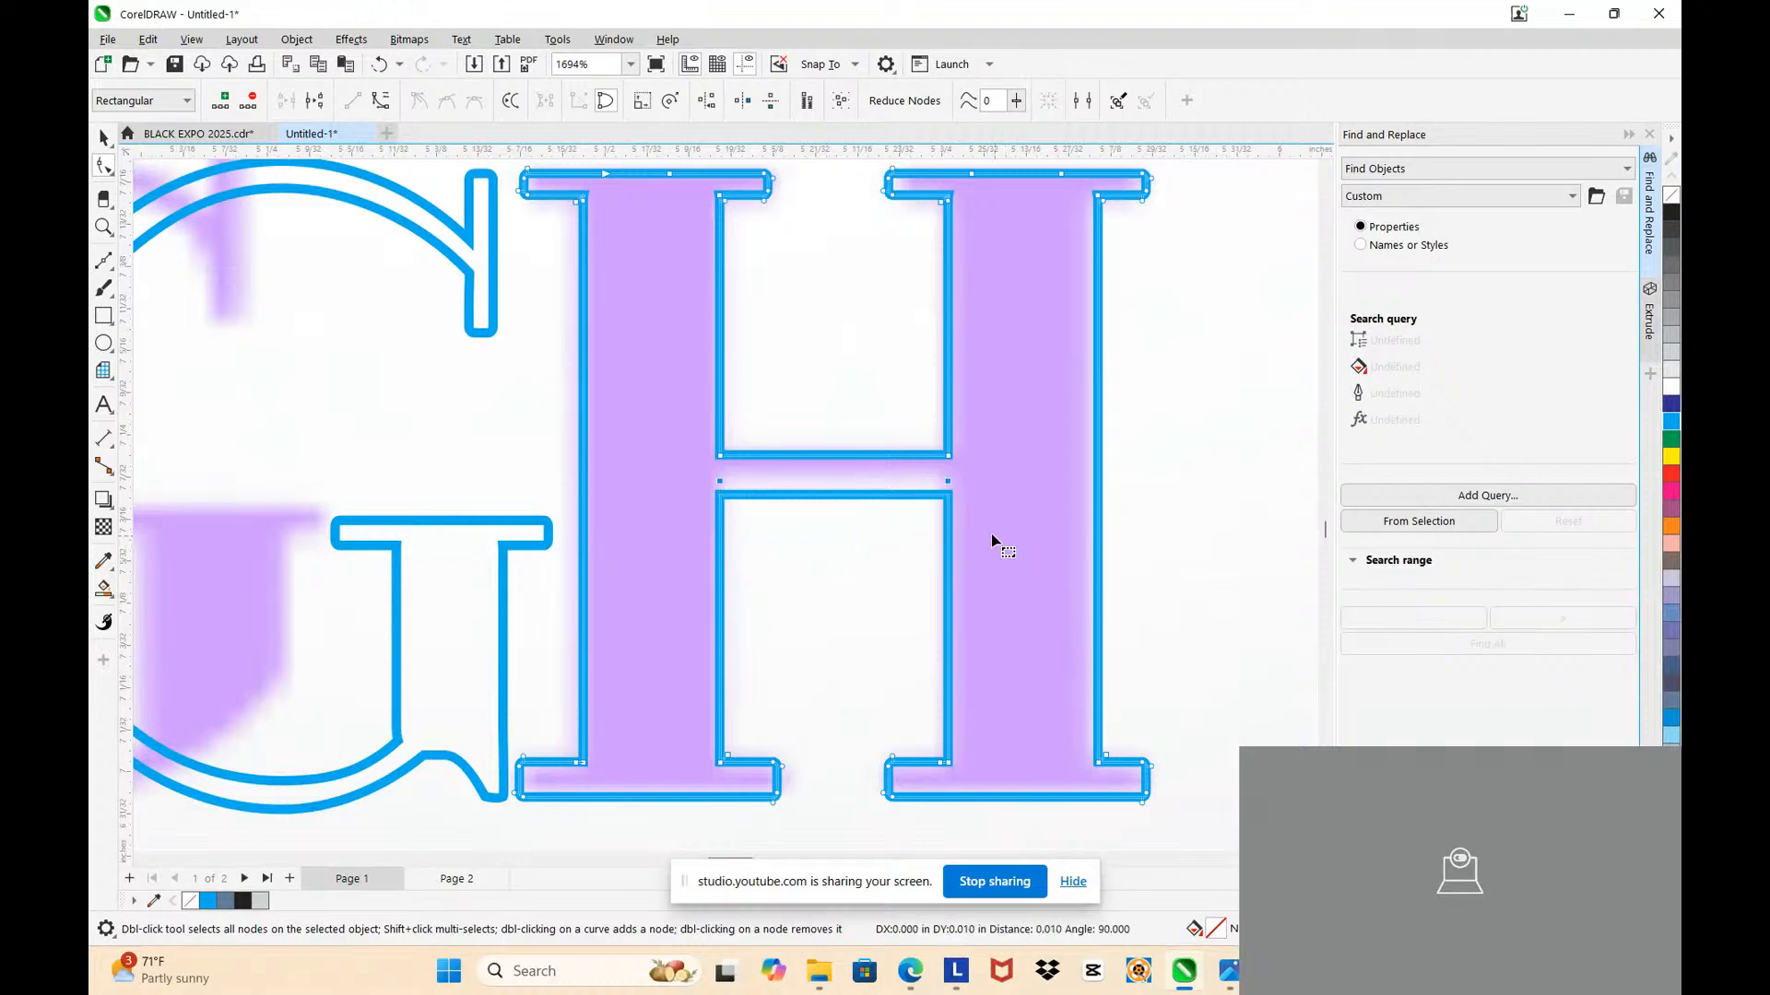
{"action": "key", "text": "Up"}
{"action": "key", "text": "Up"}
{"action": "scroll", "coordinate": [954, 510], "scroll_direction": "down", "scroll_amount": 3}
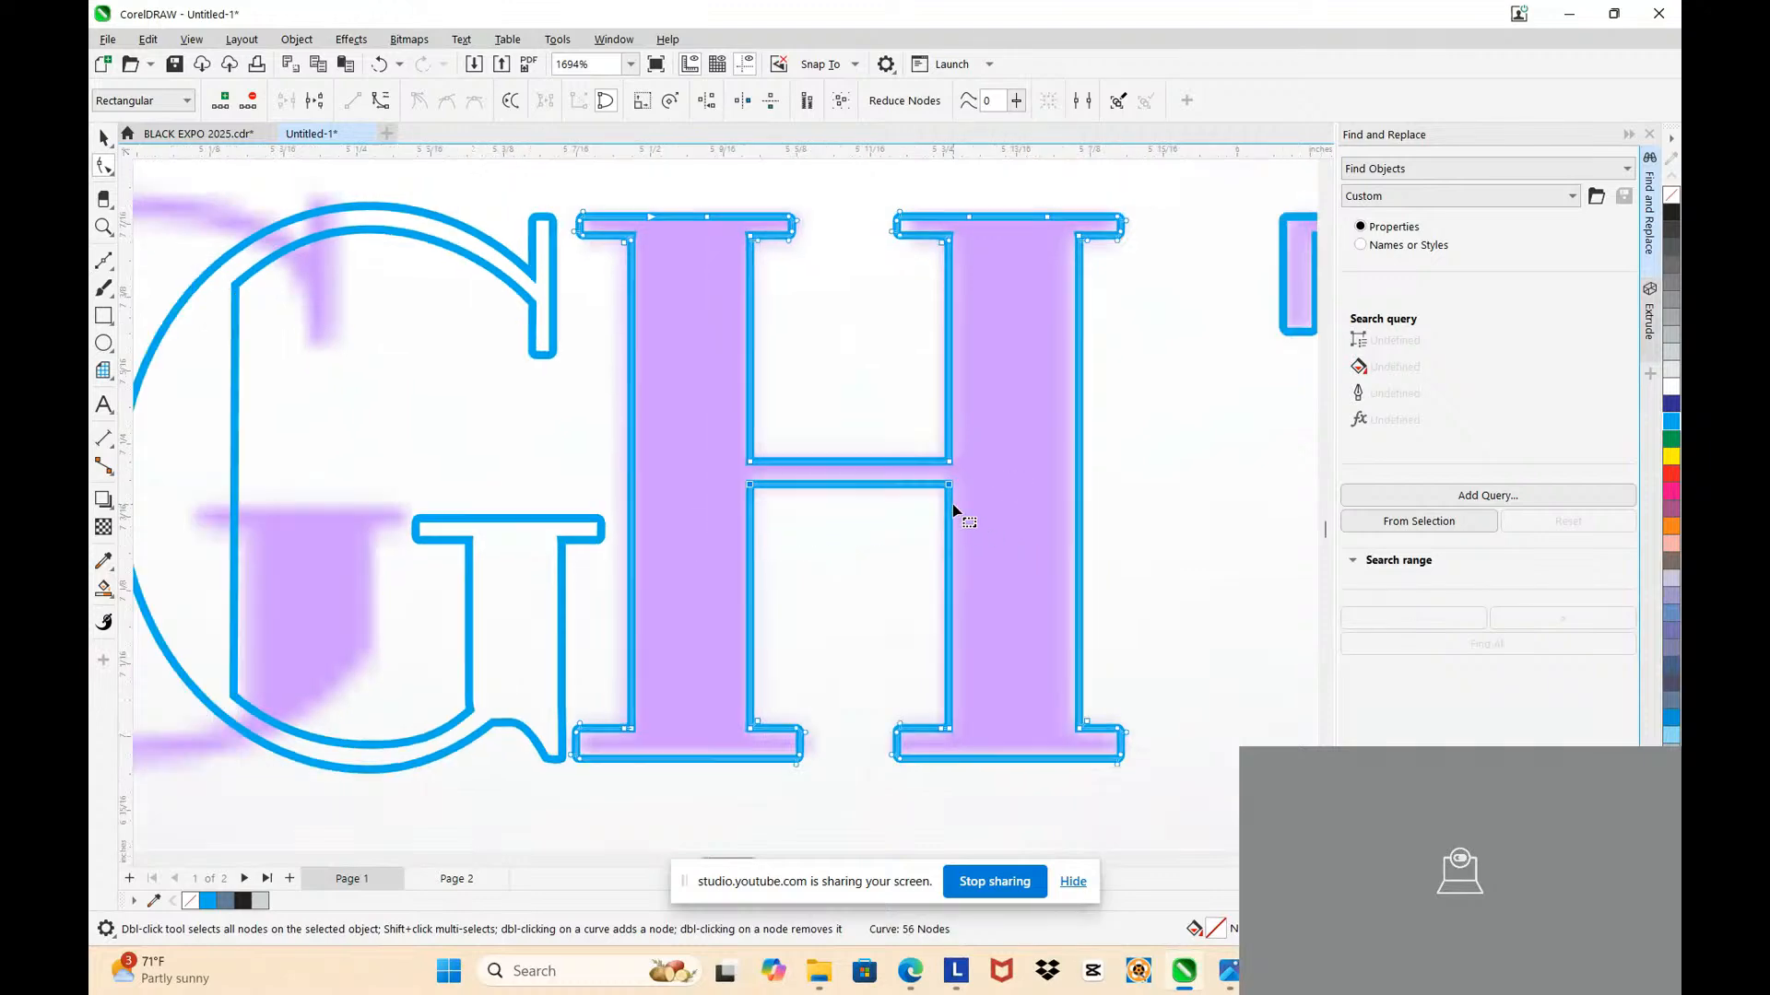
{"action": "scroll", "coordinate": [486, 383], "scroll_direction": "down", "scroll_amount": 3}
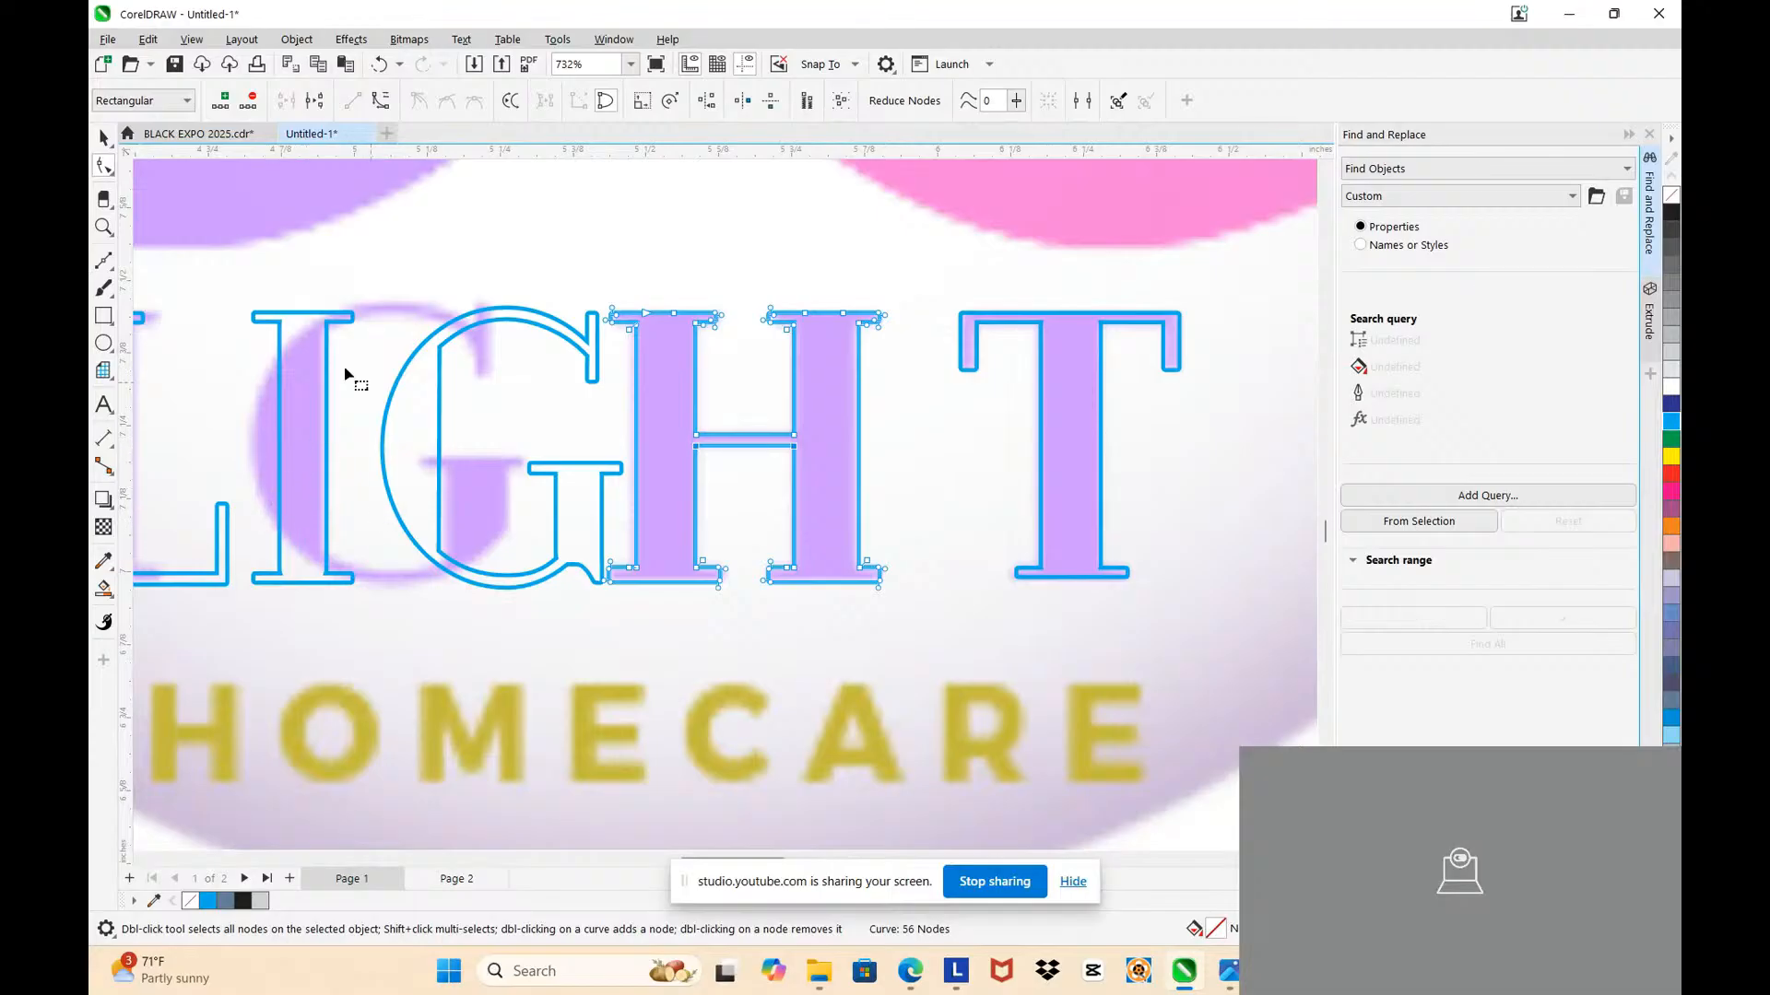
Step: Move the A, L, I and G outlines together about 0.22 inch left toward their purple originals
{"action": "left_click", "coordinate": [103, 138]}
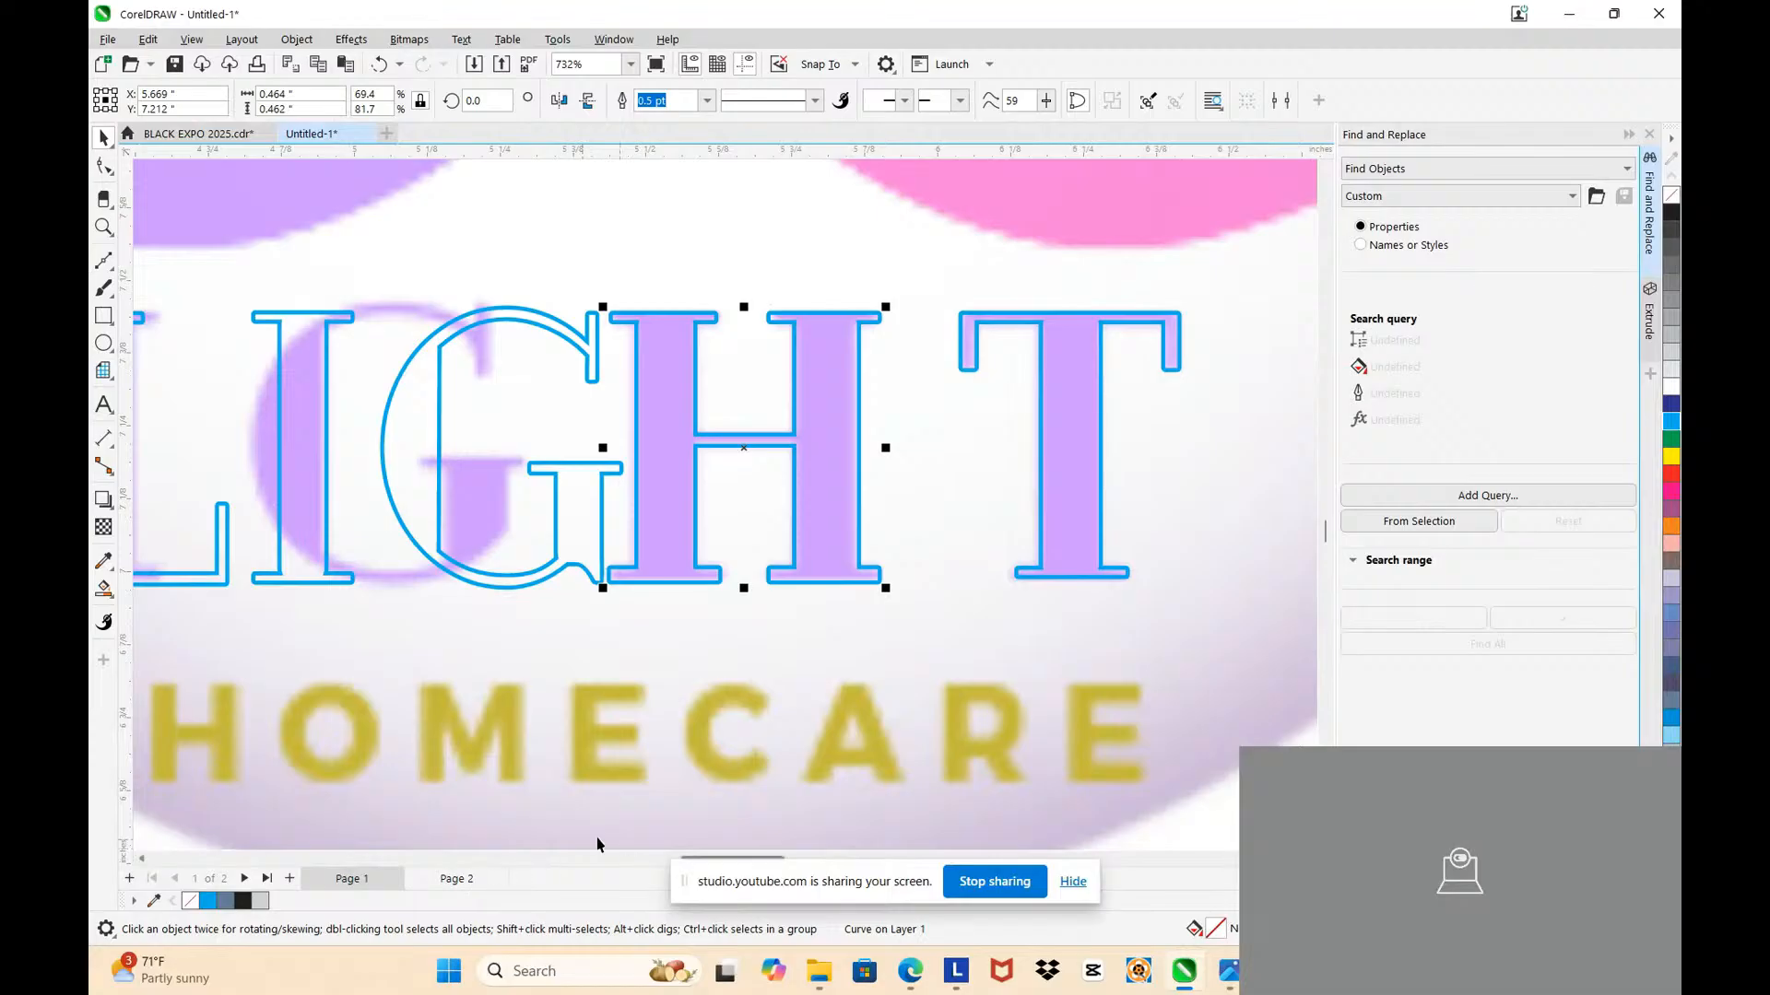
{"action": "left_click", "coordinate": [141, 858]}
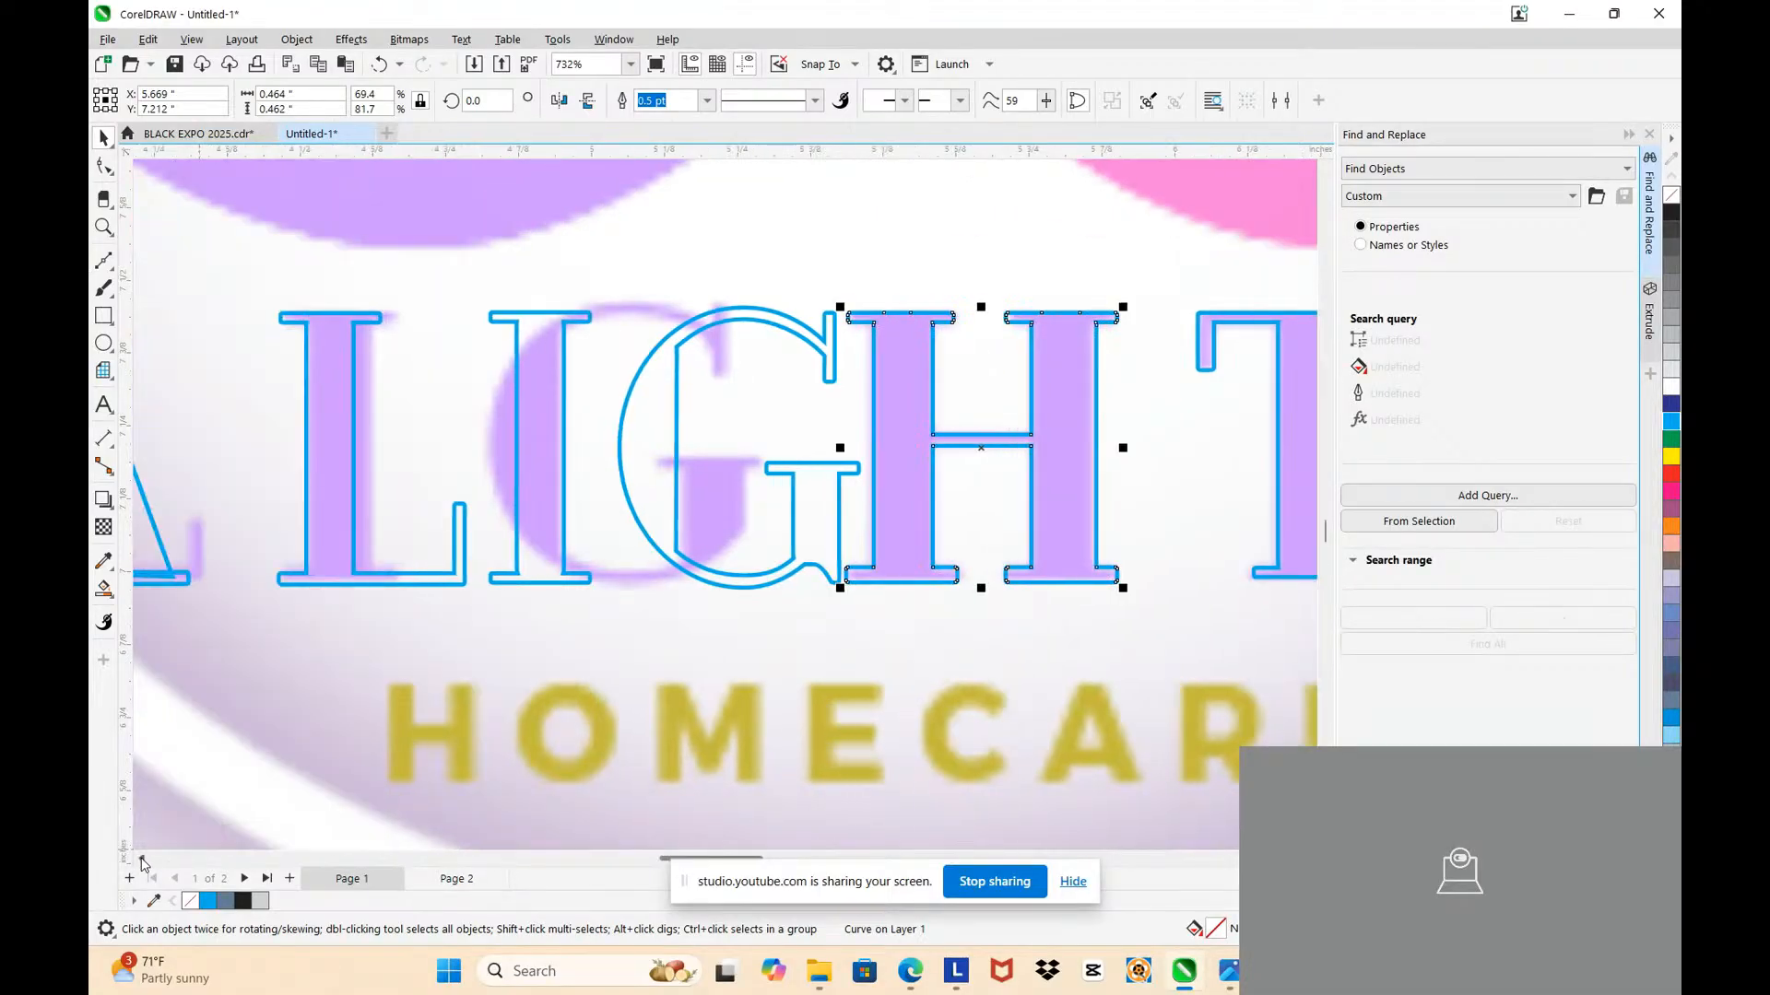
{"action": "left_click", "coordinate": [141, 861]}
{"action": "left_click", "coordinate": [761, 446]}
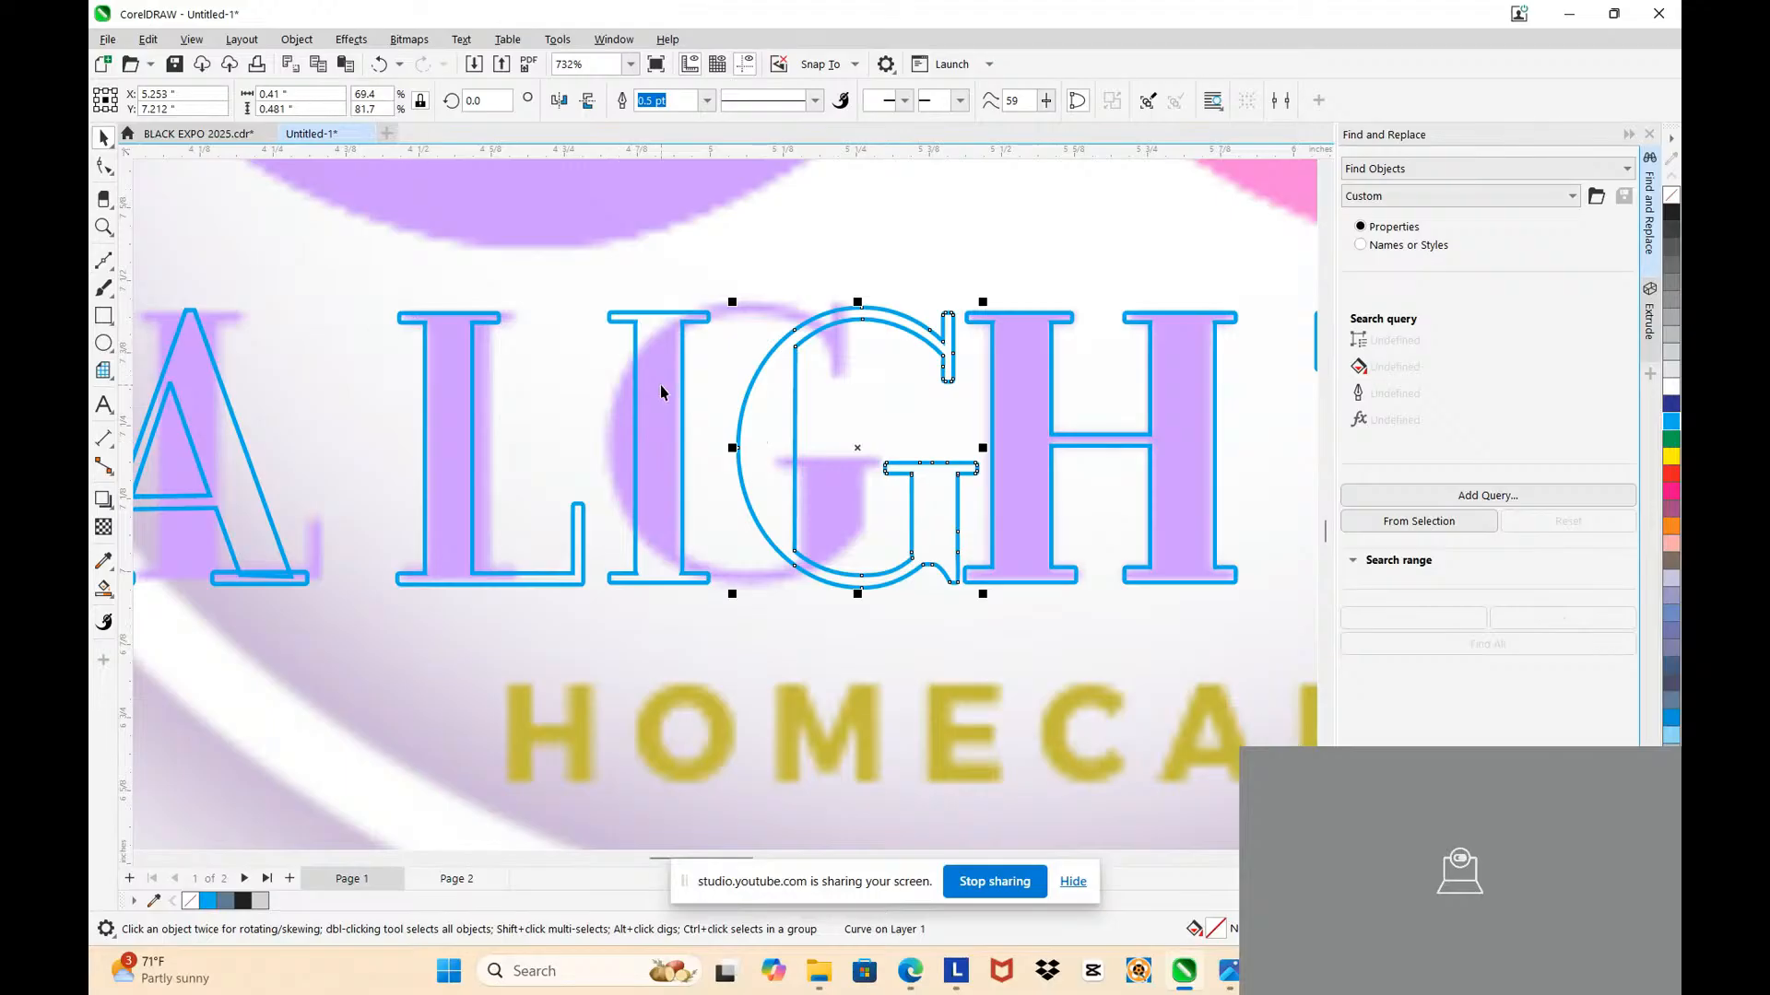
{"action": "scroll", "coordinate": [660, 387], "scroll_direction": "down", "scroll_amount": 2}
{"action": "left_click_drag", "start_coordinate": [257, 306], "coordinate": [892, 576]}
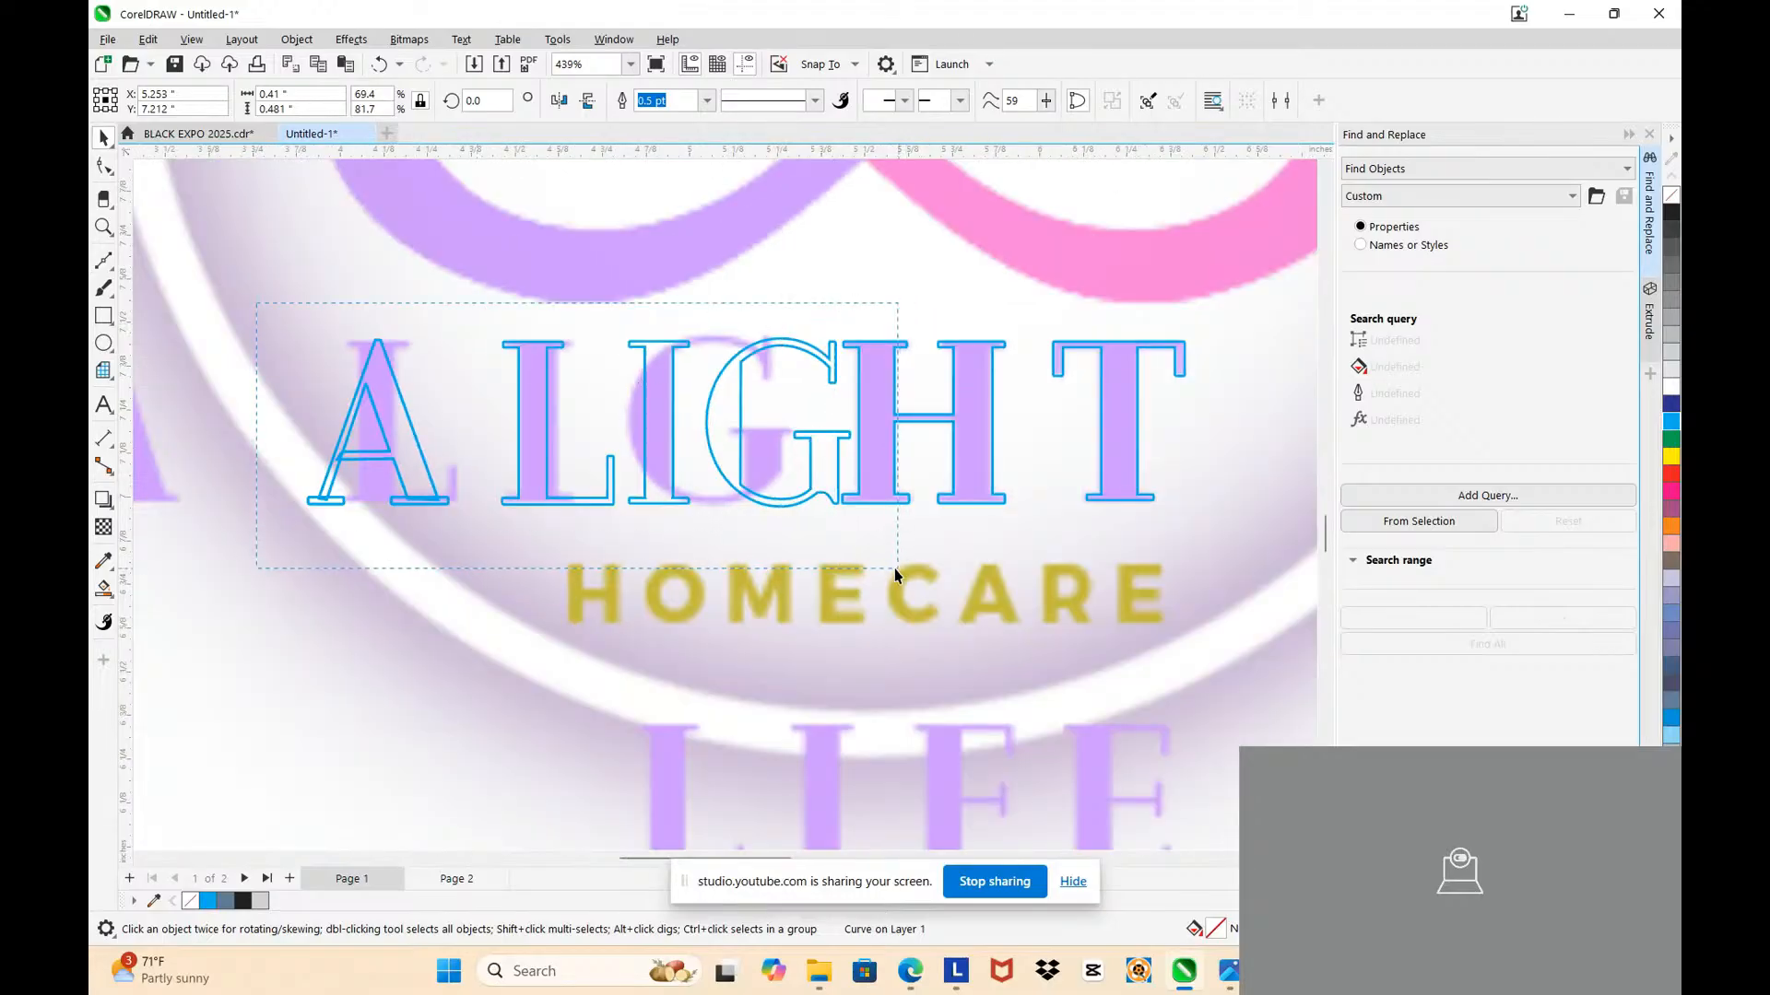
{"action": "scroll", "coordinate": [842, 464], "scroll_direction": "up", "scroll_amount": 2}
{"action": "left_click_drag", "start_coordinate": [841, 464], "coordinate": [726, 466]}
{"action": "scroll", "coordinate": [719, 433], "scroll_direction": "up", "scroll_amount": 2}
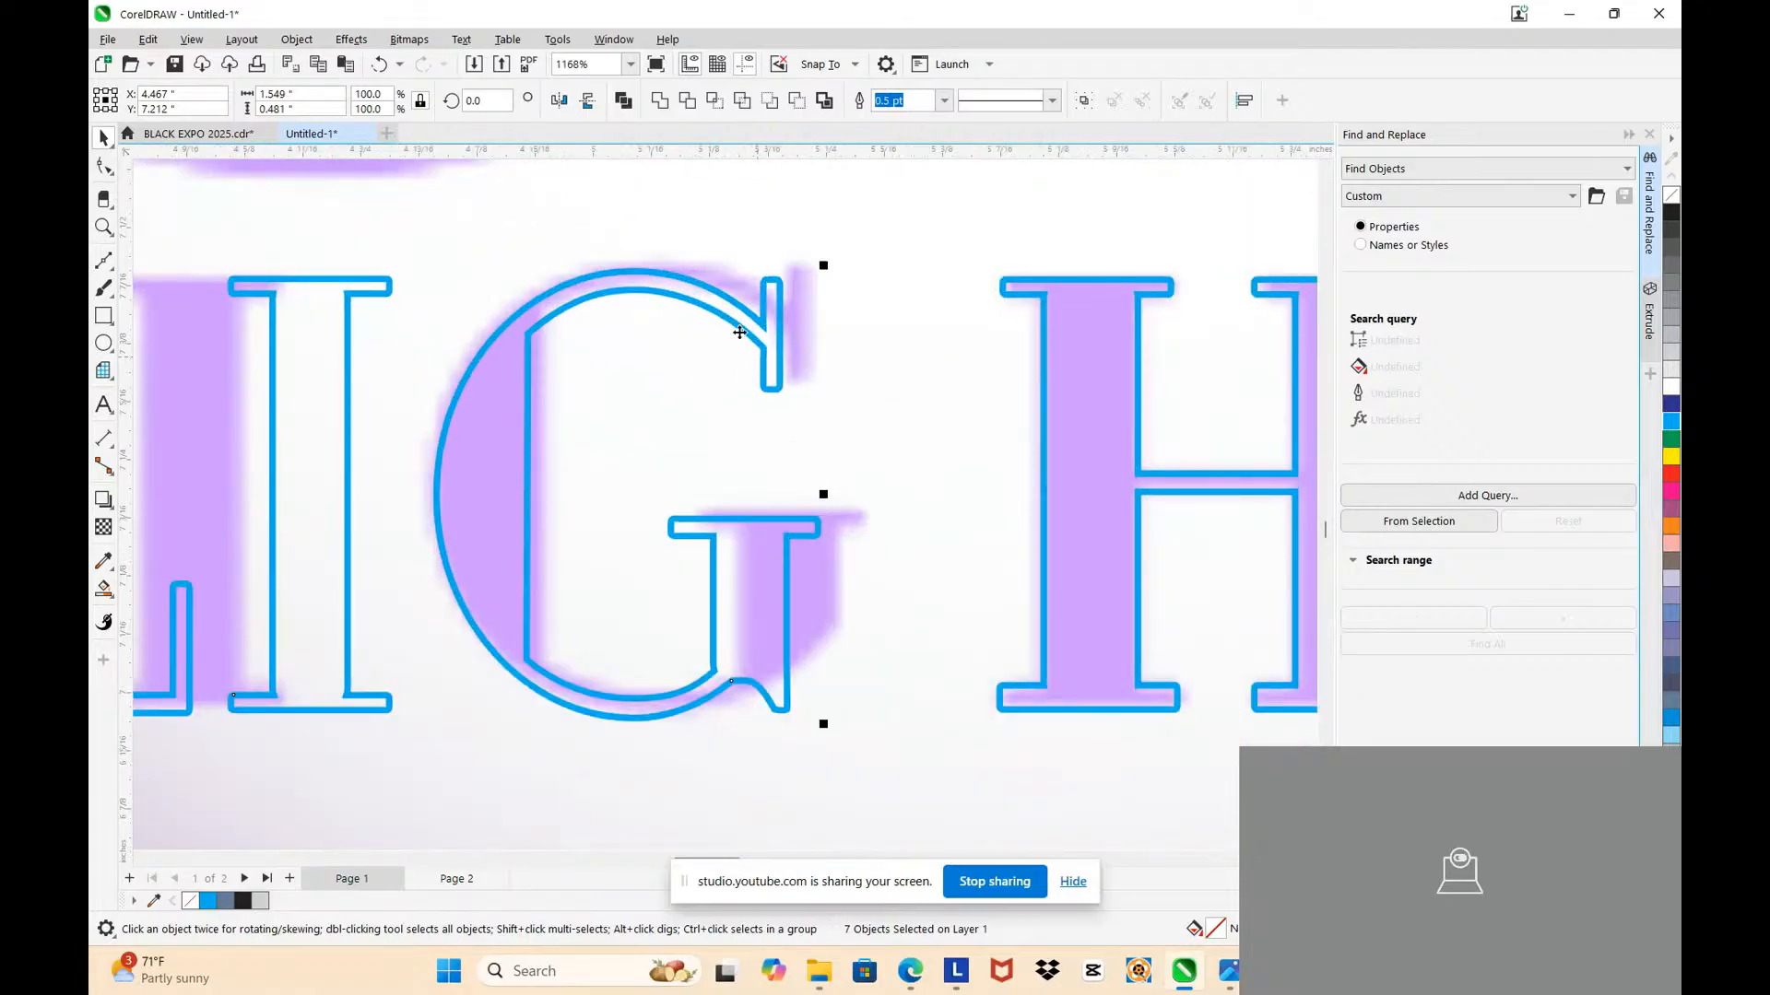
Step: Stretch the A, L, I and G outlines together about 0.05 inch wider to the right, and select the G alone
{"action": "left_click", "coordinate": [728, 300]}
{"action": "left_click", "coordinate": [751, 325]}
{"action": "left_click_drag", "start_coordinate": [824, 494], "coordinate": [869, 494]}
{"action": "left_click", "coordinate": [777, 320]}
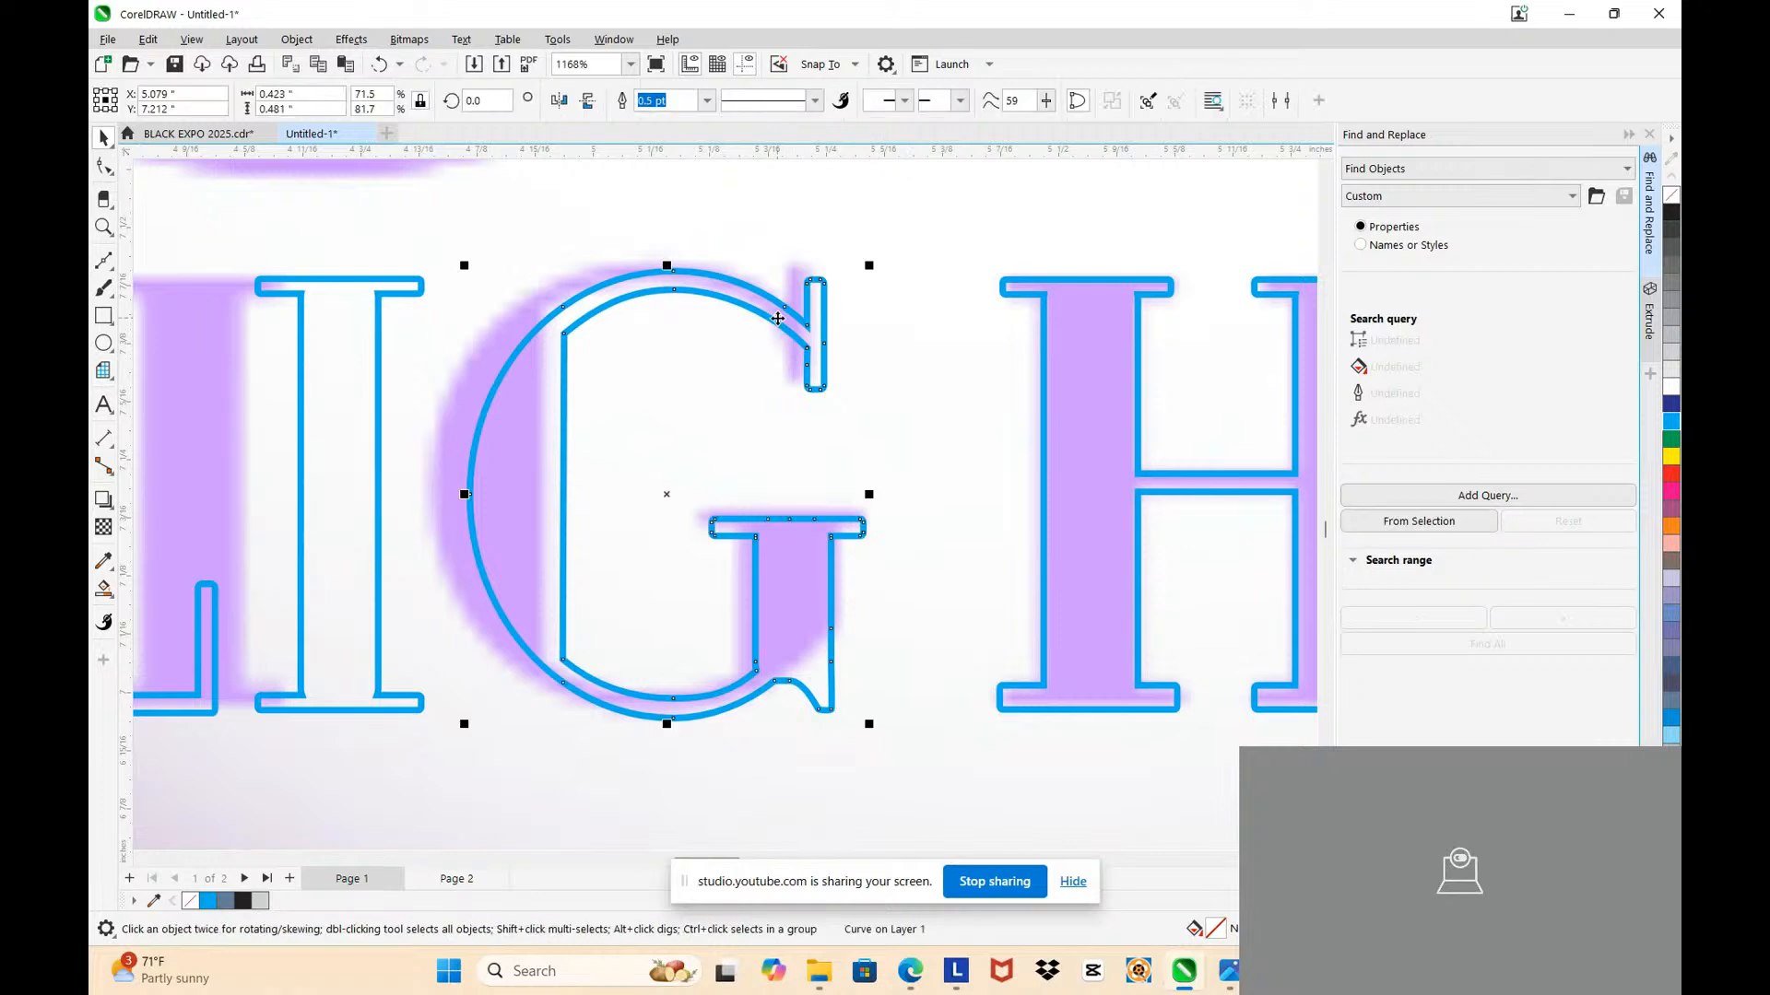
Step: Undo the joint stretch, widen the G alone rightward to about 0.456 inch, and move it about 0.01 inch up and left onto its purple original
{"action": "key", "text": "ctrl+z"}
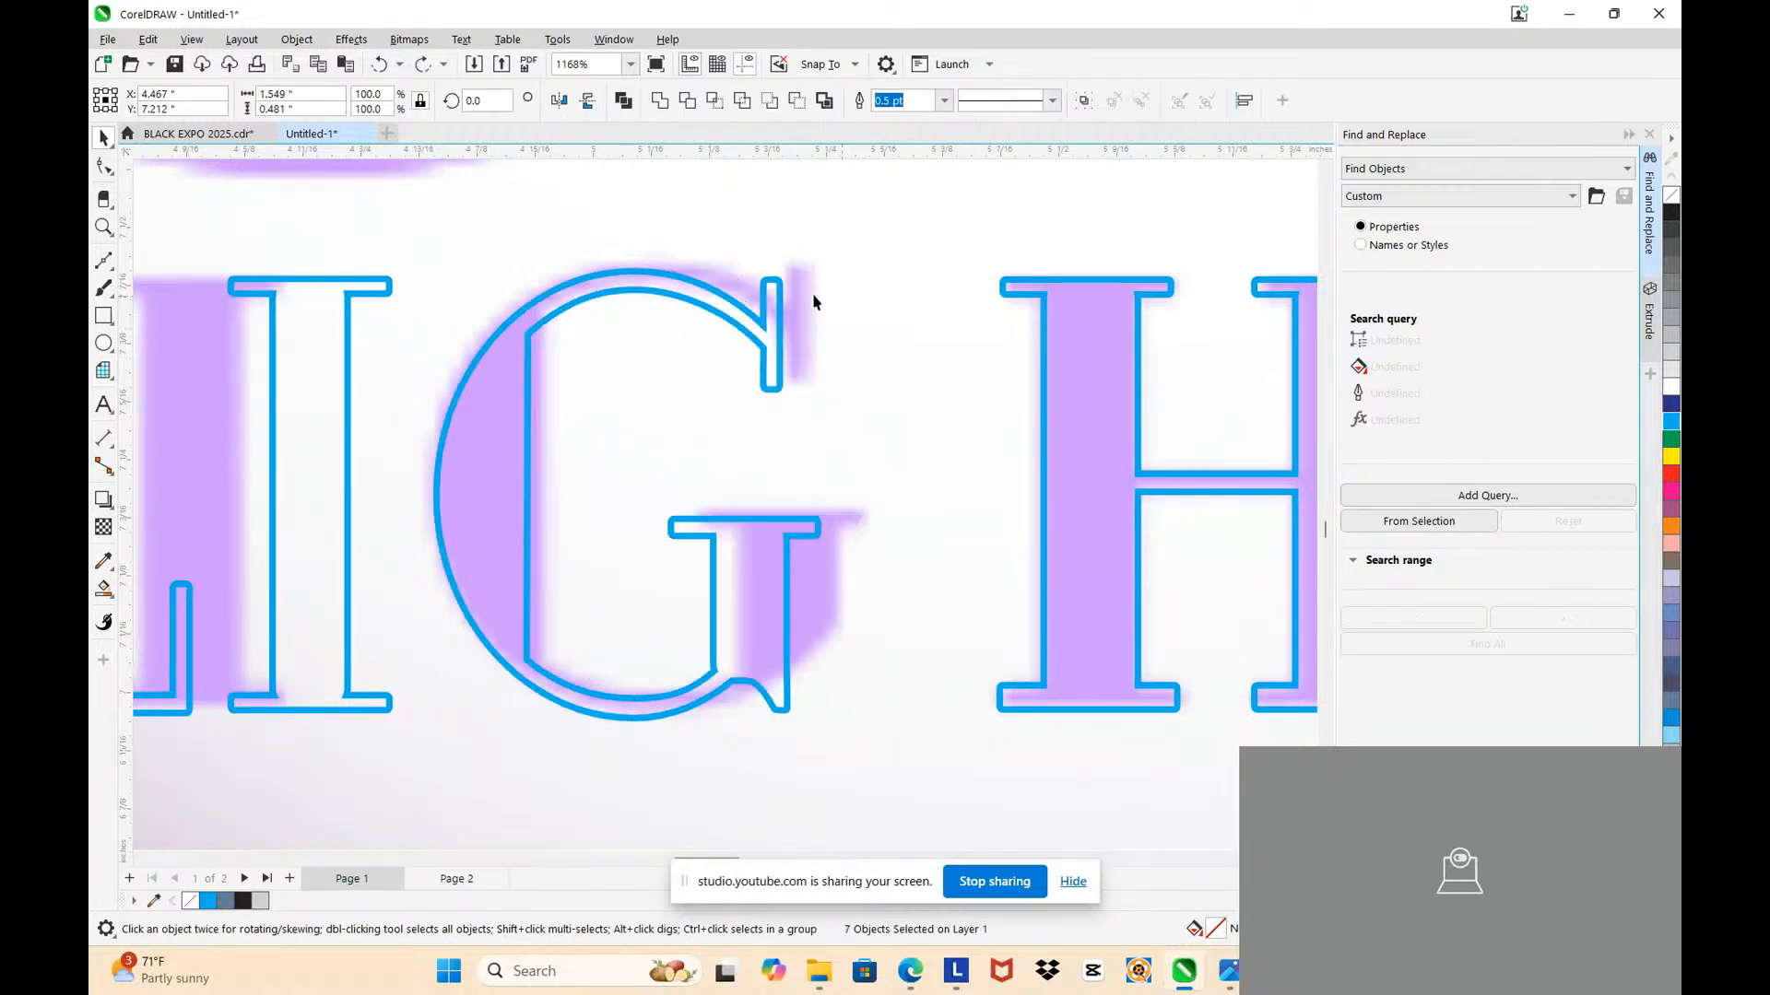
{"action": "left_click_drag", "start_coordinate": [824, 494], "coordinate": [867, 494]}
{"action": "scroll", "coordinate": [737, 297], "scroll_direction": "up", "scroll_amount": 1}
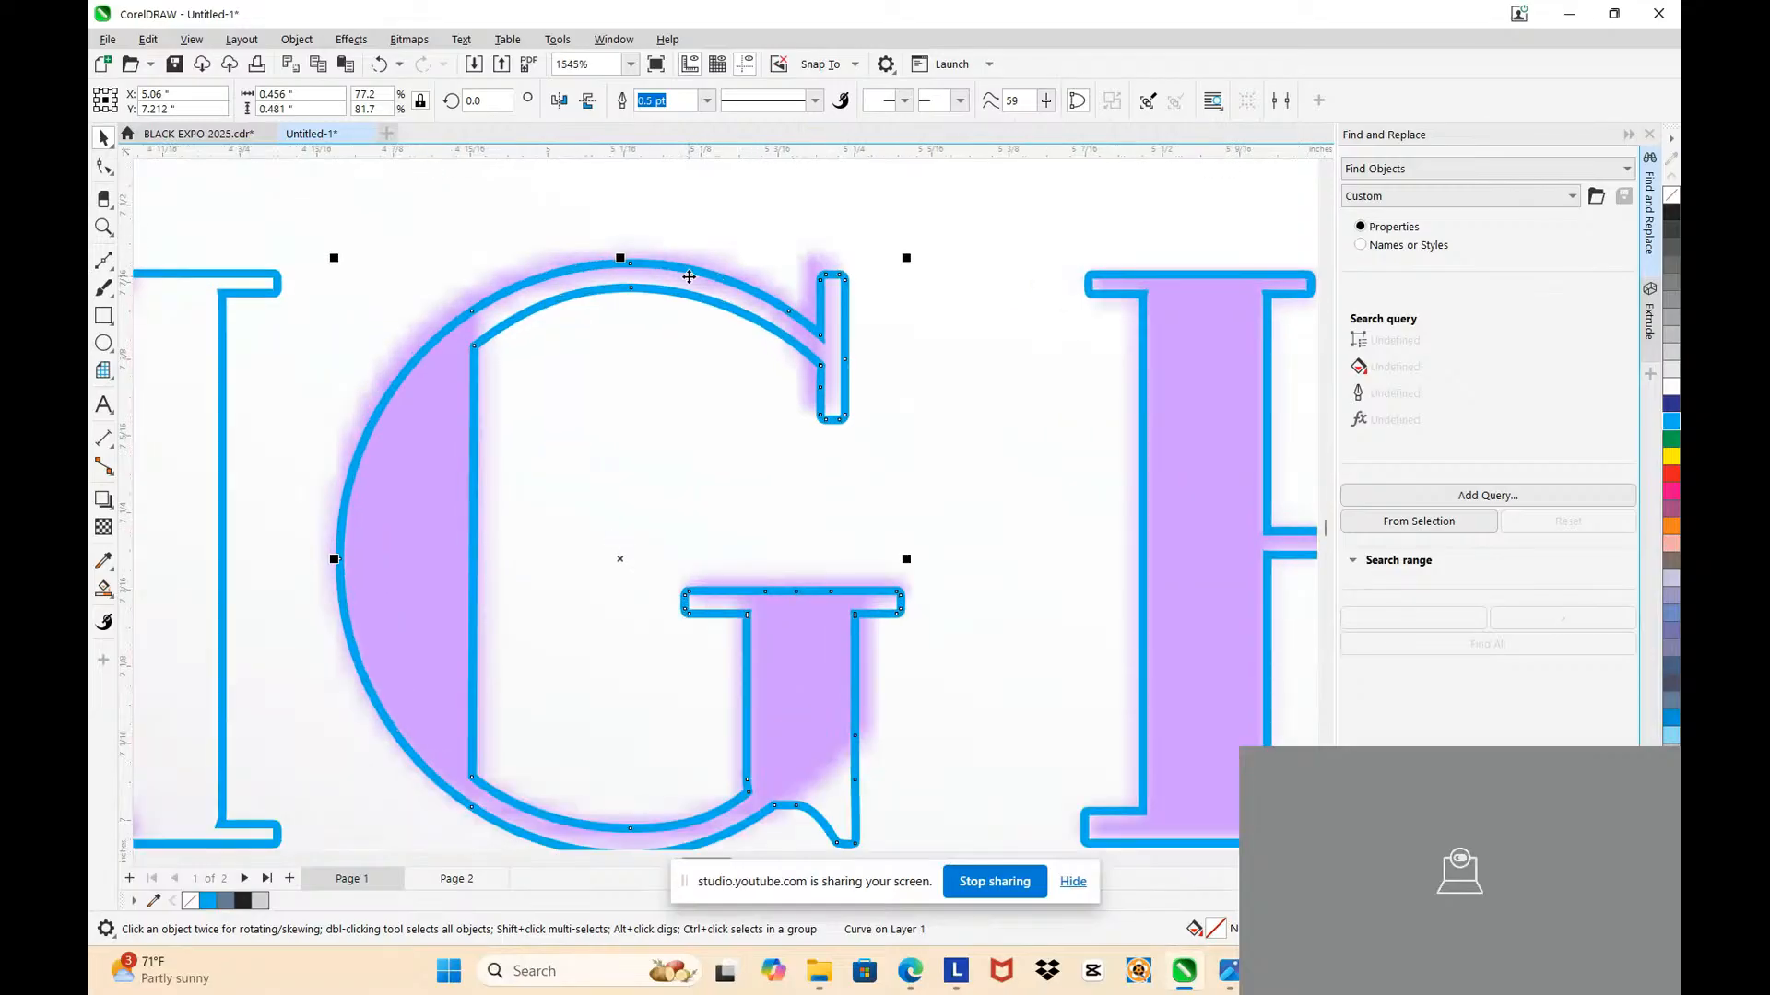
{"action": "left_click_drag", "start_coordinate": [688, 276], "coordinate": [672, 263]}
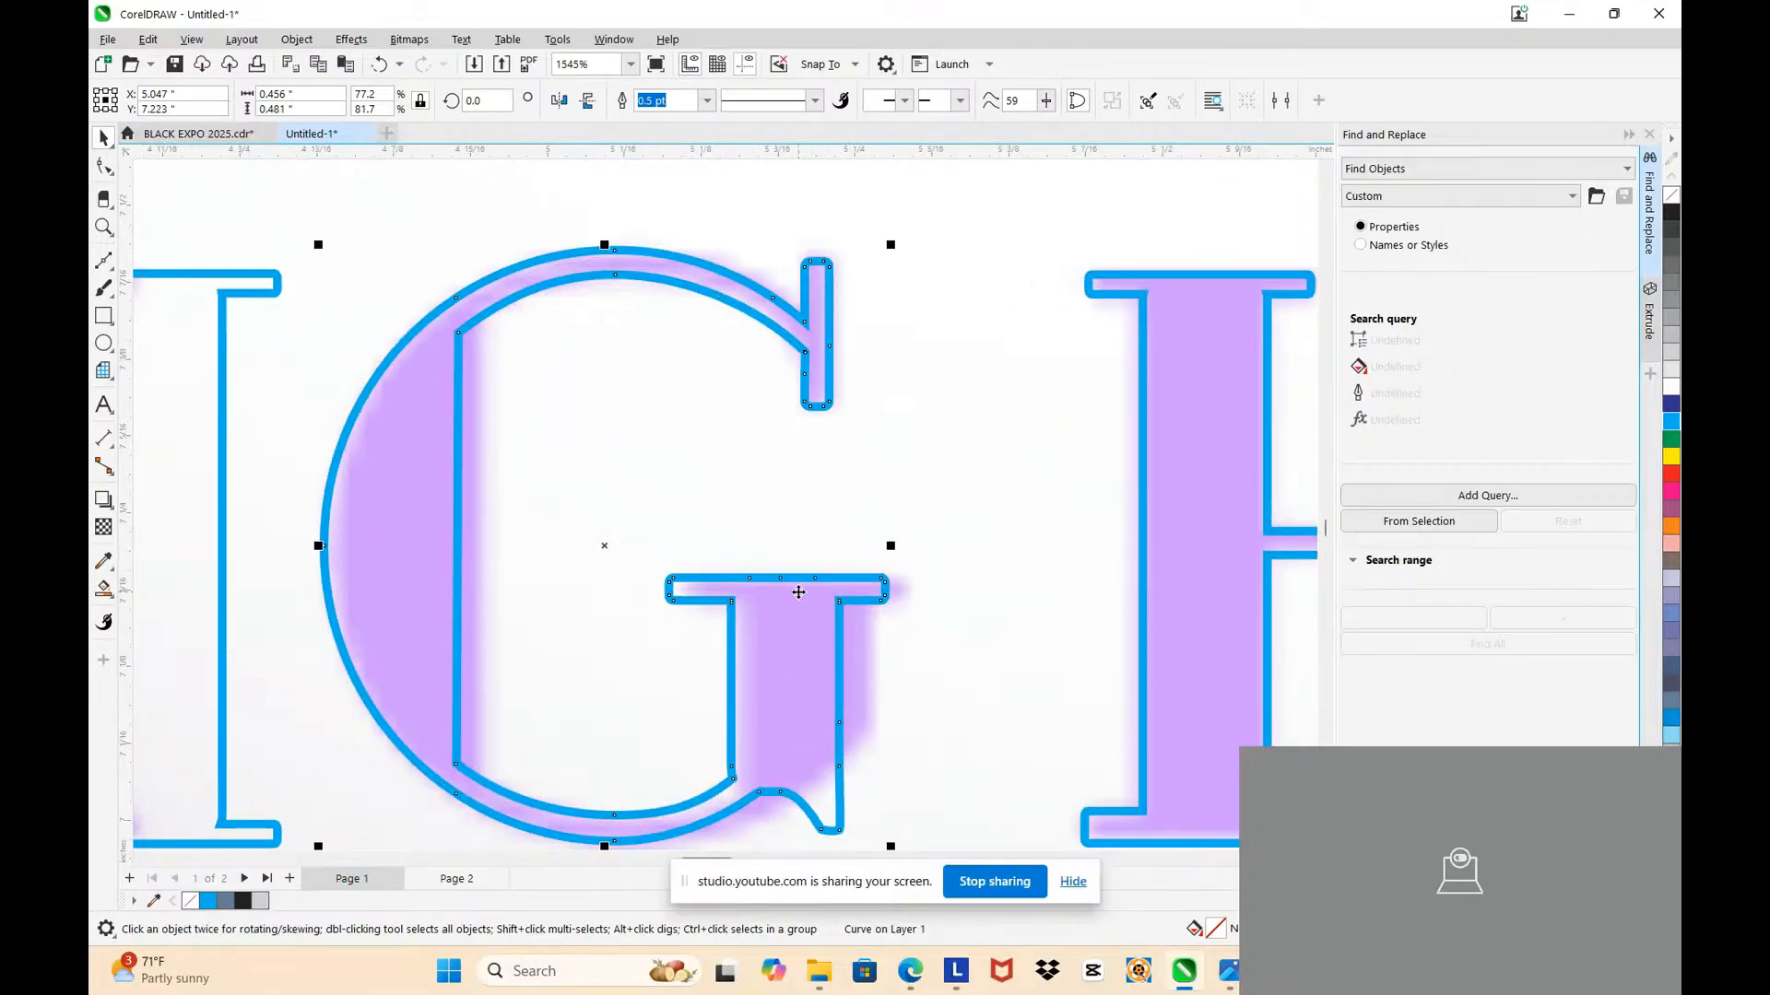
{"action": "left_click_drag", "start_coordinate": [798, 592], "coordinate": [813, 578]}
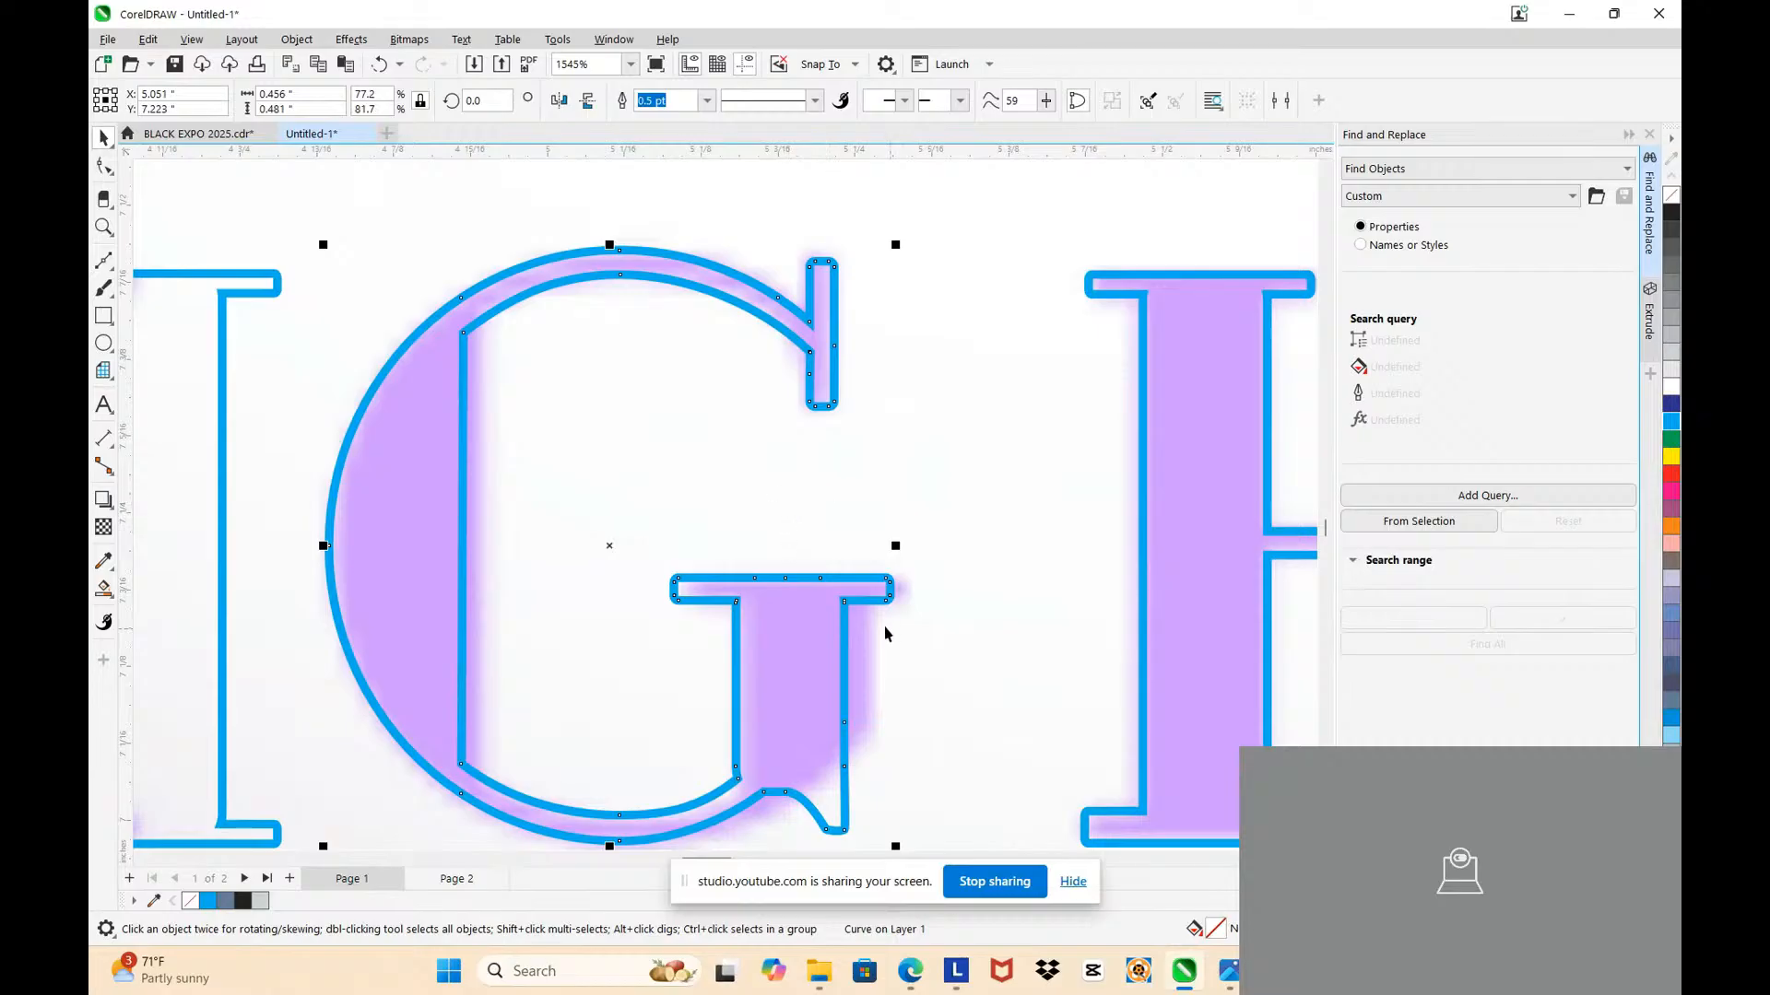
Step: Delete the nodes that form the blunt tip of the spur at the G's lower right
{"action": "scroll", "coordinate": [791, 627], "scroll_direction": "down", "scroll_amount": 2}
{"action": "scroll", "coordinate": [779, 677], "scroll_direction": "up", "scroll_amount": 2}
{"action": "key", "text": "F10"}
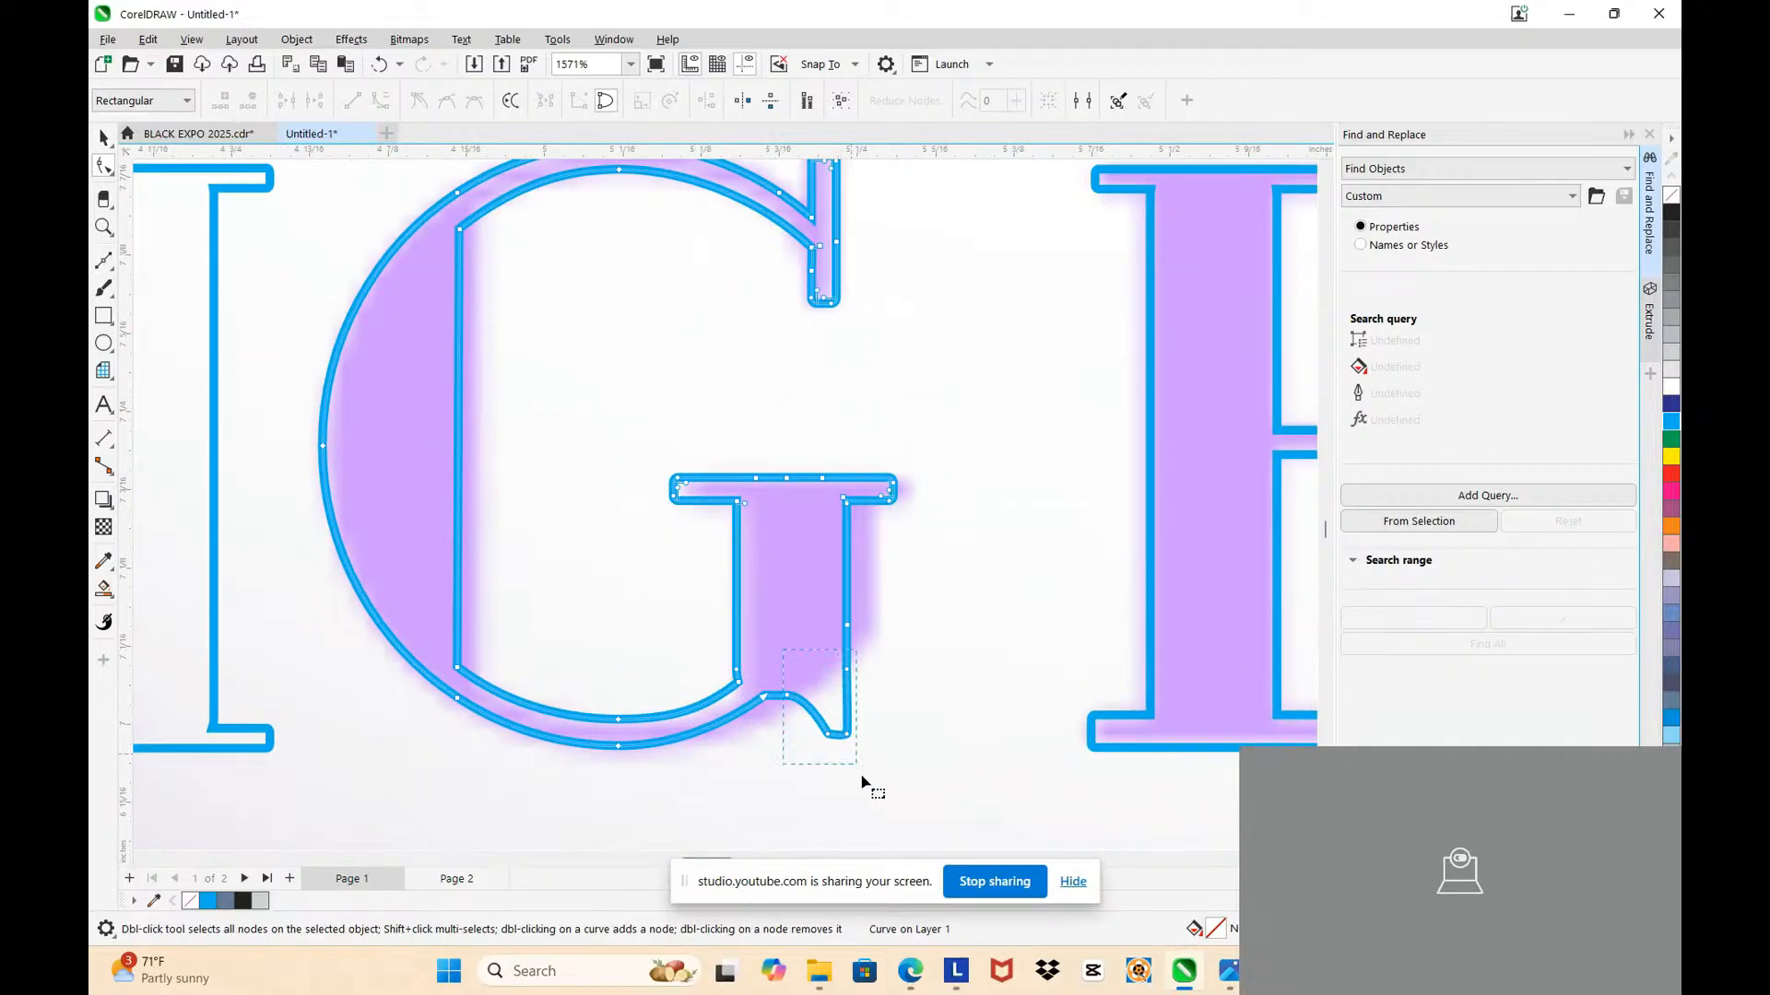
{"action": "left_click_drag", "start_coordinate": [862, 782], "coordinate": [867, 787]}
{"action": "key", "text": "Delete"}
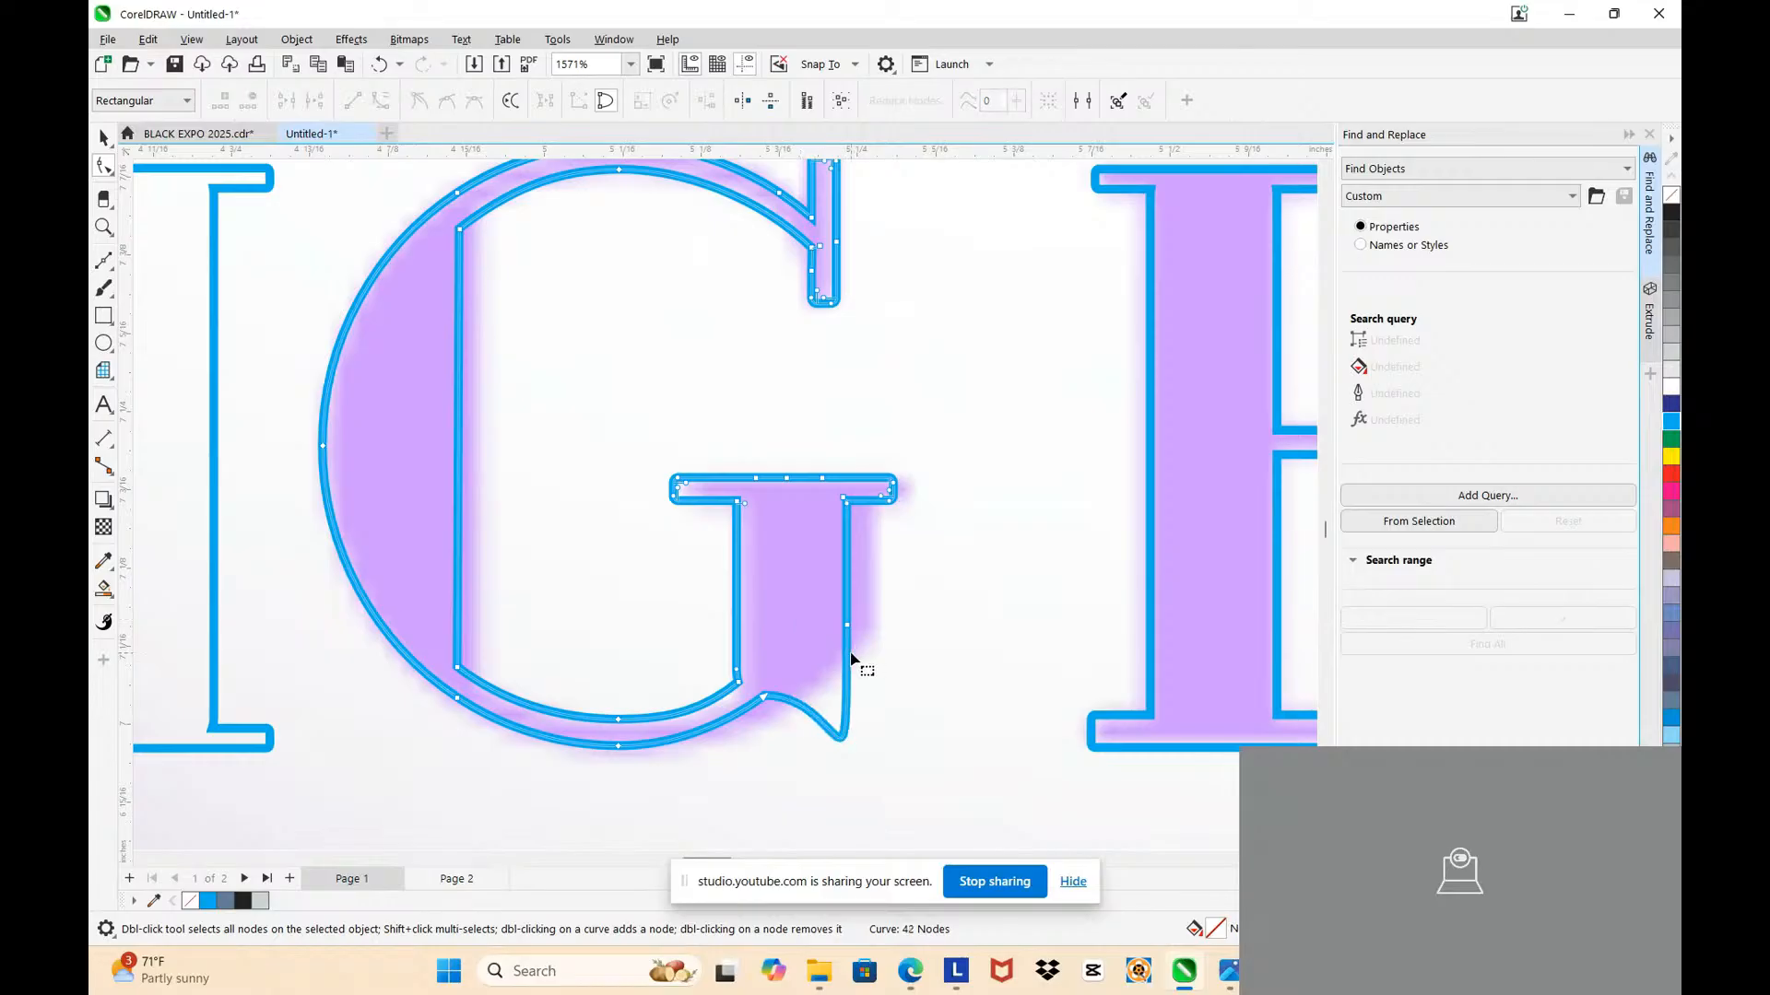
Step: Remove the rest of the G's spur, adding a node on the stem, deleting the spur nodes and extending the bottom node's handle to round the bowl
{"action": "double_click", "coordinate": [847, 651]}
{"action": "left_click", "coordinate": [824, 735]}
{"action": "double_click", "coordinate": [824, 733]}
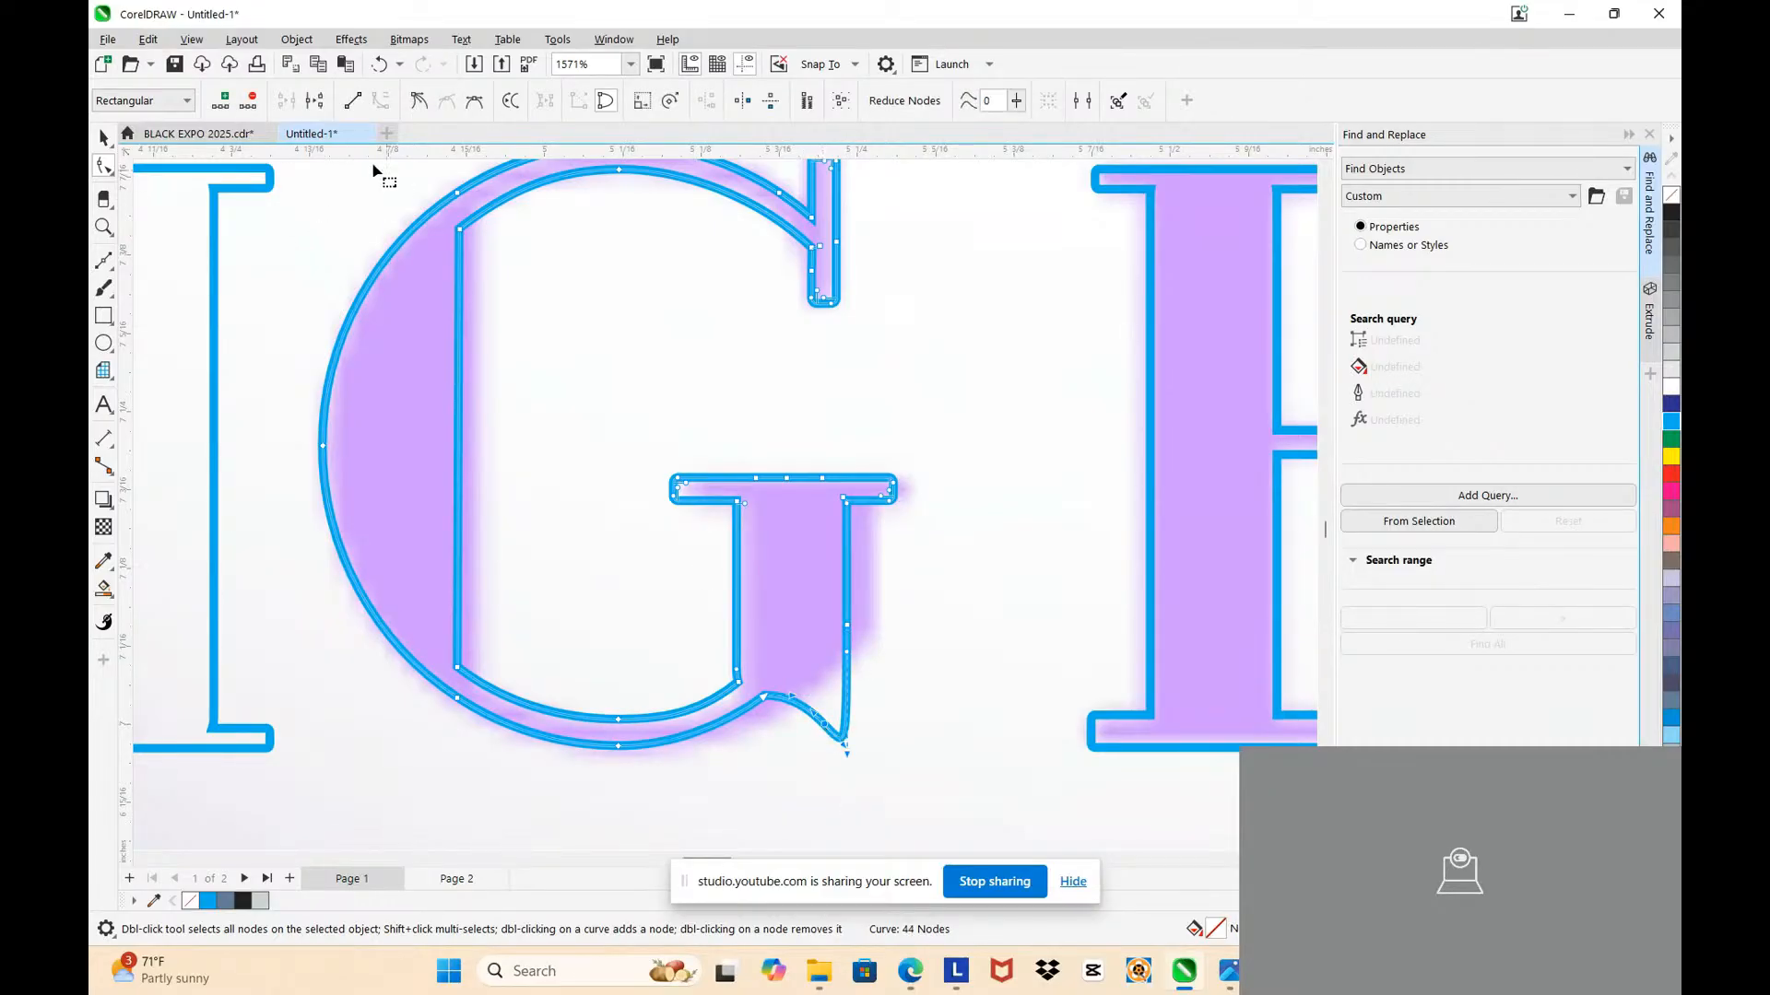
{"action": "left_click", "coordinate": [351, 99]}
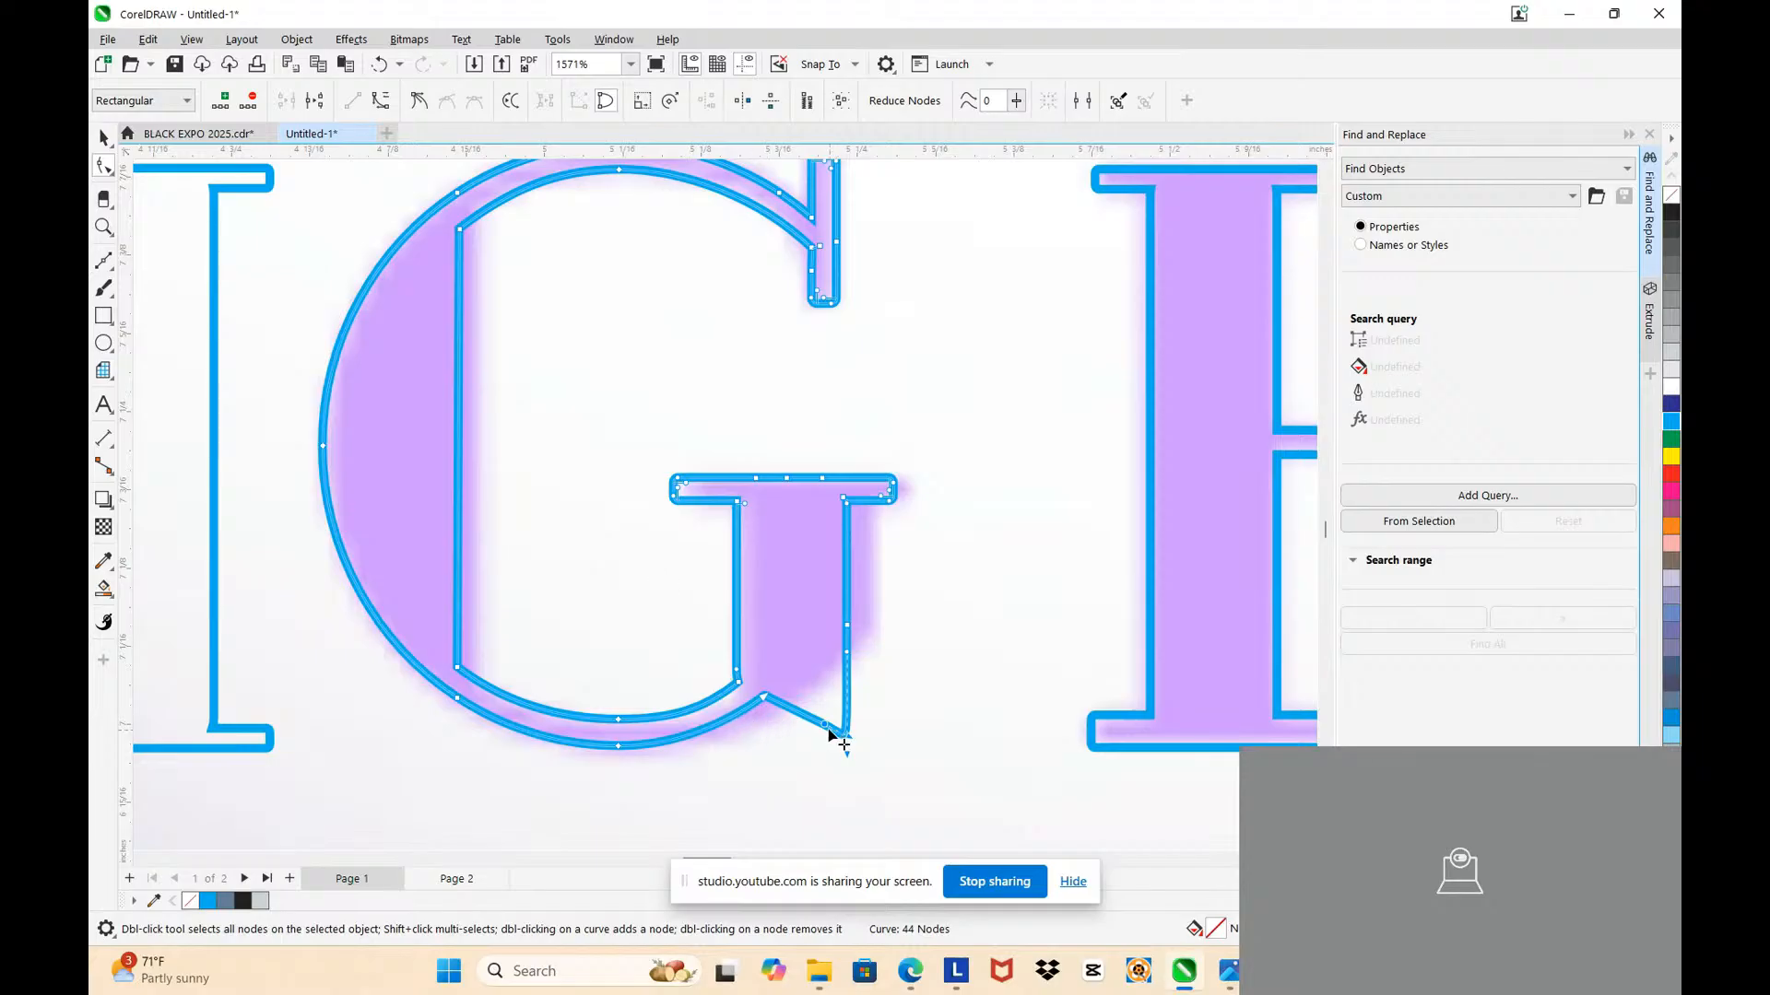
{"action": "double_click", "coordinate": [826, 729]}
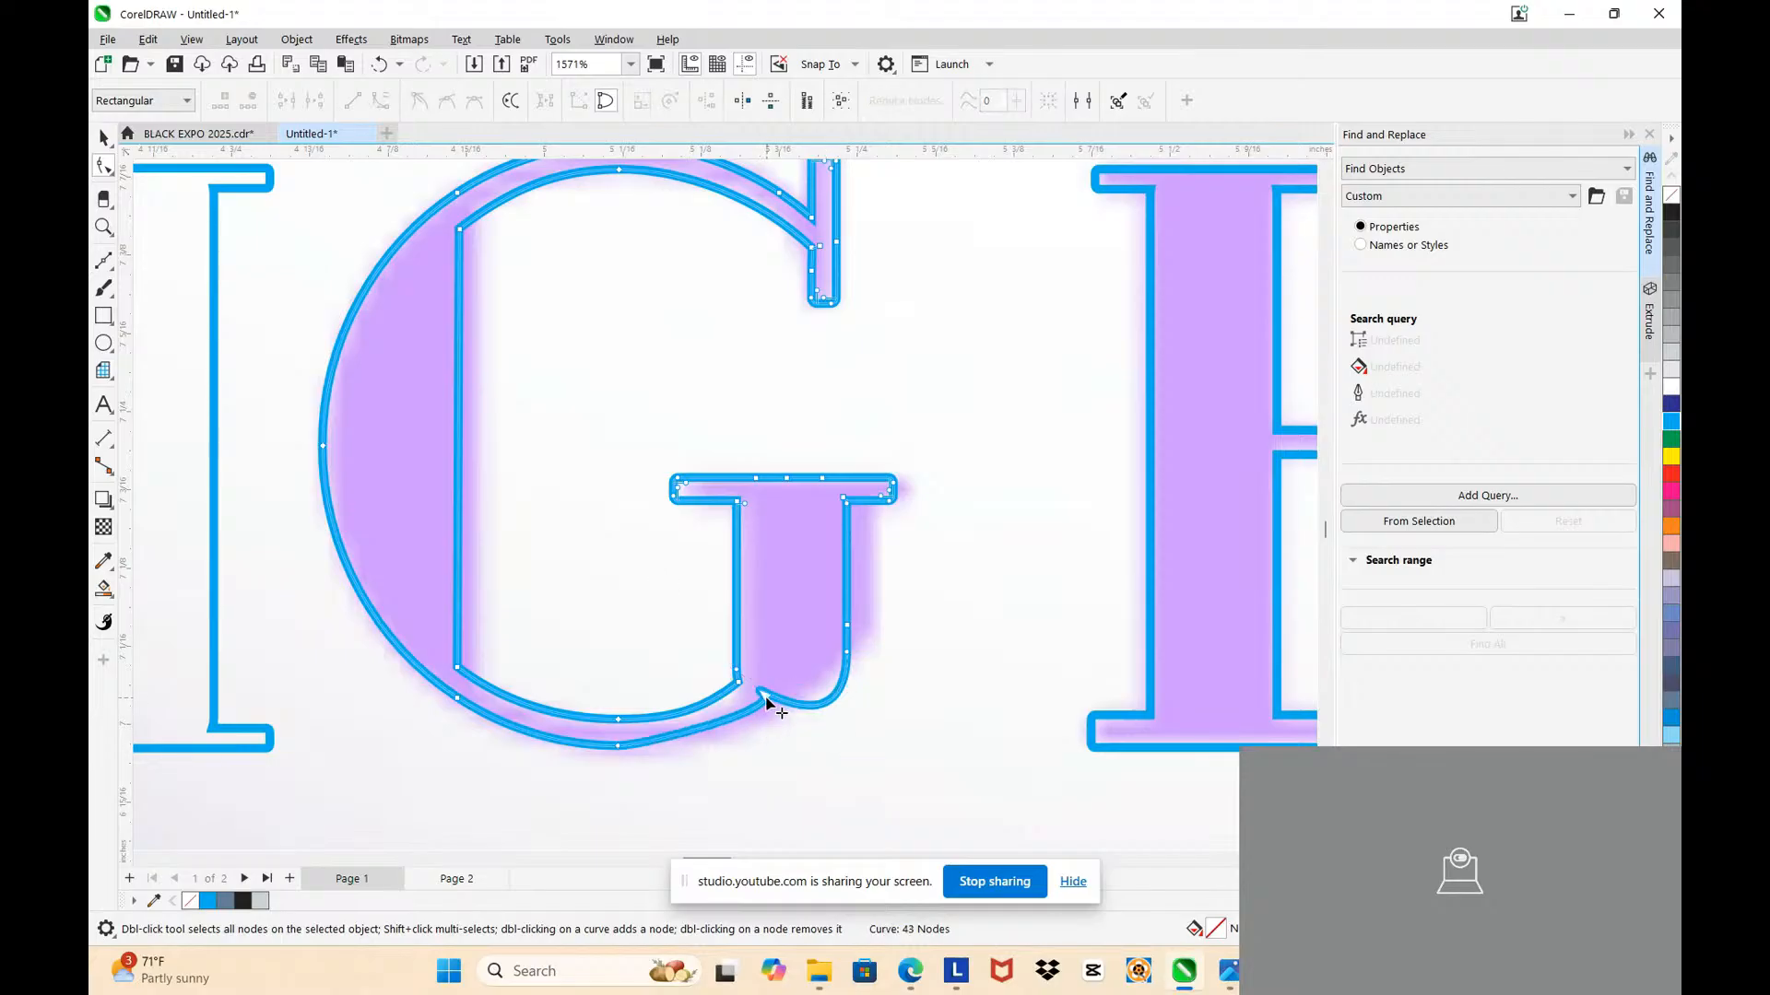
{"action": "double_click", "coordinate": [765, 698]}
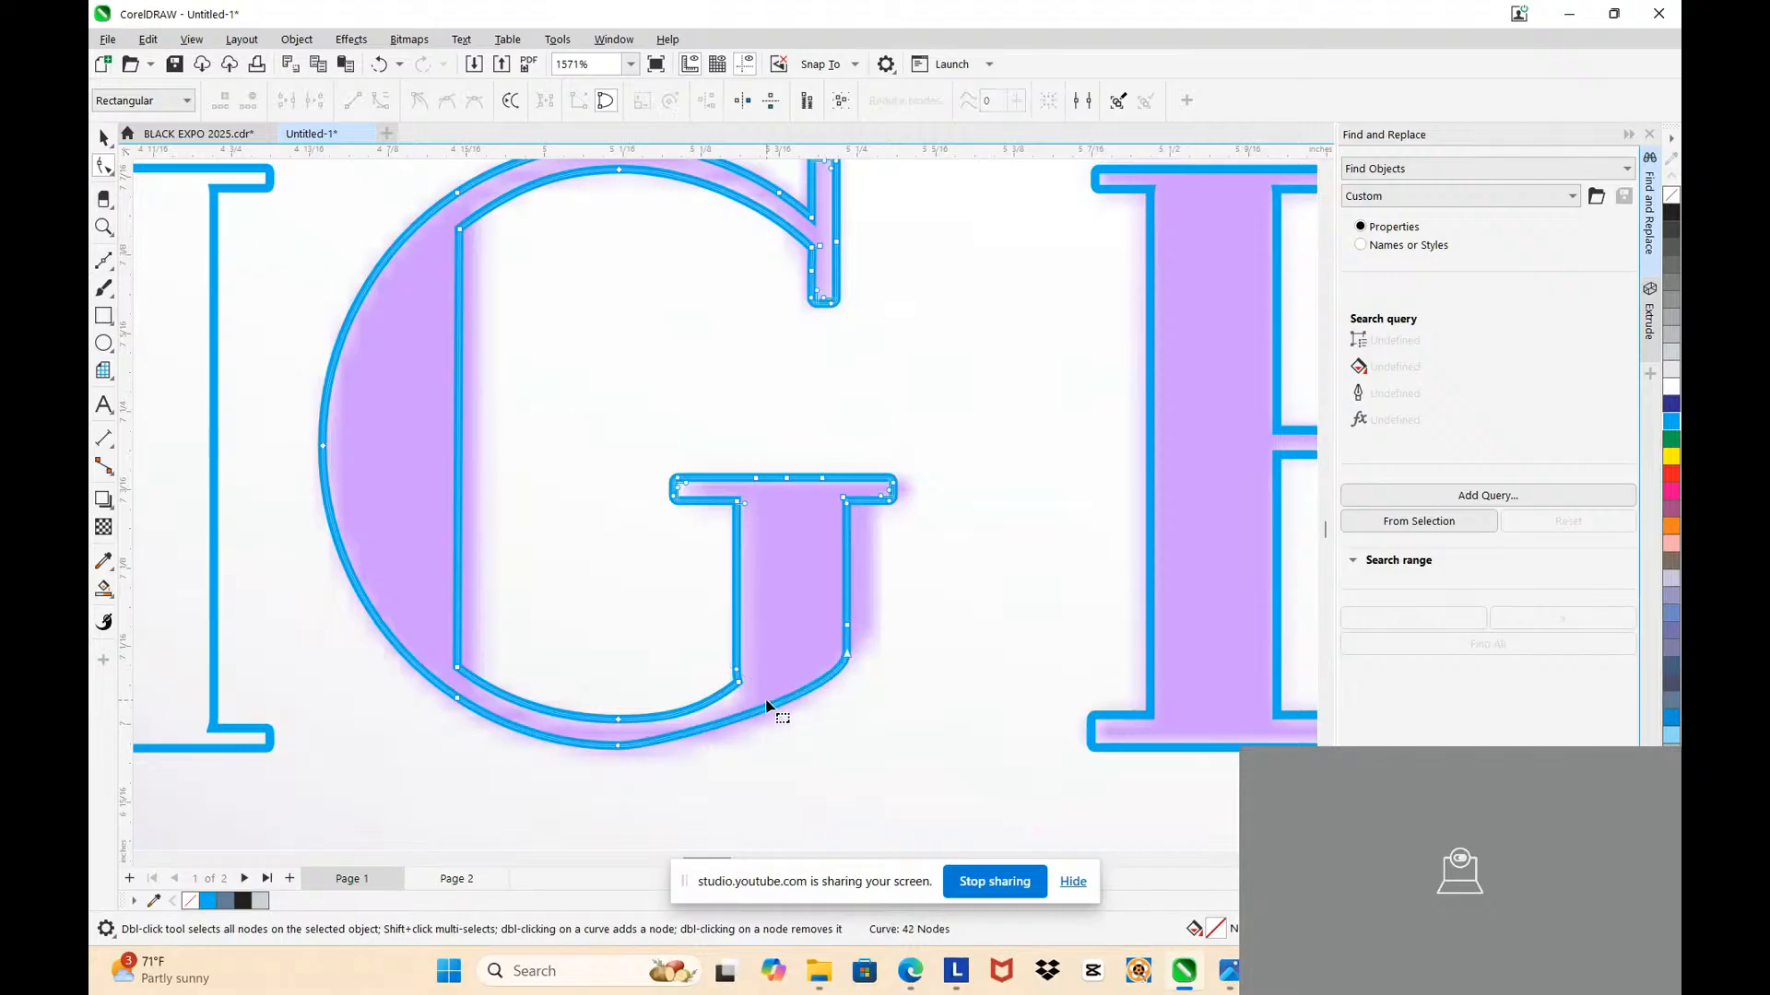
{"action": "left_click", "coordinate": [618, 747]}
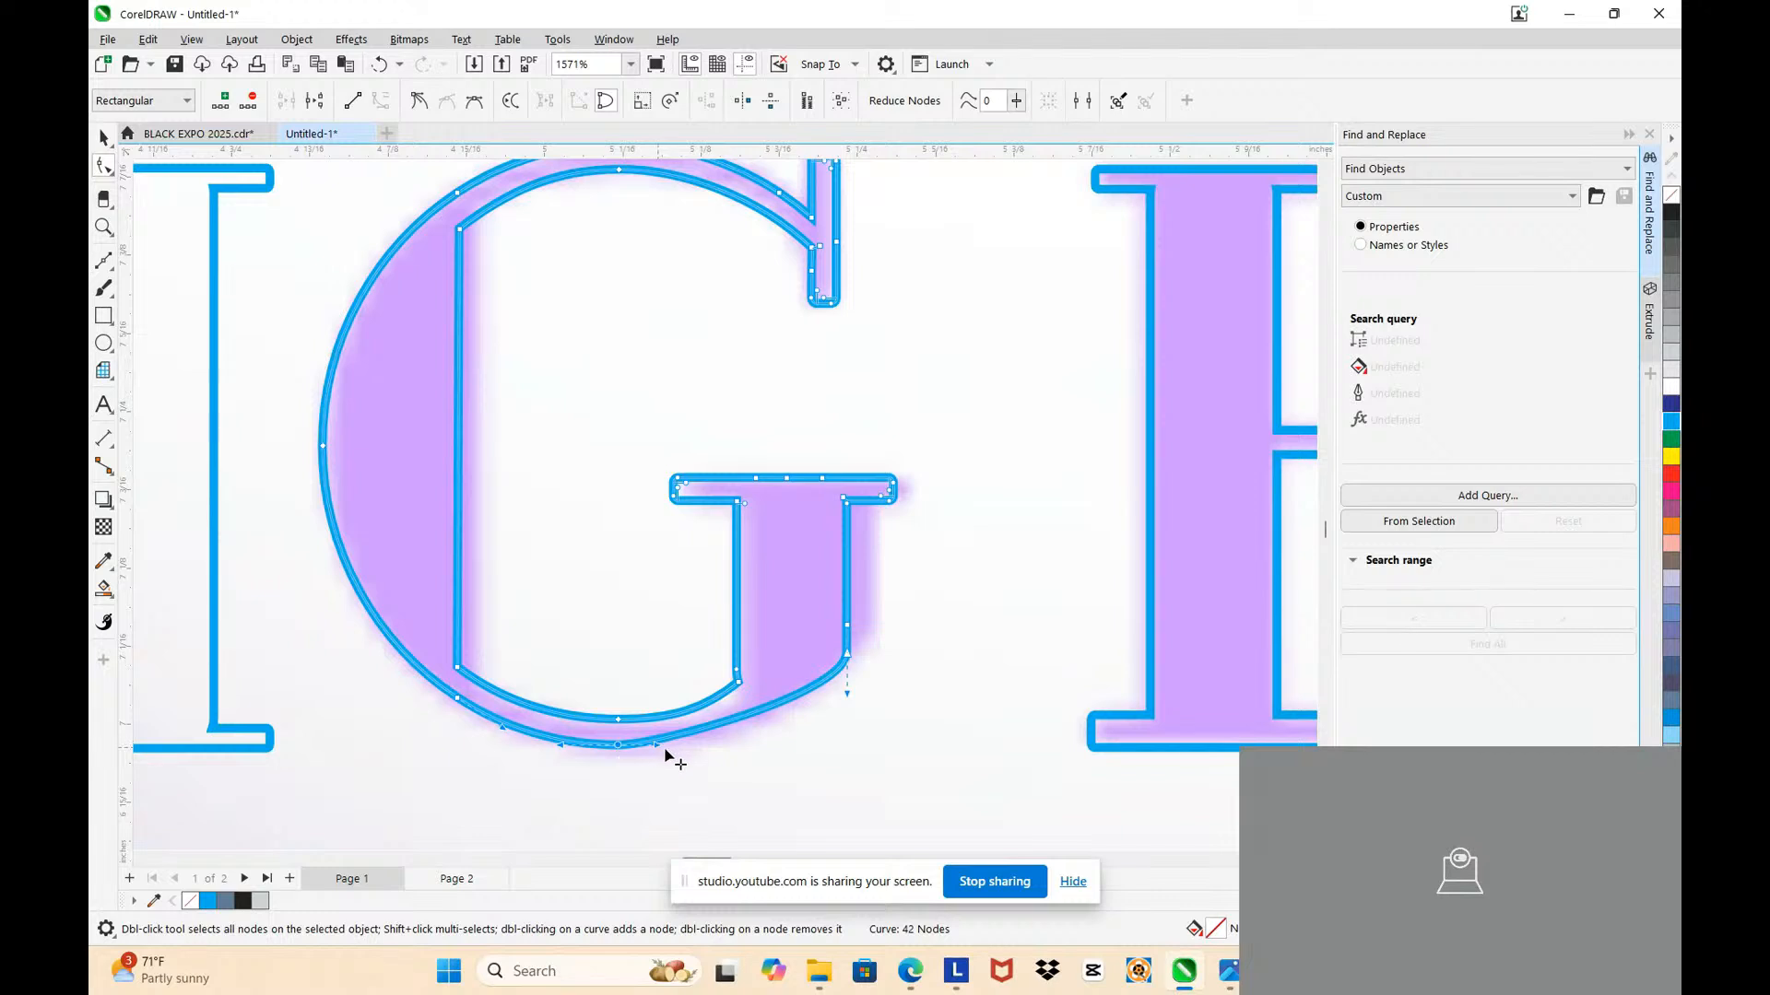
{"action": "left_click_drag", "start_coordinate": [658, 745], "coordinate": [728, 755]}
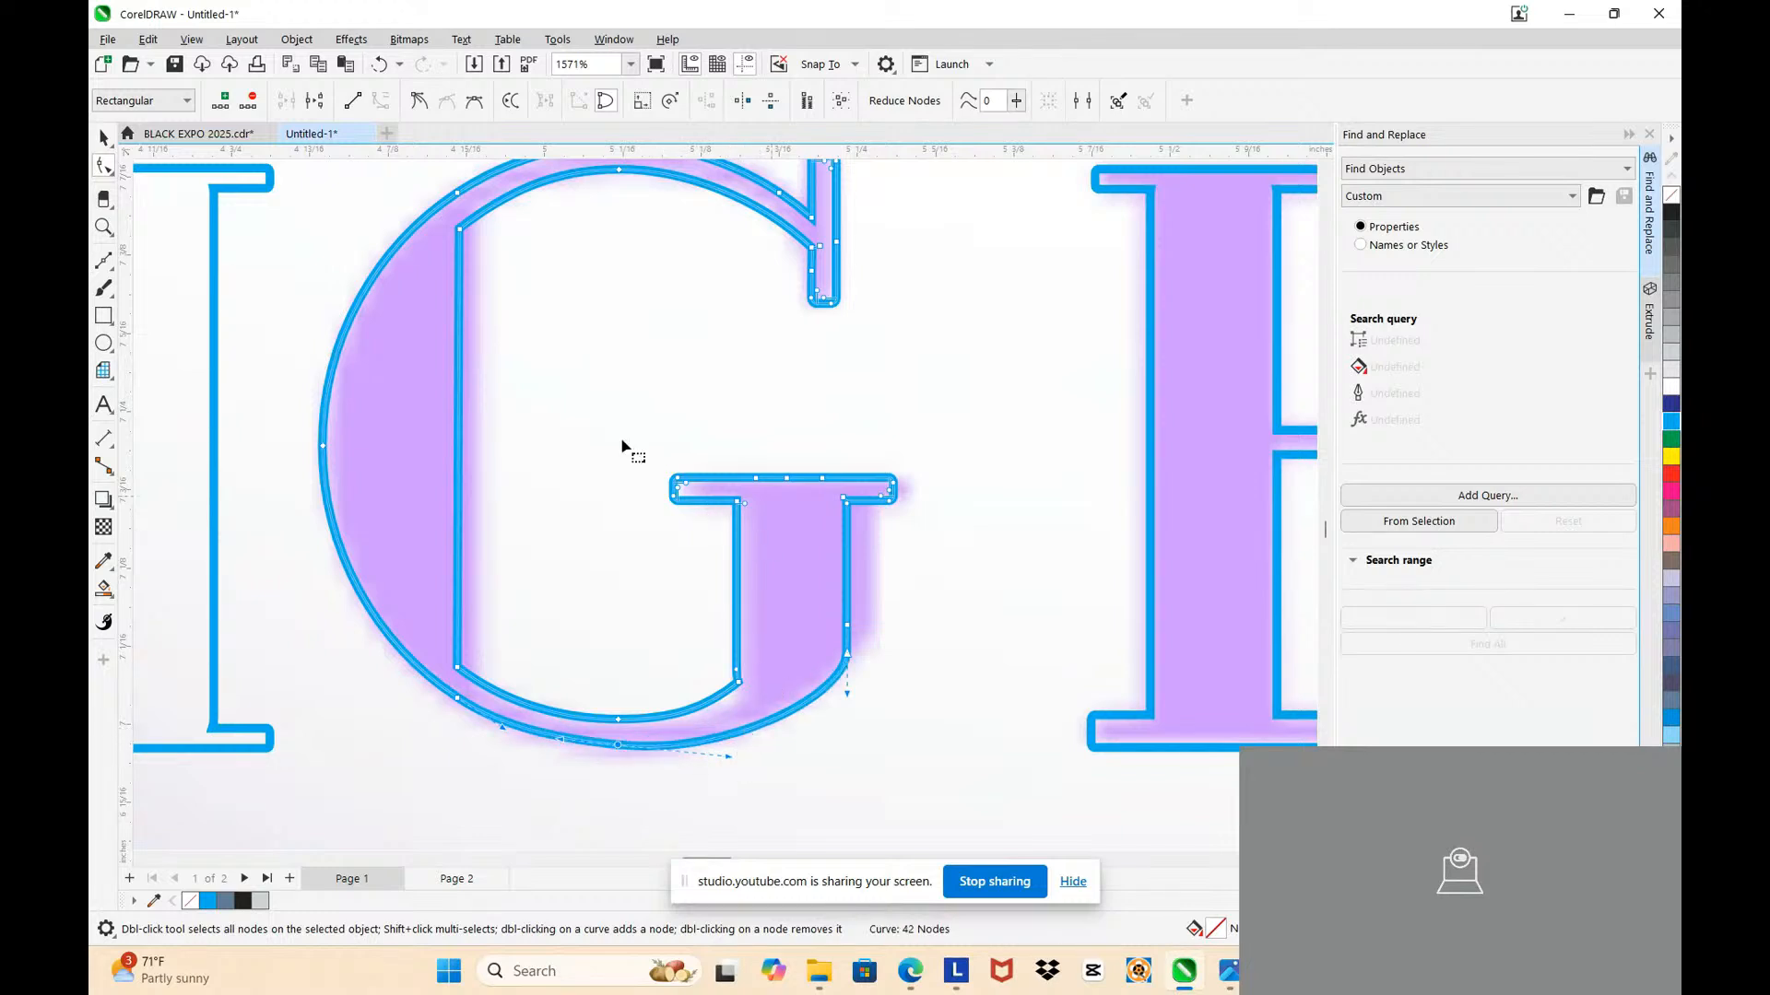
Step: Move the G's serif and stem about 0.01 inch right, and widen the stem by moving its right edge about 0.01 inch right
{"action": "left_click_drag", "start_coordinate": [624, 439], "coordinate": [862, 656]}
{"action": "left_click", "coordinate": [816, 468]}
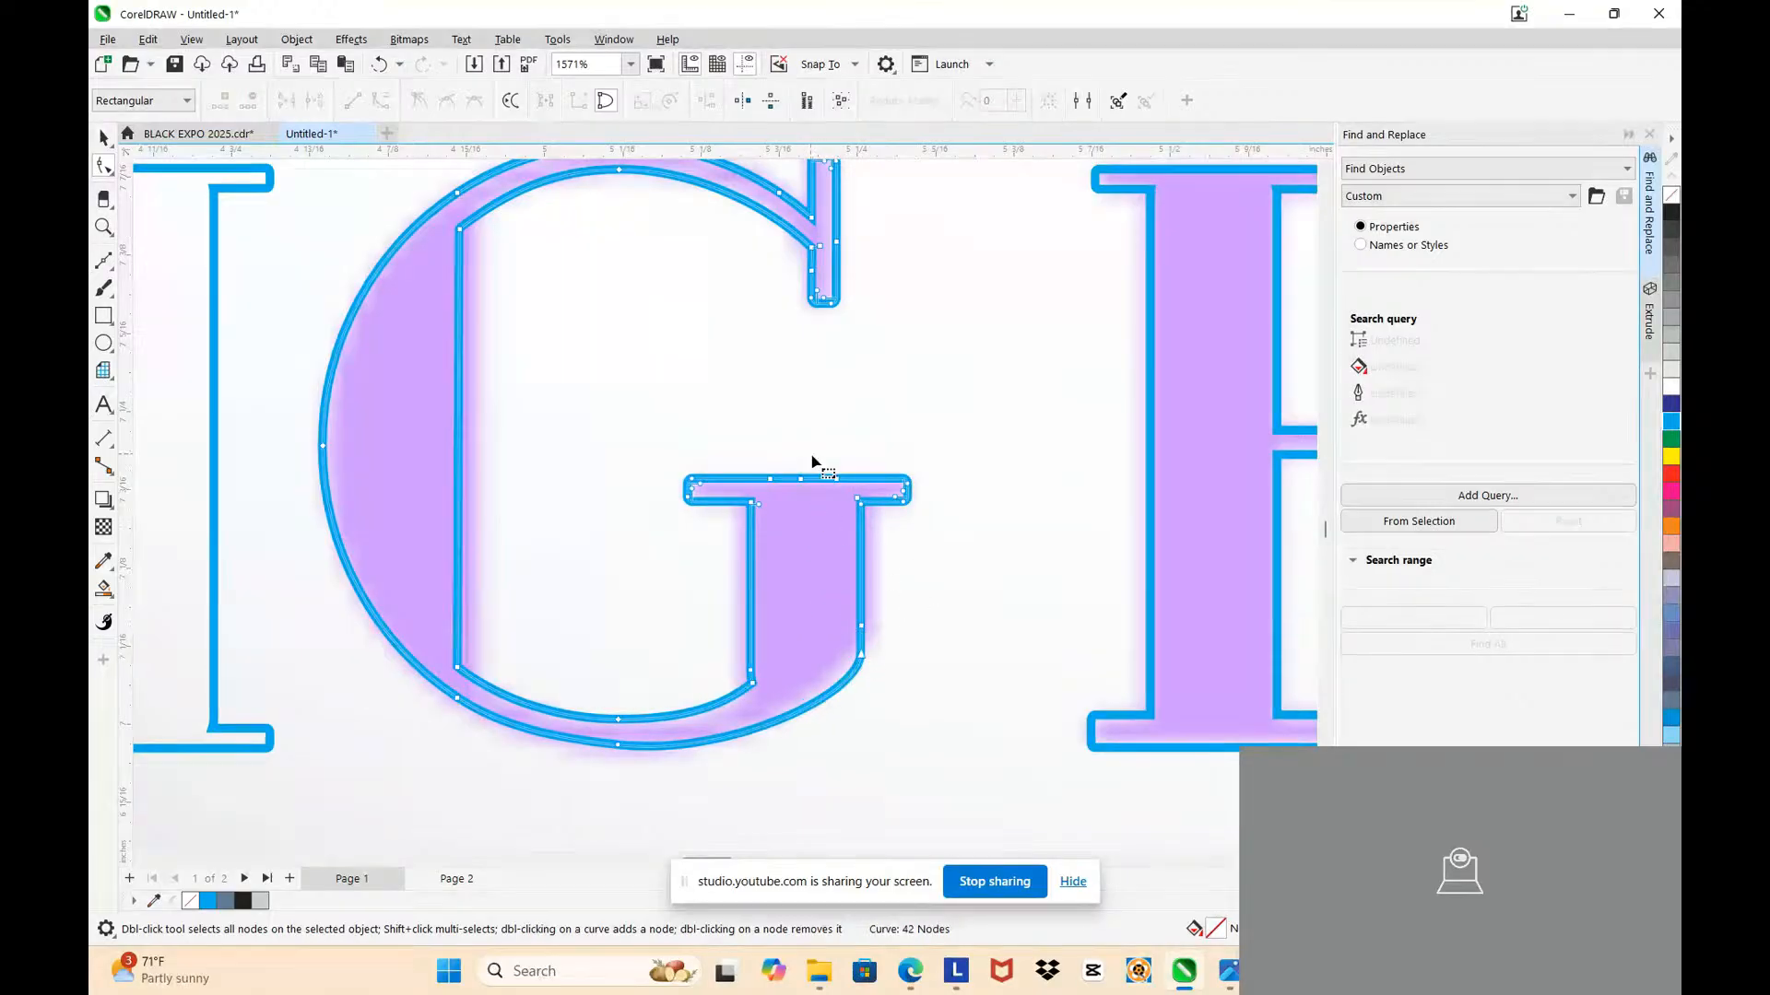
{"action": "left_click_drag", "start_coordinate": [835, 490], "coordinate": [868, 683]}
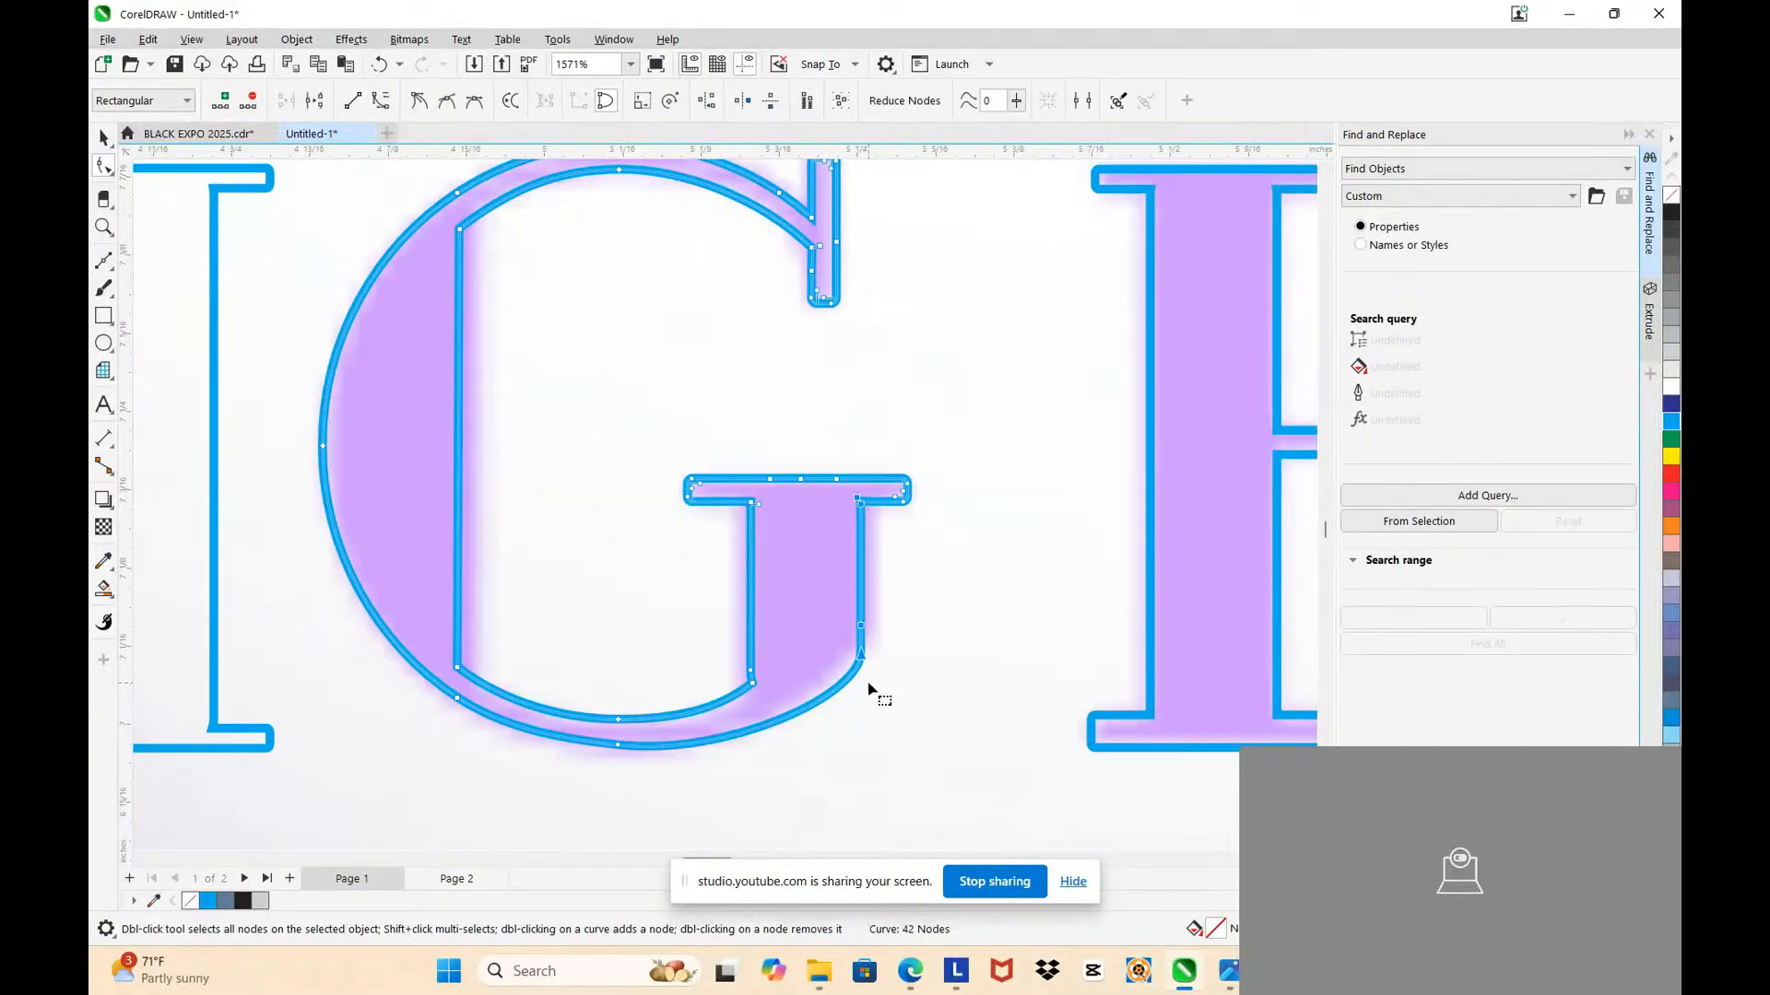
{"action": "key", "text": "Right"}
{"action": "key", "text": "Right"}
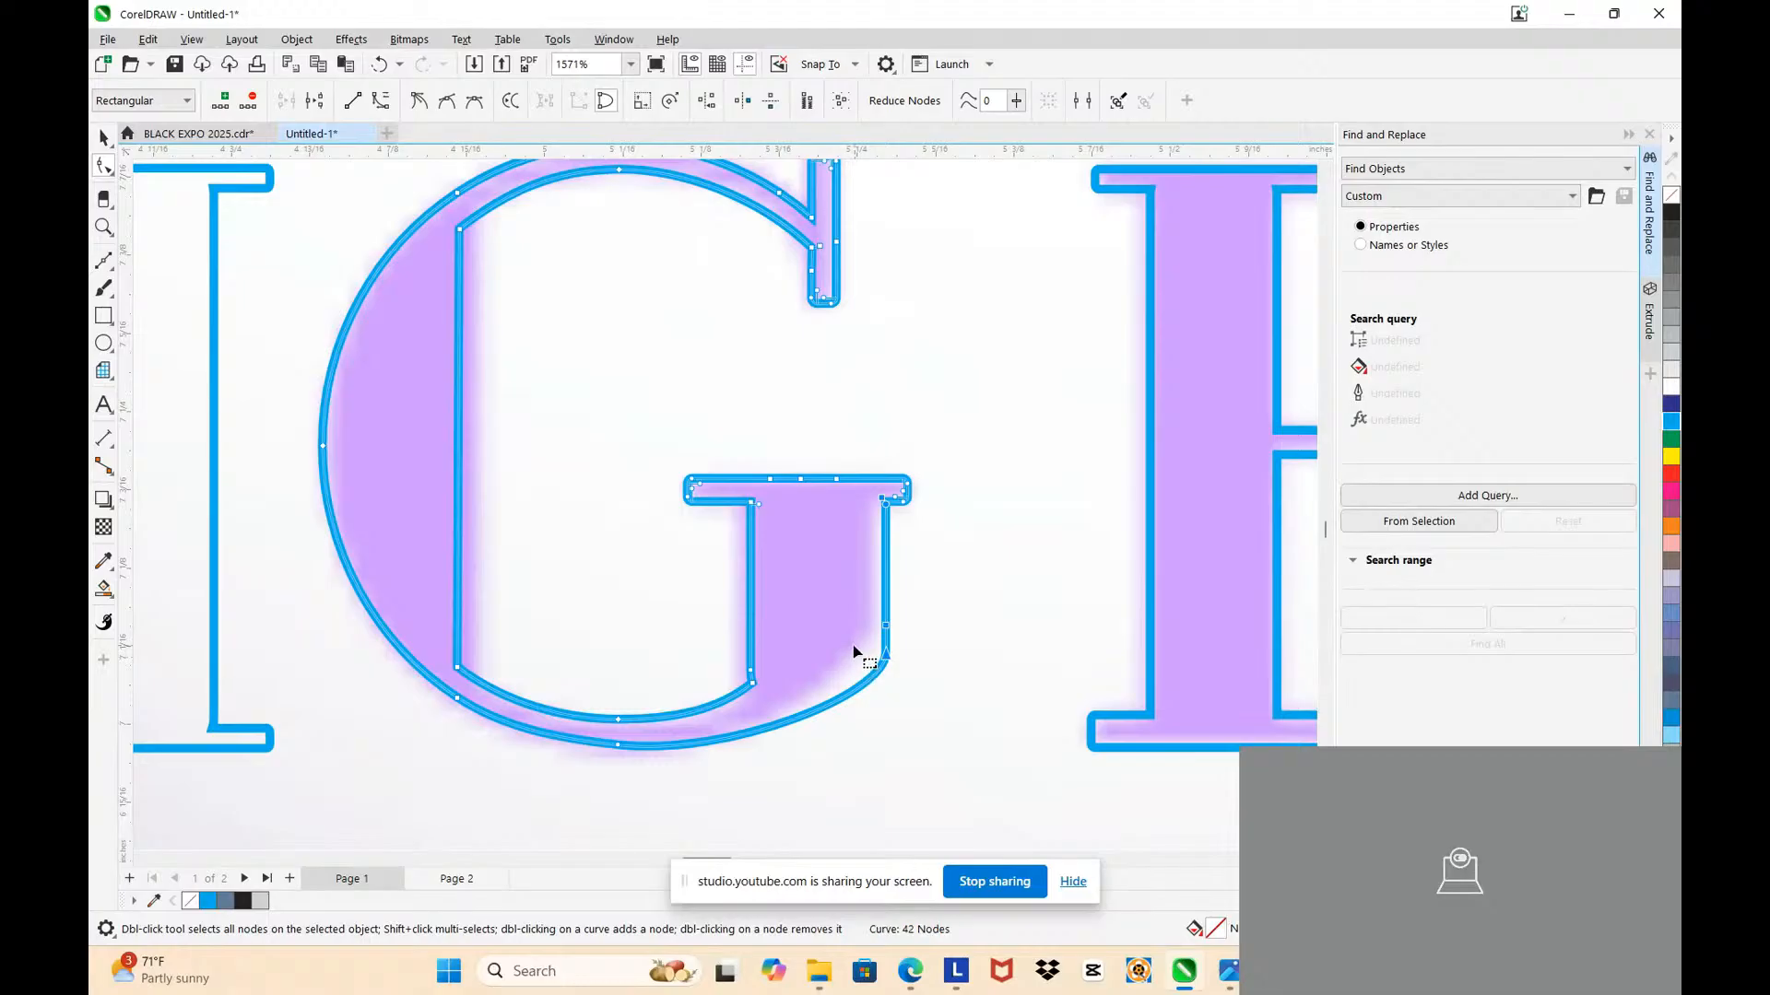
Step: Cut the G's lower right corner diagonally by adding a node, deleting the old corner node and shortening the bottom node's curve handle
{"action": "left_click", "coordinate": [866, 657]}
{"action": "scroll", "coordinate": [871, 656], "scroll_direction": "up", "scroll_amount": 2}
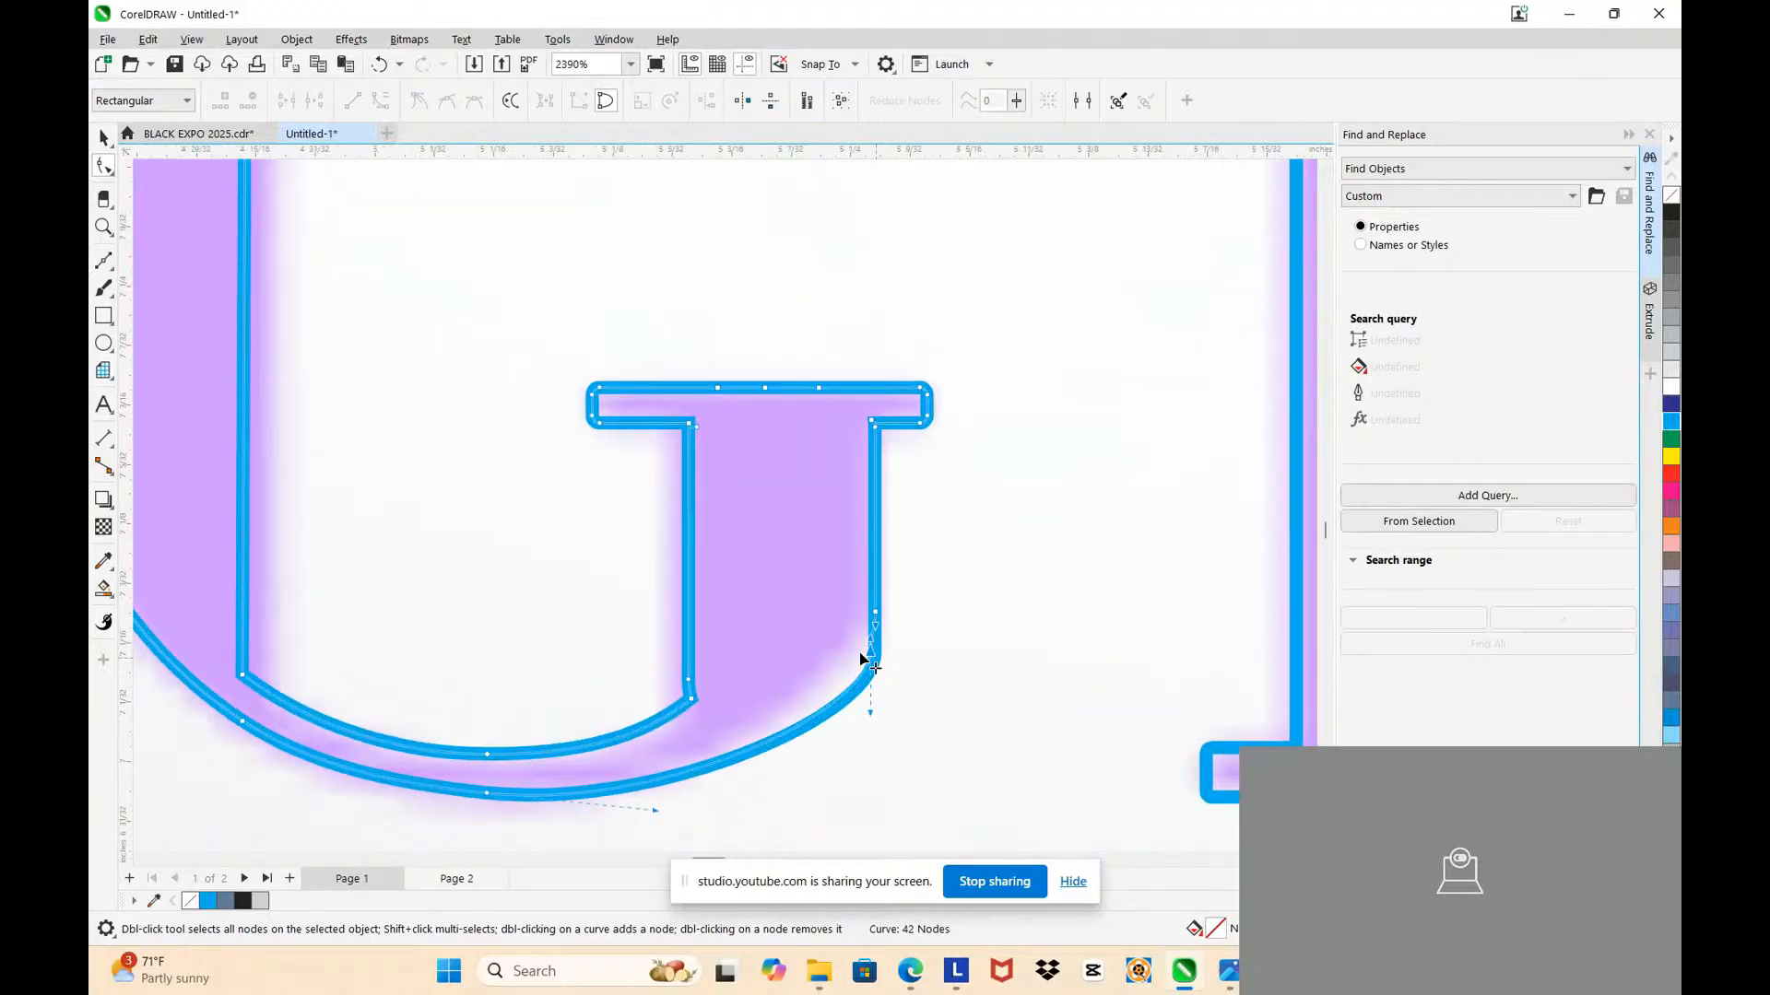
{"action": "left_click_drag", "start_coordinate": [867, 656], "coordinate": [826, 703]}
{"action": "double_click", "coordinate": [839, 657]}
{"action": "key", "text": "Delete"}
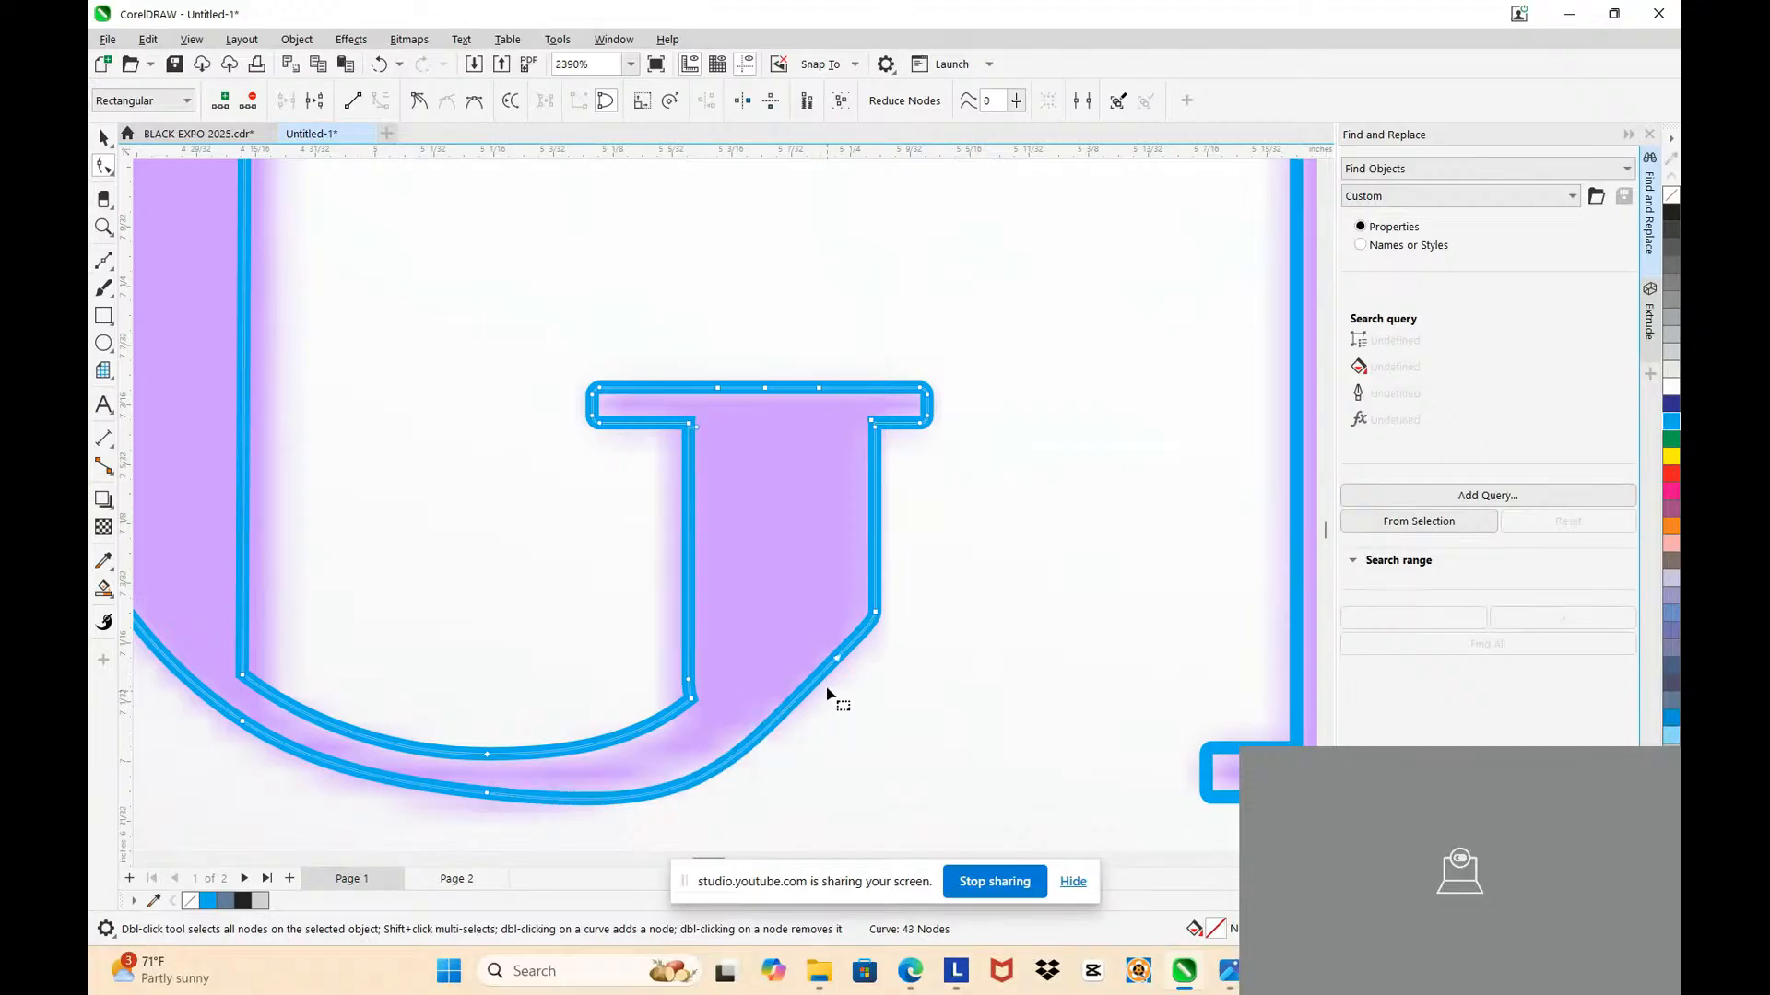
{"action": "left_click", "coordinate": [639, 797]}
{"action": "left_click_drag", "start_coordinate": [701, 816], "coordinate": [636, 793]}
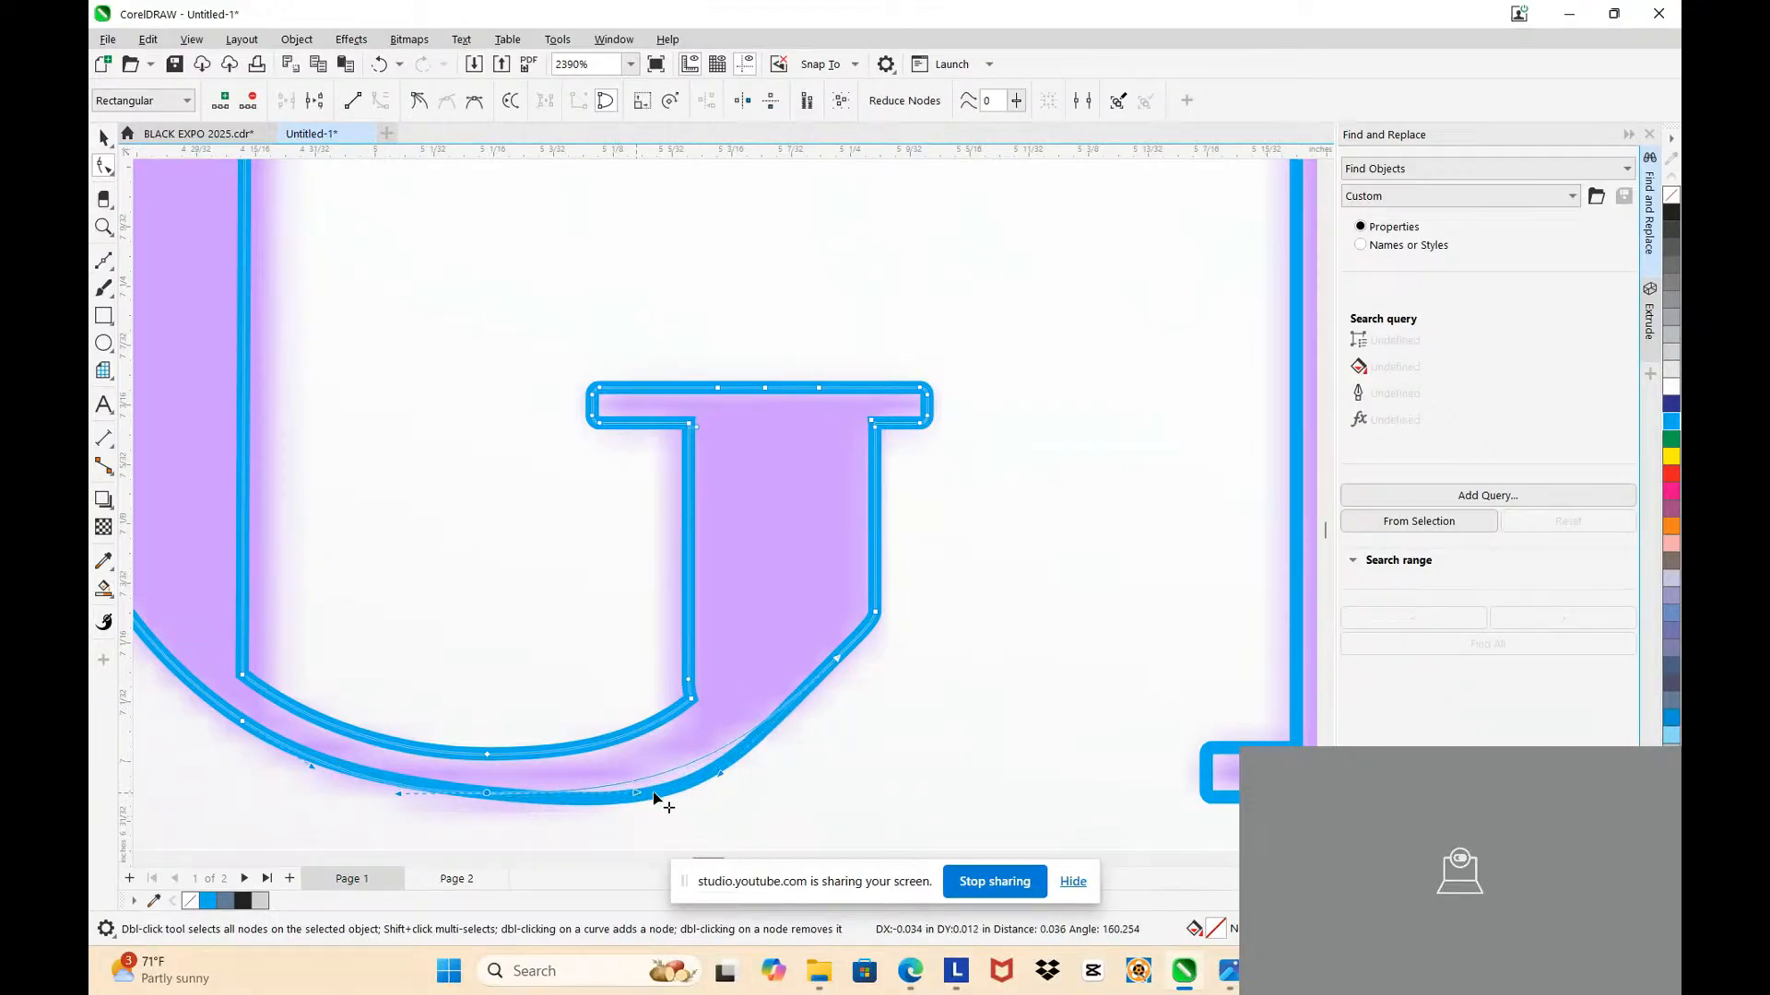
{"action": "left_click", "coordinate": [699, 761]}
Step: Move the inner corner node where the G's stem meets the bowl slightly to refine the corner
{"action": "left_click", "coordinate": [689, 699]}
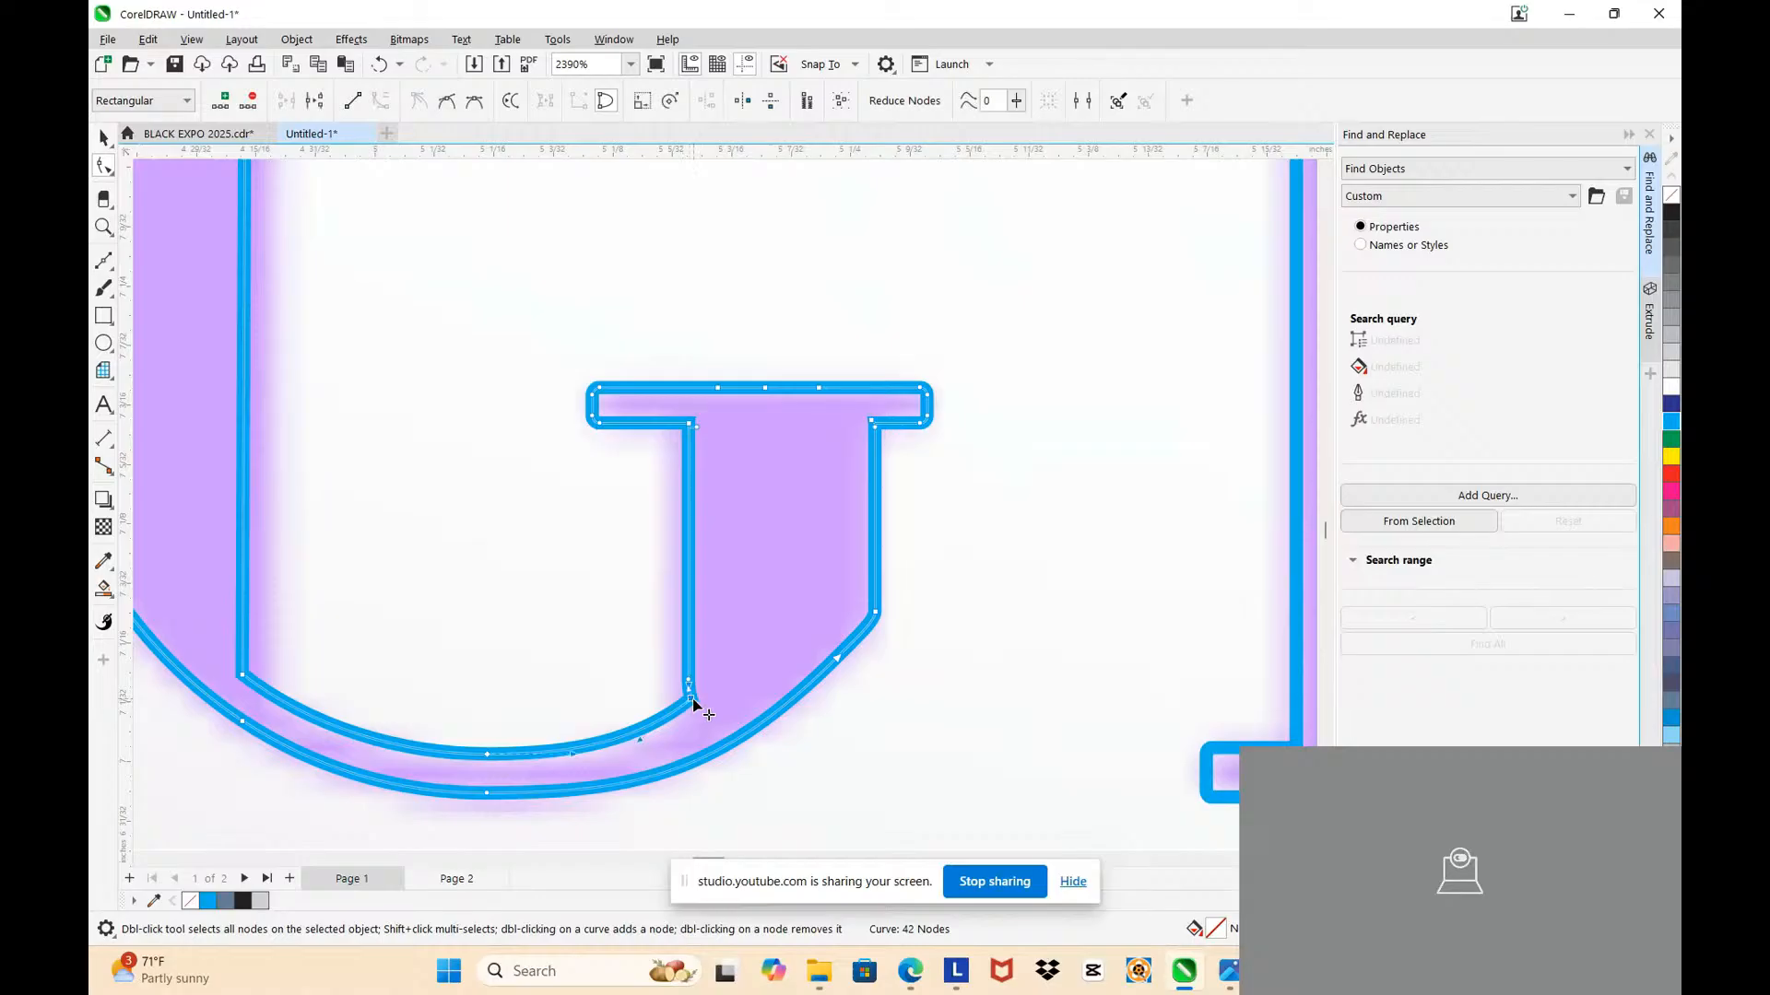
{"action": "scroll", "coordinate": [689, 699], "scroll_direction": "up", "scroll_amount": 2}
{"action": "left_click_drag", "start_coordinate": [690, 690], "coordinate": [688, 697]}
{"action": "scroll", "coordinate": [680, 702], "scroll_direction": "up", "scroll_amount": 1}
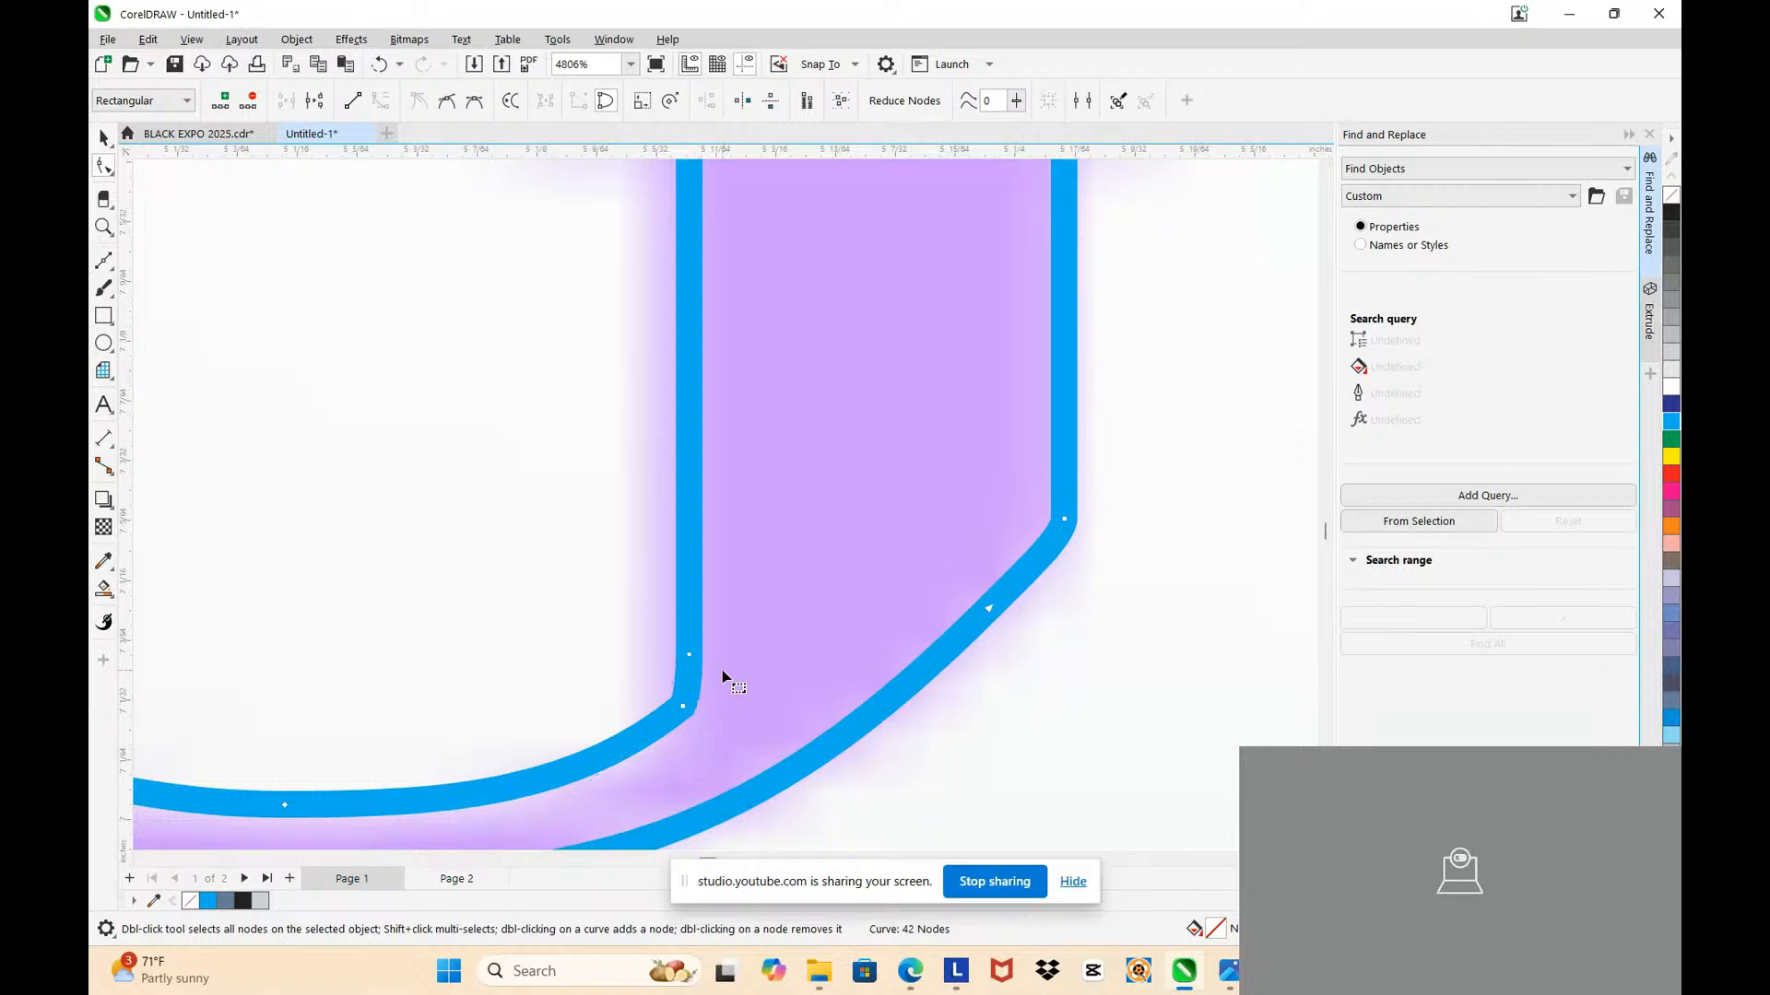
{"action": "scroll", "coordinate": [687, 695], "scroll_direction": "down", "scroll_amount": 5}
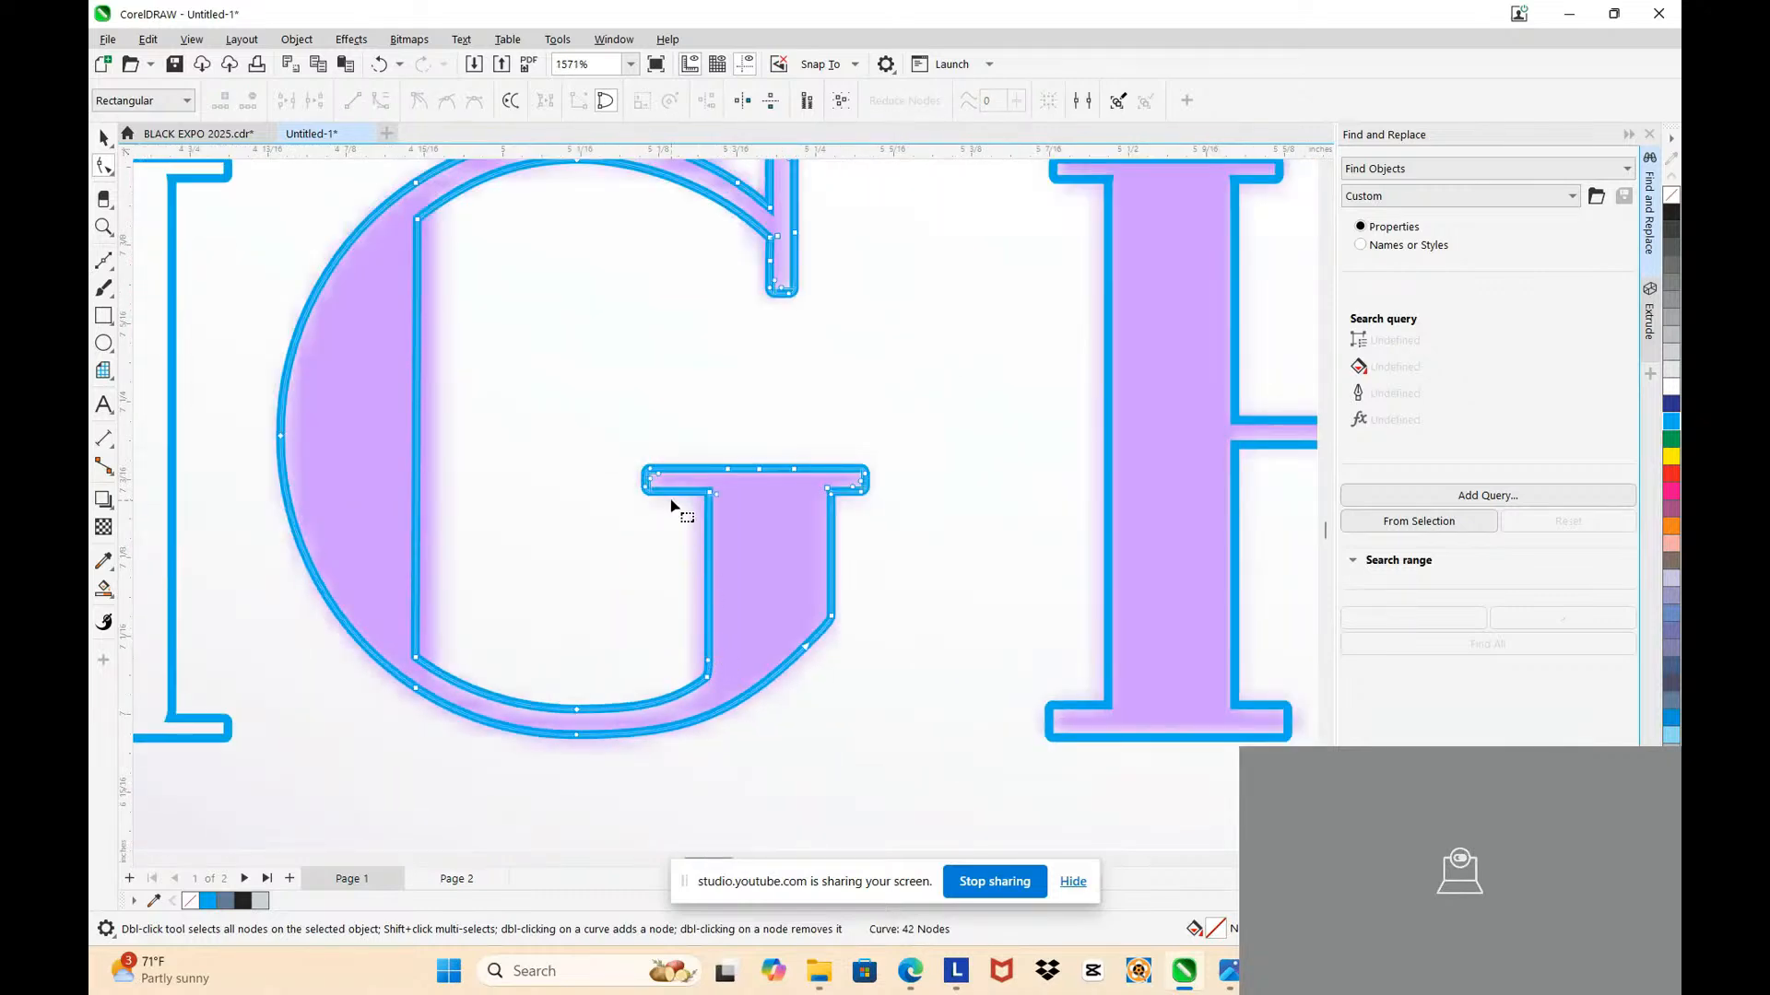
{"action": "scroll", "coordinate": [671, 504], "scroll_direction": "up", "scroll_amount": 3}
{"action": "left_click", "coordinate": [733, 799]}
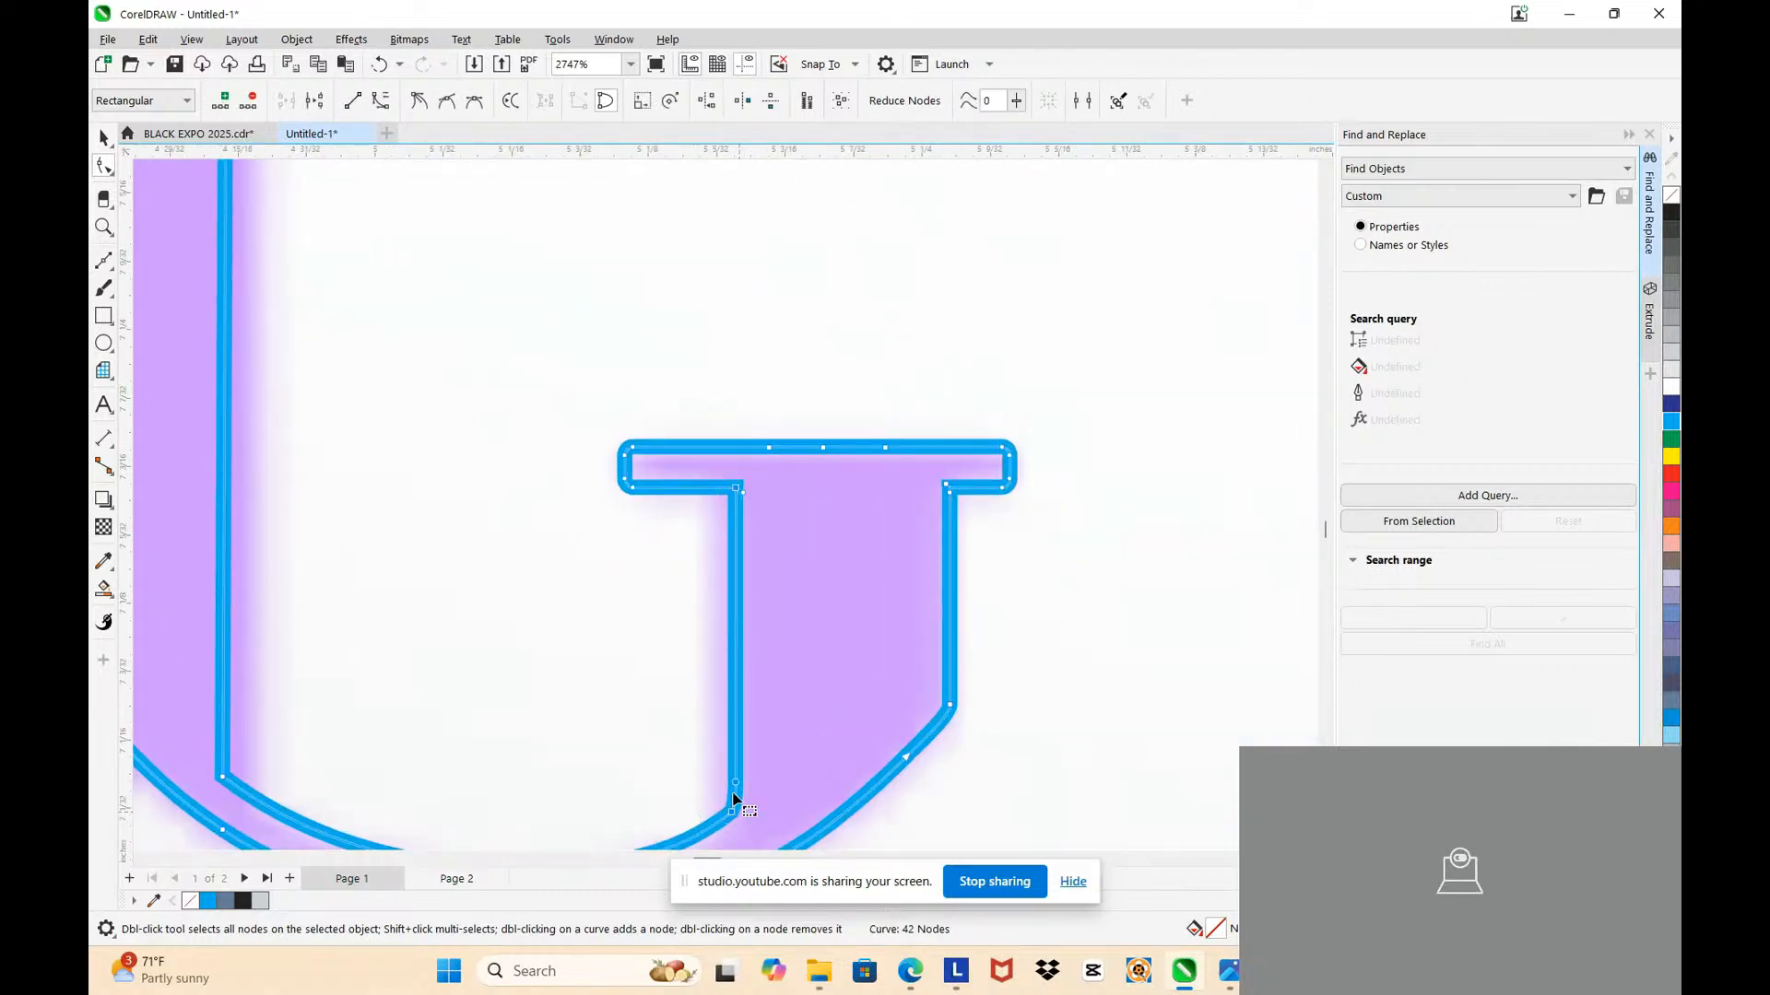
{"action": "left_click_drag", "start_coordinate": [730, 815], "coordinate": [703, 815]}
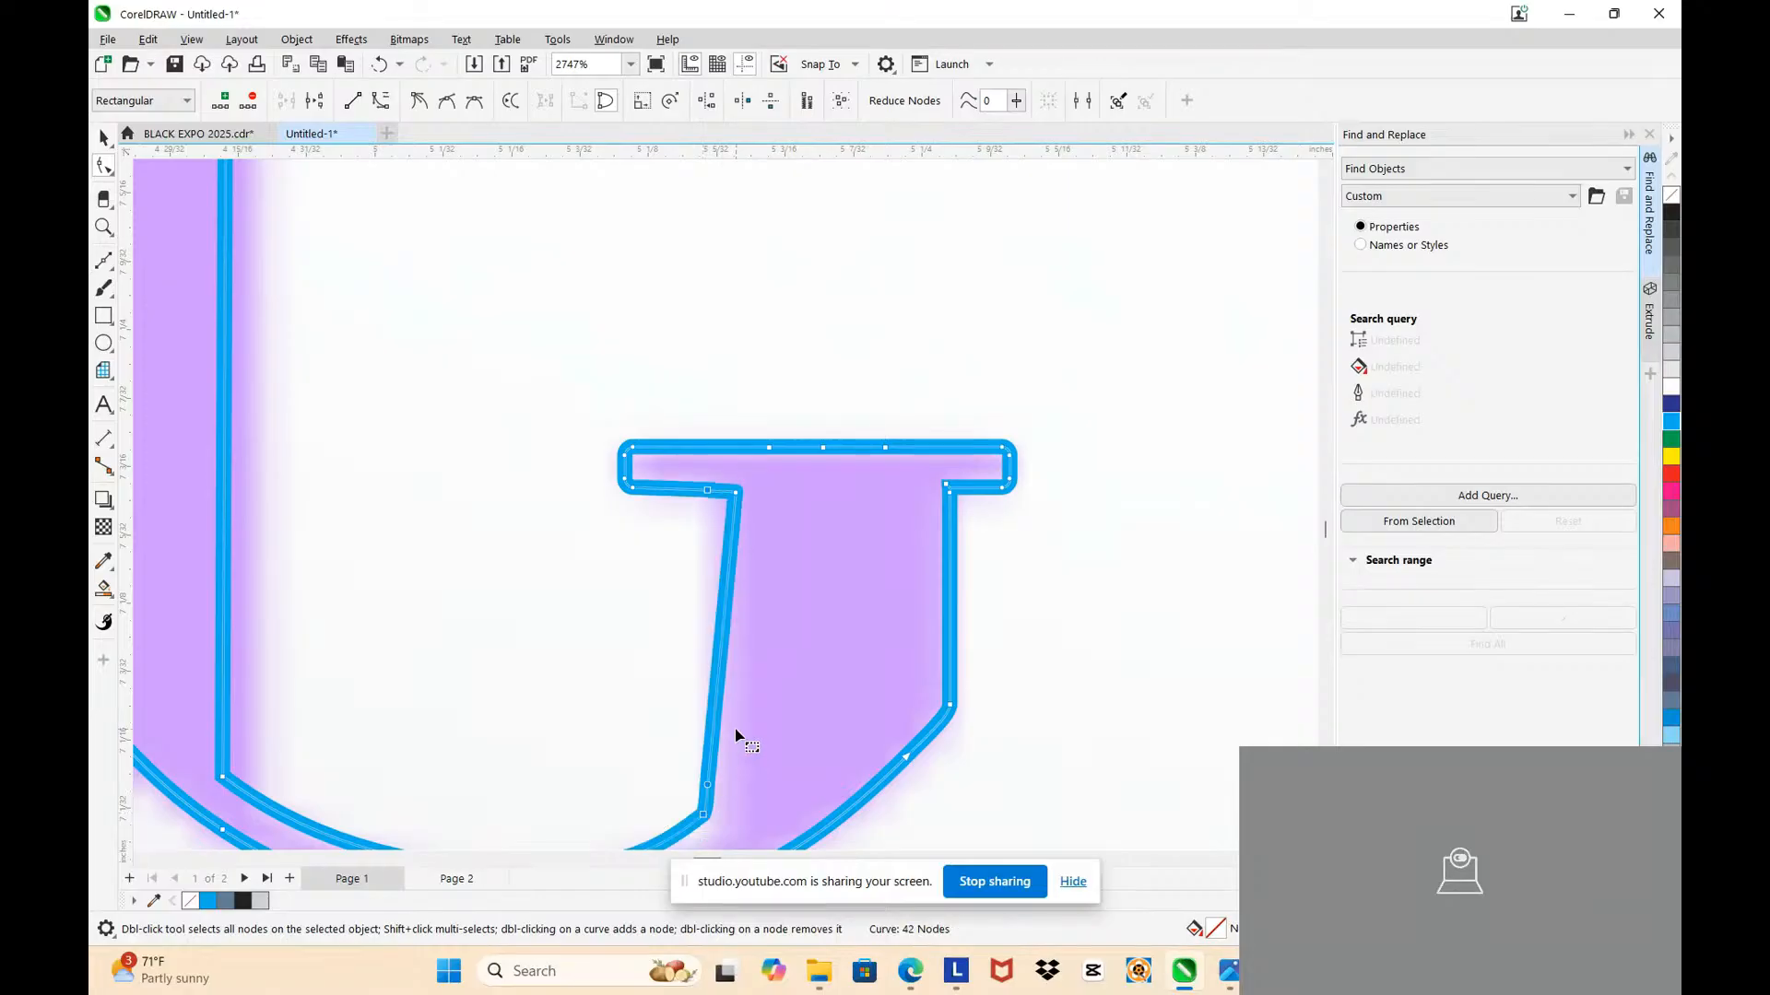
{"action": "key", "text": "ctrl+z"}
Step: Widen the G's stem by moving all nodes of its left edge about 0.01 inch left
{"action": "left_click_drag", "start_coordinate": [718, 474], "coordinate": [758, 834]}
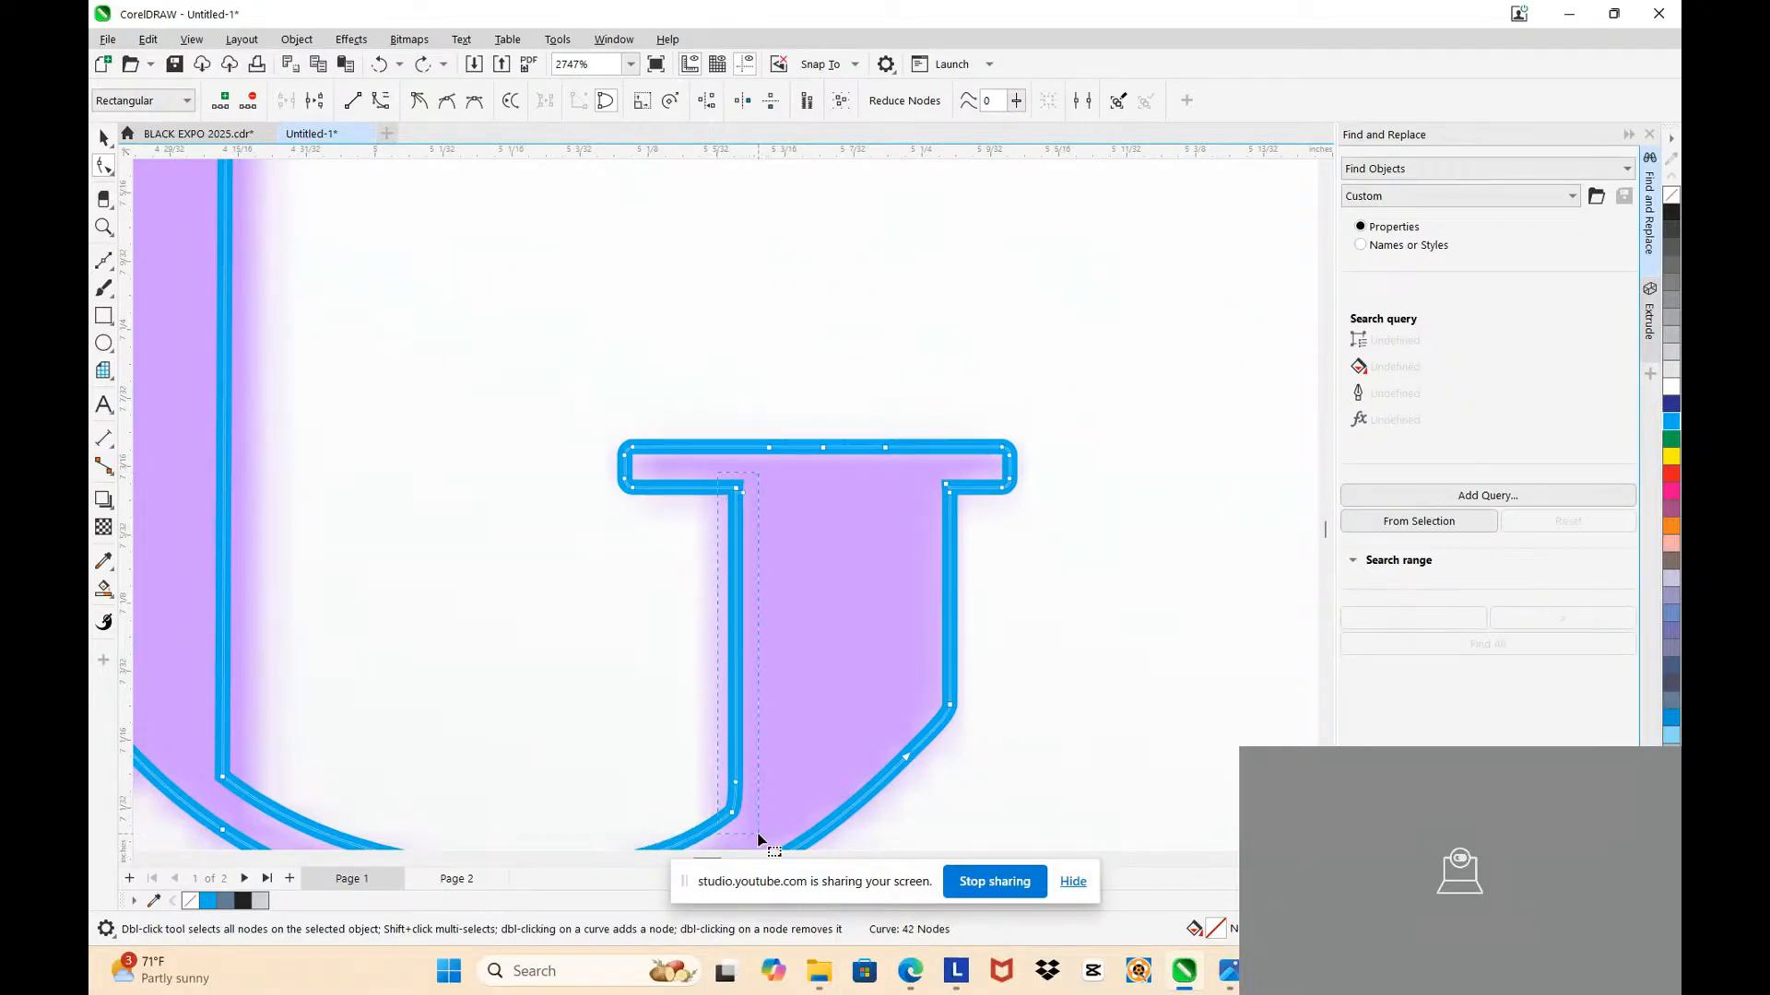
{"action": "key", "text": "Left"}
{"action": "scroll", "coordinate": [750, 756], "scroll_direction": "down", "scroll_amount": 5}
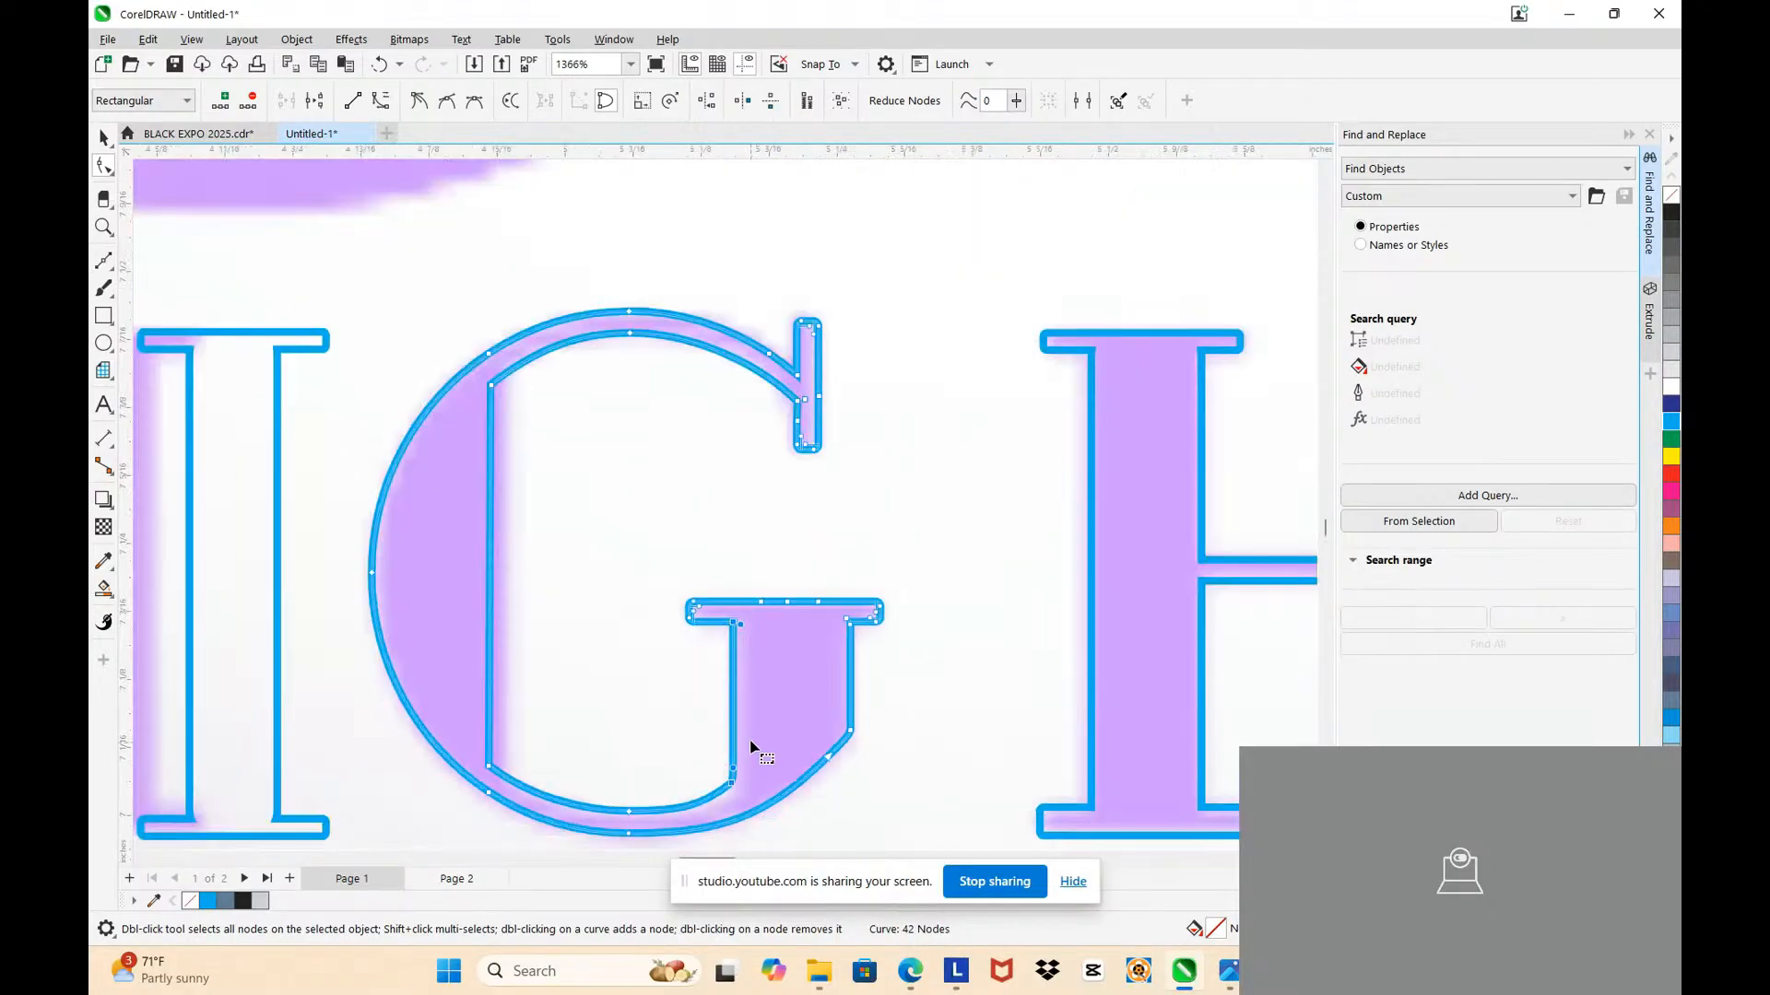
Step: Move the straight inner edge of the G's thick left curve about 0.01 inch right and raise its upper corner node about 0.01 inch
{"action": "left_click_drag", "start_coordinate": [476, 377], "coordinate": [526, 779]}
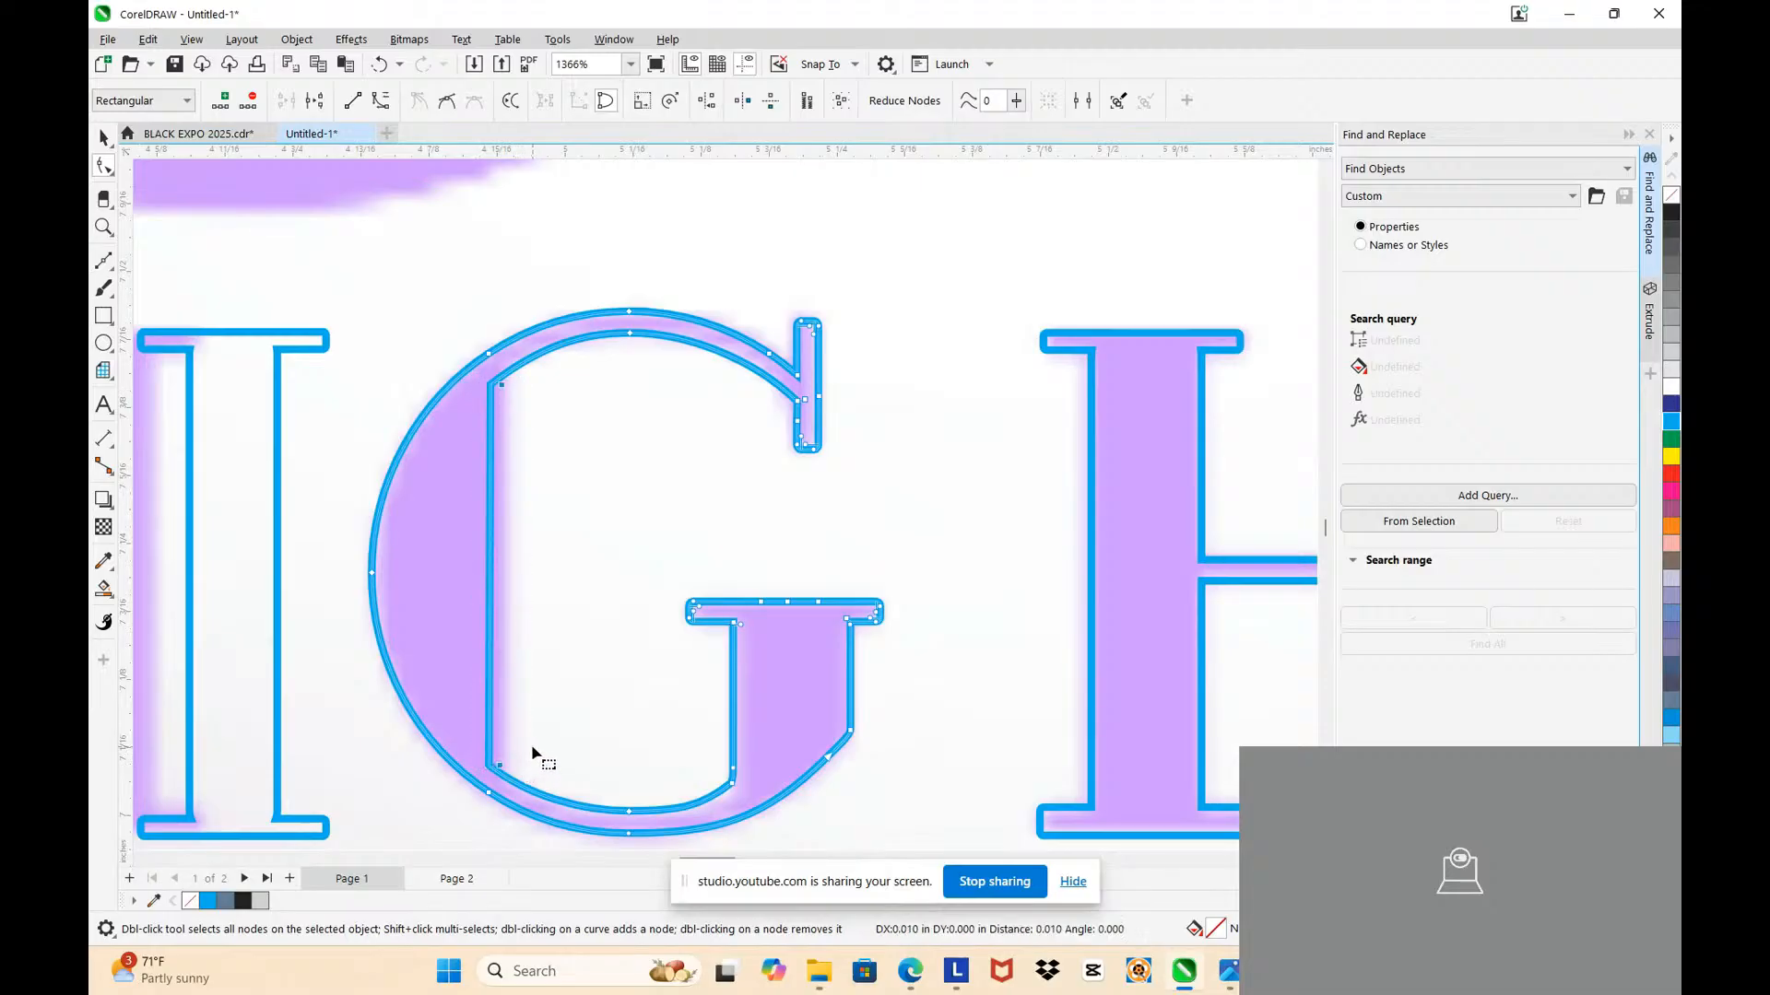
{"action": "key", "text": "Right"}
{"action": "scroll", "coordinate": [483, 348], "scroll_direction": "up", "scroll_amount": 2}
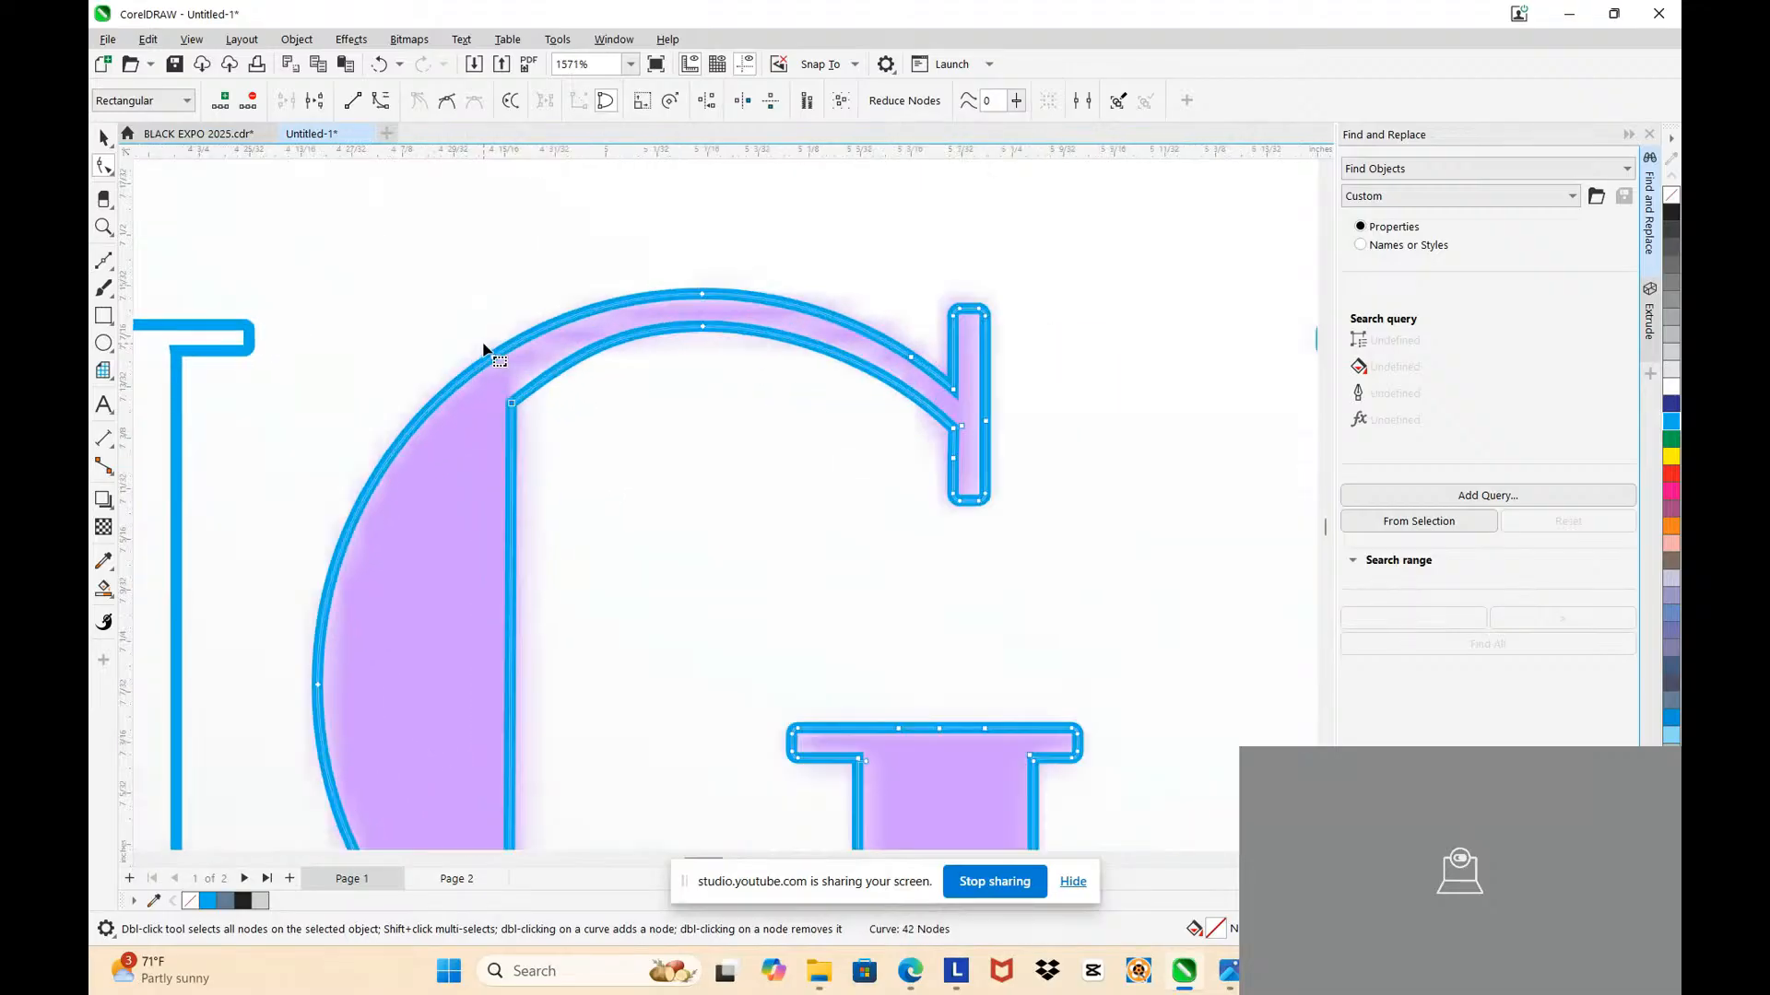
{"action": "left_click_drag", "start_coordinate": [510, 405], "coordinate": [512, 384]}
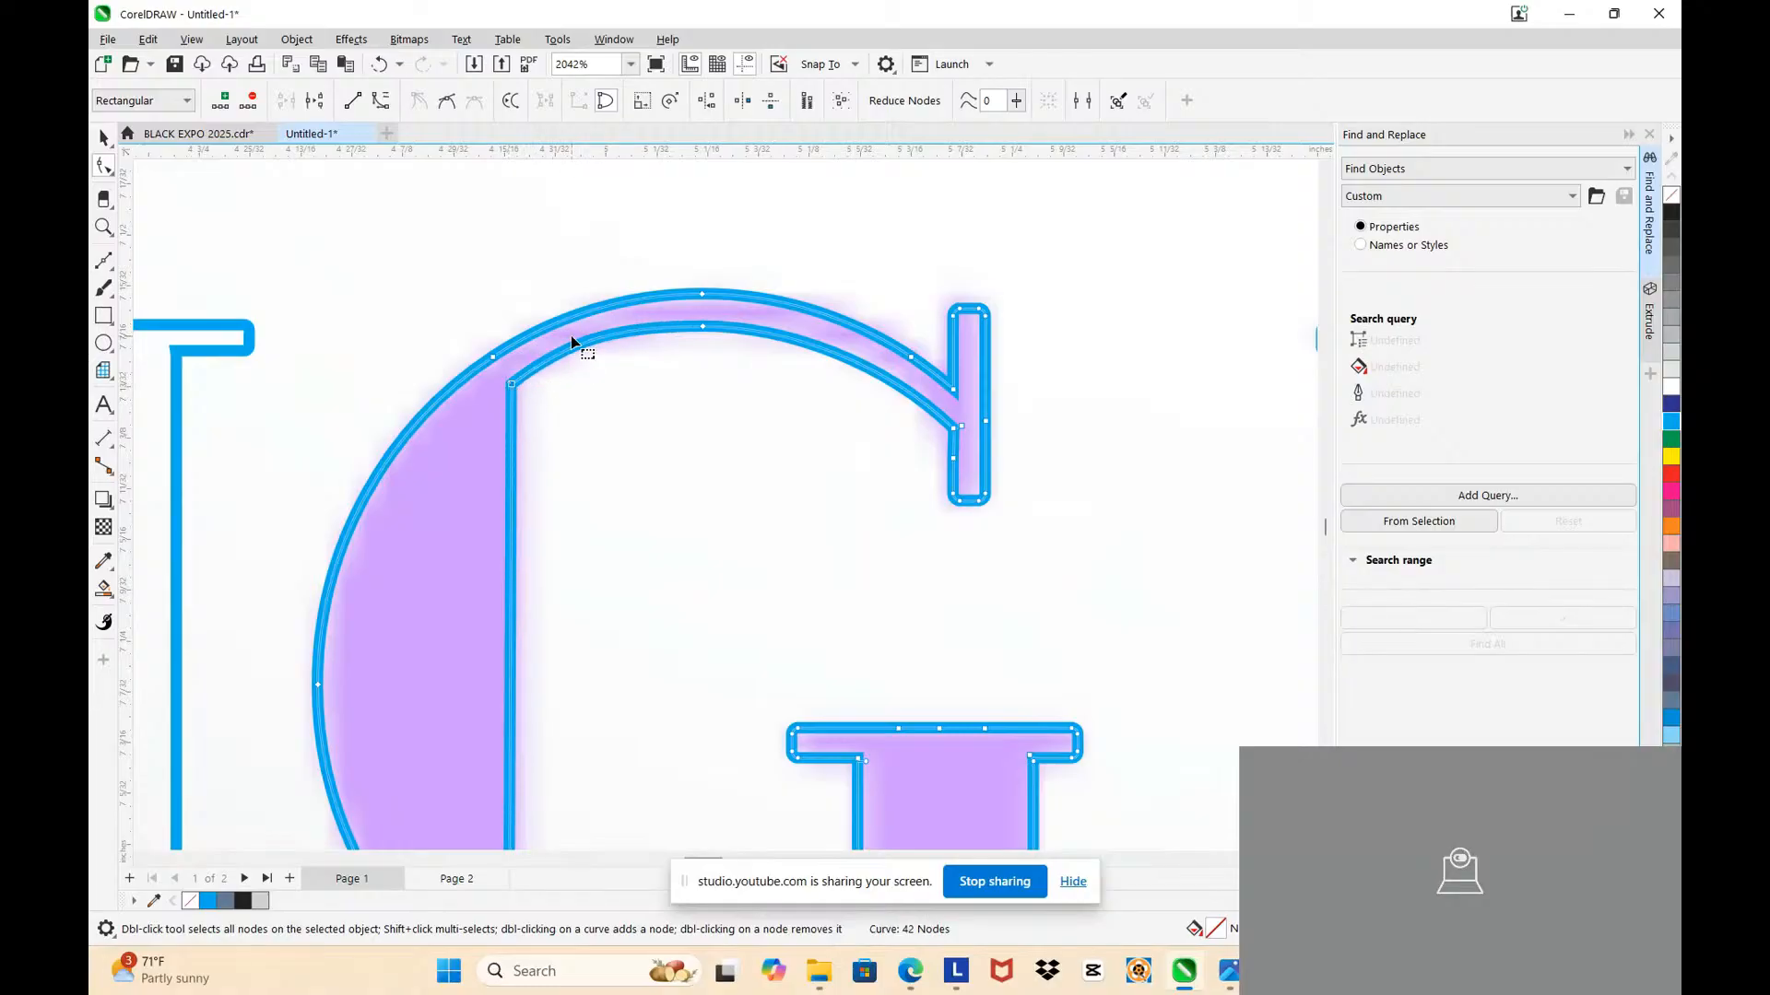
{"action": "scroll", "coordinate": [516, 415], "scroll_direction": "down", "scroll_amount": 3}
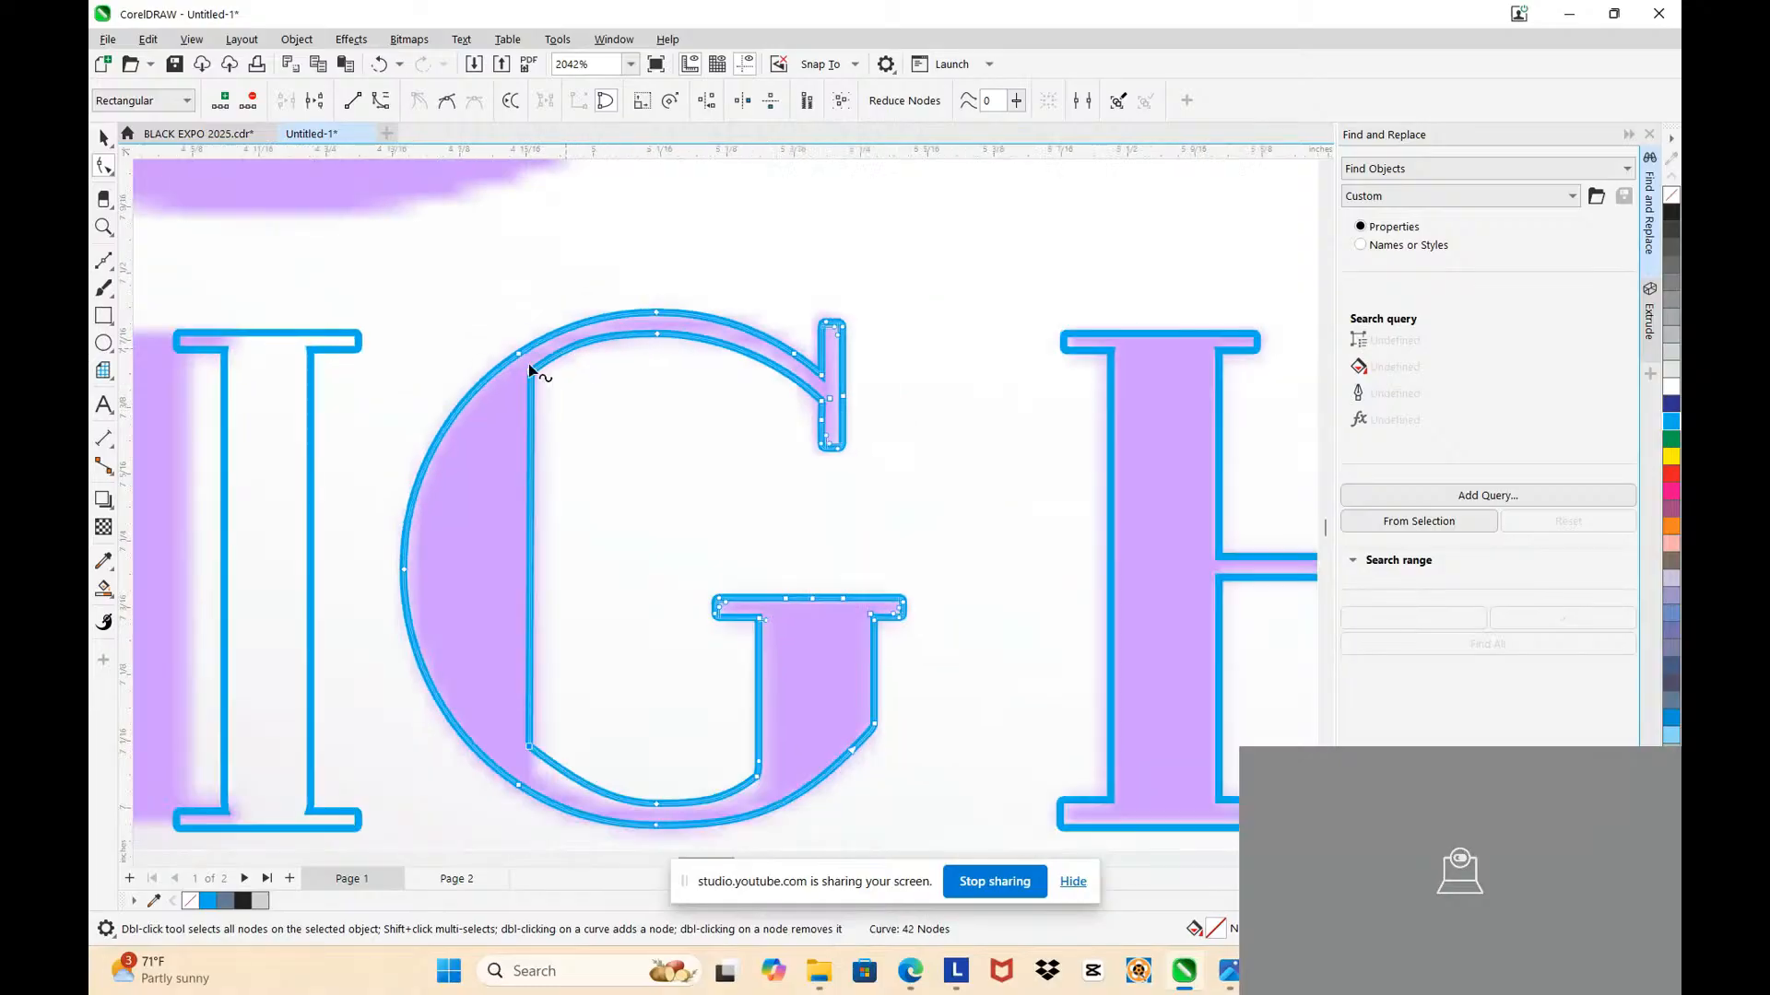
{"action": "scroll", "coordinate": [430, 510], "scroll_direction": "down", "scroll_amount": 4}
{"action": "scroll", "coordinate": [434, 509], "scroll_direction": "down", "scroll_amount": 4}
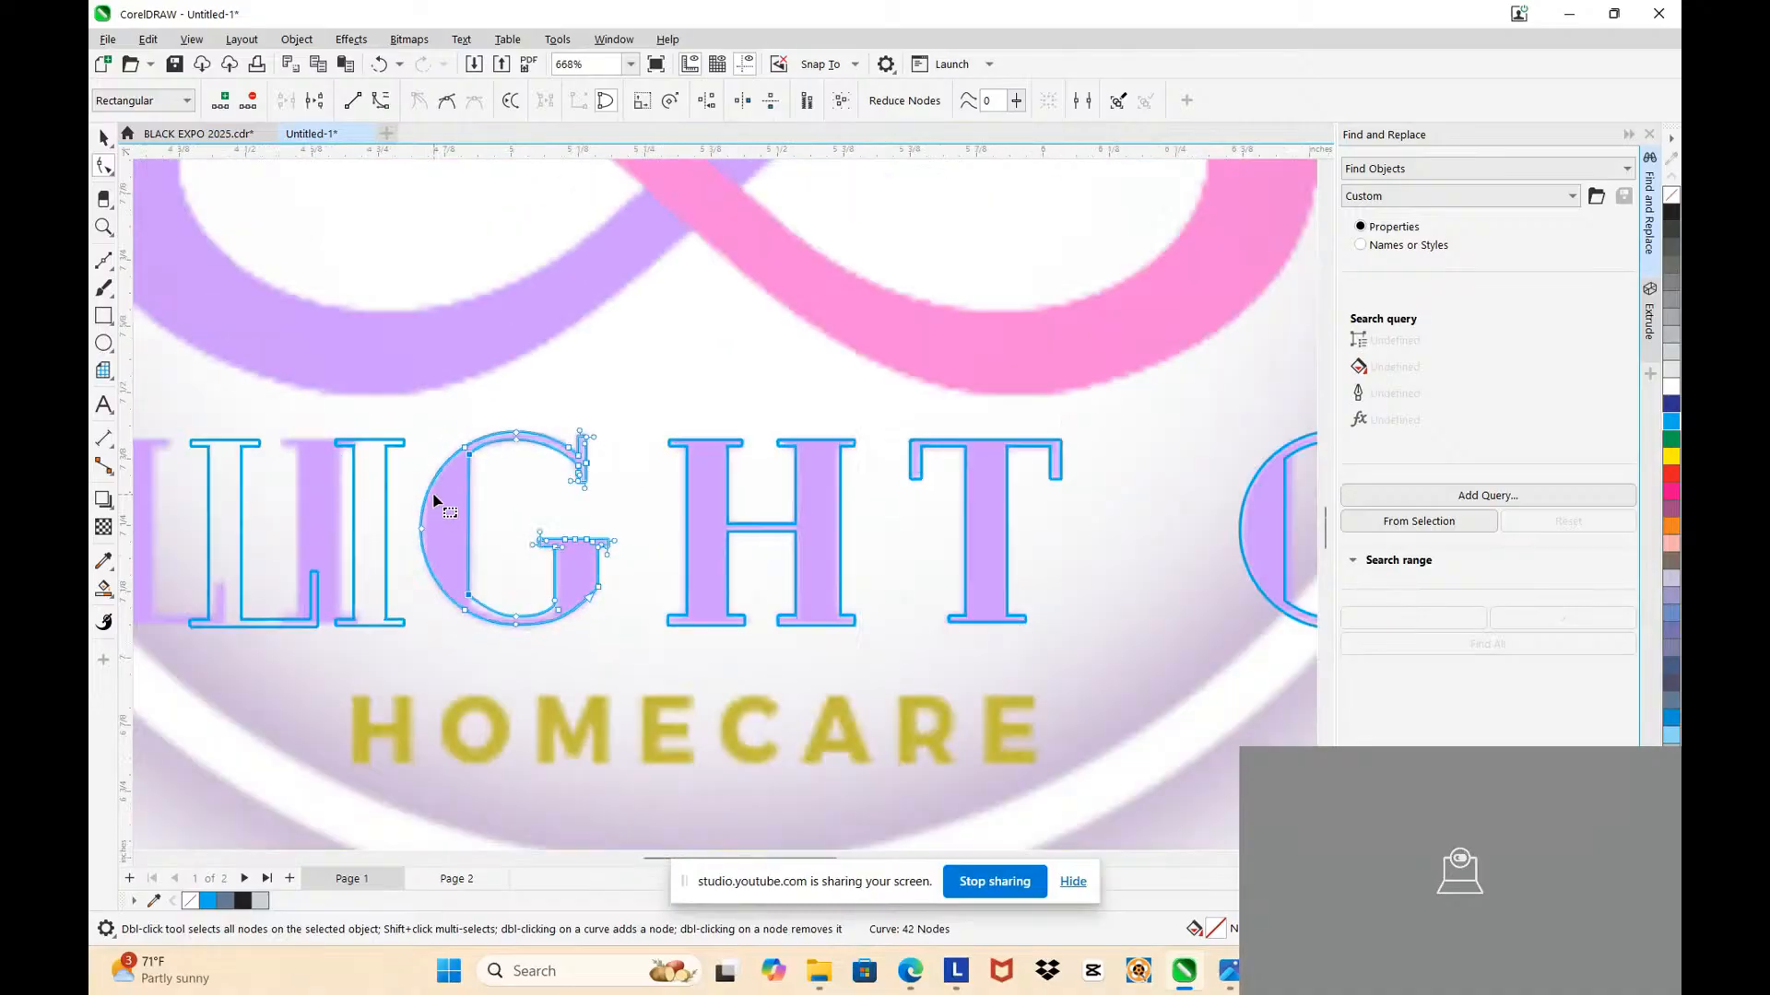
Step: Move the A, L and I outlines together about 0.13 inch left to bring the I over its purple original
{"action": "left_click", "coordinate": [103, 137]}
{"action": "scroll", "coordinate": [339, 489], "scroll_direction": "down", "scroll_amount": 3}
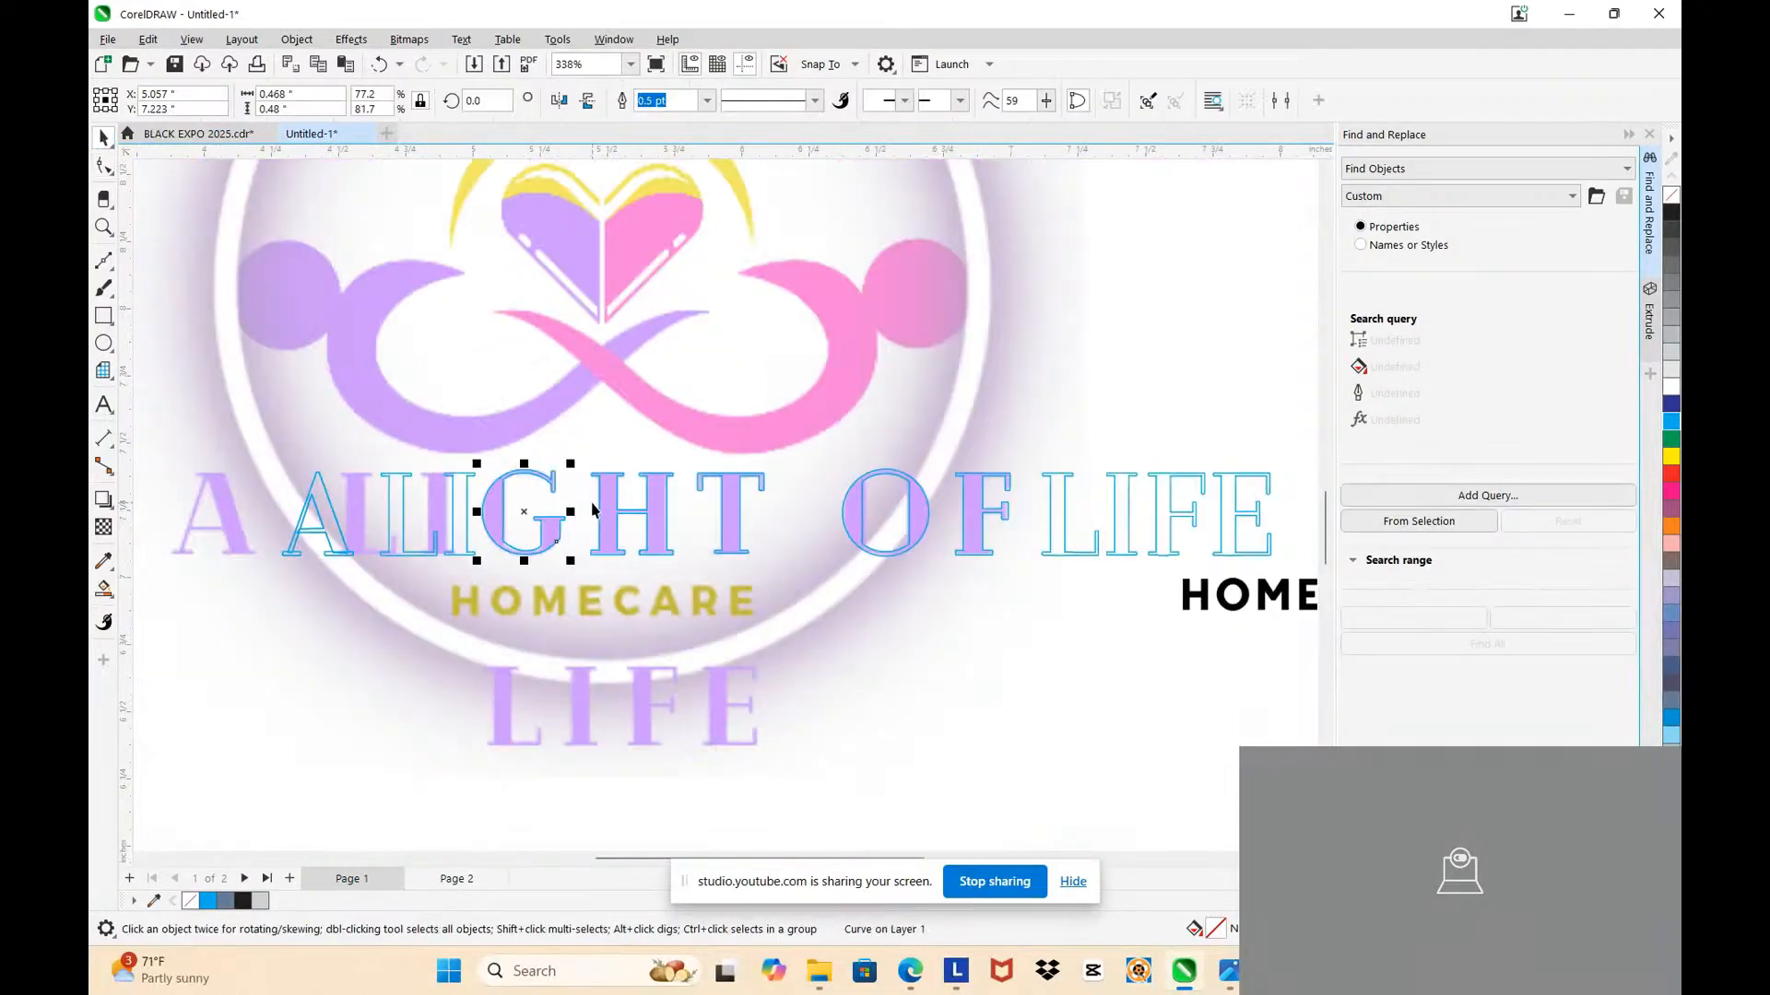
{"action": "scroll", "coordinate": [339, 489], "scroll_direction": "up", "scroll_amount": 2}
{"action": "left_click_drag", "start_coordinate": [218, 406], "coordinate": [593, 597]}
{"action": "scroll", "coordinate": [571, 530], "scroll_direction": "up", "scroll_amount": 5}
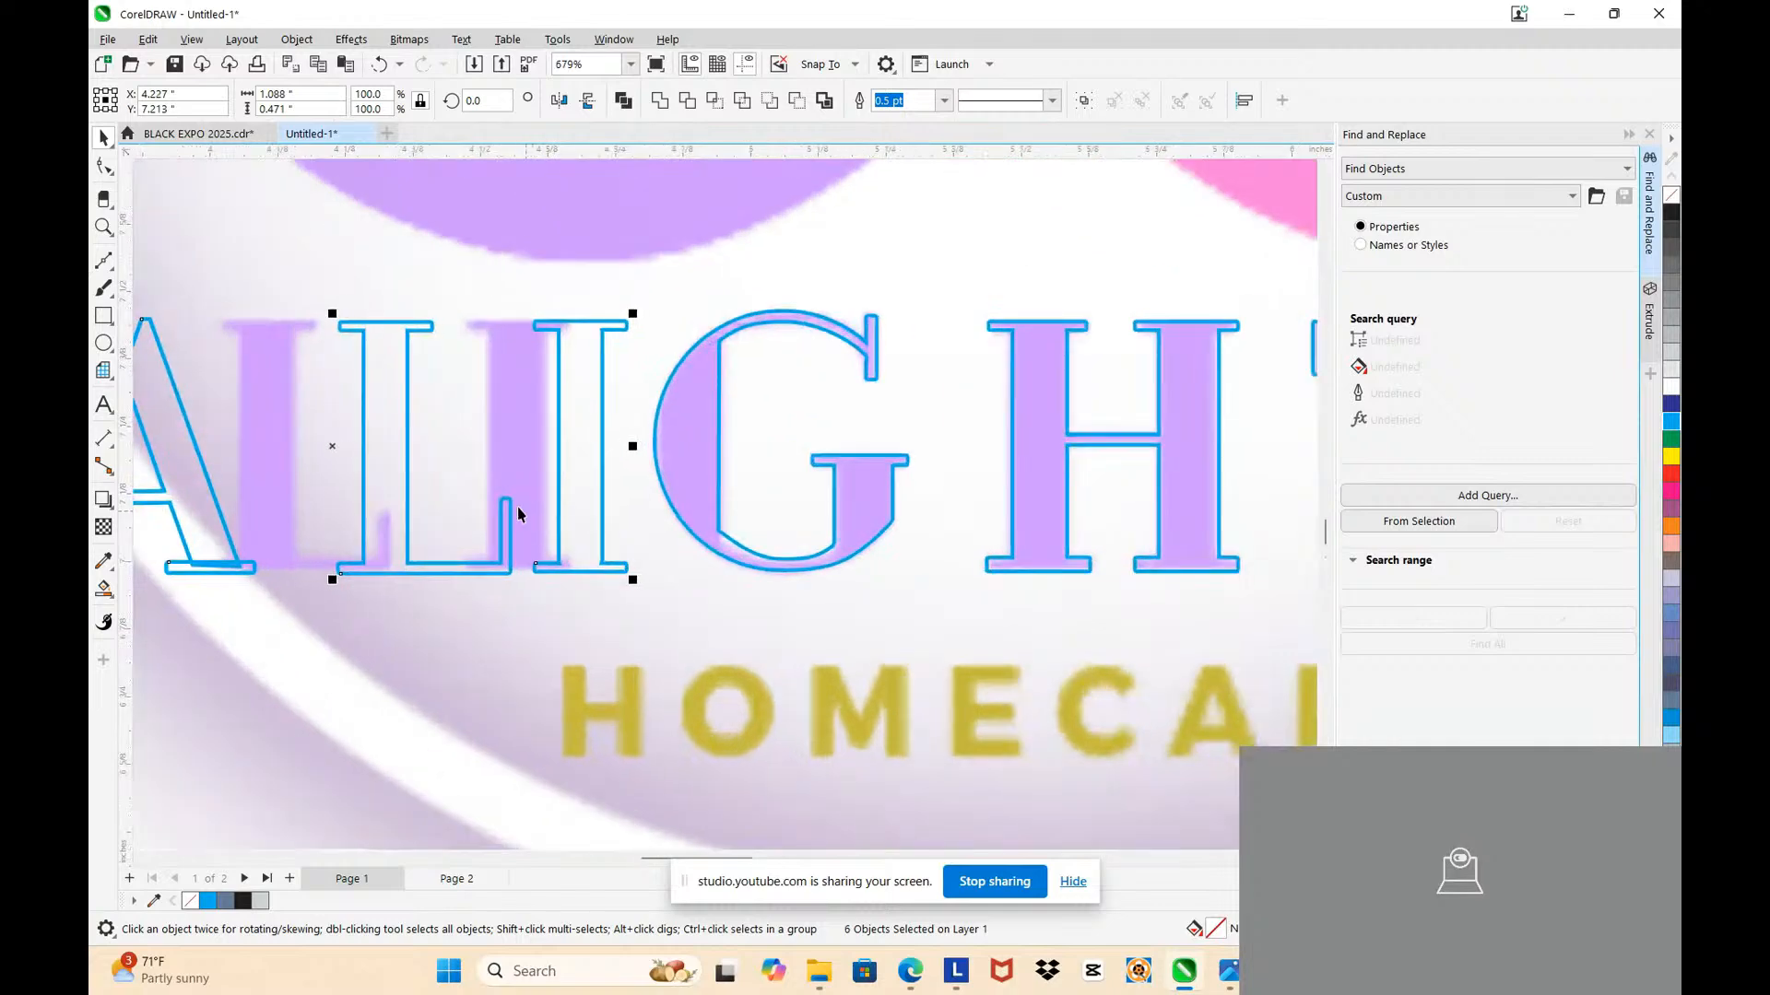
{"action": "key", "text": "Left"}
{"action": "key", "text": "Left"}
{"action": "key", "text": "Left"}
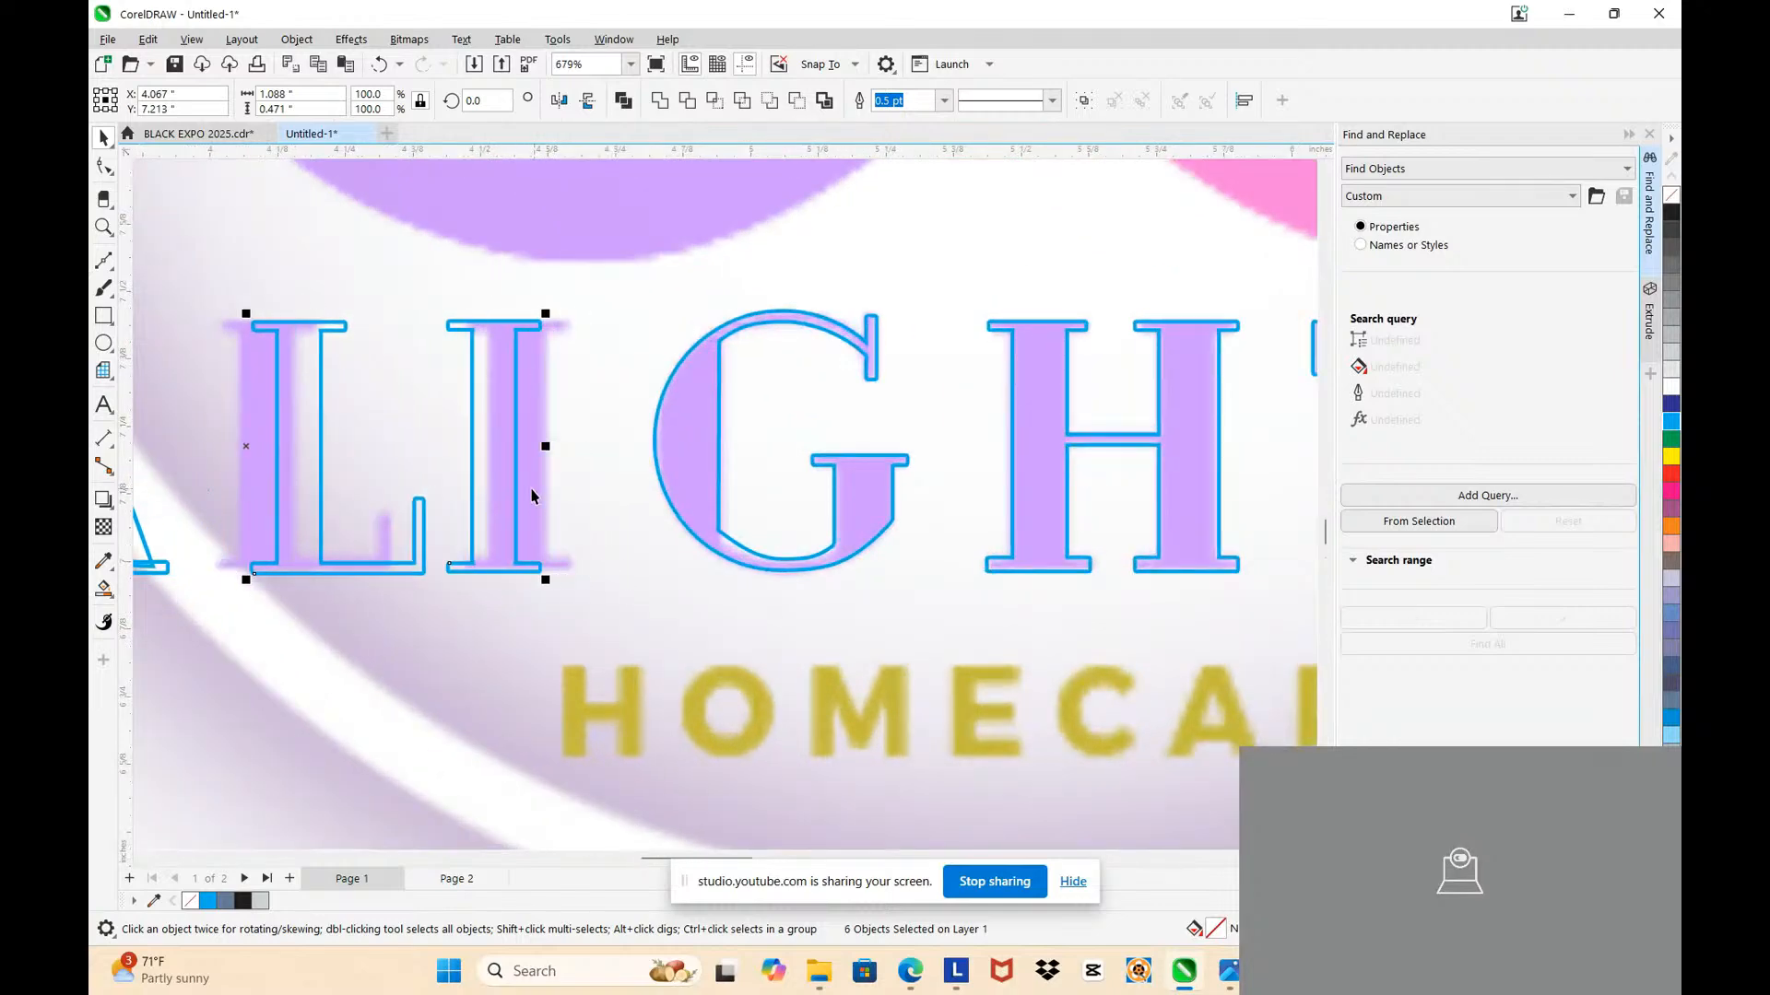
{"action": "key", "text": "Right"}
{"action": "scroll", "coordinate": [512, 481], "scroll_direction": "up", "scroll_amount": 2}
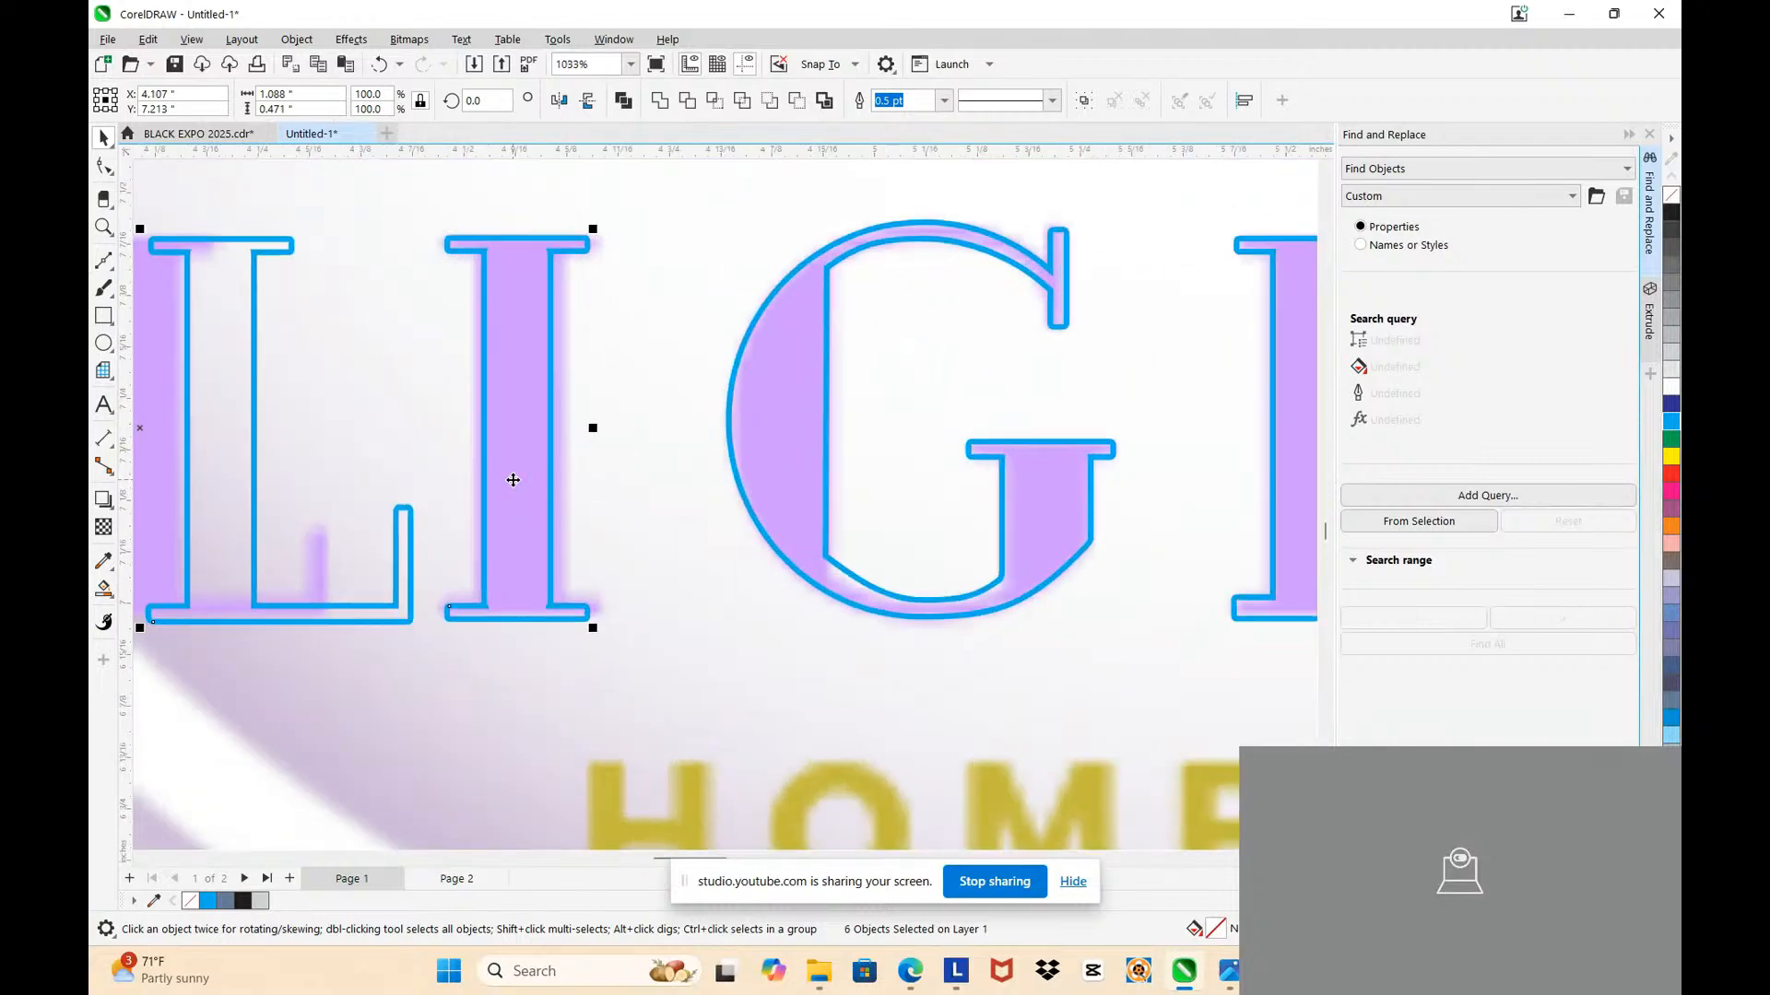
{"action": "key", "text": "ctrl+Left"}
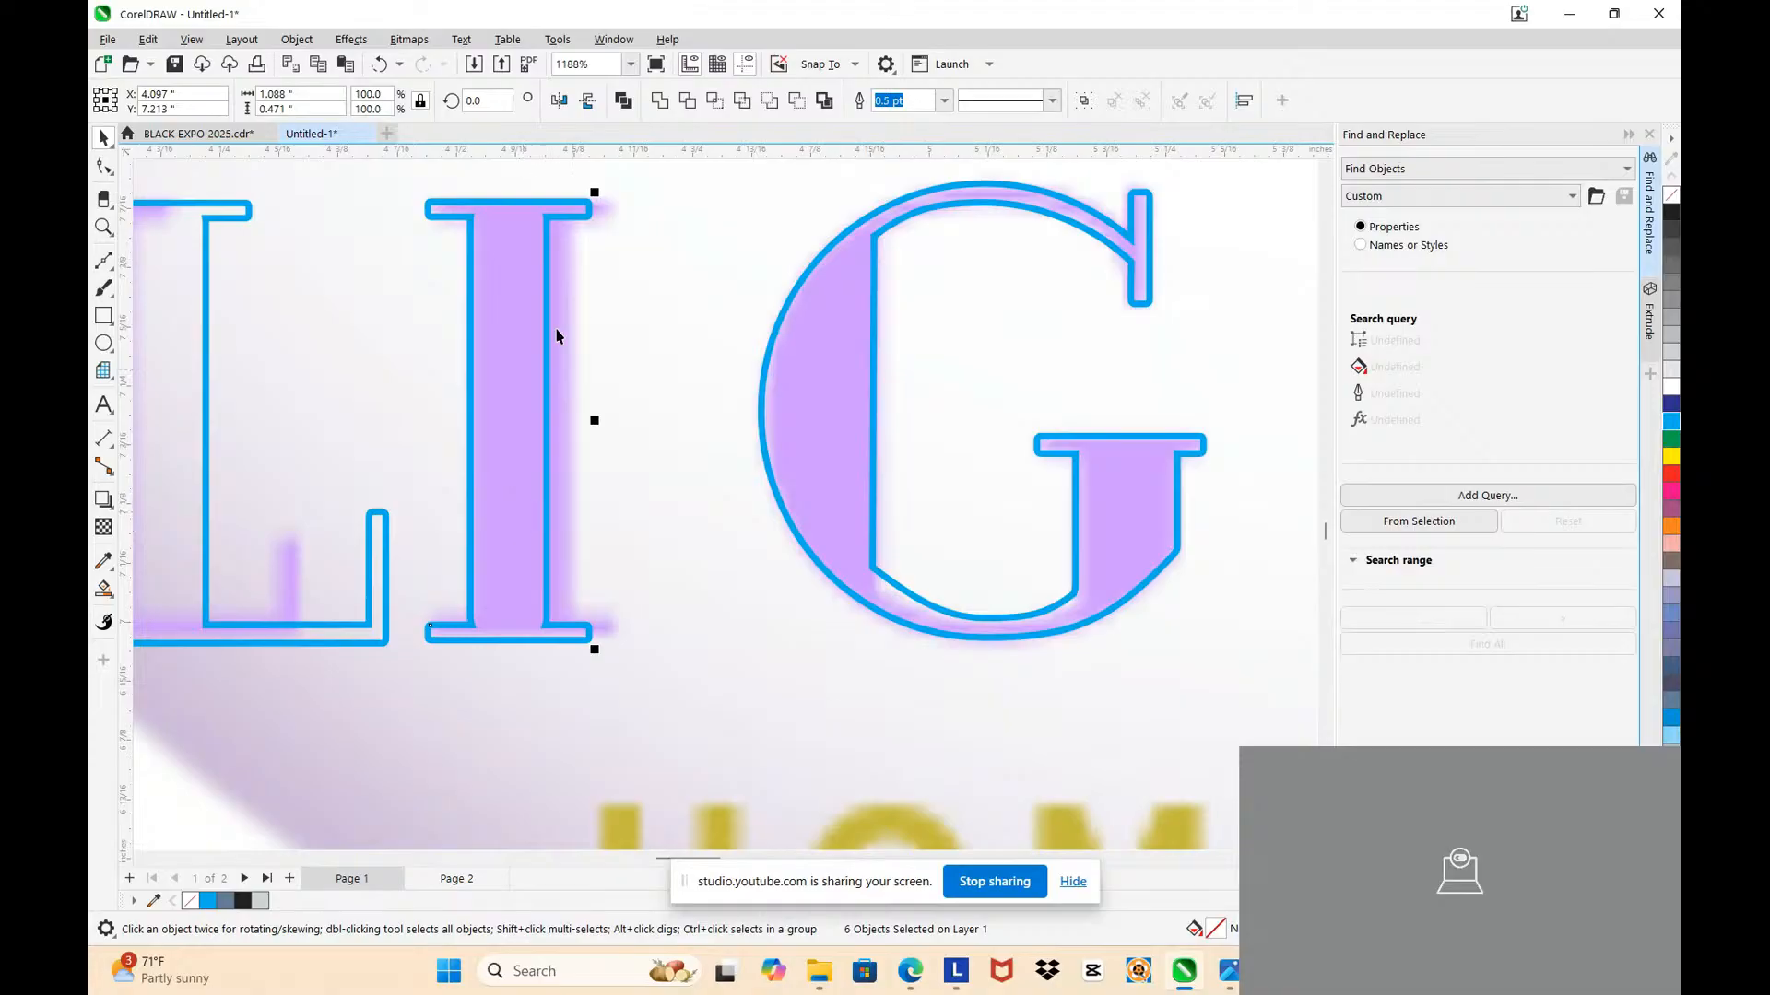
Step: Widen the I by moving the nodes of its stem's right edge and right serif ends about 0.02 inch right
{"action": "key", "text": "F10"}
{"action": "left_click", "coordinate": [544, 223]}
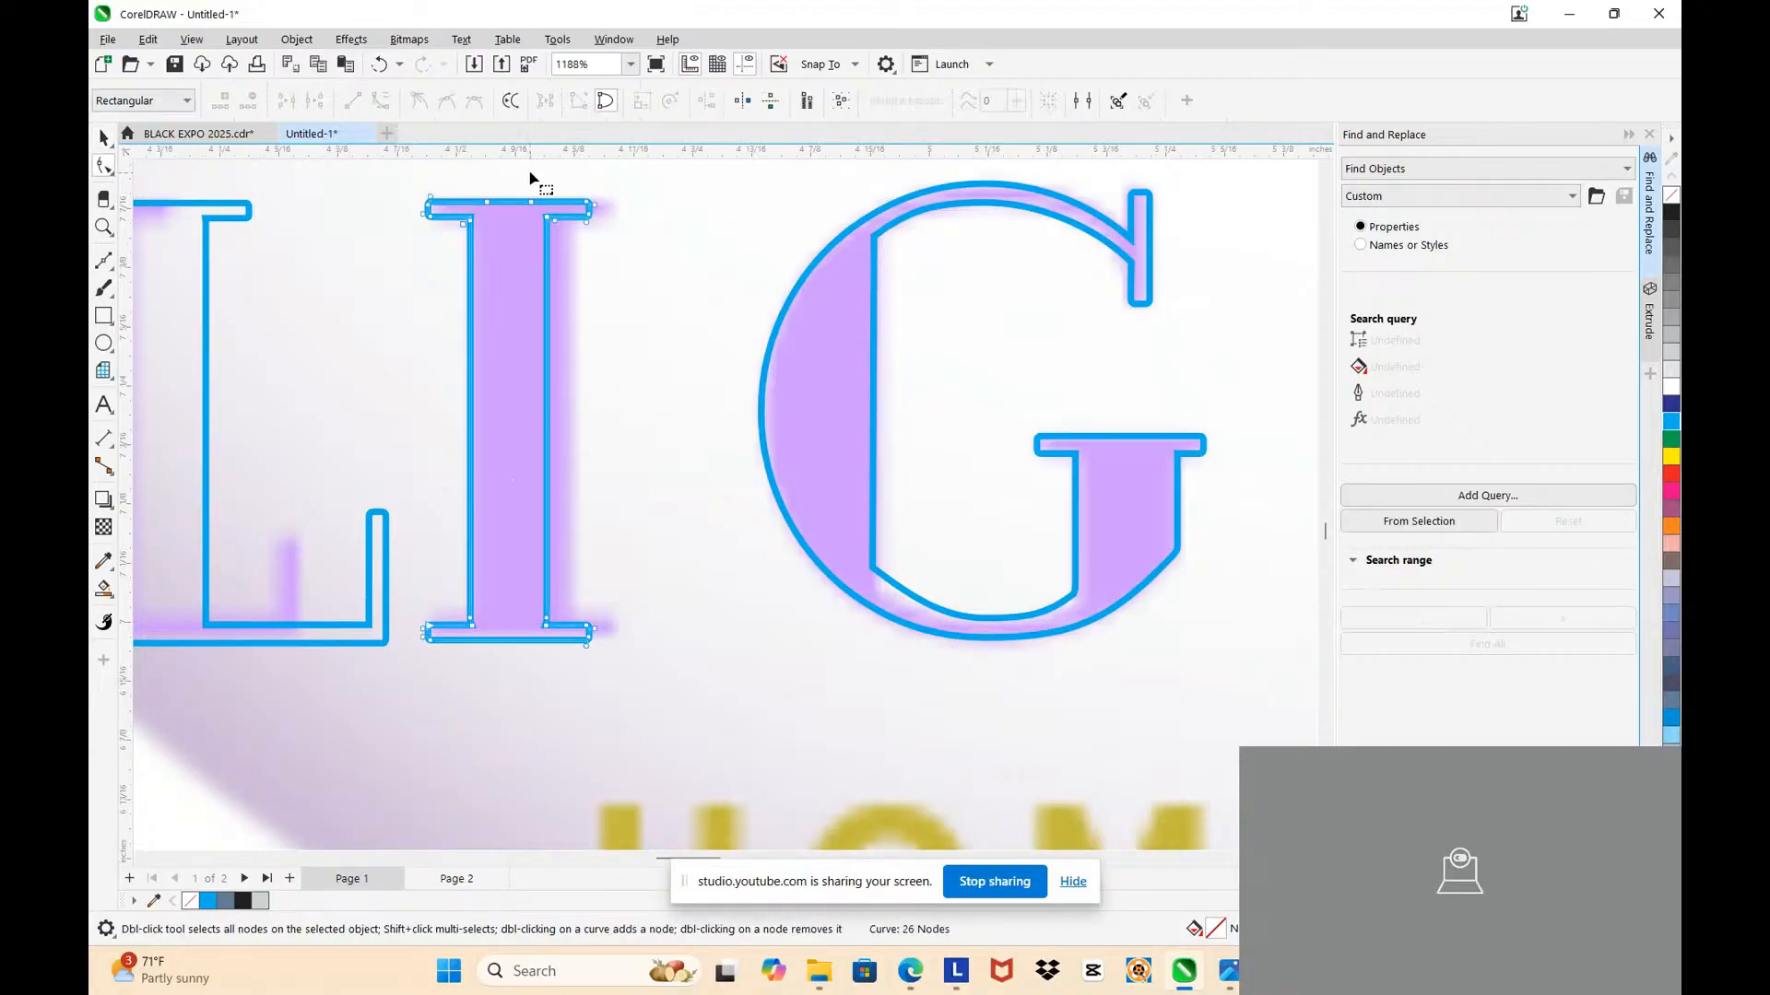
{"action": "scroll", "coordinate": [530, 177], "scroll_direction": "up", "scroll_amount": 2}
{"action": "left_click_drag", "start_coordinate": [526, 183], "coordinate": [634, 779]}
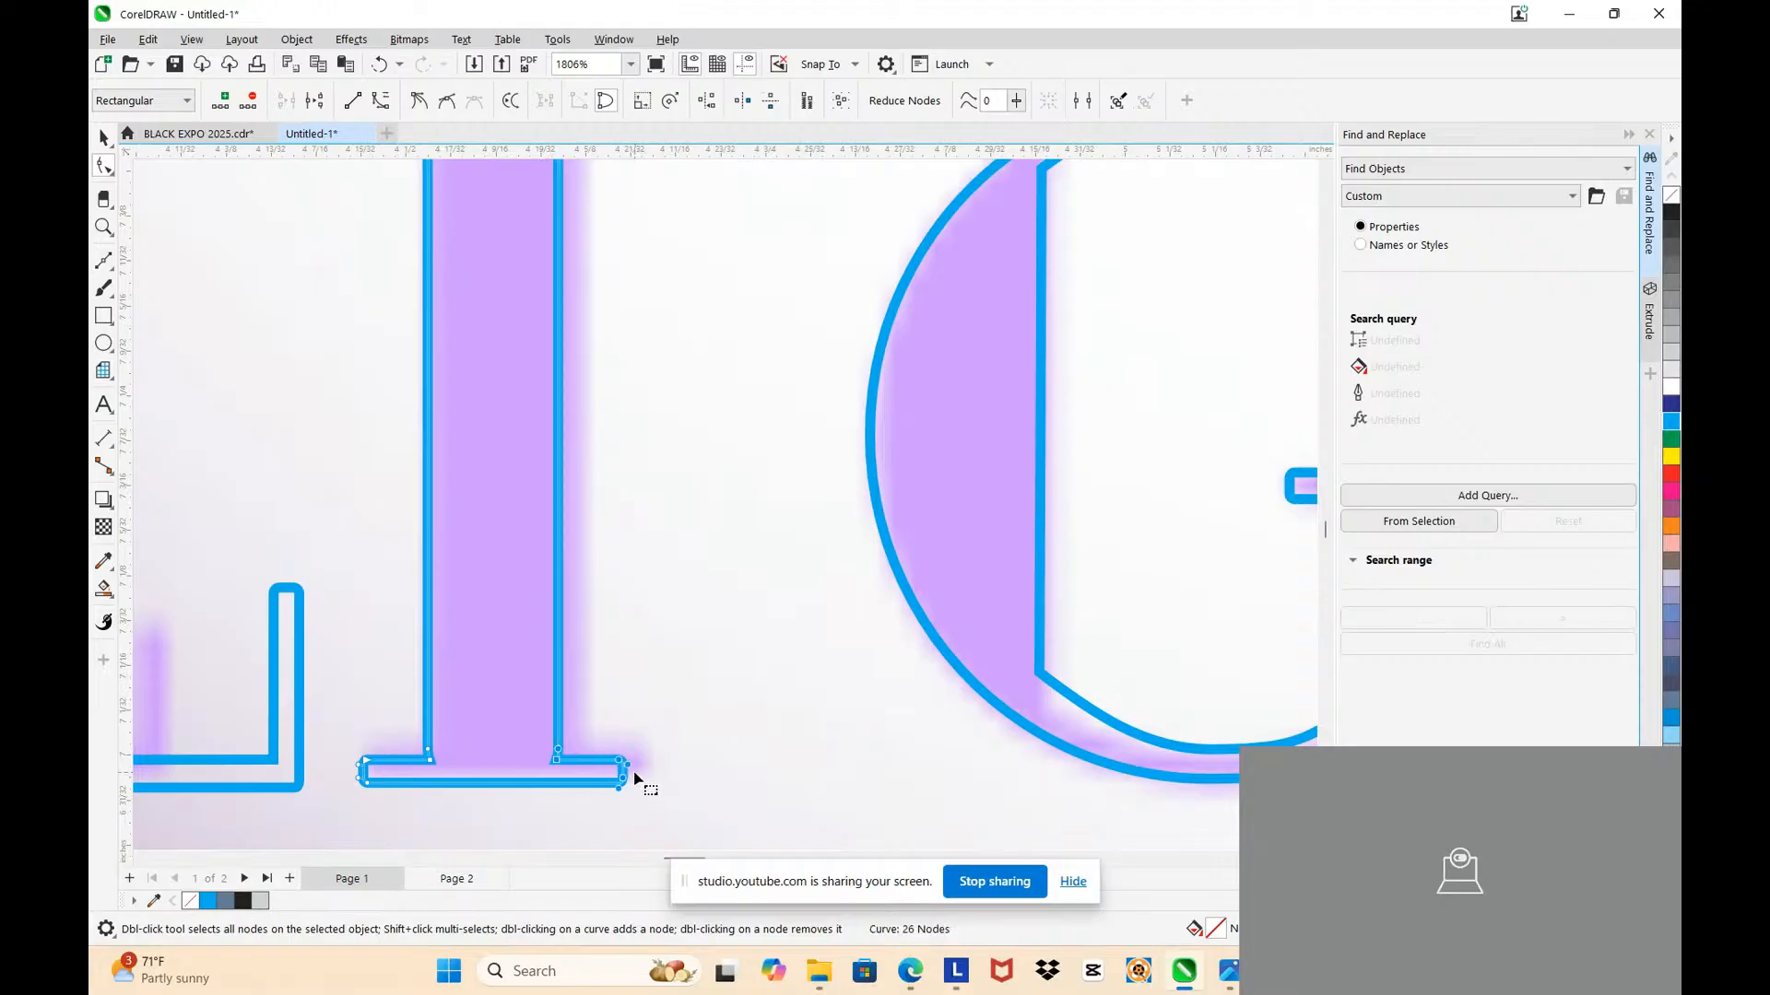
{"action": "key", "text": "Right"}
{"action": "key", "text": "Right"}
Step: Thicken the I's bottom serif by raising its upper-edge nodes about 0.01 inch
{"action": "scroll", "coordinate": [490, 728], "scroll_direction": "up", "scroll_amount": 2}
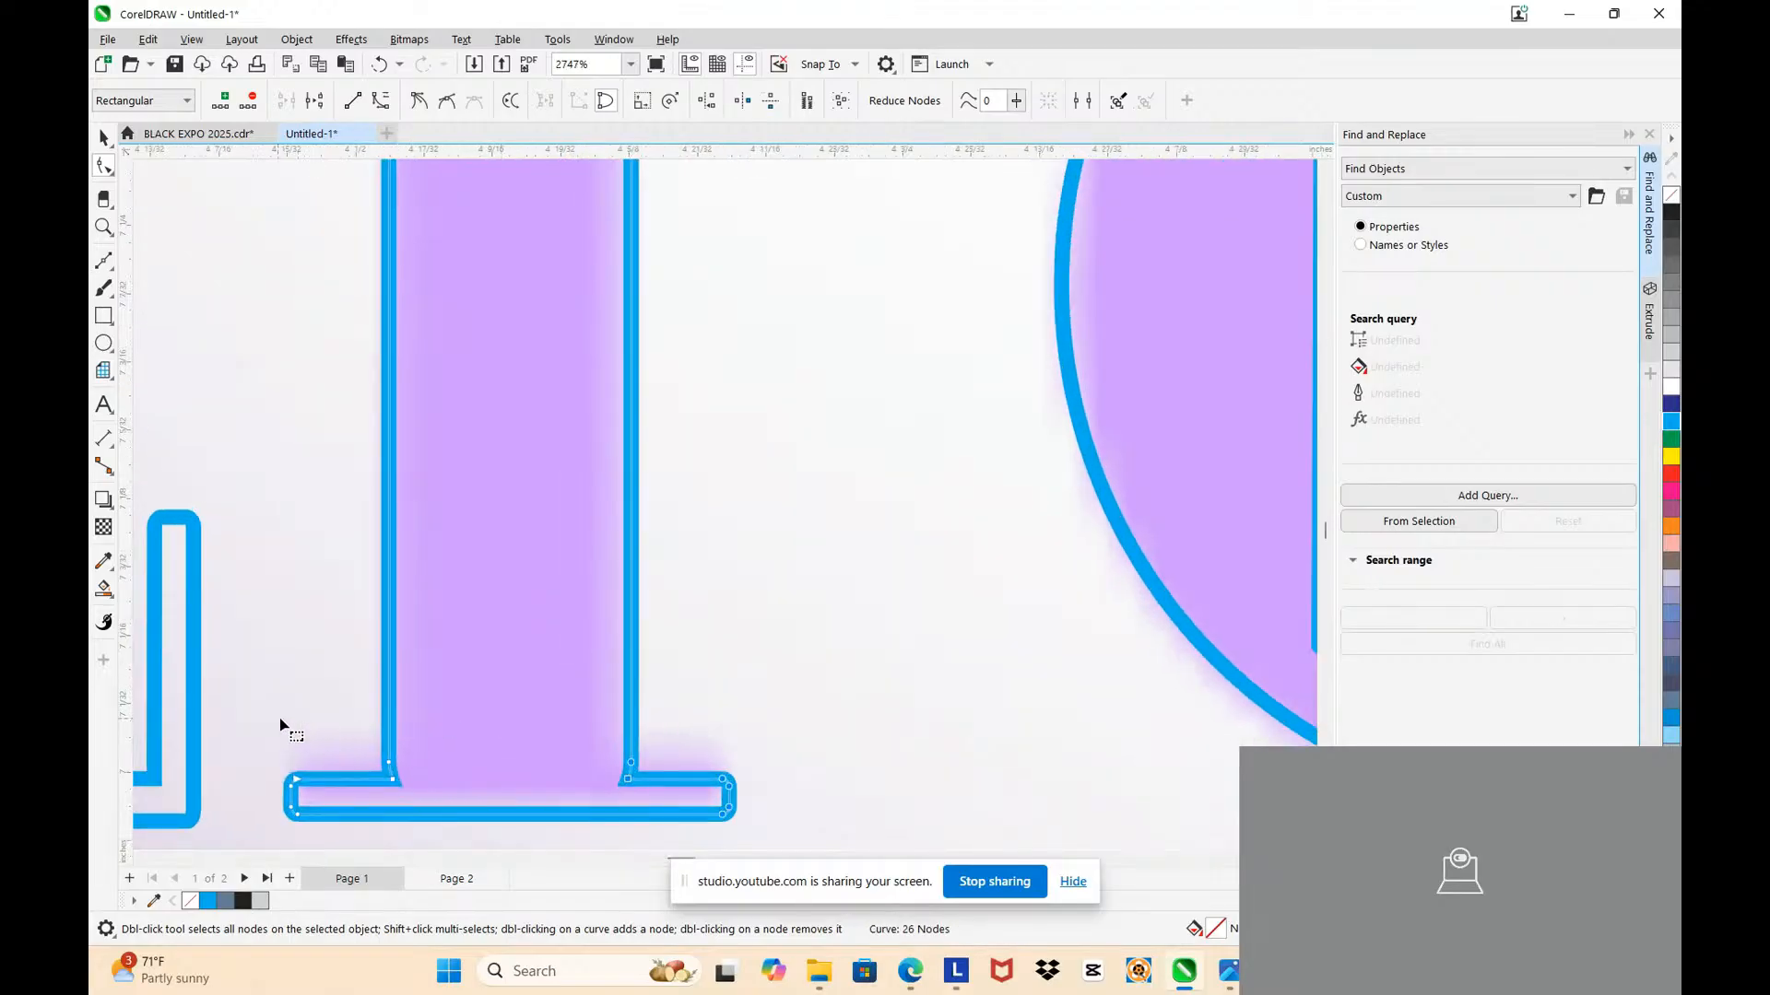
{"action": "left_click_drag", "start_coordinate": [281, 724], "coordinate": [748, 798]}
{"action": "left_click_drag", "start_coordinate": [255, 709], "coordinate": [789, 798]}
{"action": "scroll", "coordinate": [759, 774], "scroll_direction": "down", "scroll_amount": 3}
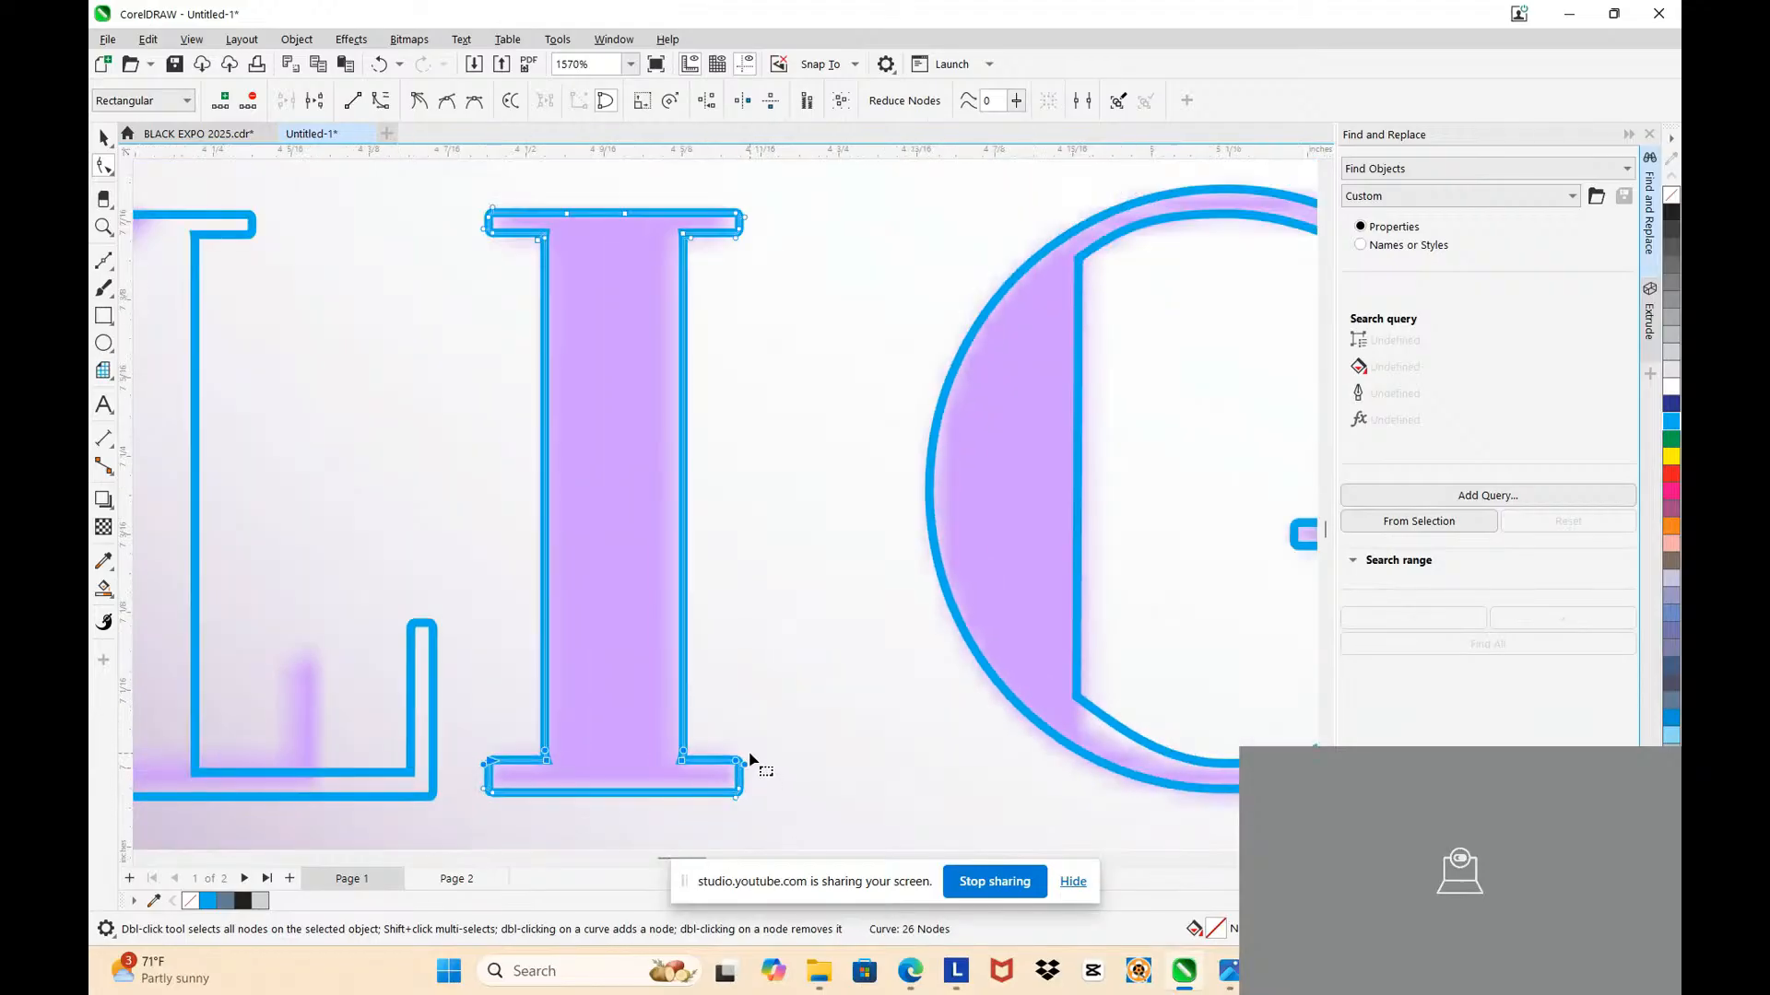
{"action": "scroll", "coordinate": [664, 398], "scroll_direction": "up", "scroll_amount": 1}
{"action": "scroll", "coordinate": [643, 395], "scroll_direction": "down", "scroll_amount": 4}
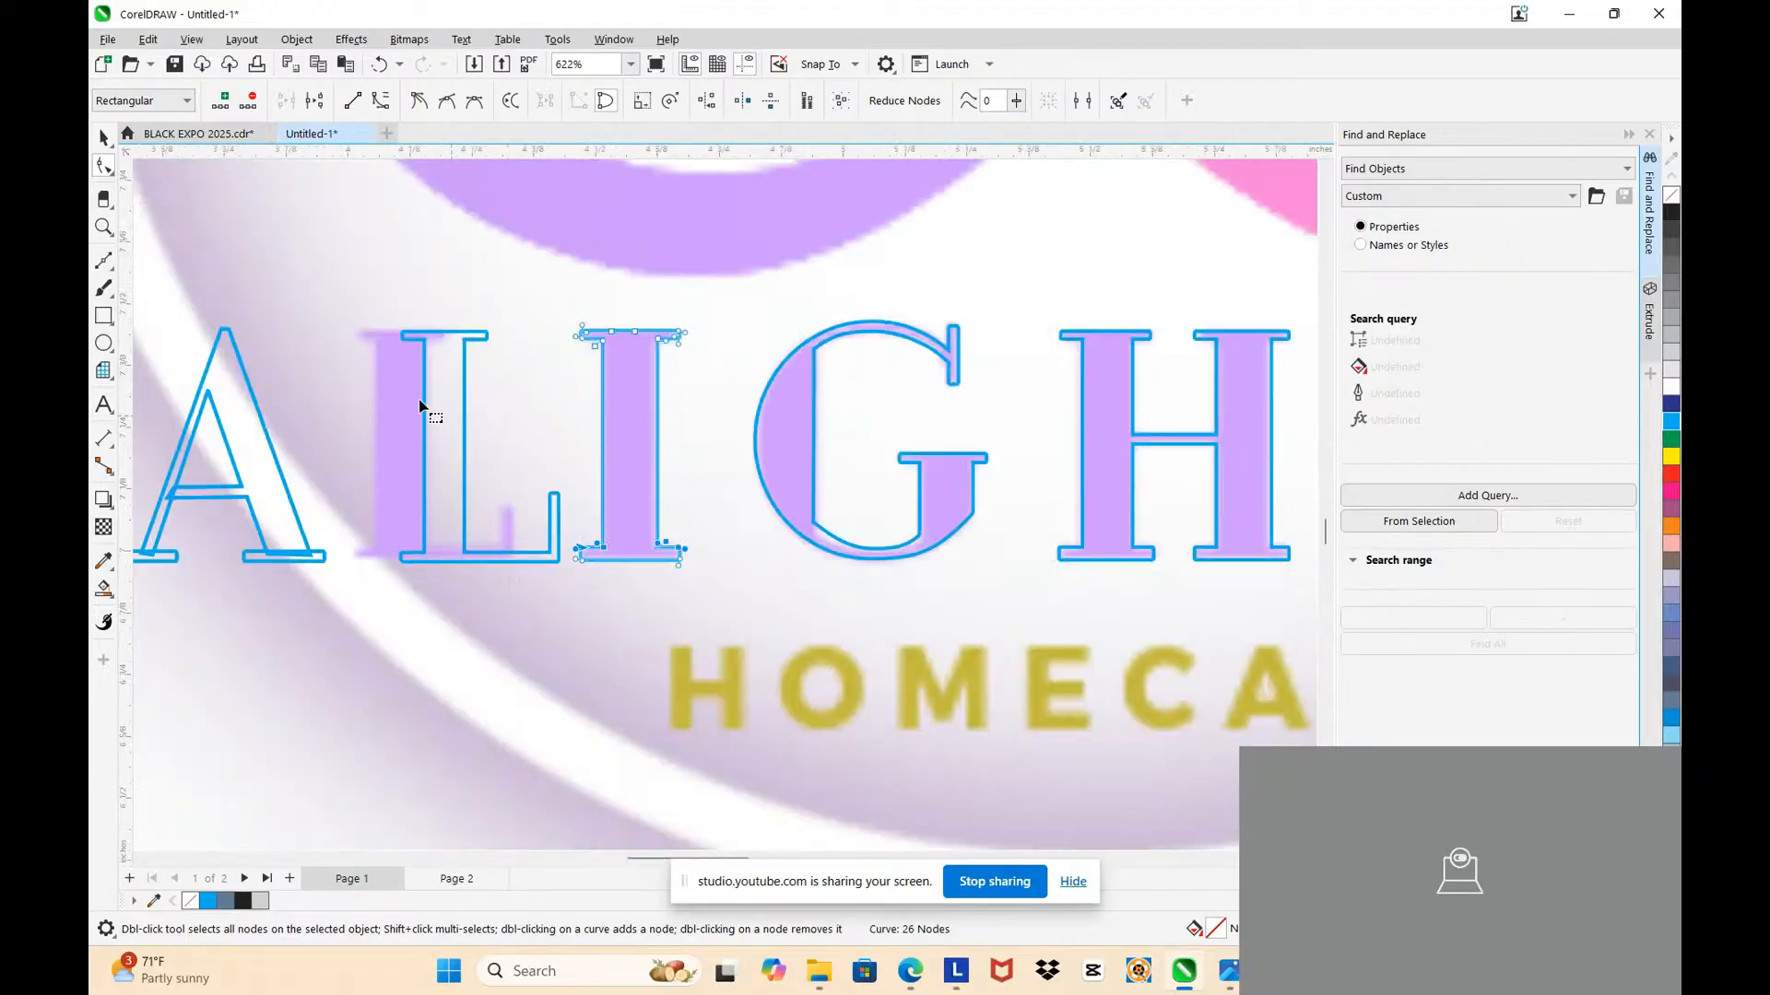
Step: Move the L outline about 0.1 inch left to bring its stem over the purple original
{"action": "left_click", "coordinate": [446, 349]}
{"action": "key", "text": "space"}
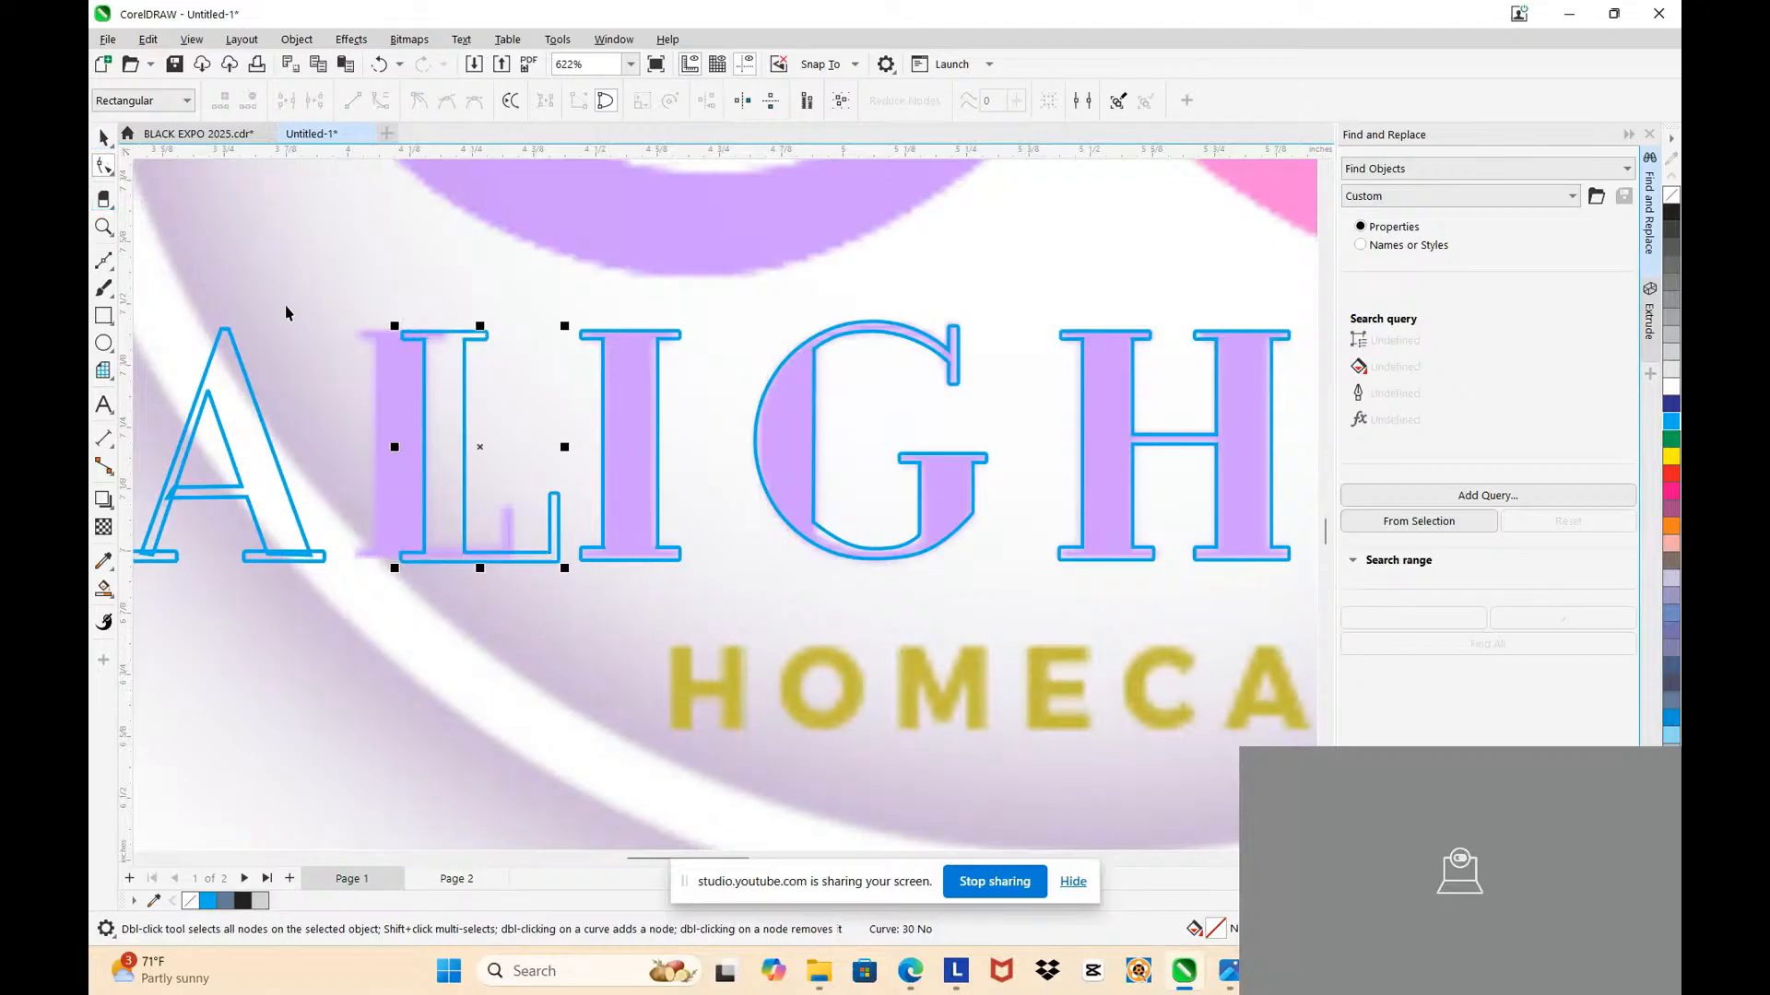
{"action": "scroll", "coordinate": [339, 348], "scroll_direction": "up", "scroll_amount": 2}
{"action": "key", "text": "Left"}
{"action": "key", "text": "Left"}
{"action": "key", "text": "Left"}
{"action": "key", "text": "Left"}
{"action": "key", "text": "Left"}
{"action": "key", "text": "Left"}
{"action": "key", "text": "Left"}
{"action": "key", "text": "Left"}
{"action": "key", "text": "Left"}
{"action": "key", "text": "Left"}
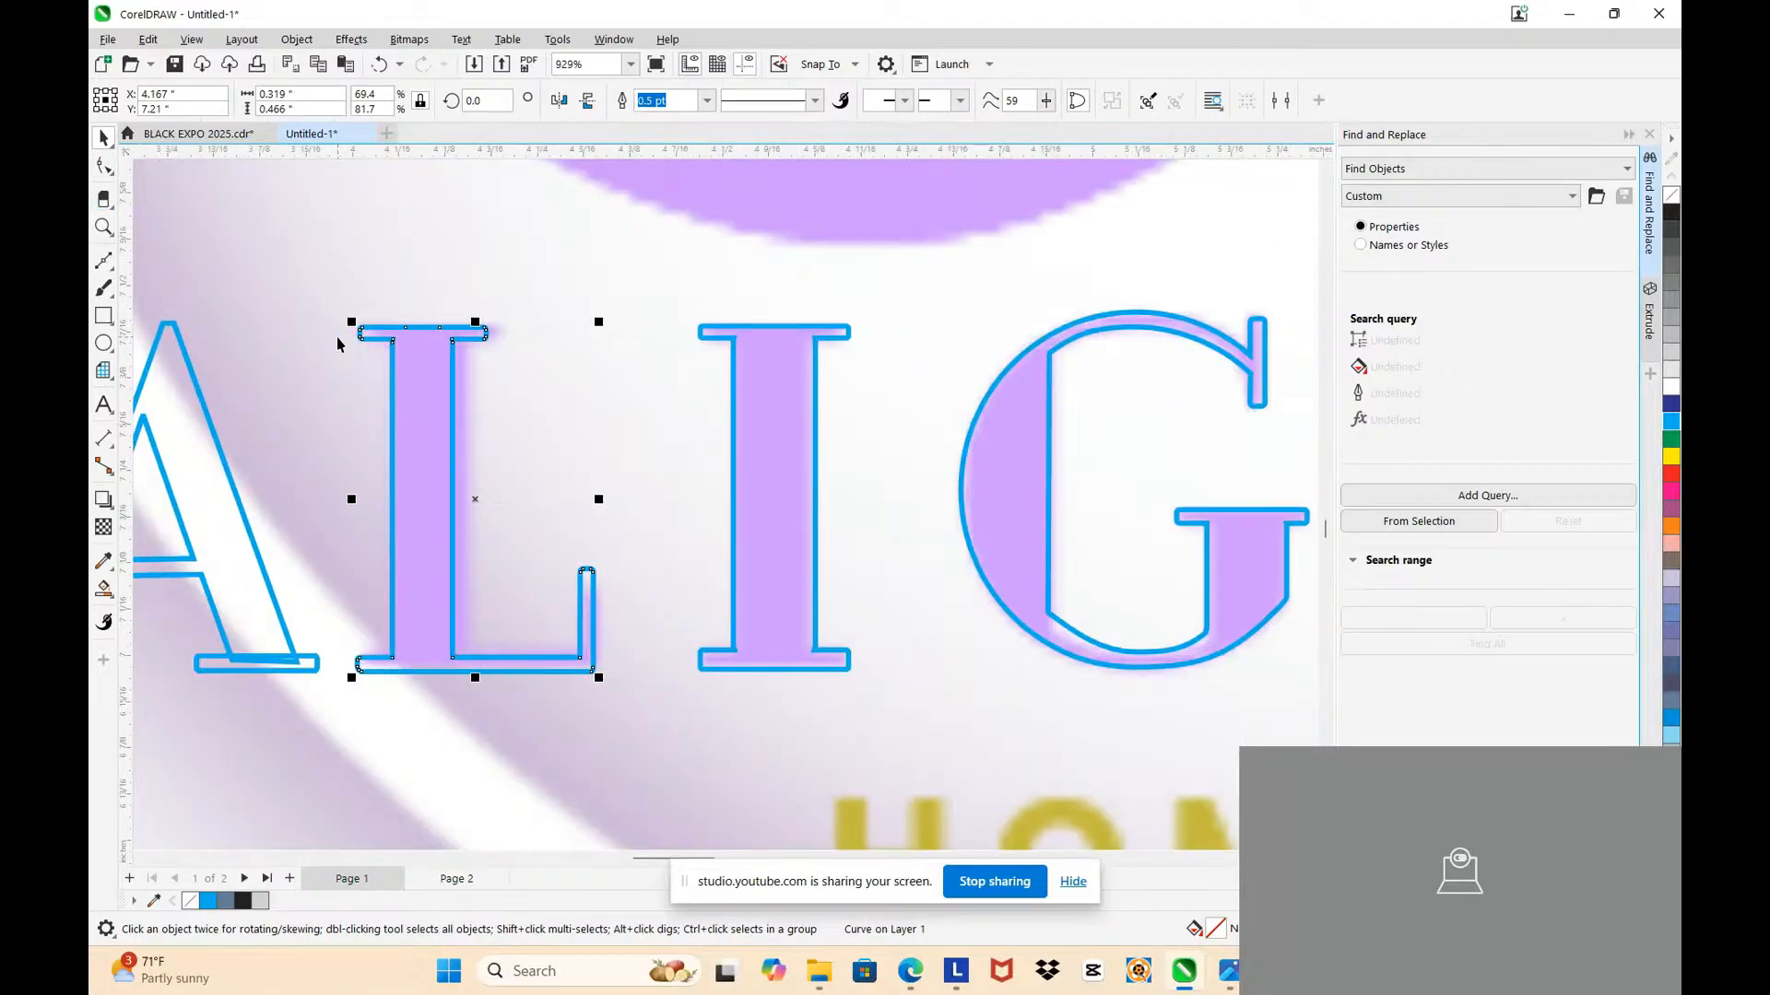
Step: Widen the L's stem and top serif about 0.02 inch right and lower the tip of its upturned end about 0.02 inch
{"action": "key", "text": "F10"}
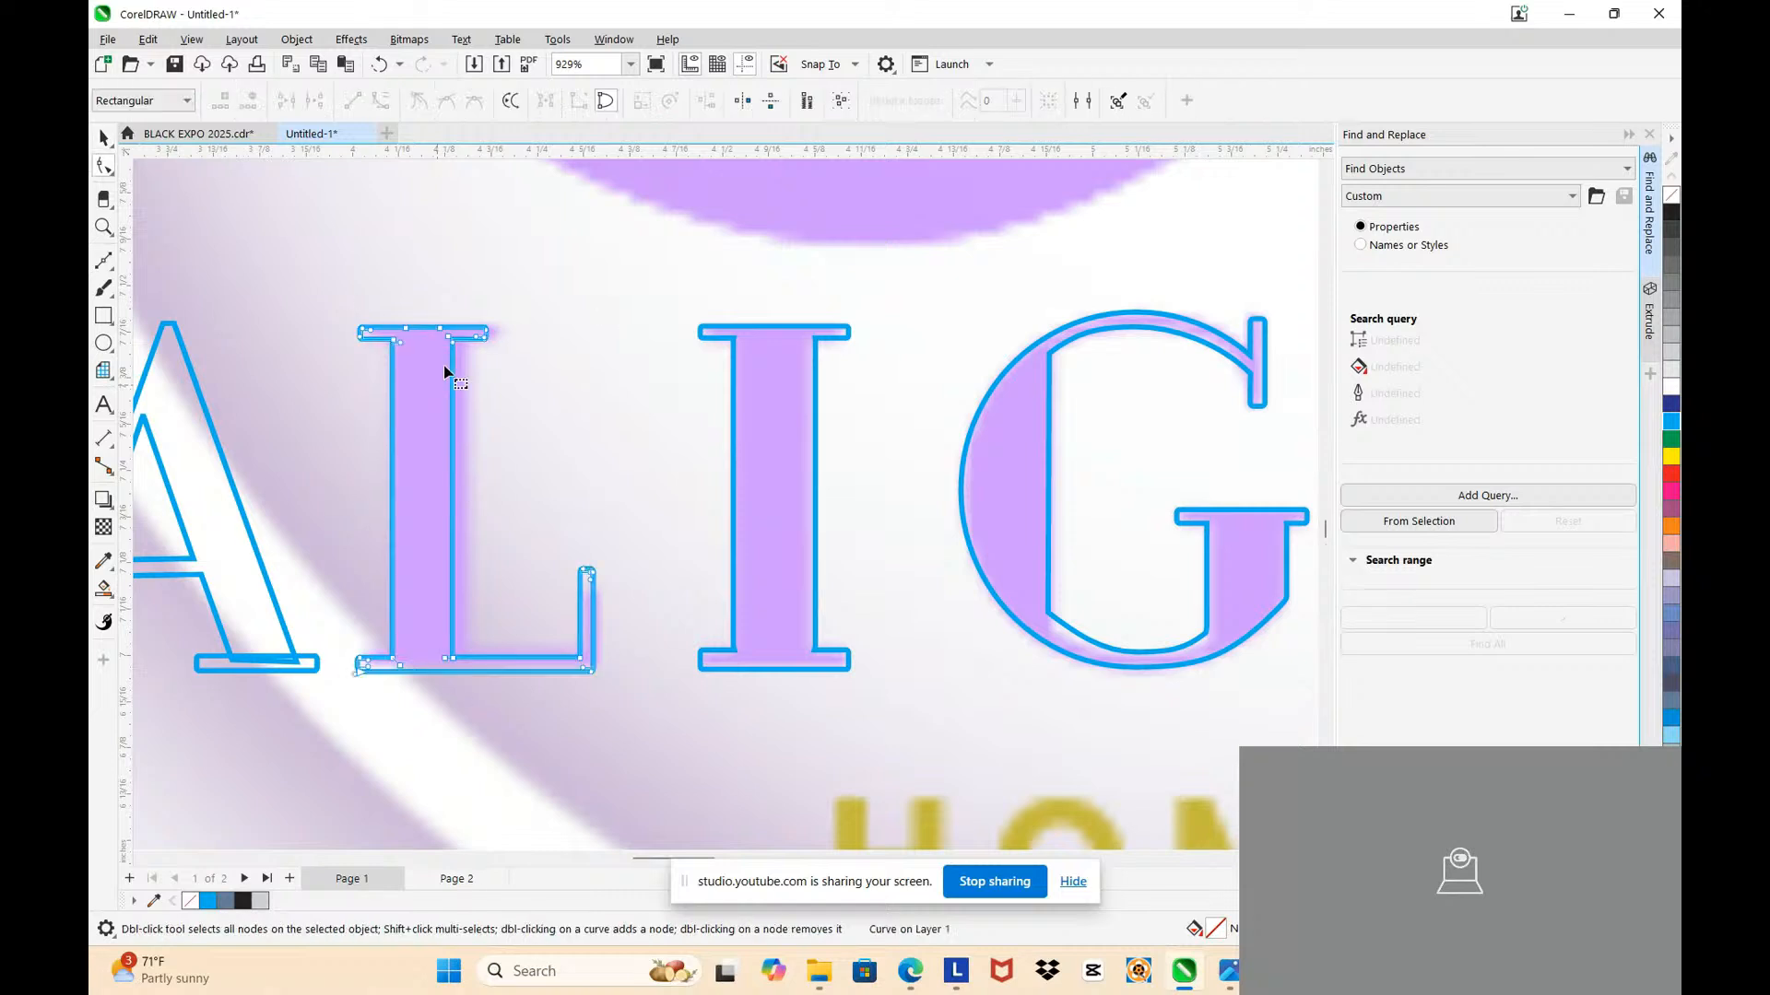
{"action": "left_click_drag", "start_coordinate": [443, 327], "coordinate": [538, 668]}
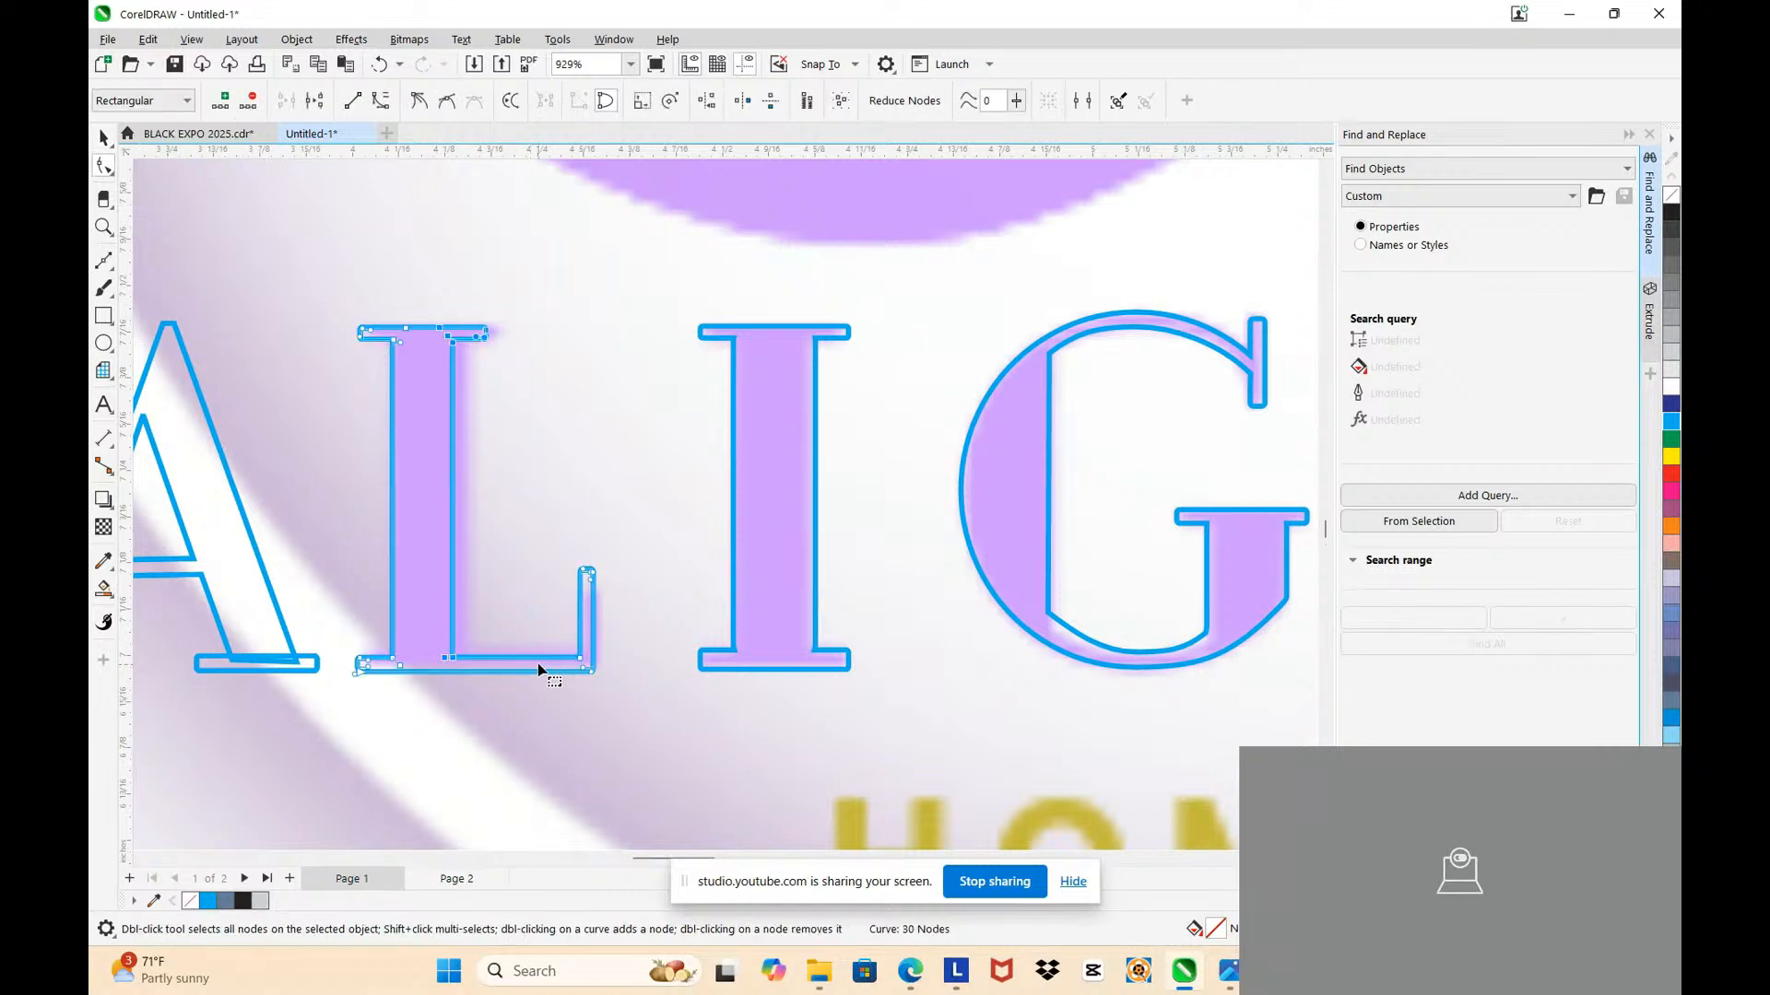
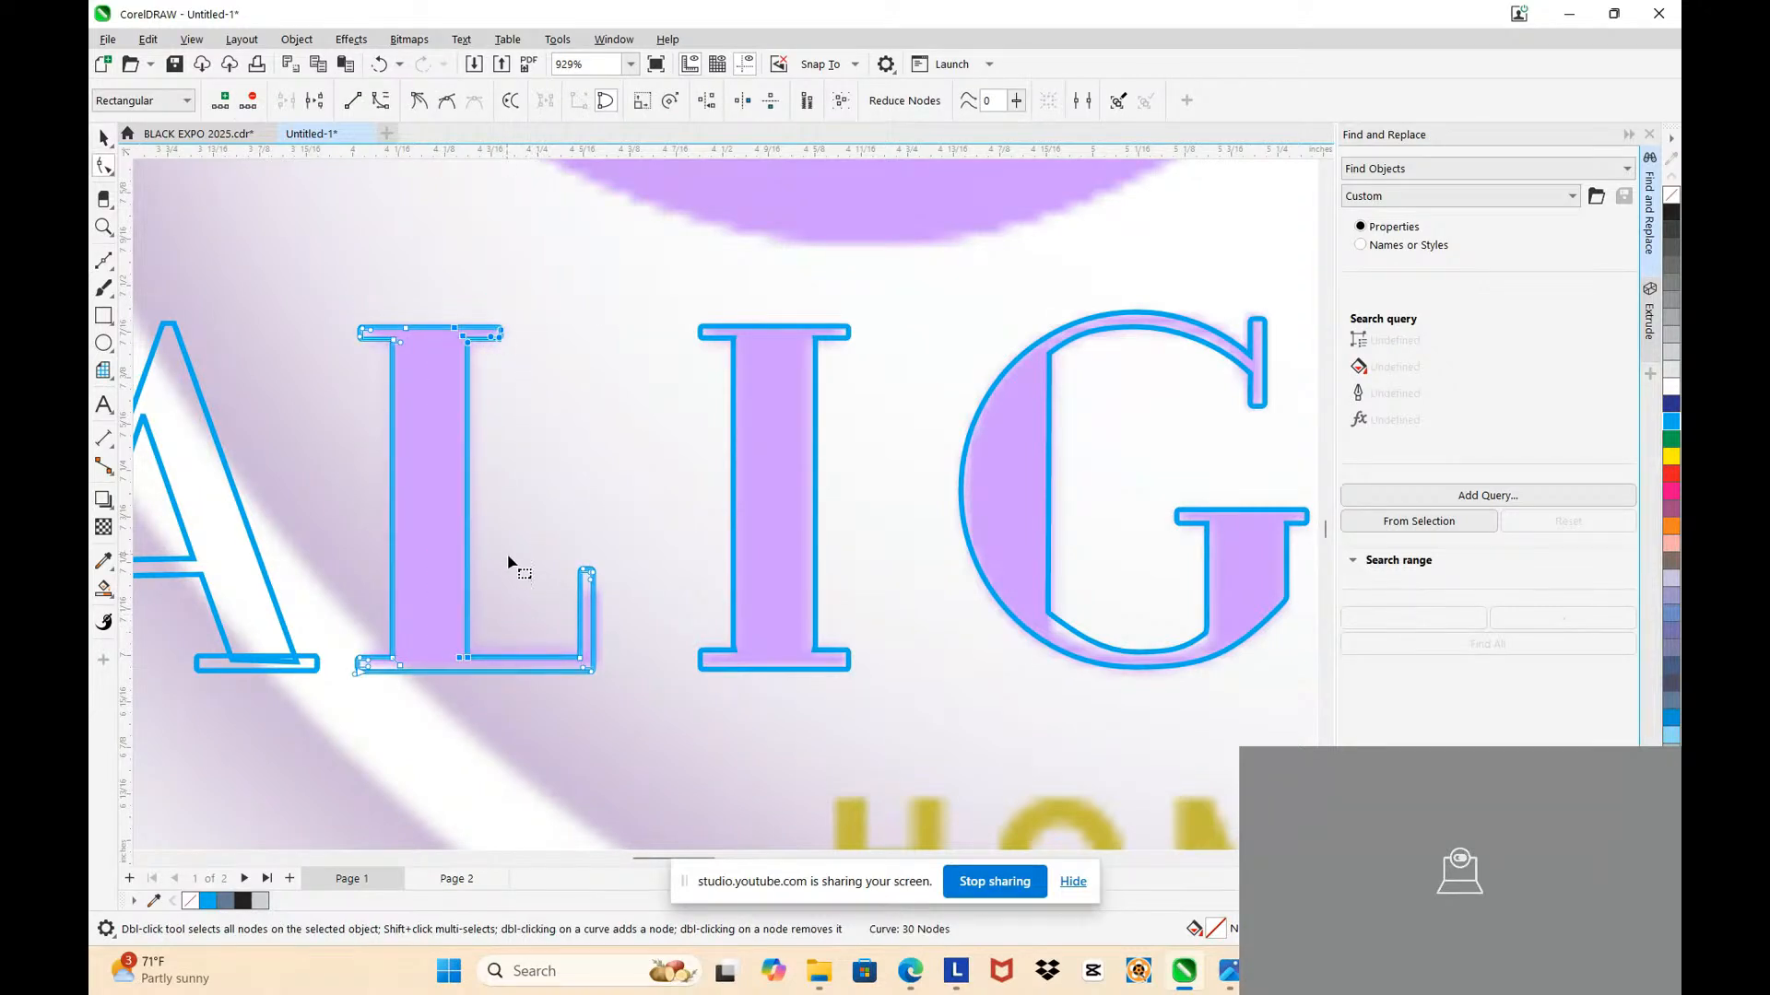
{"action": "scroll", "coordinate": [550, 524], "scroll_direction": "up", "scroll_amount": 2}
{"action": "left_click_drag", "start_coordinate": [542, 477], "coordinate": [636, 591]}
{"action": "key", "text": "Down"}
{"action": "key", "text": "Down"}
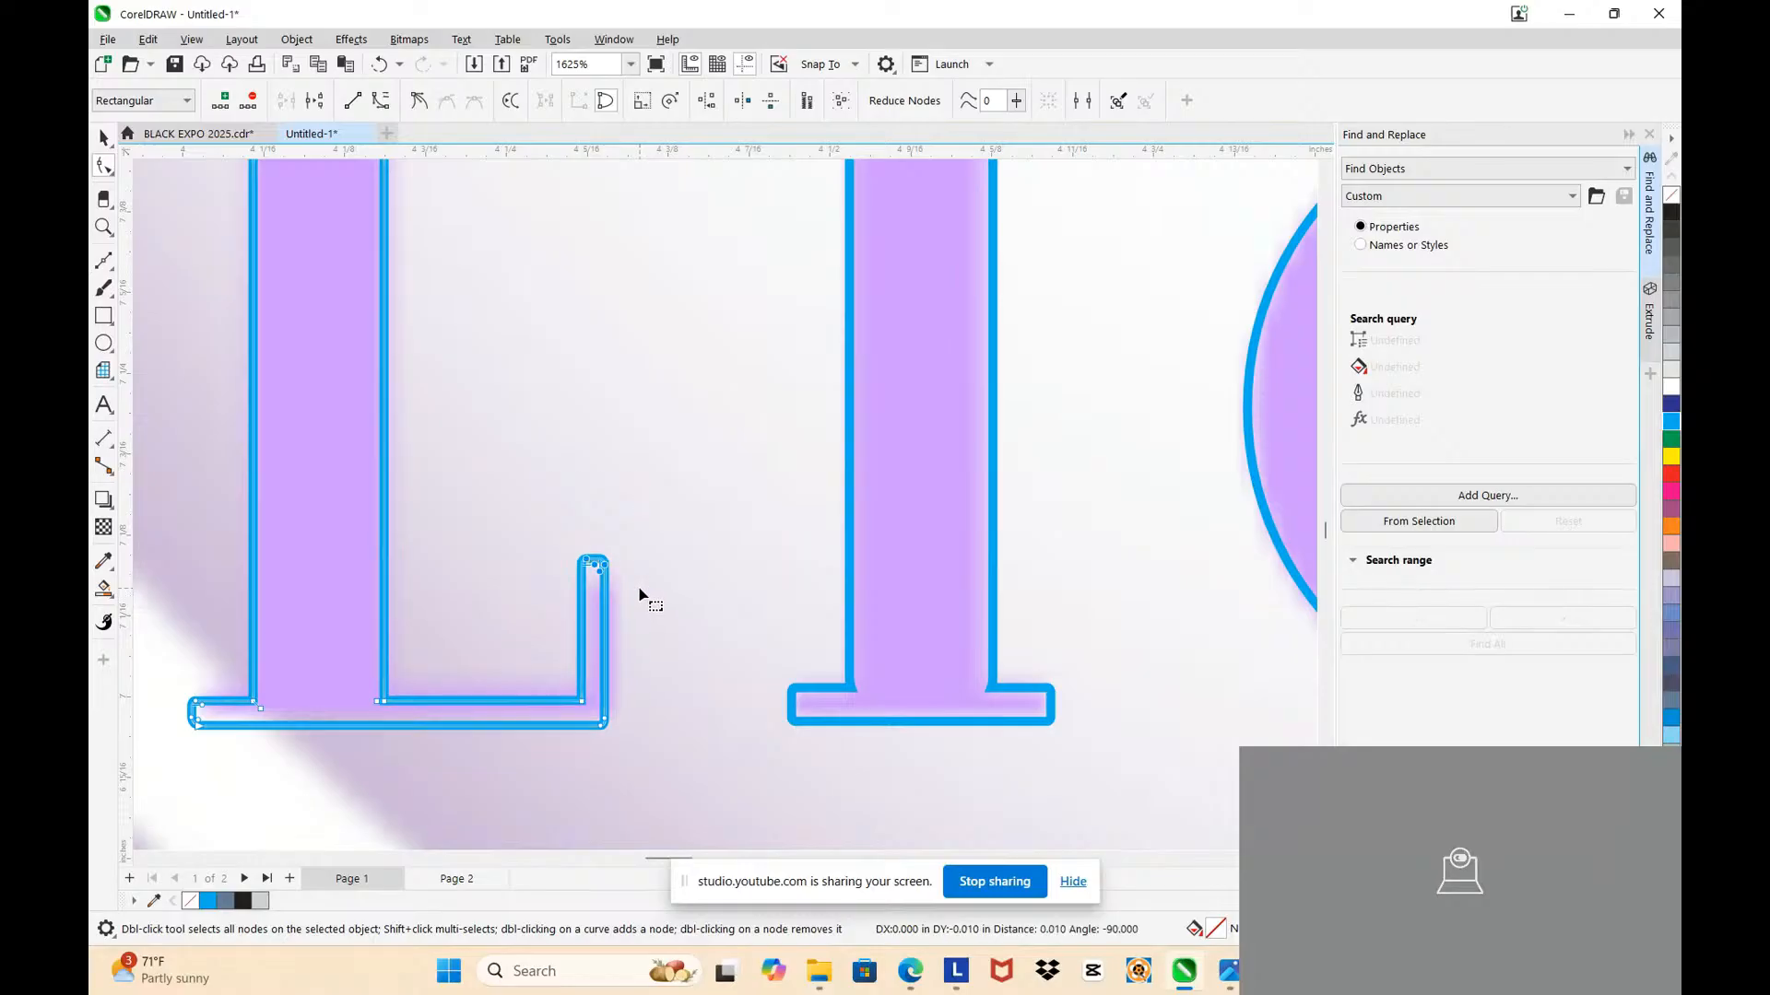
Step: Move the right edge of the L's upturned end about 0.01 inch right
{"action": "scroll", "coordinate": [617, 618], "scroll_direction": "up", "scroll_amount": 2}
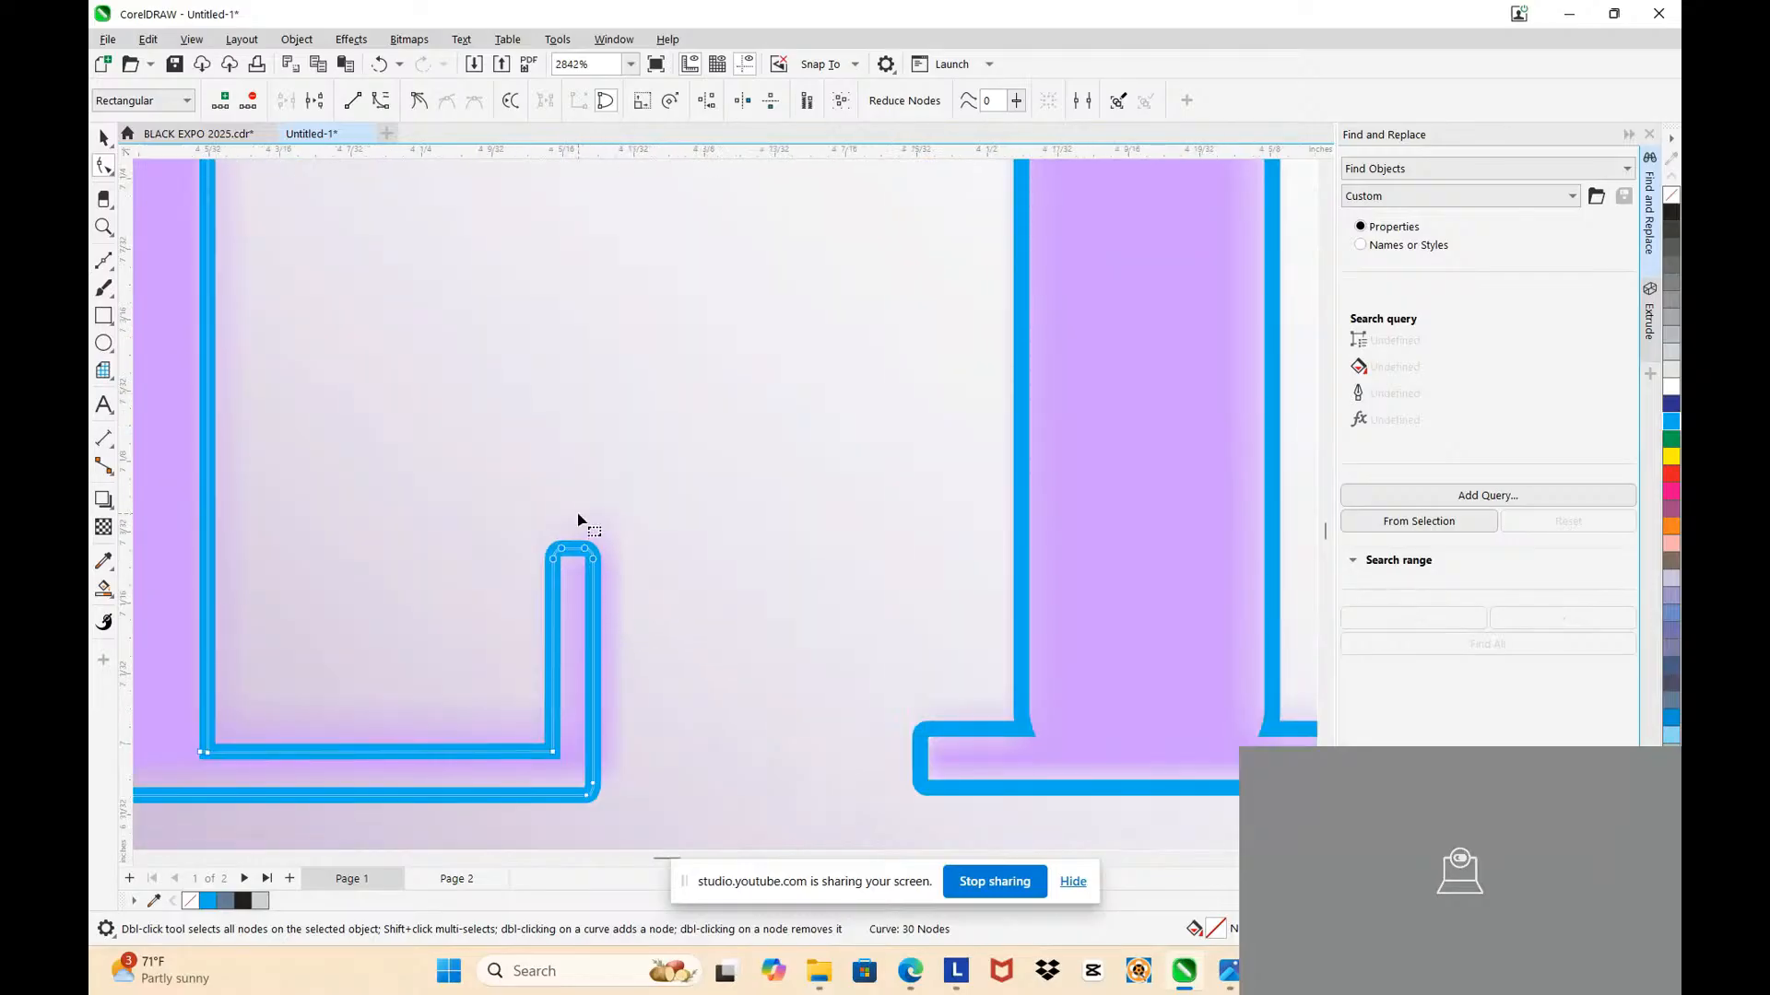
{"action": "left_click_drag", "start_coordinate": [649, 745], "coordinate": [660, 818]}
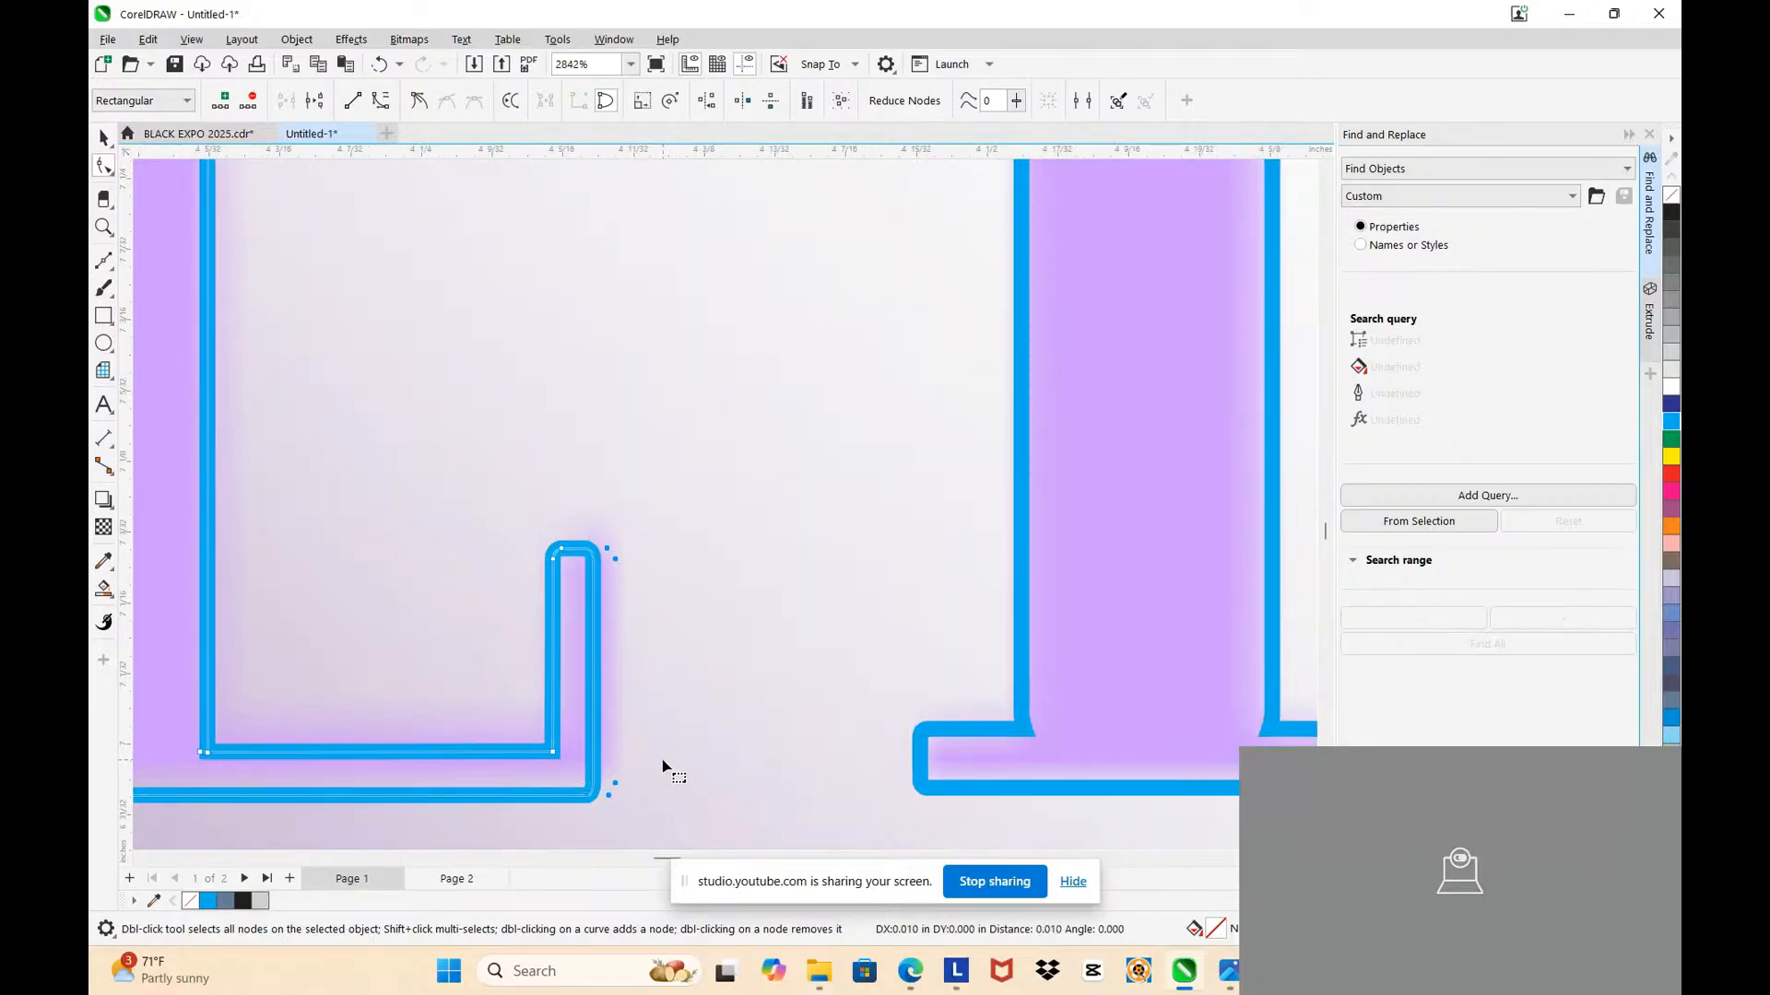
{"action": "key", "text": "Right"}
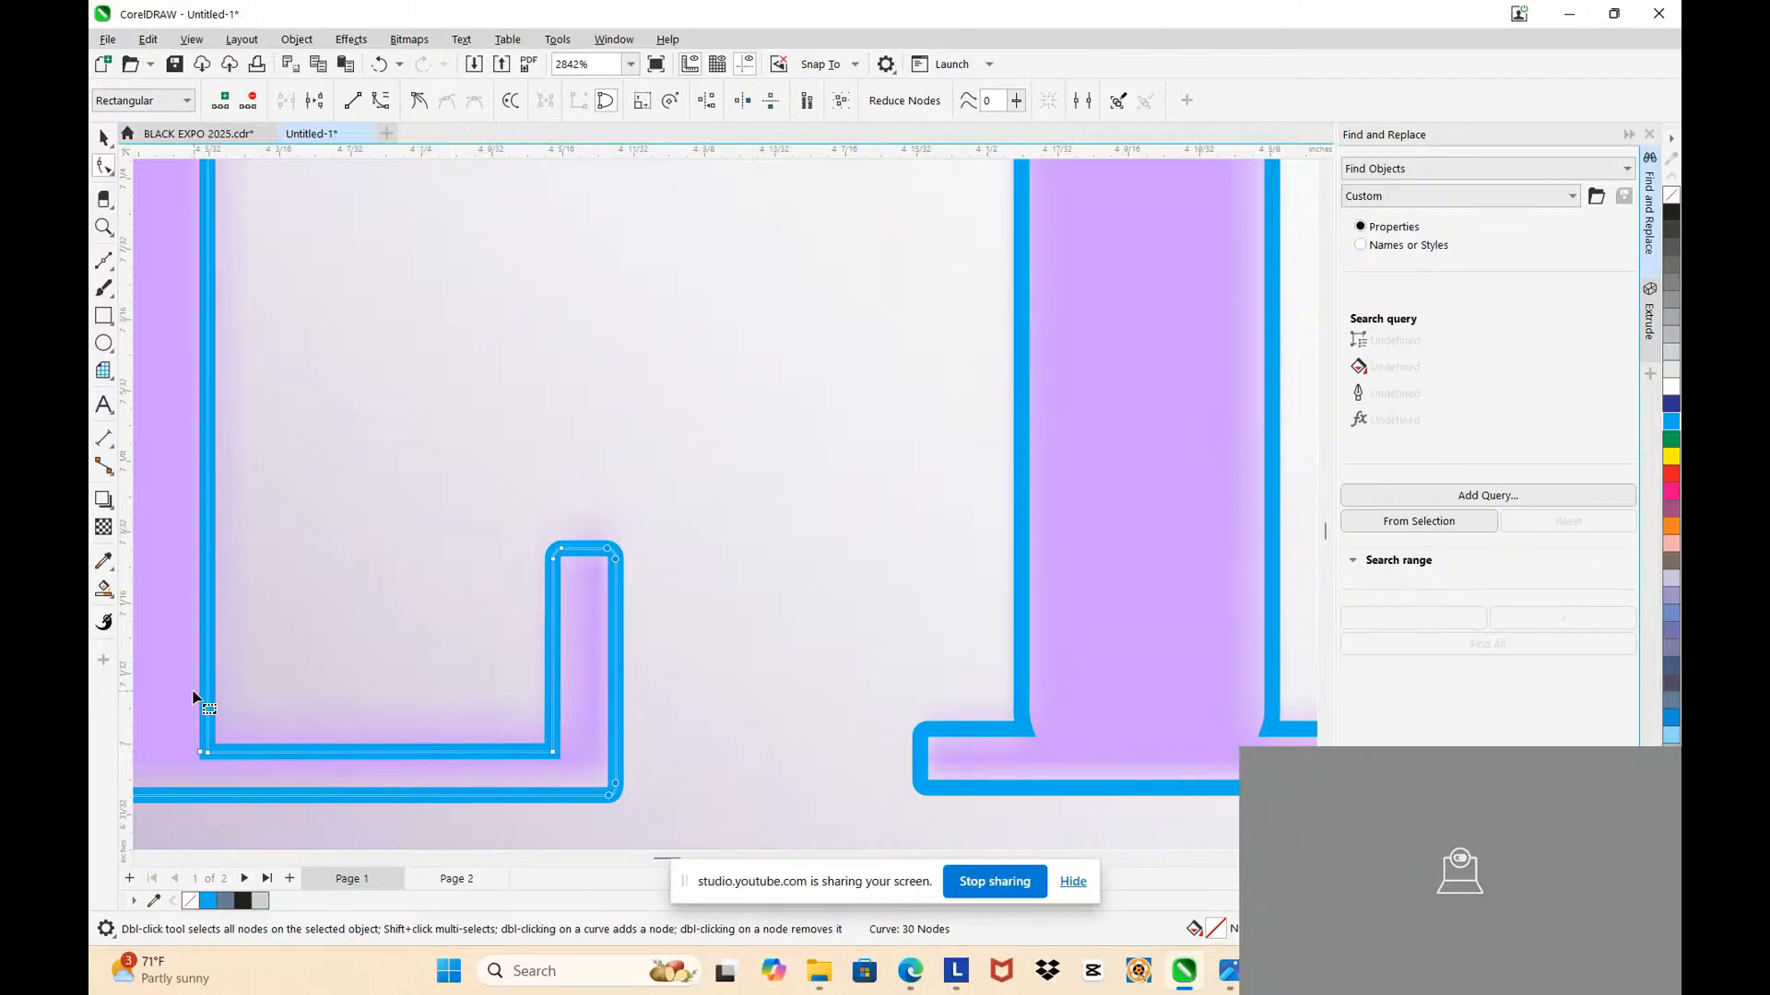
Step: Raise the upper edge of the L's foot and left serif about 0.02 inch and its bottom edge about 0.01 inch
{"action": "left_click_drag", "start_coordinate": [372, 770], "coordinate": [567, 755]}
{"action": "scroll", "coordinate": [562, 717], "scroll_direction": "down", "scroll_amount": 3}
{"action": "scroll", "coordinate": [345, 761], "scroll_direction": "down", "scroll_amount": 1}
{"action": "scroll", "coordinate": [219, 737], "scroll_direction": "up", "scroll_amount": 1}
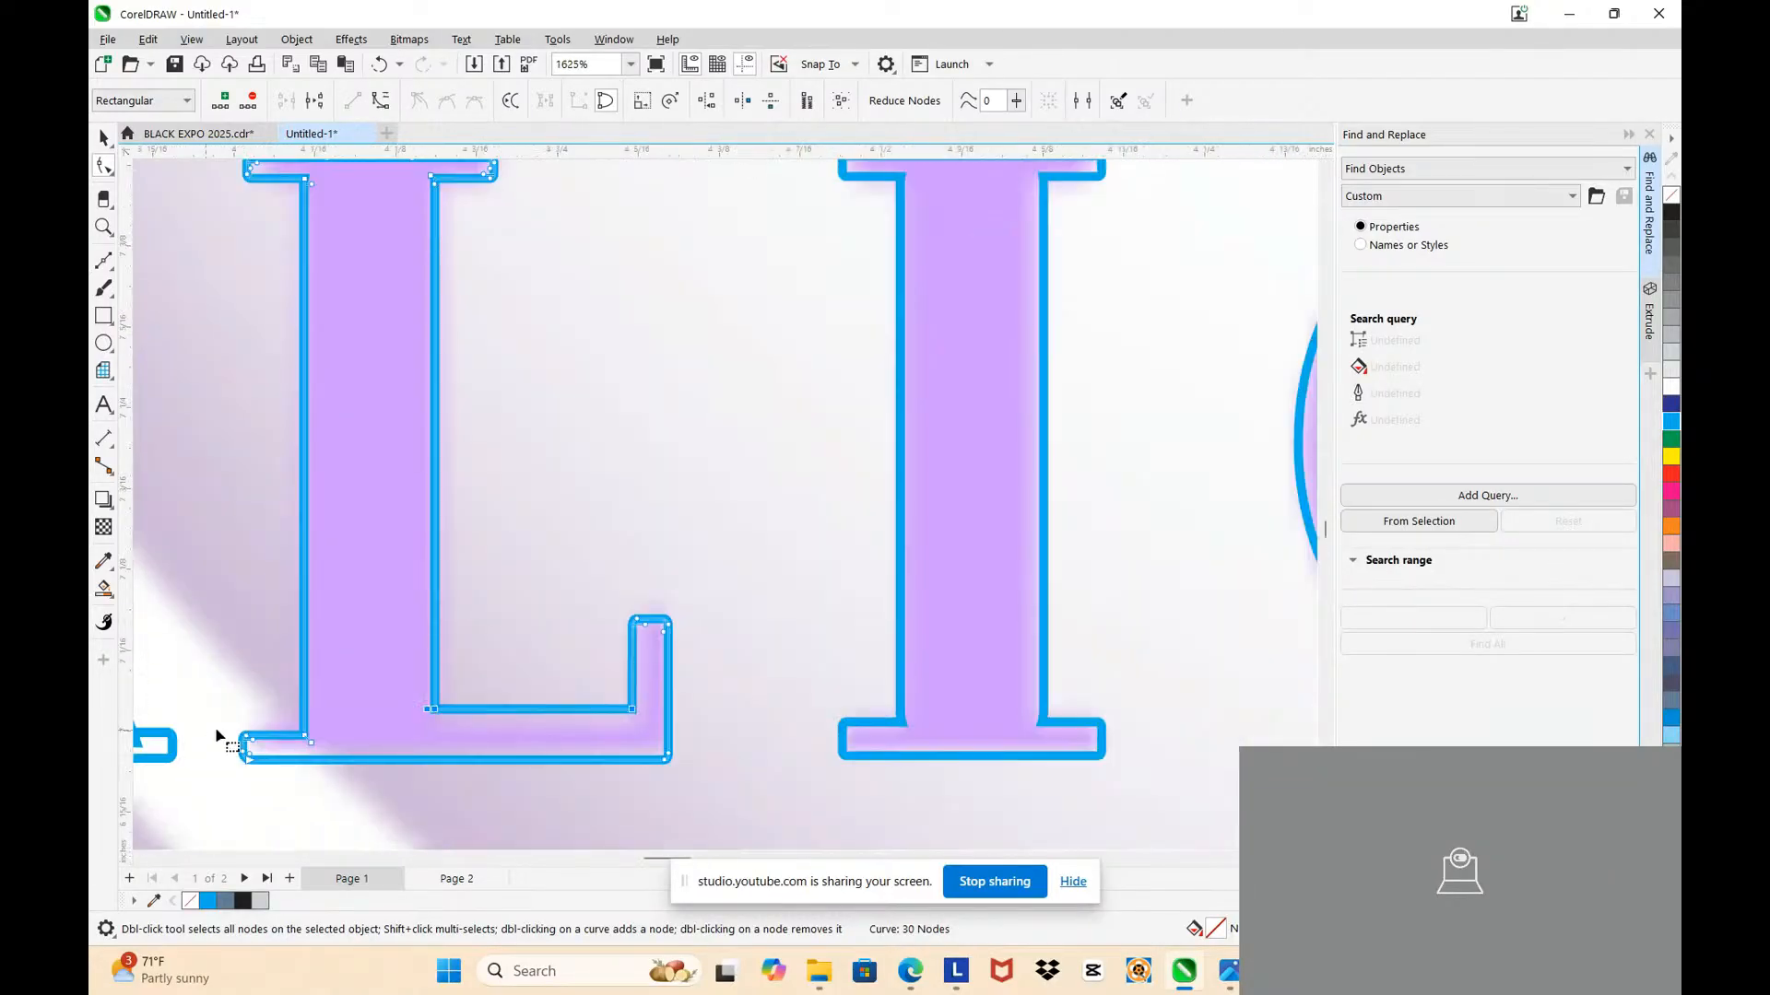
{"action": "scroll", "coordinate": [218, 737], "scroll_direction": "up", "scroll_amount": 3}
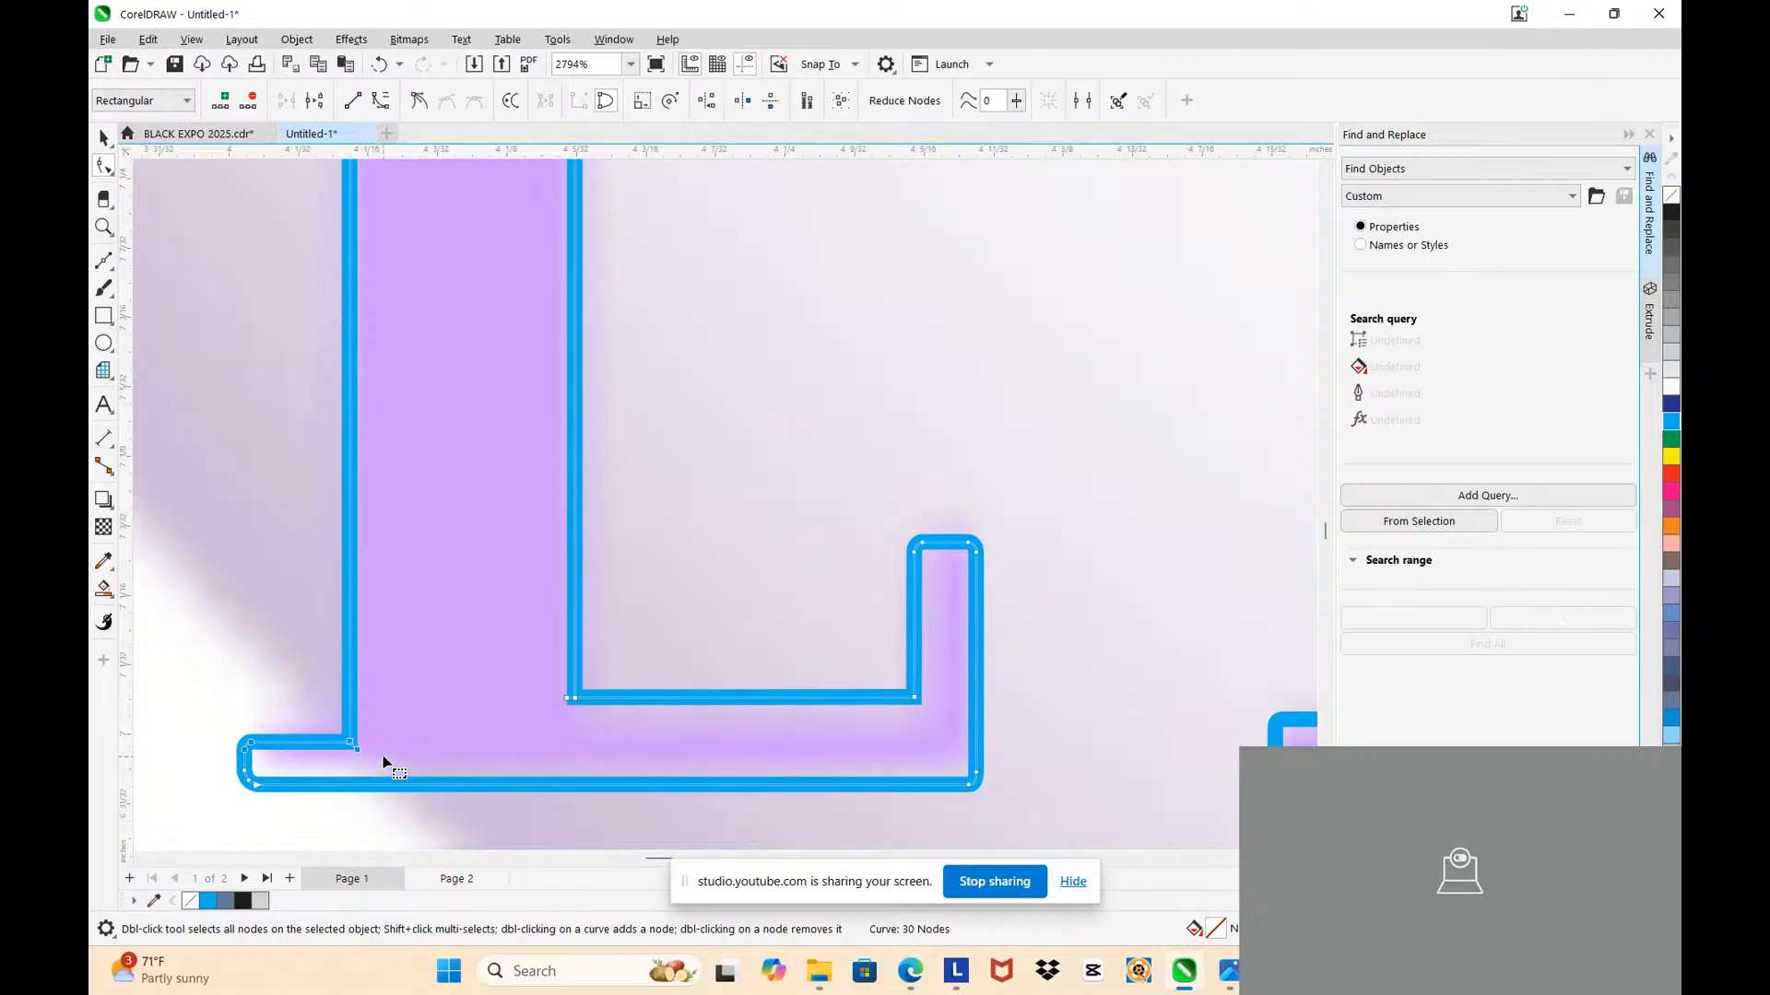
{"action": "key", "text": "Up"}
{"action": "key", "text": "Up"}
{"action": "mouse_move", "coordinate": [221, 748]}
{"action": "left_mouse_down"}
{"action": "mouse_move", "coordinate": [587, 817]}
{"action": "mouse_move", "coordinate": [983, 820]}
{"action": "left_mouse_up"}
{"action": "key", "text": "Up"}
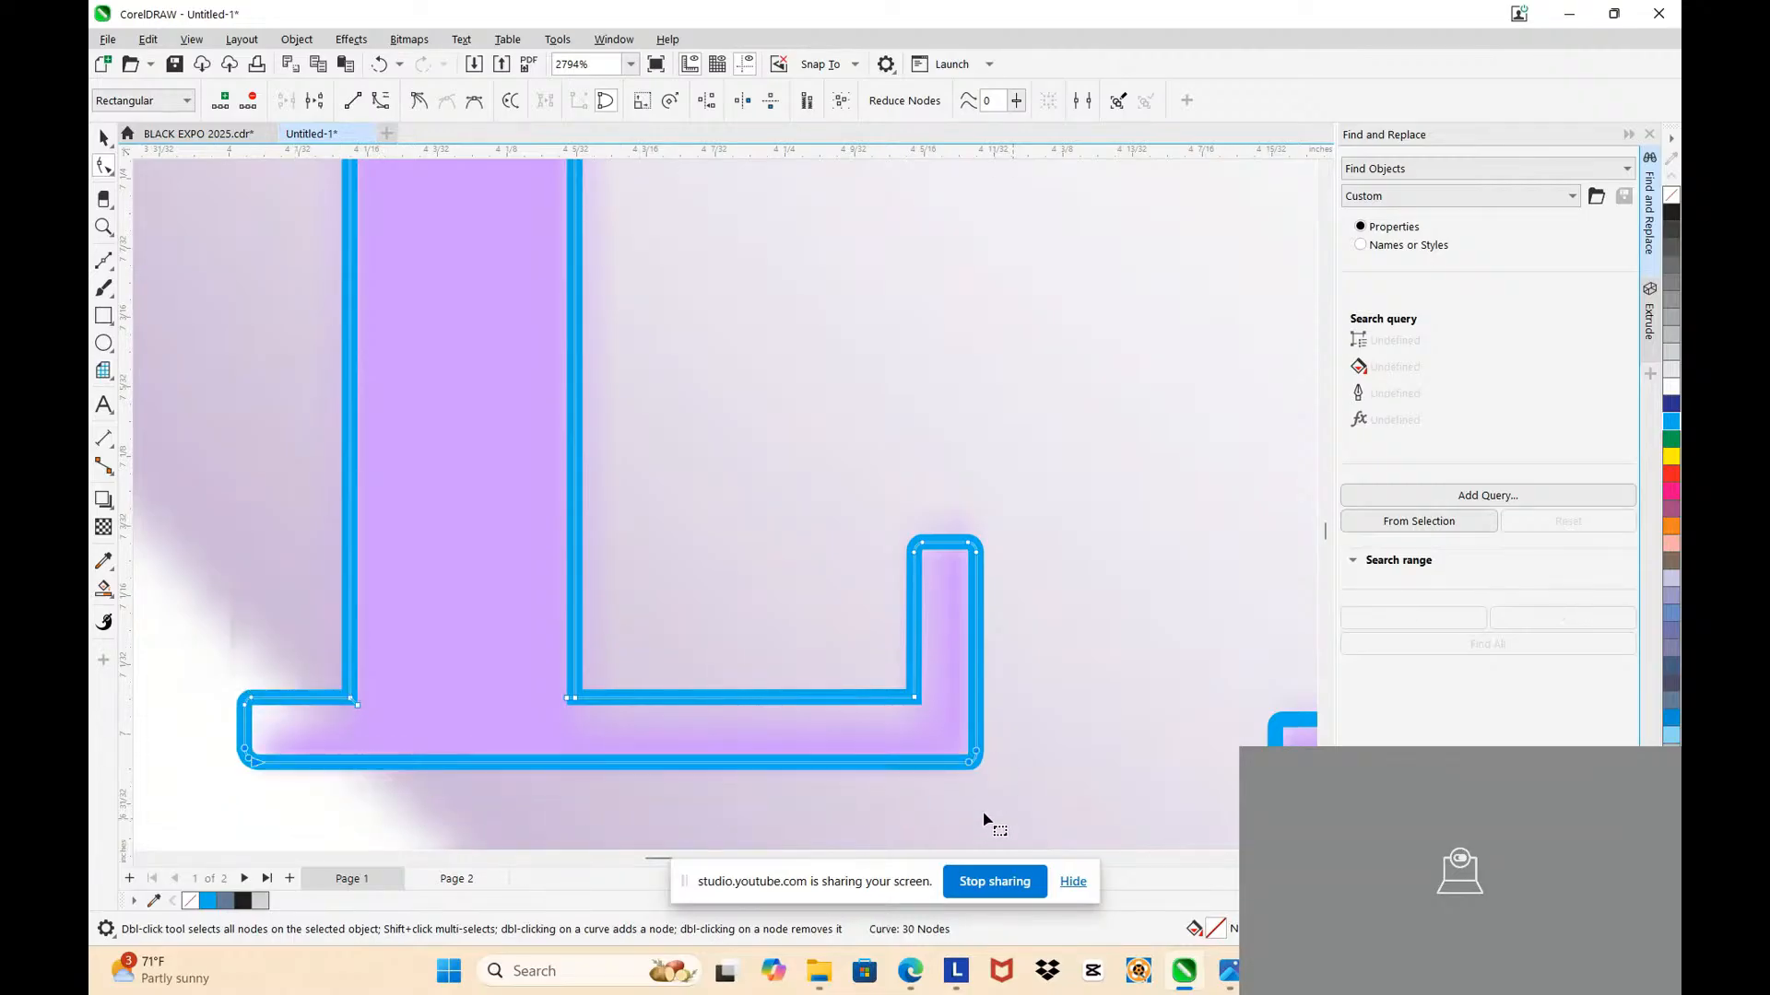
Step: Move one A outline about 0.44 inch left over the purple A at the start of the lettering
{"action": "scroll", "coordinate": [761, 744], "scroll_direction": "down", "scroll_amount": 3}
{"action": "scroll", "coordinate": [564, 717], "scroll_direction": "up", "scroll_amount": 4}
{"action": "scroll", "coordinate": [644, 702], "scroll_direction": "down", "scroll_amount": 4}
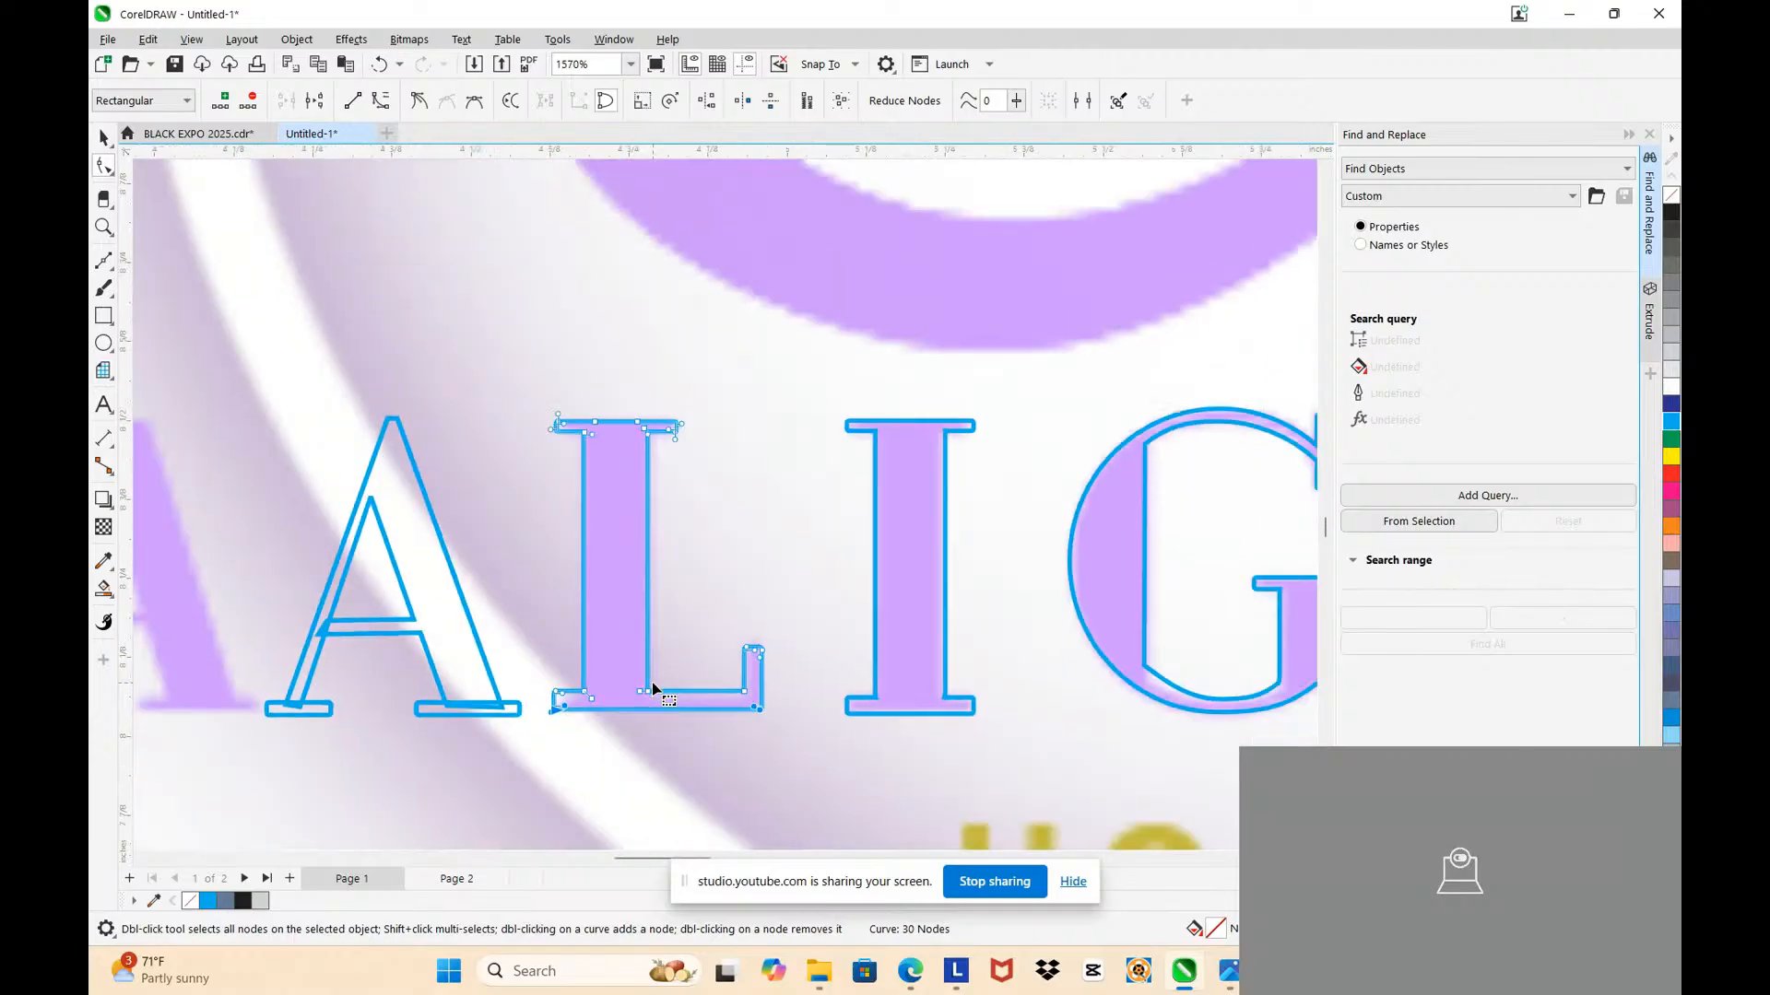
{"action": "scroll", "coordinate": [547, 691], "scroll_direction": "down", "scroll_amount": 2}
{"action": "scroll", "coordinate": [540, 687], "scroll_direction": "up", "scroll_amount": 2}
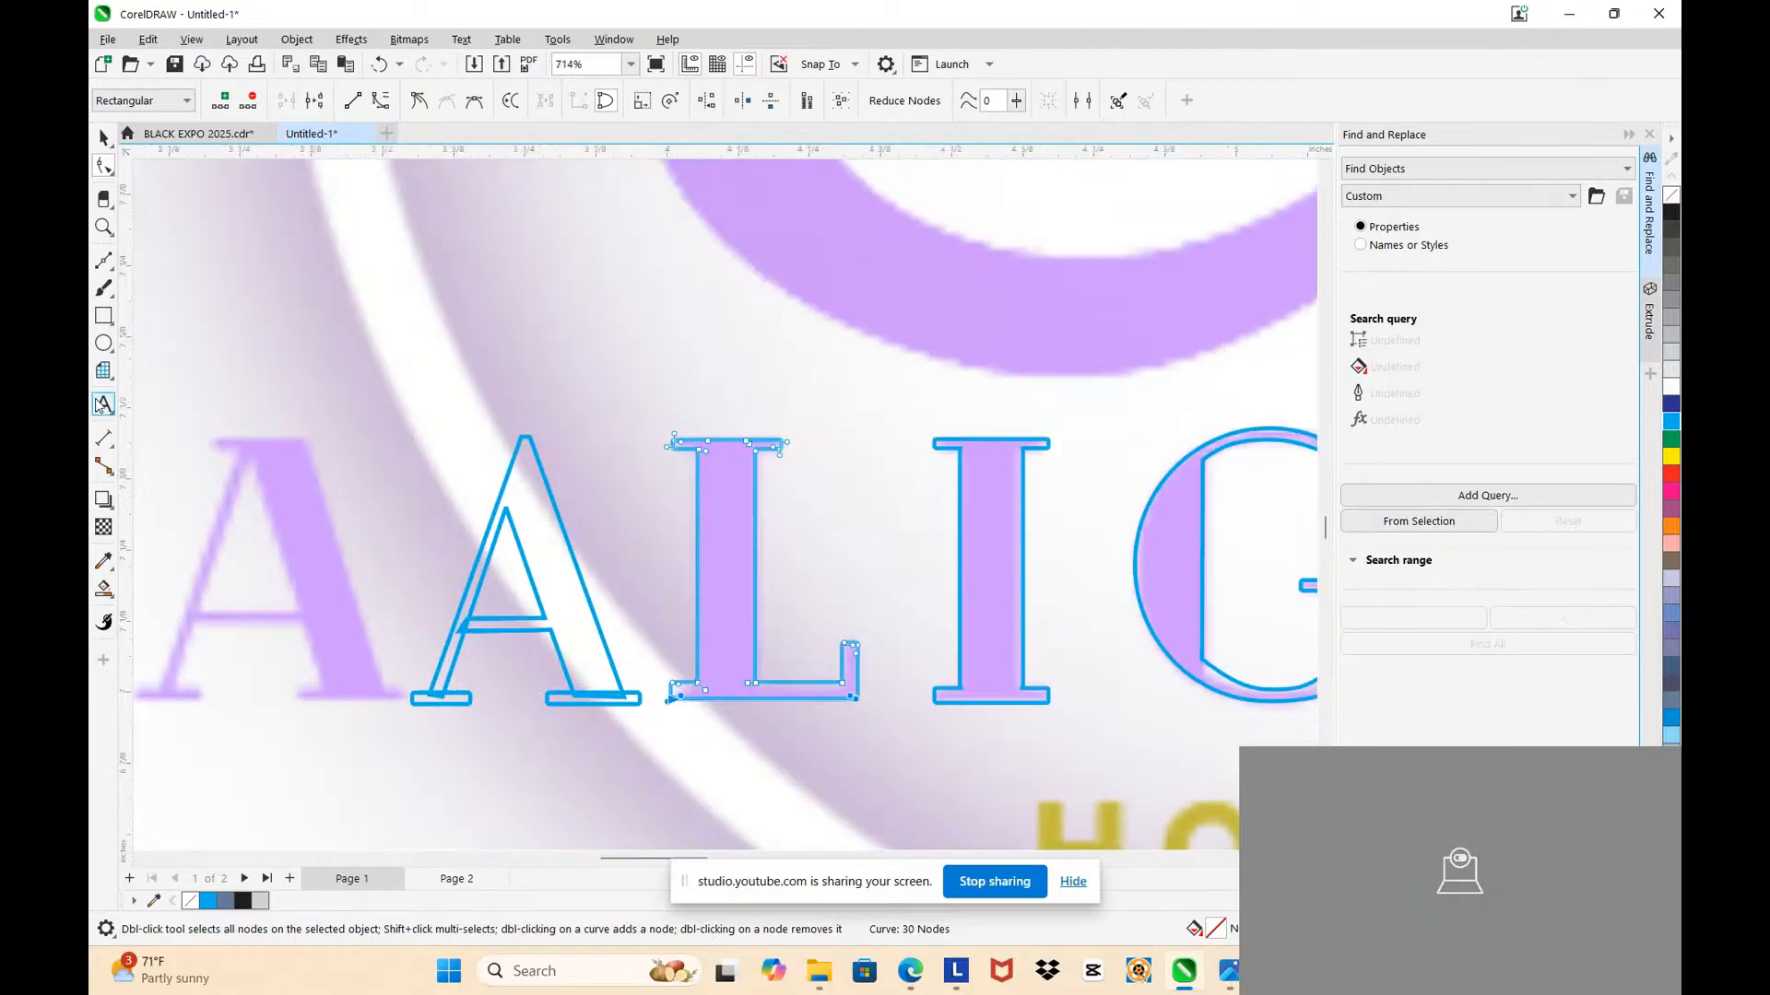
{"action": "left_click", "coordinate": [103, 137]}
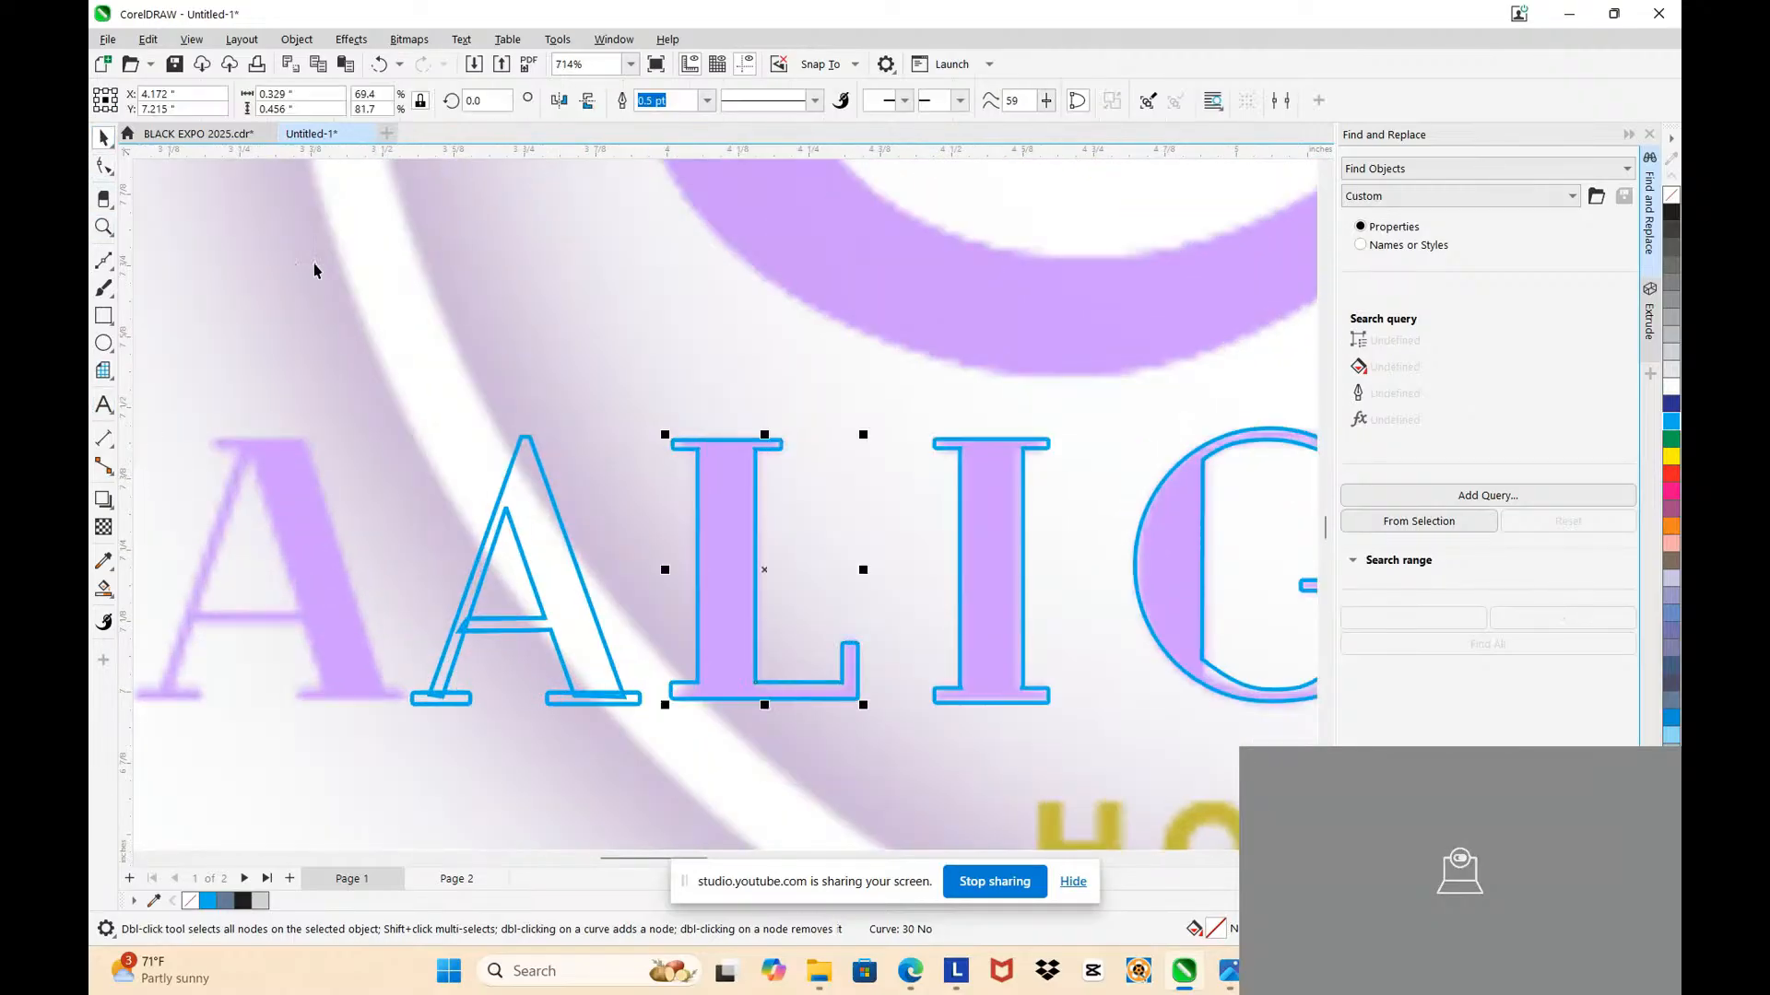
{"action": "left_click", "coordinate": [537, 514]}
{"action": "left_click_drag", "start_coordinate": [539, 512], "coordinate": [291, 496]}
{"action": "scroll", "coordinate": [414, 534], "scroll_direction": "down", "scroll_amount": 2}
{"action": "scroll", "coordinate": [542, 566], "scroll_direction": "up", "scroll_amount": 3}
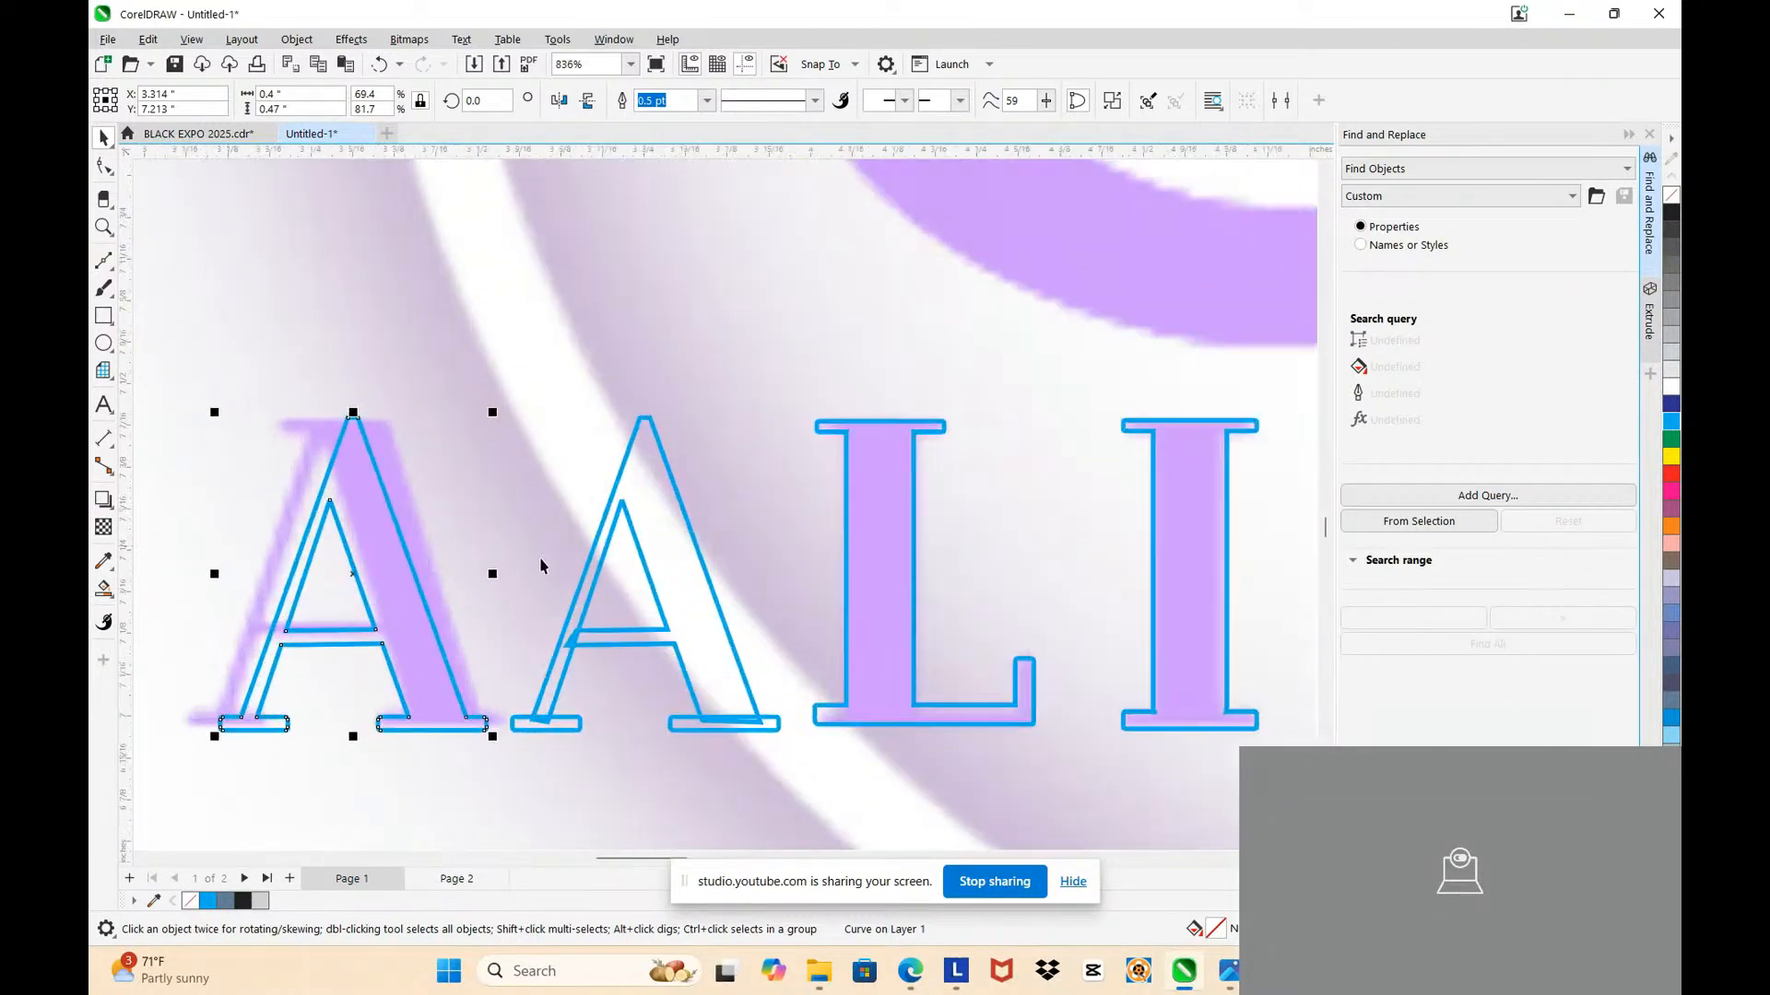
Step: Delete the three duplicate A outlines remaining beside the L
{"action": "left_click", "coordinate": [663, 535]}
{"action": "left_click_drag", "start_coordinate": [468, 381], "coordinate": [798, 756]}
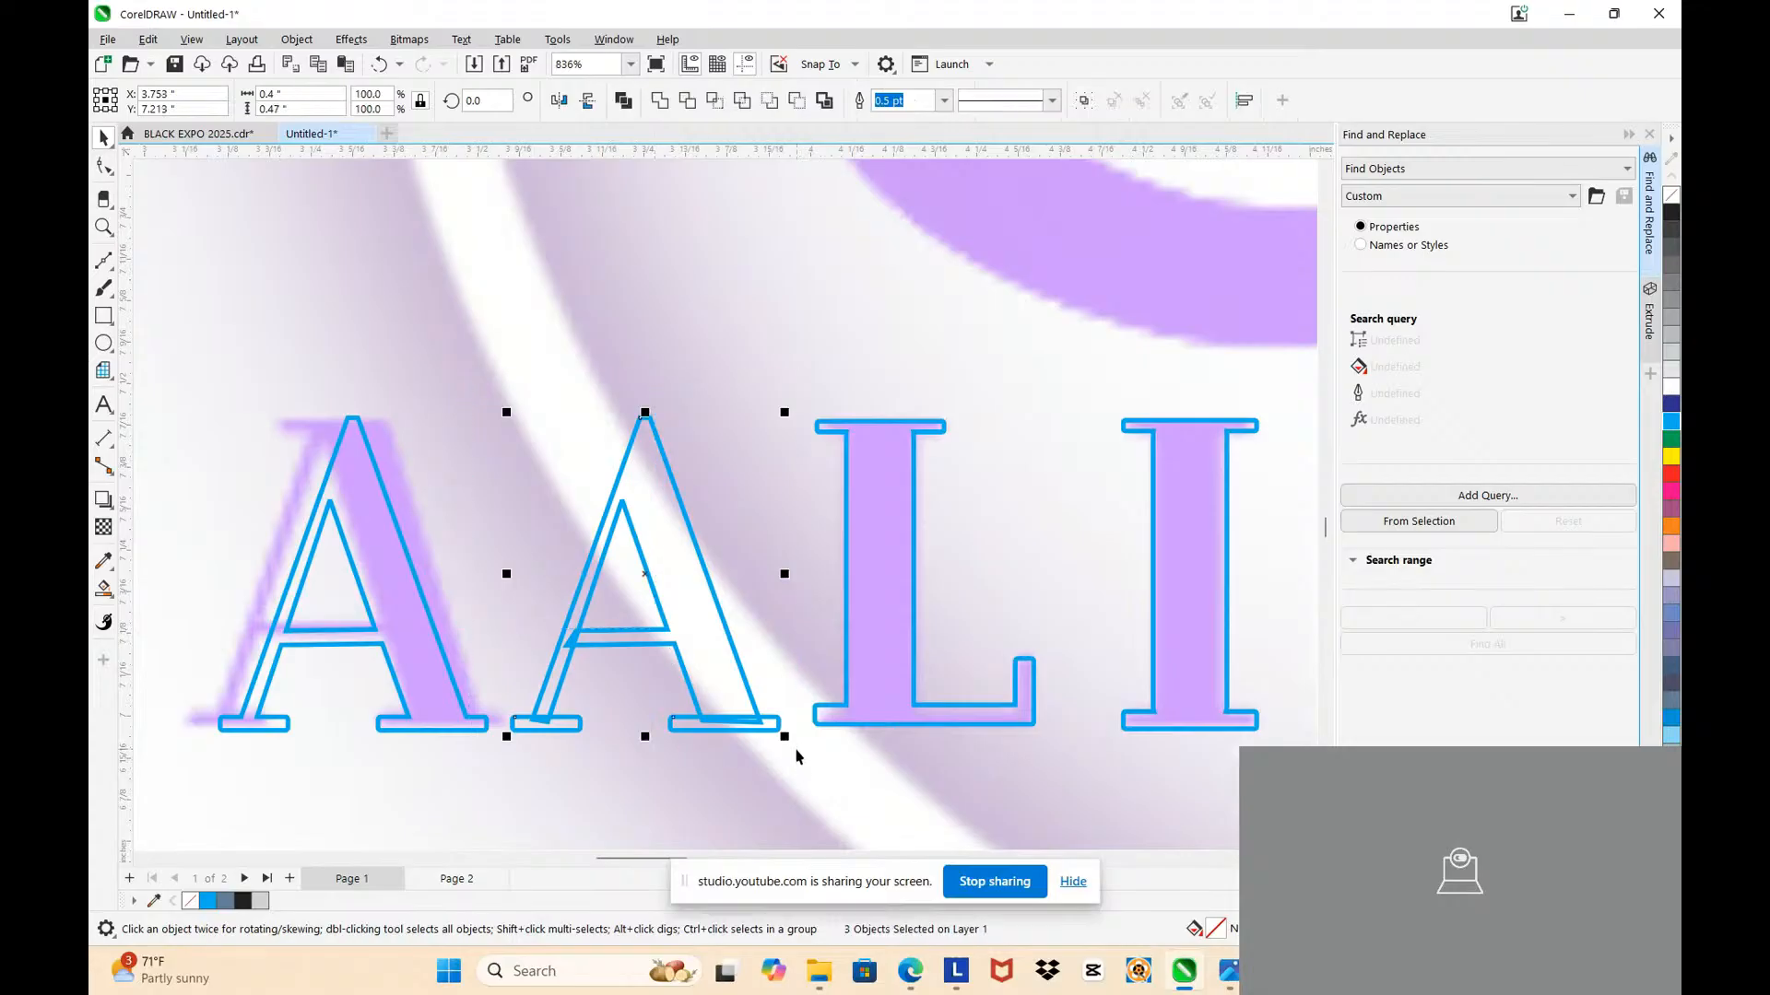
{"action": "left_click", "coordinate": [816, 729]}
Step: Stretch the A outline leftward to a width of about 0.448 inch, keeping its height
{"action": "scroll", "coordinate": [482, 703], "scroll_direction": "down", "scroll_amount": 3}
{"action": "scroll", "coordinate": [553, 810], "scroll_direction": "up", "scroll_amount": 5}
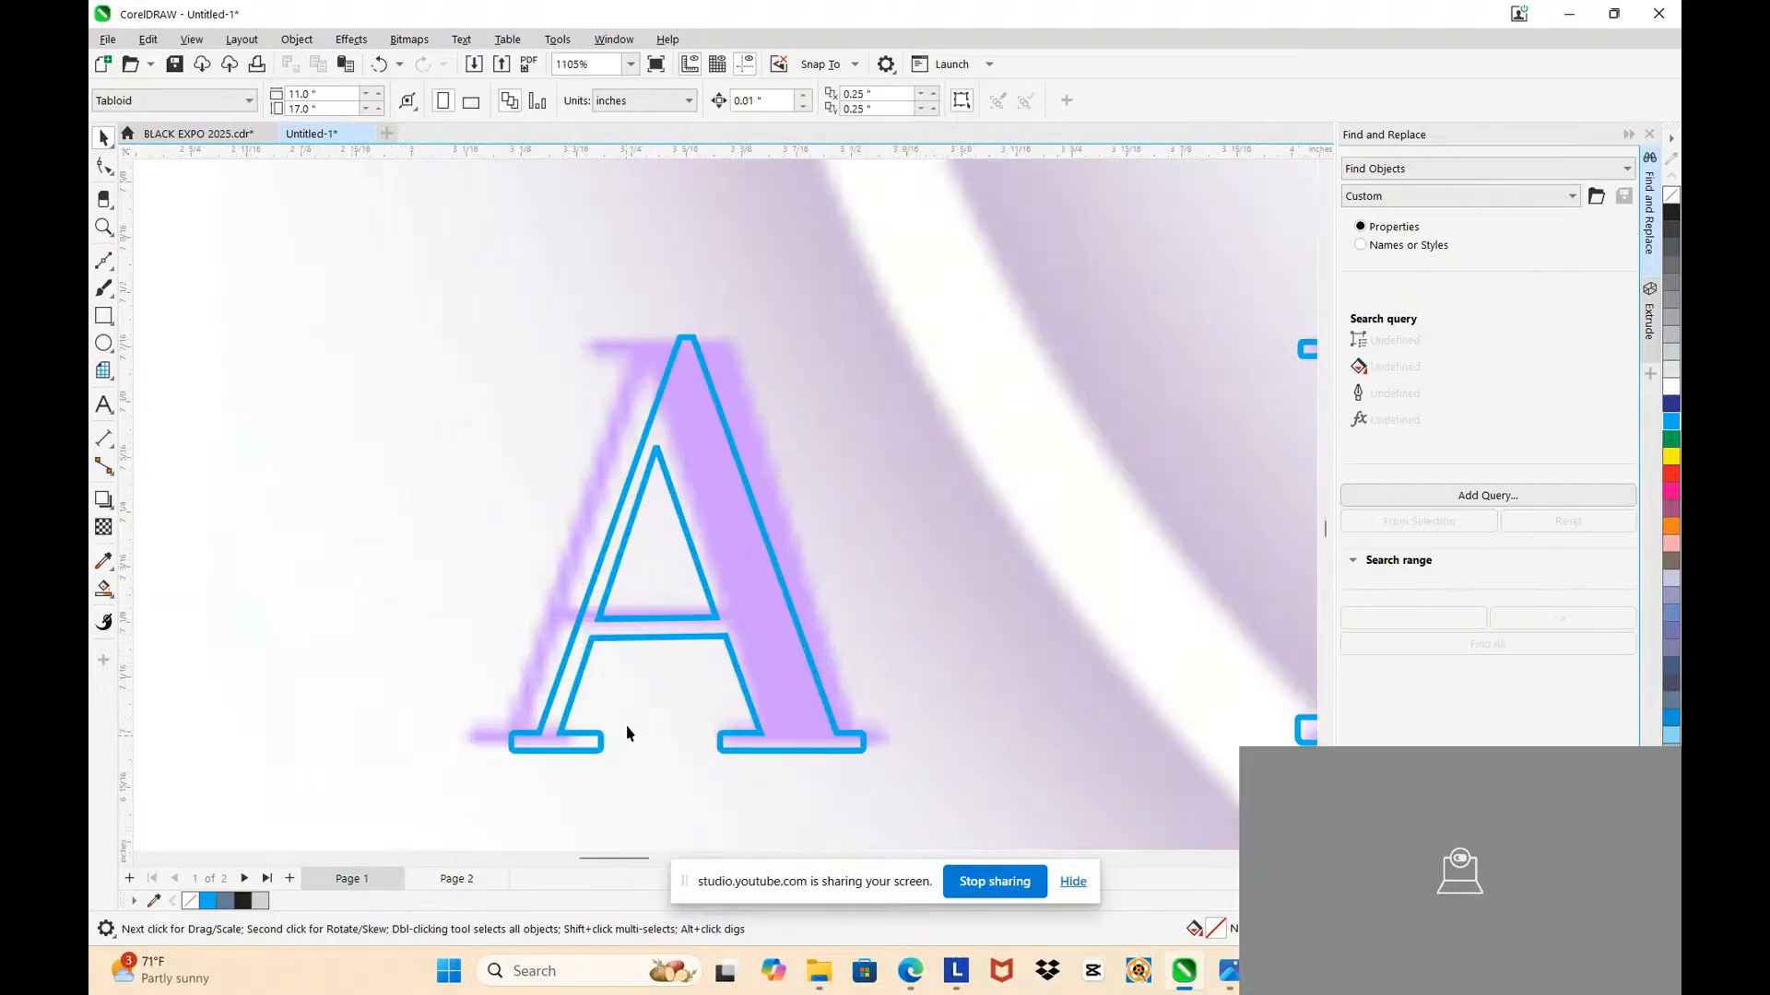
{"action": "left_click", "coordinate": [604, 639]}
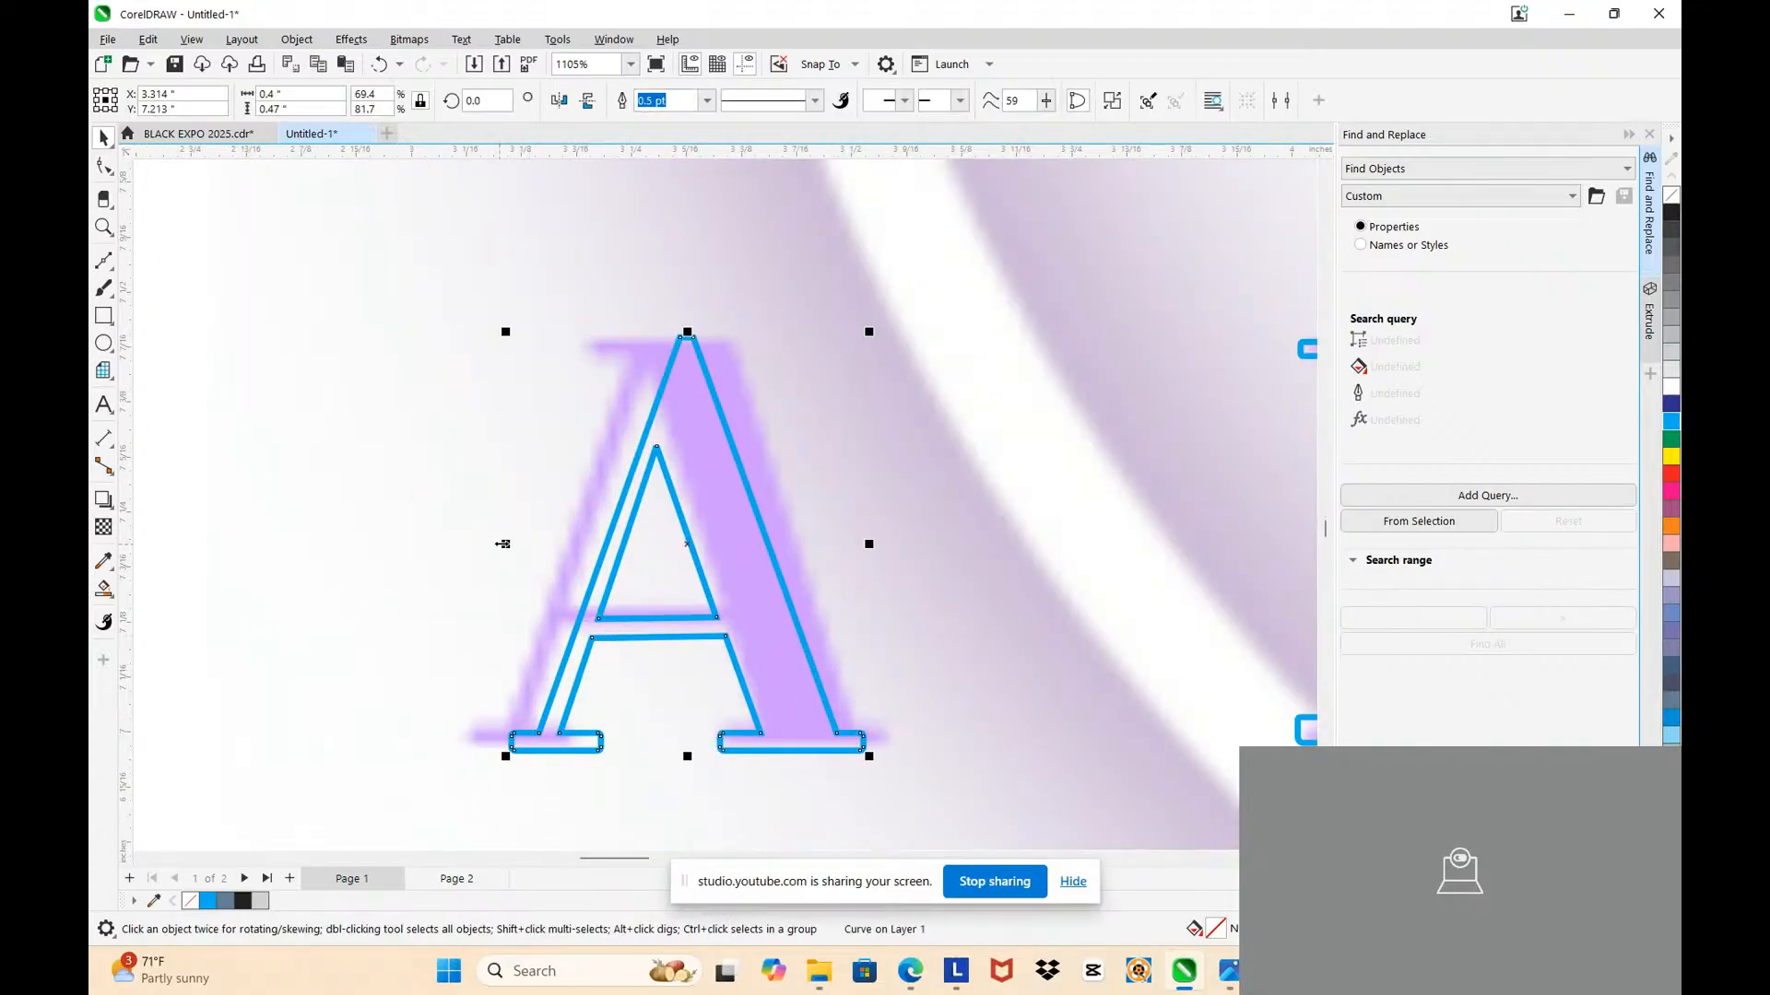
{"action": "left_click_drag", "start_coordinate": [503, 544], "coordinate": [462, 544]}
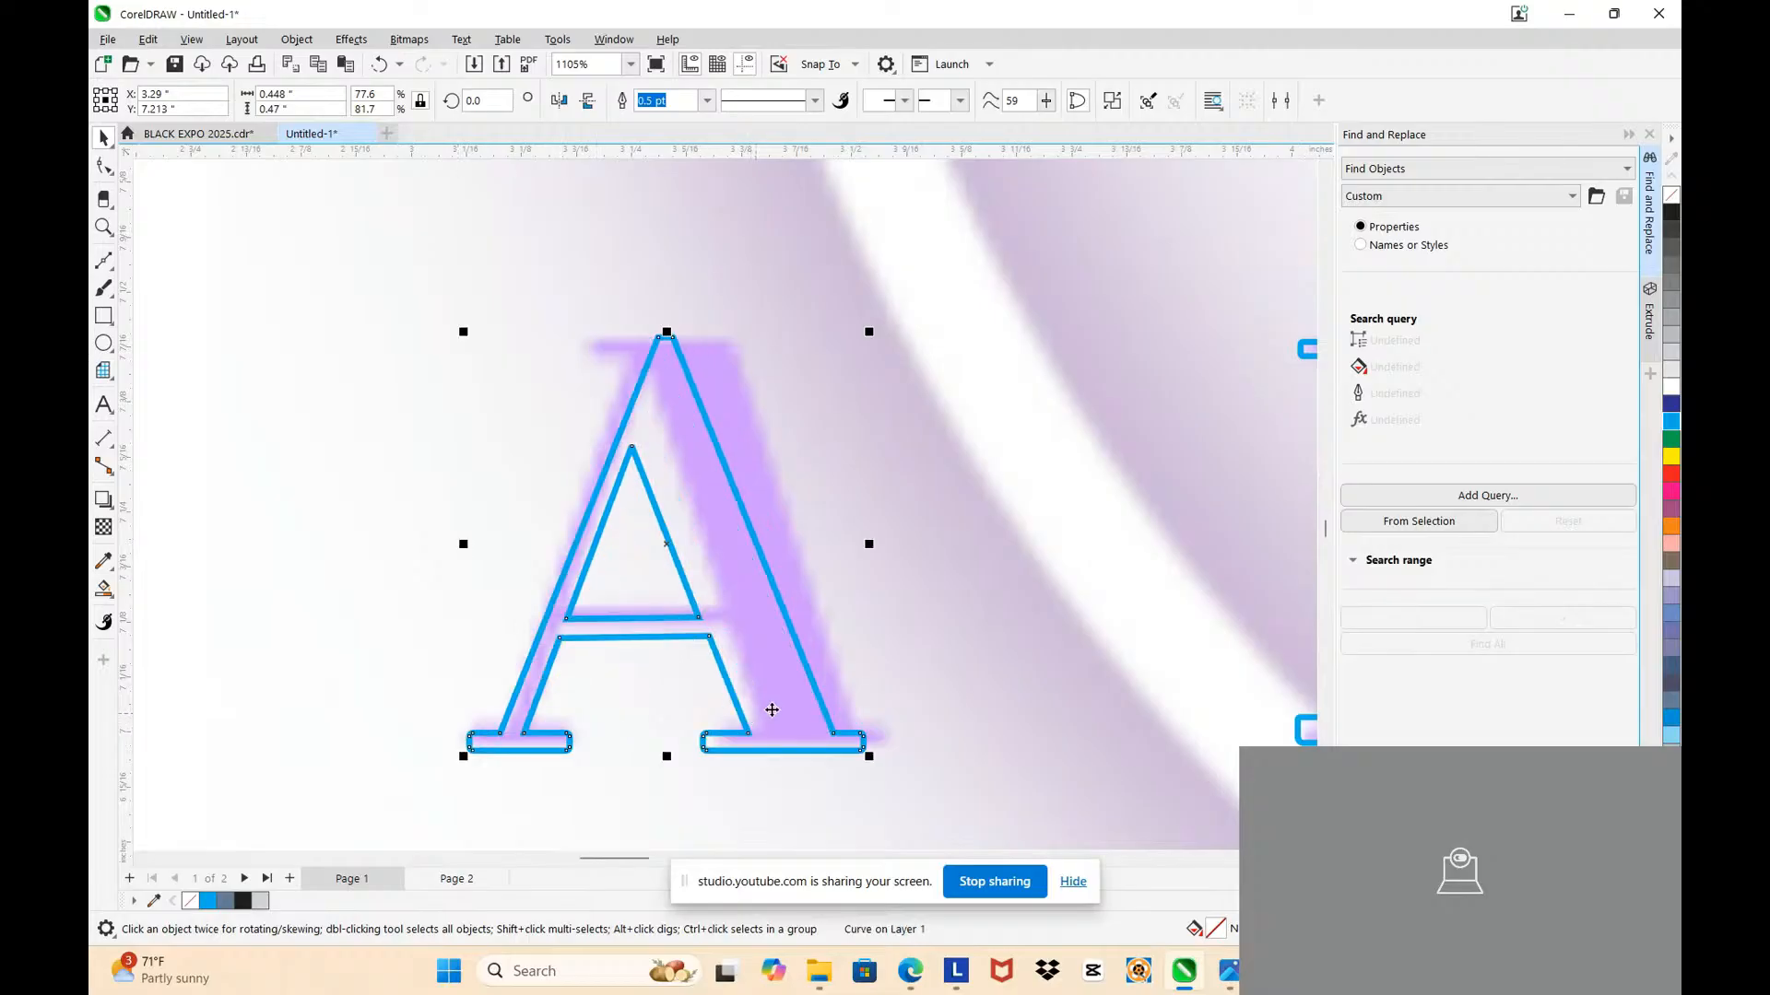
Step: Reshape the A's apex into the original's wide flat top, adding nodes for the small serif on its left
{"action": "key", "text": "F10"}
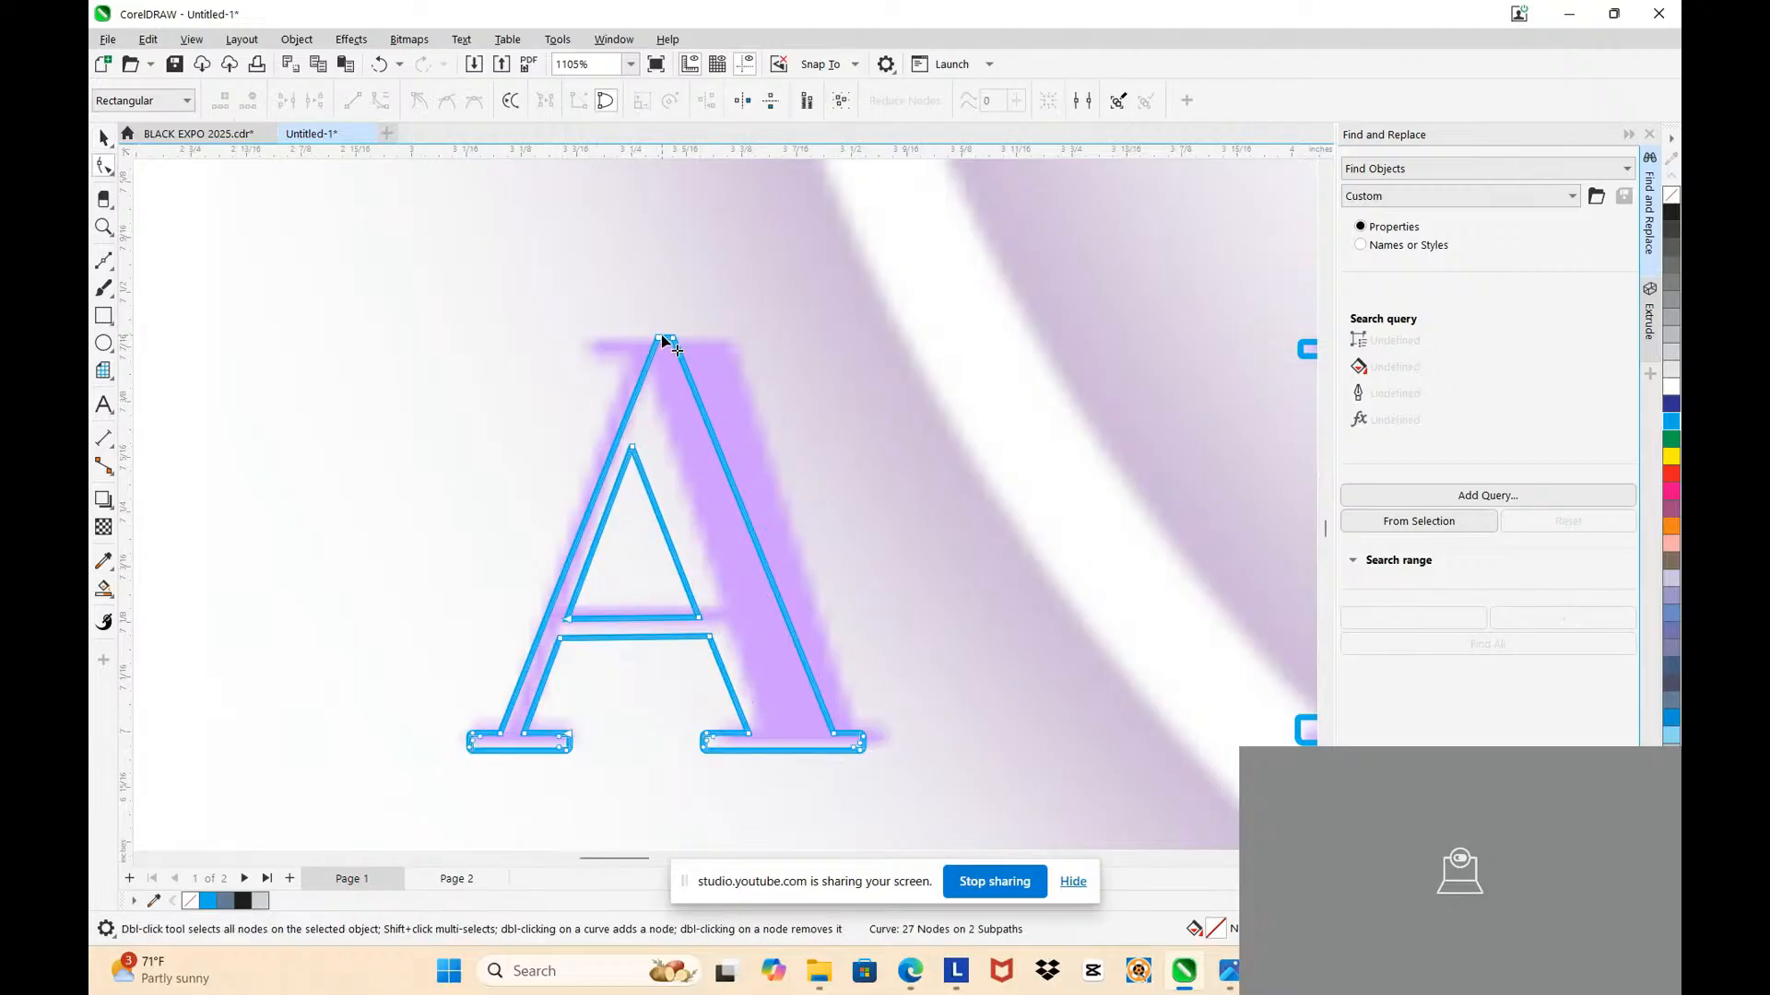
{"action": "left_click_drag", "start_coordinate": [661, 337], "coordinate": [732, 341]}
{"action": "double_click", "coordinate": [611, 350]}
Step: Move the A's right foot serif nodes about 0.02 inch right and adjust the serif's height to match the purple original
{"action": "scroll", "coordinate": [830, 682], "scroll_direction": "up", "scroll_amount": 3}
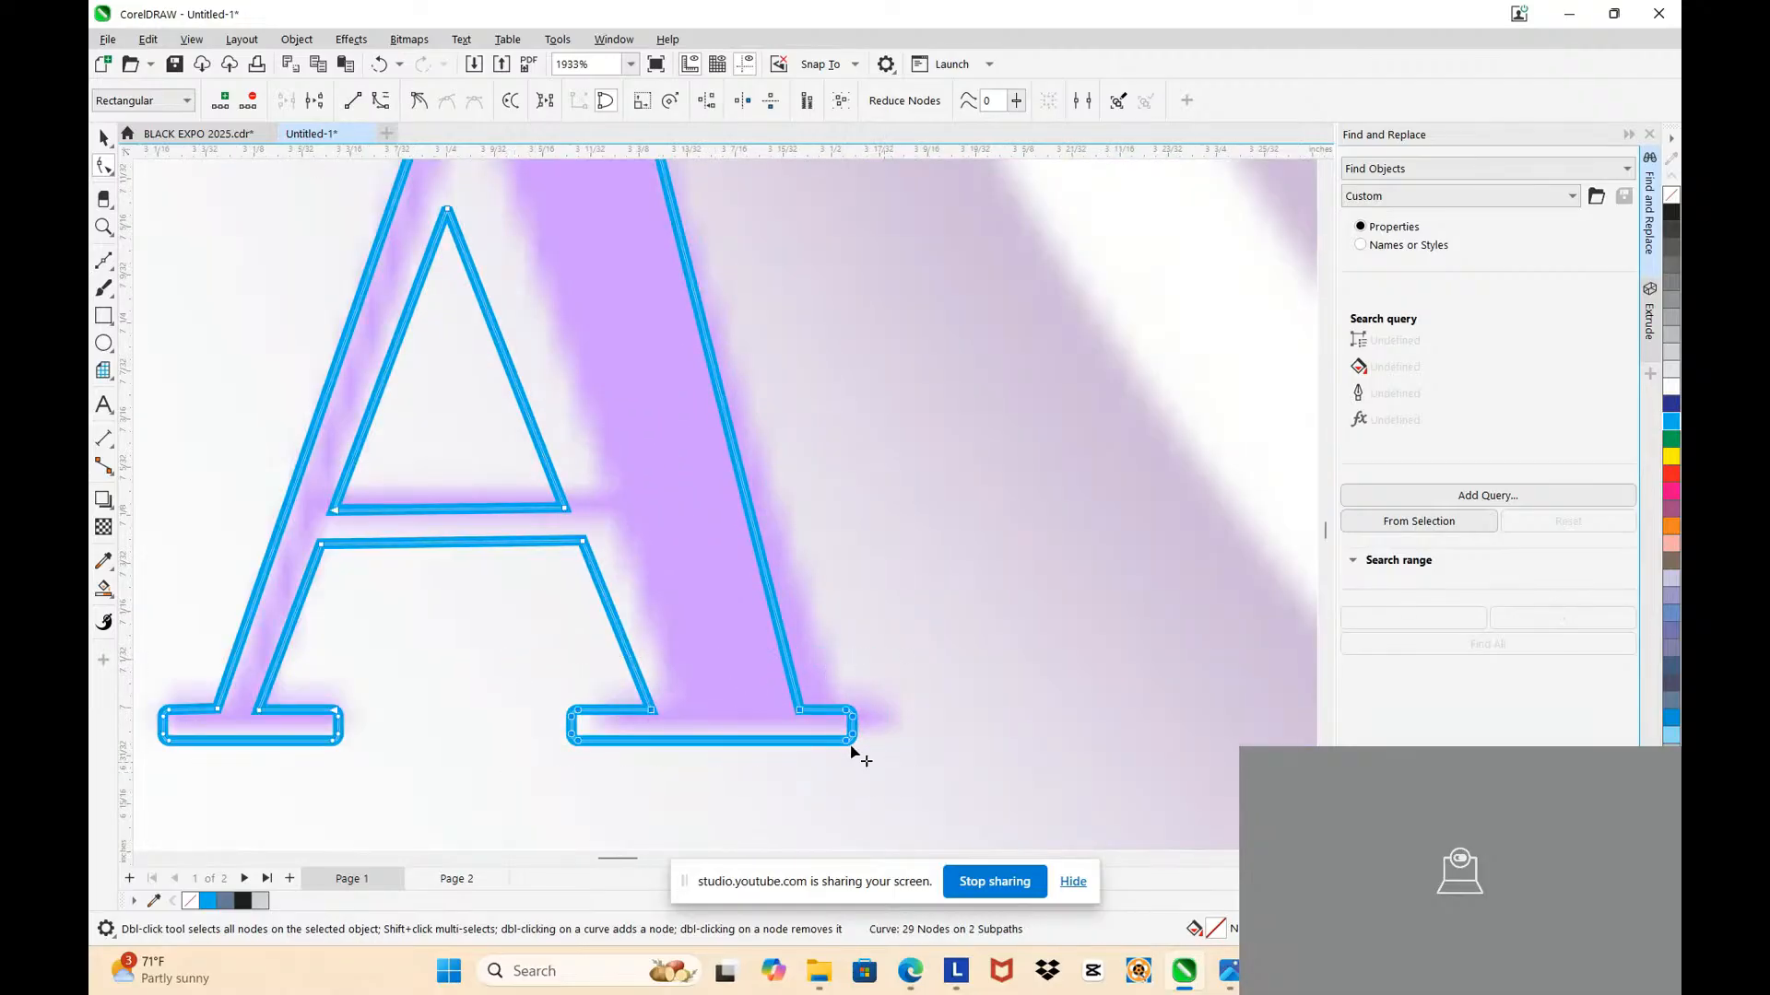
{"action": "left_click_drag", "start_coordinate": [849, 744], "coordinate": [919, 715]}
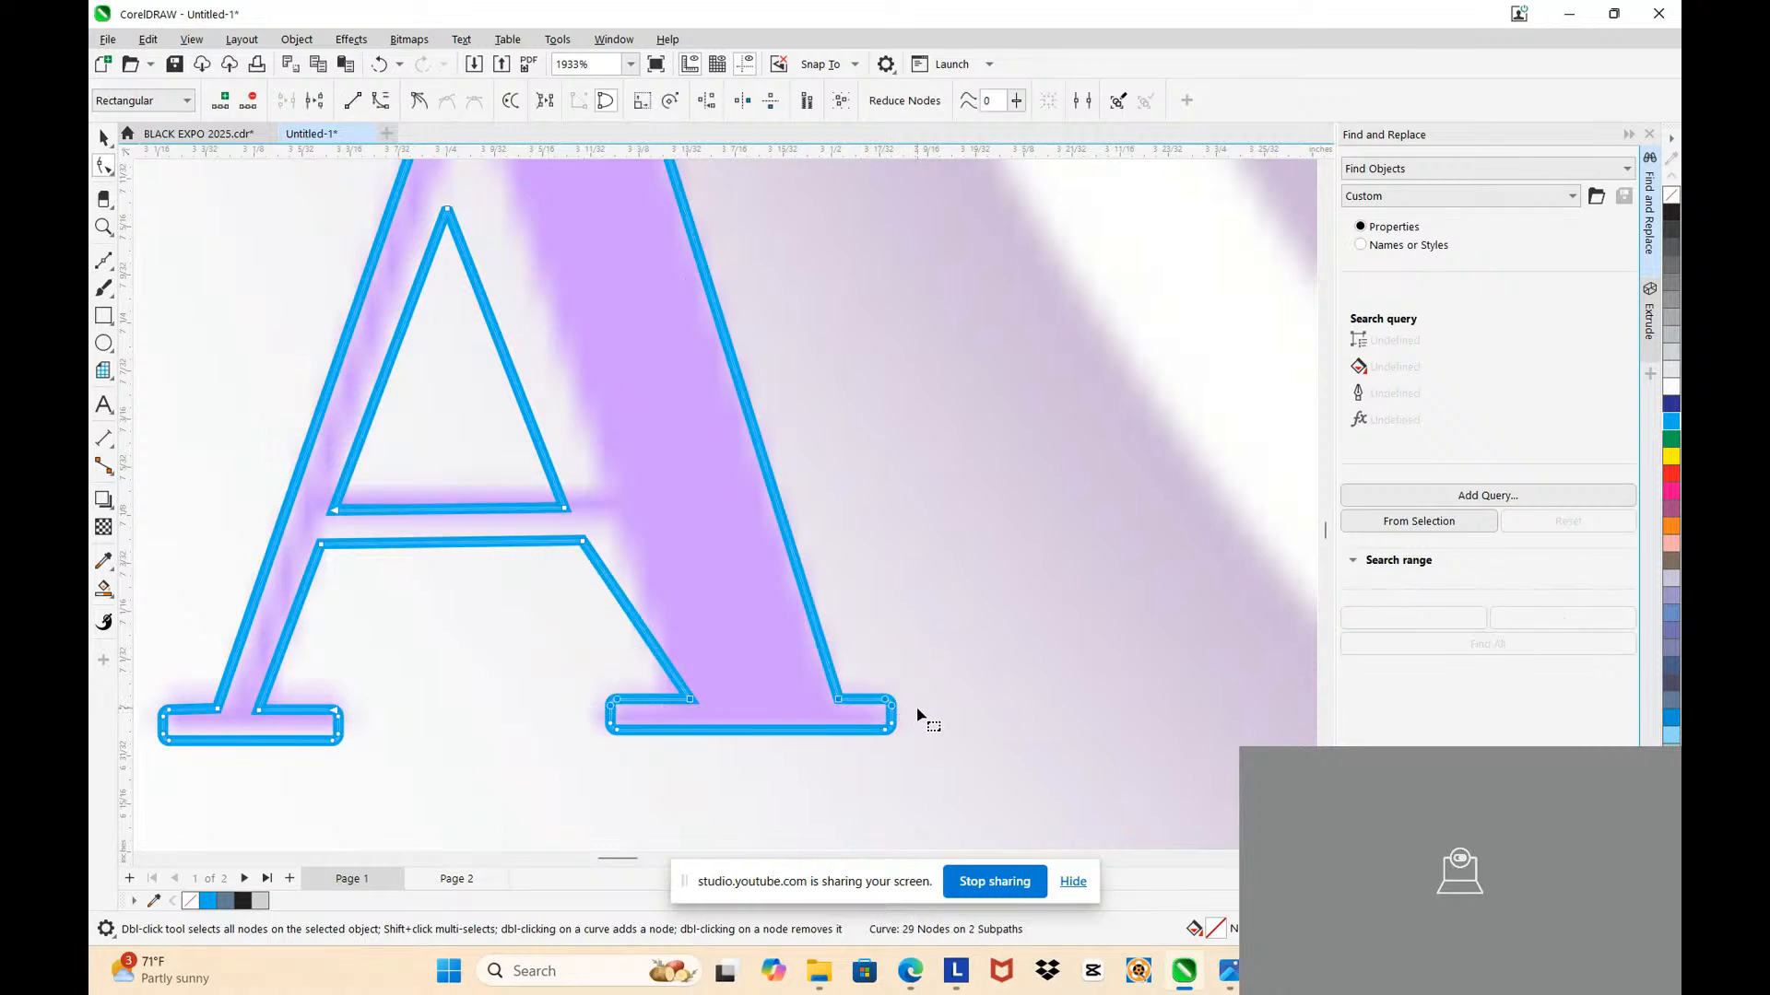
{"action": "key", "text": "Up"}
{"action": "left_click_drag", "start_coordinate": [560, 658], "coordinate": [883, 749]}
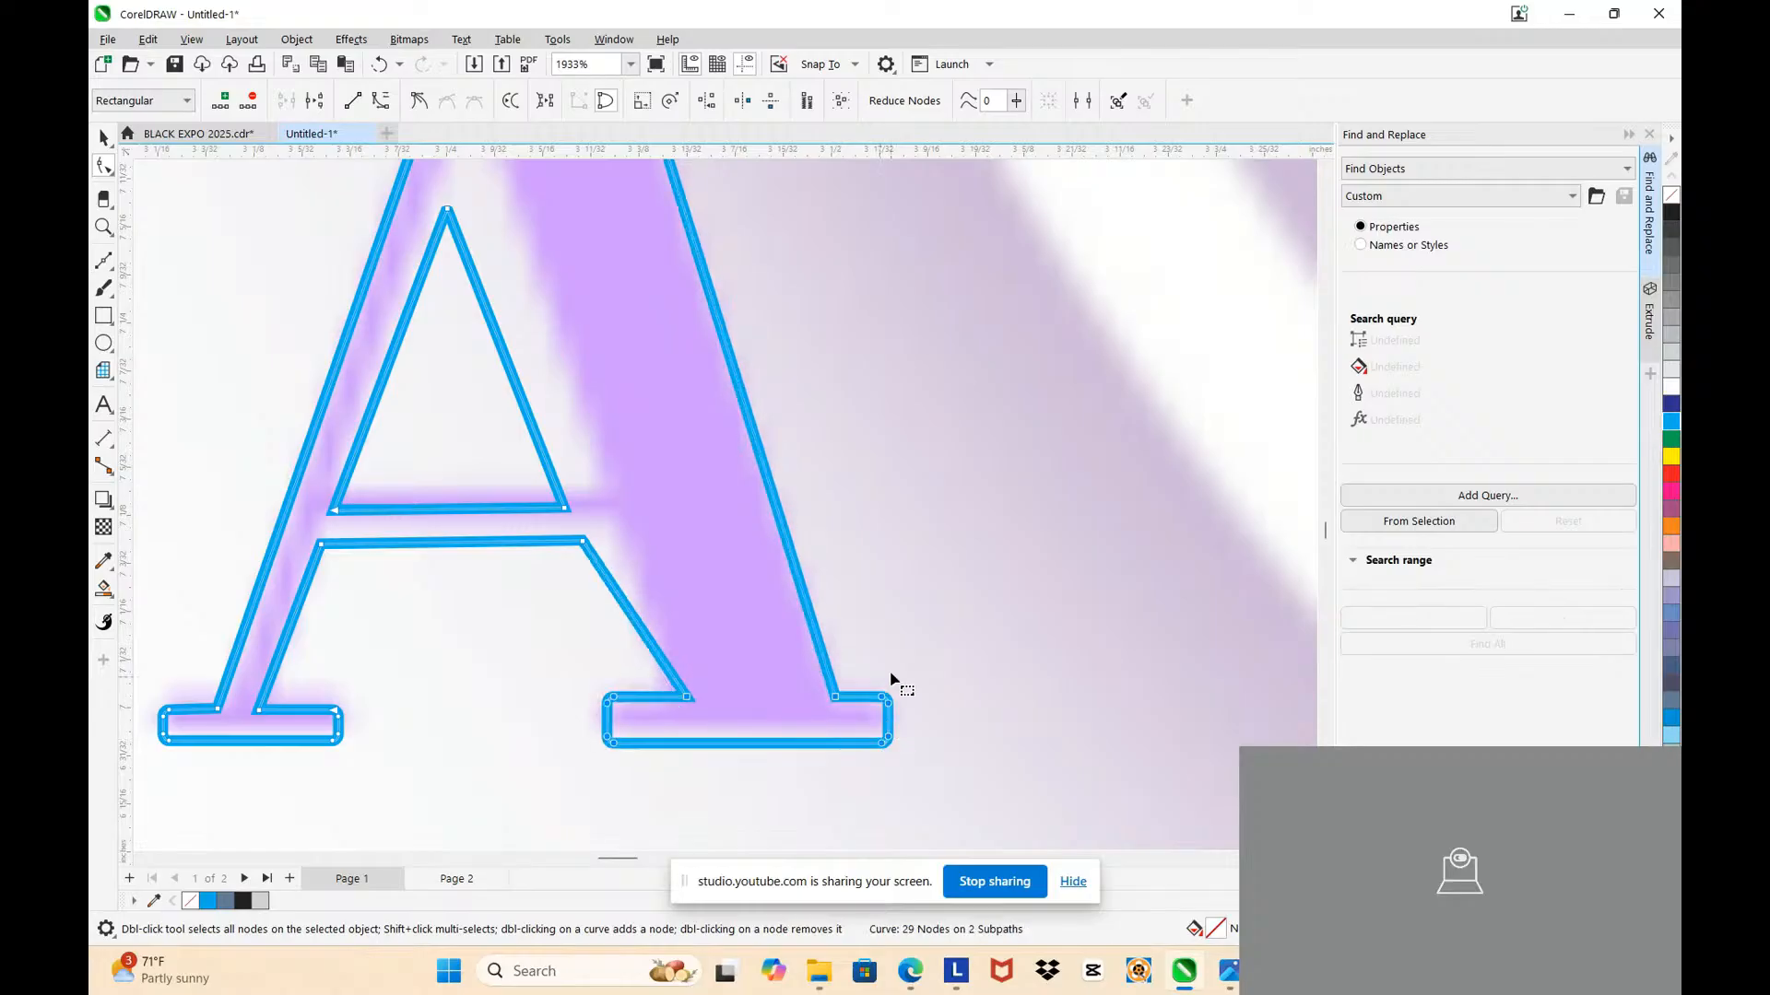
{"action": "left_click", "coordinate": [846, 615]}
{"action": "scroll", "coordinate": [845, 616], "scroll_direction": "down", "scroll_amount": 3}
{"action": "scroll", "coordinate": [666, 563], "scroll_direction": "up", "scroll_amount": 4}
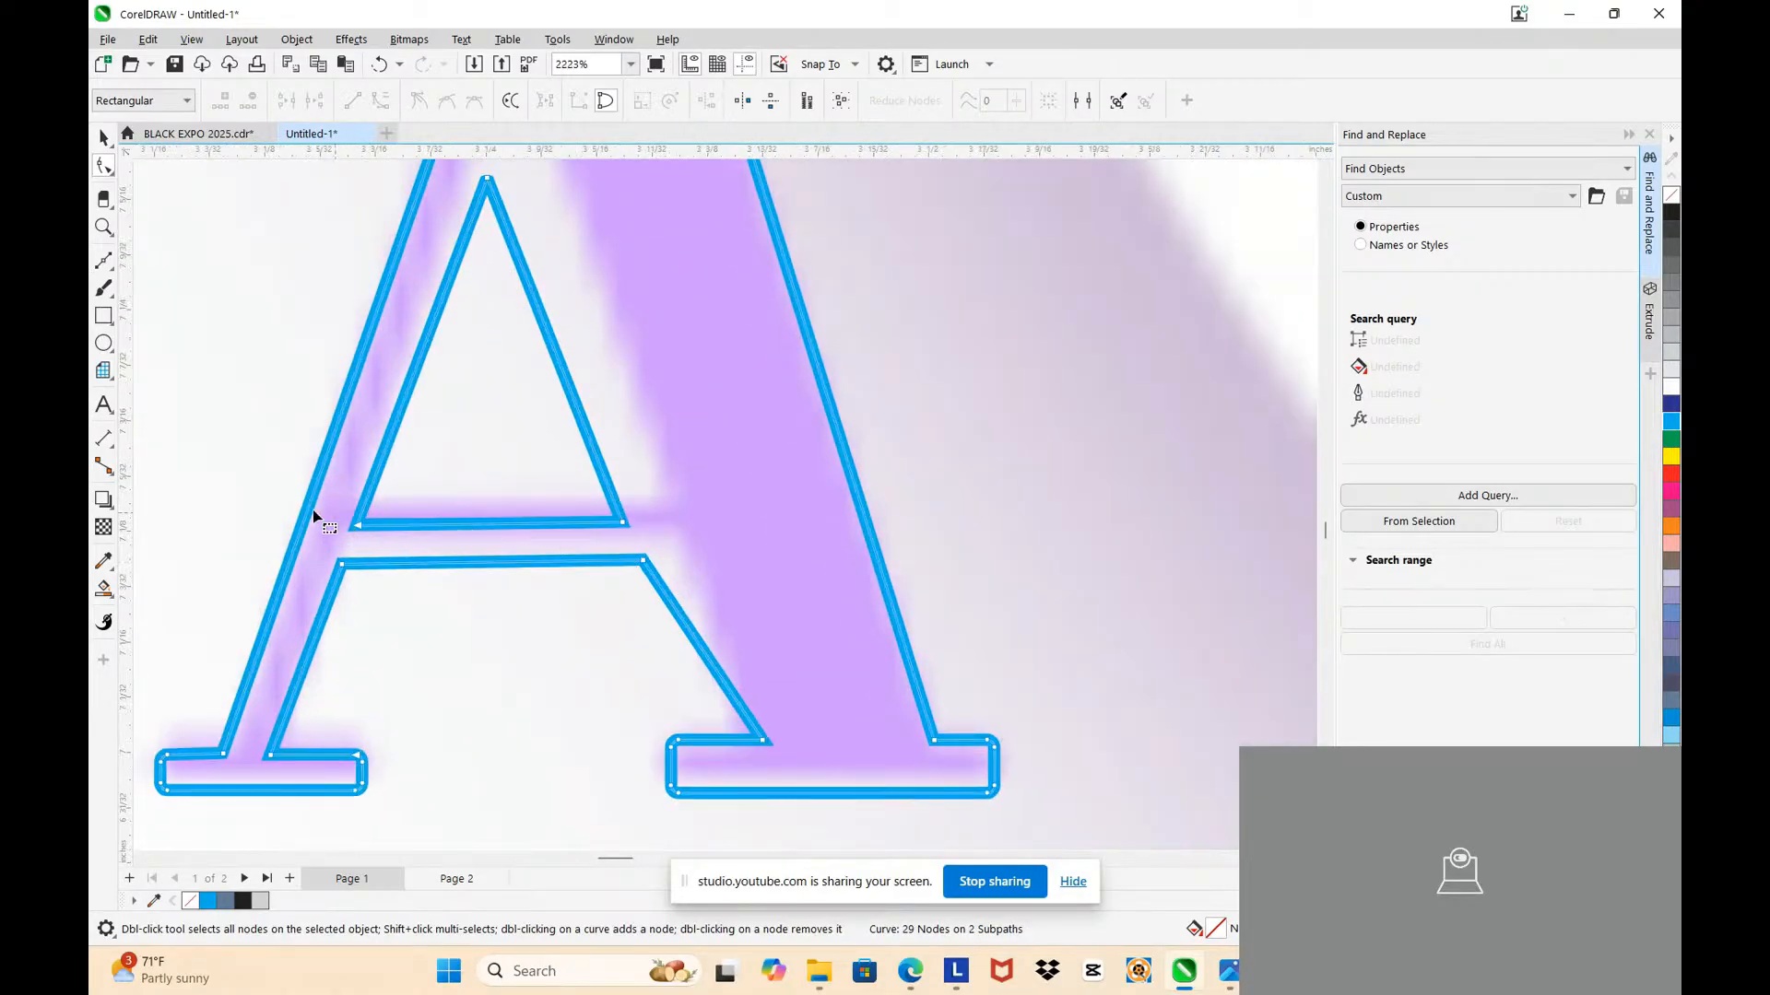
Step: Move the A's four crossbar corner nodes together about 0.02 inch right and 0.01 inch up over the purple crossbar
{"action": "left_click_drag", "start_coordinate": [312, 510], "coordinate": [677, 540]}
{"action": "left_click", "coordinate": [648, 583]}
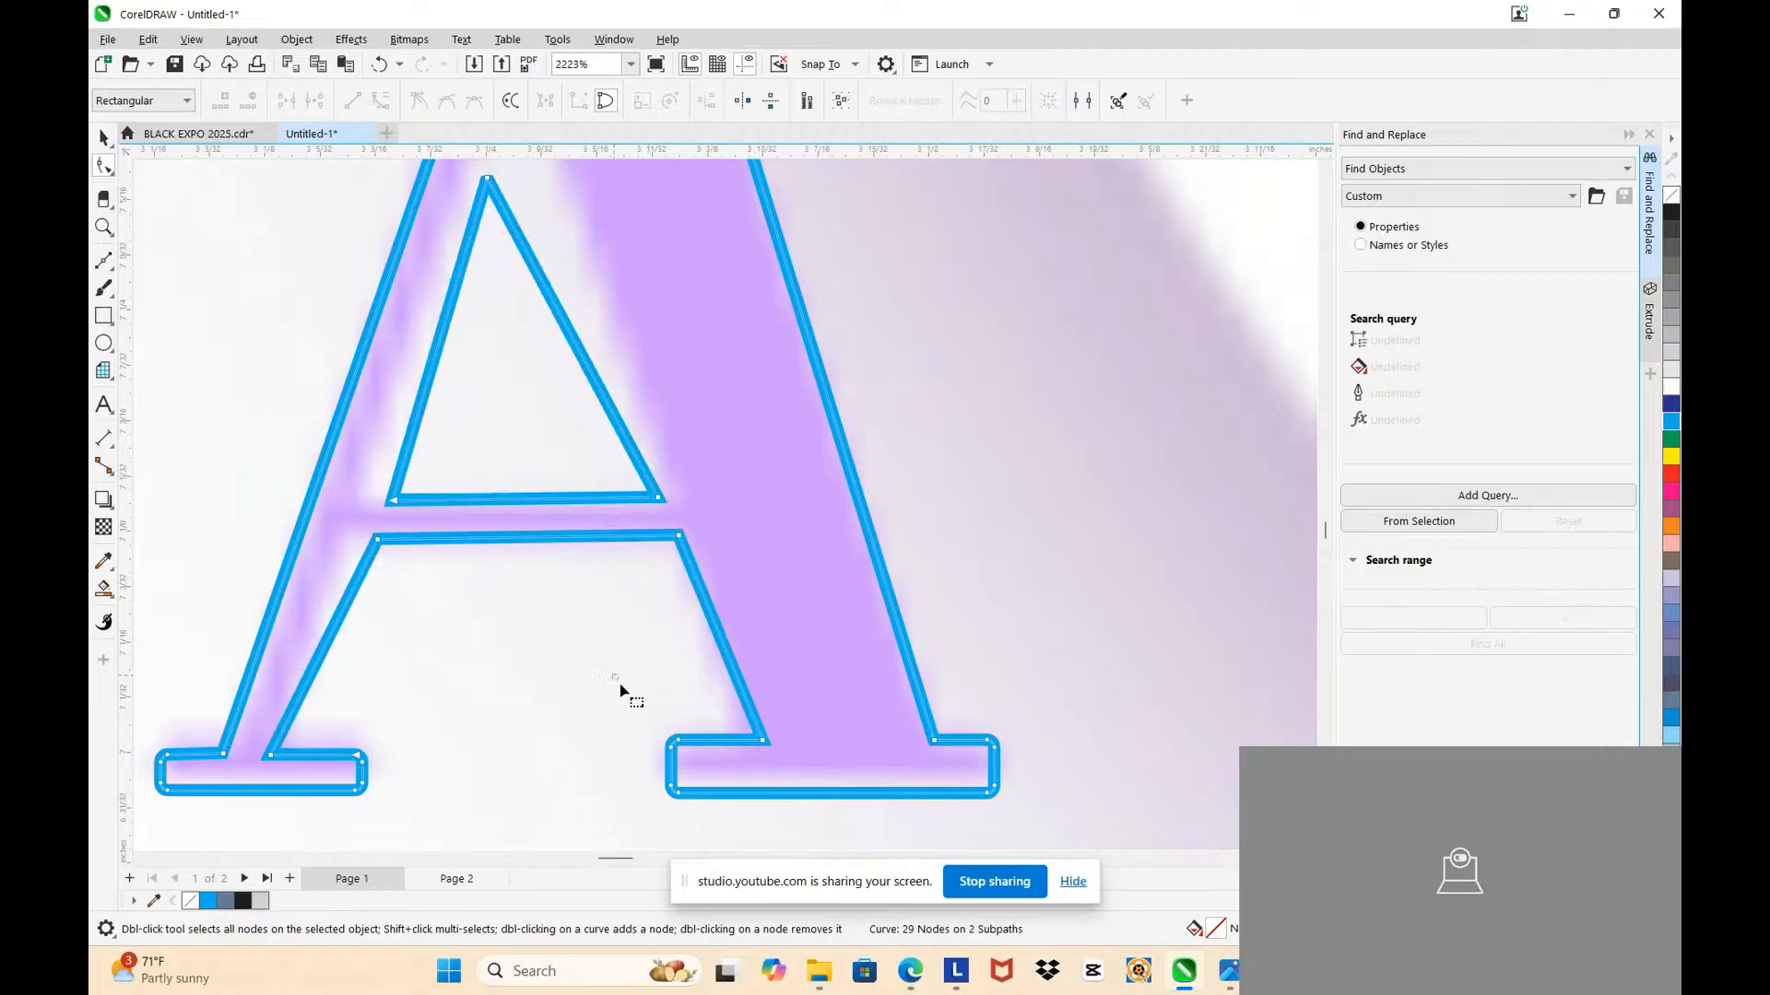
Step: Move the node where the A's thick stem meets its right foot serif slightly left onto the purple stem's inner edge
{"action": "left_click_drag", "start_coordinate": [622, 756], "coordinate": [984, 783]}
{"action": "left_click", "coordinate": [931, 659]}
{"action": "scroll", "coordinate": [926, 657], "scroll_direction": "down", "scroll_amount": 2}
{"action": "scroll", "coordinate": [773, 597], "scroll_direction": "up", "scroll_amount": 2}
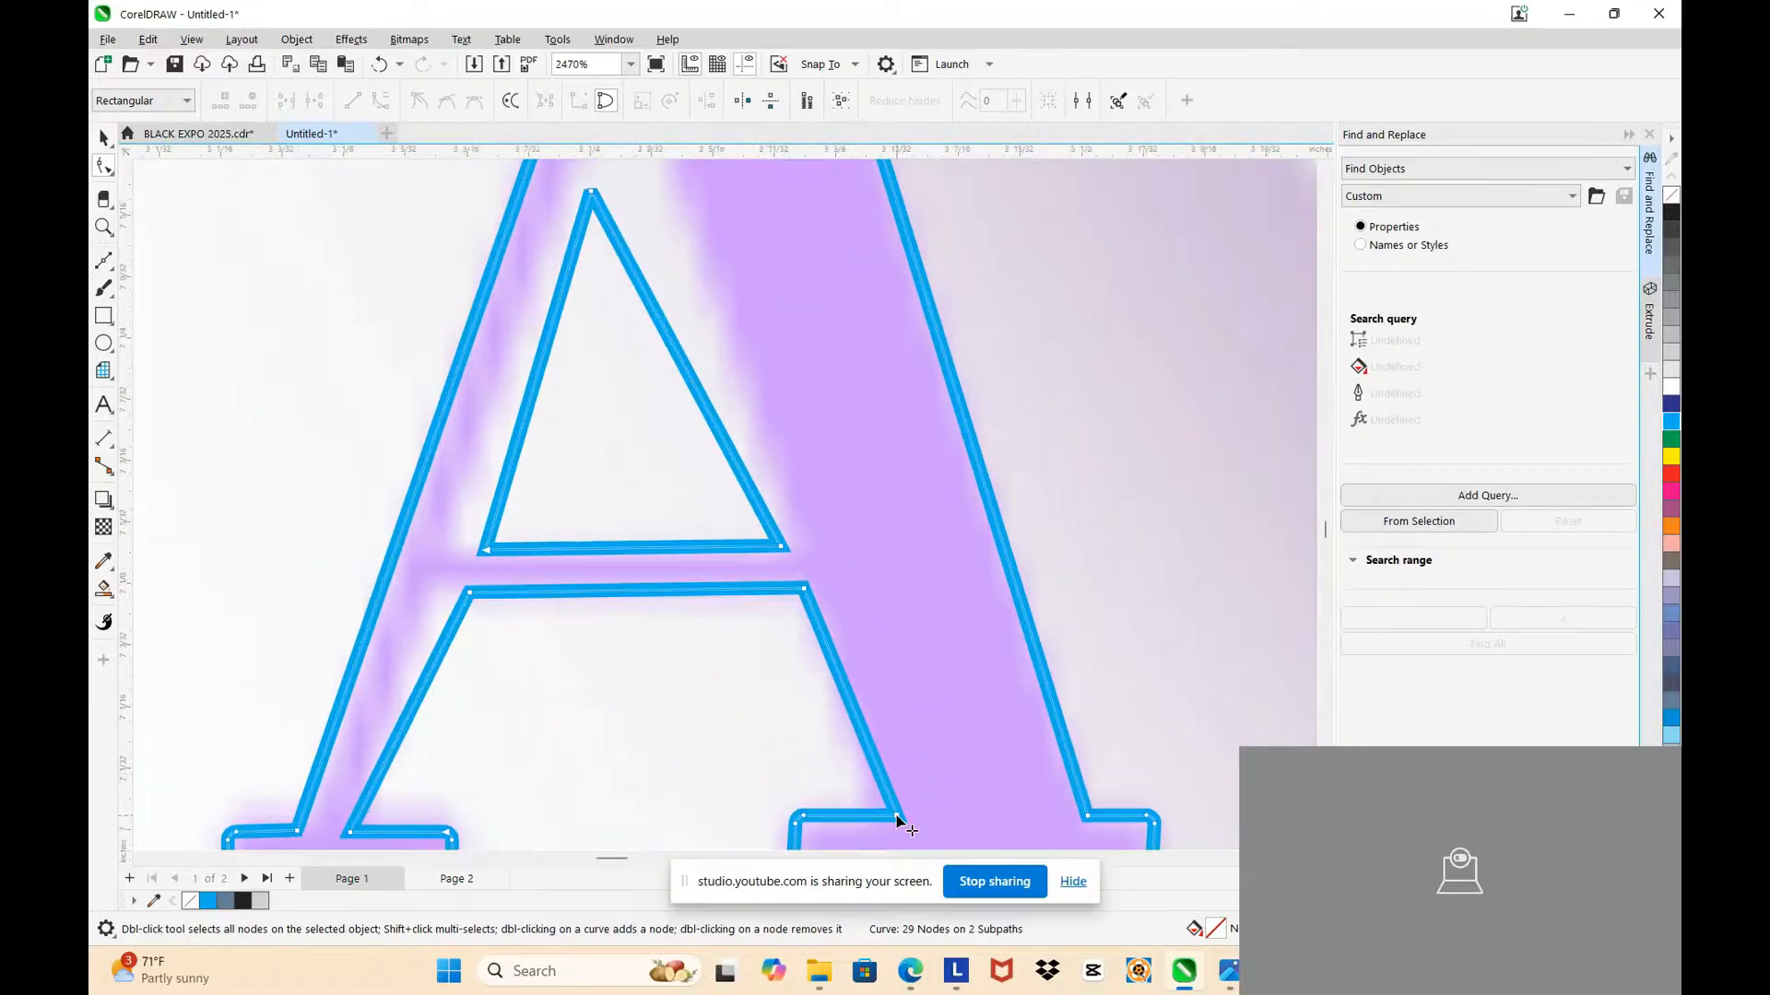
{"action": "left_click_drag", "start_coordinate": [896, 817], "coordinate": [870, 814]}
{"action": "scroll", "coordinate": [773, 572], "scroll_direction": "down", "scroll_amount": 2}
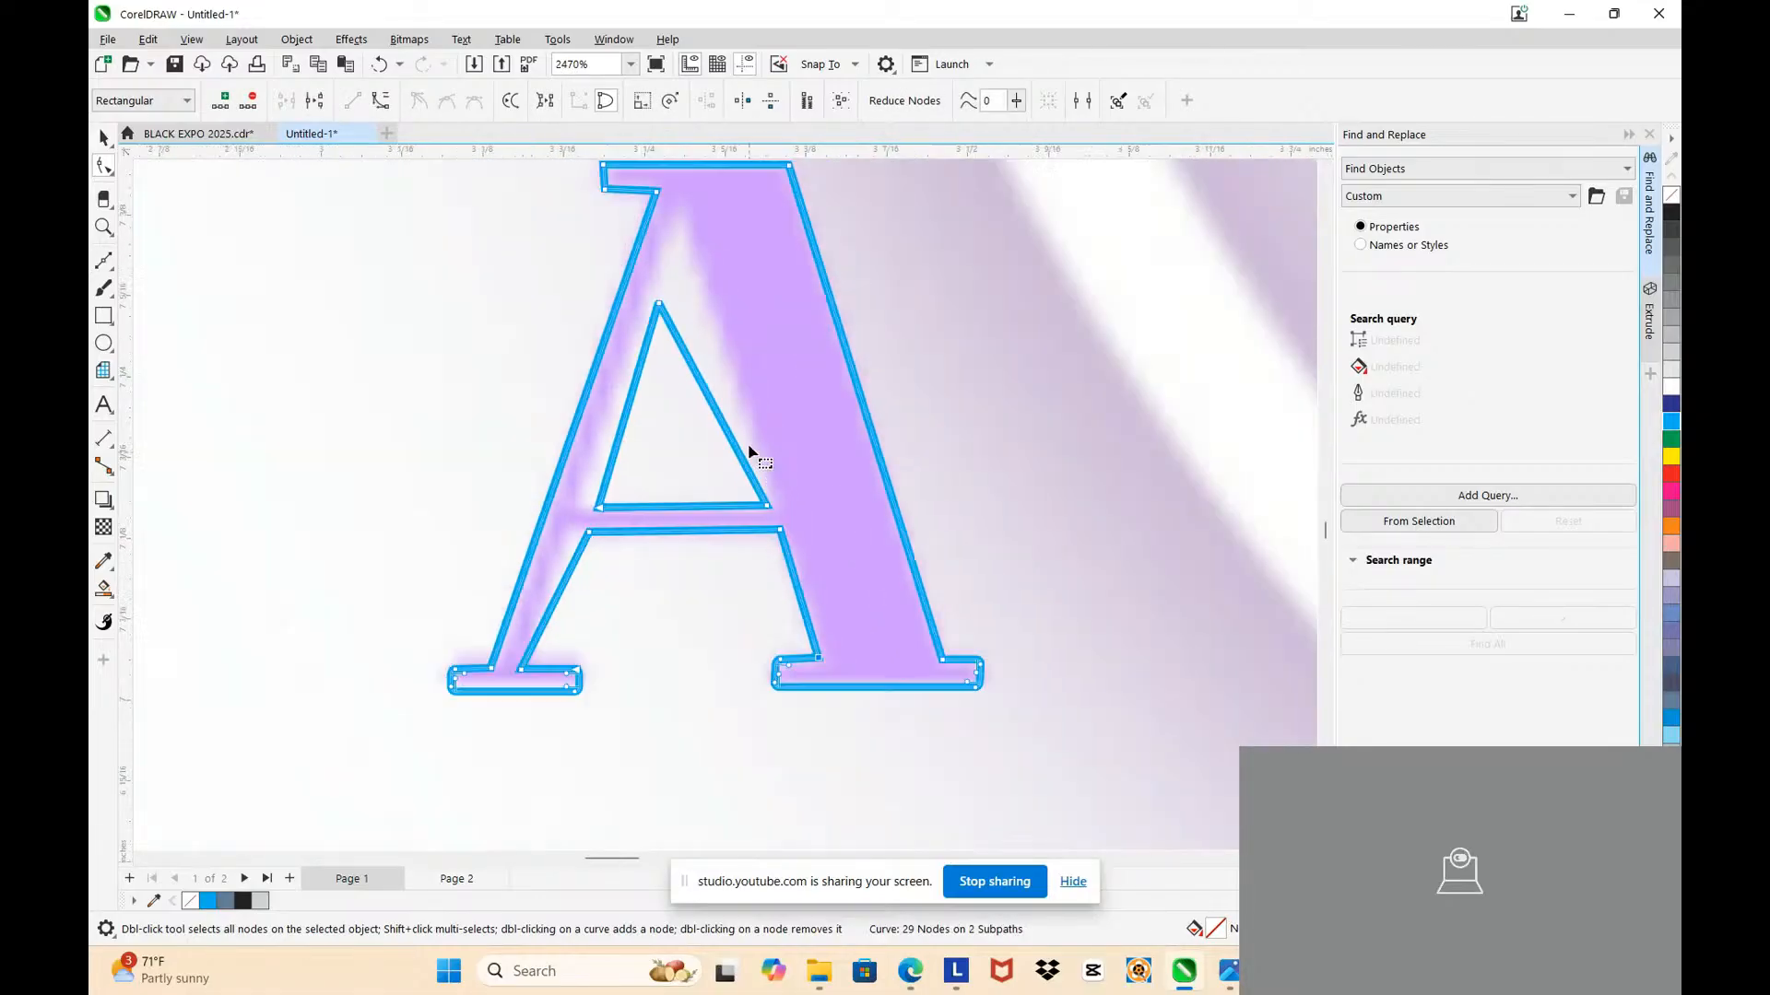
Step: Reshape the A's inner triangle to the purple letter by raising its apex and adjusting both lower corners
{"action": "left_click_drag", "start_coordinate": [660, 307], "coordinate": [682, 219]}
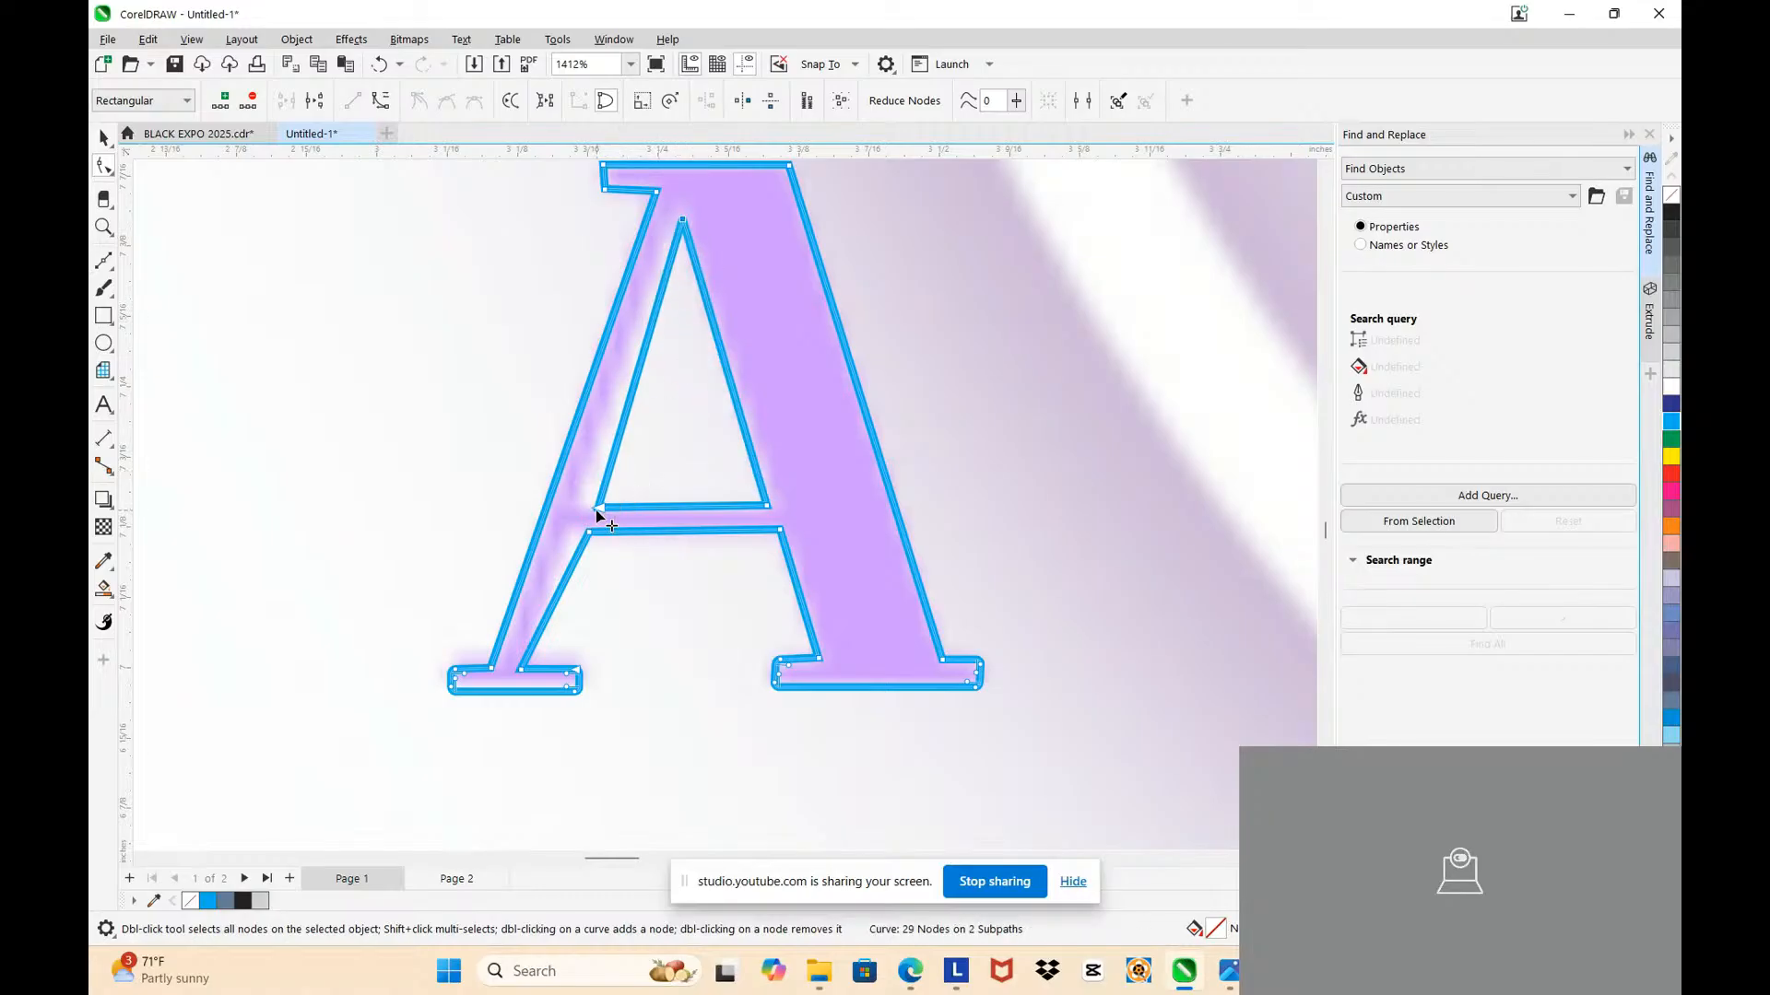
{"action": "left_click_drag", "start_coordinate": [598, 507], "coordinate": [585, 505]}
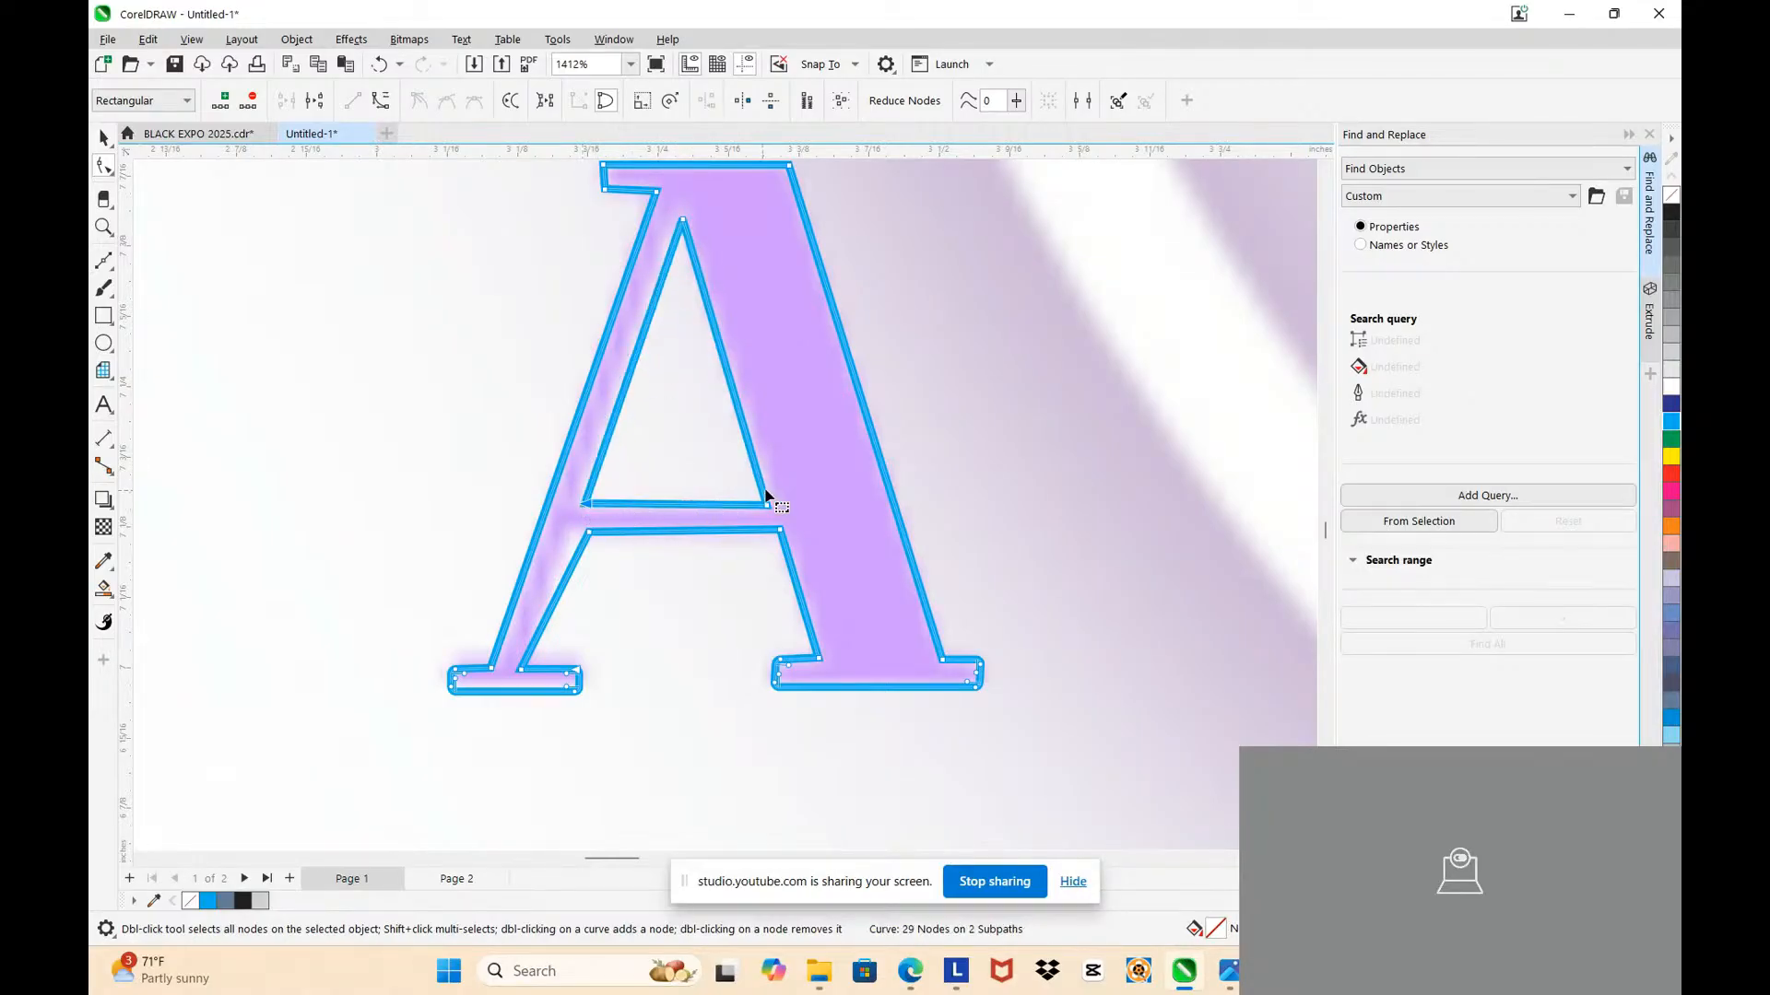
{"action": "left_click_drag", "start_coordinate": [766, 505], "coordinate": [770, 499]}
{"action": "scroll", "coordinate": [761, 521], "scroll_direction": "up", "scroll_amount": 3}
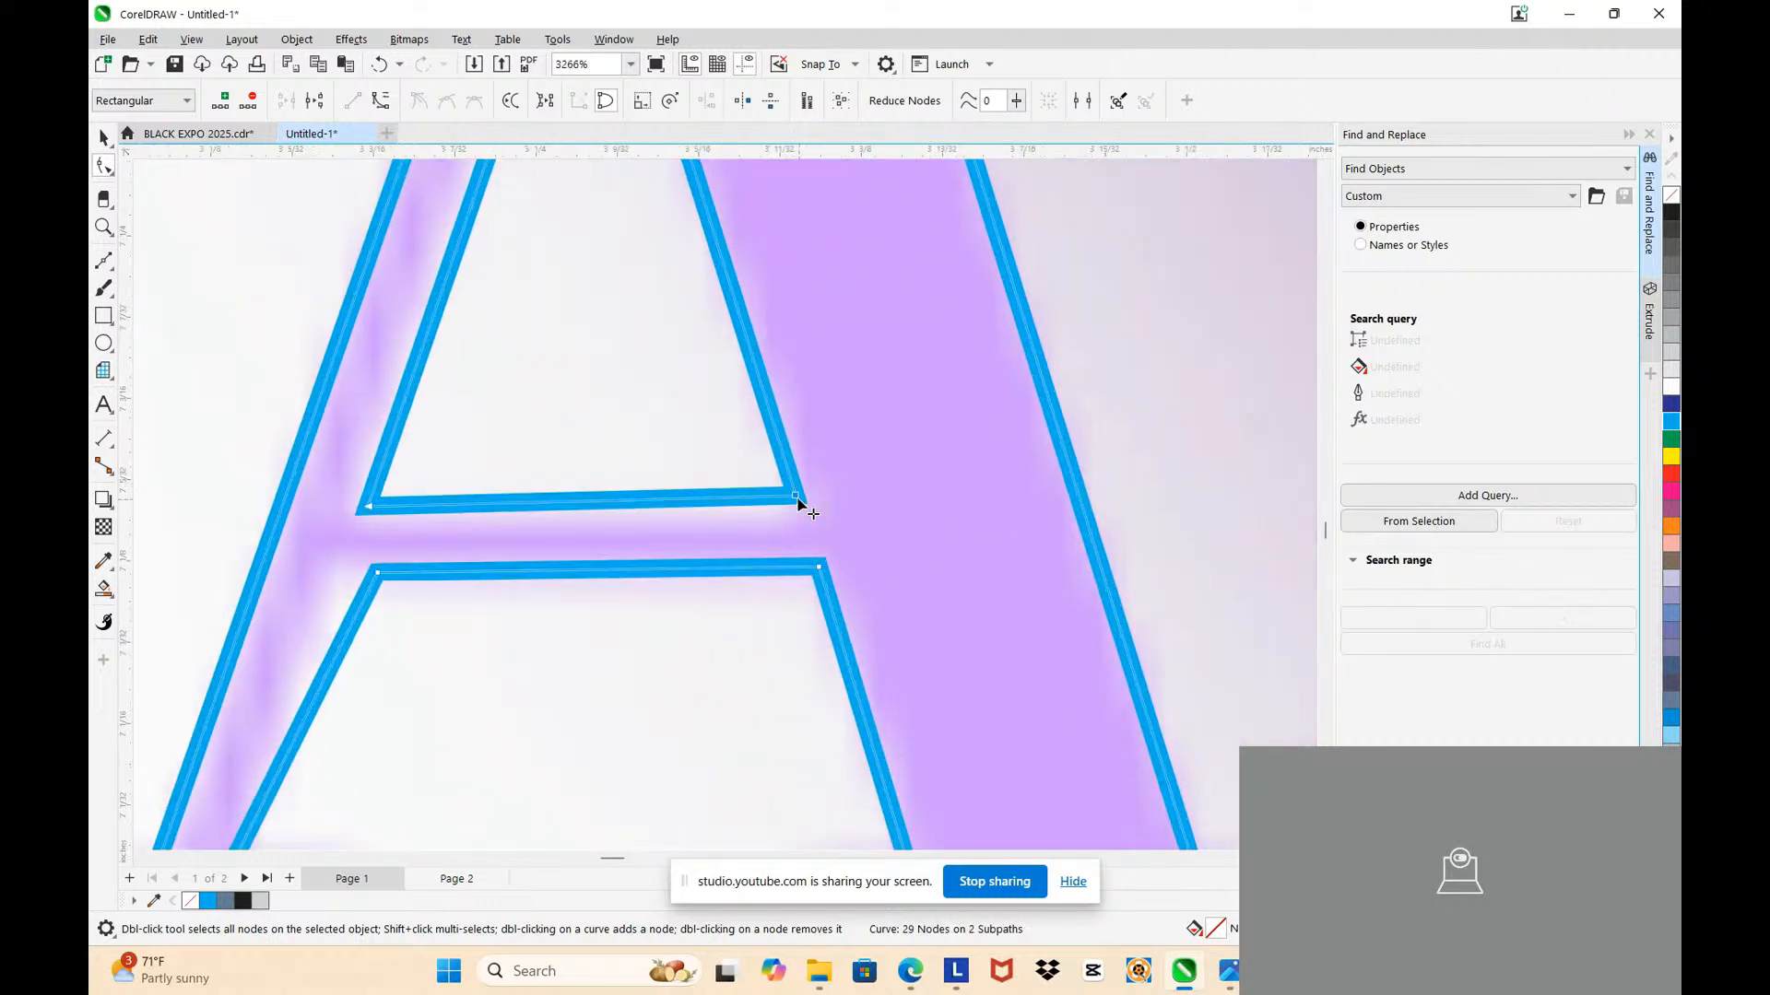
{"action": "scroll", "coordinate": [797, 500], "scroll_direction": "down", "scroll_amount": 2}
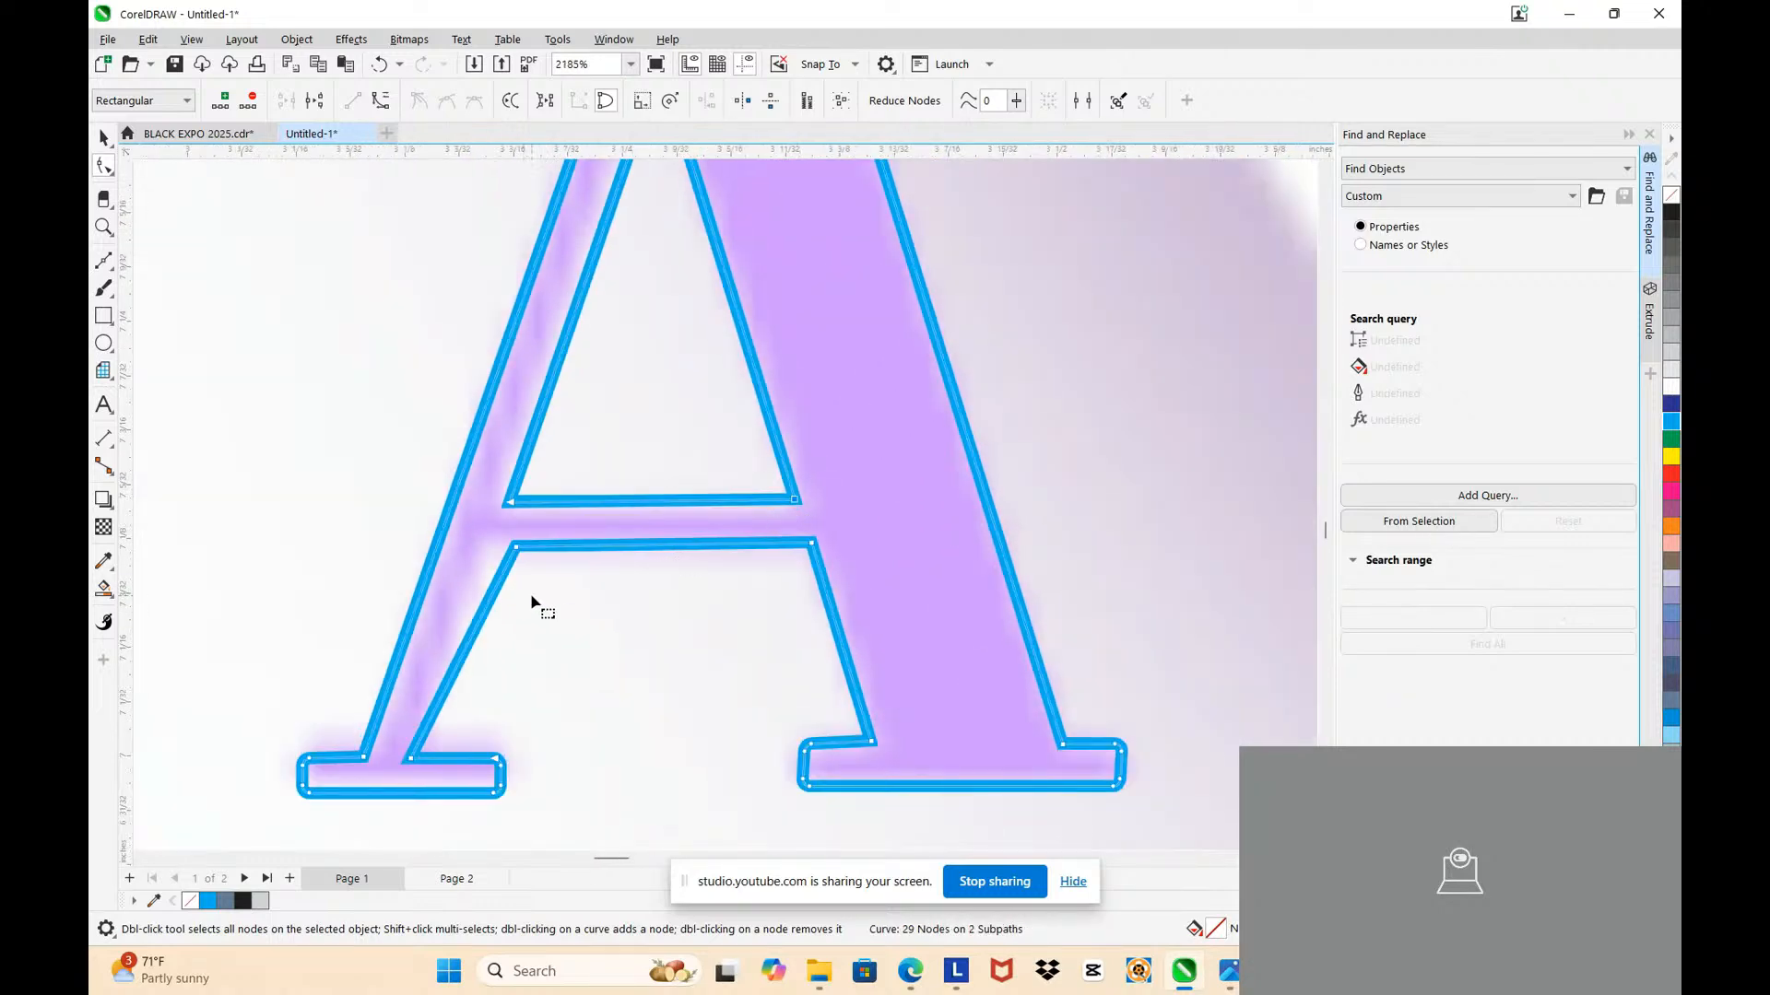
Step: Move the A's left foot serif nodes up onto the purple serif and lower its bottom edge to match
{"action": "scroll", "coordinate": [411, 754], "scroll_direction": "up", "scroll_amount": 2}
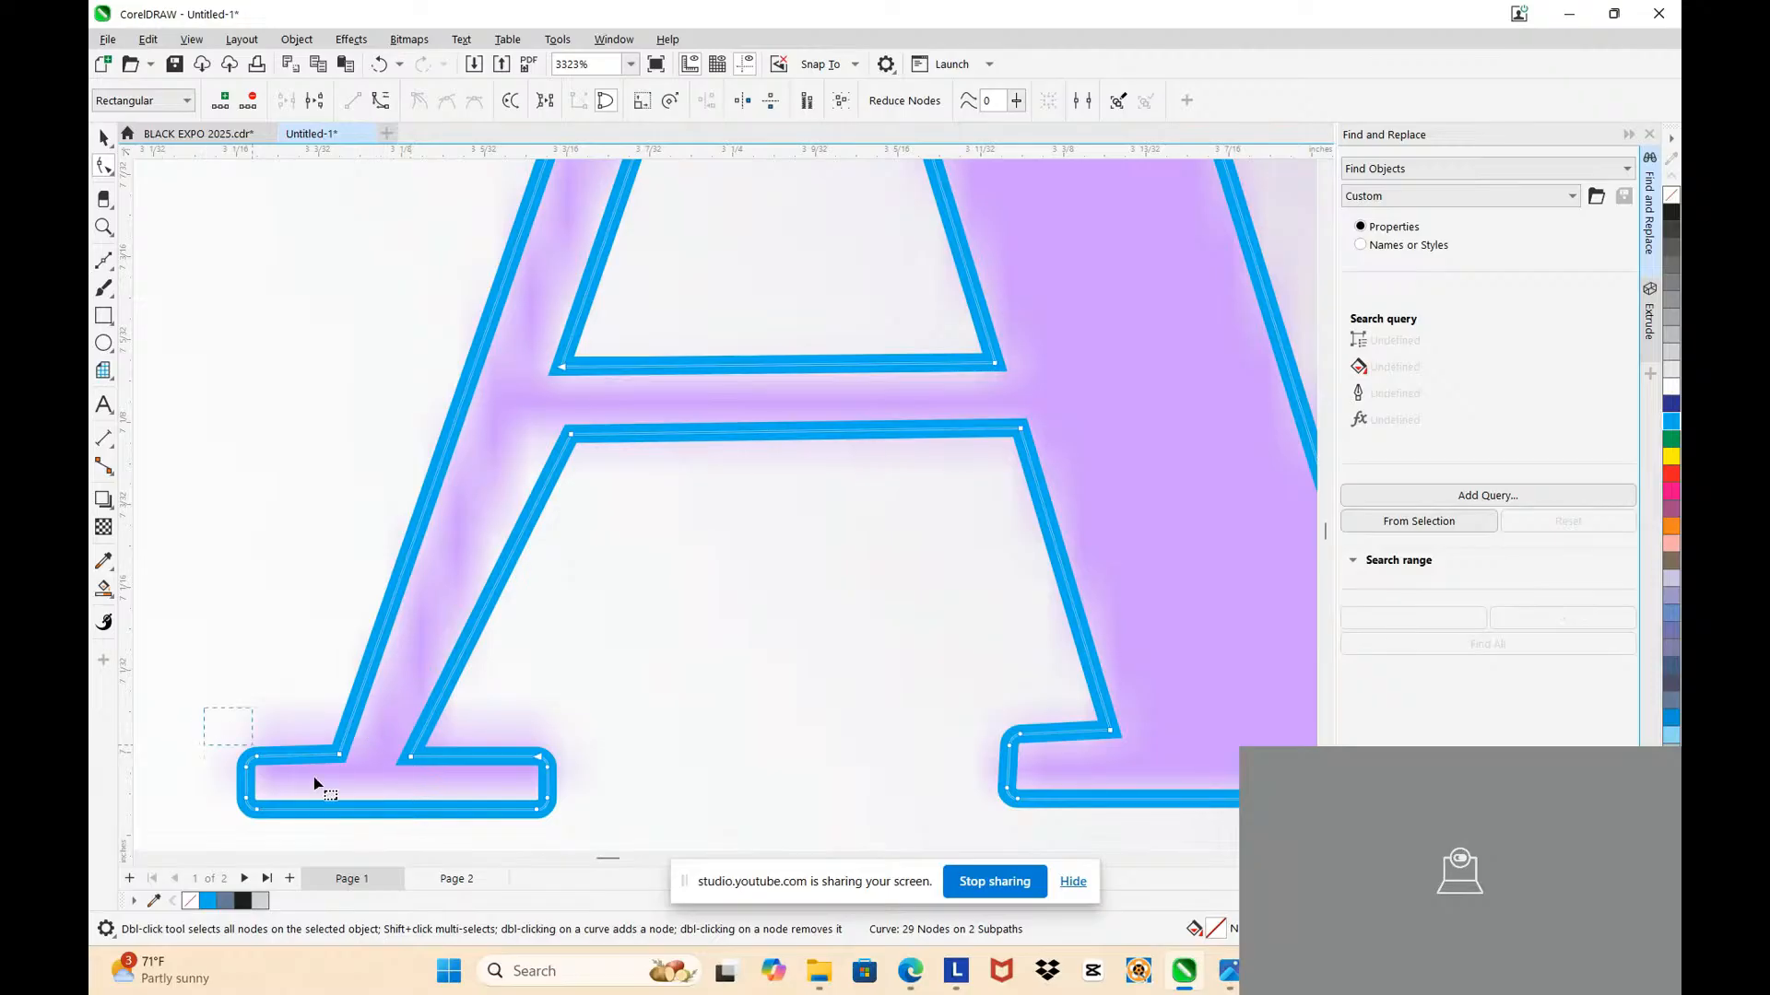
{"action": "left_click_drag", "start_coordinate": [314, 784], "coordinate": [532, 789]}
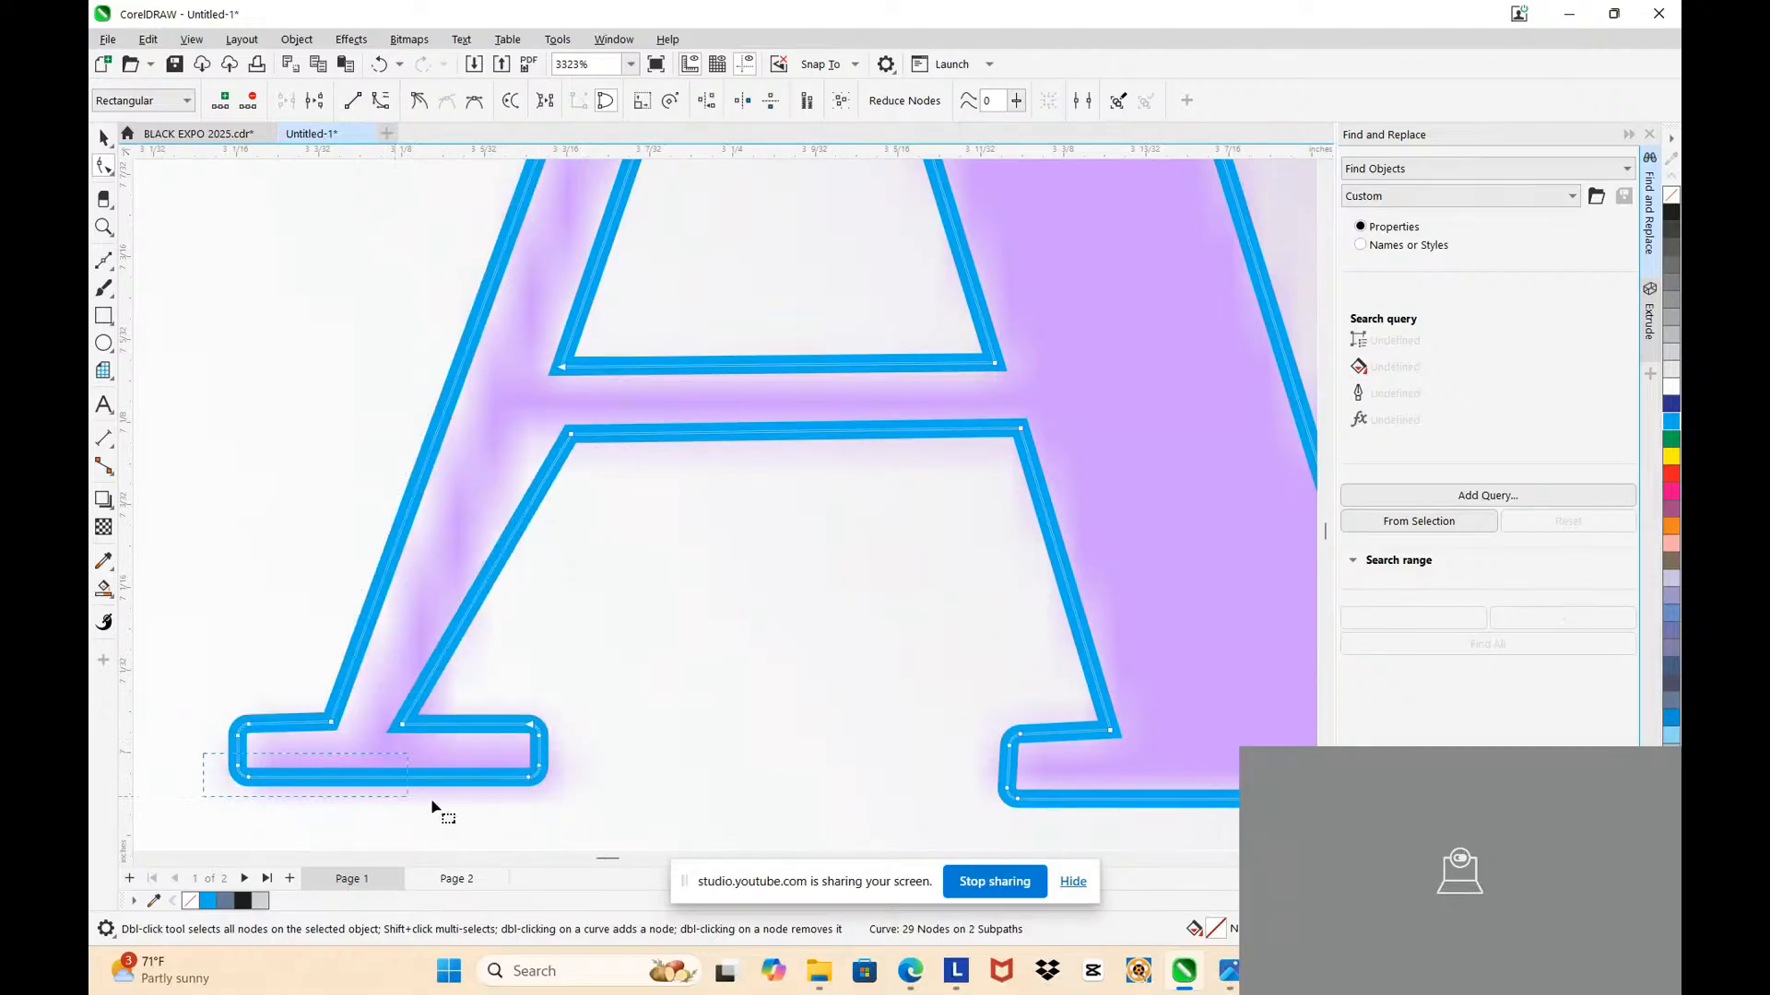
{"action": "left_click_drag", "start_coordinate": [527, 784], "coordinate": [575, 789]}
{"action": "scroll", "coordinate": [517, 804], "scroll_direction": "up", "scroll_amount": 1}
{"action": "scroll", "coordinate": [581, 738], "scroll_direction": "down", "scroll_amount": 1}
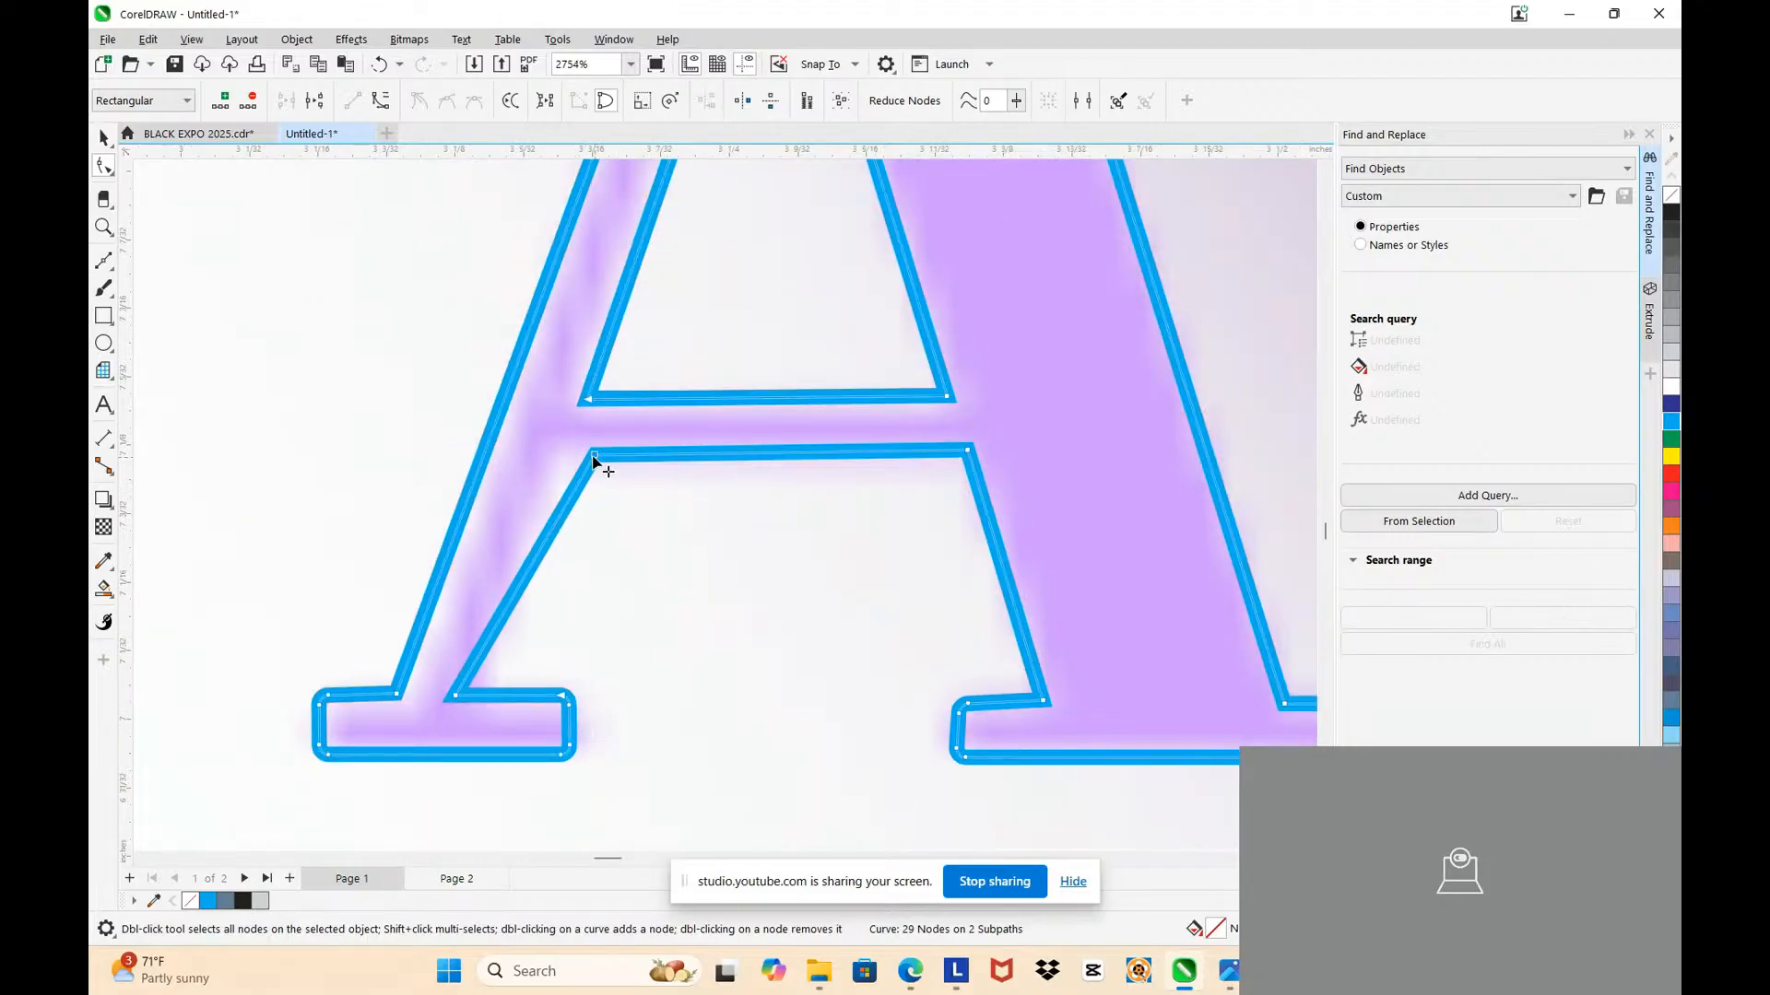
Step: Fit the inner edge of the A's thin stem to the purple, moving its crossbar node left and its foot node right
{"action": "left_click_drag", "start_coordinate": [596, 456], "coordinate": [572, 457]}
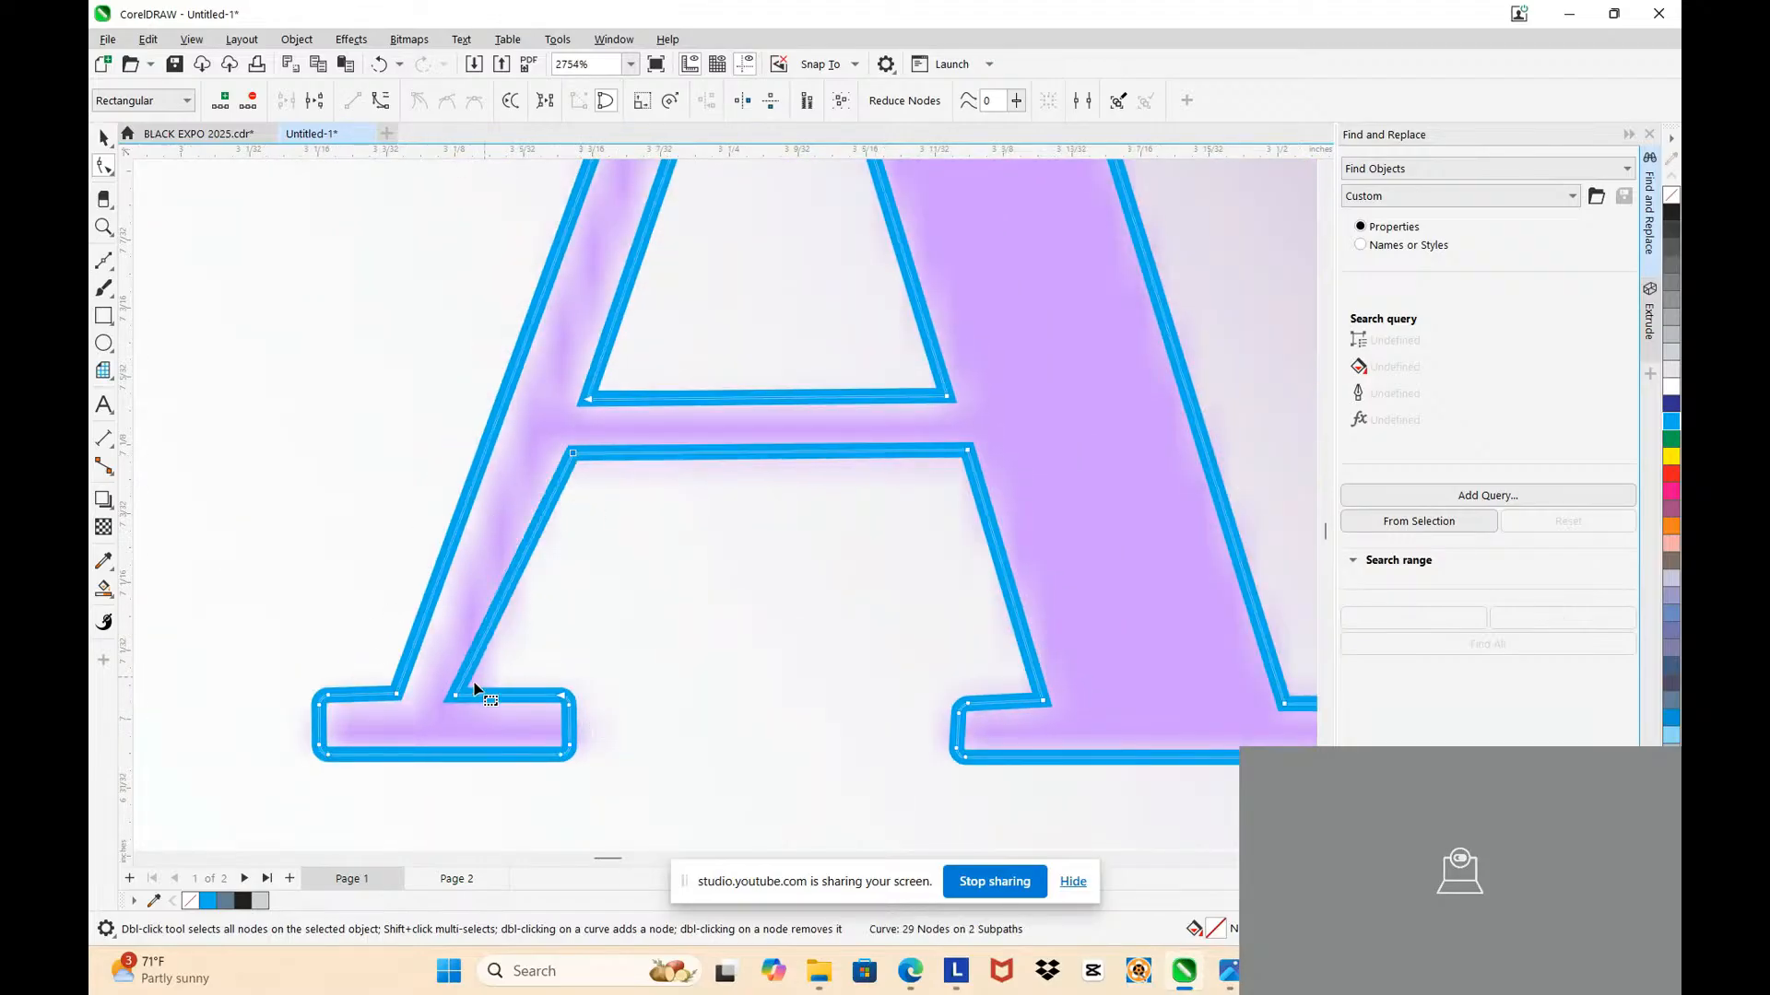
{"action": "left_click_drag", "start_coordinate": [456, 698], "coordinate": [485, 698]}
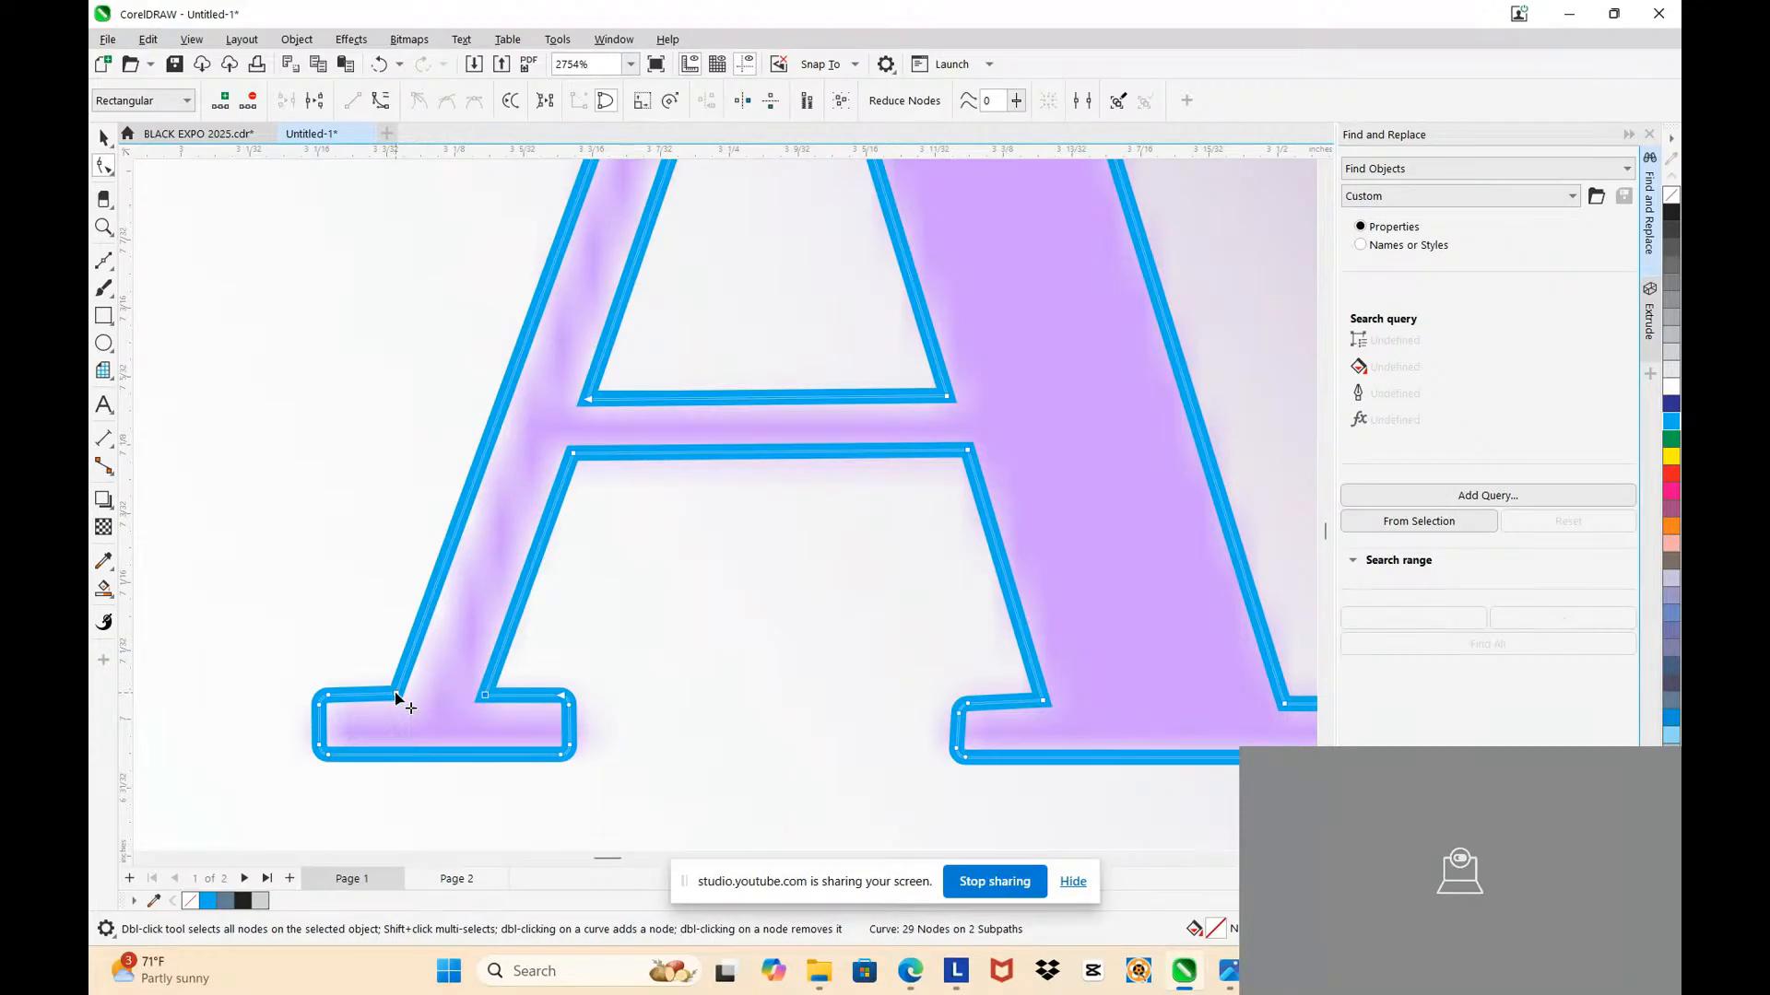
{"action": "scroll", "coordinate": [407, 704], "scroll_direction": "down", "scroll_amount": 4}
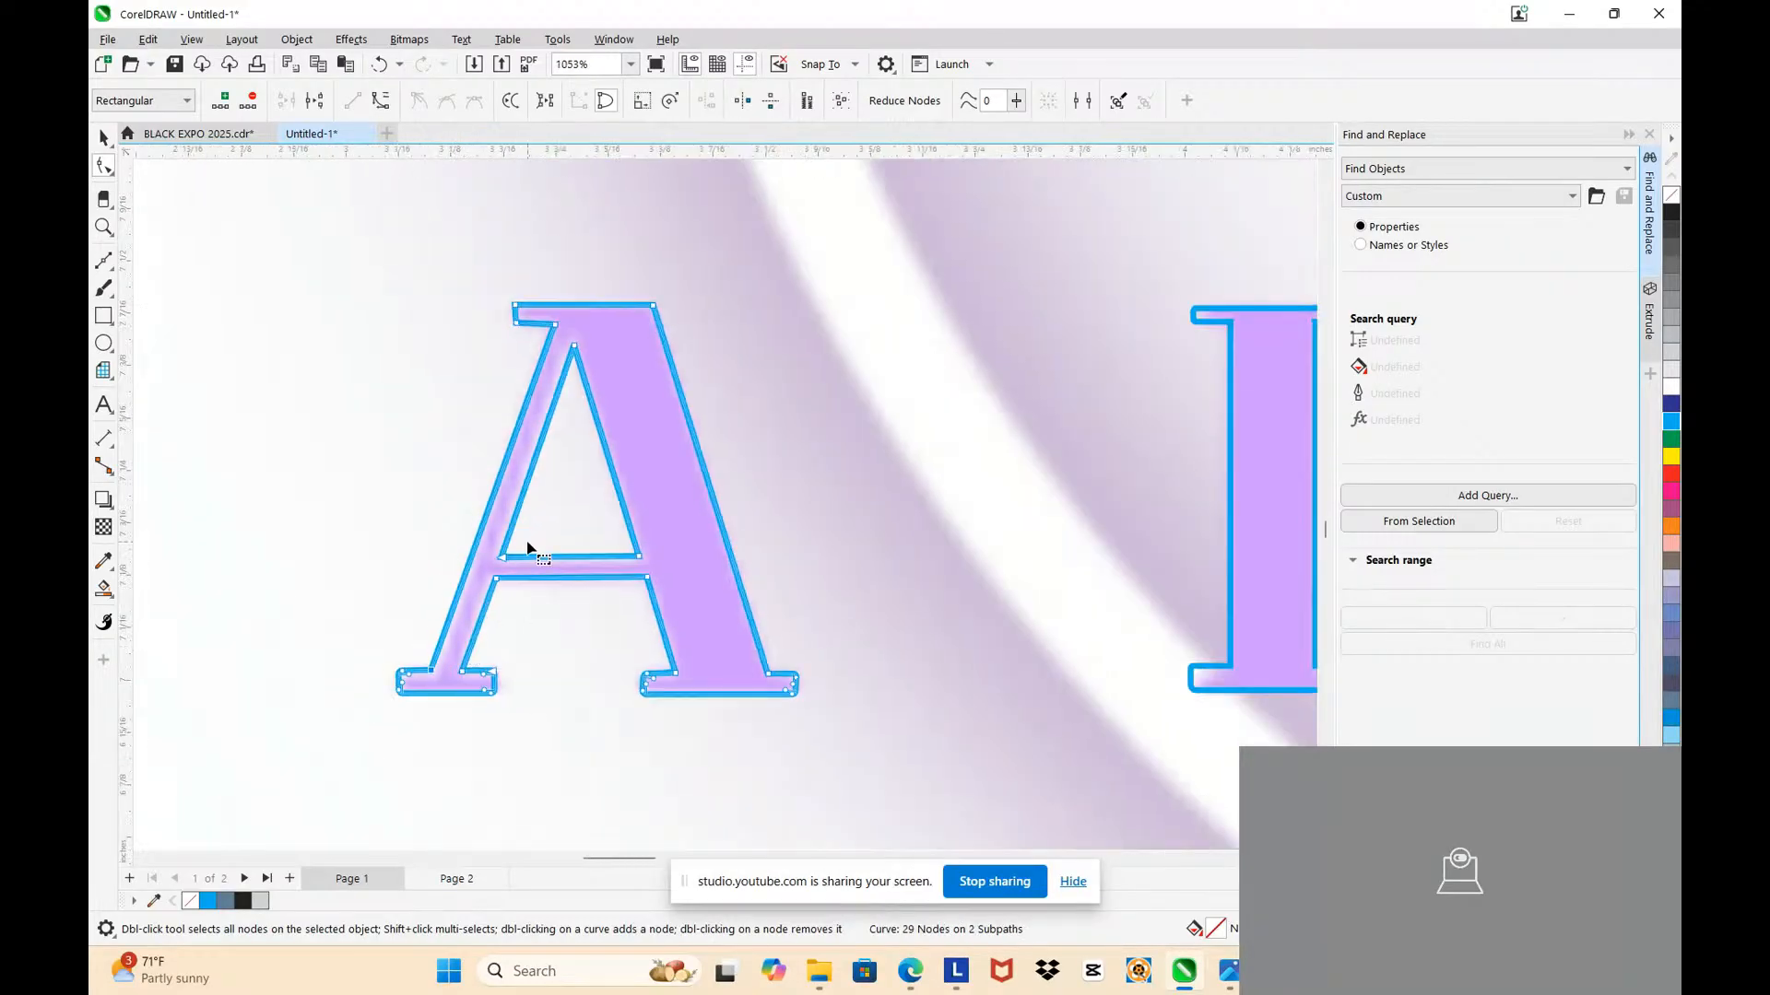
{"action": "scroll", "coordinate": [527, 549], "scroll_direction": "down", "scroll_amount": 4}
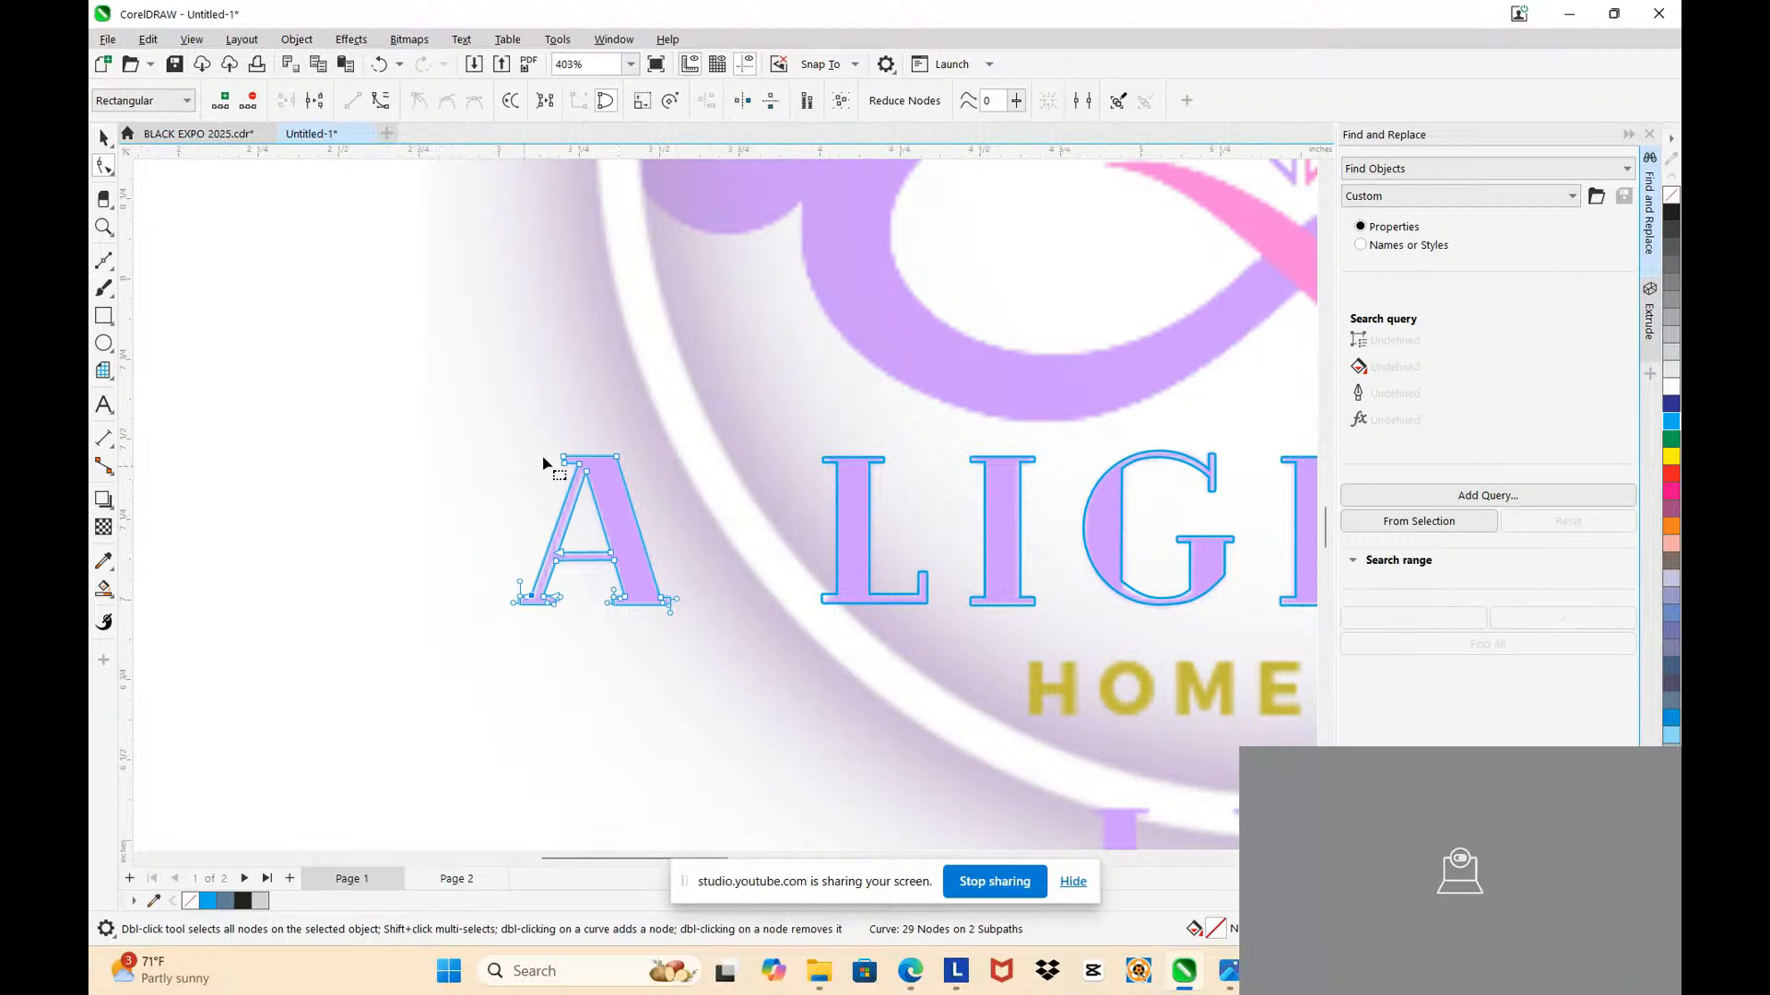
Step: Try a slate-blue Smart Fill on the A and delete the filled copy
{"action": "left_click", "coordinate": [102, 138]}
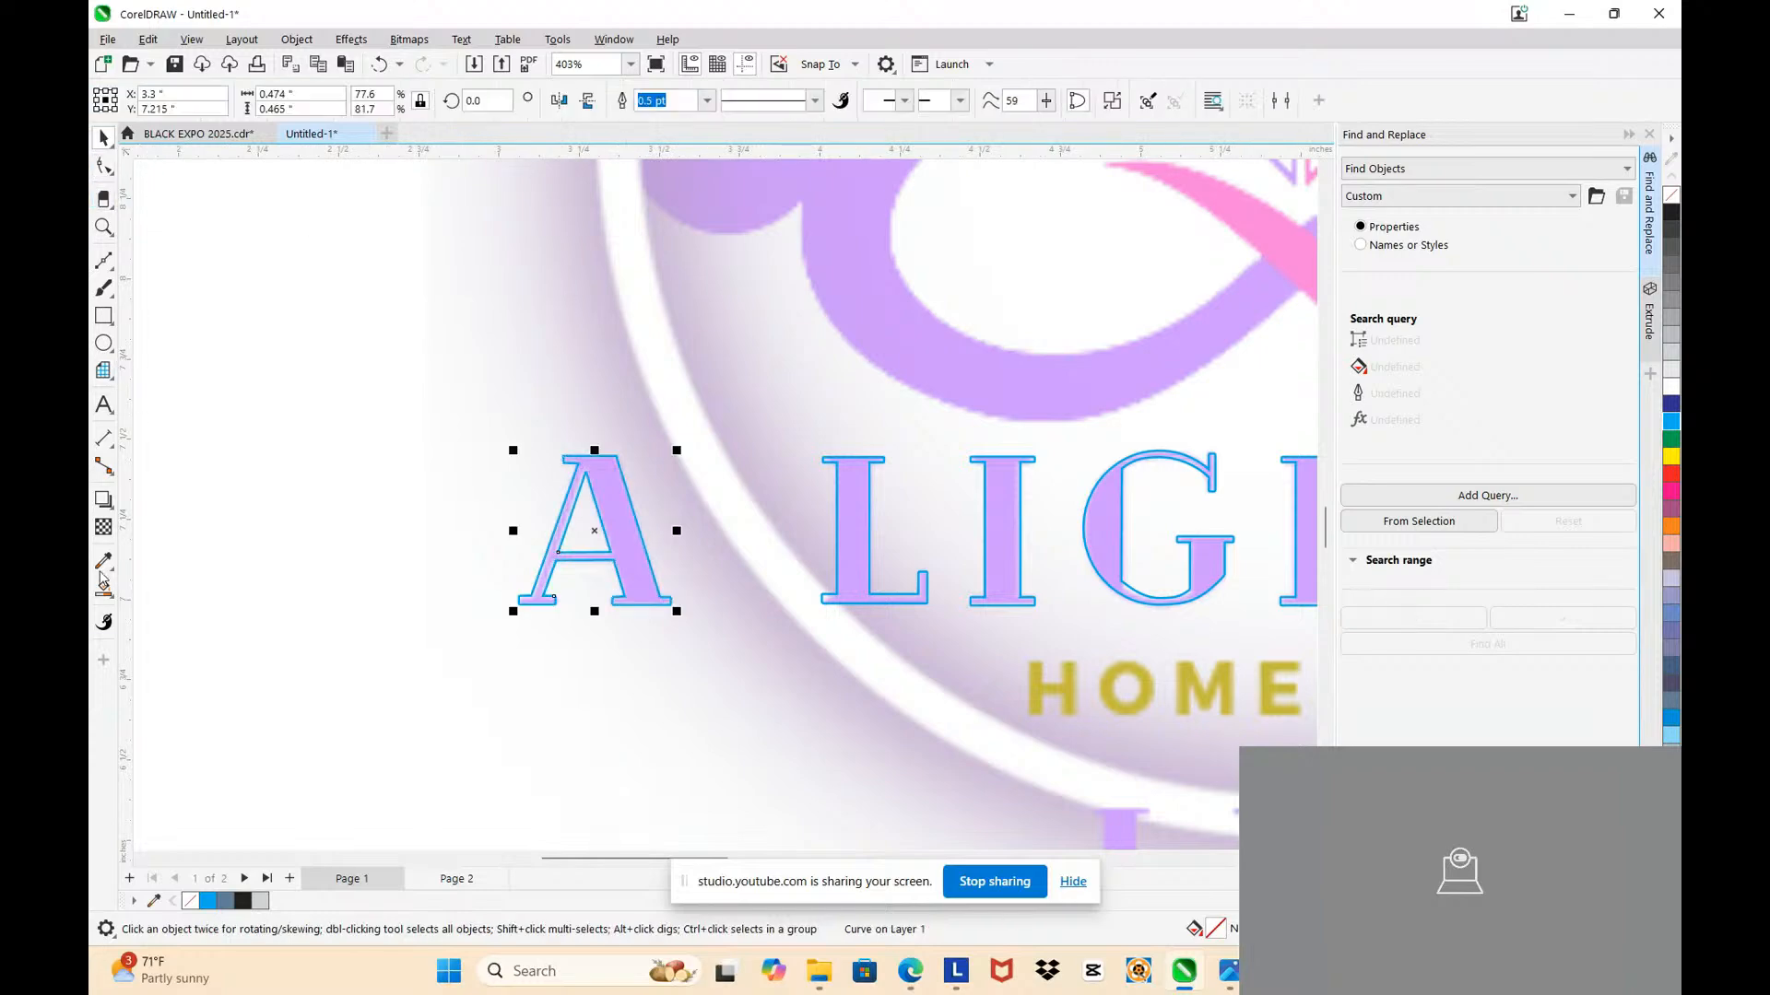
{"action": "left_click", "coordinate": [109, 599]}
{"action": "left_click", "coordinate": [143, 612]}
{"action": "scroll", "coordinate": [217, 493], "scroll_direction": "down", "scroll_amount": 3}
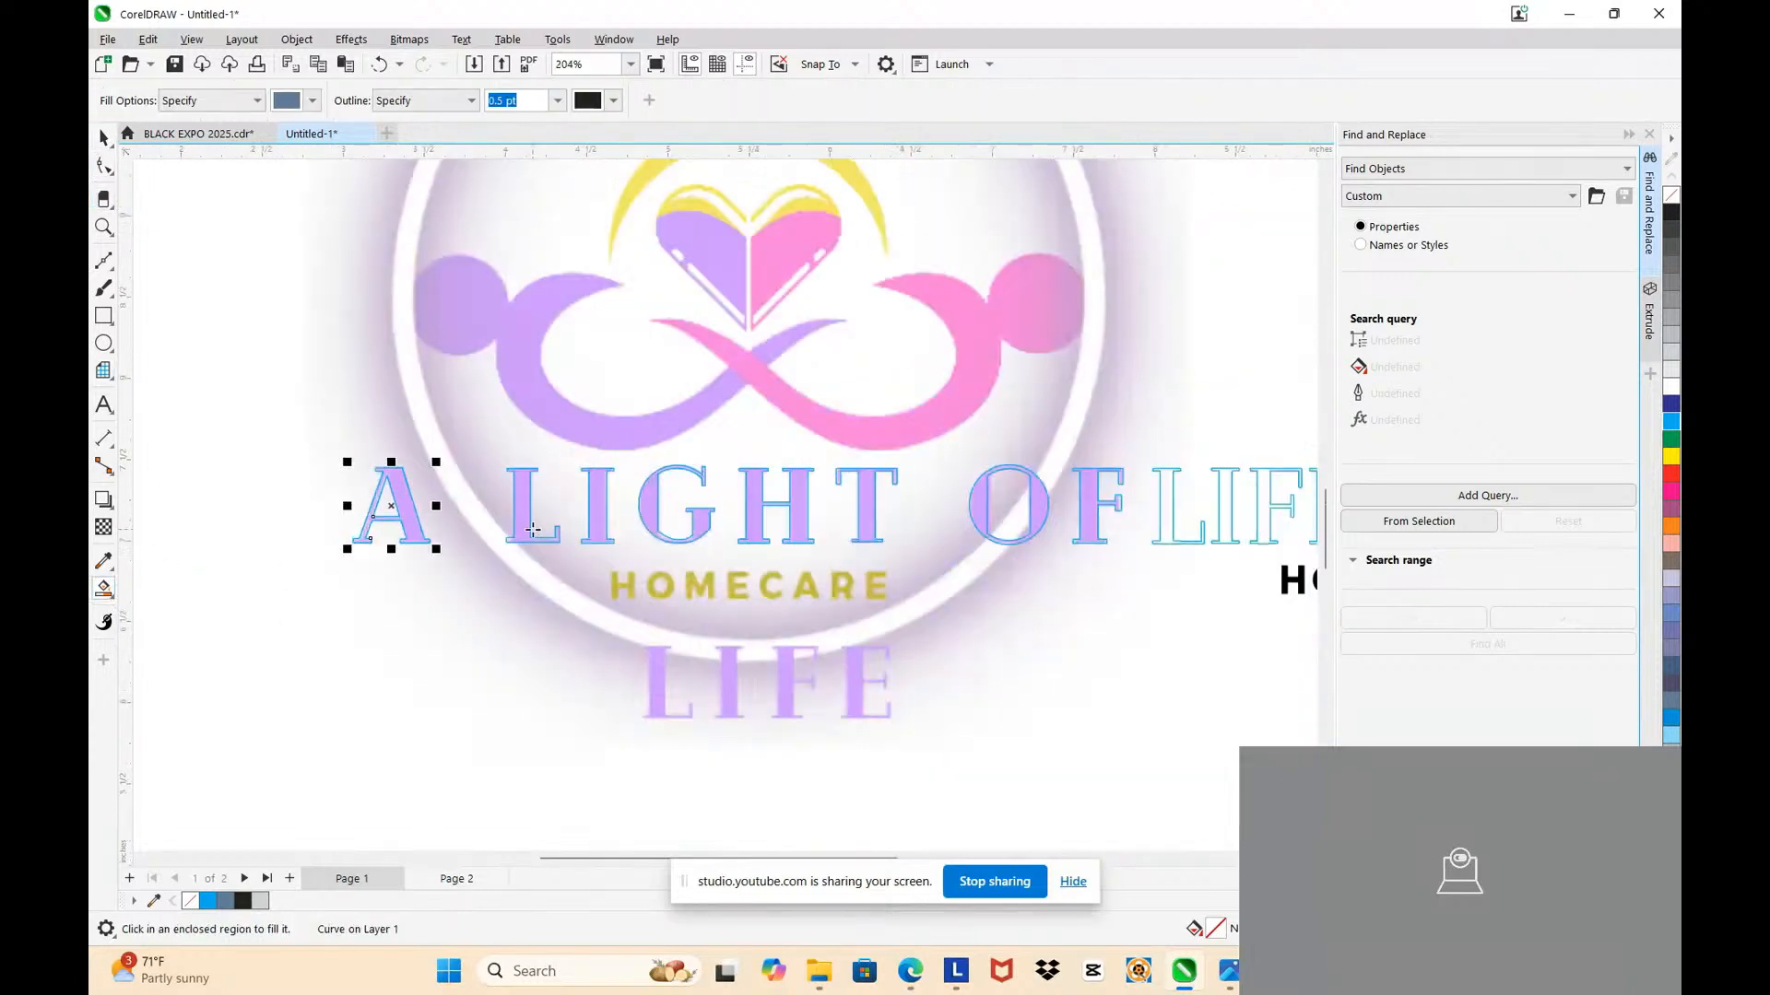
{"action": "scroll", "coordinate": [461, 514], "scroll_direction": "up", "scroll_amount": 2}
{"action": "scroll", "coordinate": [334, 504], "scroll_direction": "up", "scroll_amount": 1}
{"action": "left_click", "coordinate": [334, 505]}
{"action": "scroll", "coordinate": [350, 495], "scroll_direction": "down", "scroll_amount": 2}
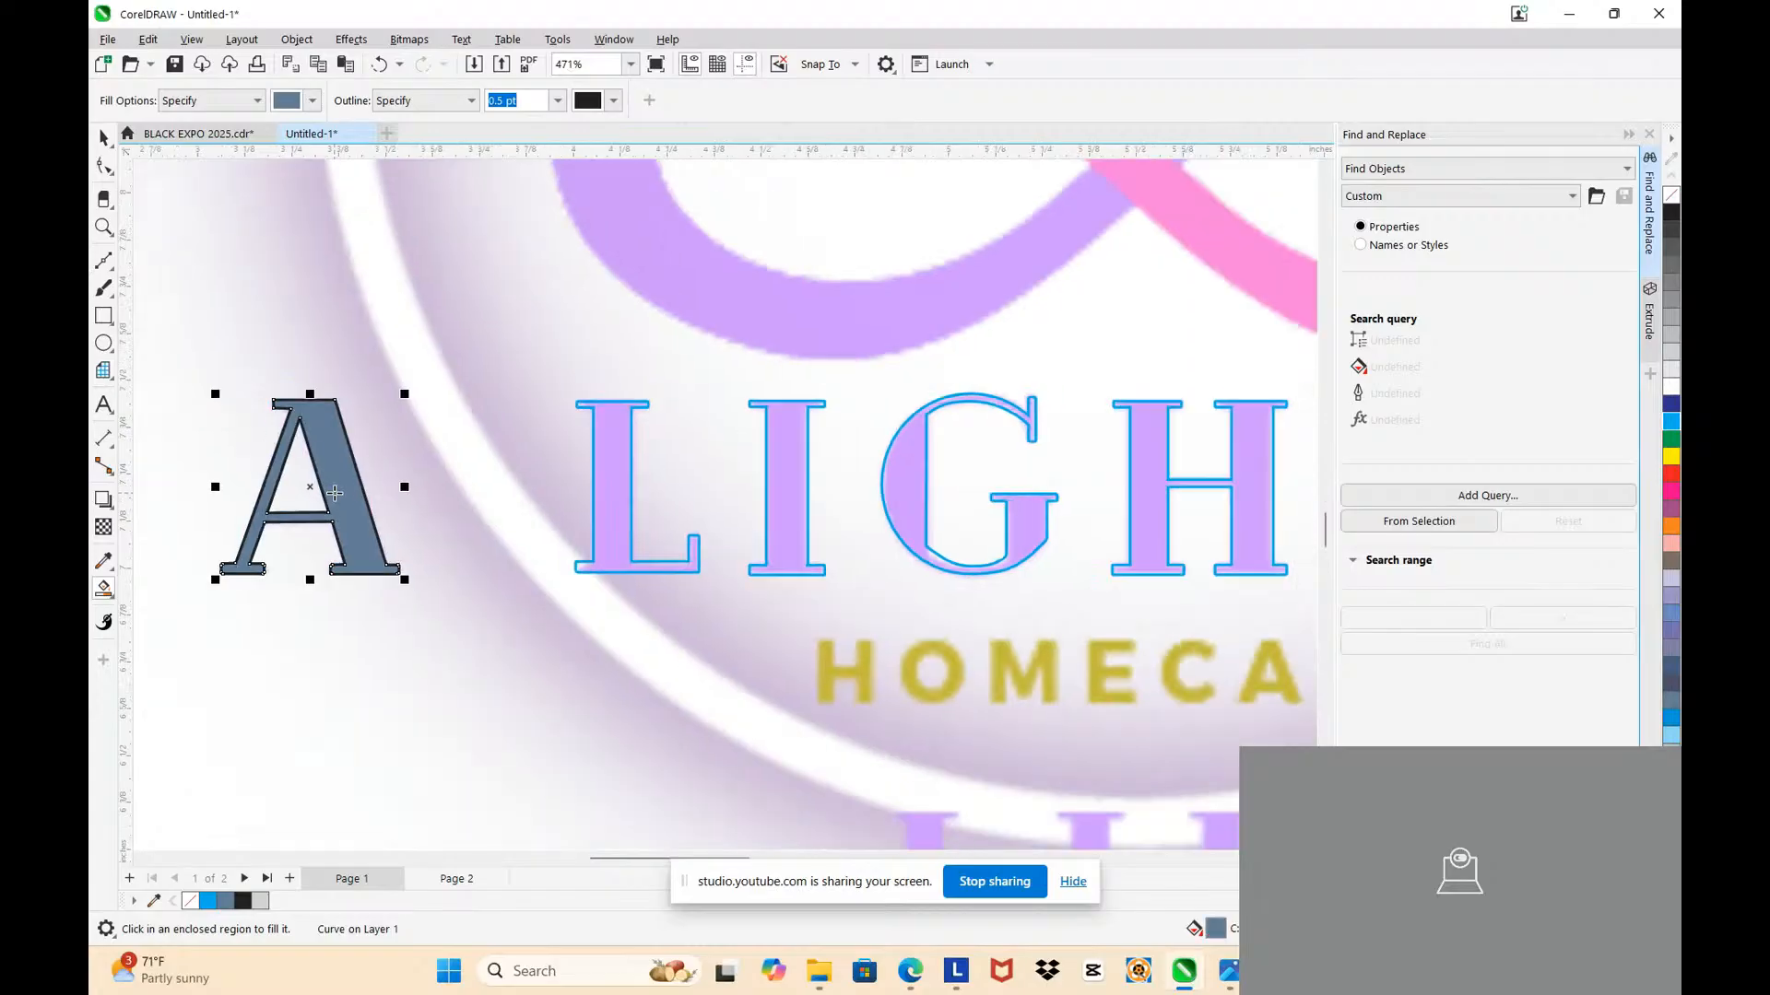
{"action": "left_click", "coordinate": [101, 140]}
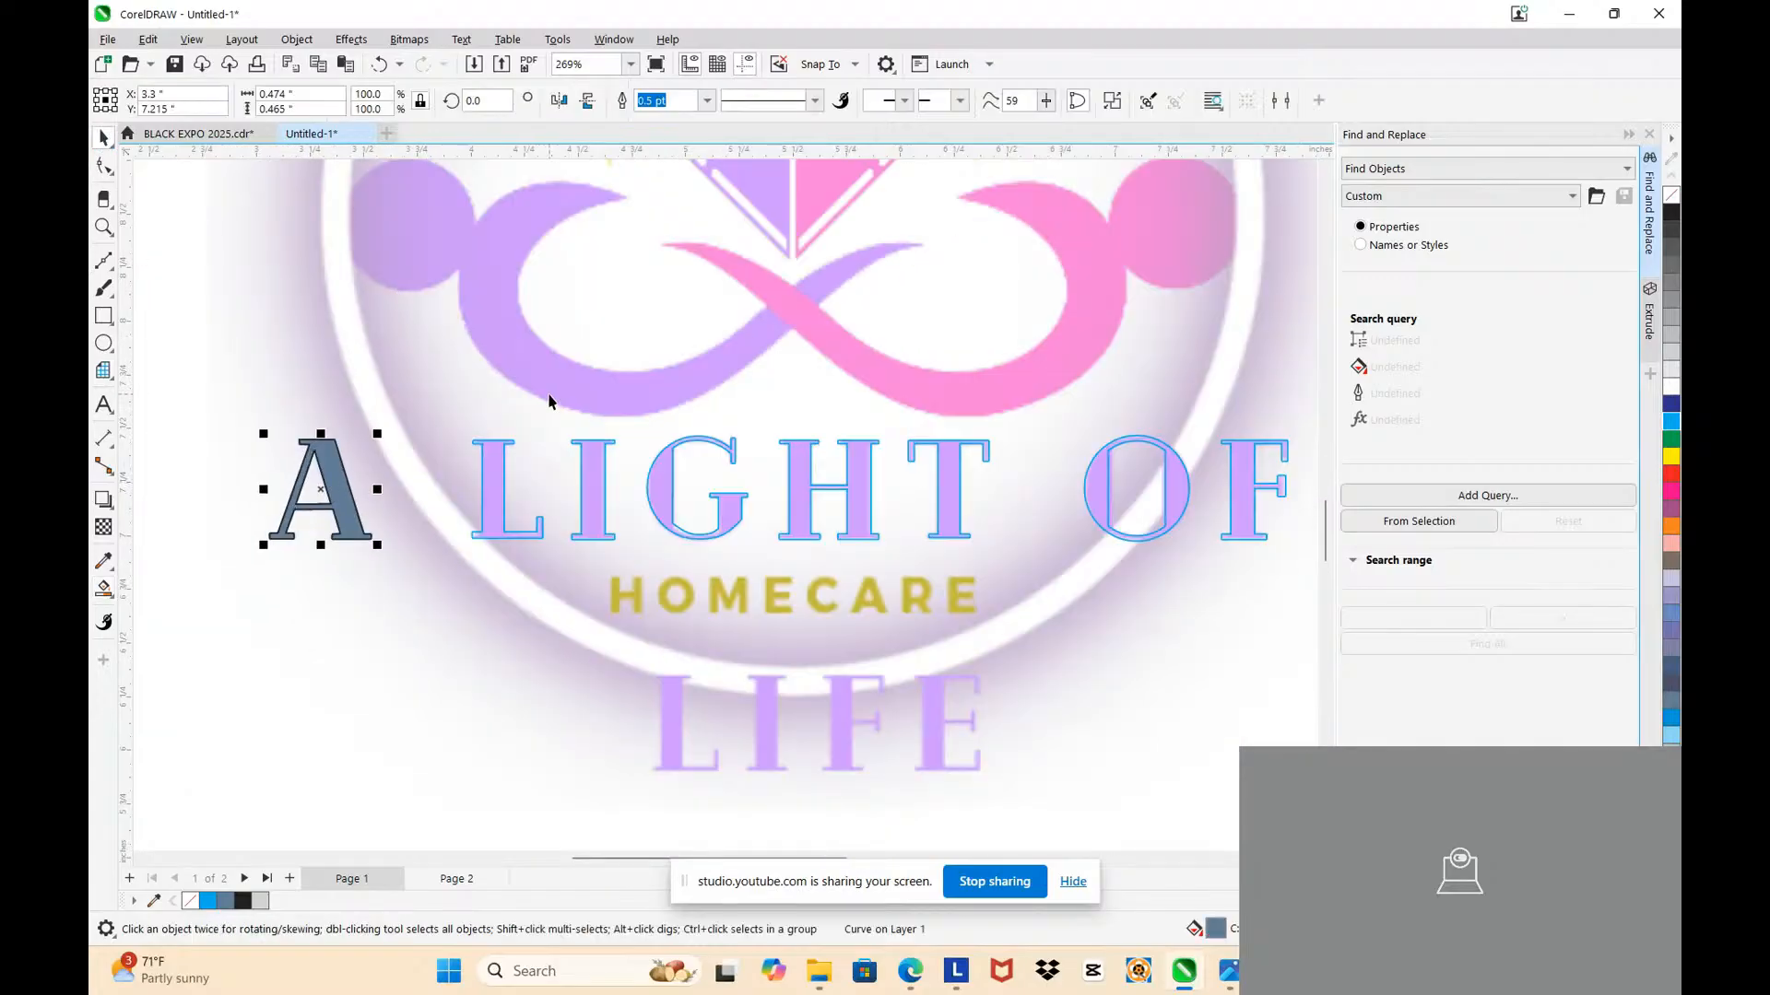
{"action": "key", "text": "Delete"}
Step: Fill the reshaped A outline with the palette's bright blue and deselect it
{"action": "left_click", "coordinate": [344, 481]}
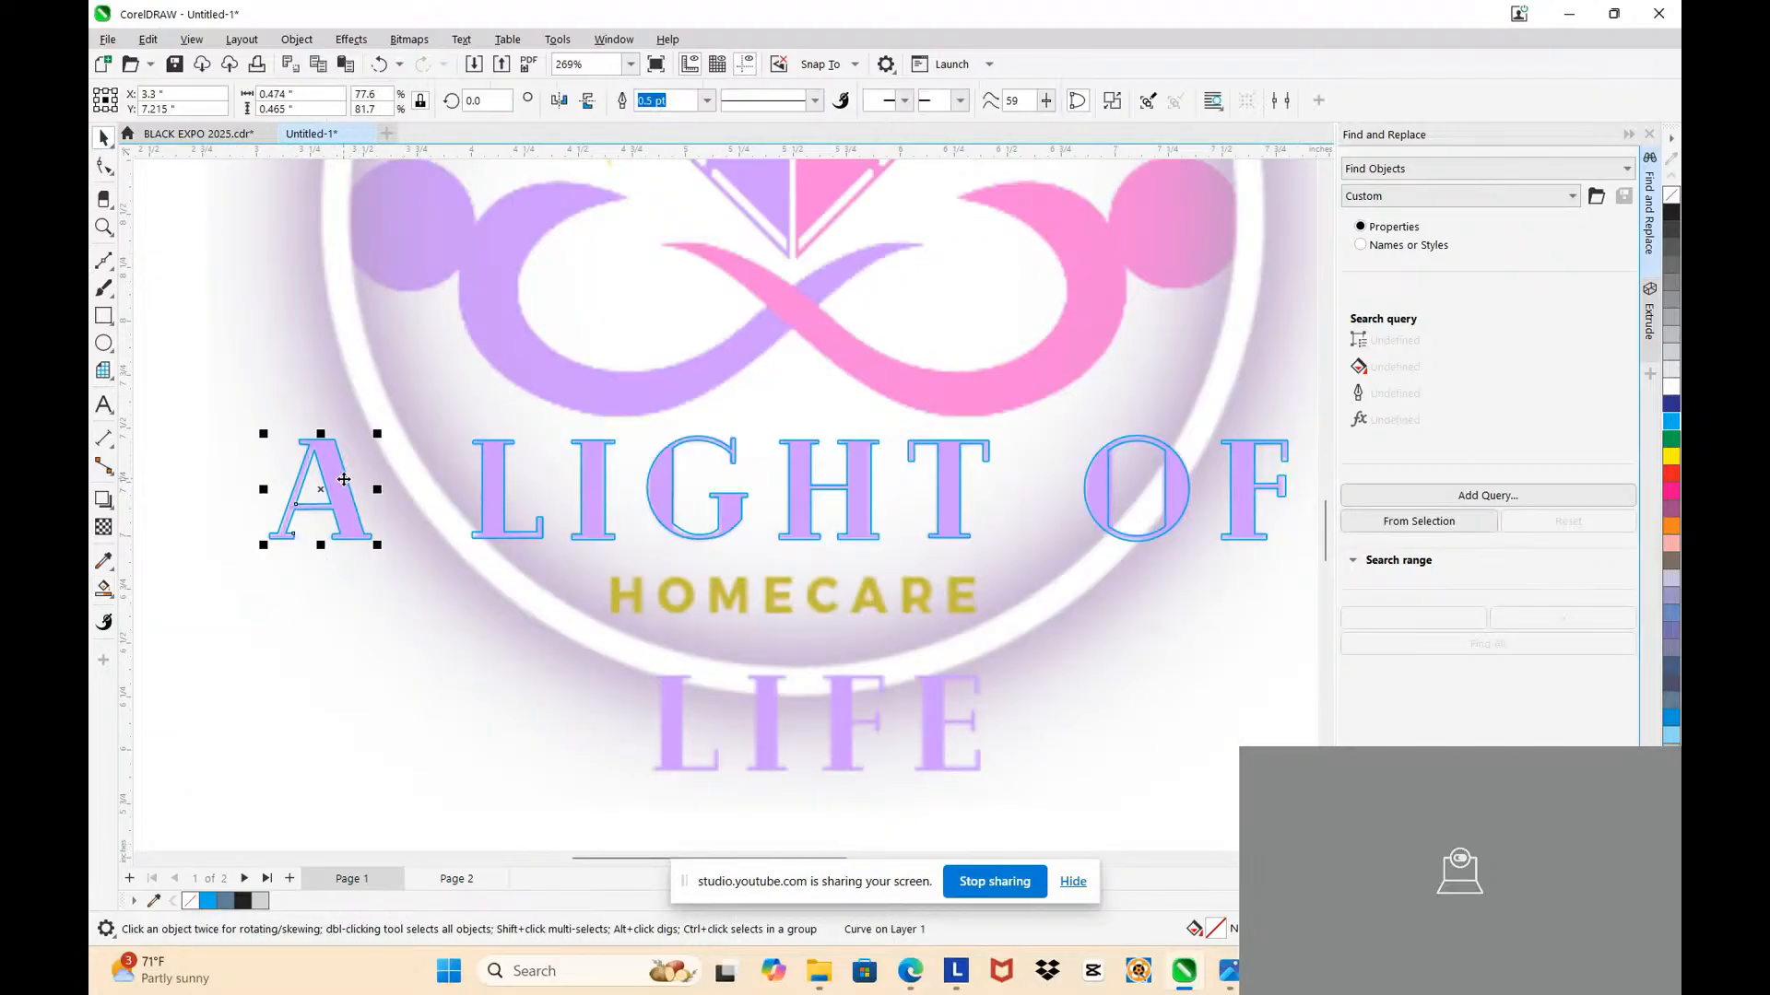
{"action": "left_click", "coordinate": [1675, 423]}
{"action": "scroll", "coordinate": [553, 365], "scroll_direction": "down", "scroll_amount": 2}
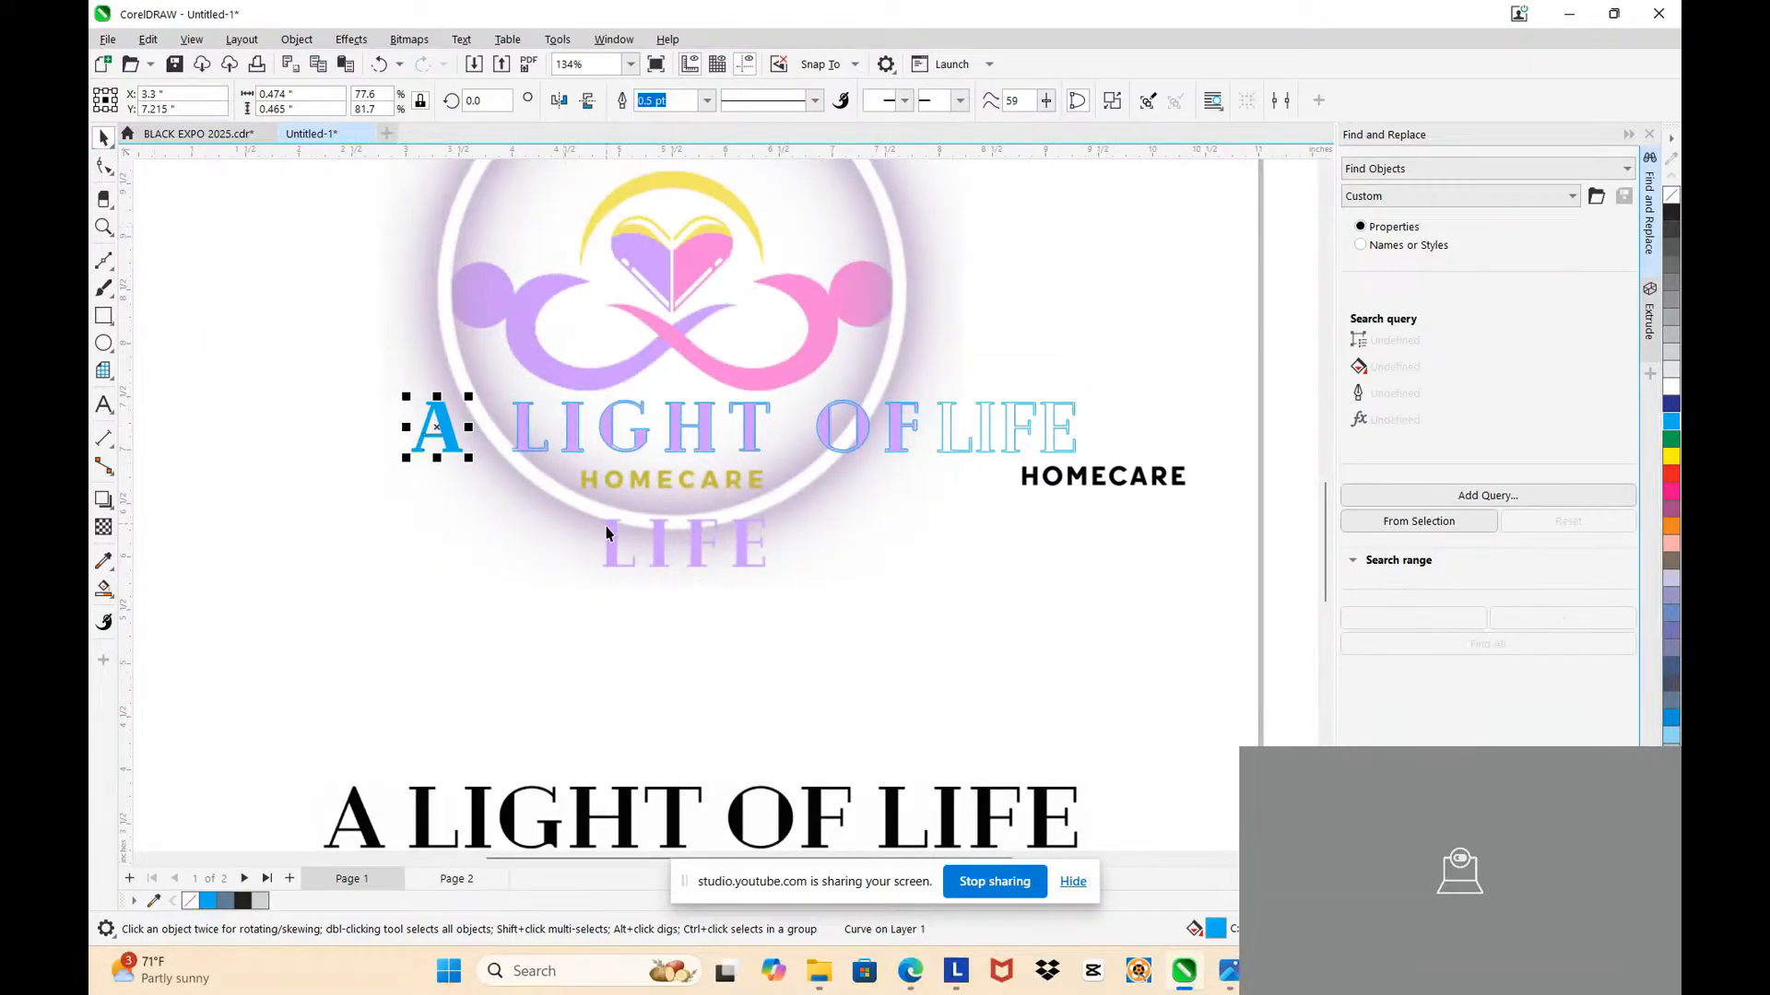
{"action": "key", "text": "Escape"}
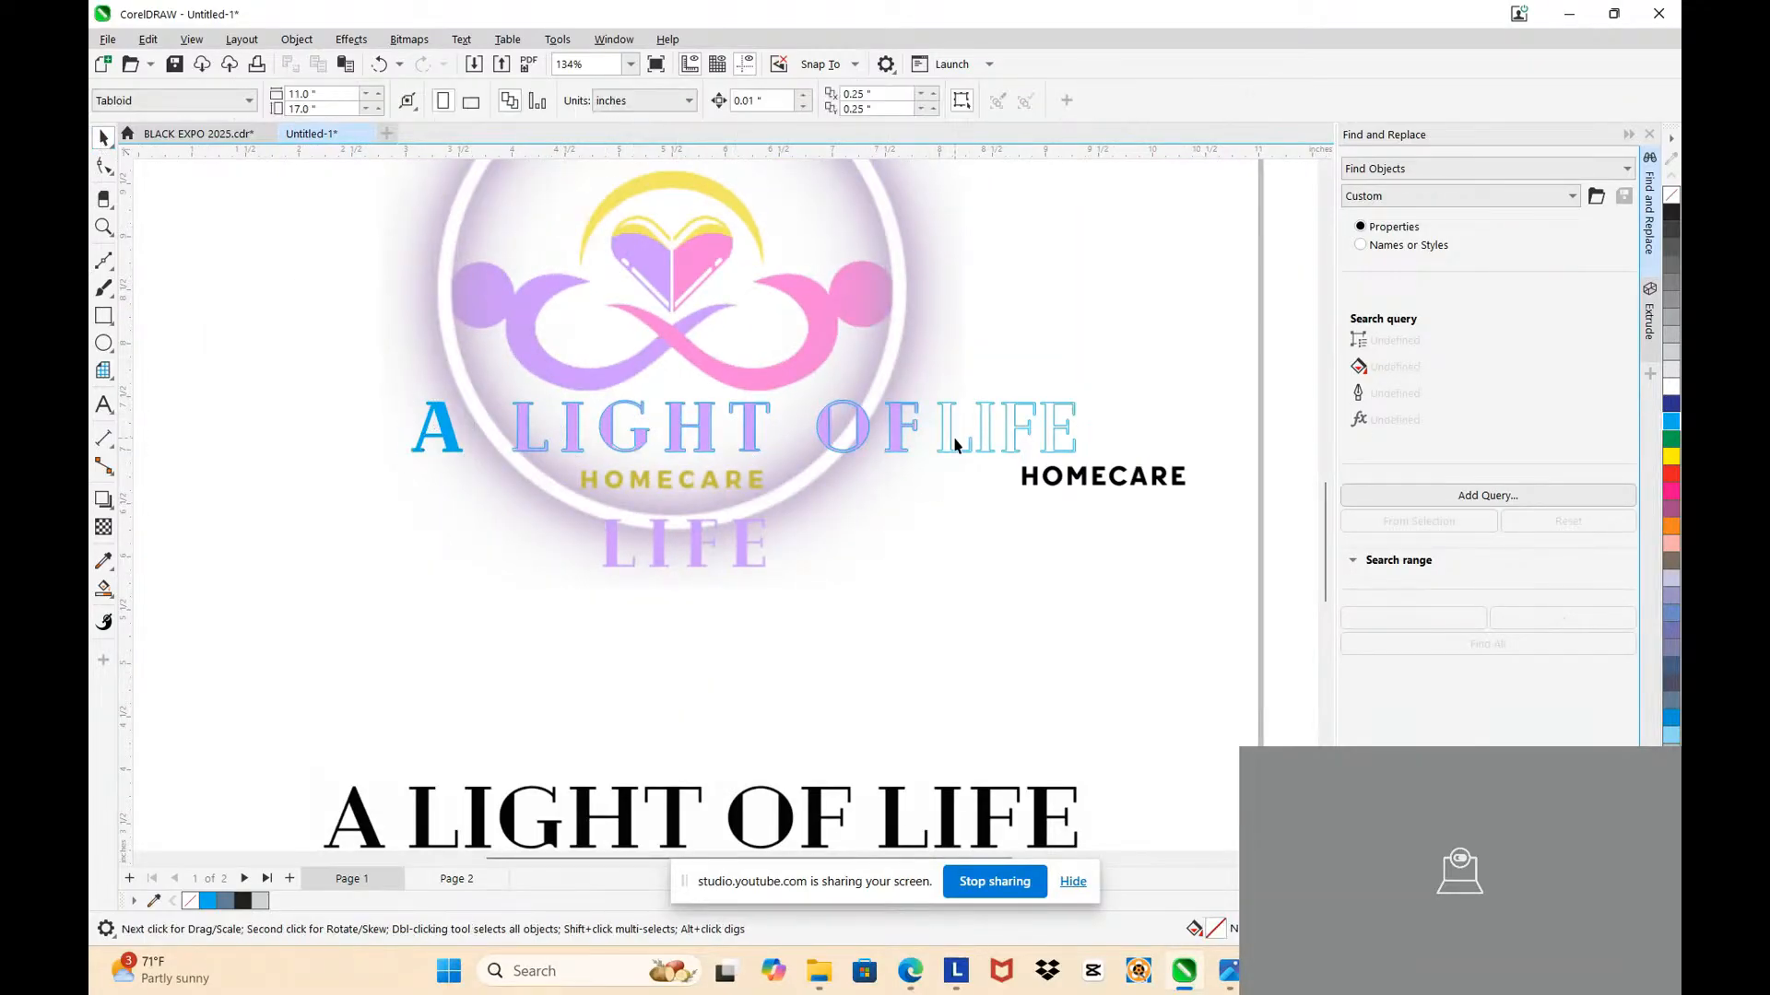
Step: Copy the outlined L of LIGHT onto the purple L of LIFE below HOMECARE
{"action": "left_click", "coordinate": [947, 445]}
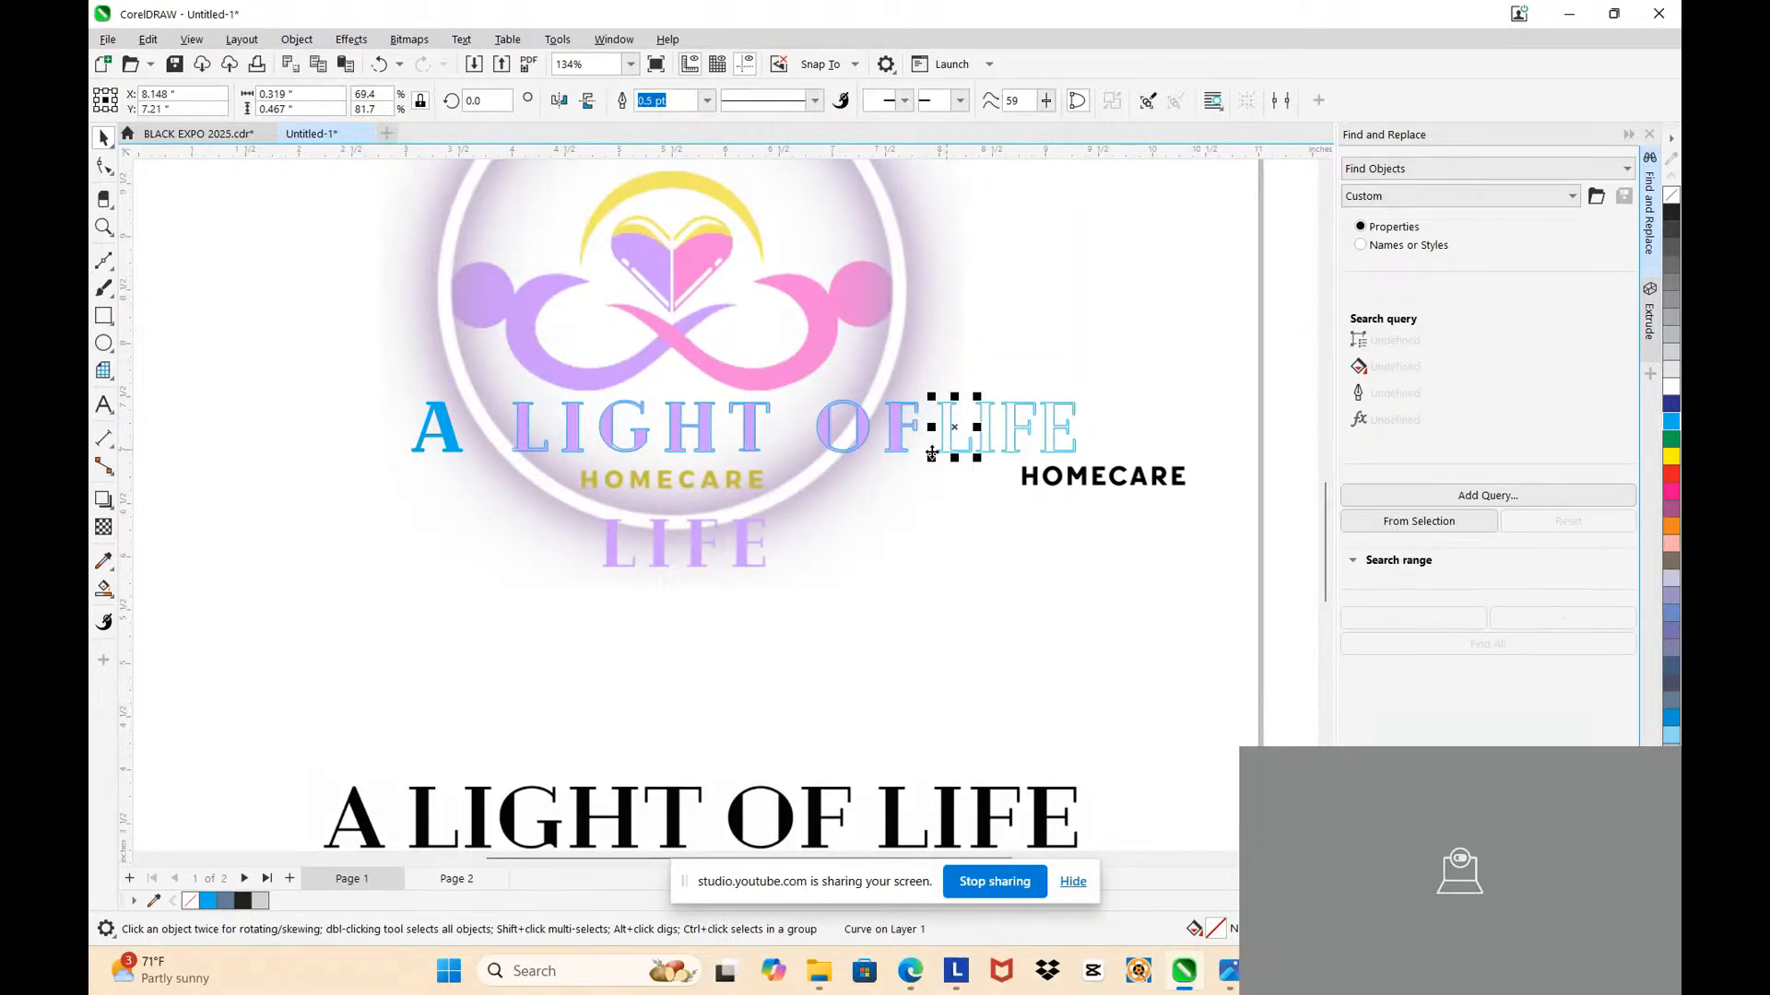
{"action": "left_click", "coordinate": [525, 442]}
{"action": "scroll", "coordinate": [805, 557], "scroll_direction": "up", "scroll_amount": 2}
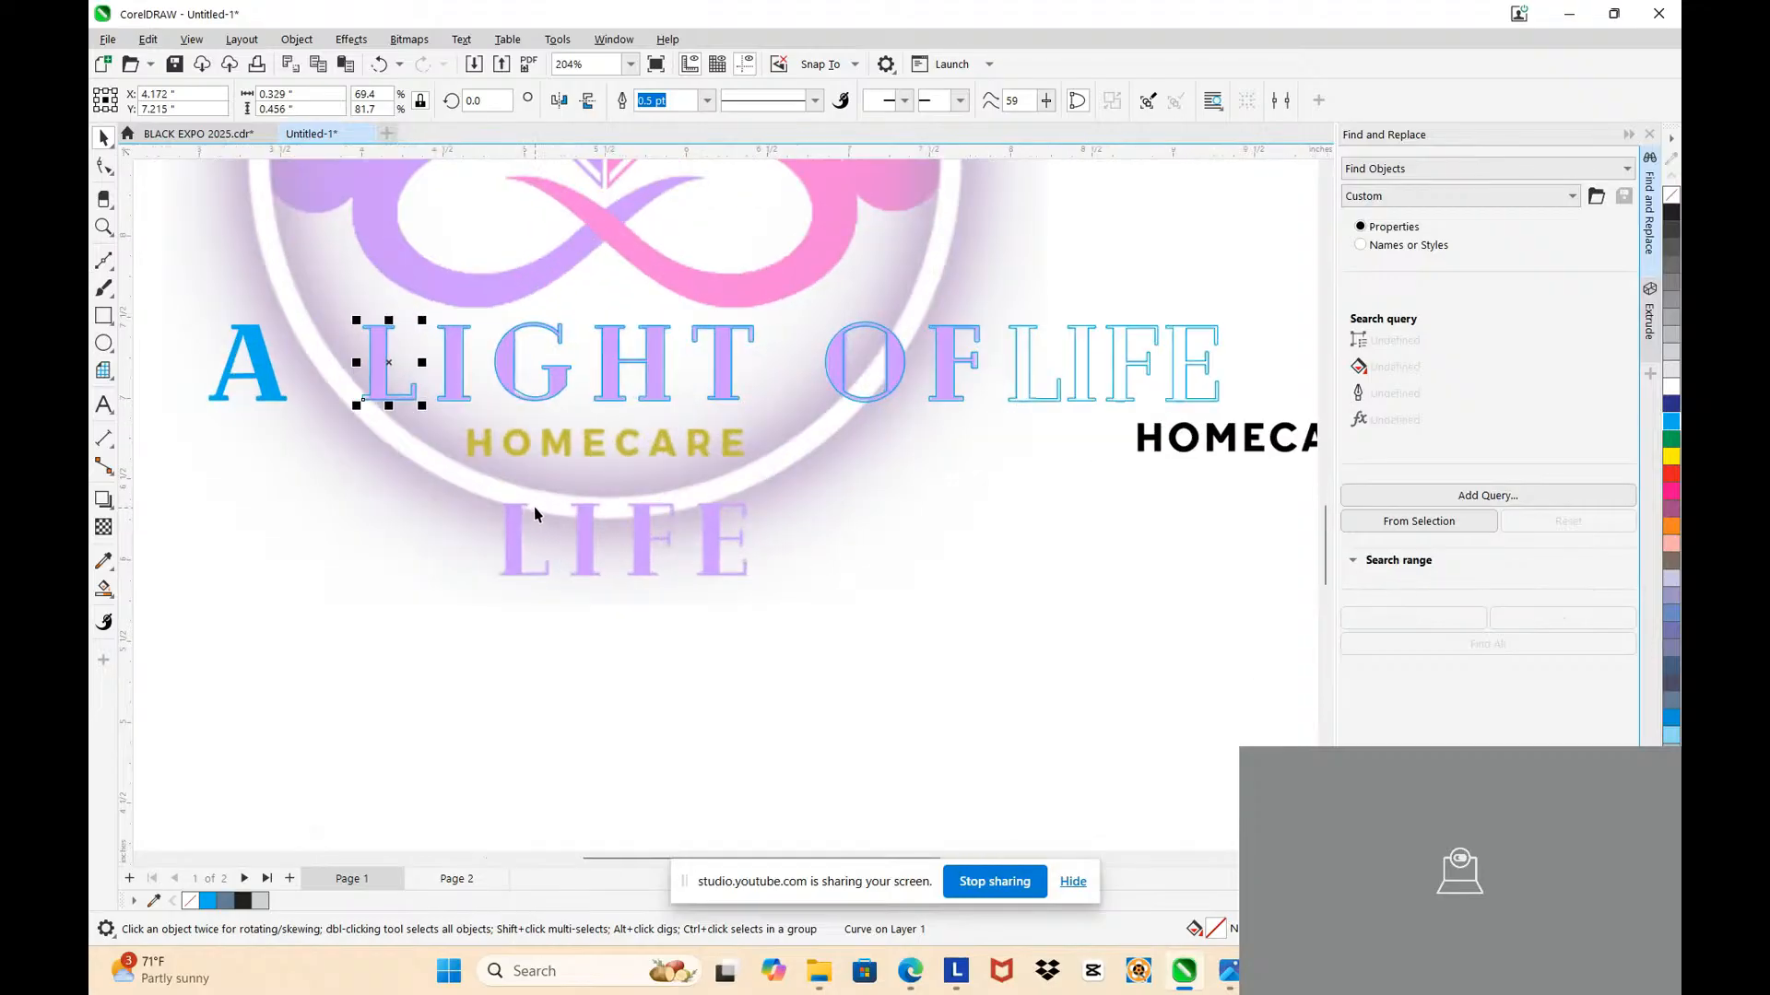
{"action": "left_click_drag", "start_coordinate": [362, 376], "coordinate": [550, 637]}
{"action": "scroll", "coordinate": [508, 534], "scroll_direction": "up", "scroll_amount": 8}
{"action": "scroll", "coordinate": [511, 530], "scroll_direction": "down", "scroll_amount": 1}
{"action": "scroll", "coordinate": [533, 574], "scroll_direction": "up", "scroll_amount": 3}
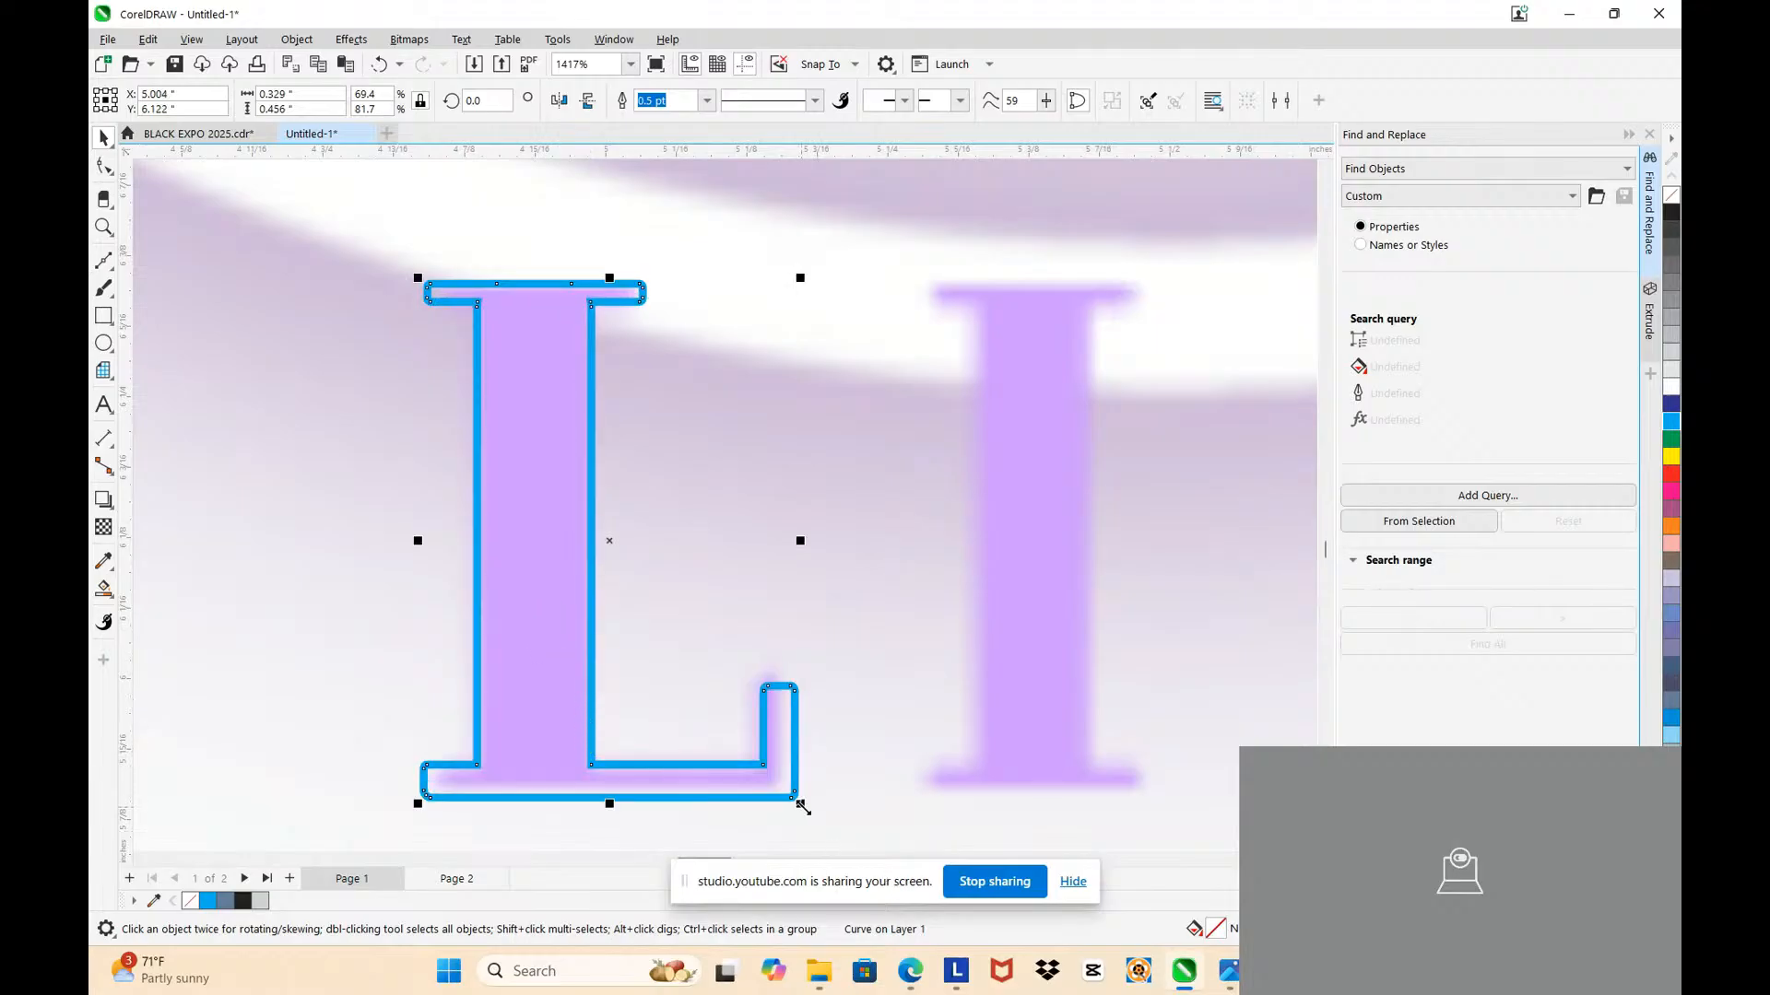
Step: Scale the copied L to about 0.321 by 0.445 inch and nudge it into place over the purple L
{"action": "left_click_drag", "start_coordinate": [803, 807], "coordinate": [795, 795]}
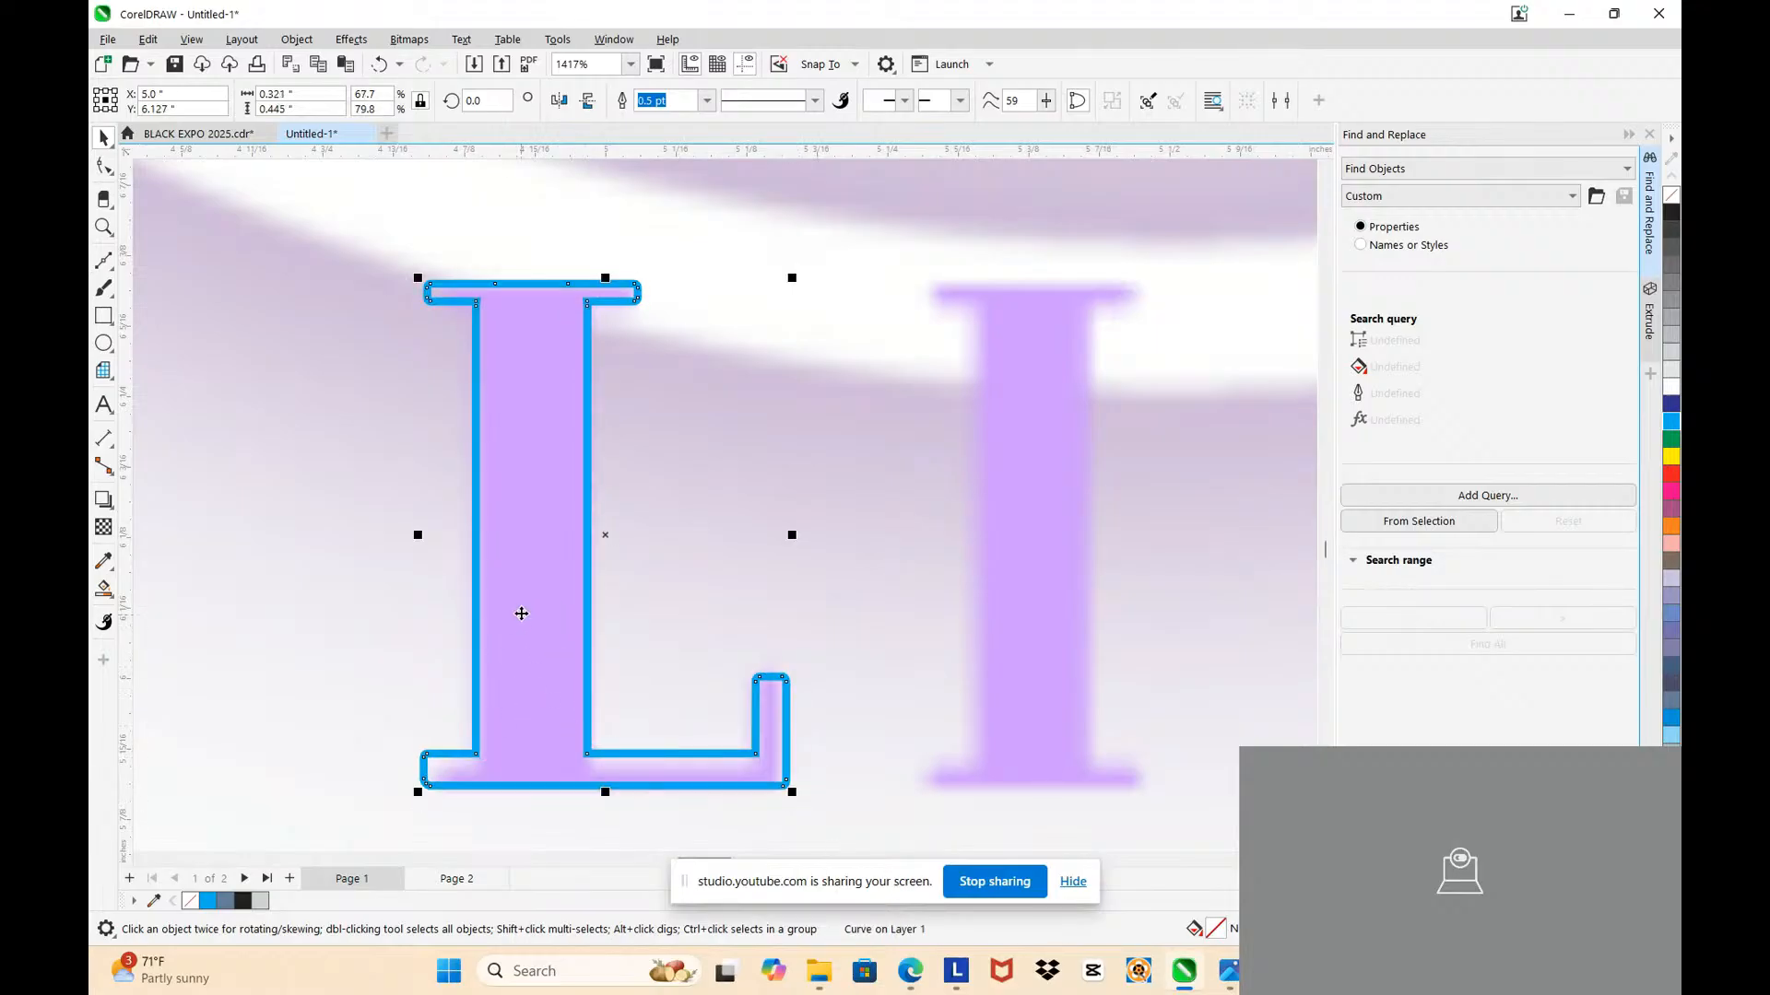
{"action": "left_click_drag", "start_coordinate": [521, 614], "coordinate": [533, 588]}
{"action": "scroll", "coordinate": [530, 599], "scroll_direction": "up", "scroll_amount": 1}
{"action": "scroll", "coordinate": [529, 586], "scroll_direction": "down", "scroll_amount": 1}
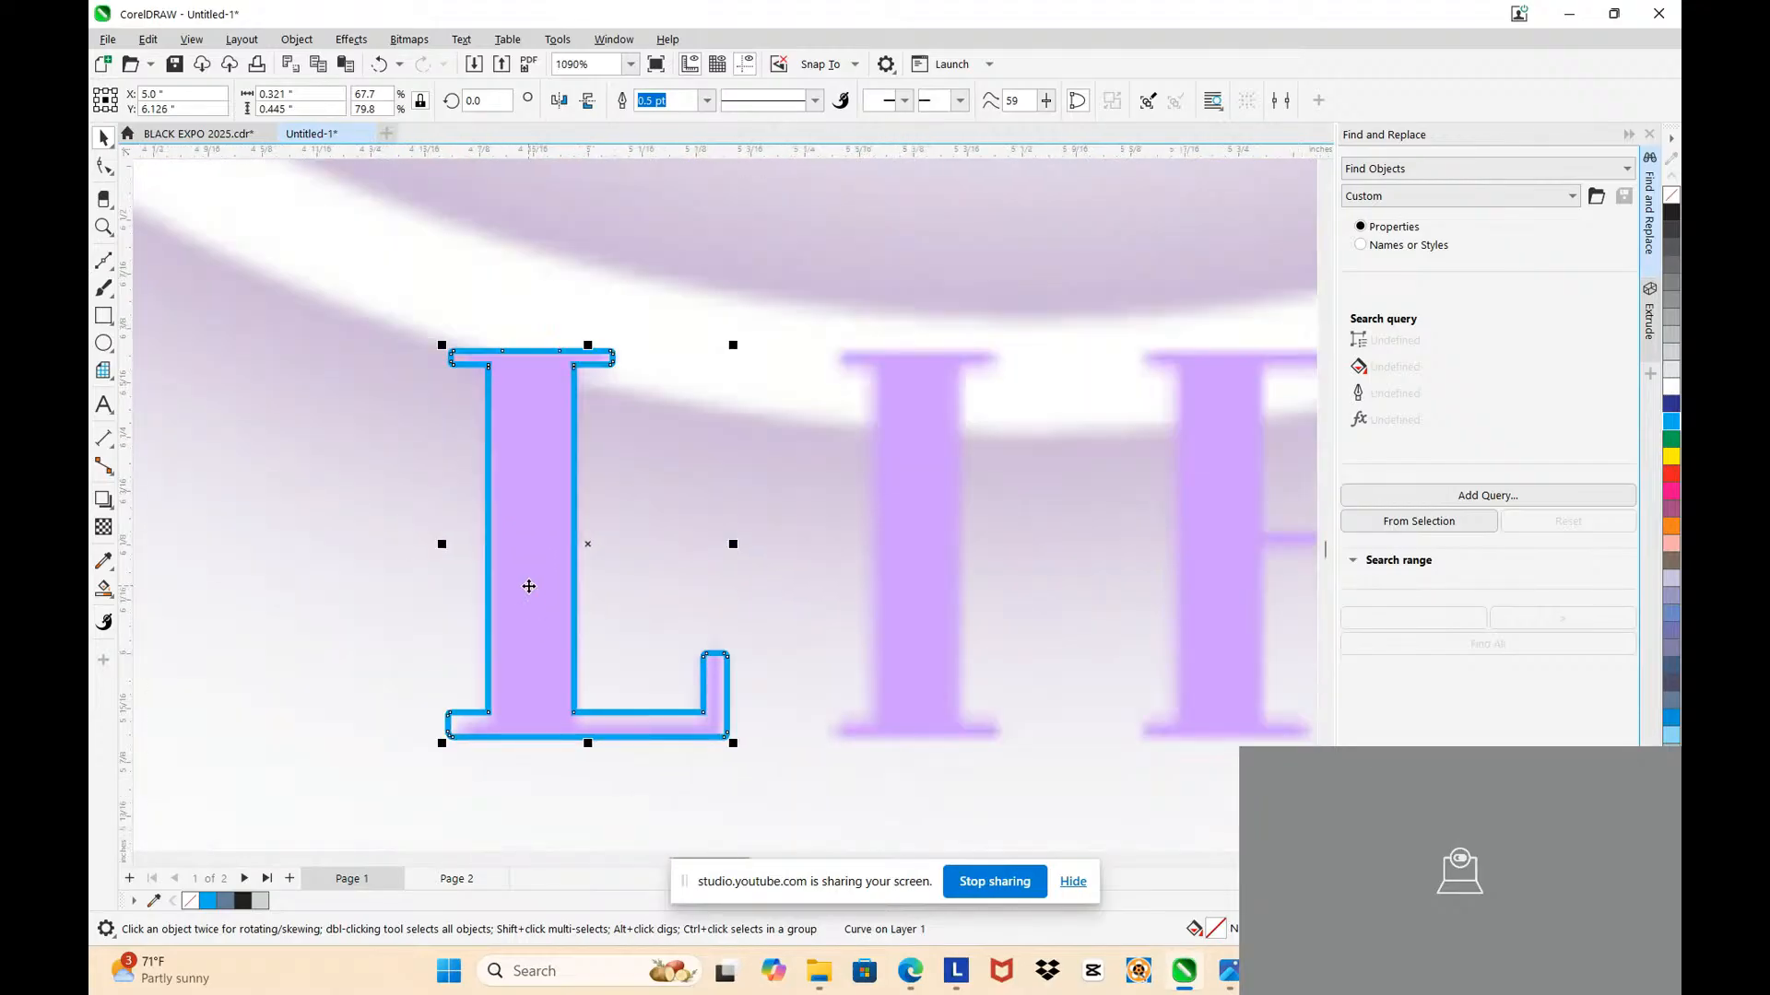
{"action": "scroll", "coordinate": [529, 586], "scroll_direction": "down", "scroll_amount": 2}
{"action": "scroll", "coordinate": [529, 585], "scroll_direction": "up", "scroll_amount": 3}
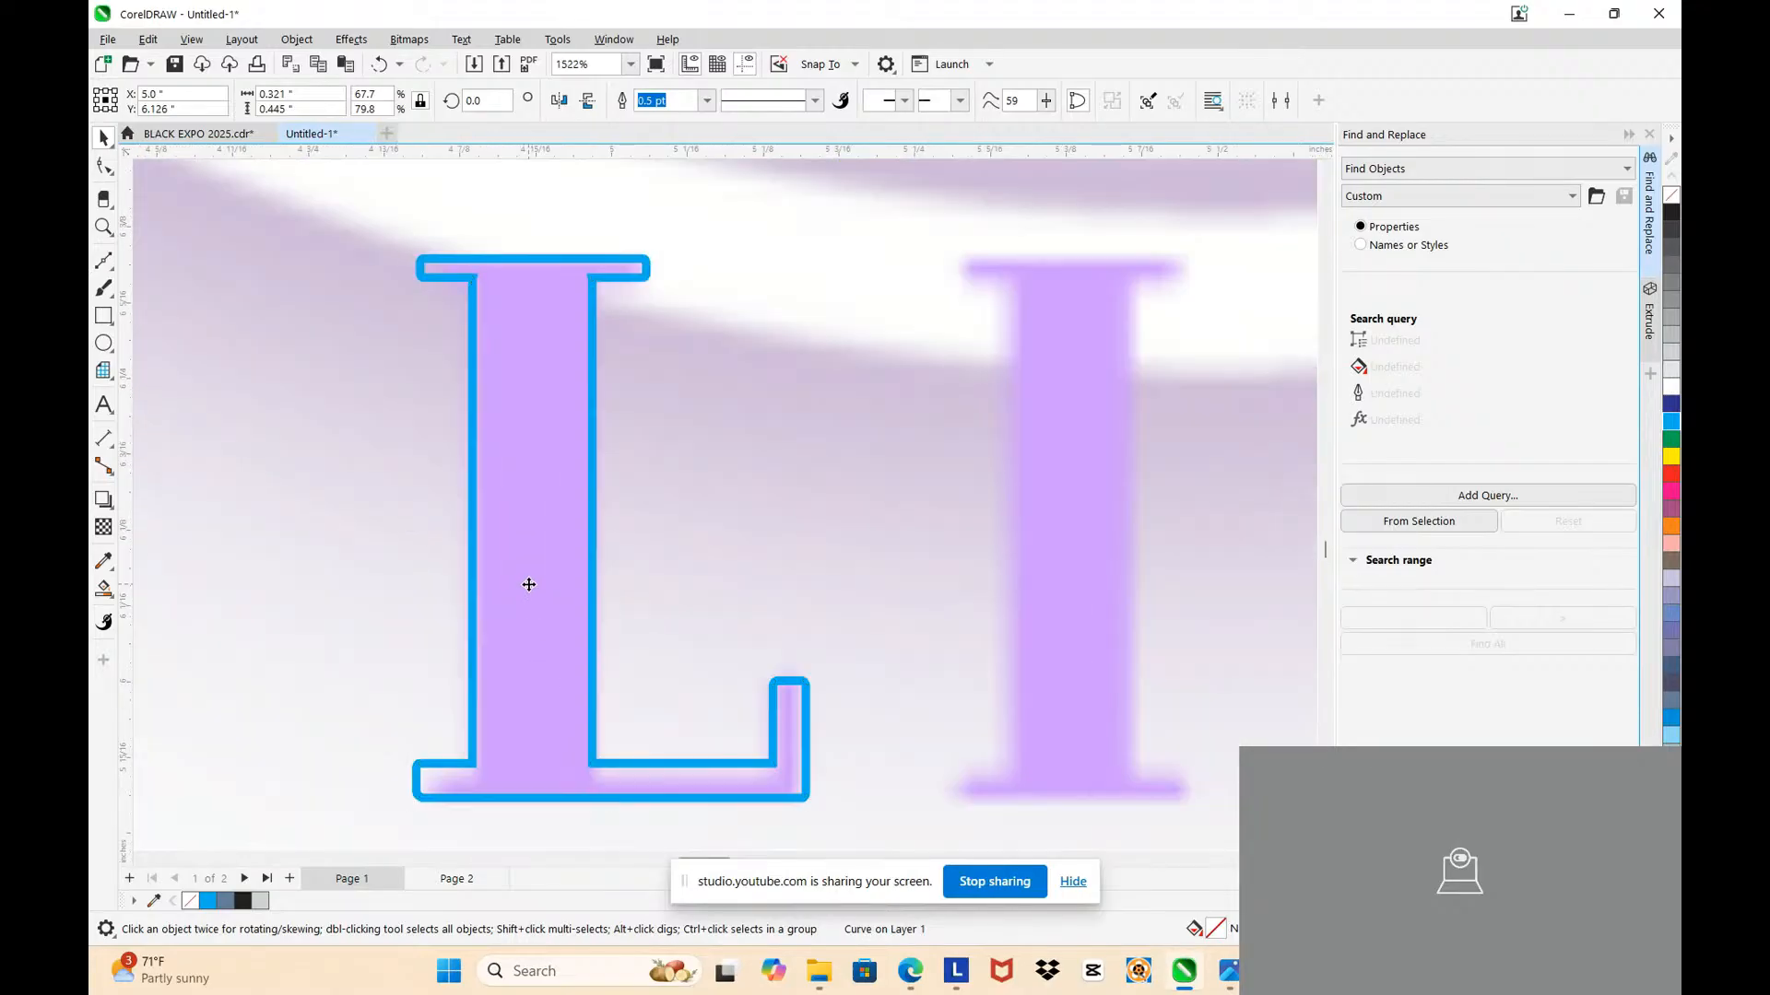
{"action": "mouse_move", "coordinate": [528, 585]}
{"action": "left_mouse_down"}
{"action": "mouse_move", "coordinate": [529, 600]}
{"action": "mouse_move", "coordinate": [529, 586]}
{"action": "left_mouse_up"}
{"action": "scroll", "coordinate": [528, 586], "scroll_direction": "down", "scroll_amount": 3}
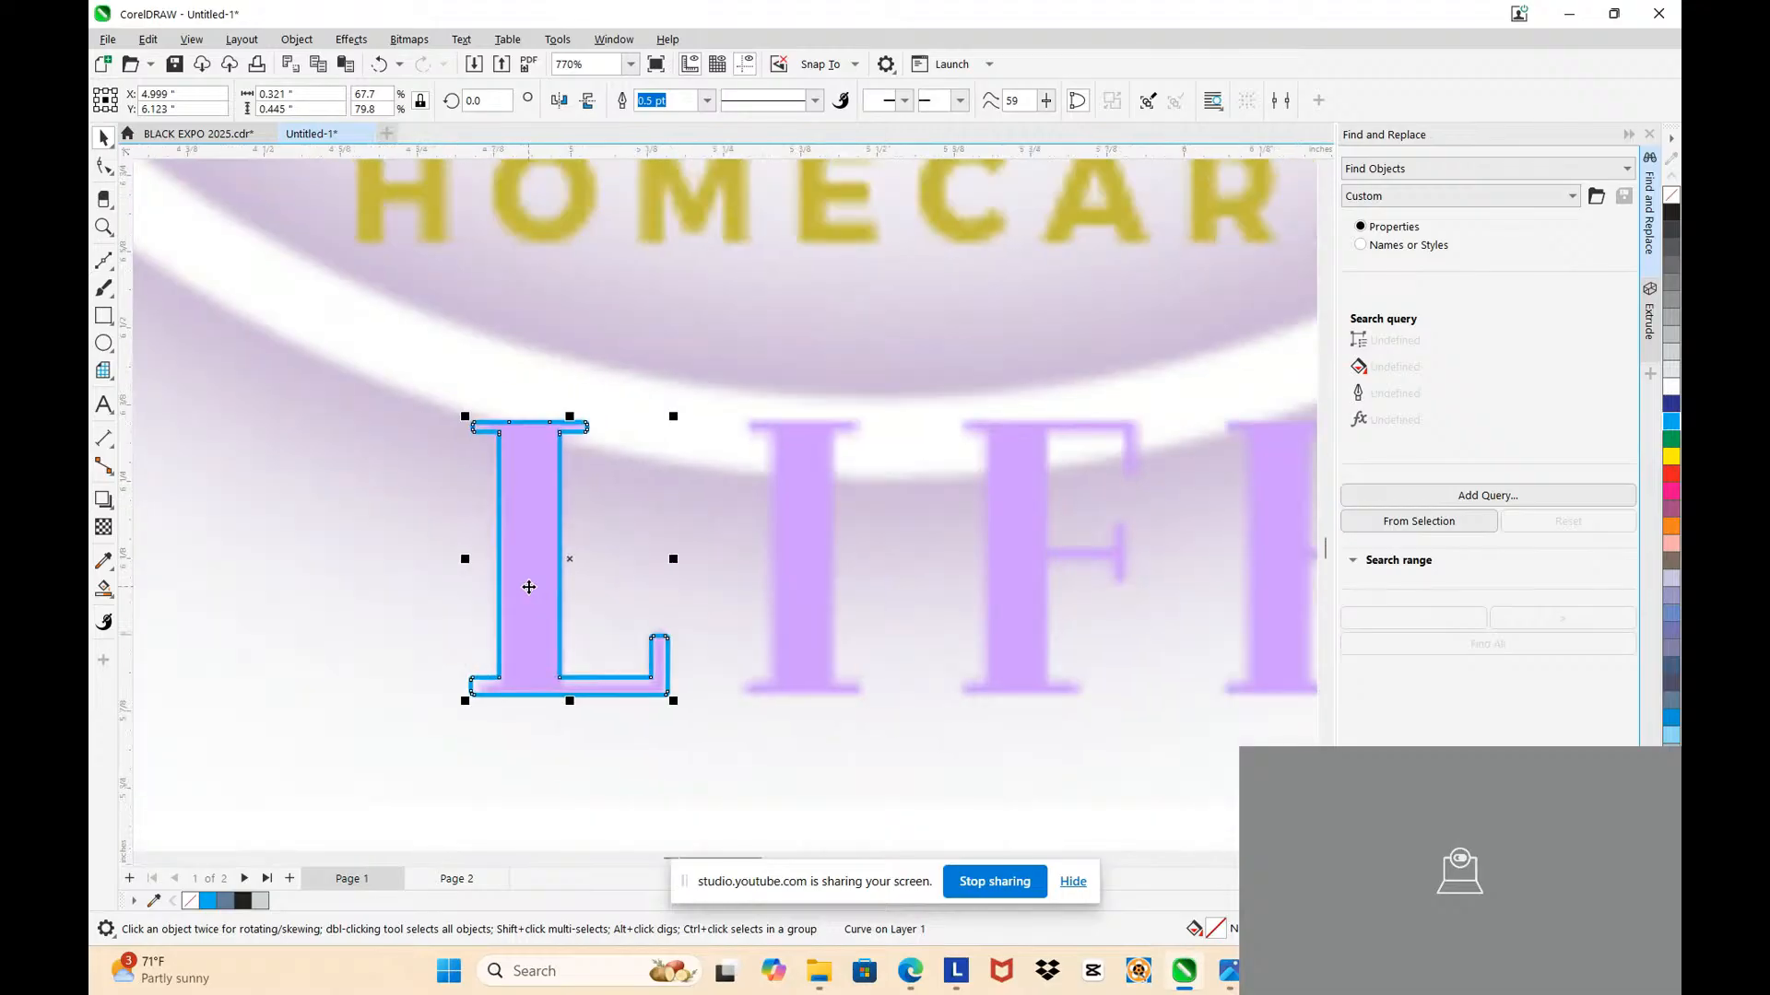
Step: Copy the outlined I of LIGHT onto the purple I of LIFE and align it there
{"action": "scroll", "coordinate": [529, 587], "scroll_direction": "down", "scroll_amount": 1}
{"action": "left_click", "coordinate": [458, 371]}
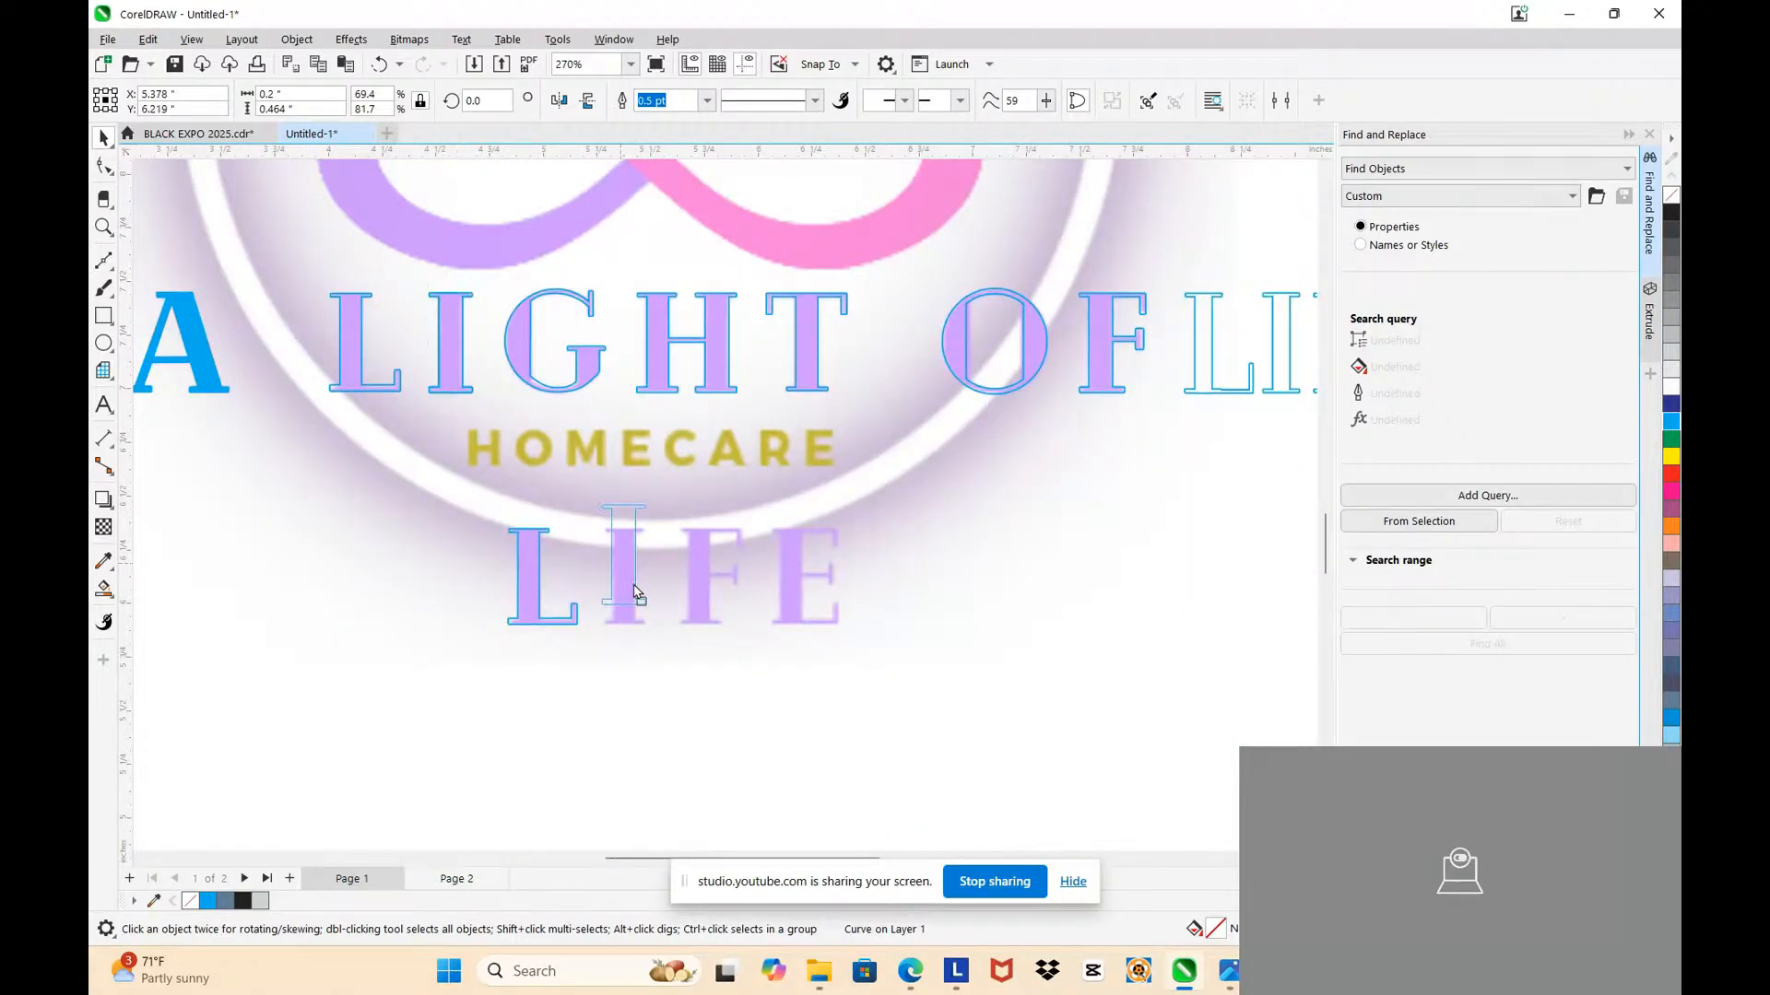
{"action": "left_click", "coordinate": [644, 618]}
{"action": "scroll", "coordinate": [636, 590], "scroll_direction": "up", "scroll_amount": 3}
{"action": "left_click_drag", "start_coordinate": [632, 568], "coordinate": [592, 533]}
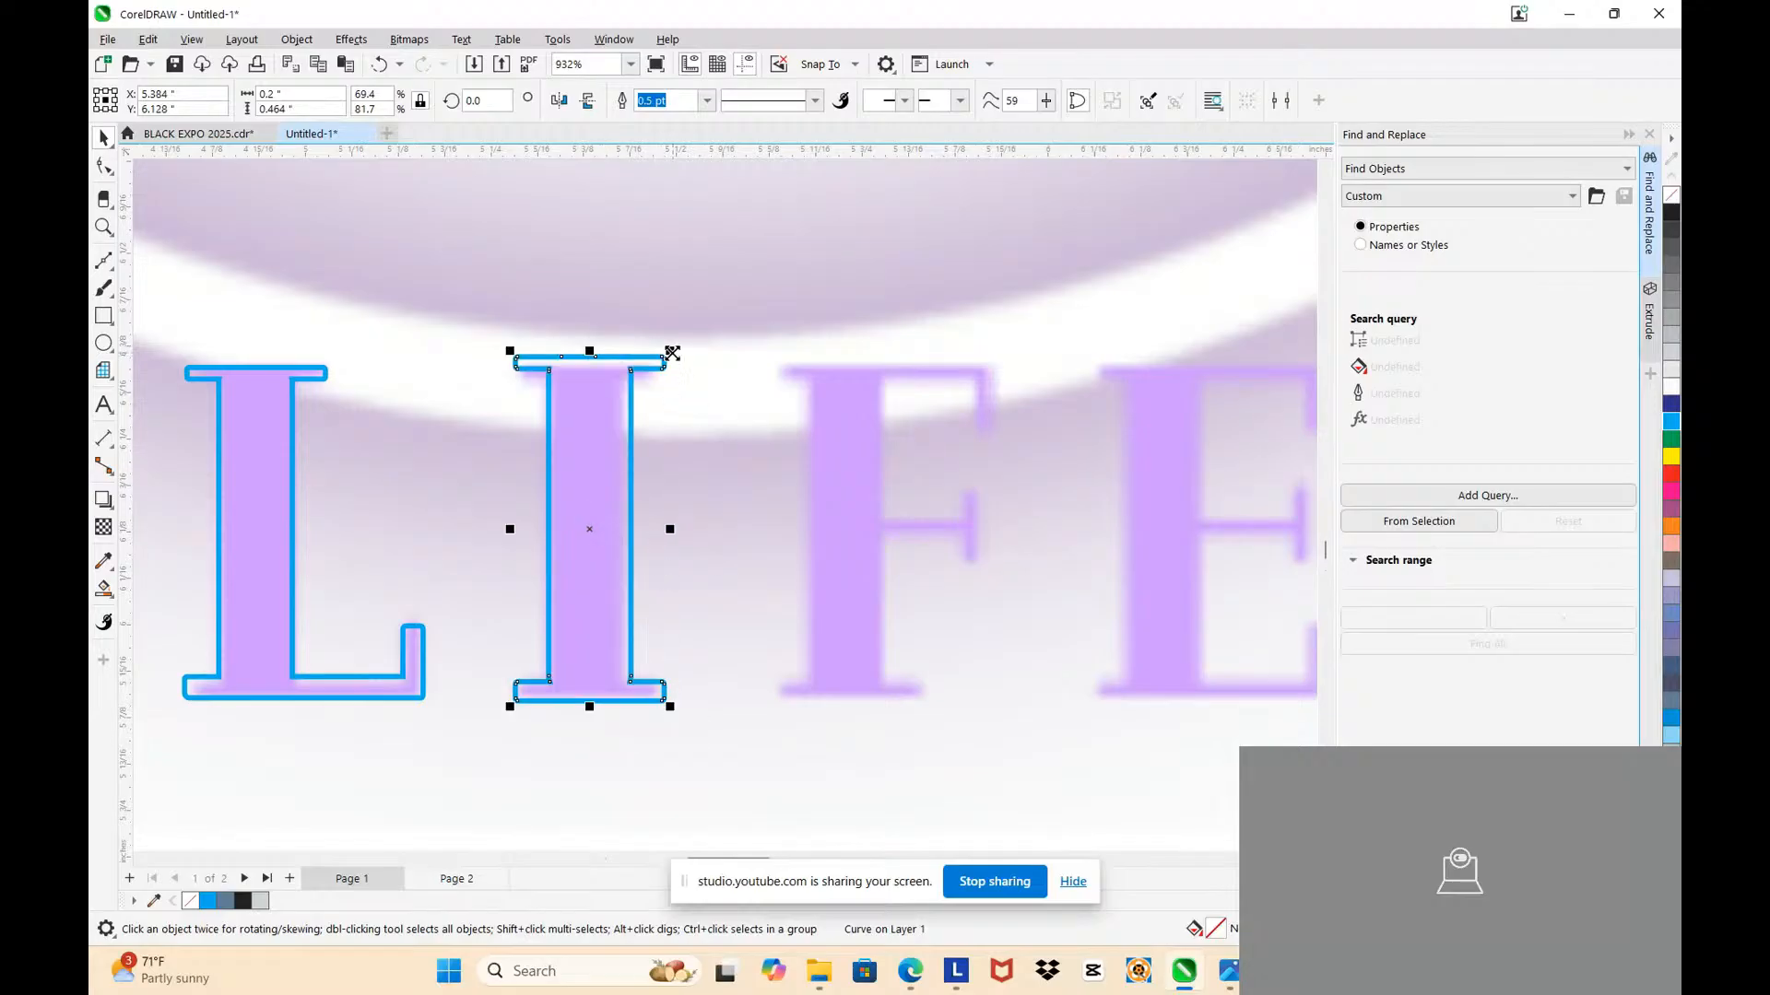
Step: Scale the copied I to about 0.185 inch wide and stretch it to about 0.45 inch high over the purple I
{"action": "left_click_drag", "start_coordinate": [672, 353], "coordinate": [660, 377]}
{"action": "scroll", "coordinate": [605, 363], "scroll_direction": "up", "scroll_amount": 3}
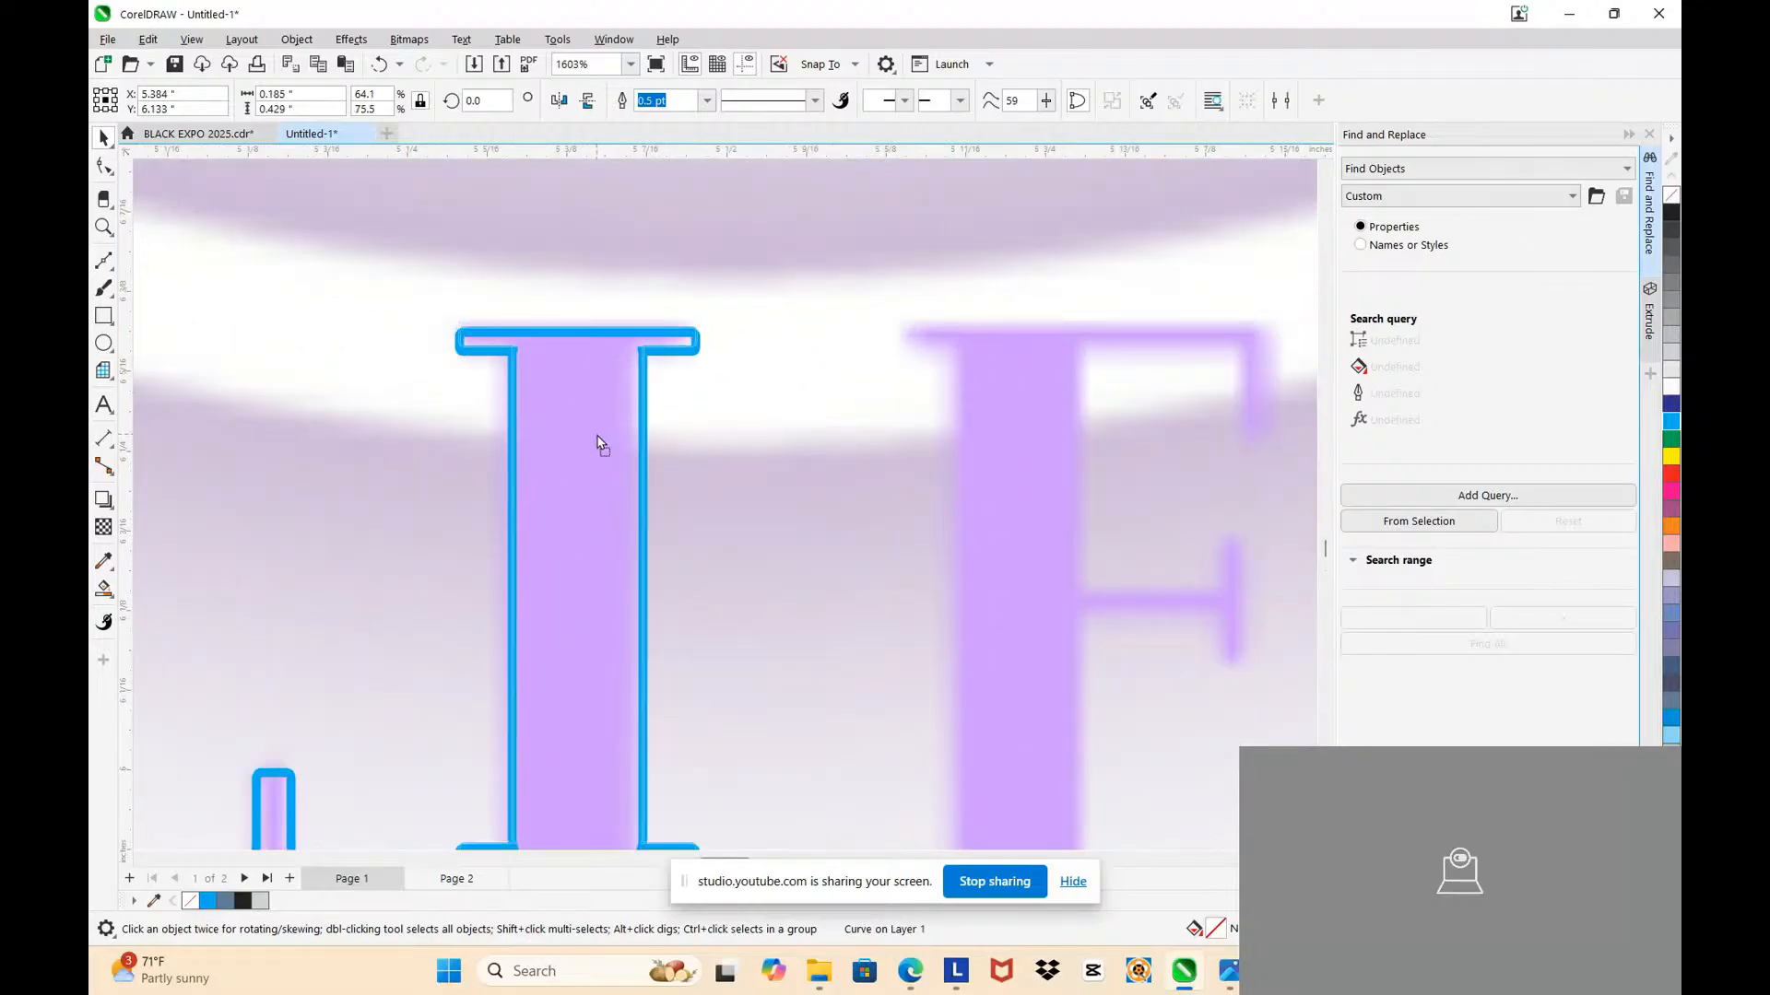
{"action": "scroll", "coordinate": [595, 435], "scroll_direction": "down", "scroll_amount": 4}
{"action": "scroll", "coordinate": [587, 645], "scroll_direction": "up", "scroll_amount": 4}
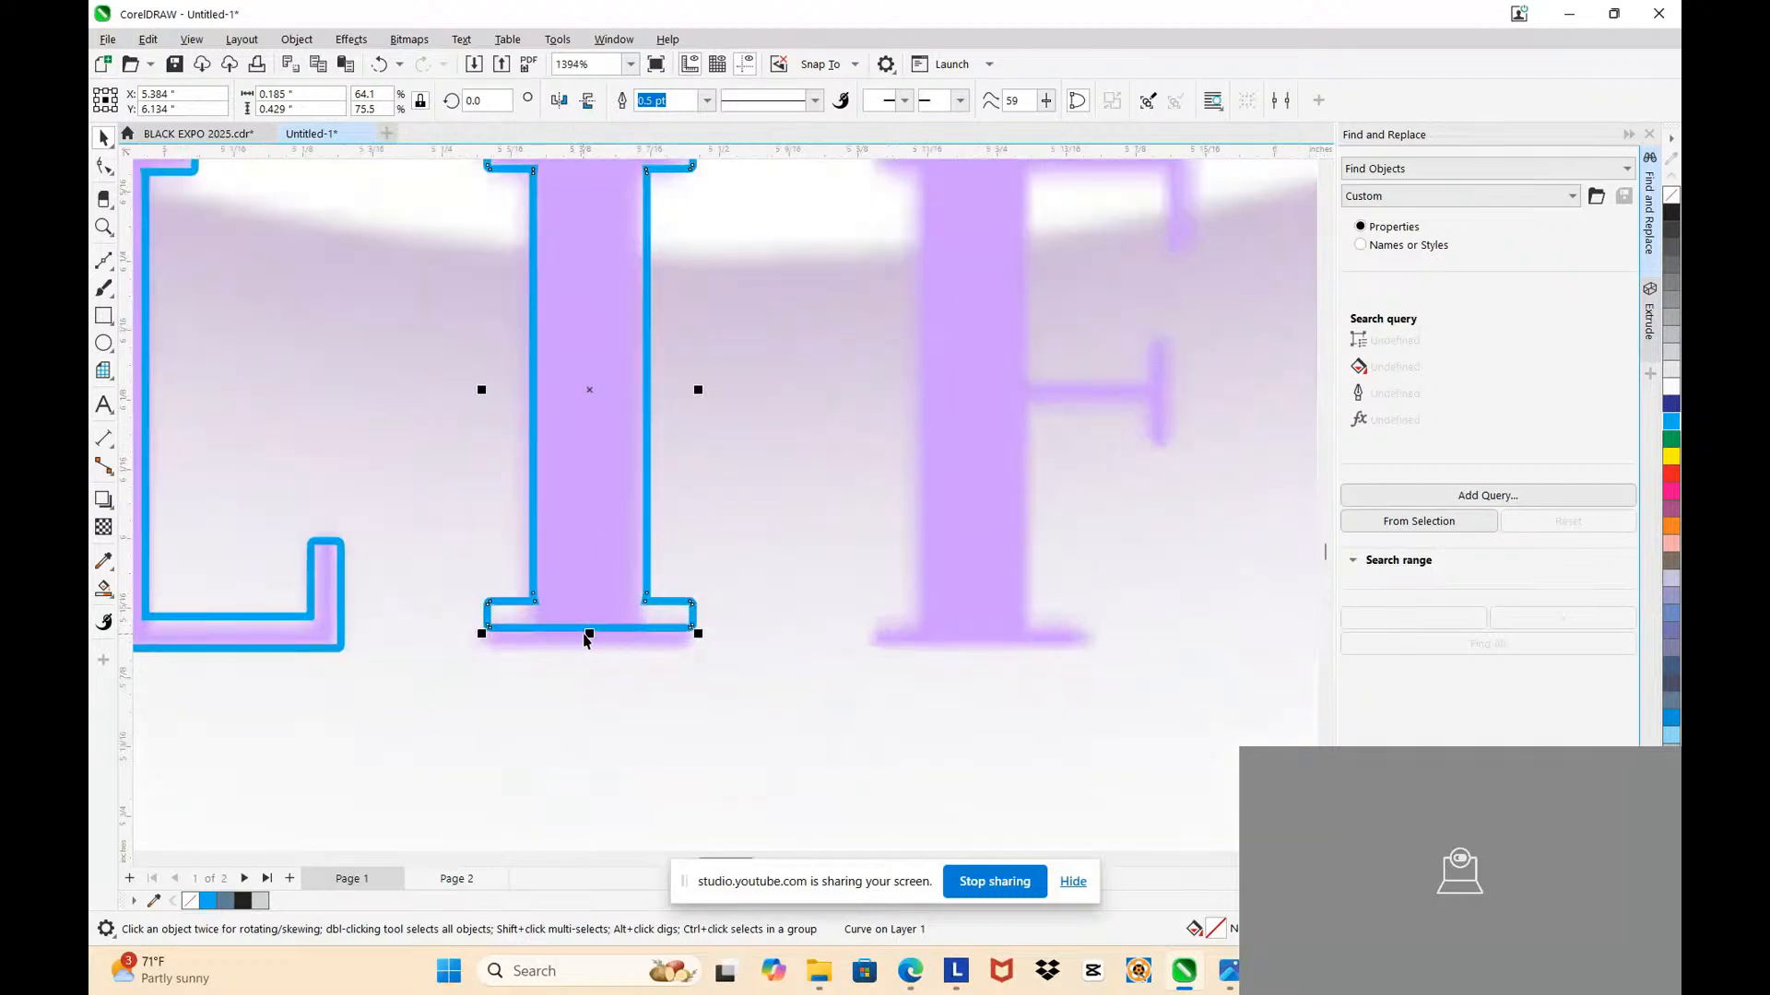
{"action": "left_click_drag", "start_coordinate": [585, 634], "coordinate": [588, 656]}
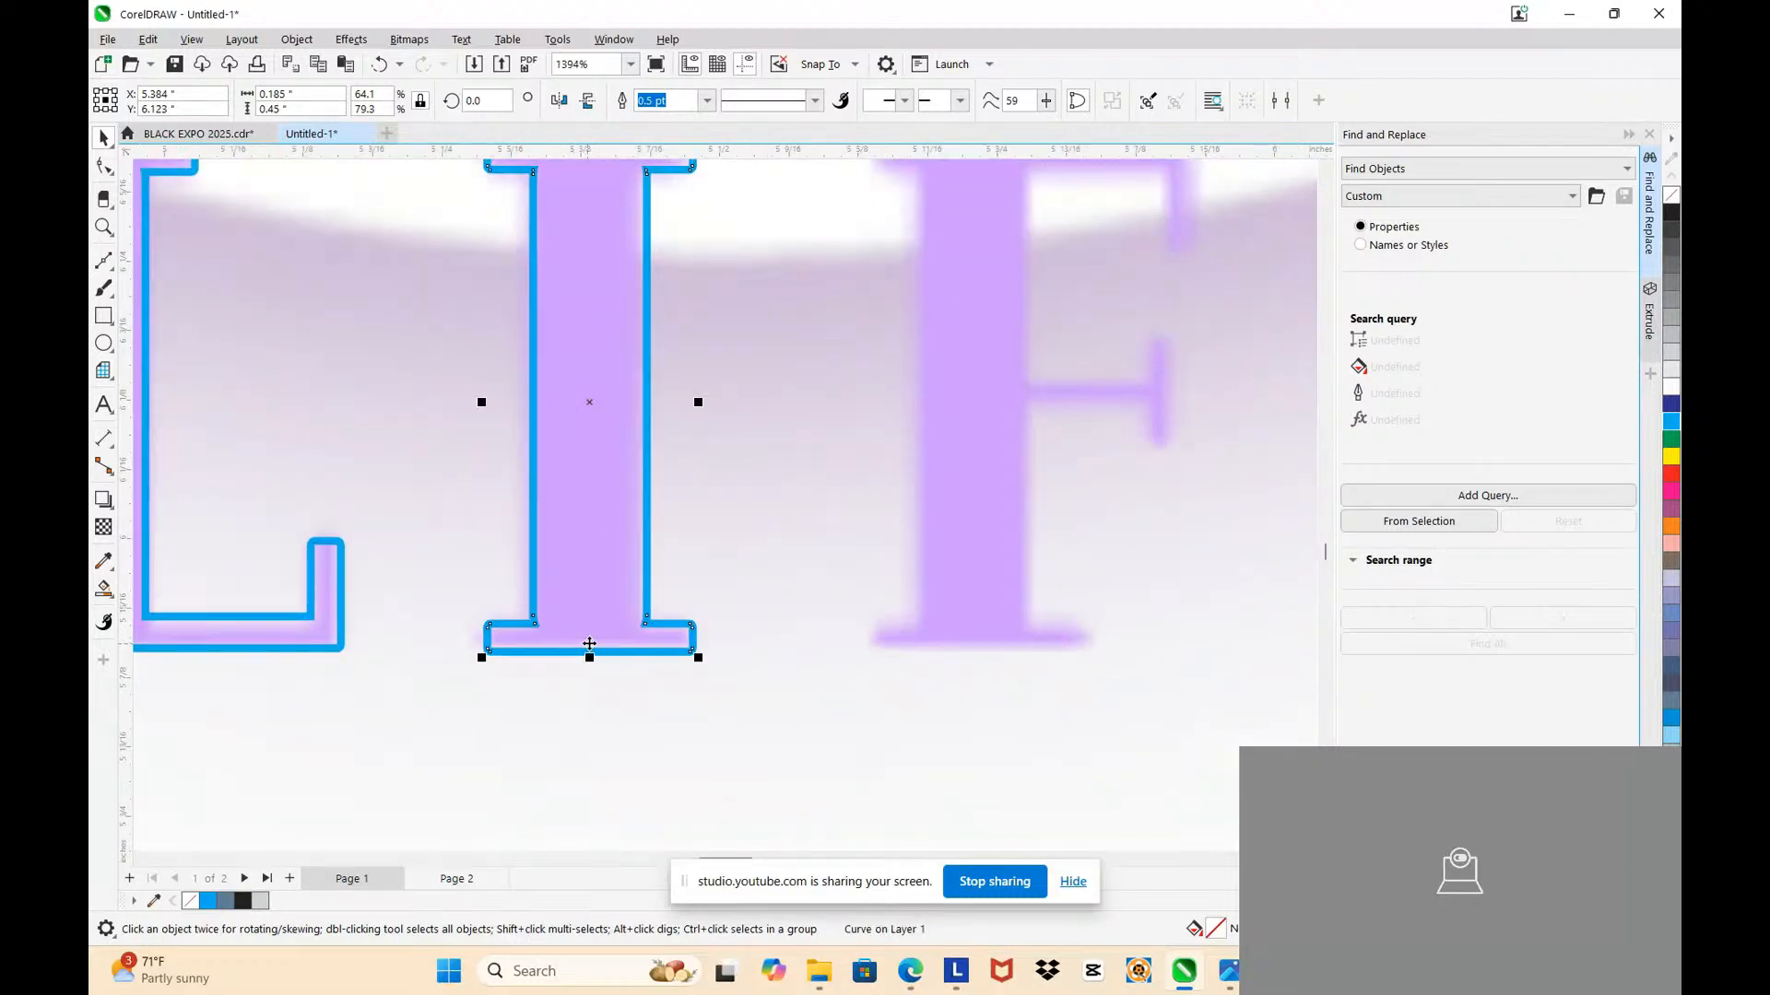
{"action": "scroll", "coordinate": [589, 643], "scroll_direction": "down", "scroll_amount": 6}
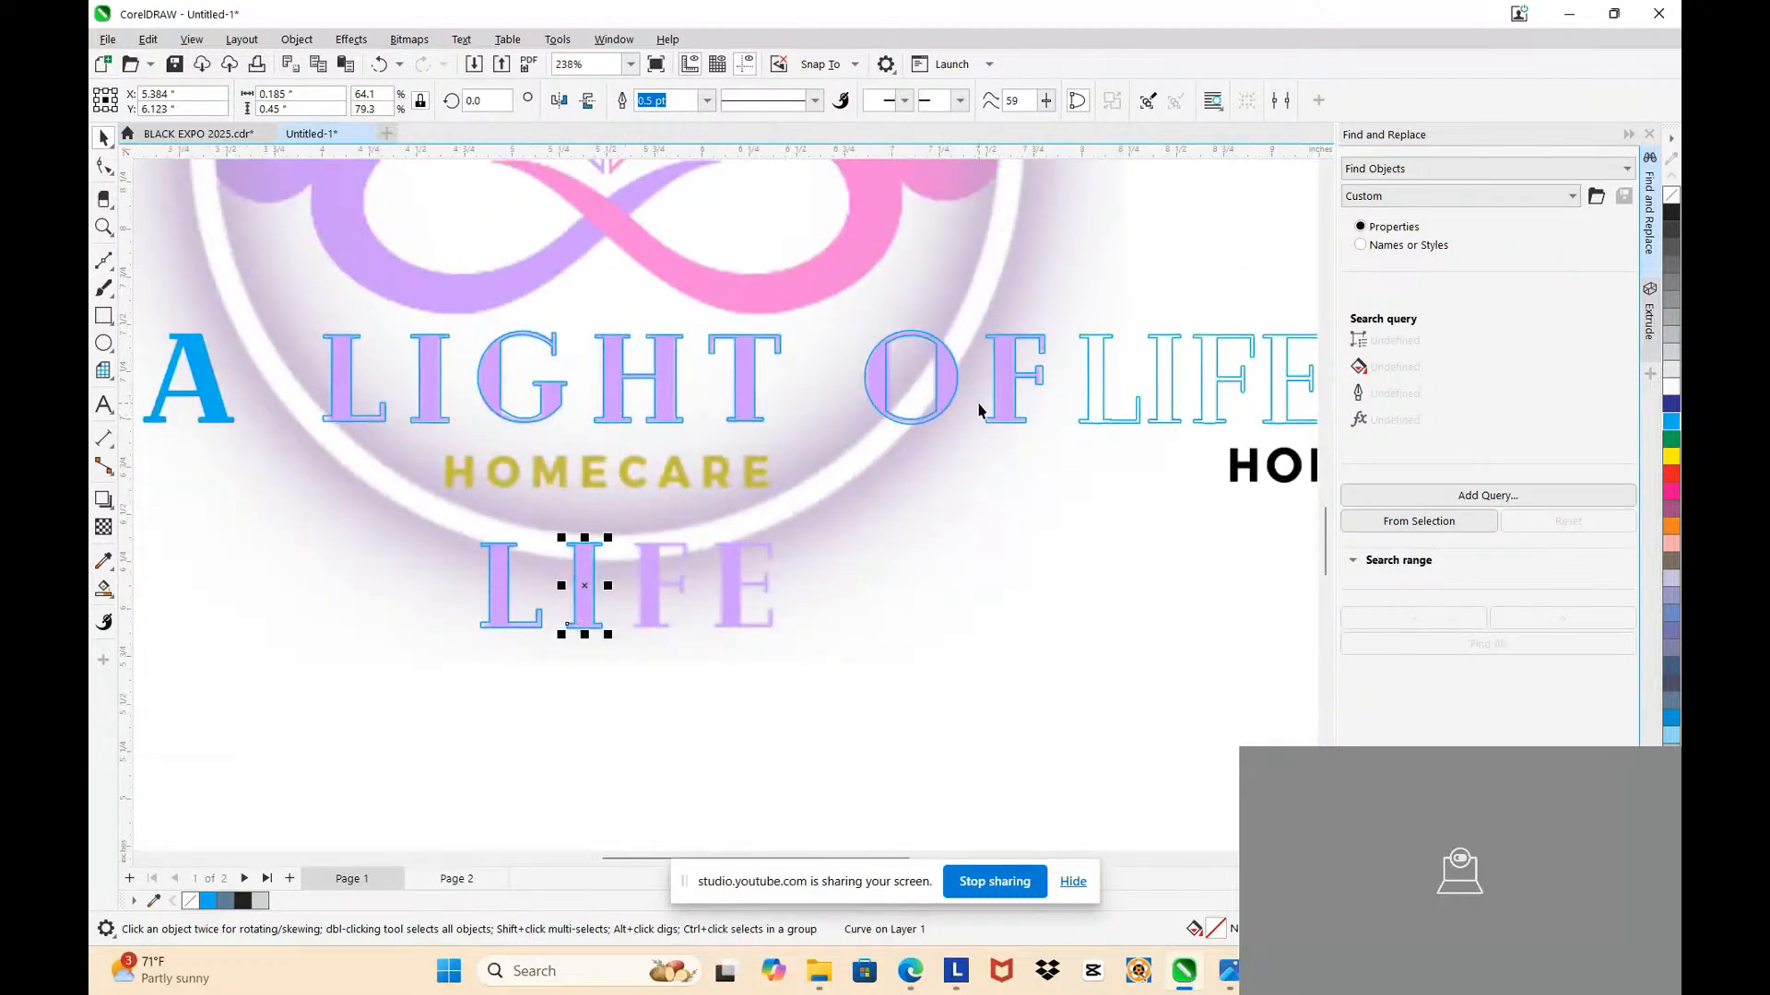
Step: Copy the outlined F of OF onto the purple F of LIFE
{"action": "left_click", "coordinate": [1001, 403]}
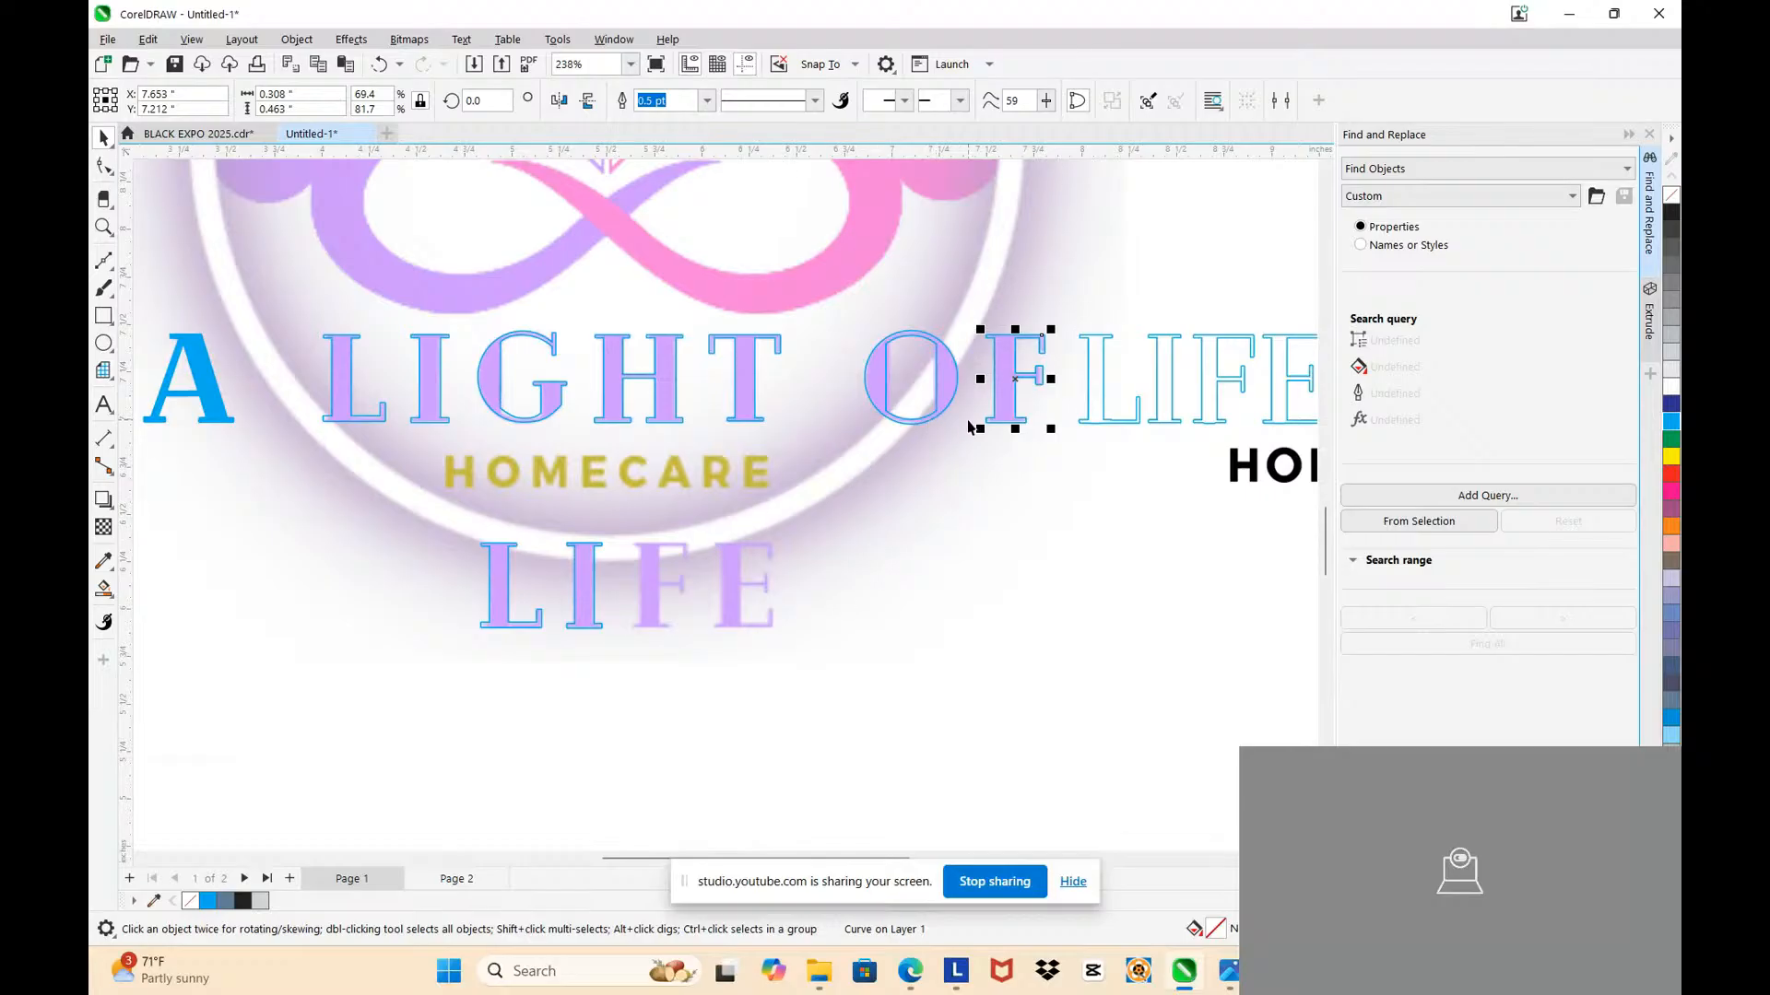
{"action": "left_click_drag", "start_coordinate": [1010, 382], "coordinate": [588, 572]}
{"action": "scroll", "coordinate": [679, 600], "scroll_direction": "up", "scroll_amount": 3}
{"action": "scroll", "coordinate": [683, 601], "scroll_direction": "up", "scroll_amount": 3}
Step: Scale the copied F to about 0.276 by 0.447 inch and align it over the purple F of LIFE
{"action": "left_click_drag", "start_coordinate": [726, 717], "coordinate": [719, 710]}
{"action": "scroll", "coordinate": [719, 711], "scroll_direction": "up", "scroll_amount": 2}
{"action": "left_click_drag", "start_coordinate": [560, 628], "coordinate": [557, 619]}
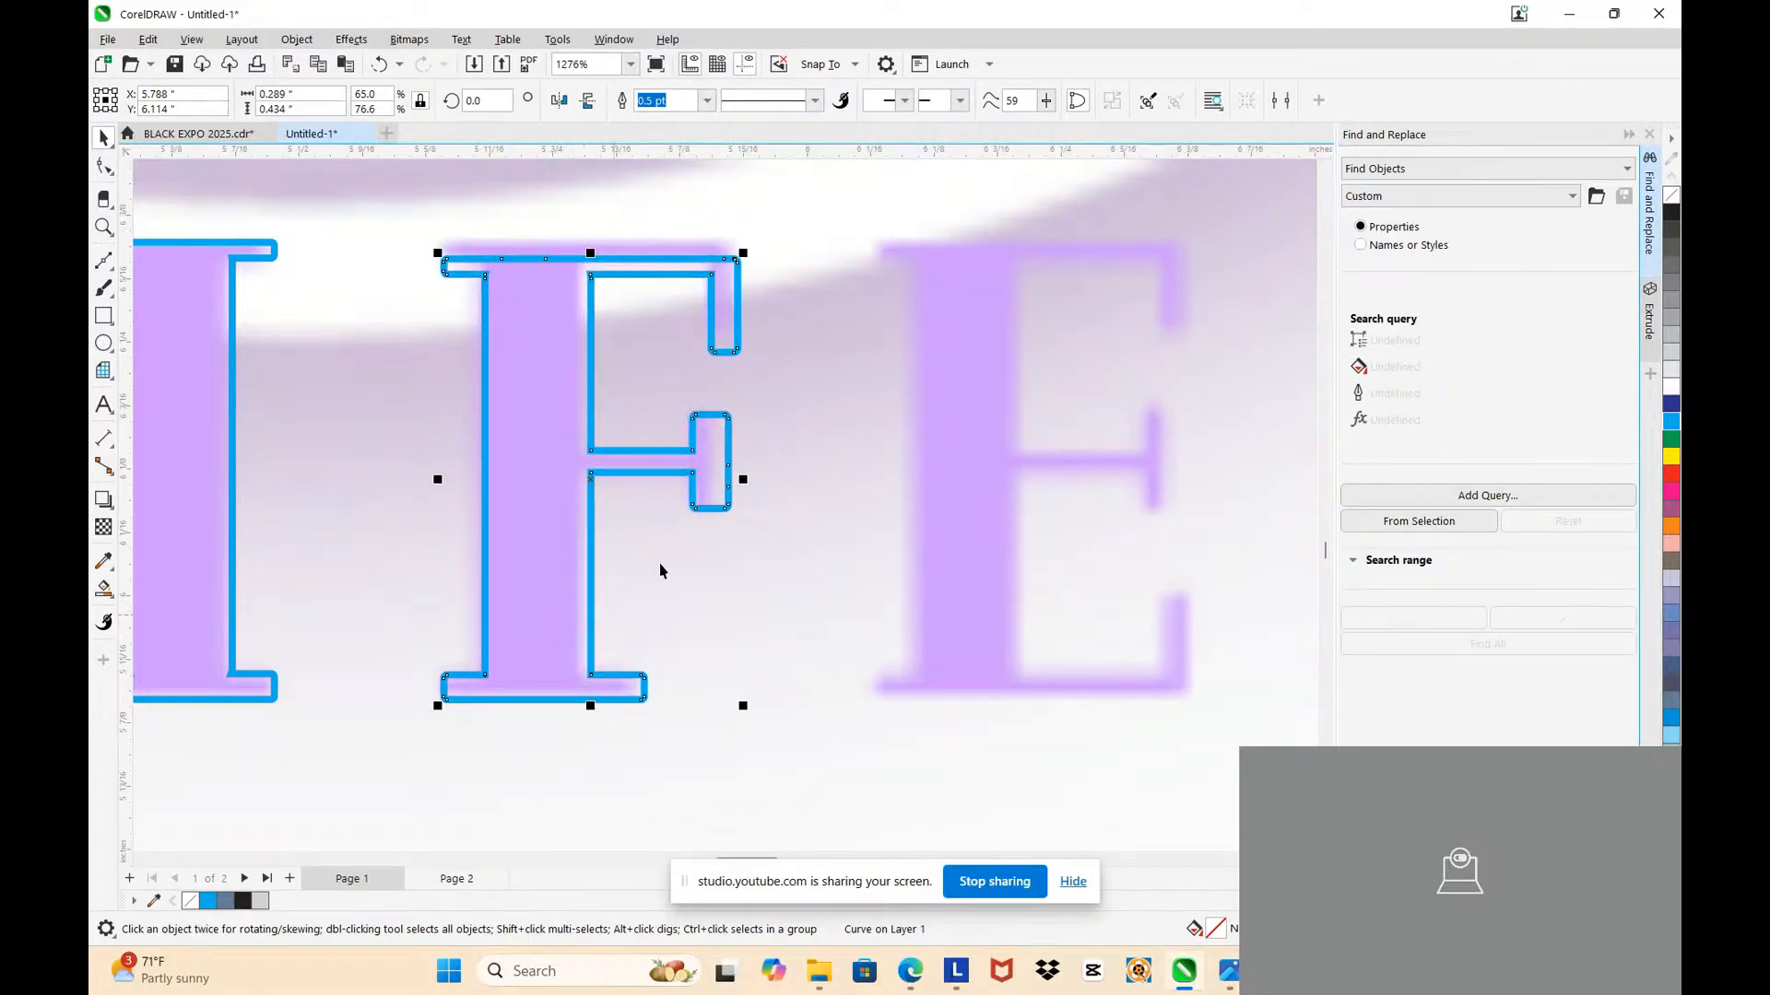
{"action": "left_click_drag", "start_coordinate": [590, 251], "coordinate": [590, 235]}
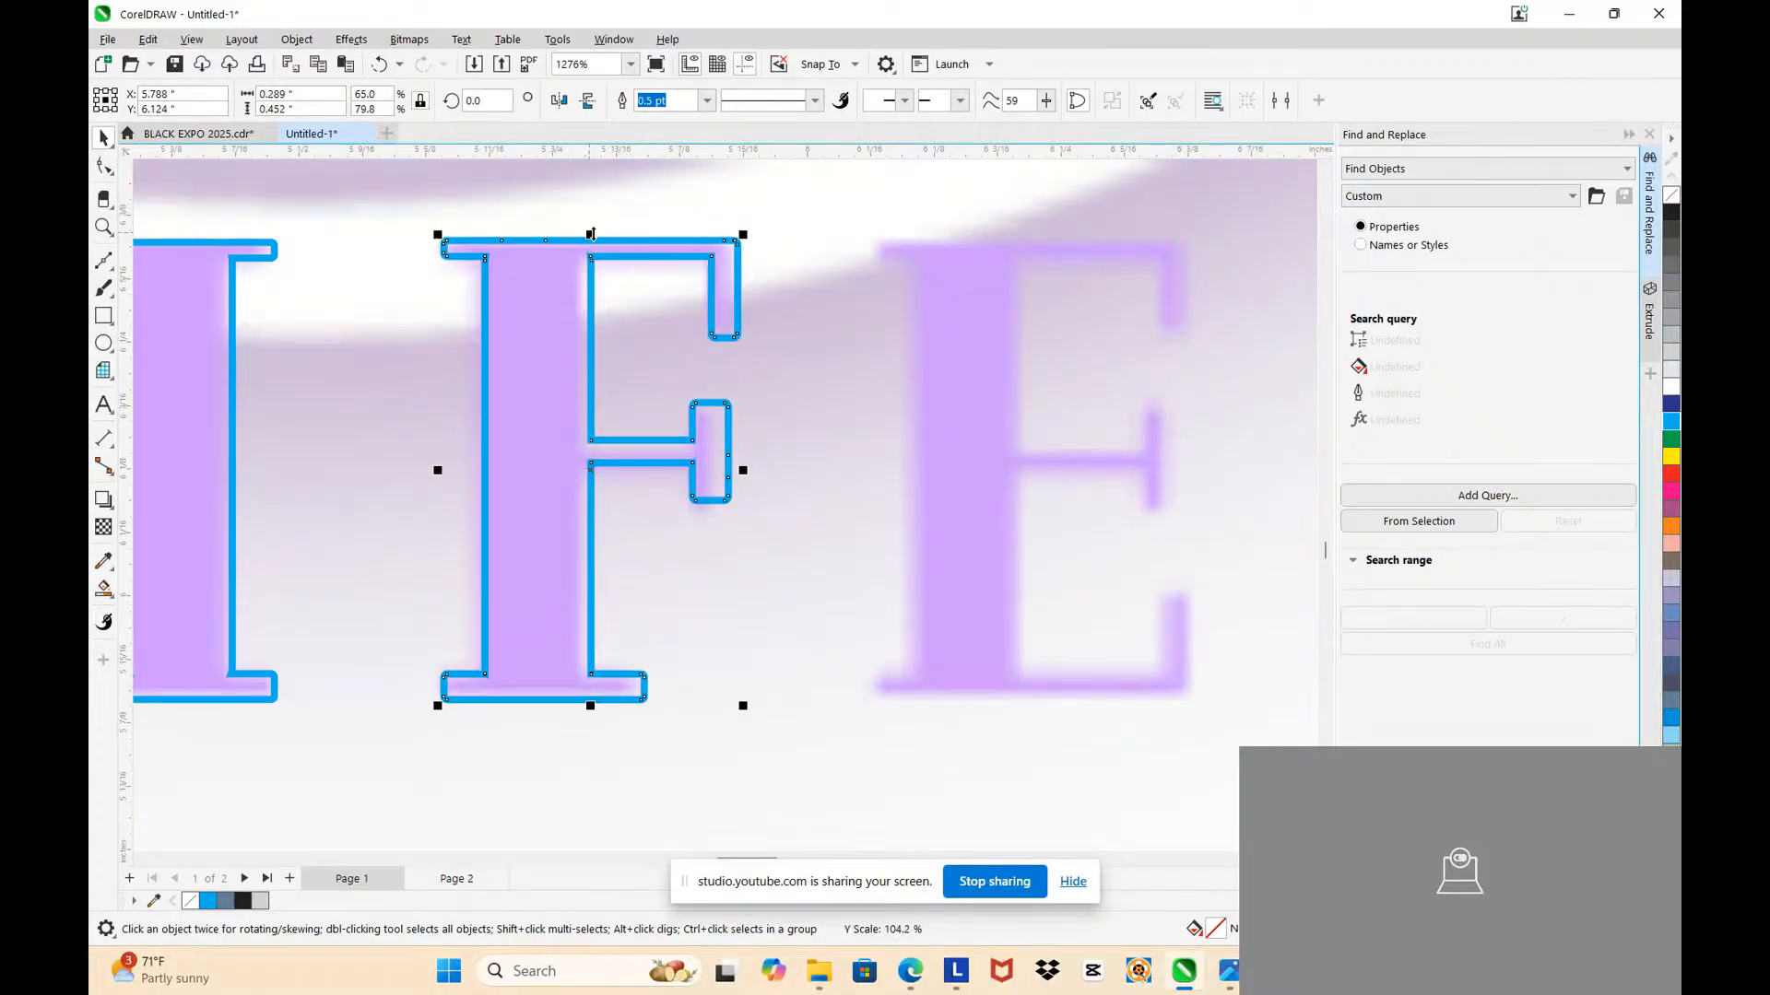
{"action": "left_click_drag", "start_coordinate": [745, 470], "coordinate": [734, 471]}
{"action": "left_click_drag", "start_coordinate": [585, 234], "coordinate": [585, 239]}
{"action": "scroll", "coordinate": [556, 734], "scroll_direction": "up", "scroll_amount": 2}
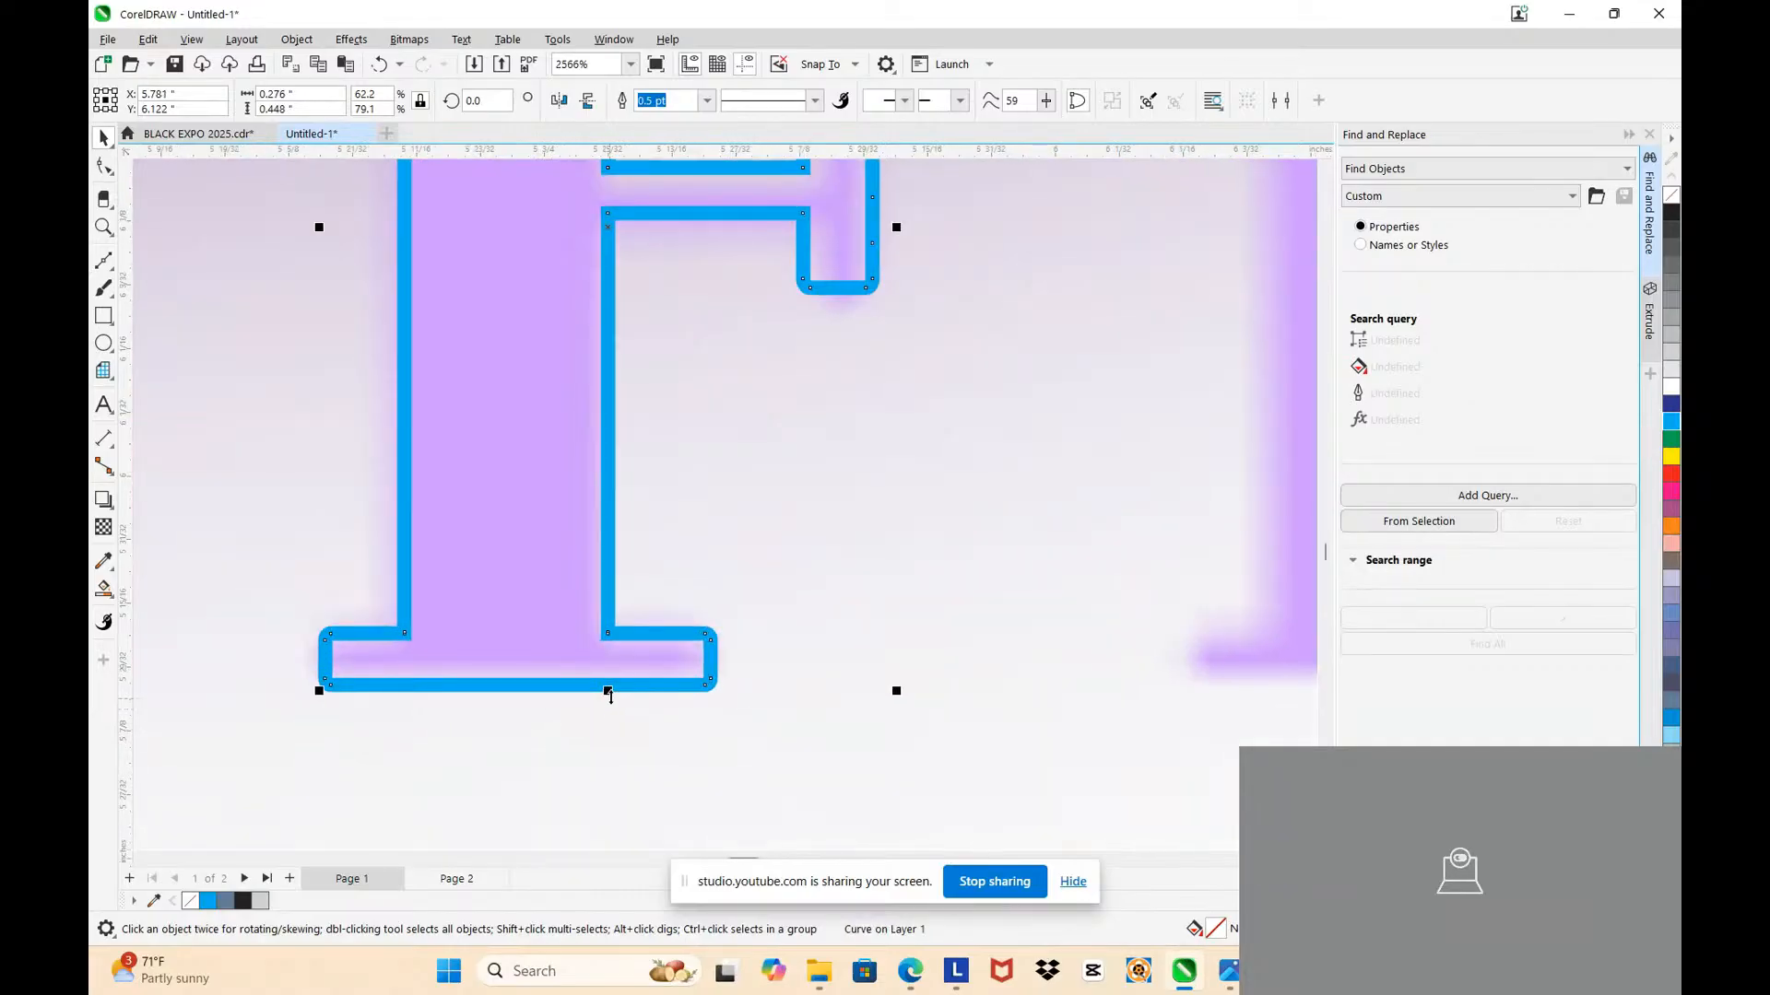
{"action": "left_click_drag", "start_coordinate": [613, 693], "coordinate": [613, 691]}
{"action": "scroll", "coordinate": [587, 653], "scroll_direction": "down", "scroll_amount": 4}
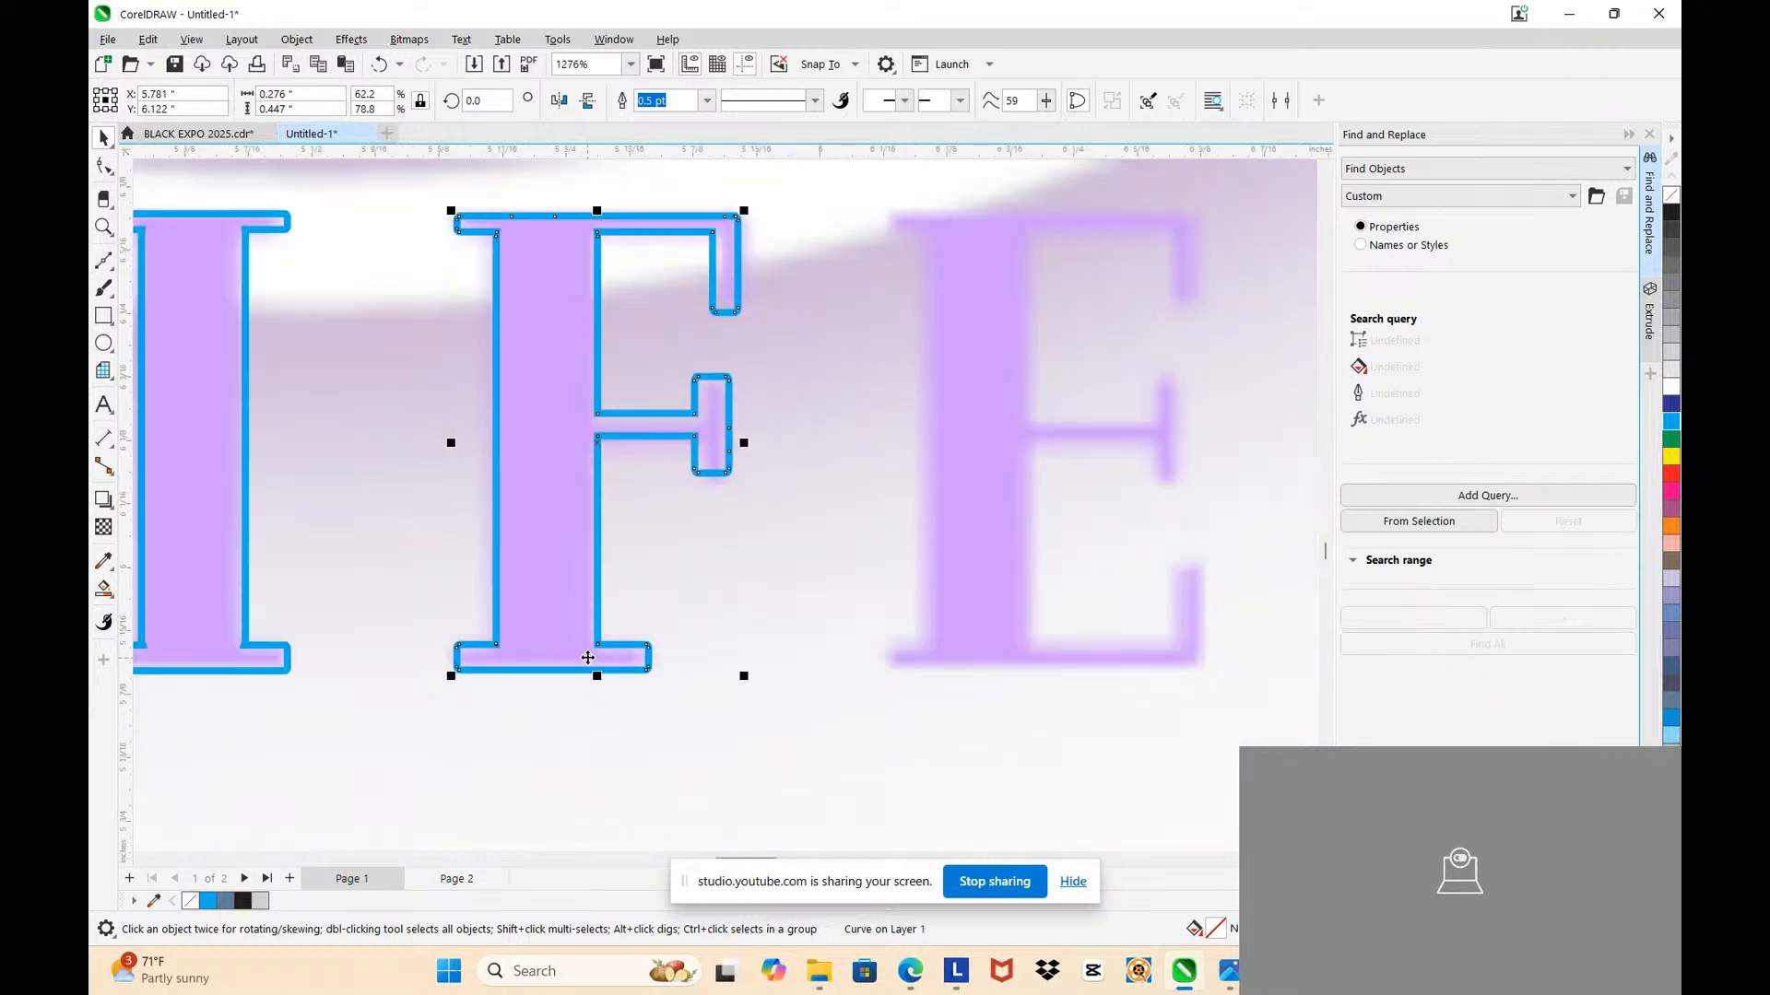
Step: Copy the E of the outlined LIFE text onto the purple E of LIFE and align it there
{"action": "scroll", "coordinate": [588, 656], "scroll_direction": "down", "scroll_amount": 4}
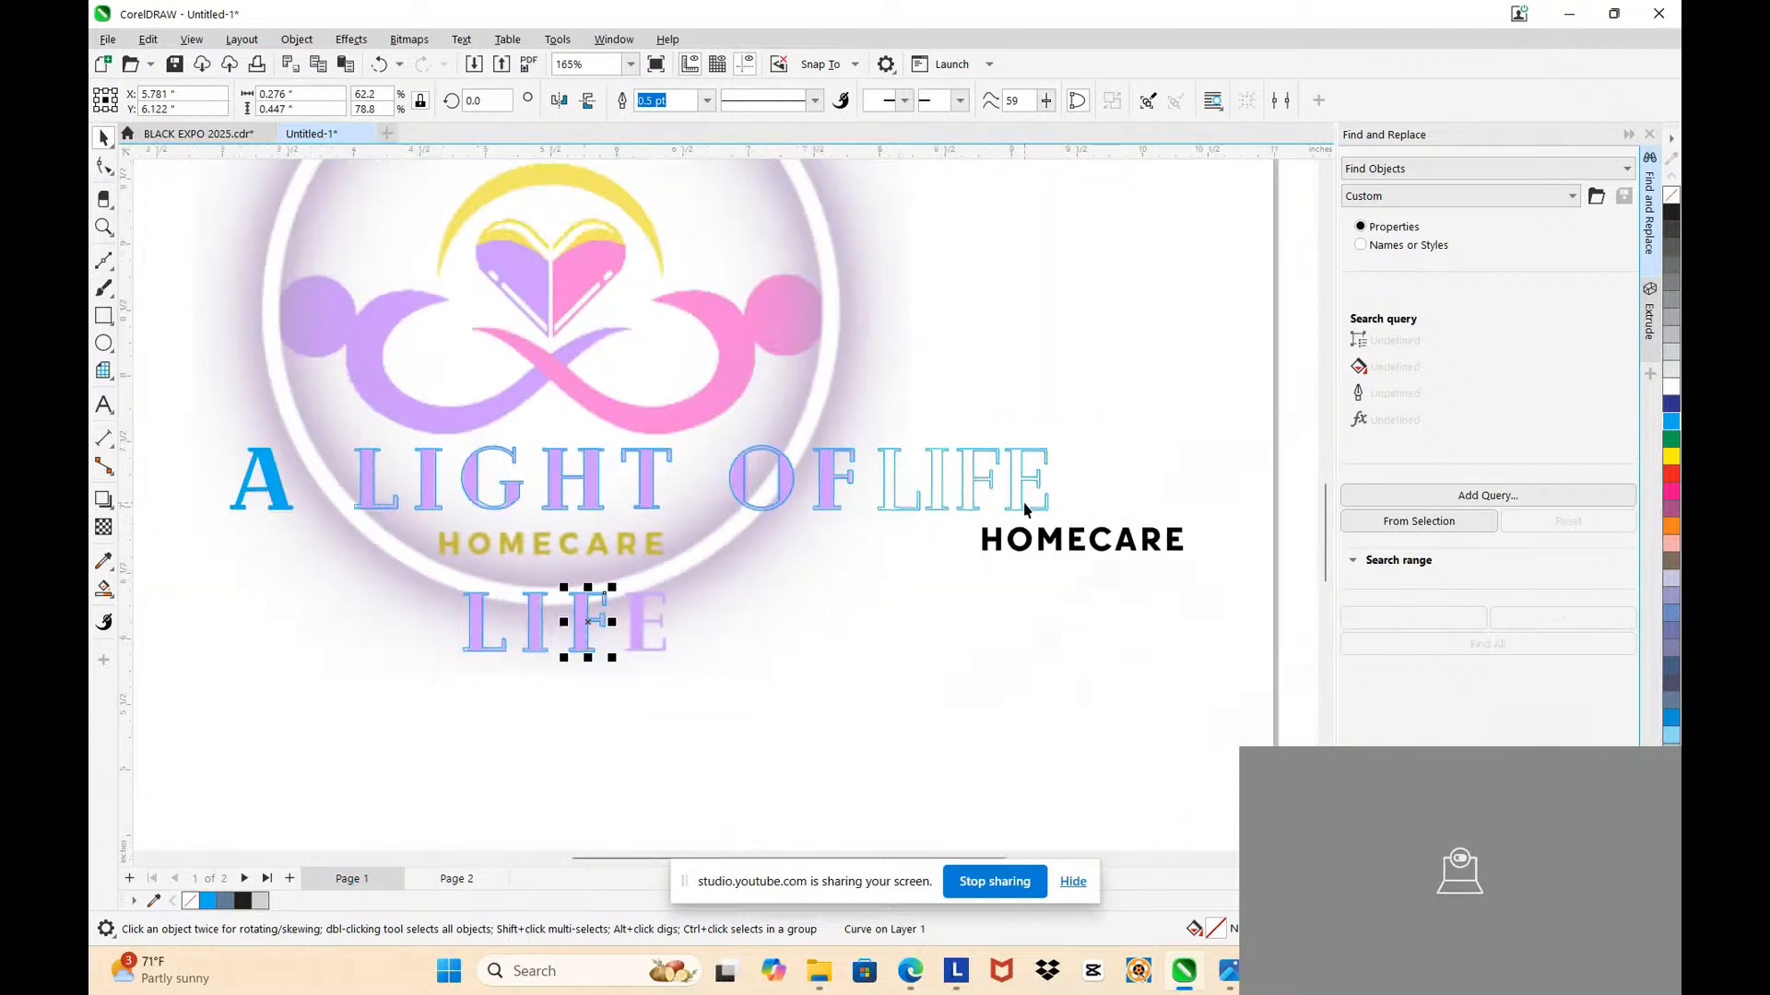
{"action": "left_click_drag", "start_coordinate": [1026, 510], "coordinate": [604, 579]}
{"action": "scroll", "coordinate": [660, 650], "scroll_direction": "up", "scroll_amount": 2}
{"action": "scroll", "coordinate": [655, 614], "scroll_direction": "up", "scroll_amount": 1}
{"action": "left_click_drag", "start_coordinate": [711, 711], "coordinate": [712, 704]}
{"action": "scroll", "coordinate": [706, 709], "scroll_direction": "up", "scroll_amount": 1}
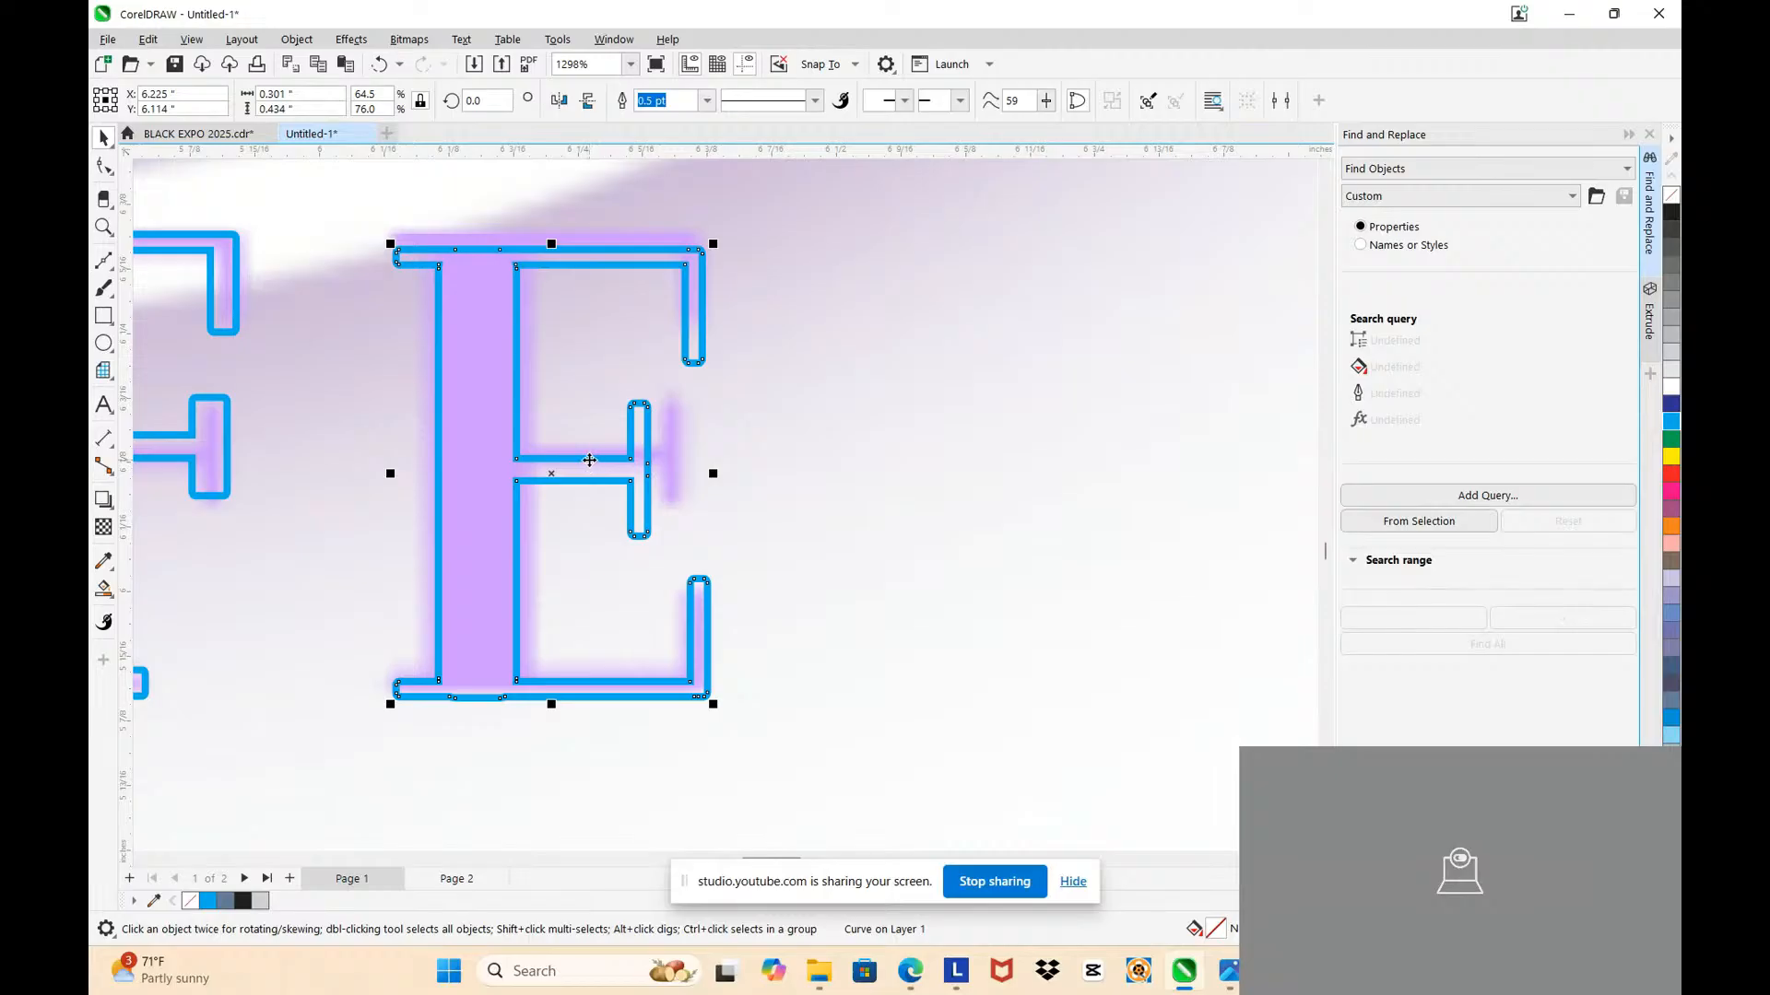
{"action": "left_click_drag", "start_coordinate": [590, 460], "coordinate": [591, 446]}
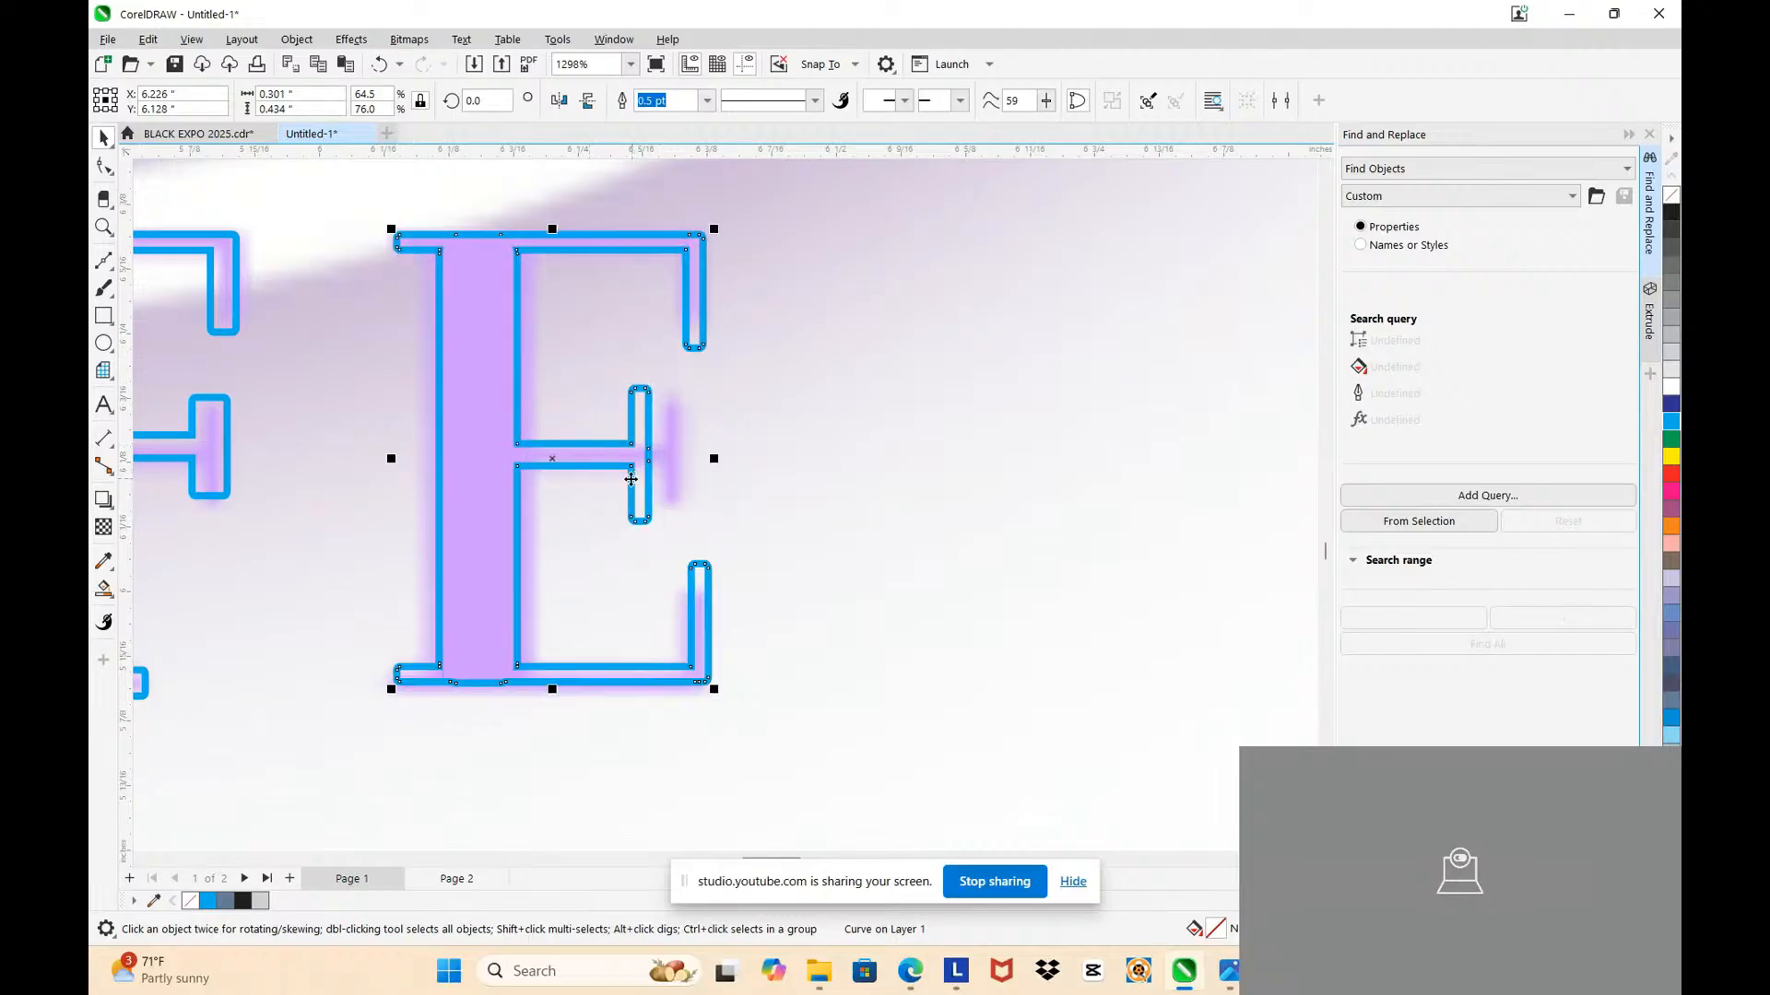
Step: Try to move the nodes of the copied E's middle serif outward onto the purple serif
{"action": "key", "text": "F10"}
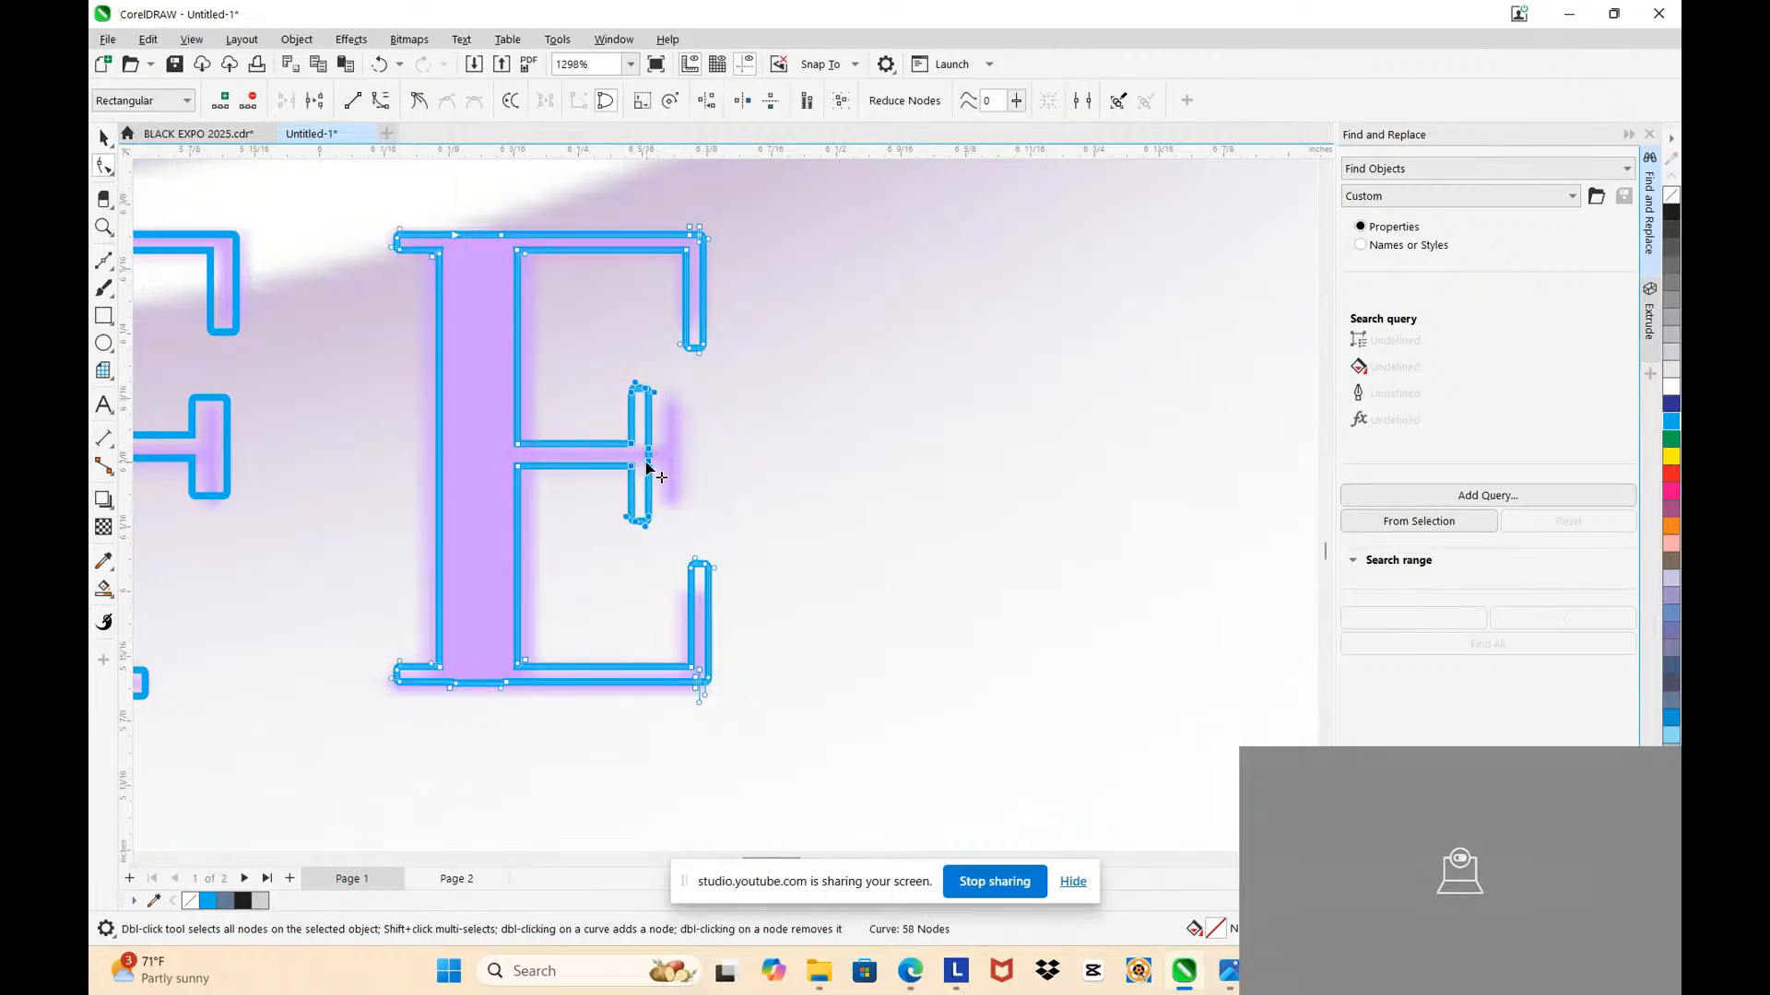
{"action": "left_click_drag", "start_coordinate": [648, 471], "coordinate": [679, 473]}
{"action": "scroll", "coordinate": [677, 470], "scroll_direction": "up", "scroll_amount": 2}
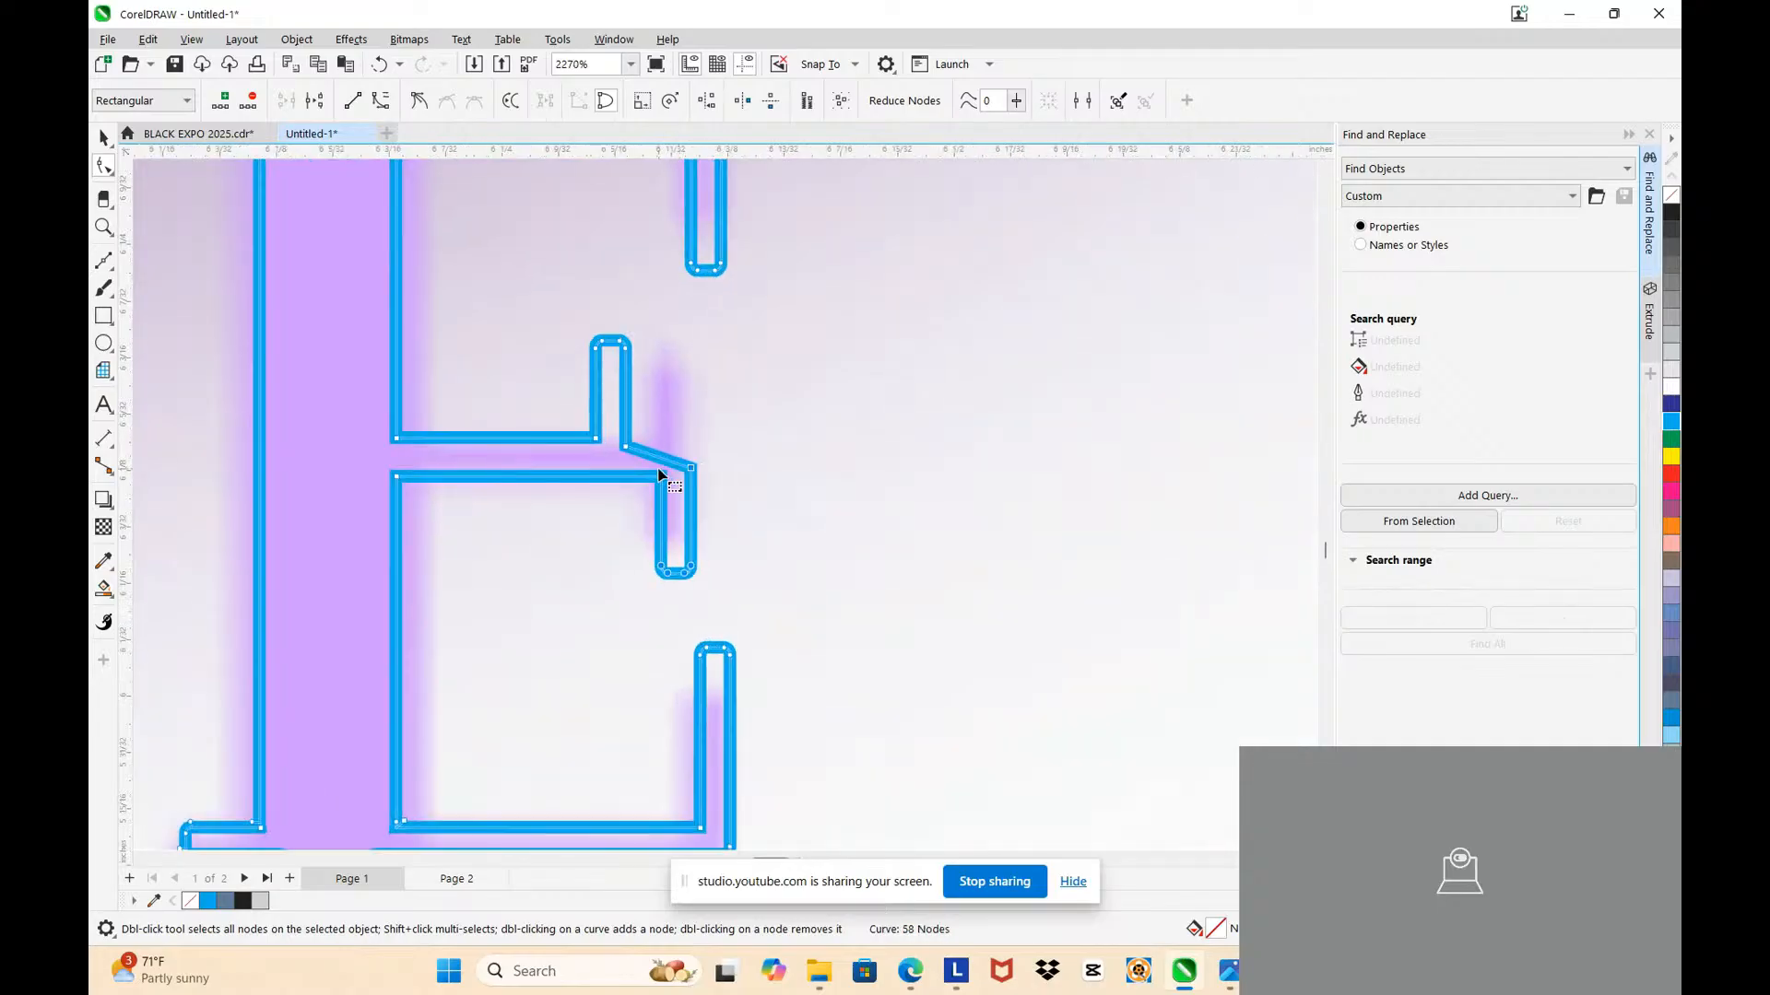
{"action": "key", "text": "ctrl+z"}
{"action": "left_click_drag", "start_coordinate": [567, 318], "coordinate": [652, 565]}
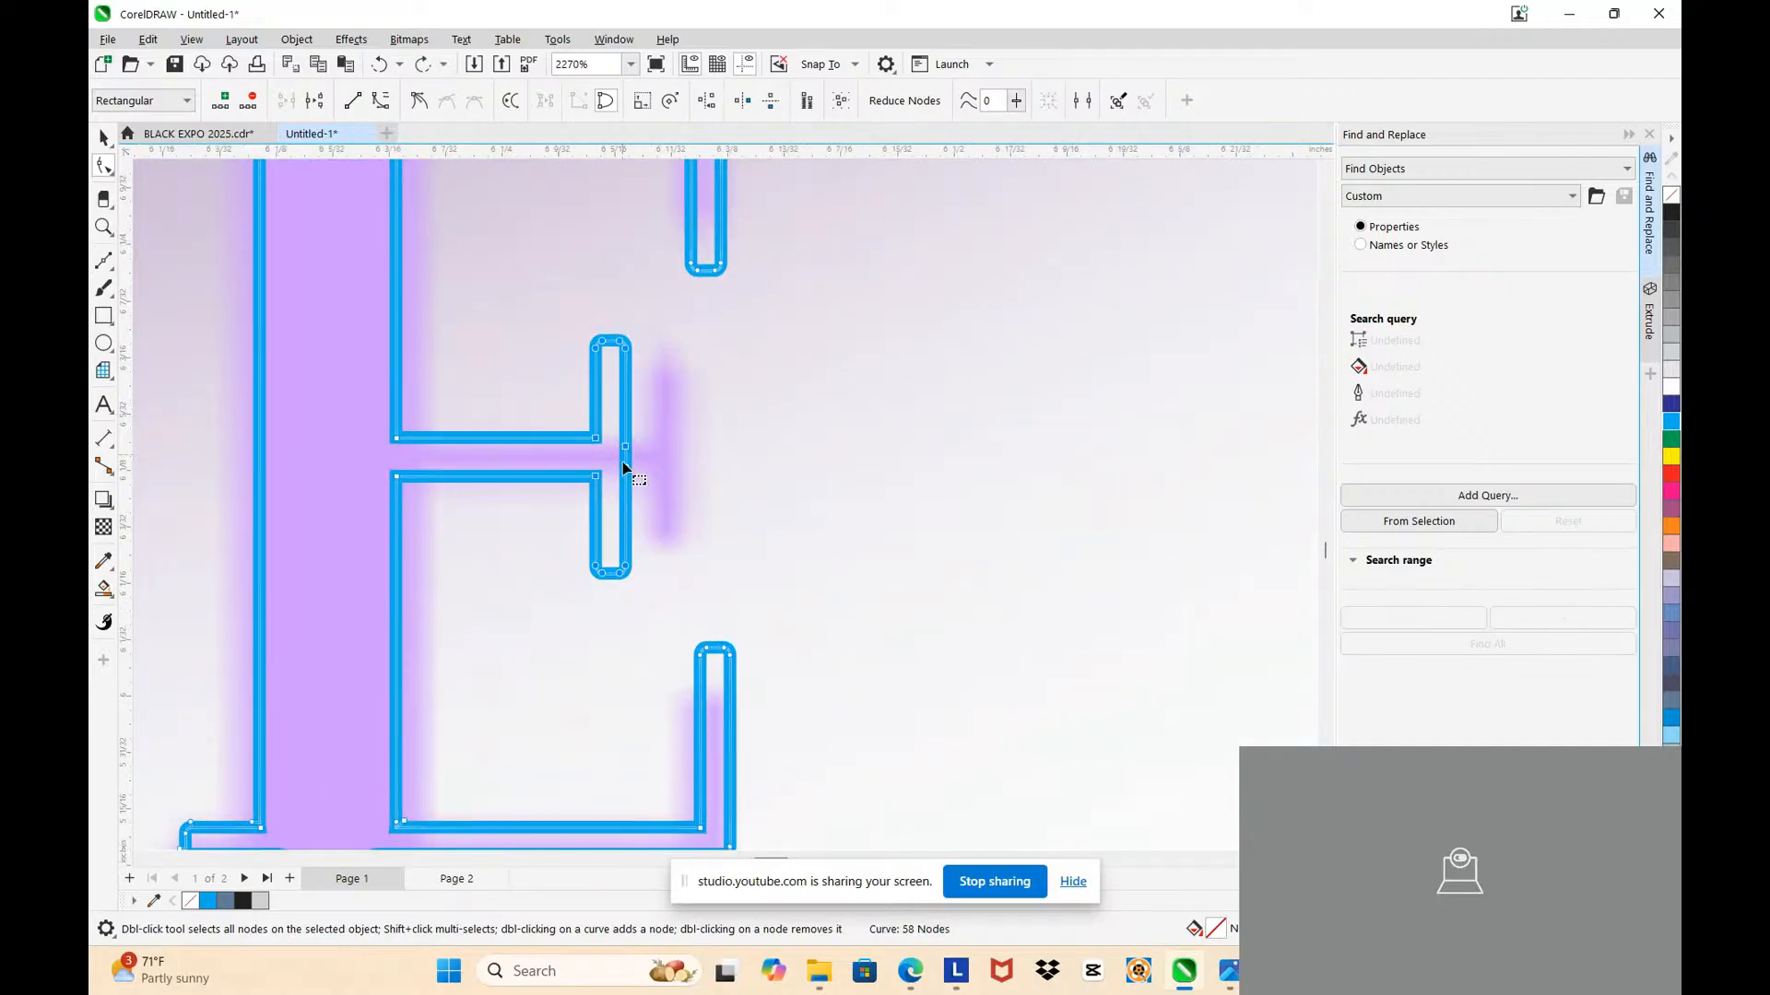
{"action": "left_click_drag", "start_coordinate": [623, 467], "coordinate": [666, 467]}
{"action": "key", "text": "ctrl+z"}
Step: Move the nodes of the E's middle serif outward onto the purple serif, aligning its upper inner corner with the serif's edge
{"action": "left_click_drag", "start_coordinate": [560, 310], "coordinate": [664, 579]}
{"action": "left_click_drag", "start_coordinate": [625, 348], "coordinate": [660, 617]}
{"action": "key", "text": "ctrl+z"}
{"action": "left_click_drag", "start_coordinate": [592, 350], "coordinate": [651, 347]}
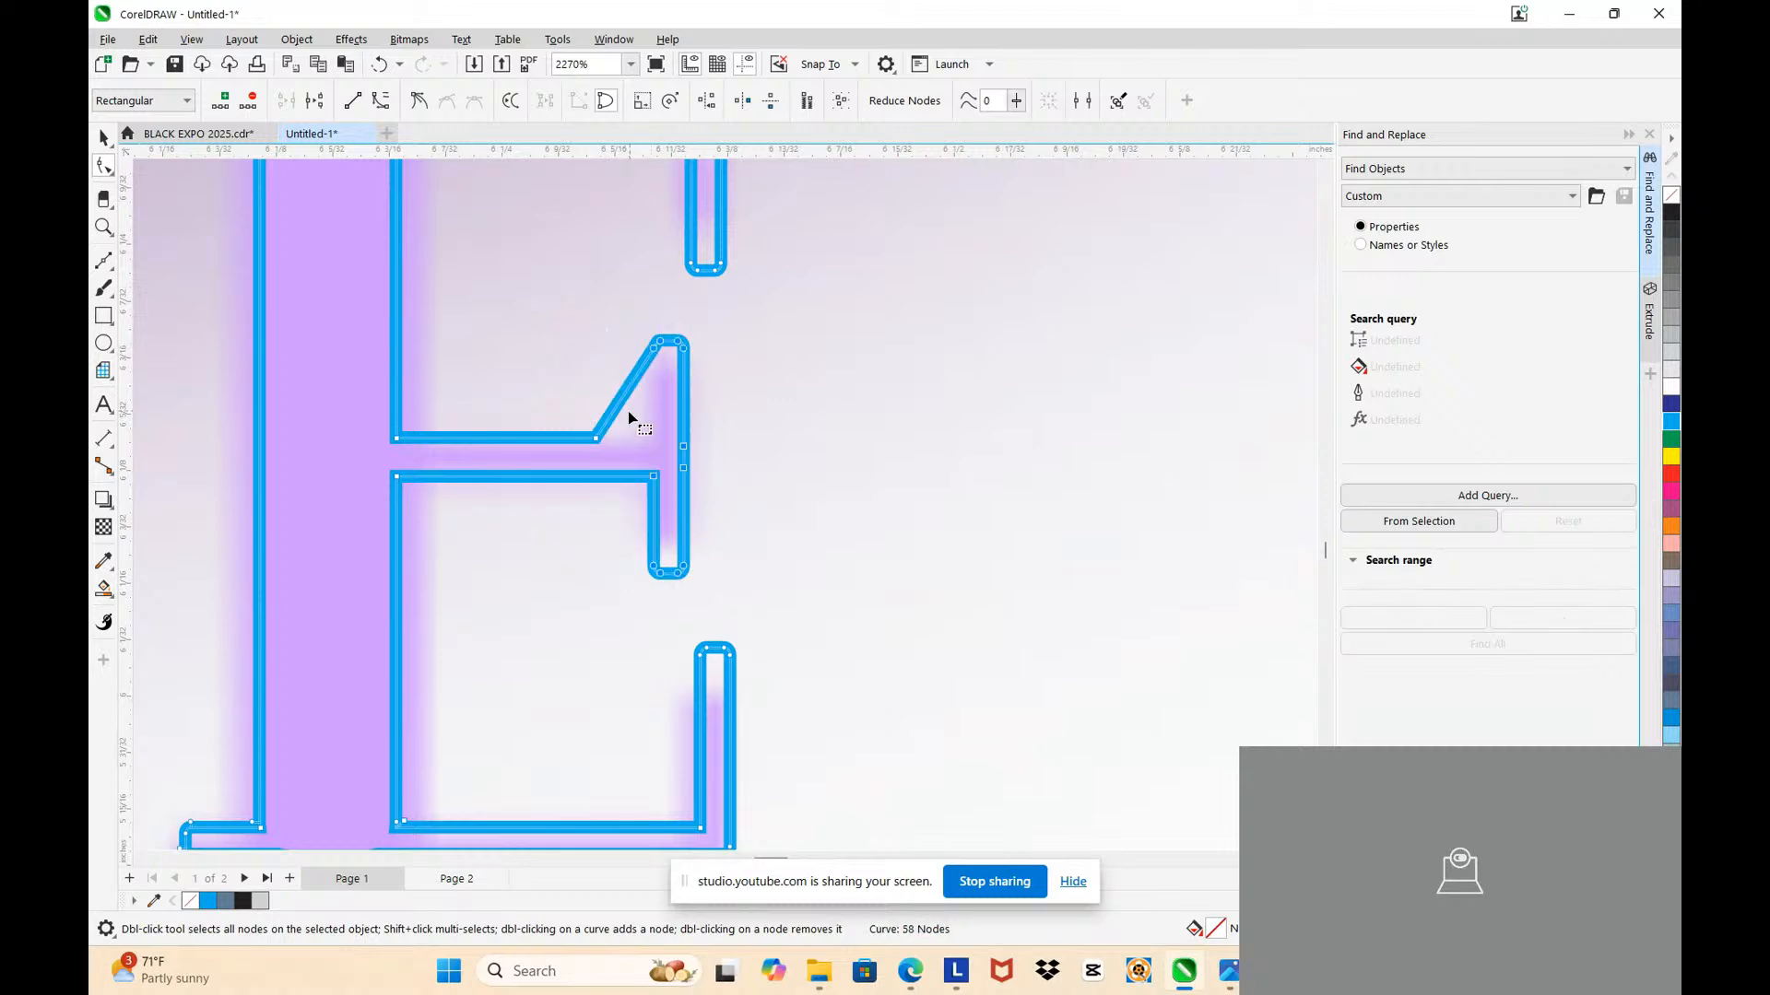
{"action": "left_click_drag", "start_coordinate": [595, 440], "coordinate": [650, 441]}
{"action": "scroll", "coordinate": [677, 400], "scroll_direction": "up", "scroll_amount": 4}
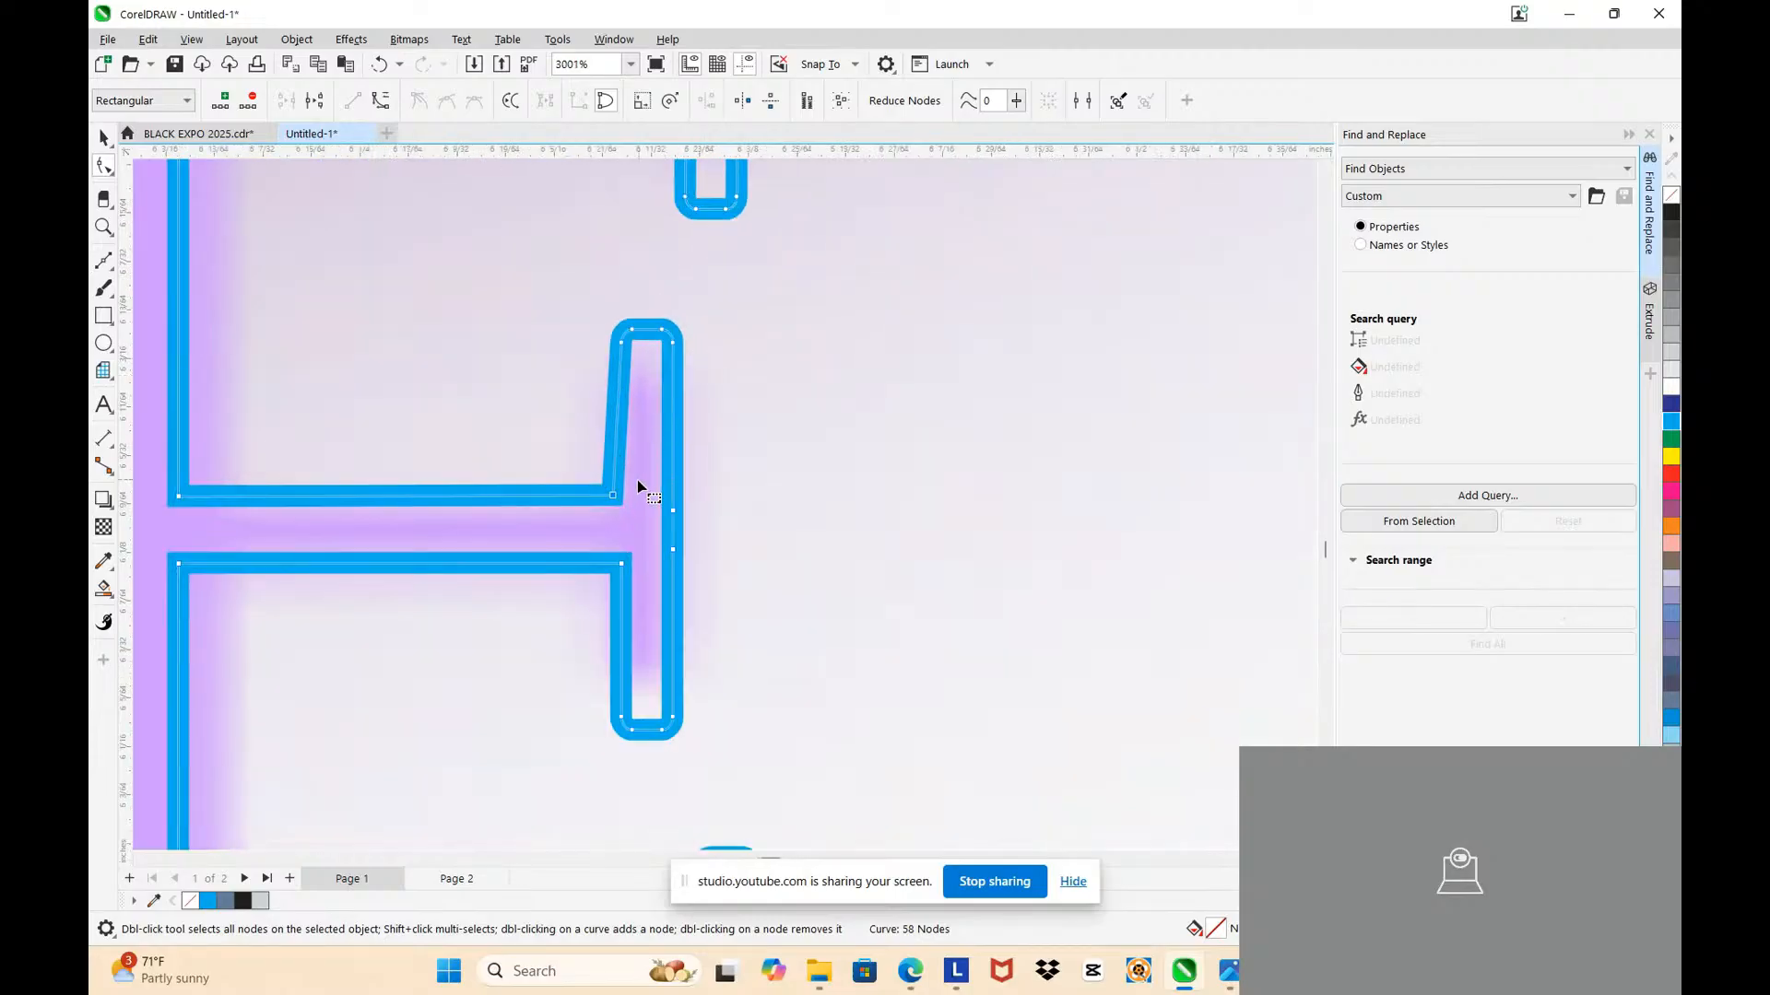
{"action": "left_click_drag", "start_coordinate": [610, 504], "coordinate": [618, 502]}
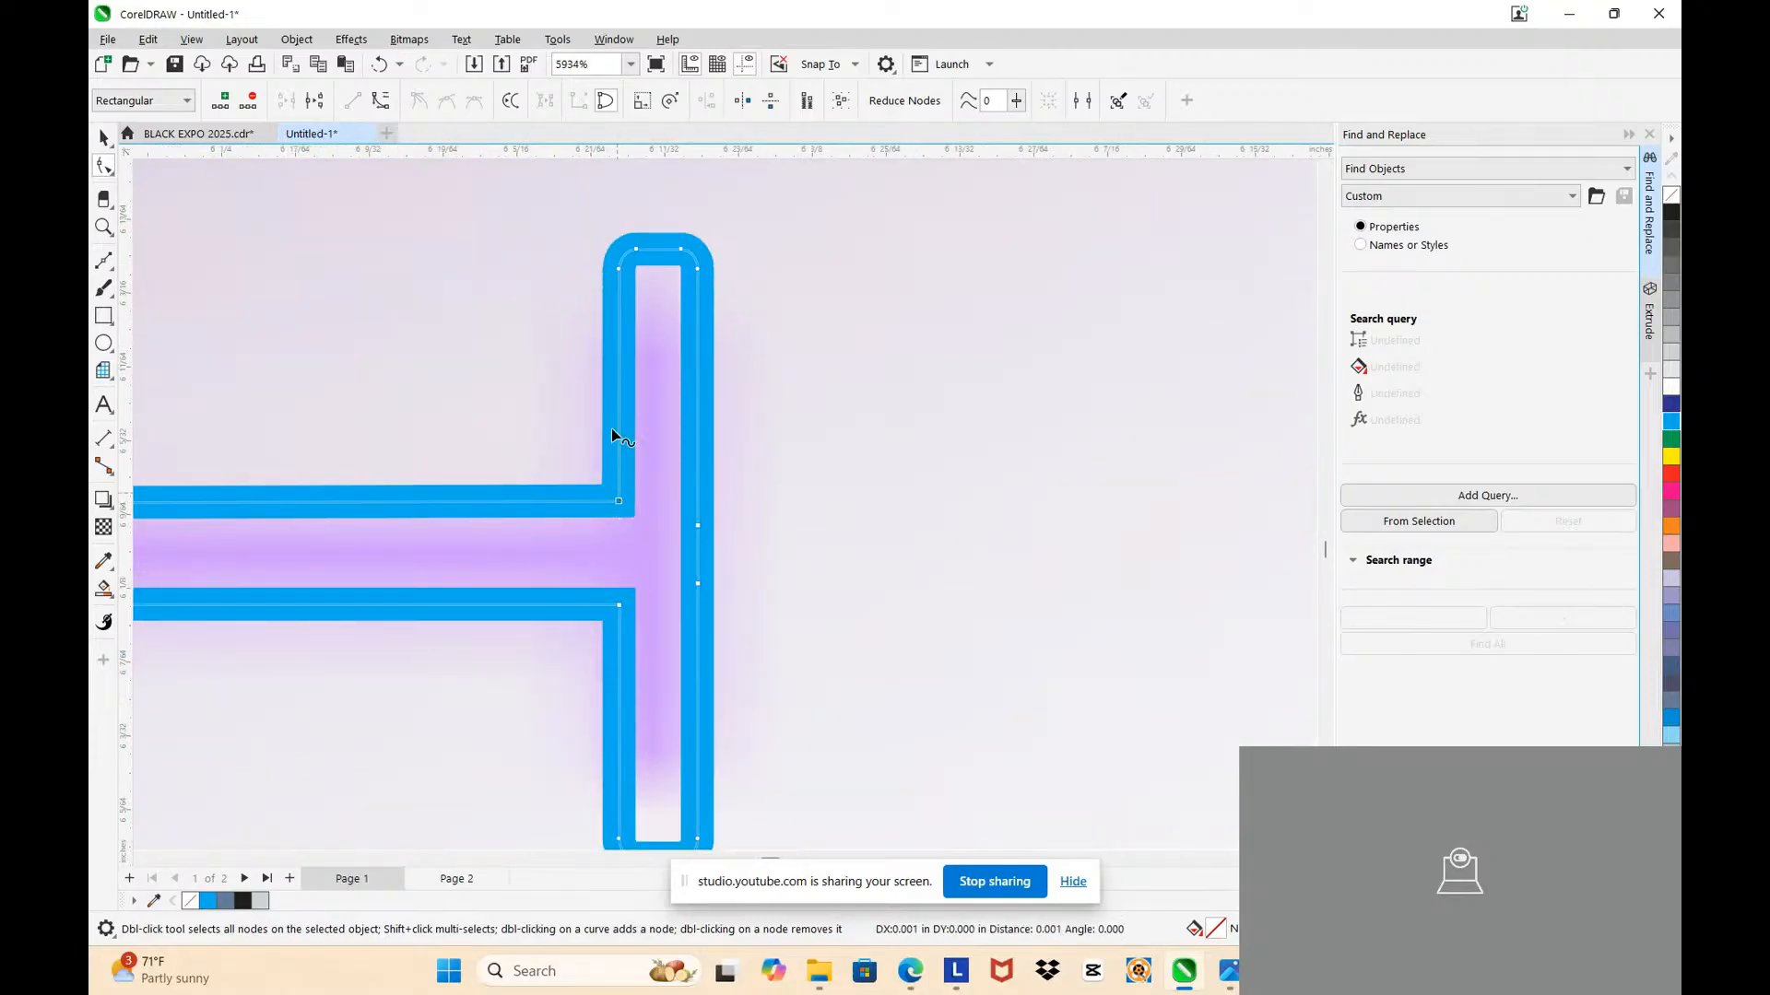
Step: Shorten the E's middle serif at its upper and lower ends to match the purple shape
{"action": "left_click_drag", "start_coordinate": [572, 226], "coordinate": [737, 309]}
{"action": "key", "text": "Down"}
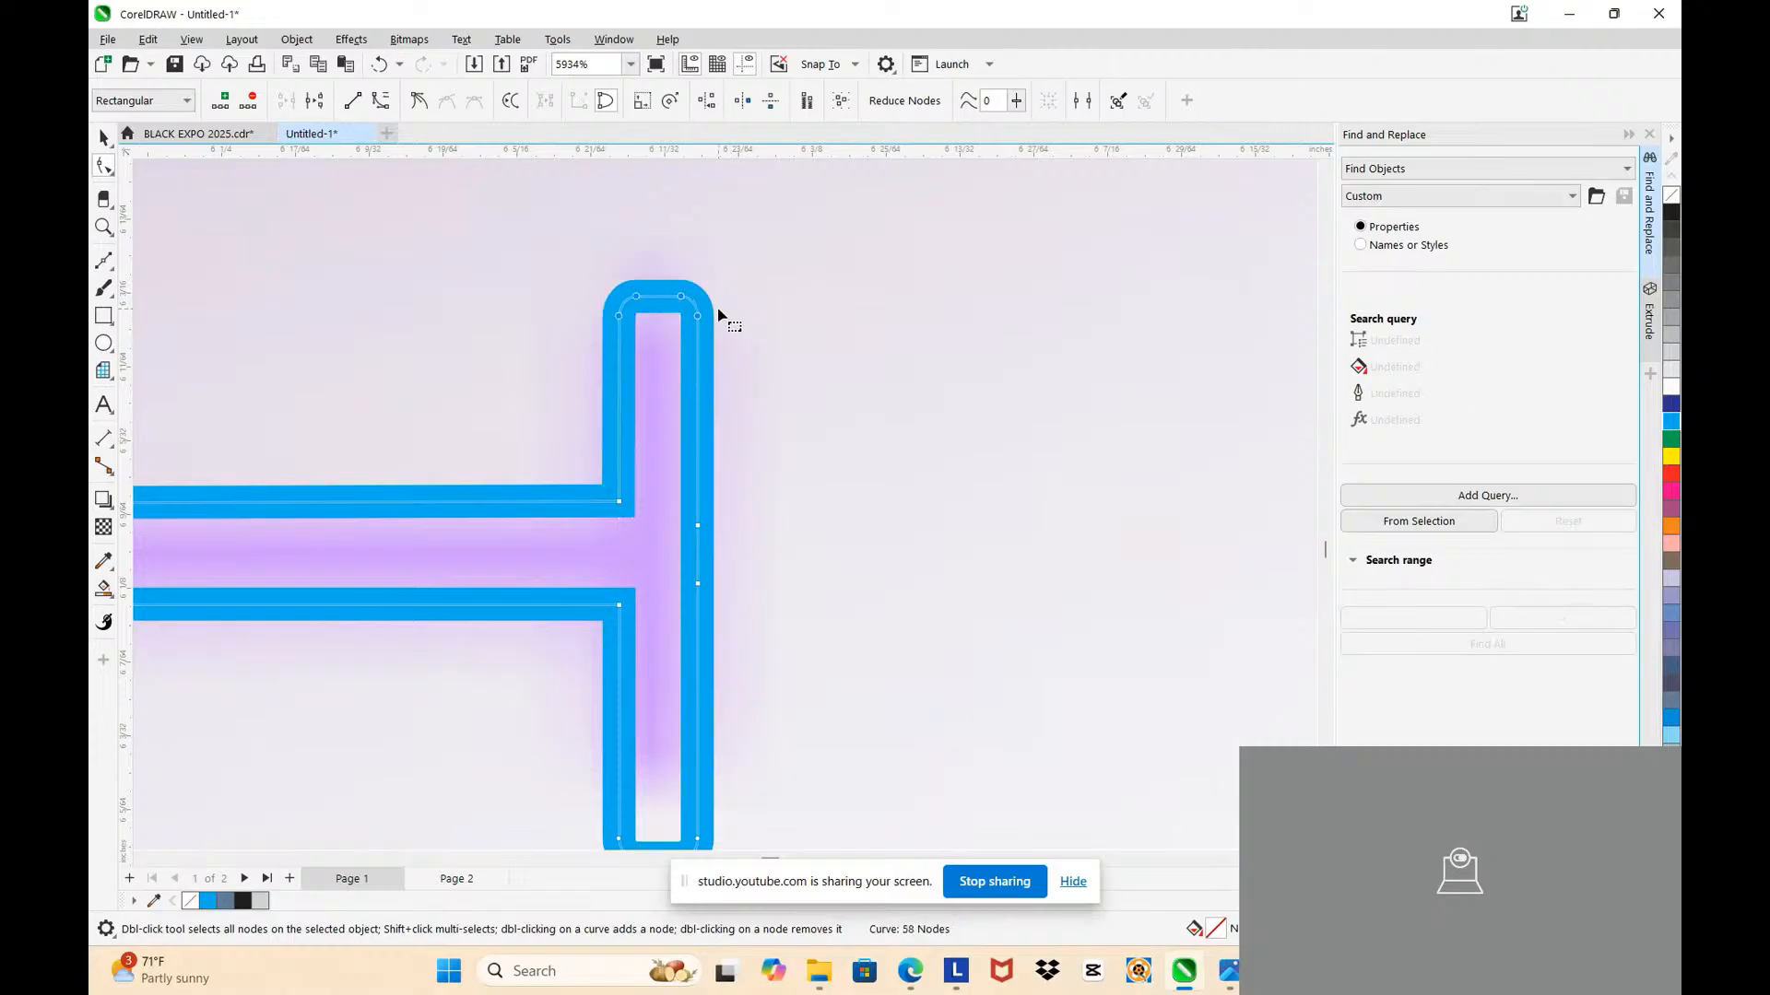
{"action": "scroll", "coordinate": [720, 316], "scroll_direction": "down", "scroll_amount": 2}
{"action": "left_click_drag", "start_coordinate": [638, 541], "coordinate": [724, 613]}
{"action": "key", "text": "Up"}
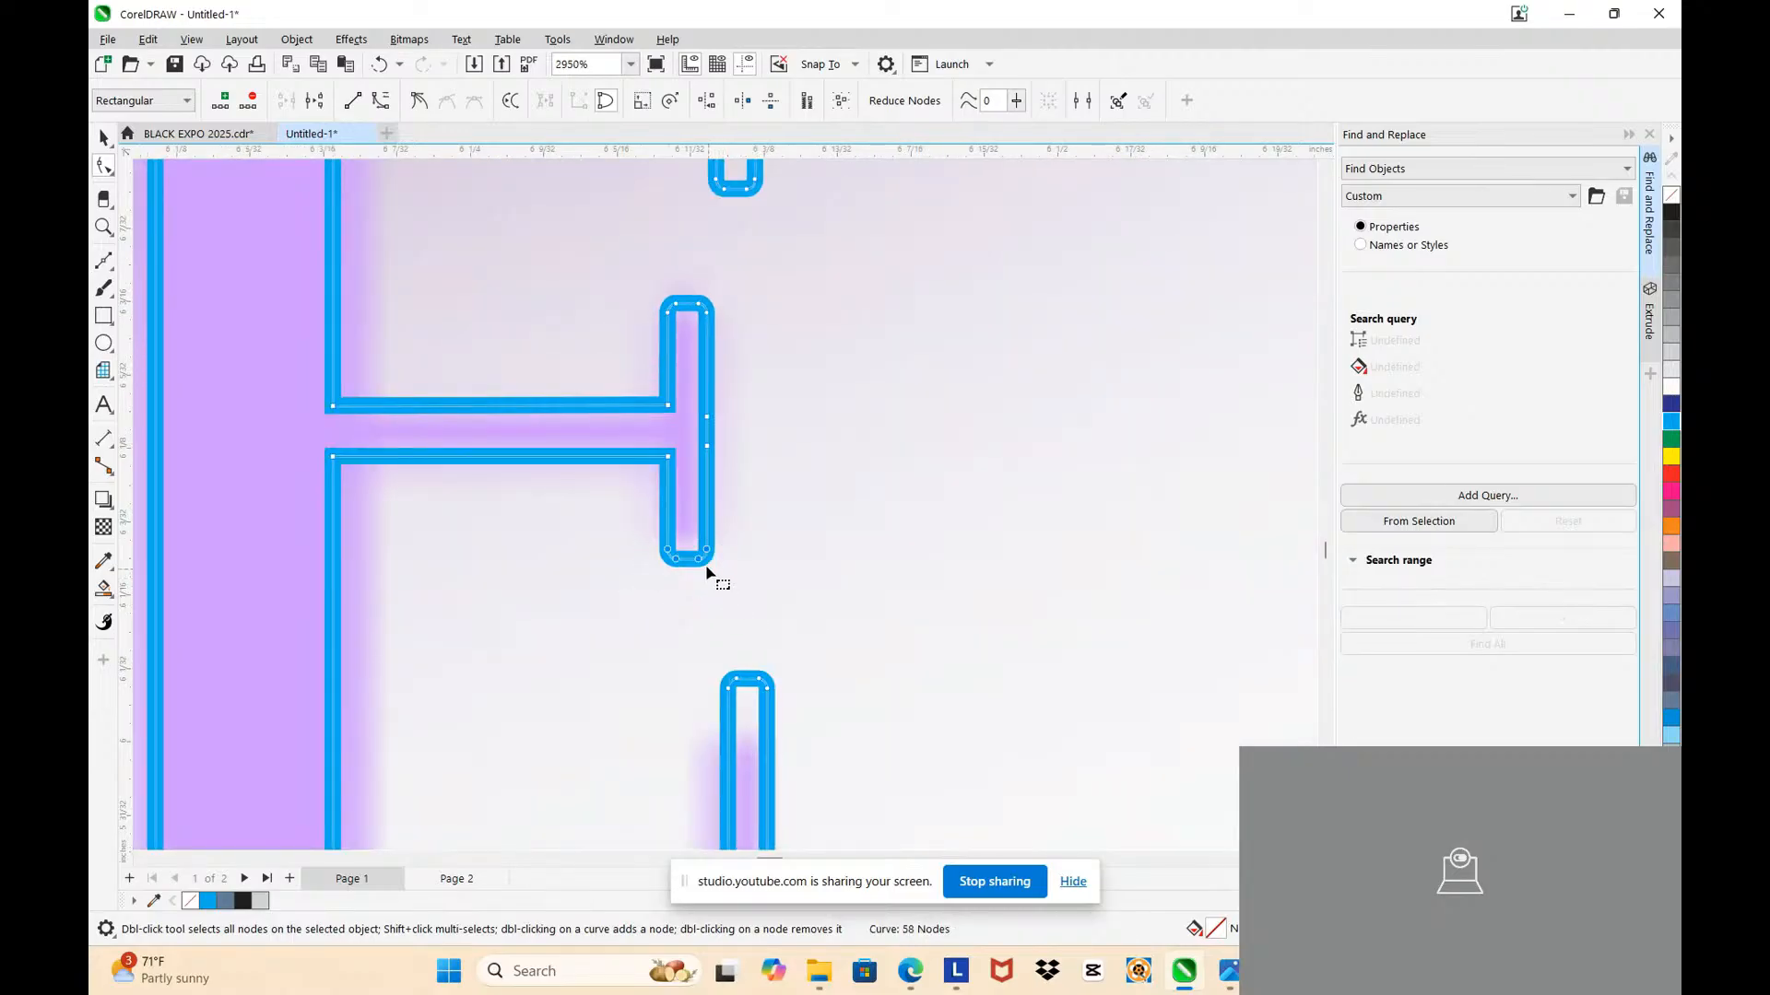
{"action": "scroll", "coordinate": [706, 561], "scroll_direction": "down", "scroll_amount": 2}
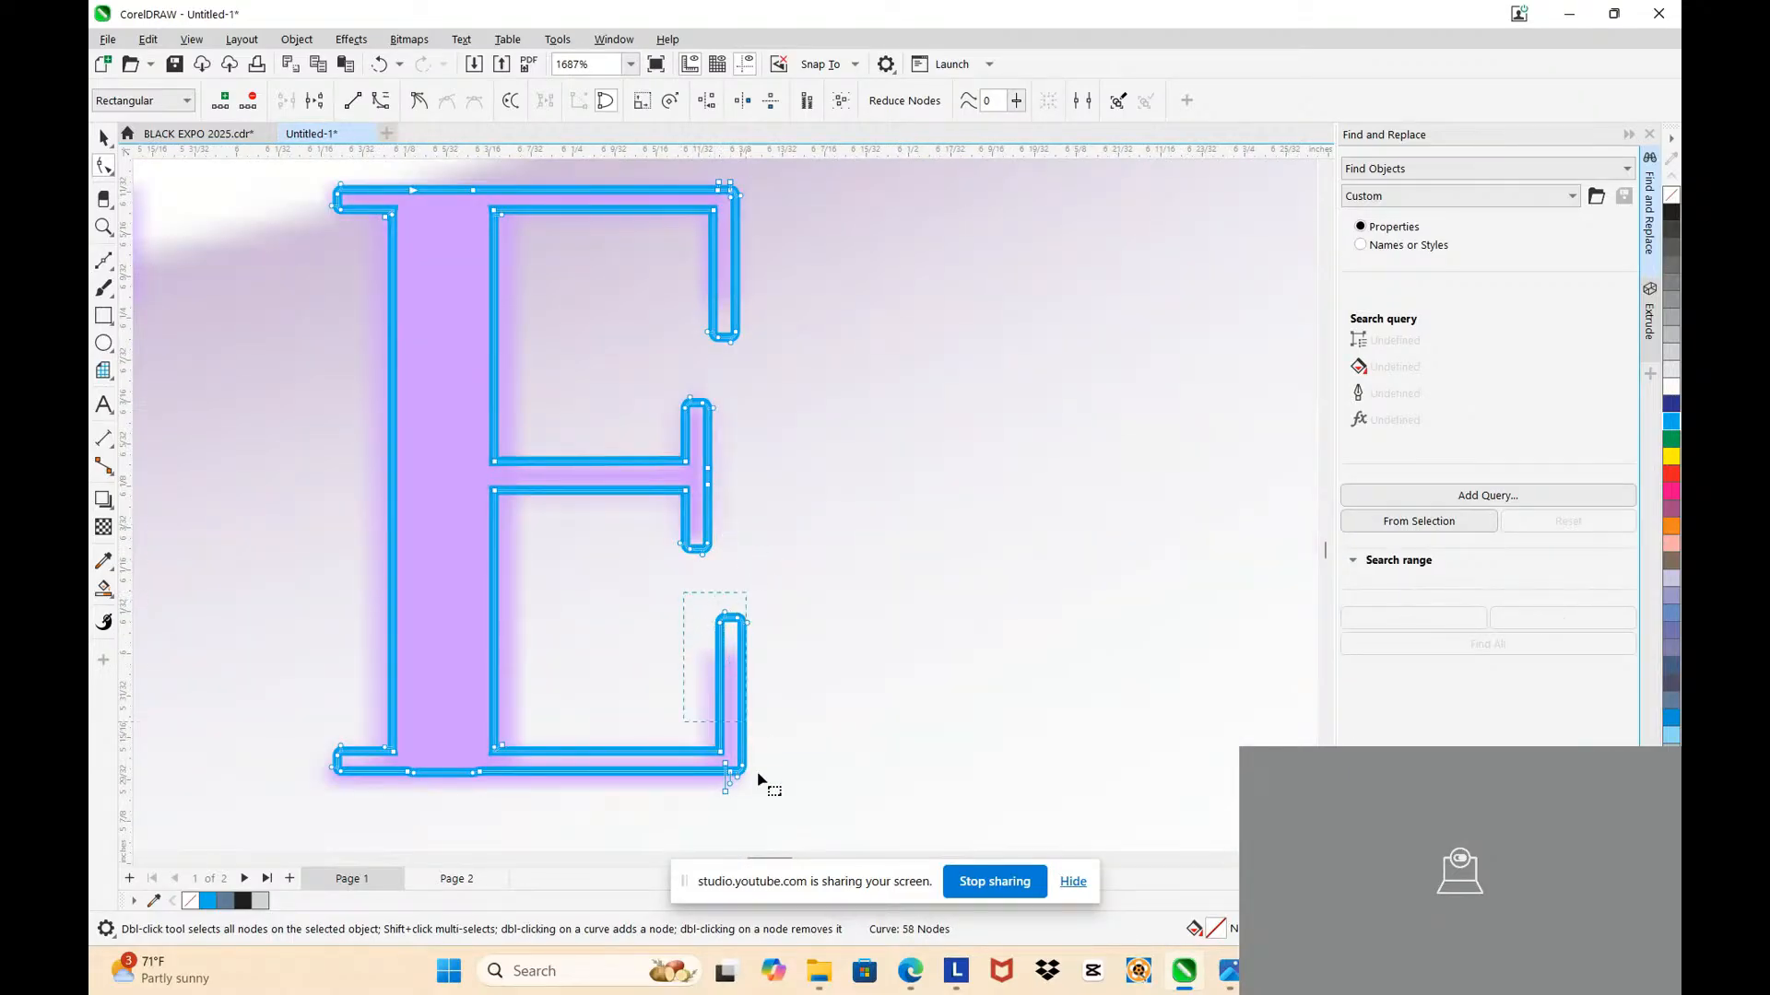
Step: Shift the E's lower serif inward, lower its tip by 0.010 inch and widen its outer edge to the purple serif
{"action": "left_click_drag", "start_coordinate": [758, 773], "coordinate": [766, 800]}
{"action": "key", "text": "Left"}
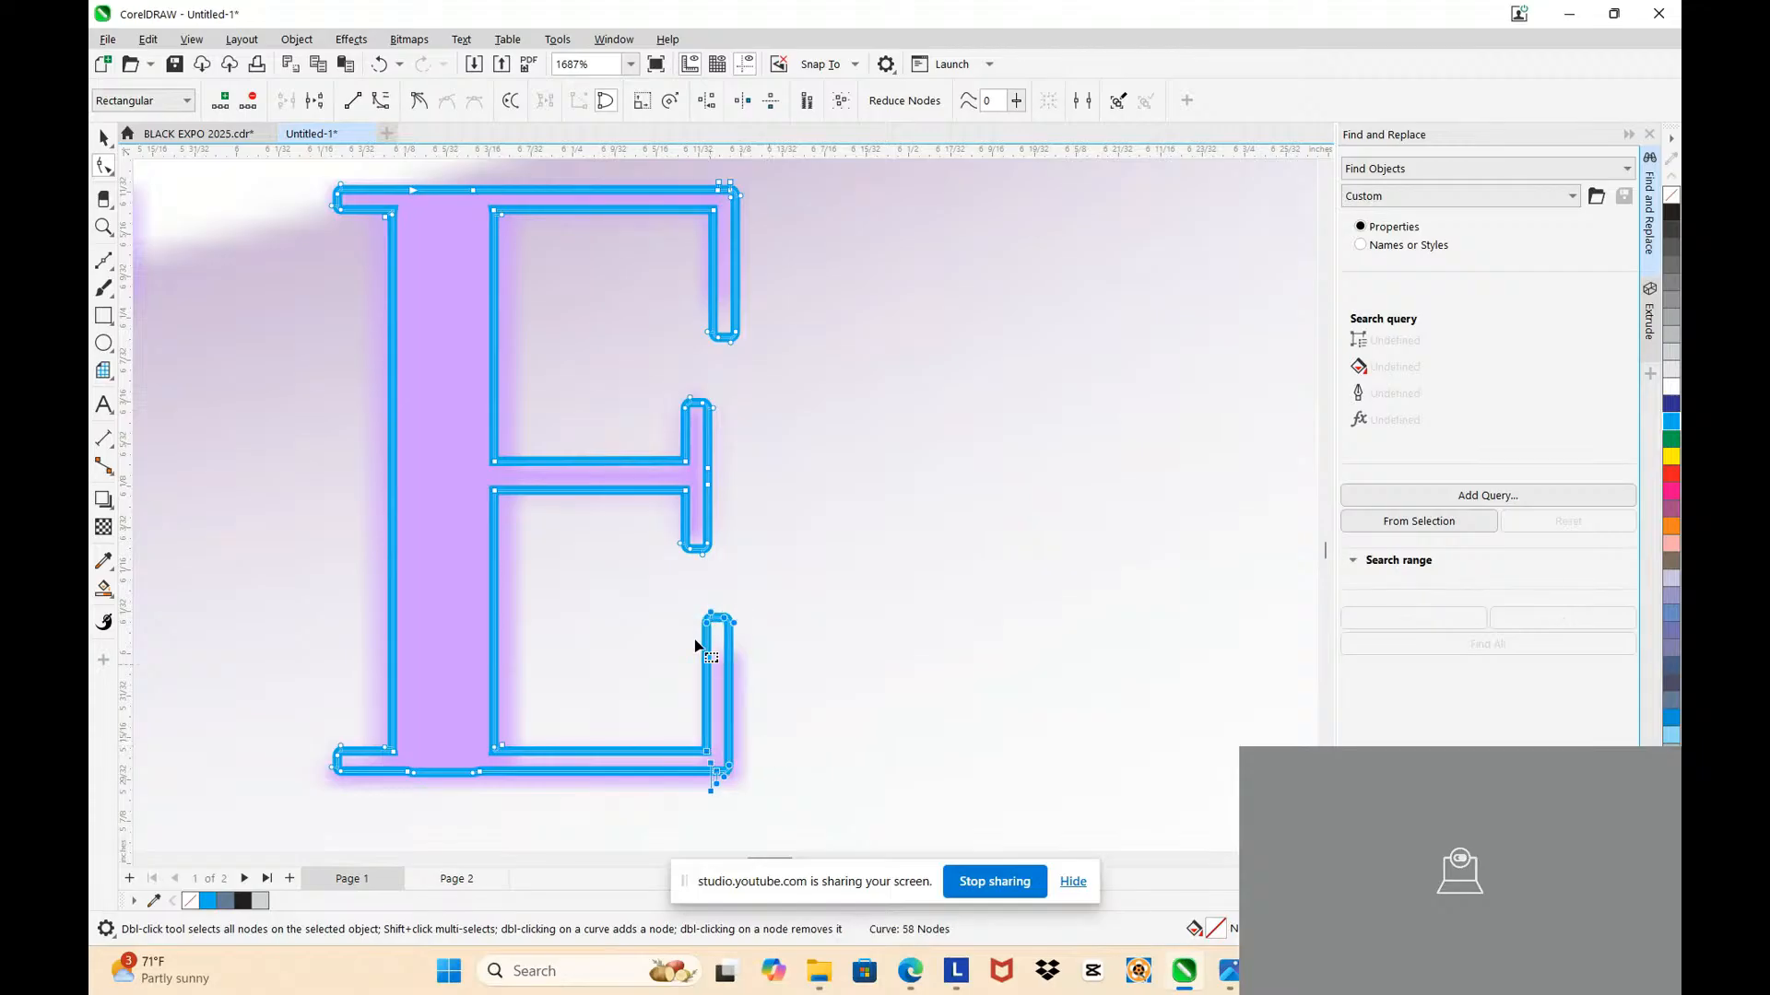
{"action": "left_click_drag", "start_coordinate": [681, 588], "coordinate": [763, 662]}
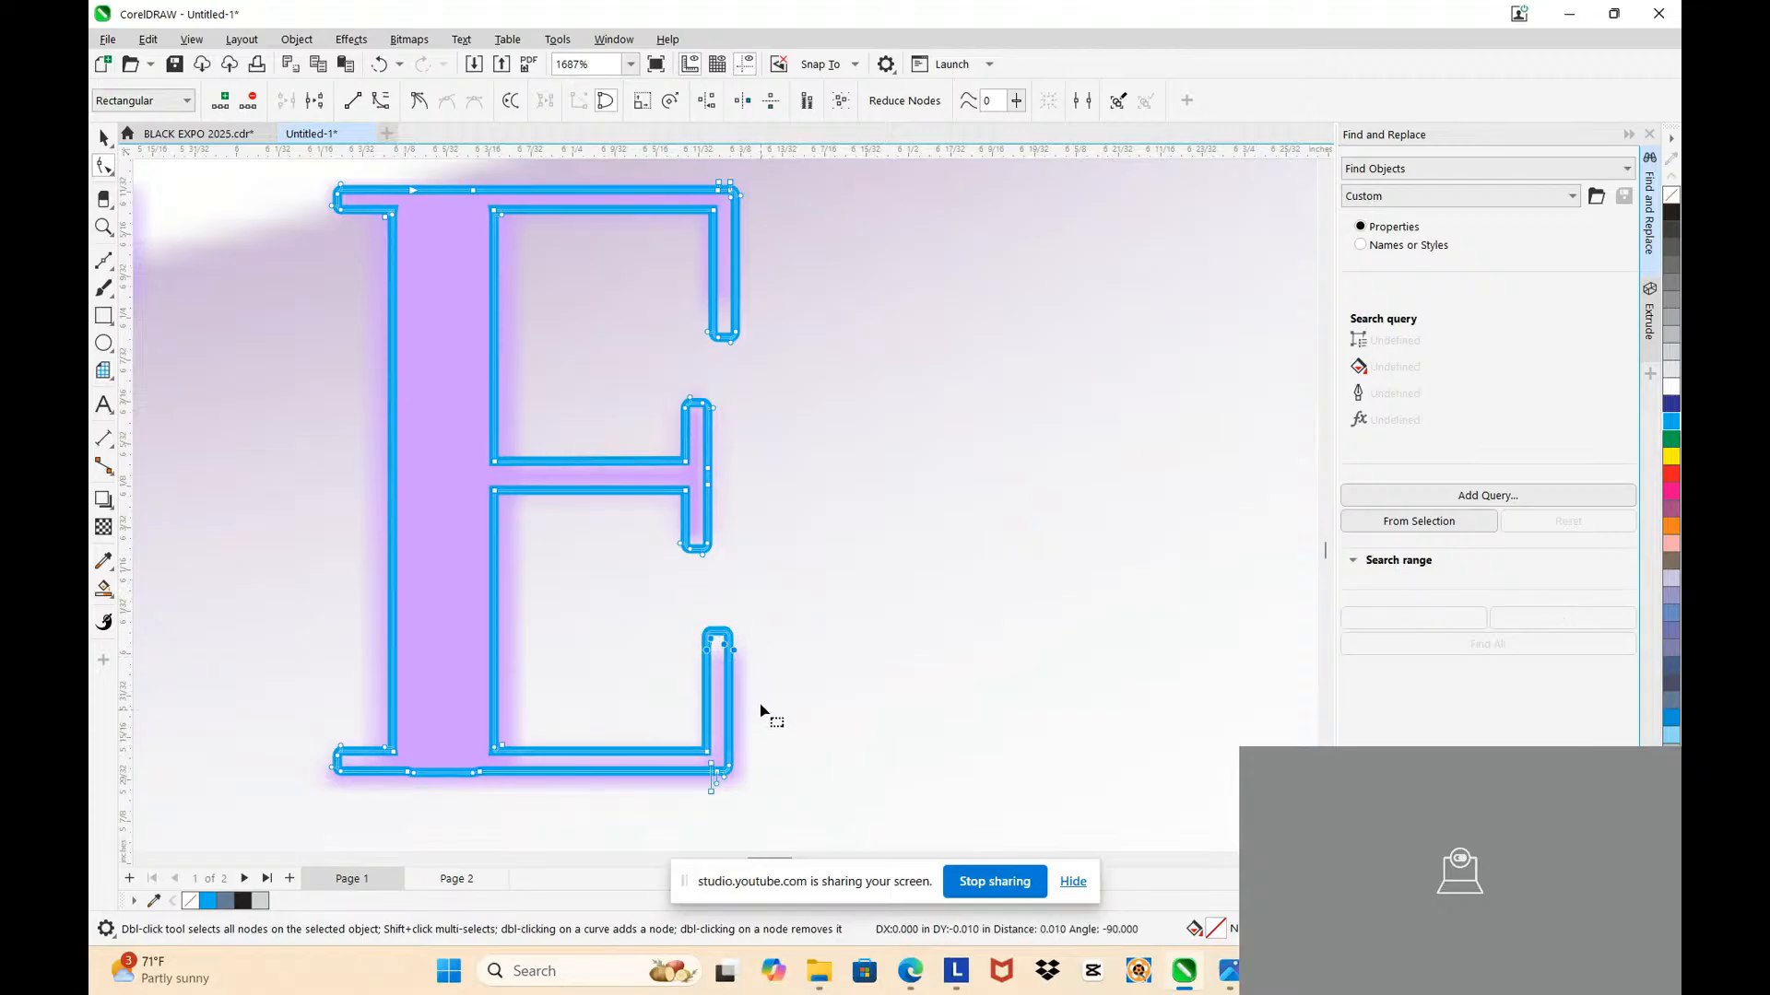
{"action": "scroll", "coordinate": [728, 766], "scroll_direction": "up", "scroll_amount": 2}
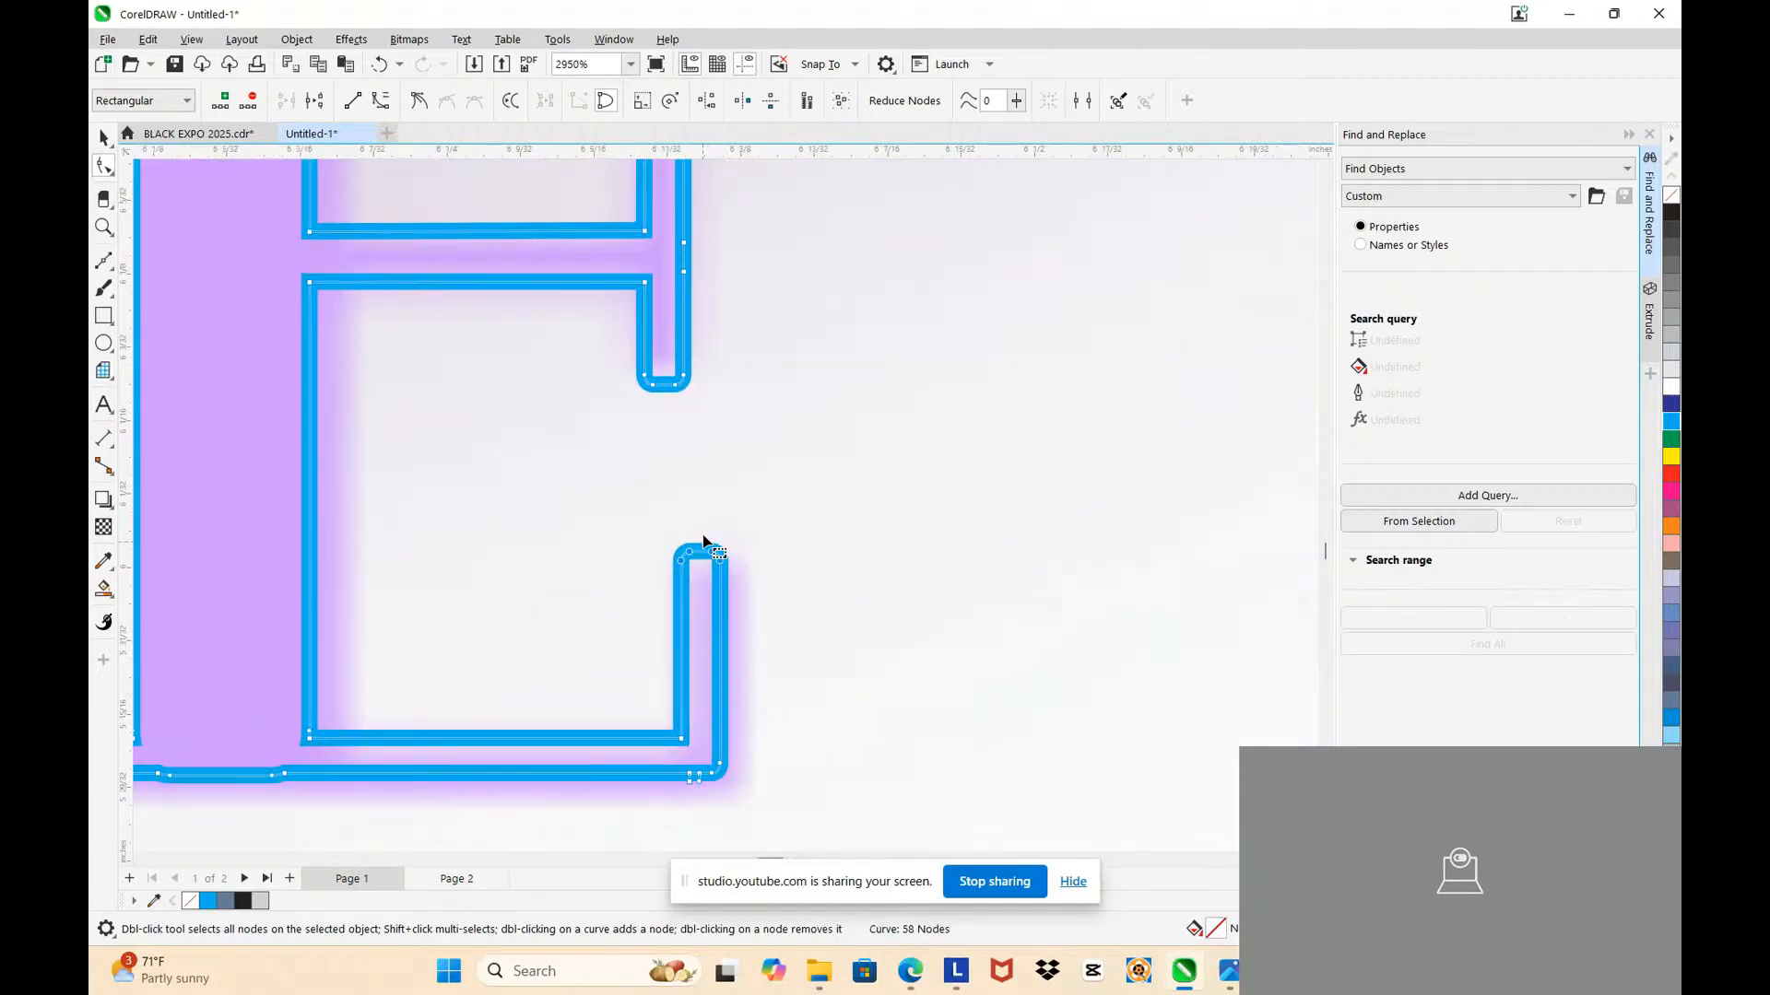
{"action": "left_click_drag", "start_coordinate": [702, 535], "coordinate": [762, 807]}
{"action": "key", "text": "Right"}
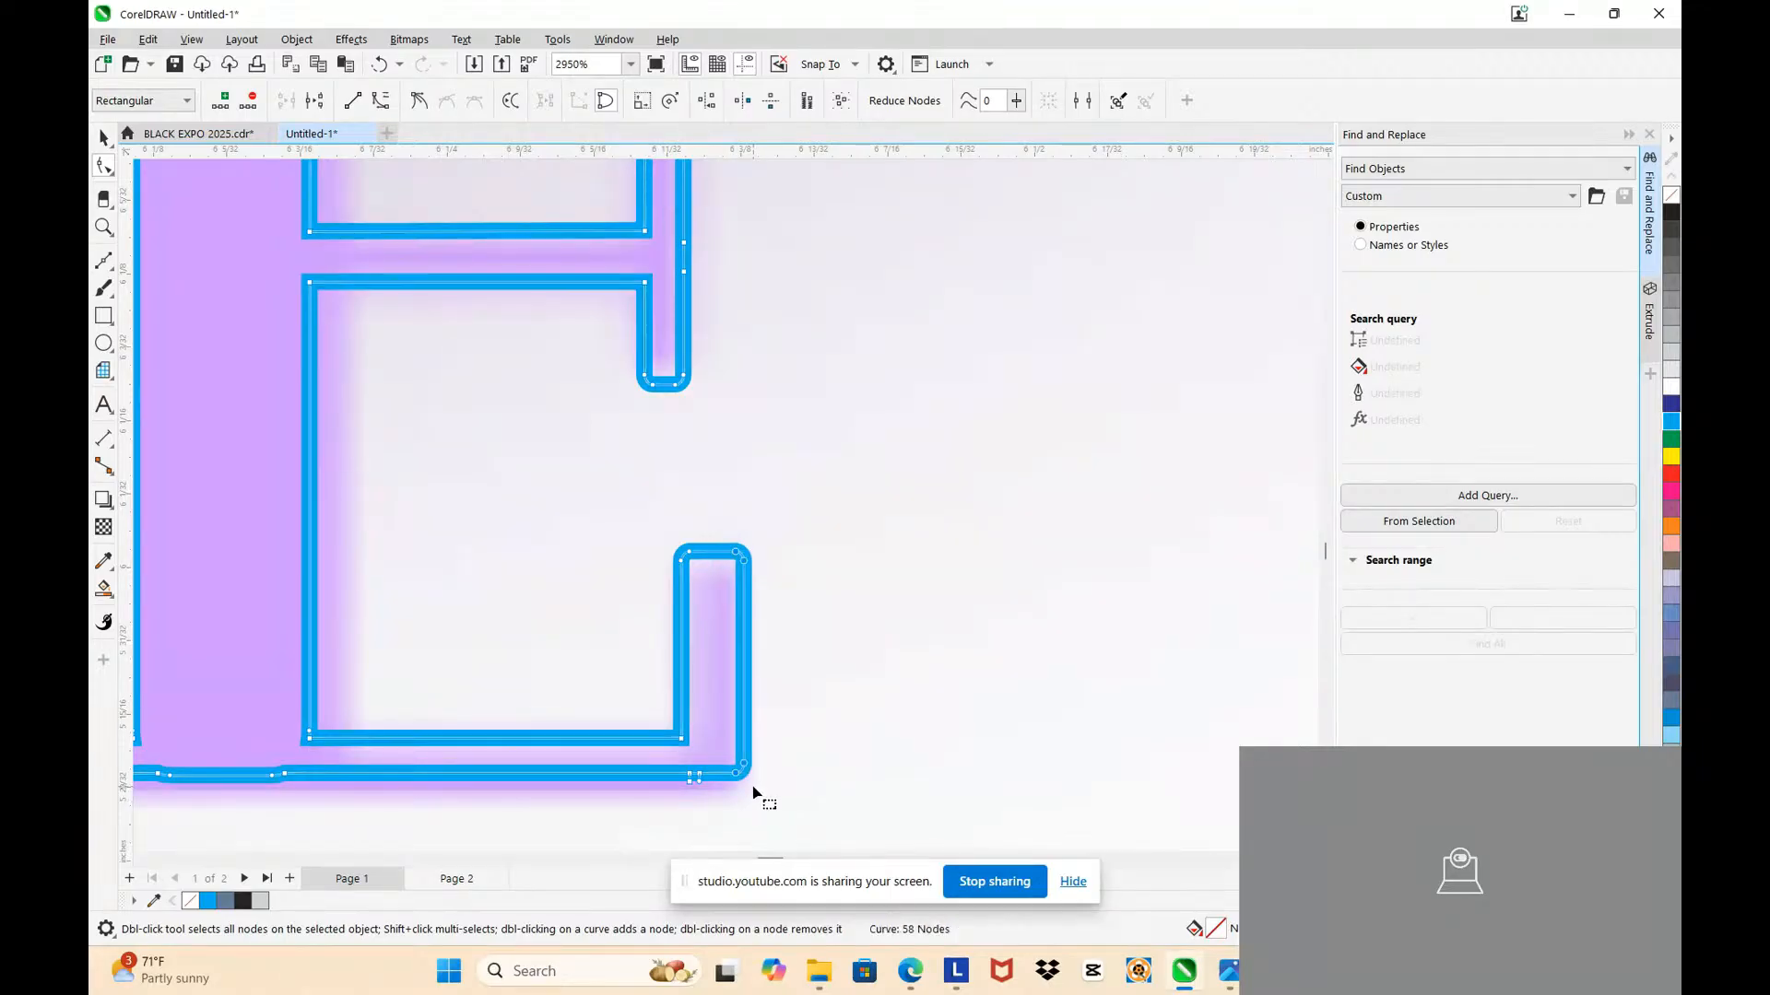
Step: Delete the extra nodes on the E's bottom edge under the stem and lower that edge to the purple outline
{"action": "scroll", "coordinate": [669, 771], "scroll_direction": "down", "scroll_amount": 3}
{"action": "scroll", "coordinate": [267, 753], "scroll_direction": "up", "scroll_amount": 2}
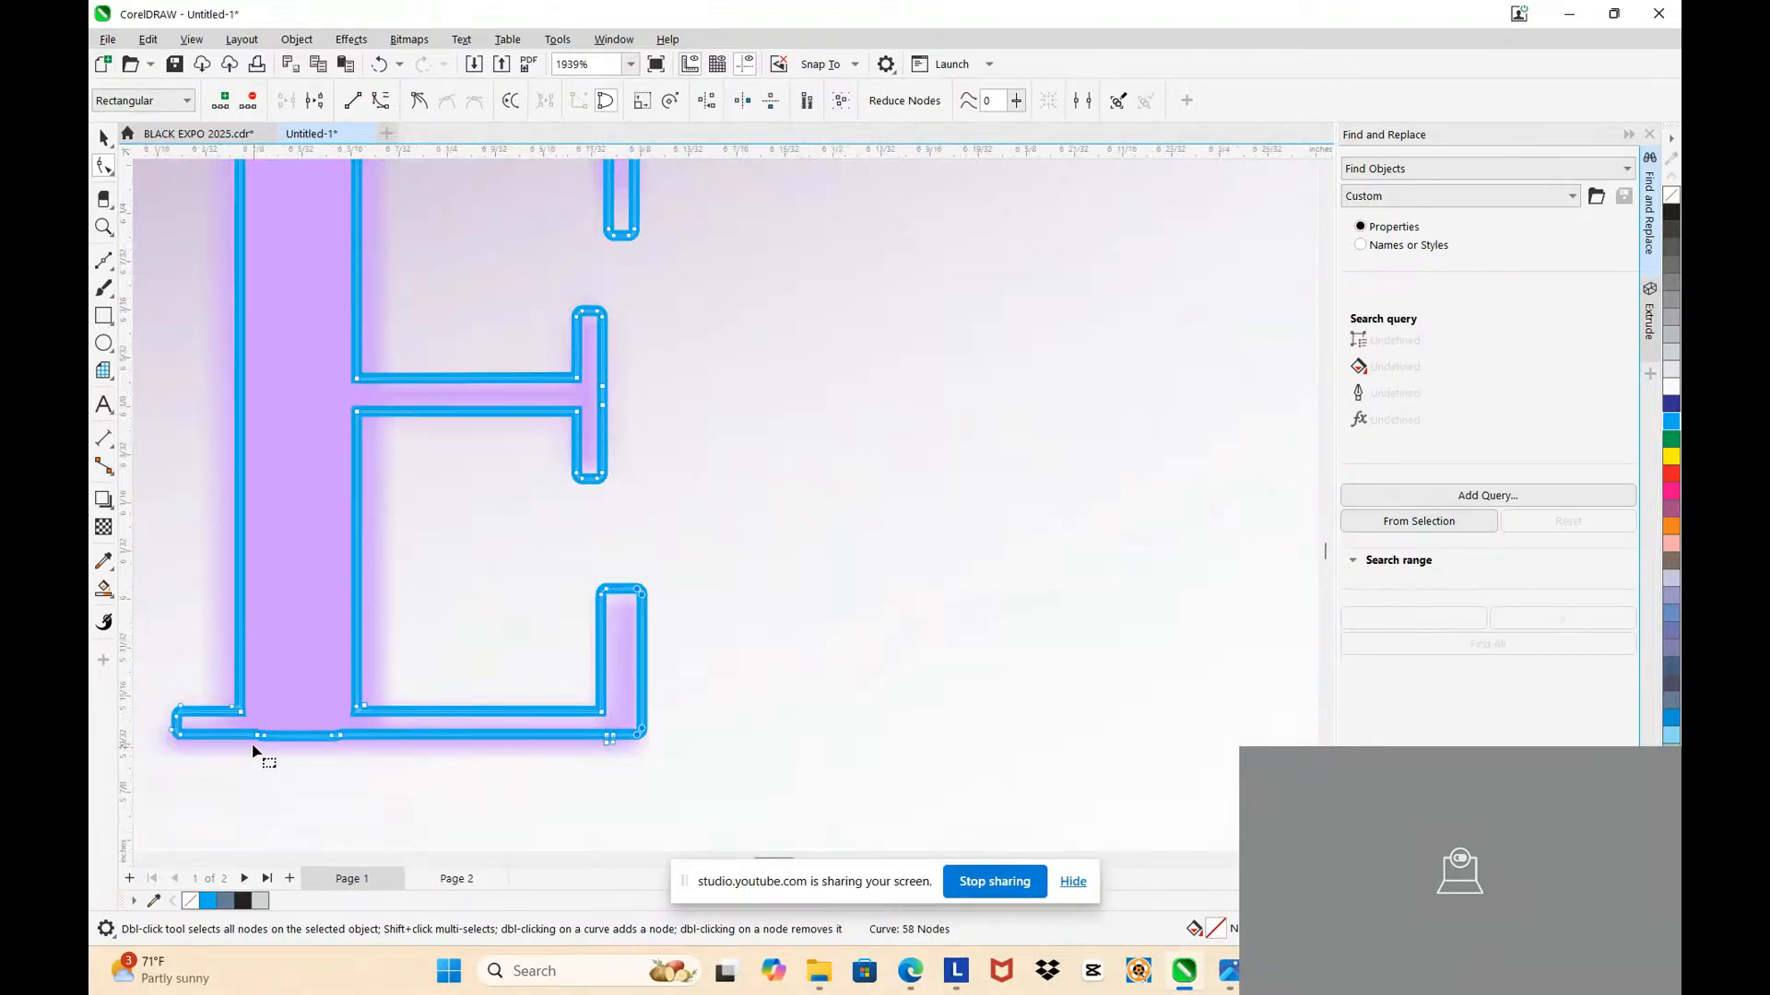
{"action": "left_click_drag", "start_coordinate": [358, 767], "coordinate": [363, 763]}
{"action": "key", "text": "Delete"}
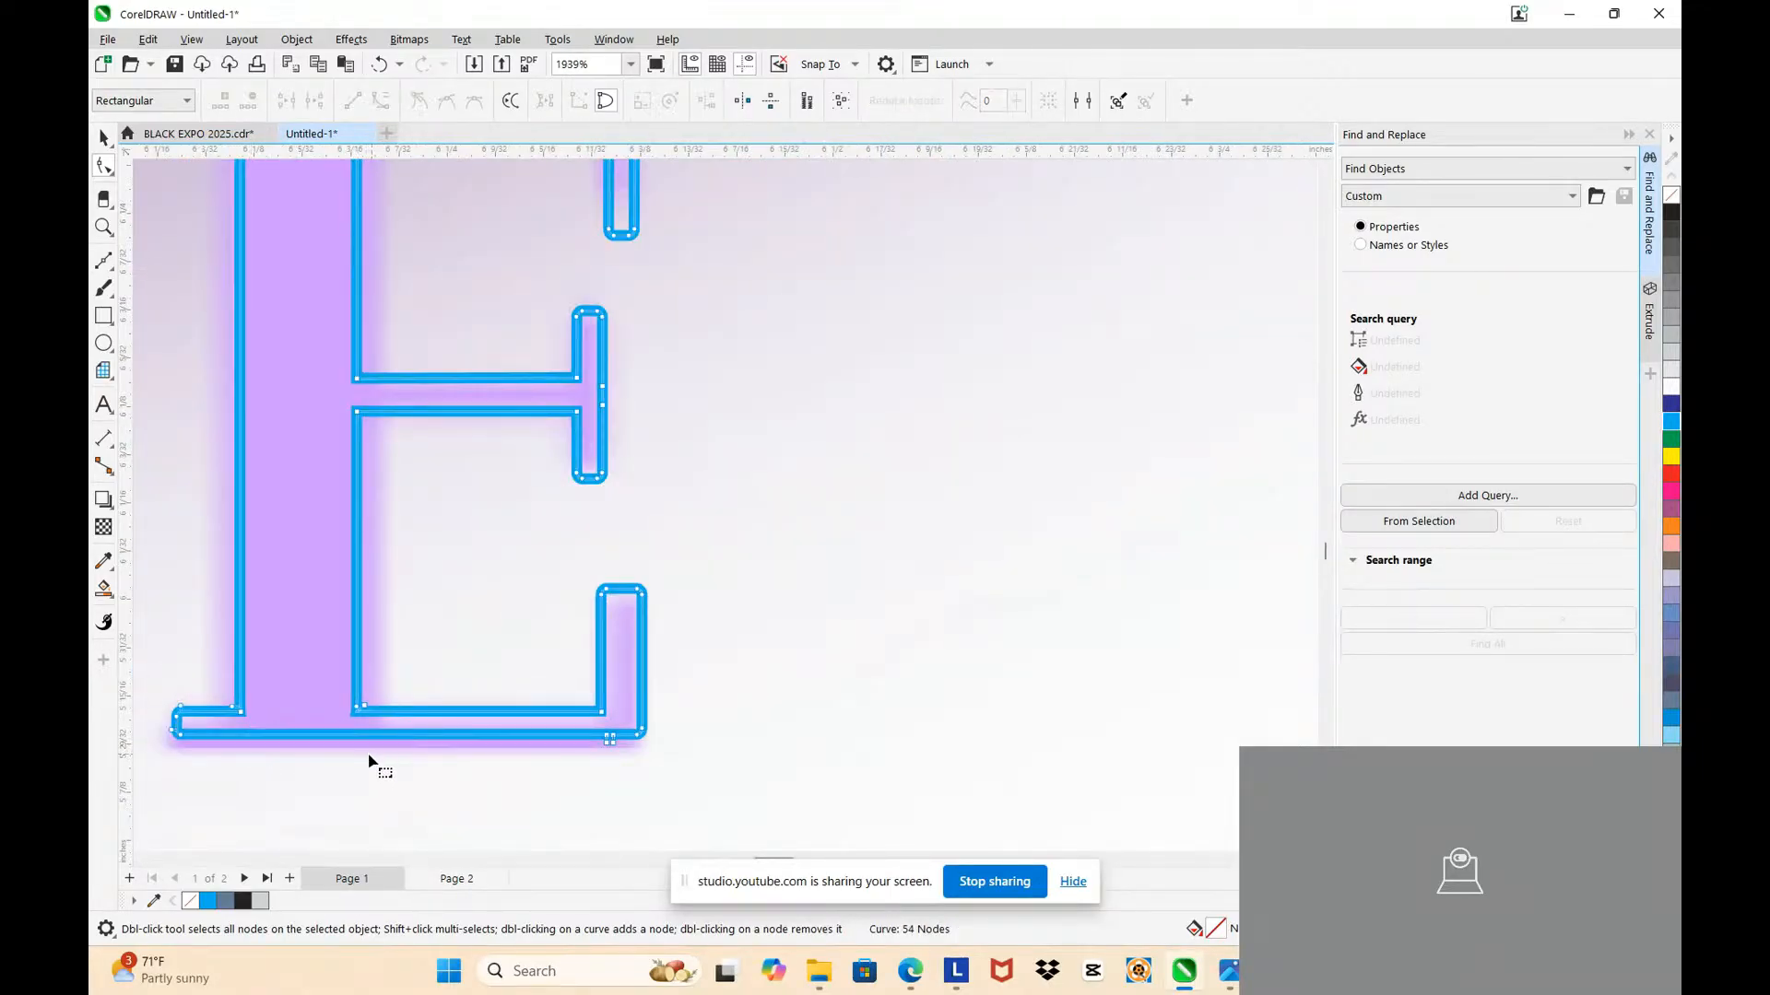
{"action": "scroll", "coordinate": [166, 783], "scroll_direction": "up", "scroll_amount": 1}
{"action": "left_click_drag", "start_coordinate": [159, 698], "coordinate": [922, 784]}
{"action": "key", "text": "Down"}
{"action": "scroll", "coordinate": [918, 788], "scroll_direction": "down", "scroll_amount": 1}
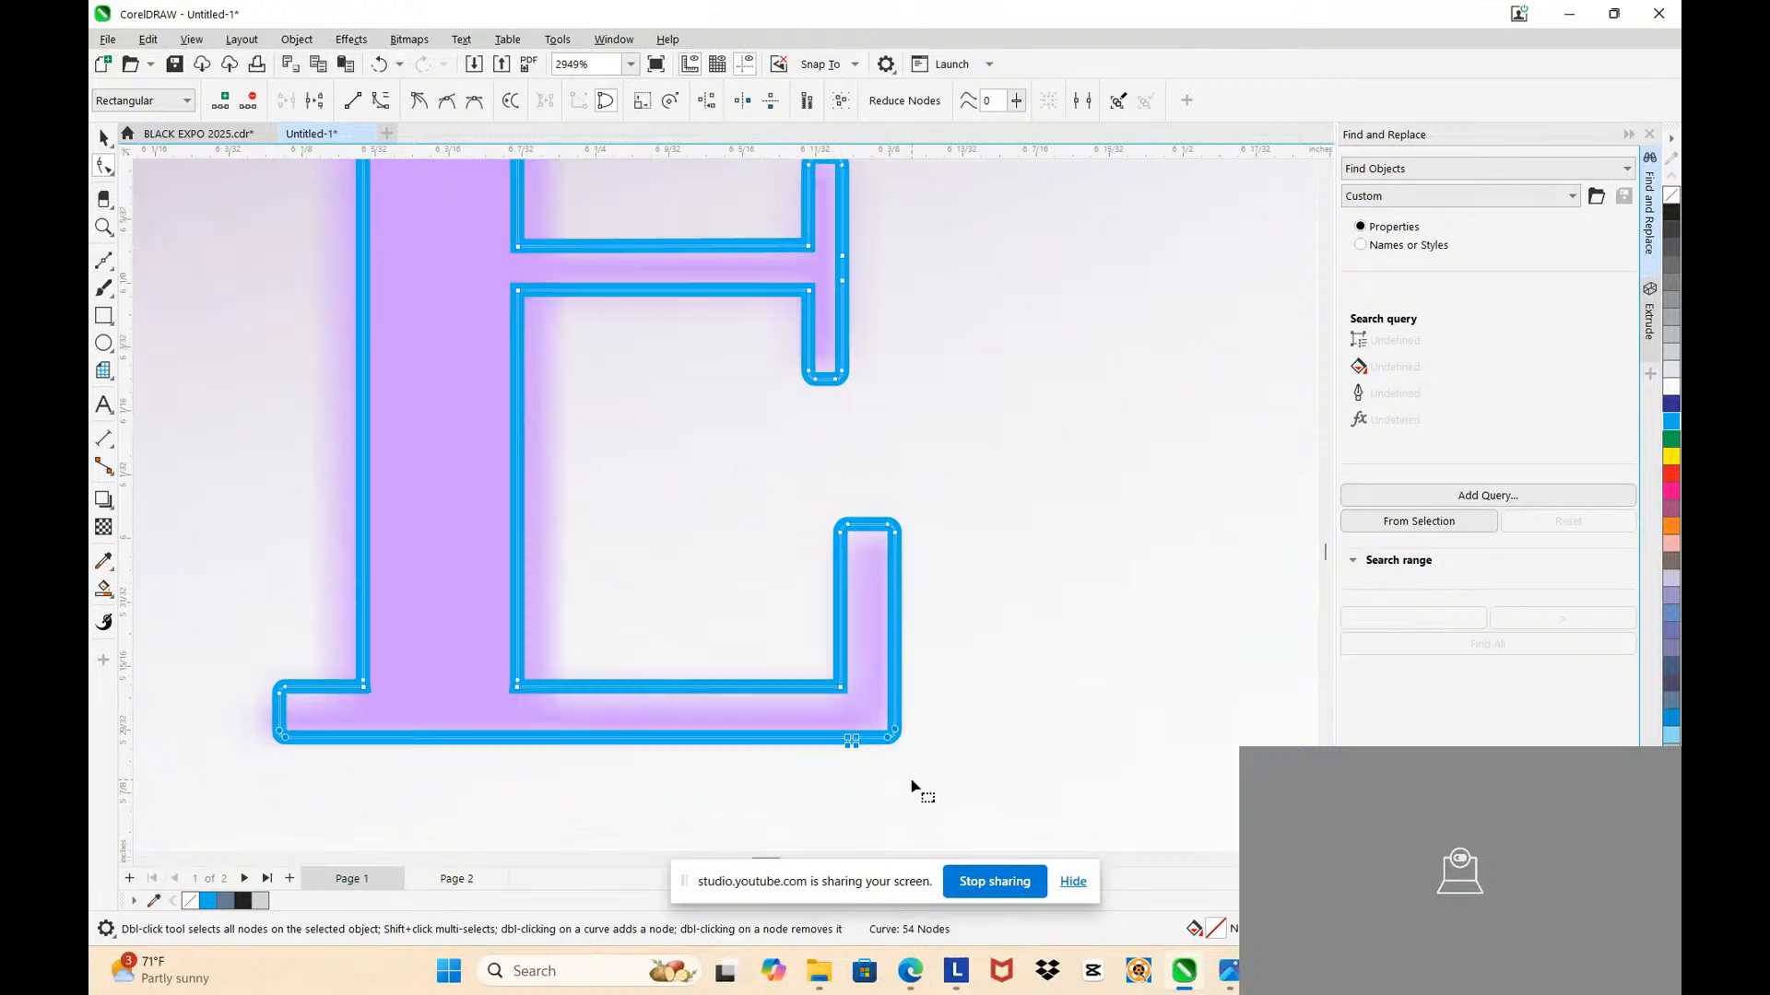
Step: Widen the E's stem by moving the nodes of both its vertical edges outward to the purple stem
{"action": "left_click", "coordinate": [408, 659]}
{"action": "scroll", "coordinate": [461, 647], "scroll_direction": "down", "scroll_amount": 1}
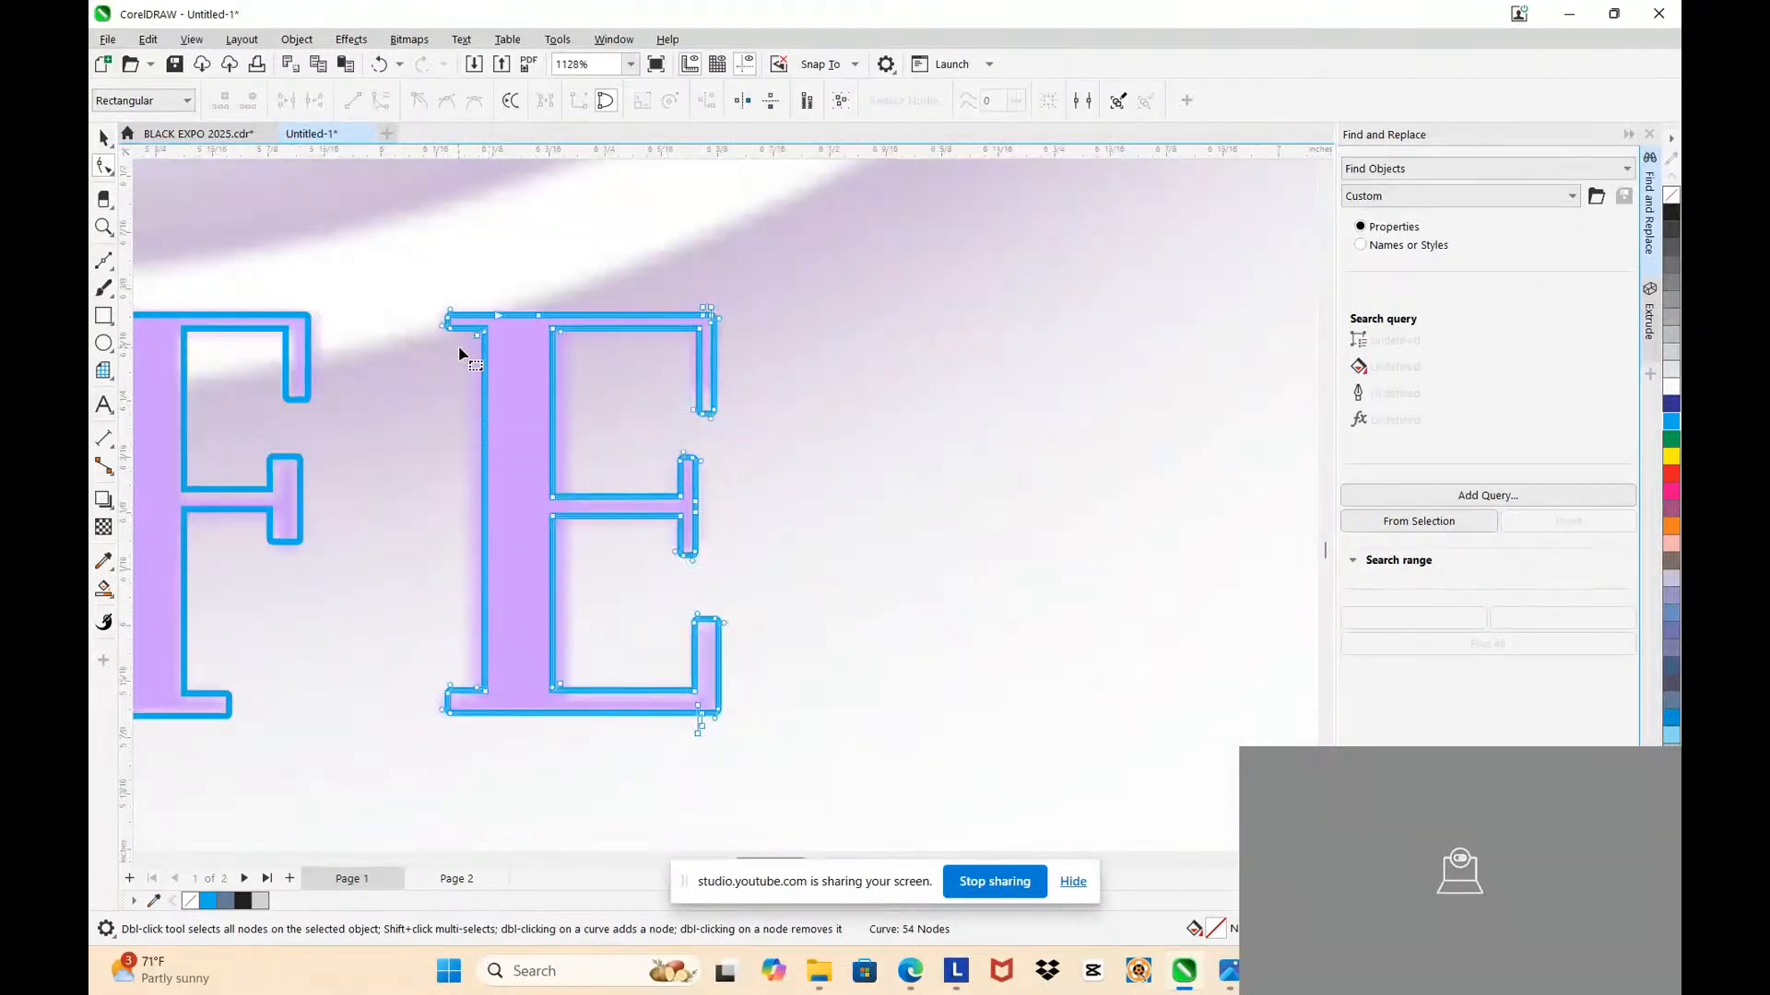
{"action": "scroll", "coordinate": [461, 352], "scroll_direction": "up", "scroll_amount": 1}
{"action": "scroll", "coordinate": [481, 318], "scroll_direction": "down", "scroll_amount": 1}
{"action": "left_click_drag", "start_coordinate": [482, 306], "coordinate": [536, 740]}
{"action": "key", "text": "Left"}
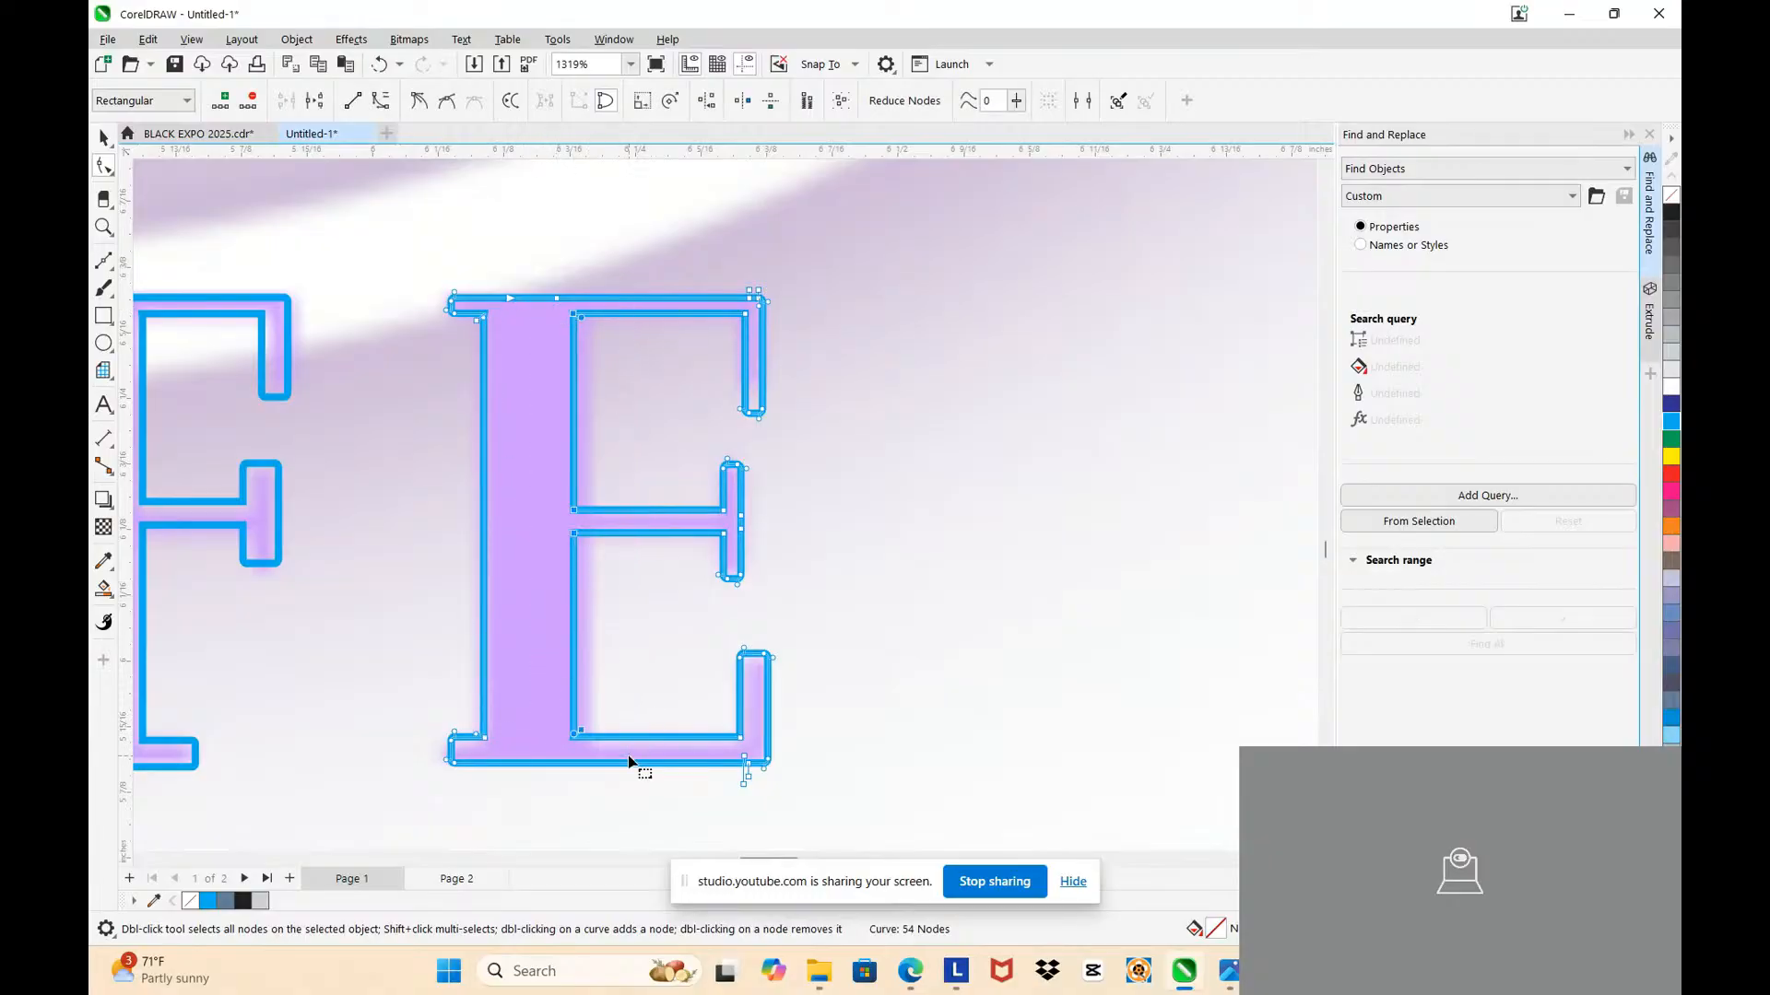
{"action": "key", "text": "Right"}
{"action": "key", "text": "Right"}
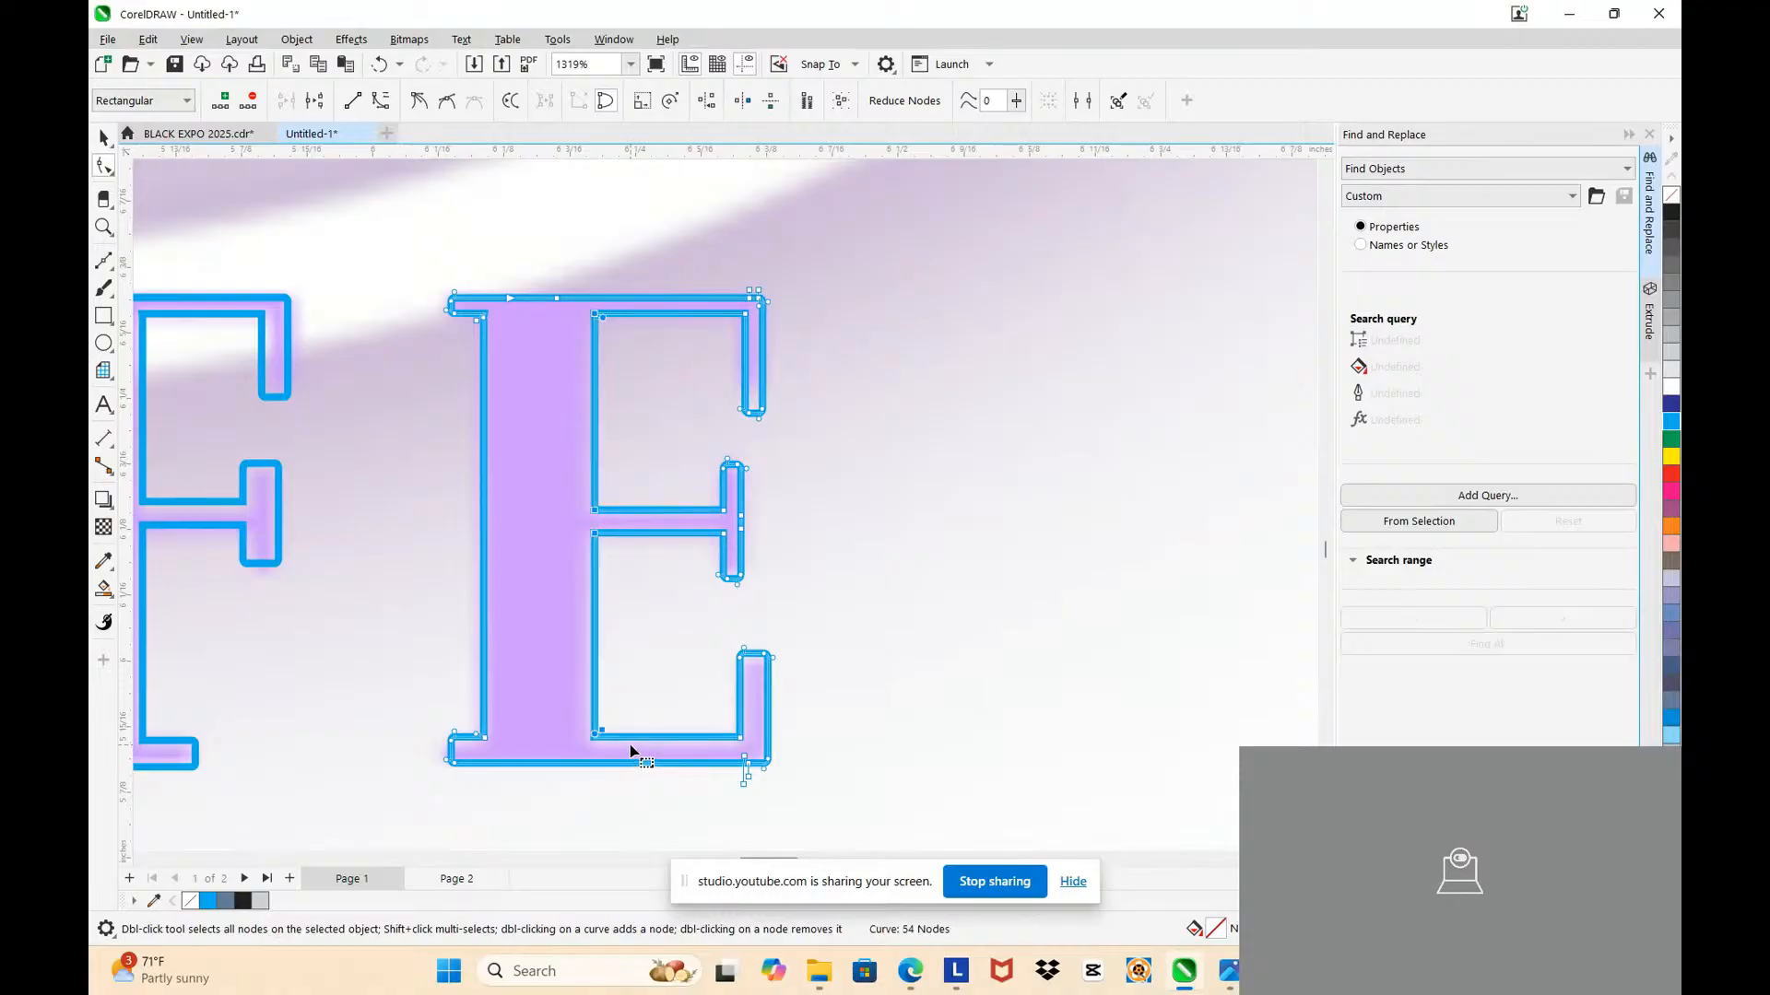
{"action": "key", "text": "Left"}
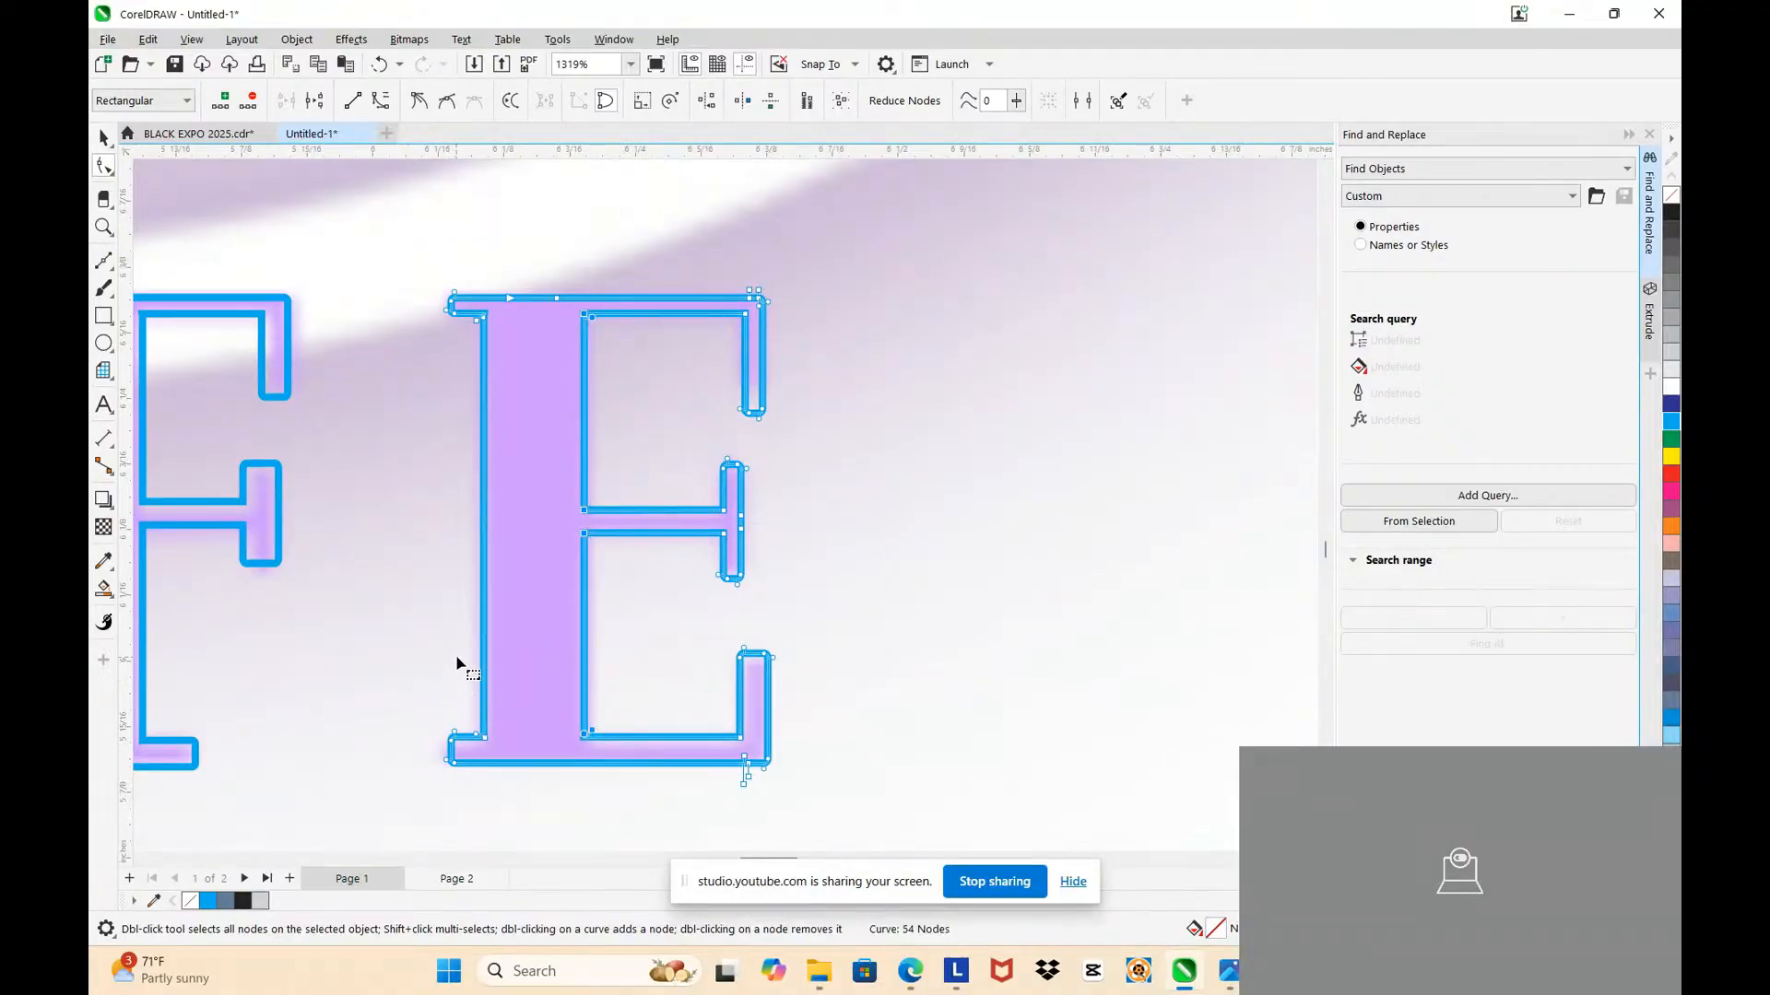
Step: Move the nodes of the copied F's upper serif outward by 0.010 inch onto the purple serif
{"action": "scroll", "coordinate": [458, 645], "scroll_direction": "down", "scroll_amount": 3}
{"action": "scroll", "coordinate": [308, 650], "scroll_direction": "up", "scroll_amount": 4}
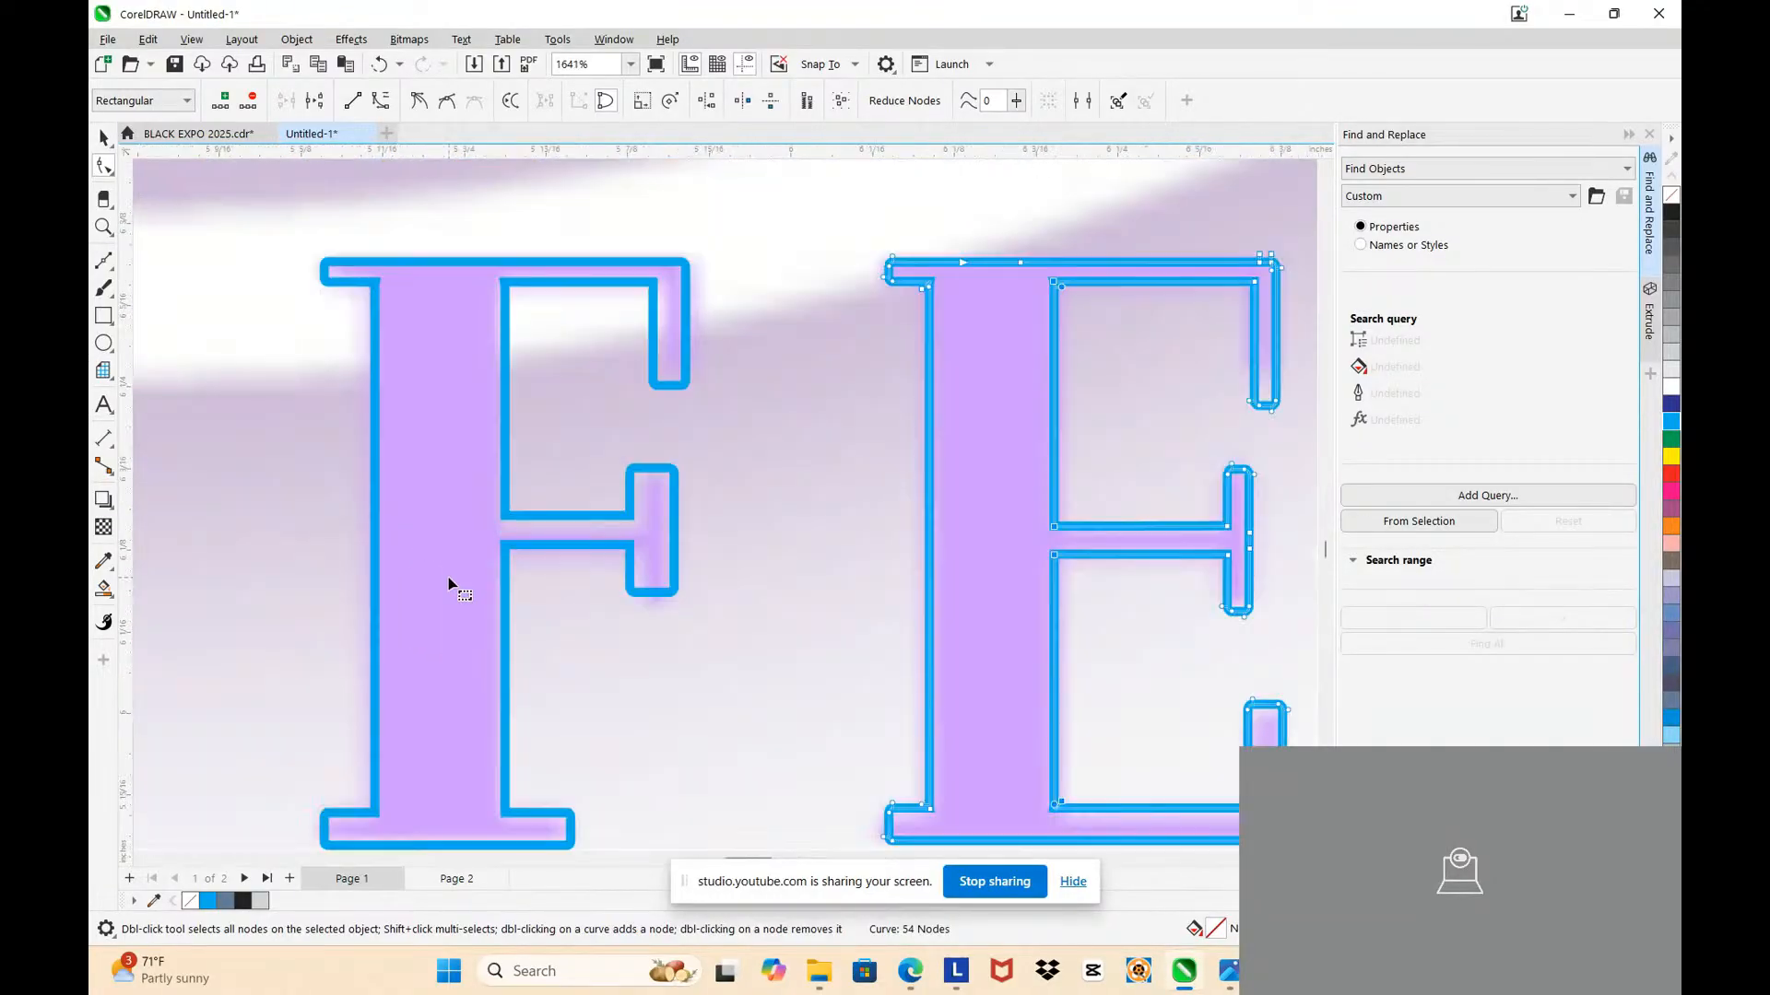
{"action": "scroll", "coordinate": [646, 287], "scroll_direction": "up", "scroll_amount": 4}
{"action": "left_click", "coordinate": [721, 292]}
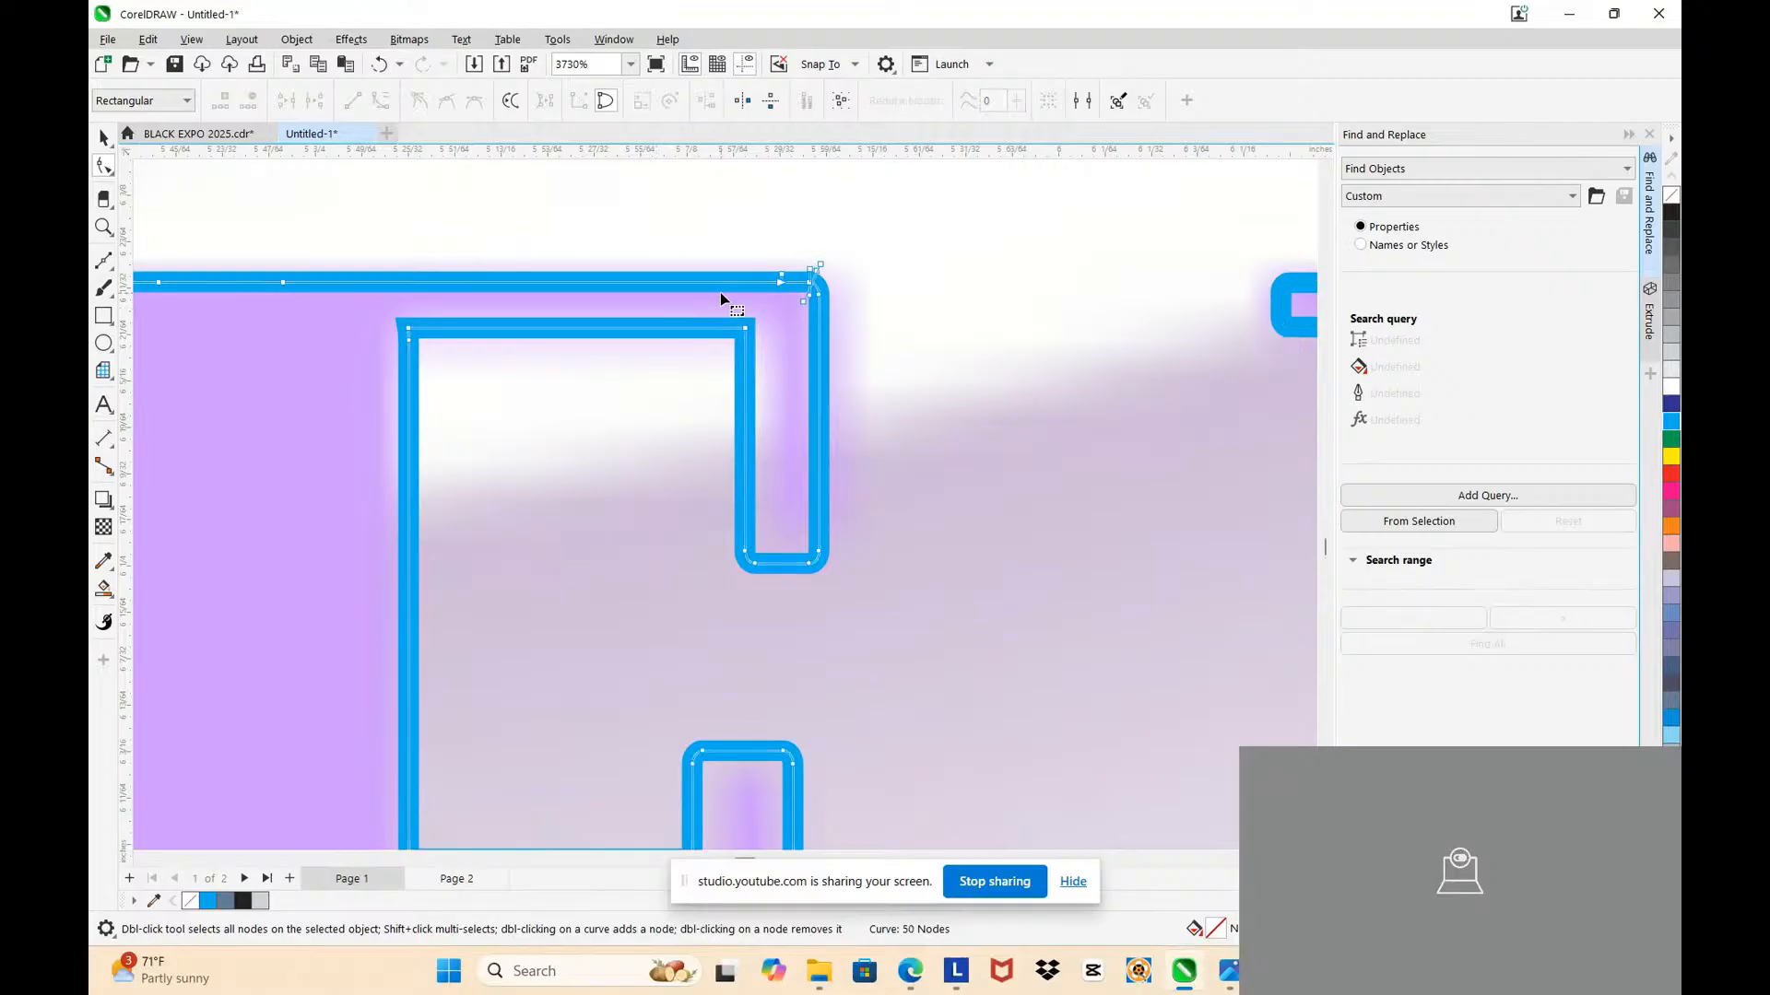
{"action": "left_click_drag", "start_coordinate": [728, 269], "coordinate": [860, 599]}
{"action": "key", "text": "Right"}
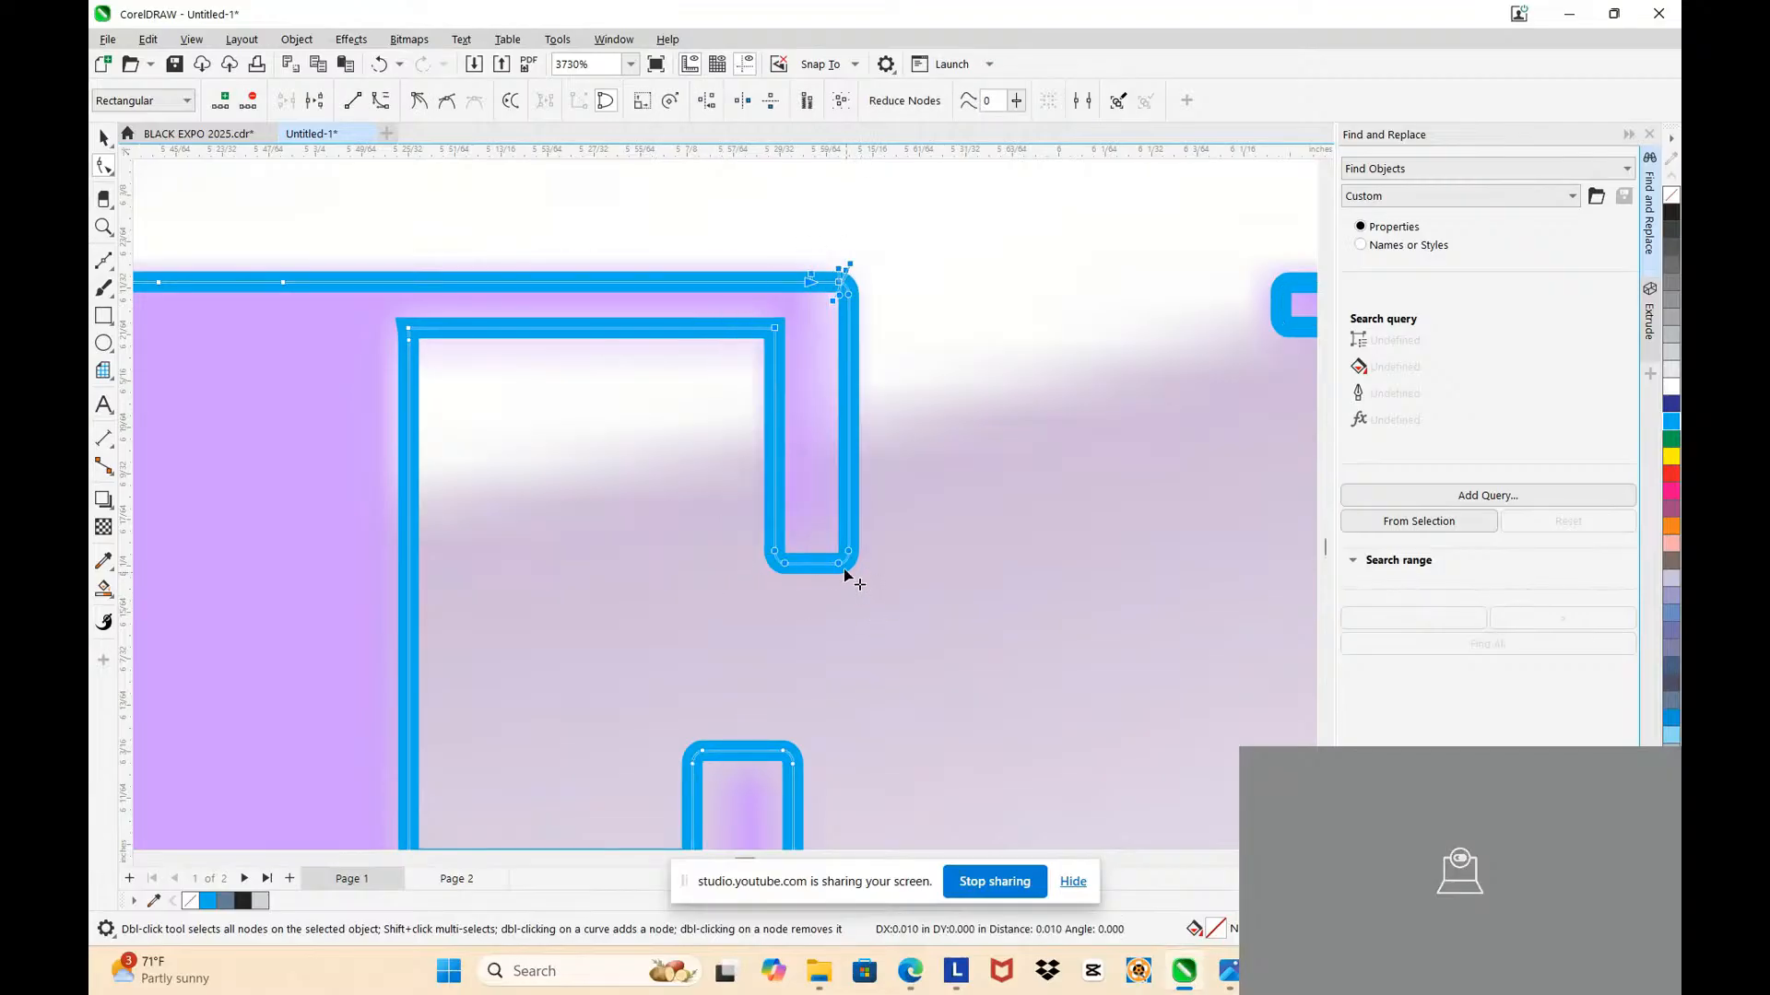
{"action": "scroll", "coordinate": [735, 448], "scroll_direction": "down", "scroll_amount": 3}
Step: Lower all nodes of the F's middle arm and its serif onto the purple arm
{"action": "scroll", "coordinate": [735, 448], "scroll_direction": "down", "scroll_amount": 4}
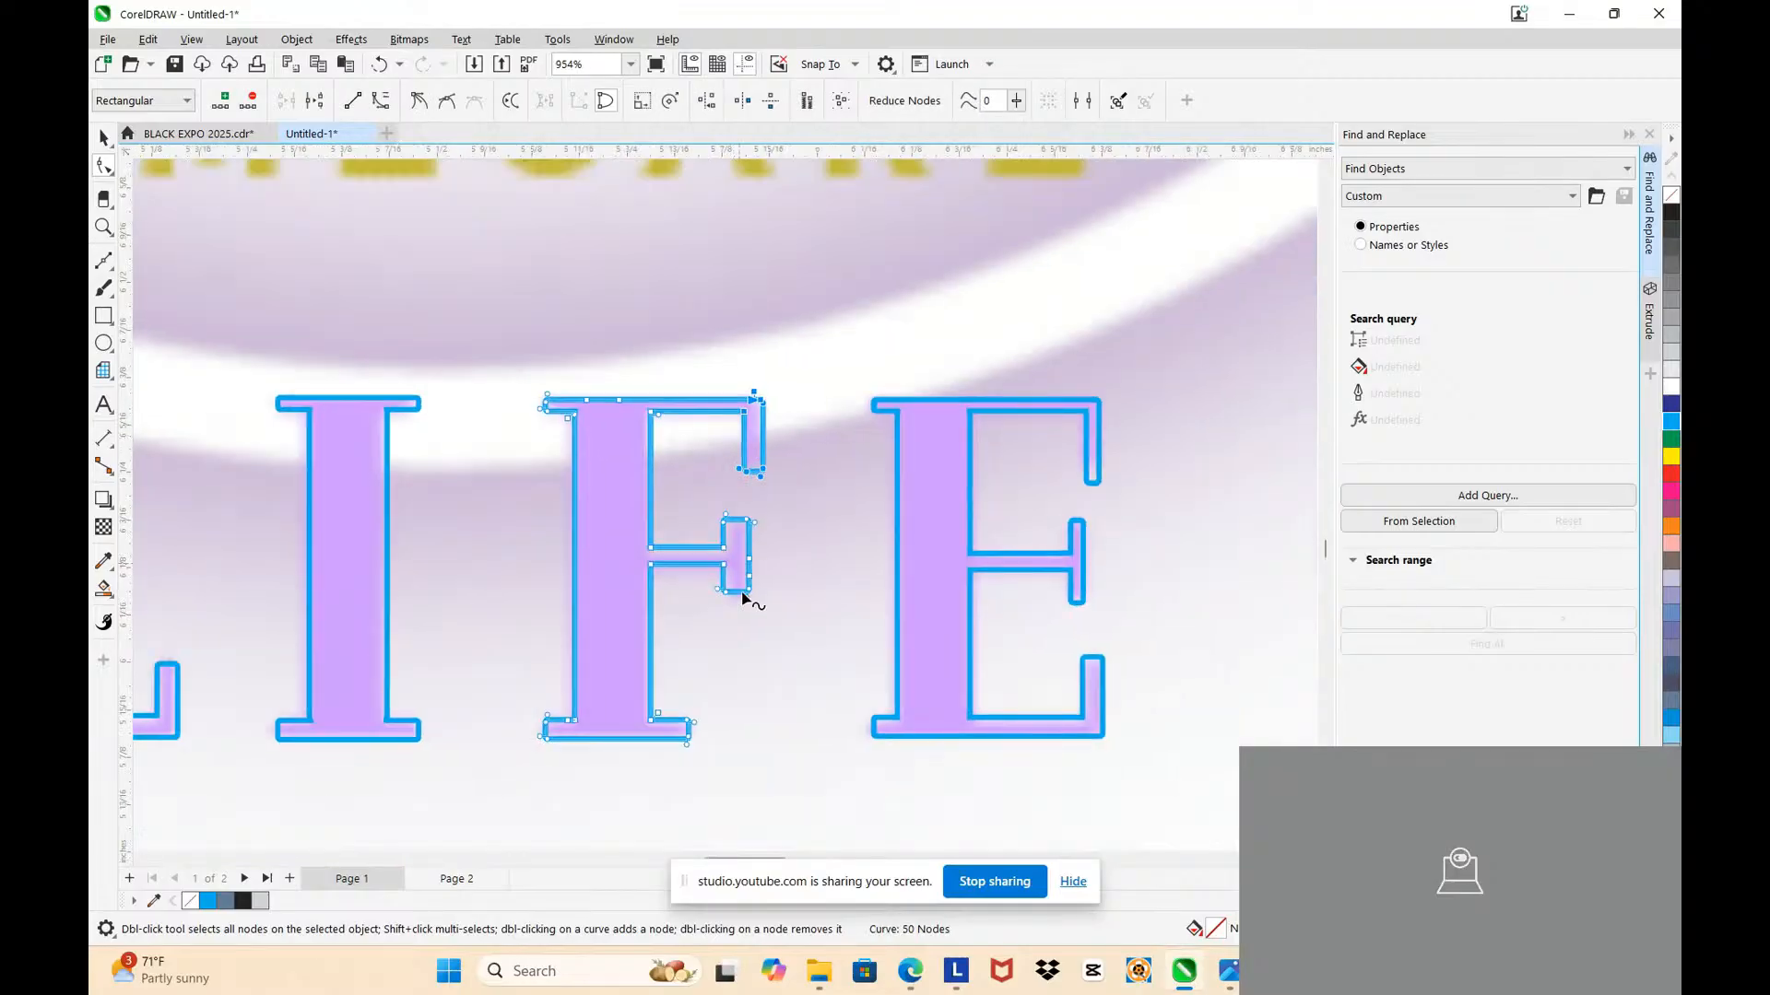
{"action": "scroll", "coordinate": [628, 524], "scroll_direction": "up", "scroll_amount": 4}
{"action": "left_click_drag", "start_coordinate": [479, 406], "coordinate": [790, 624]}
{"action": "scroll", "coordinate": [756, 590], "scroll_direction": "up", "scroll_amount": 2}
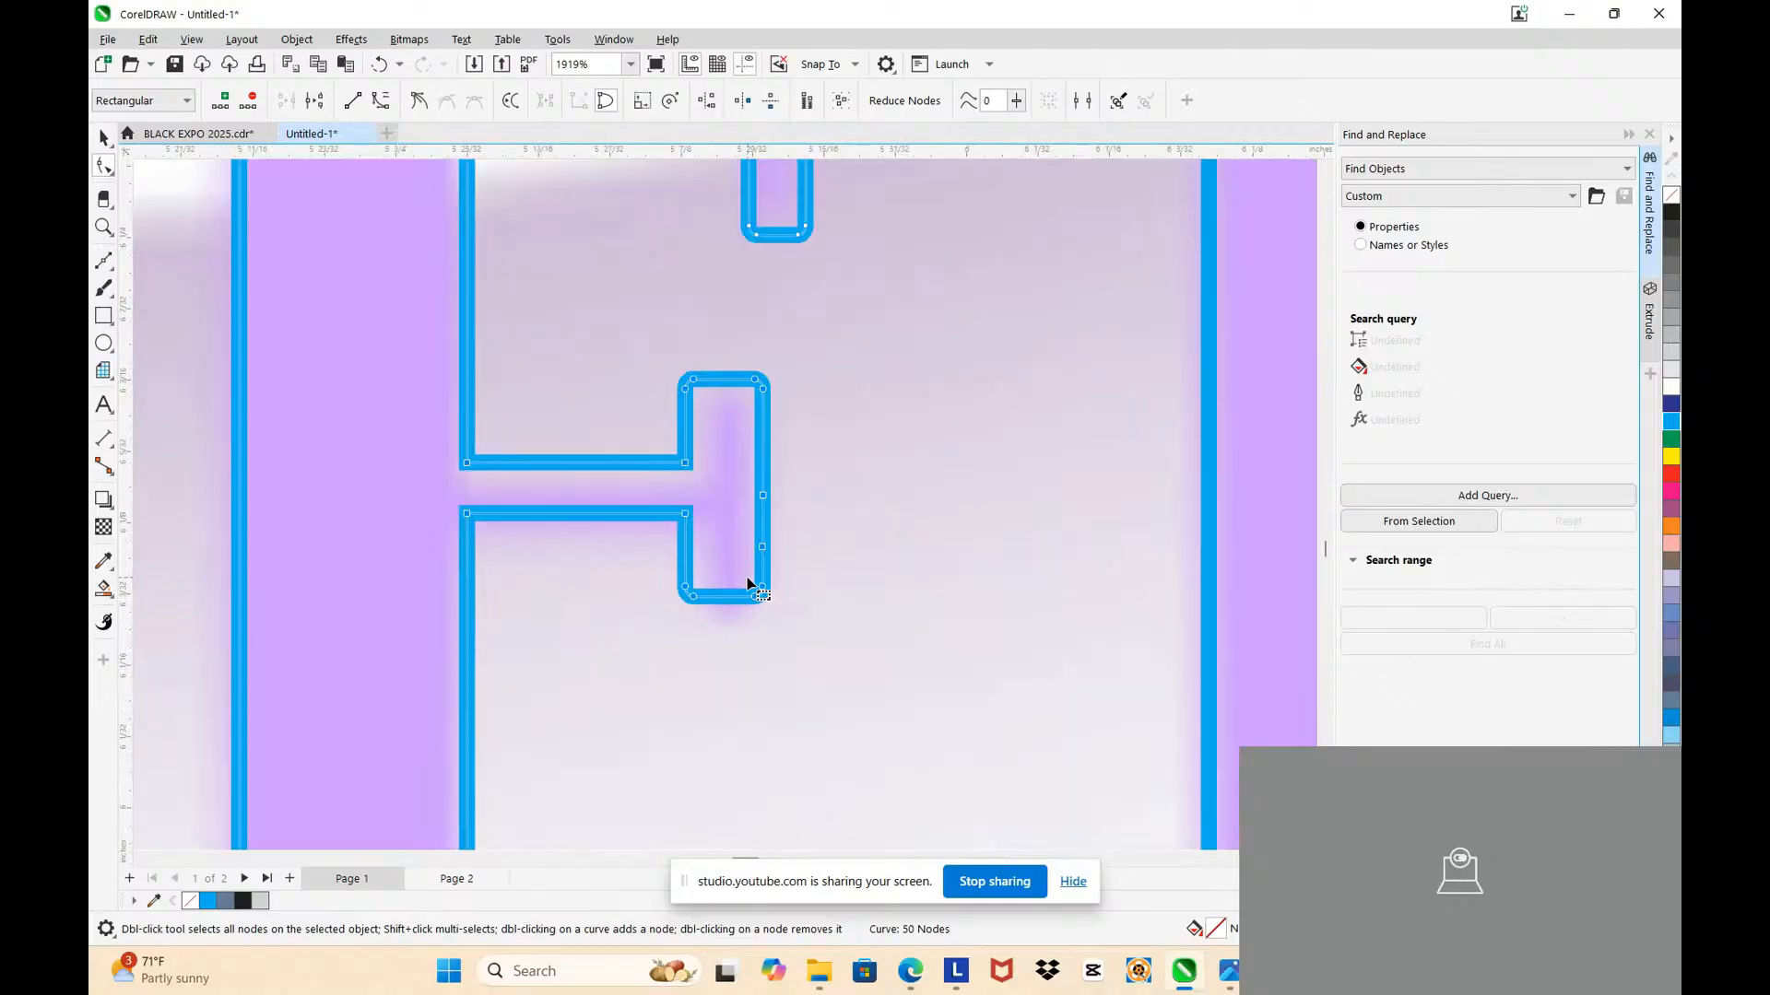
{"action": "key", "text": "Down"}
{"action": "left_click_drag", "start_coordinate": [749, 565], "coordinate": [746, 560]}
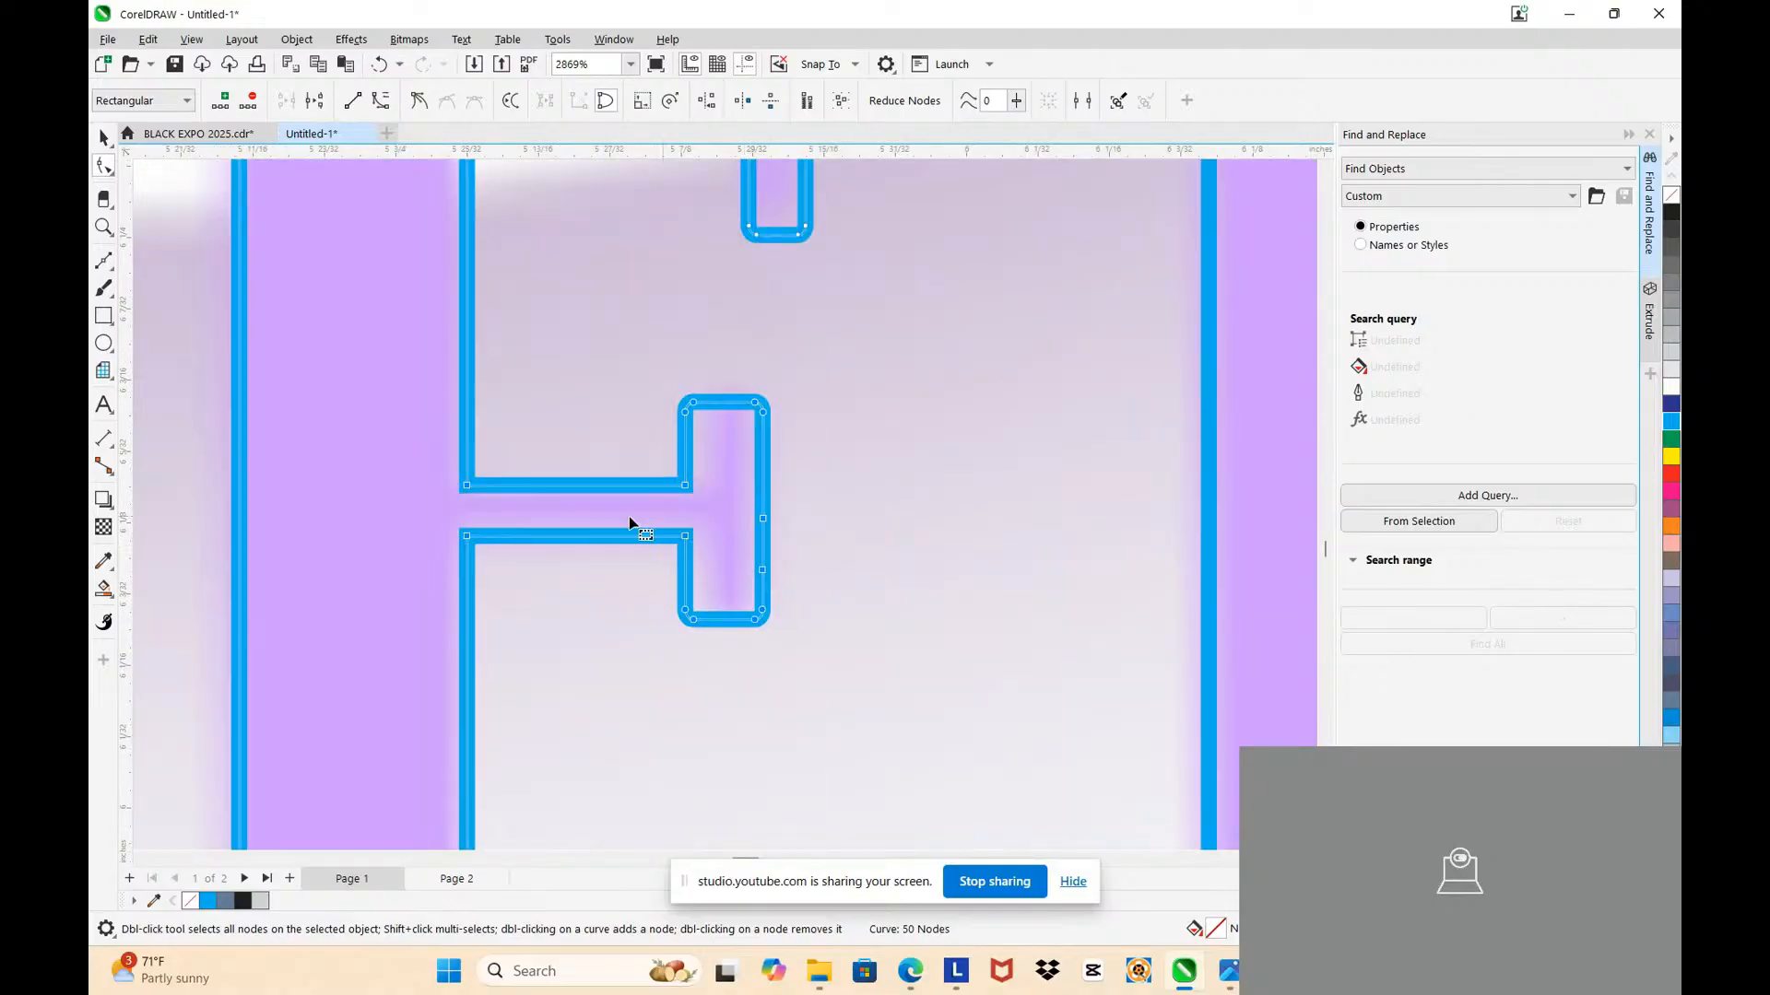
{"action": "left_click_drag", "start_coordinate": [625, 363], "coordinate": [577, 427]}
{"action": "scroll", "coordinate": [576, 429], "scroll_direction": "down", "scroll_amount": 3}
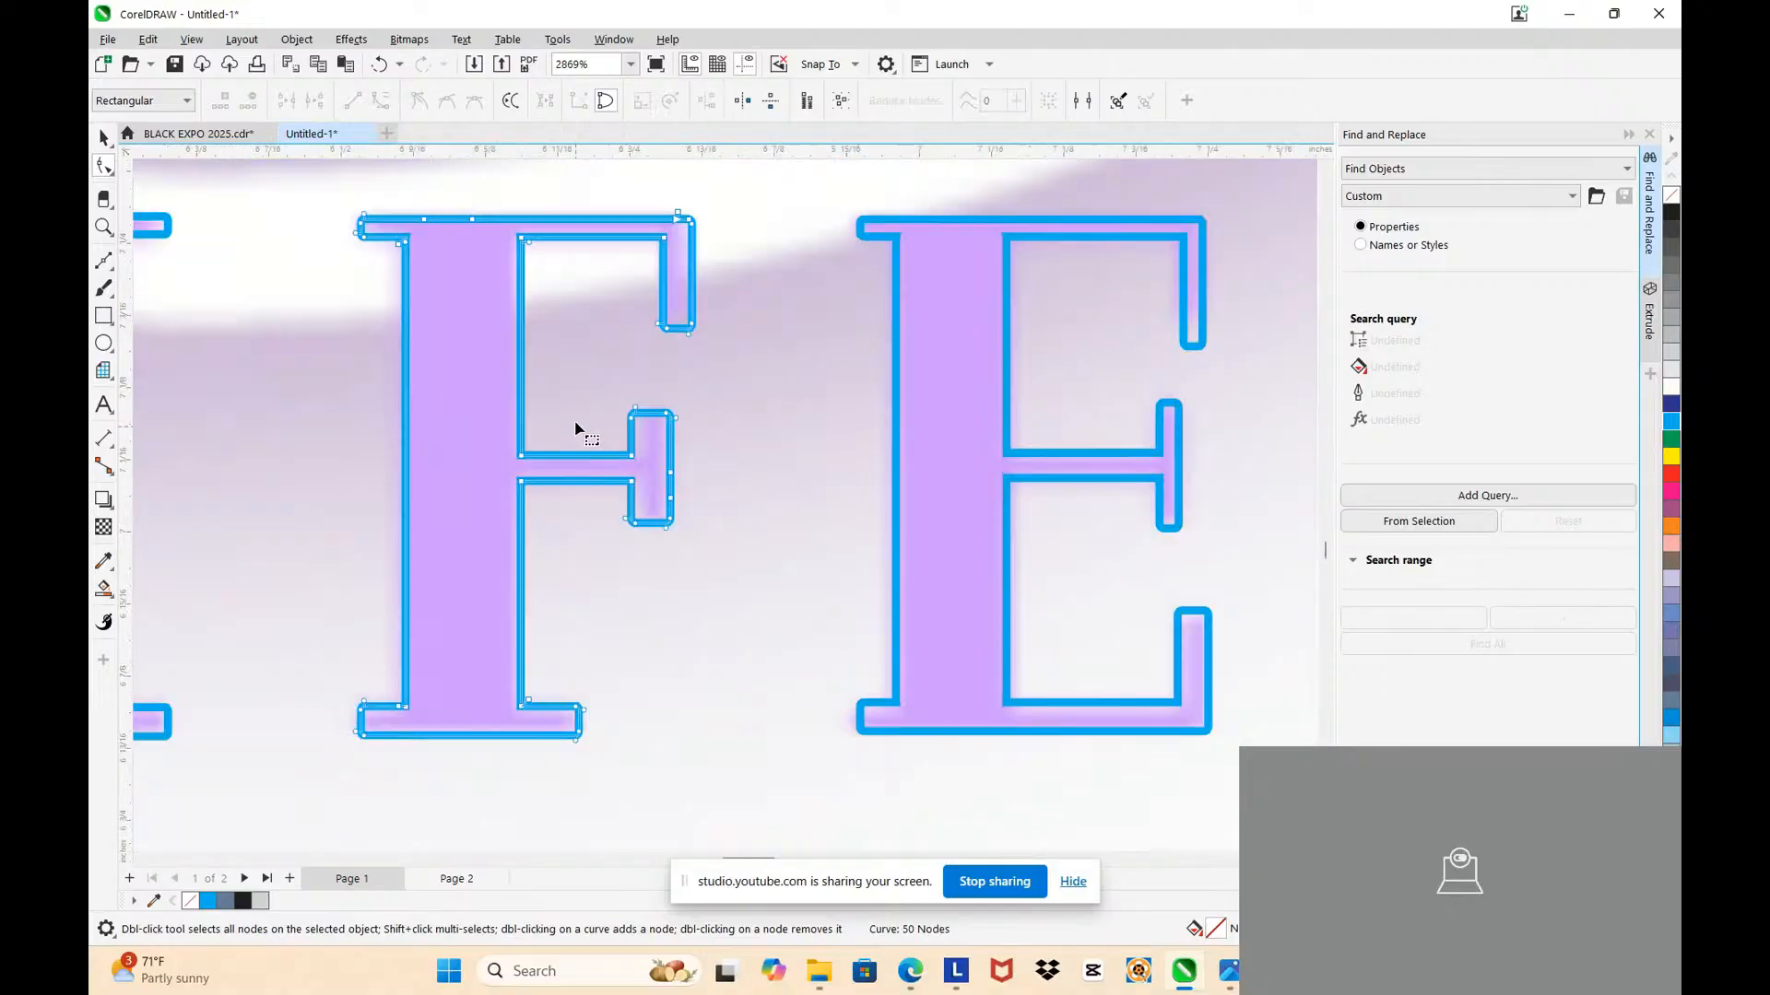
{"action": "scroll", "coordinate": [580, 424], "scroll_direction": "down", "scroll_amount": 4}
{"action": "scroll", "coordinate": [754, 387], "scroll_direction": "up", "scroll_amount": 4}
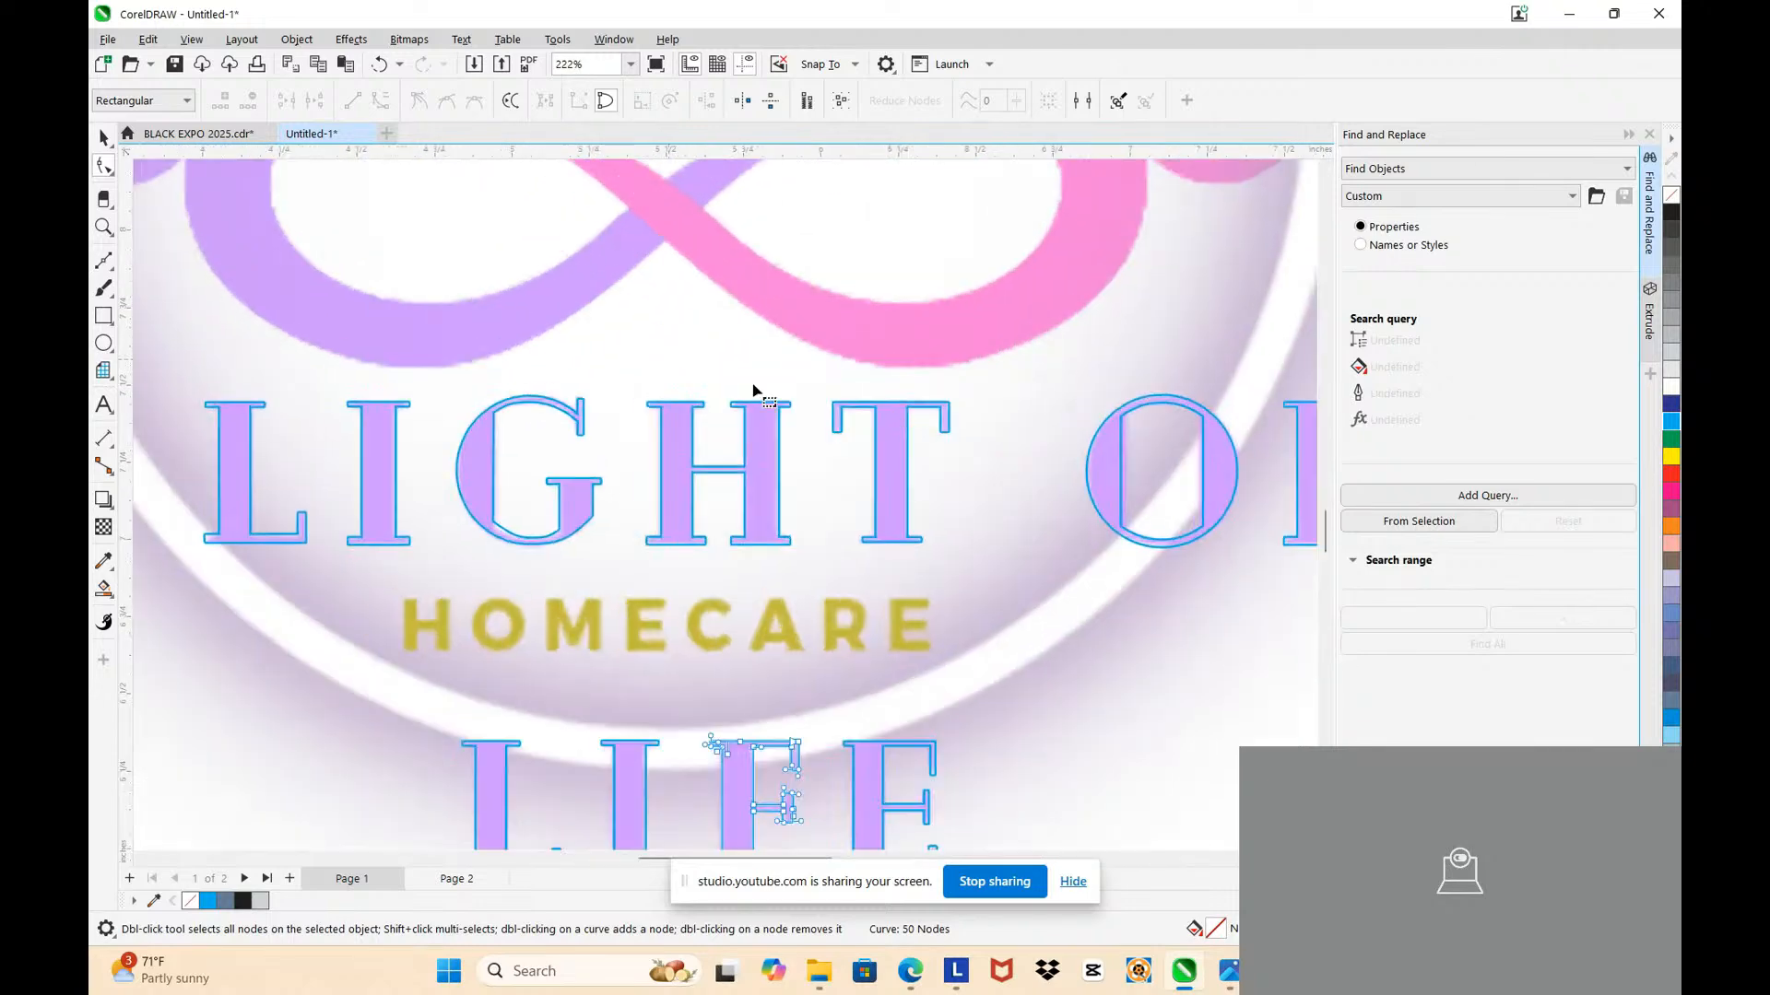
Step: Lower the corner node at the foot of the G's inner left edge onto the purple outline and delete an extra node along its bottom curve
{"action": "scroll", "coordinate": [700, 489], "scroll_direction": "down", "scroll_amount": 3}
{"action": "scroll", "coordinate": [572, 513], "scroll_direction": "up", "scroll_amount": 6}
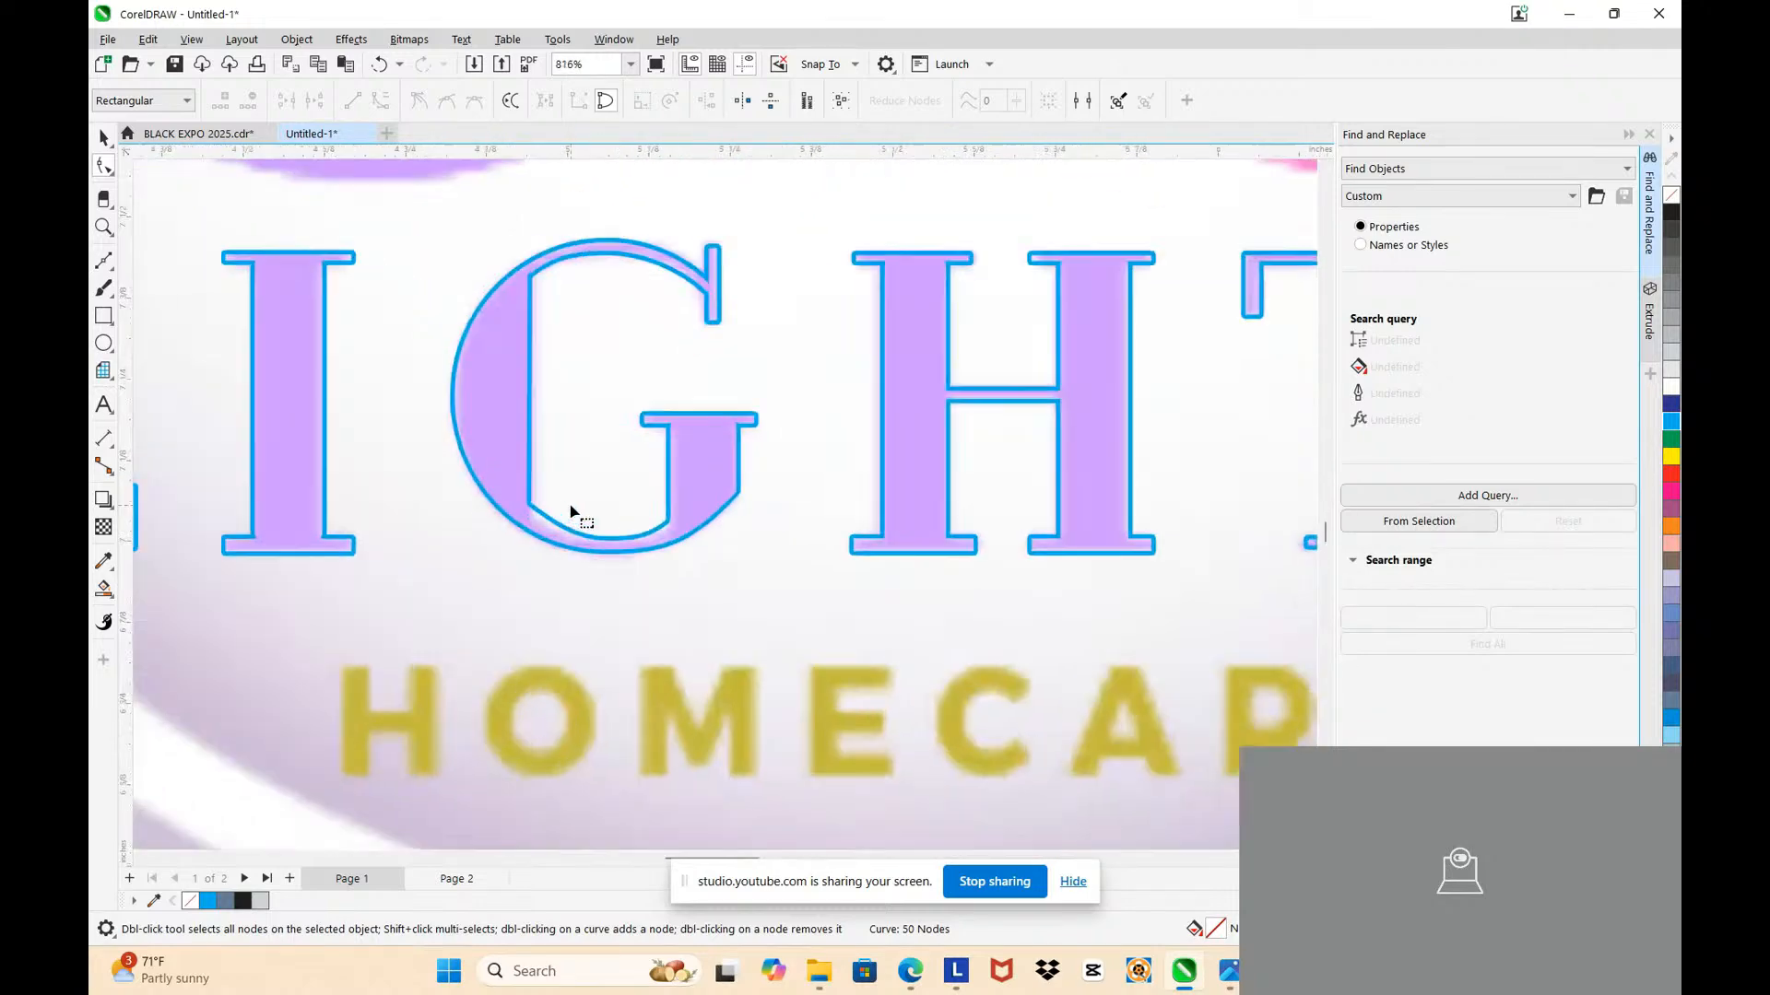
{"action": "scroll", "coordinate": [509, 542], "scroll_direction": "up", "scroll_amount": 2}
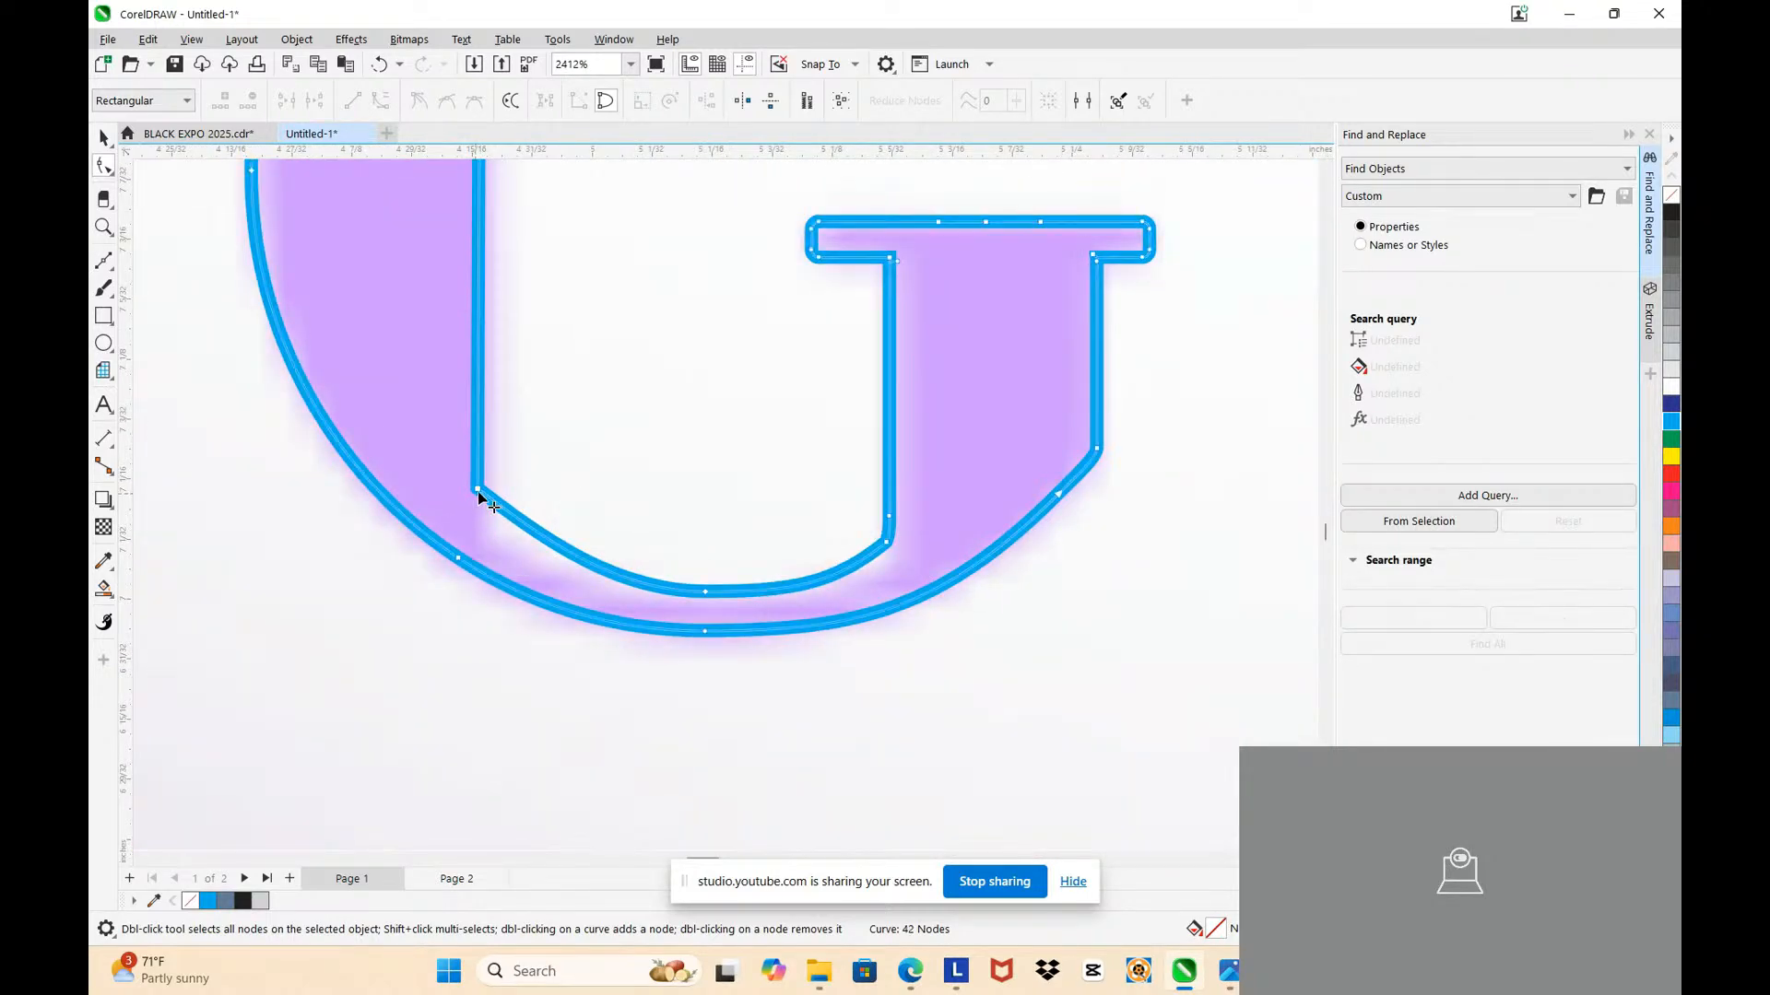
{"action": "left_click_drag", "start_coordinate": [477, 490], "coordinate": [482, 522]}
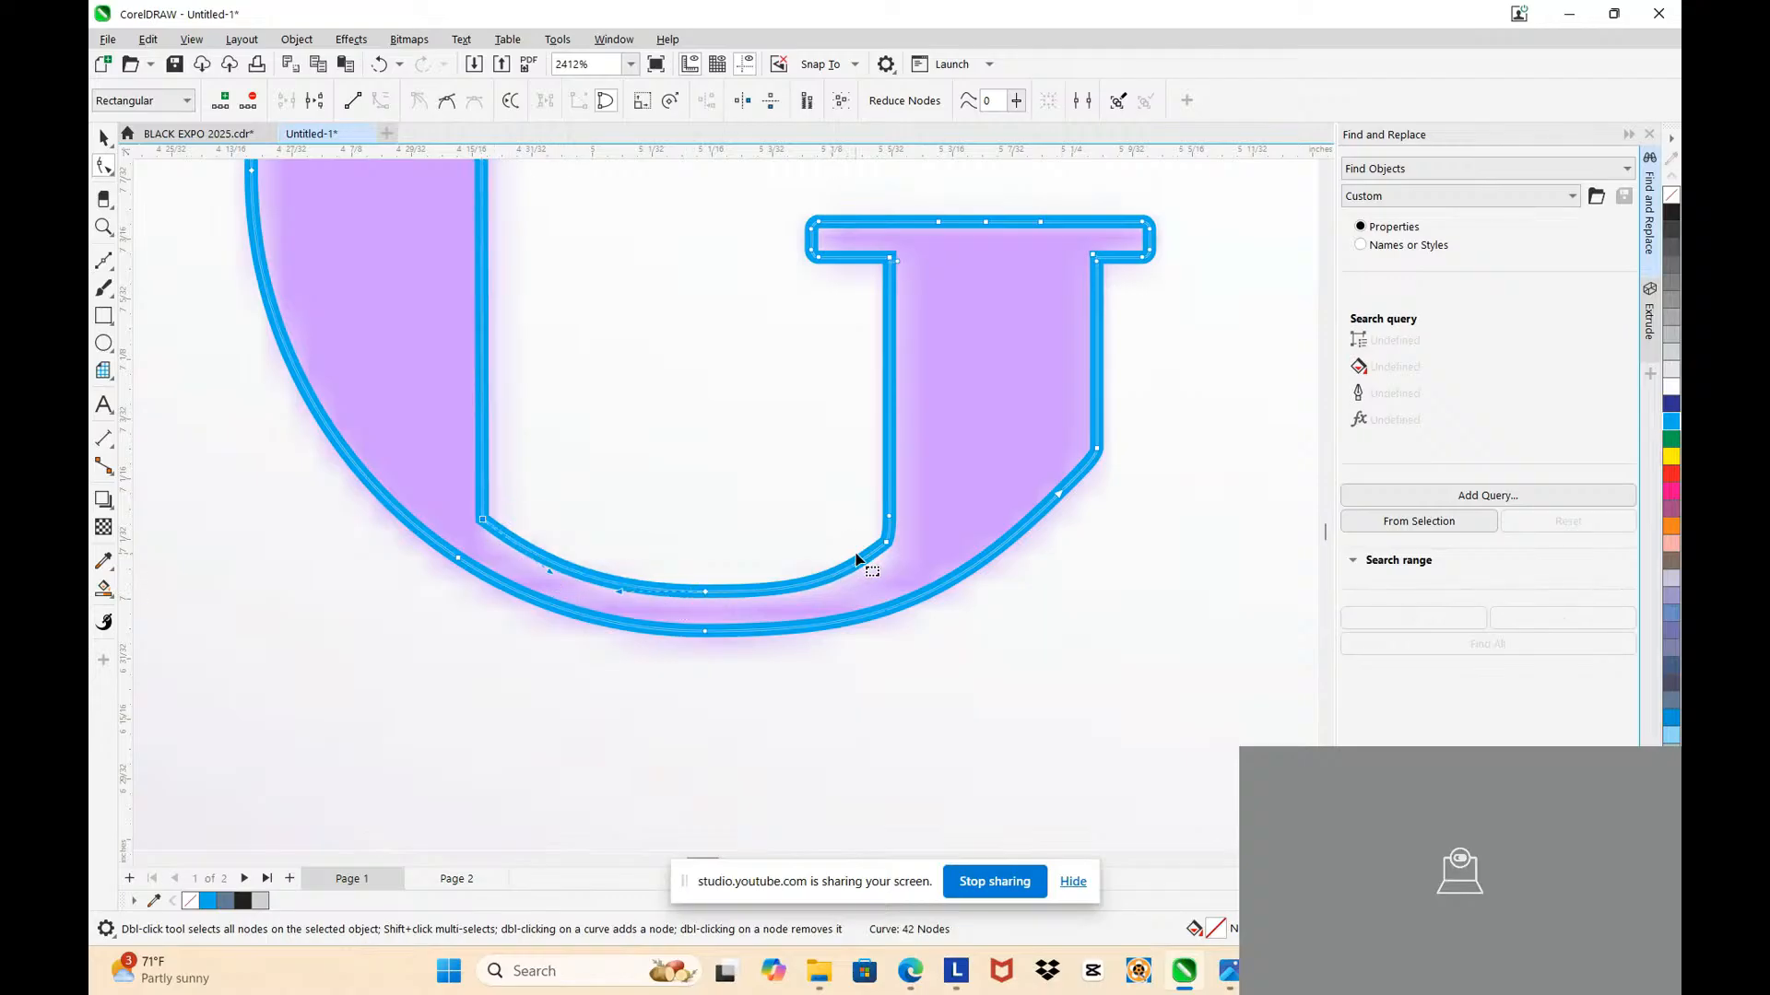
{"action": "scroll", "coordinate": [644, 453], "scroll_direction": "down", "scroll_amount": 2}
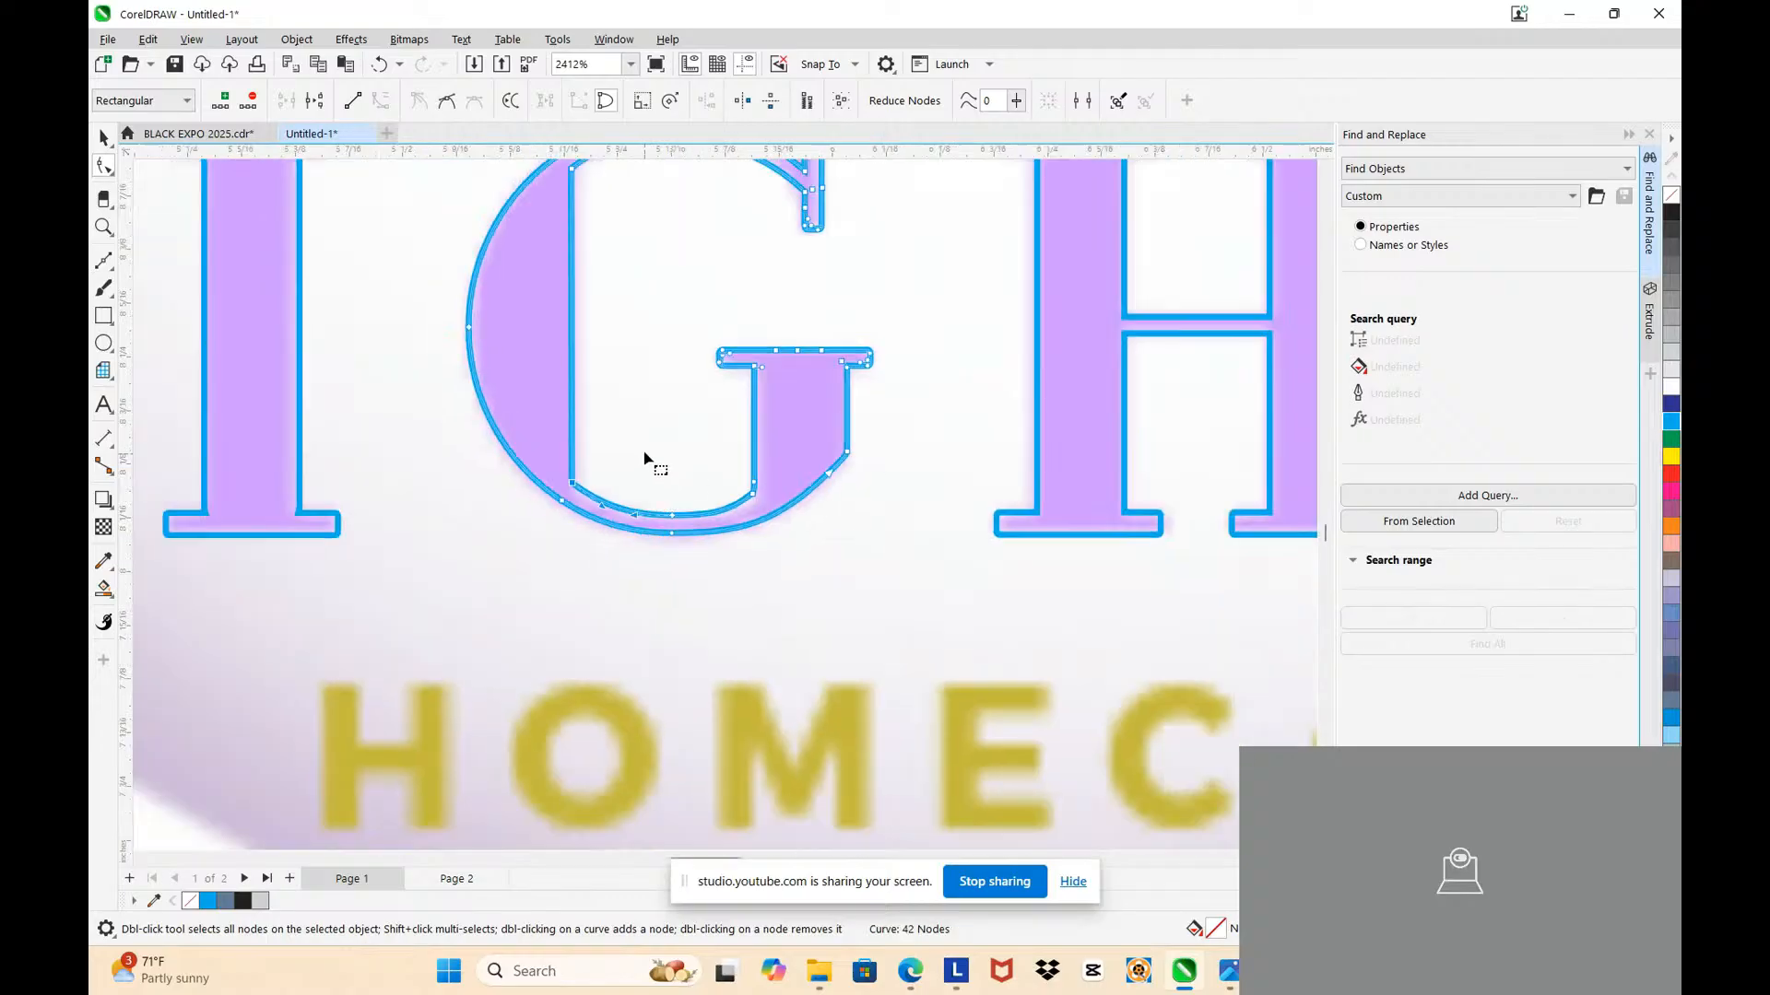
{"action": "double_click", "coordinate": [672, 534]}
{"action": "scroll", "coordinate": [678, 518], "scroll_direction": "down", "scroll_amount": 3}
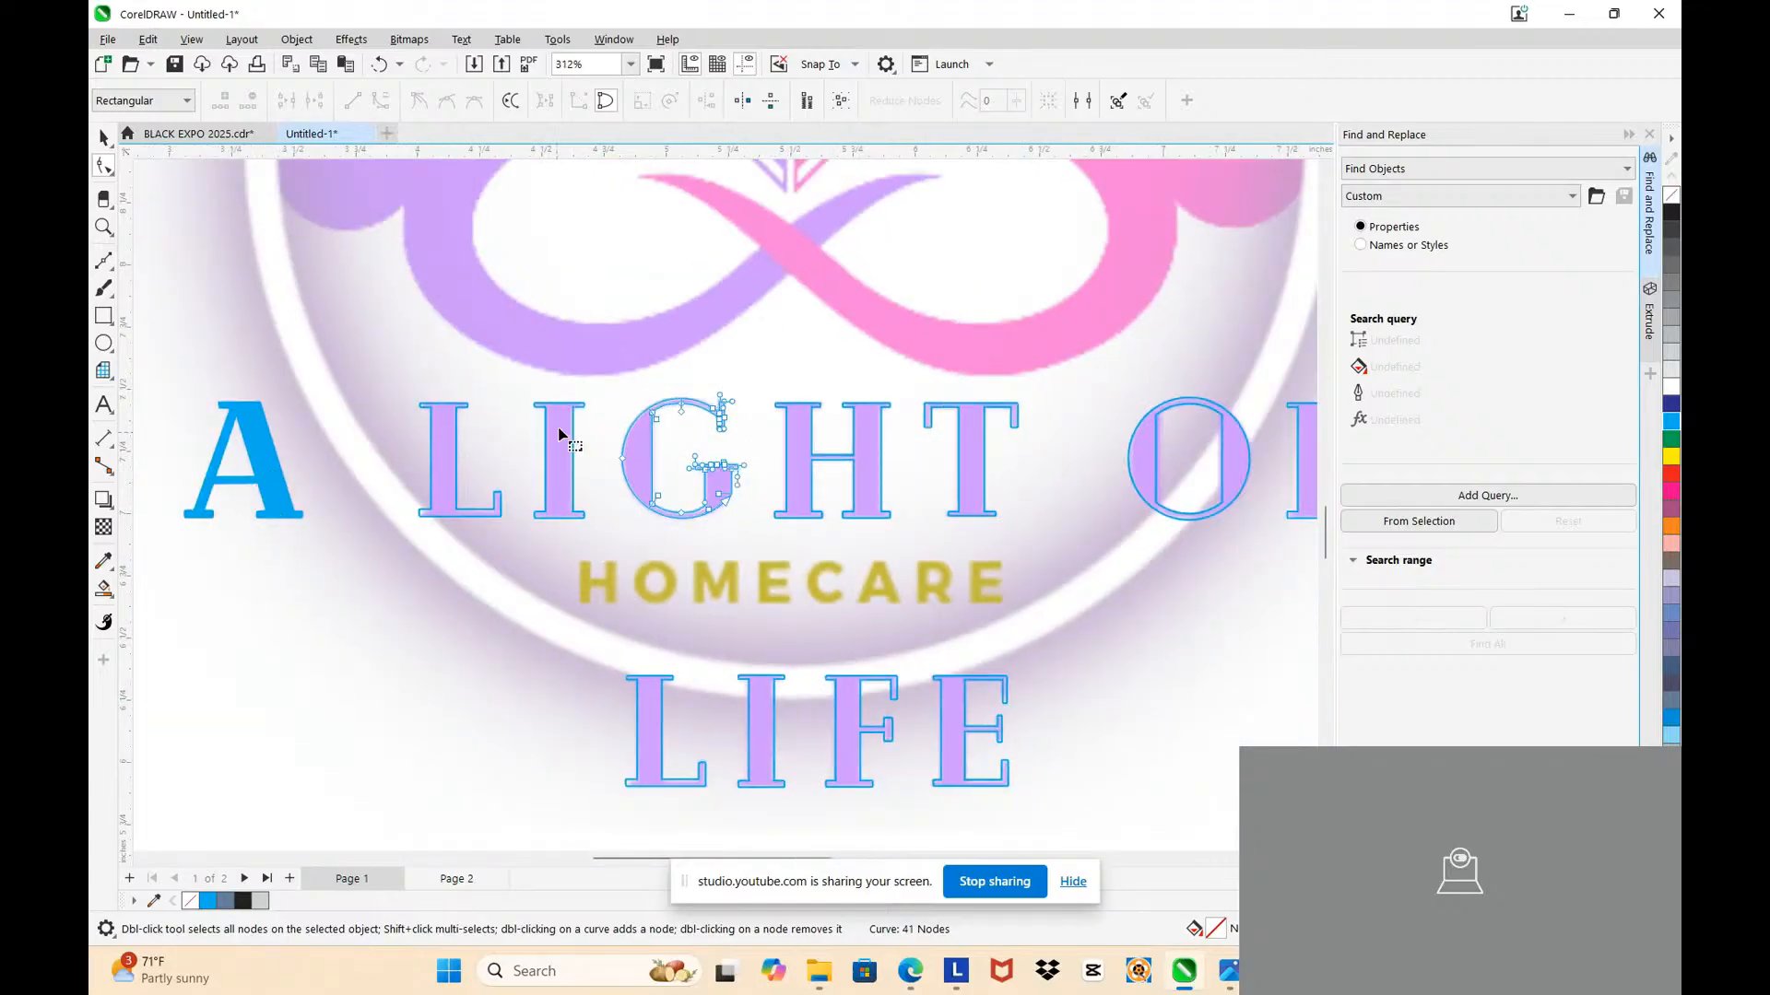
Step: Delete the extra node just below the upper serif on the right edge of the I's stem in LIGHT
{"action": "scroll", "coordinate": [586, 495], "scroll_direction": "up", "scroll_amount": 10}
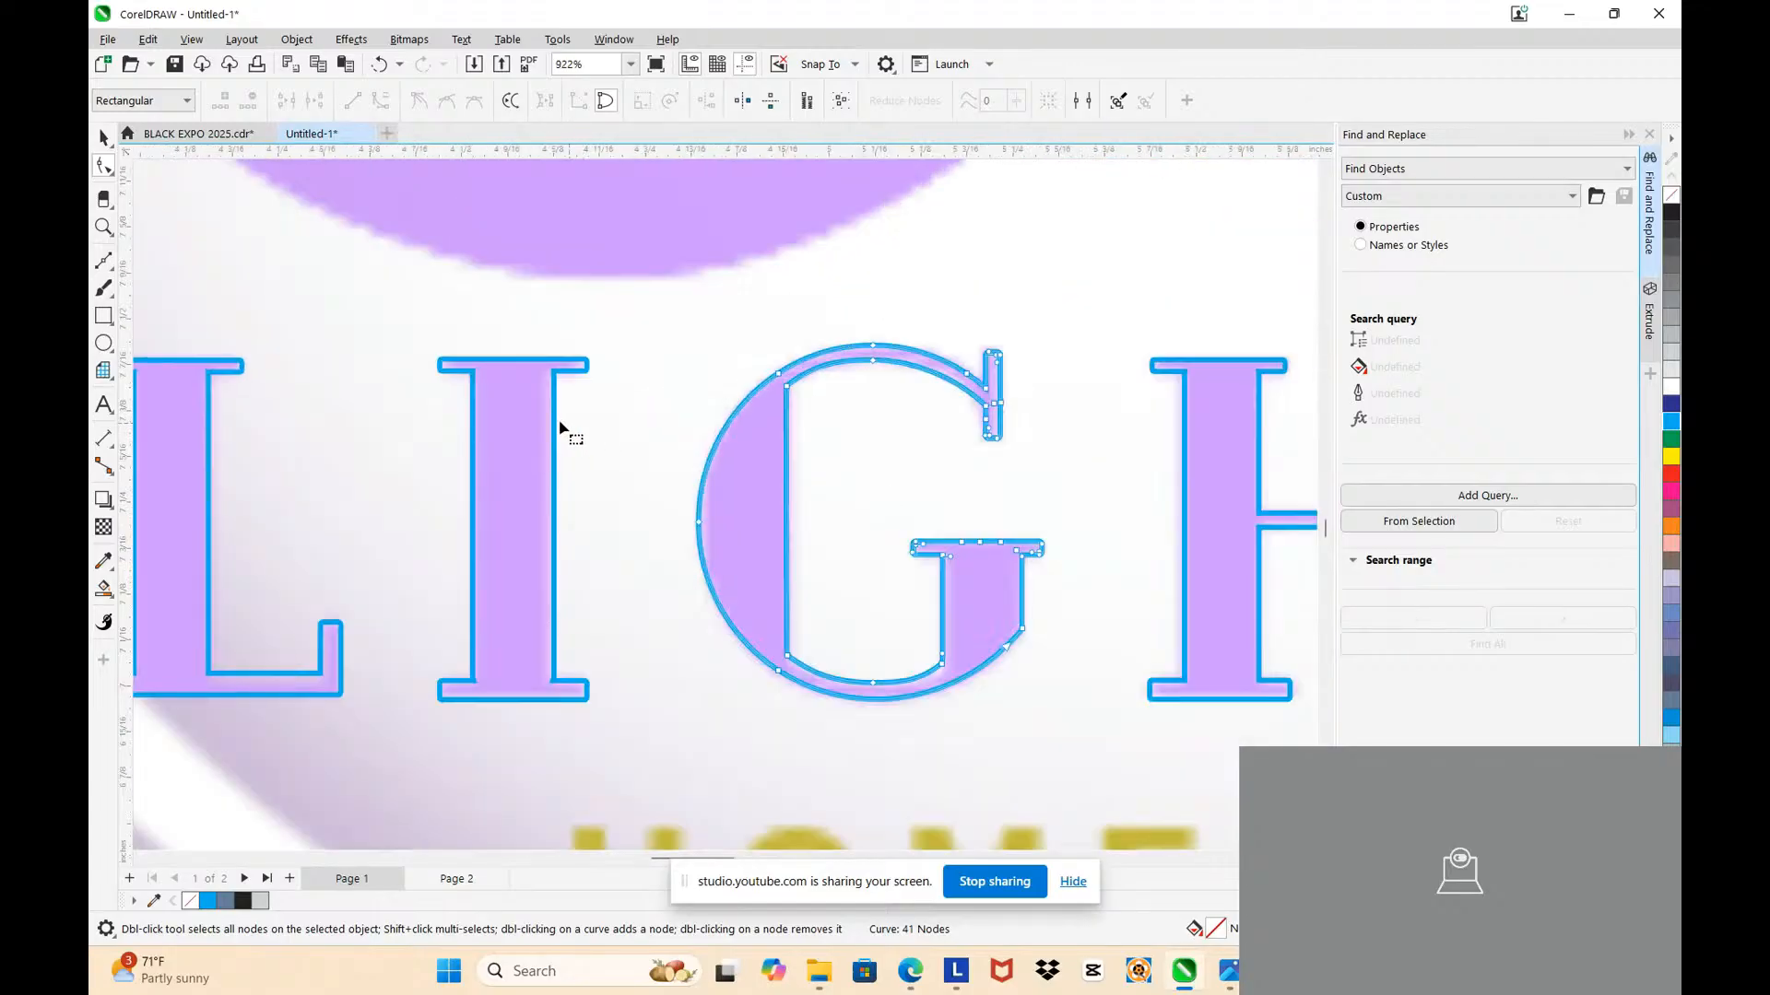
{"action": "scroll", "coordinate": [521, 323], "scroll_direction": "up", "scroll_amount": 1}
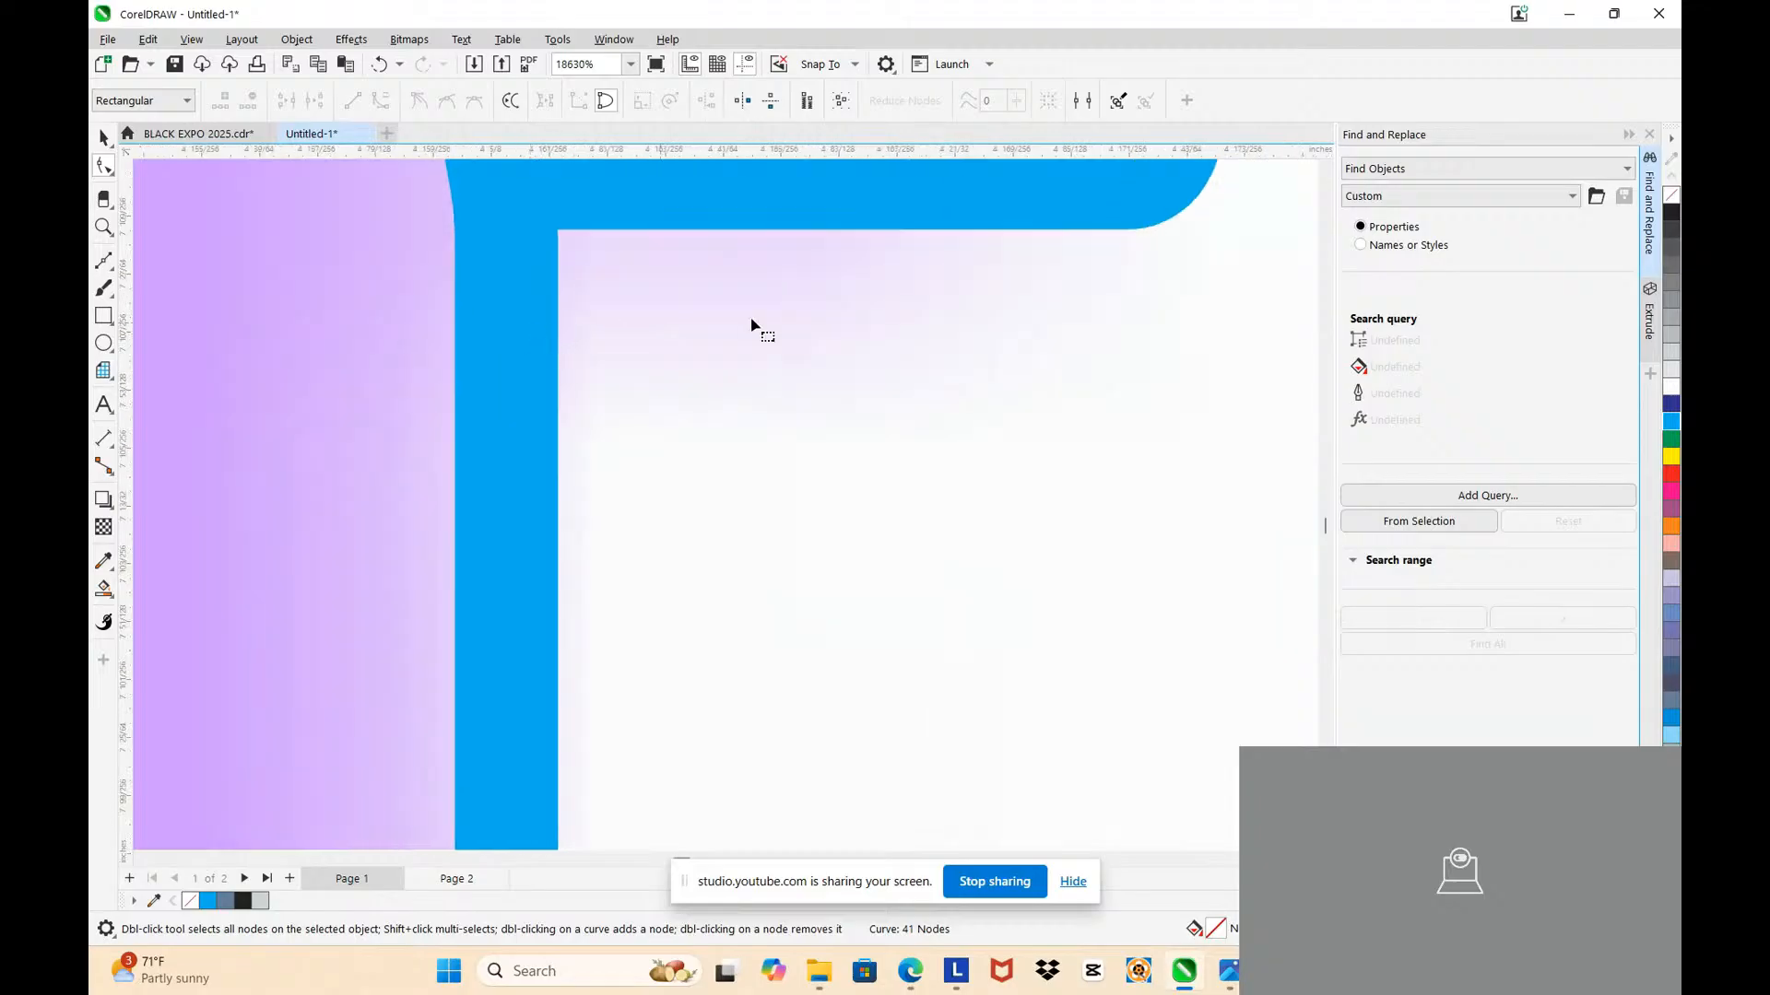
{"action": "scroll", "coordinate": [636, 387], "scroll_direction": "up", "scroll_amount": 7}
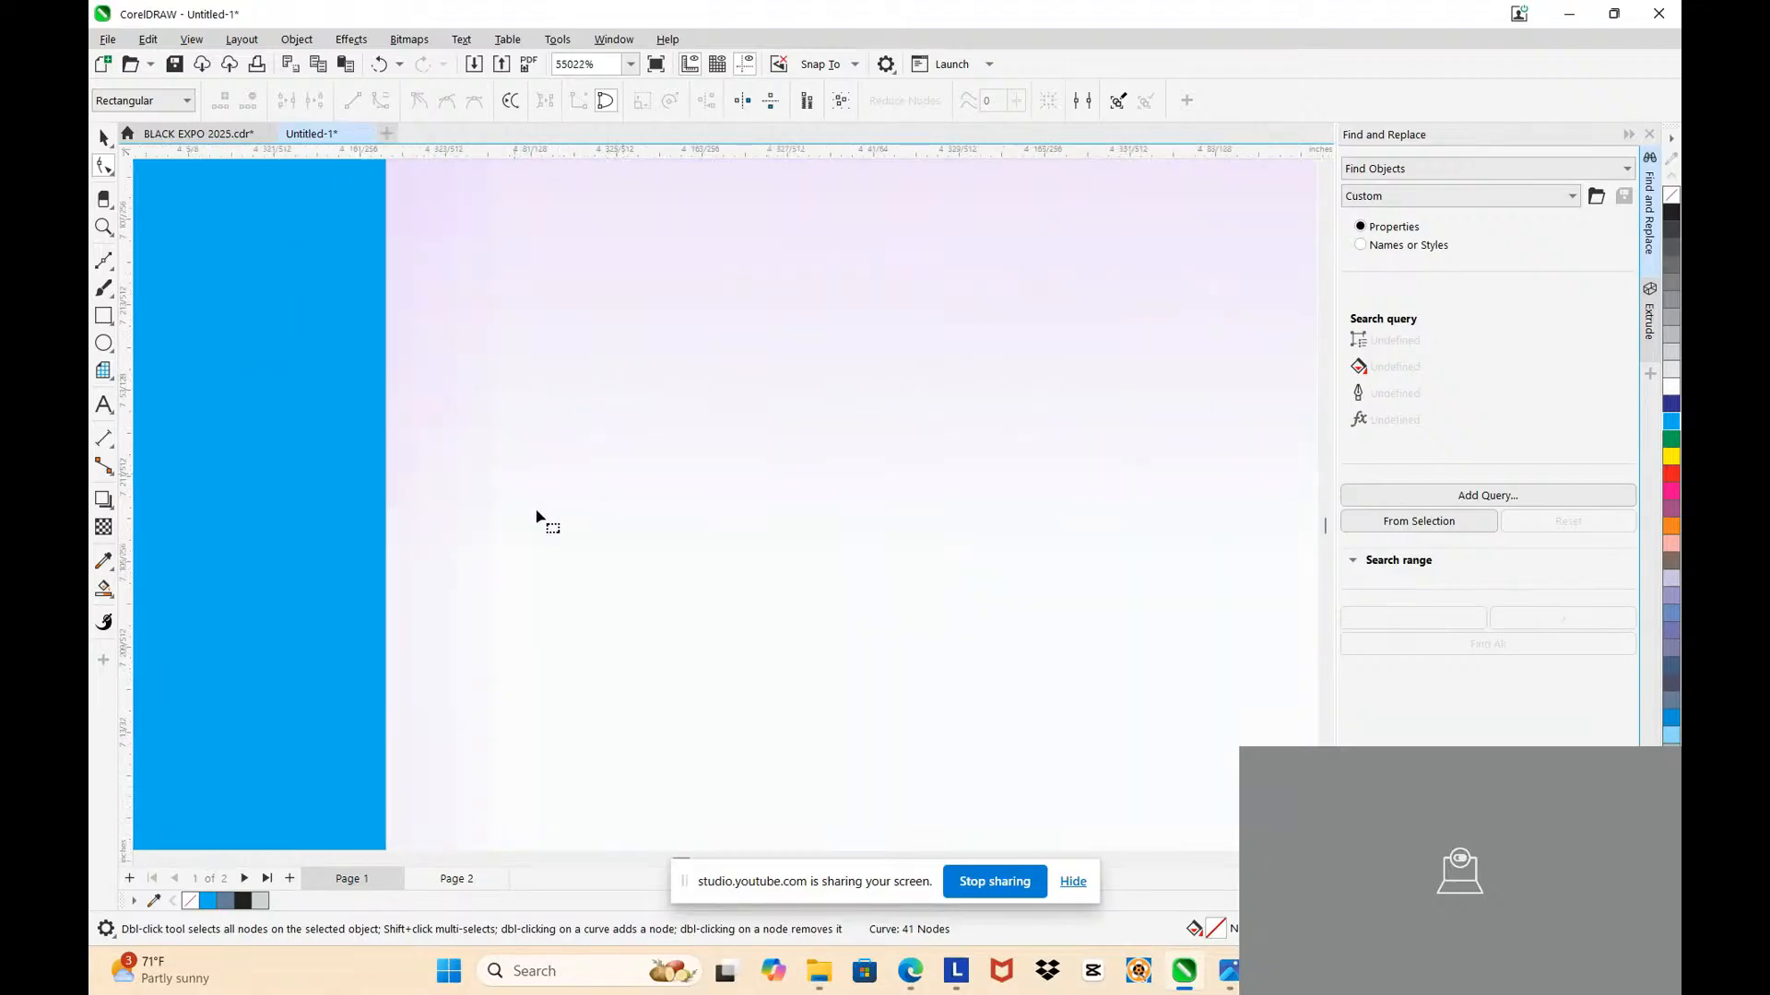
{"action": "scroll", "coordinate": [497, 514], "scroll_direction": "up", "scroll_amount": 1}
{"action": "scroll", "coordinate": [563, 507], "scroll_direction": "down", "scroll_amount": 7}
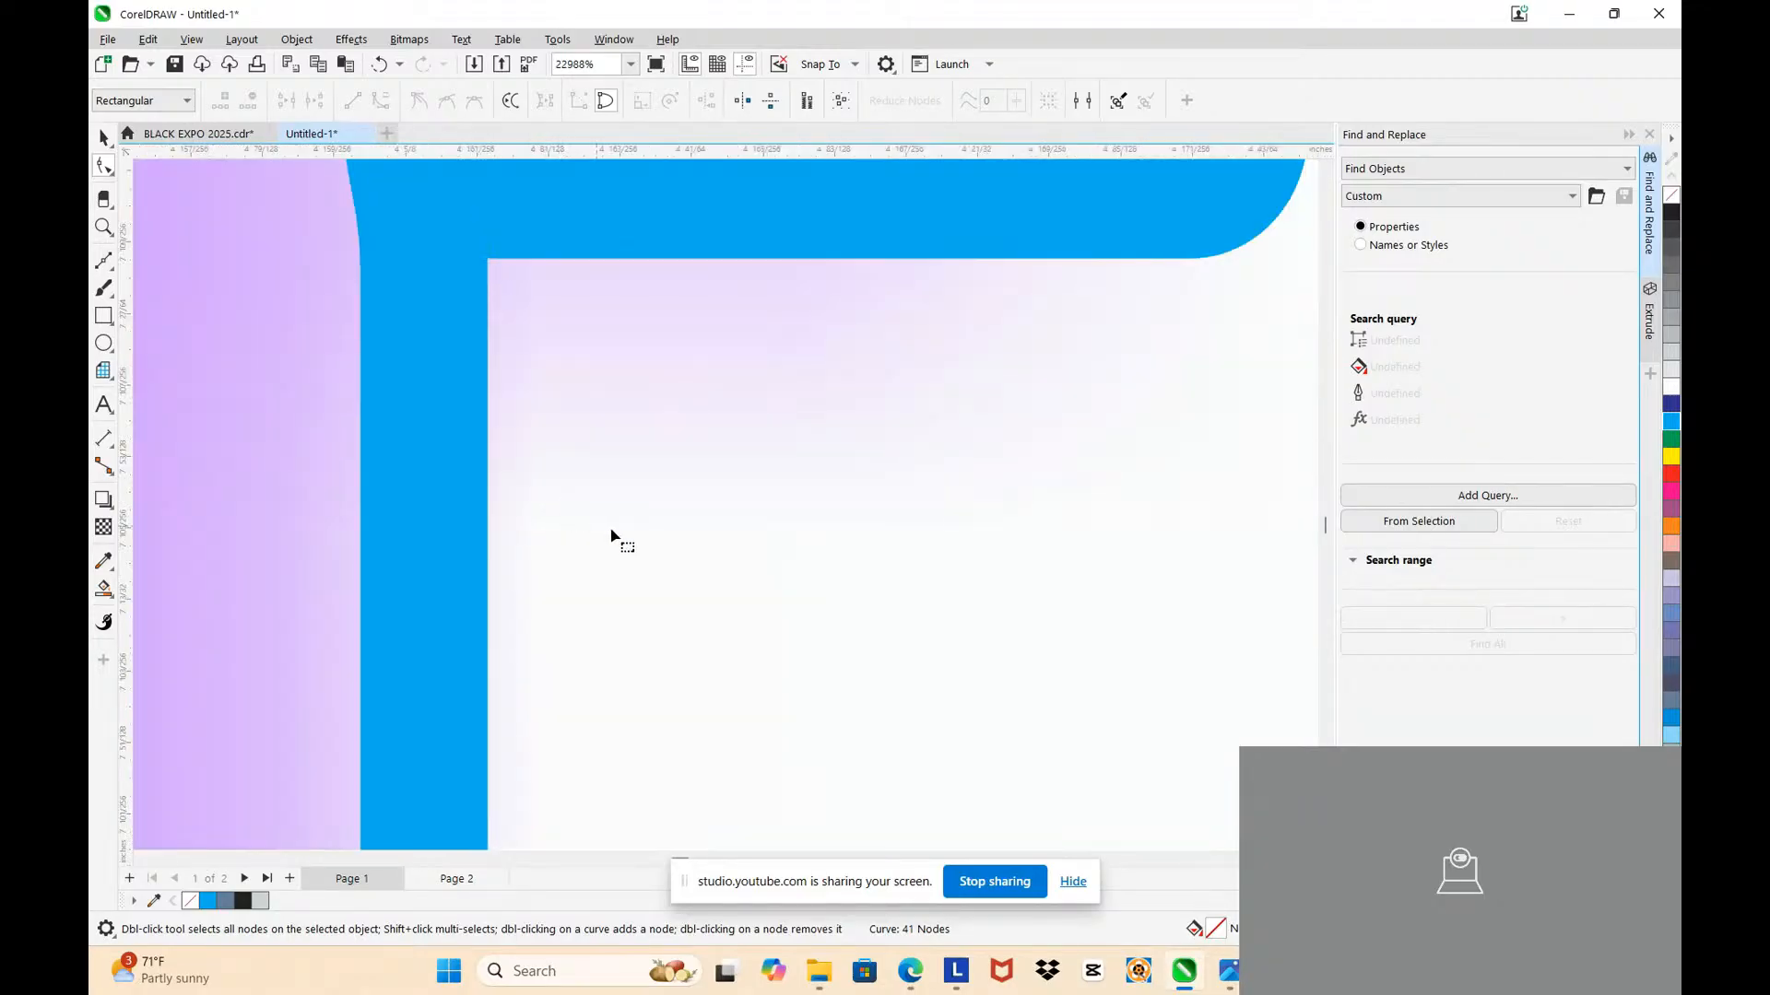
{"action": "scroll", "coordinate": [525, 397], "scroll_direction": "up", "scroll_amount": 4}
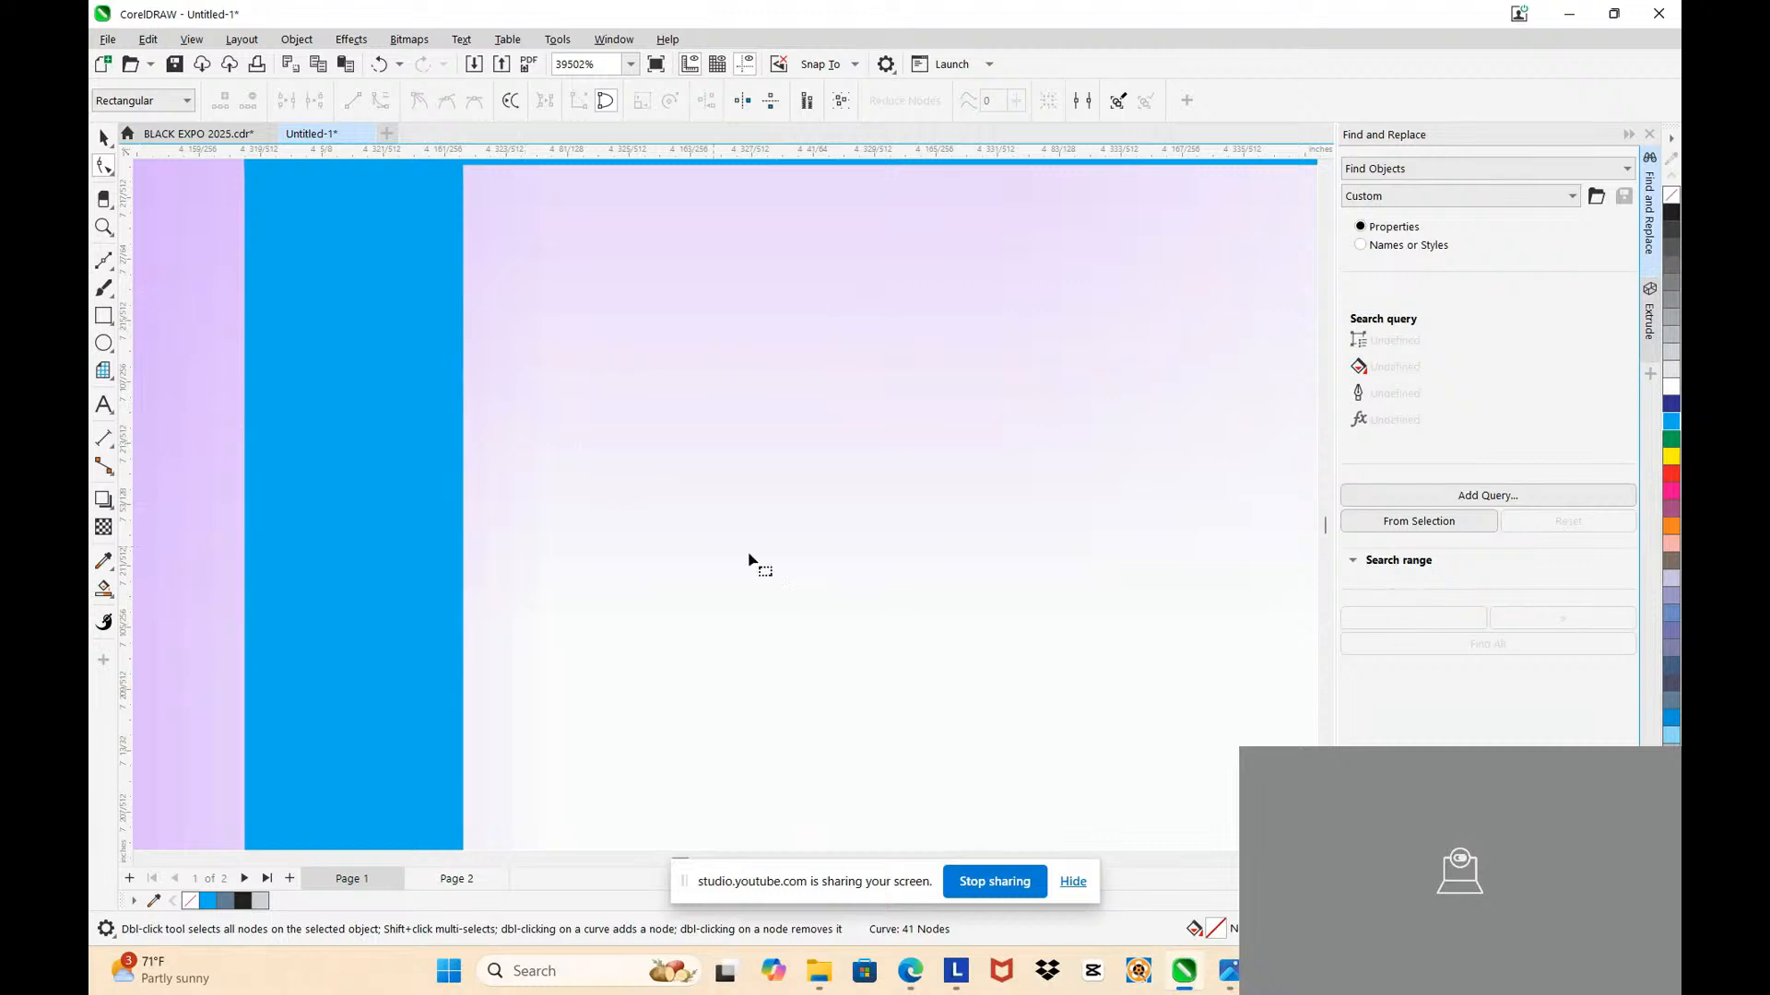
{"action": "scroll", "coordinate": [579, 418], "scroll_direction": "down", "scroll_amount": 3}
{"action": "scroll", "coordinate": [313, 358], "scroll_direction": "down", "scroll_amount": 3}
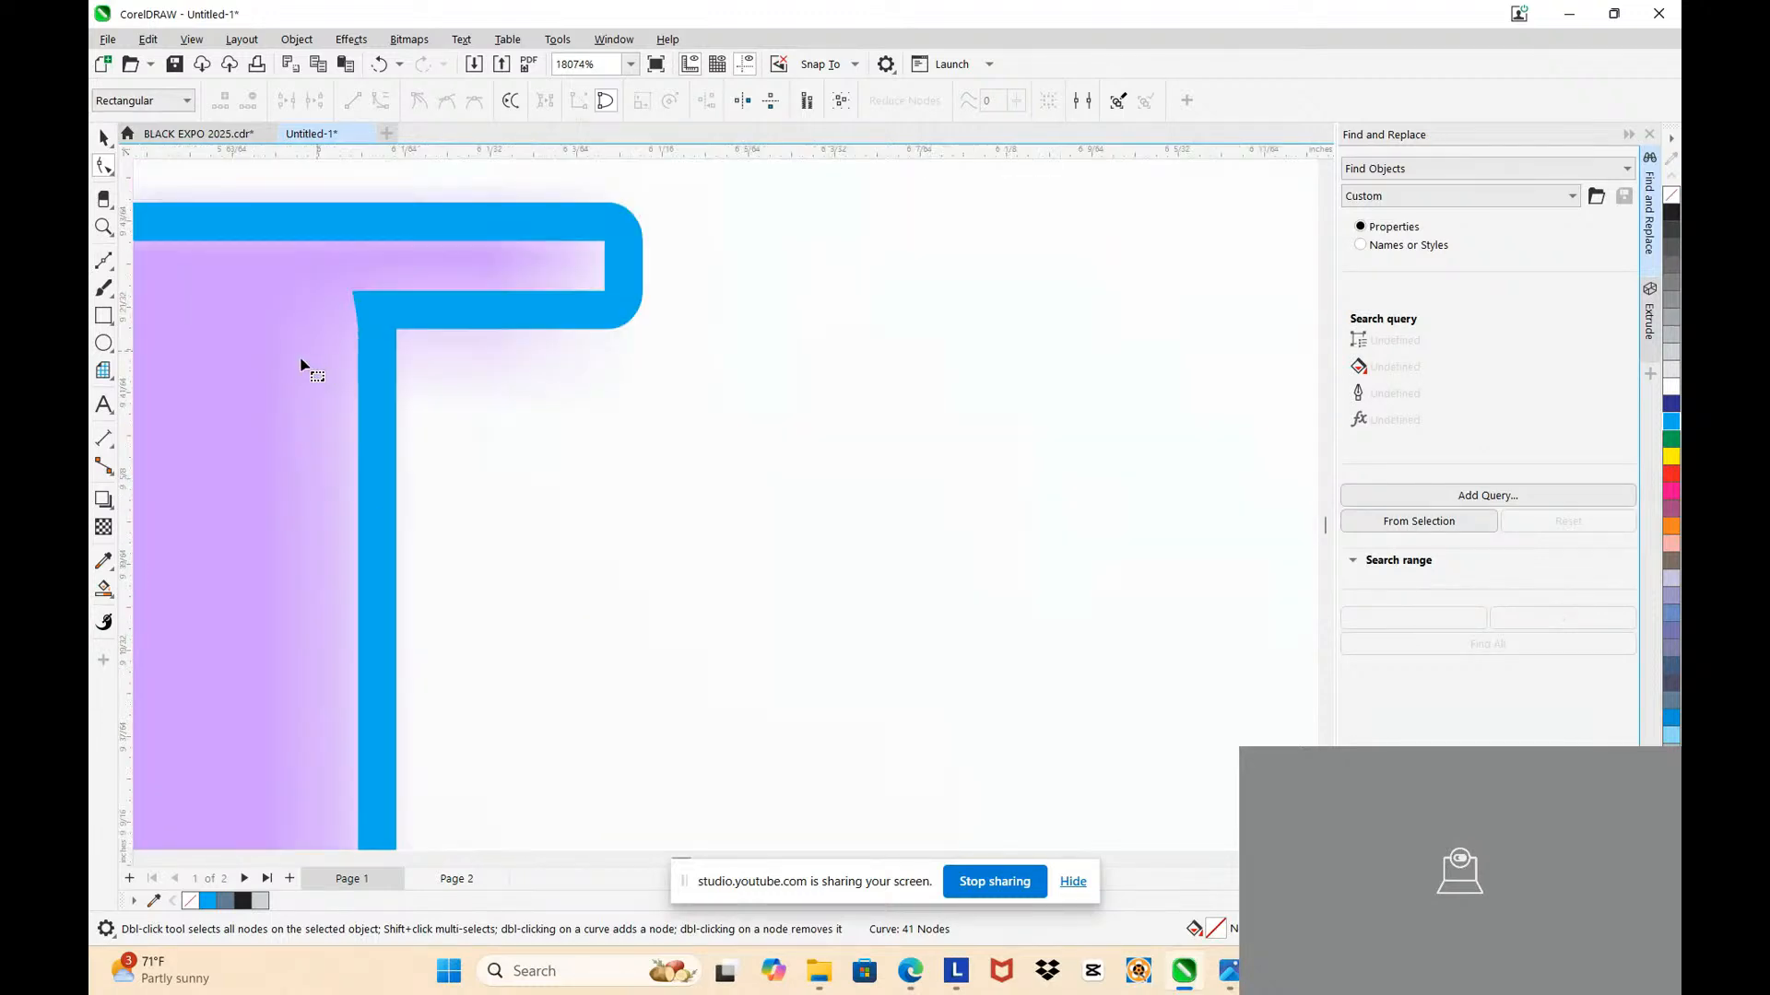
{"action": "scroll", "coordinate": [506, 247], "scroll_direction": "up", "scroll_amount": 2}
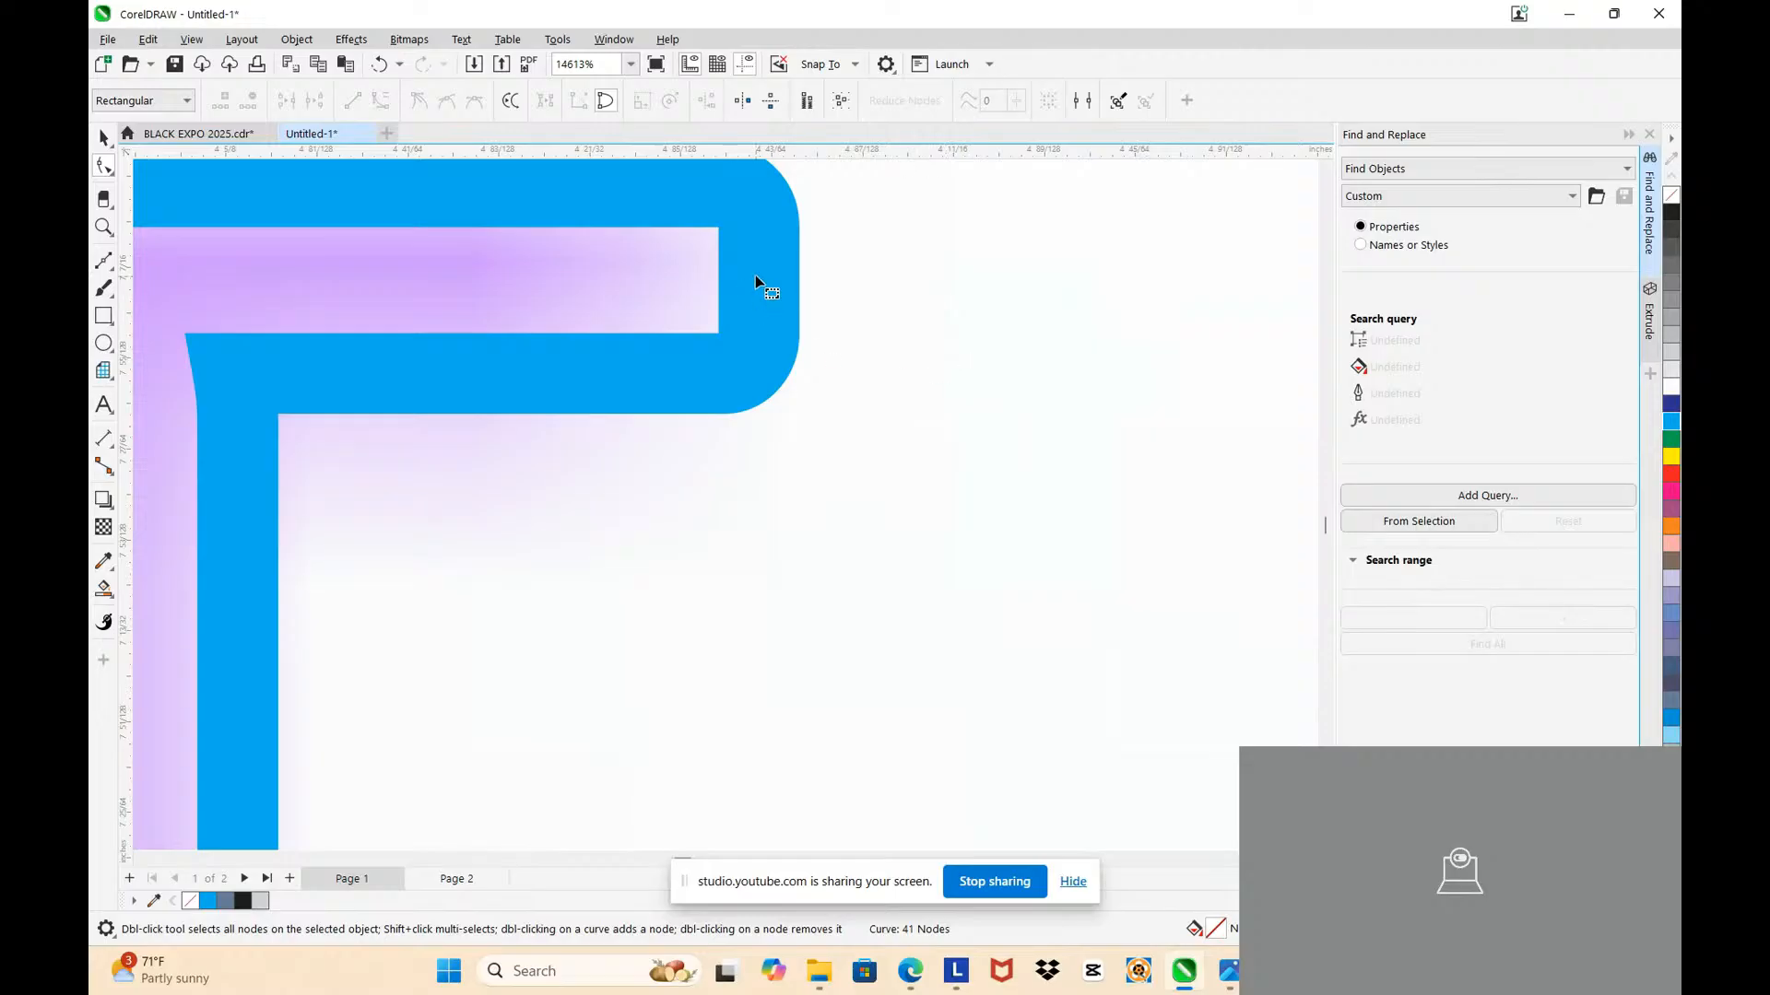
{"action": "scroll", "coordinate": [755, 275], "scroll_direction": "down", "scroll_amount": 7}
{"action": "scroll", "coordinate": [704, 245], "scroll_direction": "up", "scroll_amount": 2}
{"action": "scroll", "coordinate": [704, 245], "scroll_direction": "up", "scroll_amount": 4}
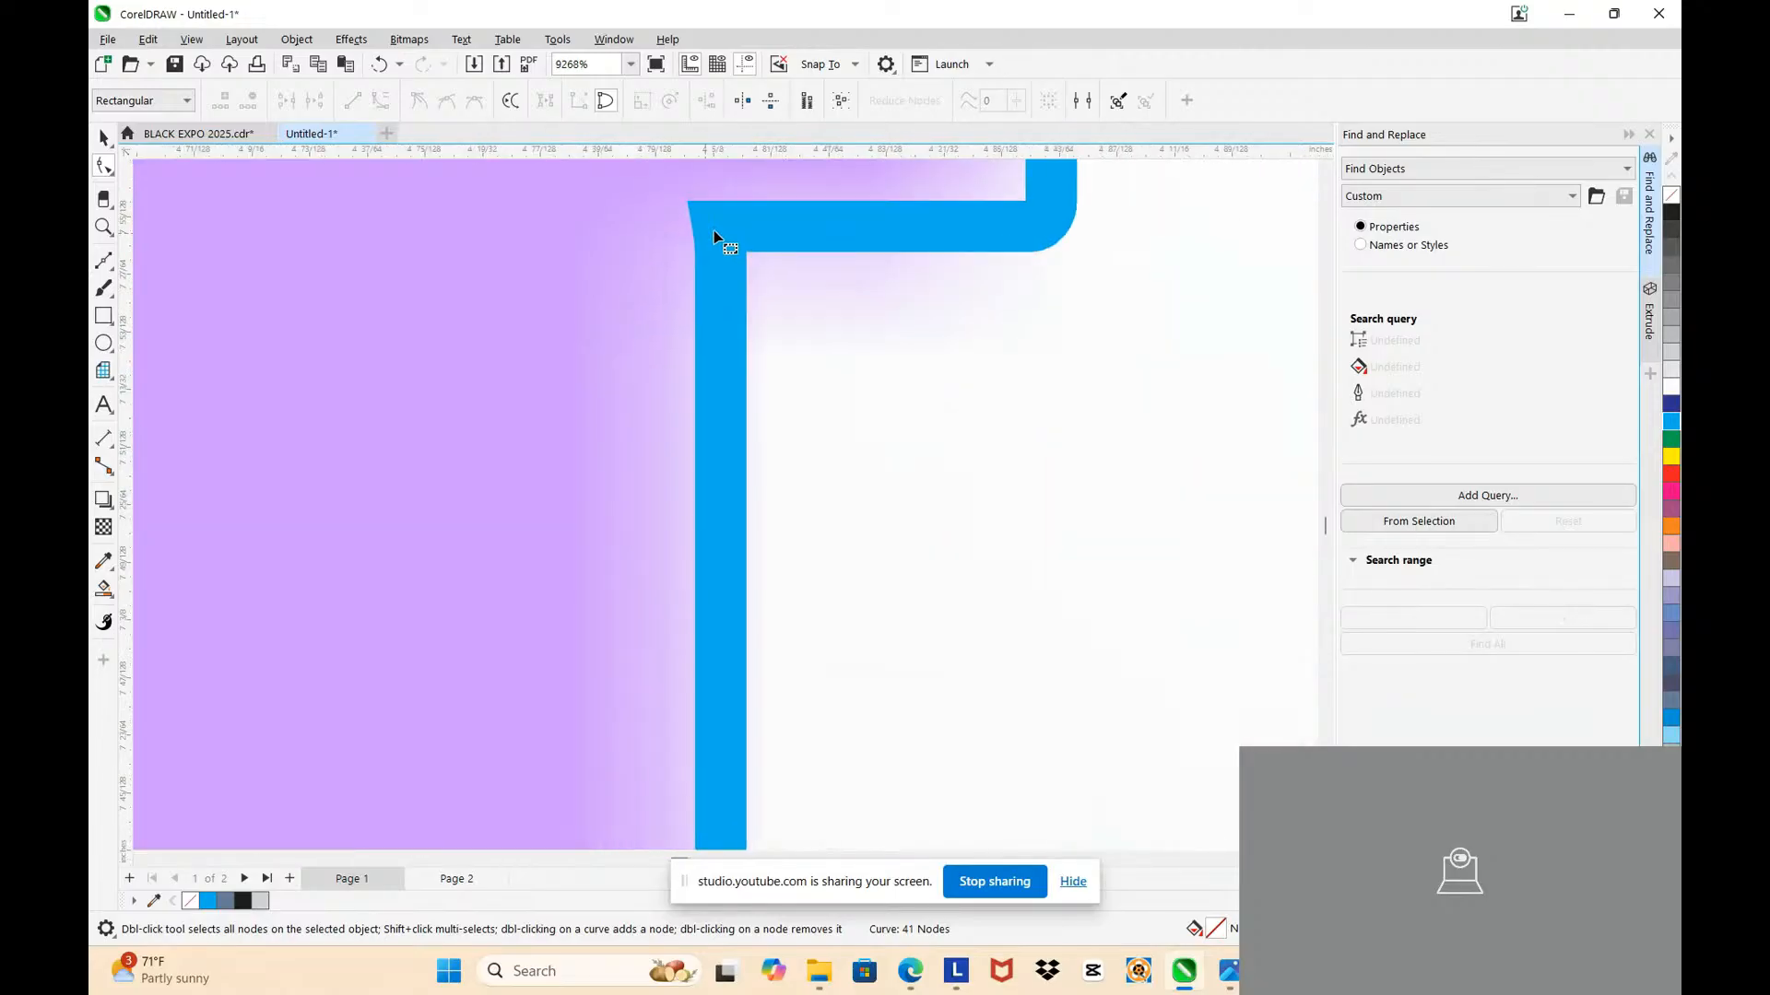
{"action": "left_click", "coordinate": [727, 252]}
{"action": "left_click", "coordinate": [721, 254]}
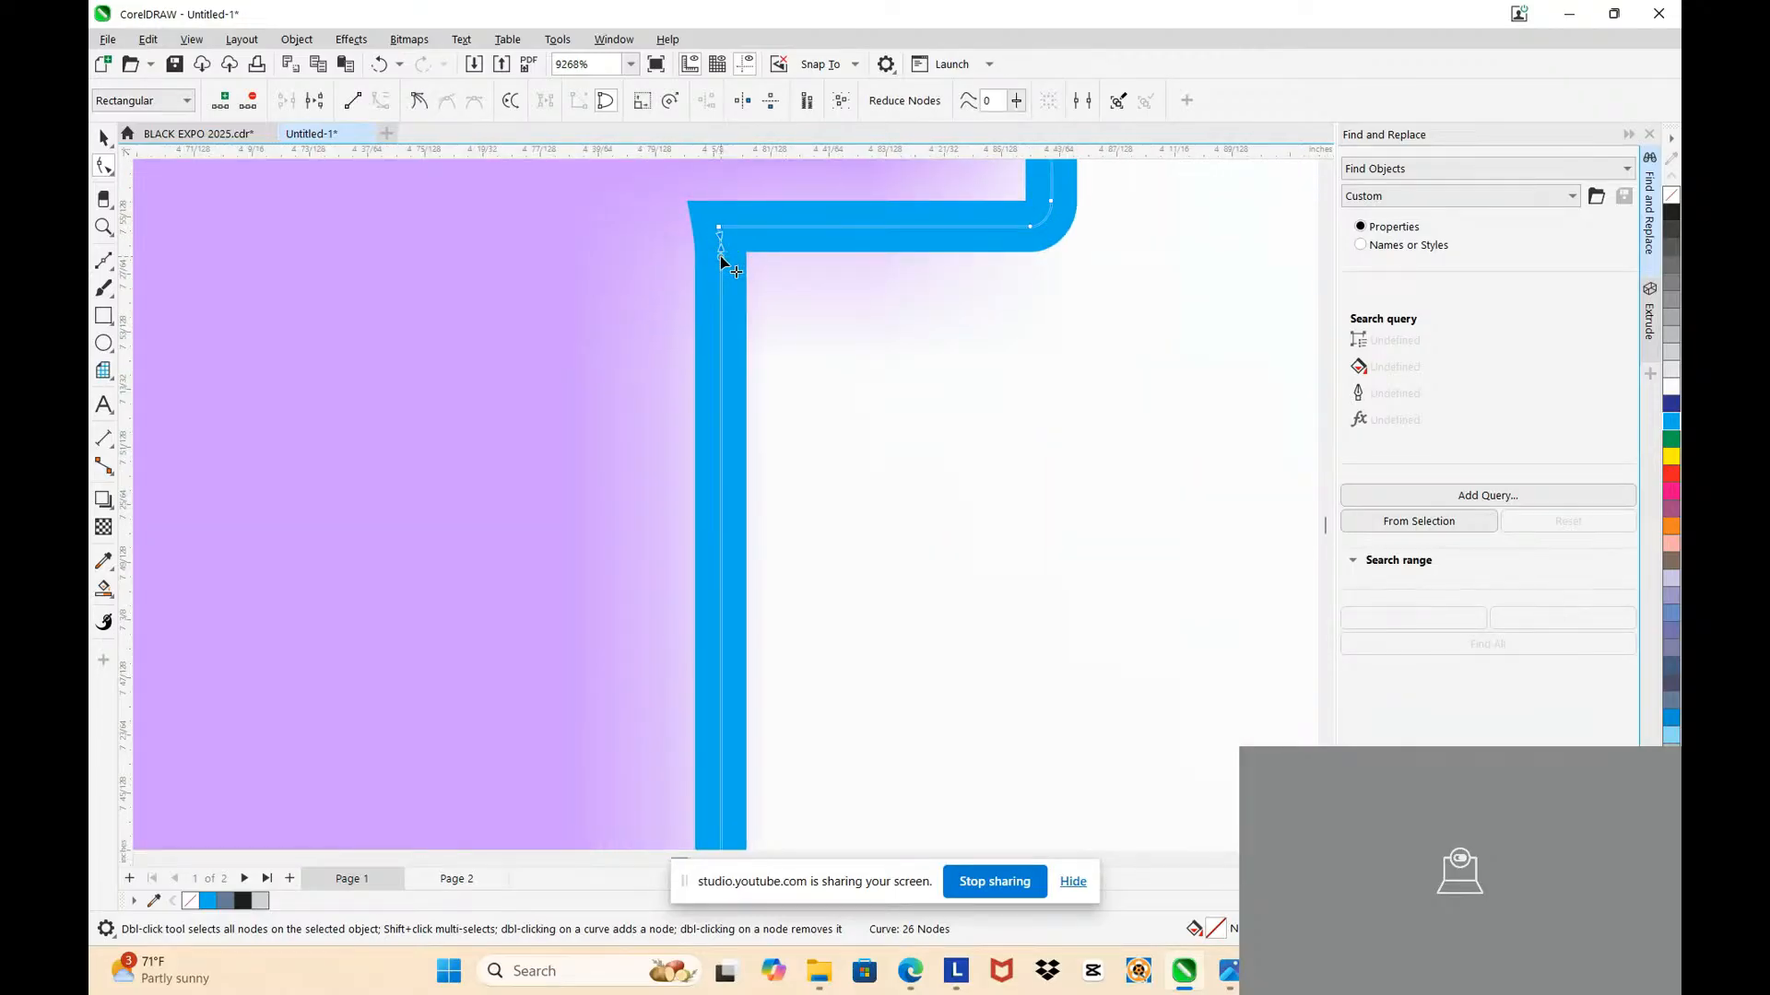
{"action": "key", "text": "Delete"}
Step: Delete the extra node just above the lower serif on the right edge of the same I's stem
{"action": "scroll", "coordinate": [719, 255], "scroll_direction": "down", "scroll_amount": 7}
{"action": "scroll", "coordinate": [728, 516], "scroll_direction": "up", "scroll_amount": 7}
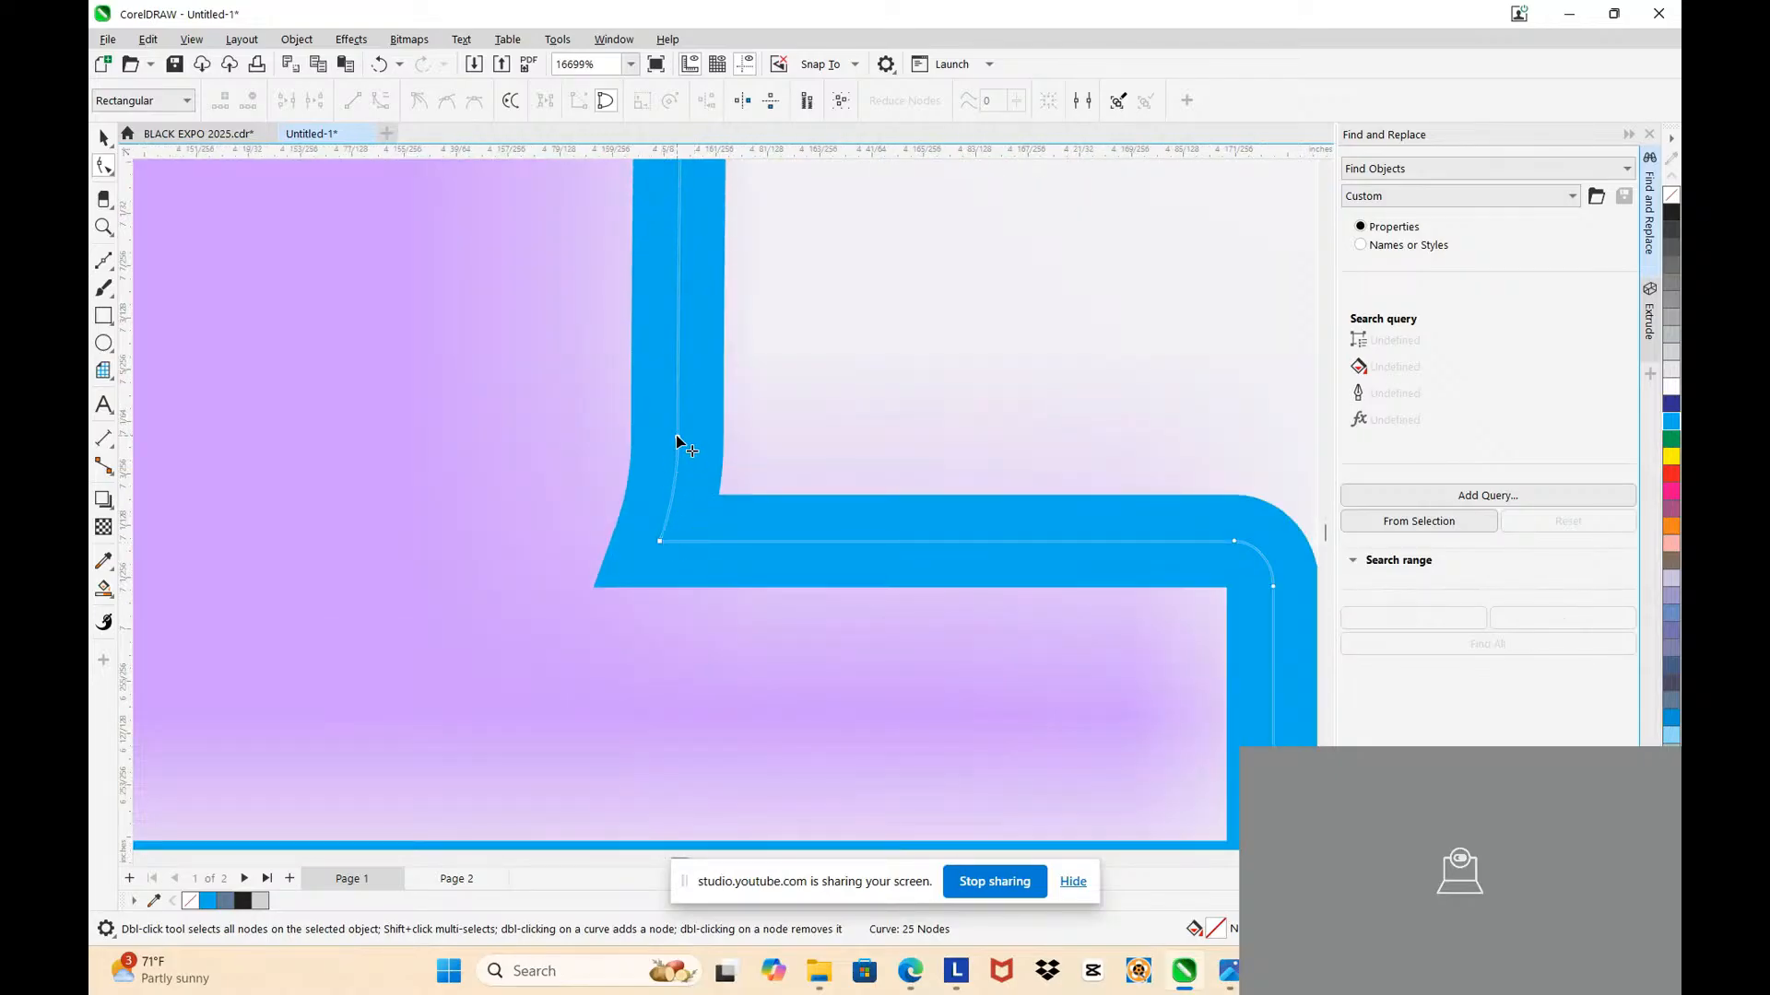
{"action": "left_click", "coordinate": [677, 435]}
{"action": "key", "text": "Delete"}
Step: Convert the bowed right edge of the I's stem in LIGHT to a straight line
{"action": "scroll", "coordinate": [677, 435], "scroll_direction": "down", "scroll_amount": 2}
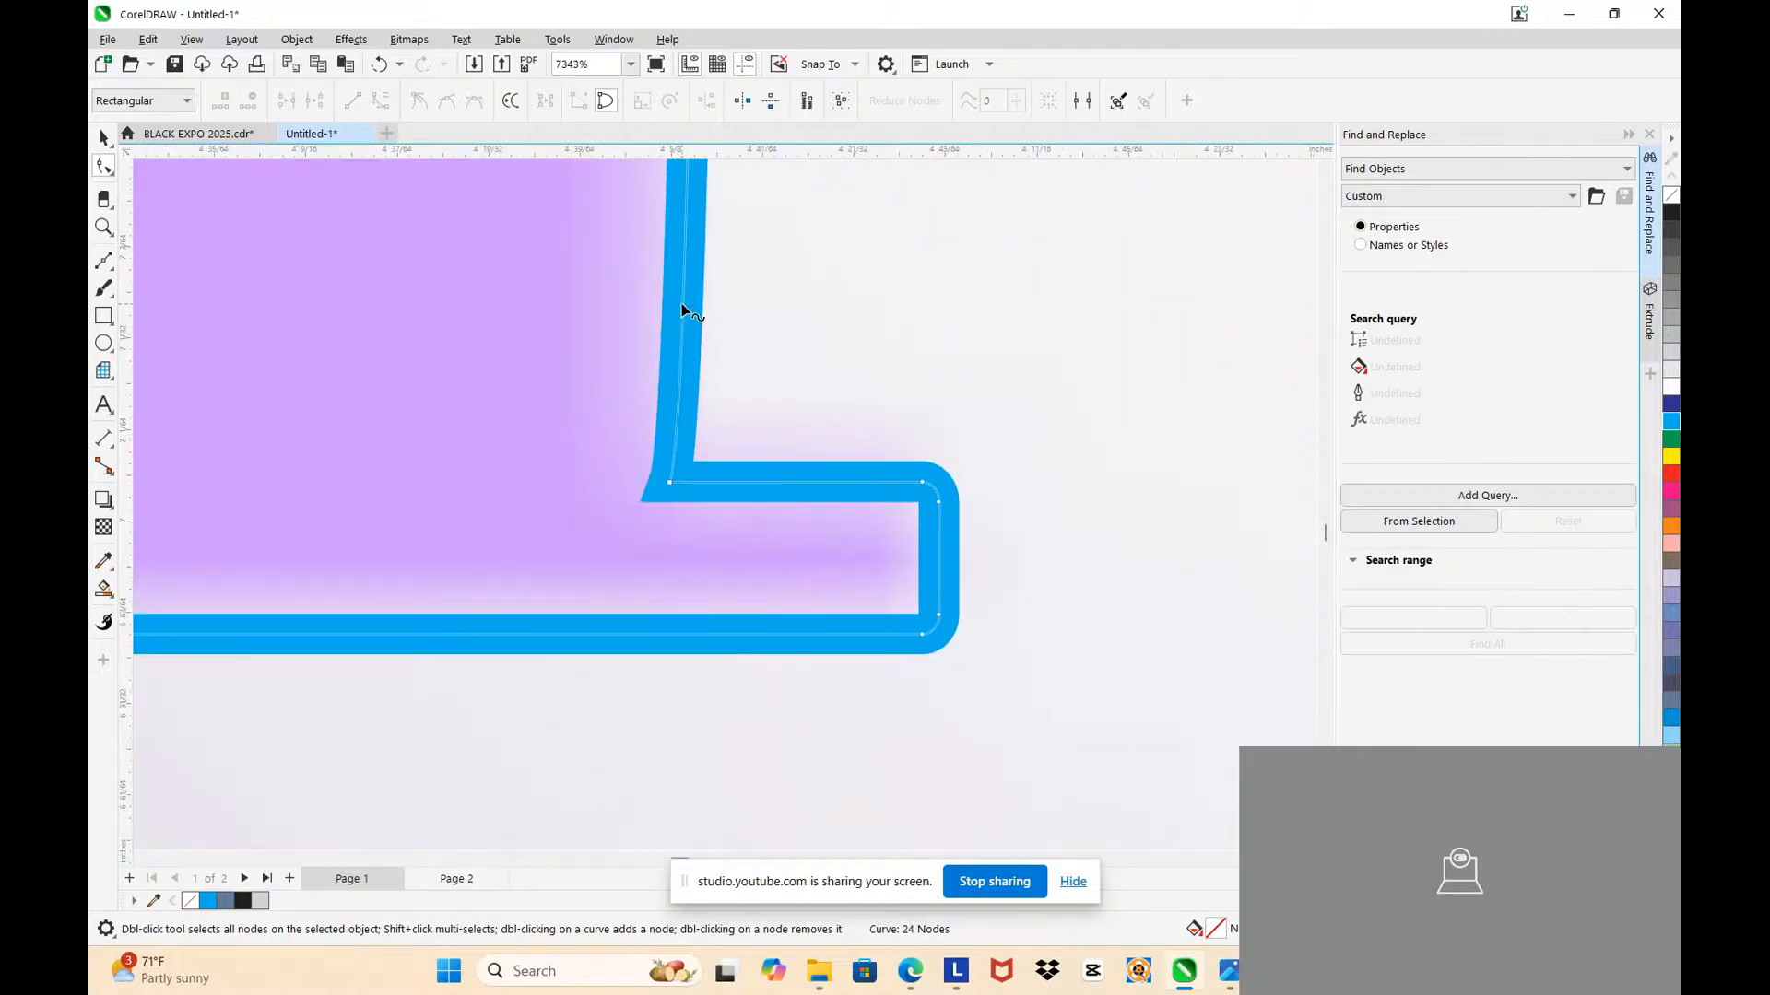
{"action": "left_click", "coordinate": [682, 303]}
{"action": "left_click", "coordinate": [651, 289]}
{"action": "left_click", "coordinate": [683, 259]}
{"action": "scroll", "coordinate": [590, 351], "scroll_direction": "down", "scroll_amount": 5}
{"action": "scroll", "coordinate": [636, 323], "scroll_direction": "up", "scroll_amount": 3}
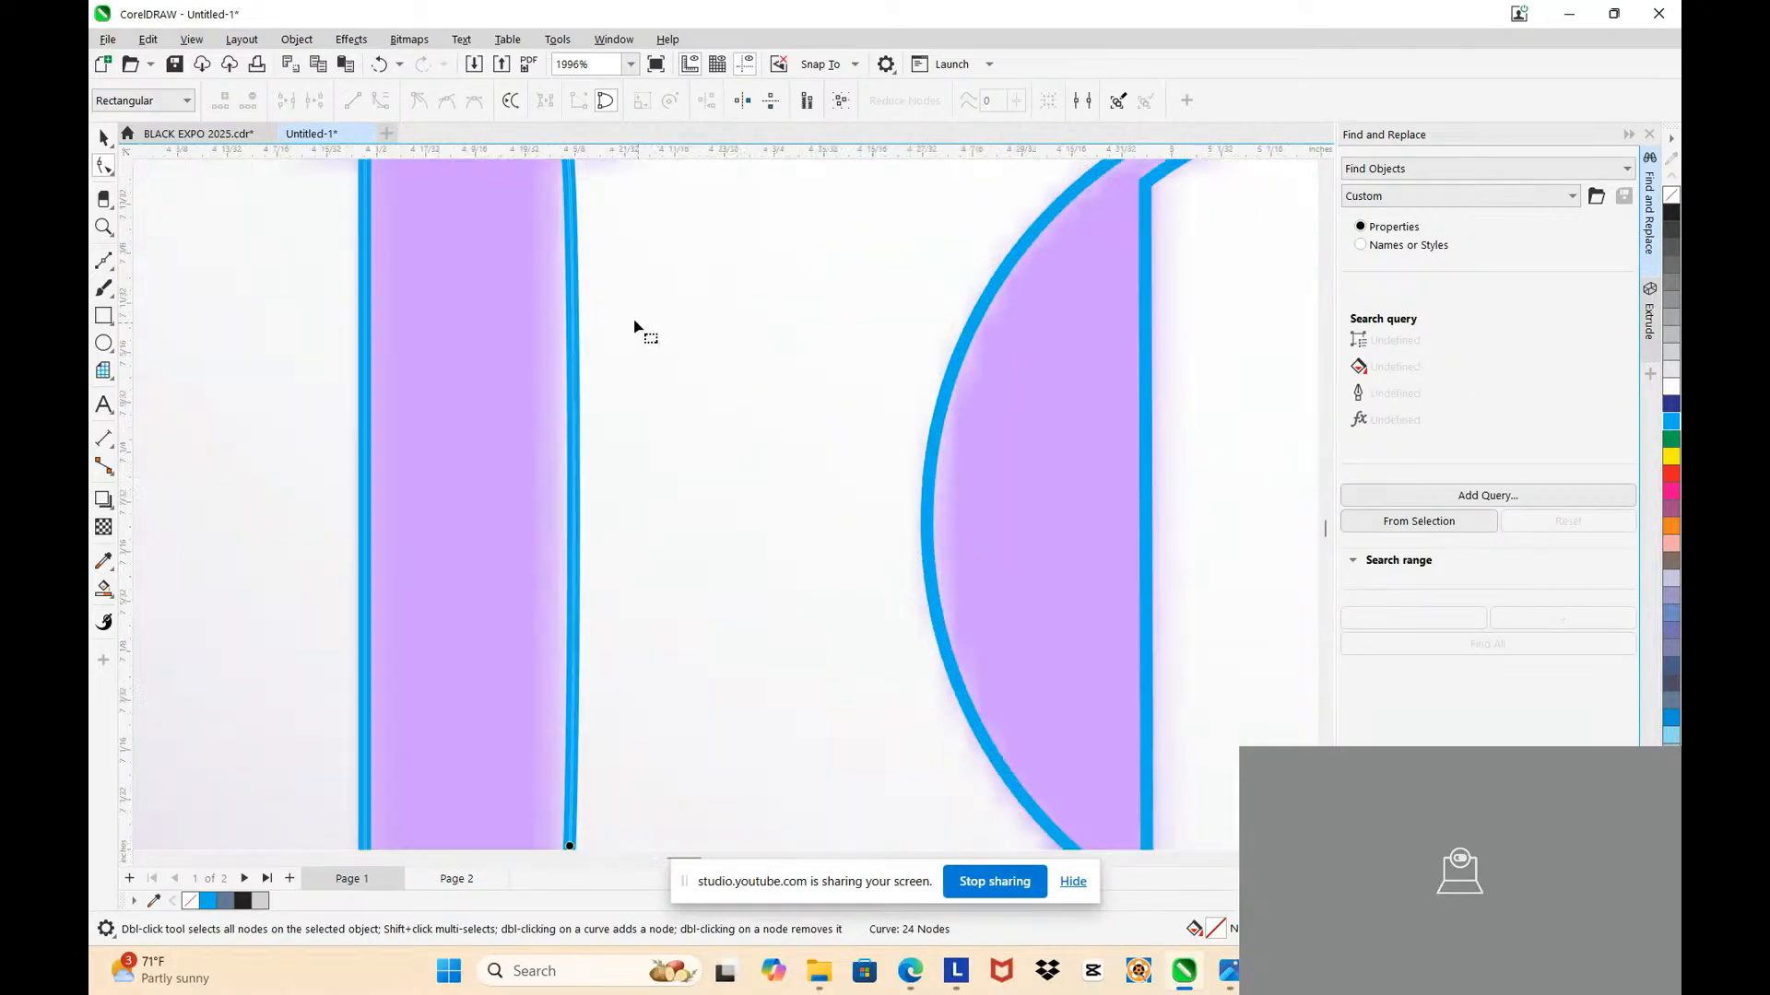
{"action": "left_click", "coordinate": [579, 412]}
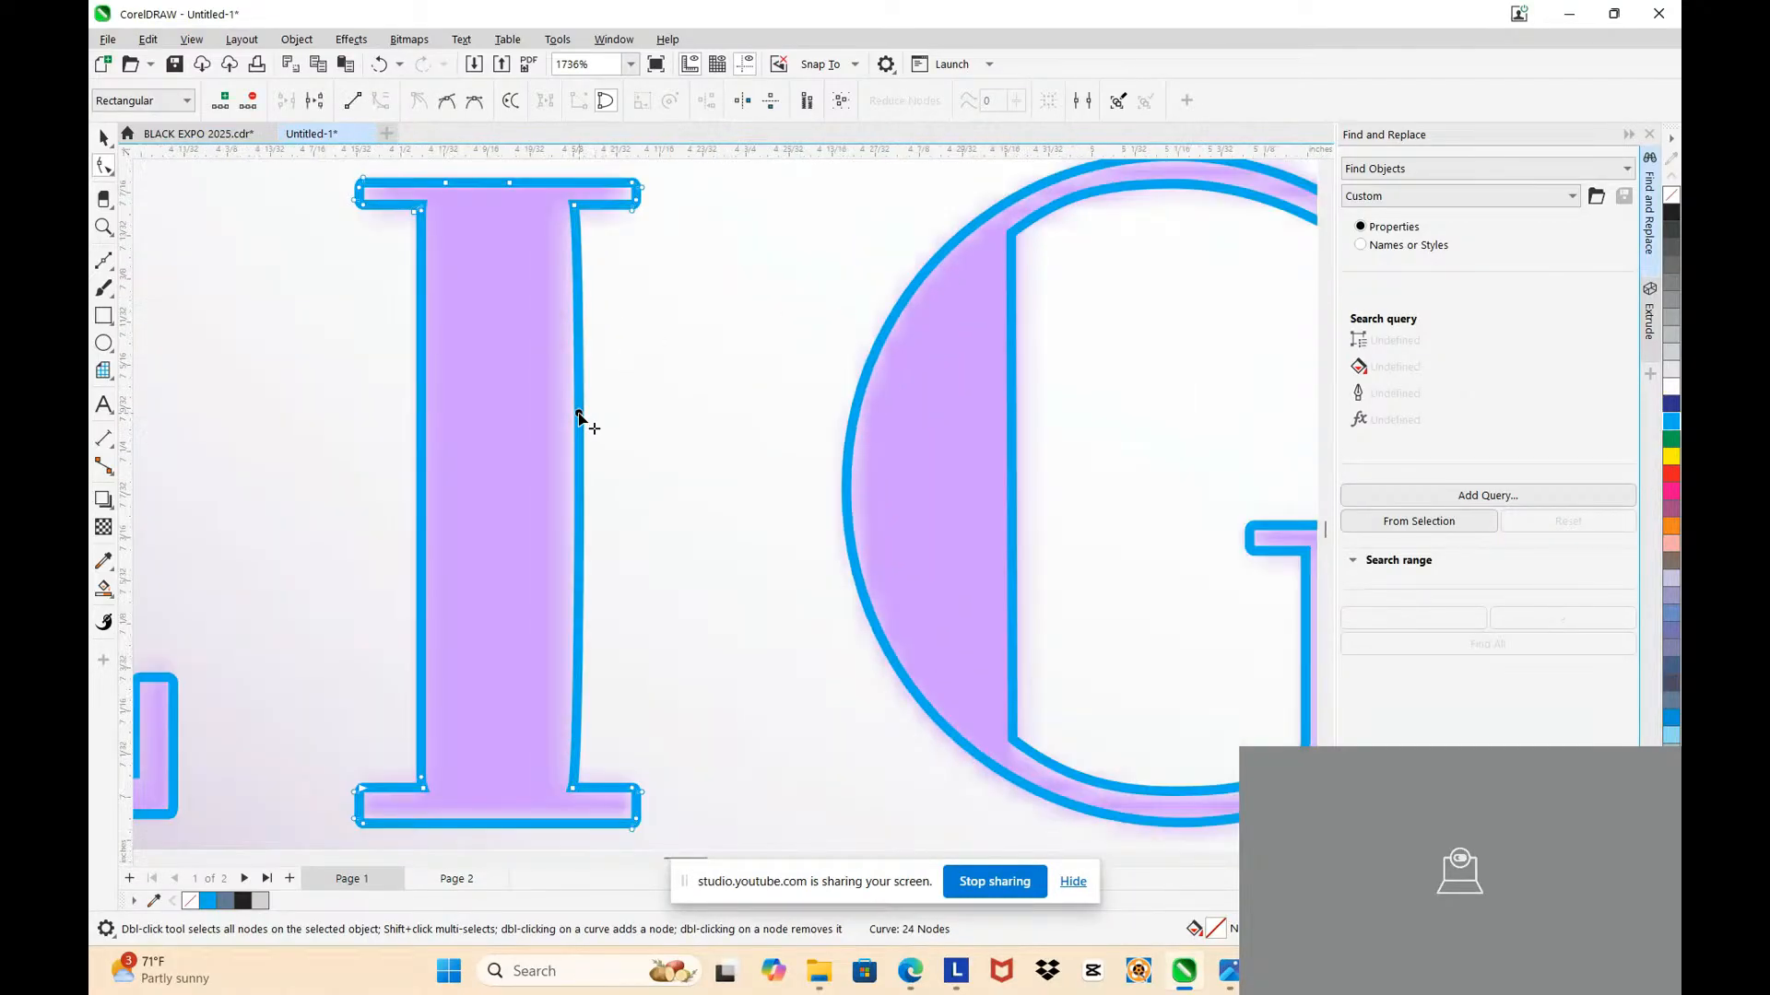
{"action": "left_click", "coordinate": [354, 99]}
{"action": "scroll", "coordinate": [574, 261], "scroll_direction": "down", "scroll_amount": 2}
{"action": "left_click", "coordinate": [104, 138]}
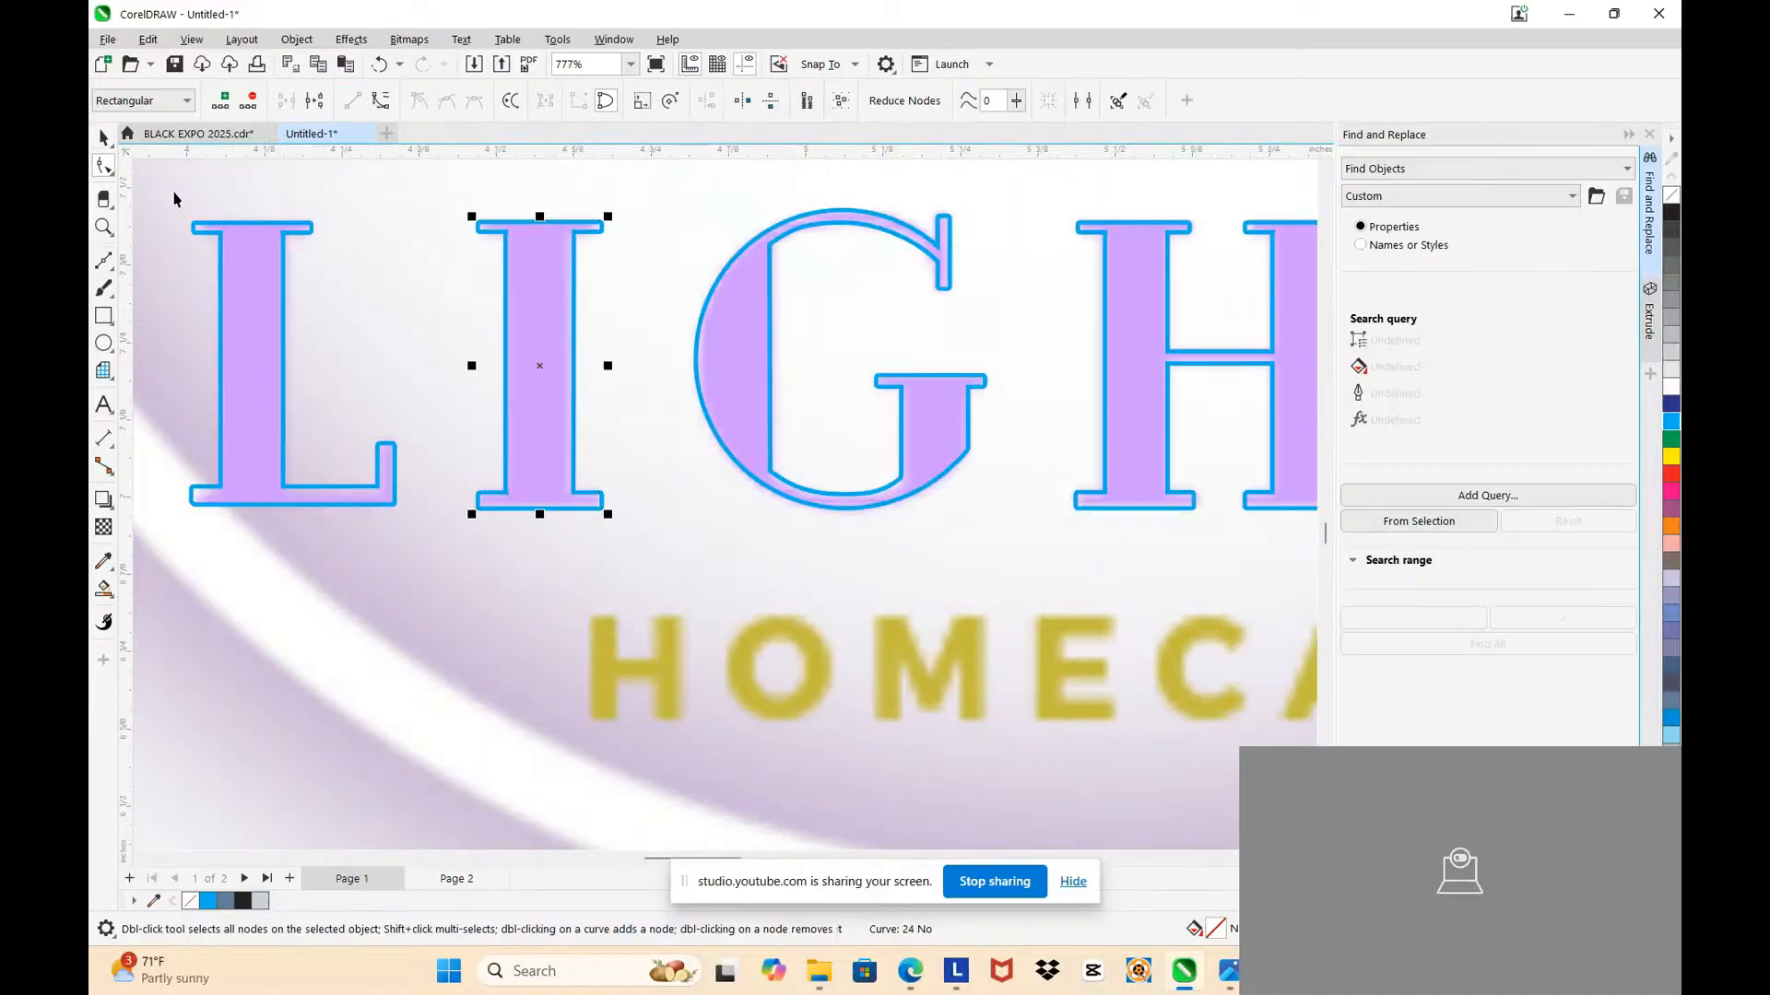
Step: Delete the extra node just below the upper serif on the right edge of the stem of LIGHT's L
{"action": "scroll", "coordinate": [284, 241], "scroll_direction": "up", "scroll_amount": 2}
{"action": "scroll", "coordinate": [280, 234], "scroll_direction": "up", "scroll_amount": 2}
{"action": "scroll", "coordinate": [415, 265], "scroll_direction": "down", "scroll_amount": 3}
{"action": "scroll", "coordinate": [396, 225], "scroll_direction": "up", "scroll_amount": 3}
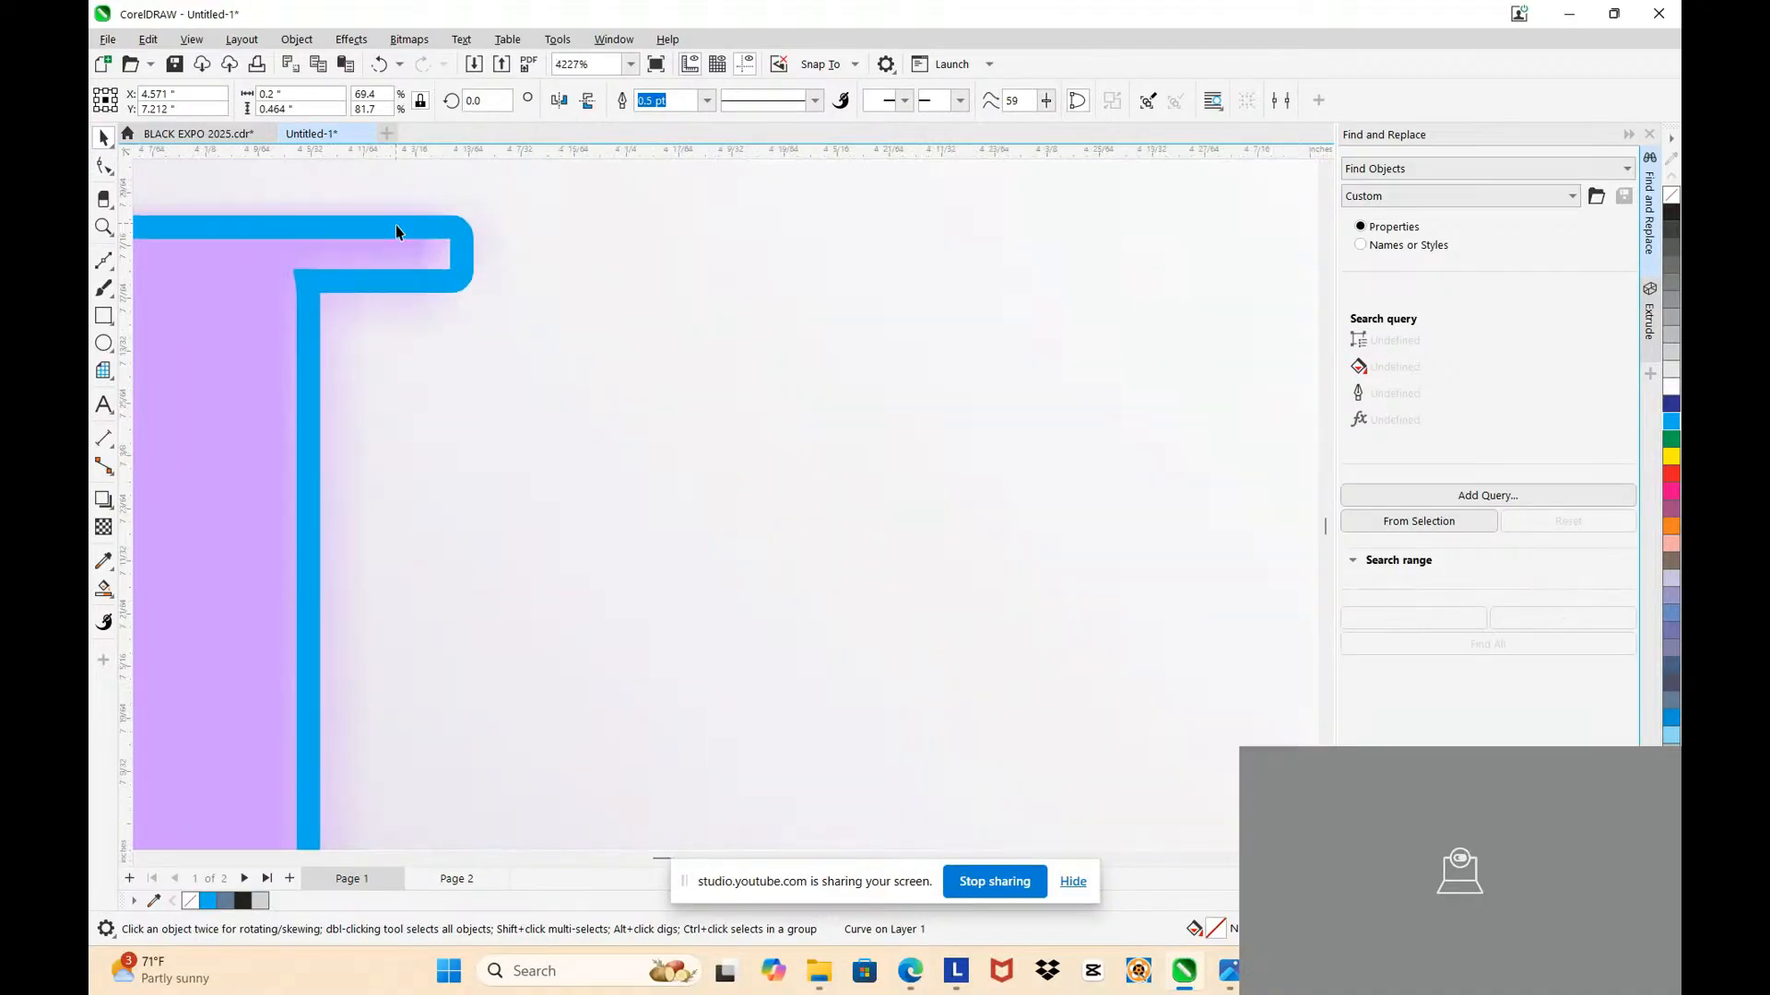
{"action": "scroll", "coordinate": [360, 275], "scroll_direction": "down", "scroll_amount": 1}
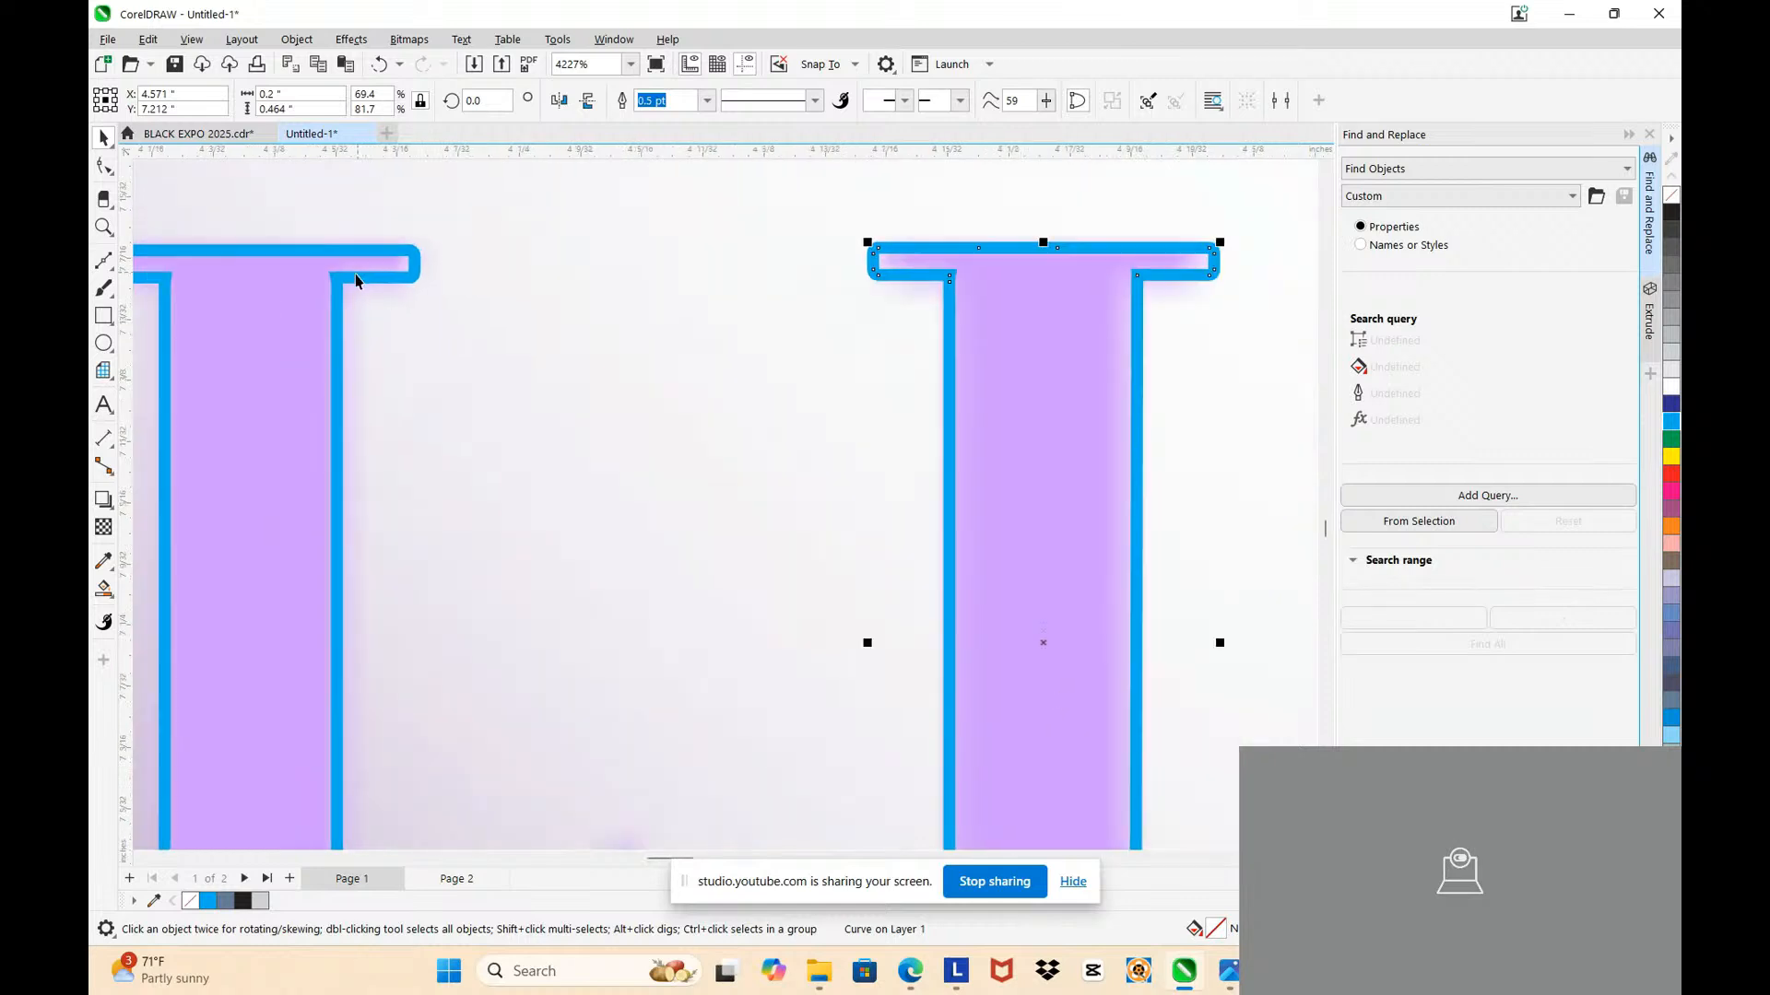
{"action": "scroll", "coordinate": [343, 288], "scroll_direction": "up", "scroll_amount": 1}
{"action": "left_click", "coordinate": [344, 289]}
{"action": "scroll", "coordinate": [344, 289], "scroll_direction": "up", "scroll_amount": 1}
{"action": "key", "text": "F10"}
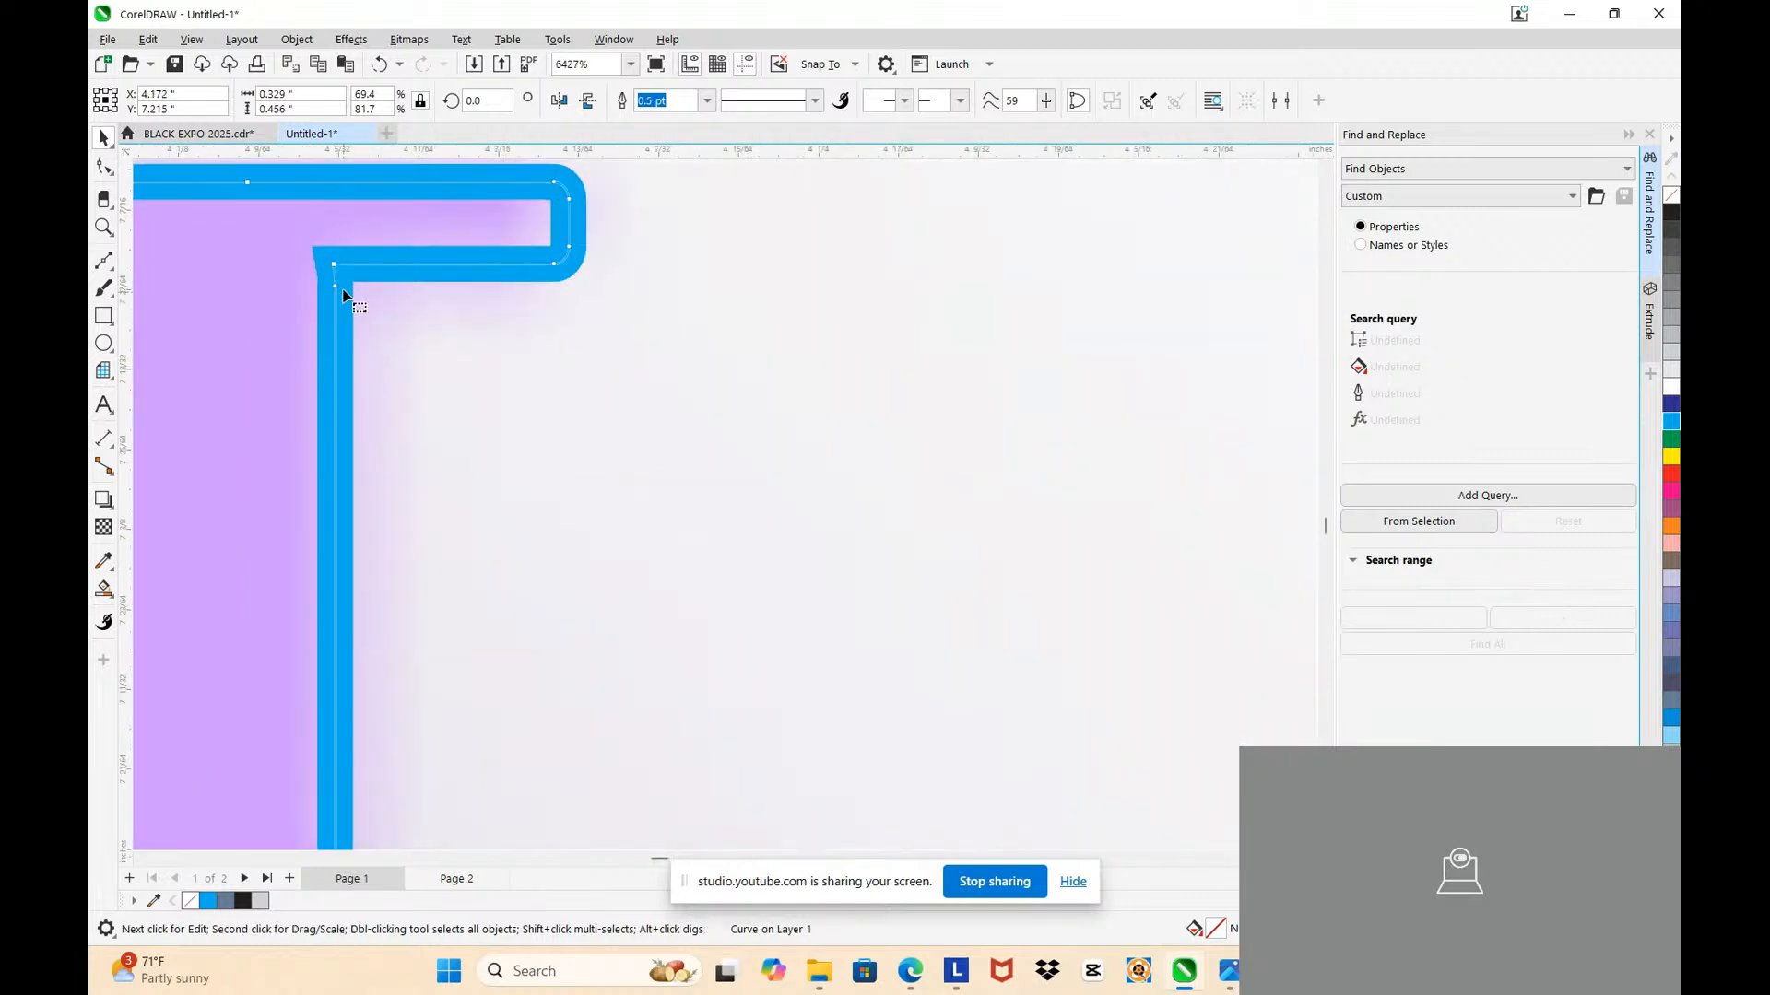
{"action": "left_click", "coordinate": [334, 286]}
{"action": "left_click_drag", "start_coordinate": [334, 285], "coordinate": [495, 312]}
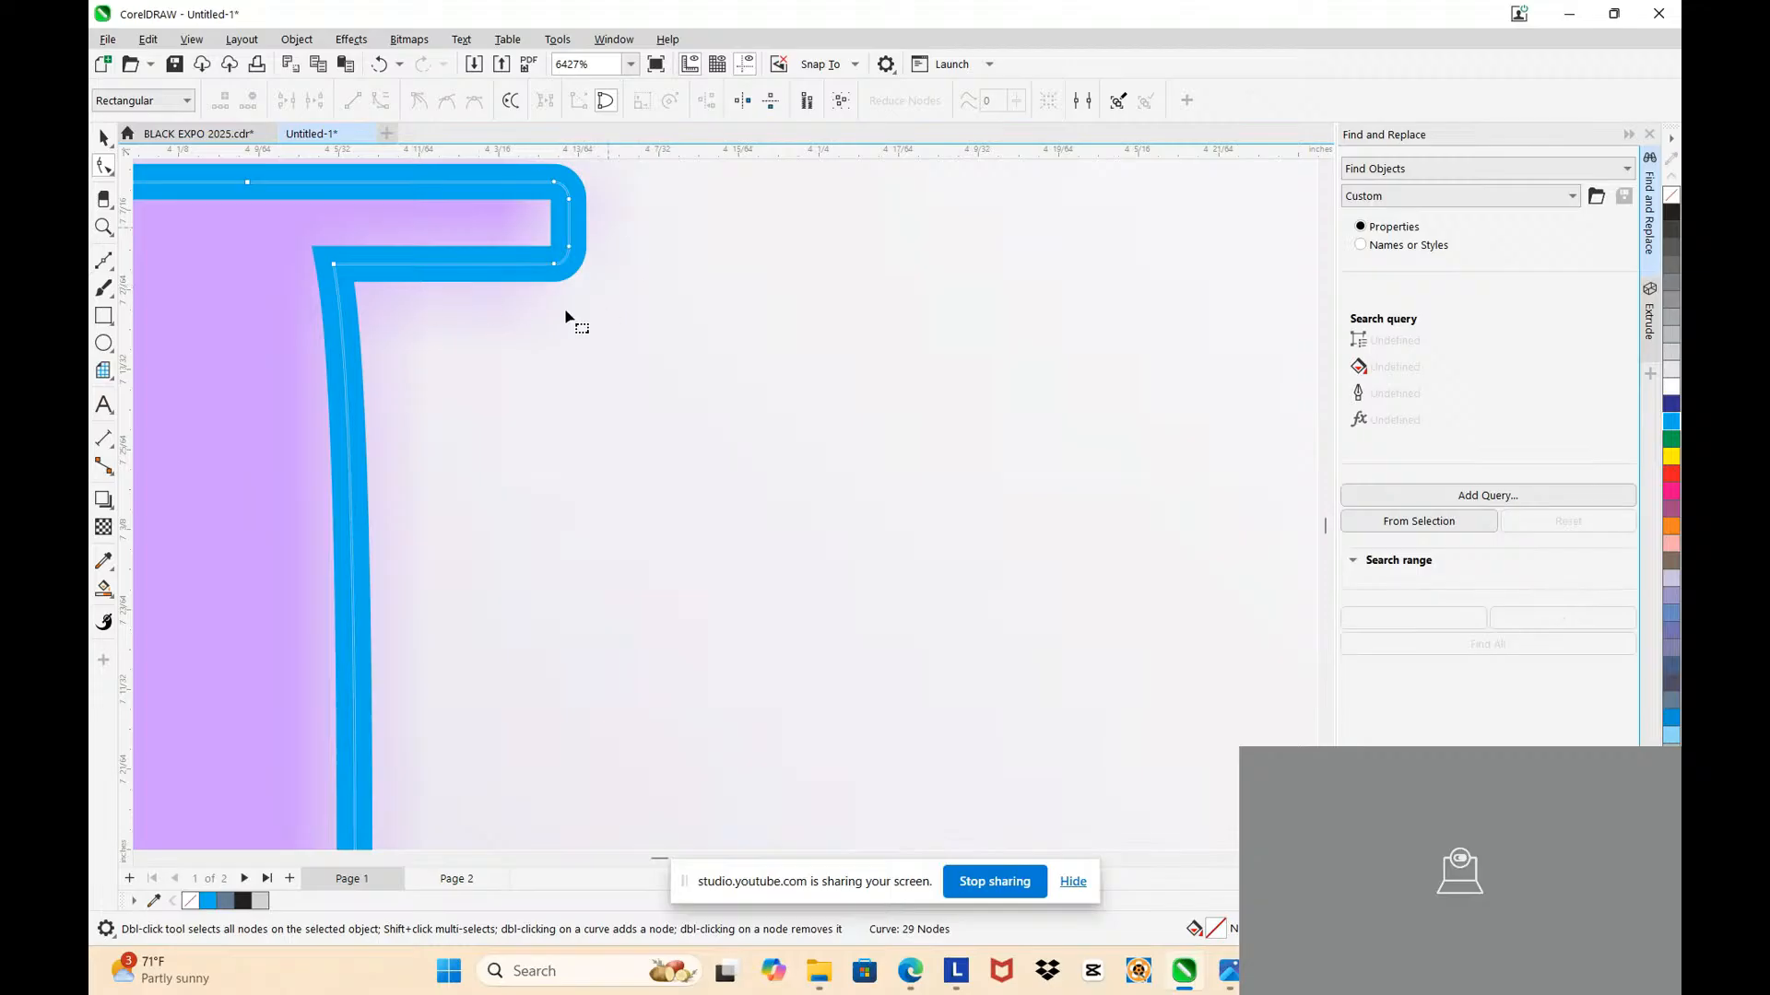
Step: Convert the curved right edge of the L's stem in LIGHT to a straight line
{"action": "scroll", "coordinate": [447, 292], "scroll_direction": "down", "scroll_amount": 3}
{"action": "scroll", "coordinate": [545, 482], "scroll_direction": "up", "scroll_amount": 5}
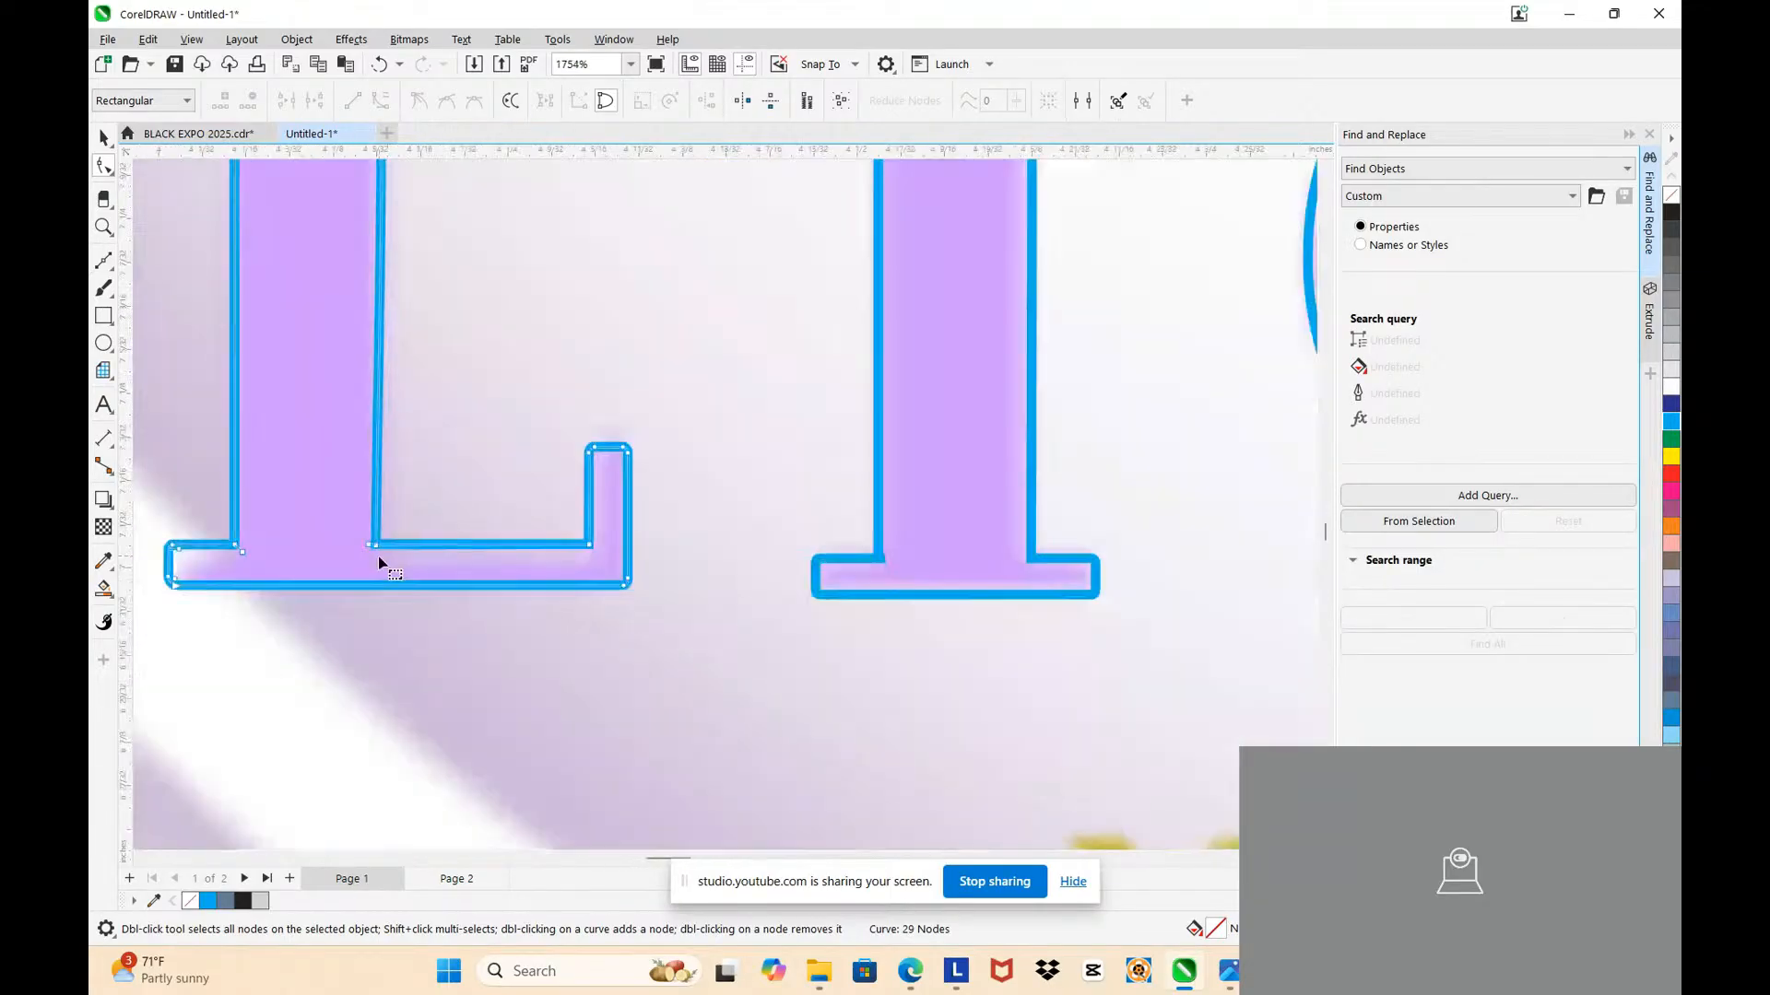
{"action": "scroll", "coordinate": [373, 535], "scroll_direction": "up", "scroll_amount": 2}
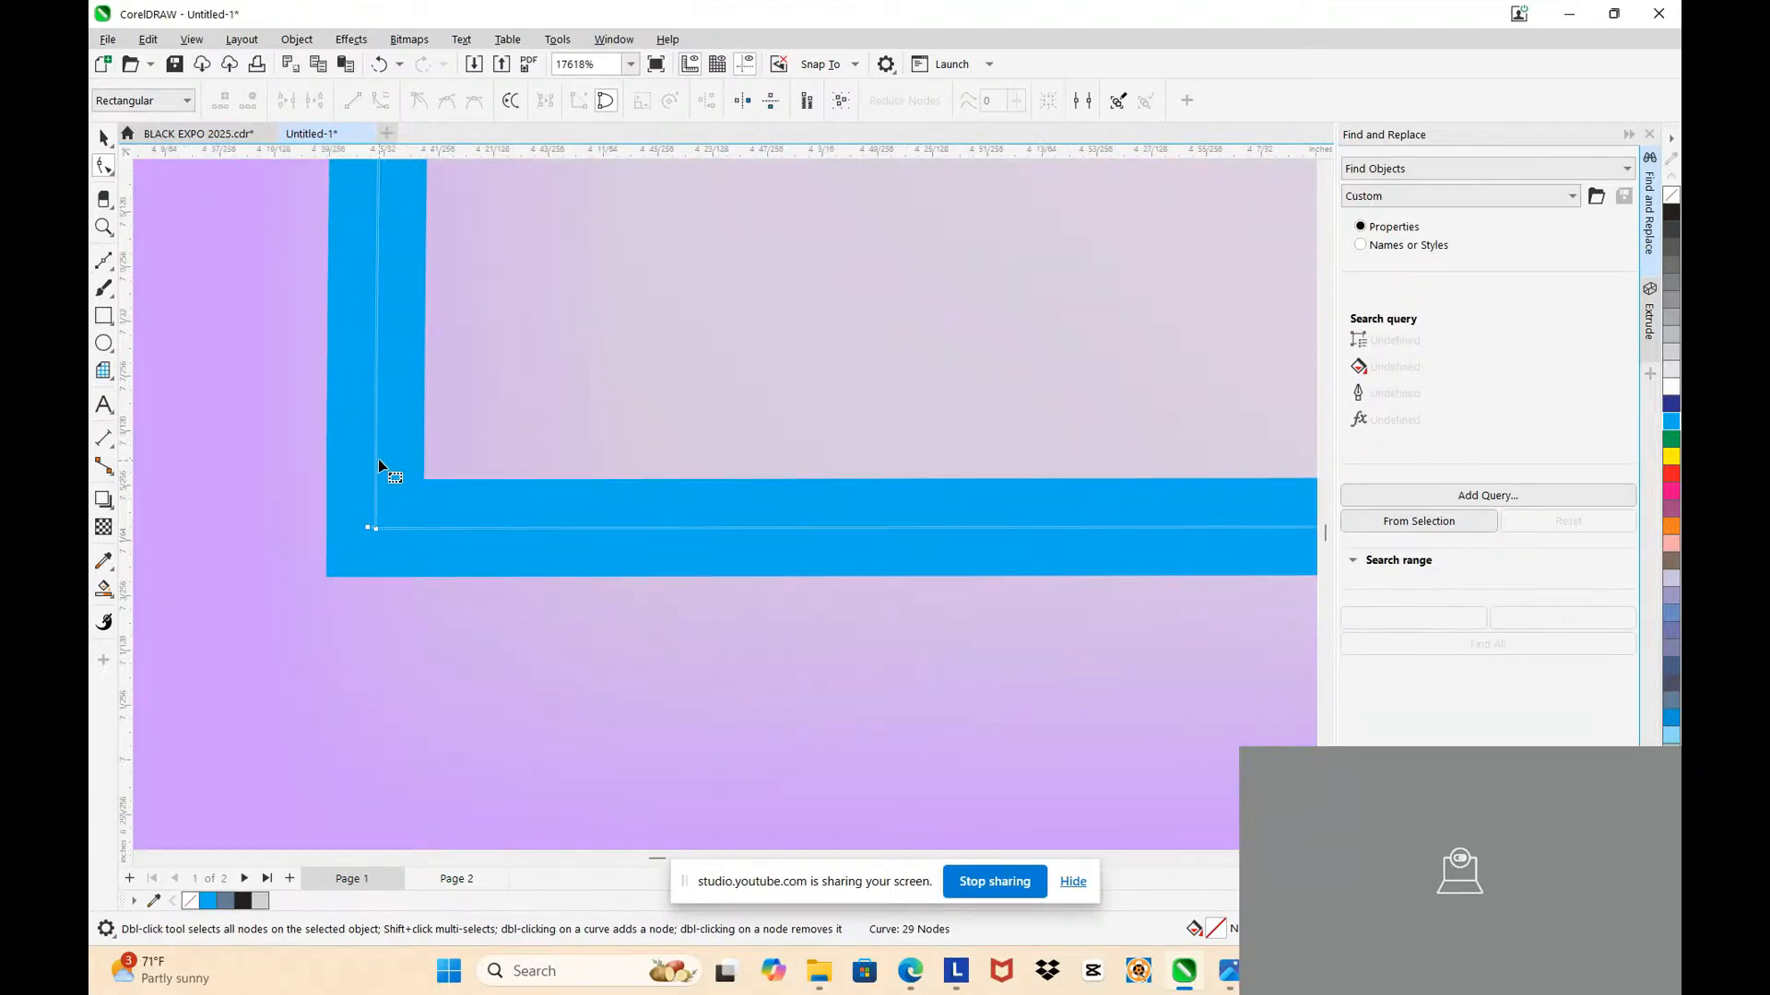
{"action": "scroll", "coordinate": [378, 460], "scroll_direction": "down", "scroll_amount": 8}
{"action": "scroll", "coordinate": [403, 256], "scroll_direction": "up", "scroll_amount": 2}
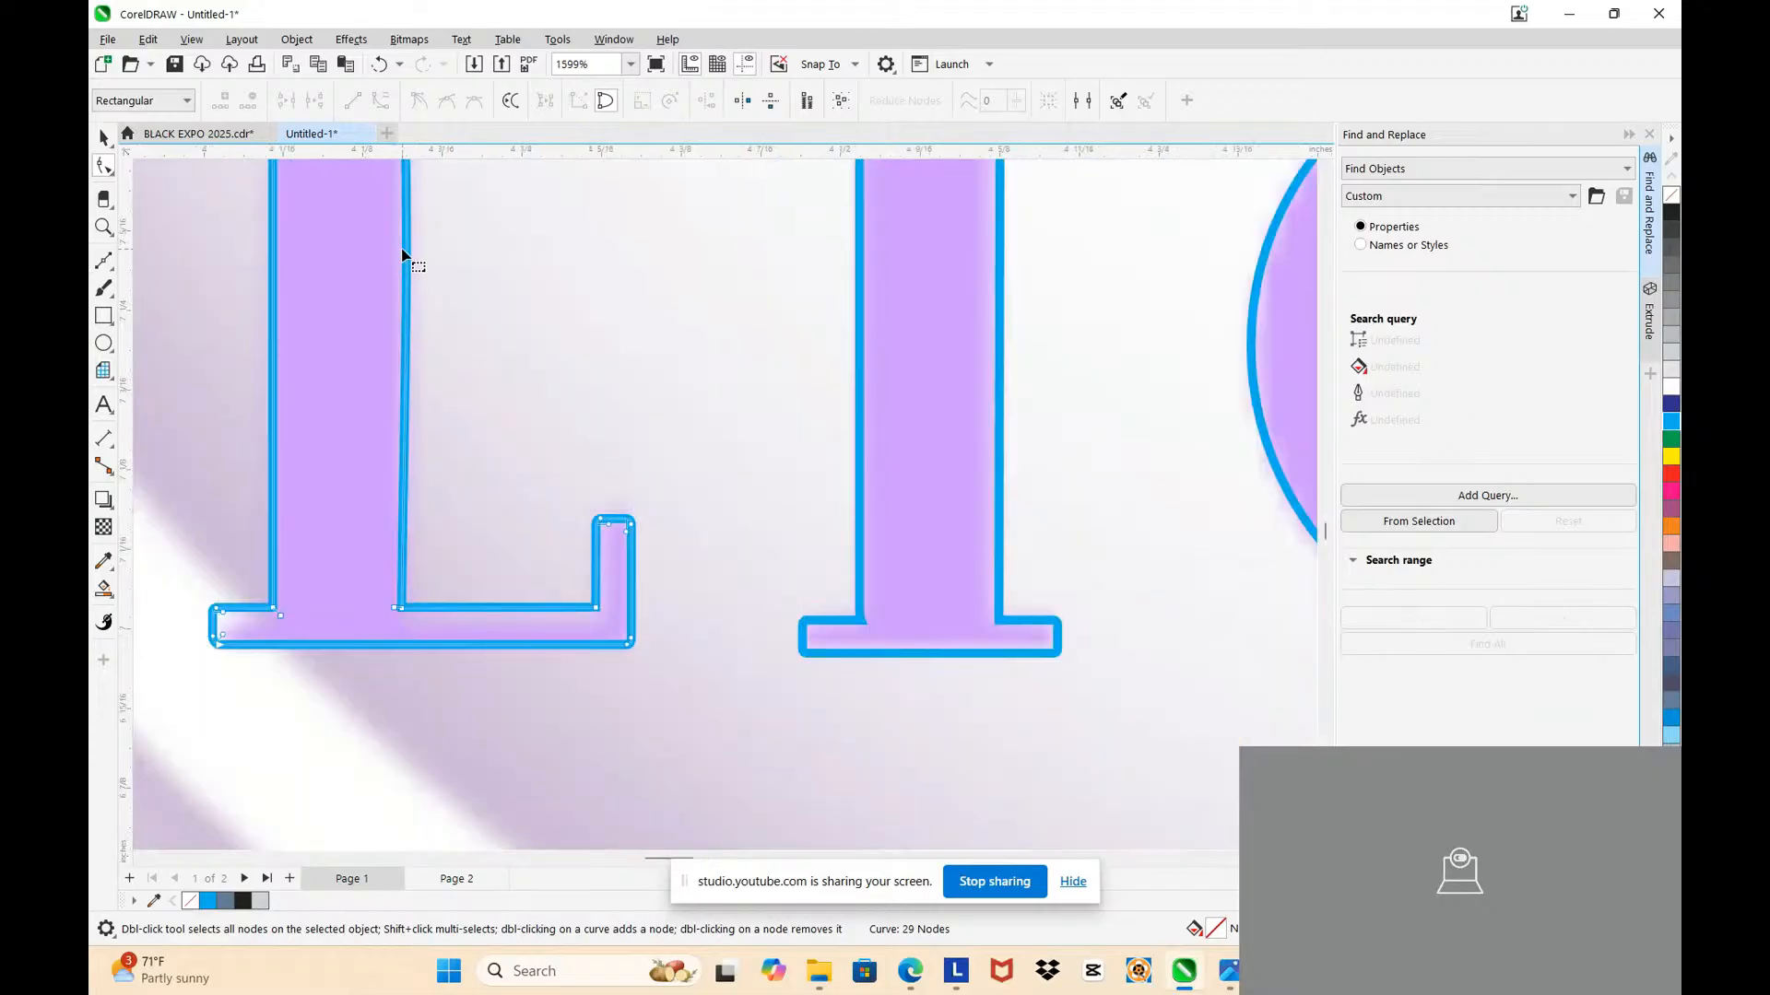
{"action": "left_click", "coordinate": [406, 265]}
{"action": "scroll", "coordinate": [516, 373], "scroll_direction": "down", "scroll_amount": 5}
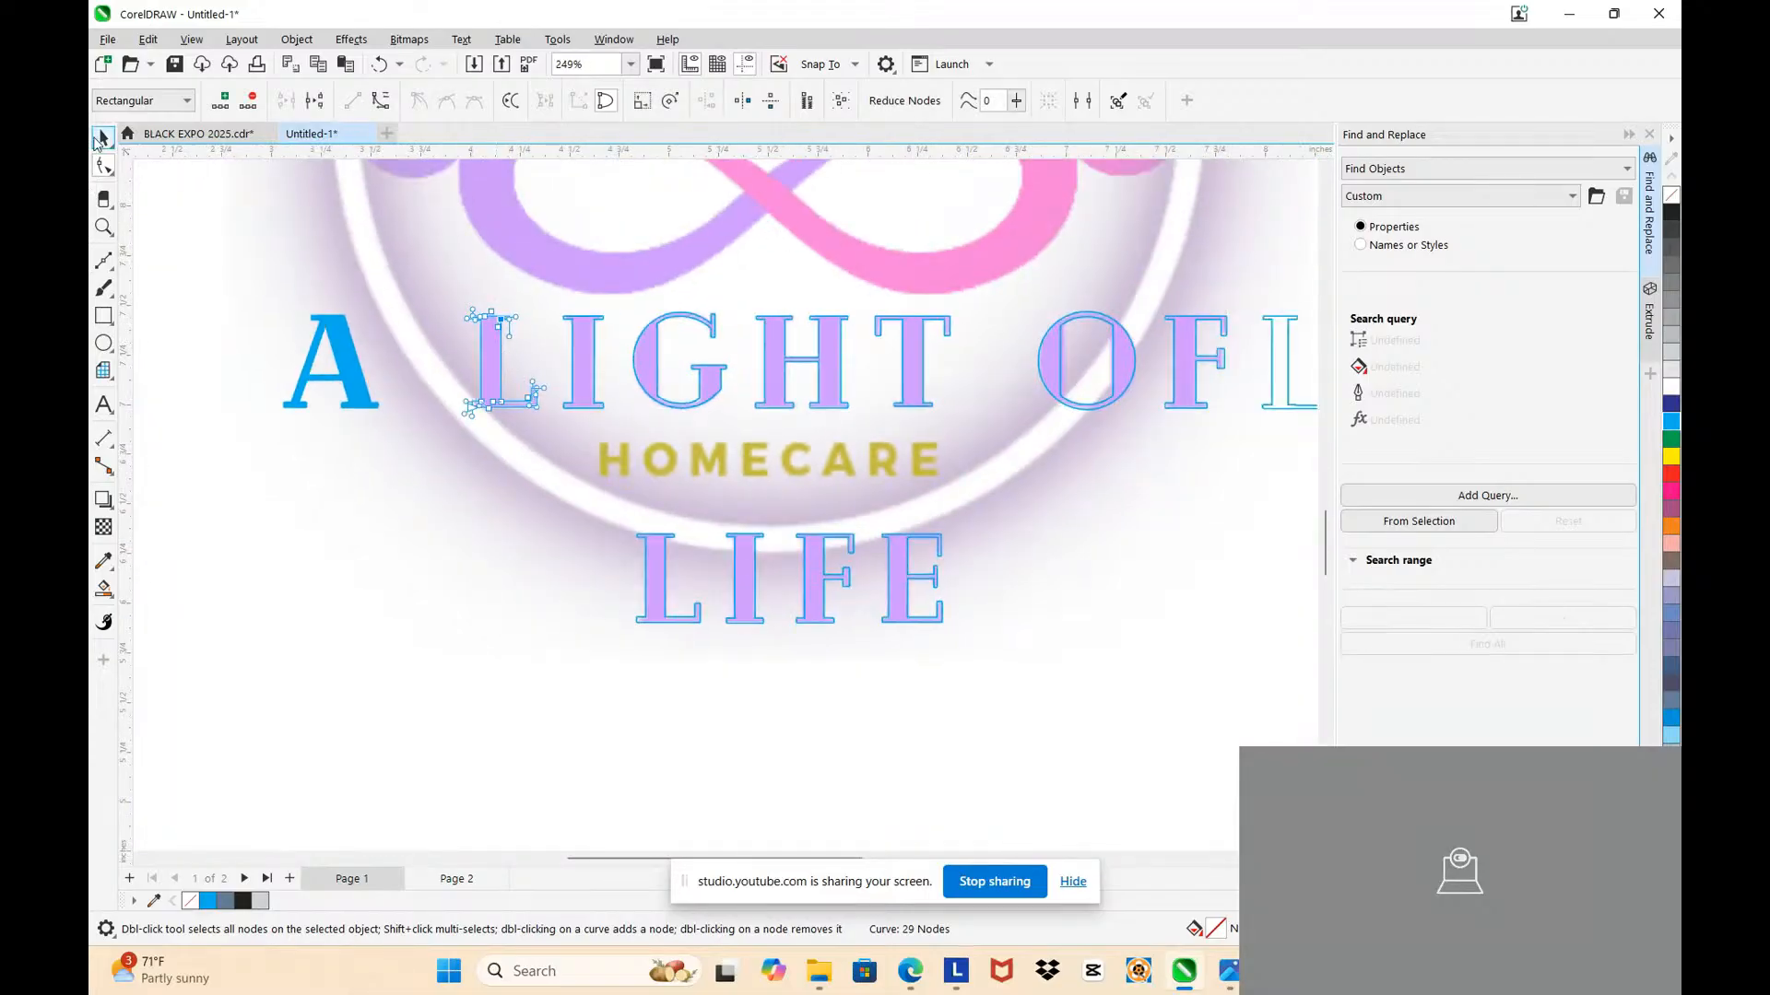
Step: Delete the leftover outlined letters L, I and F beside the word OF
{"action": "left_click", "coordinate": [99, 140]}
{"action": "scroll", "coordinate": [632, 378], "scroll_direction": "down", "scroll_amount": 2}
{"action": "left_click", "coordinate": [1046, 387]}
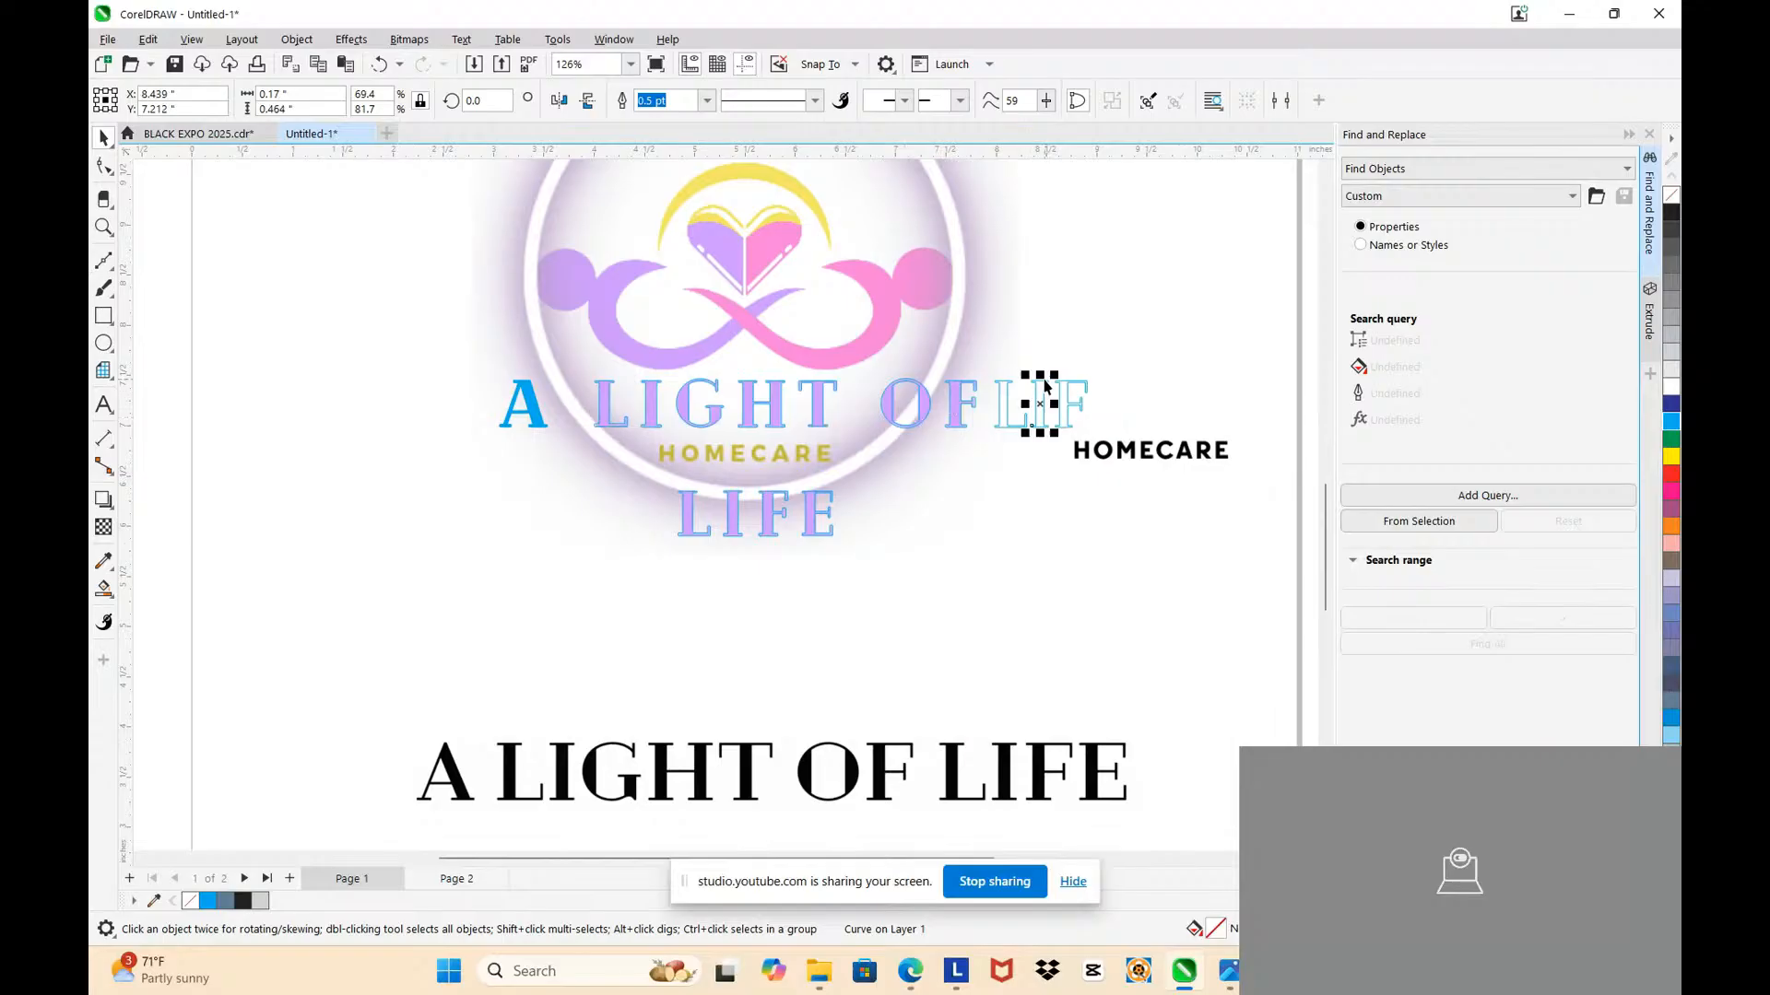
{"action": "scroll", "coordinate": [1080, 338], "scroll_direction": "up", "scroll_amount": 2}
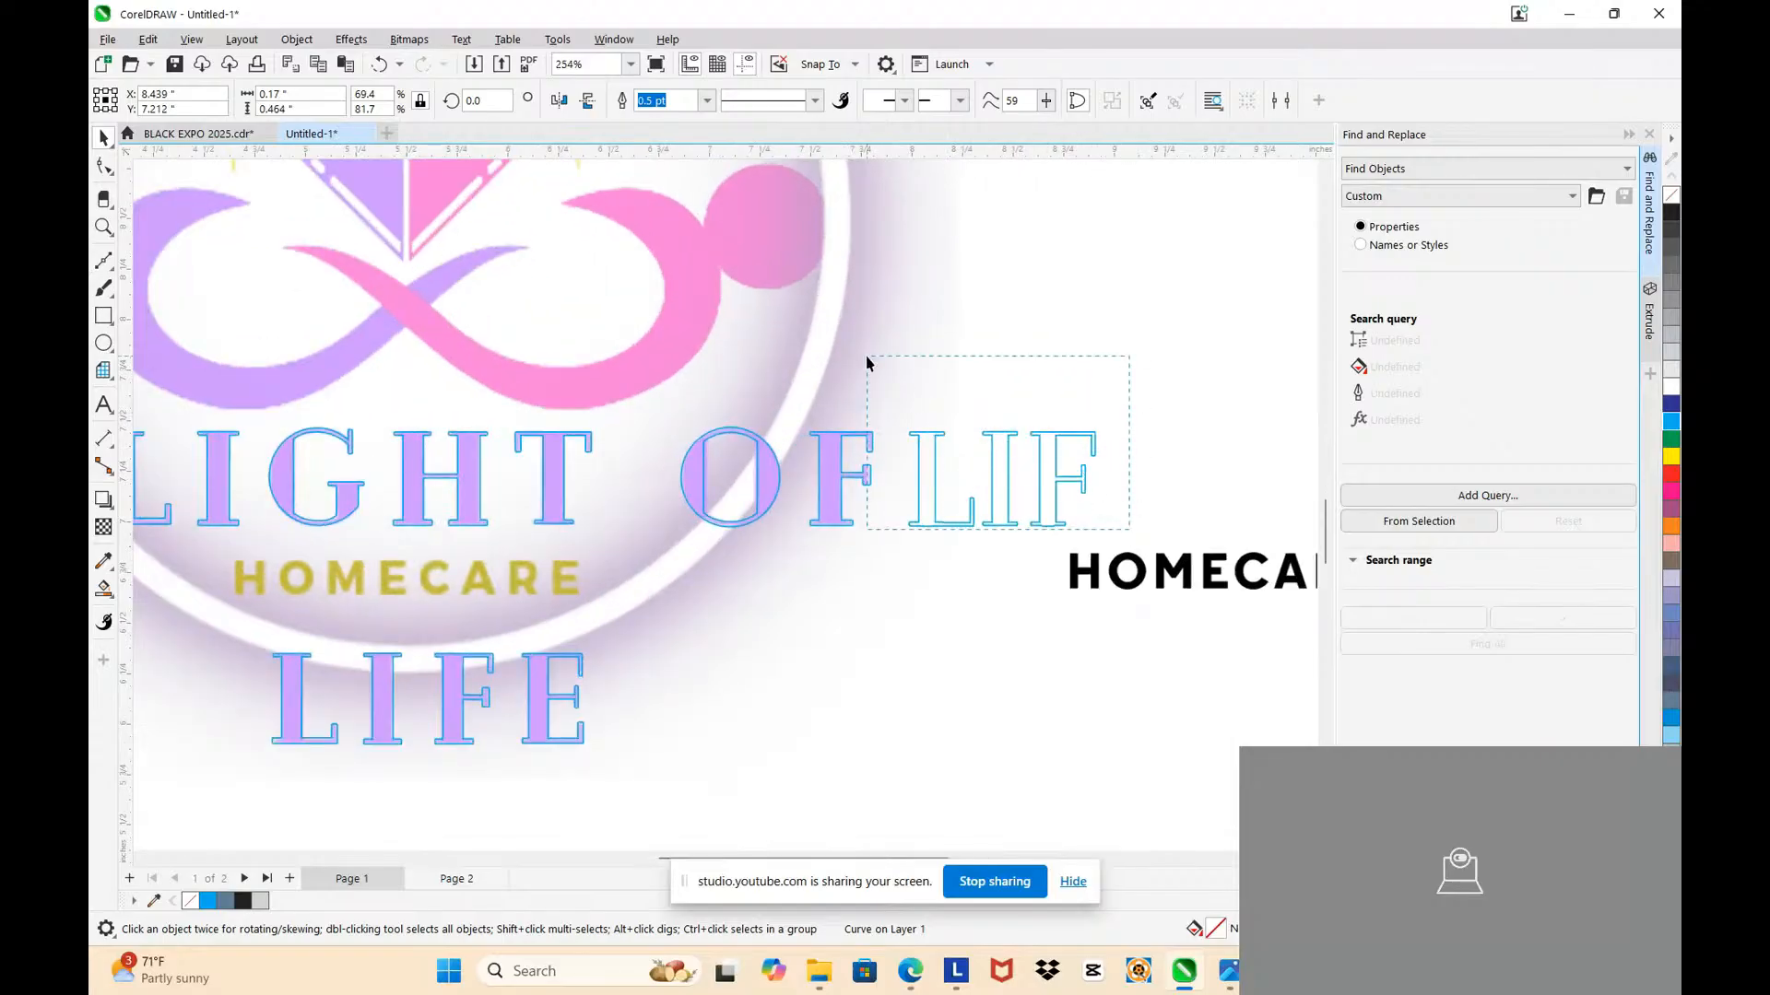
{"action": "key", "text": "Delete"}
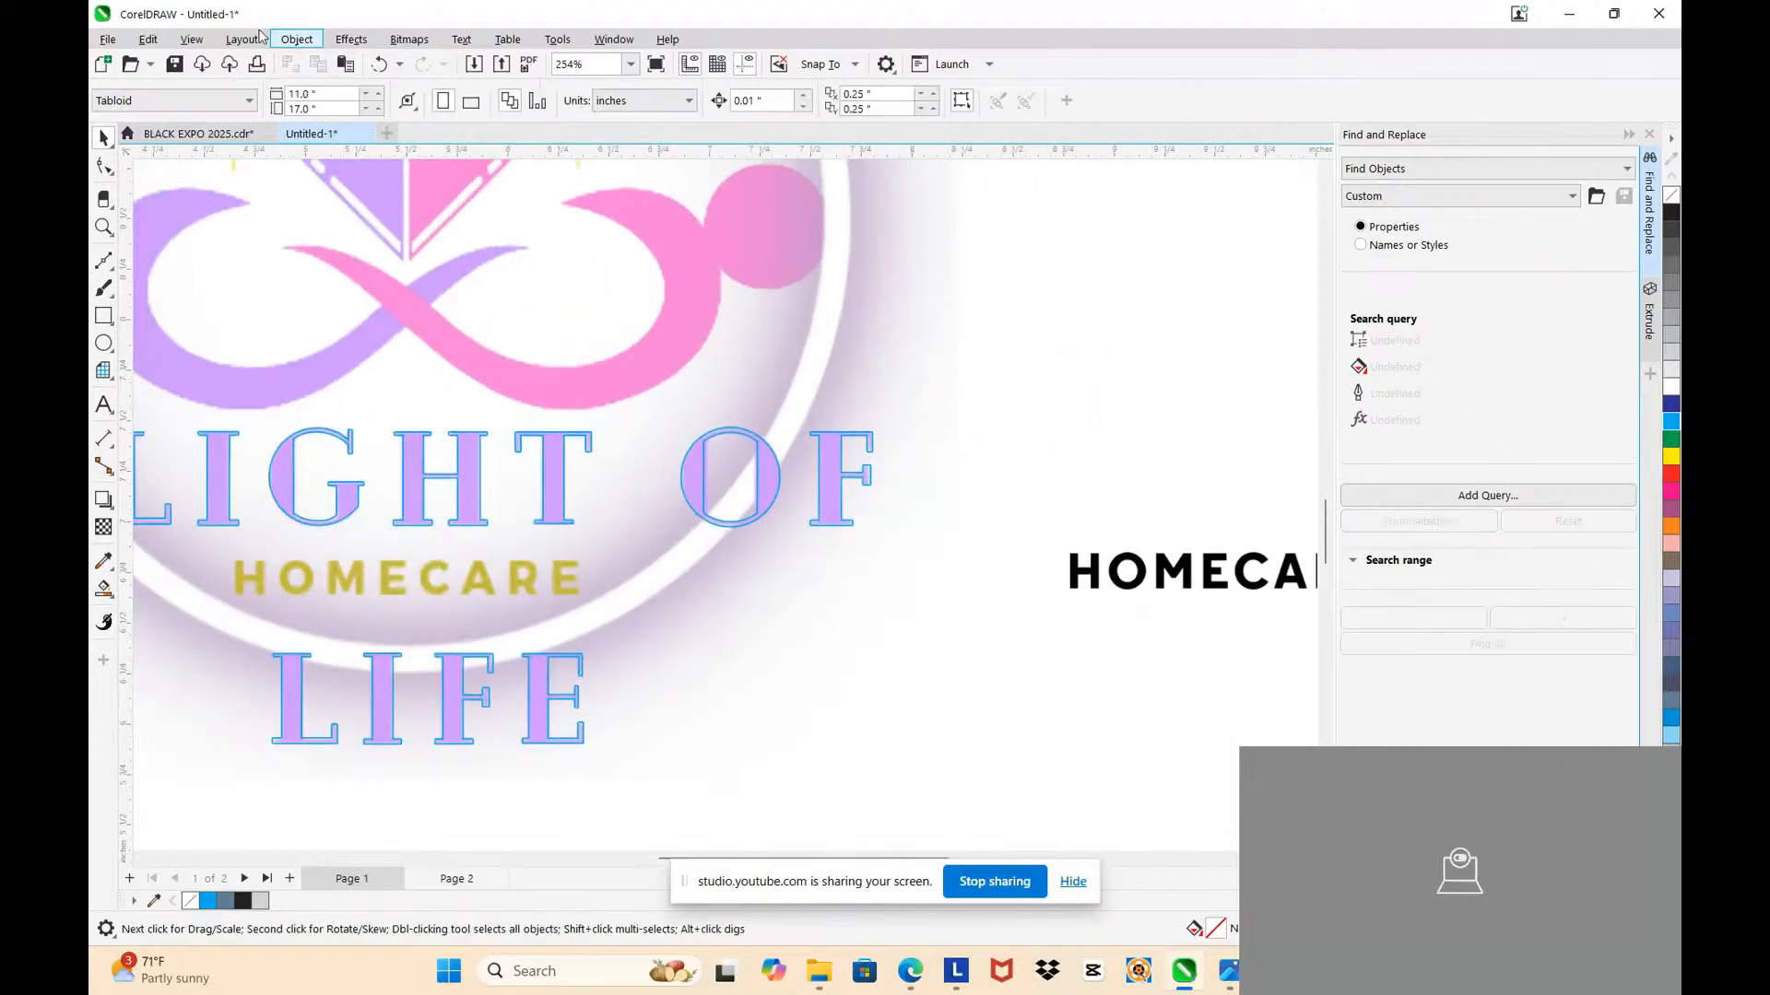
Step: Save the drawing as LIFE HOMECARE in CDR format in the Cirle City Printing folder
{"action": "left_click", "coordinate": [175, 63]}
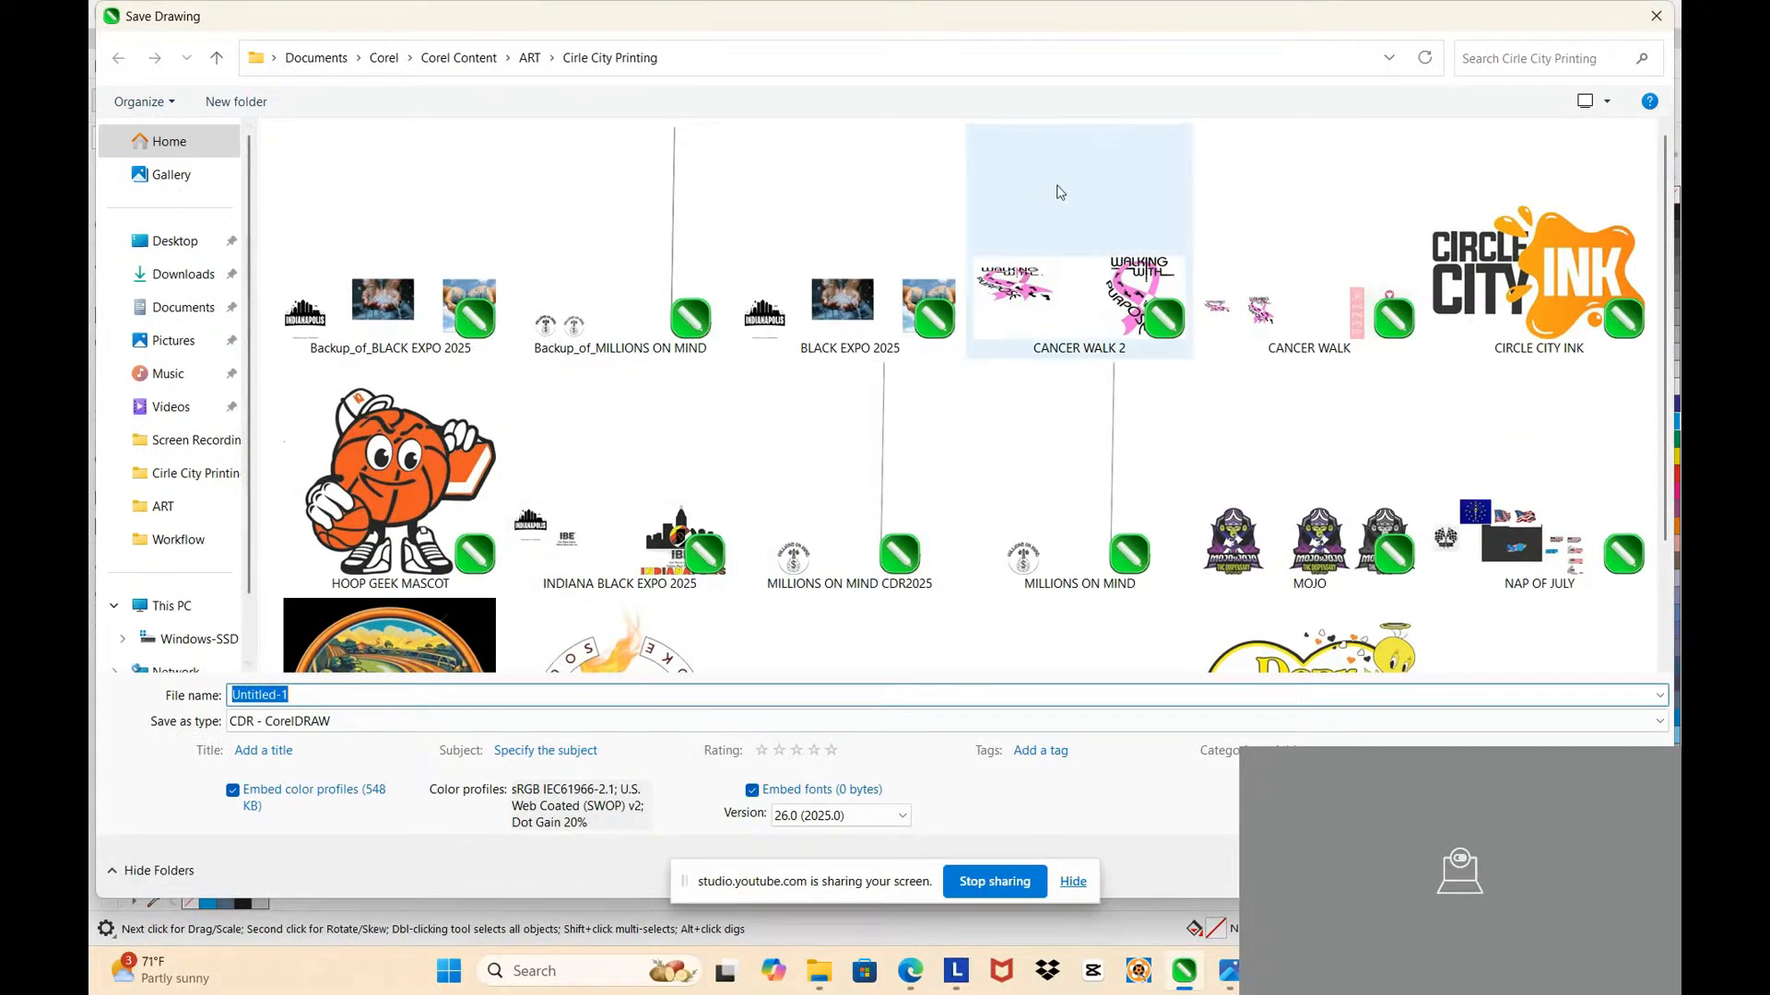
{"action": "mouse_move", "coordinate": [1066, 19]}
{"action": "left_mouse_down"}
{"action": "mouse_move", "coordinate": [1066, 801]}
{"action": "mouse_move", "coordinate": [1066, 665]}
{"action": "mouse_move", "coordinate": [1042, 711]}
{"action": "mouse_move", "coordinate": [975, 406]}
{"action": "mouse_move", "coordinate": [1030, 13]}
{"action": "left_mouse_up"}
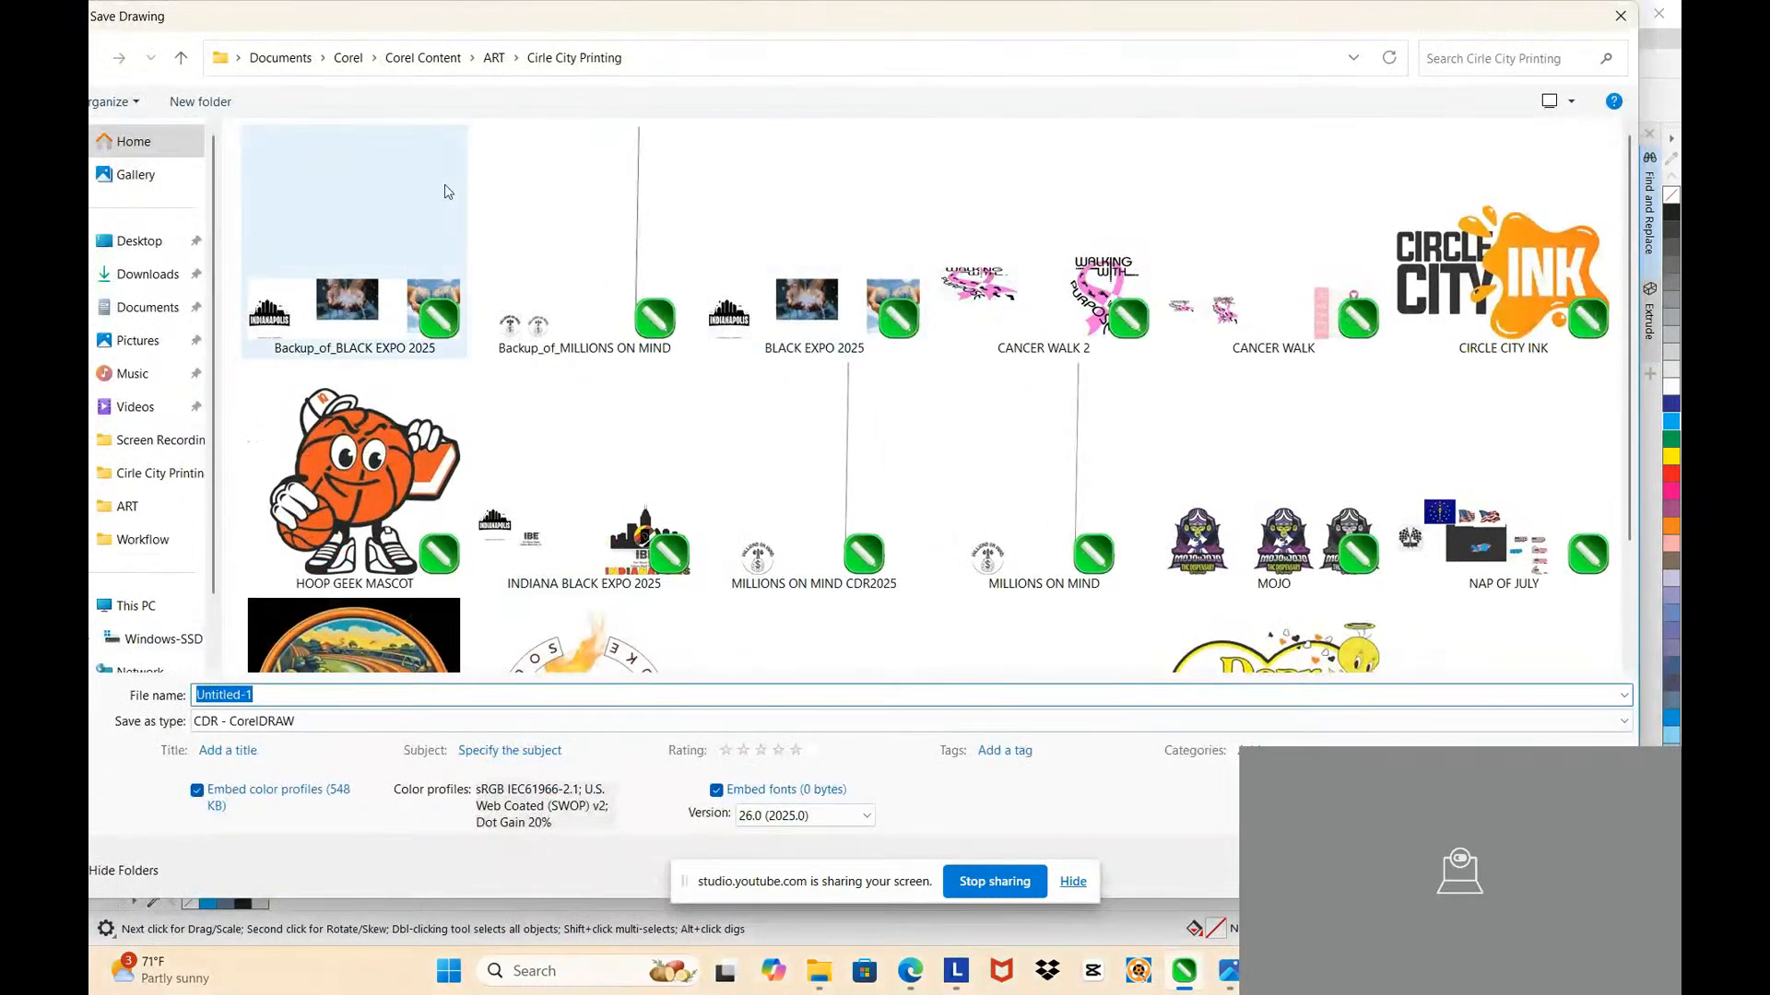
{"action": "type", "text": "LIFE HO"}
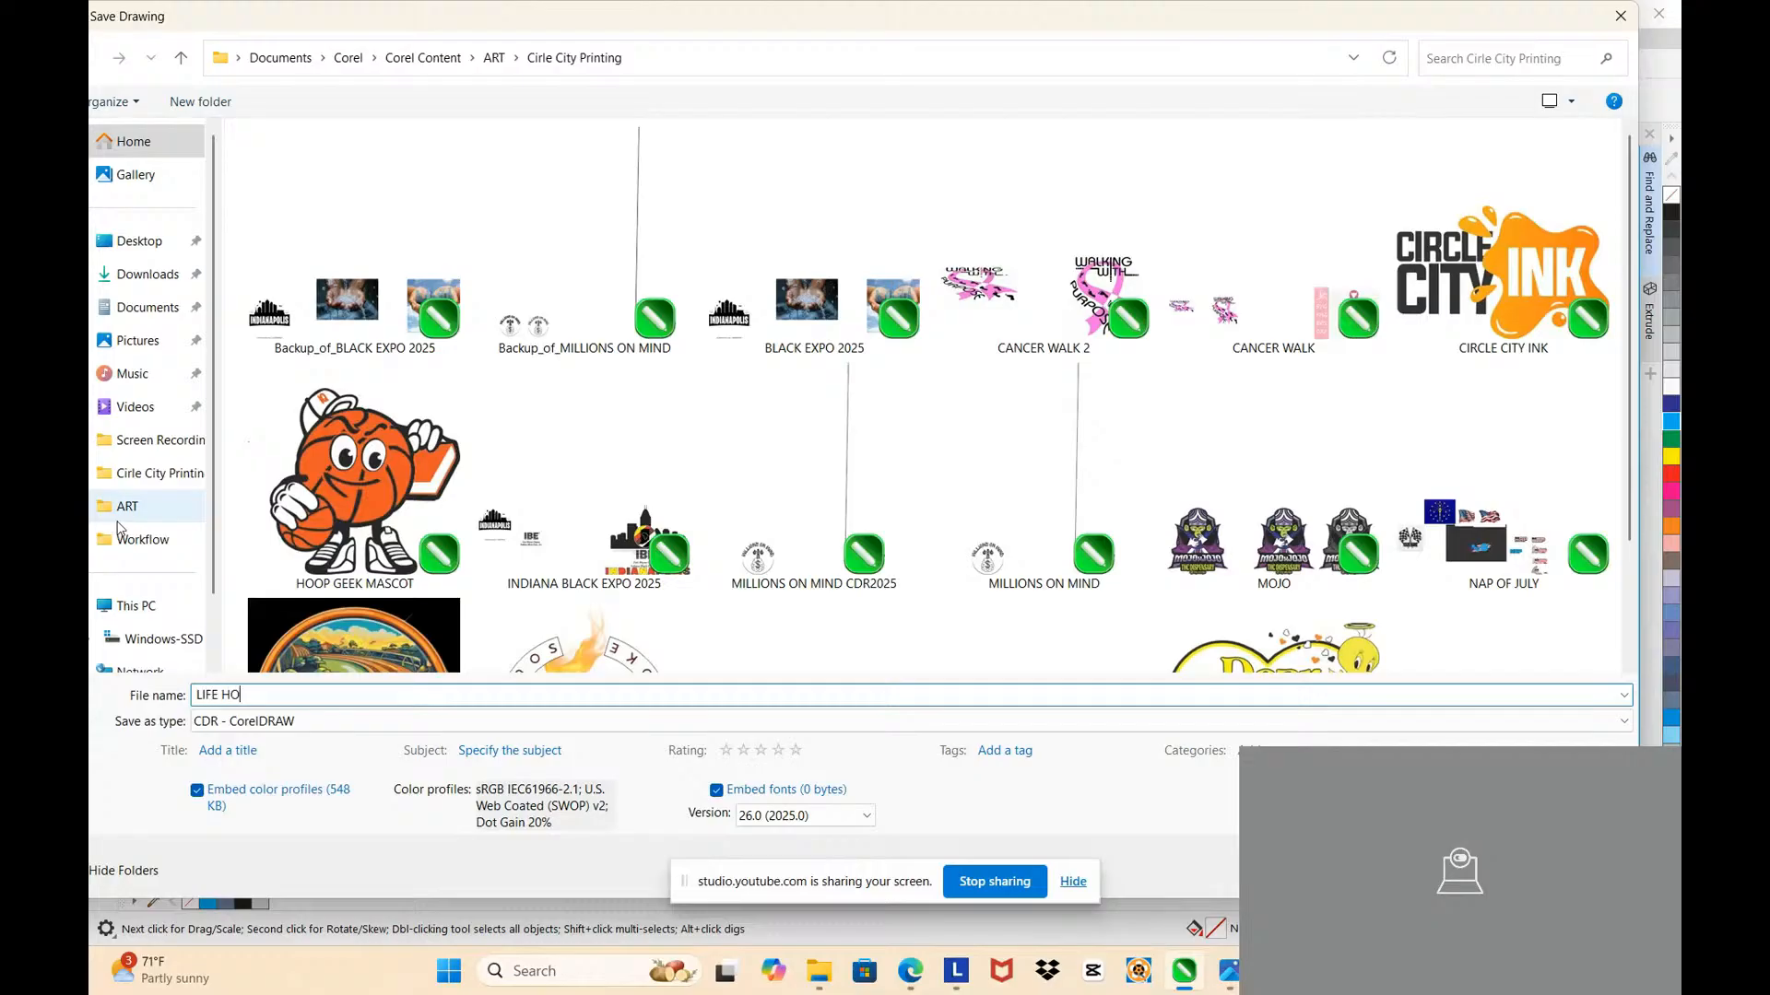
{"action": "type", "text": "ECARE"}
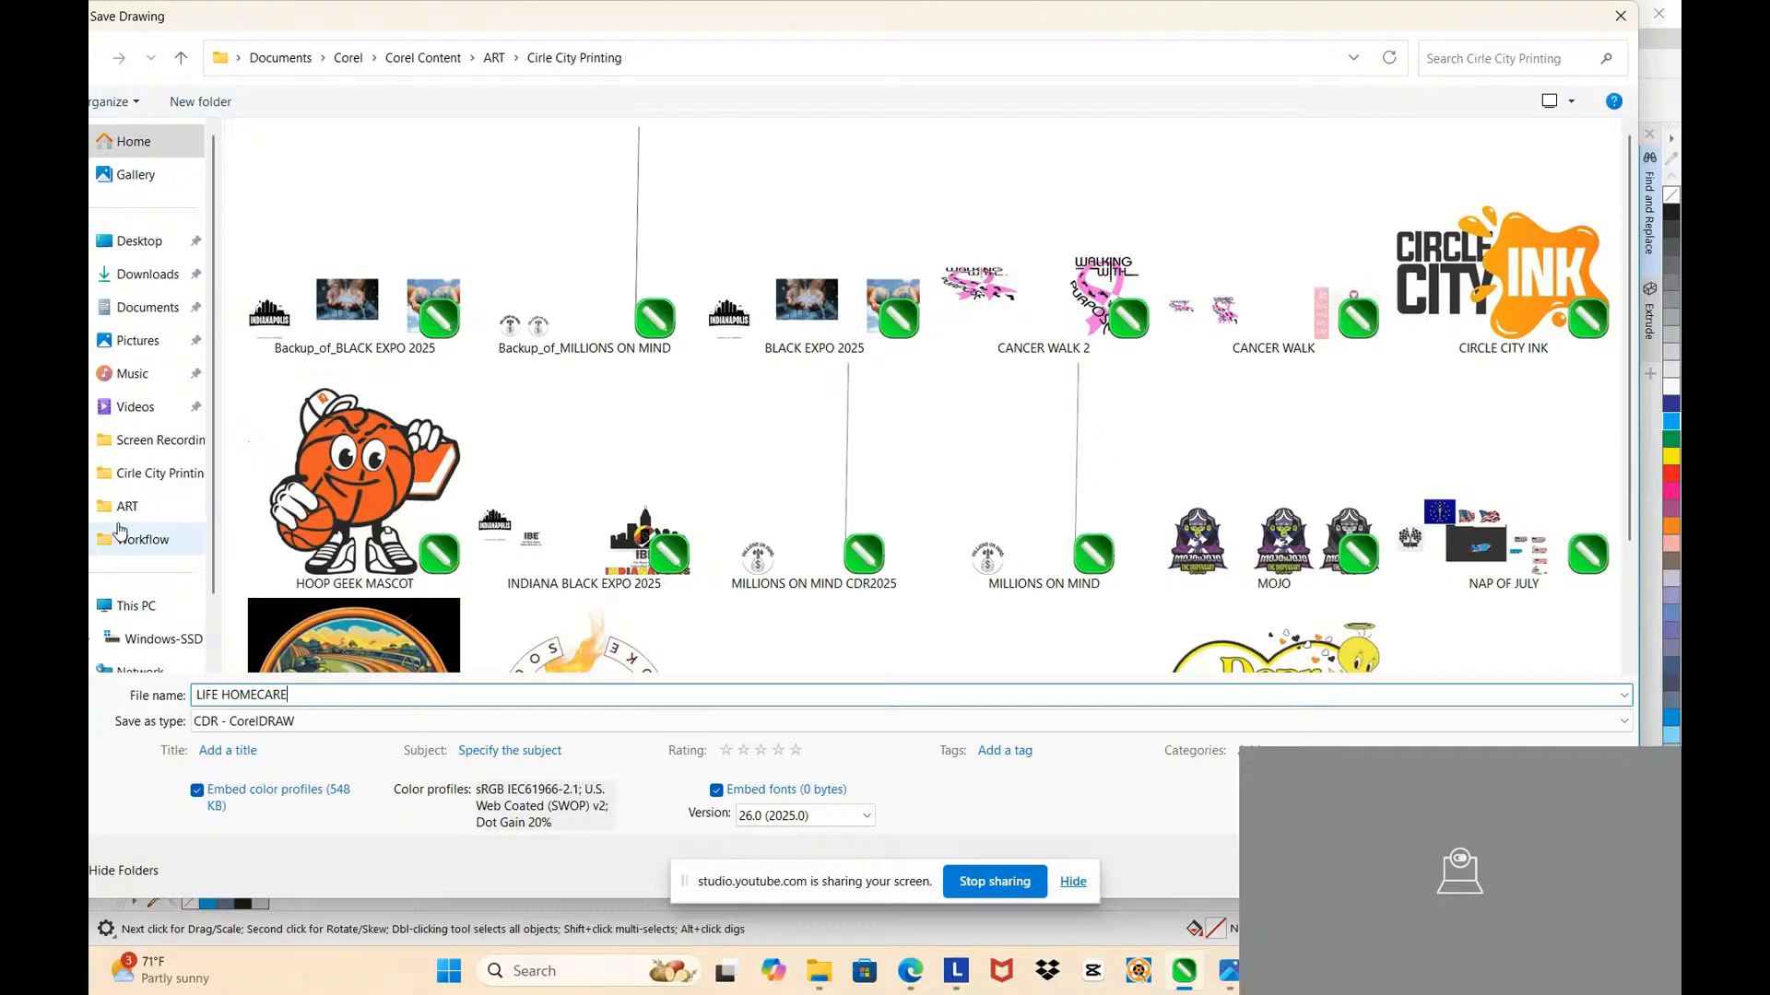
{"action": "key", "text": "Return"}
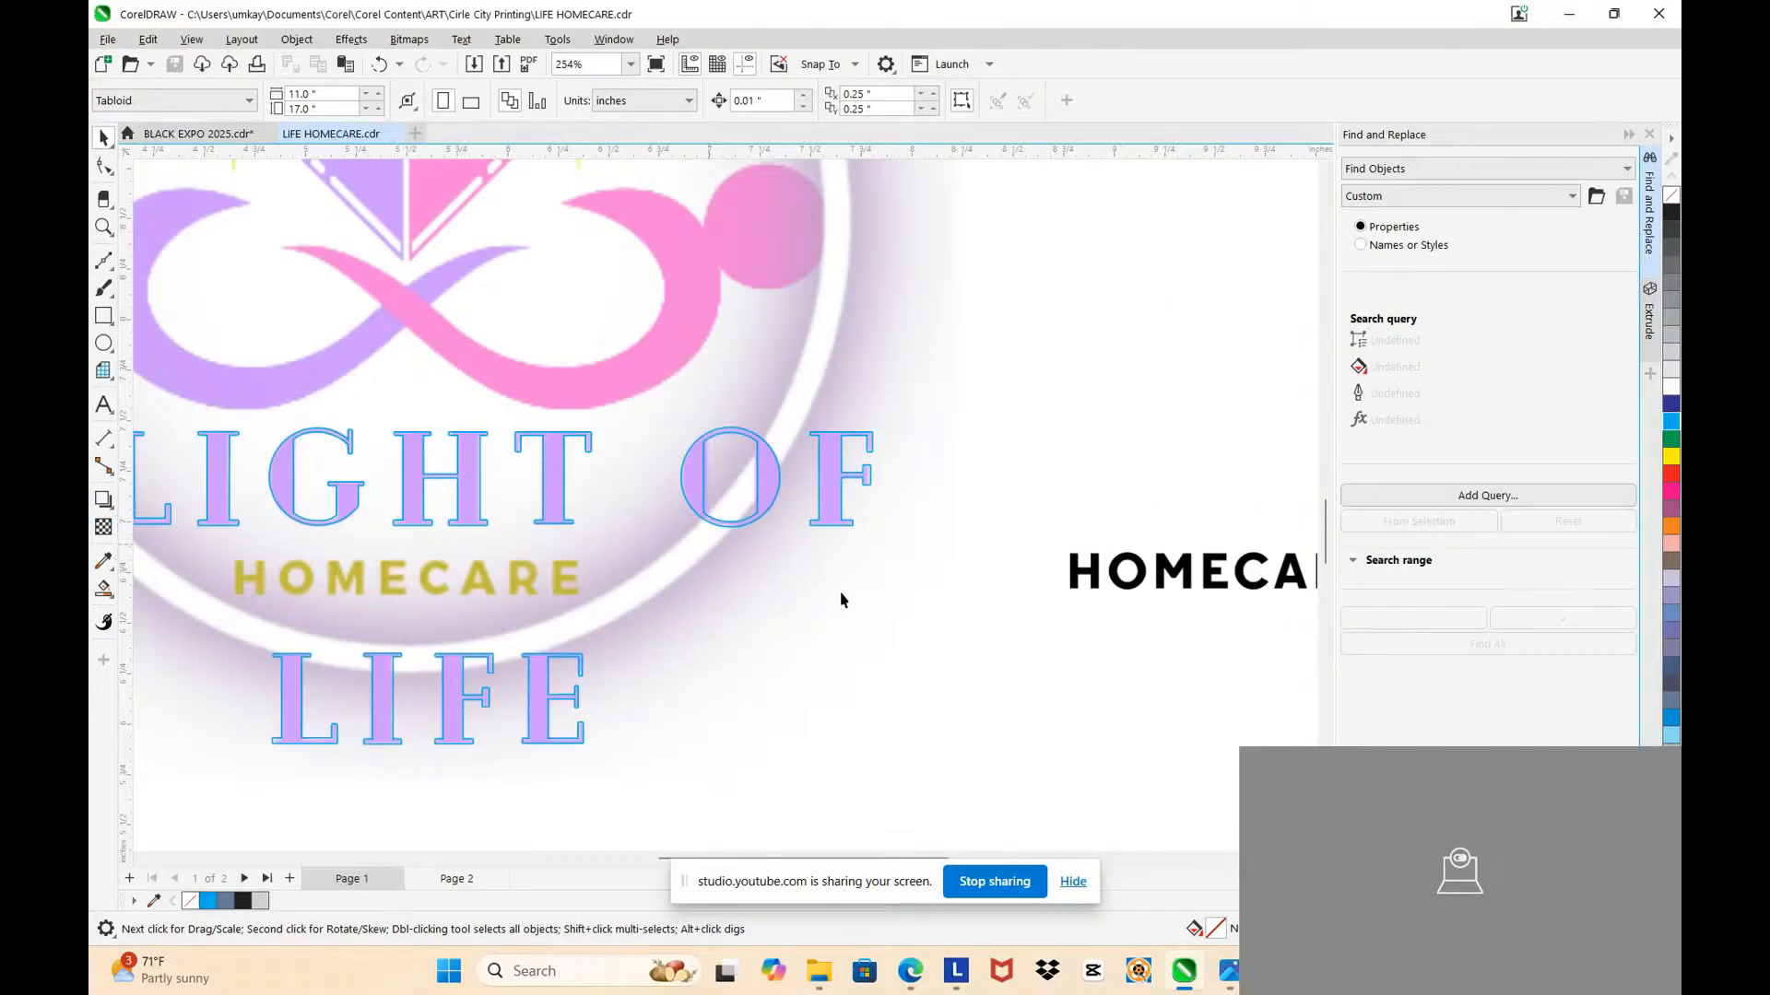
Step: Move the black HOMECARE bitmap over the yellow HOMECARE lettering in the logo
{"action": "scroll", "coordinate": [993, 459], "scroll_direction": "down", "scroll_amount": 2}
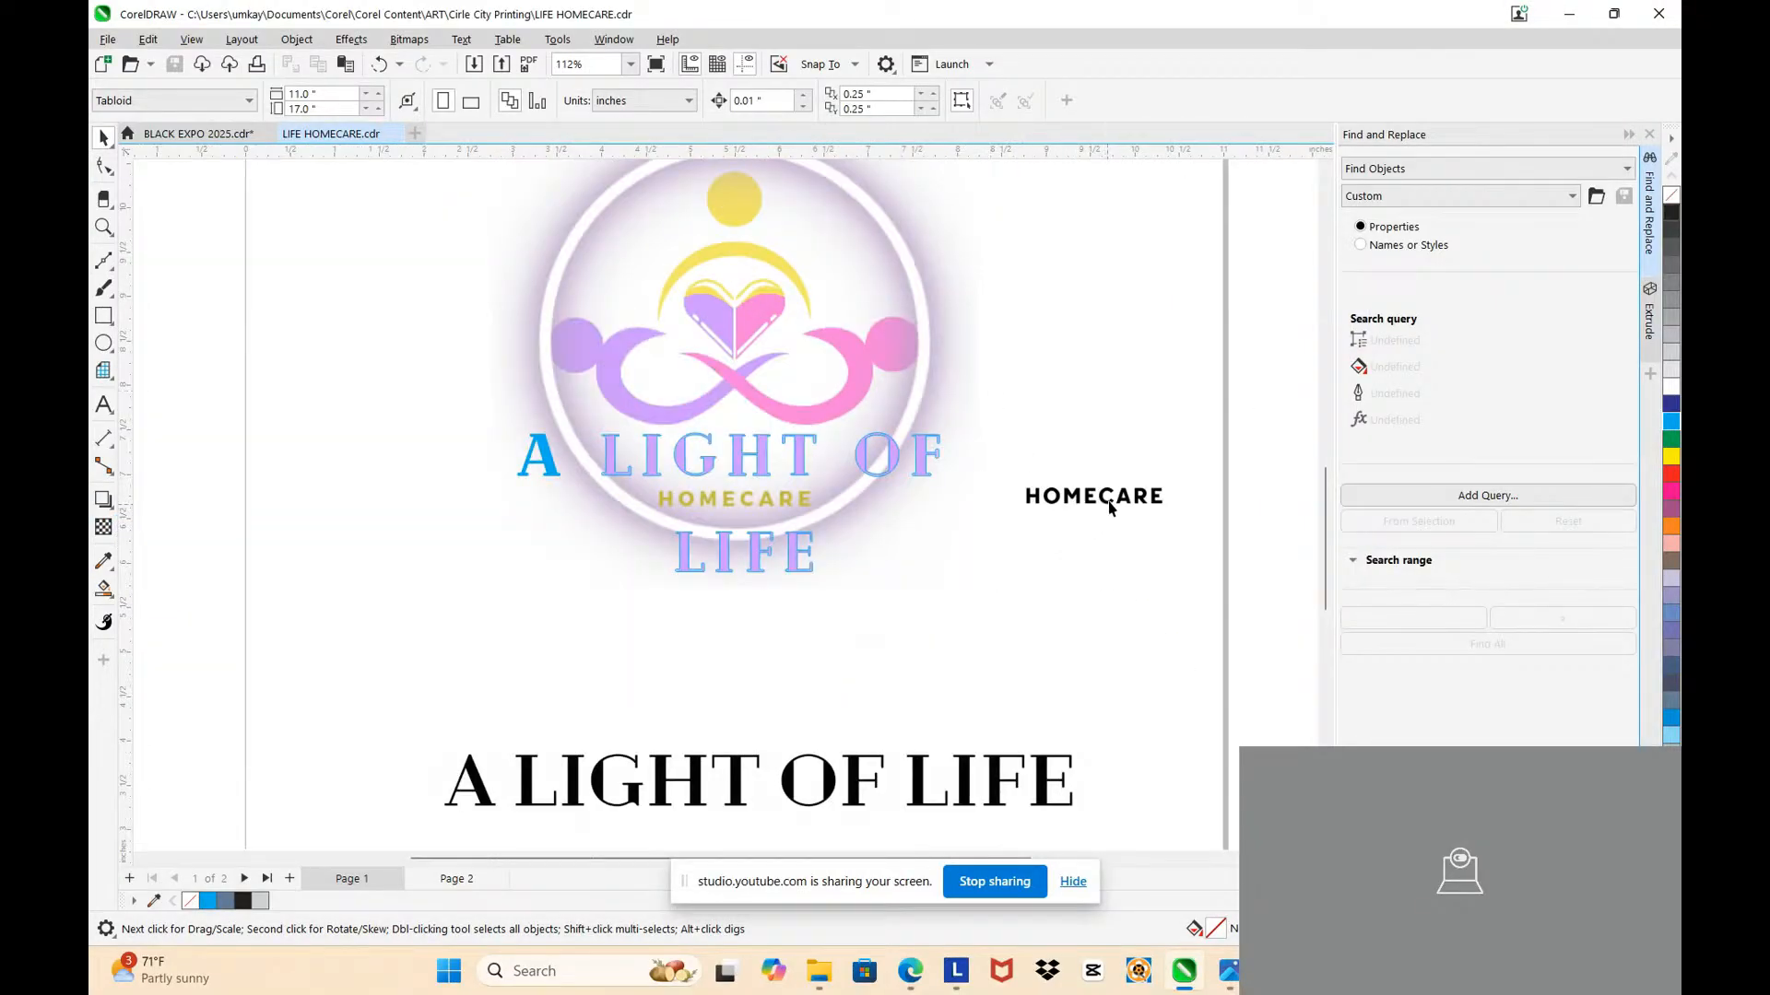
{"action": "left_click_drag", "start_coordinate": [1111, 508], "coordinate": [743, 519]}
{"action": "scroll", "coordinate": [694, 518], "scroll_direction": "up", "scroll_amount": 3}
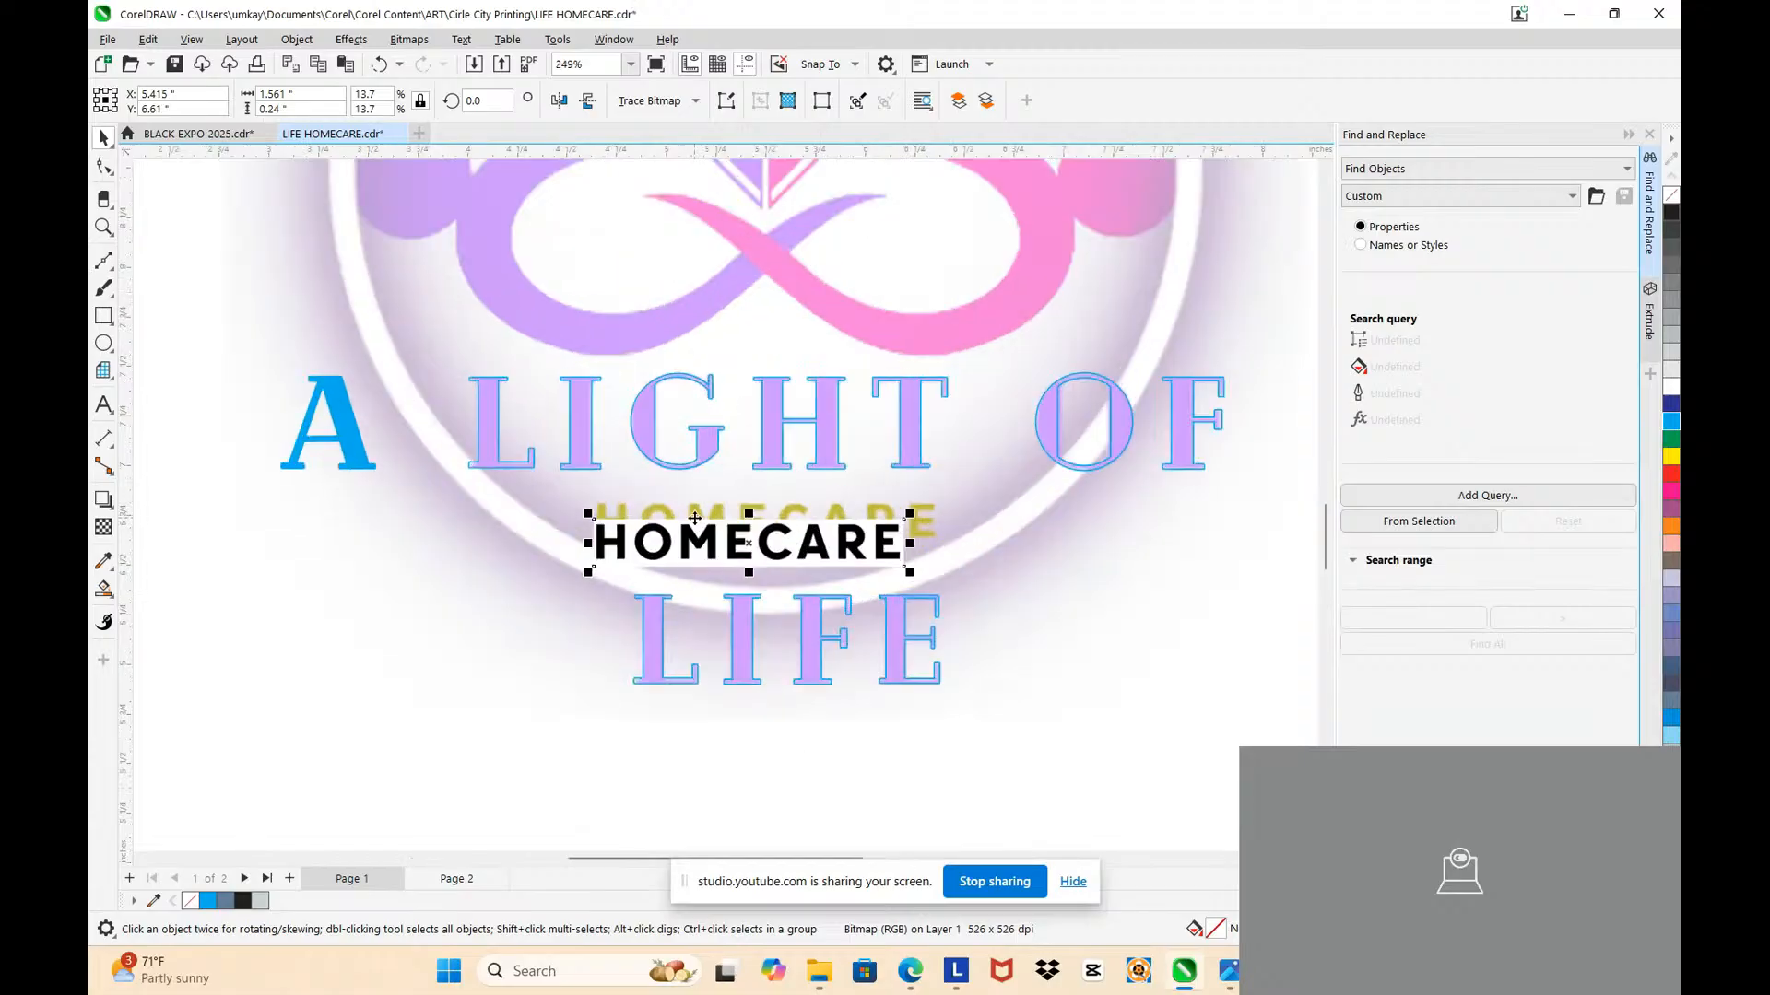
{"action": "scroll", "coordinate": [694, 518], "scroll_direction": "up", "scroll_amount": 1}
{"action": "scroll", "coordinate": [822, 490], "scroll_direction": "down", "scroll_amount": 3}
{"action": "scroll", "coordinate": [597, 291], "scroll_direction": "up", "scroll_amount": 3}
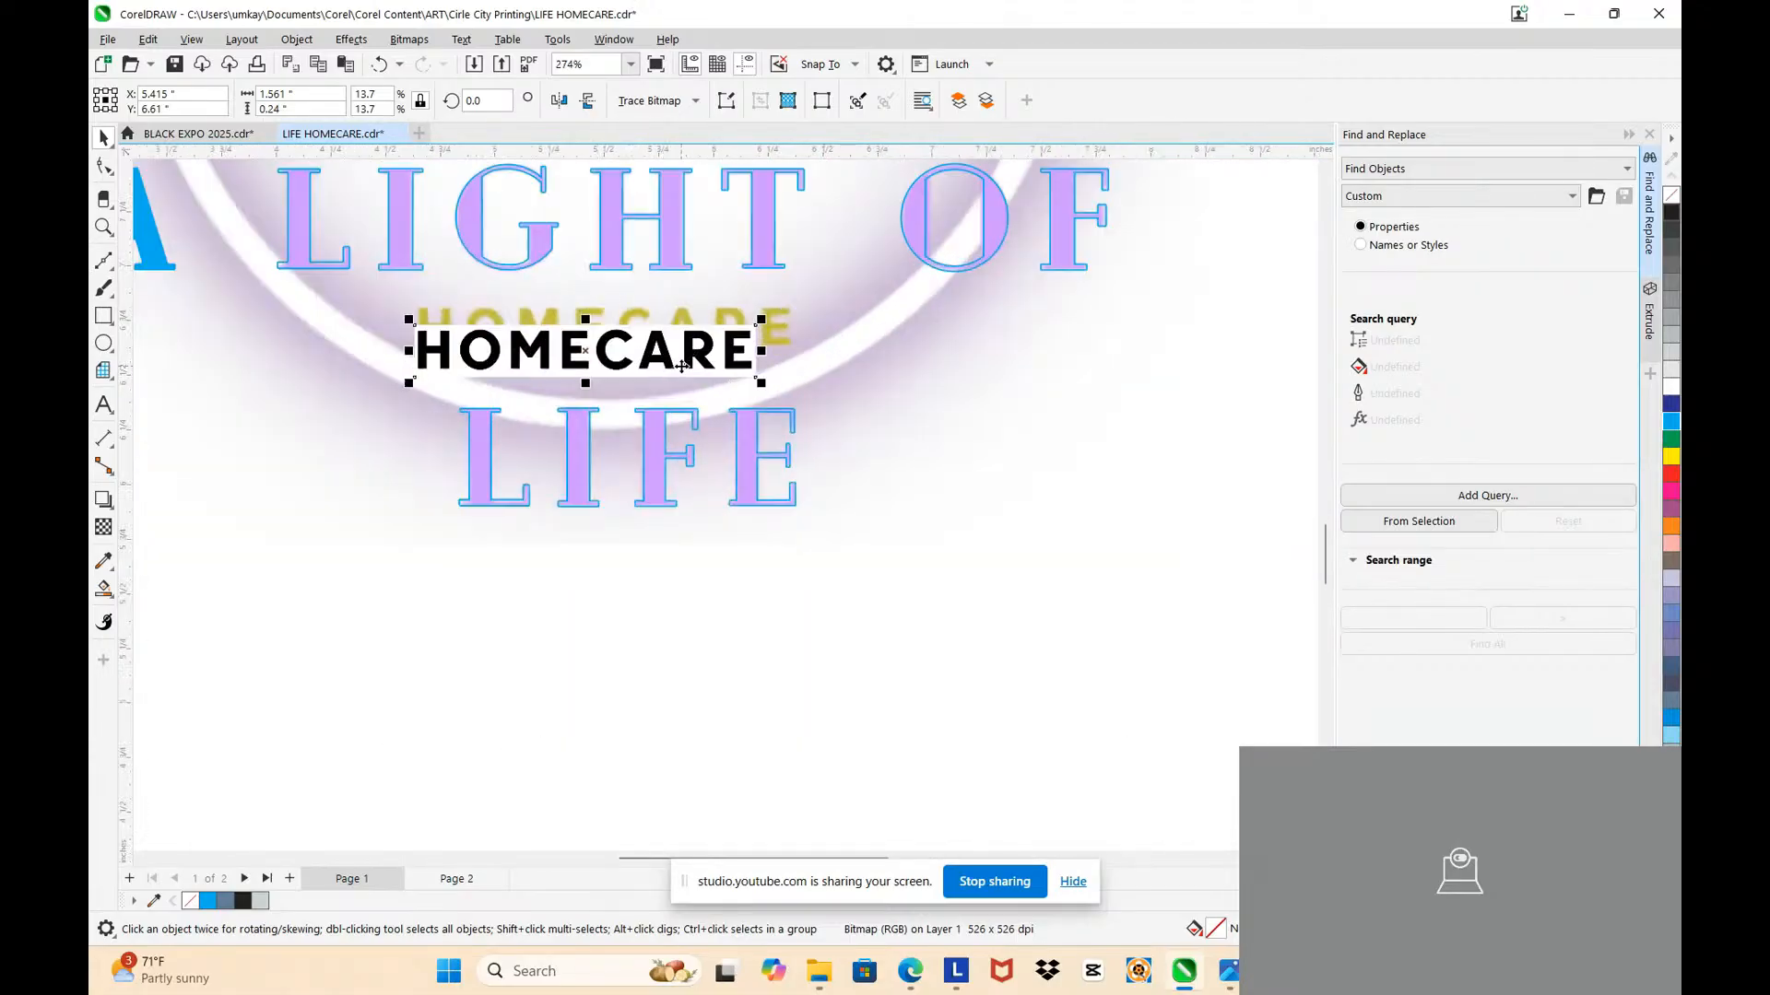
Step: Move the black HOMECARE bitmap out to the right of the logo and trace it into vector shapes
{"action": "left_click_drag", "start_coordinate": [682, 366], "coordinate": [1134, 422]}
{"action": "scroll", "coordinate": [1071, 377], "scroll_direction": "up", "scroll_amount": 2}
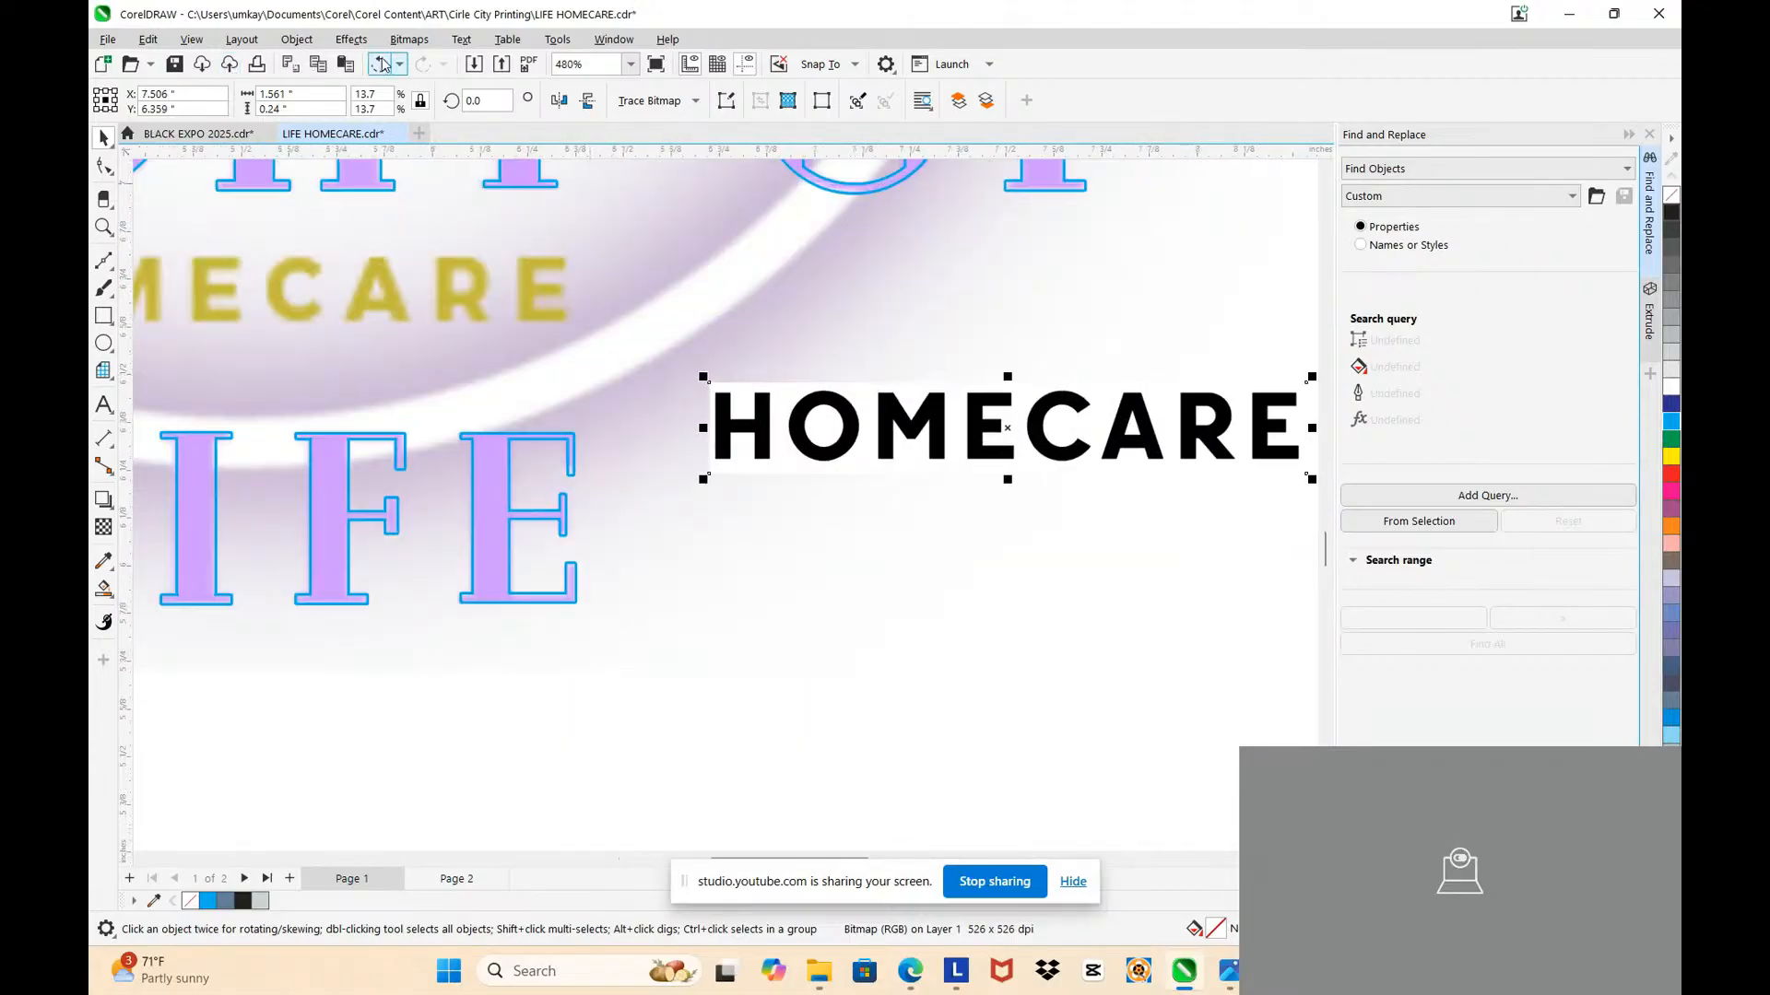
{"action": "left_click", "coordinate": [409, 39]}
{"action": "left_click", "coordinate": [442, 324]}
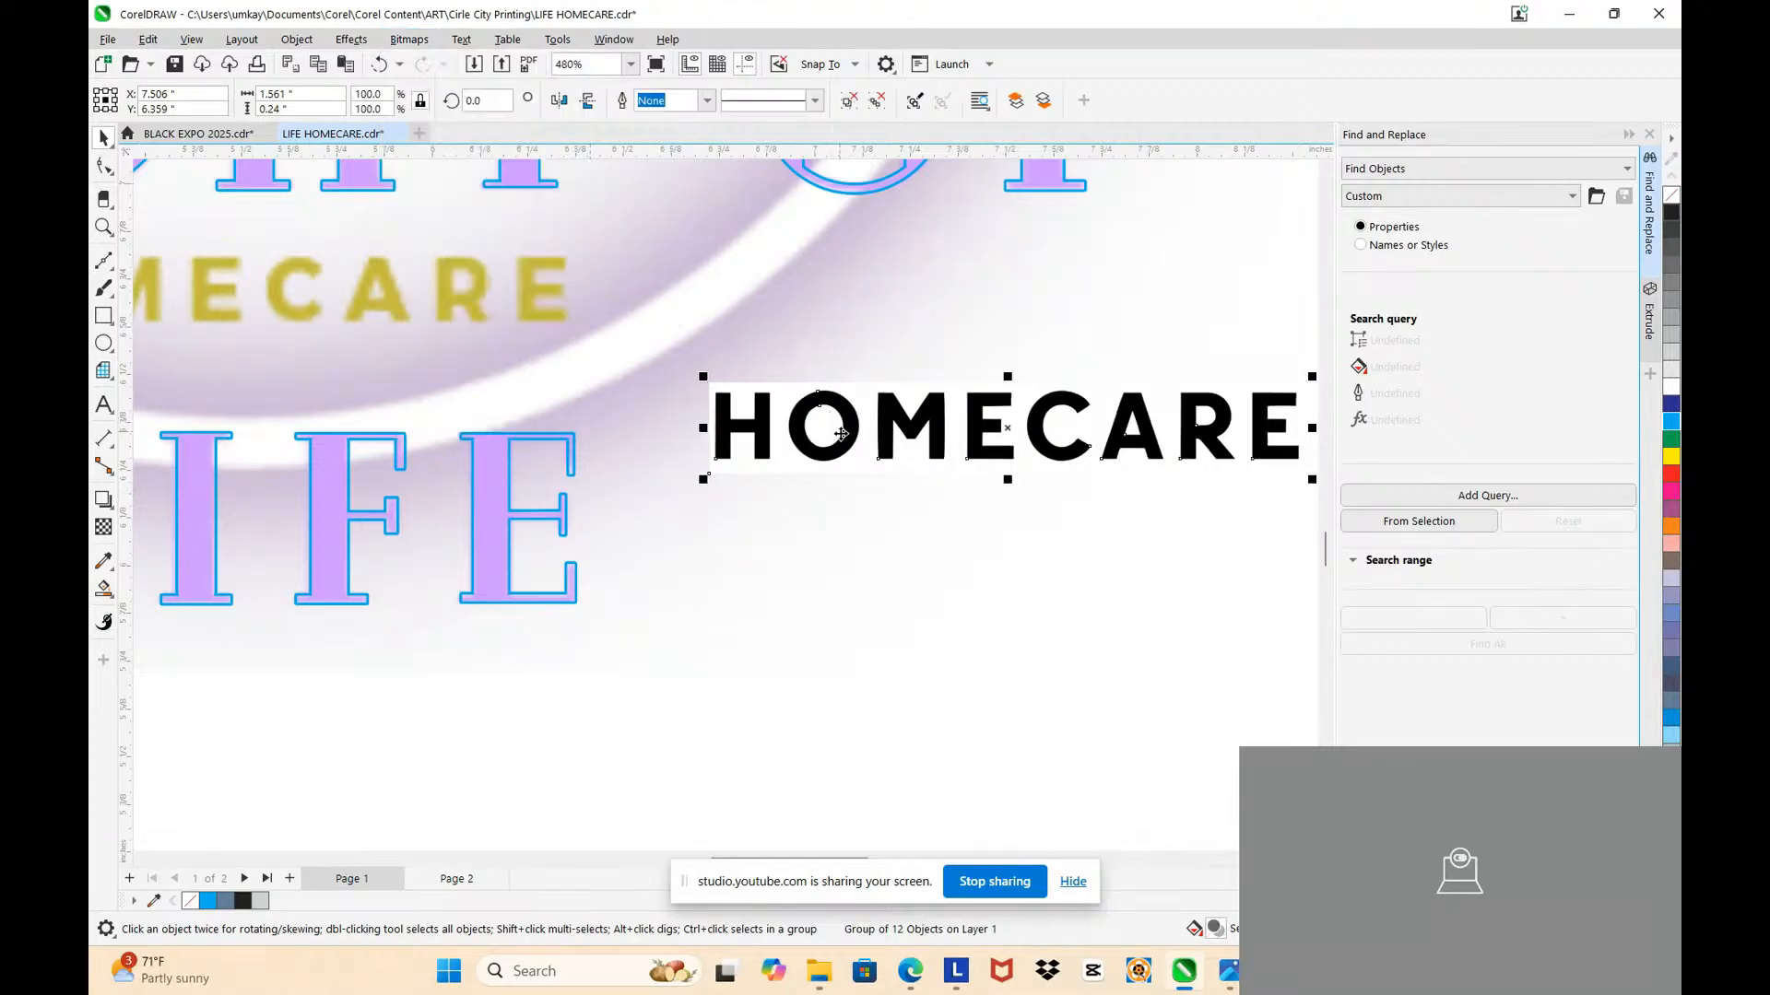
{"action": "scroll", "coordinate": [841, 434], "scroll_direction": "down", "scroll_amount": 2}
{"action": "left_click", "coordinate": [911, 386]}
{"action": "scroll", "coordinate": [941, 421], "scroll_direction": "up", "scroll_amount": 6}
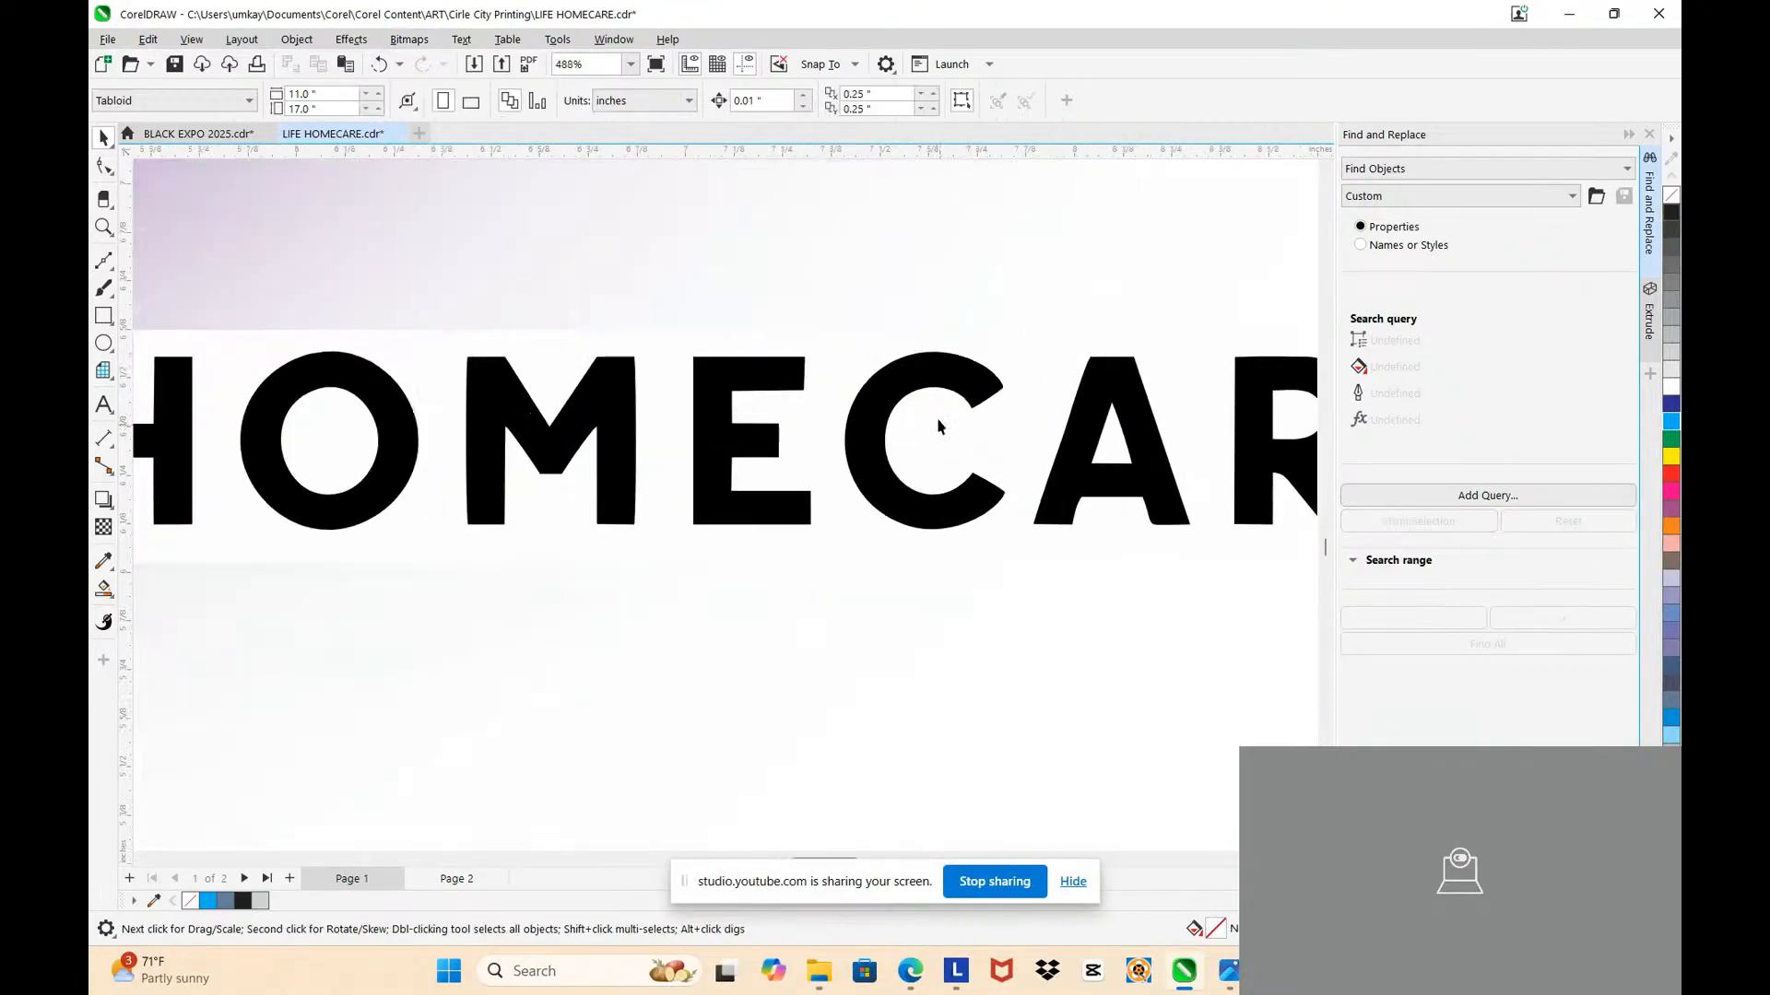
{"action": "scroll", "coordinate": [839, 397], "scroll_direction": "down", "scroll_amount": 5}
Step: Separate the traced HOMECARE group from its source bitmap and place it over the yellow HOMECARE lettering
{"action": "left_click_drag", "start_coordinate": [838, 396], "coordinate": [738, 599]}
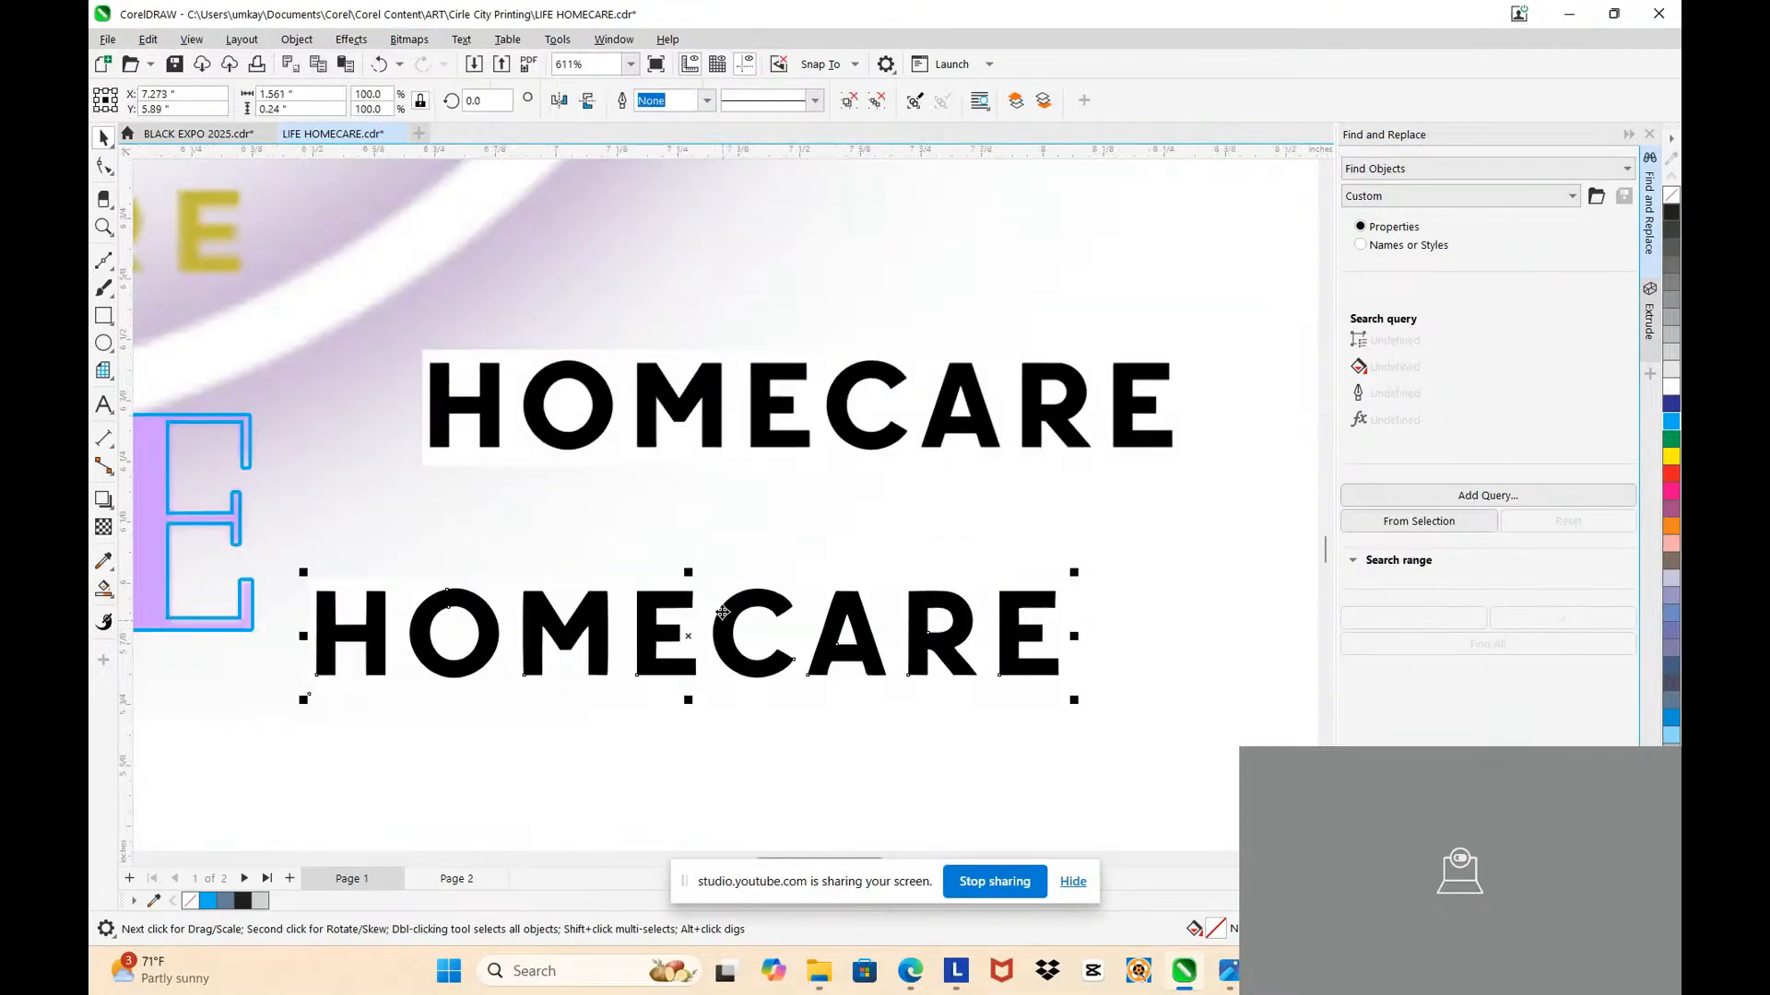
{"action": "scroll", "coordinate": [740, 585], "scroll_direction": "down", "scroll_amount": 4}
{"action": "left_click_drag", "start_coordinate": [737, 501], "coordinate": [869, 477]}
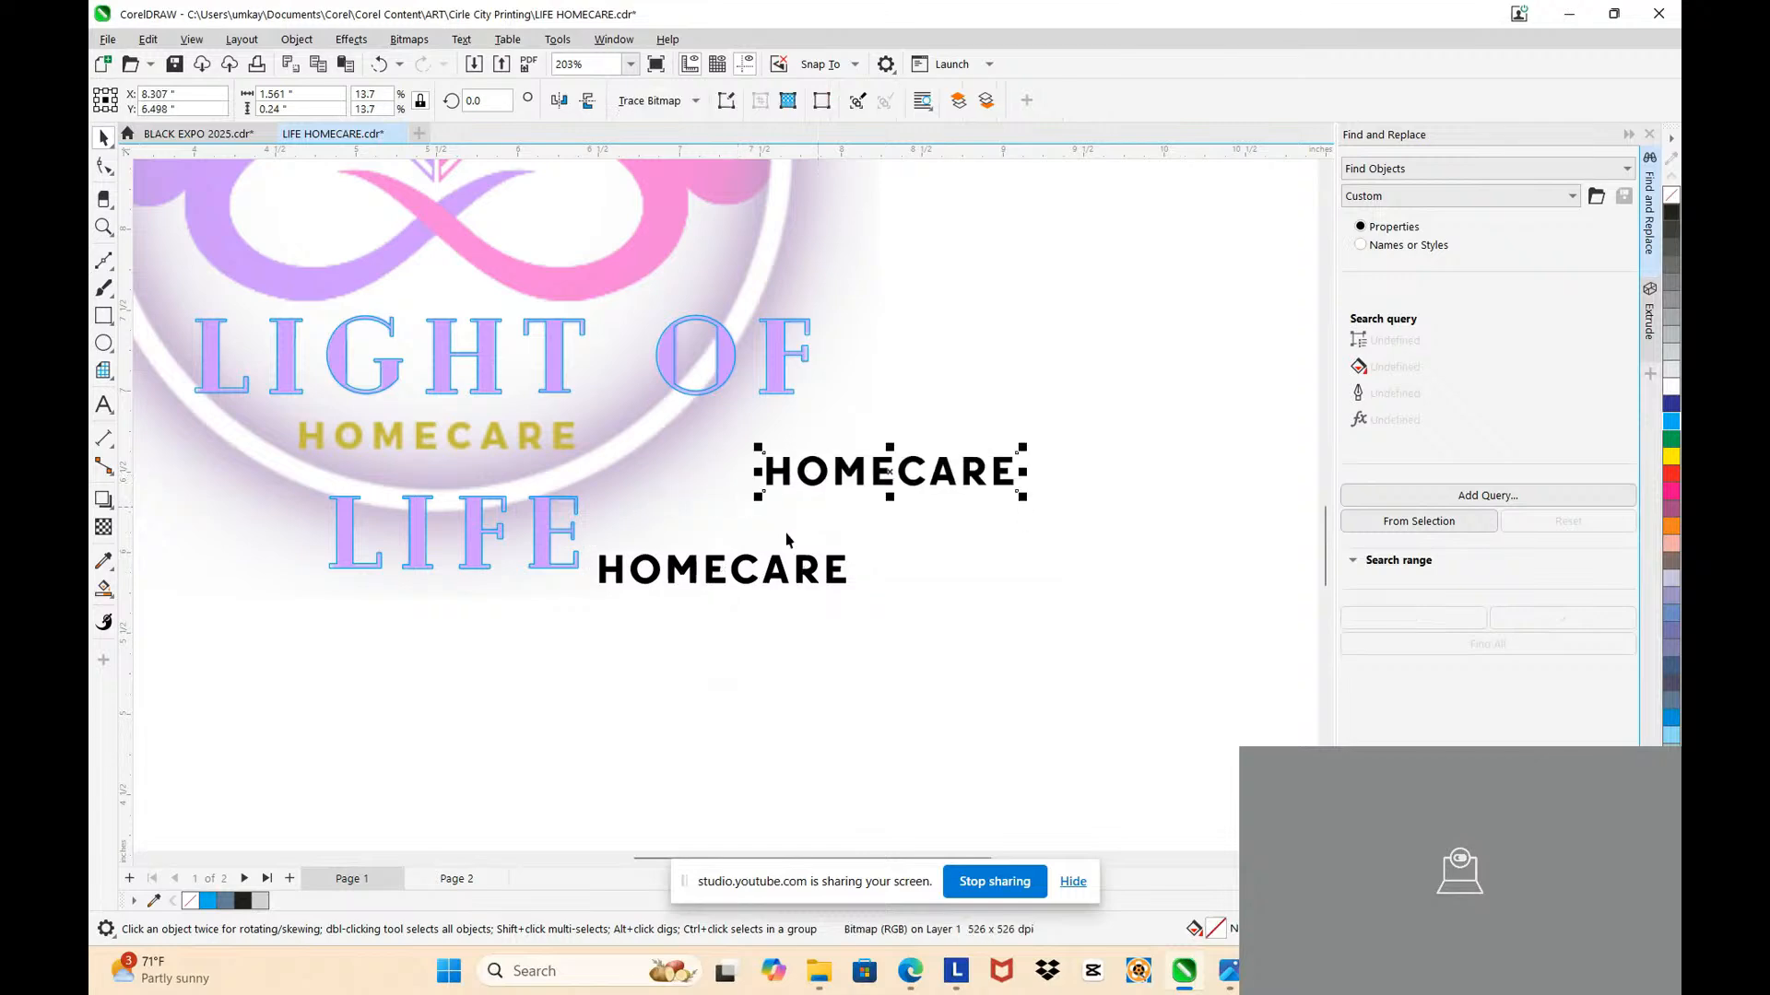
{"action": "scroll", "coordinate": [769, 542], "scroll_direction": "up", "scroll_amount": 2}
{"action": "mouse_move", "coordinate": [828, 574]}
{"action": "left_mouse_down"}
{"action": "mouse_move", "coordinate": [596, 351]}
{"action": "mouse_move", "coordinate": [464, 354]}
{"action": "left_mouse_up"}
{"action": "scroll", "coordinate": [596, 351], "scroll_direction": "down", "scroll_amount": 2}
{"action": "scroll", "coordinate": [516, 368], "scroll_direction": "up", "scroll_amount": 4}
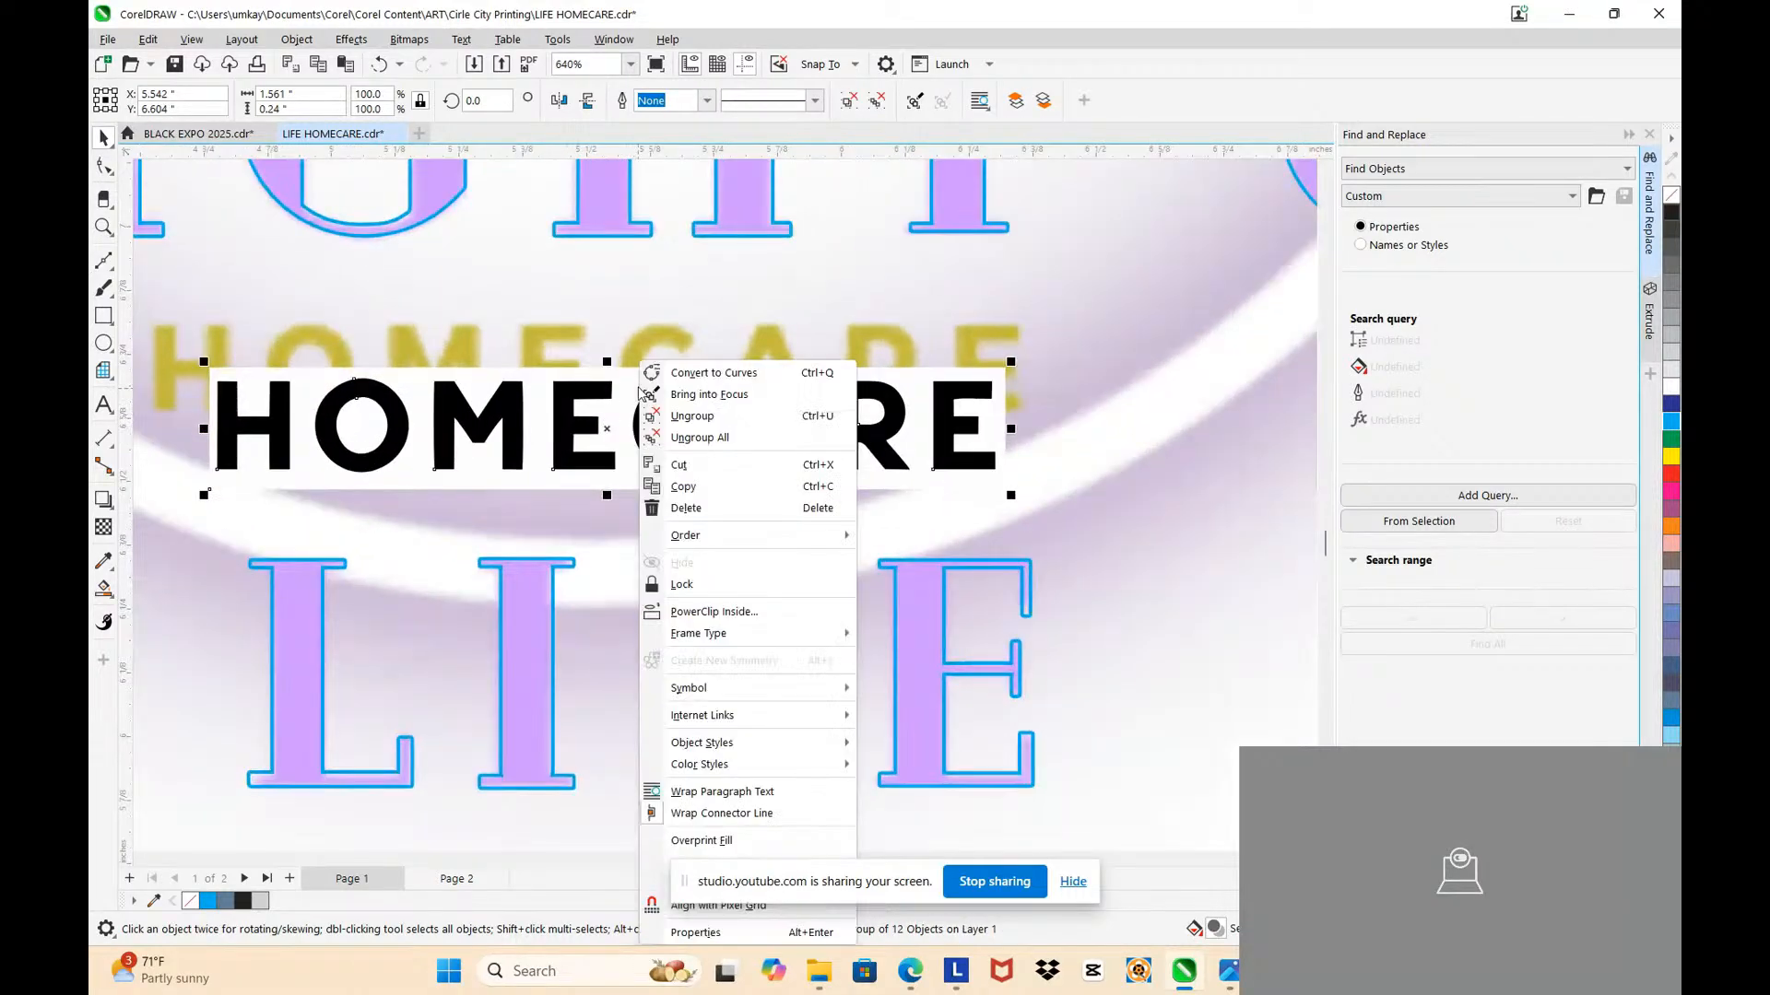
Step: Ungroup the traced HOMECARE and delete its white background shape
{"action": "right_click", "coordinate": [636, 391]}
{"action": "left_click", "coordinate": [737, 414]}
{"action": "left_click", "coordinate": [649, 334]}
{"action": "left_click", "coordinate": [630, 392]}
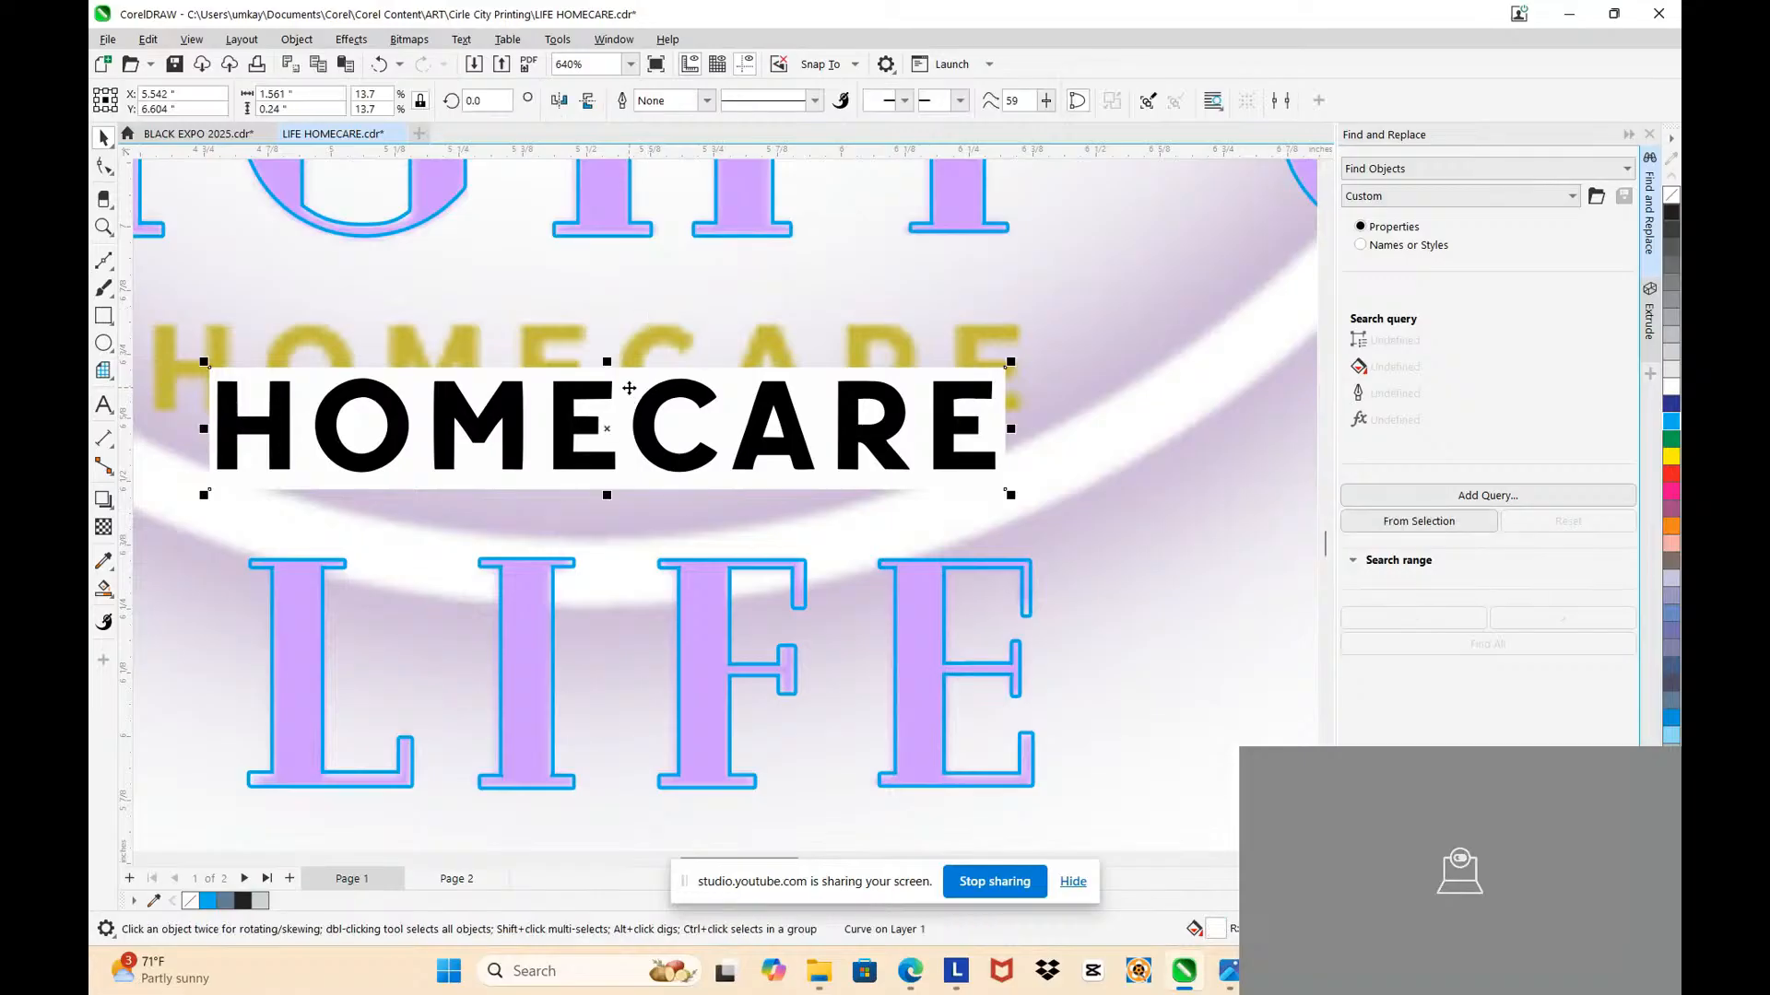
{"action": "key", "text": "Delete"}
{"action": "scroll", "coordinate": [635, 377], "scroll_direction": "down", "scroll_amount": 2}
{"action": "scroll", "coordinate": [481, 363], "scroll_direction": "up", "scroll_amount": 2}
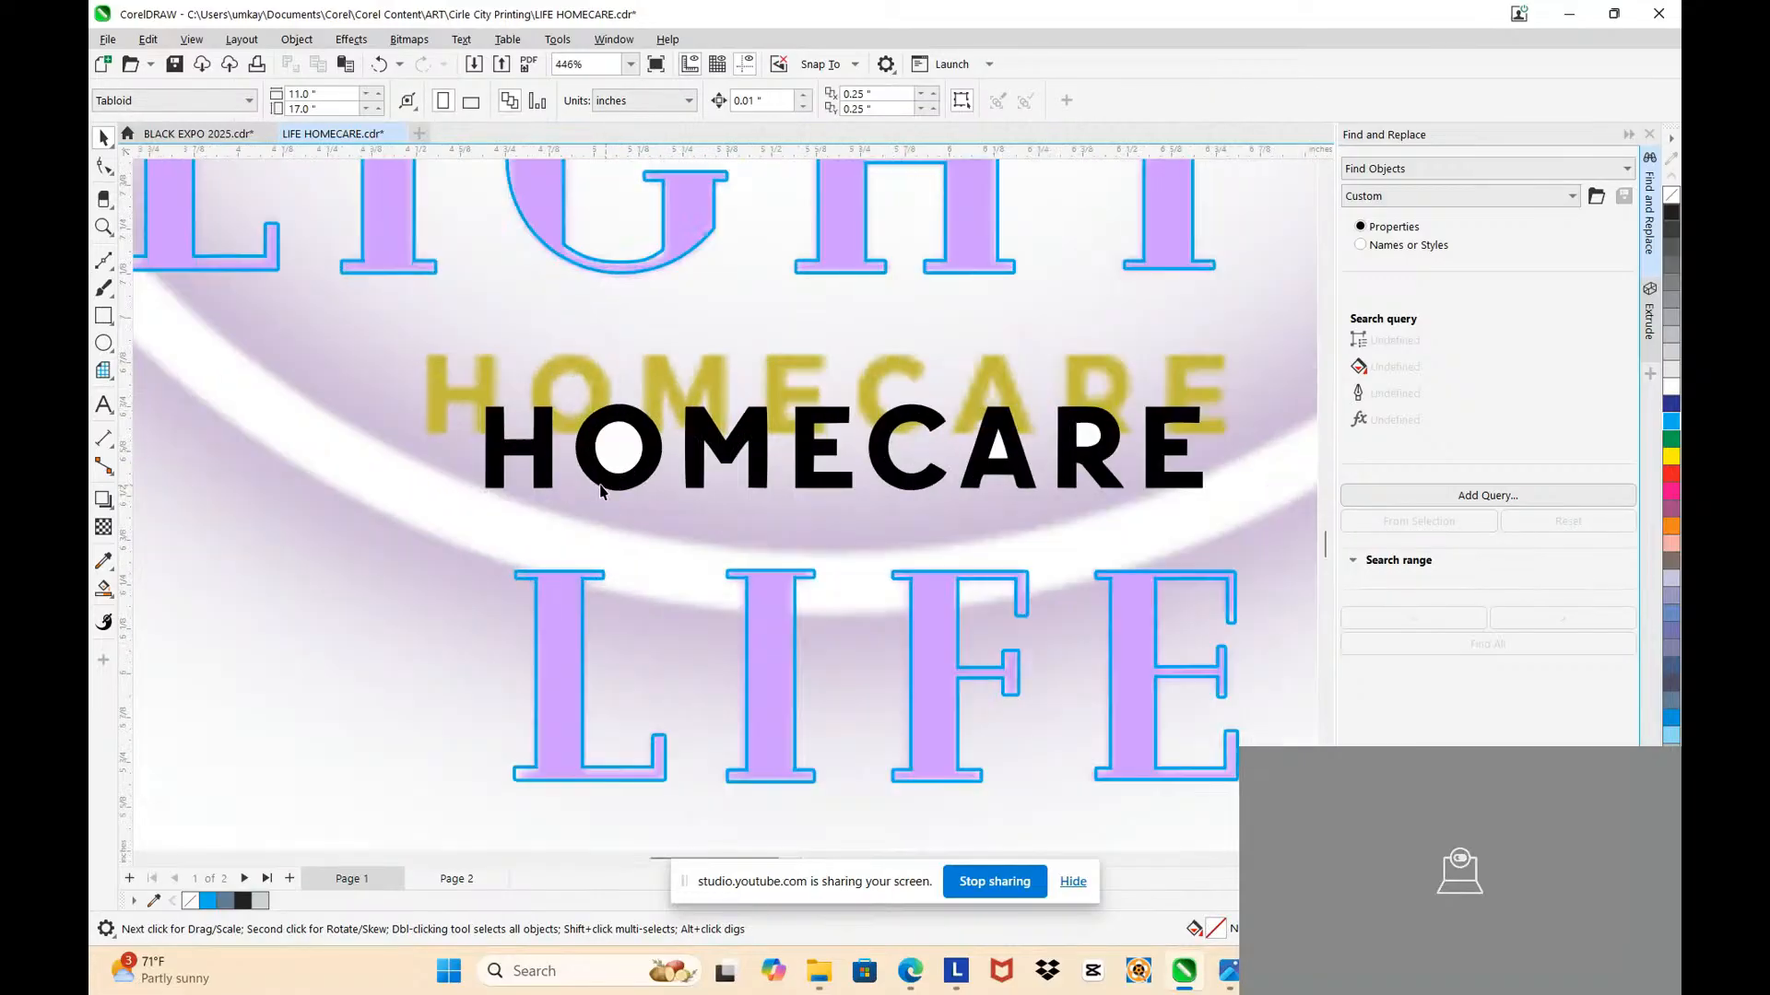
Step: Cut the white inner oval out of the O in HOMECARE and delete the leftover oval
{"action": "left_click_drag", "start_coordinate": [616, 453], "coordinate": [626, 397]}
{"action": "key", "text": "ctrl+z"}
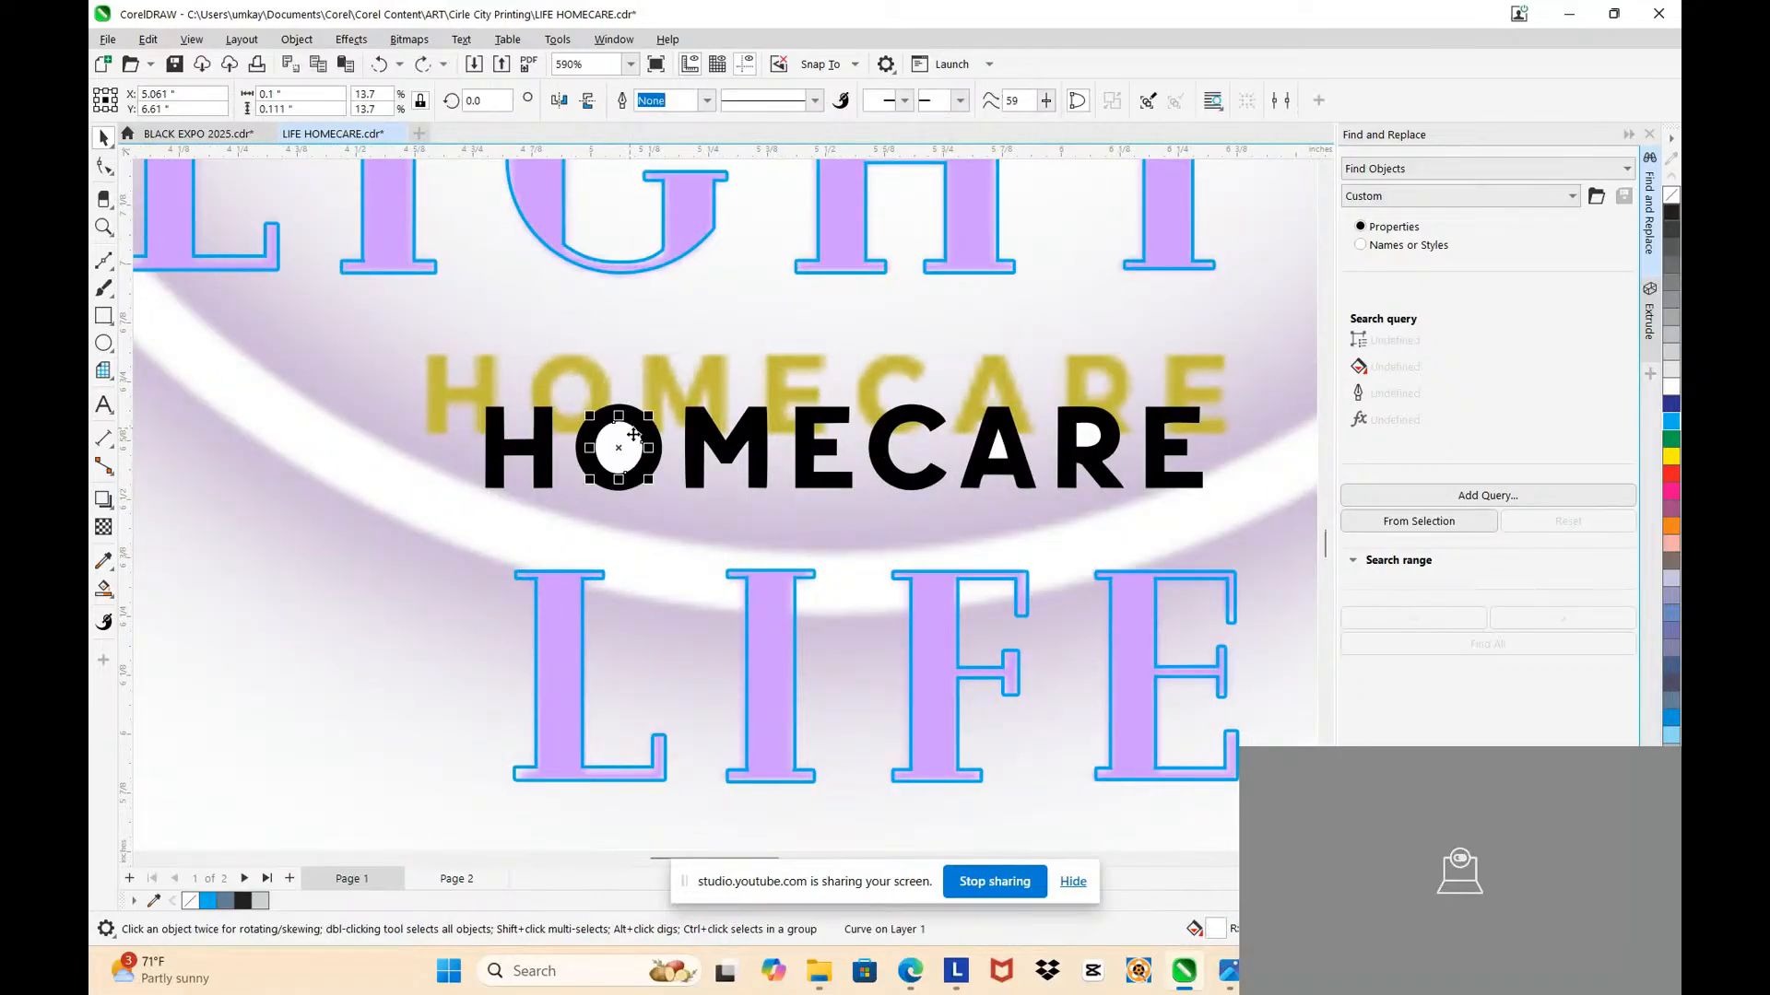
{"action": "left_click", "coordinate": [647, 433], "text": "shift"}
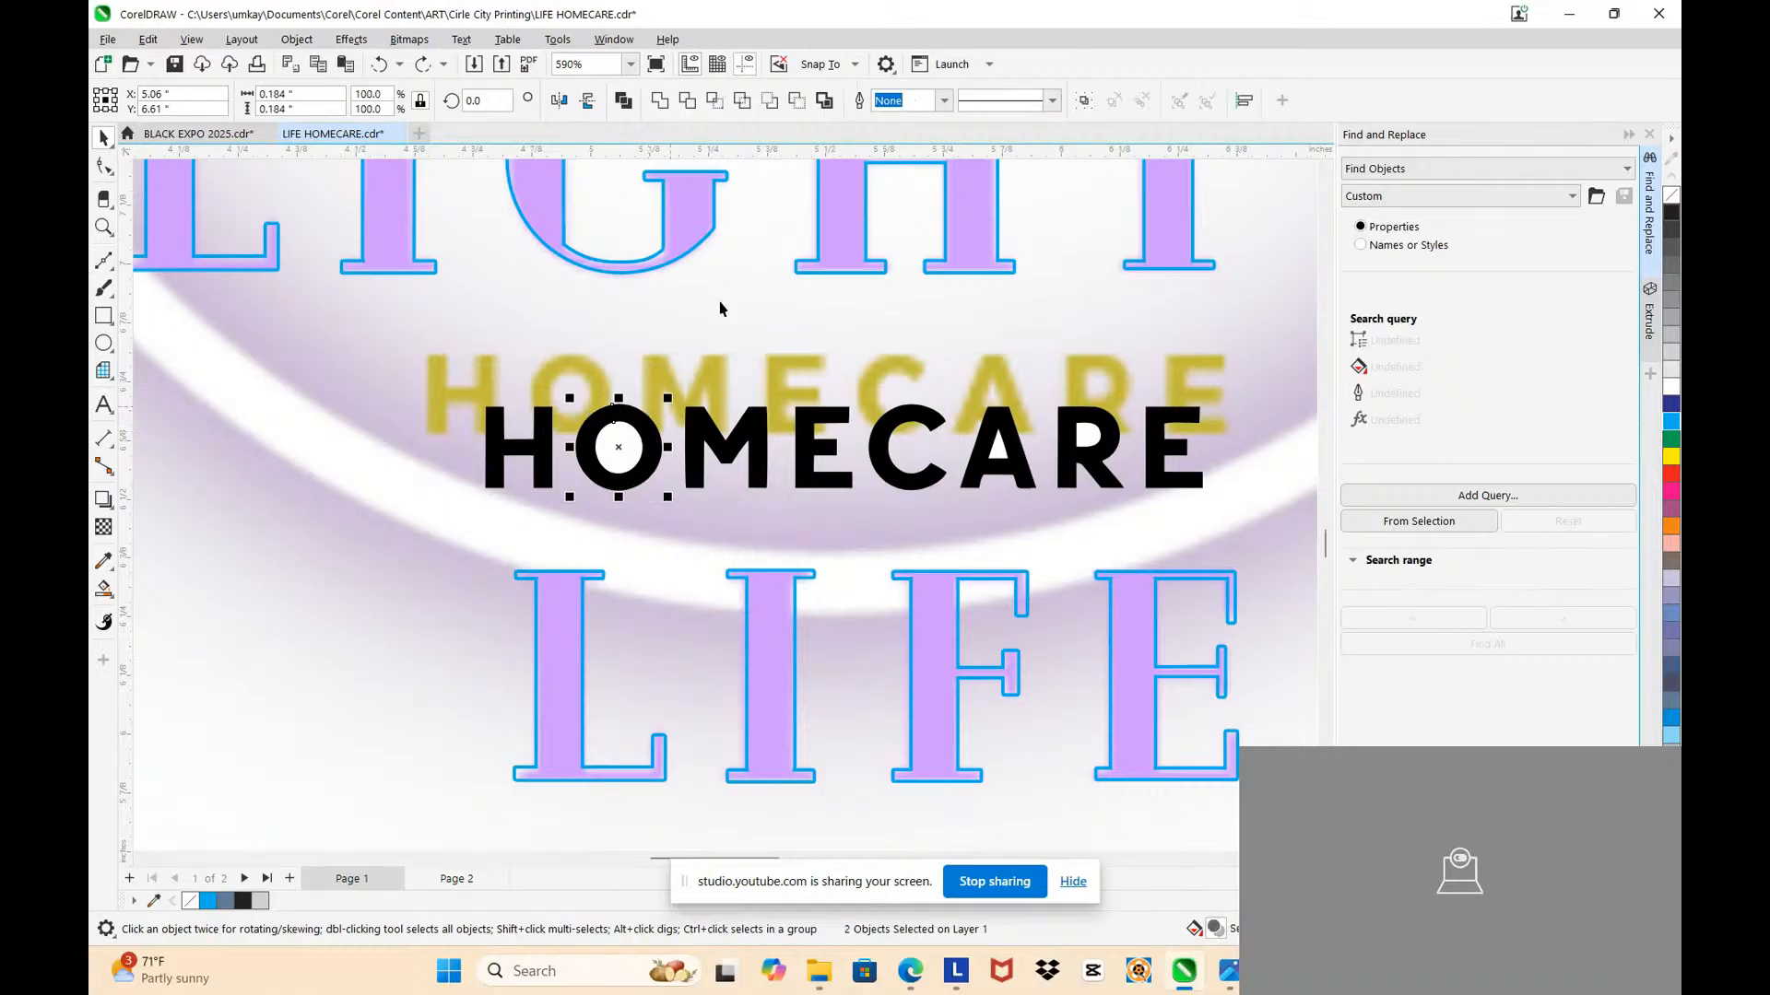
{"action": "left_click", "coordinate": [745, 102]}
{"action": "left_click", "coordinate": [654, 443]}
{"action": "left_click_drag", "start_coordinate": [610, 457], "coordinate": [659, 388]}
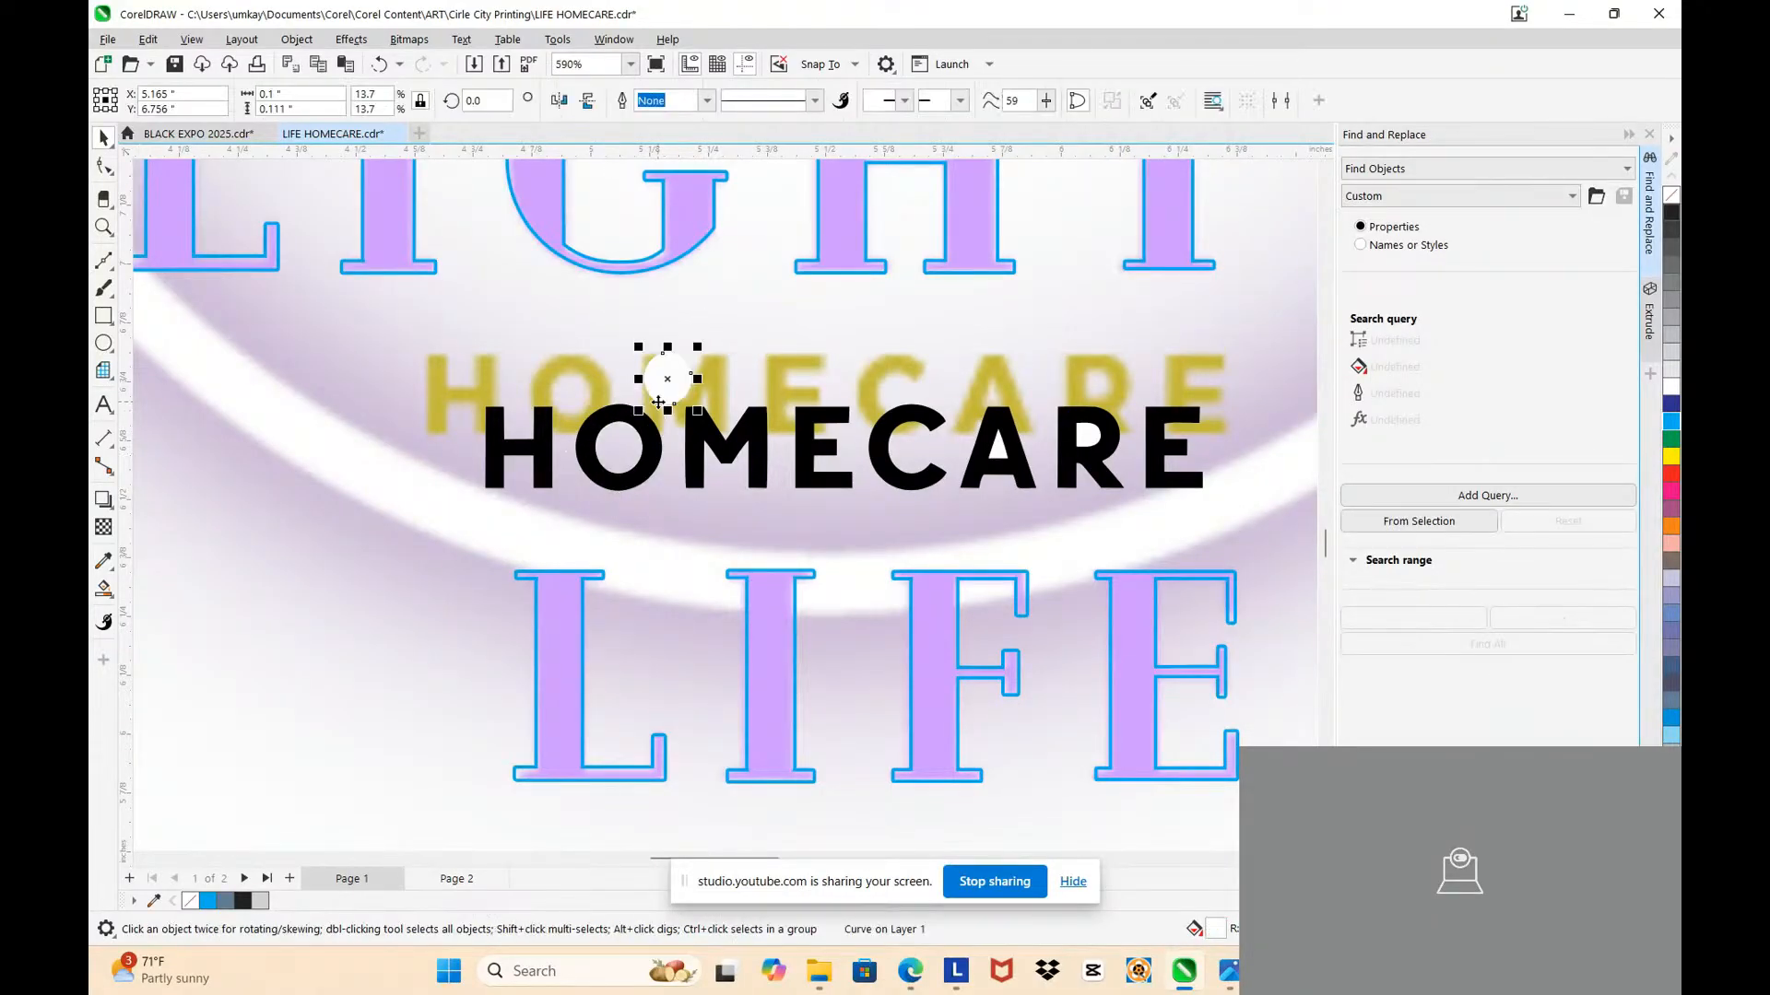
{"action": "key", "text": "Delete"}
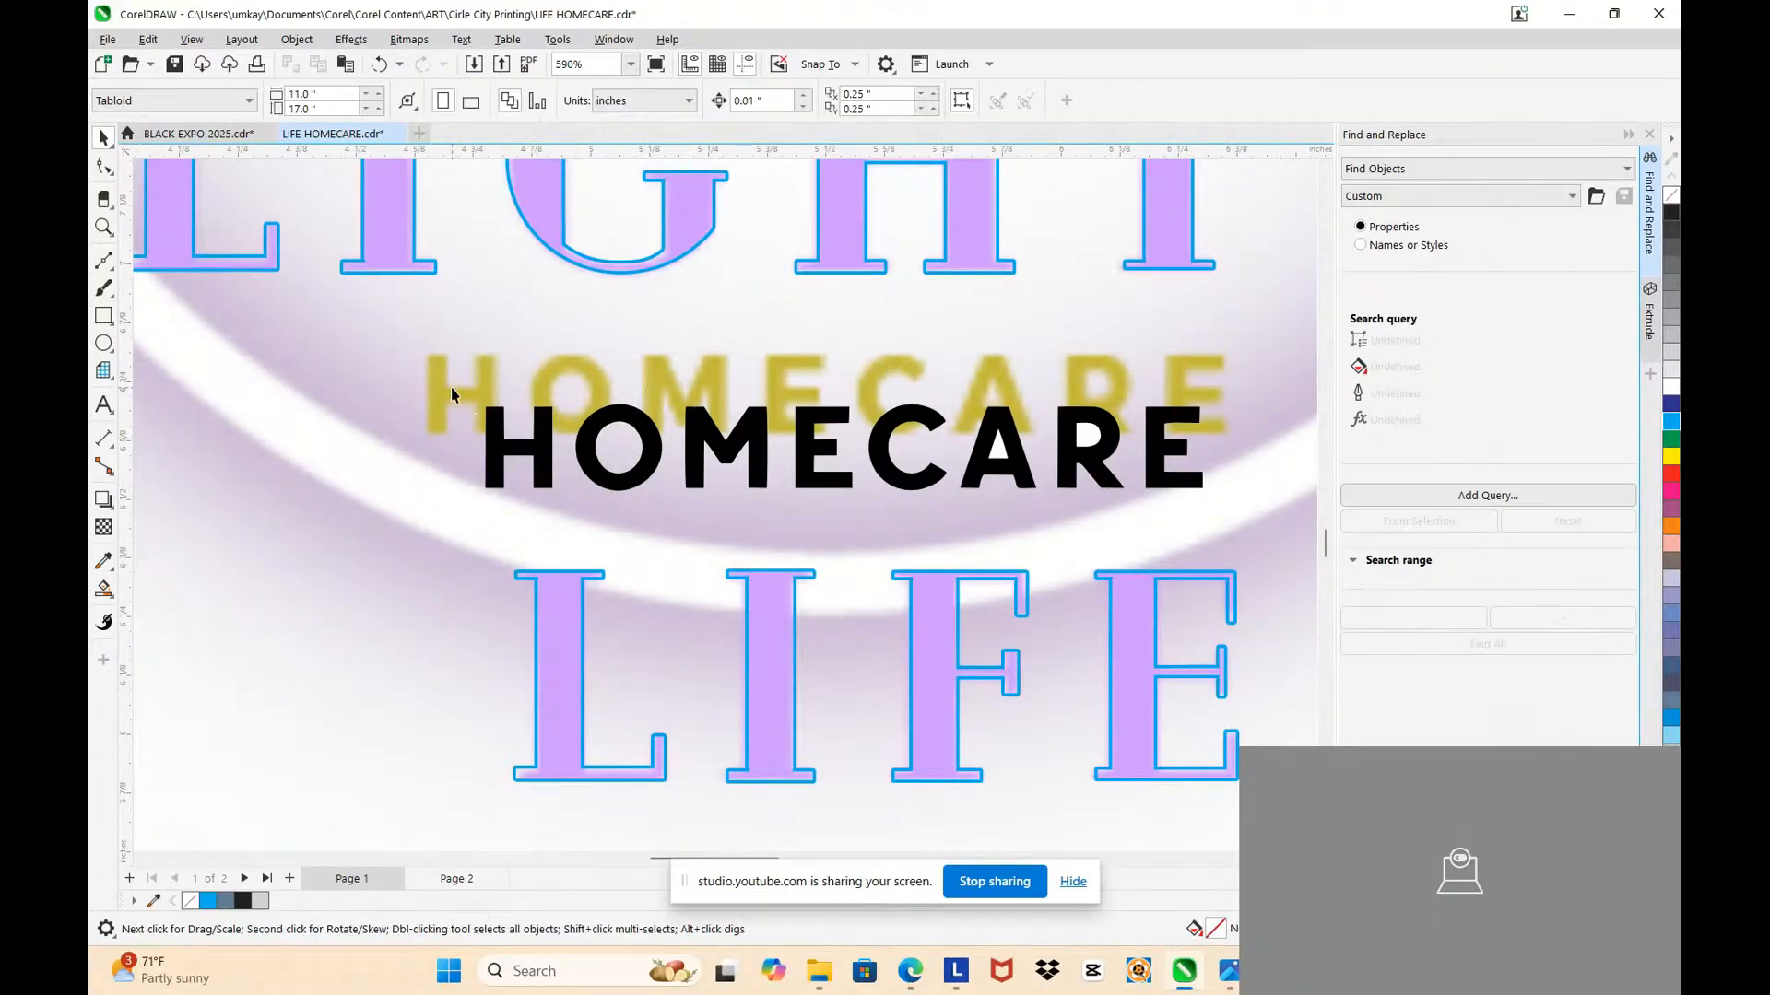
Step: Move all traced HOMECARE letters onto the yellow lettering and give them no fill and a light blue outline
{"action": "left_click_drag", "start_coordinate": [451, 394], "coordinate": [1175, 431]}
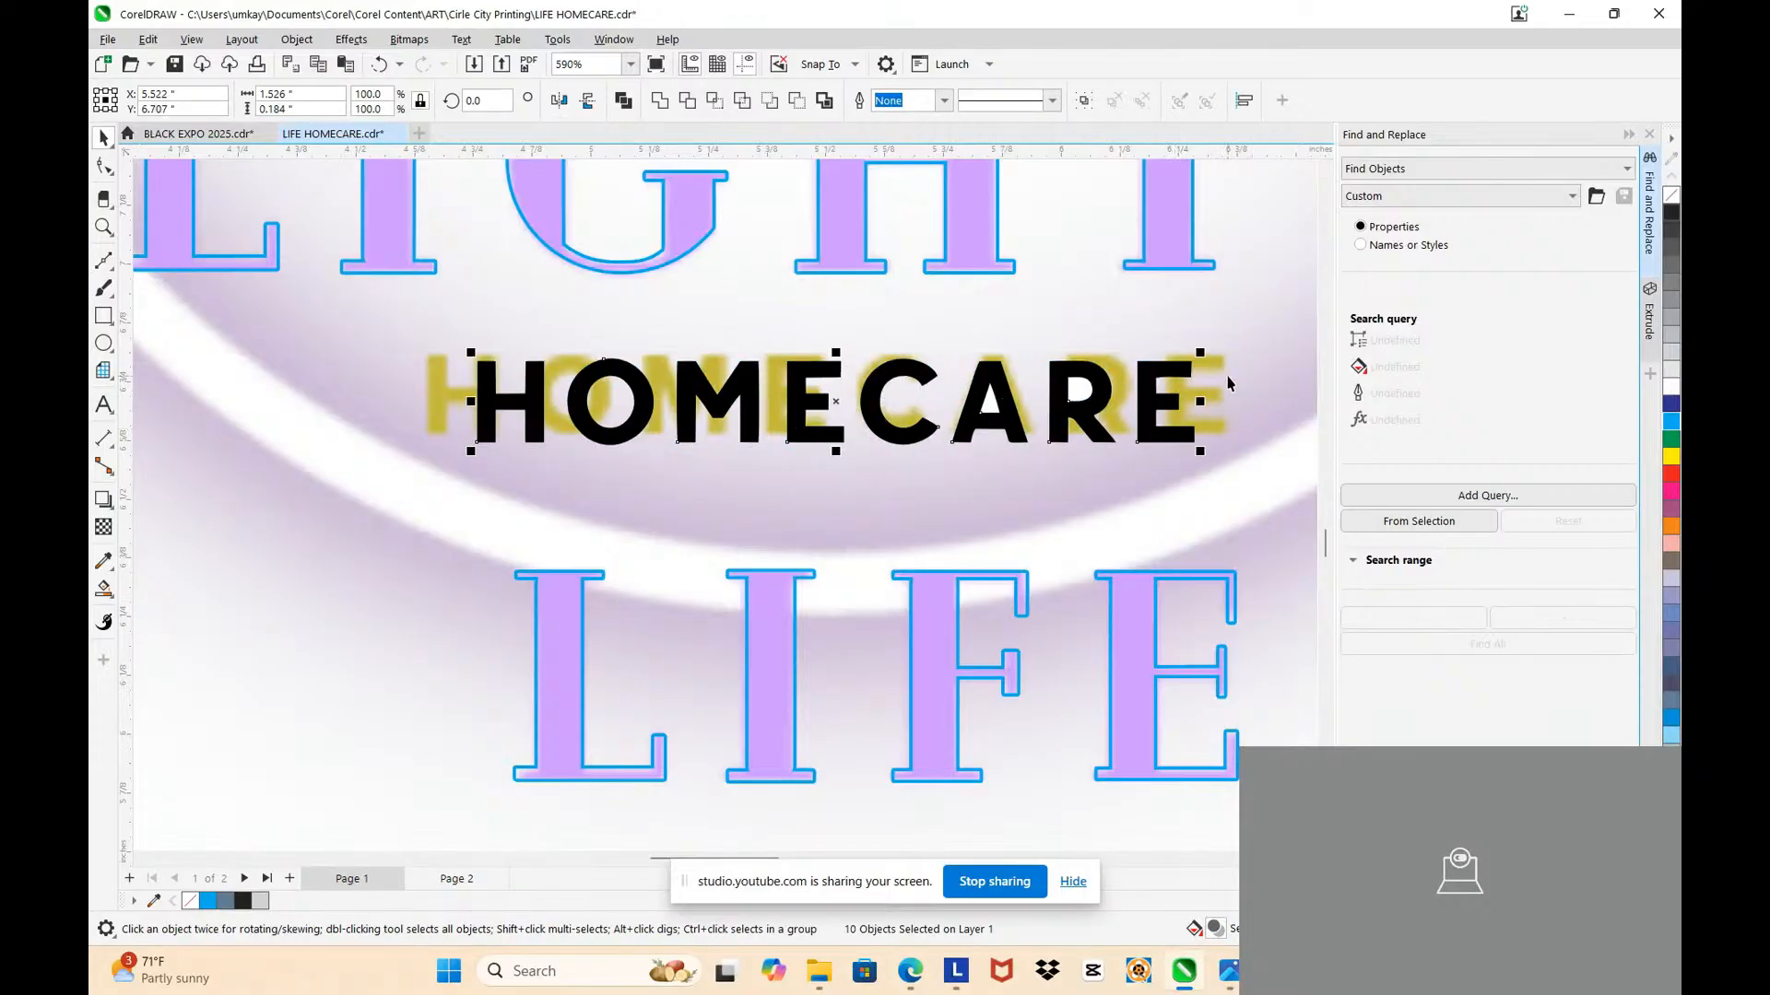
{"action": "left_click_drag", "start_coordinate": [1192, 367], "coordinate": [1226, 359]}
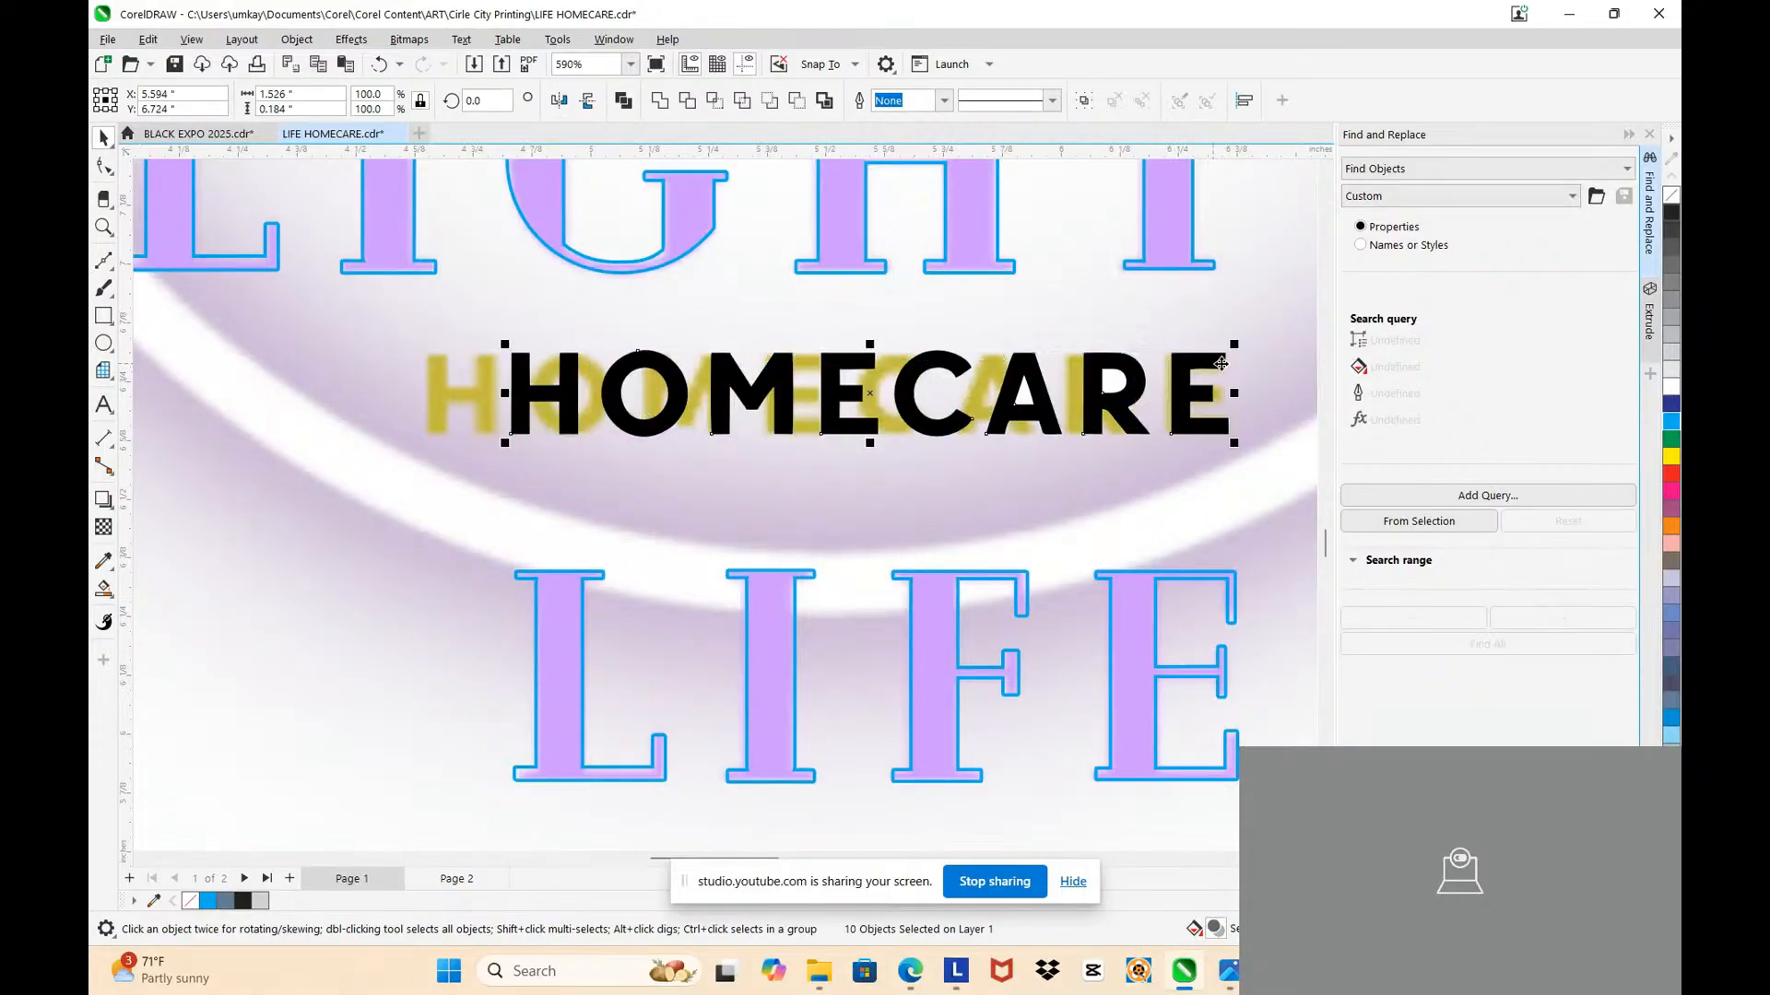
{"action": "scroll", "coordinate": [1240, 353], "scroll_direction": "up", "scroll_amount": 3}
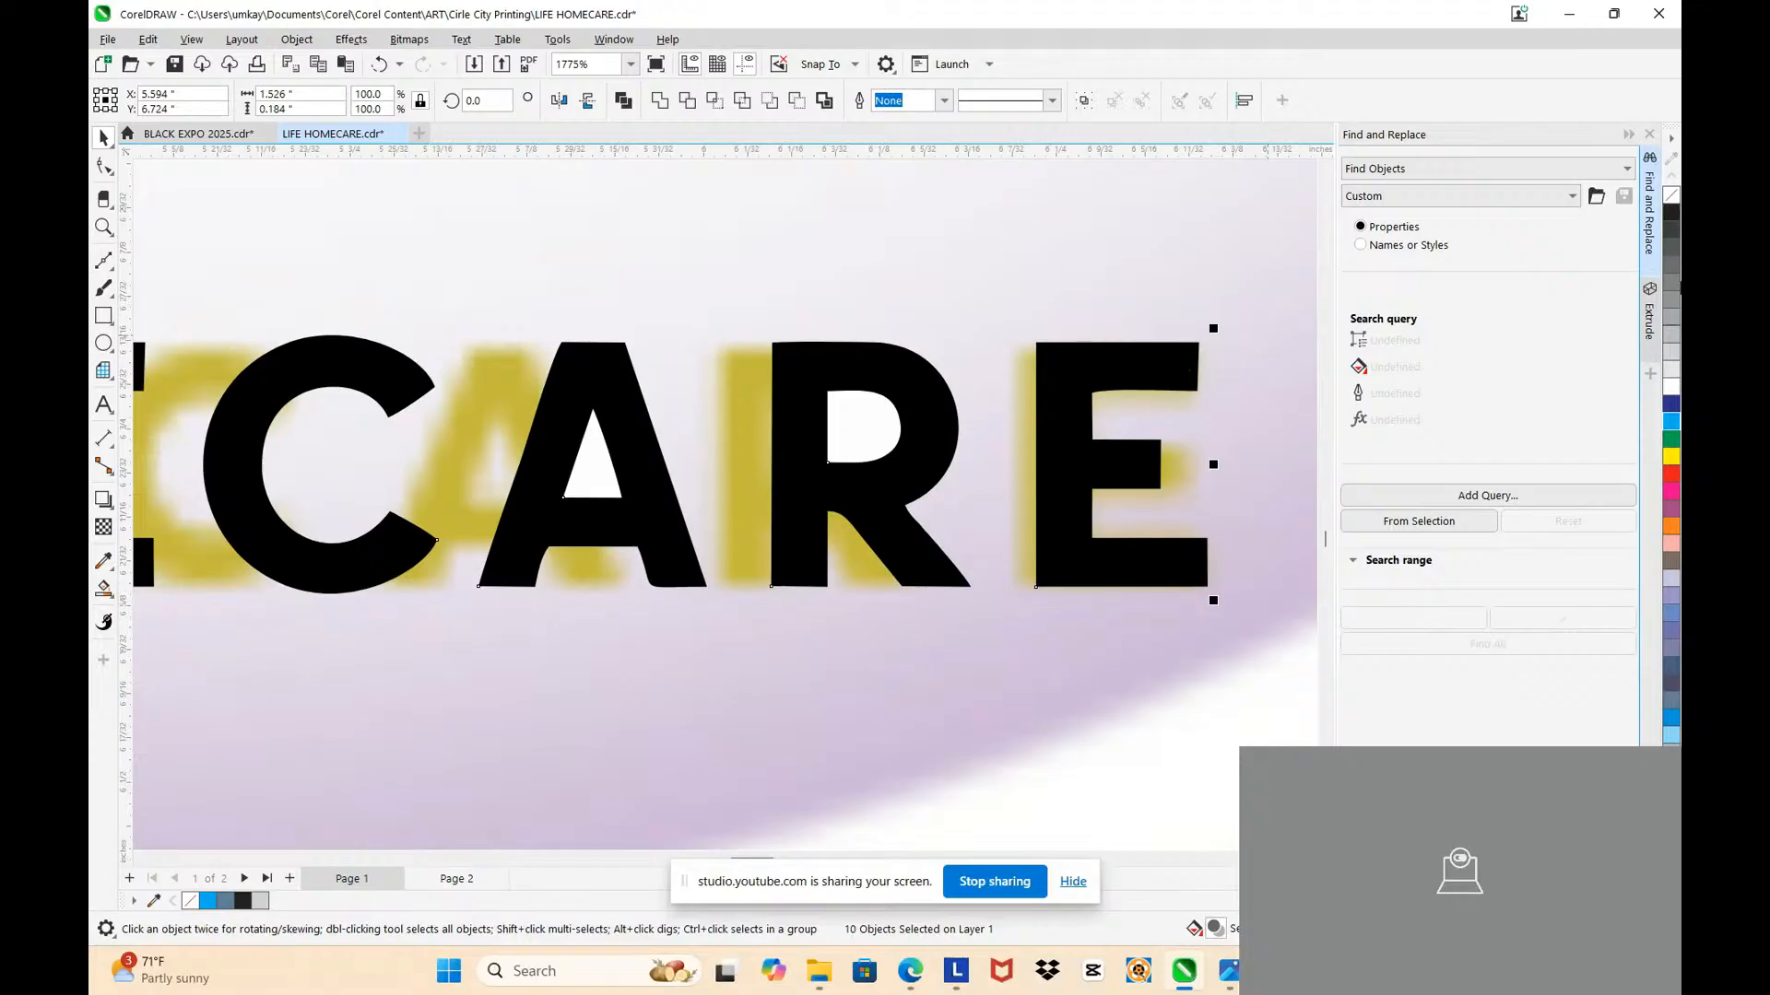
{"action": "left_click", "coordinate": [1671, 195]}
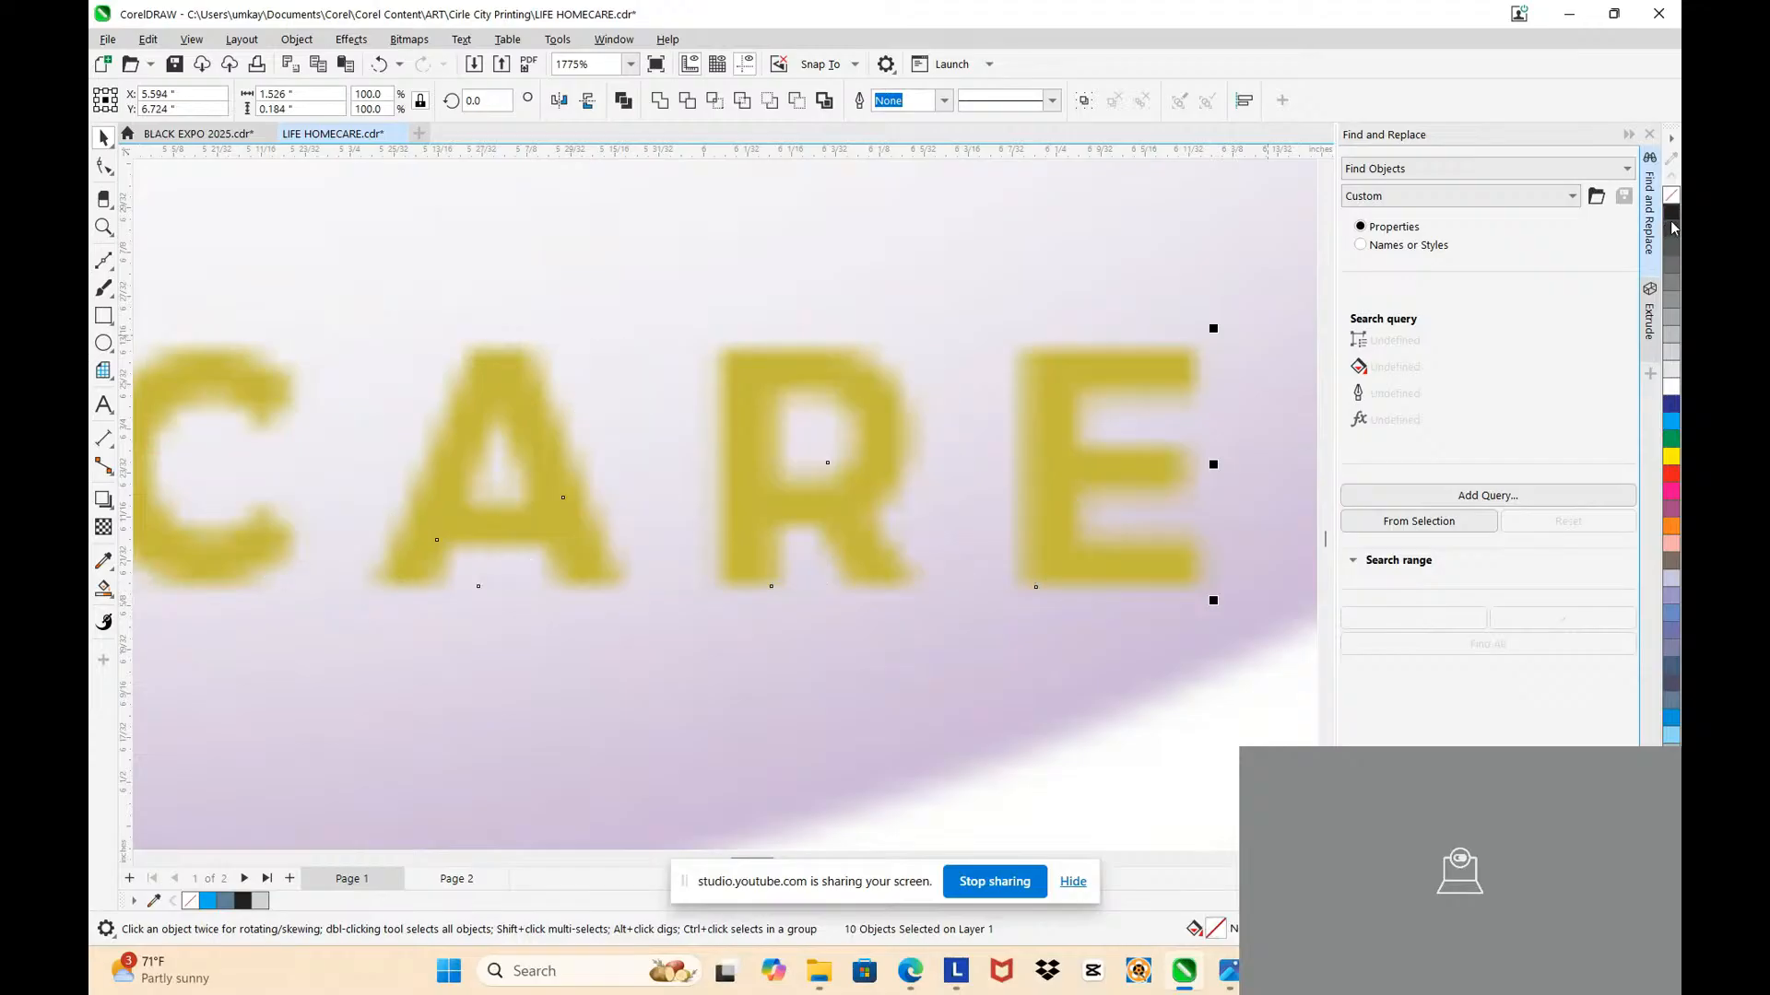
{"action": "right_click", "coordinate": [1671, 421]}
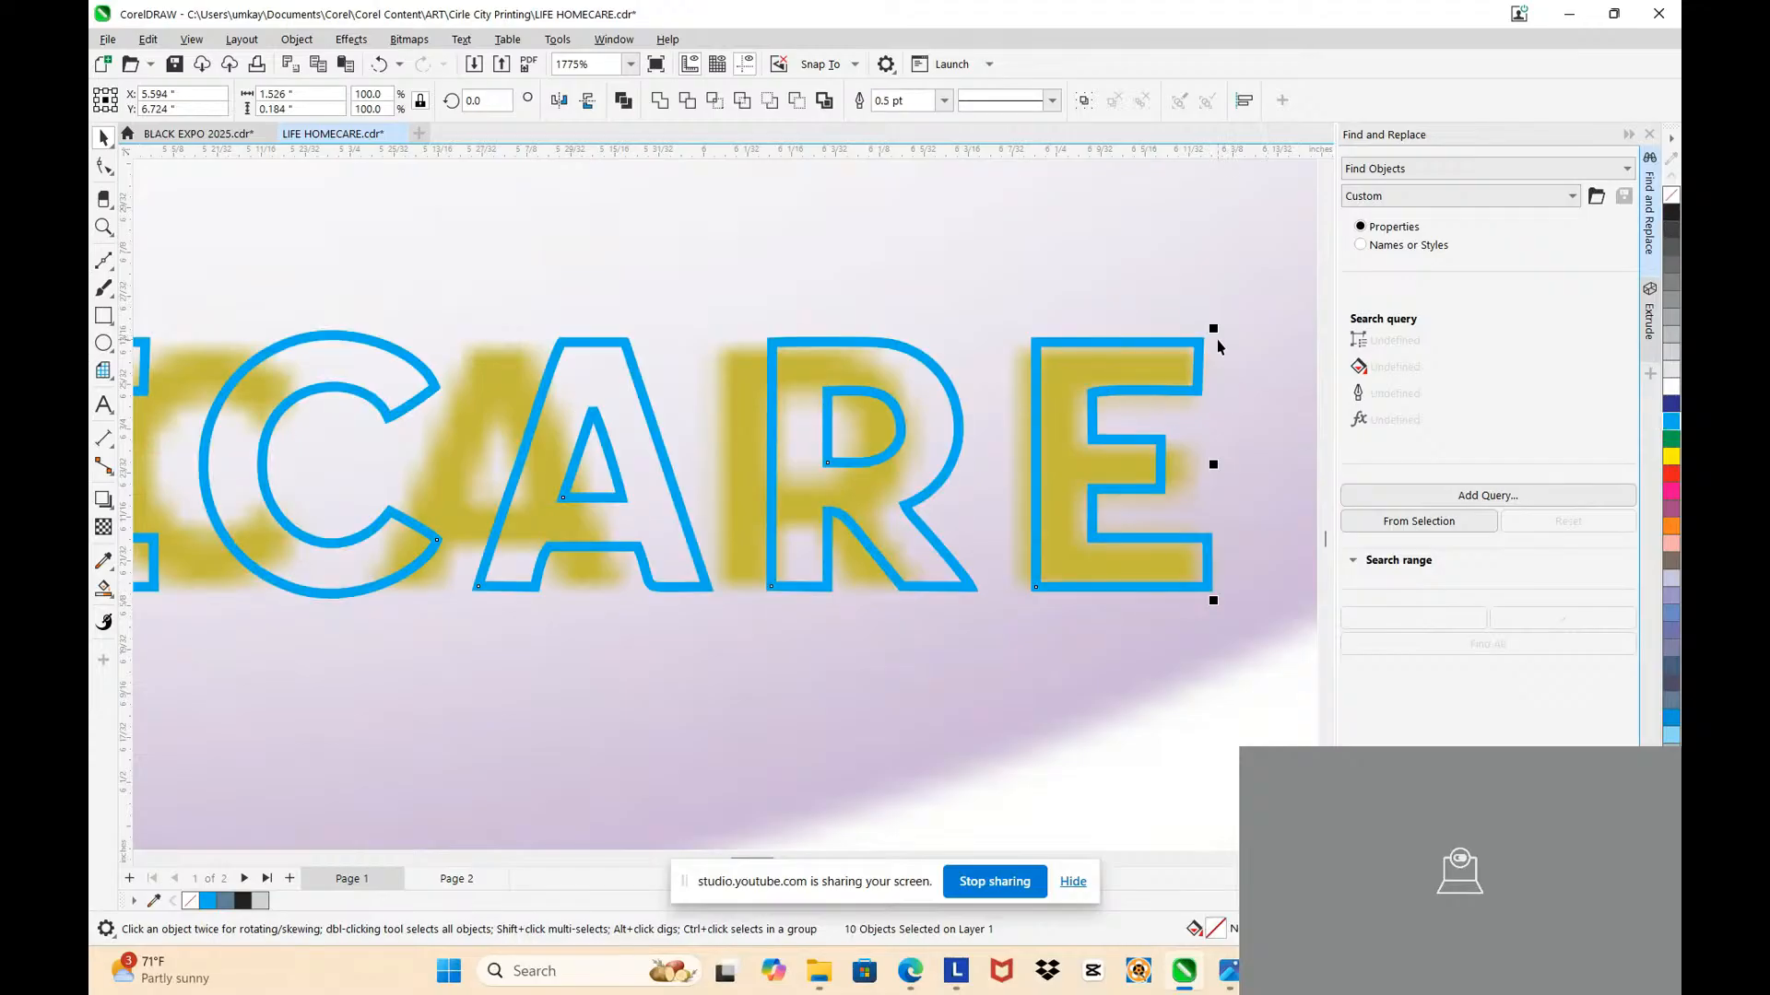
Step: Scale the outlined HOMECARE letters down to about 1.49 by 0.18 inches to match the yellow lettering's height
{"action": "left_click_drag", "start_coordinate": [1216, 324], "coordinate": [1148, 382]}
{"action": "scroll", "coordinate": [1156, 382], "scroll_direction": "up", "scroll_amount": 2}
{"action": "scroll", "coordinate": [1150, 325], "scroll_direction": "down", "scroll_amount": 1}
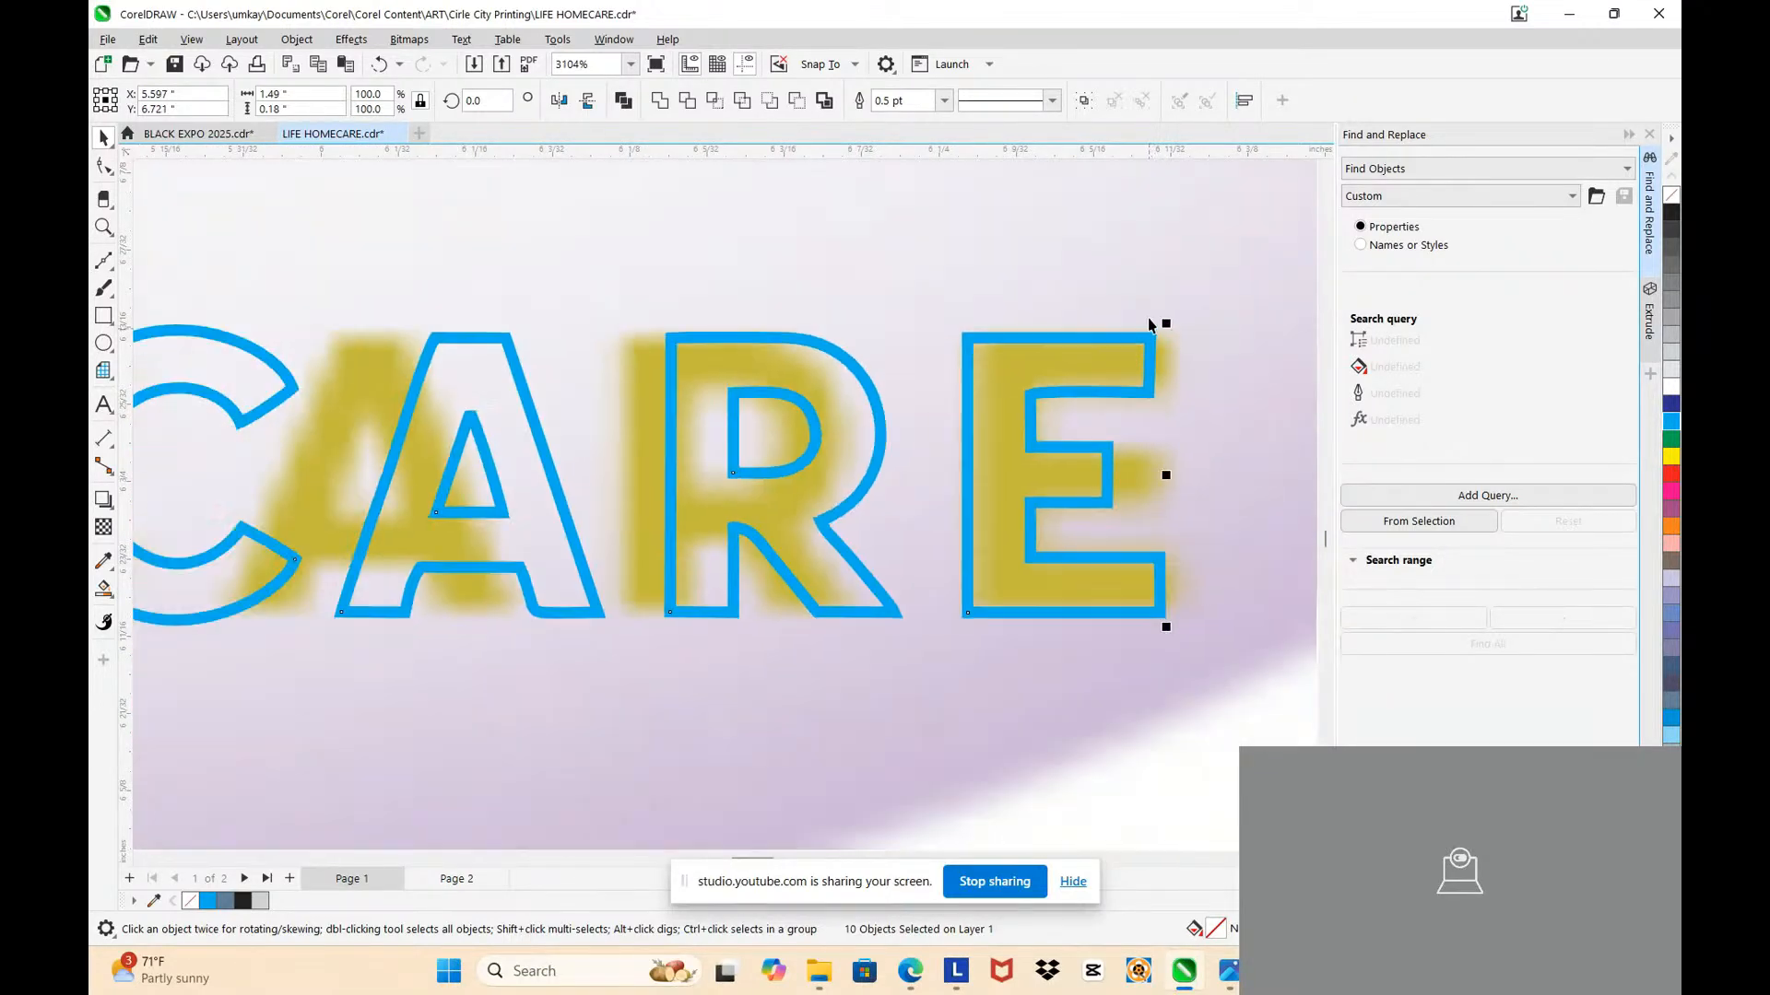
{"action": "scroll", "coordinate": [1149, 324], "scroll_direction": "down", "scroll_amount": 2}
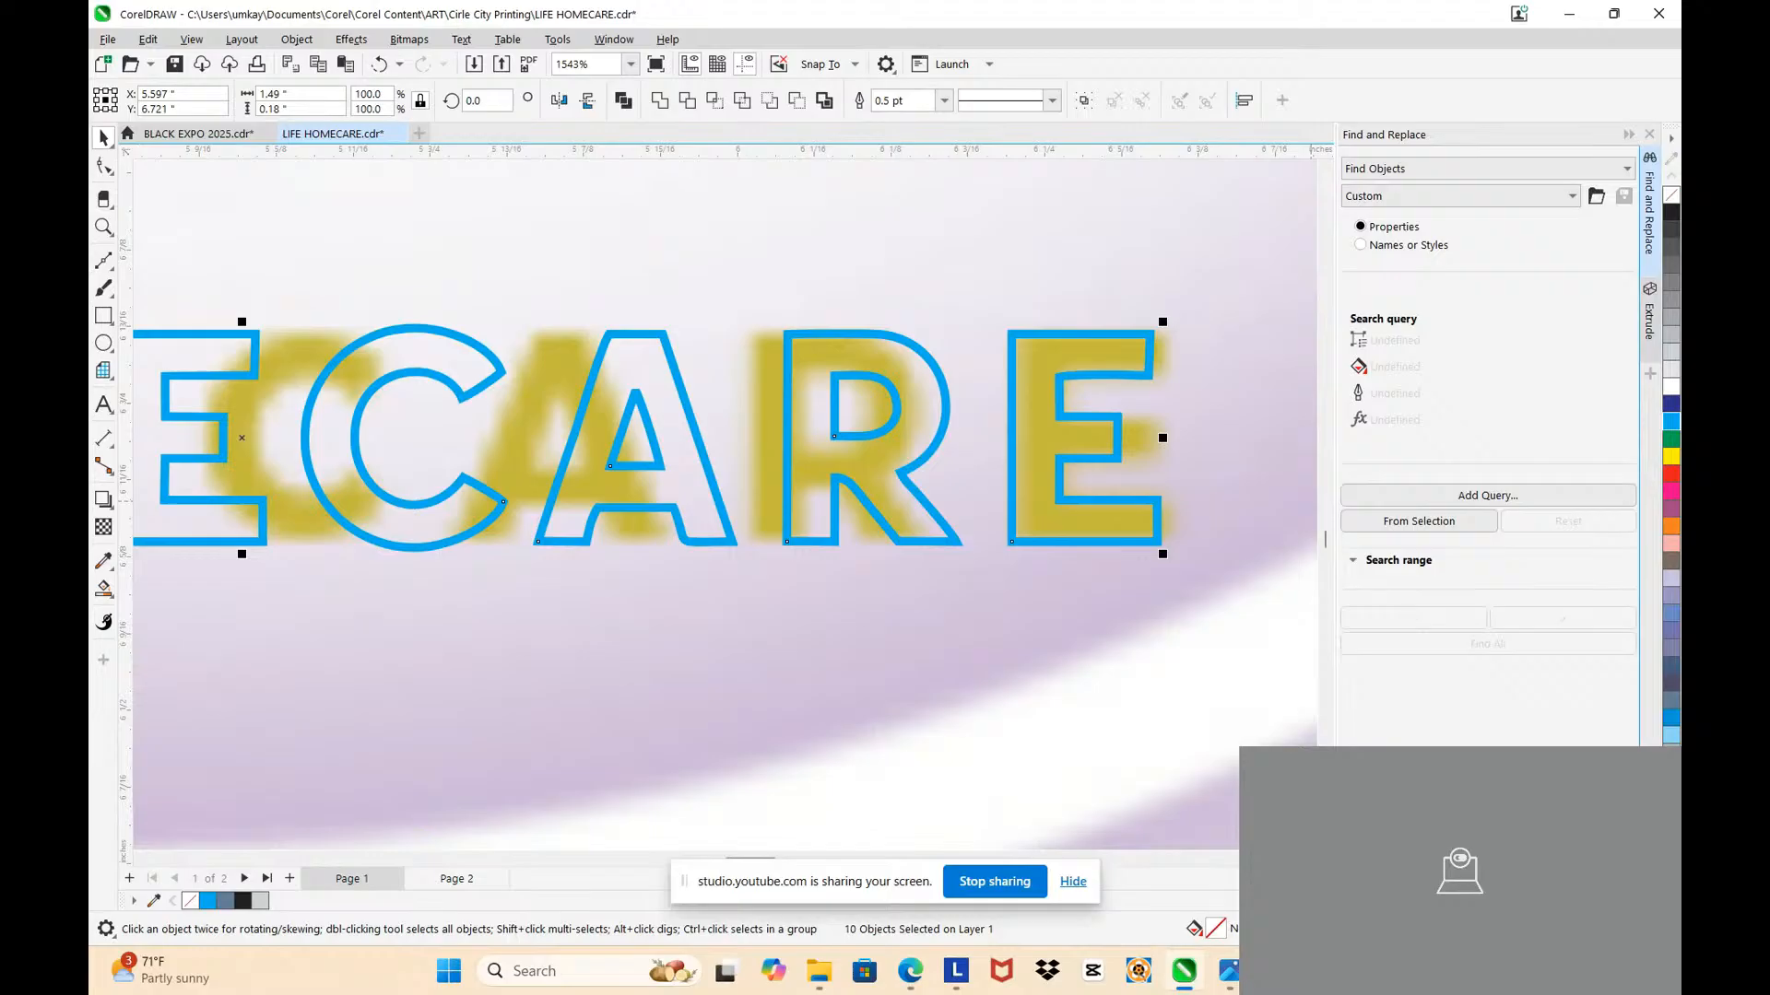
Step: Set the outline width of the HOMECARE letters to Hairline
{"action": "key", "text": "F12"}
{"action": "left_click", "coordinate": [755, 368]}
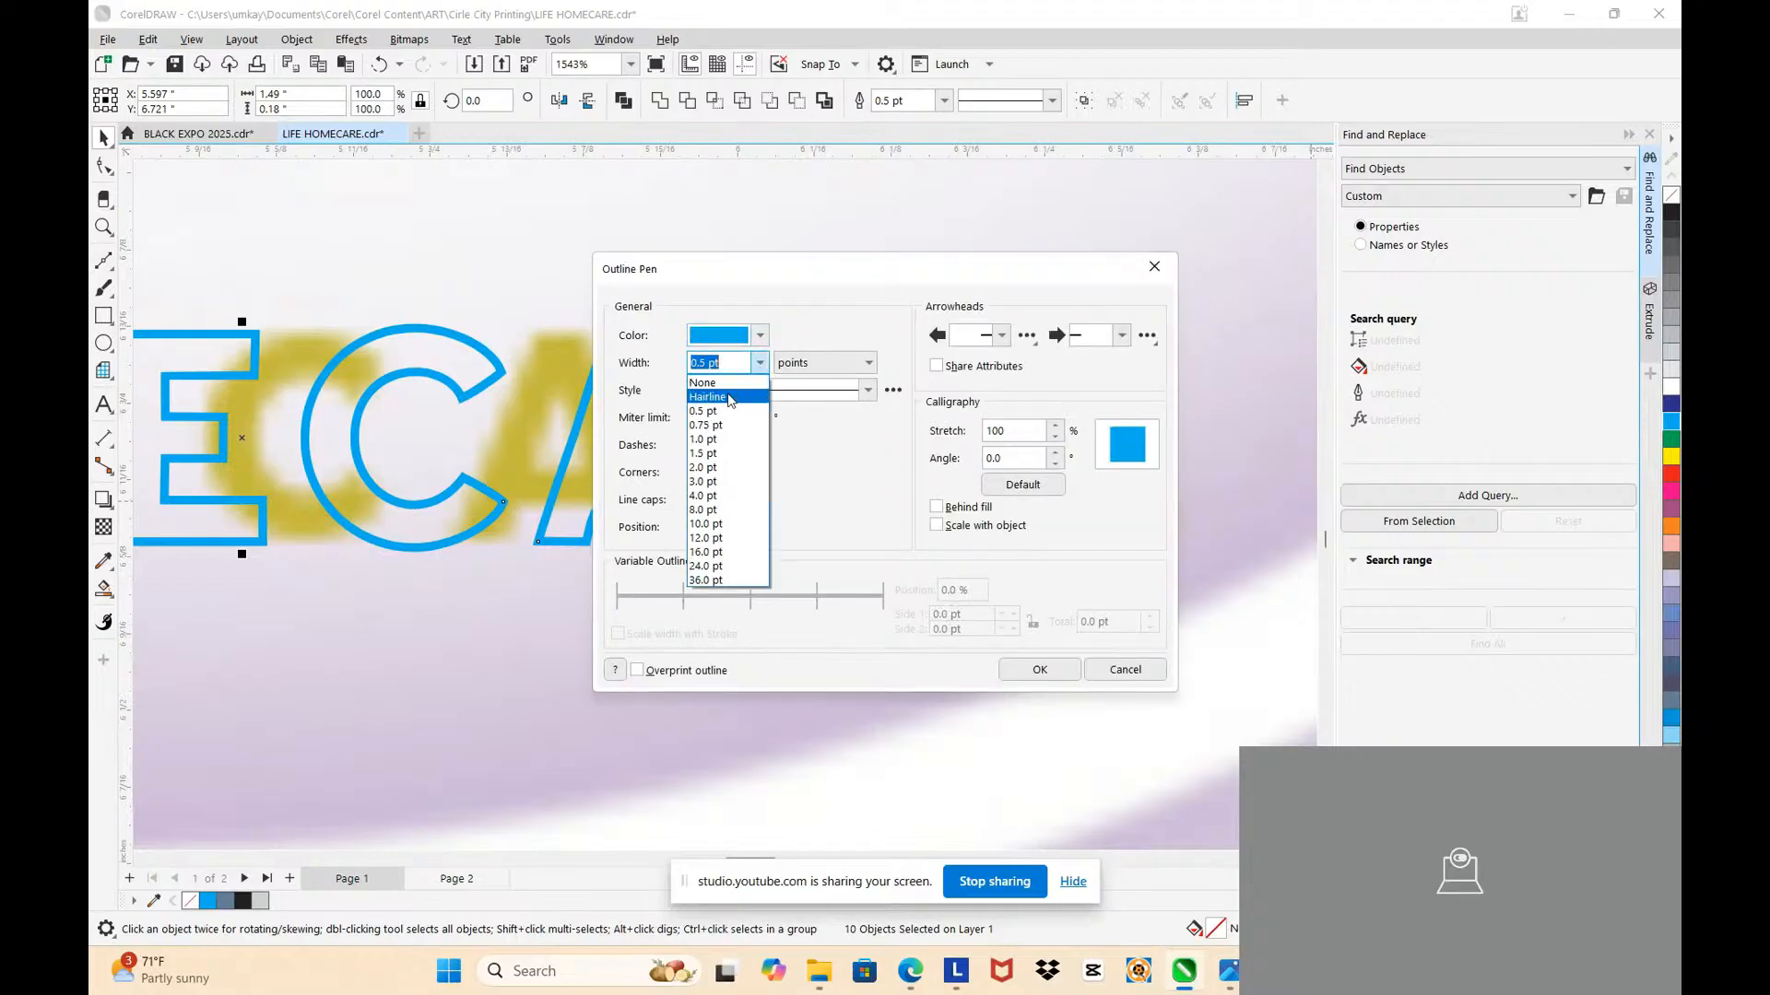
{"action": "left_click", "coordinate": [717, 382]}
{"action": "left_click", "coordinate": [1039, 670]}
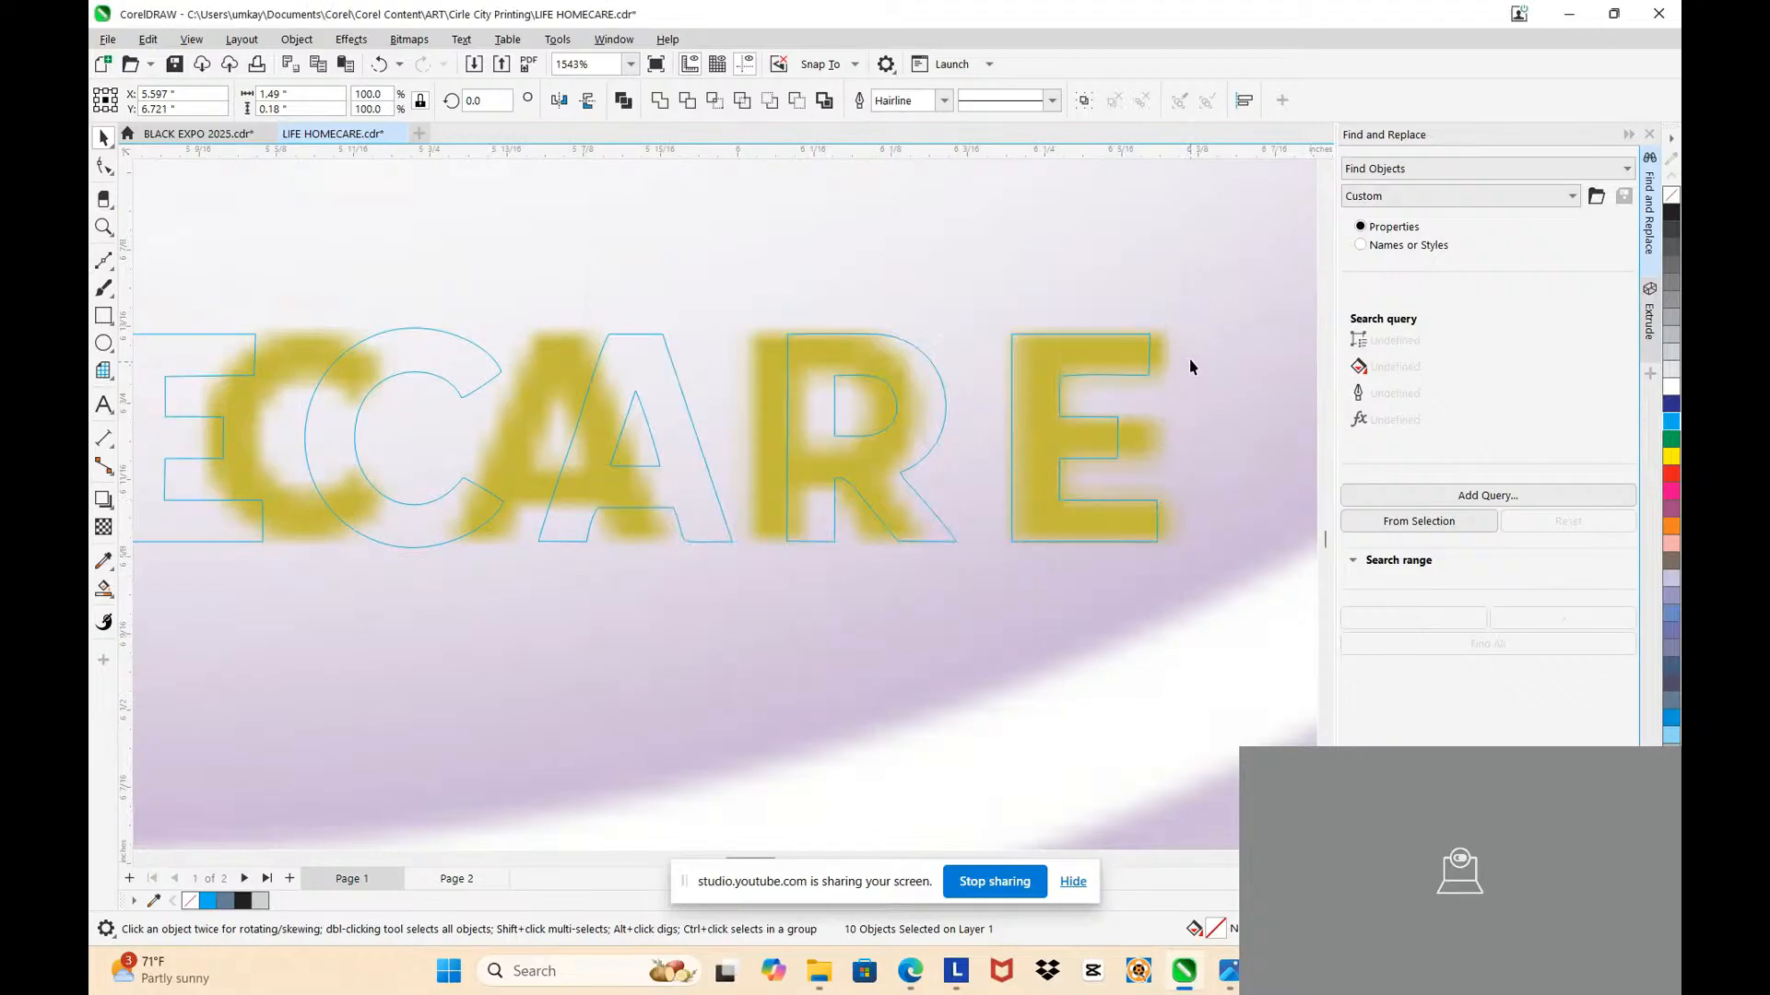
{"action": "scroll", "coordinate": [1189, 365], "scroll_direction": "up", "scroll_amount": 2}
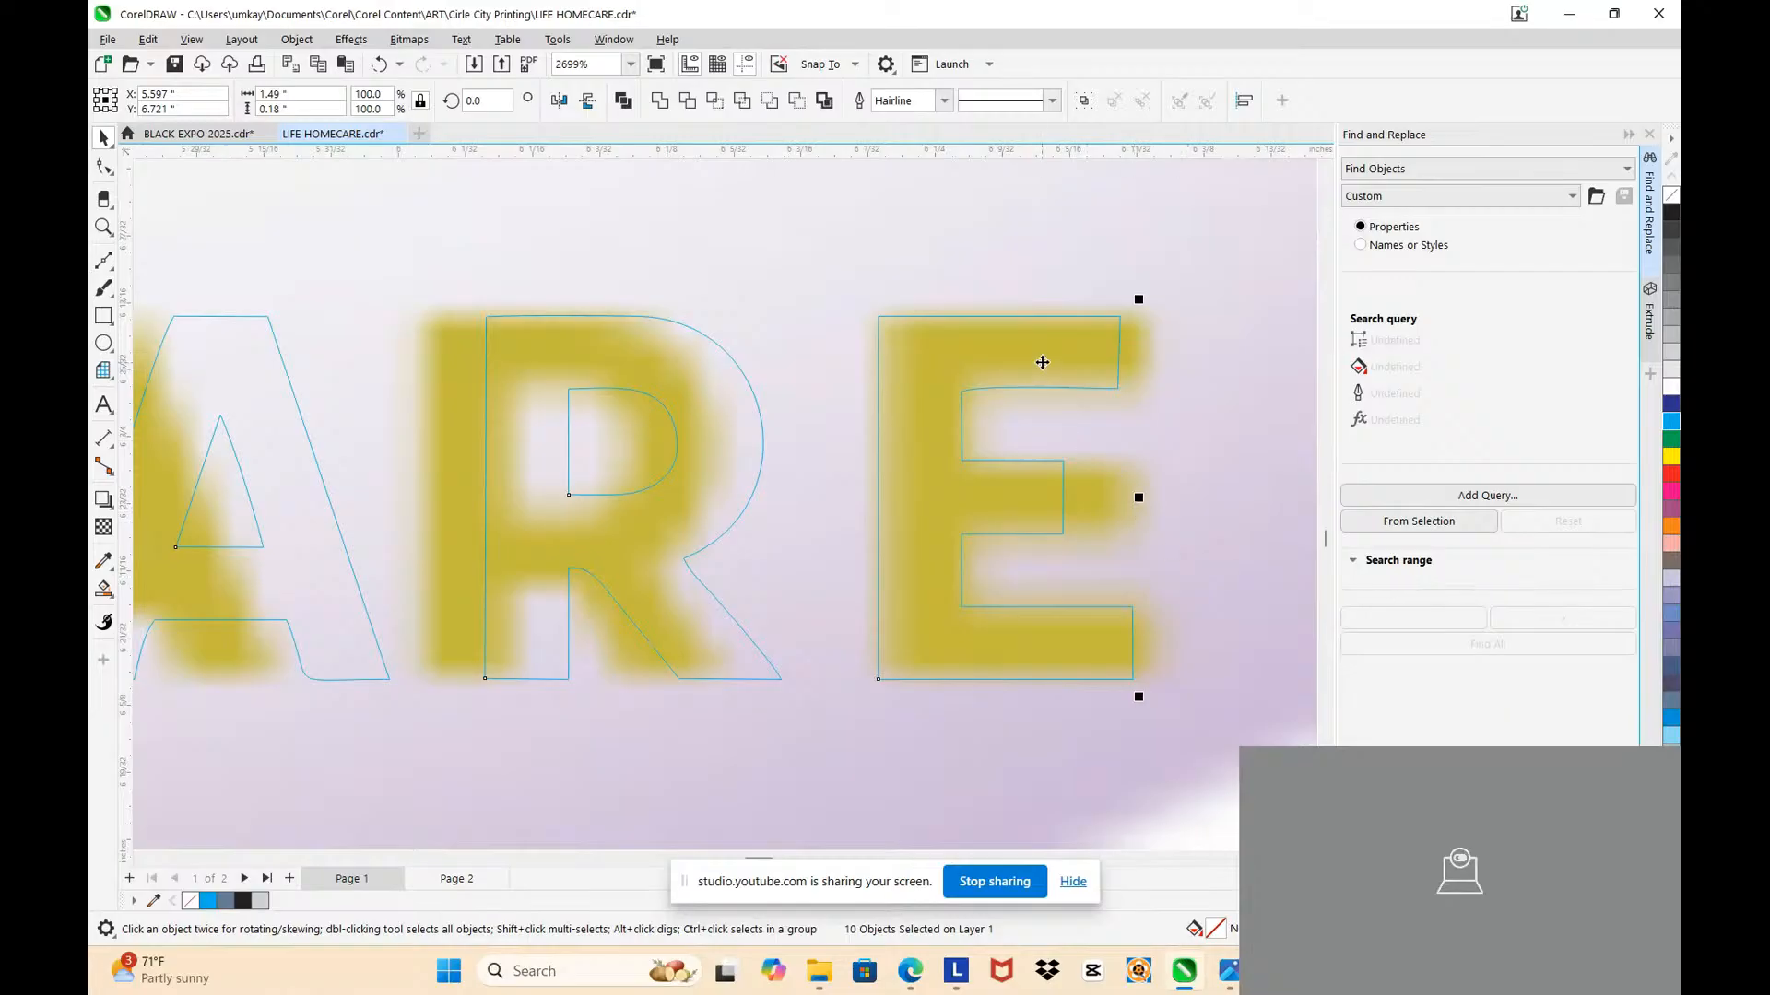
Step: Select all nodes of the final E in HOMECARE and convert its segments to straight lines
{"action": "scroll", "coordinate": [1041, 362], "scroll_direction": "down", "scroll_amount": 2}
{"action": "left_click", "coordinate": [1054, 353]}
{"action": "scroll", "coordinate": [1193, 368], "scroll_direction": "up", "scroll_amount": 3}
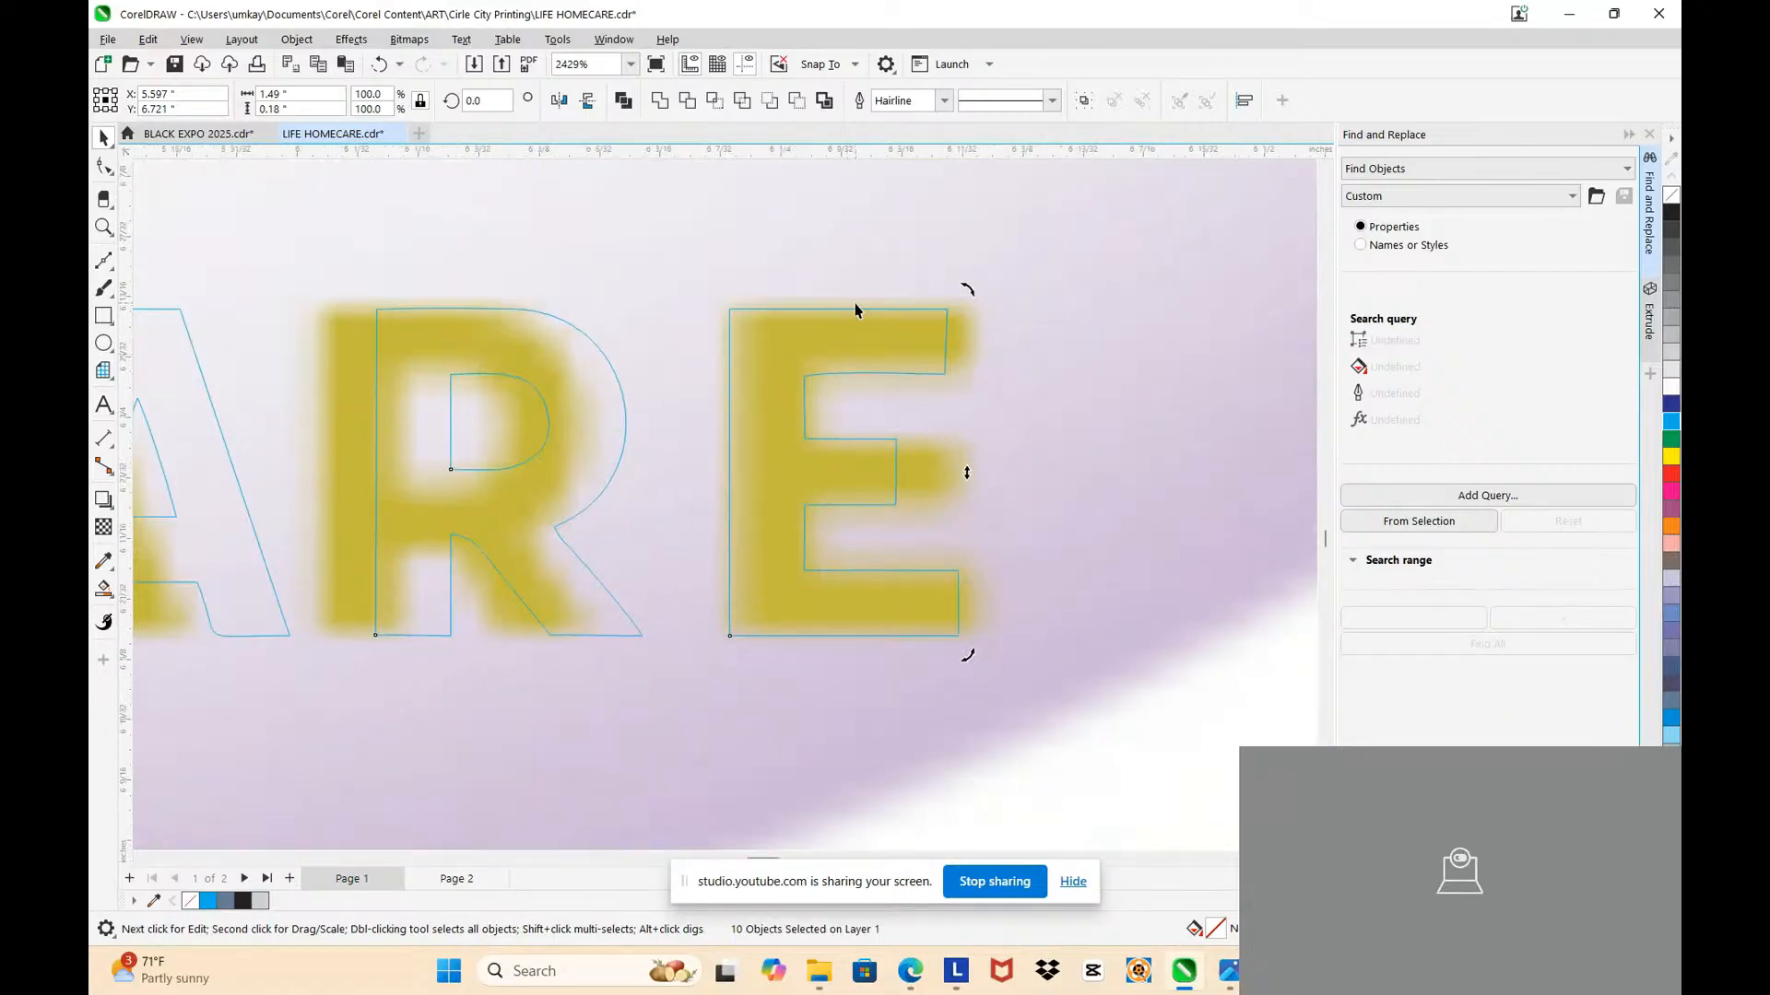
{"action": "left_click", "coordinate": [979, 365]}
{"action": "scroll", "coordinate": [802, 317], "scroll_direction": "up", "scroll_amount": 2}
{"action": "left_click", "coordinate": [802, 321]}
{"action": "scroll", "coordinate": [817, 300], "scroll_direction": "down", "scroll_amount": 2}
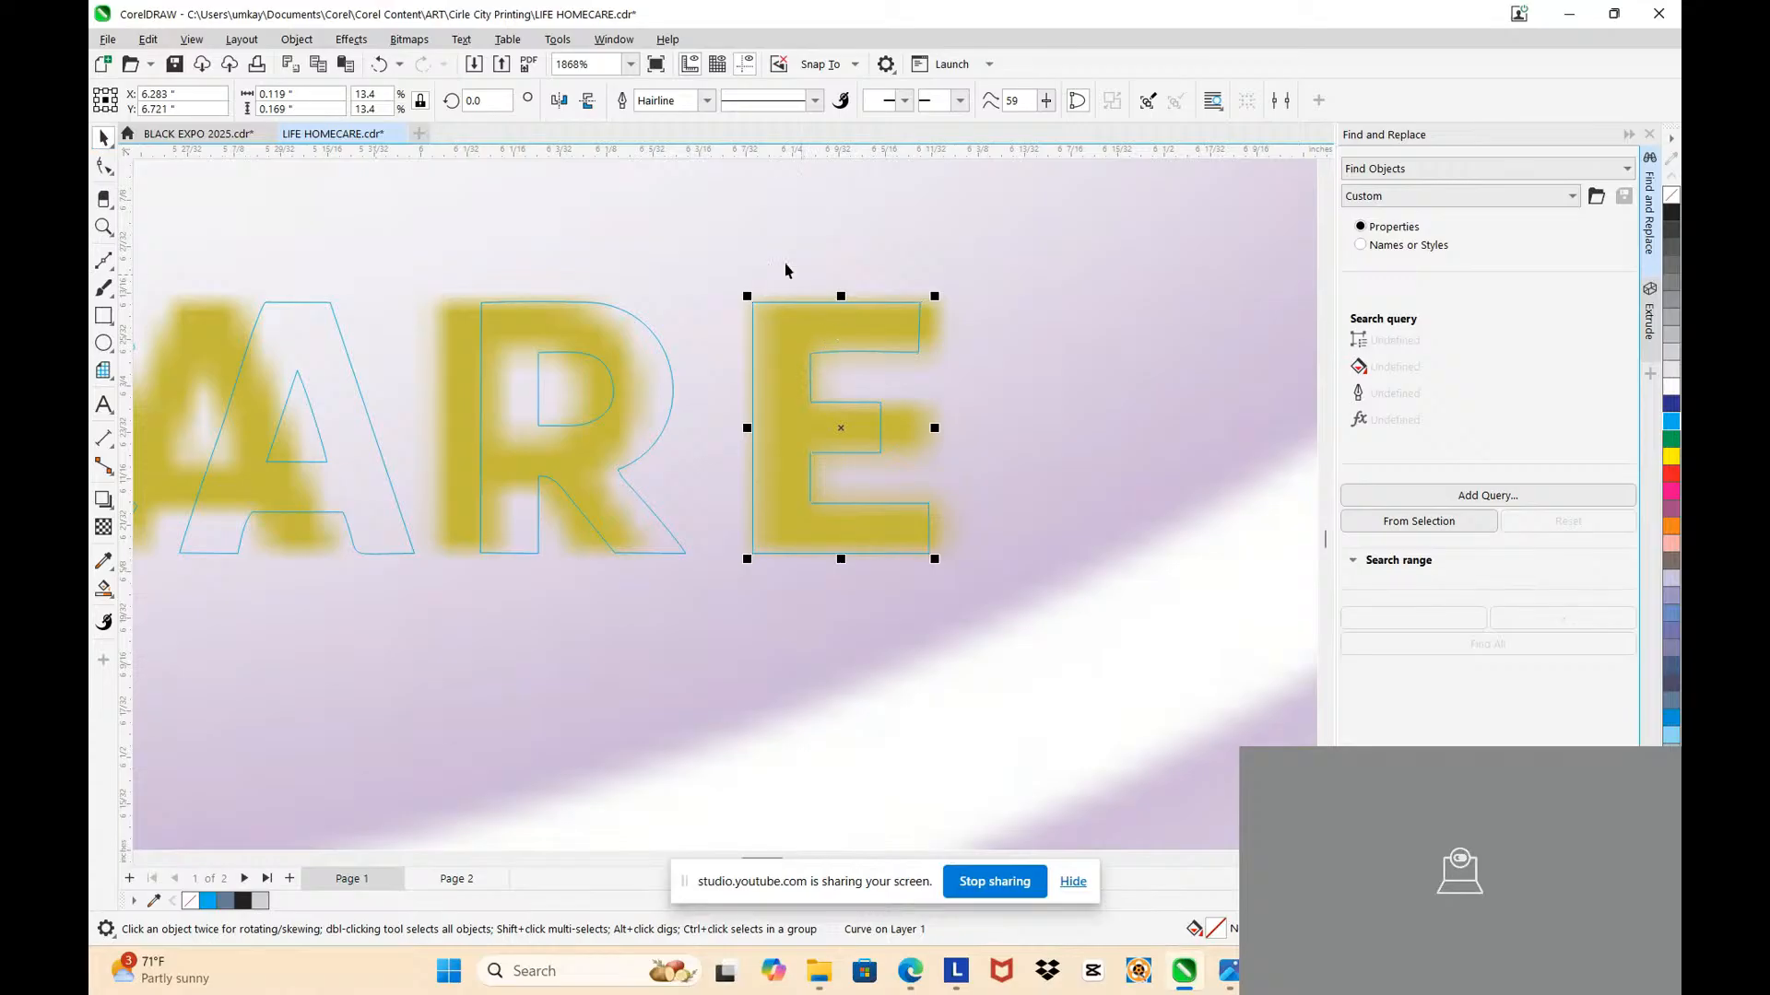
{"action": "key", "text": "F10"}
{"action": "left_click_drag", "start_coordinate": [703, 274], "coordinate": [936, 596]}
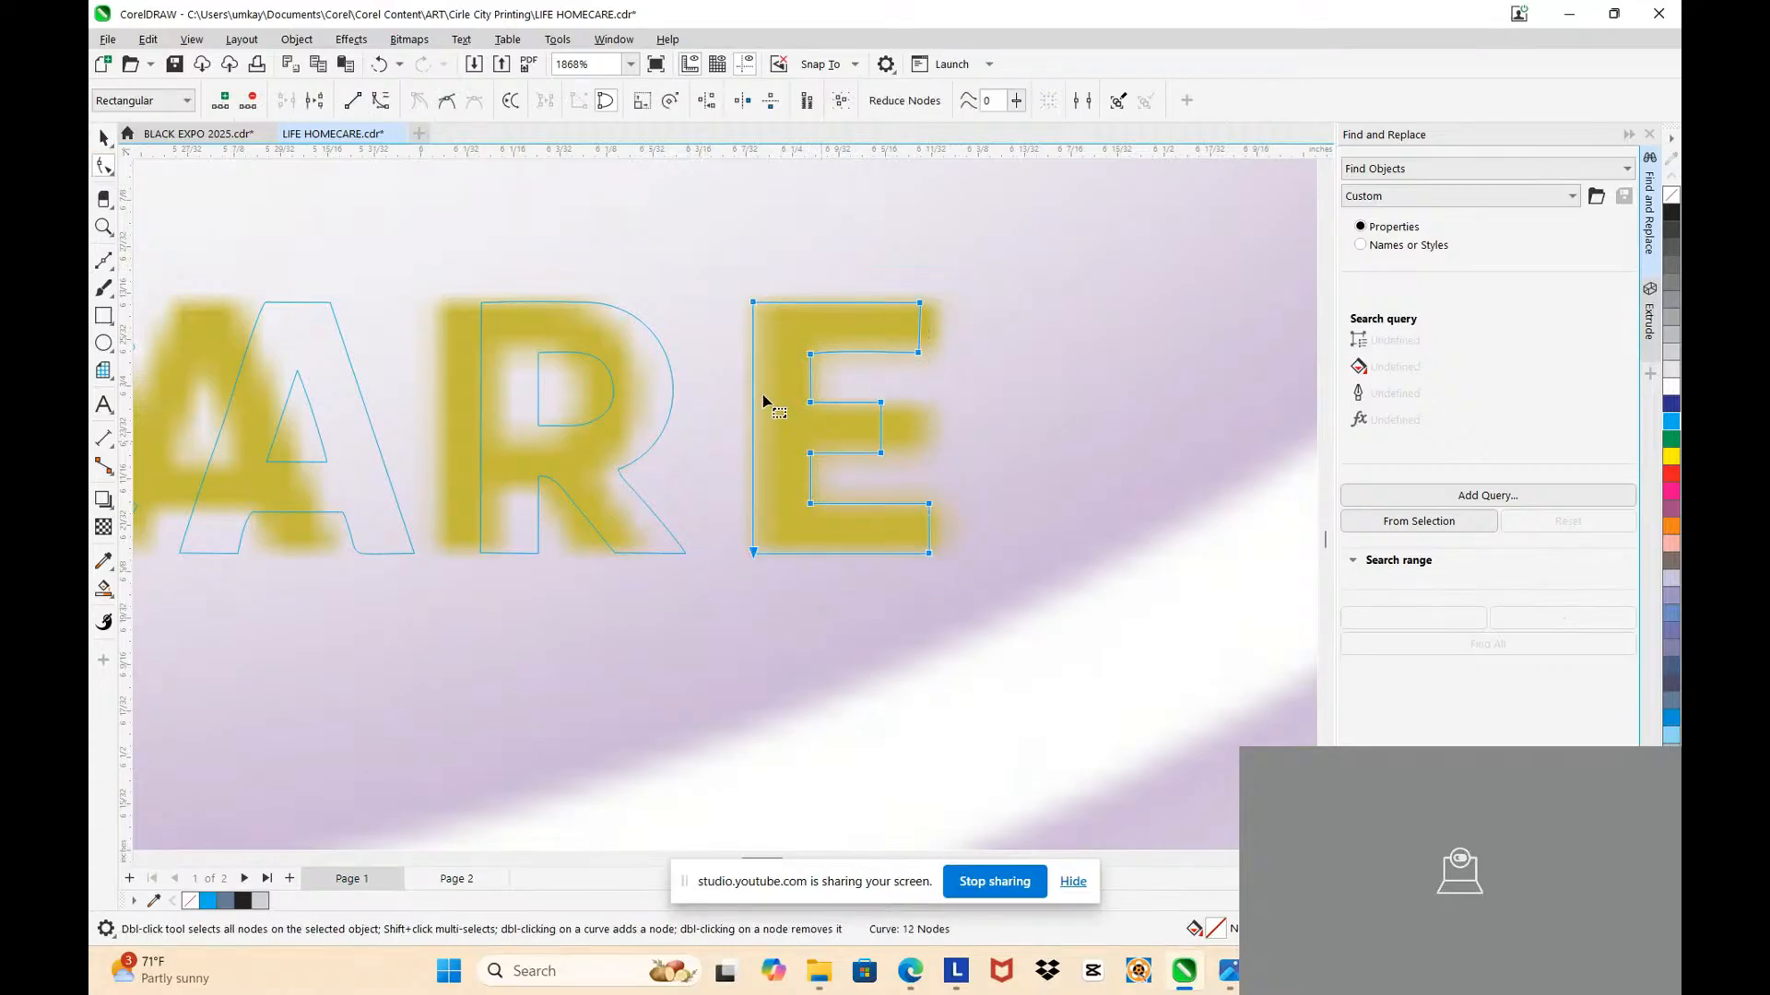
{"action": "scroll", "coordinate": [1019, 433], "scroll_direction": "up", "scroll_amount": 1}
{"action": "left_click", "coordinate": [802, 423]}
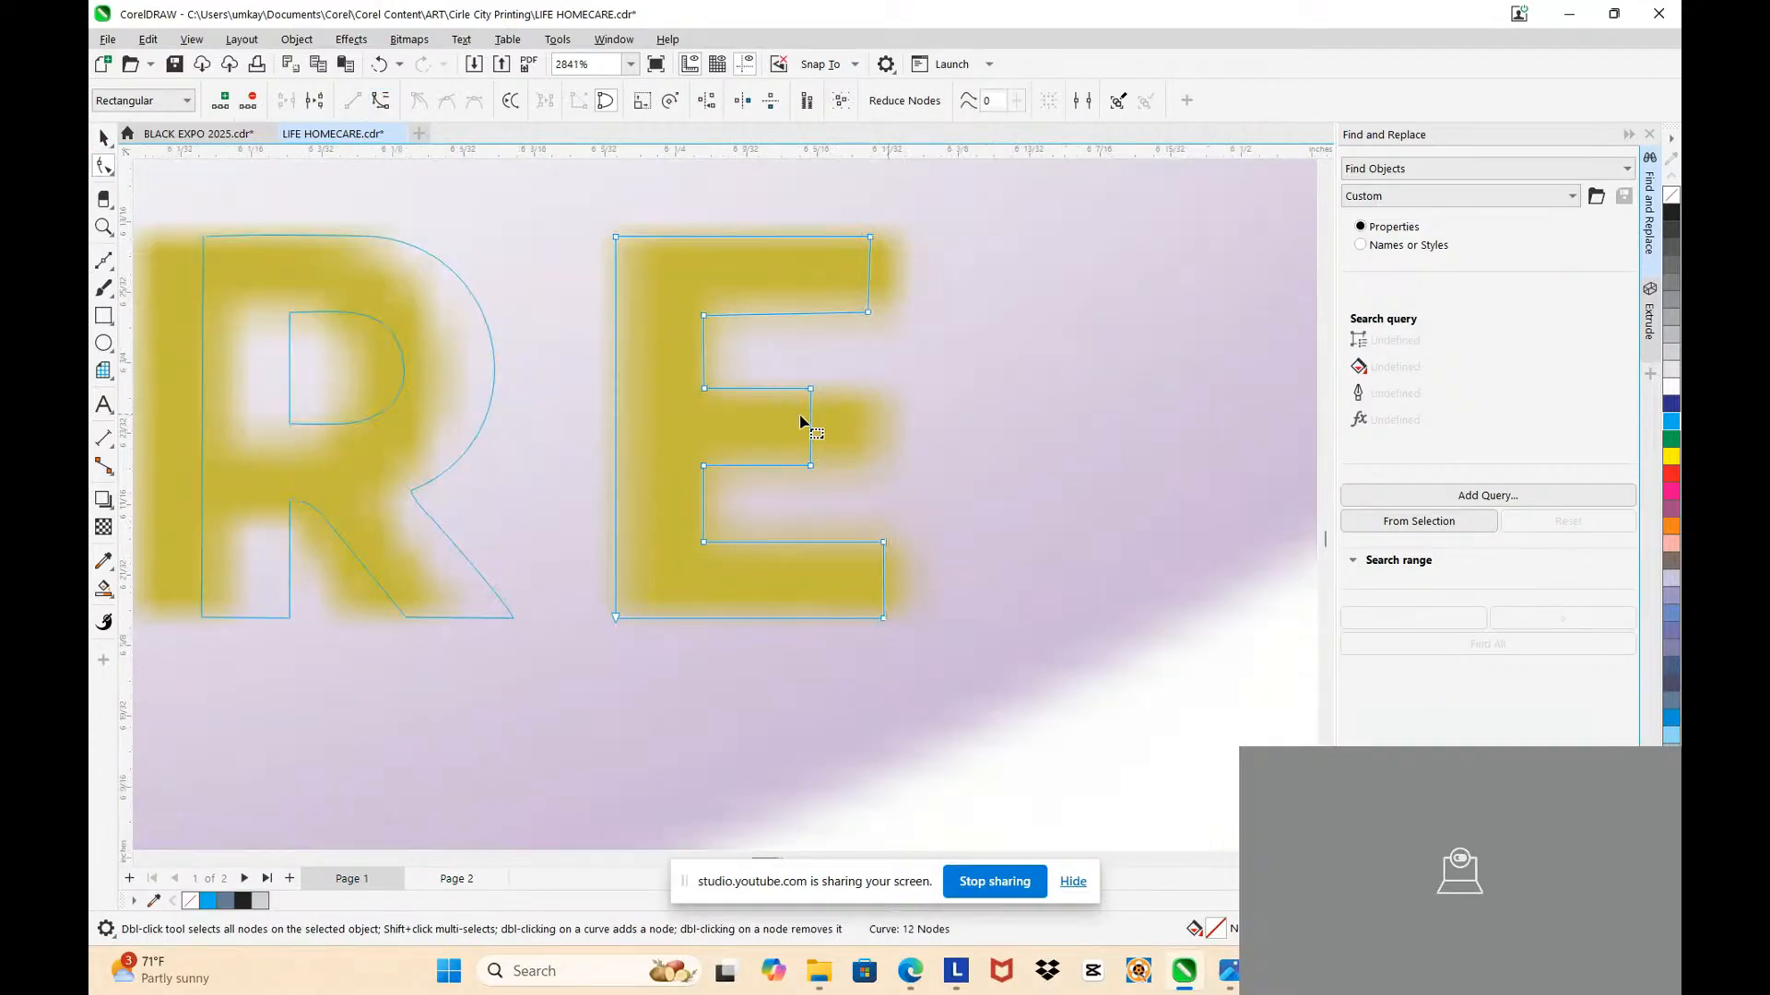
Step: Extend the upper and middle arms of the final E to the ends of the yellow letter's arms
{"action": "left_click_drag", "start_coordinate": [849, 505], "coordinate": [890, 473]}
{"action": "left_click_drag", "start_coordinate": [869, 313], "coordinate": [900, 311]}
{"action": "left_click", "coordinate": [738, 318]}
{"action": "scroll", "coordinate": [700, 267], "scroll_direction": "up", "scroll_amount": 2}
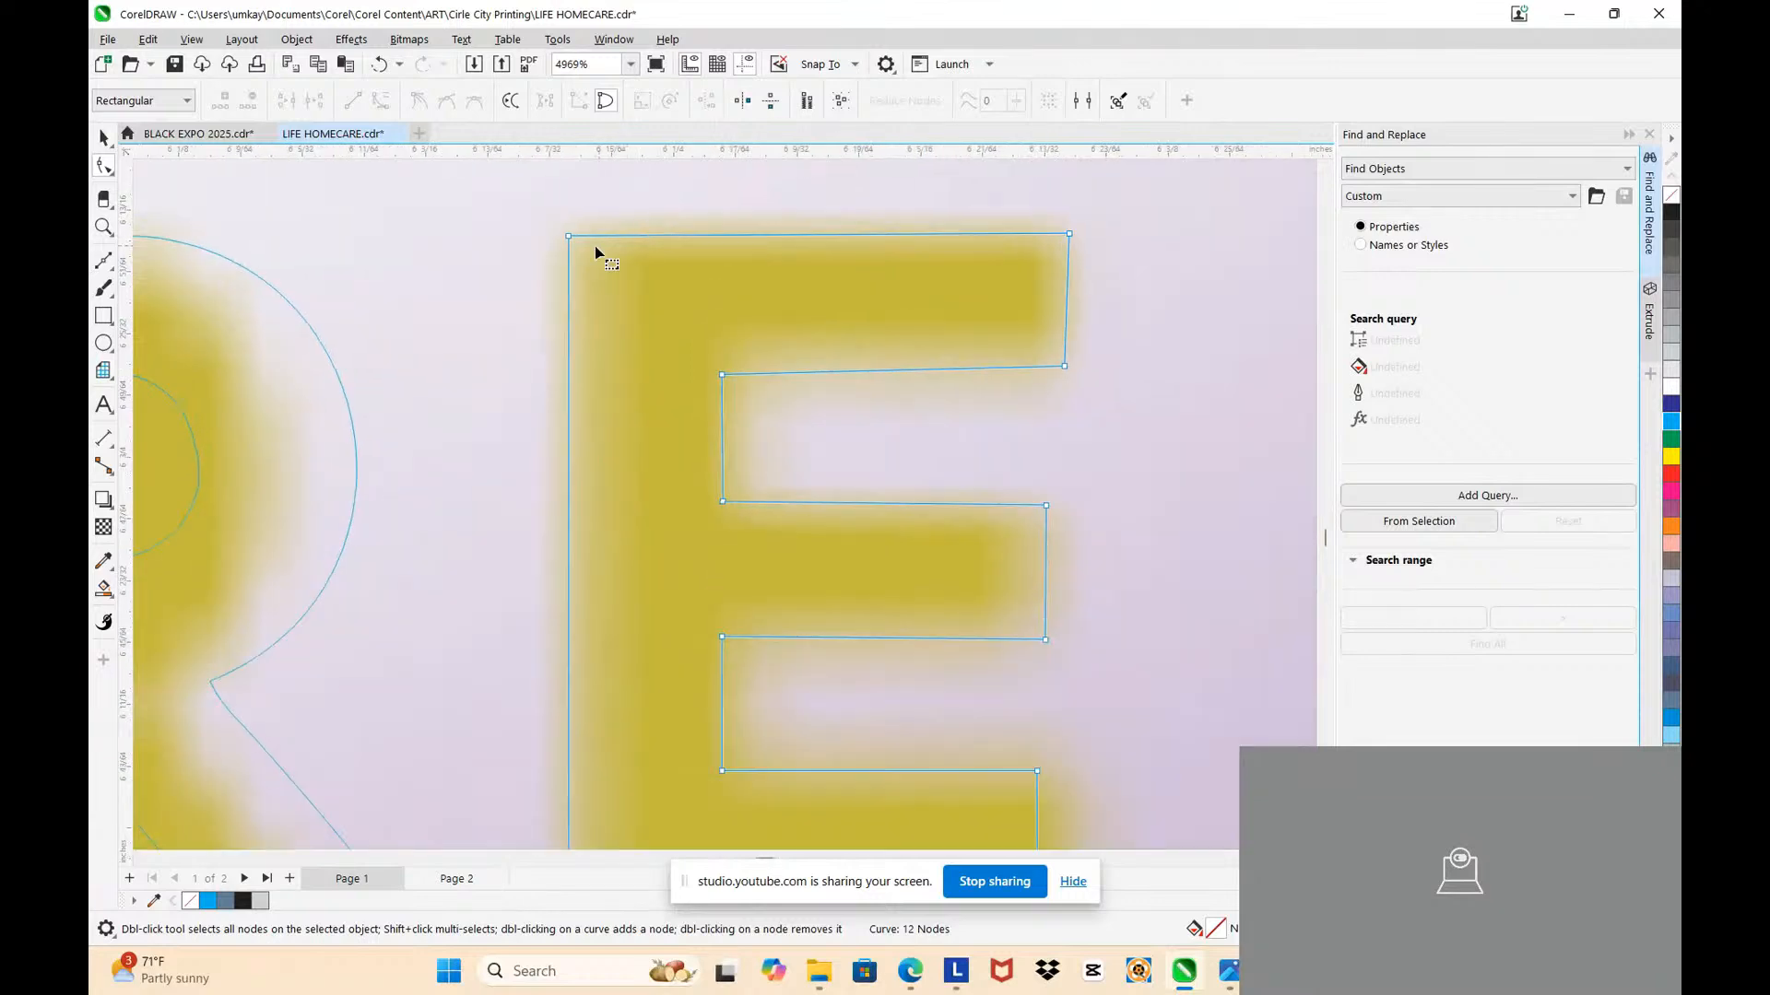
Step: Reposition the lower arm's nodes on the final E to follow the yellow letter's edges
{"action": "left_click_drag", "start_coordinate": [781, 528], "coordinate": [813, 517]}
{"action": "scroll", "coordinate": [771, 299], "scroll_direction": "down", "scroll_amount": 1}
{"action": "left_click_drag", "start_coordinate": [632, 385], "coordinate": [909, 392]}
{"action": "scroll", "coordinate": [674, 382], "scroll_direction": "up", "scroll_amount": 1}
{"action": "scroll", "coordinate": [672, 387], "scroll_direction": "up", "scroll_amount": 1}
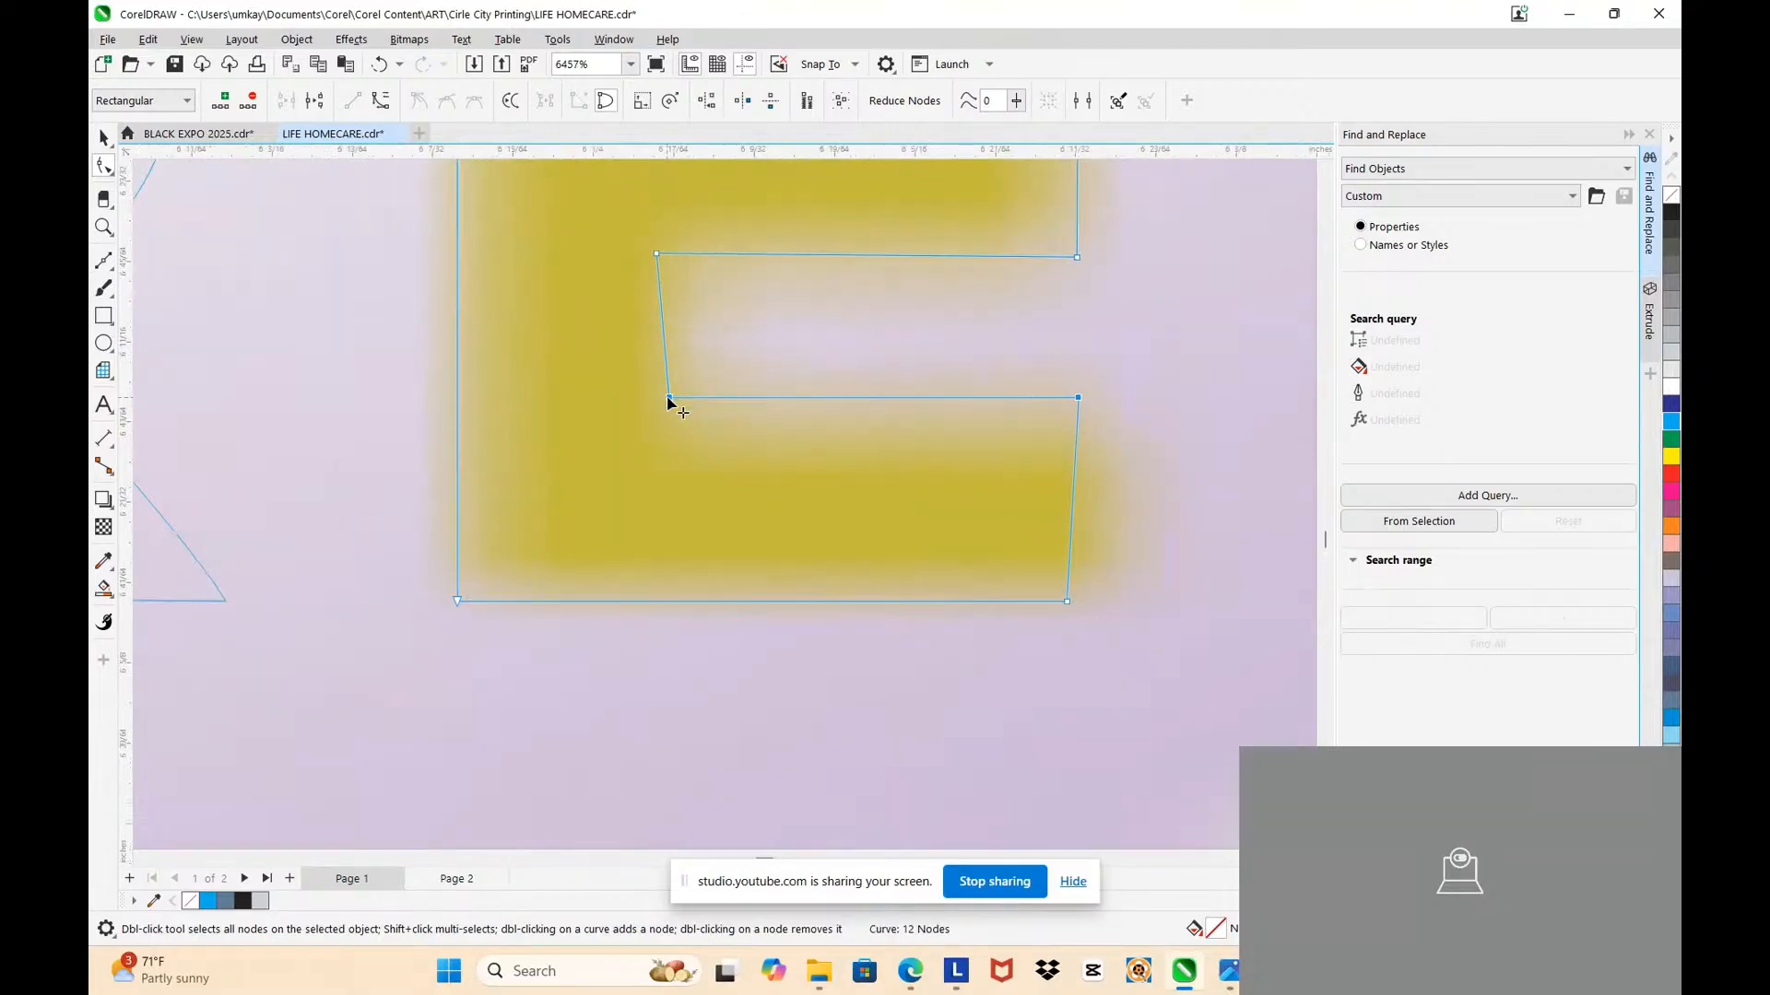
{"action": "left_click_drag", "start_coordinate": [672, 399], "coordinate": [662, 403]}
{"action": "mouse_move", "coordinate": [1067, 606]}
{"action": "left_mouse_down"}
{"action": "mouse_move", "coordinate": [1086, 616]}
{"action": "mouse_move", "coordinate": [1071, 611]}
{"action": "left_mouse_up"}
{"action": "left_click", "coordinate": [498, 591]}
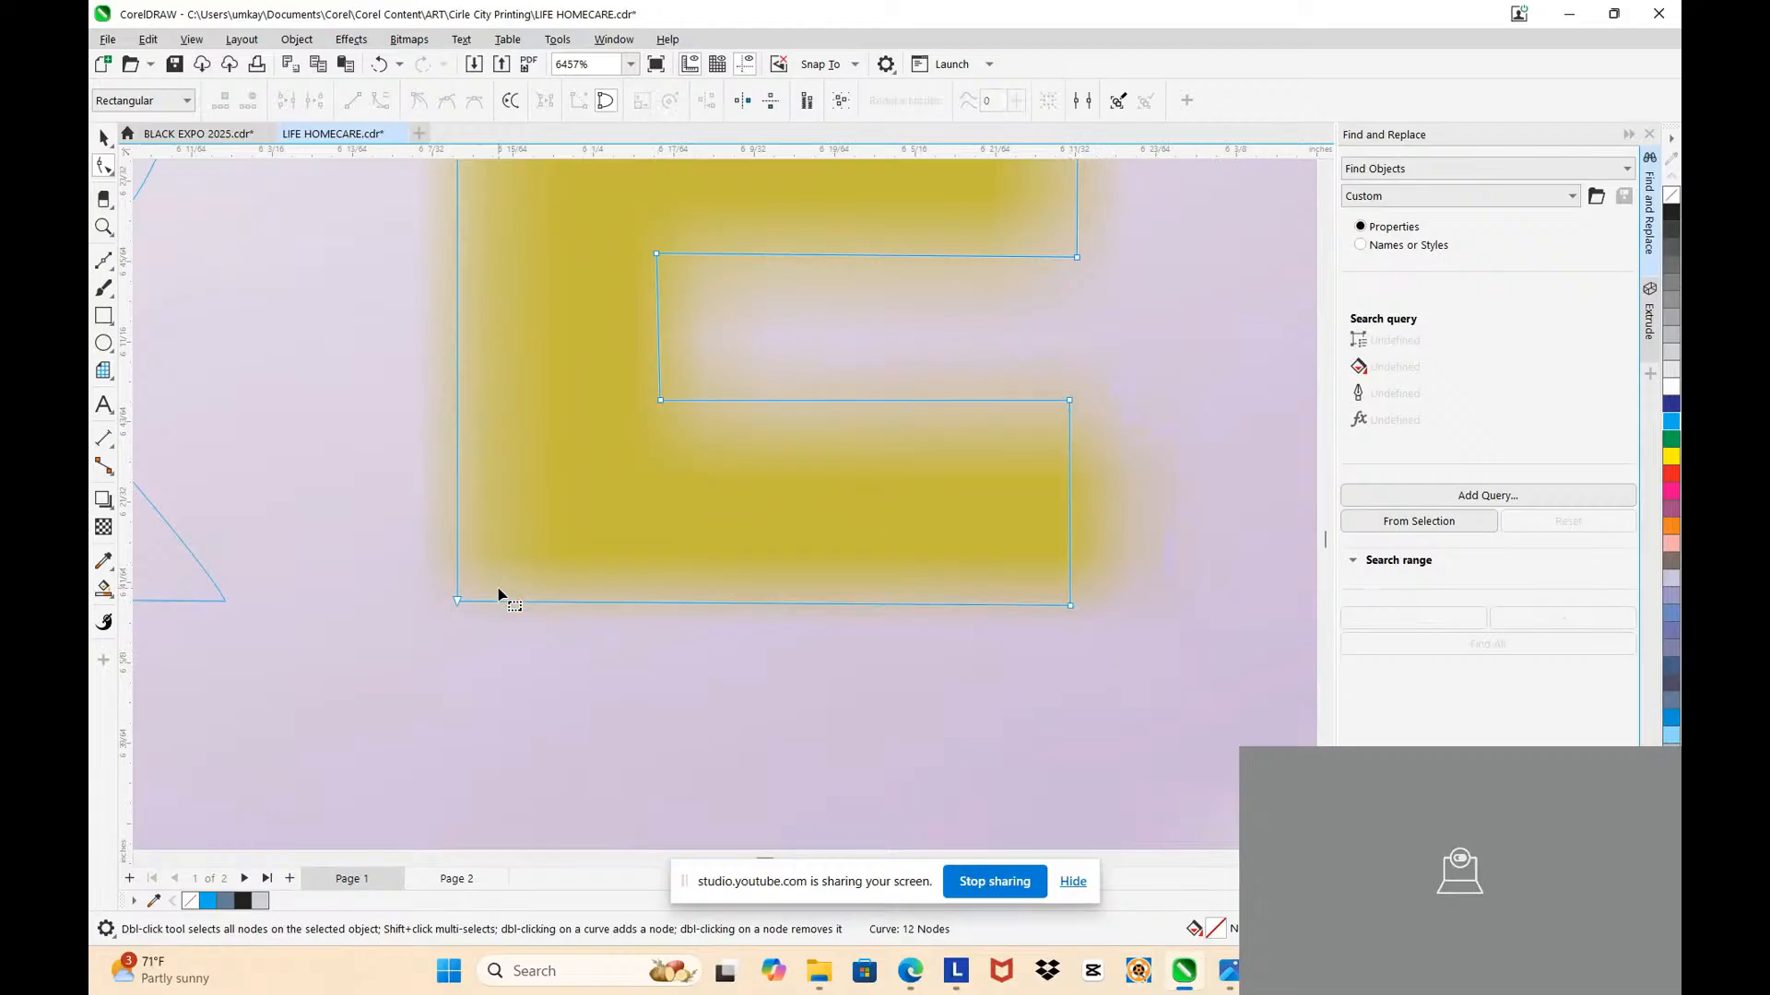
Step: Align the upper arm's inner corner and outer end nodes on the final E with the yellow letter
{"action": "scroll", "coordinate": [820, 553], "scroll_direction": "down", "scroll_amount": 2}
{"action": "scroll", "coordinate": [792, 202], "scroll_direction": "up", "scroll_amount": 3}
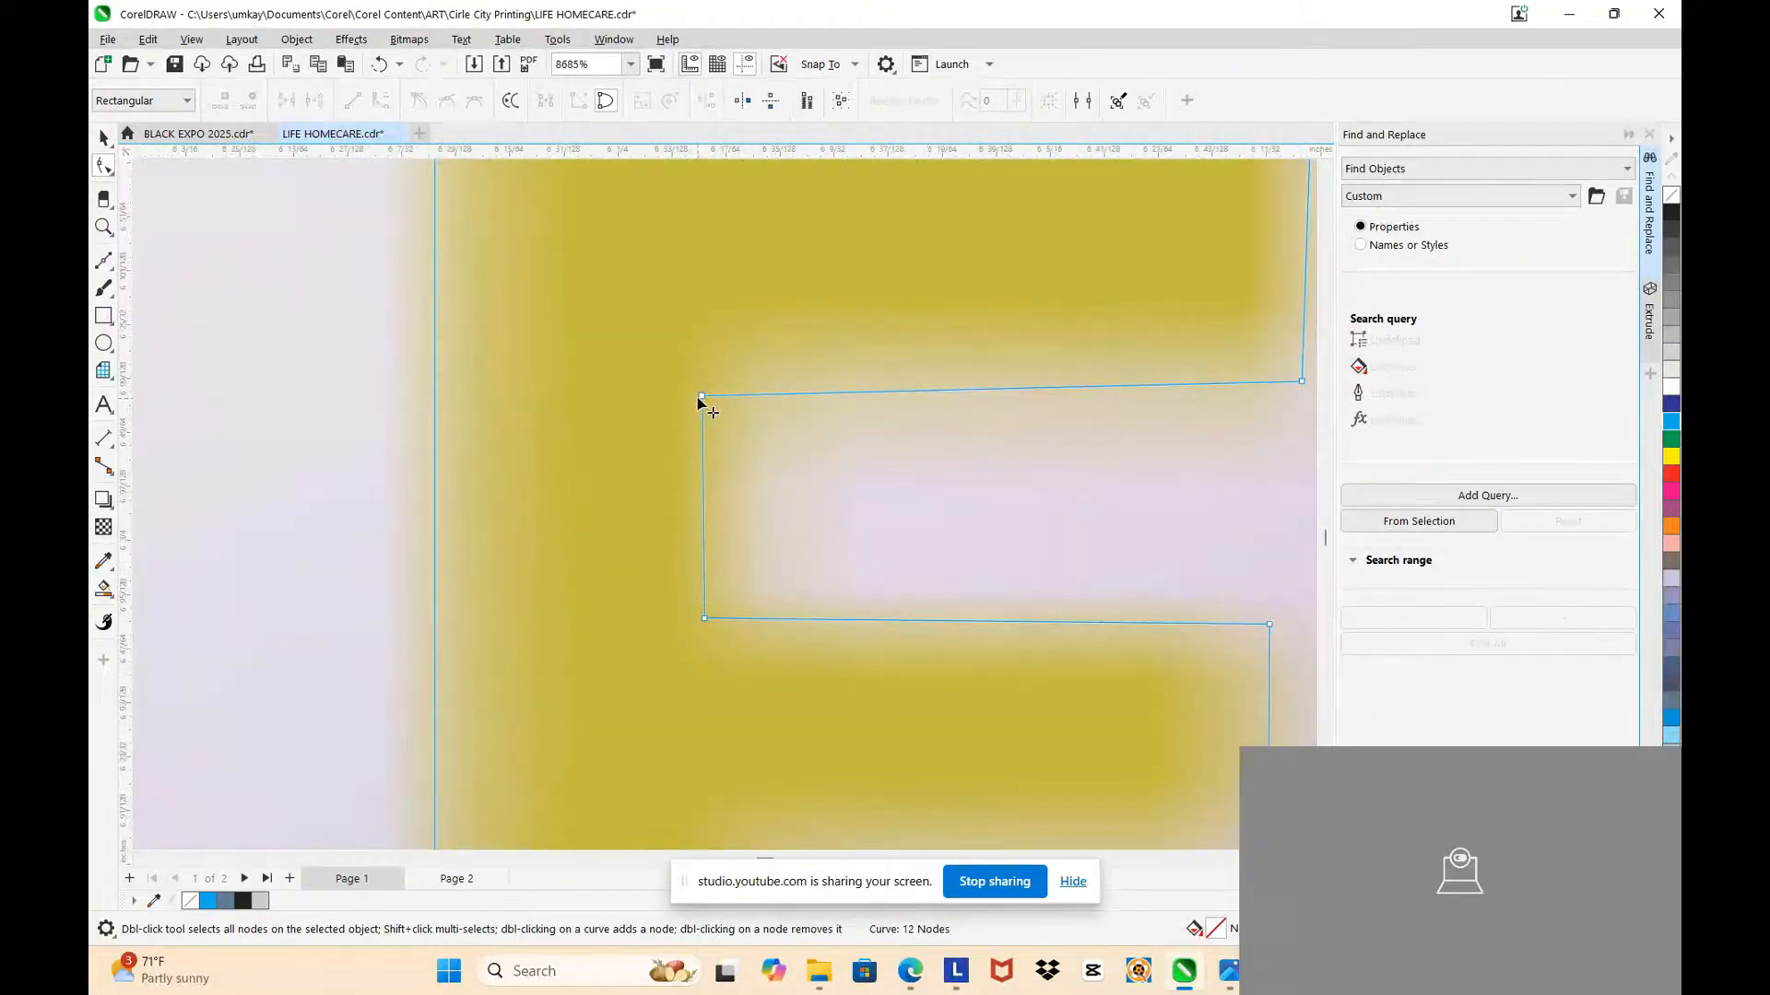
{"action": "left_click_drag", "start_coordinate": [702, 397], "coordinate": [700, 377]}
{"action": "scroll", "coordinate": [700, 387], "scroll_direction": "down", "scroll_amount": 2}
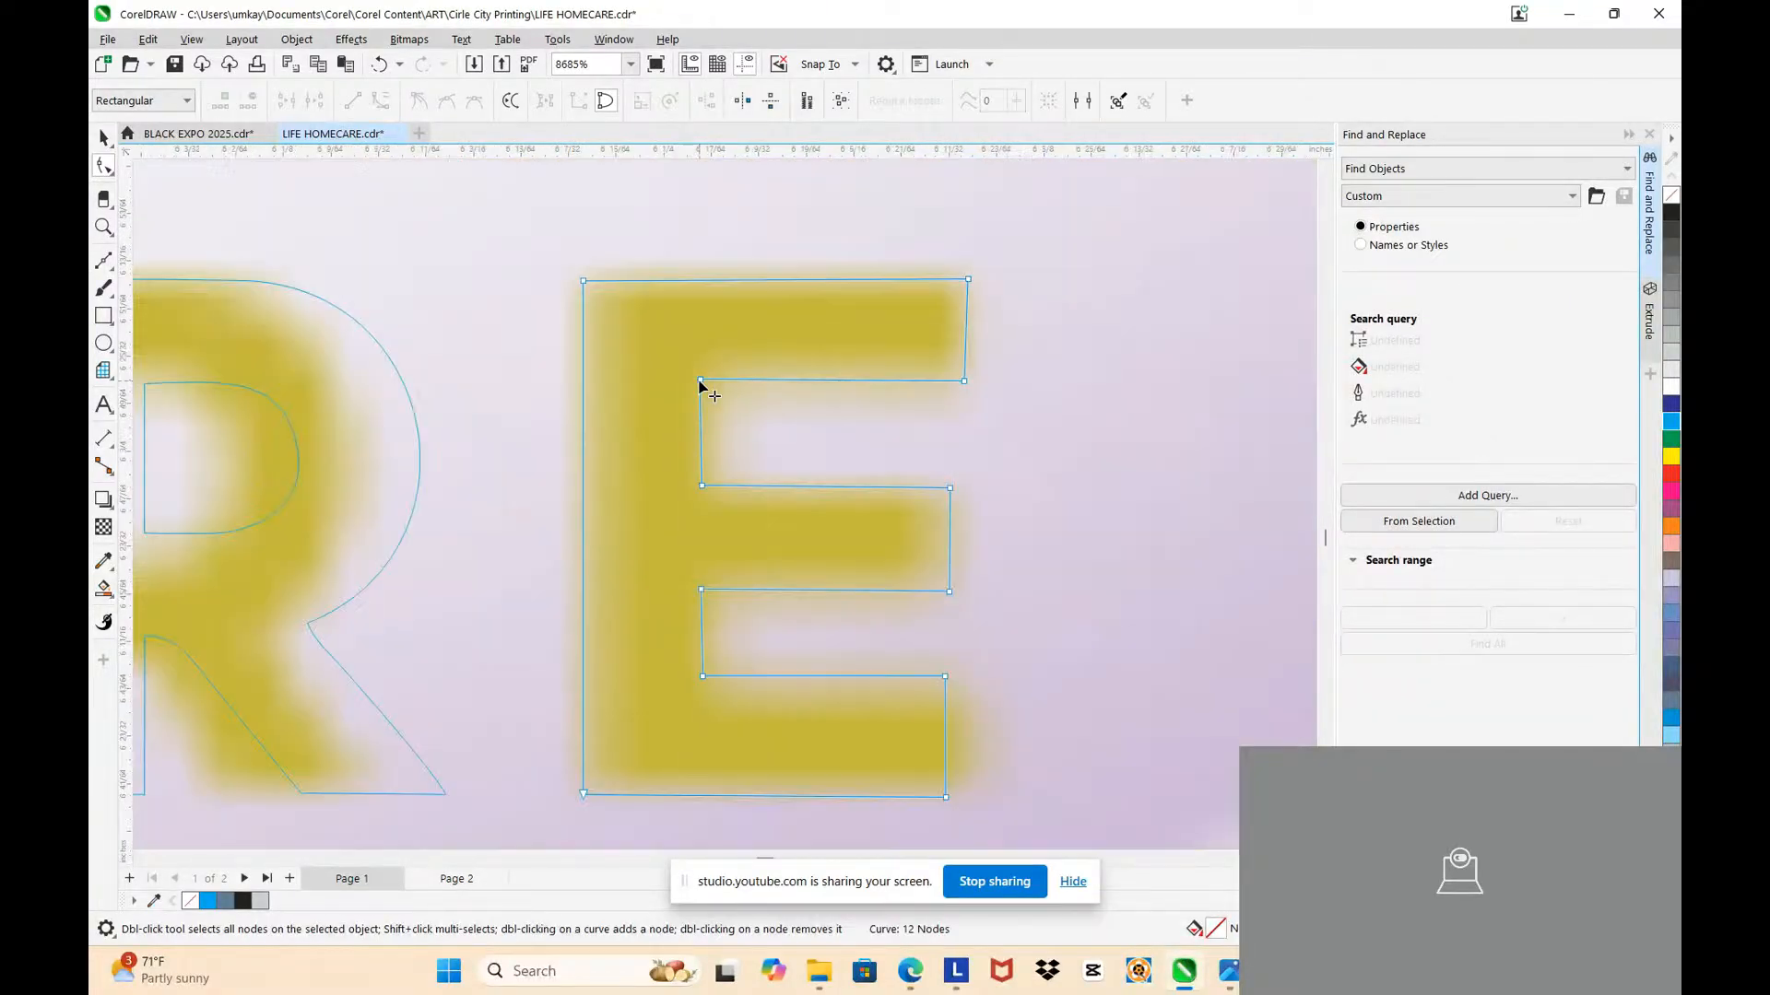
{"action": "scroll", "coordinate": [762, 353], "scroll_direction": "up", "scroll_amount": 2}
{"action": "scroll", "coordinate": [1175, 351], "scroll_direction": "up", "scroll_amount": 2}
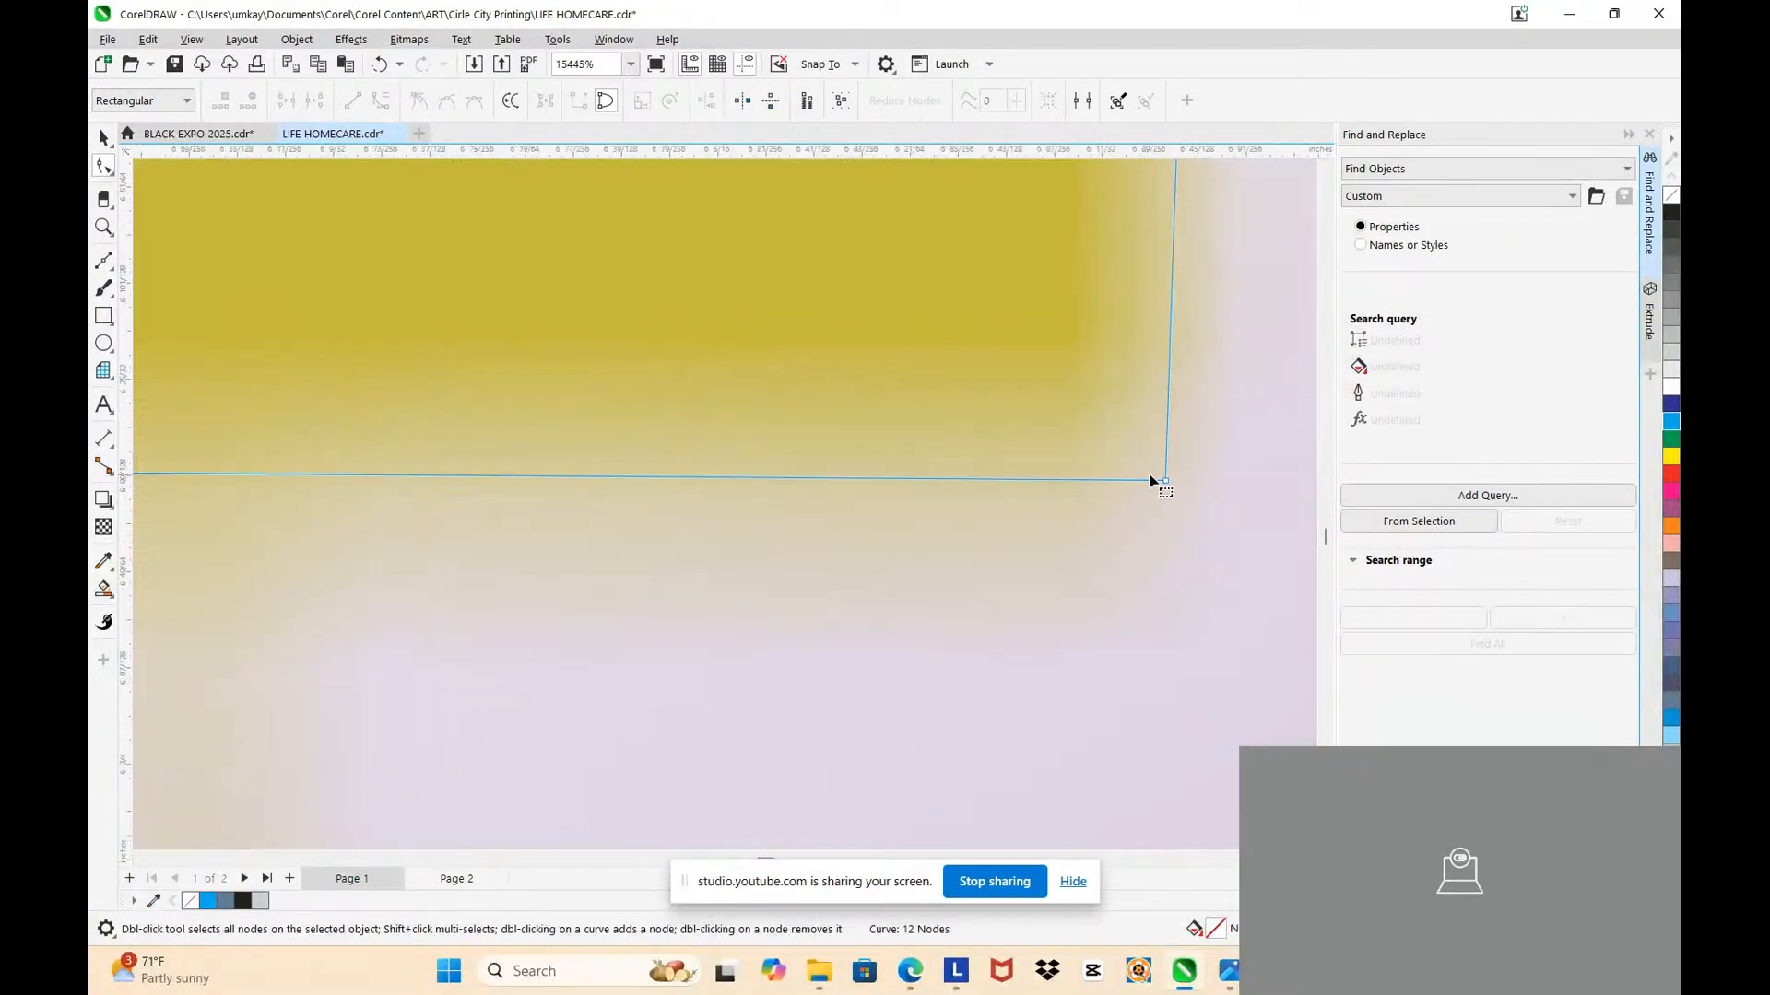
{"action": "left_click_drag", "start_coordinate": [1164, 481], "coordinate": [1165, 469]}
{"action": "scroll", "coordinate": [1039, 410], "scroll_direction": "down", "scroll_amount": 2}
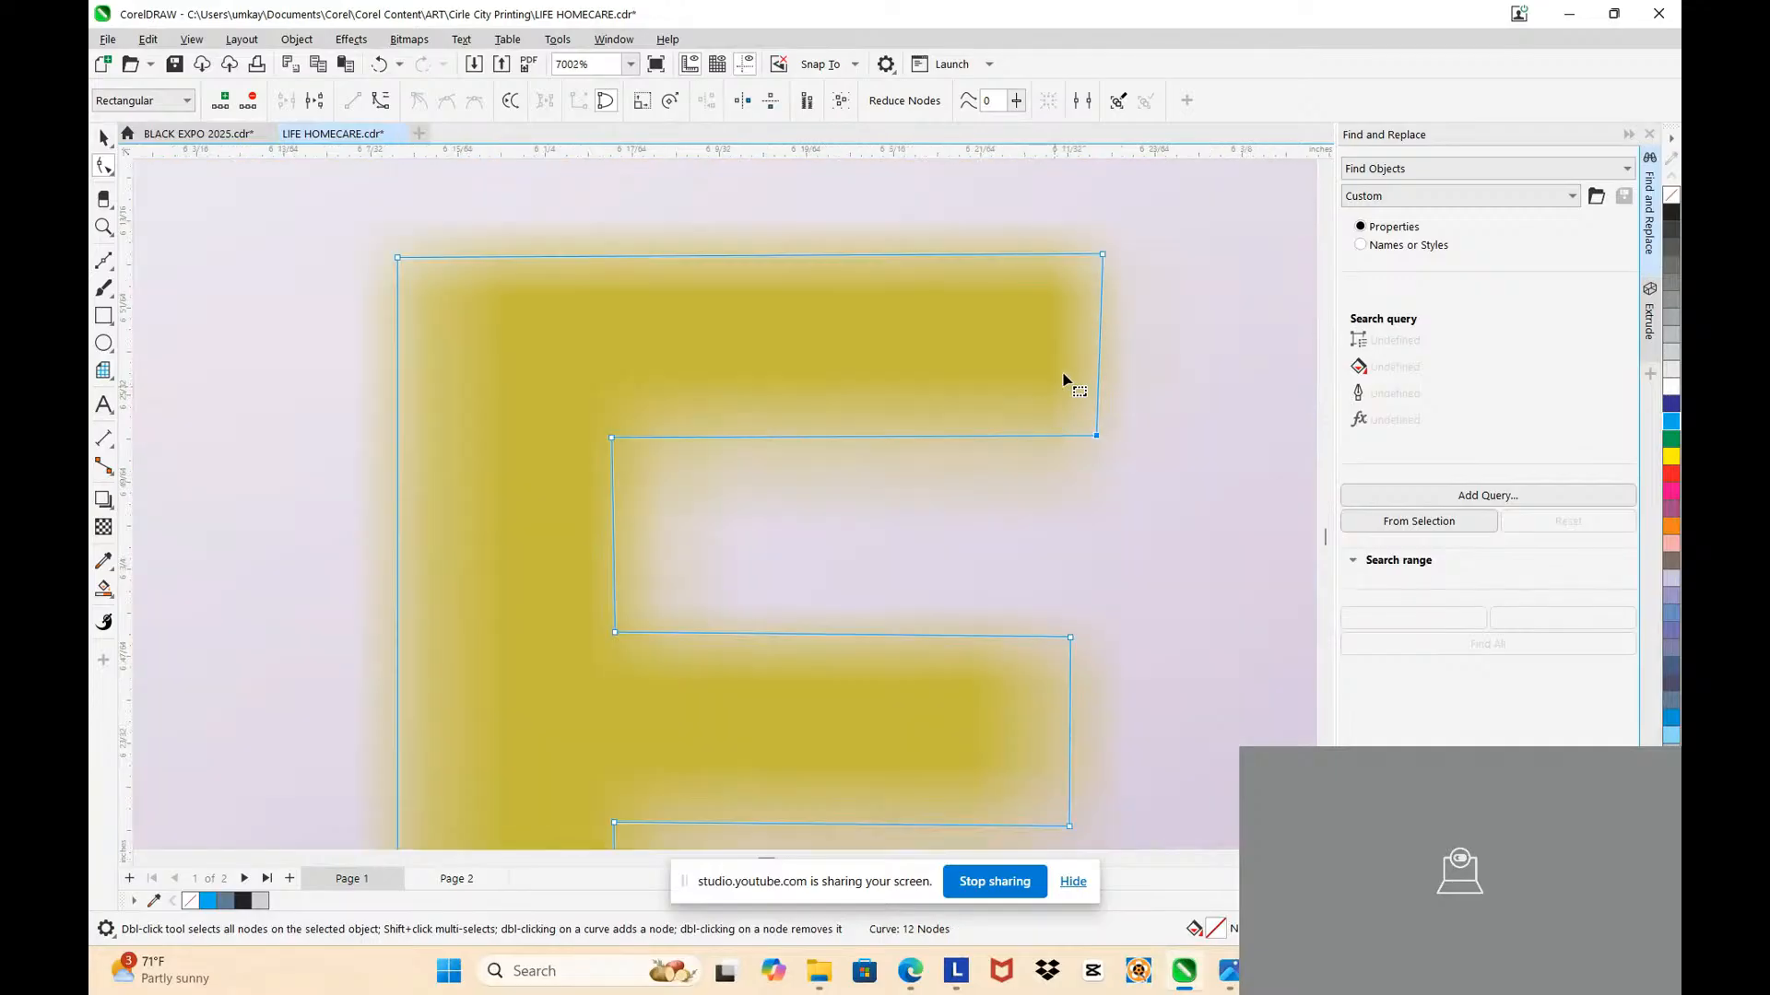
{"action": "left_click_drag", "start_coordinate": [1105, 255], "coordinate": [1095, 256]}
{"action": "left_click", "coordinate": [1052, 375]}
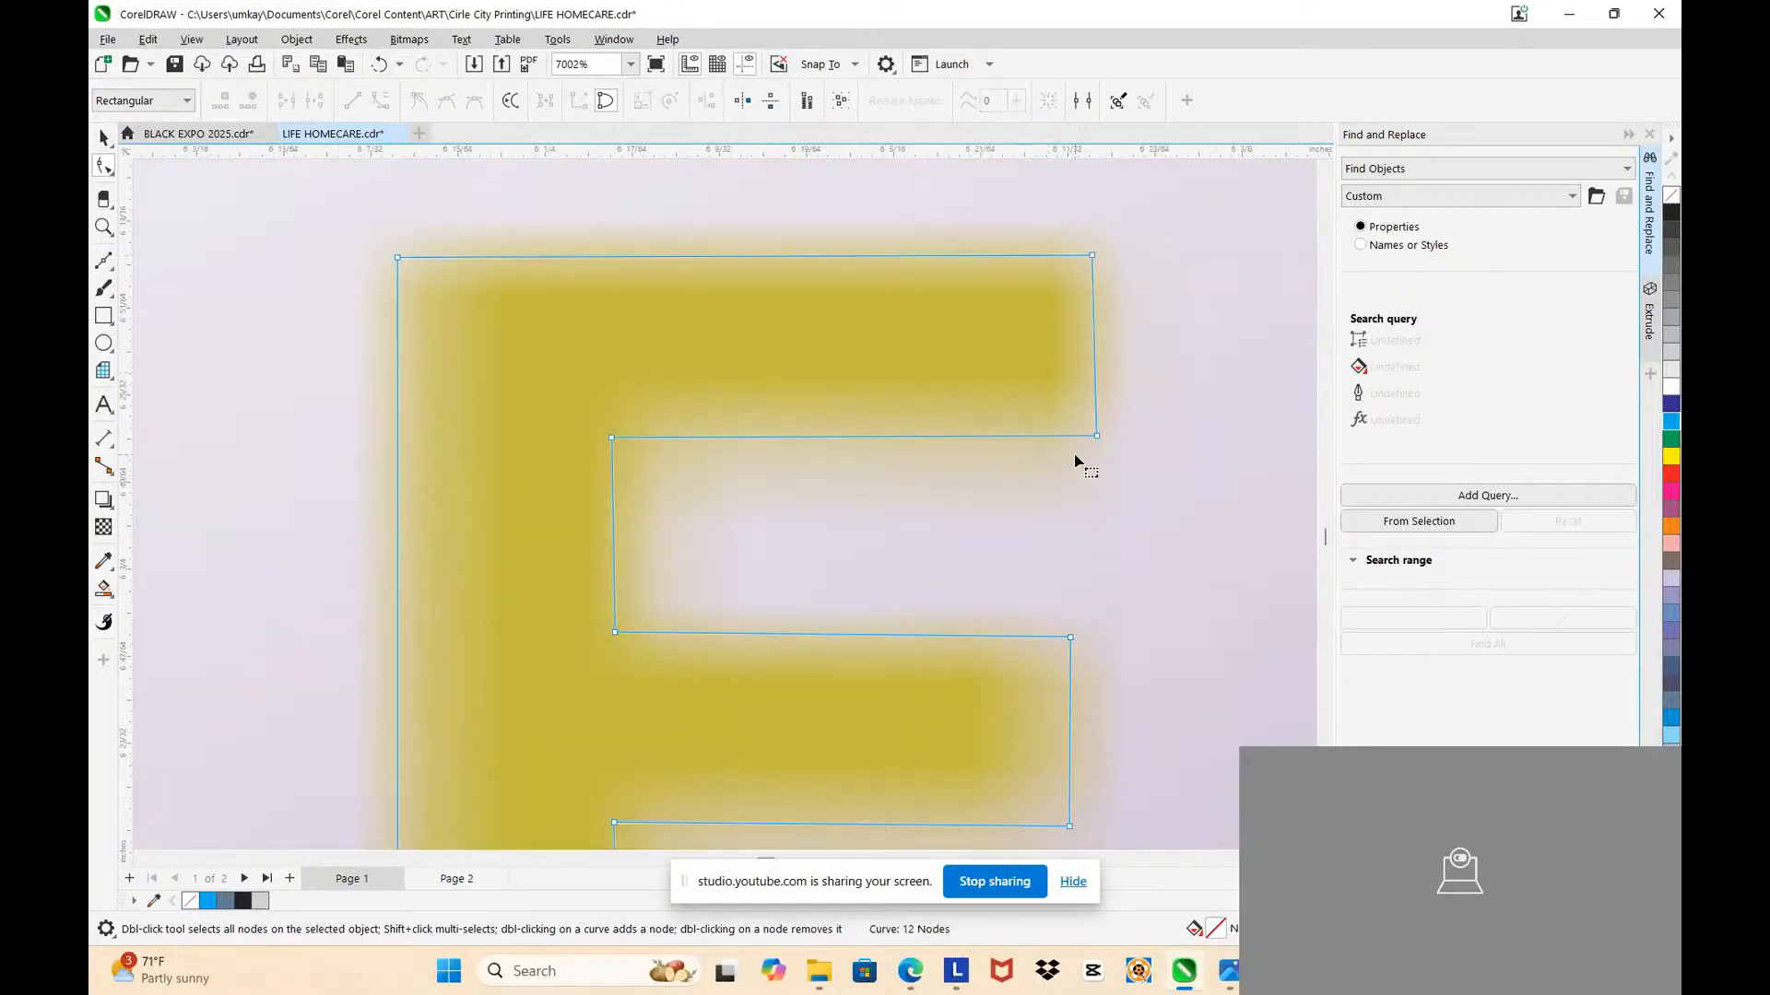
Step: Reposition the corner nodes around the upper gap of the final E outline to match the gold letter
{"action": "scroll", "coordinate": [1090, 452], "scroll_direction": "up", "scroll_amount": 2}
{"action": "left_click_drag", "start_coordinate": [1100, 426], "coordinate": [1096, 426]}
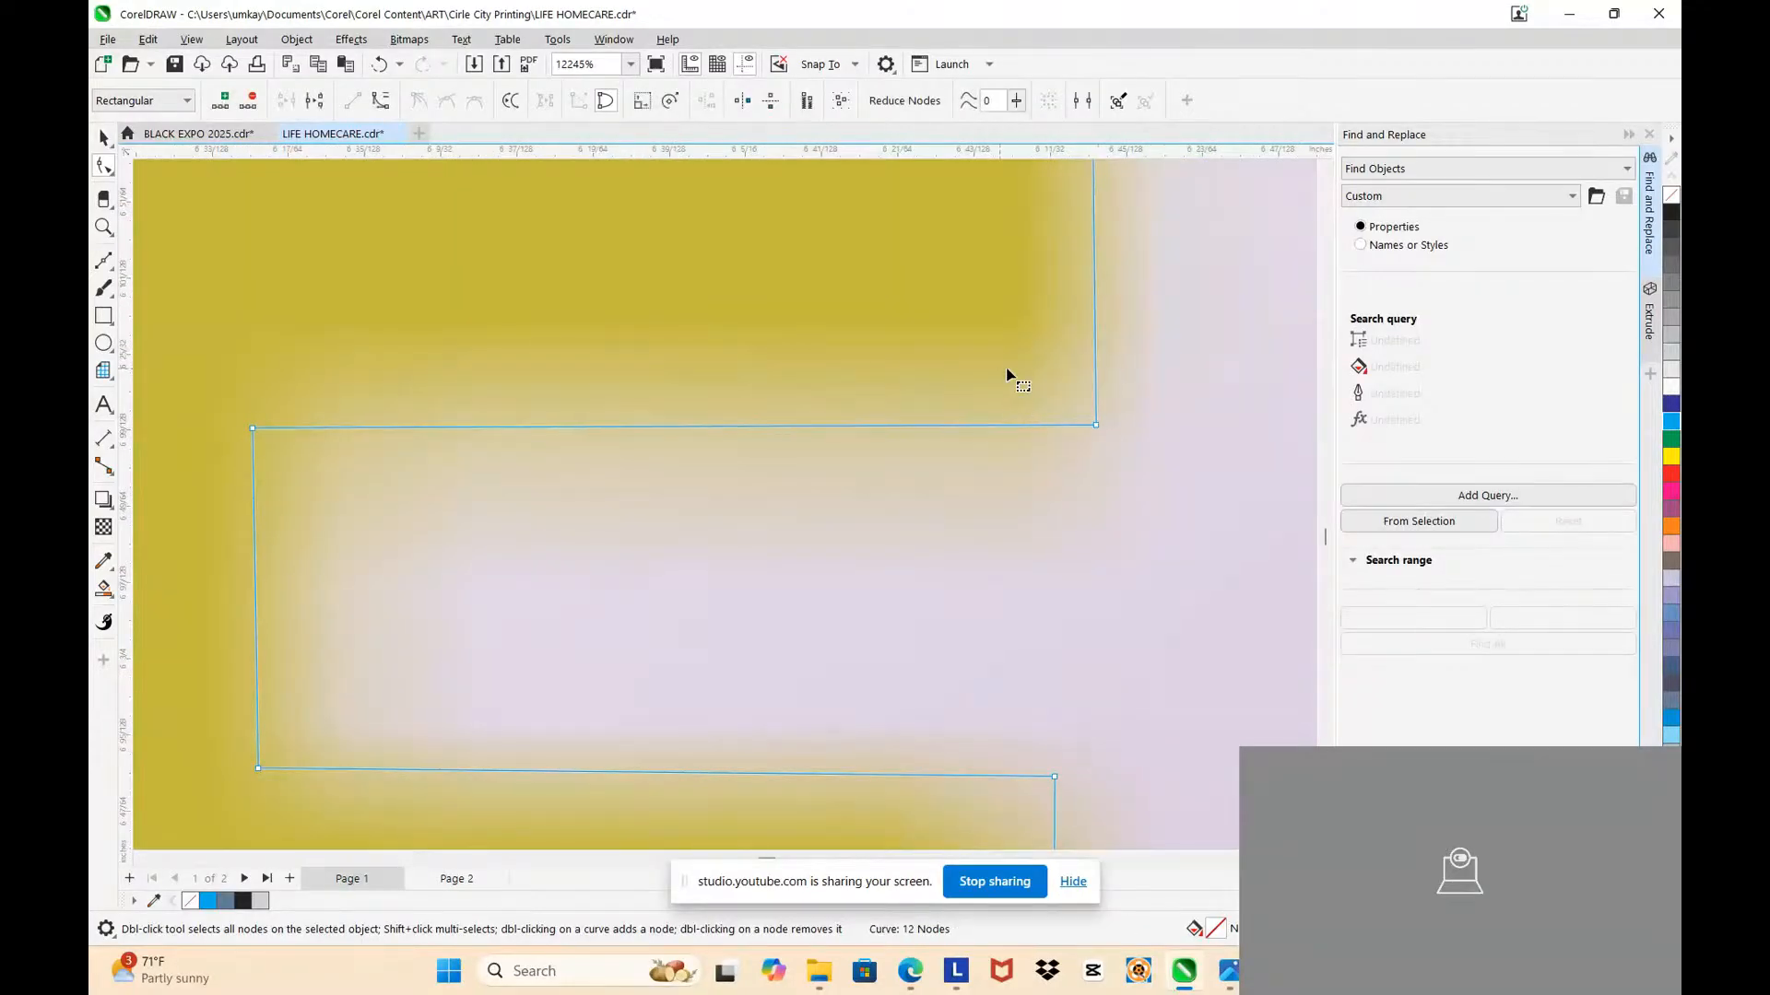
{"action": "left_click", "coordinate": [1007, 369]}
{"action": "scroll", "coordinate": [1008, 368], "scroll_direction": "down", "scroll_amount": 2}
{"action": "scroll", "coordinate": [584, 591], "scroll_direction": "up", "scroll_amount": 1}
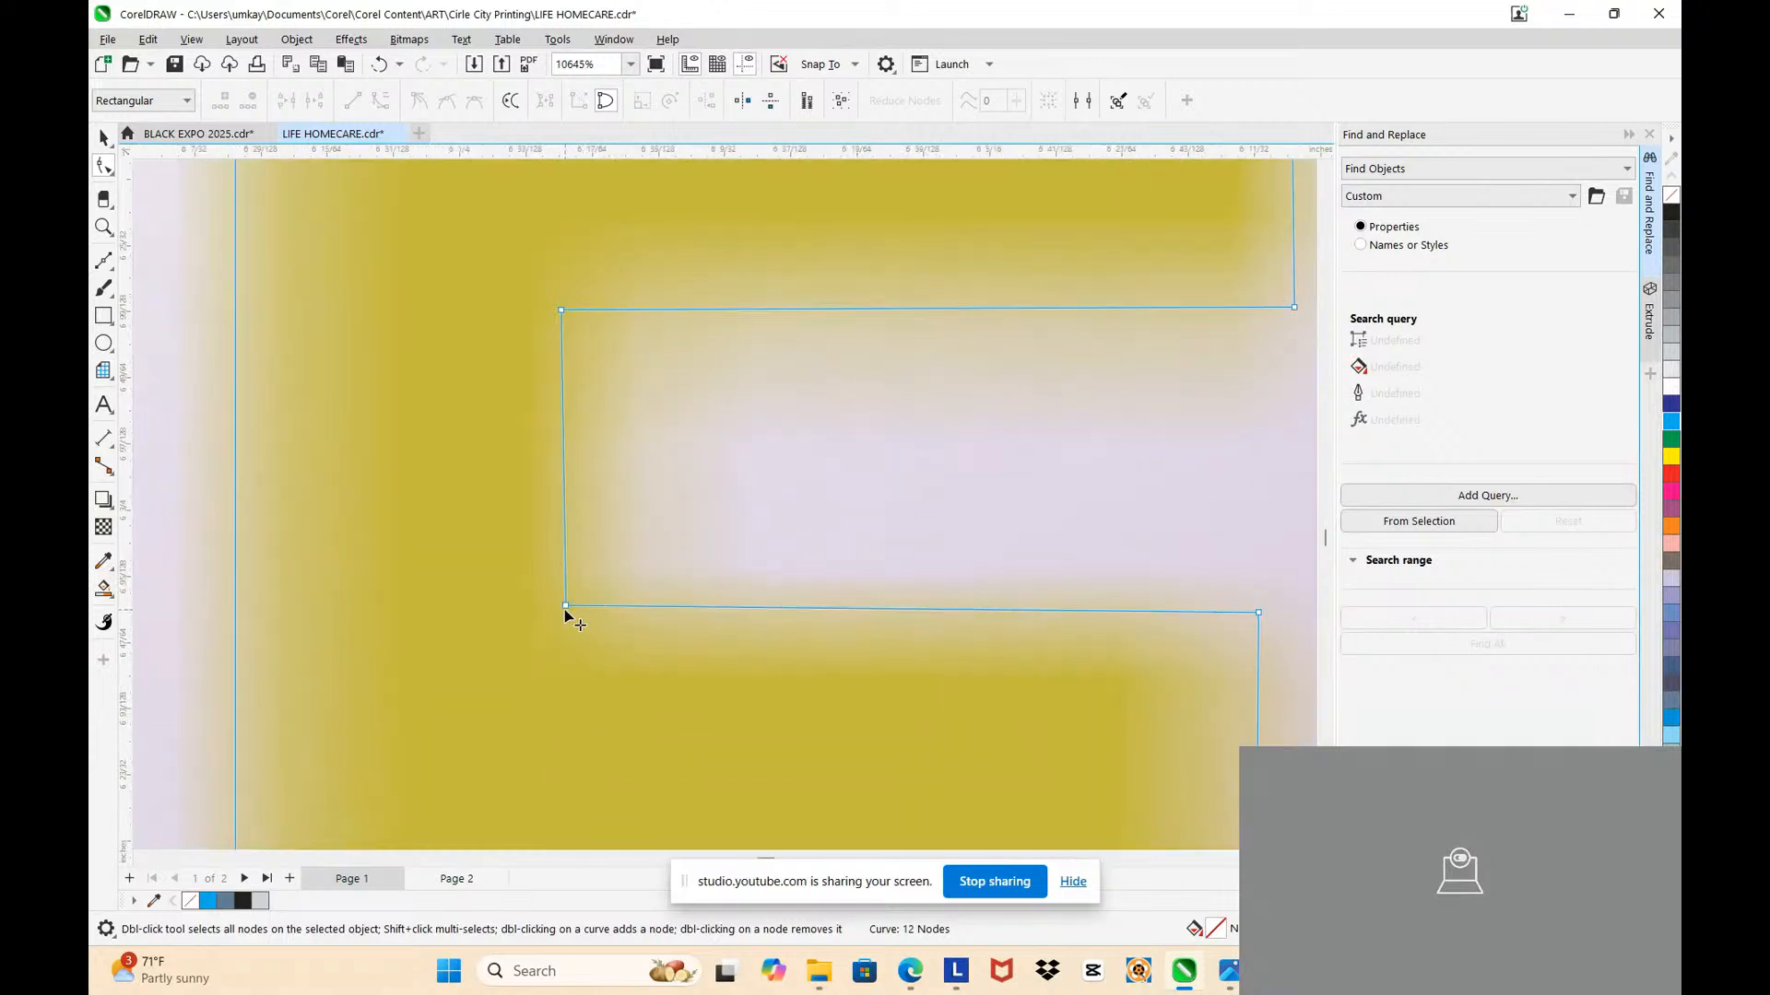
{"action": "left_click_drag", "start_coordinate": [566, 608], "coordinate": [565, 610]}
{"action": "scroll", "coordinate": [585, 566], "scroll_direction": "down", "scroll_amount": 2}
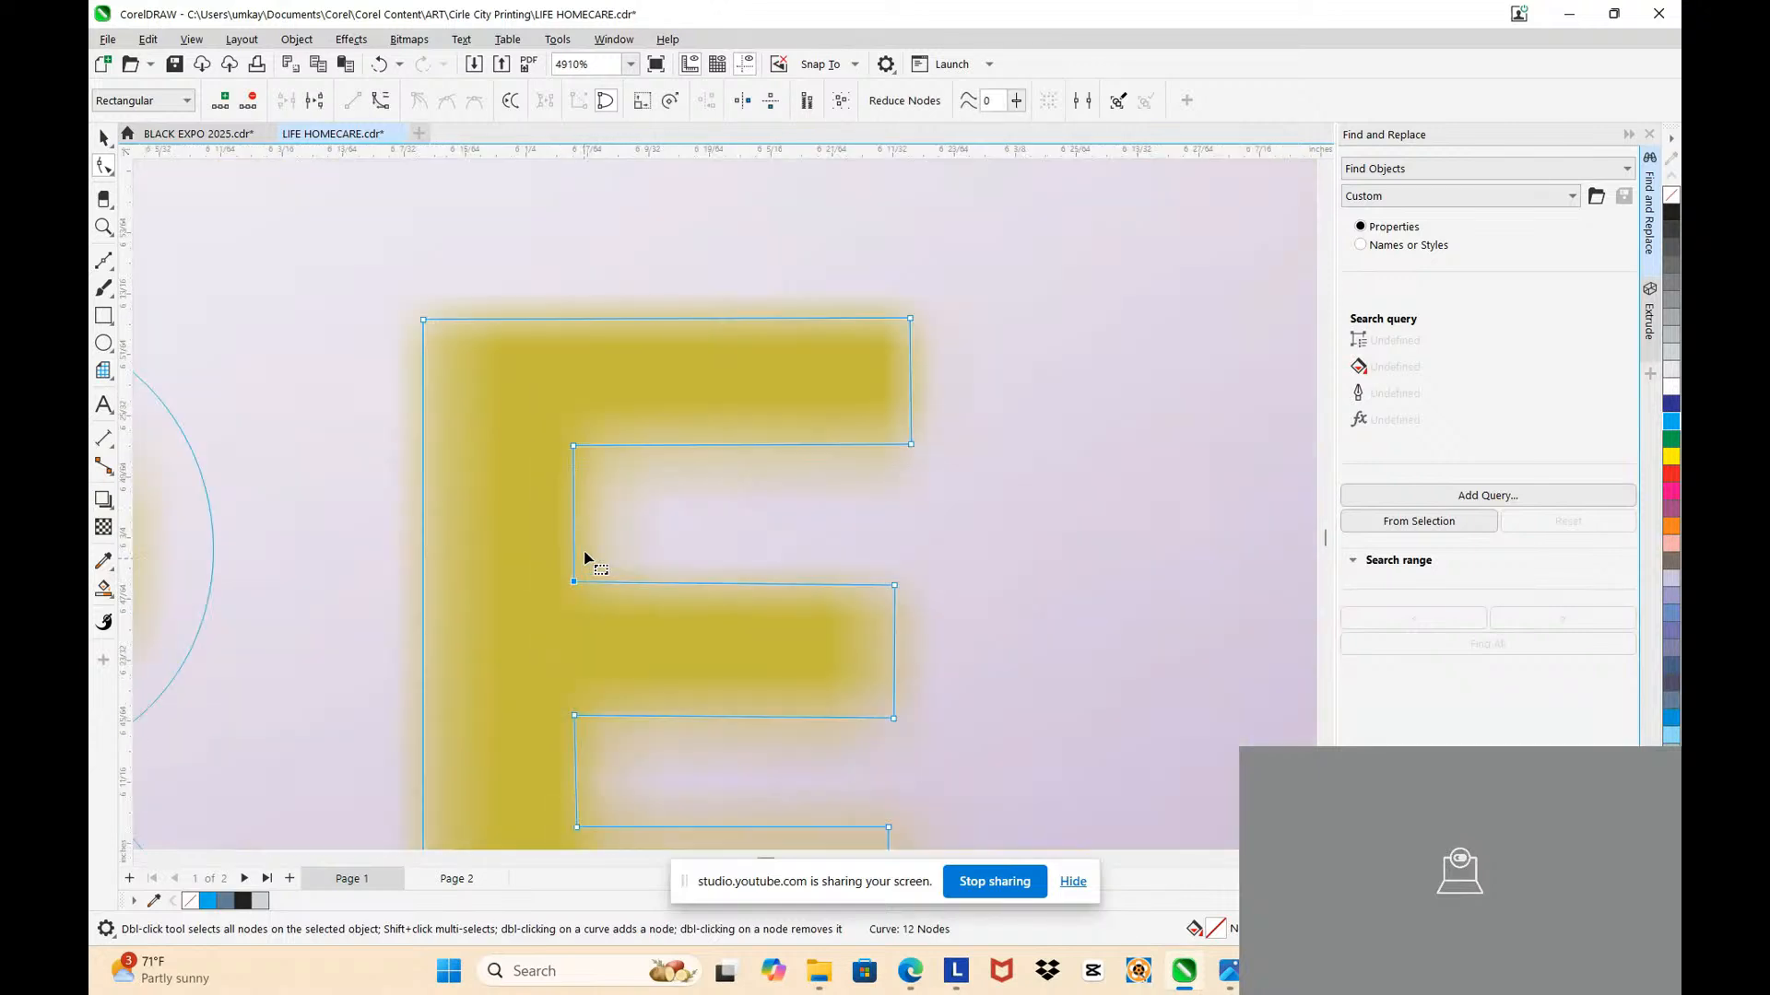
Step: Align the final E's middle-arm end node and its lower inner corner node with the gold letter
{"action": "scroll", "coordinate": [632, 513], "scroll_direction": "down", "scroll_amount": 2}
{"action": "scroll", "coordinate": [715, 593], "scroll_direction": "up", "scroll_amount": 3}
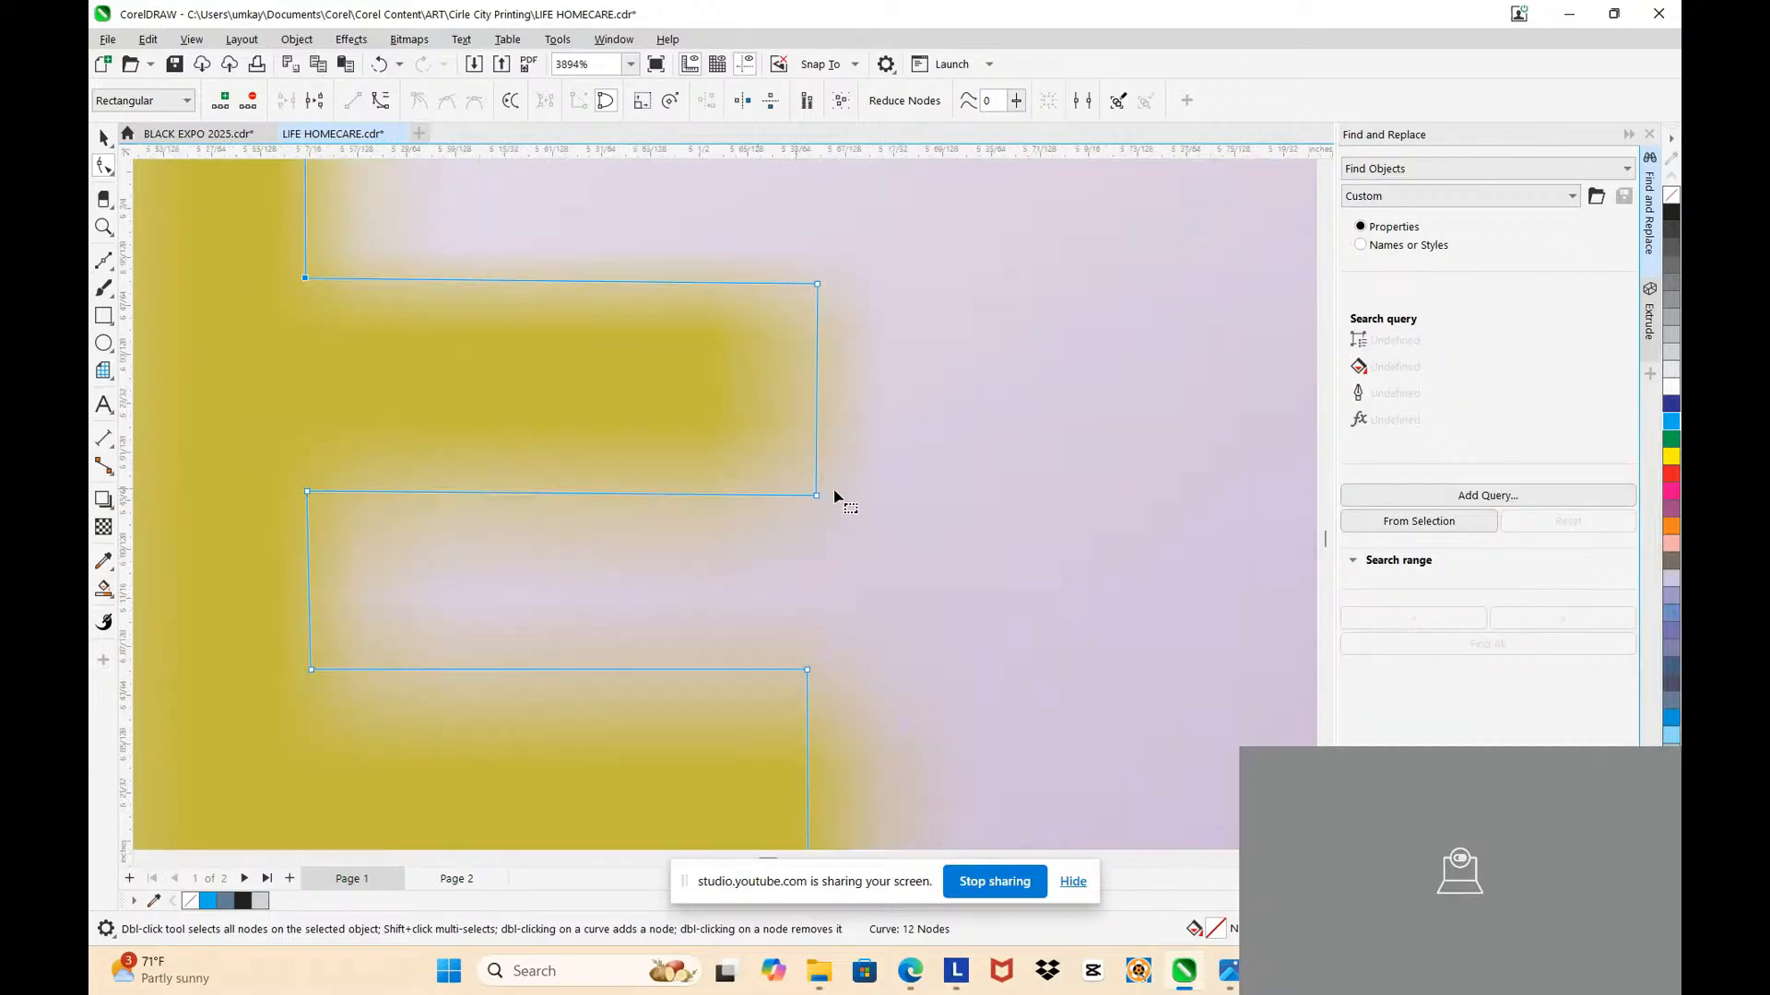
{"action": "scroll", "coordinate": [825, 502], "scroll_direction": "up", "scroll_amount": 4}
{"action": "left_click_drag", "start_coordinate": [807, 498], "coordinate": [808, 497]}
{"action": "scroll", "coordinate": [807, 497], "scroll_direction": "down", "scroll_amount": 6}
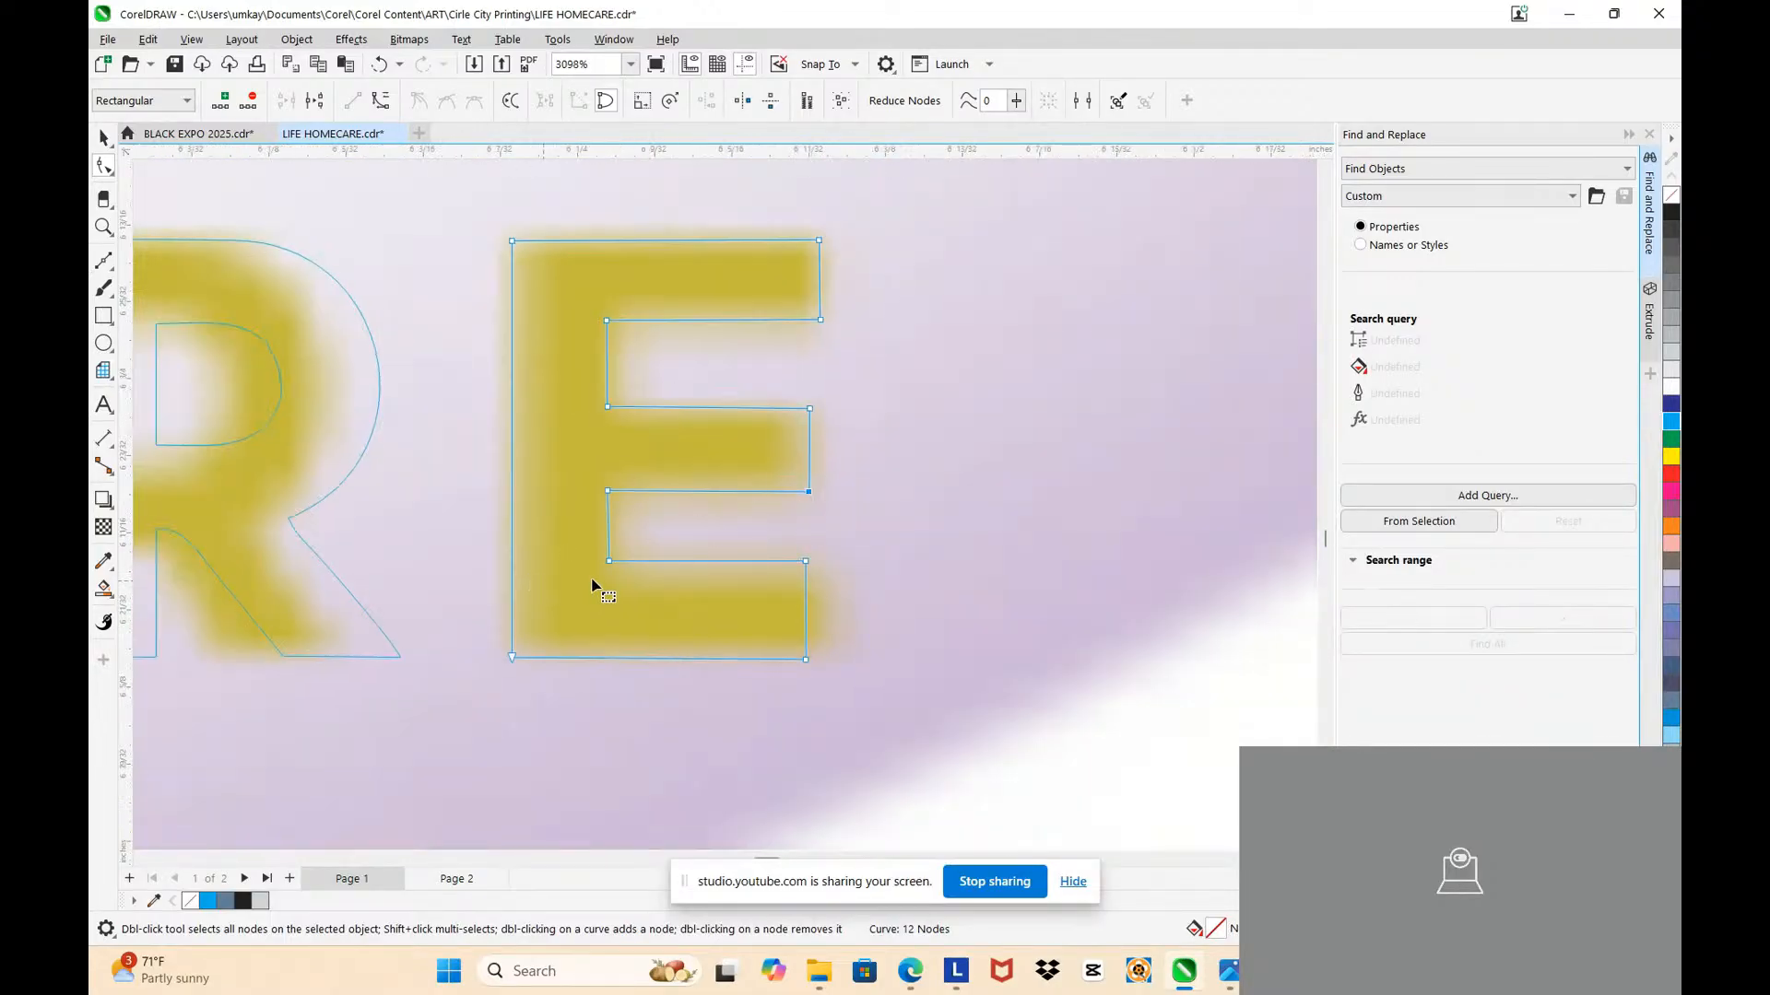
{"action": "scroll", "coordinate": [595, 553], "scroll_direction": "up", "scroll_amount": 6}
{"action": "left_click_drag", "start_coordinate": [660, 564], "coordinate": [648, 569]}
{"action": "scroll", "coordinate": [650, 564], "scroll_direction": "down", "scroll_amount": 6}
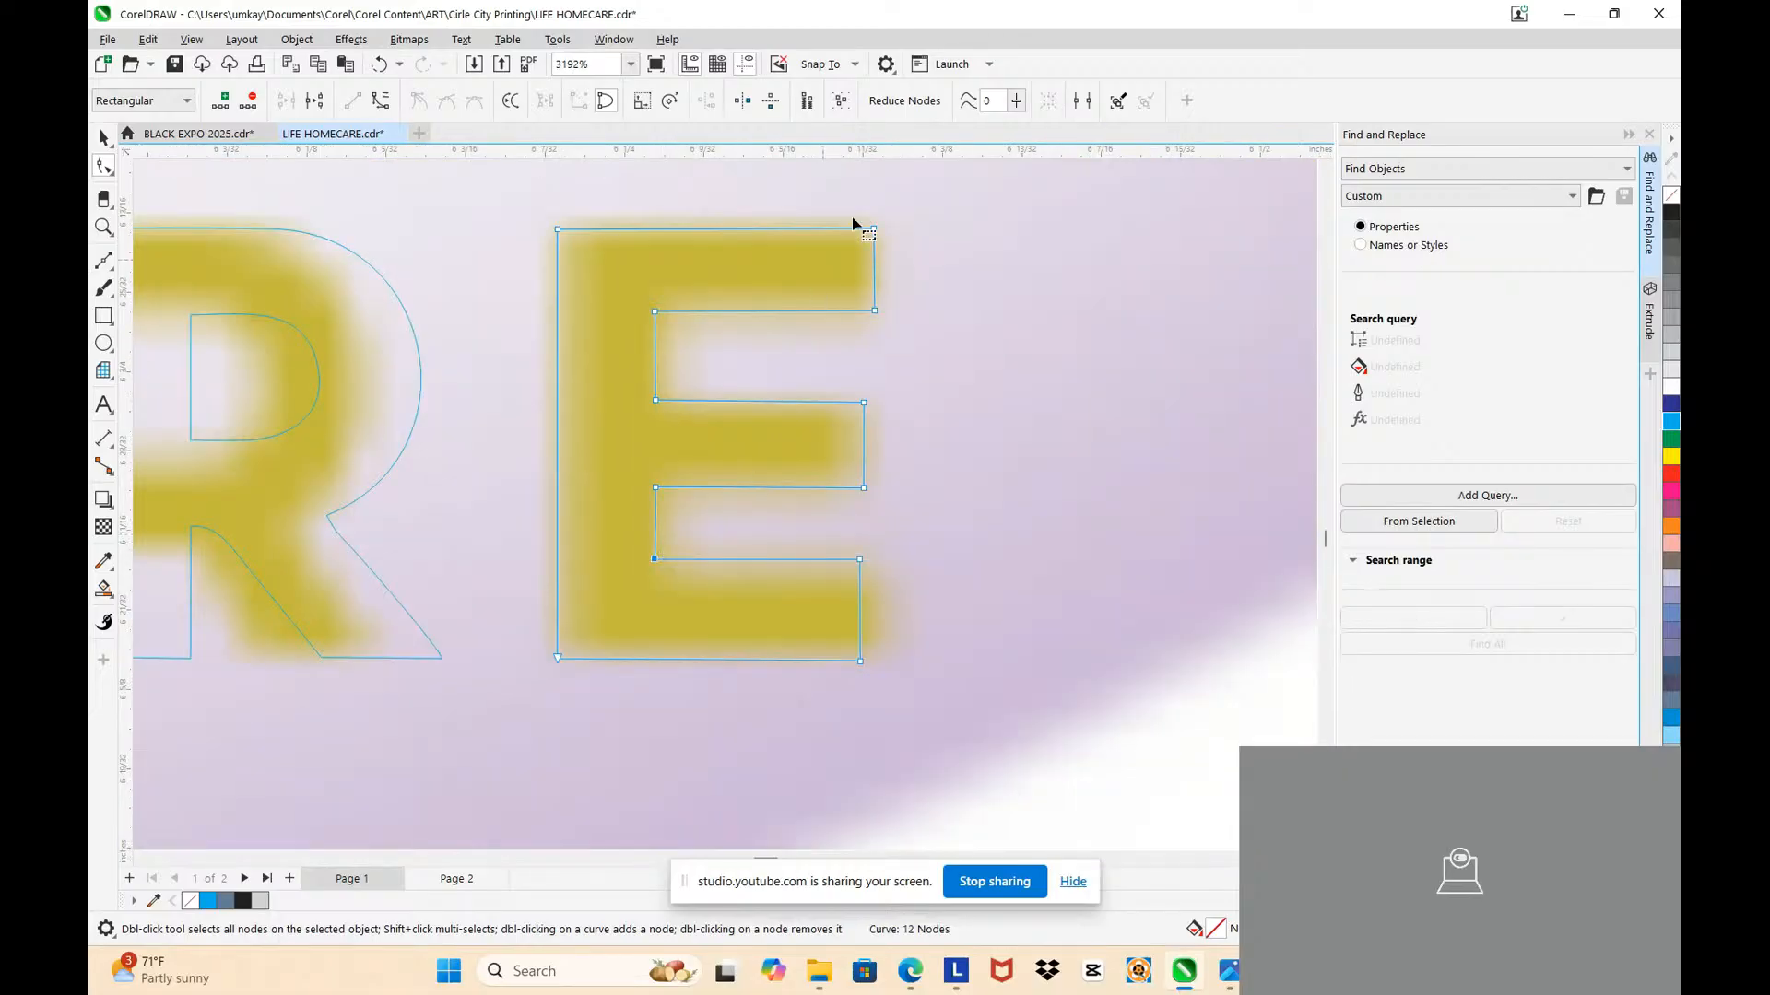
Step: Nudge the final E's upper-arm end node onto the edge of the gold letter
{"action": "scroll", "coordinate": [853, 221], "scroll_direction": "up", "scroll_amount": 6}
{"action": "left_click_drag", "start_coordinate": [929, 279], "coordinate": [928, 282]}
{"action": "scroll", "coordinate": [923, 247], "scroll_direction": "down", "scroll_amount": 7}
{"action": "scroll", "coordinate": [790, 250], "scroll_direction": "down", "scroll_amount": 7}
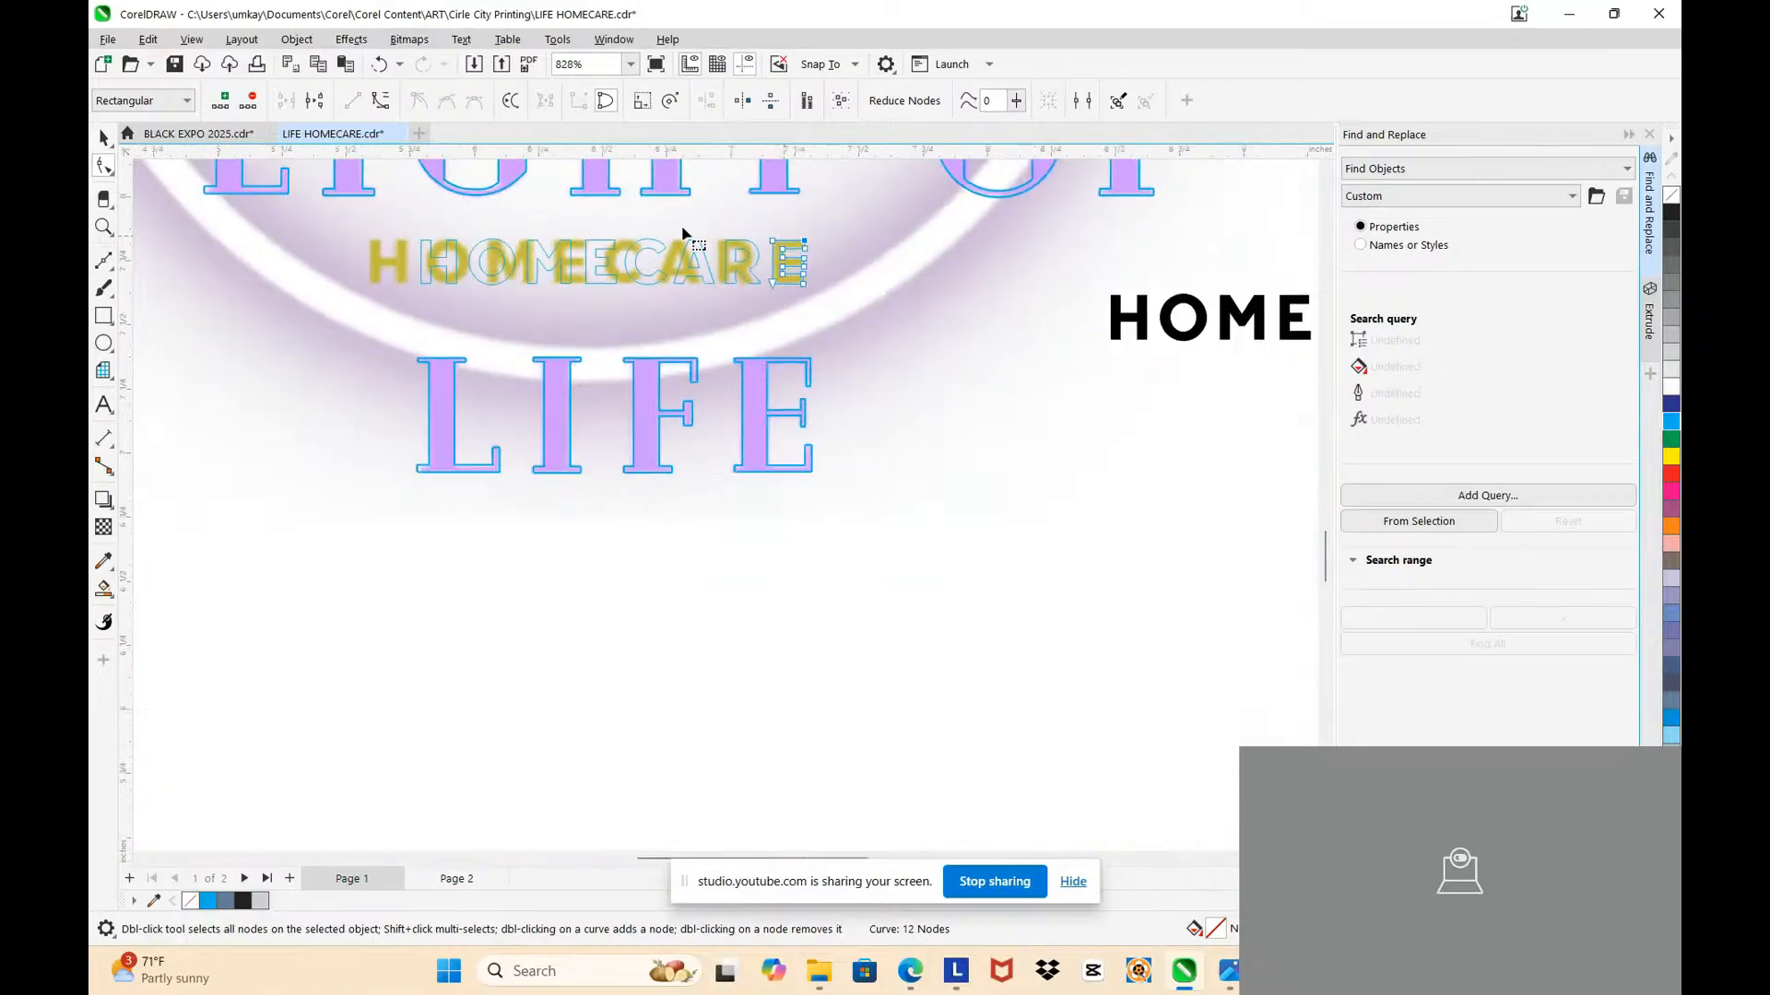
Step: Move the H outline onto the gold H at the start of HOMECARE
{"action": "scroll", "coordinate": [368, 264], "scroll_direction": "up", "scroll_amount": 4}
{"action": "scroll", "coordinate": [541, 323], "scroll_direction": "up", "scroll_amount": 2}
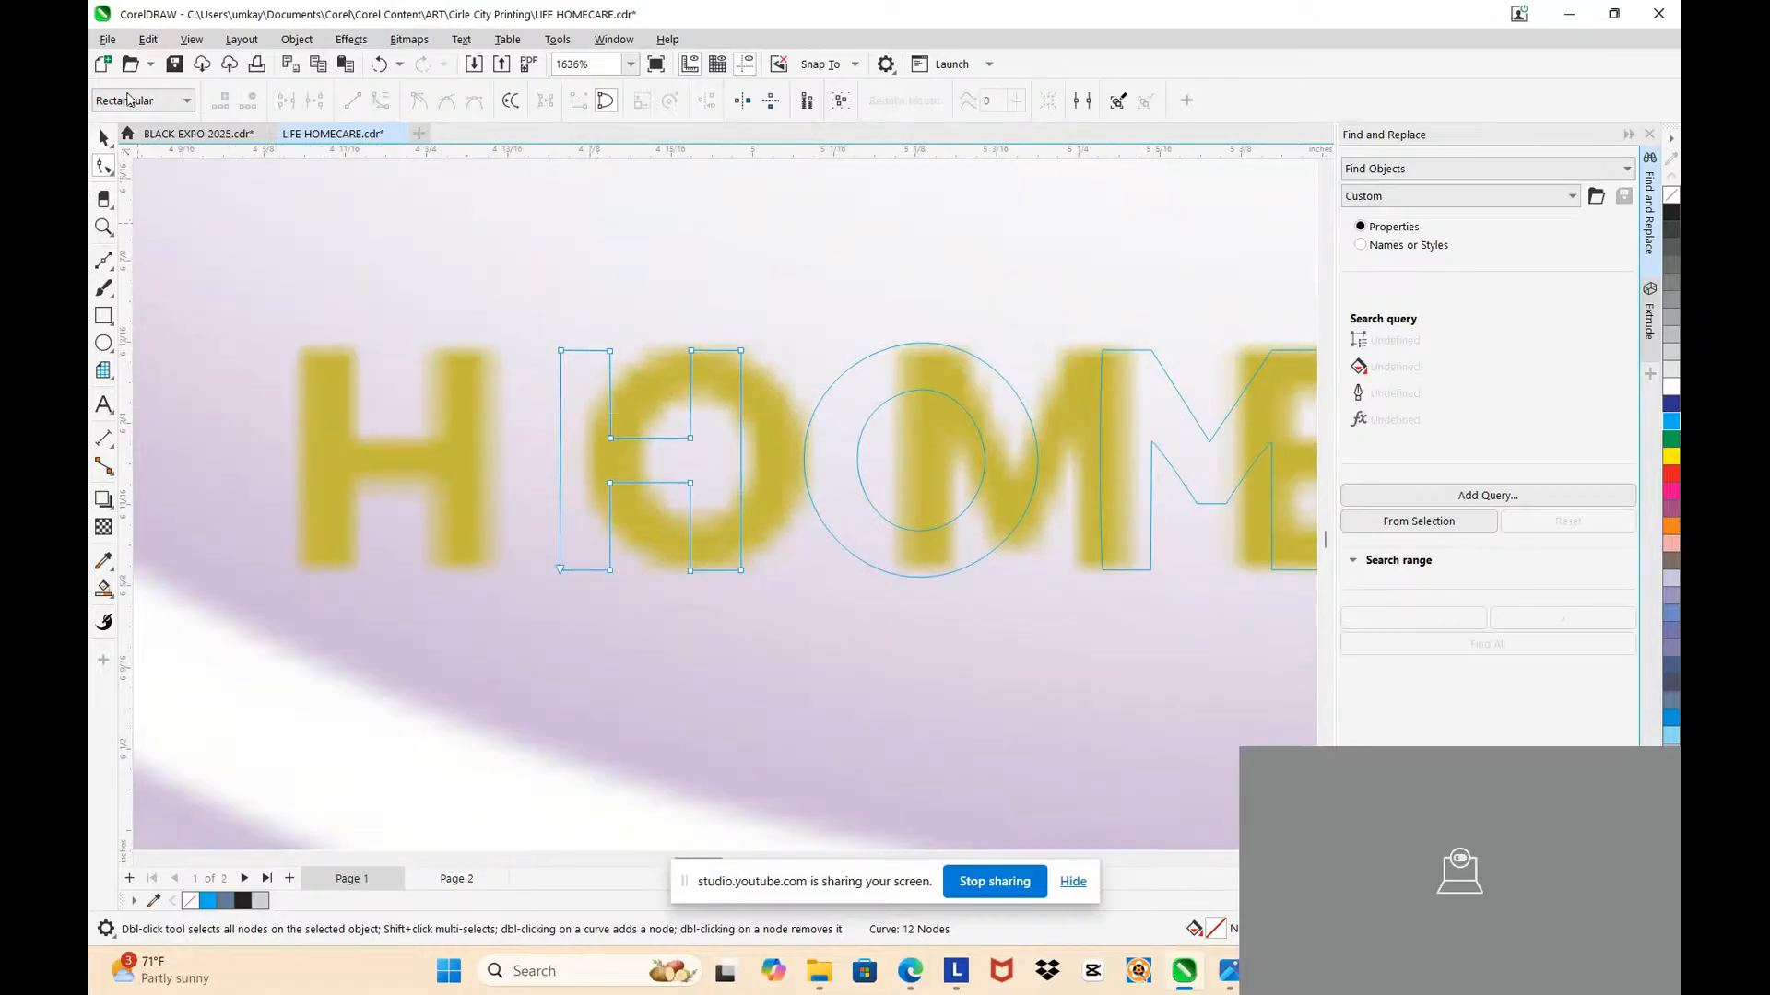
{"action": "key", "text": "space"}
{"action": "scroll", "coordinate": [514, 433], "scroll_direction": "up", "scroll_amount": 3}
{"action": "left_click_drag", "start_coordinate": [636, 406], "coordinate": [189, 348]}
{"action": "scroll", "coordinate": [189, 348], "scroll_direction": "down", "scroll_amount": 4}
Step: Move the O and first M outlines onto their matching gold letters in HOMECARE
{"action": "left_click", "coordinate": [732, 335]}
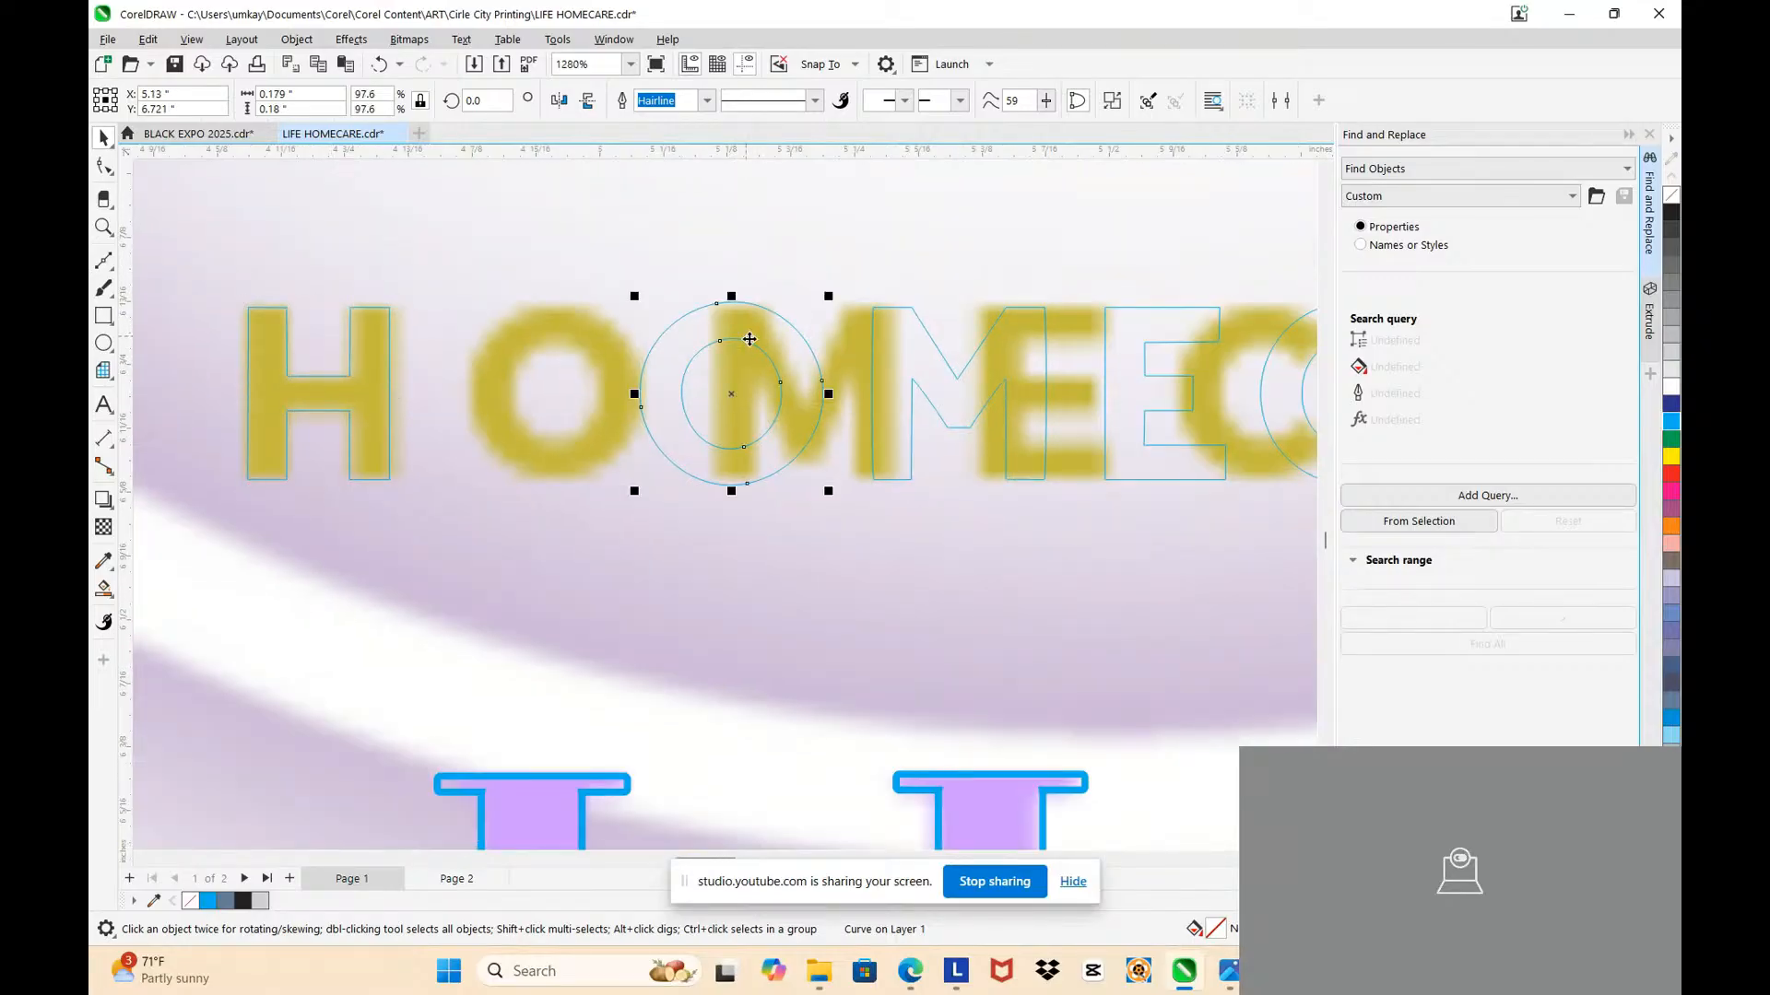
{"action": "left_click_drag", "start_coordinate": [758, 350], "coordinate": [587, 369]}
{"action": "left_click_drag", "start_coordinate": [922, 378], "coordinate": [833, 526]}
Step: Lower the M outline's three central V nodes to meet the point of the gold M
{"action": "scroll", "coordinate": [810, 375], "scroll_direction": "up", "scroll_amount": 2}
{"action": "key", "text": "F10"}
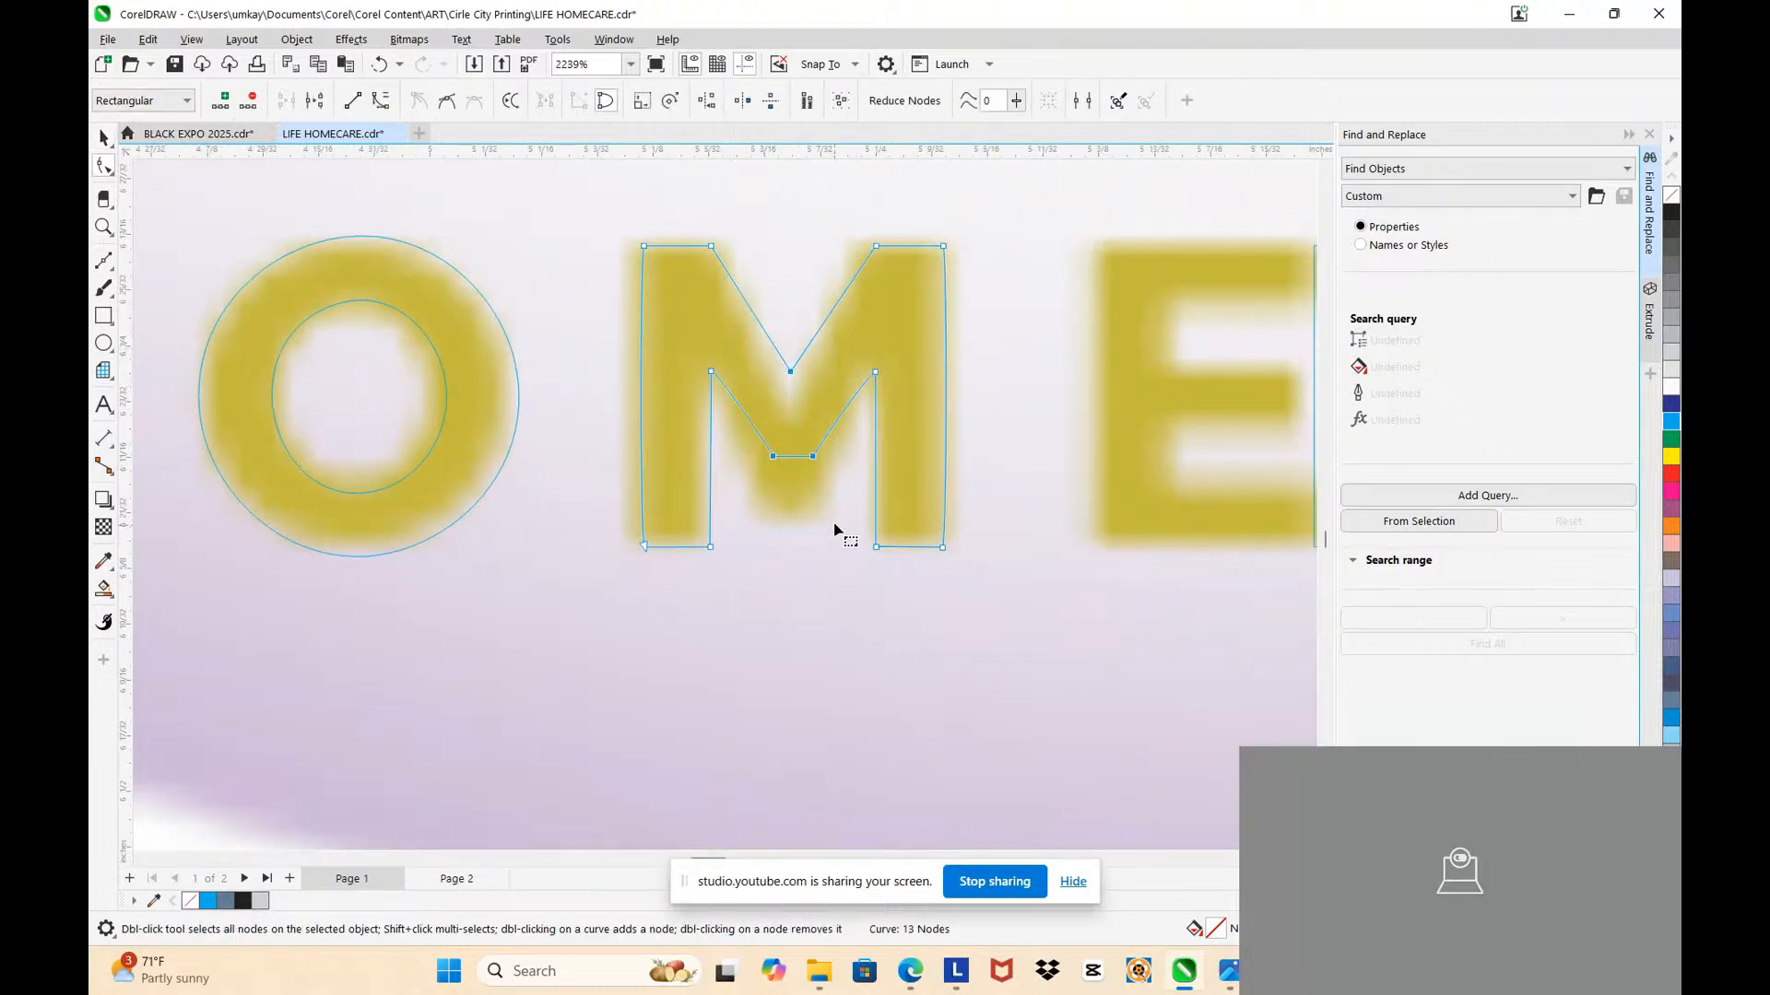
{"action": "left_click_drag", "start_coordinate": [813, 457], "coordinate": [813, 509]}
{"action": "key", "text": "Down"}
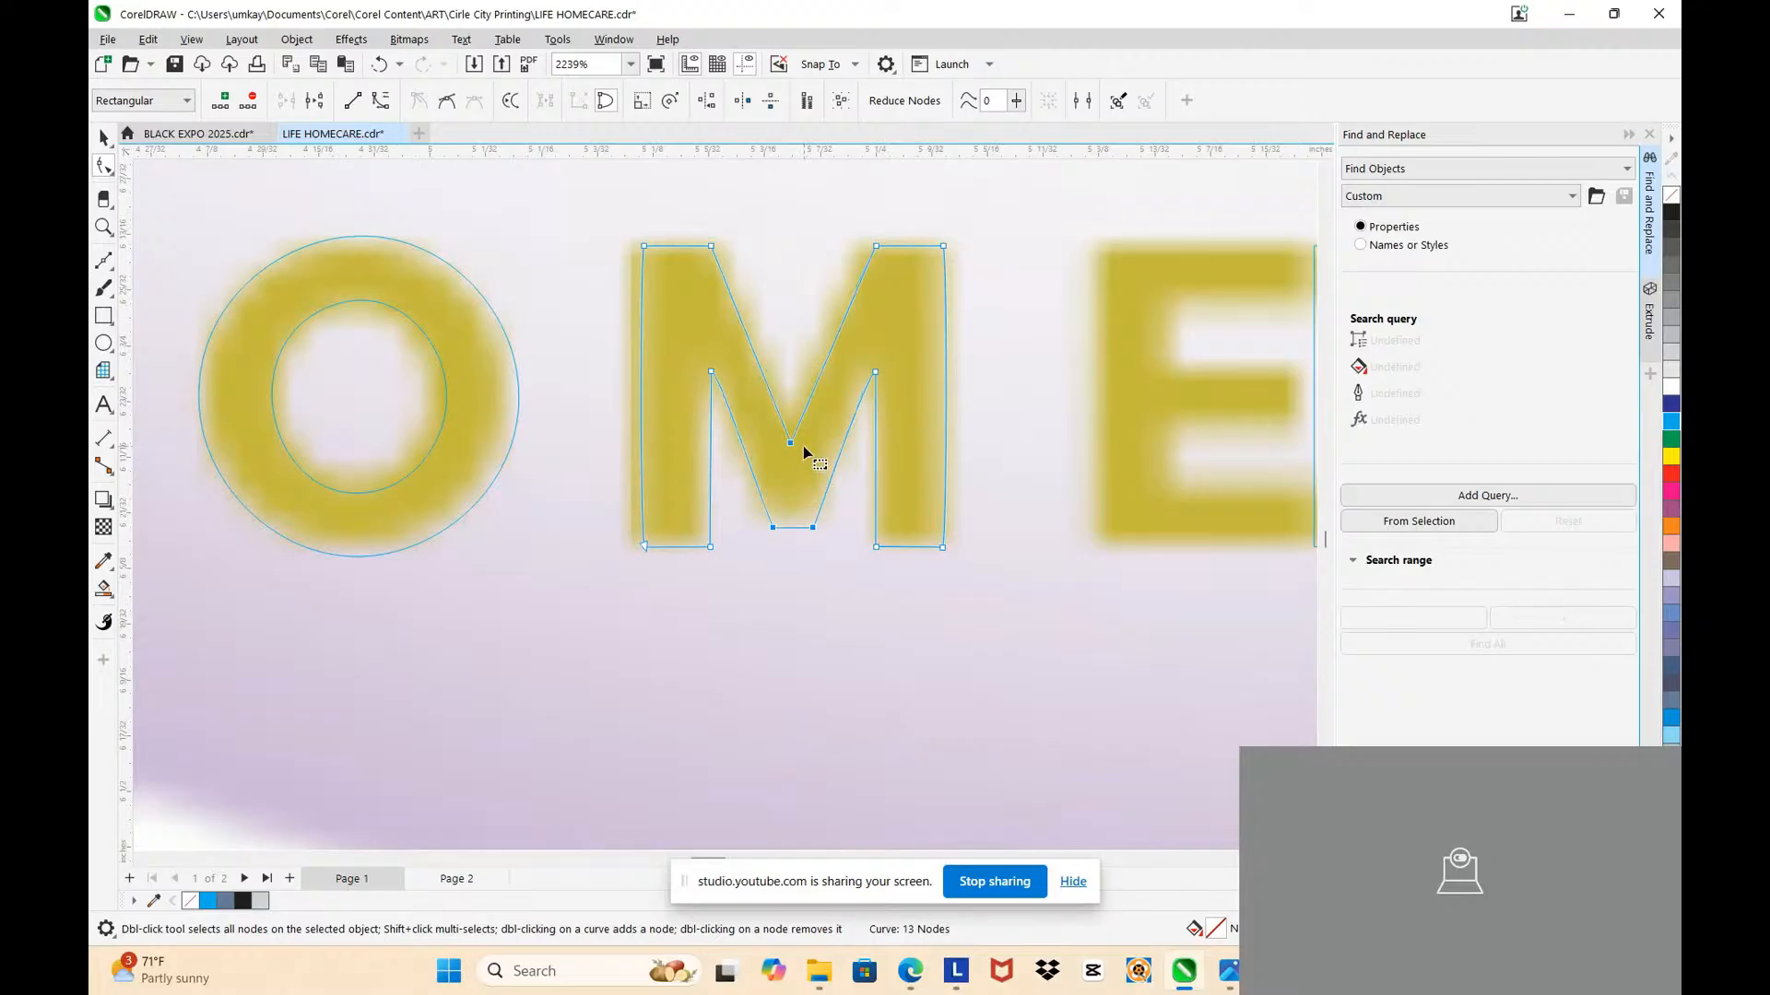
{"action": "key", "text": "Up"}
{"action": "left_click", "coordinate": [793, 306]}
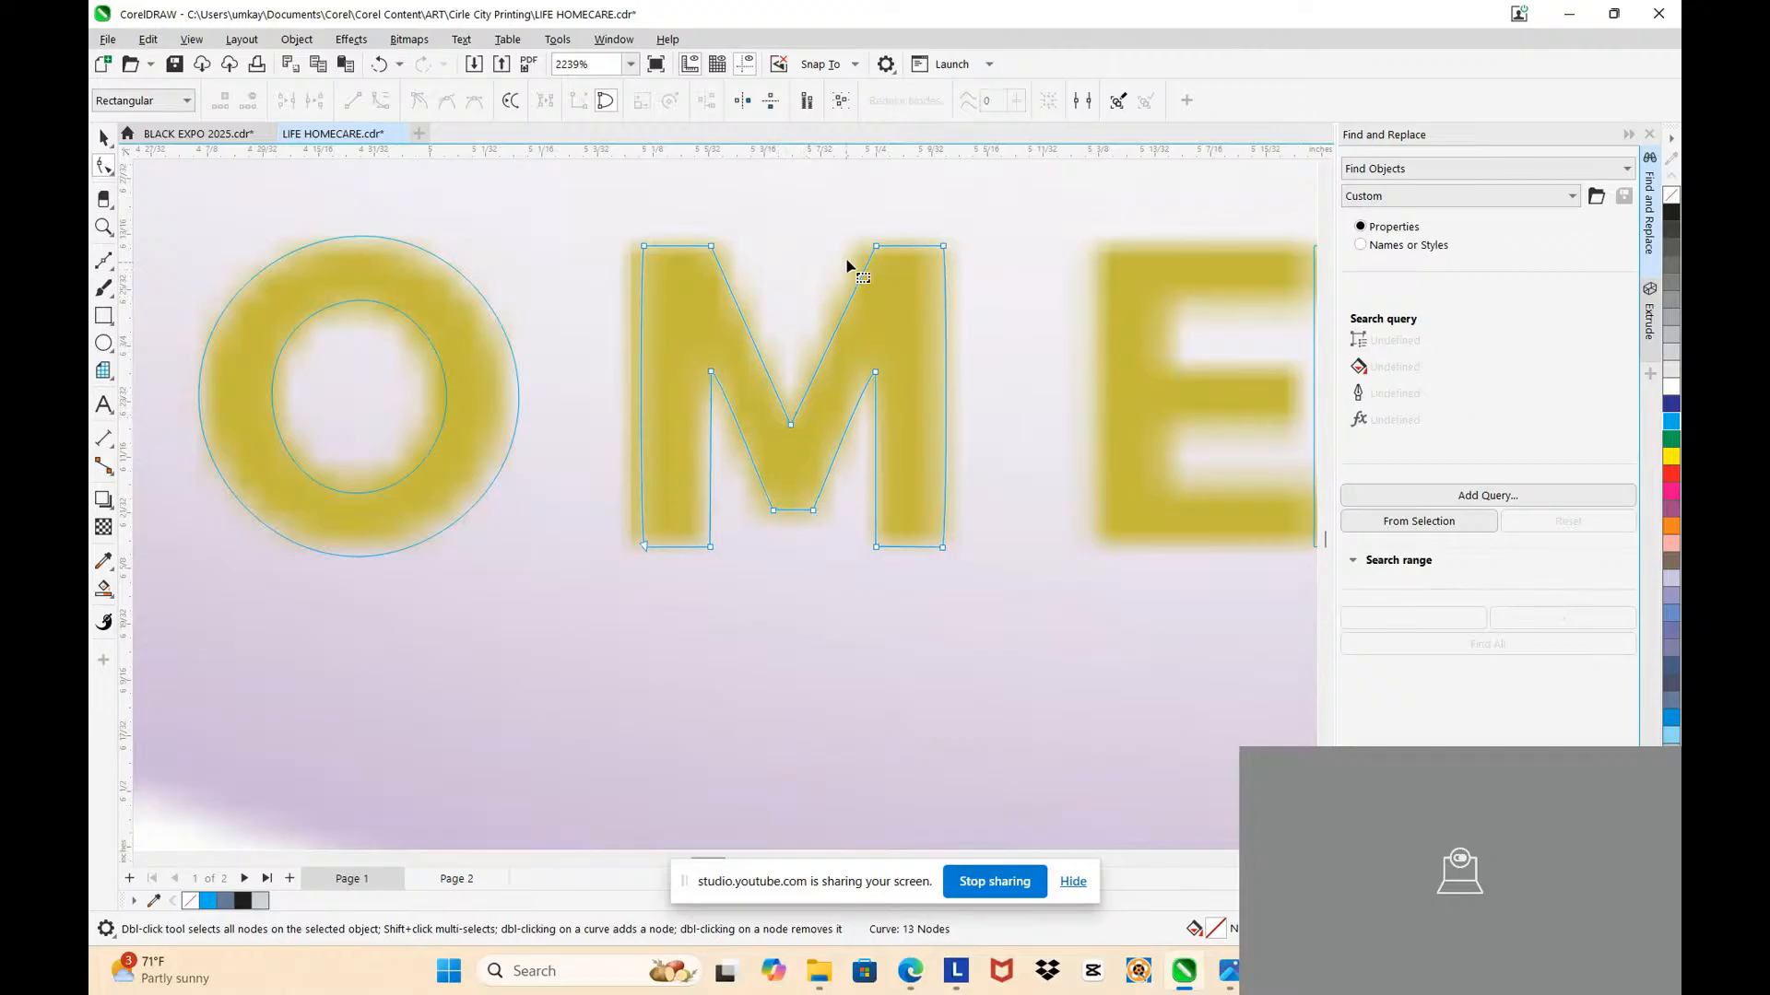
Step: Move the M's two inner top corners toward each other and raise its central notch node to fit the gold strokes
{"action": "left_click_drag", "start_coordinate": [779, 209], "coordinate": [894, 297]}
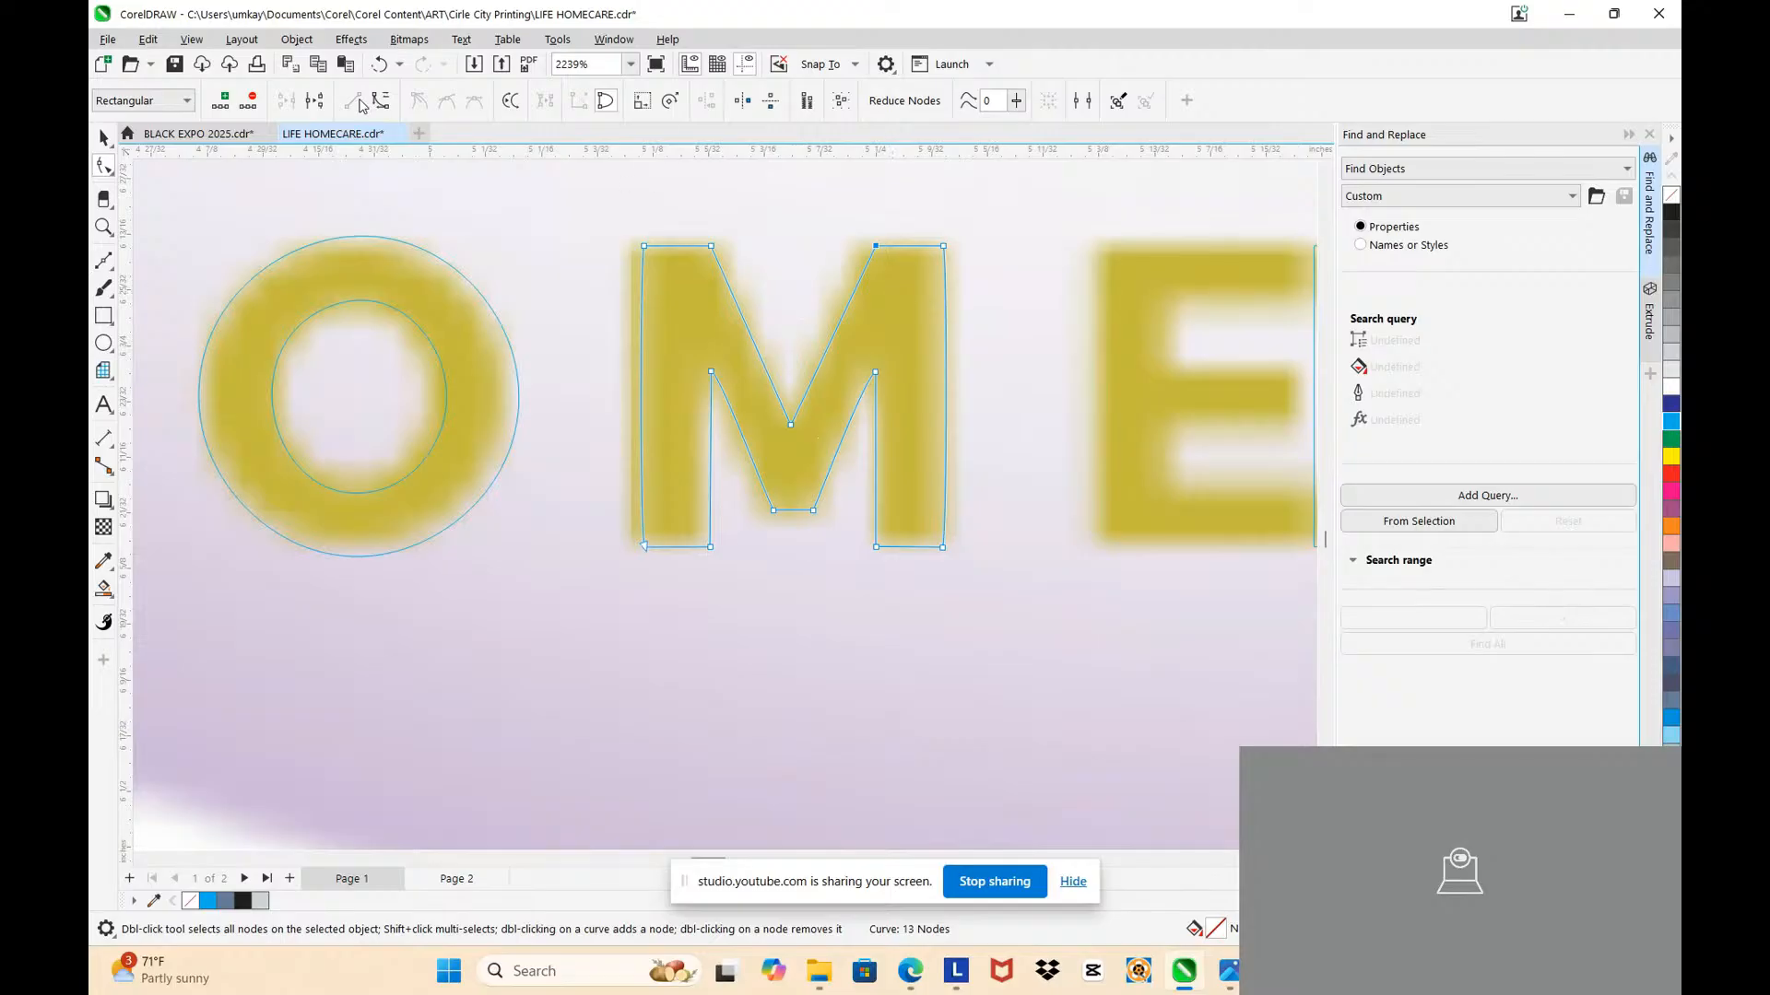
{"action": "key", "text": "Left"}
{"action": "left_click_drag", "start_coordinate": [773, 403], "coordinate": [774, 380]}
{"action": "left_click_drag", "start_coordinate": [710, 247], "coordinate": [720, 247]}
Step: Convert the outer edge of the M's left stem to a straight line
{"action": "left_click", "coordinate": [575, 241]}
{"action": "left_click_drag", "start_coordinate": [656, 523], "coordinate": [642, 546]}
{"action": "left_click", "coordinate": [352, 99]}
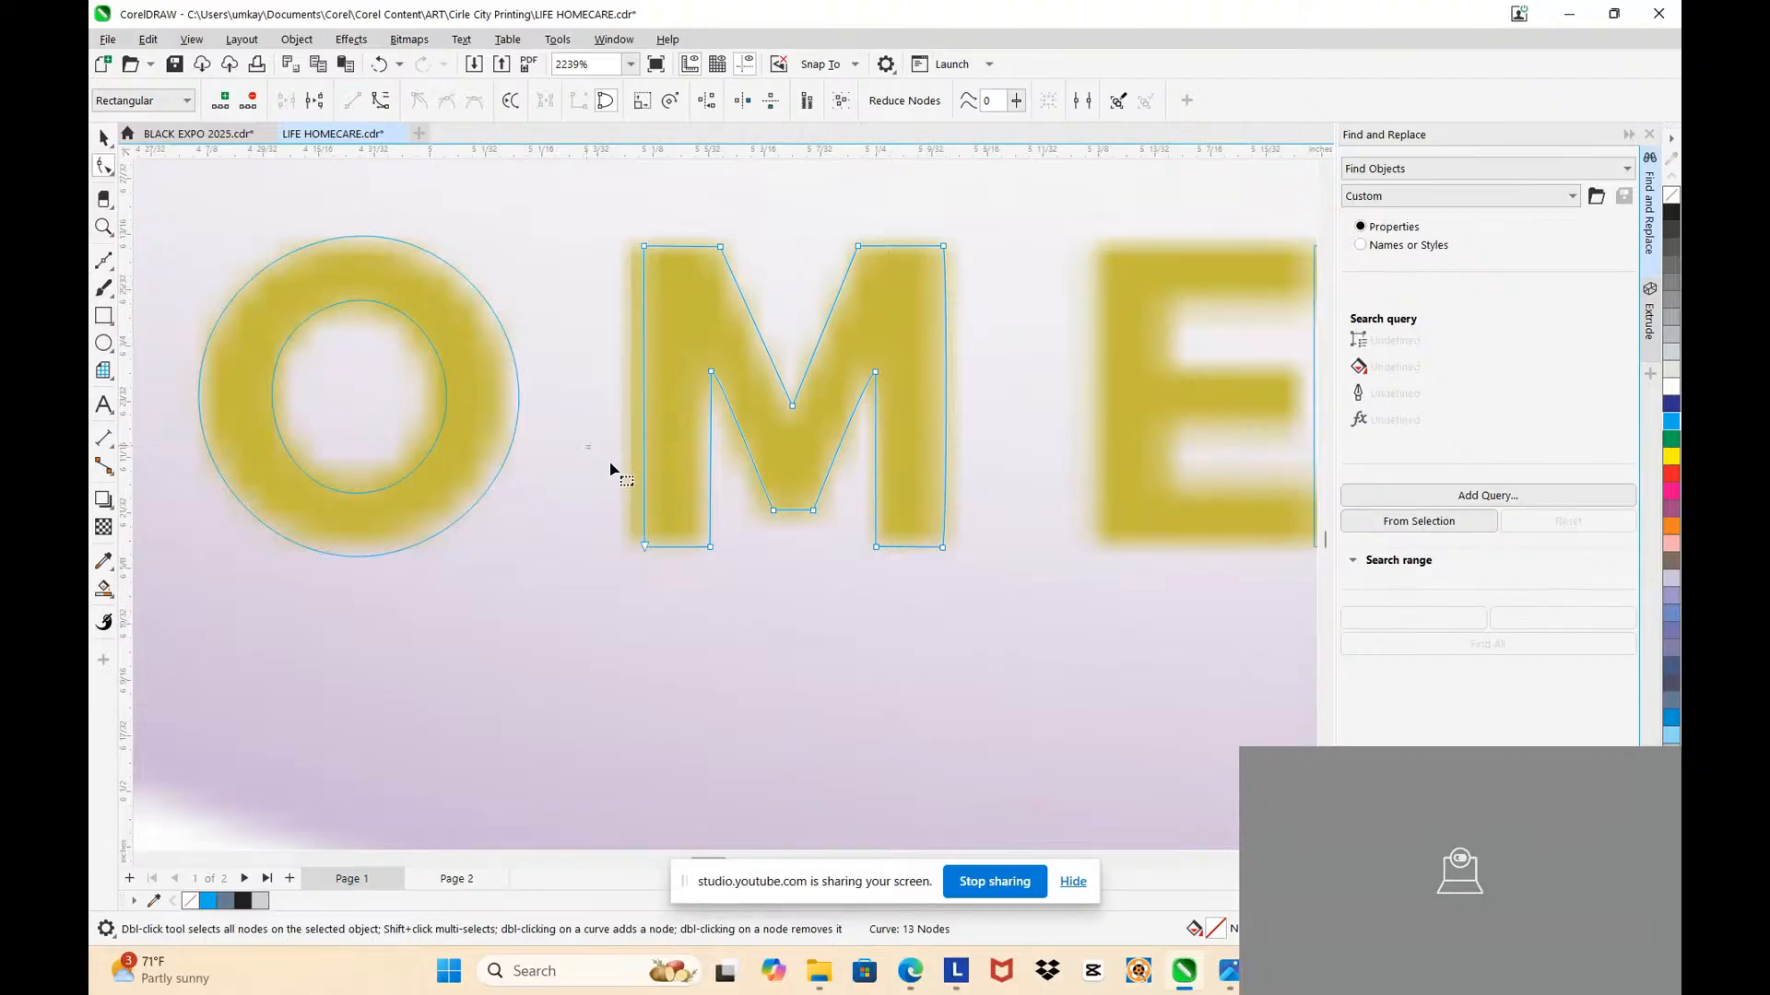
{"action": "left_click", "coordinate": [620, 482]}
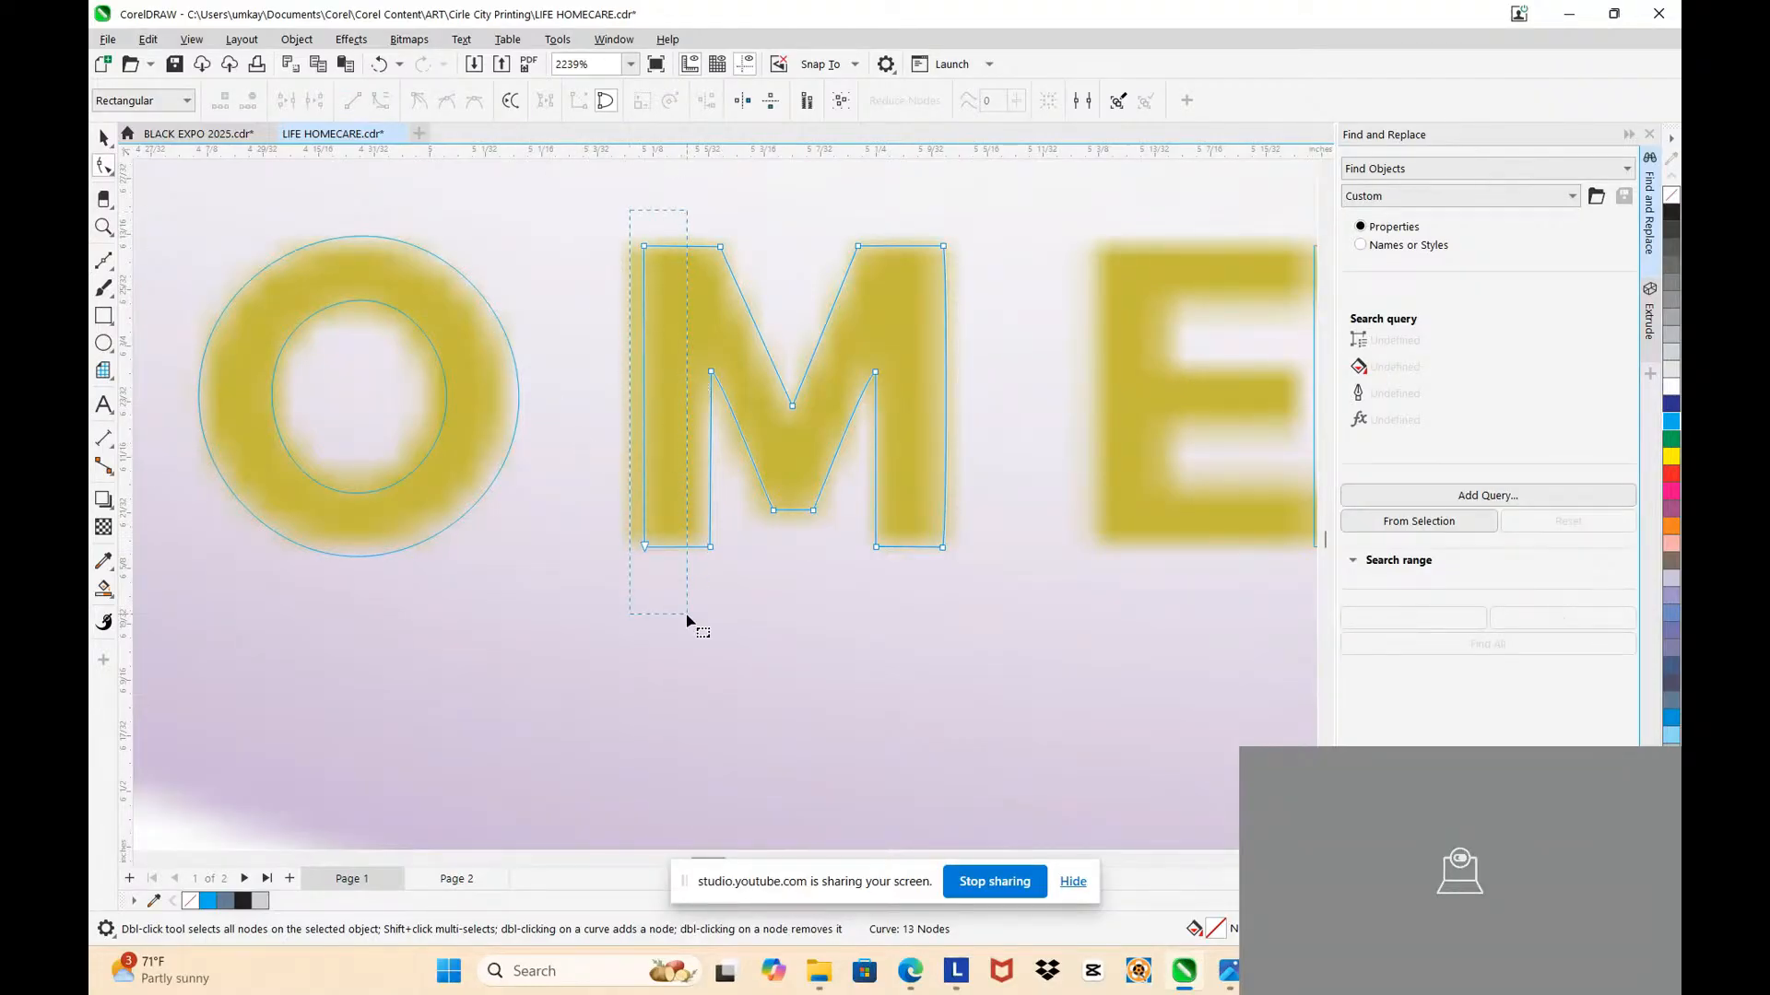
Step: Shift the two outer nodes of the M's left stem outward to the edge of the gold letter
{"action": "left_click_drag", "start_coordinate": [686, 614], "coordinate": [565, 532]}
{"action": "scroll", "coordinate": [645, 553], "scroll_direction": "up", "scroll_amount": 4}
{"action": "scroll", "coordinate": [655, 522], "scroll_direction": "down", "scroll_amount": 2}
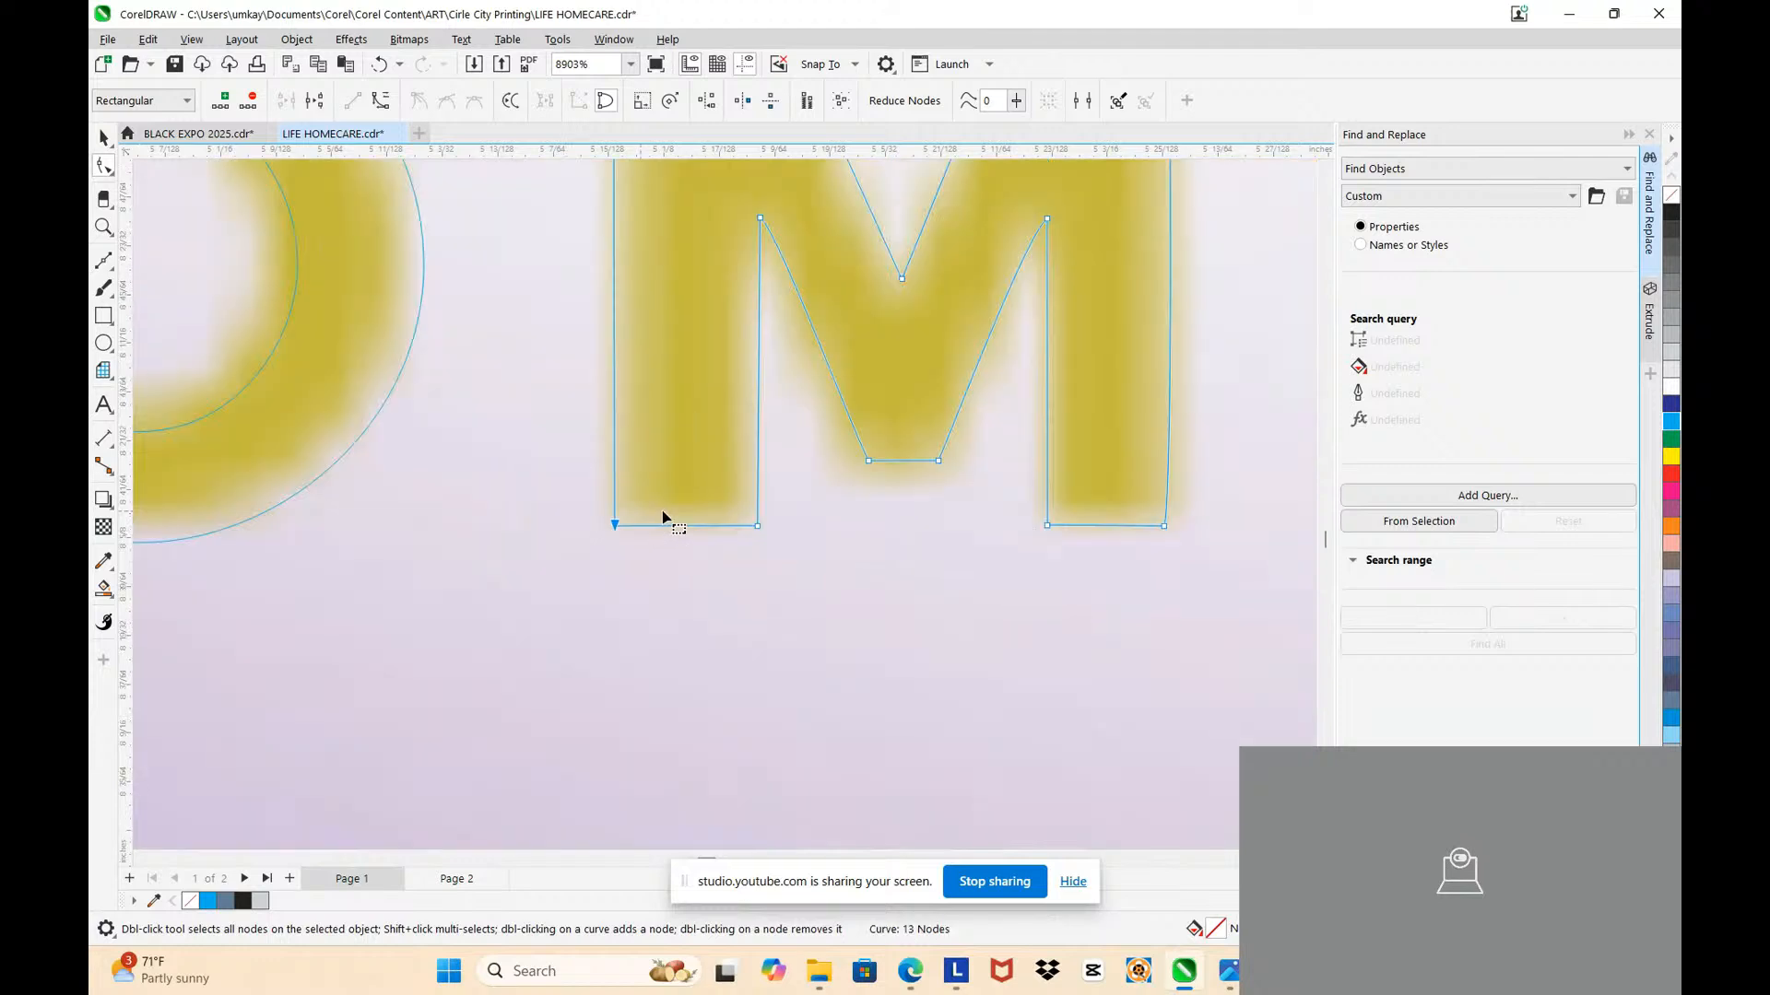
{"action": "scroll", "coordinate": [662, 494], "scroll_direction": "down", "scroll_amount": 2}
{"action": "scroll", "coordinate": [878, 390], "scroll_direction": "up", "scroll_amount": 3}
{"action": "scroll", "coordinate": [846, 466], "scroll_direction": "down", "scroll_amount": 2}
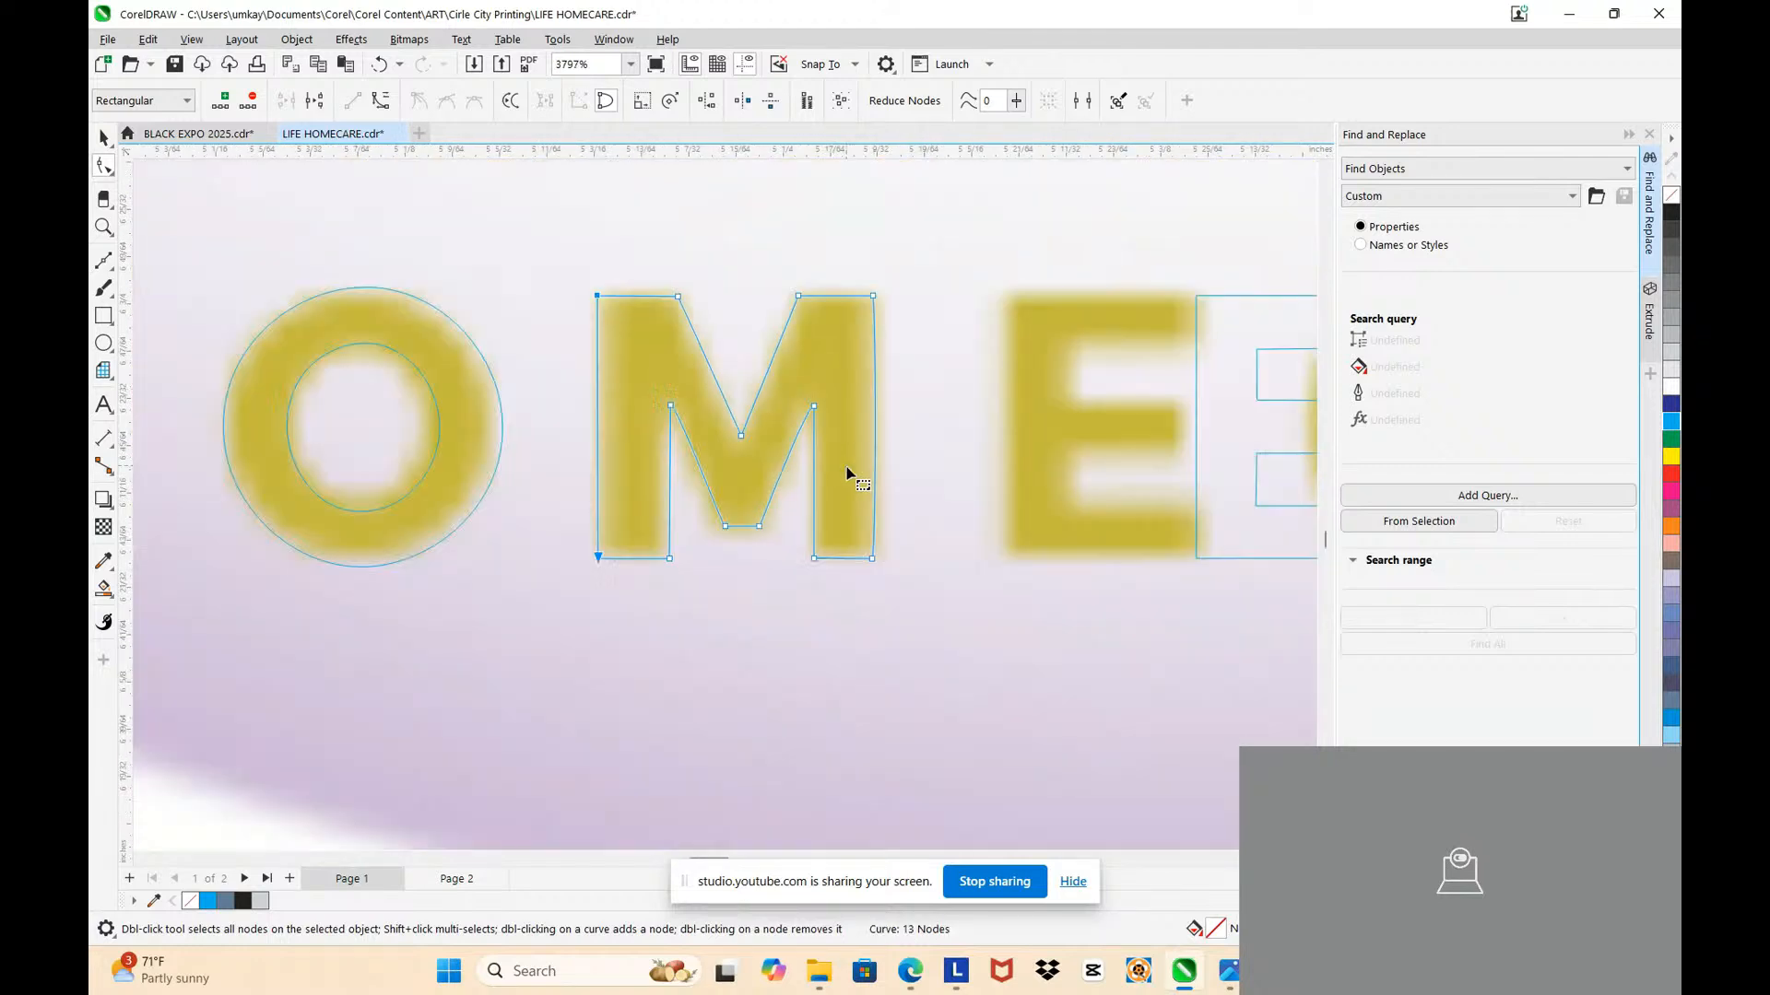
Step: Convert the outer edge of the M's right stem to a straight line and shift it outward to the gold edge
{"action": "scroll", "coordinate": [846, 467], "scroll_direction": "up", "scroll_amount": 2}
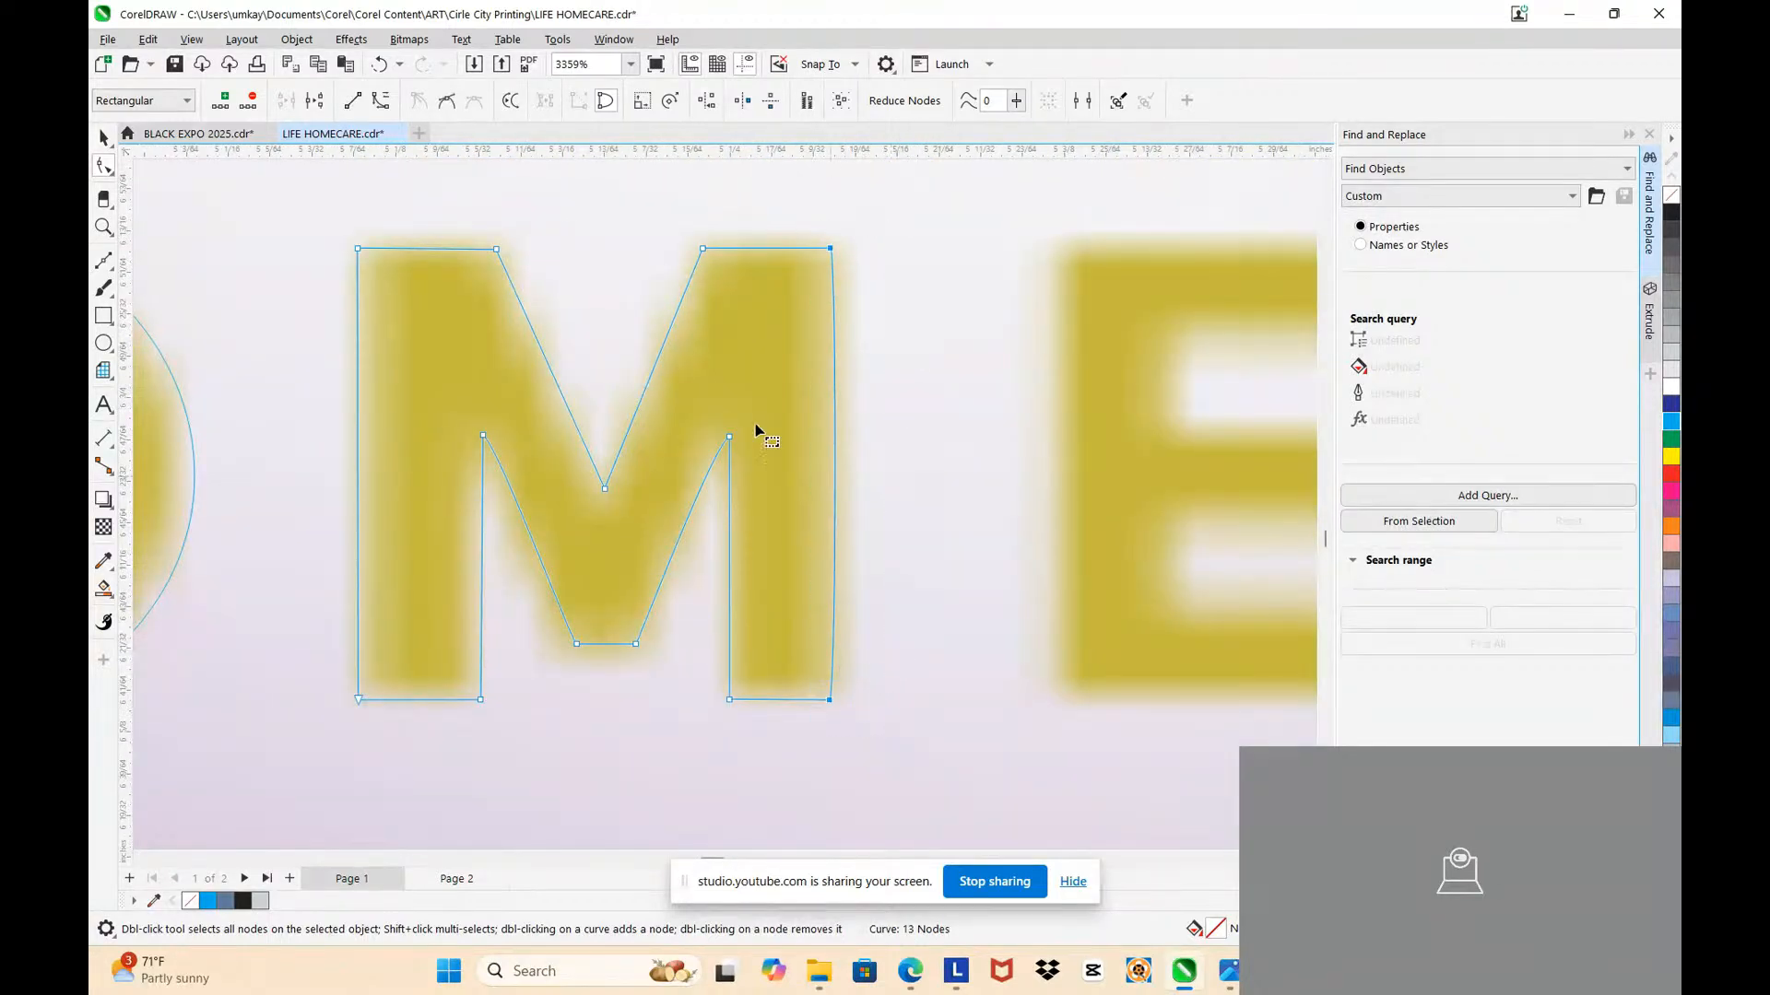
{"action": "left_click", "coordinate": [352, 99]}
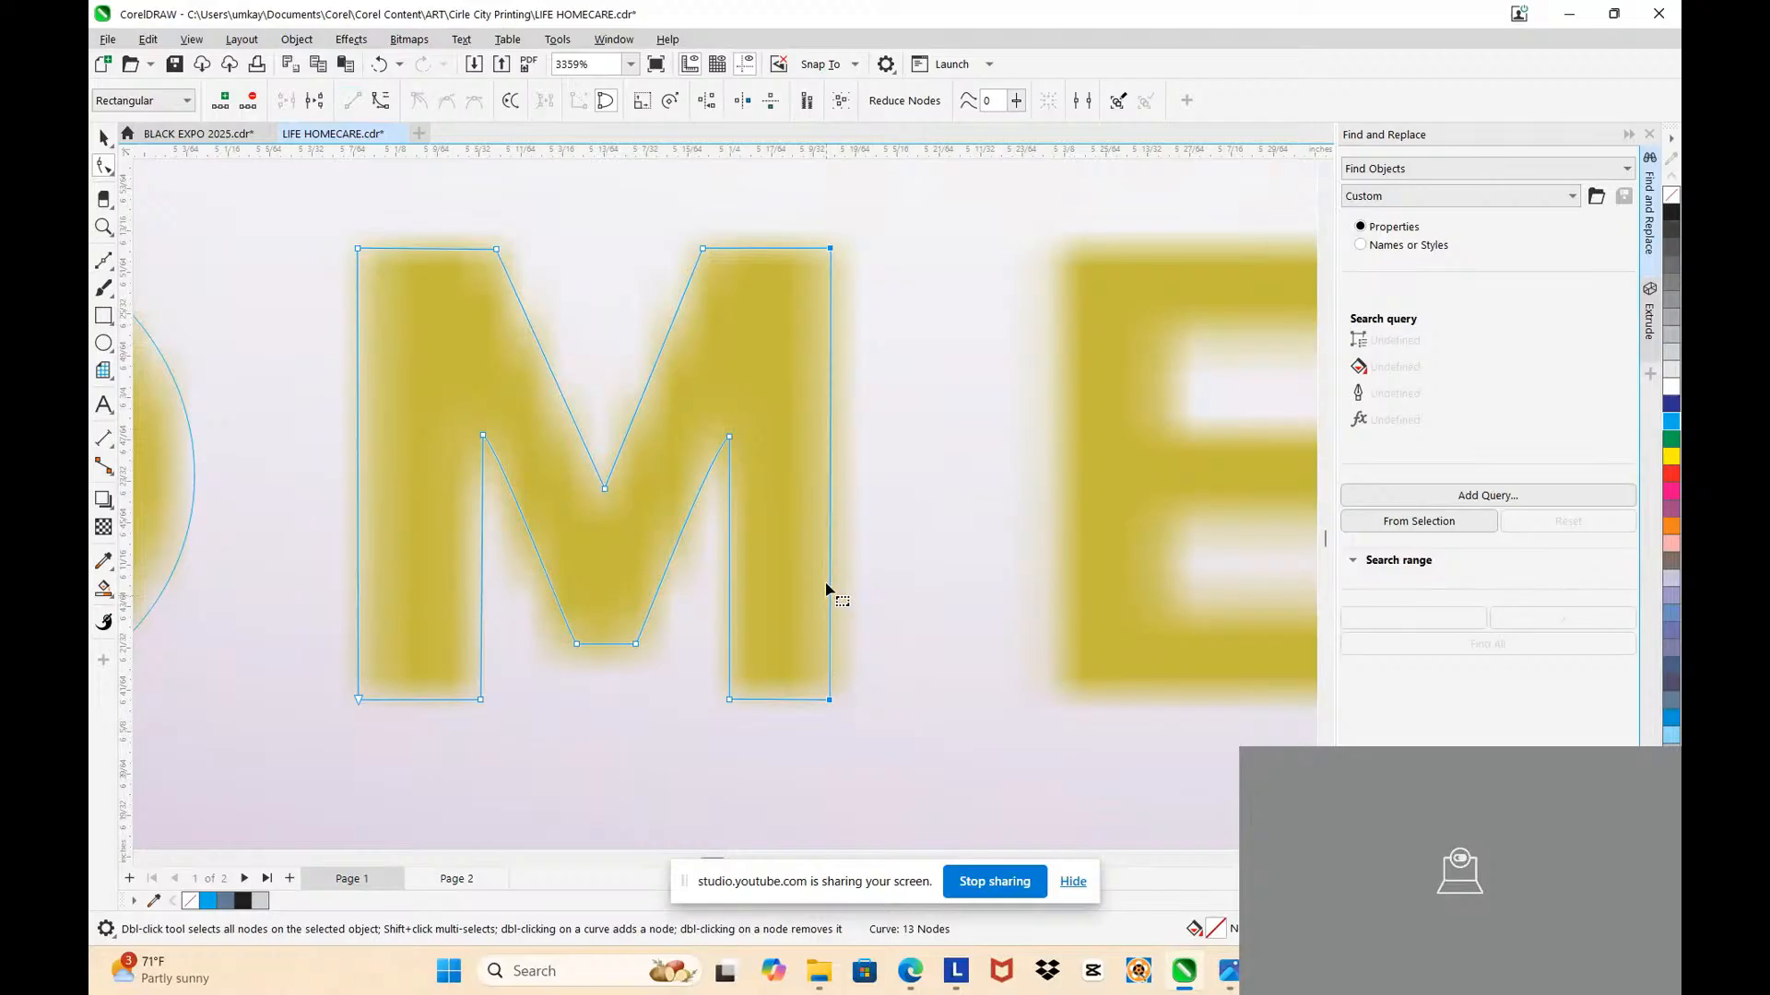
{"action": "scroll", "coordinate": [845, 682], "scroll_direction": "up", "scroll_amount": 1}
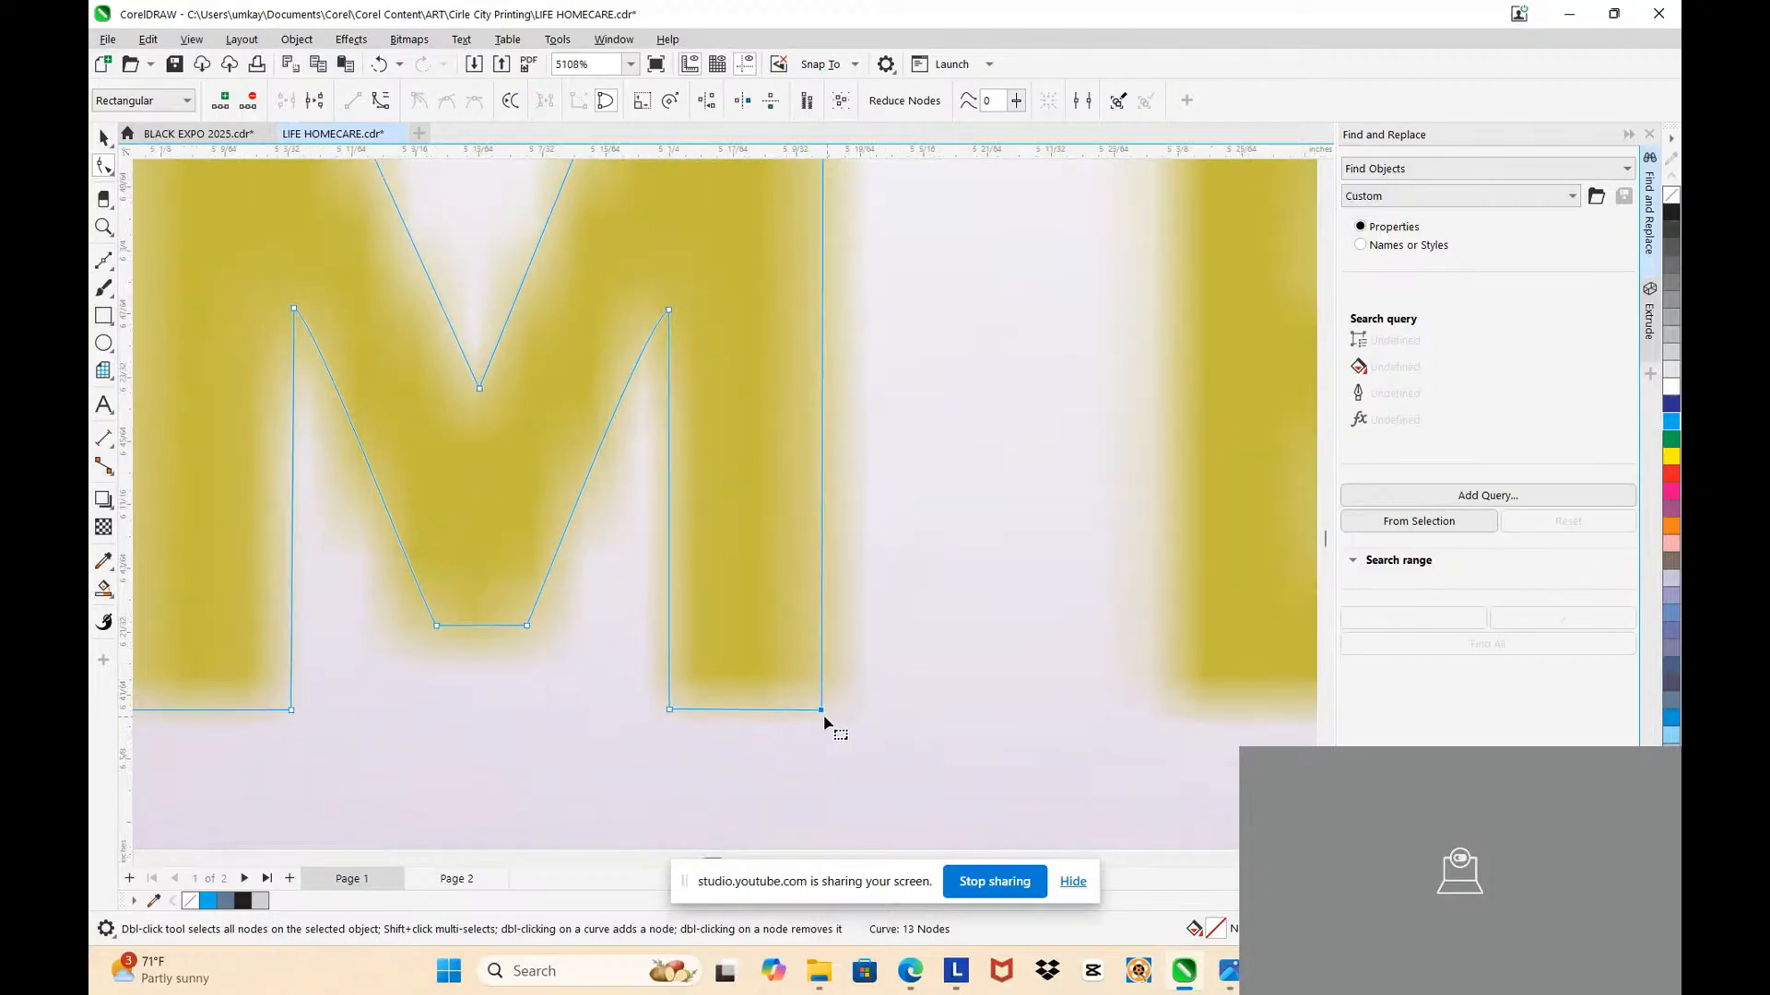
{"action": "left_click_drag", "start_coordinate": [823, 712], "coordinate": [854, 710]}
{"action": "scroll", "coordinate": [857, 645], "scroll_direction": "down", "scroll_amount": 2}
{"action": "left_click", "coordinate": [783, 451]}
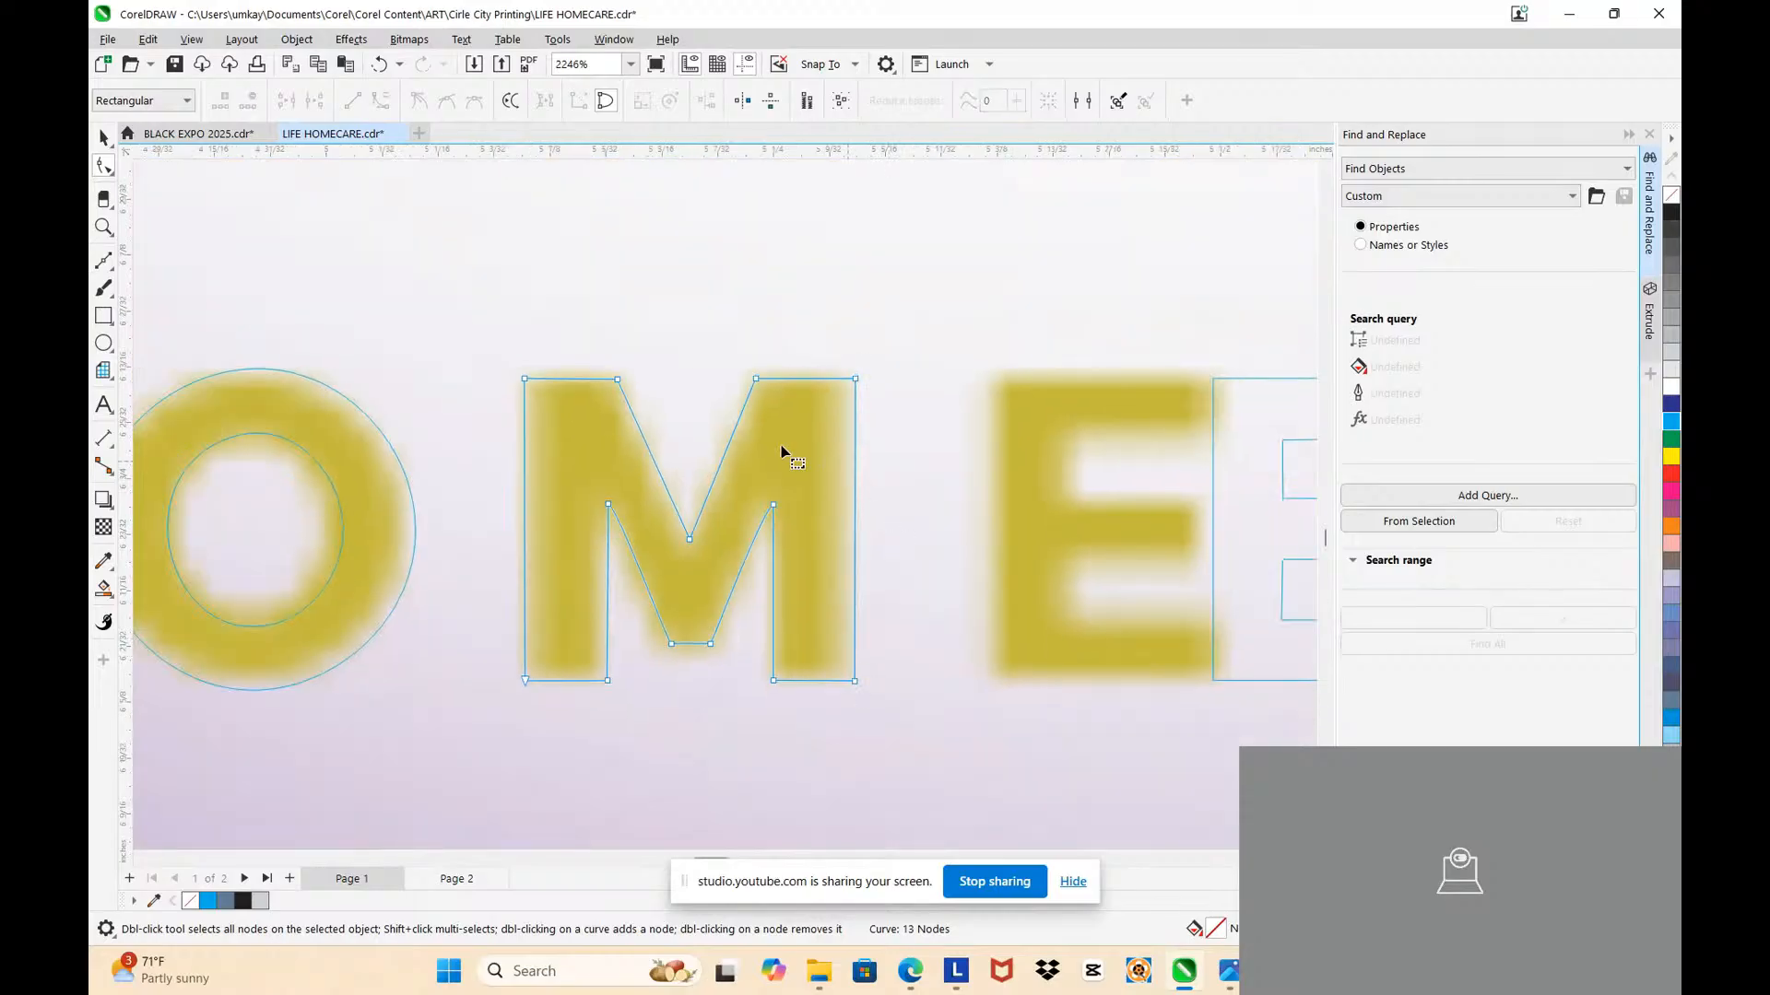
Step: Move the M's central notch node slightly down and left to center it on the gold notch
{"action": "scroll", "coordinate": [739, 387], "scroll_direction": "up", "scroll_amount": 2}
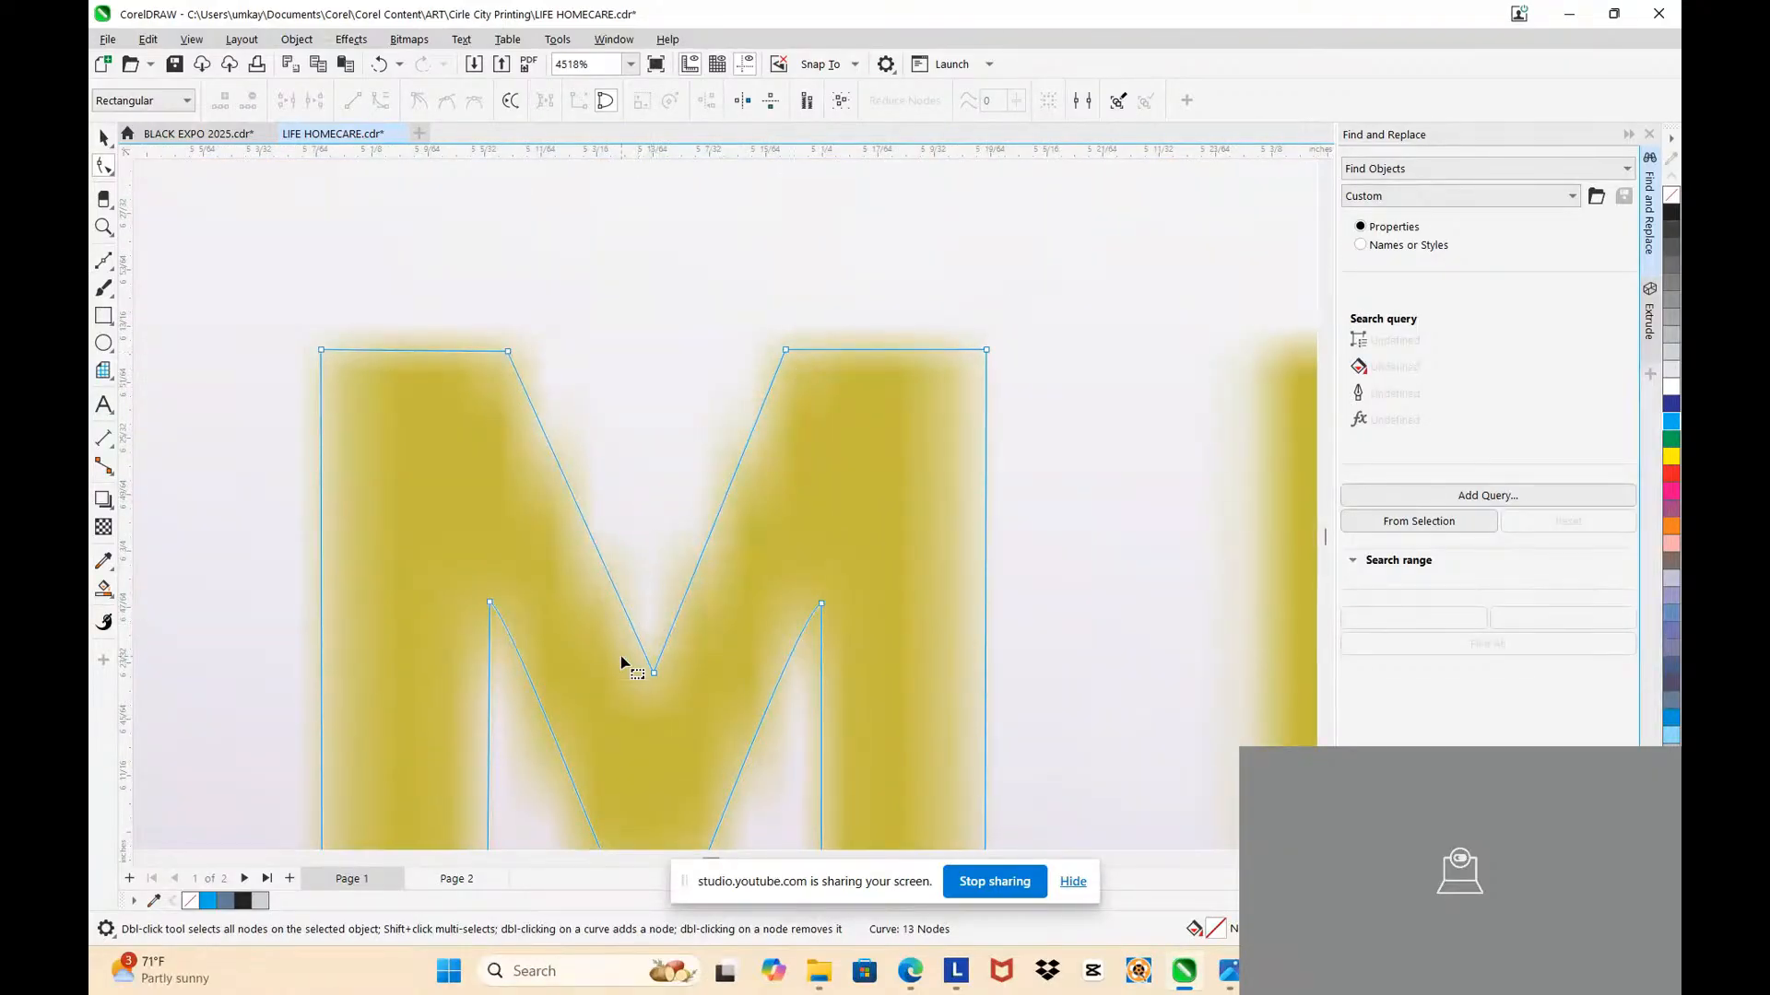
{"action": "left_click_drag", "start_coordinate": [653, 676], "coordinate": [648, 684]}
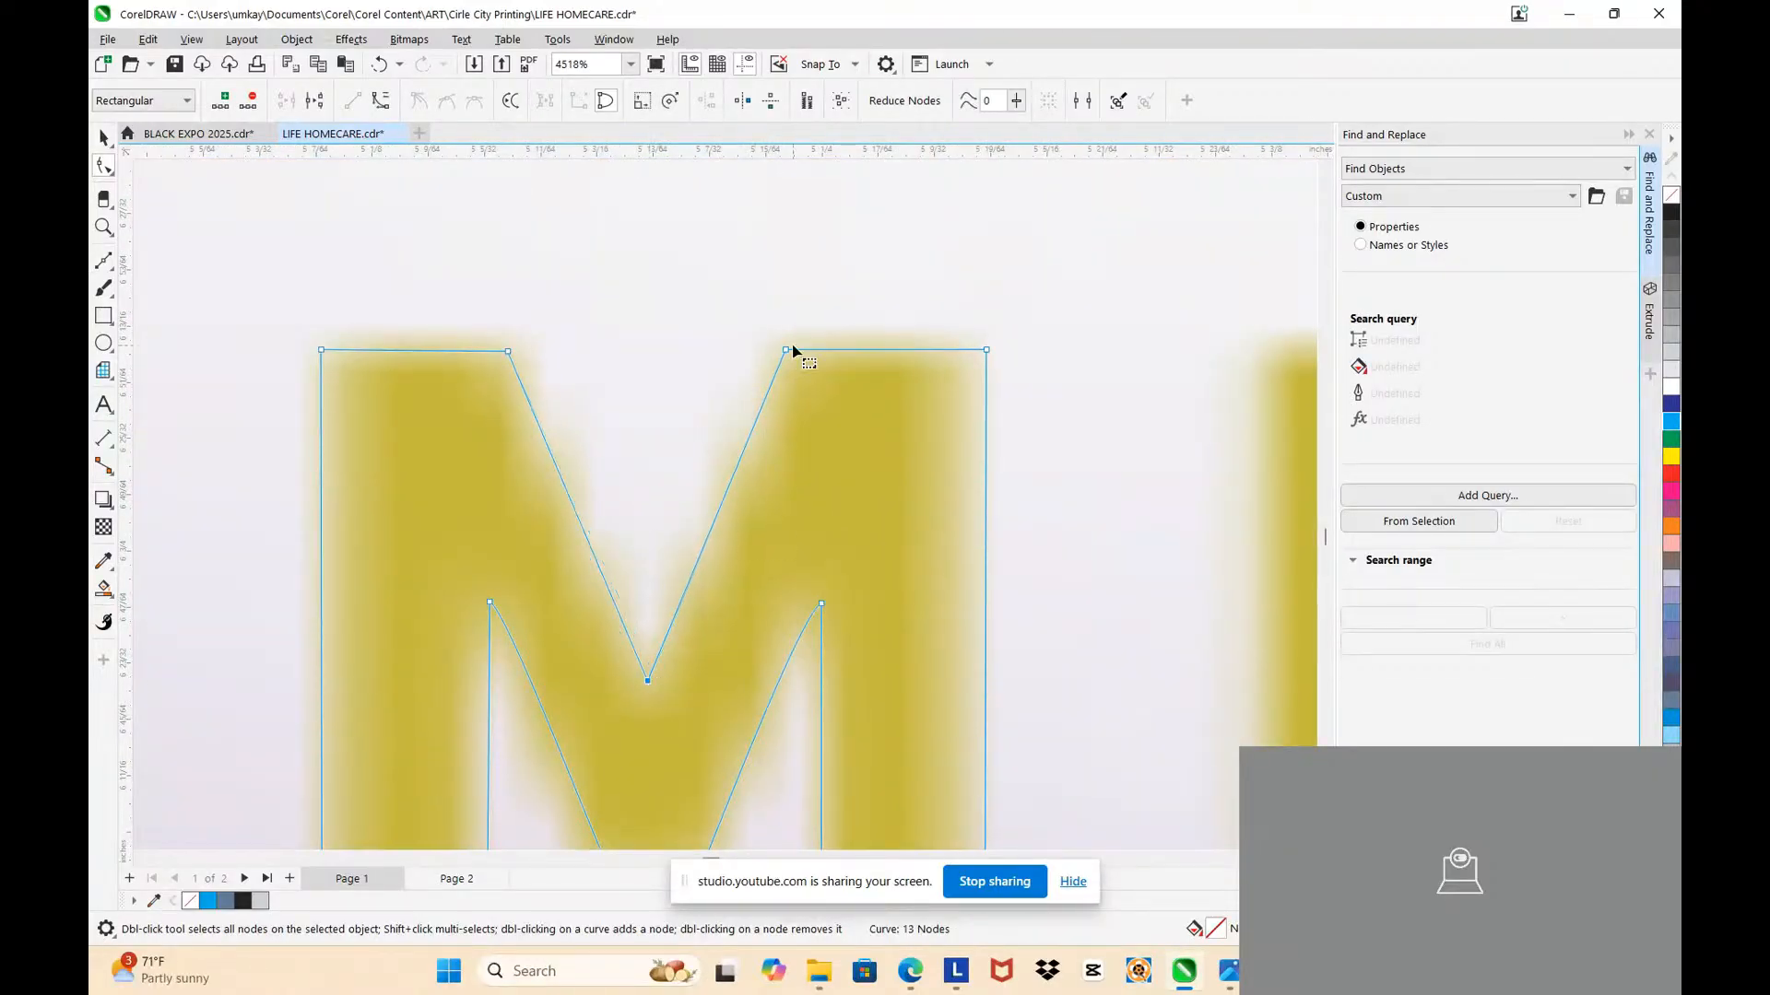
{"action": "scroll", "coordinate": [784, 351], "scroll_direction": "down", "scroll_amount": 2}
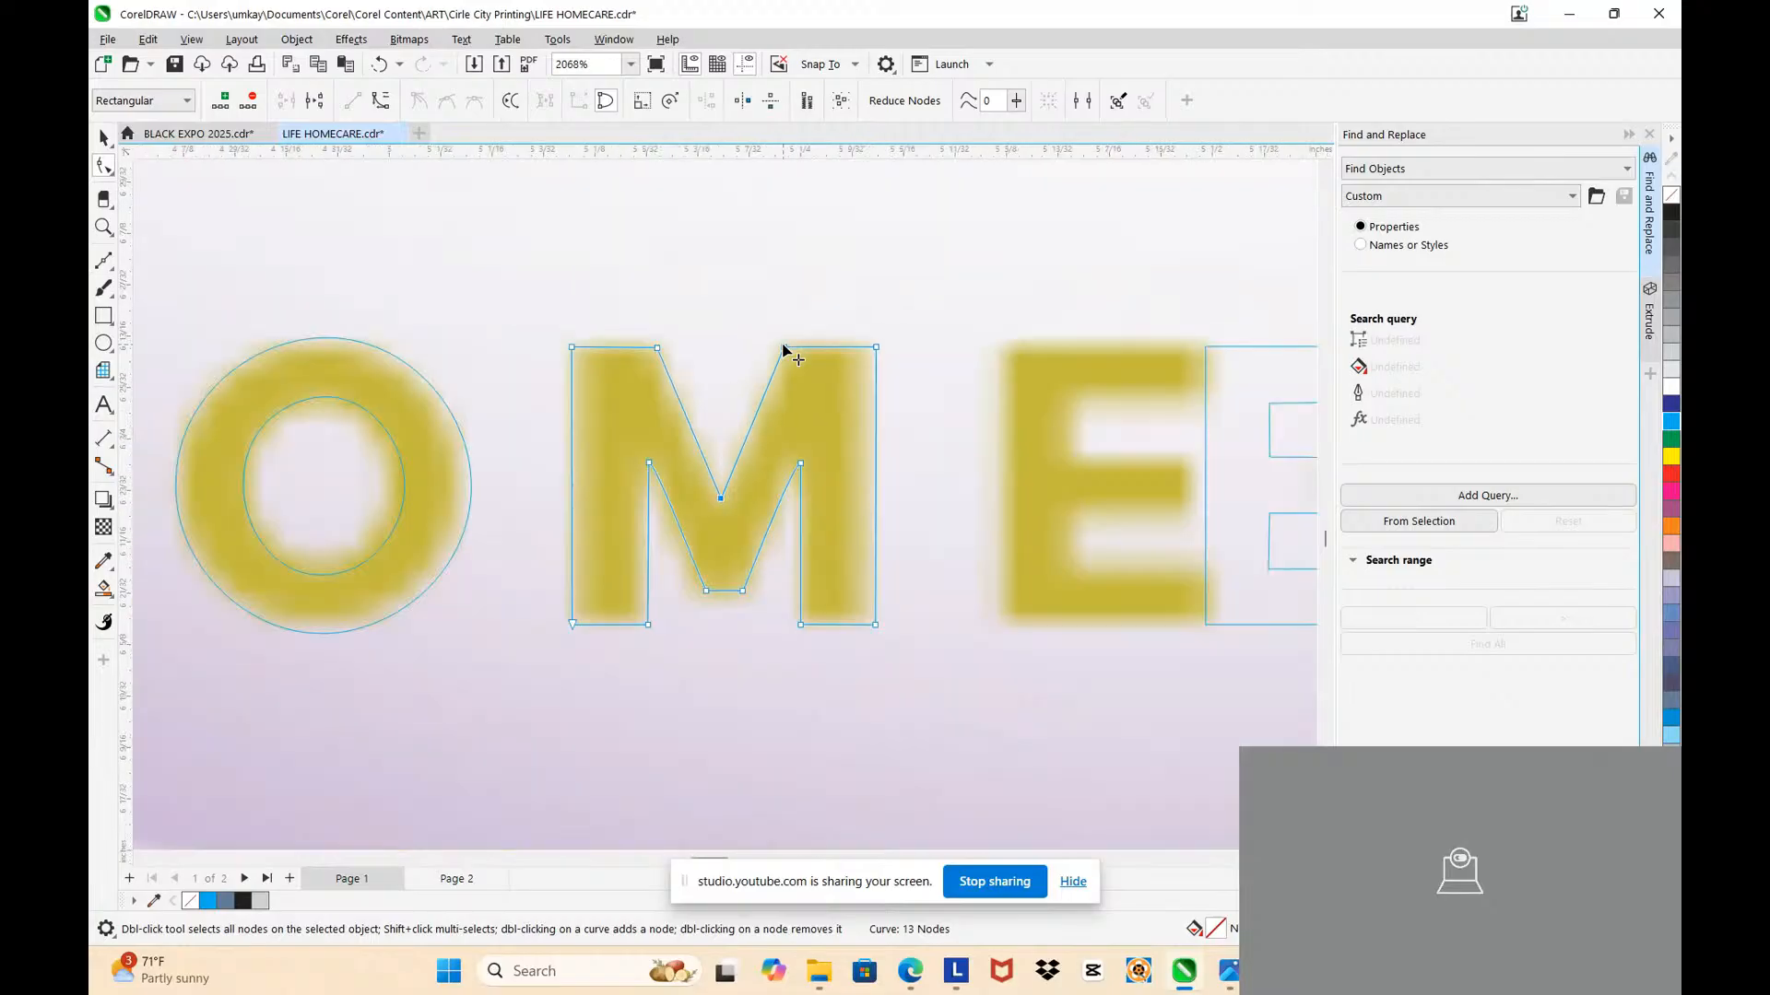
Step: Adjust the two nodes at the base of the M's V and convert all of the letter's segments to straight lines
{"action": "scroll", "coordinate": [710, 584], "scroll_direction": "up", "scroll_amount": 2}
{"action": "scroll", "coordinate": [700, 604], "scroll_direction": "up", "scroll_amount": 1}
{"action": "left_click_drag", "start_coordinate": [699, 599], "coordinate": [794, 609]}
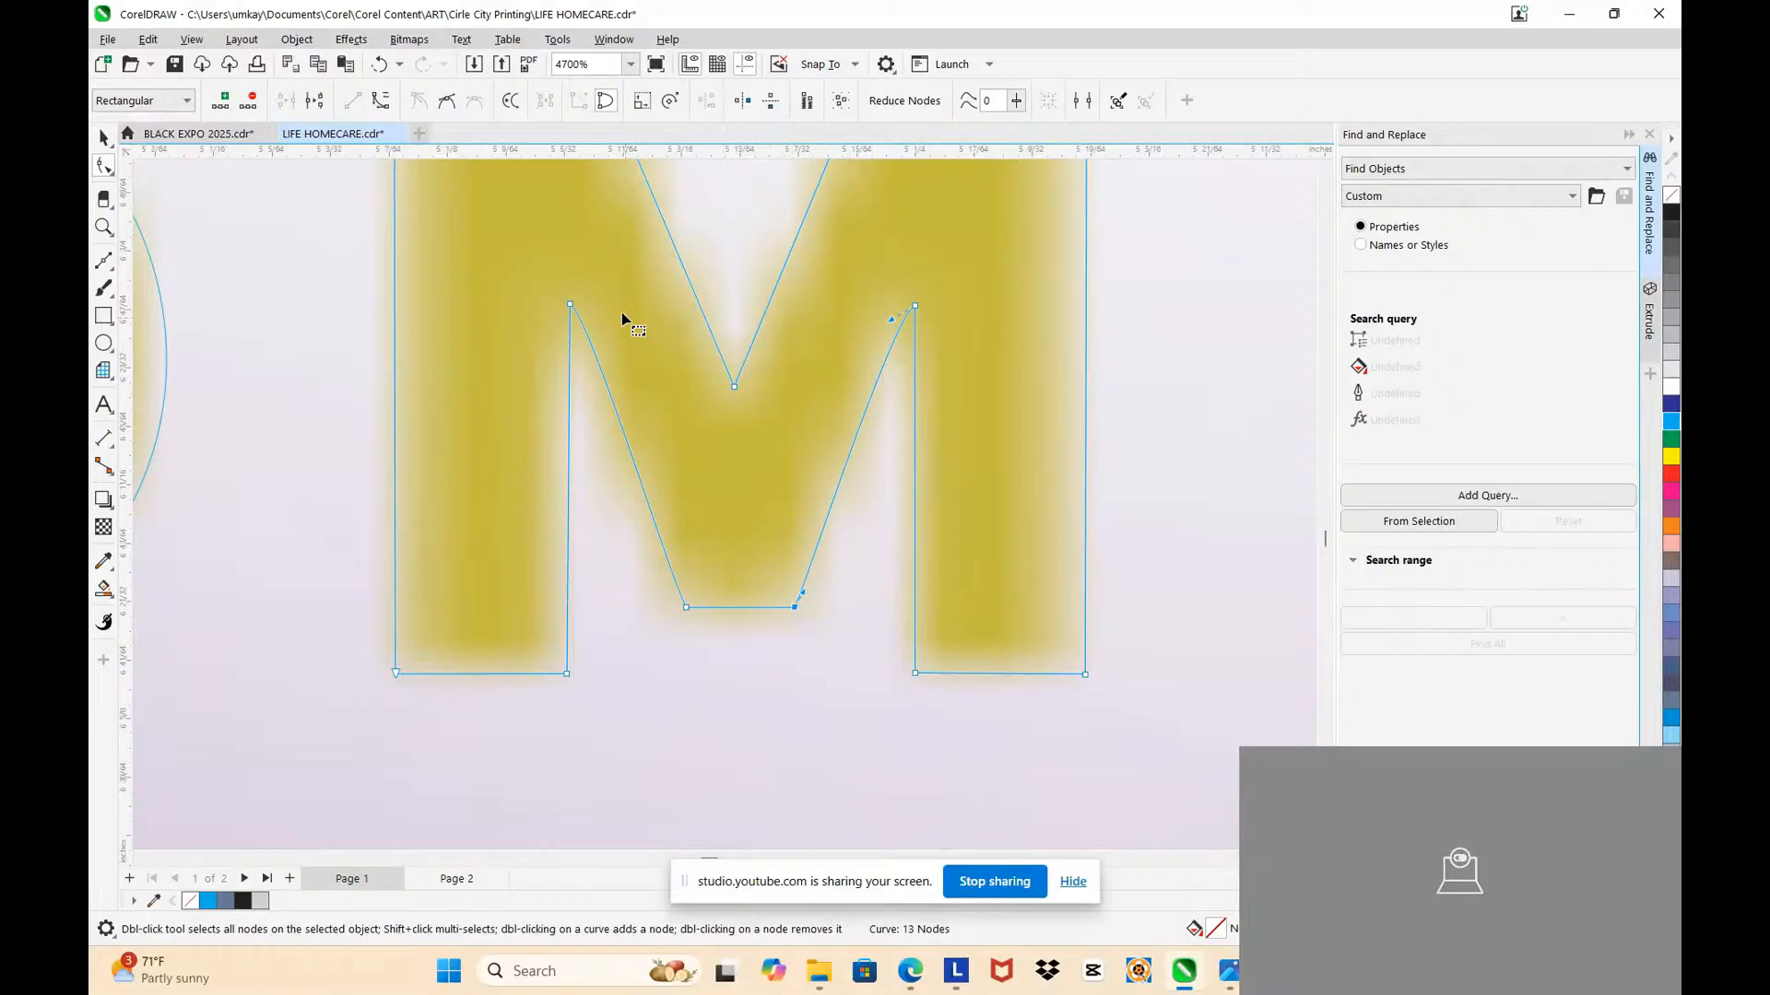
{"action": "scroll", "coordinate": [623, 318], "scroll_direction": "down", "scroll_amount": 2}
{"action": "left_click_drag", "start_coordinate": [853, 551], "coordinate": [853, 551]}
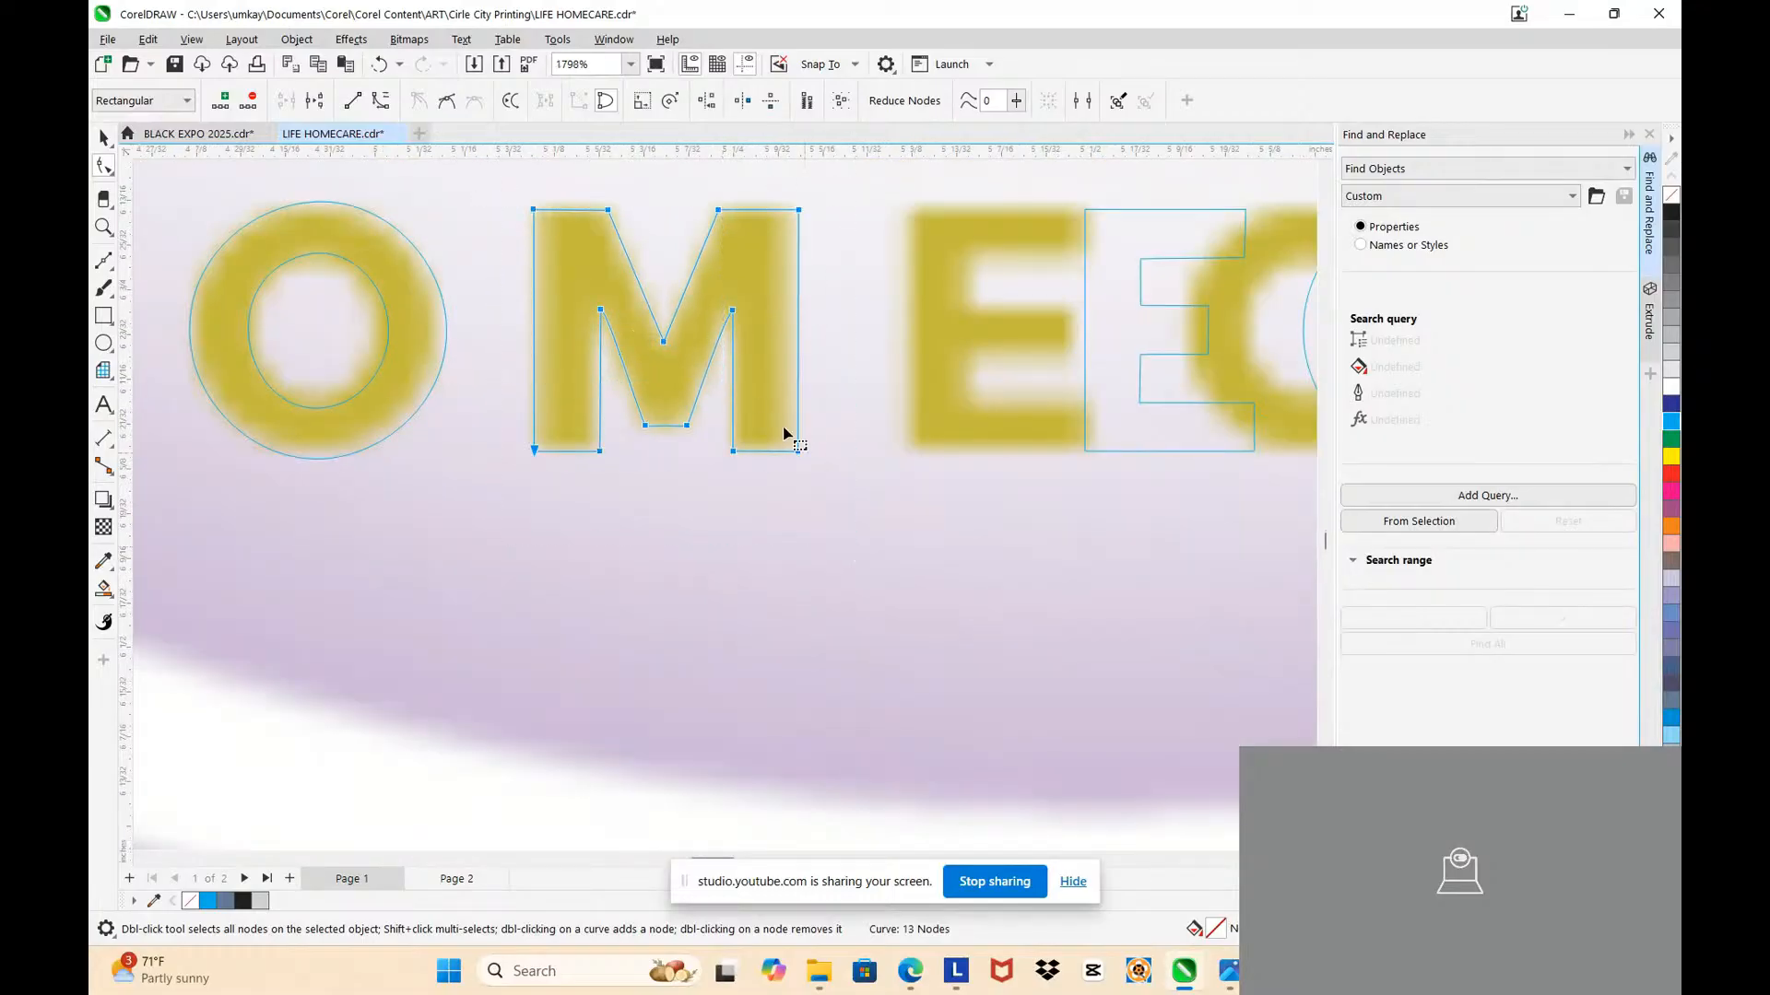
{"action": "left_click", "coordinate": [636, 365]}
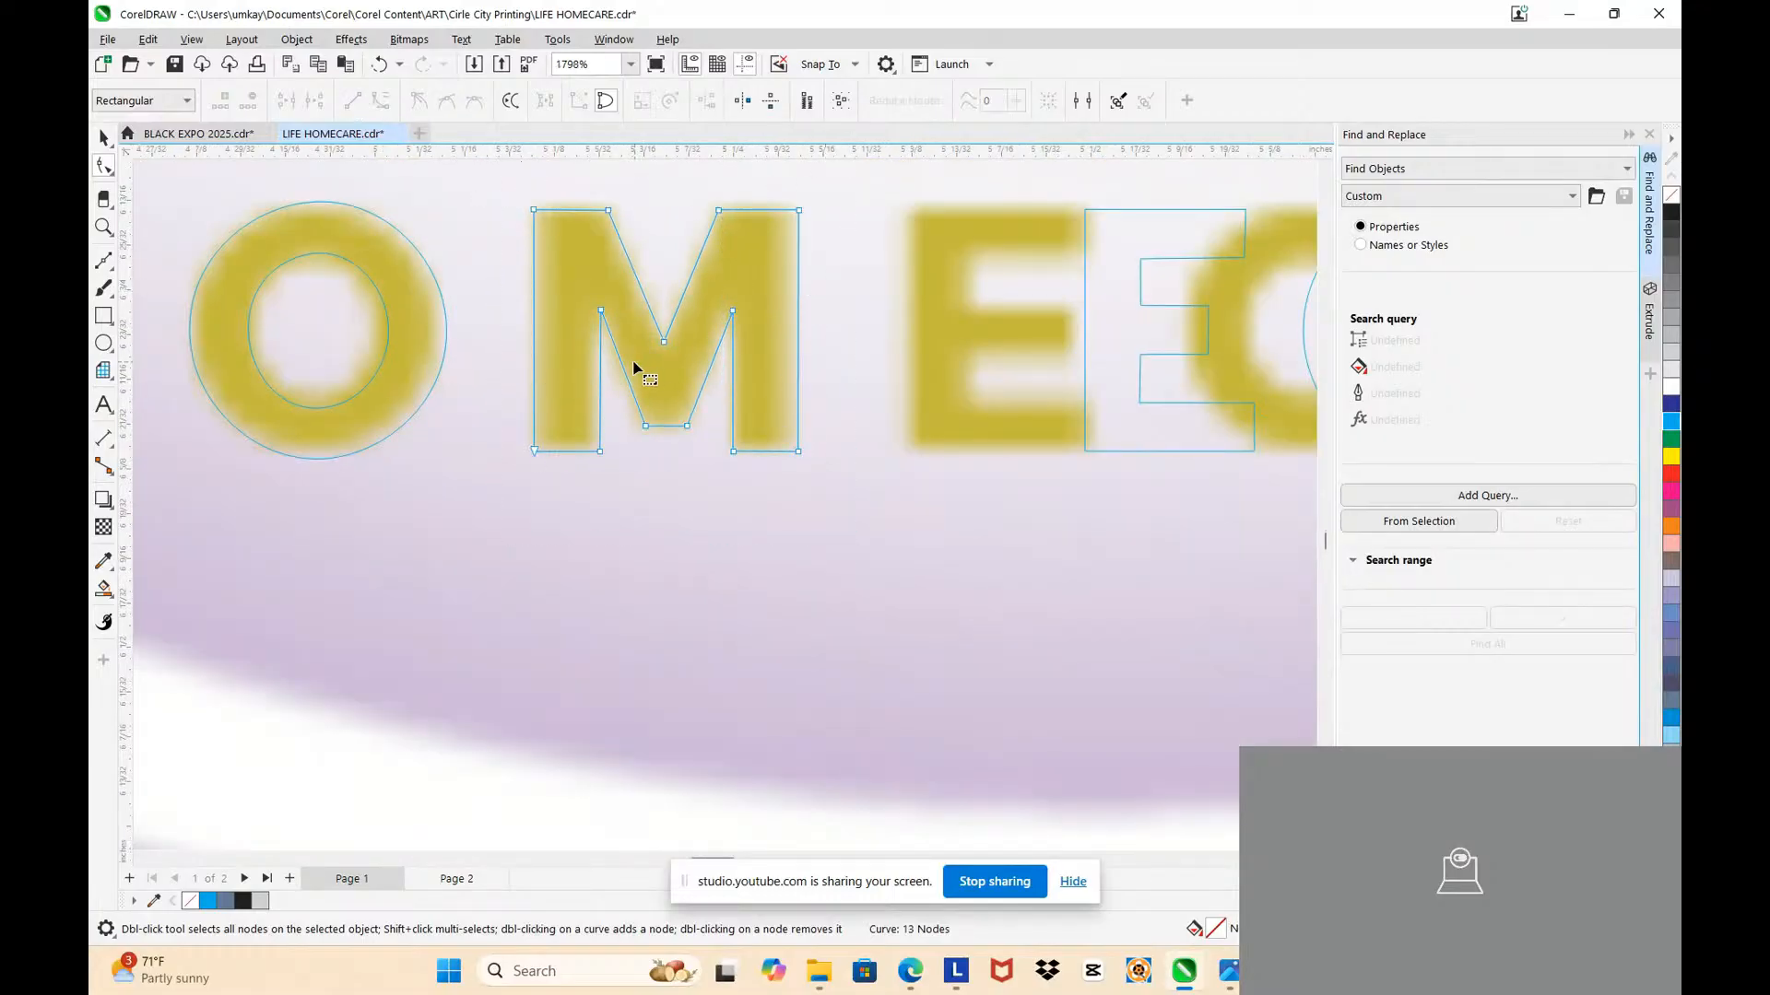
Step: Fine-tune both lower nodes of the M's V so its base lies level on the gold edge
{"action": "scroll", "coordinate": [638, 364], "scroll_direction": "up", "scroll_amount": 2}
{"action": "left_click_drag", "start_coordinate": [653, 533], "coordinate": [650, 536]}
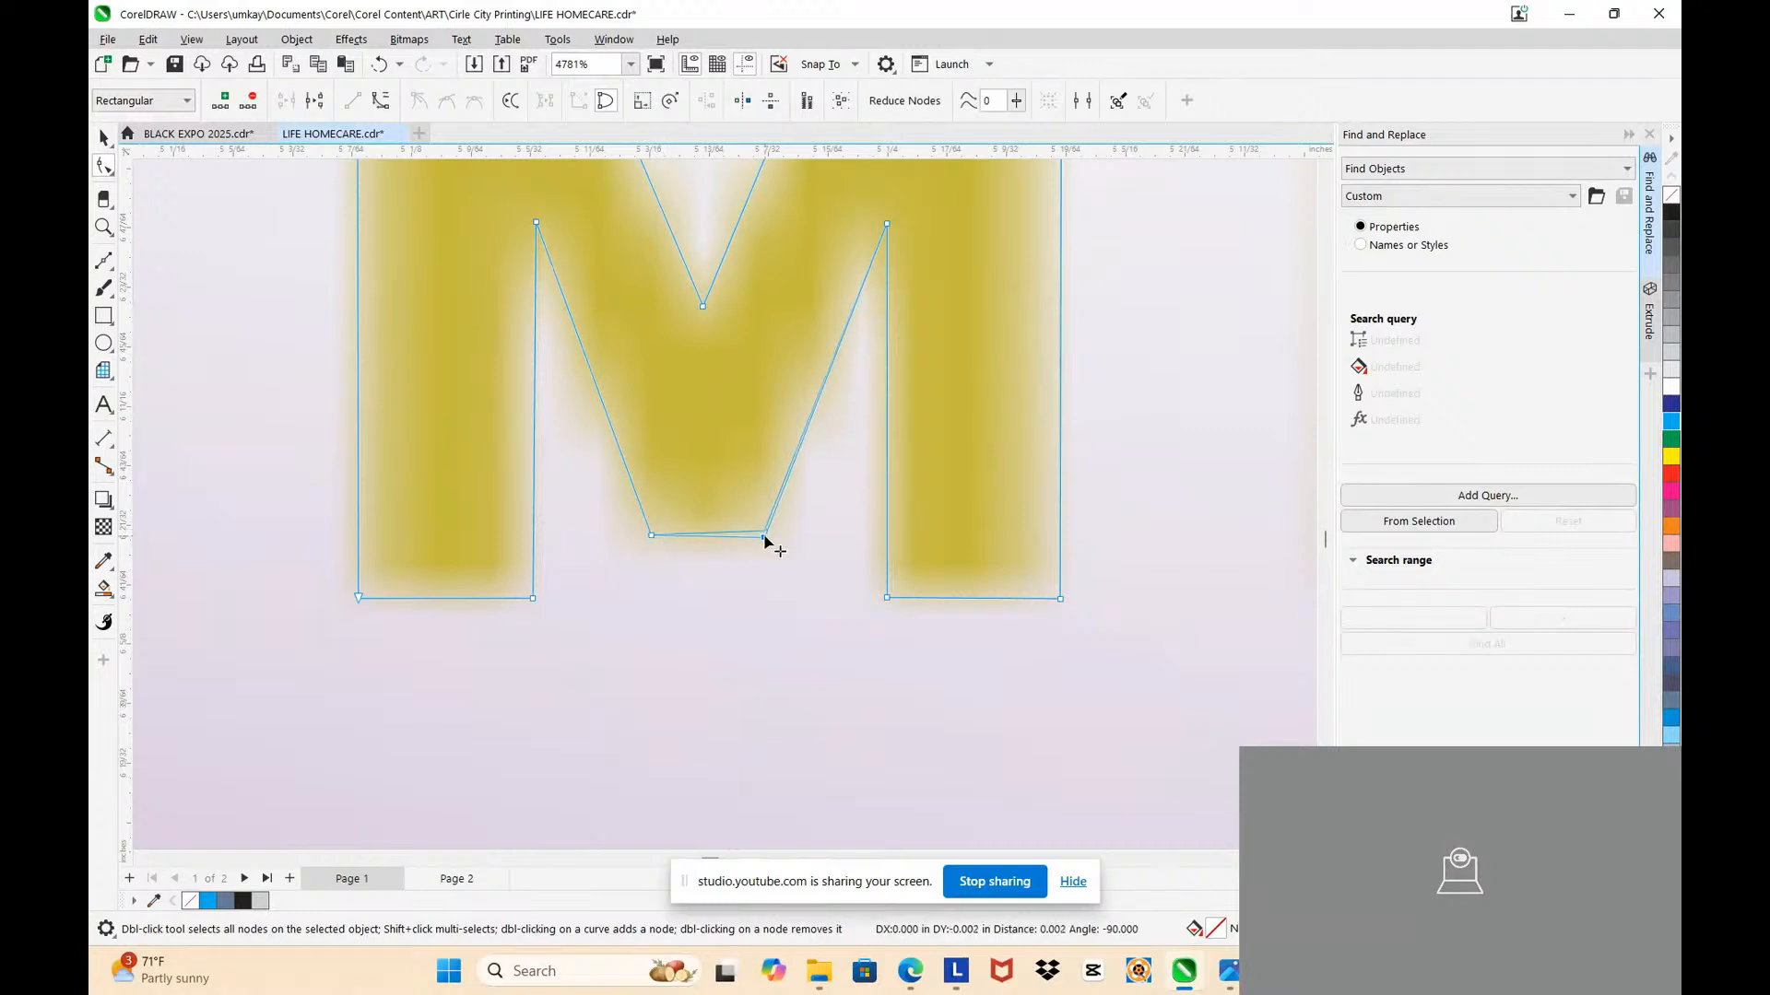
{"action": "scroll", "coordinate": [660, 523], "scroll_direction": "up", "scroll_amount": 2}
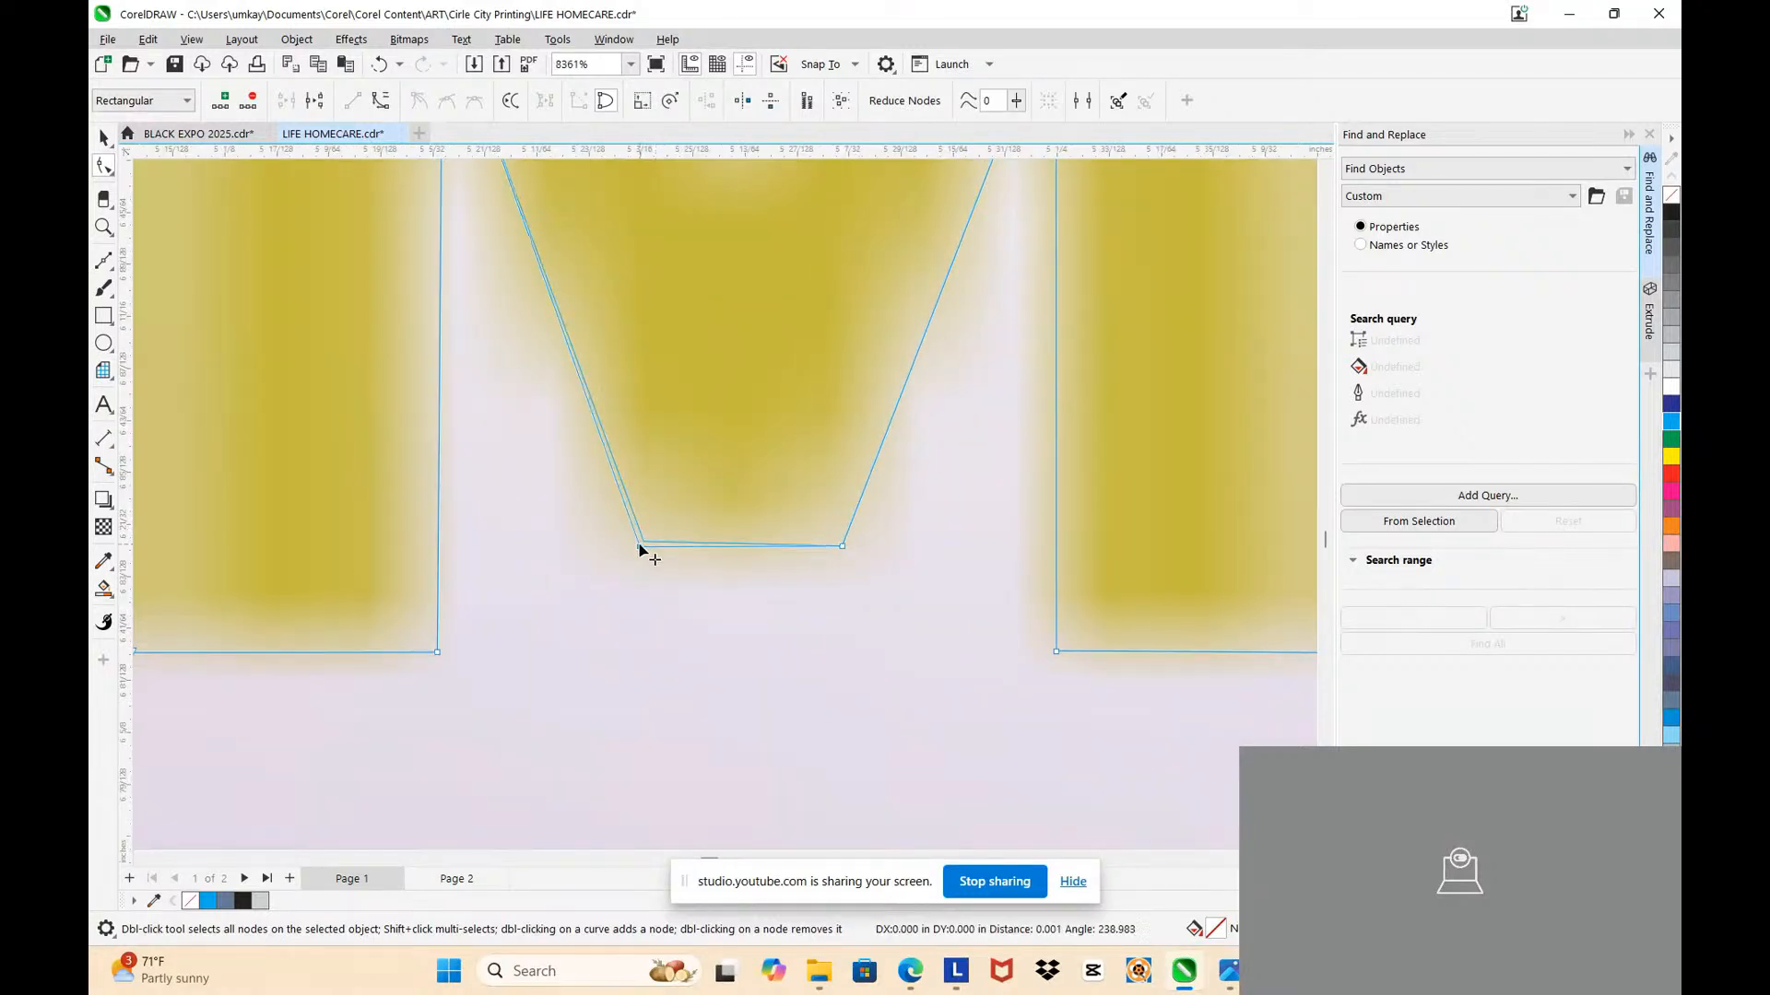
Step: Delete the misaligned E outline that follows the M in HOMECARE
{"action": "scroll", "coordinate": [678, 470], "scroll_direction": "down", "scroll_amount": 9}
{"action": "scroll", "coordinate": [848, 431], "scroll_direction": "up", "scroll_amount": 3}
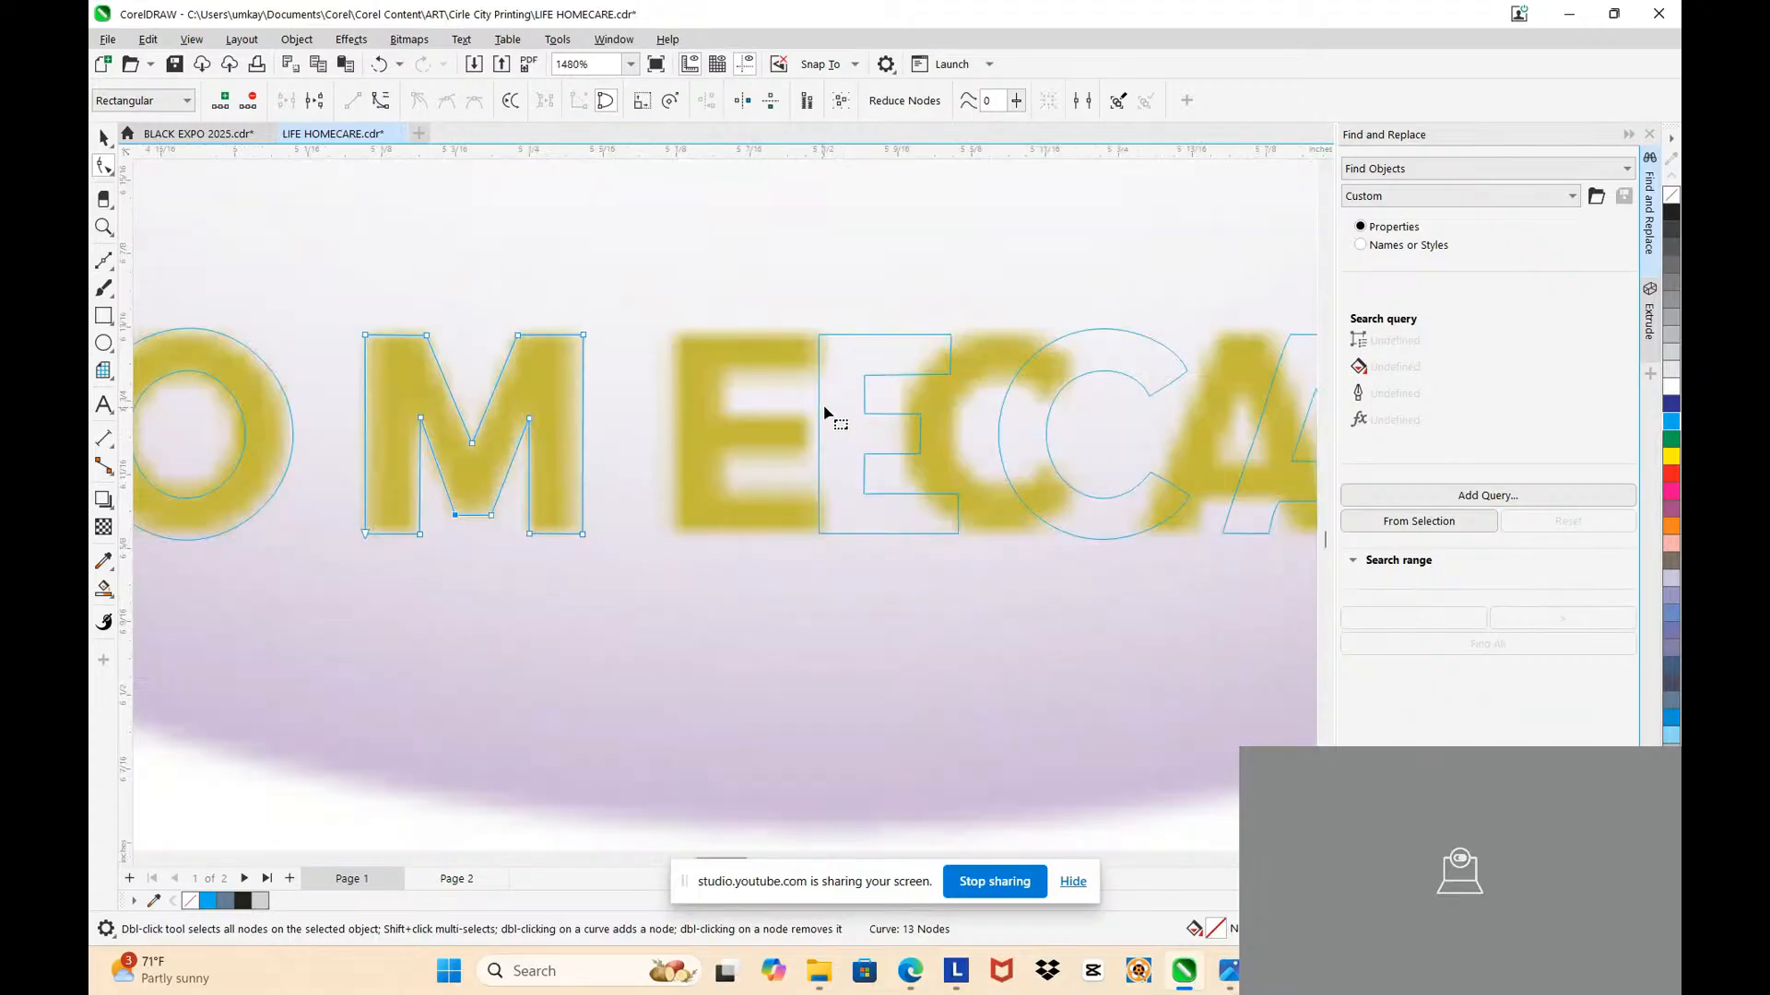
{"action": "left_click", "coordinate": [820, 339]}
{"action": "left_click", "coordinate": [101, 139]}
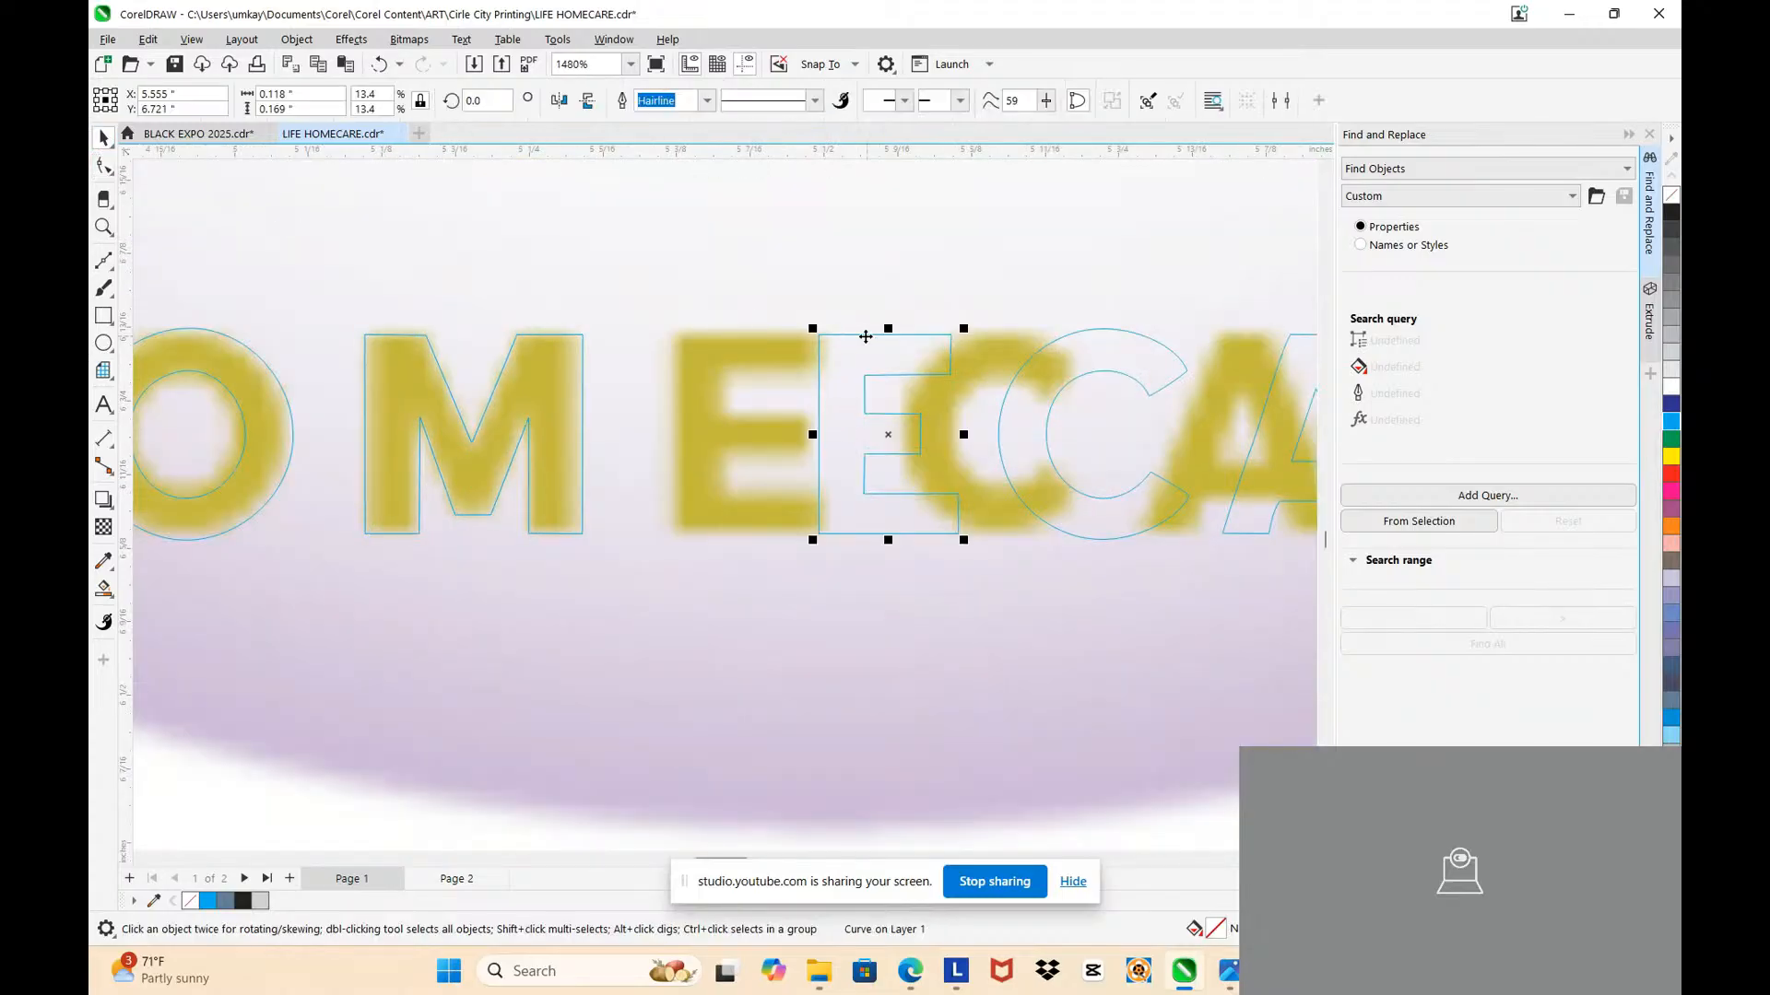
{"action": "scroll", "coordinate": [743, 324], "scroll_direction": "down", "scroll_amount": 3}
{"action": "key", "text": "Escape"}
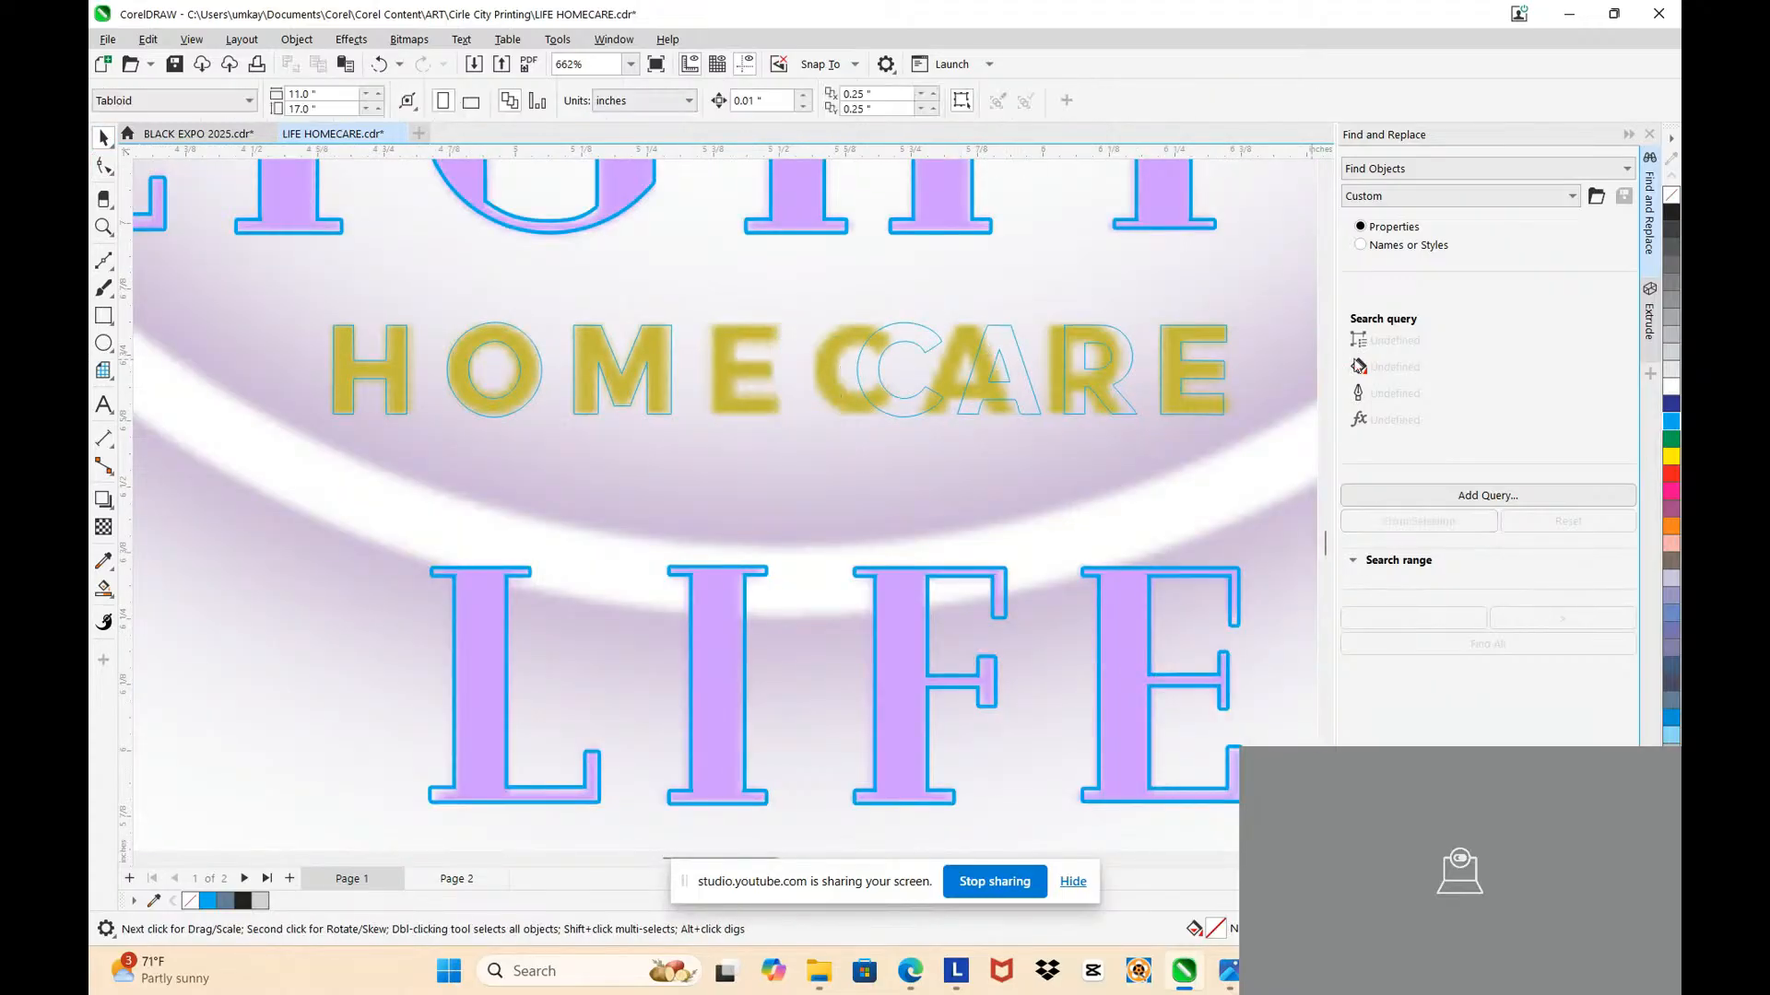
Step: Place a copy of the corrected final E outline over the gold E that follows the M
{"action": "left_click", "coordinate": [1206, 369]}
{"action": "scroll", "coordinate": [1205, 368], "scroll_direction": "up", "scroll_amount": 5}
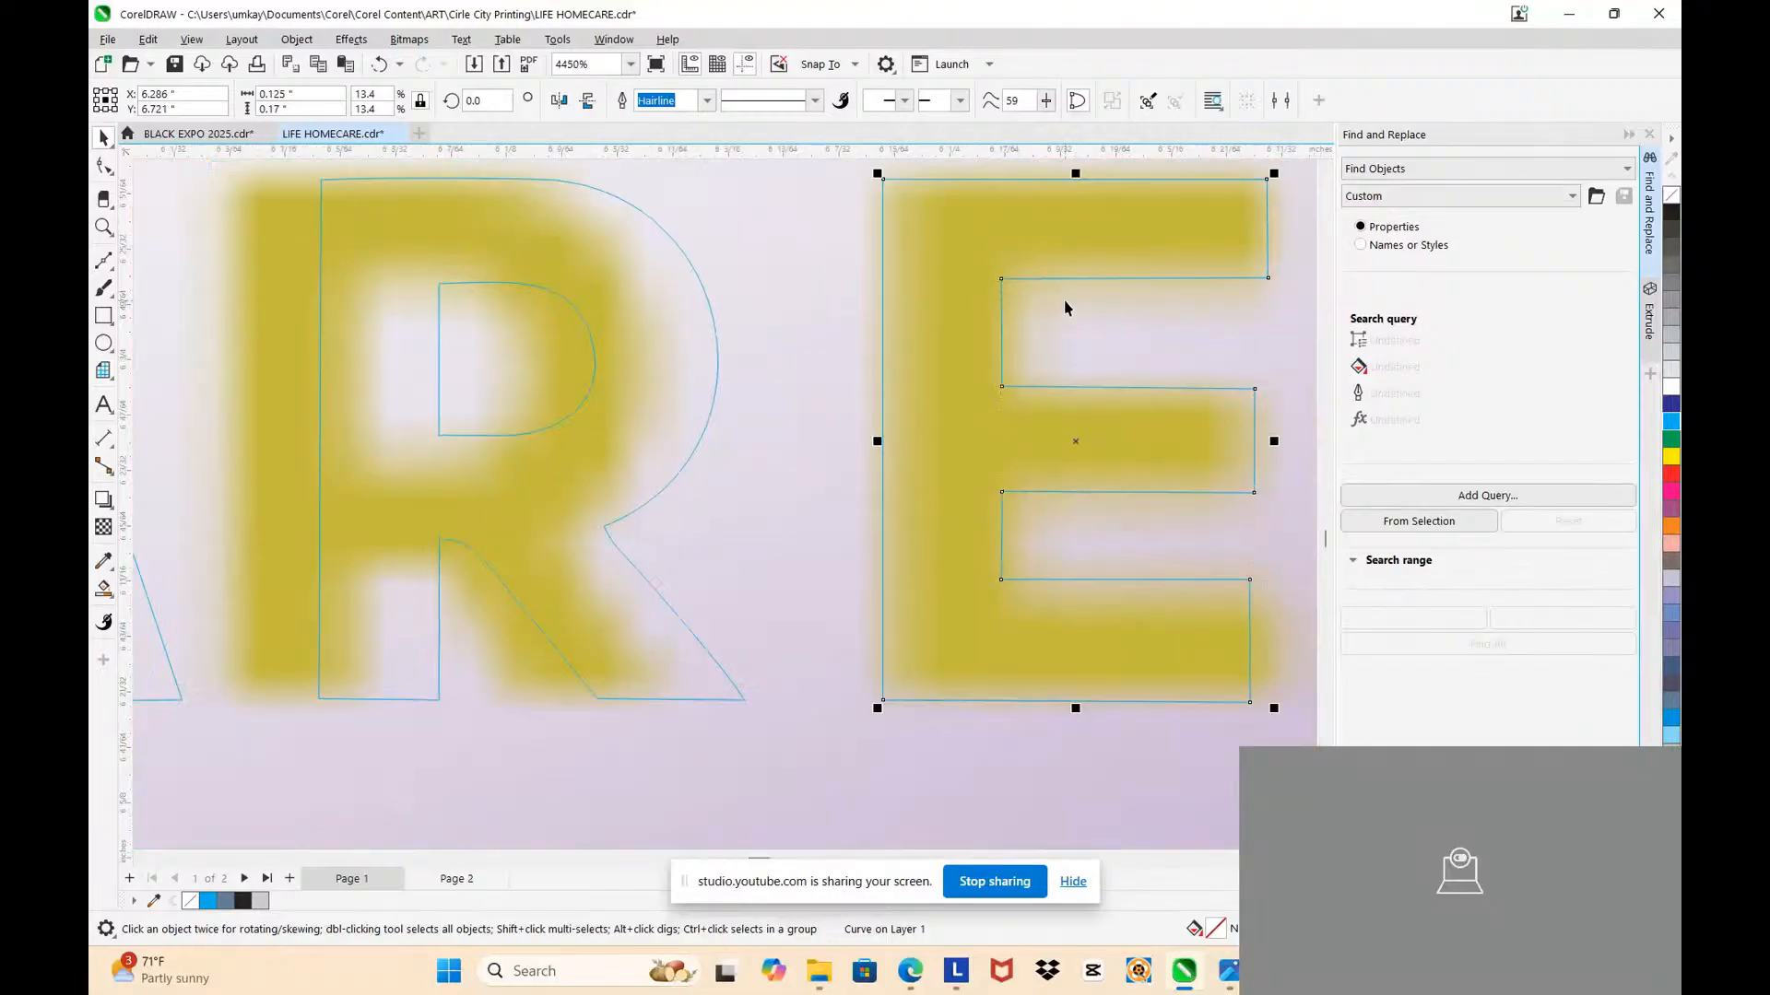
{"action": "scroll", "coordinate": [1058, 297], "scroll_direction": "down", "scroll_amount": 3}
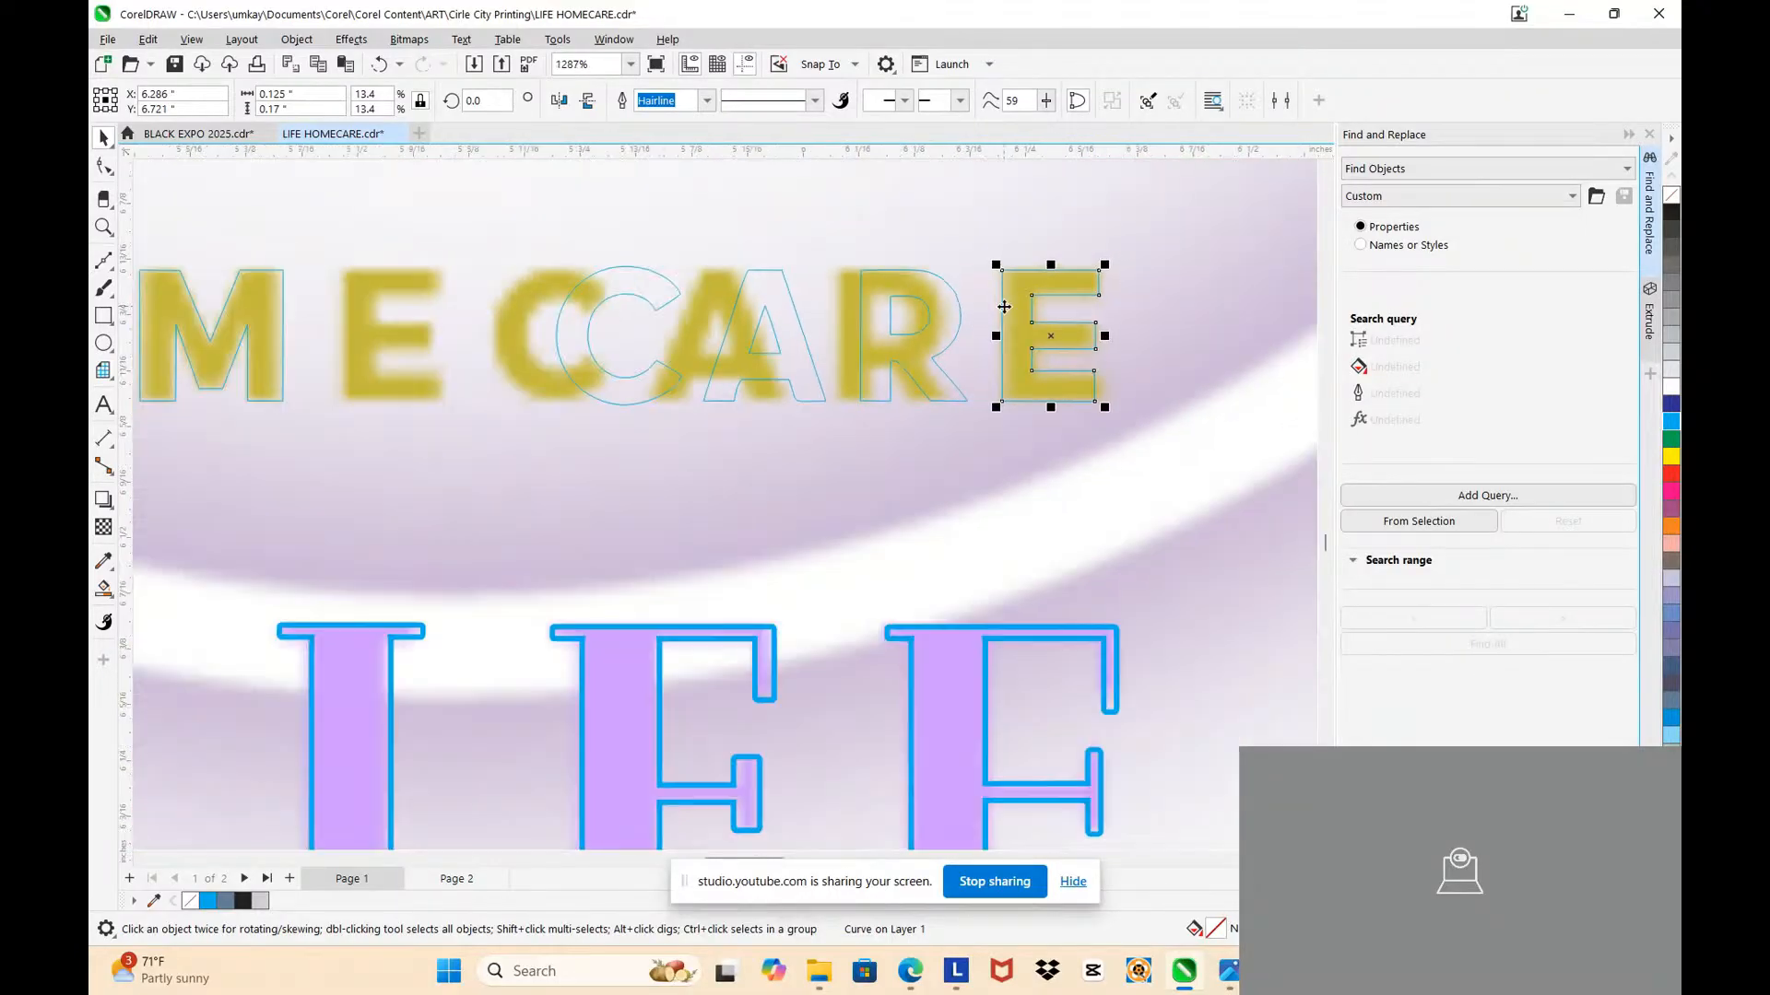
{"action": "left_click_drag", "start_coordinate": [1013, 310], "coordinate": [428, 309]}
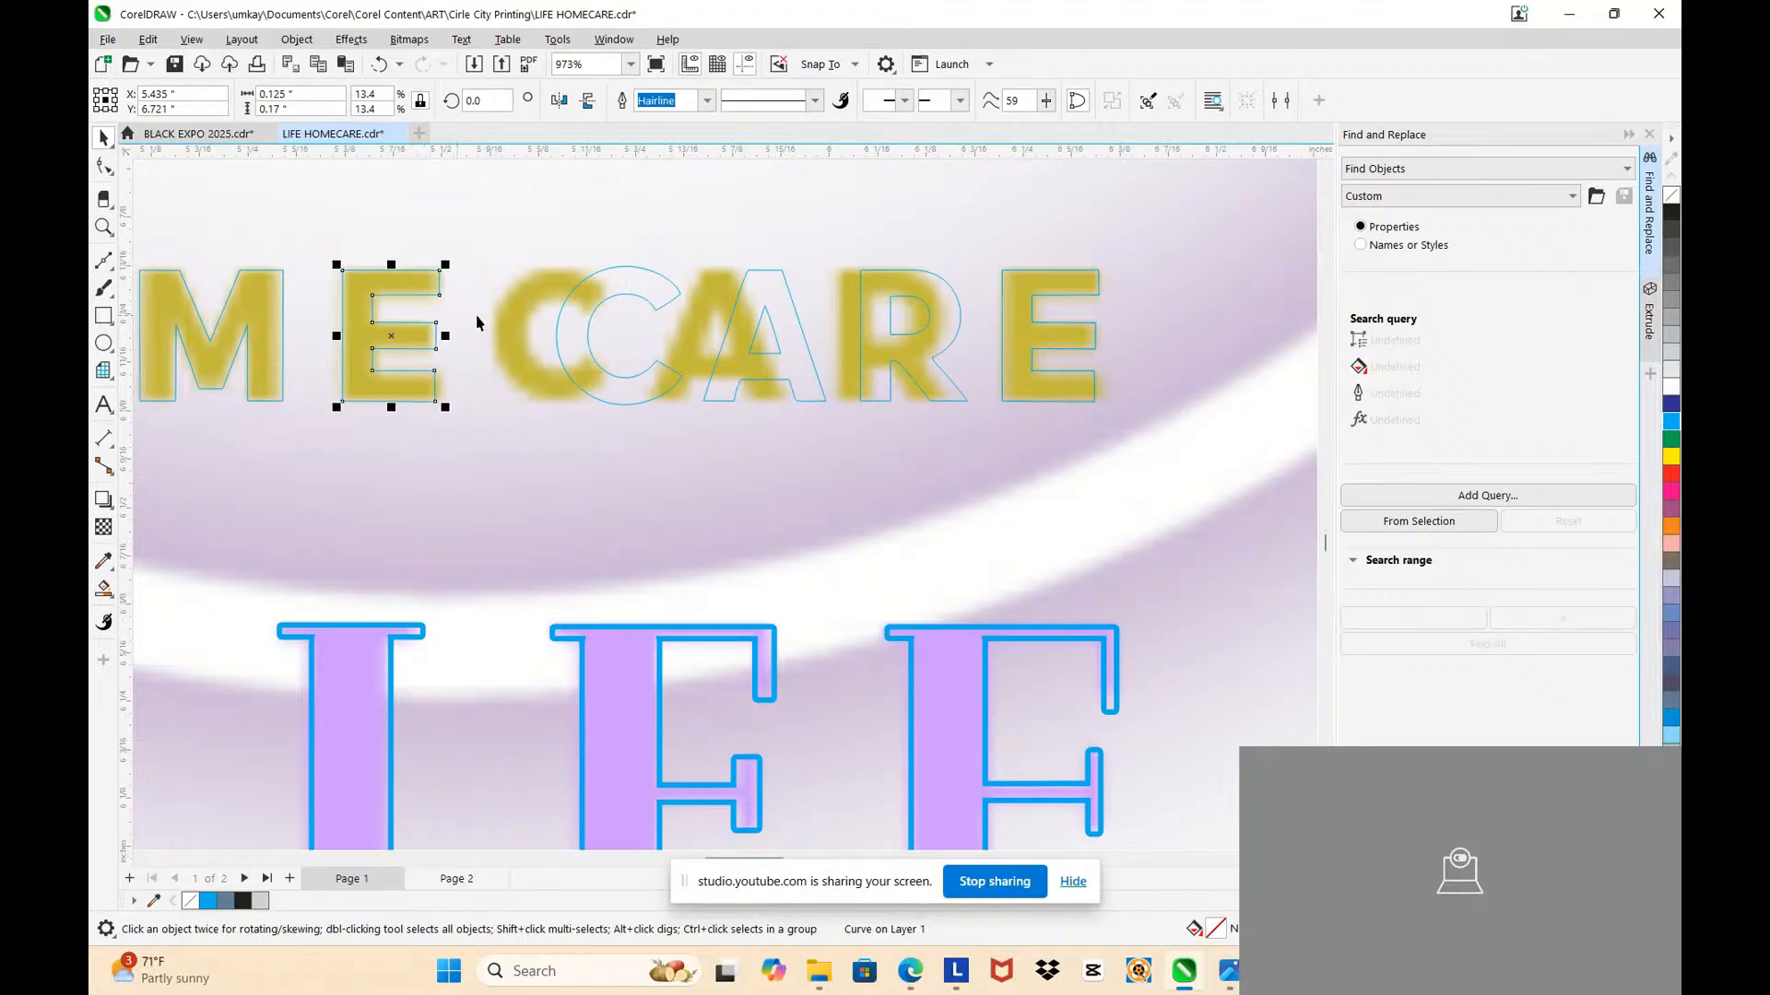
Step: Move the C outline onto the gold C in HOMECARE
{"action": "left_click", "coordinate": [608, 312]}
{"action": "scroll", "coordinate": [610, 310], "scroll_direction": "up", "scroll_amount": 4}
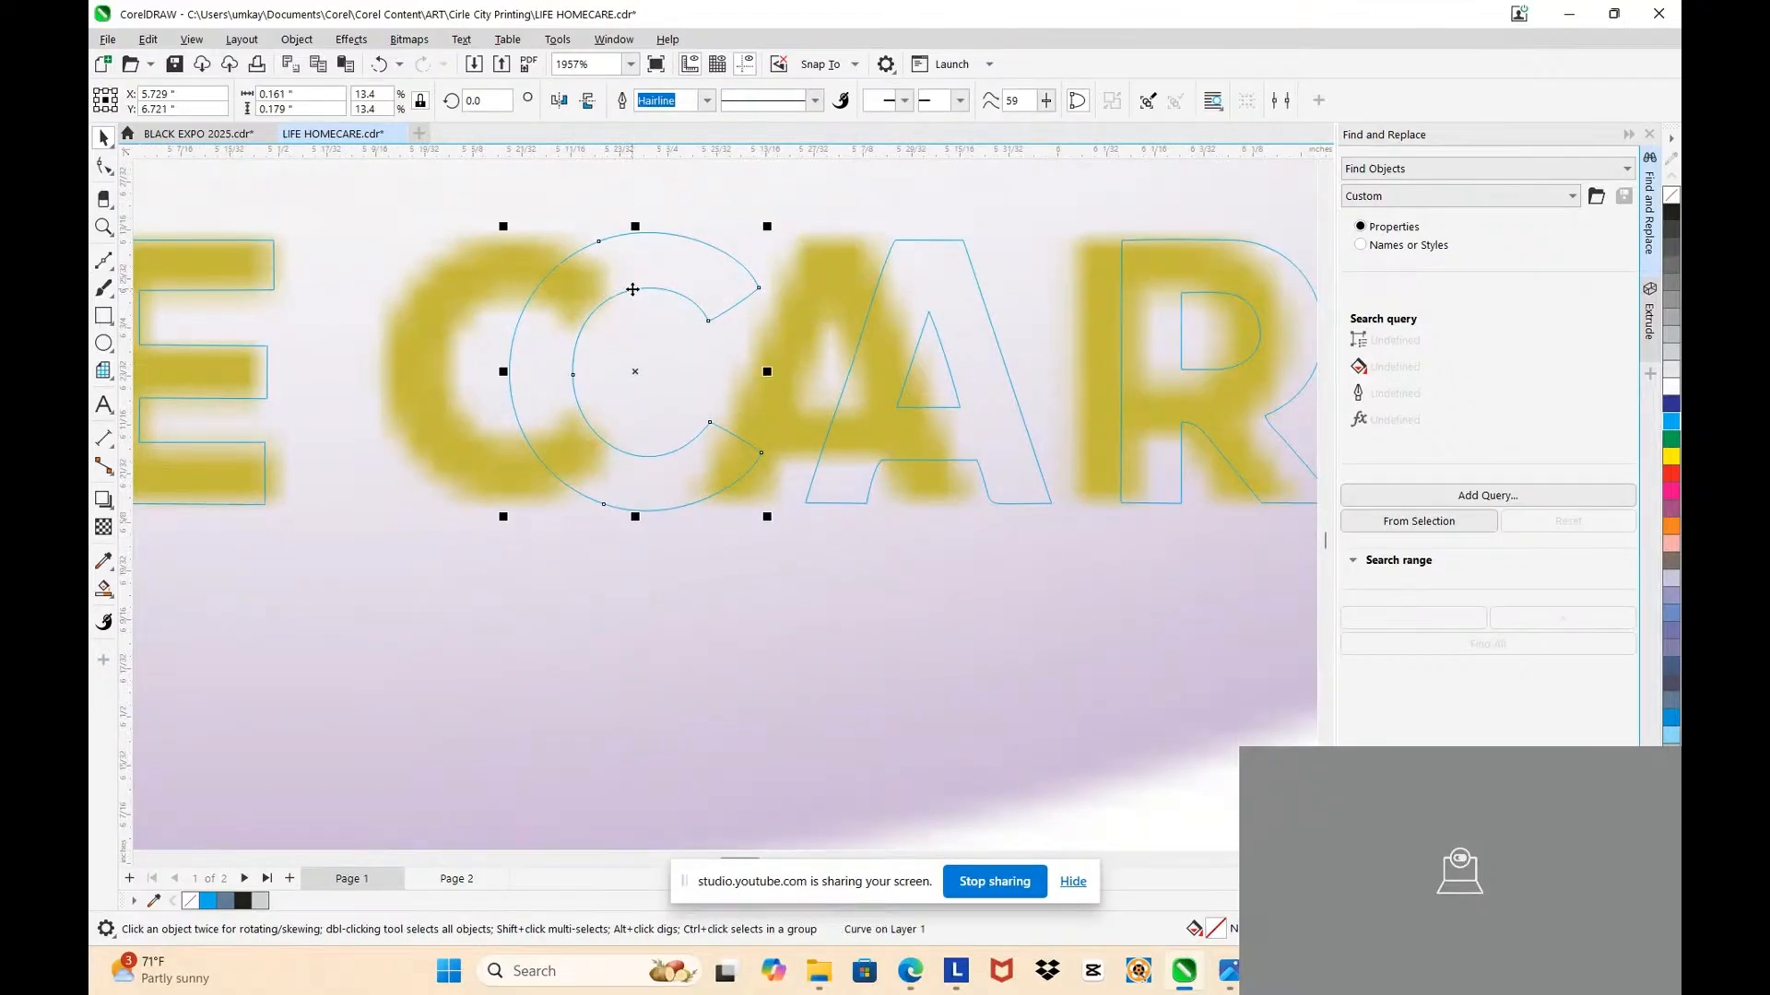
{"action": "left_click_drag", "start_coordinate": [632, 289], "coordinate": [508, 291]}
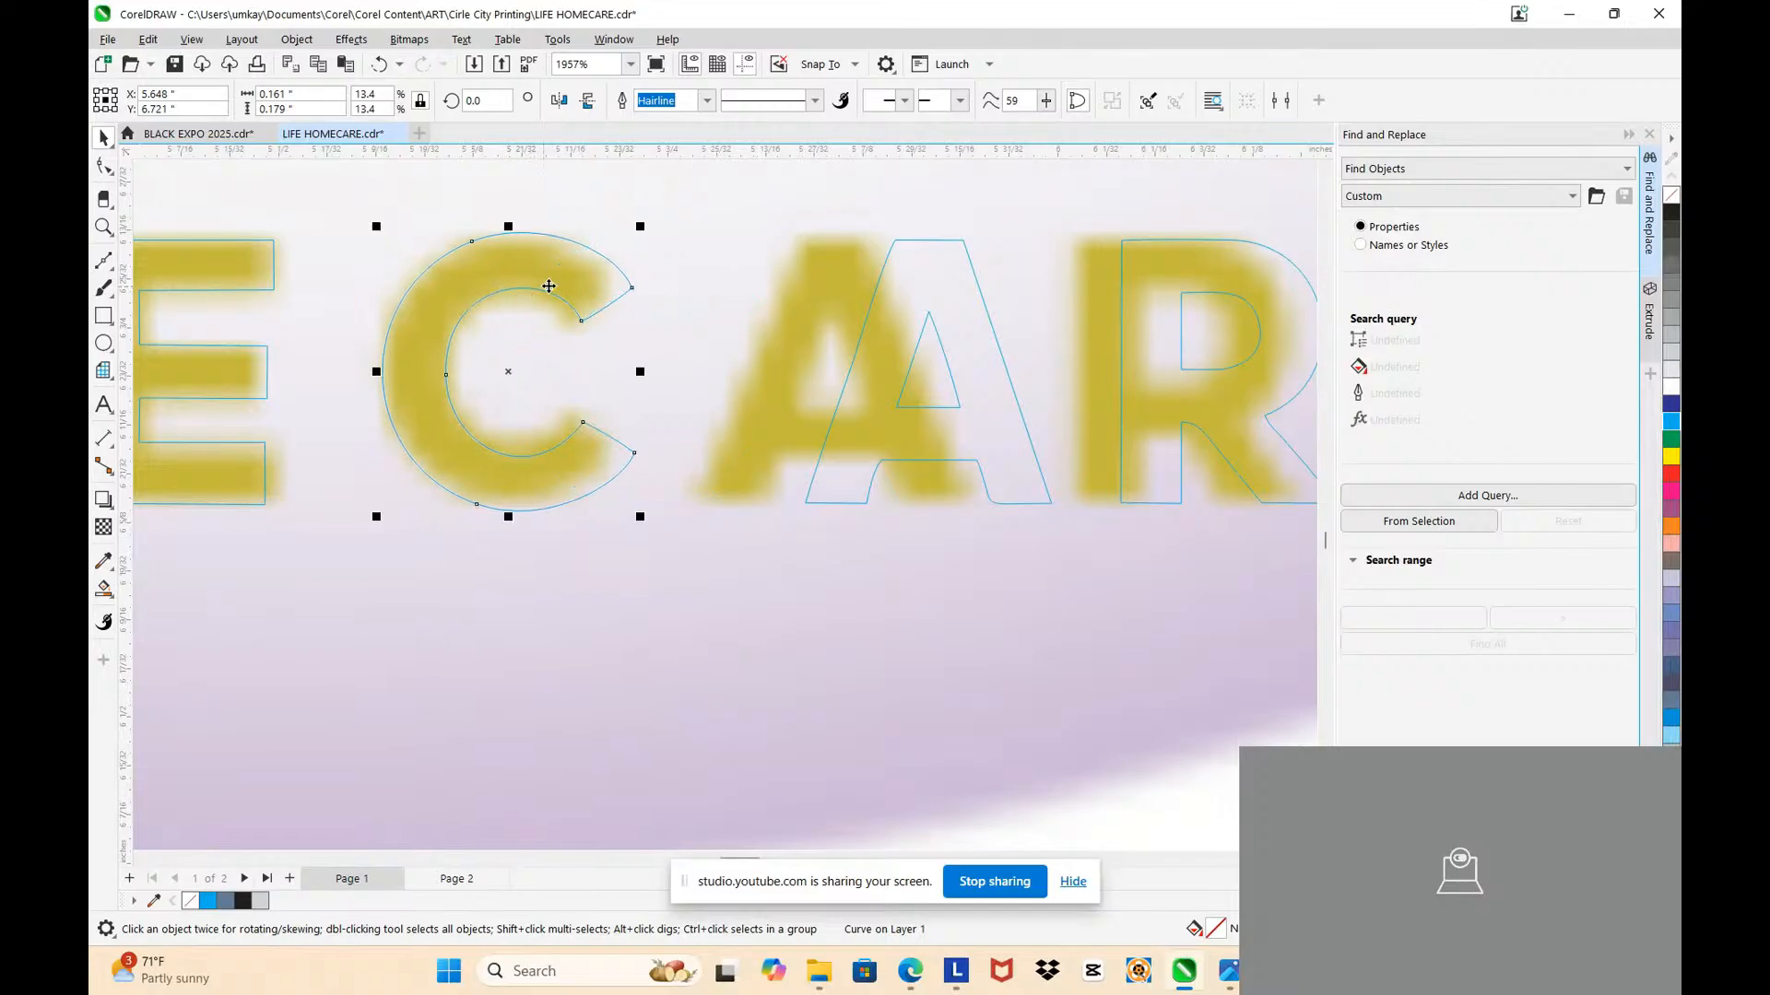
{"action": "left_click", "coordinate": [867, 334]}
{"action": "left_click_drag", "start_coordinate": [916, 328], "coordinate": [818, 335]}
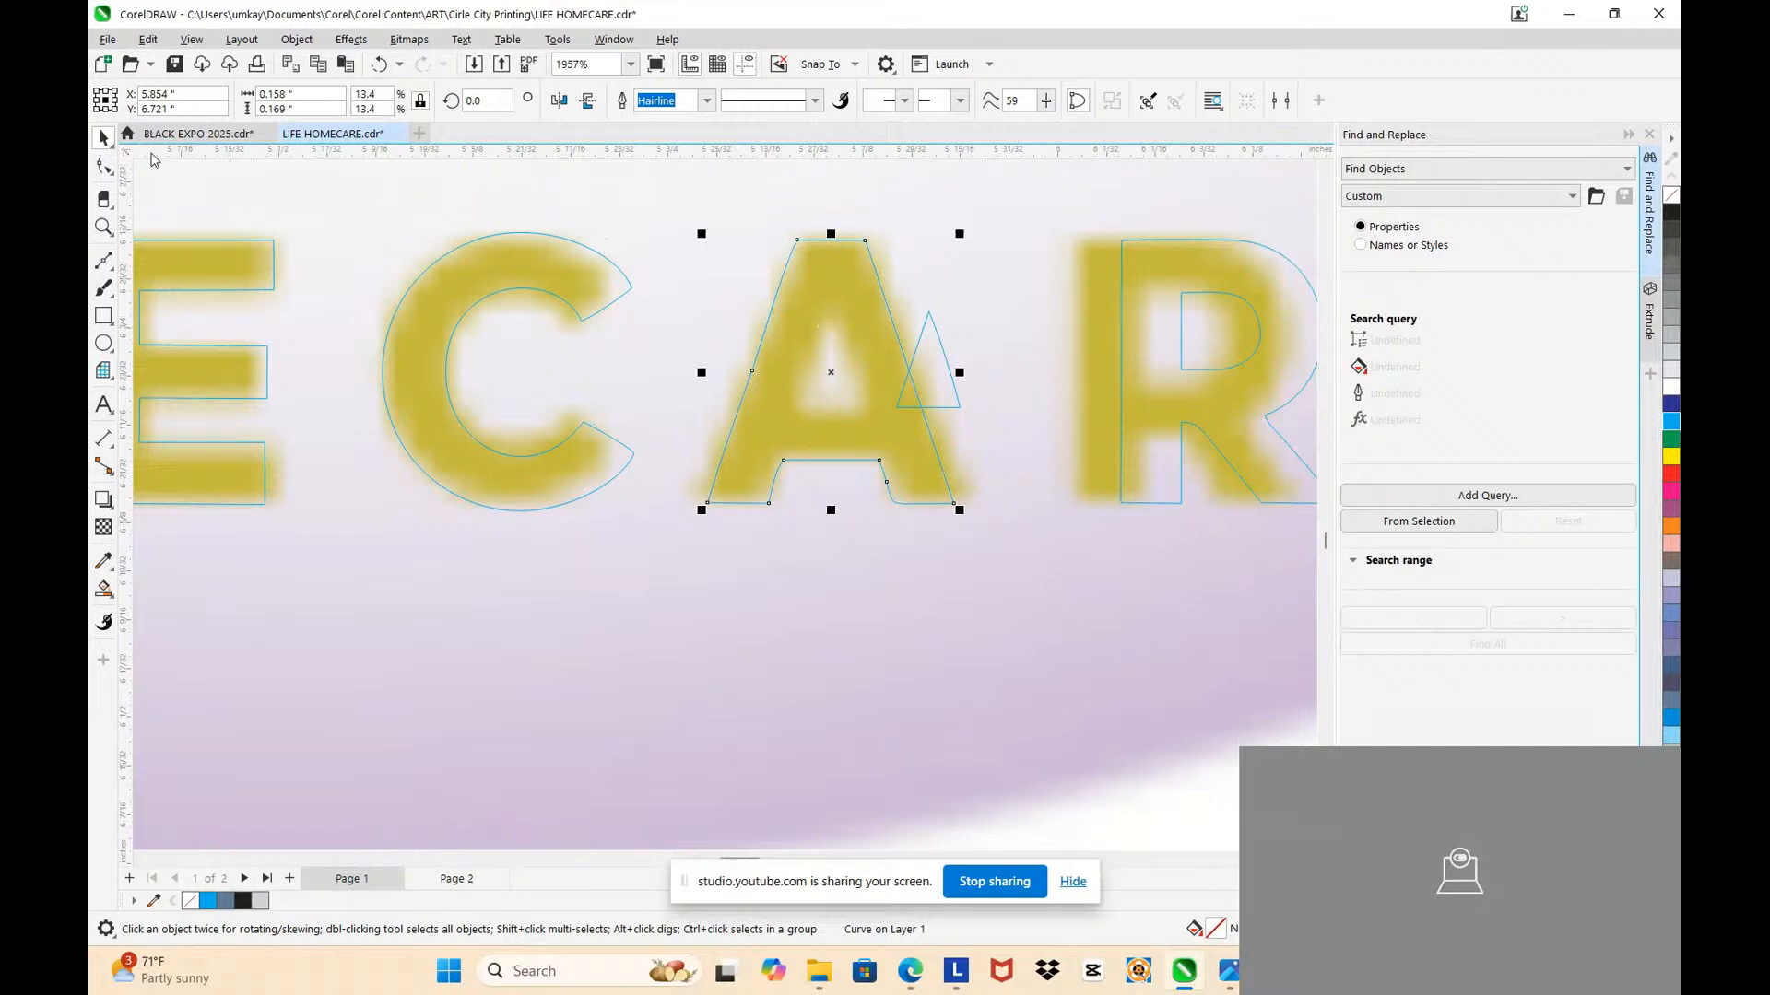
{"action": "left_click", "coordinate": [105, 167]}
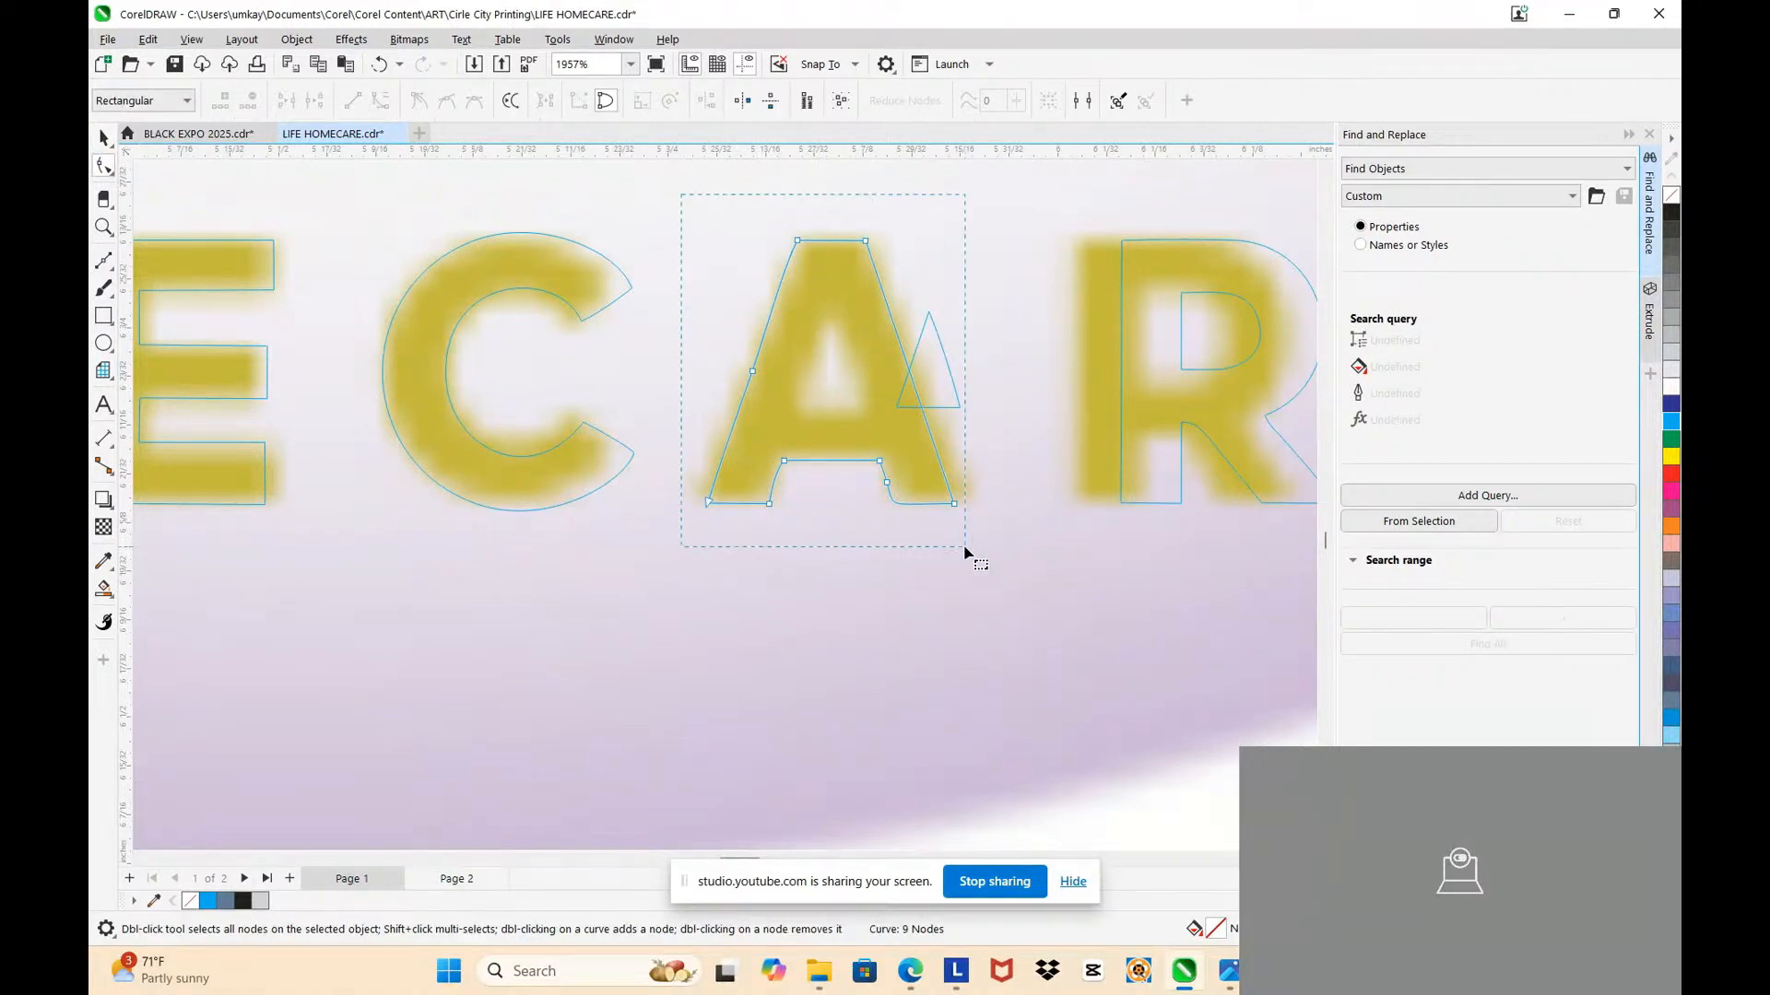
{"action": "left_click_drag", "start_coordinate": [965, 547], "coordinate": [965, 547]}
{"action": "key", "text": "ctrl+z"}
Step: Convert all segments of the A's outer and inner contours to straight lines and move both together onto the gold A
{"action": "left_click", "coordinate": [912, 365]}
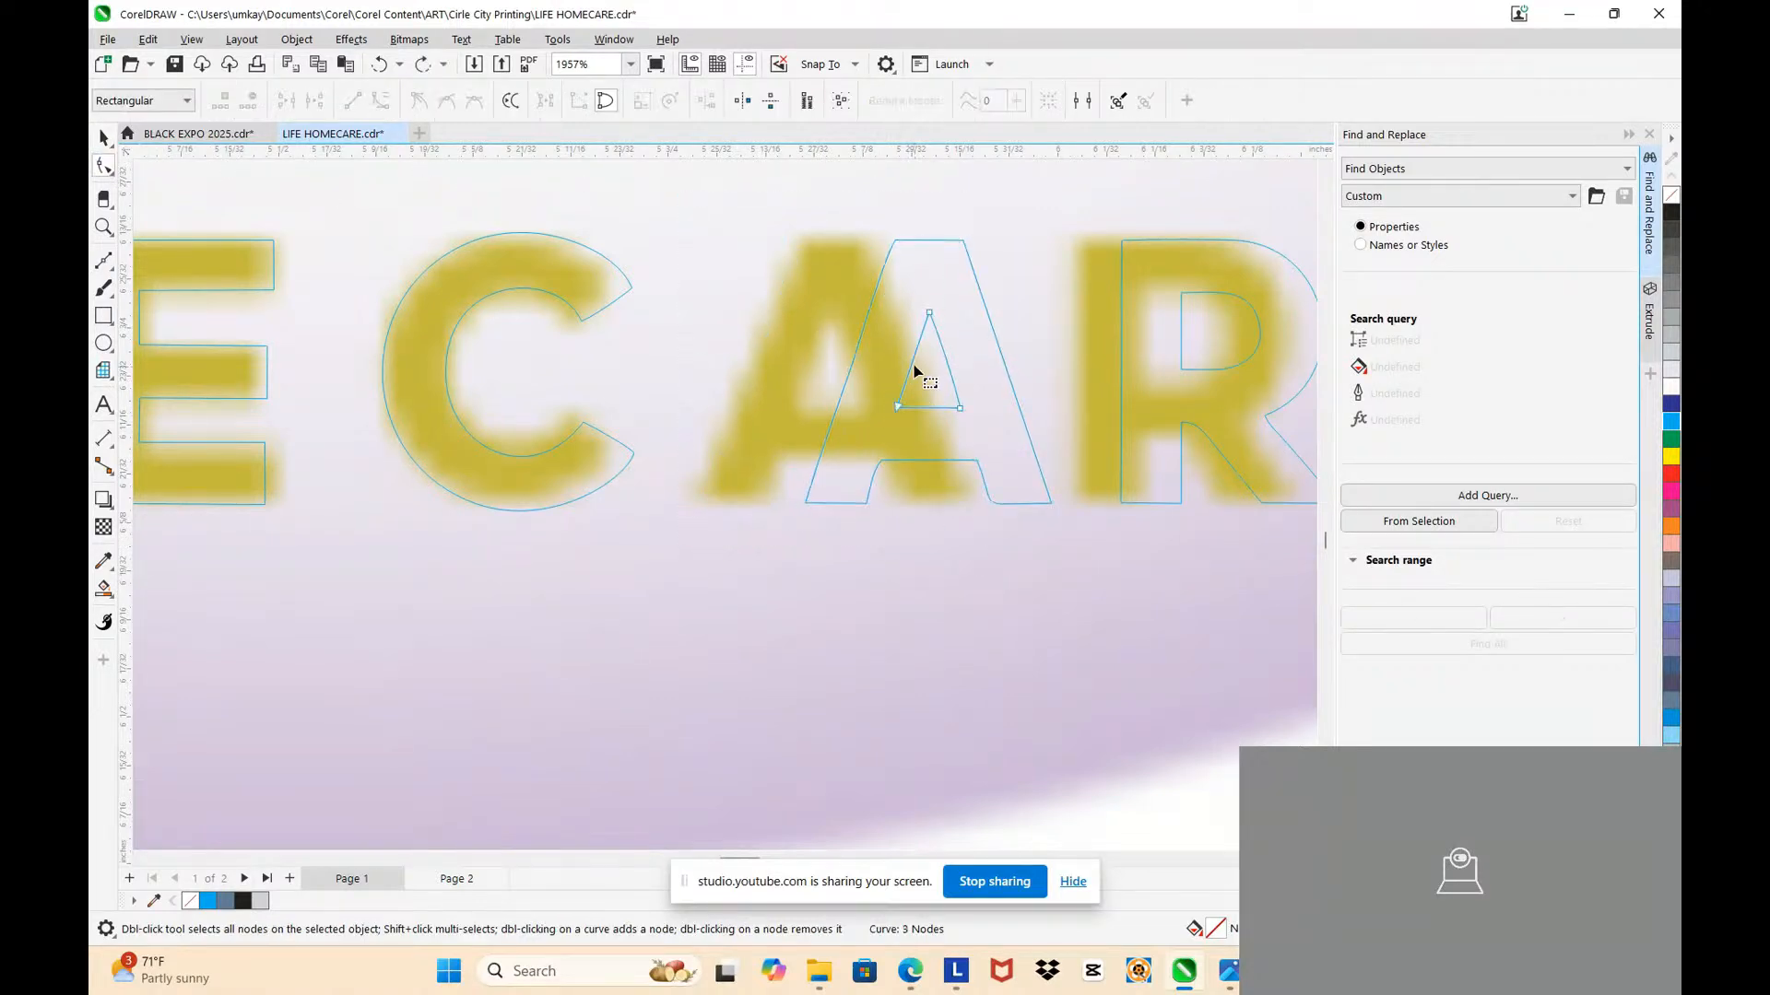
{"action": "left_click", "coordinate": [871, 297], "text": "shift"}
{"action": "left_click_drag", "start_coordinate": [727, 218], "coordinate": [1075, 561]}
{"action": "left_click", "coordinate": [344, 100]}
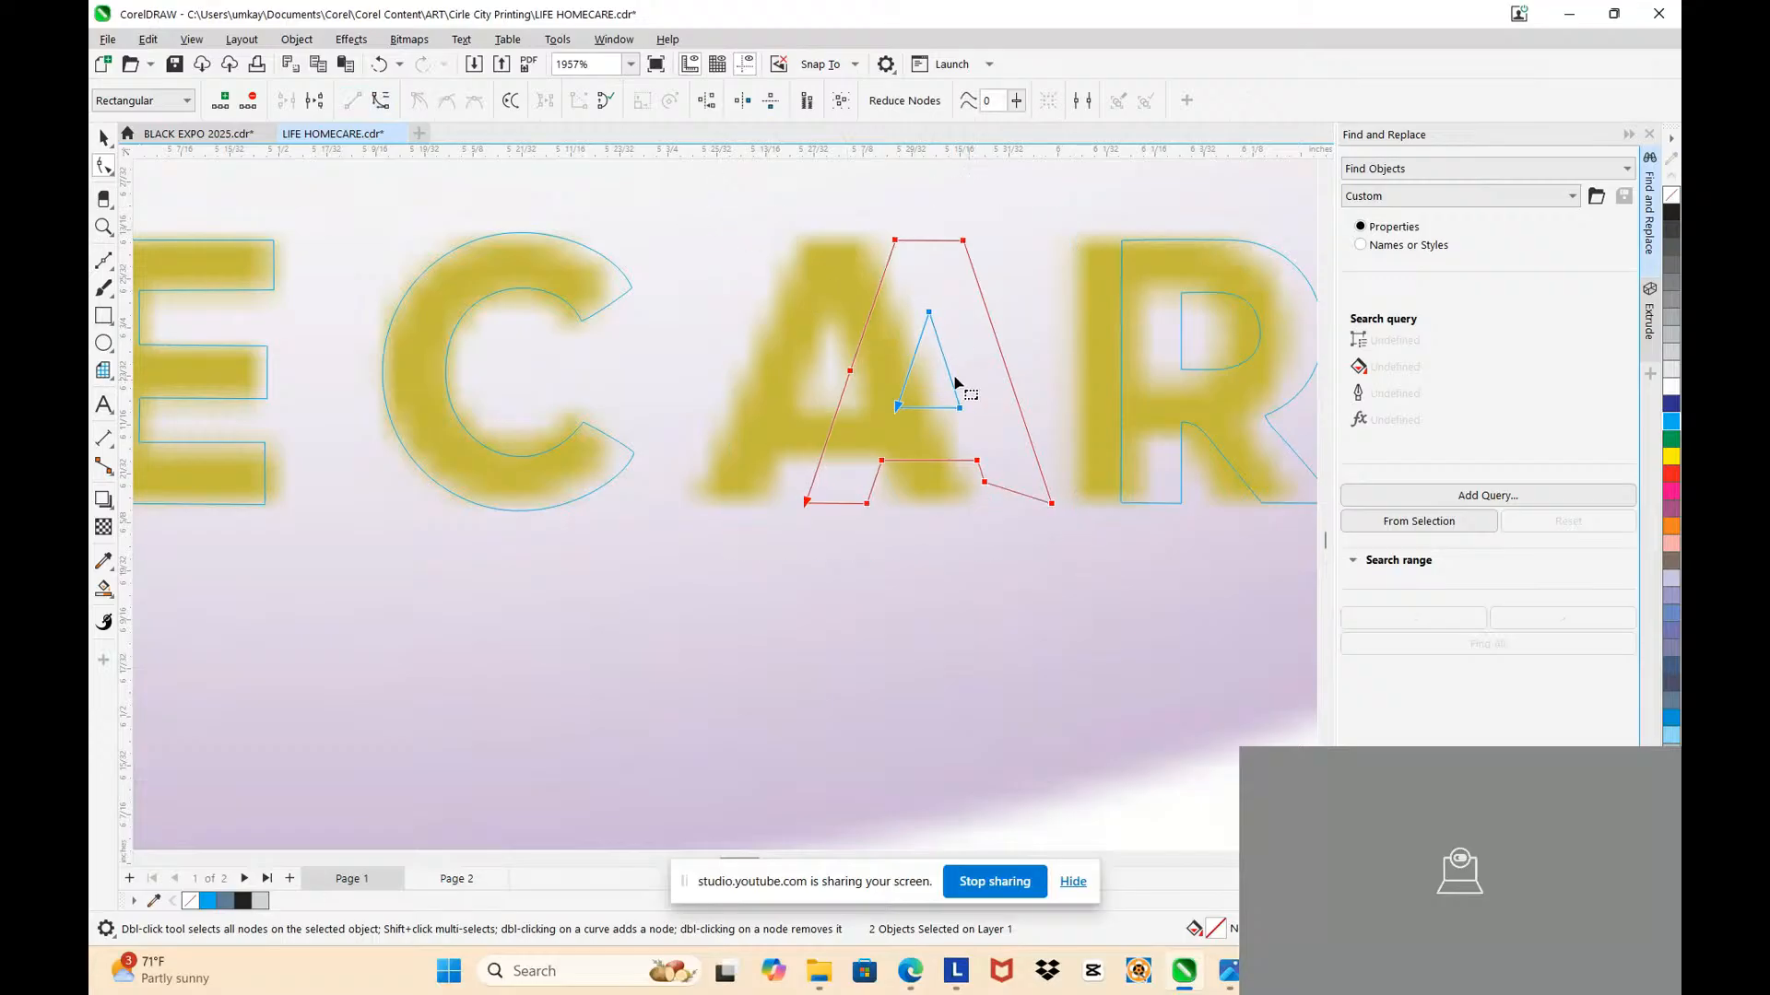
{"action": "left_click", "coordinate": [104, 137]}
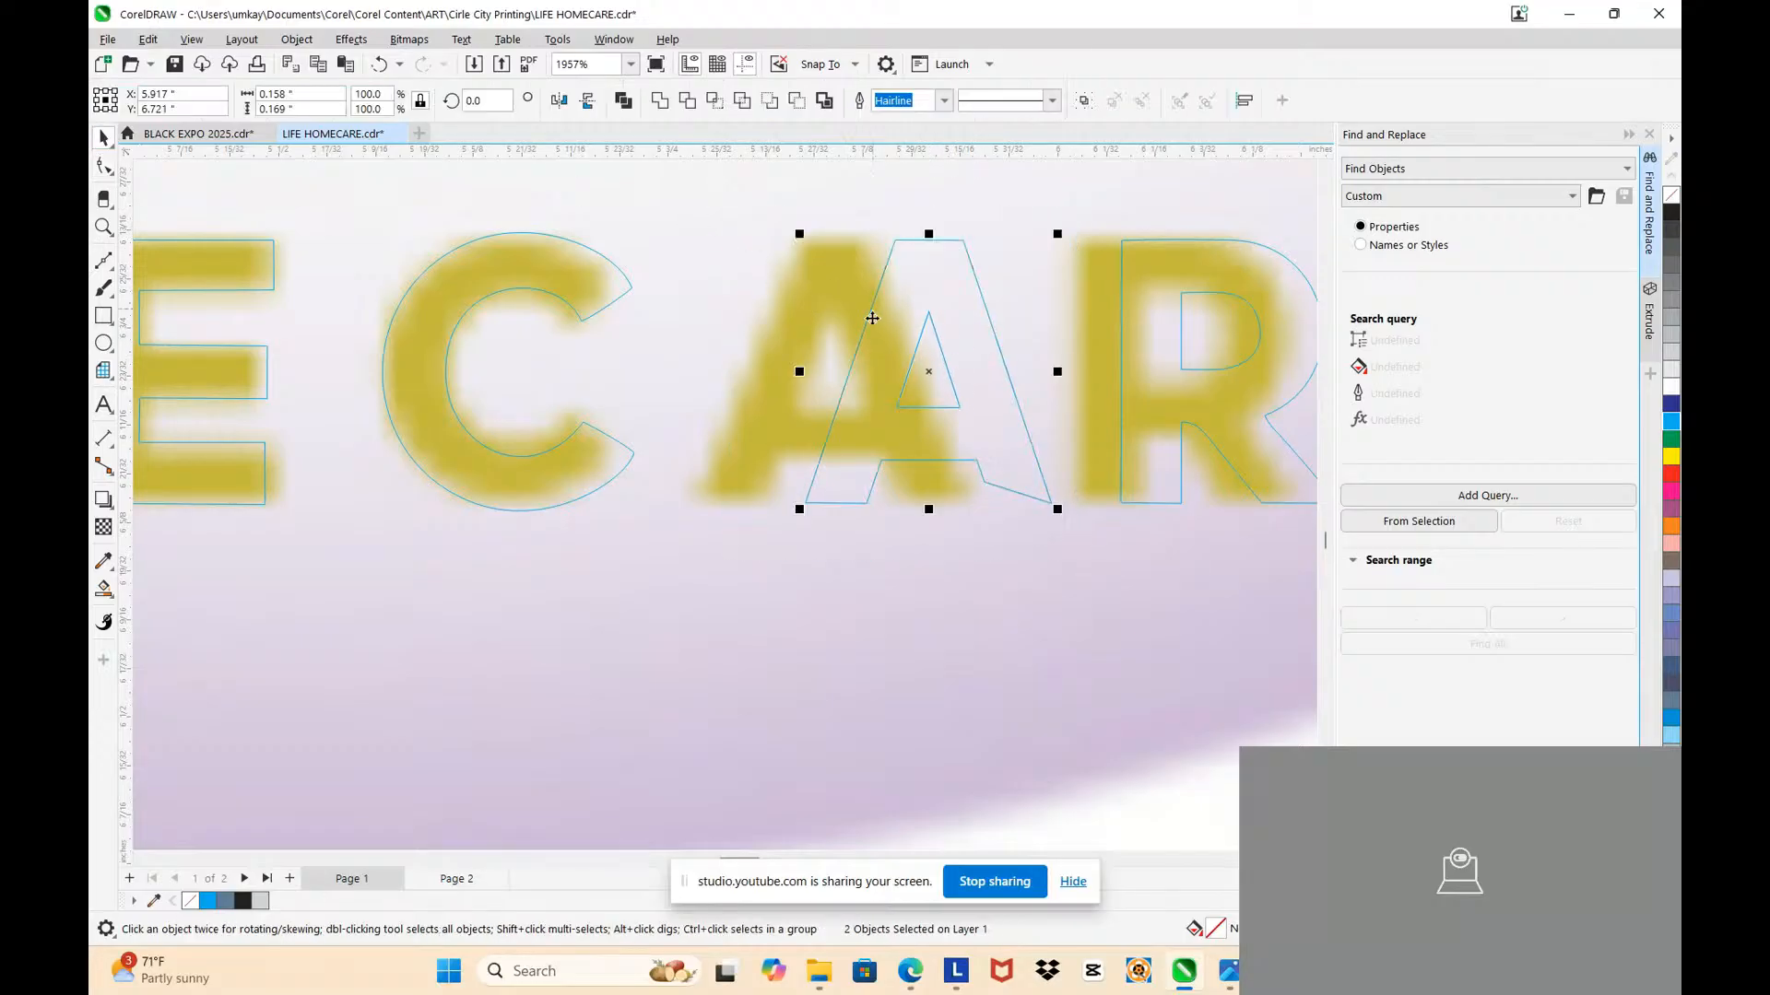
{"action": "left_click_drag", "start_coordinate": [956, 375], "coordinate": [852, 382]}
Step: Reshape the A's right leg by moving its two inner nodes and outer foot corner to the gold edge
{"action": "scroll", "coordinate": [898, 406], "scroll_direction": "up", "scroll_amount": 1}
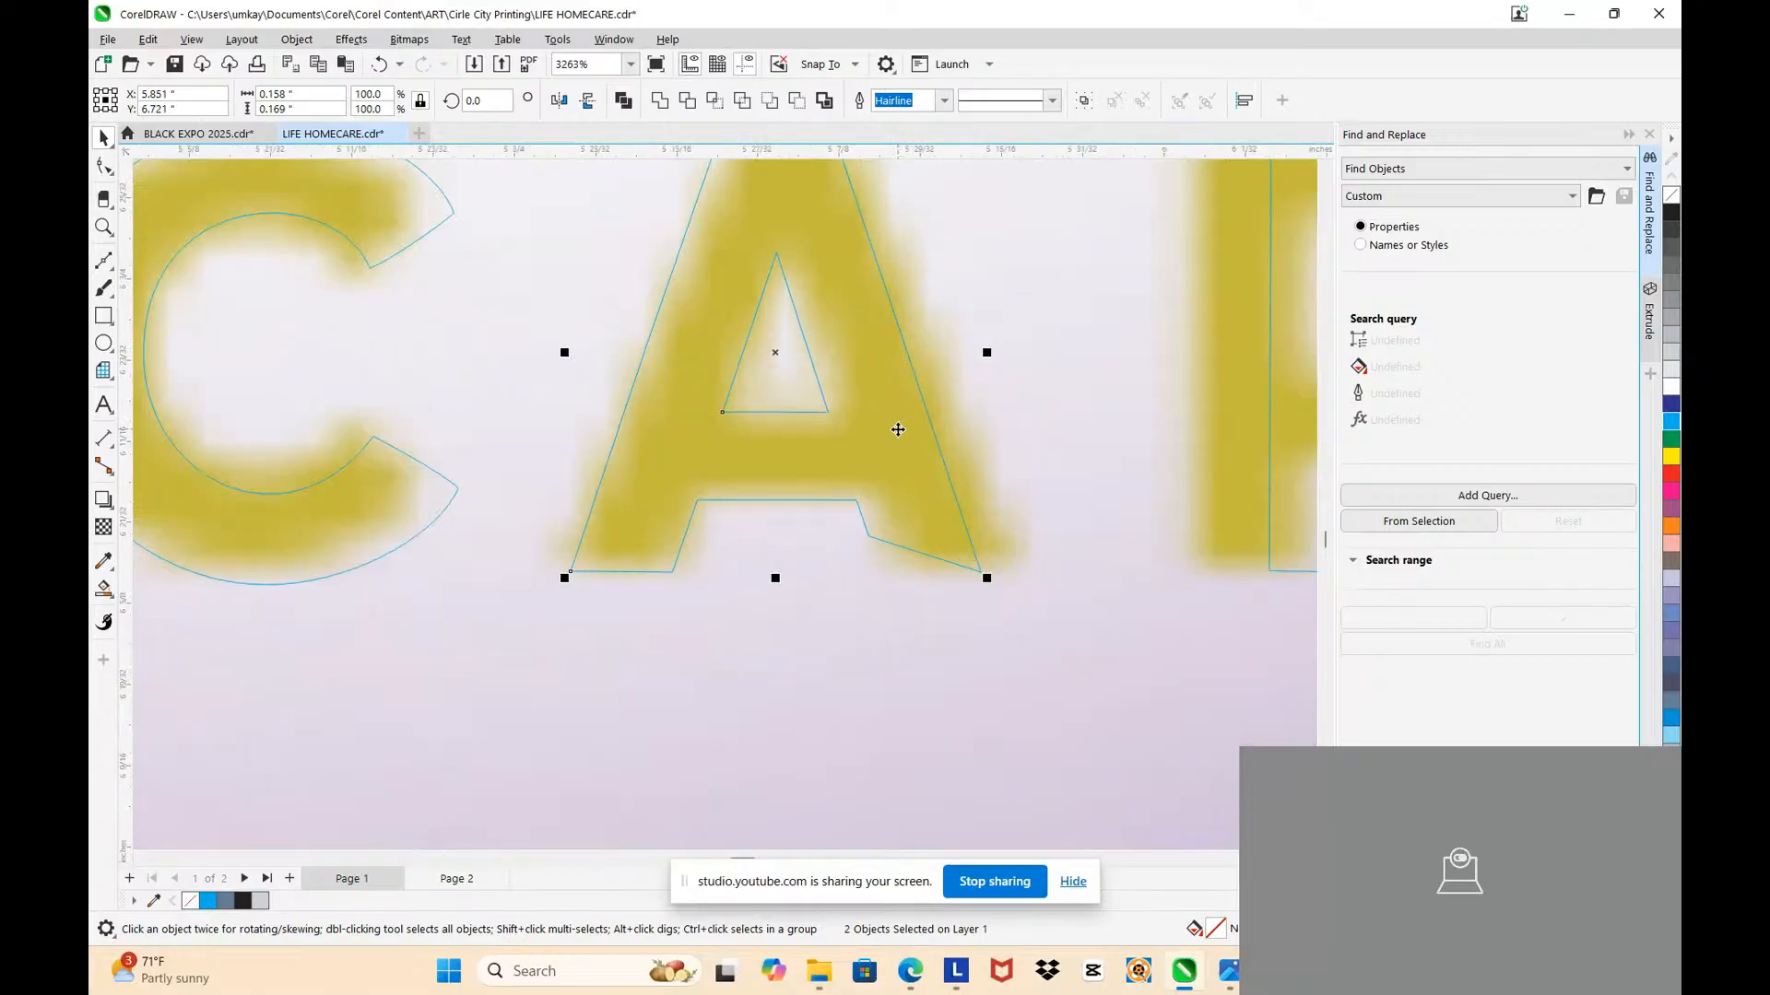
{"action": "key", "text": "F10"}
{"action": "scroll", "coordinate": [912, 489], "scroll_direction": "up", "scroll_amount": 1}
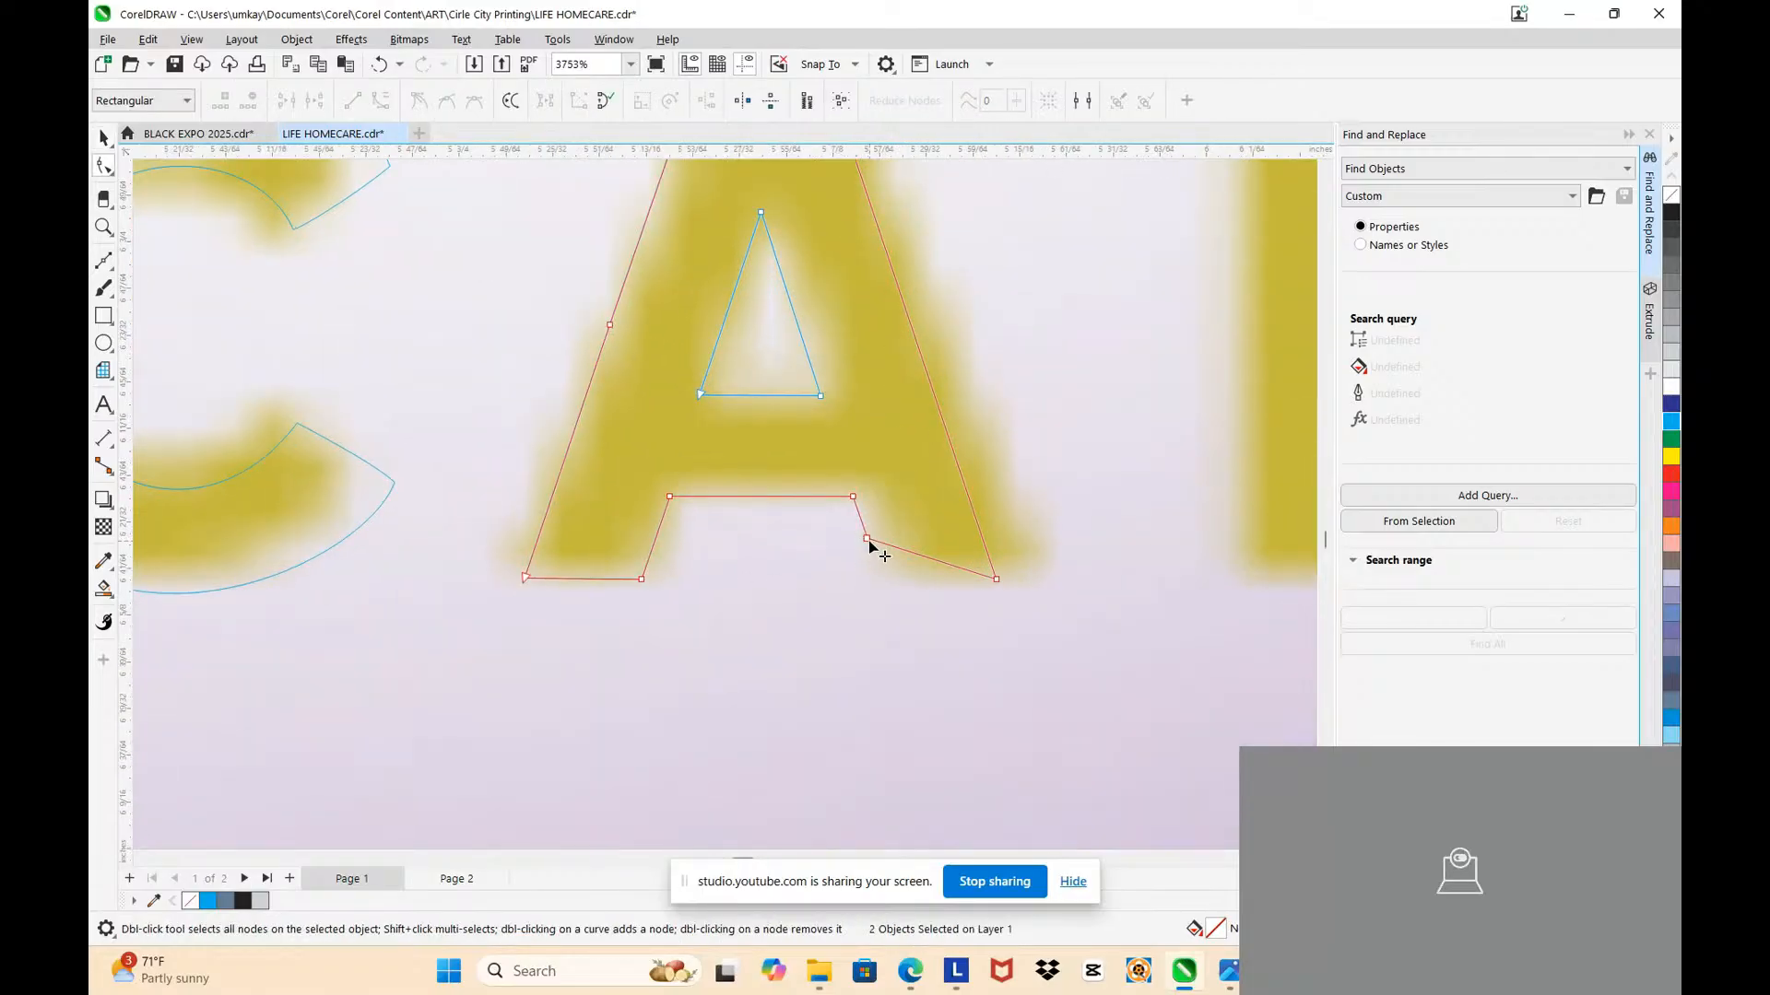
{"action": "left_click_drag", "start_coordinate": [866, 539], "coordinate": [863, 577]}
{"action": "left_click_drag", "start_coordinate": [854, 503], "coordinate": [872, 506]}
{"action": "left_click_drag", "start_coordinate": [866, 582], "coordinate": [1040, 579]}
Step: Align the A's upper-right corner and the outer corner of its right foot with the gold edge
{"action": "scroll", "coordinate": [1023, 558], "scroll_direction": "down", "scroll_amount": 2}
{"action": "scroll", "coordinate": [905, 285], "scroll_direction": "up", "scroll_amount": 2}
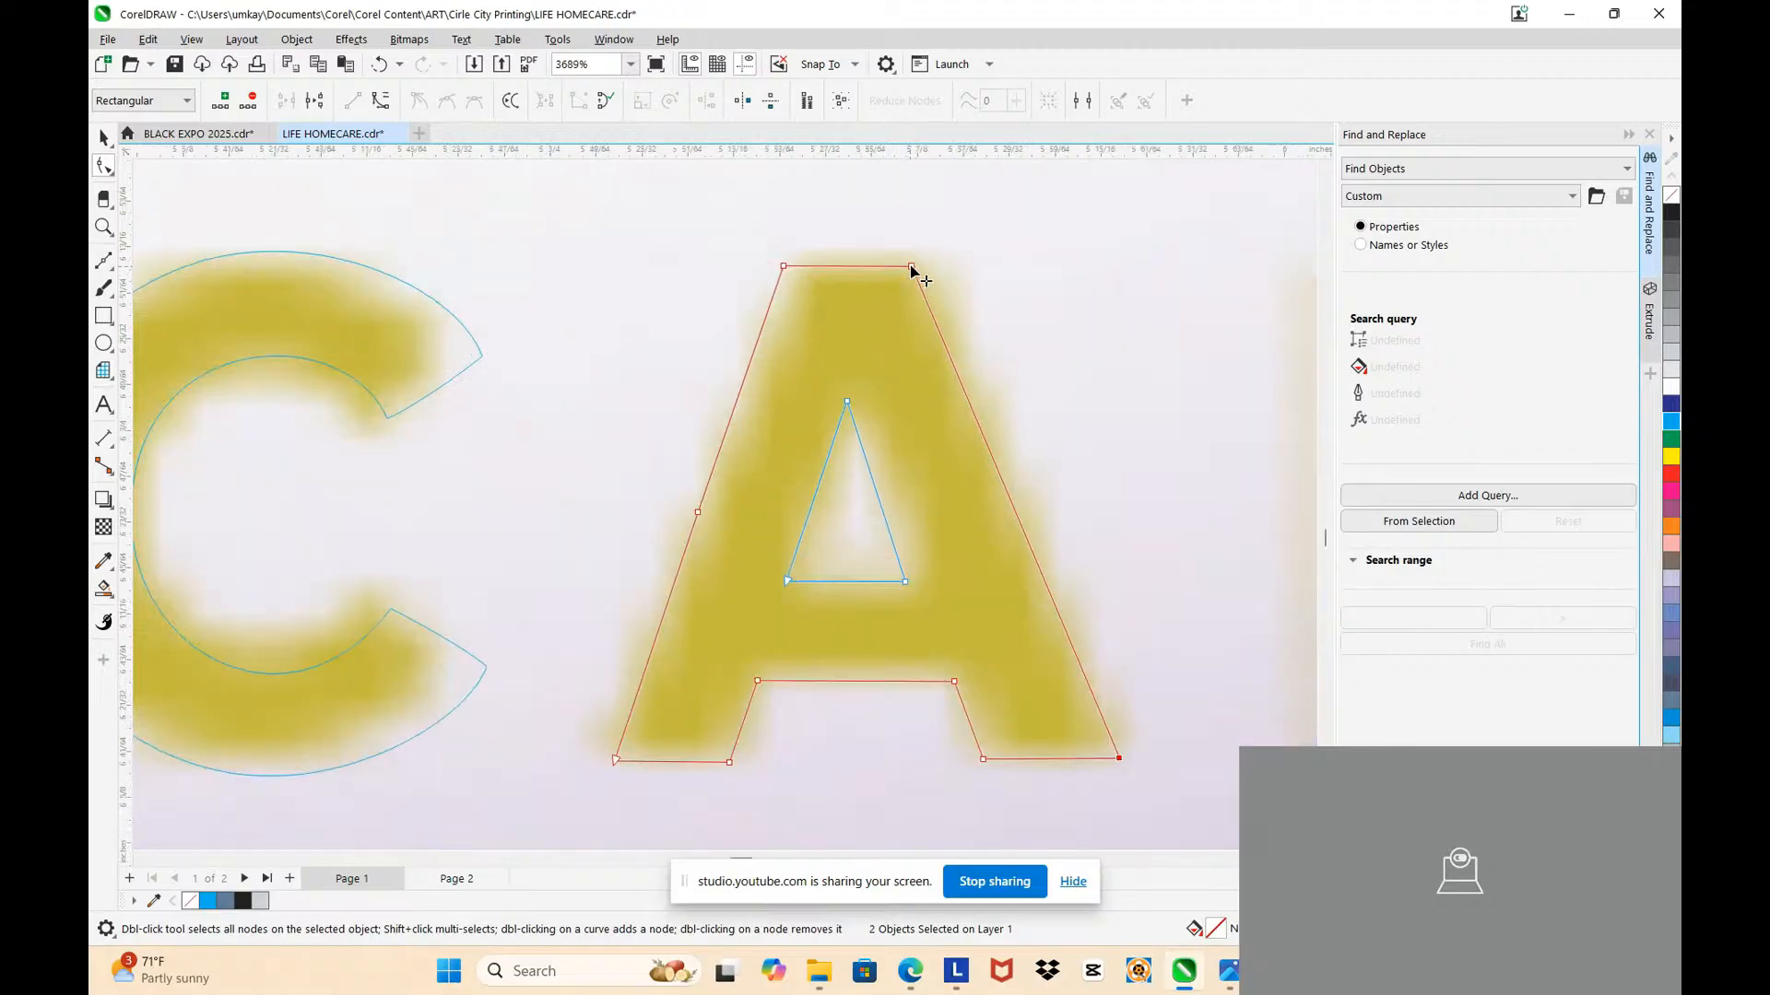
{"action": "left_click_drag", "start_coordinate": [910, 267], "coordinate": [921, 264]}
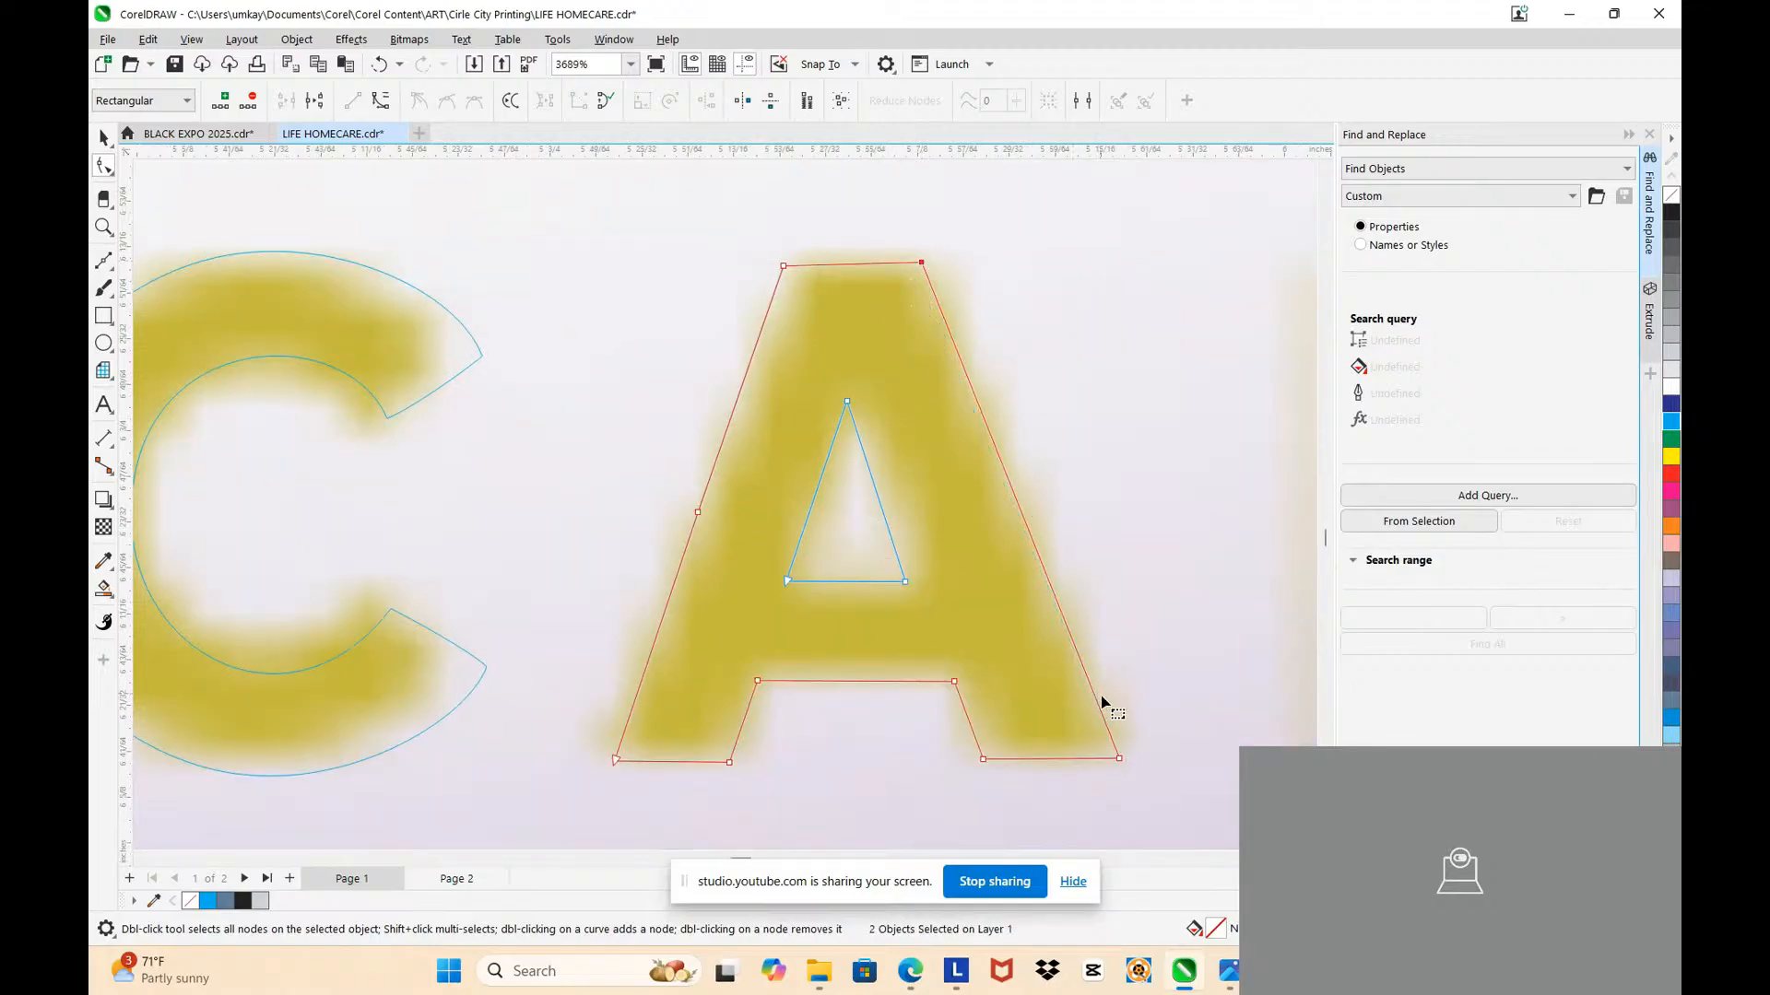
{"action": "left_click_drag", "start_coordinate": [1118, 759], "coordinate": [1123, 759]}
Step: Shift the A's inner triangle right over the pale opening and move the upper-left corner in, level with the upper-right one
{"action": "left_click_drag", "start_coordinate": [768, 378], "coordinate": [921, 585]}
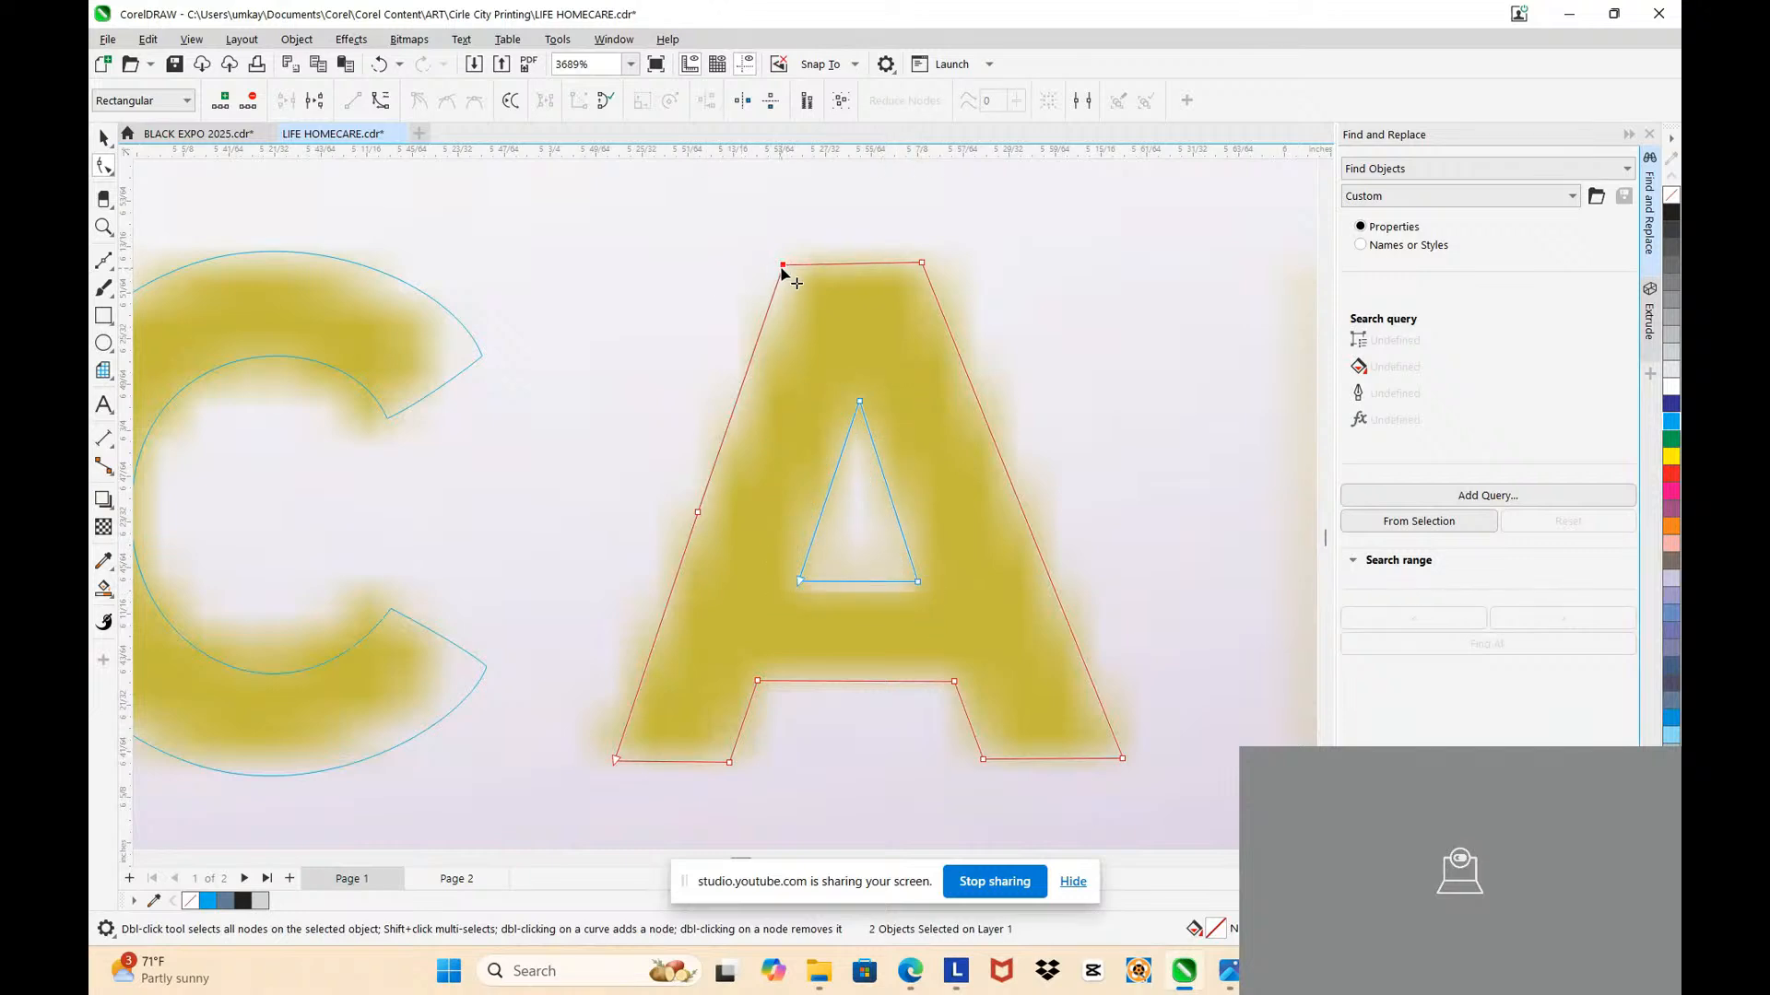
{"action": "left_click_drag", "start_coordinate": [783, 272], "coordinate": [798, 265]}
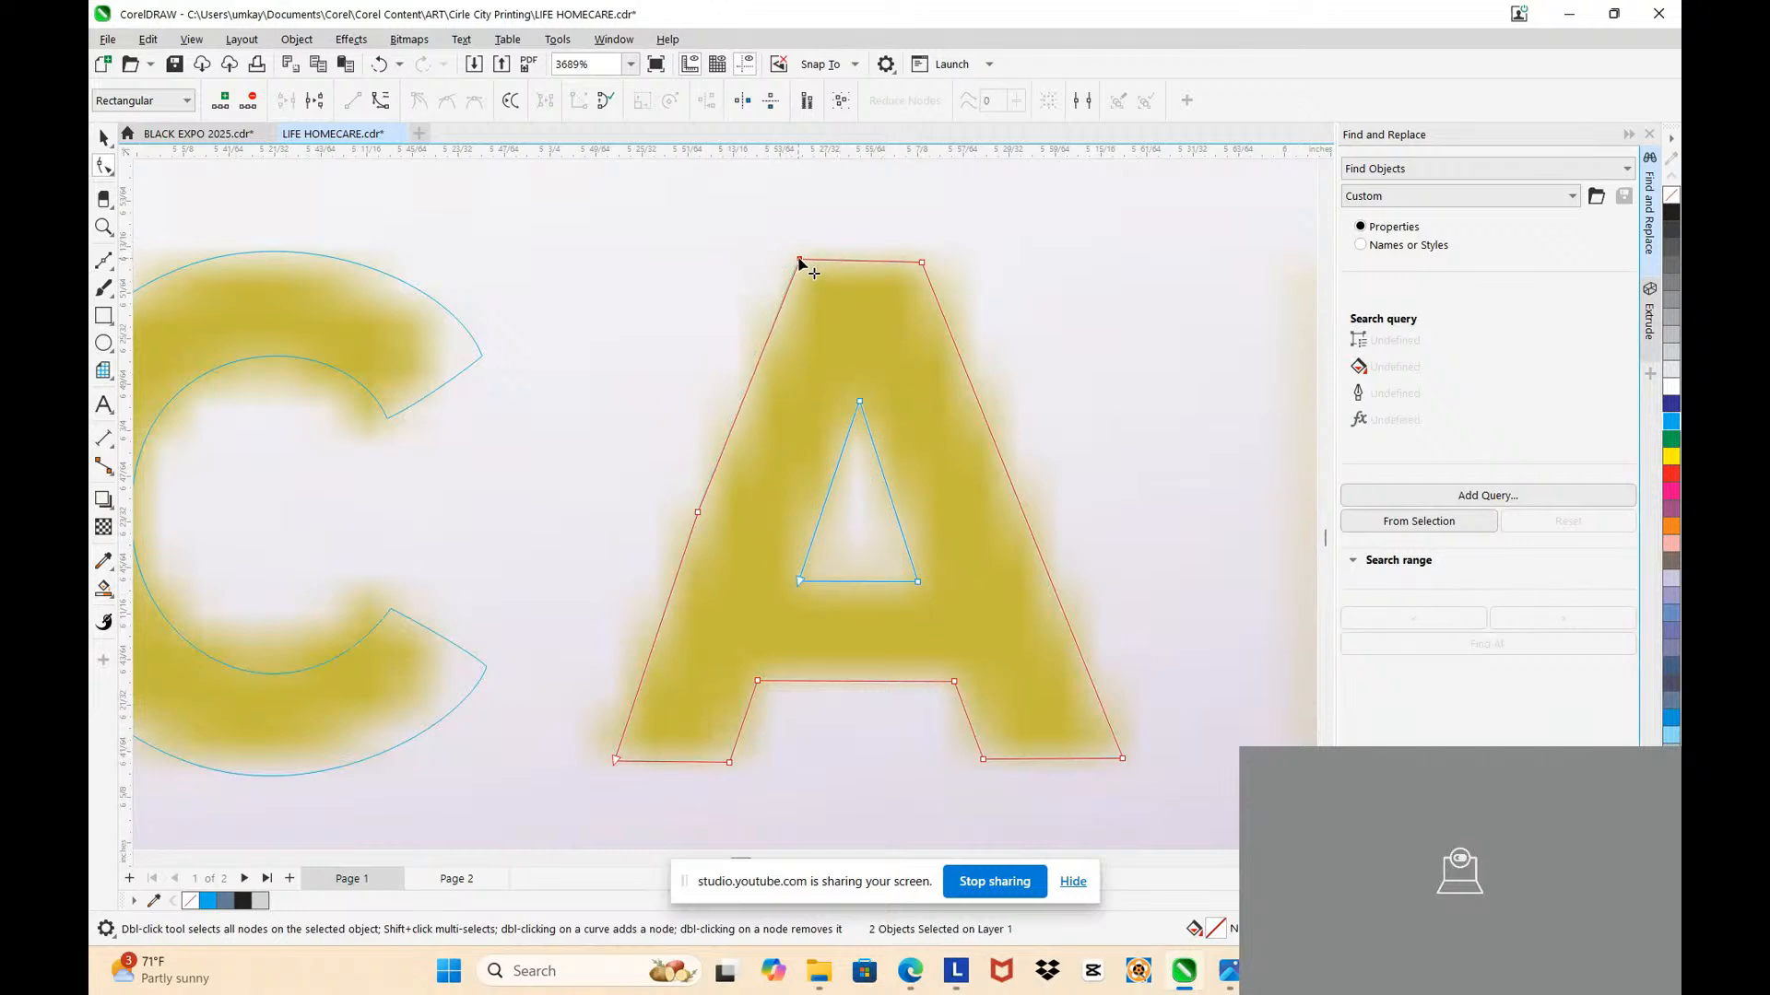
{"action": "scroll", "coordinate": [799, 264], "scroll_direction": "up", "scroll_amount": 3}
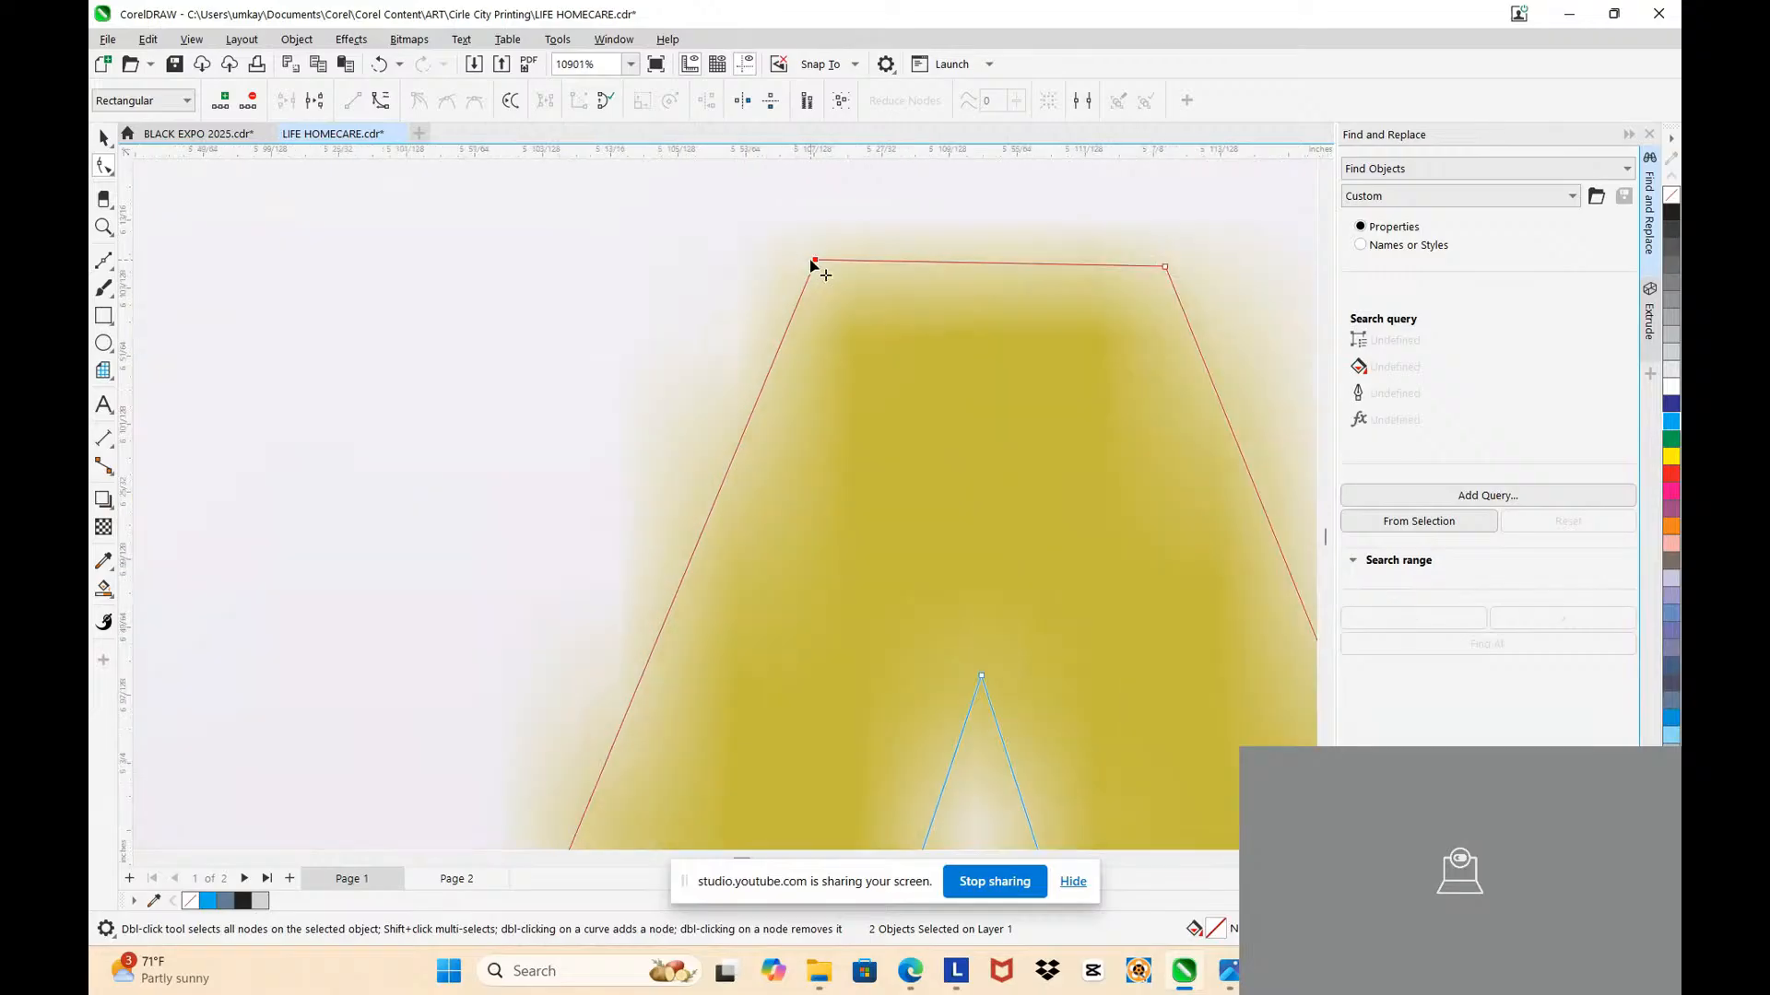
{"action": "left_click_drag", "start_coordinate": [810, 261], "coordinate": [813, 258]}
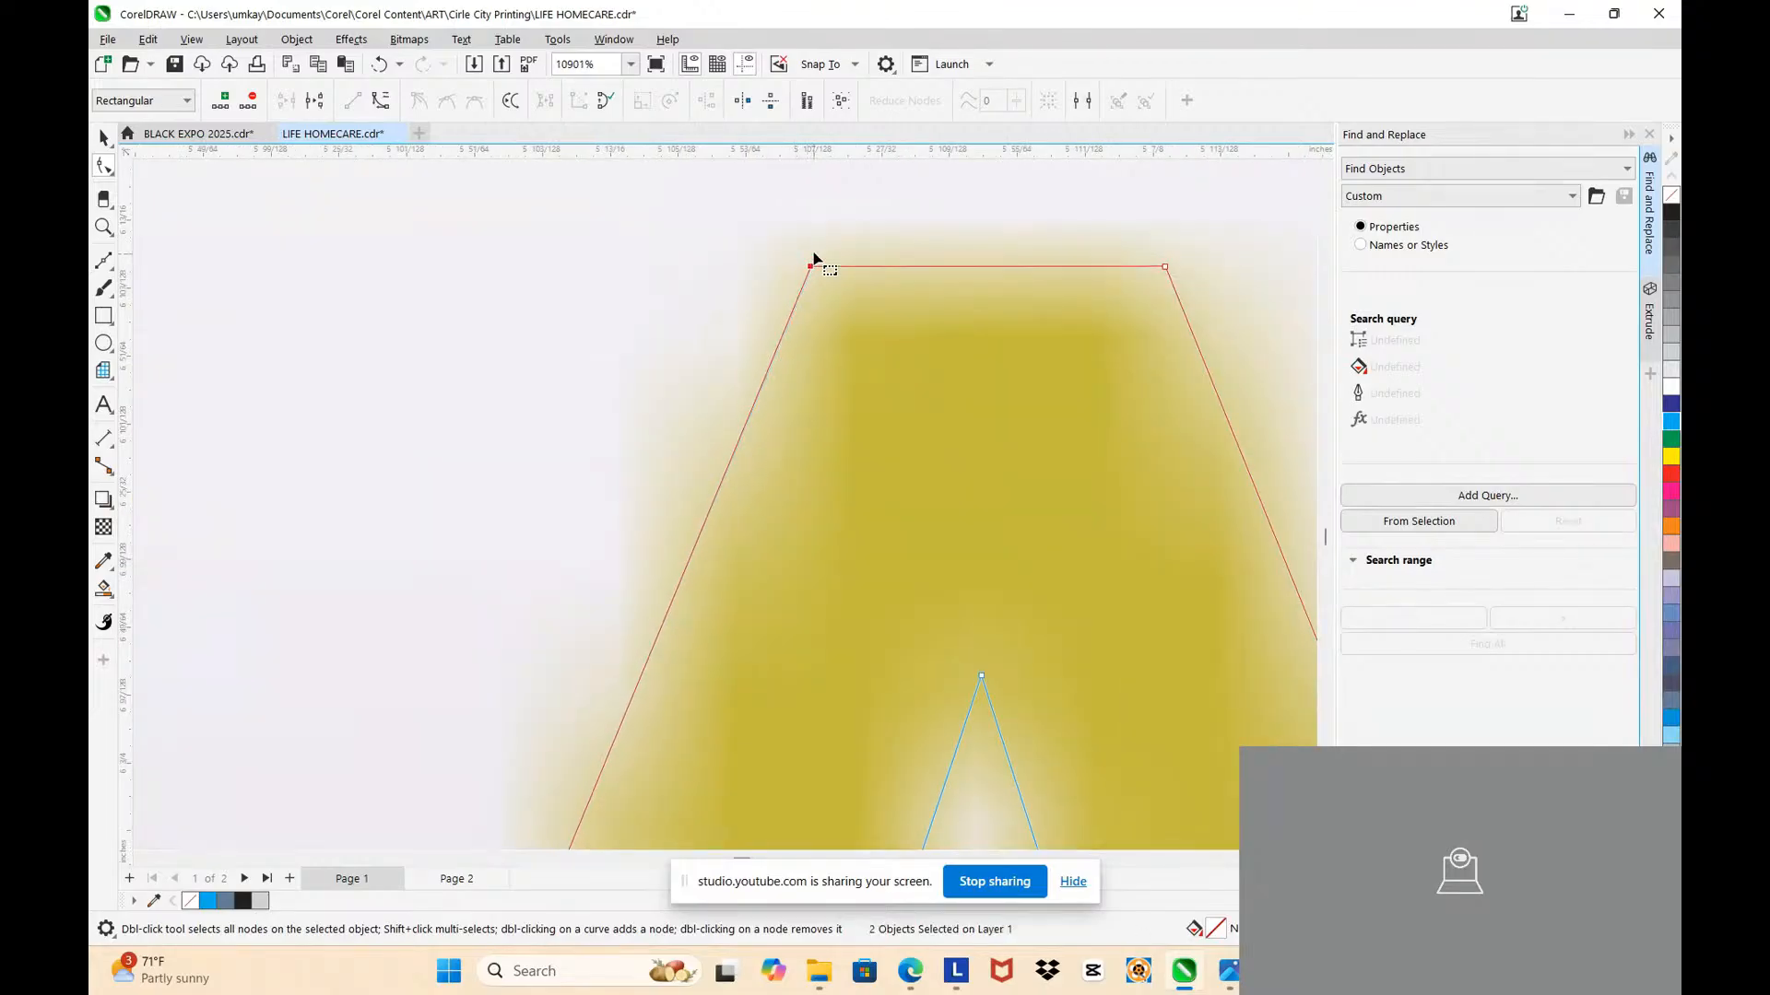
Step: Move the outer corner of the A's left foot outward to the gold edge, keeping the base level
{"action": "scroll", "coordinate": [813, 258], "scroll_direction": "down", "scroll_amount": 5}
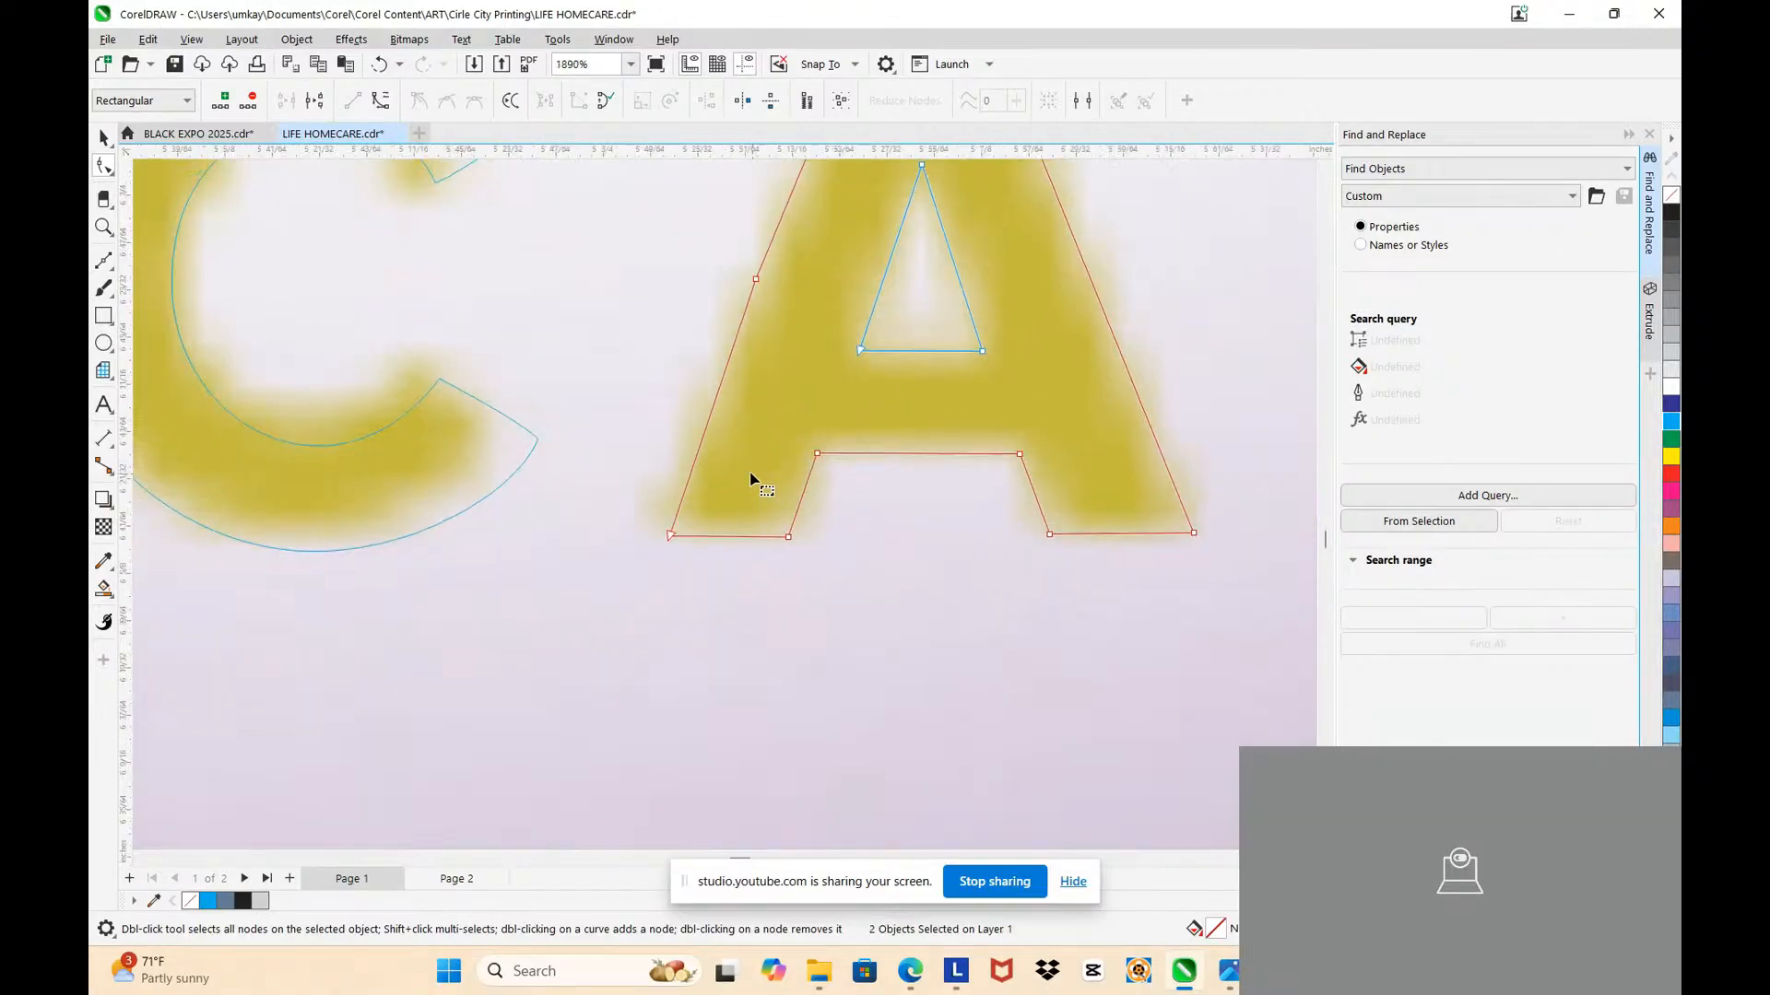
{"action": "scroll", "coordinate": [672, 544], "scroll_direction": "up", "scroll_amount": 3}
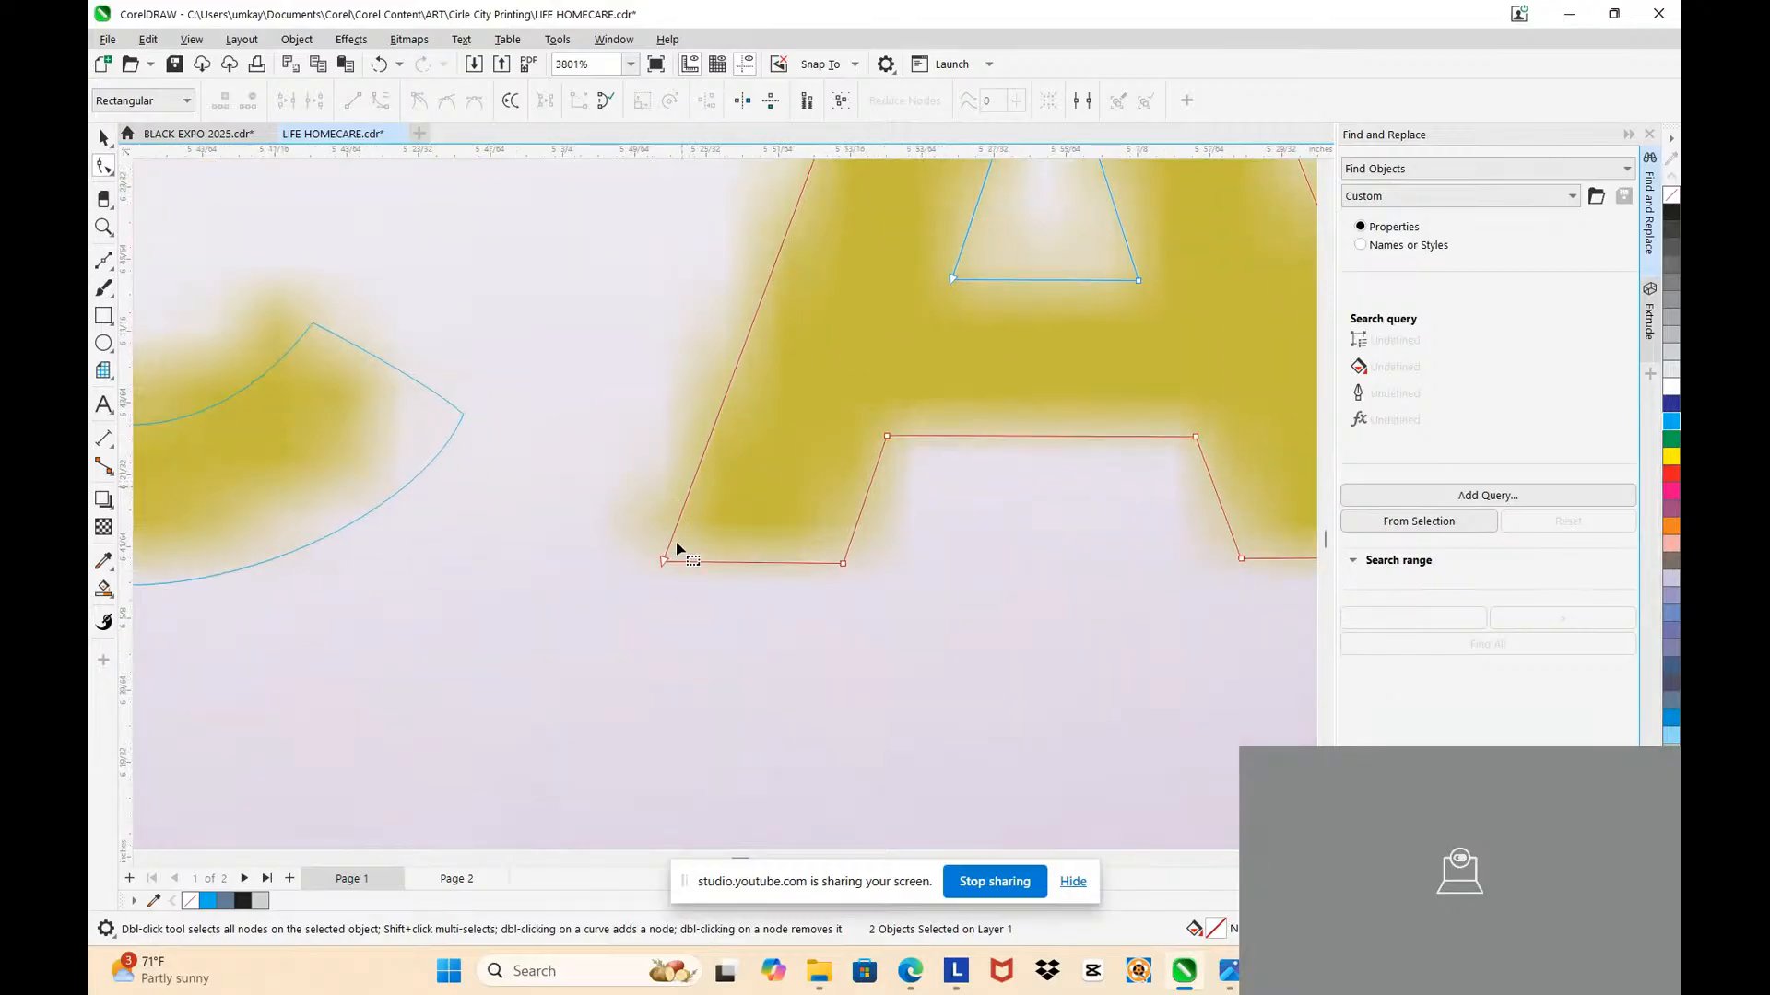
{"action": "left_click_drag", "start_coordinate": [663, 569], "coordinate": [648, 573]}
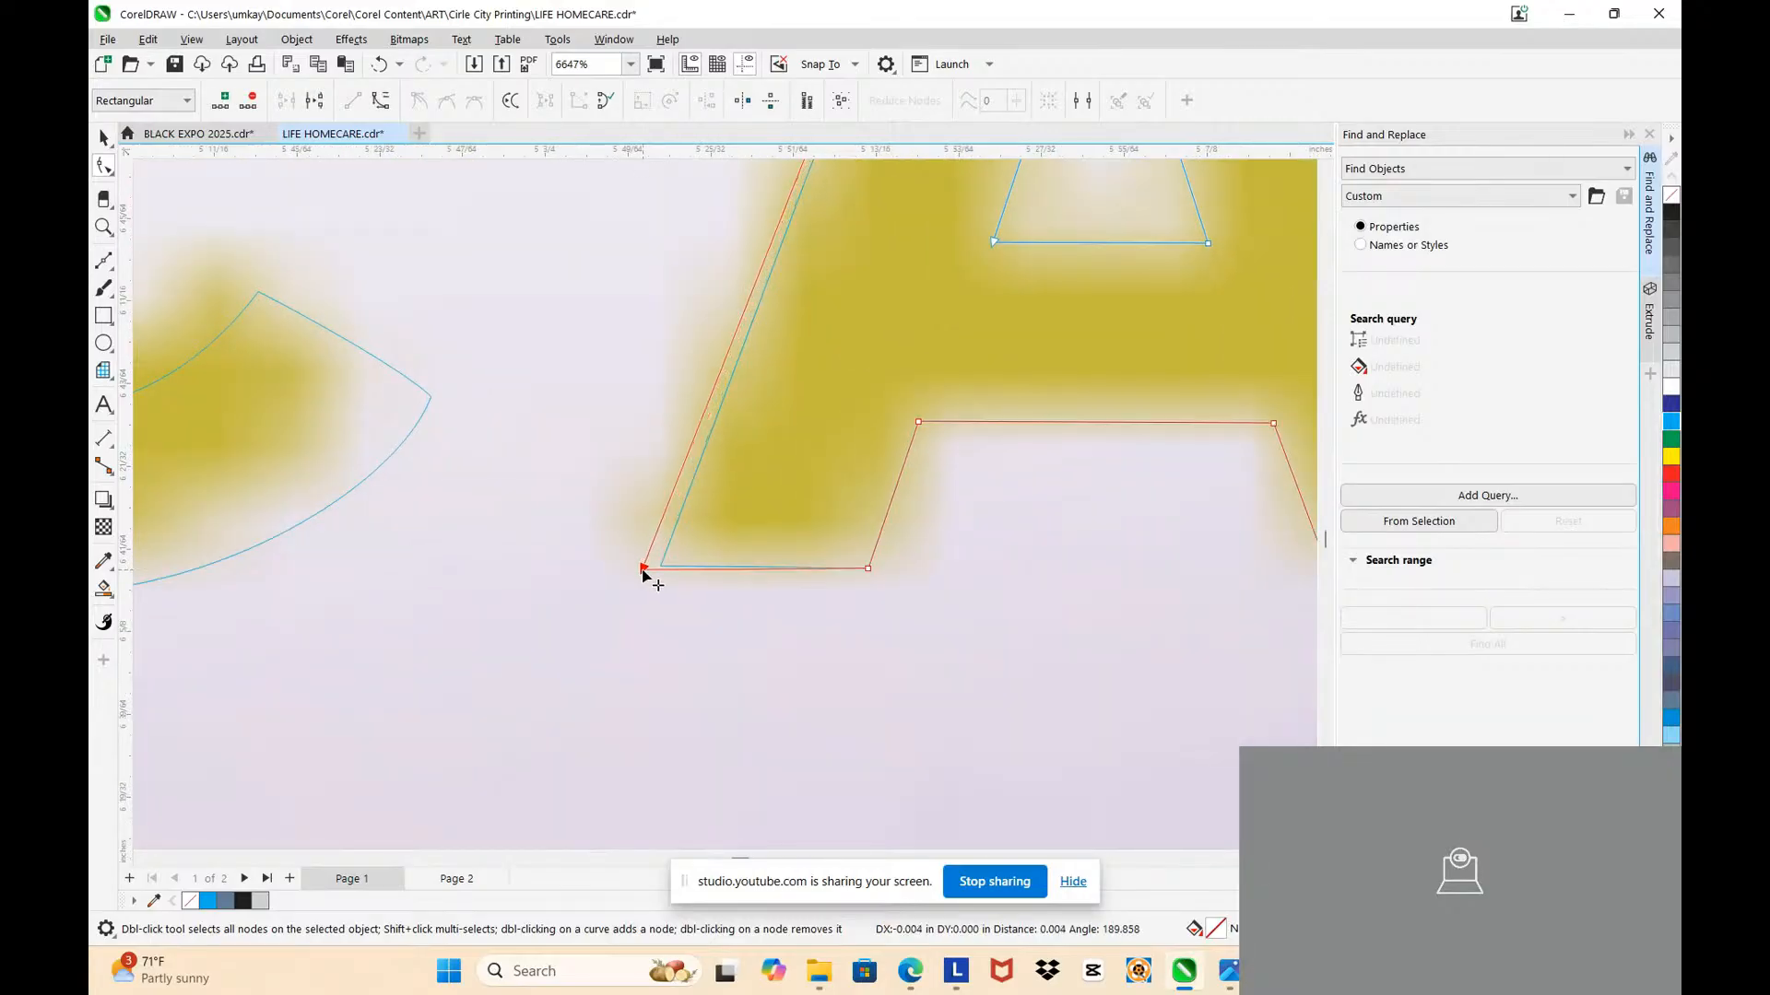
{"action": "scroll", "coordinate": [777, 468], "scroll_direction": "down", "scroll_amount": 2}
{"action": "scroll", "coordinate": [782, 452], "scroll_direction": "down", "scroll_amount": 2}
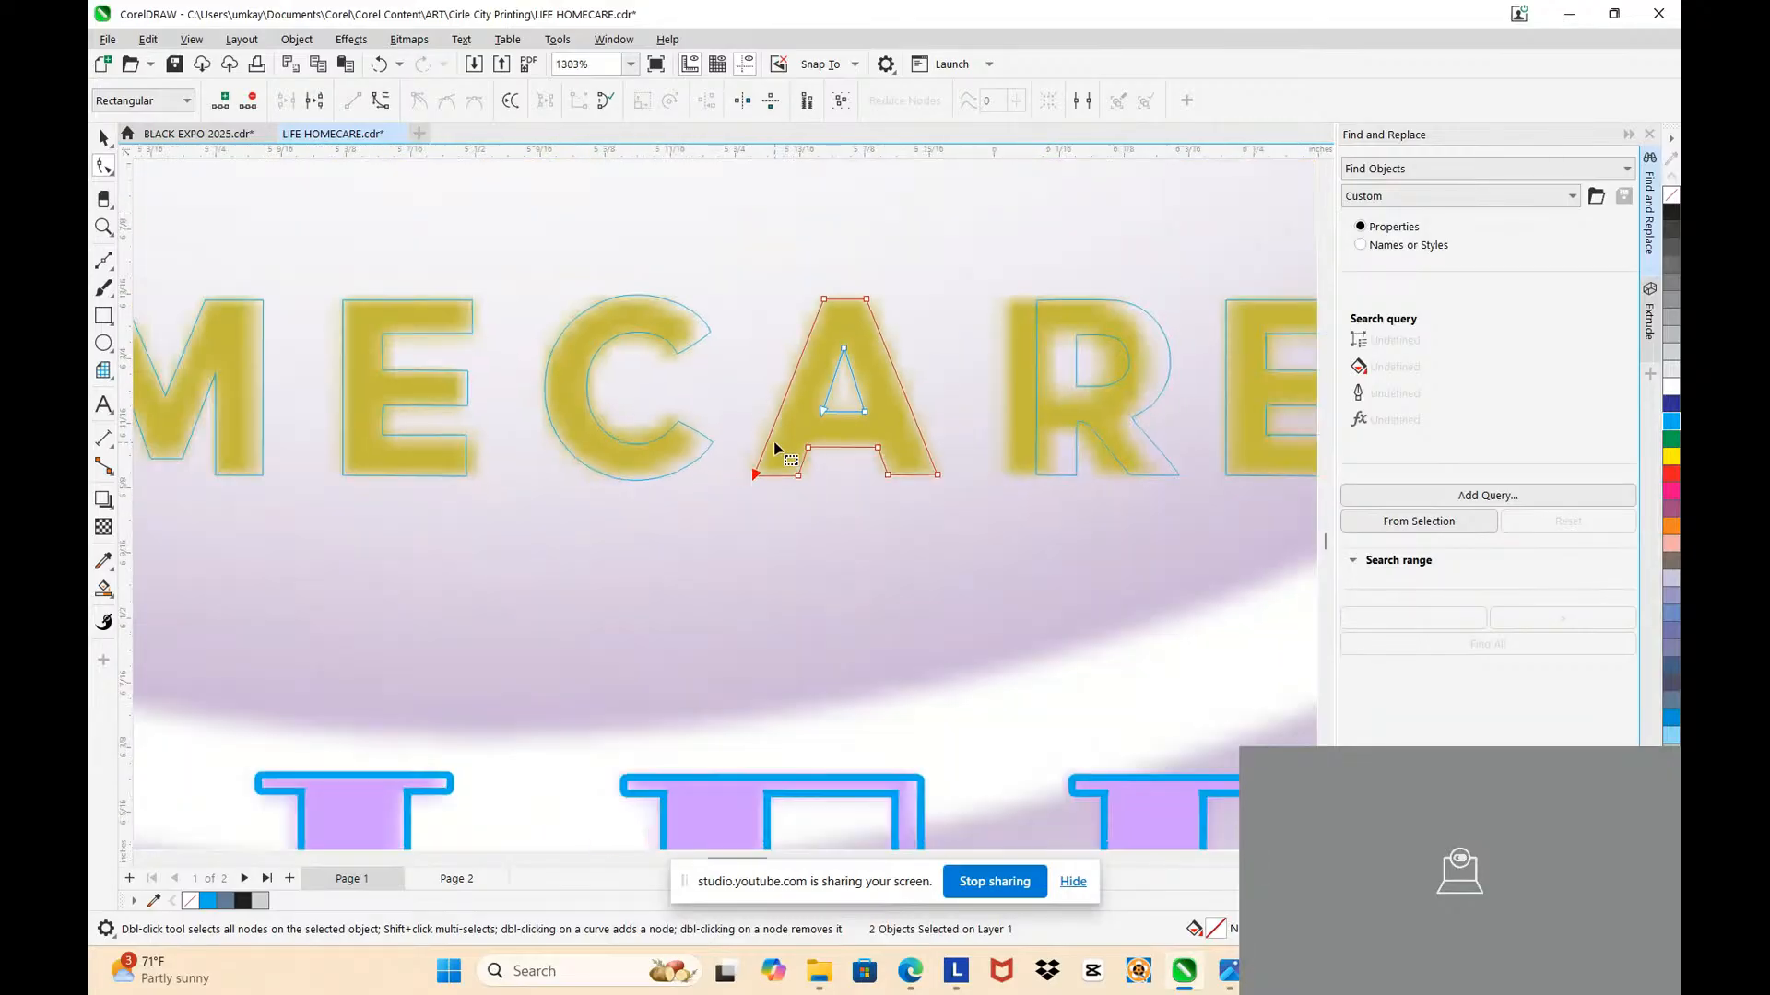
Step: Move the R's outer and inner contours together onto the gold R
{"action": "scroll", "coordinate": [995, 406], "scroll_direction": "down", "scroll_amount": 2}
{"action": "scroll", "coordinate": [908, 415], "scroll_direction": "up", "scroll_amount": 3}
{"action": "left_click", "coordinate": [937, 411]}
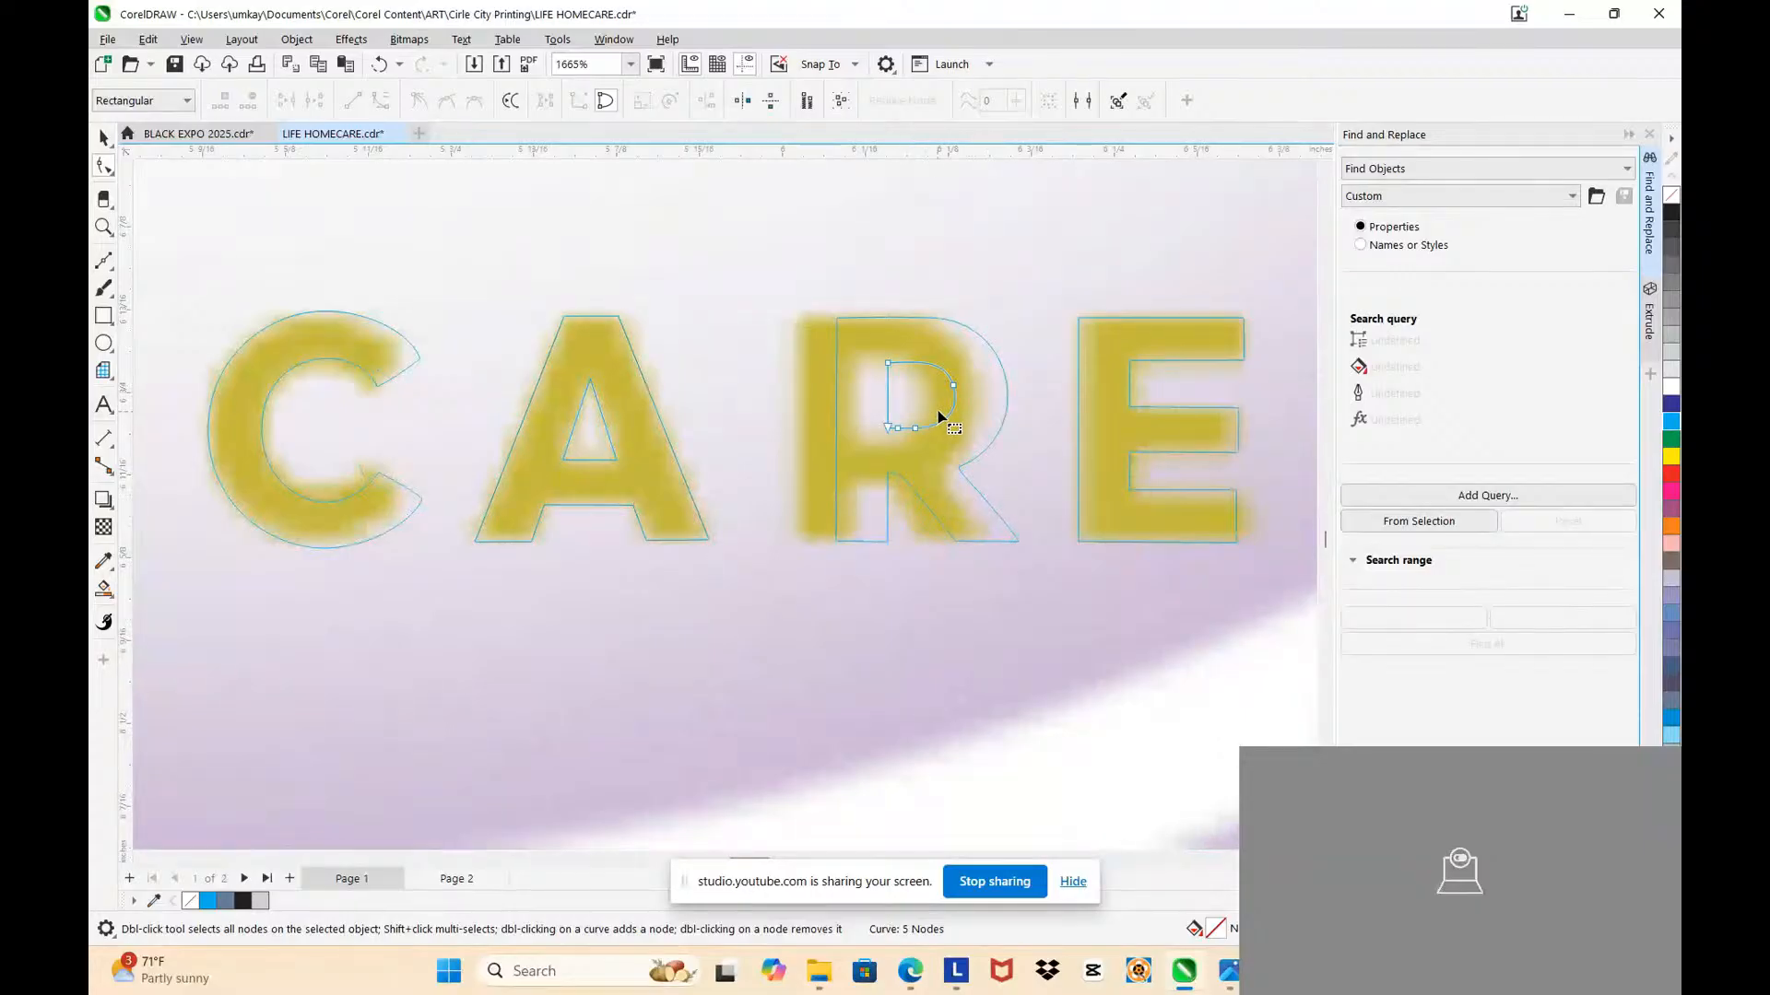
{"action": "scroll", "coordinate": [937, 411], "scroll_direction": "up", "scroll_amount": 2}
{"action": "left_click", "coordinate": [760, 256], "text": "shift"}
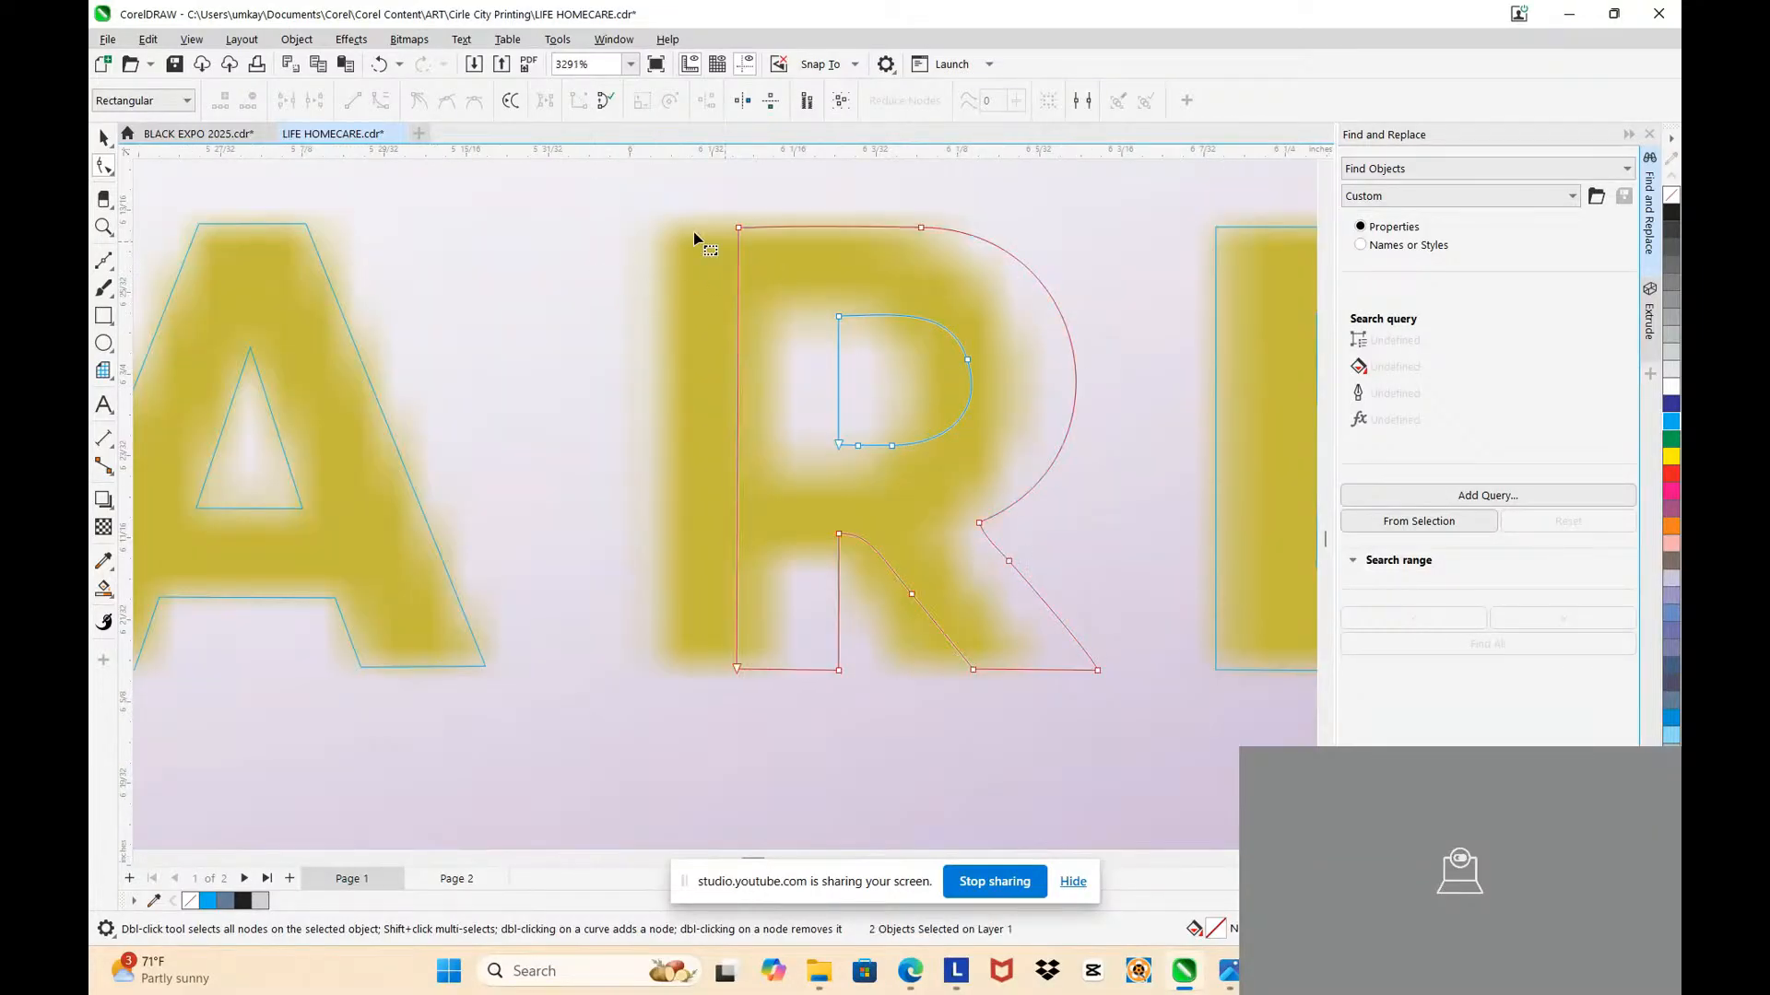
{"action": "left_click", "coordinate": [104, 138]}
{"action": "left_click_drag", "start_coordinate": [806, 316], "coordinate": [739, 319]}
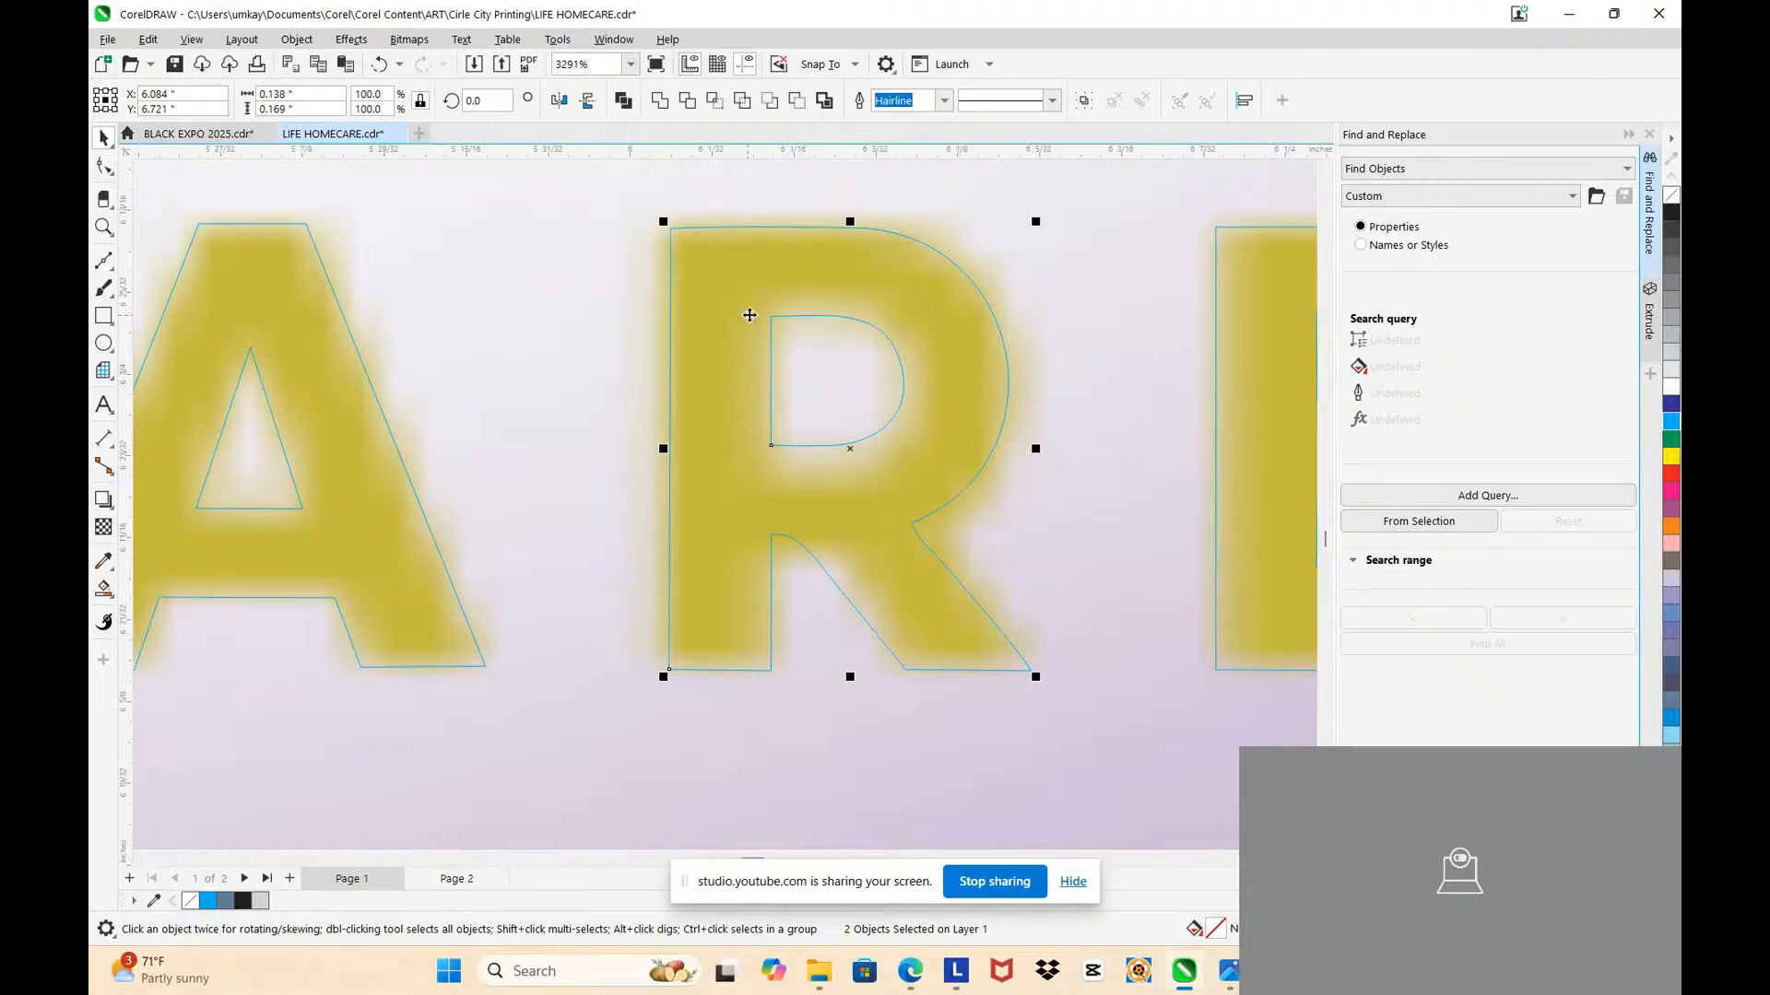
Step: Remove the extra node on the outer edge of the R's diagonal leg and make that edge straight
{"action": "key", "text": "F10"}
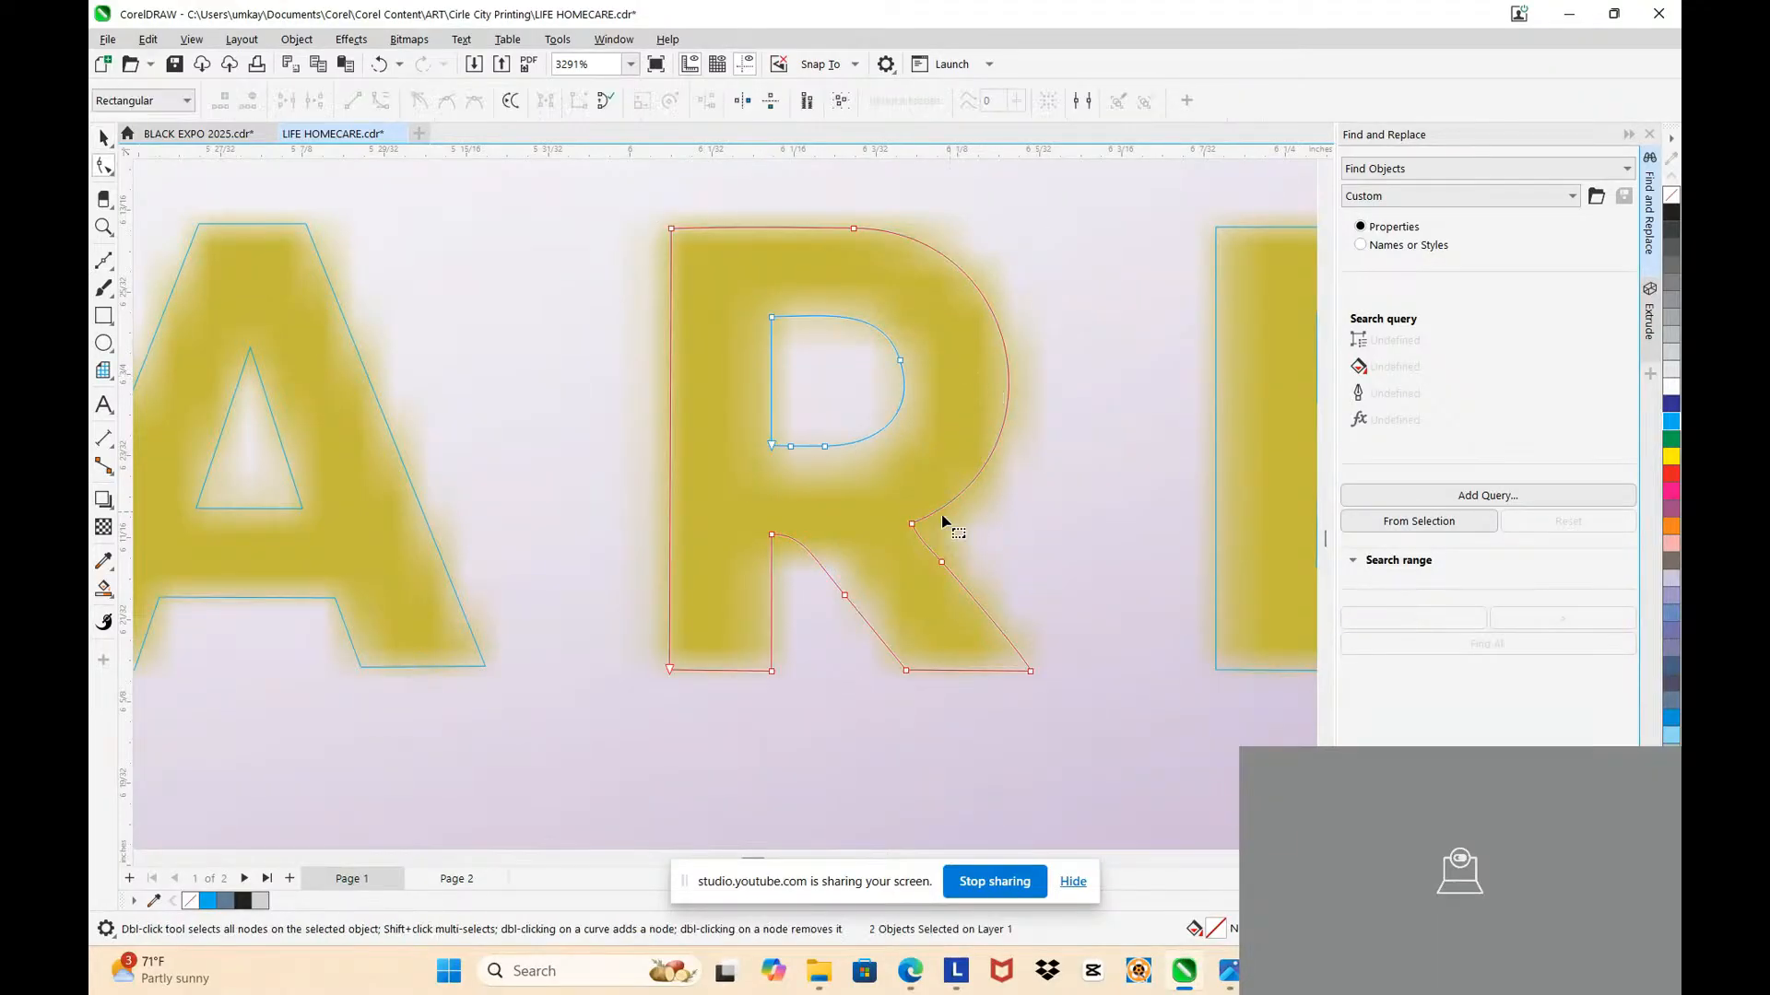
{"action": "double_click", "coordinate": [942, 565]}
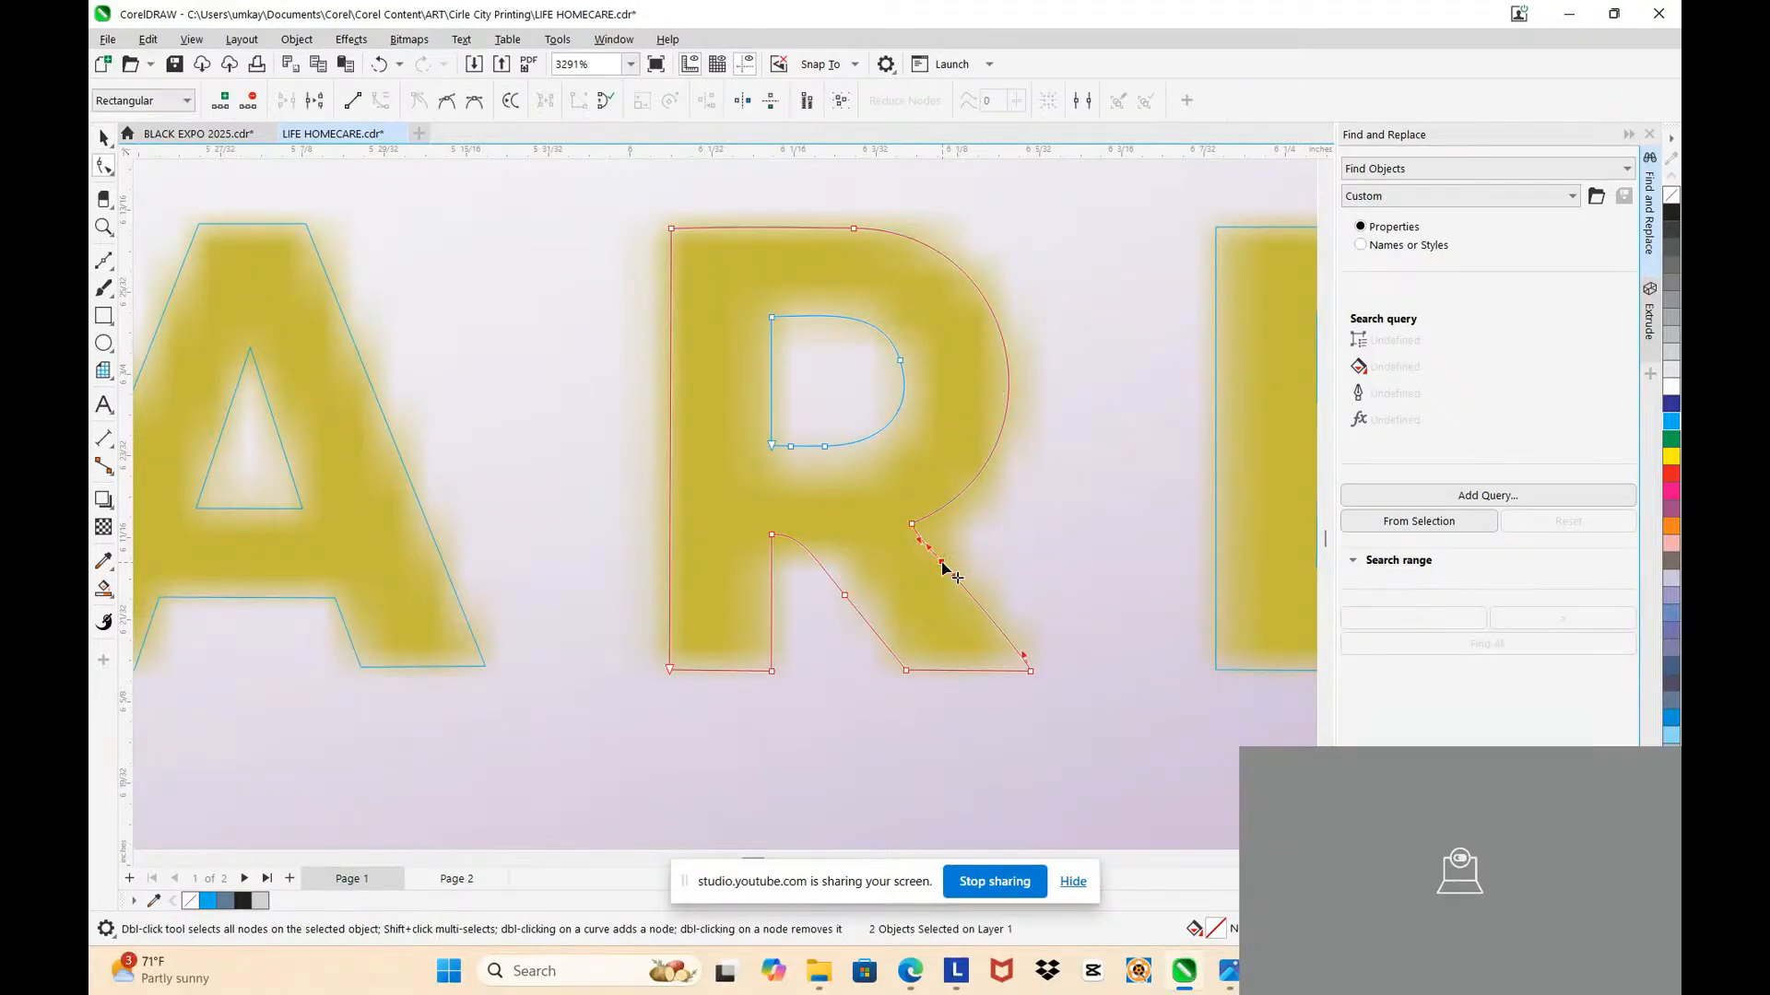
{"action": "left_click", "coordinate": [362, 109]}
Step: Align the end nodes of the R's diagonal leg and the arch nodes between its legs with the gold shape
{"action": "scroll", "coordinate": [1051, 650], "scroll_direction": "up", "scroll_amount": 2}
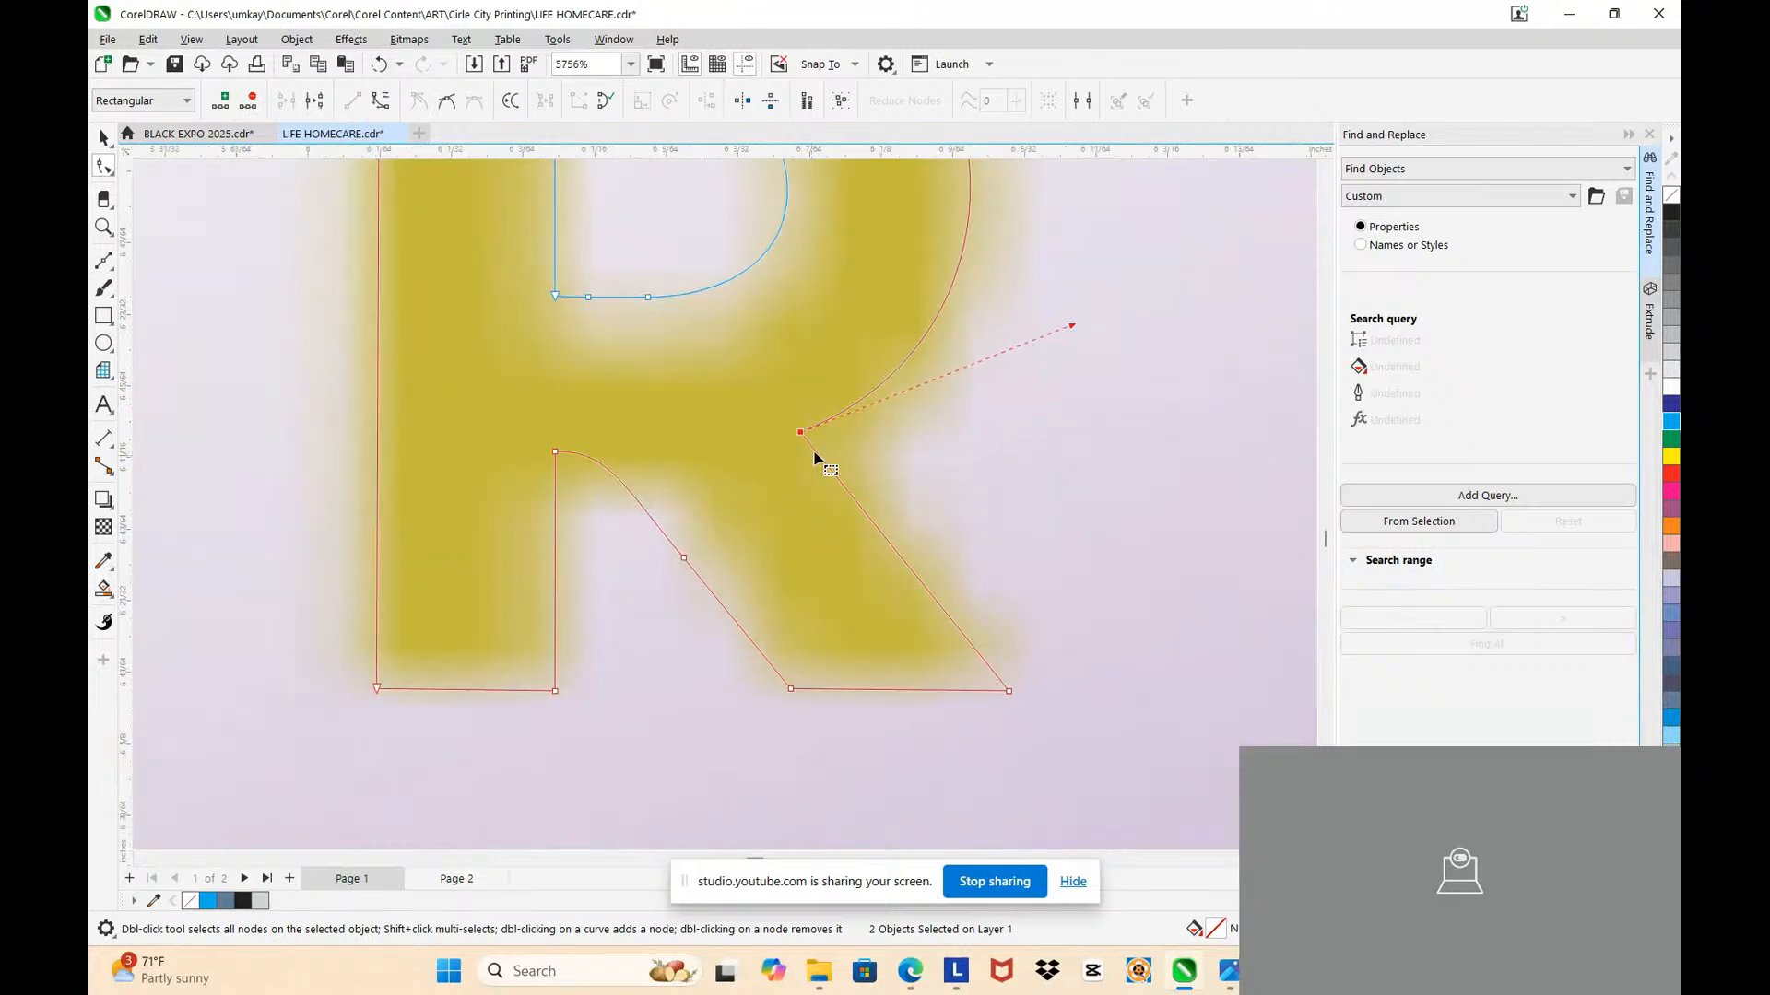
{"action": "left_click_drag", "start_coordinate": [800, 433], "coordinate": [848, 440]}
{"action": "left_click_drag", "start_coordinate": [1010, 693], "coordinate": [1020, 692]}
{"action": "left_click_drag", "start_coordinate": [554, 458], "coordinate": [550, 501]}
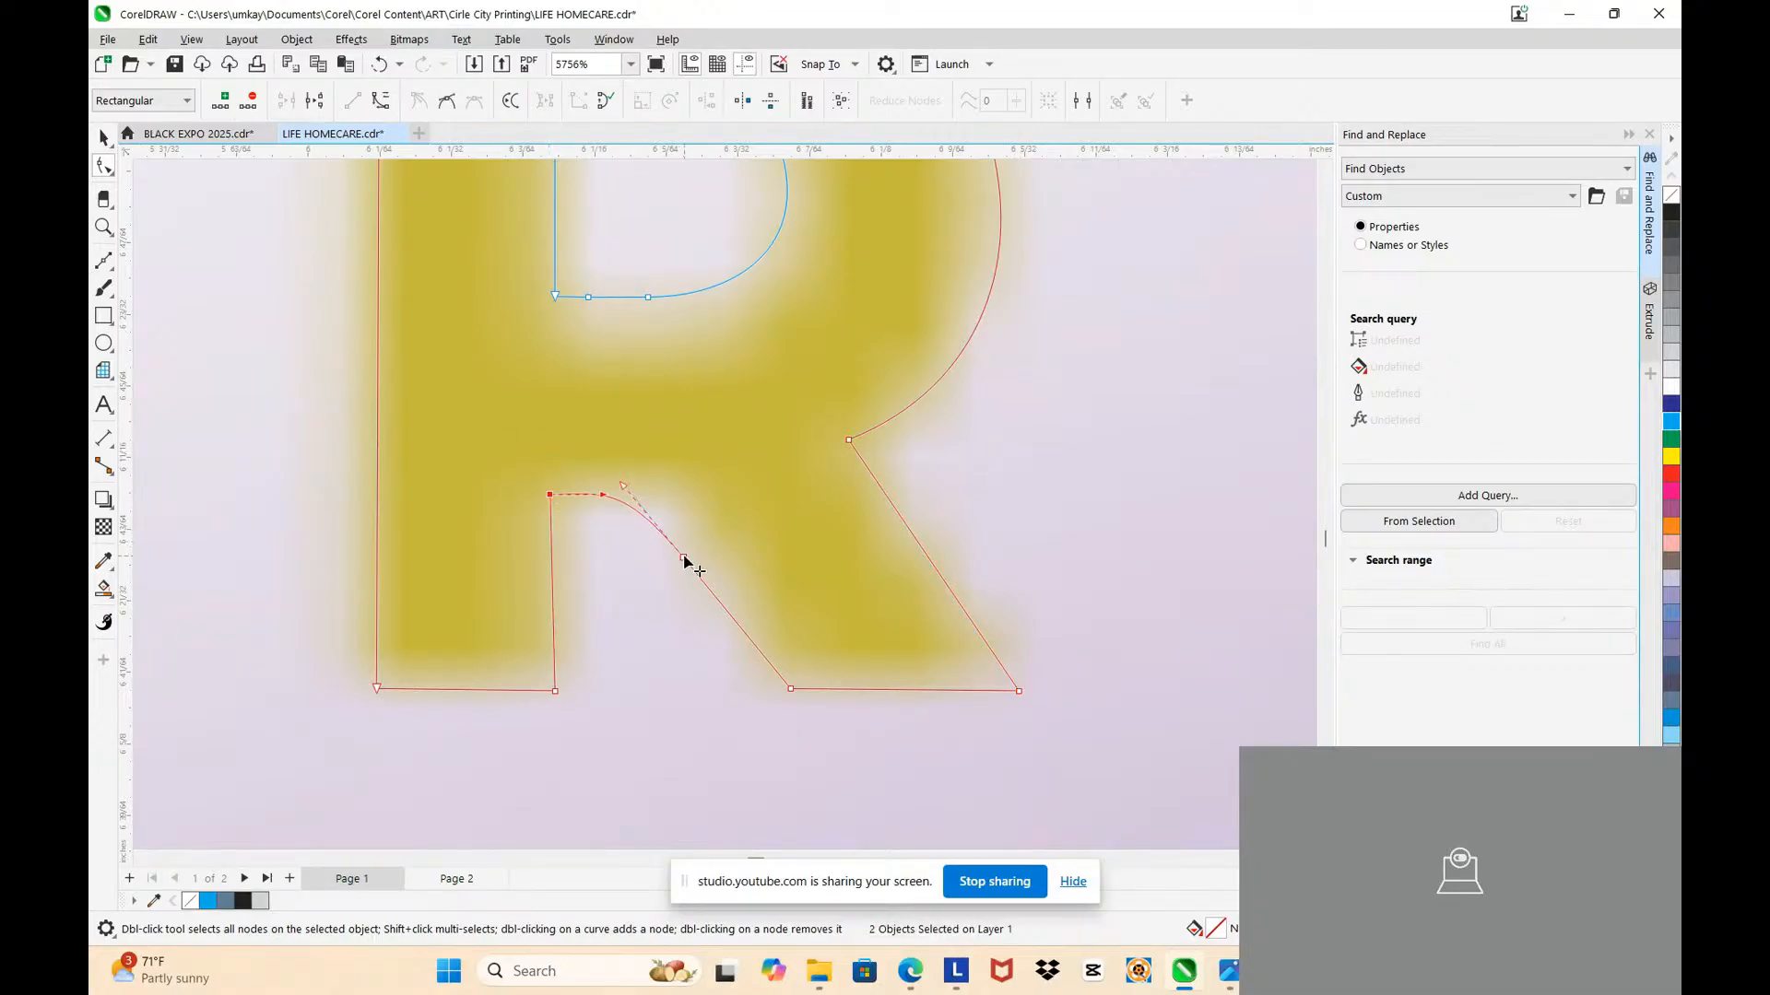
{"action": "left_click_drag", "start_coordinate": [683, 558], "coordinate": [714, 555]}
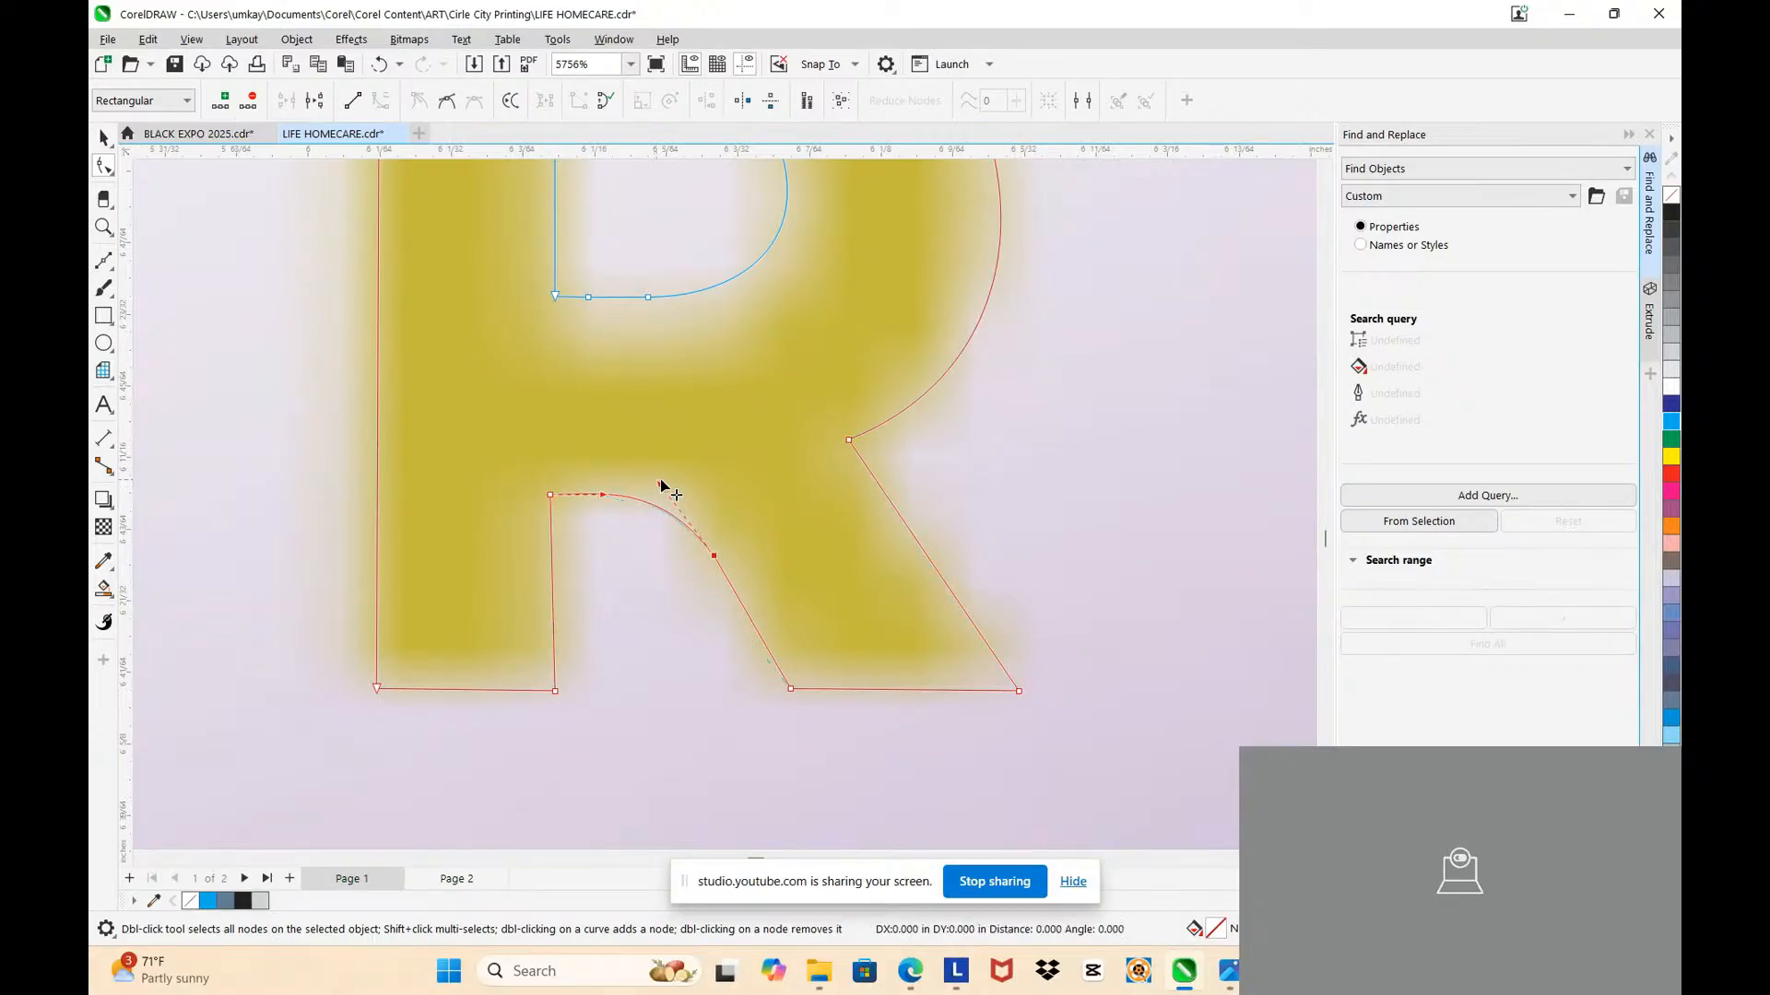
Step: Lower the three bottom nodes of the R's inner contour to the lower edge of the pale opening
{"action": "scroll", "coordinate": [666, 494], "scroll_direction": "down", "scroll_amount": 3}
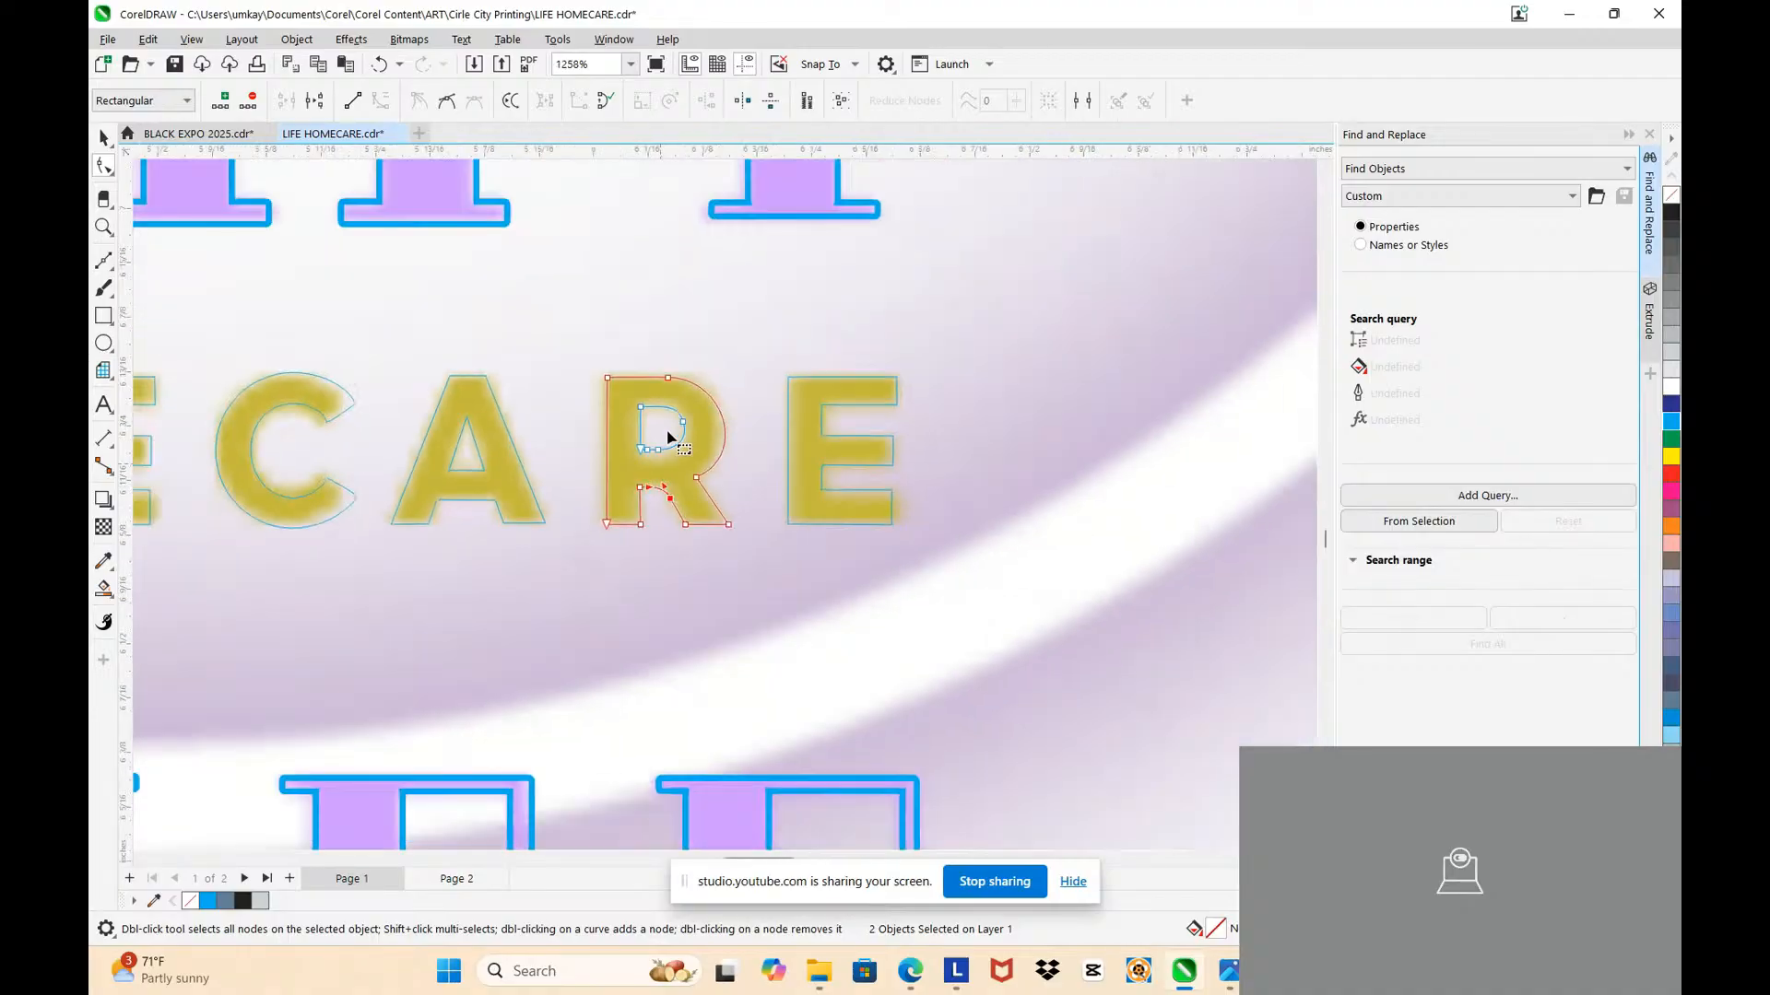
{"action": "scroll", "coordinate": [672, 434], "scroll_direction": "up", "scroll_amount": 1}
{"action": "scroll", "coordinate": [671, 440], "scroll_direction": "up", "scroll_amount": 2}
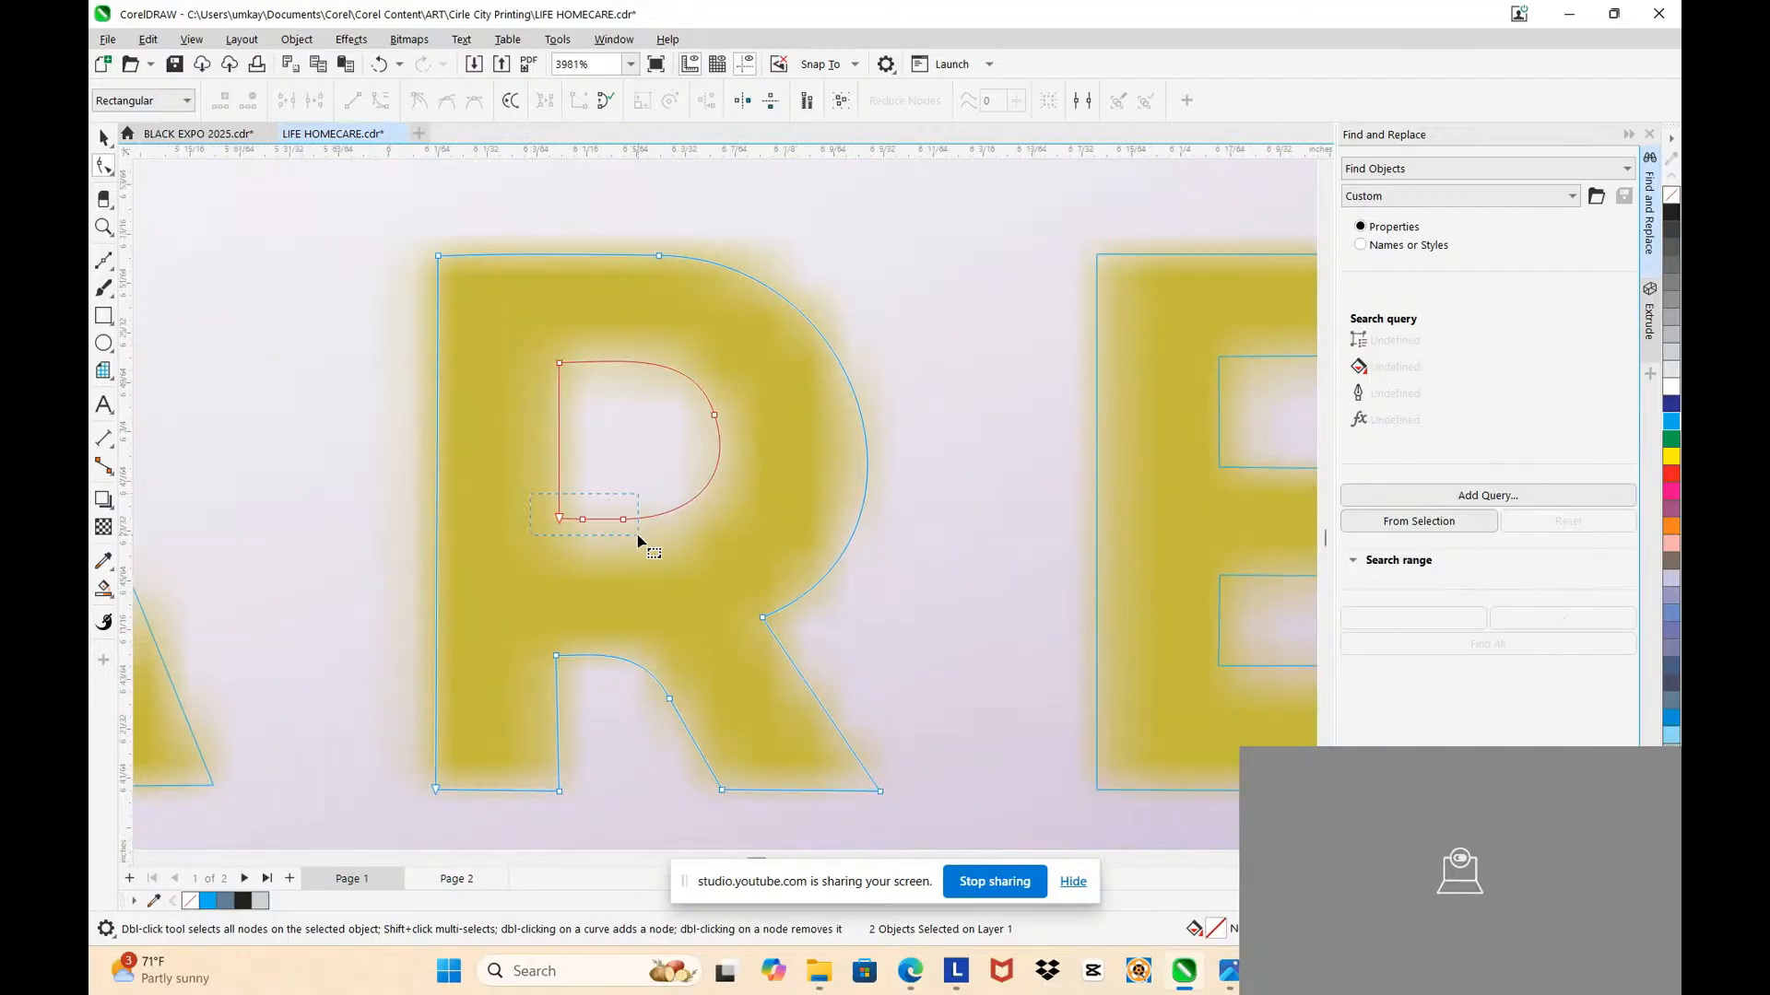
{"action": "left_click", "coordinate": [624, 520]}
{"action": "left_click_drag", "start_coordinate": [625, 521], "coordinate": [624, 551]}
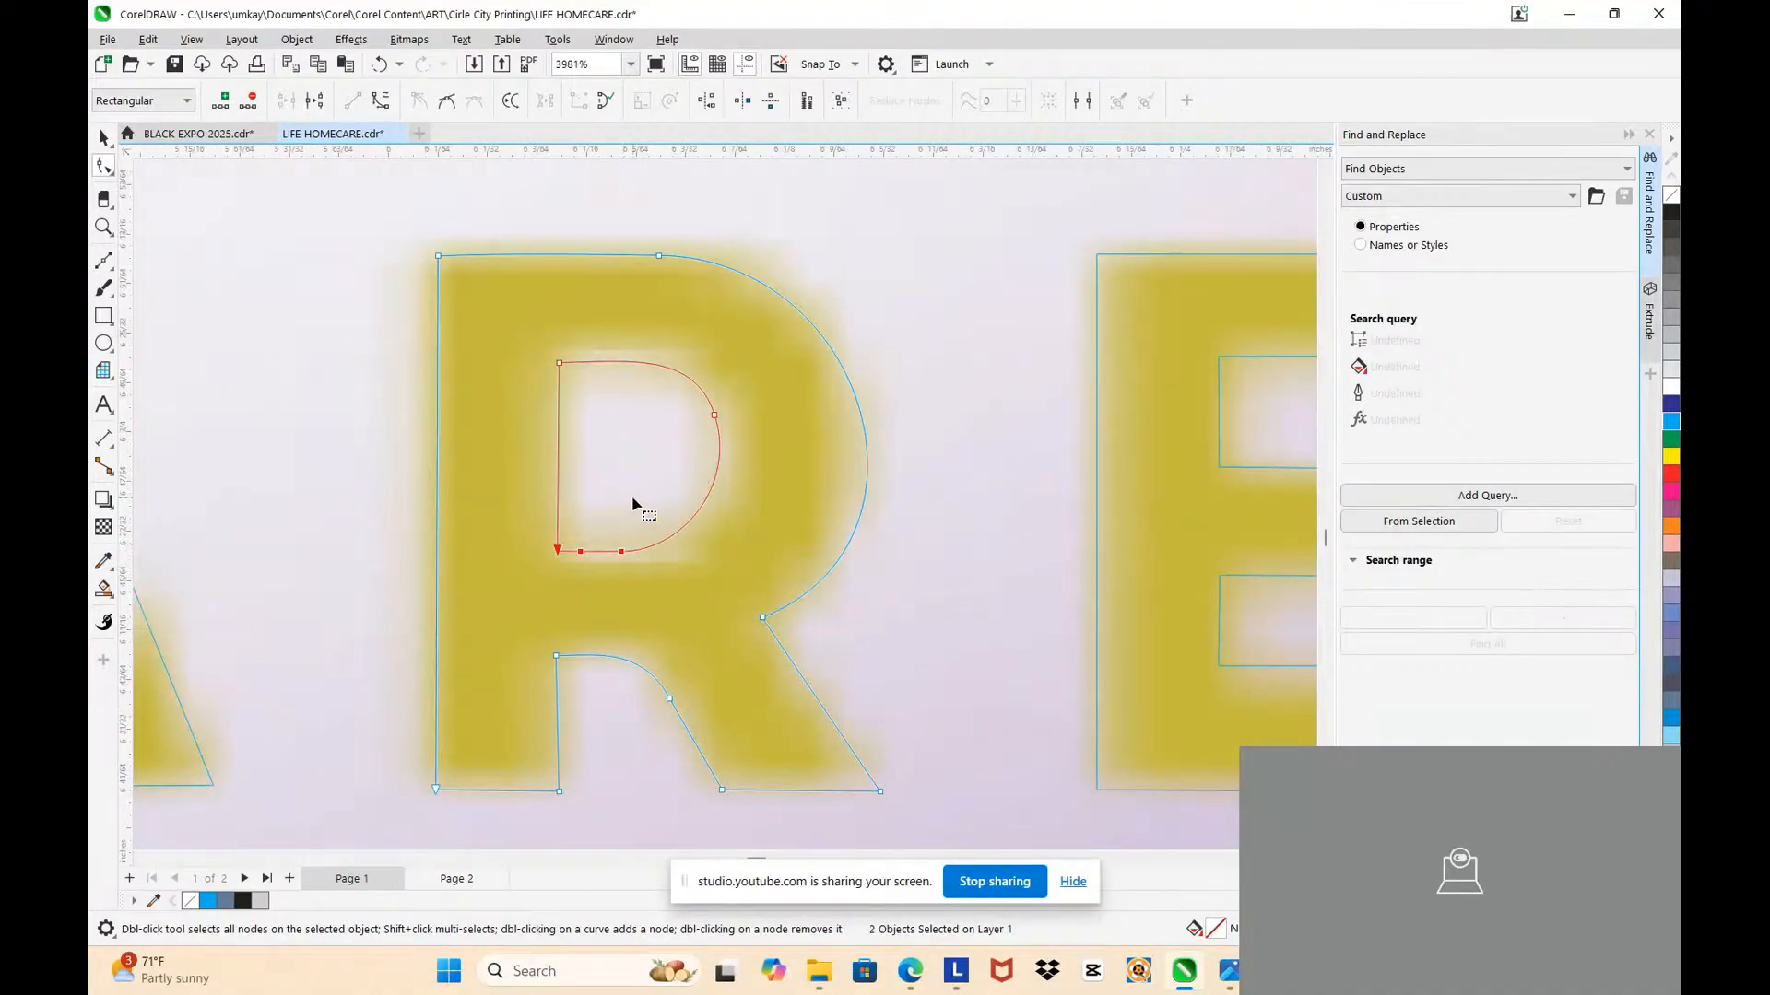
{"action": "left_click", "coordinate": [665, 447]}
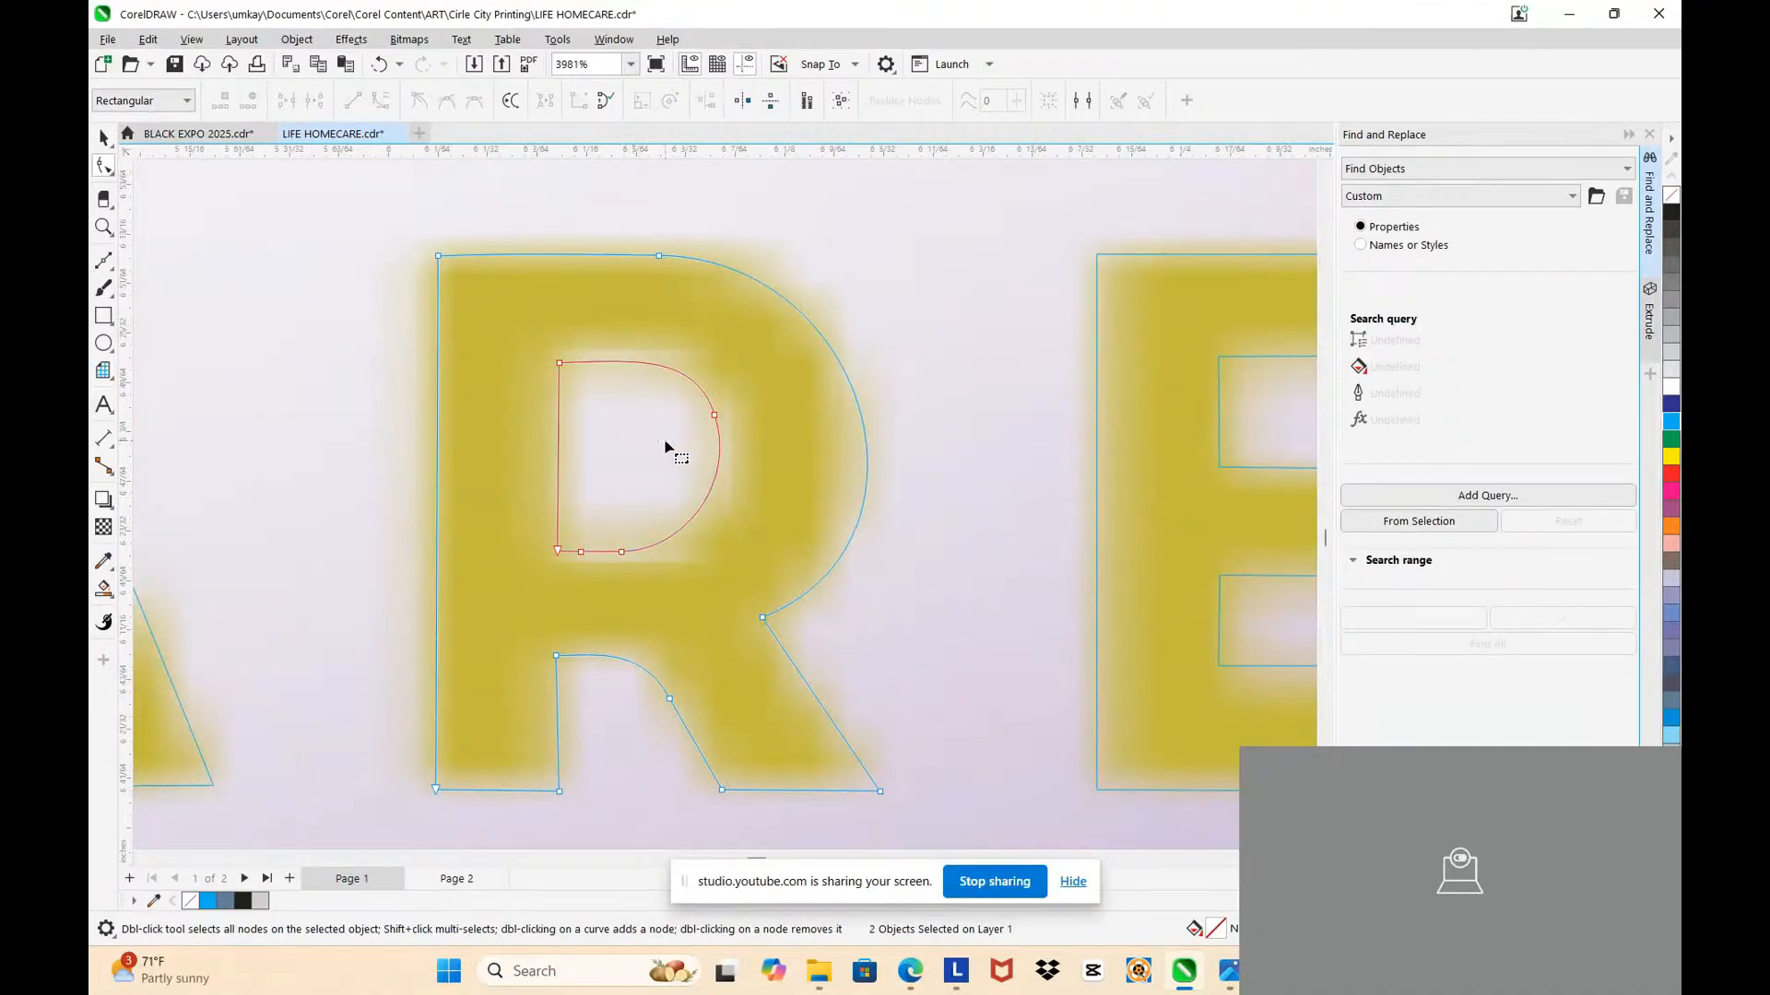
Step: Raise the upper-left node of the R's inner contour straight up and reselect the contour's bottom nodes
{"action": "left_click", "coordinate": [560, 363]}
{"action": "left_click", "coordinate": [553, 367]}
{"action": "left_click_drag", "start_coordinate": [560, 364], "coordinate": [561, 355]}
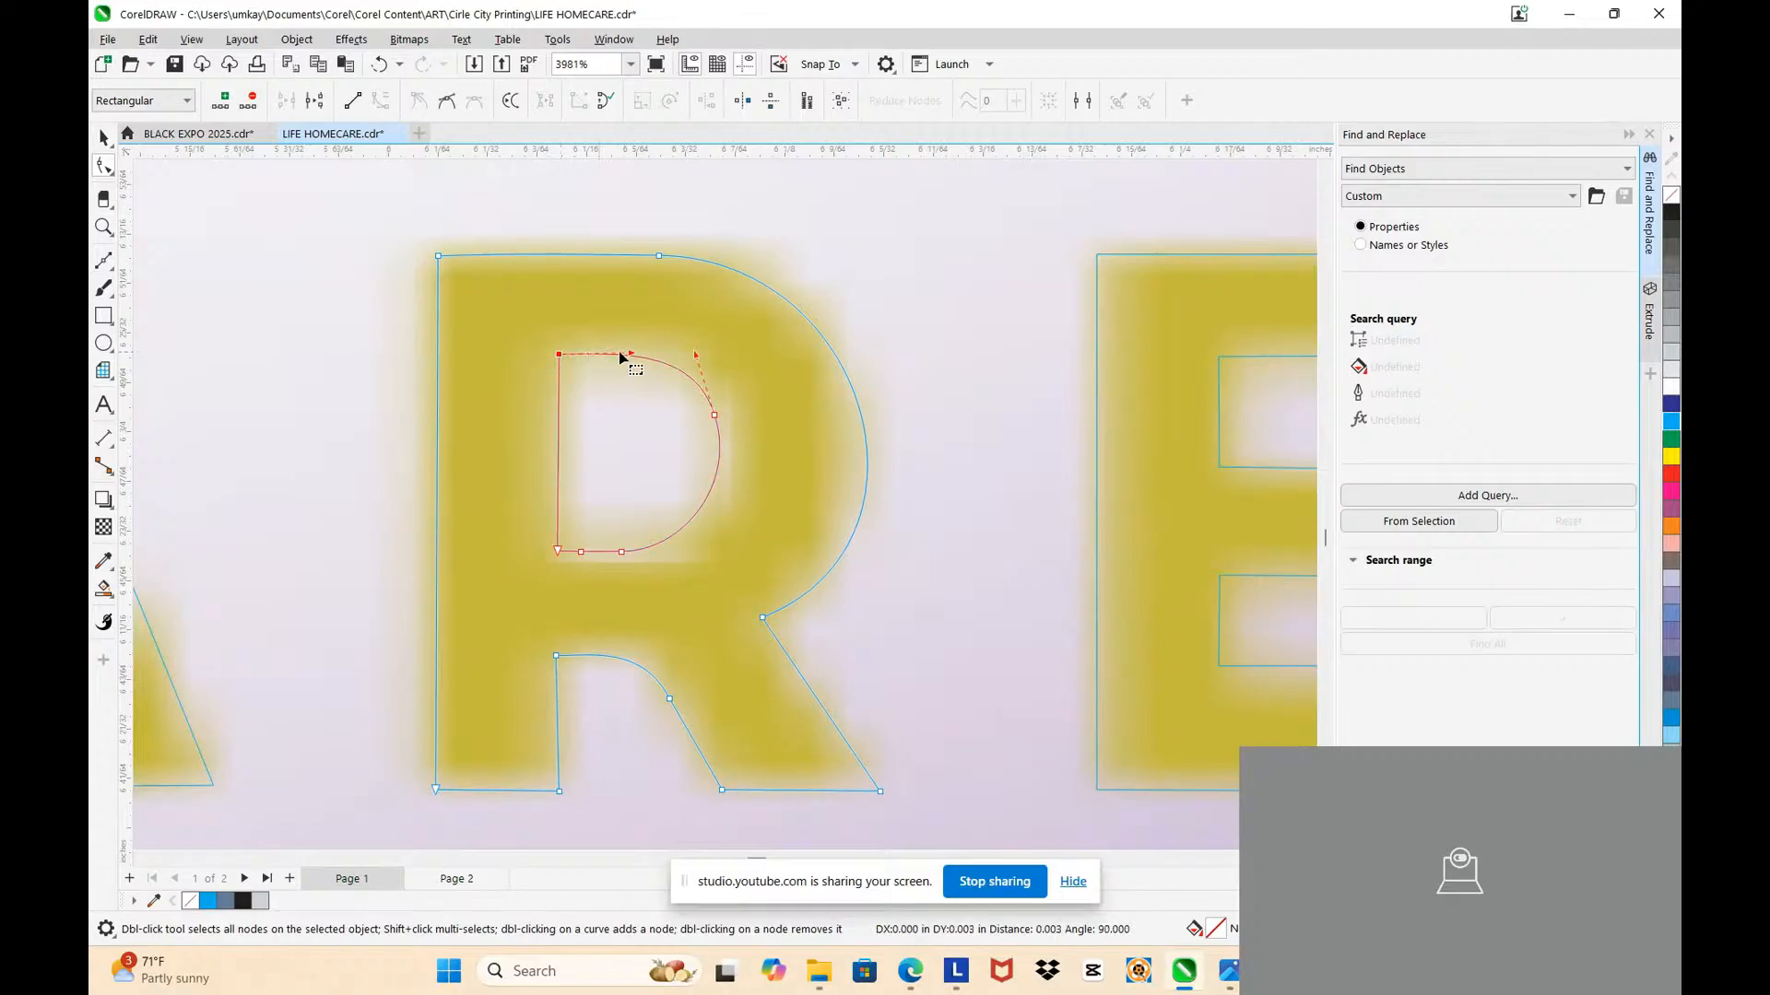
{"action": "left_click_drag", "start_coordinate": [539, 516], "coordinate": [631, 544]}
{"action": "scroll", "coordinate": [660, 461], "scroll_direction": "down", "scroll_amount": 2}
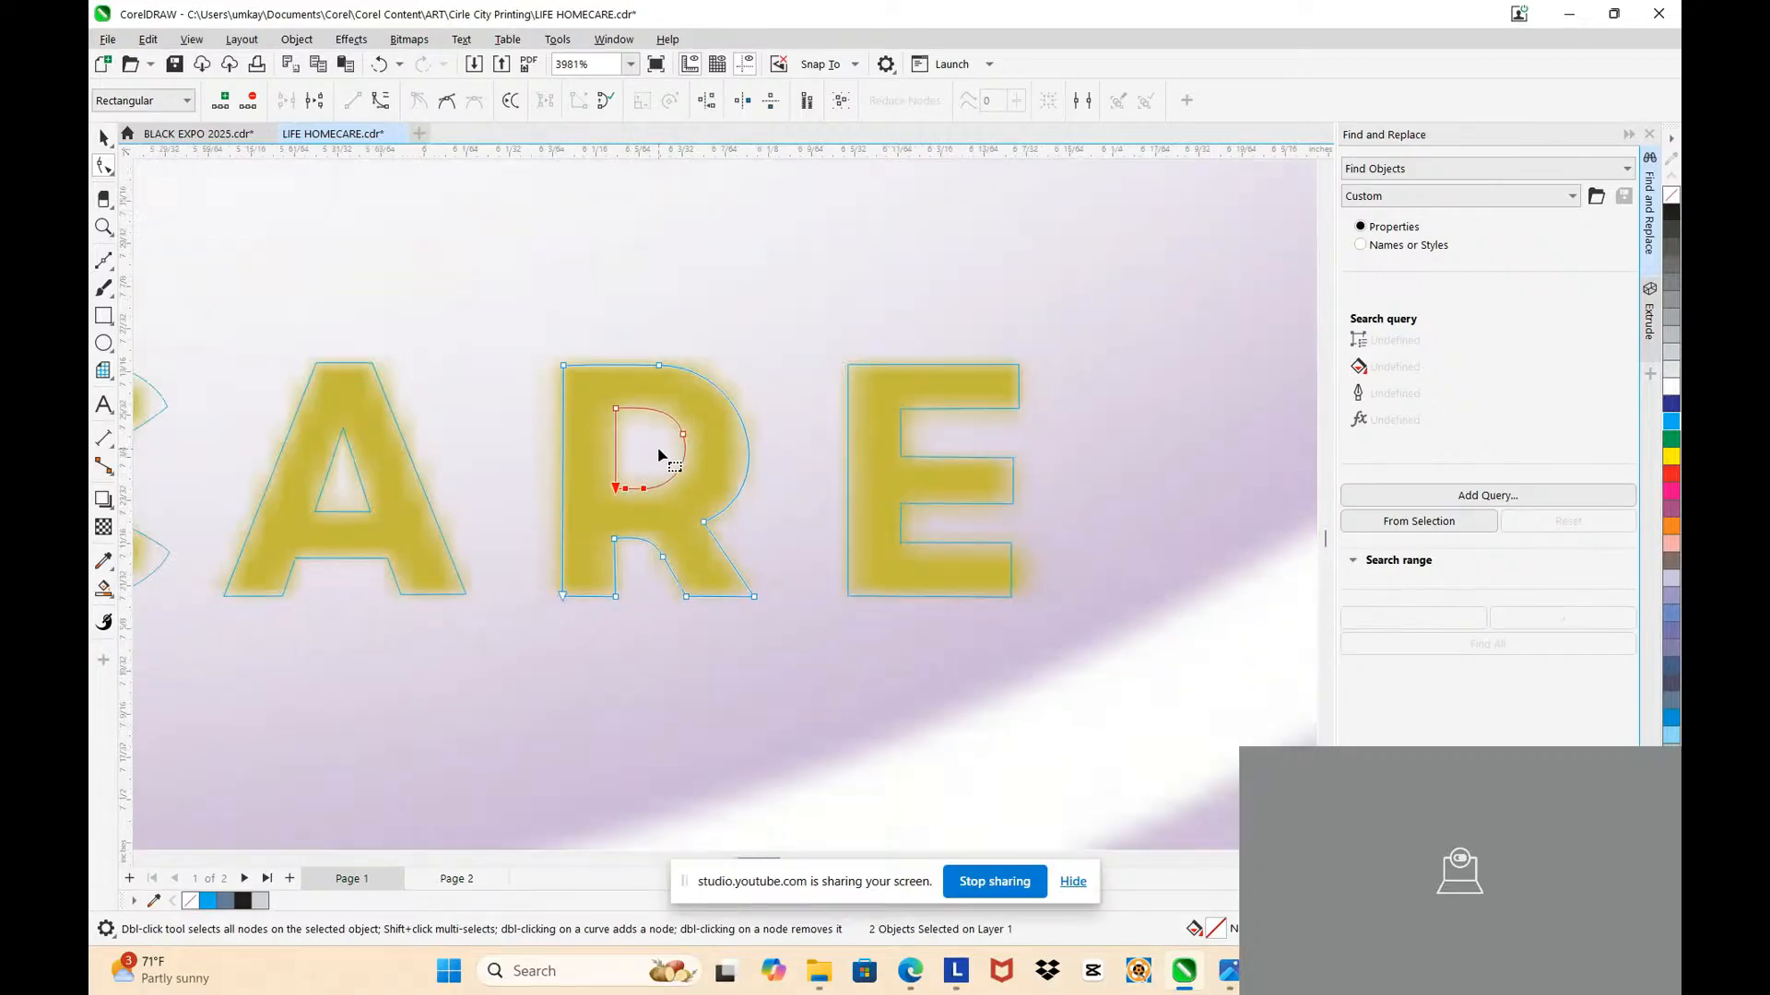
Step: Fine-tune the curve of the R's outer bowl so it follows the gold shape
{"action": "scroll", "coordinate": [743, 466], "scroll_direction": "down", "scroll_amount": 2}
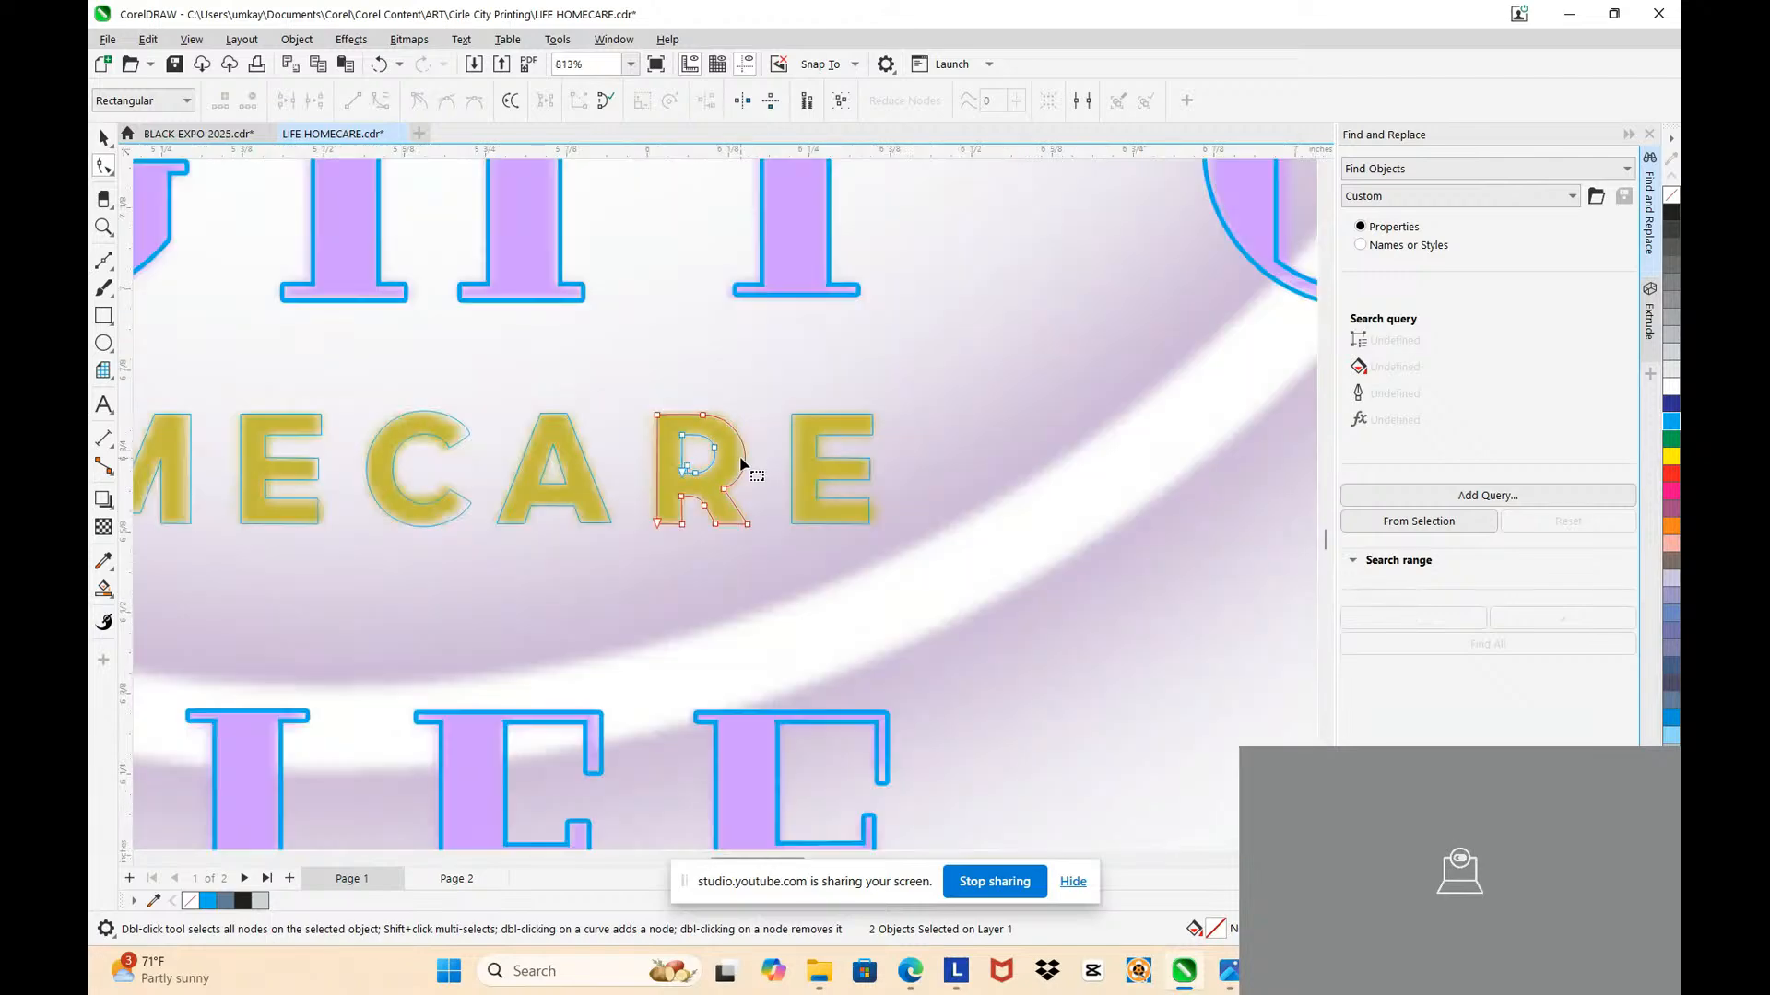
{"action": "scroll", "coordinate": [645, 461], "scroll_direction": "down", "scroll_amount": 1}
{"action": "scroll", "coordinate": [517, 467], "scroll_direction": "up", "scroll_amount": 4}
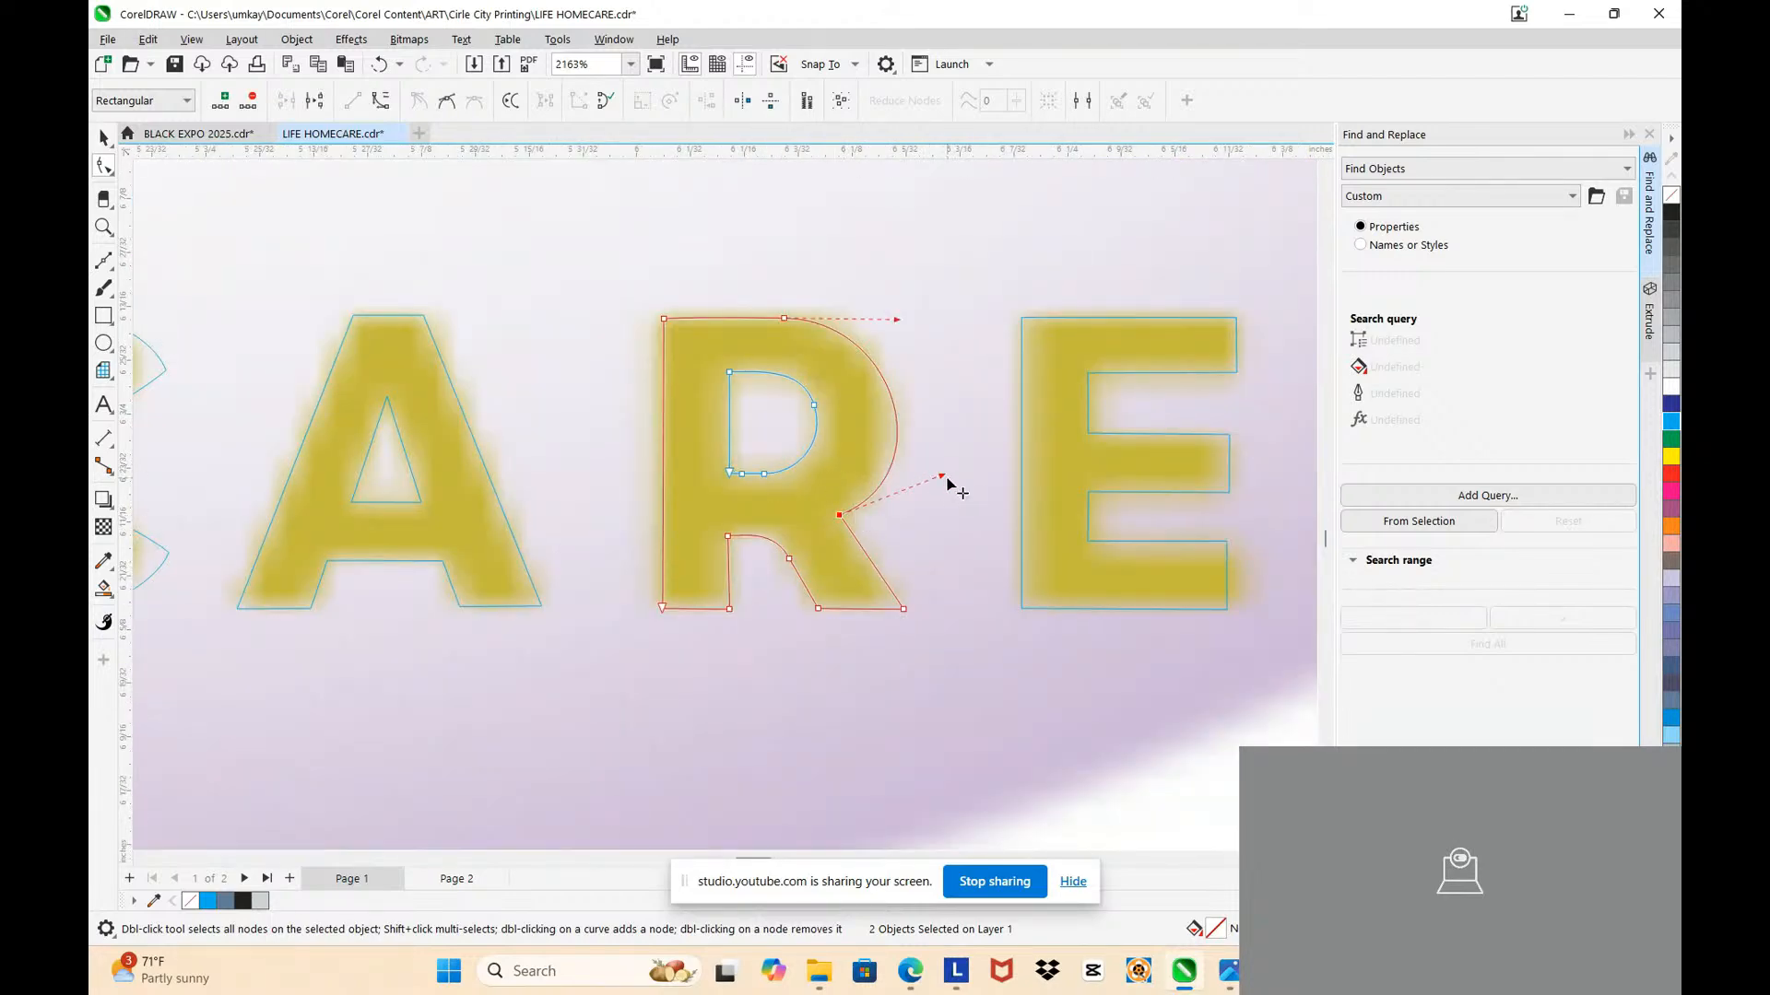
{"action": "left_click_drag", "start_coordinate": [947, 481], "coordinate": [934, 470]}
{"action": "left_click_drag", "start_coordinate": [898, 319], "coordinate": [896, 316]}
Step: Lower the upper-left node of the R's inner contour slightly, straight down
{"action": "left_click", "coordinate": [805, 381]}
{"action": "scroll", "coordinate": [737, 378], "scroll_direction": "up", "scroll_amount": 2}
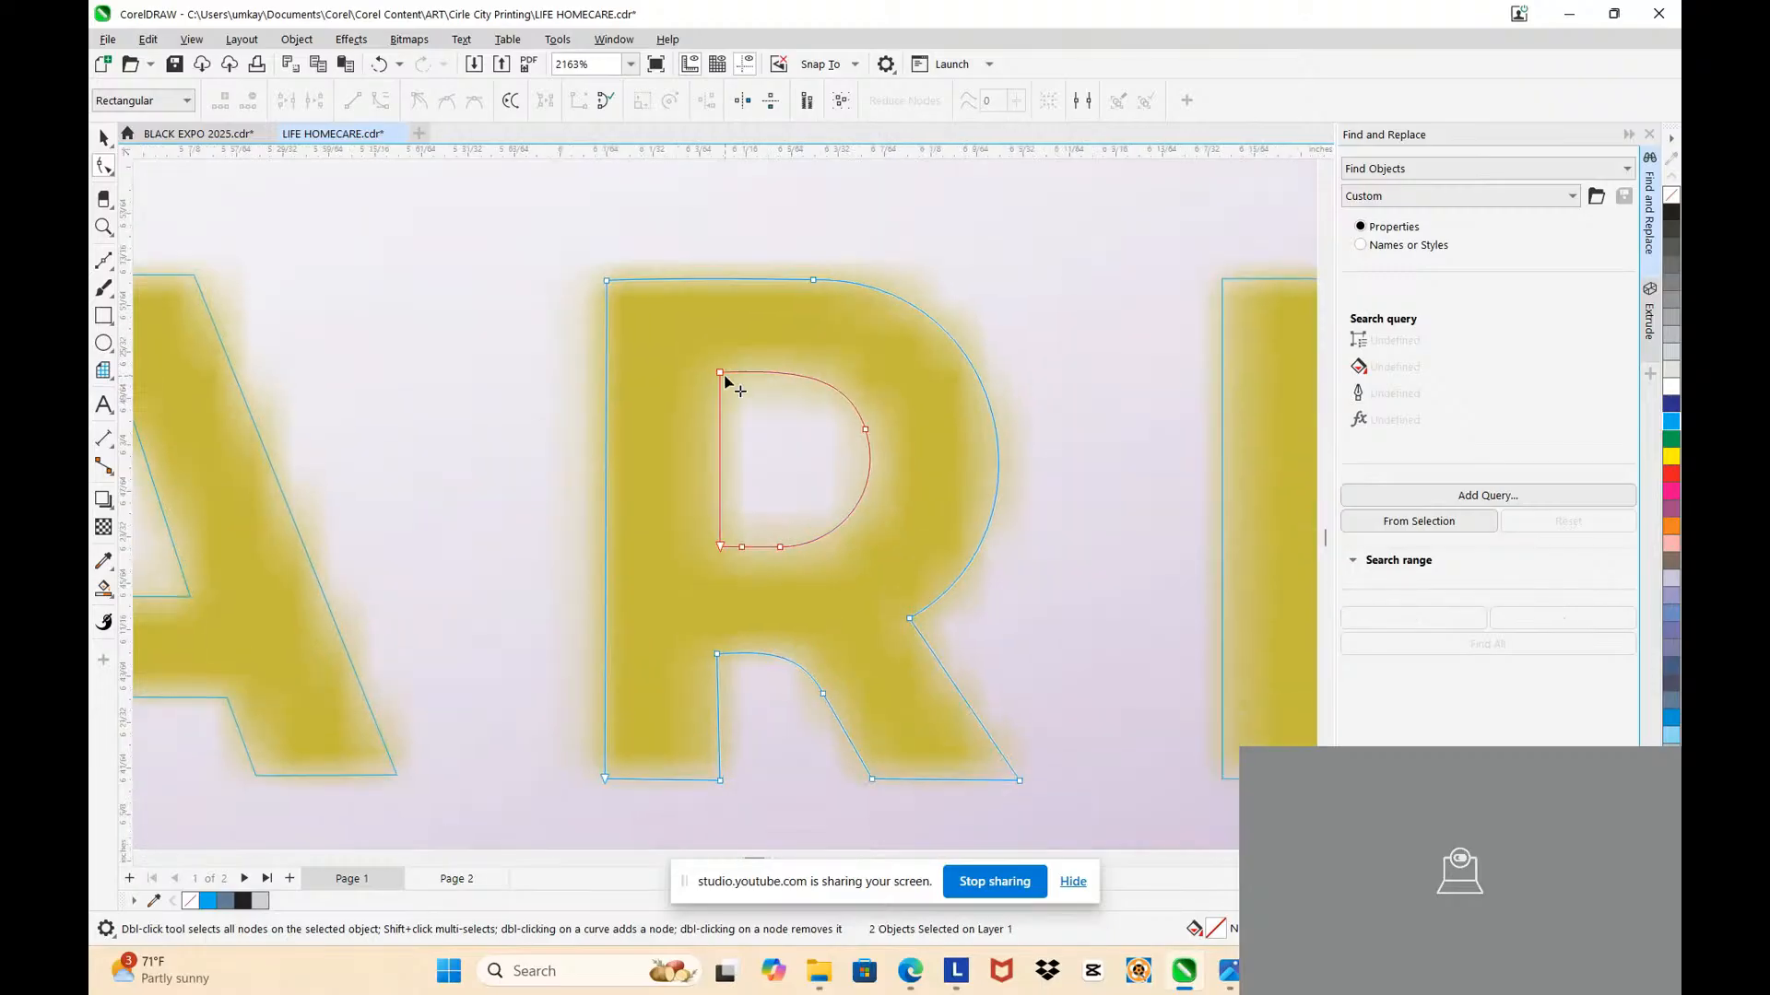
{"action": "left_click", "coordinate": [720, 373]}
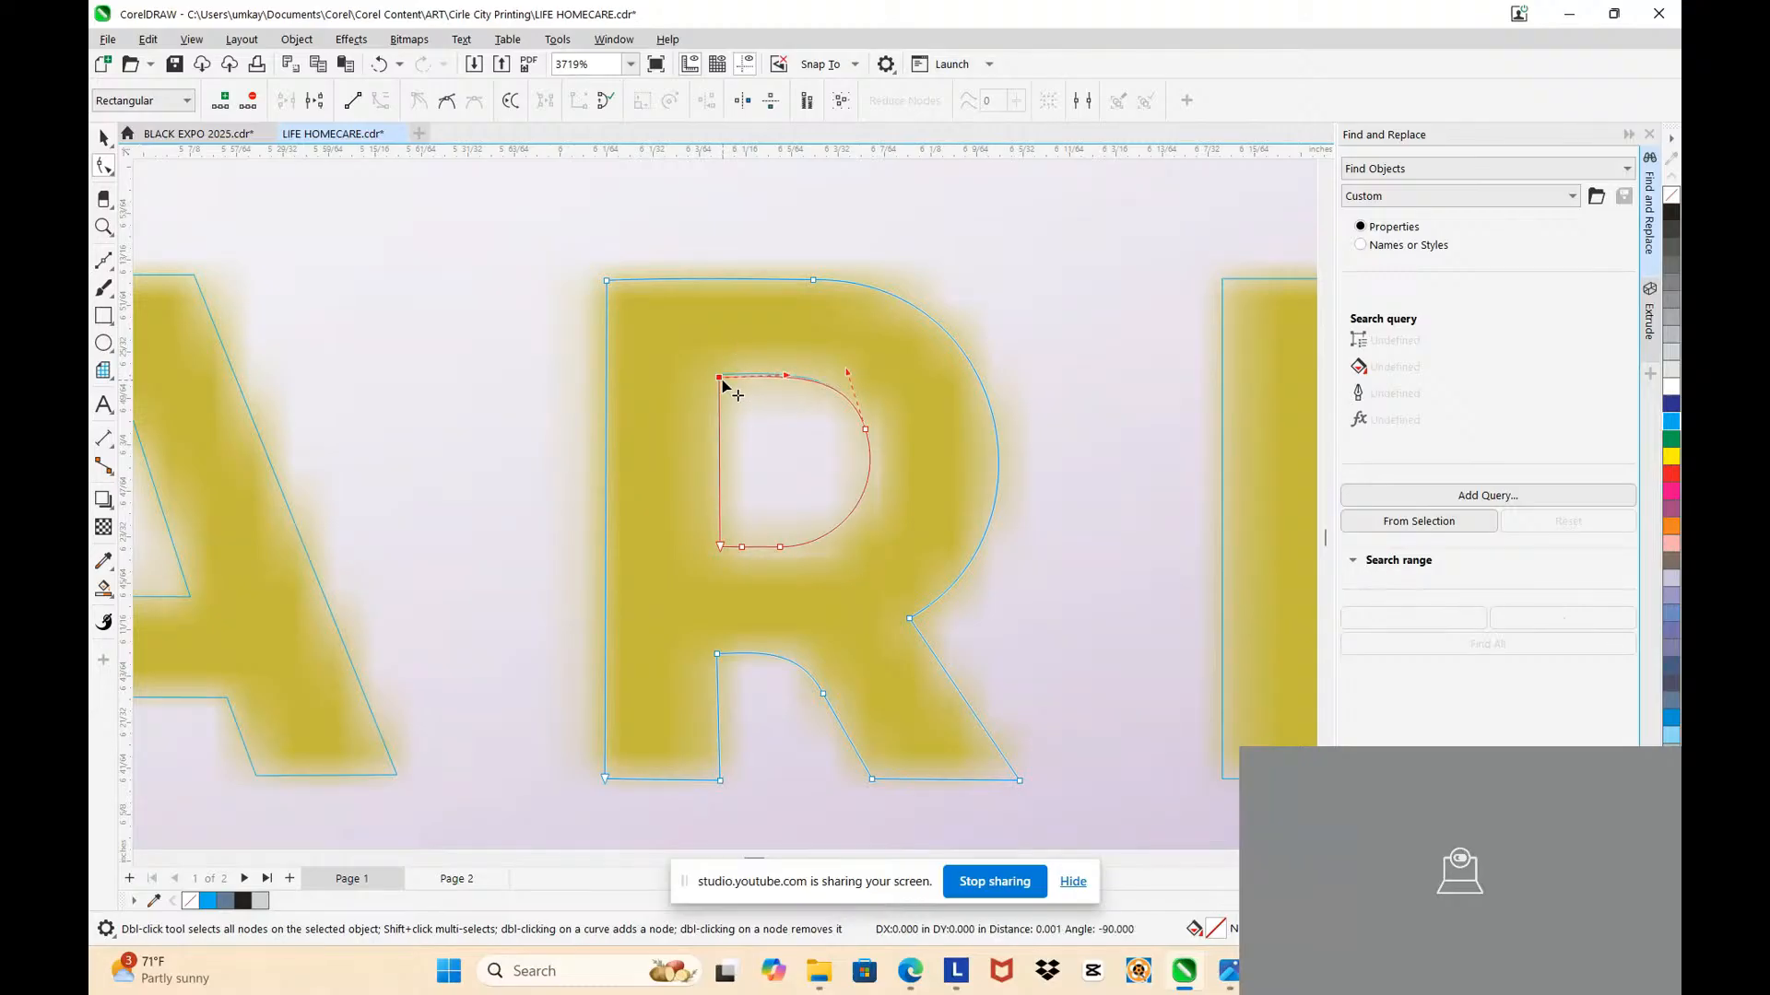
Step: Sample the gold from the original lettering and fill the H and O outlines with it
{"action": "scroll", "coordinate": [740, 350], "scroll_direction": "down", "scroll_amount": 3}
{"action": "scroll", "coordinate": [751, 348], "scroll_direction": "down", "scroll_amount": 2}
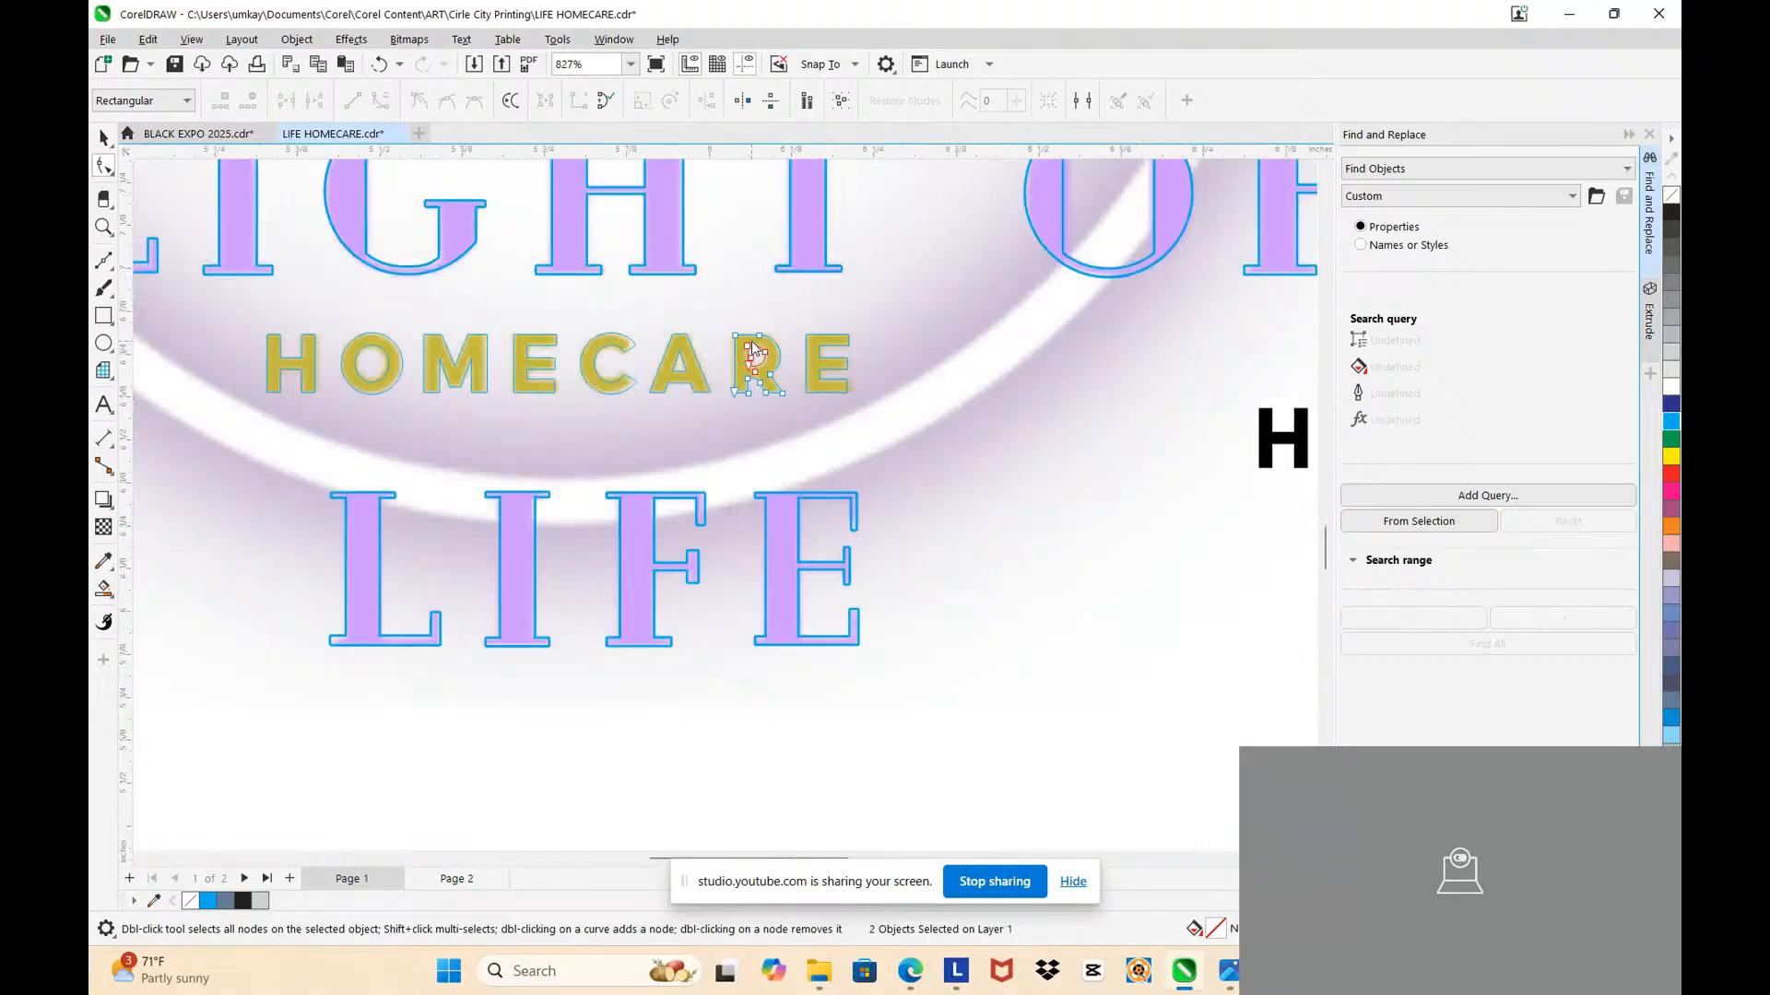
{"action": "scroll", "coordinate": [230, 384], "scroll_direction": "up", "scroll_amount": 2}
{"action": "scroll", "coordinate": [518, 378], "scroll_direction": "up", "scroll_amount": 4}
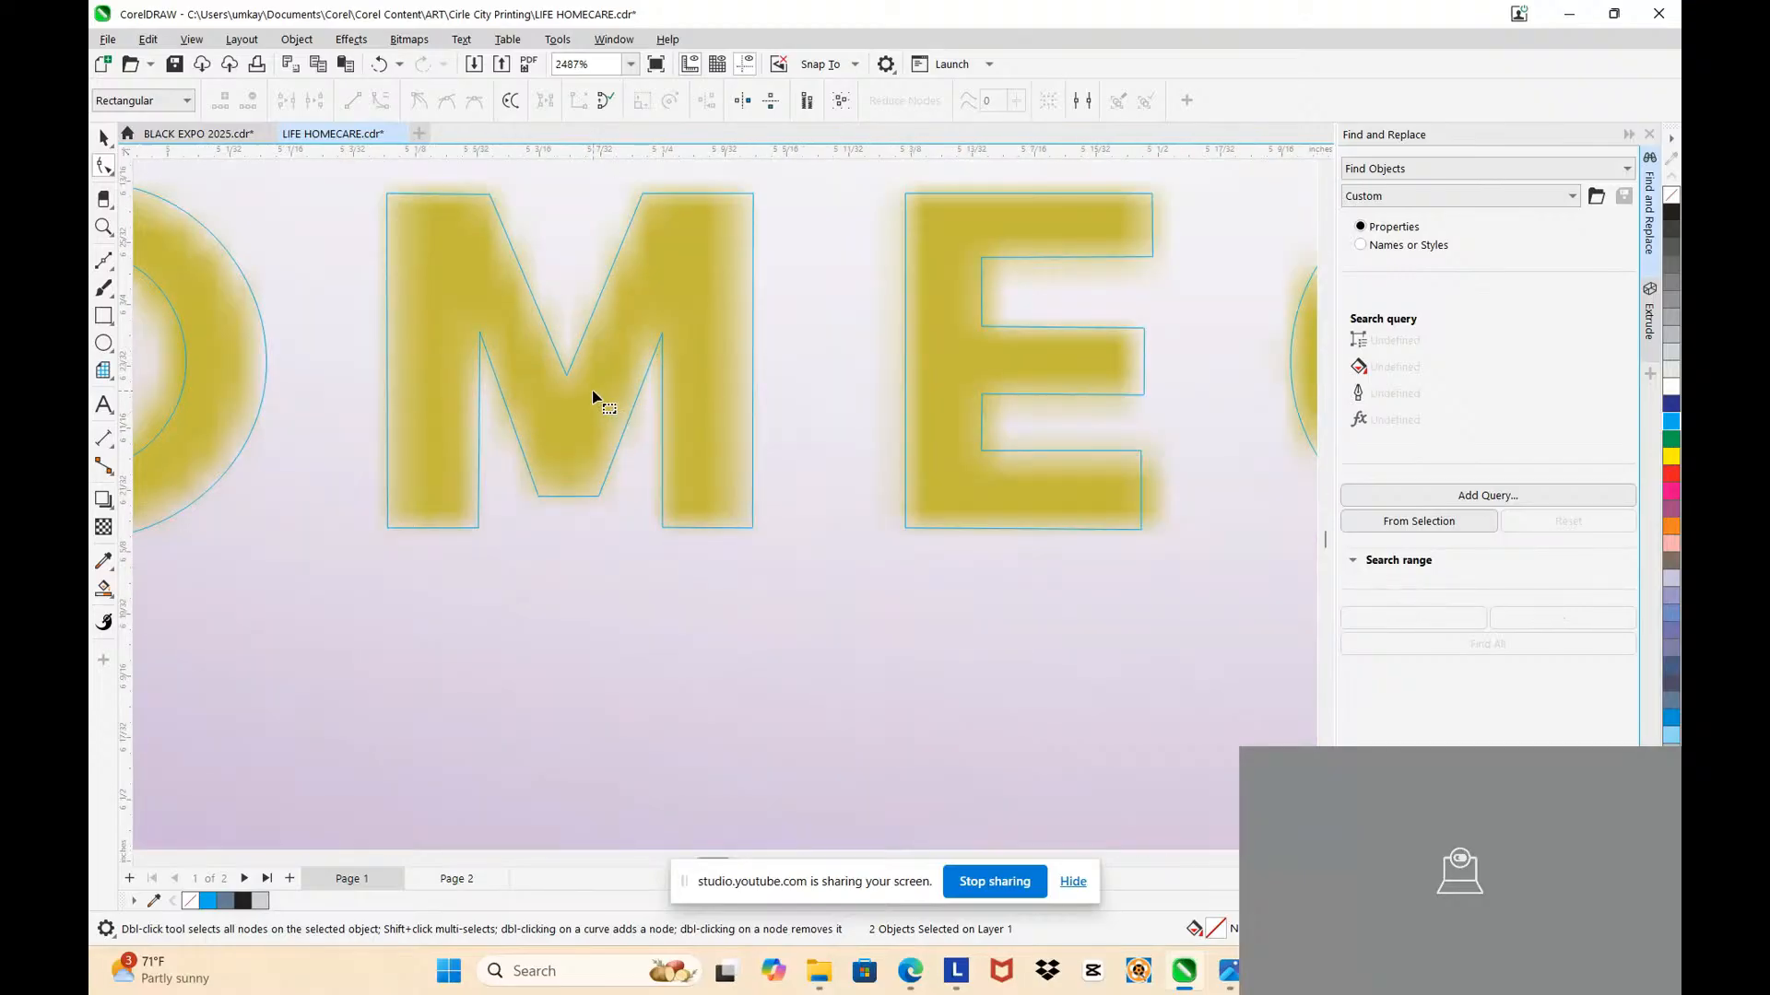
{"action": "scroll", "coordinate": [590, 392], "scroll_direction": "down", "scroll_amount": 6}
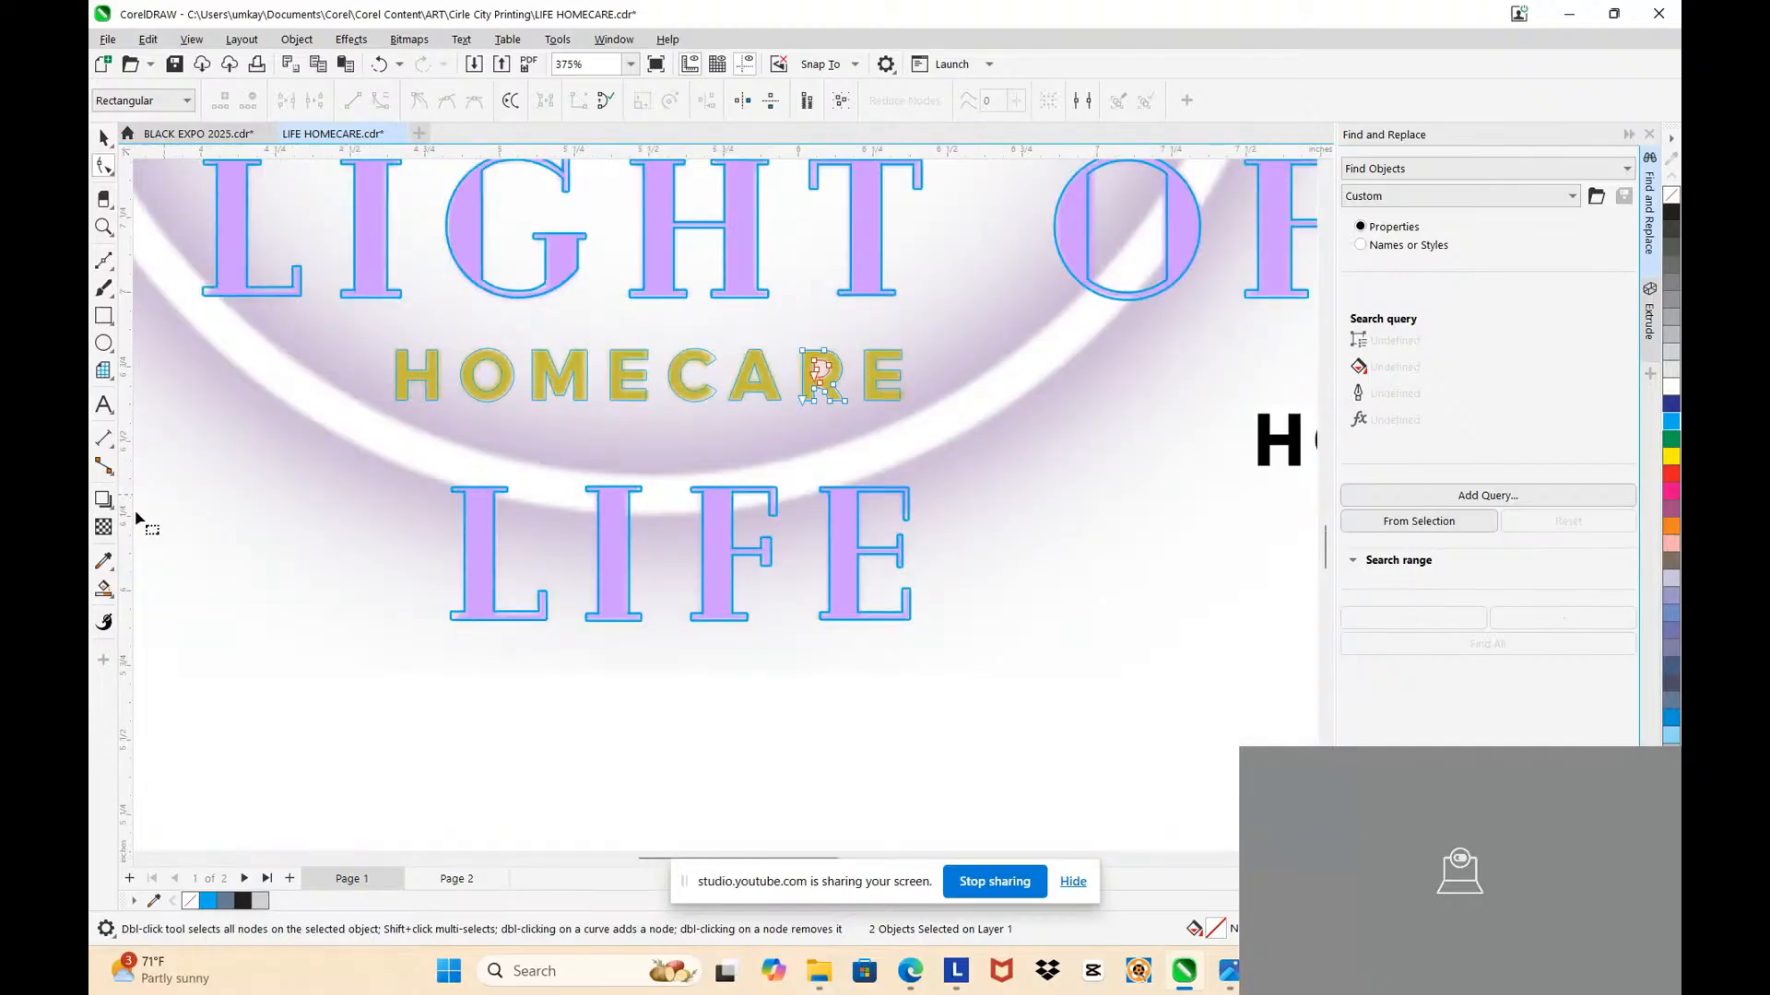
{"action": "left_click", "coordinate": [103, 561]}
{"action": "scroll", "coordinate": [544, 387], "scroll_direction": "up", "scroll_amount": 3}
{"action": "left_click", "coordinate": [513, 332]}
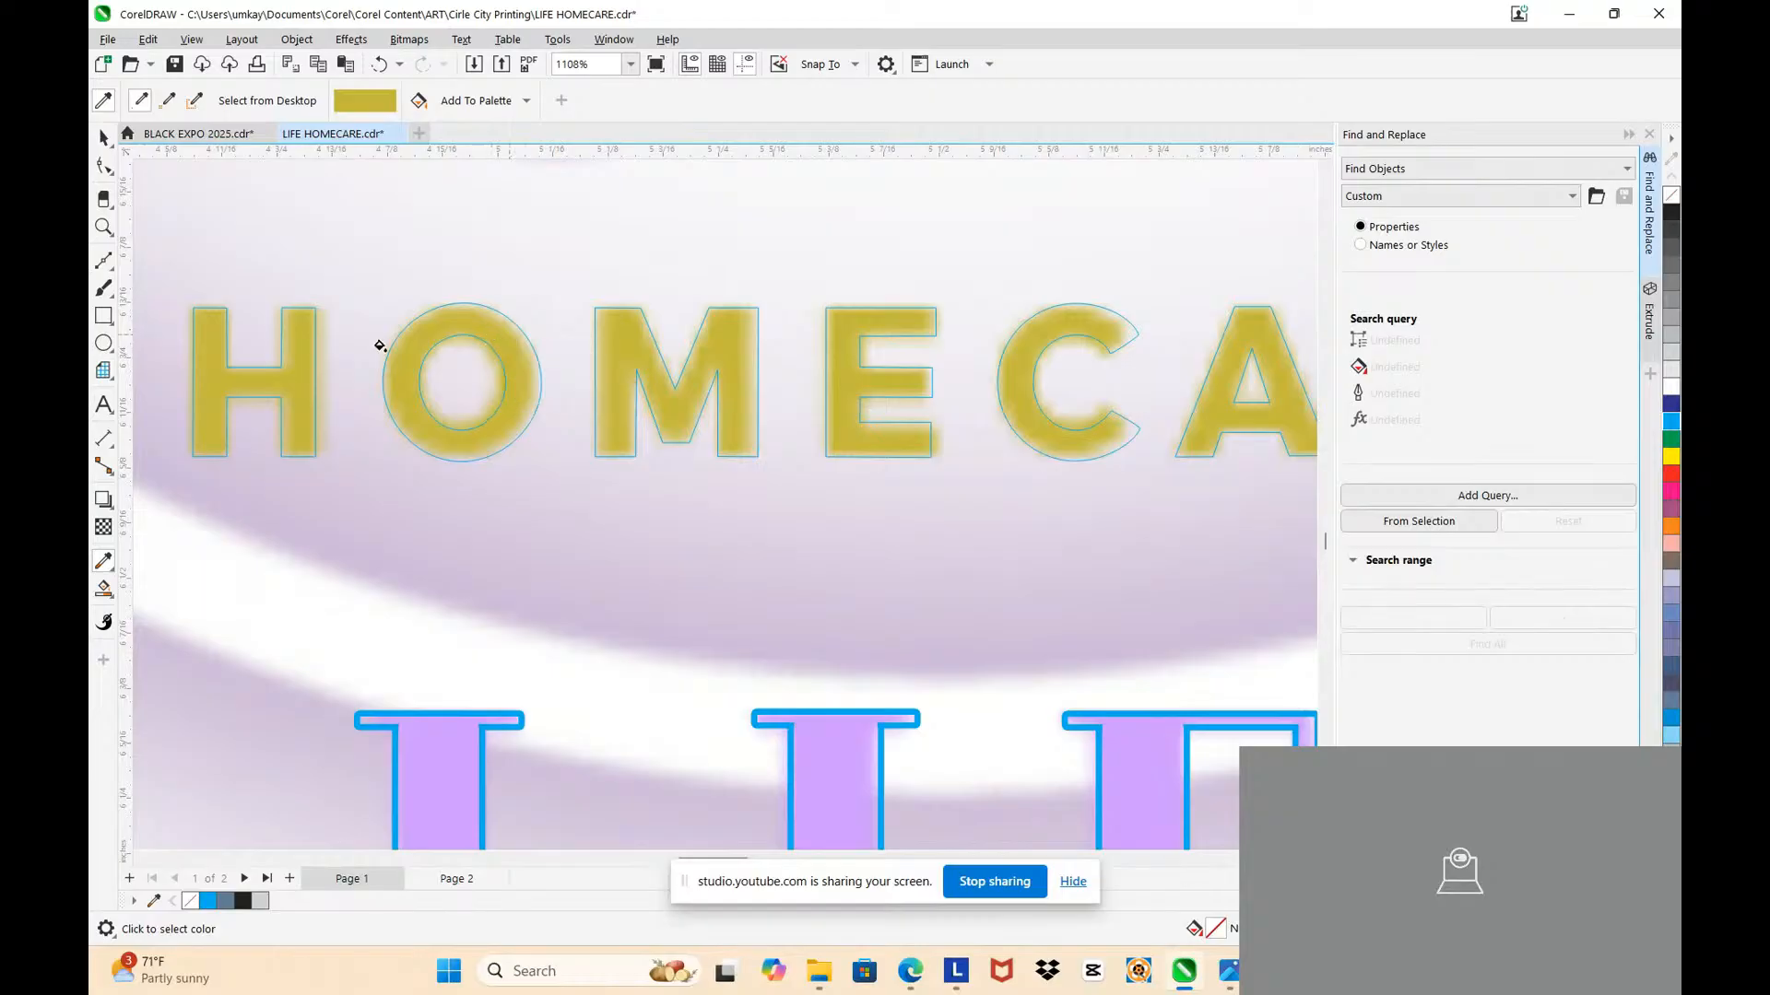
{"action": "left_click", "coordinate": [423, 336]}
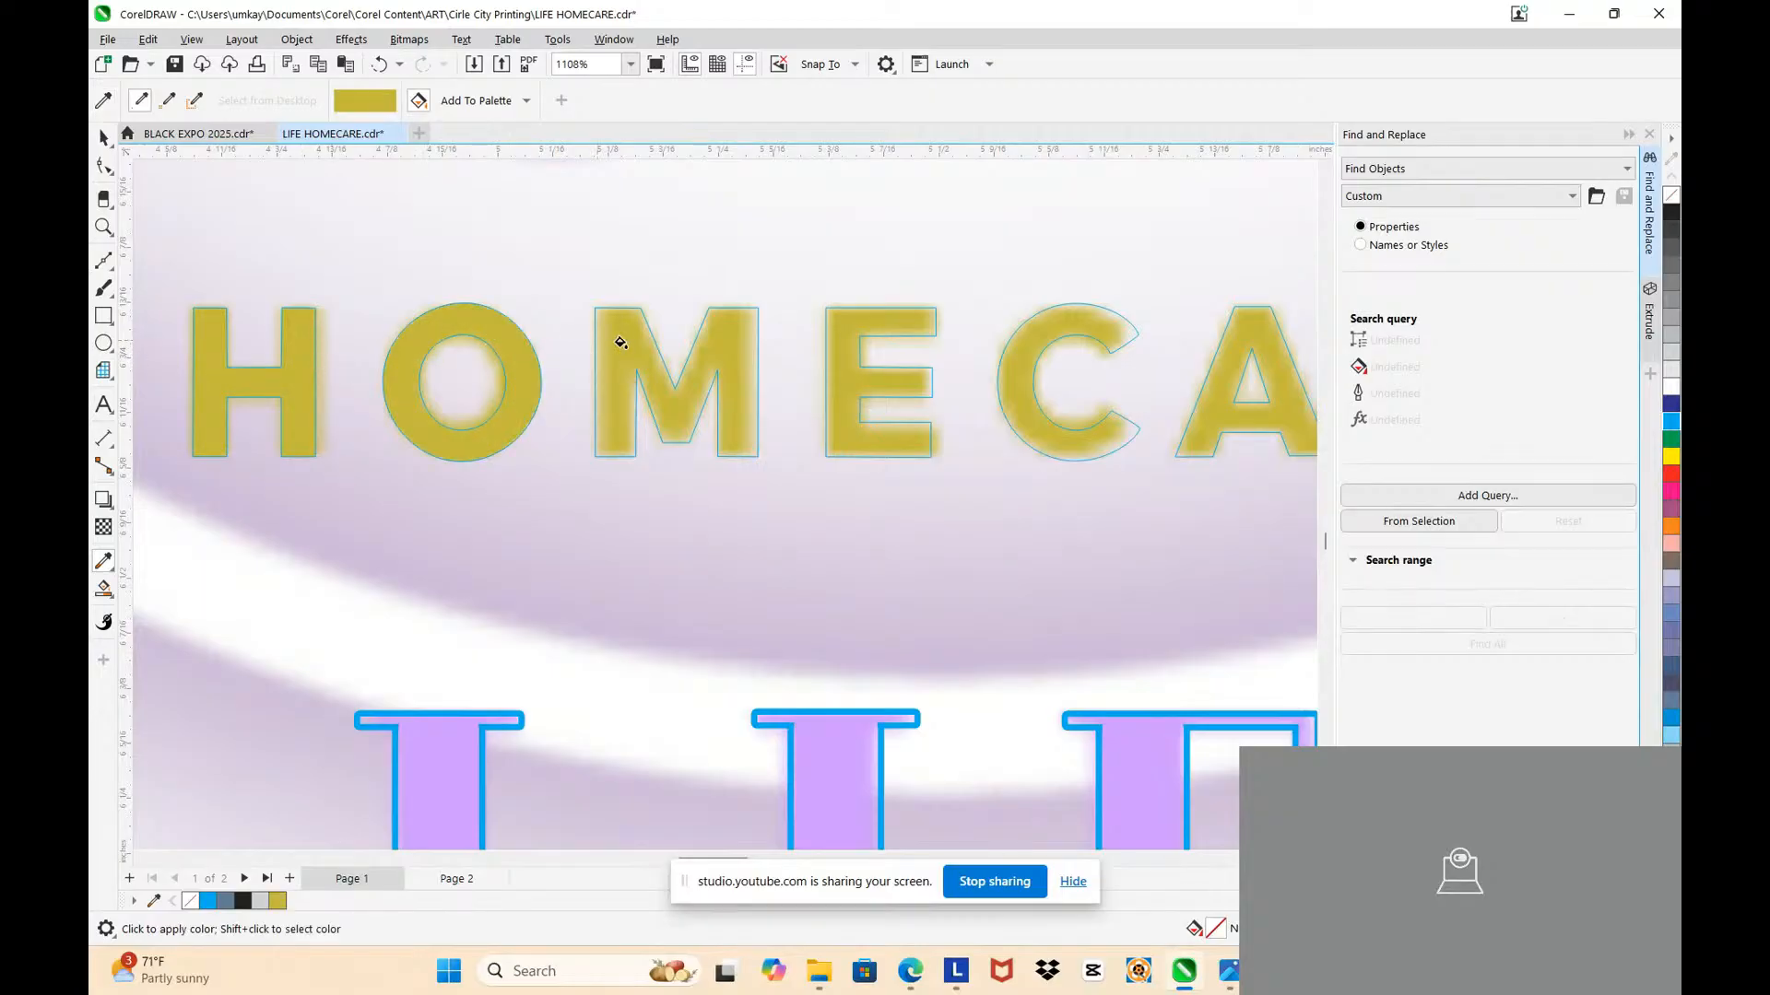
Step: Fill the M, both Es, the C and the R of HOMECARE with the sampled gold
{"action": "left_click", "coordinate": [627, 343]}
{"action": "left_click", "coordinate": [872, 376]}
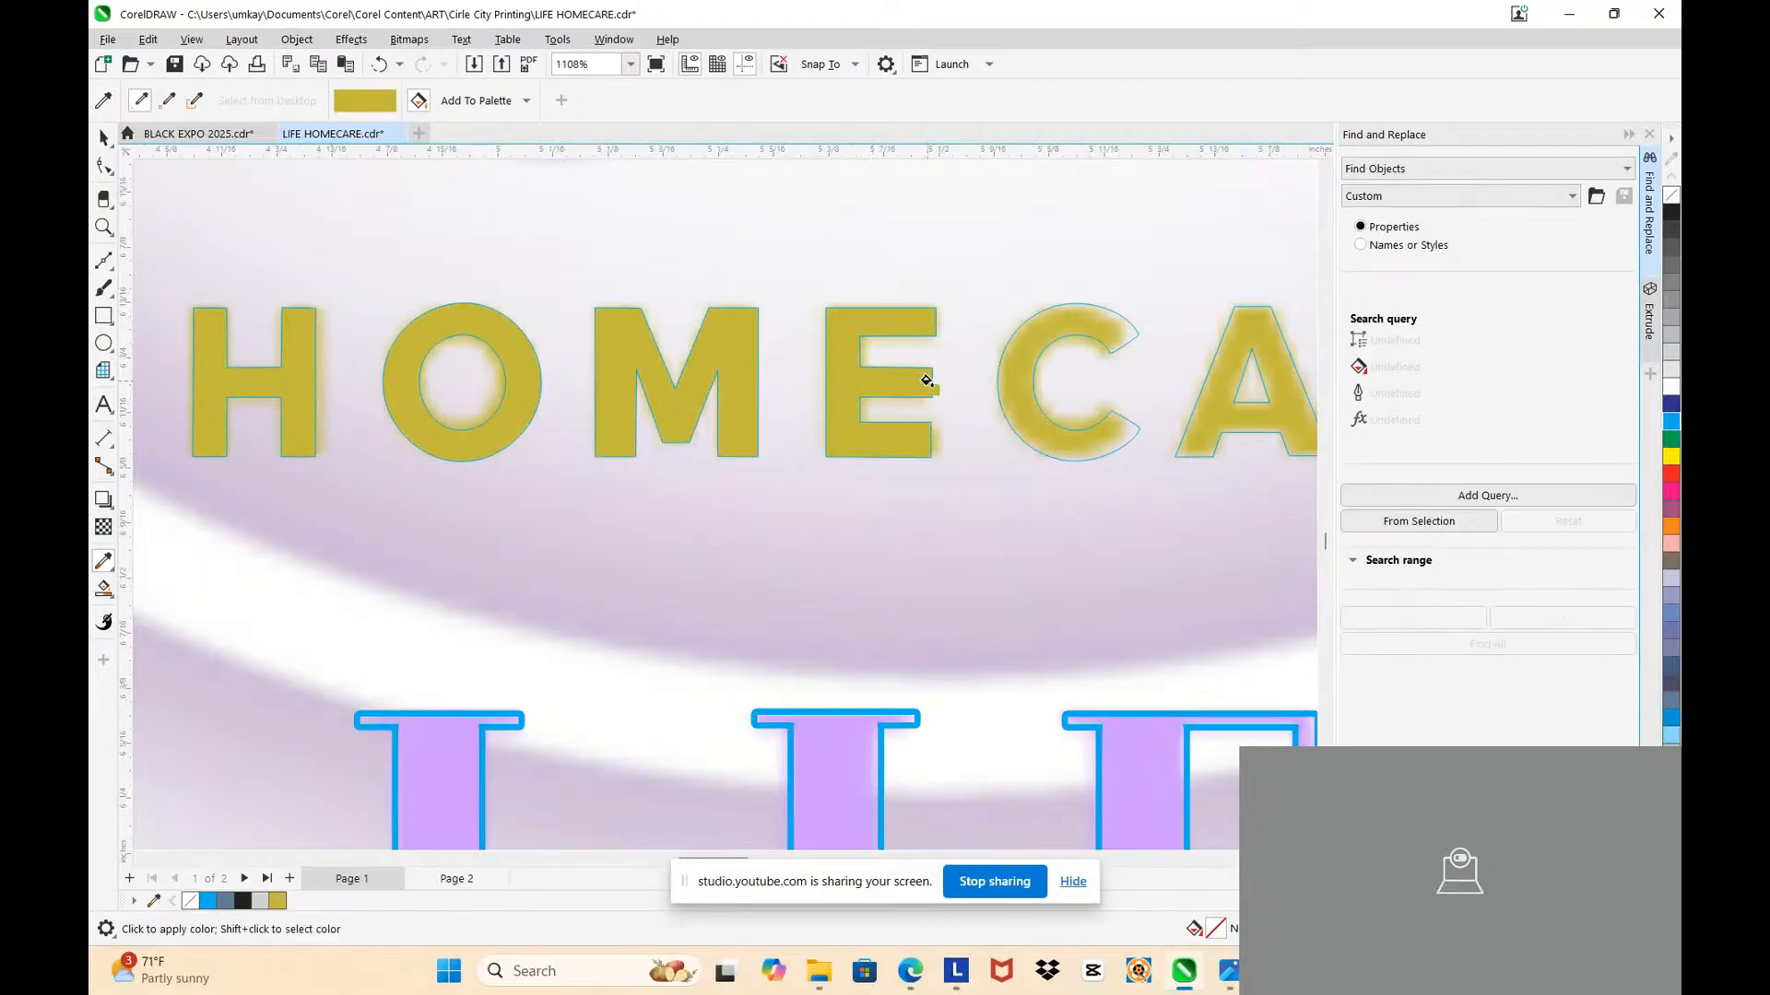
{"action": "left_click", "coordinate": [1048, 369]}
{"action": "scroll", "coordinate": [996, 360], "scroll_direction": "down", "scroll_amount": 5}
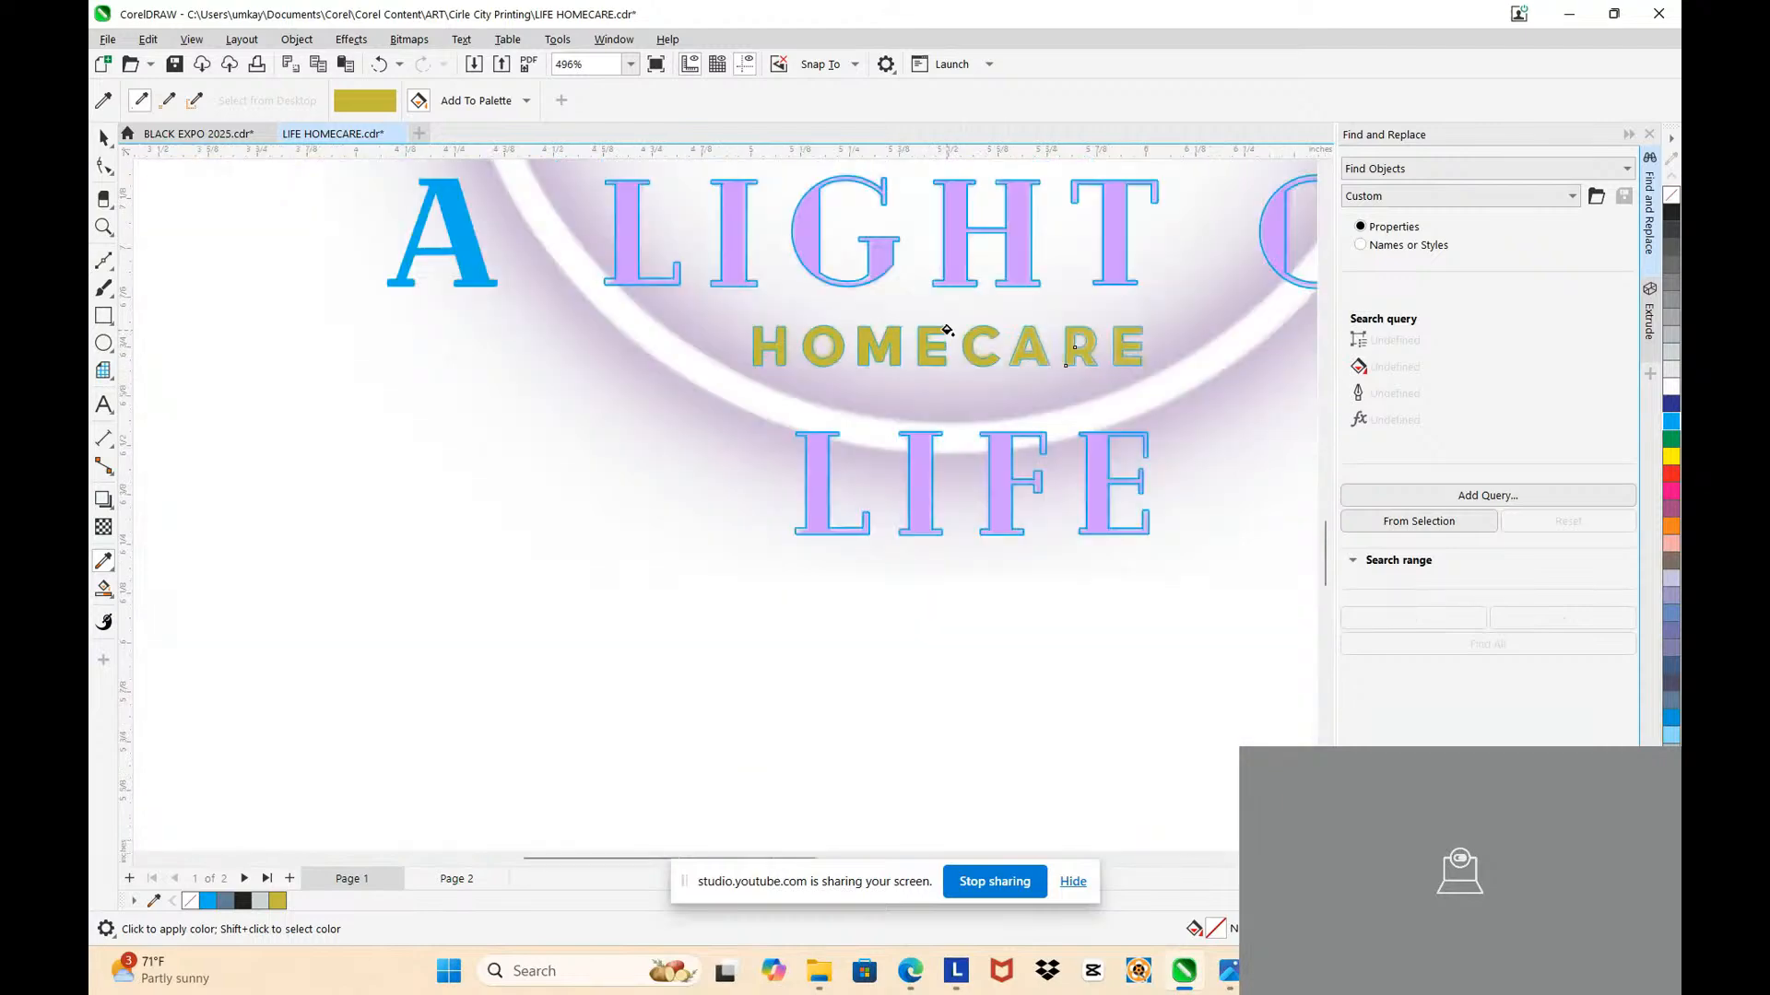
{"action": "scroll", "coordinate": [928, 368], "scroll_direction": "up", "scroll_amount": 4}
{"action": "left_click", "coordinate": [719, 377]}
{"action": "scroll", "coordinate": [876, 369], "scroll_direction": "up", "scroll_amount": 3}
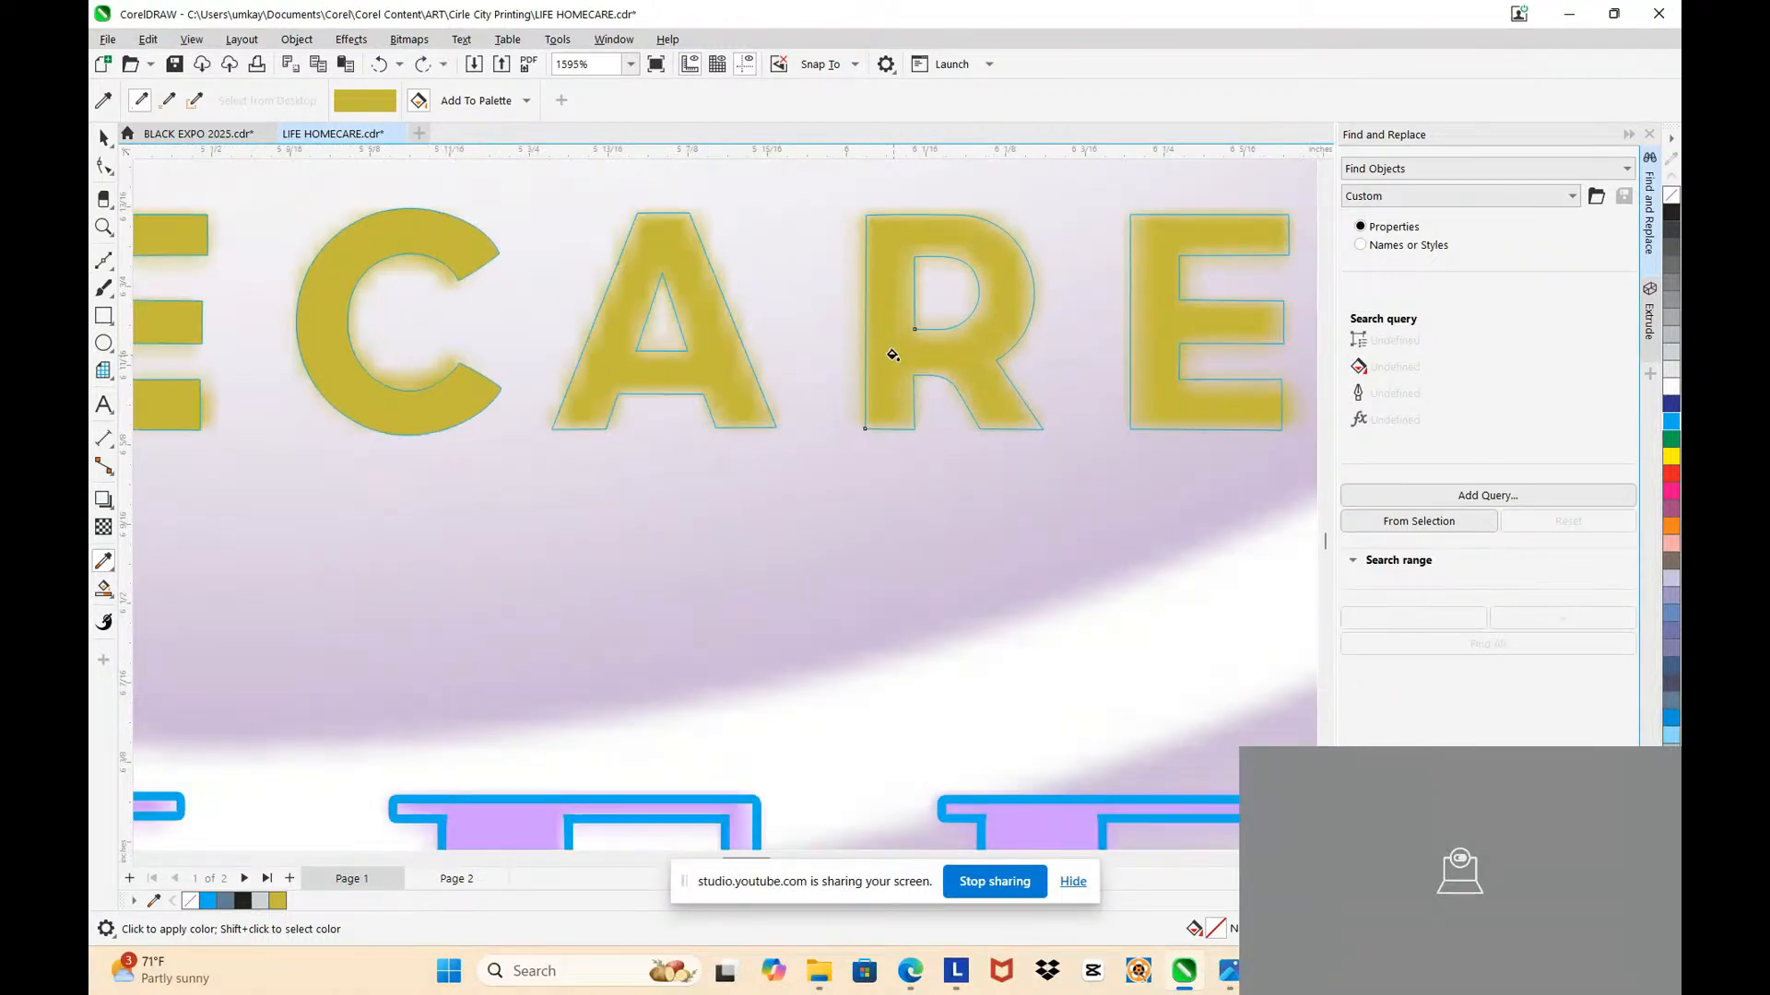
{"action": "left_click", "coordinate": [890, 355]}
{"action": "left_click", "coordinate": [1166, 339]}
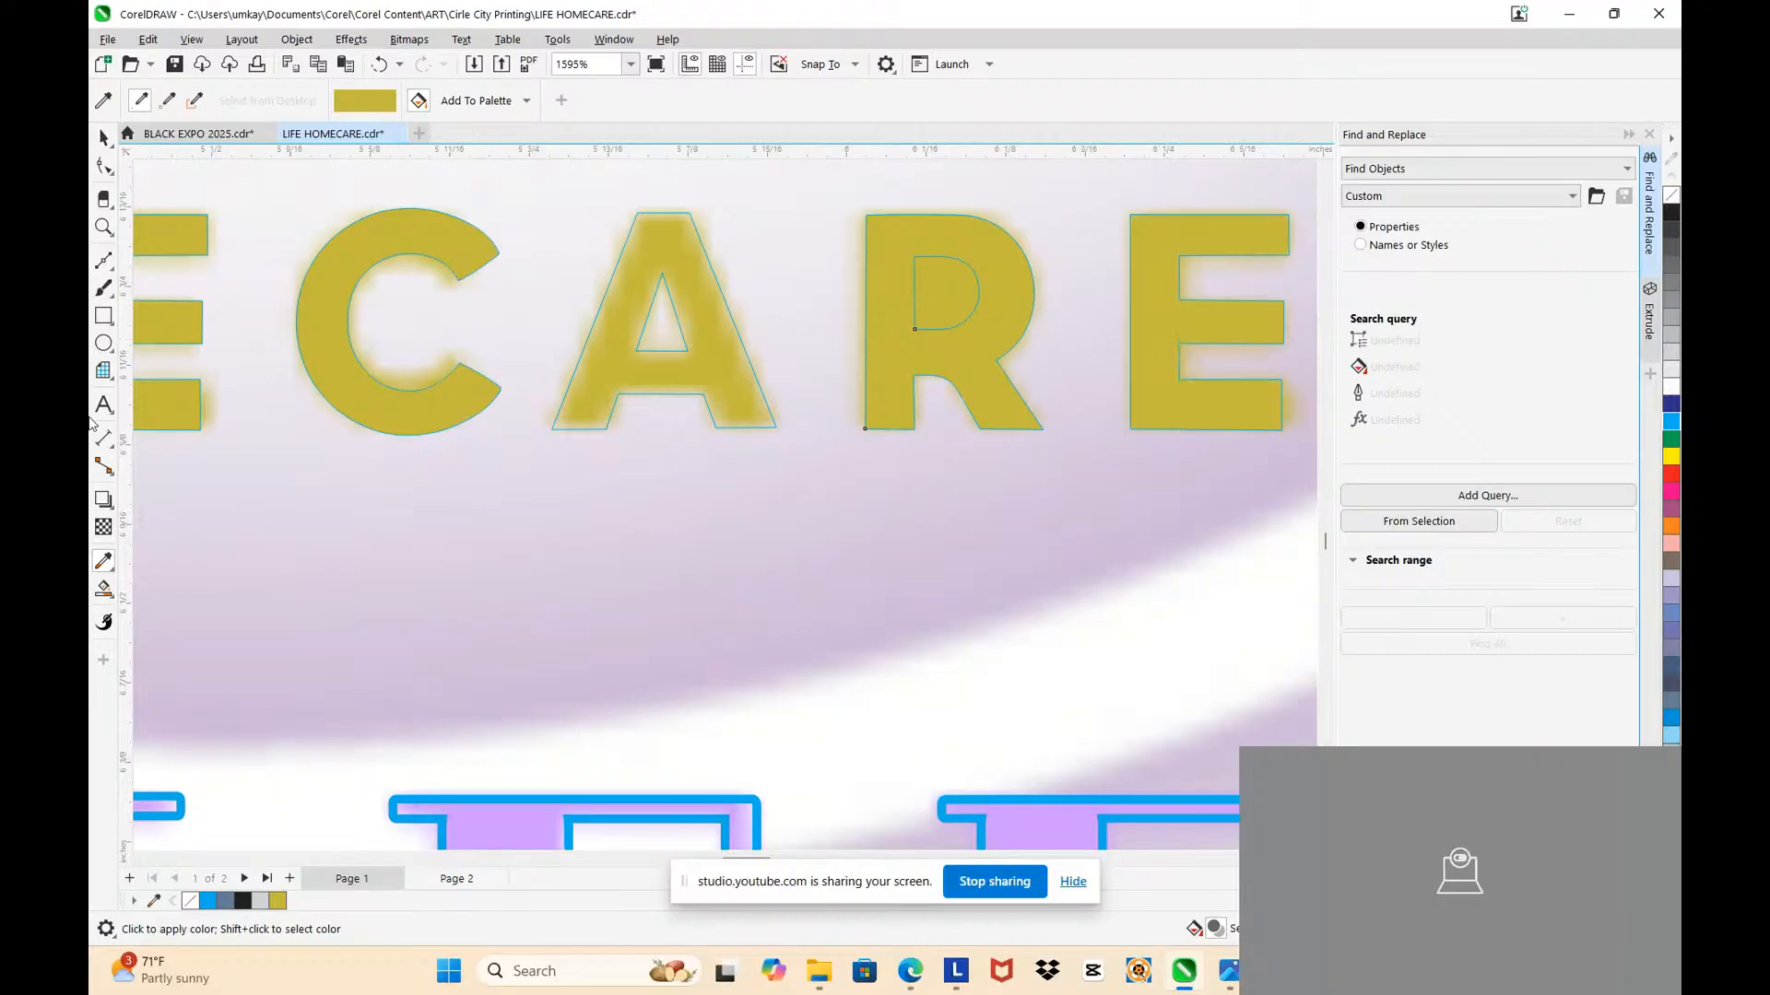
Step: Create filled shapes with 0.5 pt outlines in the inner openings of the A and the R using Smart Fill
{"action": "left_click", "coordinate": [104, 587]}
{"action": "left_click", "coordinate": [660, 324]}
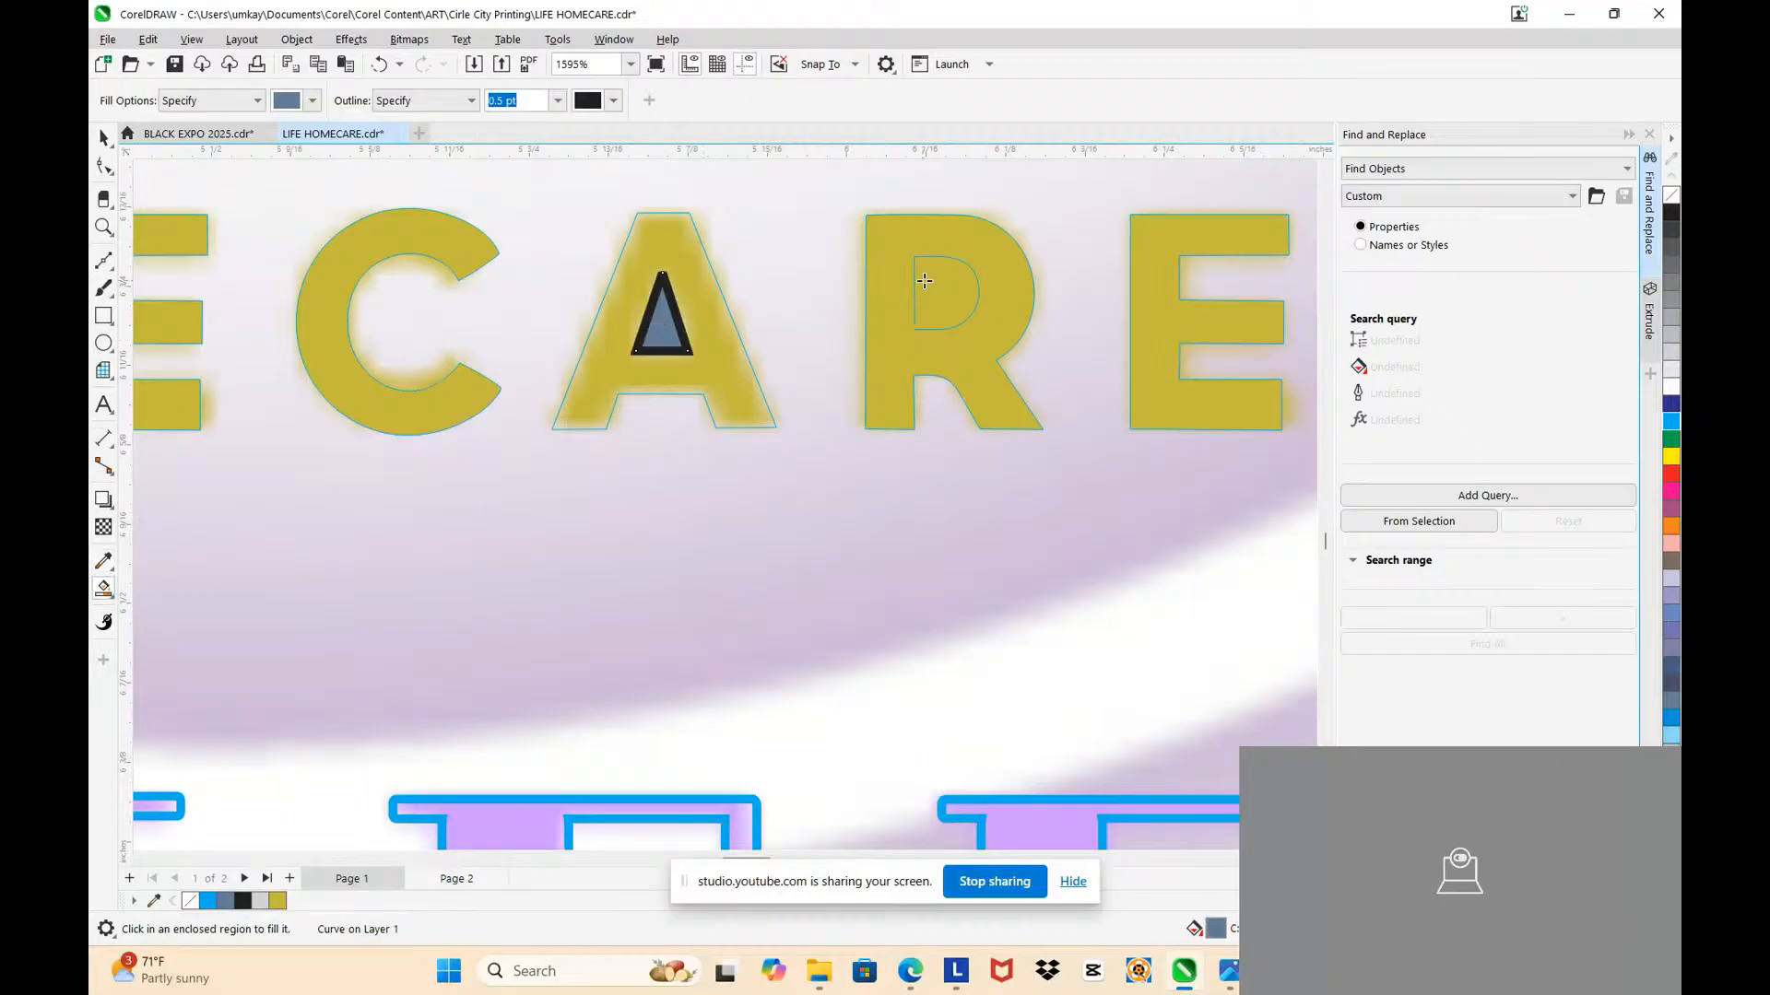
{"action": "left_click", "coordinate": [953, 276]}
{"action": "left_click", "coordinate": [103, 136]}
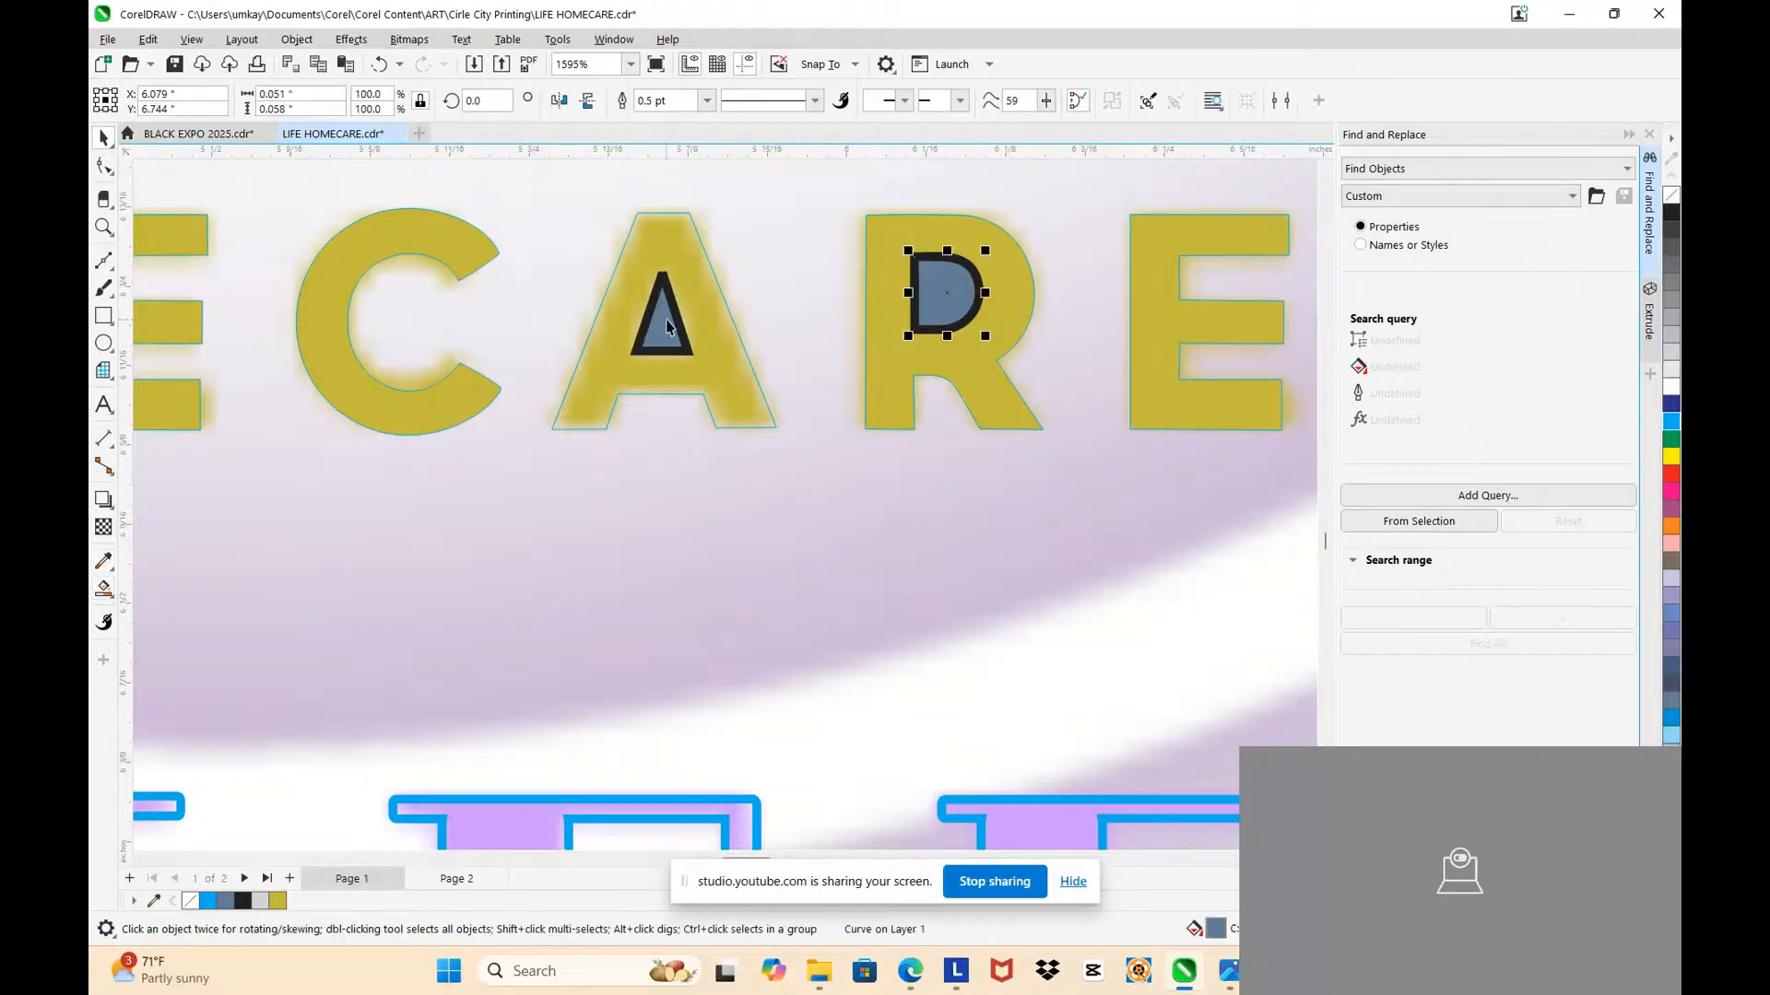
{"action": "left_click", "coordinate": [662, 328]}
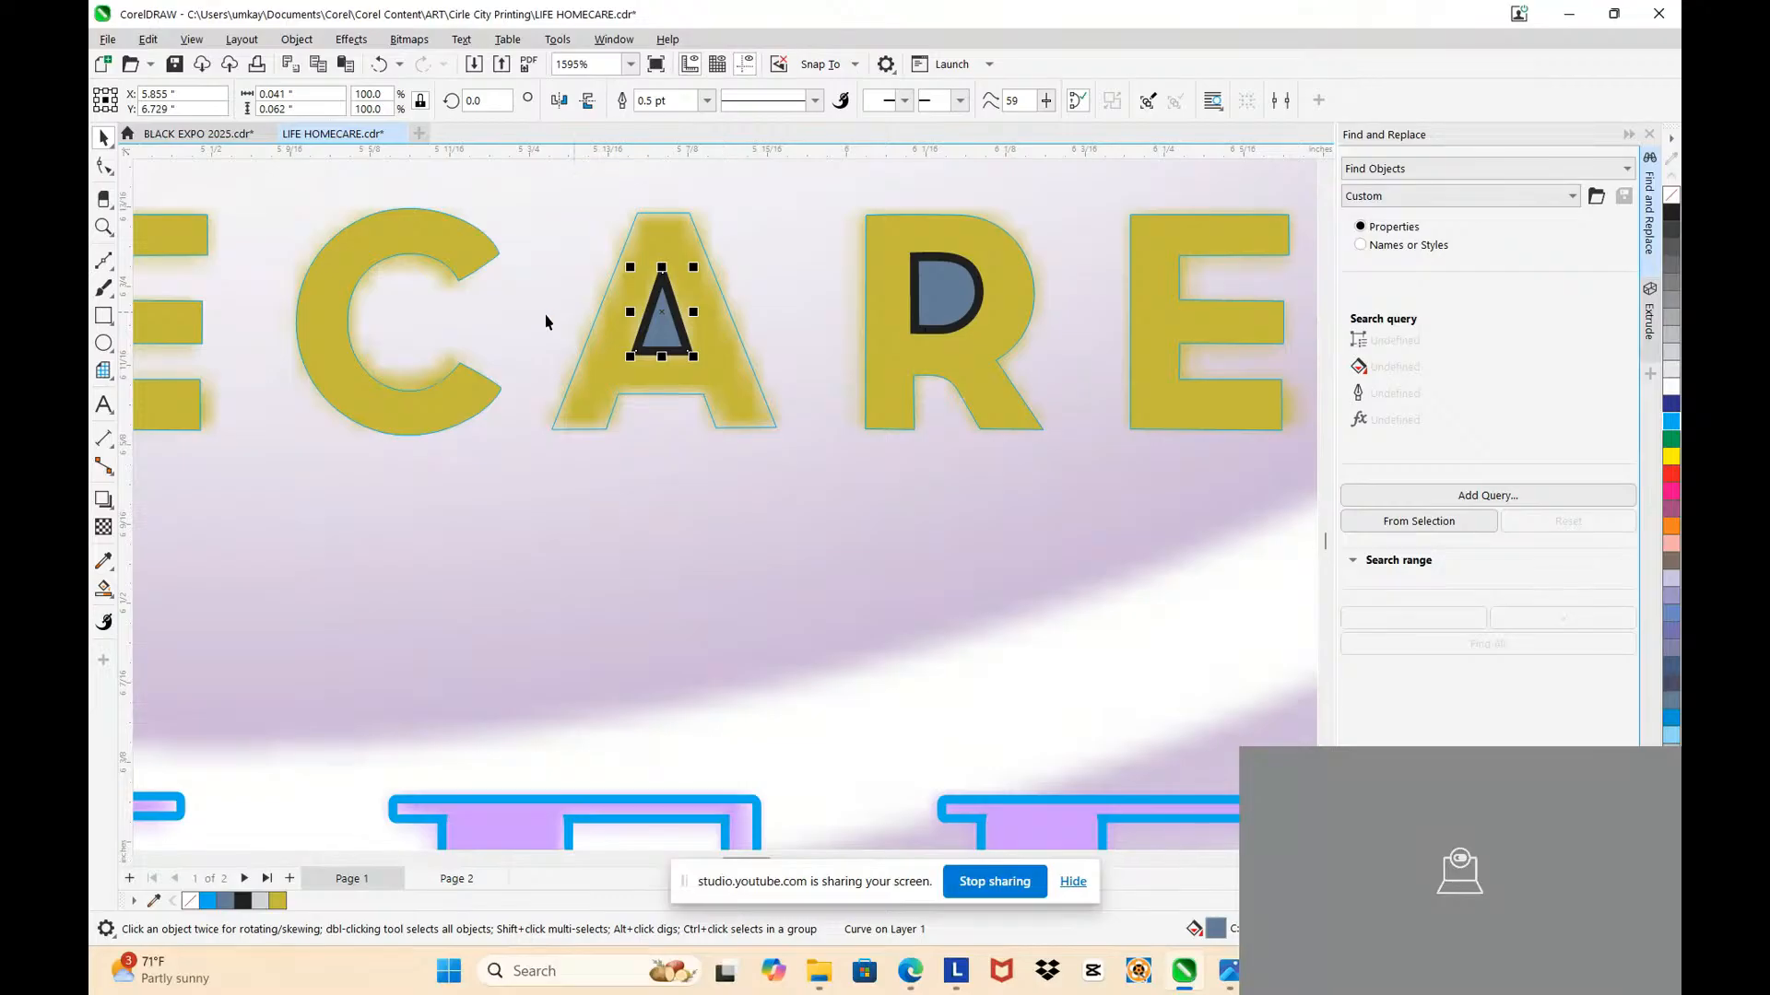
Step: Sample the gold #C8BA3D from the filled C and apply it to the A
{"action": "left_click", "coordinate": [103, 560]}
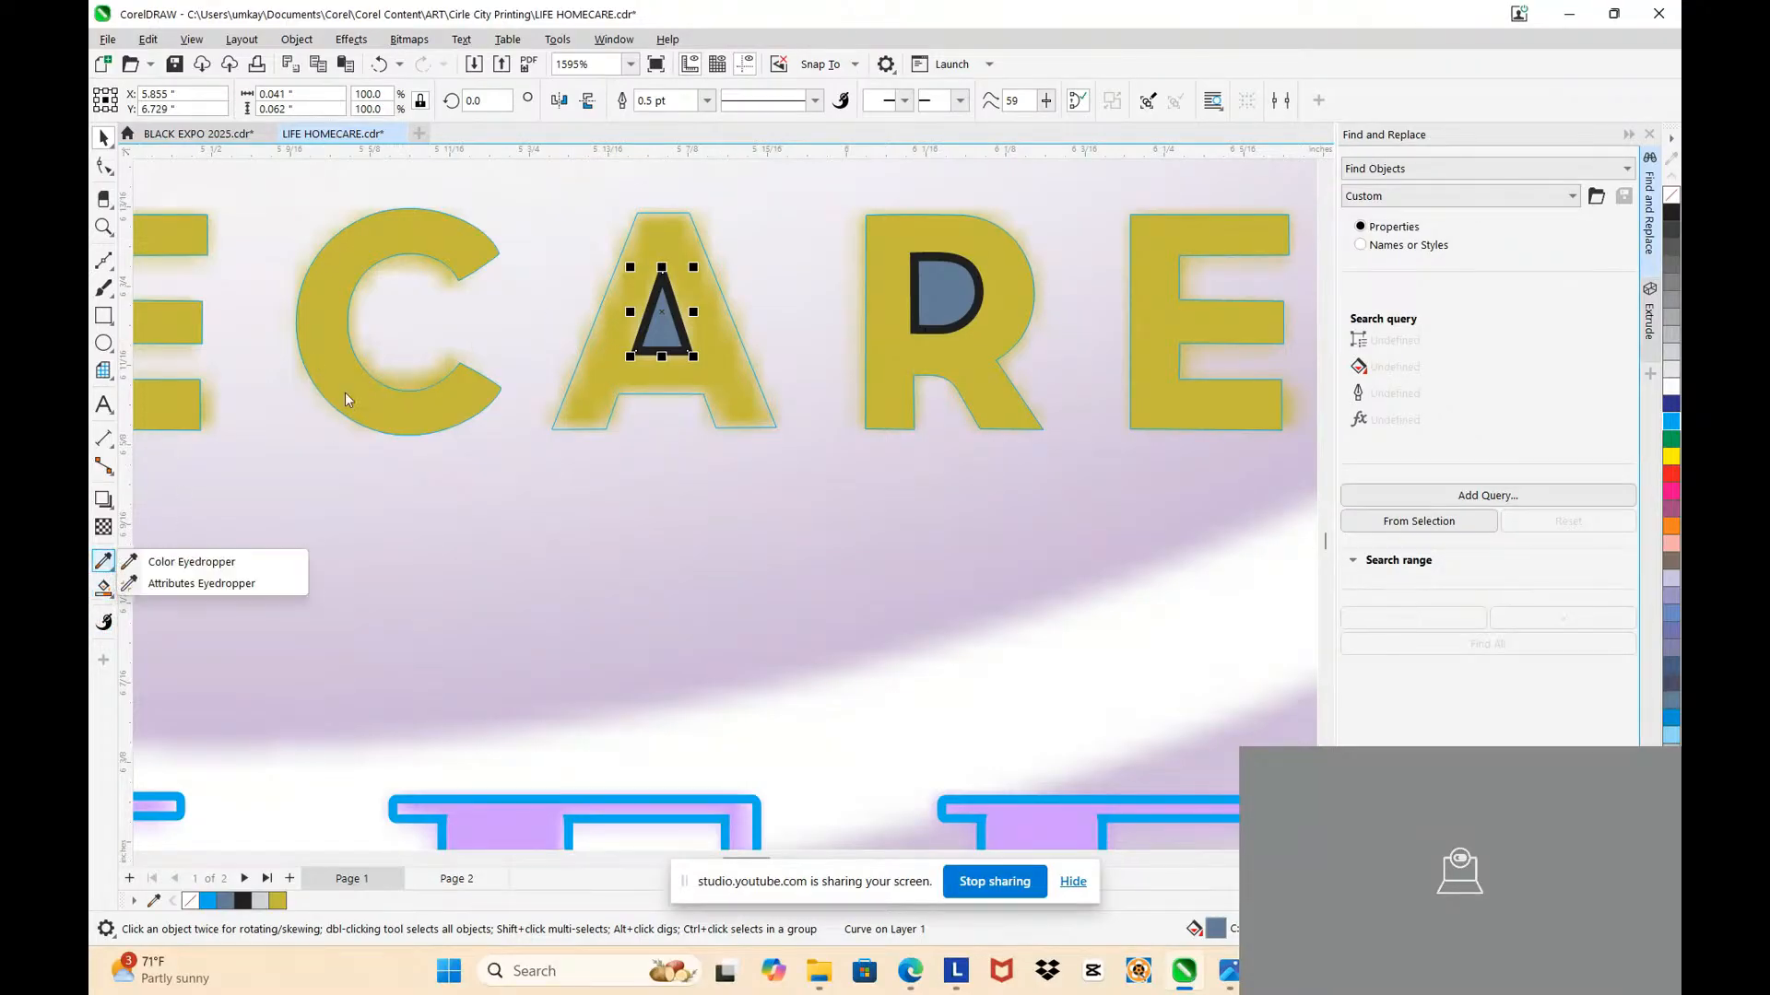
{"action": "left_click", "coordinate": [192, 562]}
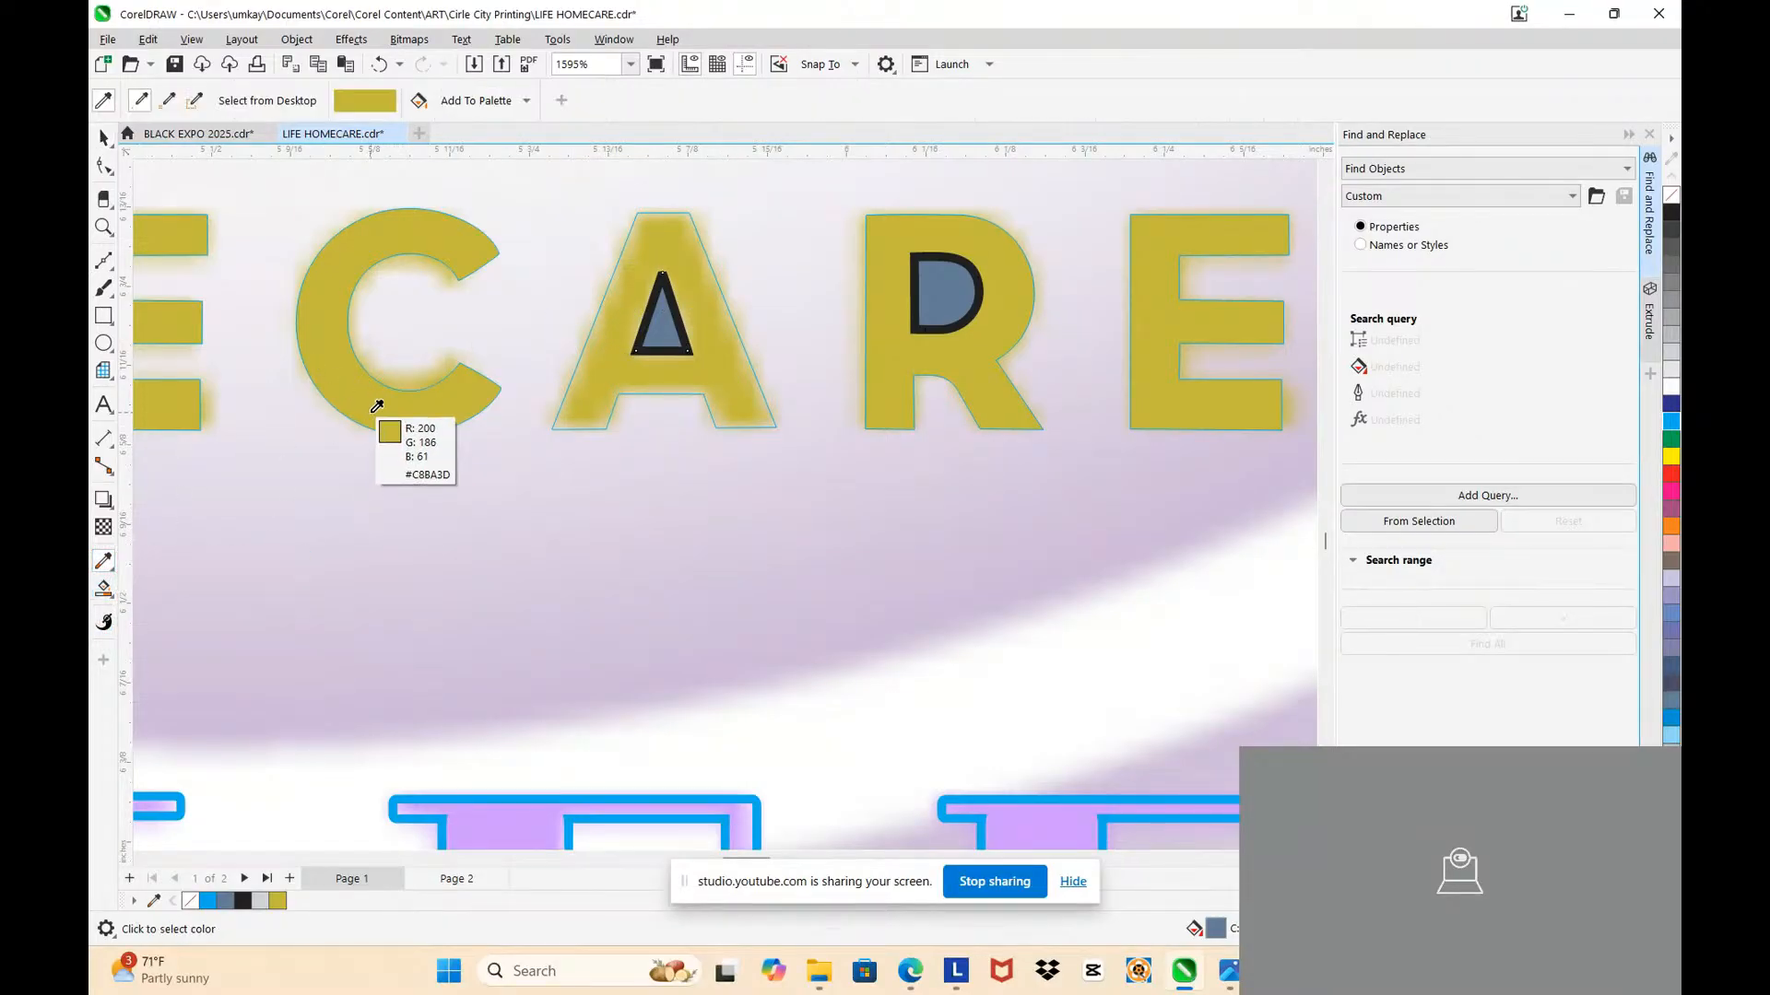
{"action": "left_click", "coordinate": [373, 408]}
{"action": "left_click", "coordinate": [632, 304]}
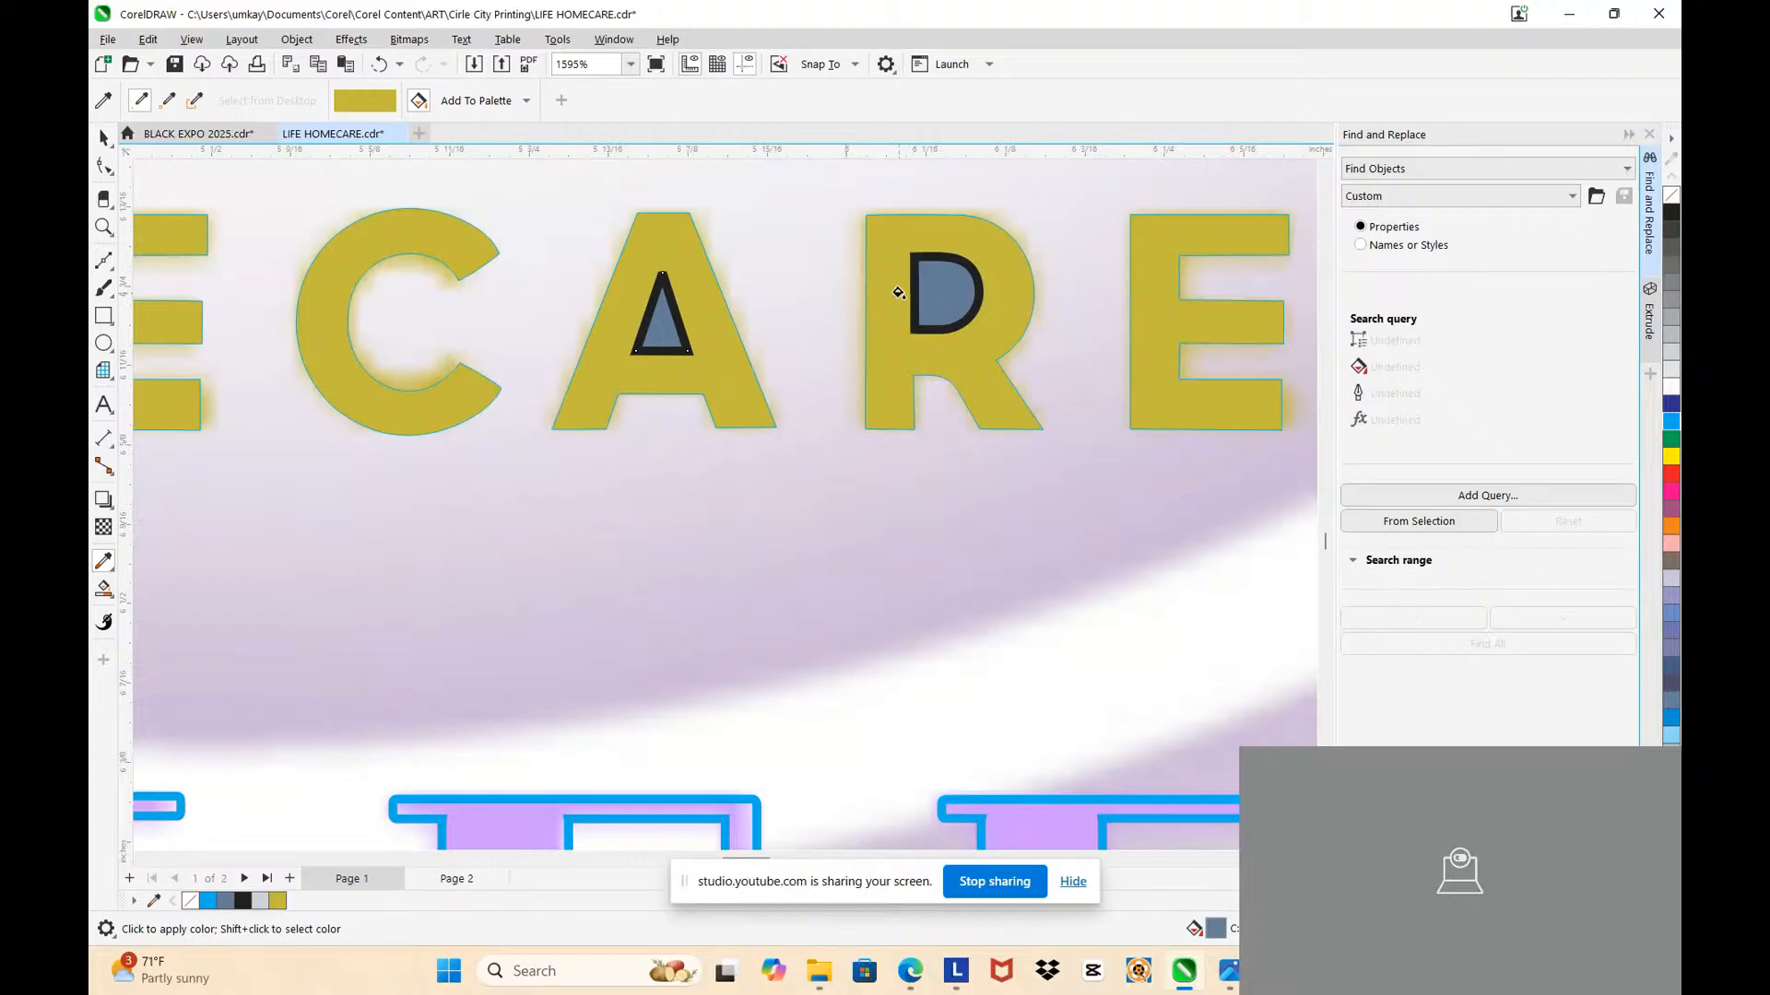
Step: Cut the inner openings out of the A and the R by simplifying each letter with its filler shape
{"action": "key", "text": "space"}
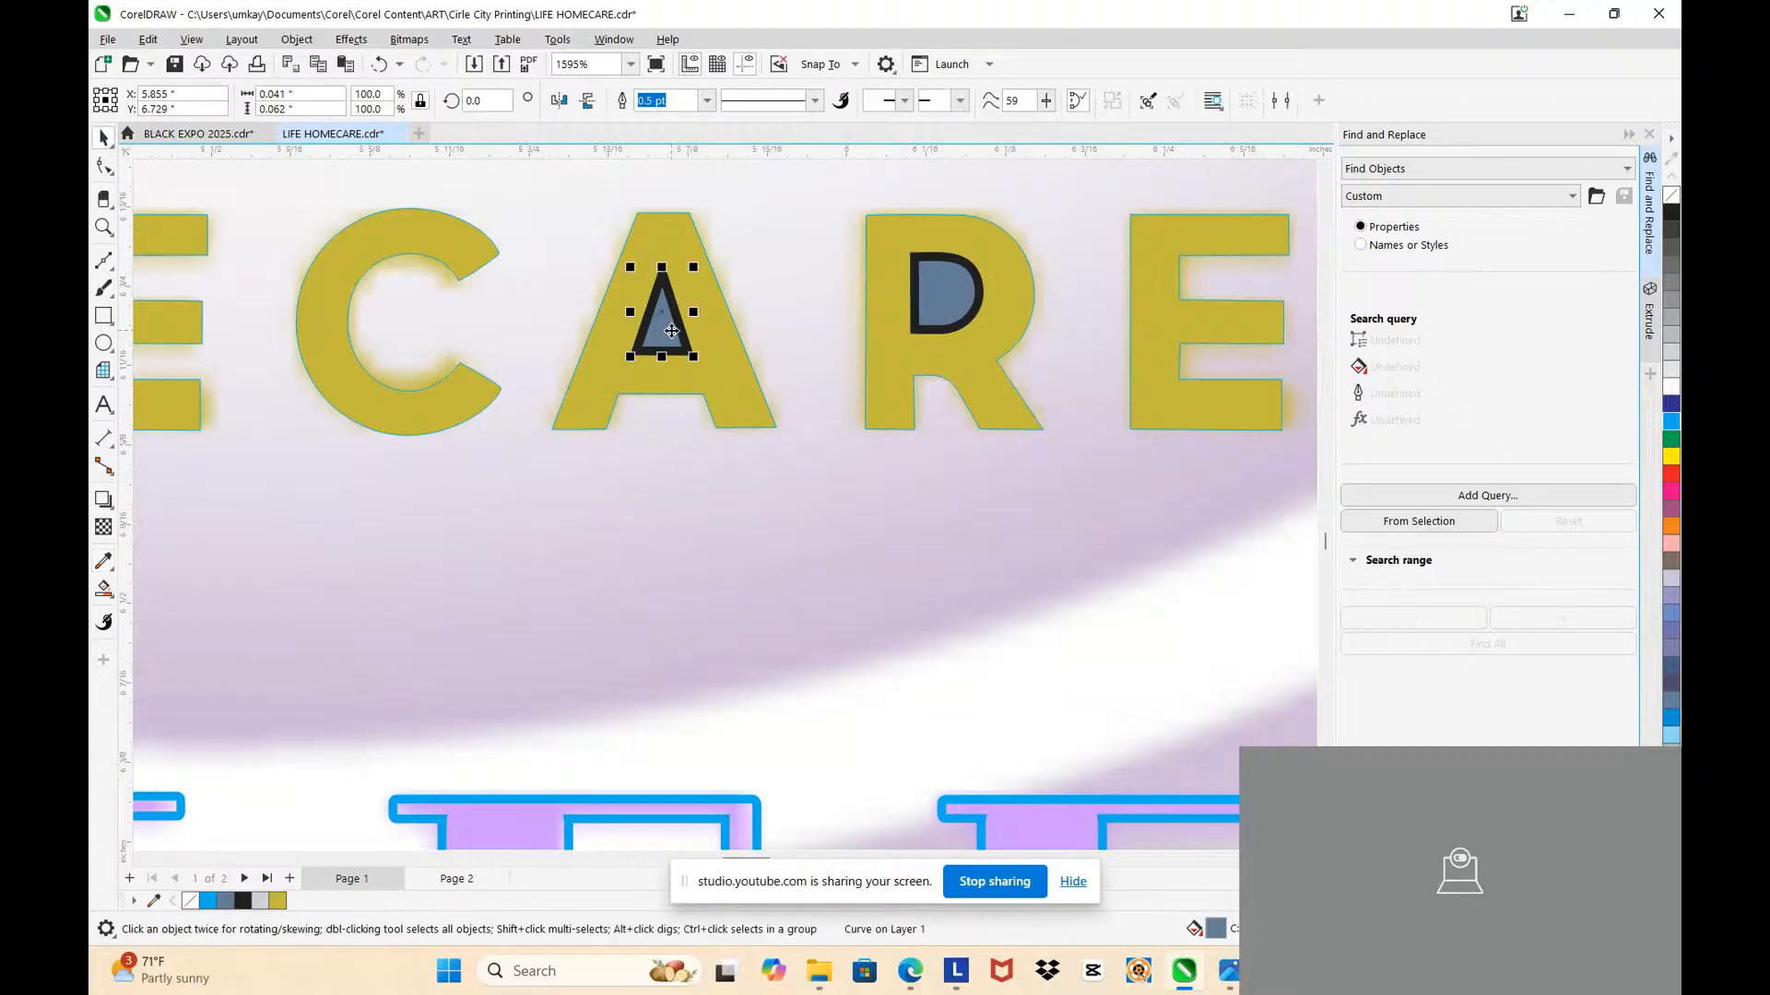
{"action": "left_click", "coordinate": [726, 343], "text": "shift"}
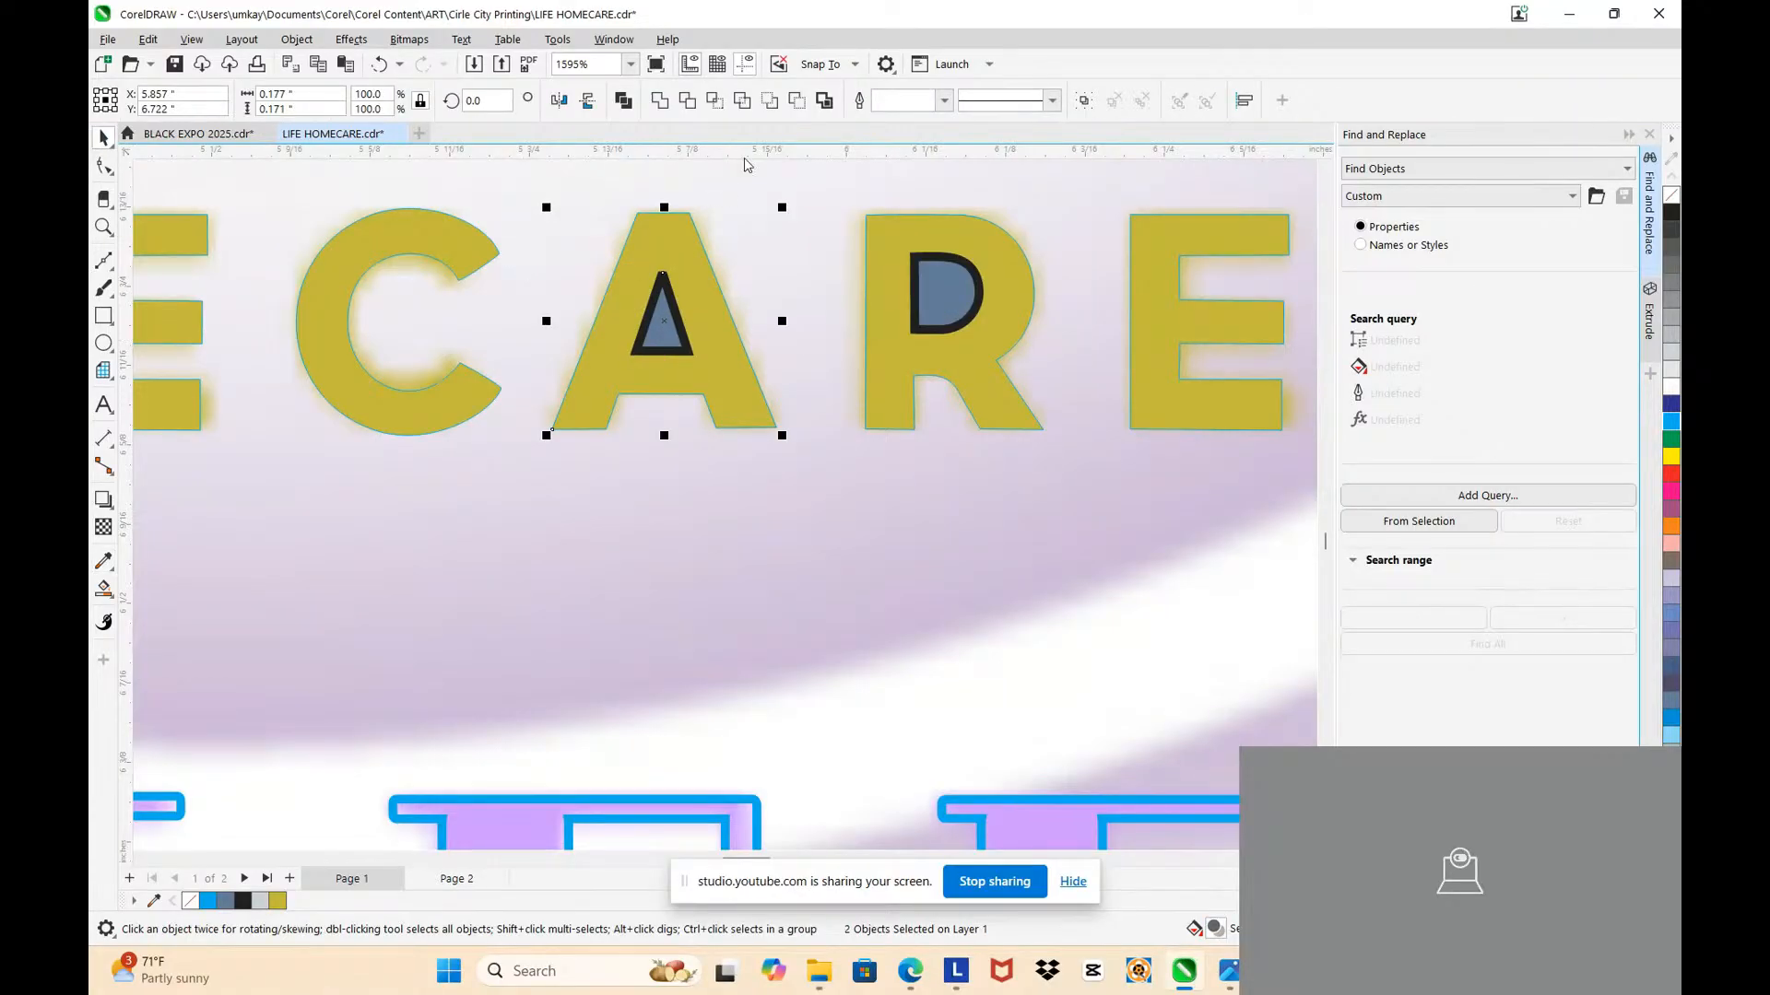
{"action": "left_click", "coordinate": [955, 246]}
{"action": "left_click", "coordinate": [948, 286], "text": "shift"}
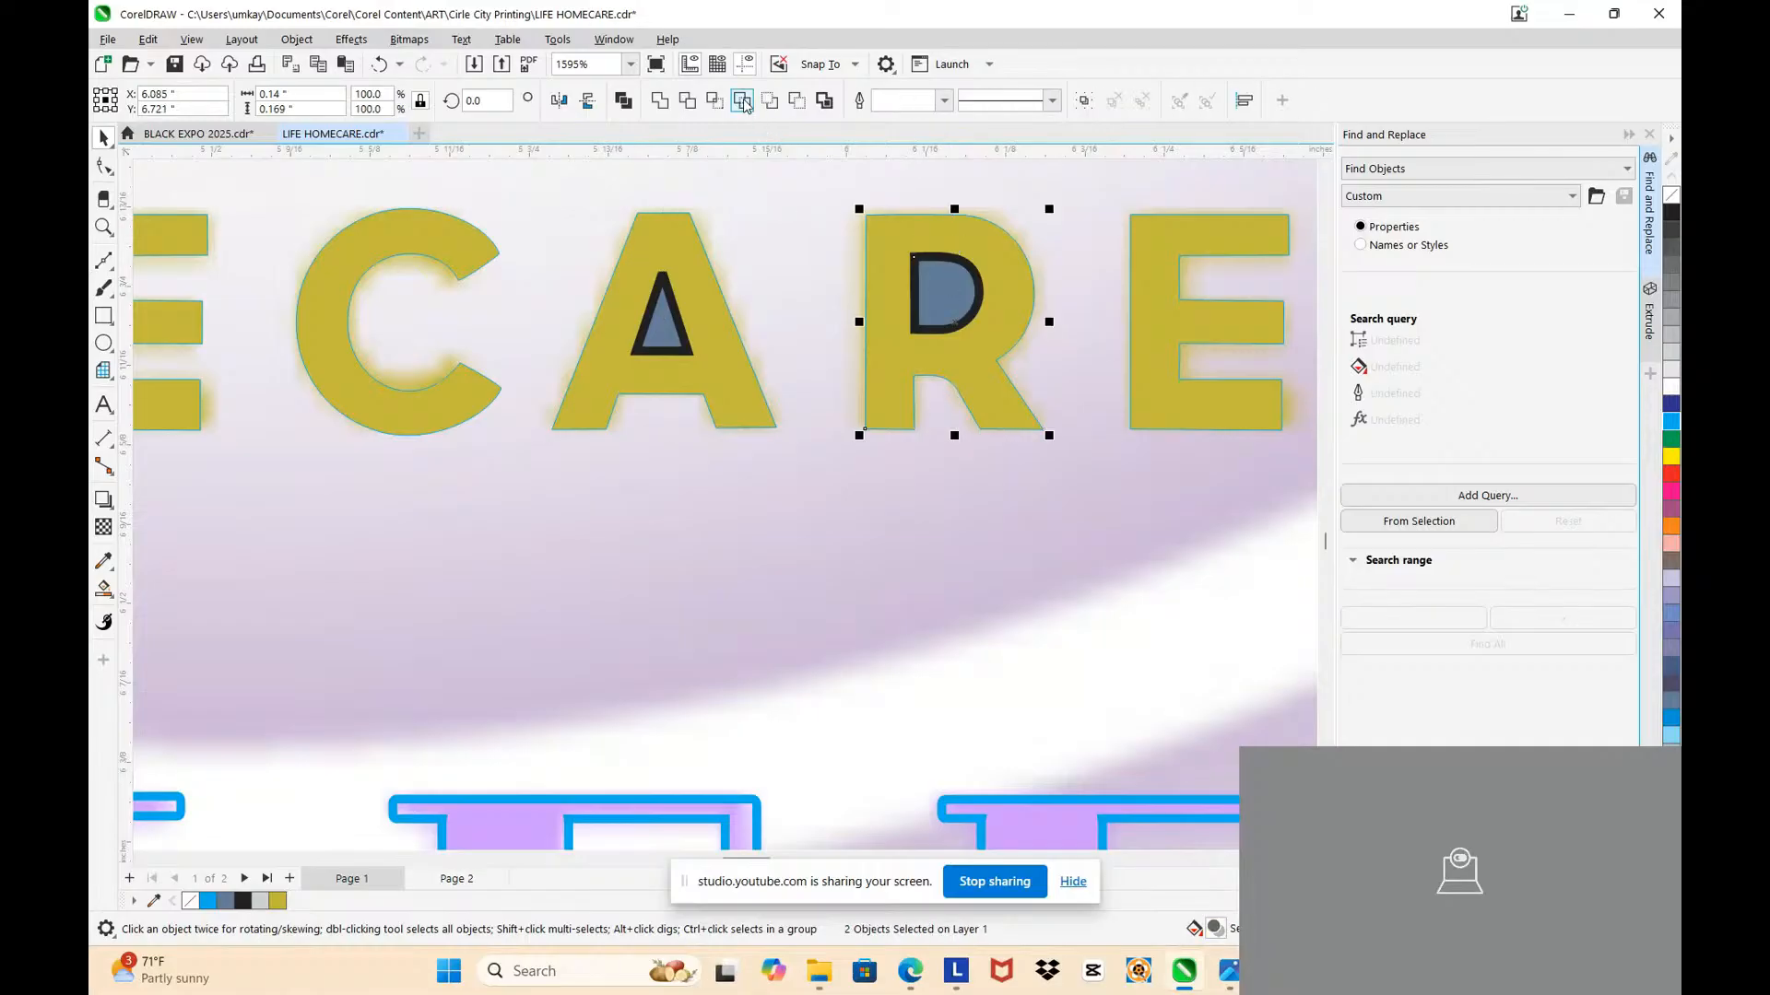
Step: Delete the blue-grey filler shapes from the A and the R
{"action": "left_click_drag", "start_coordinate": [671, 336], "coordinate": [756, 303]}
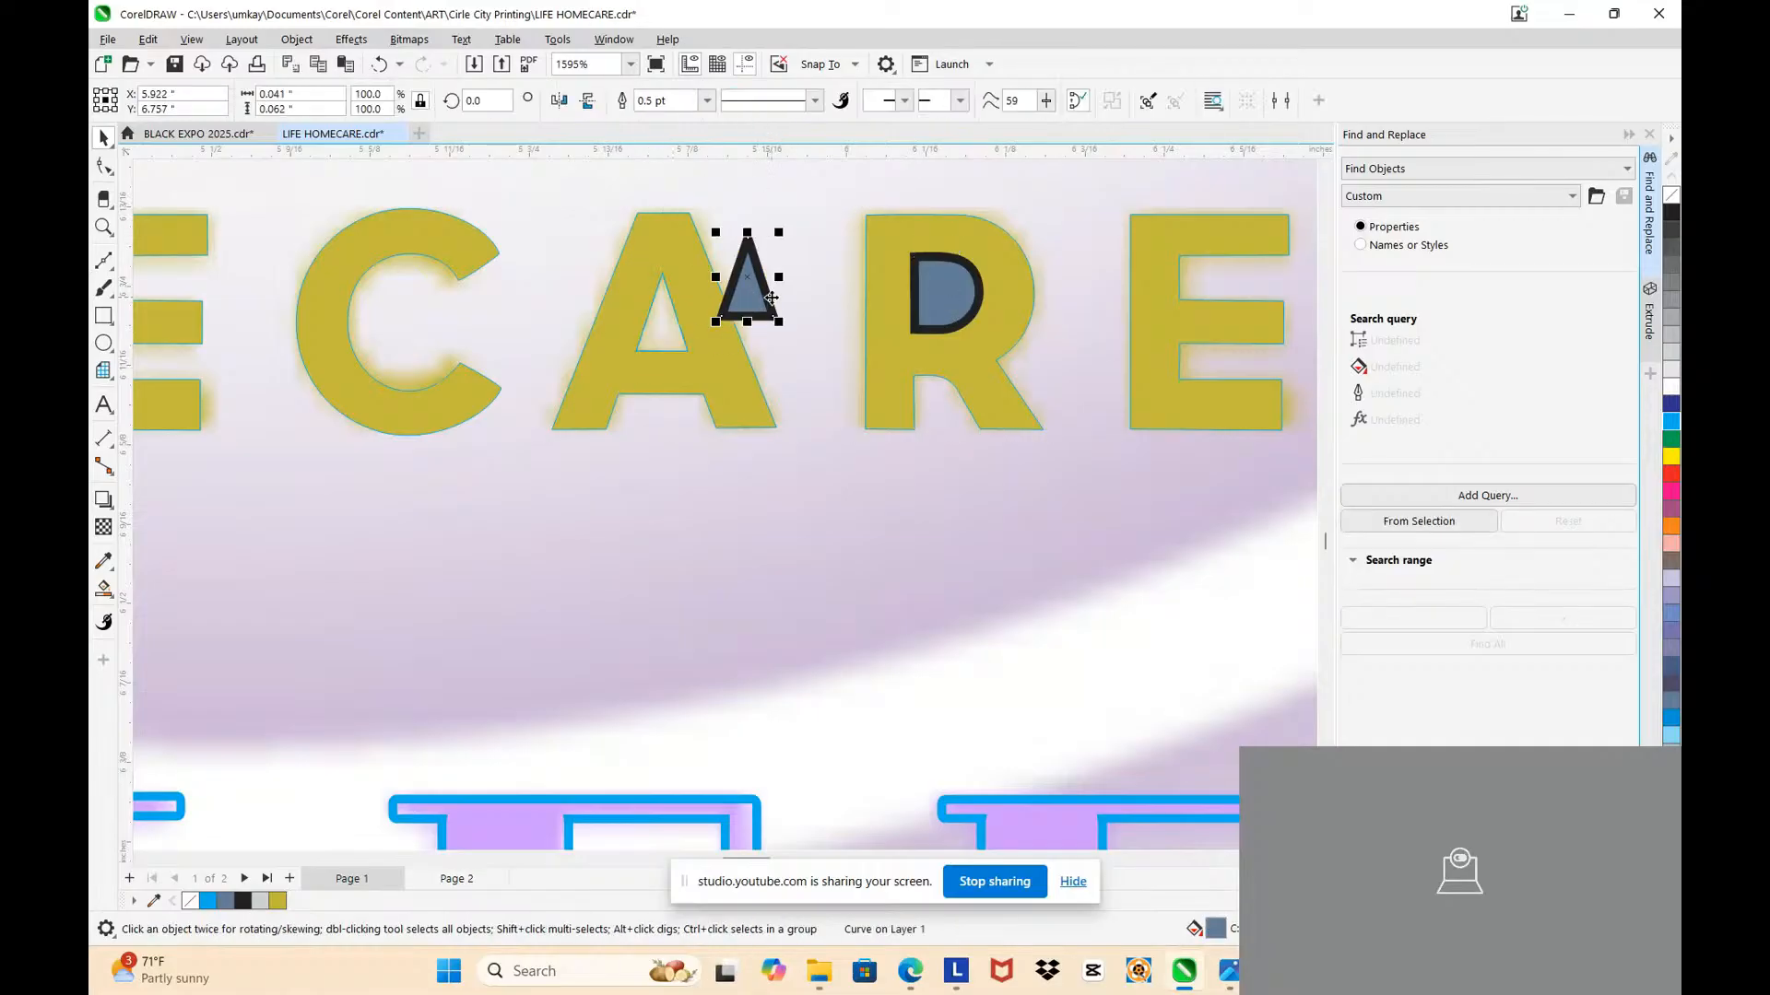
{"action": "key", "text": "Delete"}
{"action": "left_click", "coordinate": [950, 302]}
{"action": "key", "text": "Delete"}
Step: Select all the HOMECARE letters and weld them into one curve
{"action": "scroll", "coordinate": [1039, 300], "scroll_direction": "down", "scroll_amount": 4}
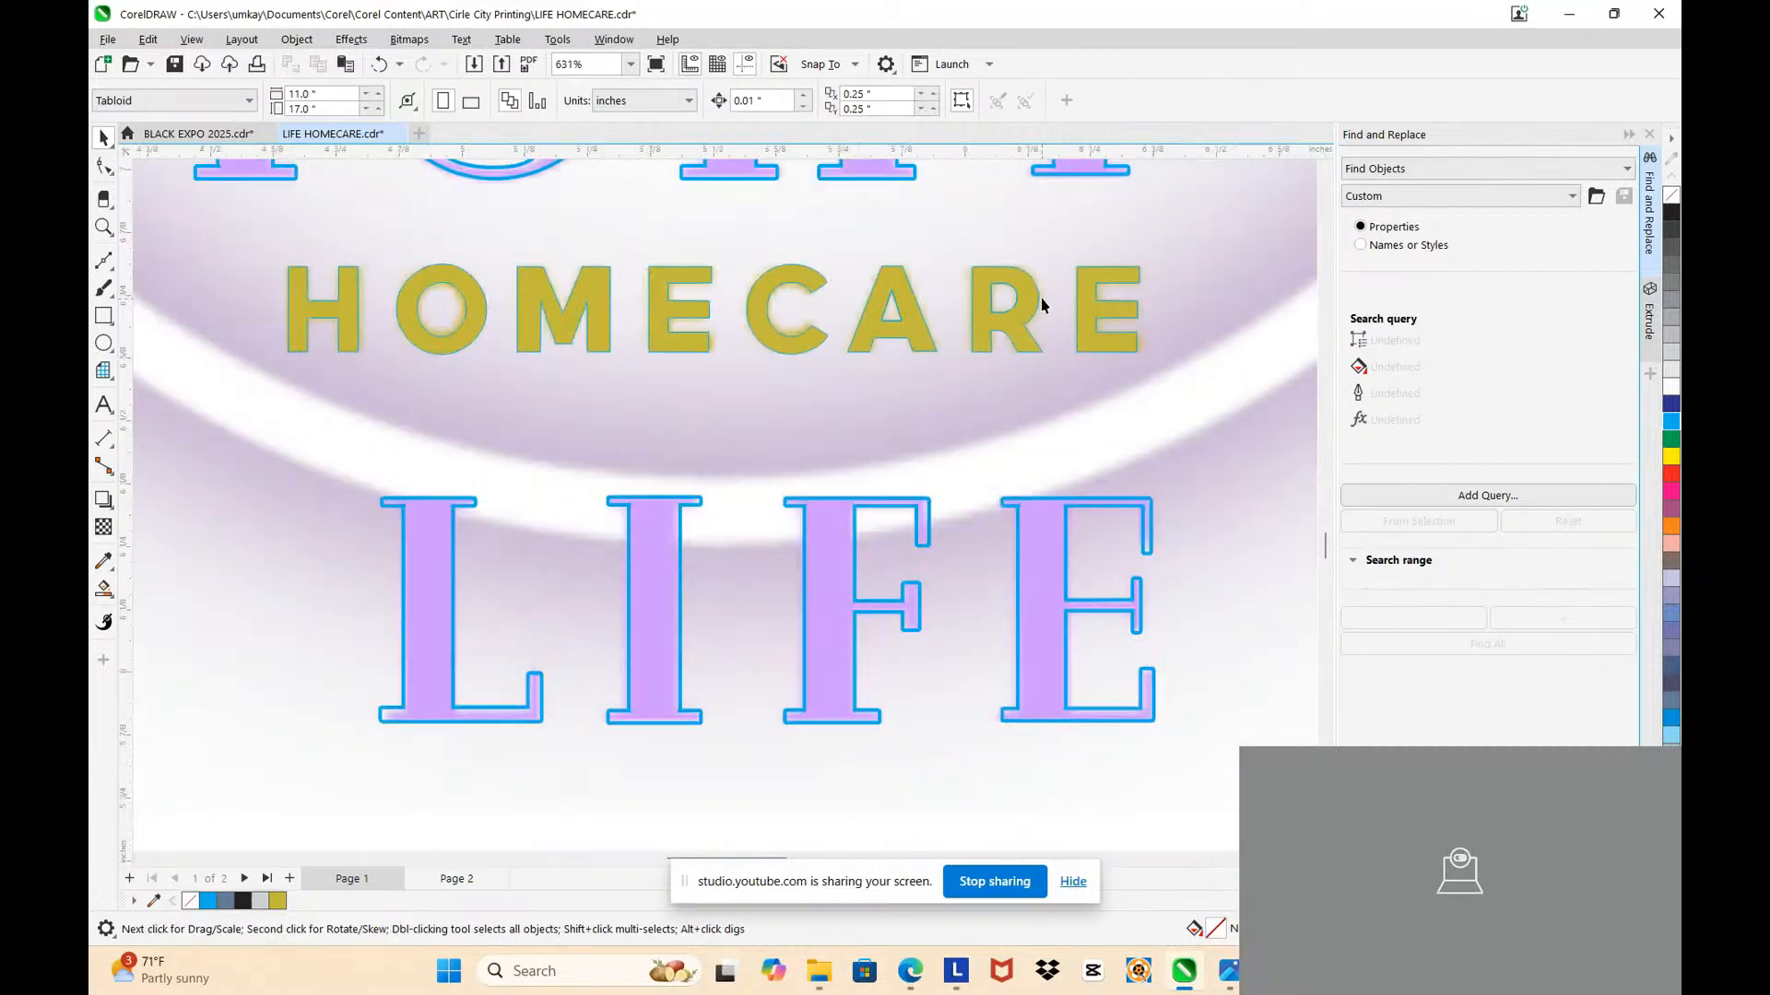
{"action": "scroll", "coordinate": [1084, 304], "scroll_direction": "up", "scroll_amount": 1}
{"action": "left_click_drag", "start_coordinate": [1143, 400], "coordinate": [345, 269]}
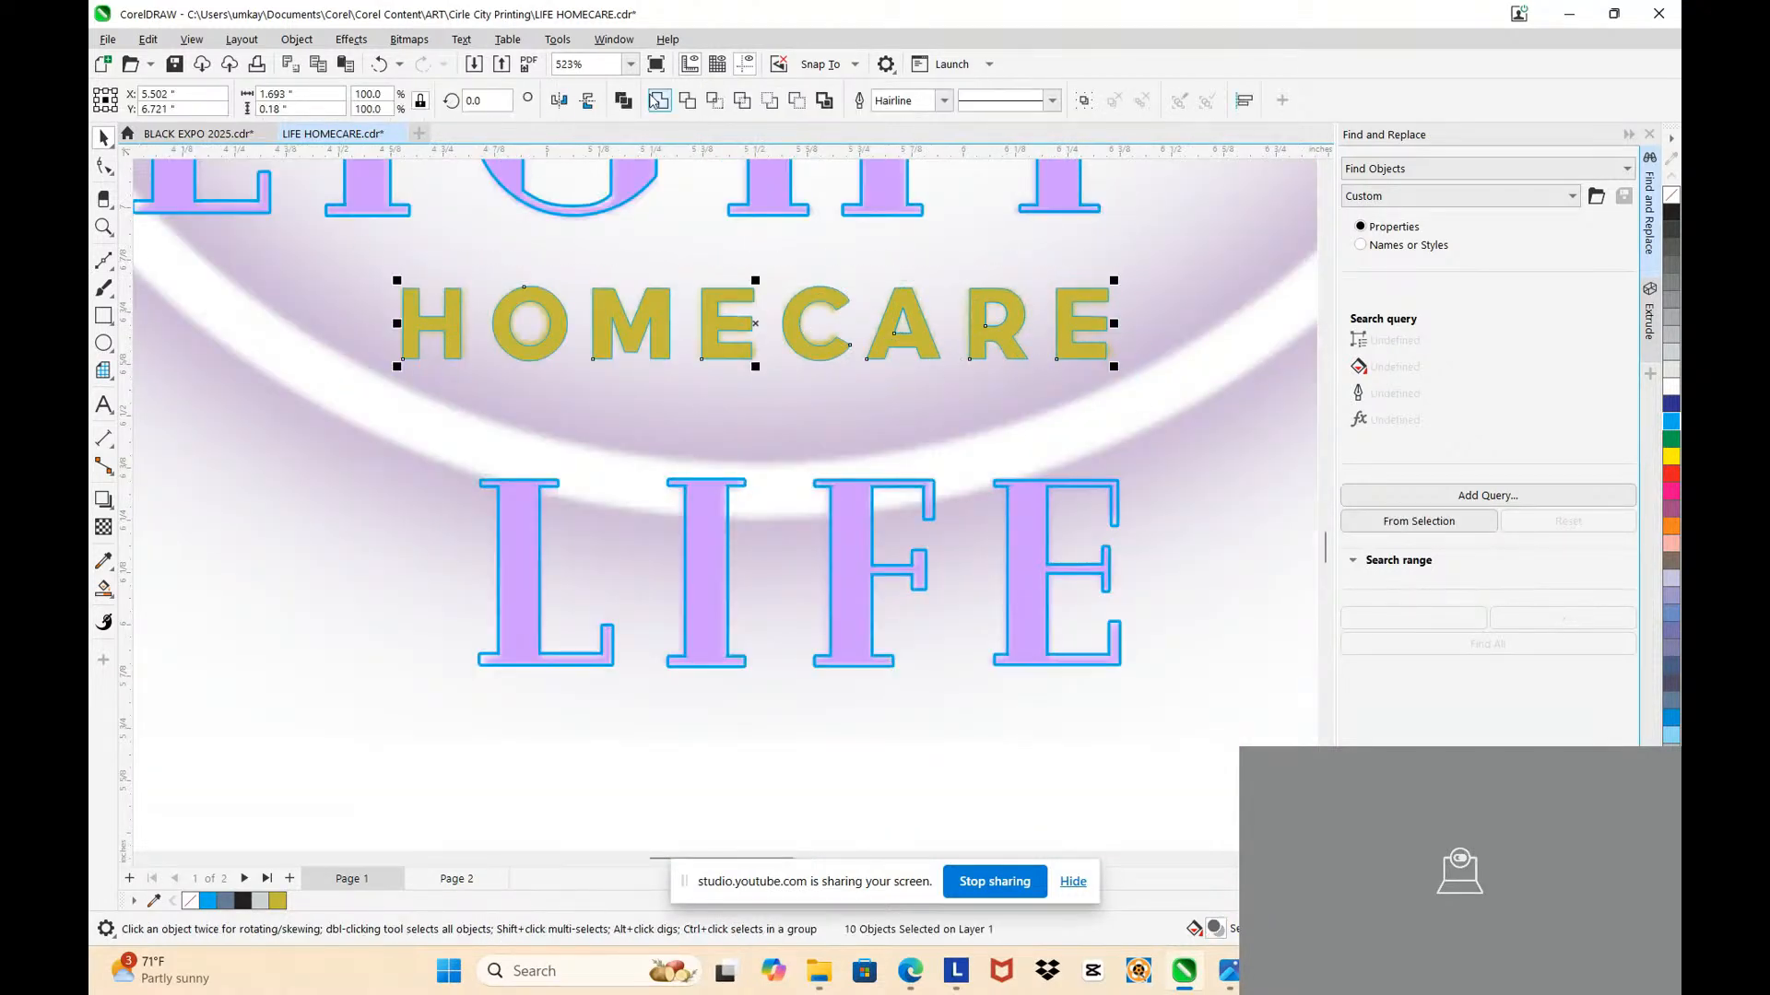
{"action": "left_click", "coordinate": [658, 99]}
Step: Try moving the welded HOMECARE lettering aside and recolouring it green, undoing both changes
{"action": "left_click_drag", "start_coordinate": [742, 288], "coordinate": [597, 429]}
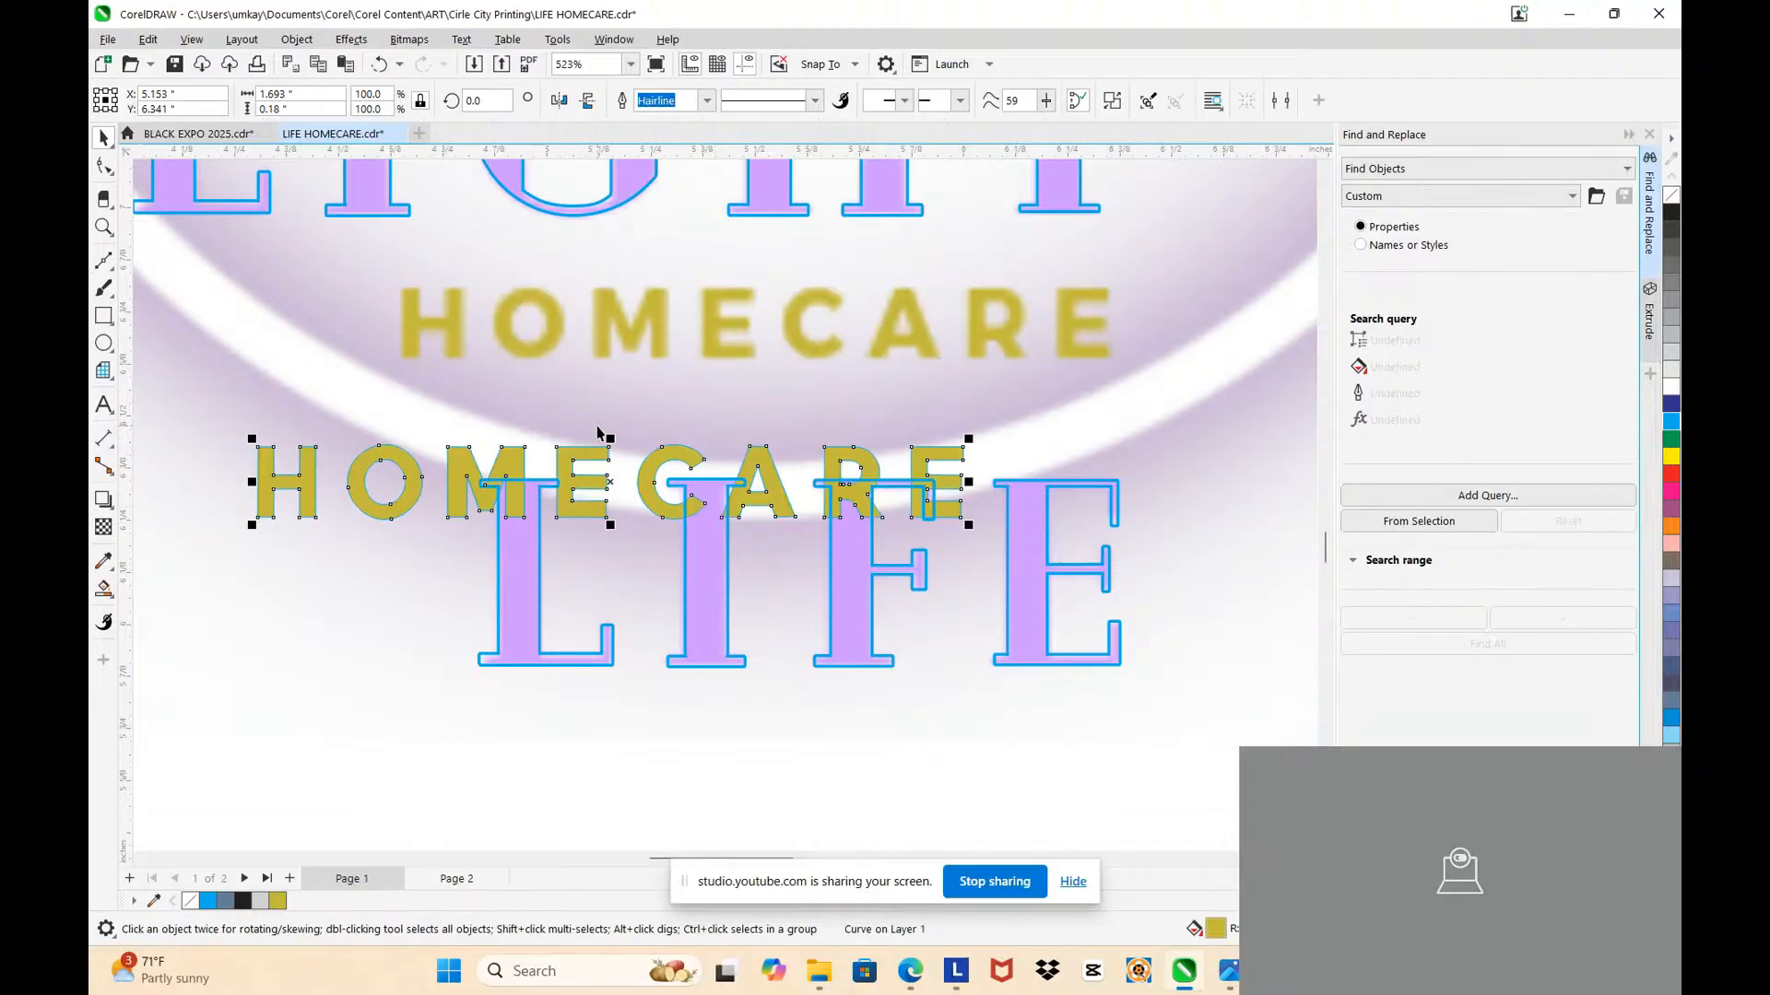
{"action": "key", "text": "ctrl+z"}
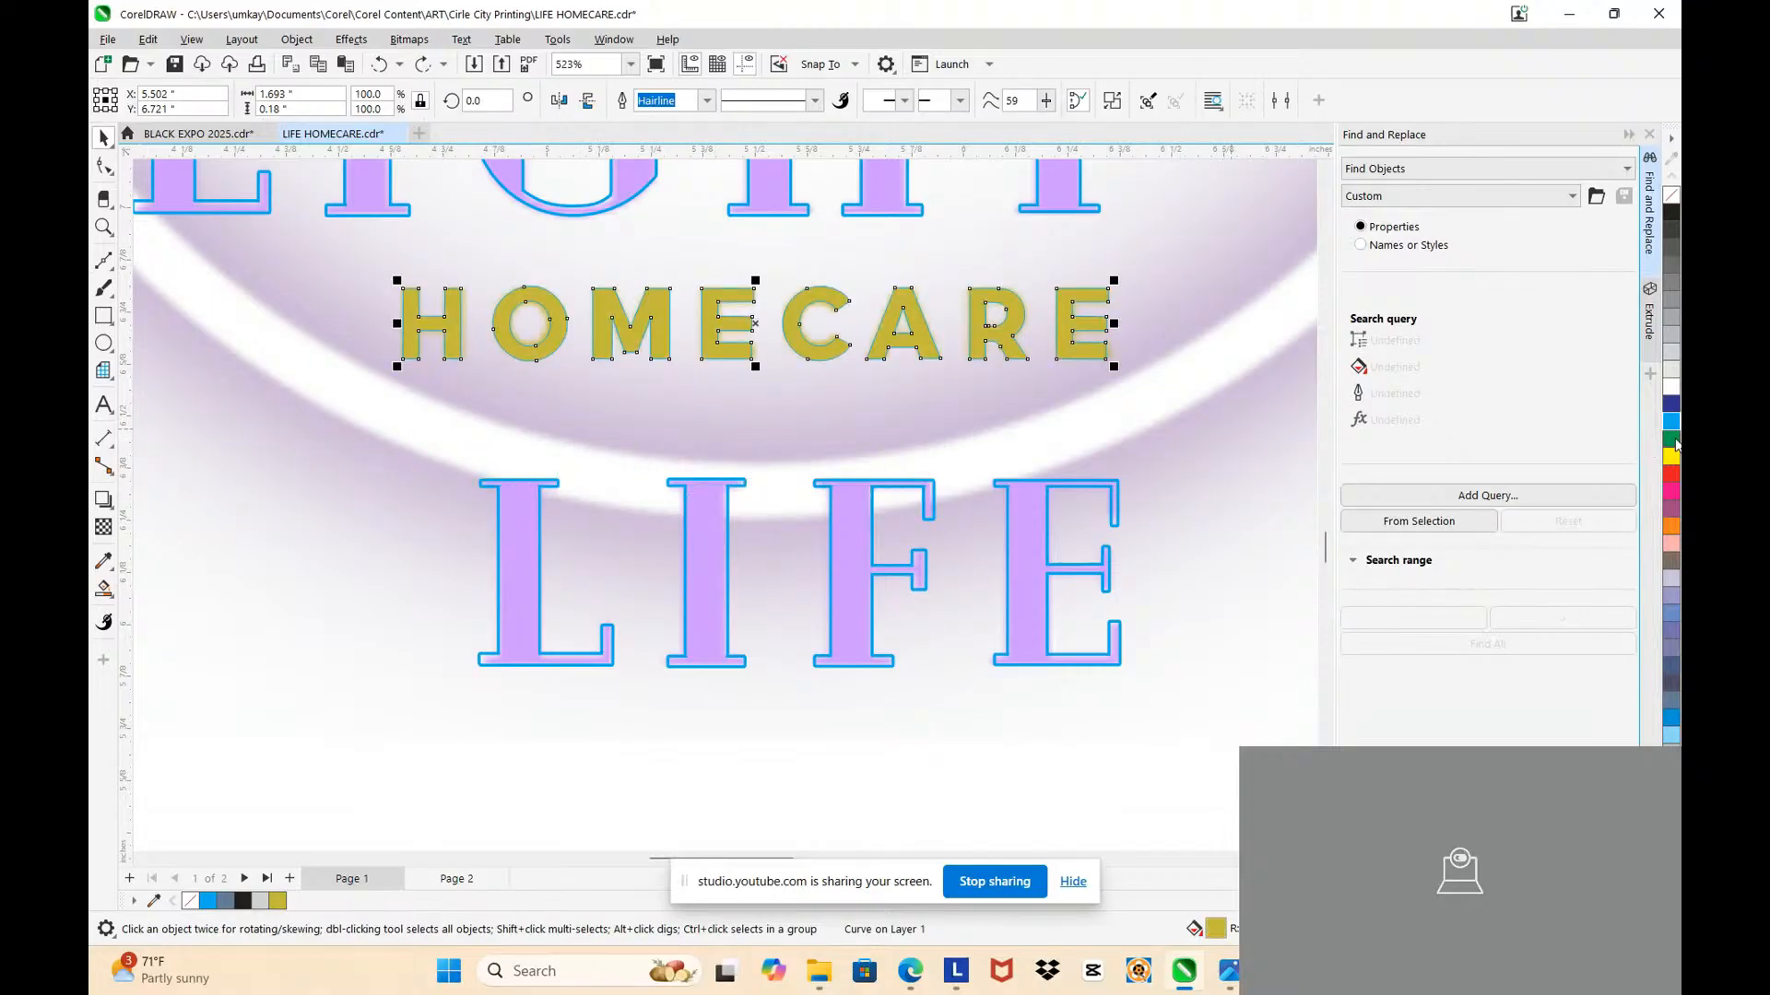
{"action": "left_click", "coordinate": [1673, 440]}
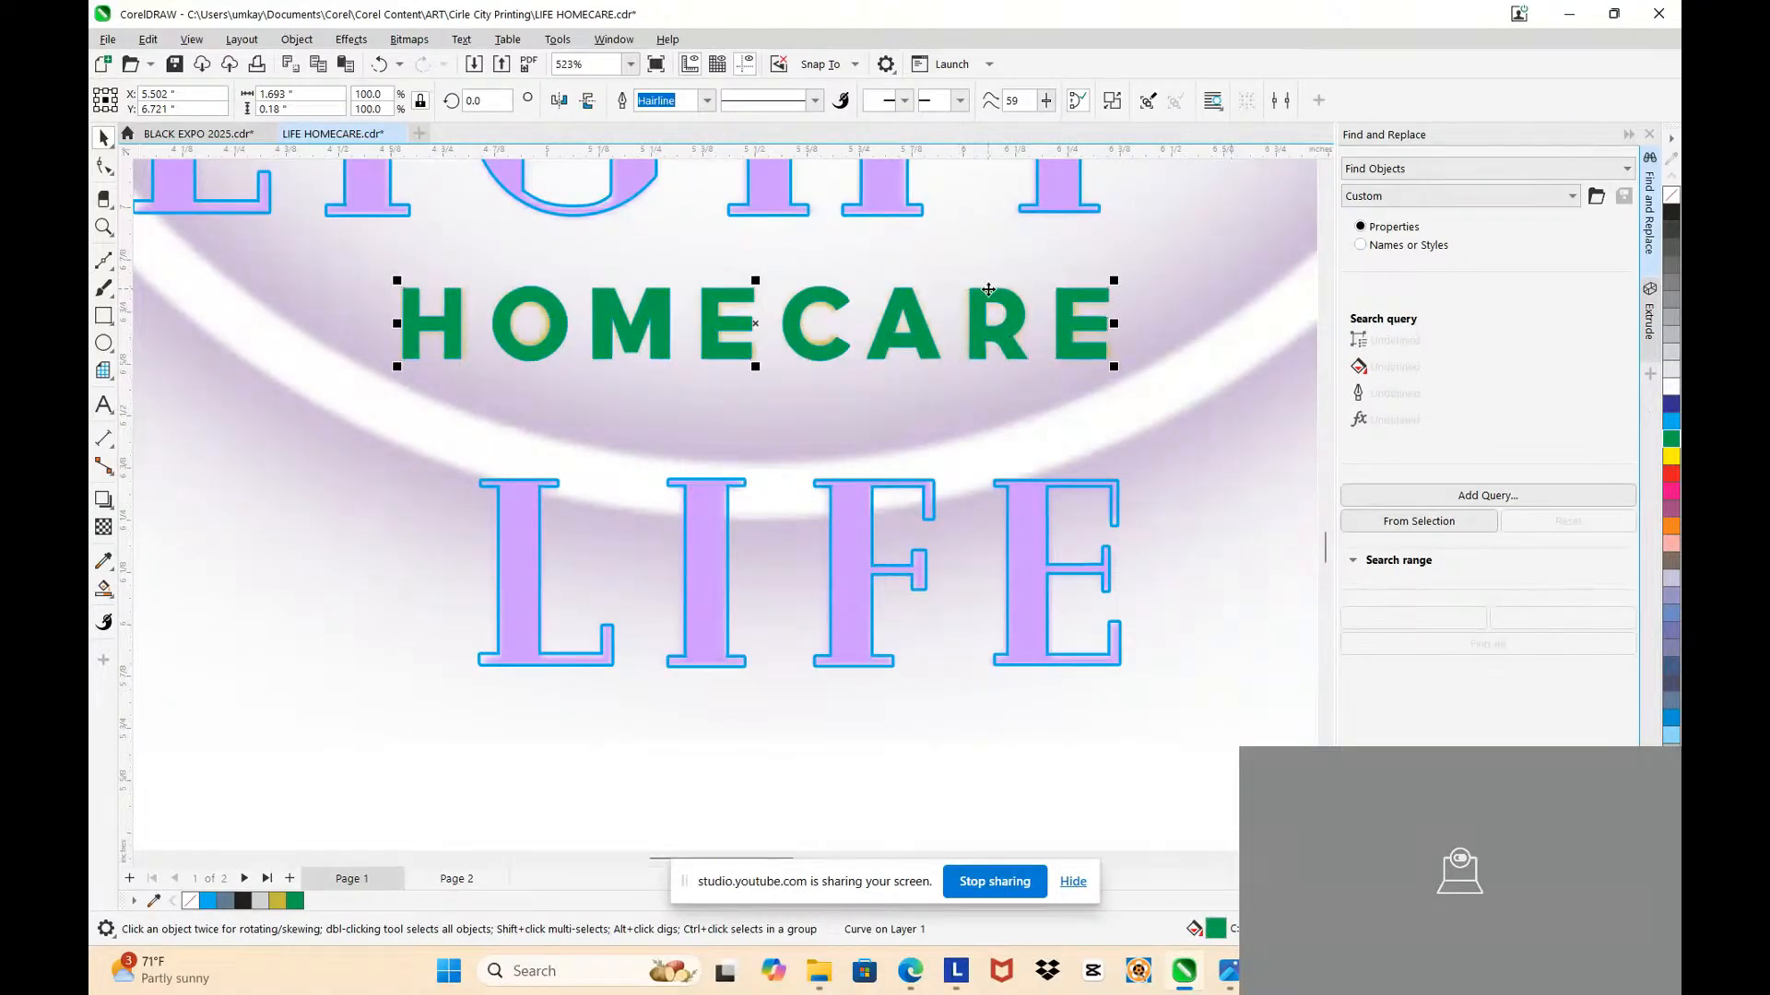
{"action": "key", "text": "ctrl+z"}
Step: Remove the outline from the gold HOMECARE lettering
{"action": "scroll", "coordinate": [750, 267], "scroll_direction": "down", "scroll_amount": 2}
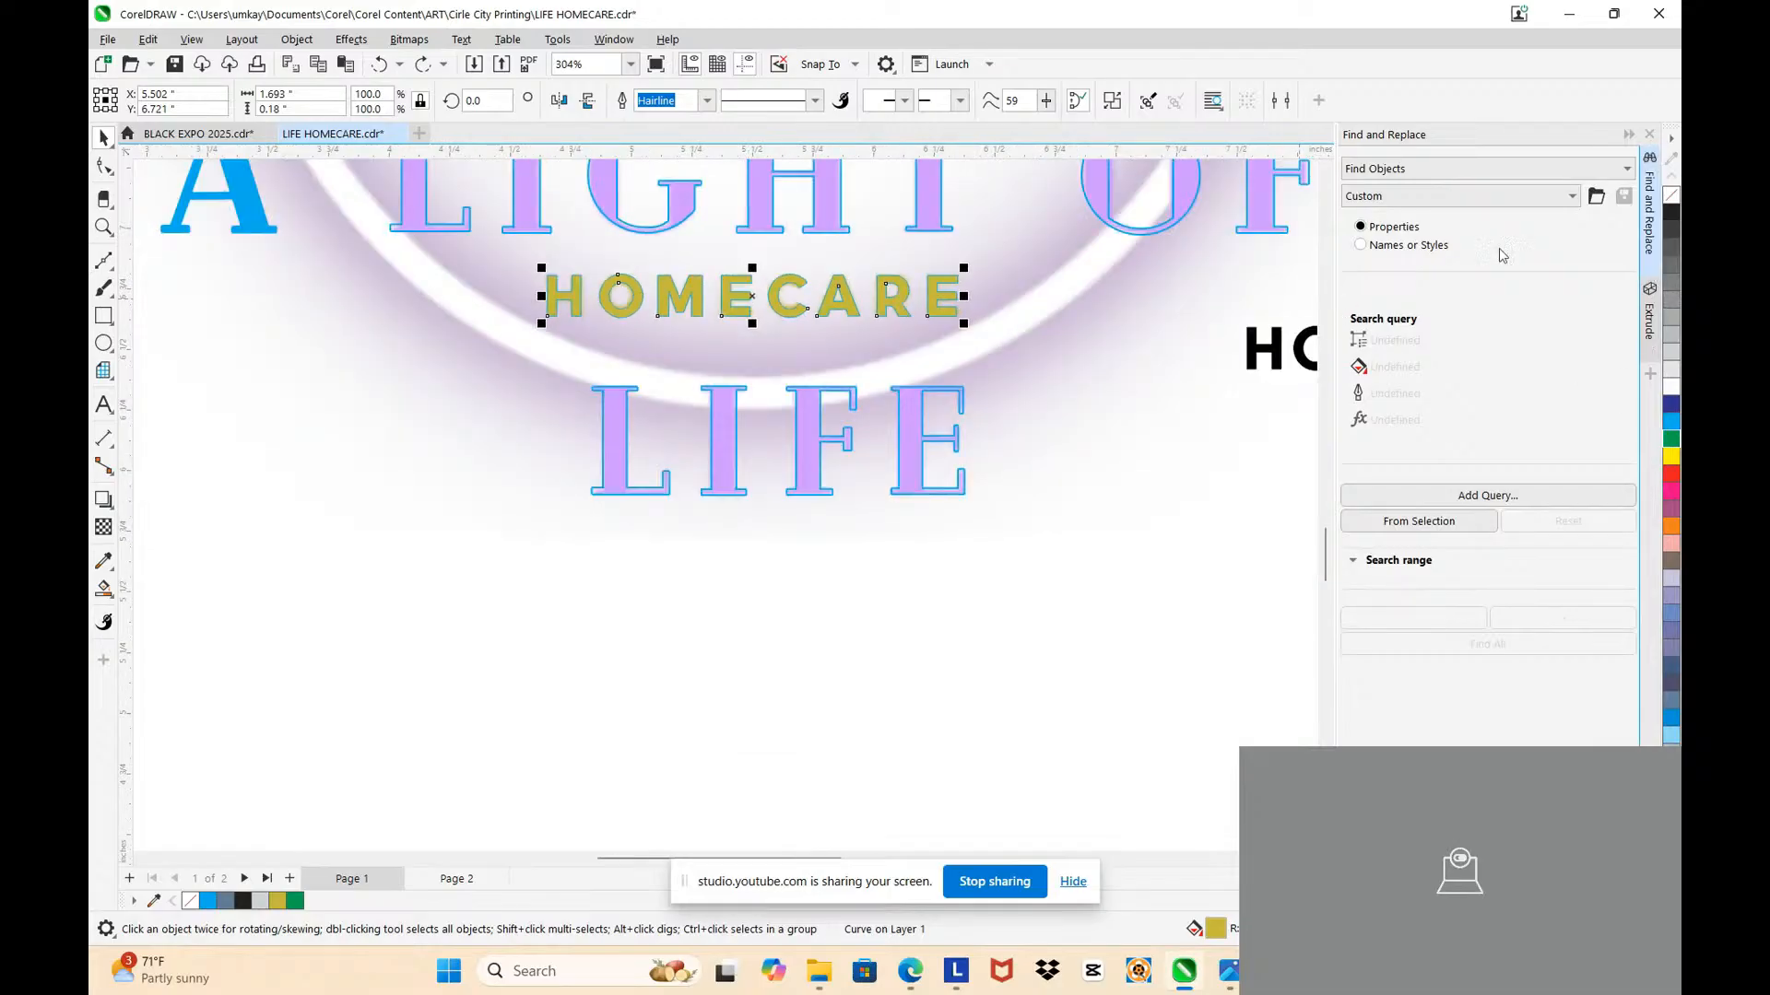
{"action": "right_click", "coordinate": [1670, 197]}
{"action": "scroll", "coordinate": [714, 389], "scroll_direction": "down", "scroll_amount": 3}
{"action": "scroll", "coordinate": [702, 270], "scroll_direction": "up", "scroll_amount": 2}
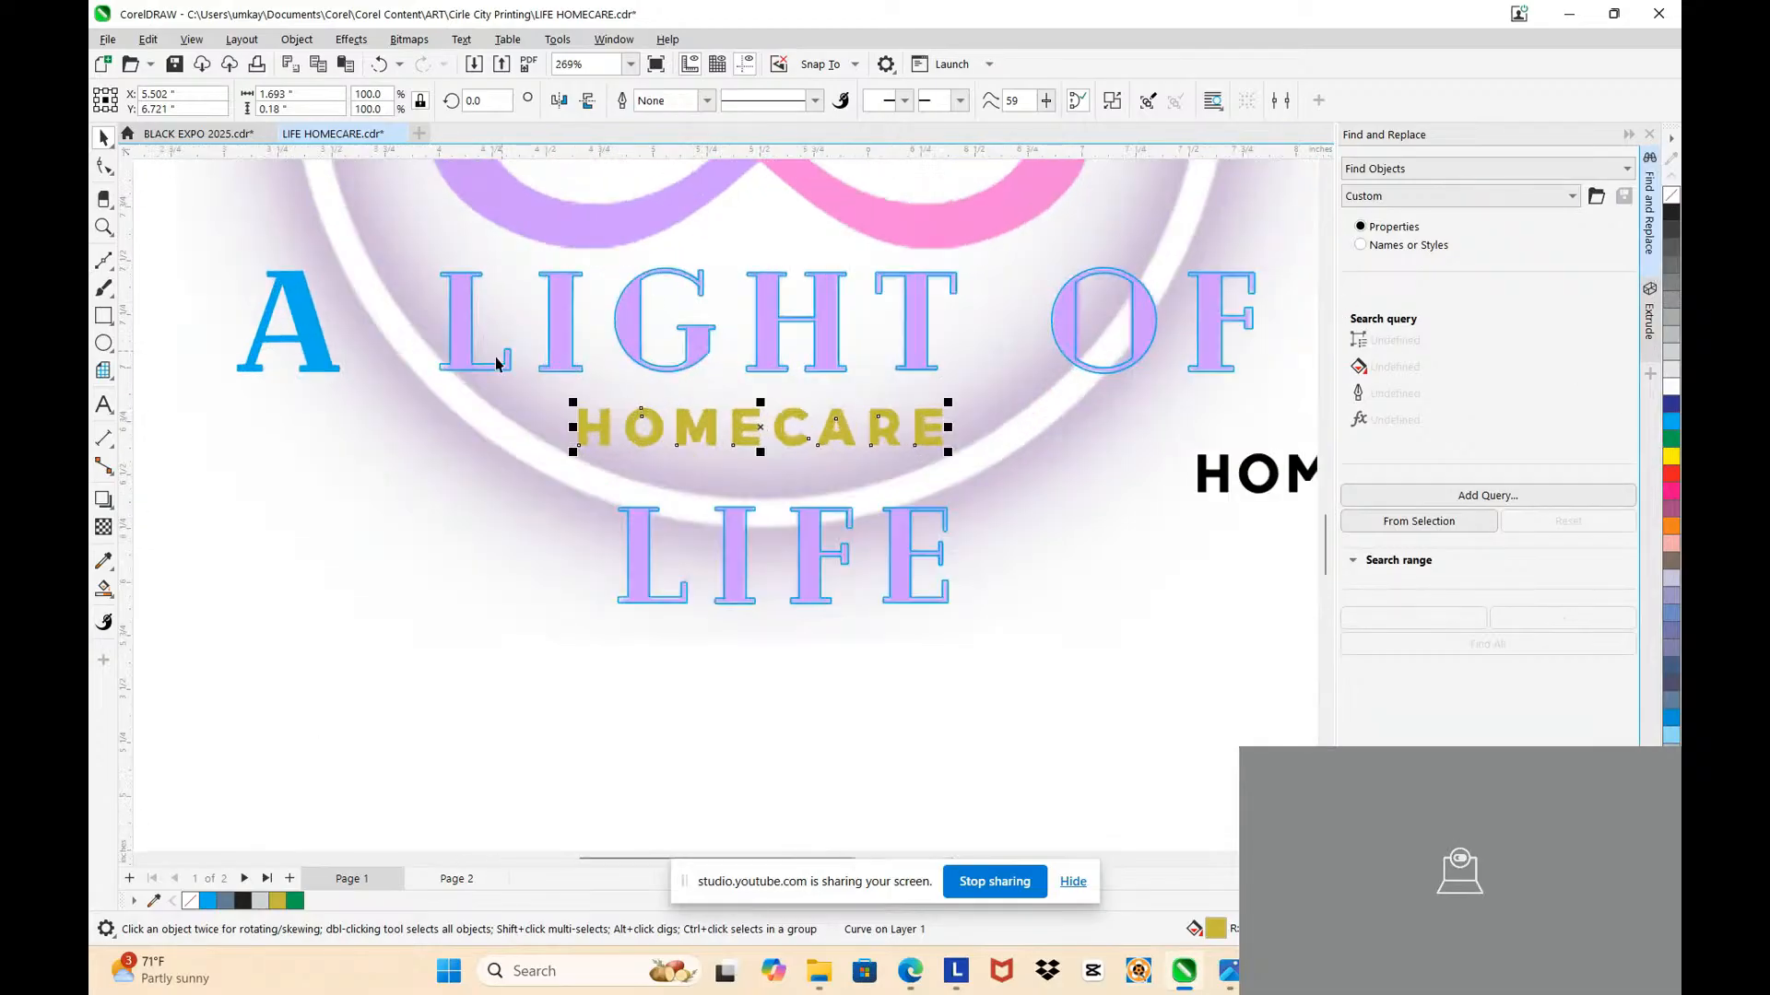
Step: Sample the lilac #CE98FF from the LIFE lettering and fill the letters of A LIGHT OF with it
{"action": "left_click", "coordinate": [103, 563]}
{"action": "scroll", "coordinate": [655, 525], "scroll_direction": "up", "scroll_amount": 1}
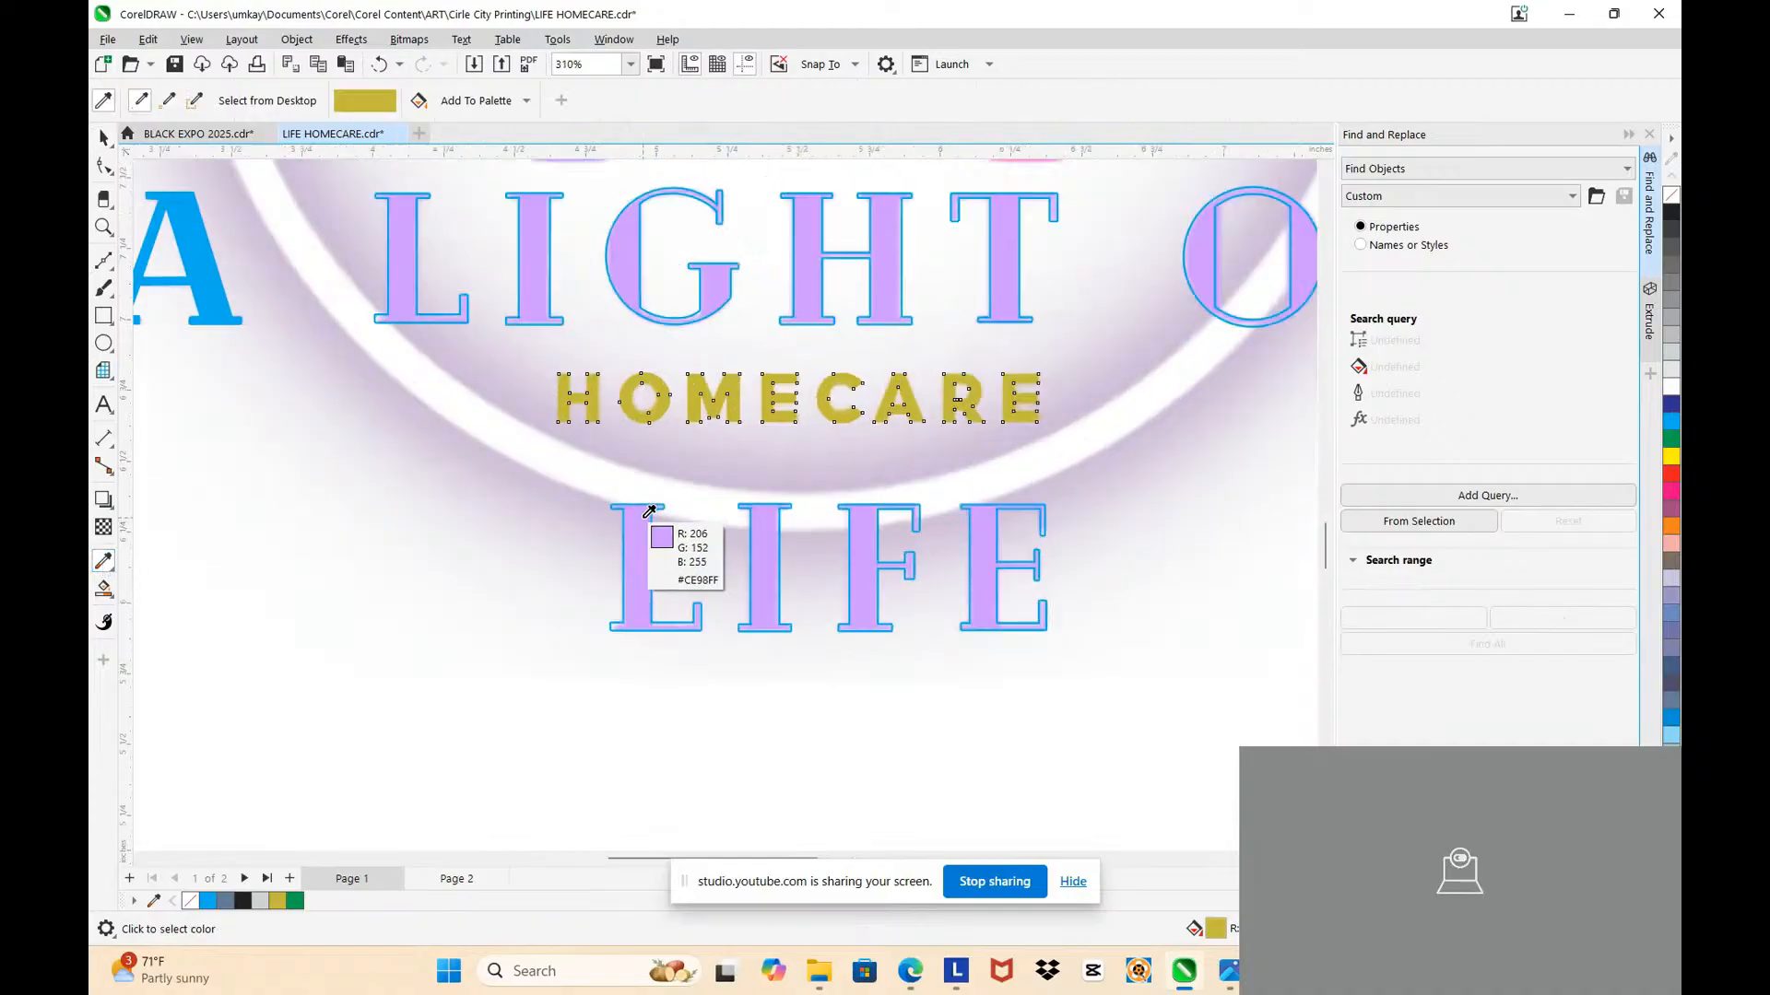
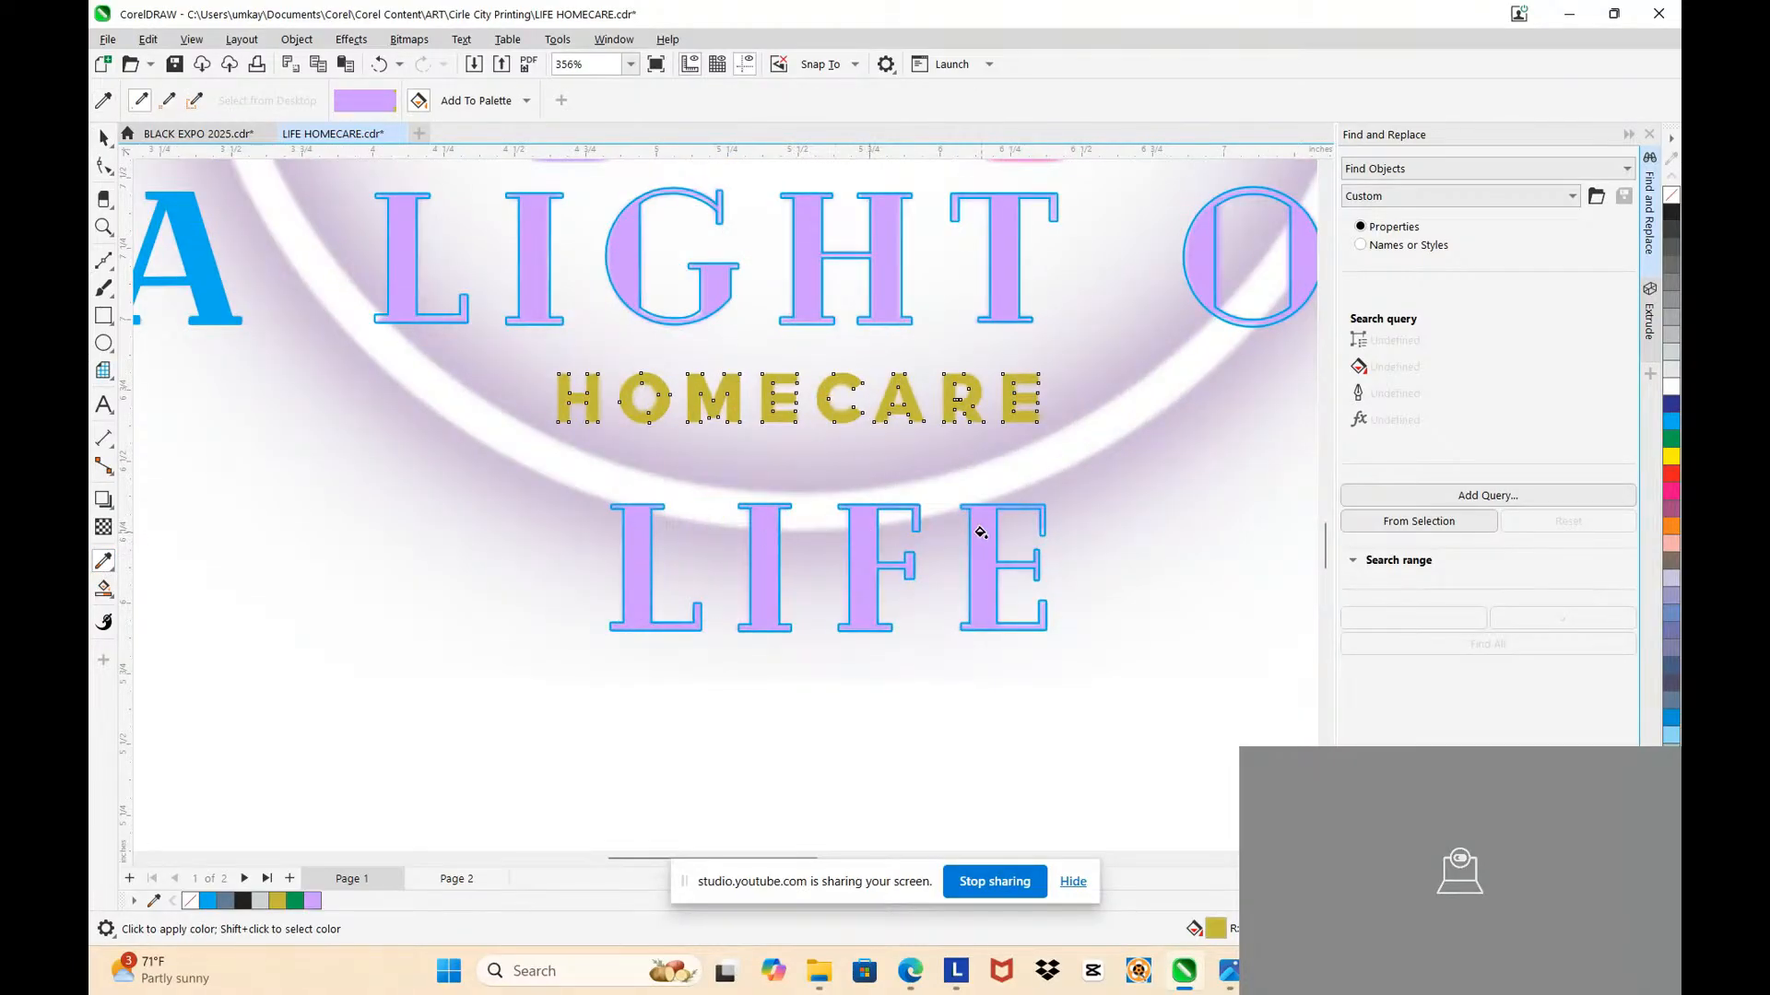
{"action": "scroll", "coordinate": [980, 532], "scroll_direction": "down", "scroll_amount": 2}
{"action": "scroll", "coordinate": [655, 363], "scroll_direction": "up", "scroll_amount": 2}
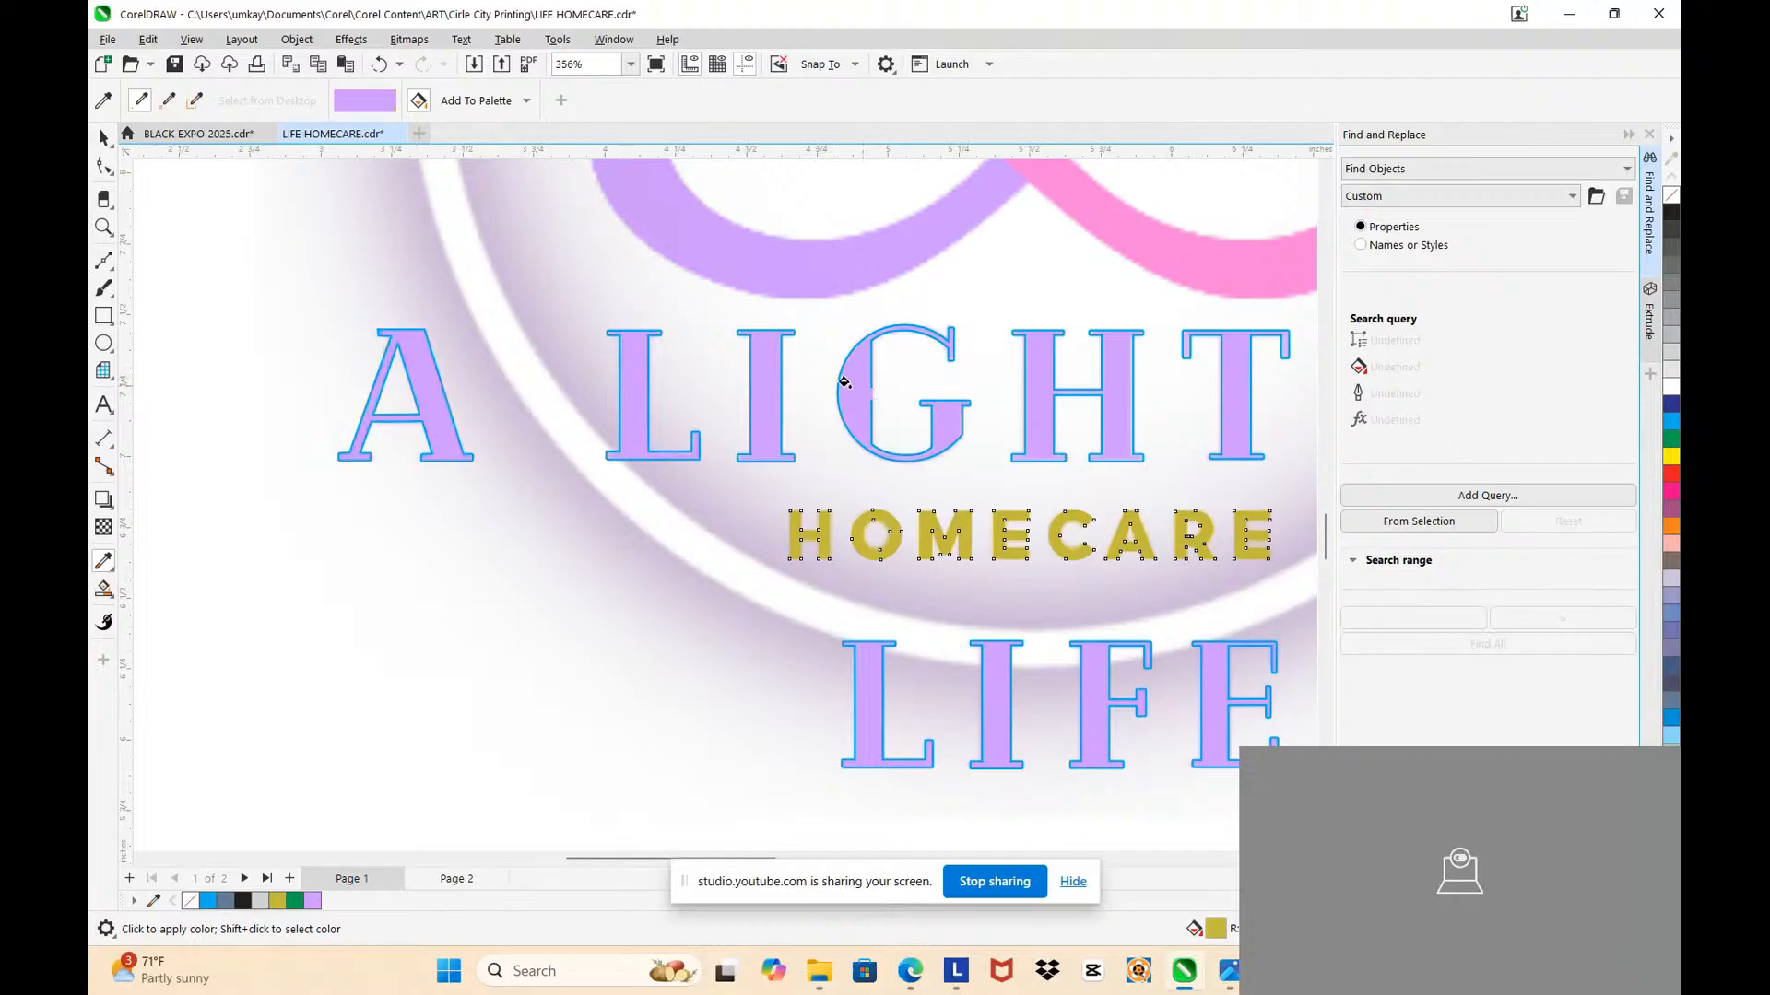
{"action": "scroll", "coordinate": [850, 378], "scroll_direction": "down", "scroll_amount": 2}
{"action": "scroll", "coordinate": [888, 371], "scroll_direction": "up", "scroll_amount": 2}
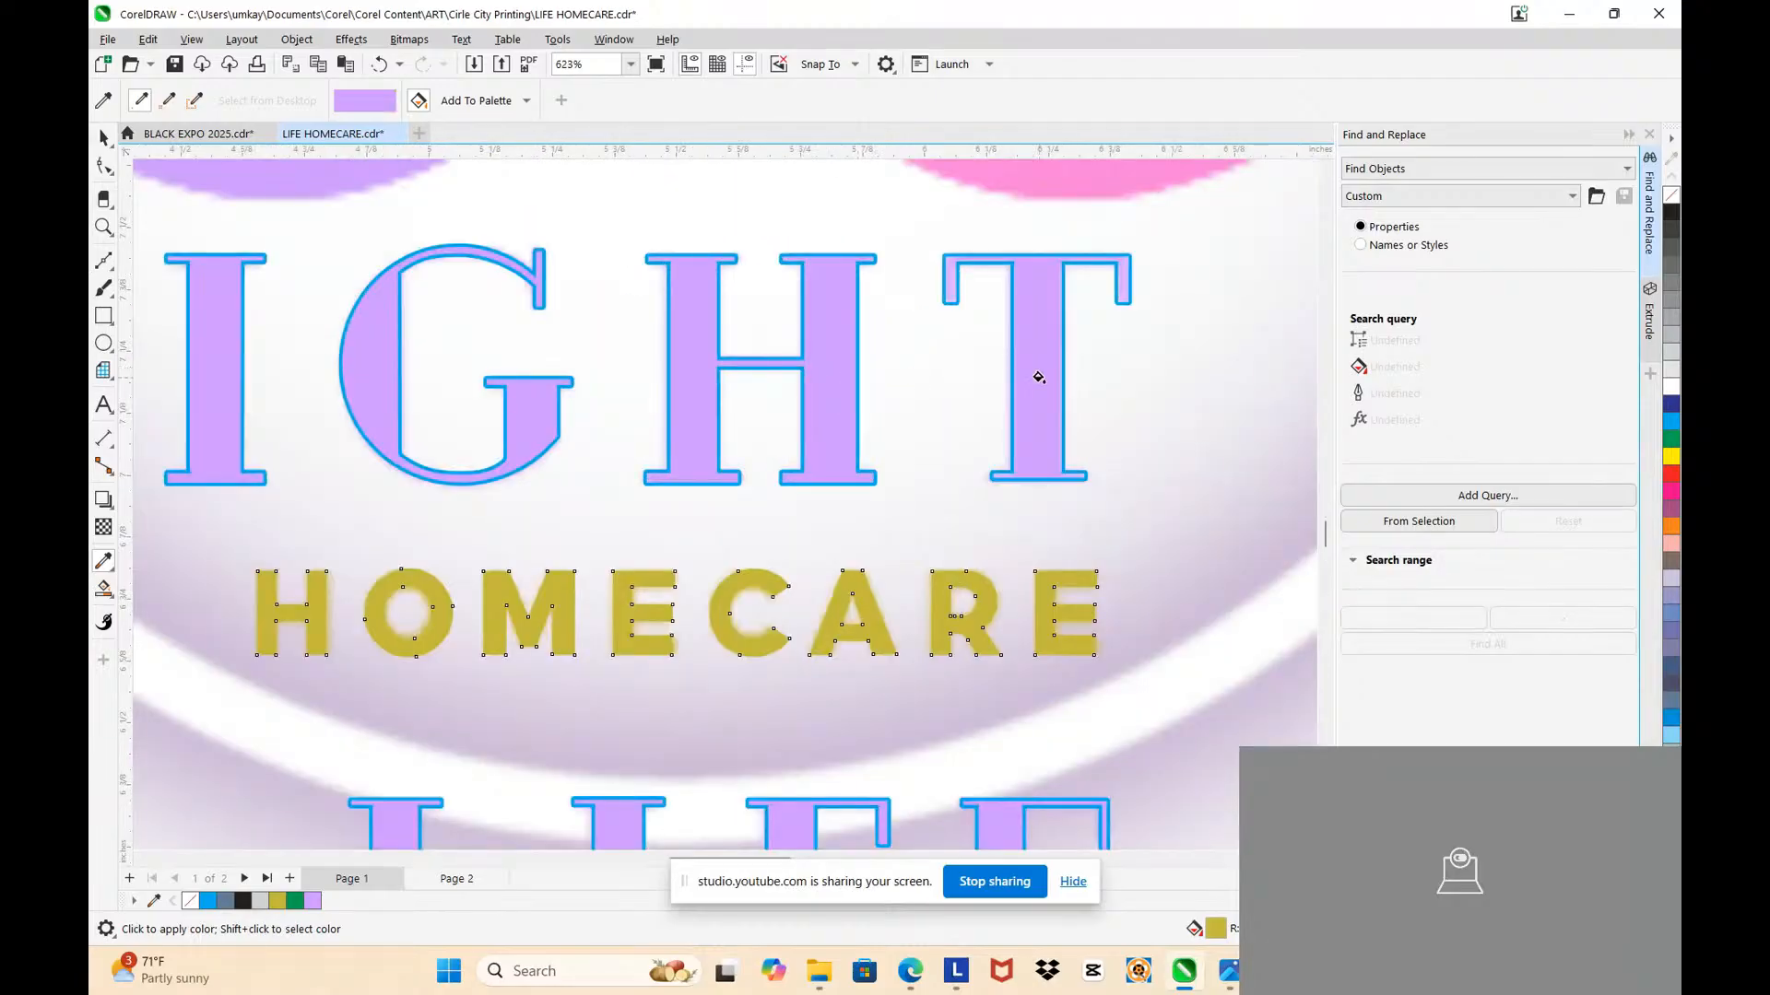
{"action": "scroll", "coordinate": [1037, 375], "scroll_direction": "down", "scroll_amount": 2}
{"action": "scroll", "coordinate": [725, 285], "scroll_direction": "up", "scroll_amount": 2}
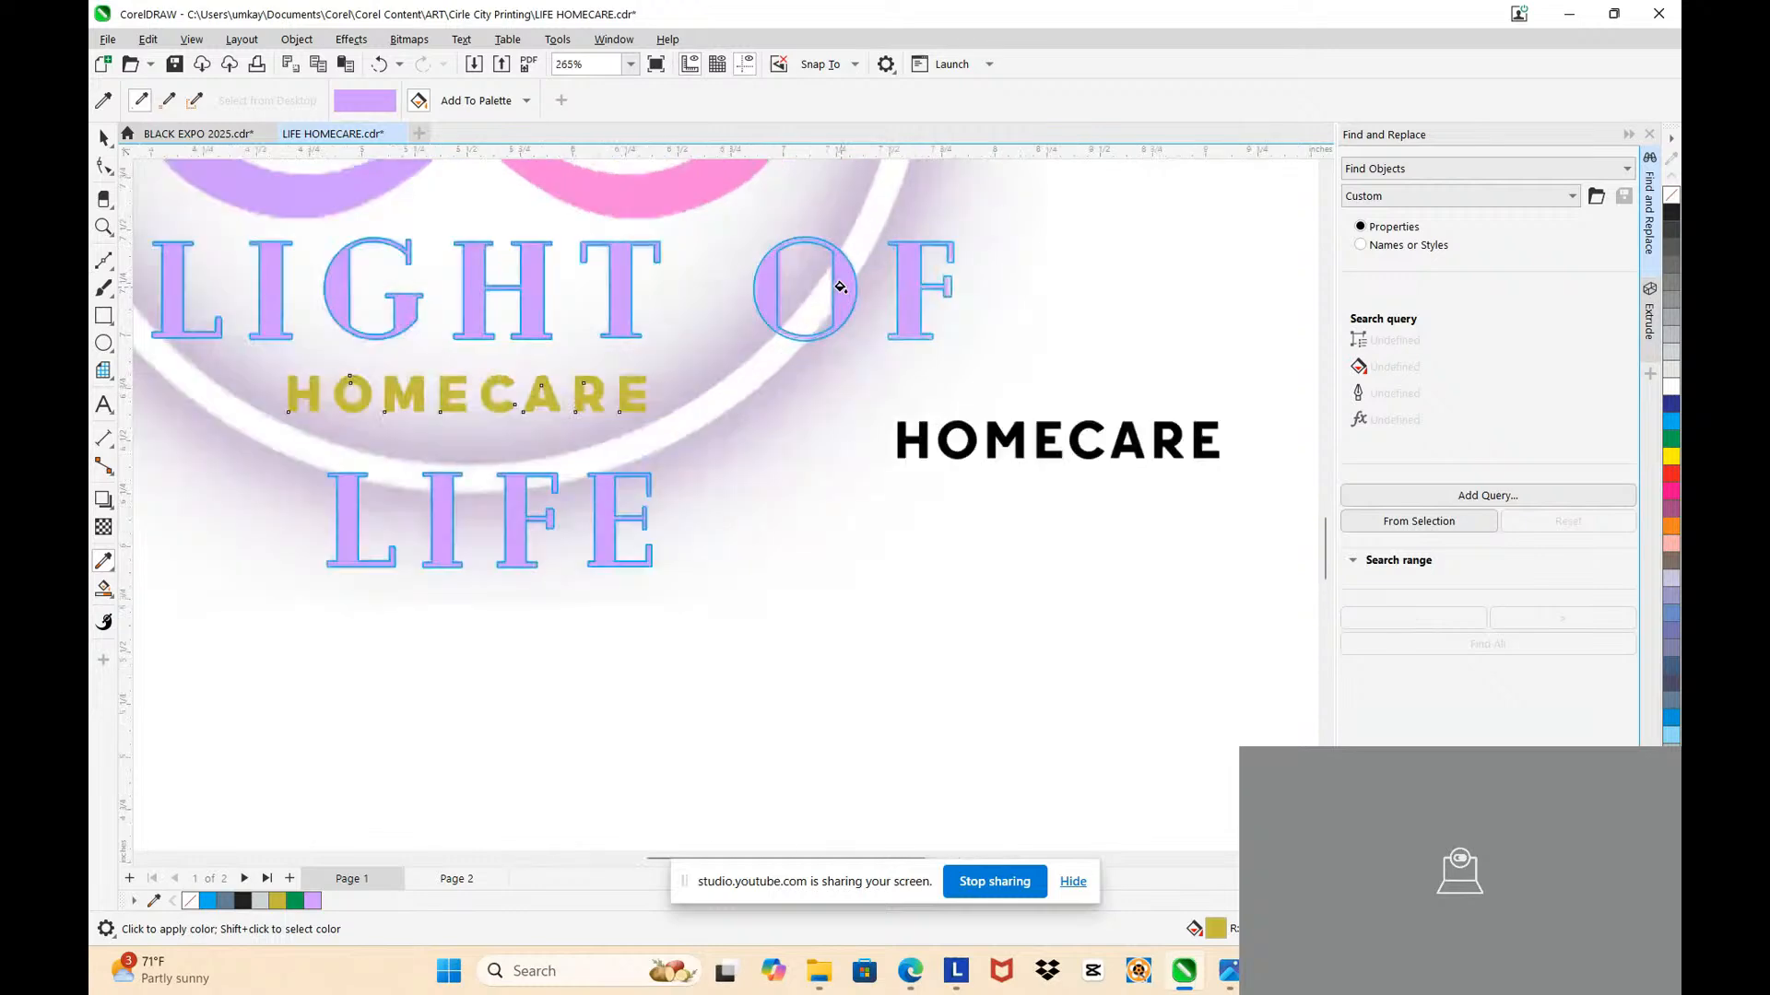
{"action": "scroll", "coordinate": [843, 286], "scroll_direction": "up", "scroll_amount": 3}
{"action": "scroll", "coordinate": [931, 286], "scroll_direction": "down", "scroll_amount": 1}
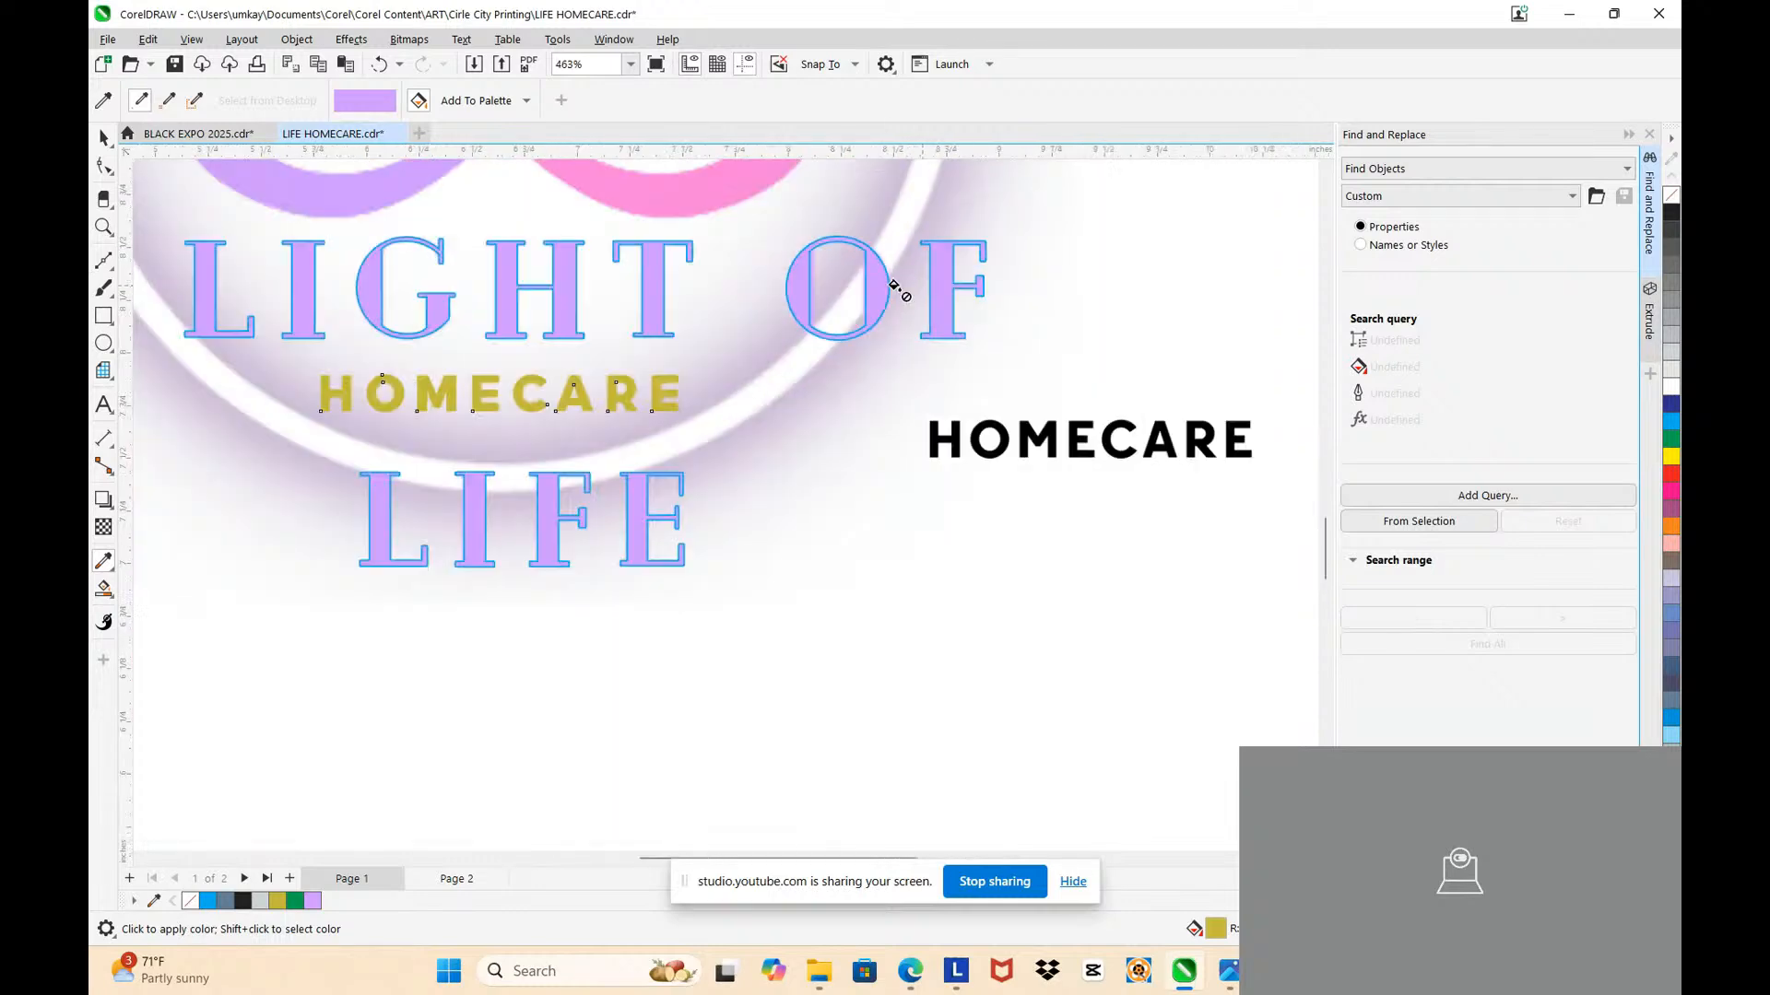
Step: Remove the outlines from the A LIGHT OF letters and the LIFE letters
{"action": "left_click", "coordinate": [104, 136]}
{"action": "scroll", "coordinate": [502, 324], "scroll_direction": "down", "scroll_amount": 3}
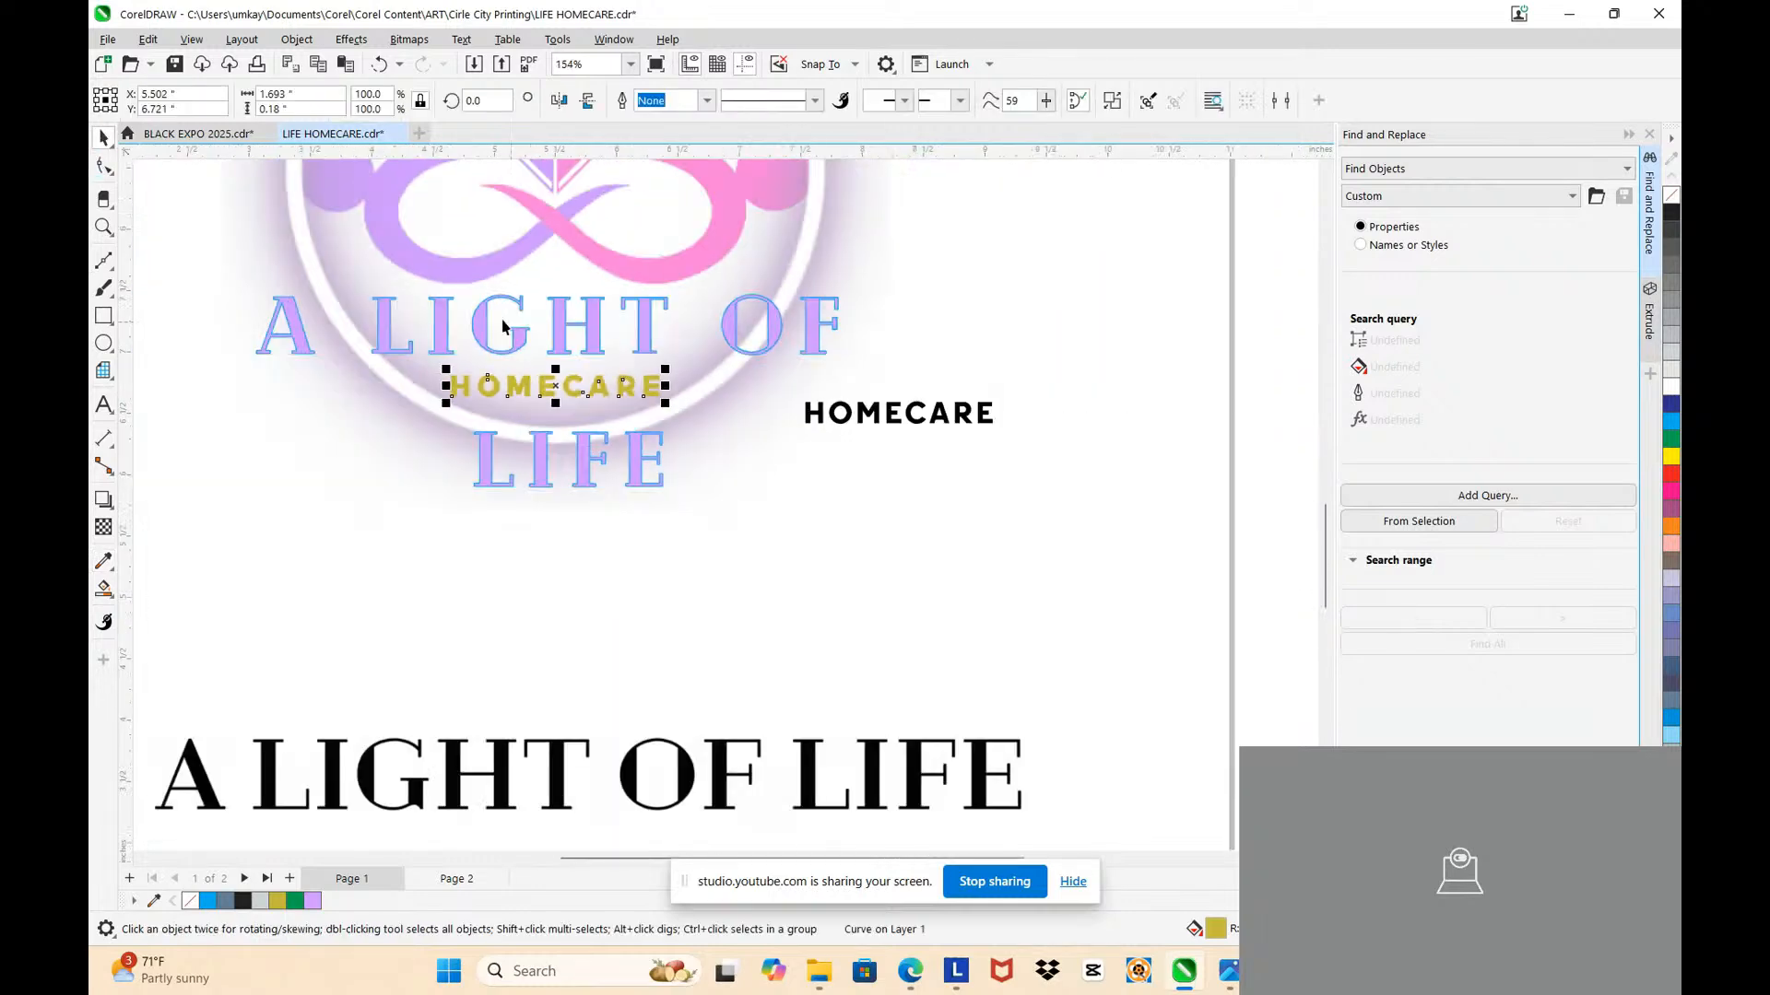
{"action": "left_click_drag", "start_coordinate": [218, 267], "coordinate": [850, 365]}
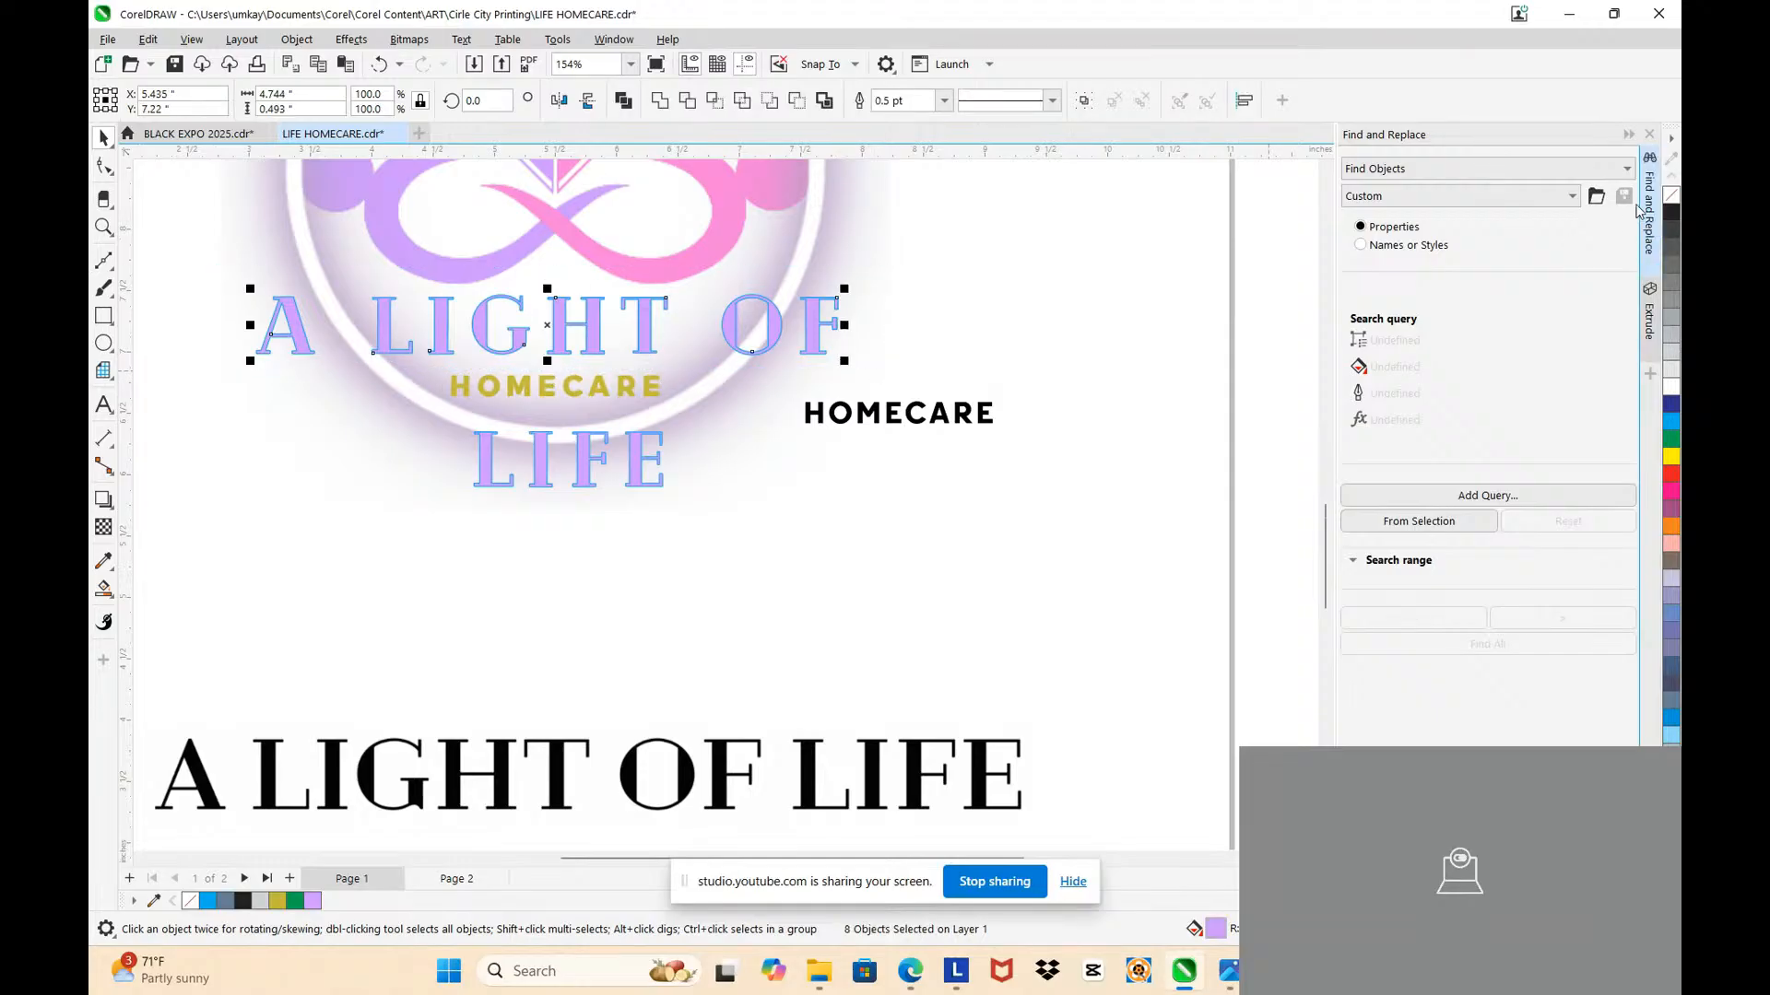
{"action": "right_click", "coordinate": [1671, 195]}
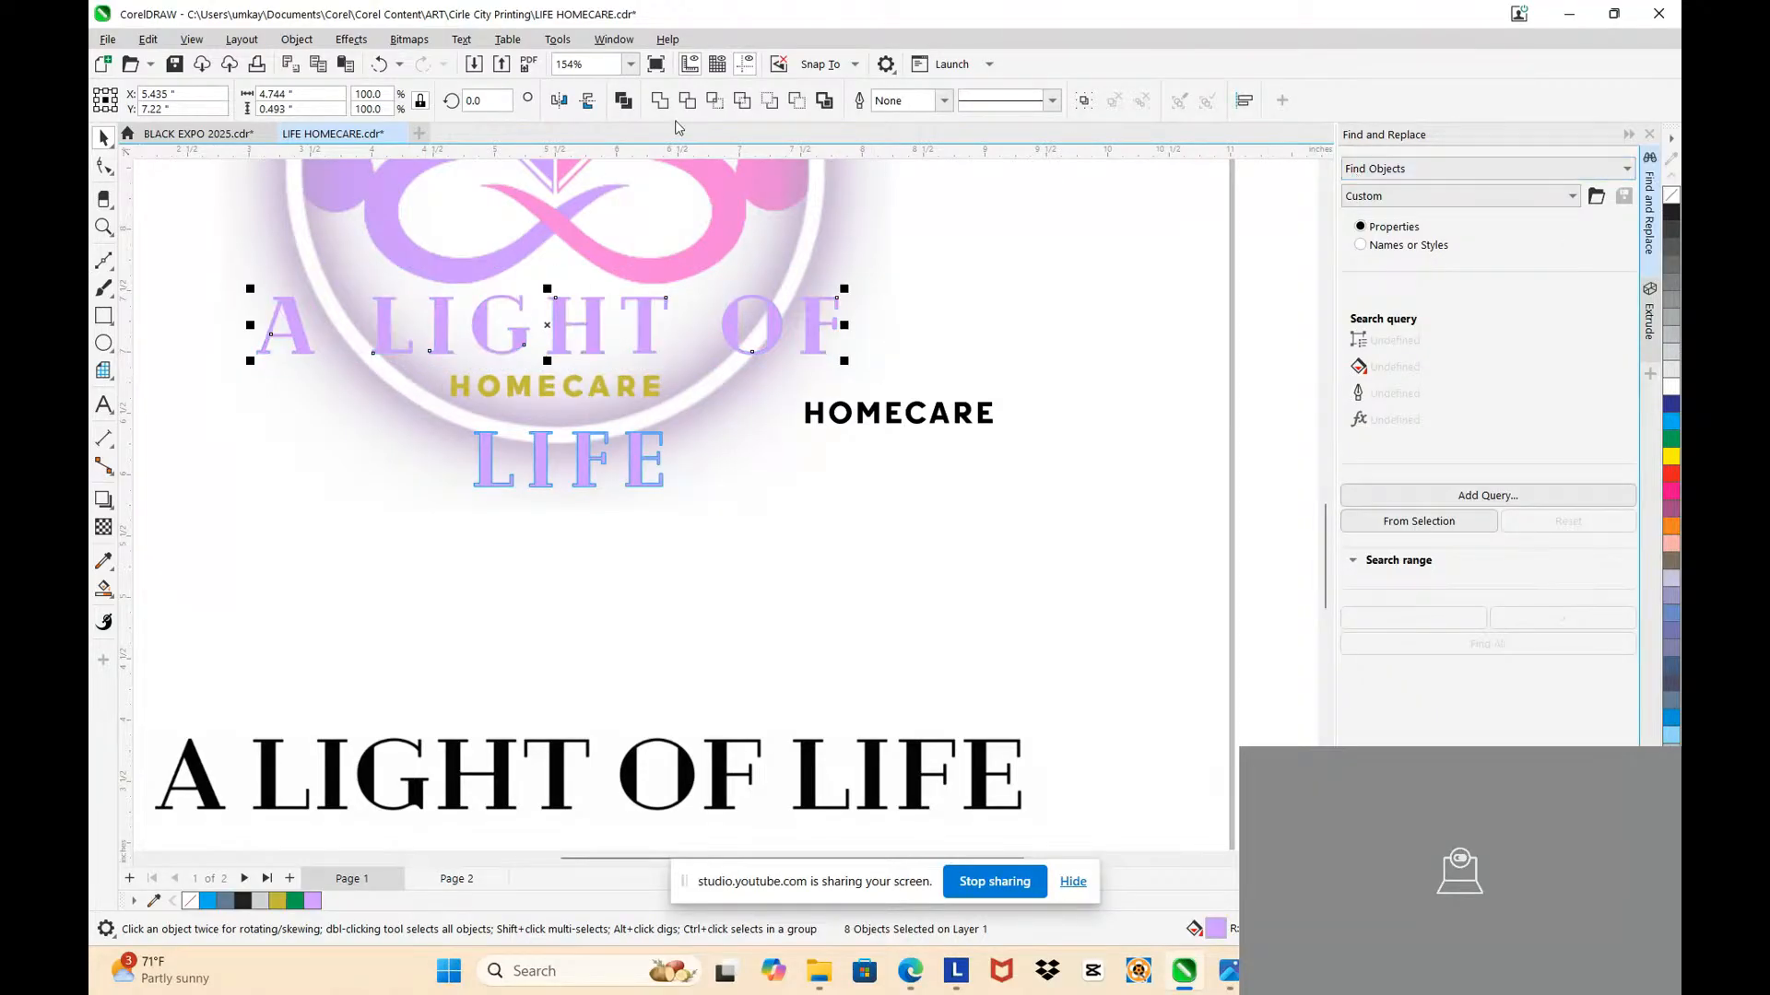
{"action": "left_click_drag", "start_coordinate": [698, 534], "coordinate": [448, 416]}
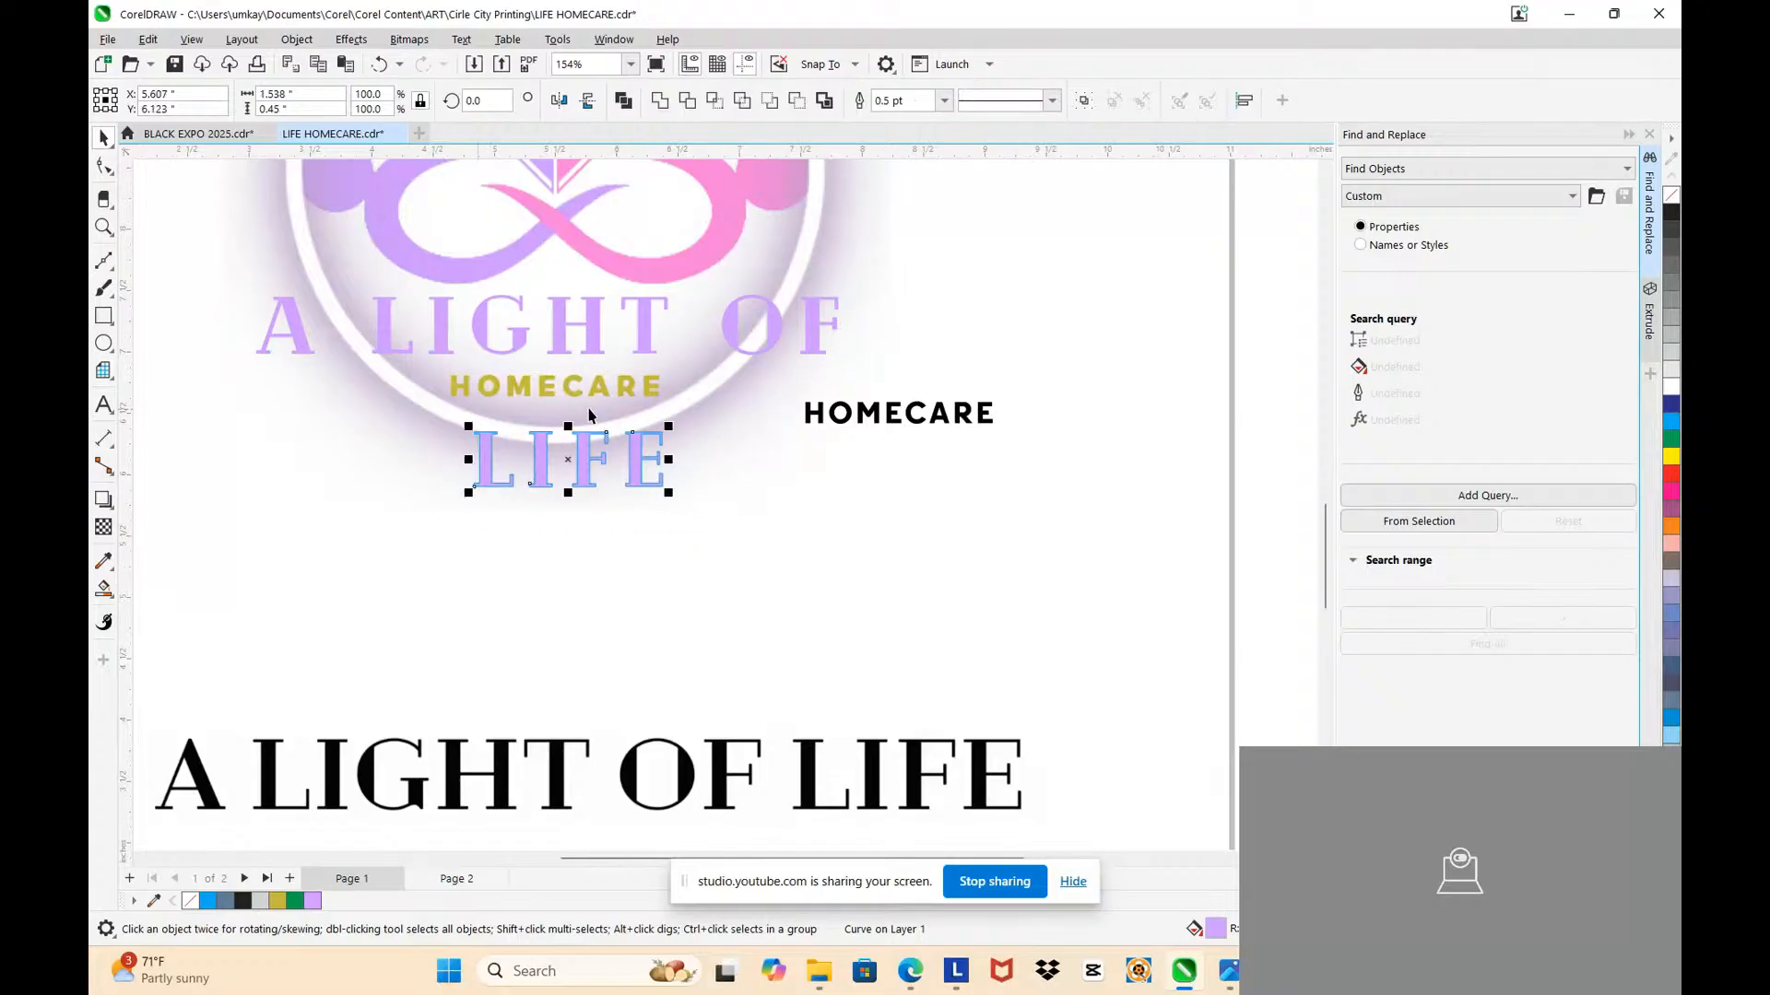
{"action": "right_click", "coordinate": [1671, 195]}
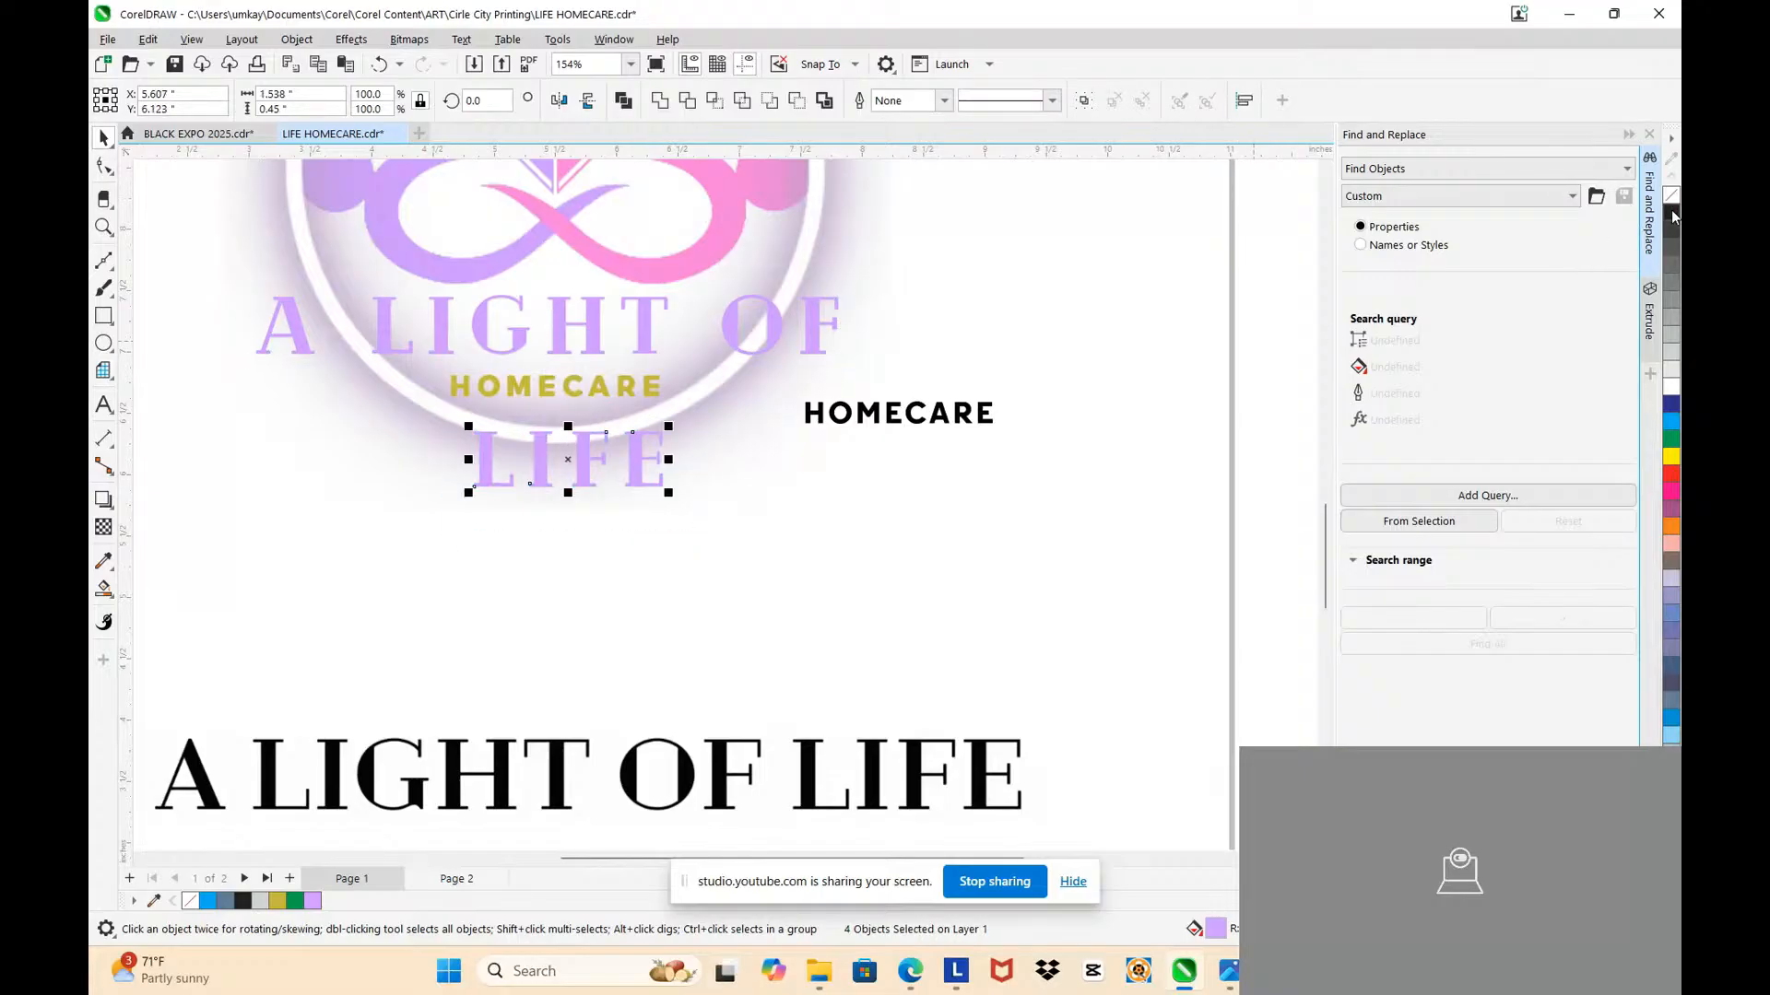
Step: Weld the LIFE letters, then weld them with A LIGHT OF into one curve
{"action": "left_click", "coordinate": [660, 99]}
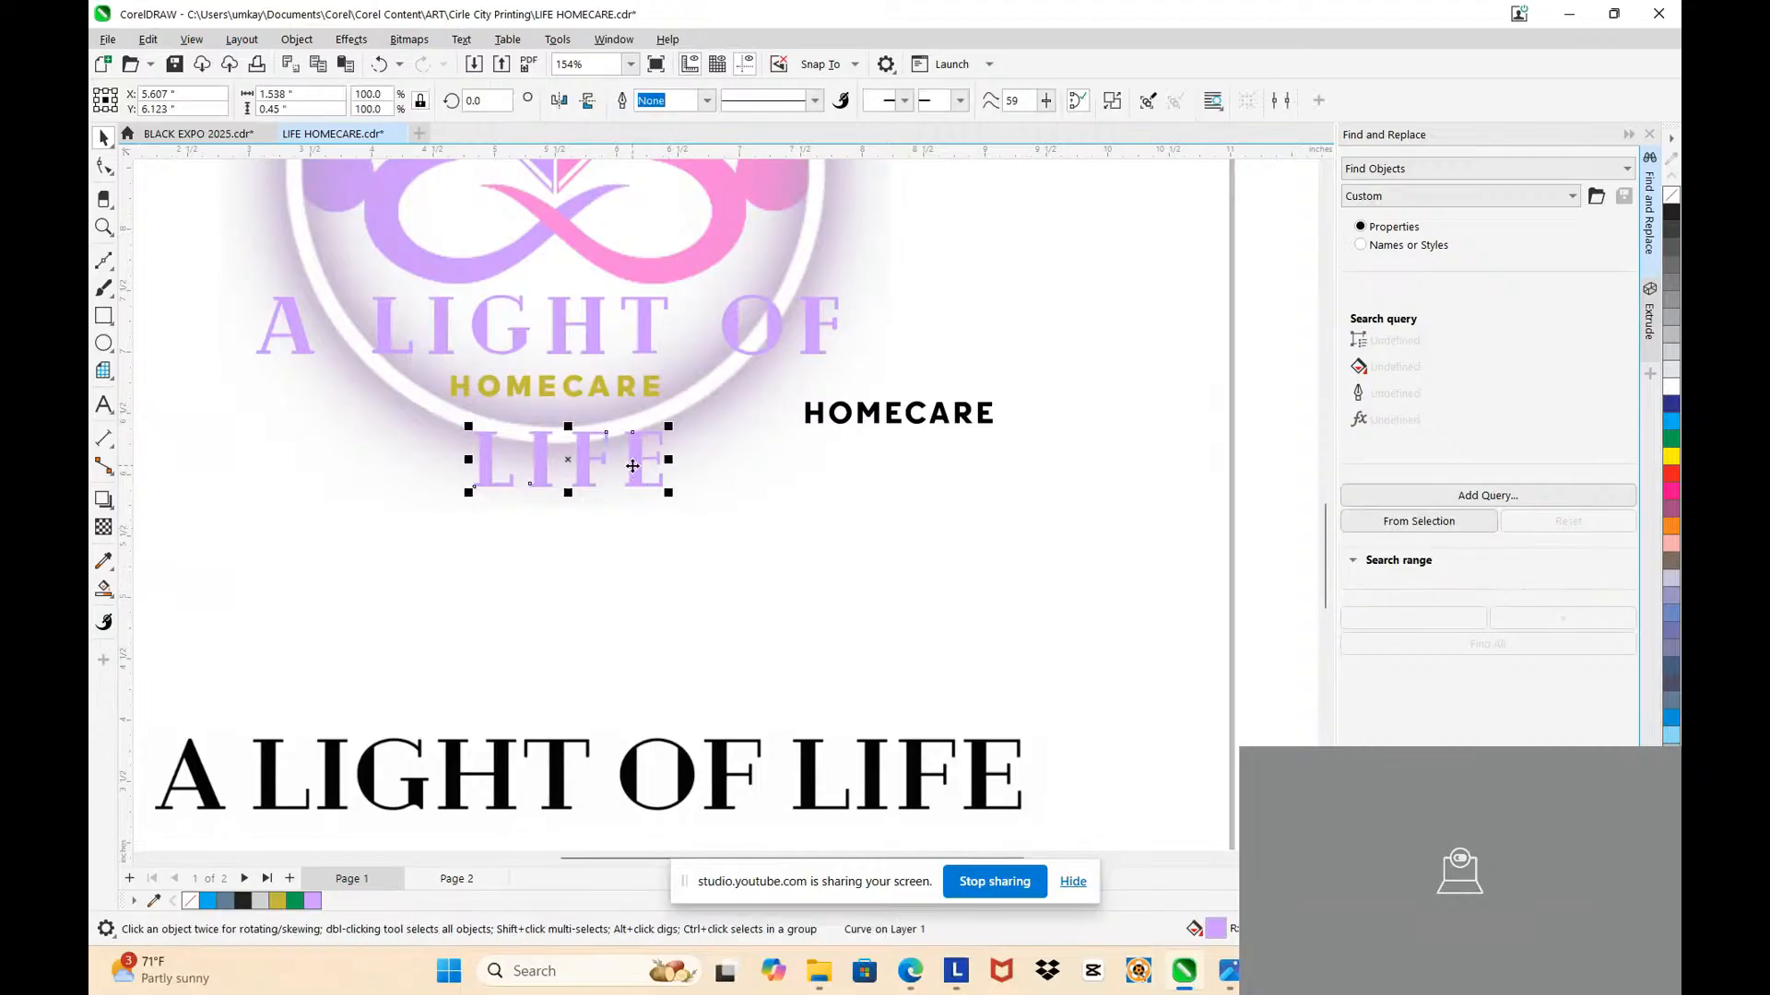
{"action": "left_click", "coordinate": [565, 326], "text": "shift"}
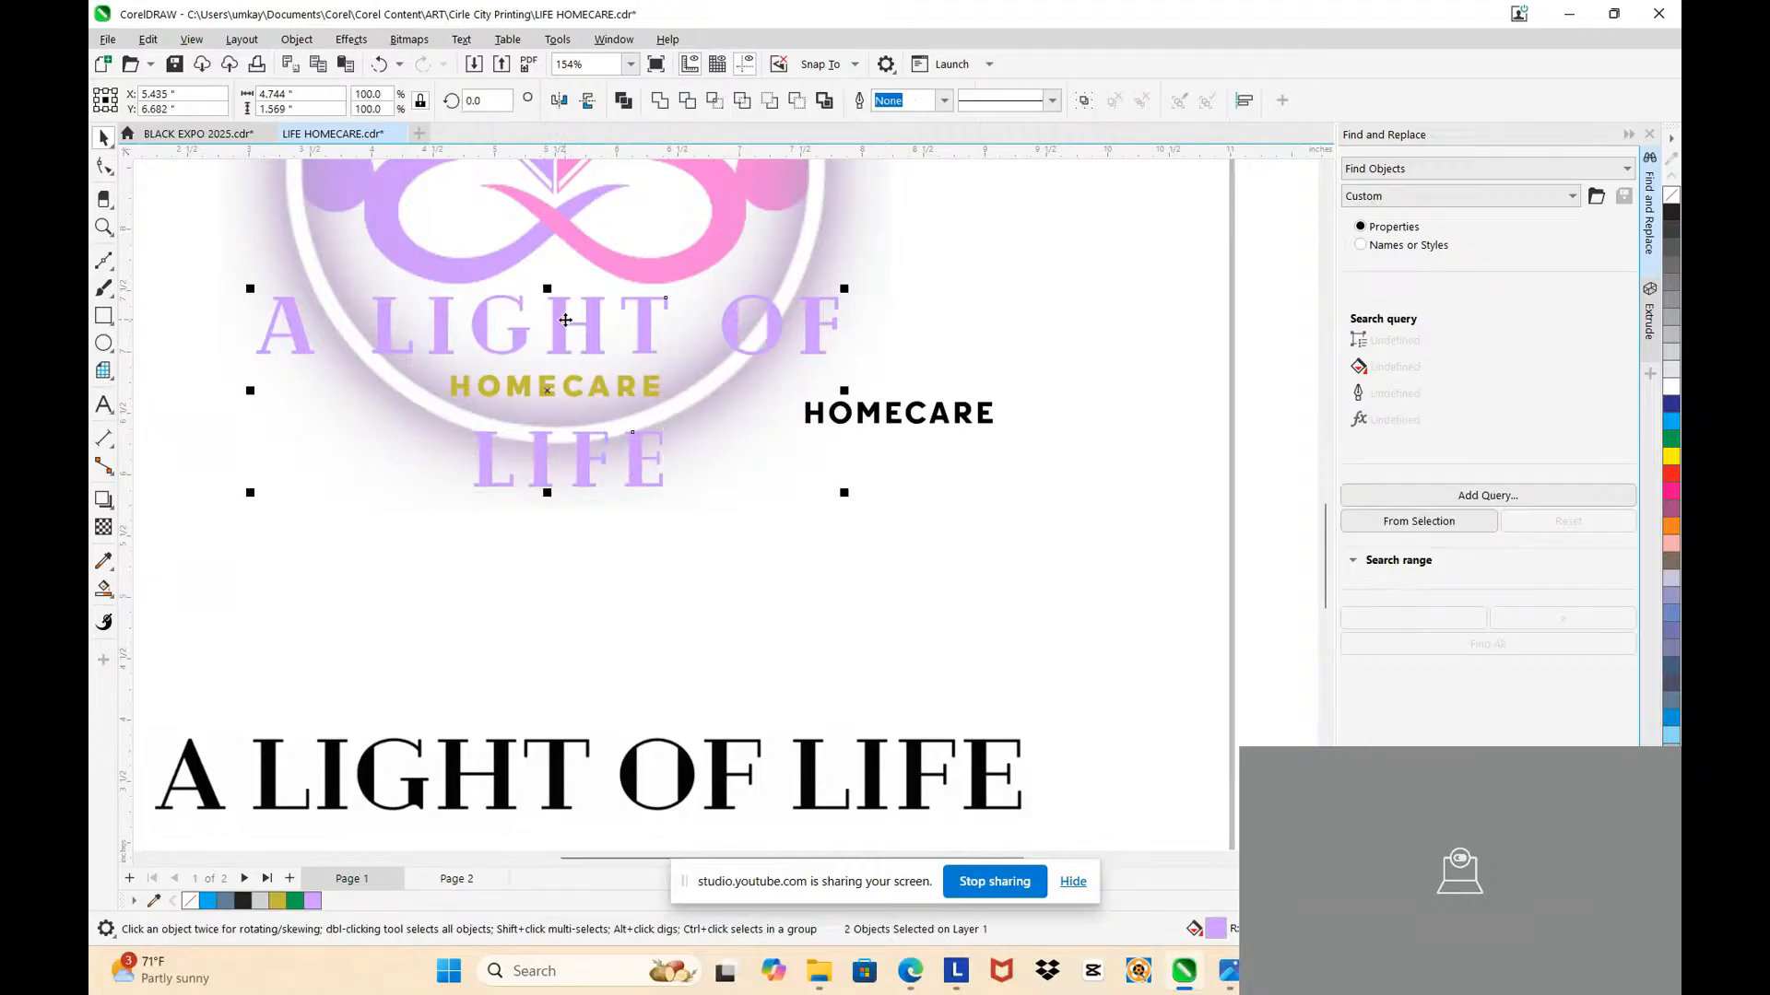
{"action": "left_click", "coordinate": [660, 100]}
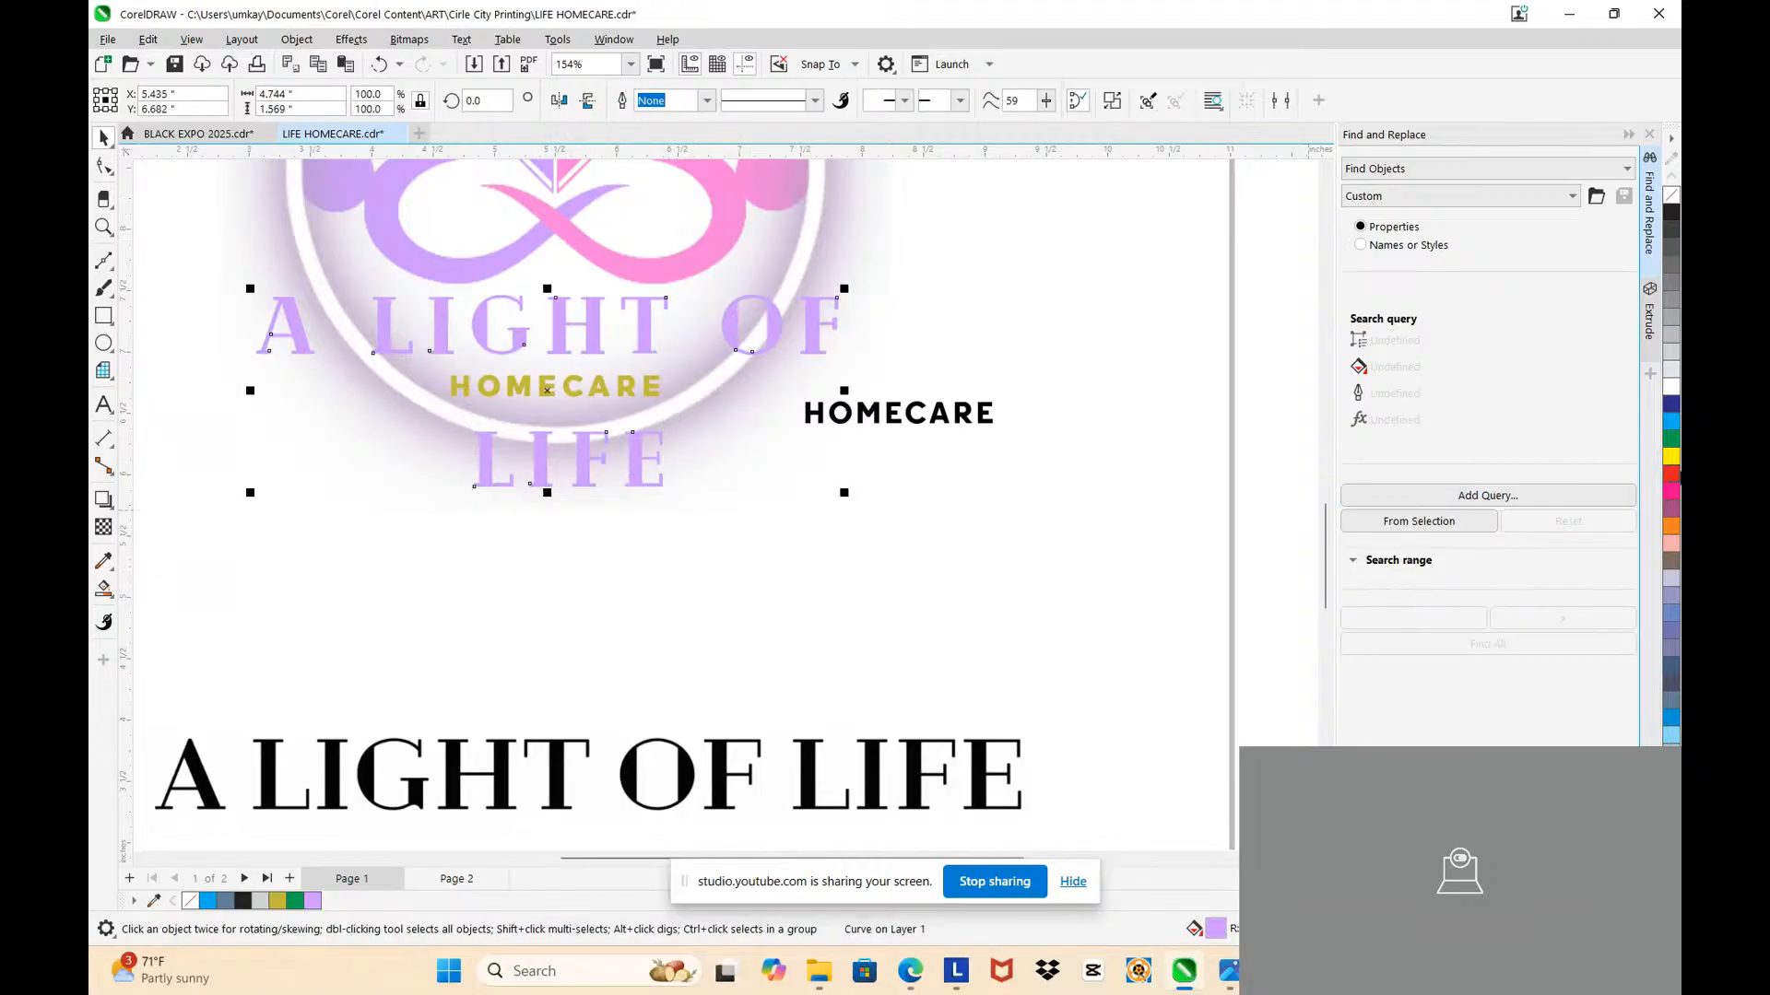
Step: Try pink, peach and yellow fills on the welded A LIGHT OF LIFE lettering
{"action": "left_click", "coordinate": [1675, 493]}
{"action": "left_click", "coordinate": [1671, 544]}
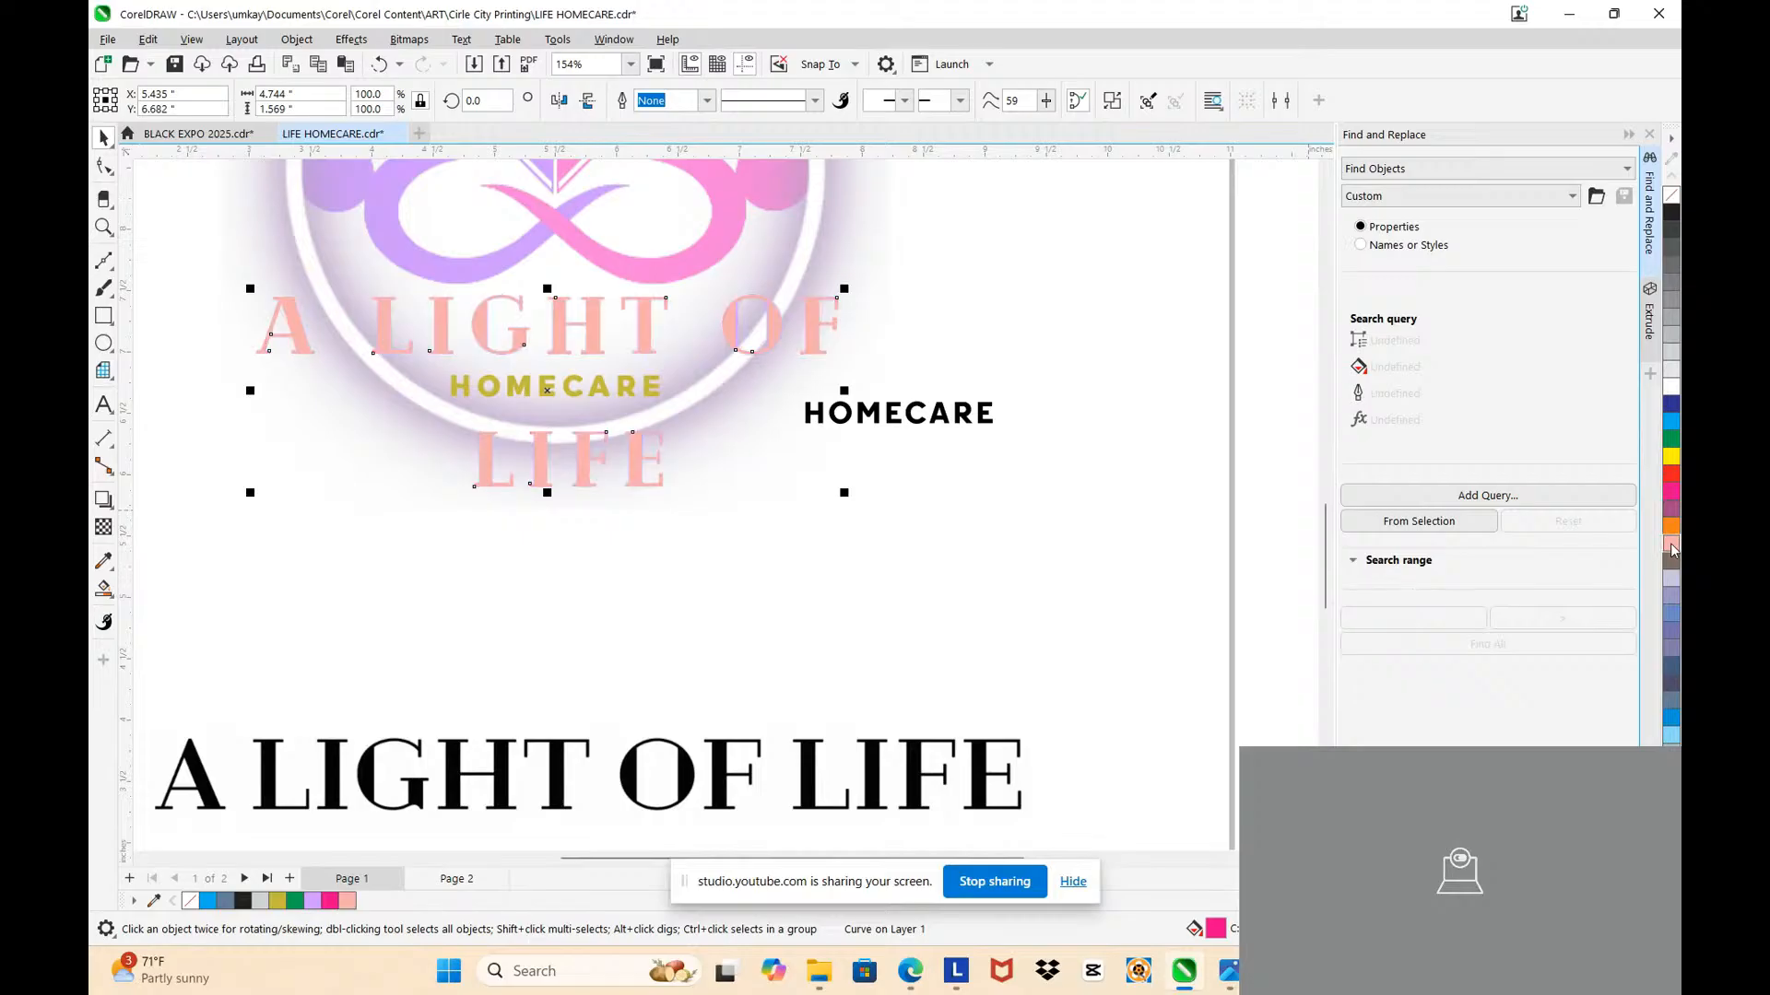
{"action": "left_click", "coordinate": [1671, 458]}
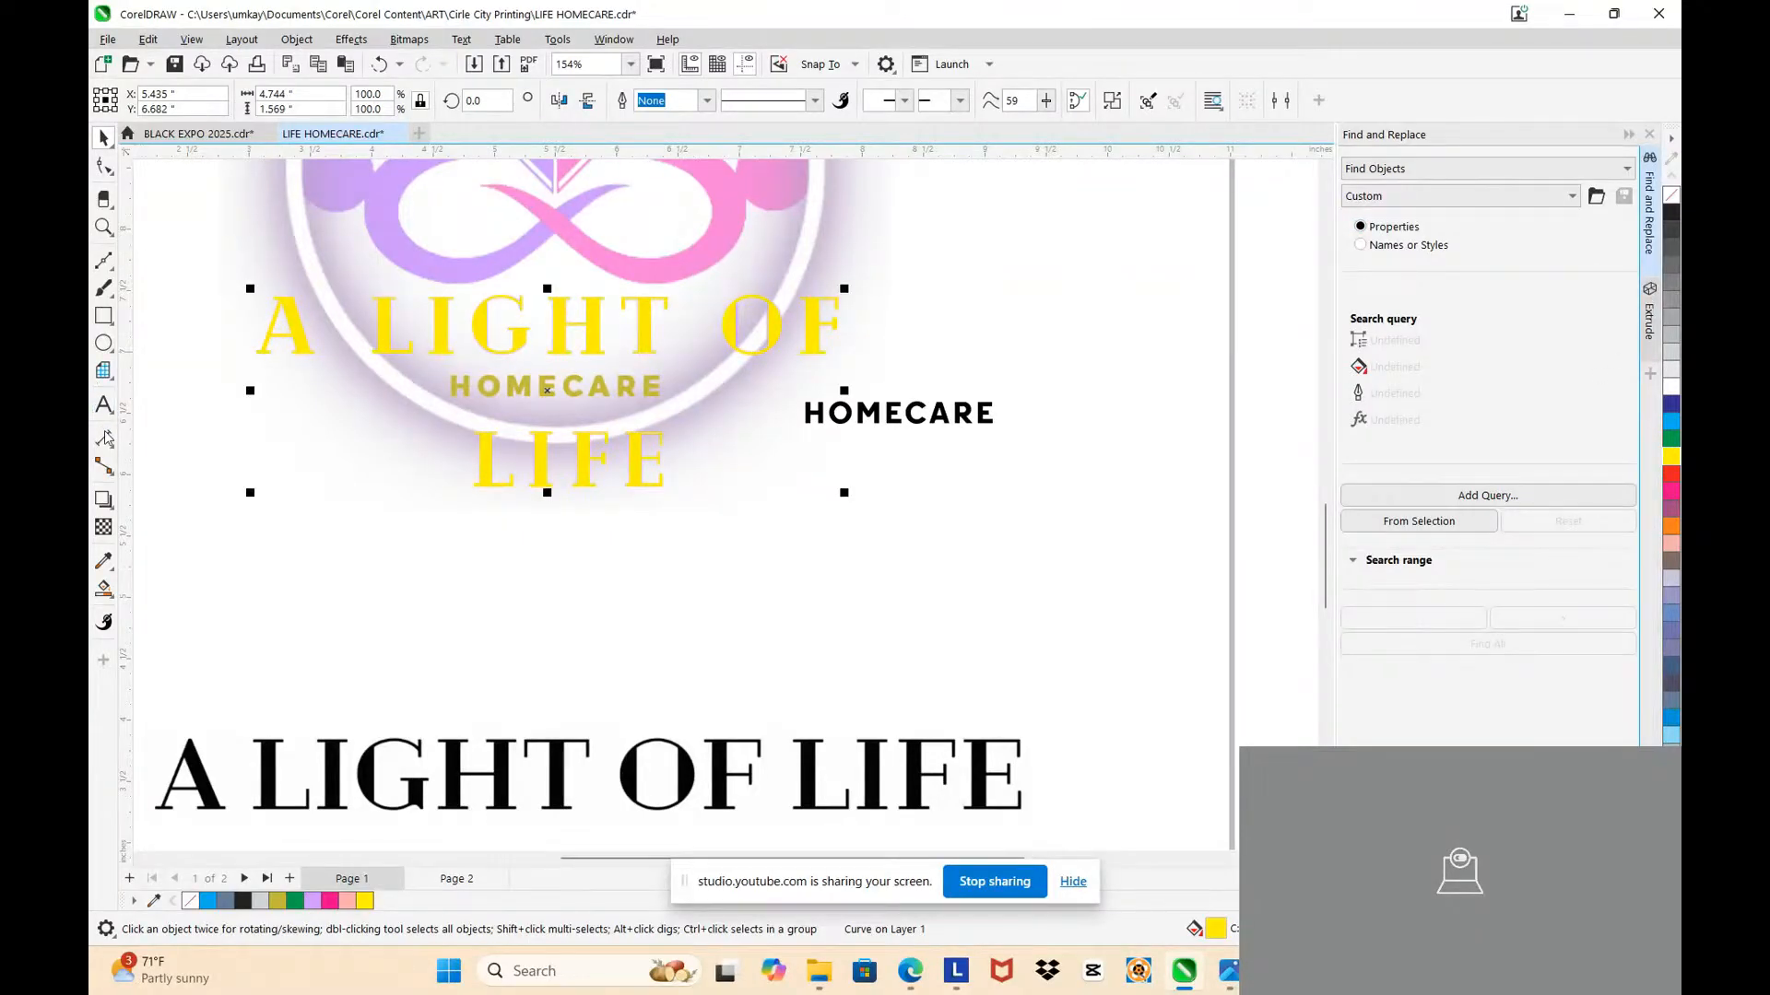
Step: Sample the lilac #CE98FF from the infinity swirl and fill the welded A LIGHT OF LIFE lettering with it
{"action": "left_click", "coordinate": [104, 560]}
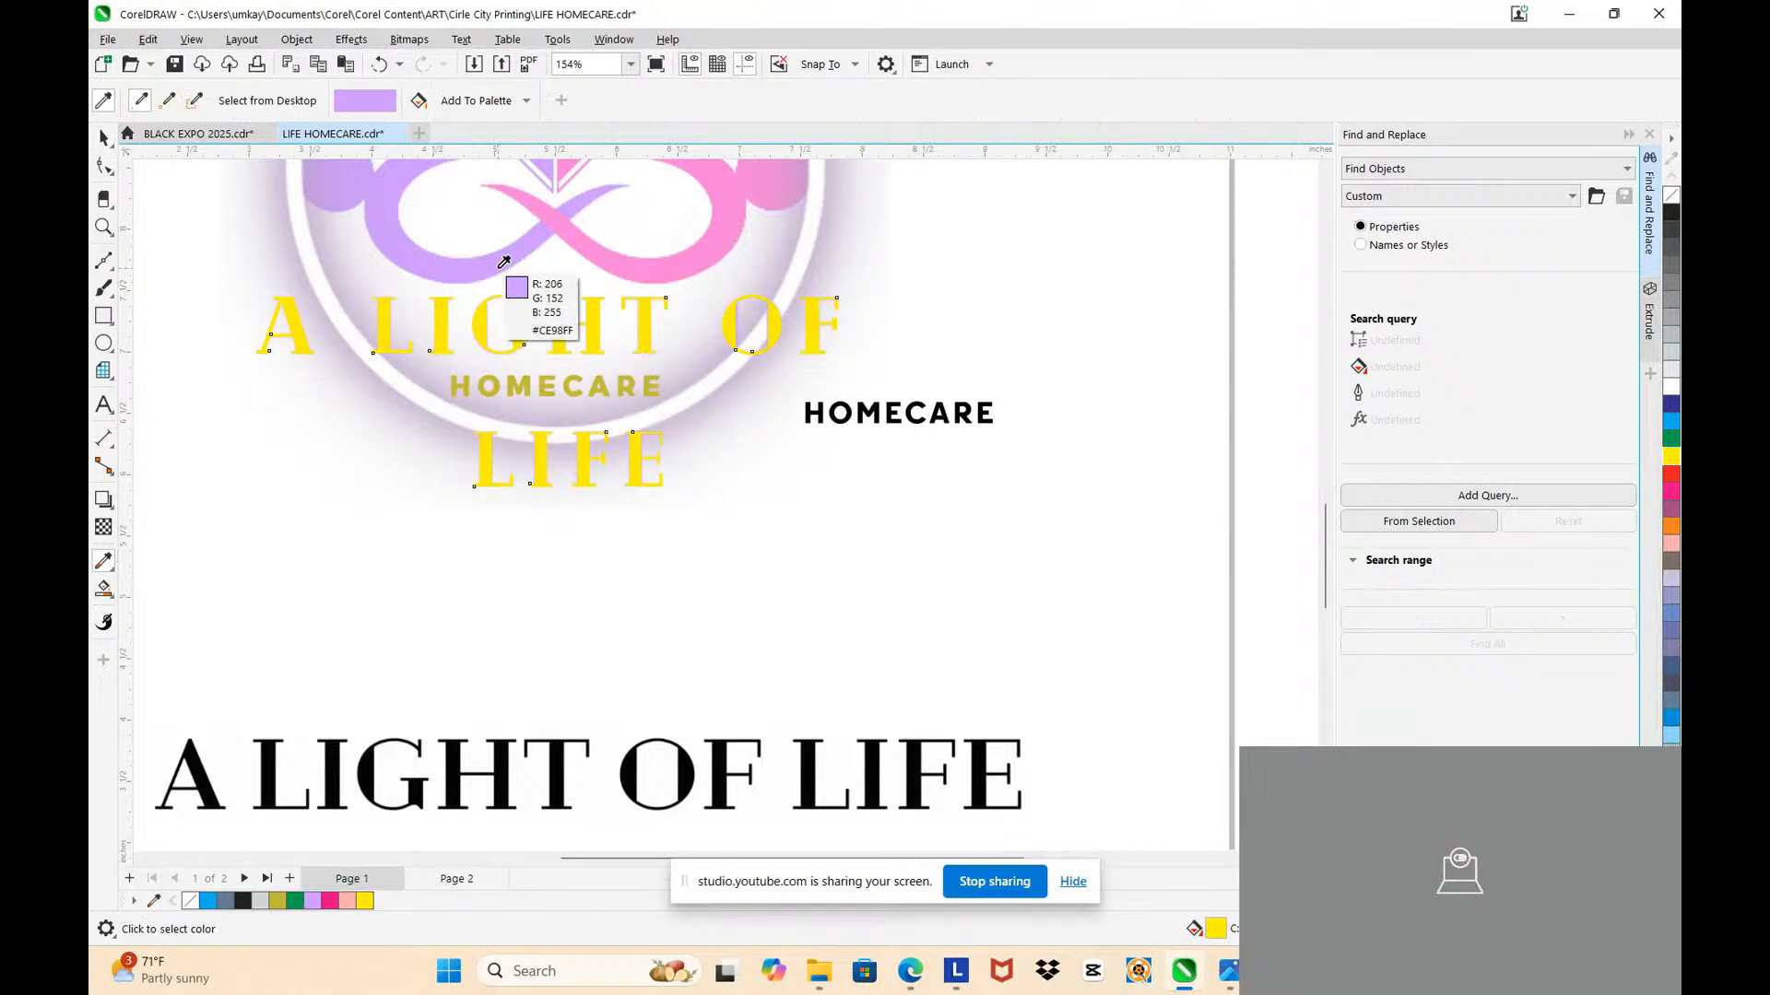
{"action": "left_click", "coordinate": [506, 277]}
{"action": "left_click", "coordinate": [477, 320]}
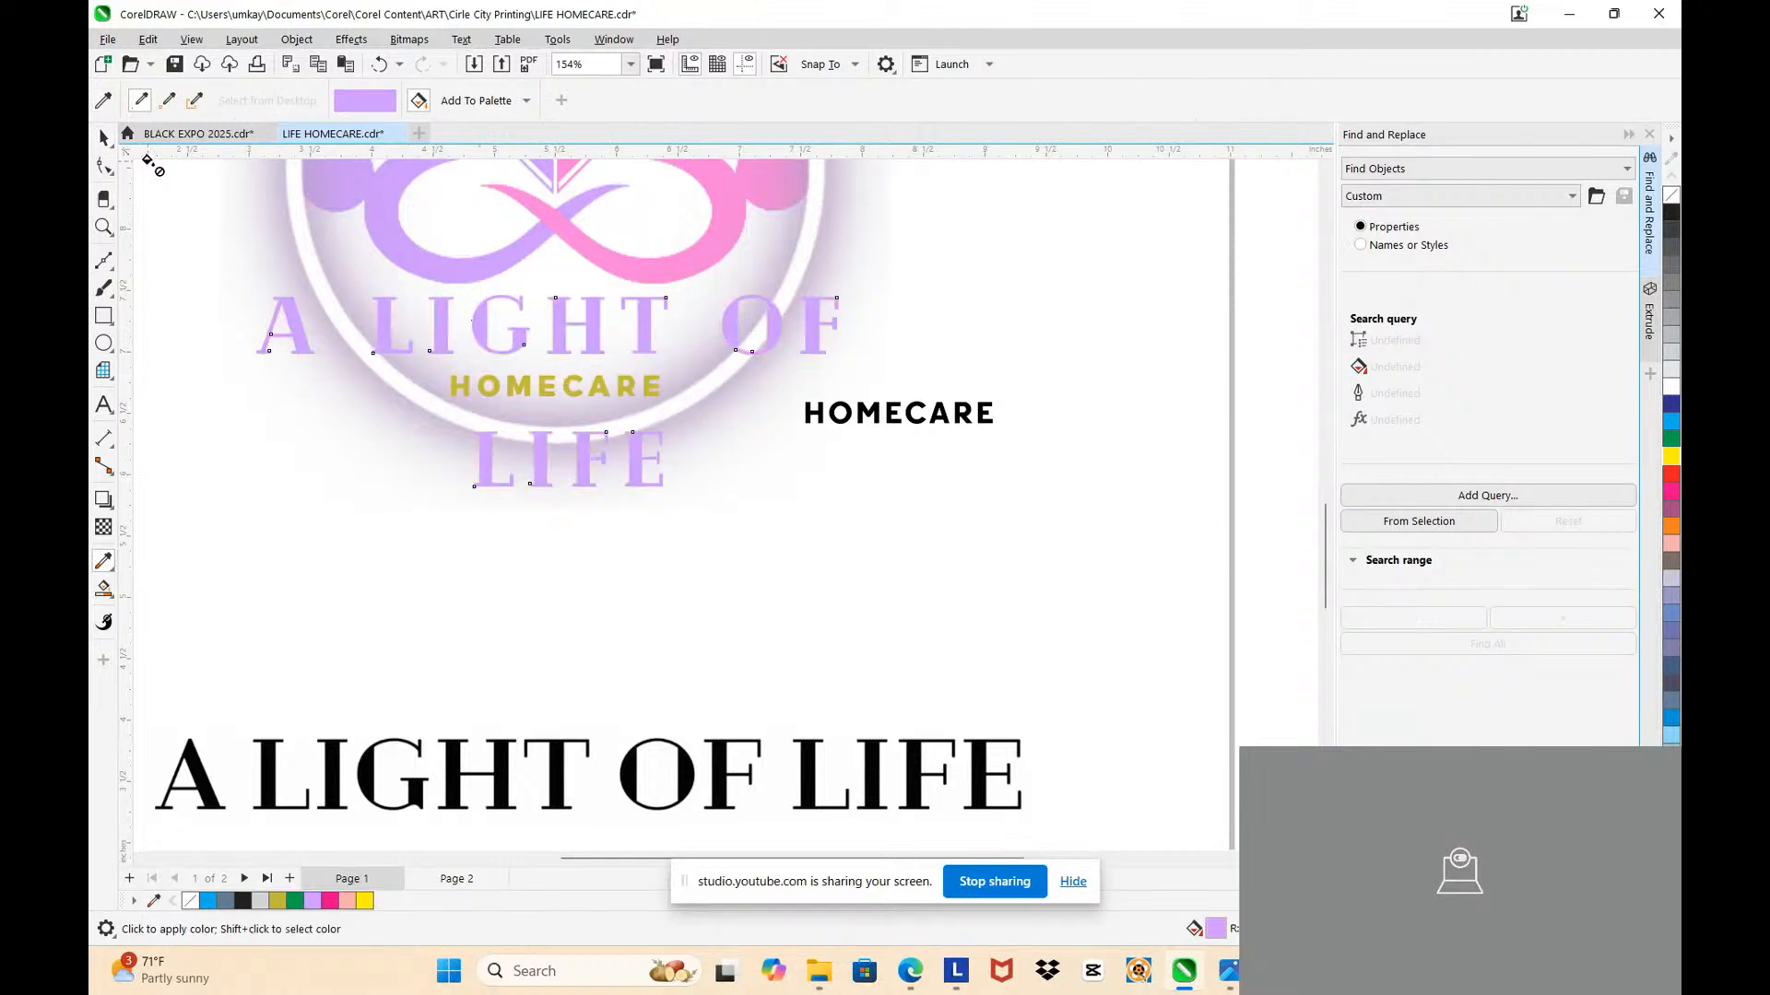
Step: Try moving the gold HOMECARE lettering off the logo, and undo the move
{"action": "left_click", "coordinate": [103, 136]}
{"action": "left_click", "coordinate": [366, 441]}
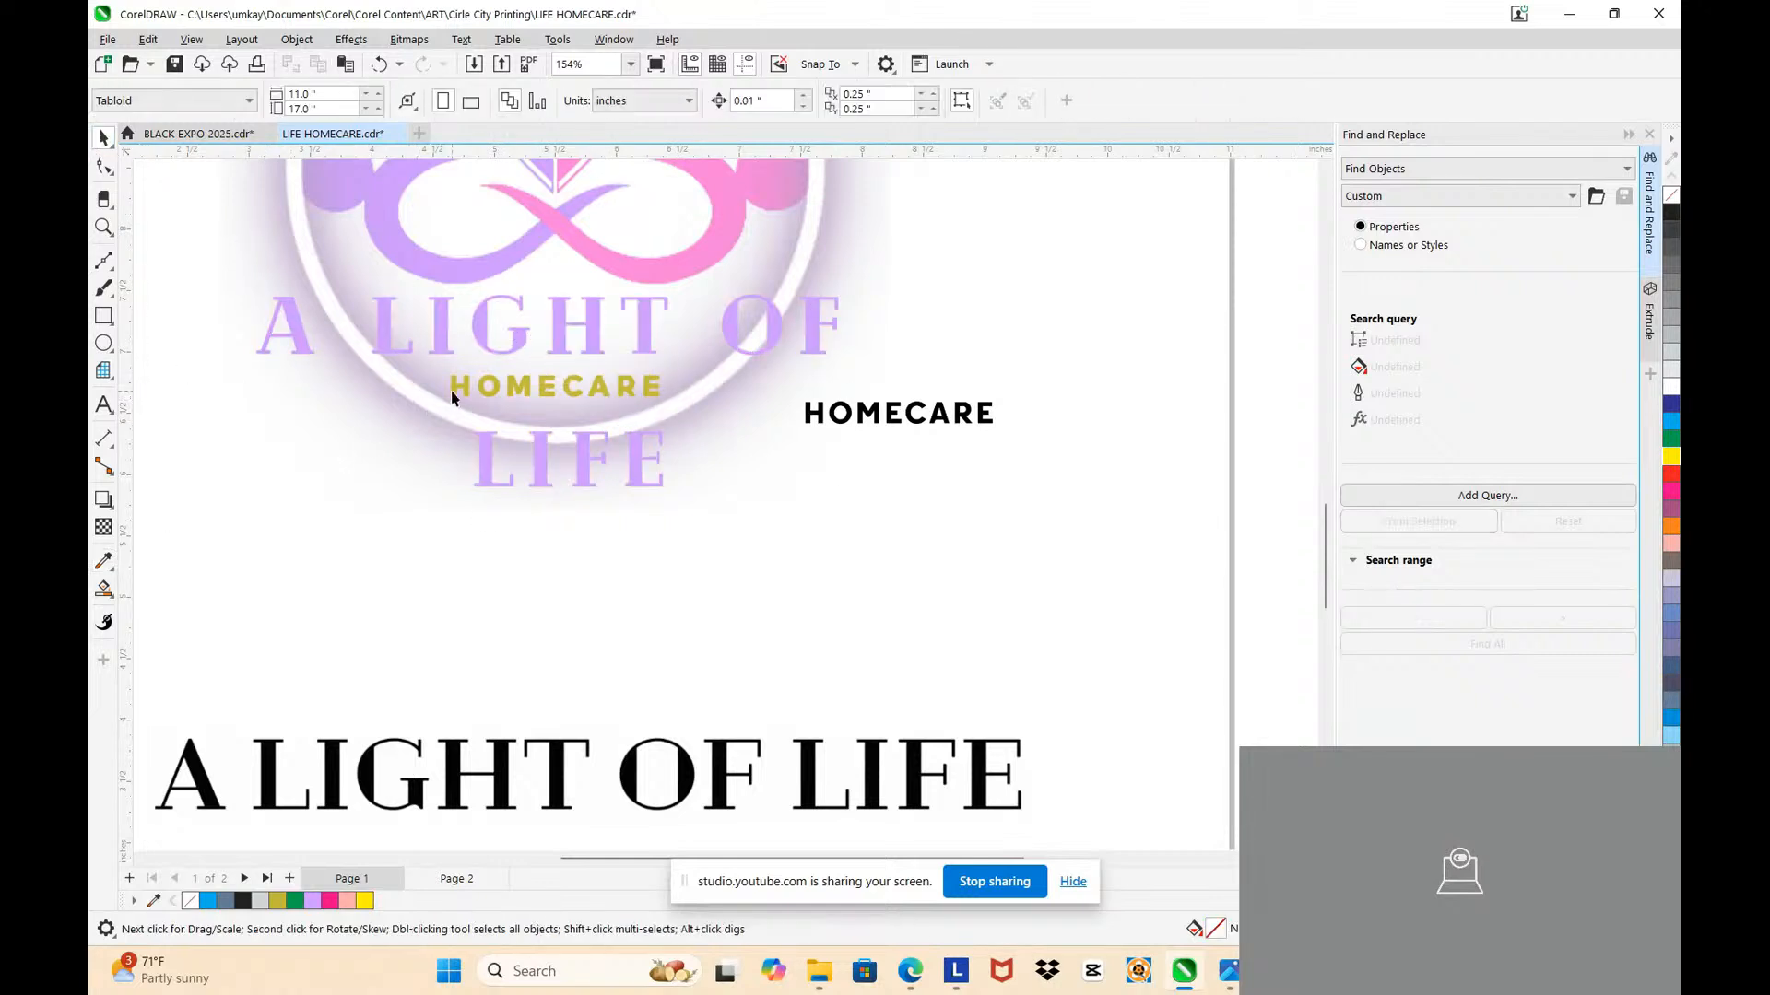
{"action": "left_click_drag", "start_coordinate": [452, 391], "coordinate": [397, 458]}
{"action": "key", "text": "ctrl+z"}
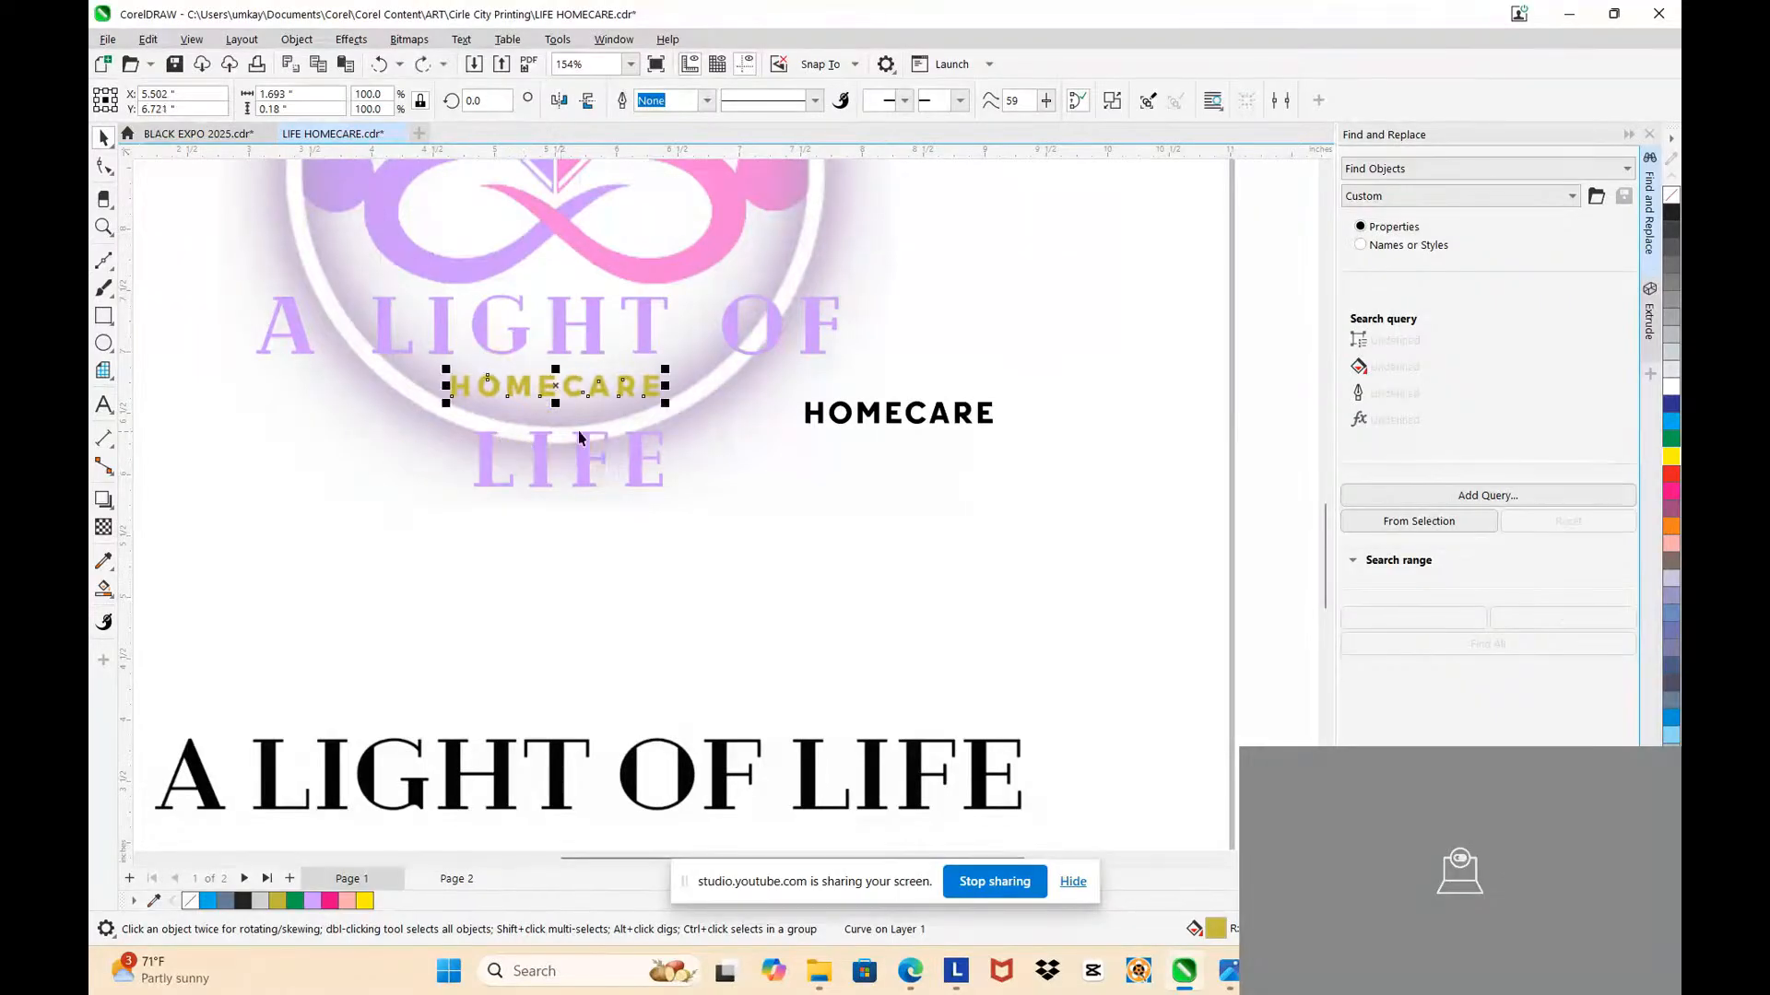
Step: Examine the emblem's heart, yellow arc and infinity figures up close and within the whole logo
{"action": "scroll", "coordinate": [553, 387], "scroll_direction": "down", "scroll_amount": 3}
{"action": "scroll", "coordinate": [671, 341], "scroll_direction": "up", "scroll_amount": 2}
{"action": "scroll", "coordinate": [670, 341], "scroll_direction": "up", "scroll_amount": 2}
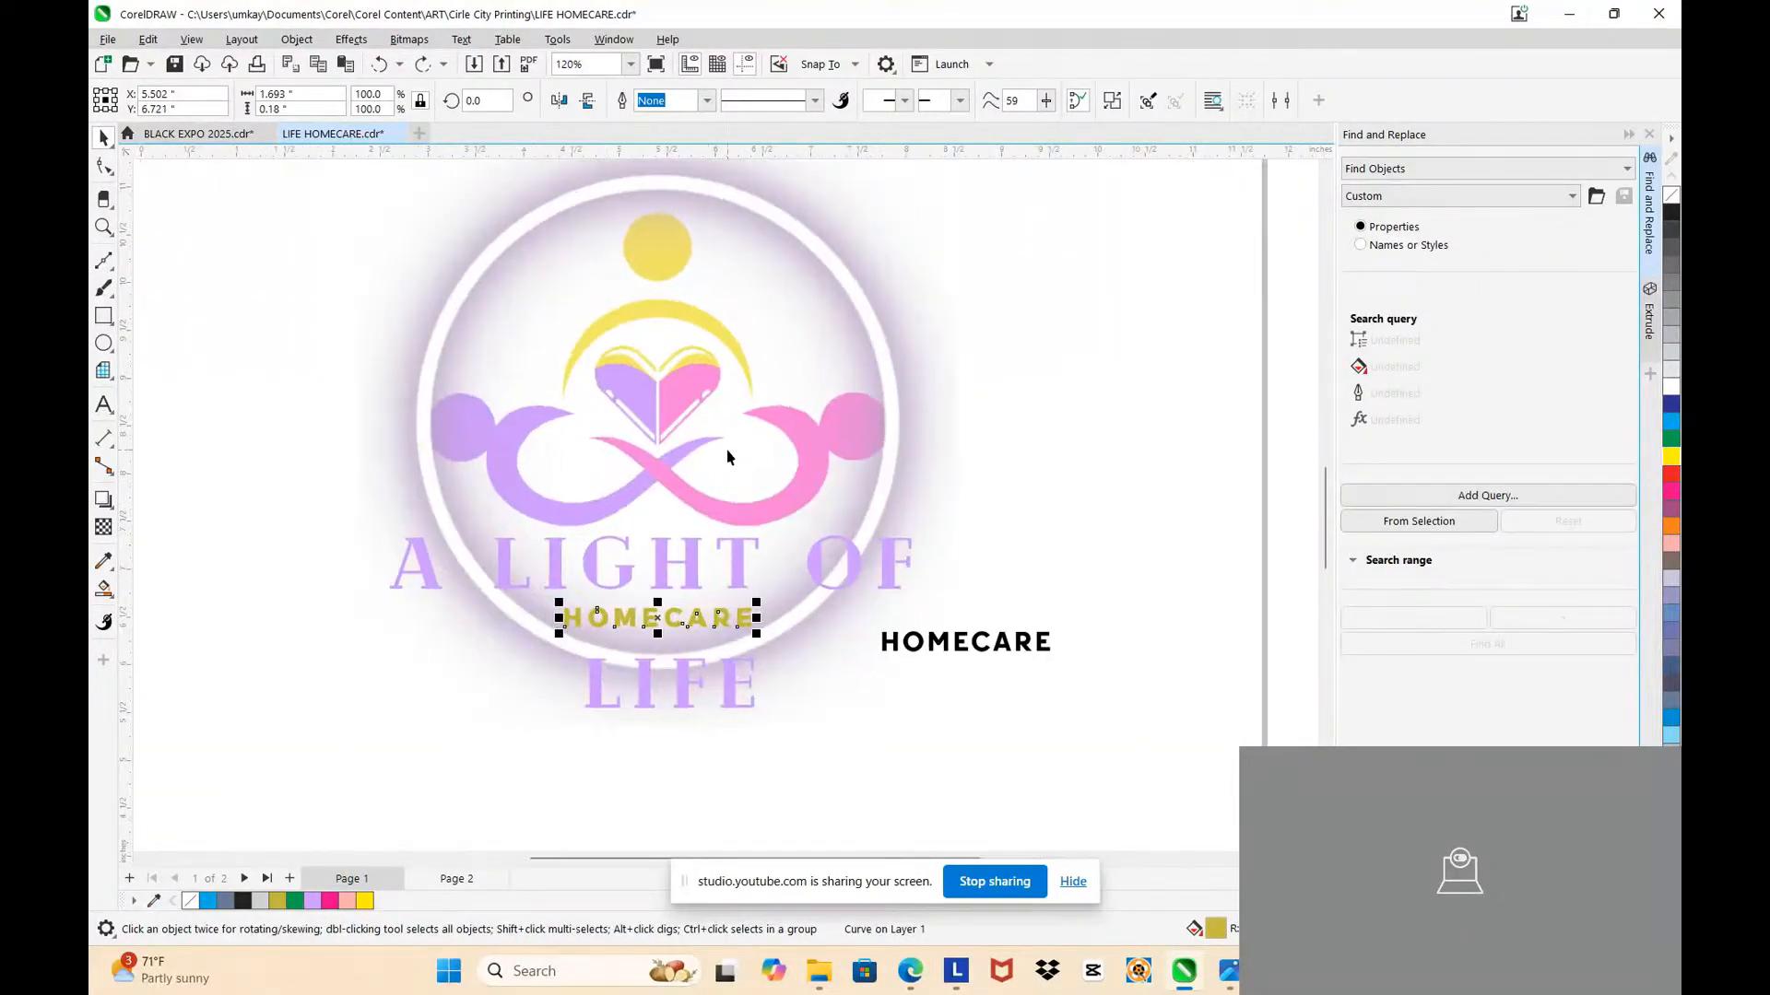
{"action": "scroll", "coordinate": [738, 415], "scroll_direction": "up", "scroll_amount": 2}
{"action": "scroll", "coordinate": [750, 368], "scroll_direction": "down", "scroll_amount": 2}
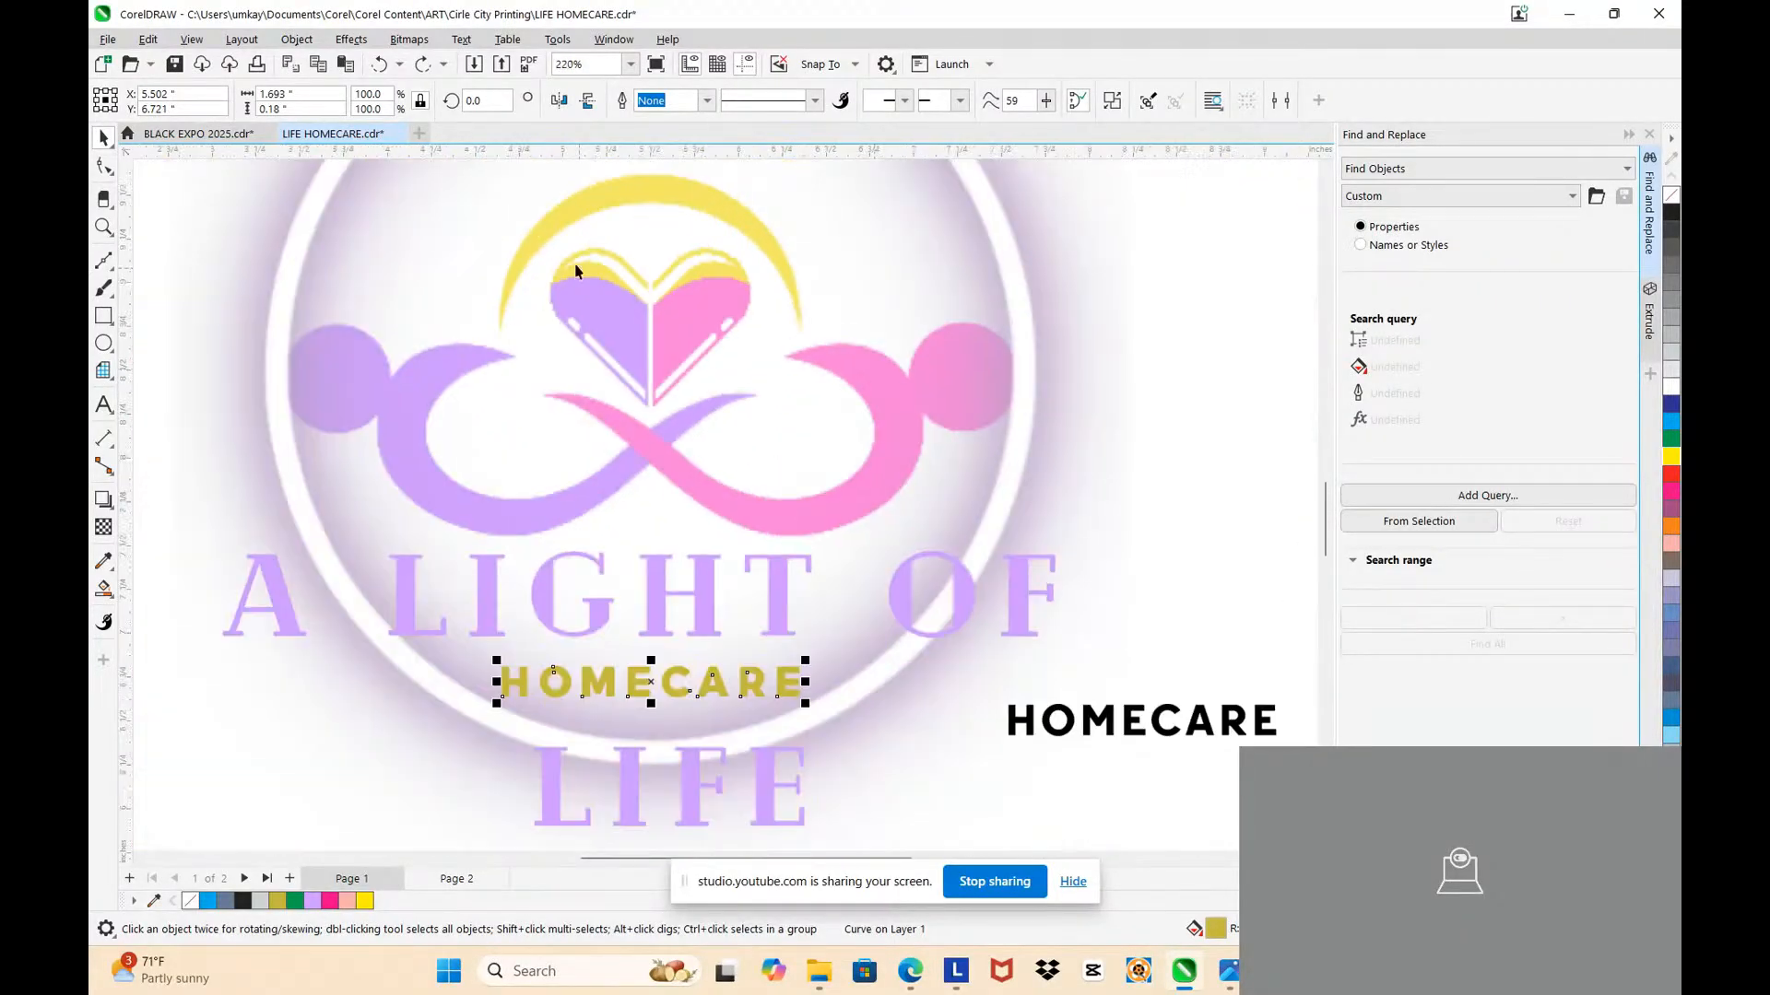
{"action": "scroll", "coordinate": [771, 307], "scroll_direction": "up", "scroll_amount": 4}
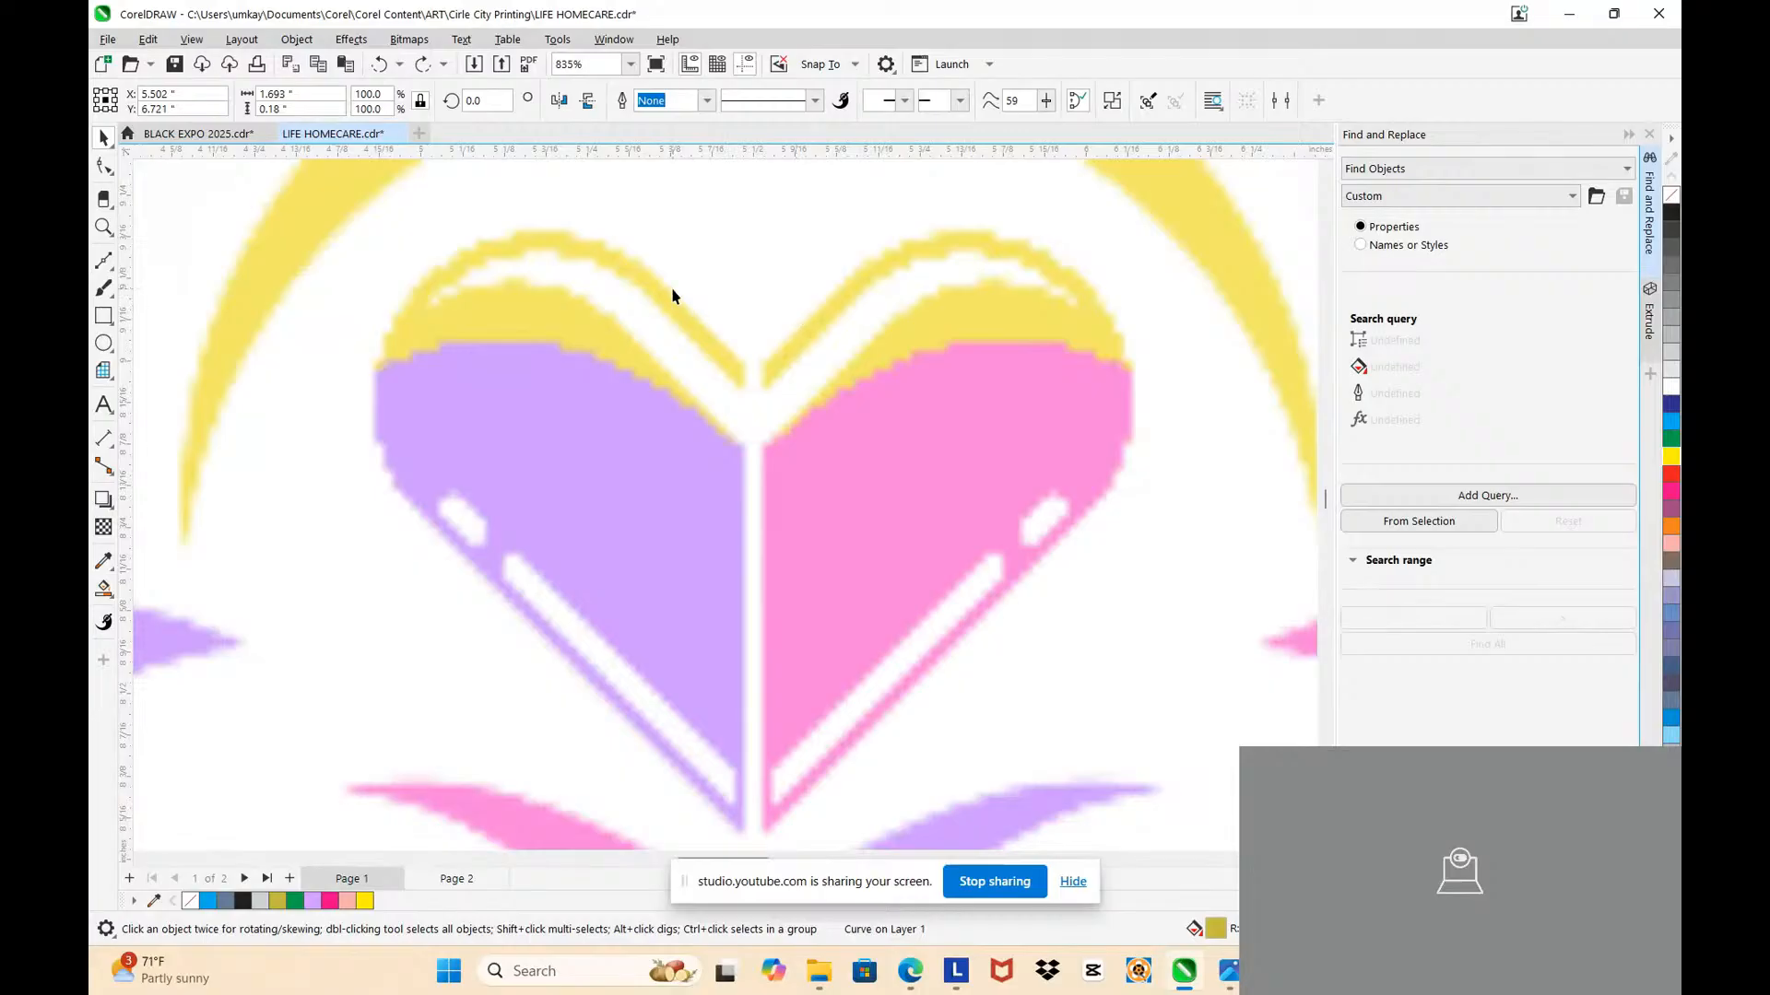
{"action": "scroll", "coordinate": [376, 207], "scroll_direction": "up", "scroll_amount": 3}
{"action": "scroll", "coordinate": [466, 208], "scroll_direction": "down", "scroll_amount": 4}
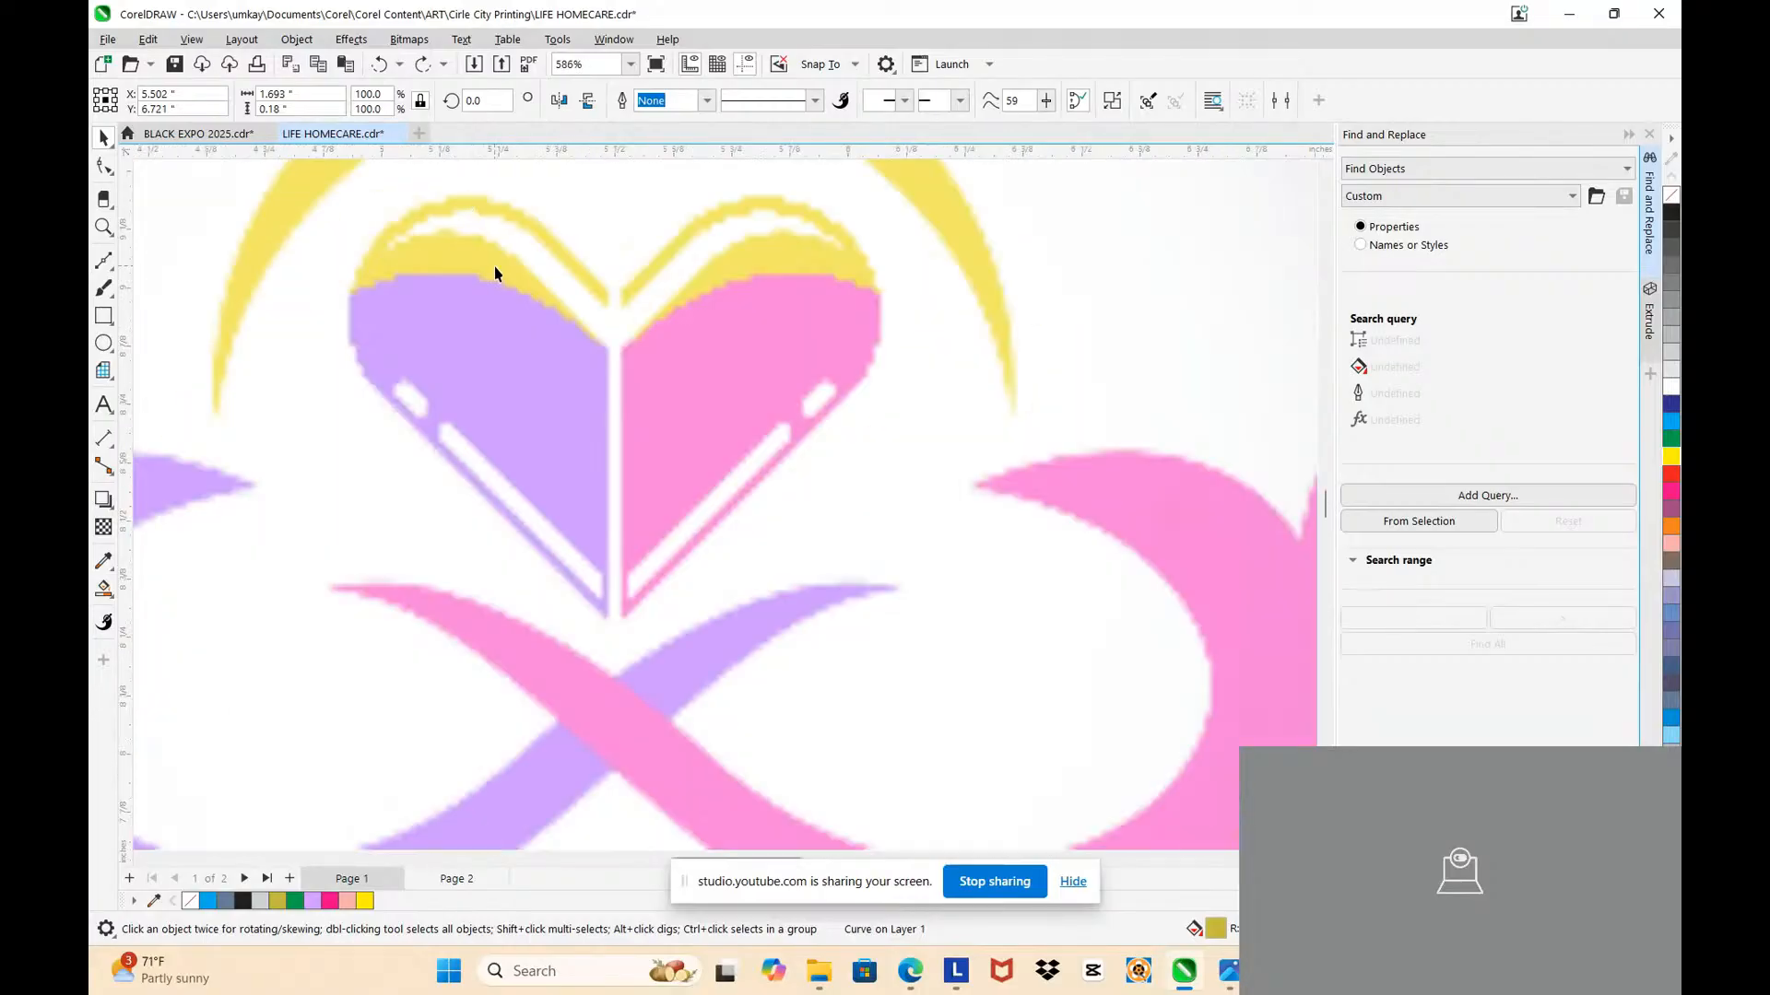
{"action": "scroll", "coordinate": [644, 304], "scroll_direction": "down", "scroll_amount": 7}
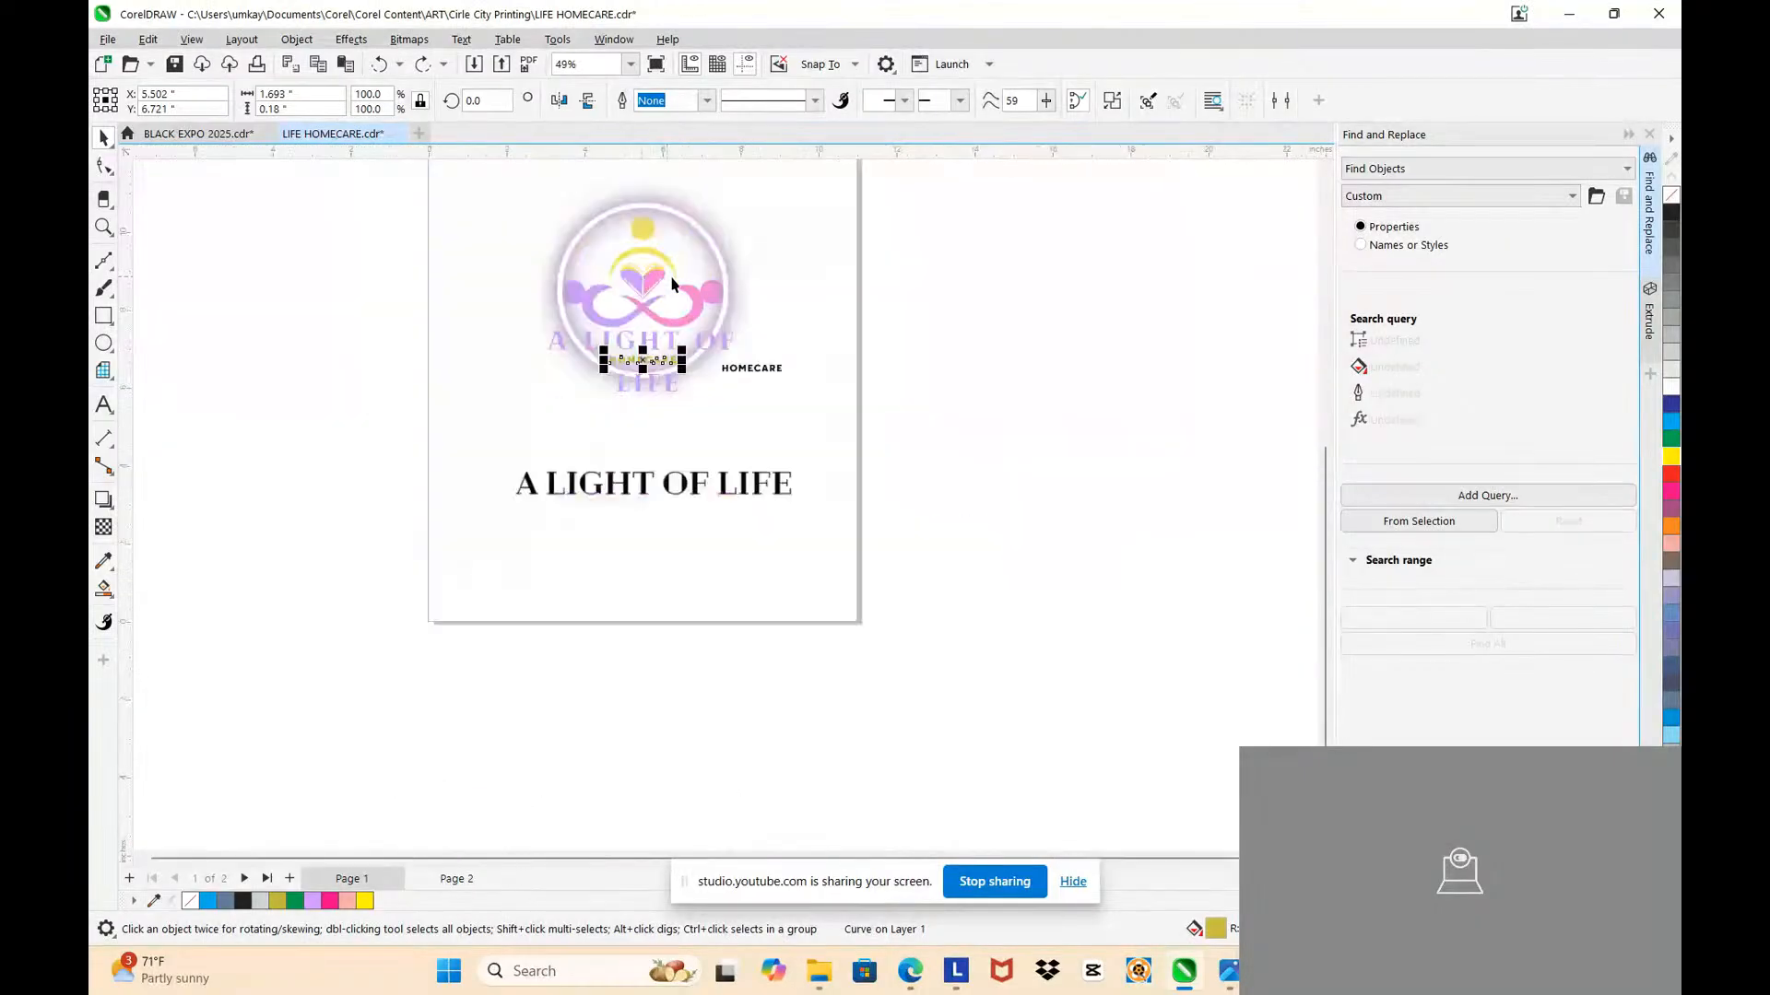
{"action": "scroll", "coordinate": [666, 269], "scroll_direction": "up", "scroll_amount": 3}
{"action": "scroll", "coordinate": [663, 268], "scroll_direction": "up", "scroll_amount": 3}
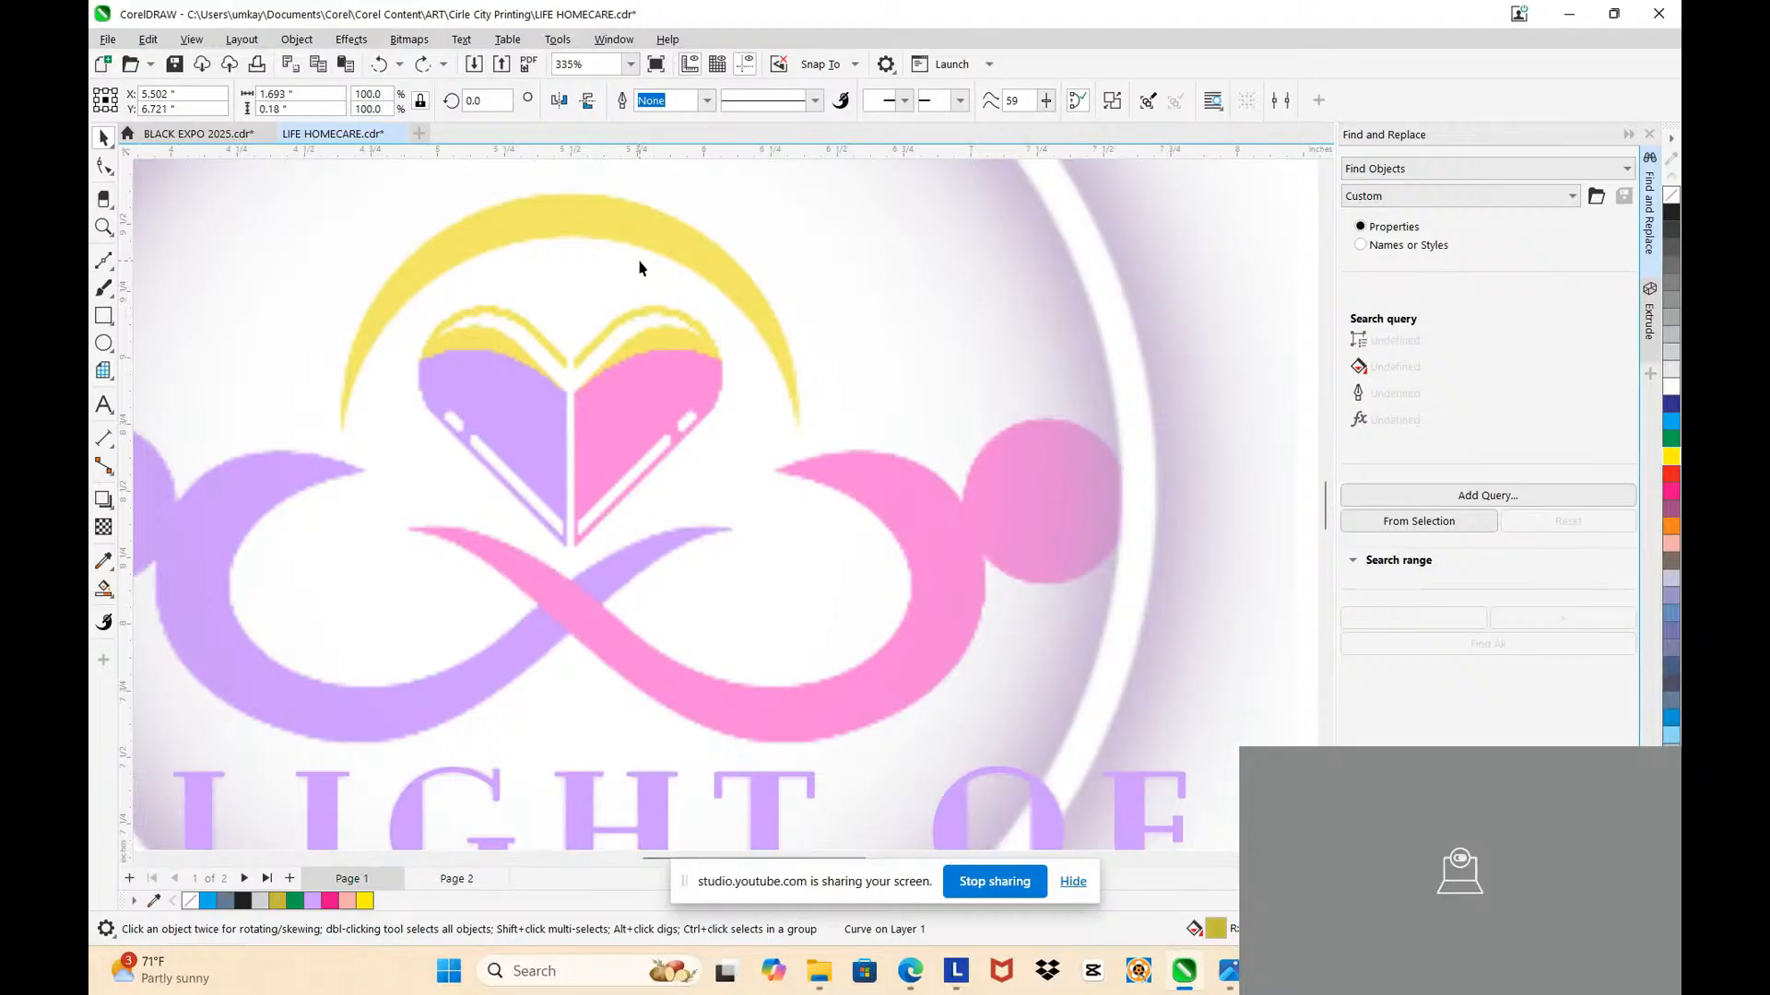
{"action": "scroll", "coordinate": [642, 267], "scroll_direction": "down", "scroll_amount": 2}
{"action": "scroll", "coordinate": [645, 266], "scroll_direction": "down", "scroll_amount": 4}
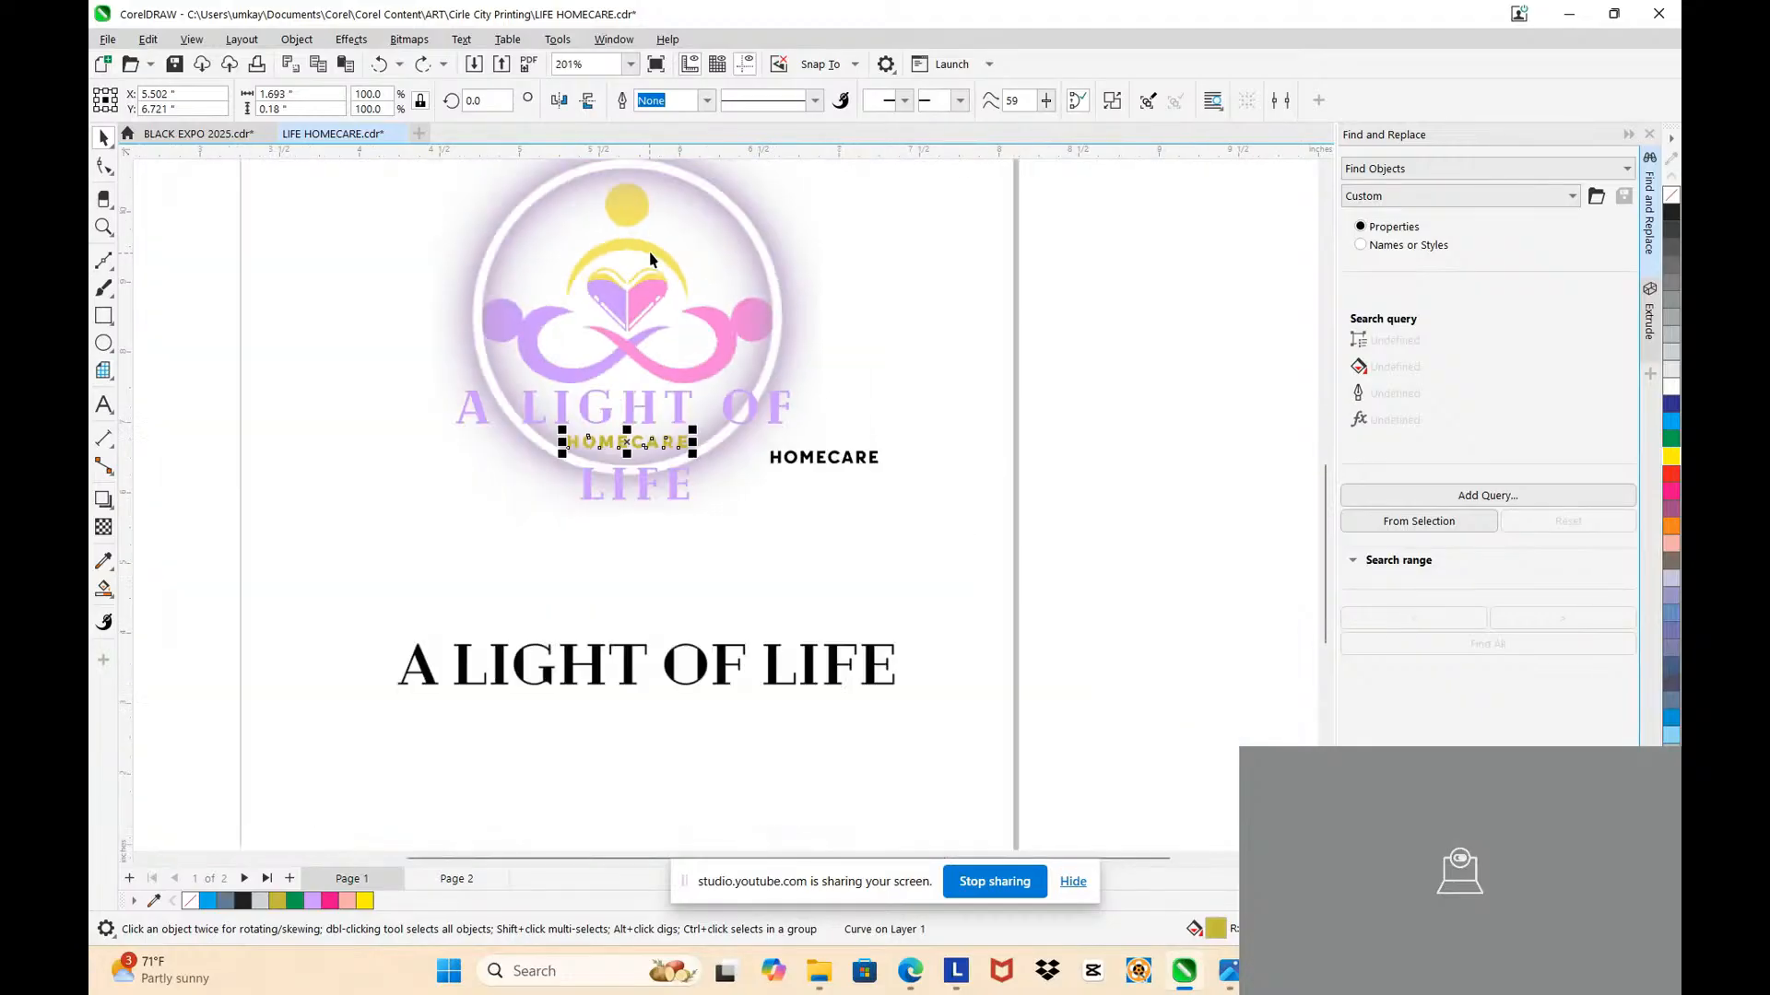
{"action": "scroll", "coordinate": [606, 279], "scroll_direction": "up", "scroll_amount": 5}
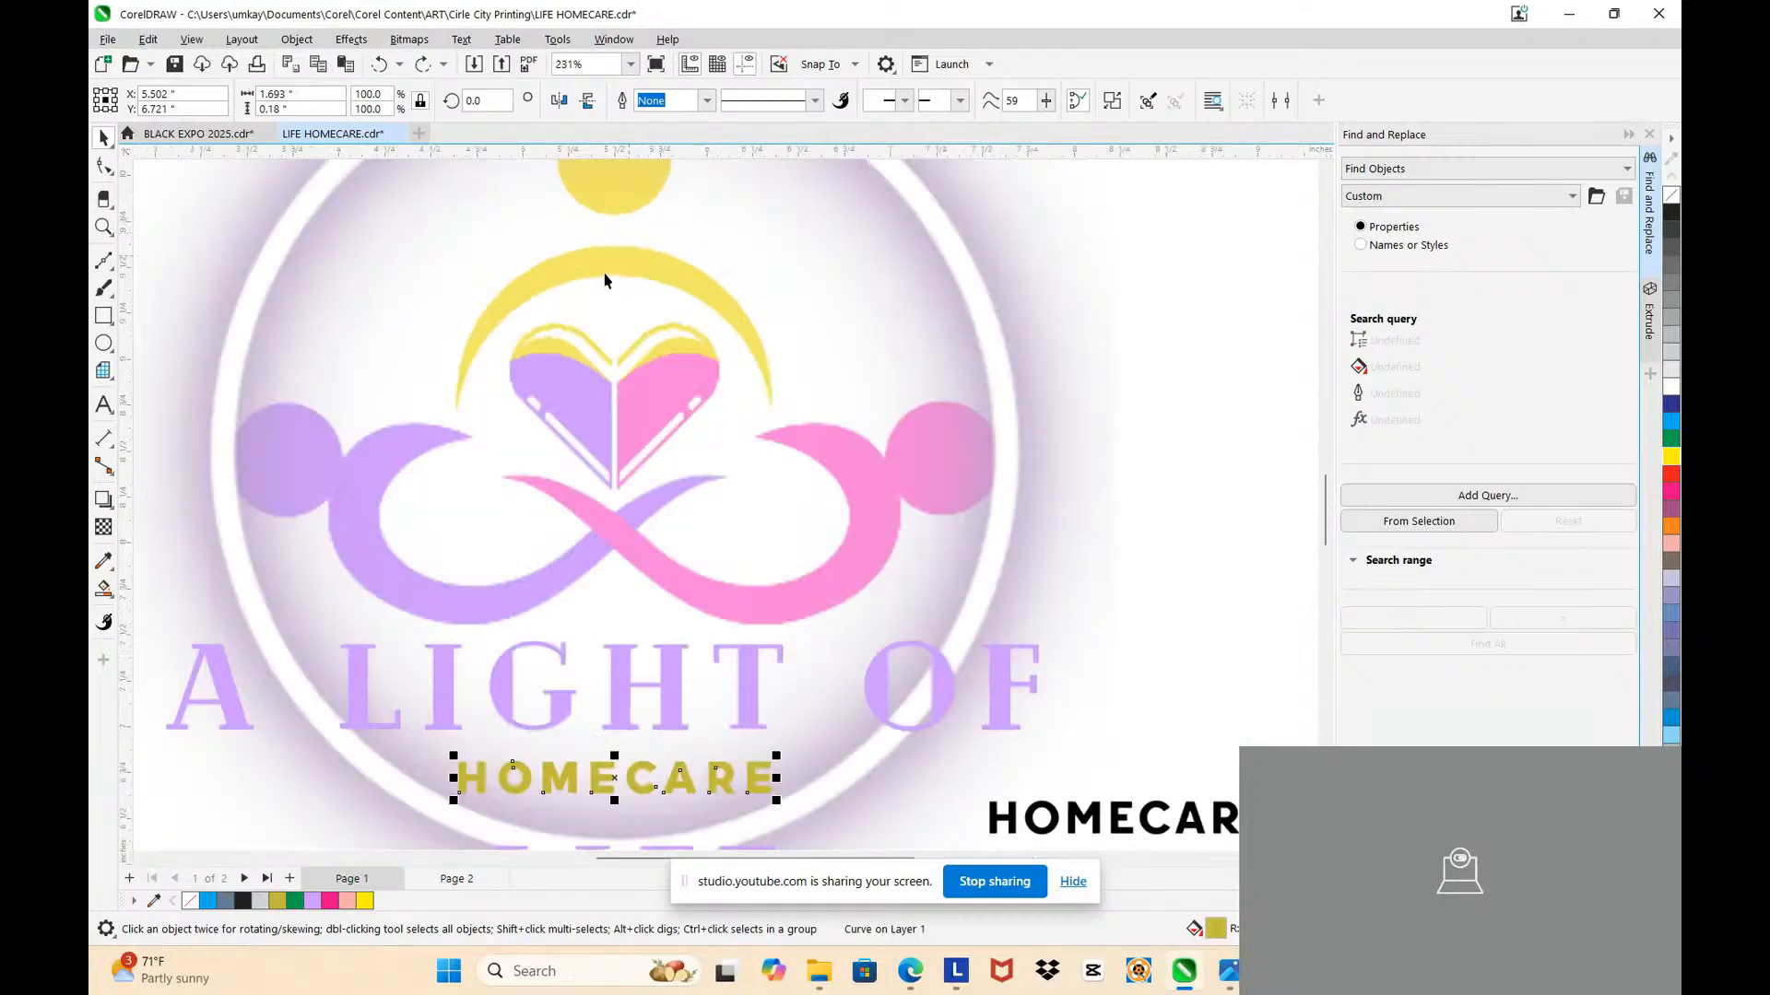
Step: Draw an ellipse about 0.485 by 0.503 inches and position it over the rounded lobe of the heart's lilac half
{"action": "left_click", "coordinate": [99, 349]}
{"action": "scroll", "coordinate": [572, 378], "scroll_direction": "up", "scroll_amount": 2}
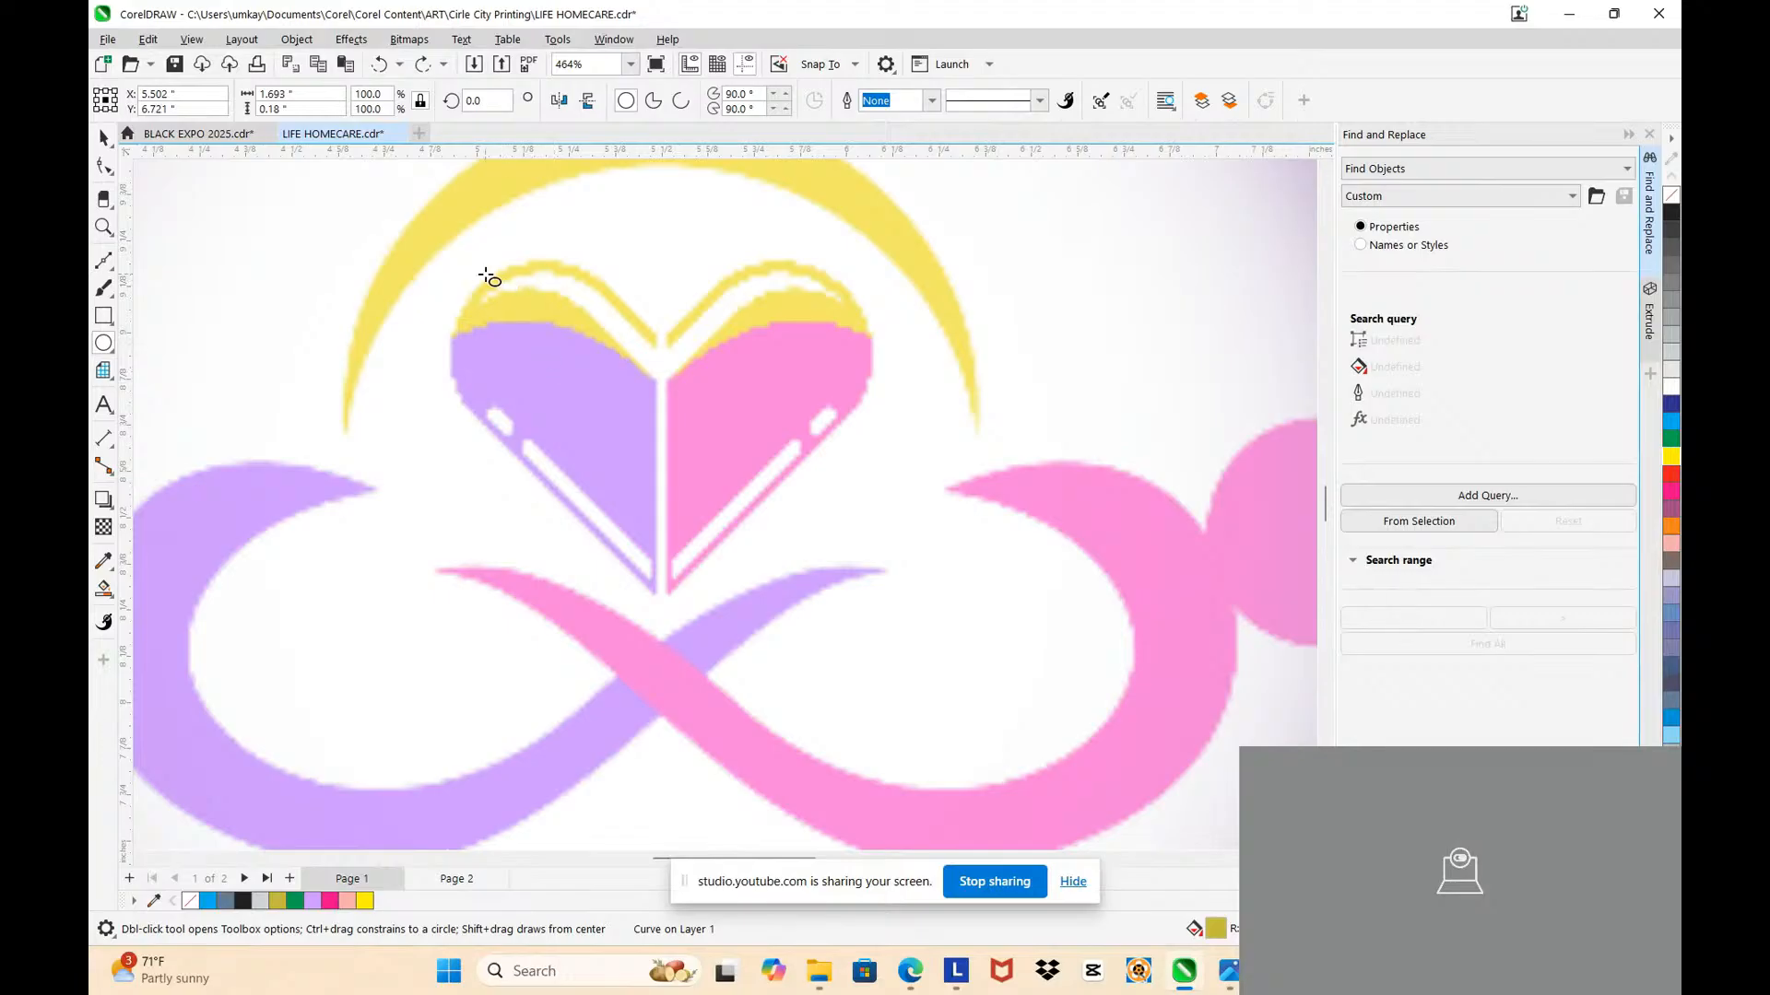
{"action": "left_click_drag", "start_coordinate": [475, 272], "coordinate": [653, 459]}
{"action": "scroll", "coordinate": [576, 304], "scroll_direction": "up", "scroll_amount": 2}
{"action": "left_click_drag", "start_coordinate": [544, 426], "coordinate": [506, 412]}
{"action": "scroll", "coordinate": [509, 350], "scroll_direction": "down", "scroll_amount": 2}
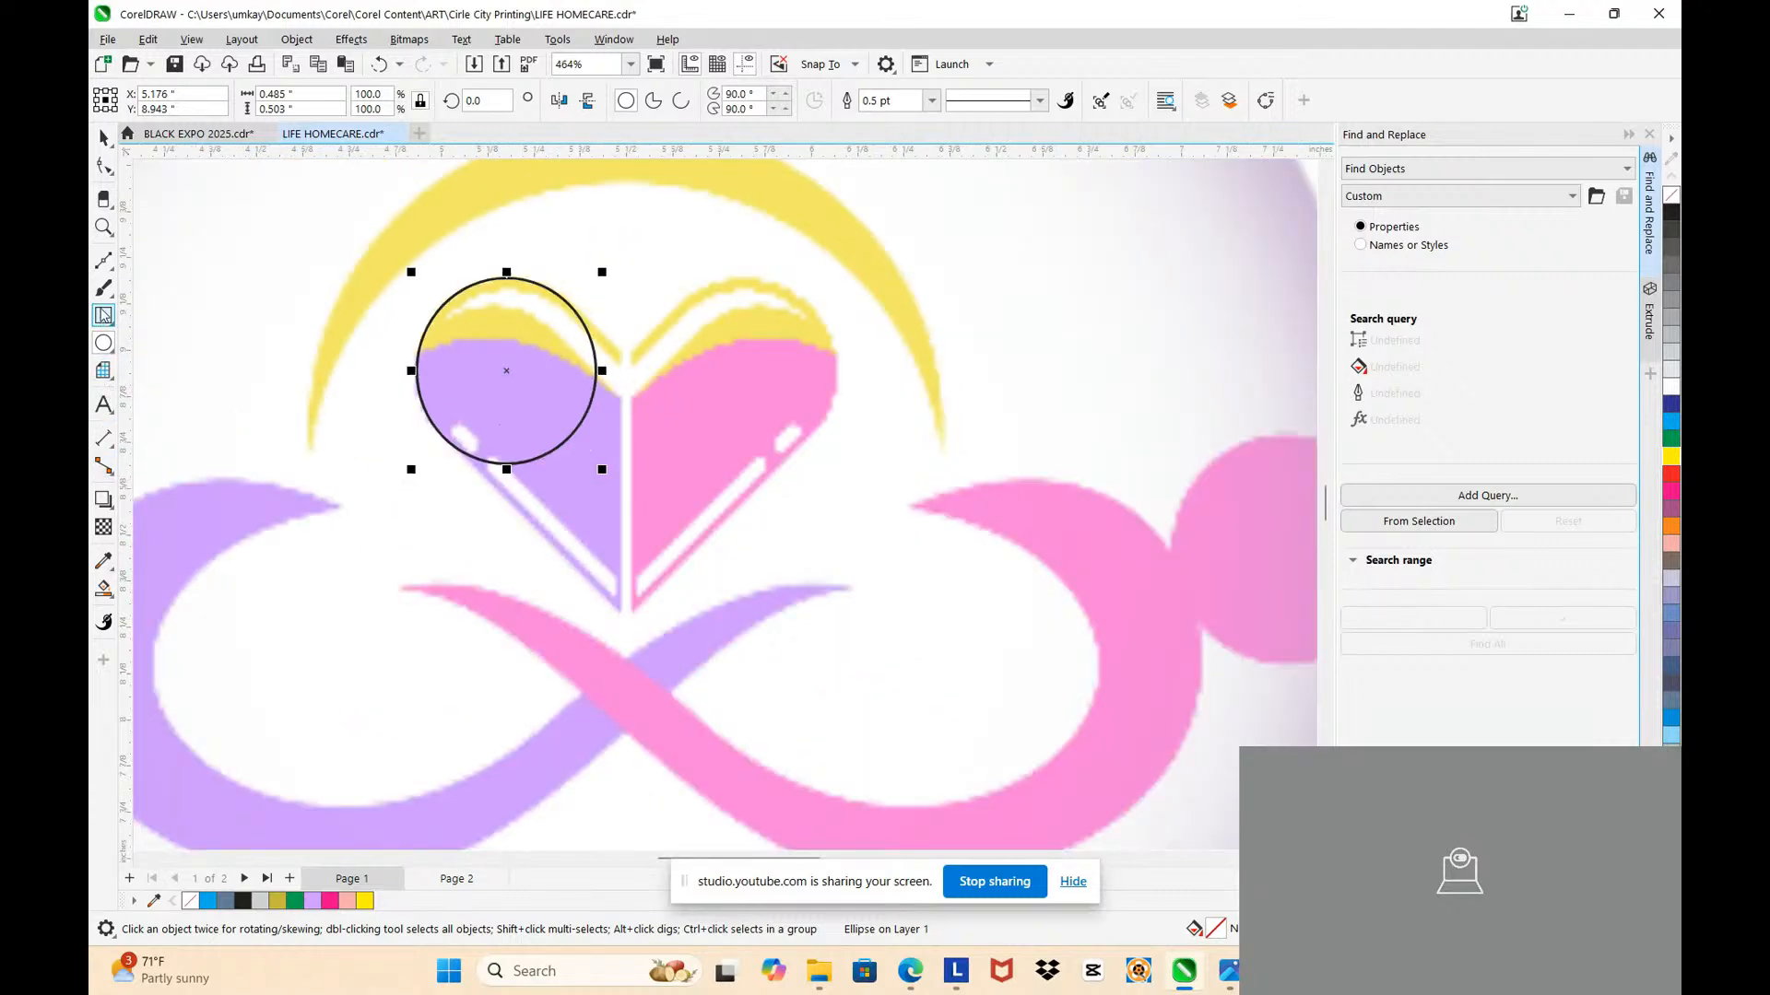
Step: Draw a Bézier outline from the ellipse's lower edge to the heart's bottom tip, up the inner edge and back to the ellipse's upper edge
{"action": "left_click", "coordinate": [105, 265]}
{"action": "left_click", "coordinate": [107, 275]}
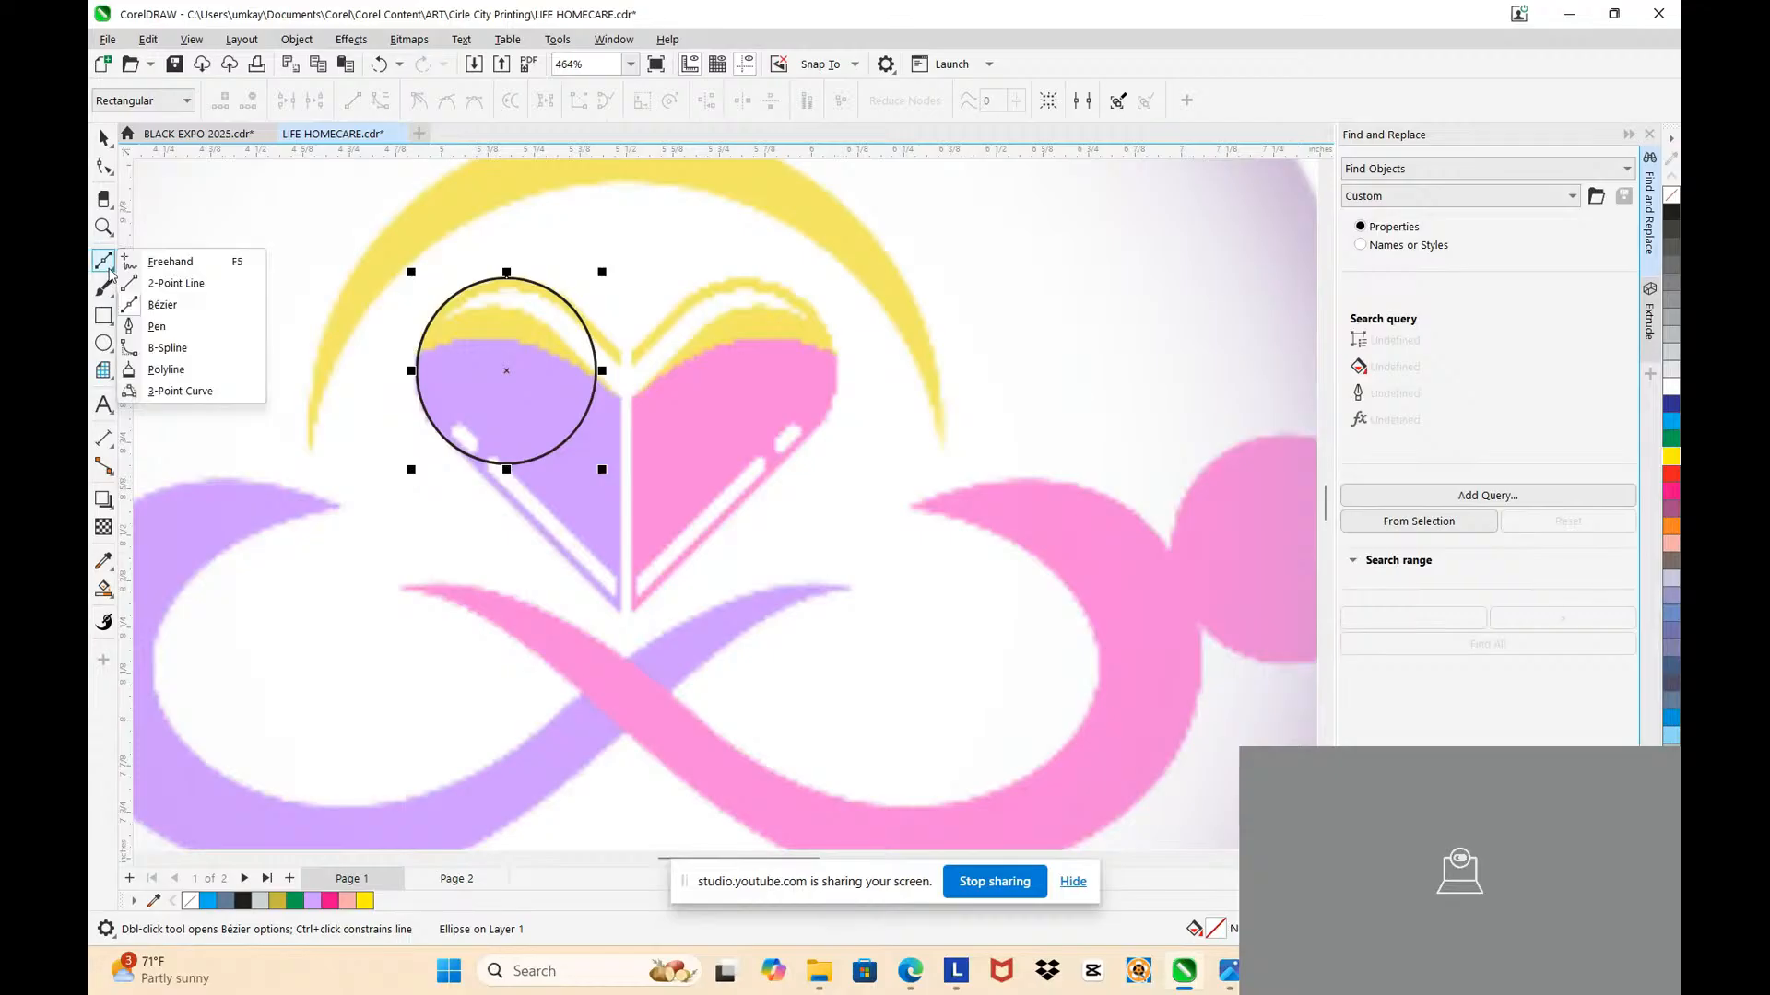
{"action": "left_click", "coordinate": [156, 302]}
{"action": "scroll", "coordinate": [405, 422], "scroll_direction": "up", "scroll_amount": 2}
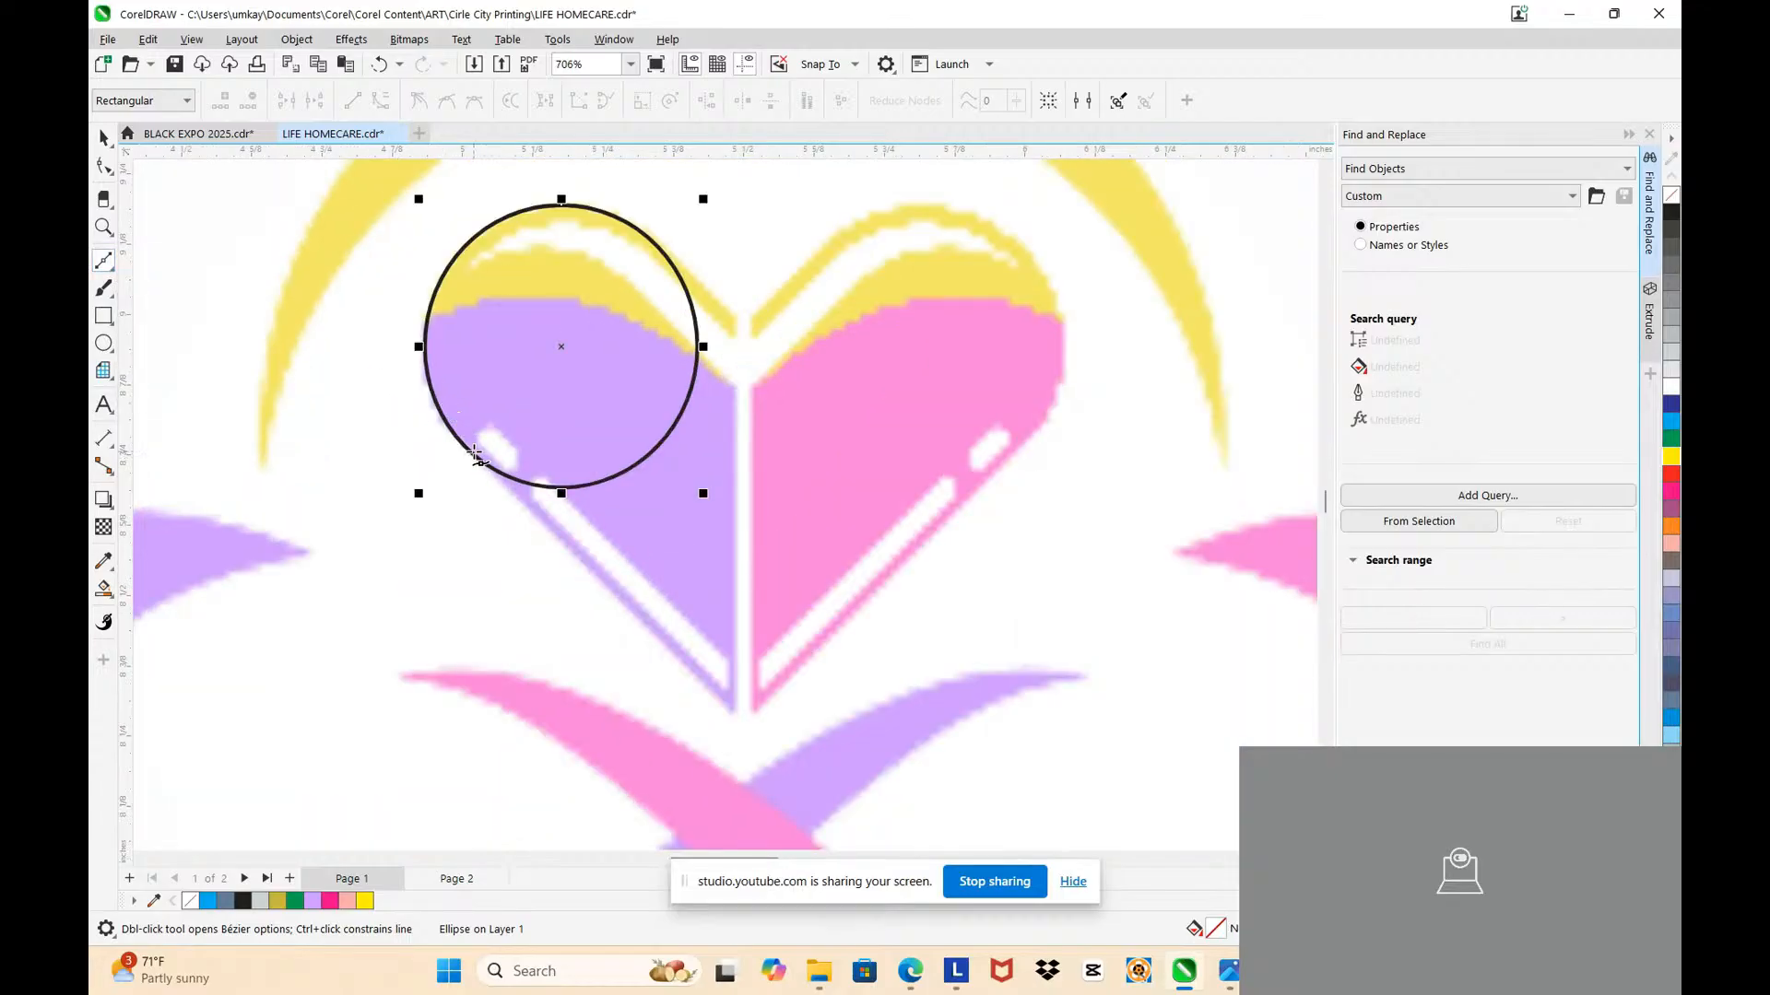
{"action": "left_click", "coordinate": [455, 436]}
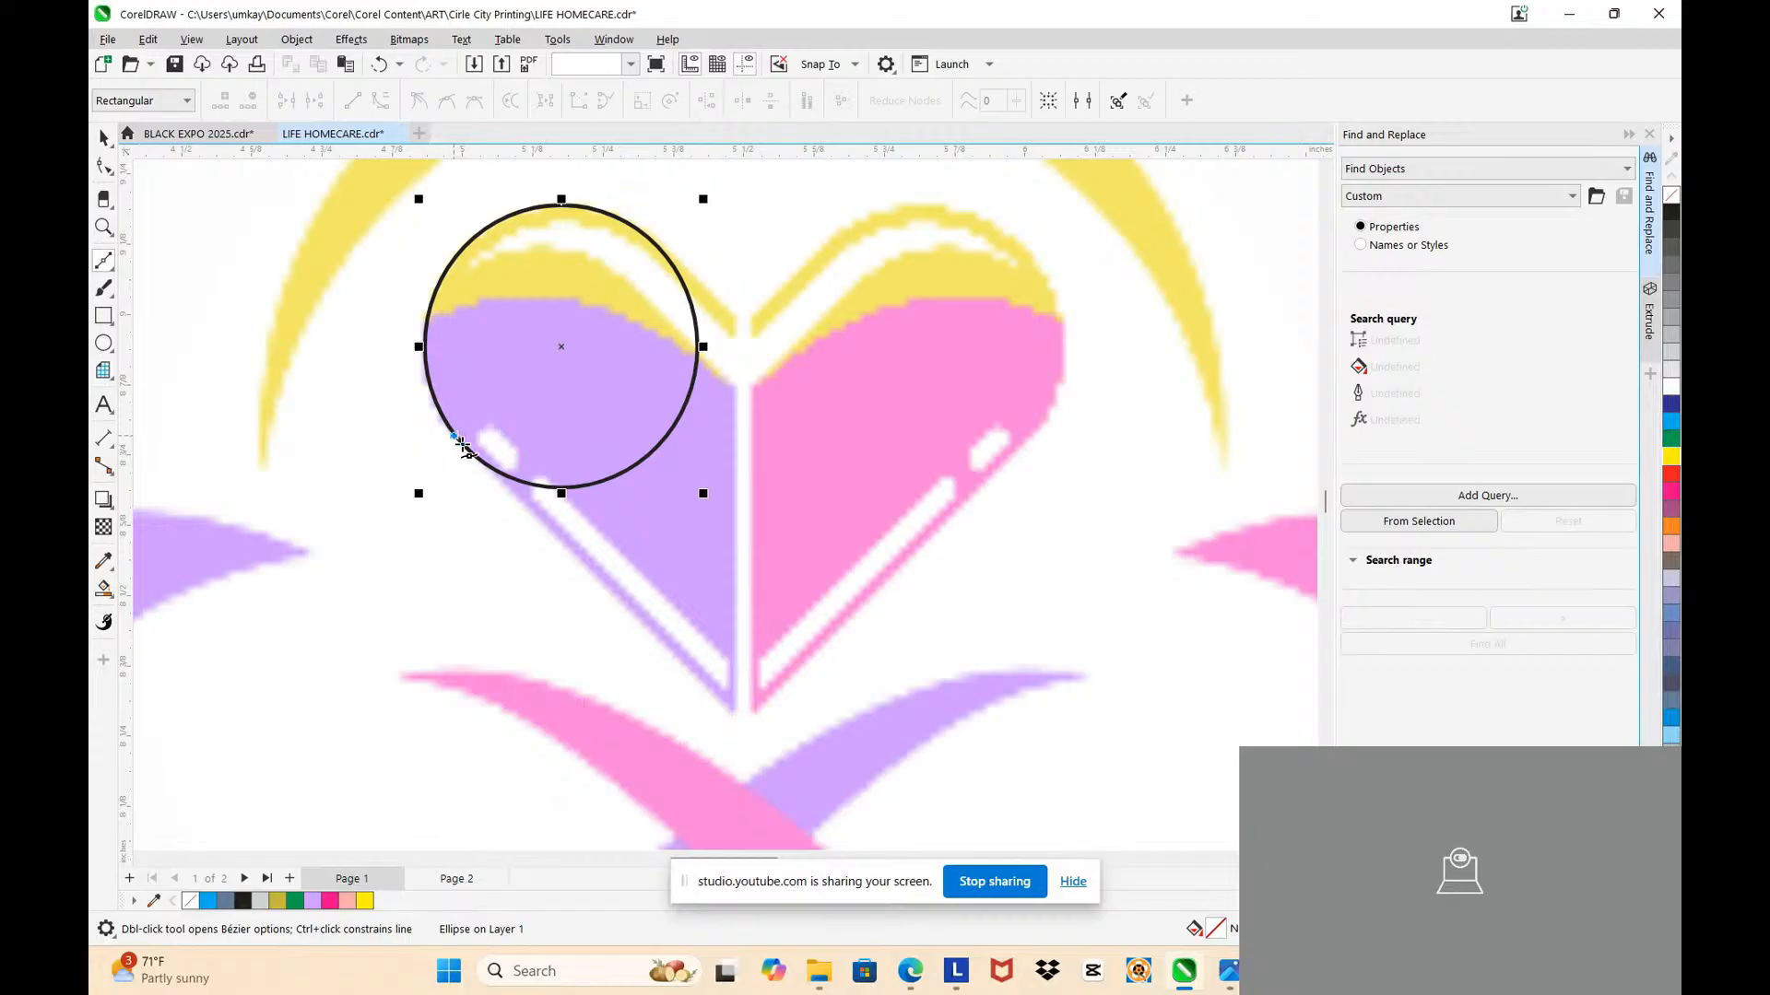
{"action": "left_click", "coordinate": [733, 711]}
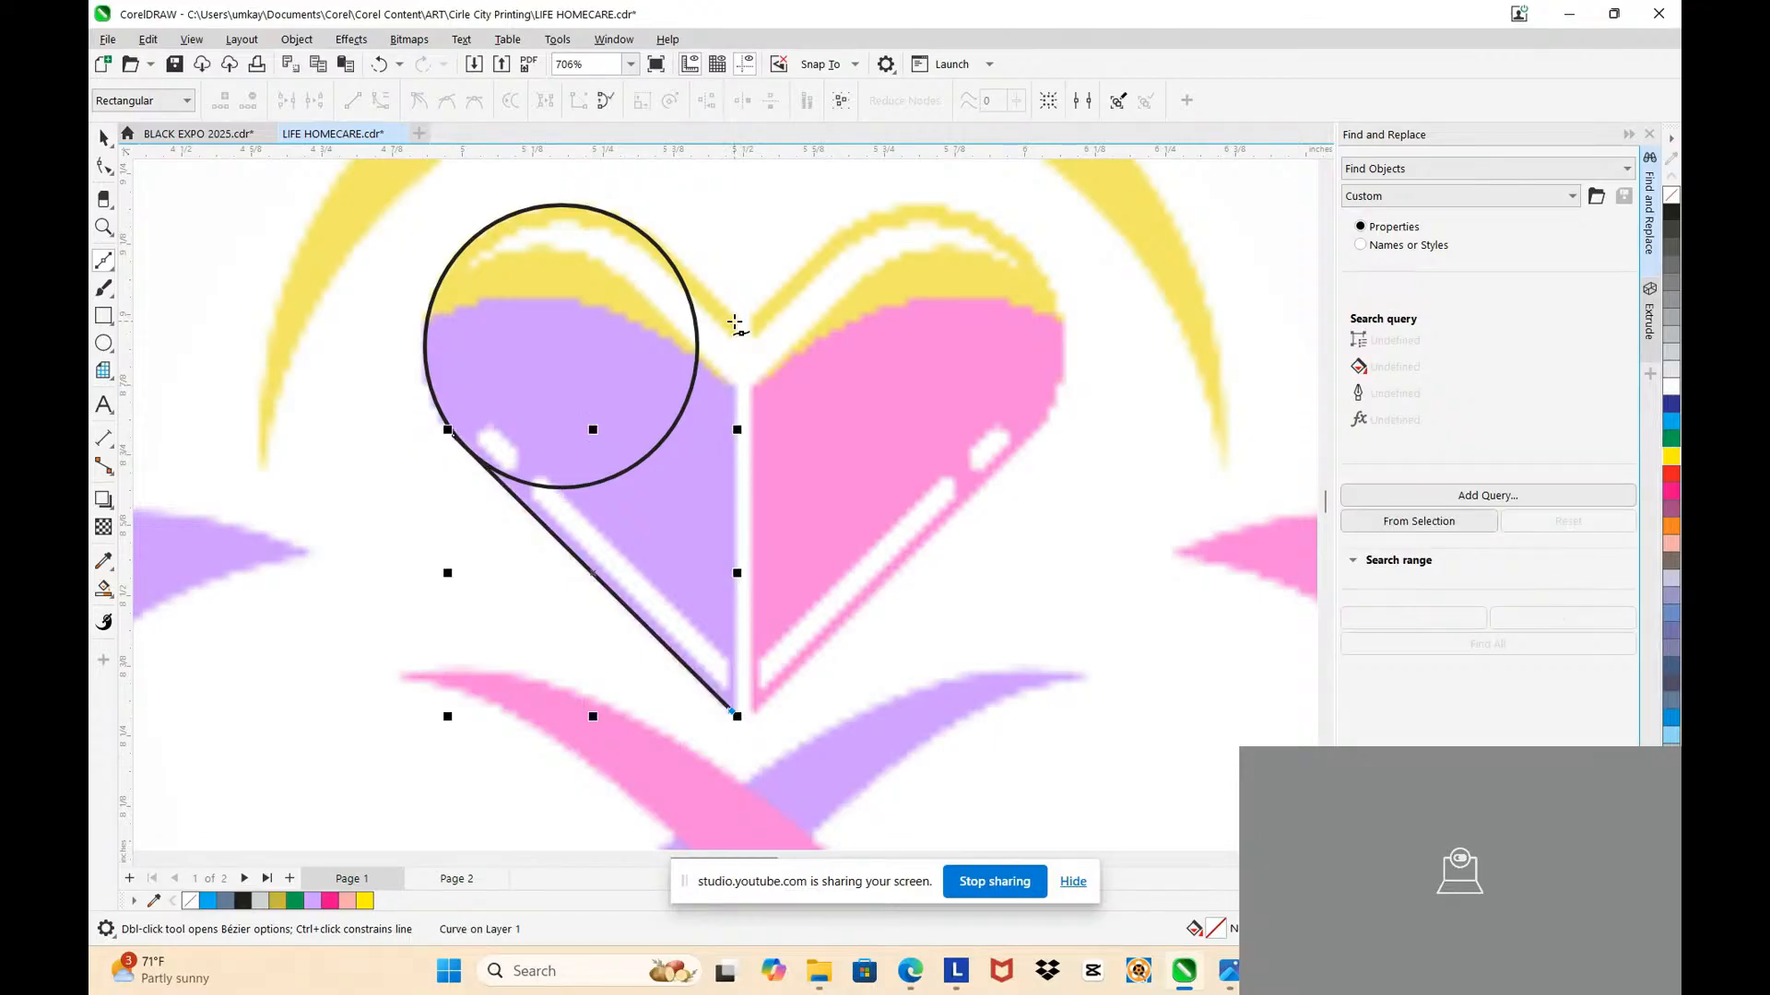
{"action": "left_click", "coordinate": [739, 313]}
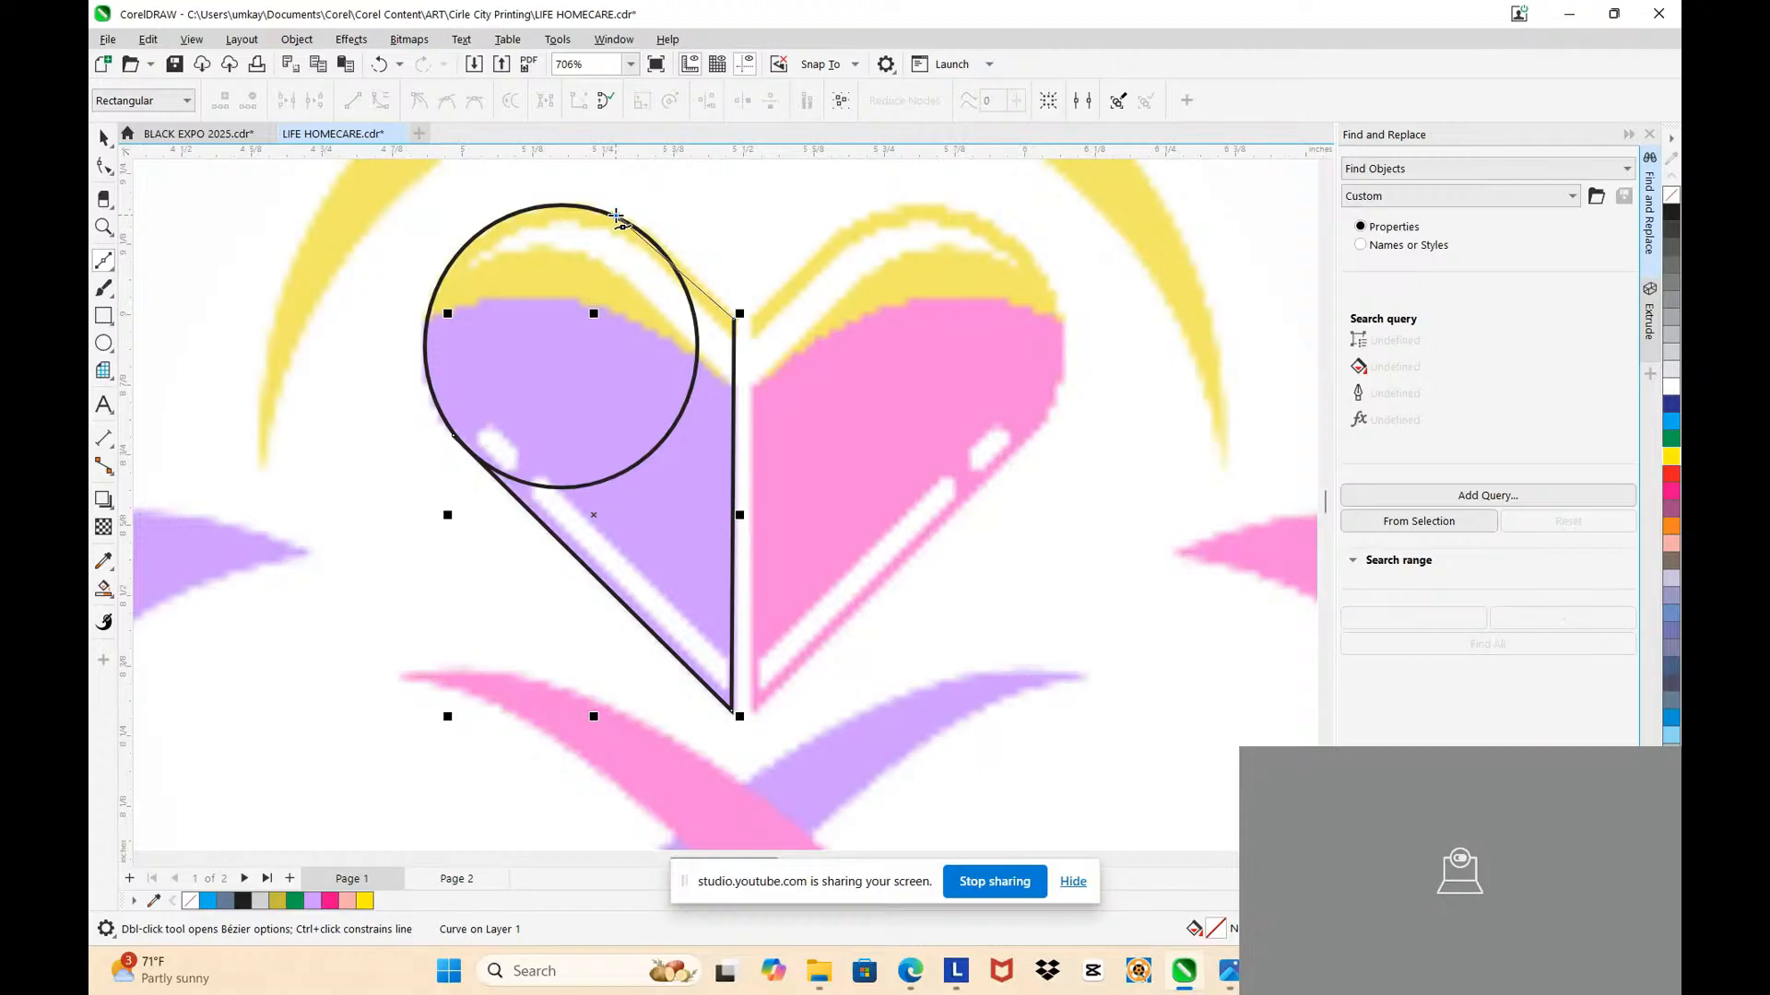
{"action": "left_click", "coordinate": [616, 216]}
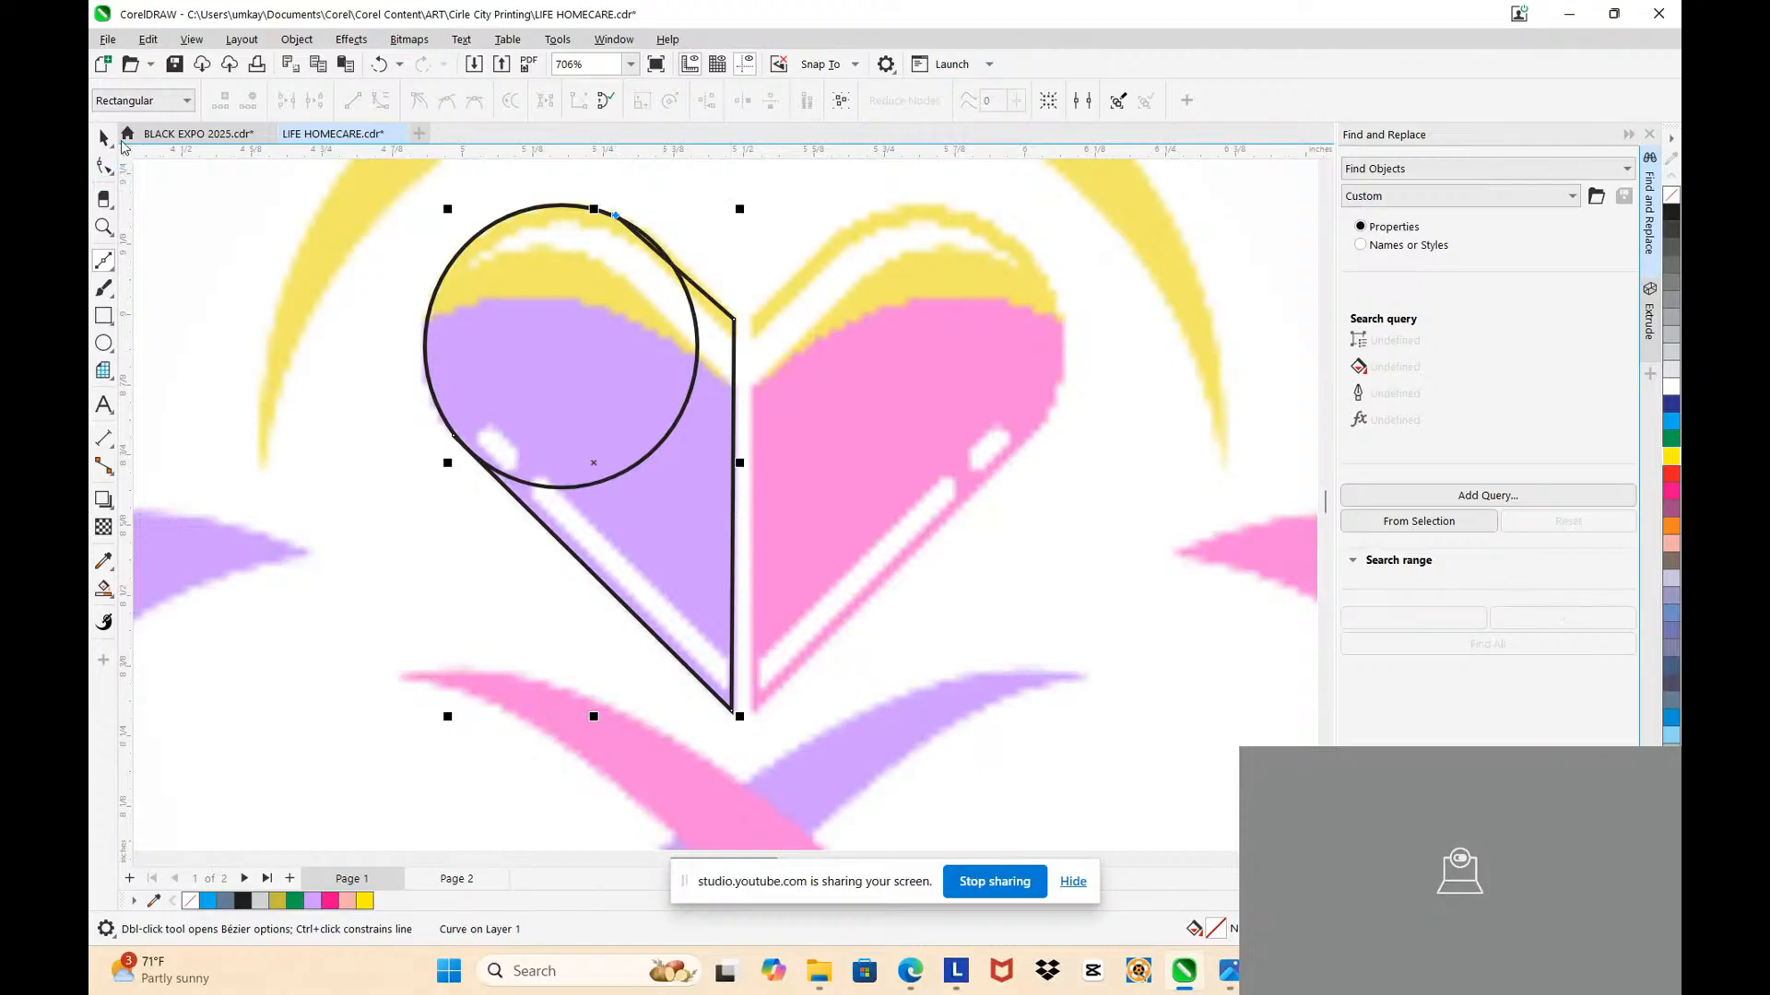
Step: Try to Smart Fill the area enclosed by the ellipse and the open Bézier outline, and undo it
{"action": "left_click", "coordinate": [110, 145]}
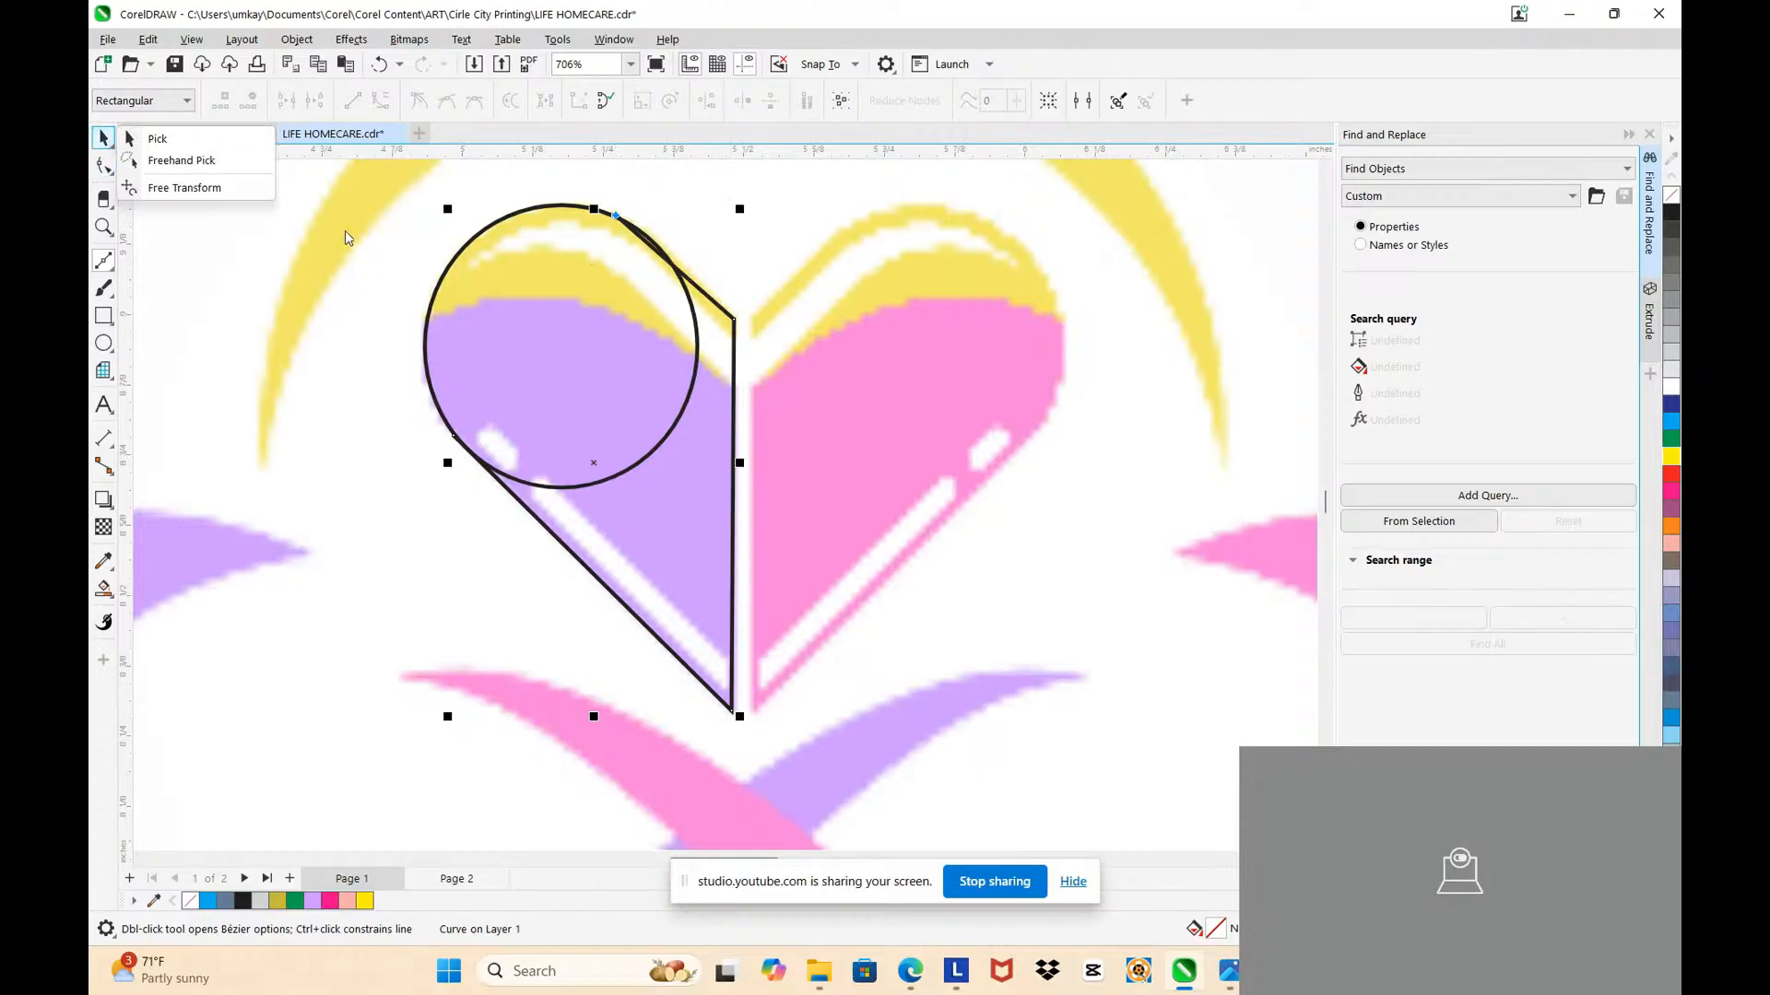
{"action": "left_click", "coordinate": [177, 144]}
{"action": "left_click", "coordinate": [103, 588]}
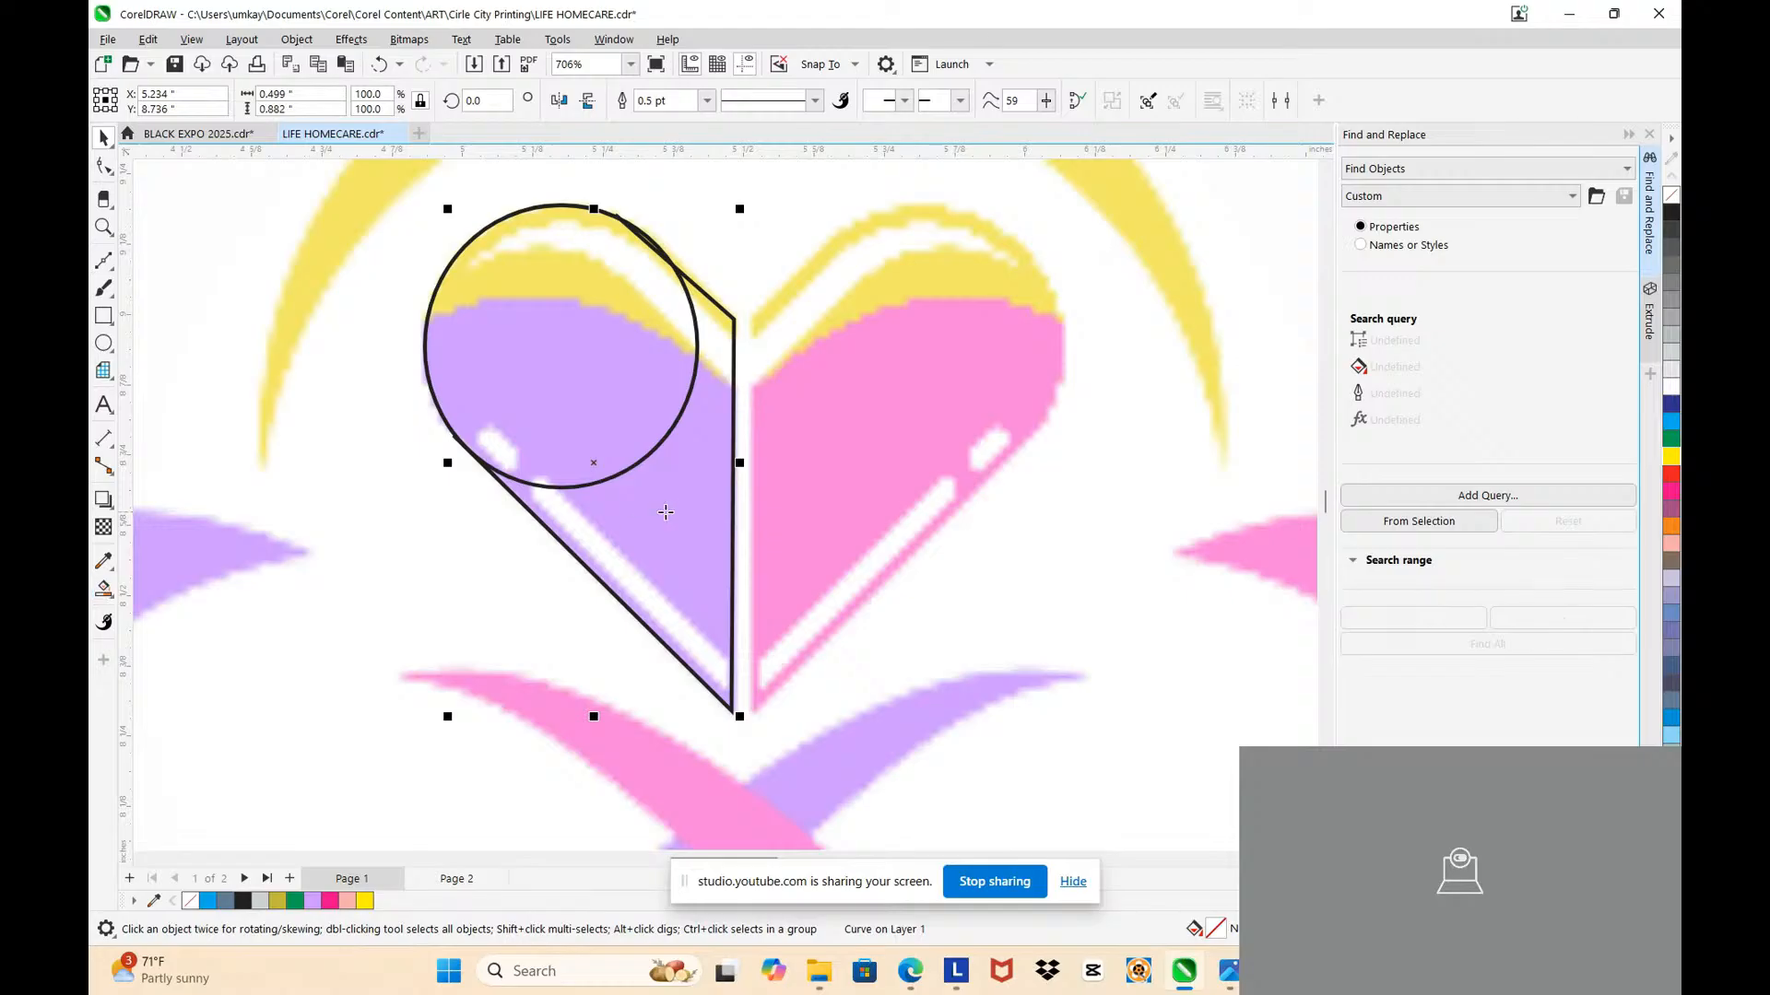
{"action": "left_click", "coordinate": [617, 392]}
{"action": "key", "text": "ctrl+z"}
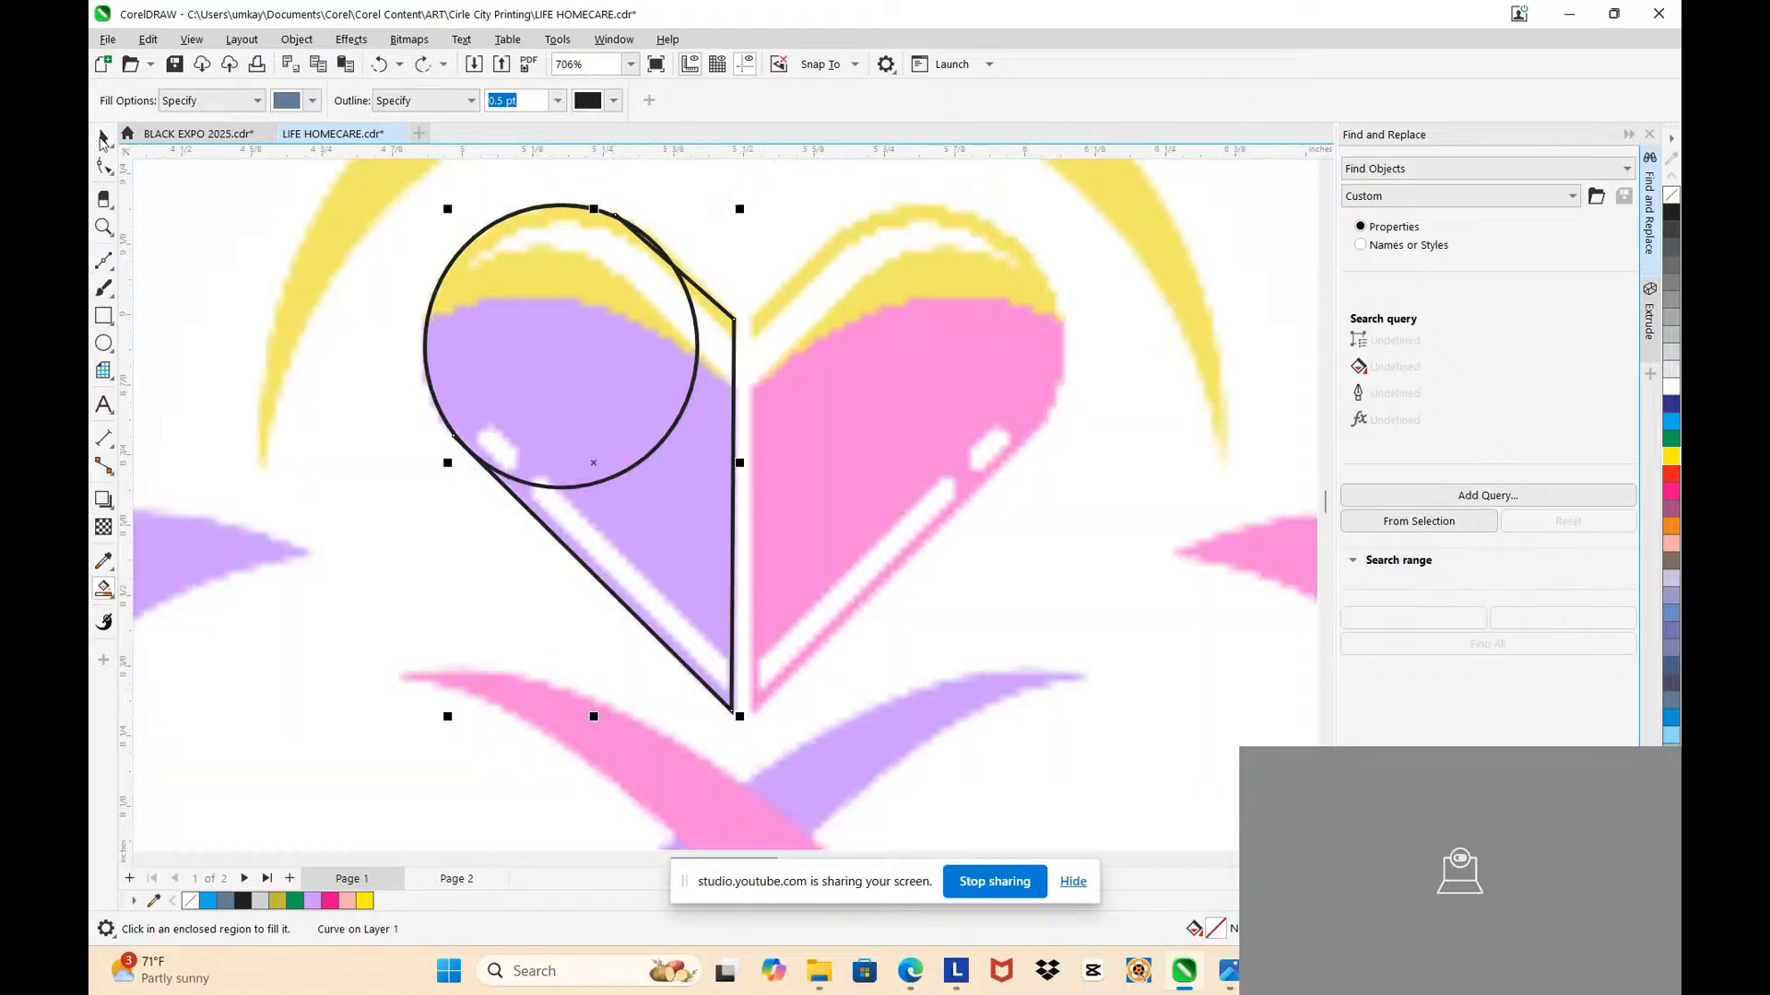
Step: Close the open Bézier outline of the lilac heart half with a straight segment between its two end nodes
{"action": "left_click", "coordinate": [102, 140]}
{"action": "double_click", "coordinate": [732, 329]}
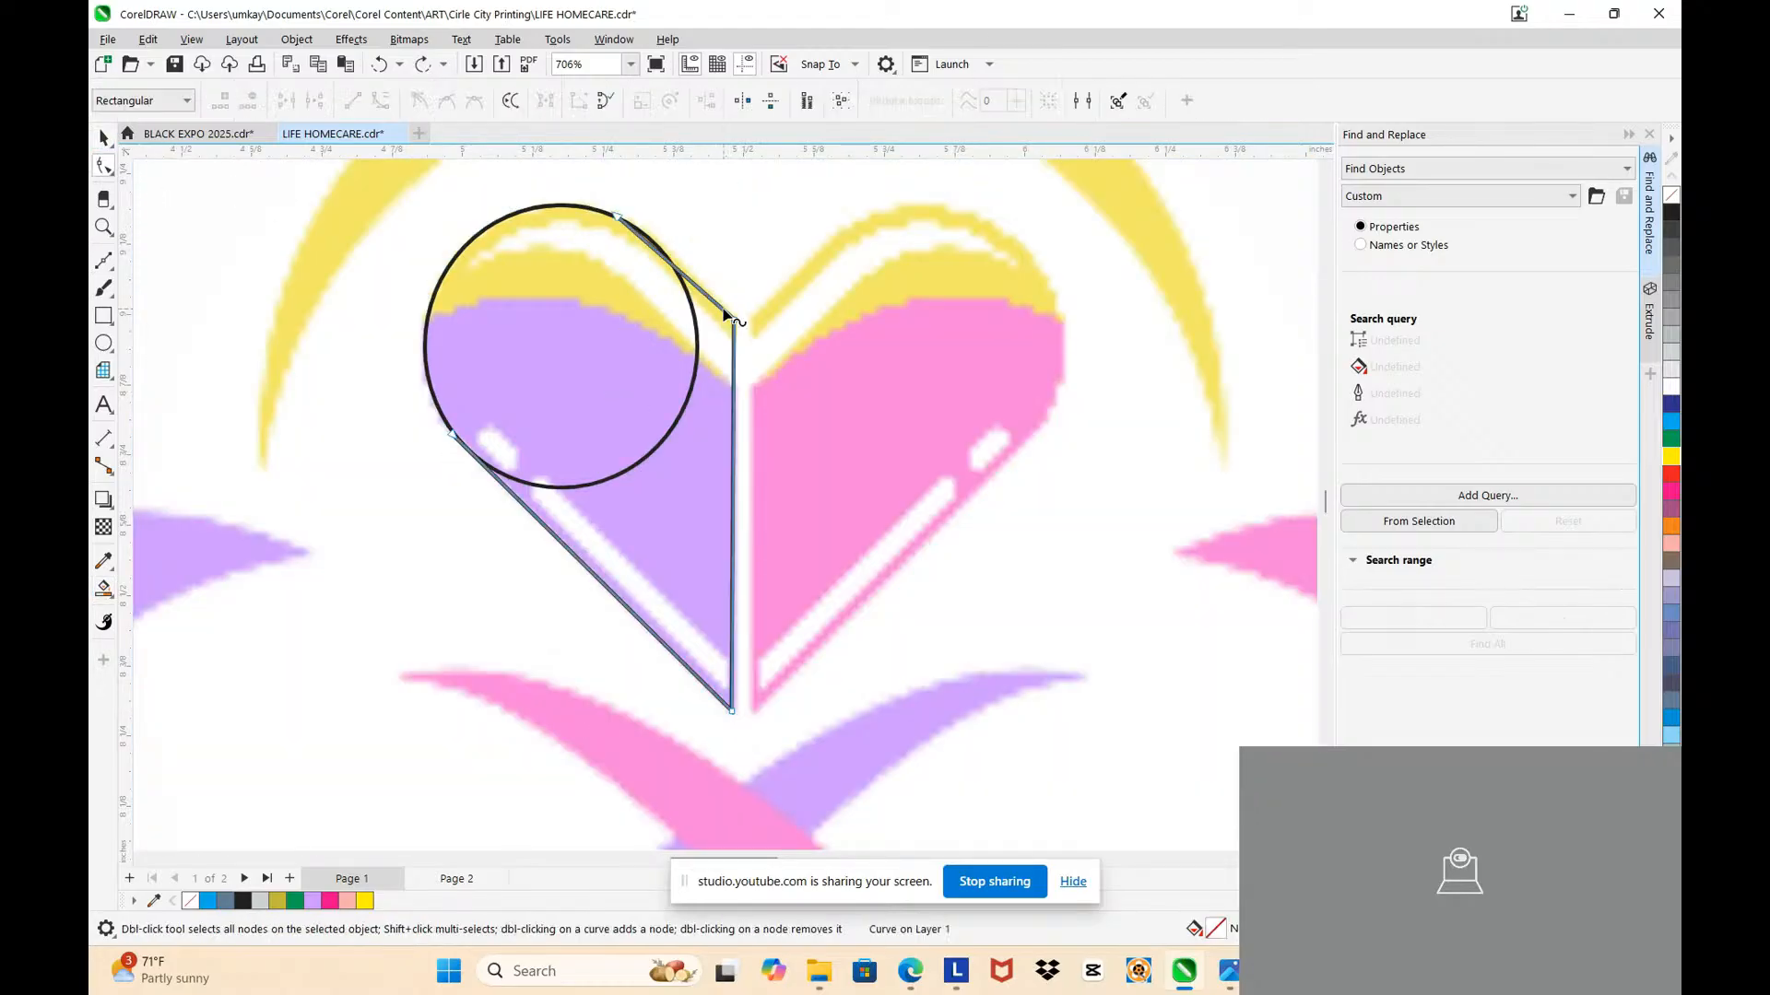
{"action": "left_click", "coordinate": [606, 101]}
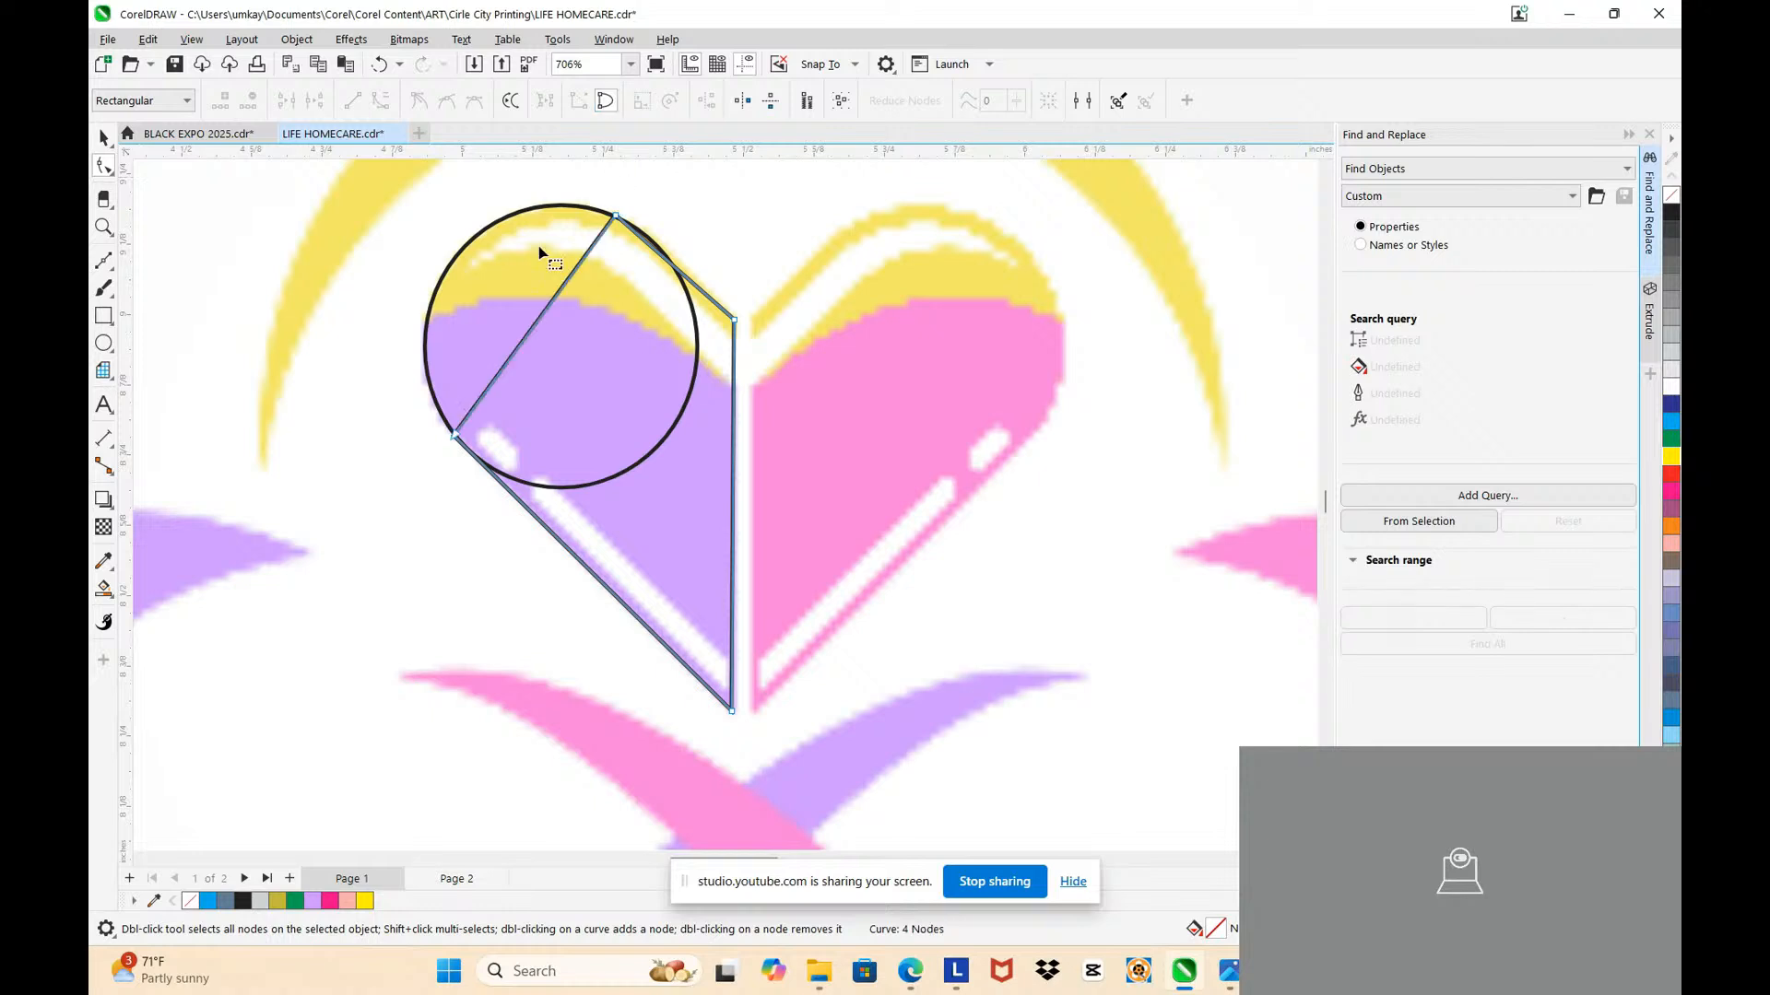
Step: Smart Fill the lower area, the overlap with the ellipse and the outer part of the ellipse to cover the lilac heart half
{"action": "left_click", "coordinate": [114, 595]}
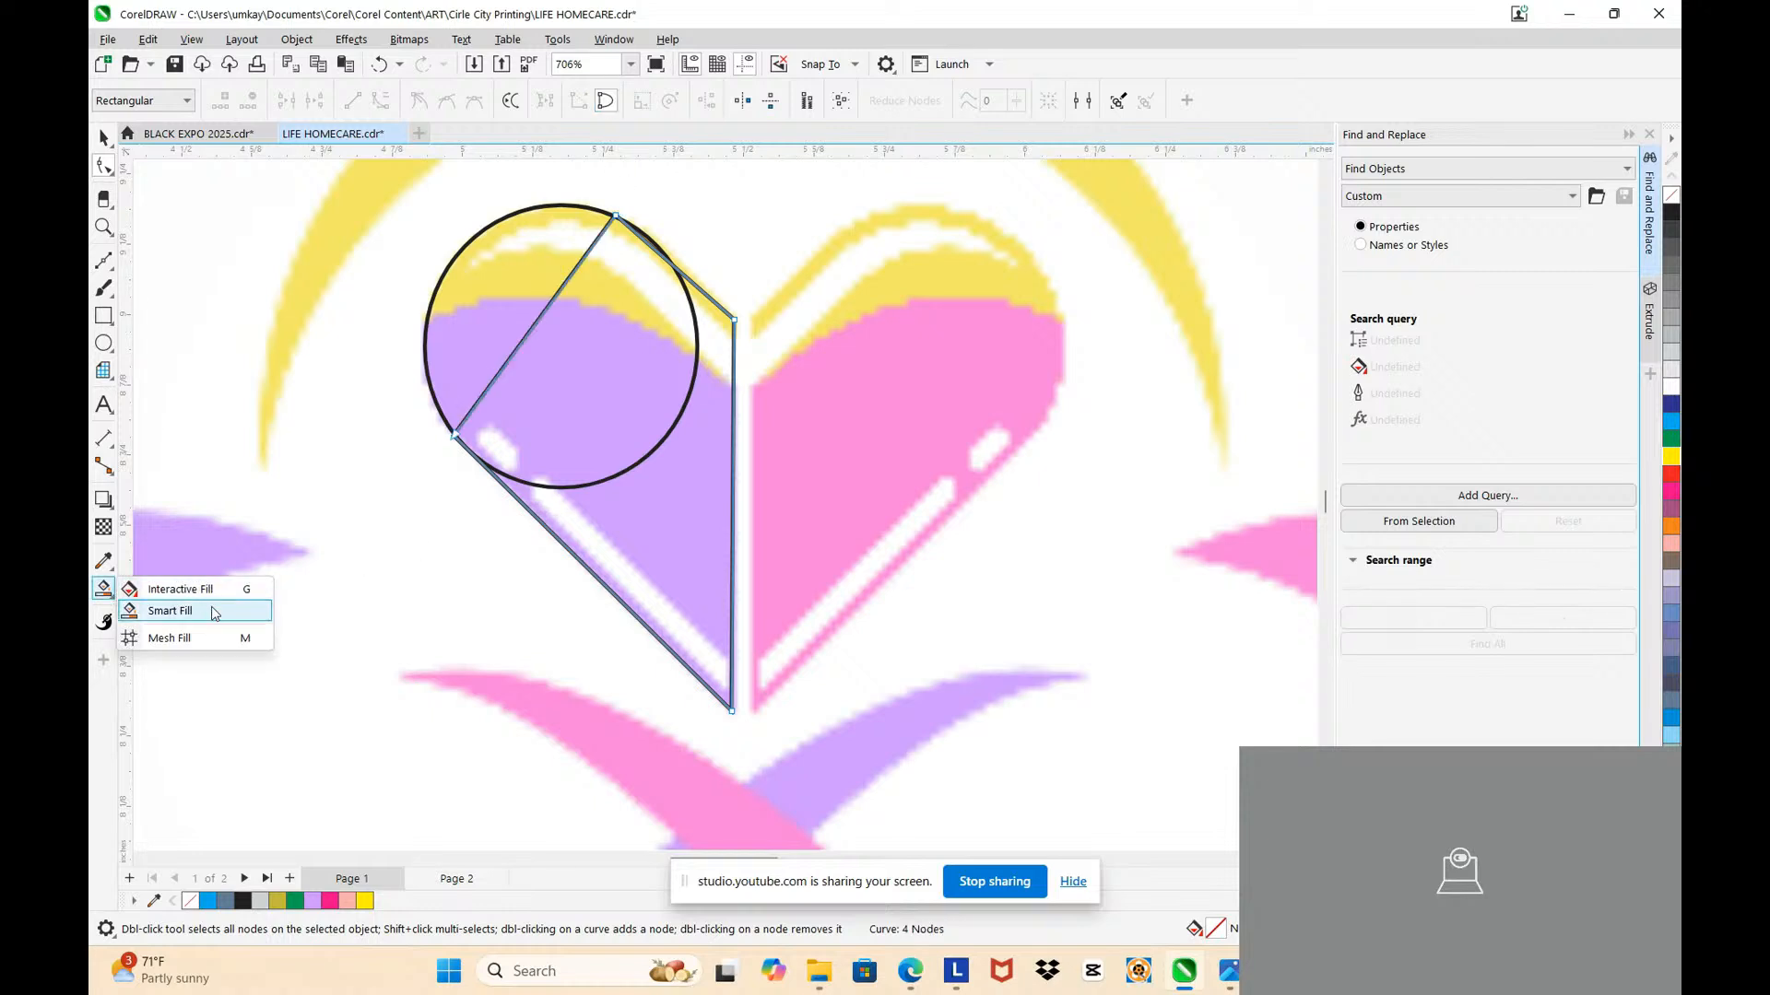
{"action": "left_click", "coordinate": [169, 610]}
{"action": "left_click", "coordinate": [670, 507]}
{"action": "left_click", "coordinate": [627, 378]}
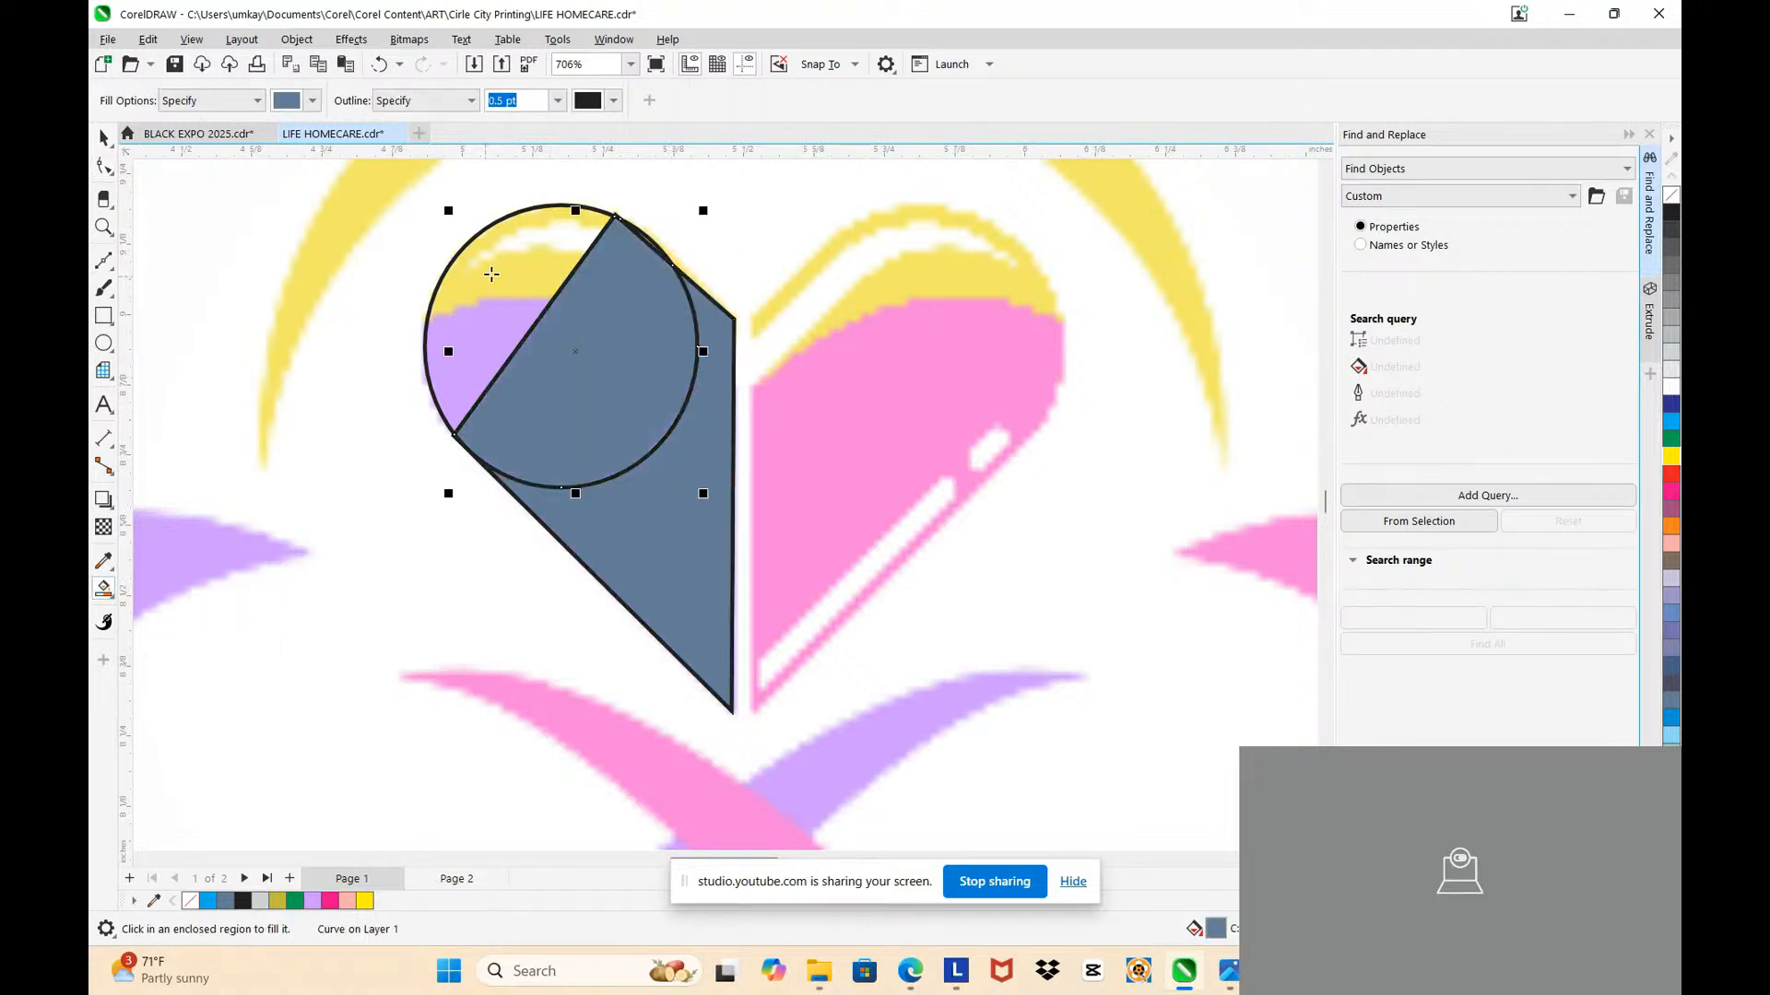
{"action": "left_click", "coordinate": [517, 269]}
Step: Try to weld the three filled pieces of the heart half together, and undo the weld
{"action": "left_click", "coordinate": [103, 137]}
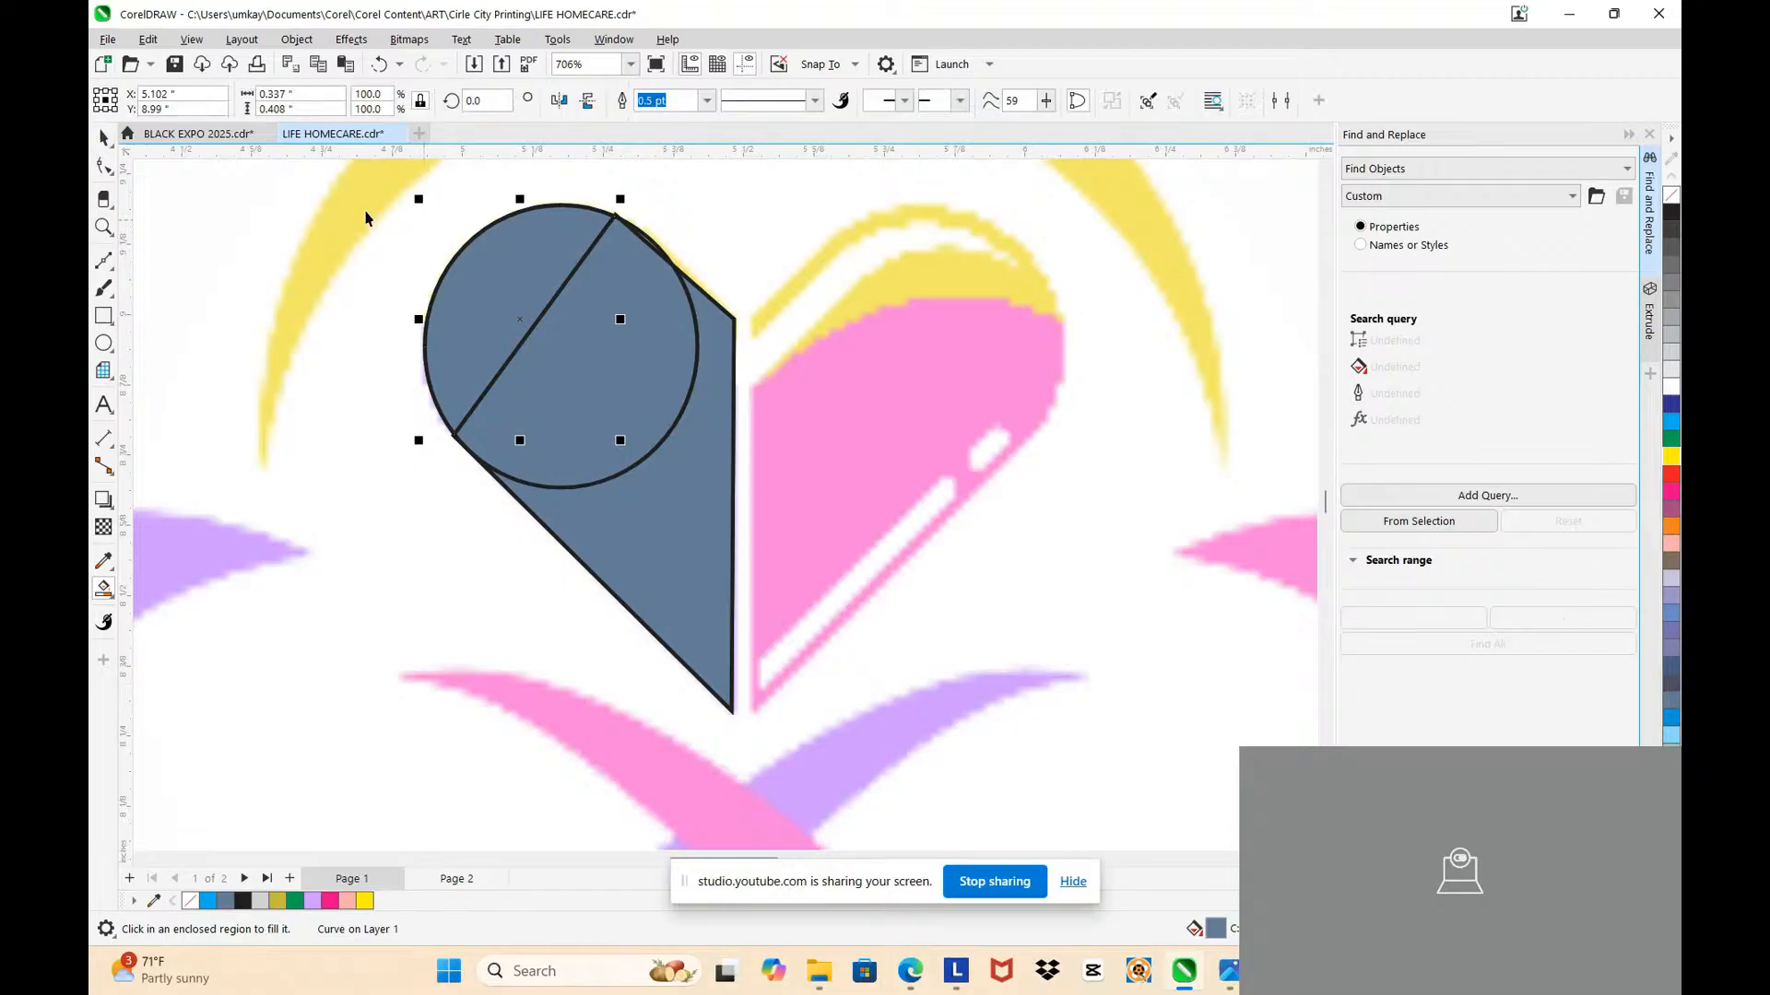
{"action": "left_click", "coordinate": [506, 283]}
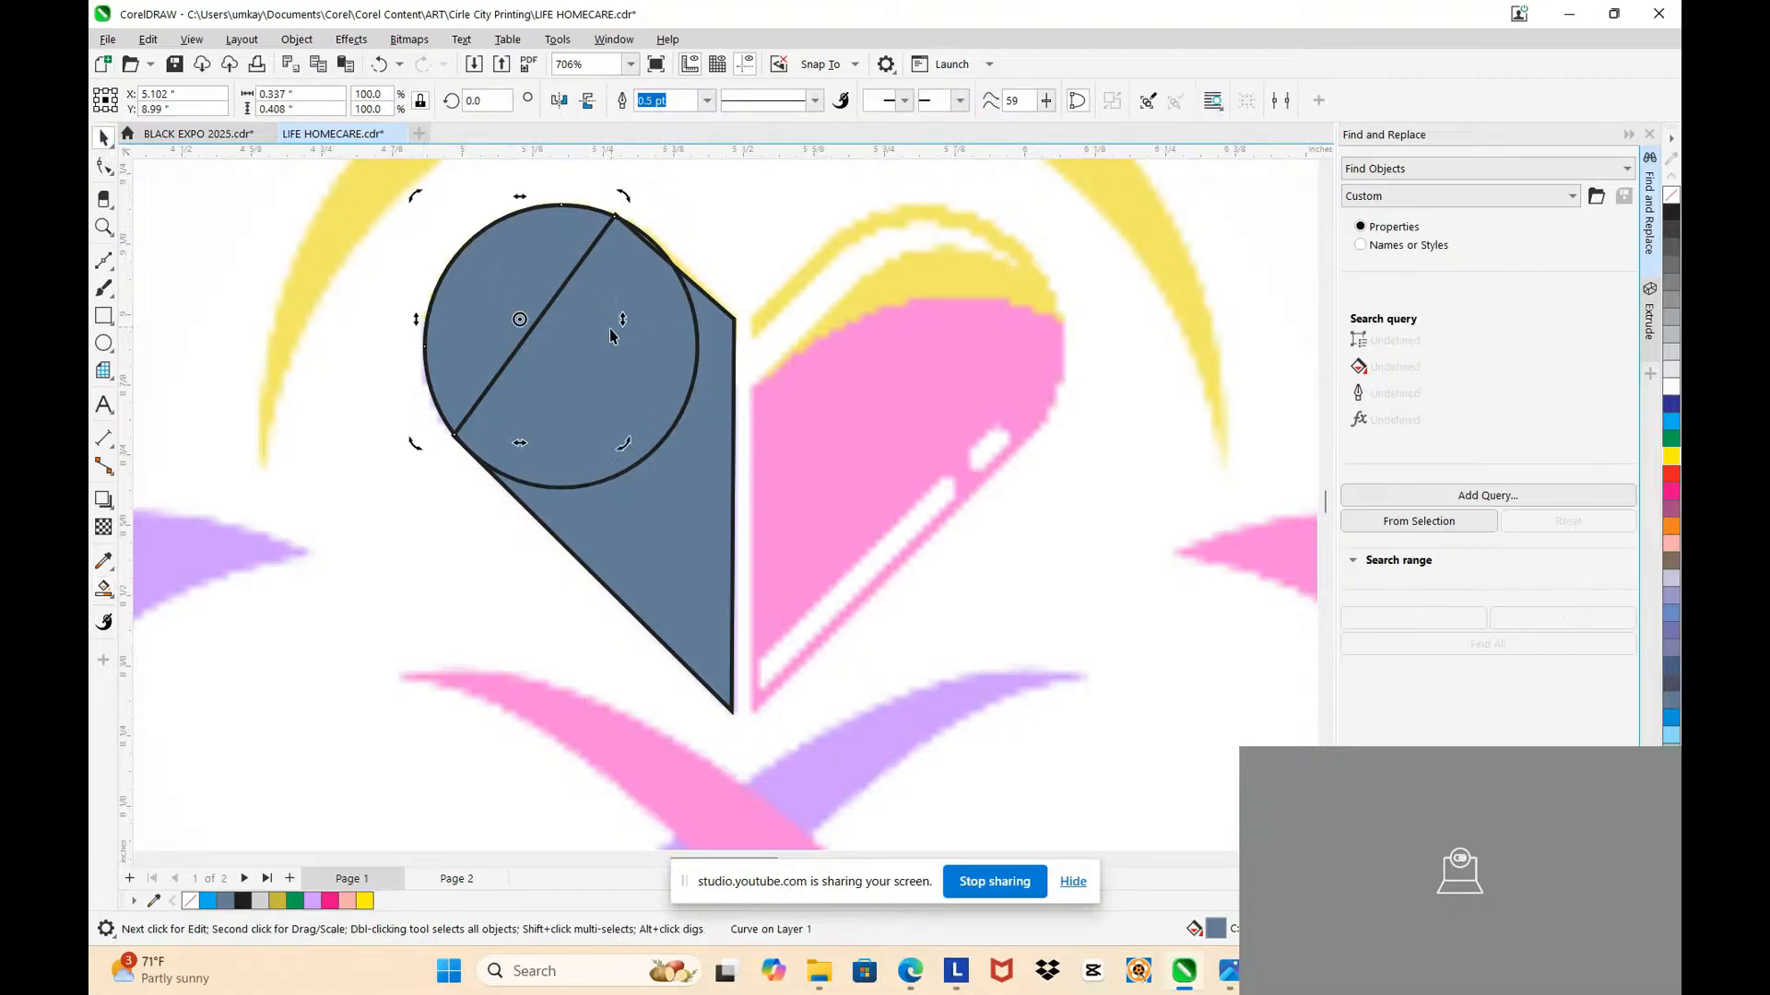
{"action": "left_click", "coordinate": [665, 391], "text": "shift"}
{"action": "left_click", "coordinate": [719, 437], "text": "shift"}
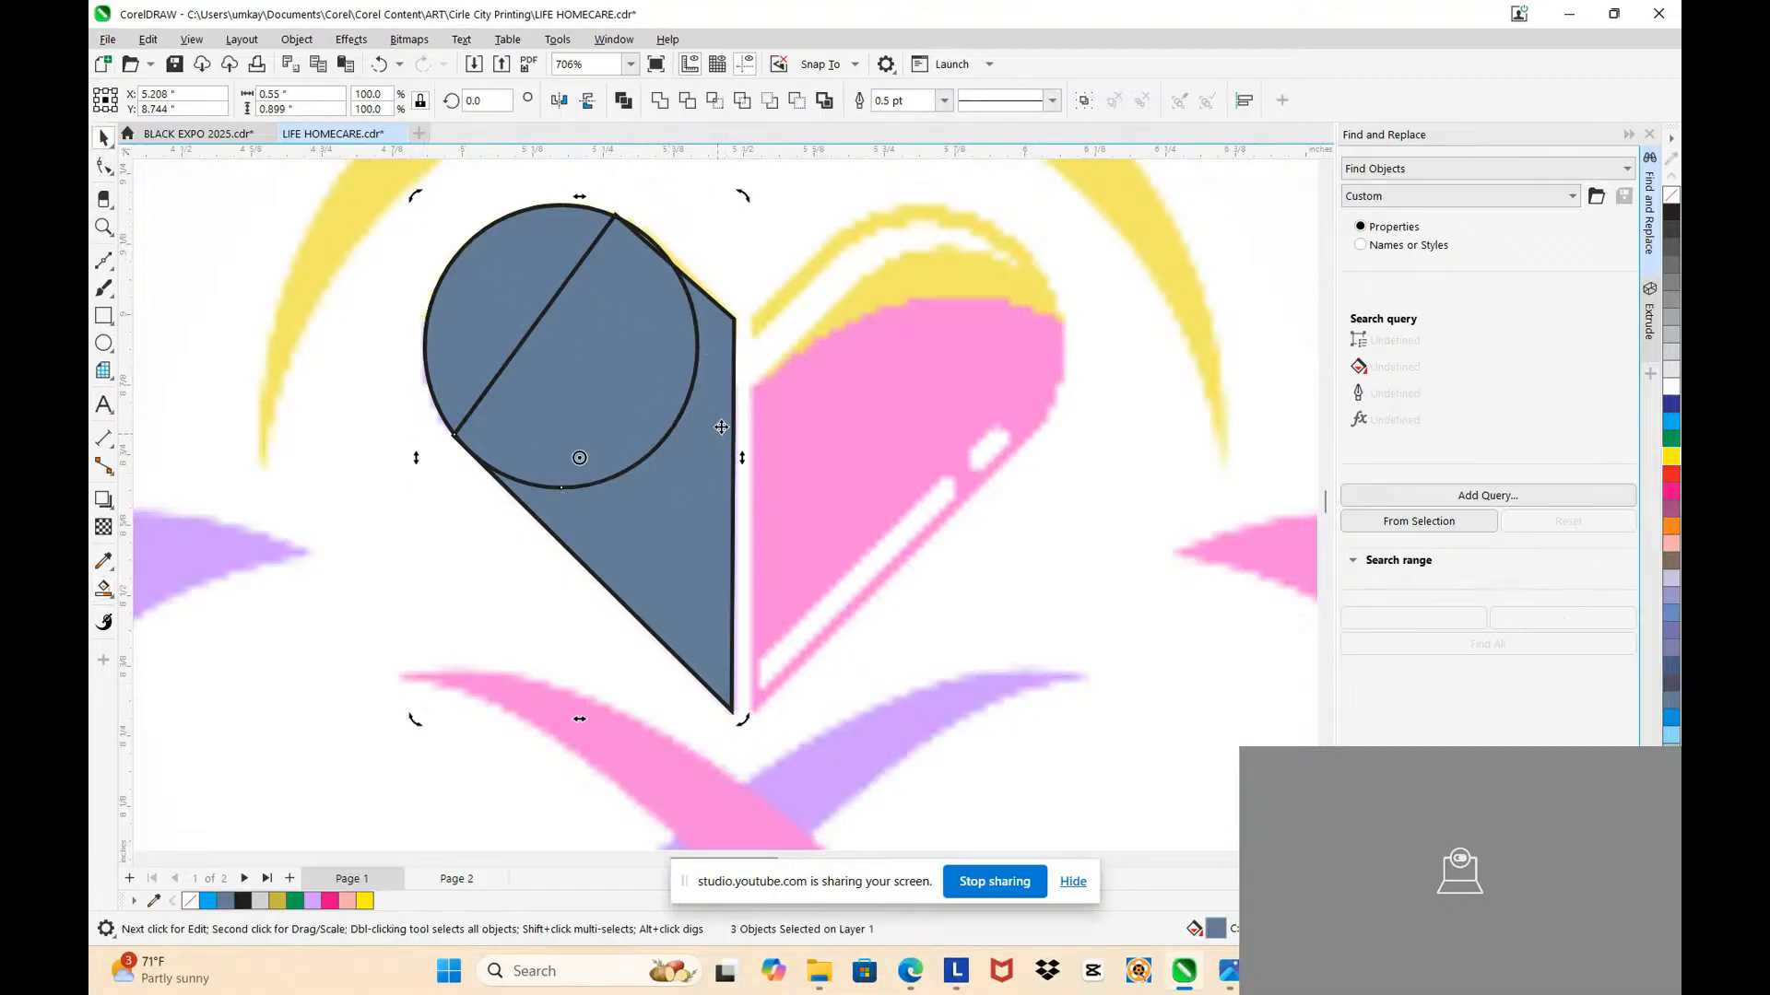
{"action": "left_click", "coordinate": [663, 103]}
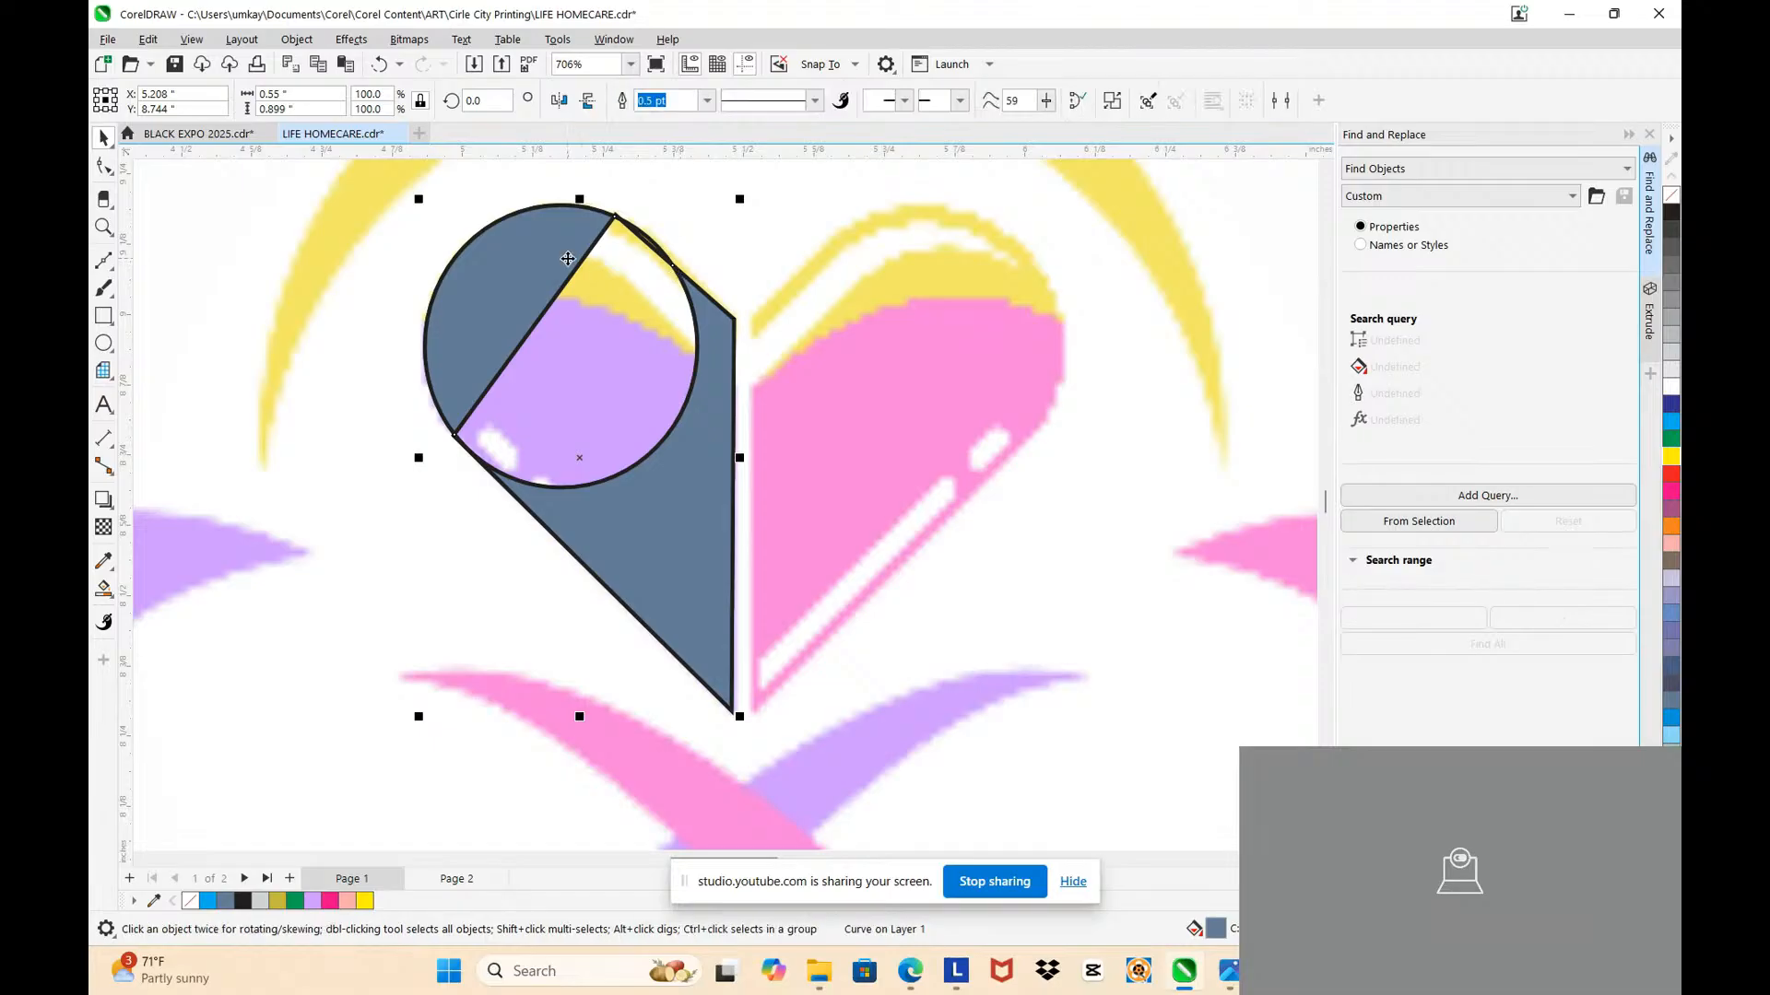
{"action": "key", "text": "ctrl+z"}
Step: Add nodes on the pieces' diagonal and curved shared edges and pull them into the neighbouring pieces so that all three overlap
{"action": "key", "text": "F10"}
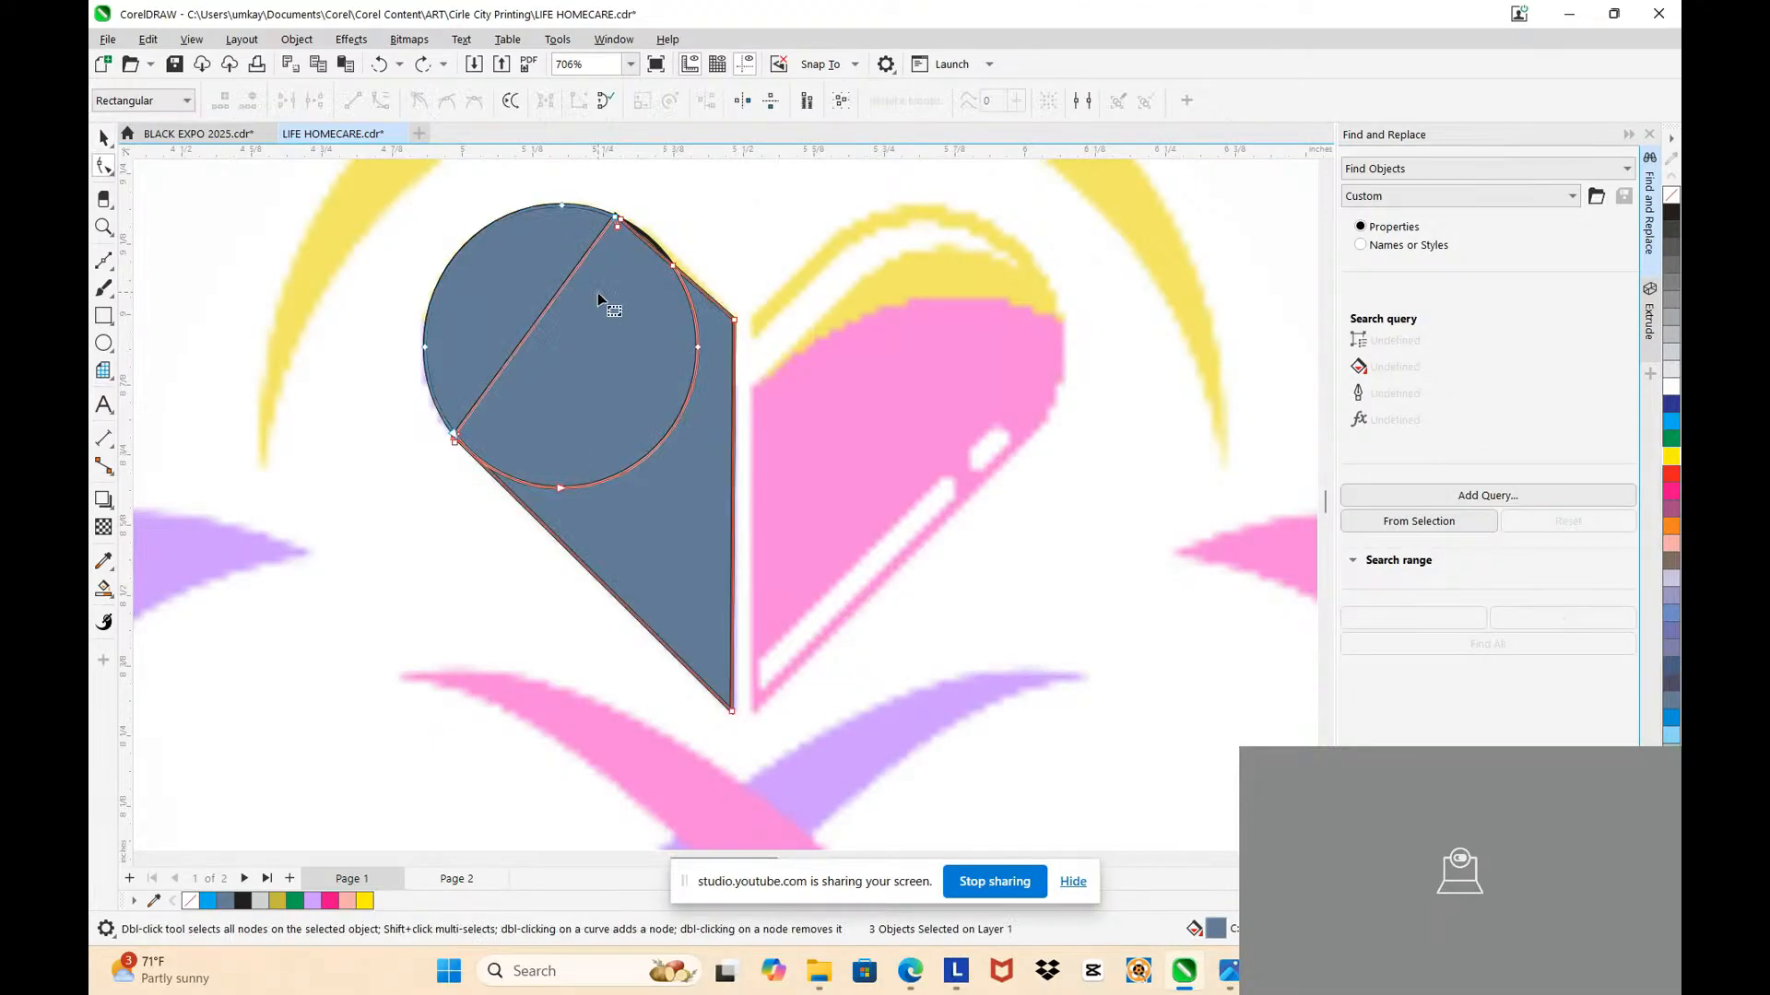
{"action": "double_click", "coordinate": [537, 309]}
{"action": "left_click_drag", "start_coordinate": [537, 308], "coordinate": [513, 293]}
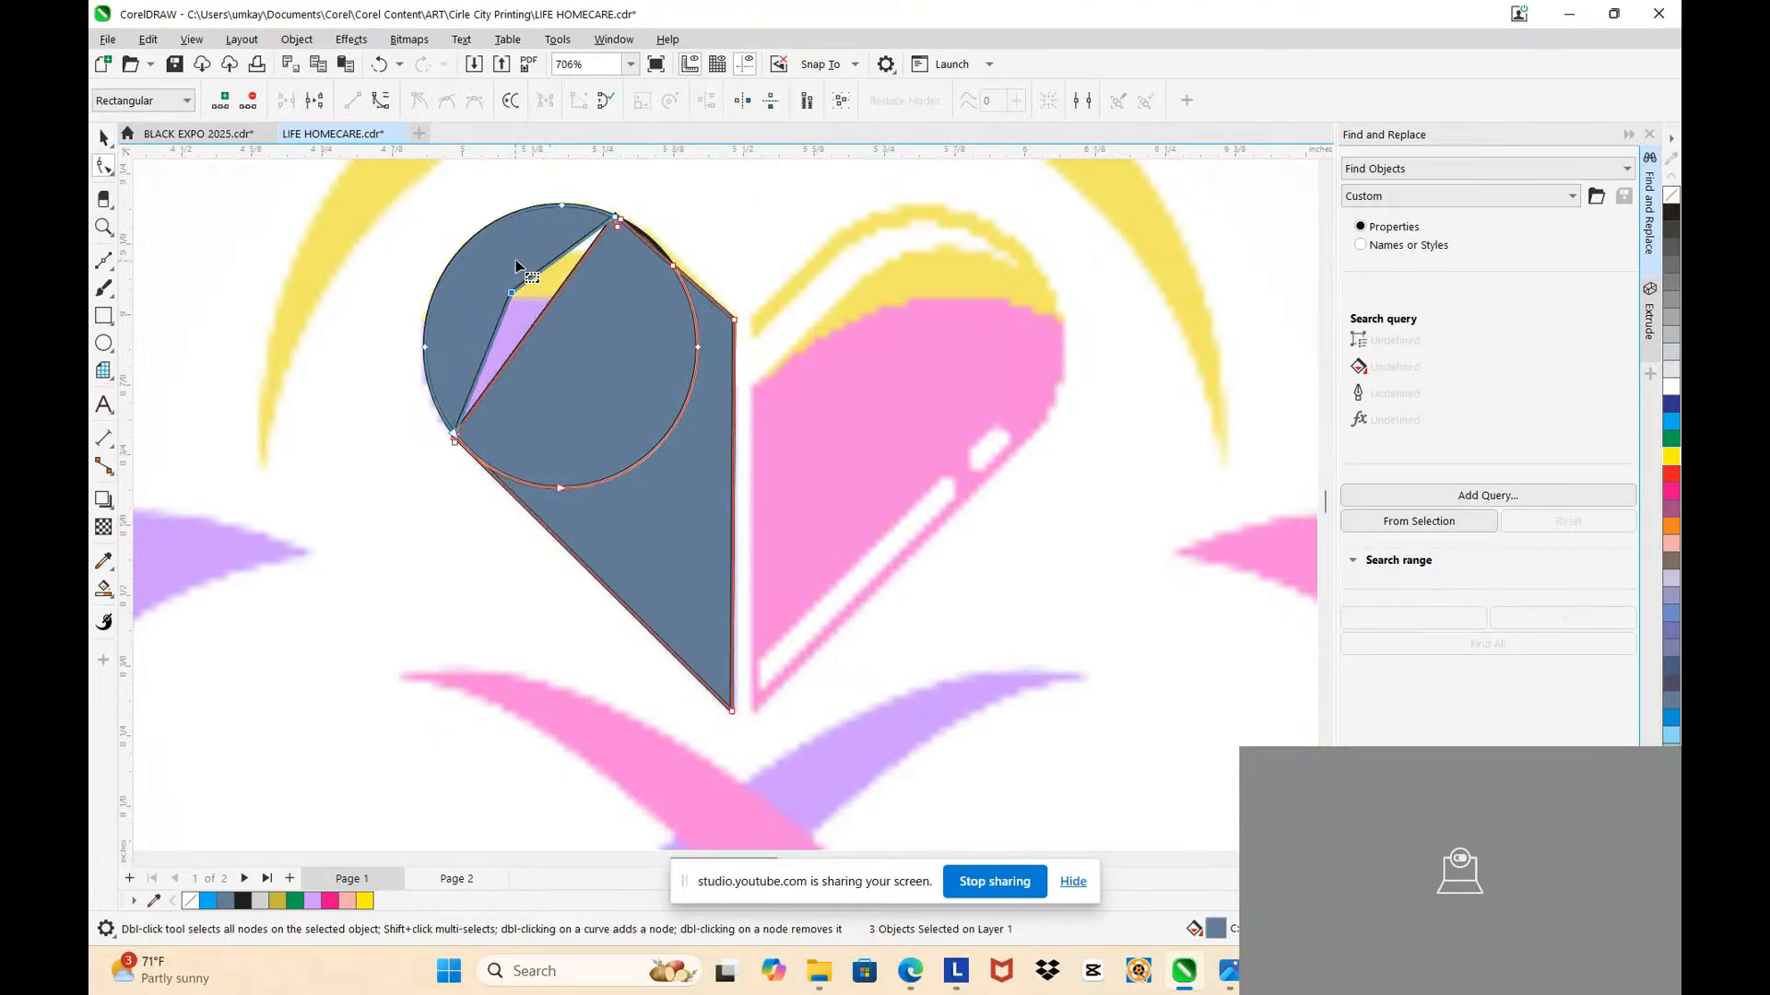
{"action": "left_click", "coordinate": [562, 287]}
{"action": "key", "text": "ctrl+z"}
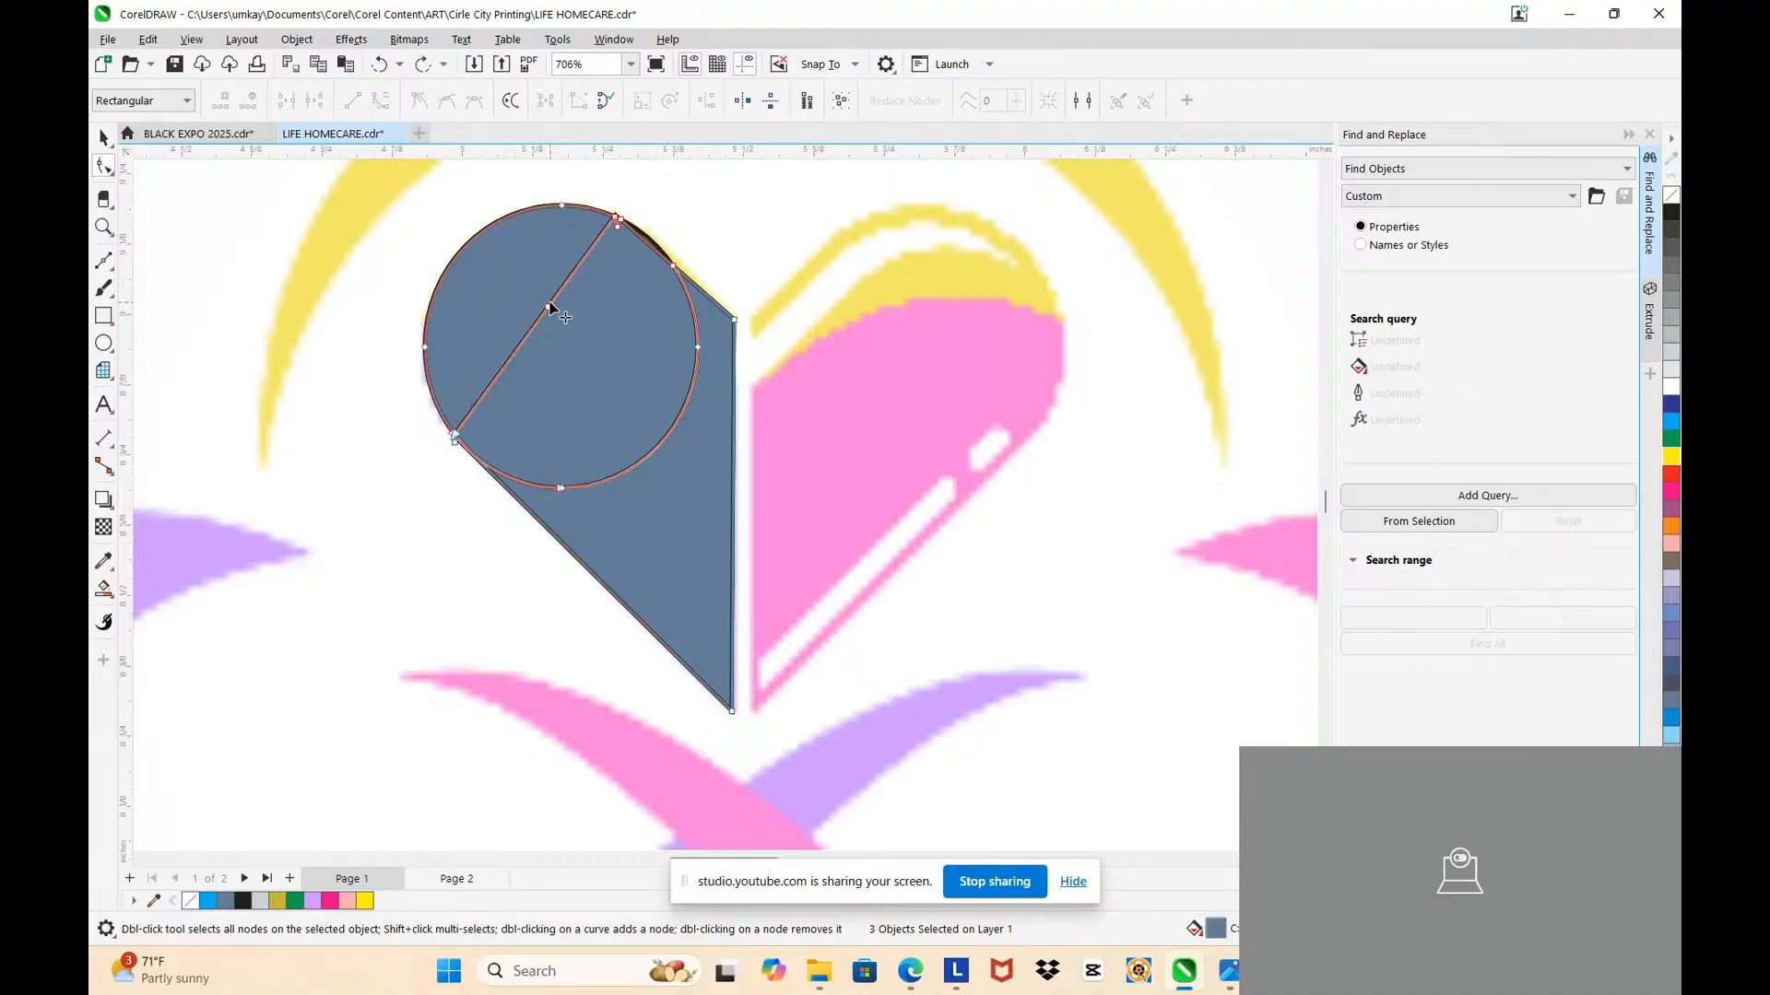
{"action": "double_click", "coordinate": [650, 454]}
{"action": "left_click_drag", "start_coordinate": [649, 453], "coordinate": [675, 518]}
{"action": "left_click_drag", "start_coordinate": [549, 307], "coordinate": [582, 385]}
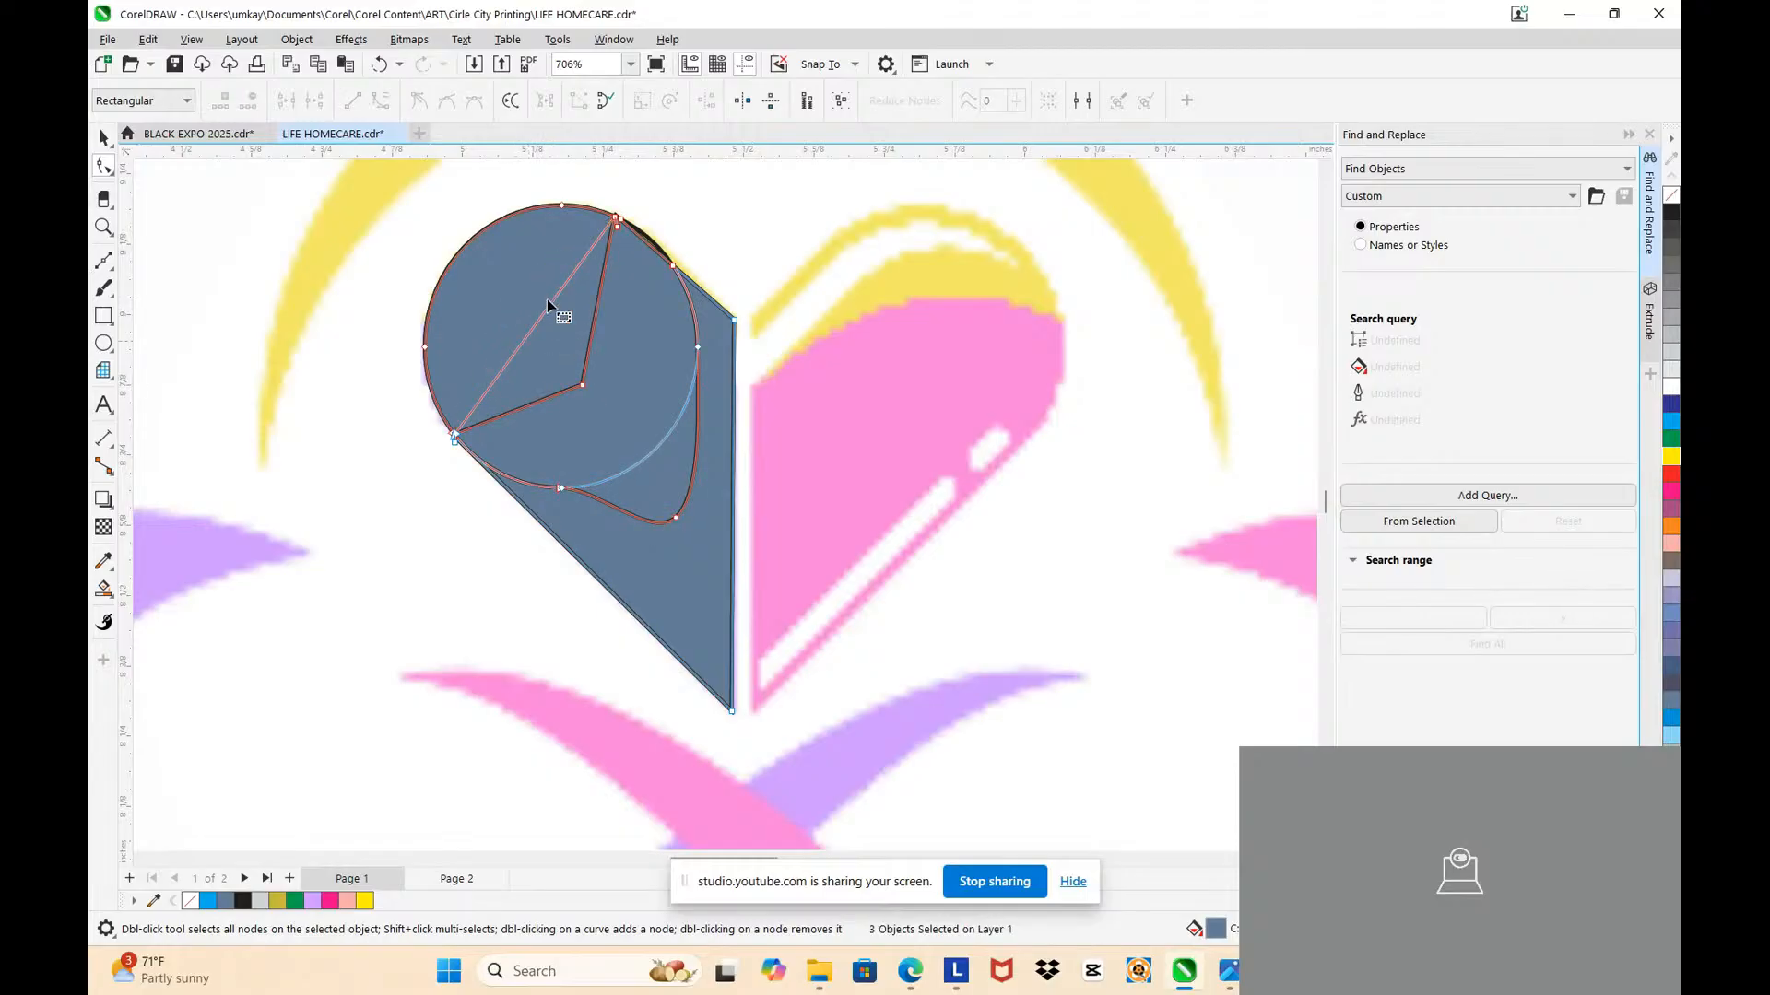
Step: Weld the three overlapping pieces and delete the stray nodes around the thin gap near the half-heart's upper edge
{"action": "left_click", "coordinate": [103, 137]}
{"action": "left_click", "coordinate": [660, 100]}
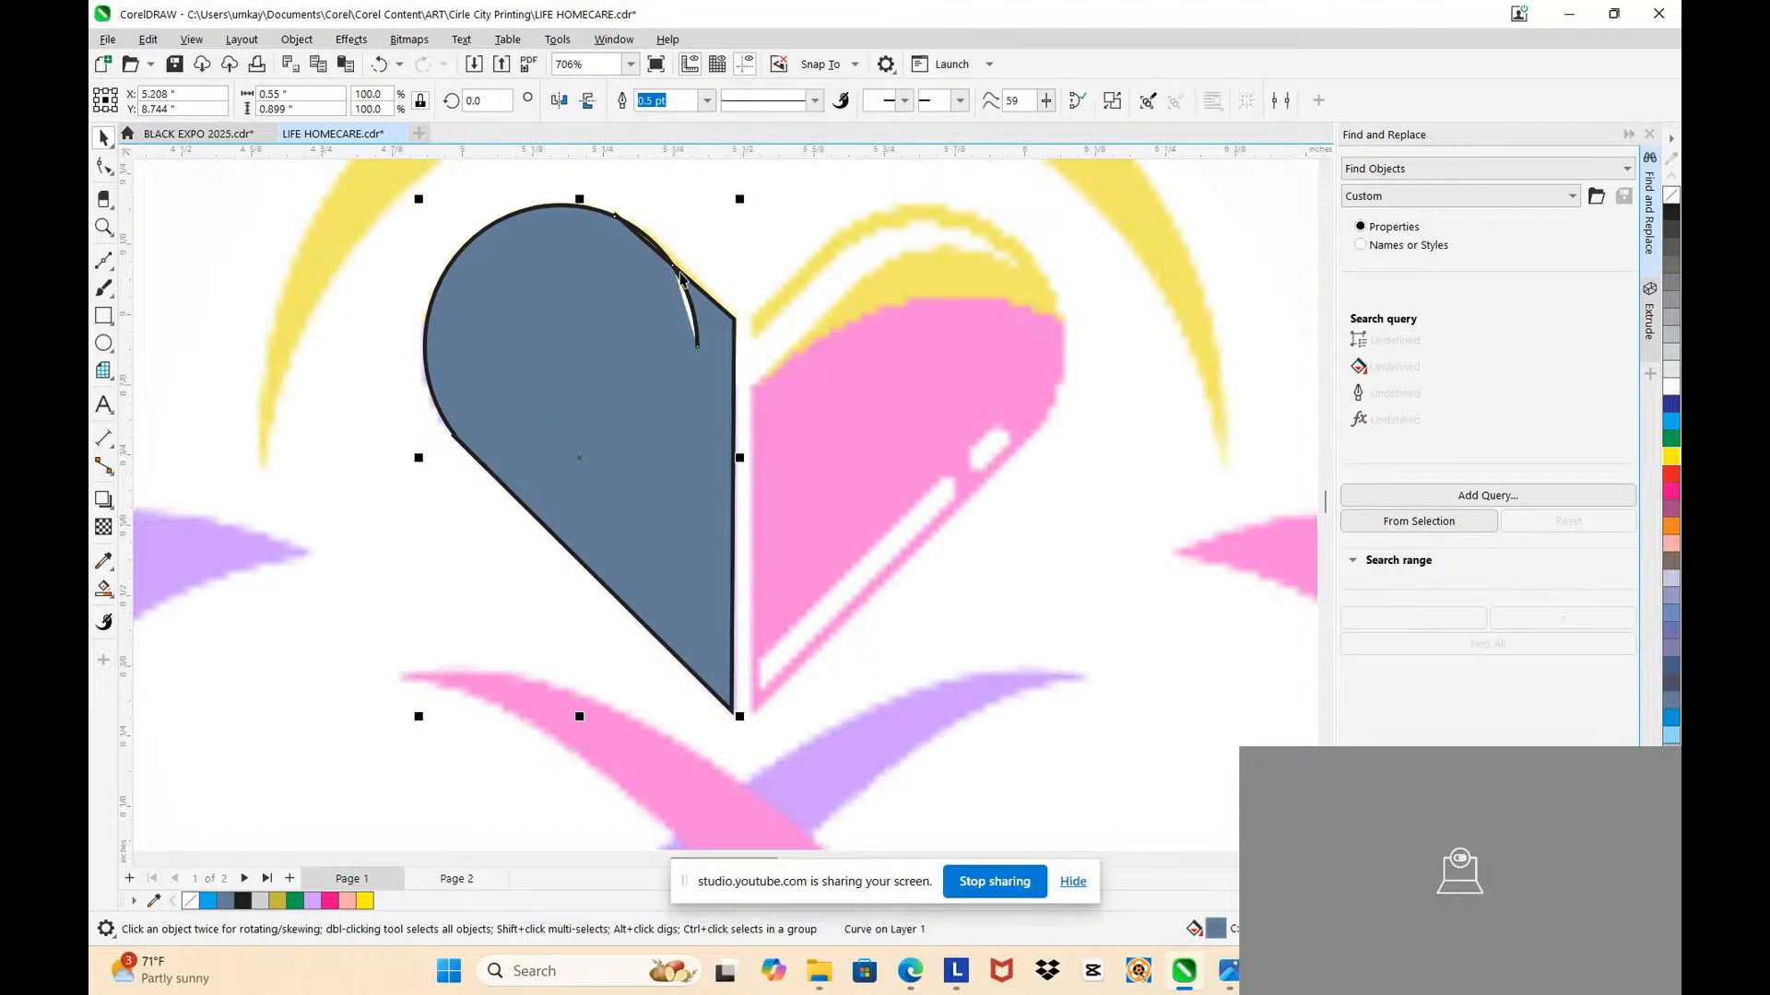
{"action": "key", "text": "F10"}
{"action": "scroll", "coordinate": [669, 230], "scroll_direction": "up", "scroll_amount": 3}
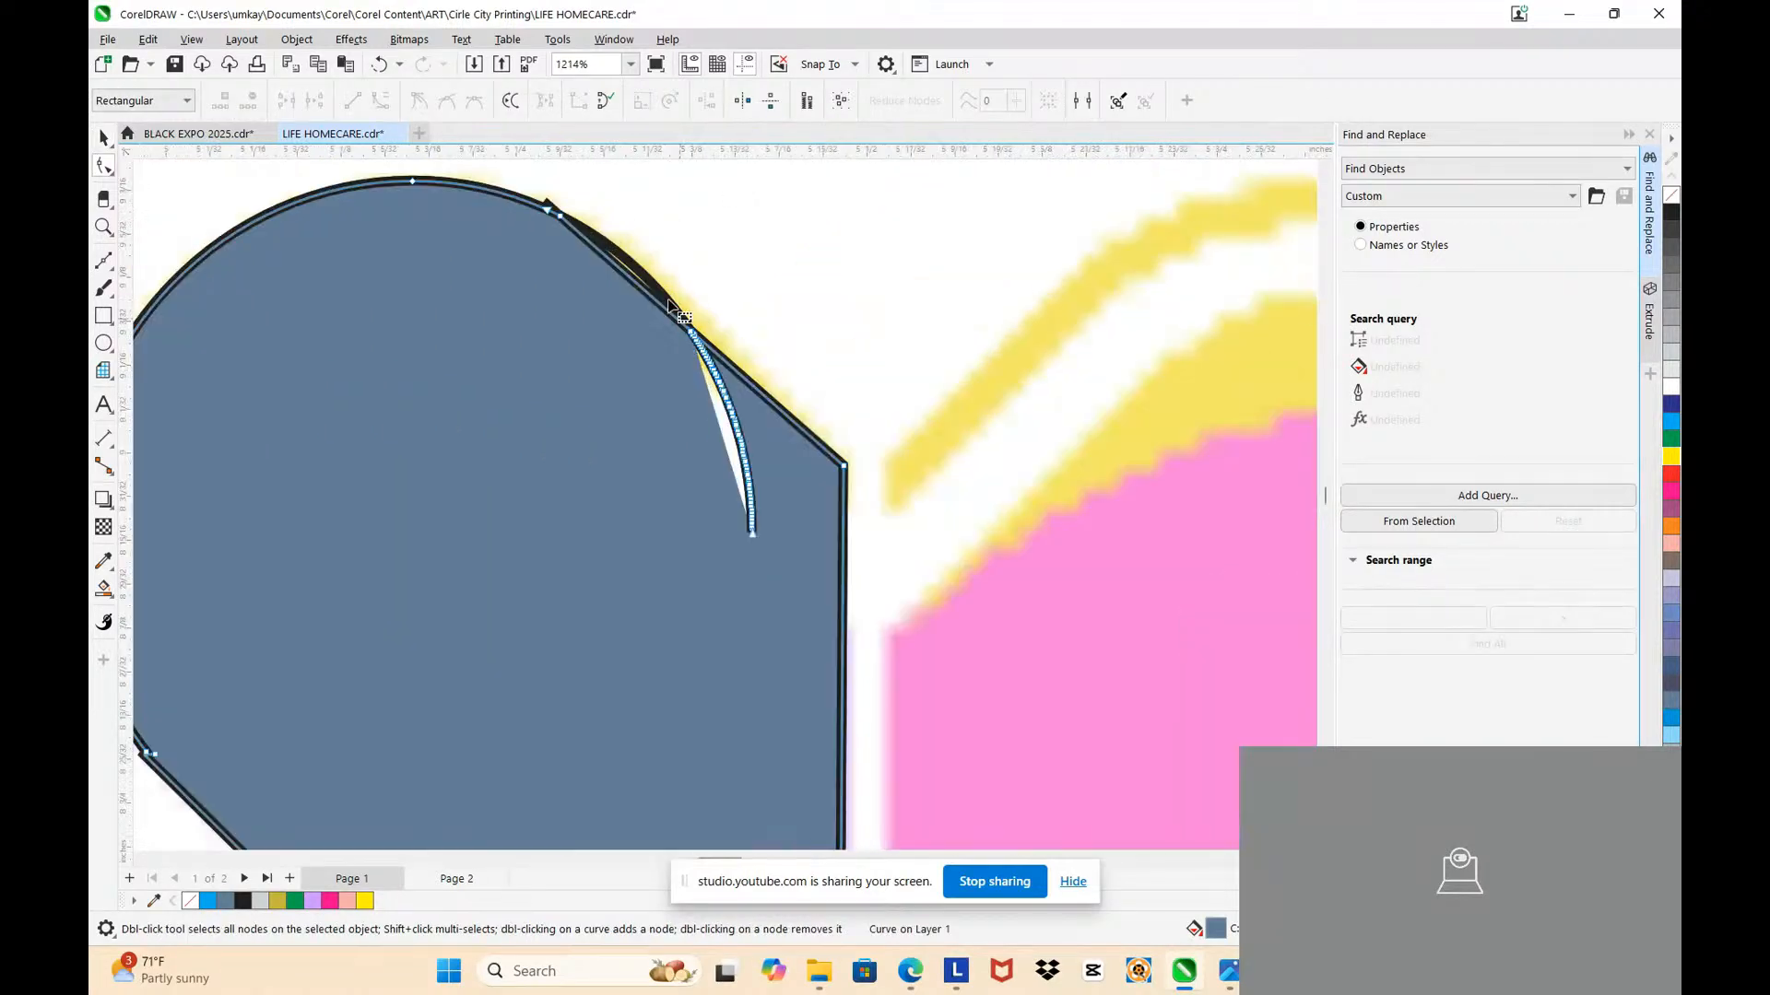
{"action": "left_click_drag", "start_coordinate": [715, 411], "coordinate": [796, 601]}
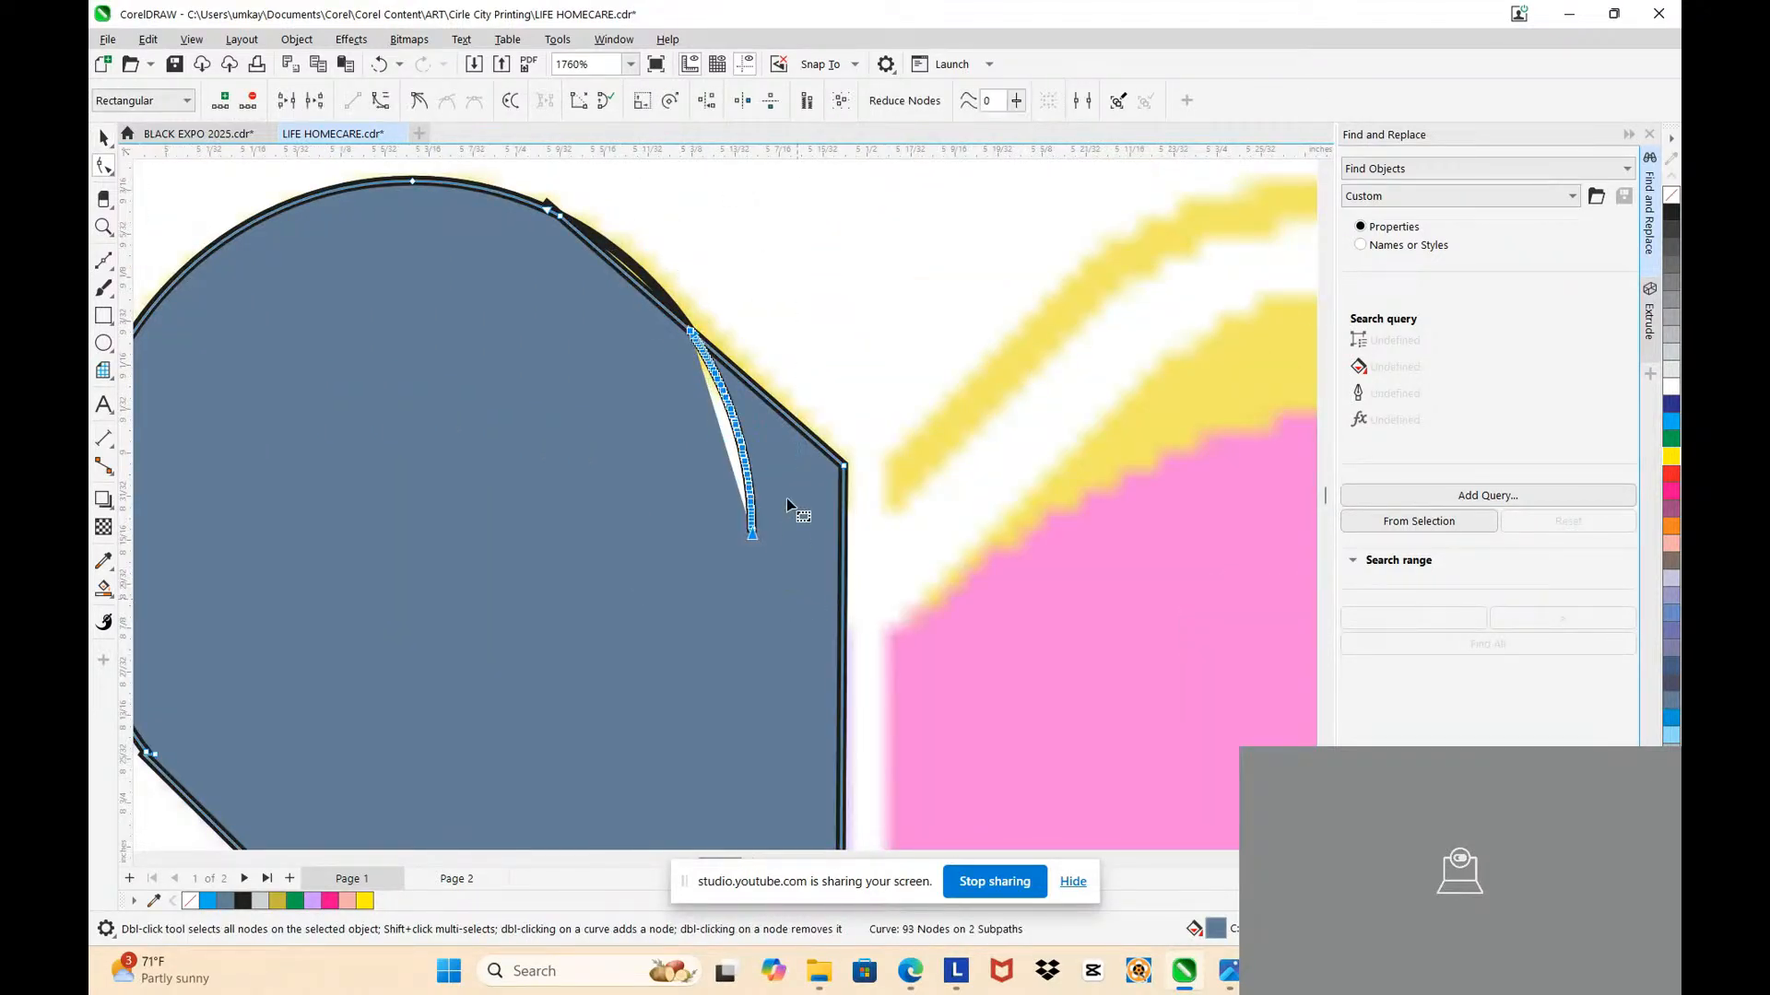
{"action": "key", "text": "Delete"}
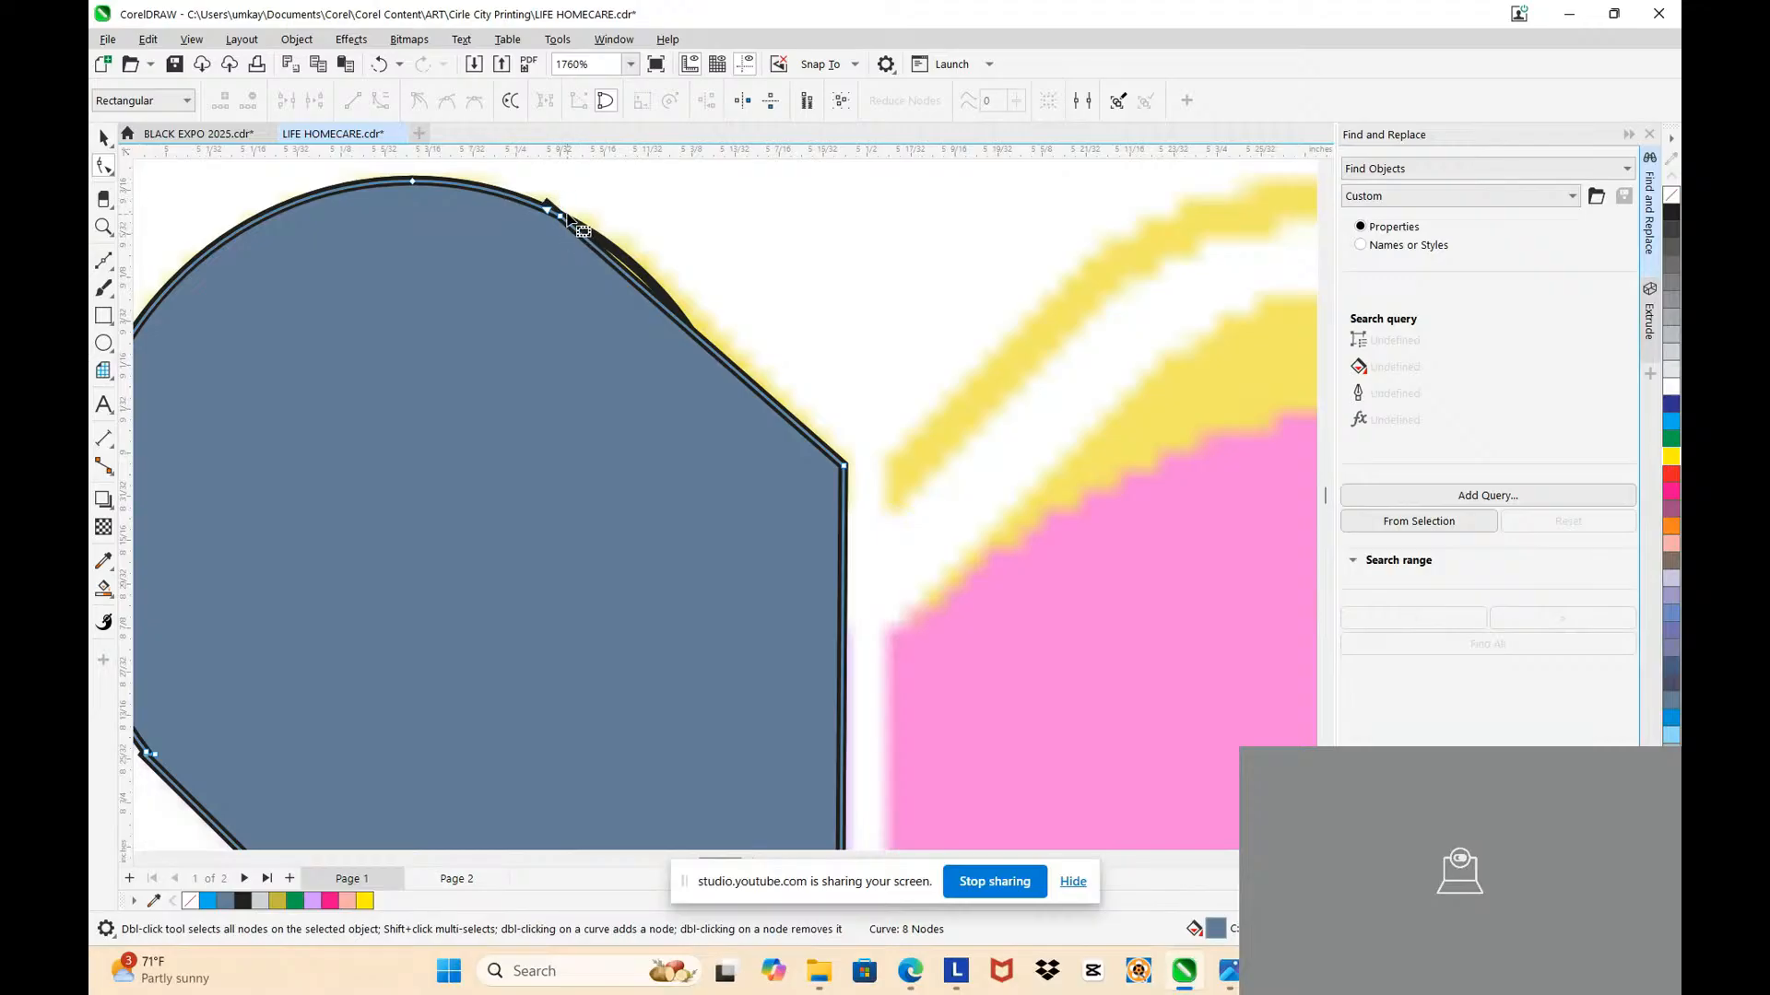
Step: Delete the original ellipse and Bézier outline beneath the welded half-heart, and undo the accidental move of the welded shape
{"action": "double_click", "coordinate": [562, 217]}
{"action": "left_click", "coordinate": [568, 217]}
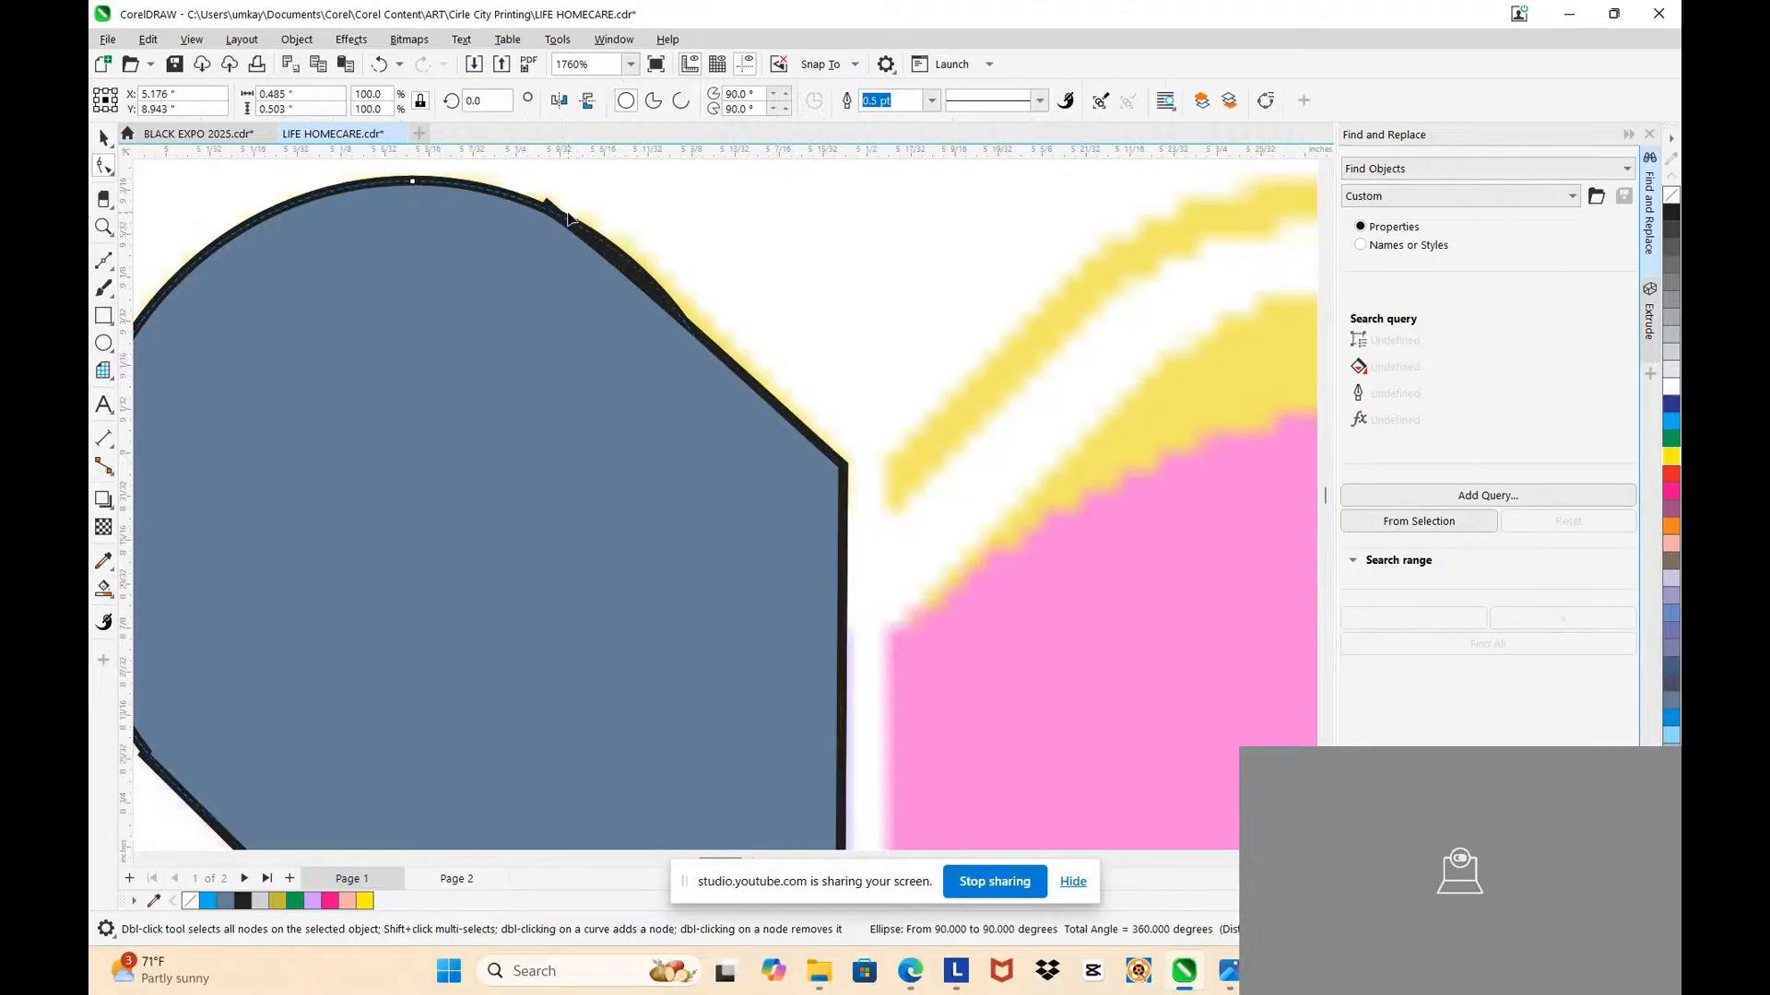
{"action": "left_click", "coordinate": [652, 246]}
{"action": "scroll", "coordinate": [711, 277], "scroll_direction": "down", "scroll_amount": 2}
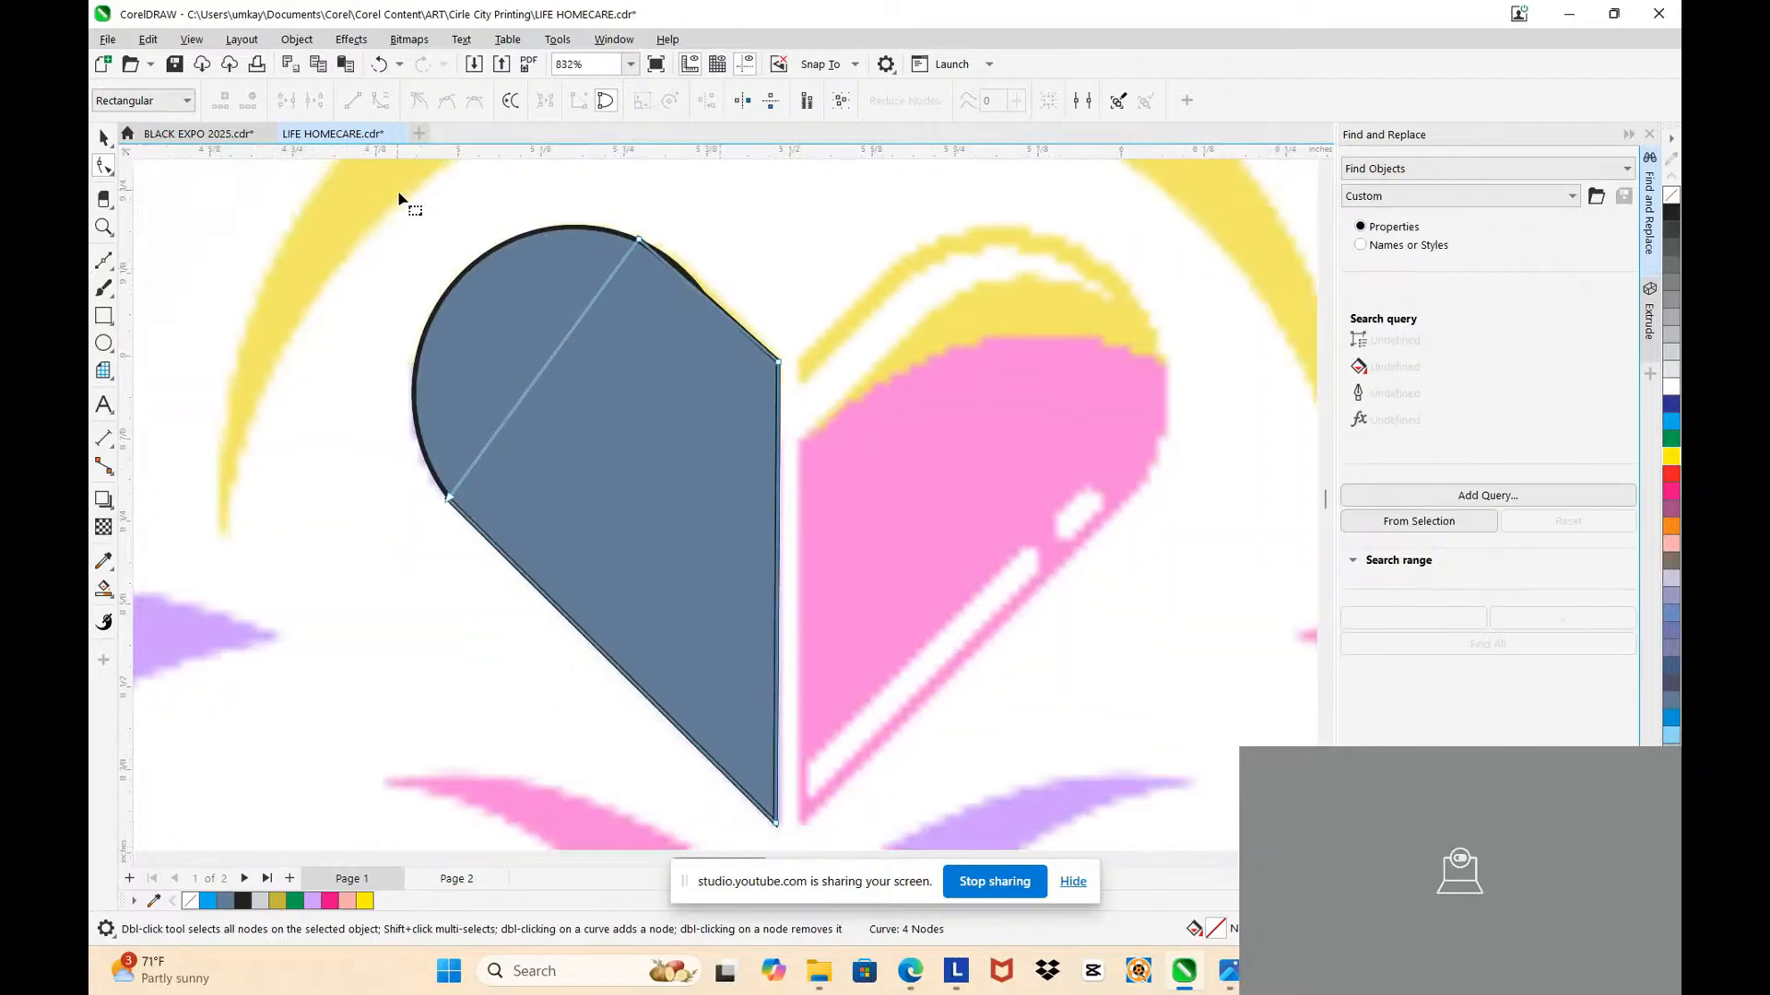
{"action": "left_click_drag", "start_coordinate": [401, 195], "coordinate": [950, 820]}
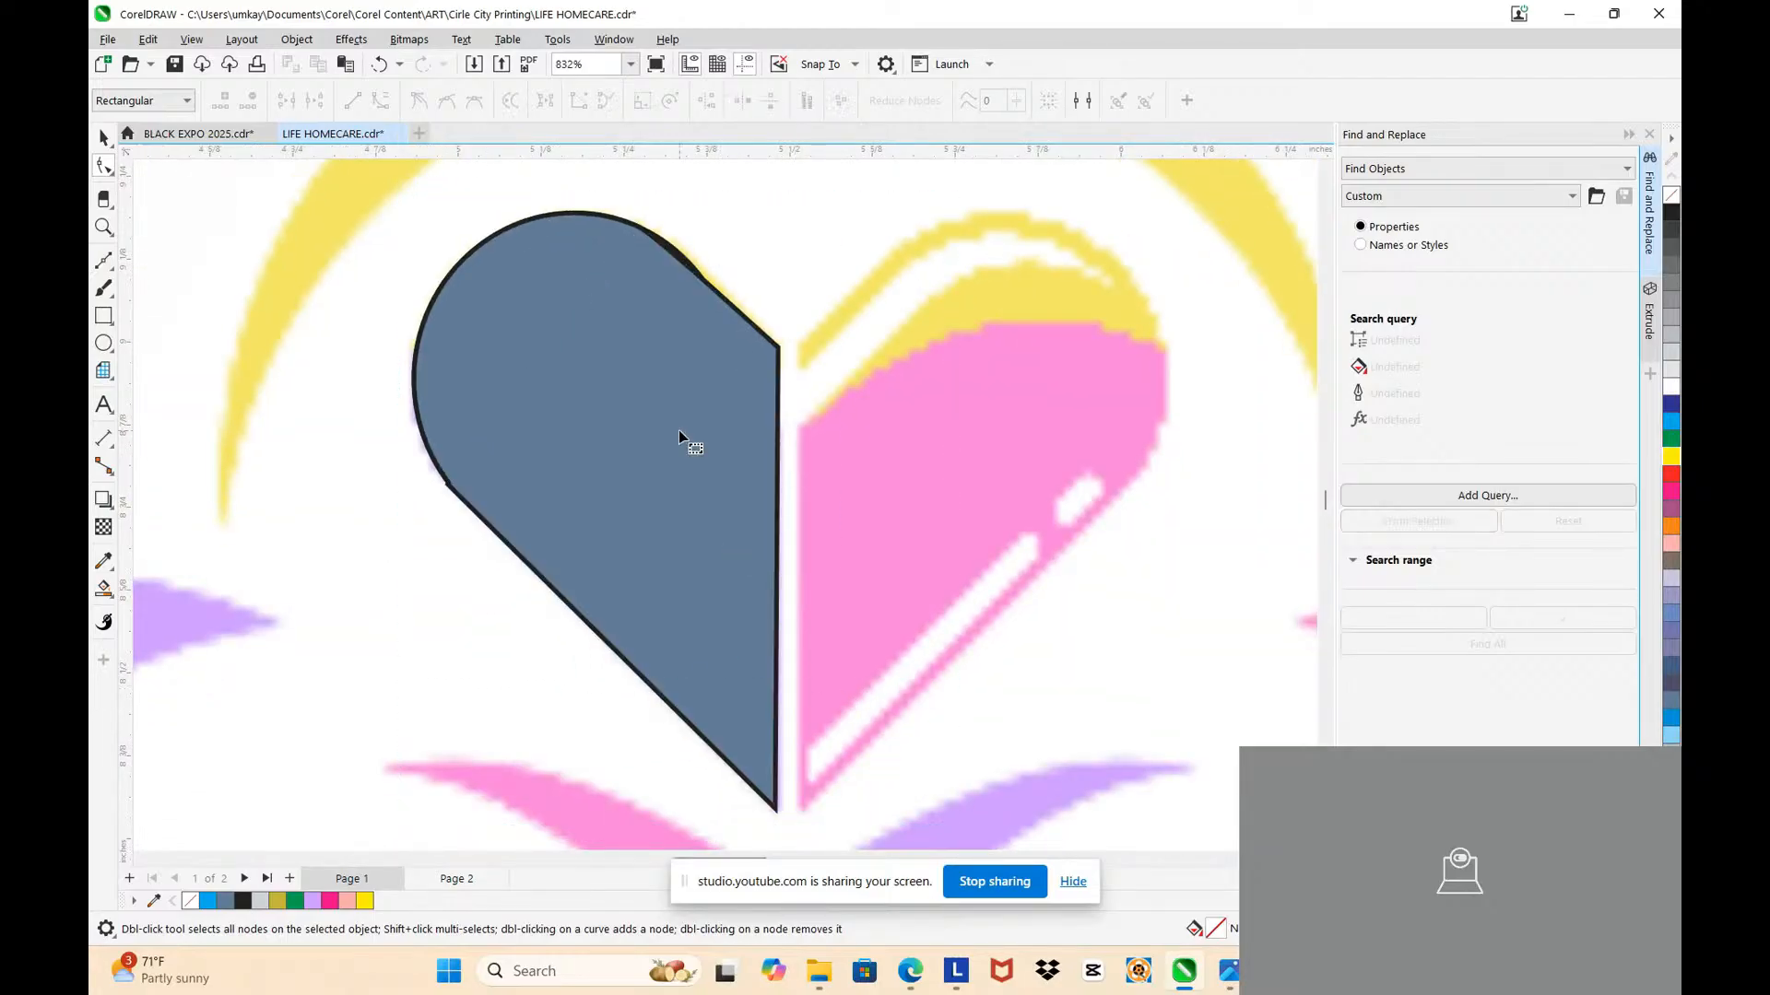
{"action": "left_click", "coordinate": [676, 262]}
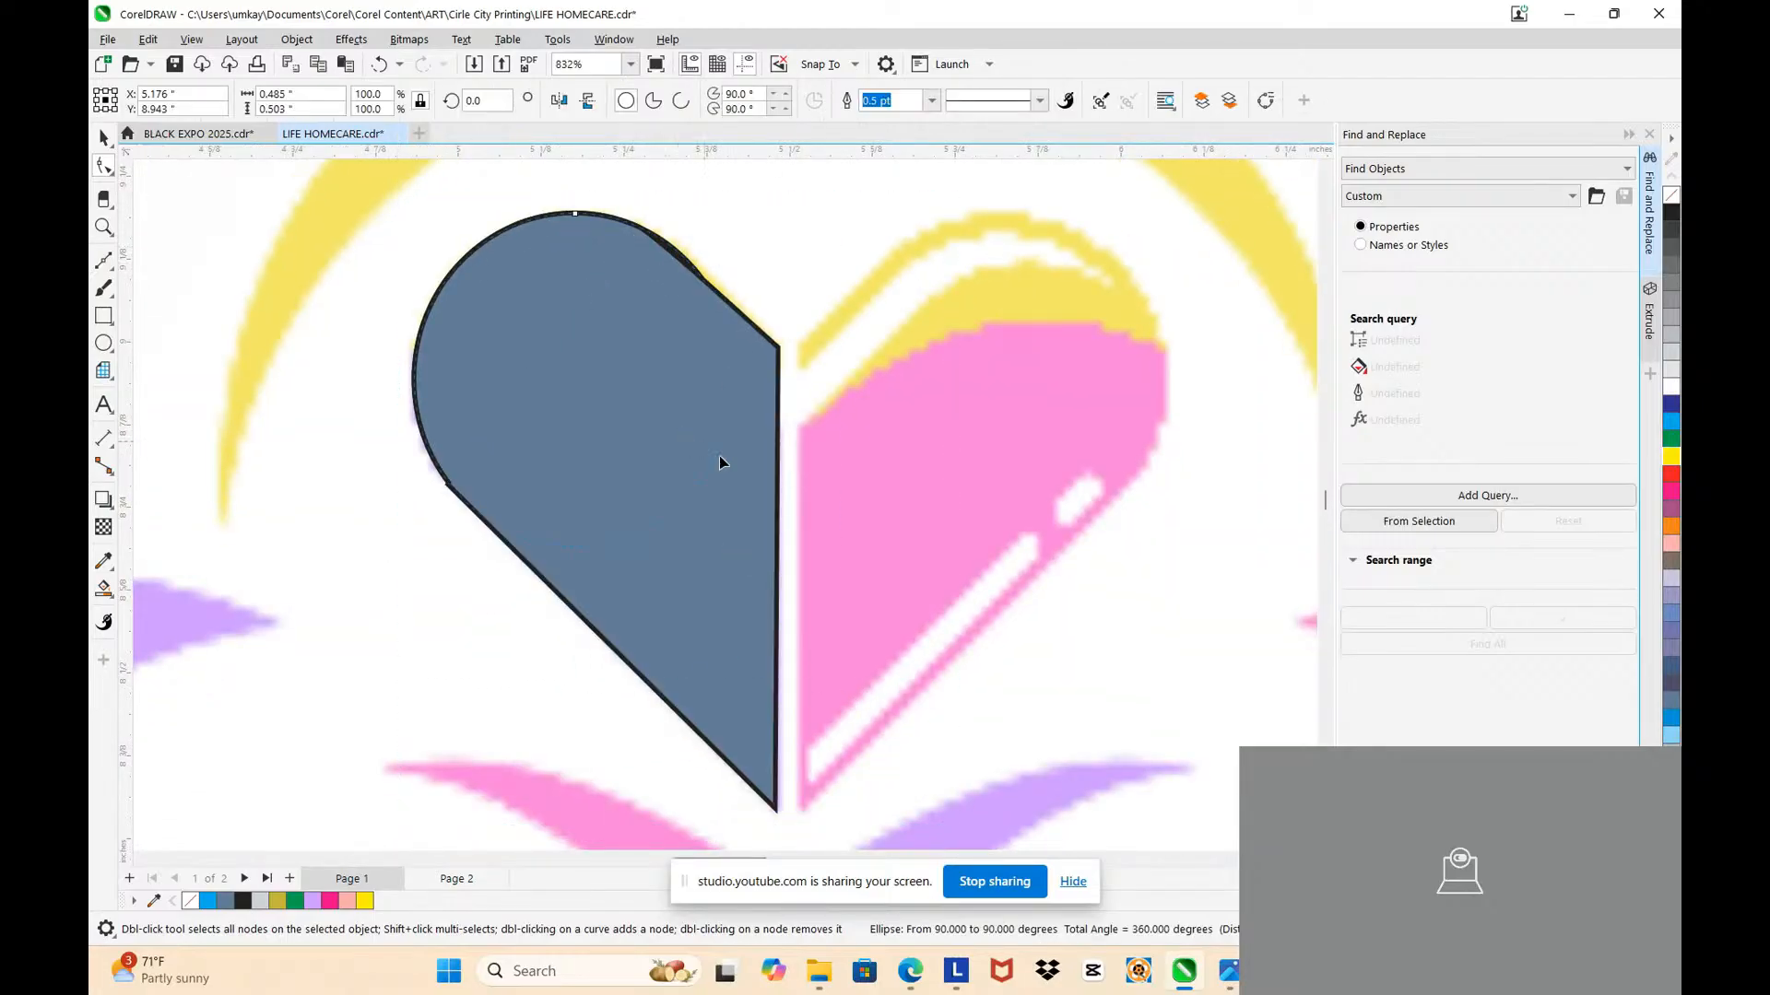
{"action": "left_click", "coordinate": [197, 166]}
{"action": "left_click", "coordinate": [104, 136]}
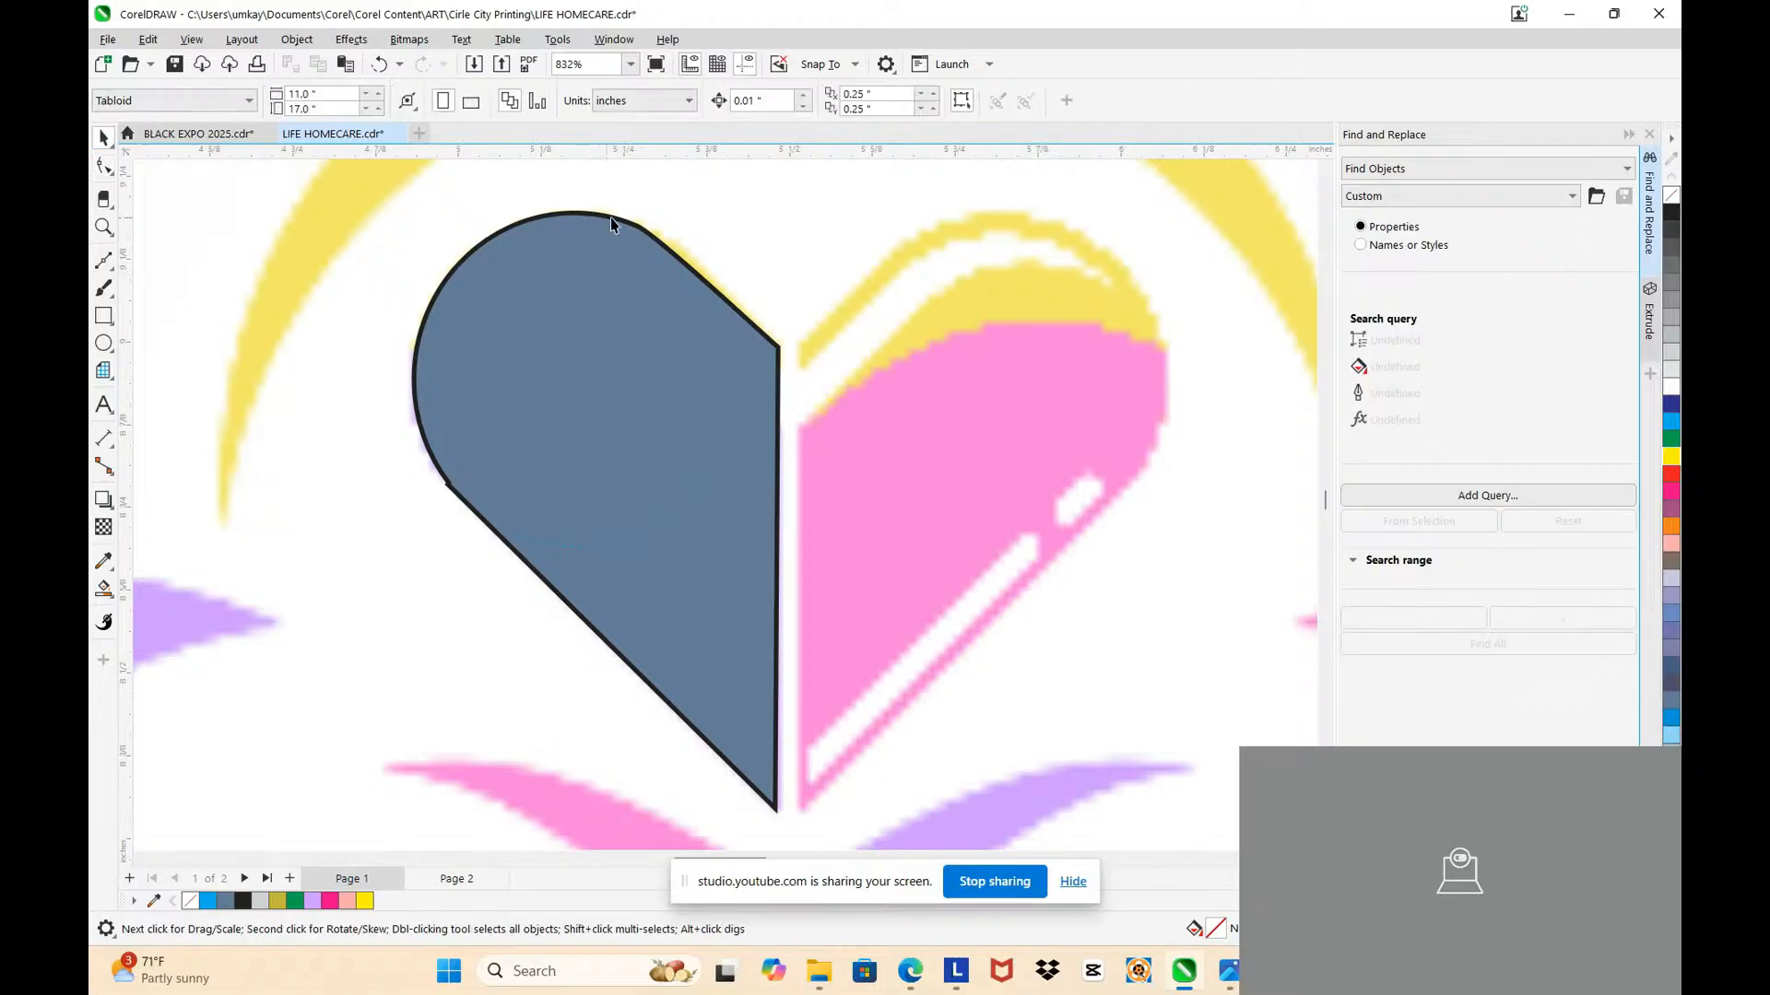
{"action": "left_click", "coordinate": [633, 228]}
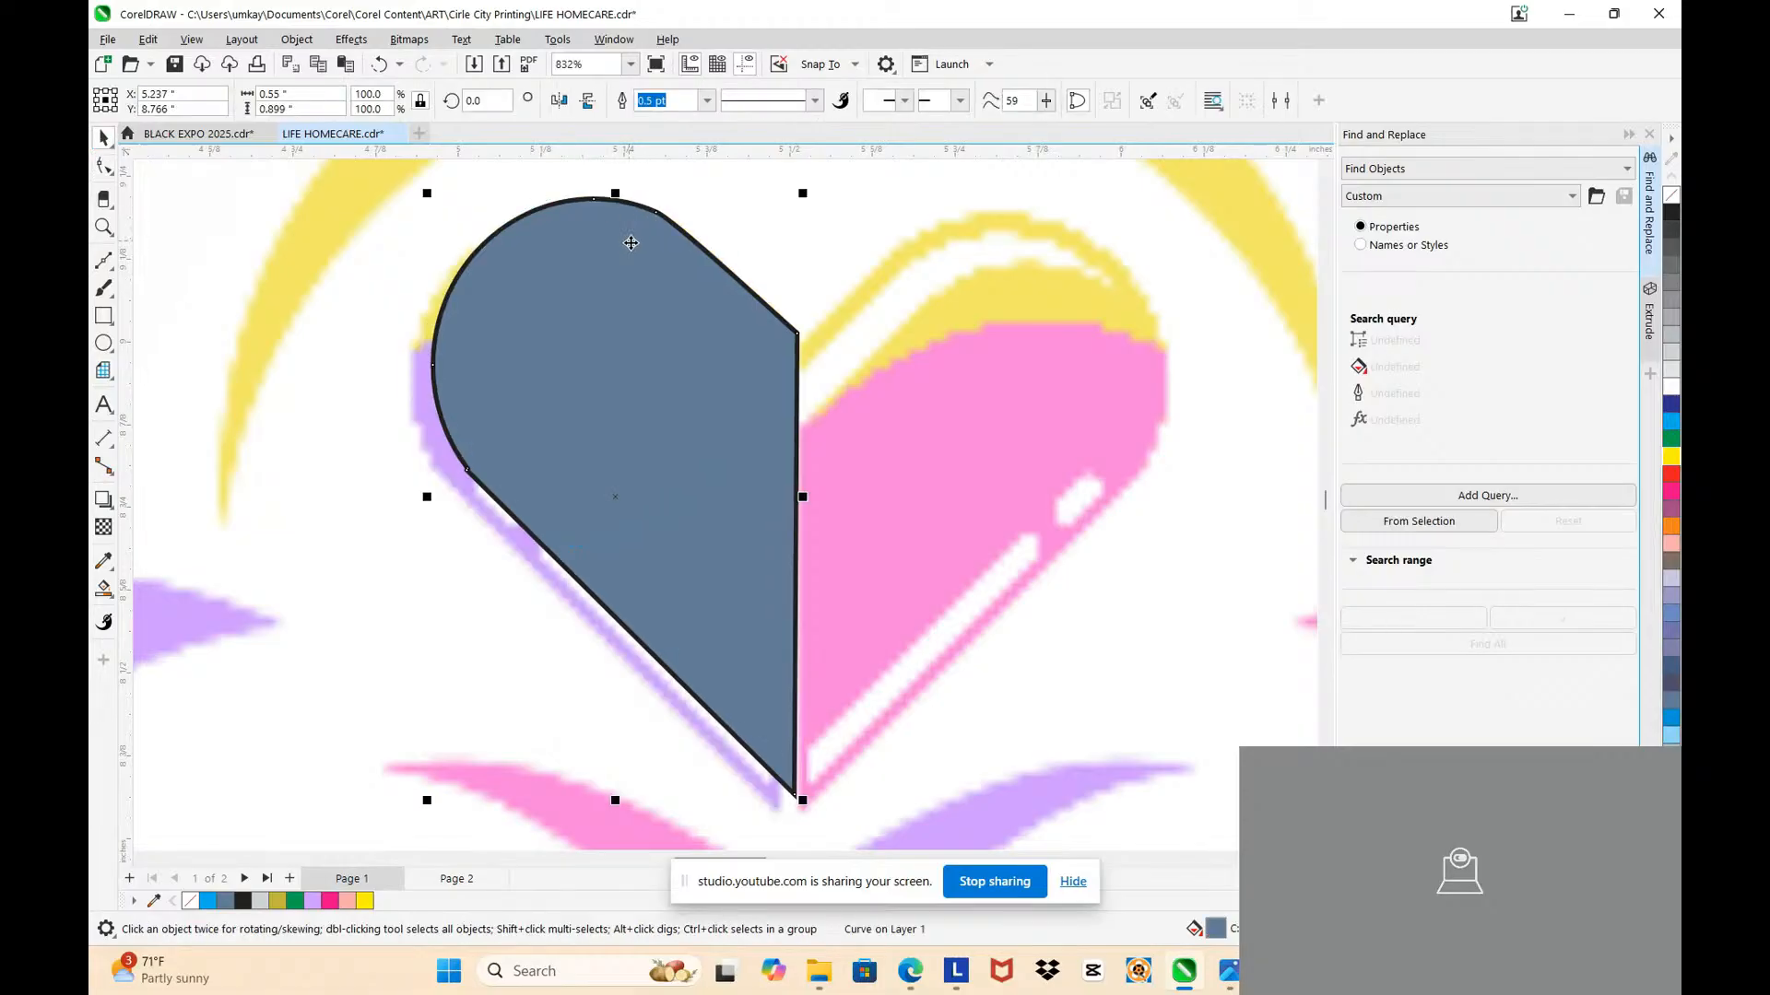
{"action": "key", "text": "ctrl+z"}
Step: Remove the fill from the welded half-heart and color its outline bright blue
{"action": "scroll", "coordinate": [746, 304], "scroll_direction": "down", "scroll_amount": 3}
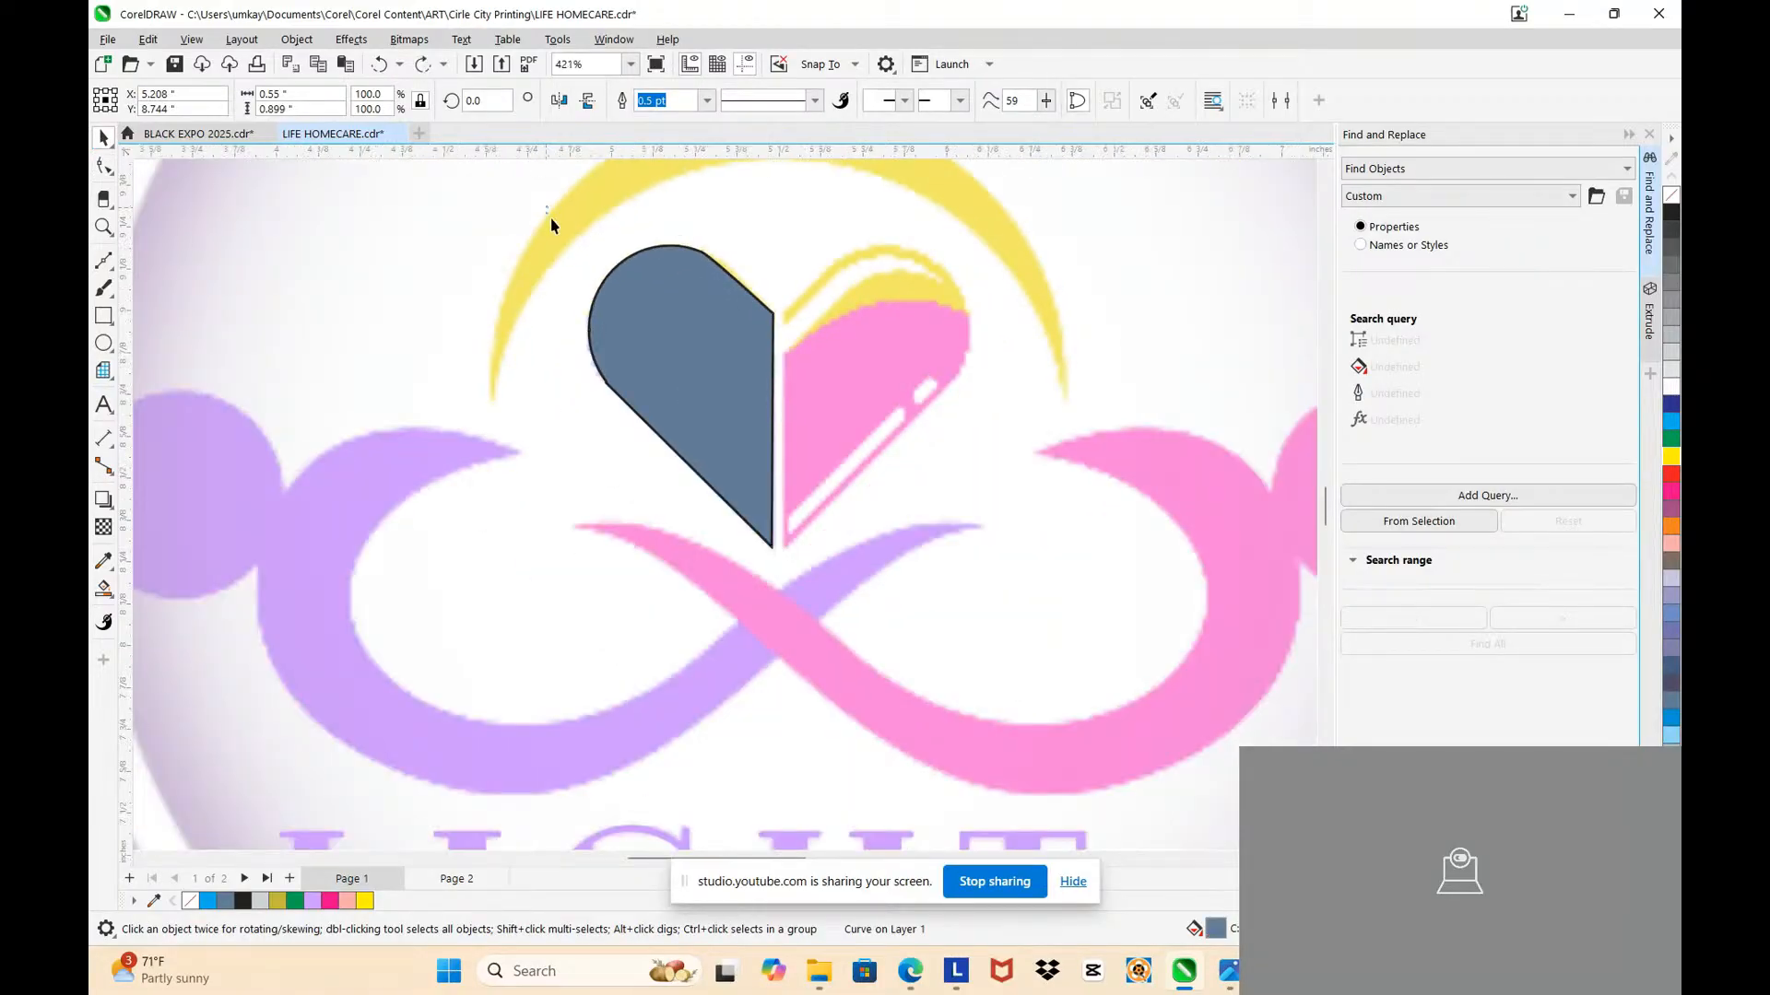
{"action": "left_click", "coordinate": [796, 518]}
{"action": "left_click", "coordinate": [765, 347]}
{"action": "left_click", "coordinate": [1672, 195]}
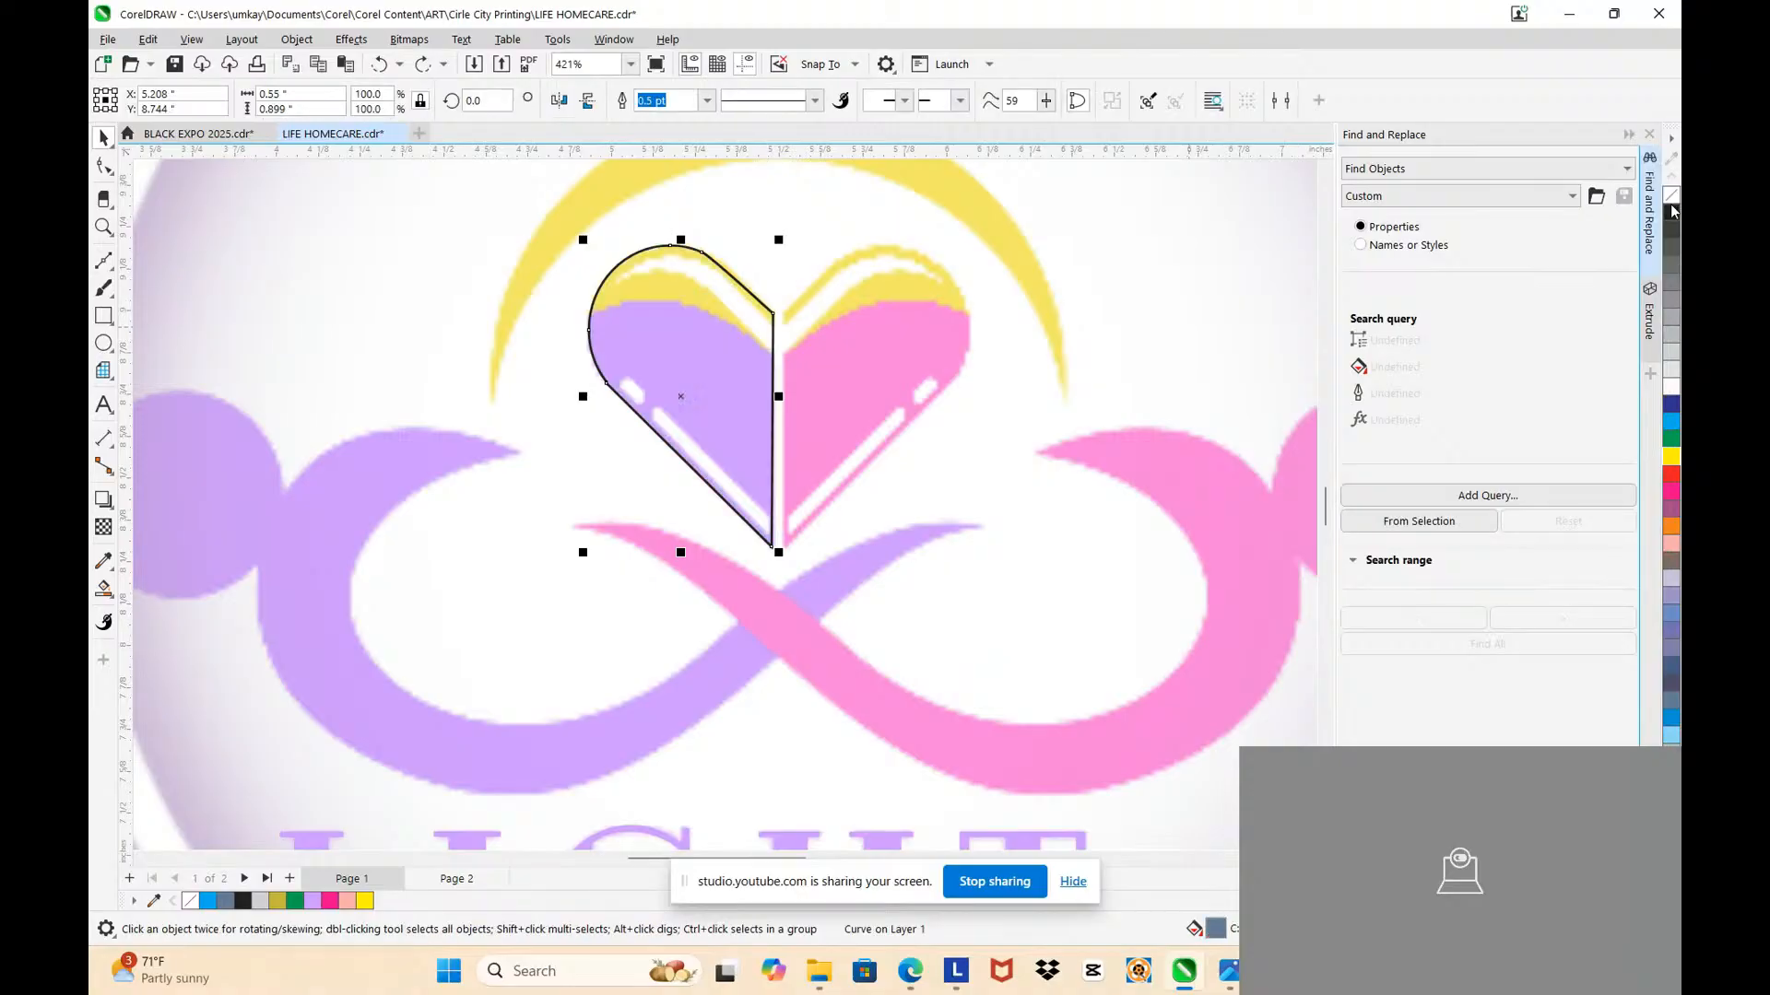
{"action": "right_click", "coordinate": [1672, 426]}
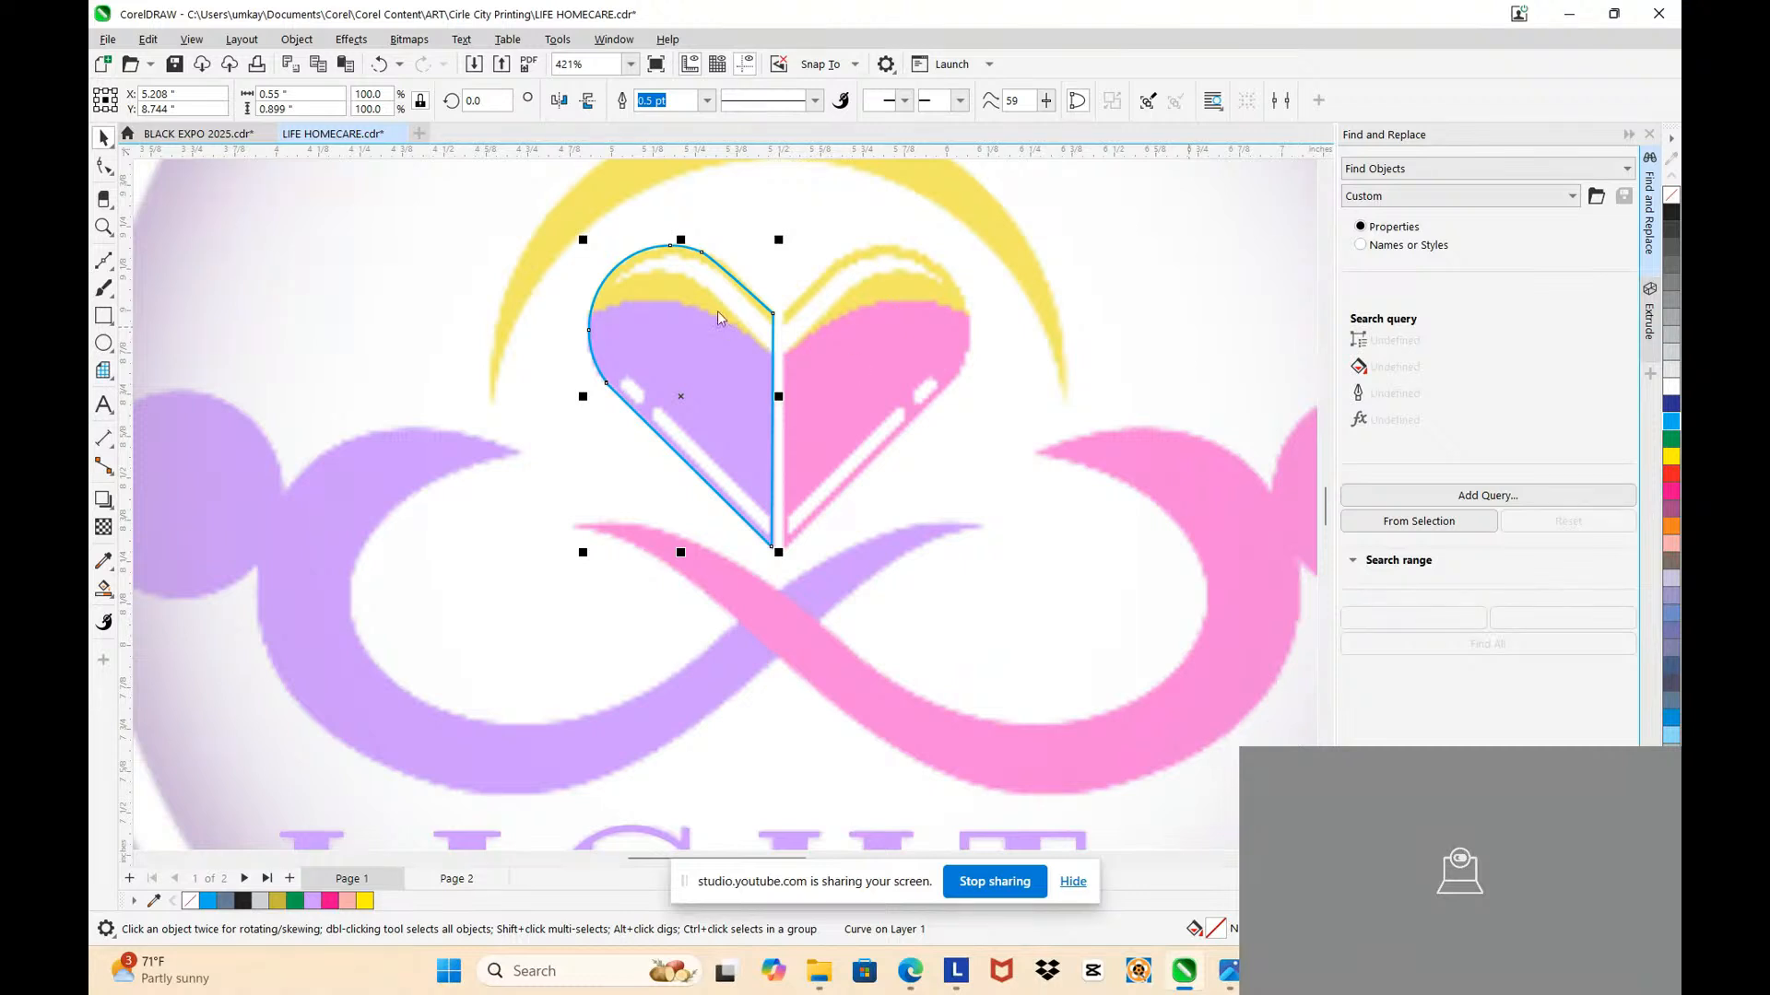
Step: Set the outline width of the lilac half-heart to Hairline
{"action": "key", "text": "F12"}
{"action": "left_click", "coordinate": [758, 364]}
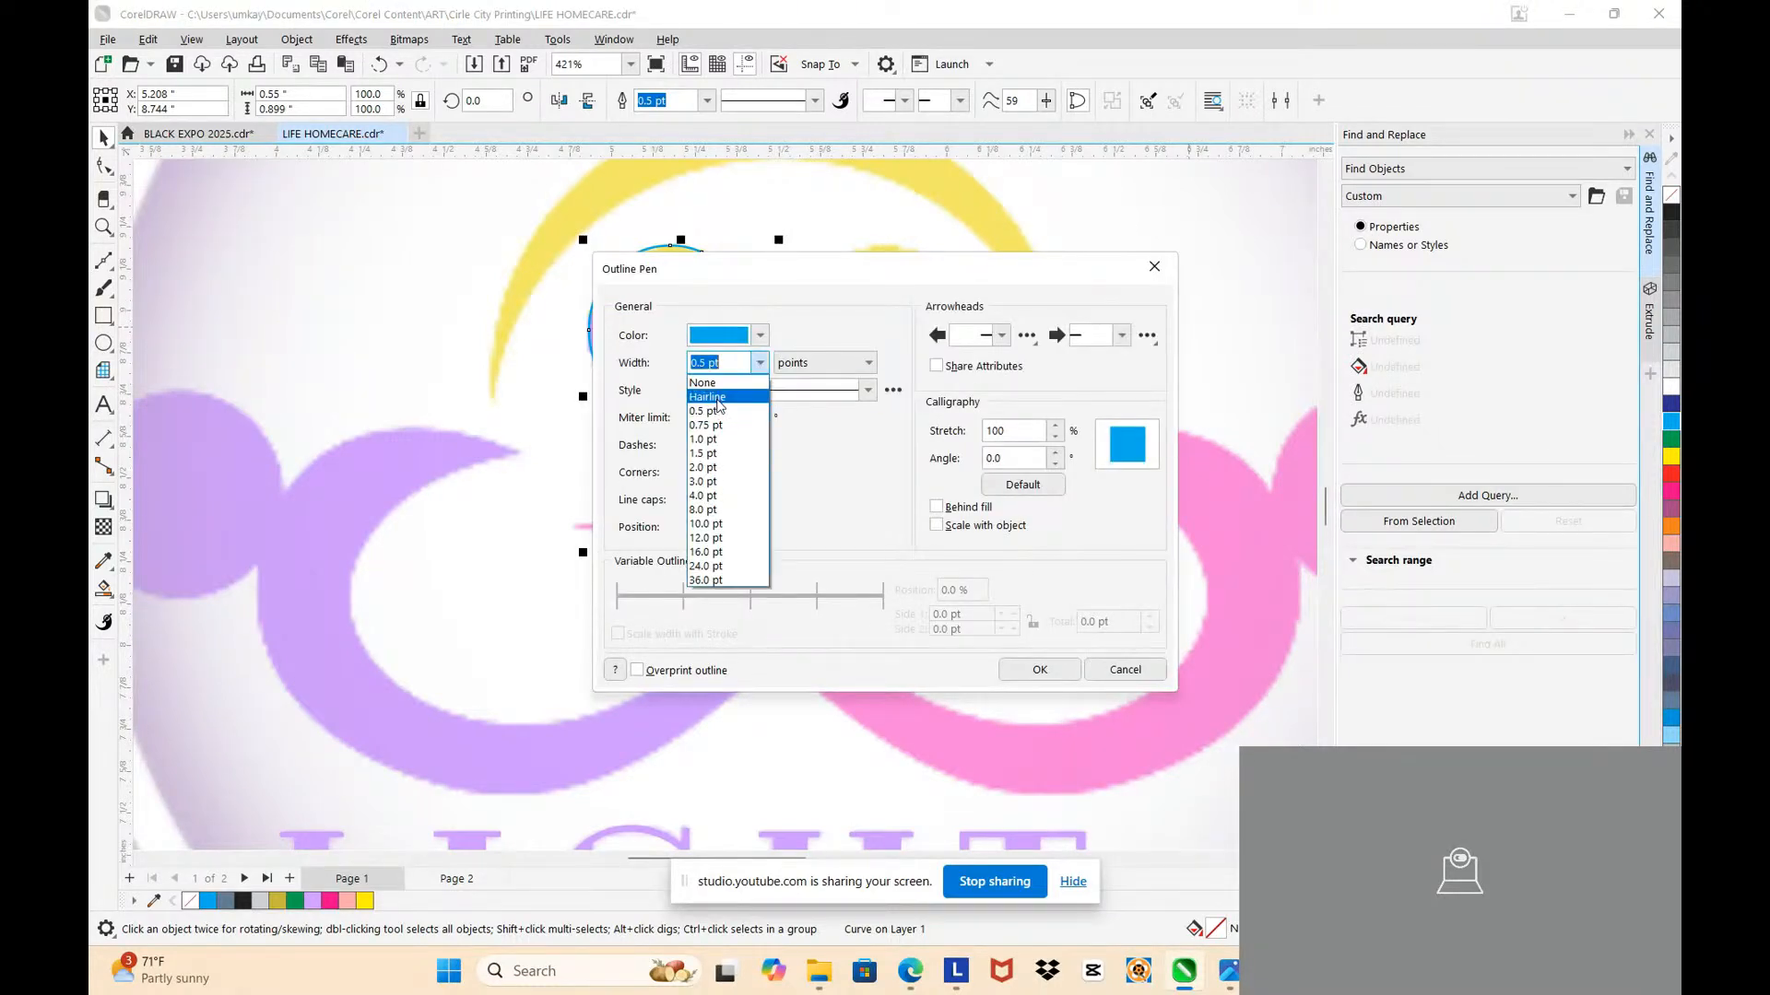
{"action": "left_click", "coordinate": [712, 379]}
{"action": "left_click", "coordinate": [1039, 669]}
Step: Add a node on the half-heart's upper curve and pull the upper diagonal edge and inner notch corner outward to the yellow border
{"action": "scroll", "coordinate": [718, 272], "scroll_direction": "up", "scroll_amount": 4}
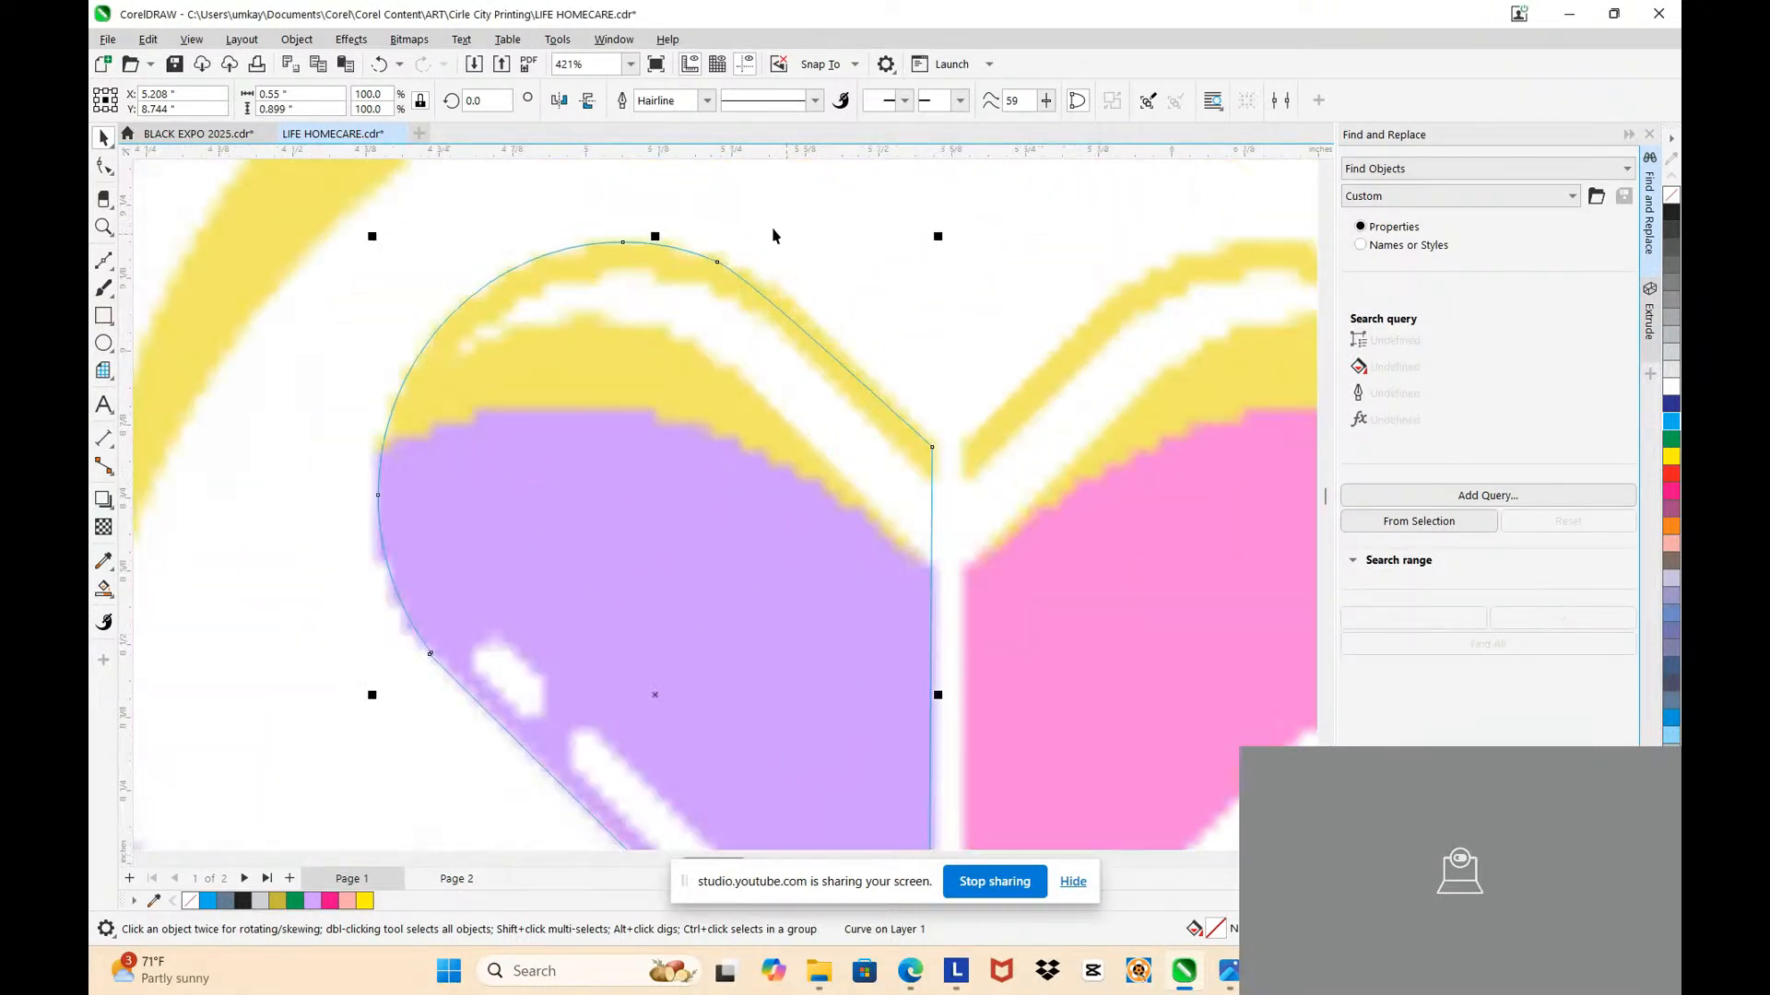
{"action": "key", "text": "F10"}
{"action": "left_click_drag", "start_coordinate": [708, 250], "coordinate": [742, 252]}
{"action": "key", "text": "ctrl+z"}
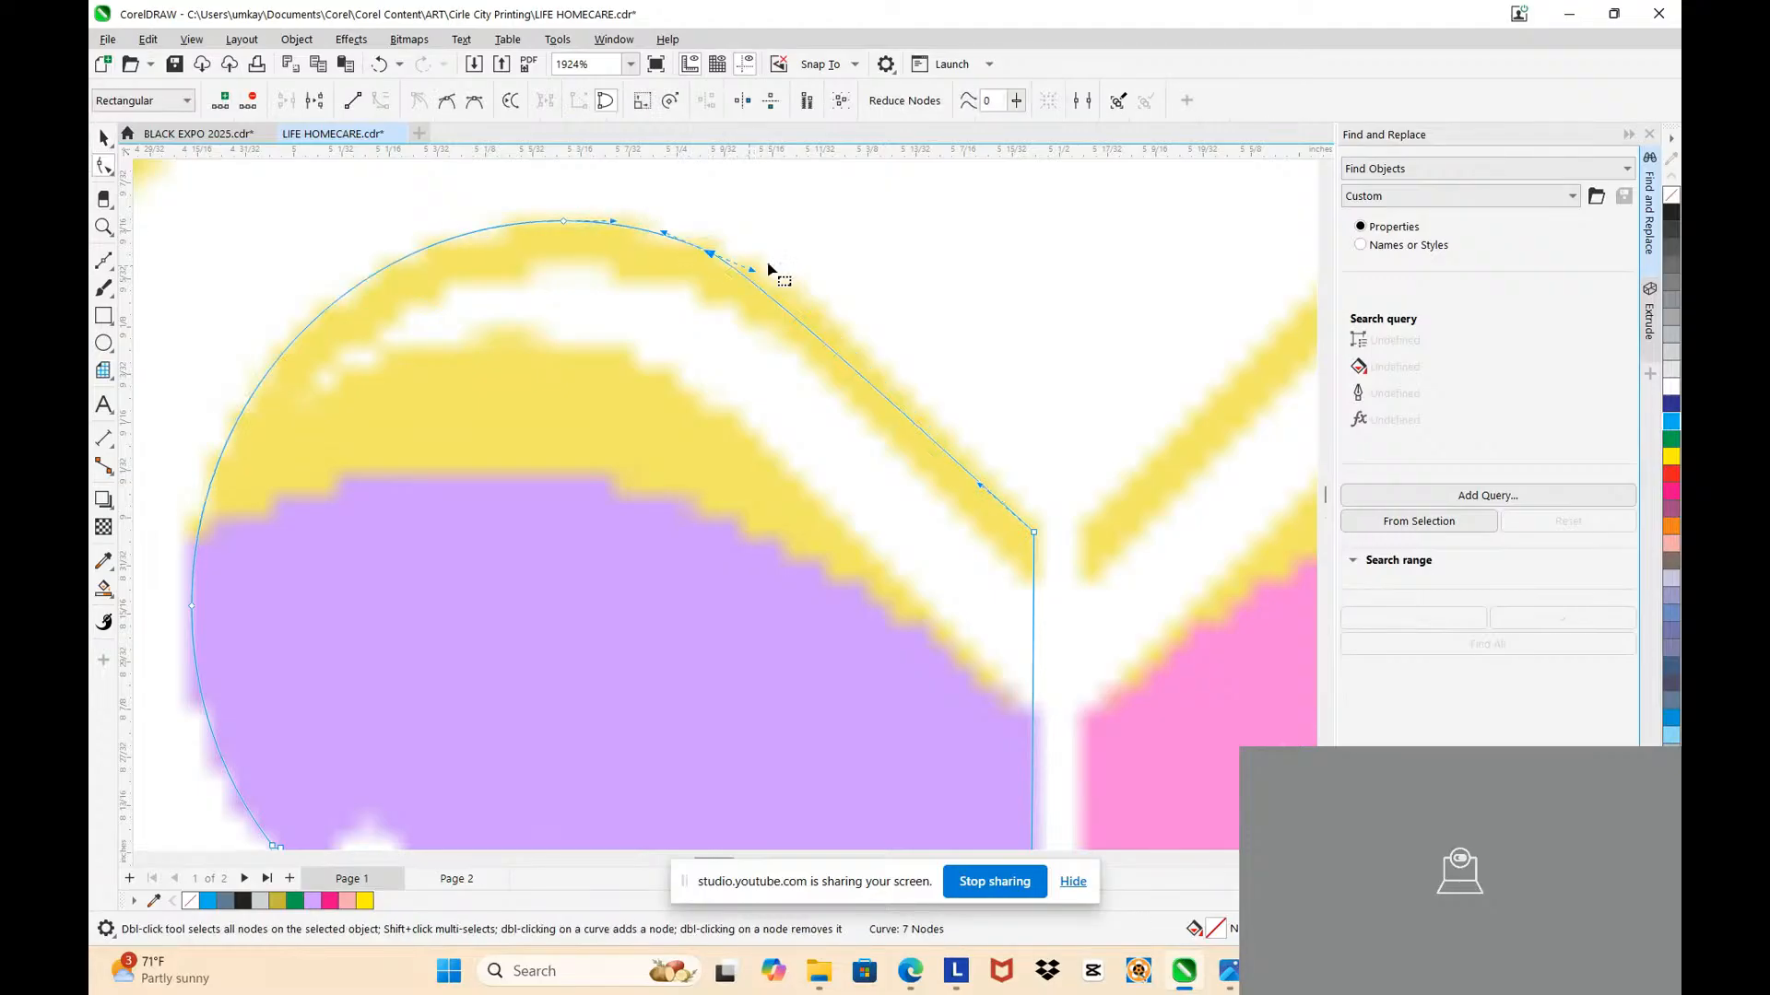
{"action": "scroll", "coordinate": [760, 293], "scroll_direction": "down", "scroll_amount": 4}
{"action": "scroll", "coordinate": [774, 316], "scroll_direction": "up", "scroll_amount": 5}
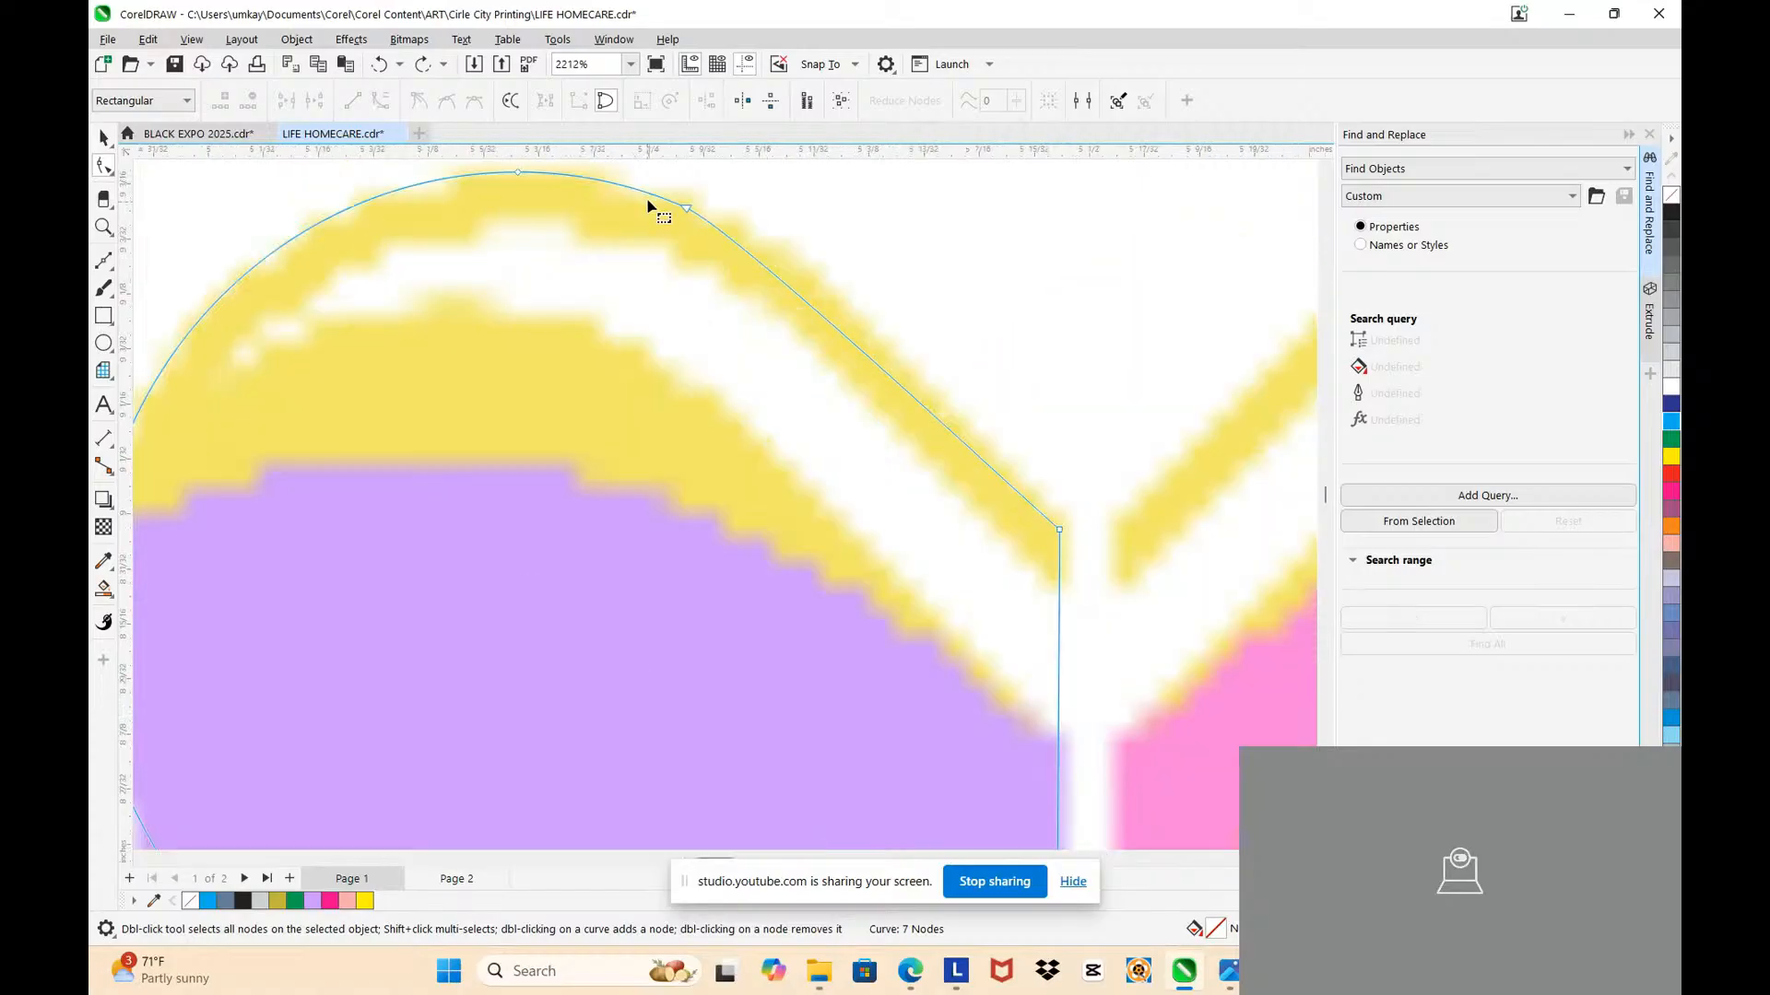
{"action": "left_click_drag", "start_coordinate": [652, 197], "coordinate": [739, 225]}
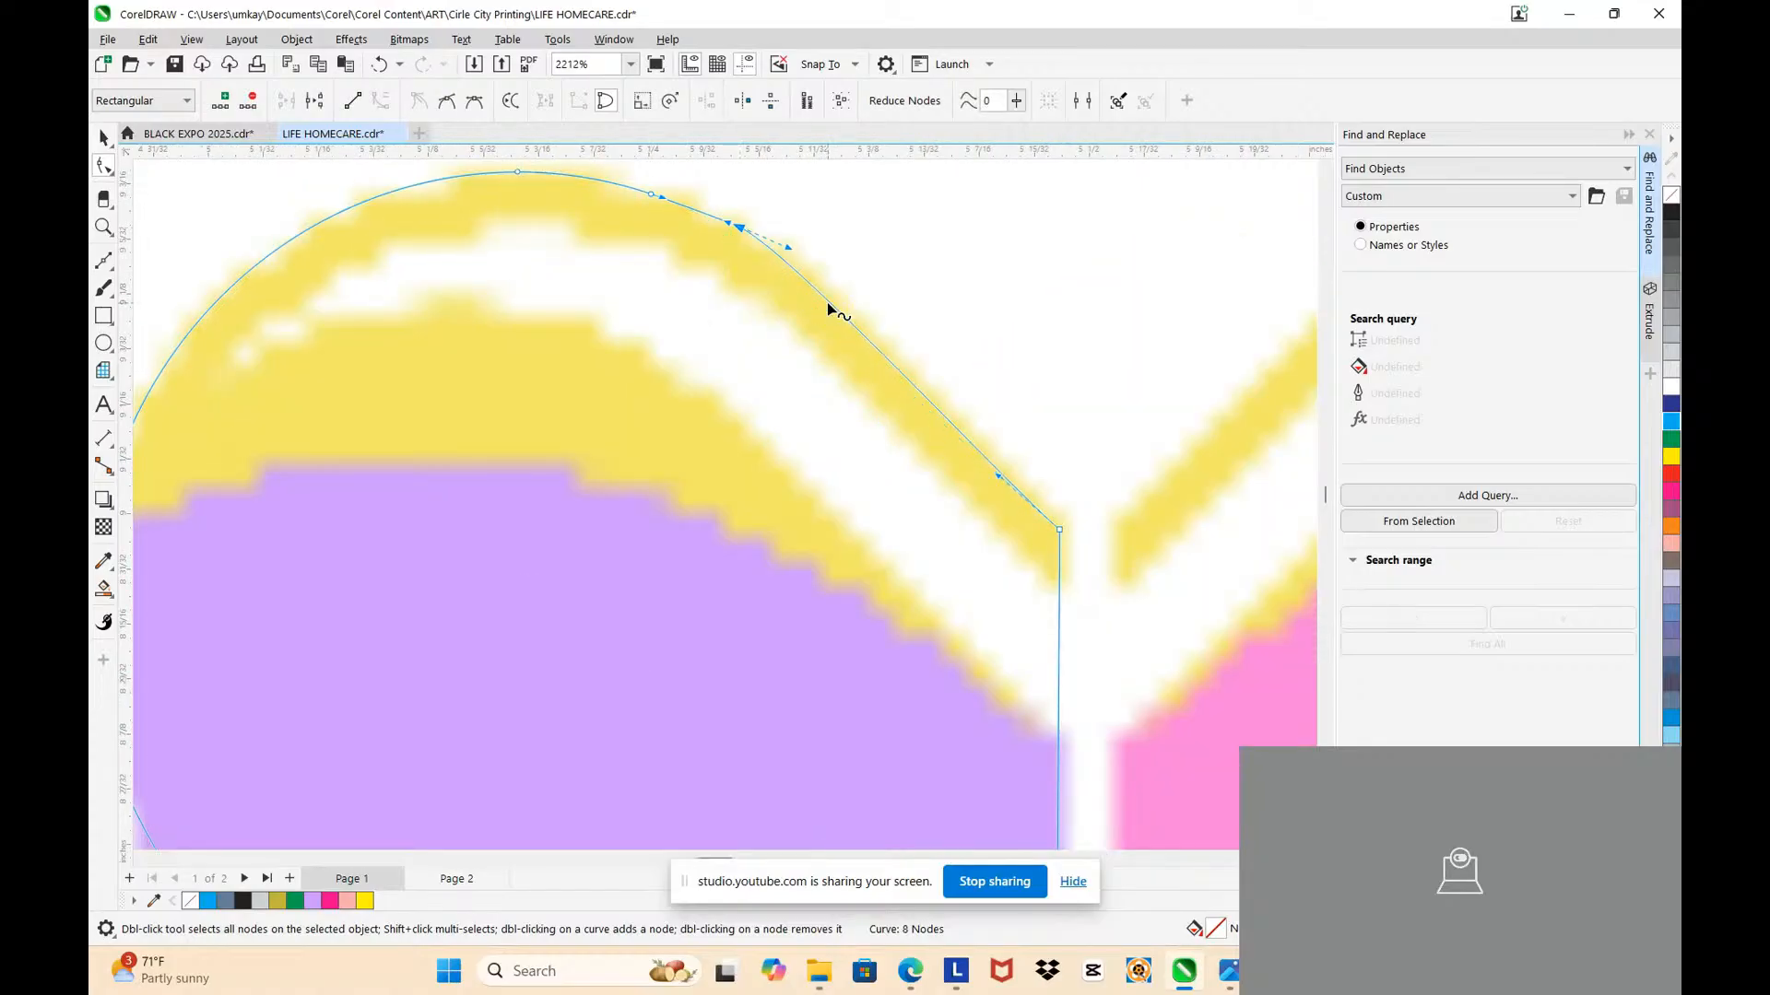
{"action": "left_click_drag", "start_coordinate": [829, 304], "coordinate": [845, 304]}
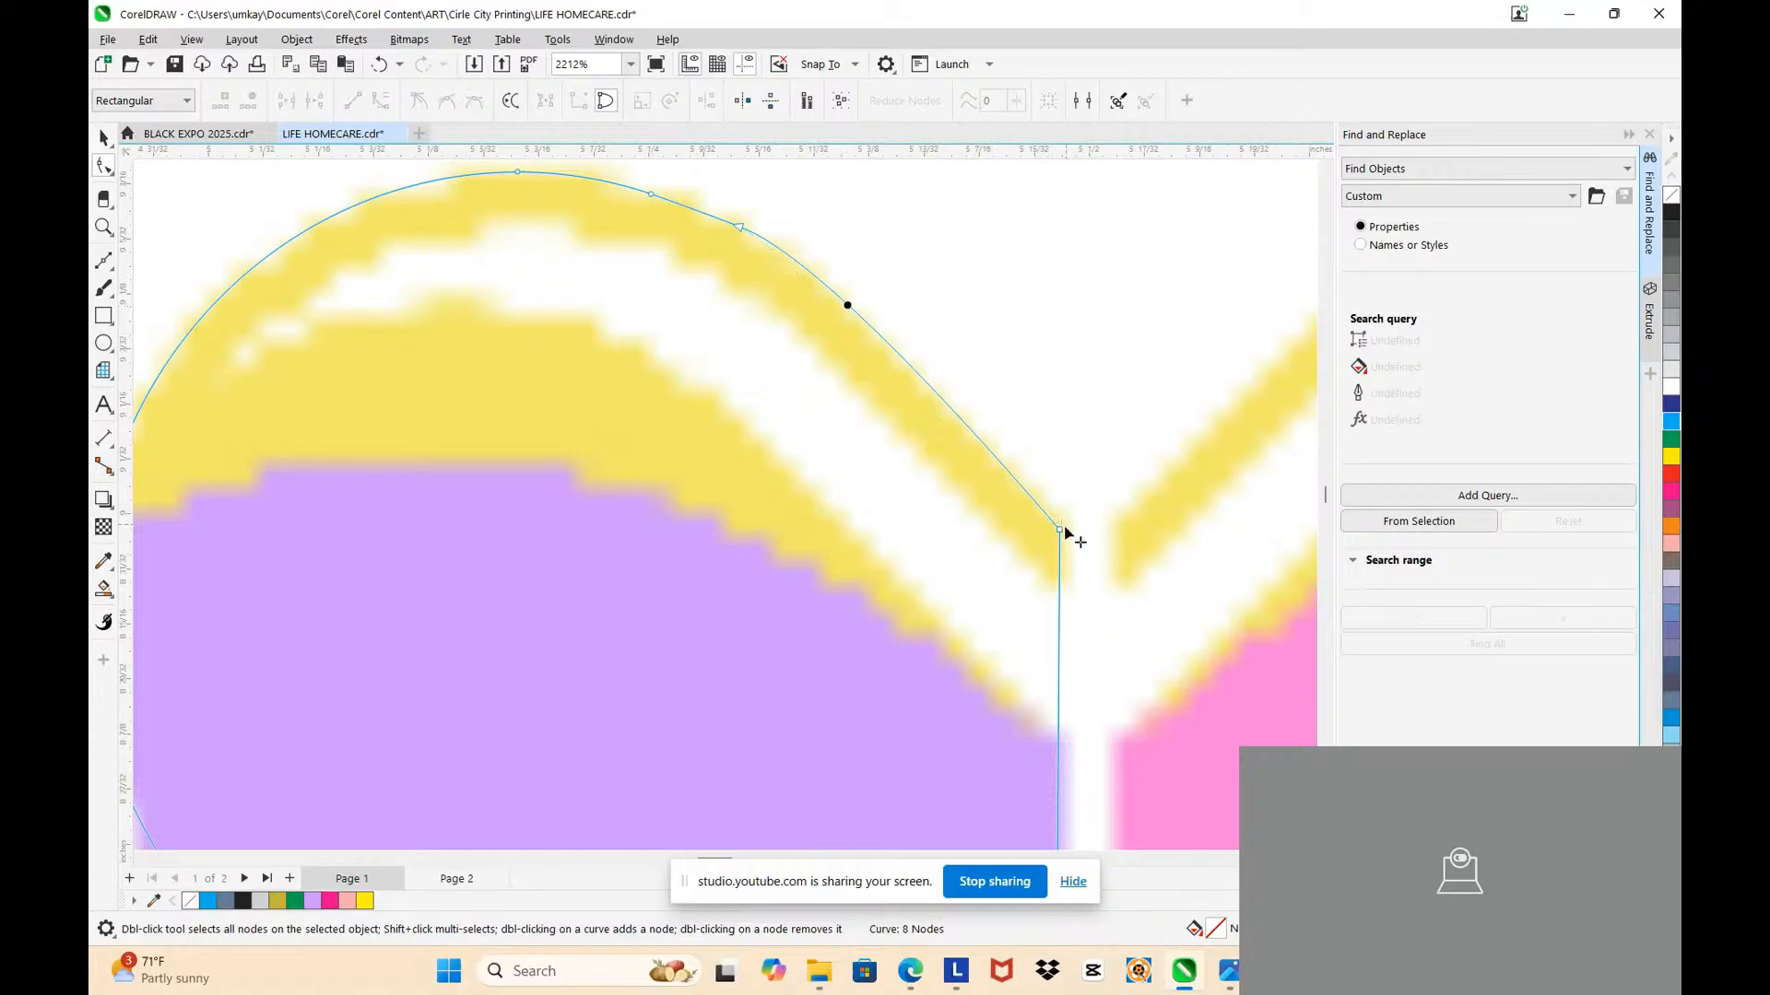
{"action": "left_click_drag", "start_coordinate": [1060, 530], "coordinate": [1066, 522]}
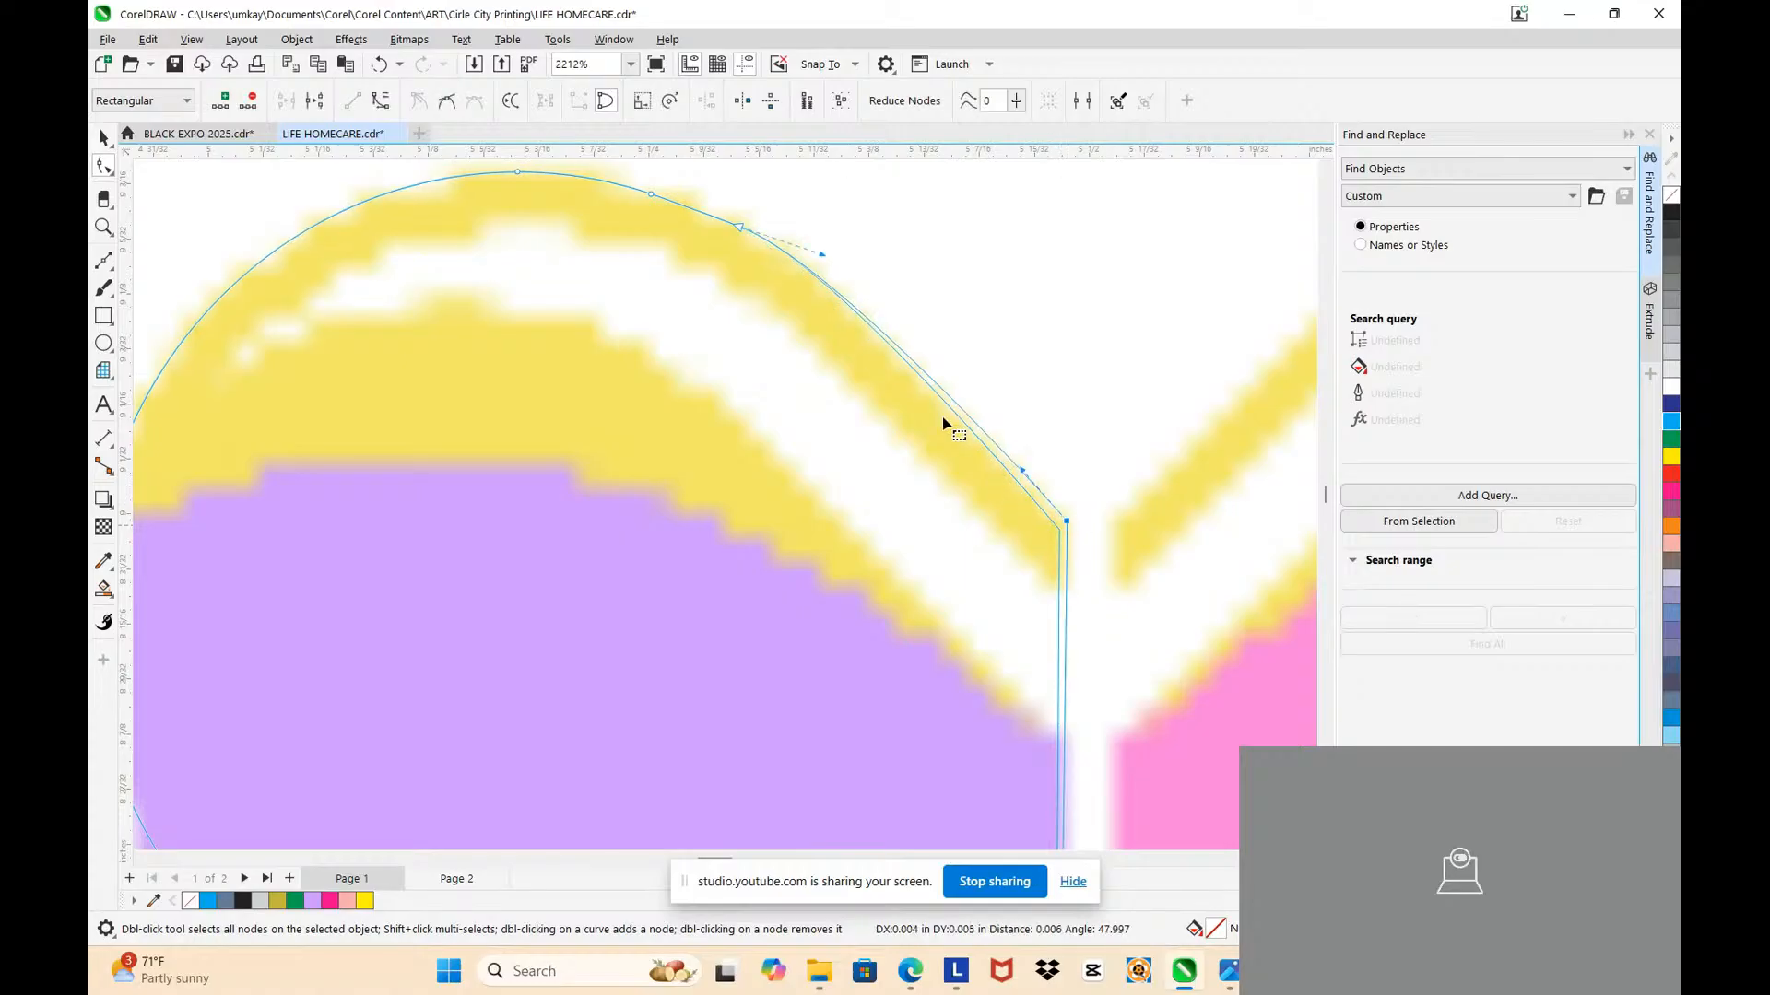
Step: Add a node where the top curve meets the upper diagonal edge and delete the neighboring nodes to smooth the arc
{"action": "left_click", "coordinate": [800, 265]}
{"action": "double_click", "coordinate": [800, 265]}
{"action": "left_click", "coordinate": [740, 226]}
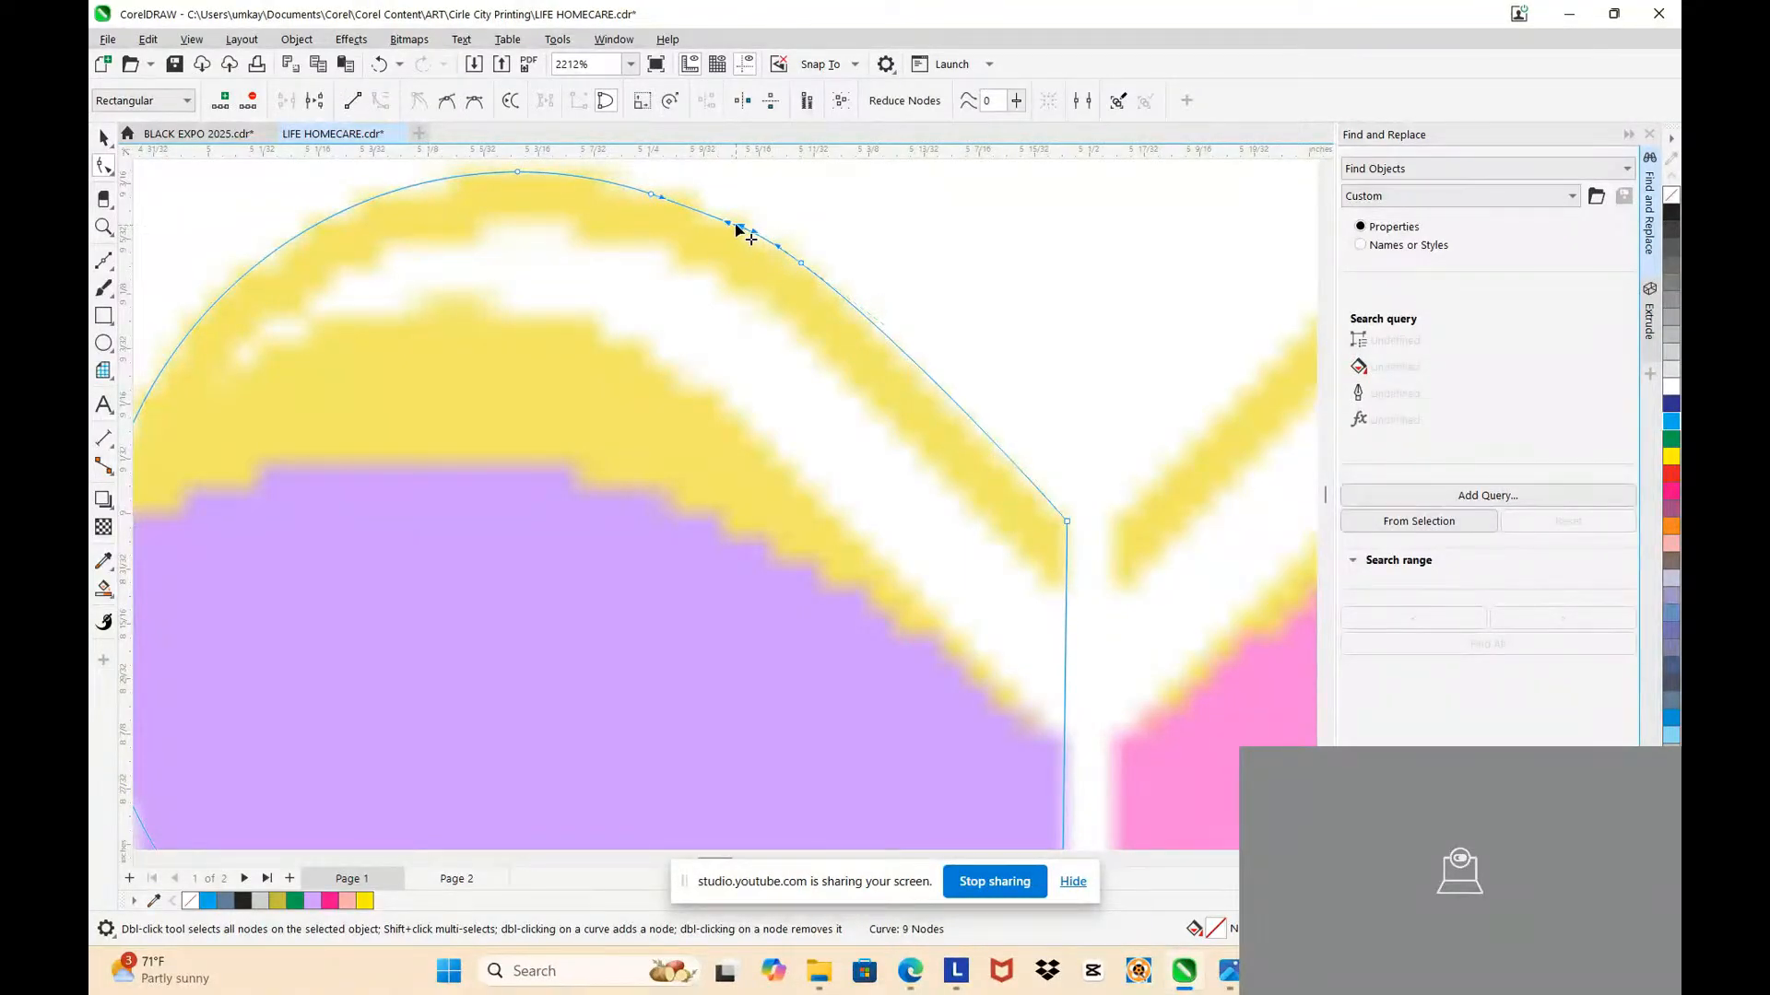
{"action": "left_click_drag", "start_coordinate": [619, 177], "coordinate": [768, 301]}
{"action": "key", "text": "Delete"}
{"action": "scroll", "coordinate": [652, 221], "scroll_direction": "down", "scroll_amount": 3}
{"action": "scroll", "coordinate": [636, 210], "scroll_direction": "up", "scroll_amount": 2}
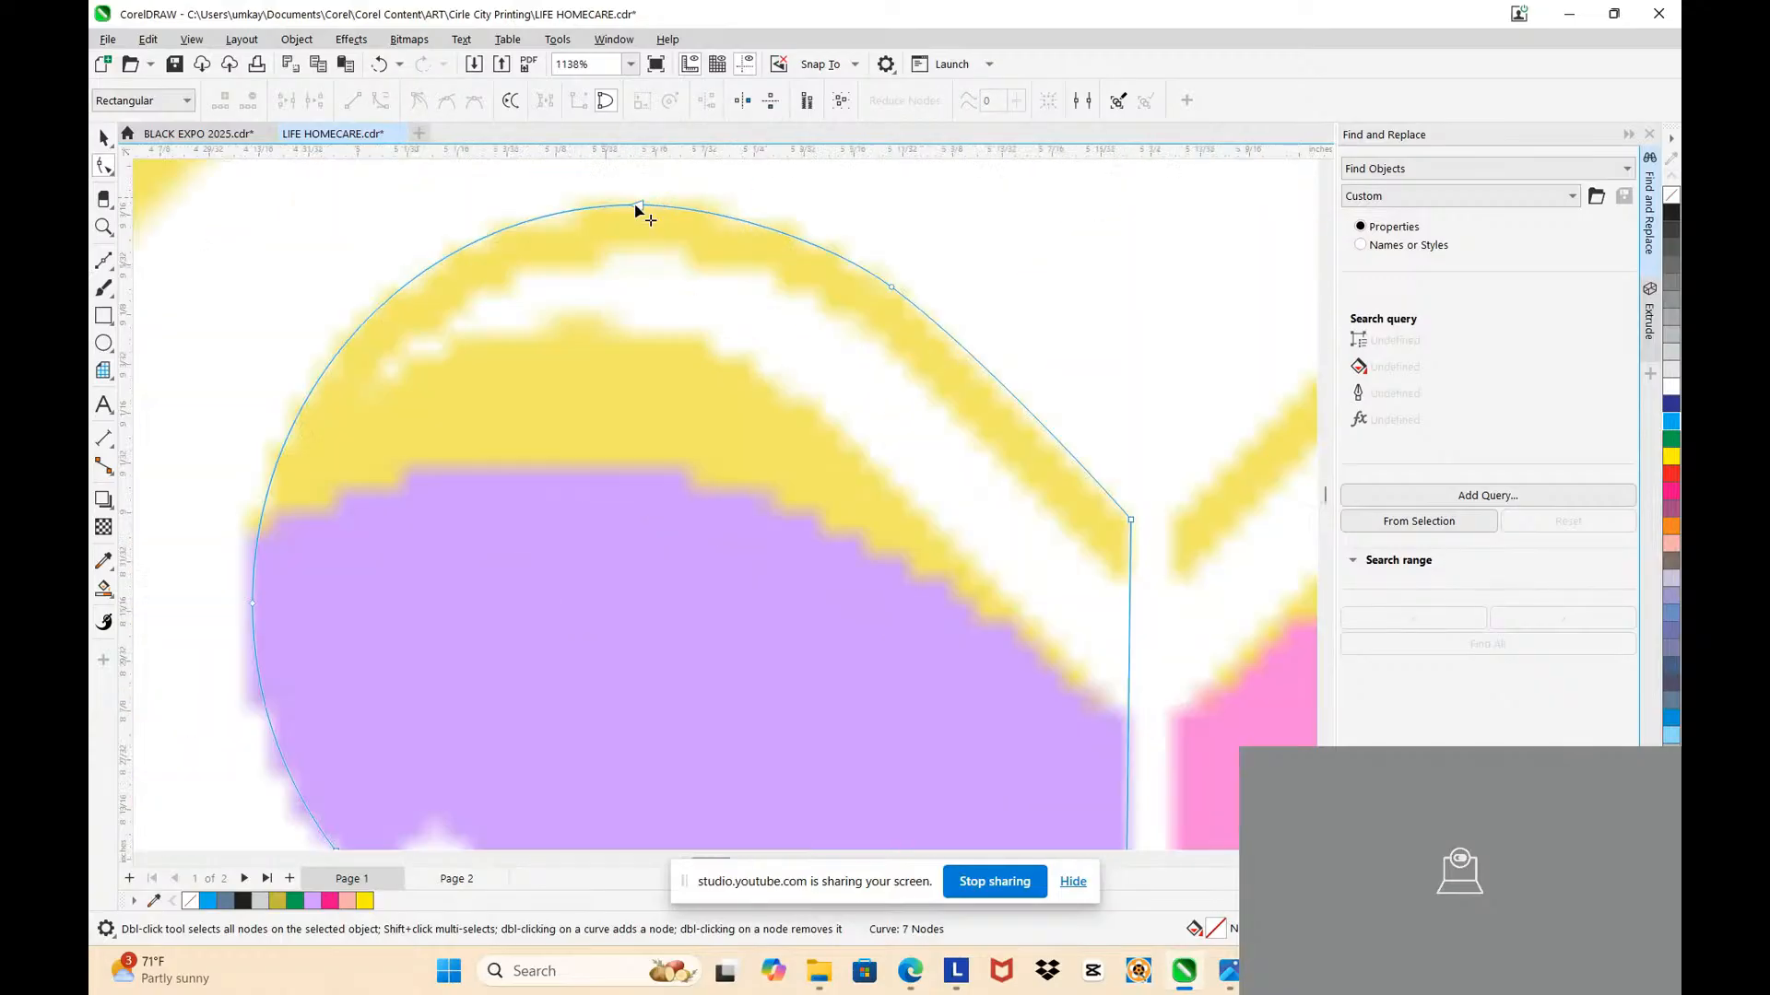
{"action": "left_click", "coordinate": [640, 206]}
{"action": "scroll", "coordinate": [640, 210], "scroll_direction": "up", "scroll_amount": 1}
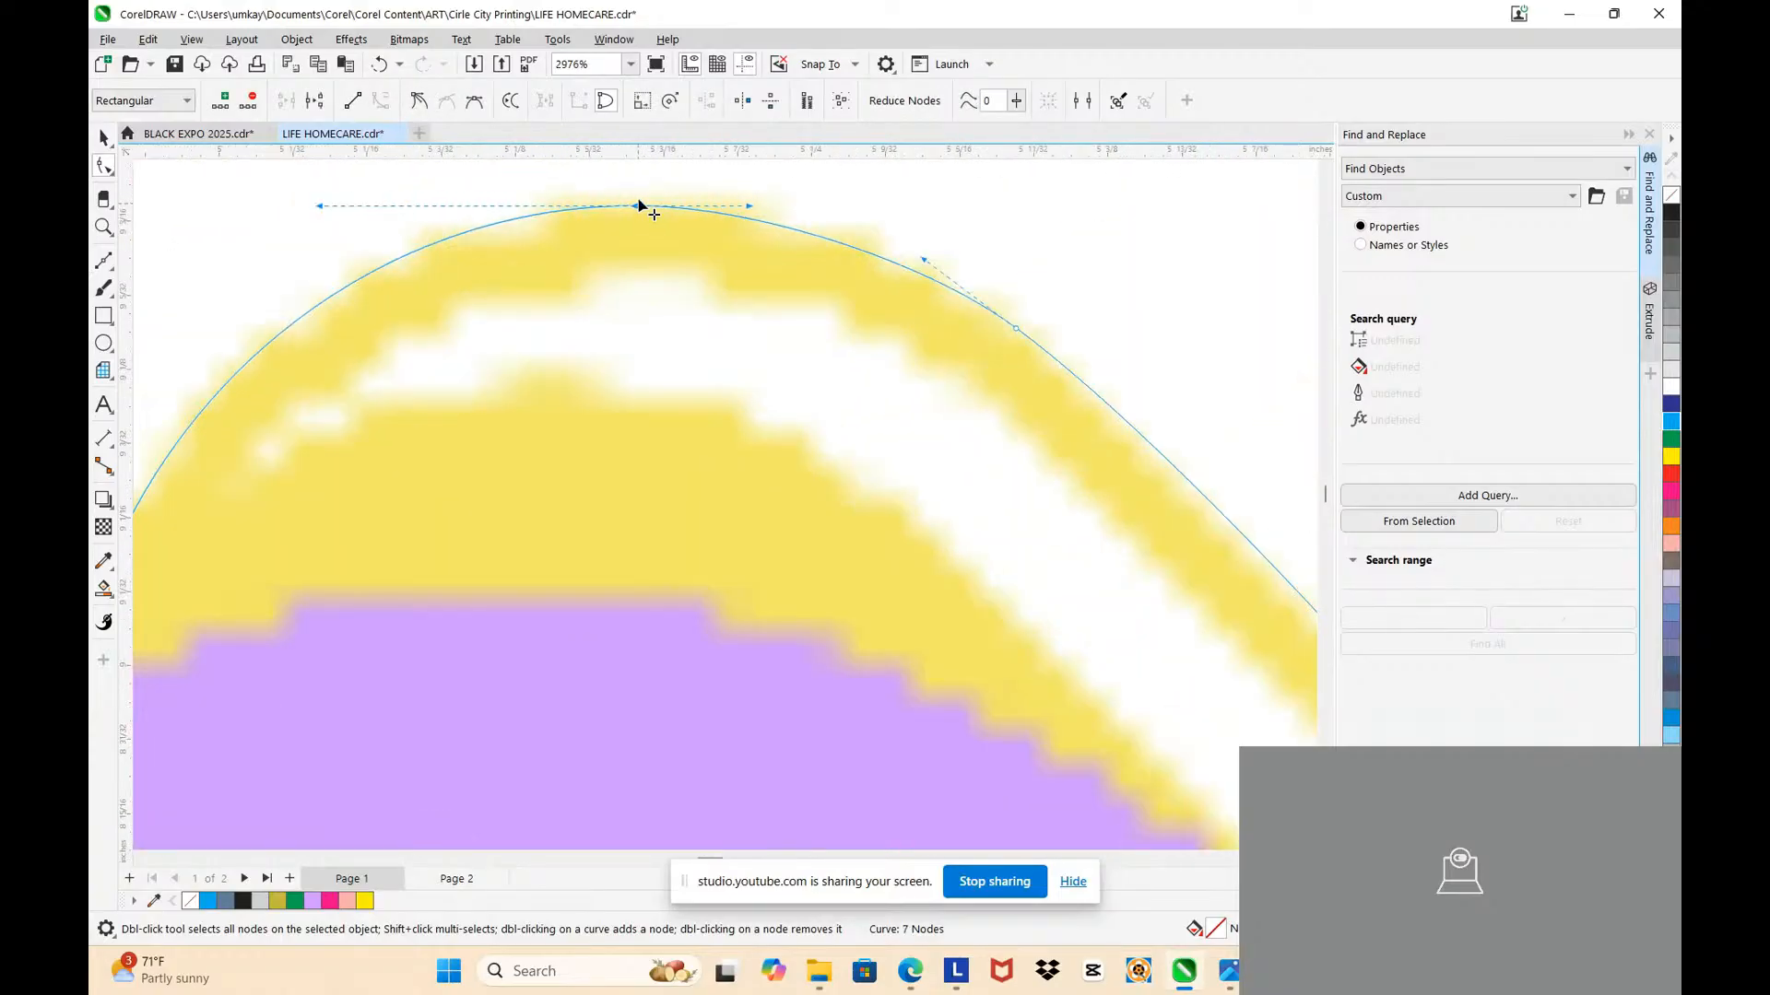
{"action": "scroll", "coordinate": [641, 207], "scroll_direction": "down", "scroll_amount": 2}
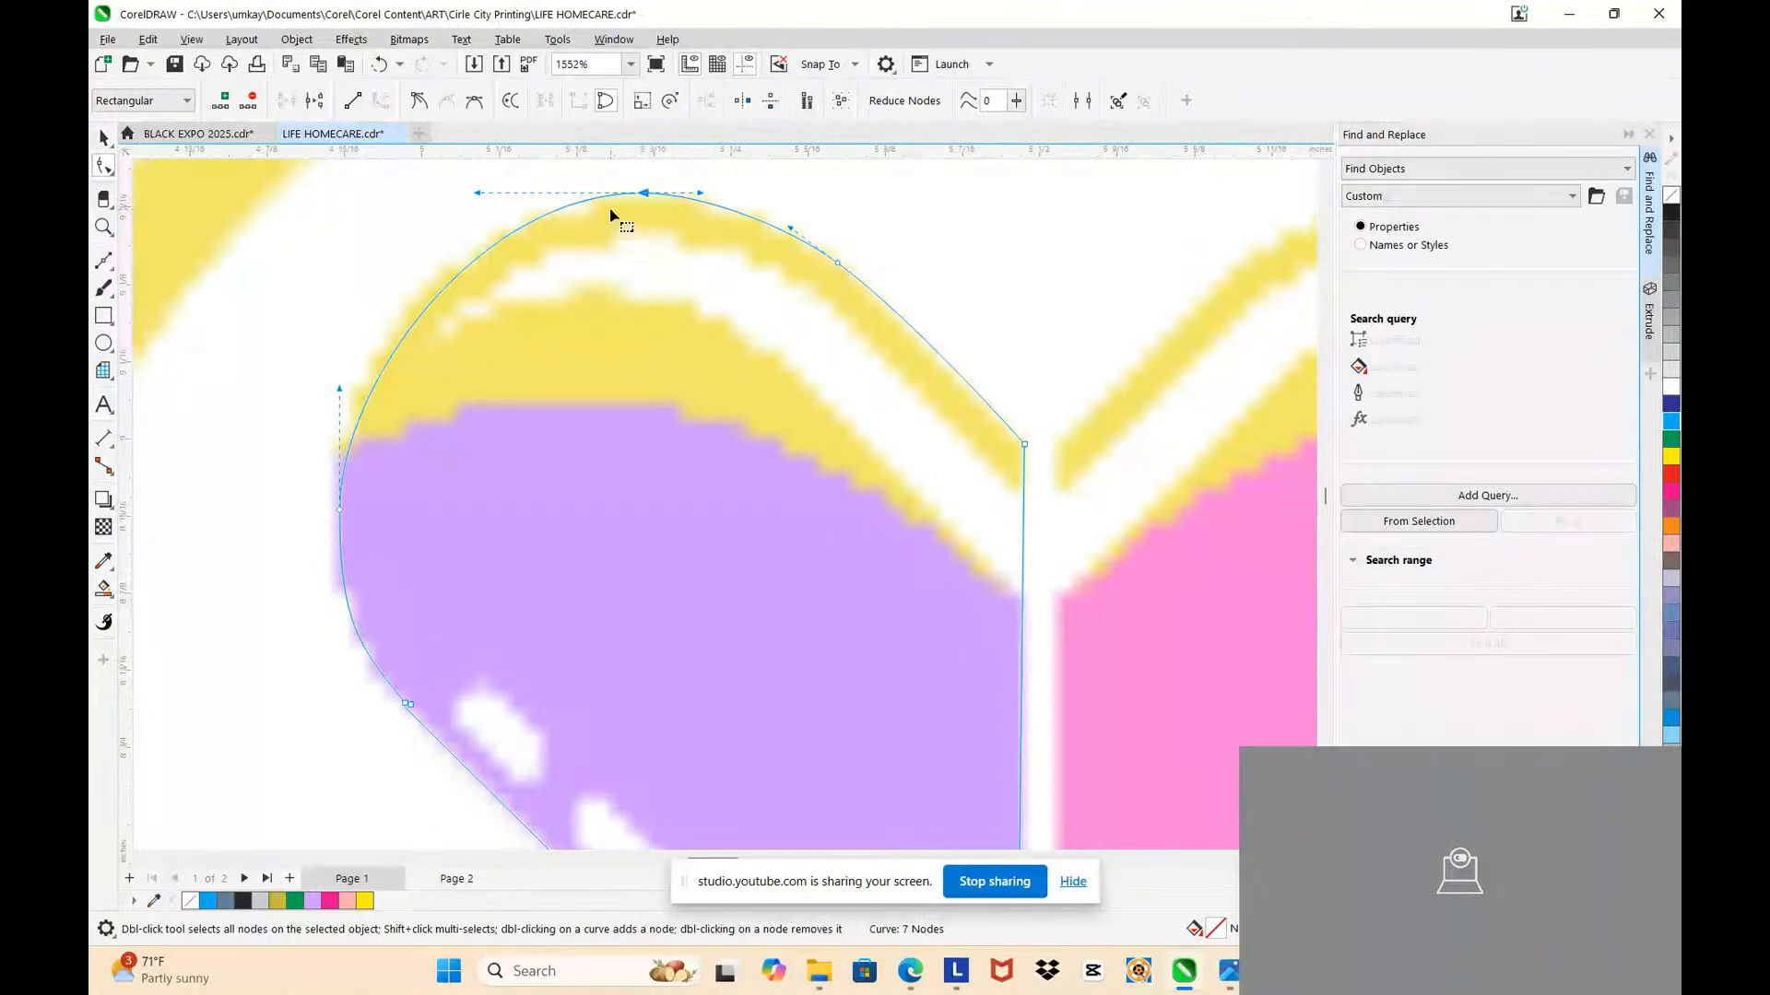
{"action": "key", "text": "ctrl+z"}
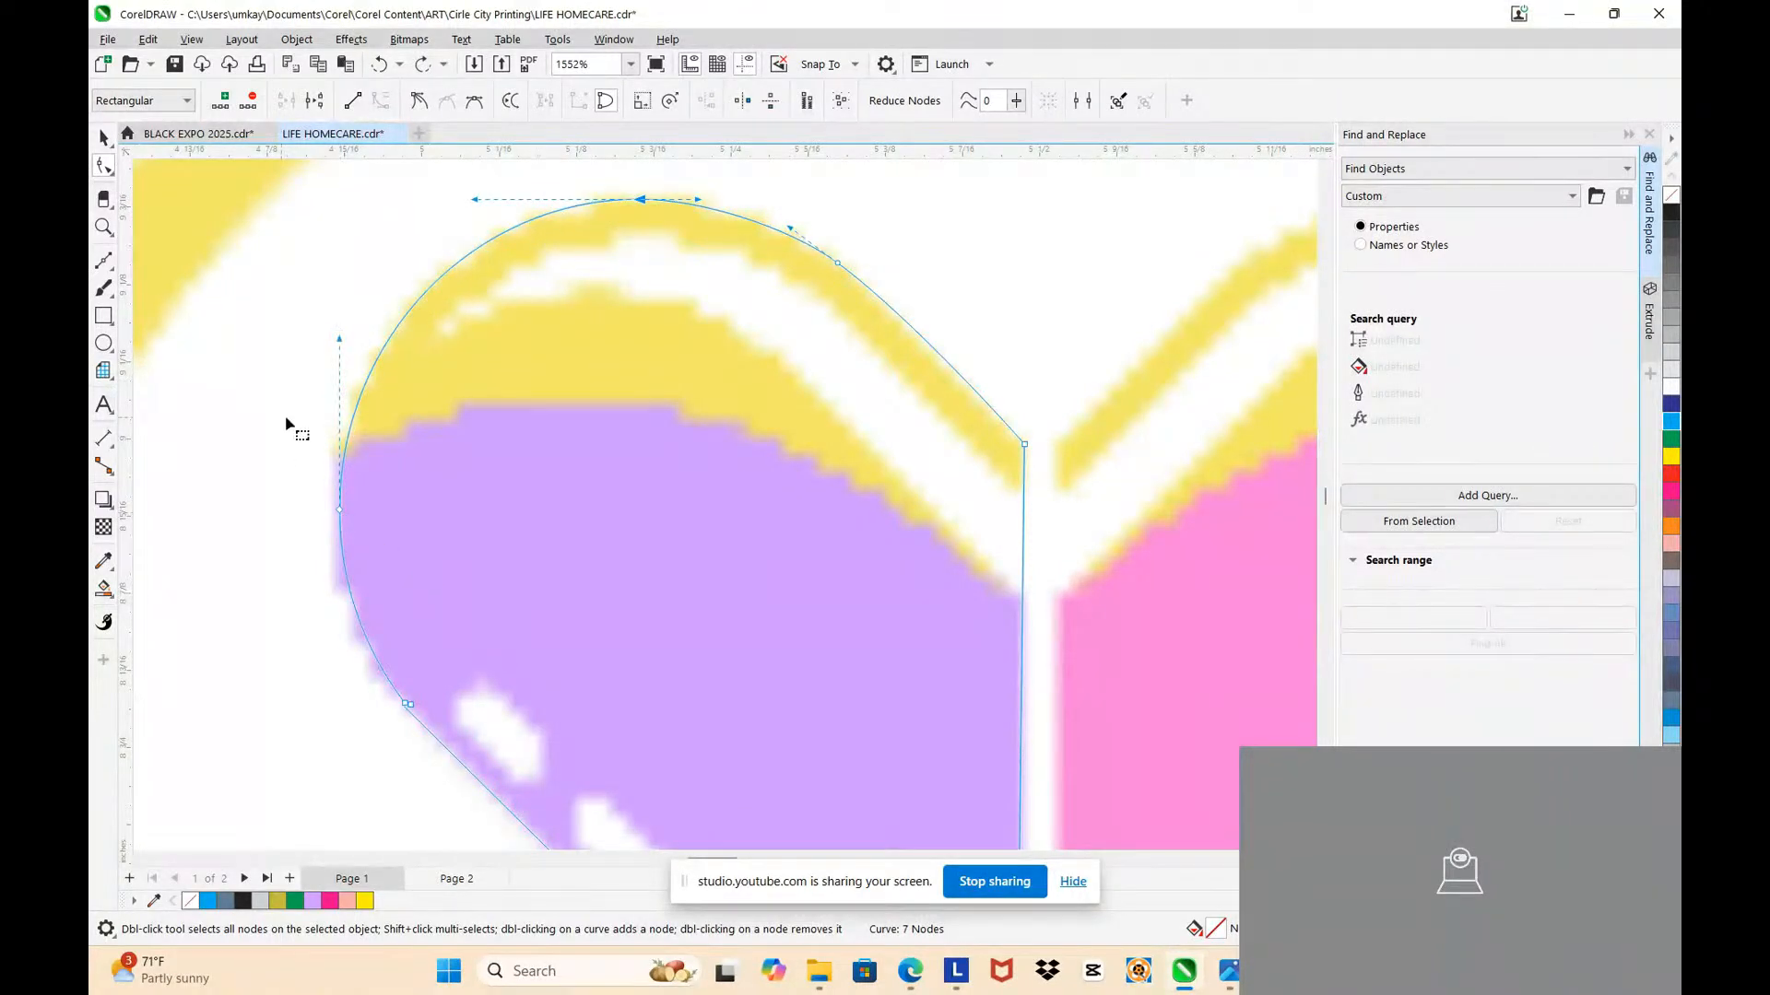
{"action": "left_click", "coordinate": [327, 450]}
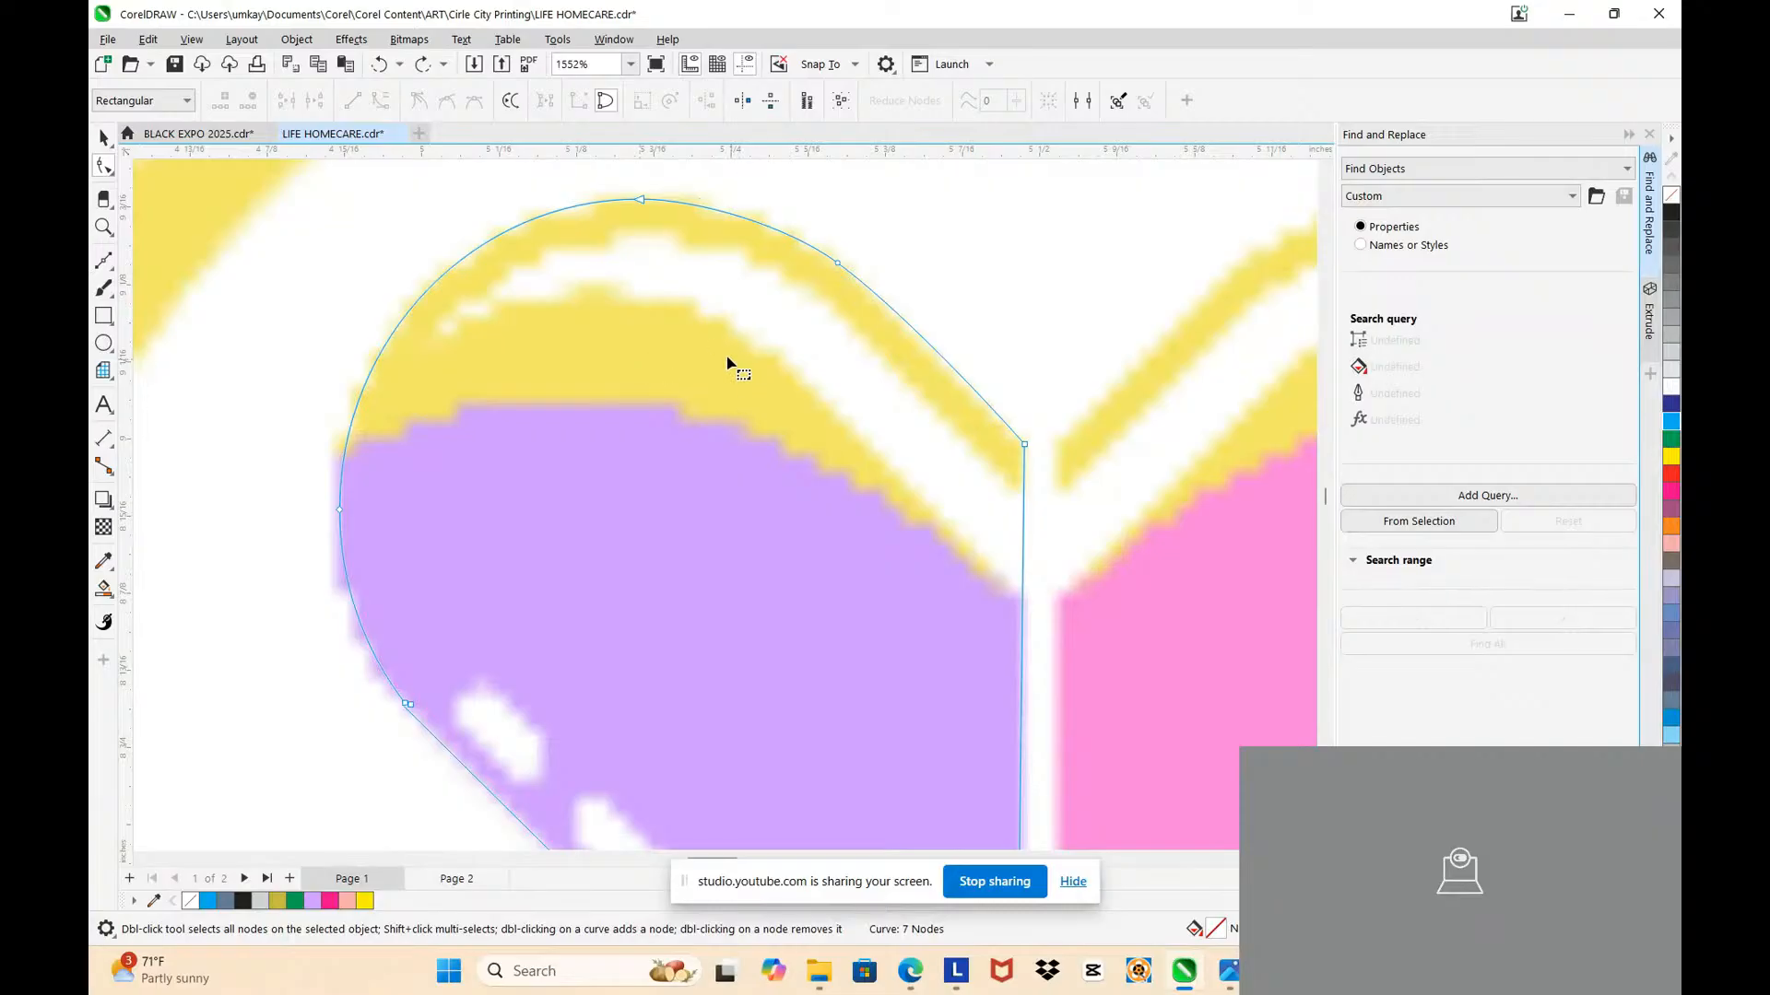
Step: Raise the half-heart's topmost node to the yellow edge and add a node on the curve between it and the upper diagonal
{"action": "scroll", "coordinate": [646, 217], "scroll_direction": "up", "scroll_amount": 2}
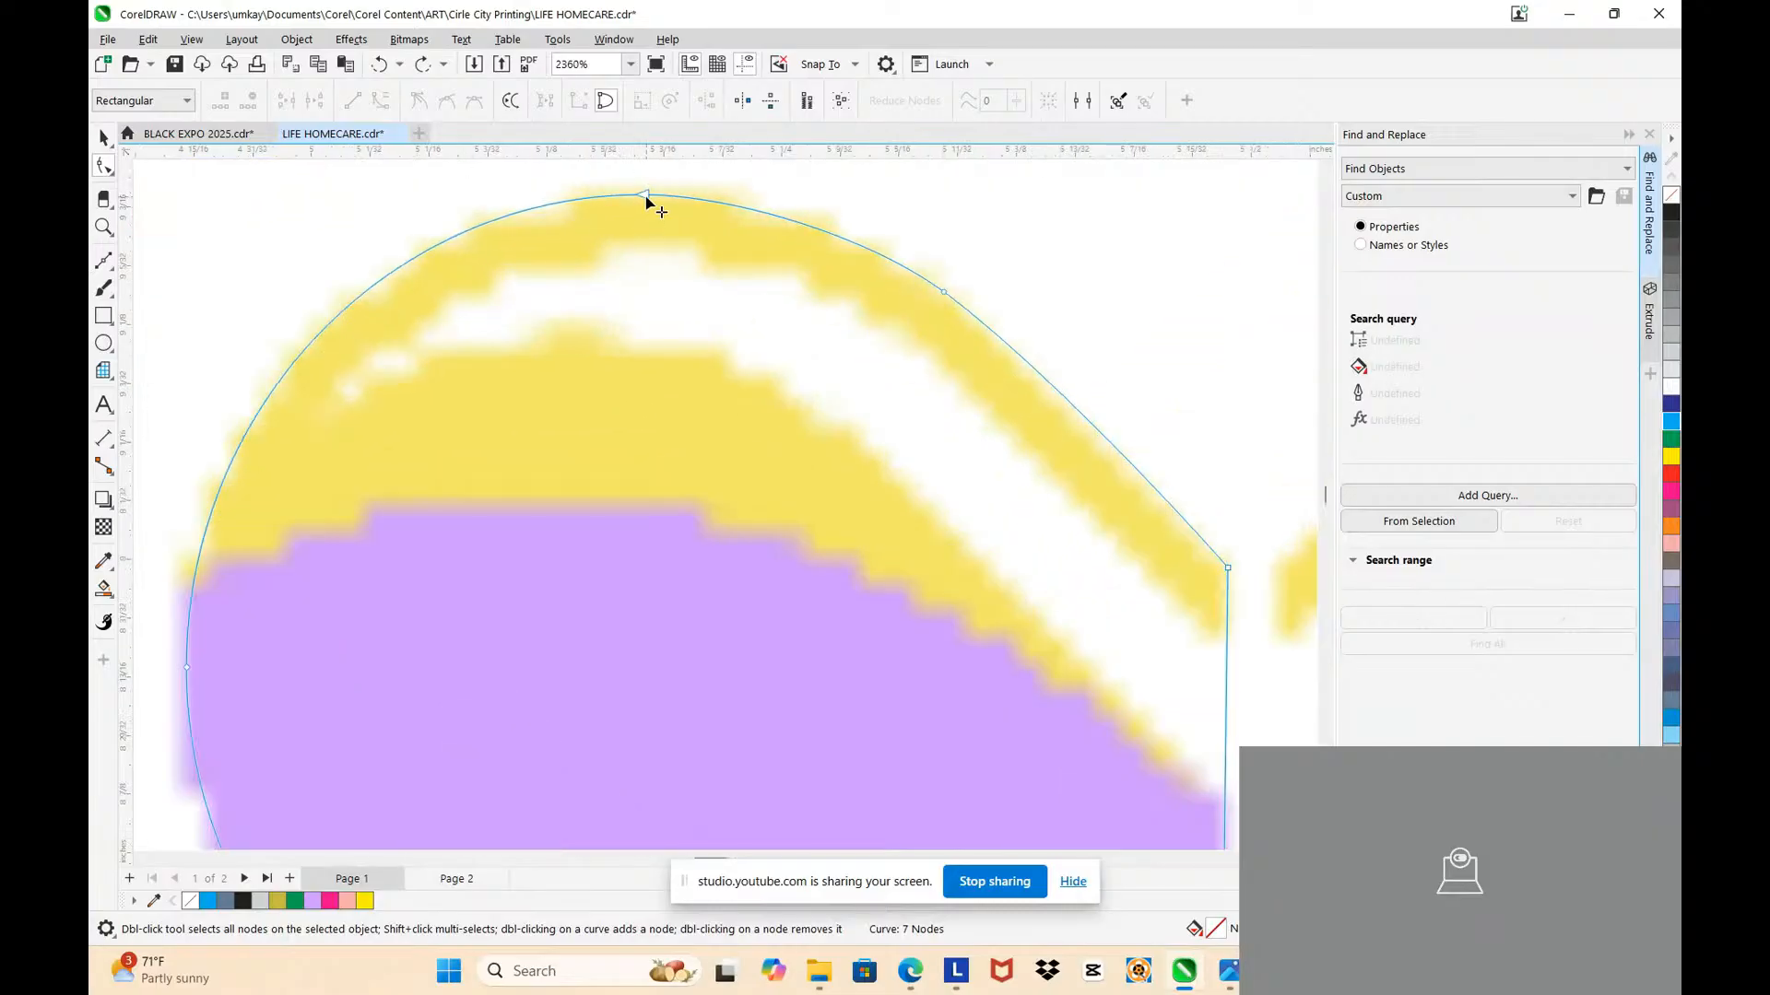
{"action": "left_click", "coordinate": [647, 196]}
{"action": "scroll", "coordinate": [649, 196], "scroll_direction": "up", "scroll_amount": 2}
{"action": "left_click_drag", "start_coordinate": [636, 199], "coordinate": [774, 177]}
{"action": "scroll", "coordinate": [643, 184], "scroll_direction": "down", "scroll_amount": 2}
{"action": "double_click", "coordinate": [777, 202]}
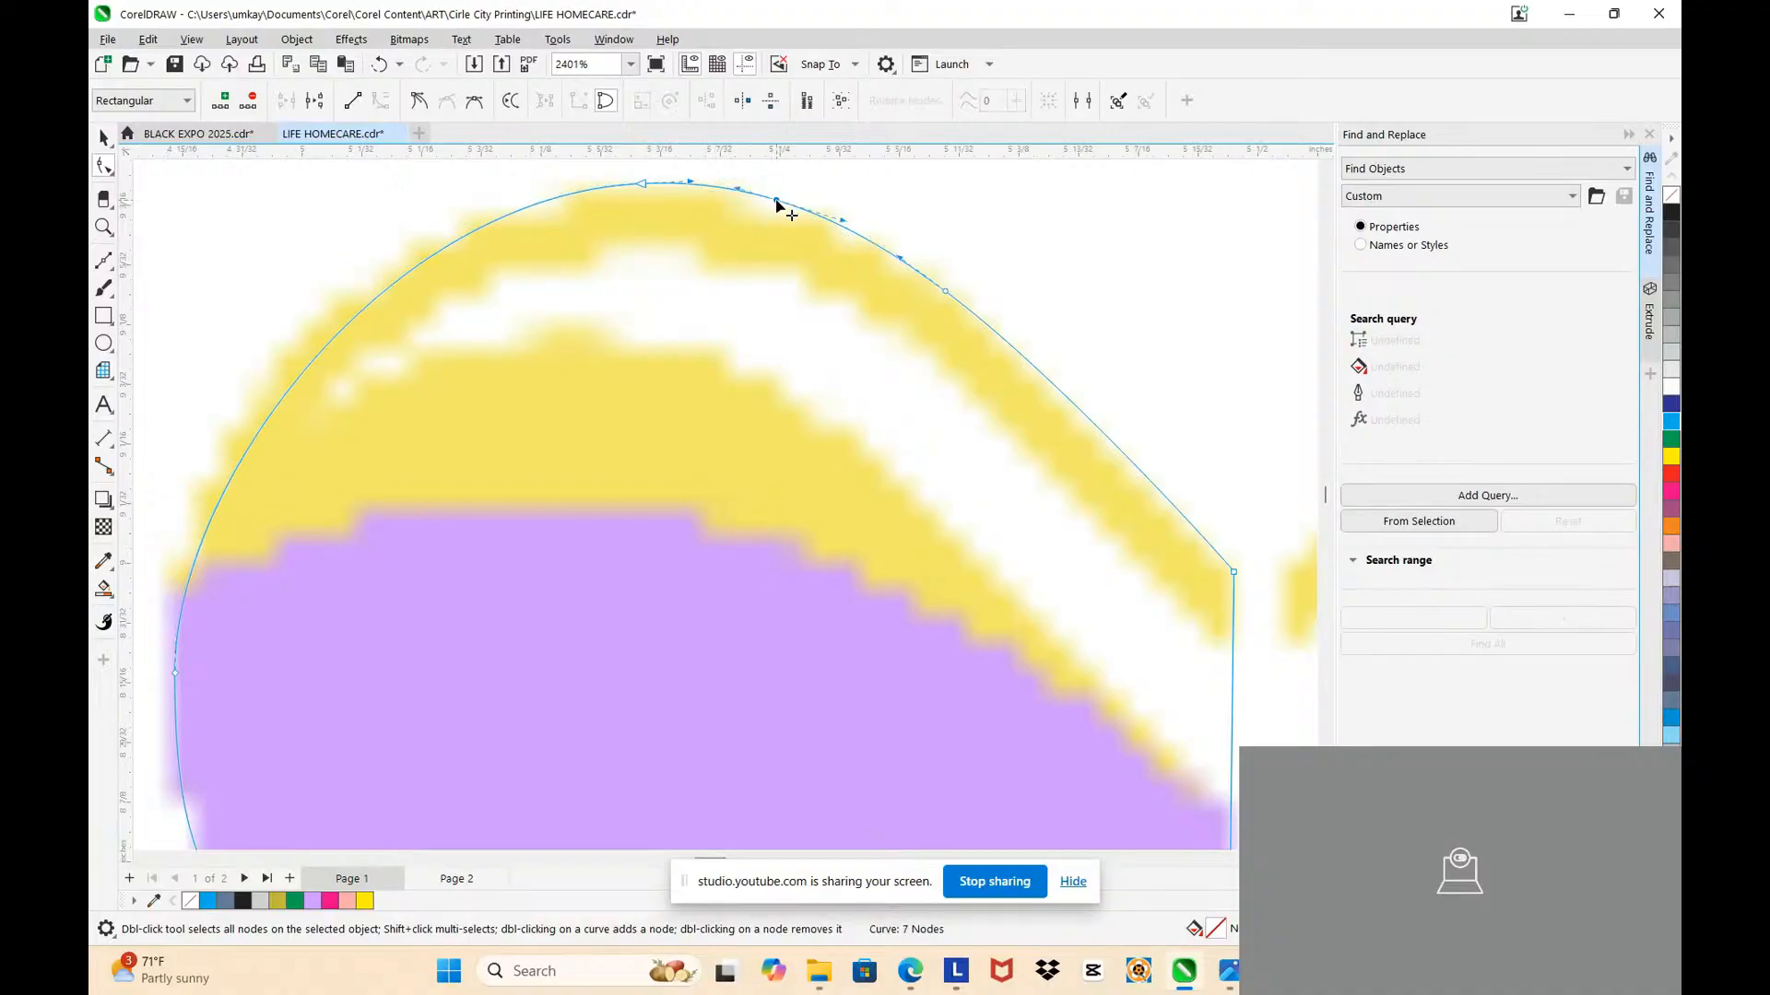
Step: Move the half-heart's outermost side node outward, then add a node on the upper outer curve and pull it to the yellow edge
{"action": "scroll", "coordinate": [777, 202], "scroll_direction": "down", "scroll_amount": 5}
{"action": "scroll", "coordinate": [480, 374], "scroll_direction": "up", "scroll_amount": 4}
{"action": "left_click", "coordinate": [532, 489]}
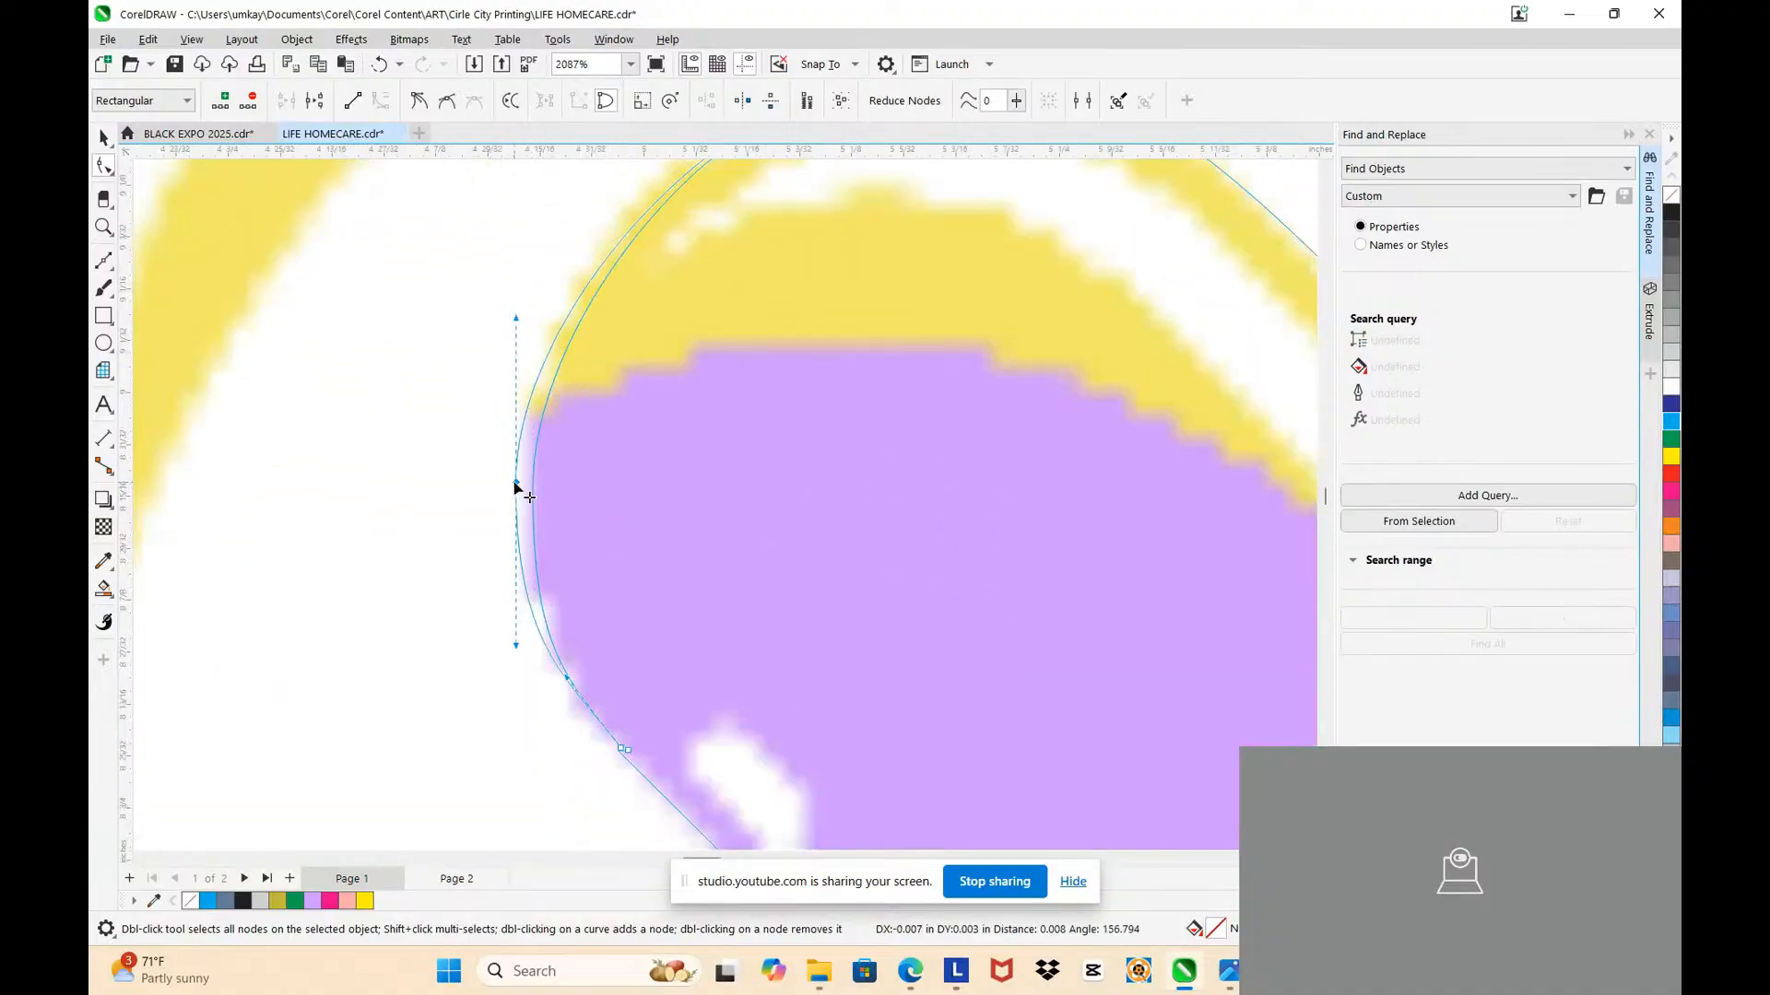
{"action": "scroll", "coordinate": [529, 473], "scroll_direction": "down", "scroll_amount": 3}
{"action": "scroll", "coordinate": [617, 313], "scroll_direction": "up", "scroll_amount": 3}
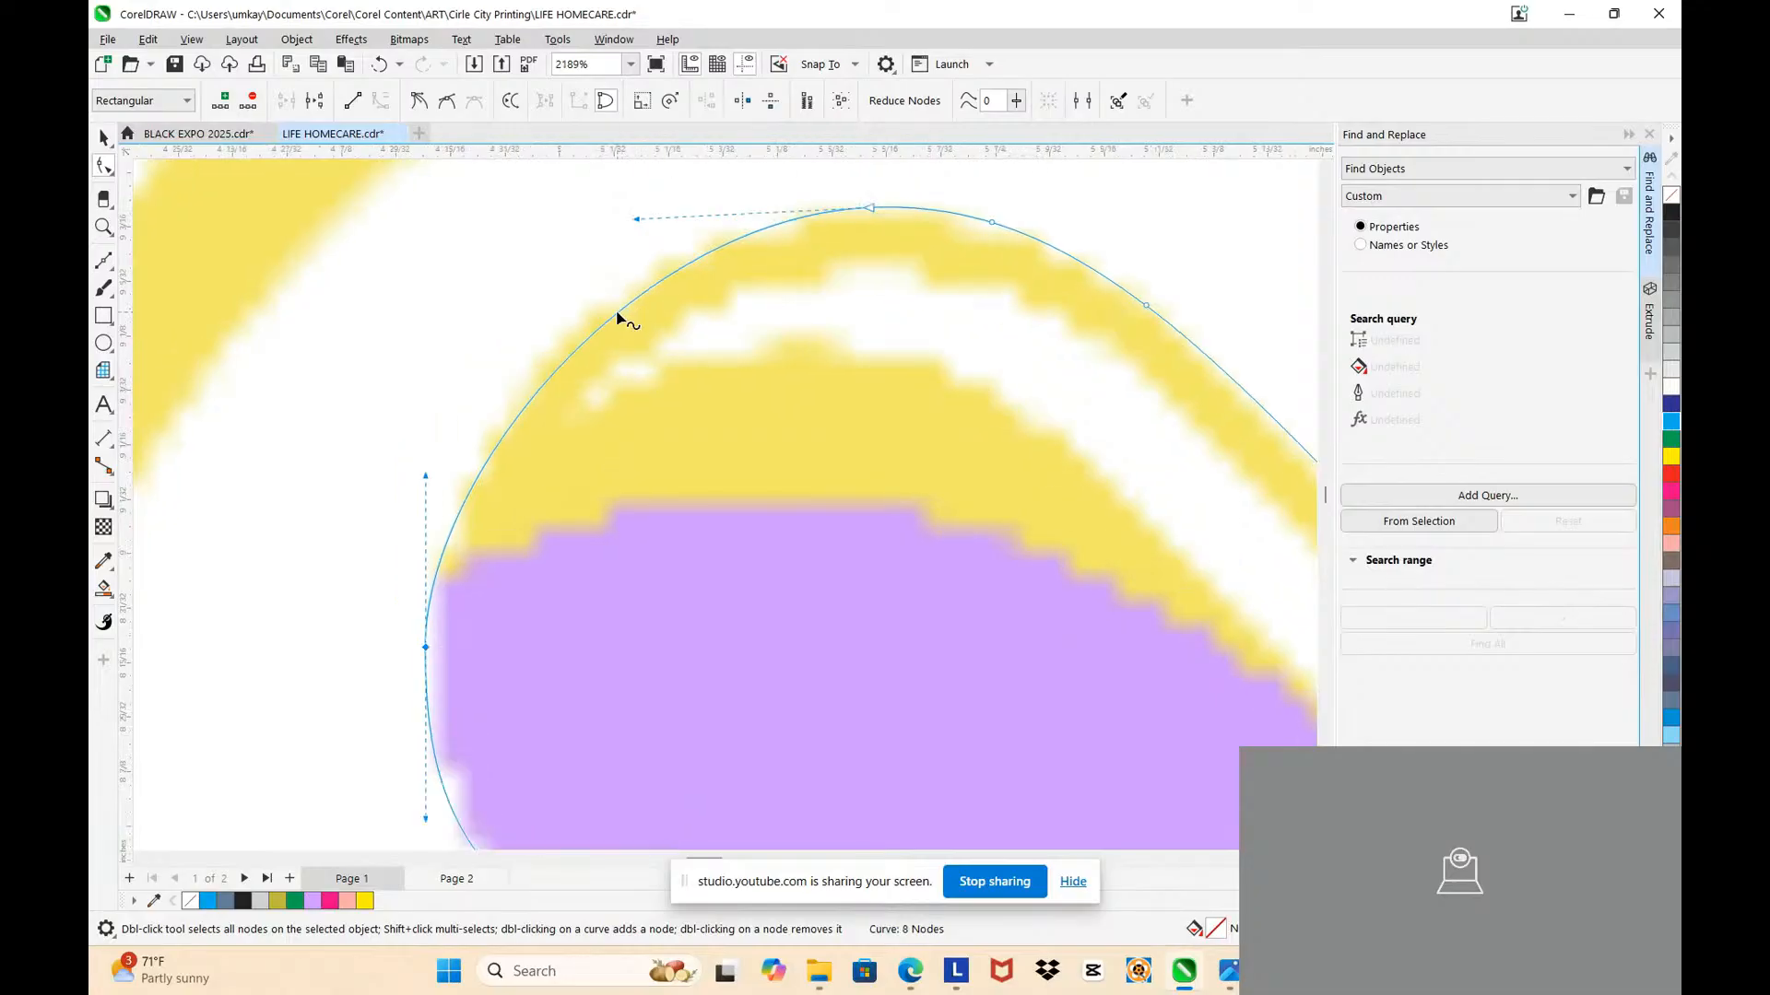
{"action": "double_click", "coordinate": [618, 312]}
{"action": "left_click_drag", "start_coordinate": [617, 312], "coordinate": [605, 302]}
{"action": "scroll", "coordinate": [605, 303], "scroll_direction": "down", "scroll_amount": 3}
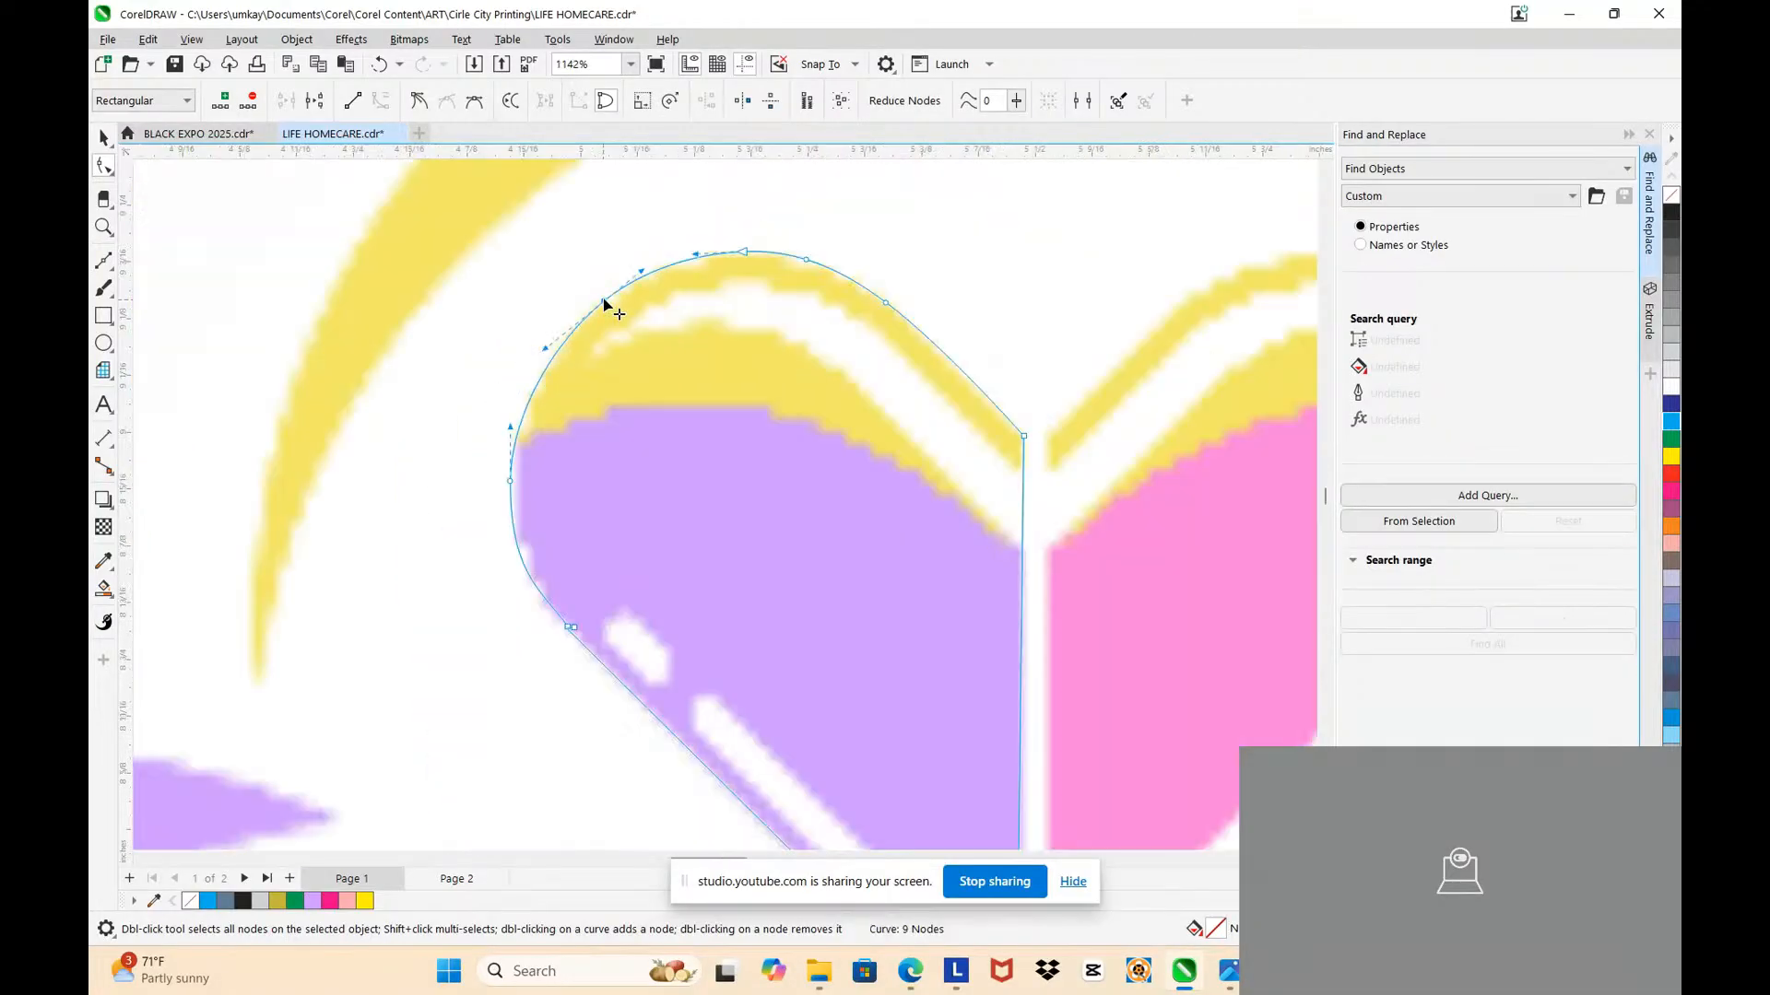
Step: Add a node on the half-heart's lower diagonal edge and delete the doubled nodes where the side curve meets it
{"action": "scroll", "coordinate": [553, 494], "scroll_direction": "up", "scroll_amount": 2}
{"action": "scroll", "coordinate": [534, 494], "scroll_direction": "up", "scroll_amount": 2}
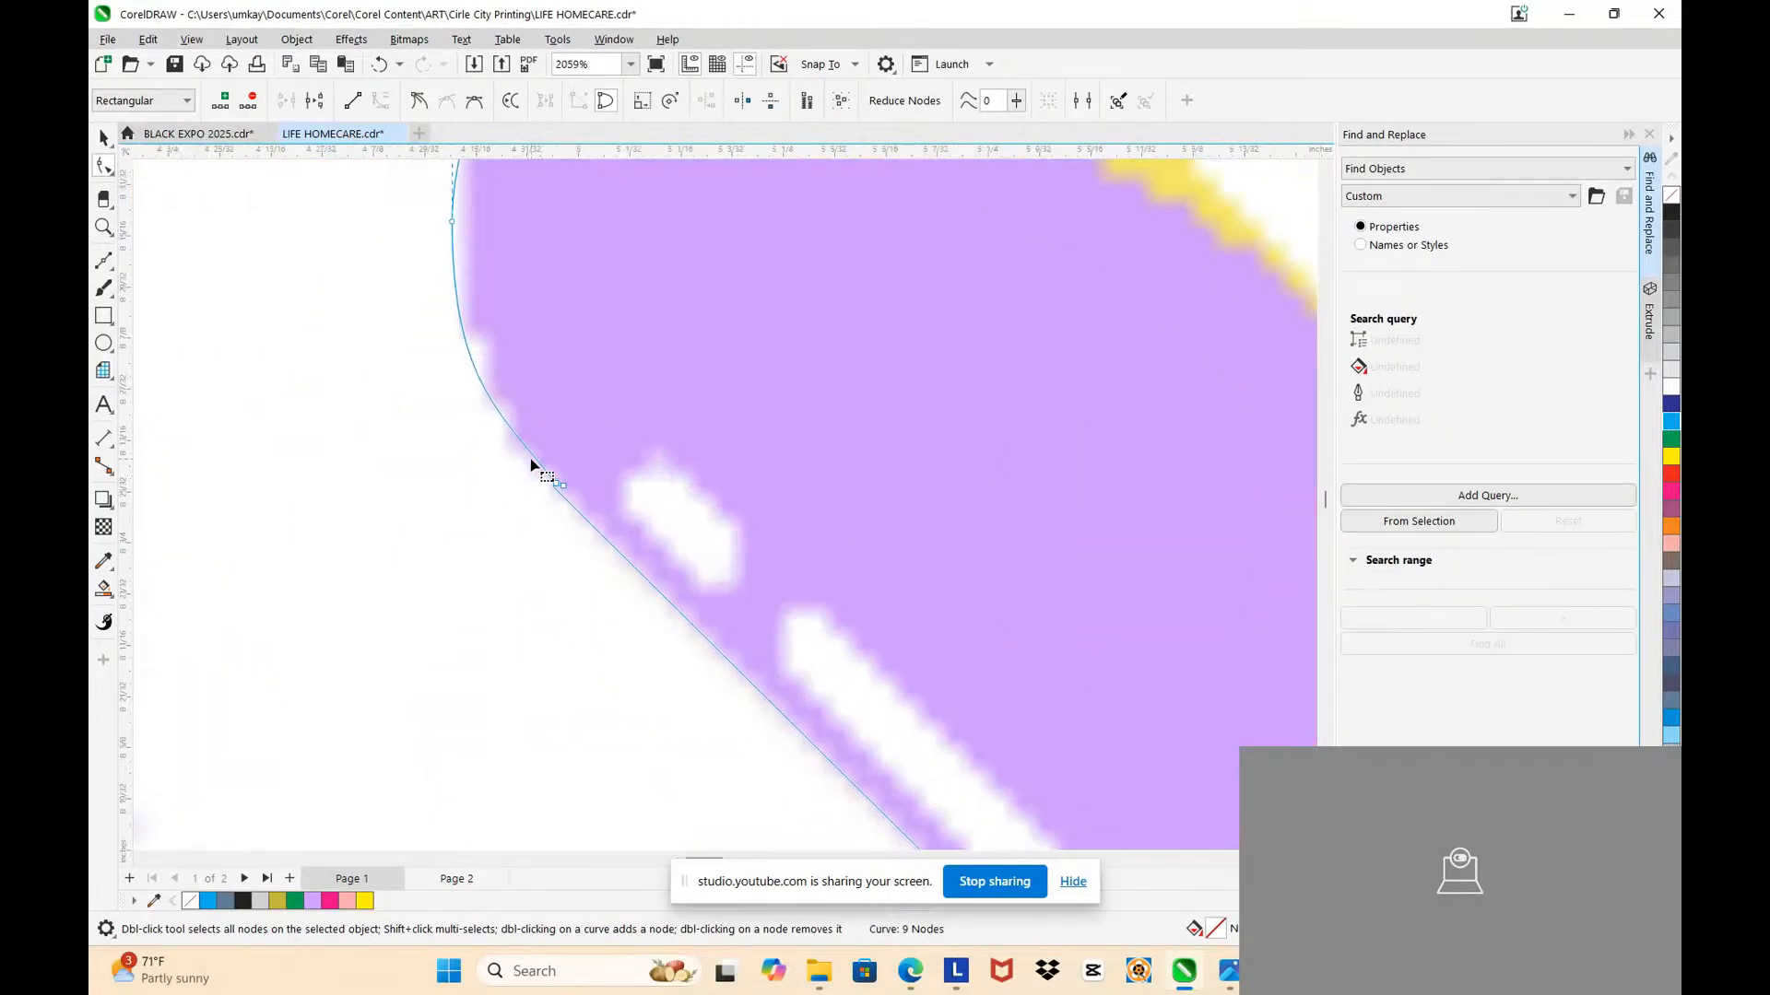
{"action": "double_click", "coordinate": [619, 552]}
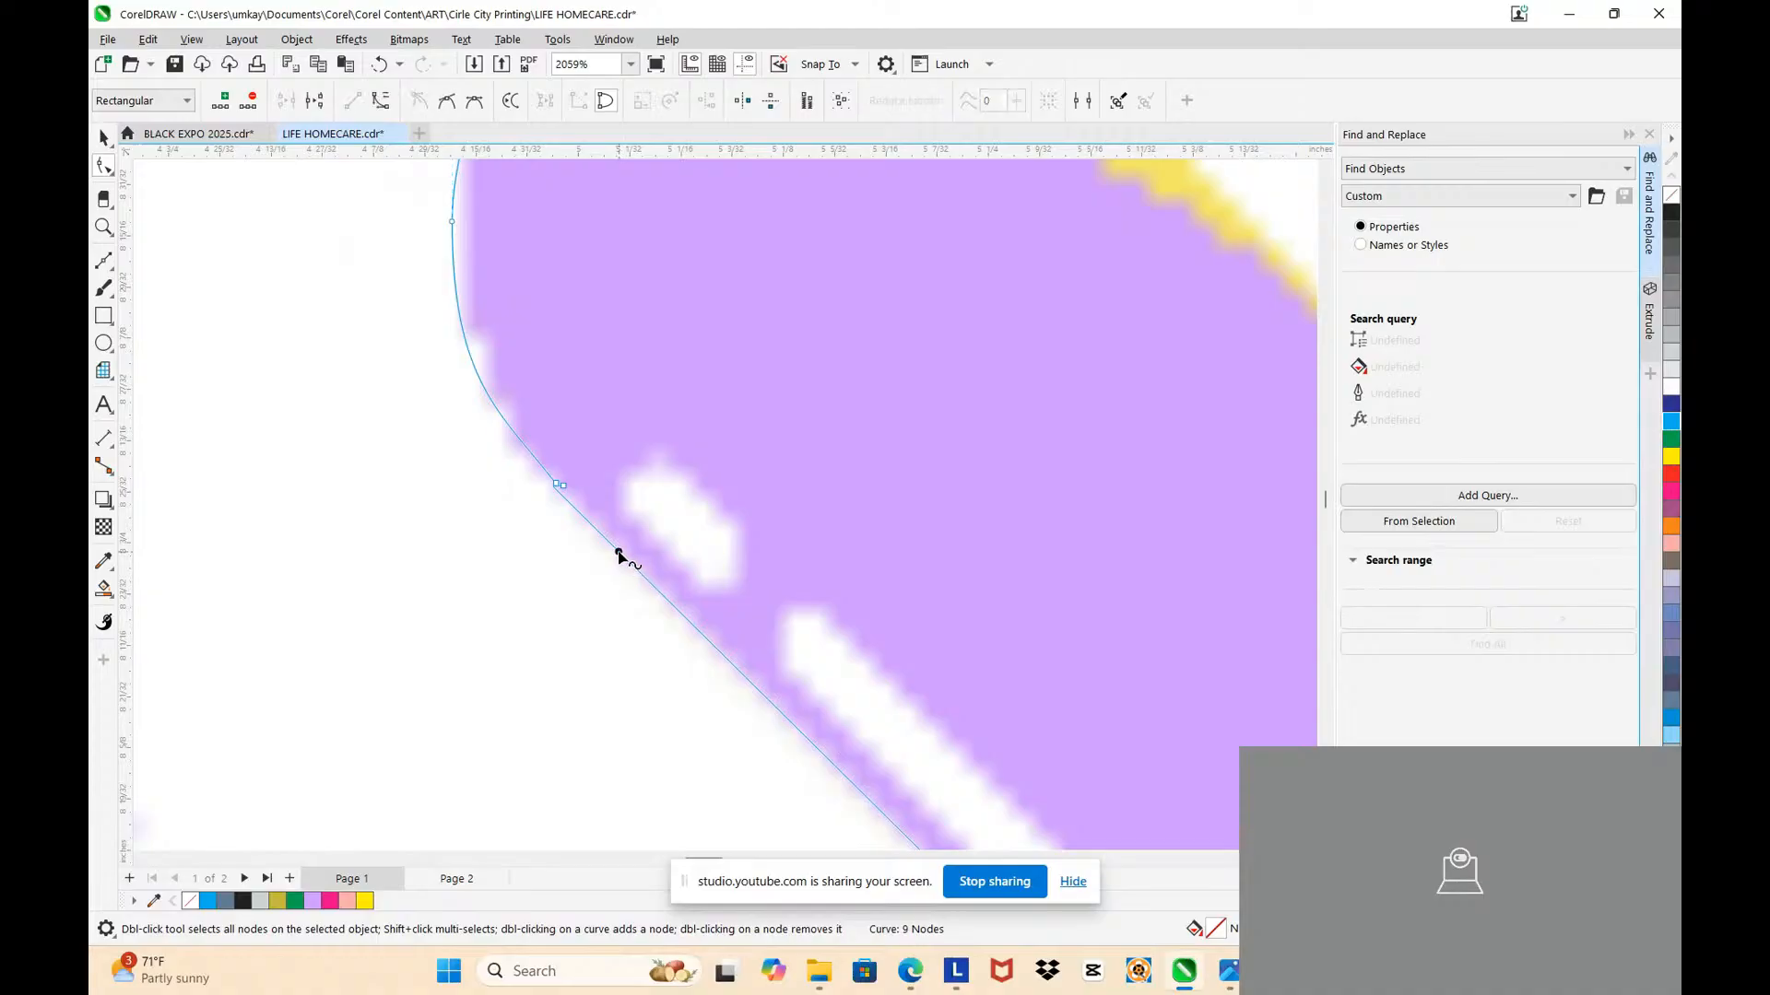
{"action": "left_click_drag", "start_coordinate": [402, 339], "coordinate": [579, 553]}
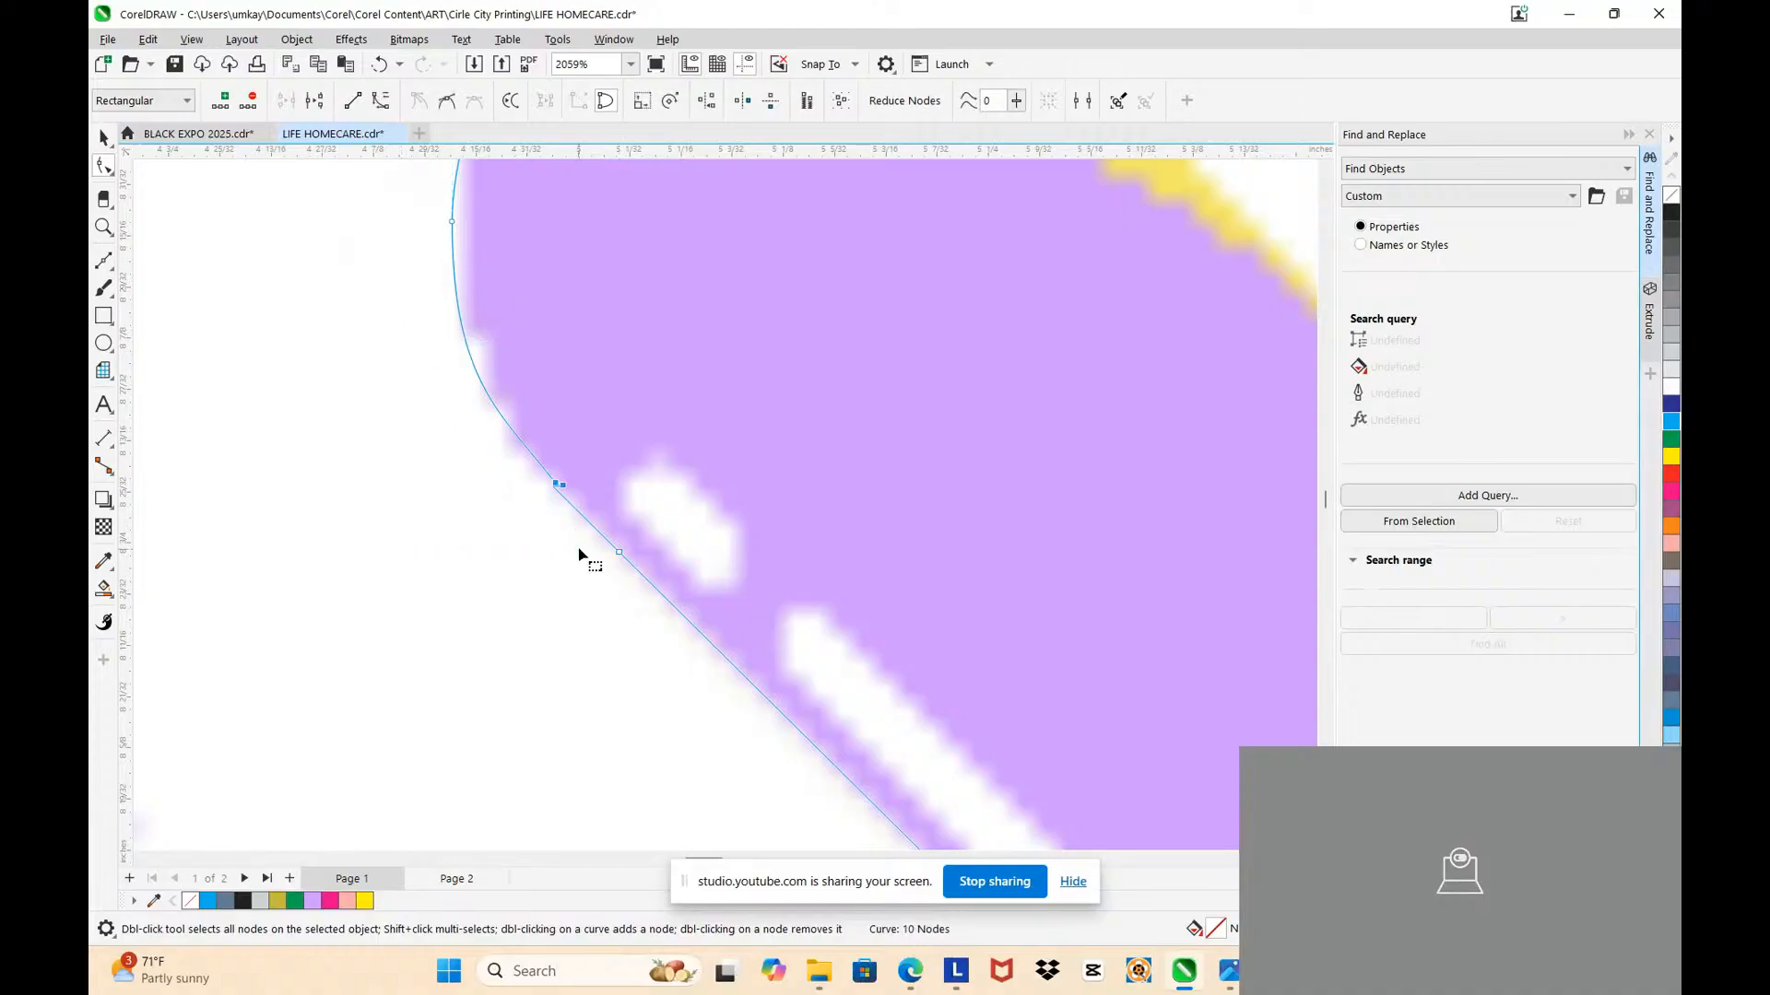
{"action": "key", "text": "Delete"}
{"action": "scroll", "coordinate": [553, 441], "scroll_direction": "down", "scroll_amount": 4}
{"action": "scroll", "coordinate": [770, 719], "scroll_direction": "up", "scroll_amount": 2}
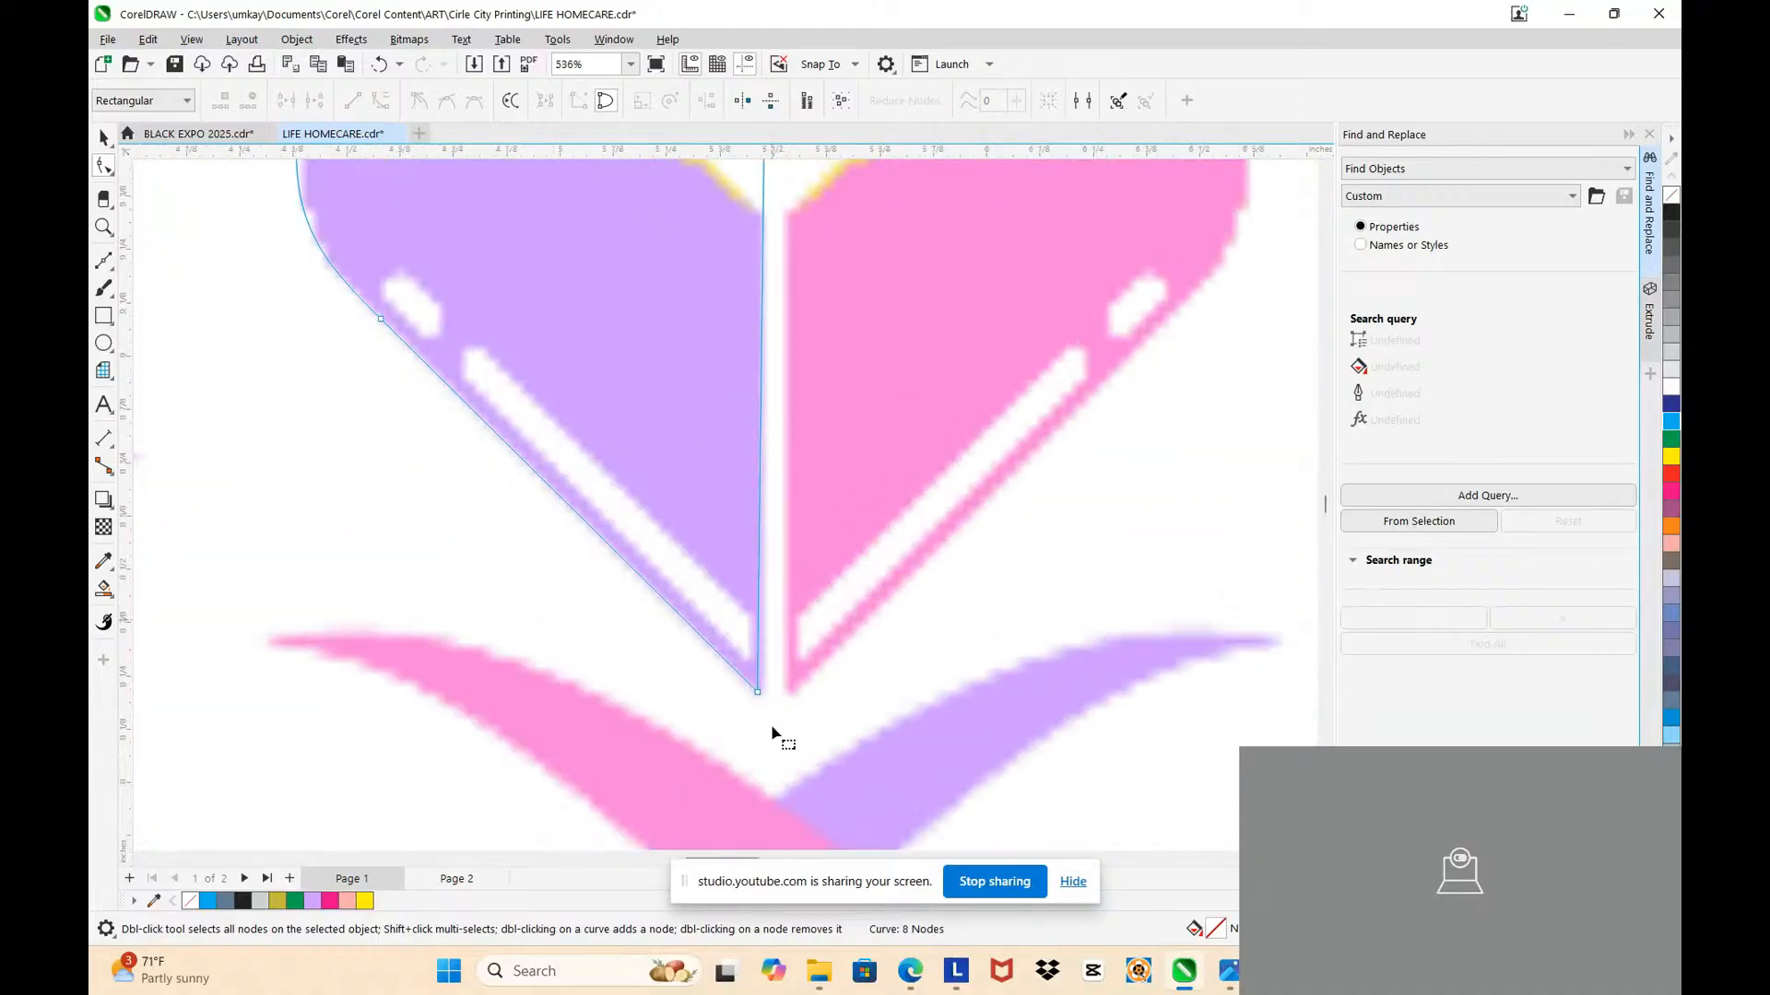
Step: Move the half-heart's bottom tip node slightly down to match the point in the original image
{"action": "scroll", "coordinate": [758, 705], "scroll_direction": "up", "scroll_amount": 2}
{"action": "left_click", "coordinate": [757, 688]}
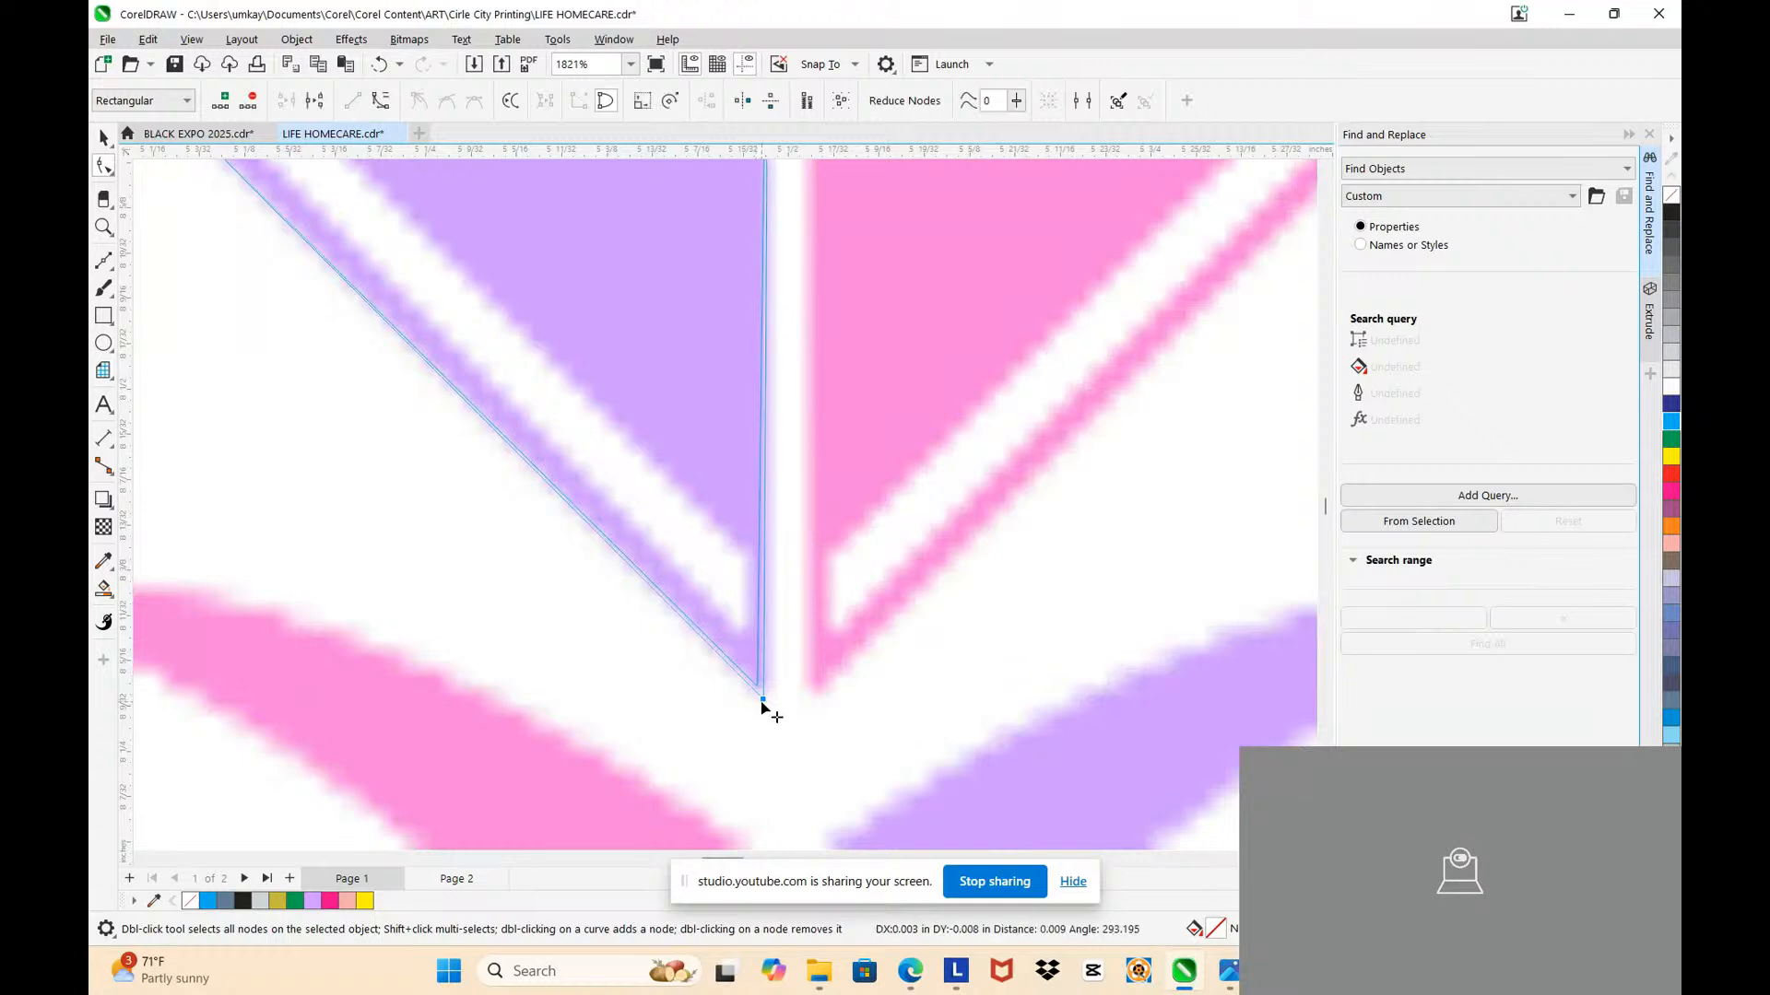
{"action": "scroll", "coordinate": [762, 710], "scroll_direction": "down", "scroll_amount": 3}
{"action": "scroll", "coordinate": [716, 336], "scroll_direction": "down", "scroll_amount": 1}
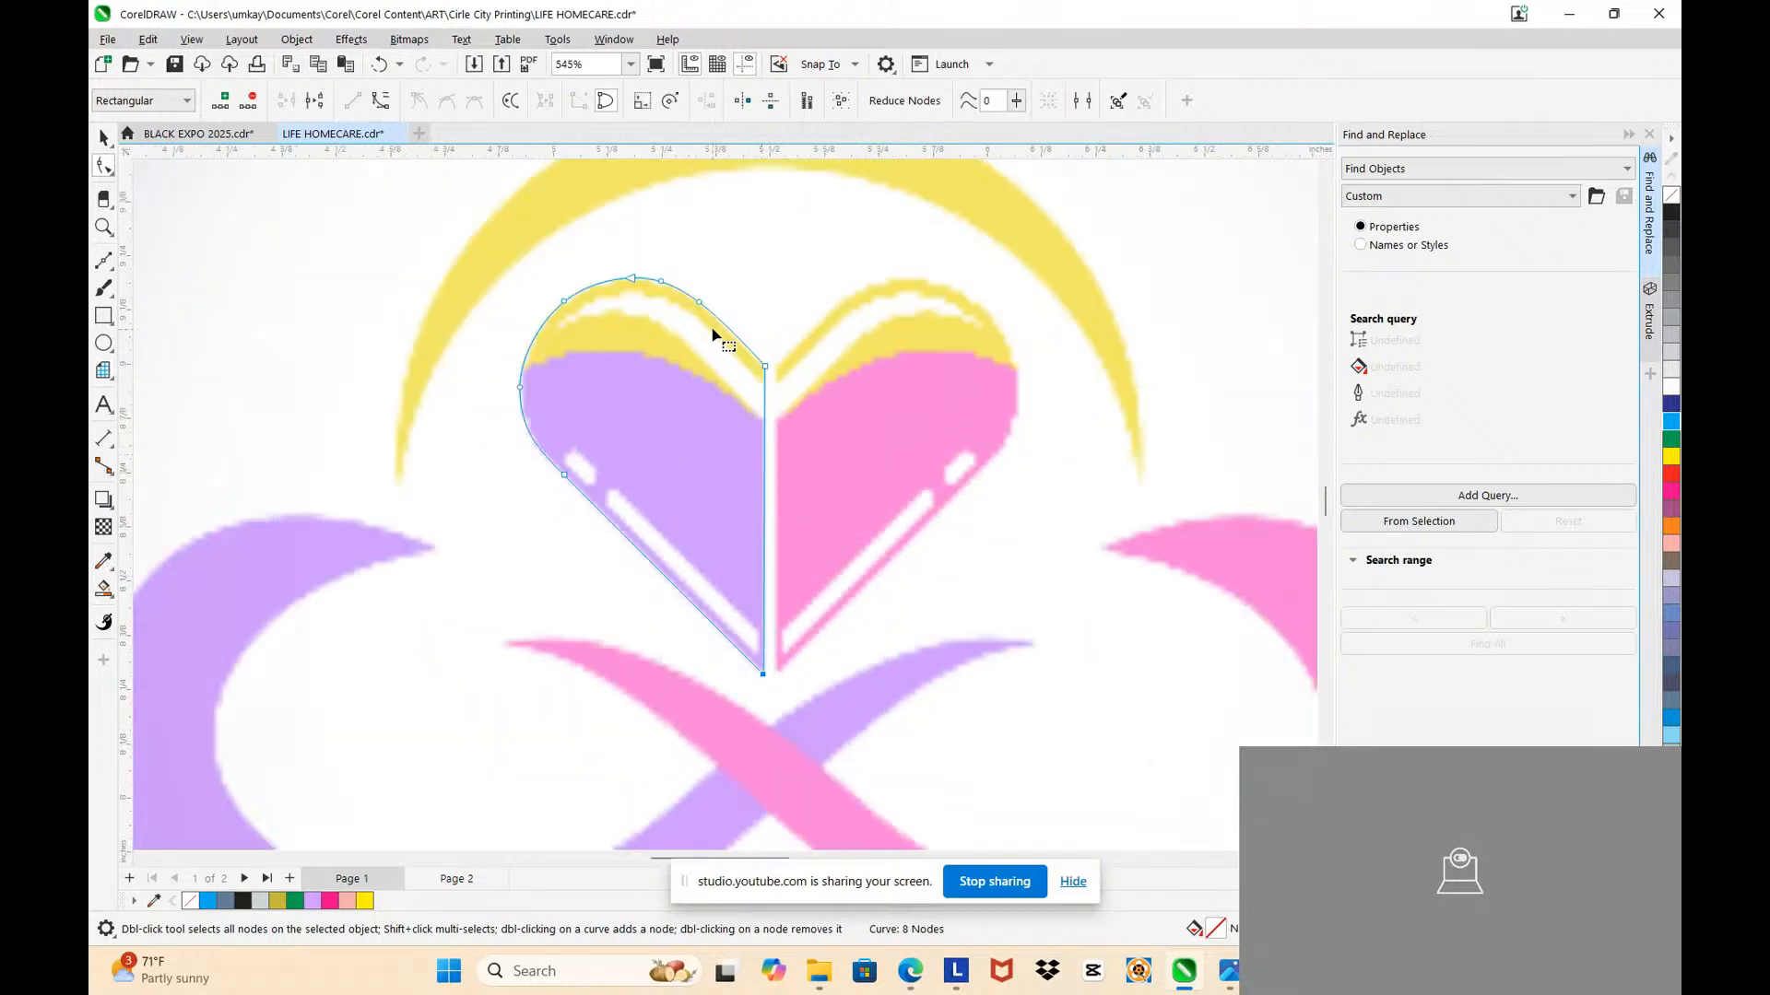
{"action": "scroll", "coordinate": [715, 344], "scroll_direction": "up", "scroll_amount": 1}
{"action": "scroll", "coordinate": [633, 288], "scroll_direction": "up", "scroll_amount": 1}
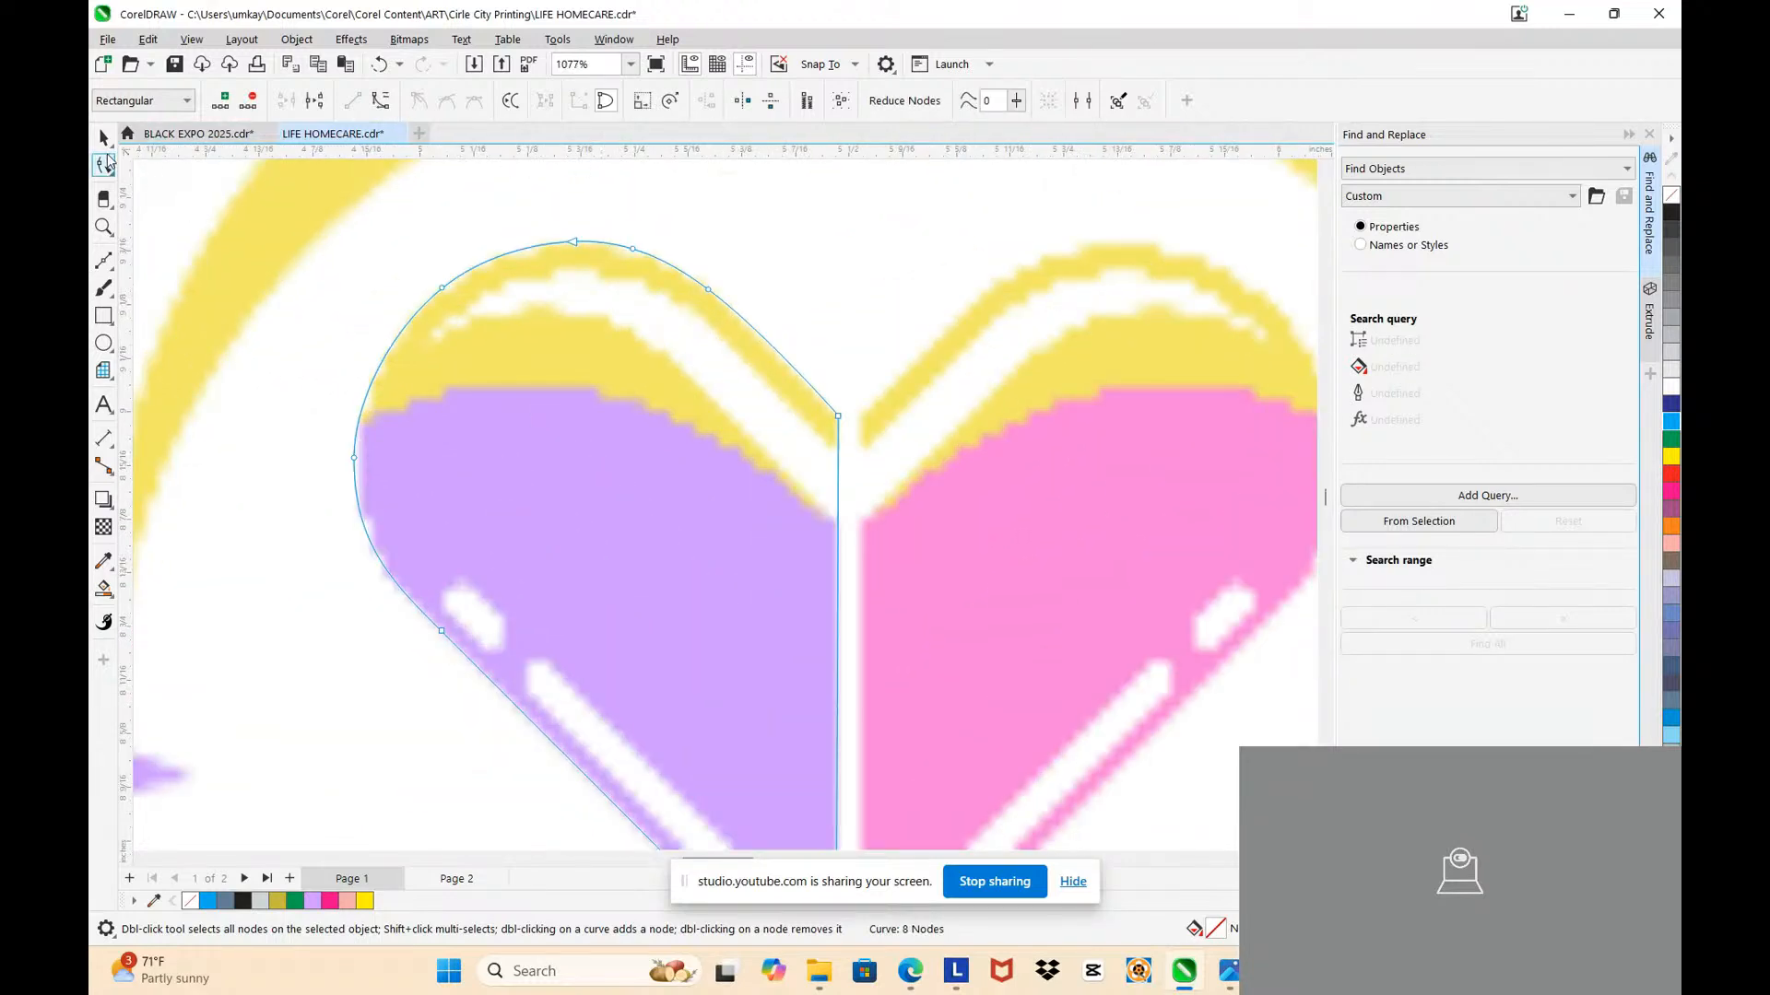
Step: Draw a tall, narrow rectangle about 0.058 by 0.489 inches over the lilac half of the heart
{"action": "left_click", "coordinate": [103, 137]}
{"action": "left_click", "coordinate": [572, 356]}
{"action": "scroll", "coordinate": [580, 474], "scroll_direction": "down", "scroll_amount": 3}
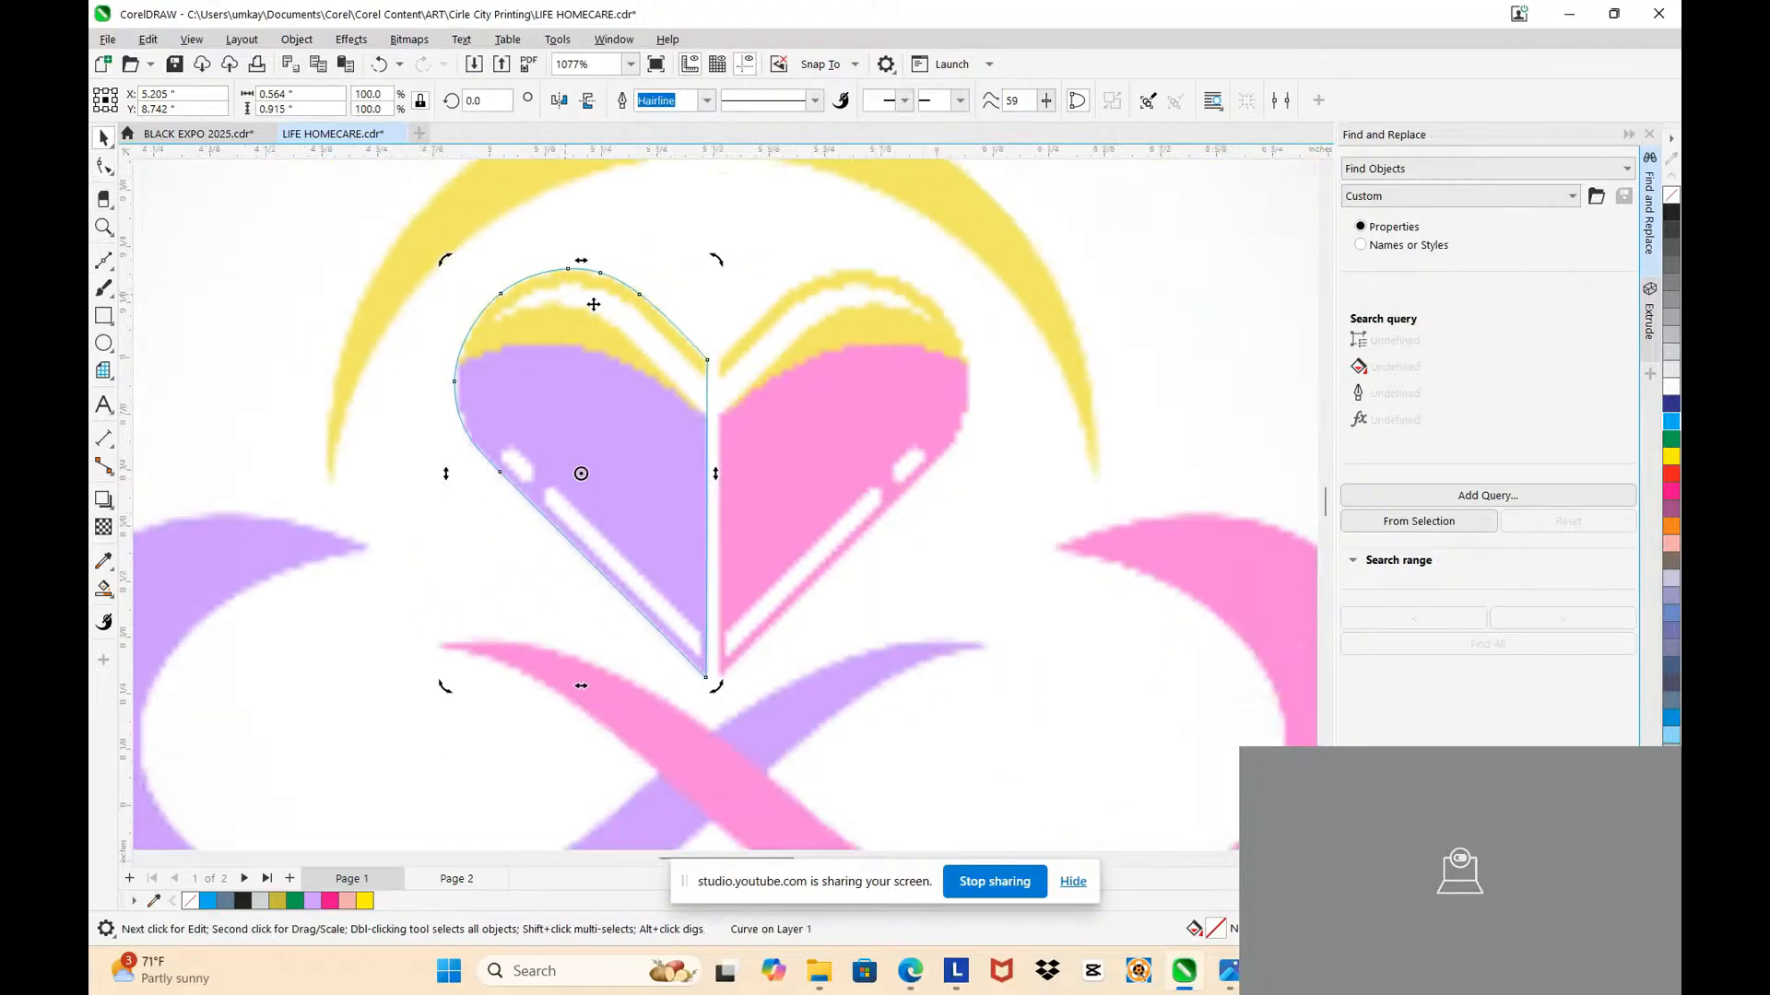
{"action": "scroll", "coordinate": [541, 525], "scroll_direction": "up", "scroll_amount": 1}
{"action": "scroll", "coordinate": [577, 478], "scroll_direction": "down", "scroll_amount": 1}
{"action": "scroll", "coordinate": [731, 501], "scroll_direction": "up", "scroll_amount": 2}
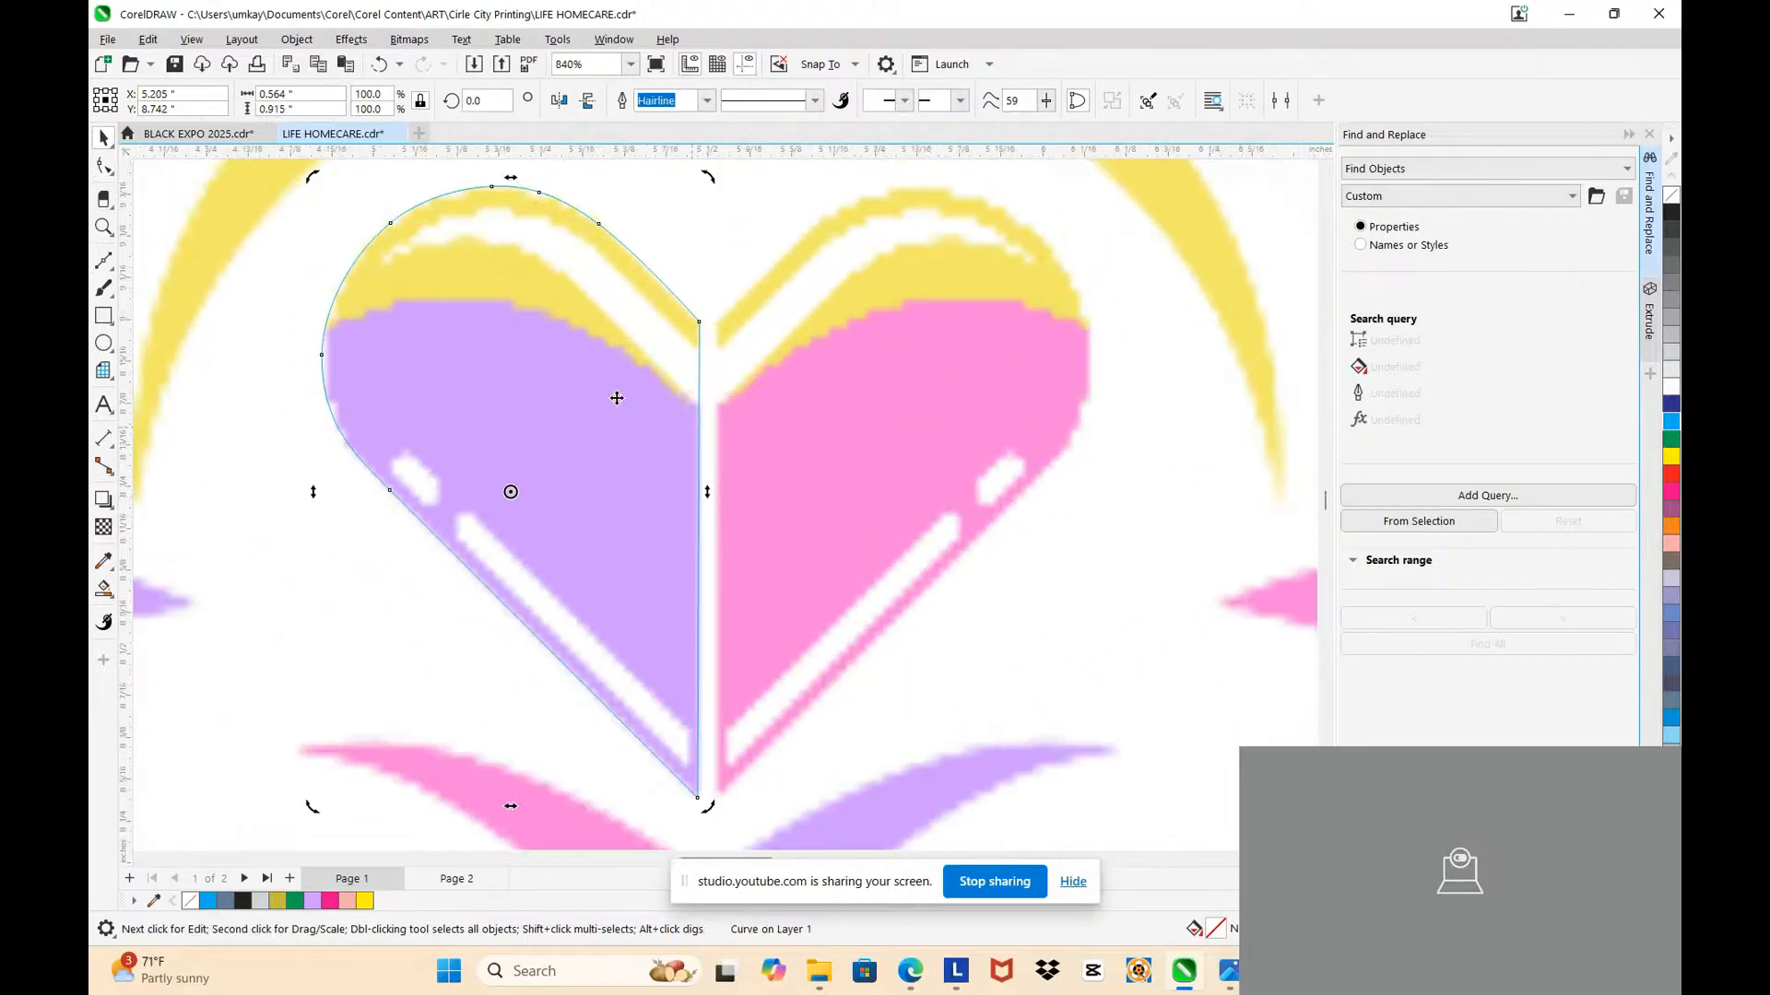
{"action": "left_click", "coordinate": [104, 315]}
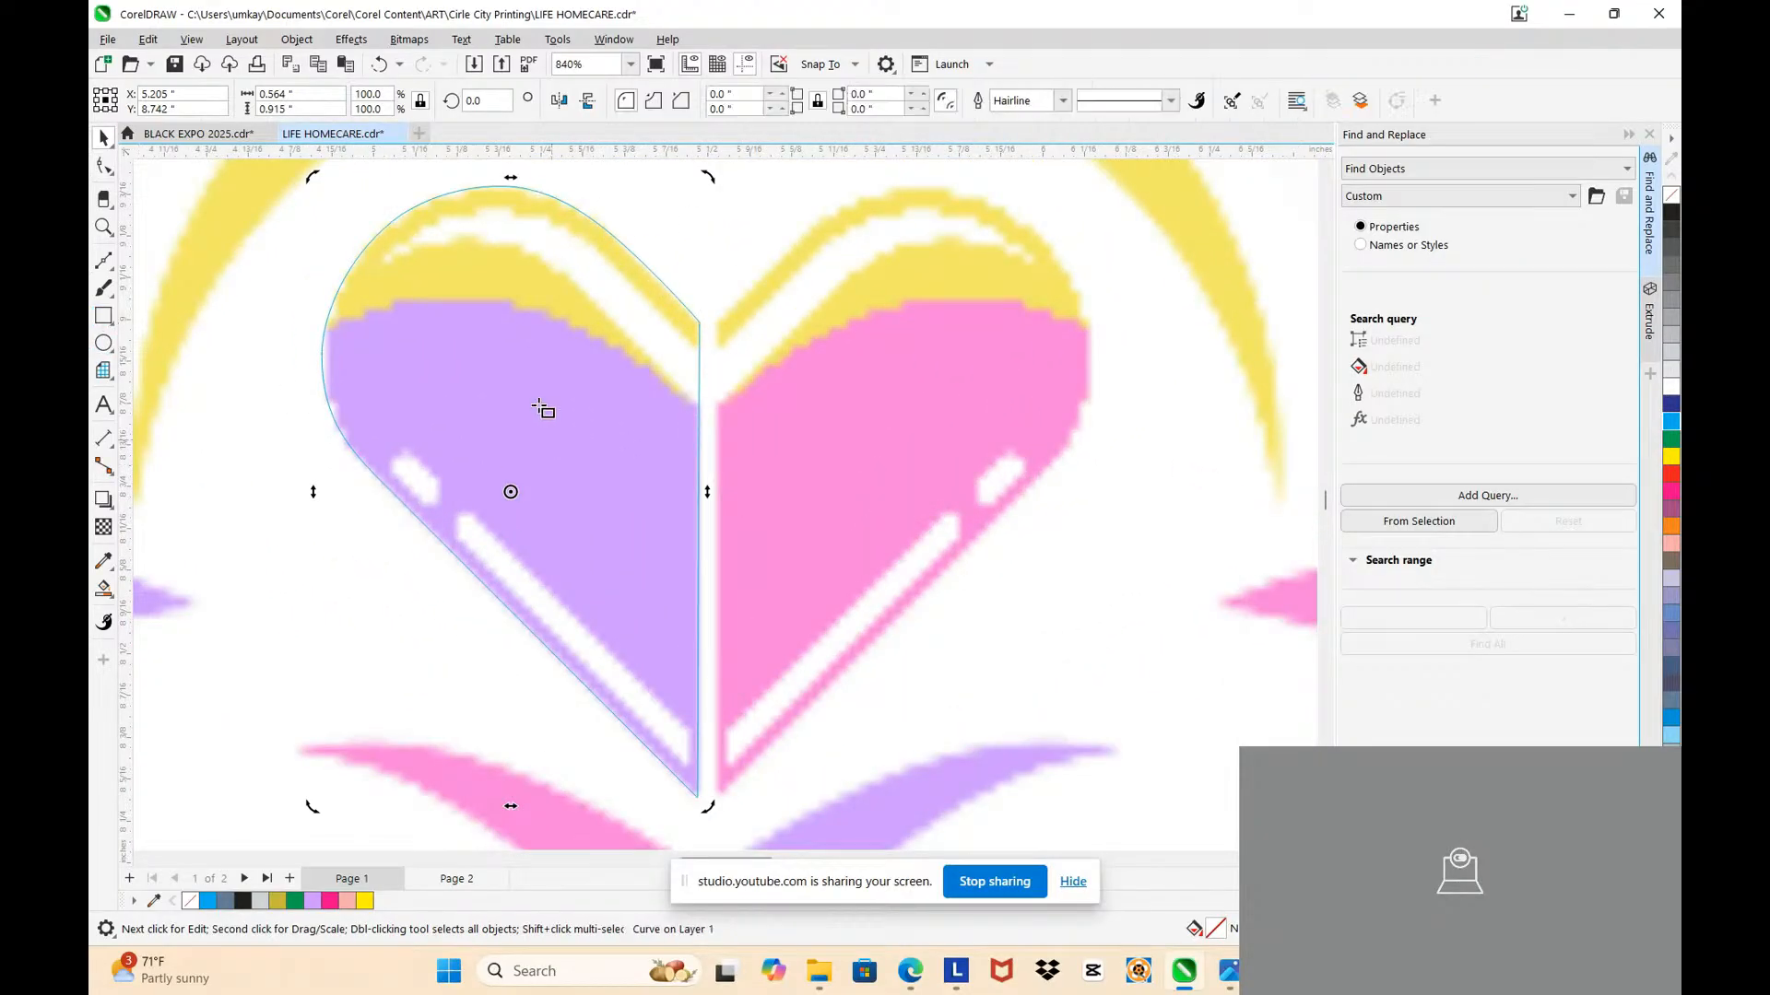
{"action": "left_click_drag", "start_coordinate": [540, 406], "coordinate": [579, 734]}
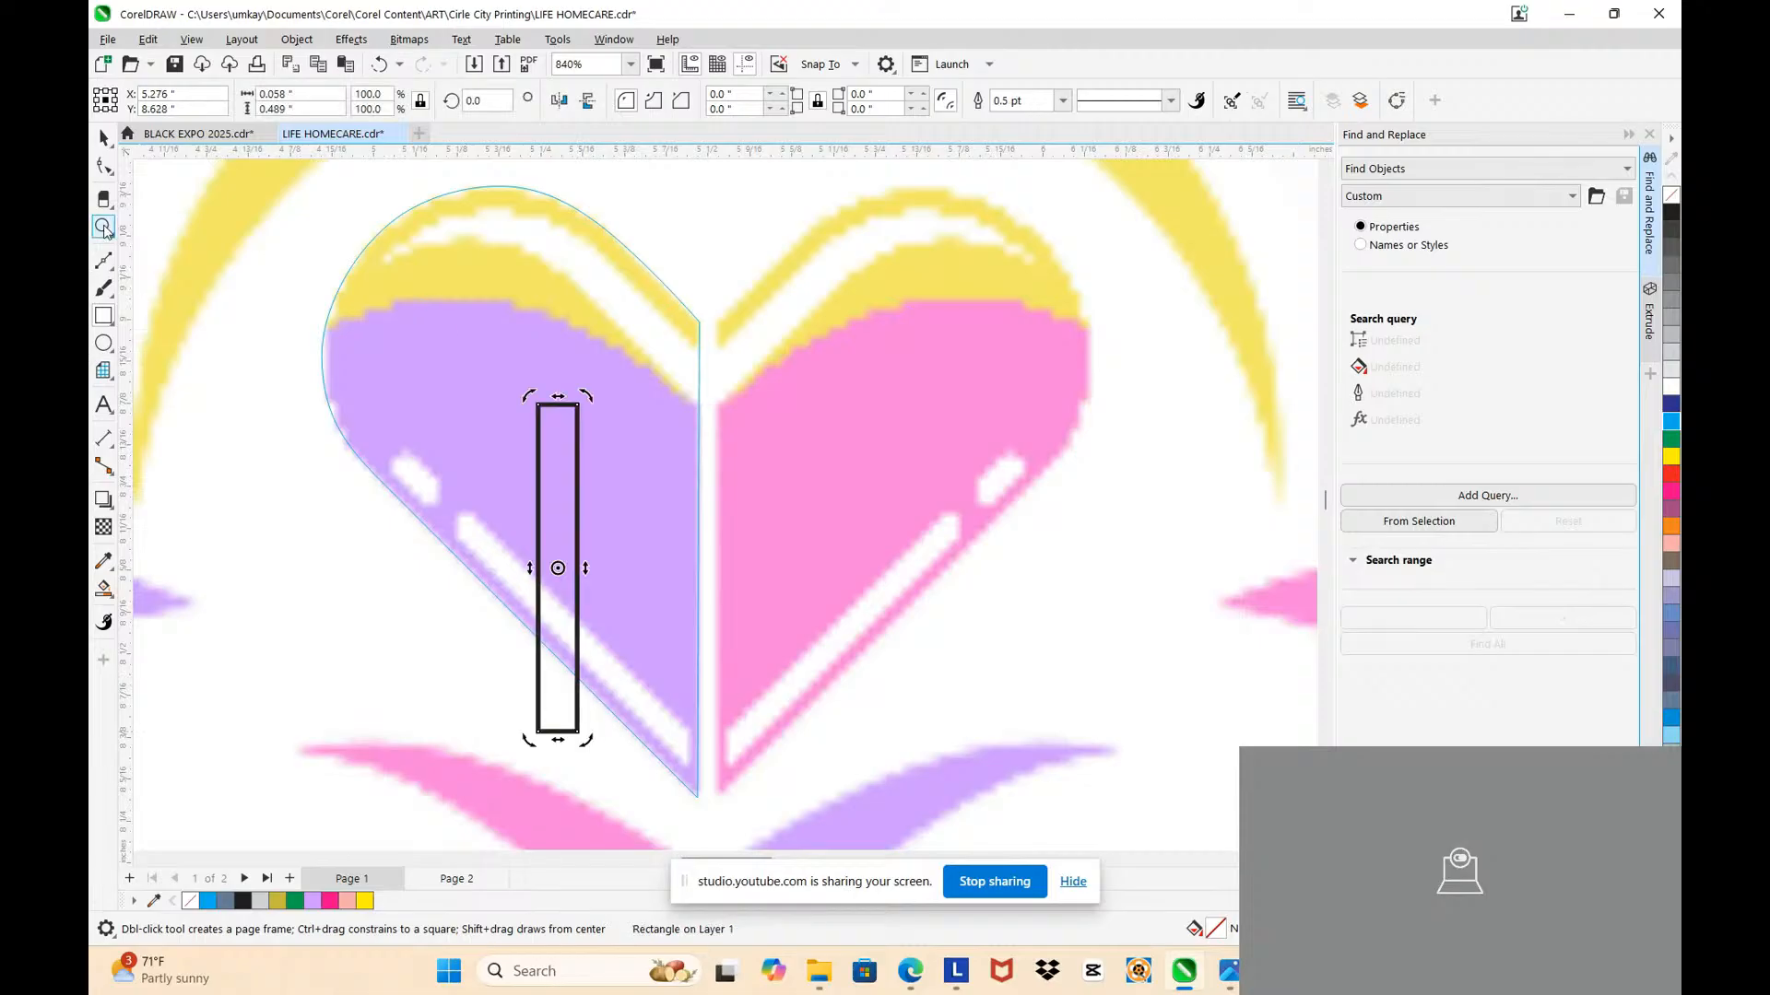
Step: Round all corners of the narrow rectangle to a radius of about 0.015 inches
{"action": "left_click", "coordinate": [107, 168]}
{"action": "left_click_drag", "start_coordinate": [574, 402], "coordinate": [570, 432]}
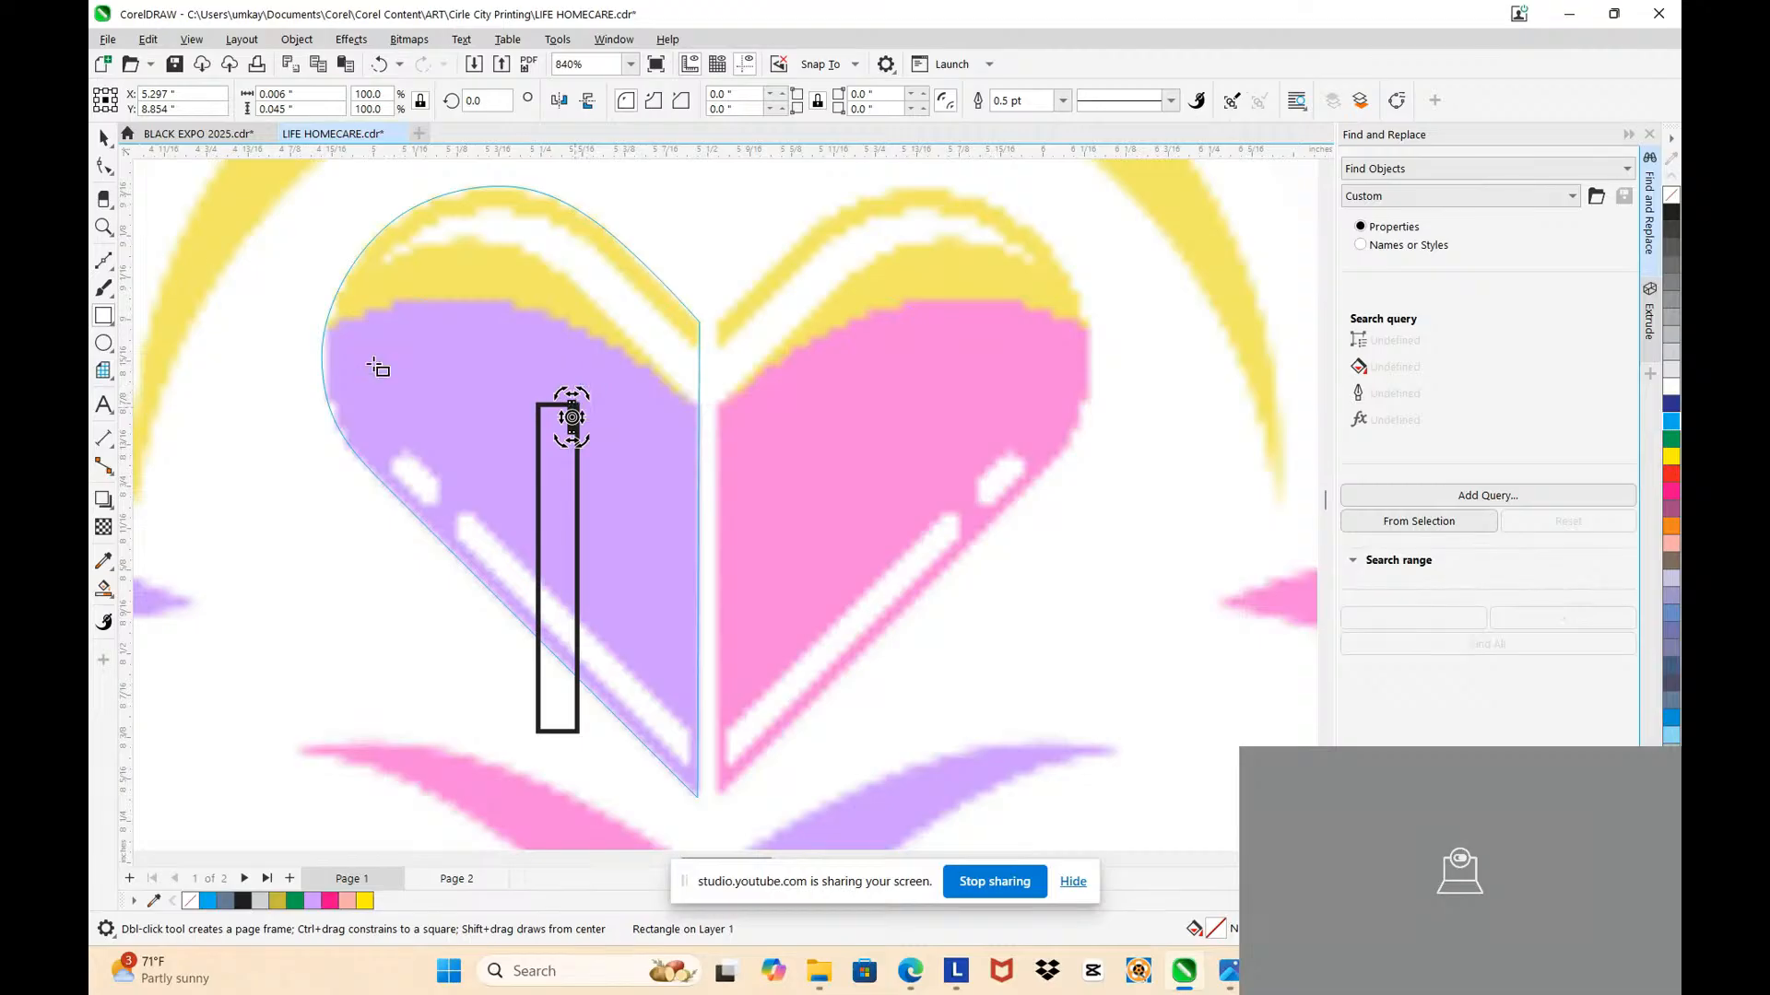
{"action": "left_click", "coordinate": [103, 166]}
{"action": "left_click", "coordinate": [552, 421]}
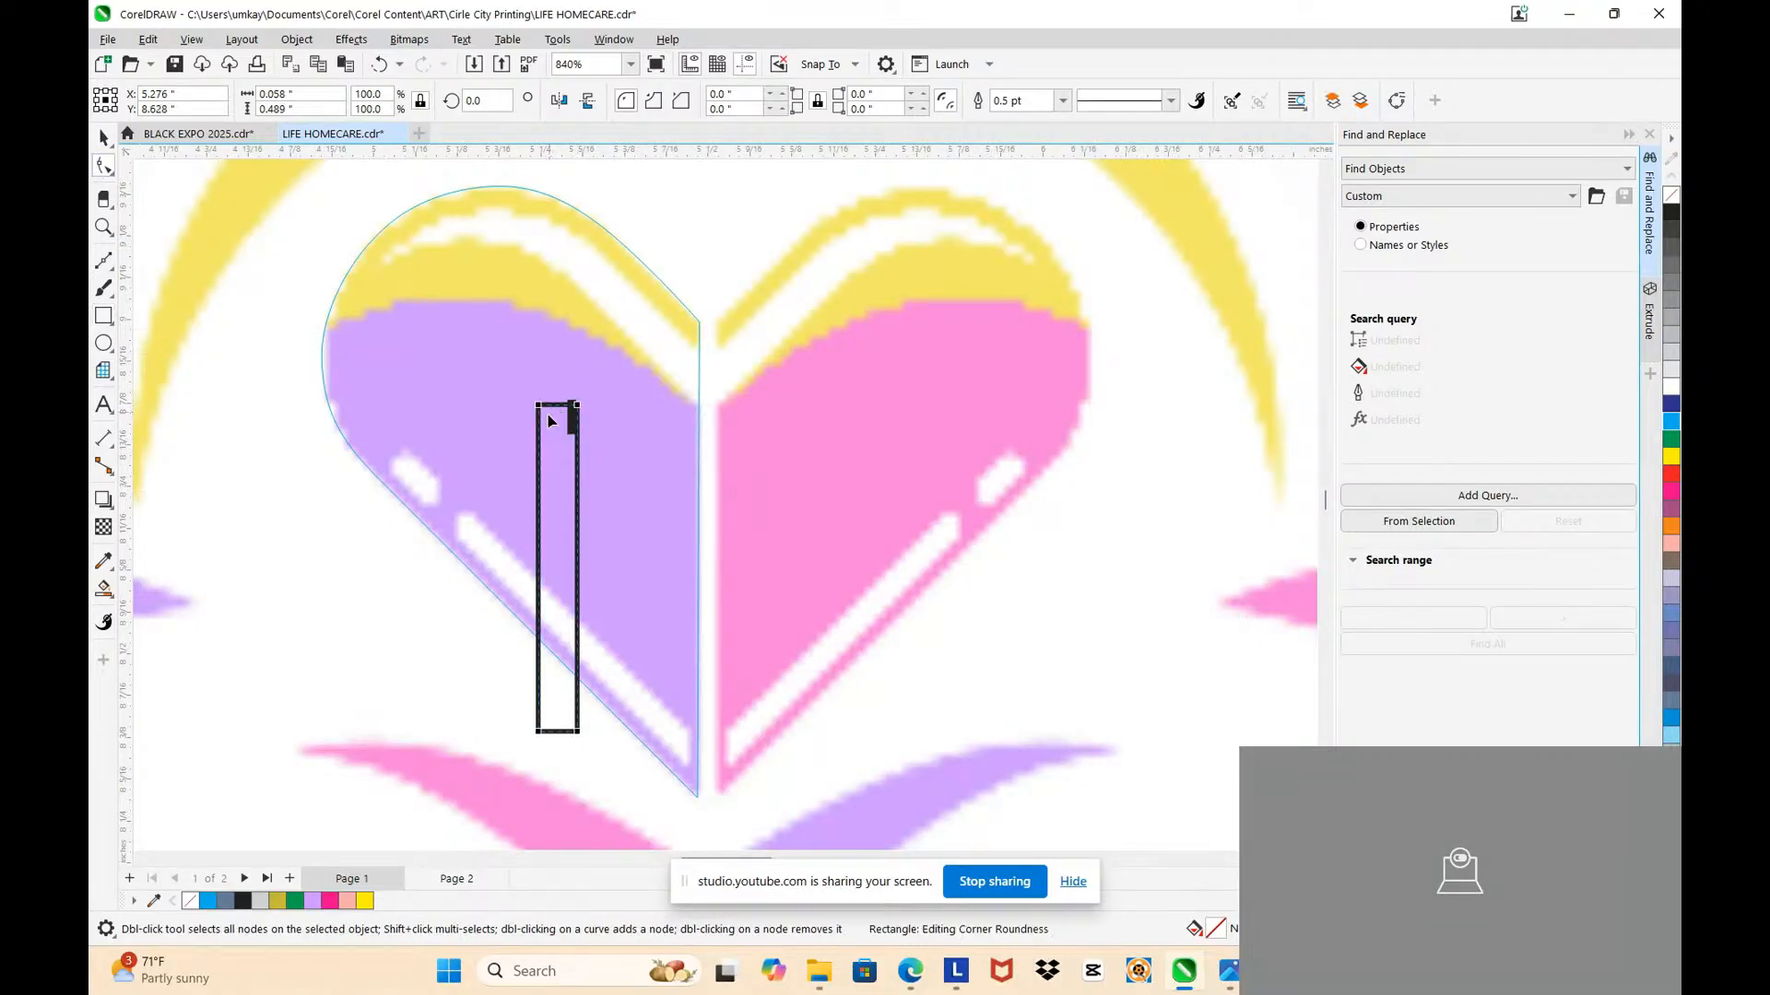
{"action": "left_click_drag", "start_coordinate": [538, 405], "coordinate": [540, 416]}
Step: Narrow the rounded rectangle to about 0.038 inches wide and delete the tiny stray rectangle at its upper corner
{"action": "left_click", "coordinate": [103, 136]}
{"action": "left_click_drag", "start_coordinate": [583, 568], "coordinate": [566, 567]}
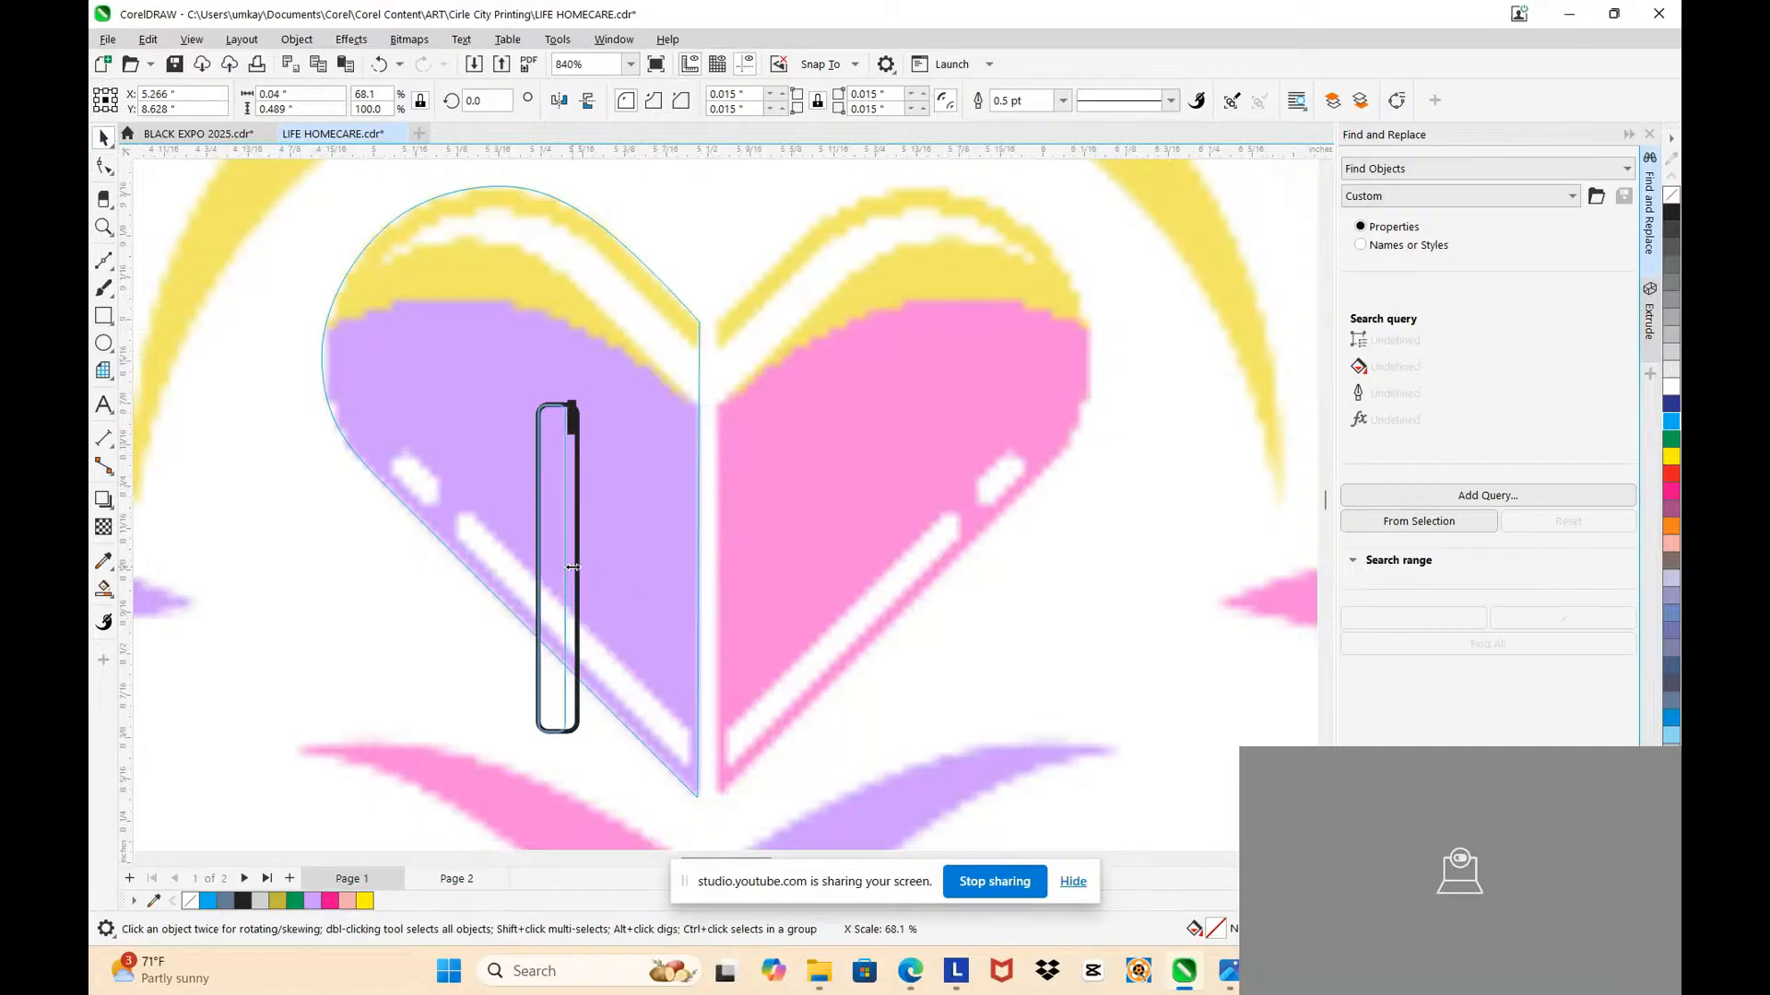
{"action": "left_click", "coordinate": [572, 412]}
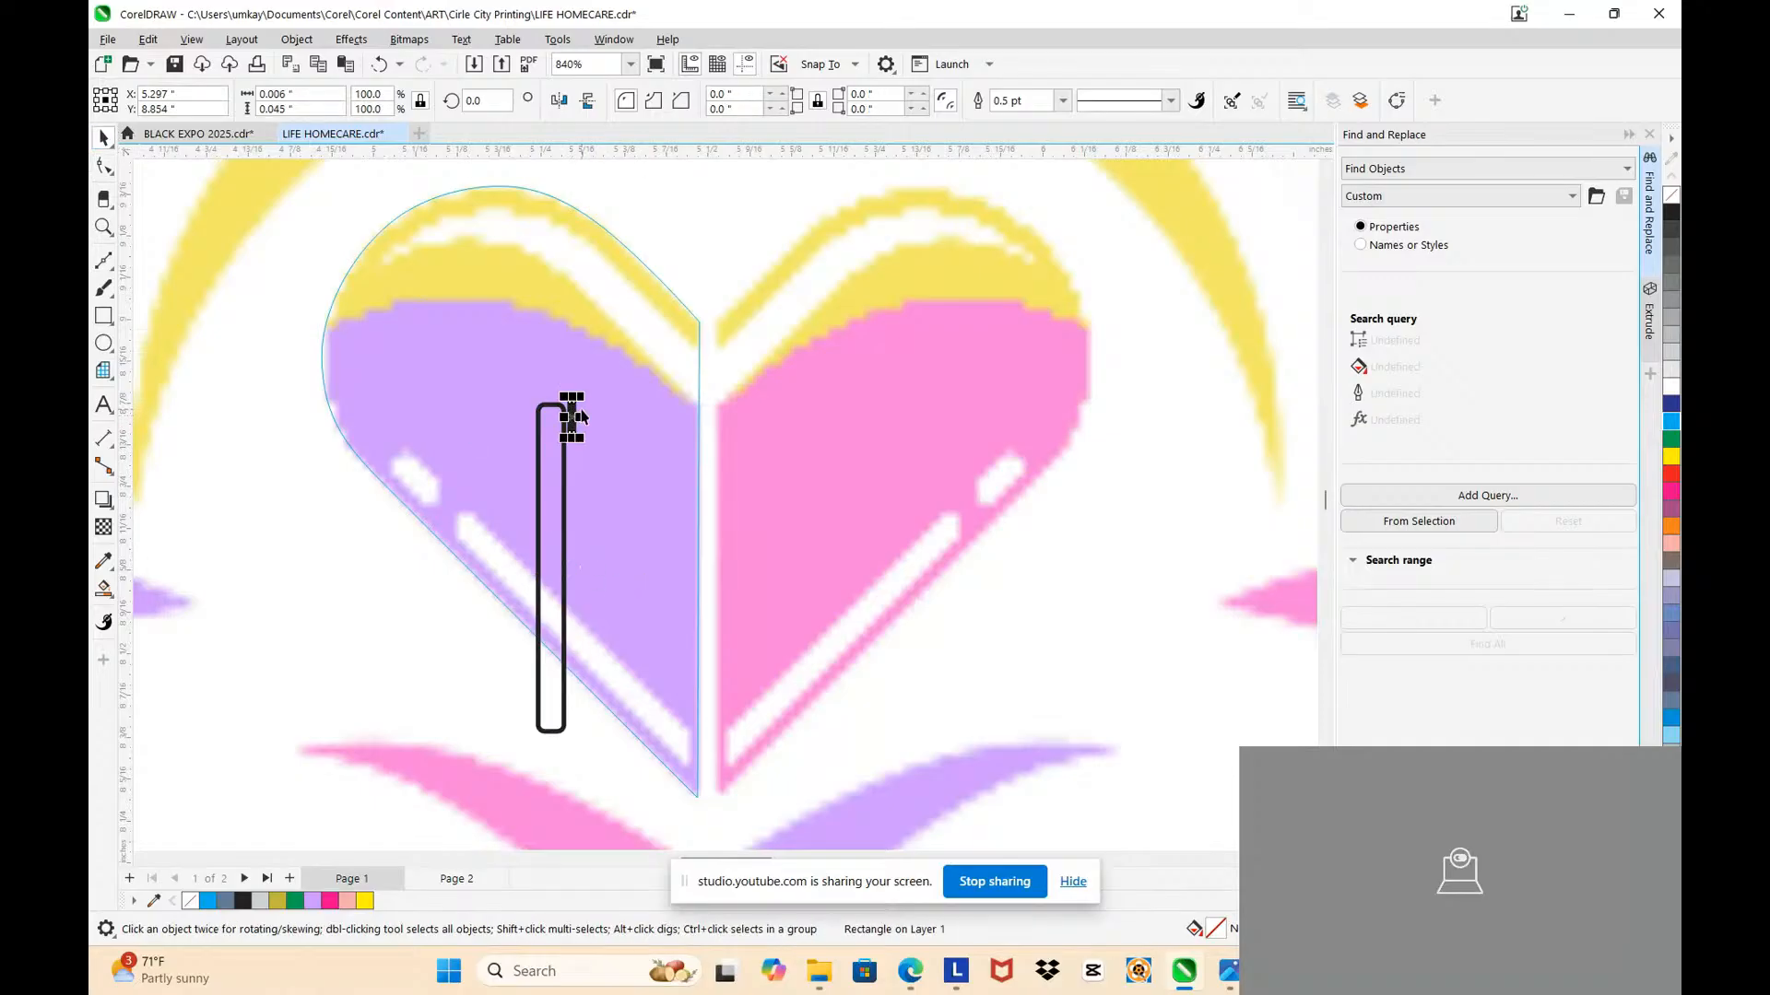
{"action": "key", "text": "Delete"}
Step: Move the rounded bar to the long white highlight on the lilac half and rotate it about 46 degrees to follow the diagonal
{"action": "left_click_drag", "start_coordinate": [565, 497], "coordinate": [618, 590]}
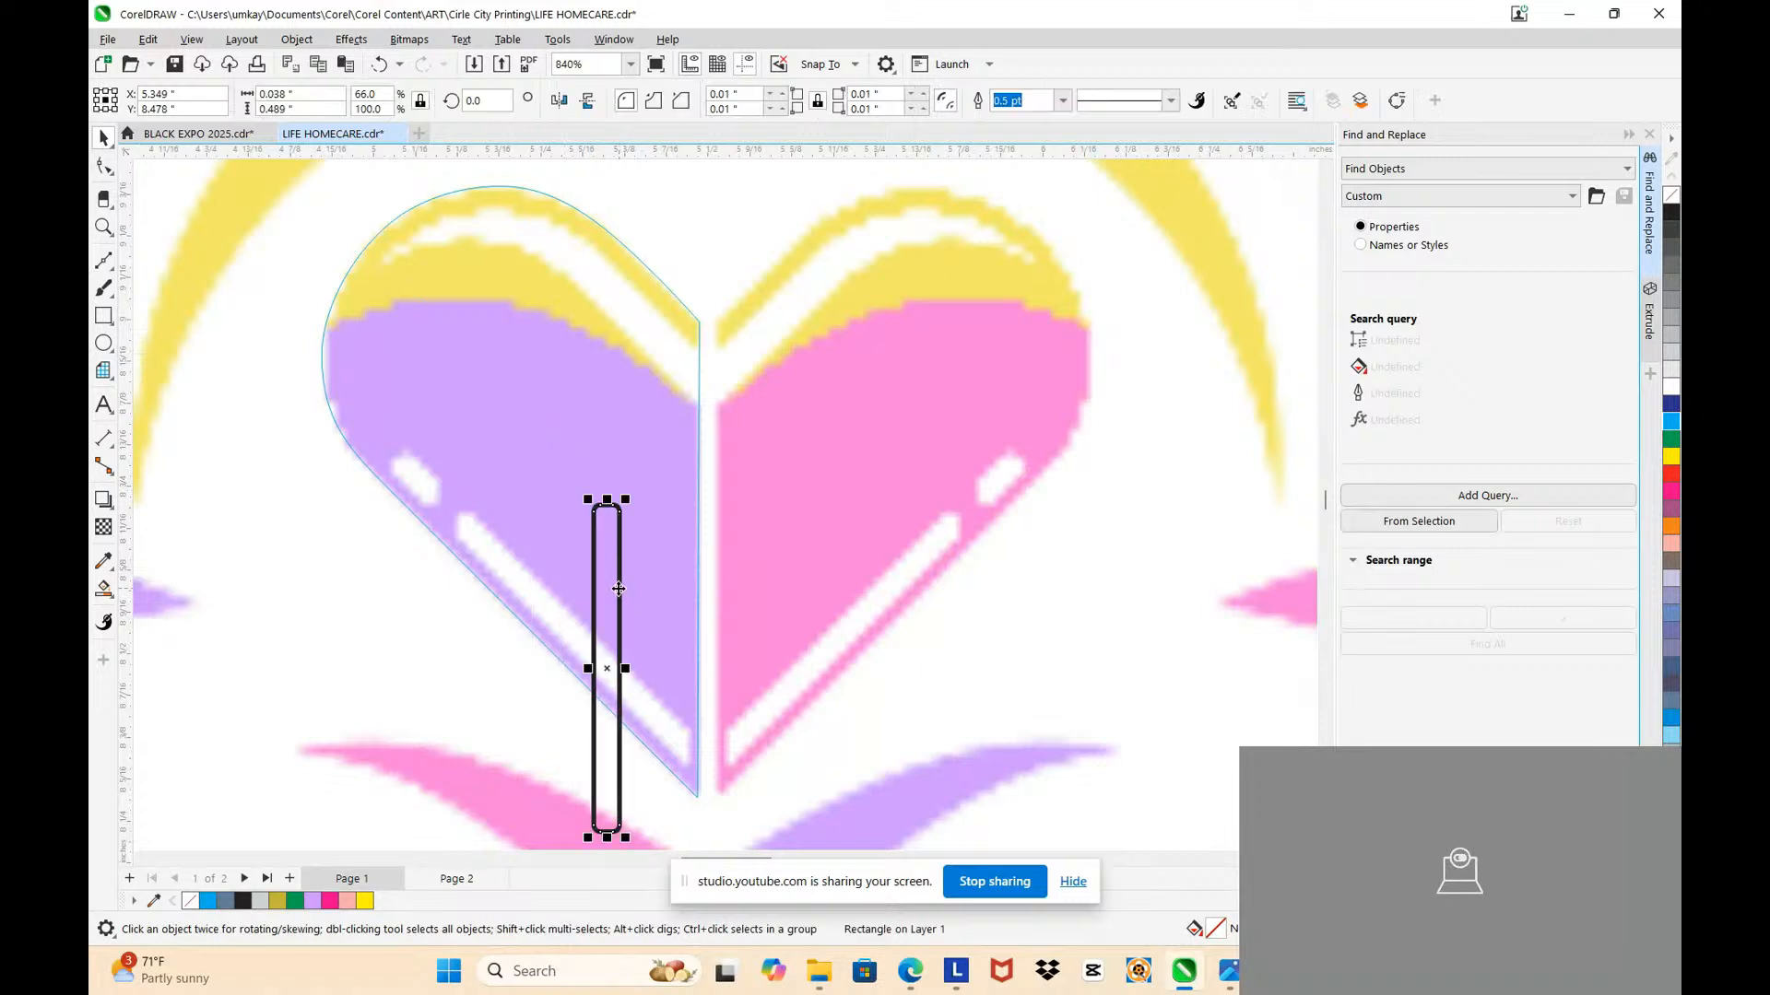
{"action": "left_click", "coordinate": [617, 590]}
{"action": "left_click_drag", "start_coordinate": [626, 496], "coordinate": [468, 503]}
{"action": "scroll", "coordinate": [556, 625], "scroll_direction": "up", "scroll_amount": 2}
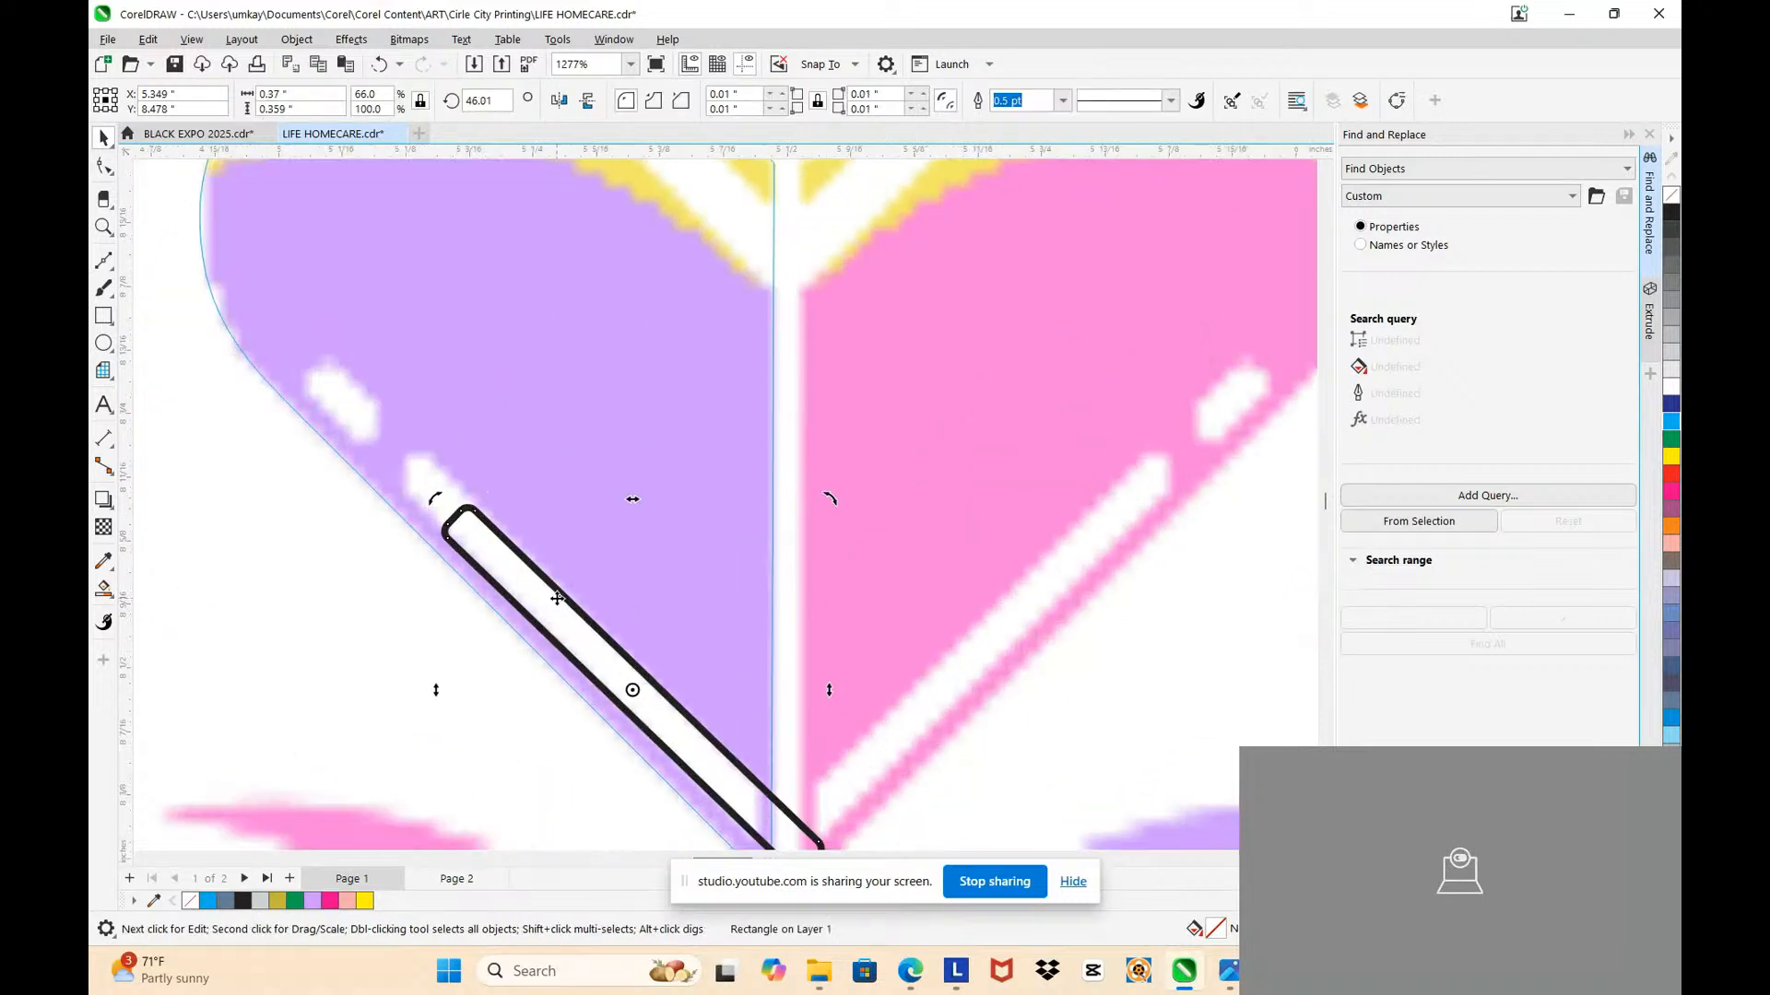
Step: Move the rounded bar up the diagonal onto the long white highlight and adjust its rotation to about 45.4 degrees
{"action": "left_click_drag", "start_coordinate": [558, 598], "coordinate": [481, 525]}
{"action": "scroll", "coordinate": [654, 669], "scroll_direction": "down", "scroll_amount": 2}
{"action": "scroll", "coordinate": [667, 716], "scroll_direction": "up", "scroll_amount": 1}
{"action": "left_click", "coordinate": [691, 693]}
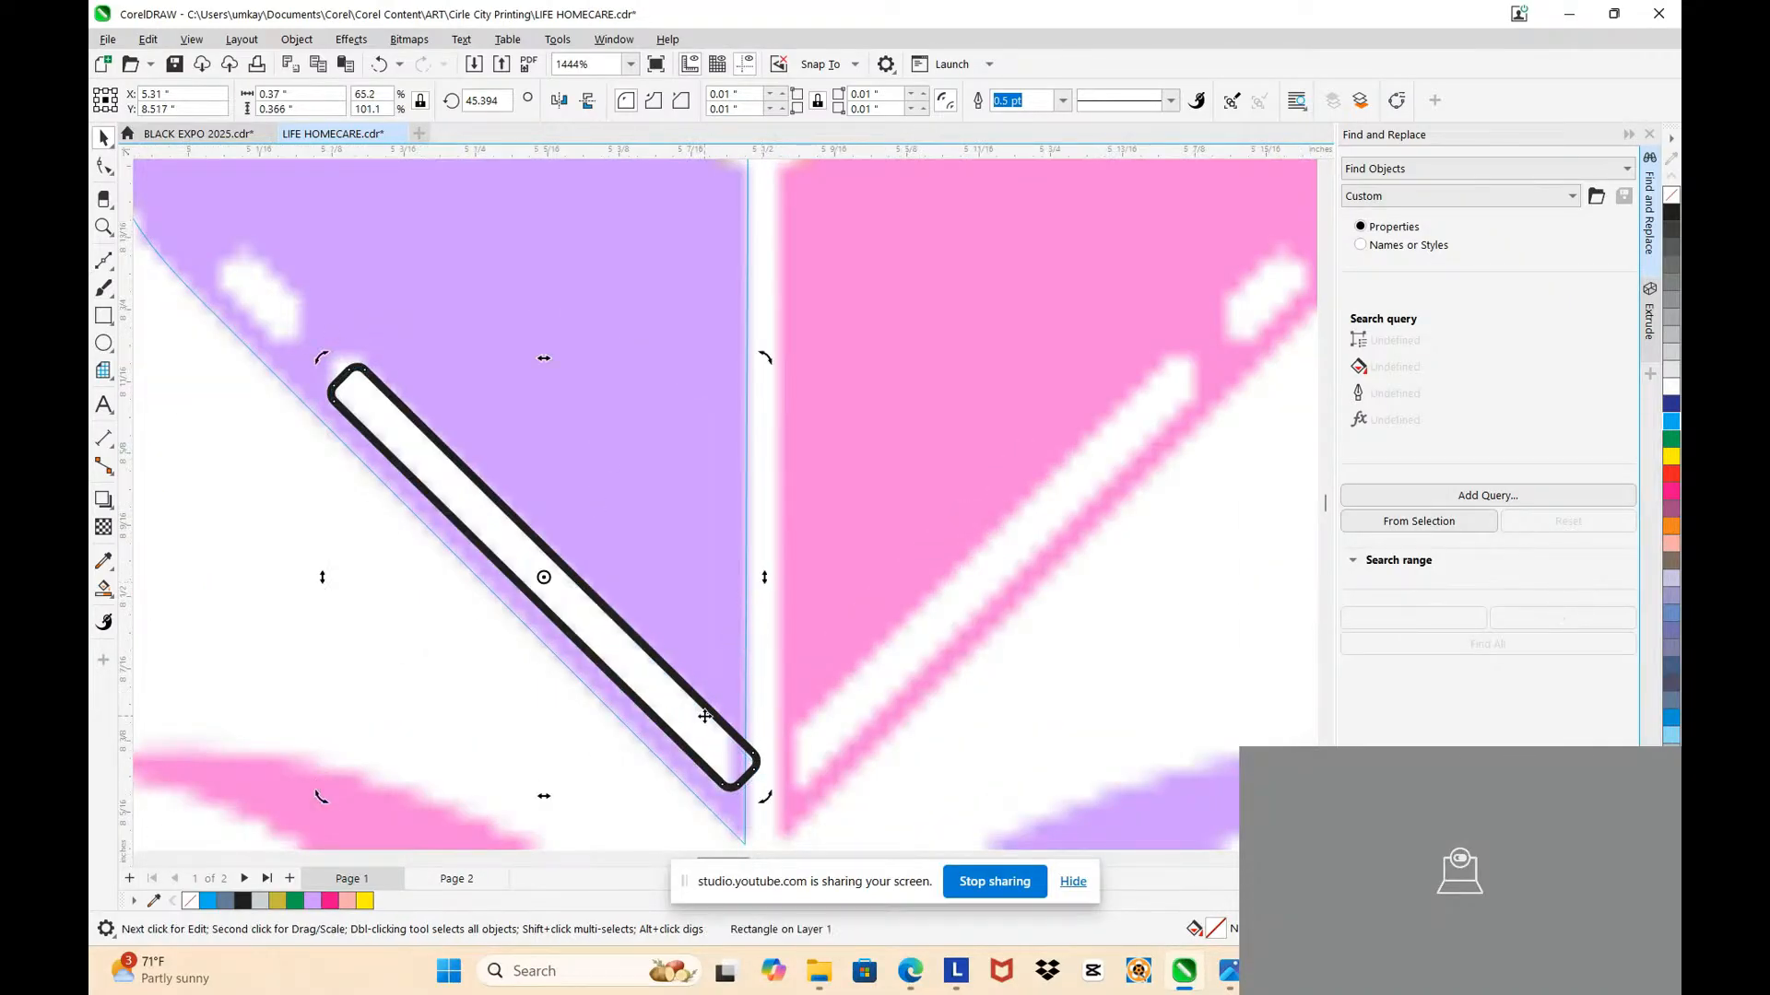
Step: Leave the accidental focus mode and convert the rounded bar to curves
{"action": "double_click", "coordinate": [733, 779]}
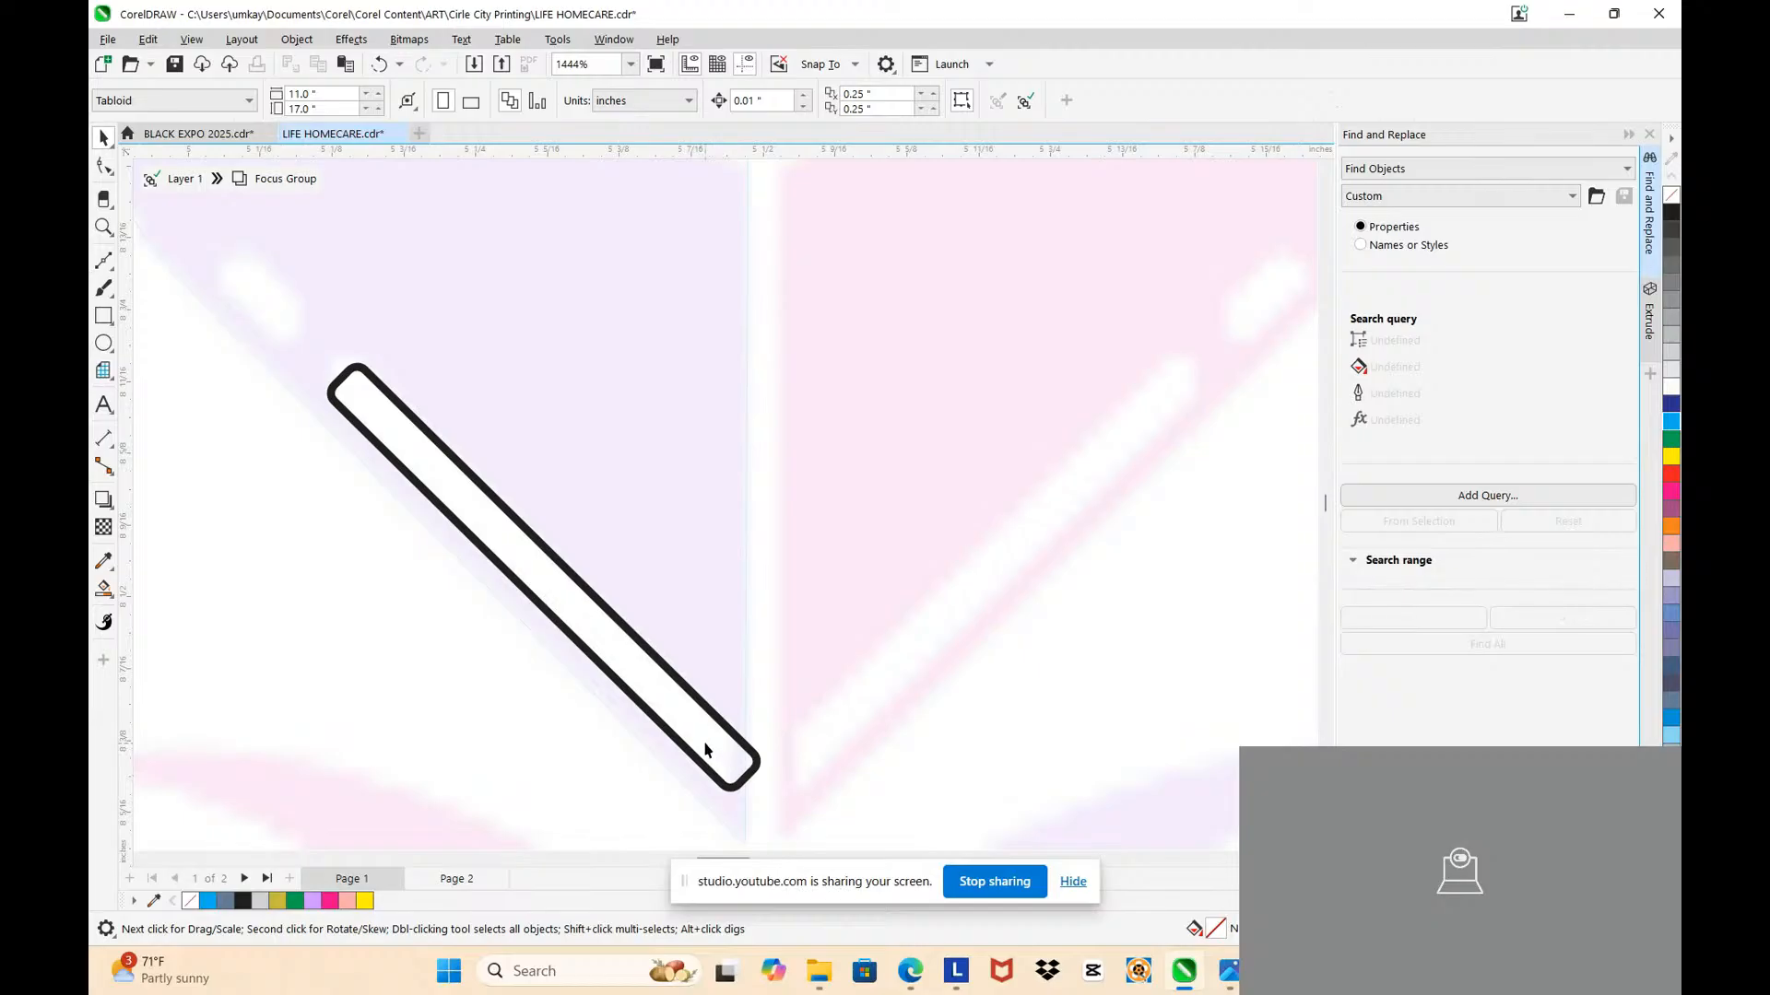
{"action": "double_click", "coordinate": [705, 744]}
{"action": "left_click", "coordinate": [709, 703]}
{"action": "right_click", "coordinate": [709, 704]}
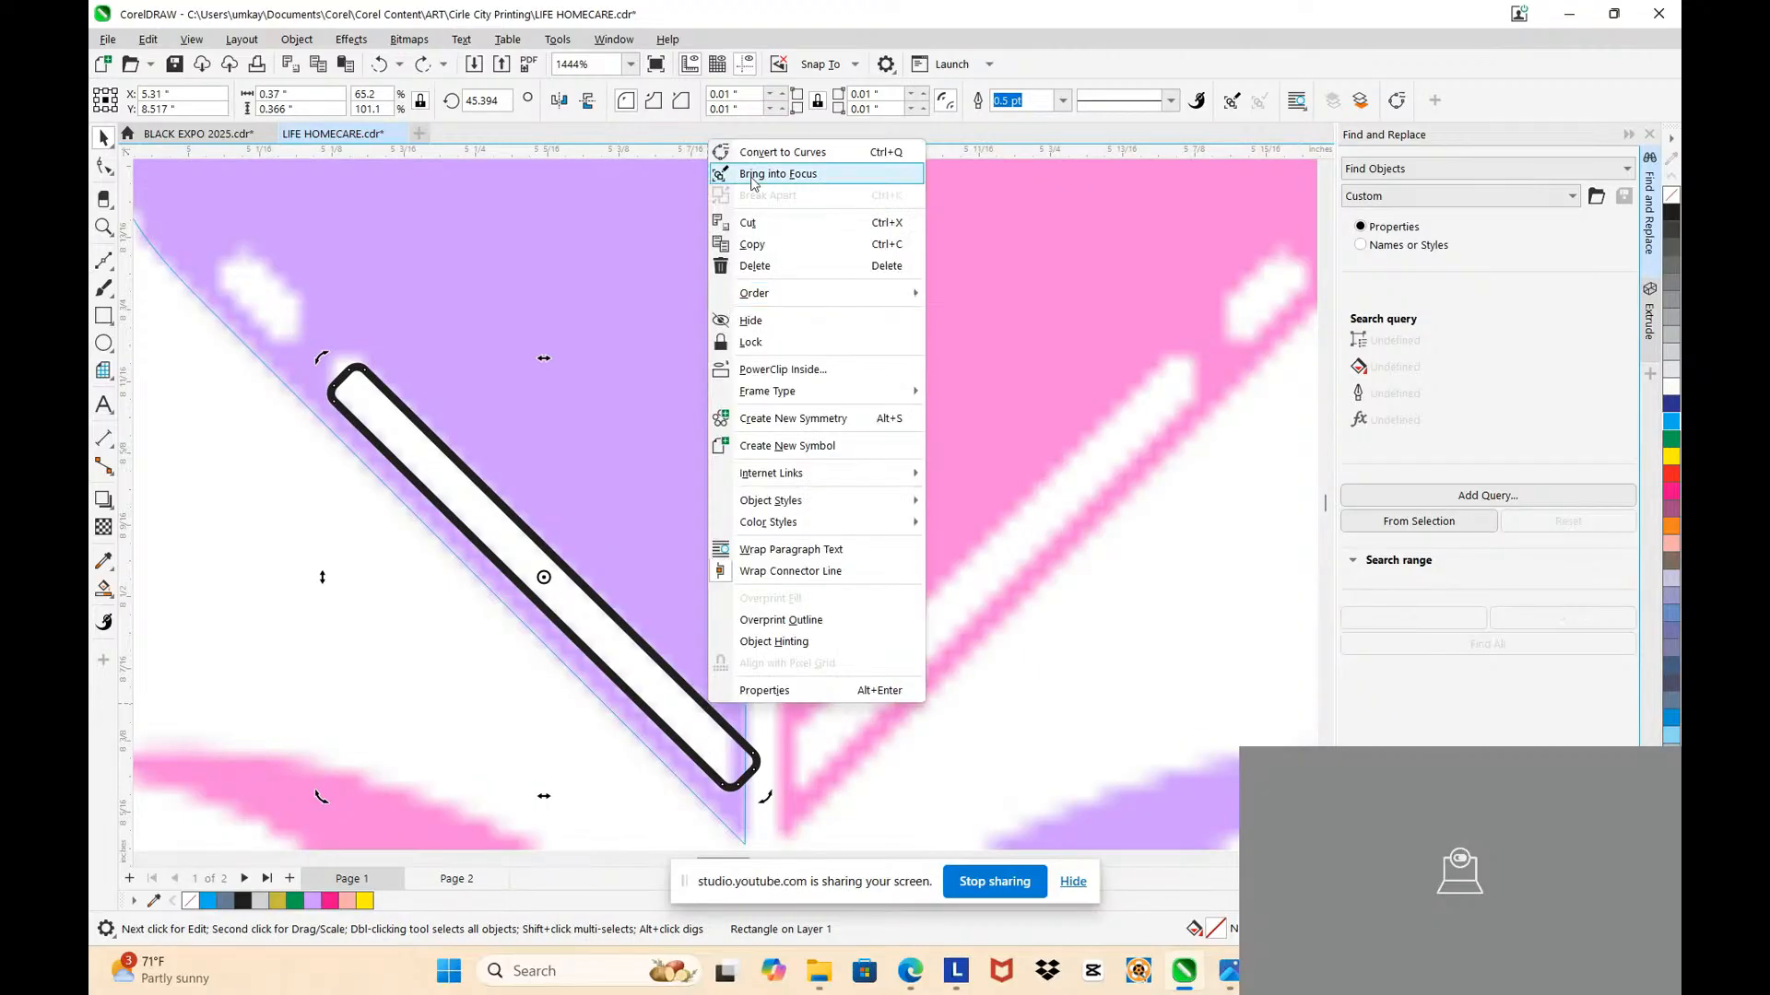
{"action": "left_click", "coordinate": [782, 152]}
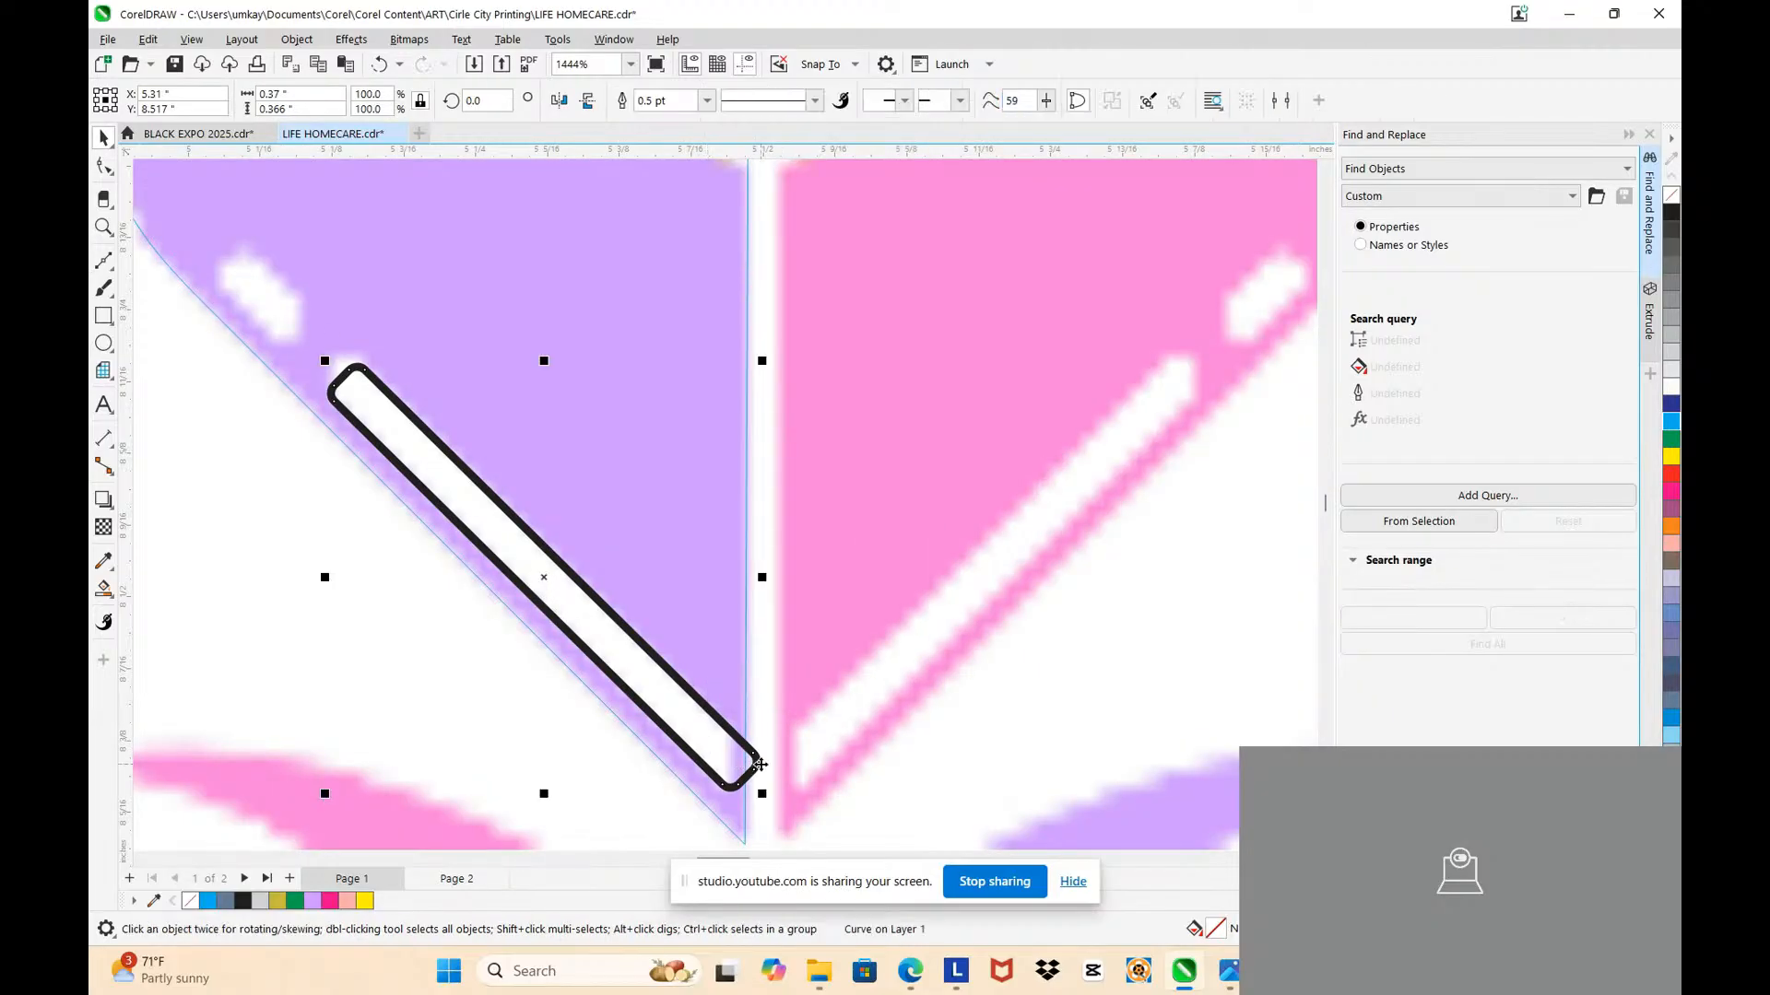
Step: Reshape both ends of the bar to the highlight's angled tips by moving the corner nodes and deleting surplus ones
{"action": "key", "text": "F10"}
{"action": "left_click_drag", "start_coordinate": [740, 782], "coordinate": [772, 834]}
{"action": "scroll", "coordinate": [318, 332], "scroll_direction": "up", "scroll_amount": 3}
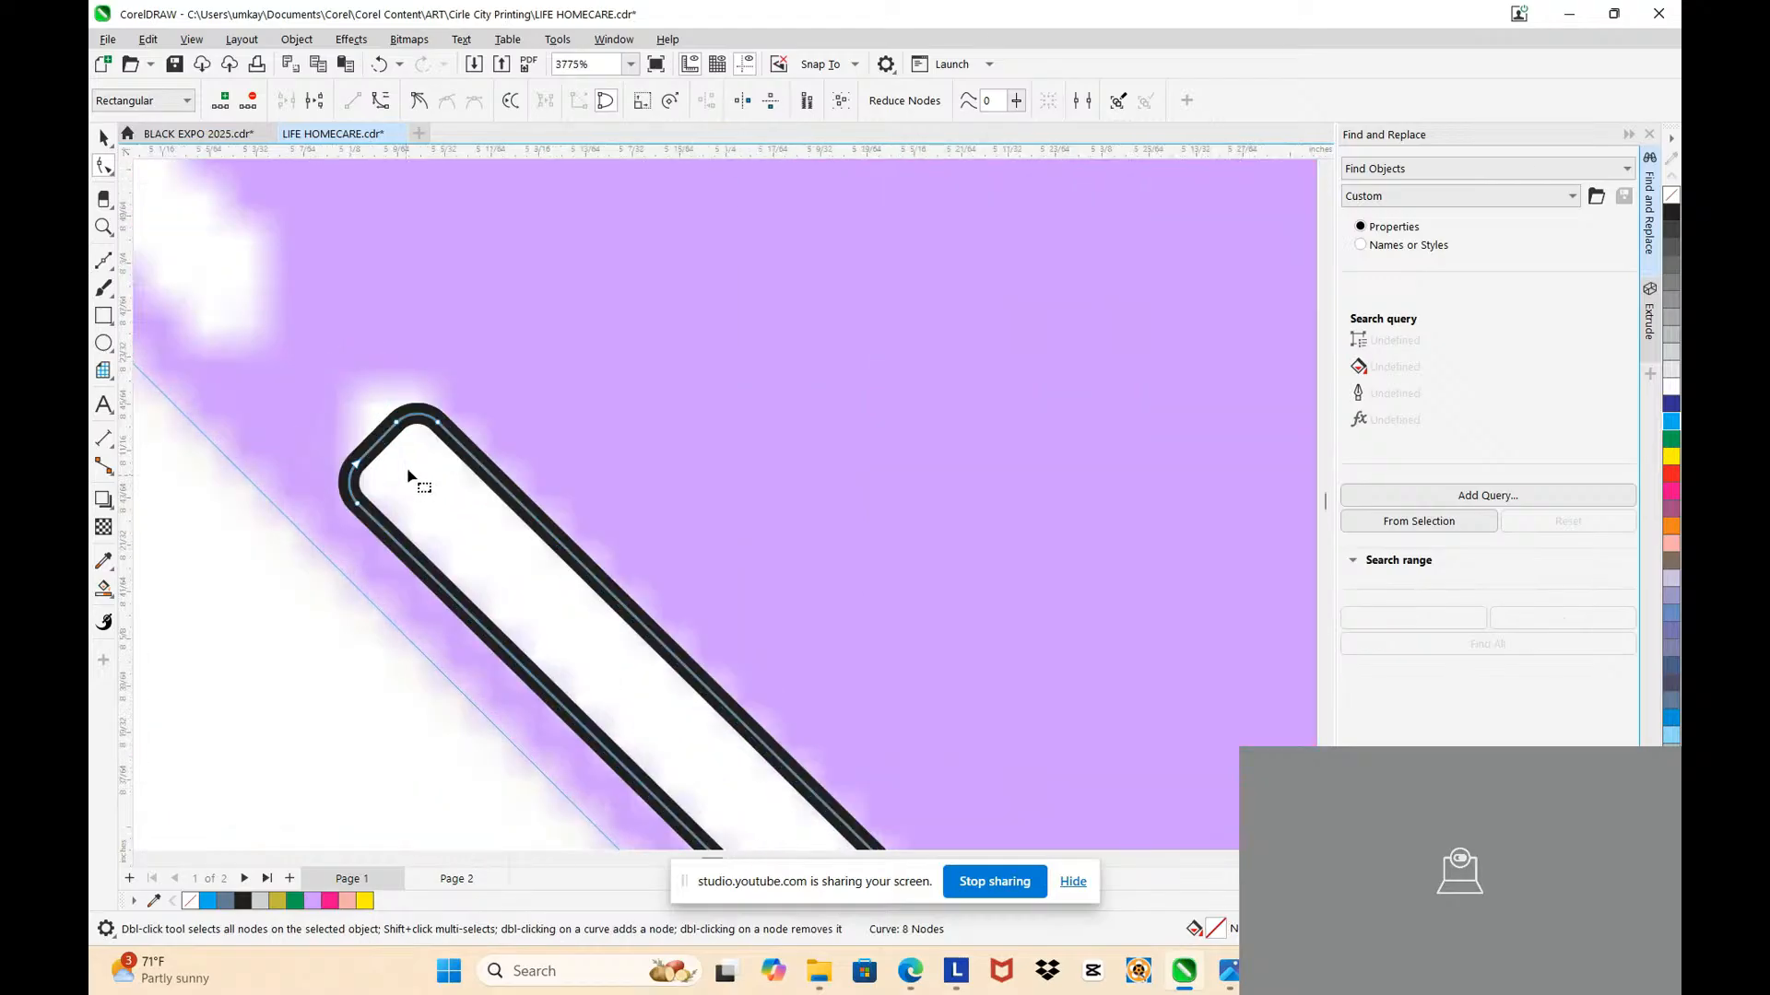
{"action": "double_click", "coordinate": [397, 425]}
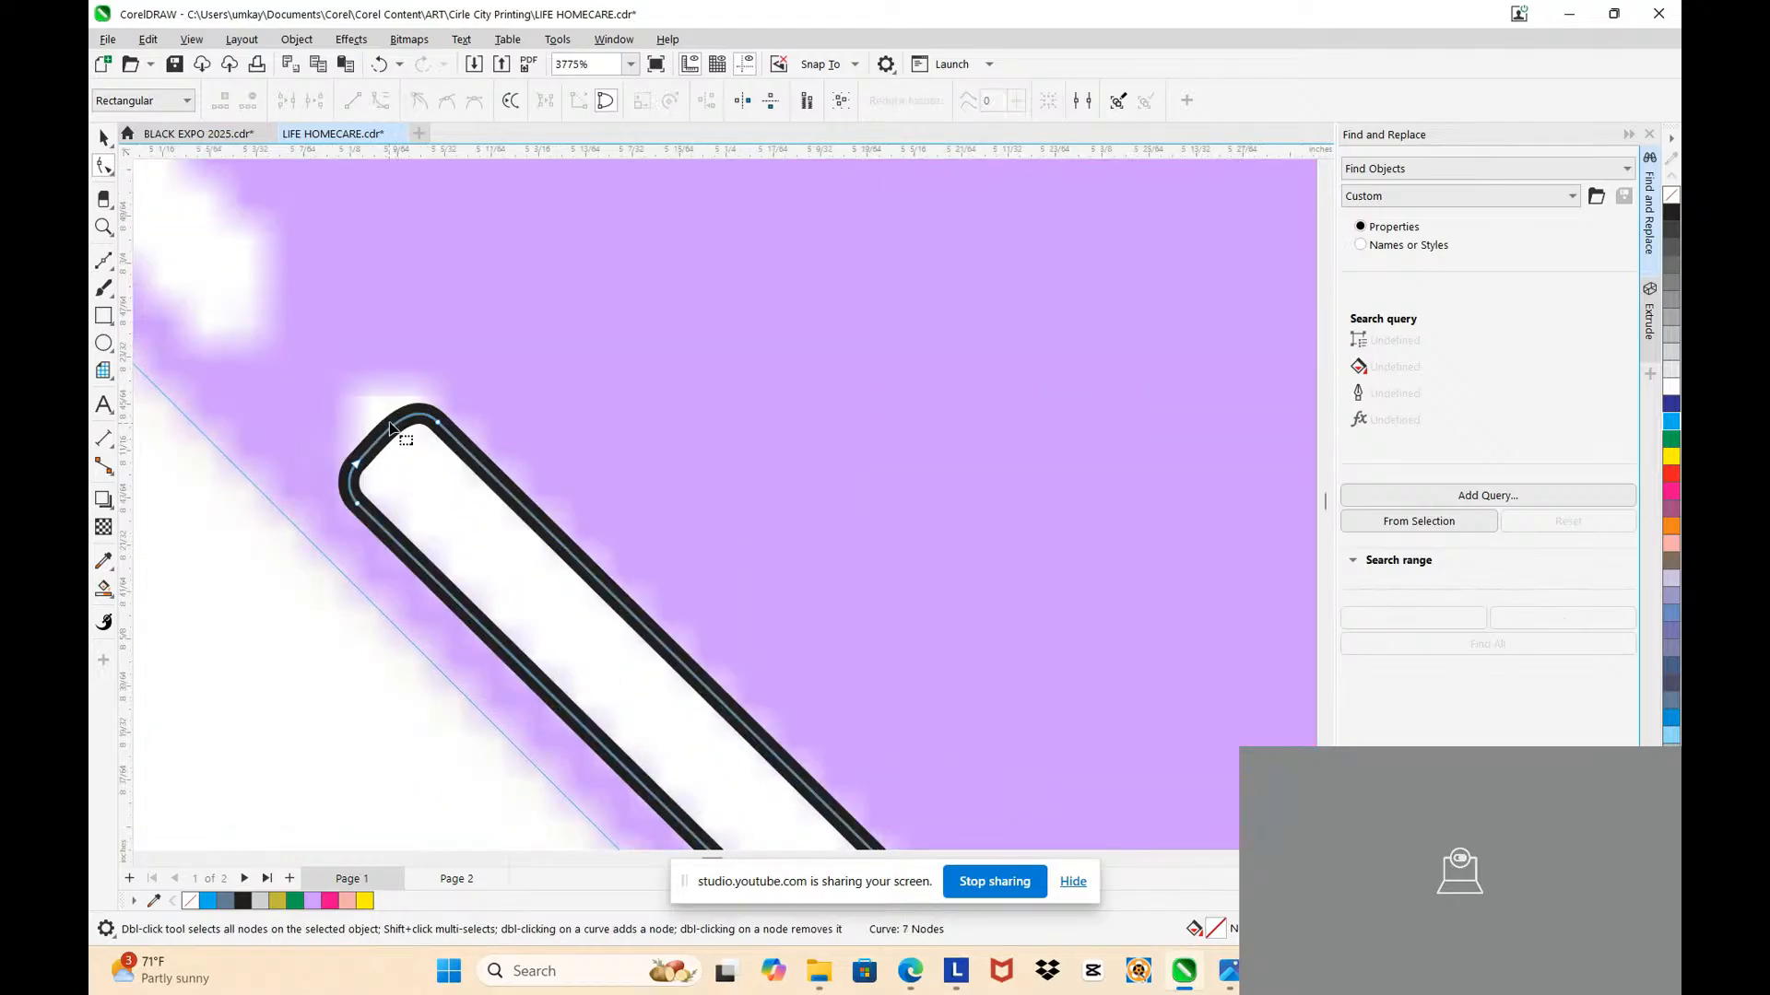
{"action": "left_click_drag", "start_coordinate": [392, 427], "coordinate": [360, 392]}
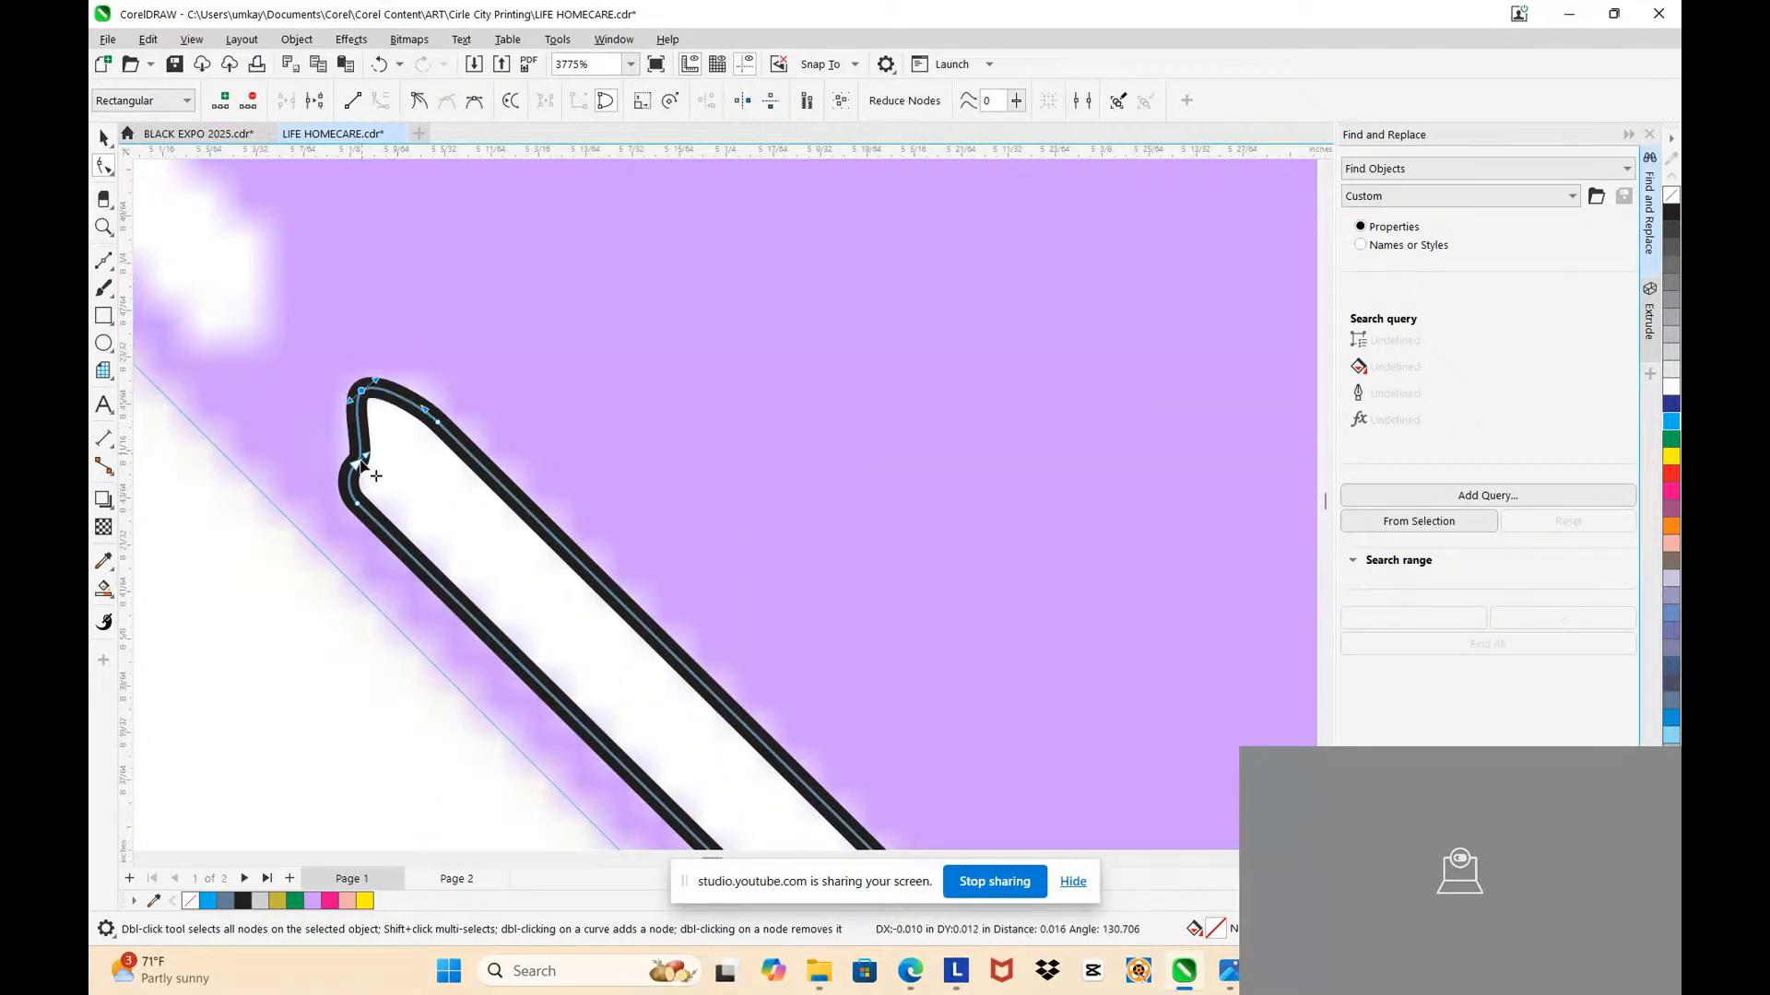
{"action": "double_click", "coordinate": [357, 462]}
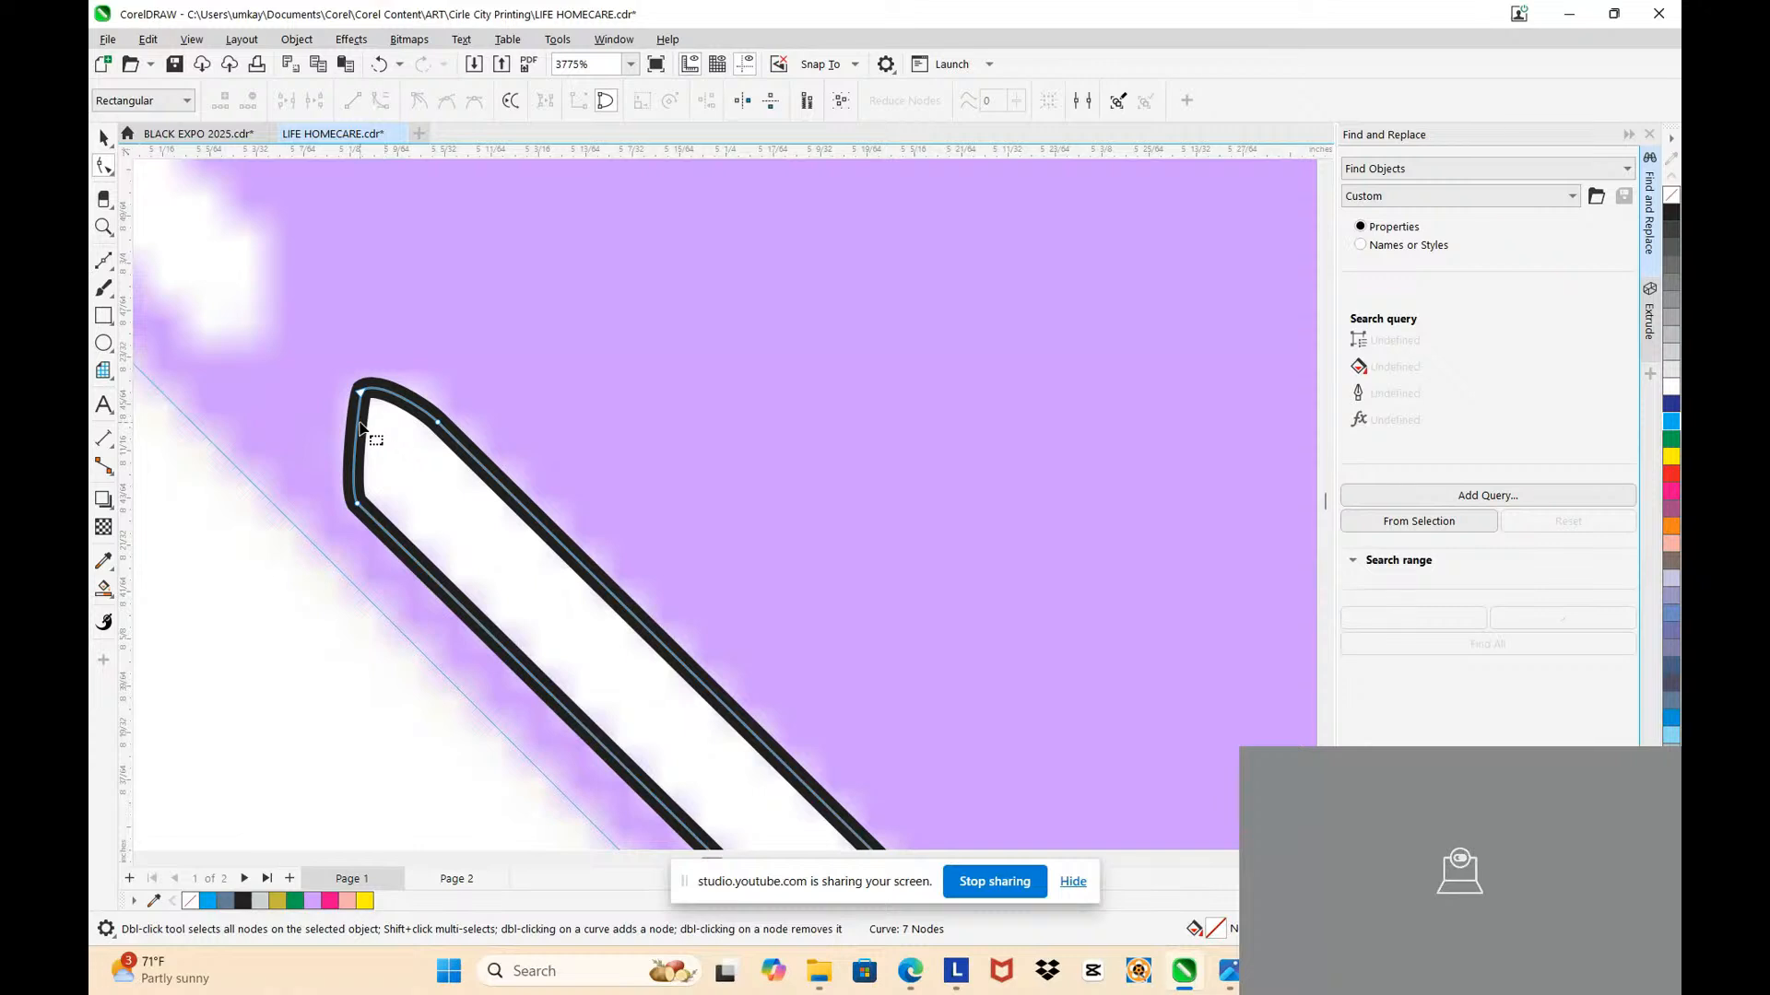
{"action": "double_click", "coordinate": [356, 423]}
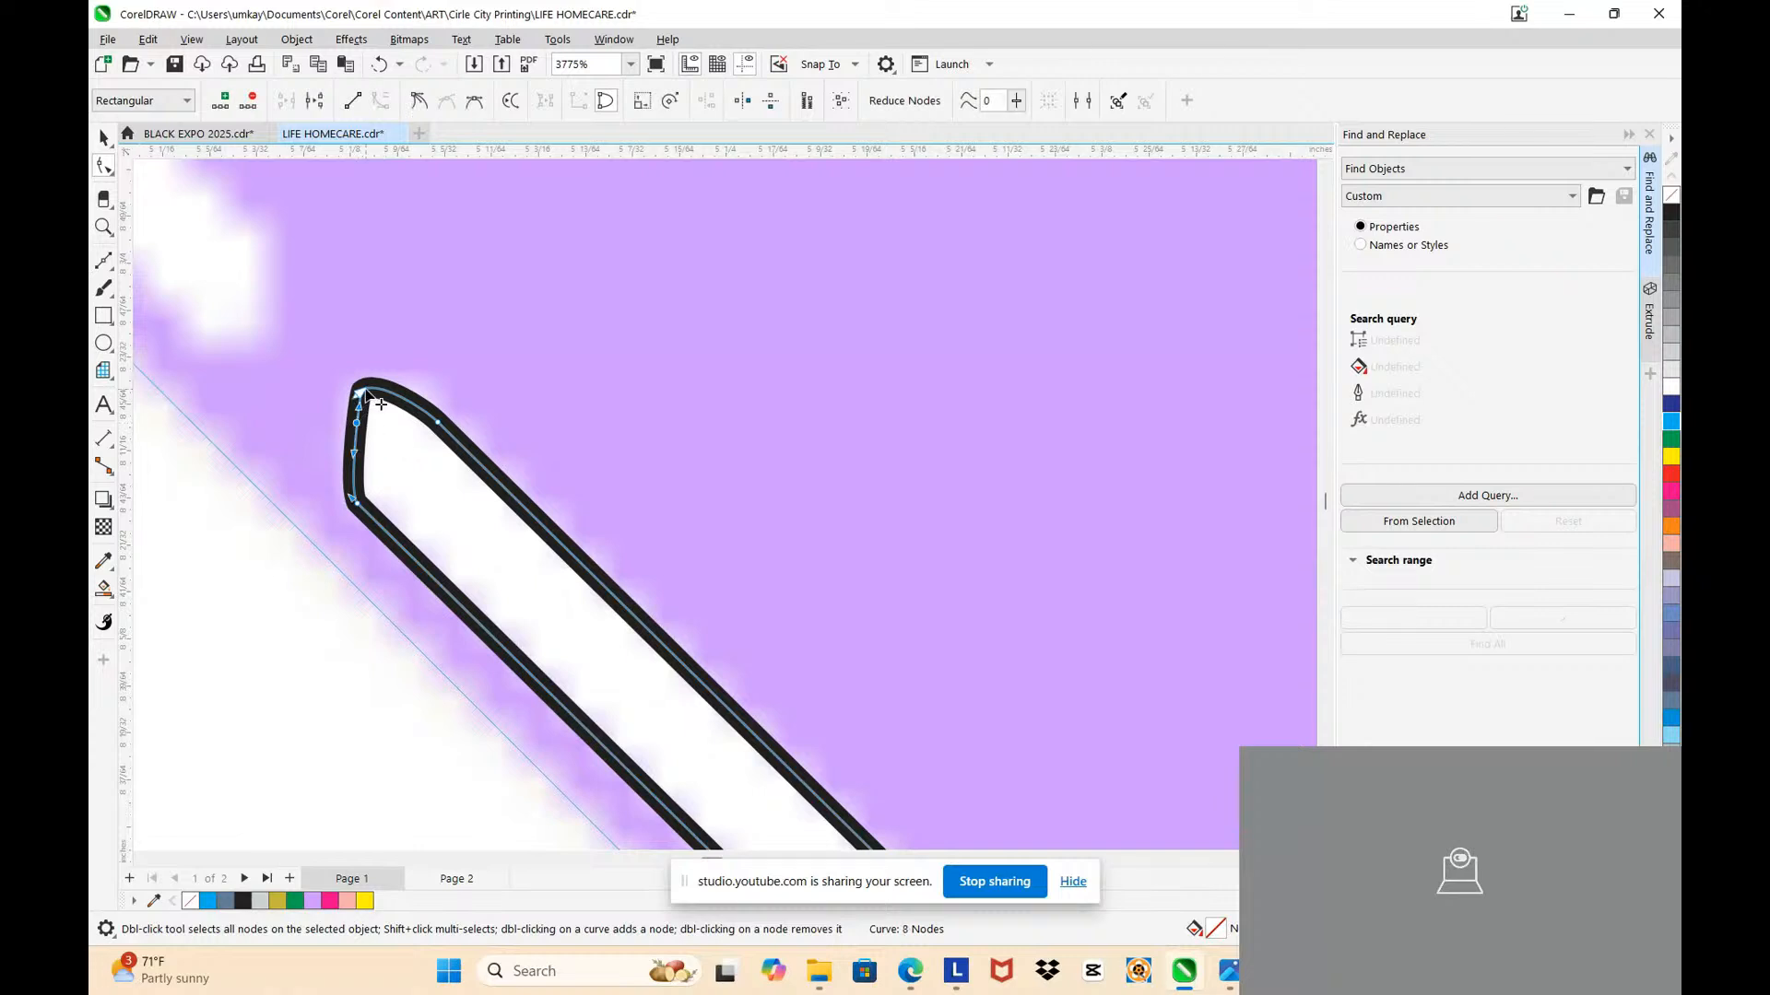
{"action": "double_click", "coordinate": [360, 393]}
{"action": "scroll", "coordinate": [443, 461], "scroll_direction": "down", "scroll_amount": 4}
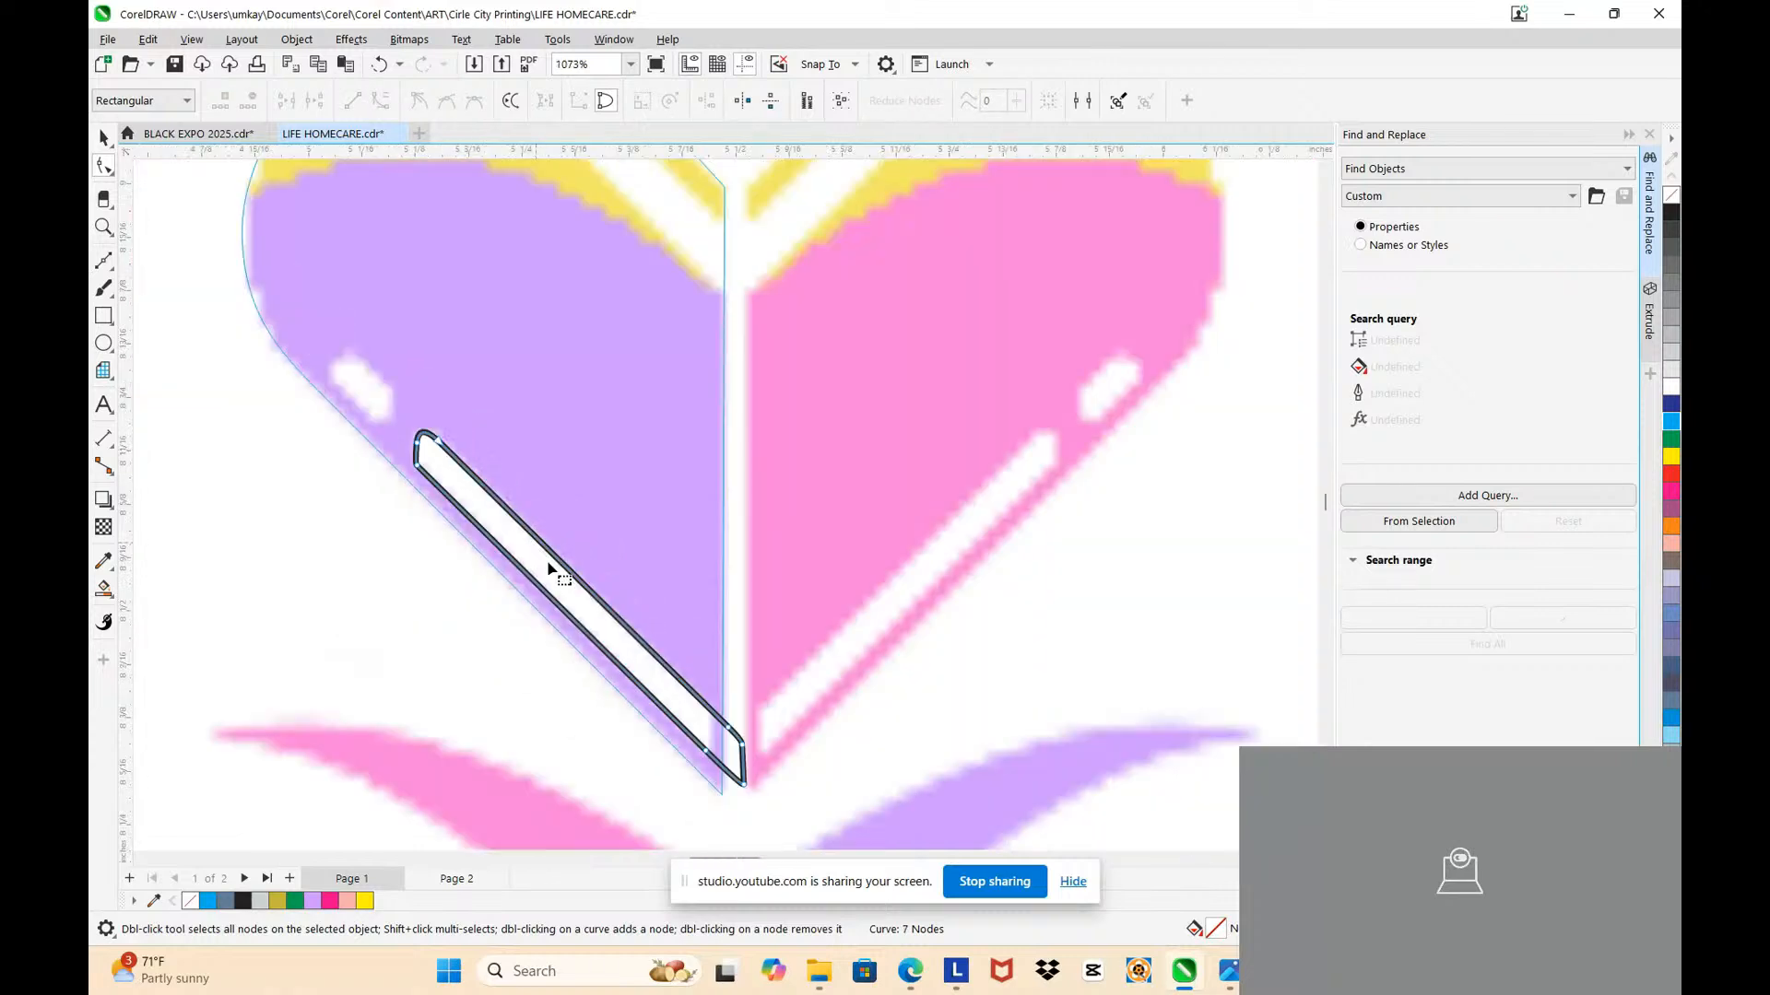
Step: Duplicate the reshaped bar and place the copy's upper end over the short white highlight on the lilac half
{"action": "left_click", "coordinate": [104, 137]}
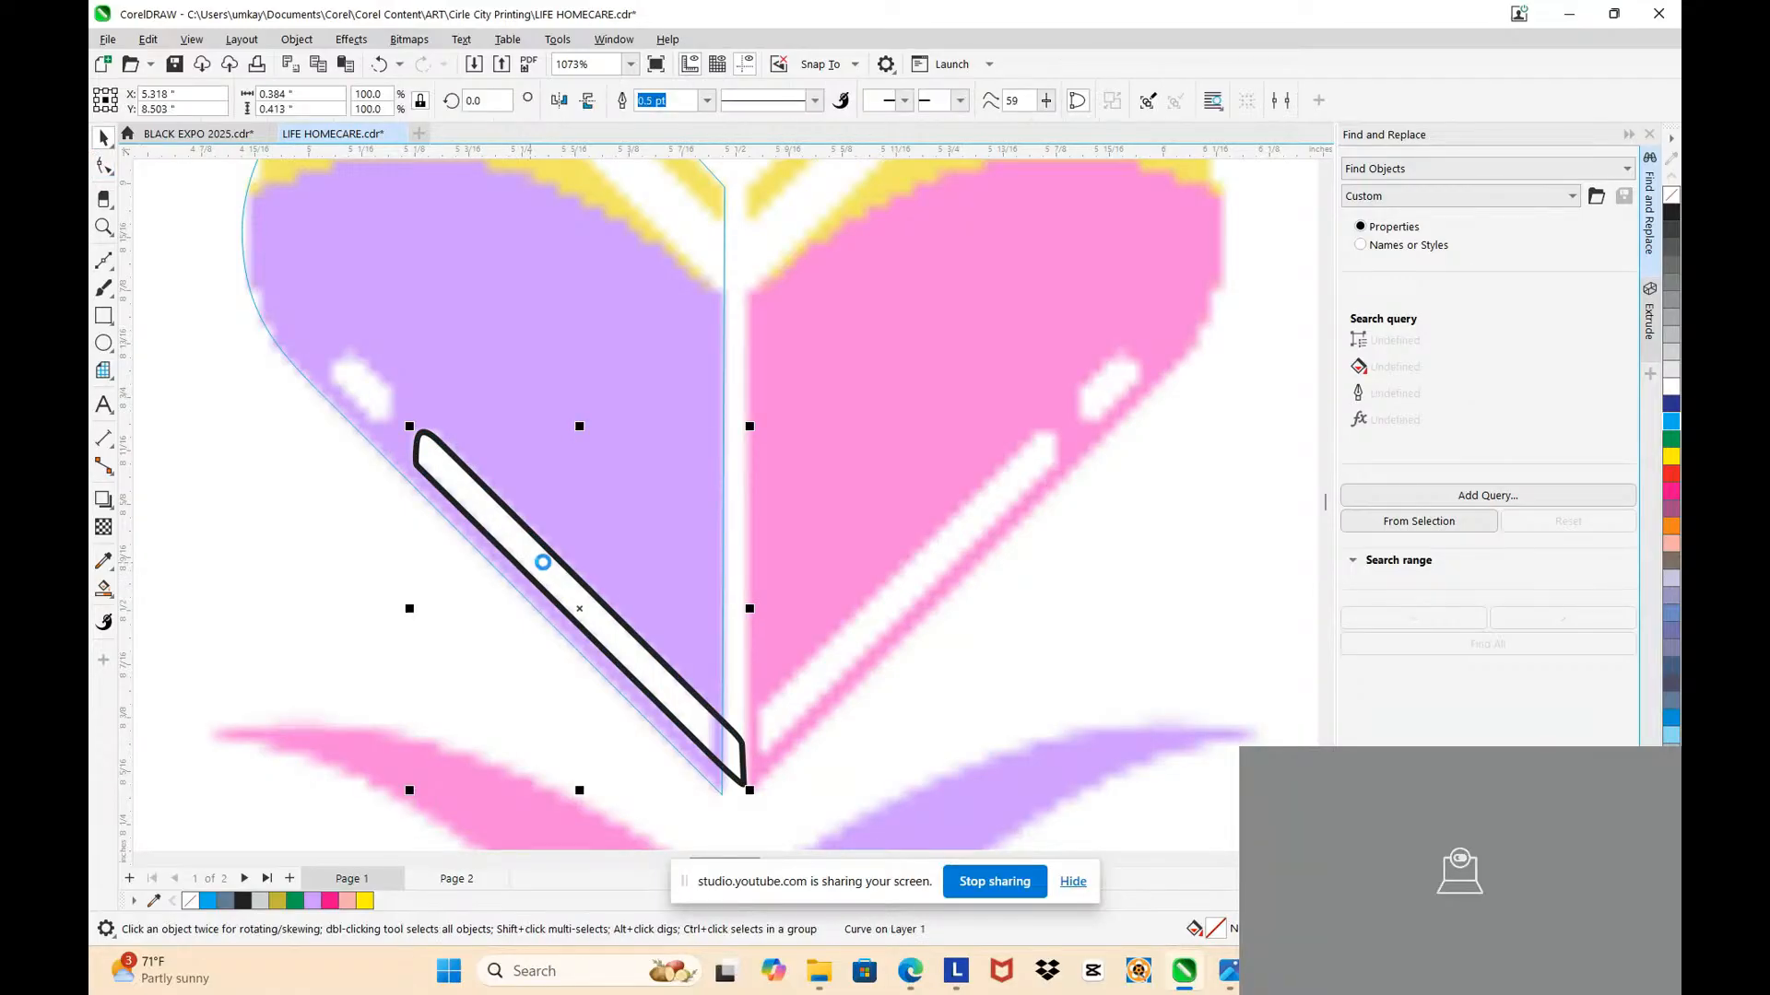
{"action": "left_click_drag", "start_coordinate": [550, 567], "coordinate": [481, 494]}
{"action": "scroll", "coordinate": [480, 495], "scroll_direction": "down", "scroll_amount": 2}
{"action": "scroll", "coordinate": [397, 453], "scroll_direction": "up", "scroll_amount": 3}
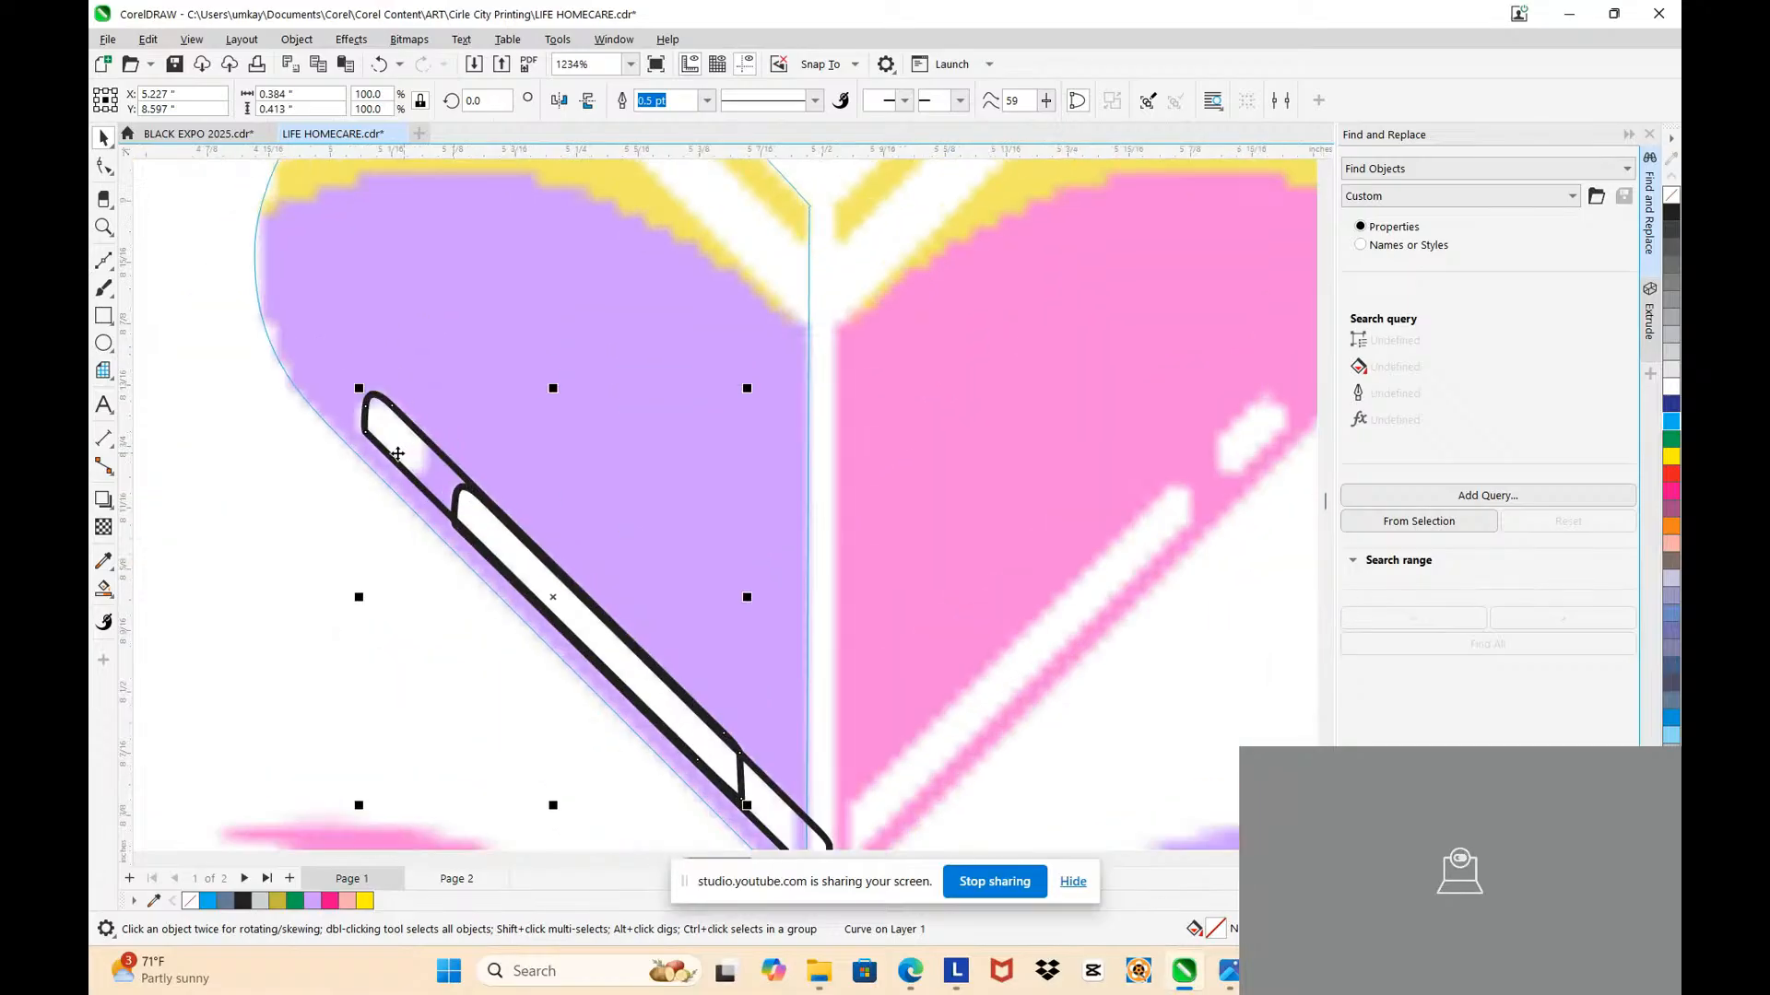
{"action": "left_click_drag", "start_coordinate": [414, 437], "coordinate": [404, 444]}
{"action": "scroll", "coordinate": [405, 447], "scroll_direction": "down", "scroll_amount": 1}
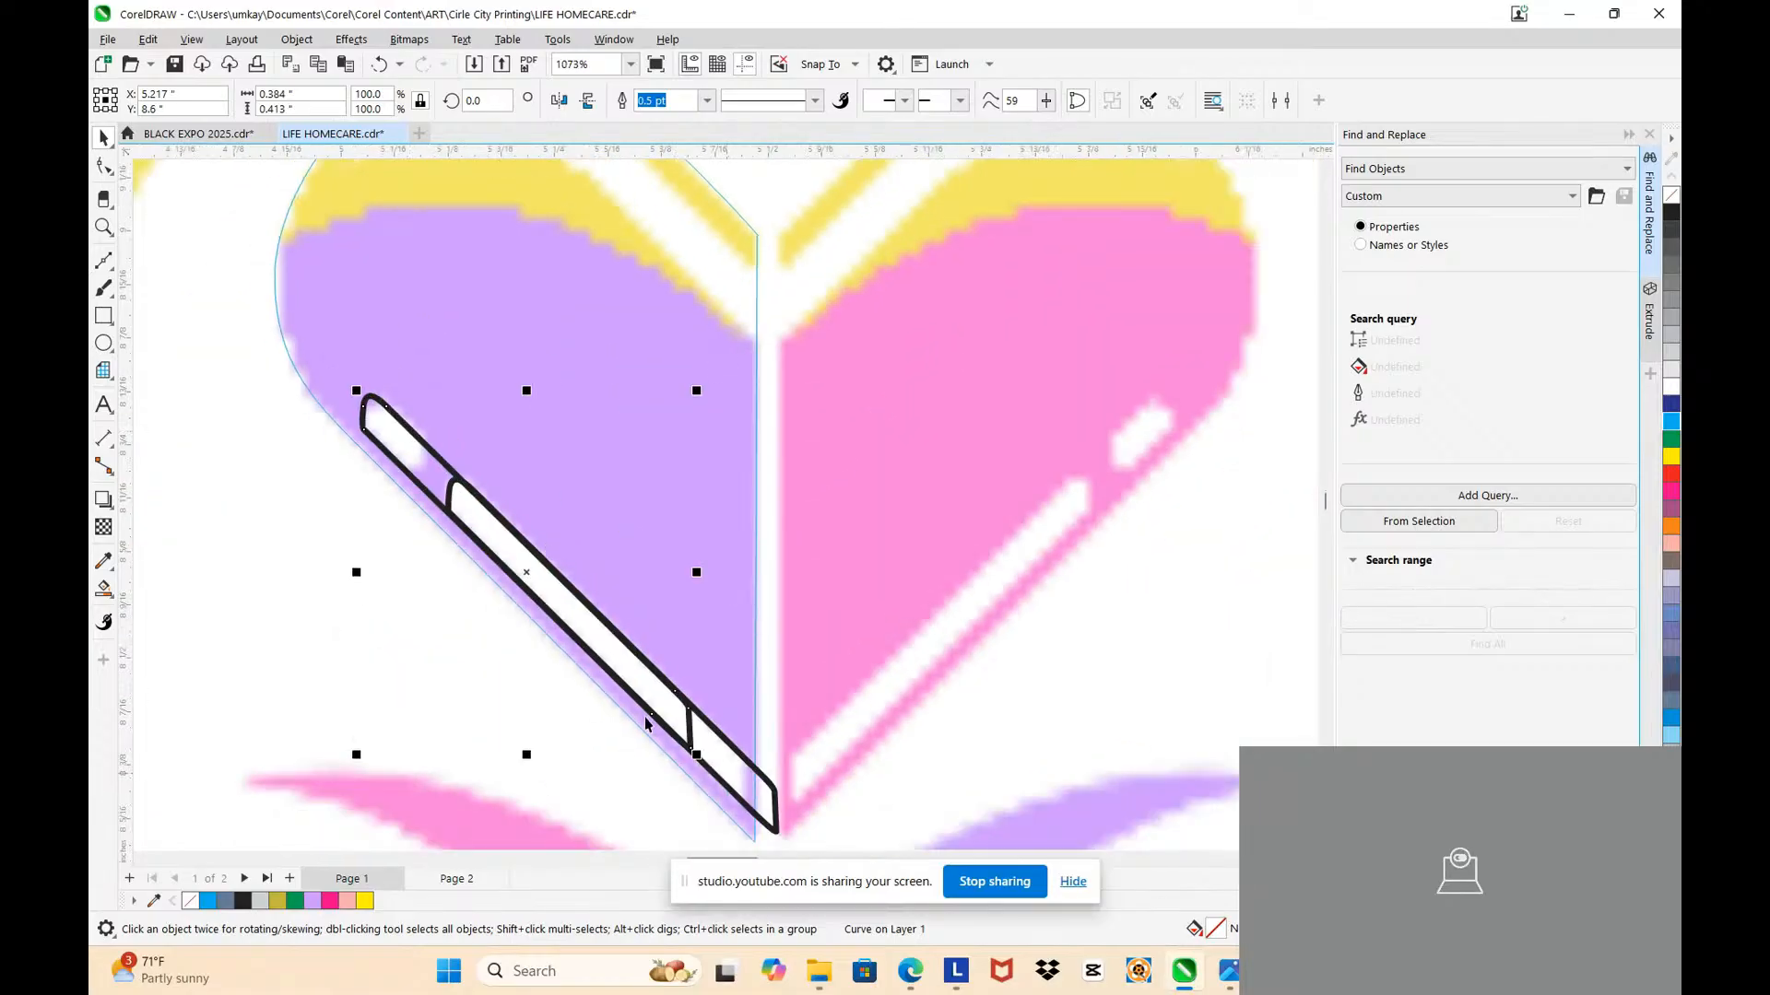
Step: Shorten the copied bar to the short highlight by moving its lower-end nodes about 0.45 inches up the diagonal
{"action": "key", "text": "F10"}
{"action": "left_click_drag", "start_coordinate": [467, 452], "coordinate": [697, 811]}
{"action": "left_click_drag", "start_coordinate": [690, 744], "coordinate": [420, 474]}
{"action": "scroll", "coordinate": [388, 445], "scroll_direction": "up", "scroll_amount": 5}
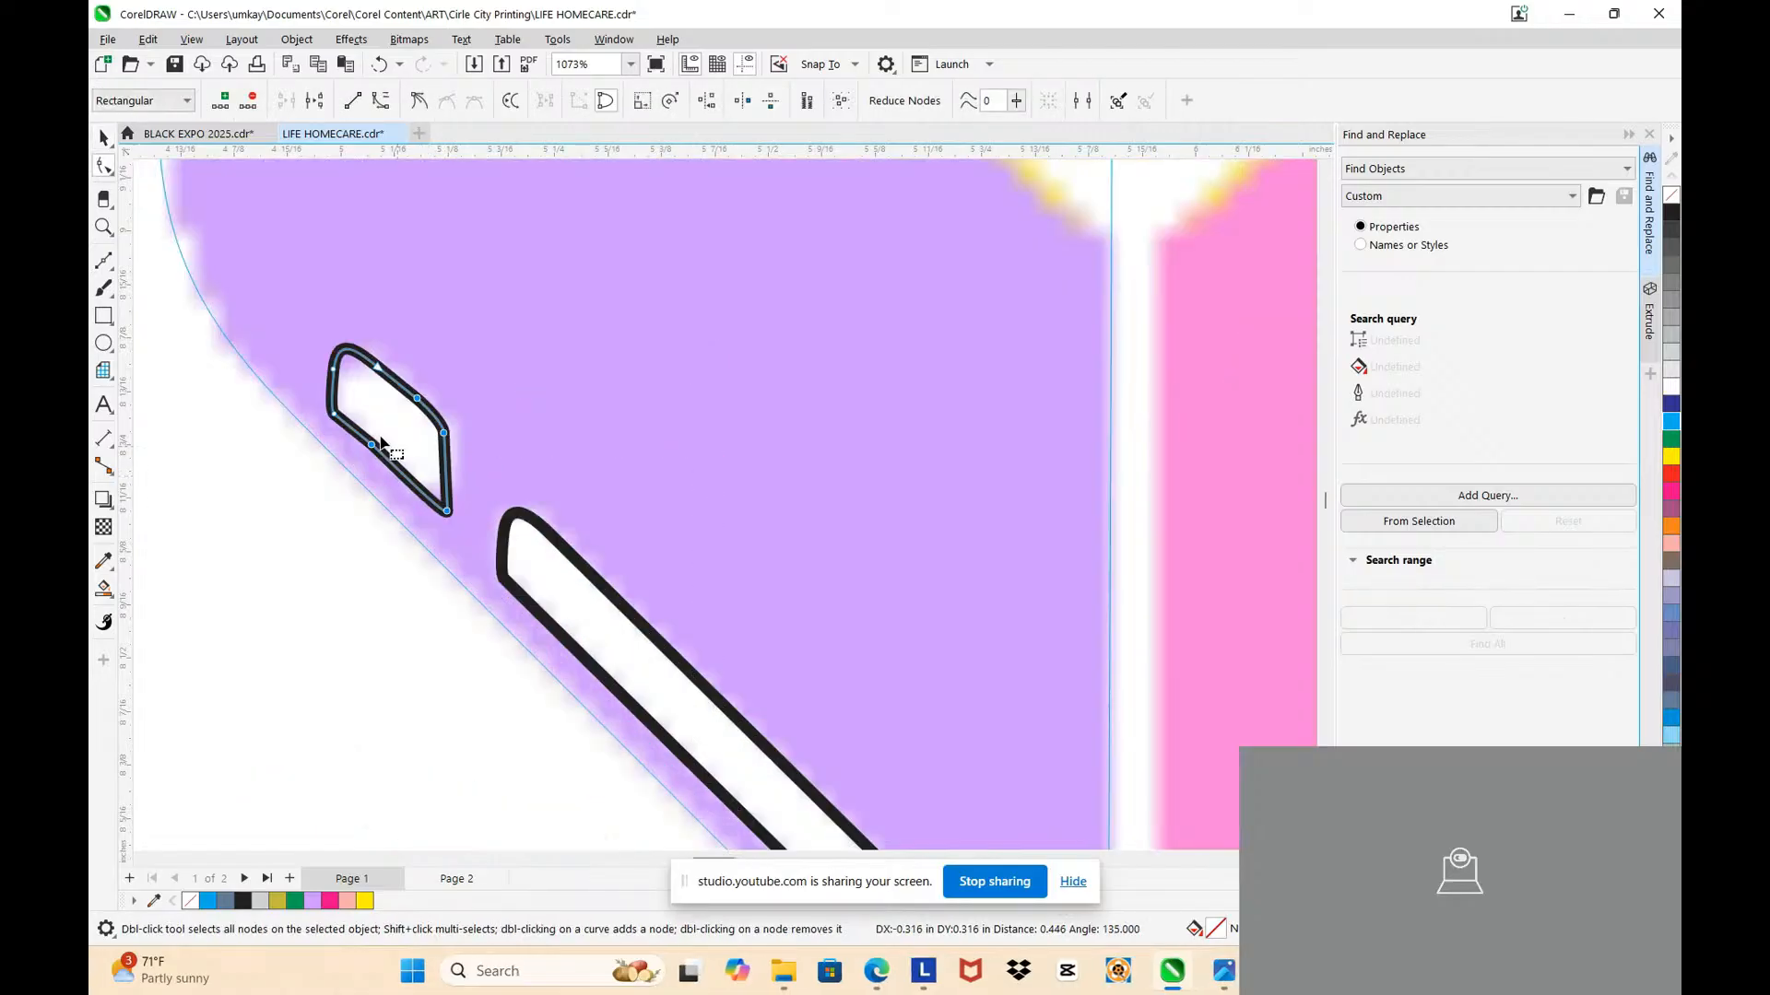
Step: Delete the surplus nodes on the short bar's lower and upper edges and nudge its upper-edge node into line
{"action": "left_click", "coordinate": [1014, 534]}
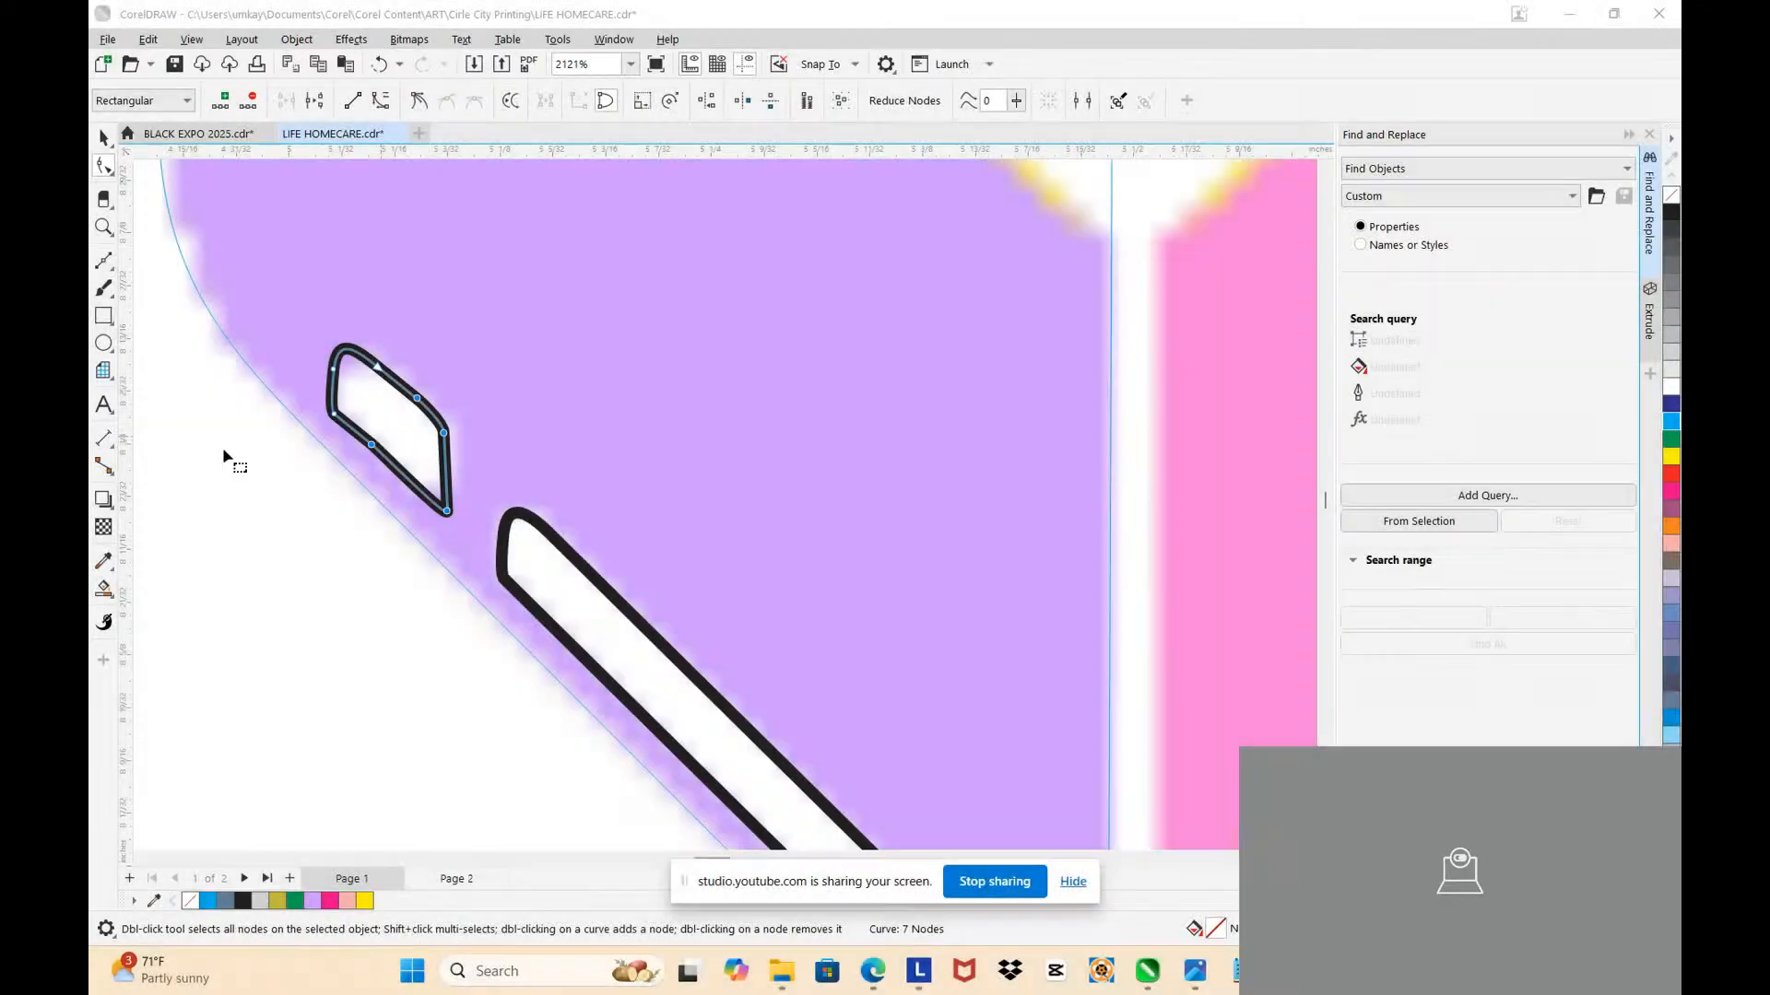
{"action": "left_click", "coordinate": [372, 442]}
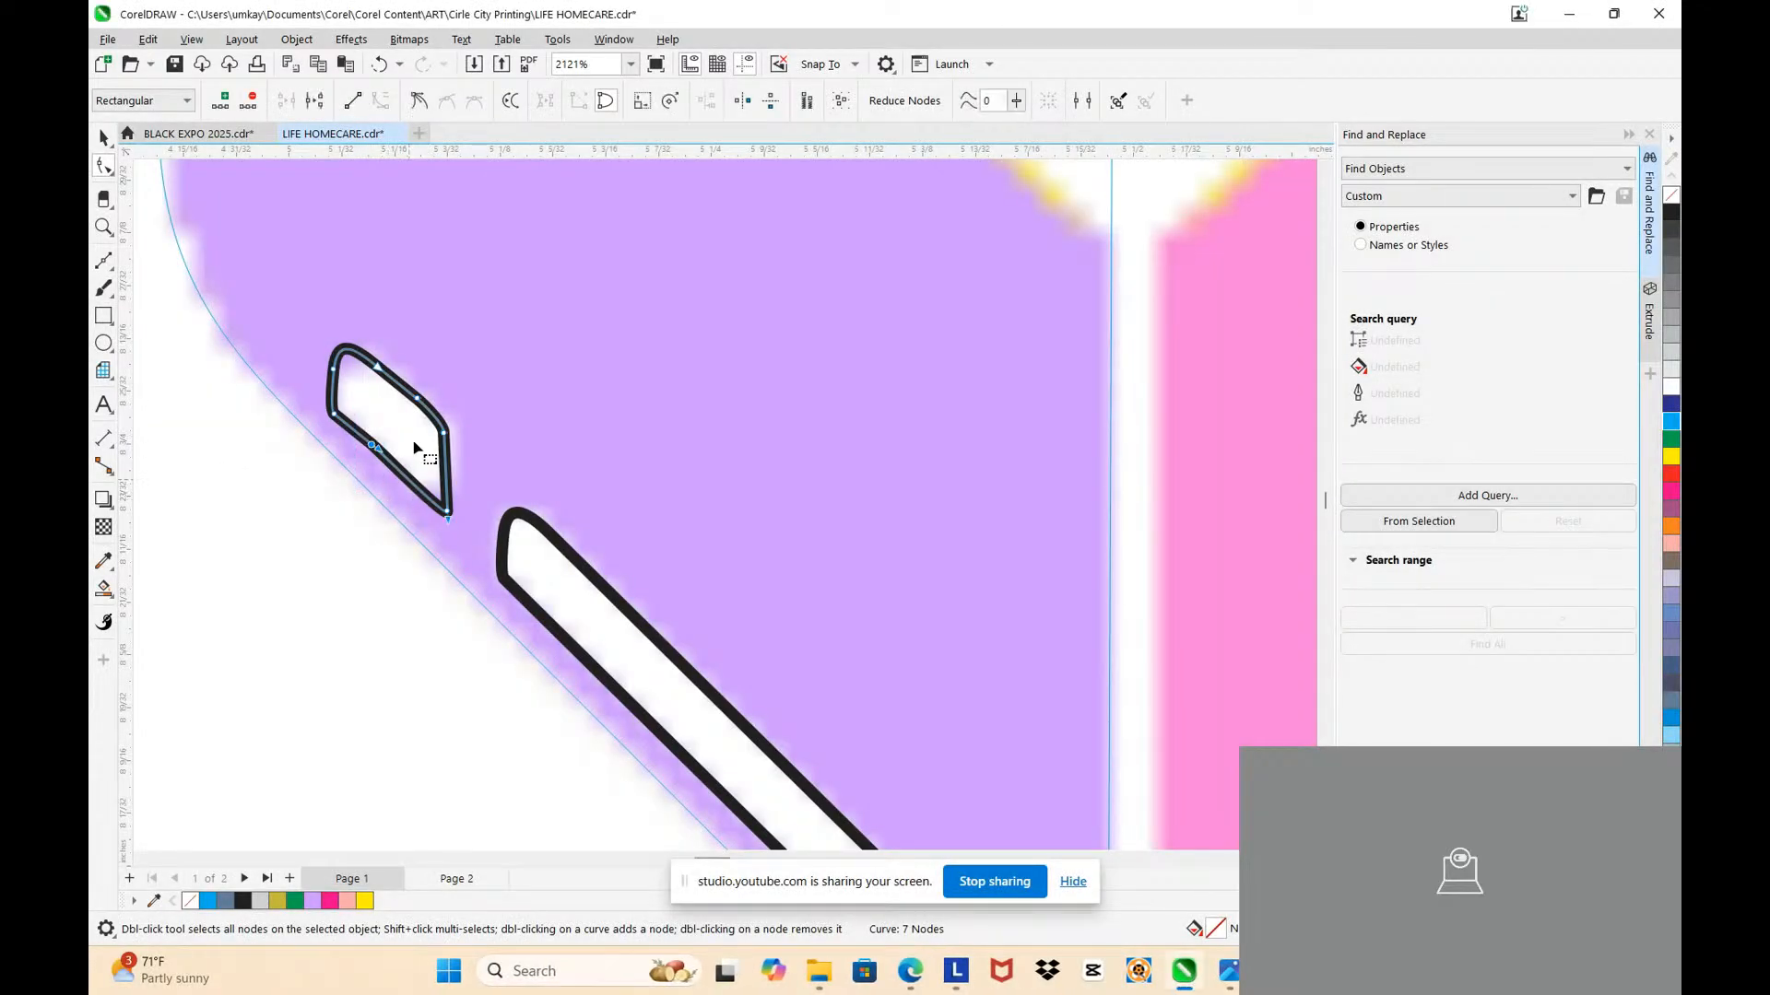
{"action": "key", "text": "Delete"}
{"action": "scroll", "coordinate": [391, 372], "scroll_direction": "up", "scroll_amount": 1}
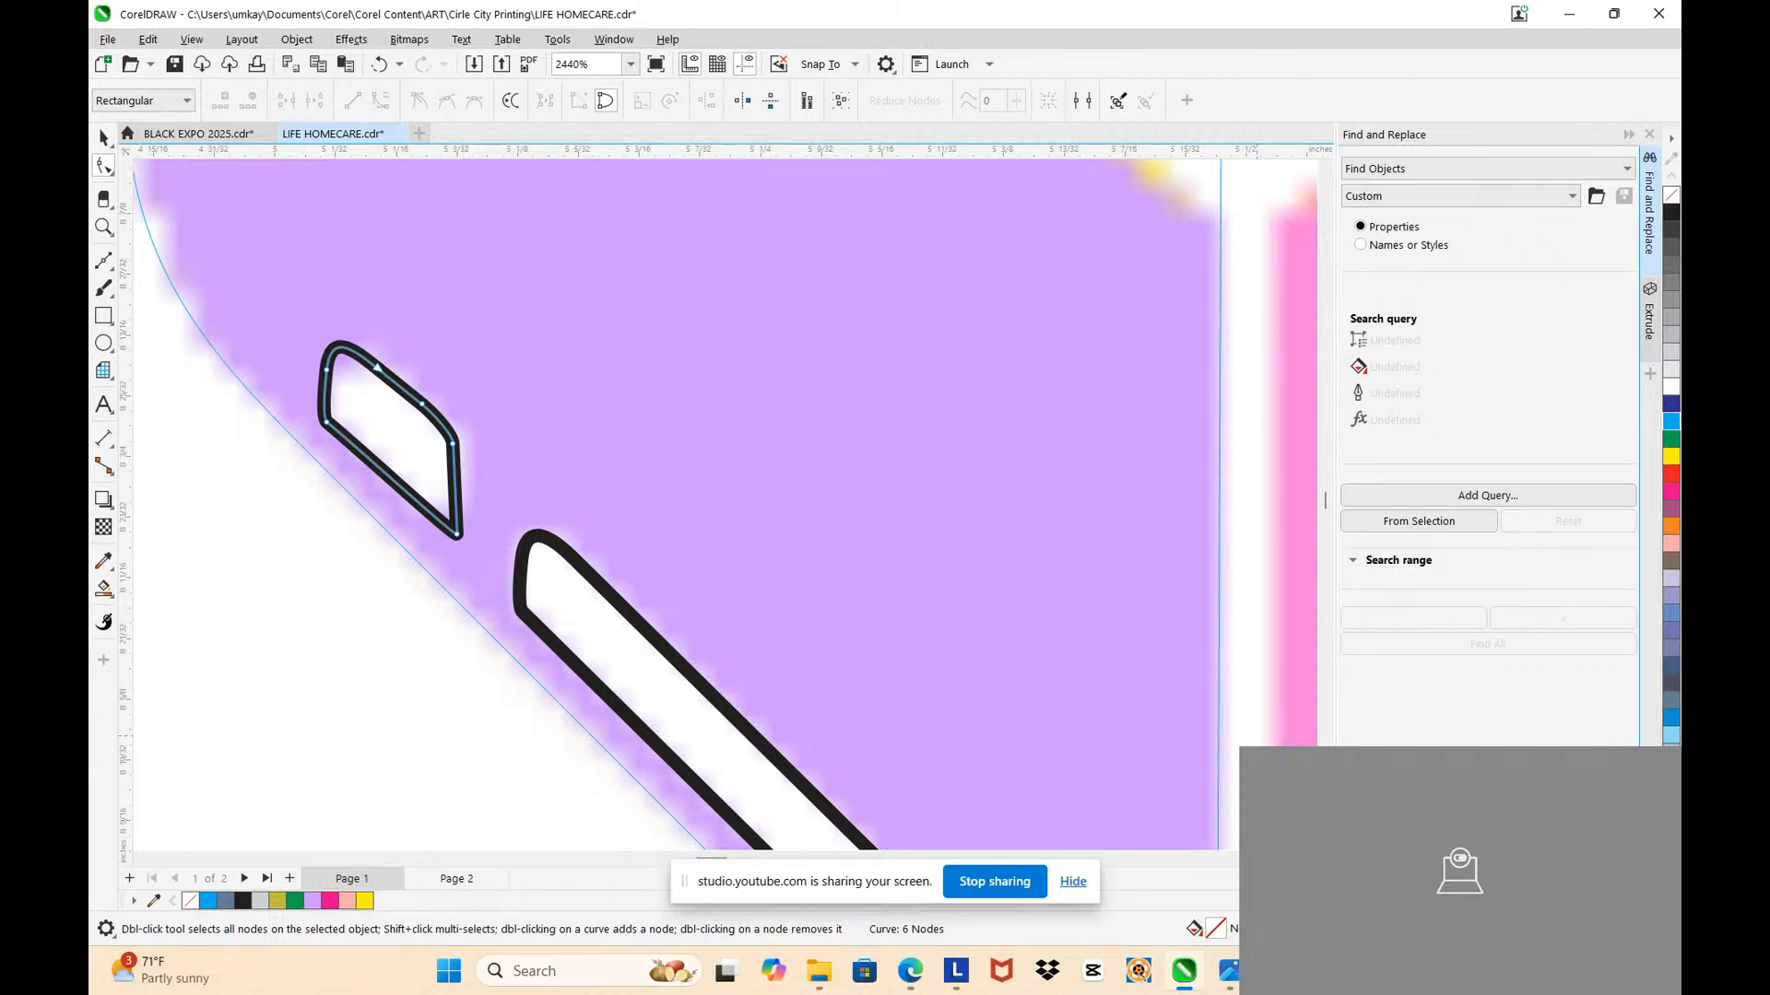
{"action": "left_click", "coordinate": [378, 368]}
{"action": "scroll", "coordinate": [376, 378], "scroll_direction": "up", "scroll_amount": 4}
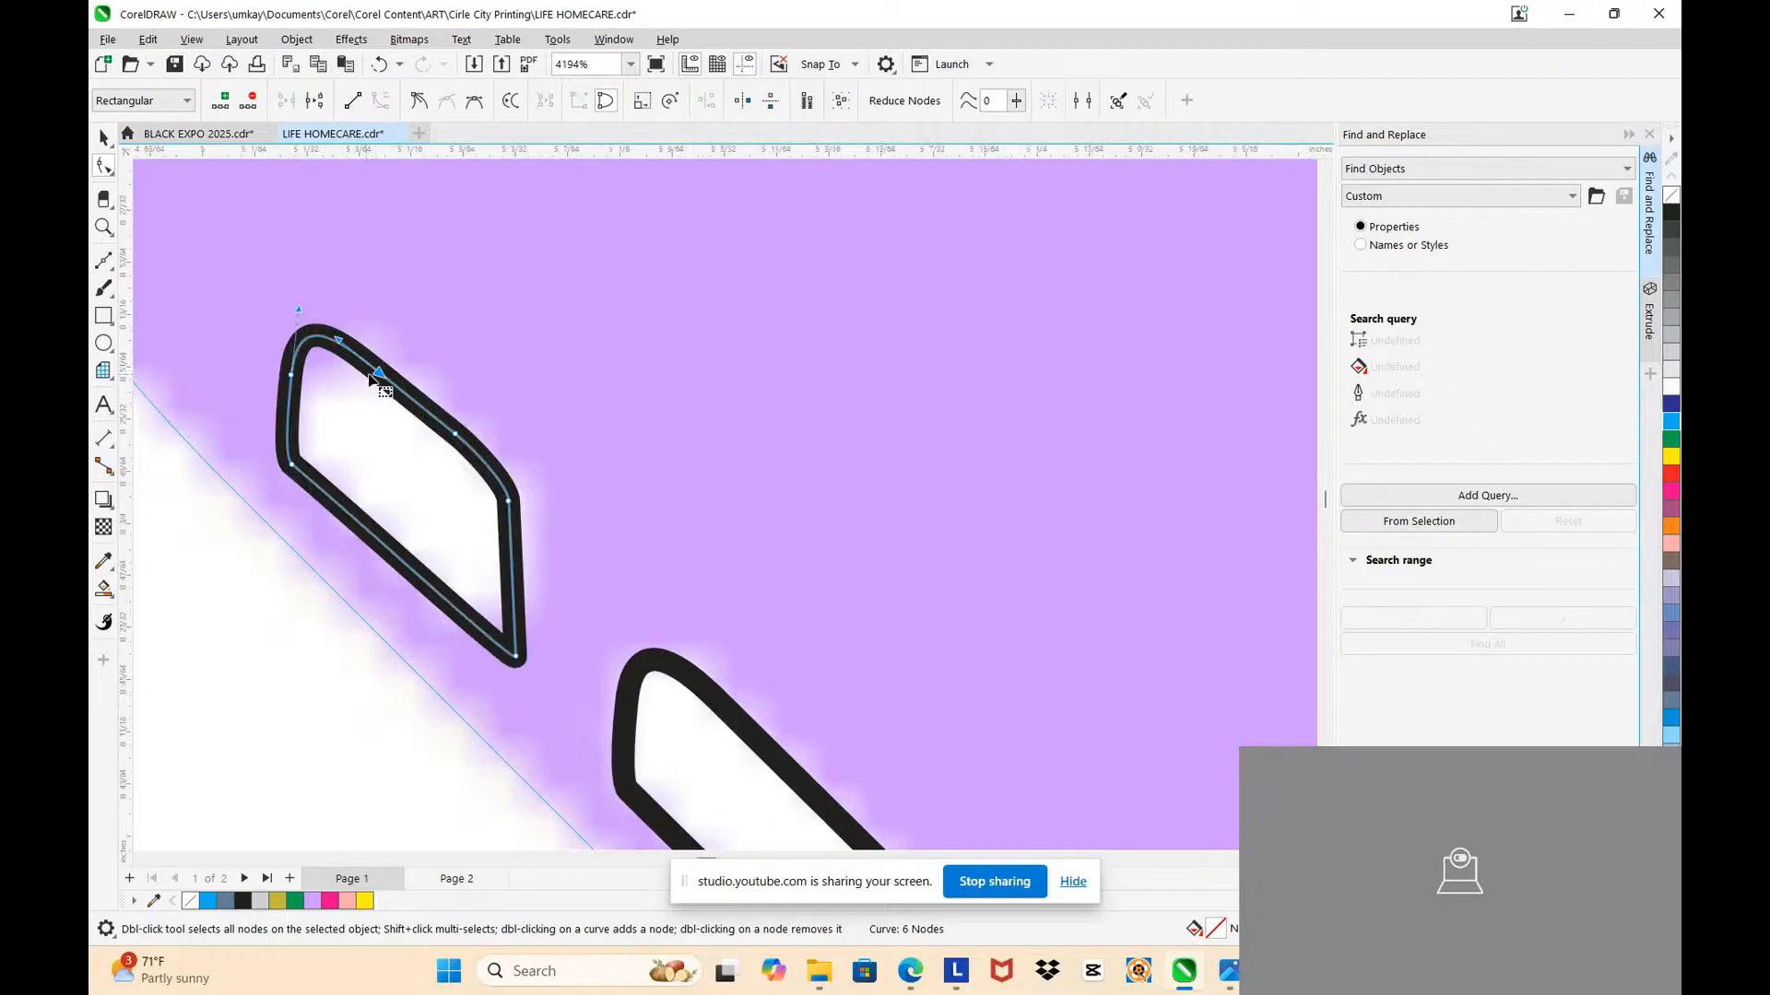
{"action": "left_click_drag", "start_coordinate": [378, 373], "coordinate": [380, 377]}
{"action": "left_click", "coordinate": [455, 435]}
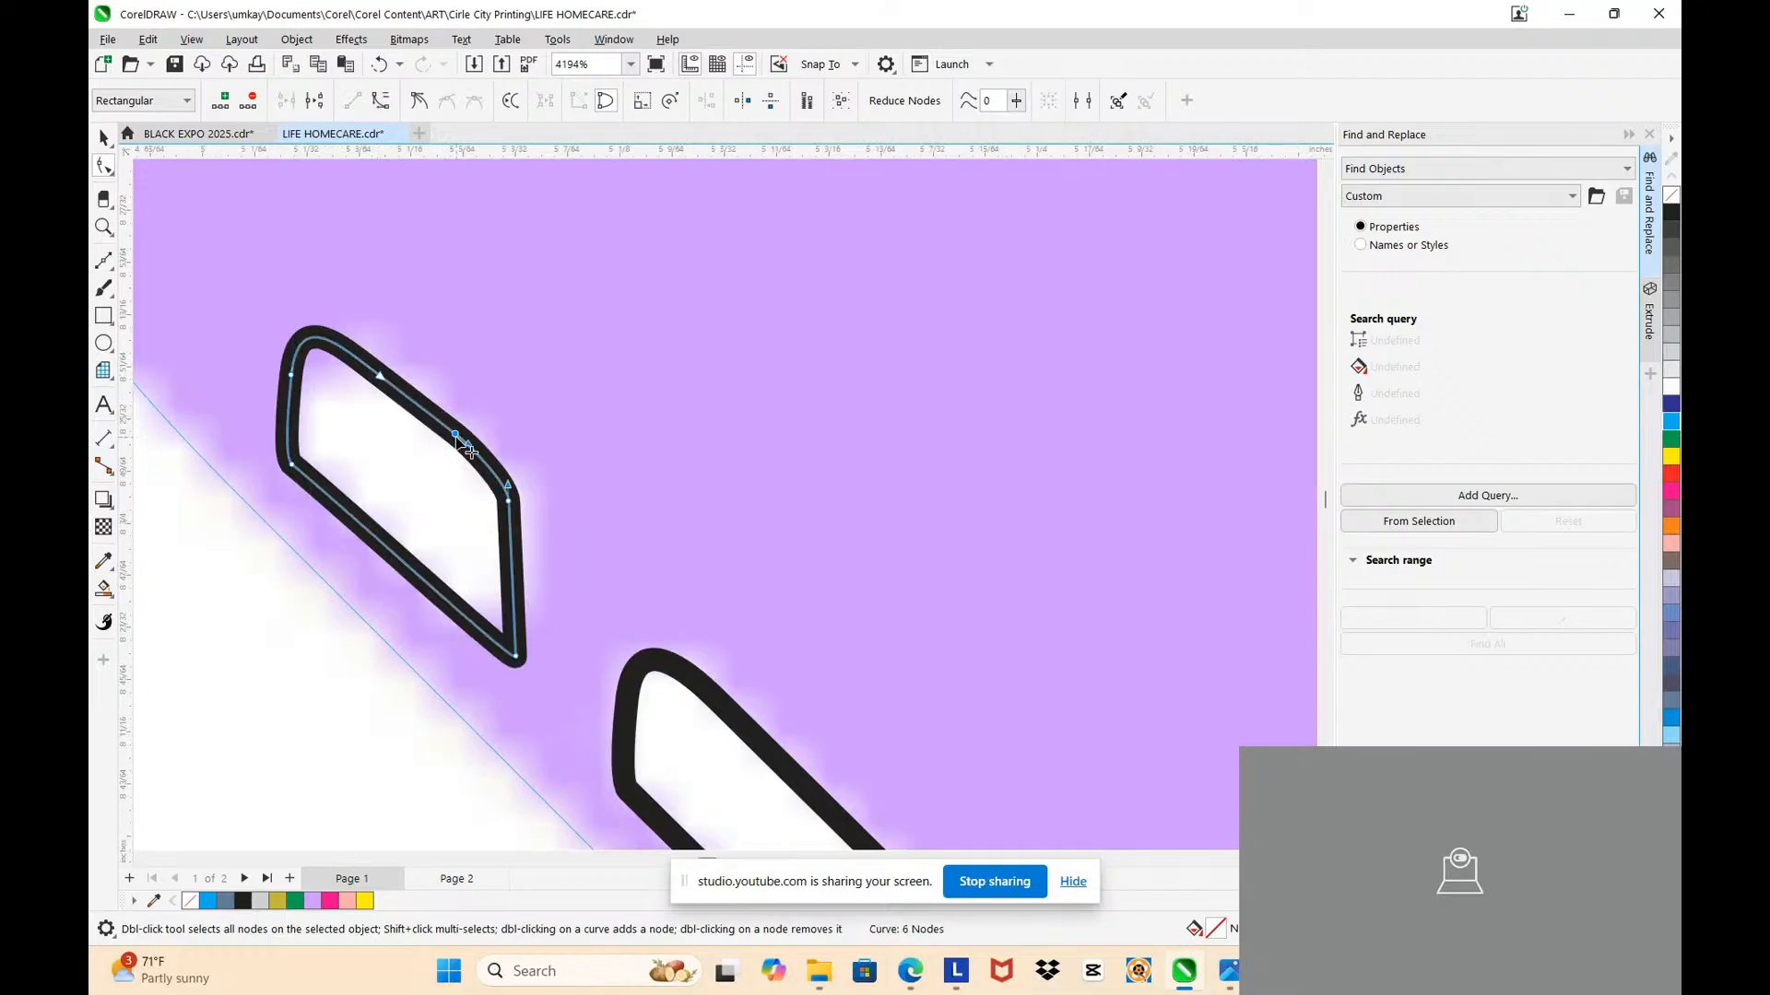
{"action": "key", "text": "Delete"}
{"action": "scroll", "coordinate": [458, 437], "scroll_direction": "down", "scroll_amount": 5}
{"action": "scroll", "coordinate": [471, 429], "scroll_direction": "up", "scroll_amount": 2}
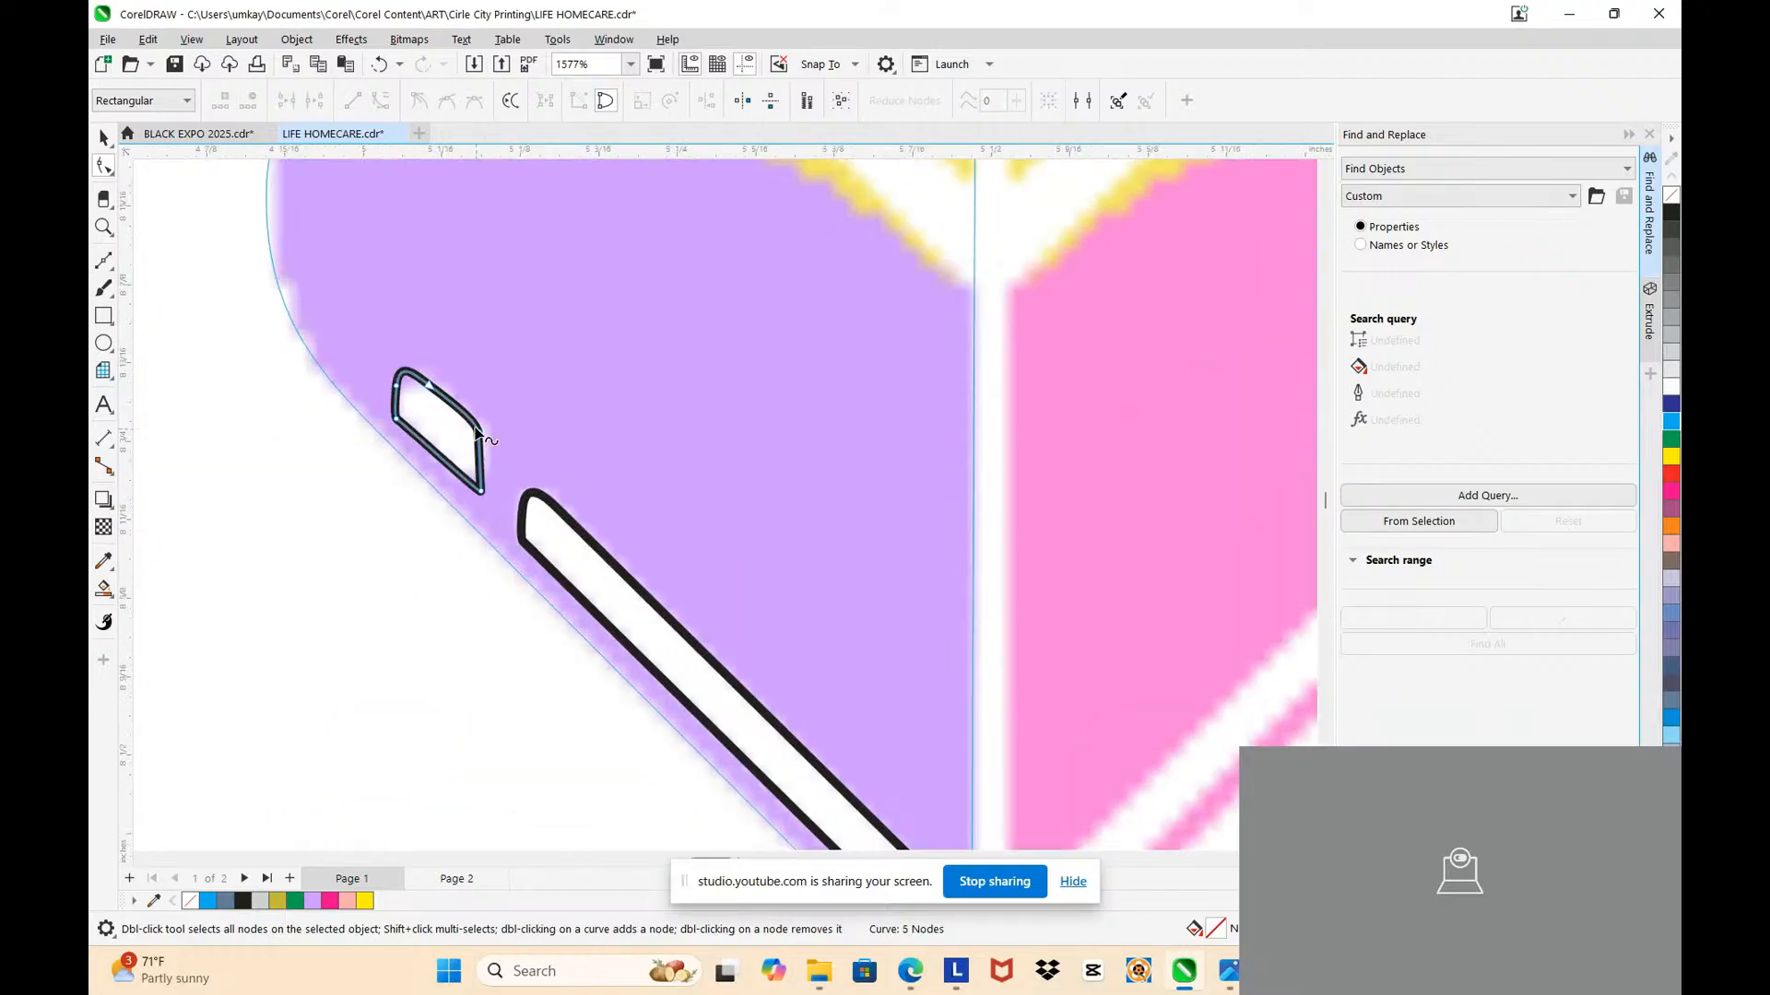
Step: Convert the short bar's upper and lower long edges to straight lines
{"action": "scroll", "coordinate": [475, 429], "scroll_direction": "up", "scroll_amount": 2}
{"action": "left_click", "coordinate": [479, 435]}
{"action": "left_click", "coordinate": [352, 101]}
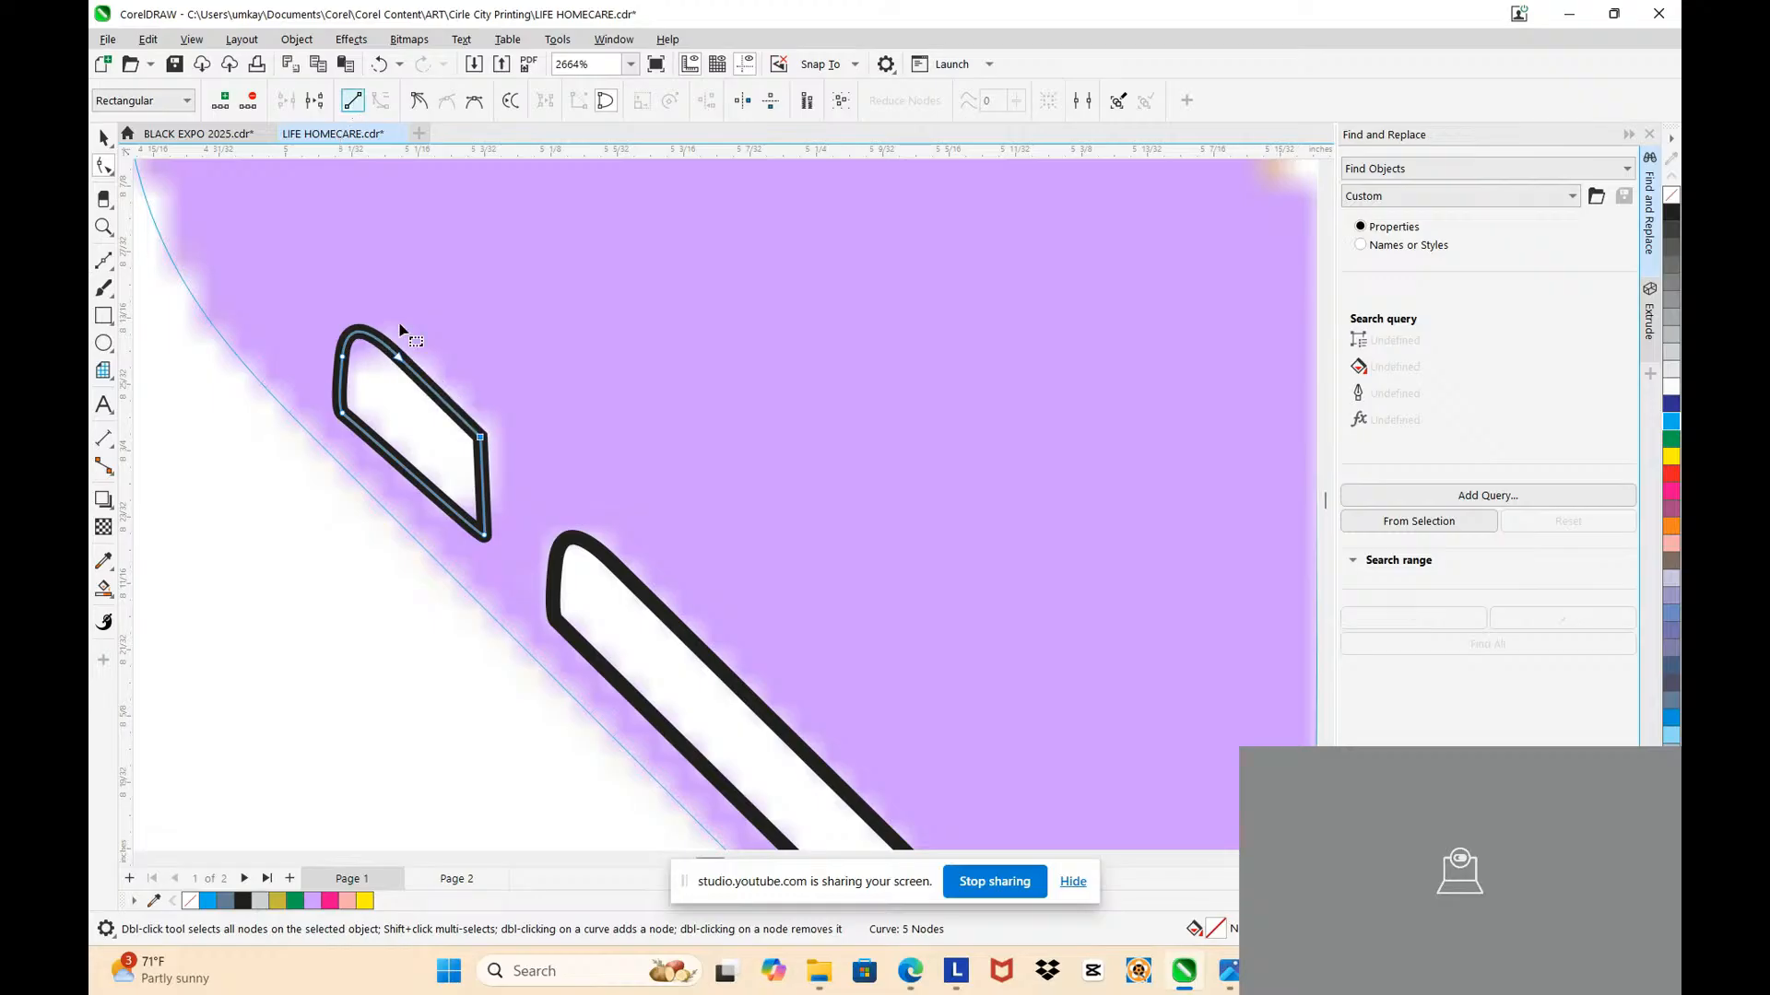
{"action": "left_click", "coordinate": [403, 466]}
{"action": "left_click", "coordinate": [352, 101]}
{"action": "scroll", "coordinate": [412, 327], "scroll_direction": "down", "scroll_amount": 4}
Step: Add nodes around the short bar's upper corner at its lower end and replace that corner with a slightly higher one
{"action": "double_click", "coordinate": [445, 396]}
{"action": "scroll", "coordinate": [447, 383], "scroll_direction": "up", "scroll_amount": 3}
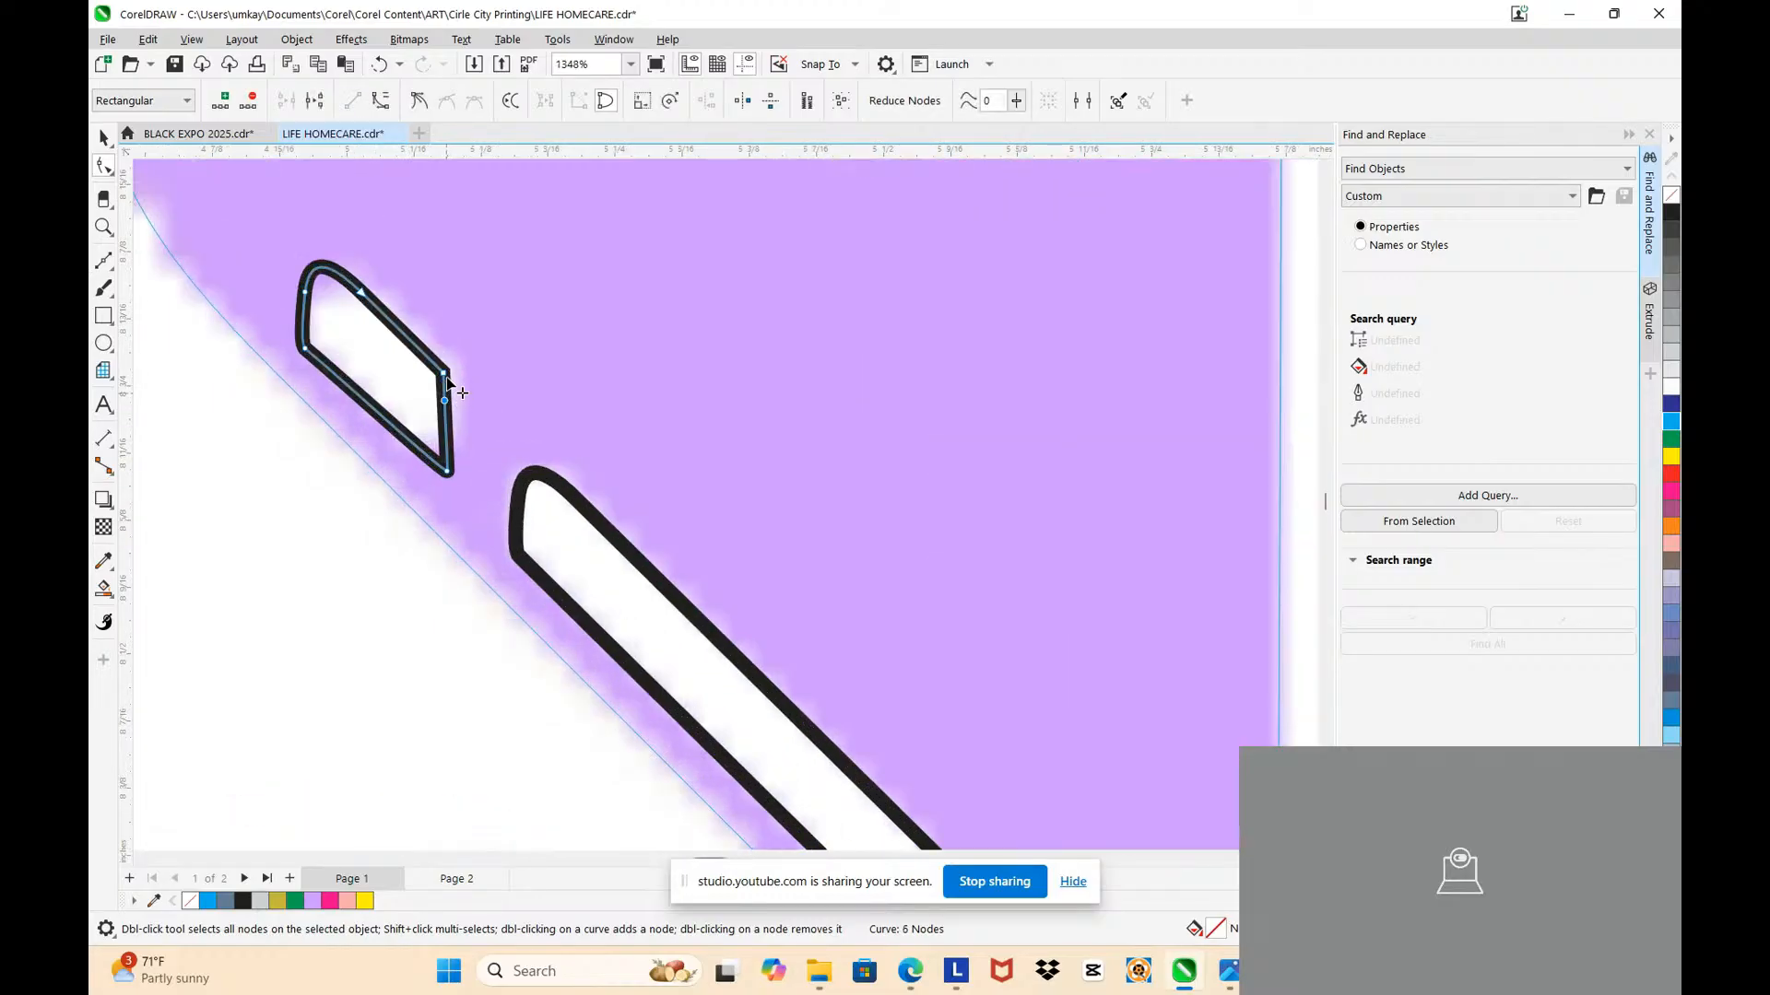
{"action": "double_click", "coordinate": [443, 374]}
{"action": "key", "text": "ctrl+z"}
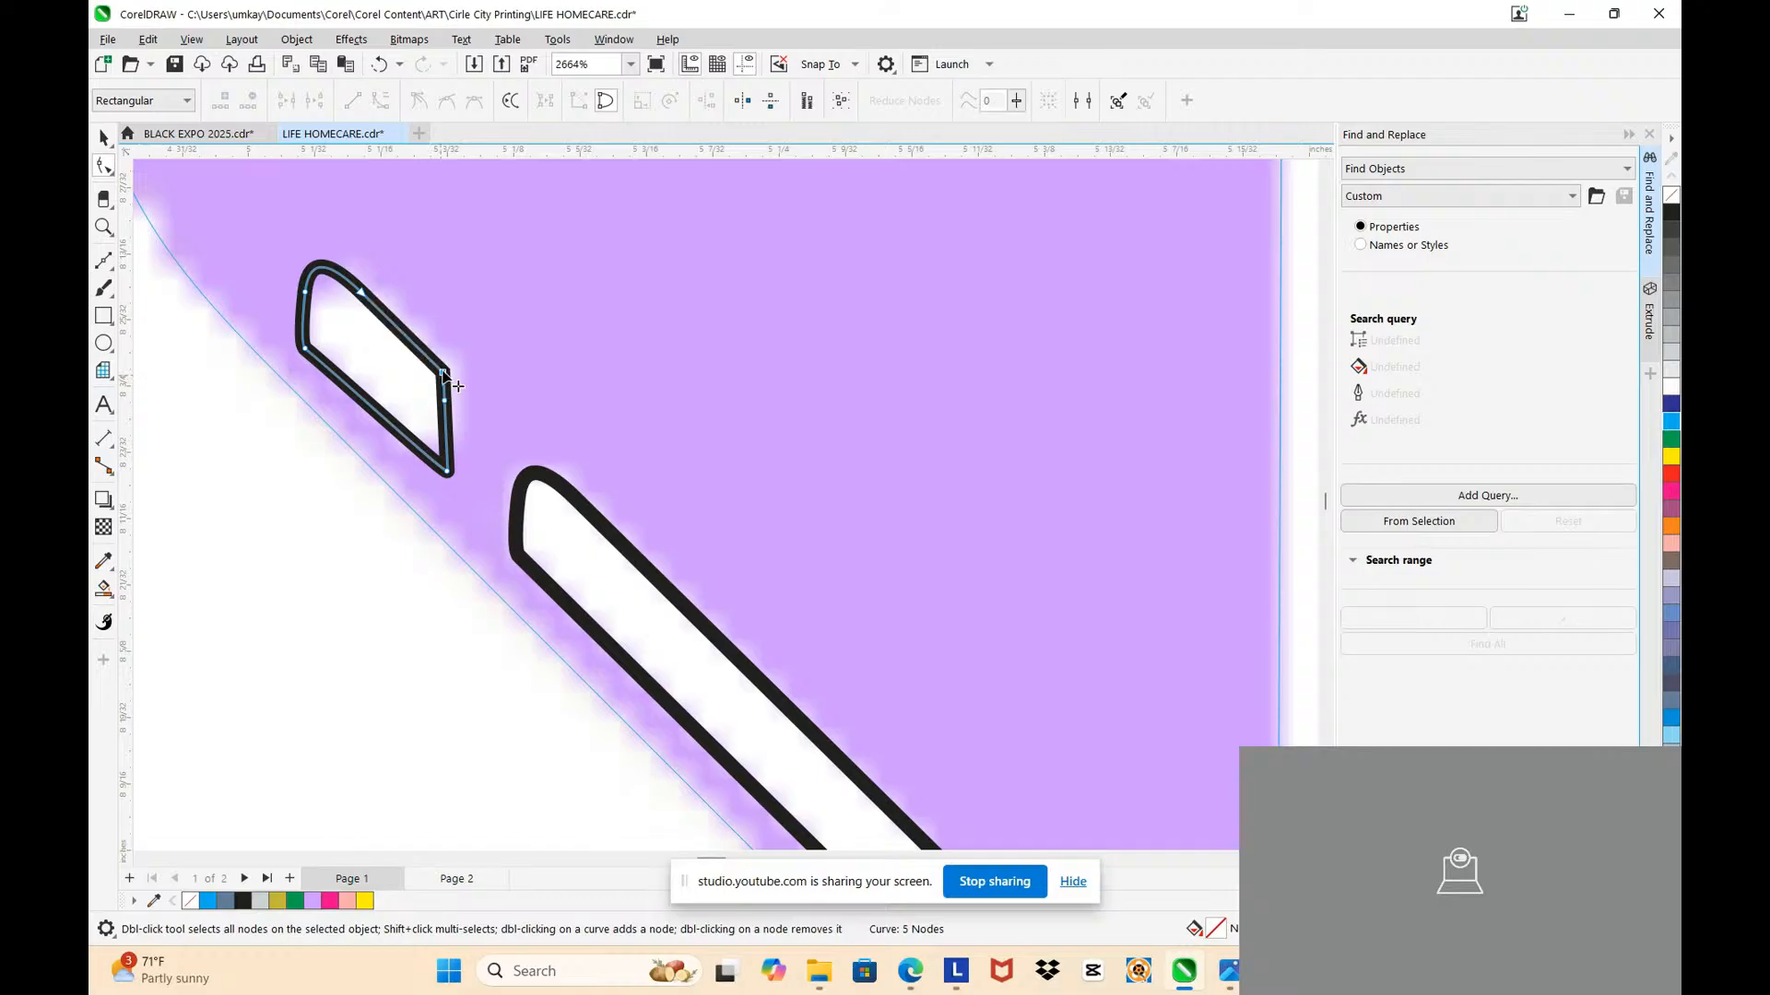
{"action": "scroll", "coordinate": [443, 373], "scroll_direction": "up", "scroll_amount": 2}
{"action": "left_click", "coordinate": [443, 374]}
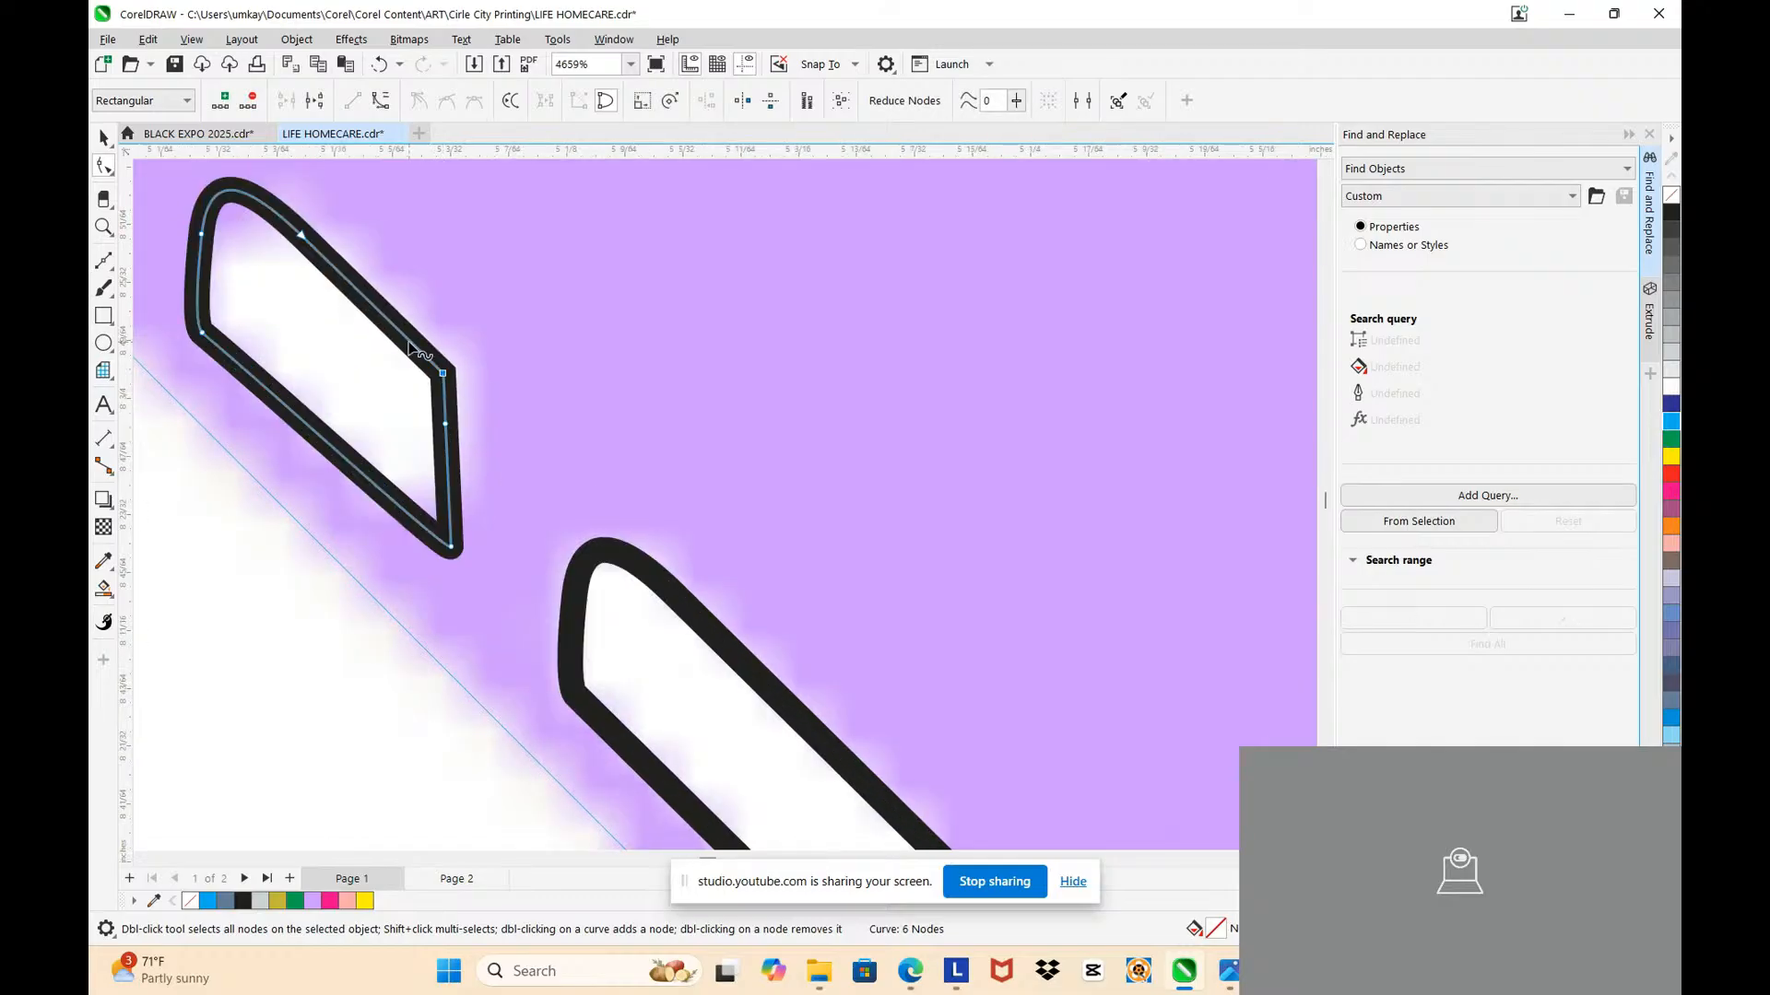
{"action": "double_click", "coordinate": [409, 343]}
{"action": "left_click_drag", "start_coordinate": [409, 343], "coordinate": [436, 347]}
{"action": "double_click", "coordinate": [443, 374]}
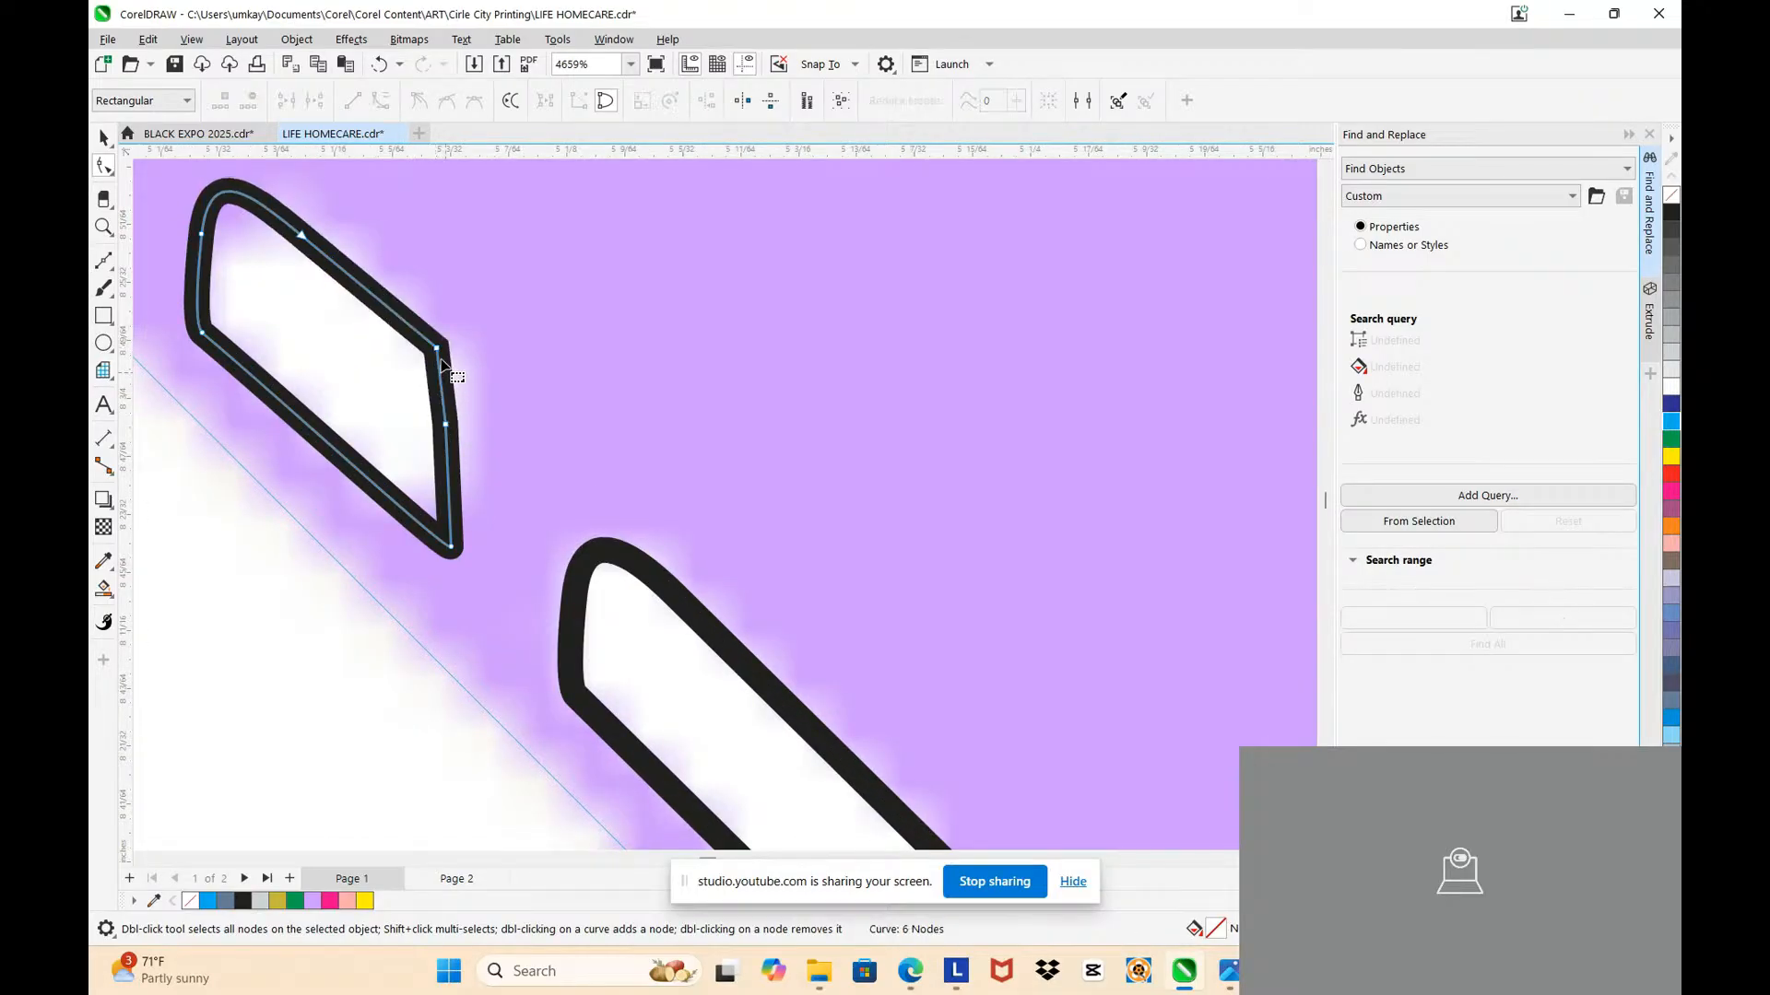
Step: Round that corner of the short bar by allowing curves, adding a node on the upper edge and deleting the corner node
{"action": "left_click", "coordinate": [436, 350]}
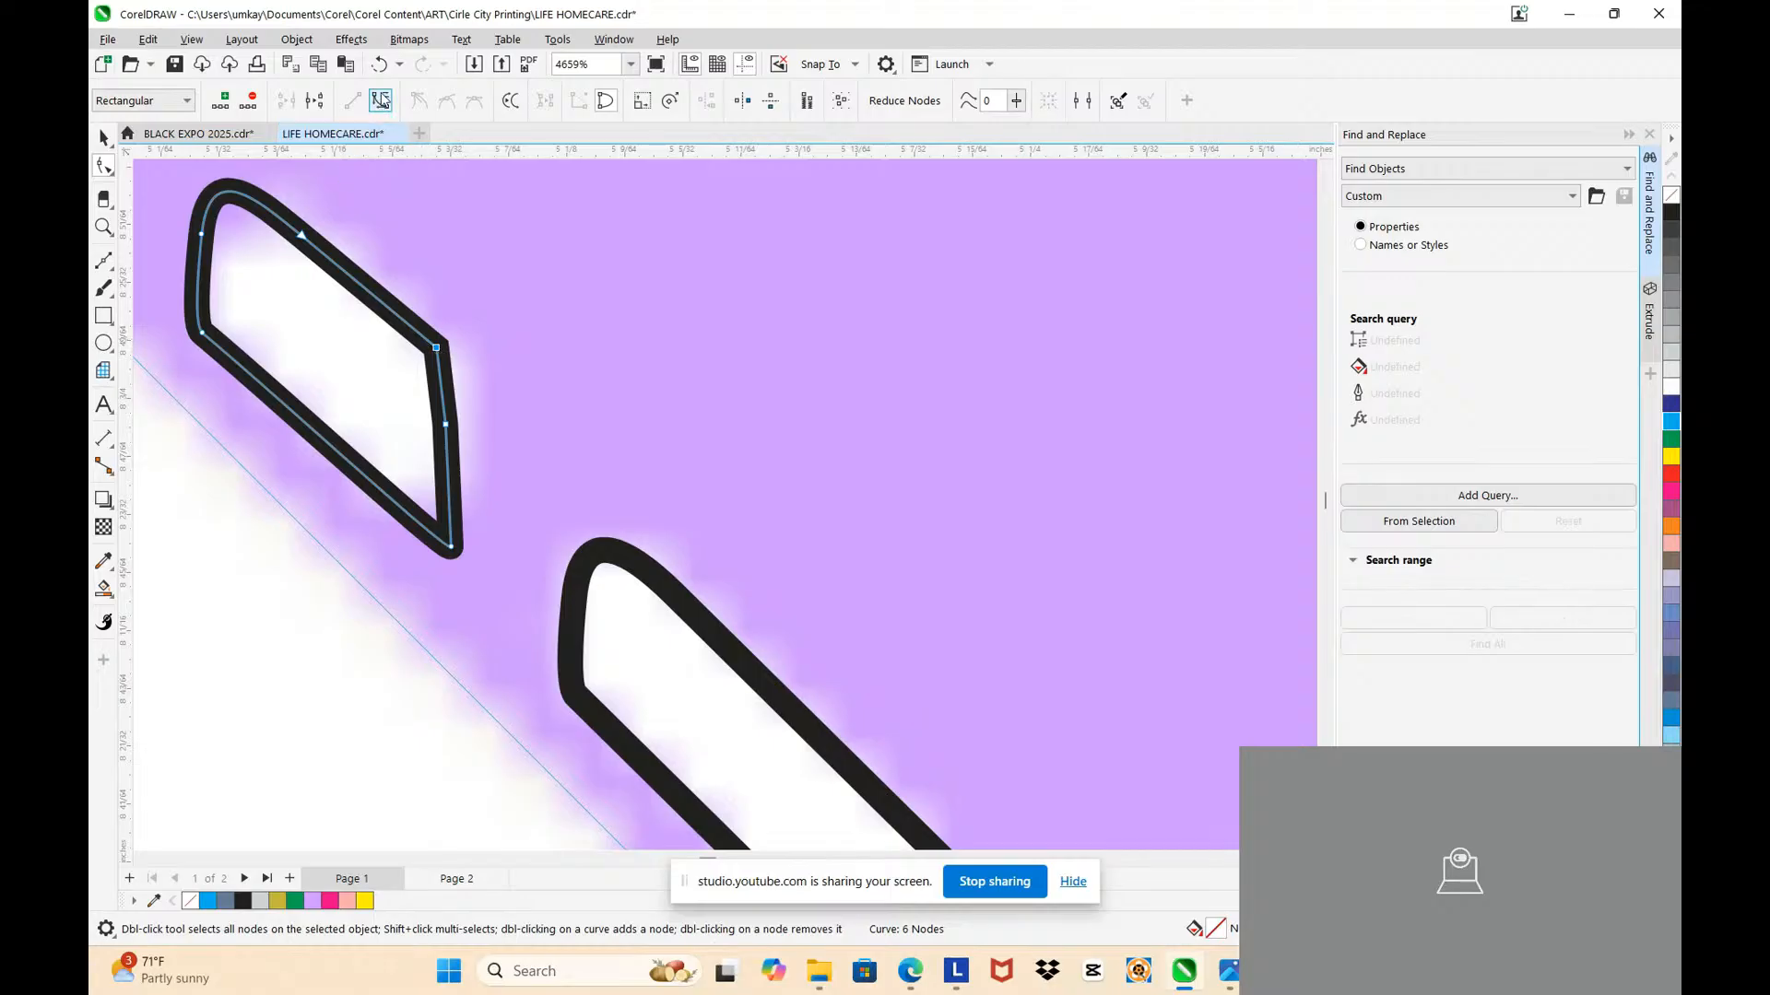
{"action": "left_click", "coordinate": [408, 329]}
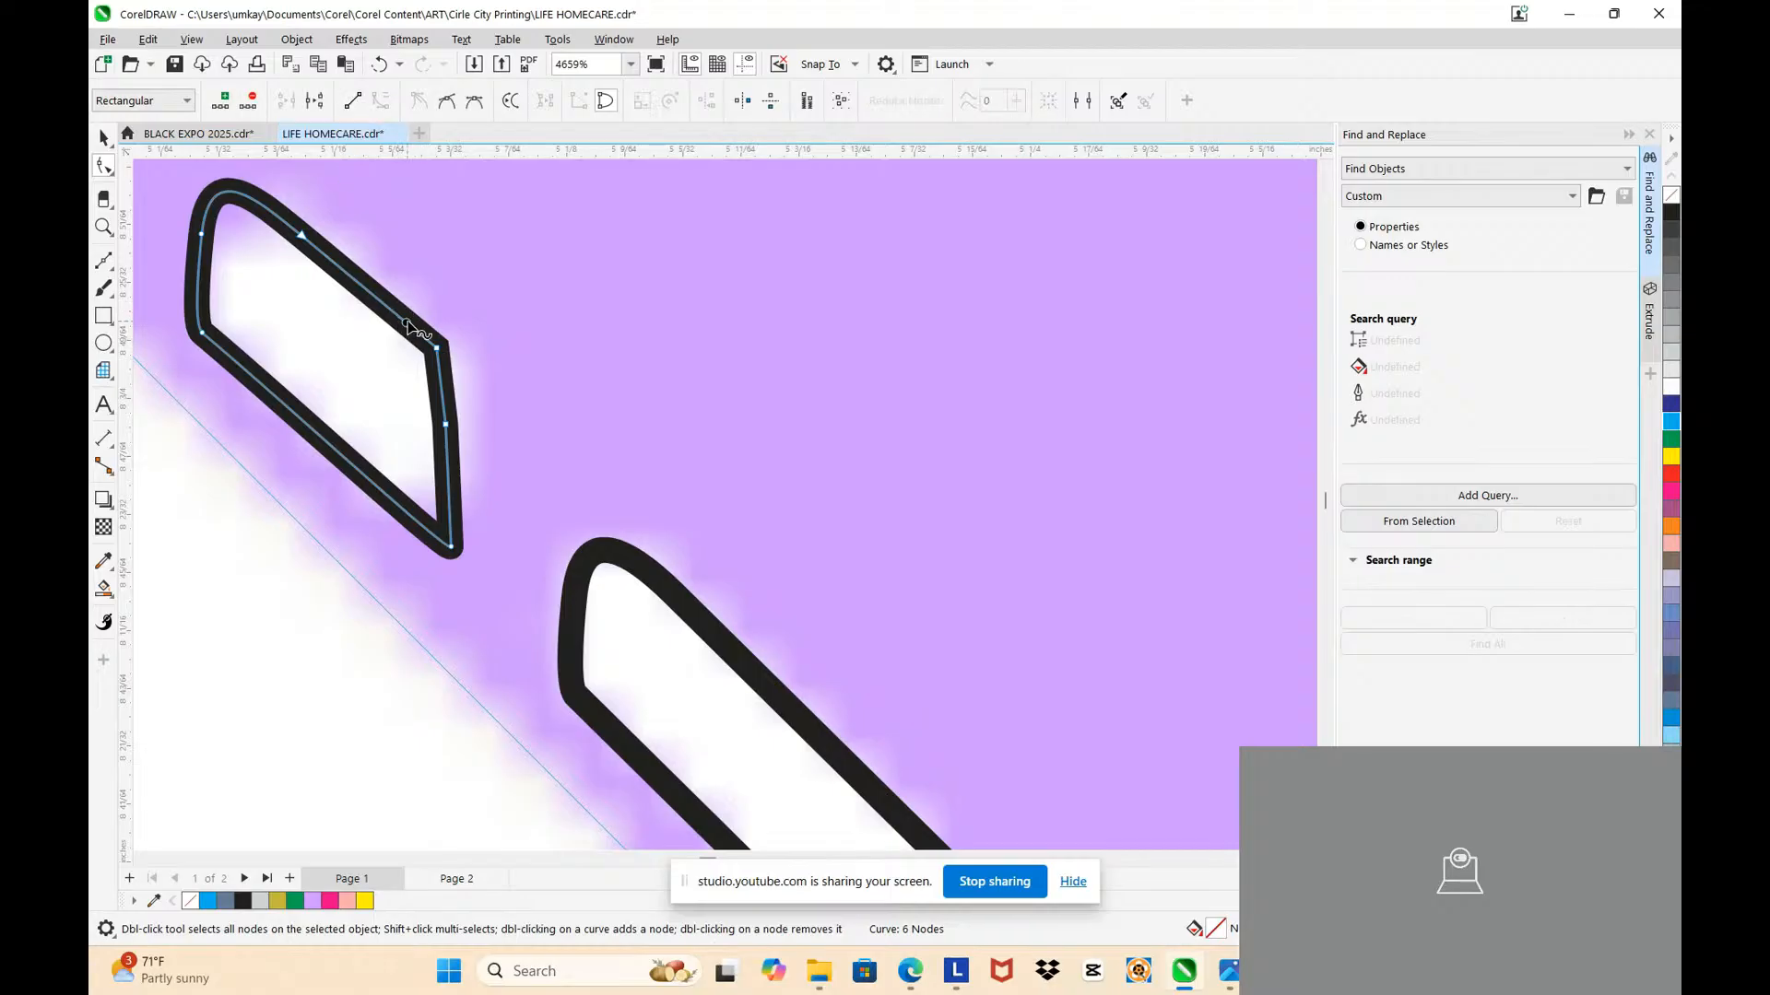
{"action": "double_click", "coordinate": [407, 325]}
{"action": "double_click", "coordinate": [438, 348]}
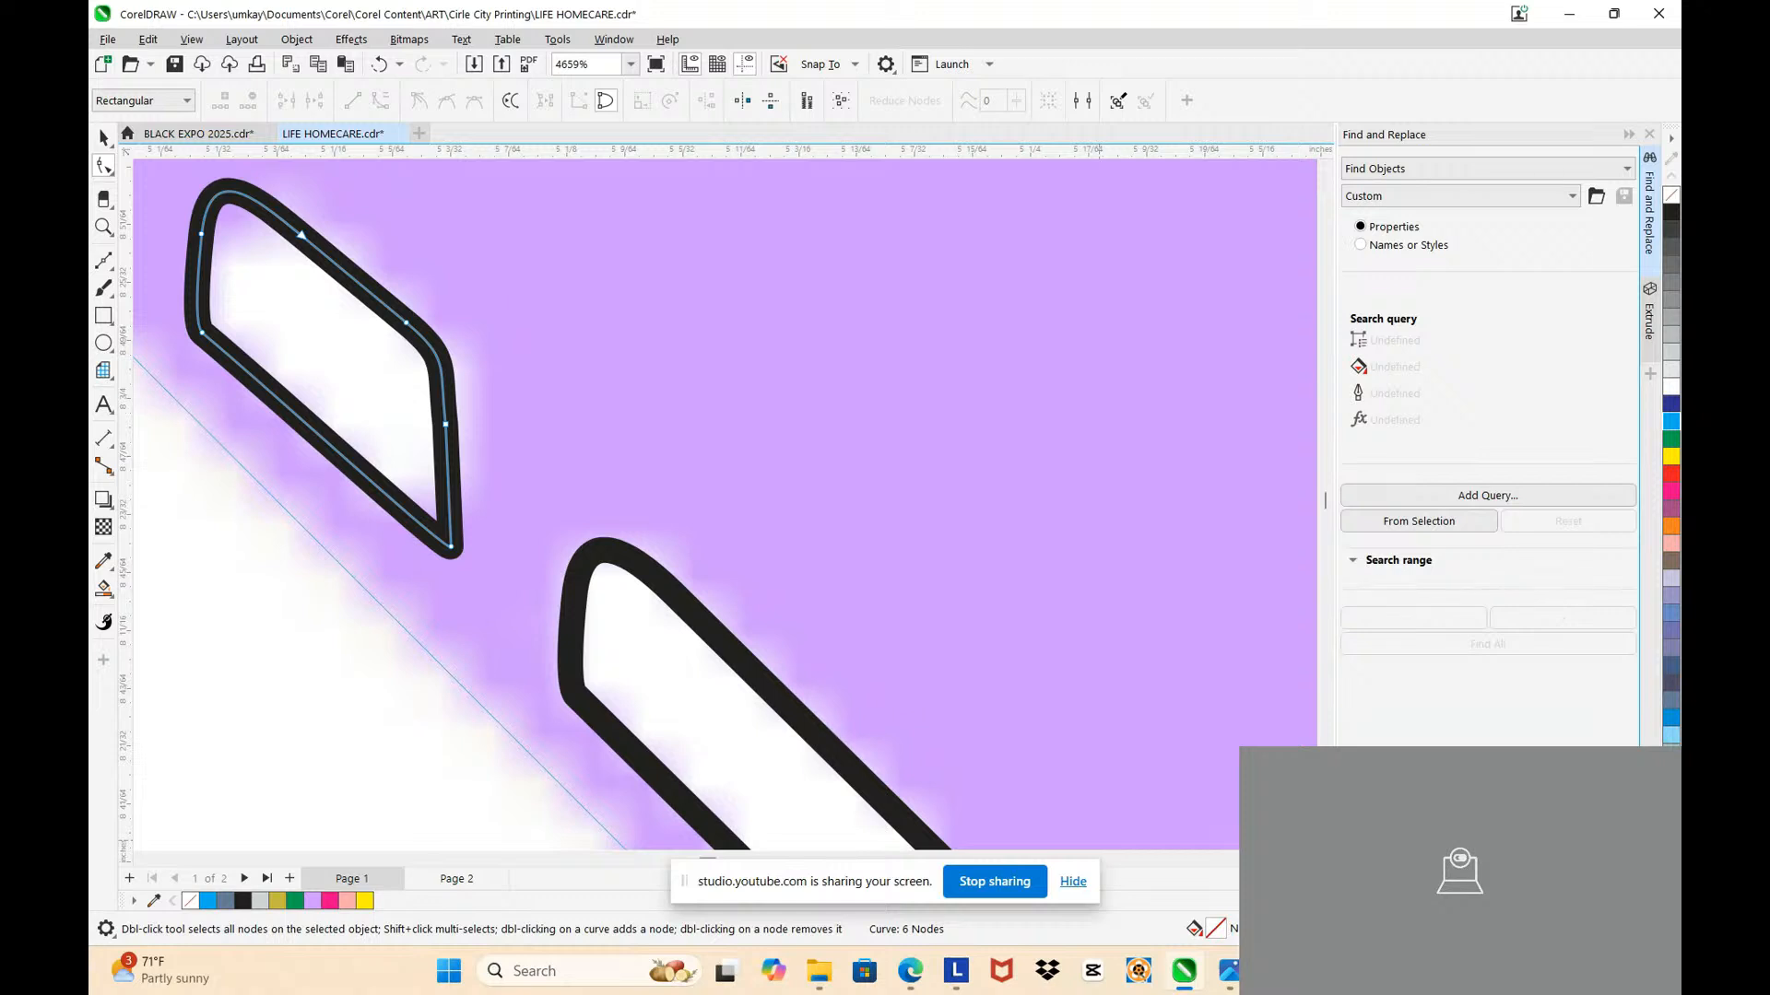
{"action": "key", "text": "super+a"}
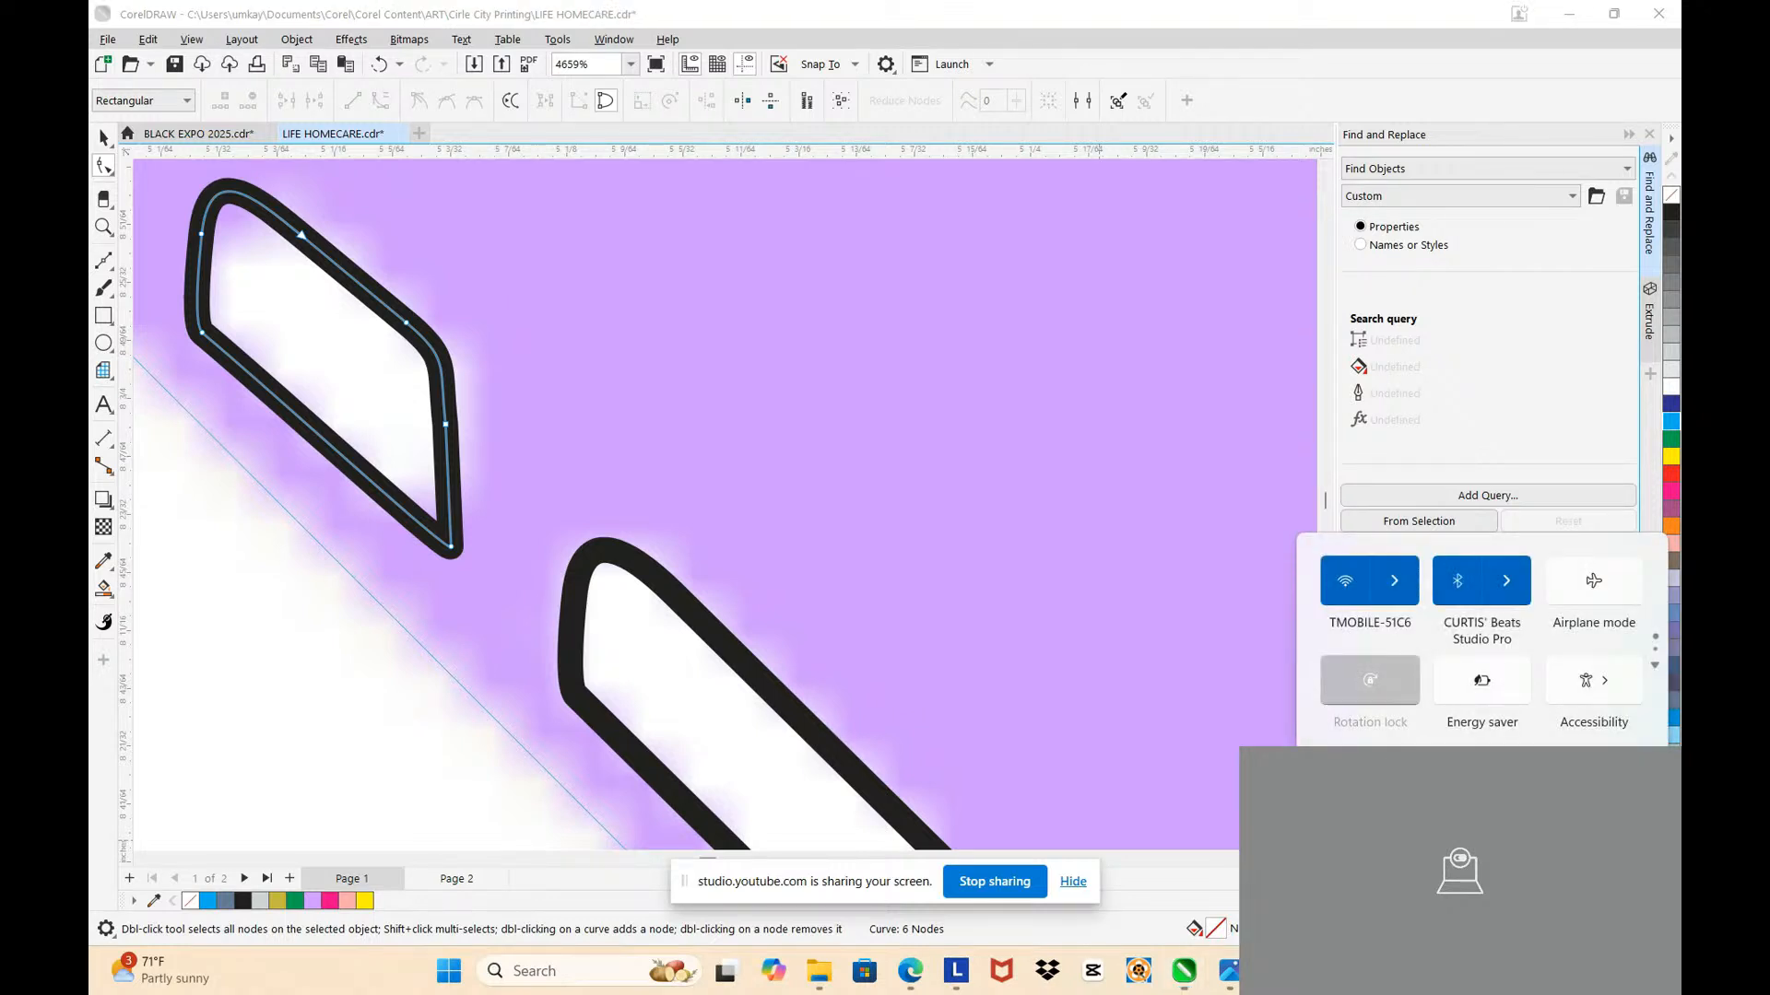
{"action": "key", "text": "Escape"}
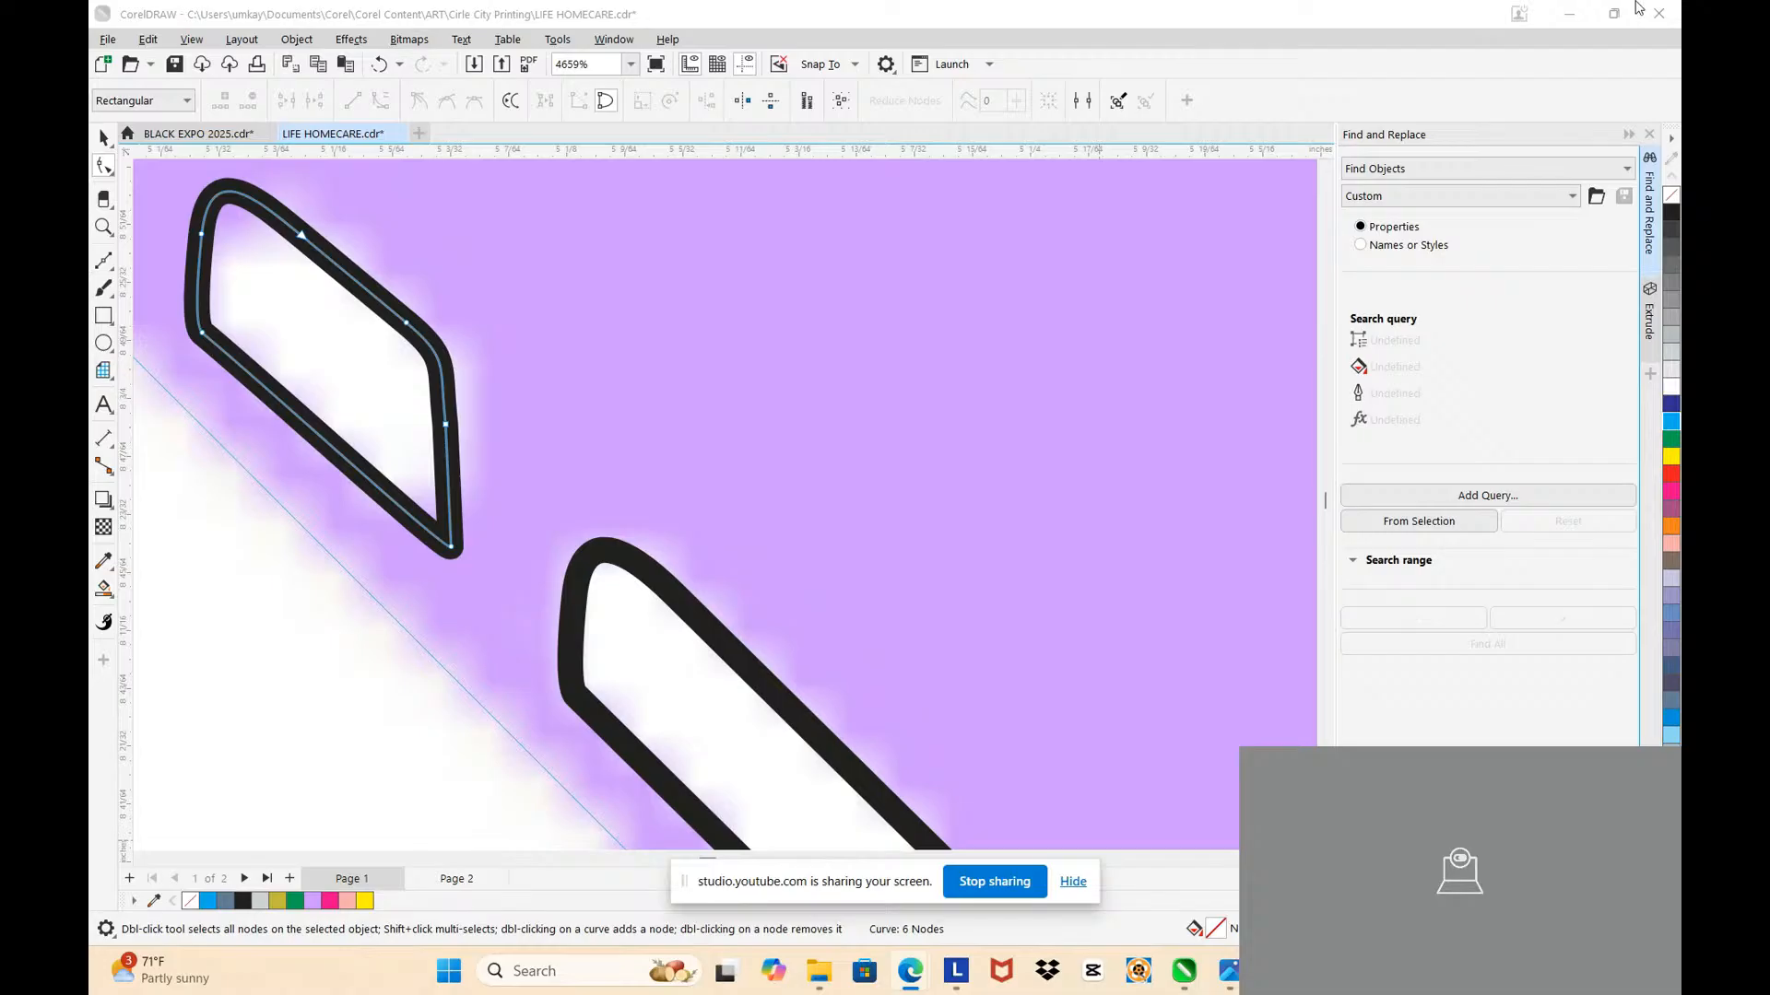
{"action": "key", "text": "super+z"}
Step: Shorten the long bar by moving its lower-end nodes up the diagonal, inside the lilac half's outline
{"action": "scroll", "coordinate": [545, 482], "scroll_direction": "down", "scroll_amount": 5}
{"action": "scroll", "coordinate": [619, 620], "scroll_direction": "up", "scroll_amount": 1}
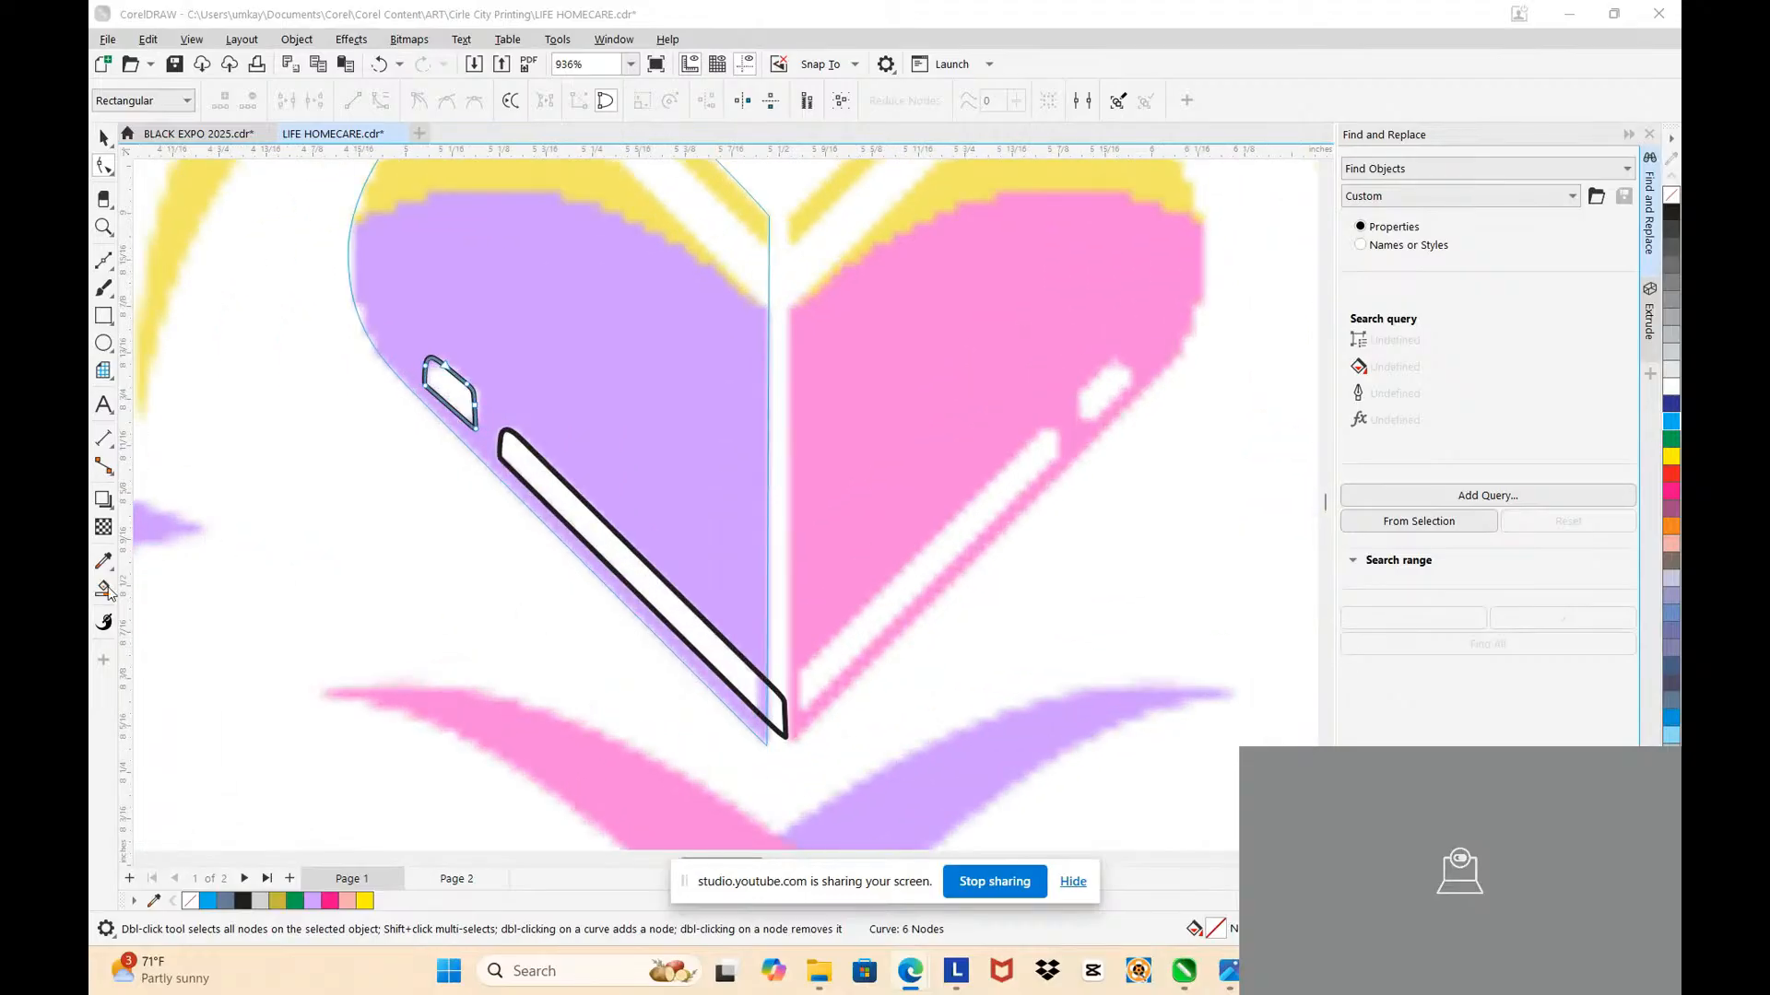
{"action": "scroll", "coordinate": [725, 675], "scroll_direction": "up", "scroll_amount": 1}
{"action": "left_click", "coordinate": [783, 713]}
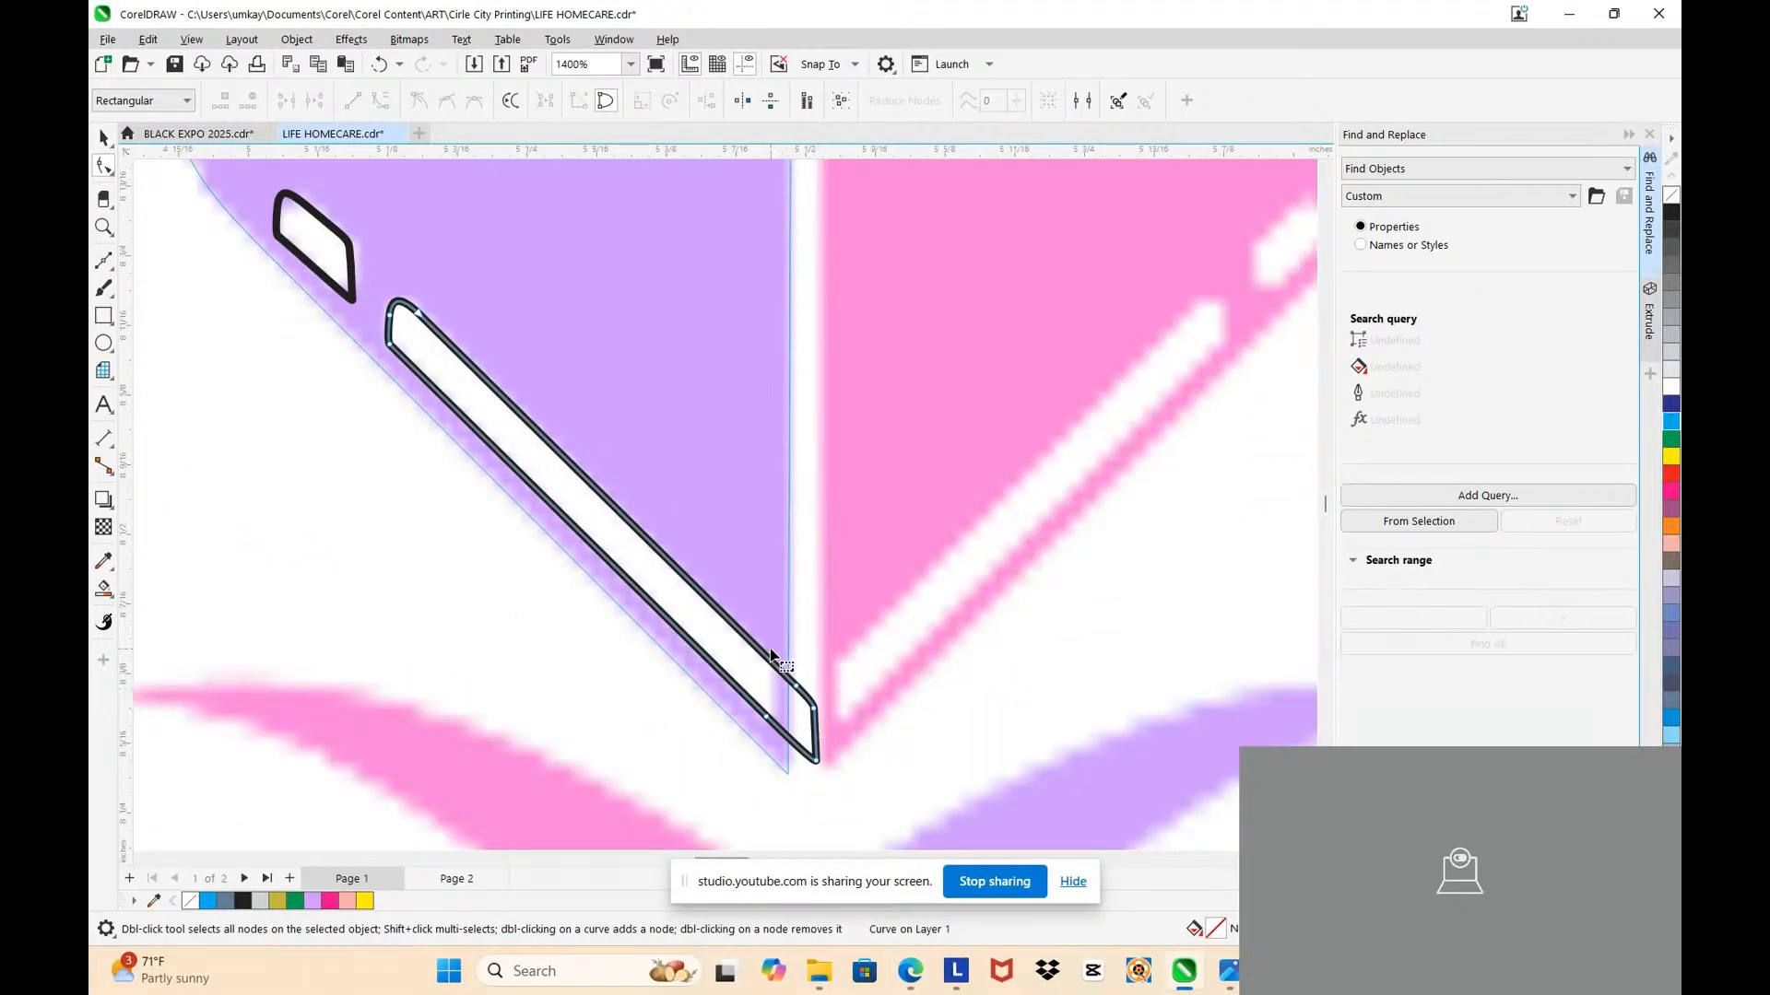
{"action": "left_click_drag", "start_coordinate": [833, 778], "coordinate": [750, 626]}
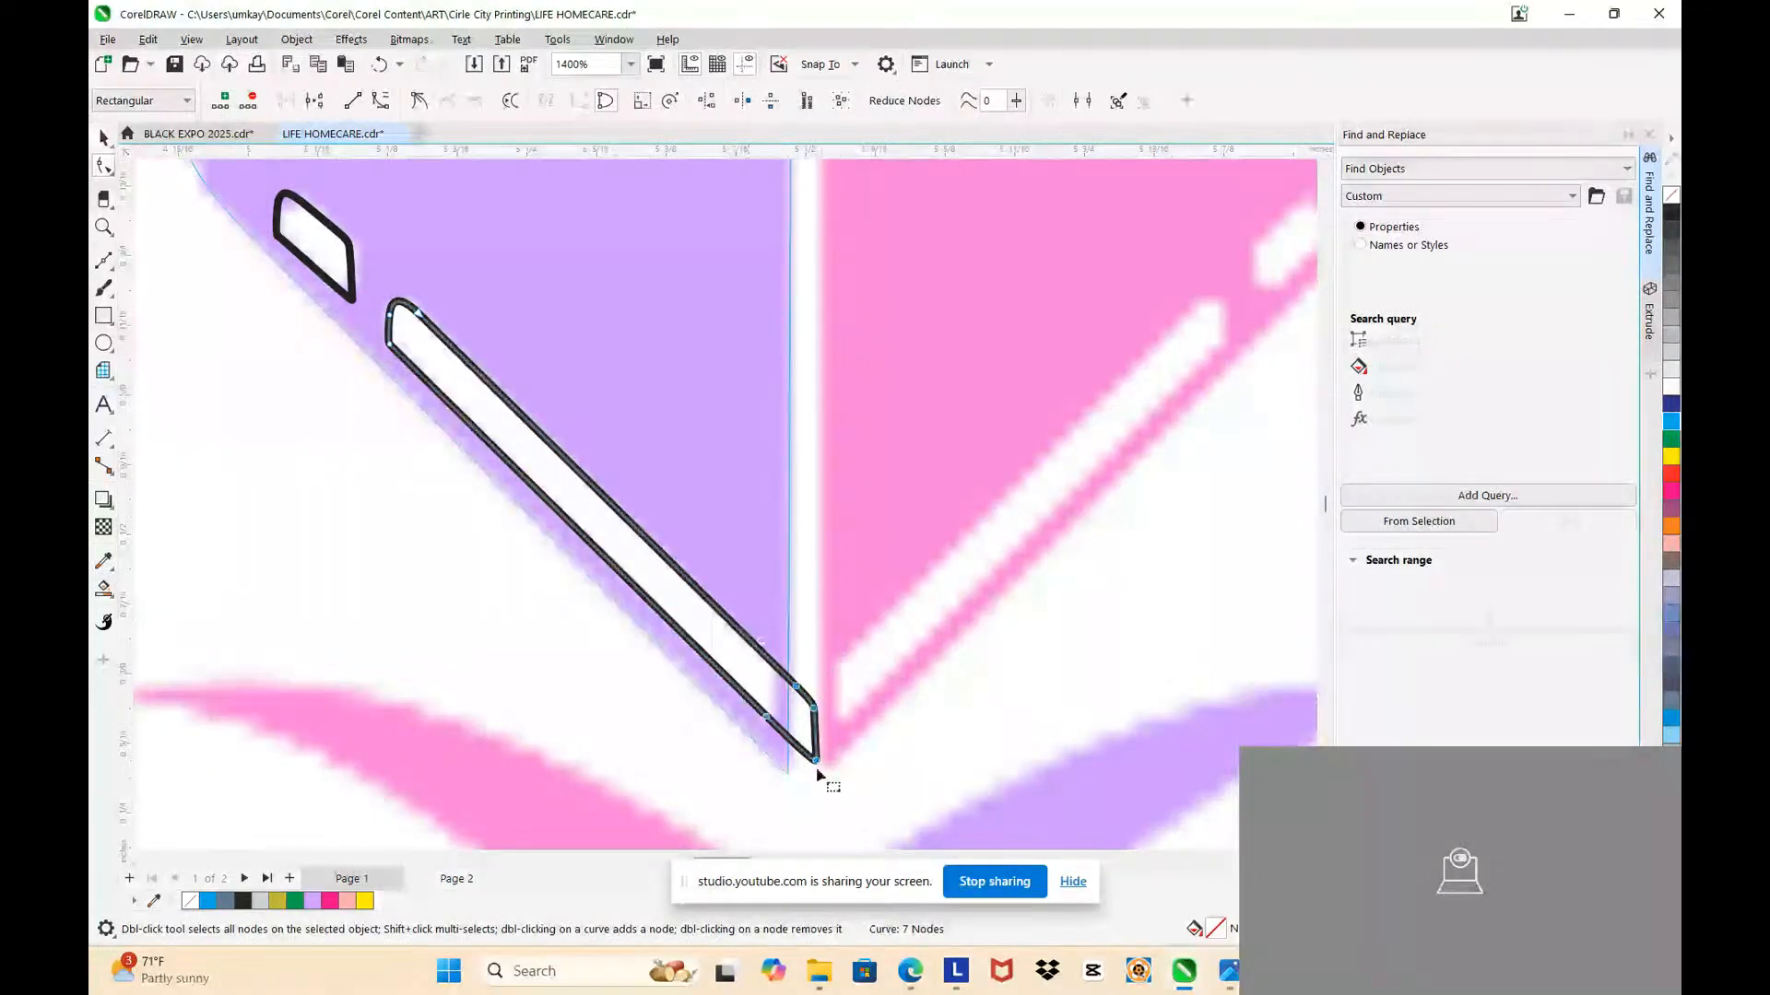
{"action": "left_click_drag", "start_coordinate": [816, 774], "coordinate": [781, 730]}
{"action": "left_click", "coordinate": [745, 606]}
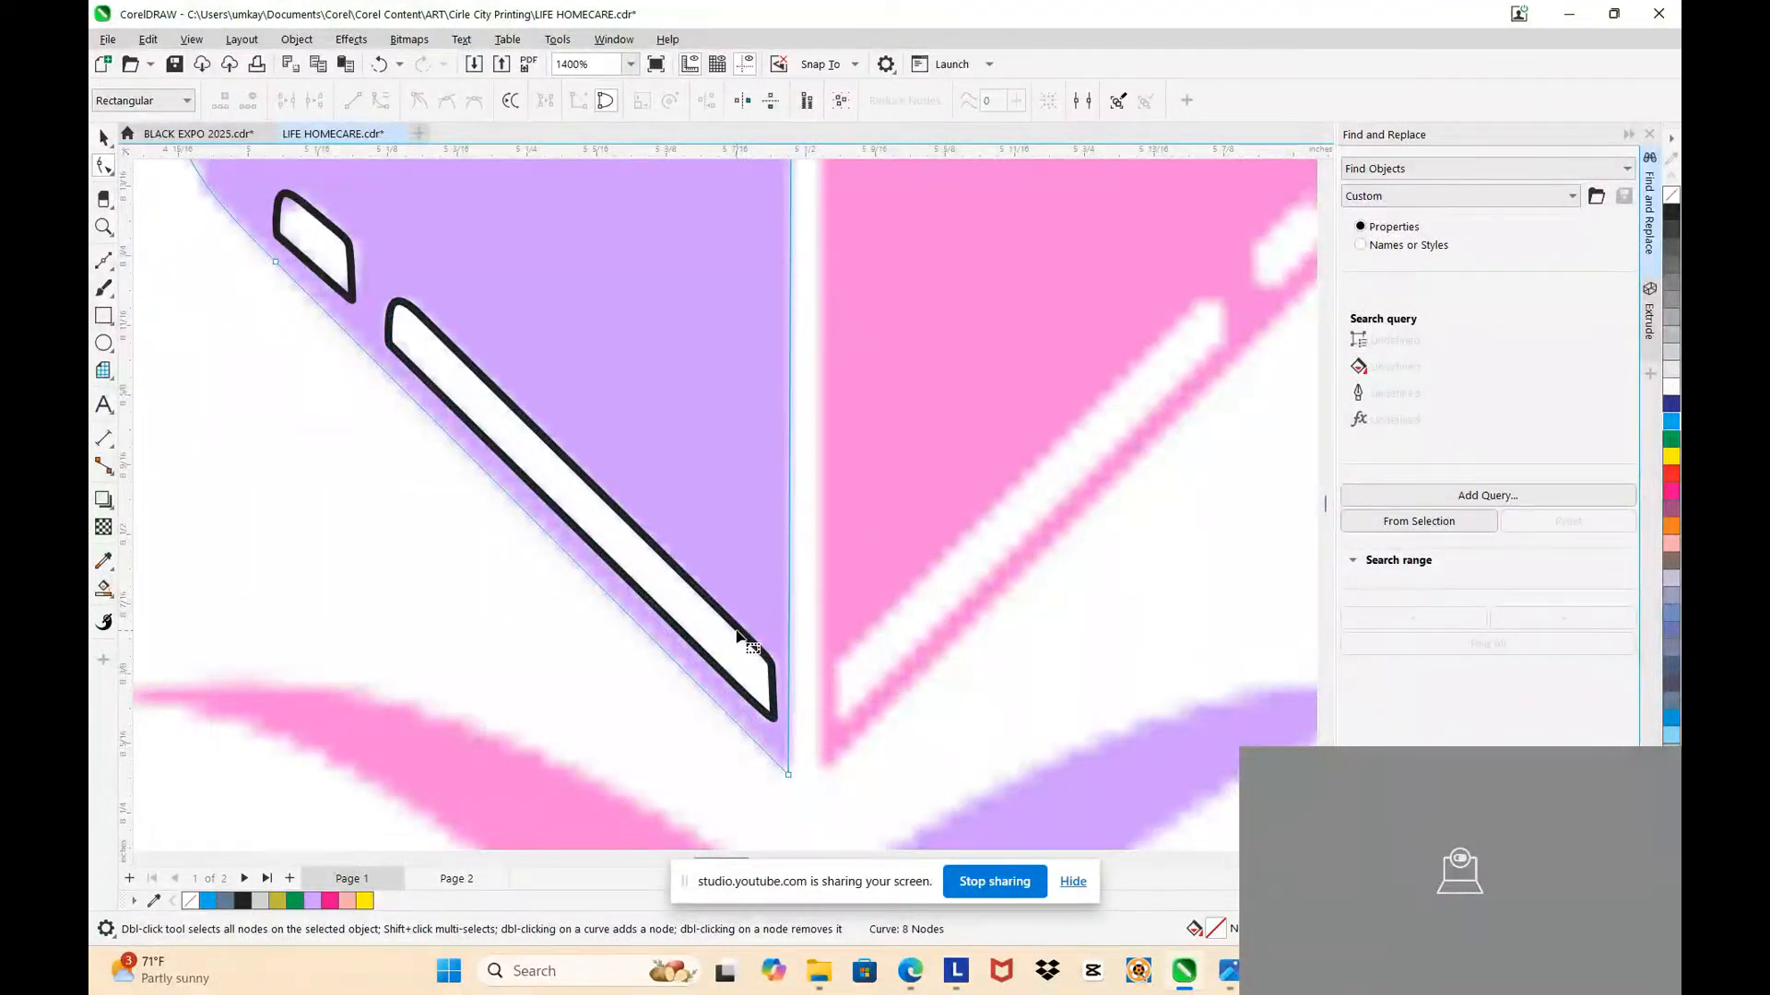
{"action": "left_click", "coordinate": [613, 506]}
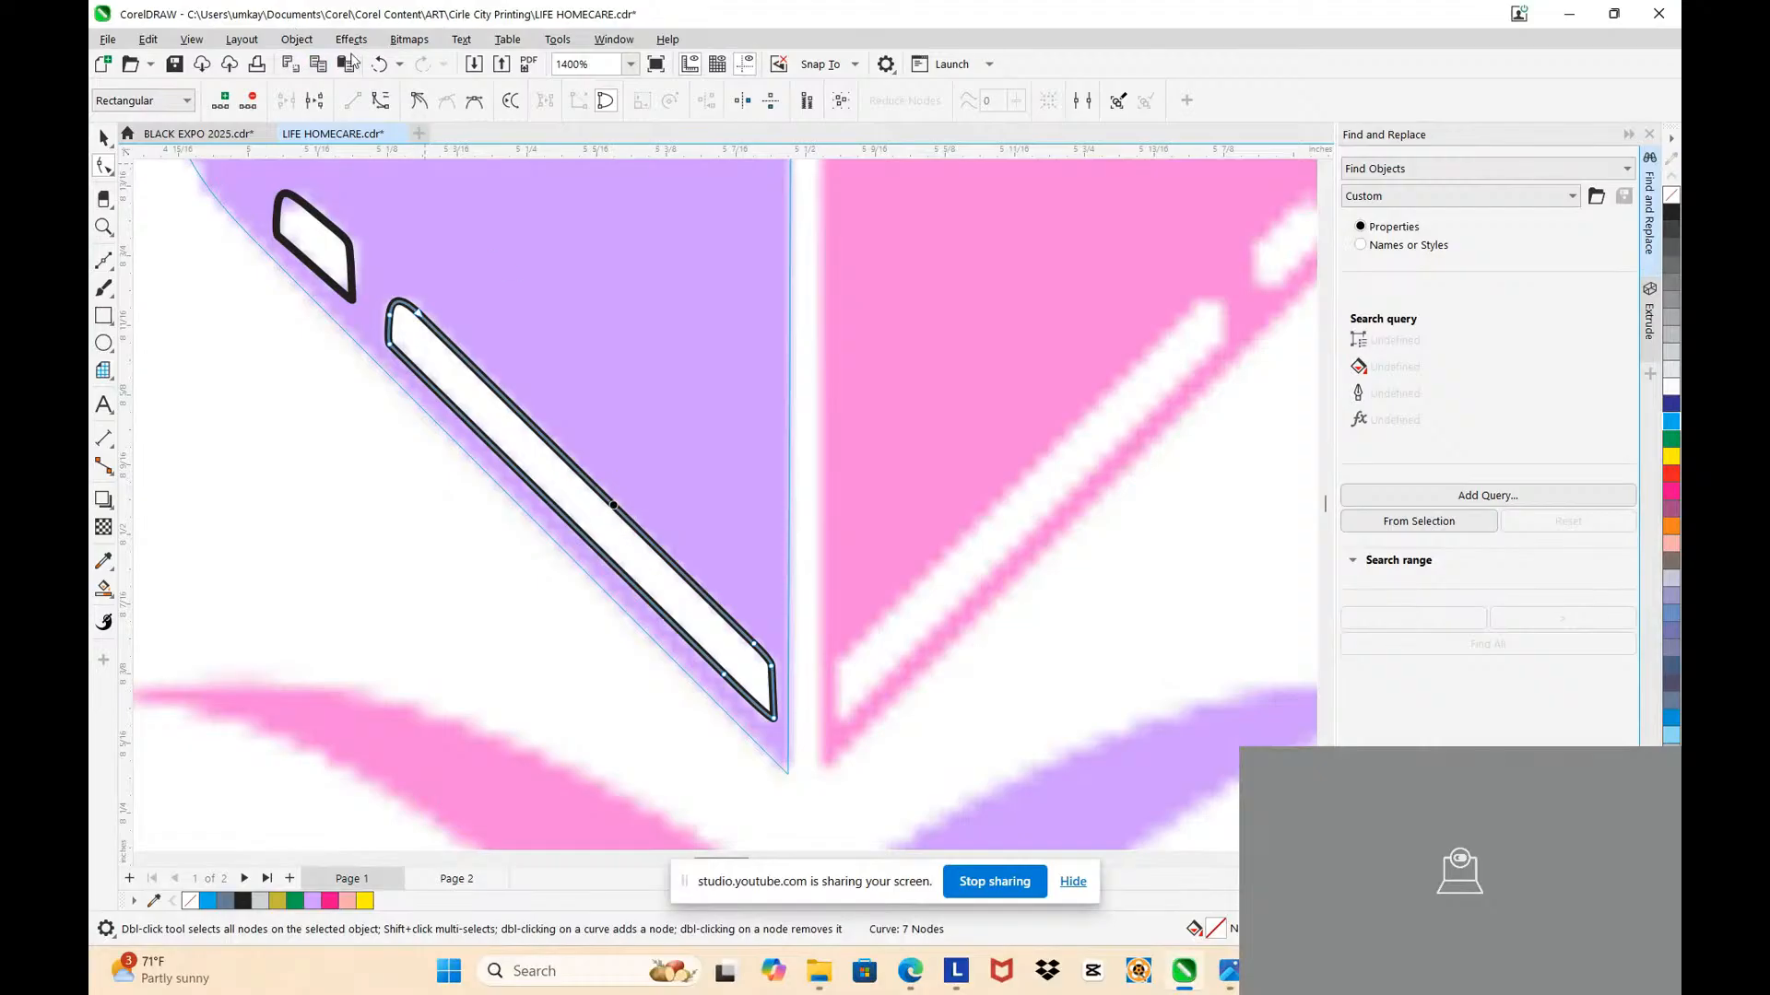
Step: Try filling the lilac heart half around its highlight bars with Smart Fill, and undo the fill
{"action": "left_click", "coordinate": [105, 591]}
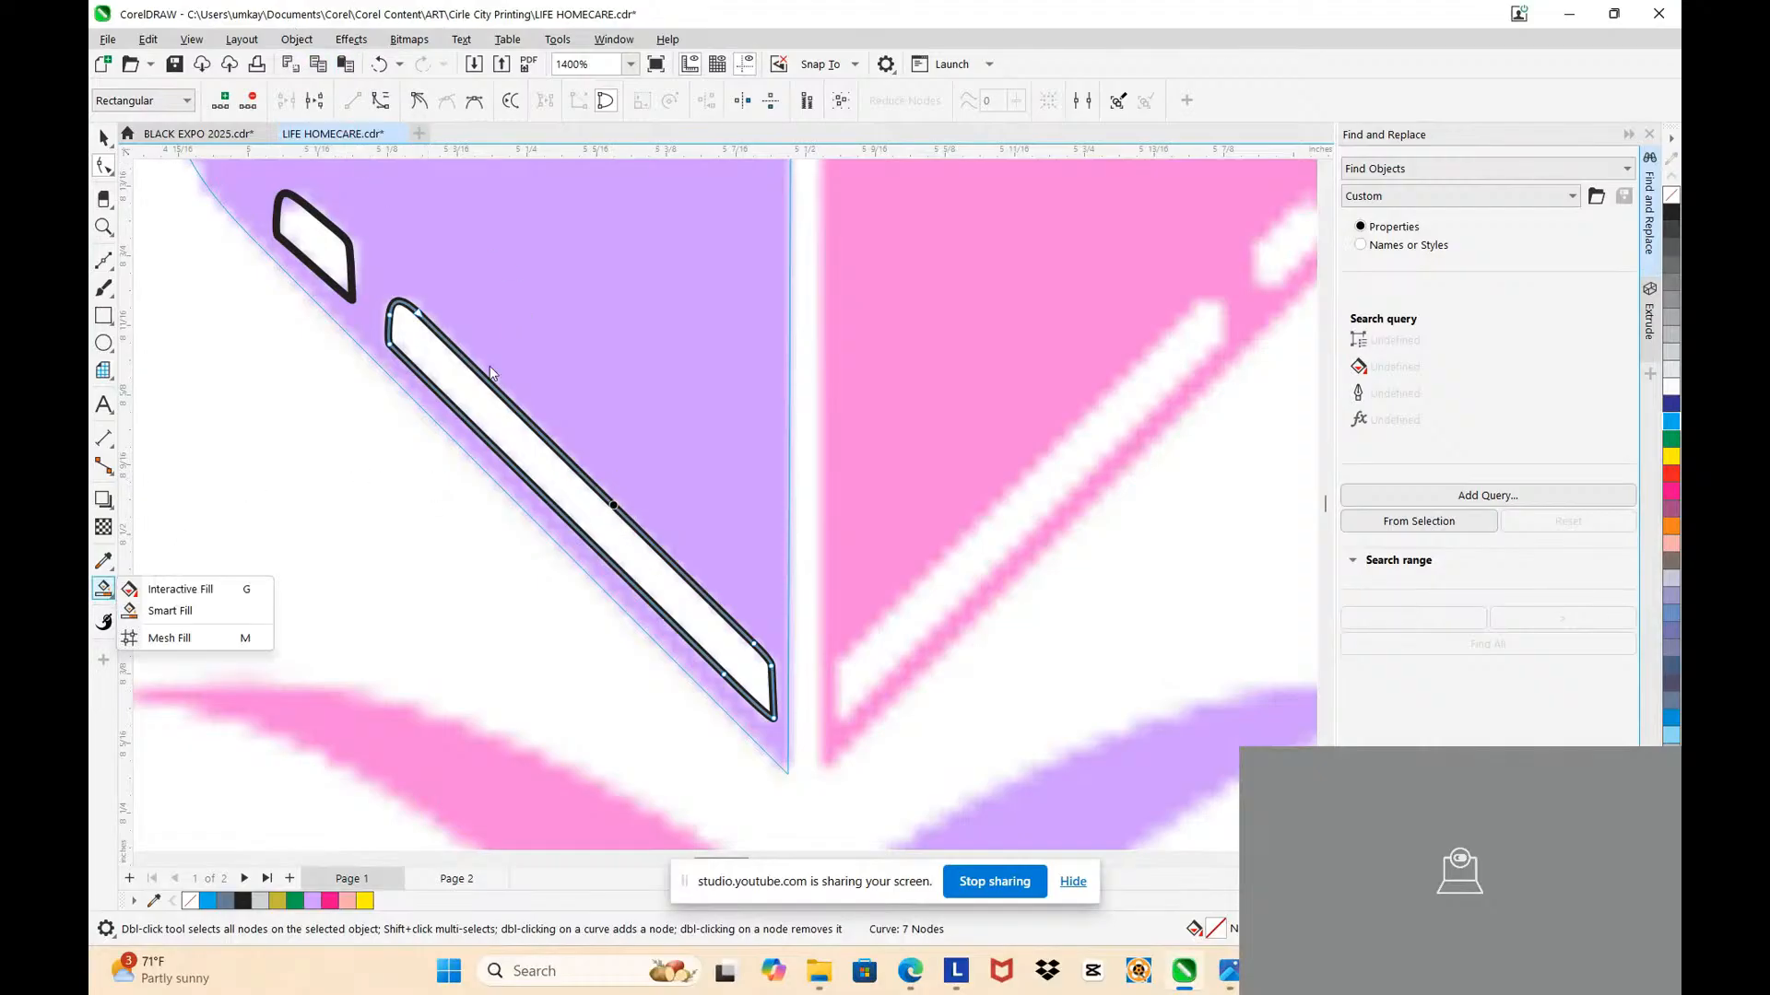
{"action": "left_click", "coordinate": [233, 610]}
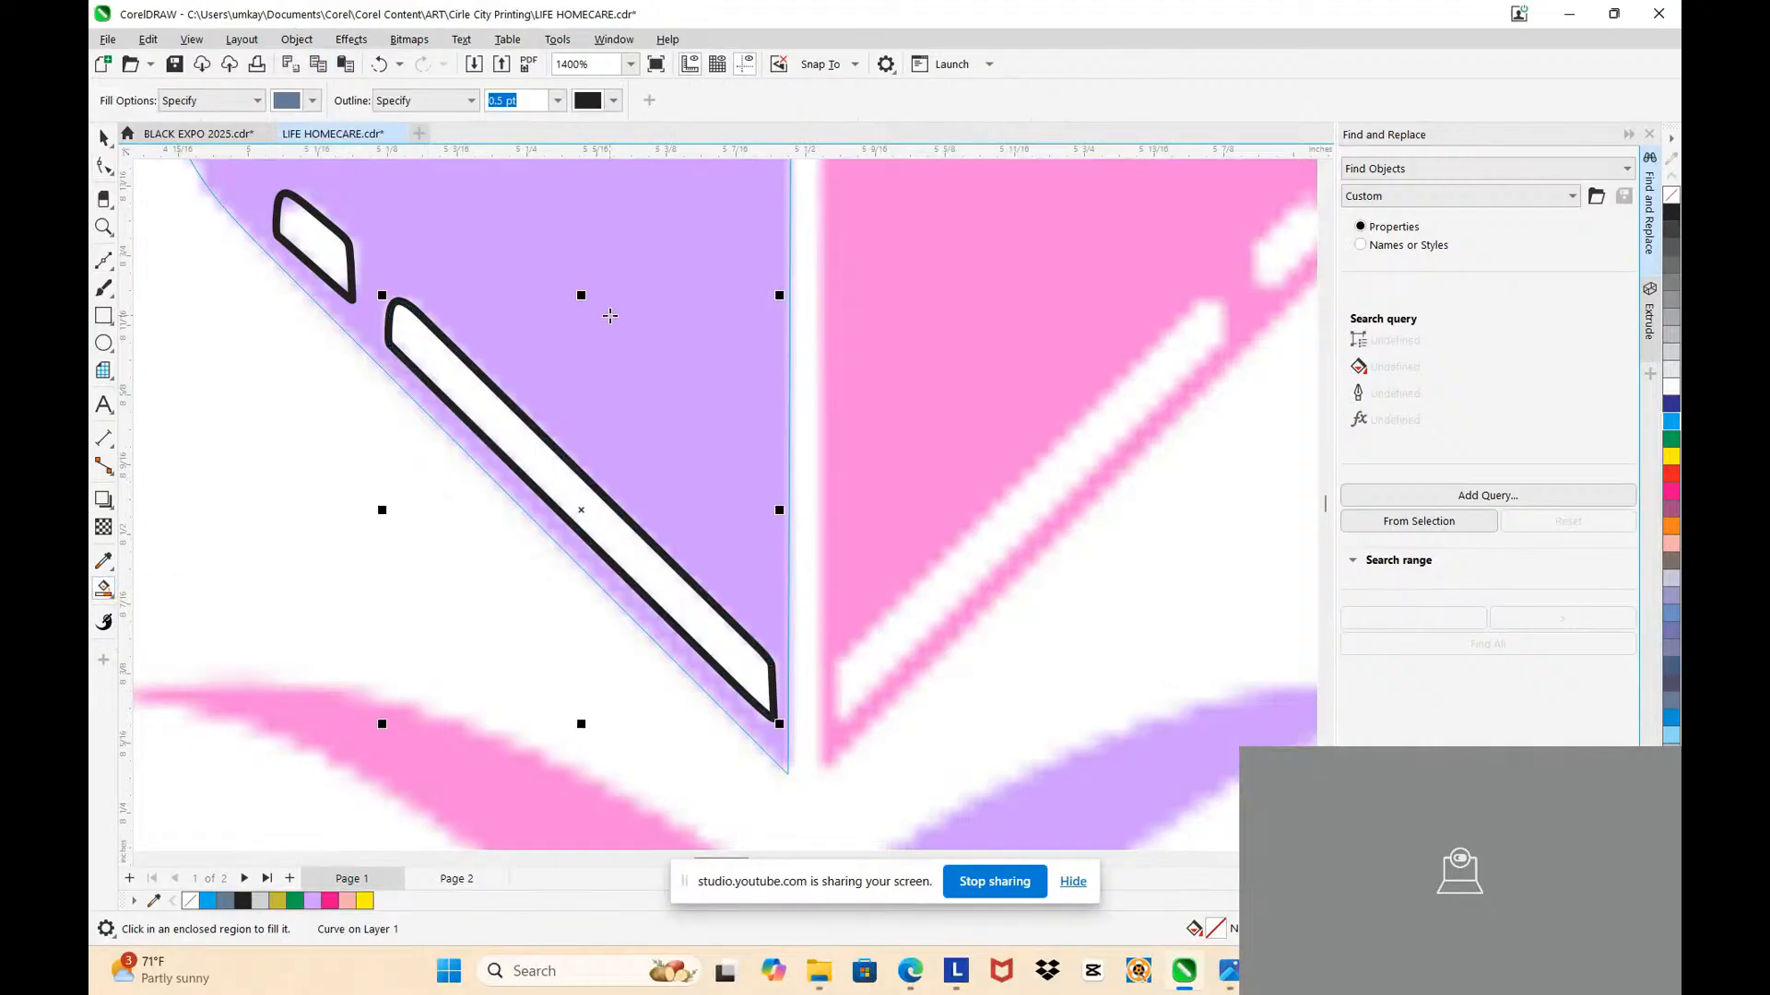
{"action": "left_click", "coordinate": [615, 319]}
{"action": "scroll", "coordinate": [645, 327], "scroll_direction": "down", "scroll_amount": 3}
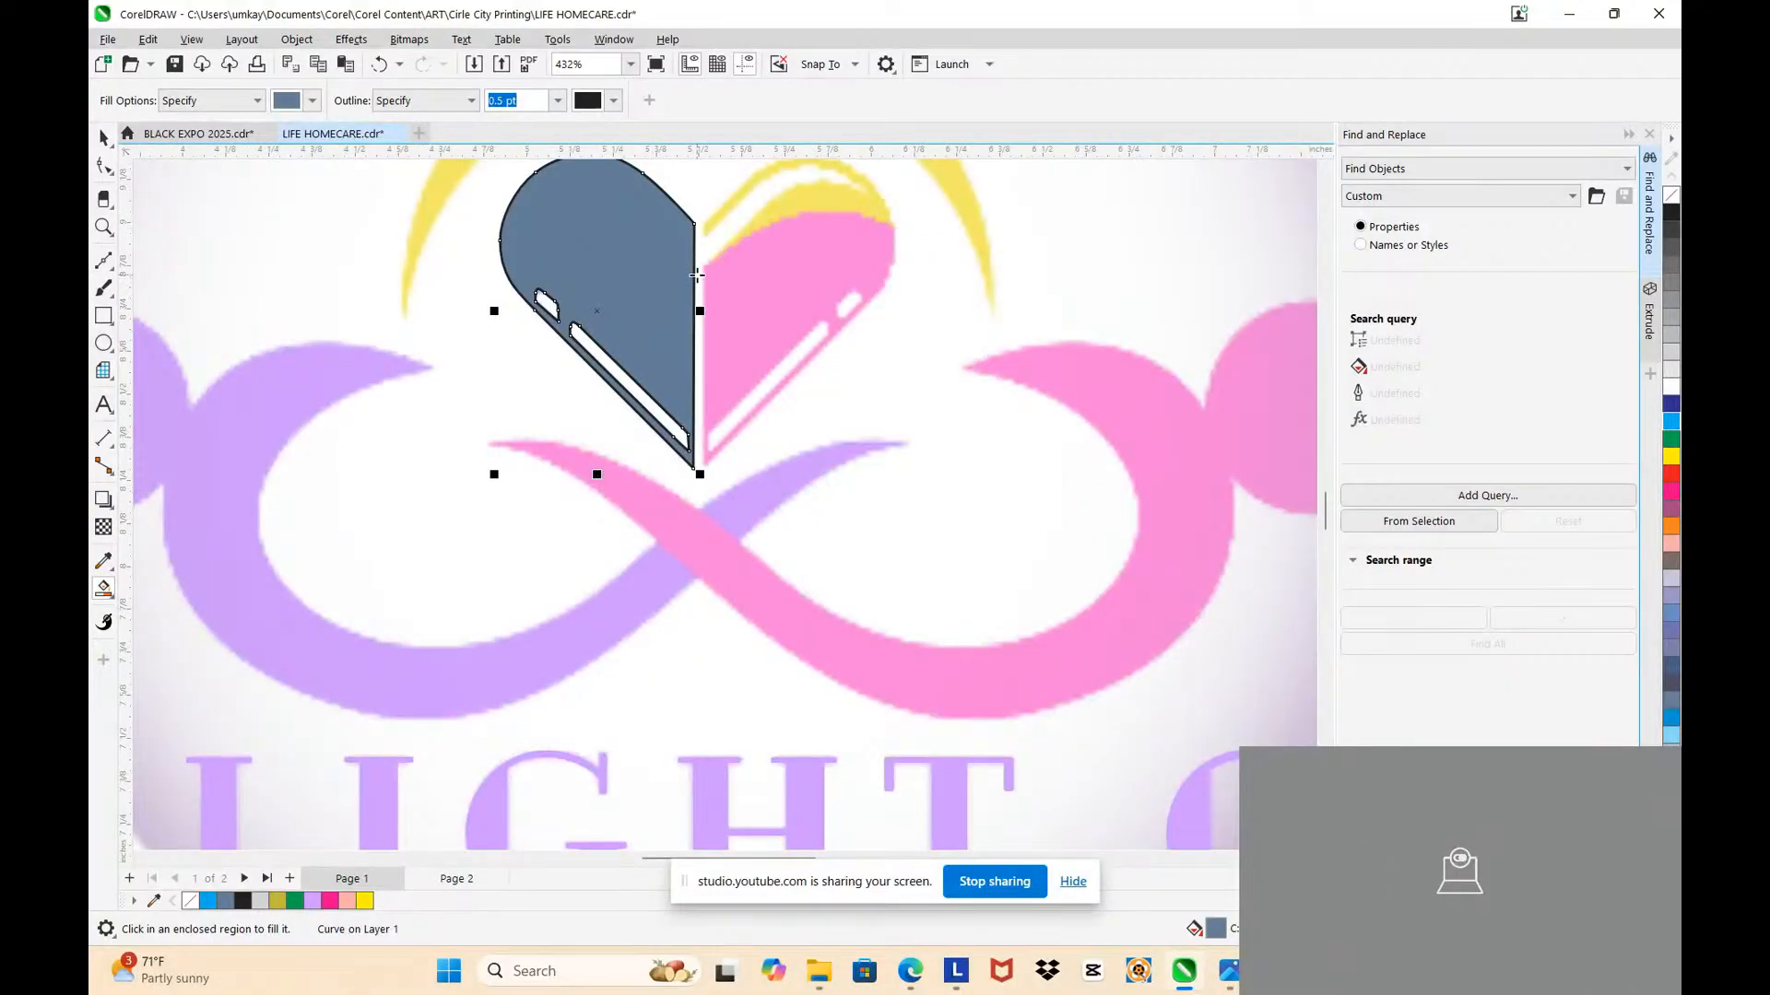
{"action": "scroll", "coordinate": [695, 272], "scroll_direction": "down", "scroll_amount": 2}
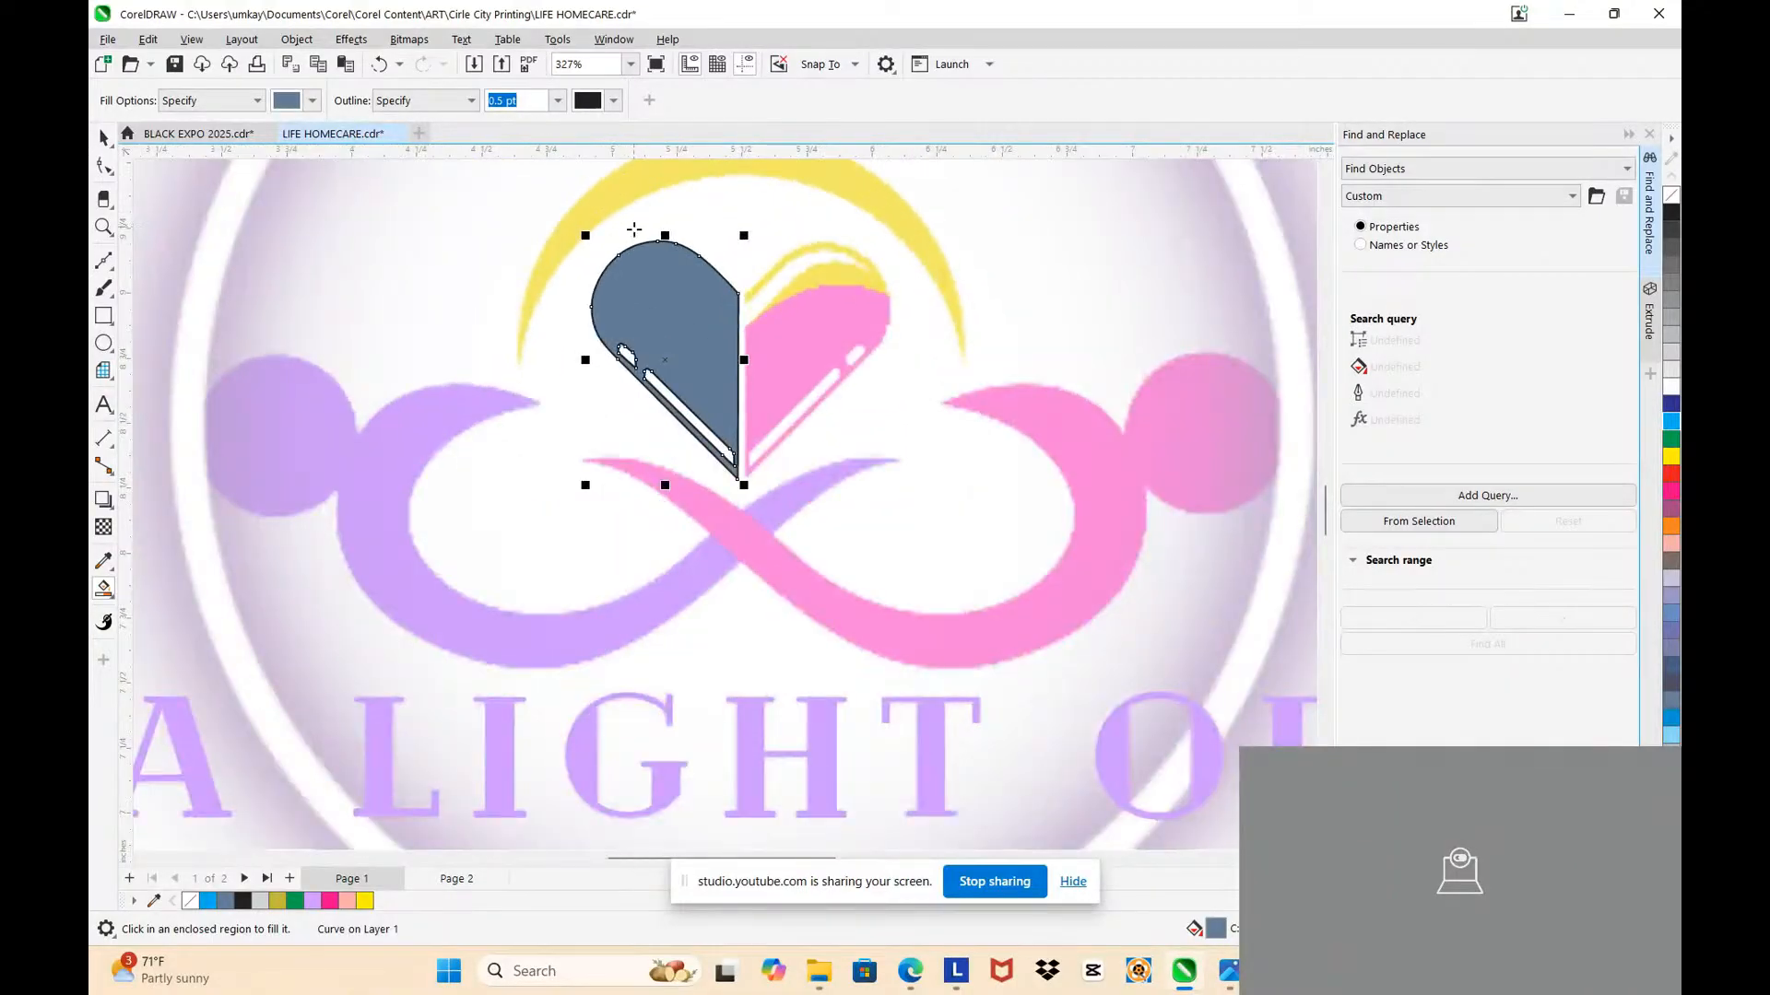
{"action": "key", "text": "ctrl+z"}
Step: Draw an ellipse about 0.69 by 0.48 inches over the lilac heart half and convert it to curves
{"action": "scroll", "coordinate": [696, 274], "scroll_direction": "up", "scroll_amount": 3}
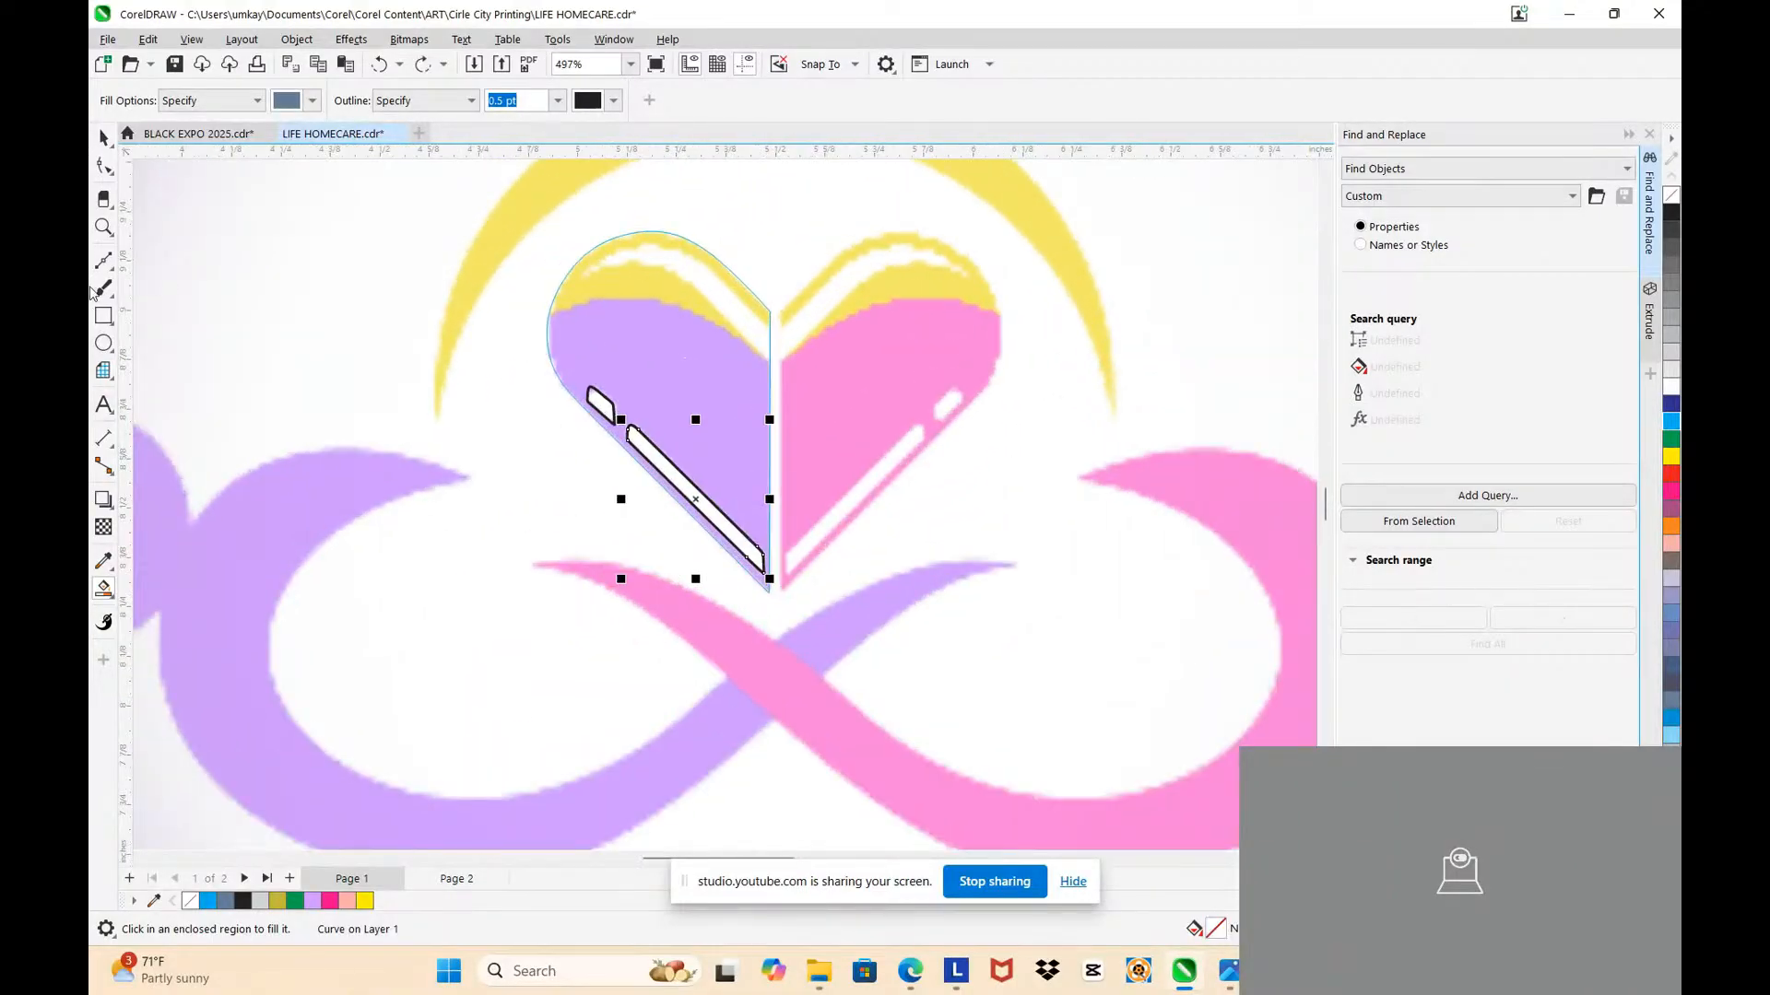
{"action": "left_click", "coordinate": [104, 343]}
{"action": "left_click_drag", "start_coordinate": [513, 310], "coordinate": [790, 508]}
{"action": "scroll", "coordinate": [689, 266], "scroll_direction": "up", "scroll_amount": 4}
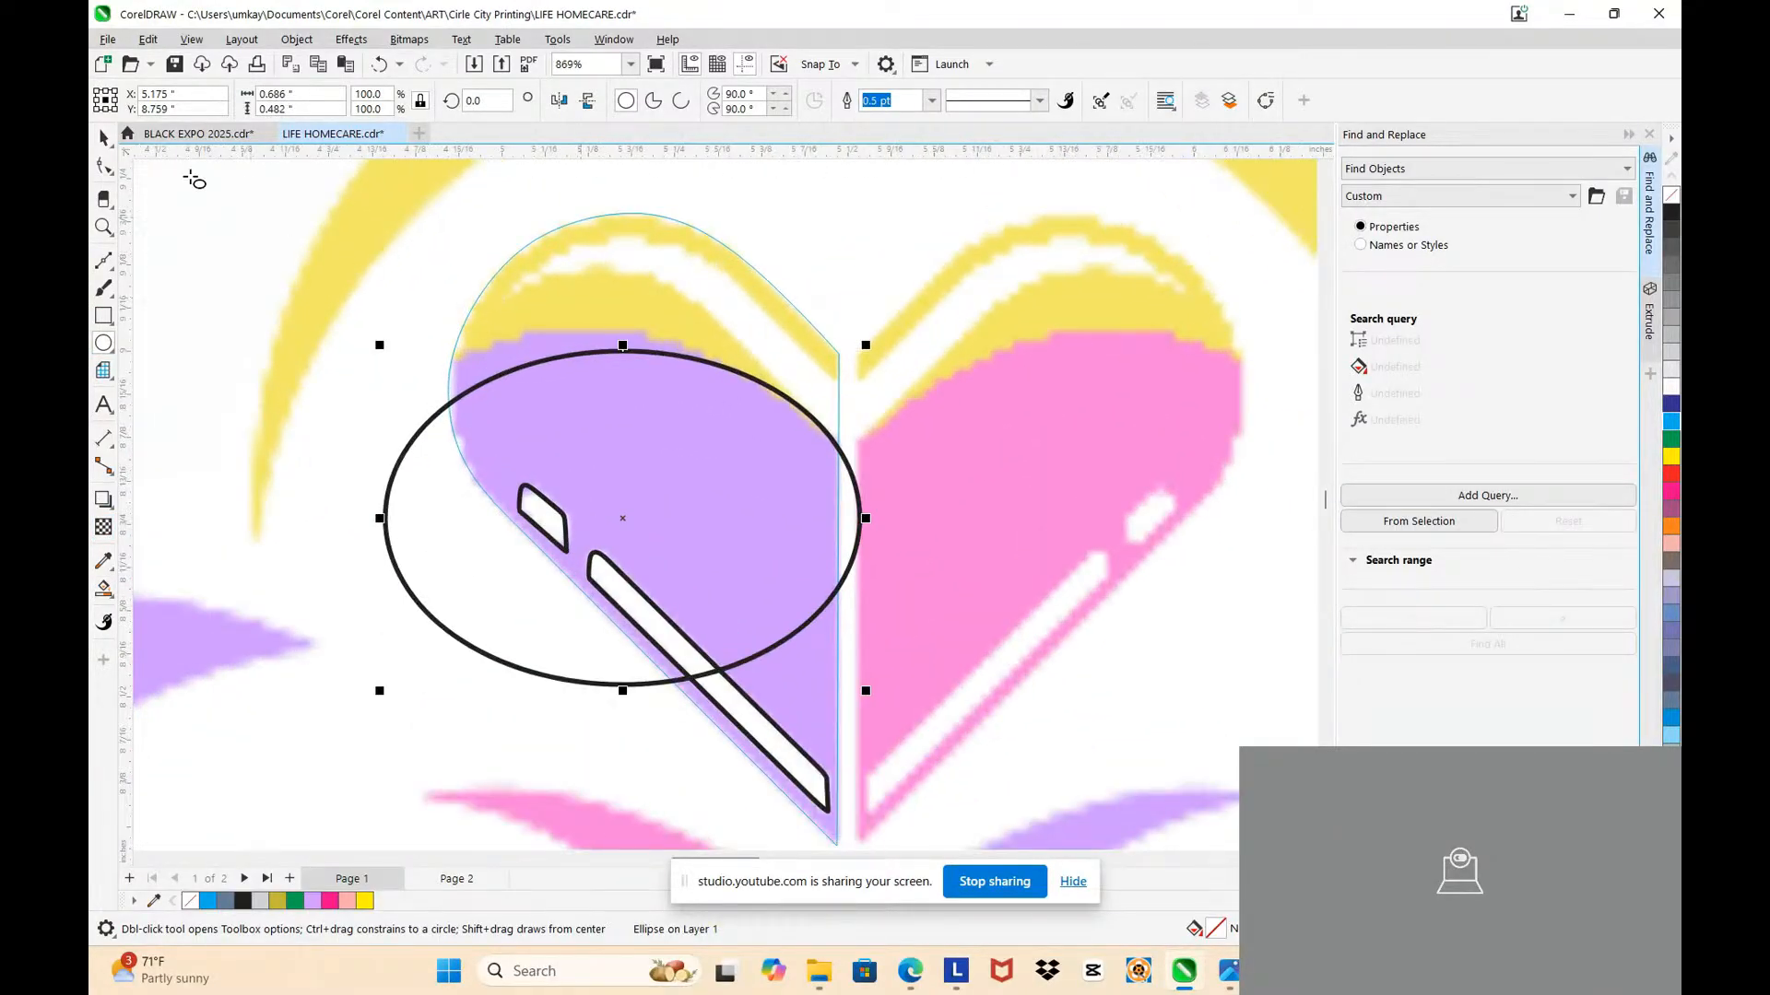
{"action": "left_click", "coordinate": [104, 137]}
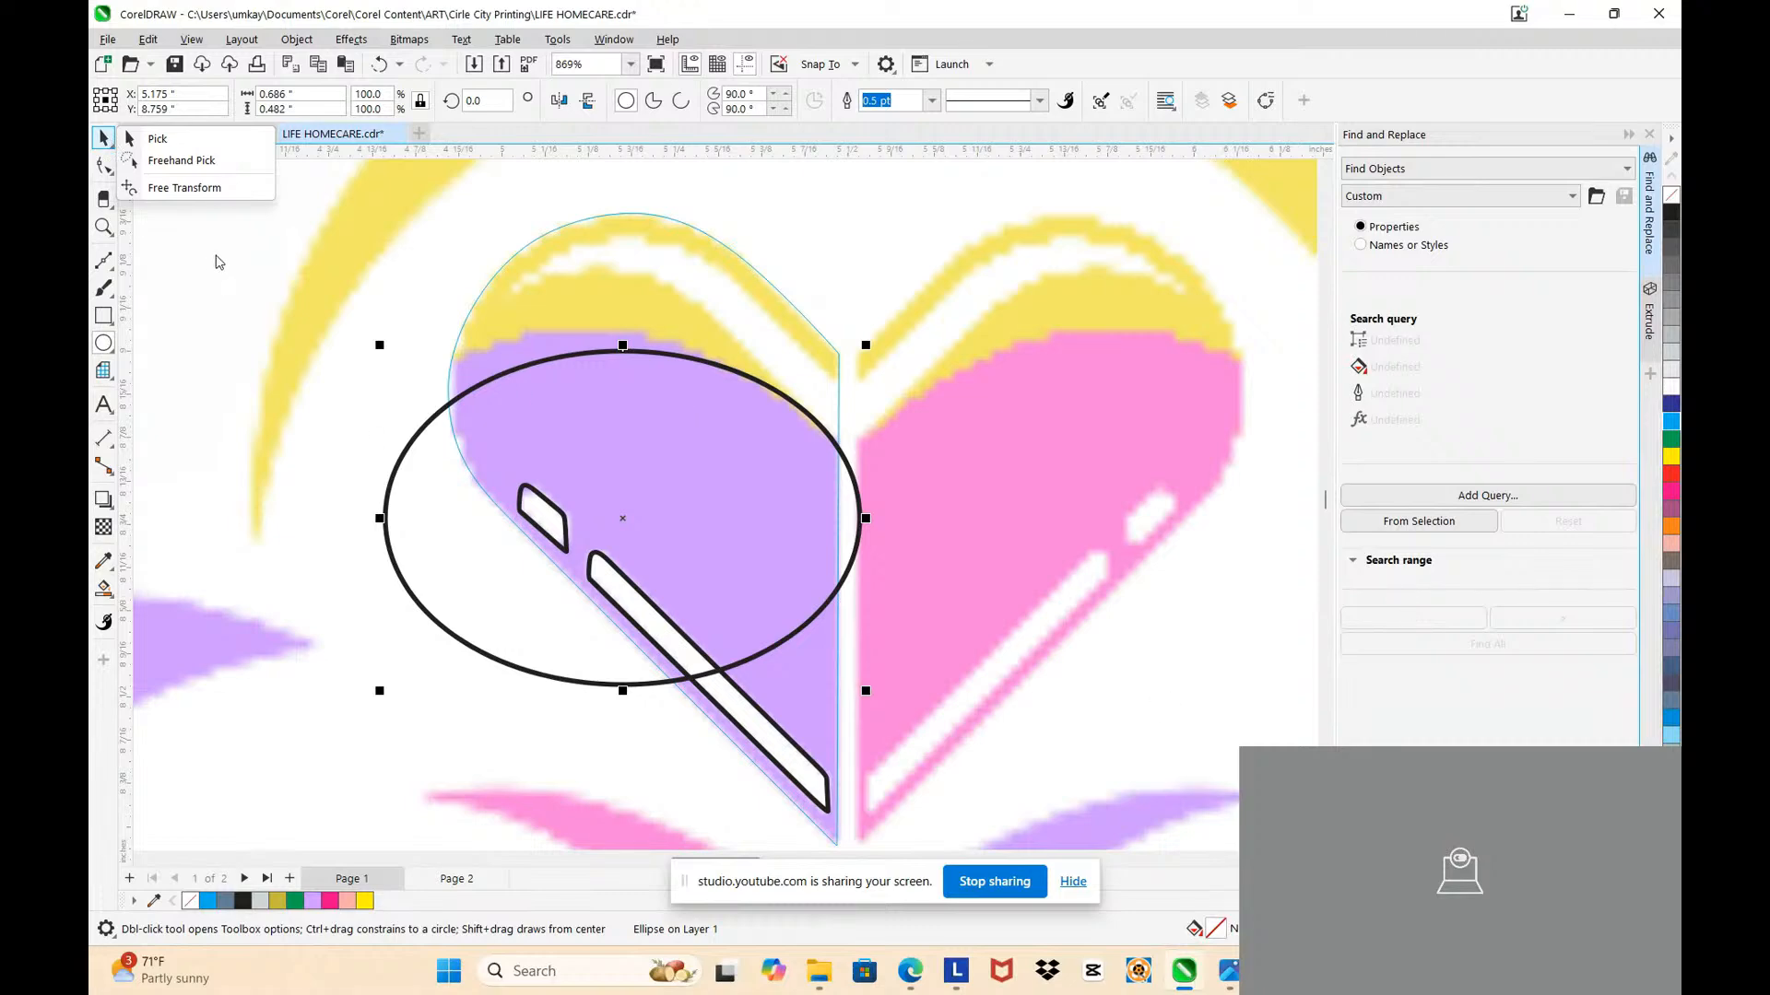
{"action": "left_click", "coordinate": [137, 141]}
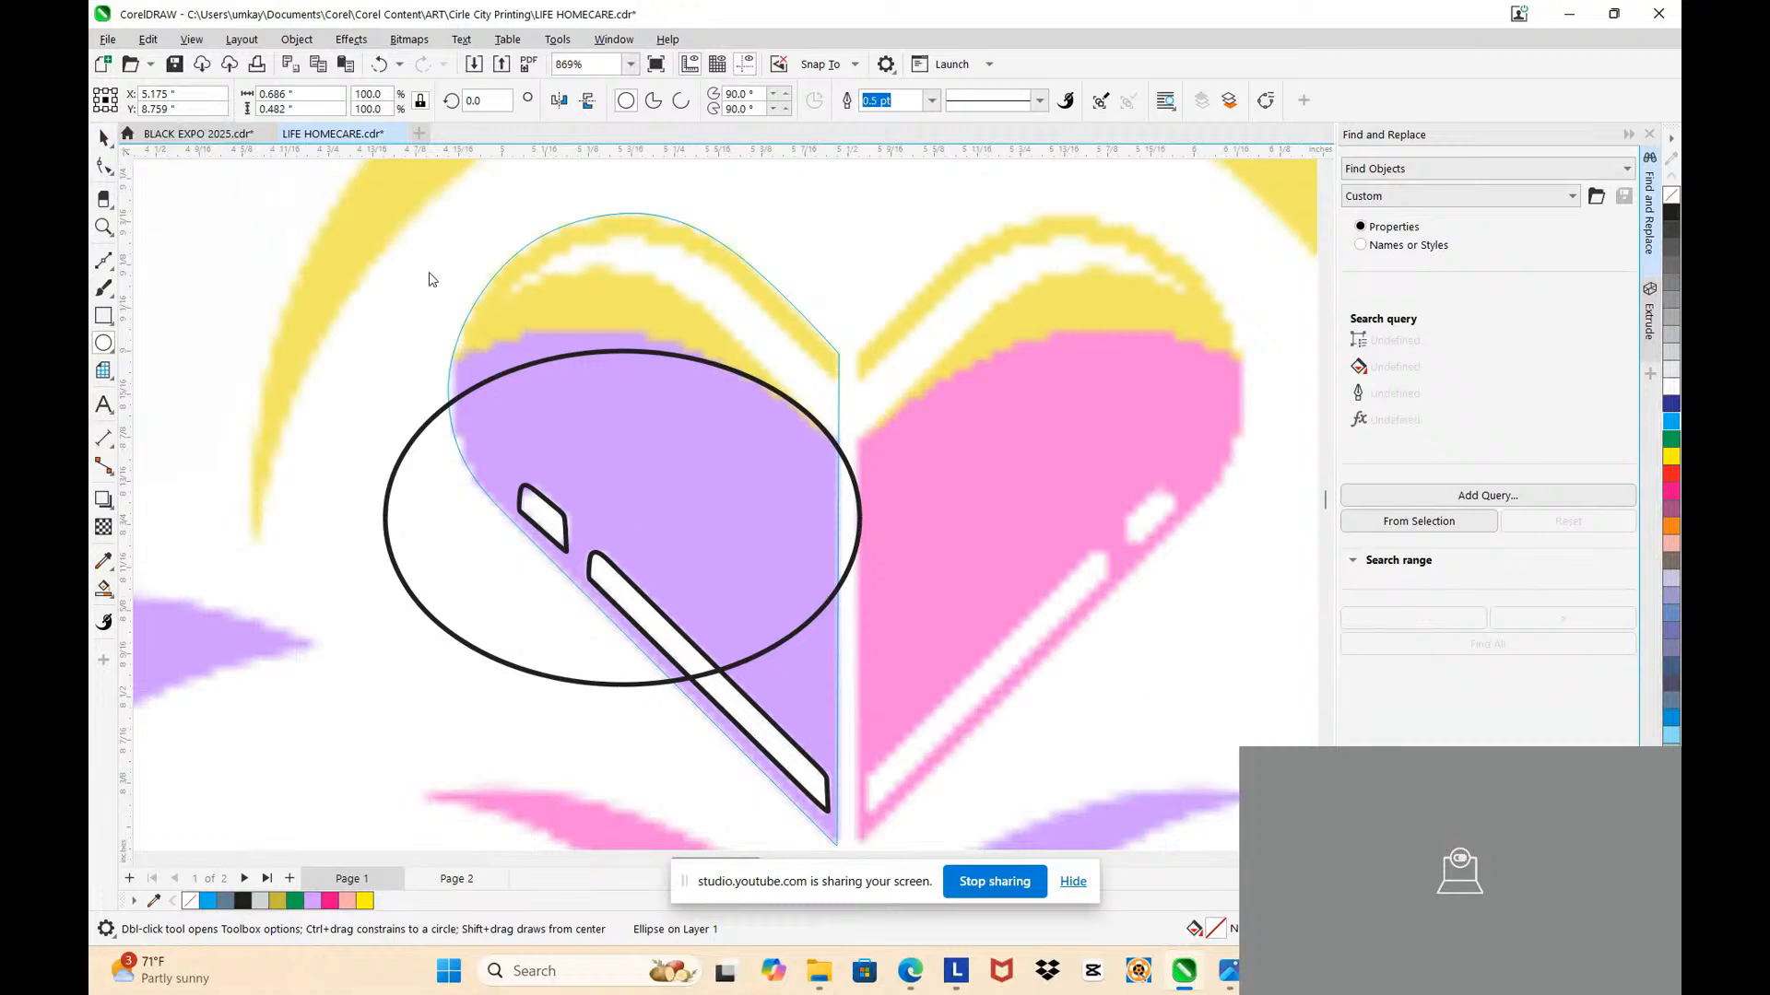
{"action": "right_click", "coordinate": [601, 351]}
{"action": "left_click", "coordinate": [615, 360]}
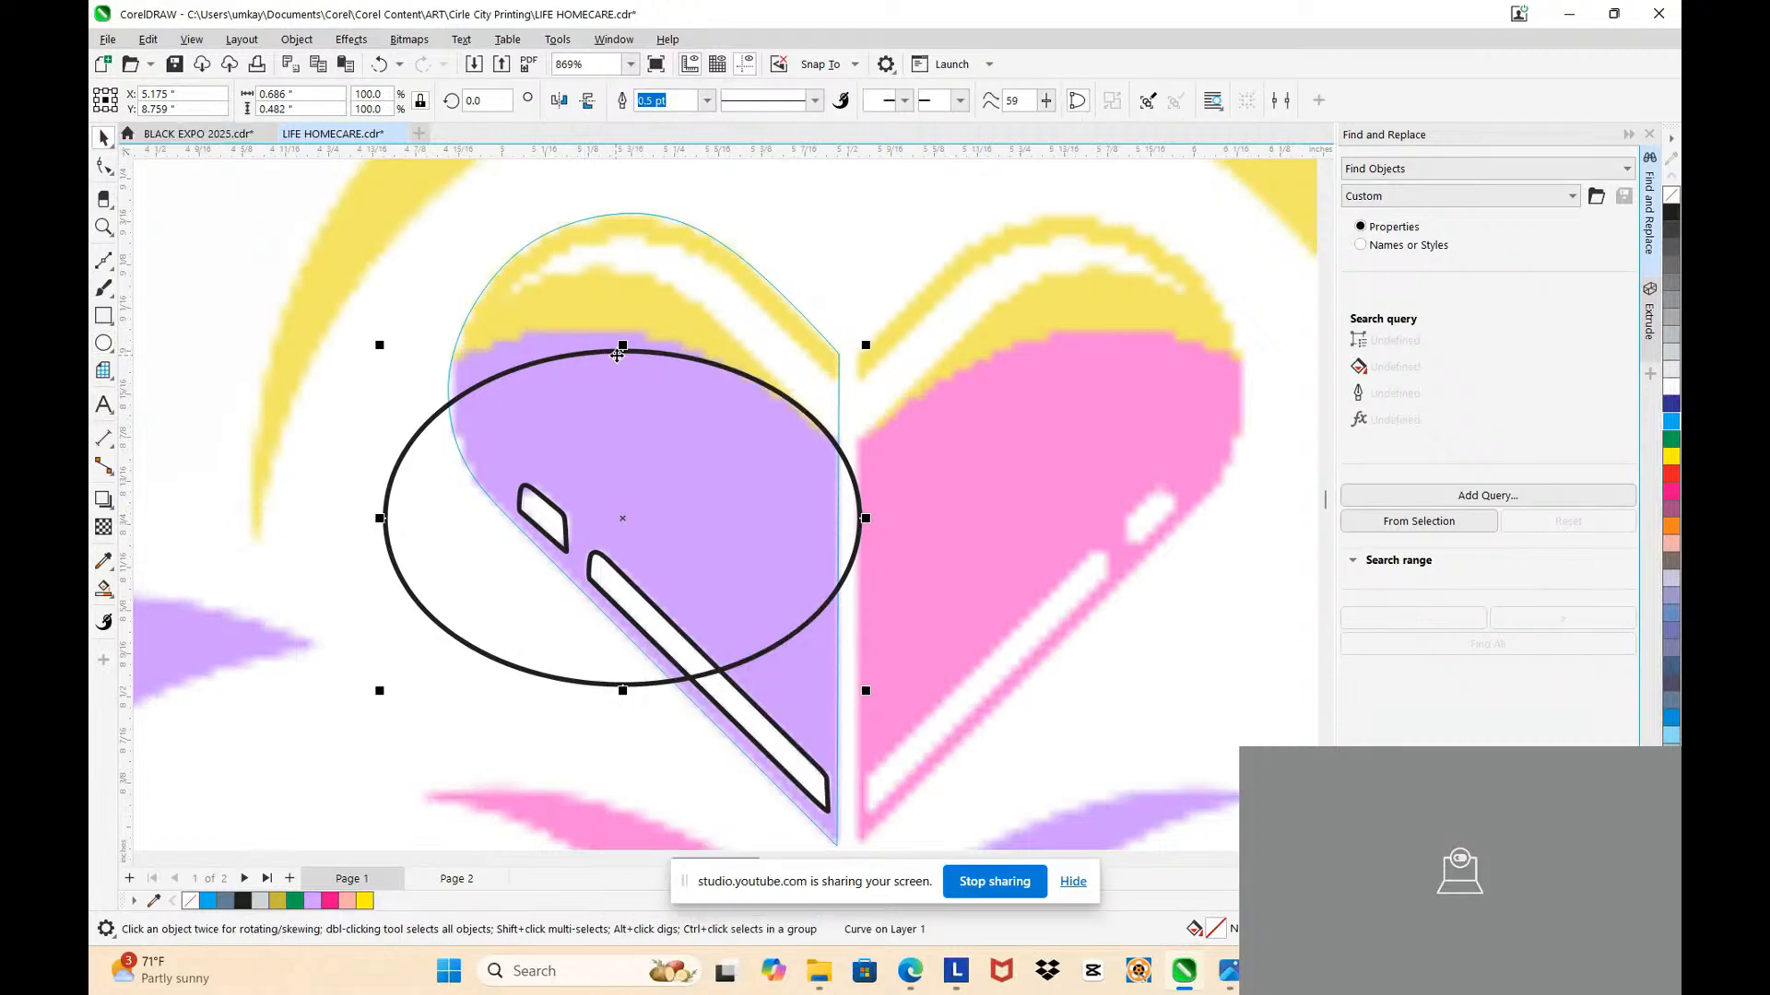
Step: Move the ellipse's top node up and to the left onto the lilac area's upper edge
{"action": "key", "text": "F10"}
{"action": "left_click_drag", "start_coordinate": [621, 351], "coordinate": [556, 335]}
{"action": "scroll", "coordinate": [672, 375], "scroll_direction": "up", "scroll_amount": 2}
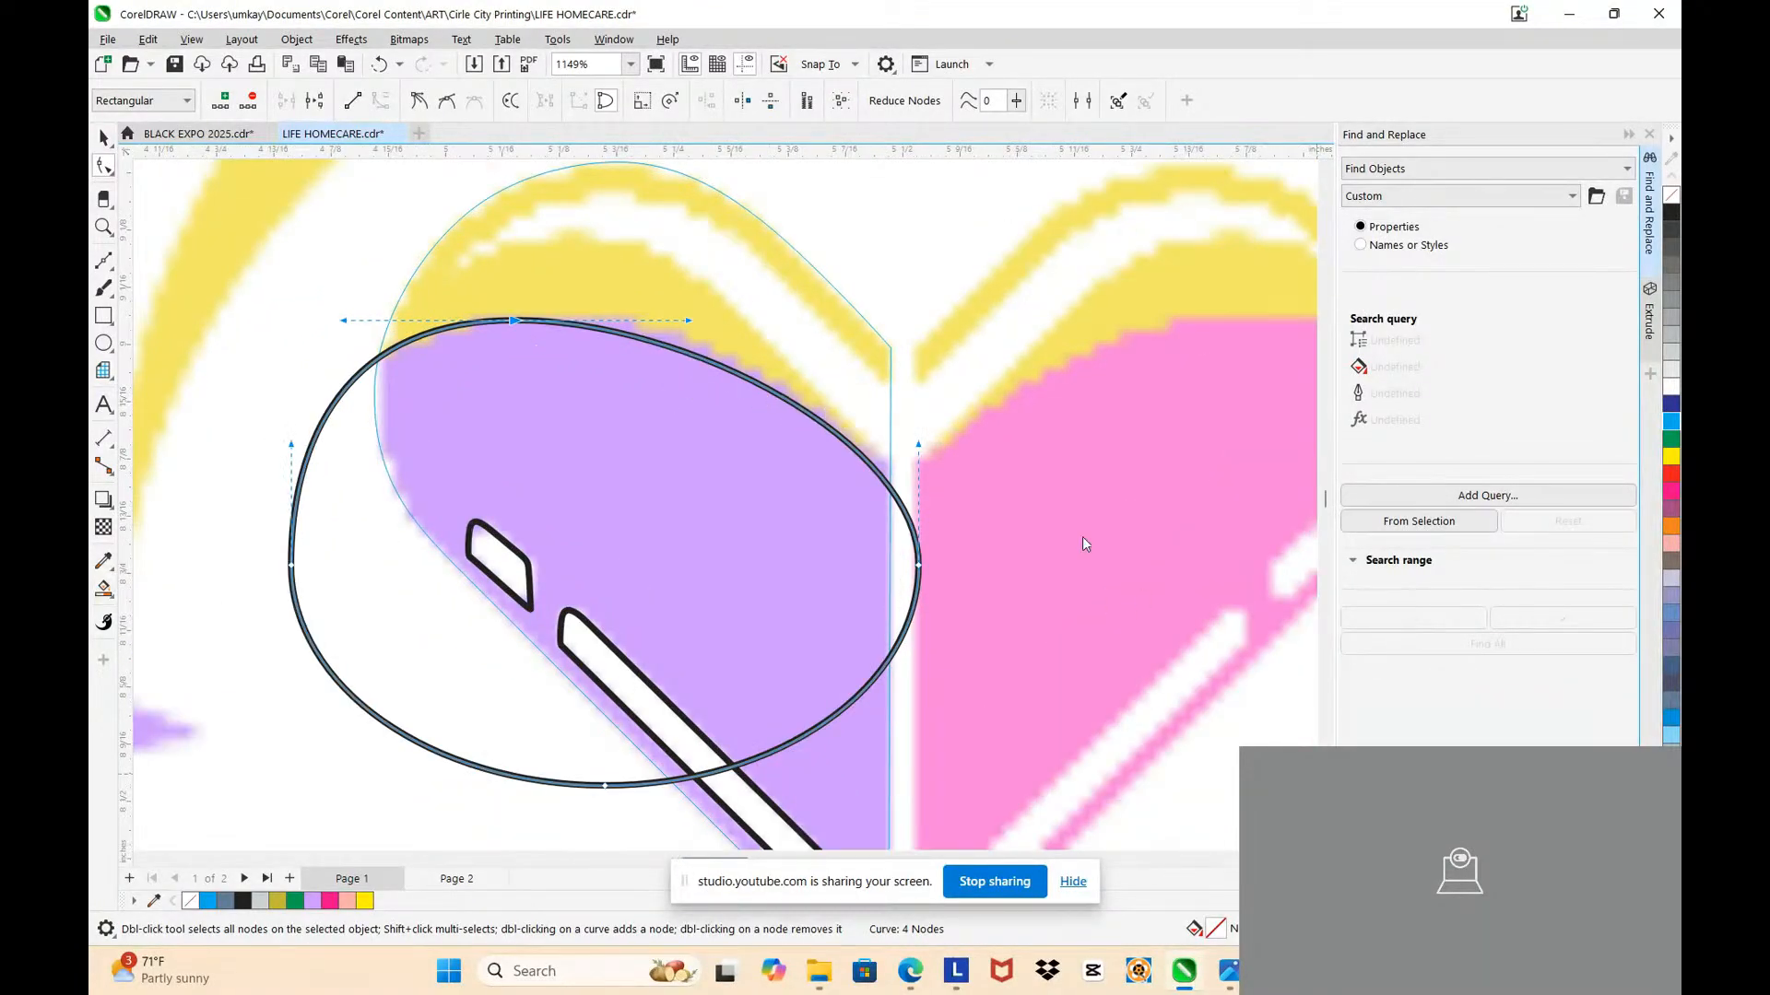
Step: Set the reshaped ellipse's outline width to Hairline
{"action": "key", "text": "F12"}
{"action": "left_click", "coordinate": [759, 362]}
{"action": "left_click", "coordinate": [717, 377]}
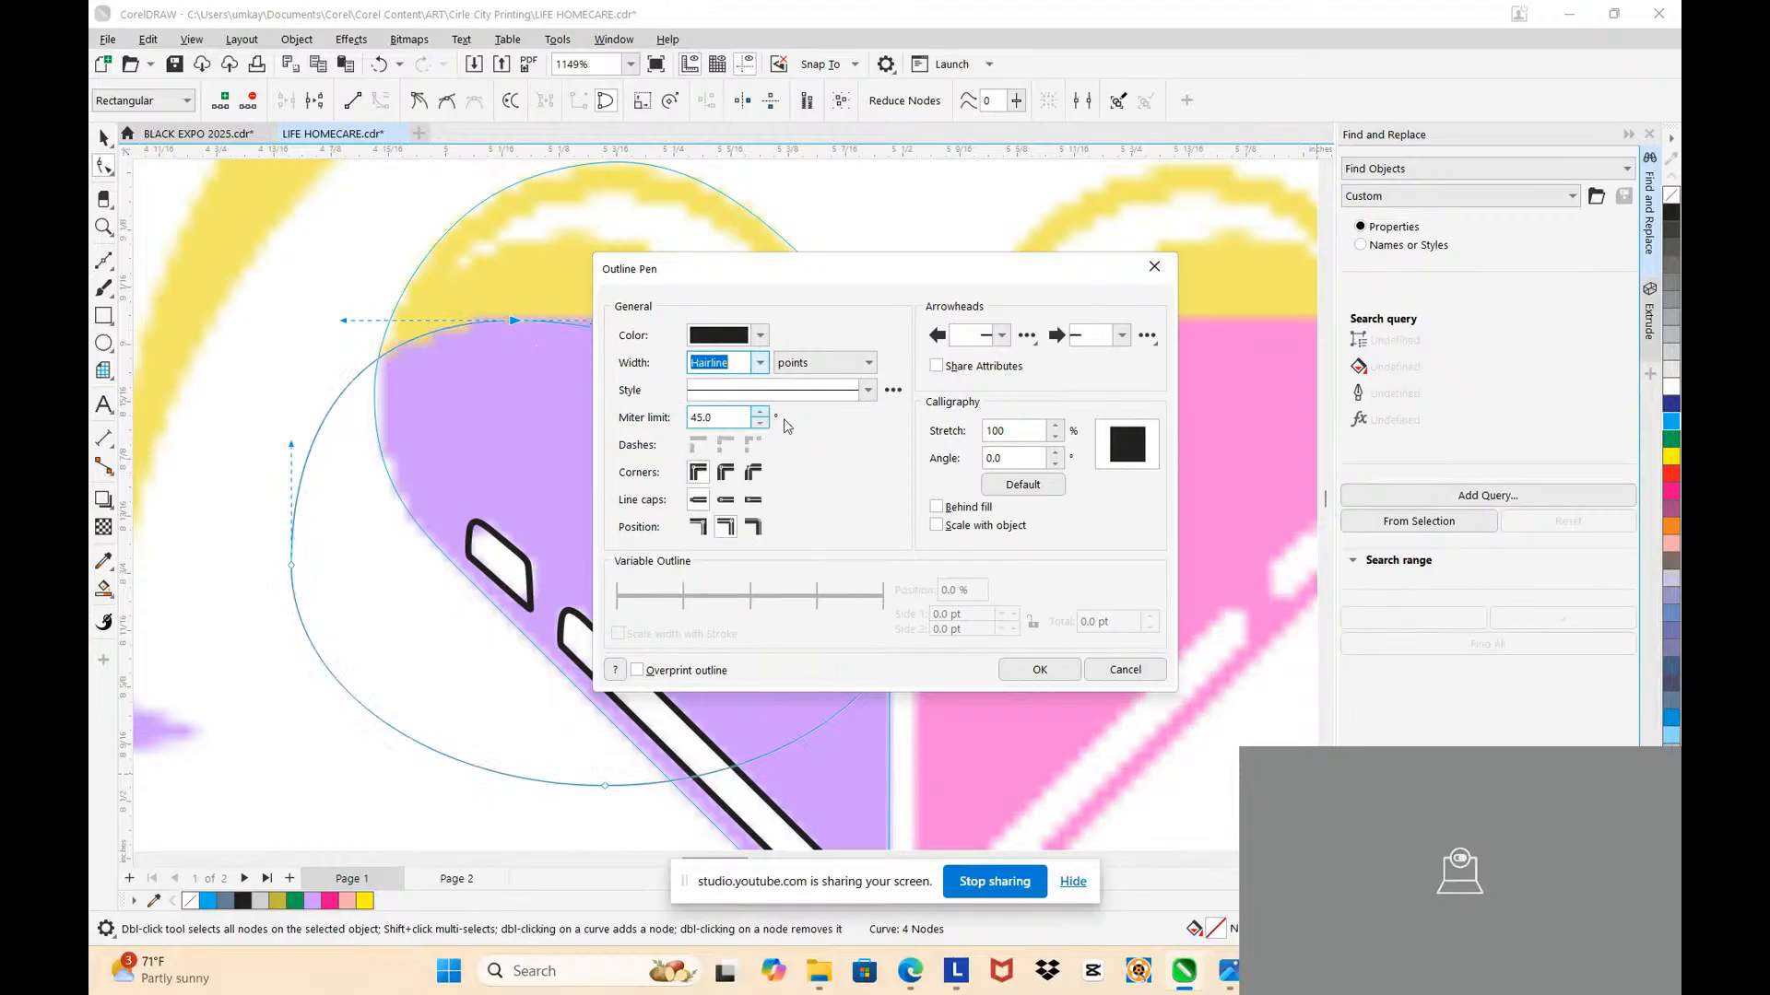
{"action": "left_click", "coordinate": [1034, 670]}
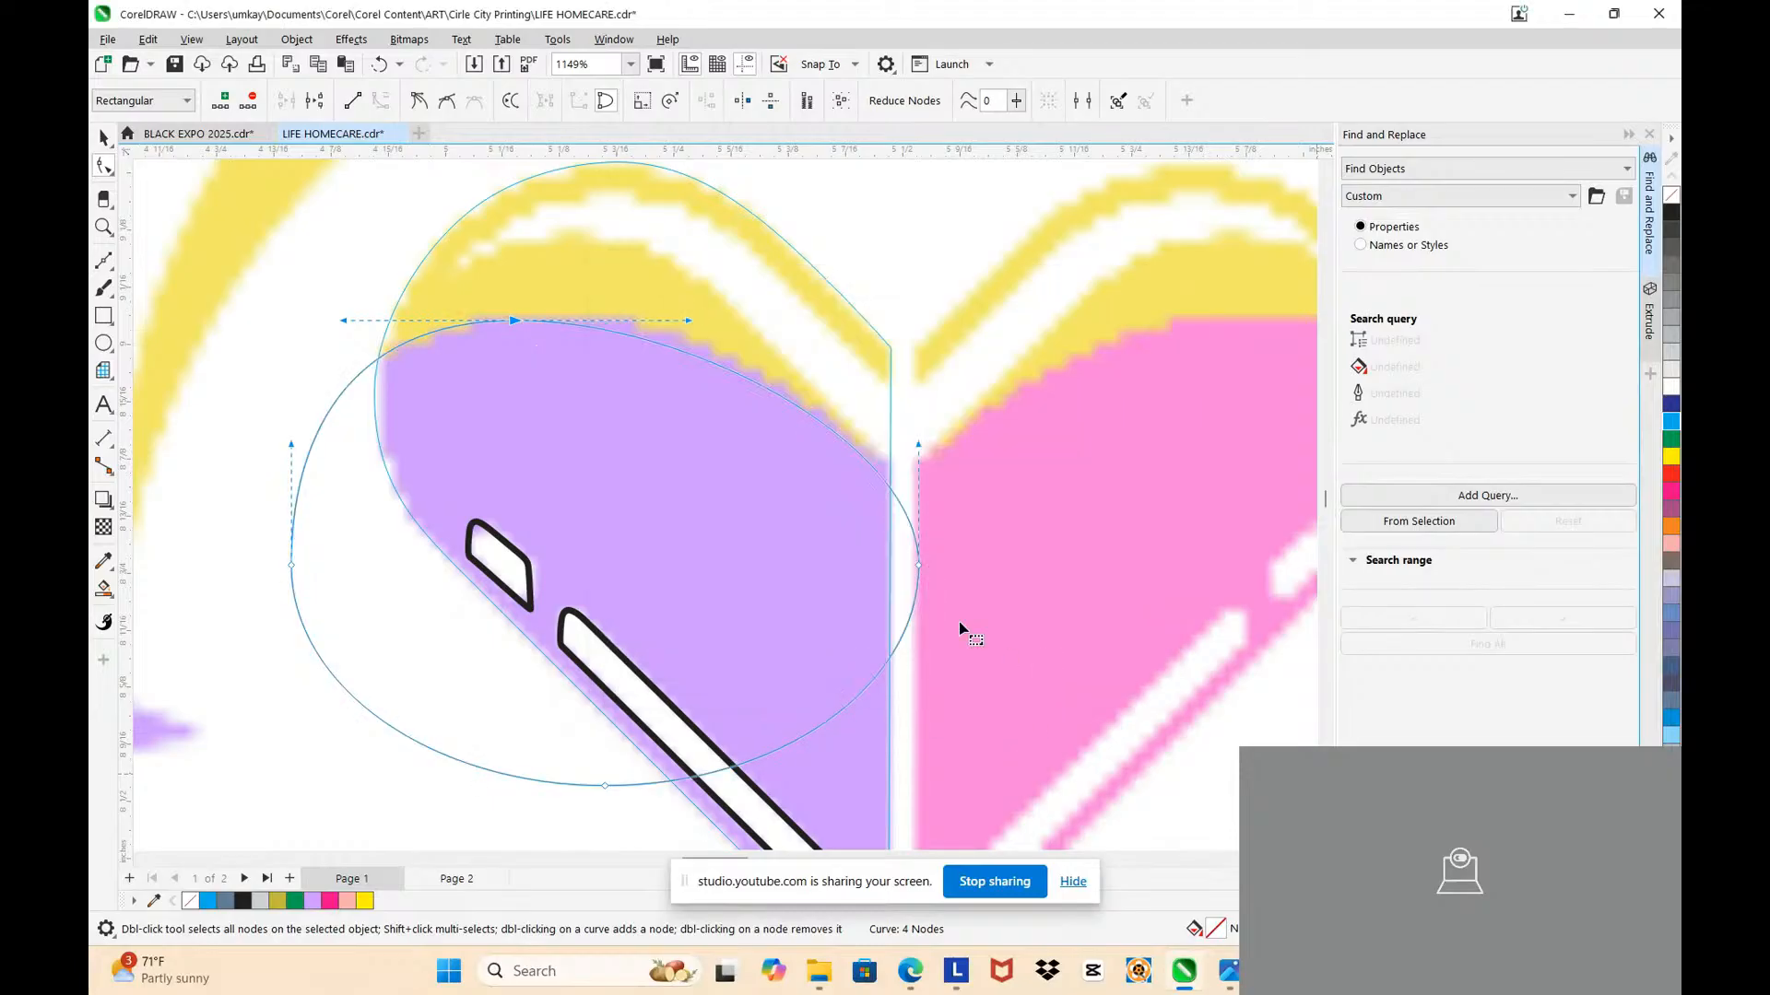
Step: Add nodes on the ellipse's upper arc and at the heart's vertical edge, and nudge the edge node down to the lilac boundary
{"action": "double_click", "coordinate": [890, 469]}
{"action": "double_click", "coordinate": [654, 324]}
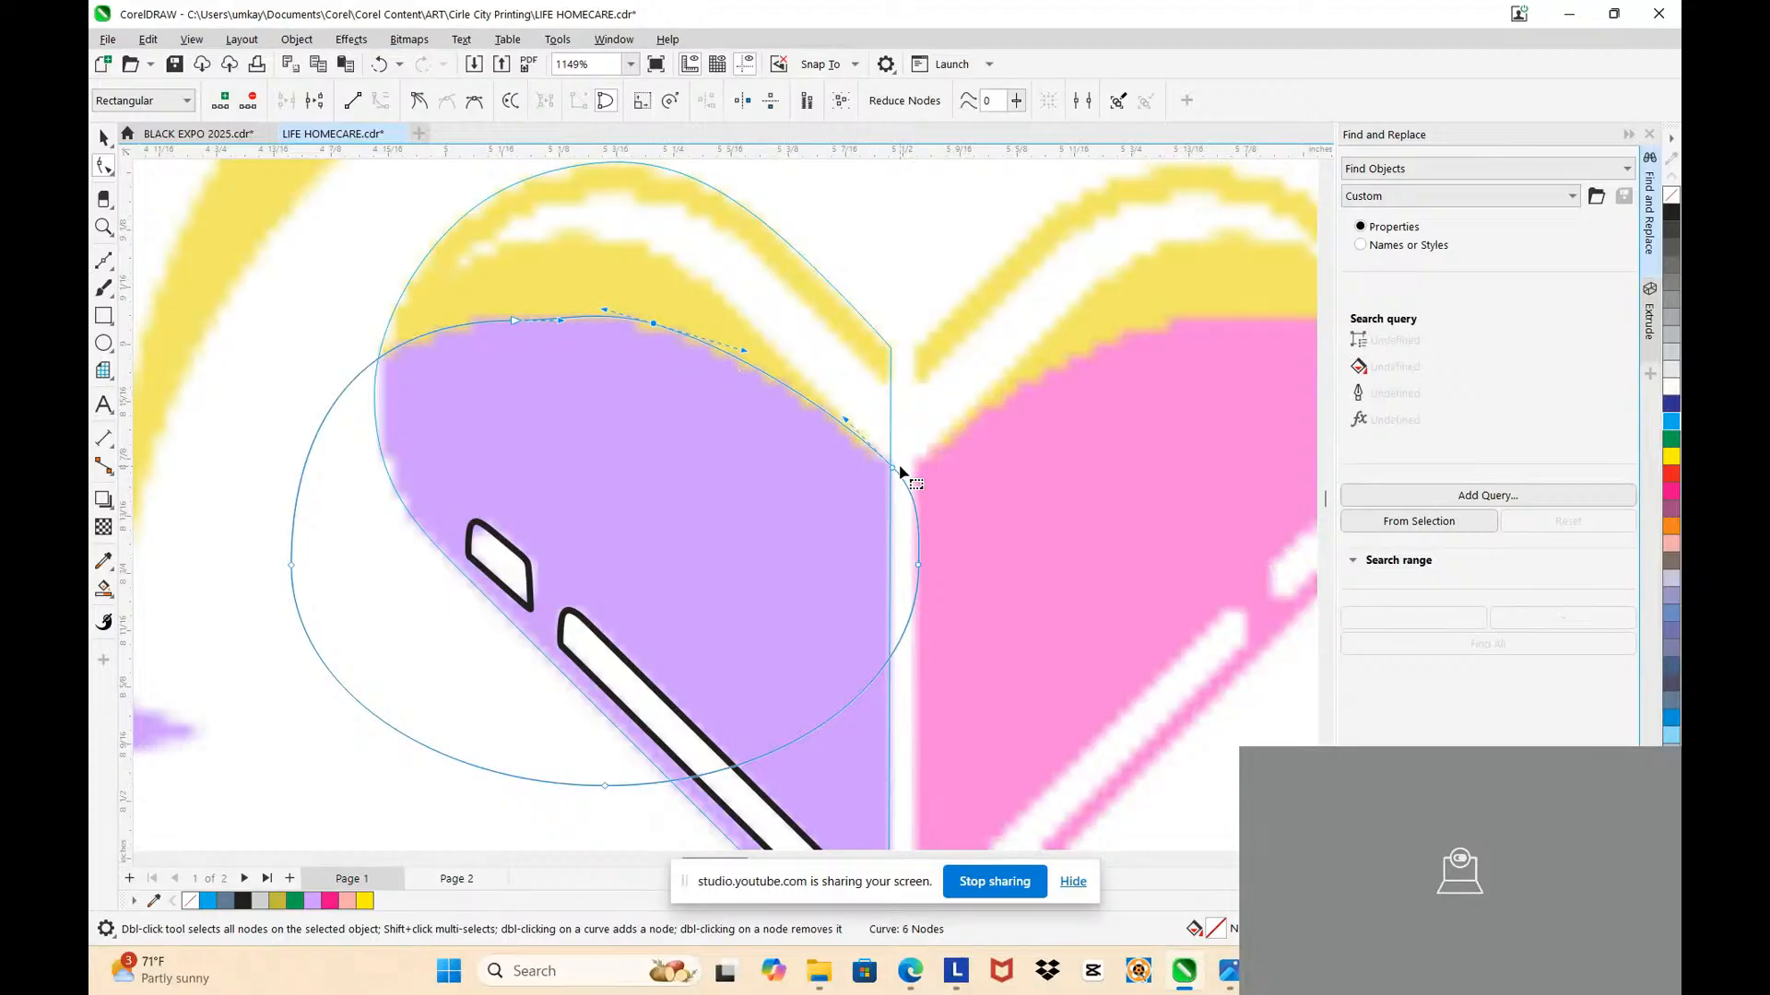
{"action": "left_click_drag", "start_coordinate": [899, 471], "coordinate": [897, 482]}
Step: Add a node where the ellipse crosses the heart's left outline, remove the old top node, and flatten the arc to the lilac edge
{"action": "left_click", "coordinate": [375, 358]}
{"action": "left_click", "coordinate": [527, 325]}
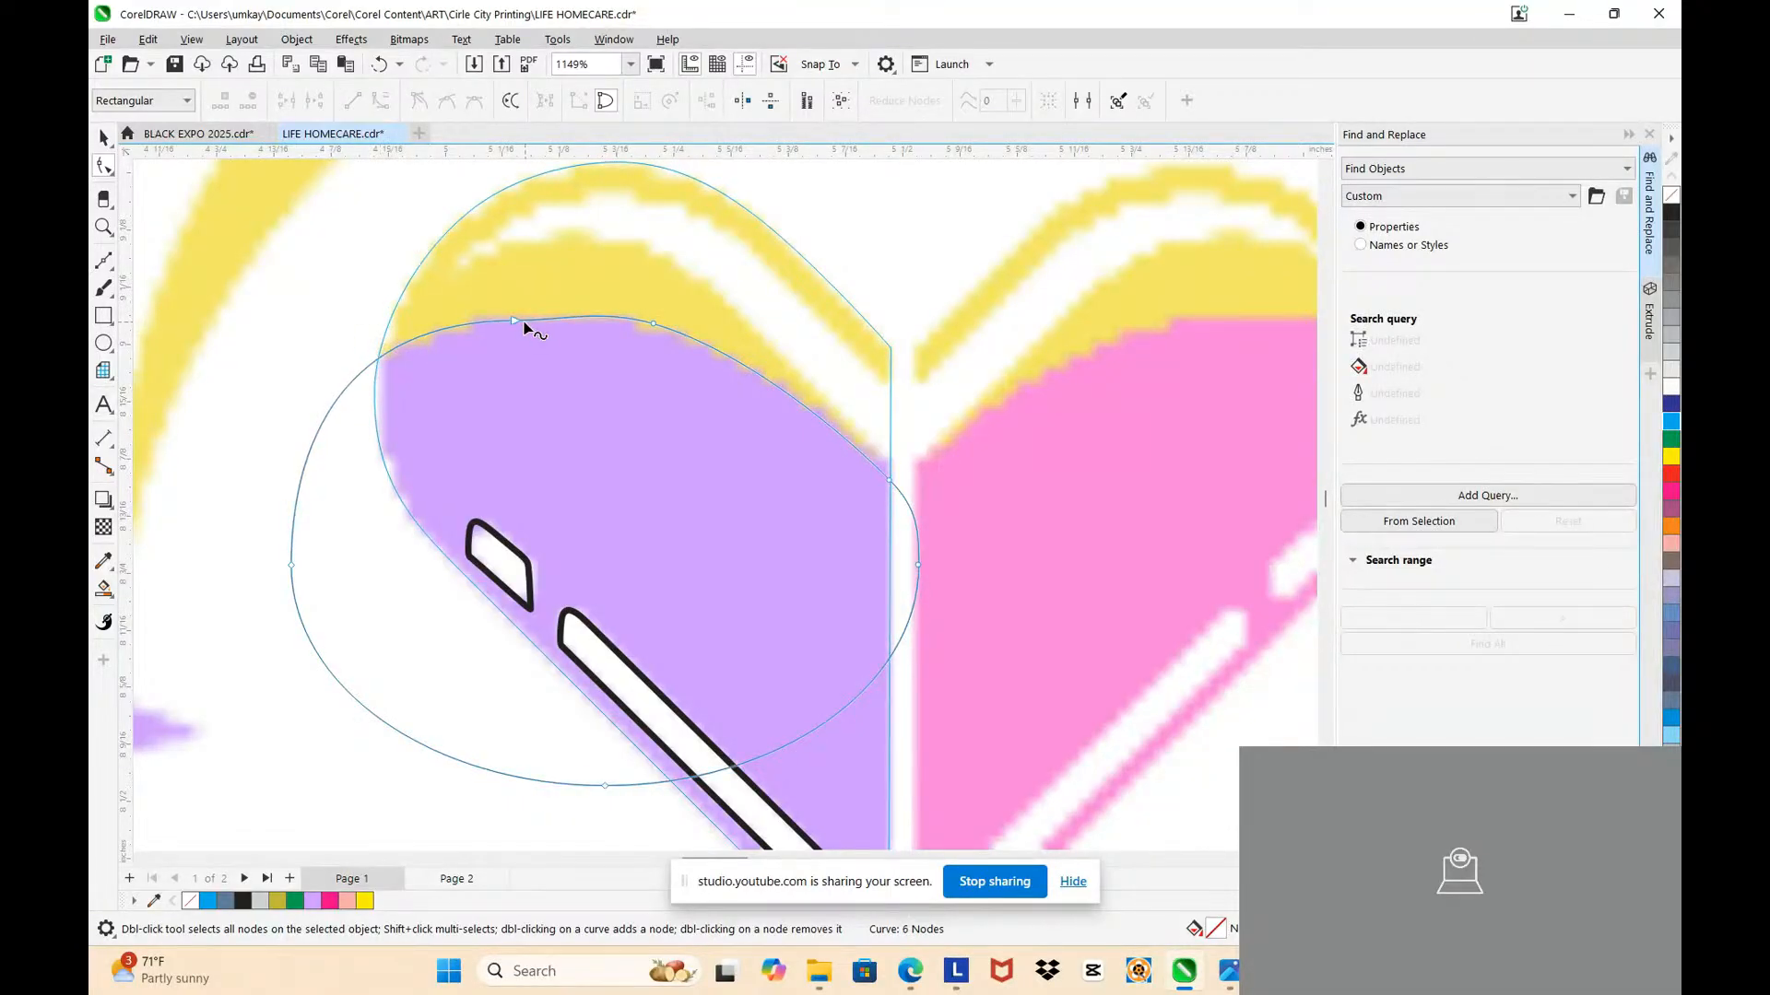
{"action": "double_click", "coordinate": [387, 358]}
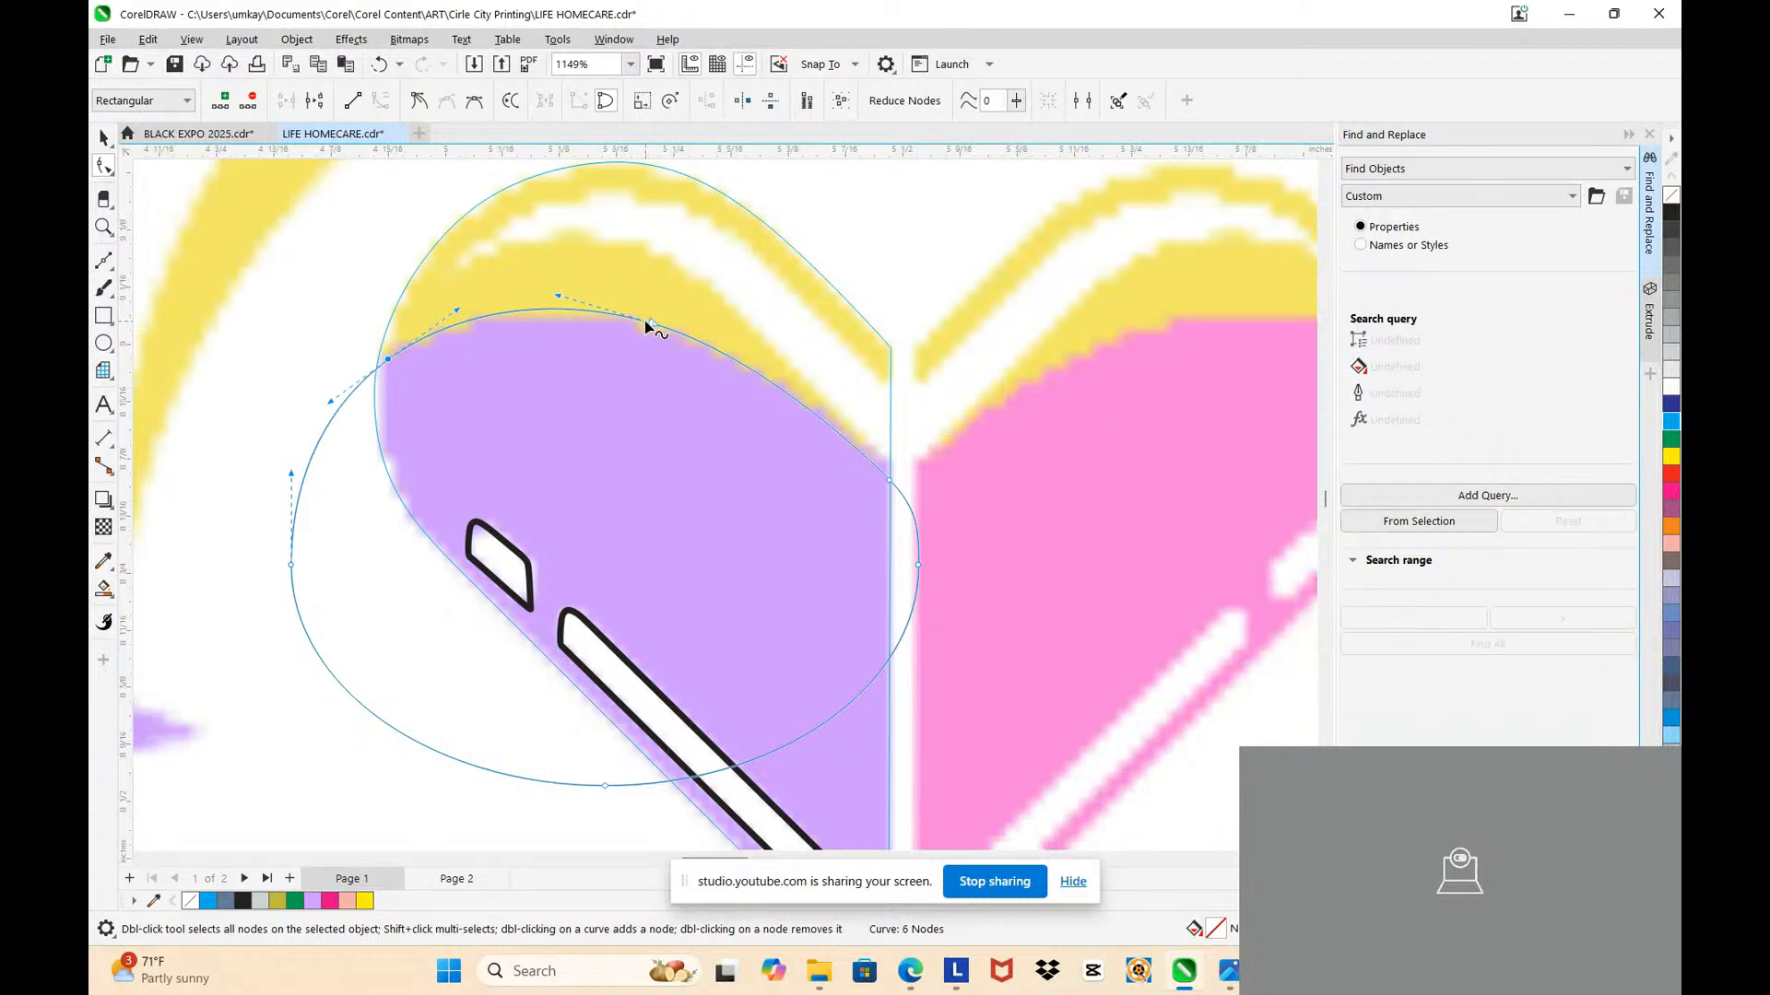
{"action": "left_click_drag", "start_coordinate": [558, 297], "coordinate": [563, 307]}
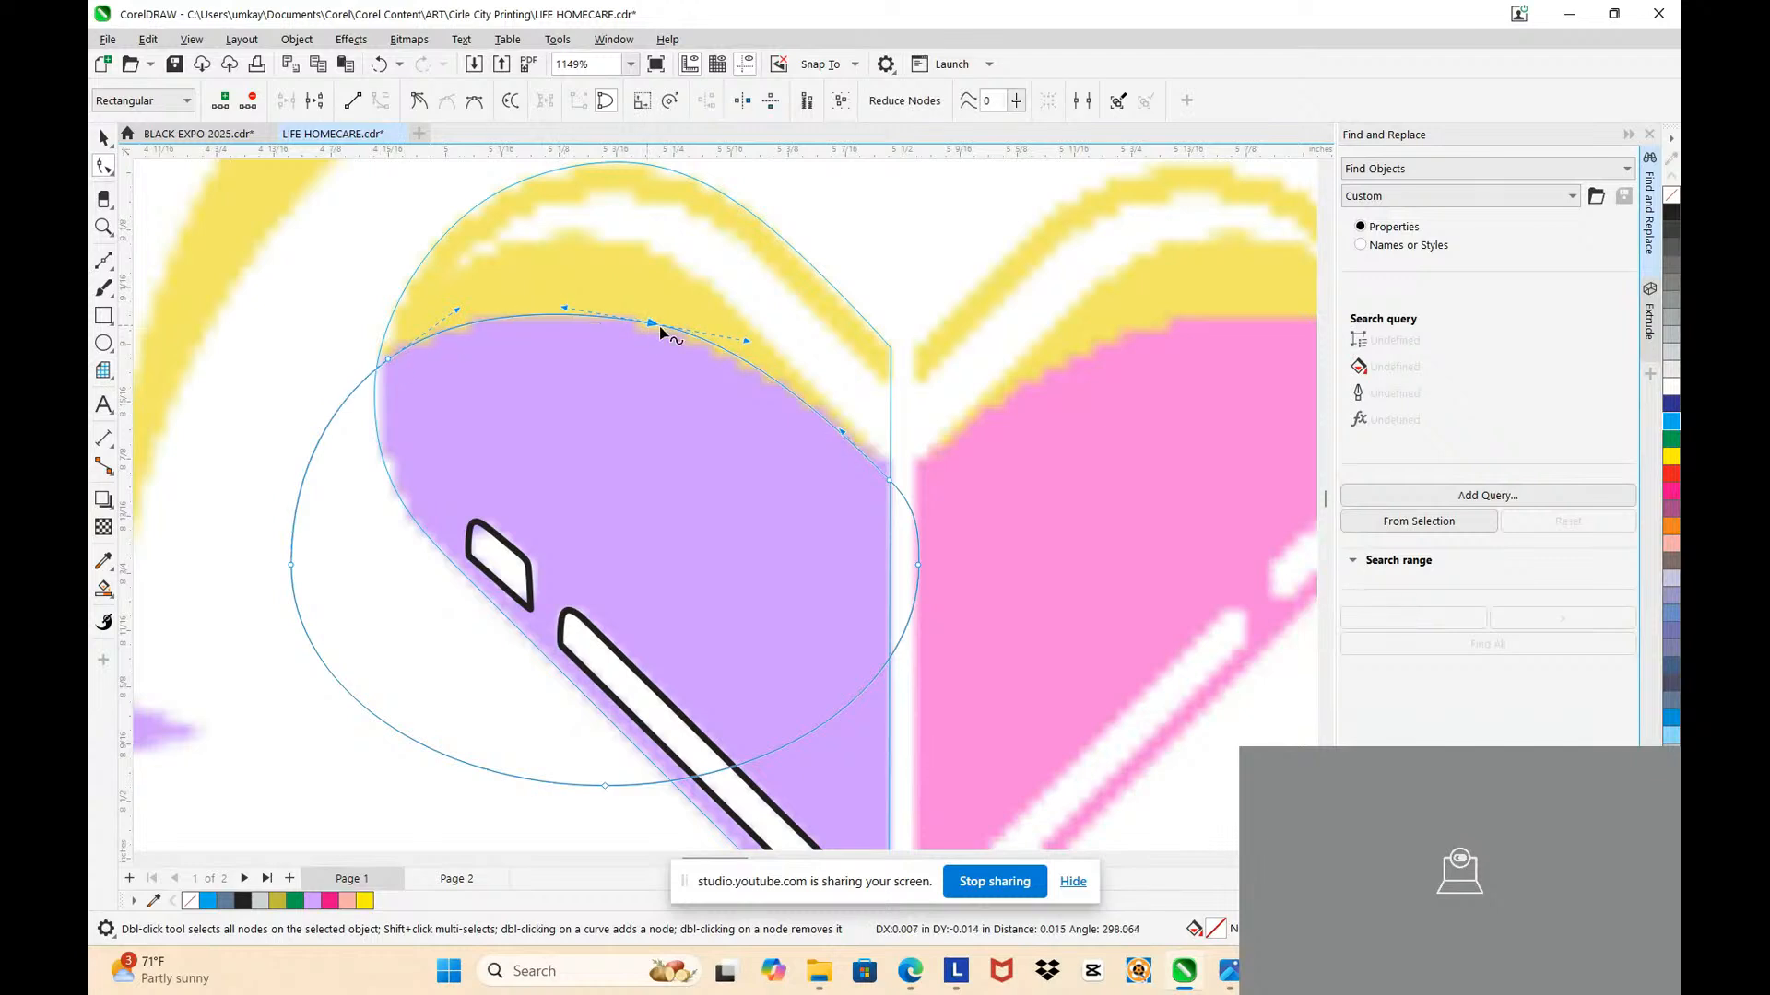
Step: Smooth the ellipse's upper arc by replacing the node on its right slope with a single one nearer the crest
{"action": "double_click", "coordinate": [718, 354]}
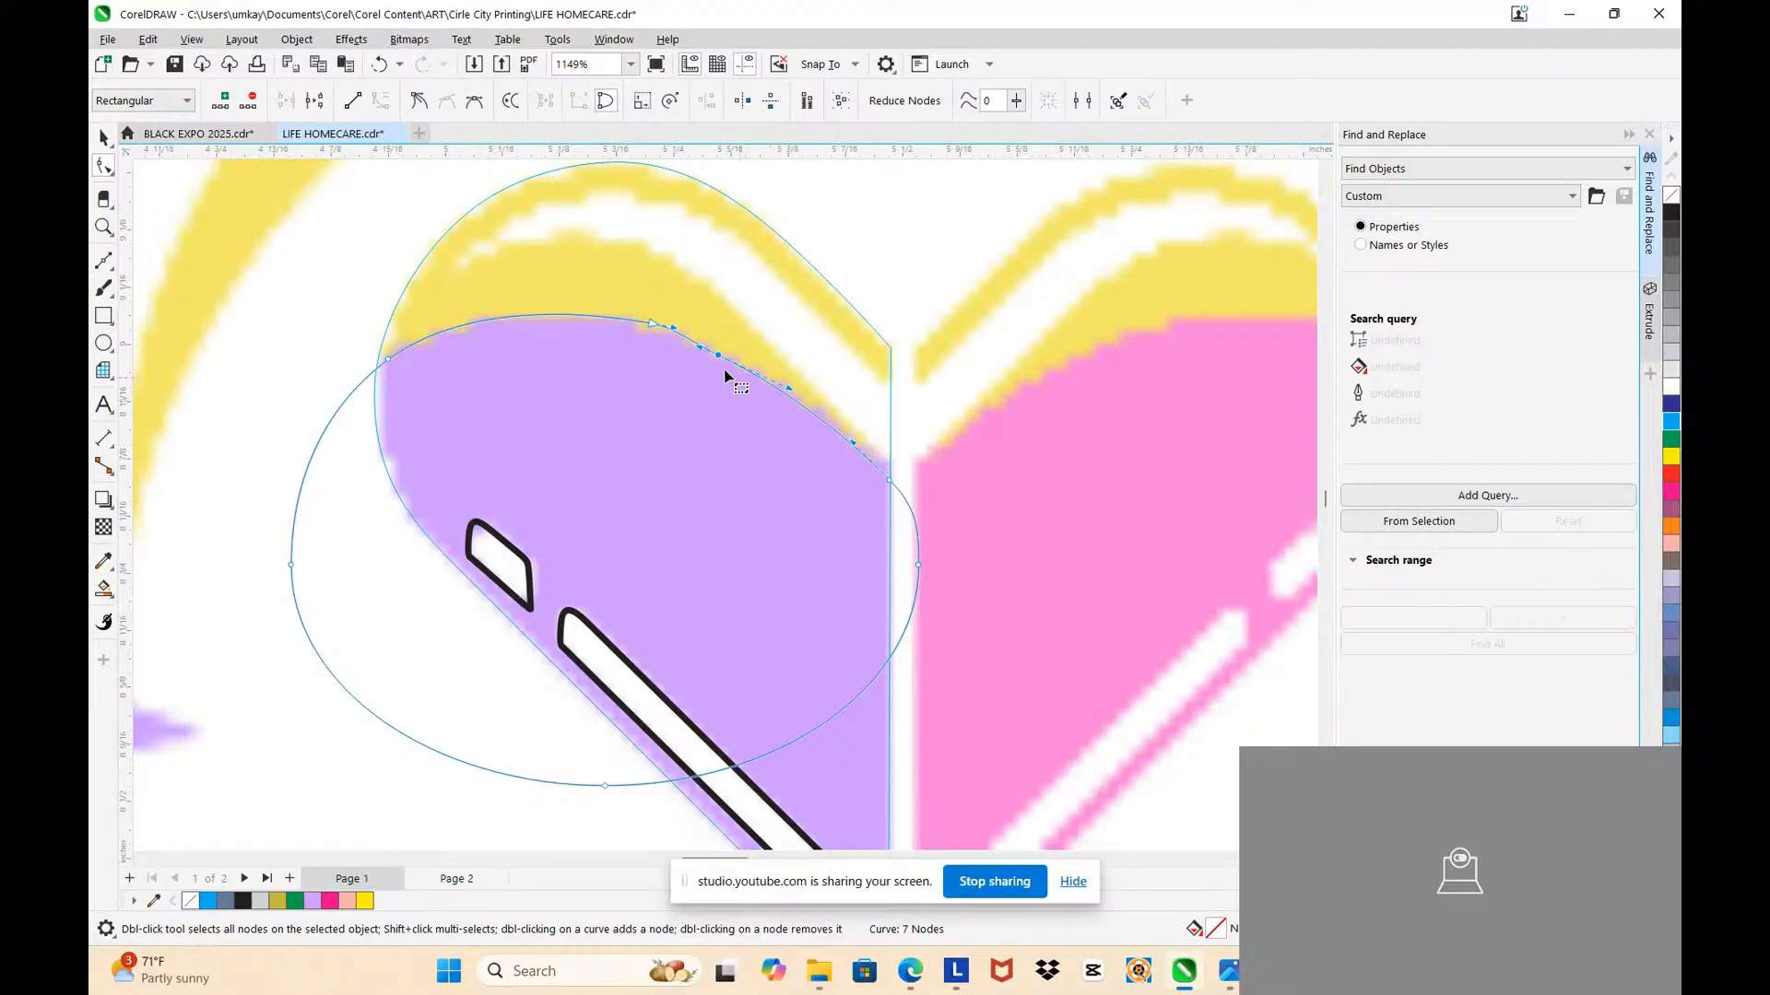
{"action": "double_click", "coordinate": [611, 317]}
{"action": "double_click", "coordinate": [652, 322]}
{"action": "double_click", "coordinate": [718, 355]}
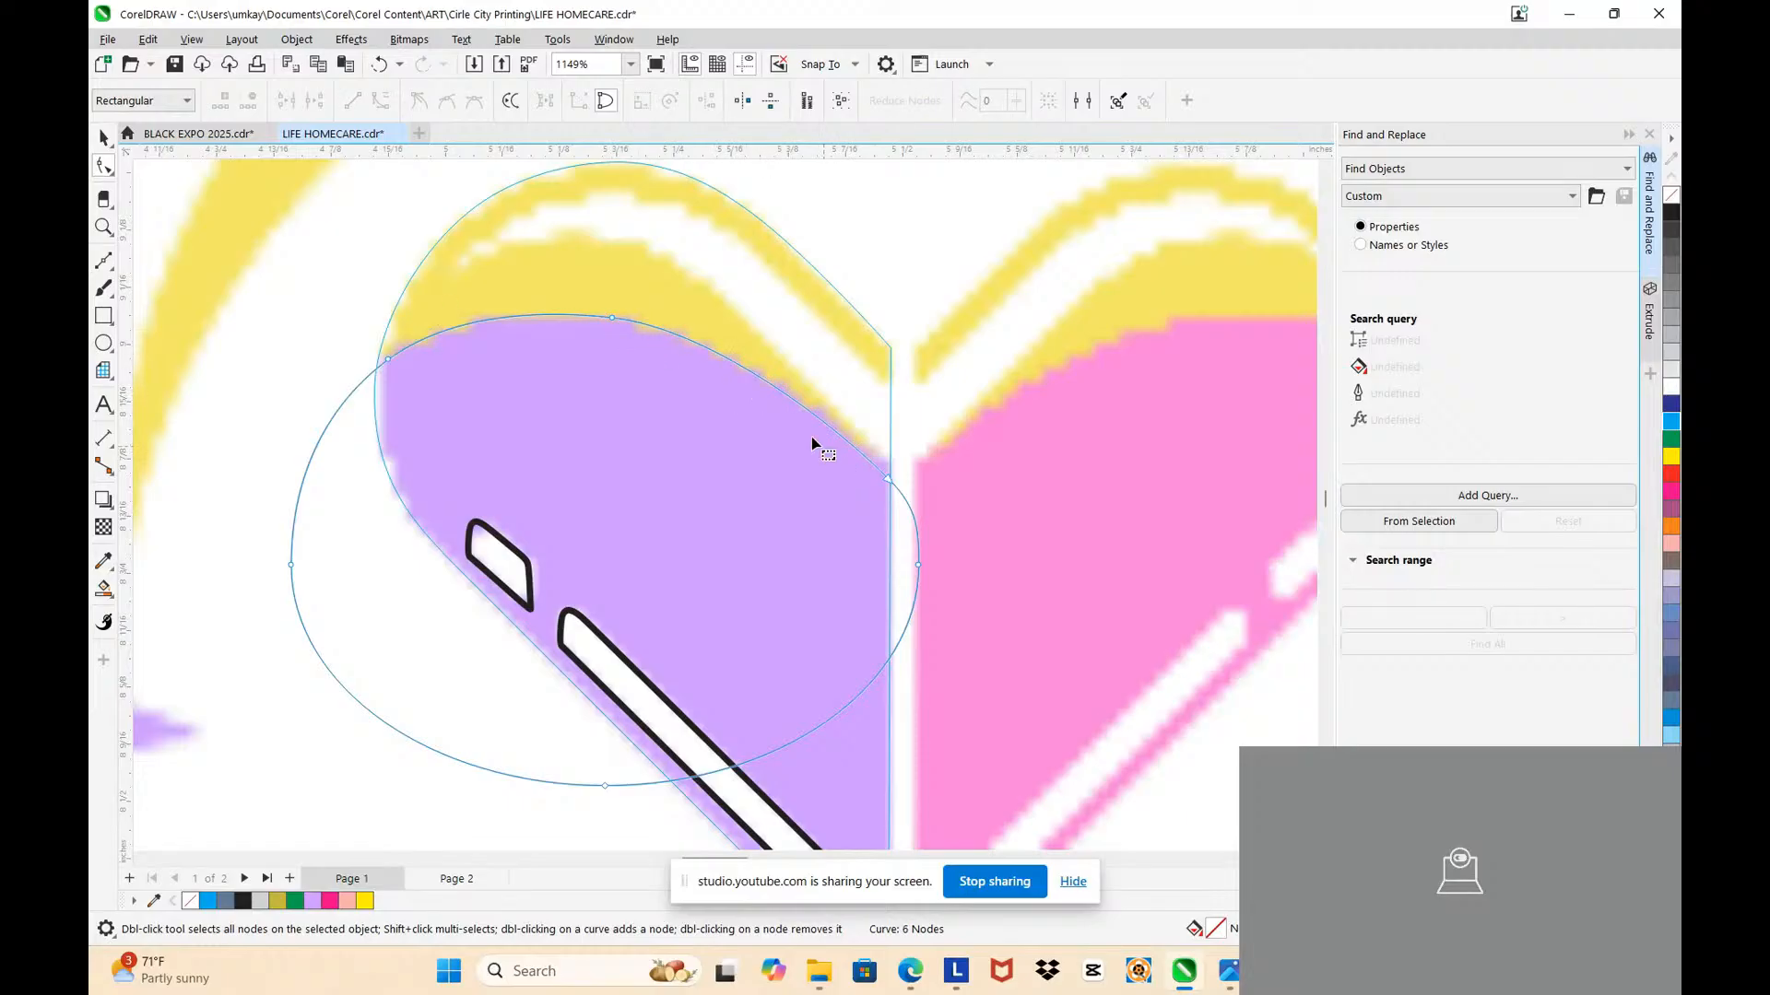
Step: Duplicate the fitted curve upward toward the top edge of the lower yellow band
{"action": "scroll", "coordinate": [632, 324], "scroll_direction": "down", "scroll_amount": 3}
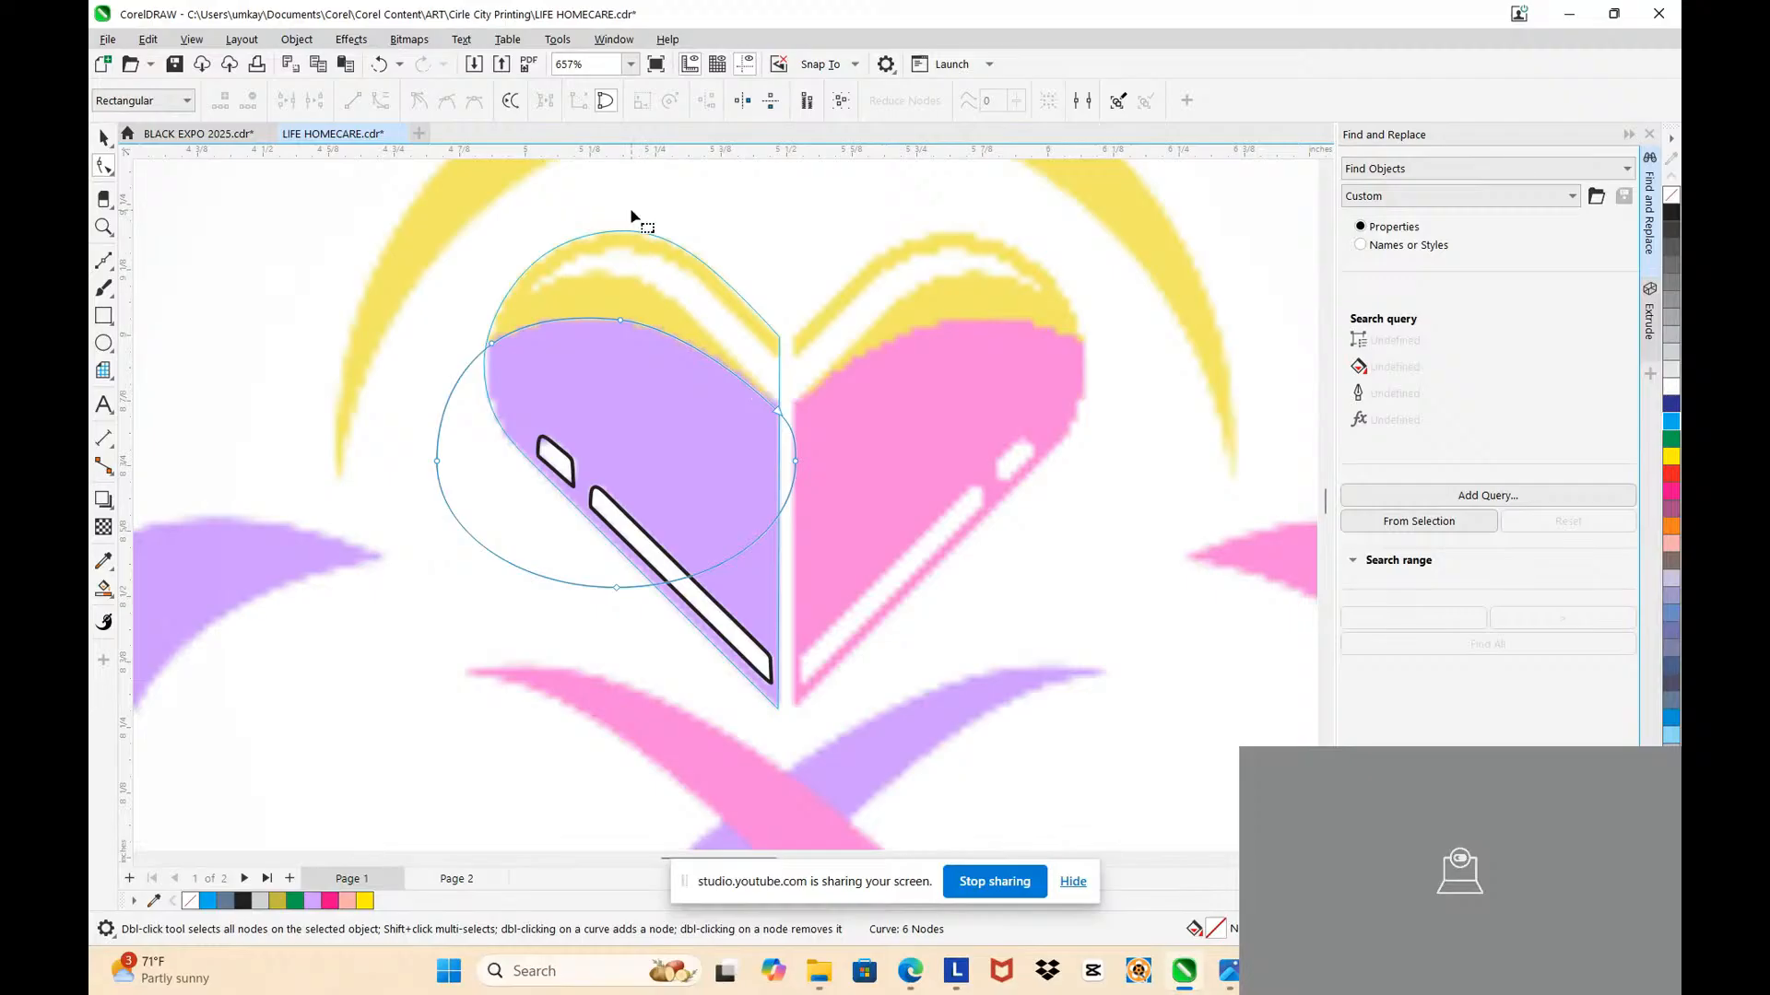
{"action": "left_click", "coordinate": [102, 137]}
{"action": "left_click_drag", "start_coordinate": [612, 423], "coordinate": [620, 384]}
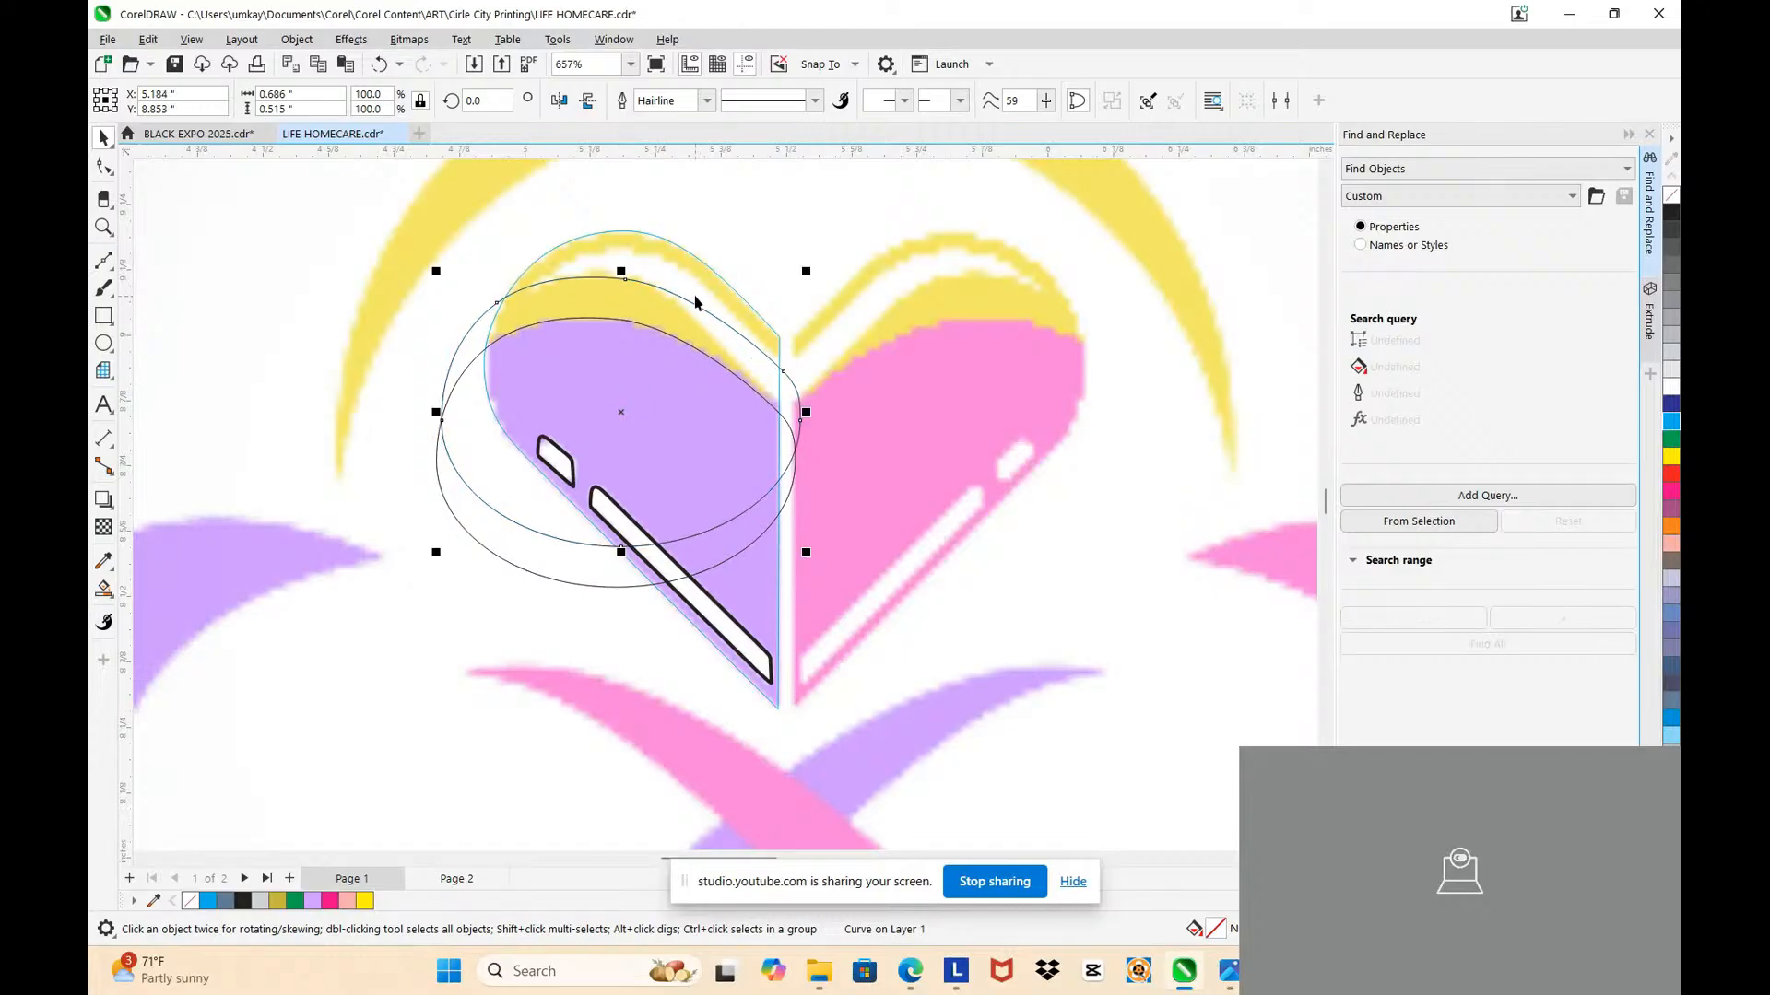
Step: Reshape the duplicate along the yellow band by moving its right node to the heart's cleft and adjusting its crest and left shoulder
{"action": "key", "text": "F10"}
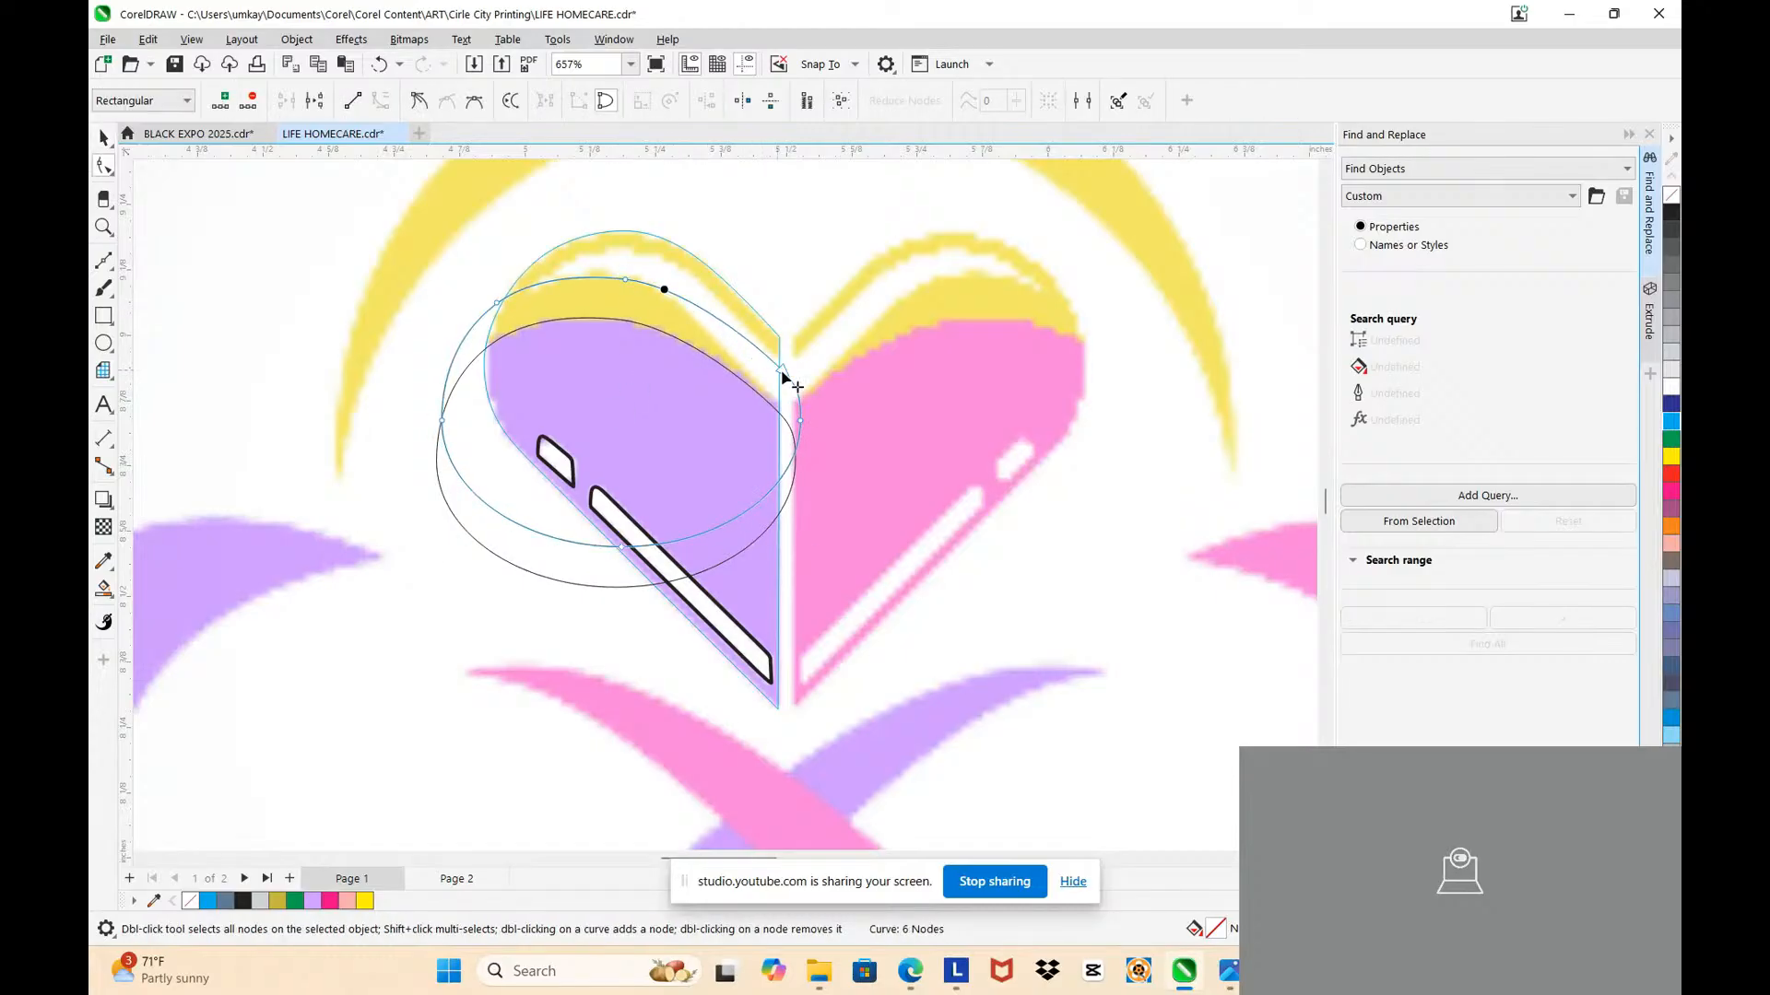
{"action": "left_click", "coordinate": [782, 371]}
{"action": "scroll", "coordinate": [724, 317], "scroll_direction": "up", "scroll_amount": 3}
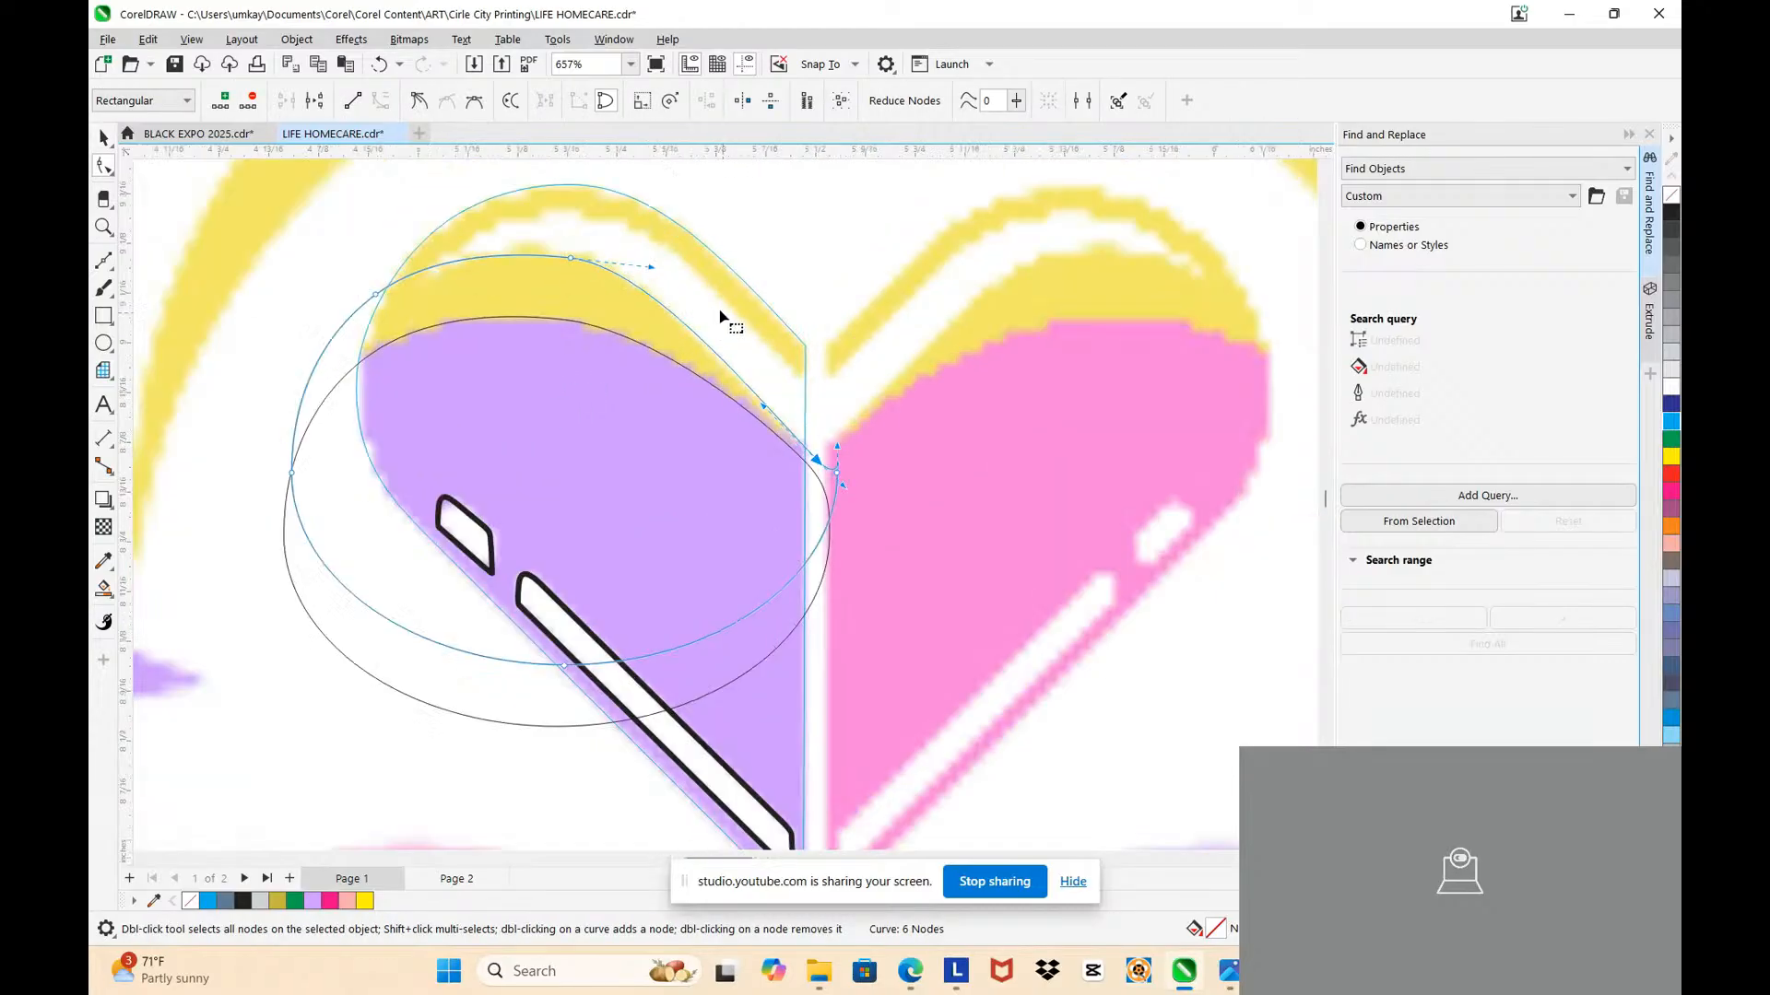
{"action": "left_click_drag", "start_coordinate": [551, 251], "coordinate": [556, 243]}
{"action": "left_click_drag", "start_coordinate": [324, 291], "coordinate": [382, 247]}
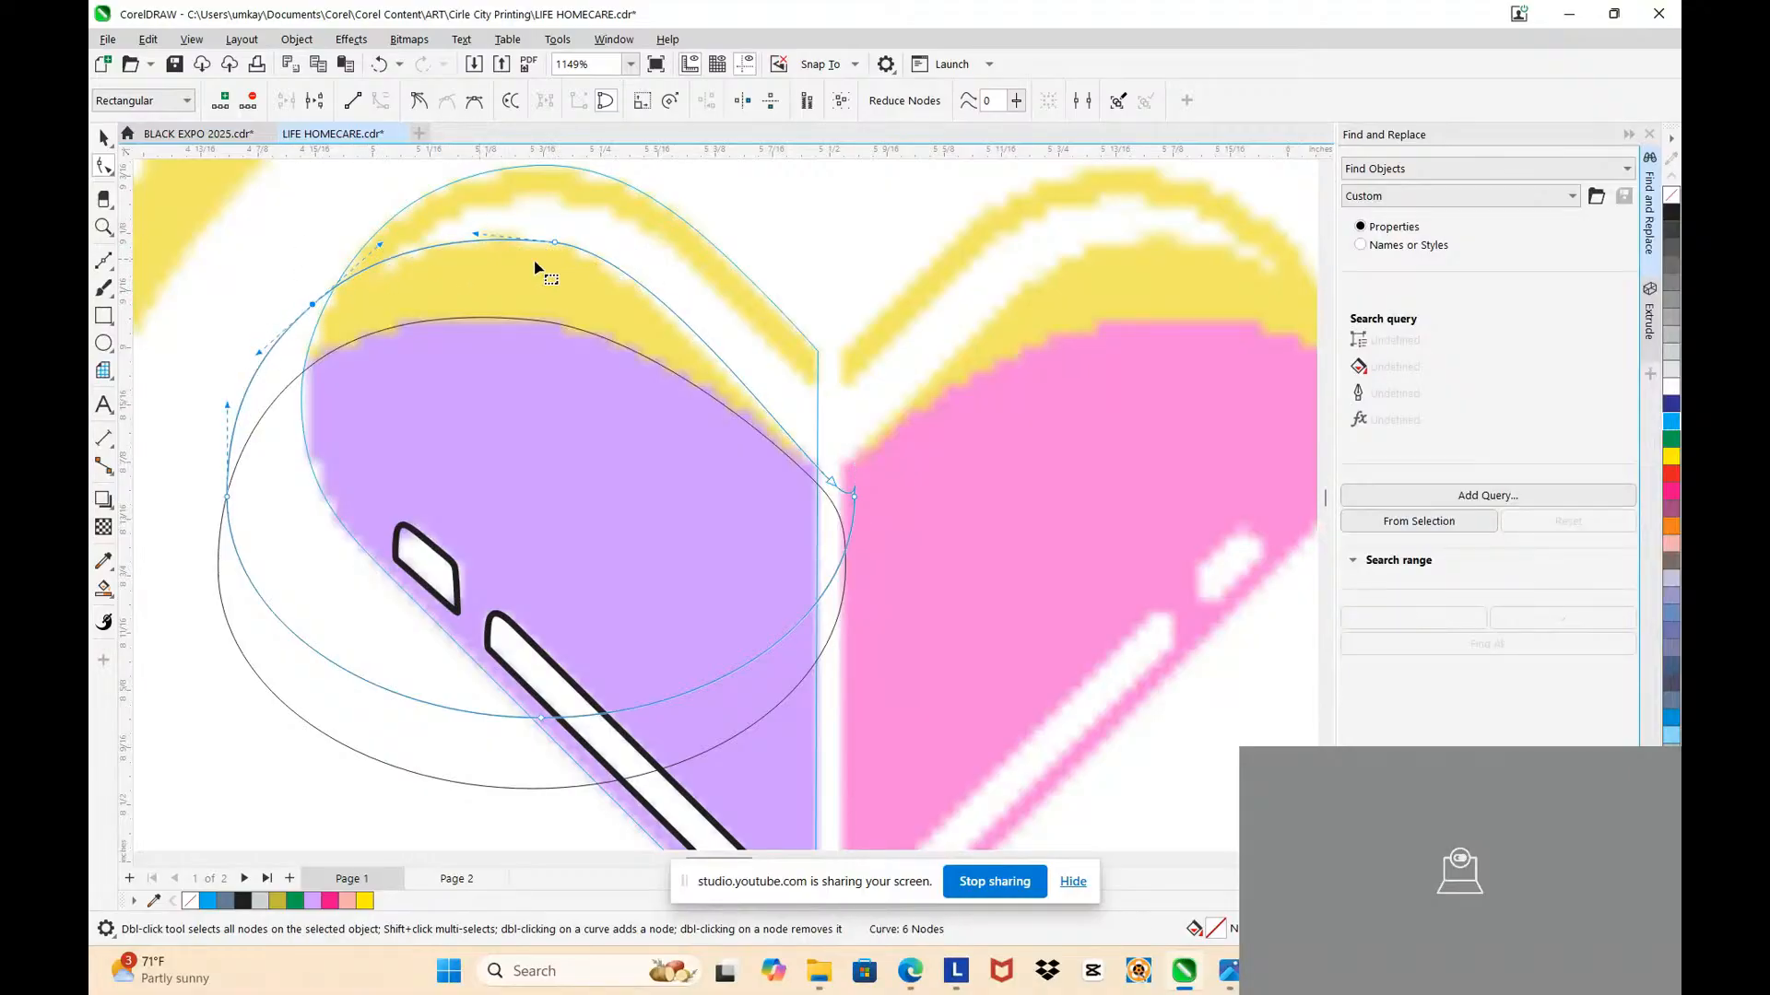
Step: Replace the duplicate curve's crest node with one farther down the right slope to follow the yellow band's edge
{"action": "left_click_drag", "start_coordinate": [556, 247], "coordinate": [554, 250]}
{"action": "left_click", "coordinate": [606, 274]}
{"action": "double_click", "coordinate": [605, 267]}
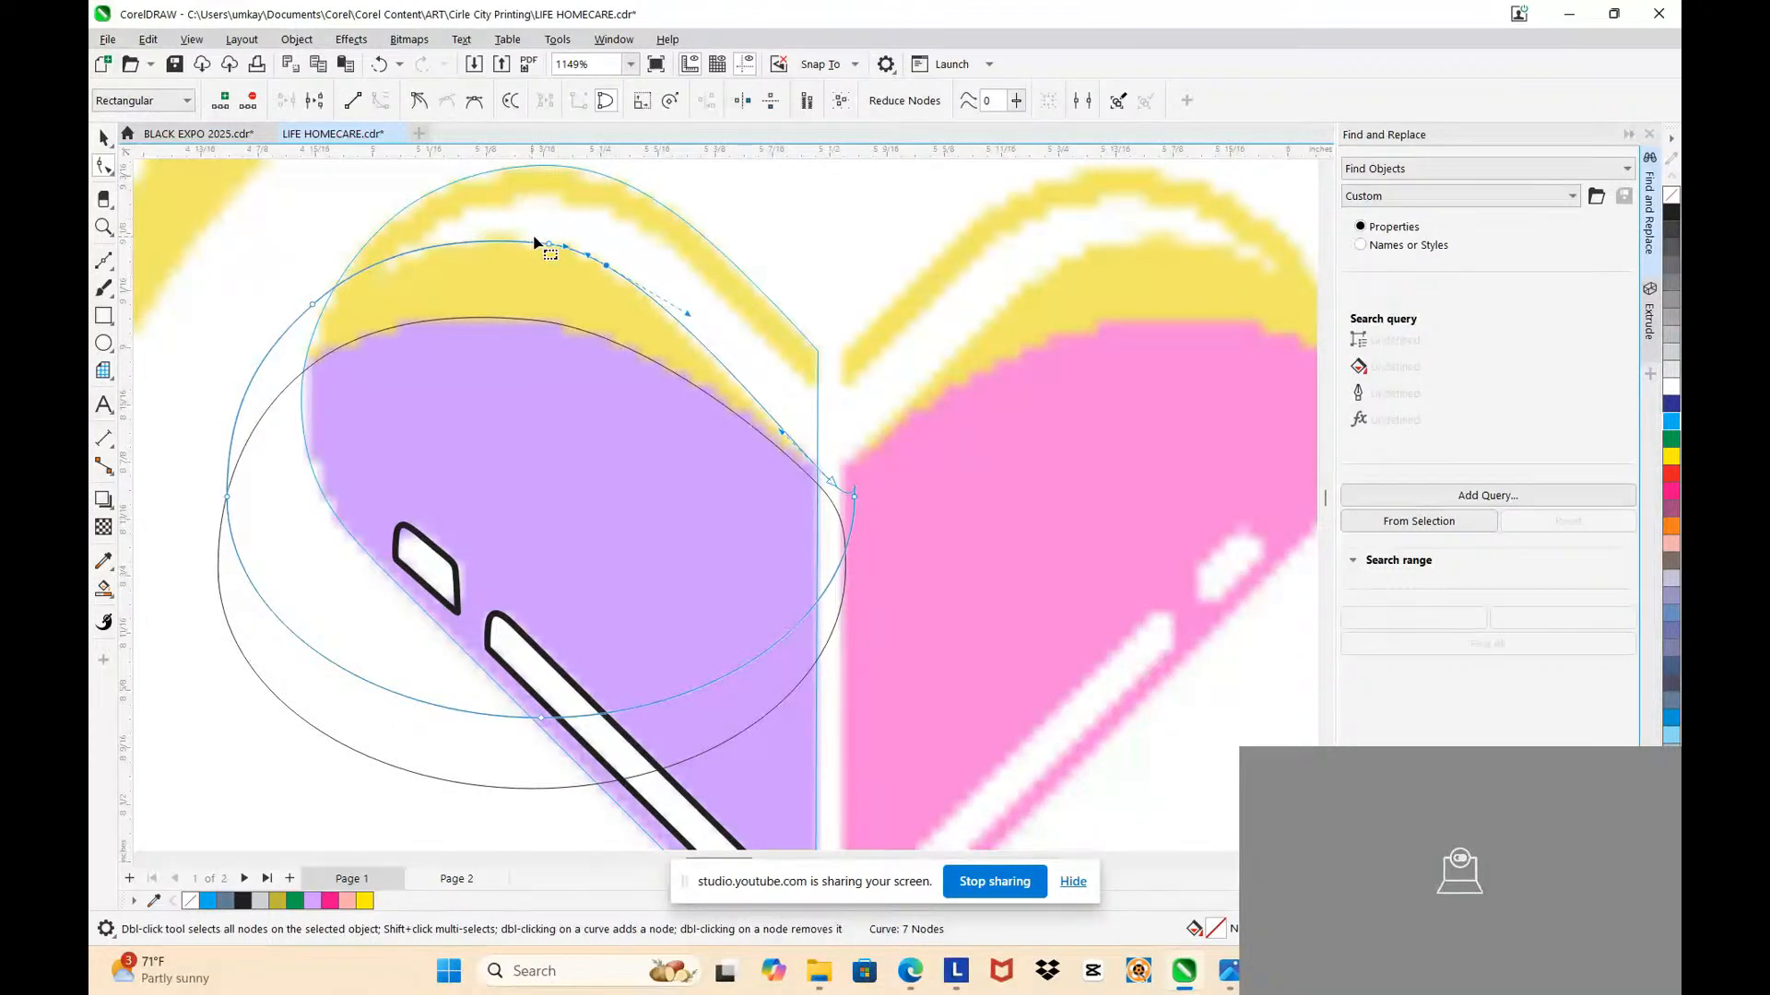
{"action": "double_click", "coordinate": [550, 245]}
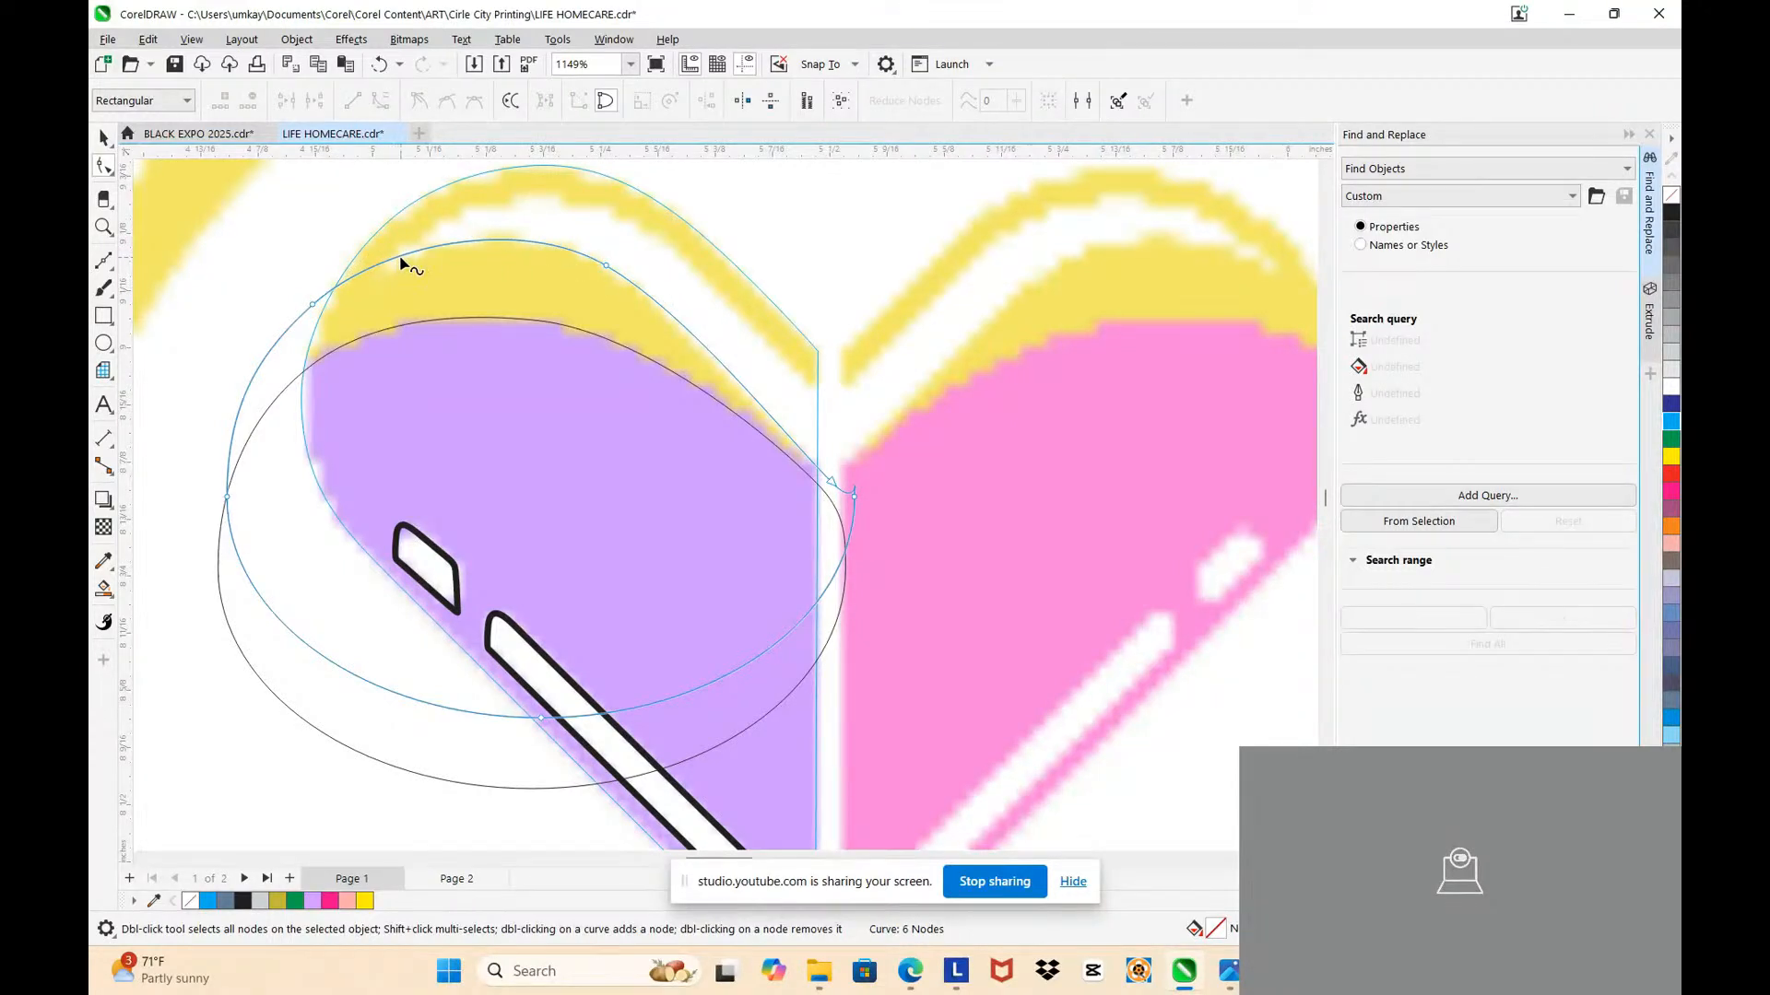
{"action": "left_click", "coordinate": [400, 257]}
Step: Duplicate the second curve up and to the right onto the upper edge of the white highlight
{"action": "scroll", "coordinate": [426, 238], "scroll_direction": "down", "scroll_amount": 1}
{"action": "left_click", "coordinate": [104, 139]}
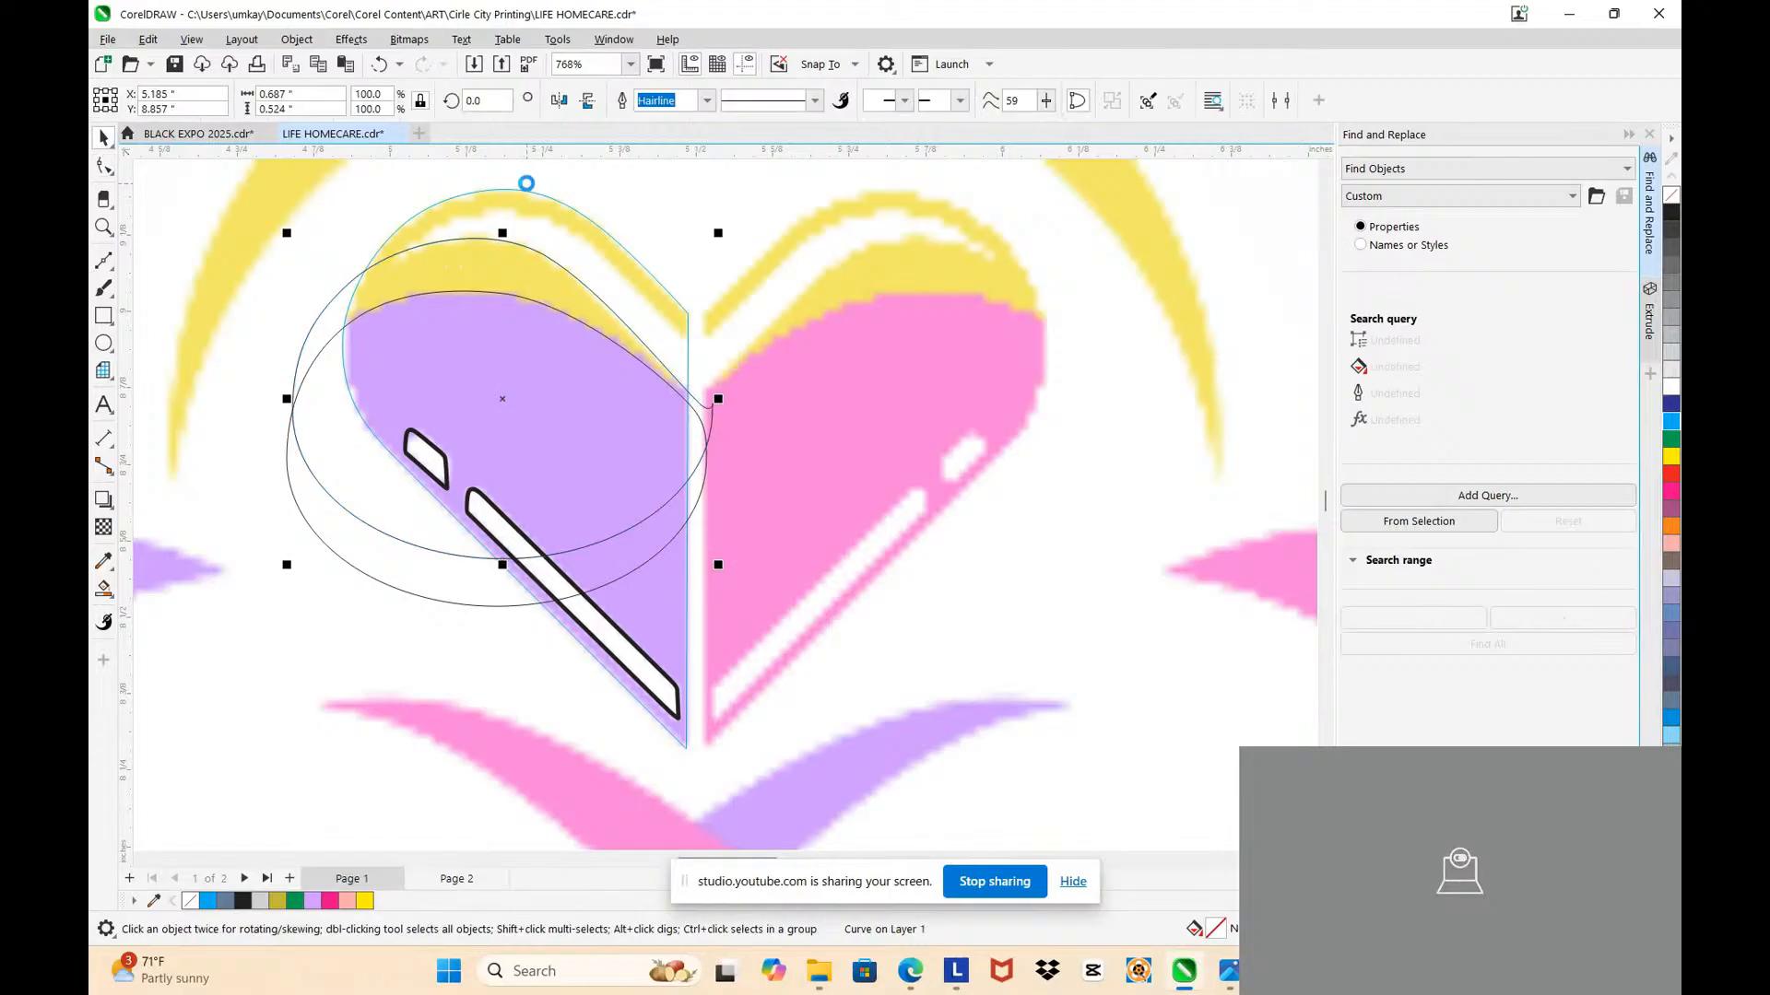
{"action": "left_click_drag", "start_coordinate": [552, 203], "coordinate": [564, 231]}
{"action": "scroll", "coordinate": [421, 247], "scroll_direction": "up", "scroll_amount": 1}
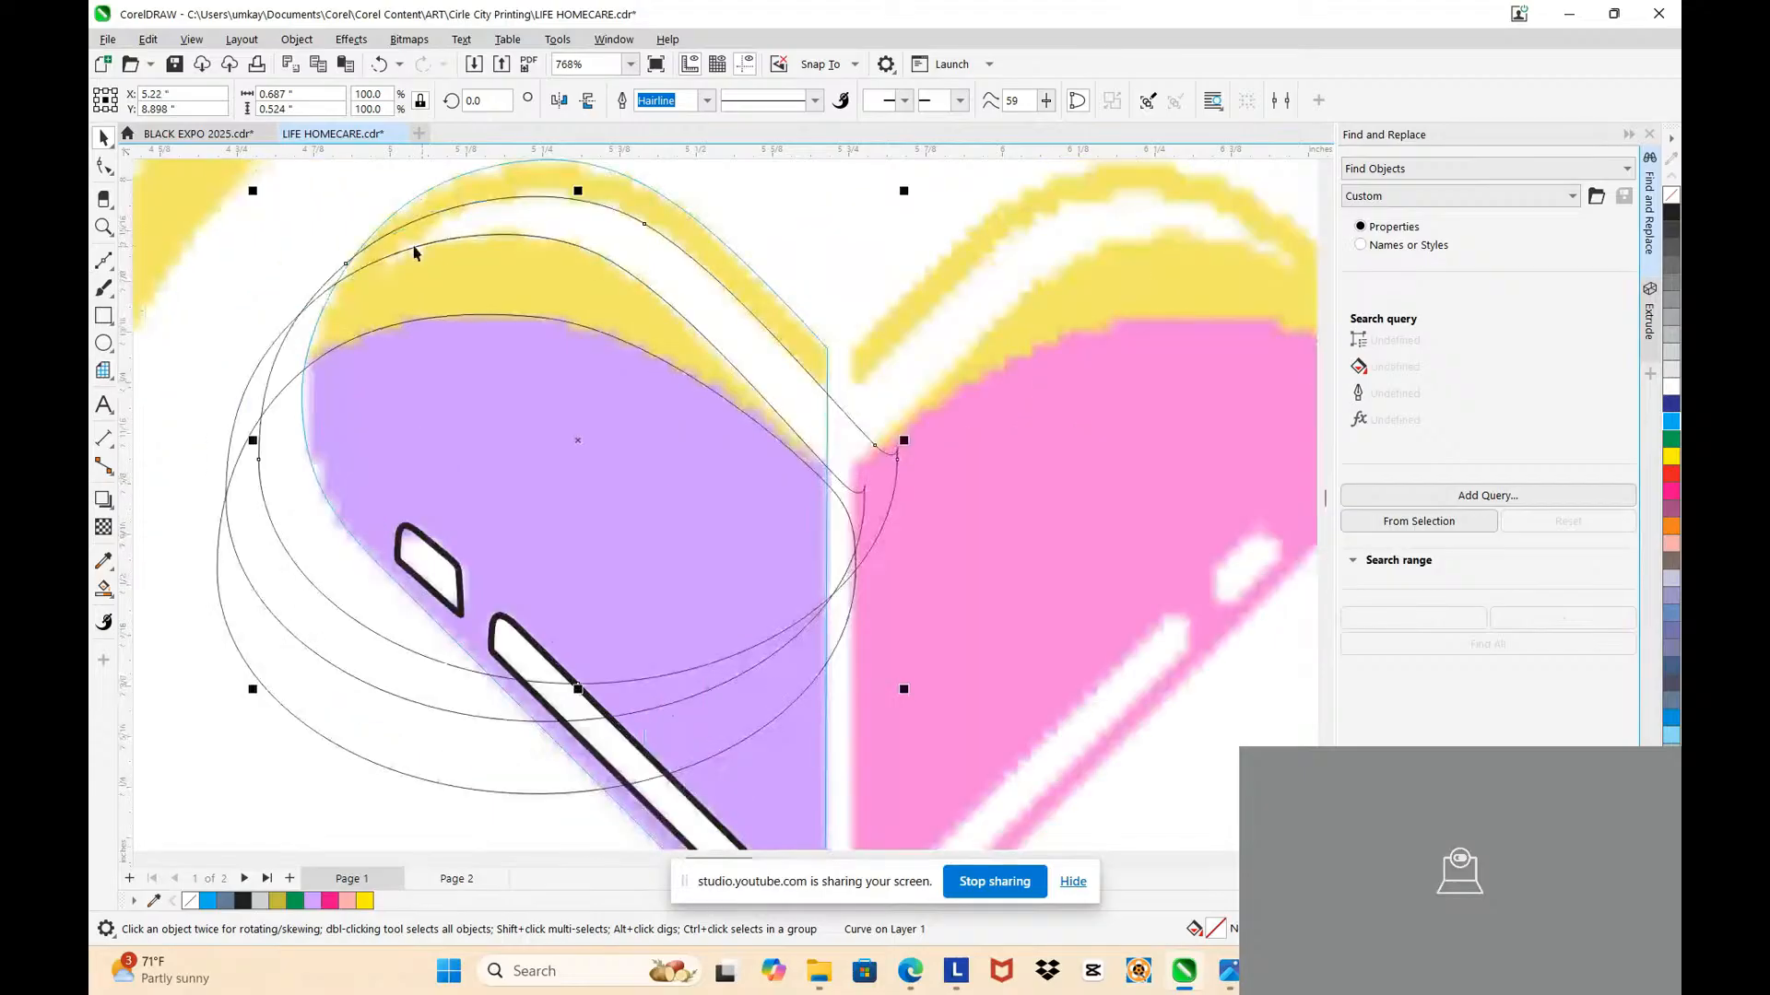
Step: Pull the third curve's left shoulder down inside the heart outline and replace its crest node with one farther left
{"action": "key", "text": "F10"}
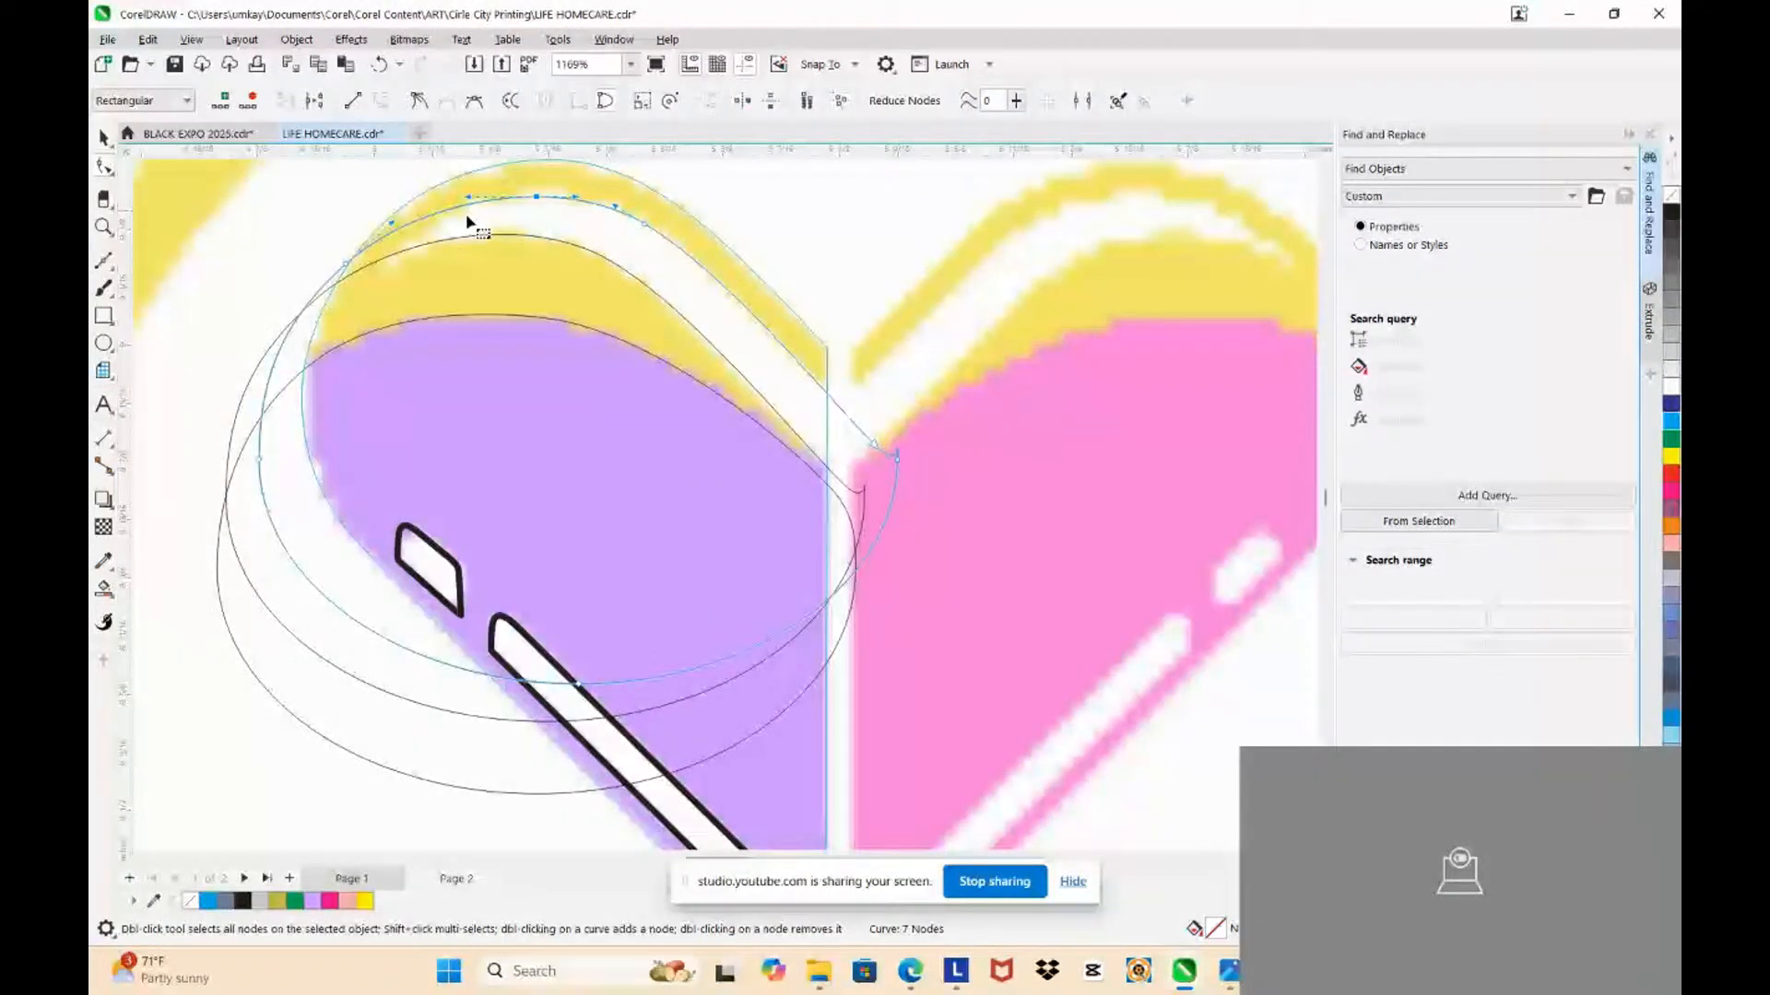
{"action": "left_click_drag", "start_coordinate": [345, 264], "coordinate": [309, 337]}
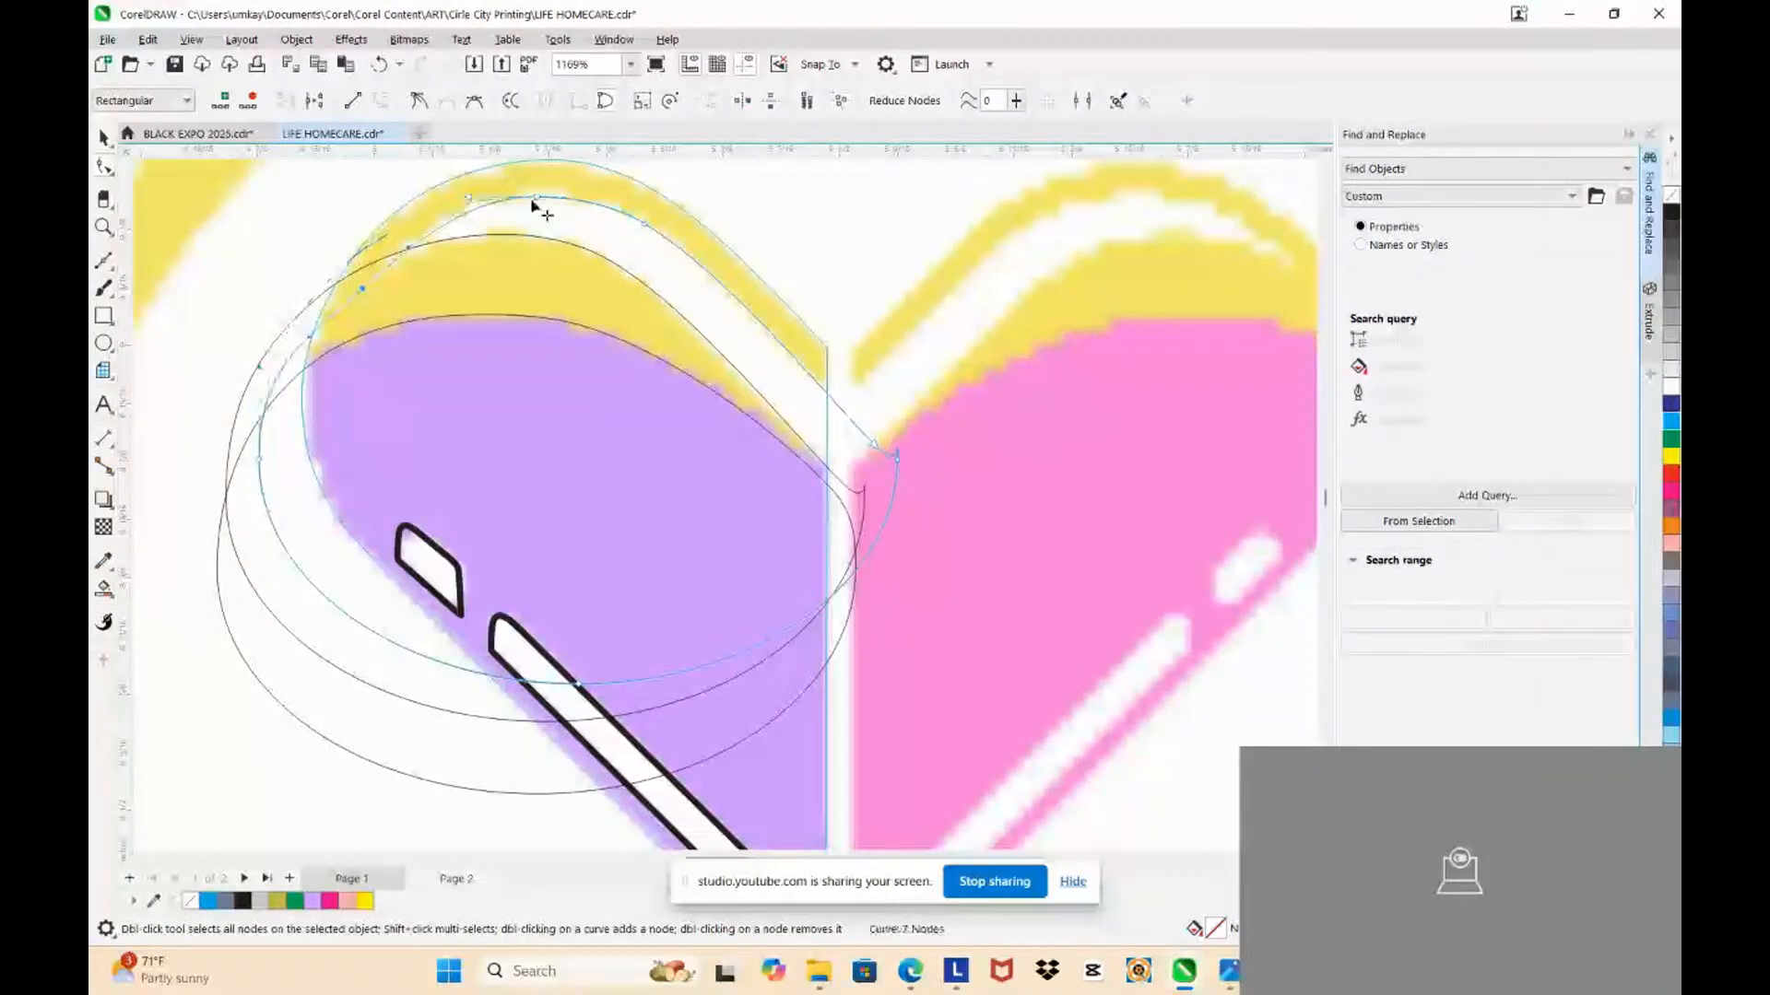
{"action": "double_click", "coordinate": [482, 207]}
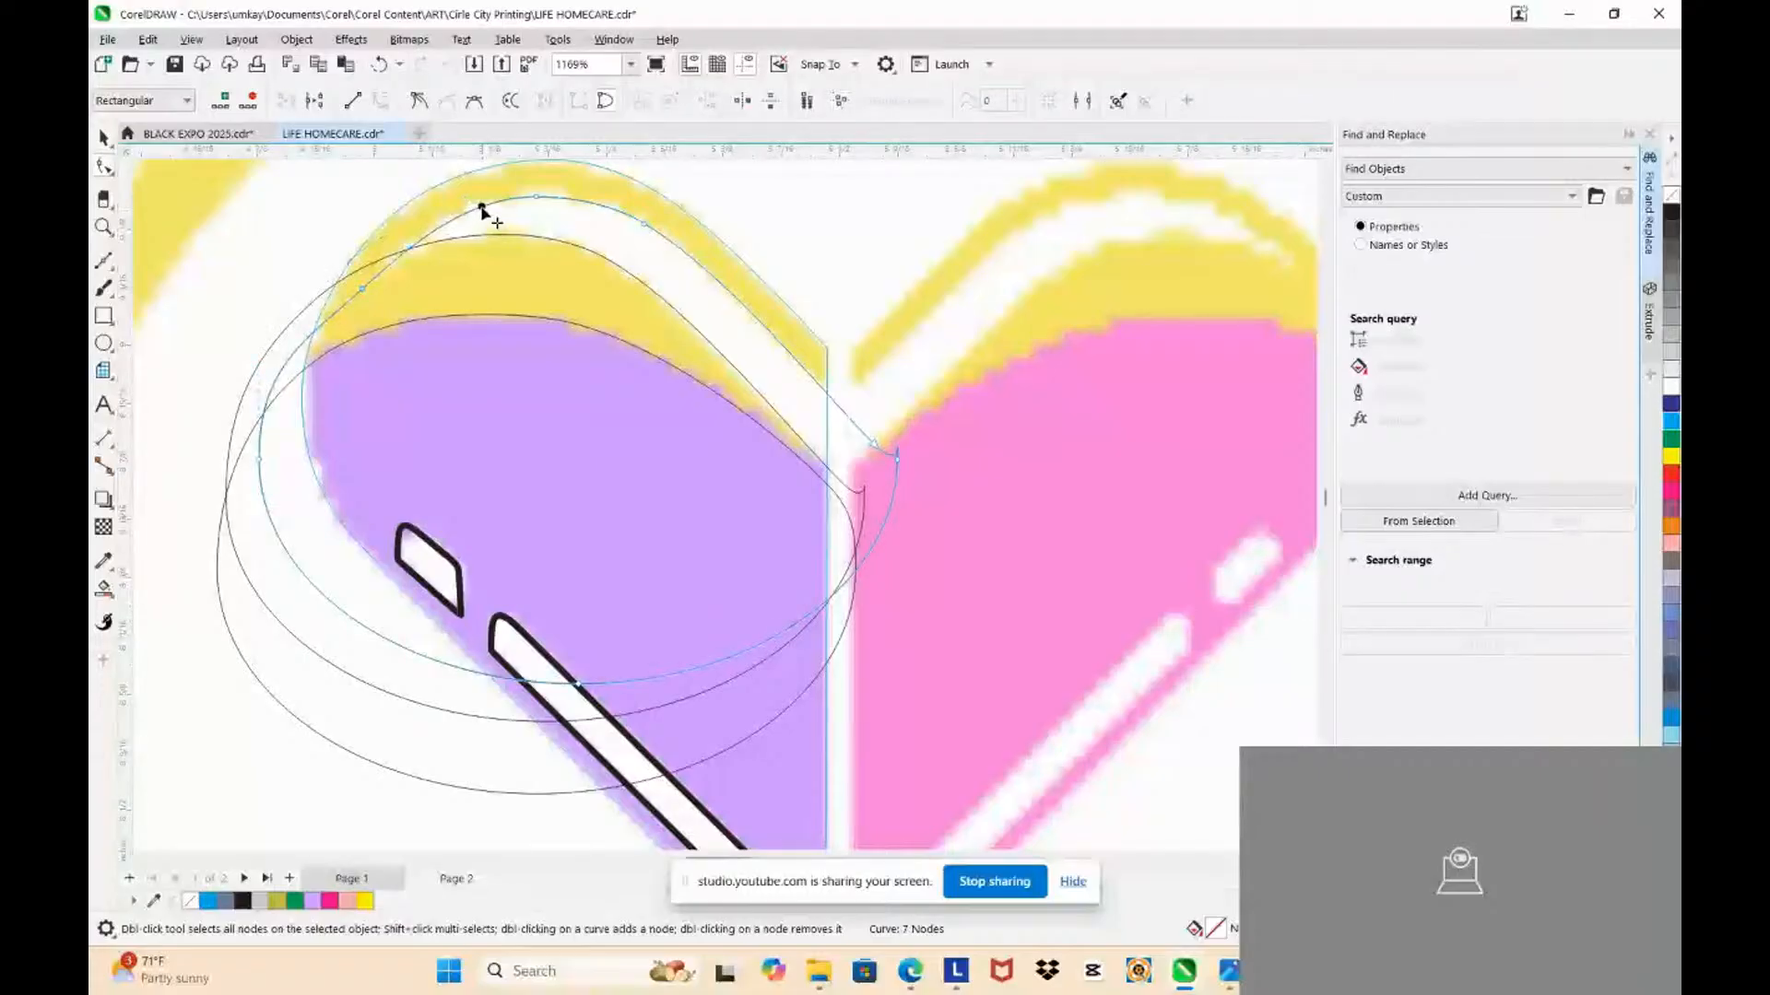
{"action": "double_click", "coordinate": [537, 197]}
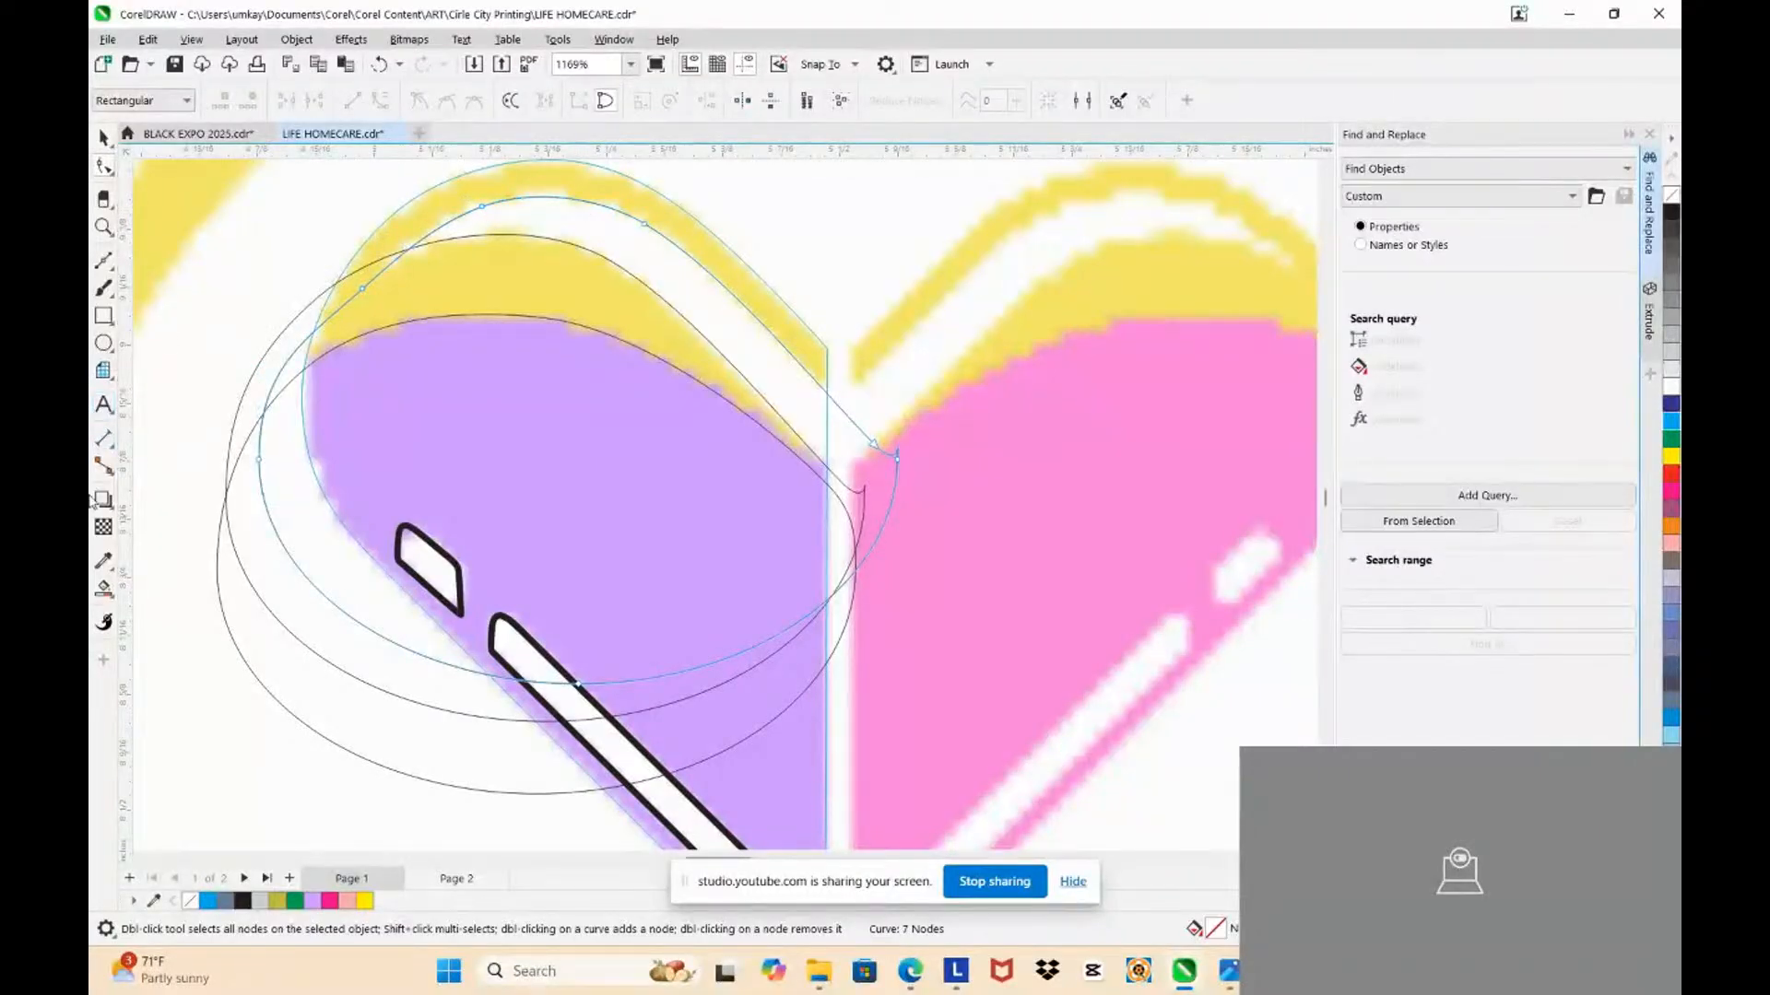
Step: Smart-fill the highlight band between the two upper curves and recolor it with white sampled from the artwork
{"action": "left_click", "coordinate": [104, 590]}
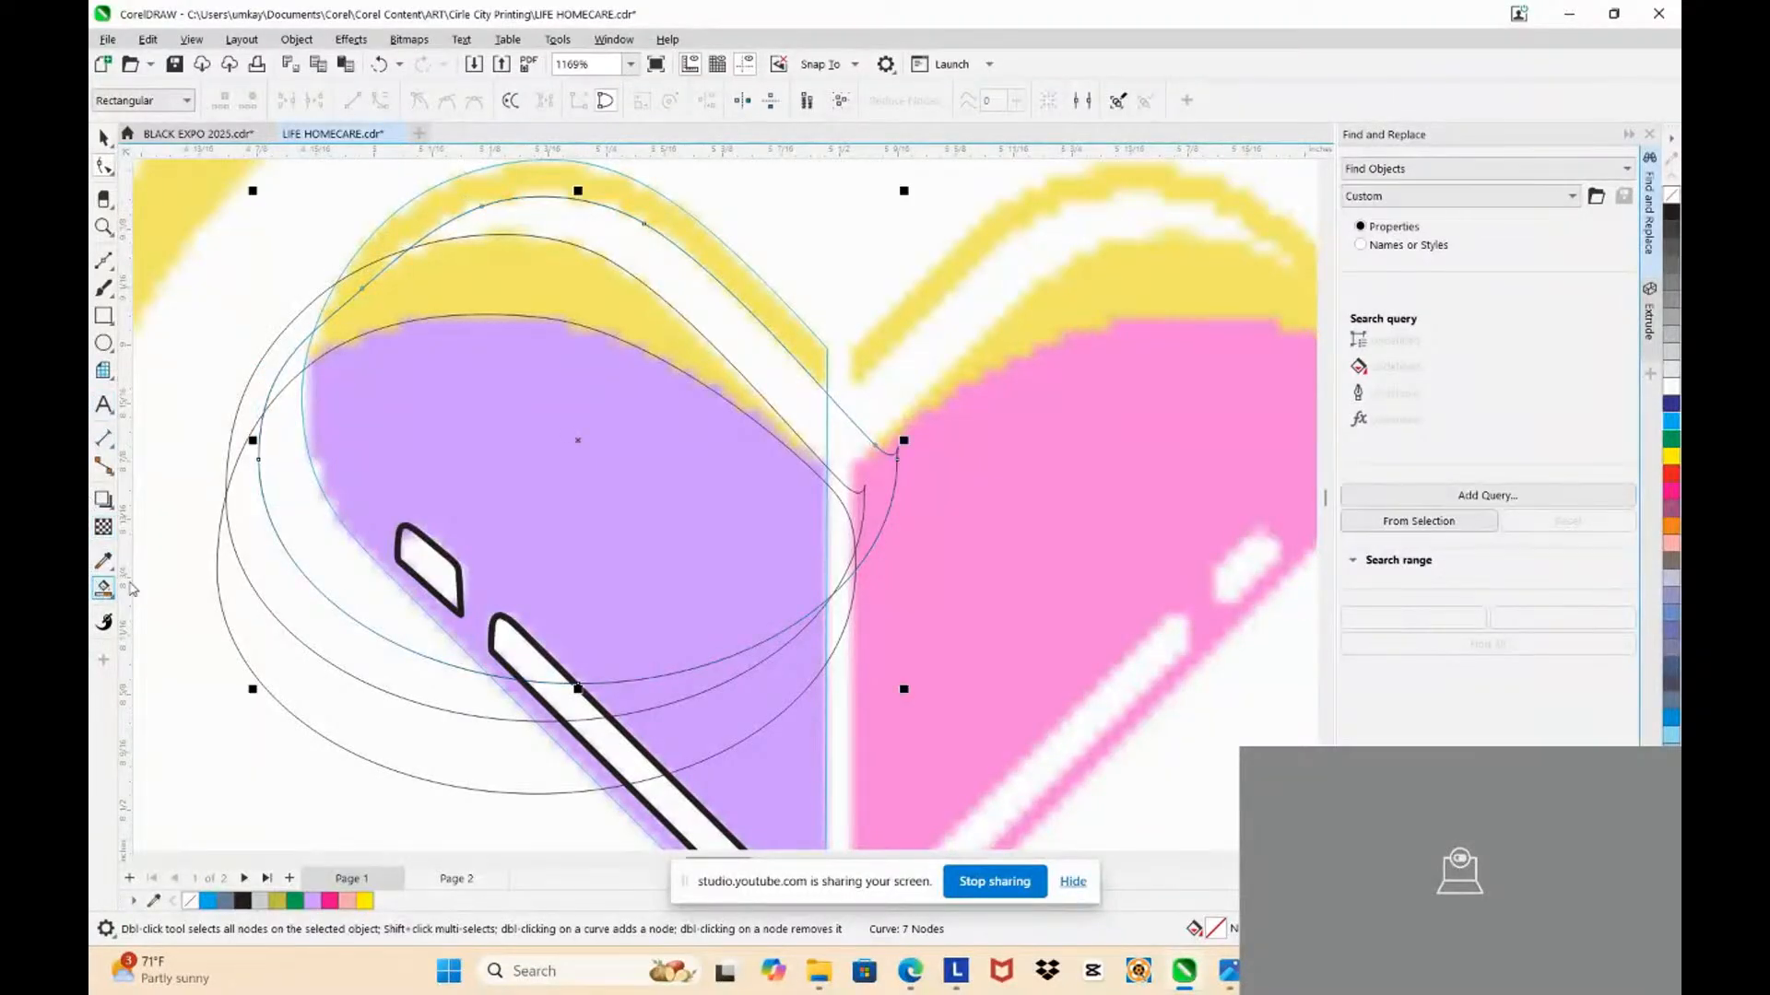
{"action": "left_click", "coordinate": [600, 246]}
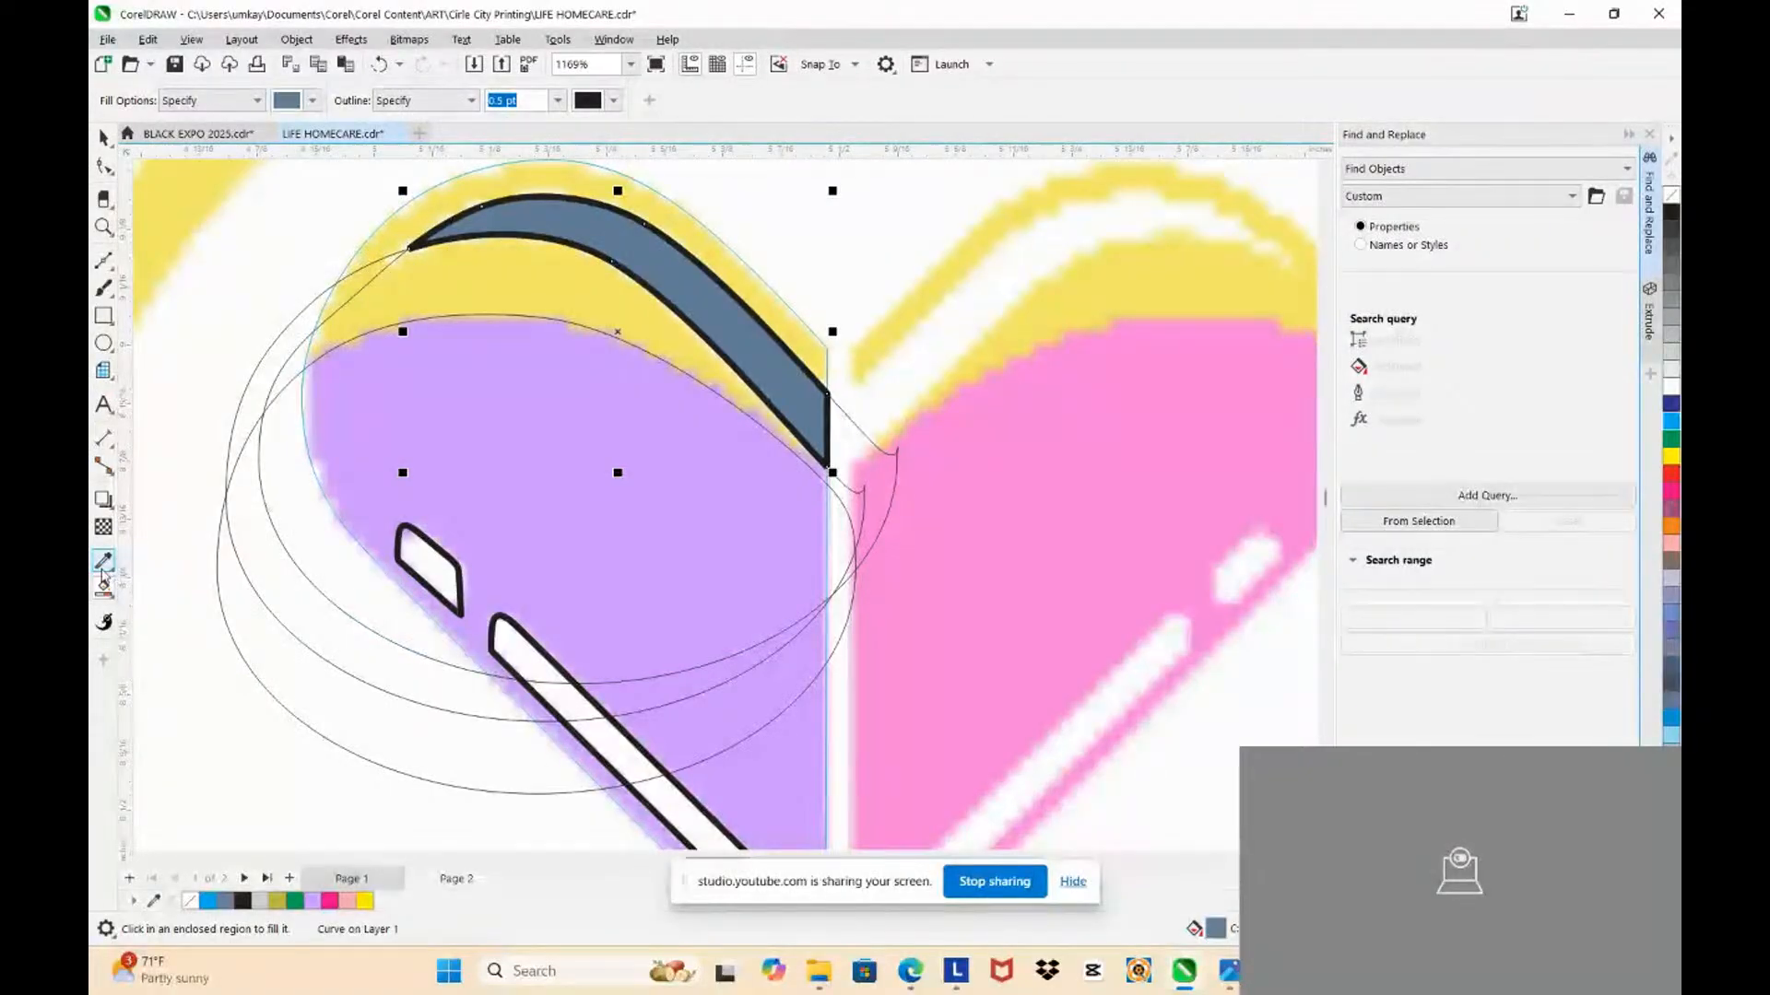
{"action": "left_click", "coordinate": [103, 561]}
{"action": "left_click", "coordinate": [754, 330]}
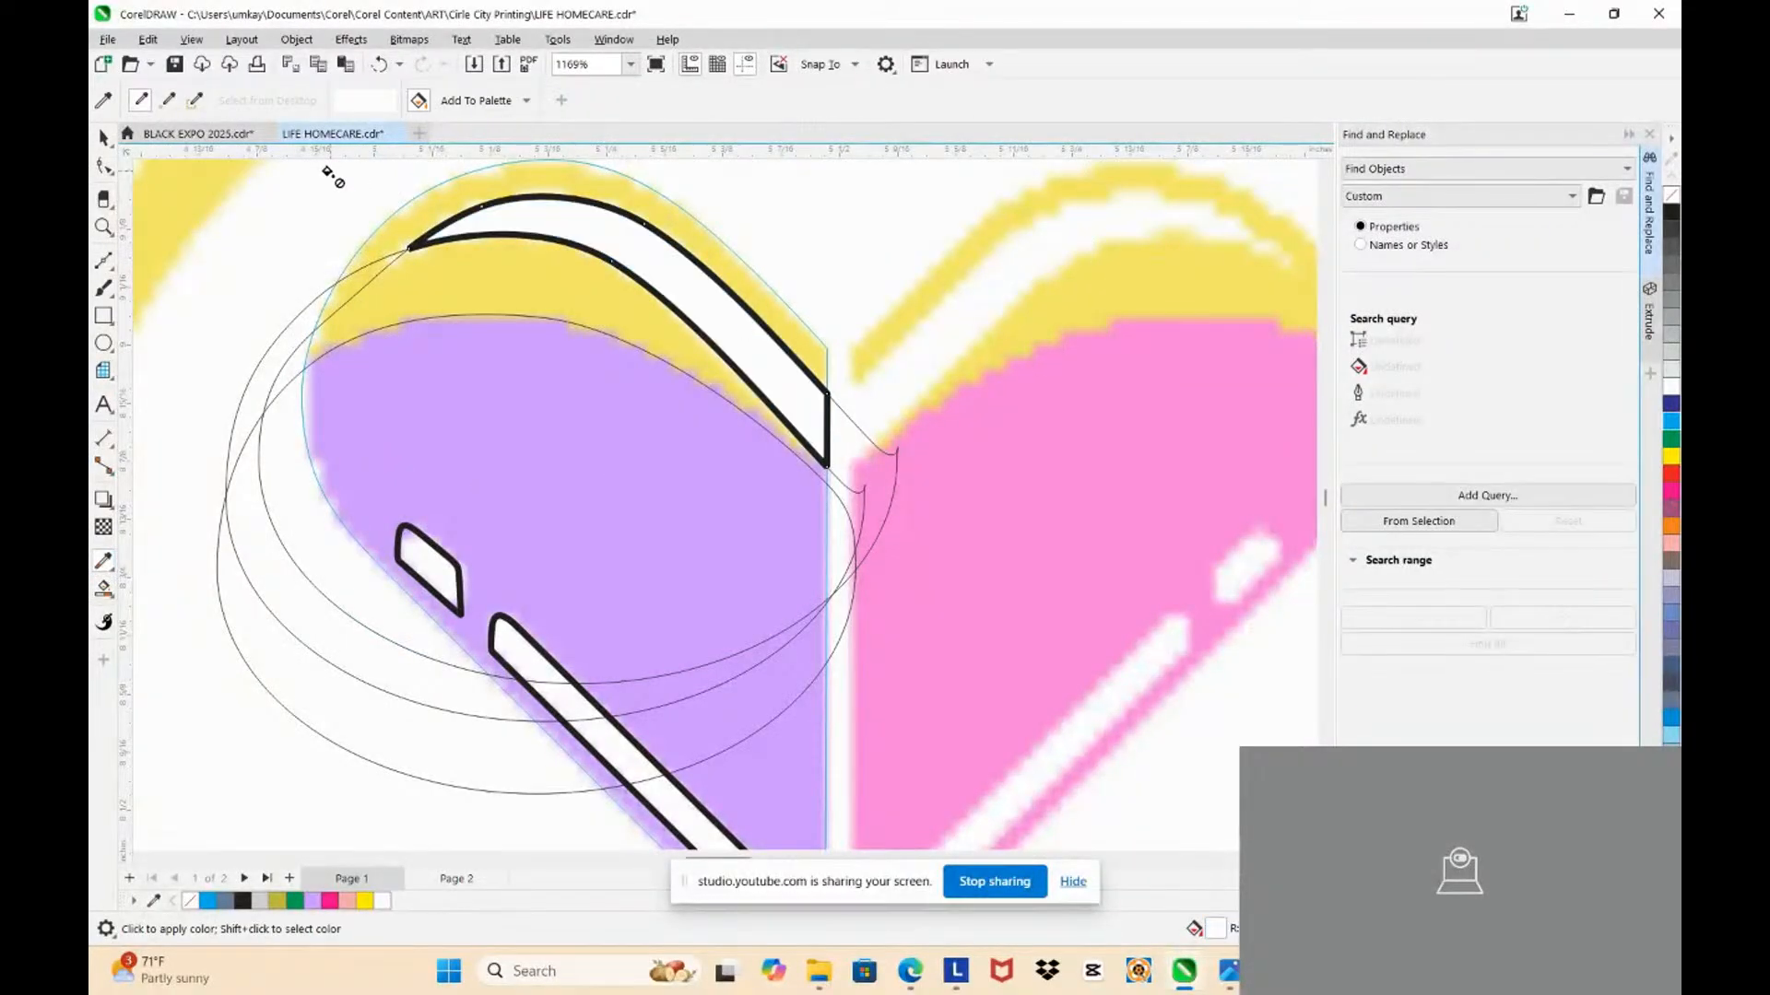
{"action": "left_click", "coordinate": [104, 138]}
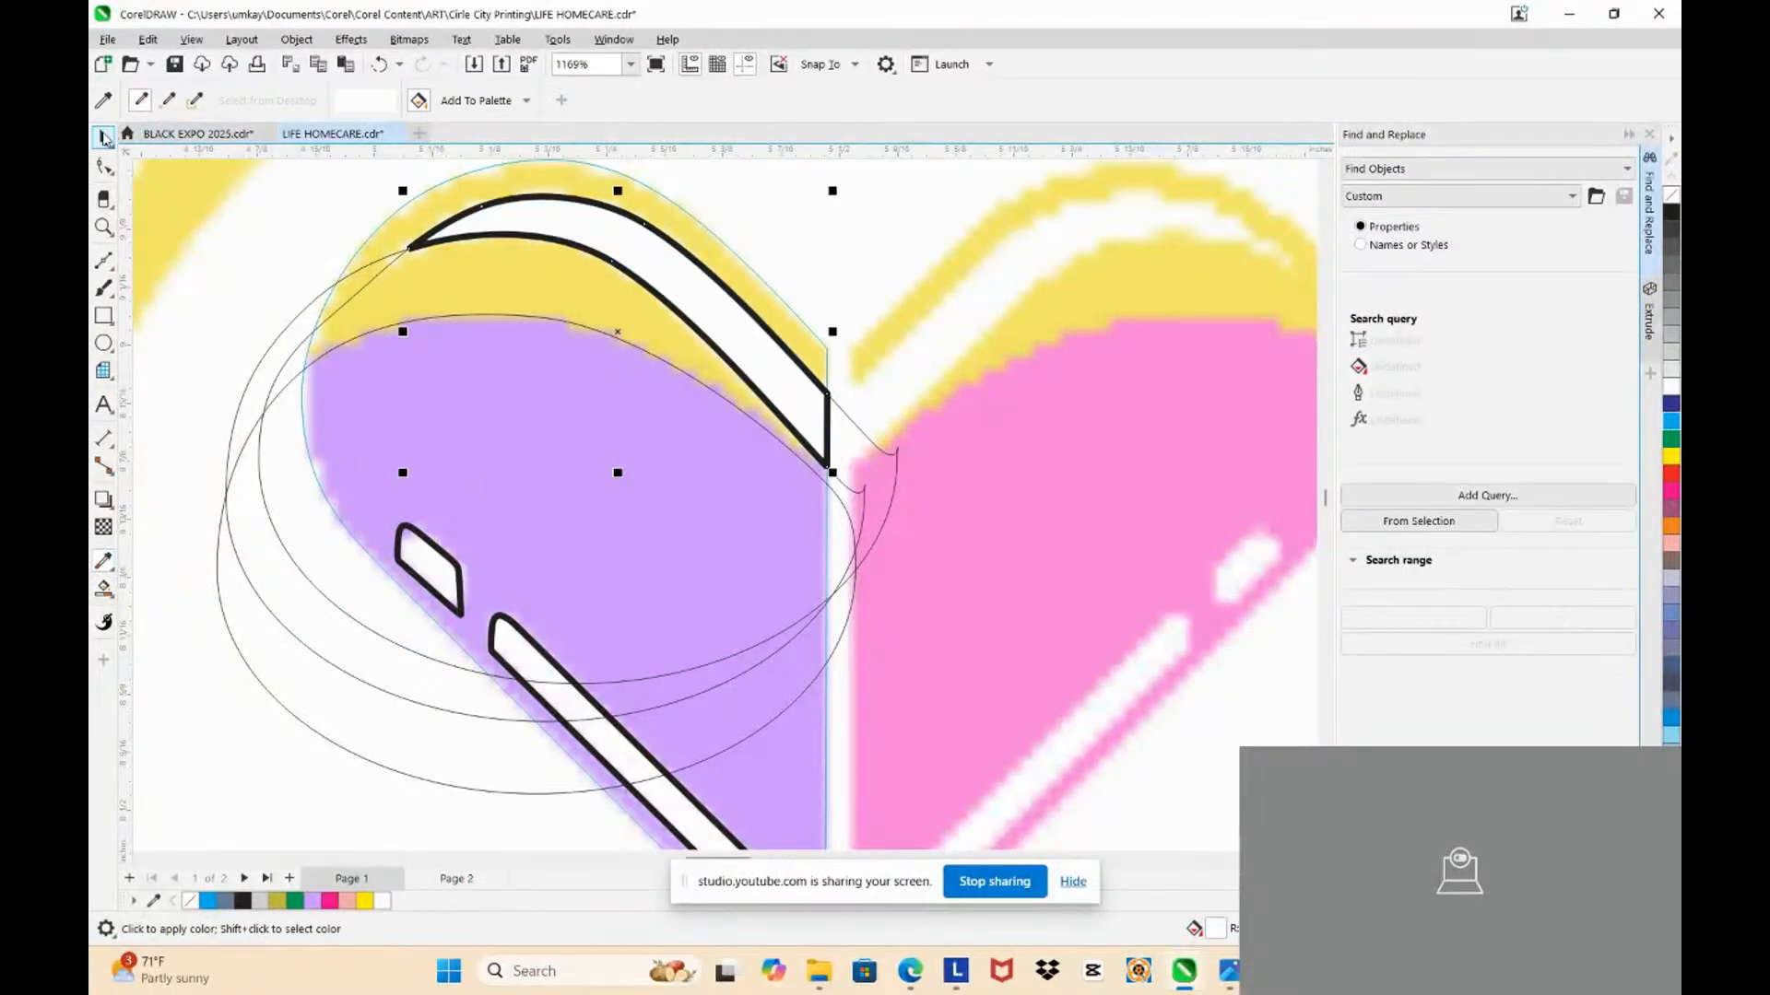
Step: Remove the outline from the upper white highlight and smart-fill the two band areas below and above it
{"action": "right_click", "coordinate": [1671, 195]}
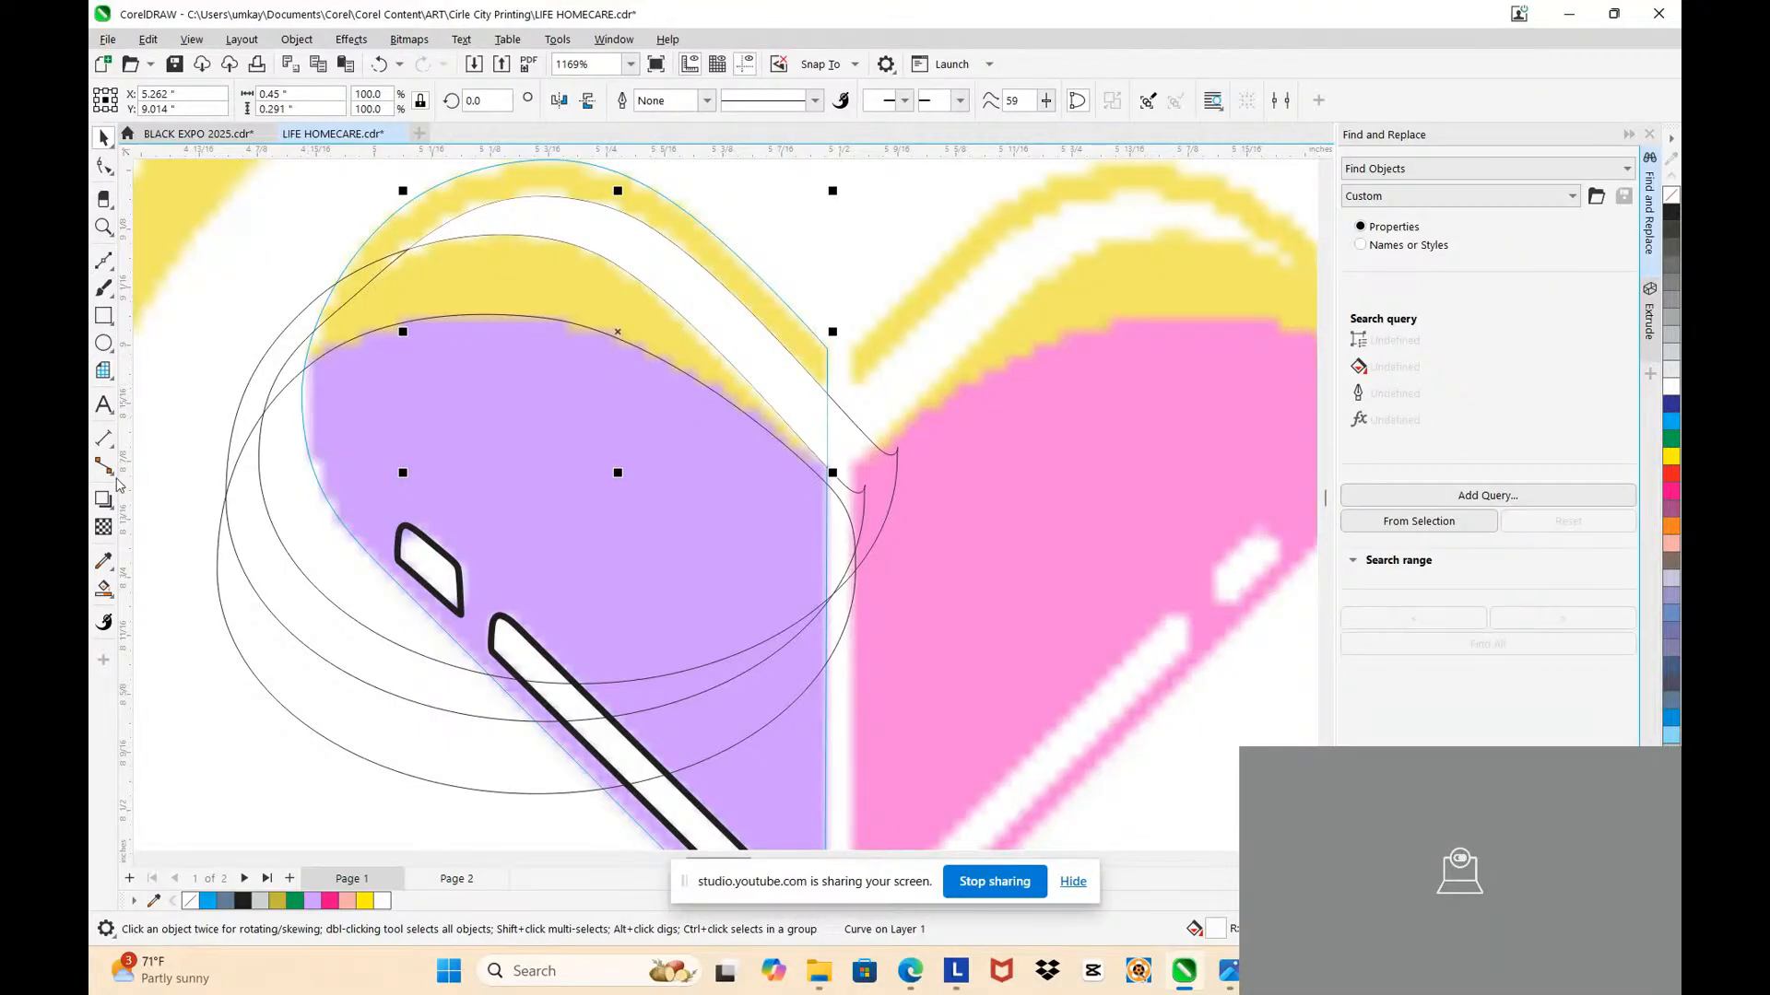
{"action": "left_click", "coordinate": [104, 588]}
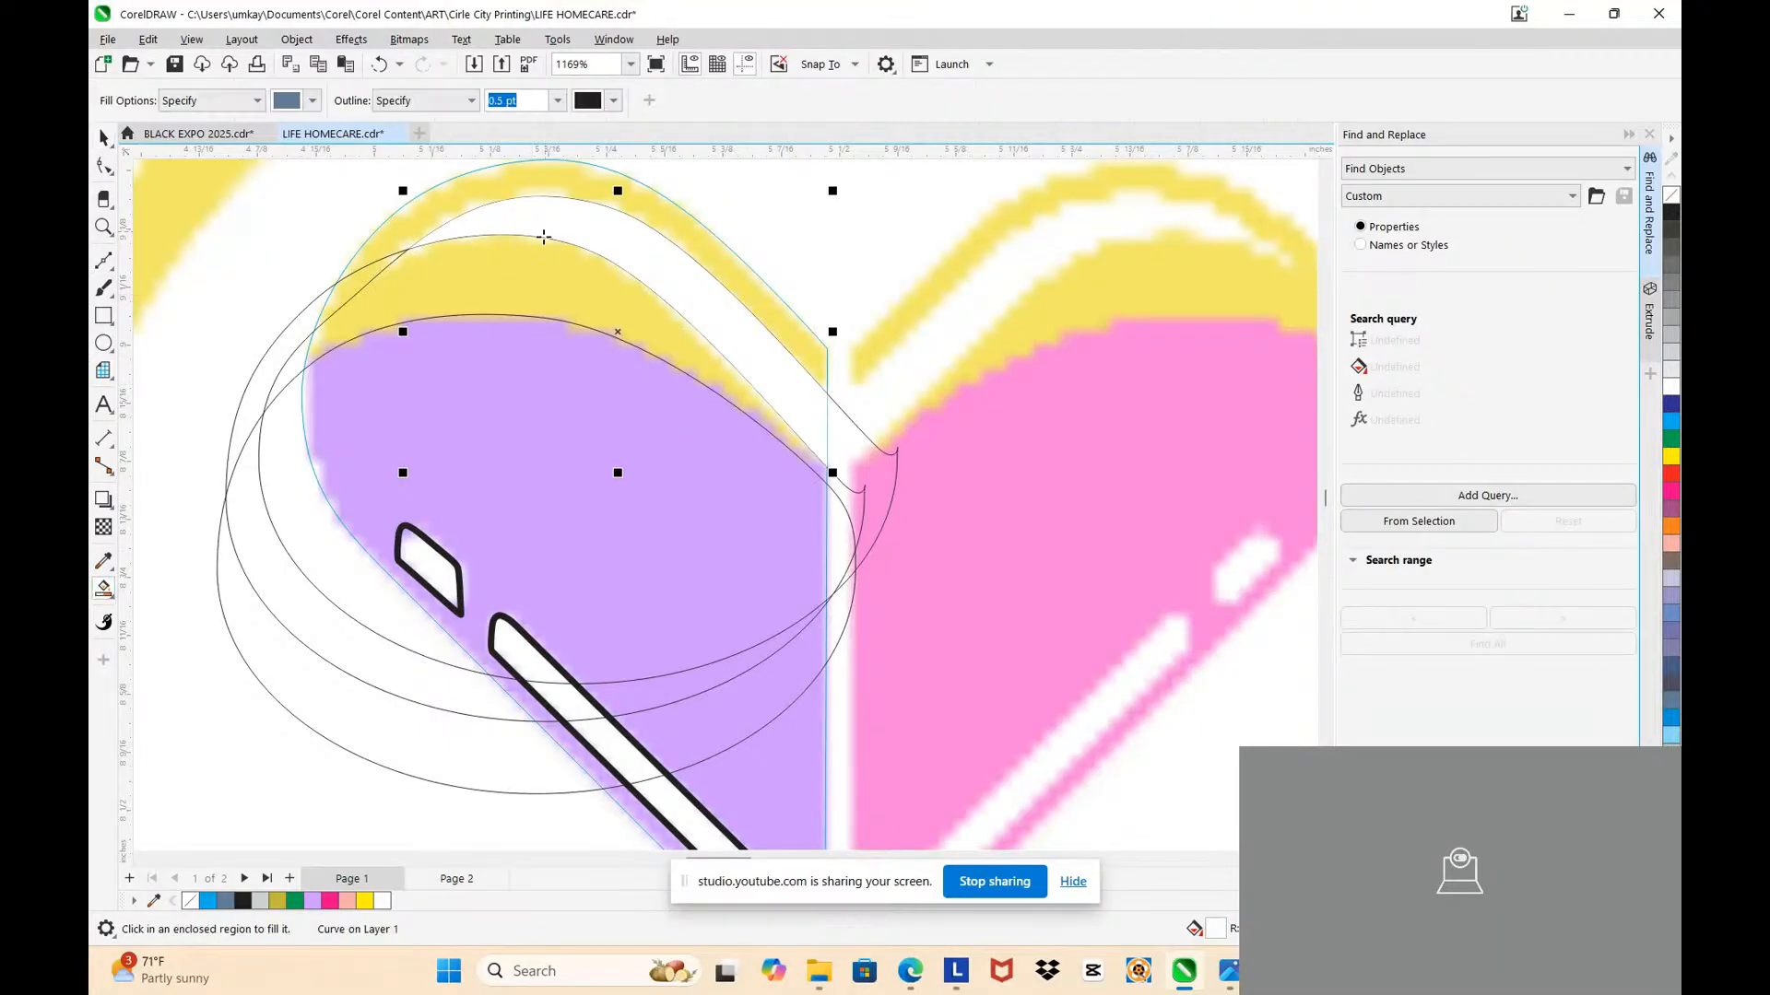
{"action": "left_click", "coordinate": [506, 267]}
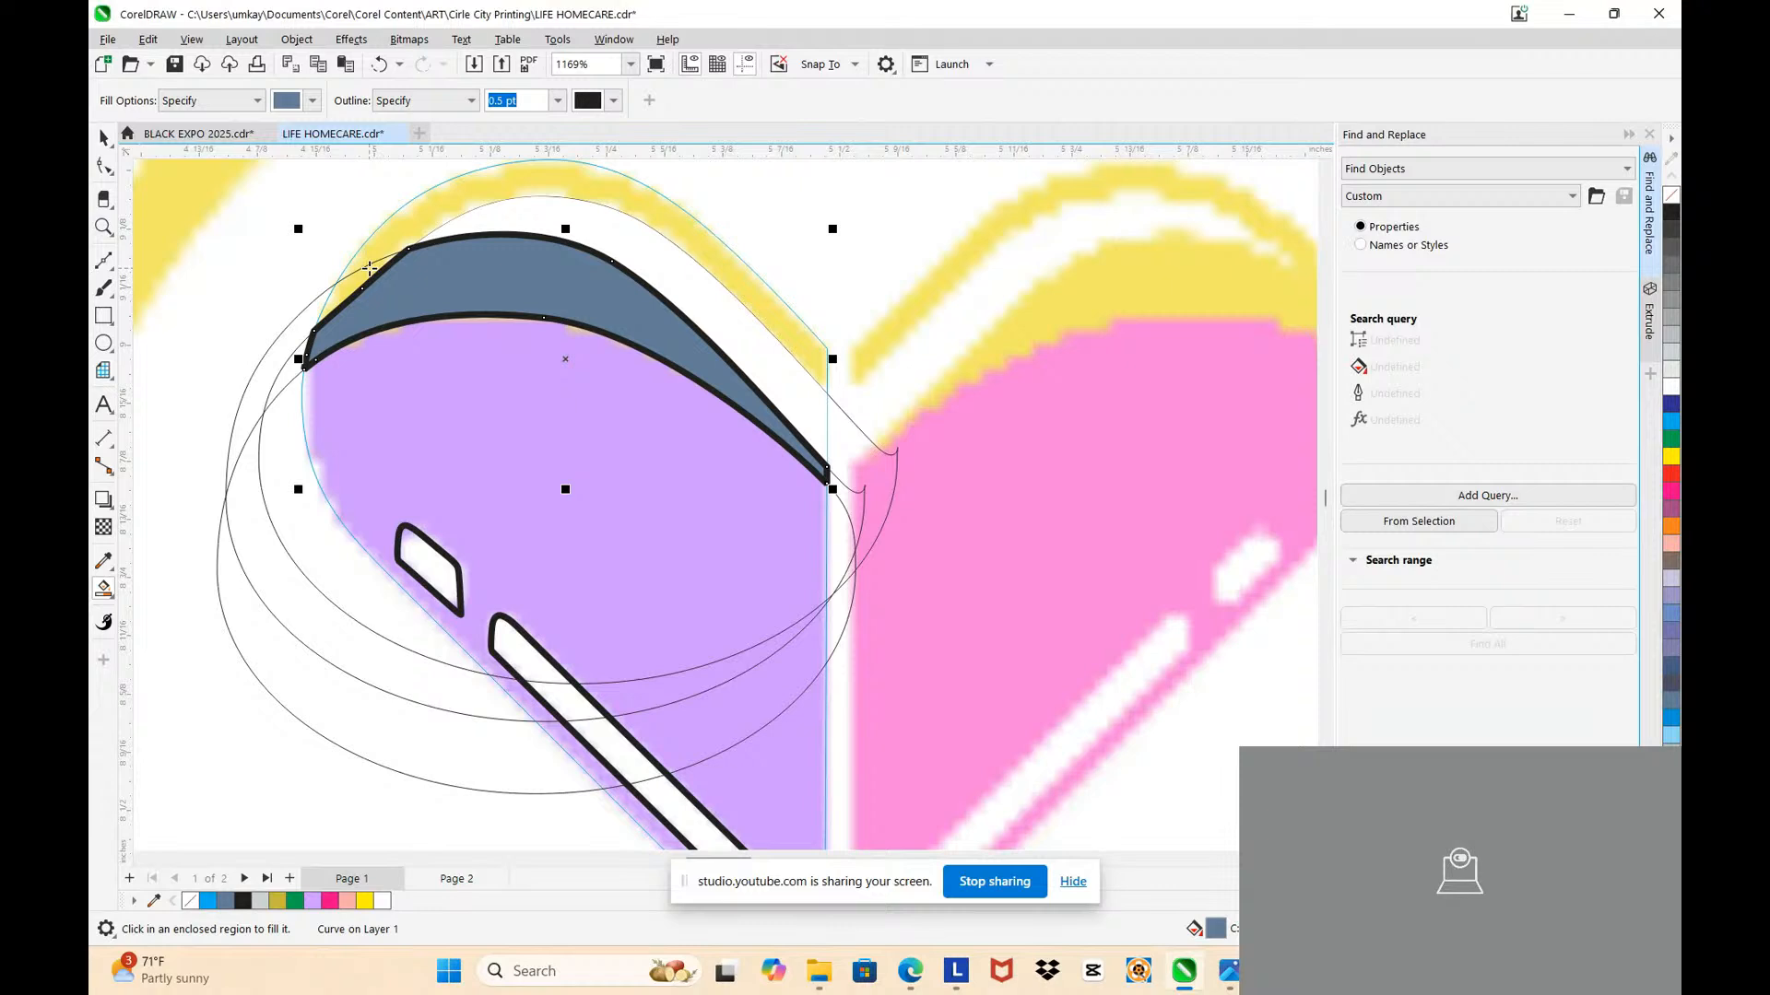
{"action": "left_click", "coordinate": [371, 269]}
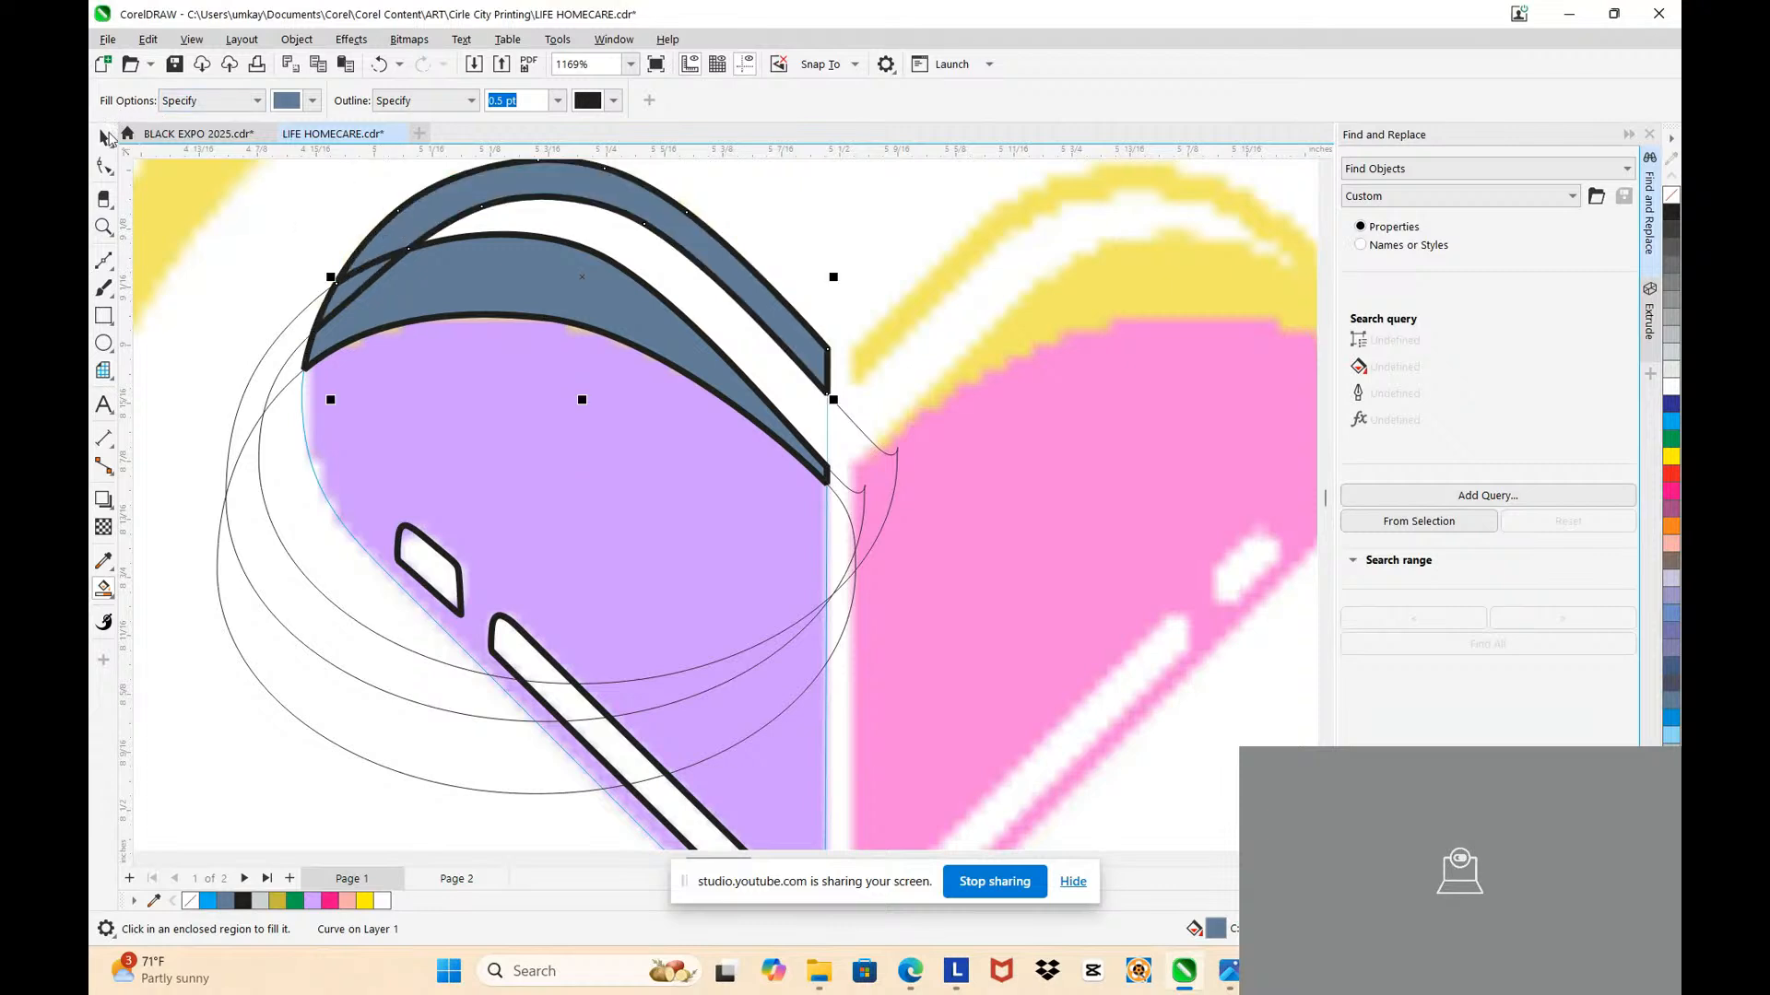
Step: Weld the filled band pieces around the upper white highlight into one shape
{"action": "left_click", "coordinate": [104, 138]}
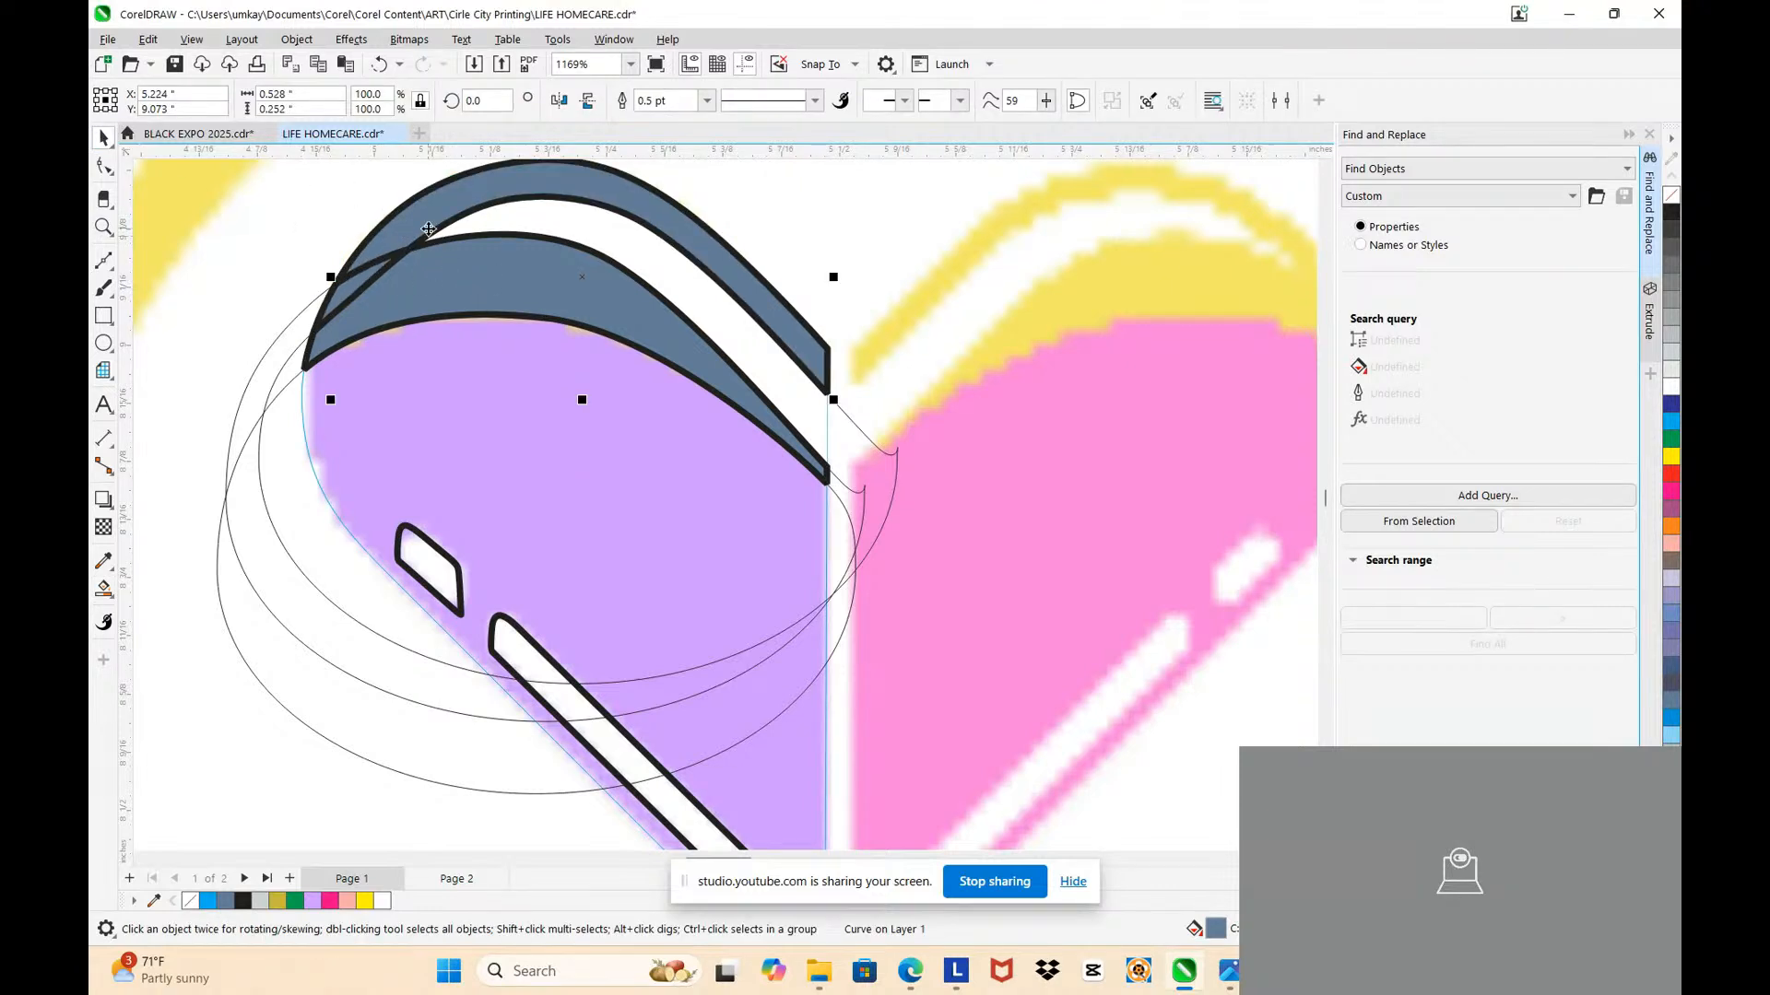
{"action": "left_click", "coordinate": [380, 287]}
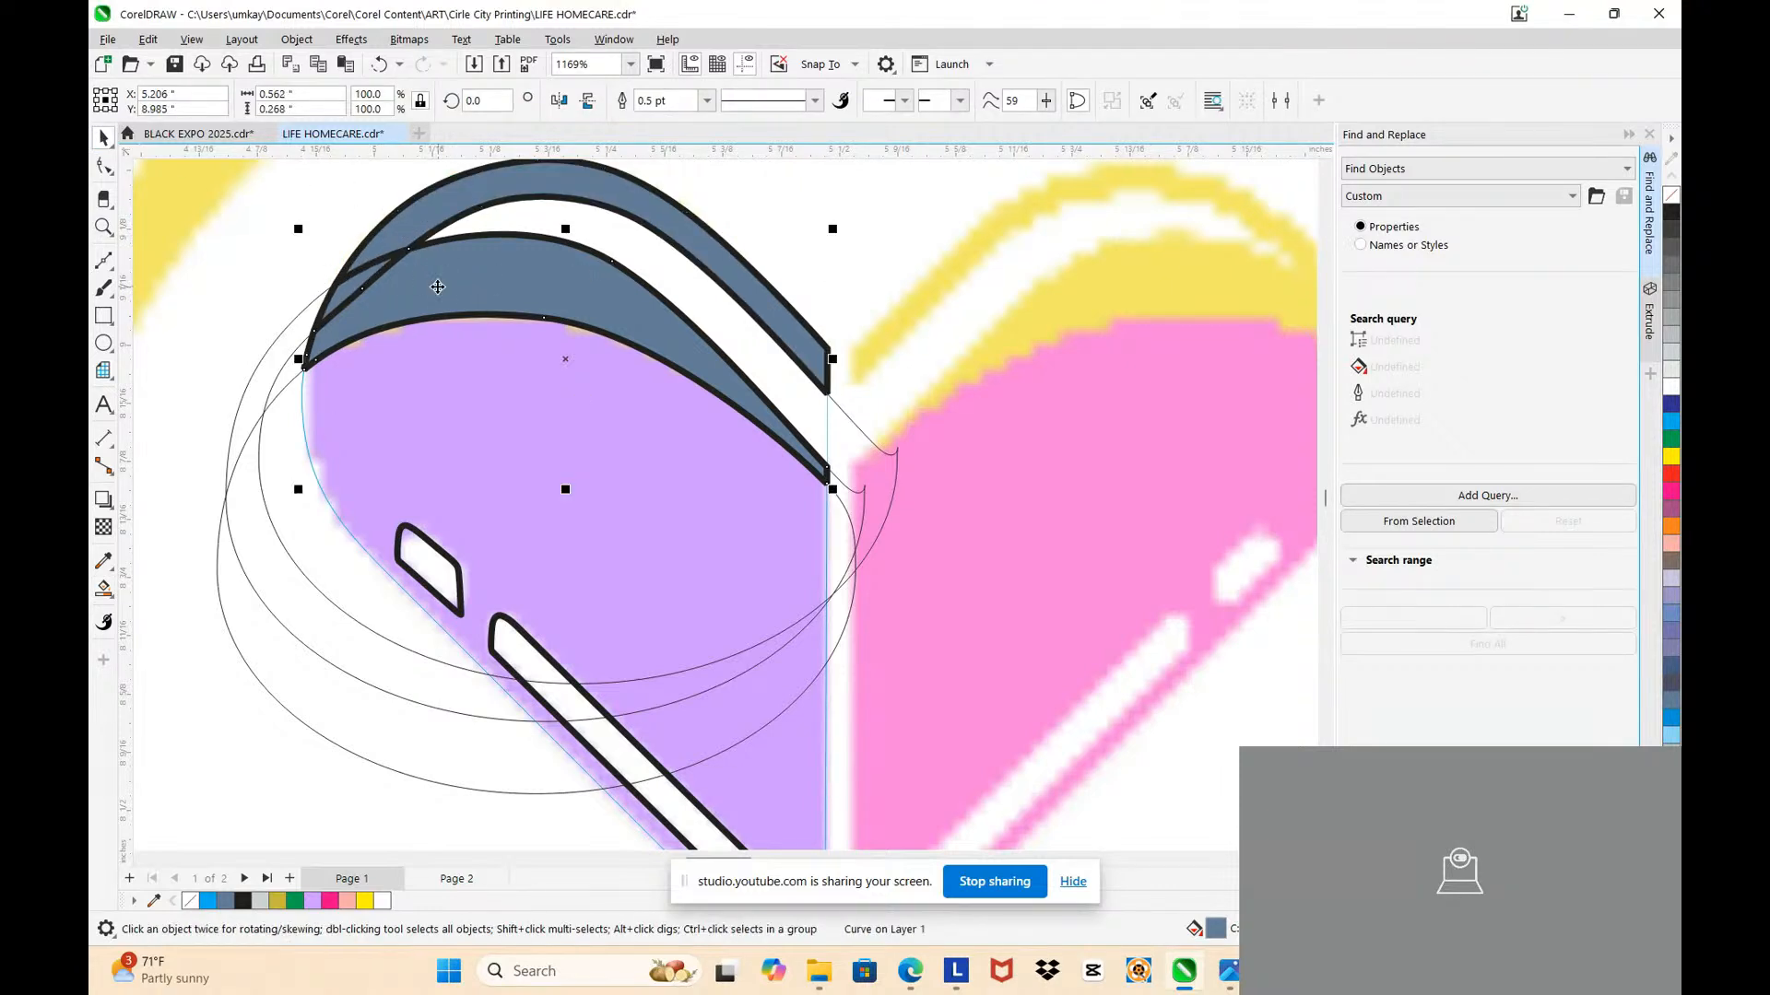
{"action": "left_click", "coordinate": [367, 286], "text": "shift"}
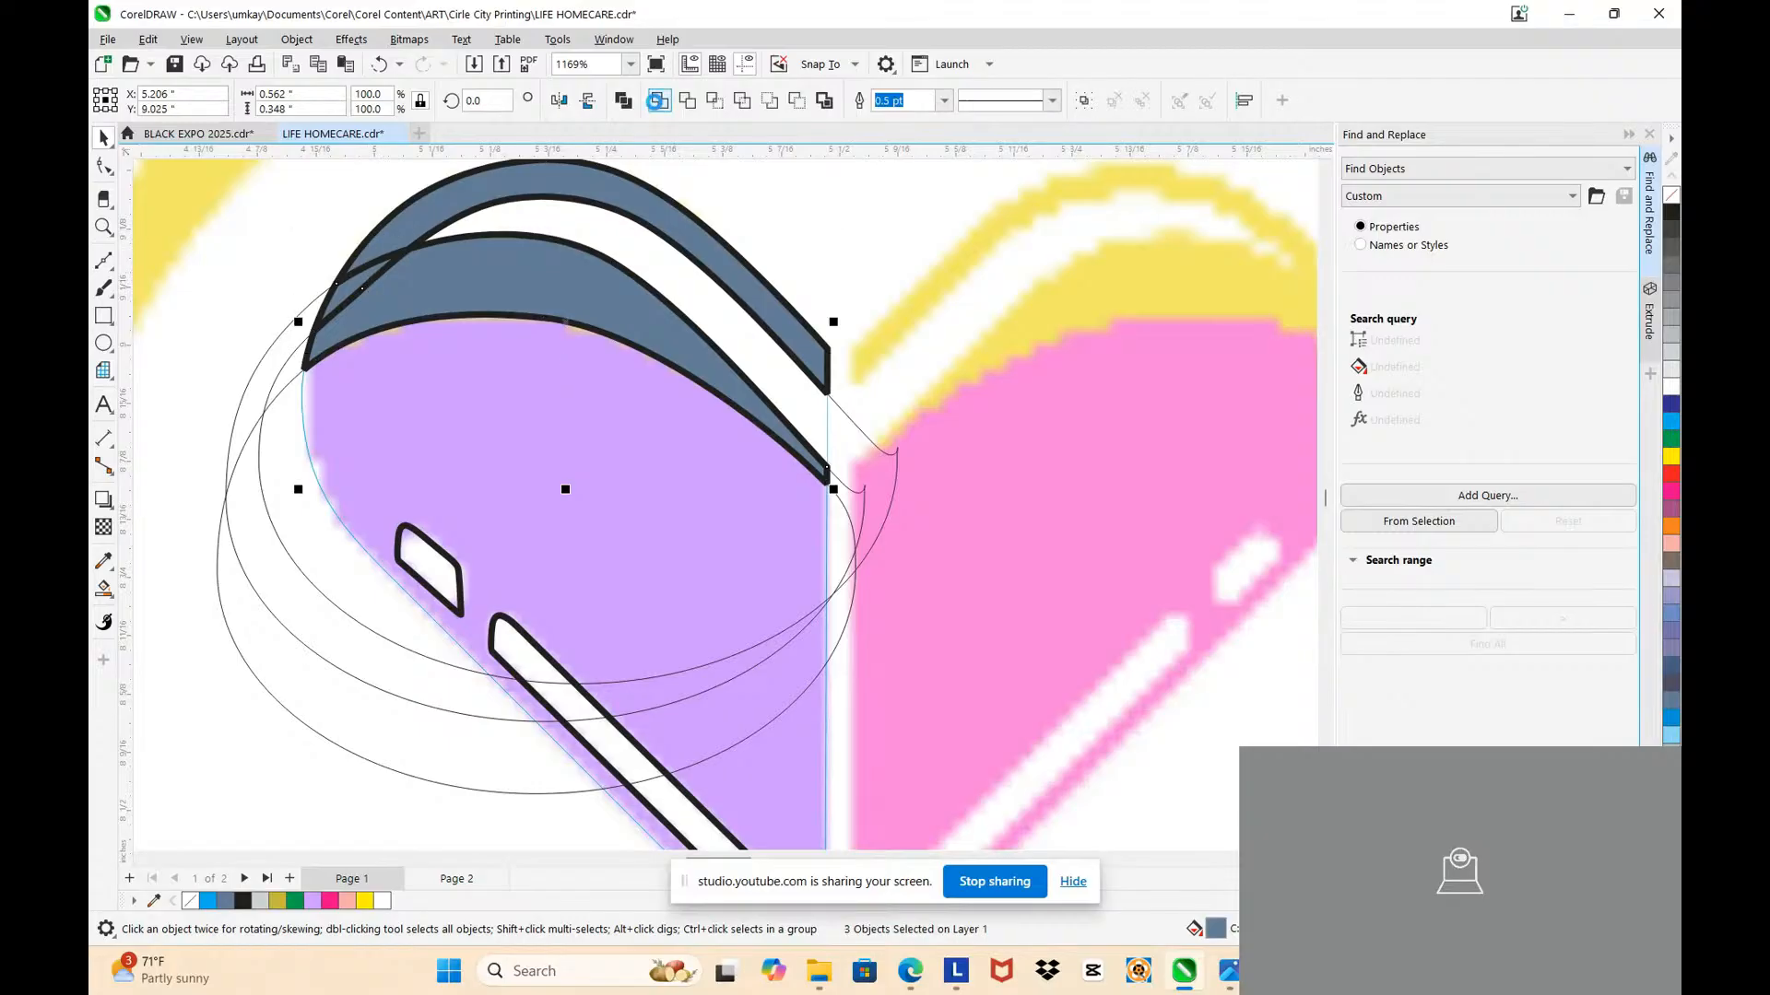
{"action": "left_click", "coordinate": [658, 101]}
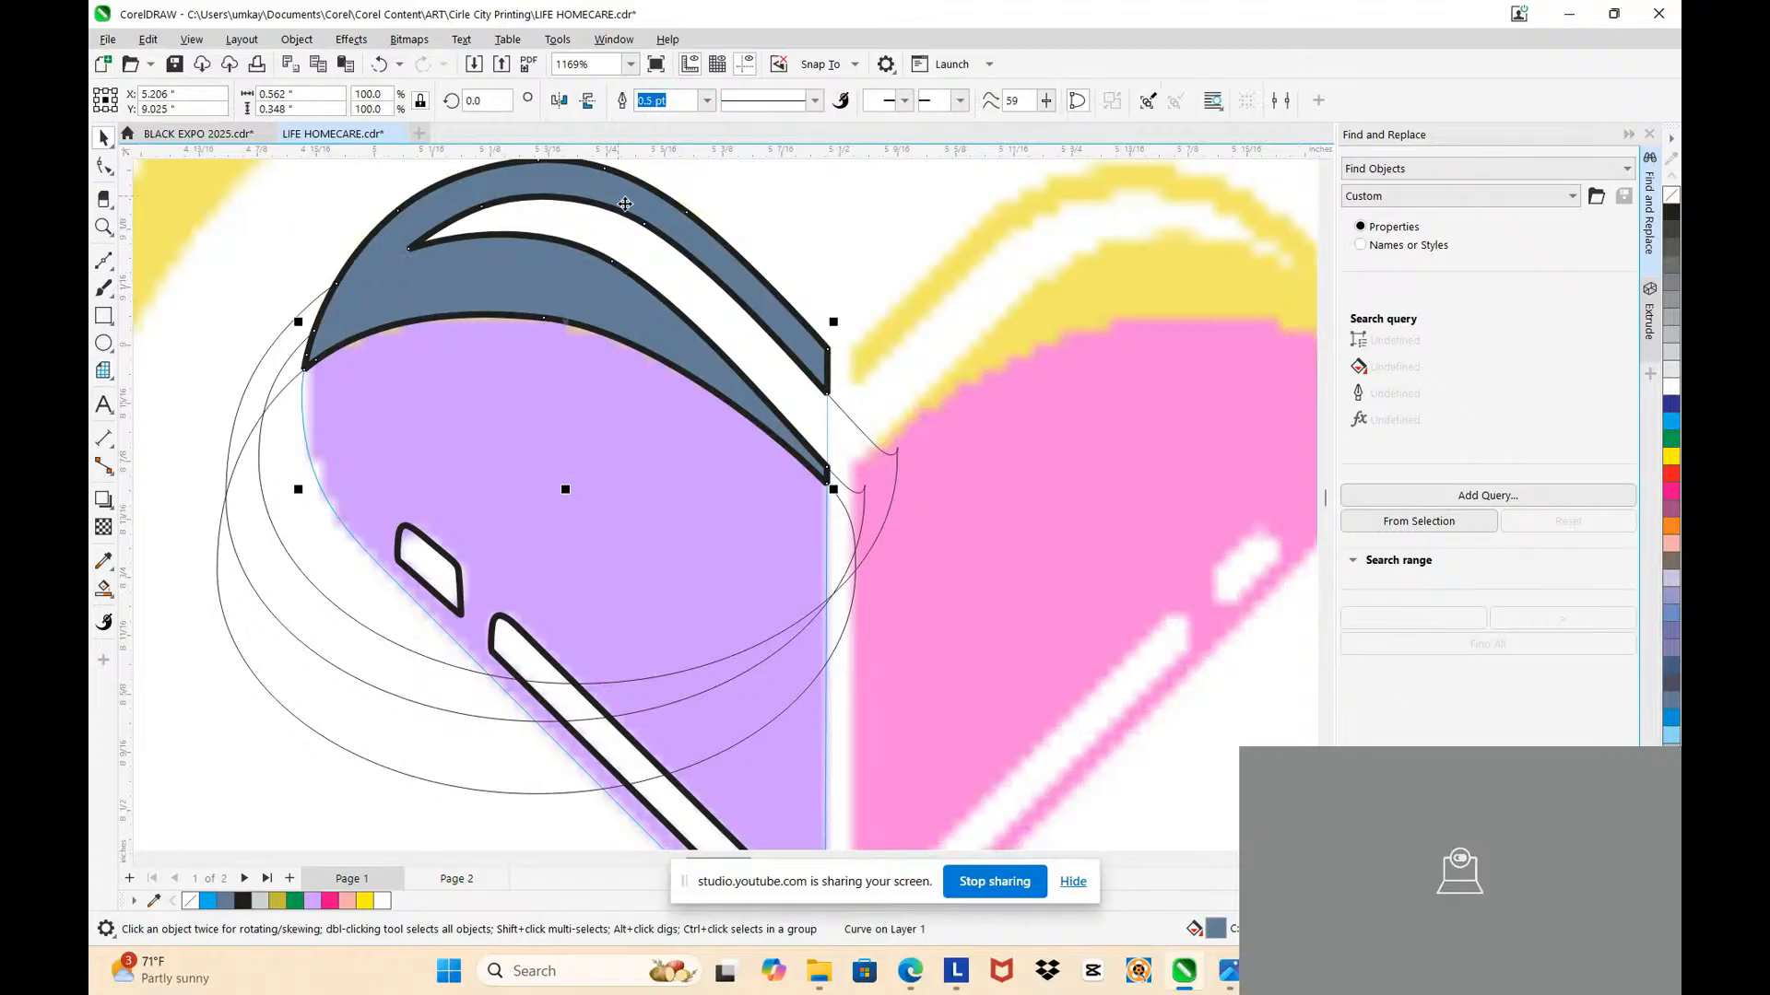
Step: Recolor the welded band with yellow sampled from the artwork and remove its outline
{"action": "left_click", "coordinate": [104, 562]}
{"action": "left_click", "coordinate": [1202, 254]}
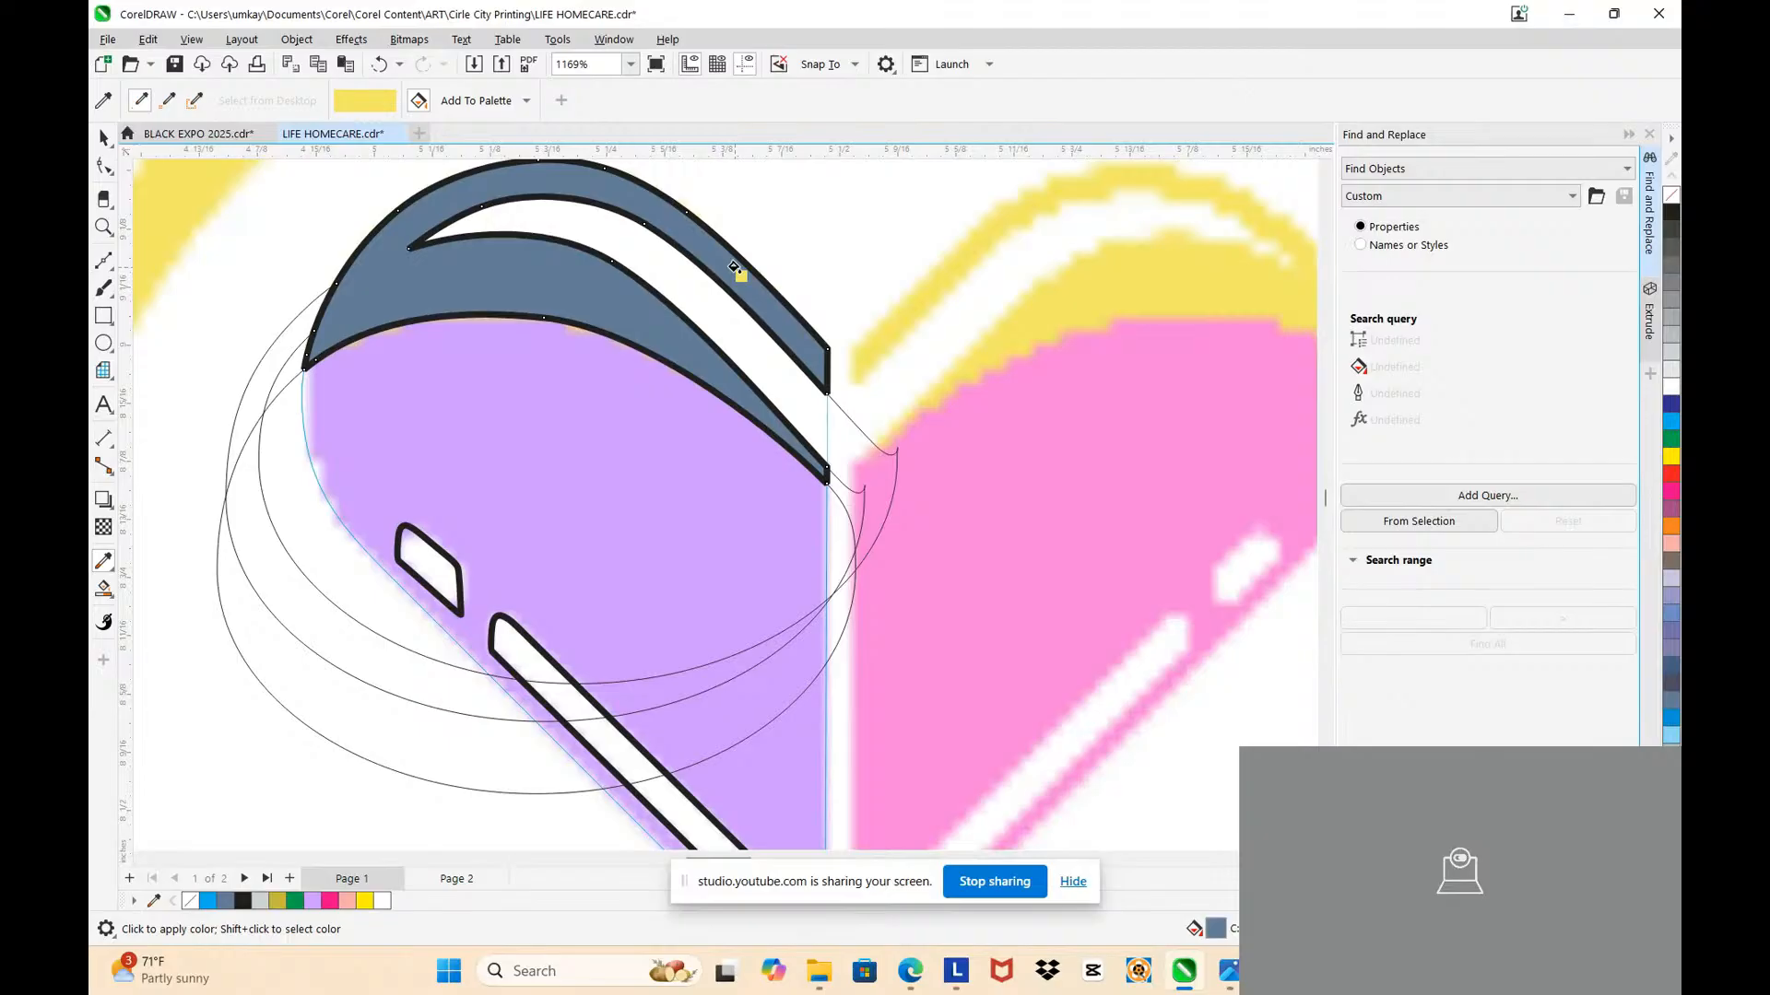
{"action": "left_click", "coordinate": [737, 269]}
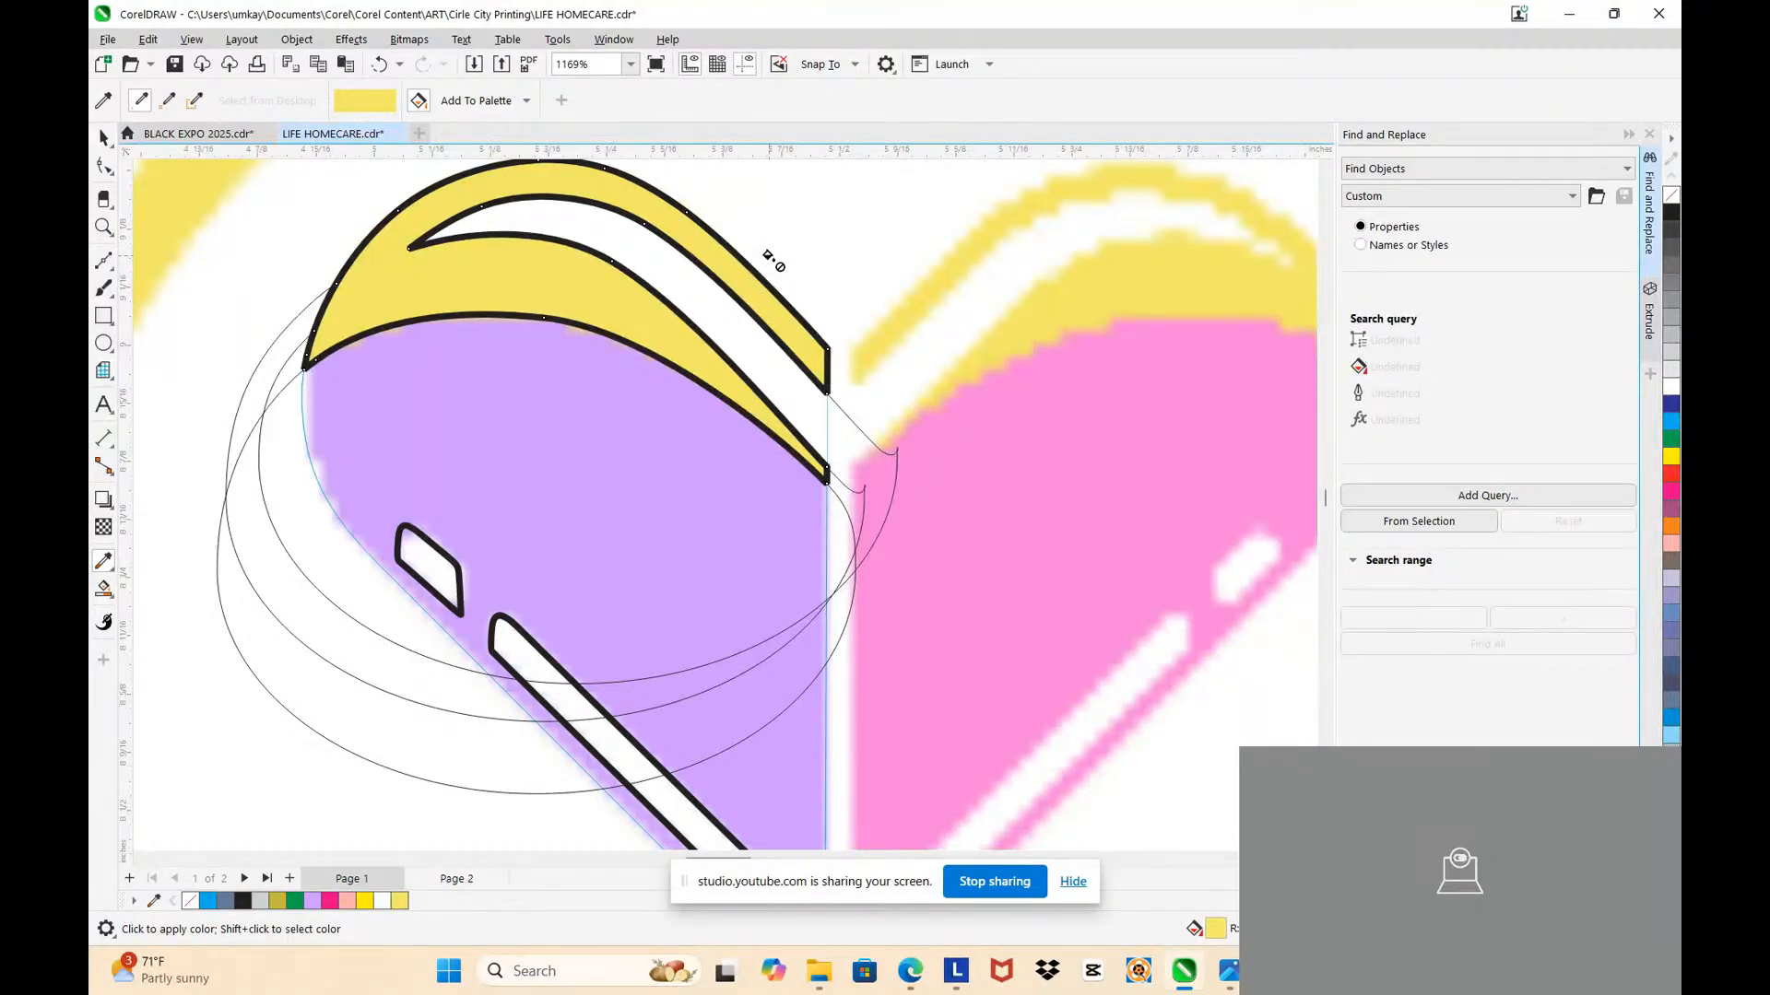
{"action": "left_click", "coordinate": [104, 138]}
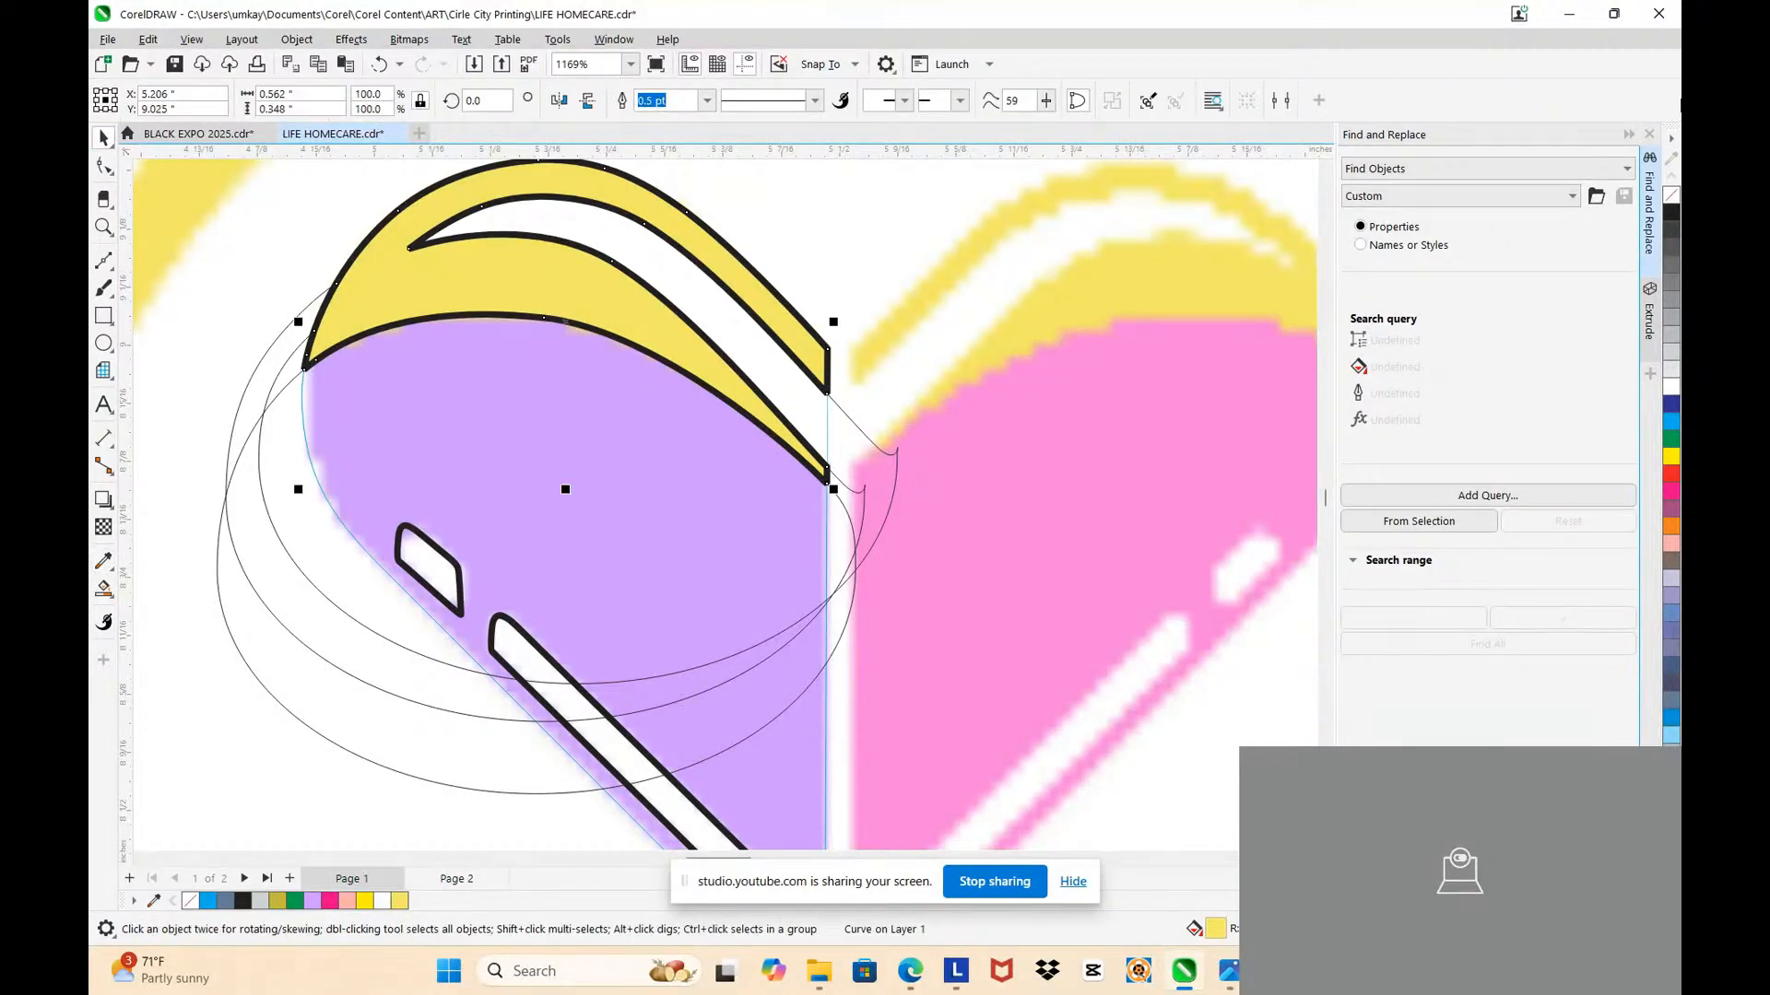
{"action": "right_click", "coordinate": [1670, 195]}
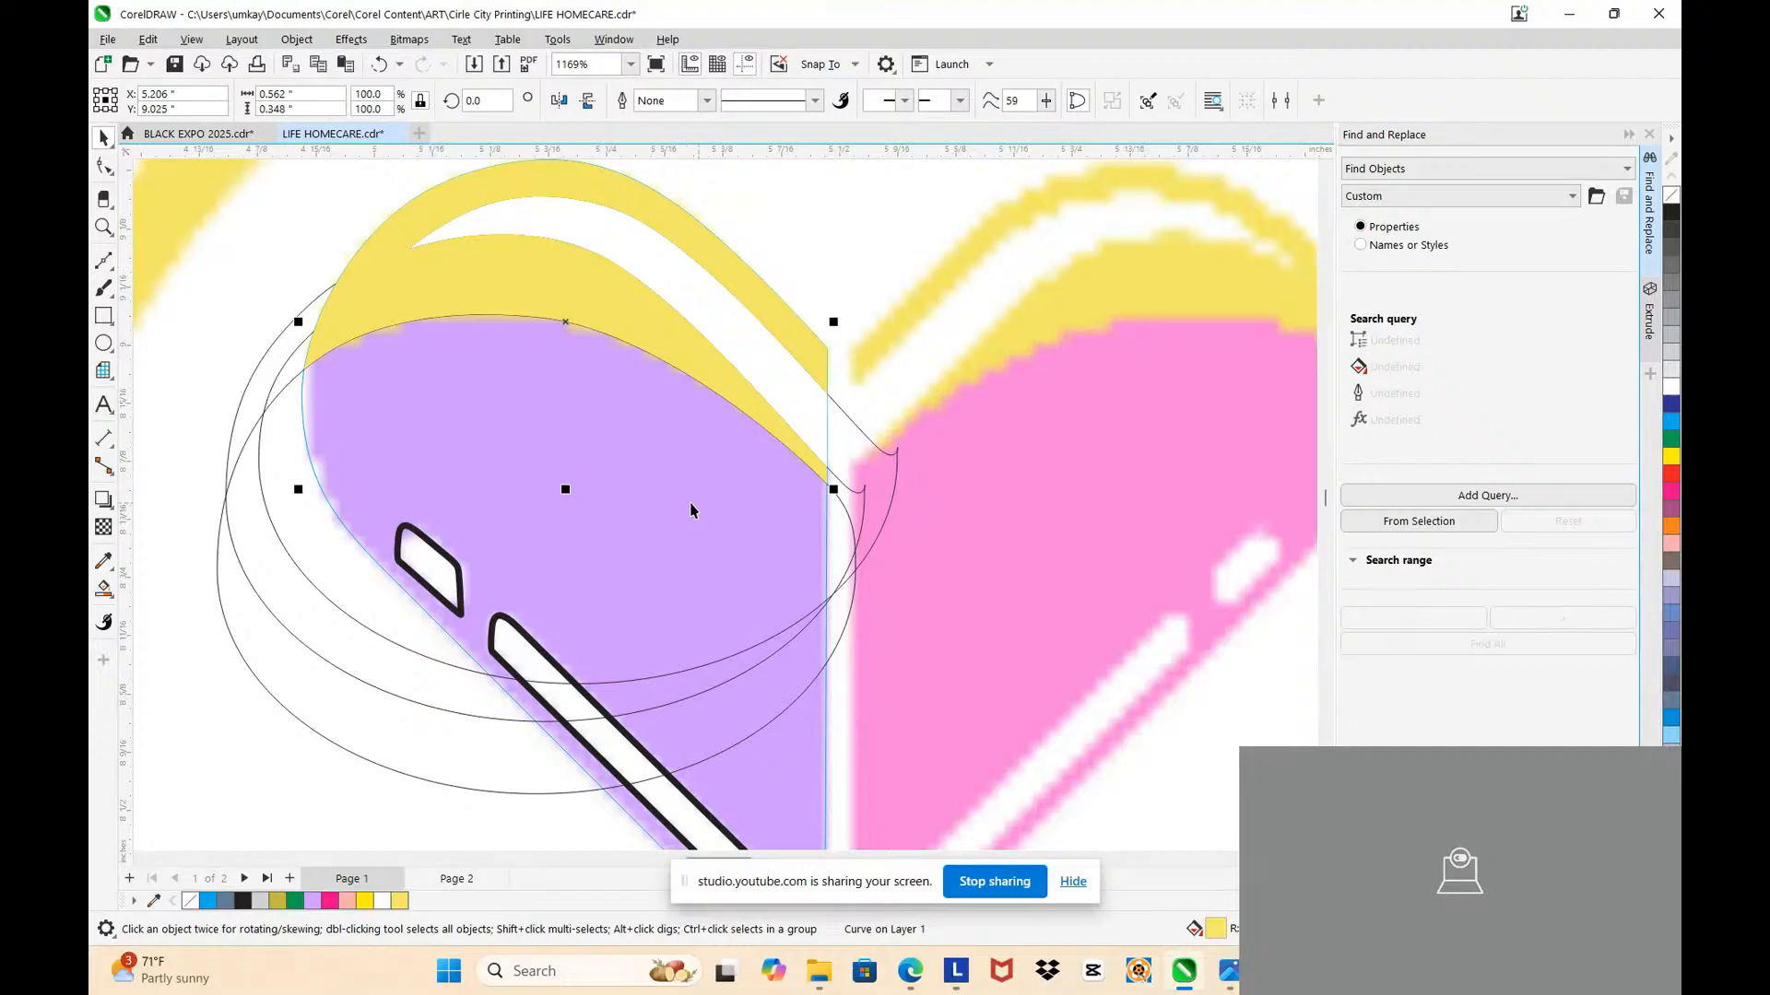
Step: Smart-fill the areas beneath the yellow band down to the heart's tip, and weld the lower filled pieces together
{"action": "left_click", "coordinate": [103, 588]}
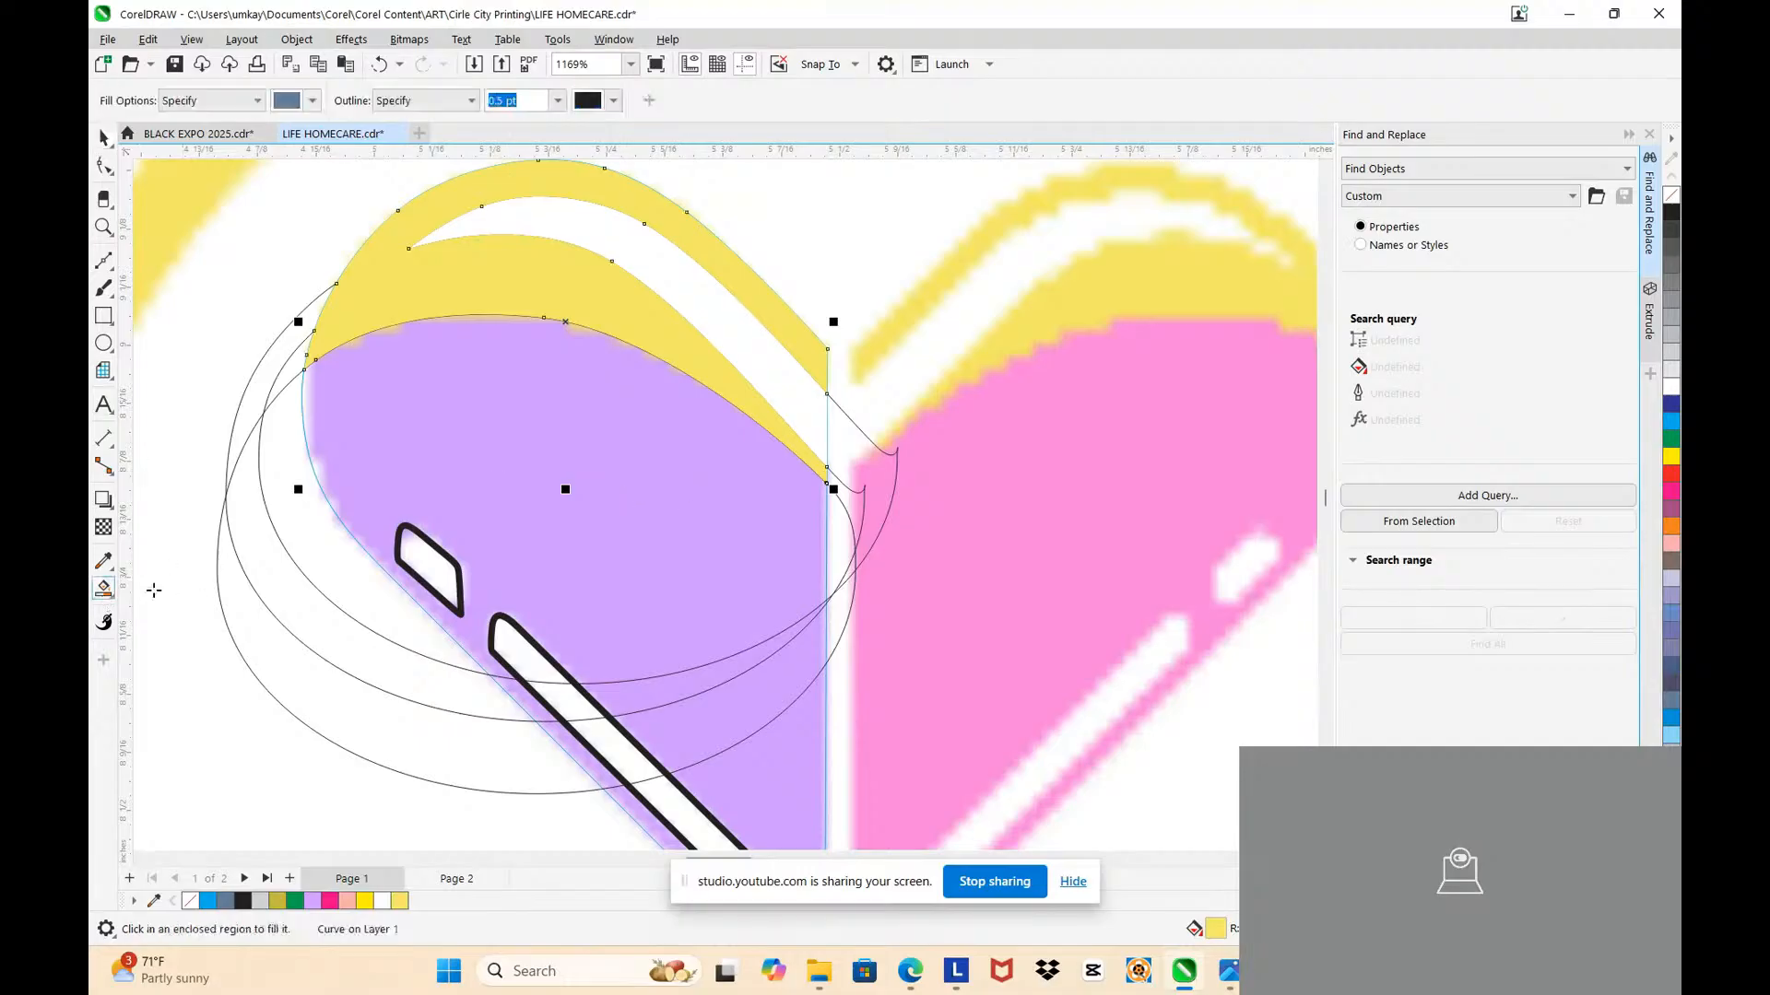
{"action": "scroll", "coordinate": [425, 366], "scroll_direction": "down", "scroll_amount": 1}
{"action": "left_click", "coordinate": [442, 396]}
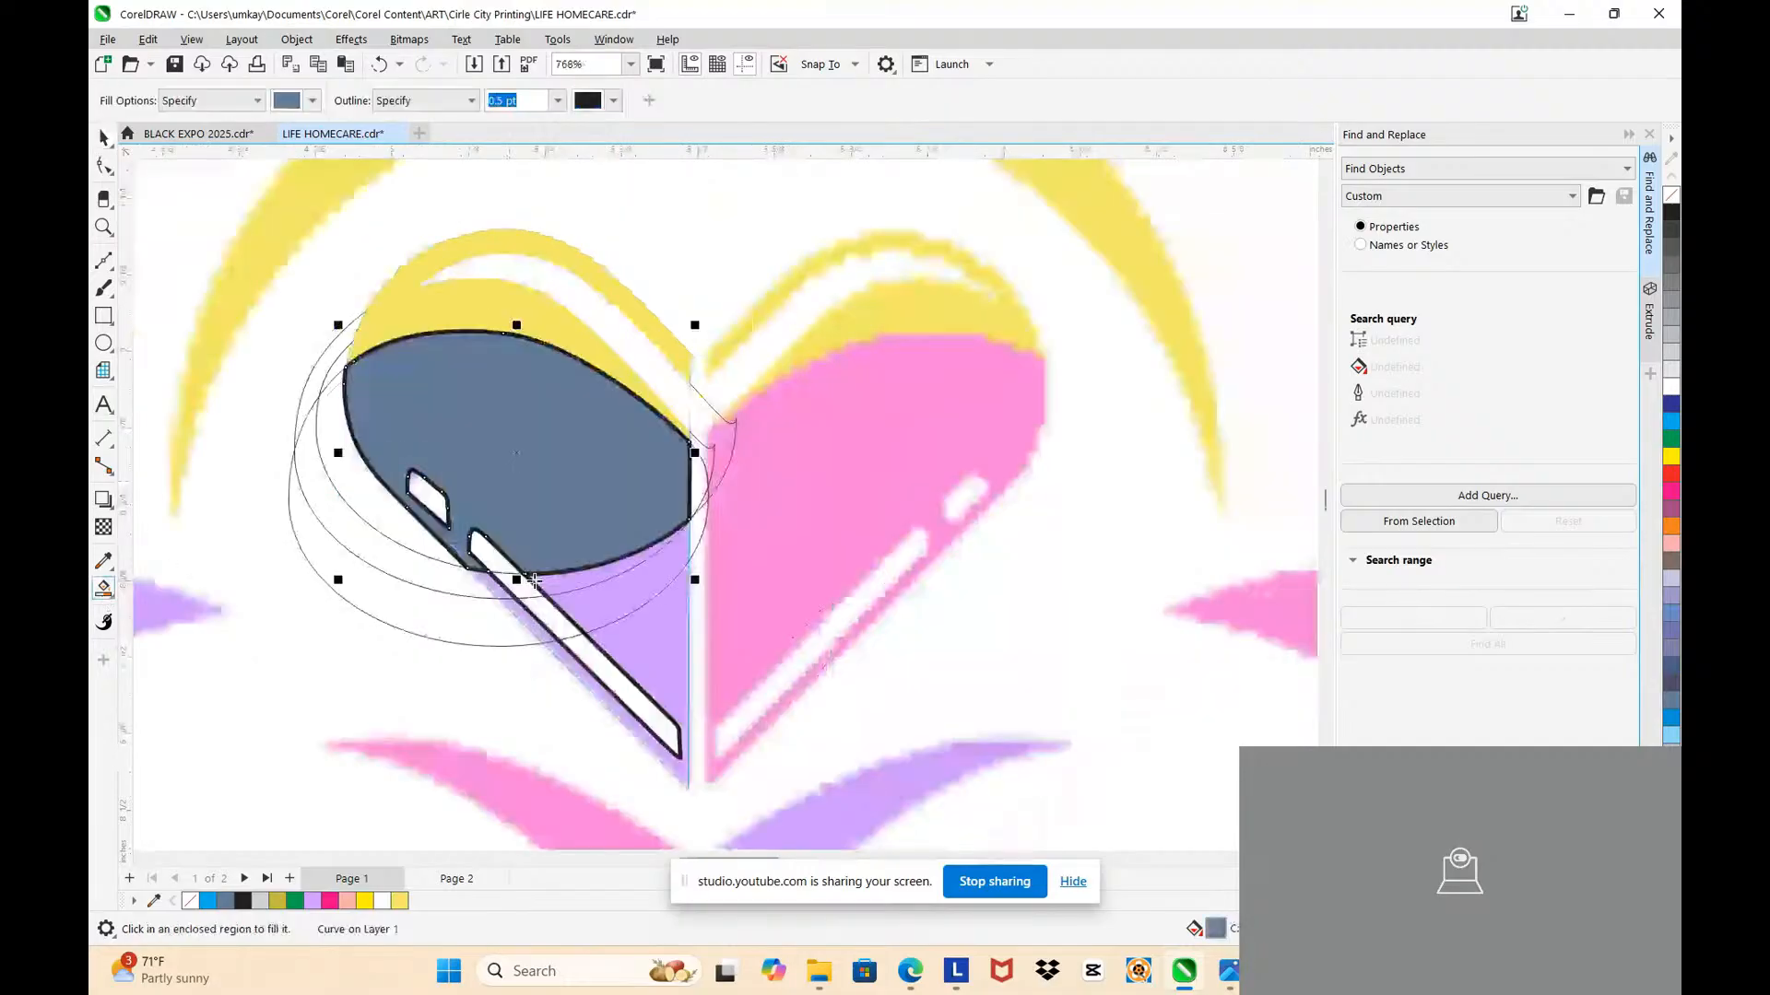
{"action": "left_click", "coordinate": [535, 583]}
{"action": "scroll", "coordinate": [535, 583], "scroll_direction": "up", "scroll_amount": 2}
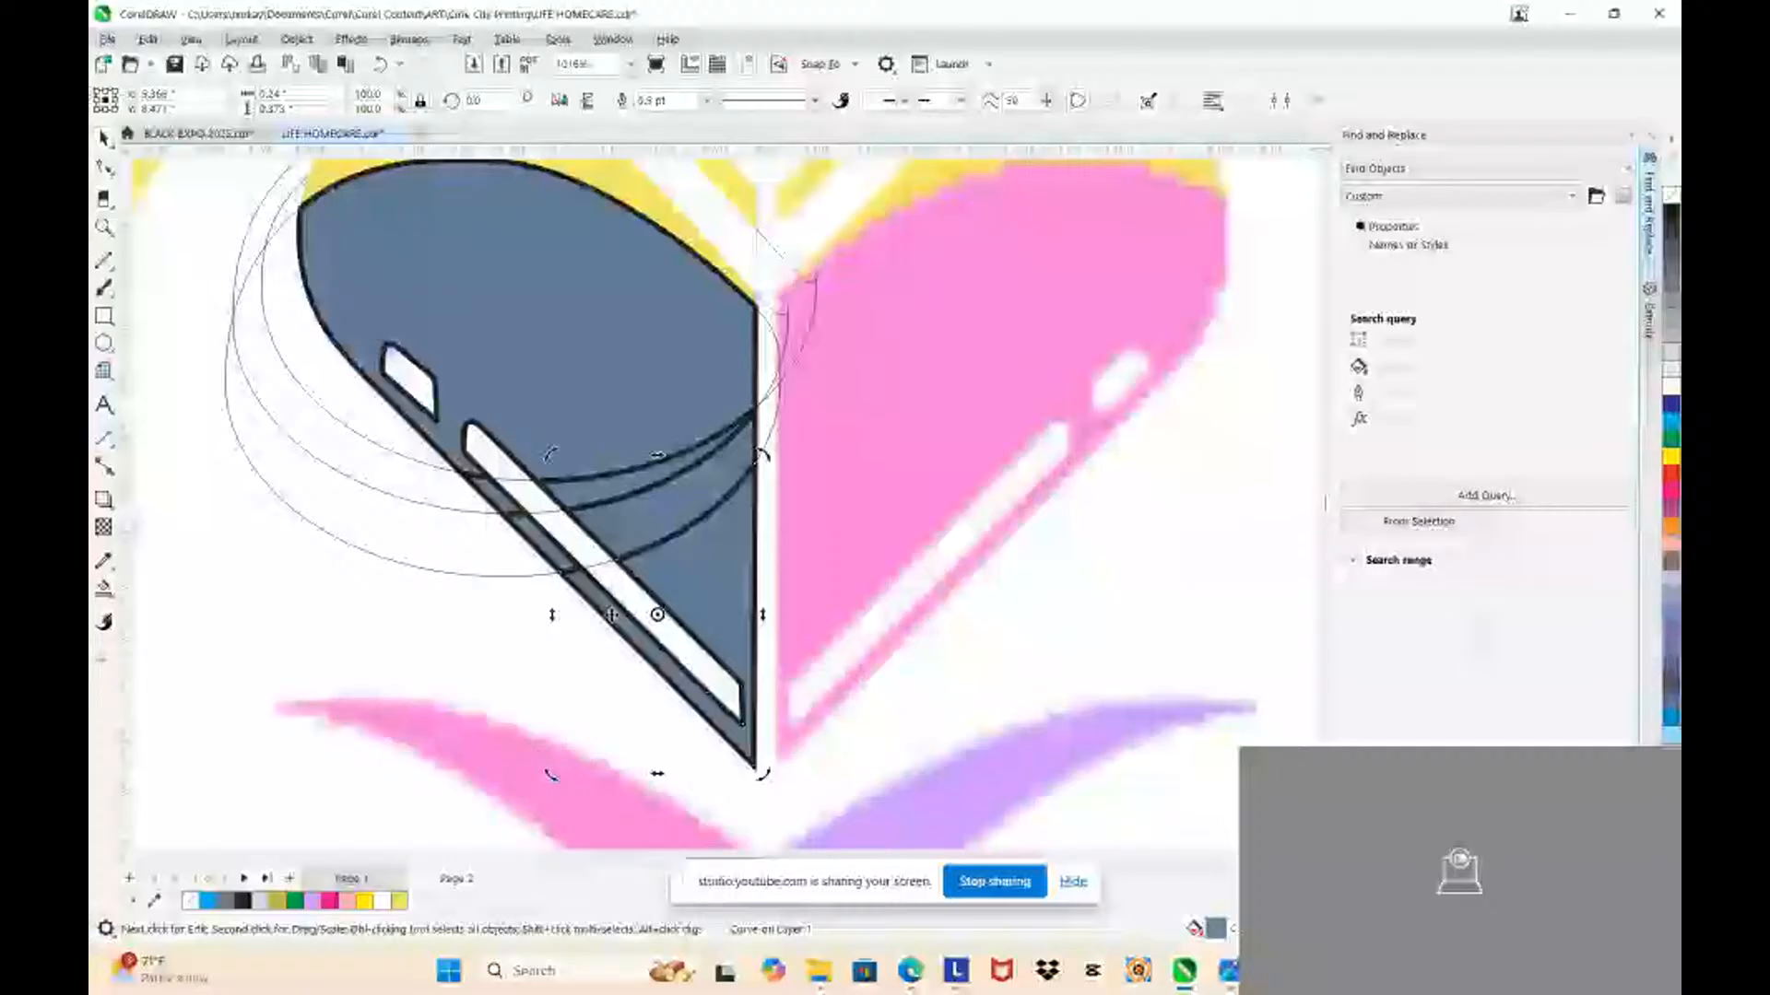
{"action": "left_click", "coordinate": [612, 615], "text": "shift"}
{"action": "left_click", "coordinate": [659, 100]}
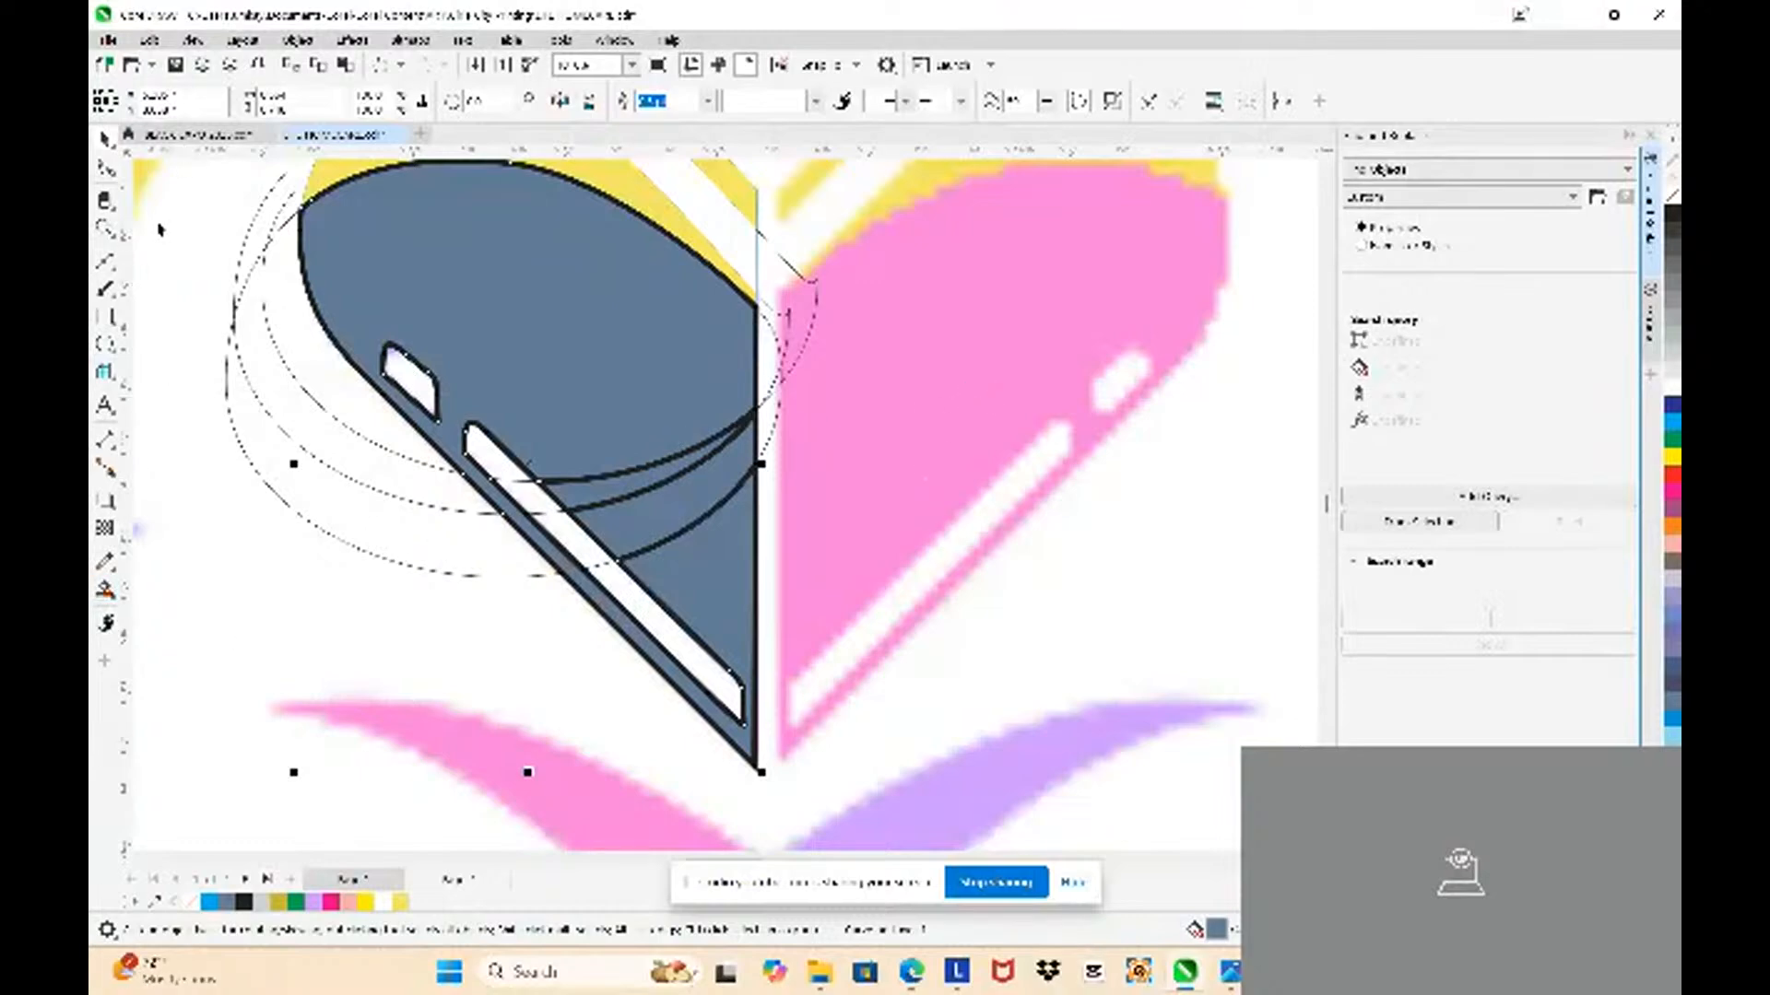
Step: Recolor the filled pieces of the heart's left half with pink sampled from its right half
{"action": "left_click", "coordinate": [105, 560]}
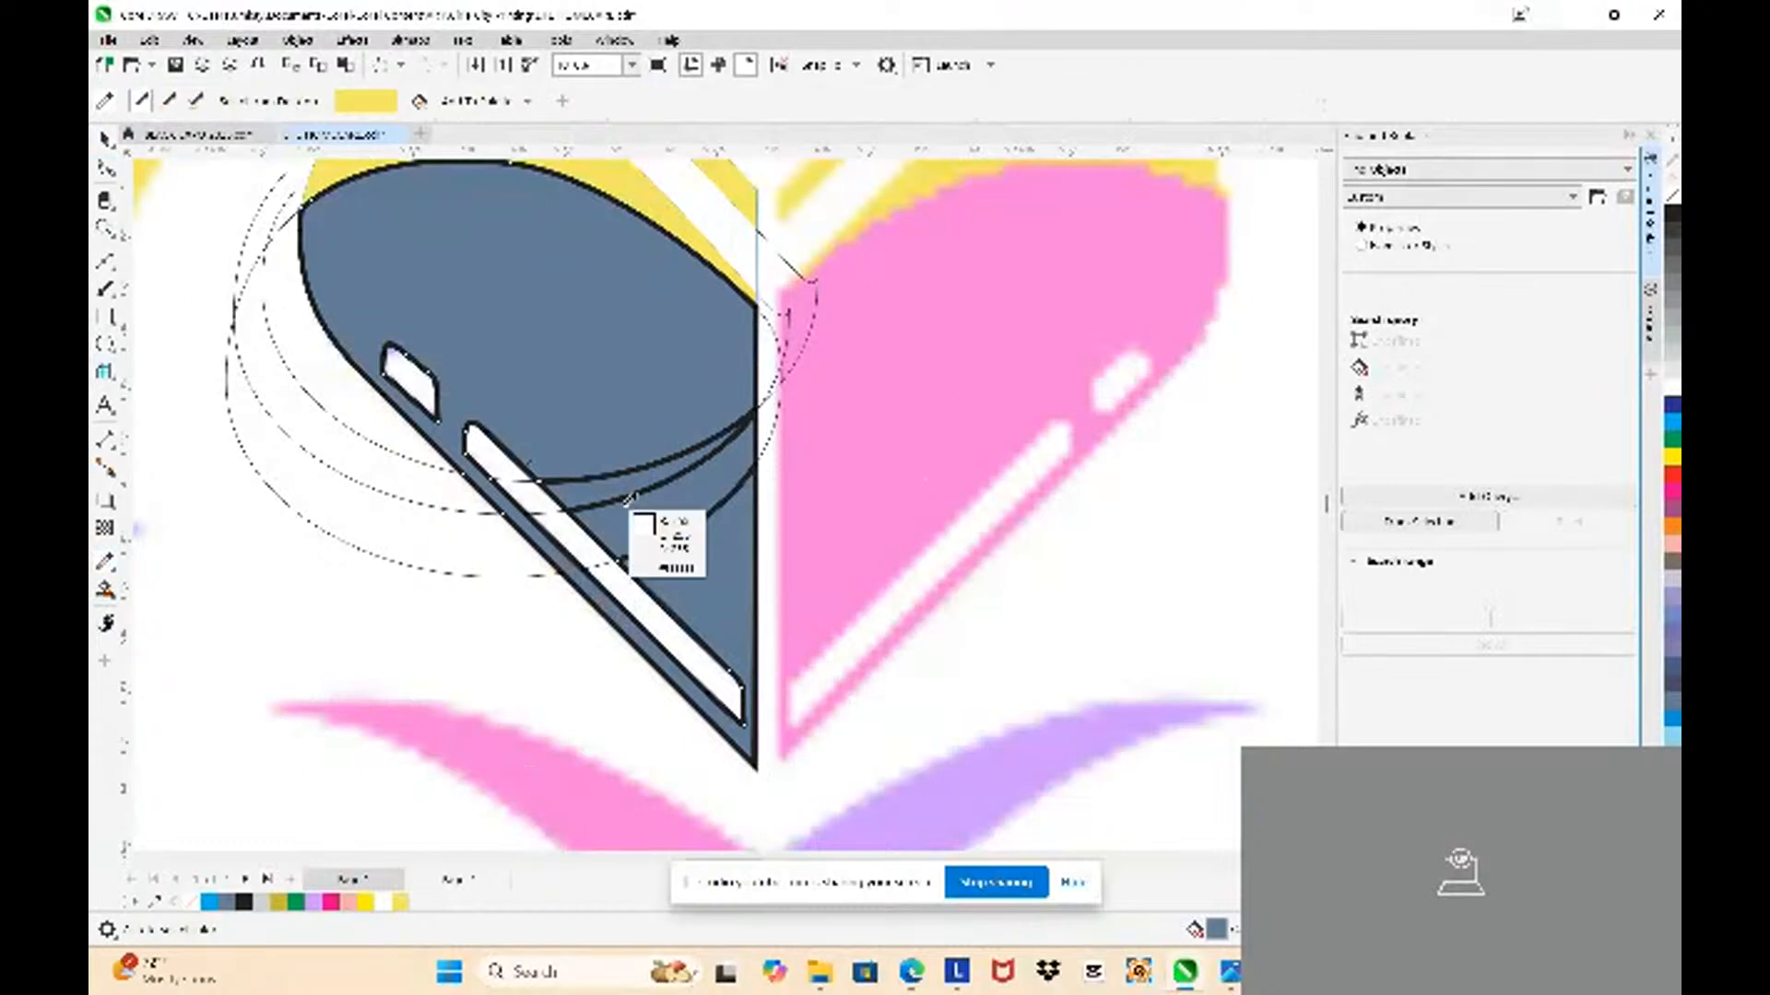
{"action": "left_click", "coordinate": [716, 370]}
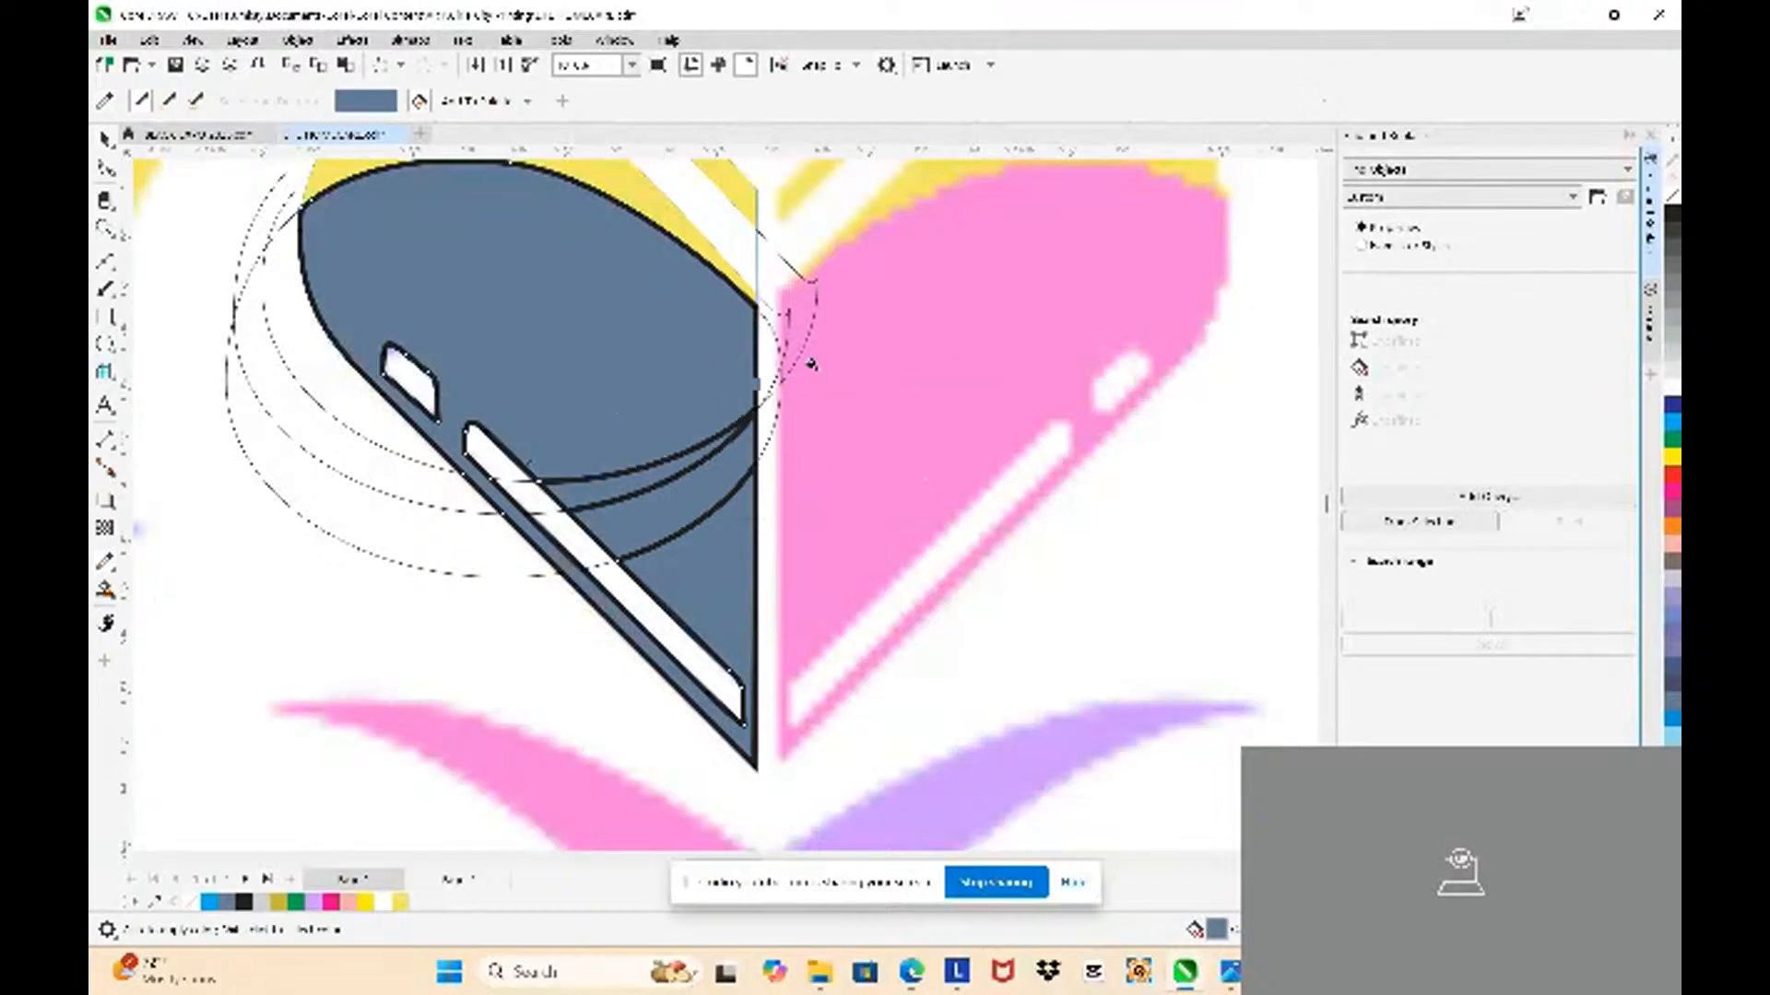
{"action": "left_click", "coordinate": [906, 365], "text": "shift"}
{"action": "left_click", "coordinate": [706, 360]}
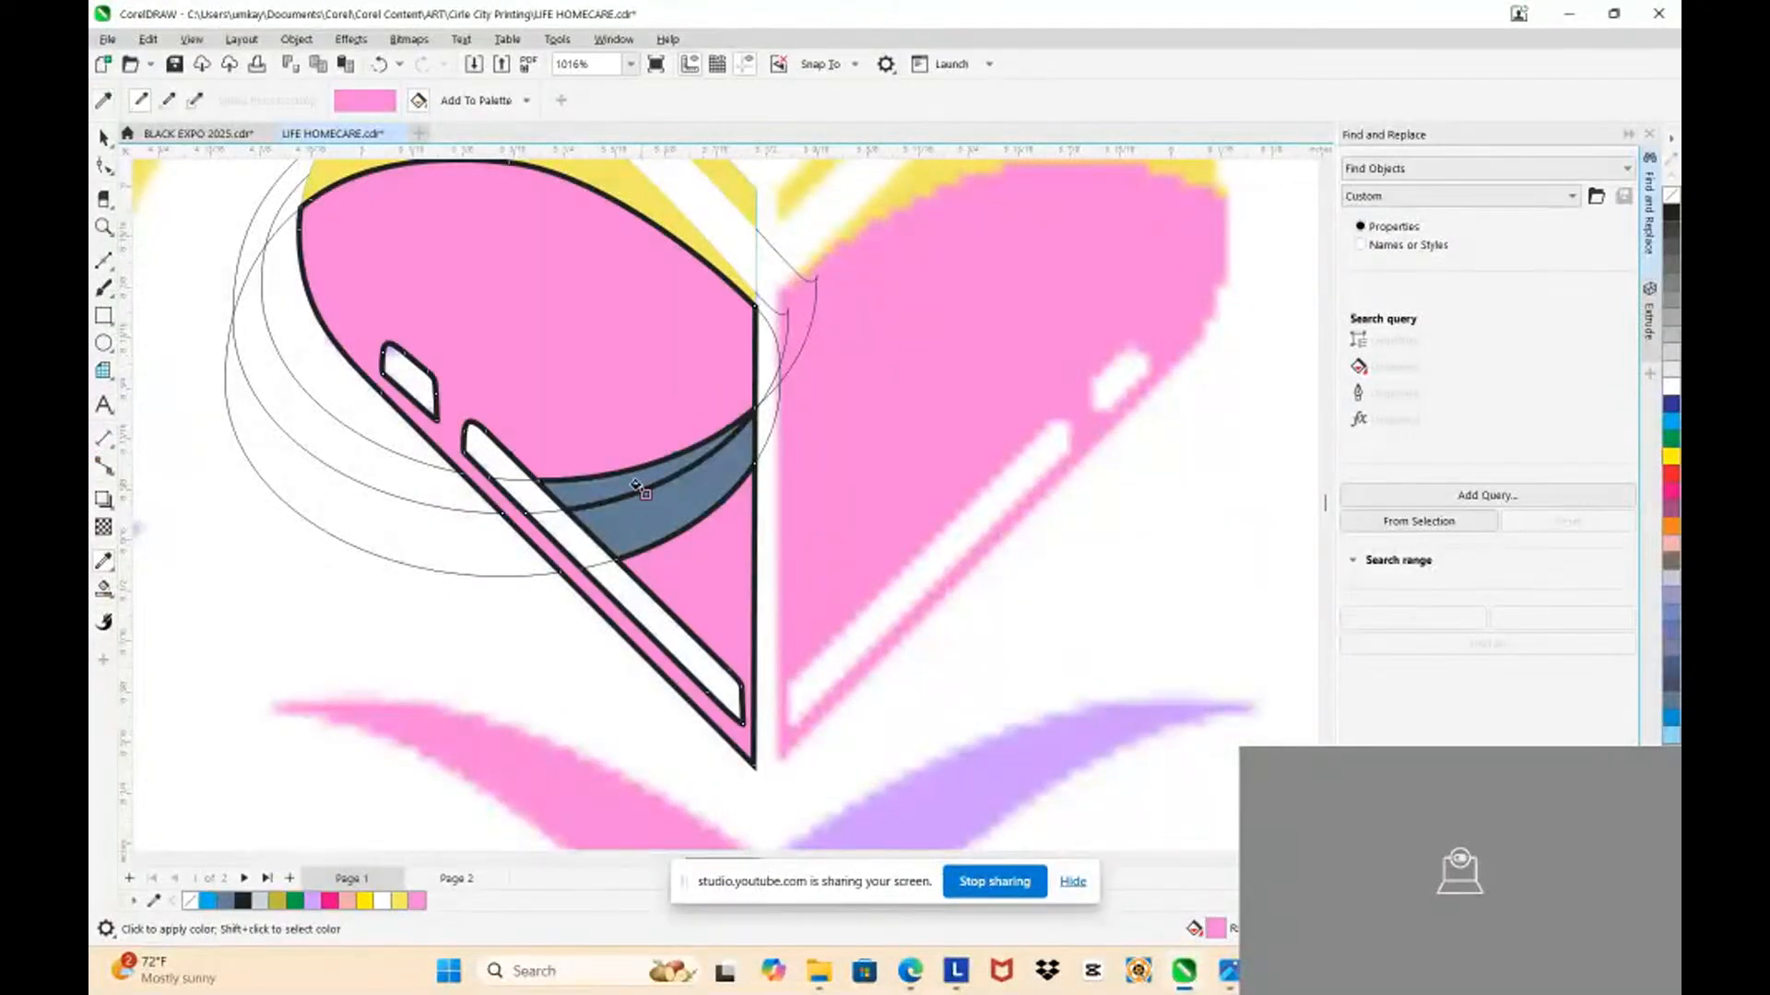
{"action": "left_click", "coordinate": [634, 505]}
Step: Weld the three pink pieces of the heart's left half into one shape
{"action": "left_click", "coordinate": [104, 136]}
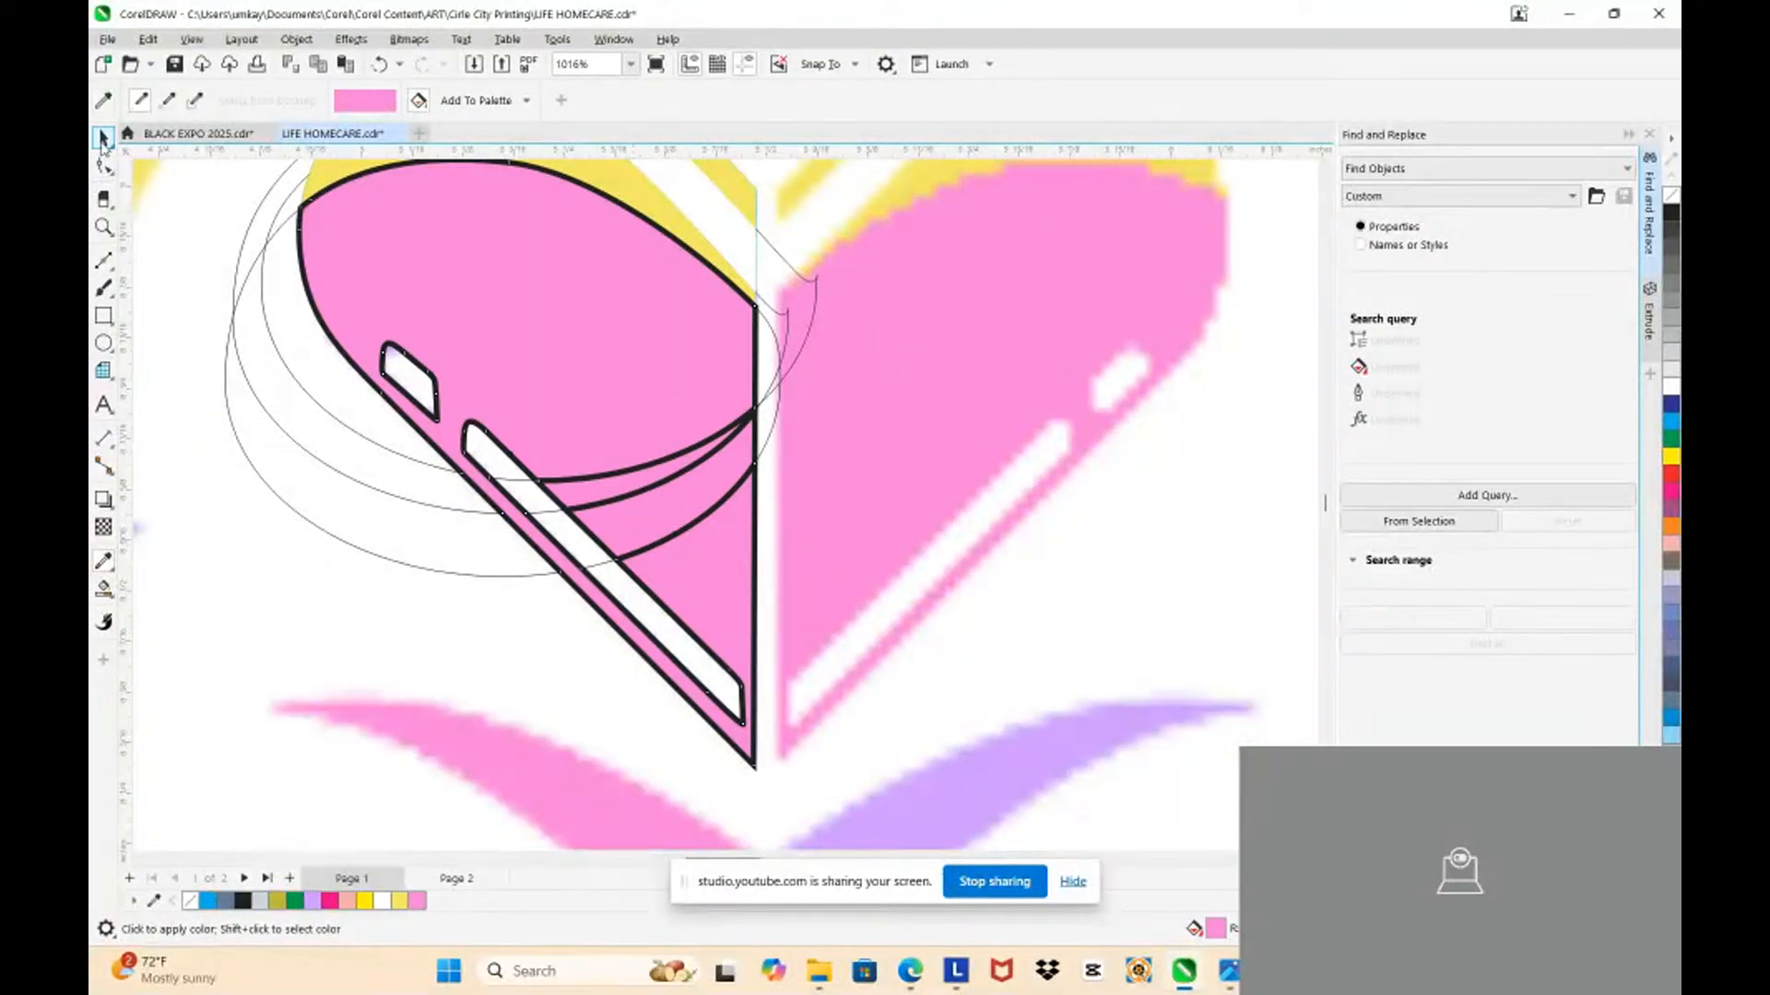
{"action": "left_click", "coordinate": [659, 513]}
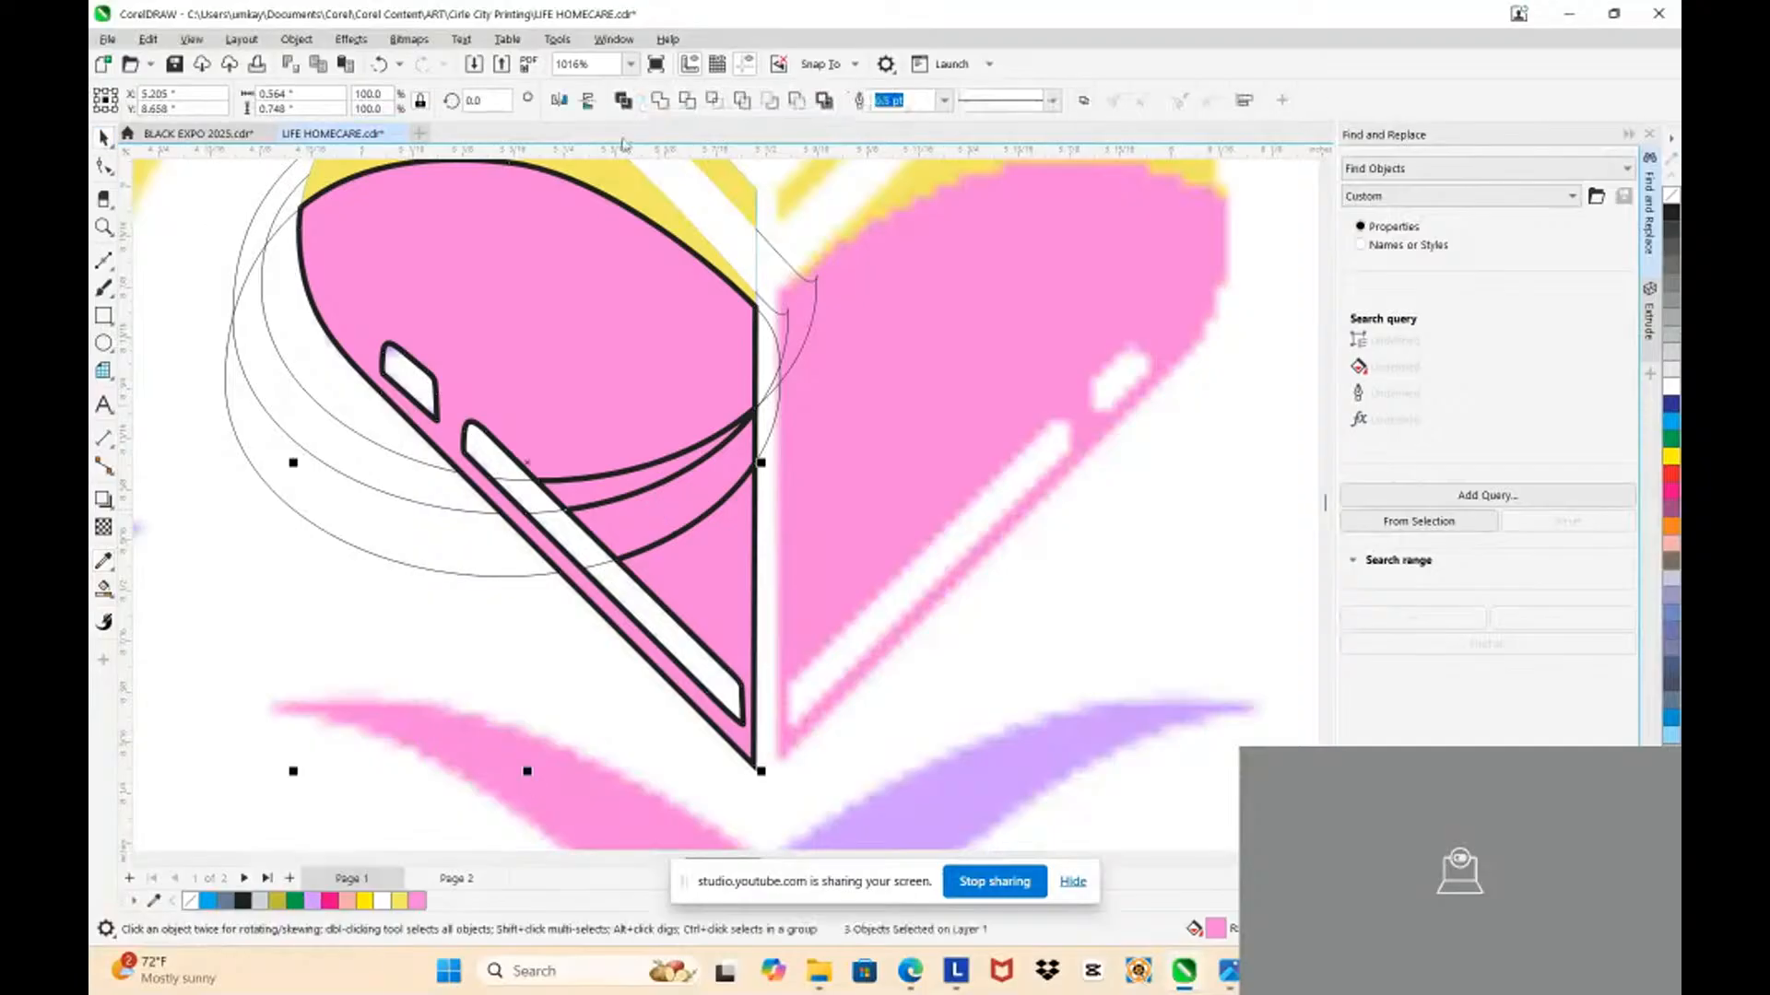
{"action": "left_click", "coordinate": [661, 102]}
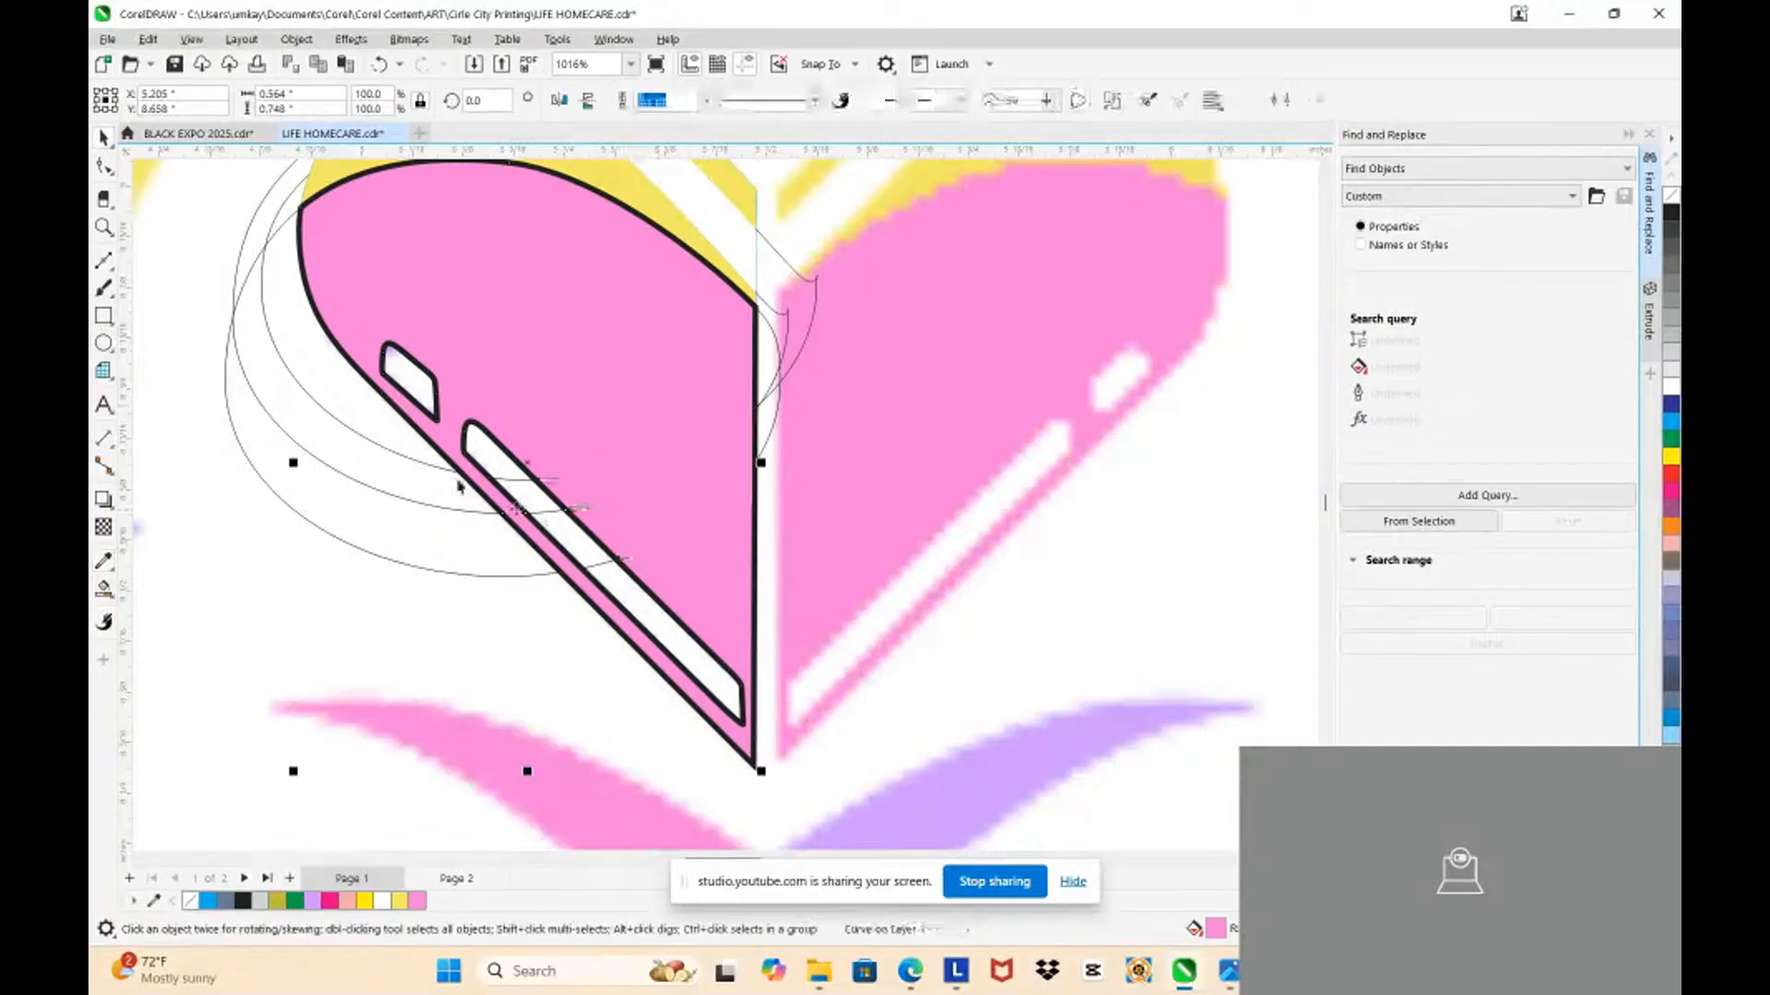
Step: Try deleting the construction curves around the heart's left half, and undo back to the separate pink pieces
{"action": "scroll", "coordinate": [499, 480], "scroll_direction": "down", "scroll_amount": 4}
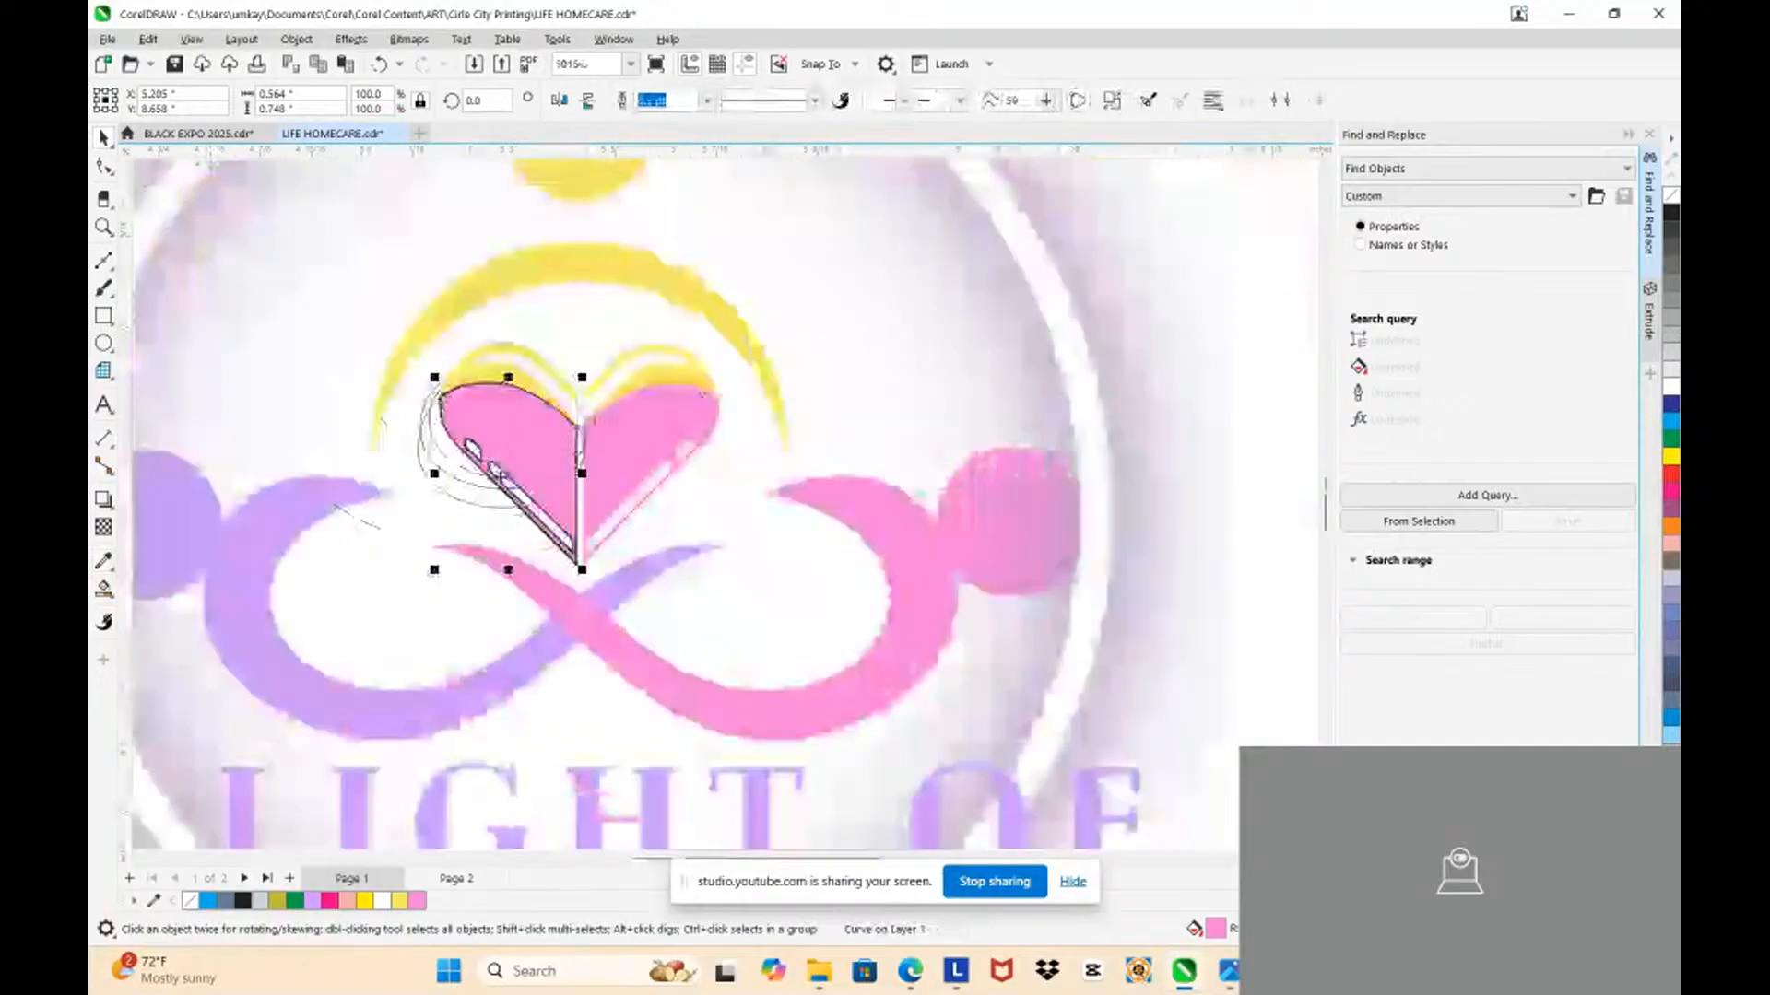
{"action": "left_click_drag", "start_coordinate": [323, 297], "coordinate": [572, 549]}
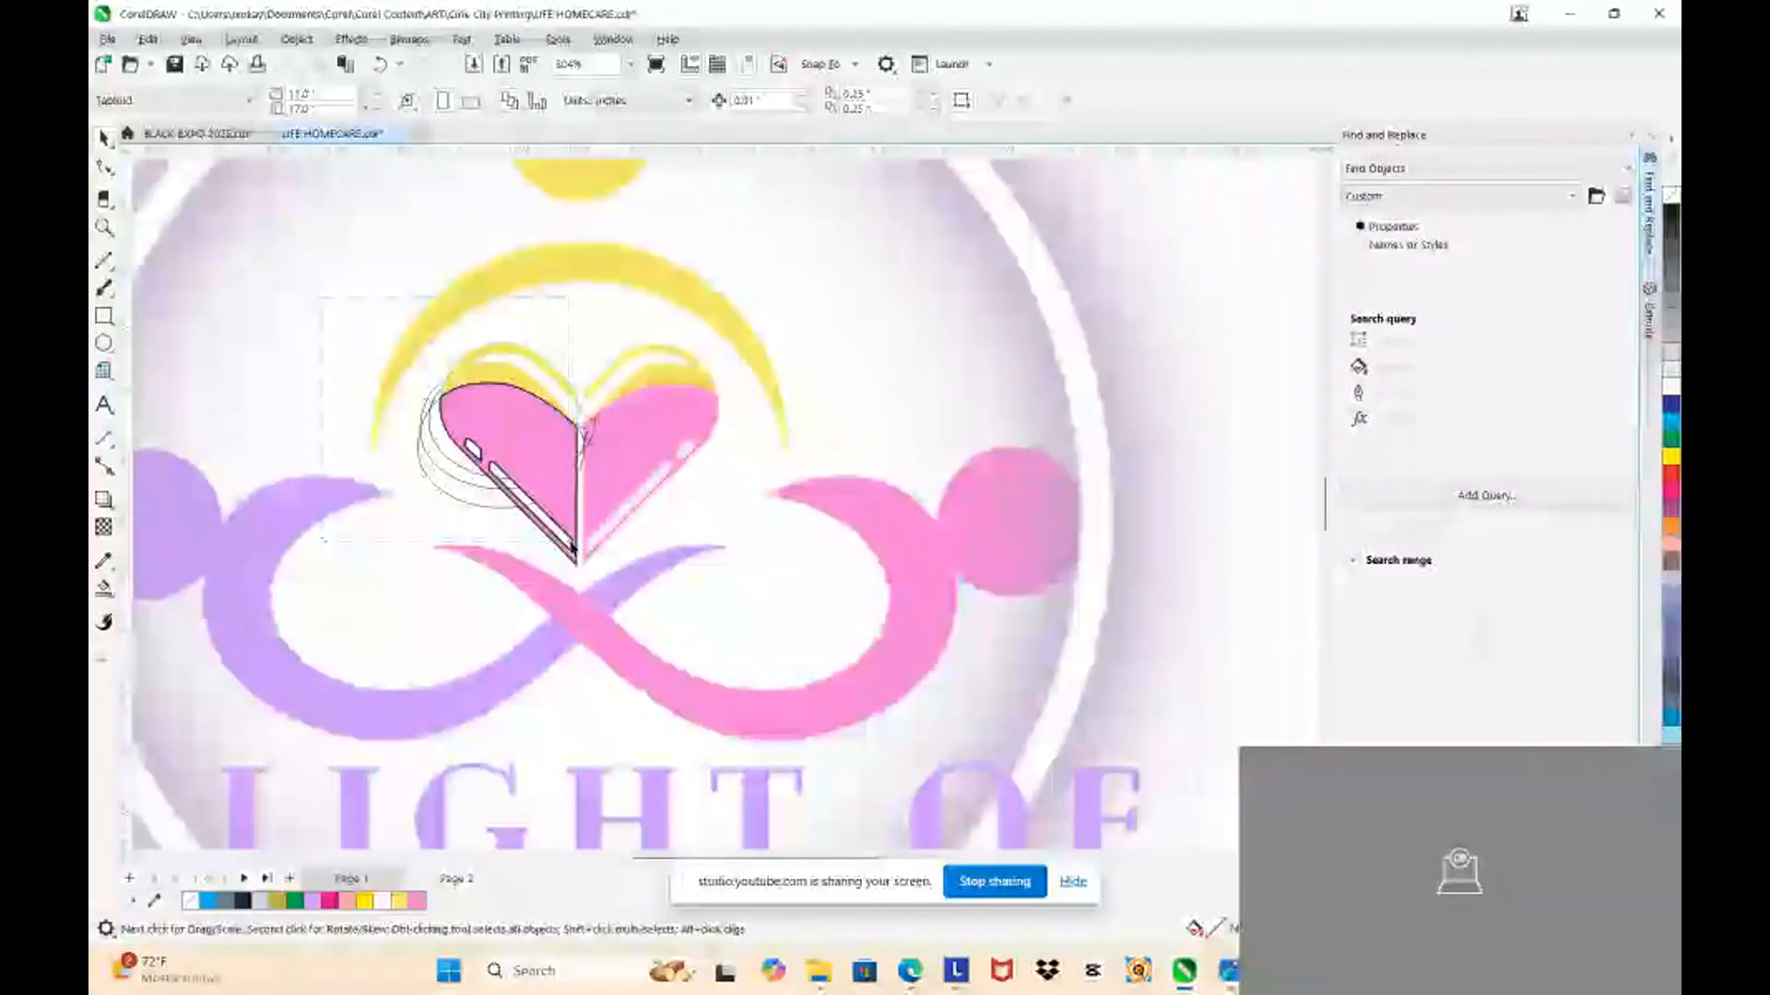
{"action": "key", "text": "Delete"}
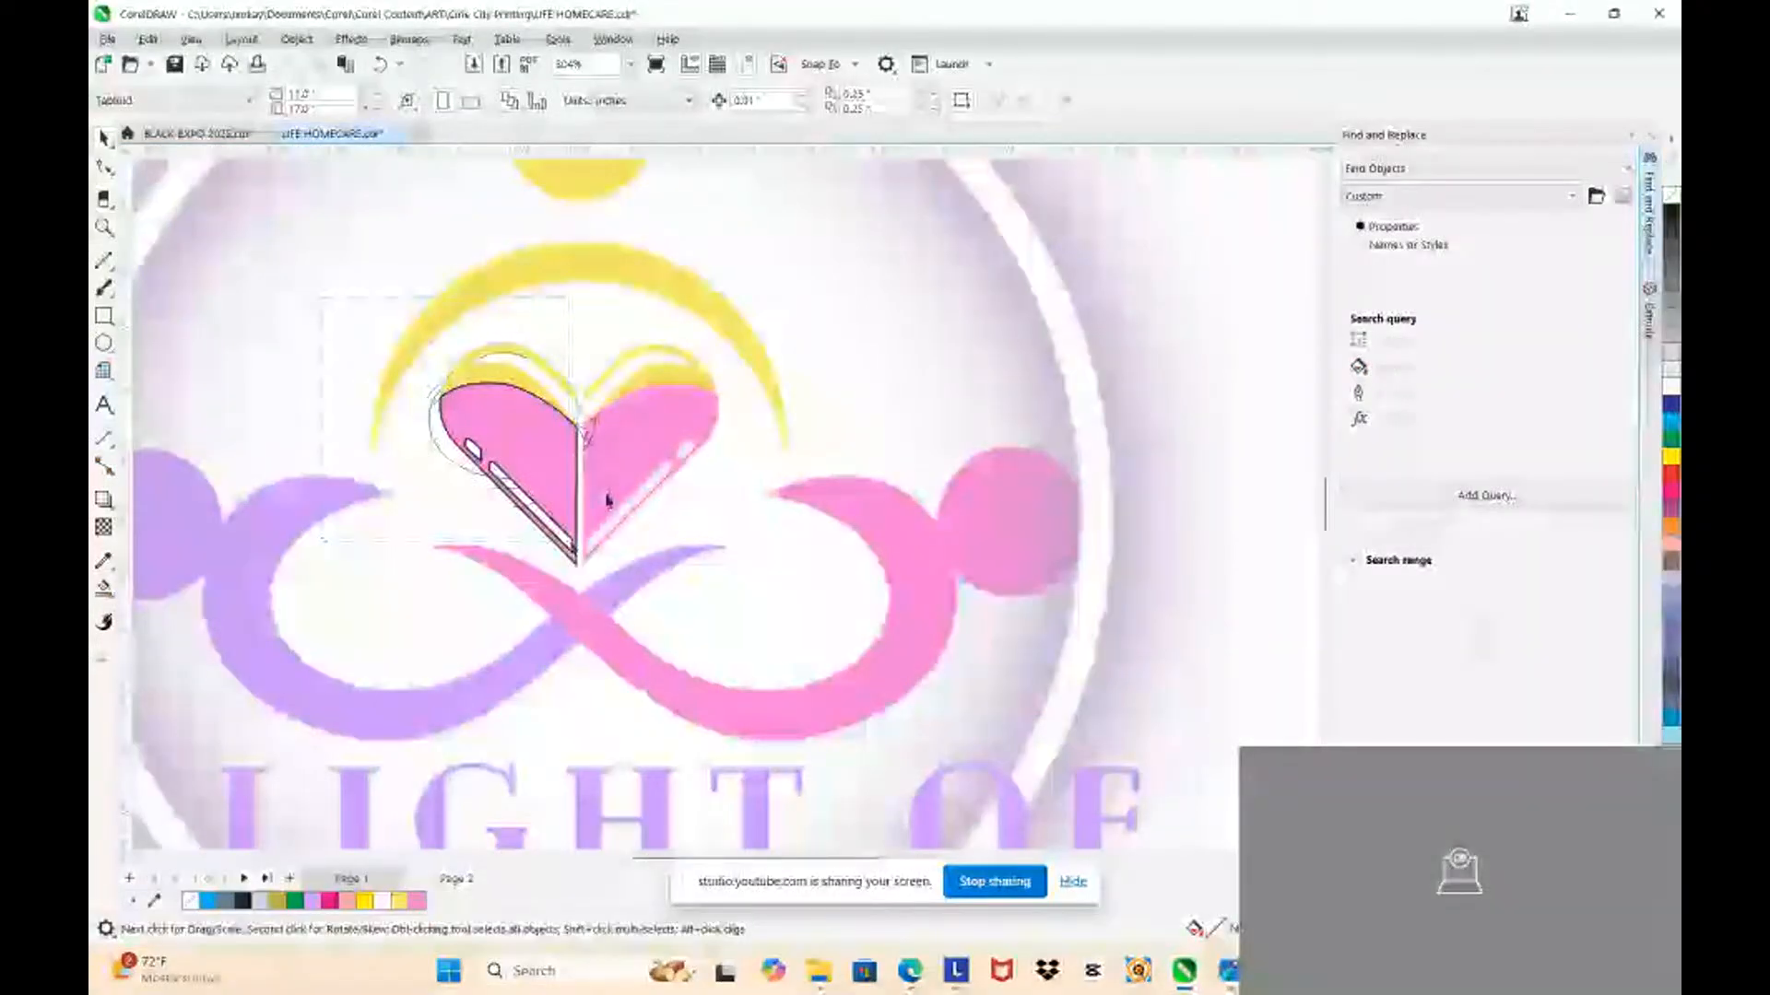
{"action": "scroll", "coordinate": [504, 425], "scroll_direction": "up", "scroll_amount": 1}
{"action": "left_click", "coordinate": [499, 424]}
{"action": "key", "text": "ctrl+z"}
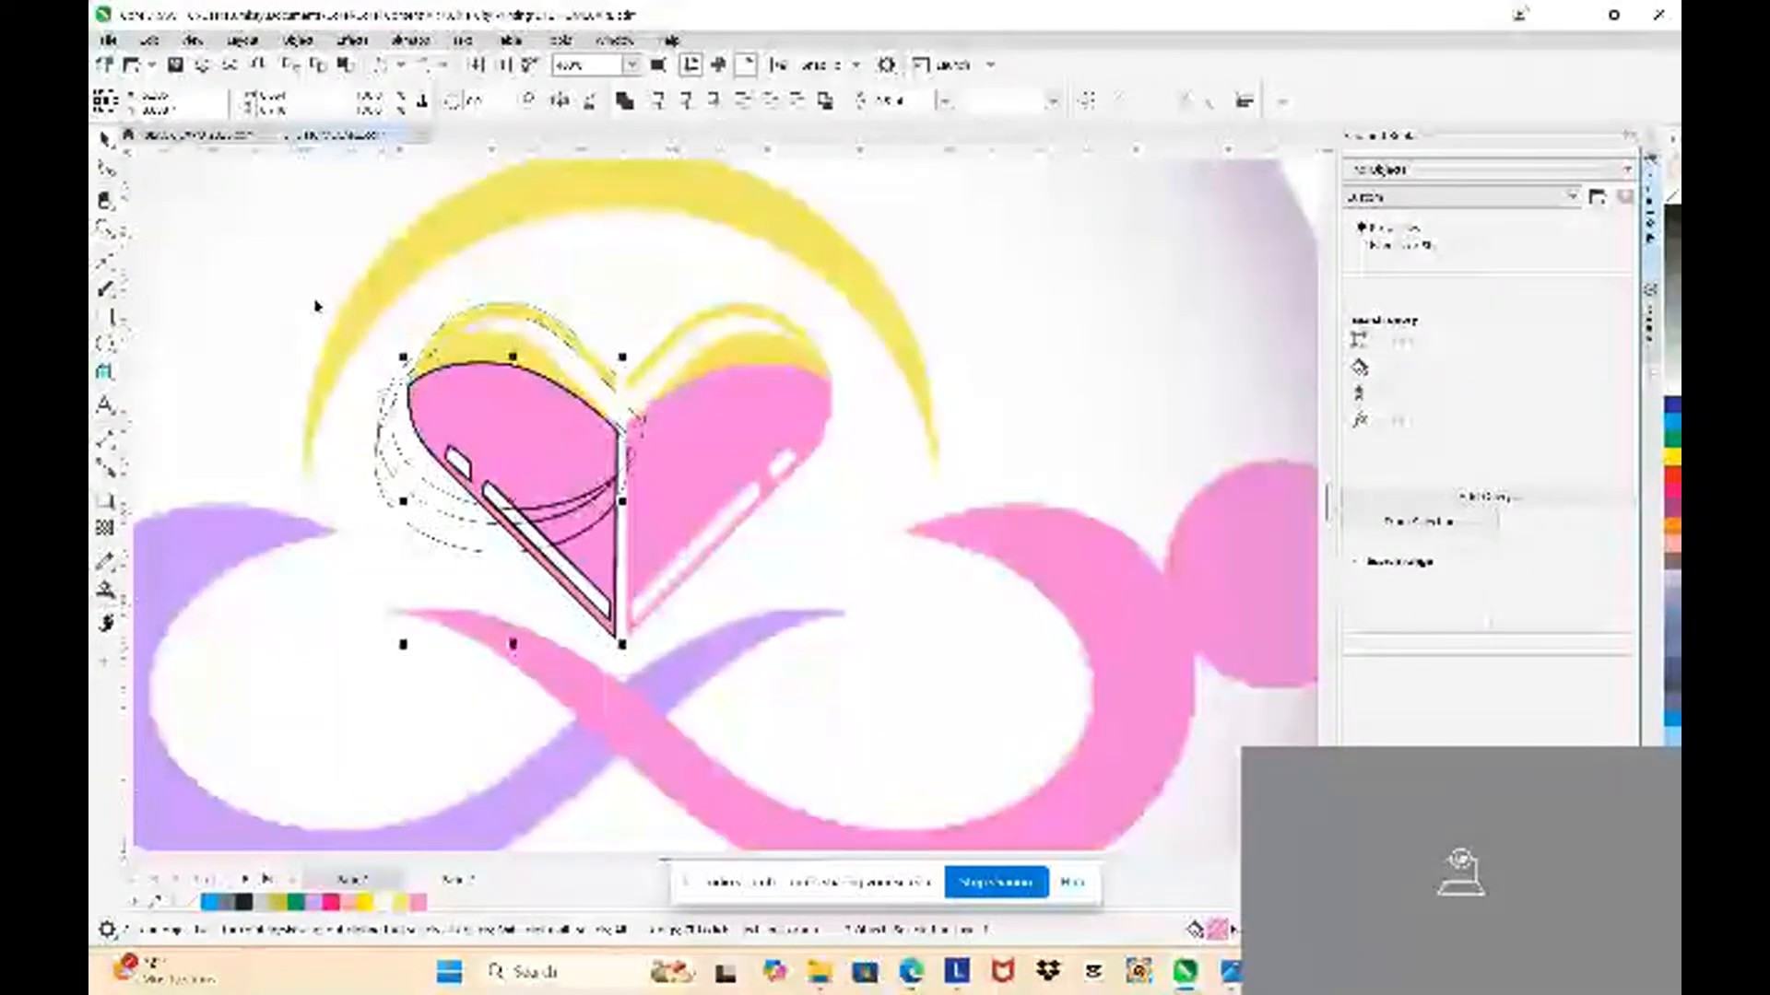
Step: Try to delete all the construction curves overlapping the heart's left half as one selection
{"action": "left_click", "coordinate": [308, 297]}
{"action": "left_click_drag", "start_coordinate": [293, 288], "coordinate": [688, 562]}
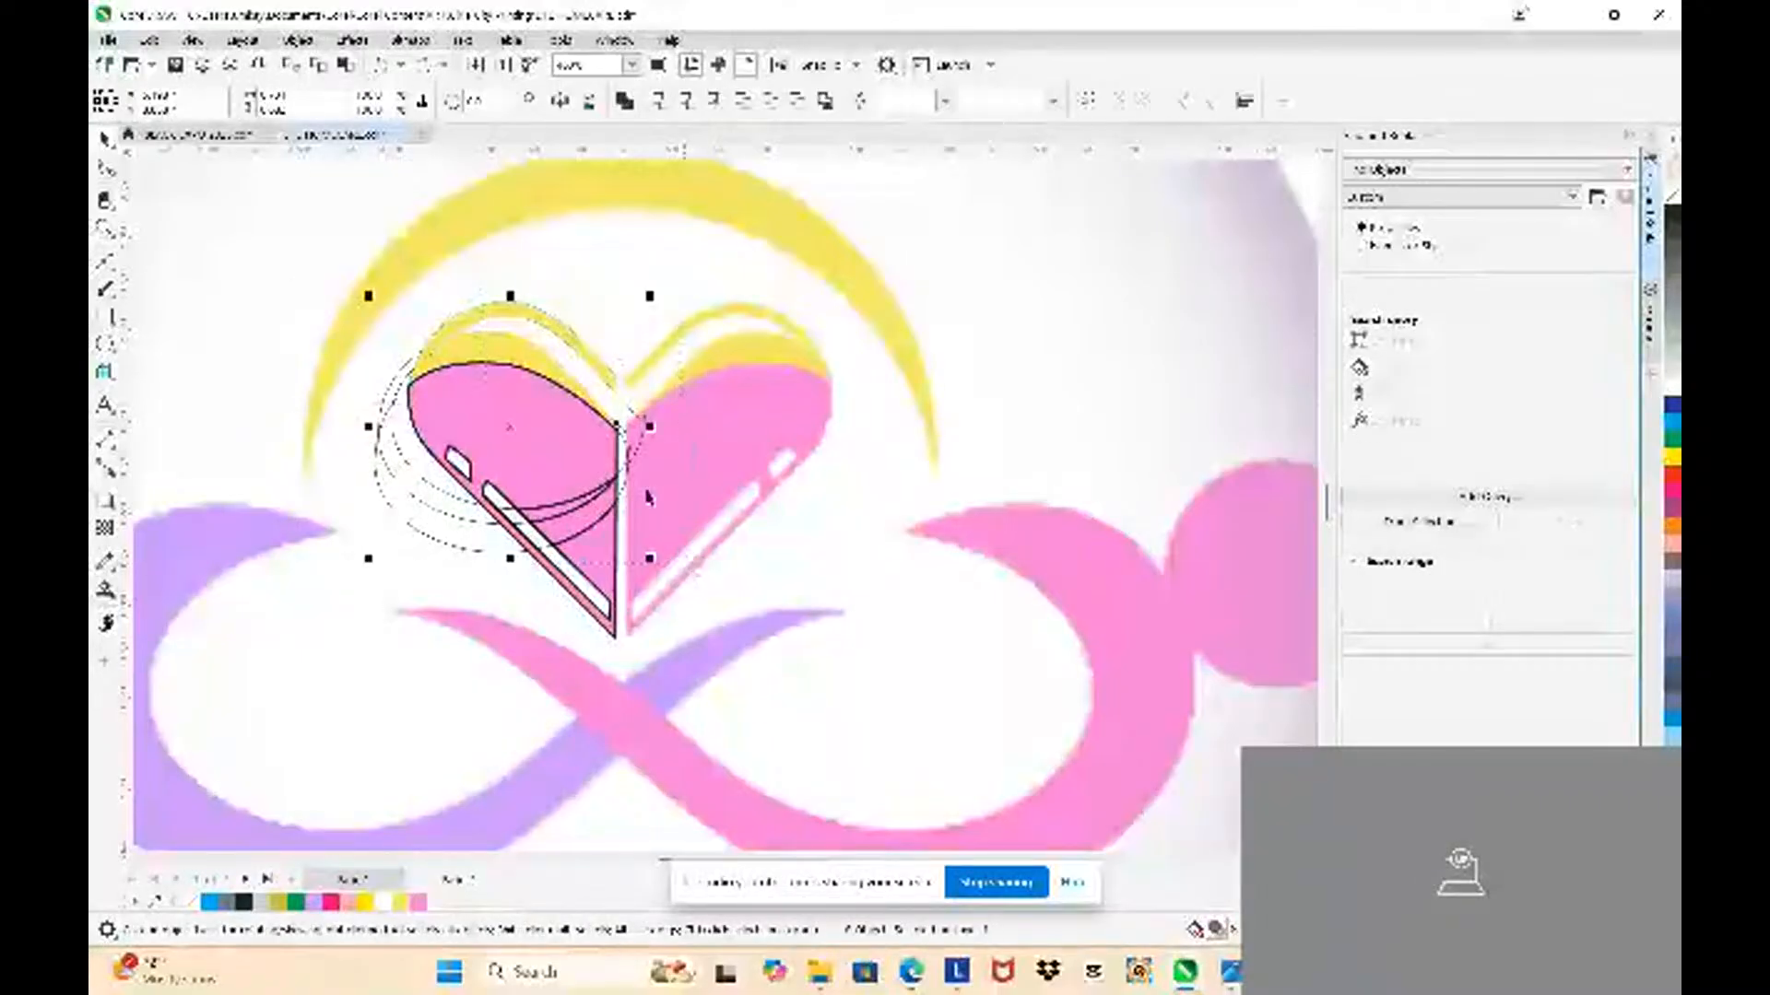
{"action": "left_click_drag", "start_coordinate": [493, 348], "coordinate": [493, 353]}
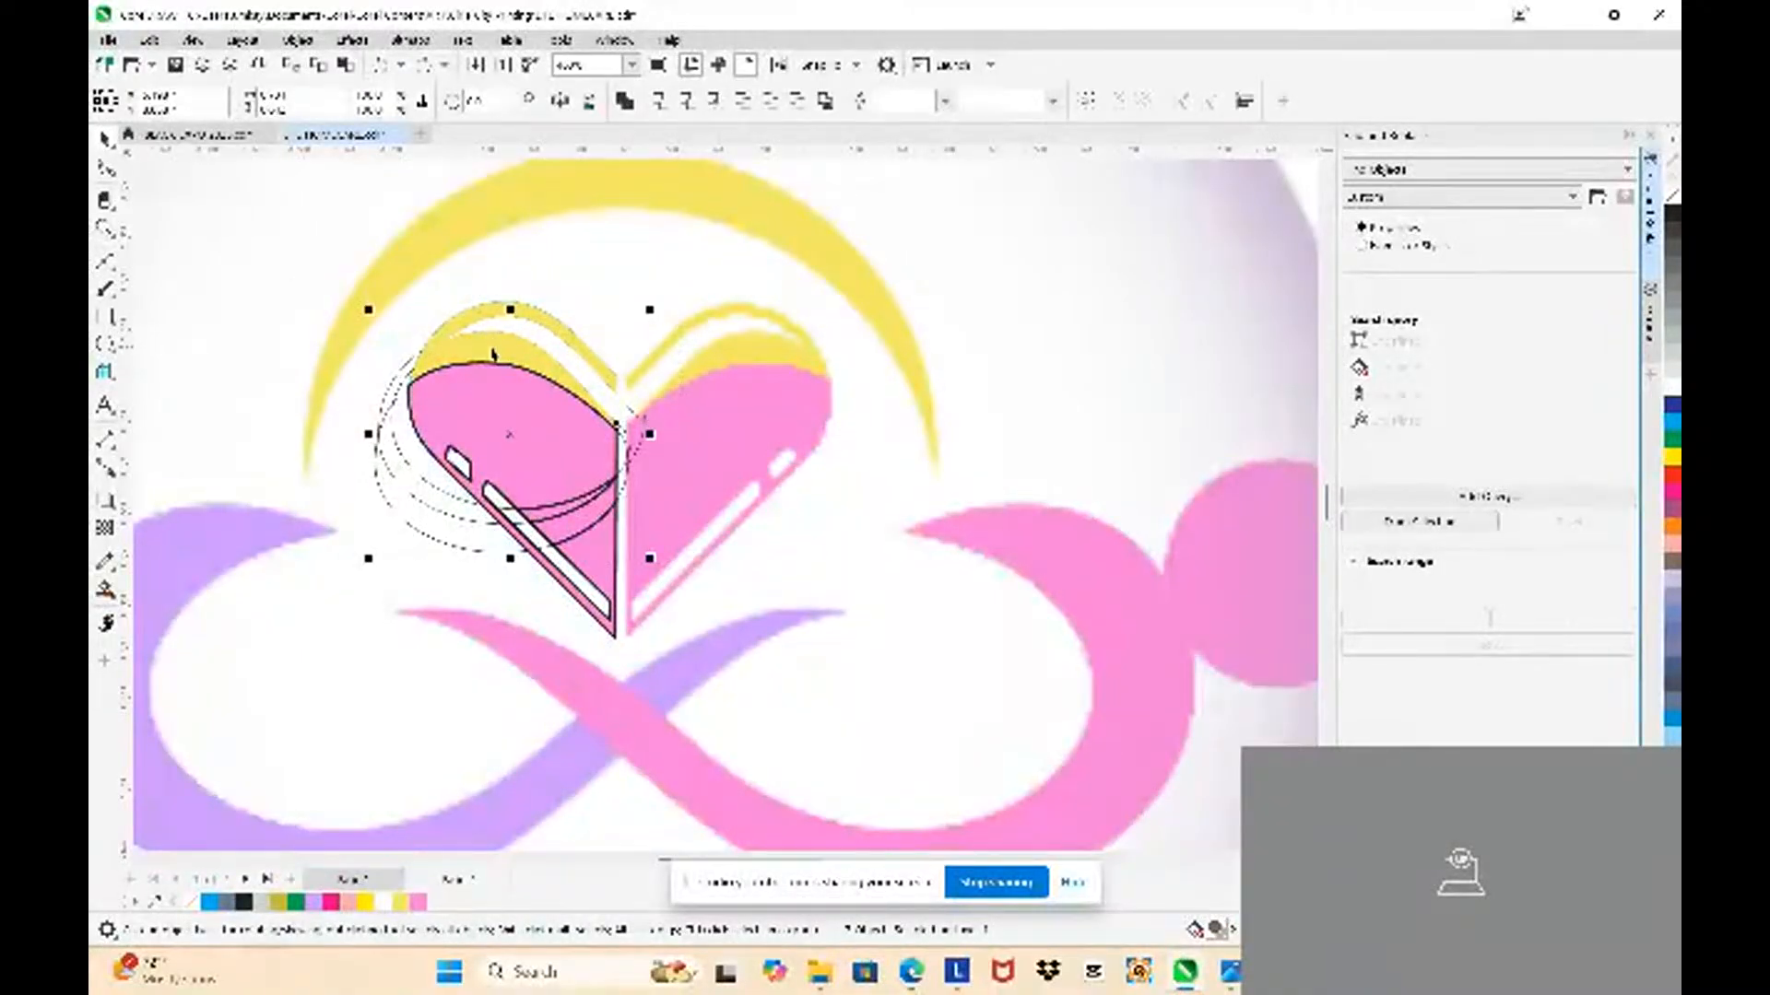
{"action": "key", "text": "Delete"}
{"action": "scroll", "coordinate": [522, 449], "scroll_direction": "up", "scroll_amount": 1}
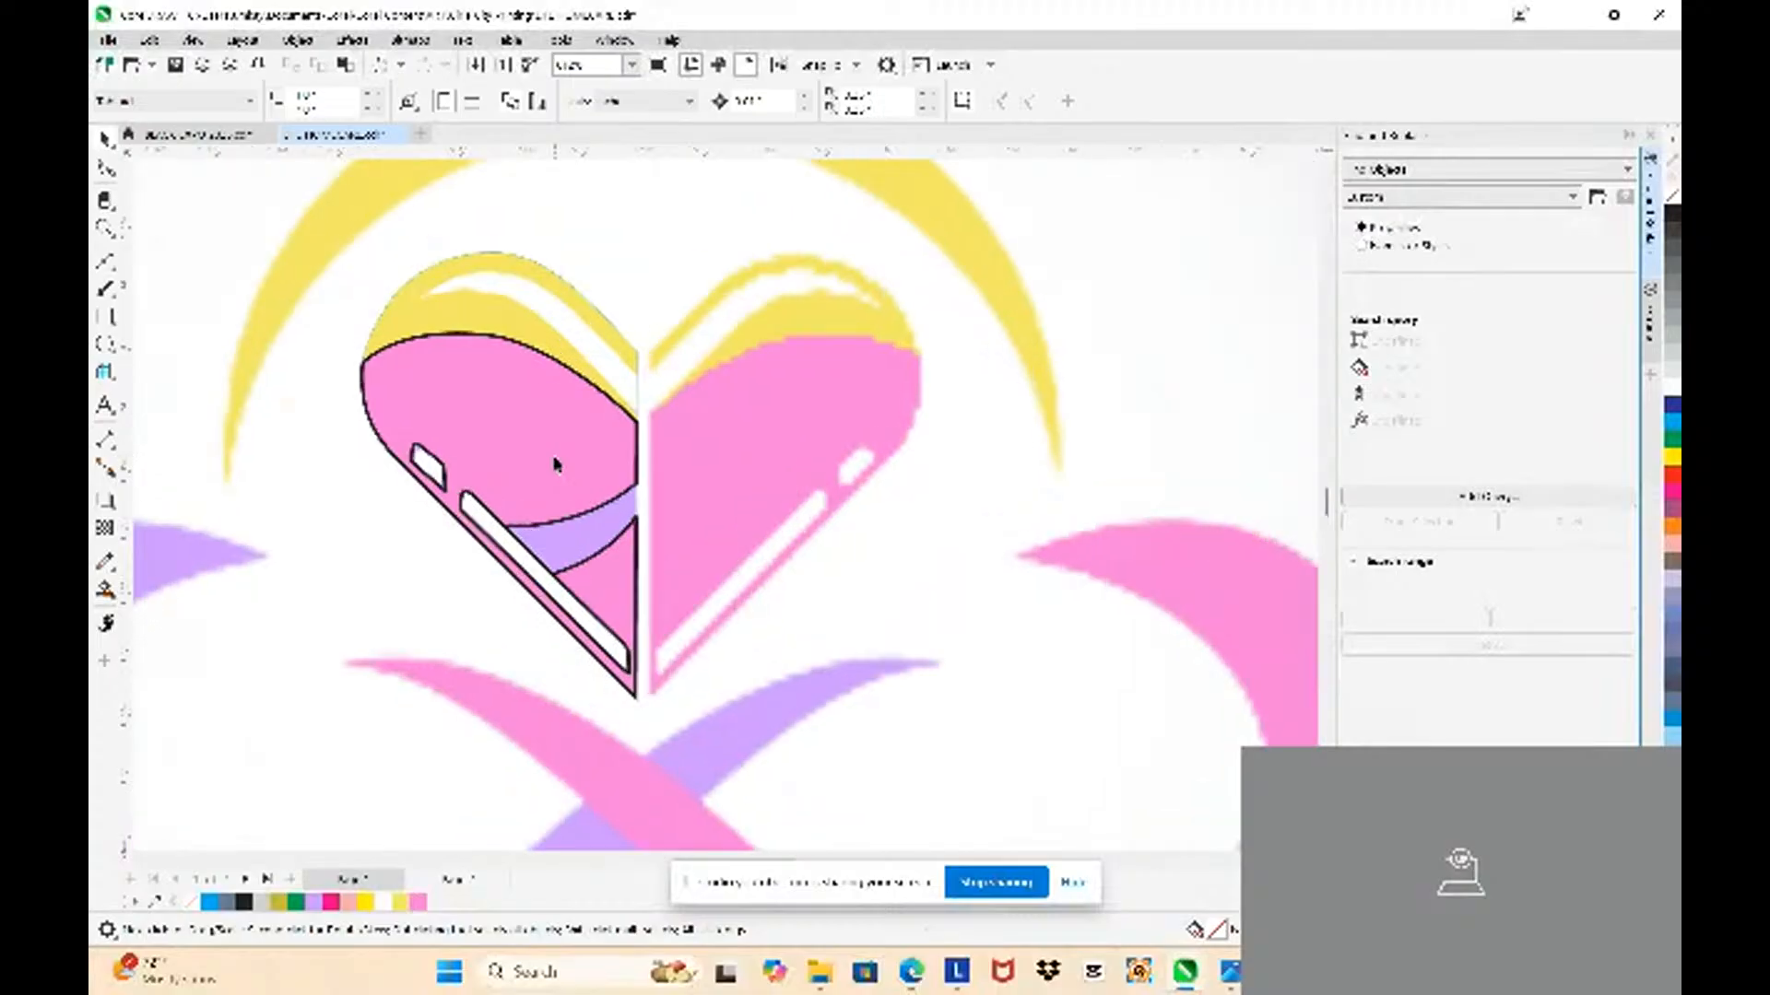
{"action": "left_click", "coordinate": [564, 512]}
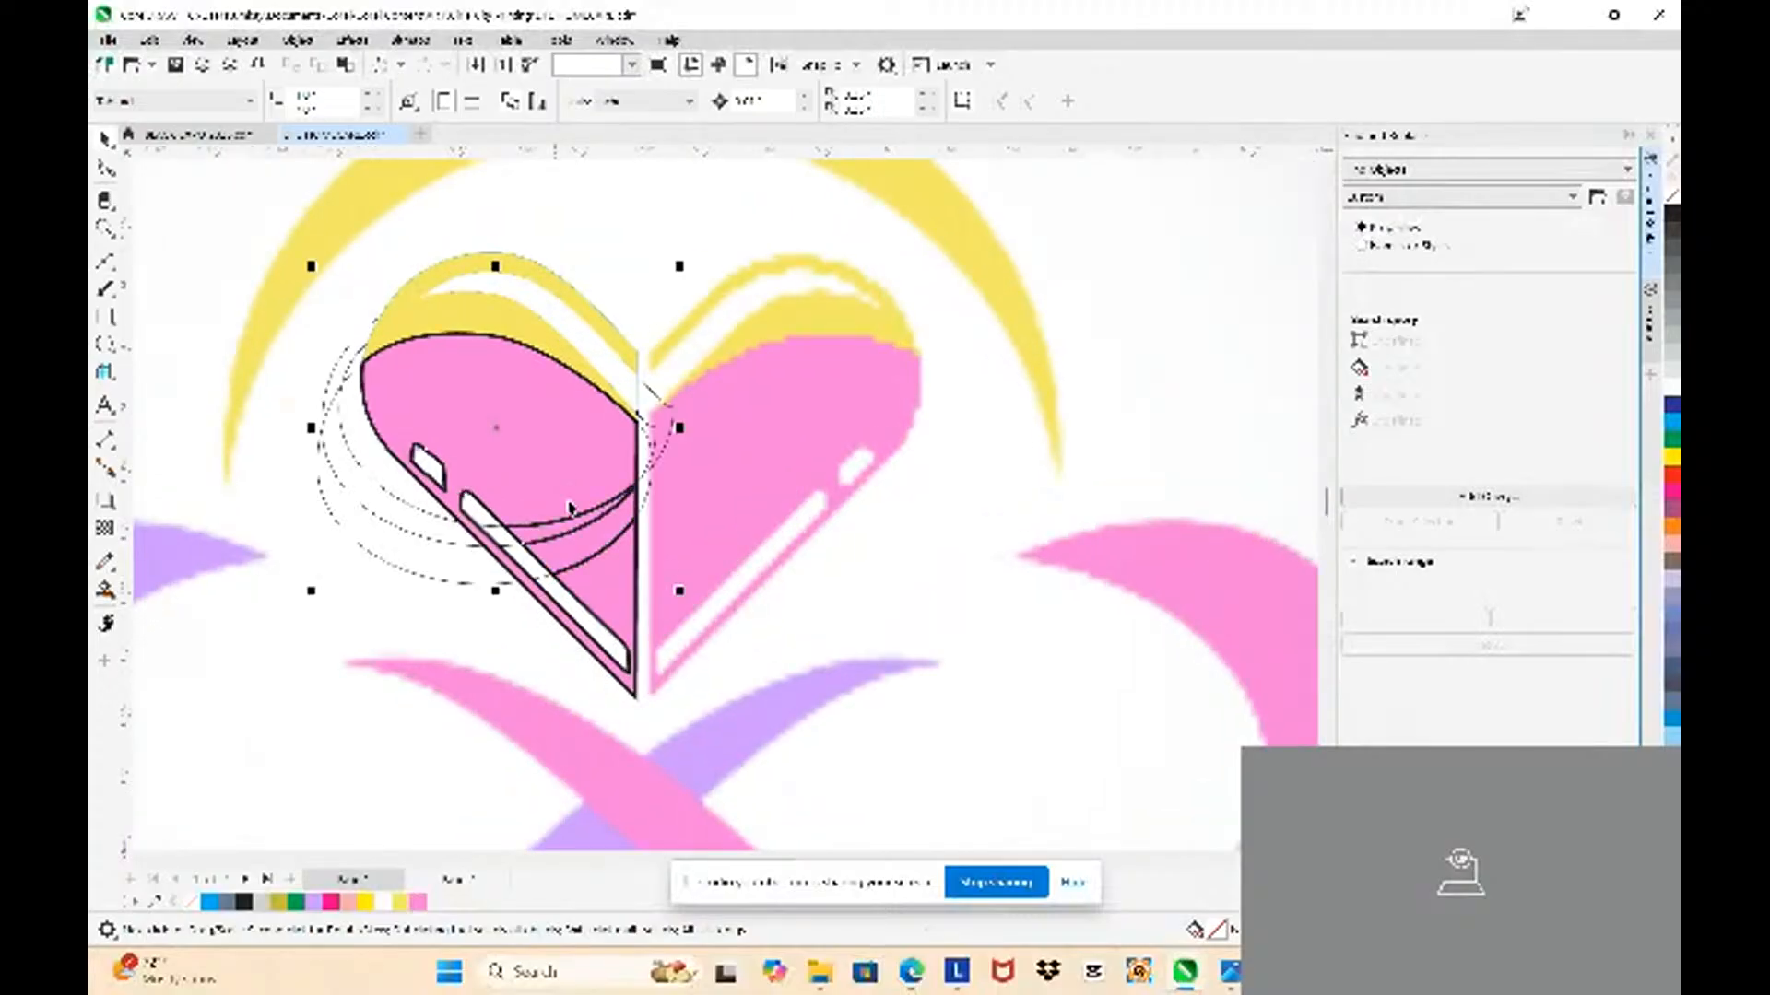
Step: Select the separate pink pieces of the heart's left half and merge them into a single shape
{"action": "left_click", "coordinate": [571, 549]}
{"action": "left_click", "coordinate": [557, 479]}
{"action": "left_click", "coordinate": [471, 624]}
{"action": "left_click", "coordinate": [572, 557]}
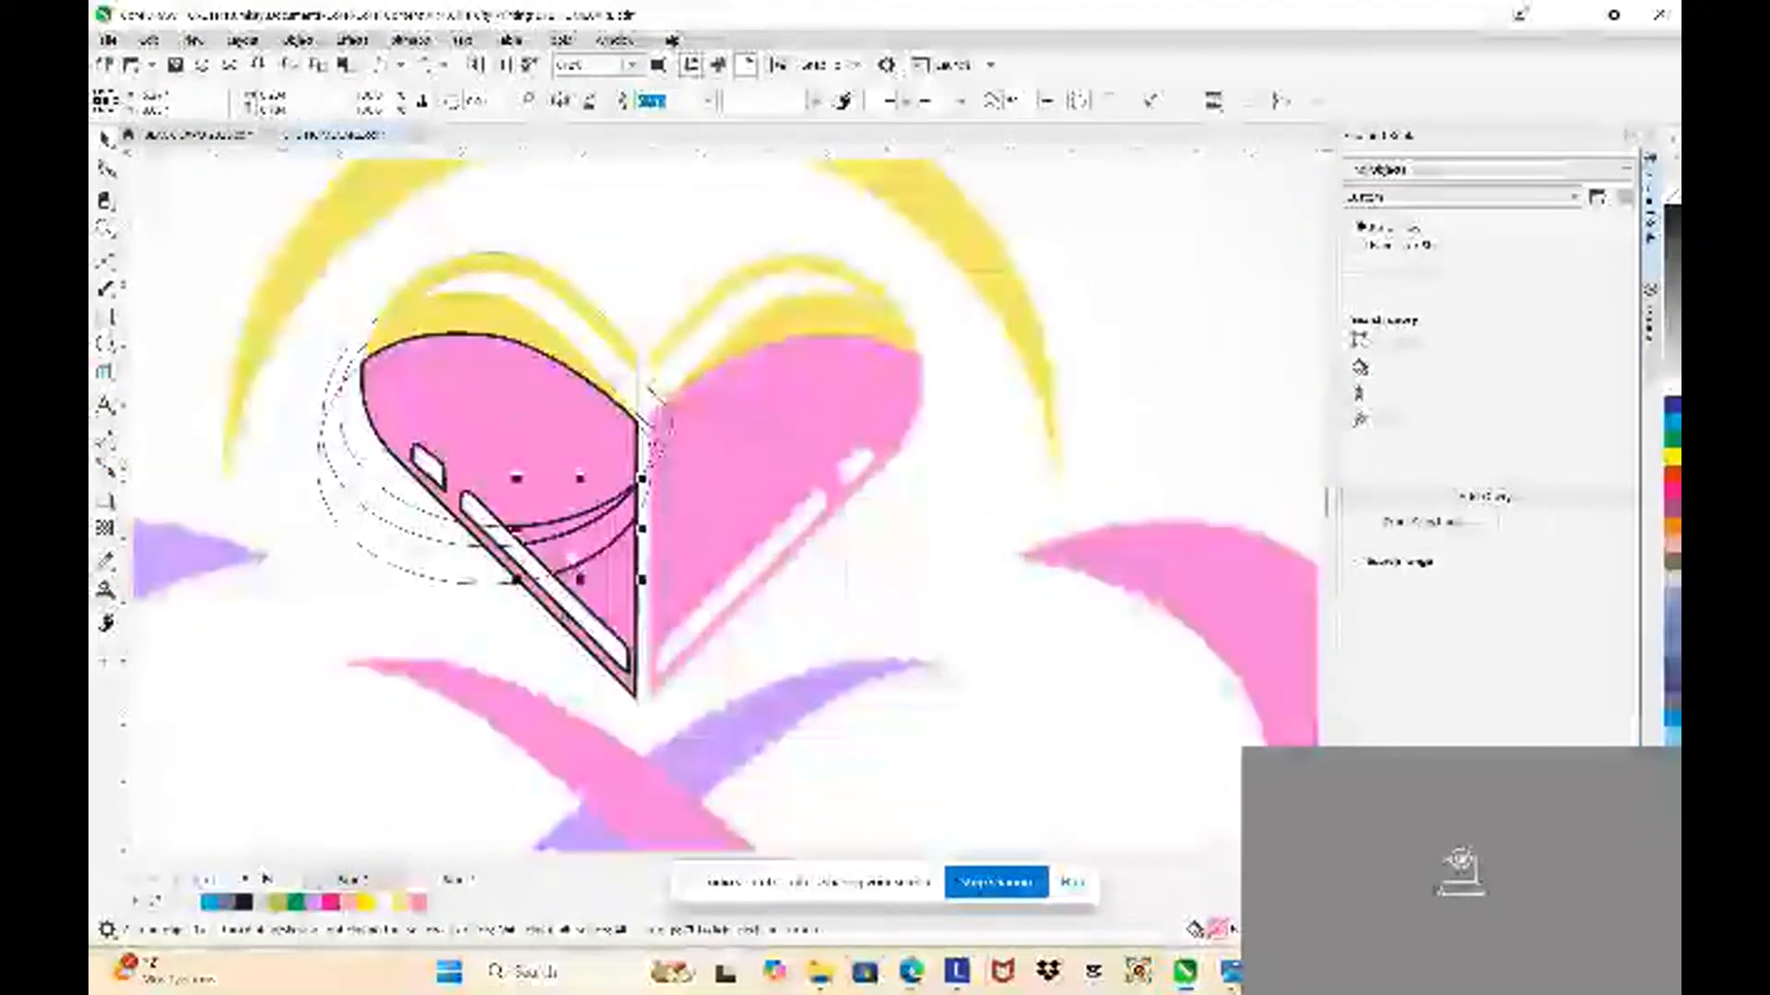
{"action": "left_click", "coordinate": [539, 534], "text": "shift"}
{"action": "left_click", "coordinate": [524, 459], "text": "shift"}
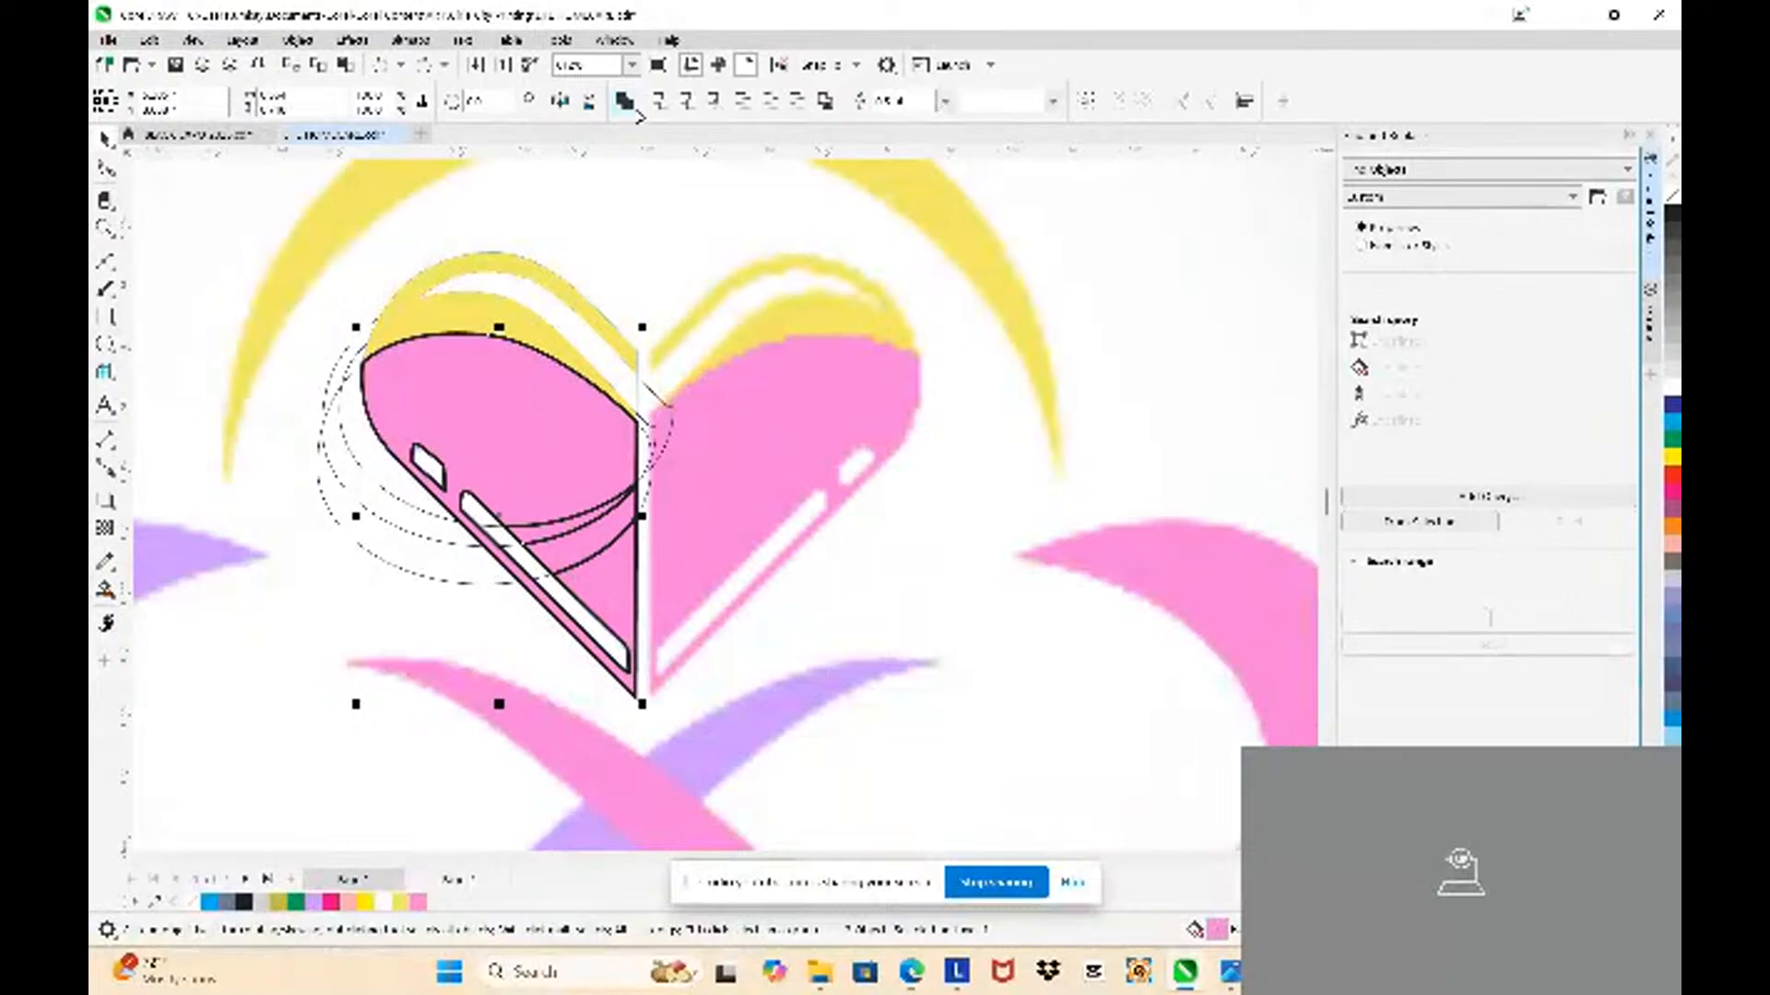
{"action": "left_click", "coordinate": [626, 100]}
Step: Delete the leftover construction curves around the heart's left half, keeping the yellow and pink shapes
{"action": "left_click", "coordinate": [237, 271]}
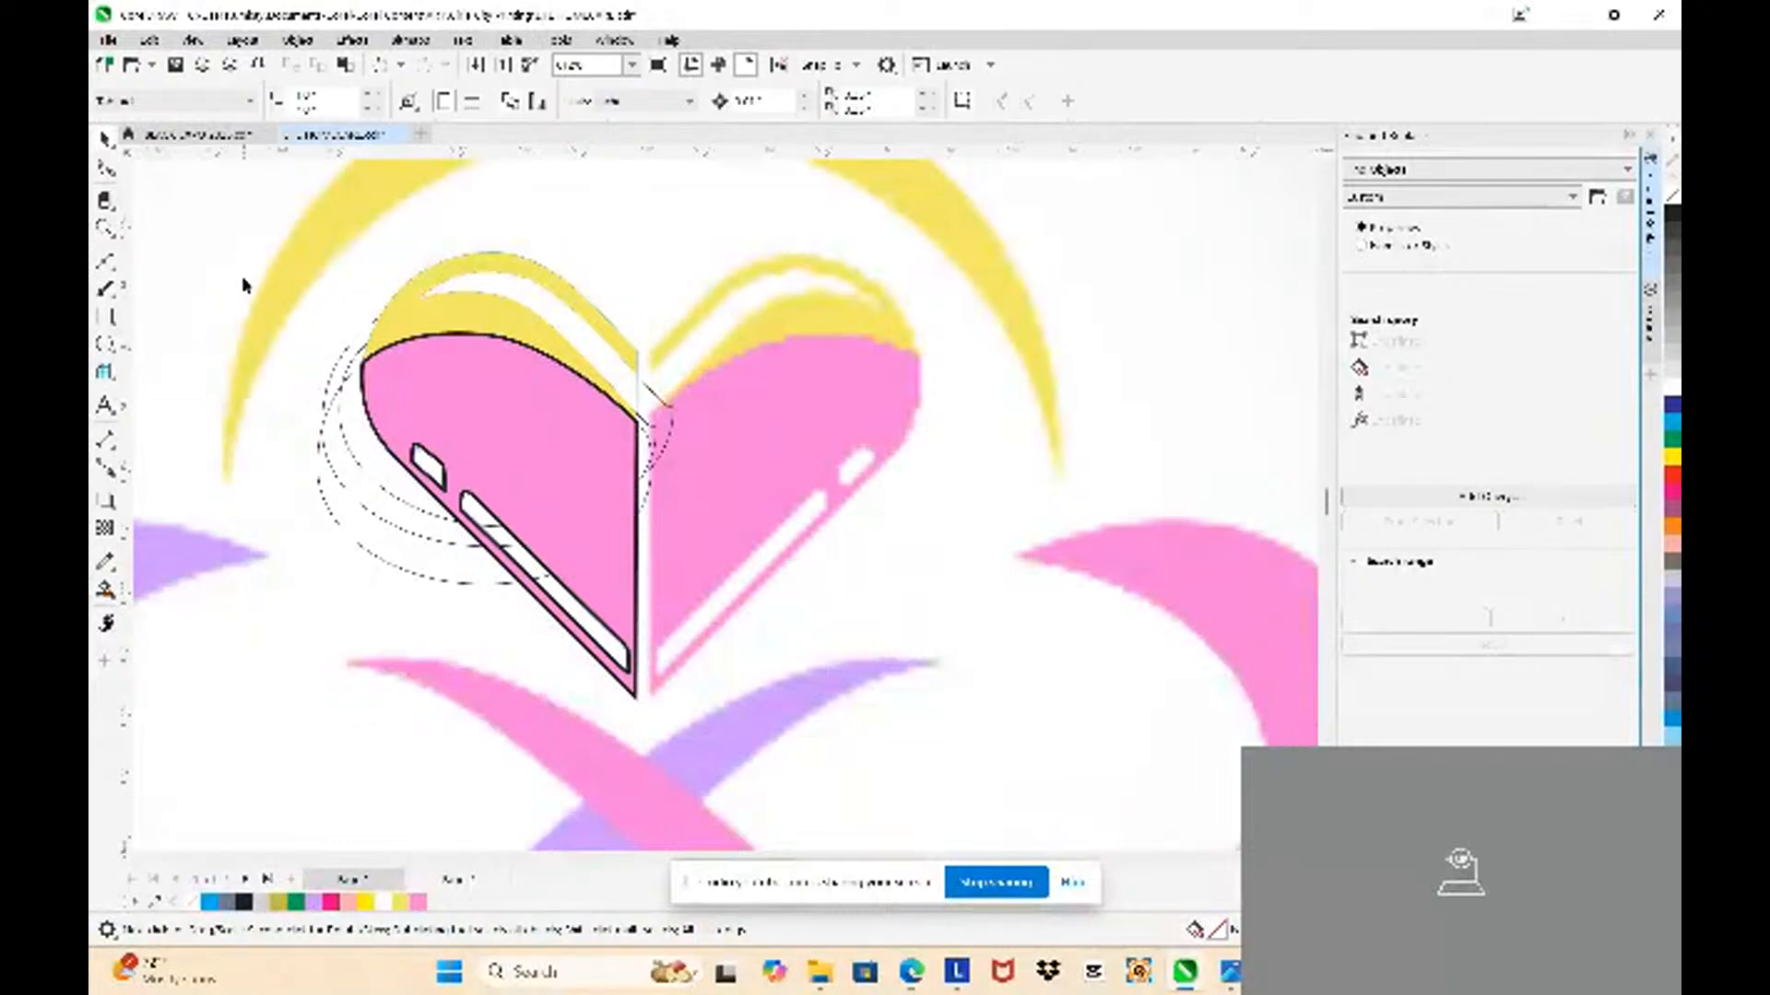
{"action": "left_click_drag", "start_coordinate": [244, 284], "coordinate": [768, 623]}
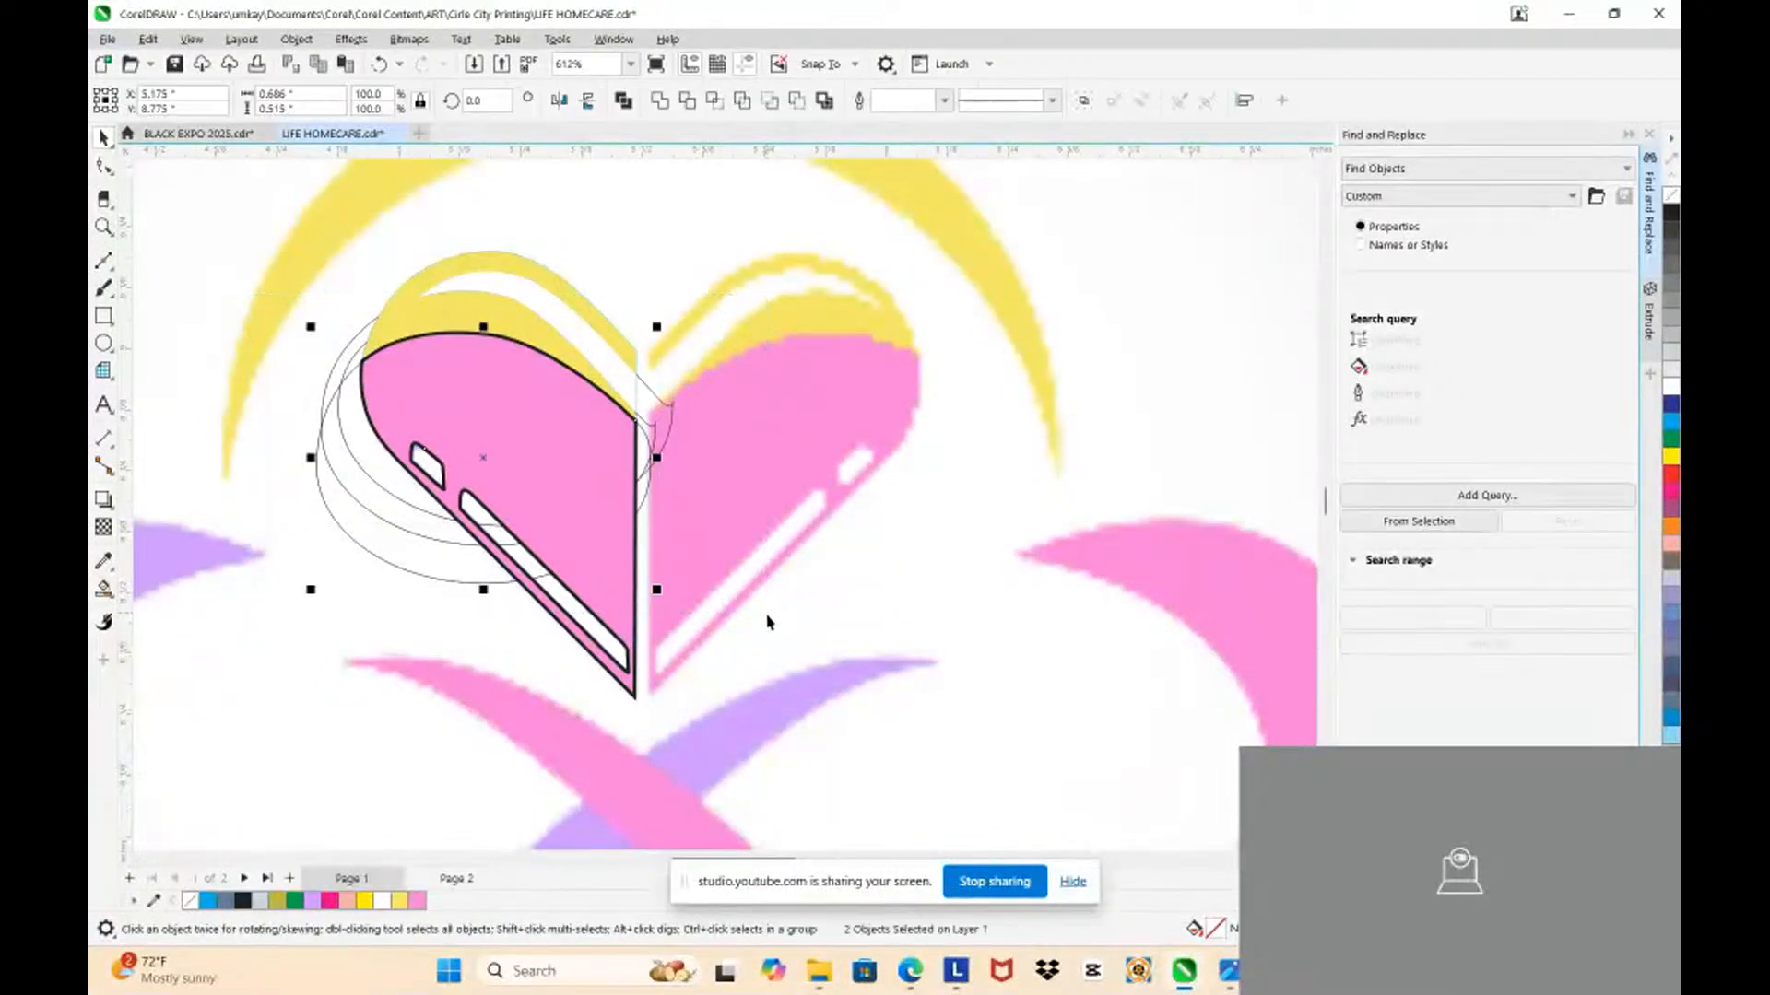
{"action": "key", "text": "Delete"}
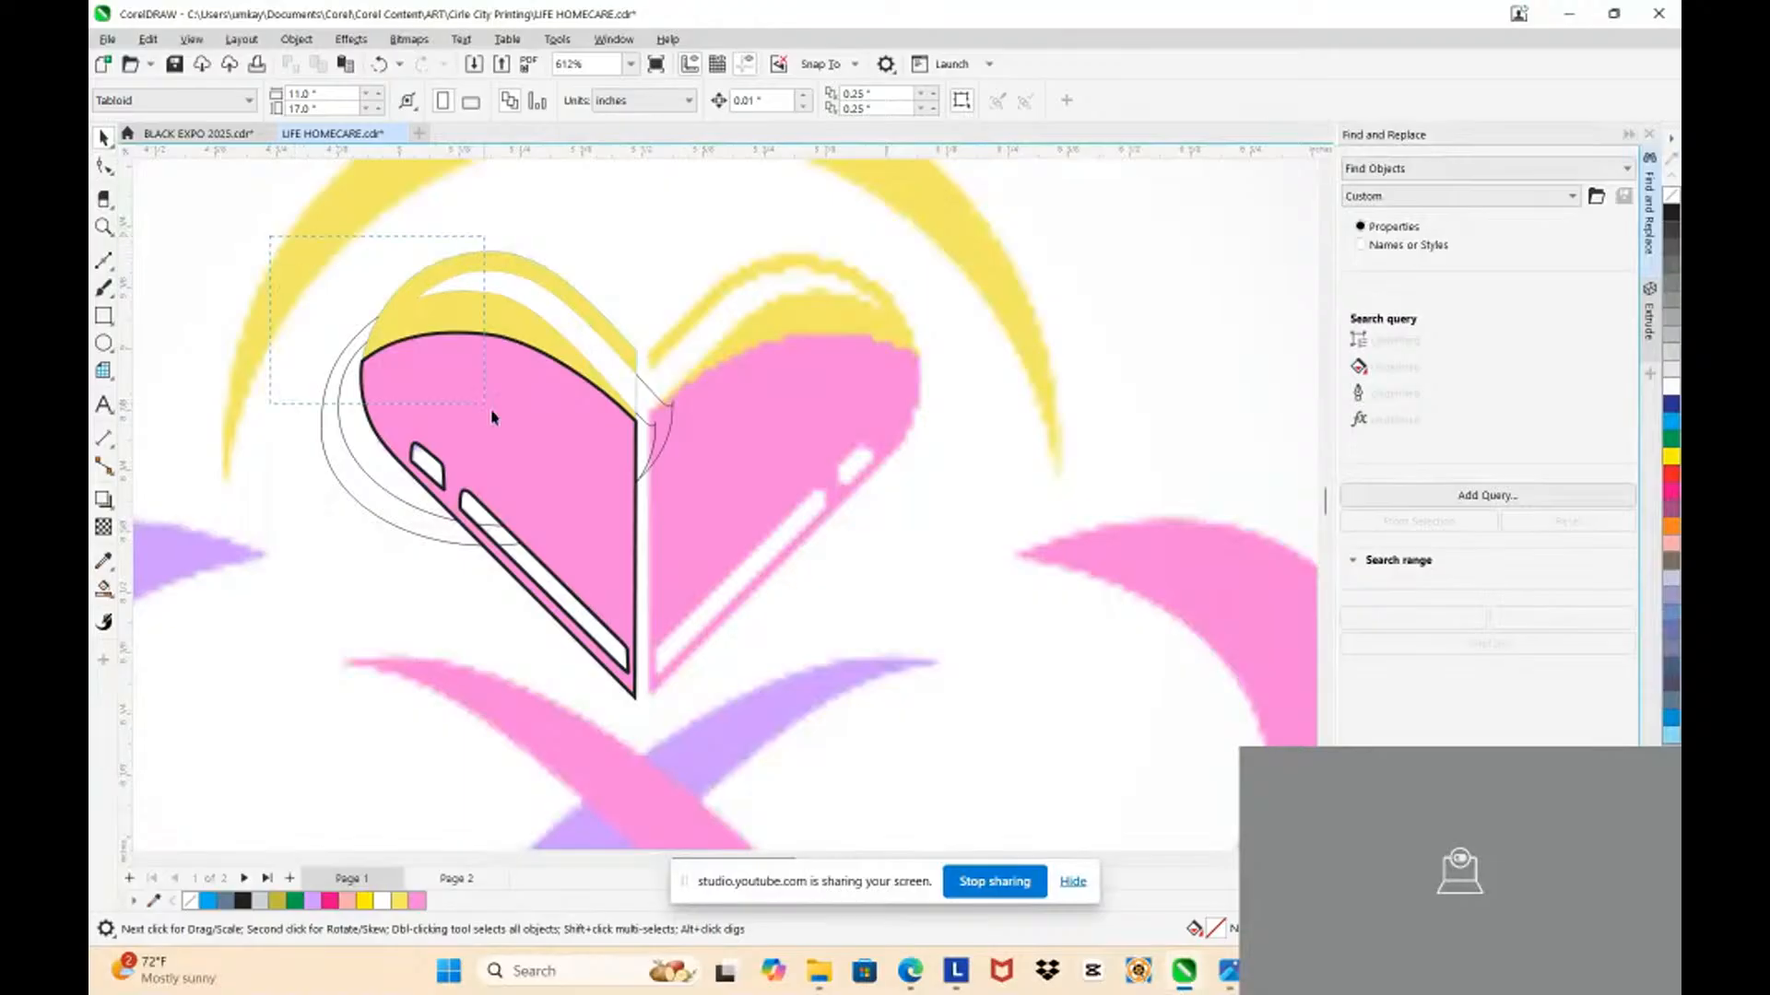
{"action": "mouse_move", "coordinate": [491, 417]}
{"action": "left_mouse_down"}
{"action": "mouse_move", "coordinate": [600, 584]}
{"action": "mouse_move", "coordinate": [514, 430]}
{"action": "left_mouse_up"}
{"action": "left_click_drag", "start_coordinate": [277, 243], "coordinate": [764, 602]}
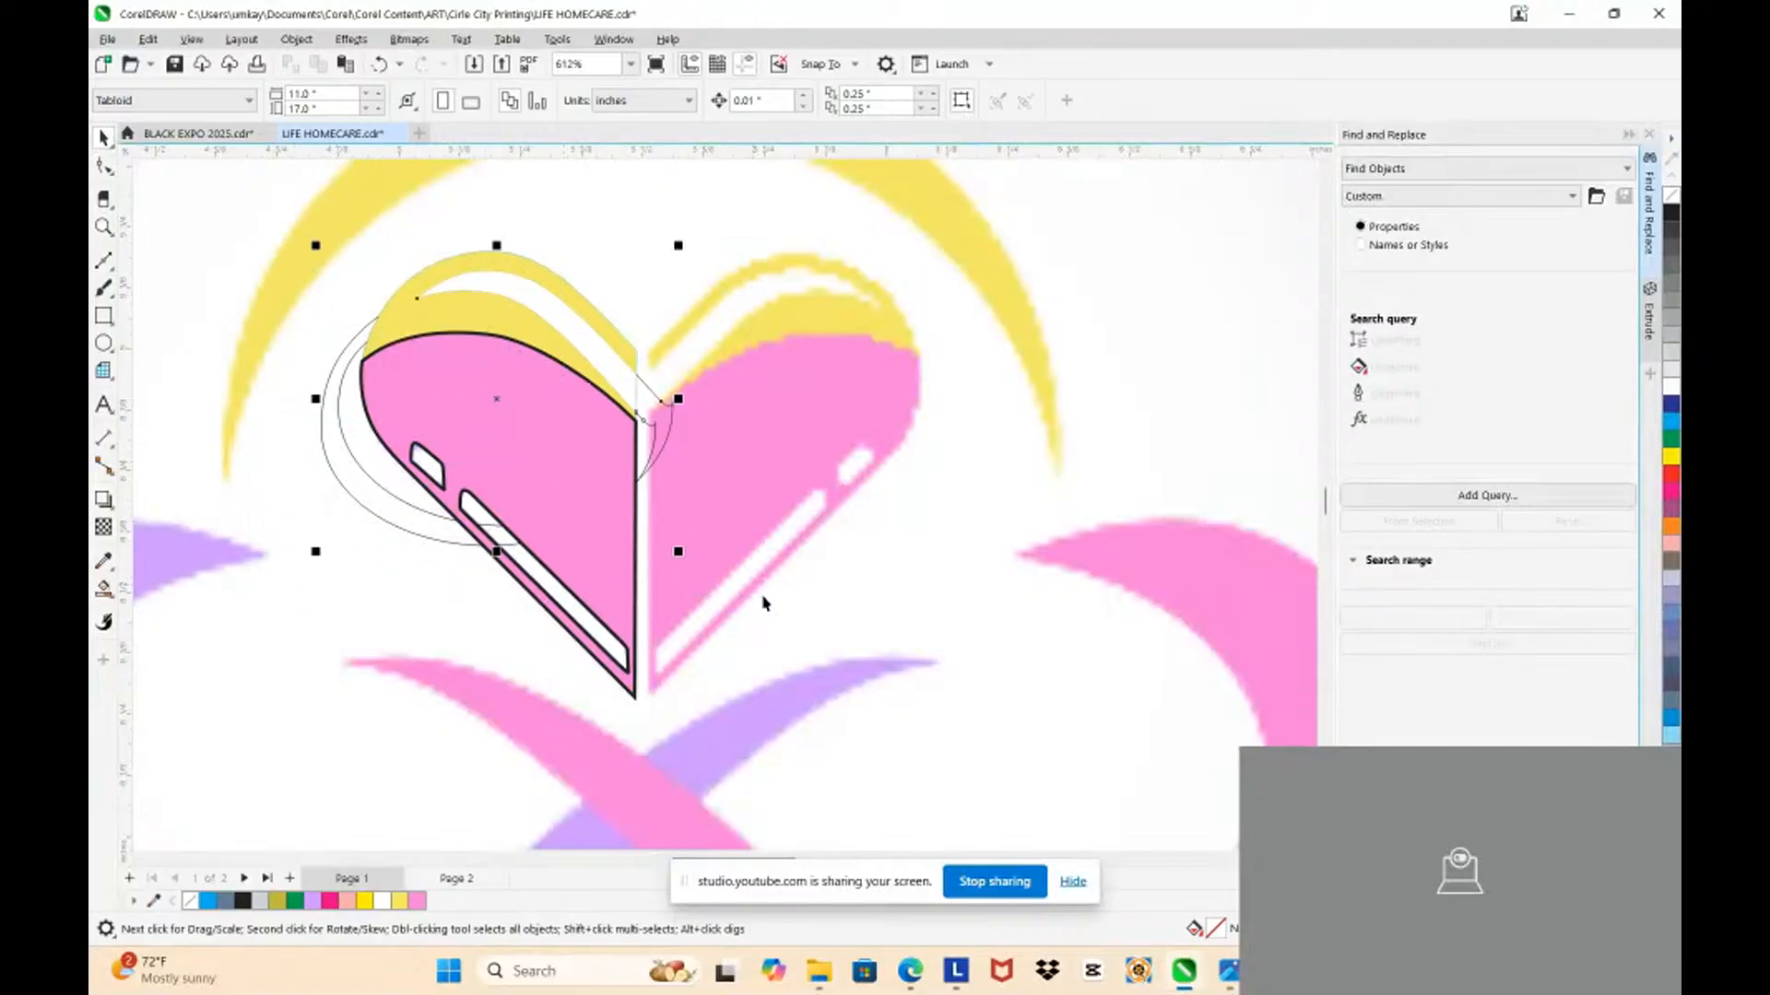
{"action": "left_click", "coordinate": [428, 319], "text": "shift"}
{"action": "key", "text": "Delete"}
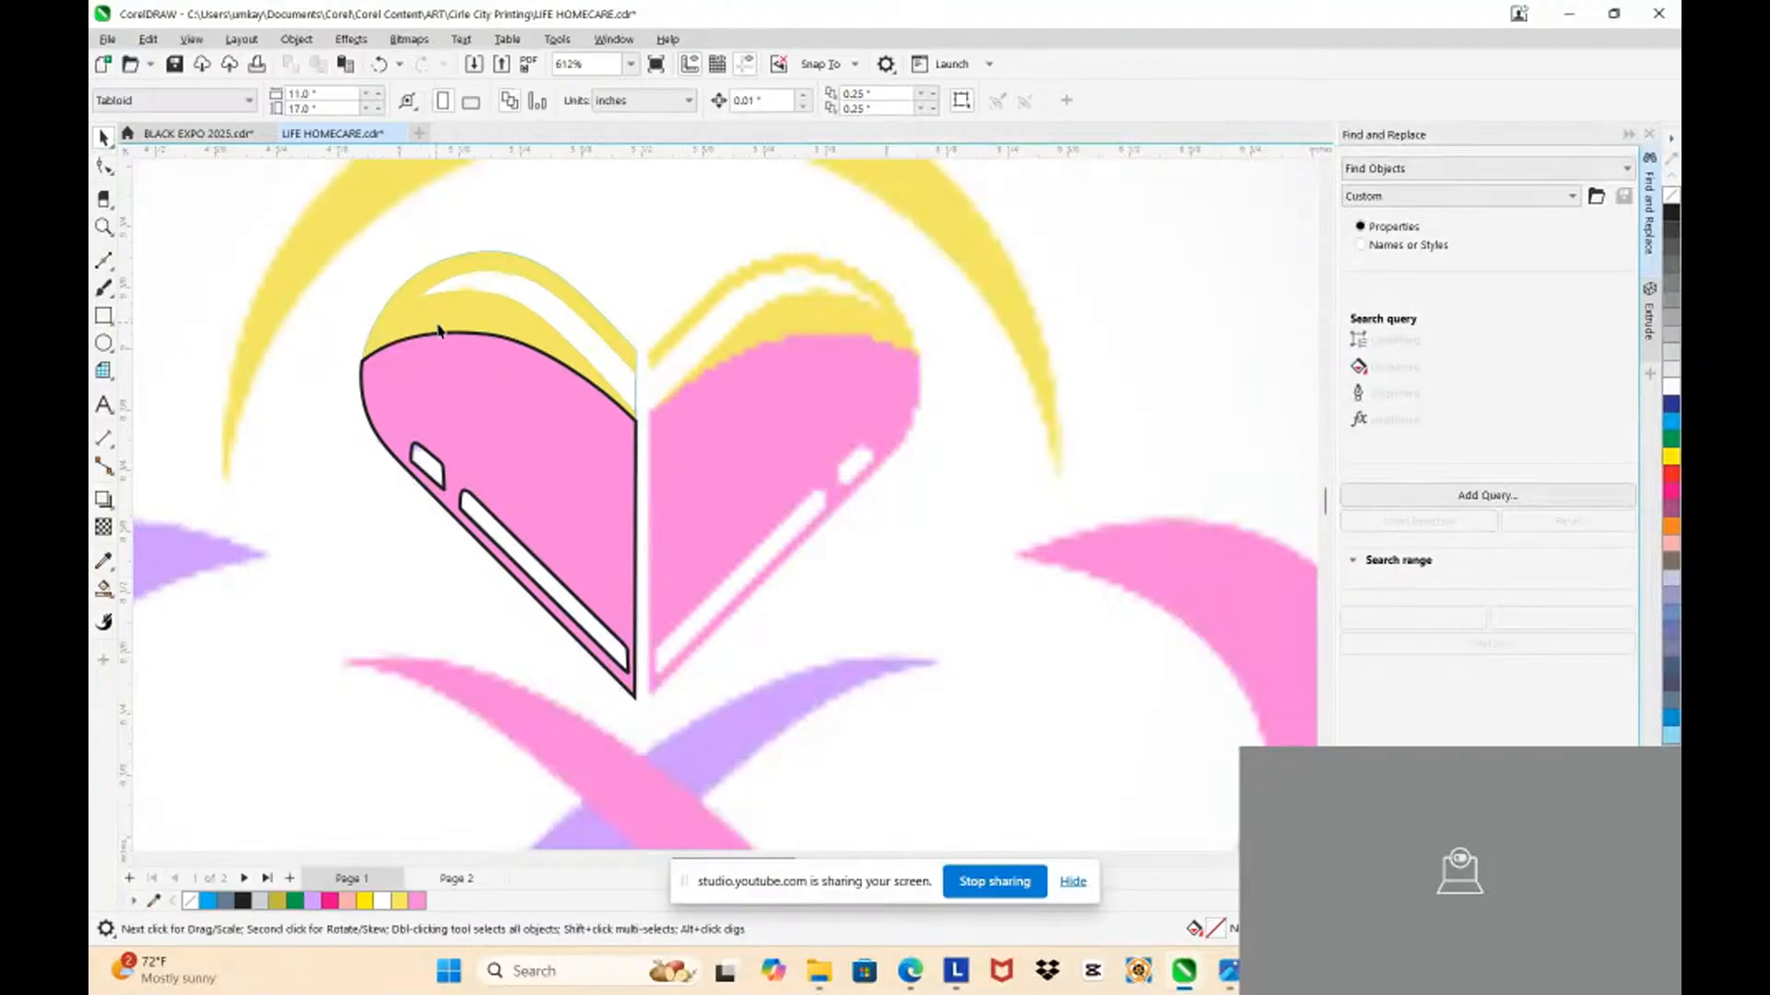
Step: Remove the outline from the pink and yellow shapes of the heart's left half
{"action": "left_click", "coordinate": [443, 317]}
{"action": "left_click", "coordinate": [455, 391]}
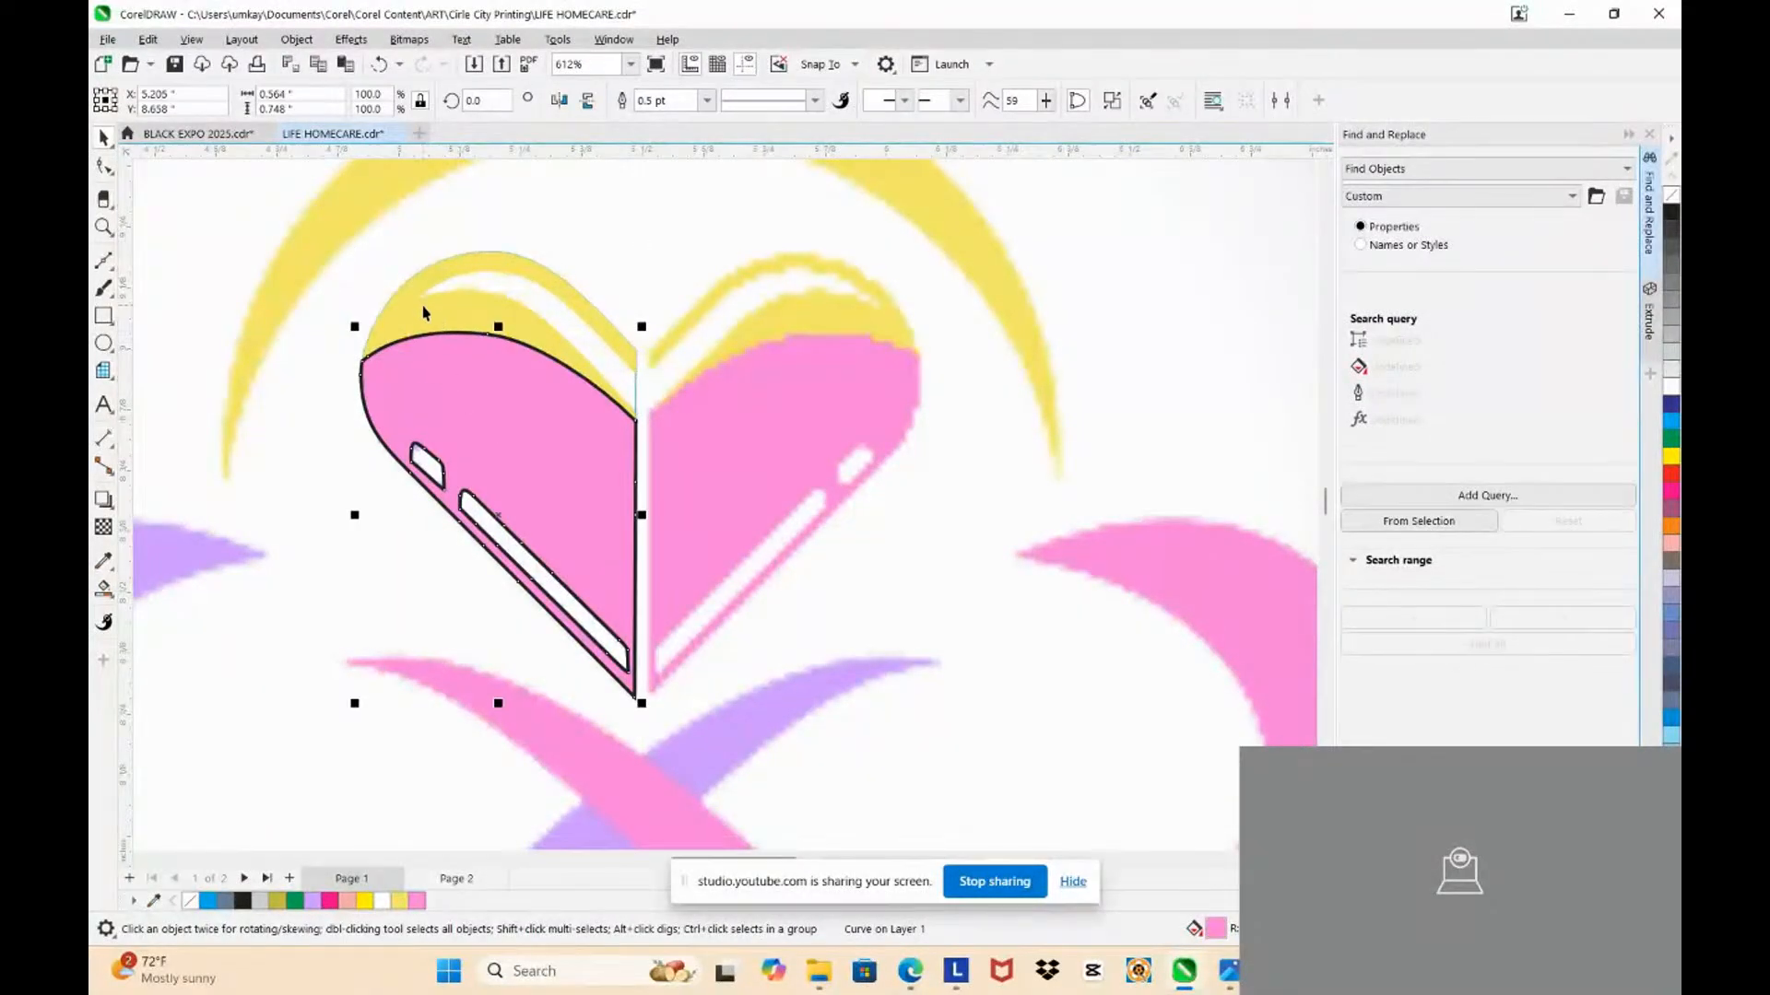
{"action": "left_click", "coordinate": [424, 313], "text": "shift"}
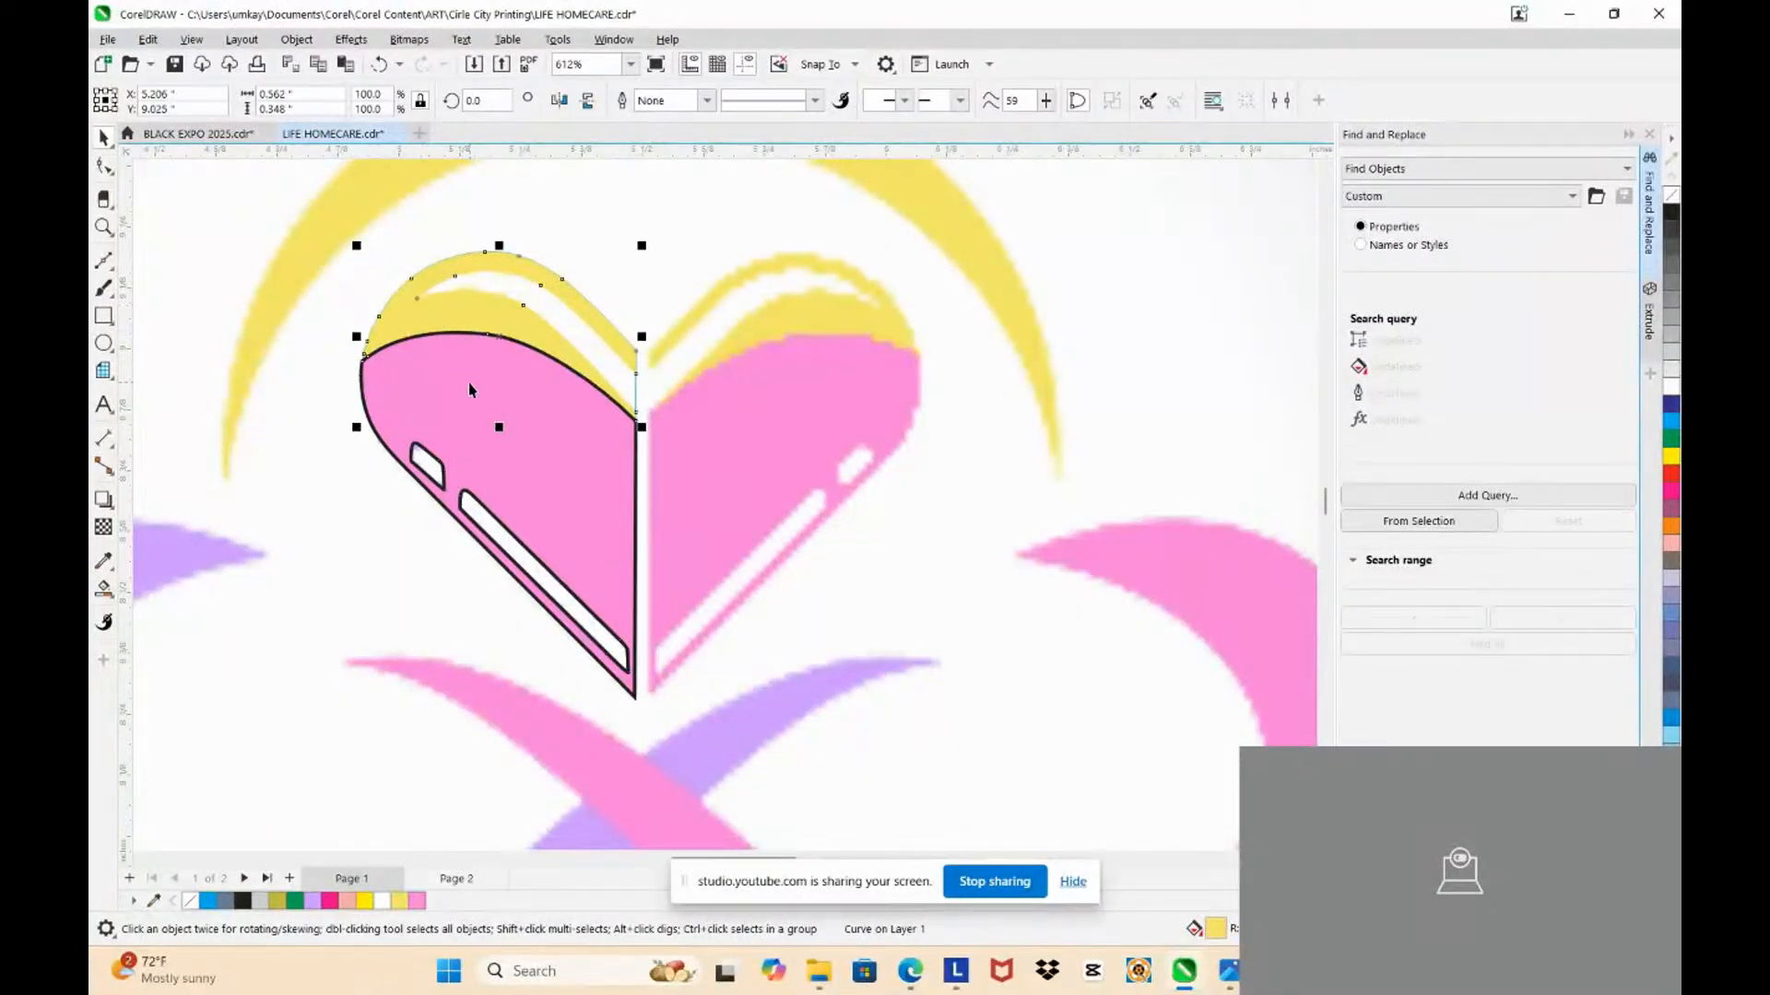
{"action": "right_click", "coordinate": [1671, 194]}
Step: Try moving and then mirror-stretching the heart's left half toward the right side, undoing each attempt
{"action": "left_click_drag", "start_coordinate": [563, 410], "coordinate": [705, 405]}
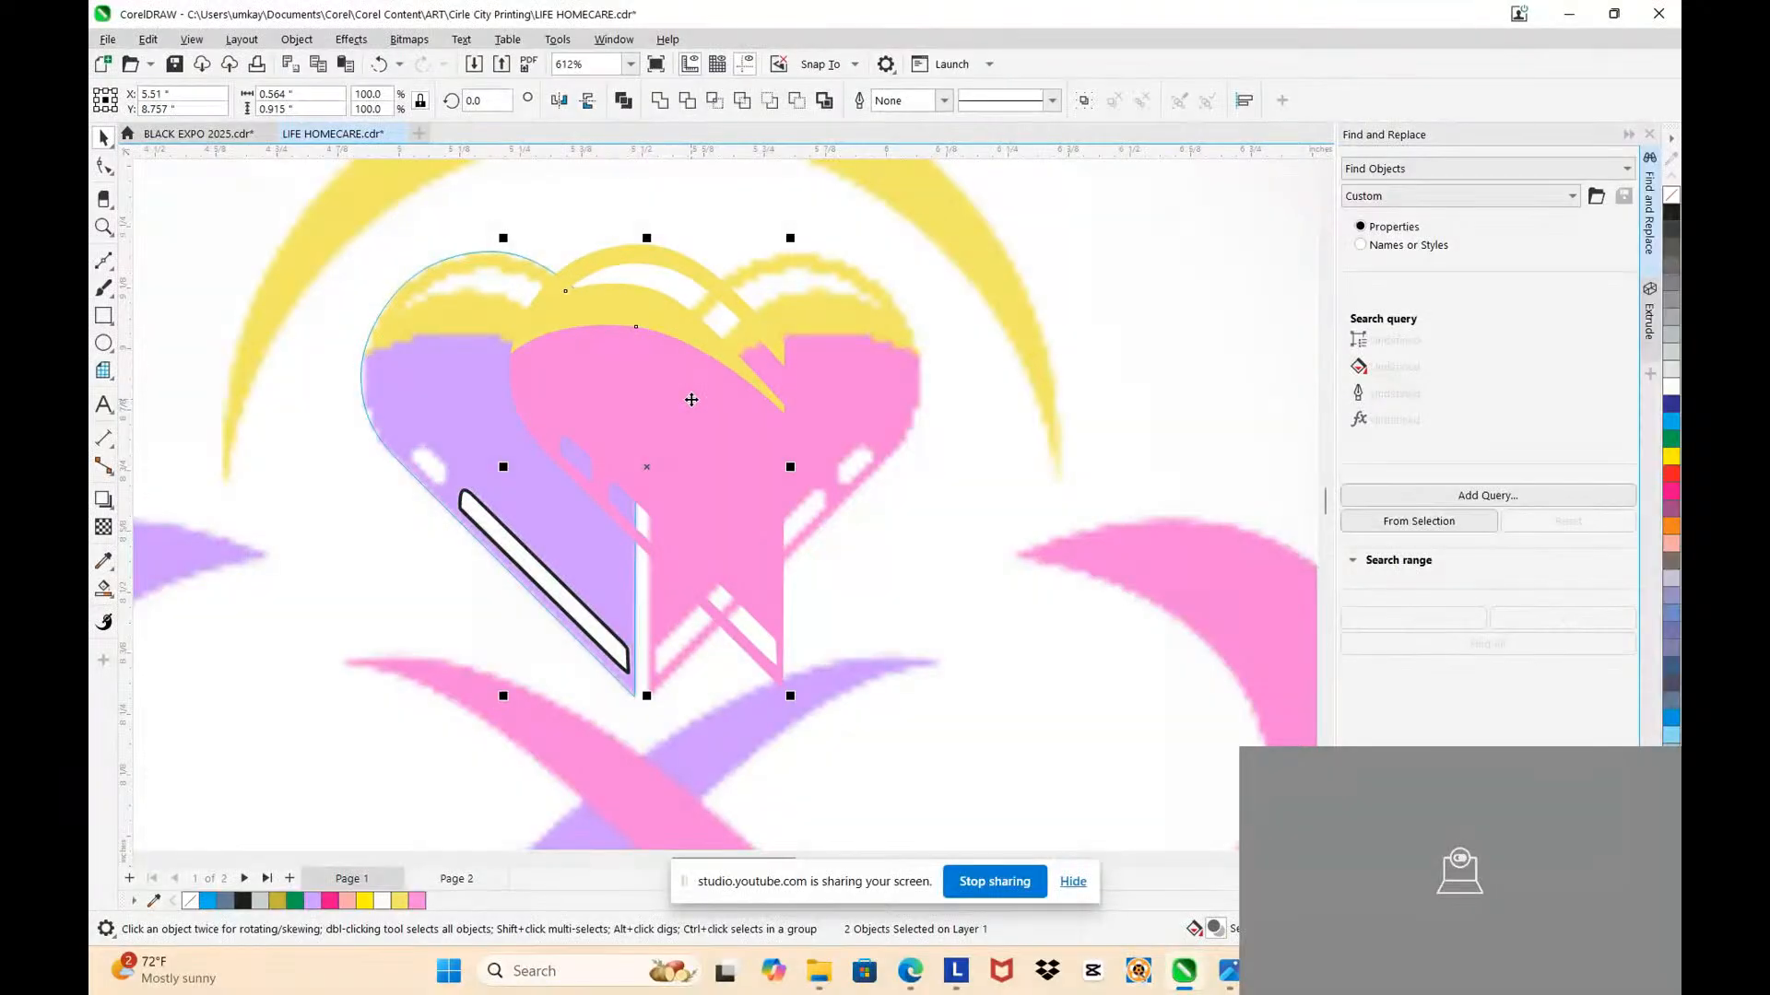
{"action": "key", "text": "ctrl+z"}
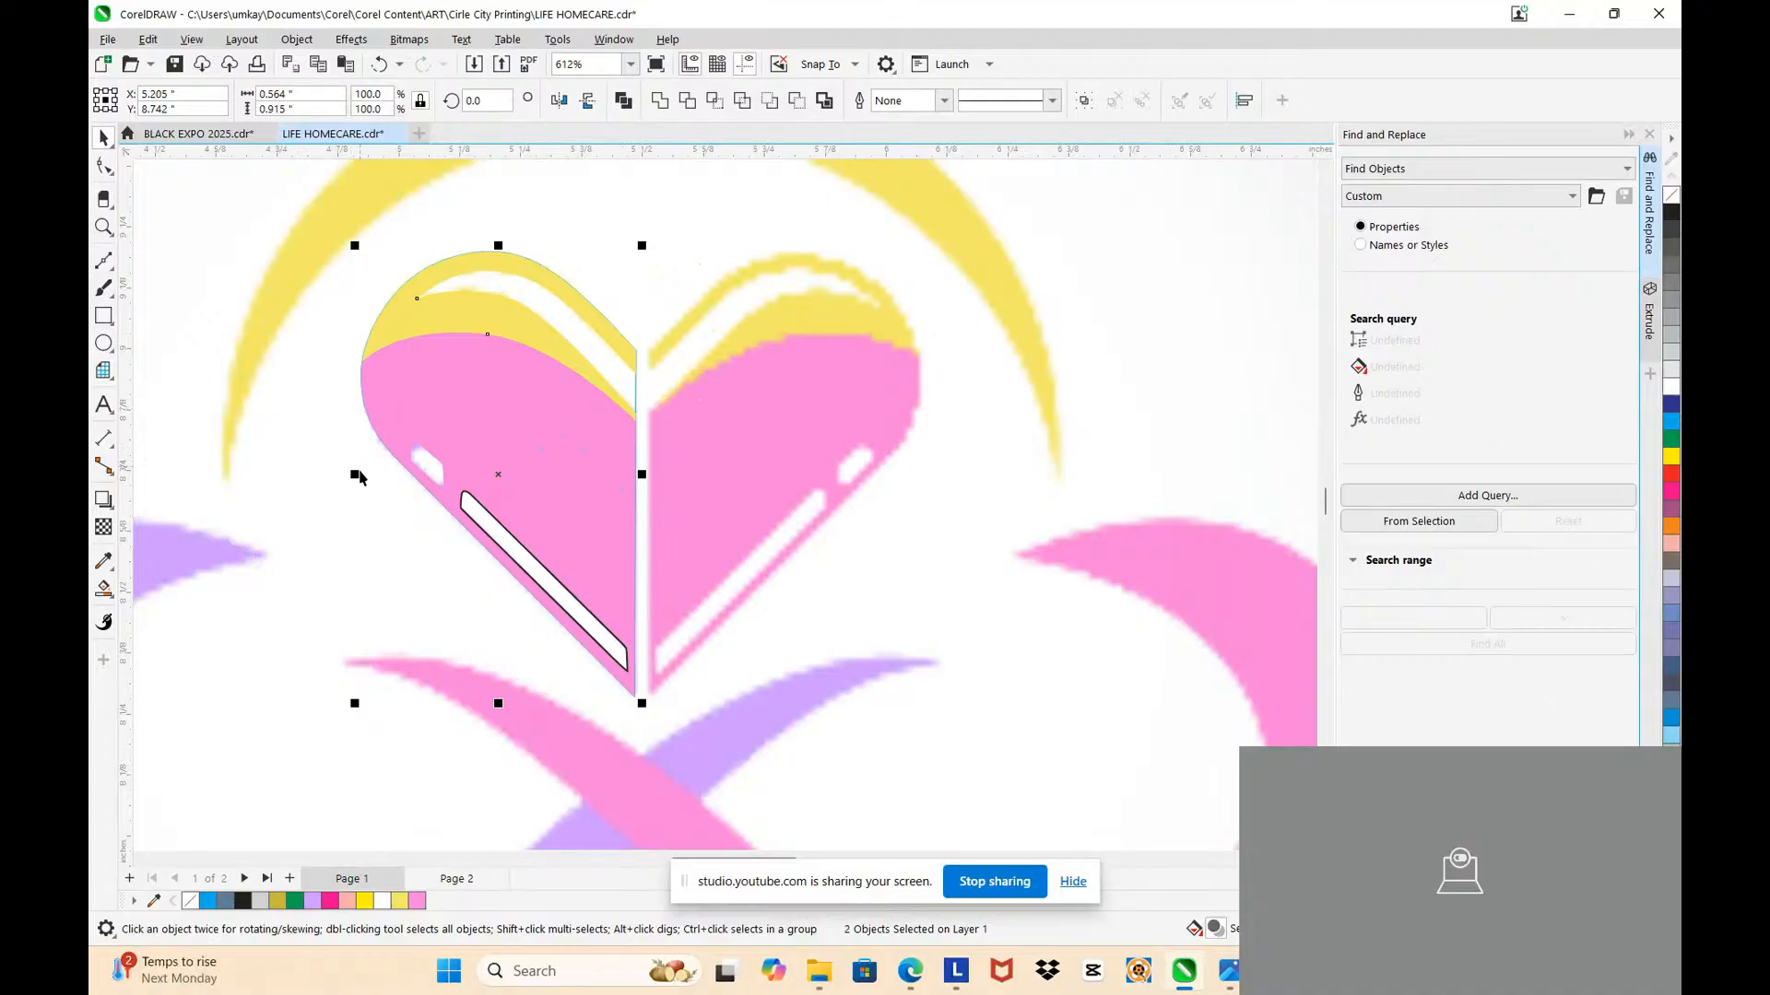
{"action": "left_click_drag", "start_coordinate": [354, 473], "coordinate": [703, 401]}
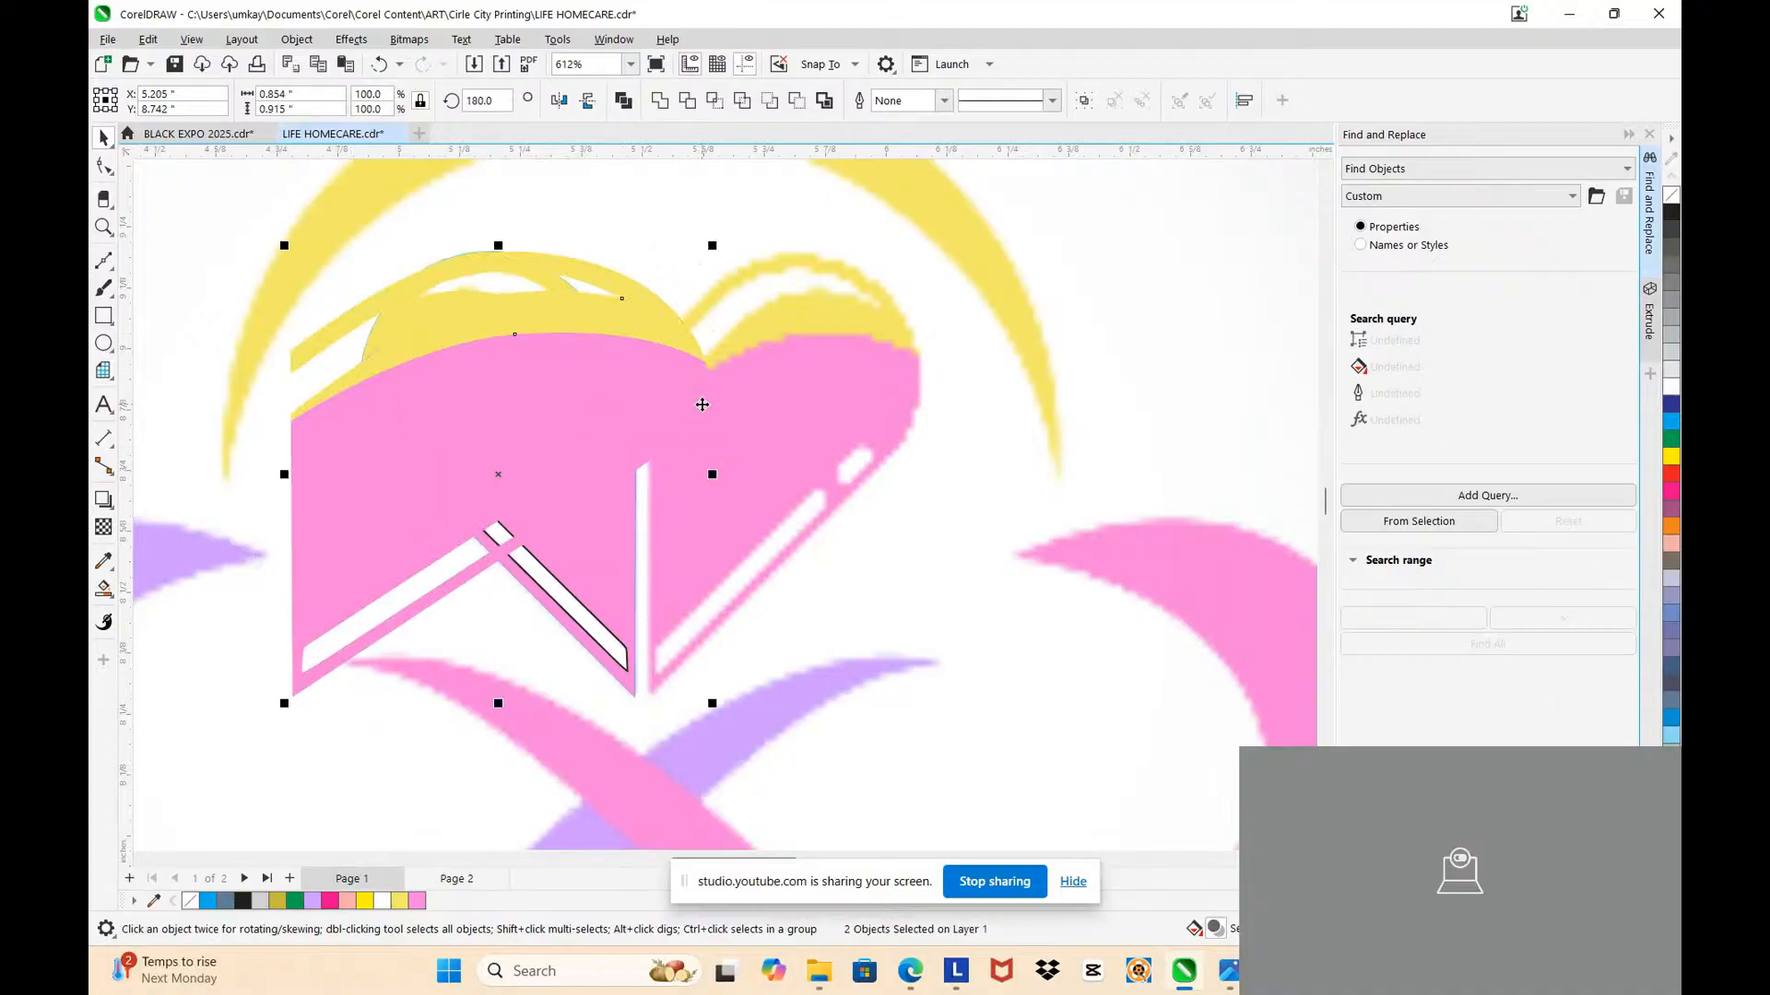
{"action": "key", "text": "ctrl+z"}
Step: Create a horizontally mirrored copy of the heart's left half and nudge it into alignment over the right half
{"action": "left_click_drag", "start_coordinate": [355, 474], "coordinate": [779, 474]}
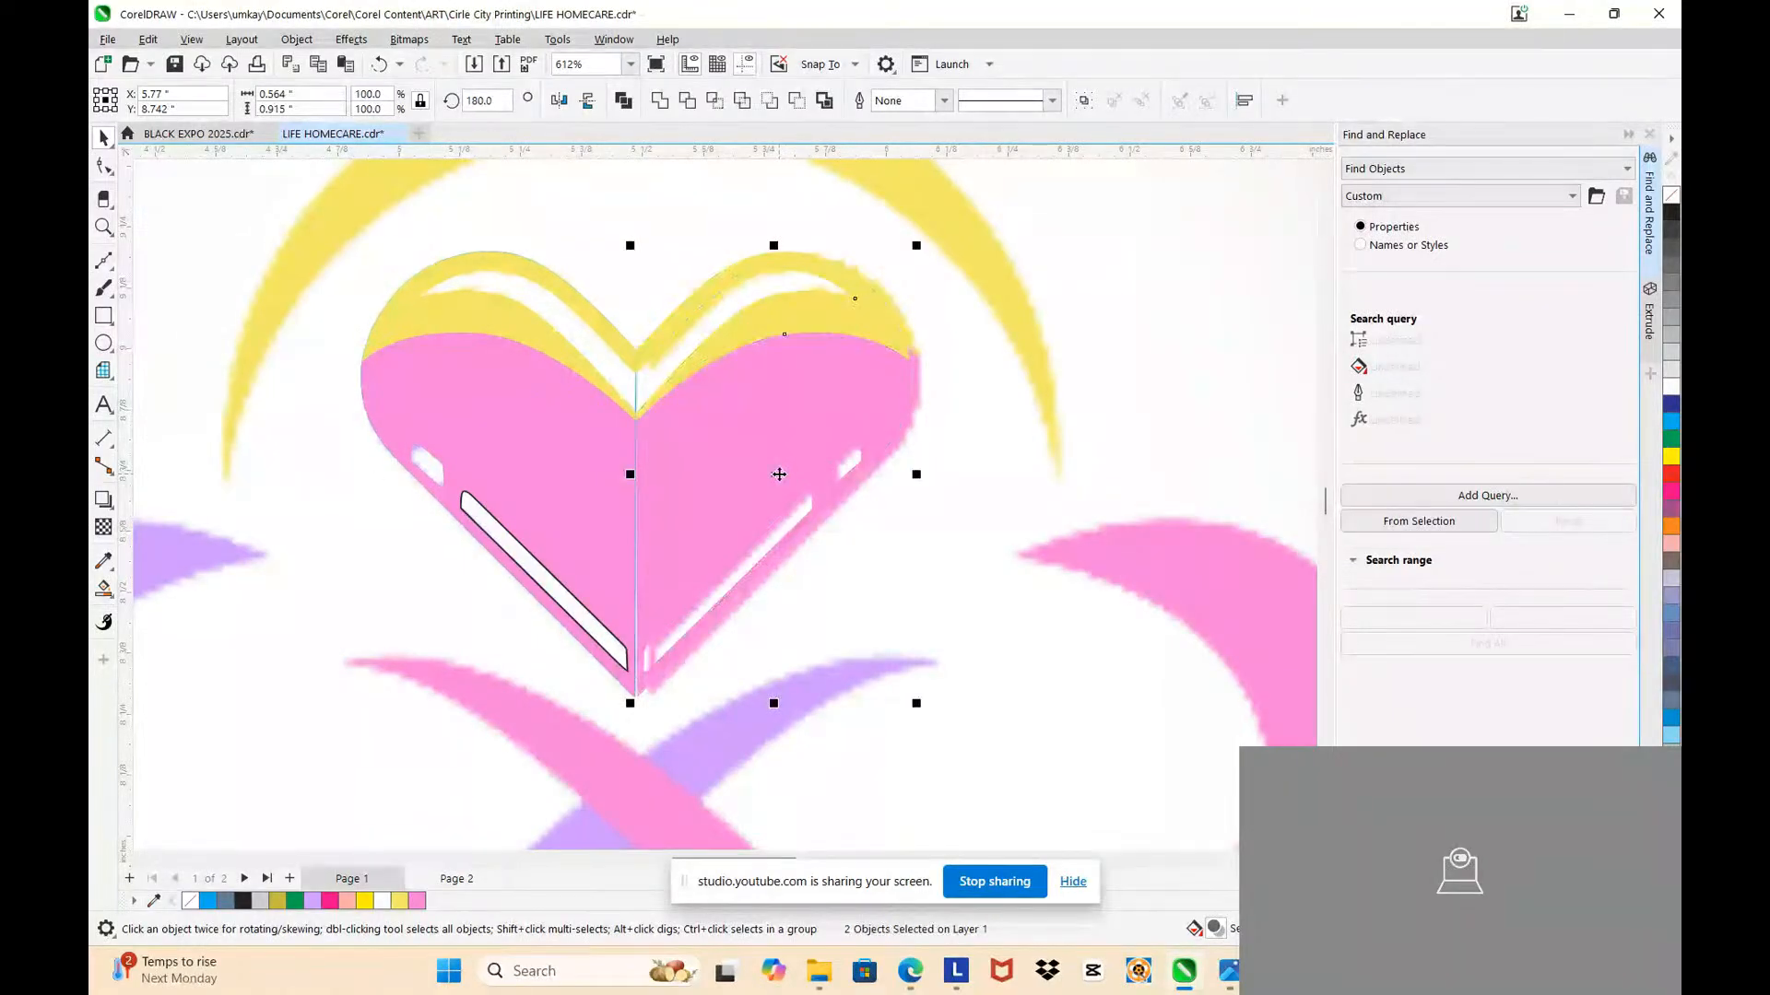
{"action": "key", "text": "Right"}
{"action": "key", "text": "Right"}
{"action": "key", "text": "Right"}
{"action": "key", "text": "Right"}
{"action": "key", "text": "Right"}
{"action": "key", "text": "Right"}
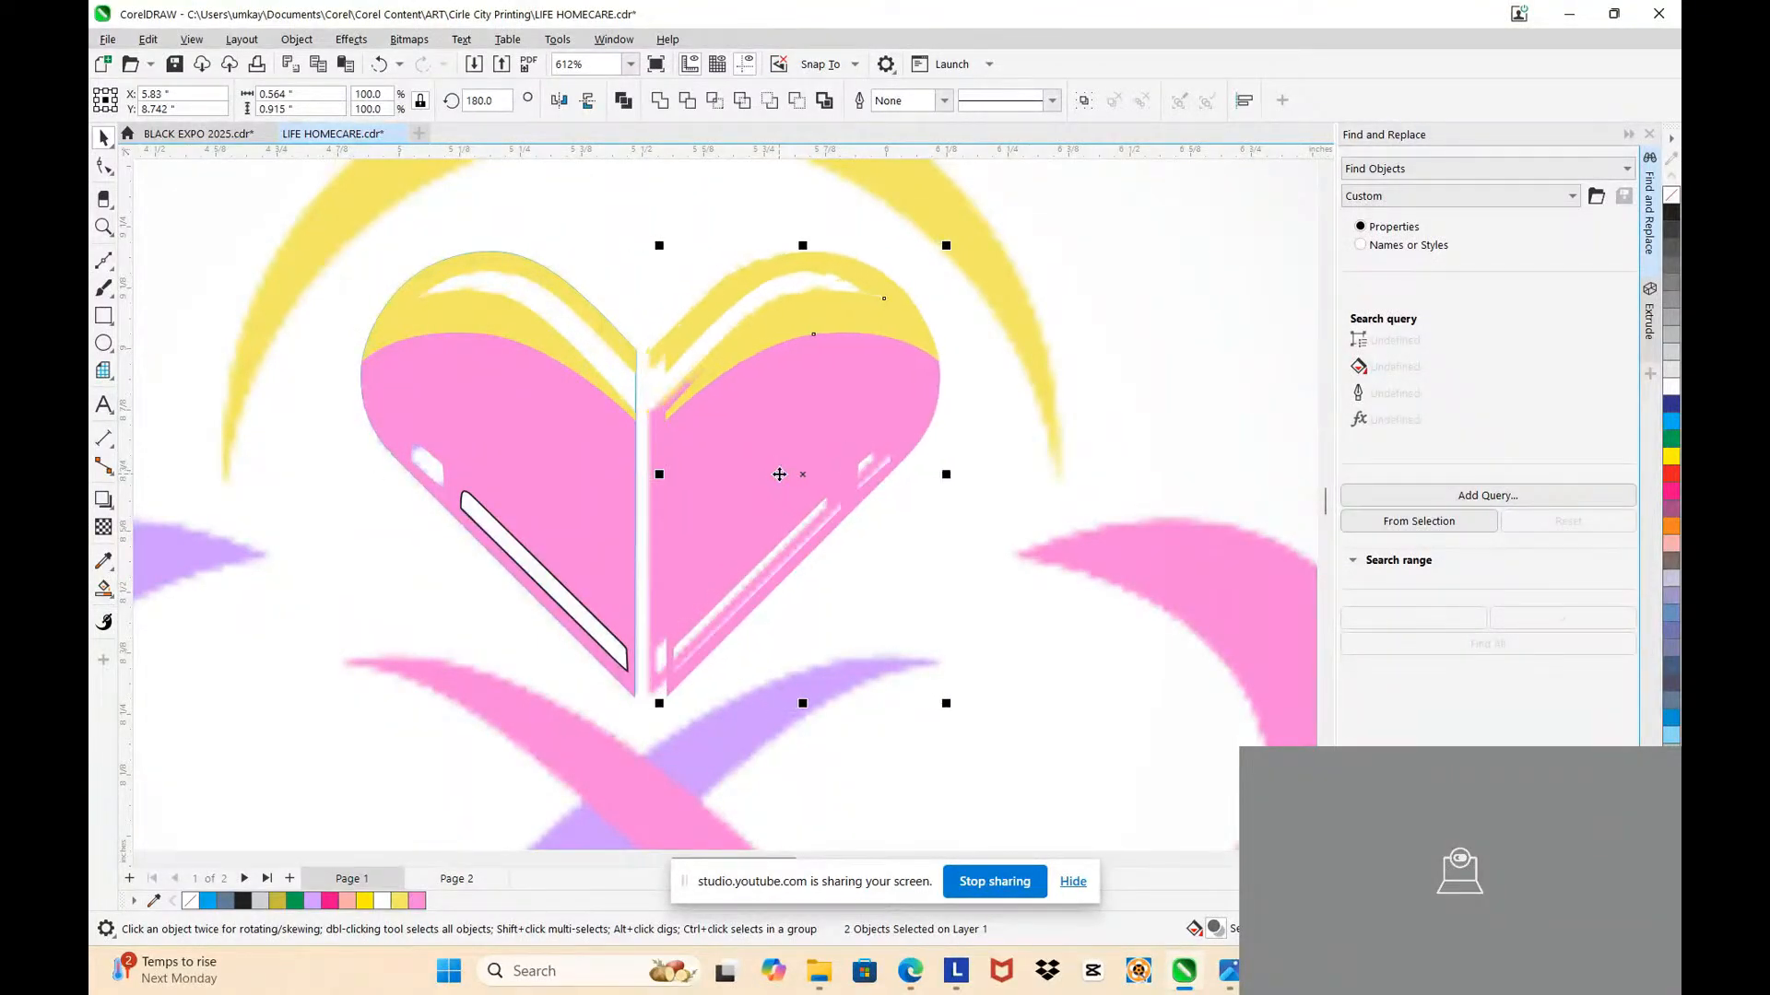
{"action": "key", "text": "Left"}
{"action": "key", "text": "Left"}
{"action": "key", "text": "Left"}
{"action": "key", "text": "Left"}
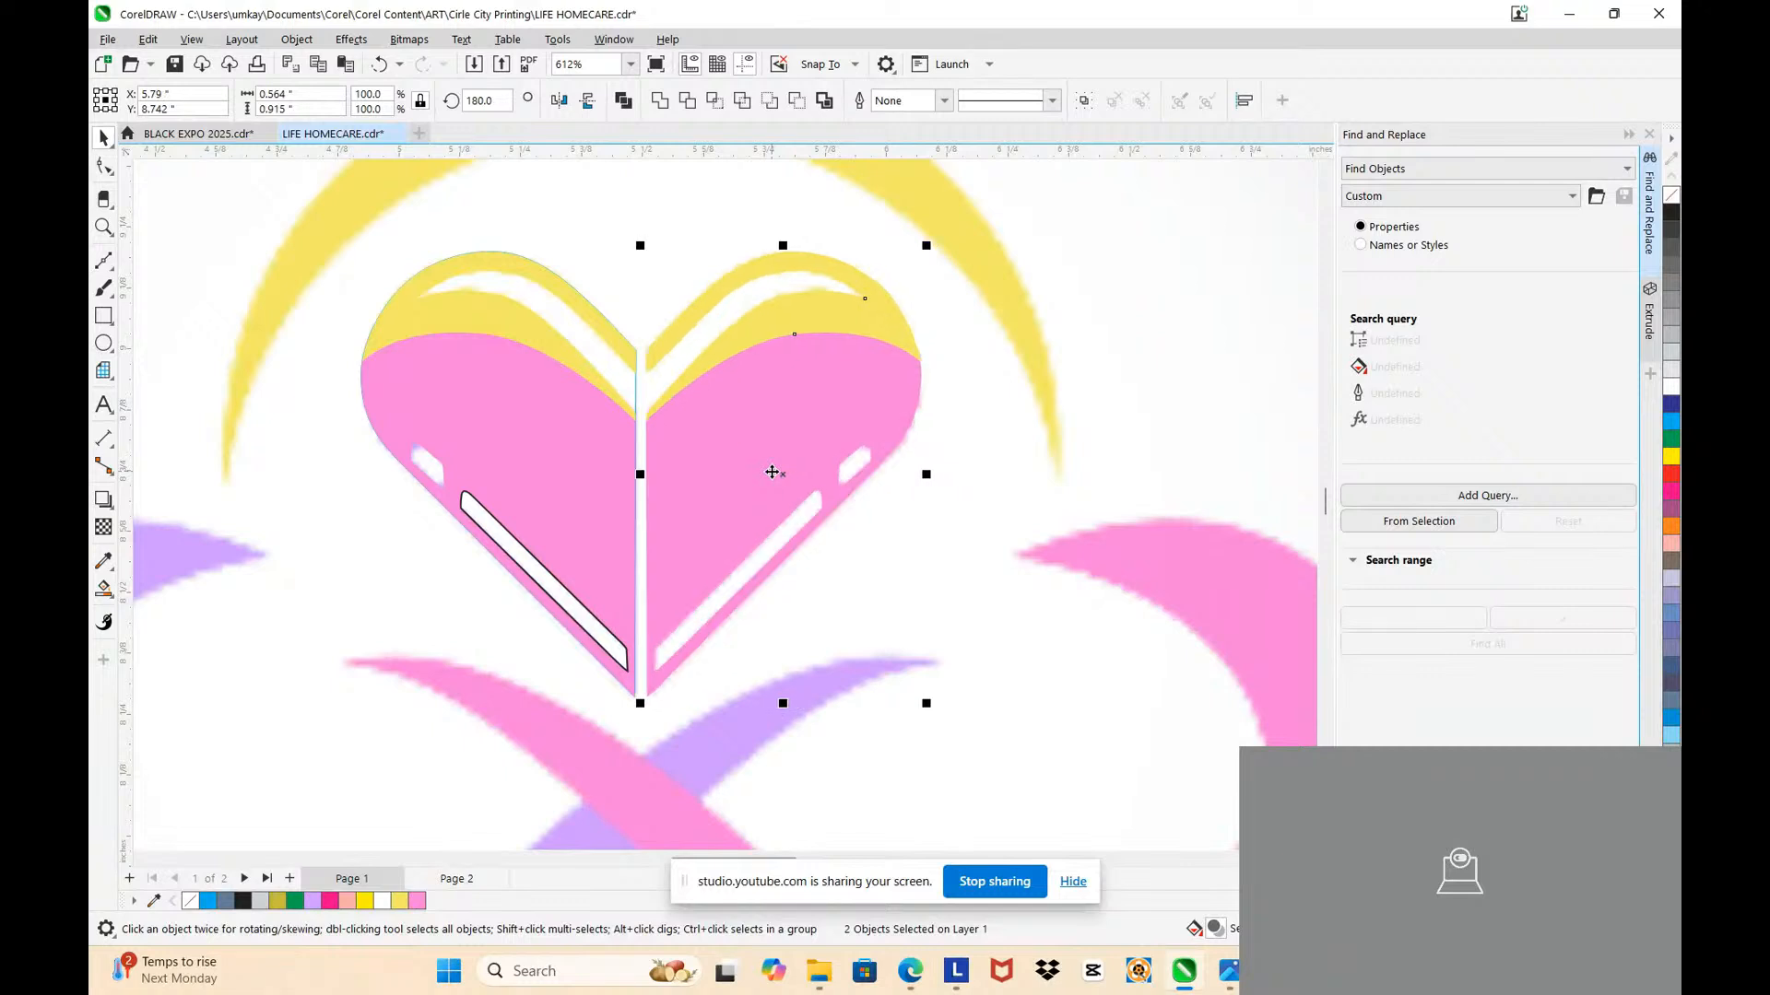
Step: Try removing the left pink shape's fill and shifting it aside, and undo both changes
{"action": "left_click", "coordinate": [499, 450]}
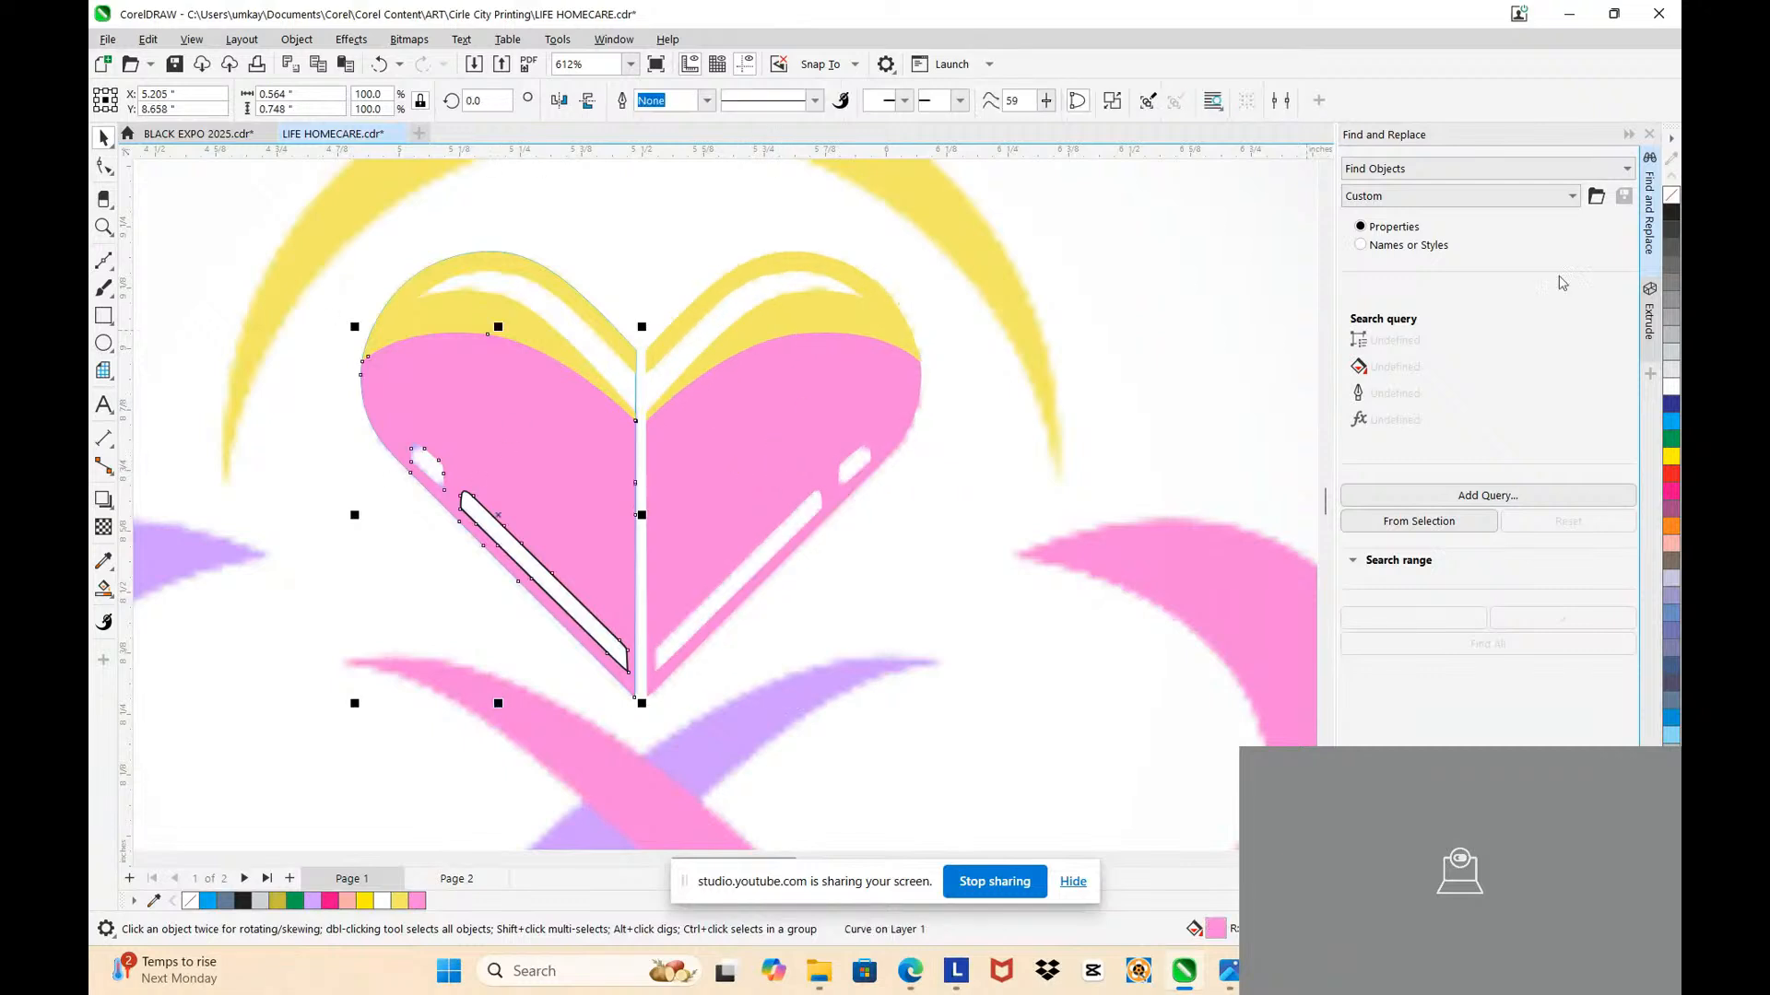
{"action": "left_click", "coordinate": [1674, 198]}
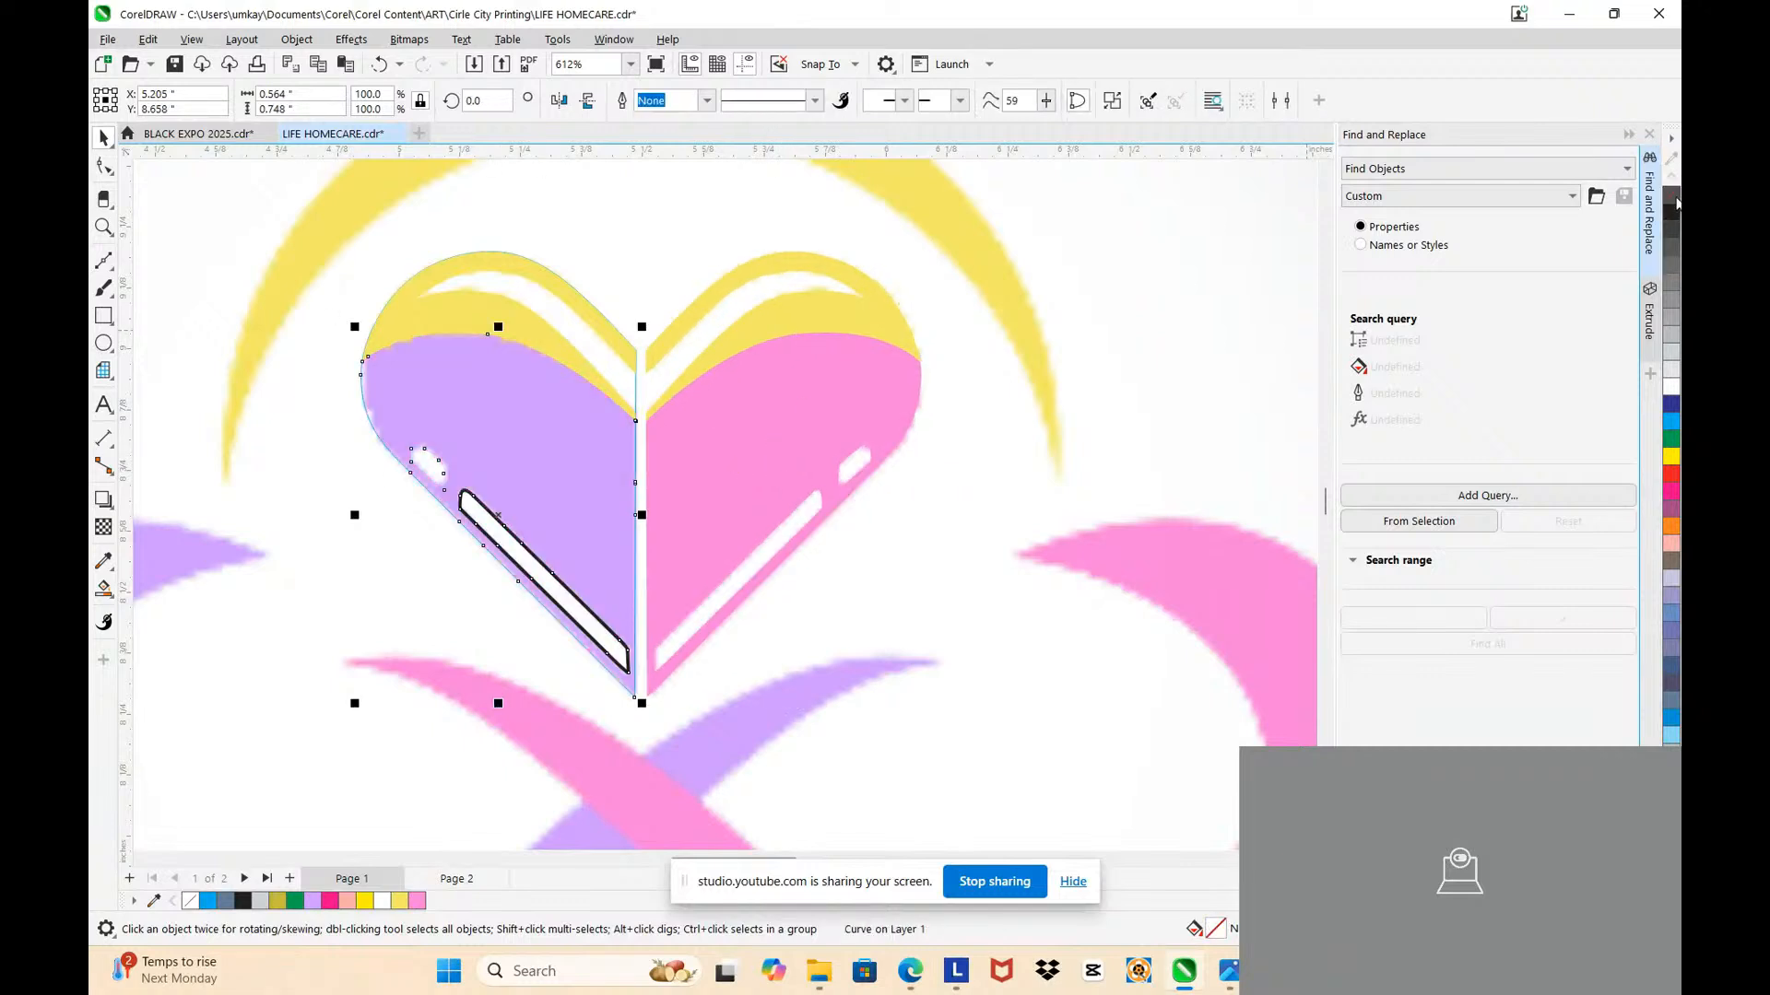
{"action": "left_click", "coordinate": [332, 307]}
{"action": "left_click_drag", "start_coordinate": [489, 430], "coordinate": [378, 437]}
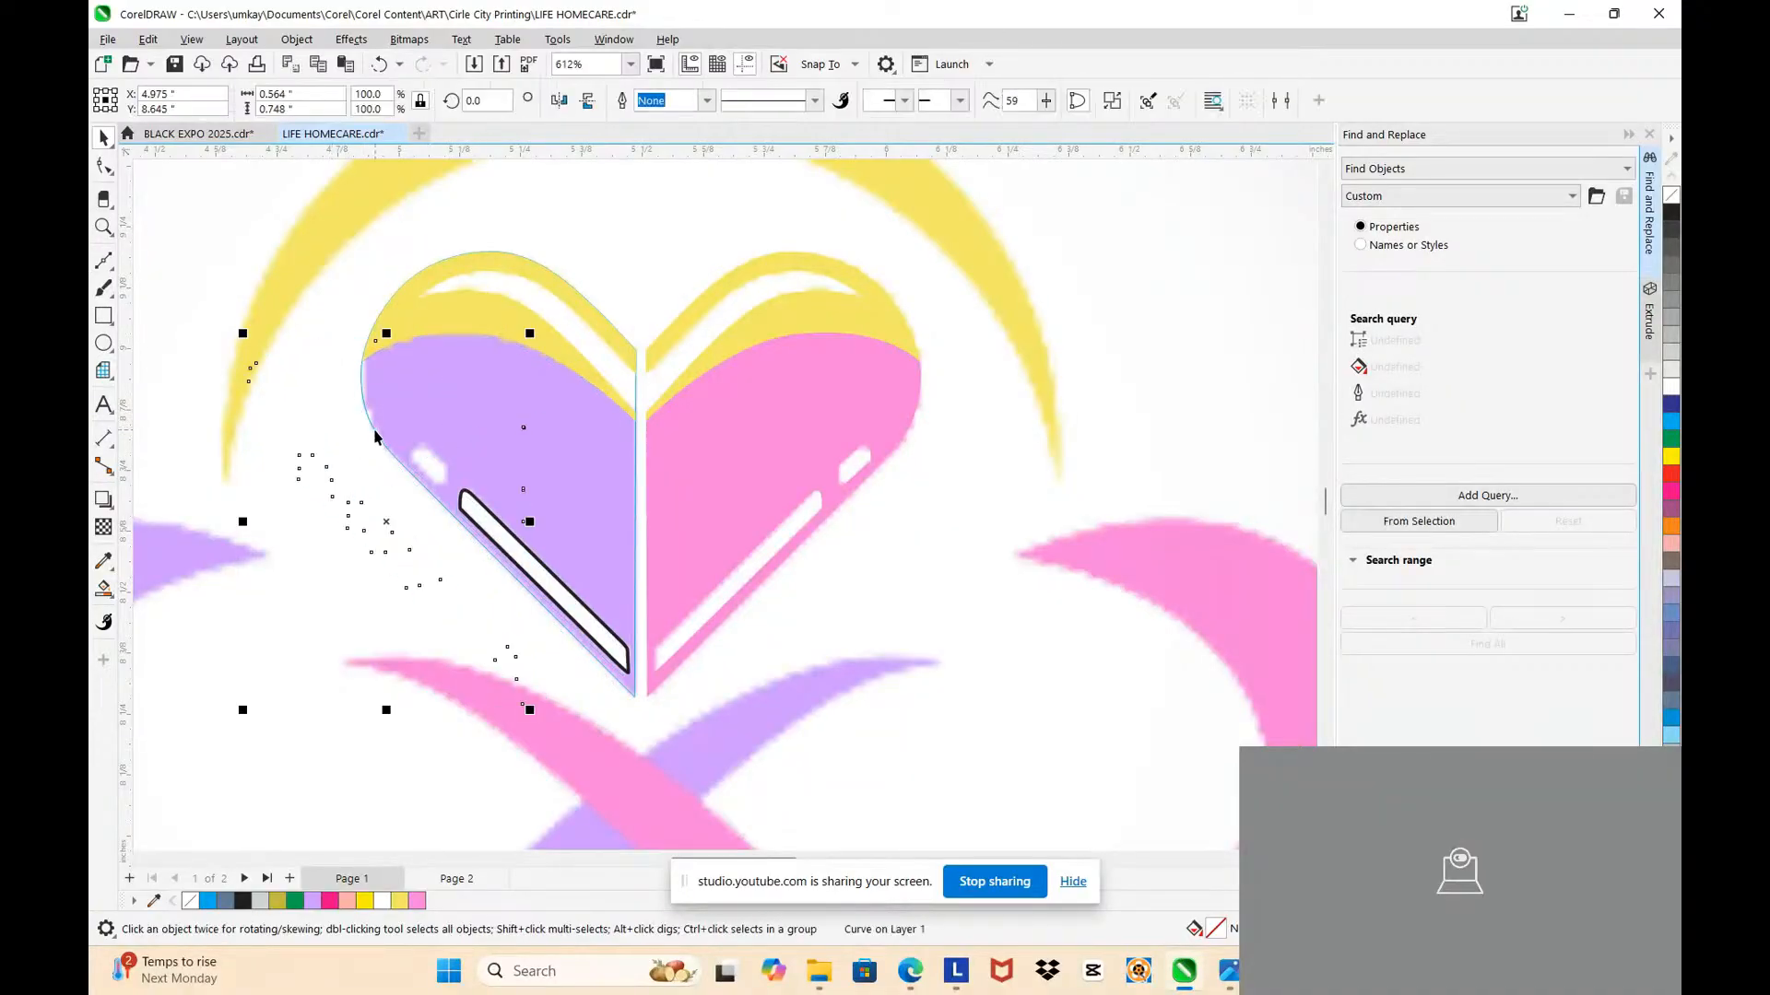
{"action": "scroll", "coordinate": [374, 437], "scroll_direction": "up", "scroll_amount": 2}
{"action": "key", "text": "ctrl+z"}
{"action": "key", "text": "ctrl+z"}
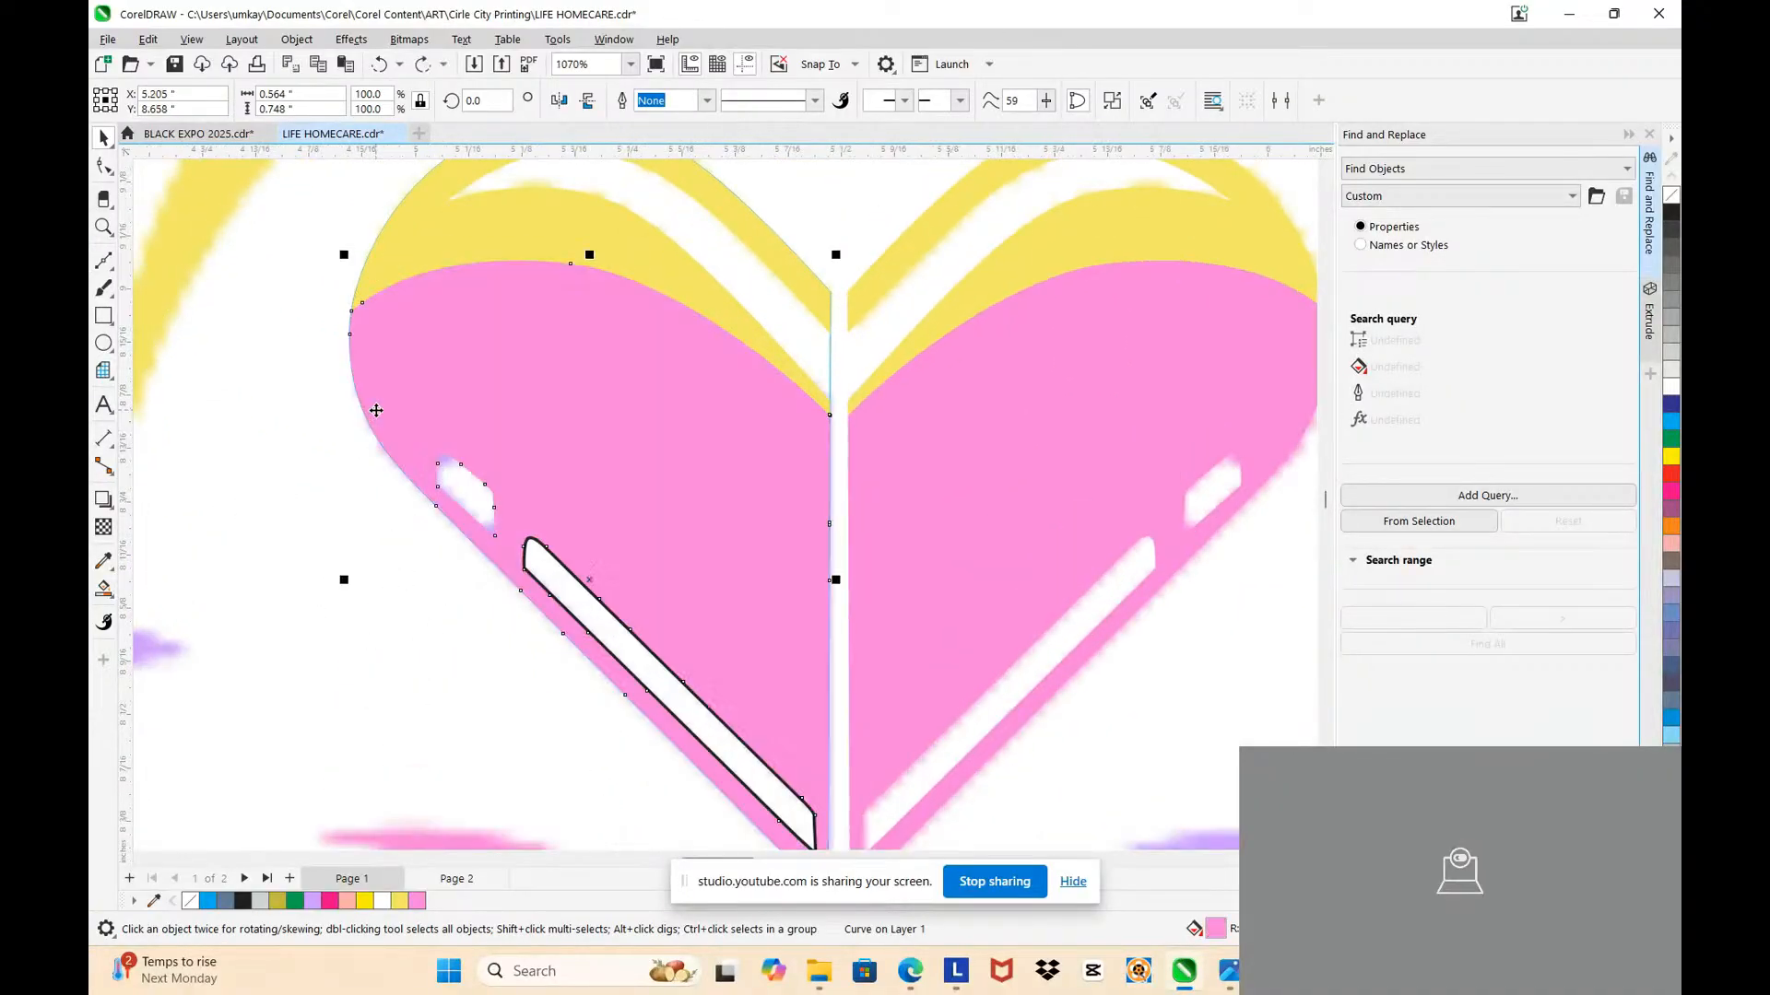
Step: Move the pink and yellow left half aside and delete the leftover outlined shapes at its original position
{"action": "scroll", "coordinate": [534, 434], "scroll_direction": "down", "scroll_amount": 2}
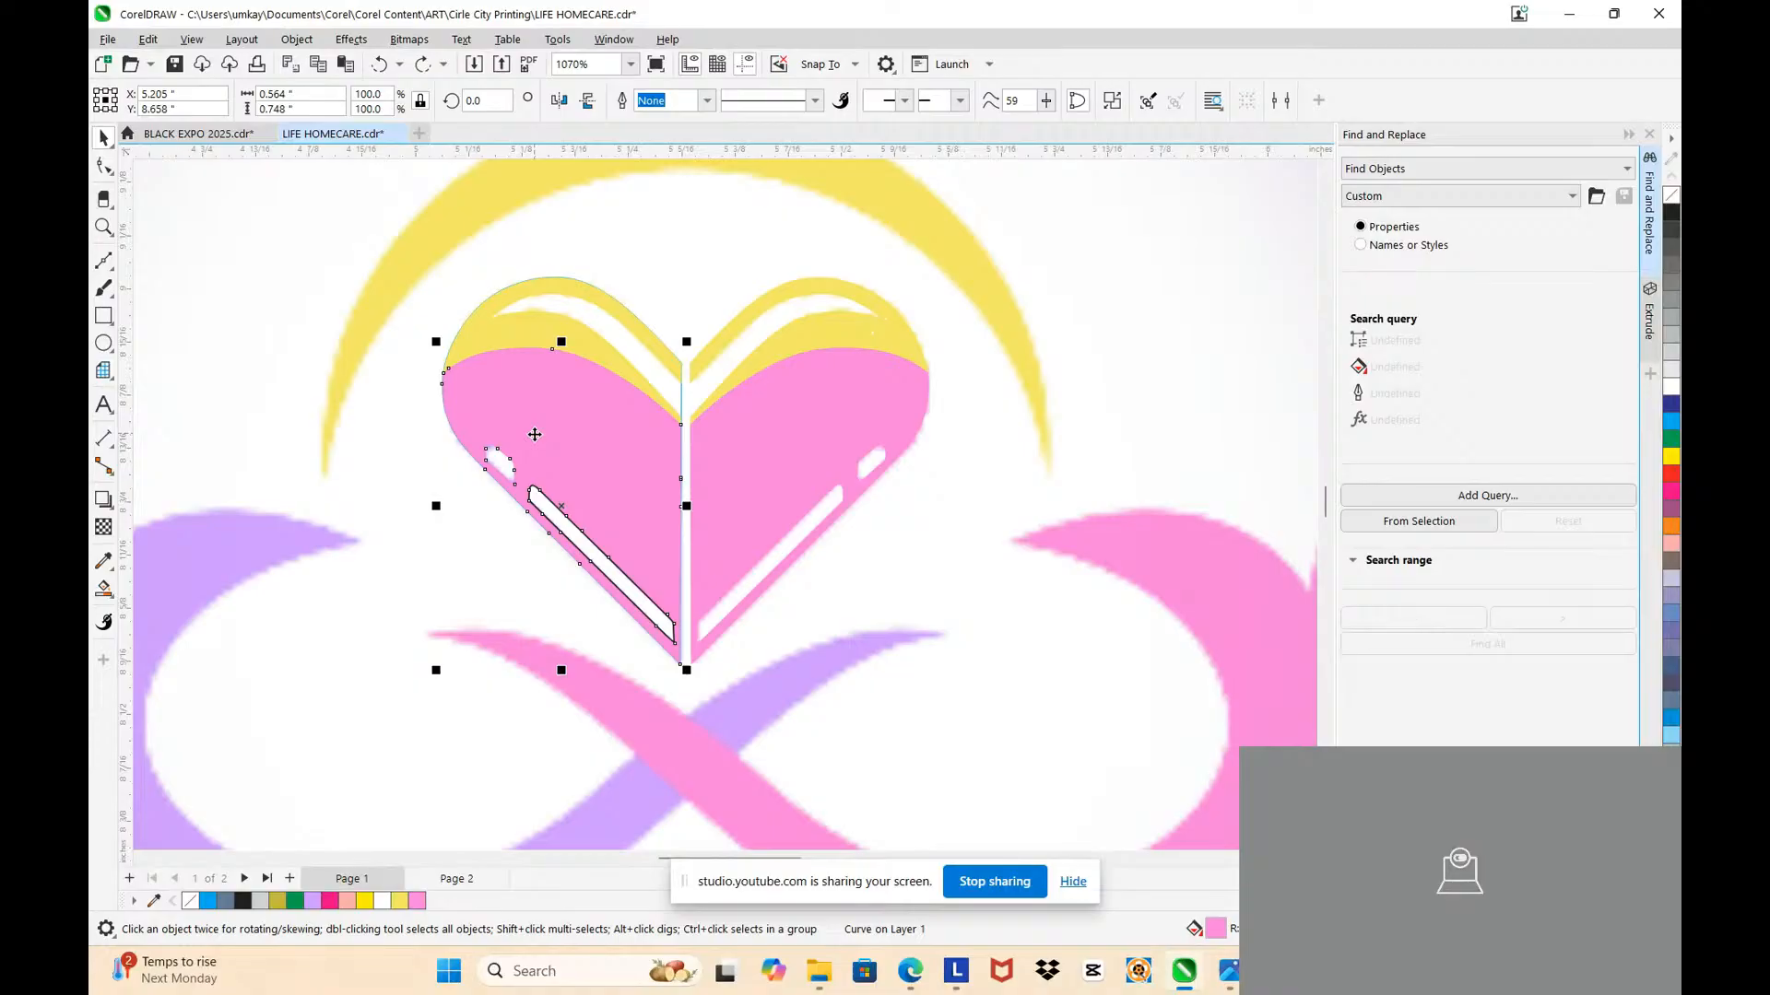
{"action": "left_click", "coordinate": [535, 434], "text": "shift"}
{"action": "scroll", "coordinate": [580, 427], "scroll_direction": "down", "scroll_amount": 2}
{"action": "left_click_drag", "start_coordinate": [580, 426], "coordinate": [405, 446]}
{"action": "left_click_drag", "start_coordinate": [484, 293], "coordinate": [656, 583]}
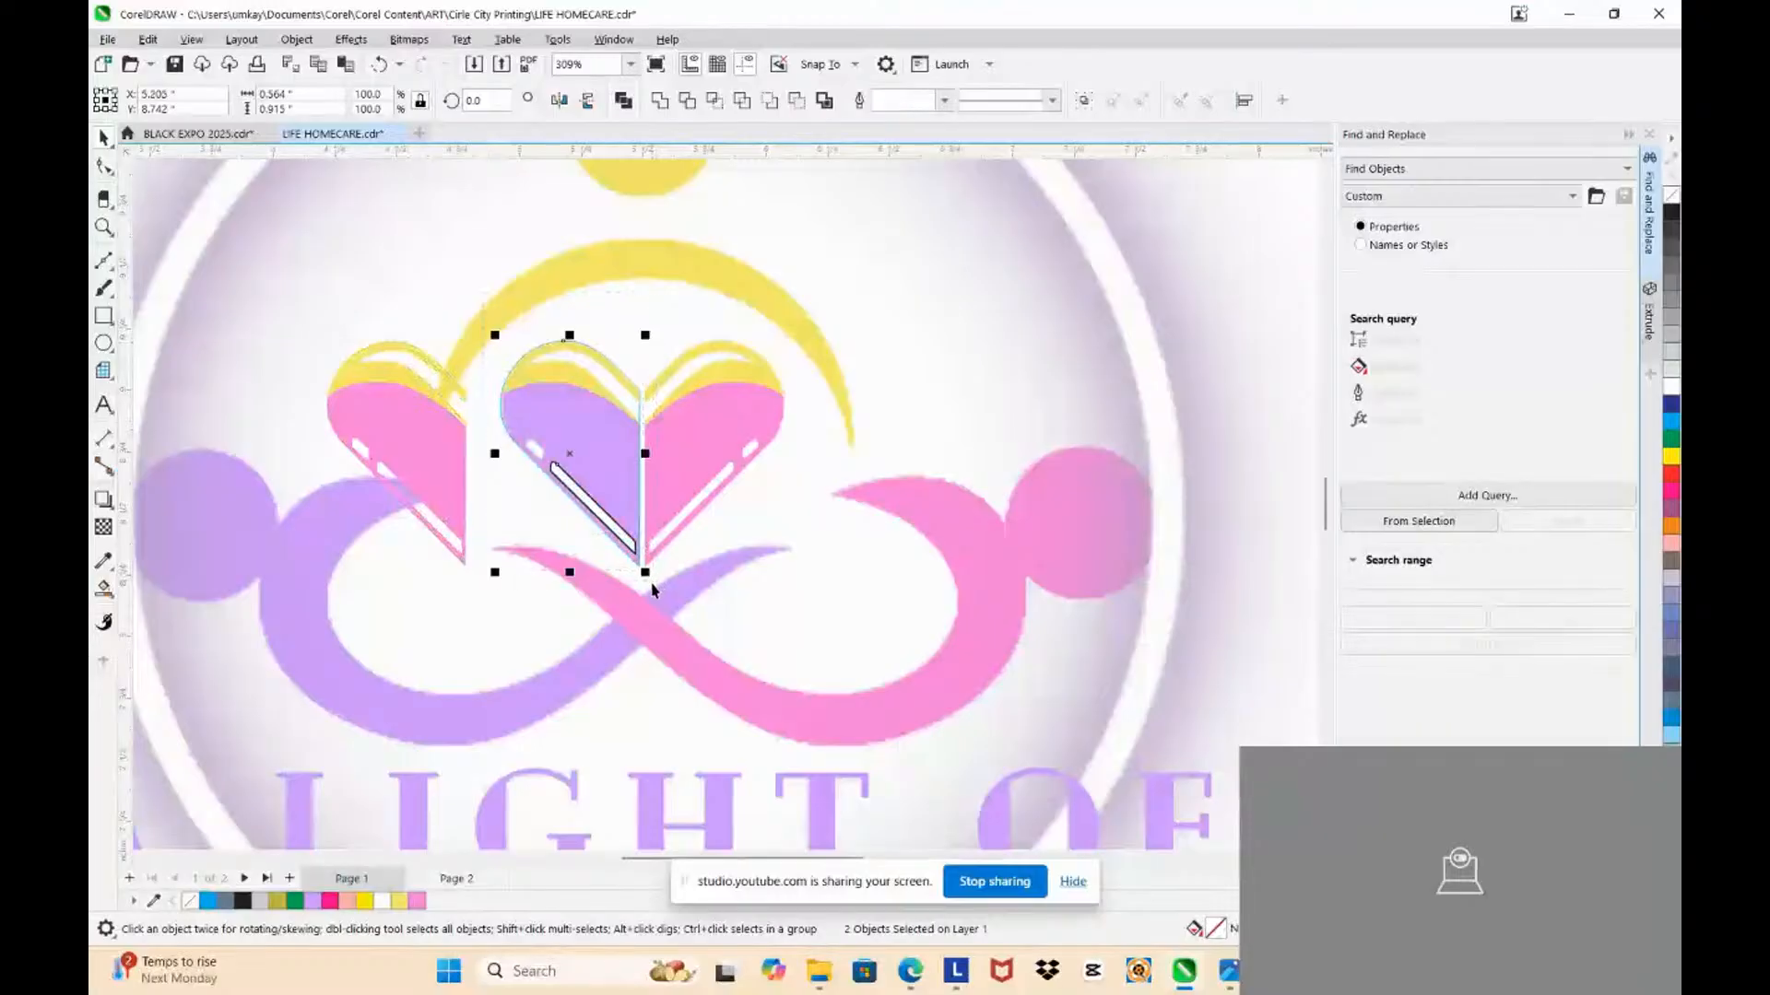
{"action": "key", "text": "Escape"}
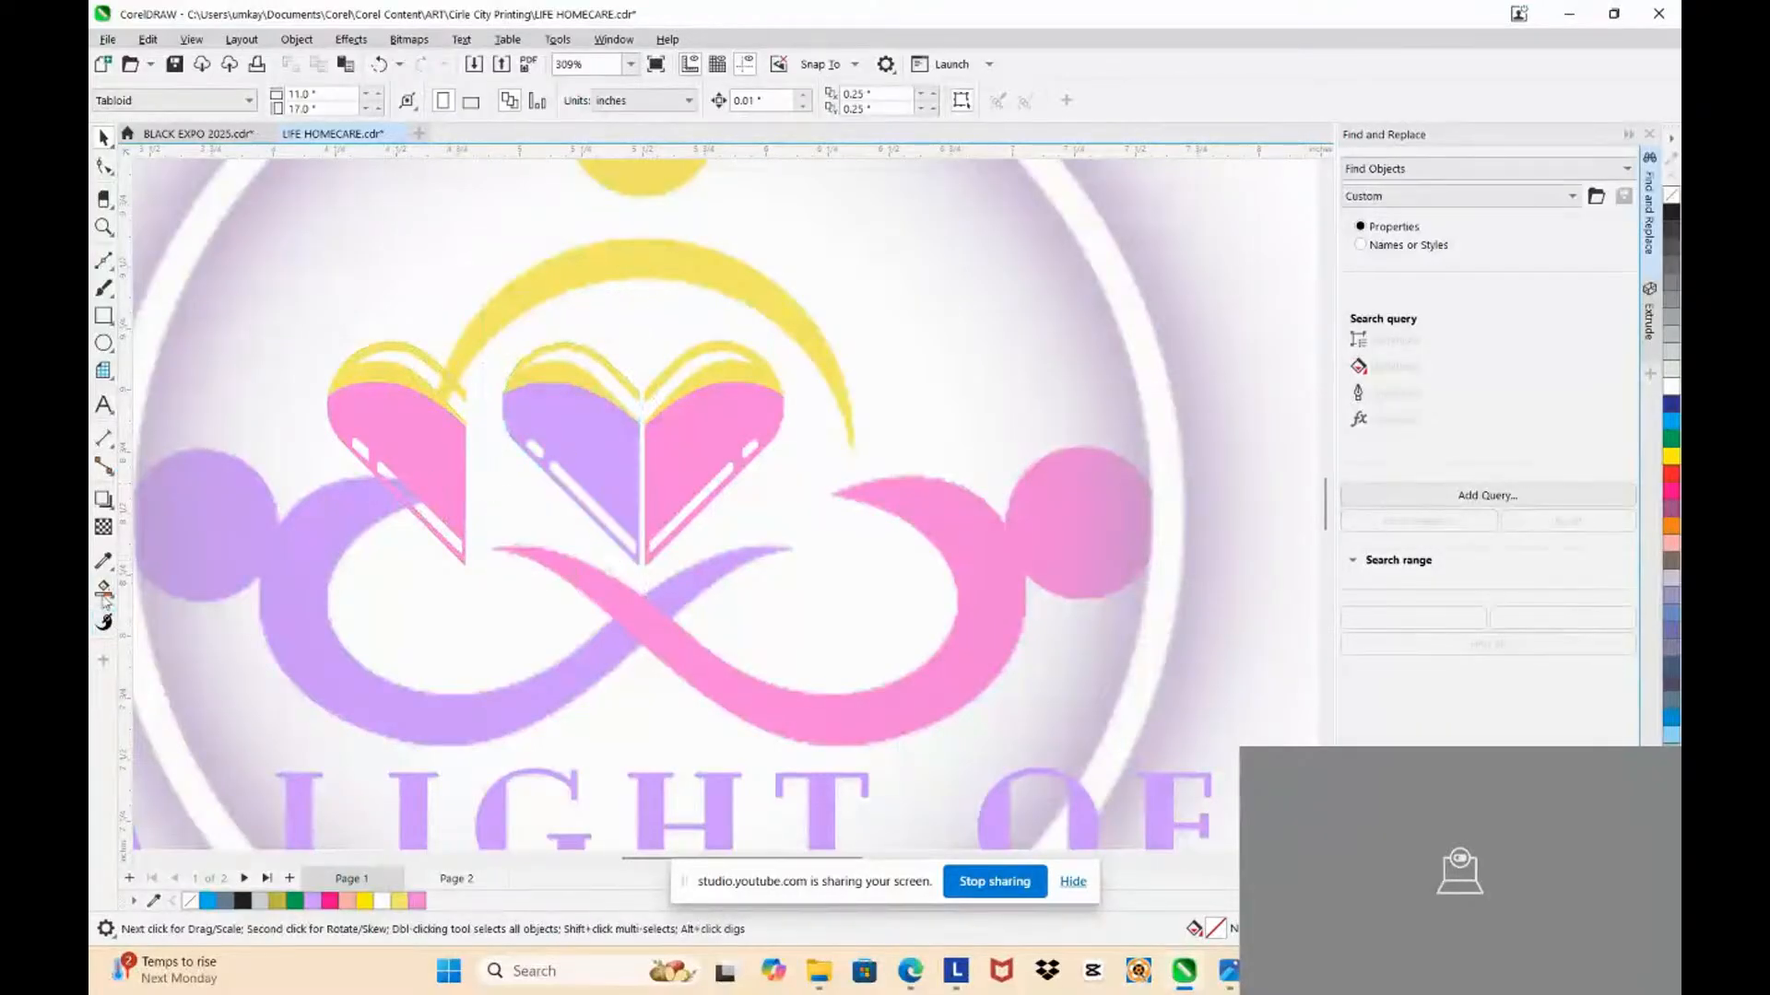
Step: Sample the purple from the original heart with the Color Eyedropper and fill the displaced half's pink shape with it
{"action": "left_click", "coordinate": [103, 560]}
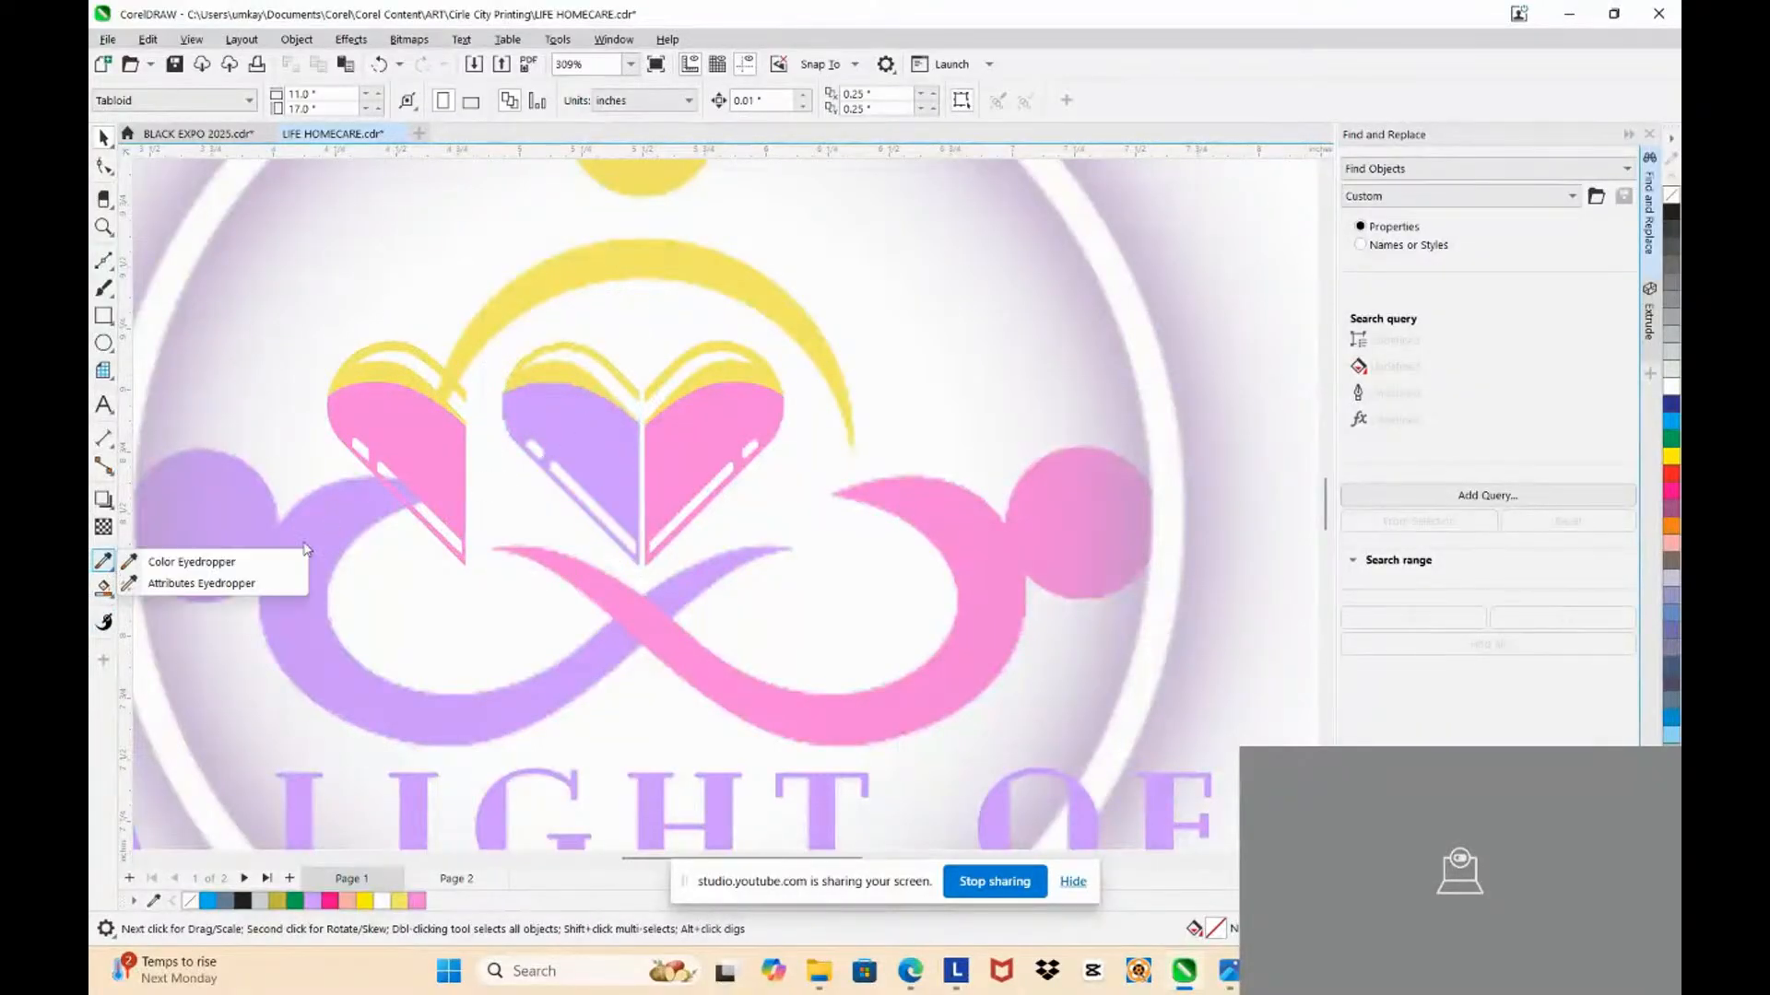
{"action": "left_click", "coordinate": [230, 563]}
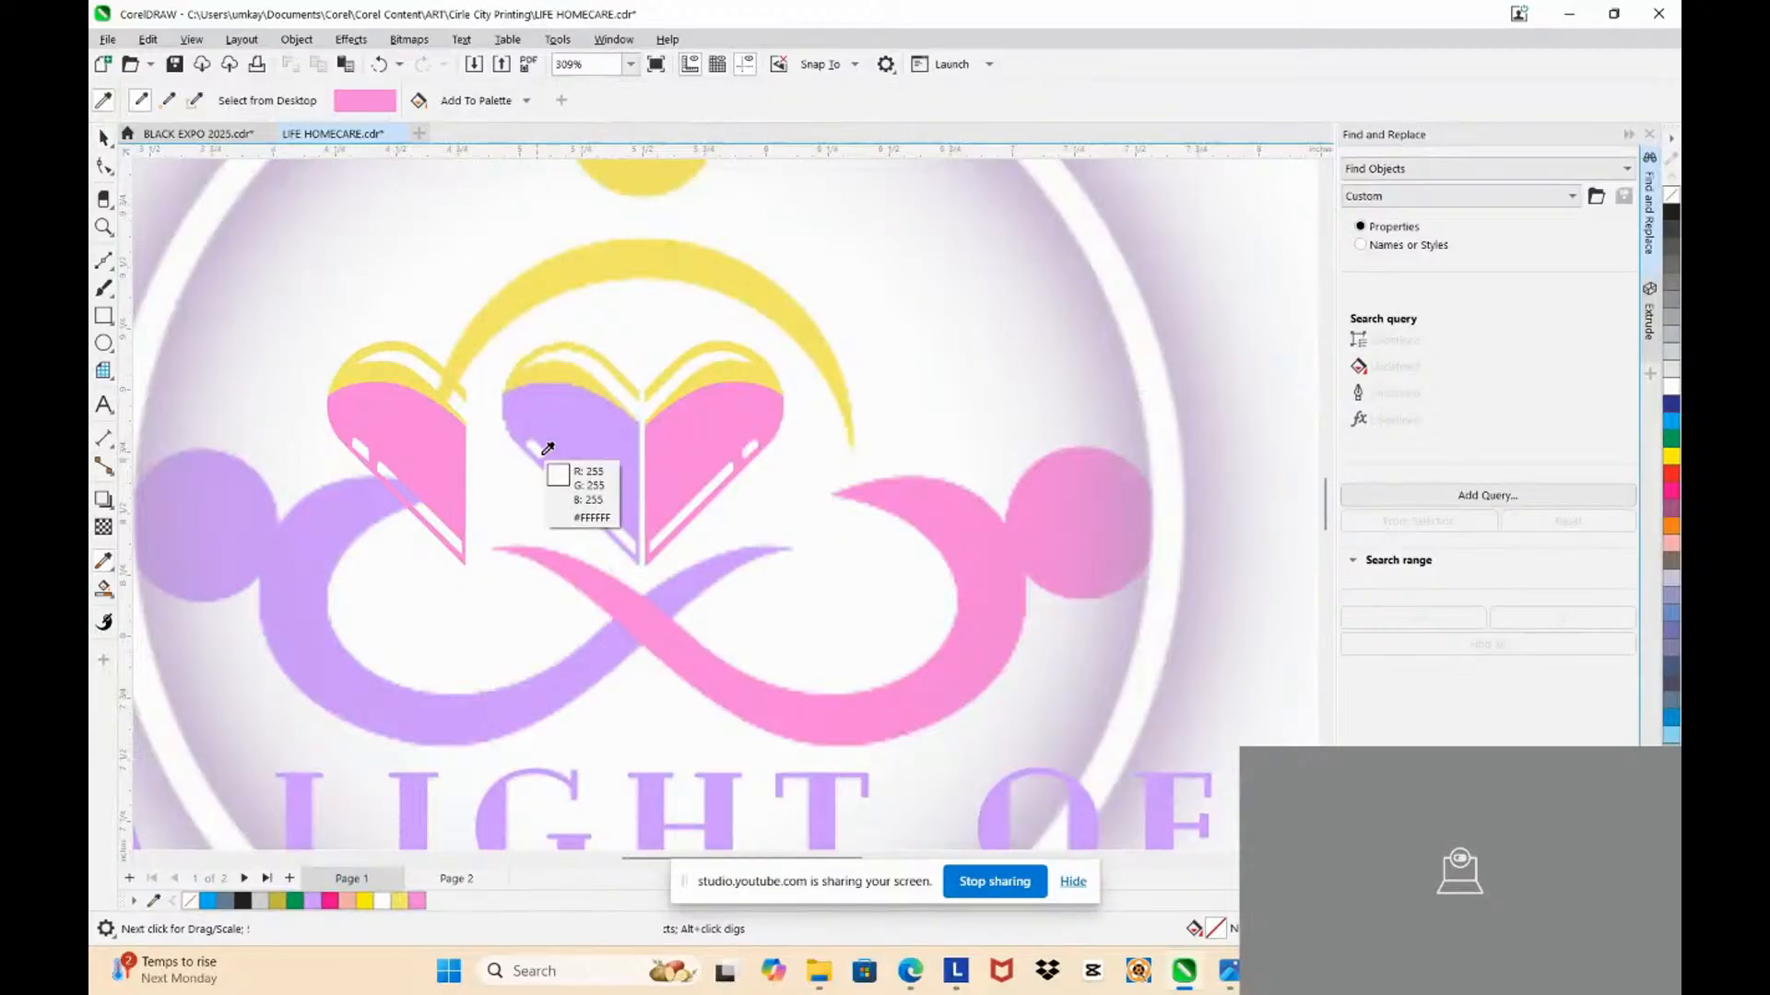
{"action": "left_click", "coordinate": [544, 452]}
{"action": "left_click", "coordinate": [396, 442]}
{"action": "key", "text": "space"}
Step: Move the purple and yellow half back to the heart's left side, nudge it into alignment, and save the document
{"action": "left_click", "coordinate": [388, 402]}
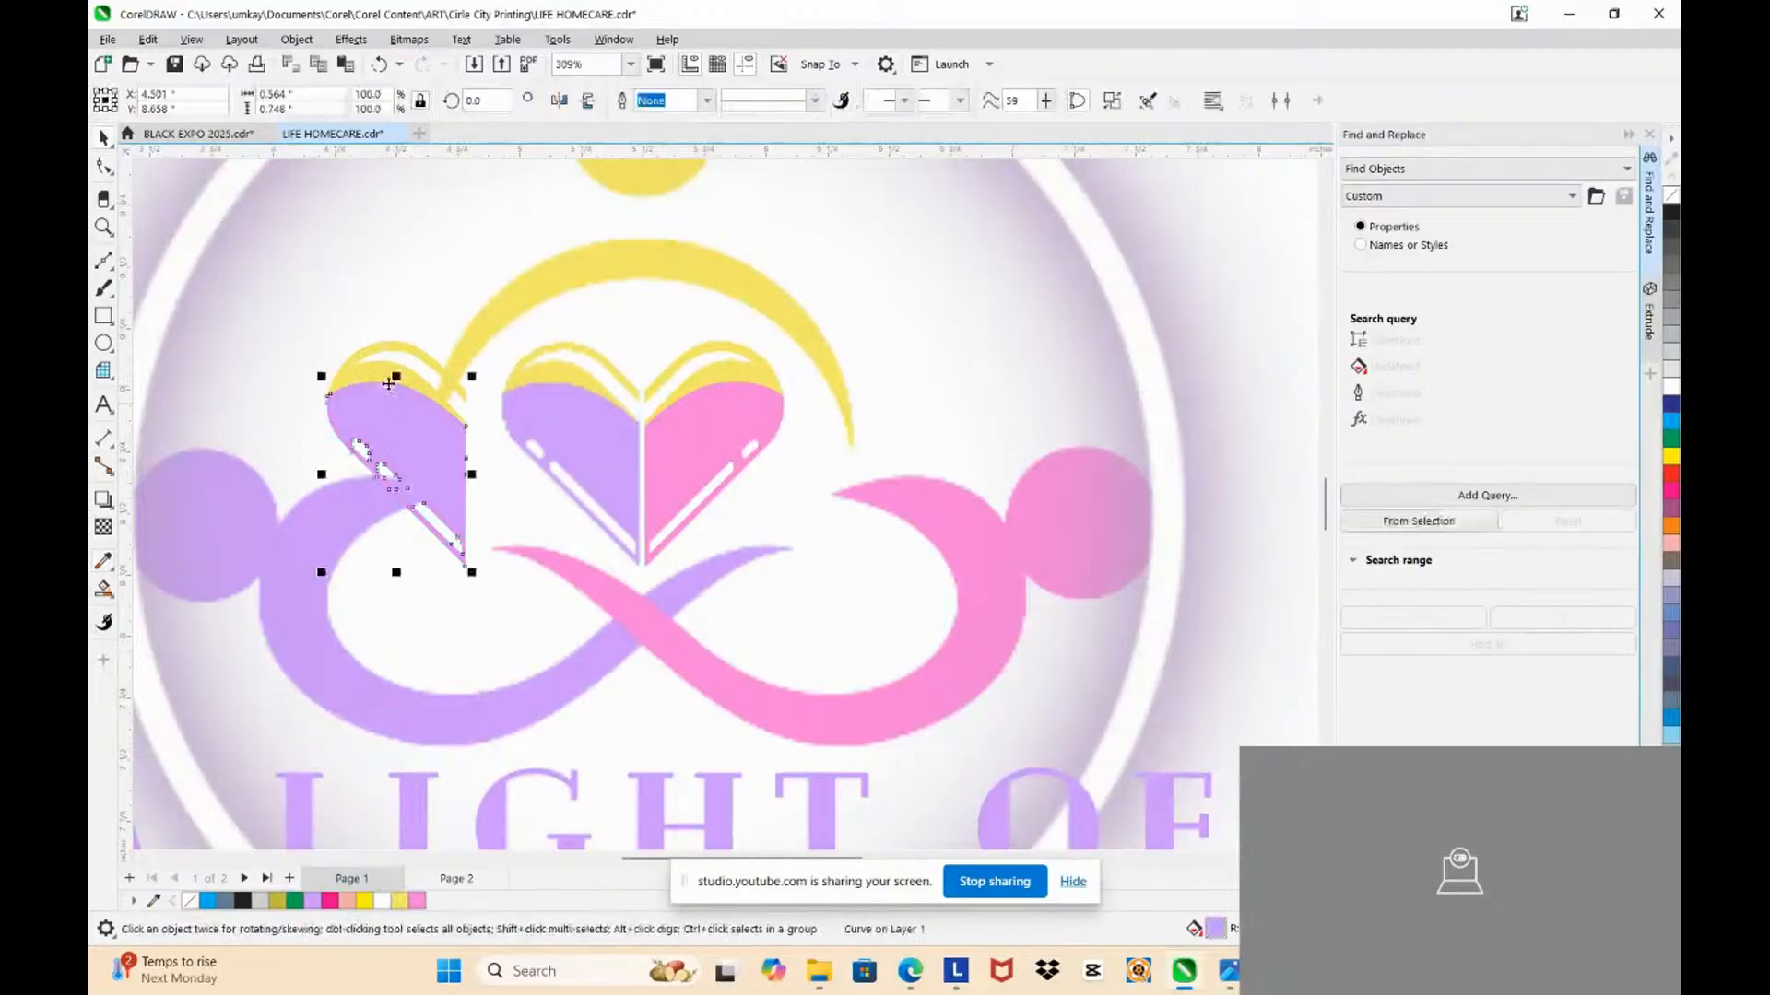
{"action": "left_click_drag", "start_coordinate": [388, 402], "coordinate": [592, 434]}
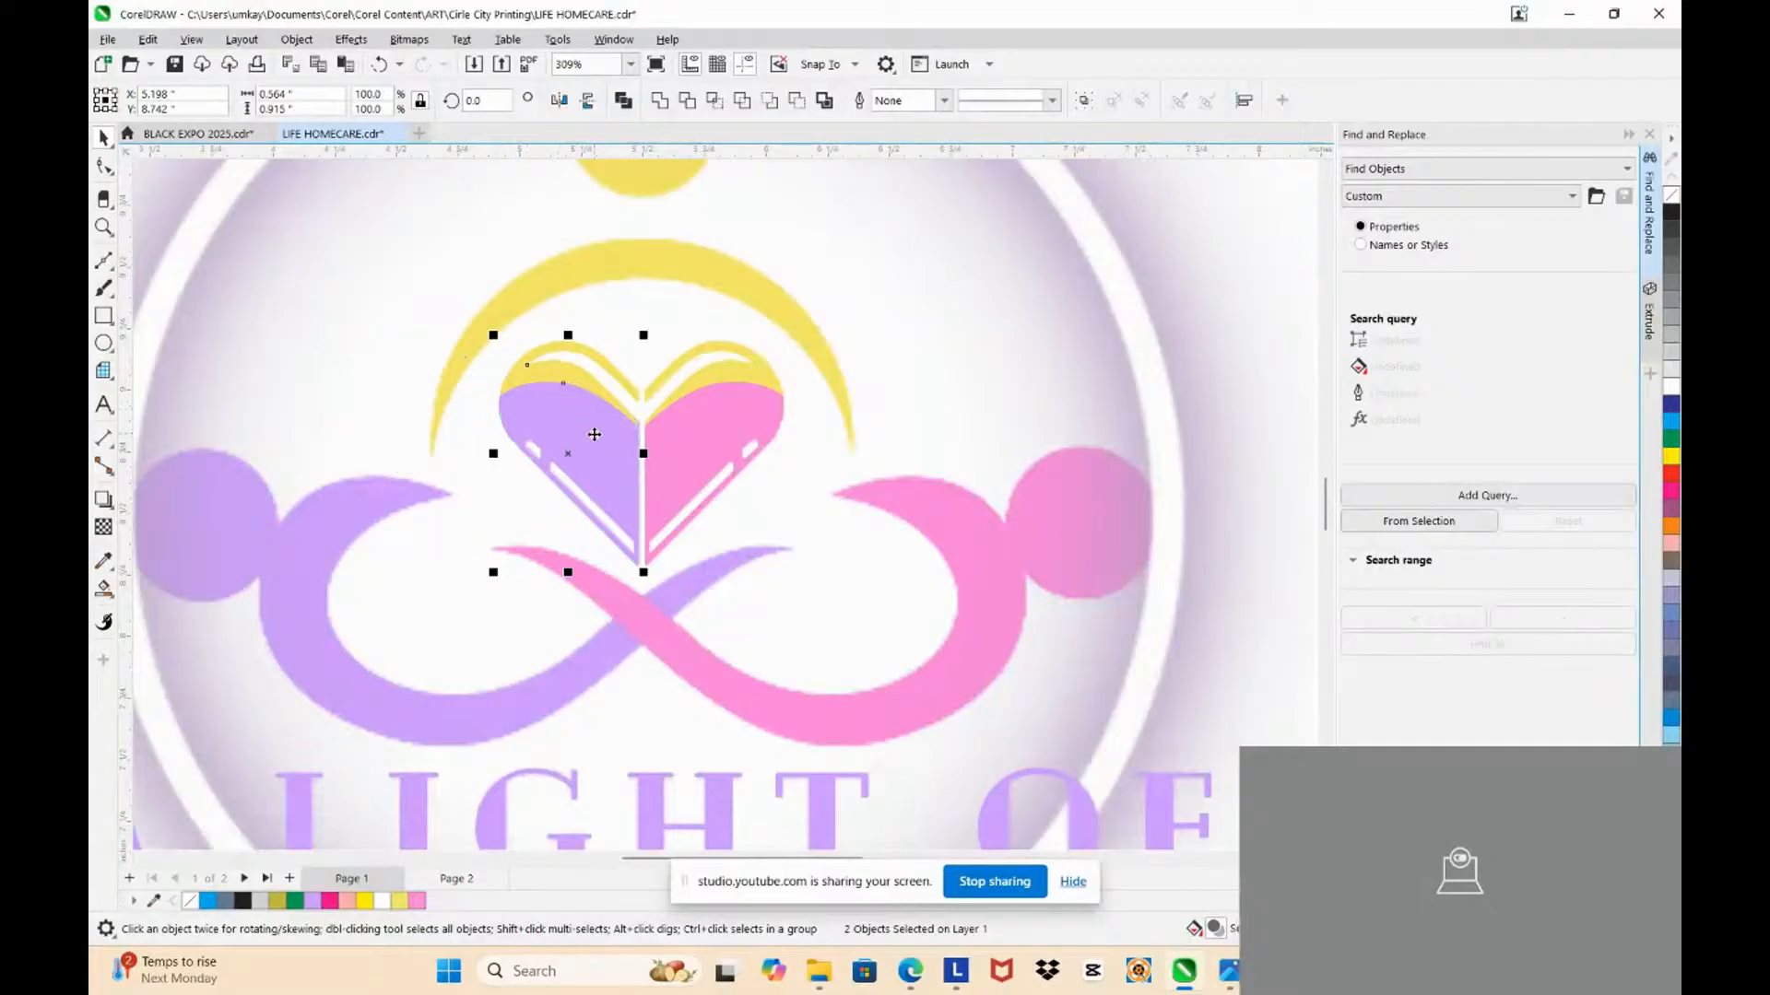
{"action": "scroll", "coordinate": [591, 434], "scroll_direction": "up", "scroll_amount": 5}
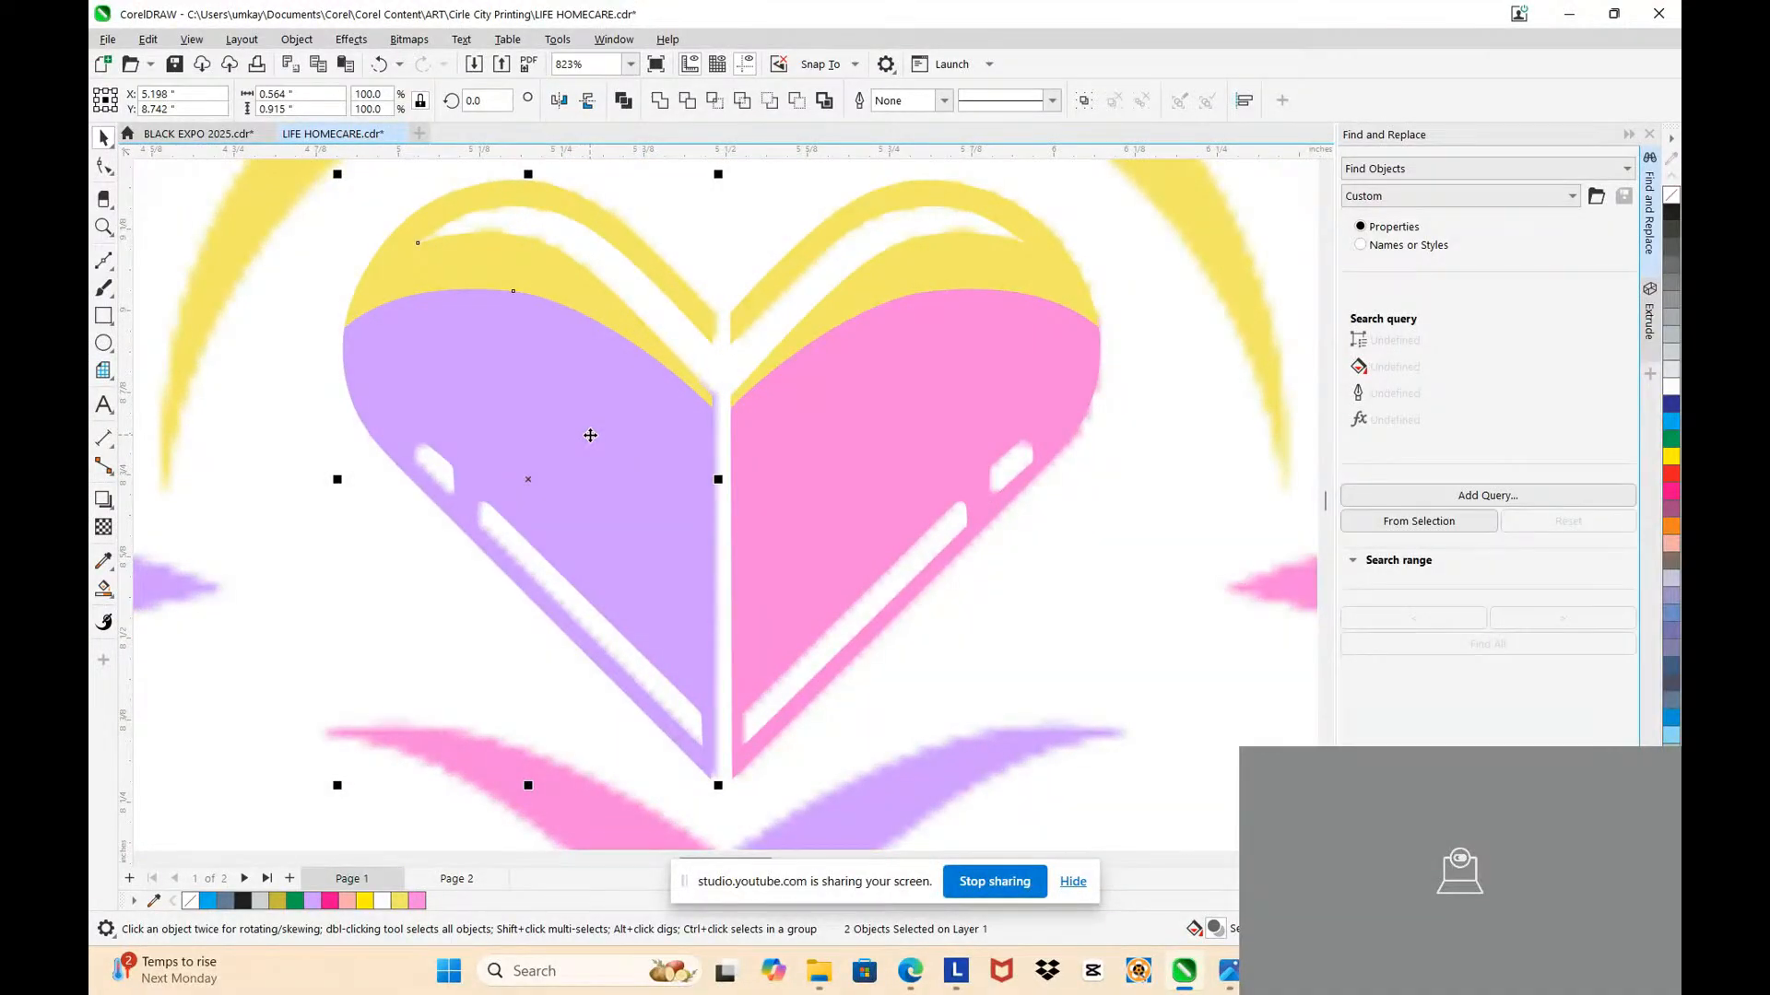
{"action": "key", "text": "ctrl+Right"}
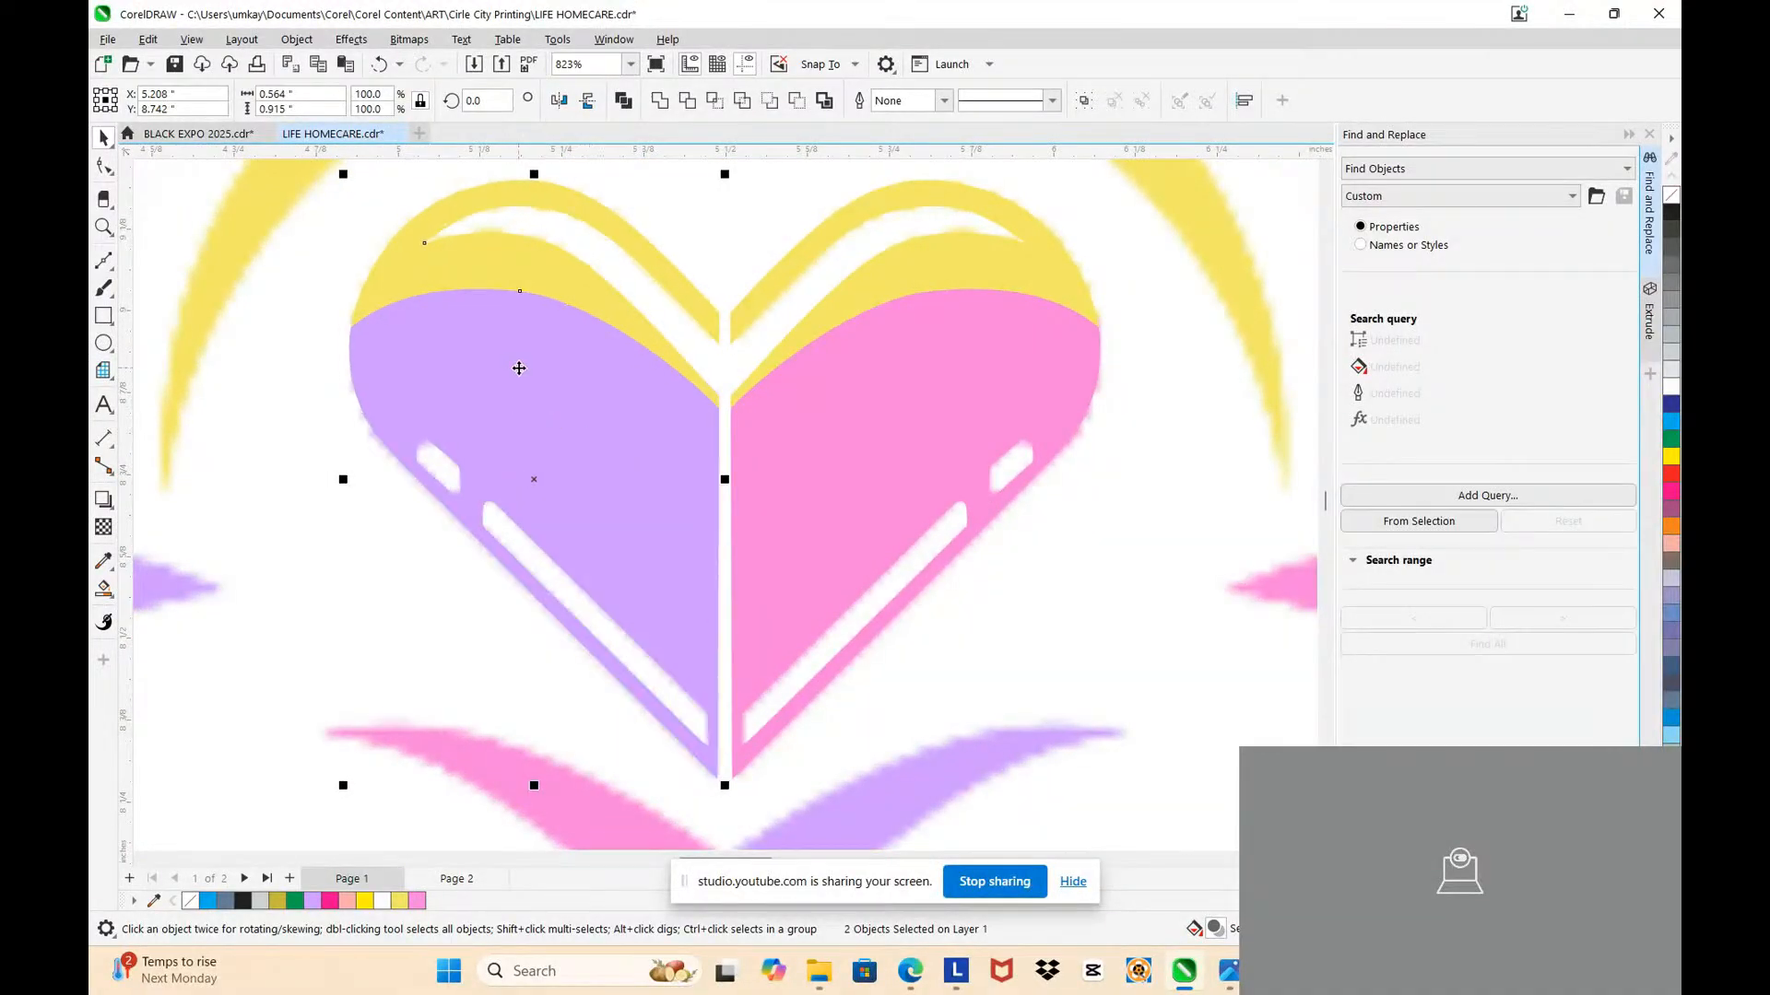
{"action": "scroll", "coordinate": [519, 368], "scroll_direction": "down", "scroll_amount": 3}
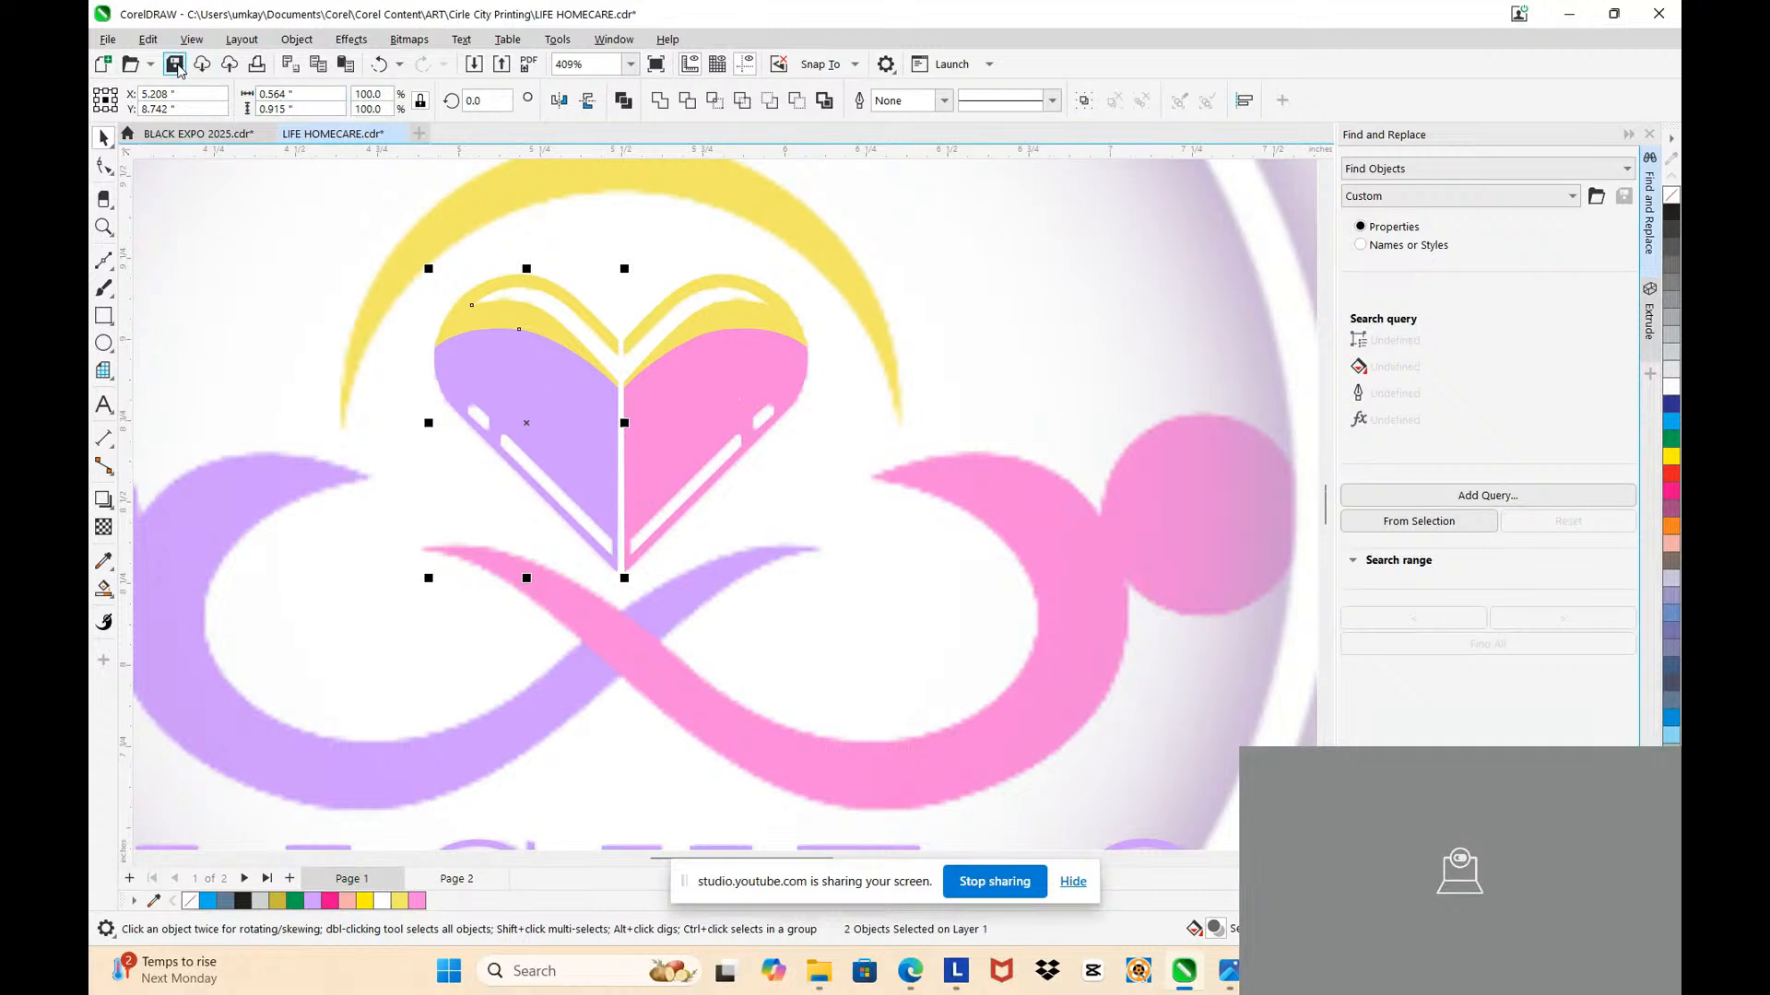
{"action": "key", "text": "ctrl+s"}
{"action": "left_click", "coordinate": [960, 383]}
Step: Draw an ellipse about 0.57 by 0.58 inches and place it over the pink head circle on the logo's right
{"action": "scroll", "coordinate": [894, 387], "scroll_direction": "down", "scroll_amount": 3}
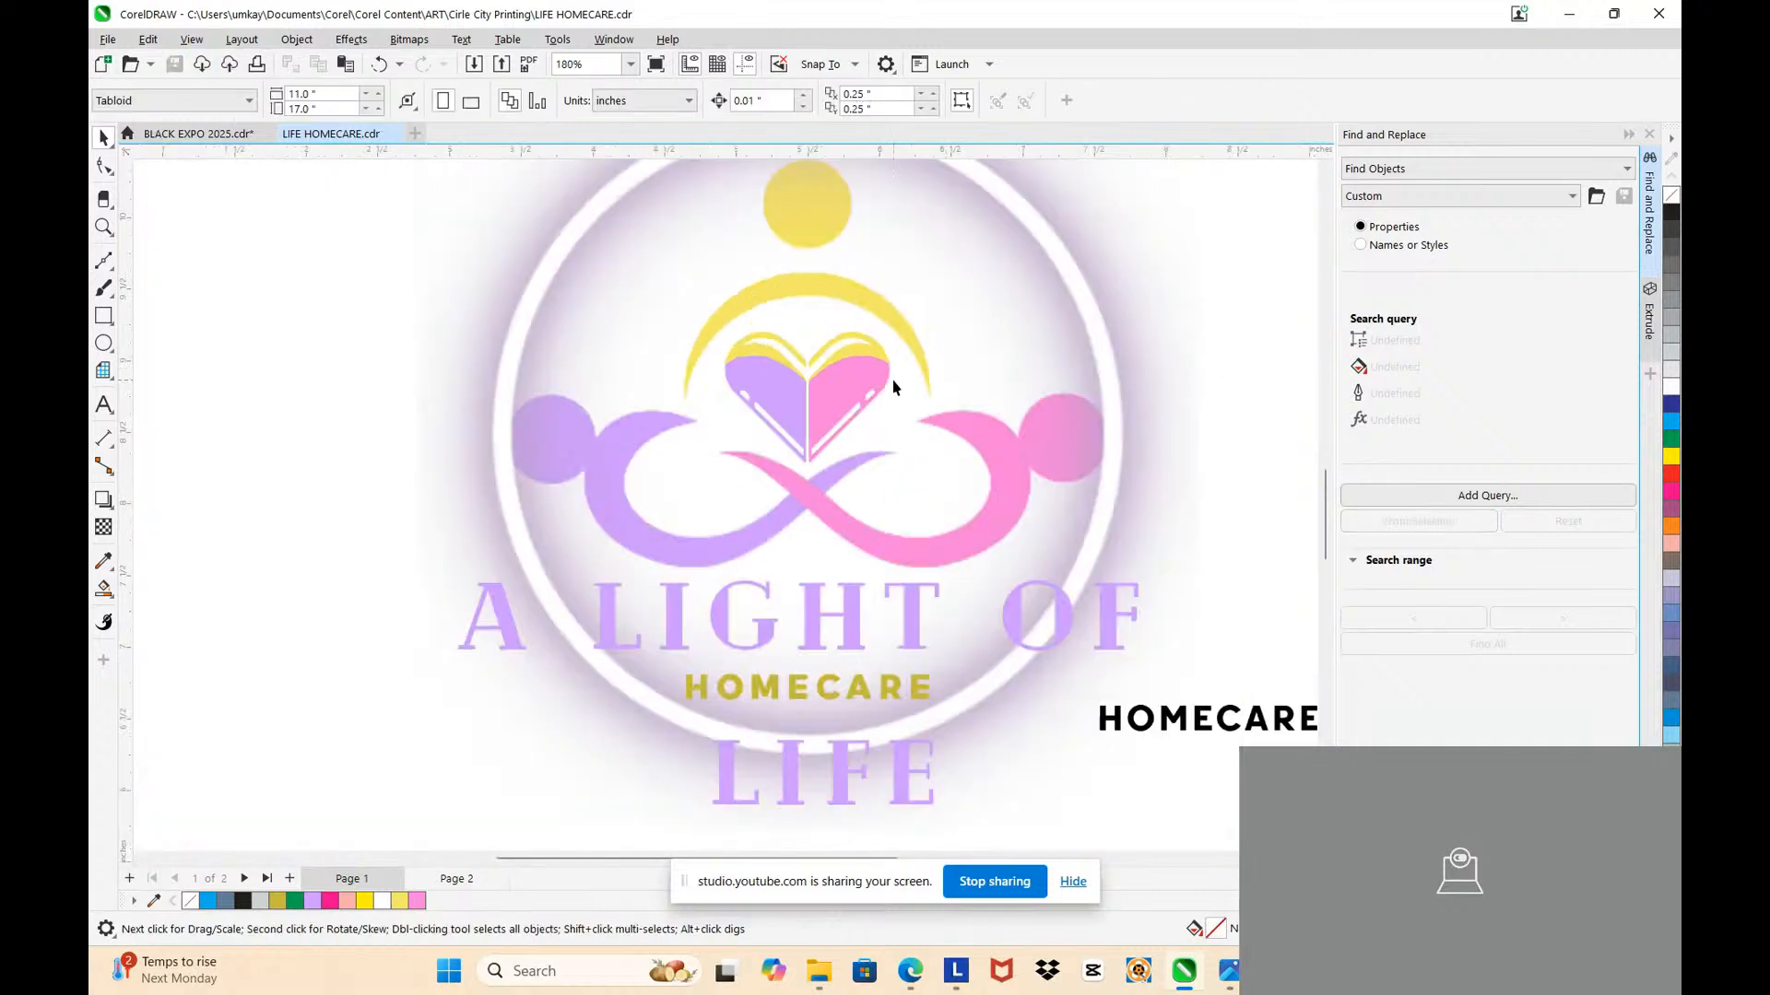
{"action": "left_click", "coordinate": [103, 343]}
{"action": "scroll", "coordinate": [932, 246], "scroll_direction": "down", "scroll_amount": 2}
{"action": "scroll", "coordinate": [932, 245], "scroll_direction": "up", "scroll_amount": 6}
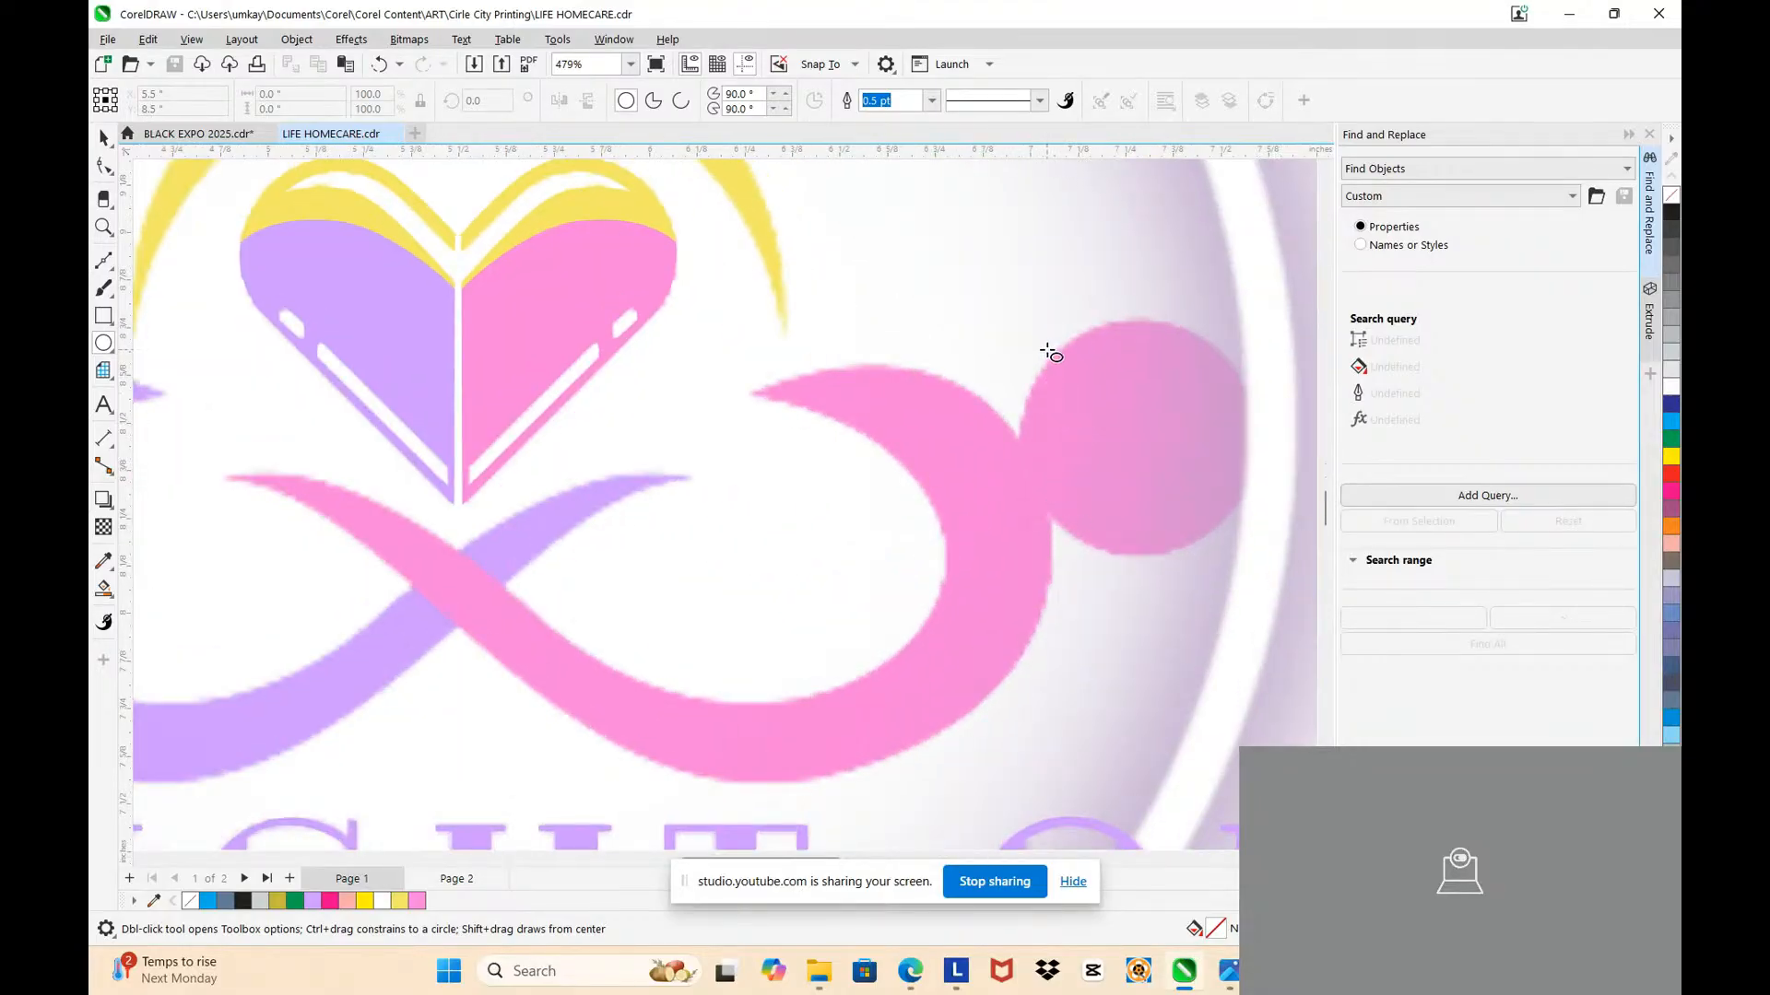
{"action": "left_click_drag", "start_coordinate": [1049, 350], "coordinate": [1160, 466]}
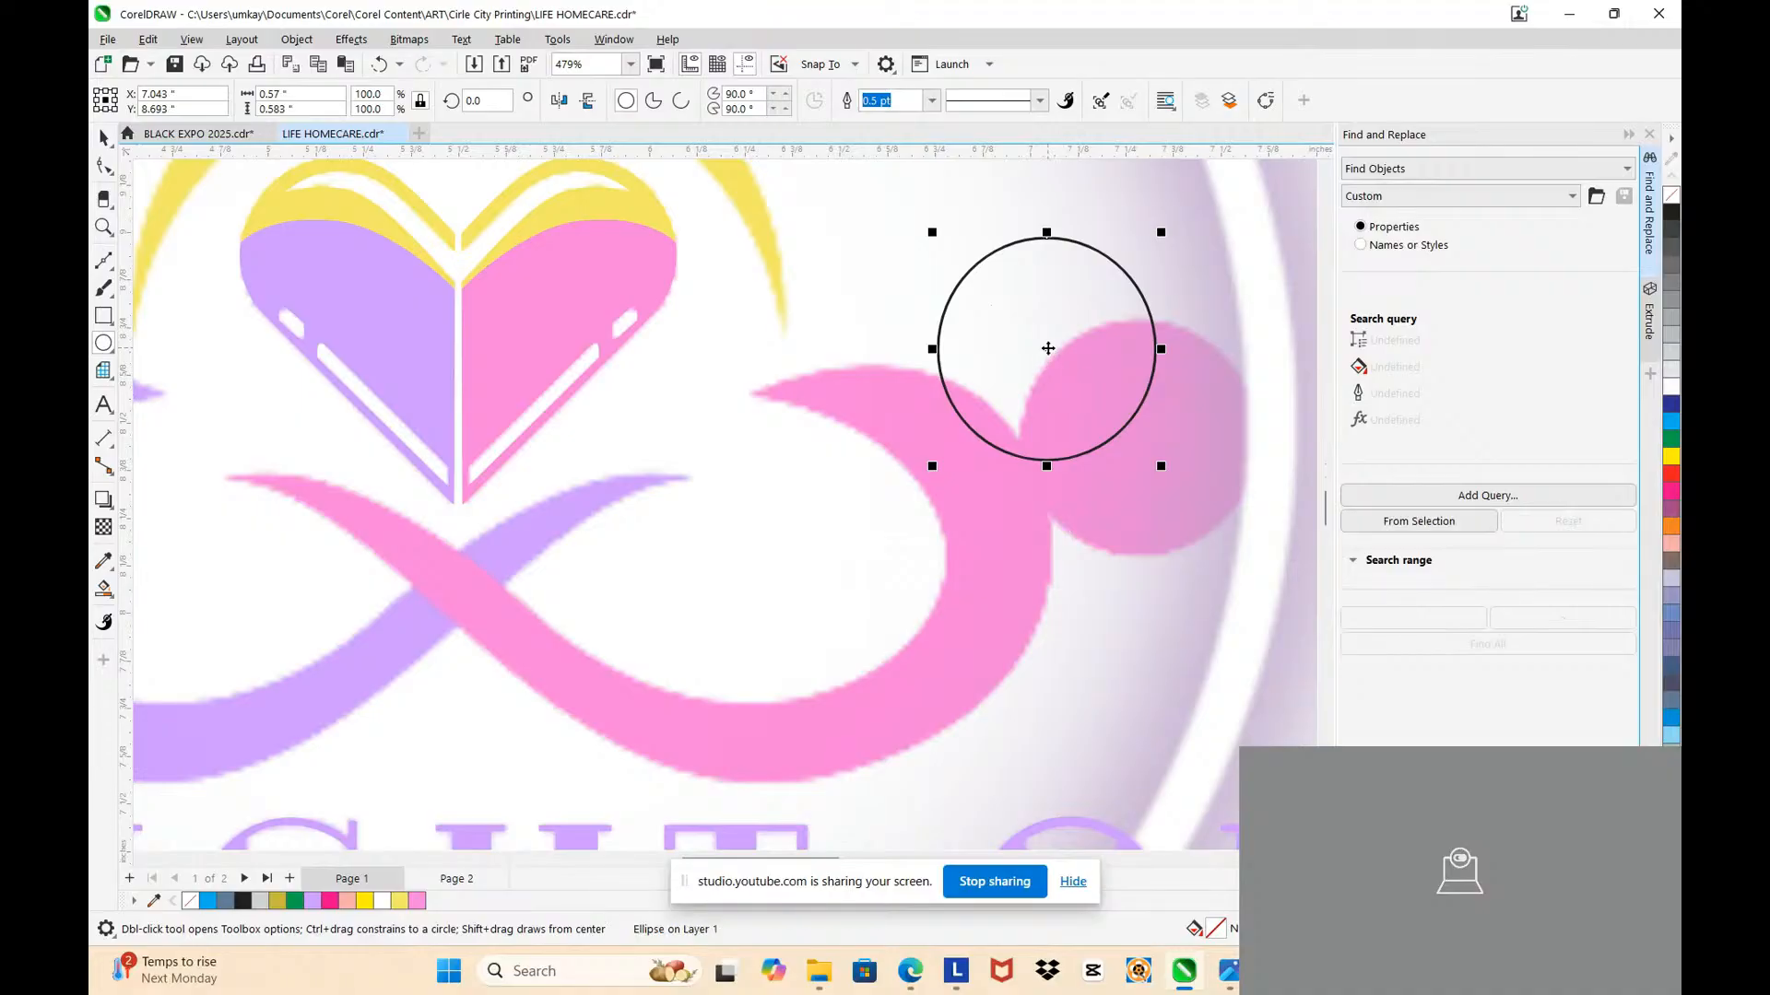
{"action": "left_click_drag", "start_coordinate": [1048, 348], "coordinate": [1138, 444]}
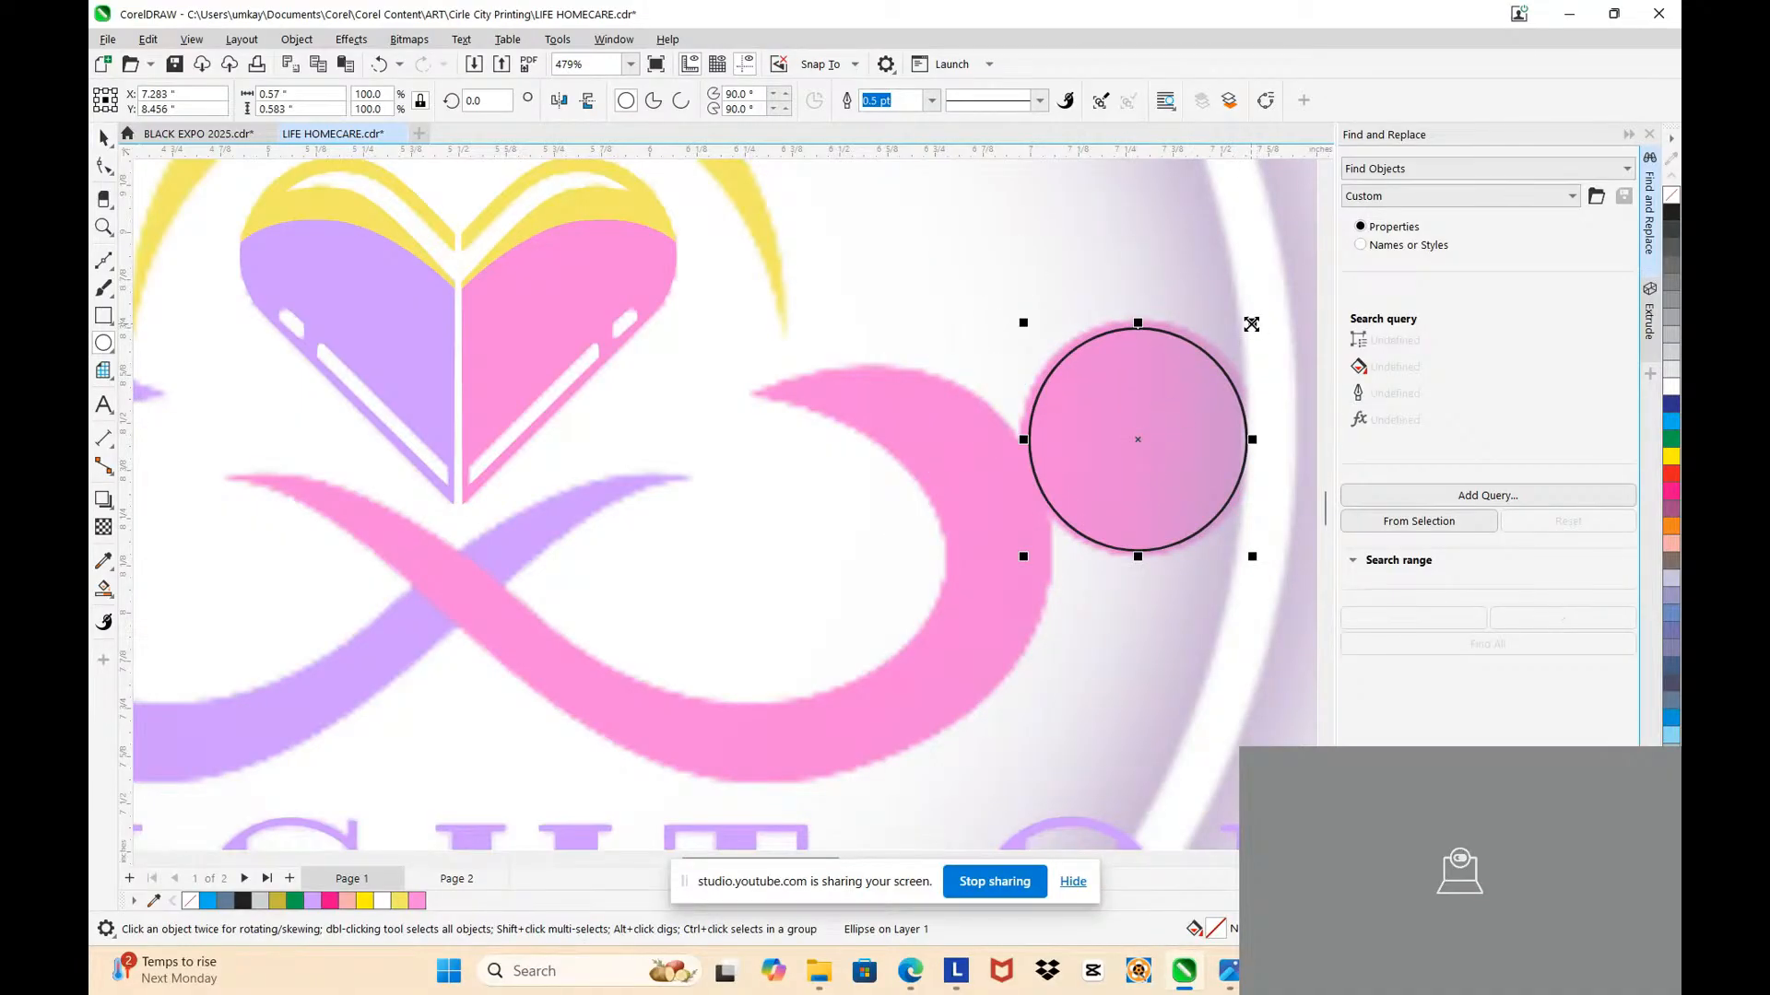
Step: Enlarge the ellipse about its center to 107.5%, about 0.61 by 0.63 inches, to fit the pink head circle
{"action": "left_click_drag", "start_coordinate": [1251, 323], "coordinate": [1270, 308]}
{"action": "scroll", "coordinate": [1199, 429], "scroll_direction": "up", "scroll_amount": 1}
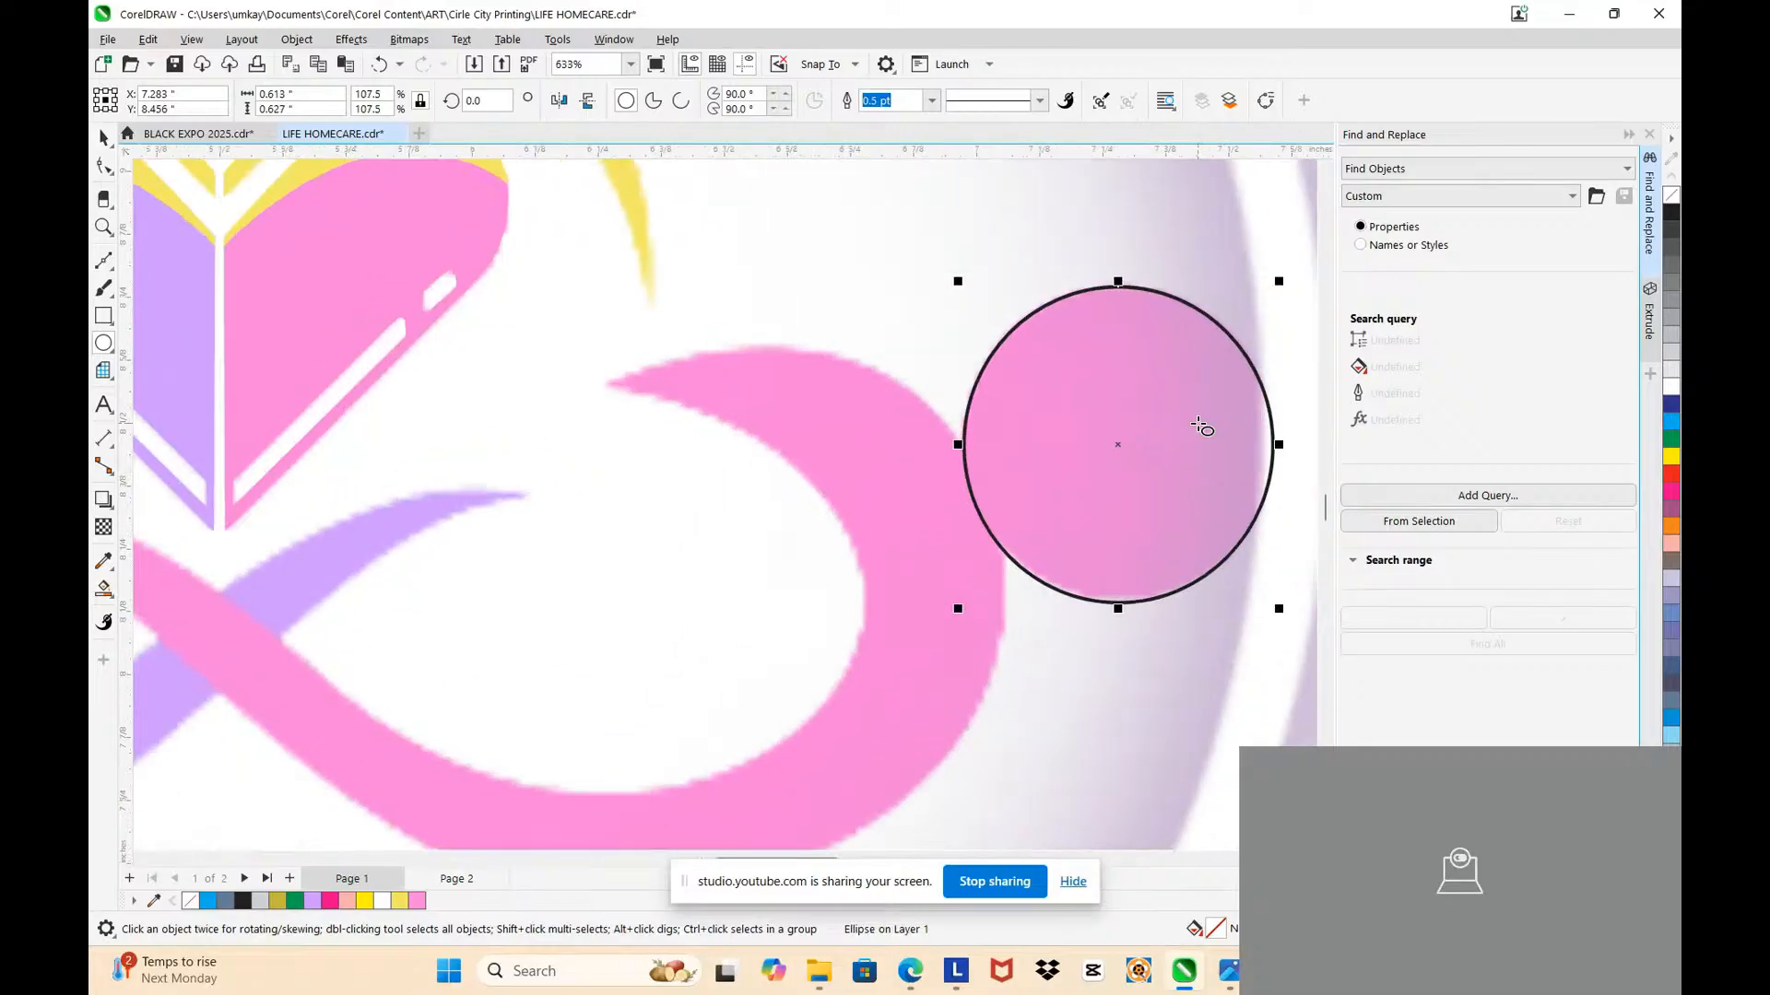
{"action": "scroll", "coordinate": [1120, 616], "scroll_direction": "up", "scroll_amount": 2}
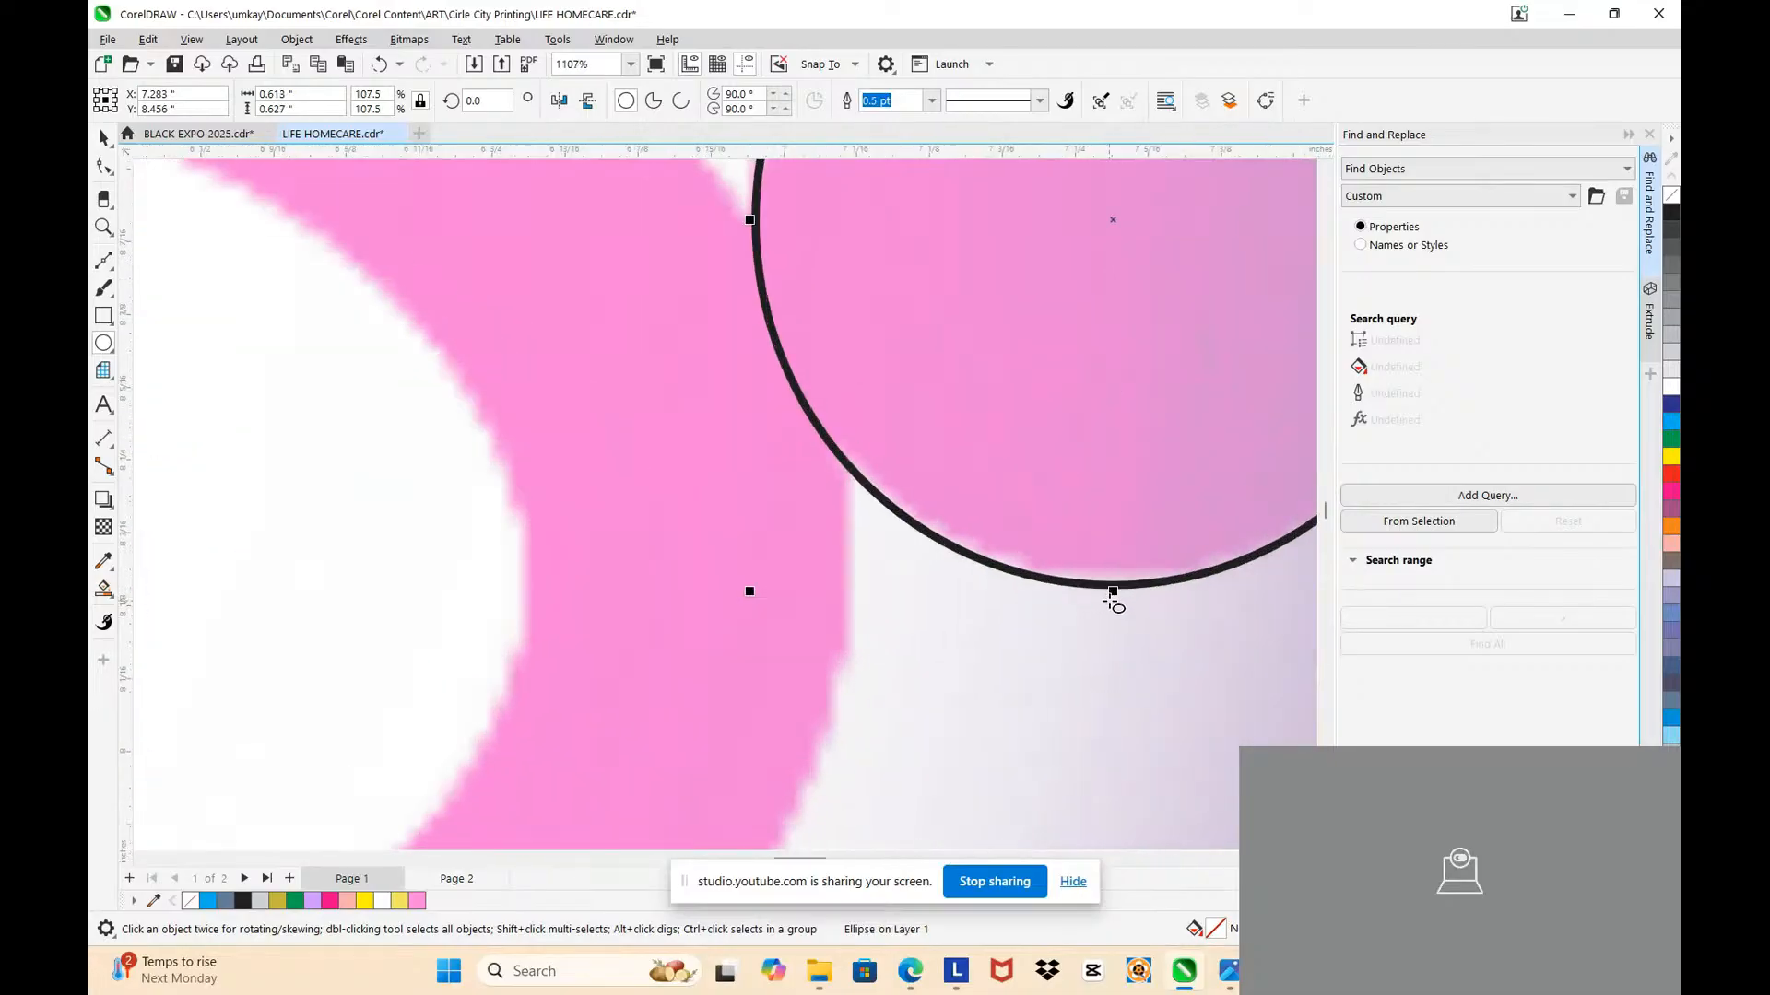
{"action": "scroll", "coordinate": [1113, 590], "scroll_direction": "down", "scroll_amount": 5}
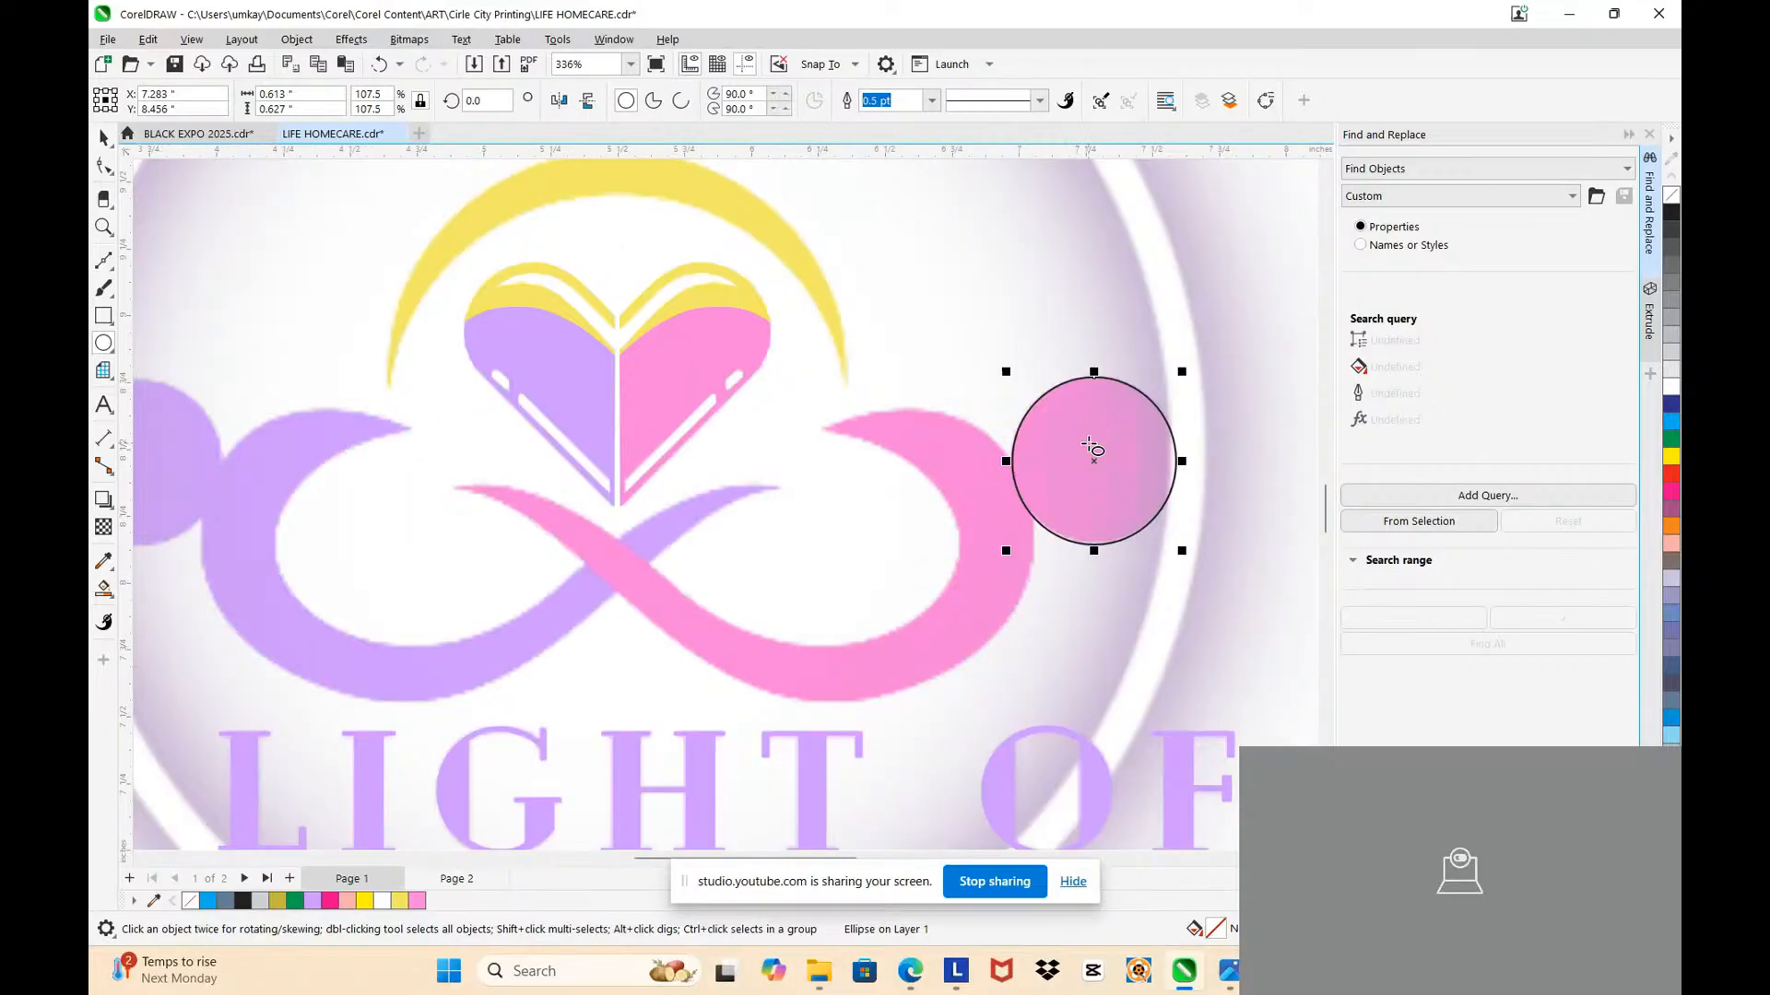
{"action": "left_click", "coordinate": [103, 137]}
{"action": "scroll", "coordinate": [1028, 433], "scroll_direction": "up", "scroll_amount": 3}
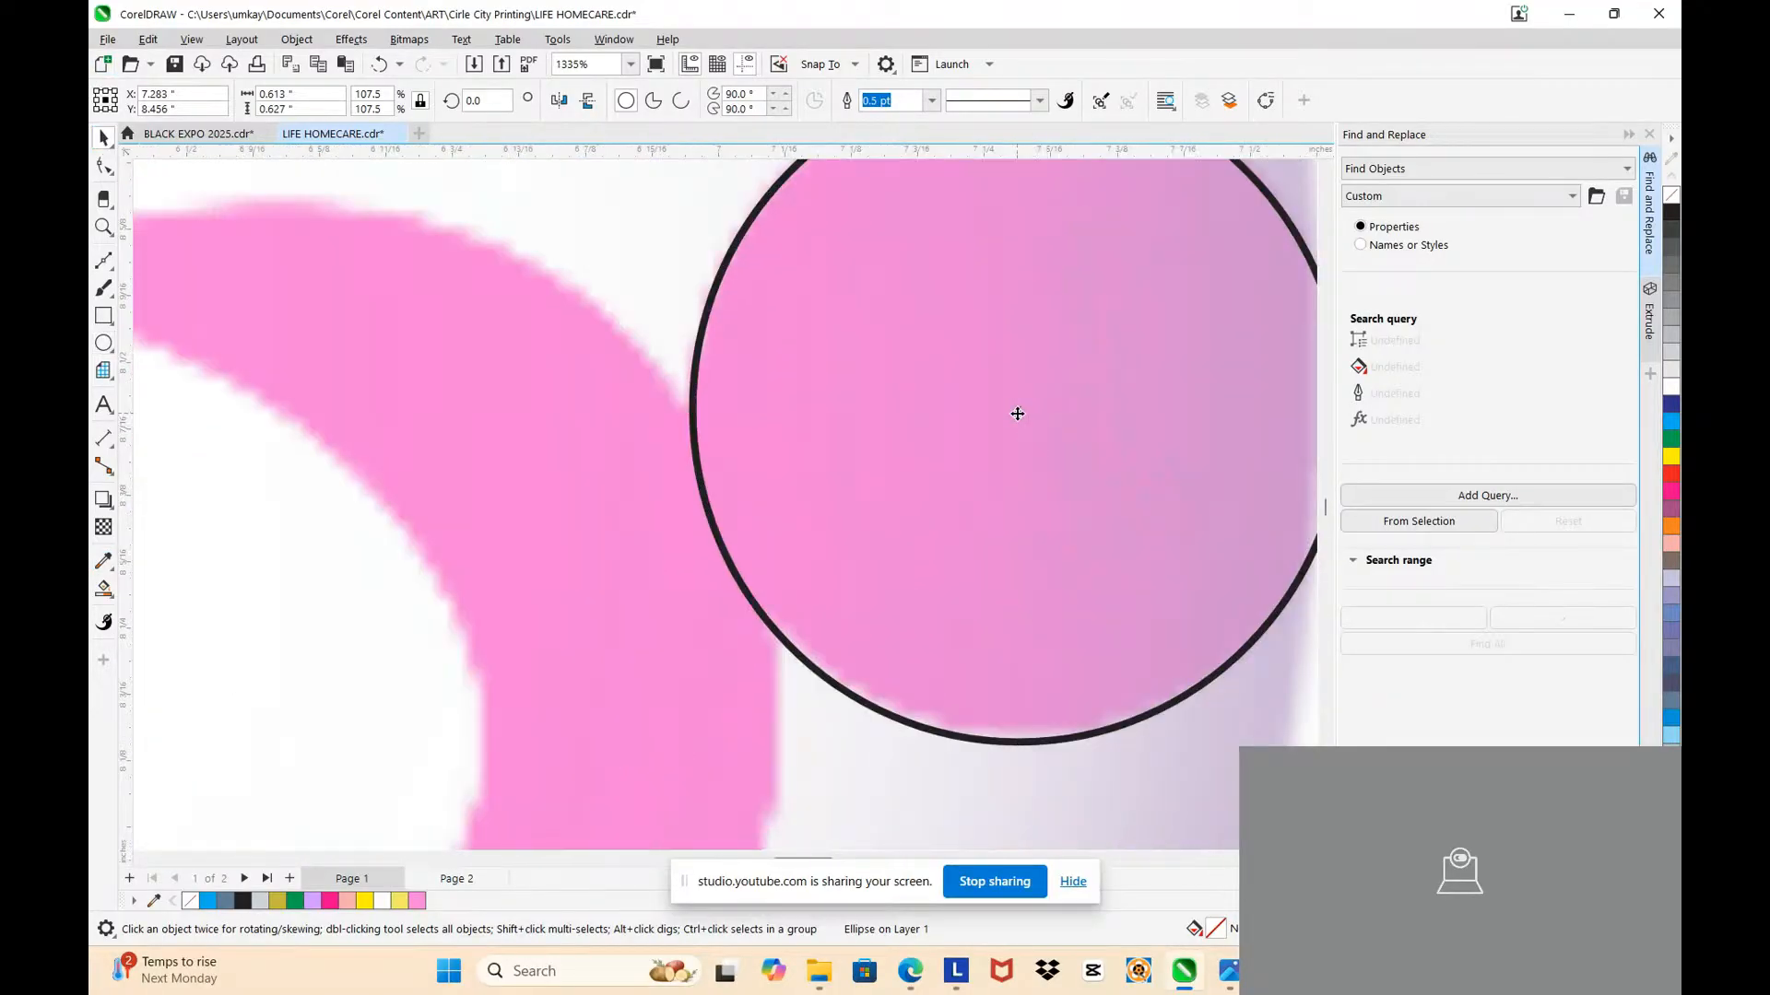
Step: Place a copy of the fitted pink head circle over the purple head circle, keeping the same height
{"action": "scroll", "coordinate": [1018, 413], "scroll_direction": "down", "scroll_amount": 4}
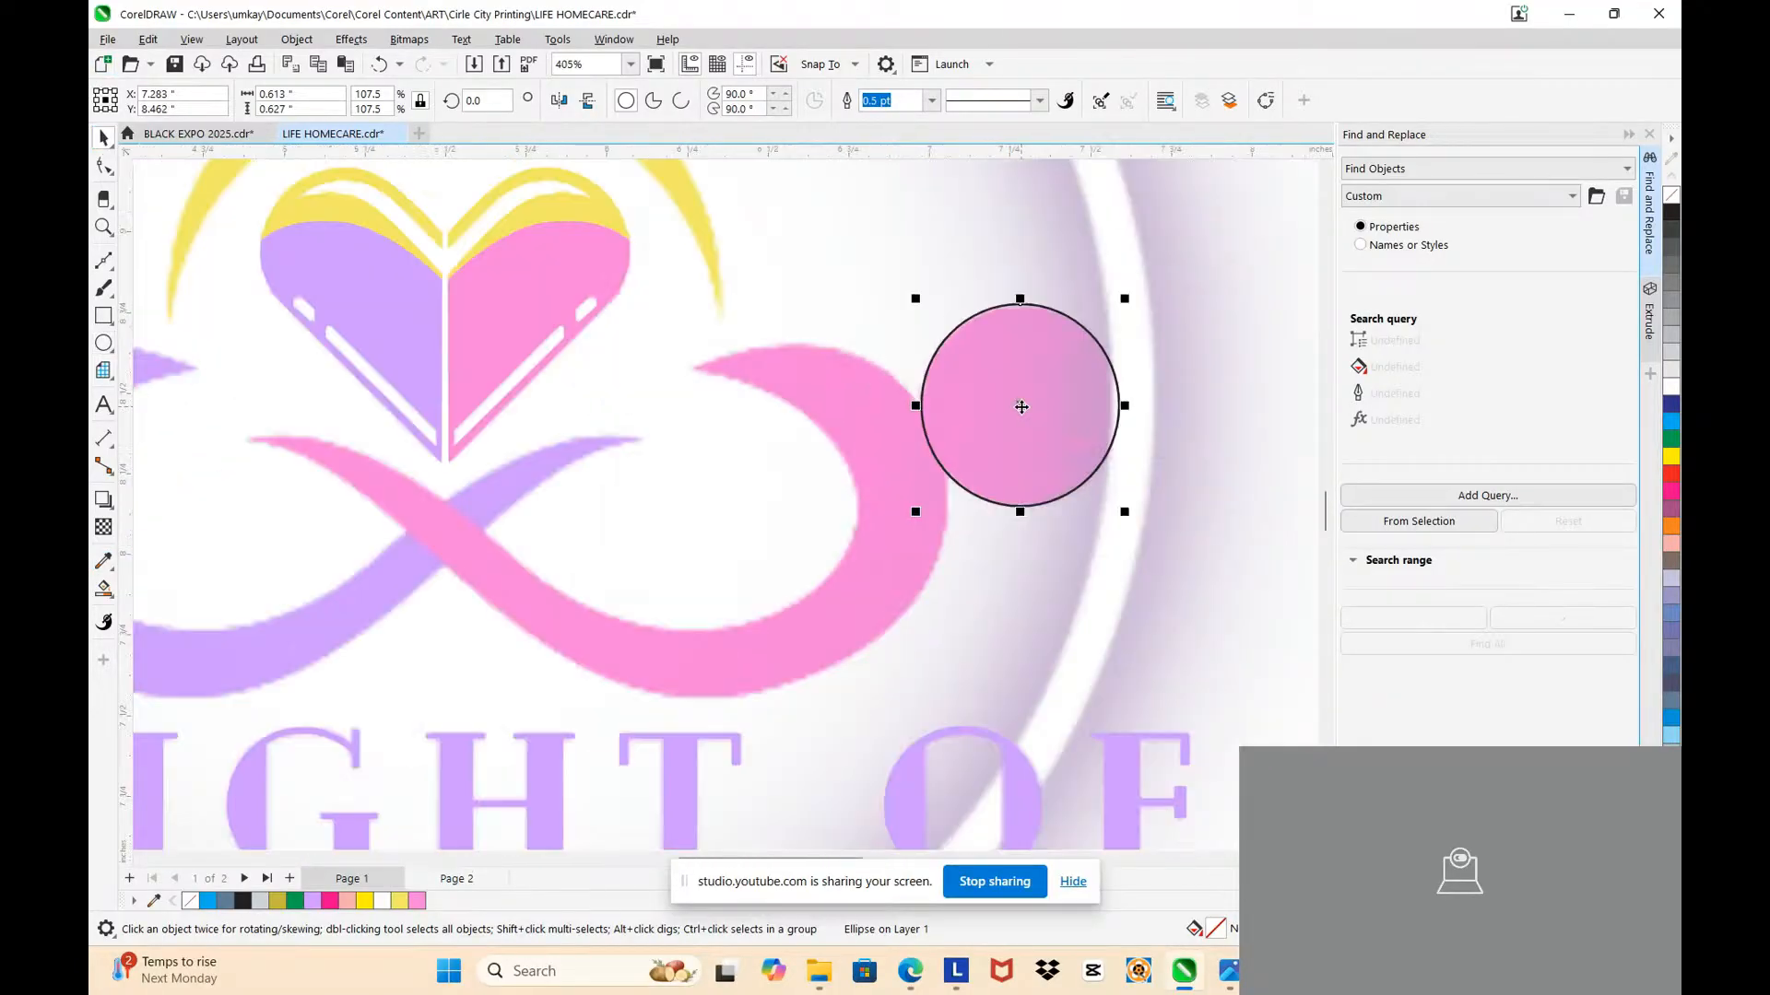
{"action": "scroll", "coordinate": [1014, 406], "scroll_direction": "down", "scroll_amount": 3}
{"action": "left_click_drag", "start_coordinate": [1026, 406], "coordinate": [536, 424]}
{"action": "scroll", "coordinate": [731, 443], "scroll_direction": "down", "scroll_amount": 2}
{"action": "scroll", "coordinate": [836, 222], "scroll_direction": "up", "scroll_amount": 2}
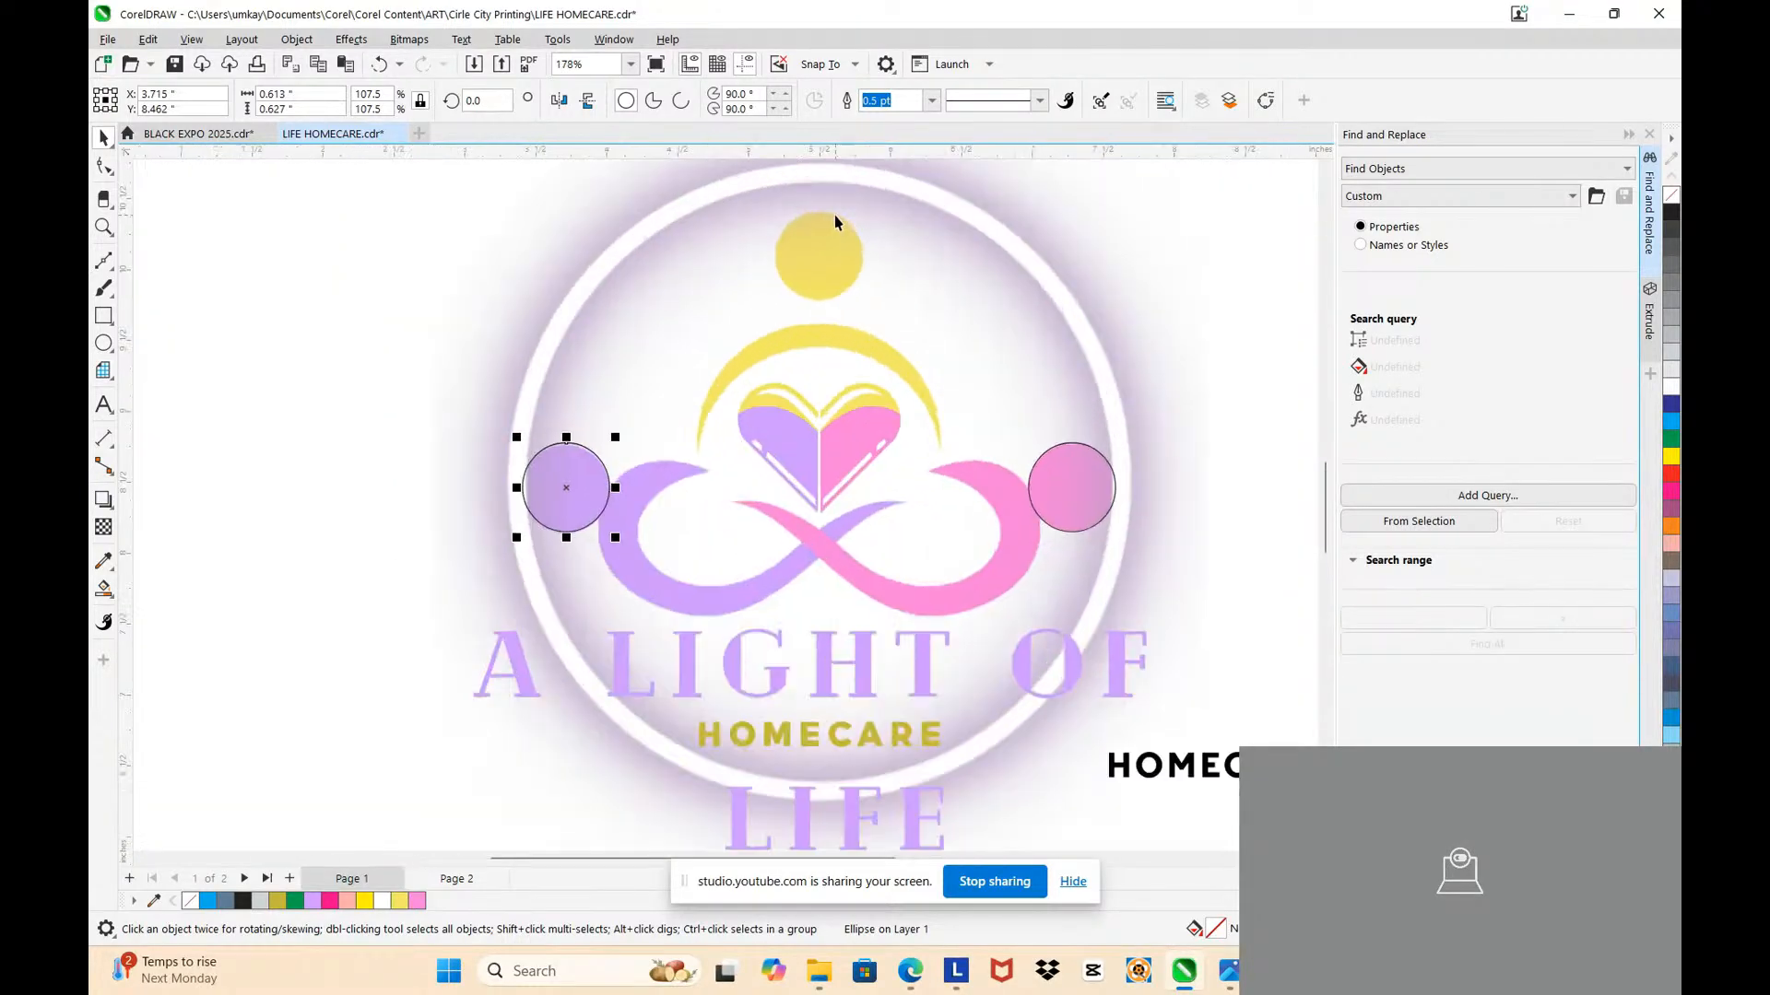
Step: Place another copy of the pink head circle over the yellow head circle above the arc
{"action": "left_click", "coordinate": [1071, 488]}
{"action": "left_click_drag", "start_coordinate": [1092, 500], "coordinate": [802, 284]}
{"action": "scroll", "coordinate": [834, 273], "scroll_direction": "up", "scroll_amount": 7}
{"action": "scroll", "coordinate": [797, 290], "scroll_direction": "up", "scroll_amount": 1}
{"action": "scroll", "coordinate": [793, 292], "scroll_direction": "down", "scroll_amount": 6}
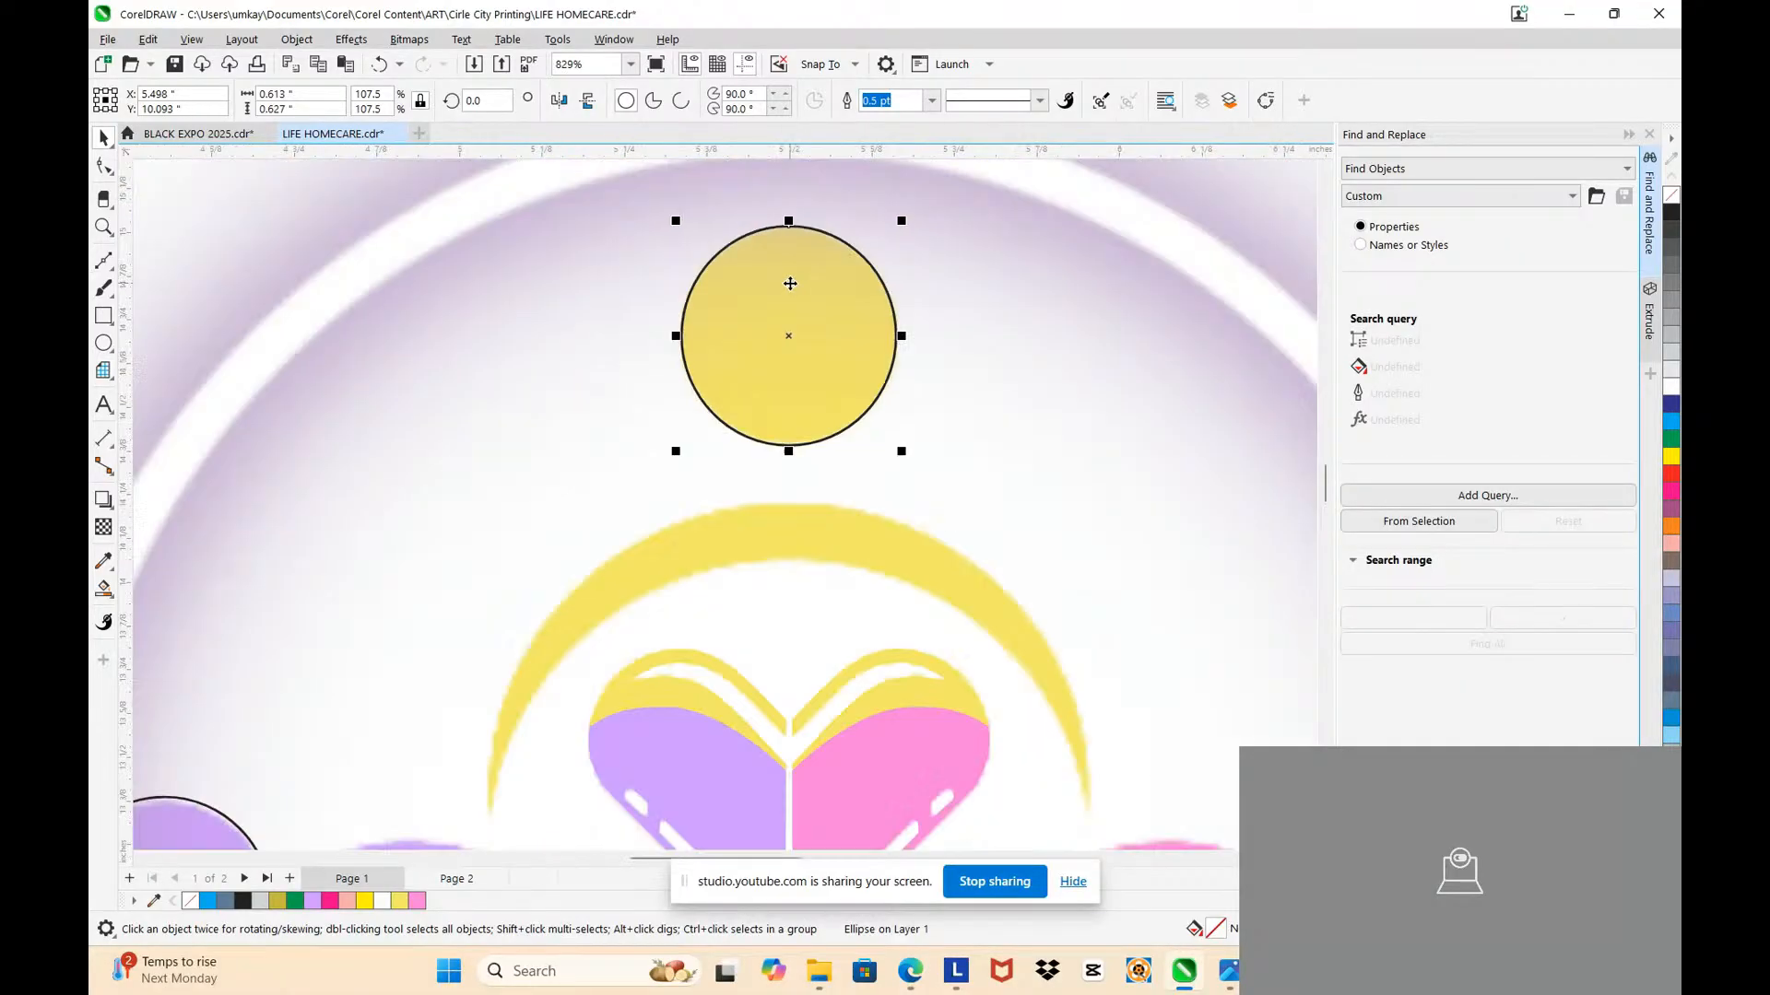
{"action": "left_click", "coordinate": [1041, 295]}
{"action": "scroll", "coordinate": [1024, 332], "scroll_direction": "down", "scroll_amount": 2}
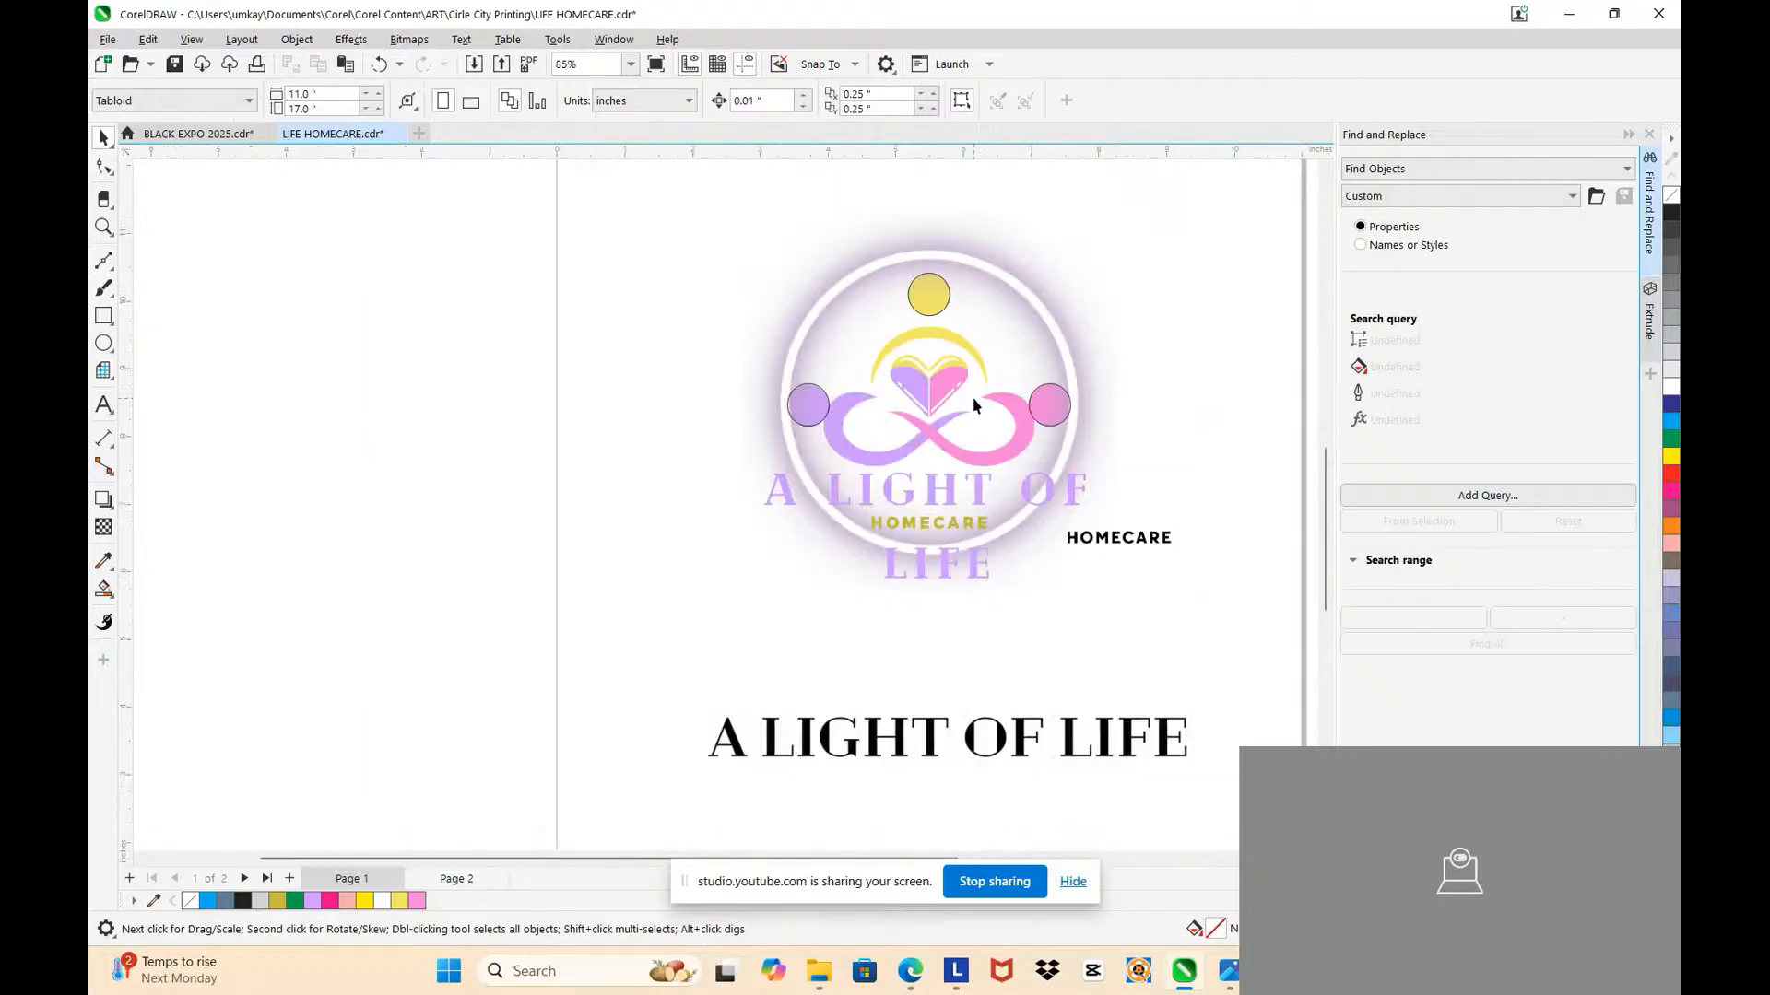
Step: Copy the yellow head's circle straight down over the heart and widen it about its center to about 1.08 inches
{"action": "scroll", "coordinate": [974, 407], "scroll_direction": "up", "scroll_amount": 2}
{"action": "left_click", "coordinate": [910, 230]}
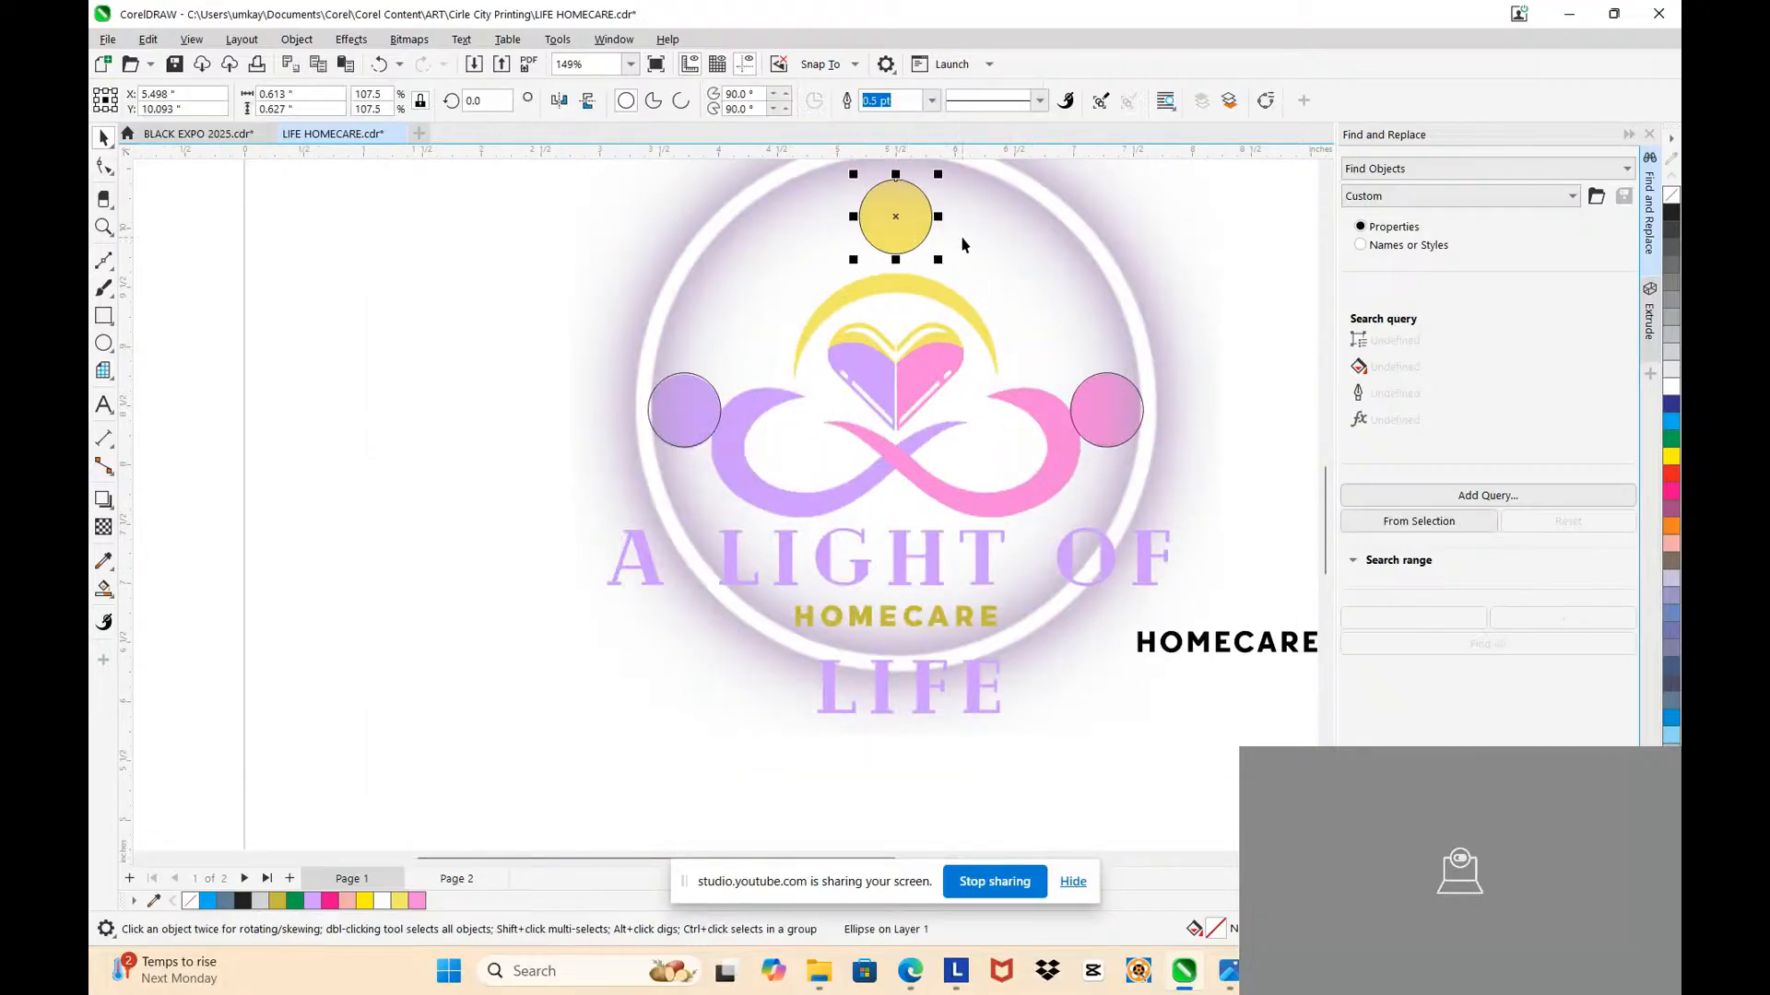
{"action": "scroll", "coordinate": [977, 232], "scroll_direction": "up", "scroll_amount": 2}
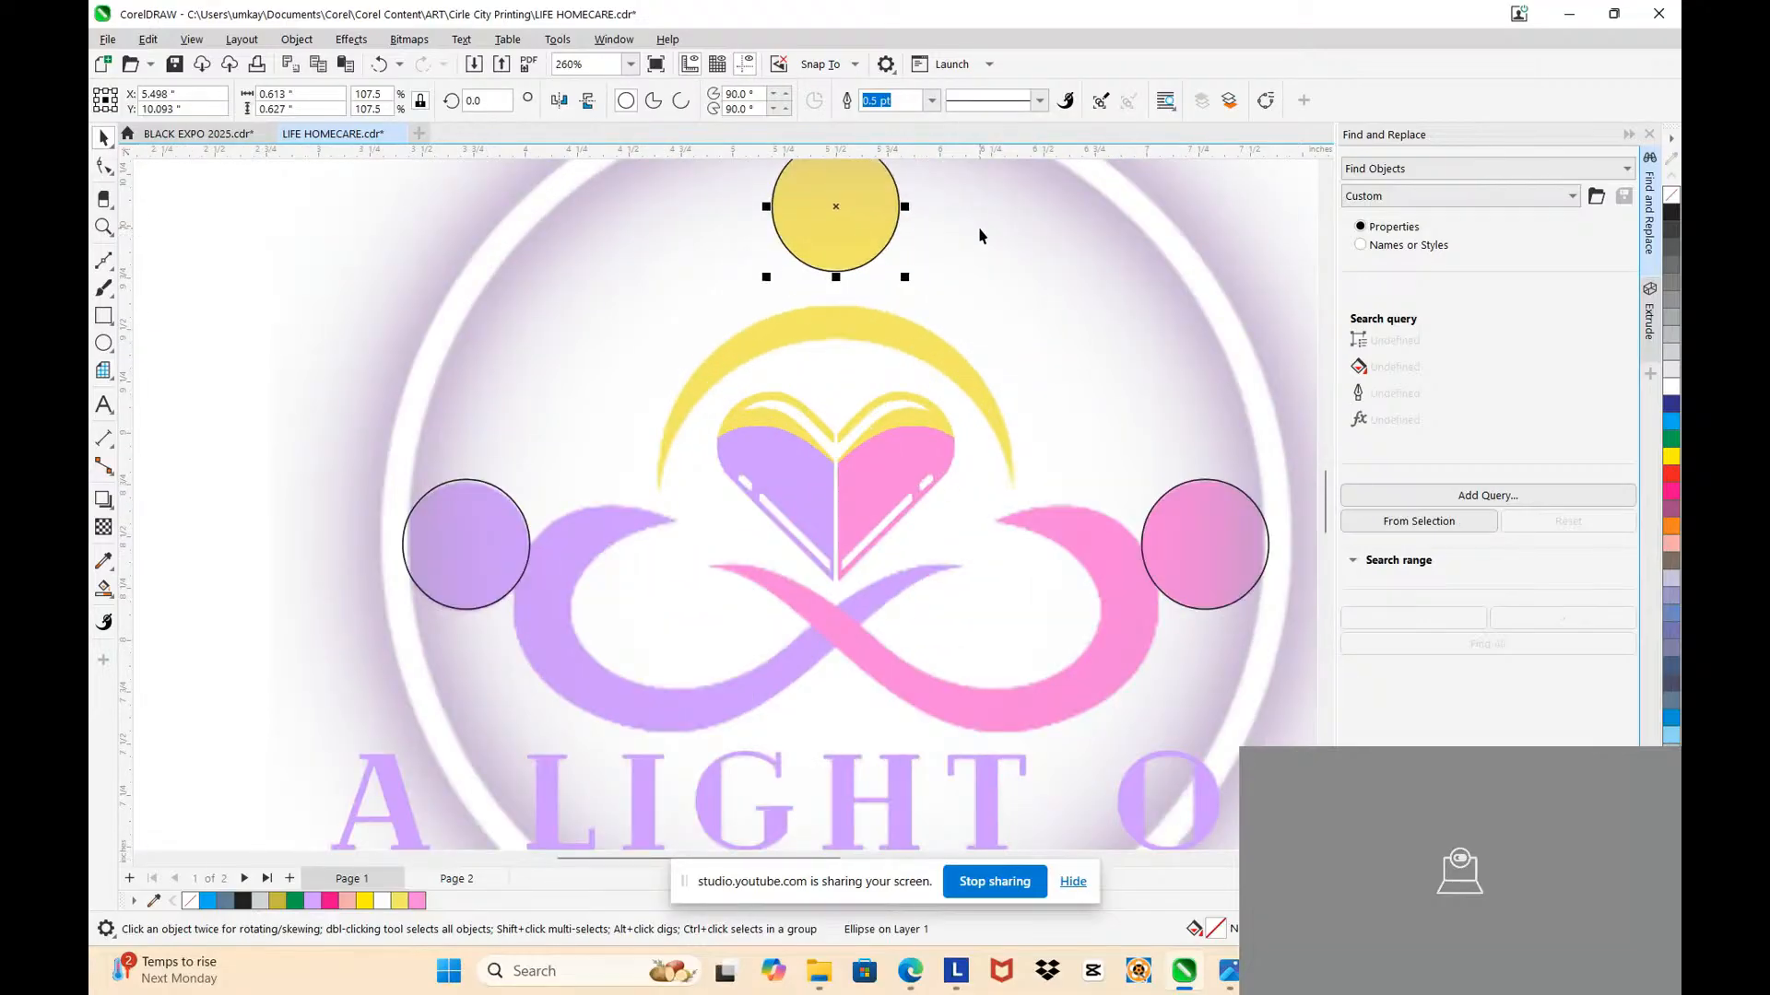
{"action": "left_click", "coordinate": [863, 227]}
{"action": "left_click_drag", "start_coordinate": [863, 227], "coordinate": [953, 401]}
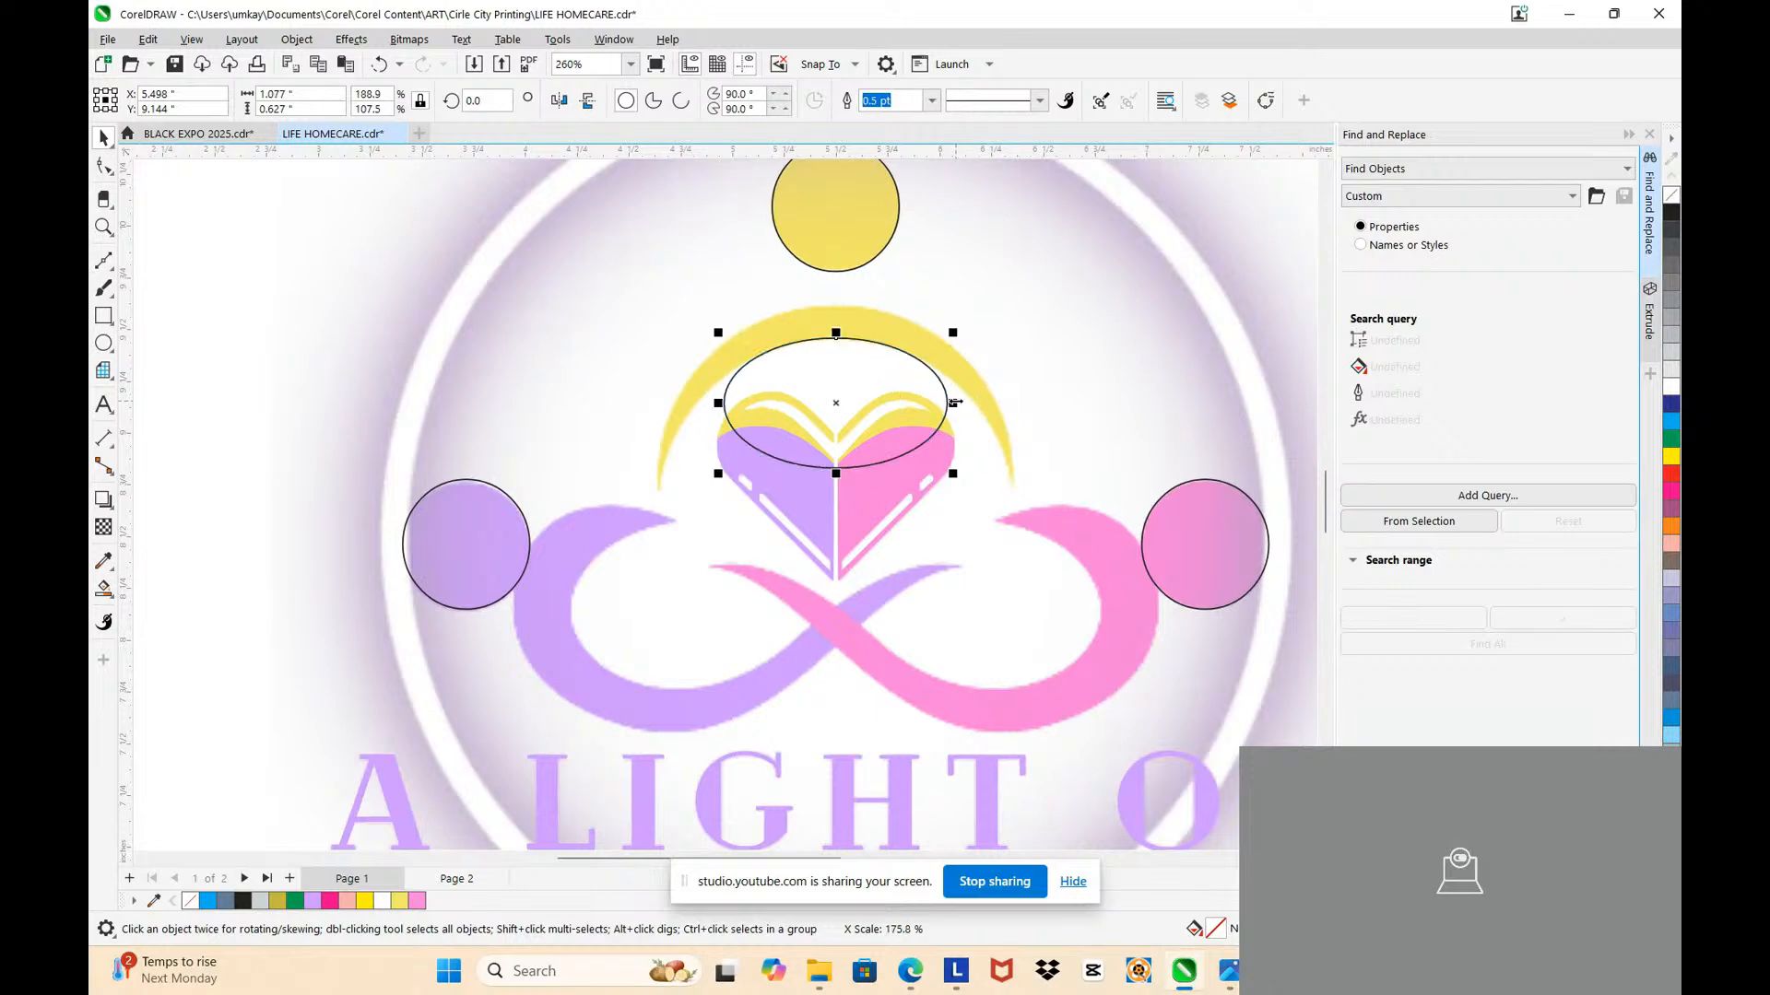
{"action": "double_click", "coordinate": [913, 378]}
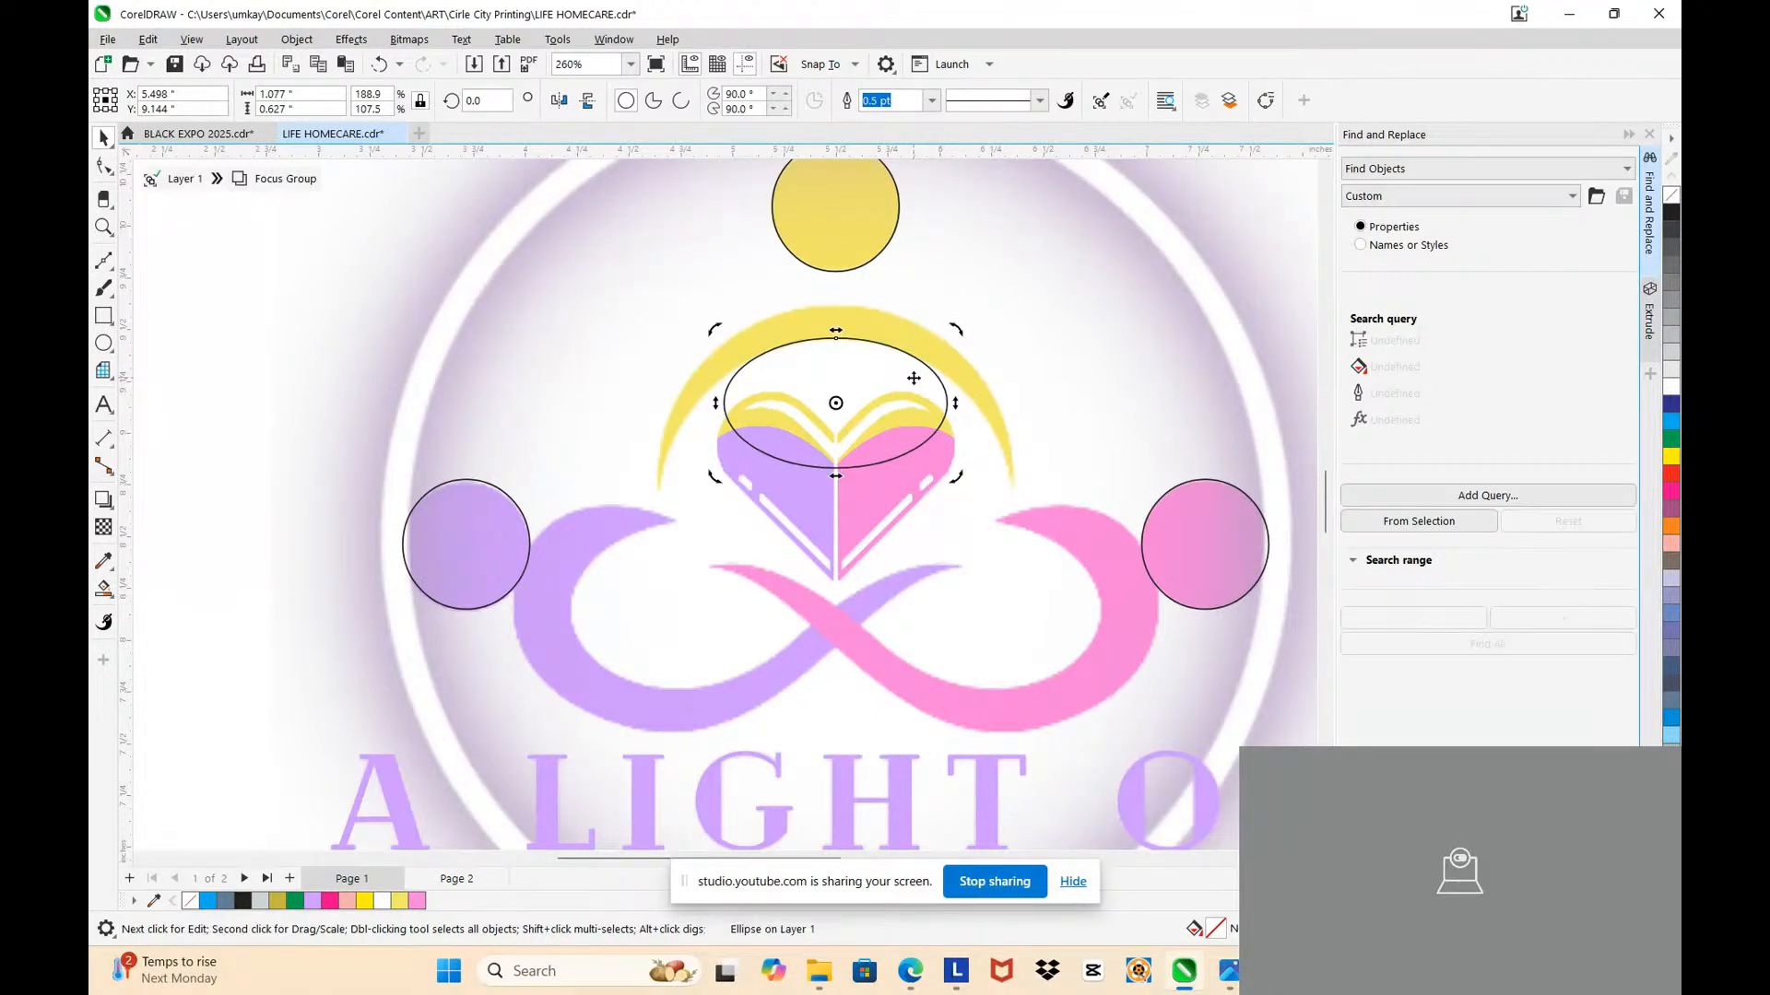
{"action": "key", "text": "ctrl+z"}
Step: Convert the widened ellipse to curves and move its left node to the yellow arc's lower-left tip
{"action": "left_click", "coordinate": [891, 357]}
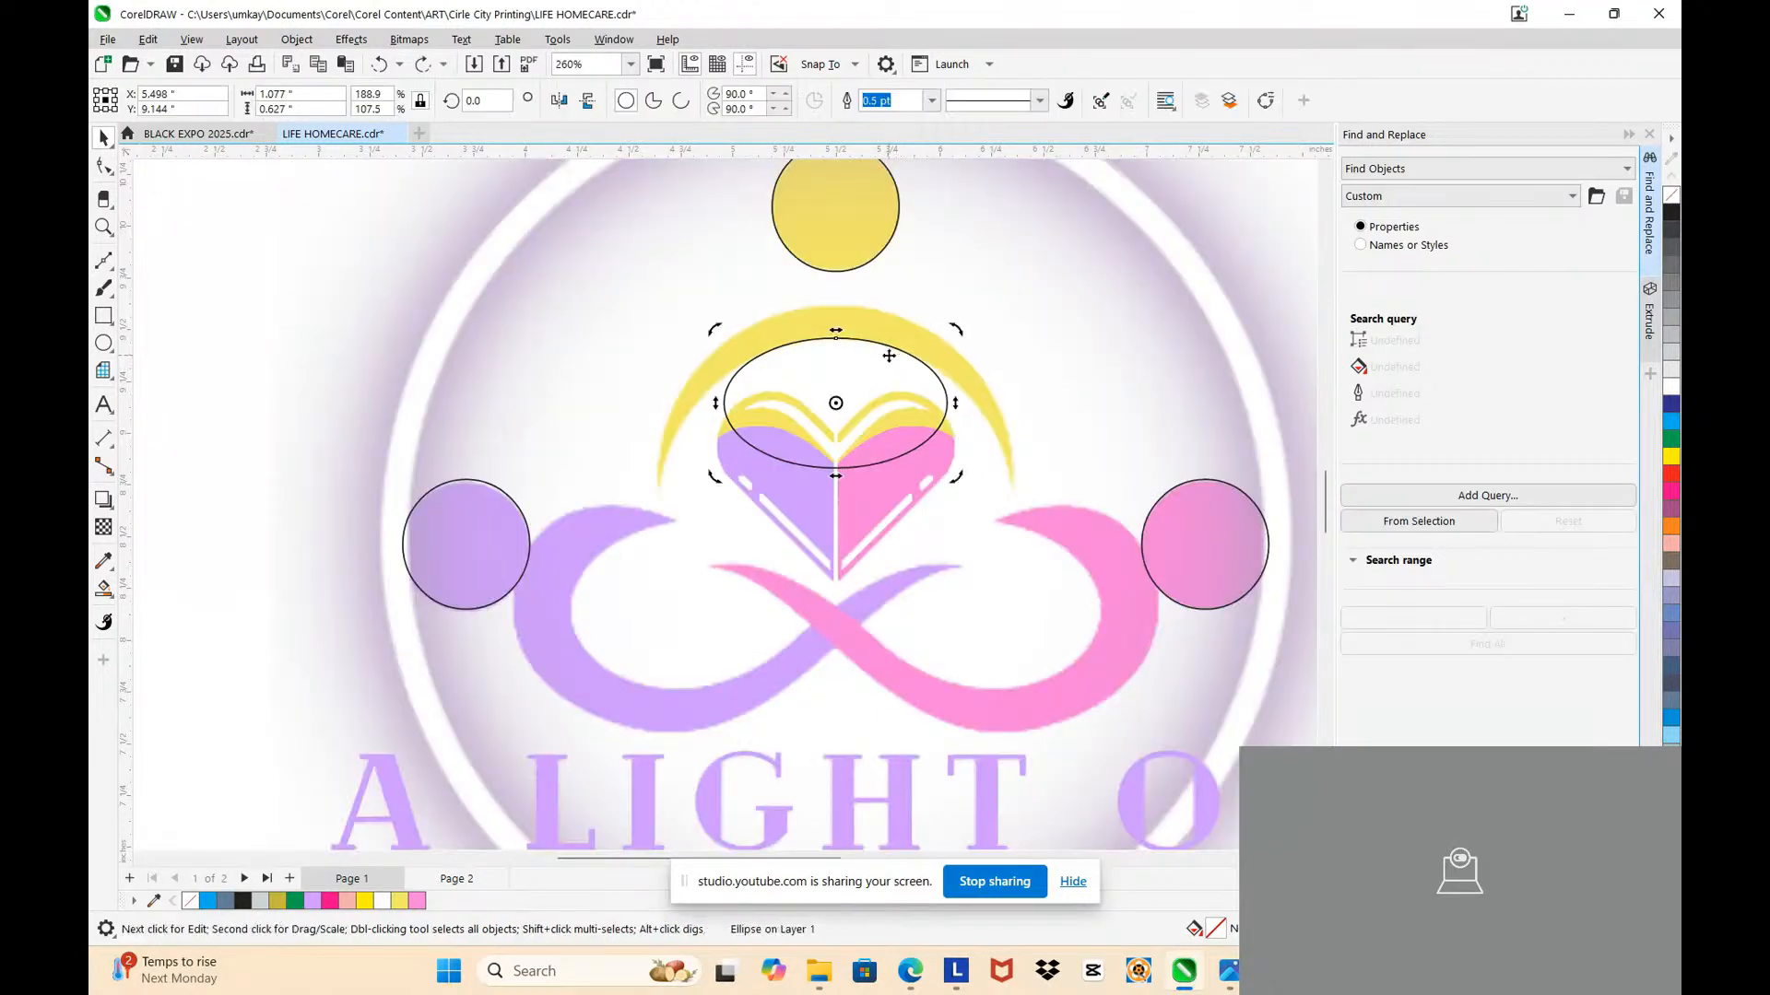
{"action": "right_click", "coordinate": [891, 353]}
{"action": "left_click", "coordinate": [936, 366]}
{"action": "scroll", "coordinate": [858, 396], "scroll_direction": "up", "scroll_amount": 2}
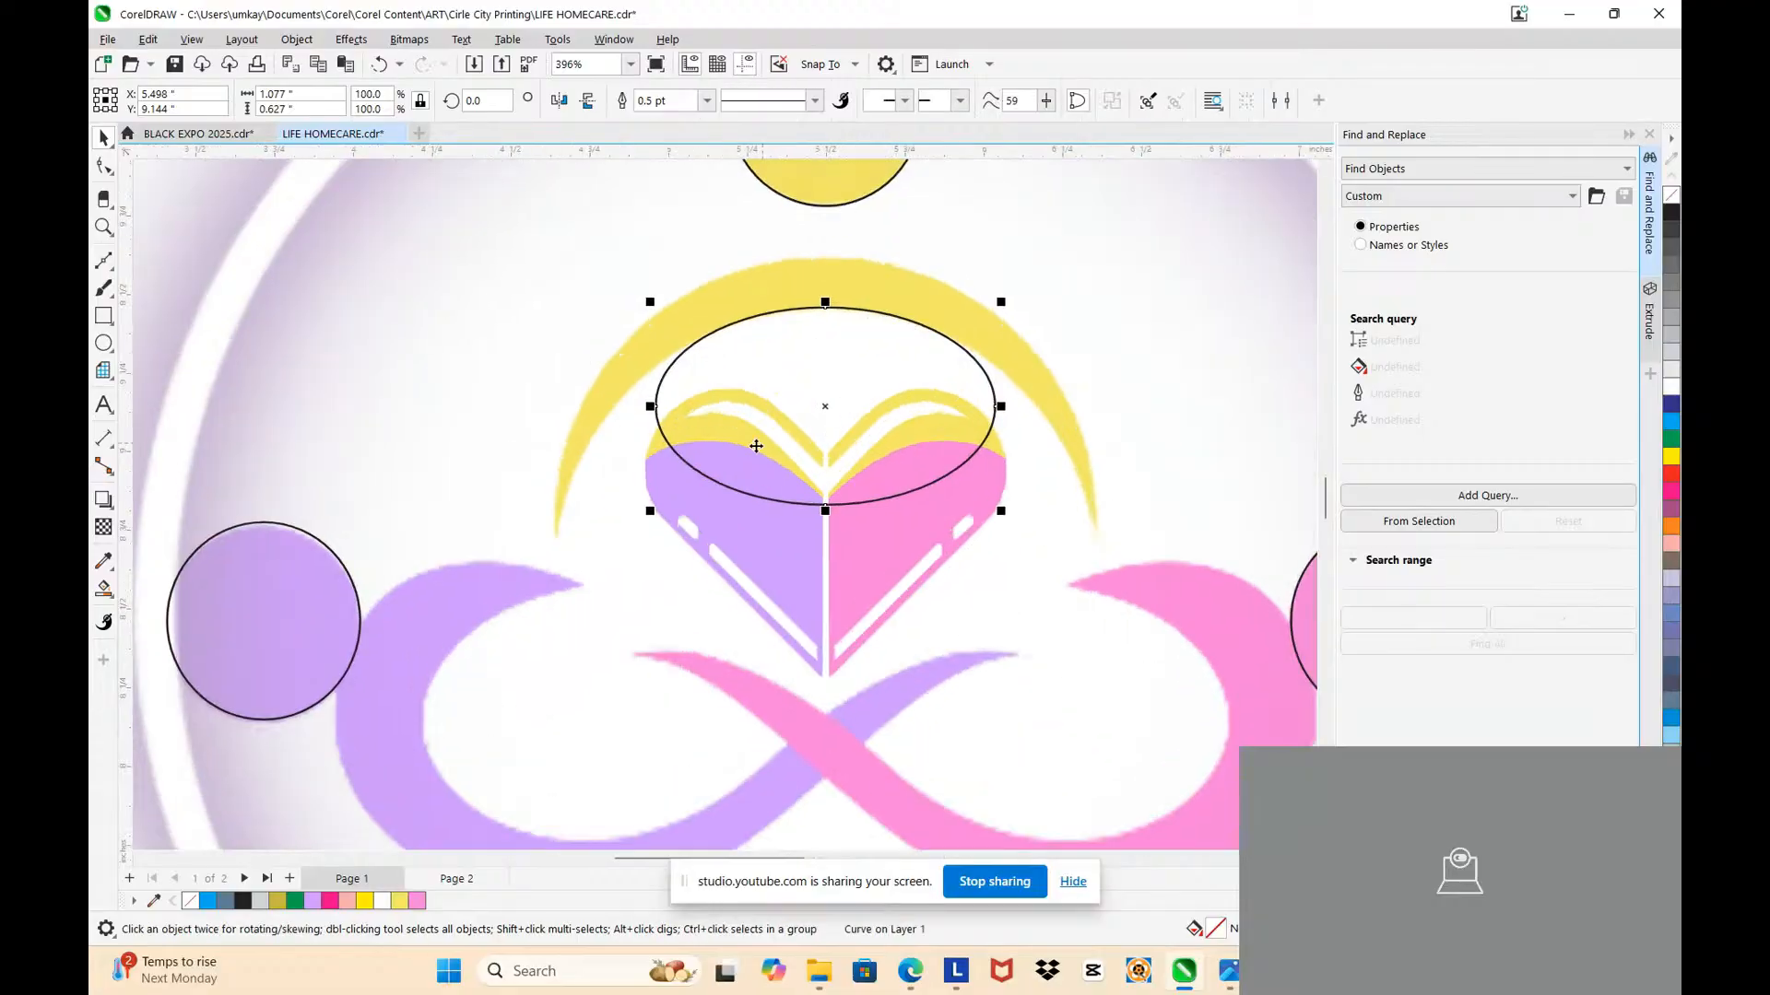
{"action": "key", "text": "F10"}
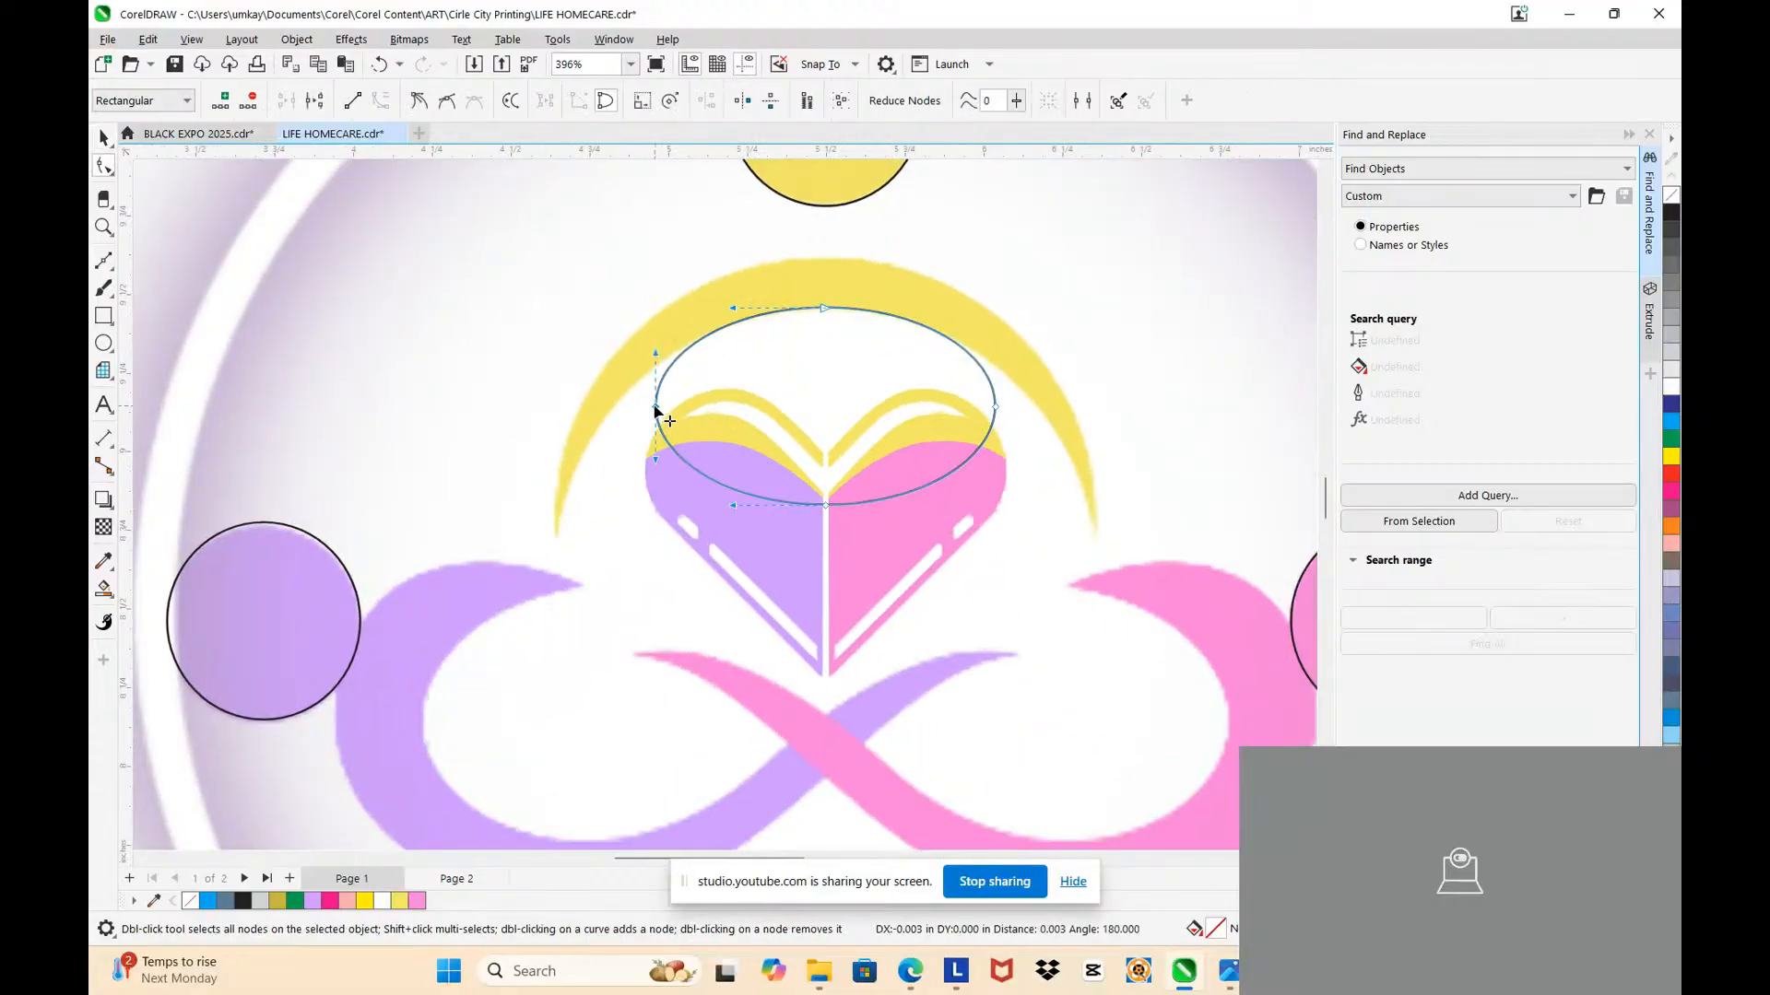
{"action": "left_click_drag", "start_coordinate": [656, 407], "coordinate": [558, 543]}
{"action": "scroll", "coordinate": [688, 370], "scroll_direction": "up", "scroll_amount": 2}
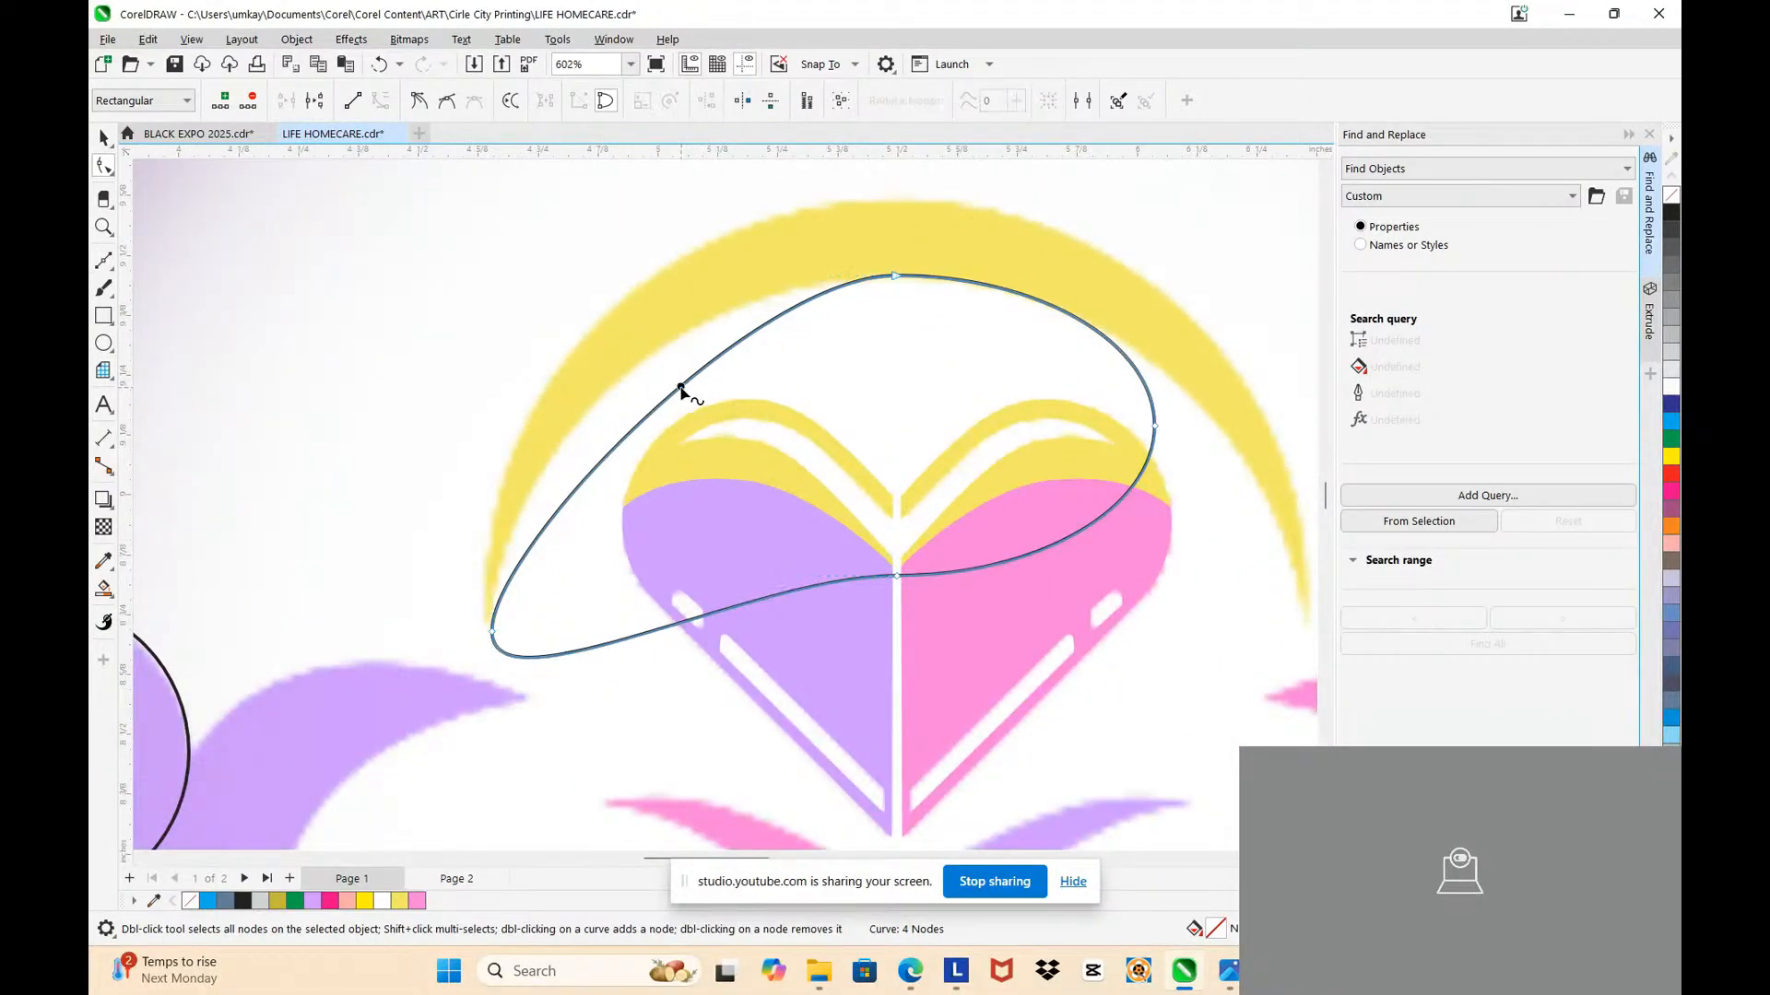
Step: Bend the curve's upper-left side with an added node and adjust the top node's handle to follow the yellow arc's inner edge
{"action": "left_click_drag", "start_coordinate": [680, 391], "coordinate": [628, 375]}
{"action": "scroll", "coordinate": [816, 277], "scroll_direction": "up", "scroll_amount": 1}
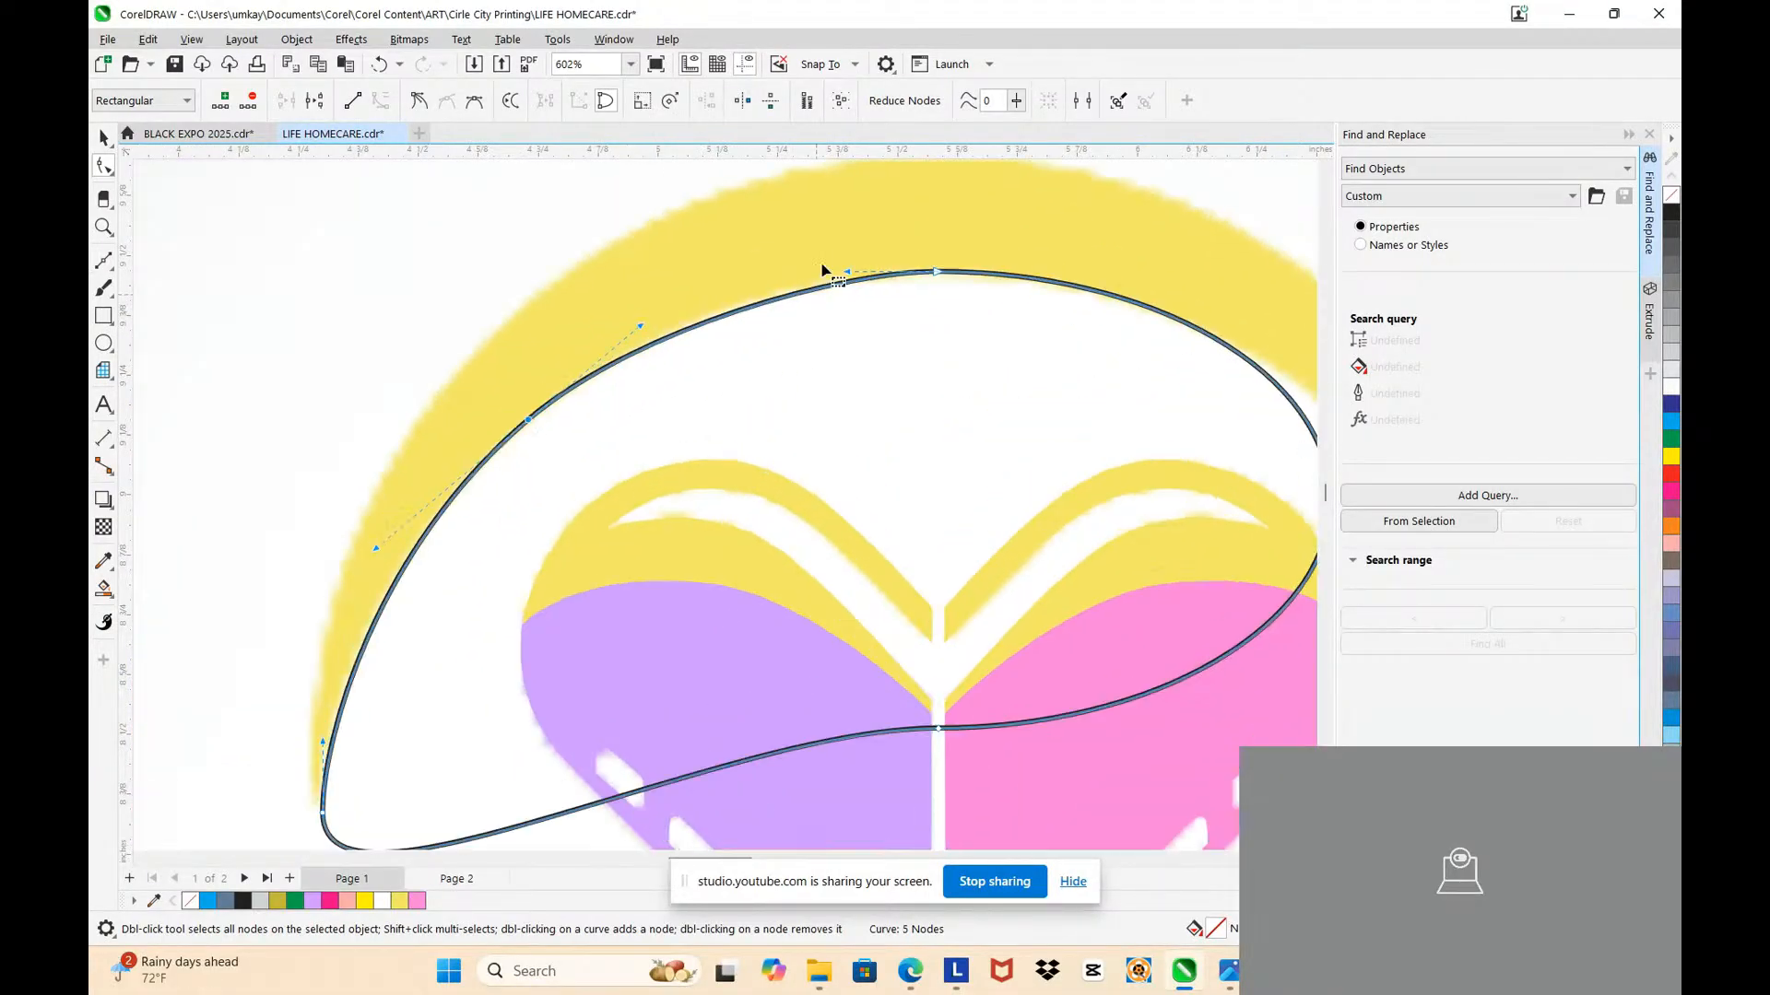
{"action": "left_click", "coordinate": [940, 275]}
{"action": "left_click_drag", "start_coordinate": [848, 275], "coordinate": [846, 292]}
{"action": "scroll", "coordinate": [936, 292], "scroll_direction": "down", "scroll_amount": 1}
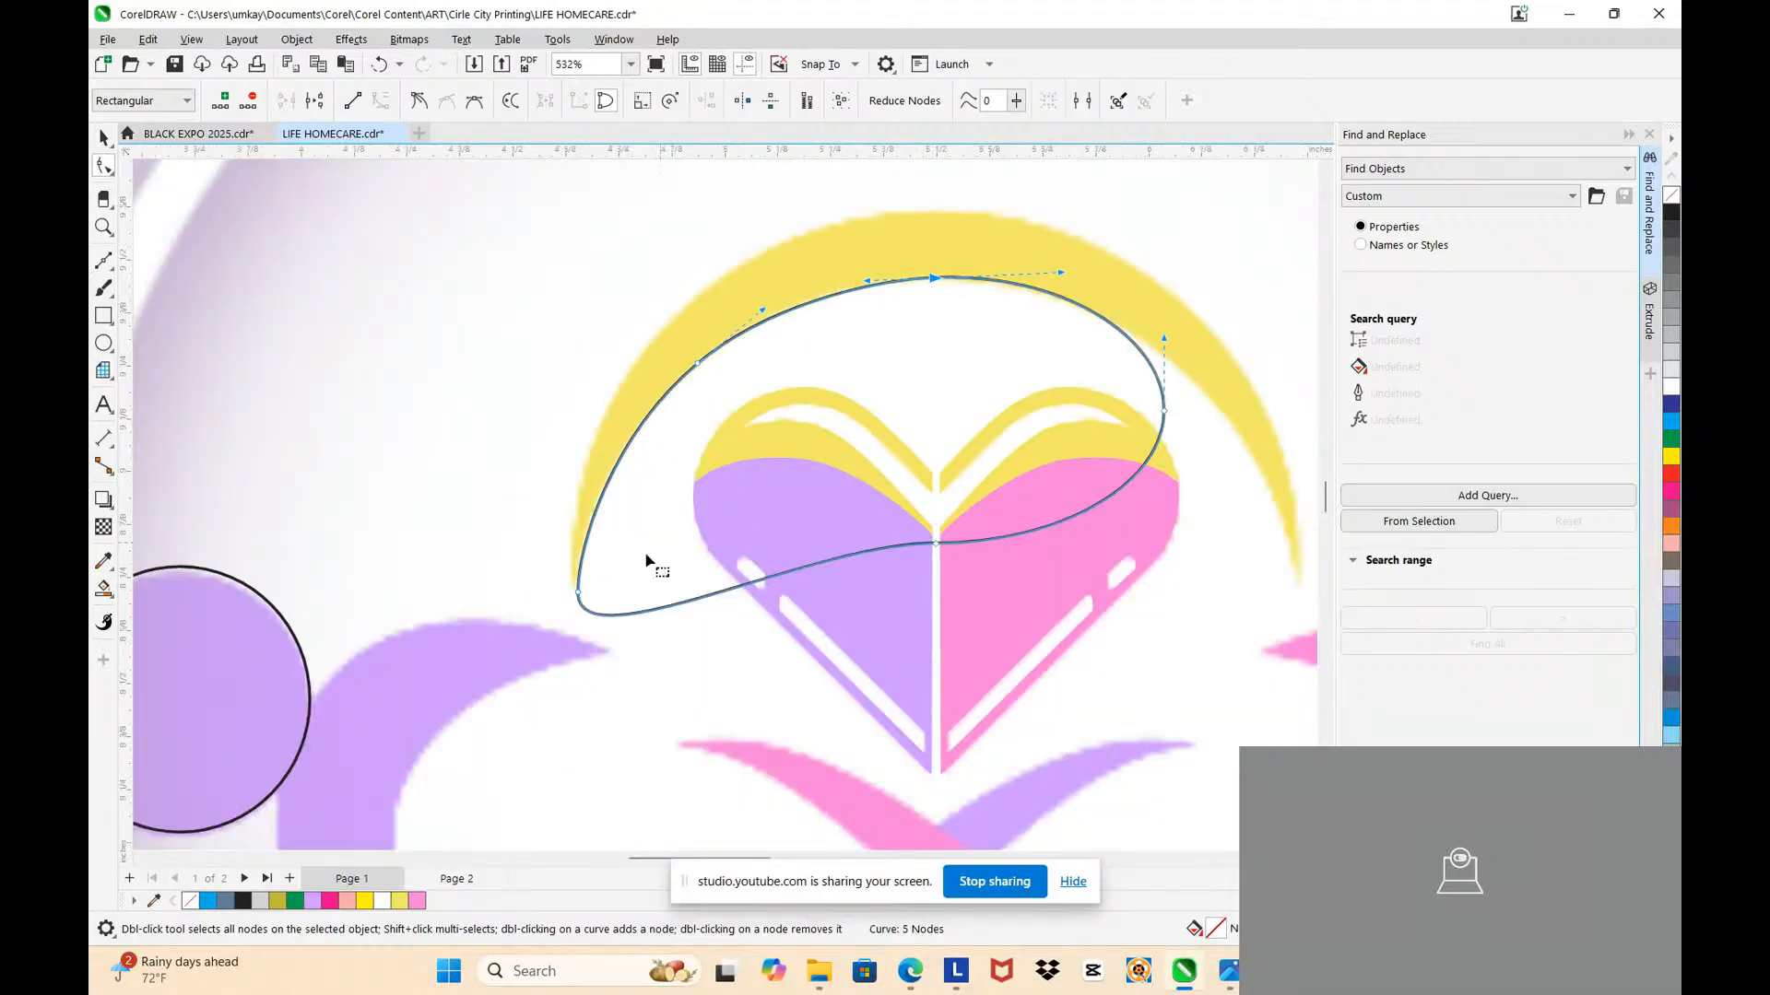
Step: Place a copy of the inner-edge curve directly above it, aligned with the yellow arc's outer edge
{"action": "scroll", "coordinate": [1074, 295], "scroll_direction": "down", "scroll_amount": 1}
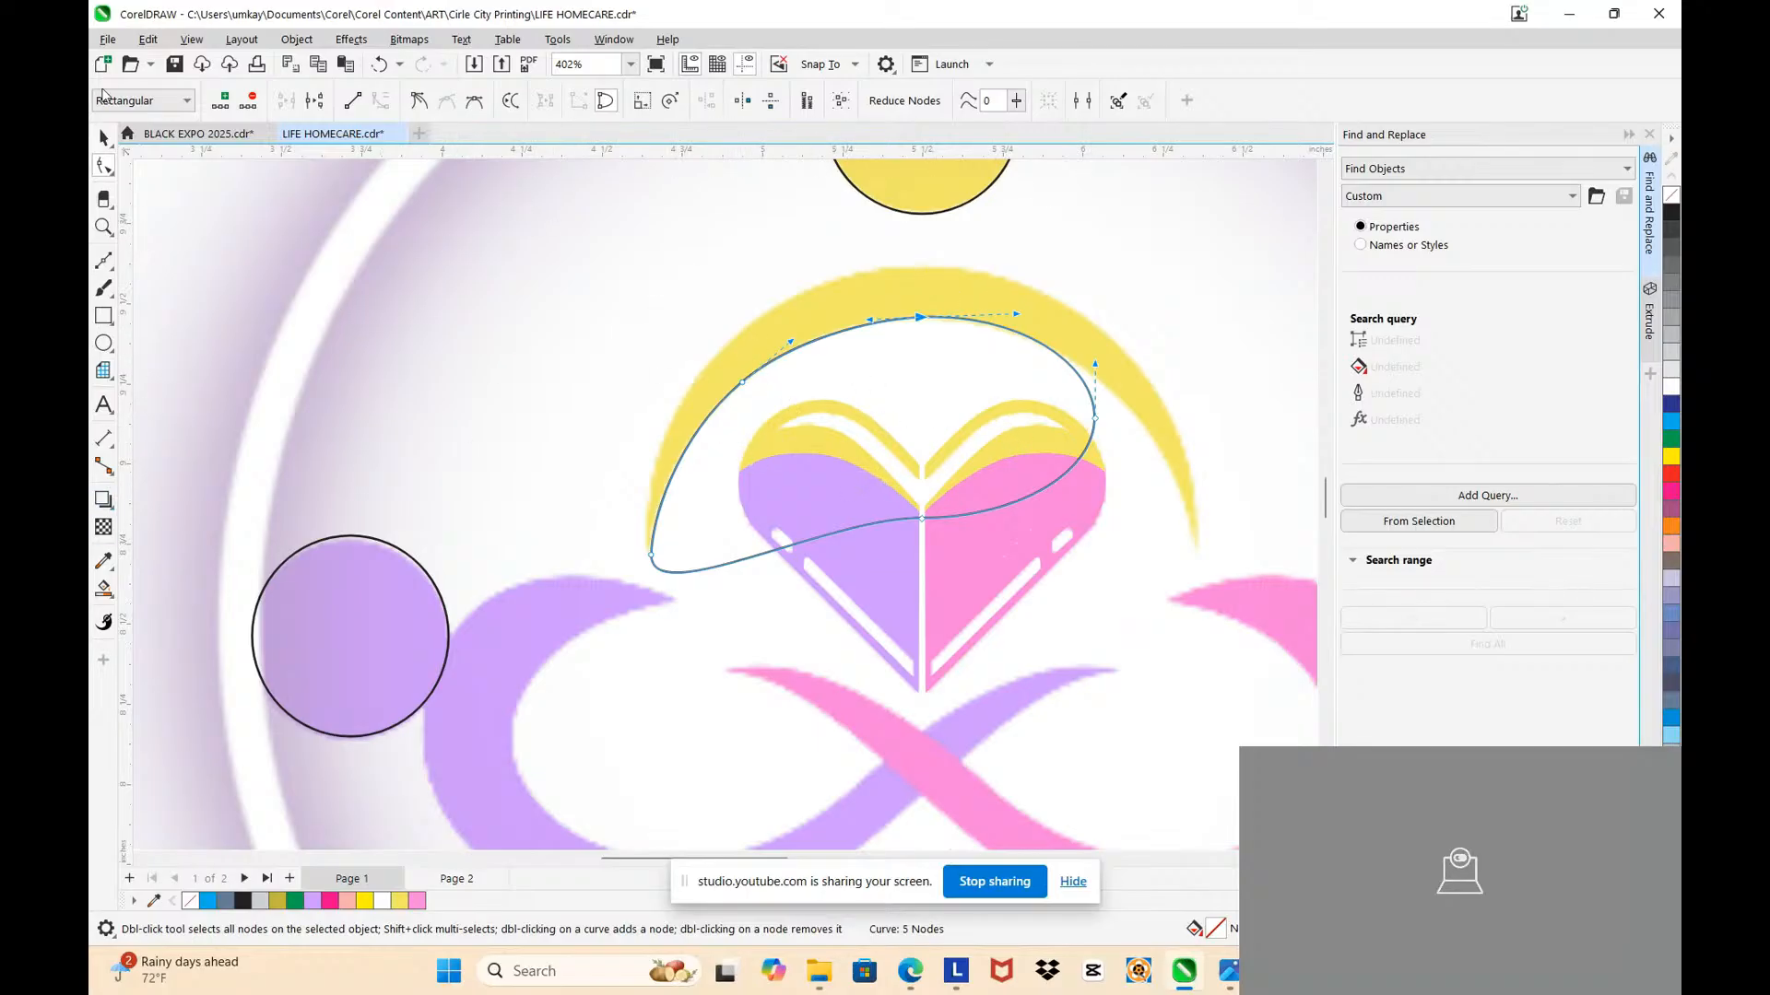
{"action": "left_click", "coordinate": [101, 139]}
{"action": "key", "text": "F10"}
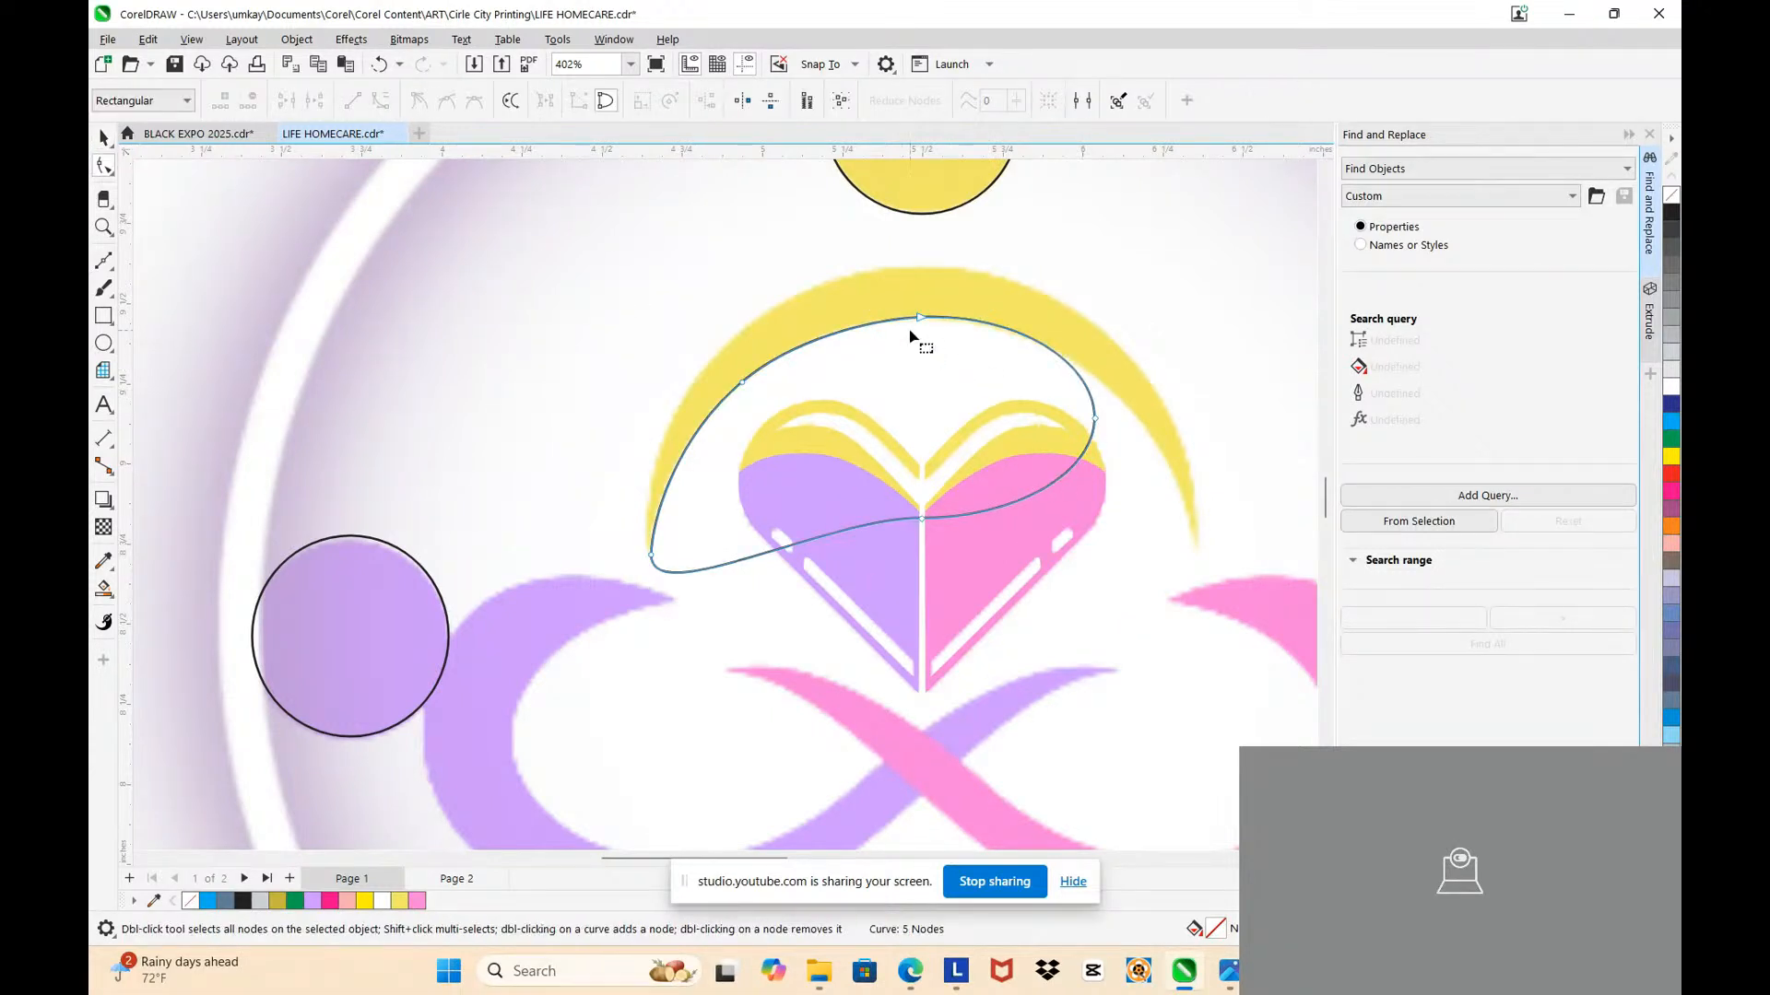
{"action": "left_click", "coordinate": [101, 138]}
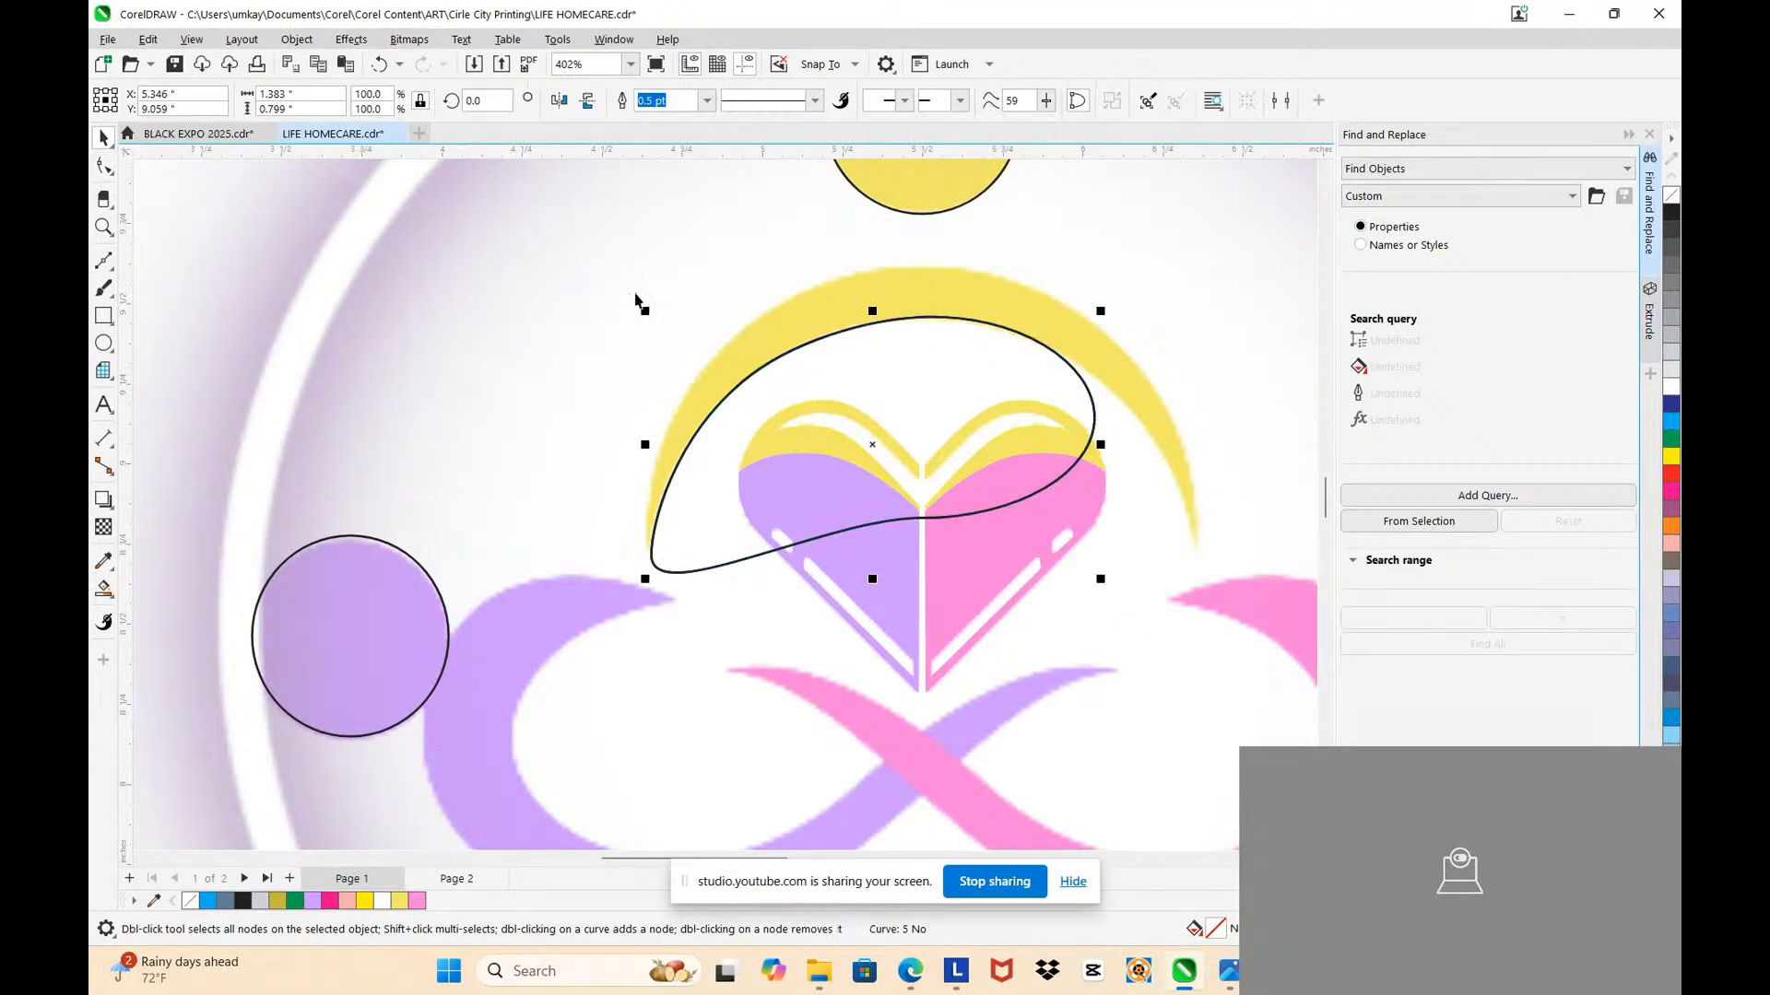
{"action": "left_click_drag", "start_coordinate": [929, 437], "coordinate": [933, 384]}
Step: Pull the copied curve's lower-left end down to the arc's tip and shift its side node outward to fit the outer edge
{"action": "key", "text": "F10"}
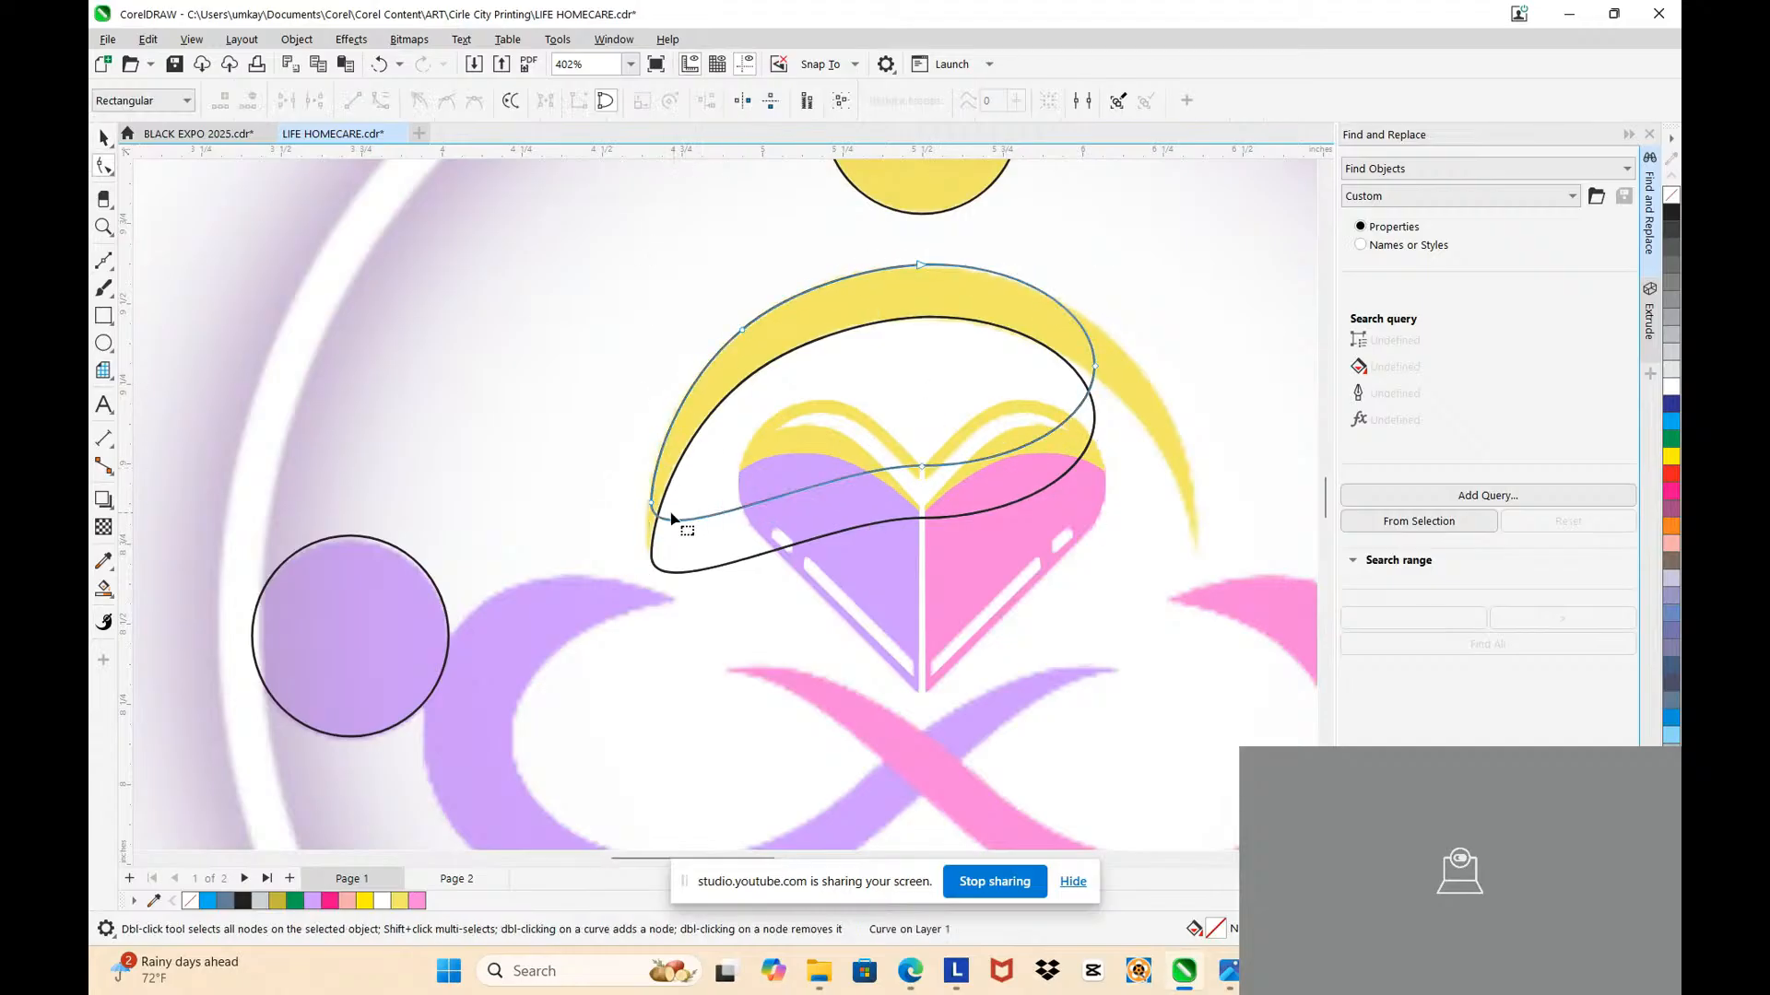
{"action": "scroll", "coordinate": [645, 516], "scroll_direction": "up", "scroll_amount": 3}
{"action": "left_click_drag", "start_coordinate": [641, 516], "coordinate": [634, 611]}
{"action": "scroll", "coordinate": [634, 610], "scroll_direction": "up", "scroll_amount": 2}
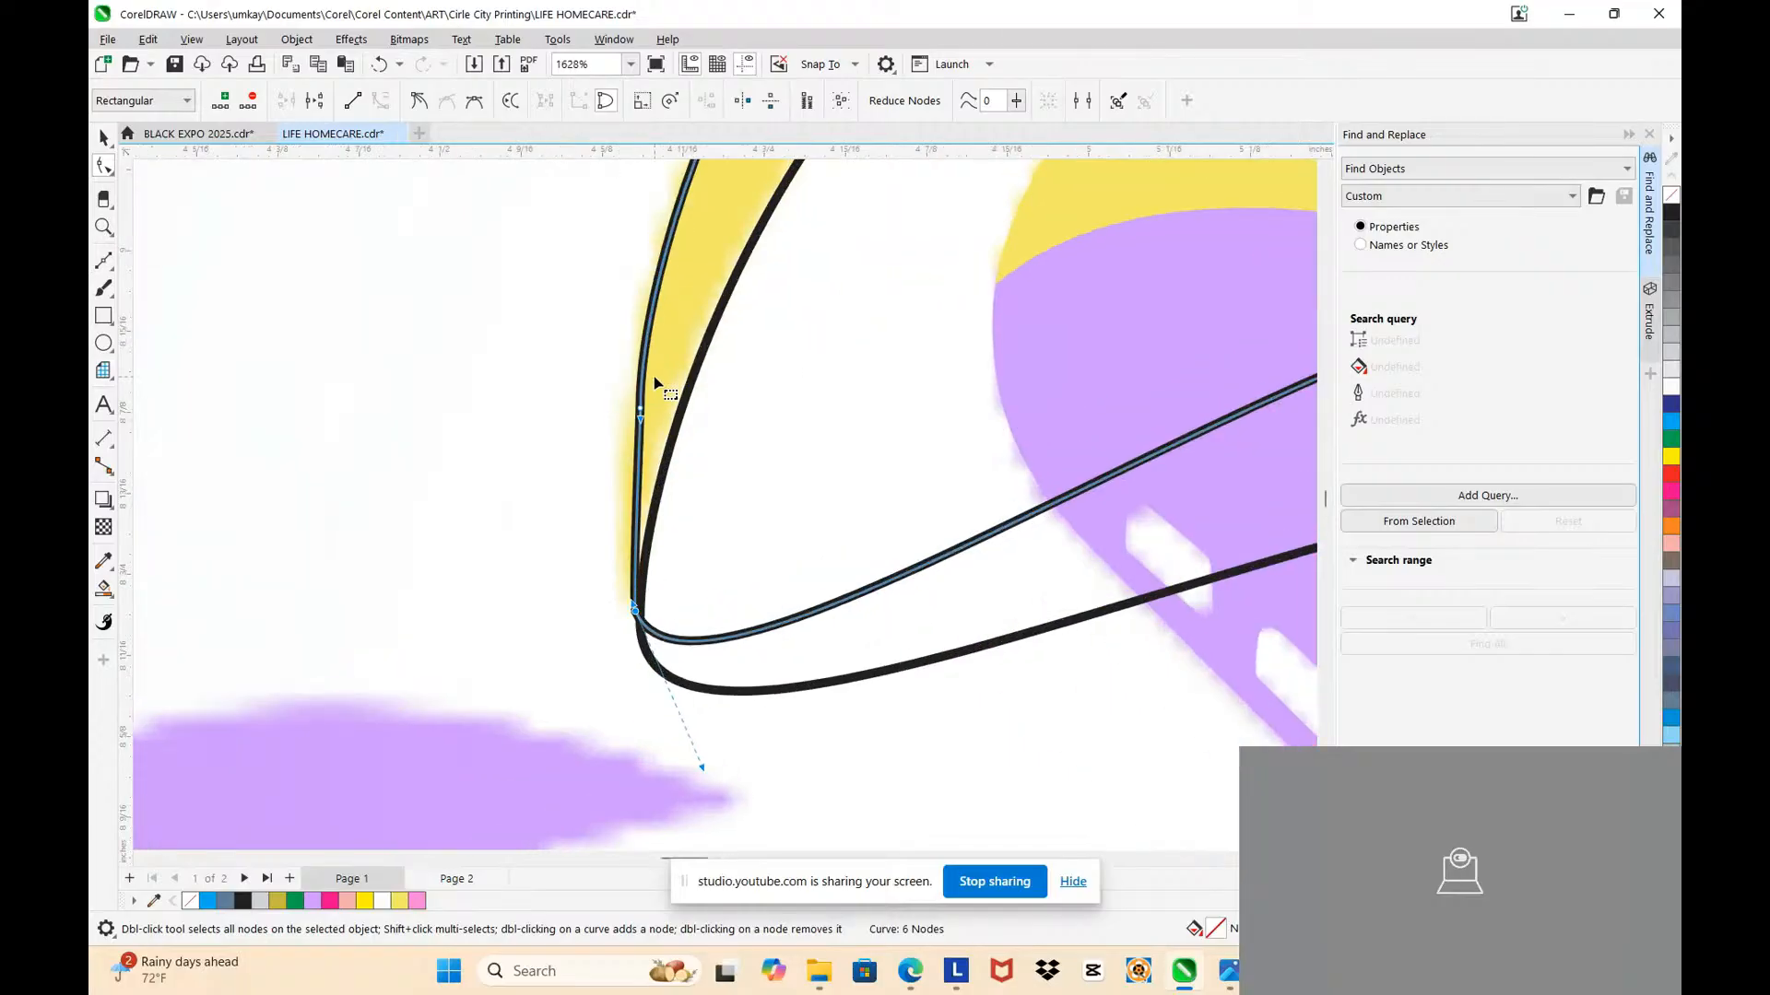
{"action": "left_click_drag", "start_coordinate": [639, 409], "coordinate": [622, 415]}
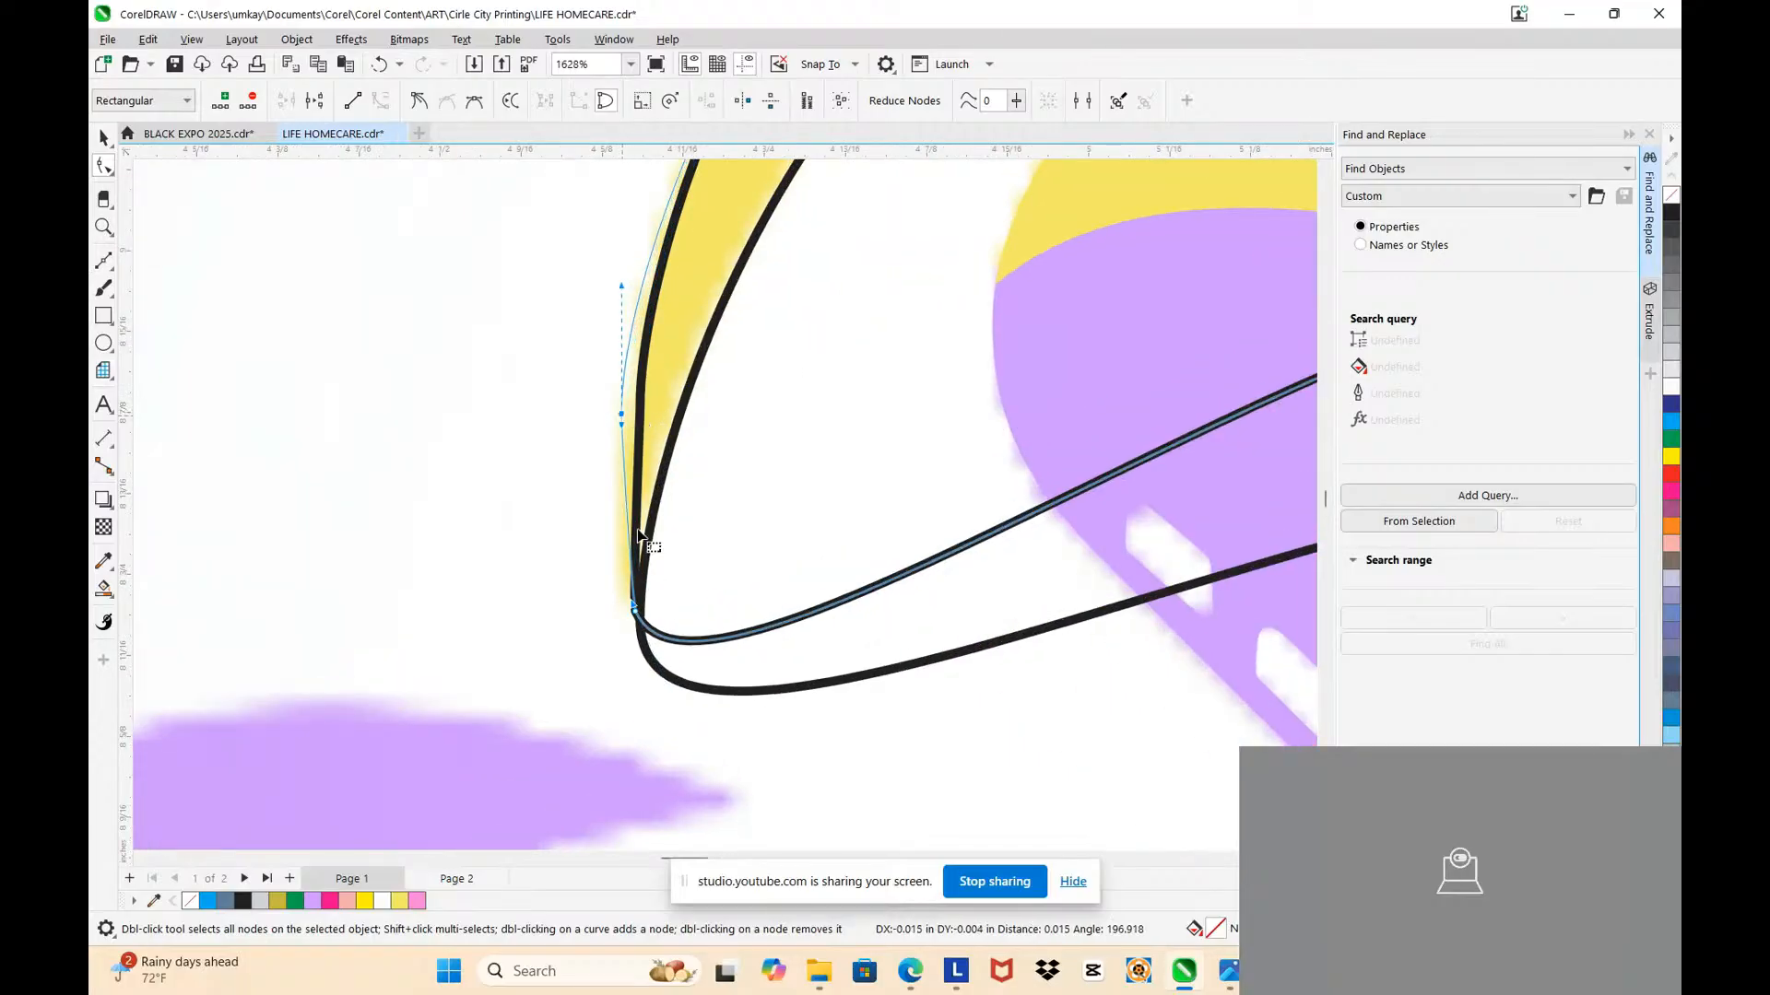
{"action": "scroll", "coordinate": [635, 599], "scroll_direction": "up", "scroll_amount": 2}
{"action": "left_click_drag", "start_coordinate": [634, 609], "coordinate": [604, 615]}
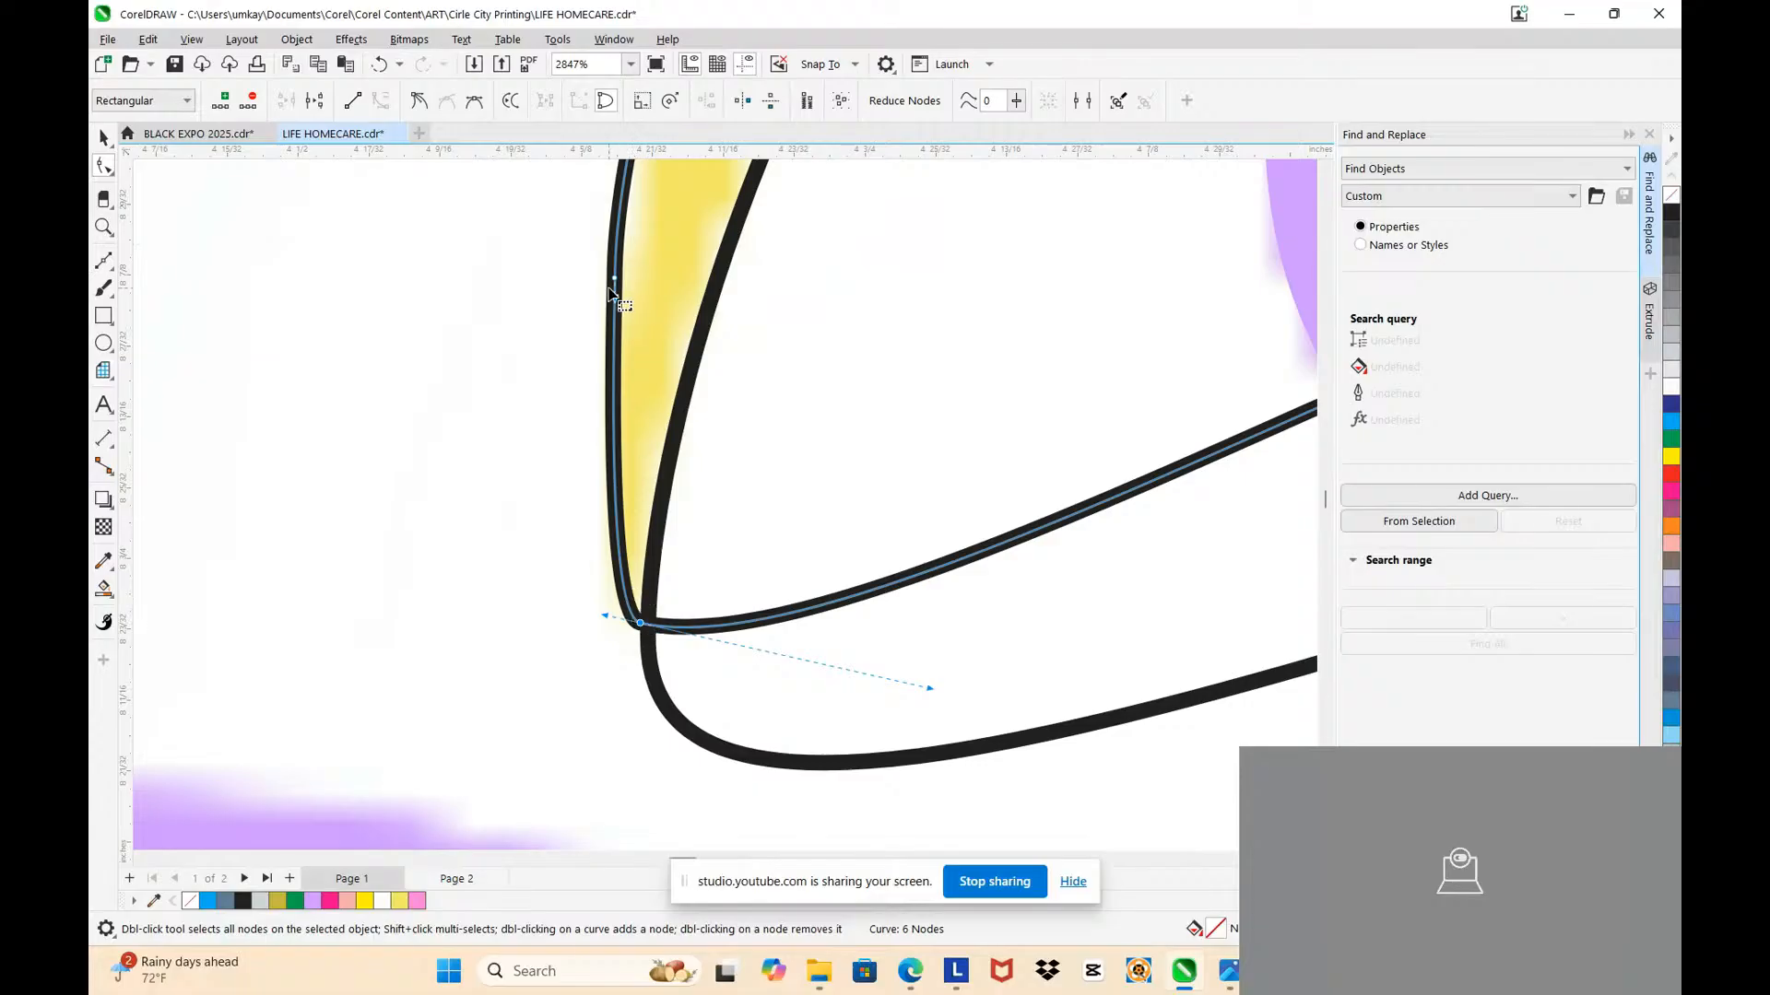
Step: Try removing the extra node near the lower-left end of the outer curve
{"action": "left_click", "coordinate": [616, 278]}
{"action": "key", "text": "Delete"}
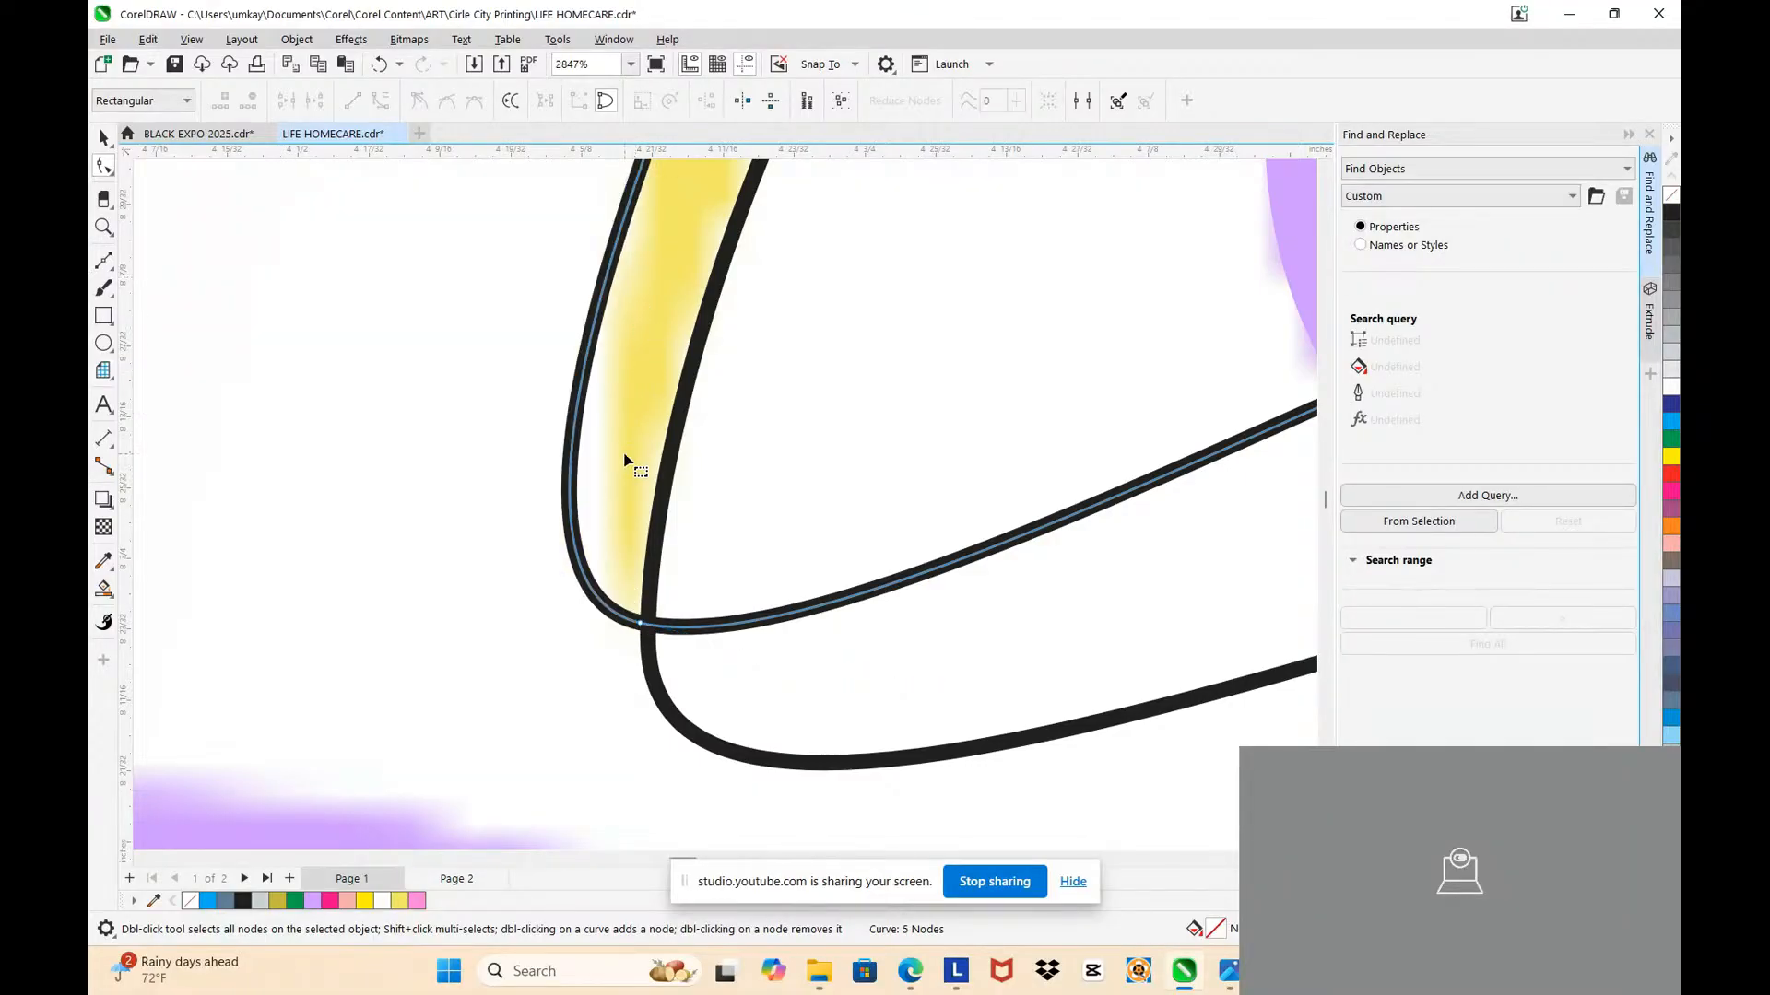
{"action": "key", "text": "ctrl+z"}
Step: Add a node higher on the outer curve, remove the lower extra one, and reshape the tip node's handle along the arc
{"action": "scroll", "coordinate": [645, 443], "scroll_direction": "down", "scroll_amount": 4}
{"action": "scroll", "coordinate": [656, 395], "scroll_direction": "up", "scroll_amount": 2}
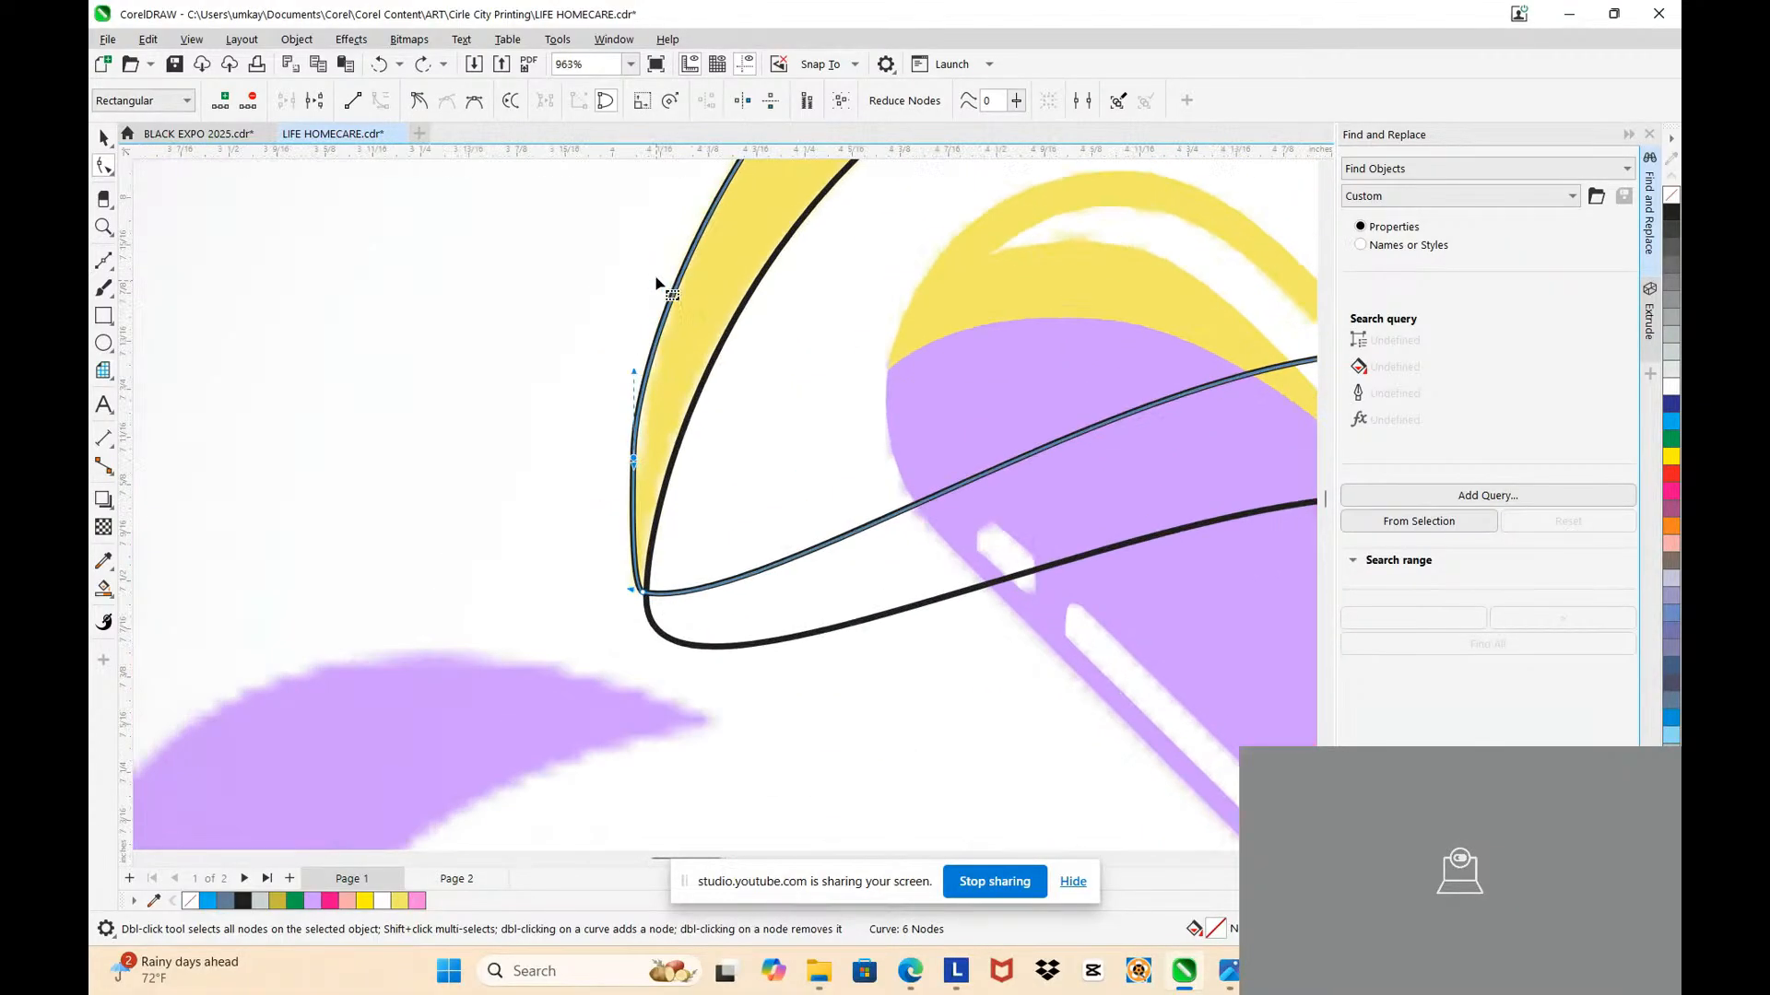
{"action": "double_click", "coordinate": [673, 297]}
{"action": "scroll", "coordinate": [624, 474], "scroll_direction": "up", "scroll_amount": 2}
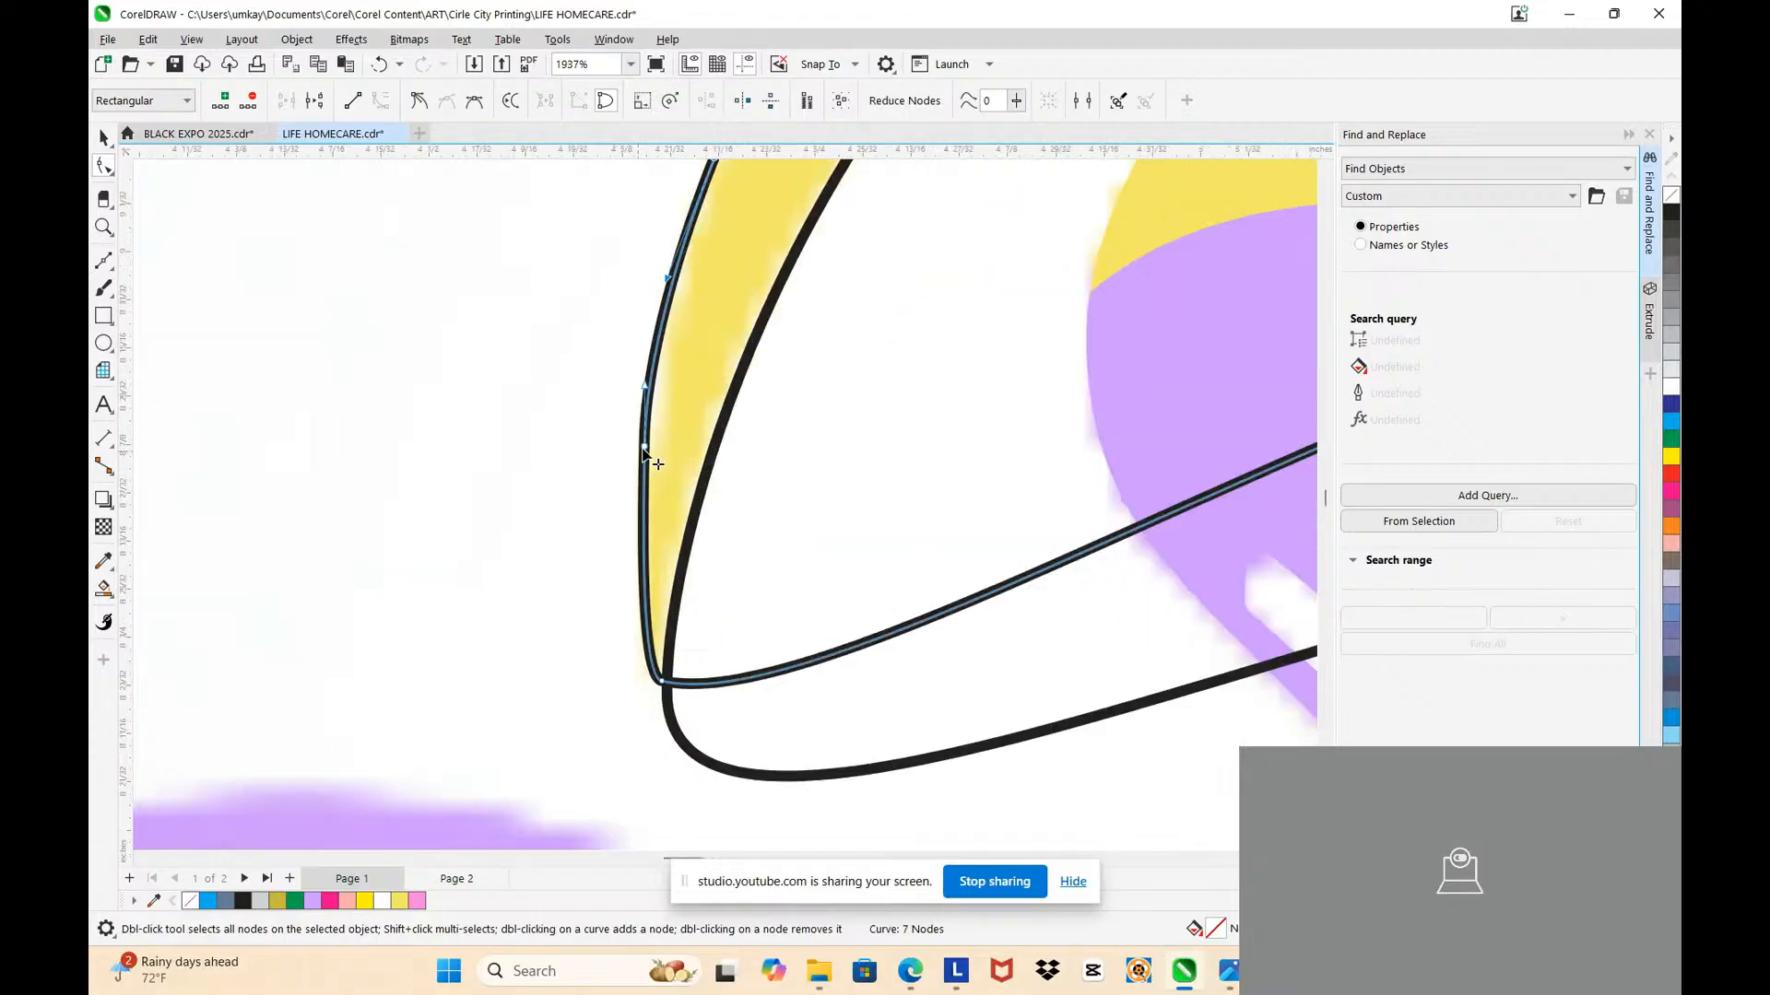
{"action": "double_click", "coordinate": [644, 449]}
{"action": "scroll", "coordinate": [660, 686], "scroll_direction": "up", "scroll_amount": 1}
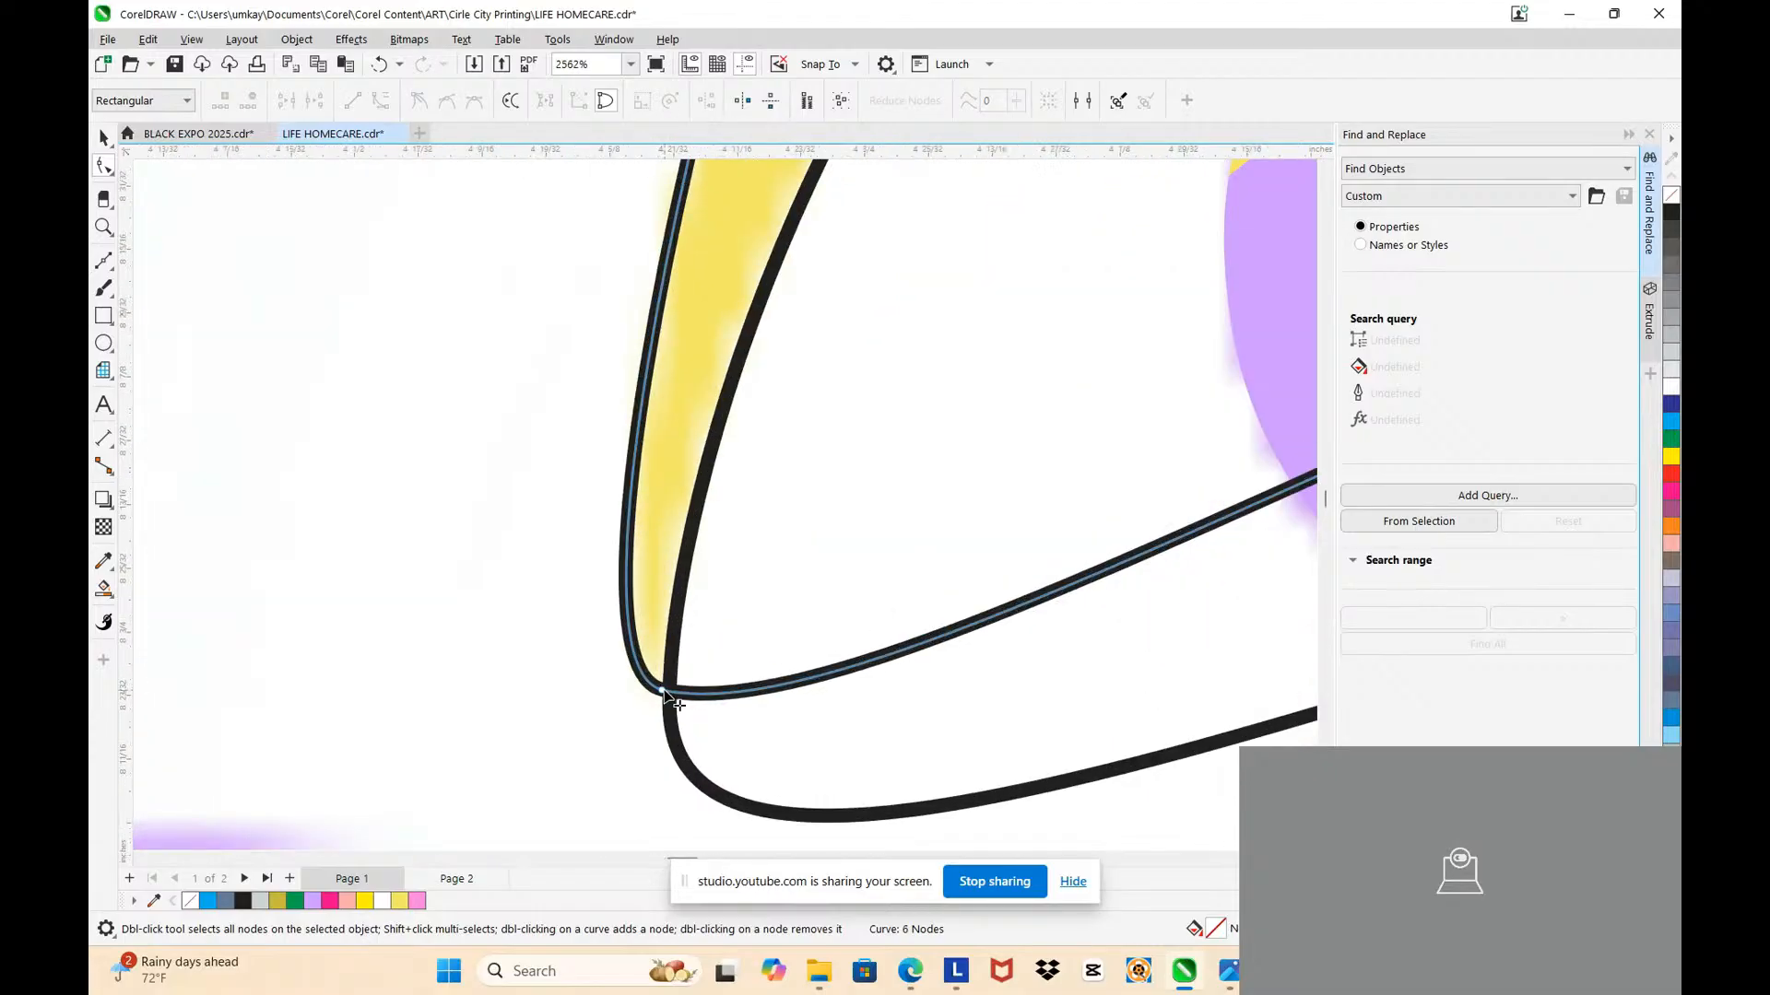
{"action": "left_click", "coordinate": [663, 692]}
{"action": "left_click_drag", "start_coordinate": [572, 666], "coordinate": [566, 583]}
{"action": "scroll", "coordinate": [569, 580], "scroll_direction": "down", "scroll_amount": 2}
{"action": "scroll", "coordinate": [574, 576], "scroll_direction": "down", "scroll_amount": 3}
{"action": "scroll", "coordinate": [615, 414], "scroll_direction": "up", "scroll_amount": 2}
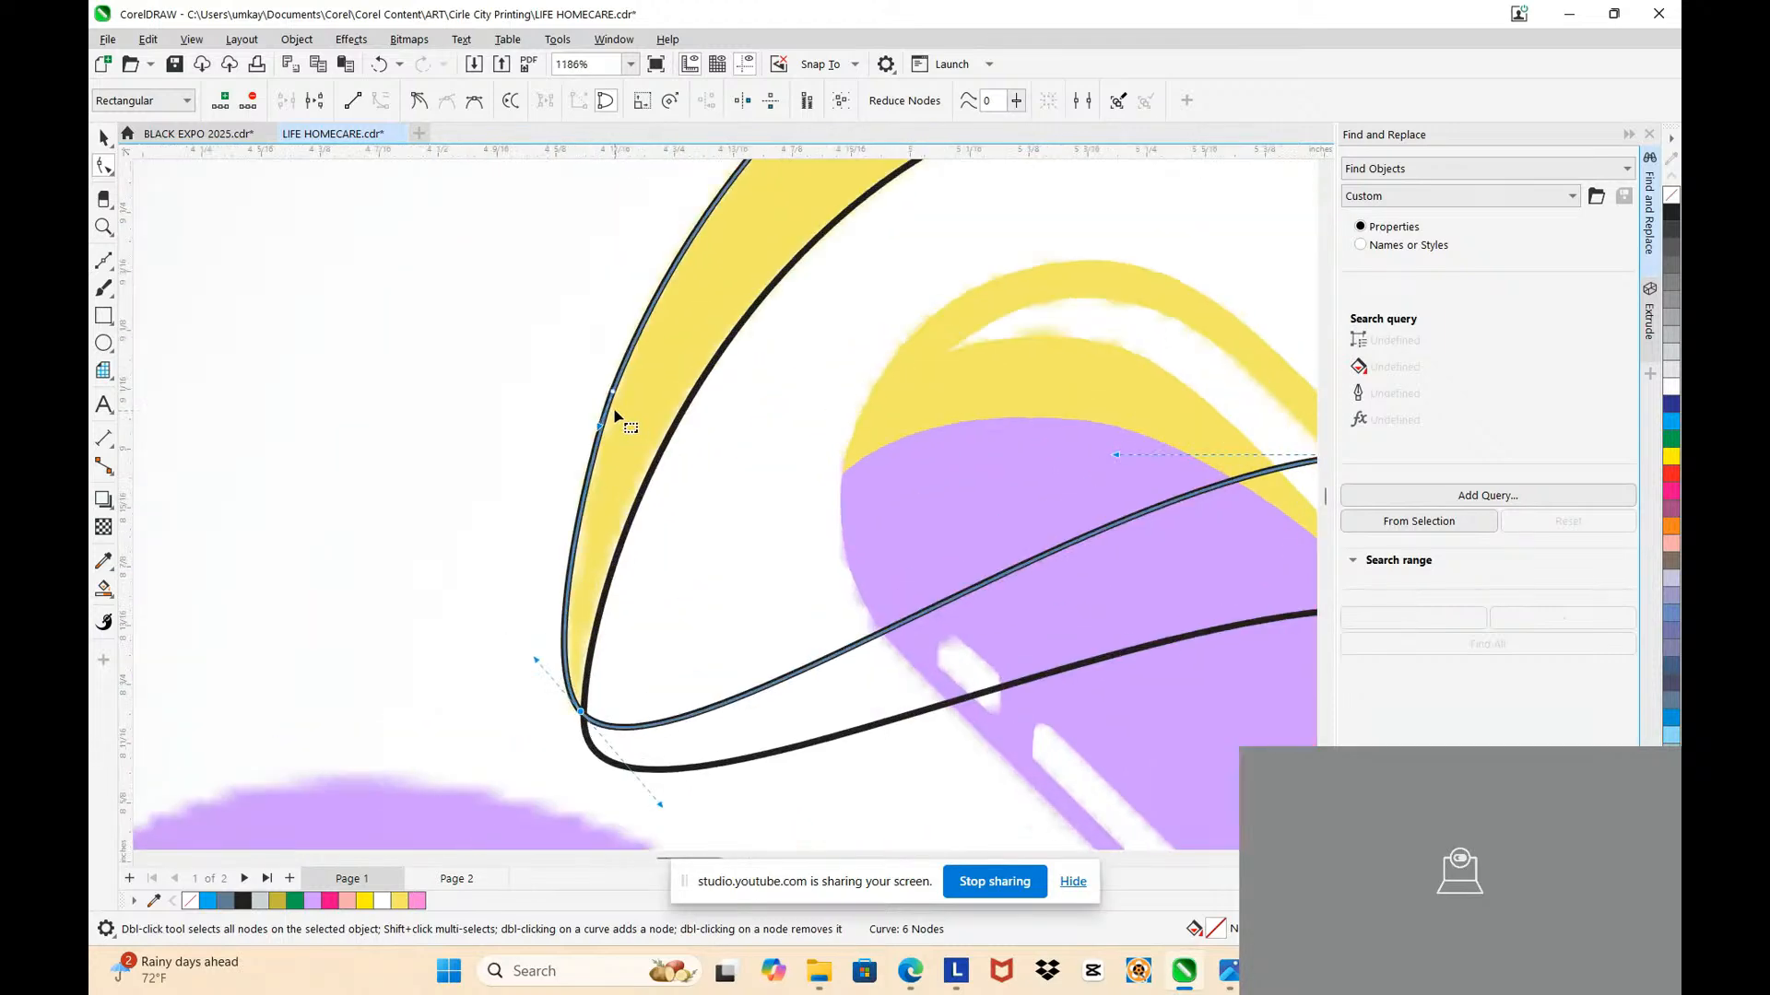
Step: Delete the added side node and readjust the tip node's handle so the outer curve hugs the arc's lower-left edge
{"action": "double_click", "coordinate": [613, 395]}
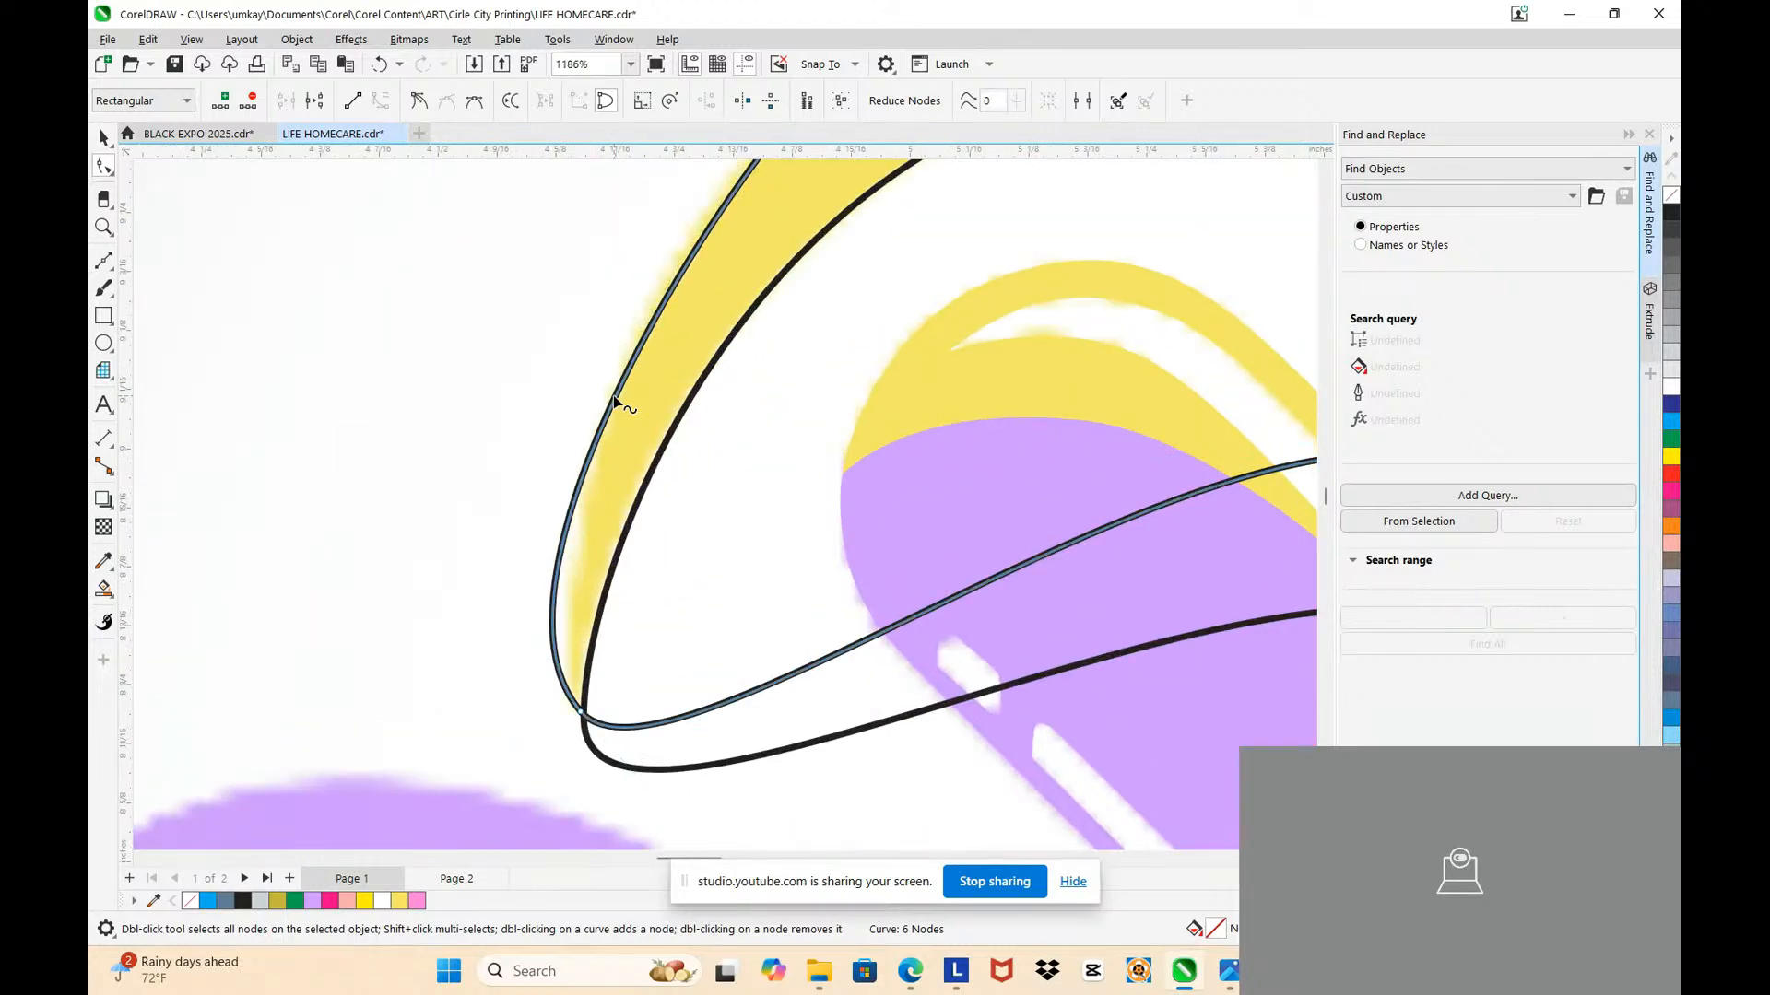
{"action": "left_click", "coordinate": [582, 720]}
{"action": "scroll", "coordinate": [466, 581], "scroll_direction": "up", "scroll_amount": 1}
{"action": "left_click_drag", "start_coordinate": [432, 527], "coordinate": [471, 475]}
{"action": "scroll", "coordinate": [472, 476], "scroll_direction": "down", "scroll_amount": 3}
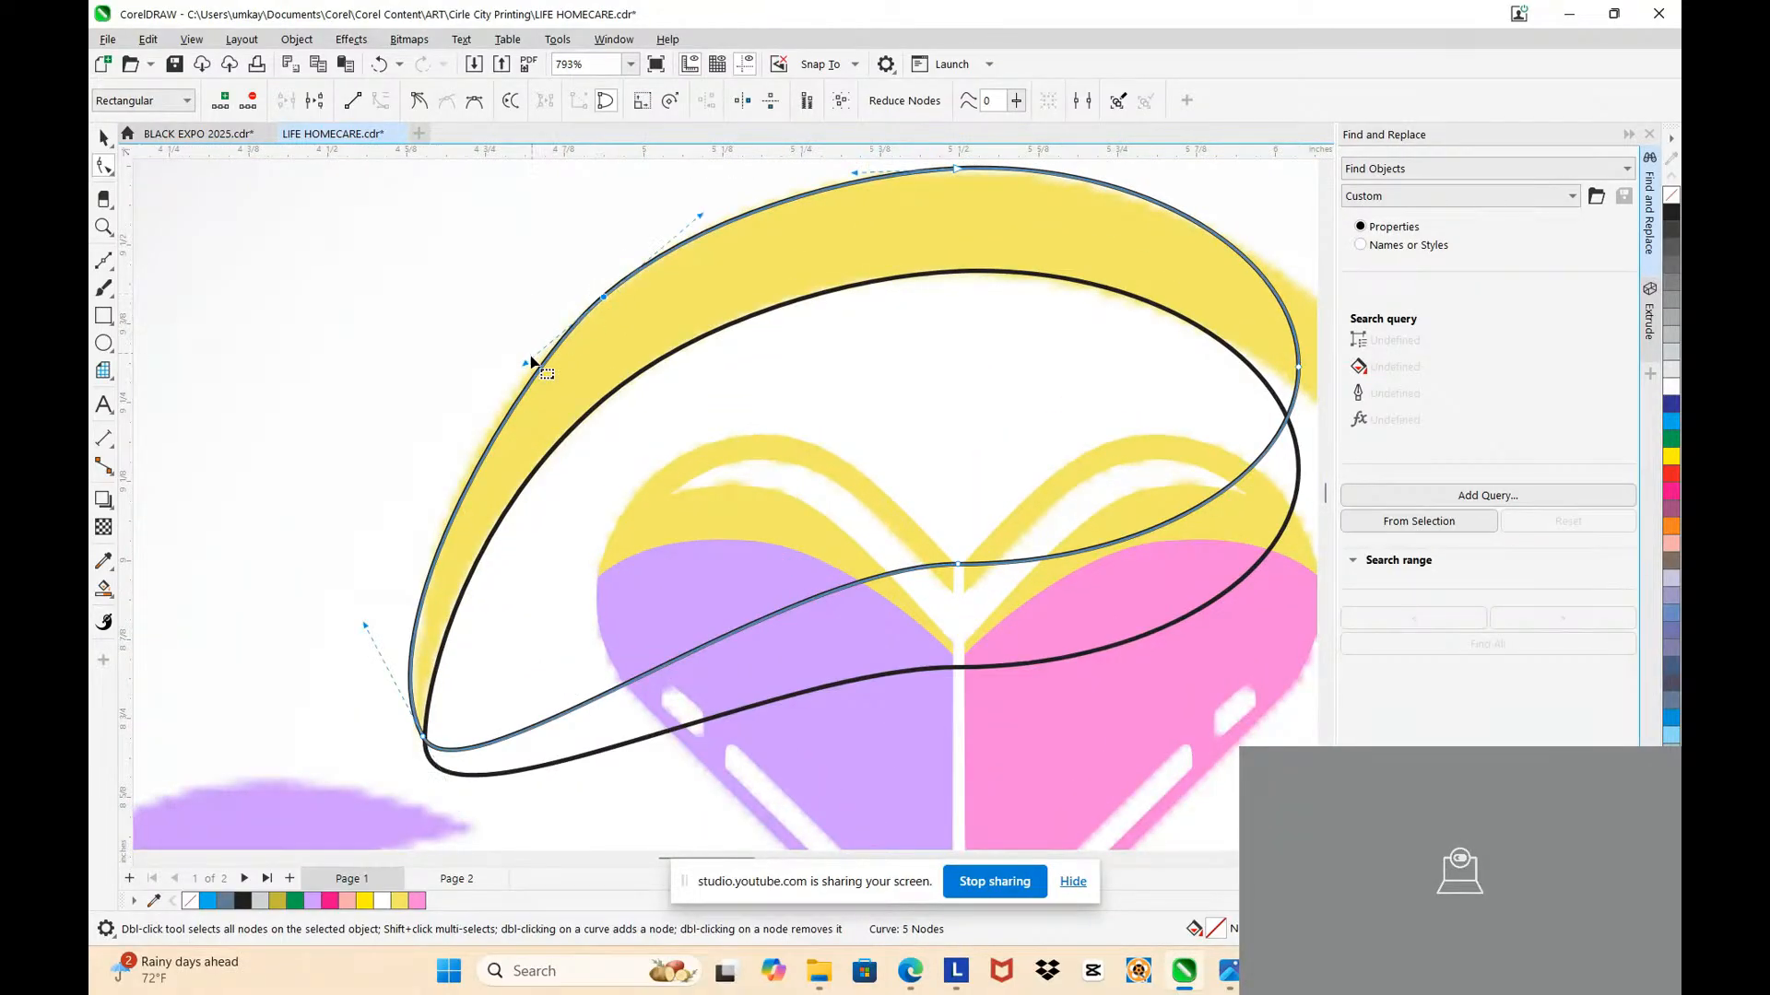
Step: Replace the outer curve's upper-left node with a new one lower along the yellow arc's outer edge
{"action": "left_click_drag", "start_coordinate": [531, 360], "coordinate": [516, 343]}
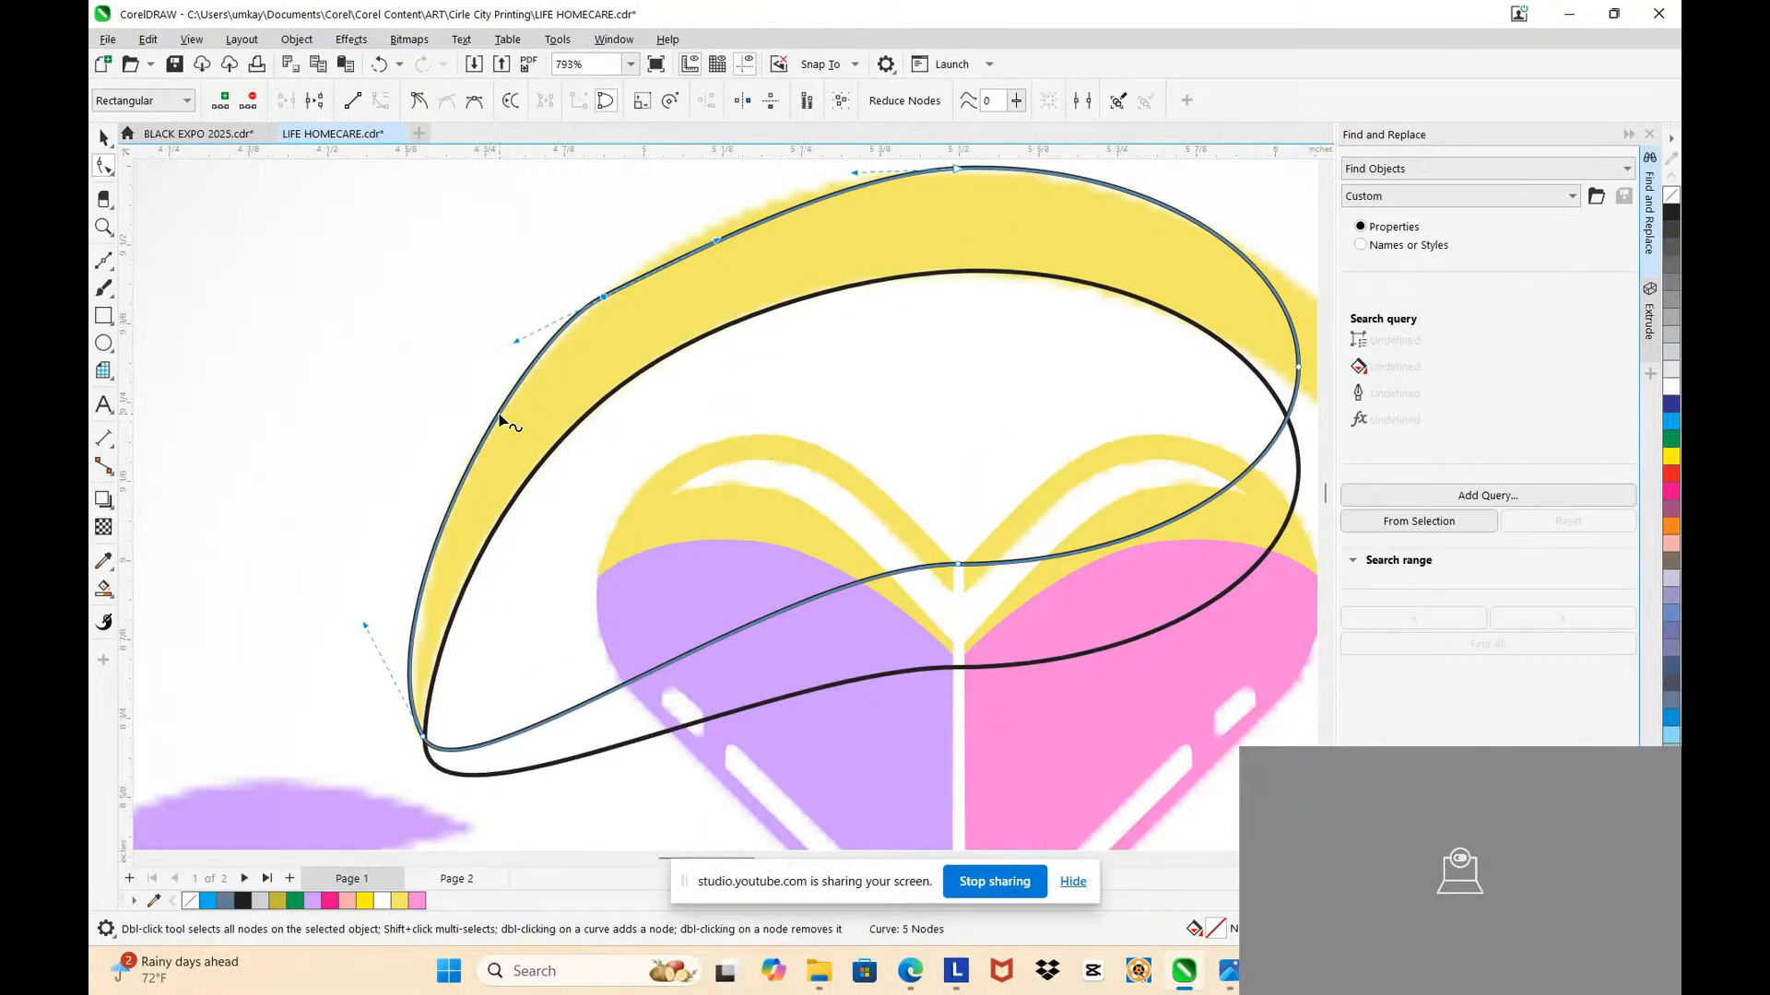
{"action": "double_click", "coordinate": [499, 419]}
{"action": "double_click", "coordinate": [604, 299]}
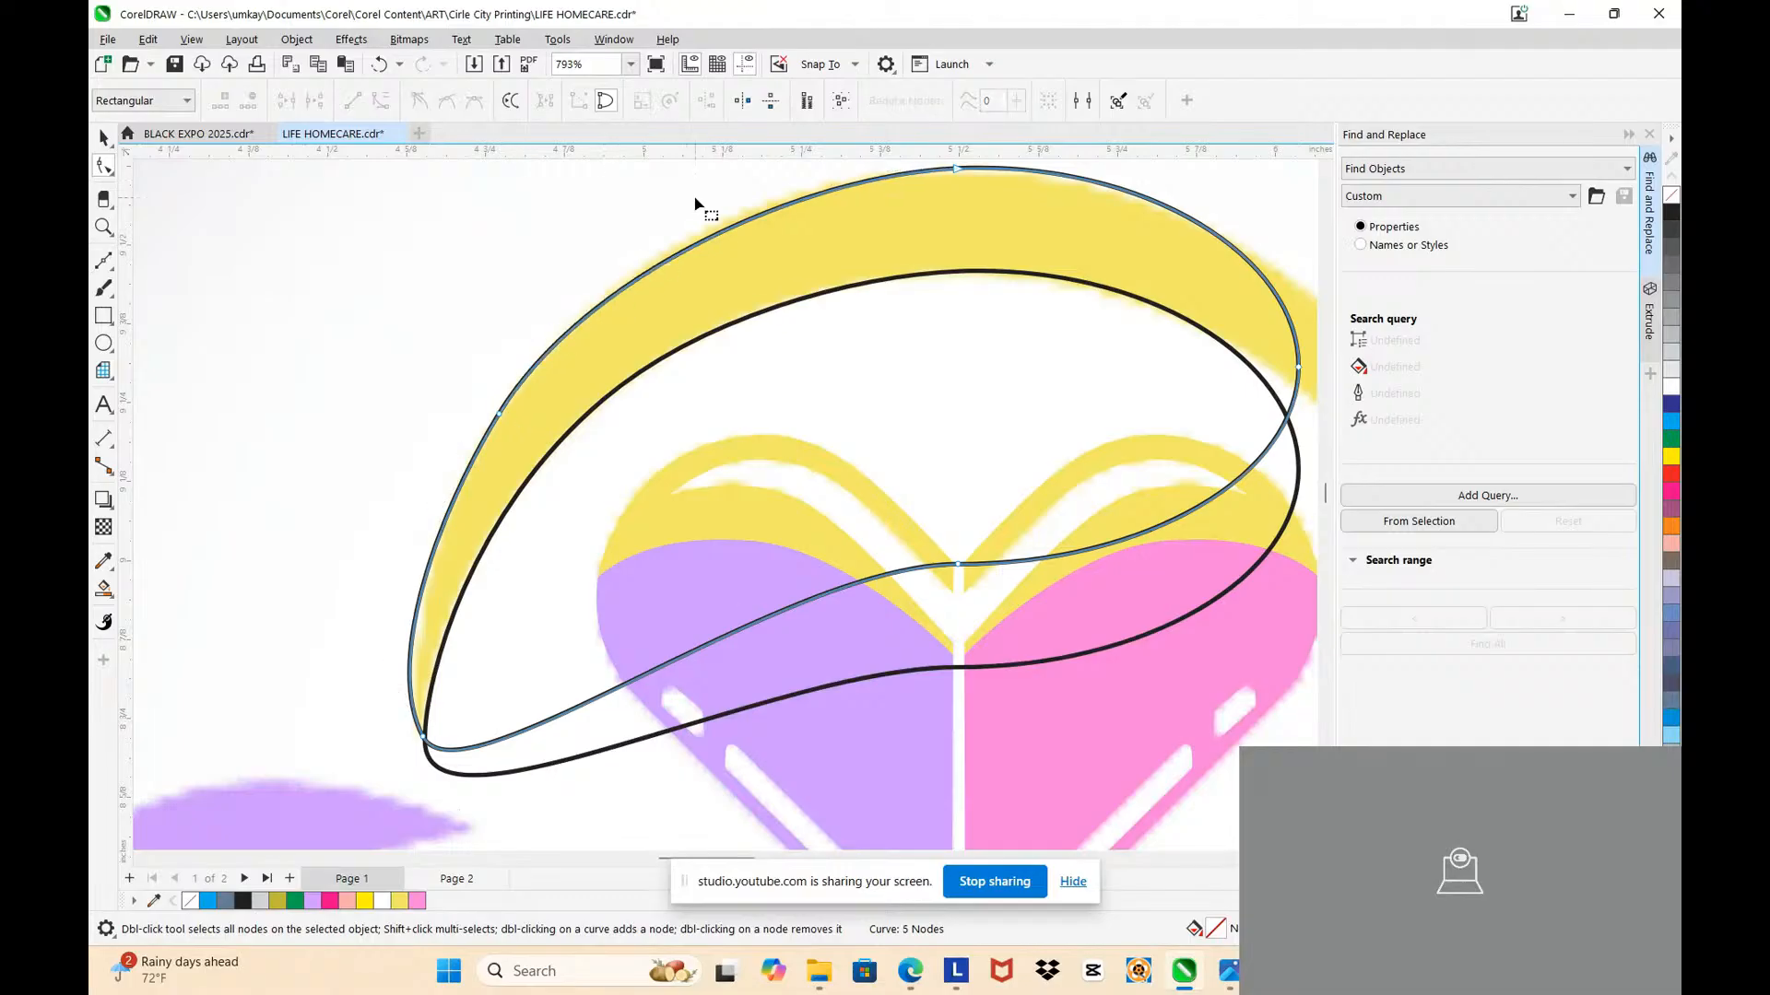
Step: Lower the outer curve's top node onto the arc's crest, then level and lengthen its left handle to match the edge
{"action": "left_click", "coordinate": [959, 170]}
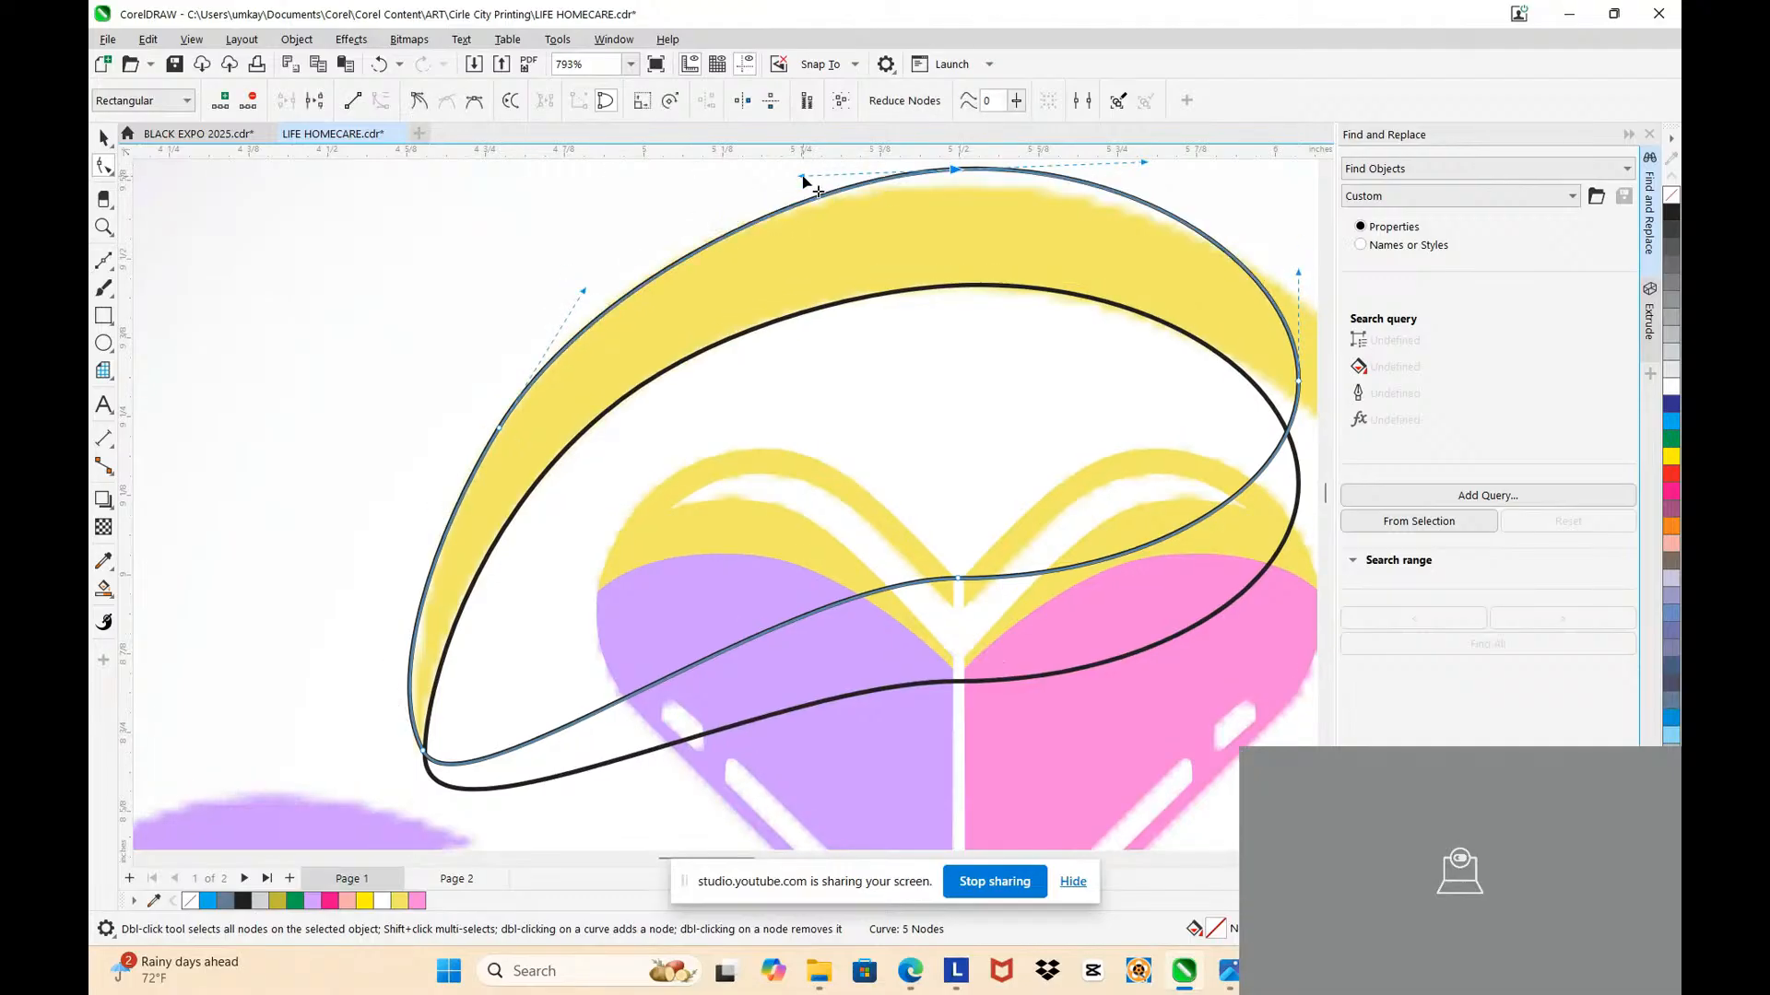
{"action": "left_click_drag", "start_coordinate": [958, 173], "coordinate": [955, 184]}
{"action": "left_click_drag", "start_coordinate": [798, 190], "coordinate": [757, 183]}
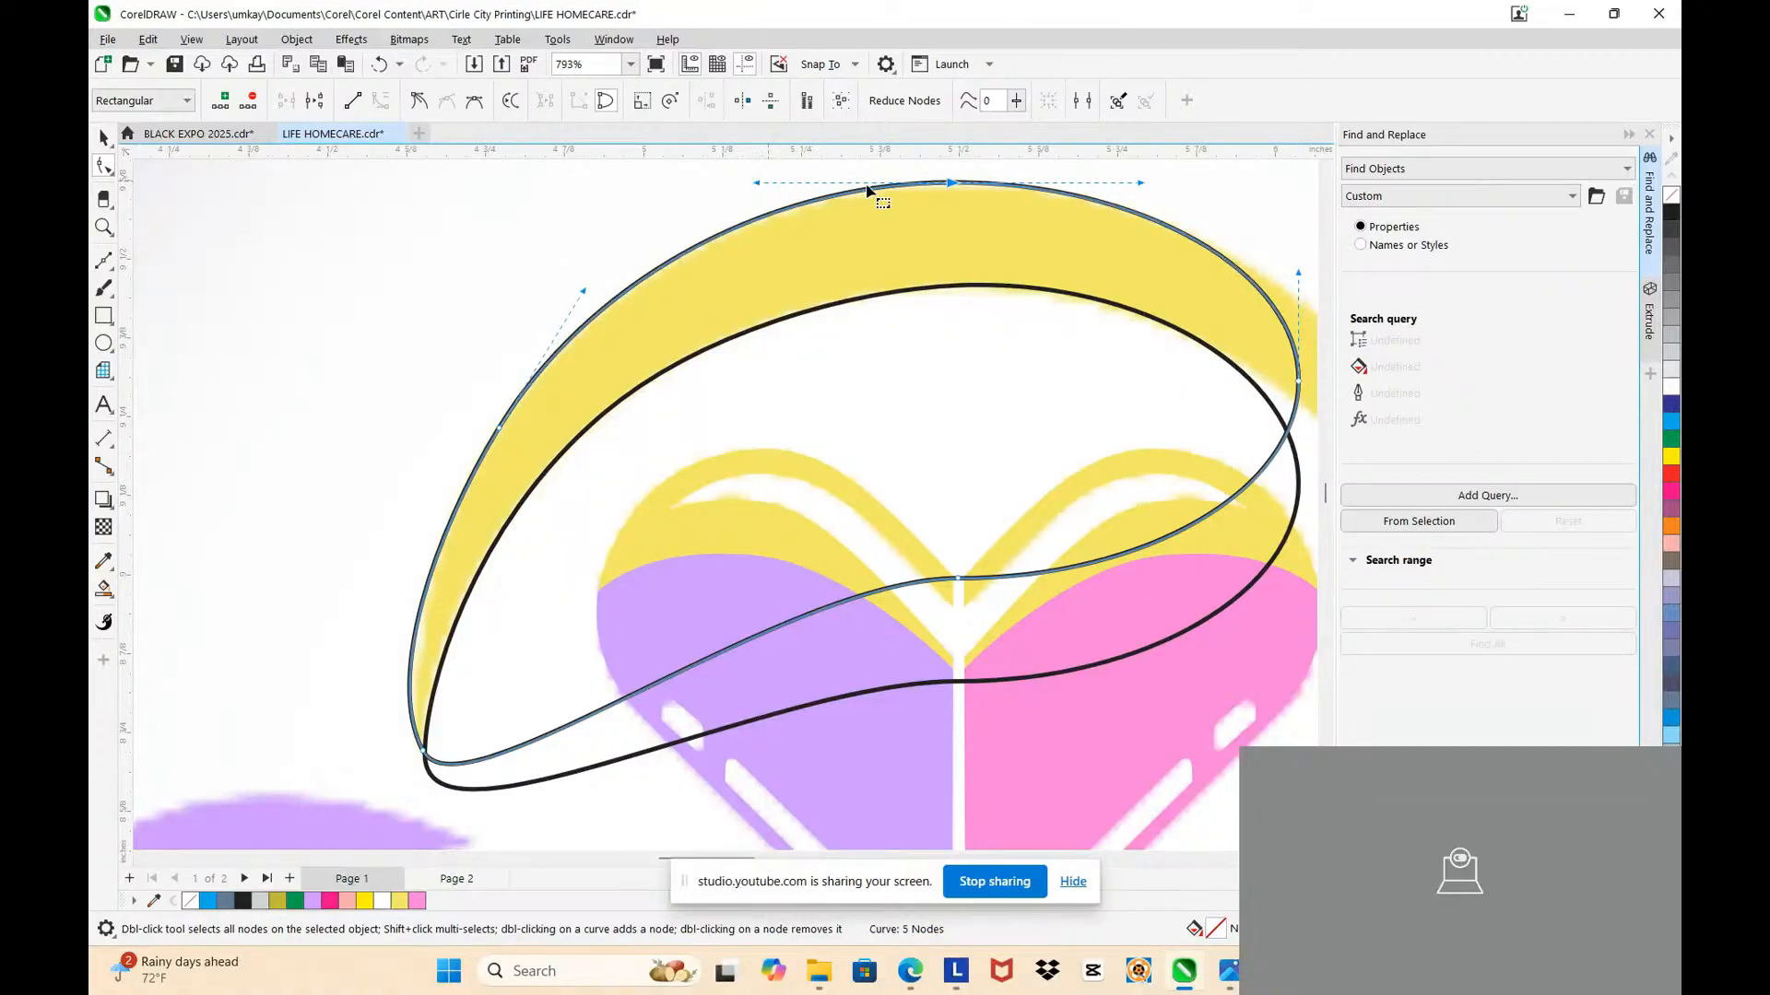
Step: Fine-tune the handle of the outer curve's lower-left tip node to tighten it against the yellow arc
{"action": "scroll", "coordinate": [416, 742], "scroll_direction": "up", "scroll_amount": 2}
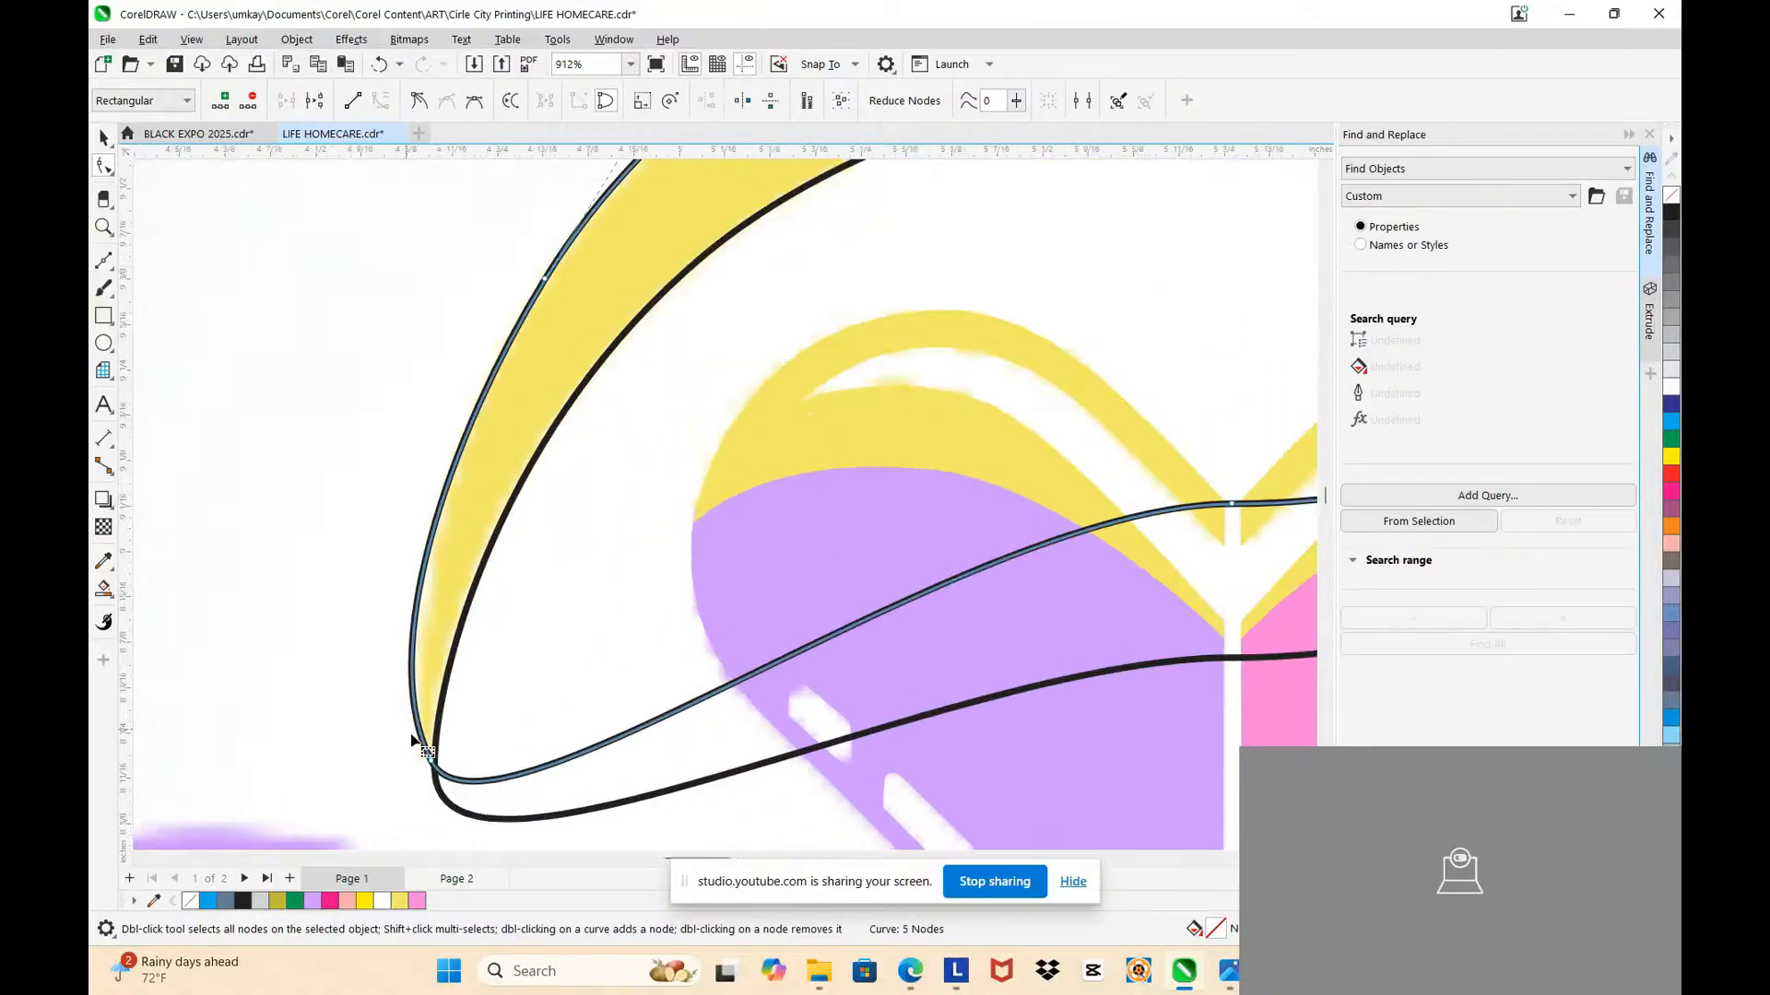
{"action": "left_click", "coordinate": [432, 763]}
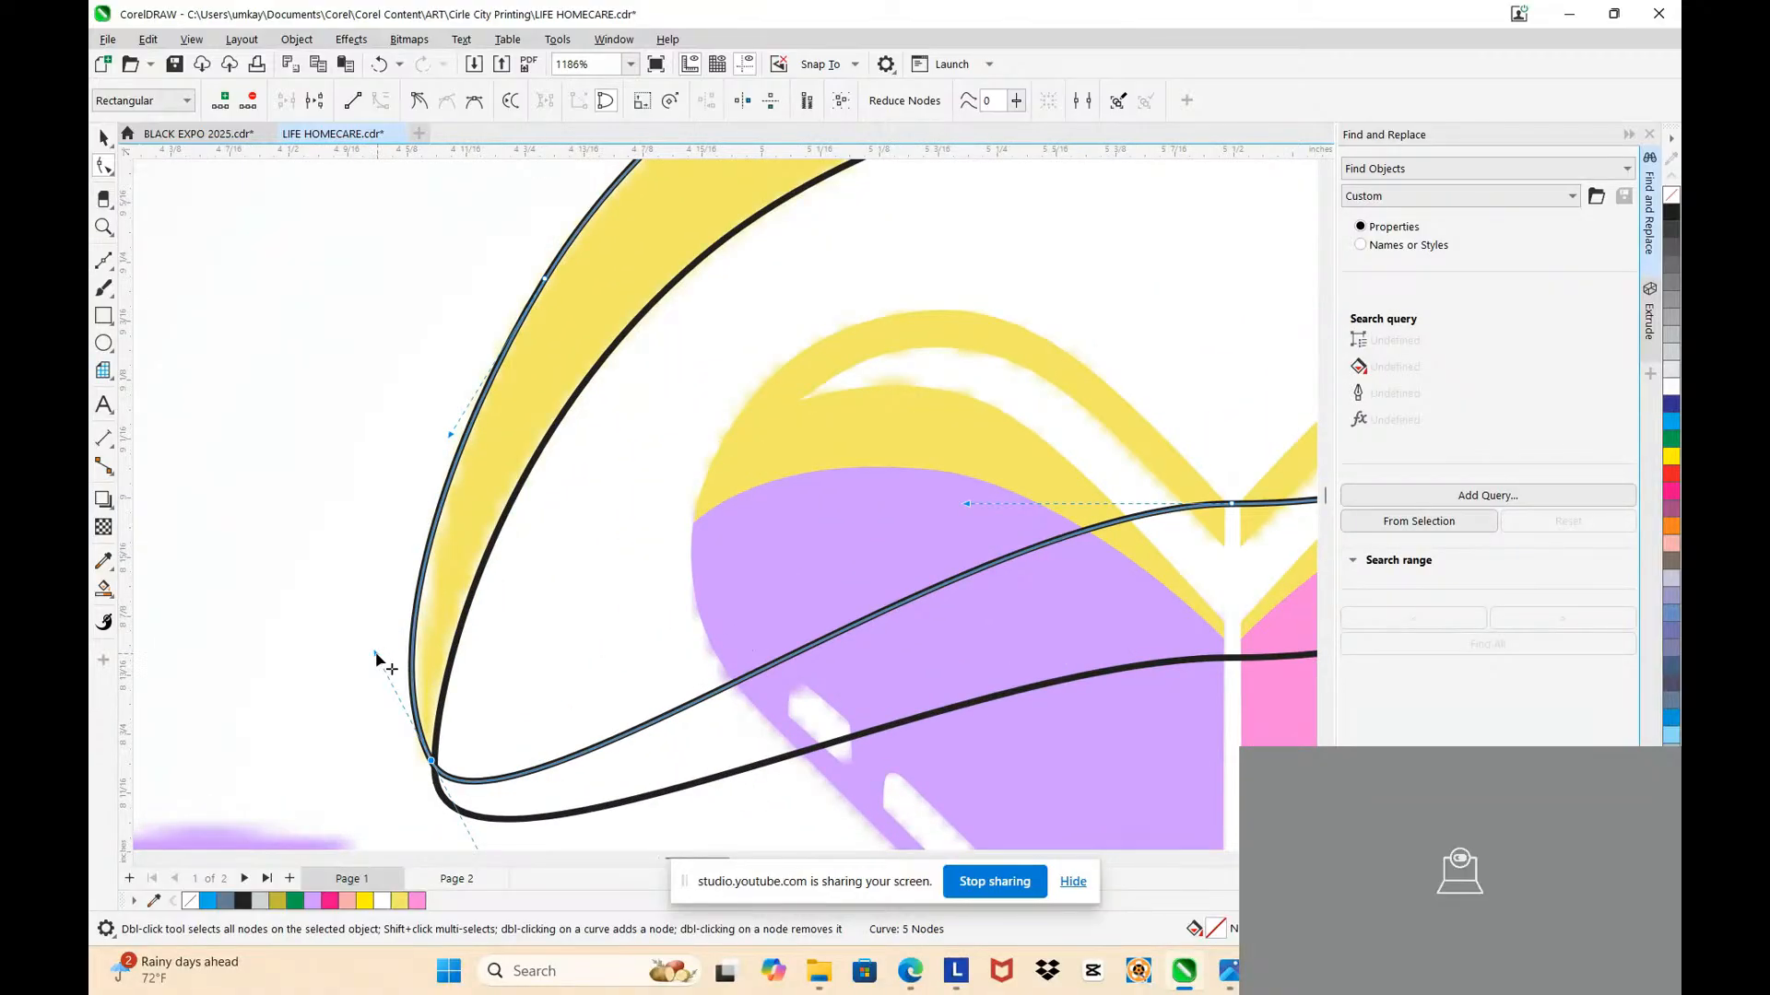
{"action": "left_click_drag", "start_coordinate": [376, 654], "coordinate": [385, 651]}
{"action": "scroll", "coordinate": [387, 647], "scroll_direction": "down", "scroll_amount": 2}
{"action": "scroll", "coordinate": [483, 435], "scroll_direction": "up", "scroll_amount": 2}
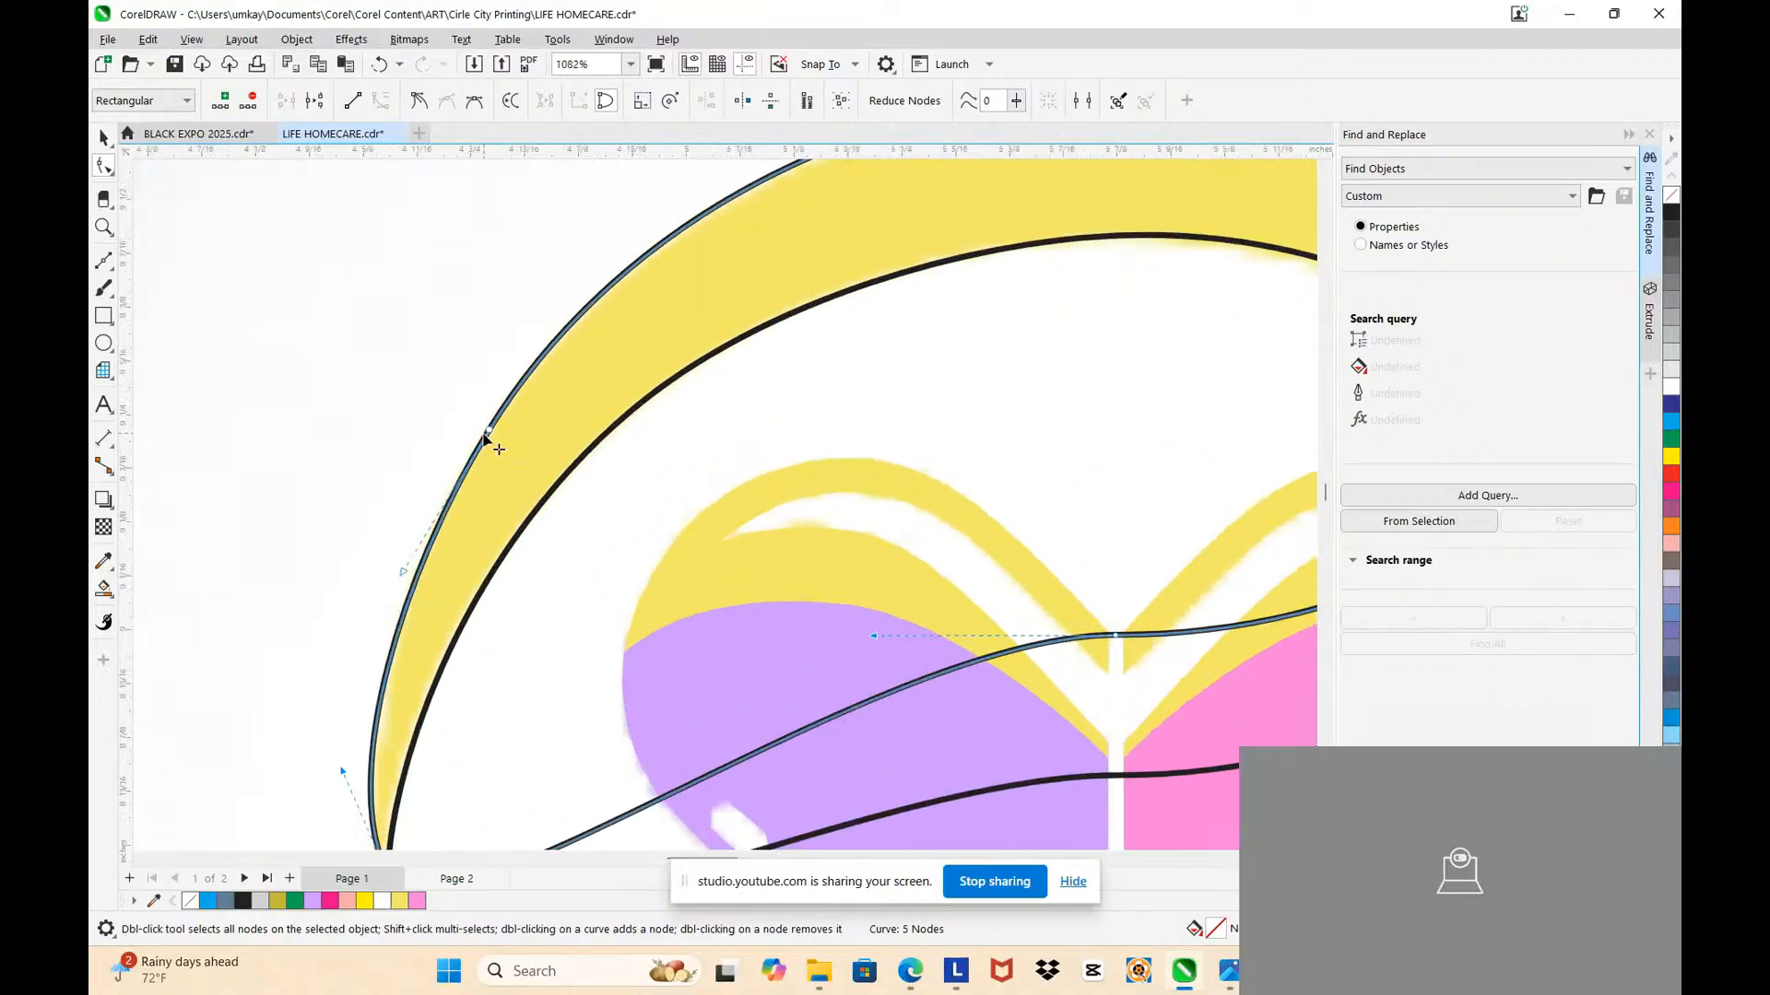
Step: Replace the outer curve's upper-left node with one near the arc's lower-left tip, and adjust its upper handle to follow the yellow edge
{"action": "left_click", "coordinate": [371, 773]}
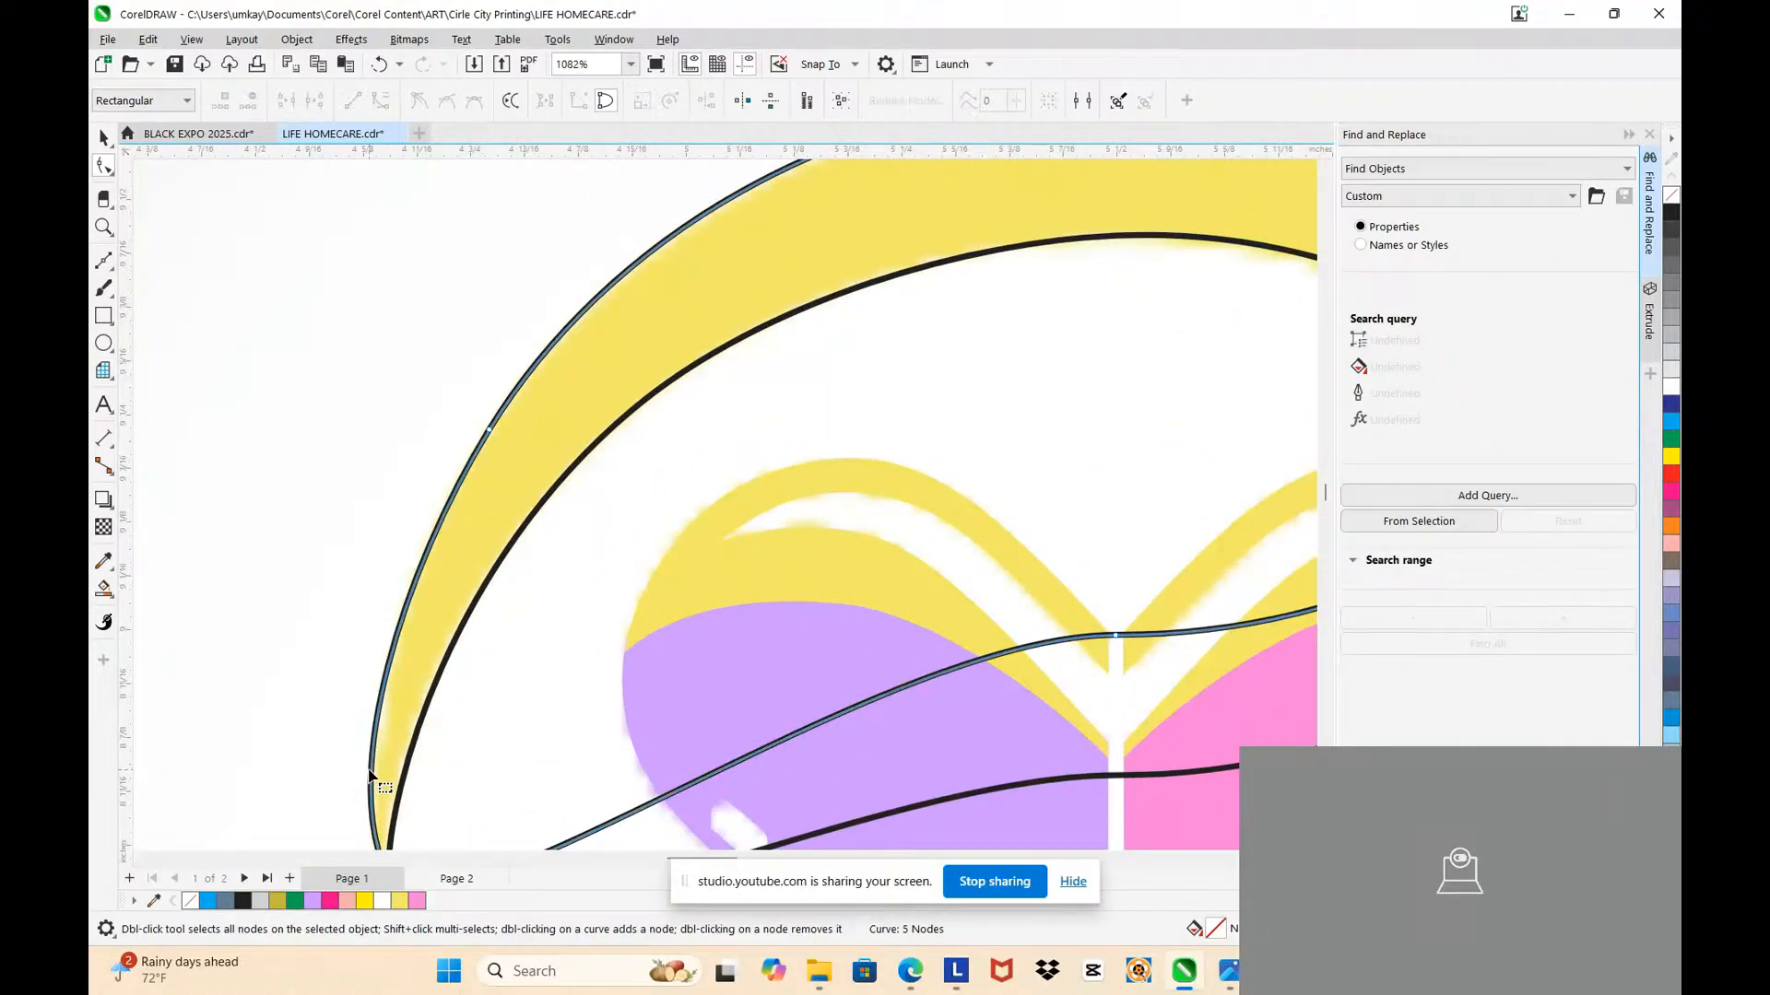
{"action": "double_click", "coordinate": [371, 772]}
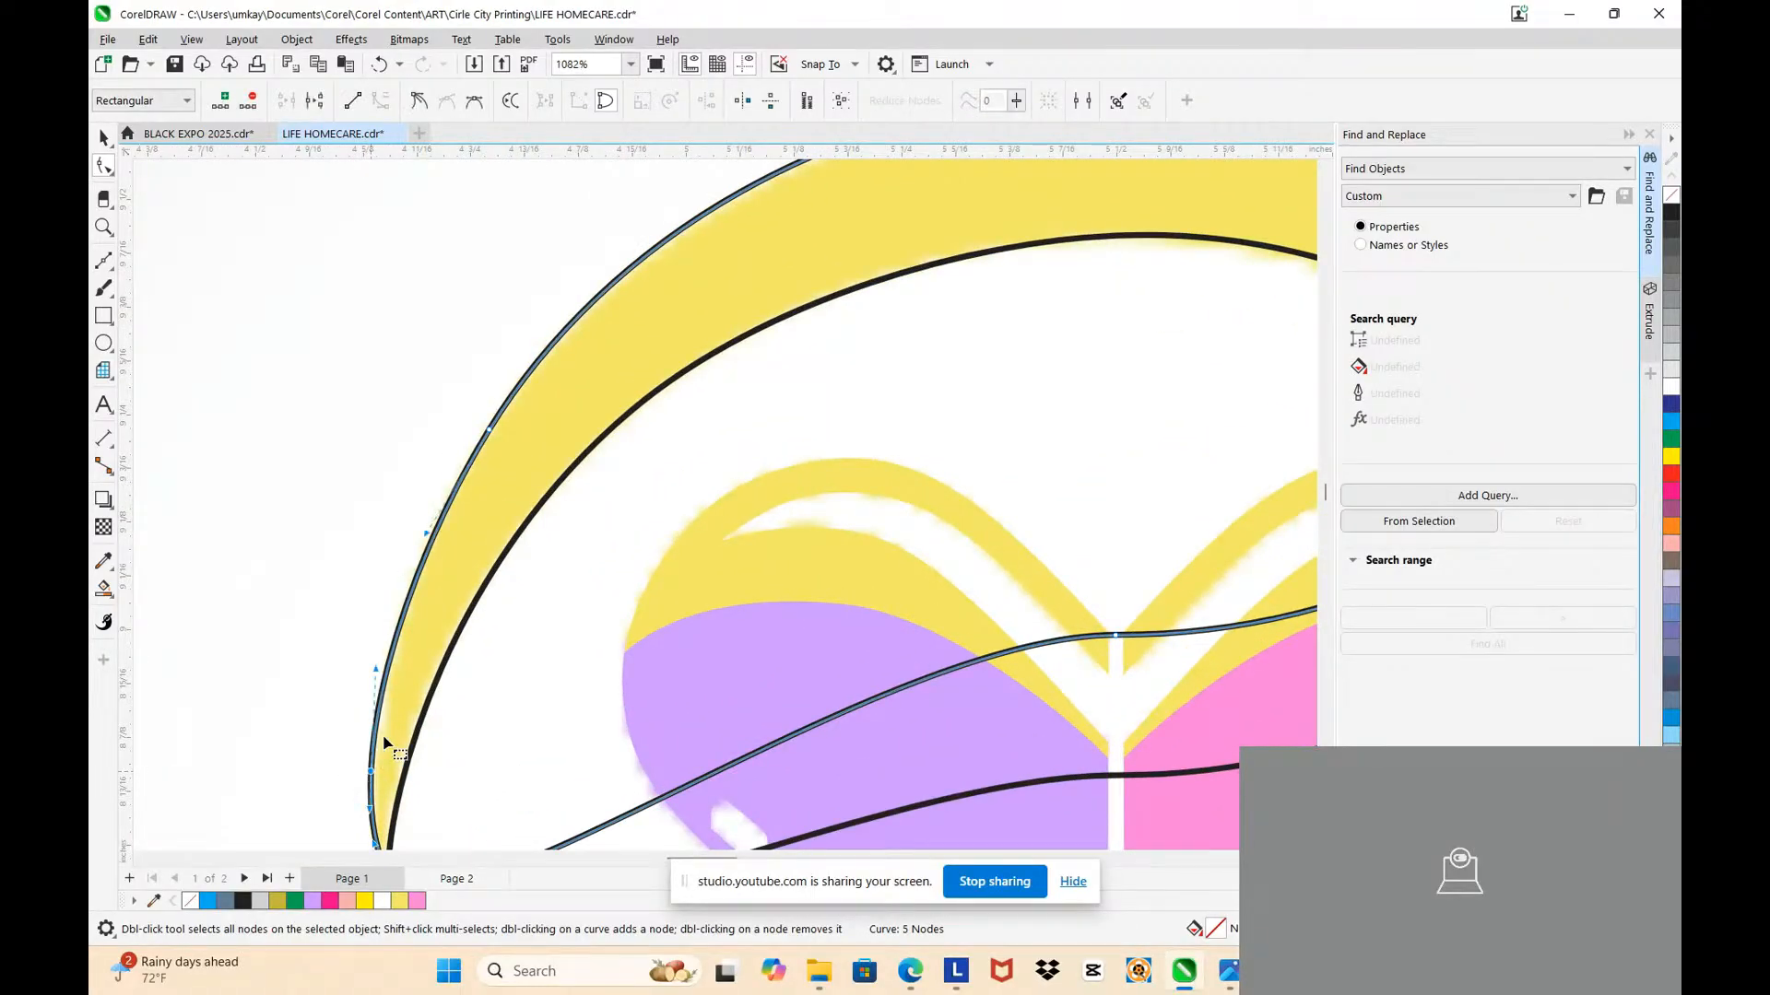
{"action": "double_click", "coordinate": [489, 430]}
{"action": "scroll", "coordinate": [488, 429], "scroll_direction": "down", "scroll_amount": 2}
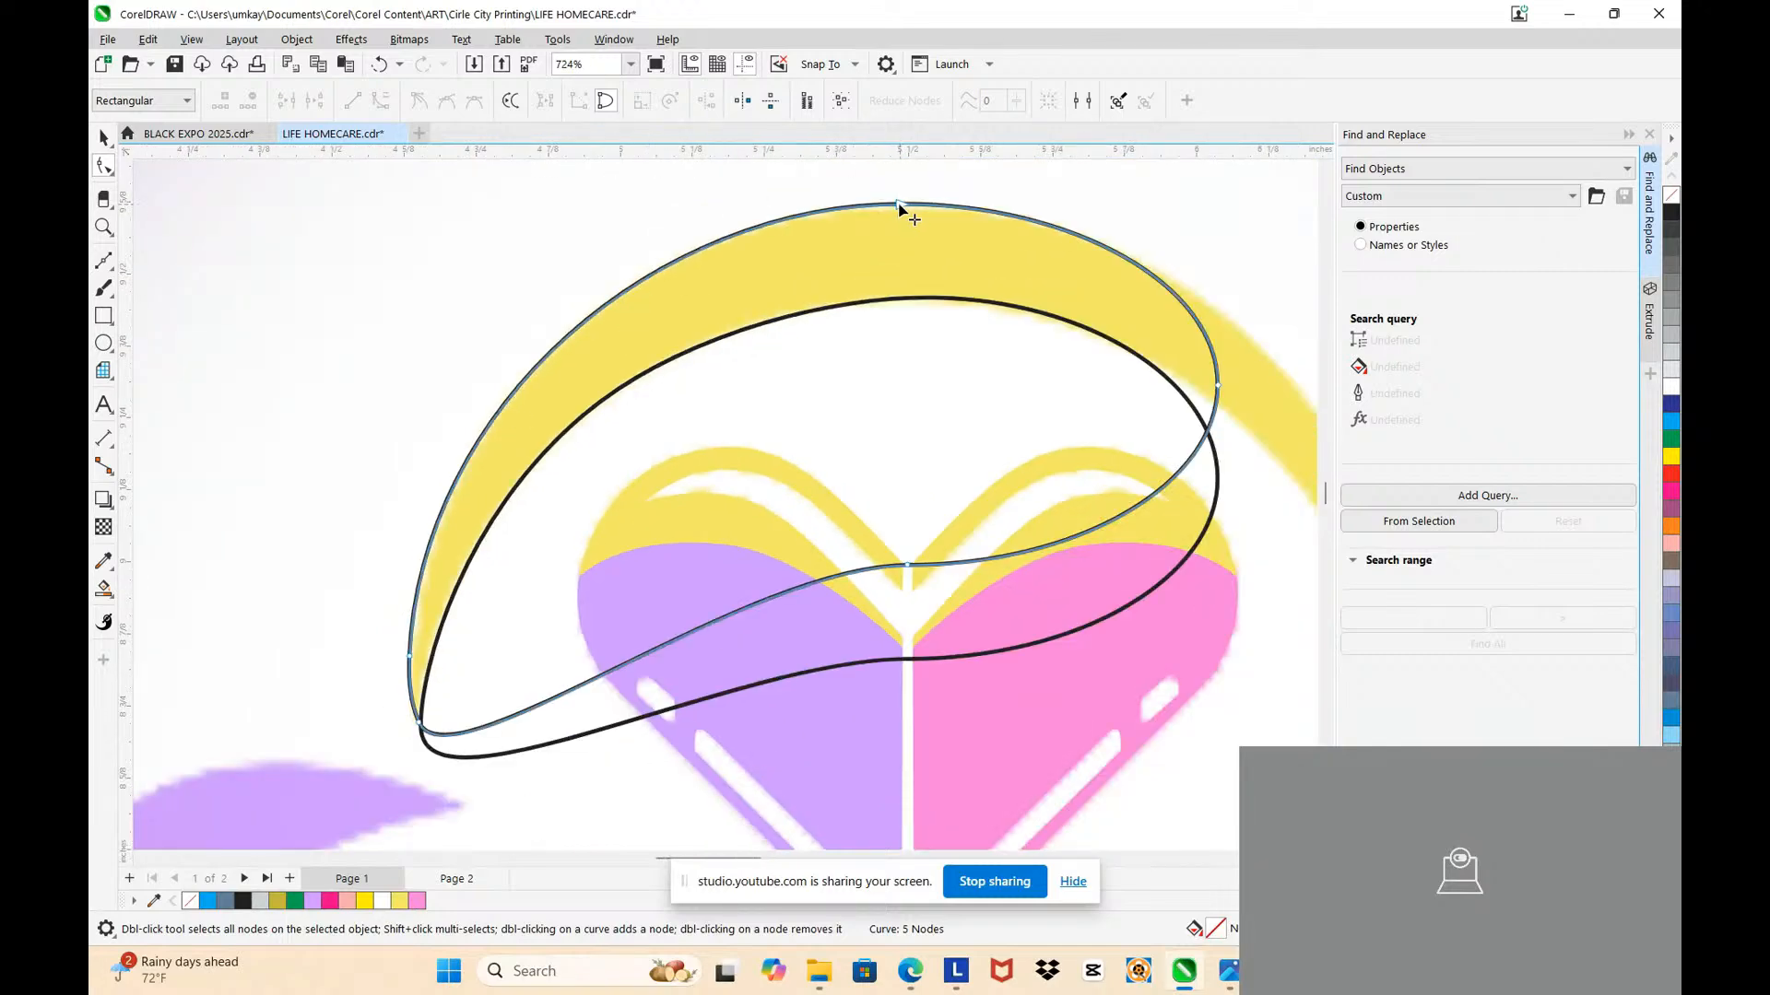
{"action": "left_click", "coordinate": [899, 205]}
{"action": "left_click_drag", "start_coordinate": [422, 406], "coordinate": [427, 397]}
{"action": "scroll", "coordinate": [820, 318], "scroll_direction": "down", "scroll_amount": 2}
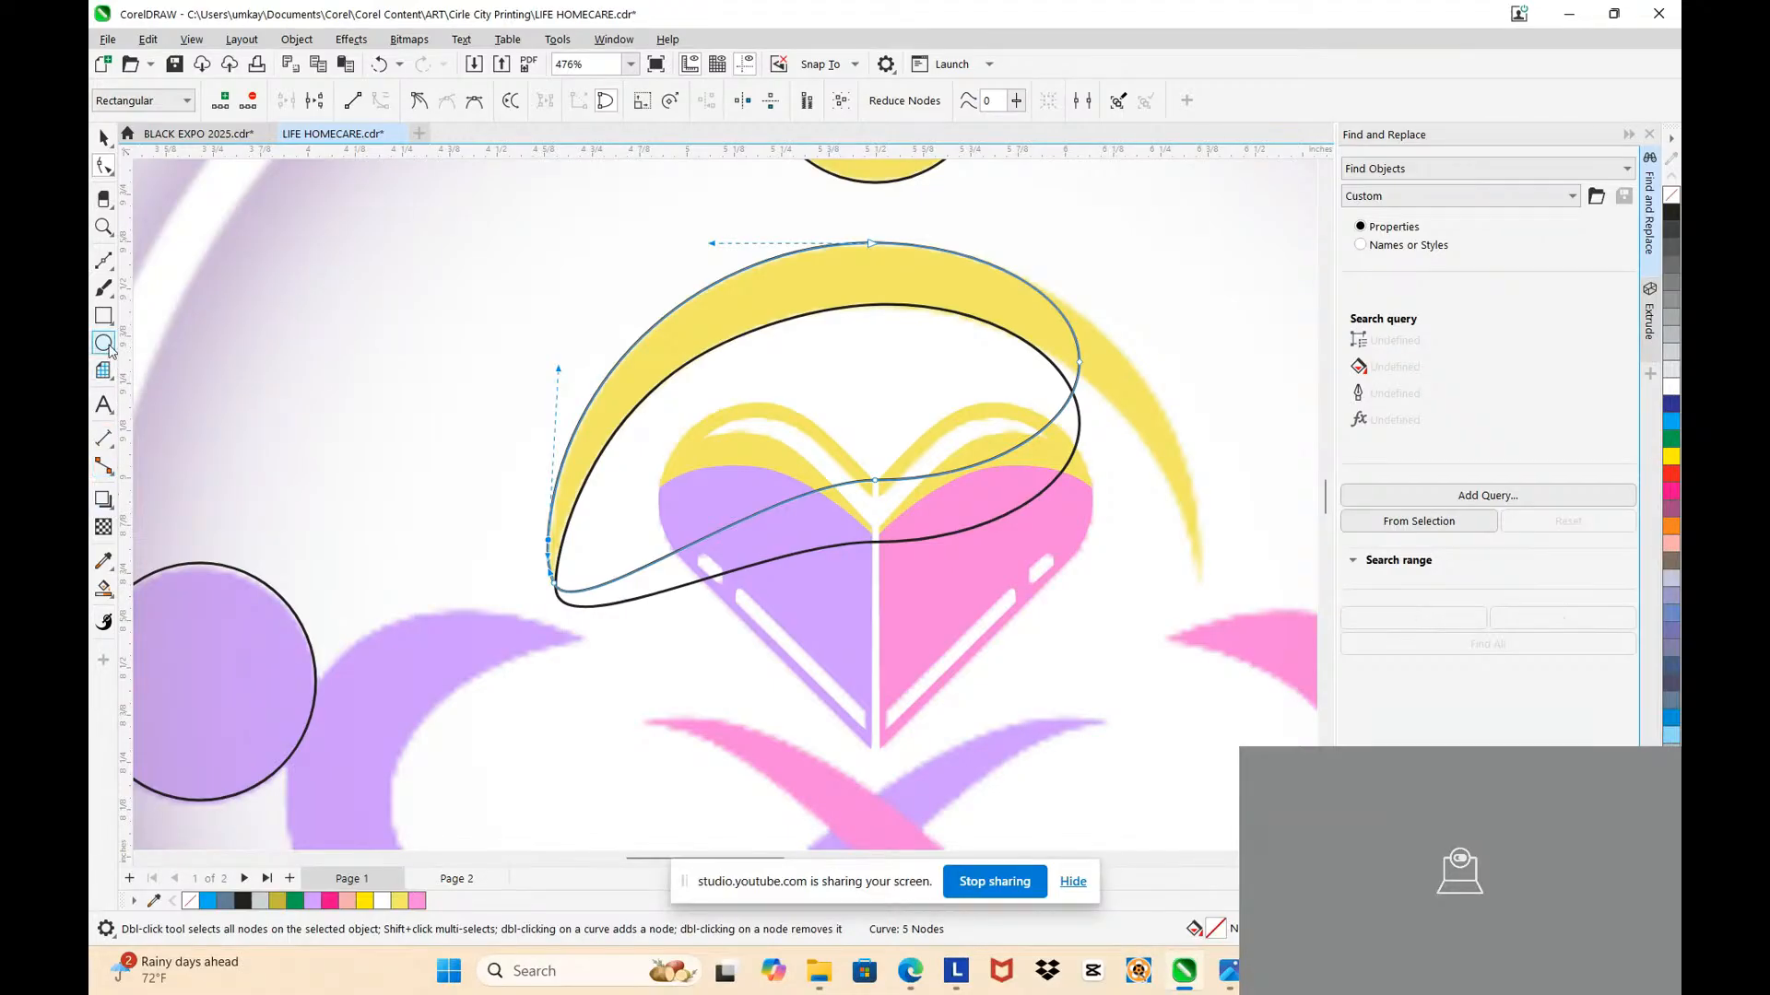
Step: Draw a narrow upright rectangle, about 0.10 by 0.39 in, across the arc's crest with its left edge on the heart's centerline
{"action": "left_click", "coordinate": [111, 315]}
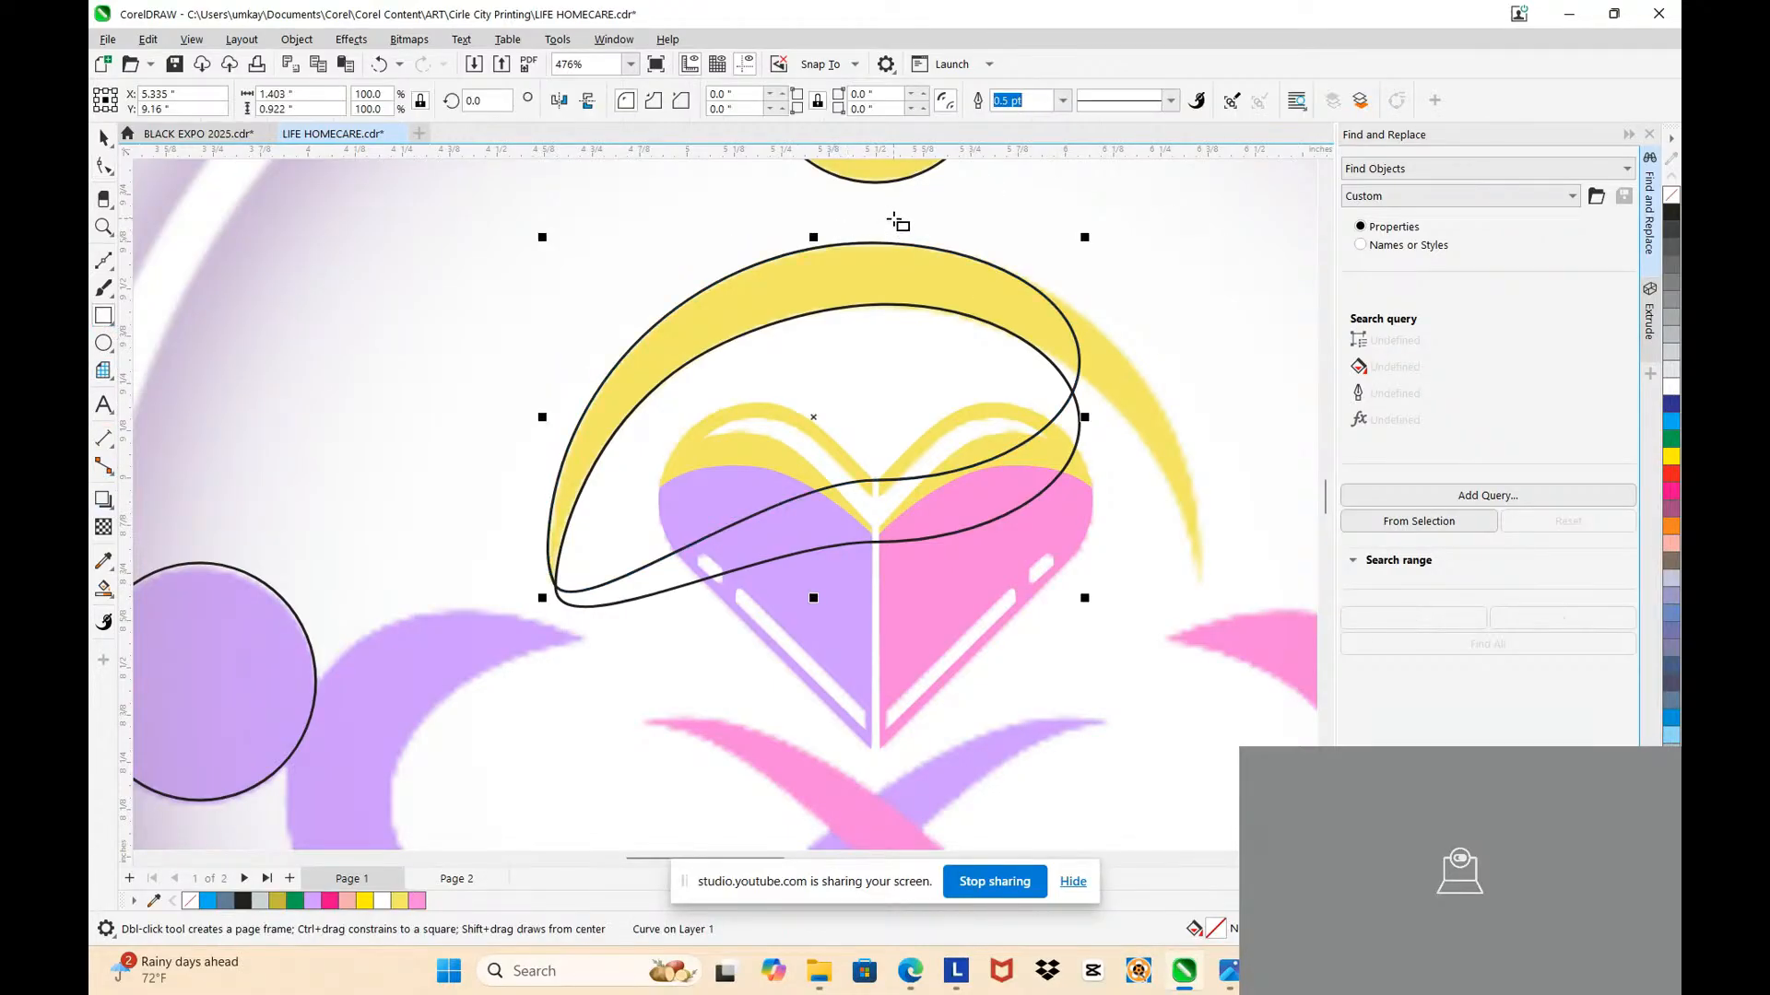
{"action": "scroll", "coordinate": [899, 223], "scroll_direction": "down", "scroll_amount": 2}
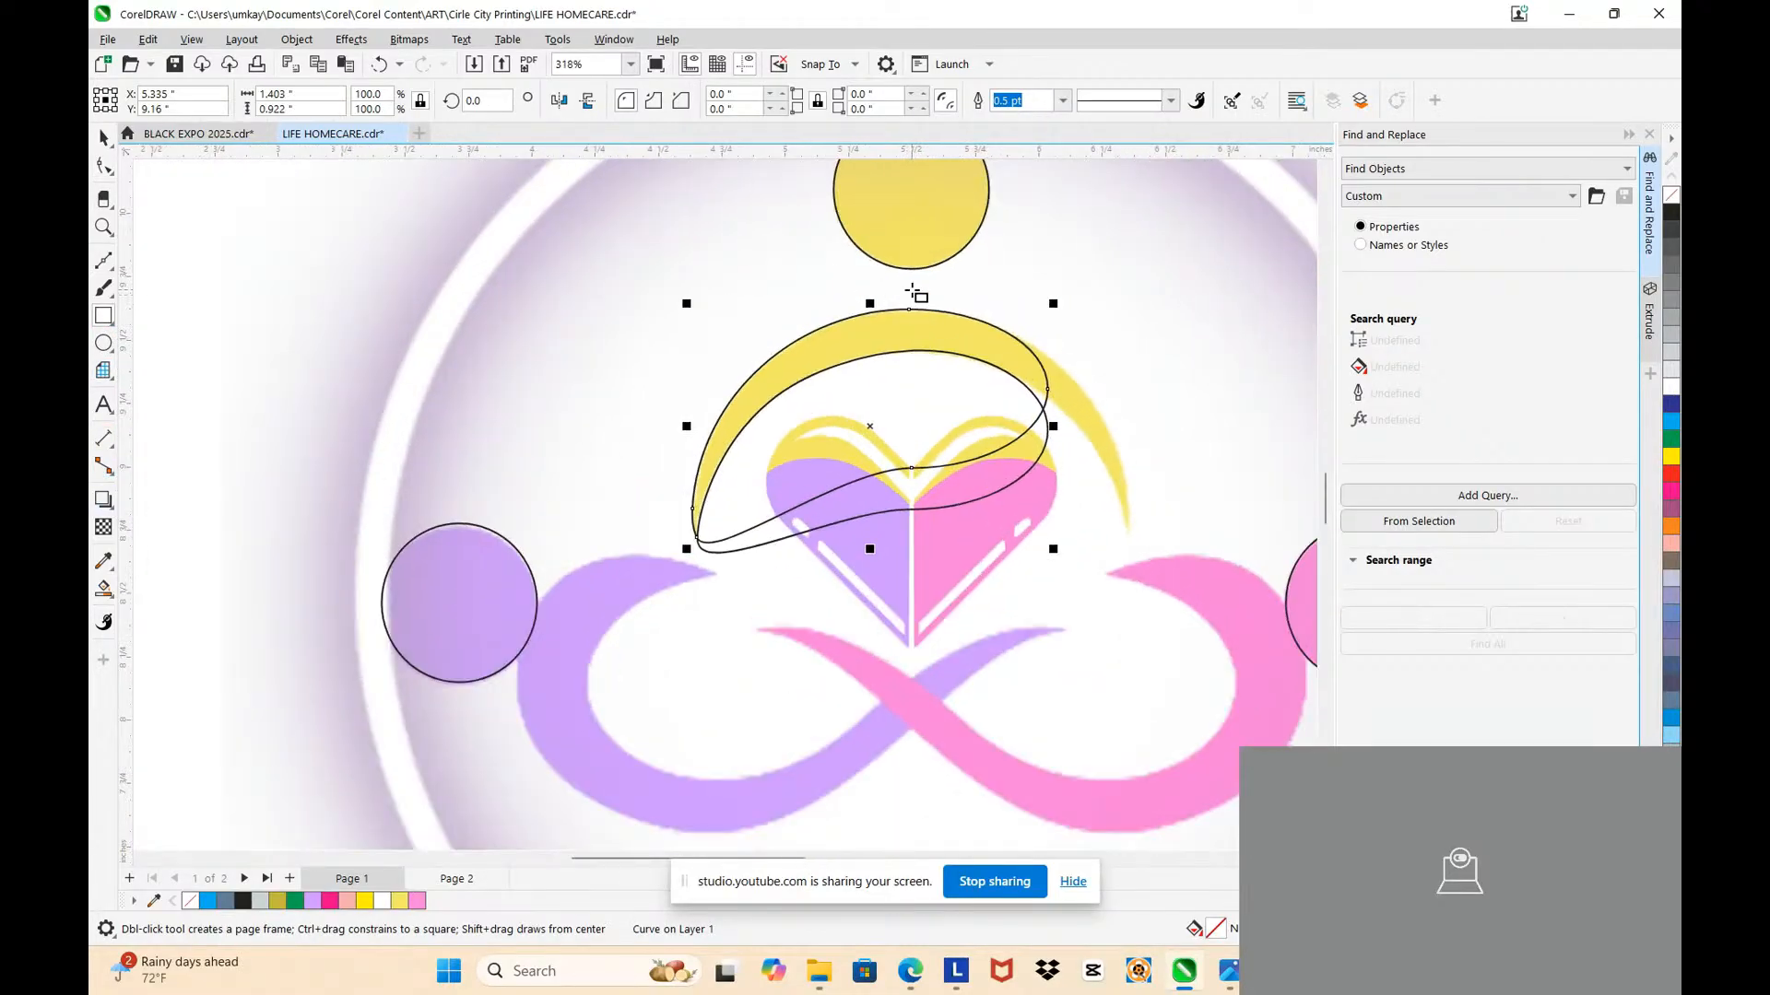
{"action": "left_click_drag", "start_coordinate": [912, 289], "coordinate": [937, 388]}
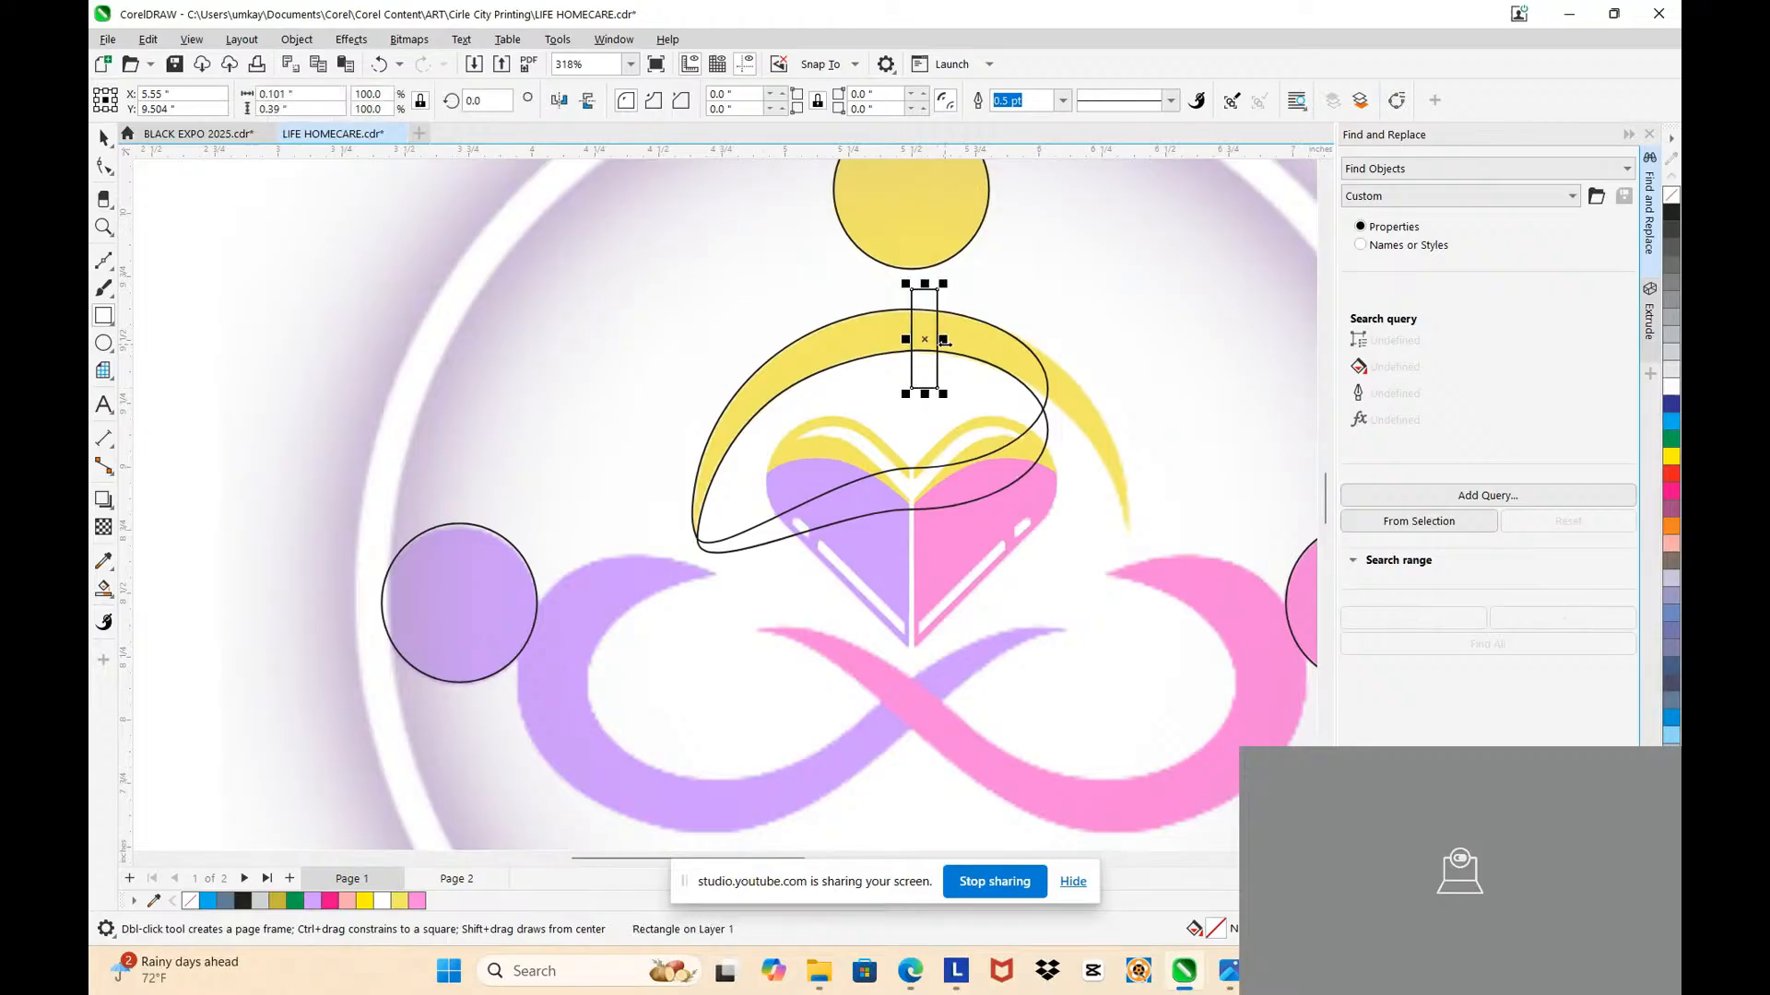
{"action": "scroll", "coordinate": [944, 341], "scroll_direction": "up", "scroll_amount": 2}
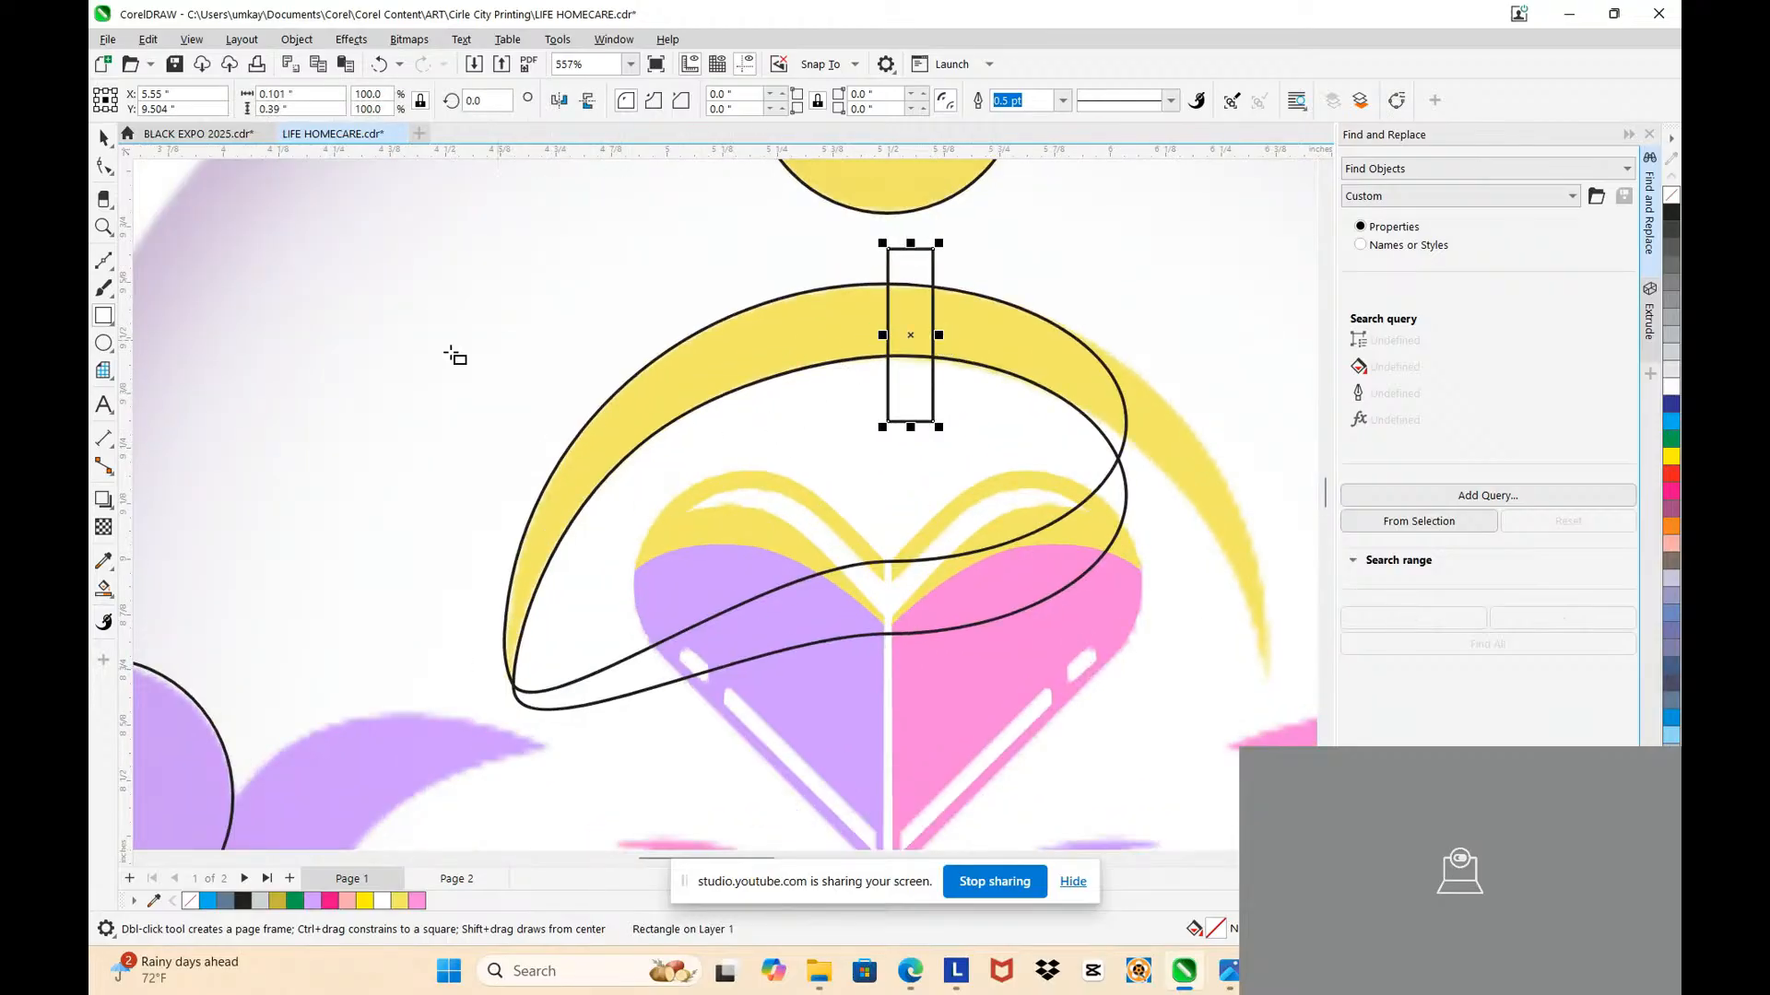
Step: Smart-fill the left half of the arc, enclosed by the two curves and the rectangle, as a separate slate-blue shape
{"action": "left_click", "coordinate": [104, 589]}
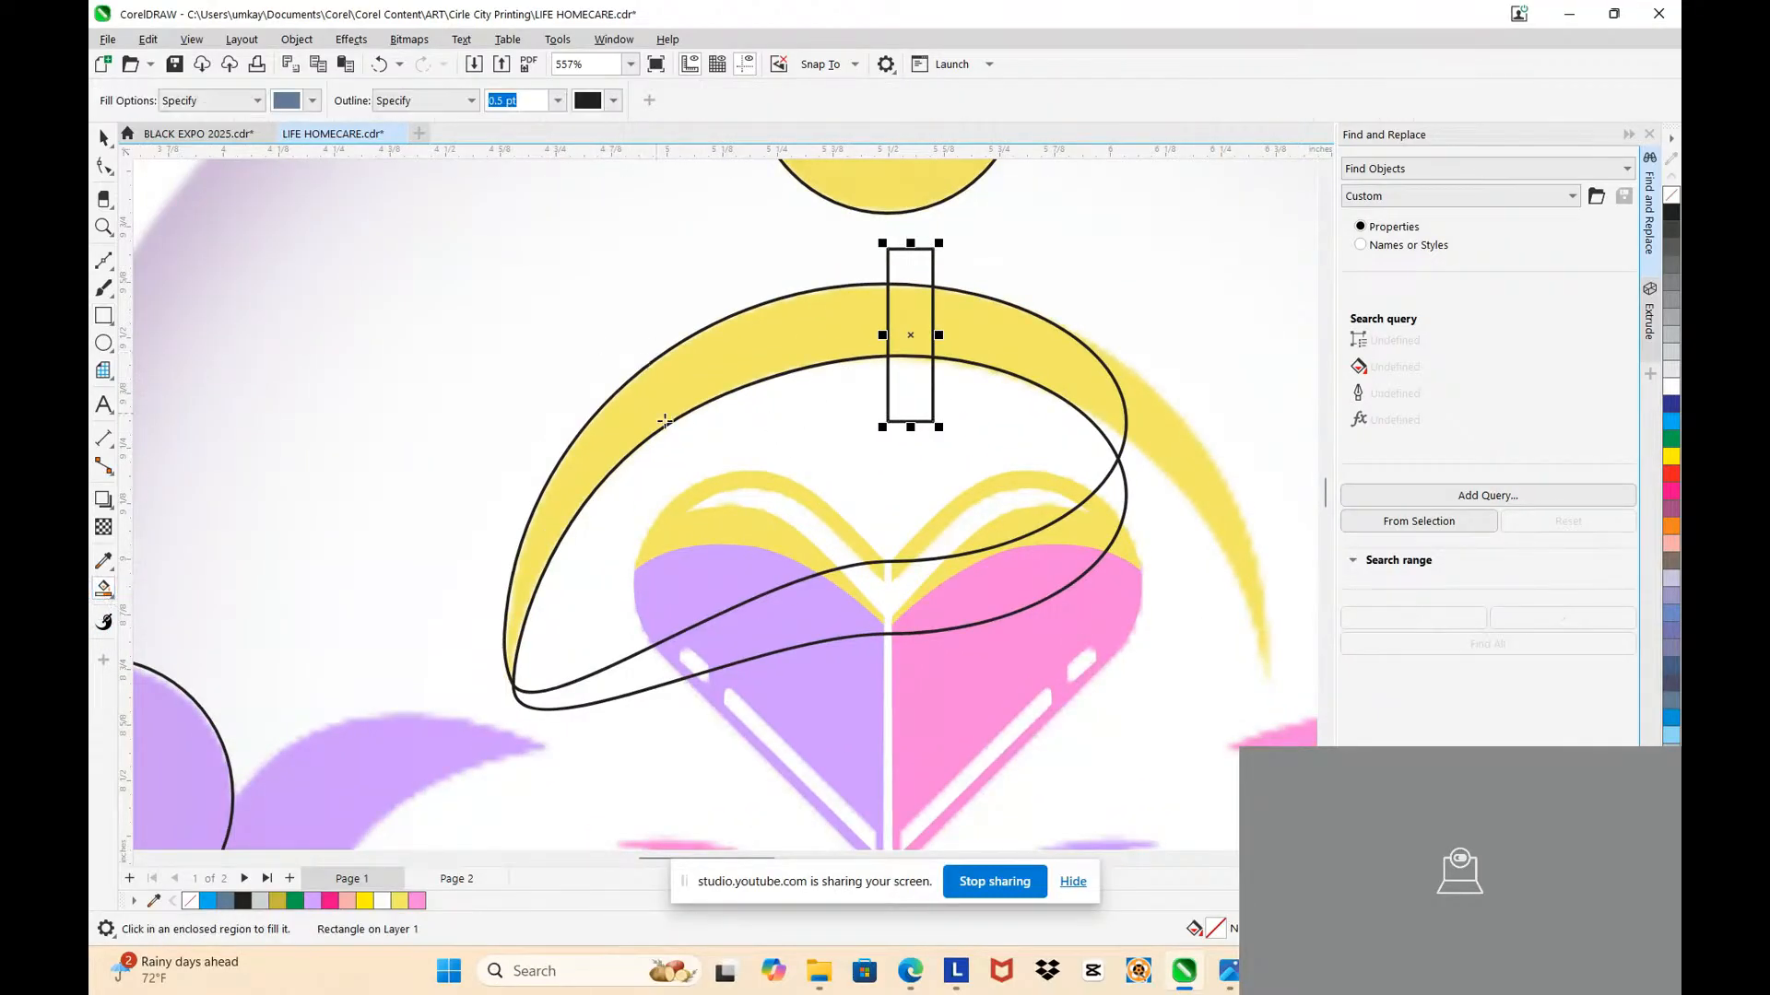
{"action": "left_click", "coordinate": [688, 395]}
{"action": "scroll", "coordinate": [587, 267], "scroll_direction": "down", "scroll_amount": 2}
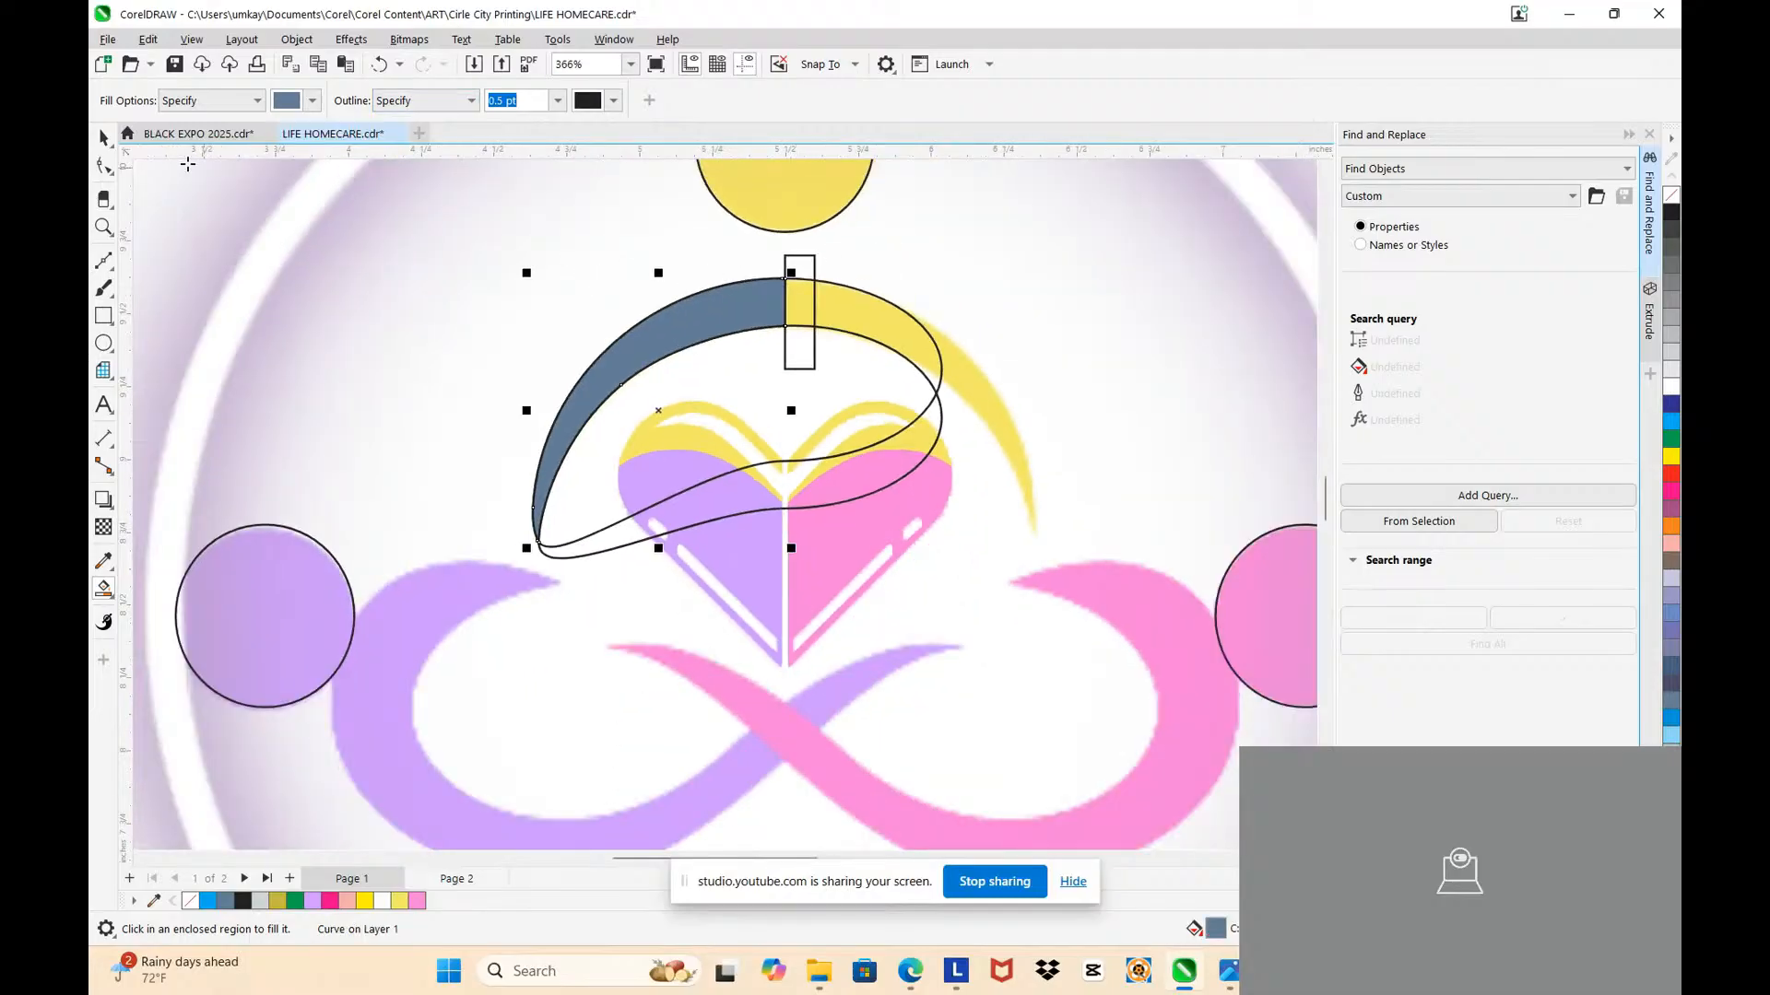
{"action": "left_click", "coordinate": [103, 138]}
{"action": "scroll", "coordinate": [797, 322], "scroll_direction": "up", "scroll_amount": 2}
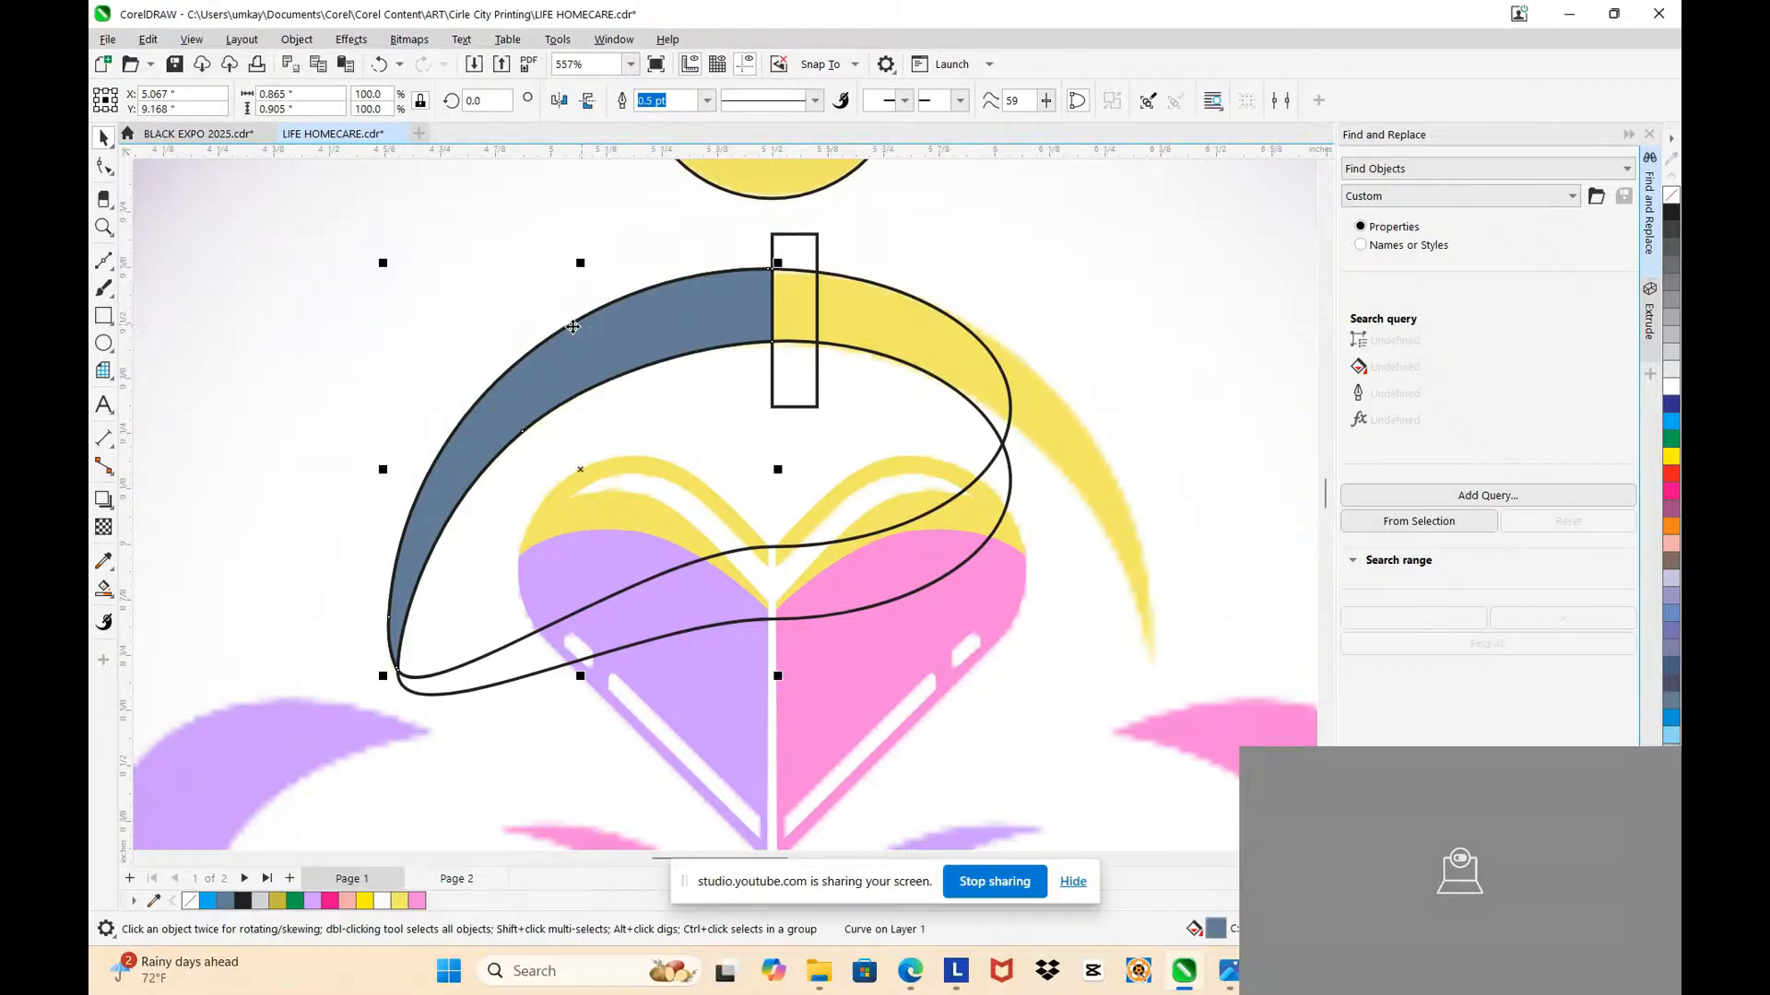
Step: Mirror a copy of the blue half arc horizontally to the other side and weld both halves into one arch
{"action": "left_click_drag", "start_coordinate": [379, 468], "coordinate": [981, 468]}
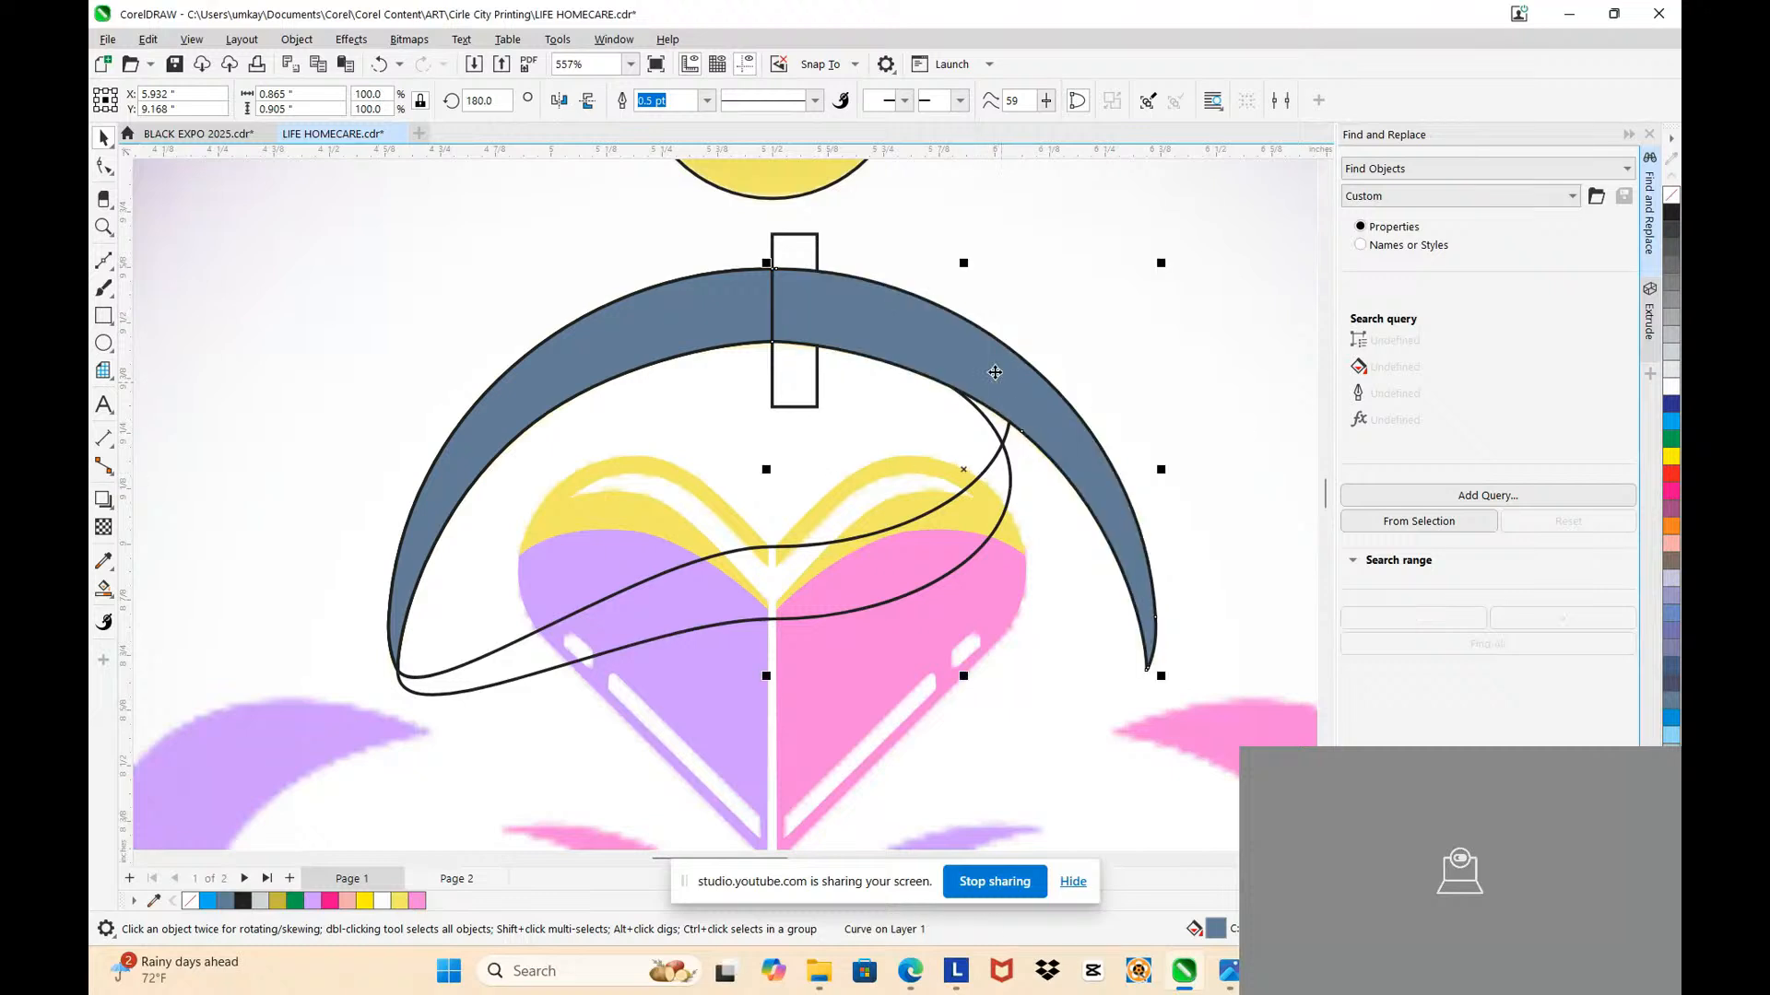
{"action": "left_click", "coordinate": [753, 314], "text": "shift"}
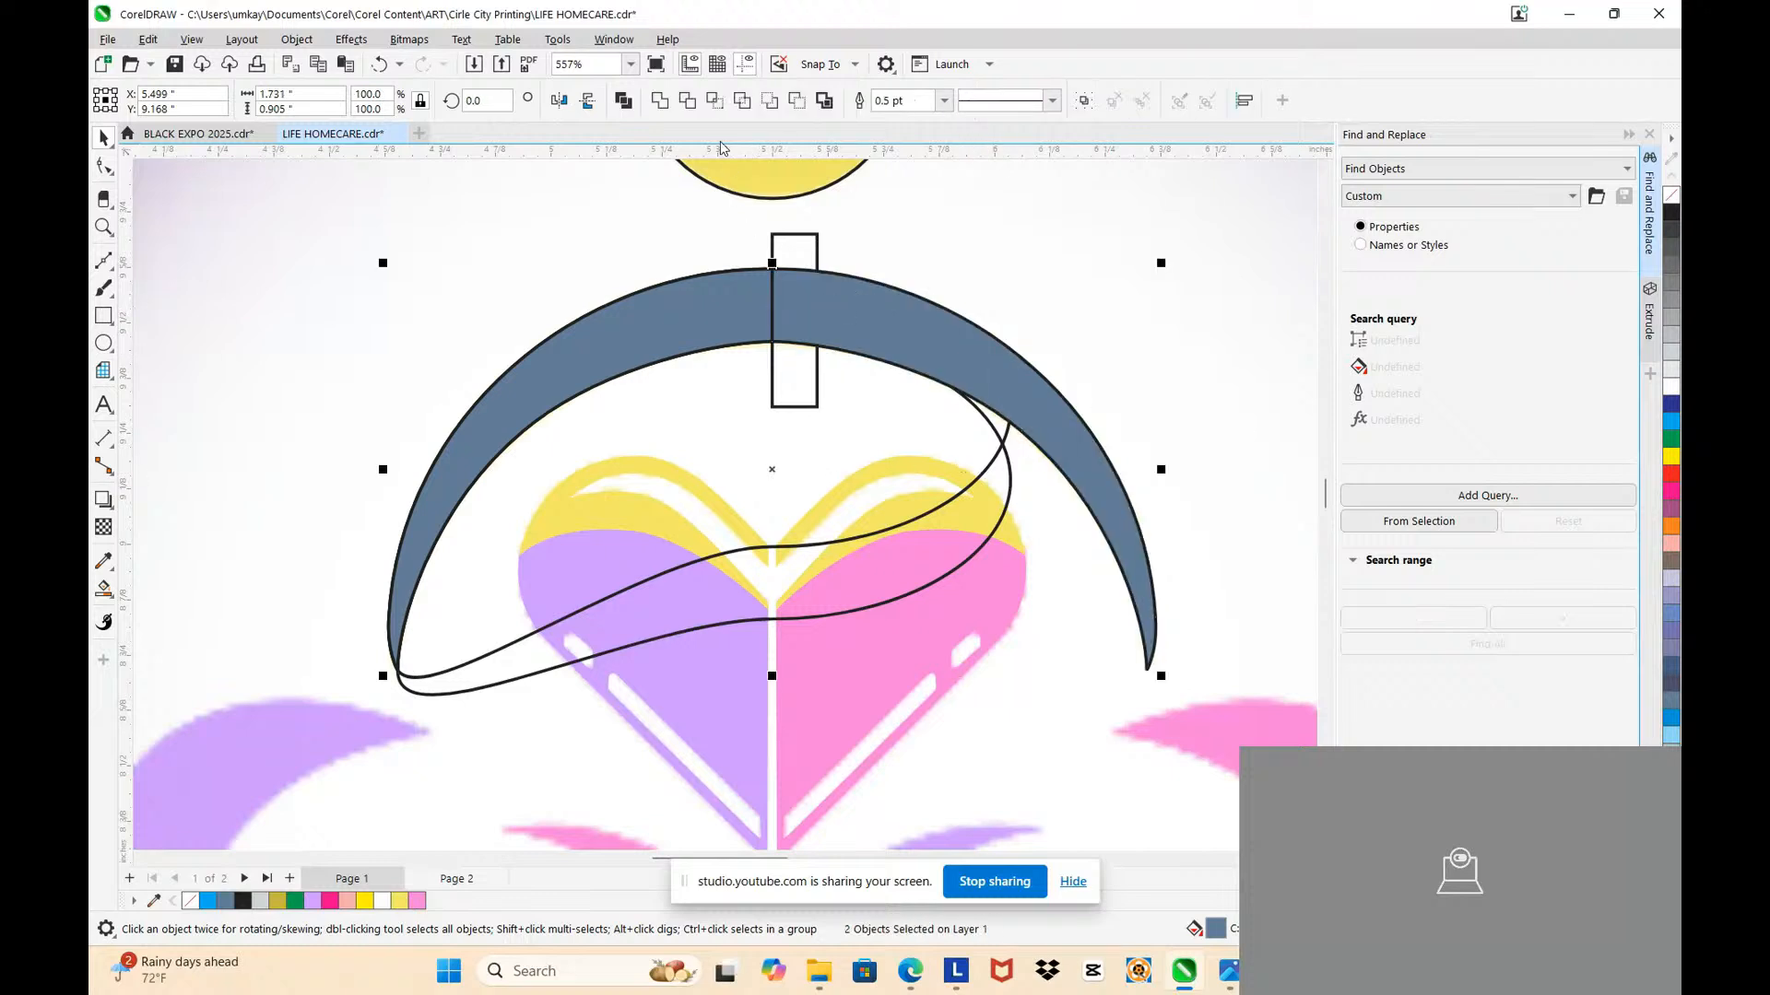
{"action": "left_click", "coordinate": [684, 103]}
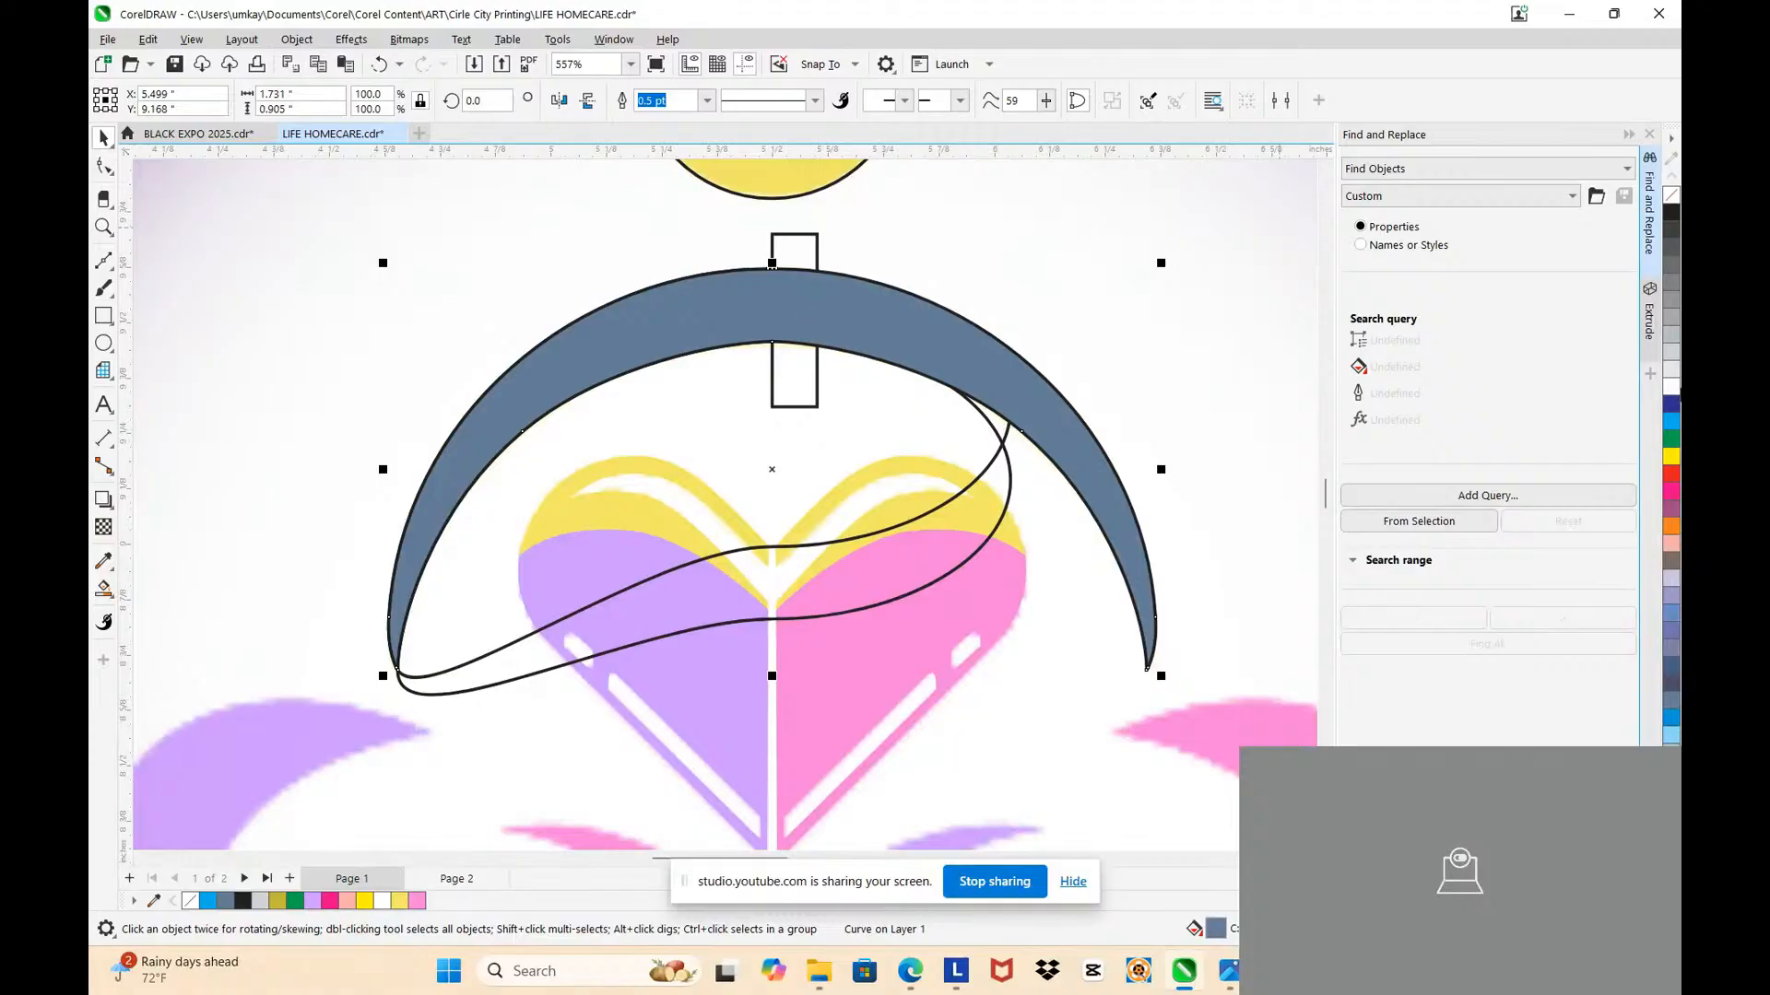
Step: Delete the two leftover construction curves and the narrow rectangle around the arch
{"action": "left_click", "coordinate": [1011, 476]}
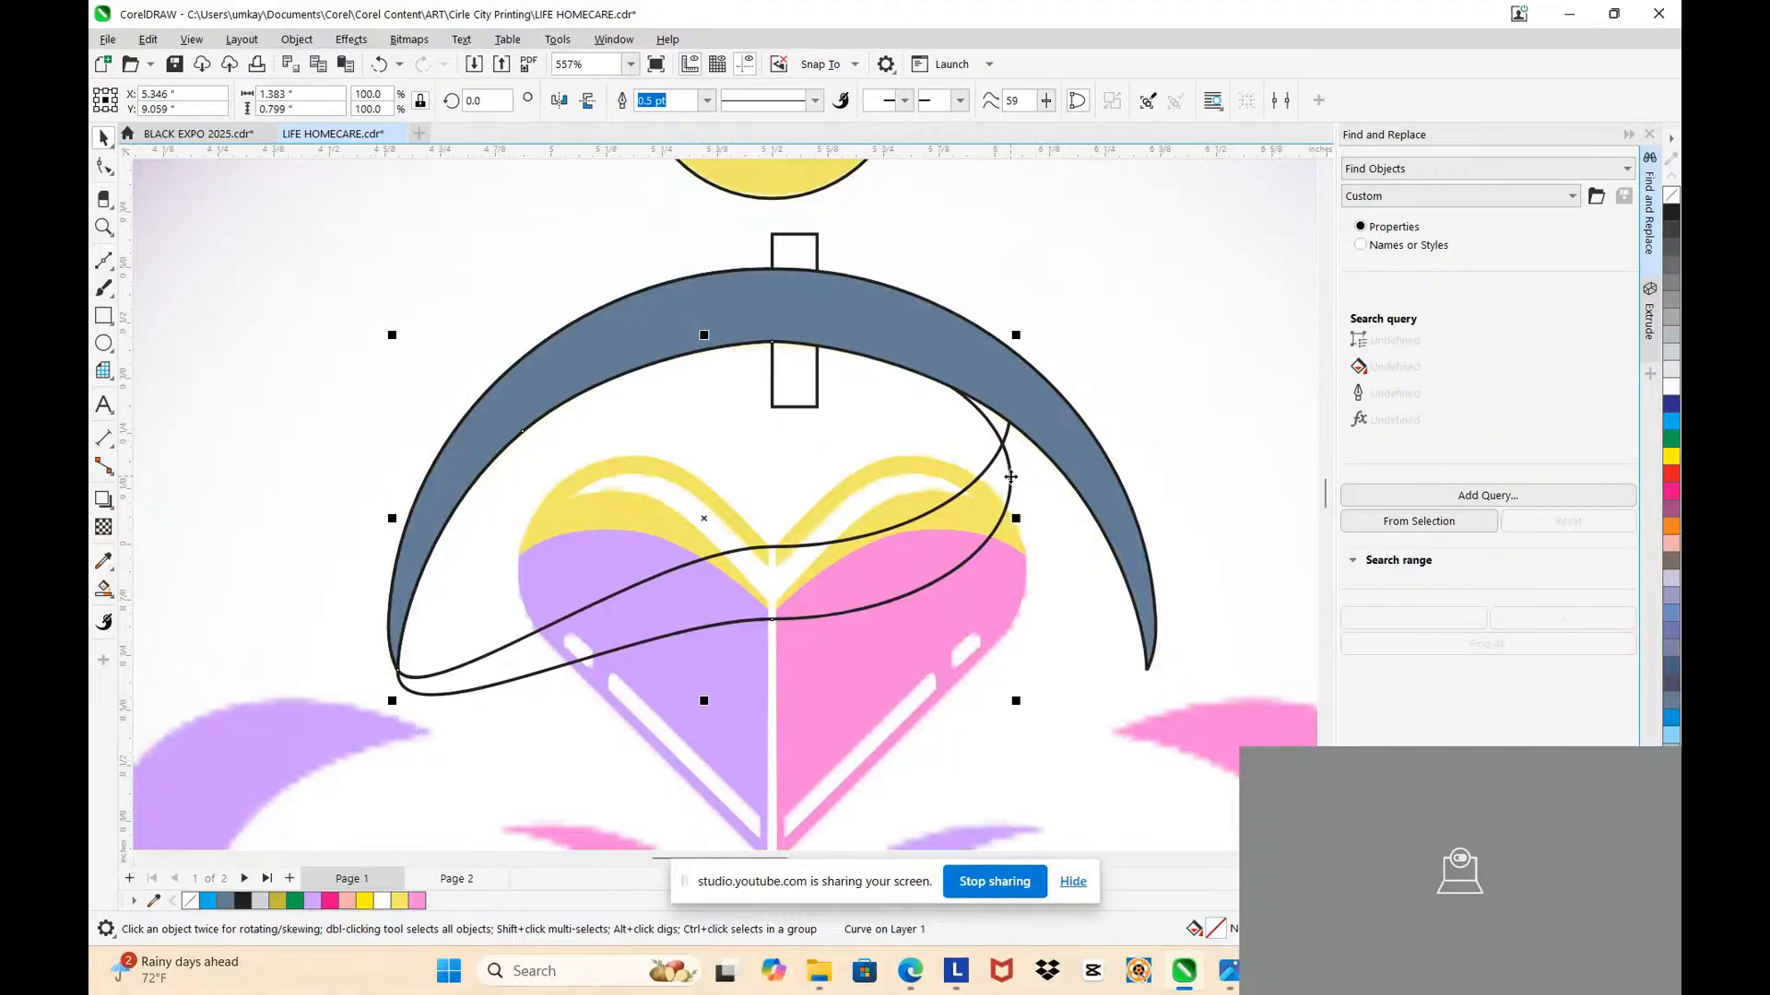
{"action": "key", "text": "Delete"}
{"action": "left_click", "coordinate": [1009, 435]}
{"action": "key", "text": "Delete"}
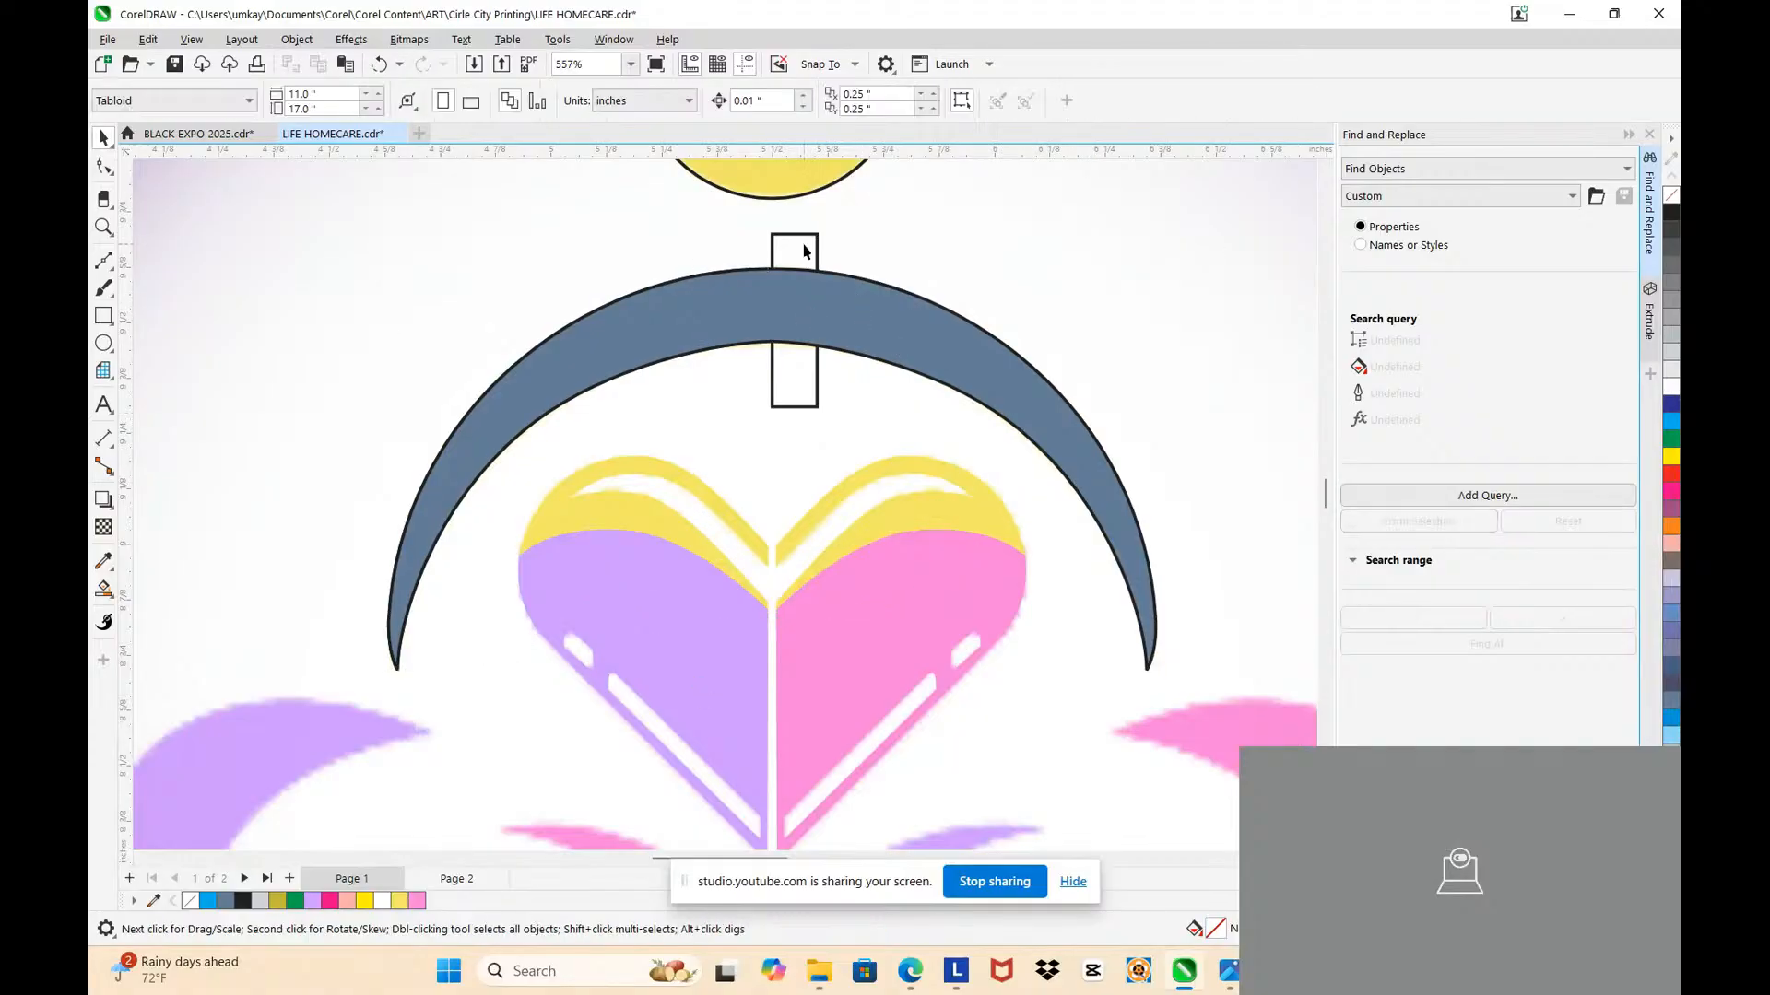
{"action": "left_click", "coordinate": [806, 247]}
{"action": "key", "text": "Delete"}
Step: Remove the arch's fill and give it a blue outline
{"action": "left_click", "coordinate": [867, 279]}
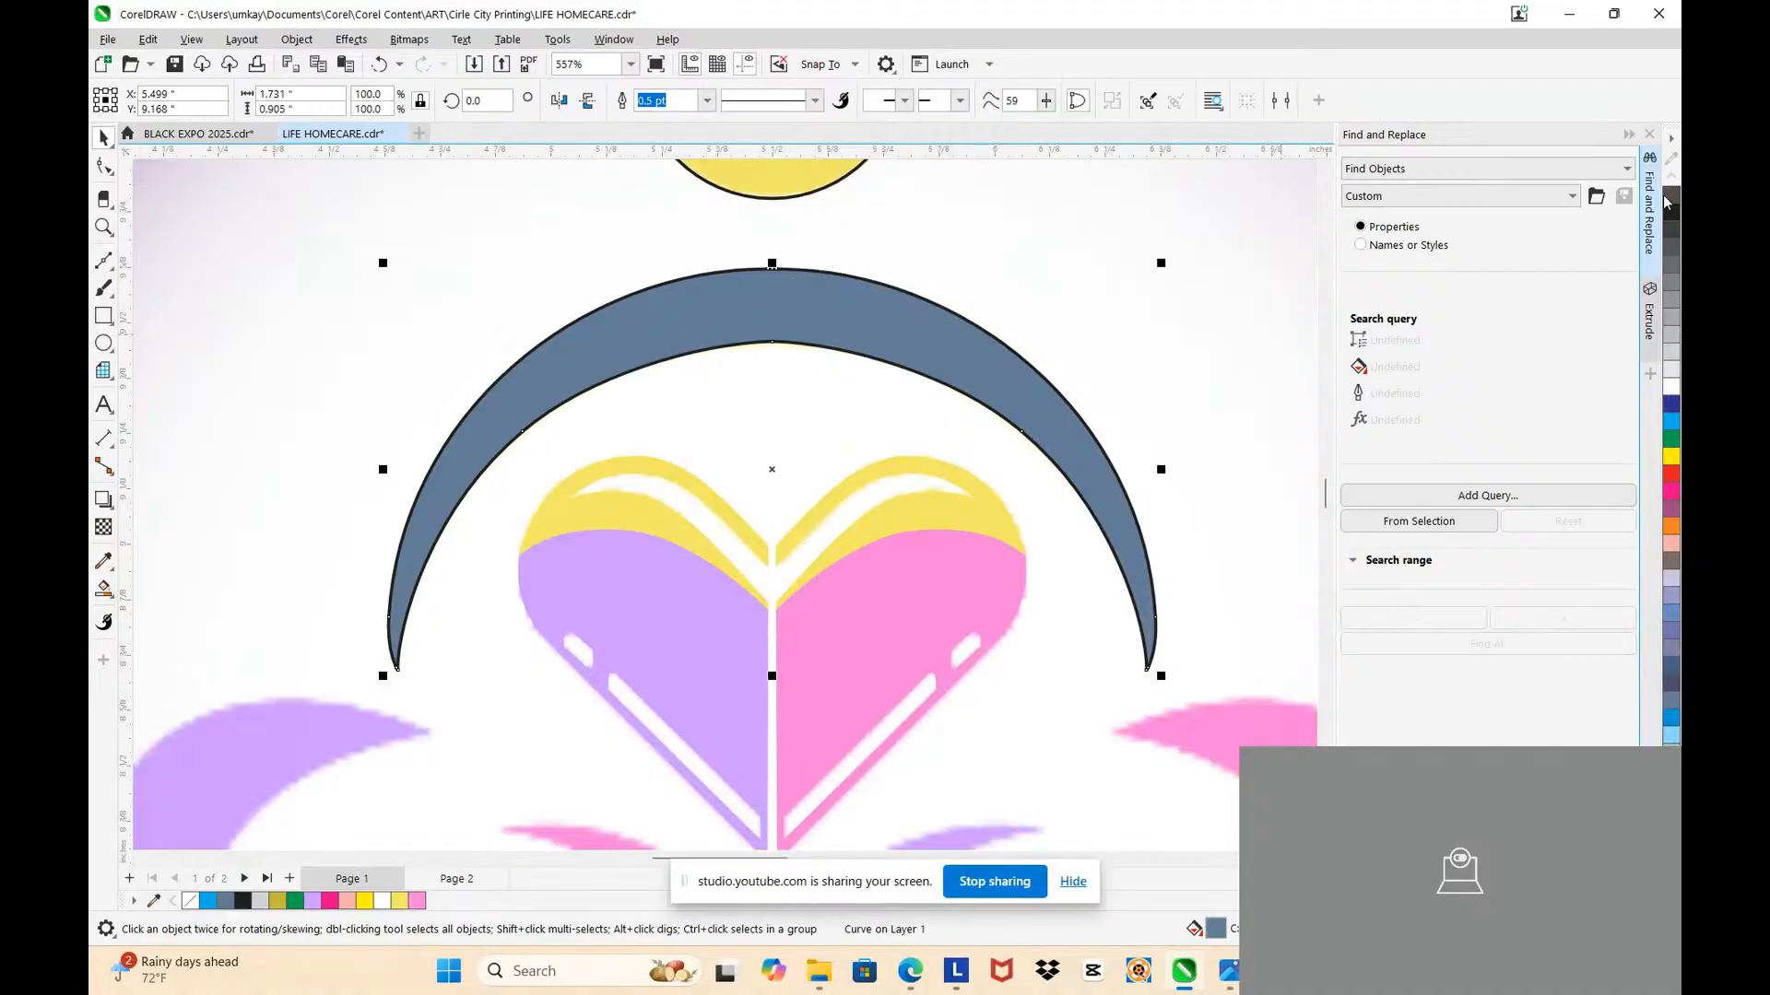
{"action": "left_click", "coordinate": [1667, 200]}
{"action": "right_click", "coordinate": [1669, 421]}
{"action": "scroll", "coordinate": [686, 326], "scroll_direction": "up", "scroll_amount": 1}
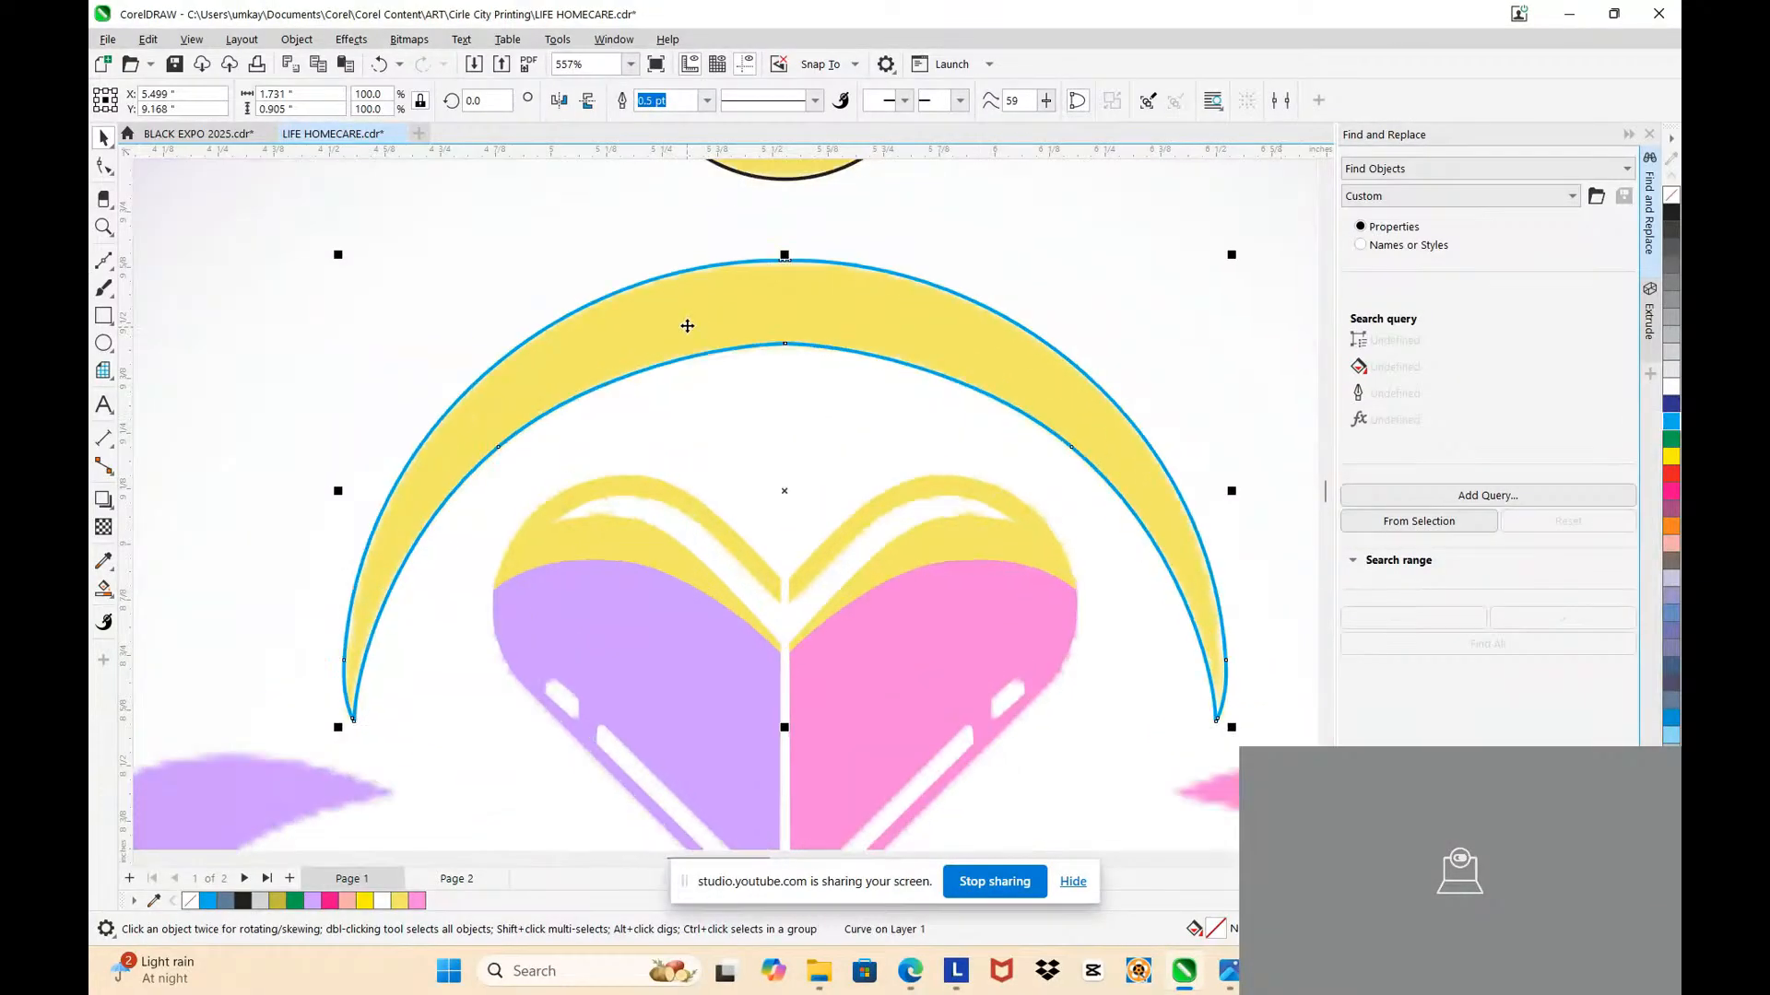
Step: Smooth the arch's inner and outer edges at its top centre with the Smooth tool
{"action": "scroll", "coordinate": [687, 326], "scroll_direction": "up", "scroll_amount": 2}
{"action": "scroll", "coordinate": [843, 357], "scroll_direction": "up", "scroll_amount": 2}
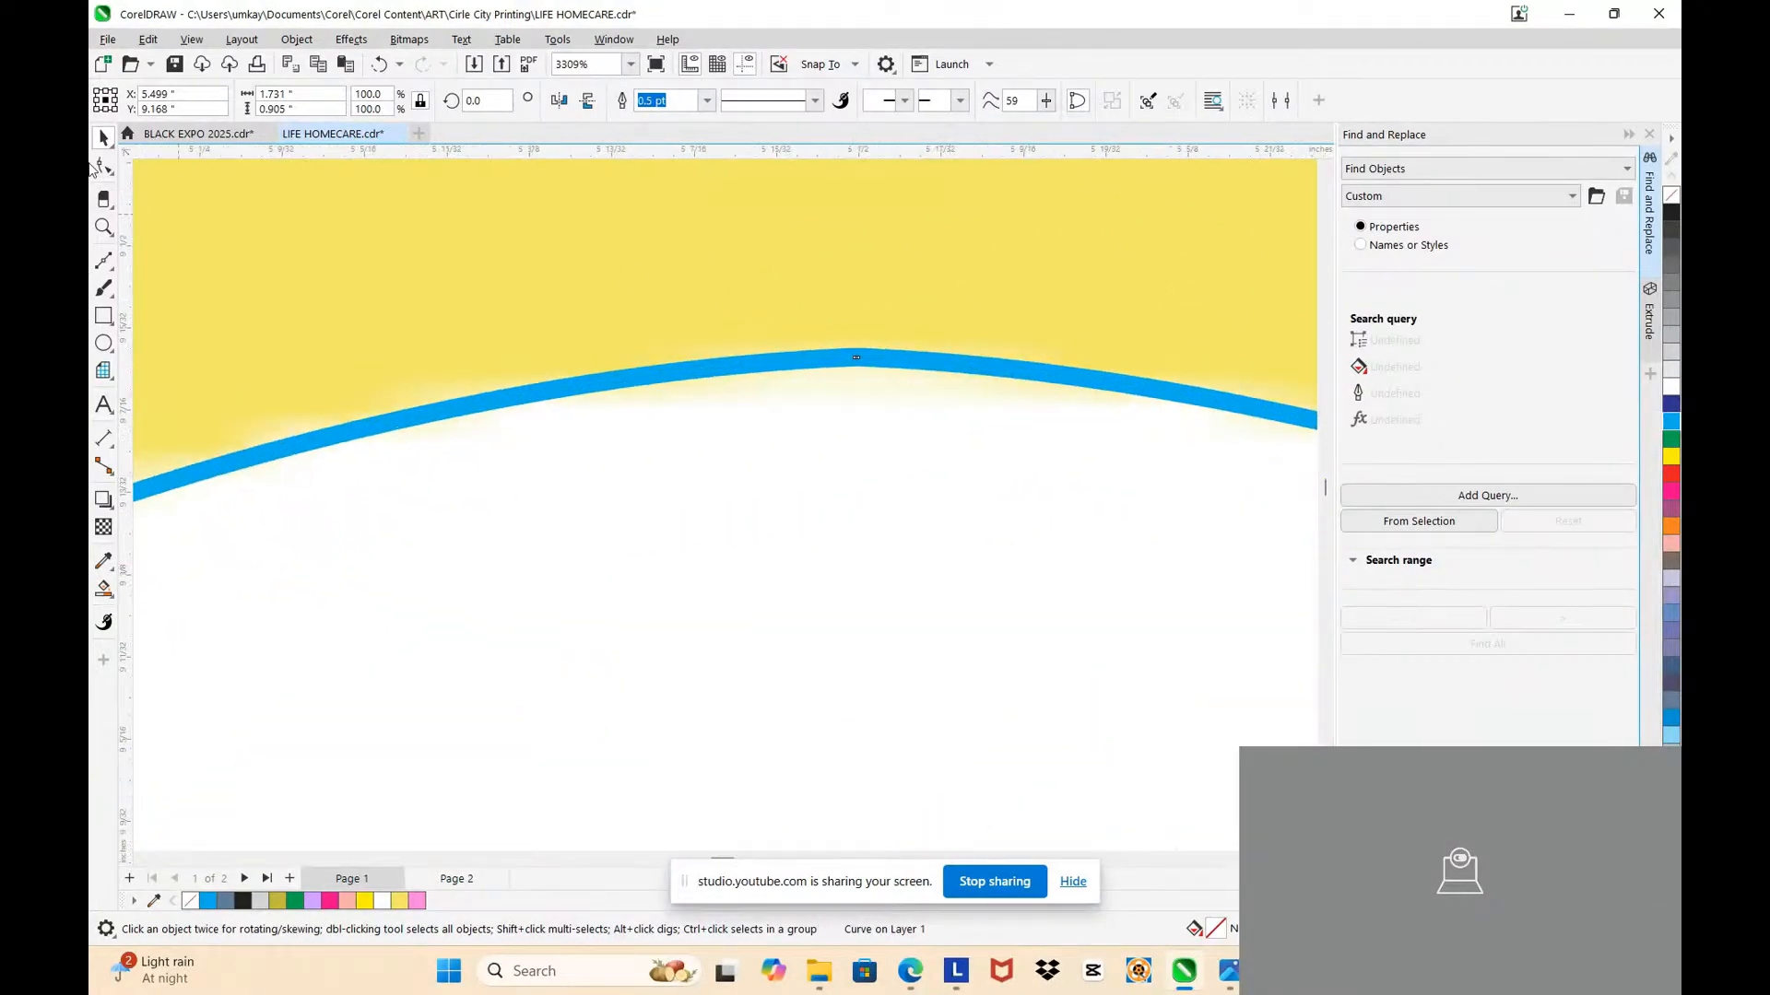
{"action": "left_click", "coordinate": [103, 168]}
{"action": "left_click", "coordinate": [103, 170]}
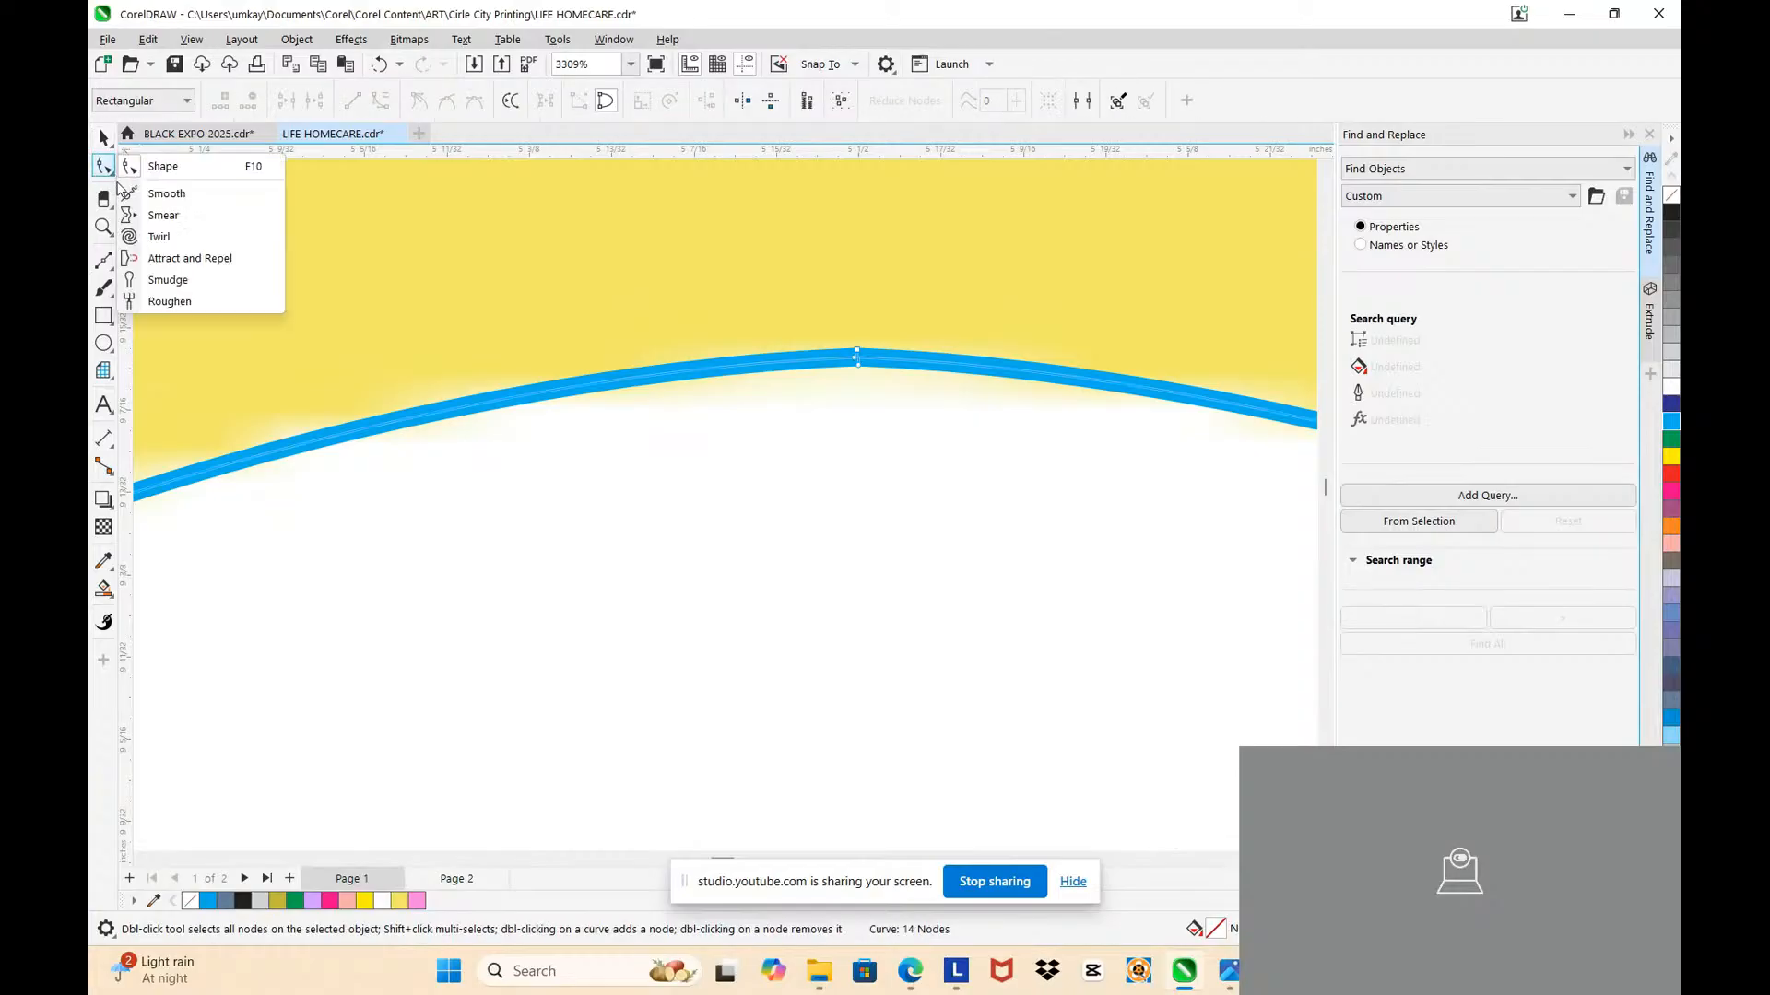
{"action": "left_click", "coordinate": [167, 194]}
{"action": "mouse_move", "coordinate": [828, 341]}
{"action": "left_mouse_down"}
{"action": "mouse_move", "coordinate": [826, 399]}
{"action": "mouse_move", "coordinate": [879, 382]}
{"action": "left_mouse_up"}
{"action": "mouse_move", "coordinate": [1057, 387]}
{"action": "left_mouse_down"}
{"action": "mouse_move", "coordinate": [1001, 336]}
{"action": "mouse_move", "coordinate": [736, 340]}
{"action": "mouse_move", "coordinate": [1065, 356]}
{"action": "mouse_move", "coordinate": [850, 343]}
{"action": "left_mouse_up"}
{"action": "scroll", "coordinate": [791, 415], "scroll_direction": "down", "scroll_amount": 5}
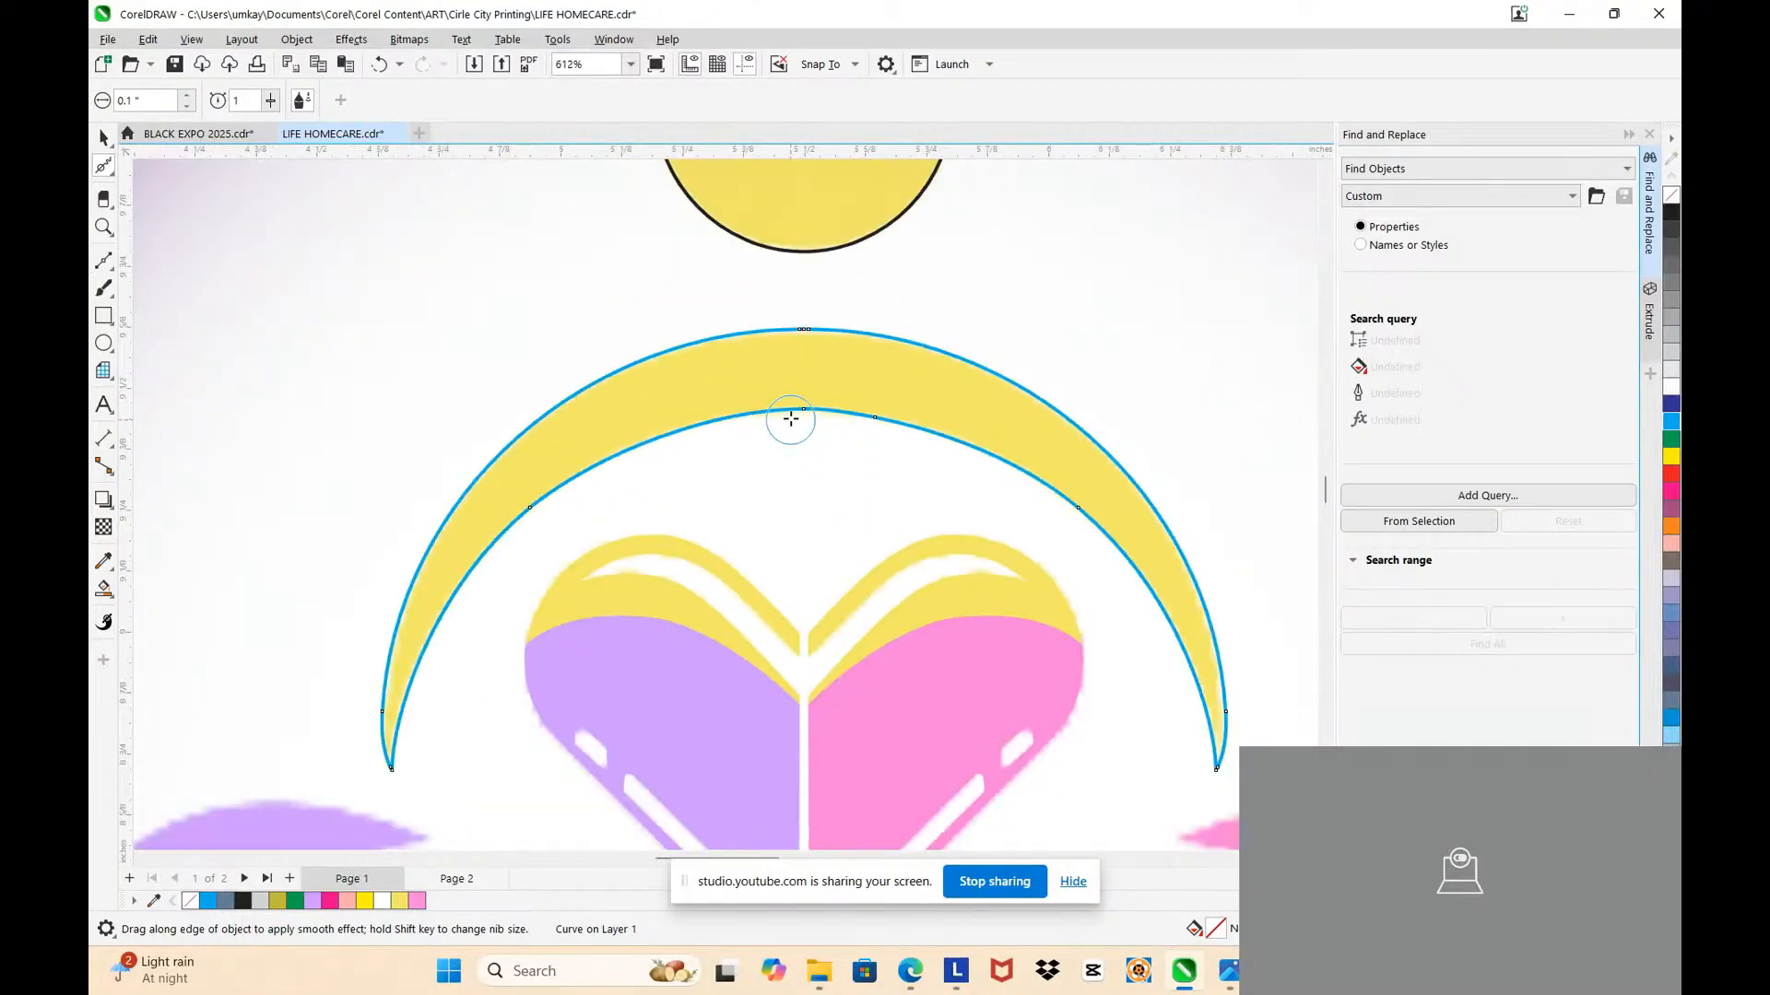
{"action": "left_click_drag", "start_coordinate": [791, 419], "coordinate": [802, 331]}
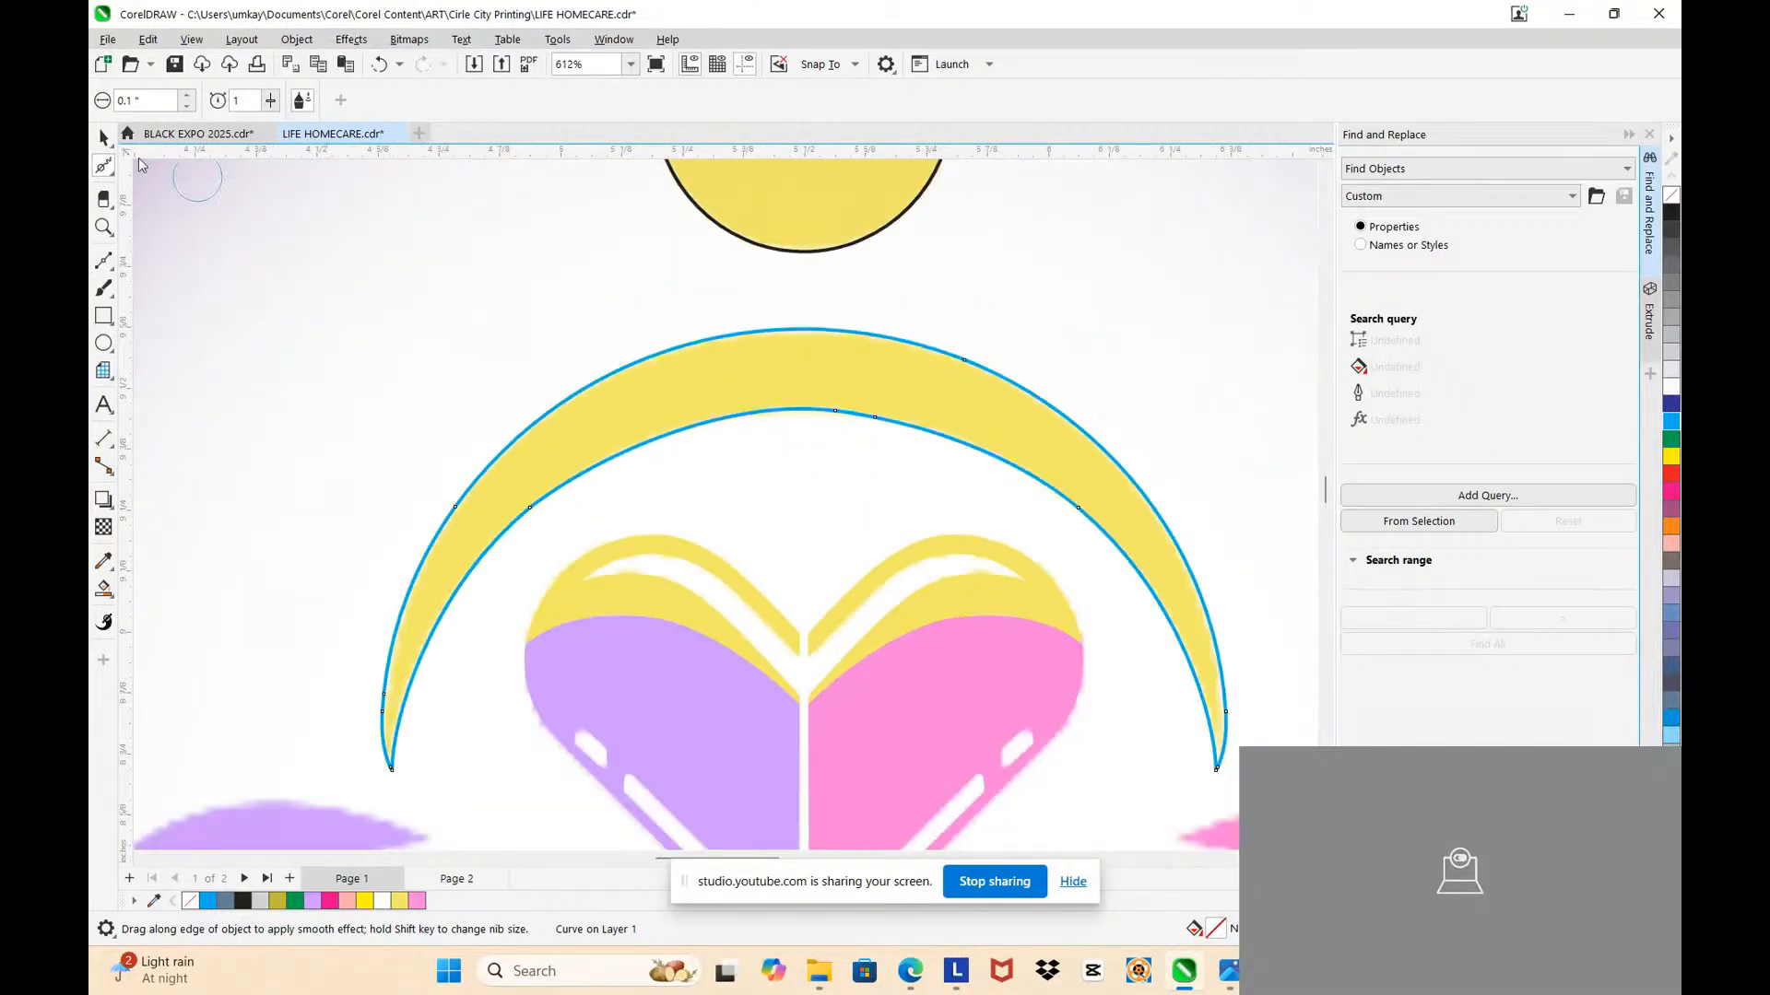
{"action": "scroll", "coordinate": [821, 502], "scroll_direction": "down", "scroll_amount": 2}
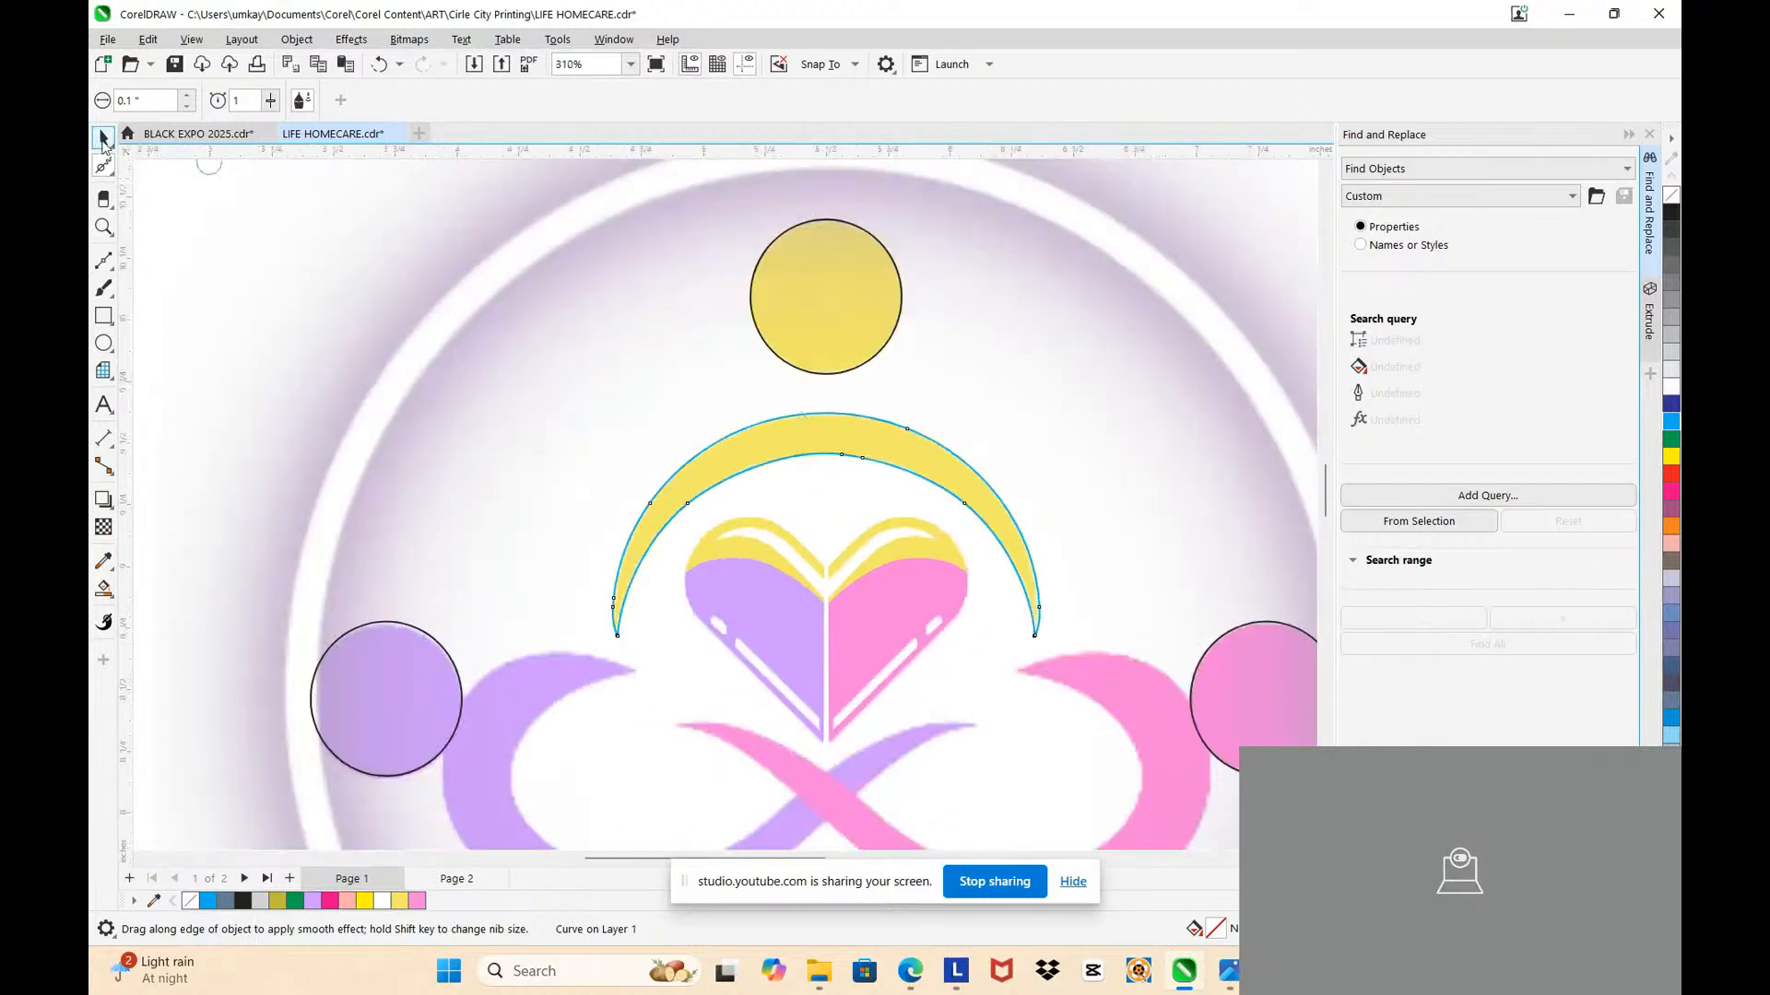
{"action": "left_click", "coordinate": [103, 138]}
{"action": "scroll", "coordinate": [775, 417], "scroll_direction": "down", "scroll_amount": 2}
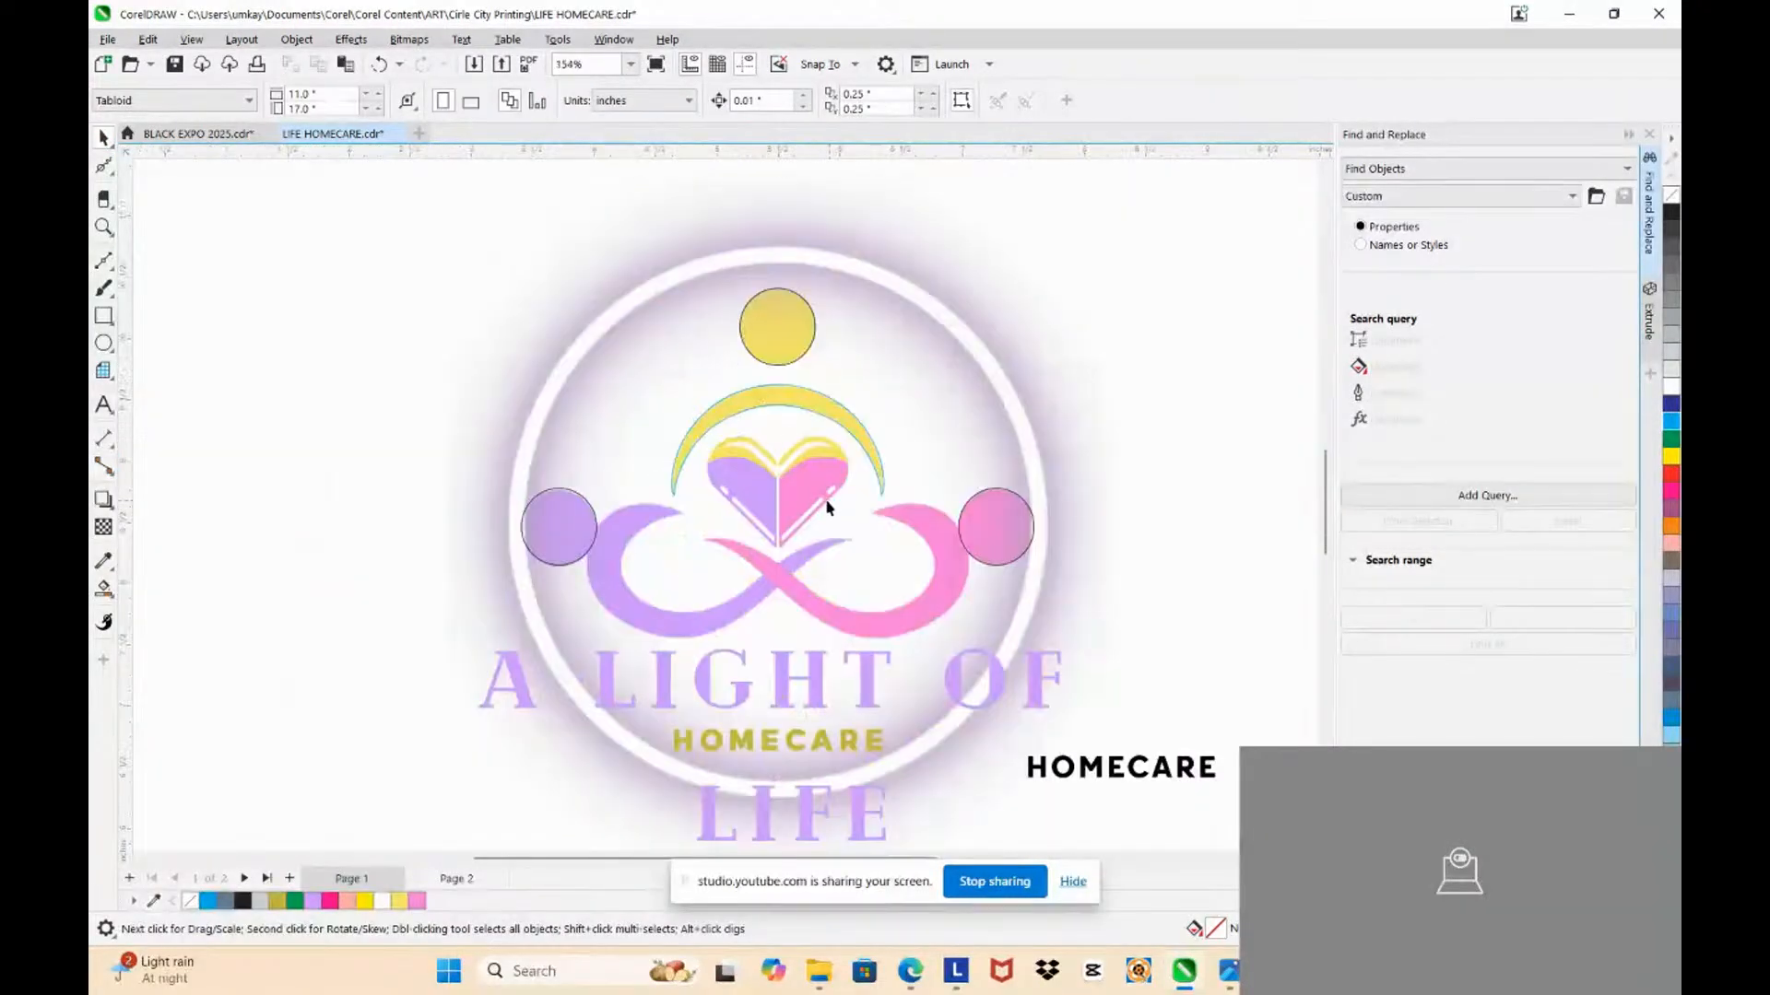
Step: Smooth the lower side edges of the arch on both sides of the heart with the Smooth tool
{"action": "scroll", "coordinate": [818, 516], "scroll_direction": "up", "scroll_amount": 3}
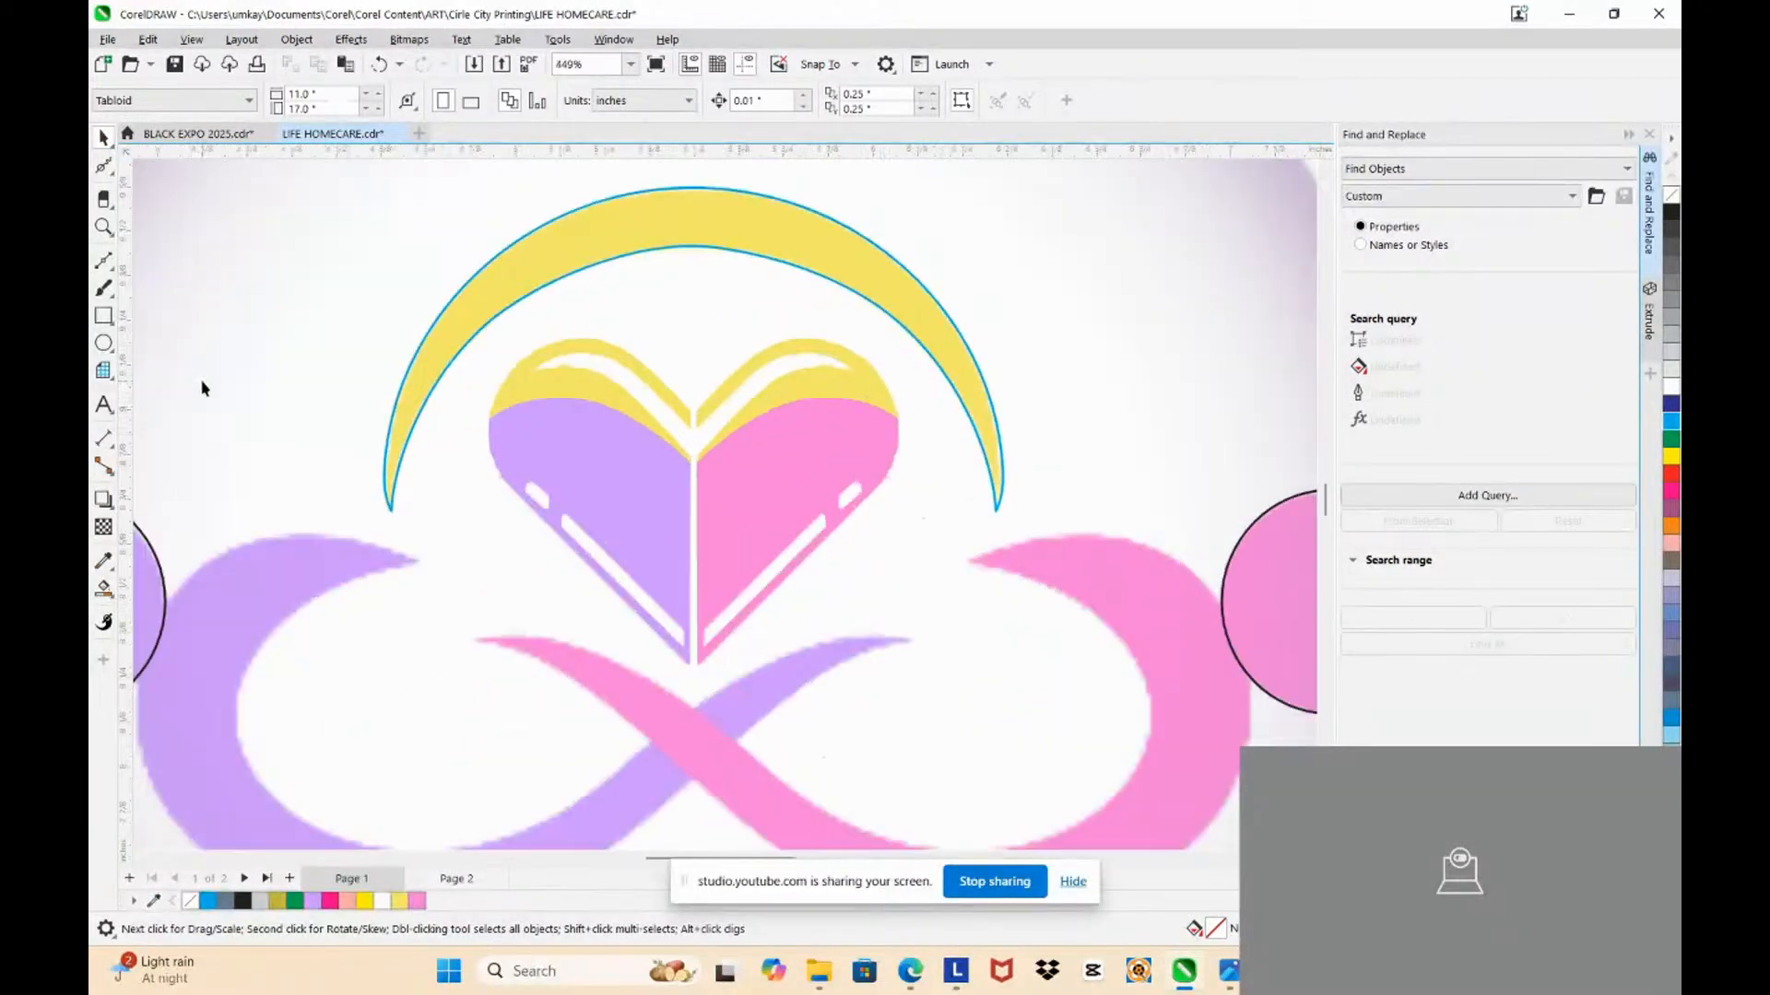
{"action": "scroll", "coordinate": [485, 383], "scroll_direction": "up", "scroll_amount": 3}
{"action": "left_click", "coordinate": [428, 385]}
{"action": "scroll", "coordinate": [438, 386], "scroll_direction": "down", "scroll_amount": 2}
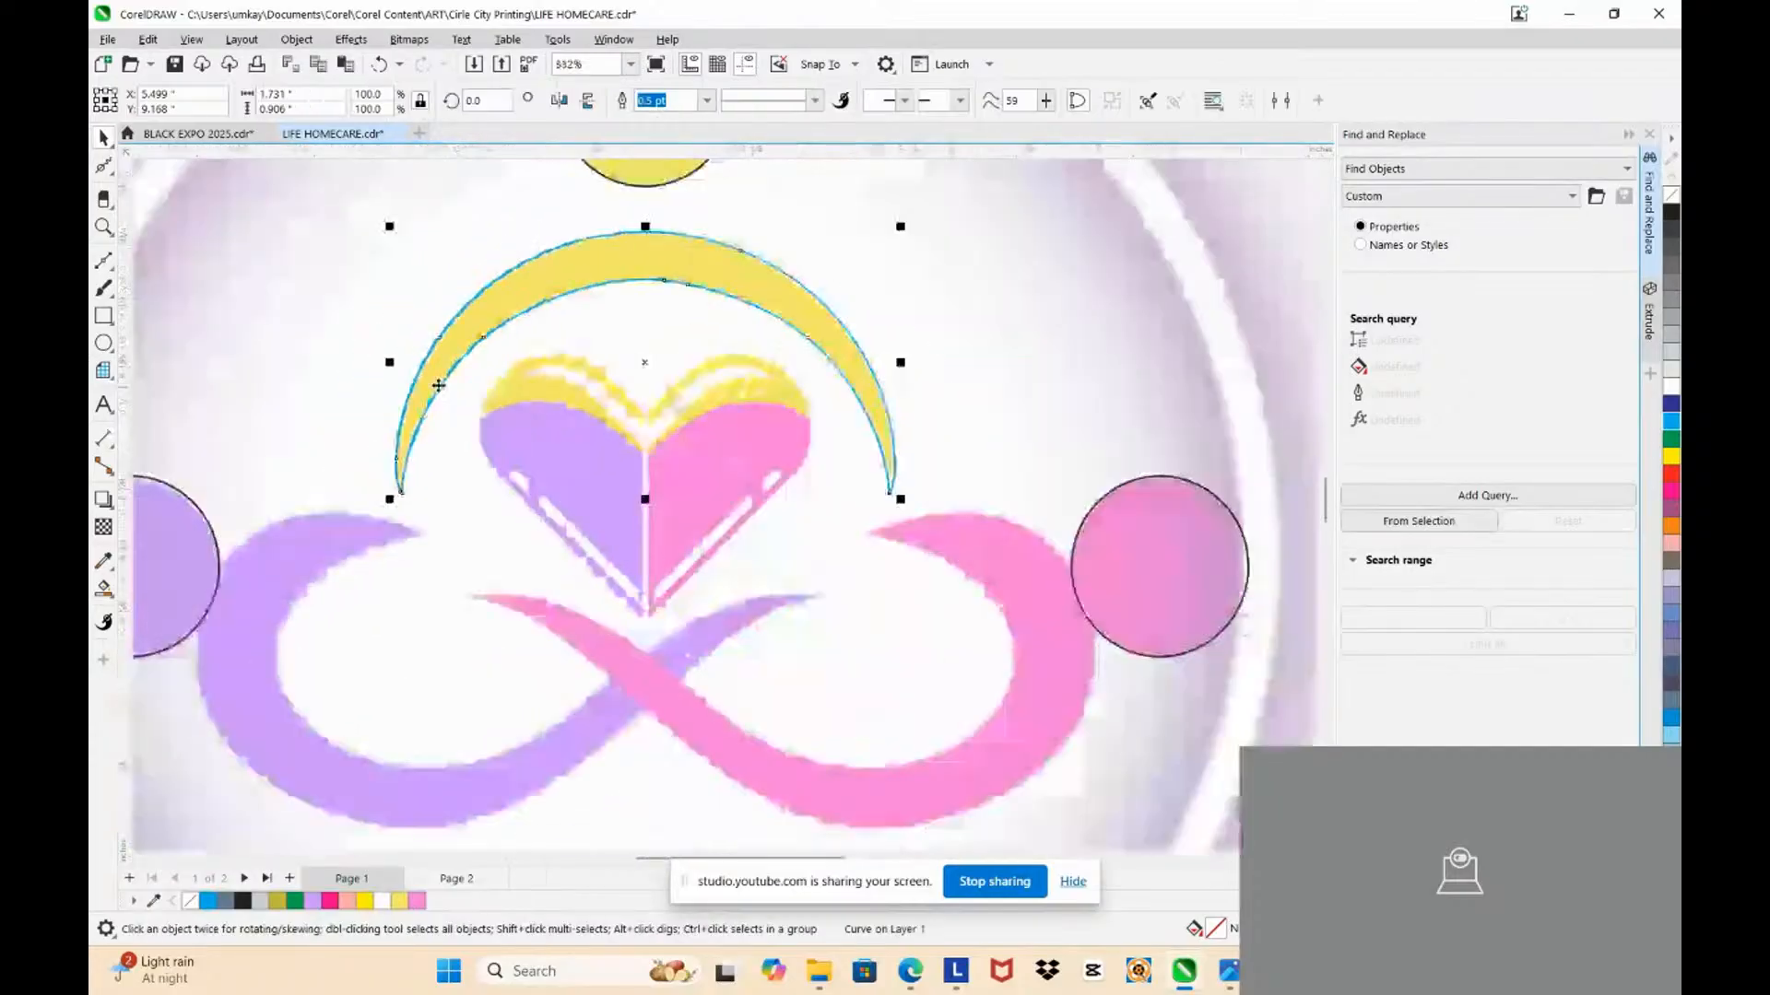
{"action": "left_click", "coordinate": [108, 169]}
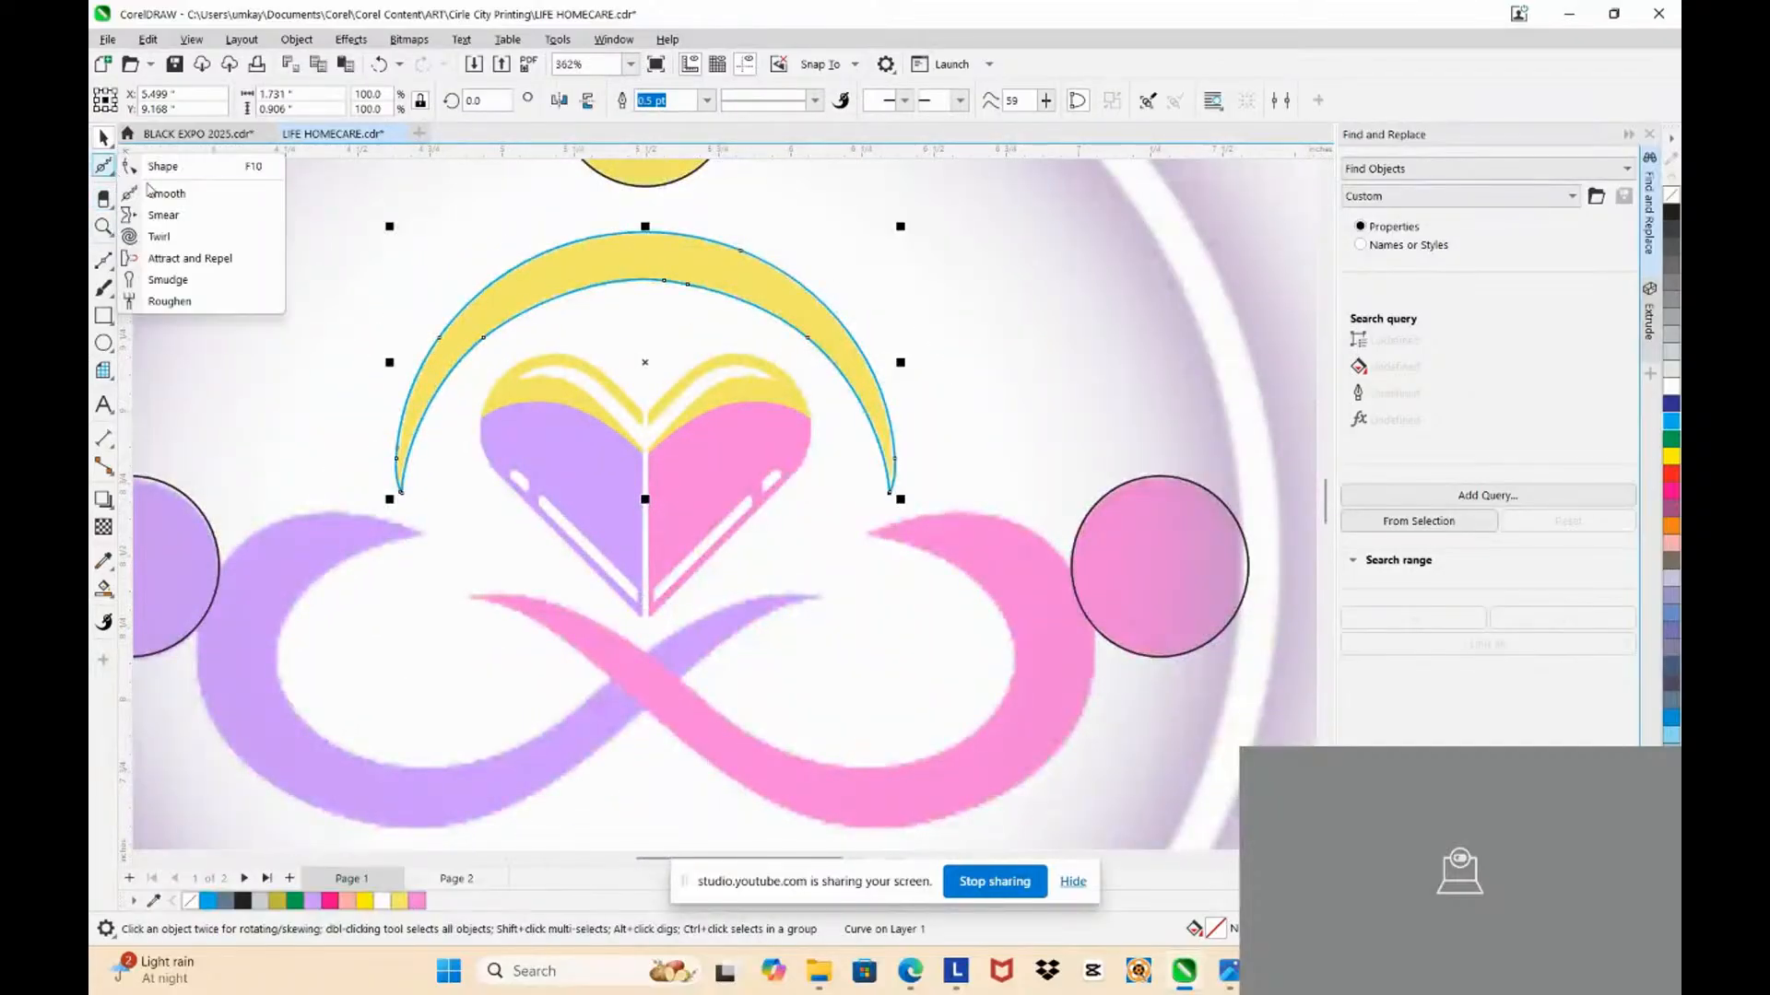
{"action": "left_click", "coordinate": [166, 192]}
{"action": "scroll", "coordinate": [369, 313], "scroll_direction": "up", "scroll_amount": 2}
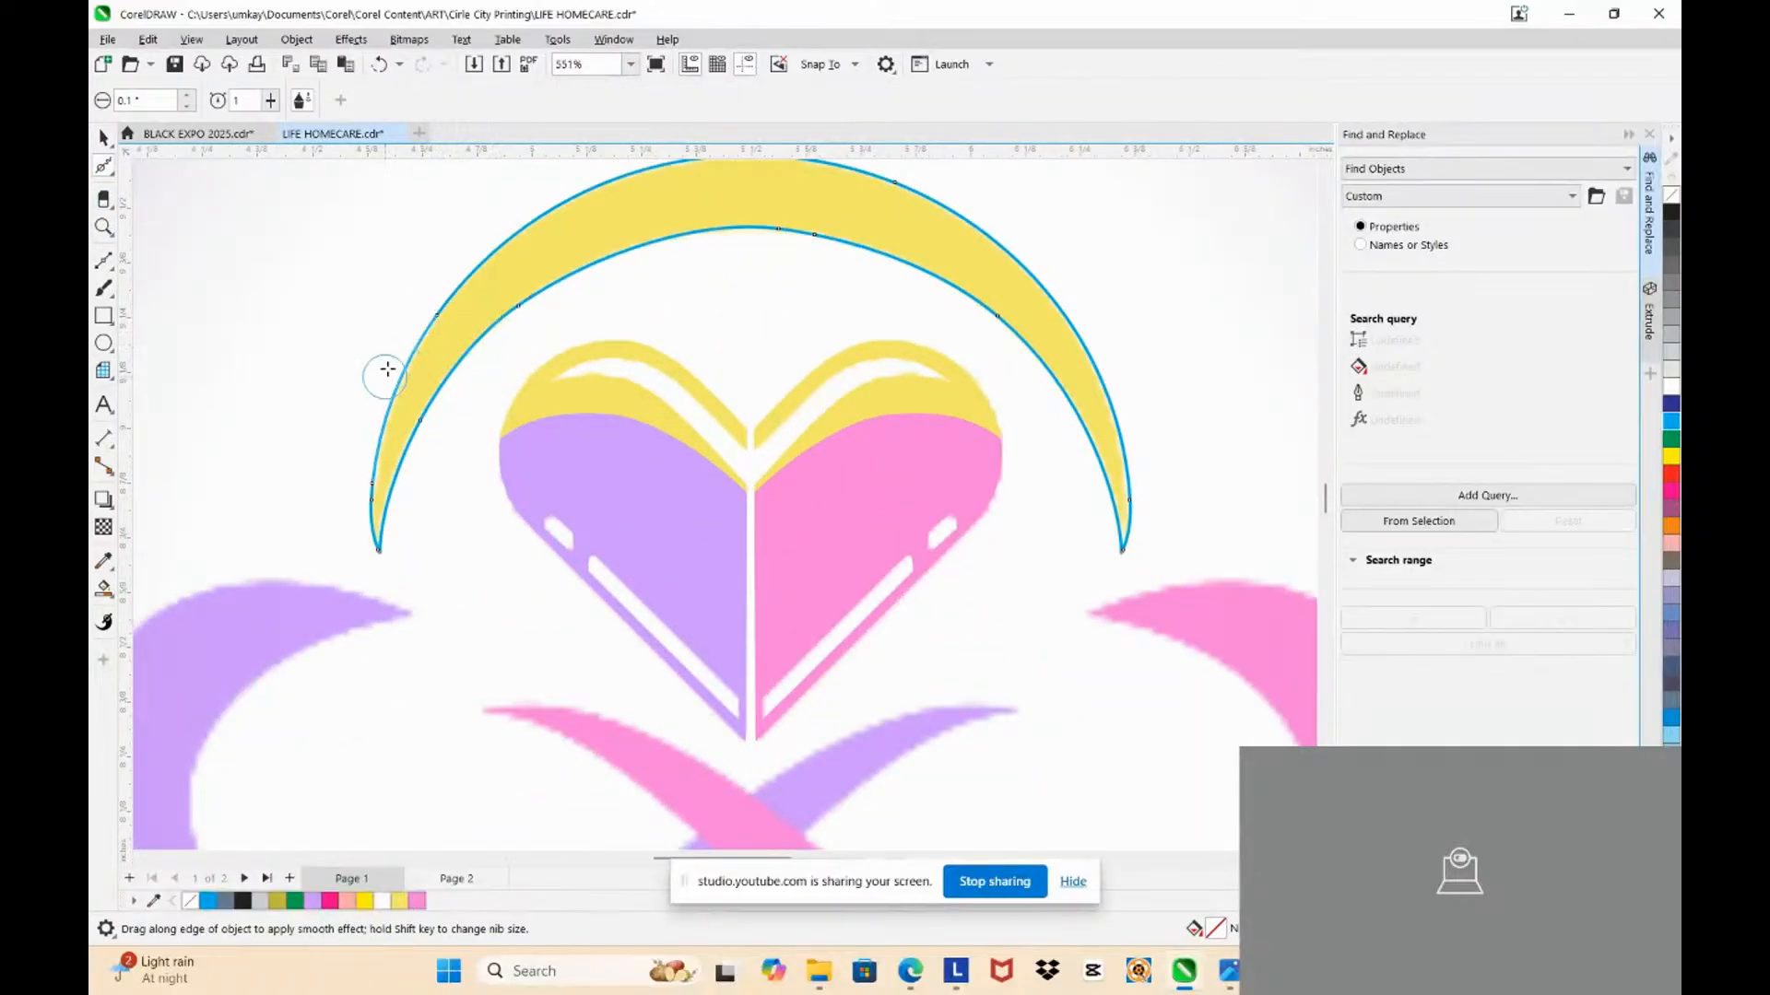
{"action": "mouse_move", "coordinate": [387, 369]}
{"action": "left_mouse_down"}
{"action": "mouse_move", "coordinate": [380, 498]}
{"action": "mouse_move", "coordinate": [410, 360]}
{"action": "mouse_move", "coordinate": [521, 309]}
{"action": "mouse_move", "coordinate": [443, 268]}
{"action": "mouse_move", "coordinate": [380, 433]}
{"action": "left_mouse_up"}
{"action": "mouse_move", "coordinate": [1074, 356]}
{"action": "left_mouse_down"}
{"action": "mouse_move", "coordinate": [1125, 407]}
{"action": "mouse_move", "coordinate": [1098, 506]}
{"action": "mouse_move", "coordinate": [980, 255]}
{"action": "mouse_move", "coordinate": [1126, 482]}
{"action": "mouse_move", "coordinate": [1066, 506]}
{"action": "left_mouse_up"}
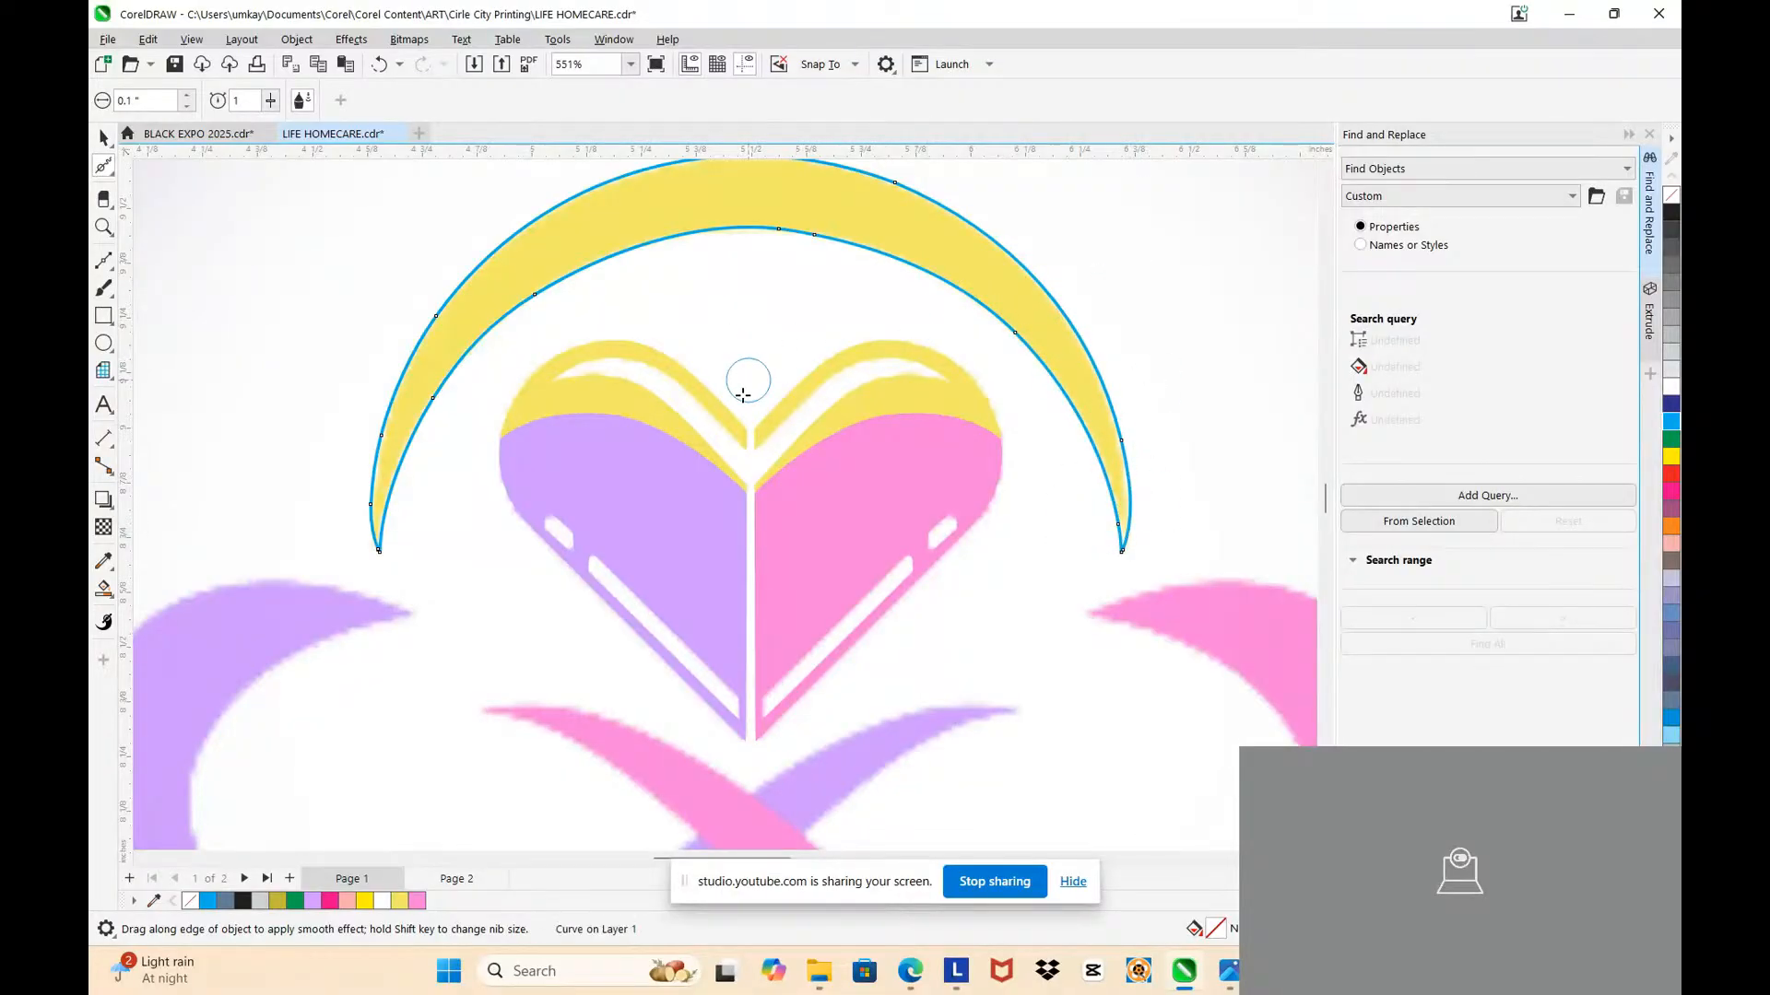
{"action": "scroll", "coordinate": [743, 395], "scroll_direction": "down", "scroll_amount": 4}
{"action": "scroll", "coordinate": [751, 406], "scroll_direction": "up", "scroll_amount": 2}
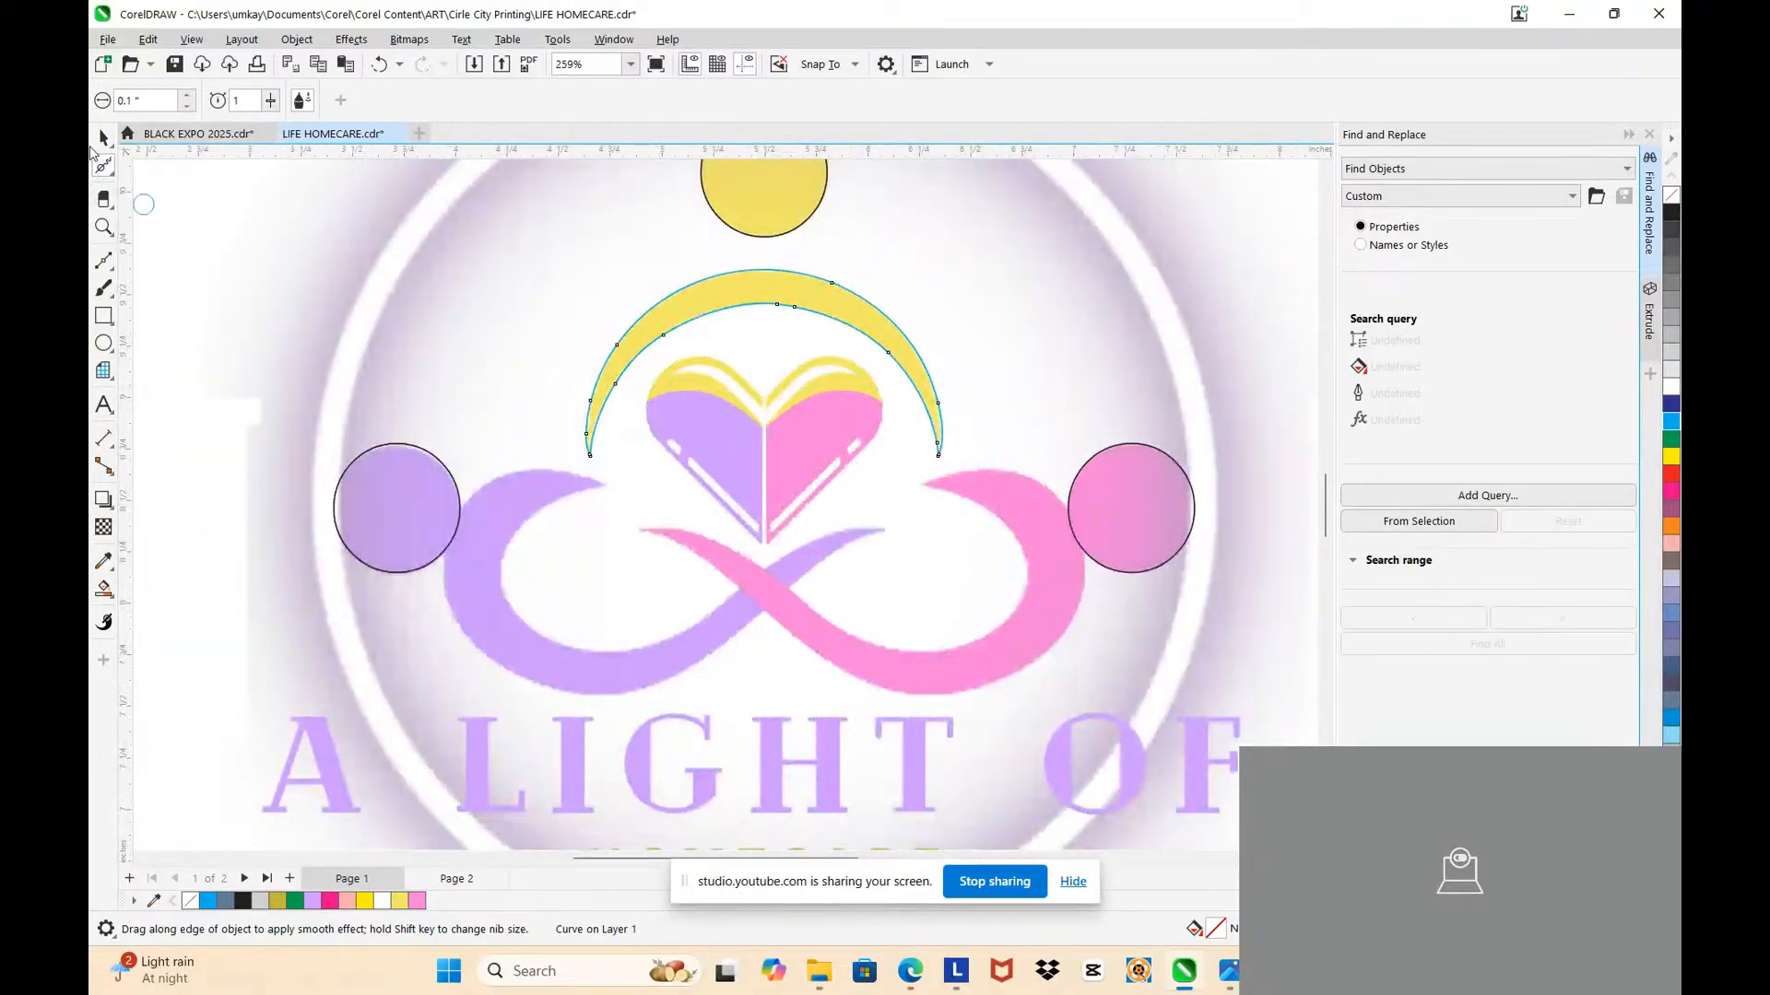
{"action": "left_click", "coordinate": [104, 136]}
{"action": "scroll", "coordinate": [670, 374], "scroll_direction": "down", "scroll_amount": 3}
{"action": "scroll", "coordinate": [670, 374], "scroll_direction": "up", "scroll_amount": 2}
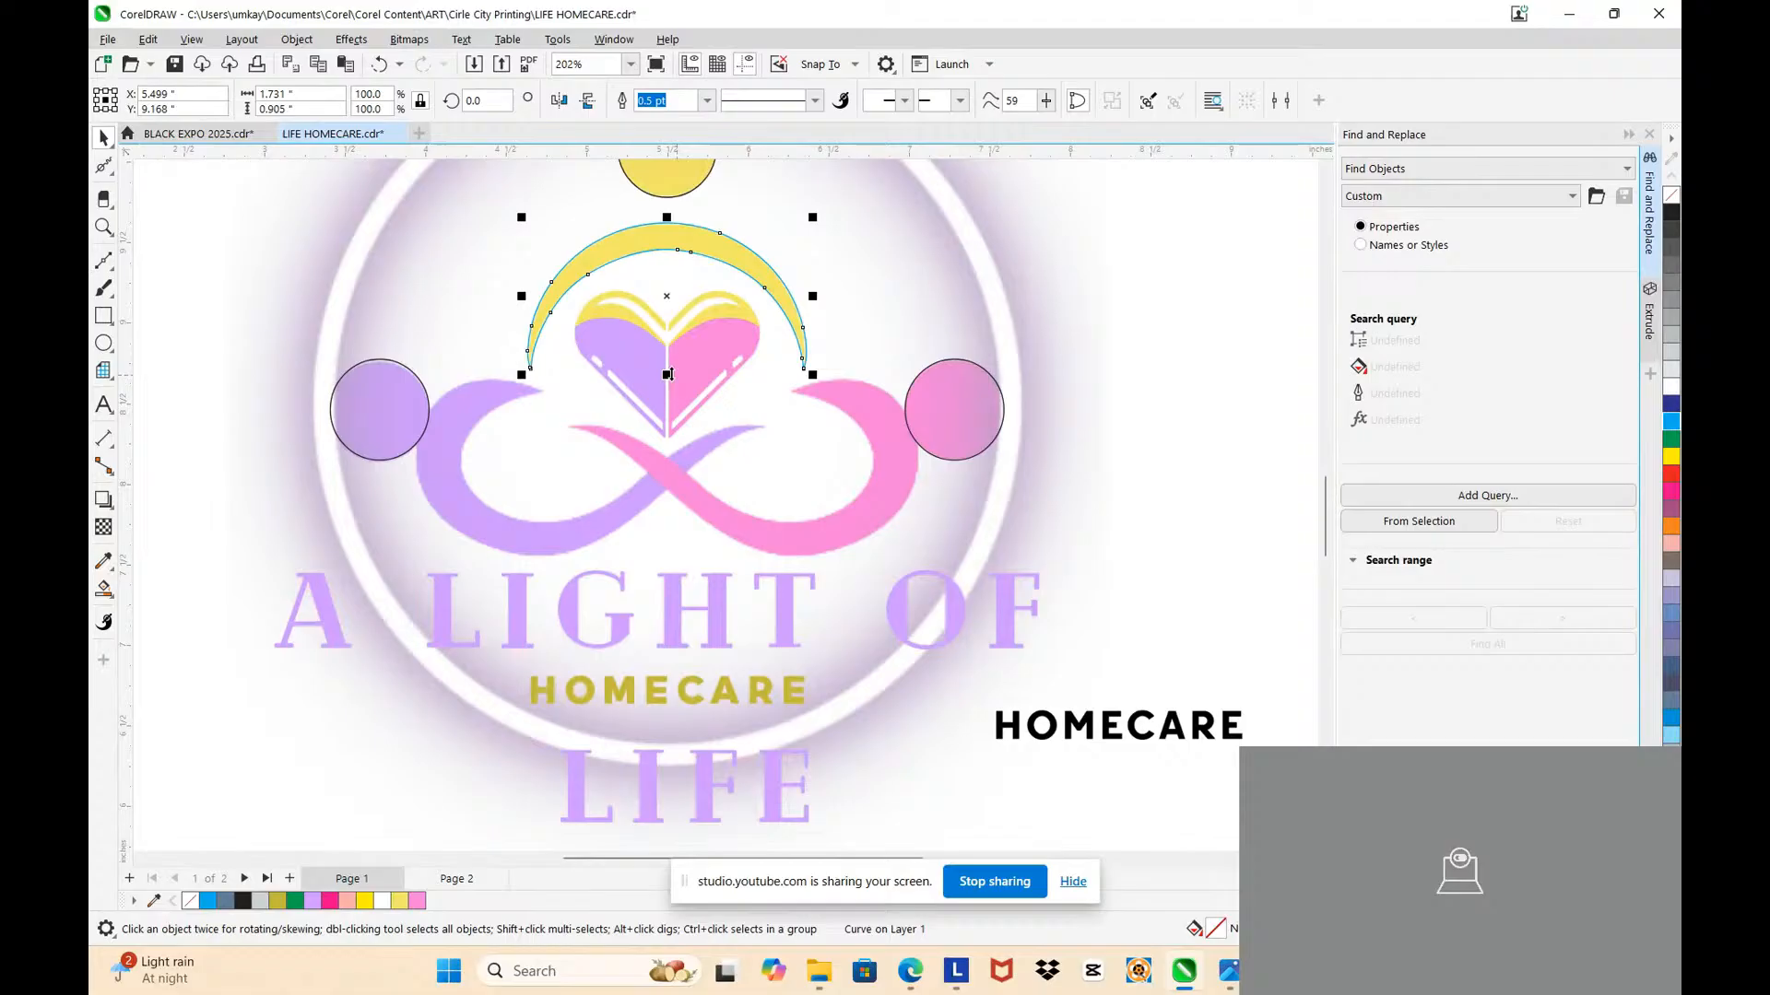
{"action": "scroll", "coordinate": [670, 374], "scroll_direction": "down", "scroll_amount": 3}
{"action": "scroll", "coordinate": [586, 420], "scroll_direction": "up", "scroll_amount": 3}
{"action": "scroll", "coordinate": [627, 430], "scroll_direction": "up", "scroll_amount": 1}
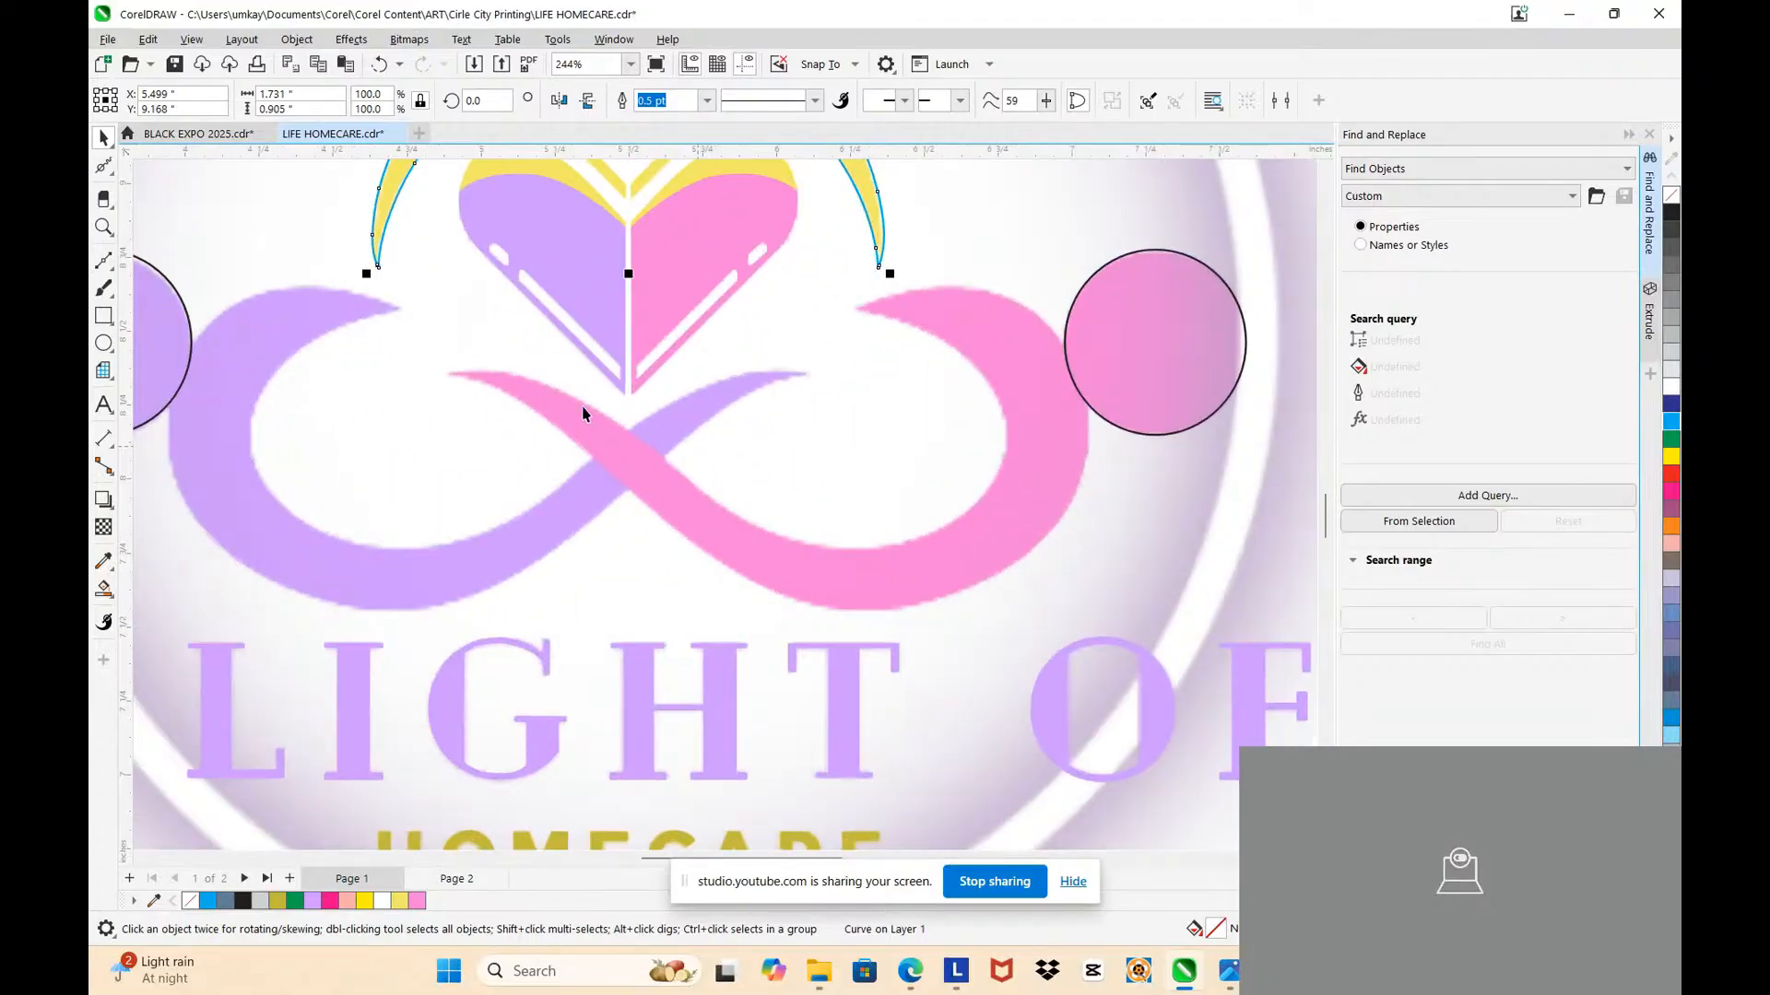
{"action": "scroll", "coordinate": [156, 359], "scroll_direction": "down", "scroll_amount": 3}
{"action": "scroll", "coordinate": [247, 450], "scroll_direction": "up", "scroll_amount": 2}
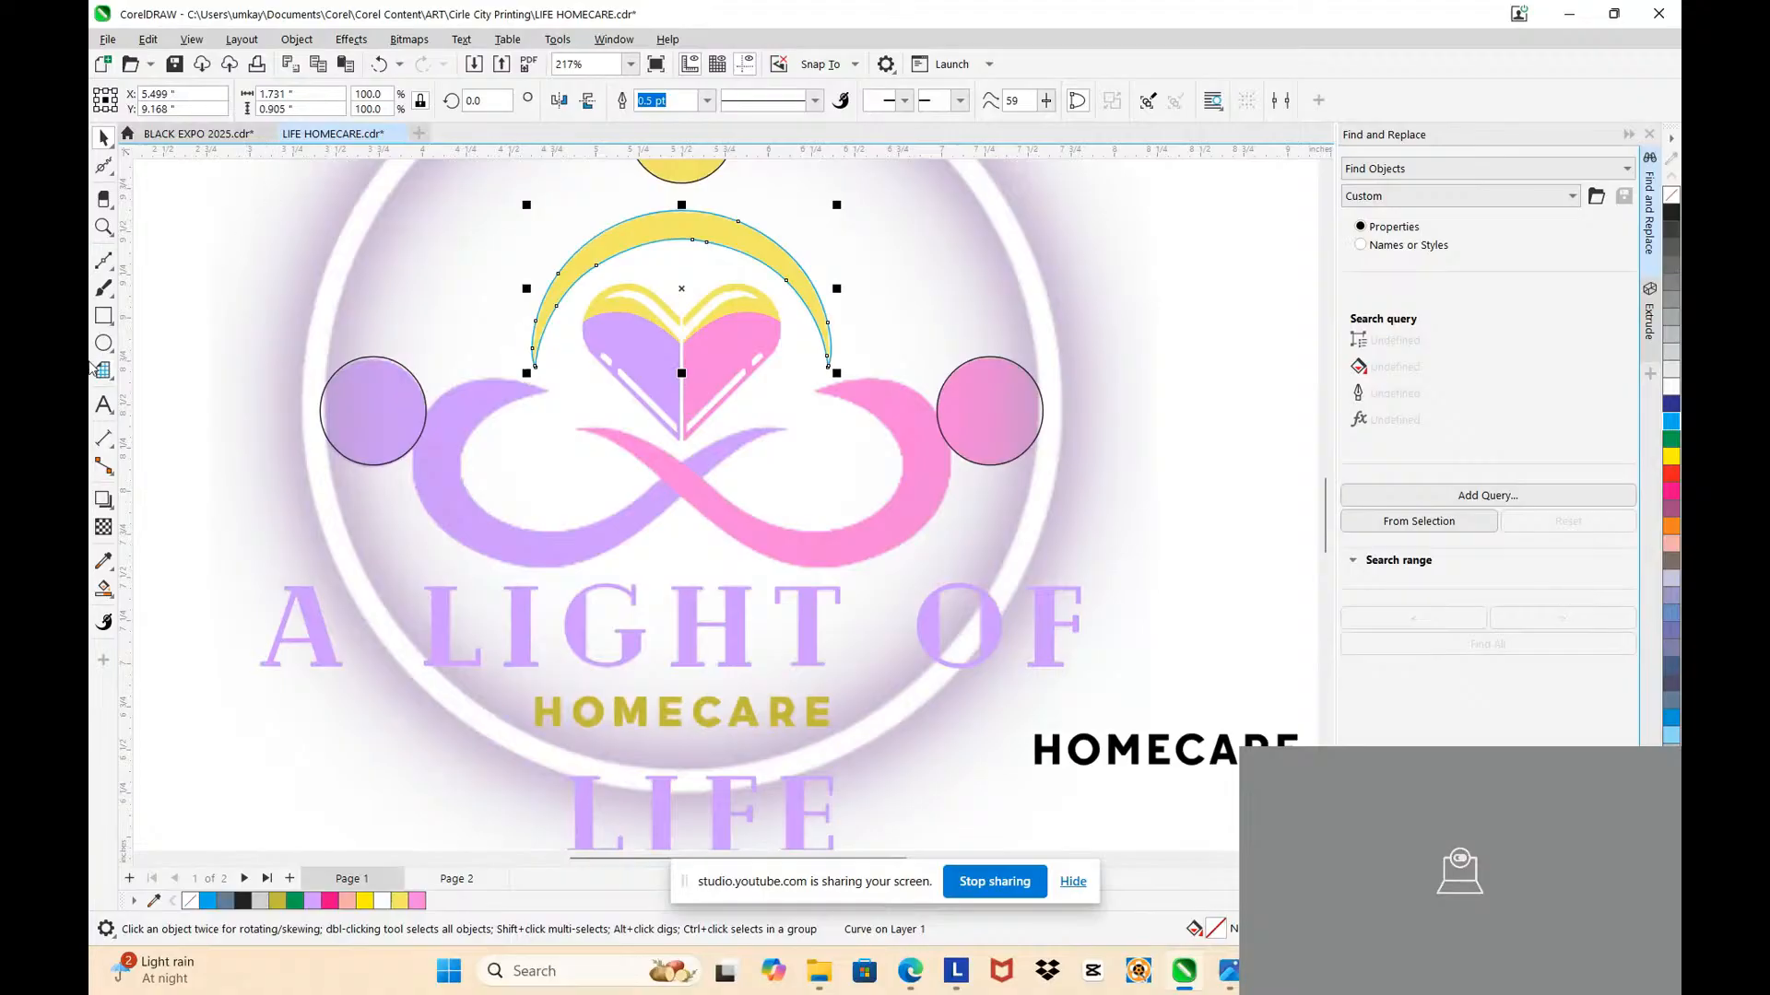
Step: Trace the purple half of the infinity ribbon as a closed freehand curve about 2.13 by 1.12 inches
{"action": "left_click", "coordinate": [112, 266]}
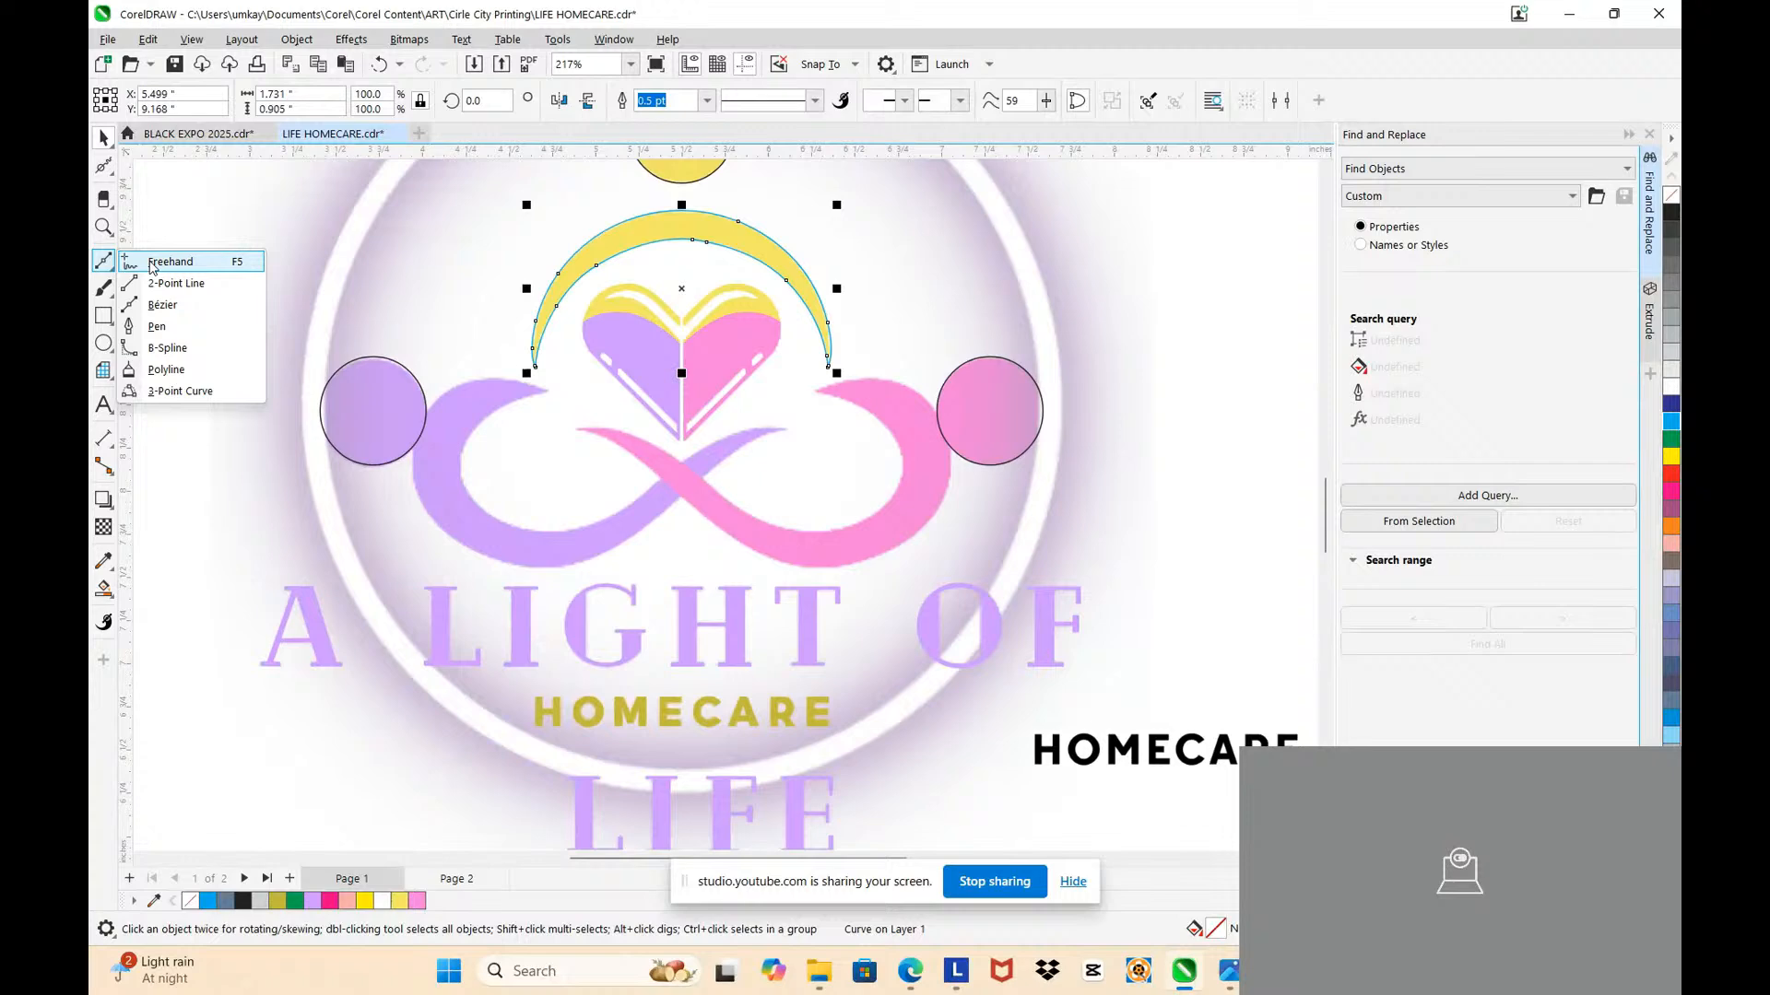
{"action": "left_click", "coordinate": [155, 264]}
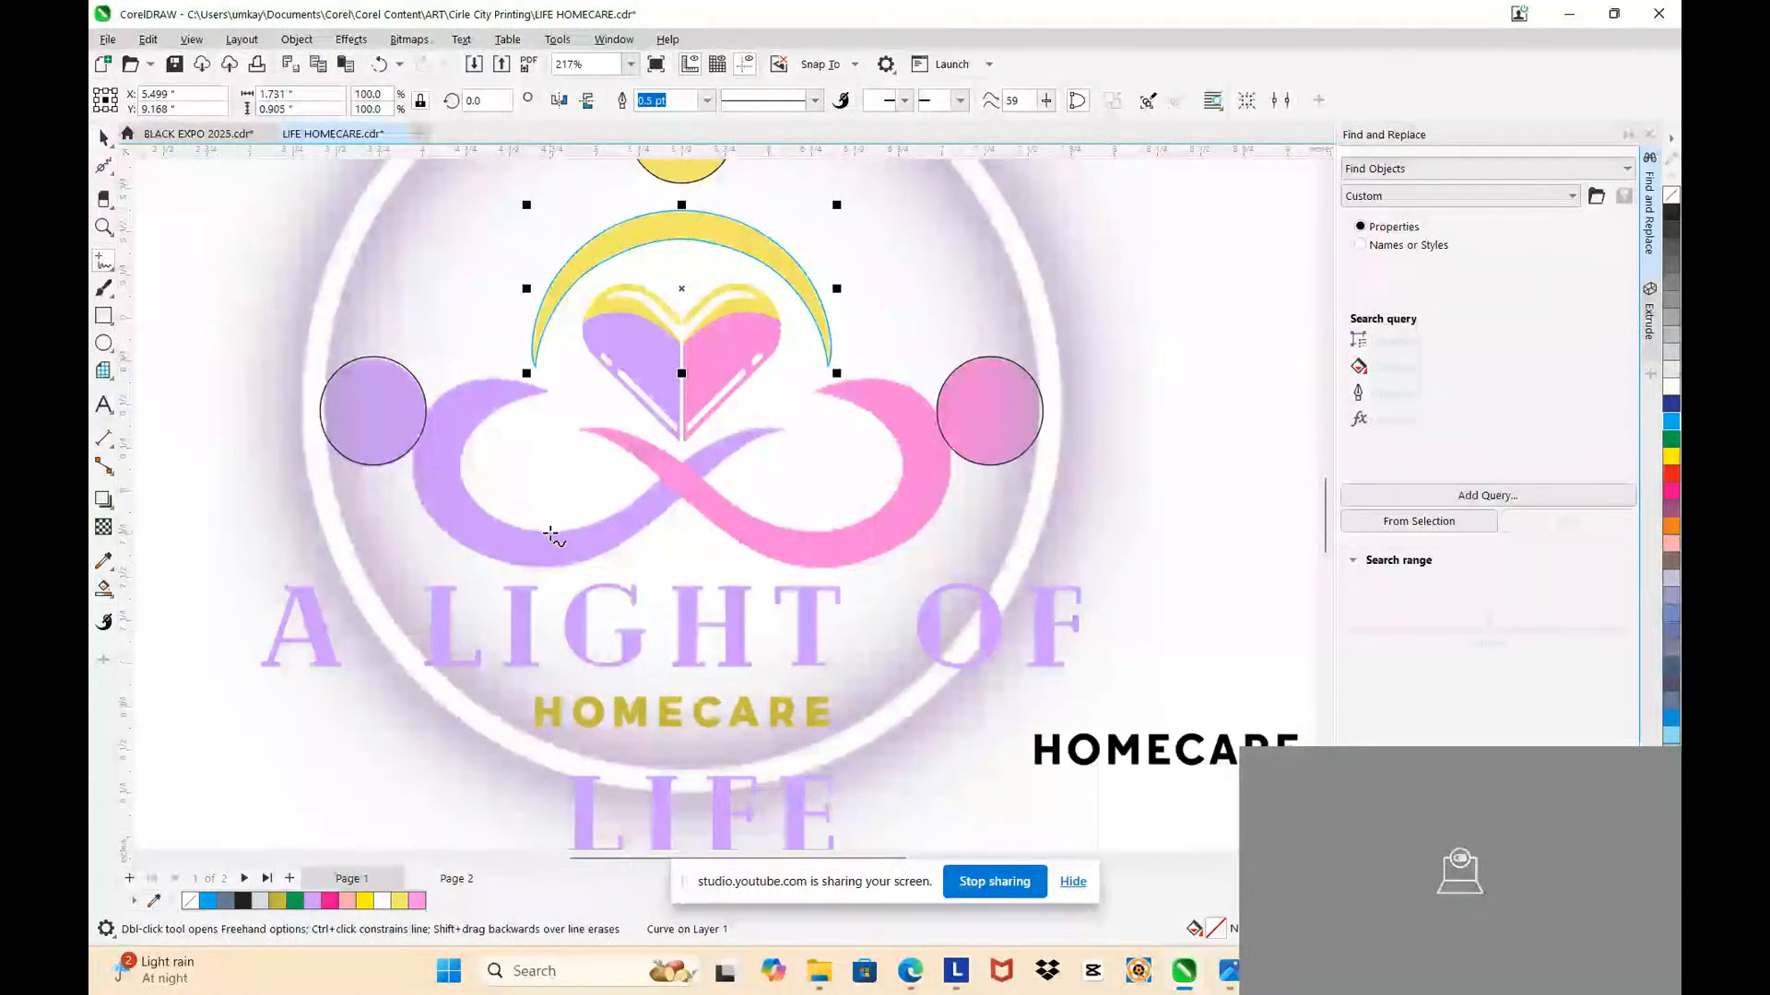
{"action": "scroll", "coordinate": [553, 539], "scroll_direction": "up", "scroll_amount": 5}
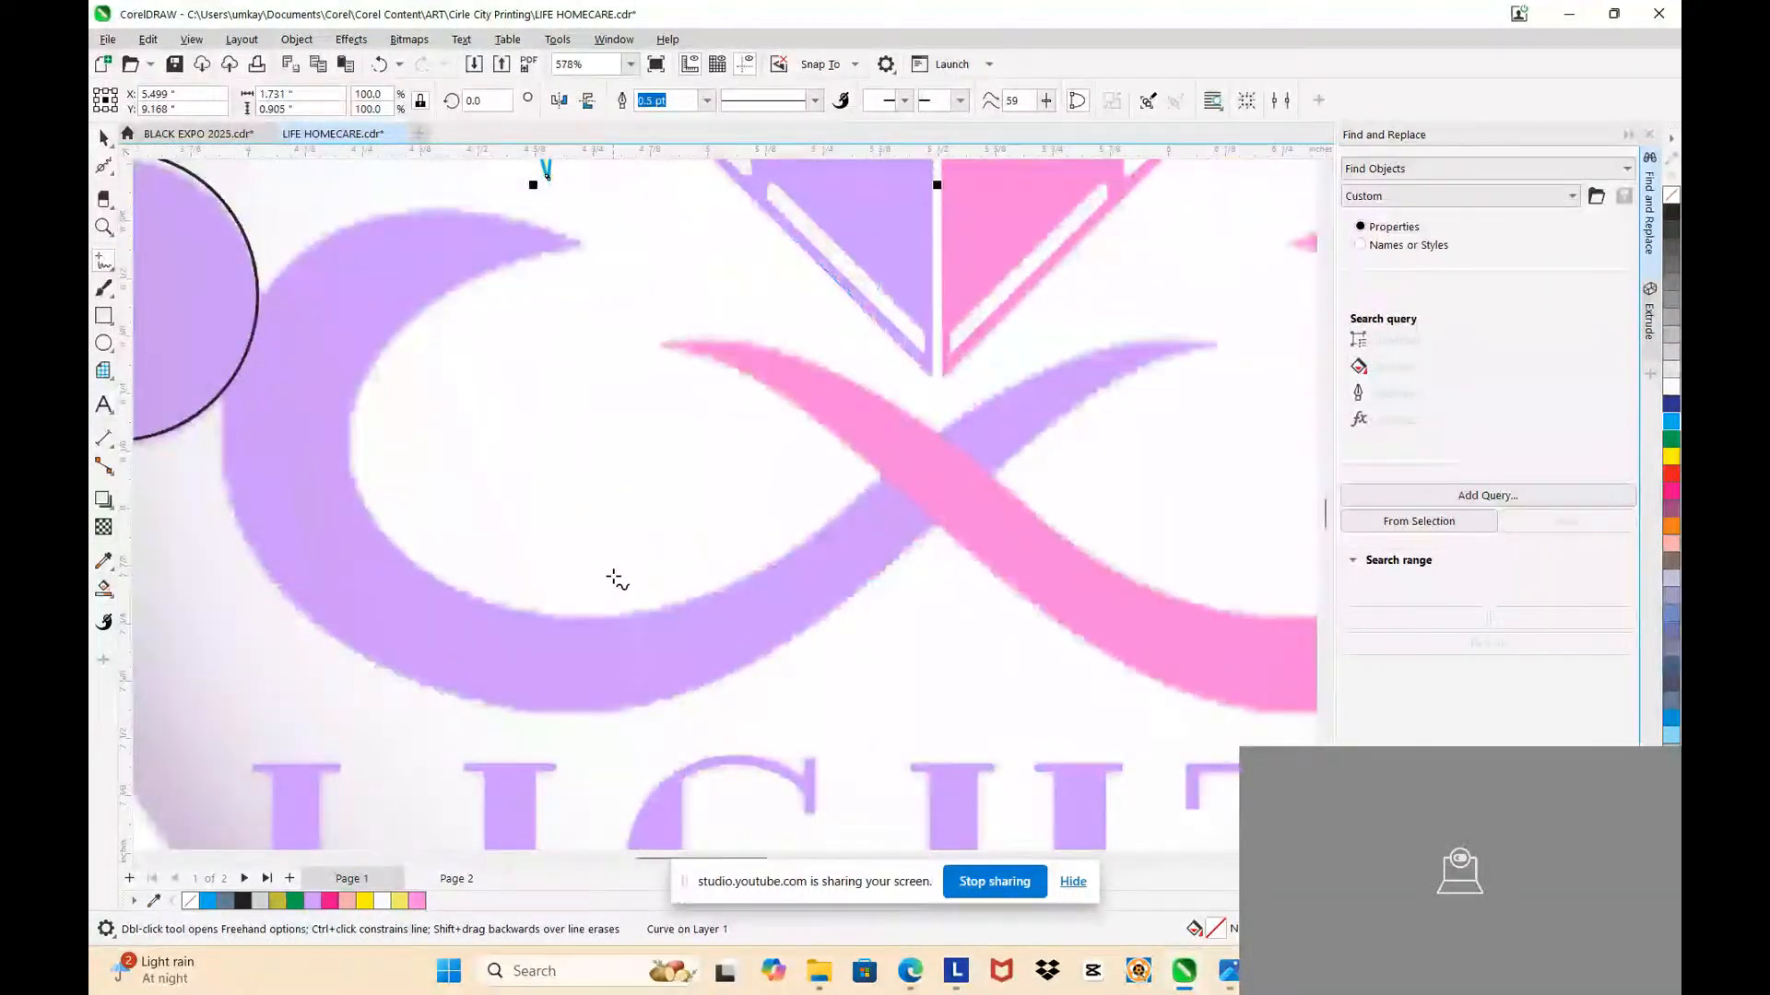
{"action": "mouse_move", "coordinate": [580, 244]}
{"action": "left_mouse_down"}
{"action": "mouse_move", "coordinate": [477, 212]}
{"action": "mouse_move", "coordinate": [314, 241]}
{"action": "mouse_move", "coordinate": [250, 303]}
{"action": "mouse_move", "coordinate": [223, 402]}
{"action": "left_mouse_up"}
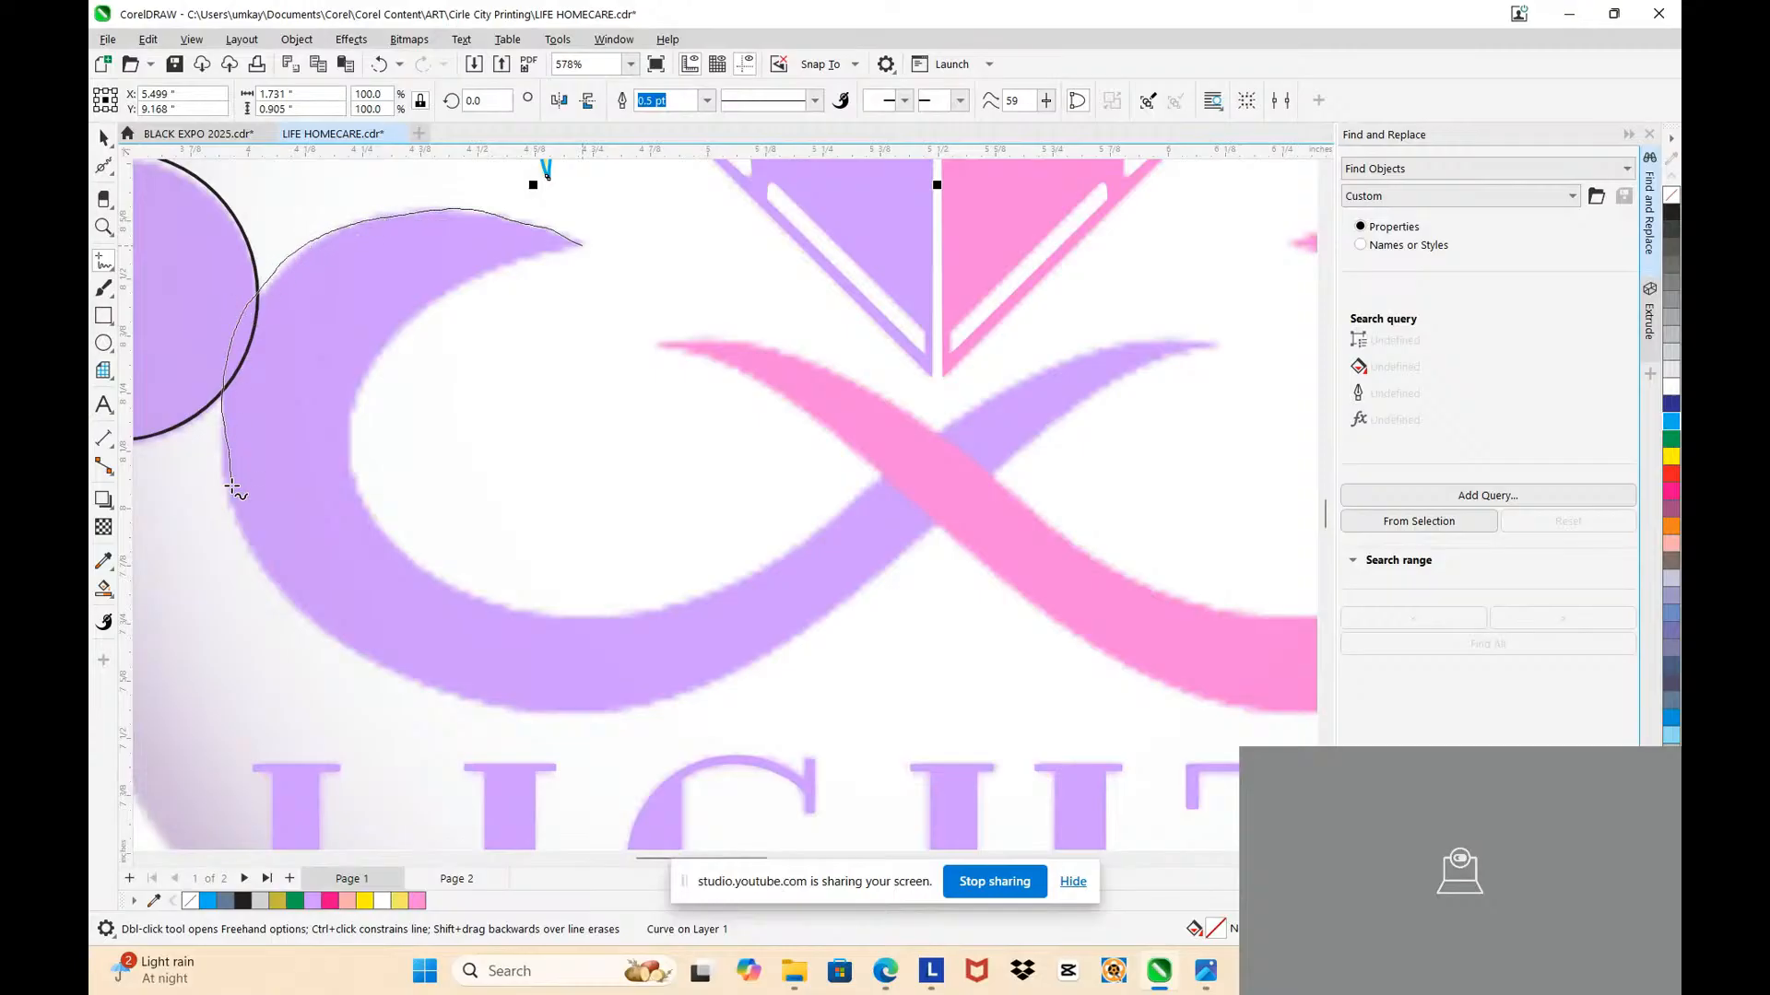
{"action": "mouse_move", "coordinate": [308, 619]}
{"action": "left_mouse_down"}
{"action": "mouse_move", "coordinate": [411, 702]}
{"action": "mouse_move", "coordinate": [527, 722]}
{"action": "mouse_move", "coordinate": [693, 701]}
{"action": "mouse_move", "coordinate": [825, 626]}
{"action": "mouse_move", "coordinate": [897, 557]}
{"action": "left_mouse_up"}
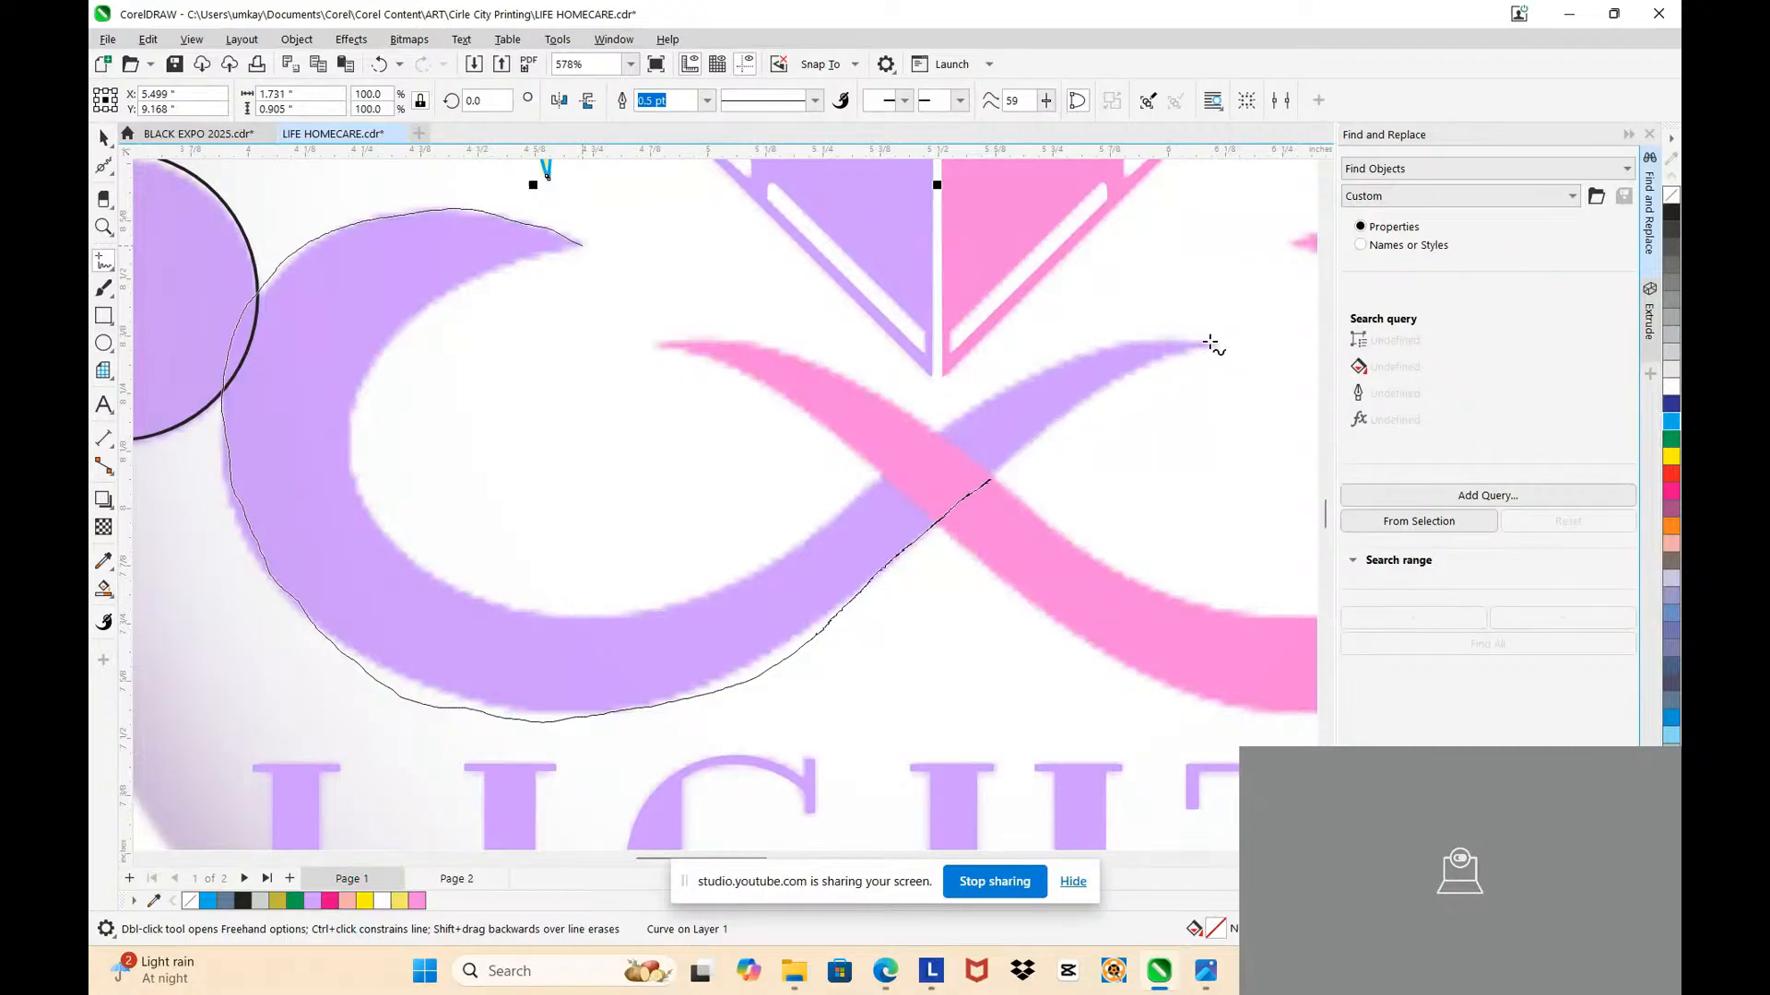
{"action": "mouse_move", "coordinate": [967, 400]}
{"action": "left_mouse_down"}
{"action": "mouse_move", "coordinate": [743, 576]}
{"action": "mouse_move", "coordinate": [585, 612]}
{"action": "mouse_move", "coordinate": [503, 603]}
{"action": "mouse_move", "coordinate": [396, 548]}
{"action": "mouse_move", "coordinate": [357, 428]}
{"action": "mouse_move", "coordinate": [381, 354]}
{"action": "mouse_move", "coordinate": [426, 307]}
{"action": "mouse_move", "coordinate": [587, 245]}
{"action": "left_mouse_up"}
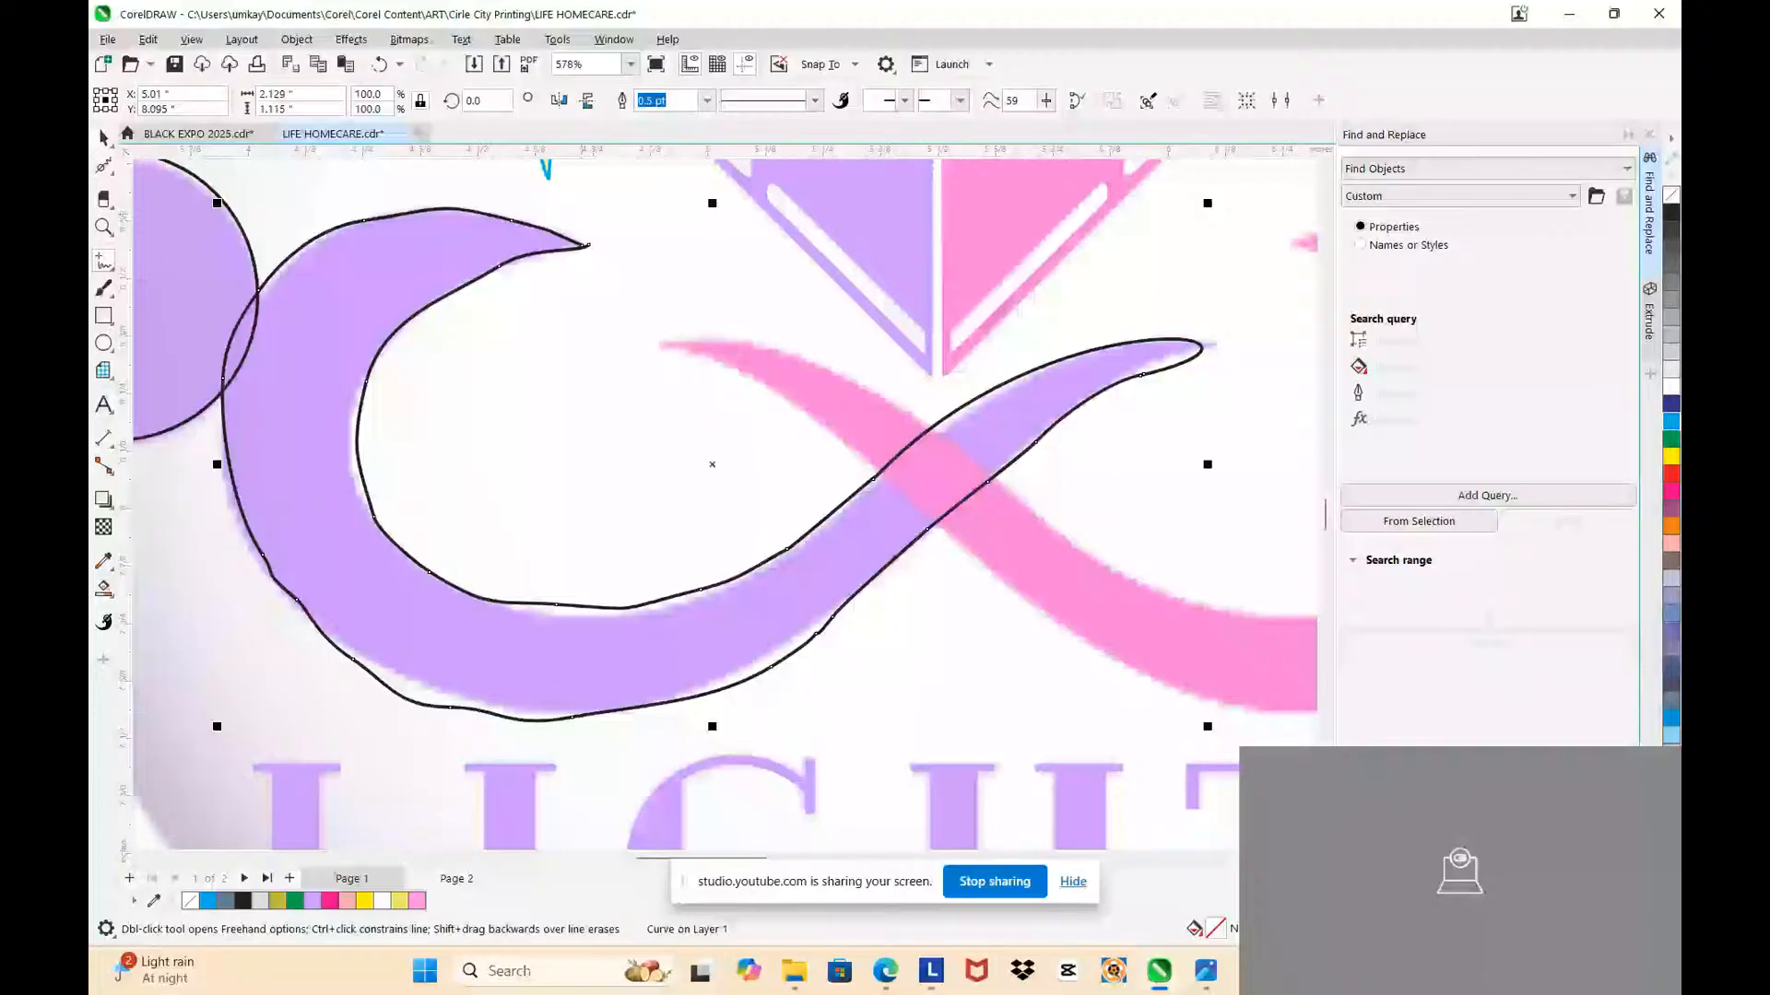
Step: Reshape the traced curve's nodes and handles at the purple ribbon's thin upper tip to follow its pointed end
{"action": "left_click", "coordinate": [105, 166]}
{"action": "scroll", "coordinate": [1198, 337], "scroll_direction": "up", "scroll_amount": 3}
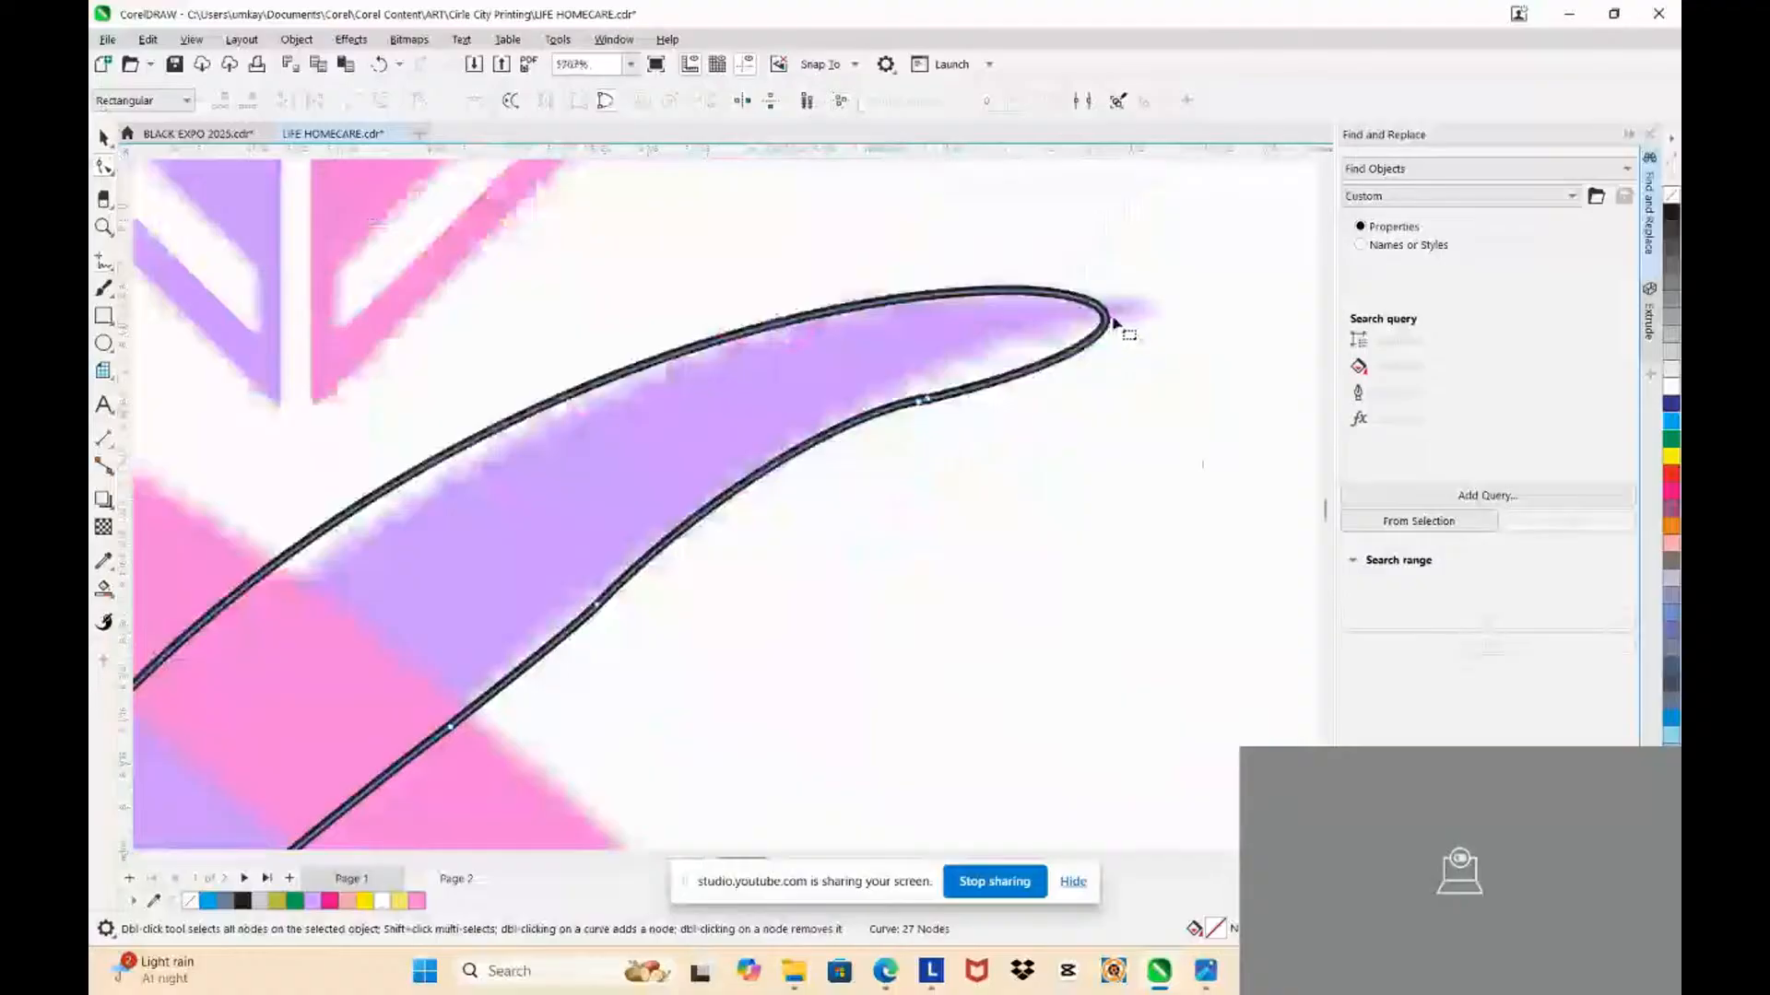
{"action": "left_click_drag", "start_coordinate": [1113, 324], "coordinate": [1156, 312]}
{"action": "left_click_drag", "start_coordinate": [1137, 247], "coordinate": [1057, 286]}
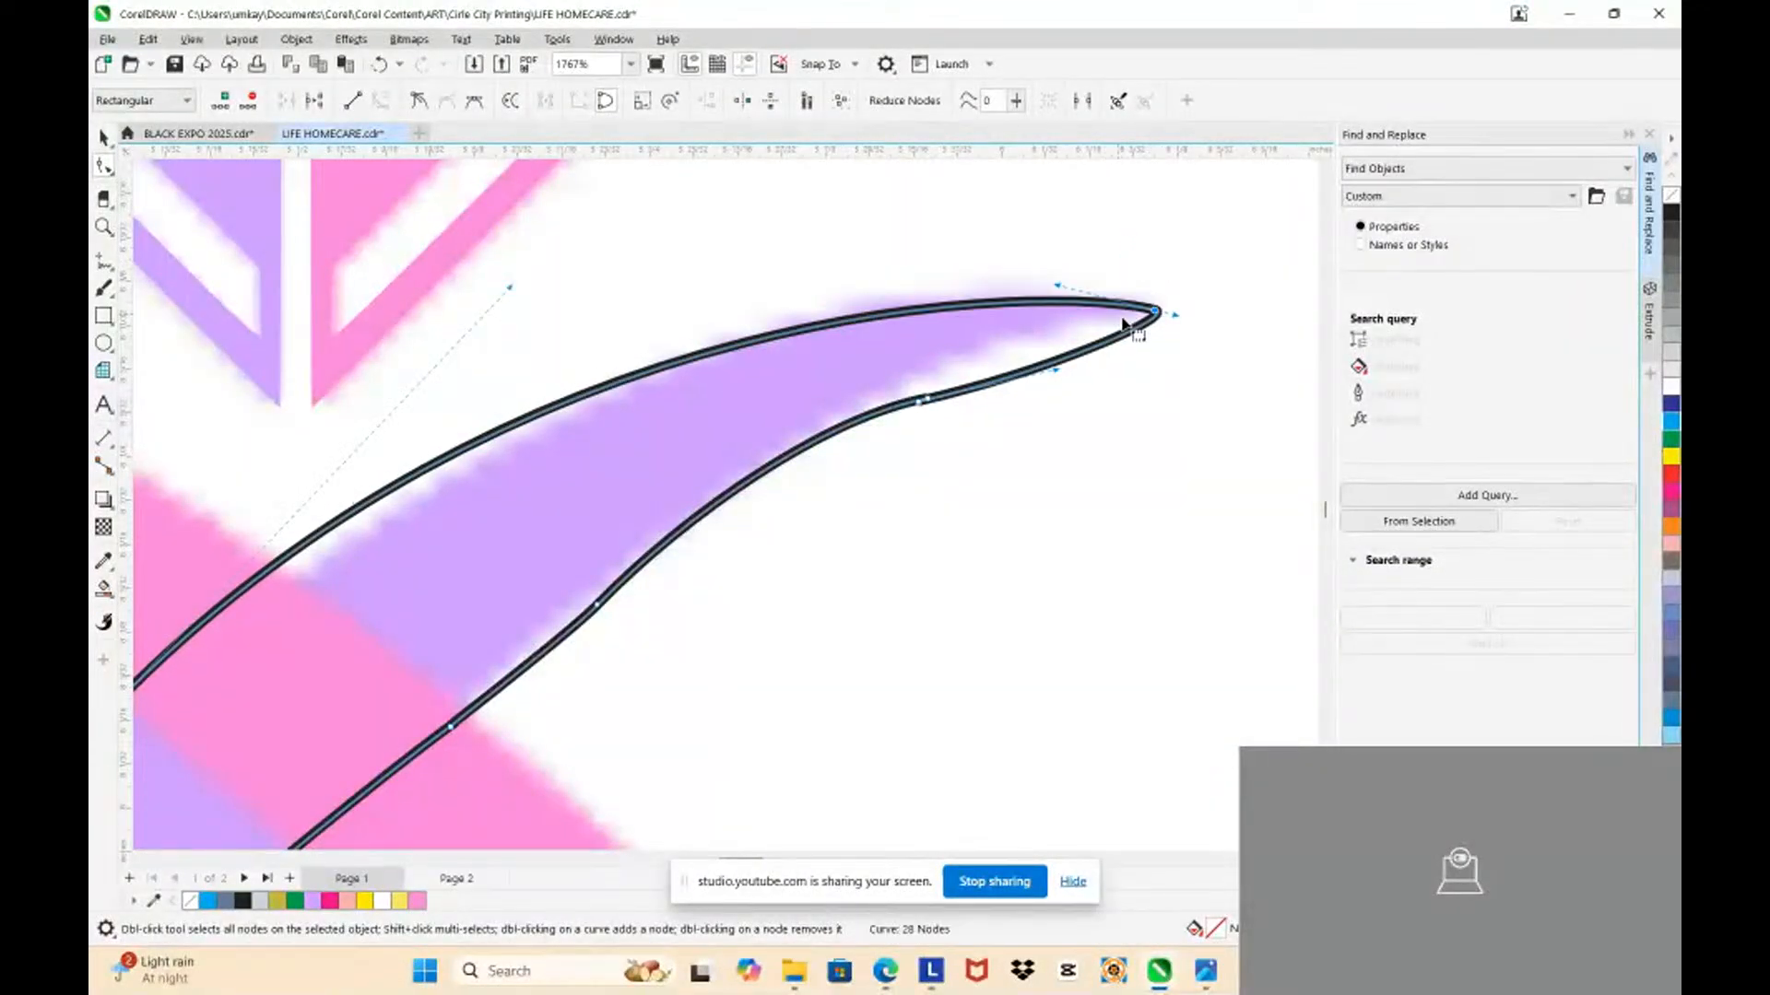
{"action": "left_click_drag", "start_coordinate": [1141, 339], "coordinate": [1018, 359]}
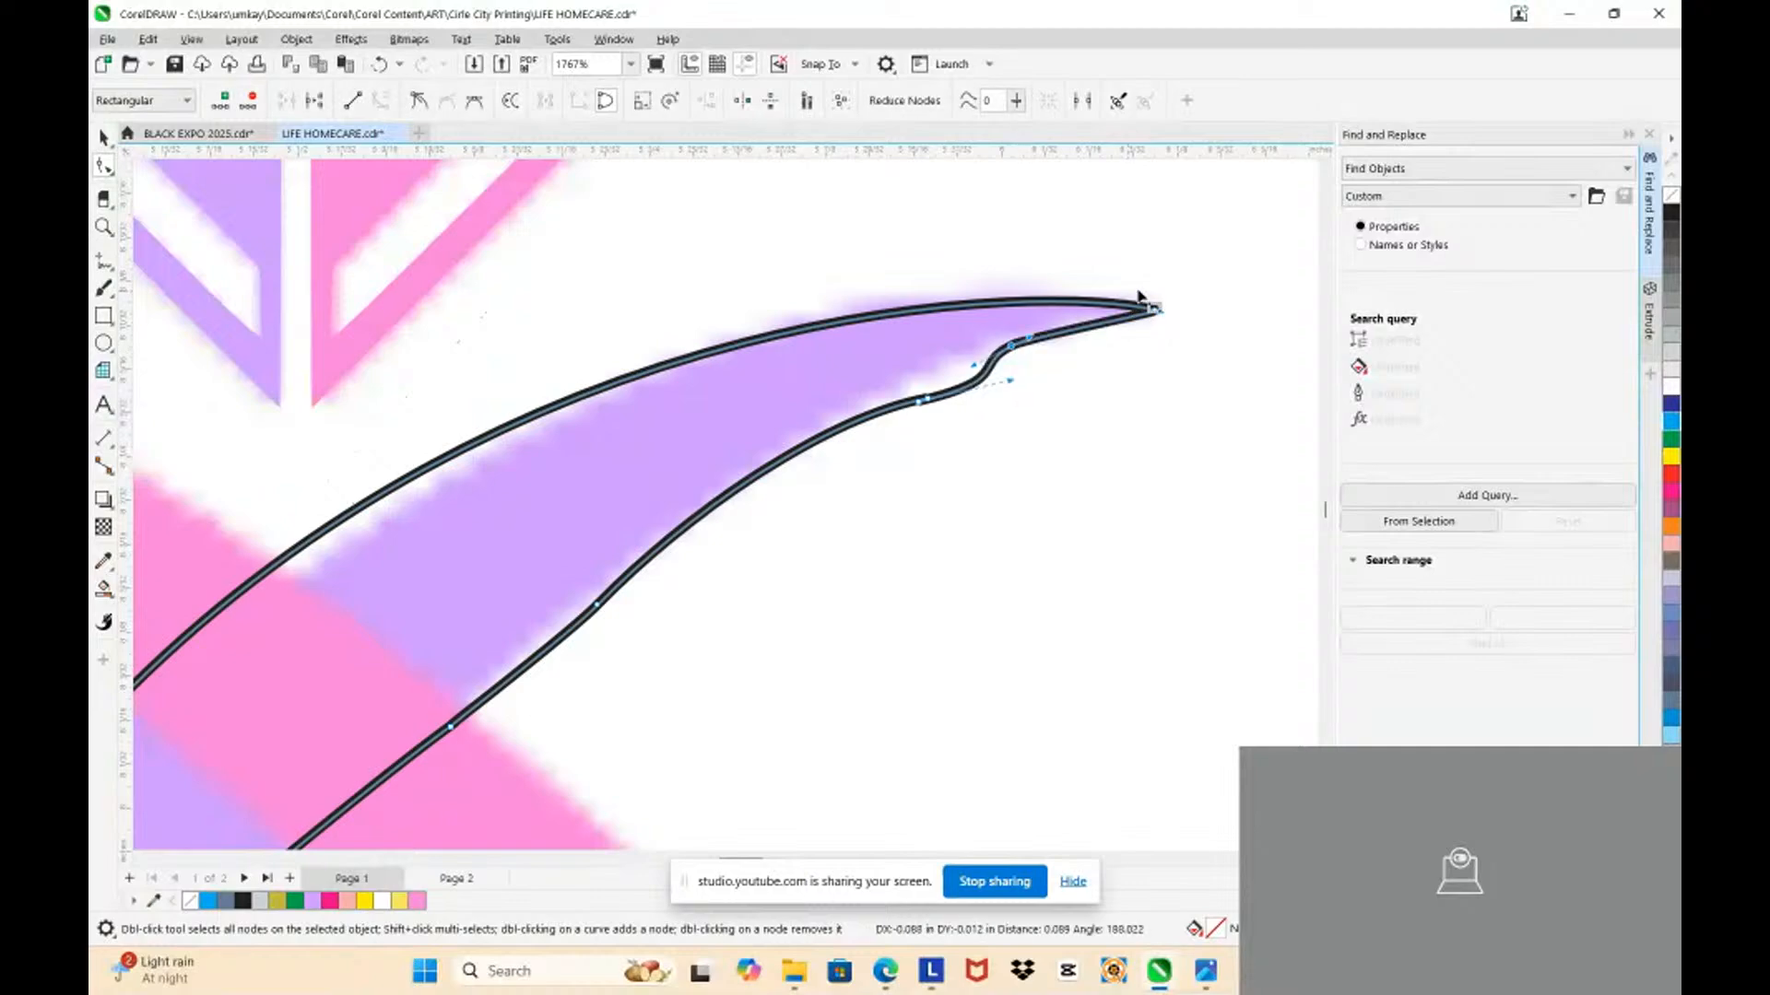
{"action": "scroll", "coordinate": [1159, 318], "scroll_direction": "up", "scroll_amount": 2}
{"action": "left_click_drag", "start_coordinate": [1158, 317], "coordinate": [1165, 317]}
{"action": "left_click_drag", "start_coordinate": [987, 286], "coordinate": [925, 242]}
{"action": "scroll", "coordinate": [925, 242], "scroll_direction": "down", "scroll_amount": 2}
{"action": "scroll", "coordinate": [952, 255], "scroll_direction": "up", "scroll_amount": 1}
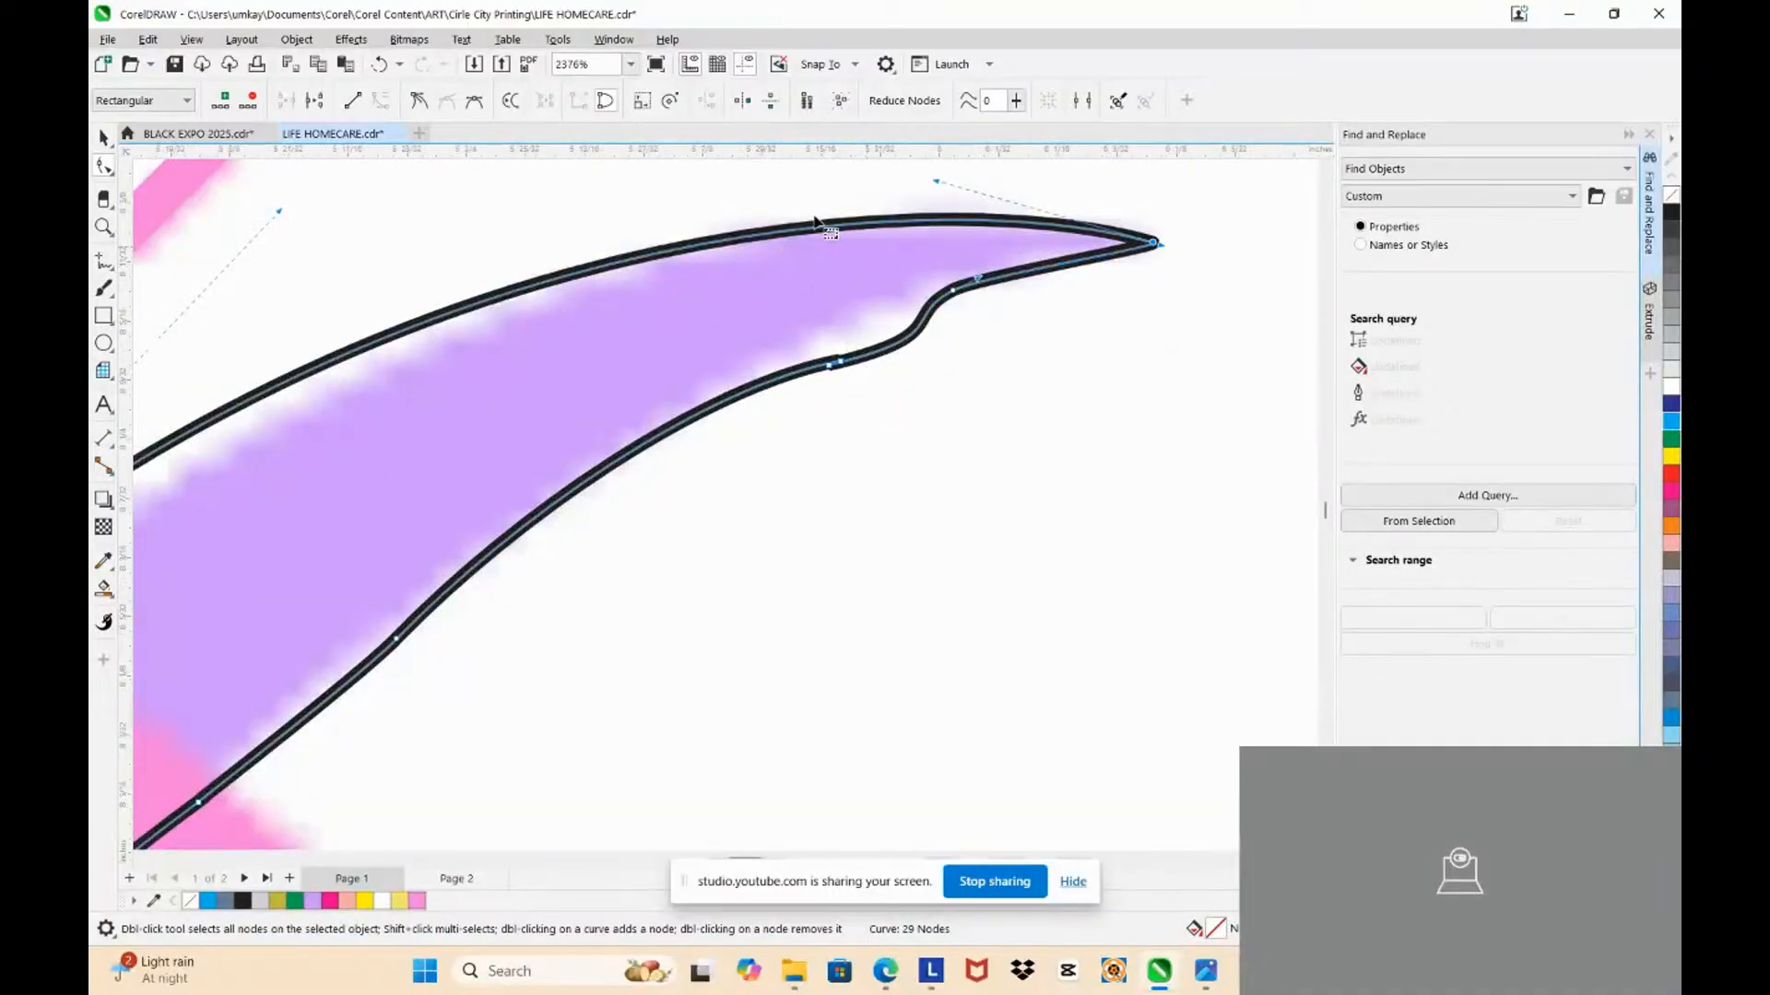
Step: Set the traced purple ribbon curve's outline width to Hairline
{"action": "key", "text": "F12"}
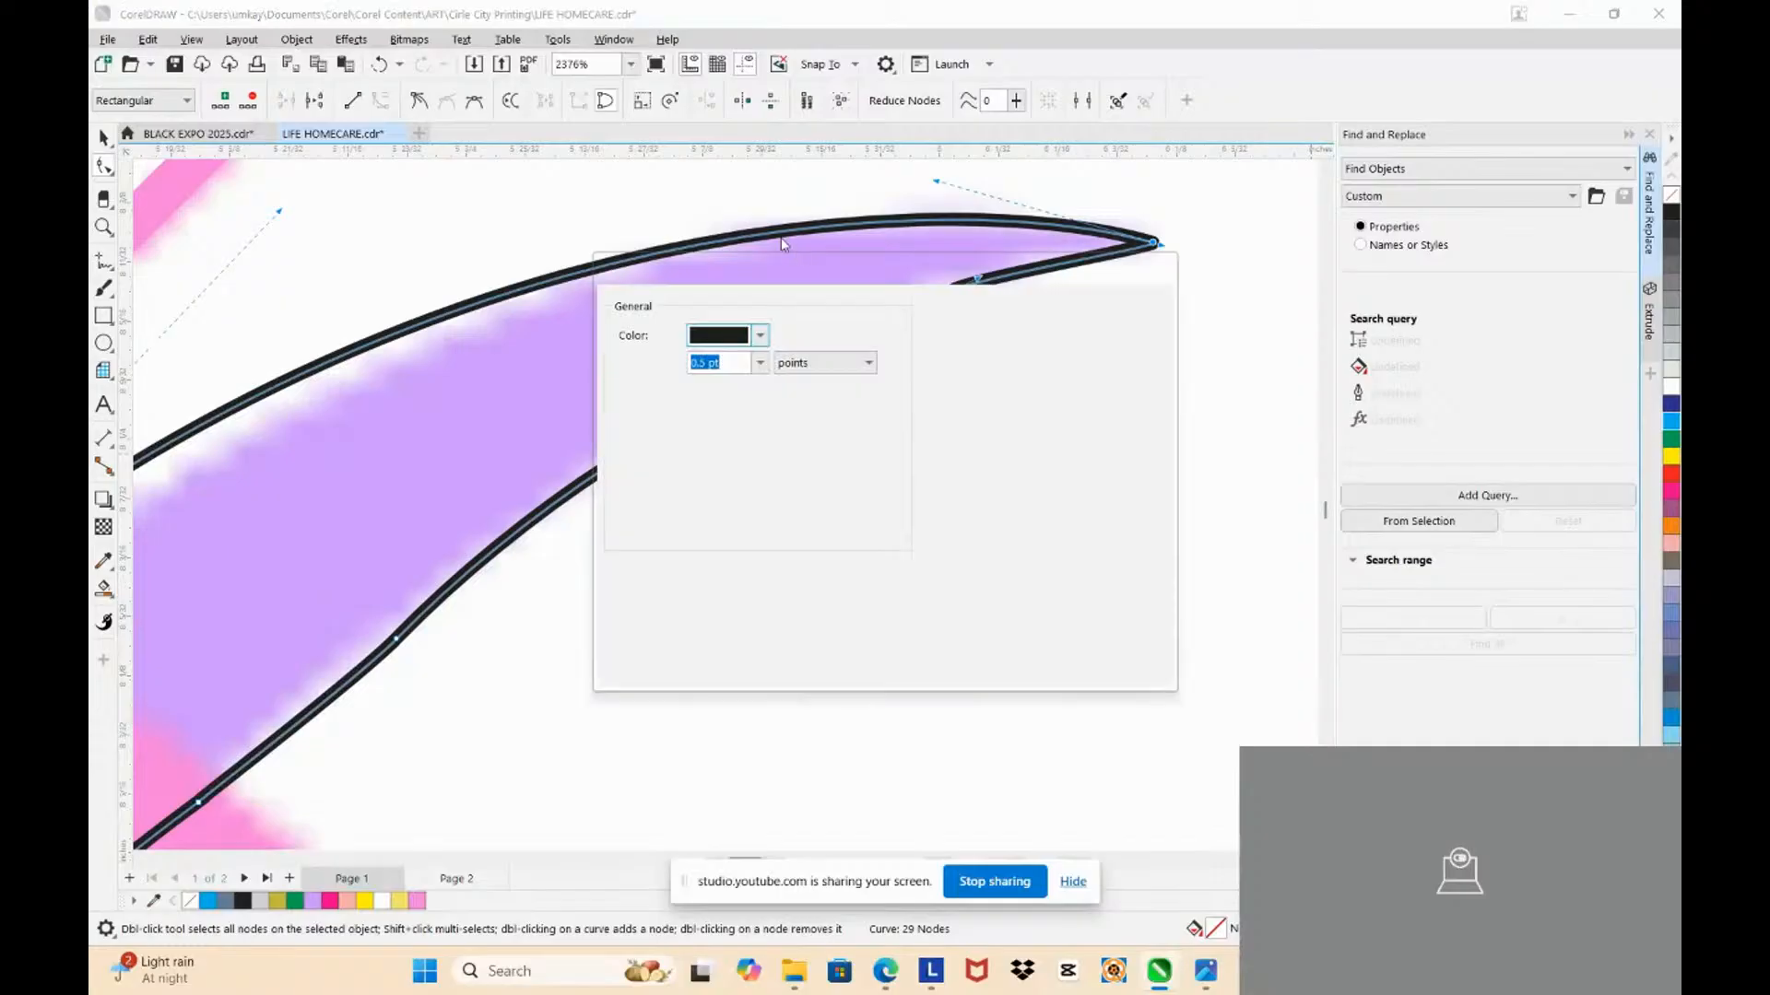
{"action": "left_click", "coordinate": [758, 363]}
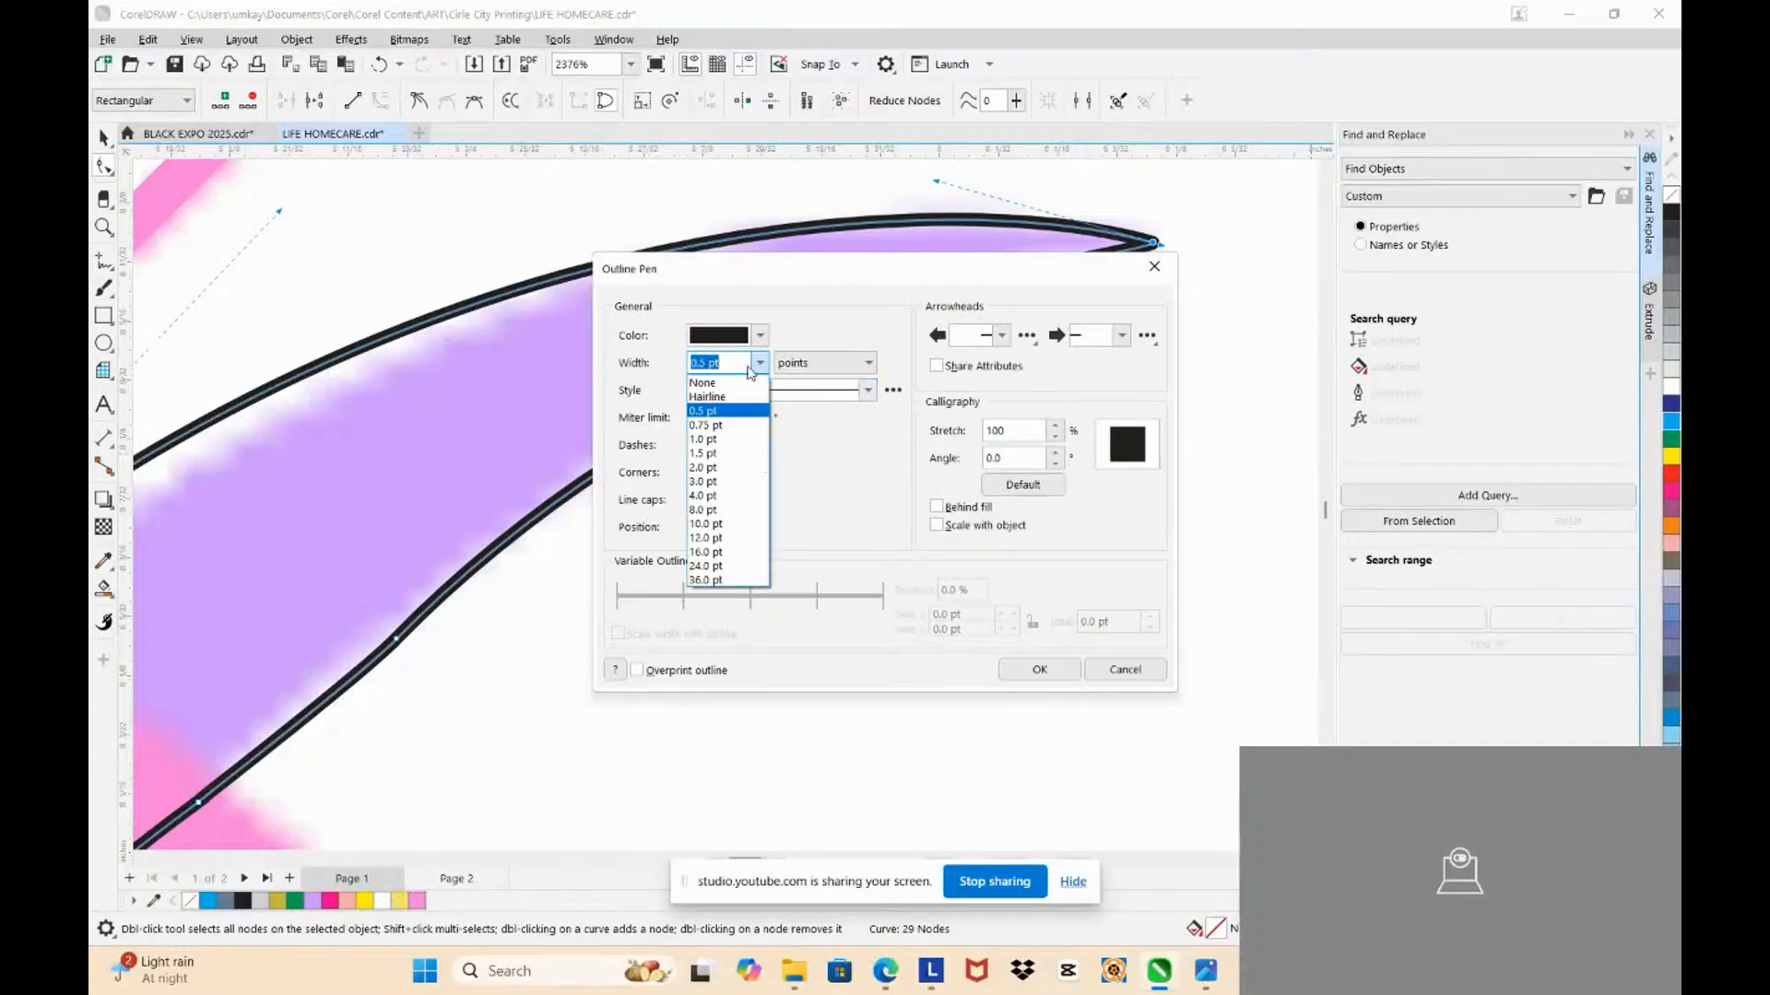
{"action": "left_click", "coordinate": [719, 397]}
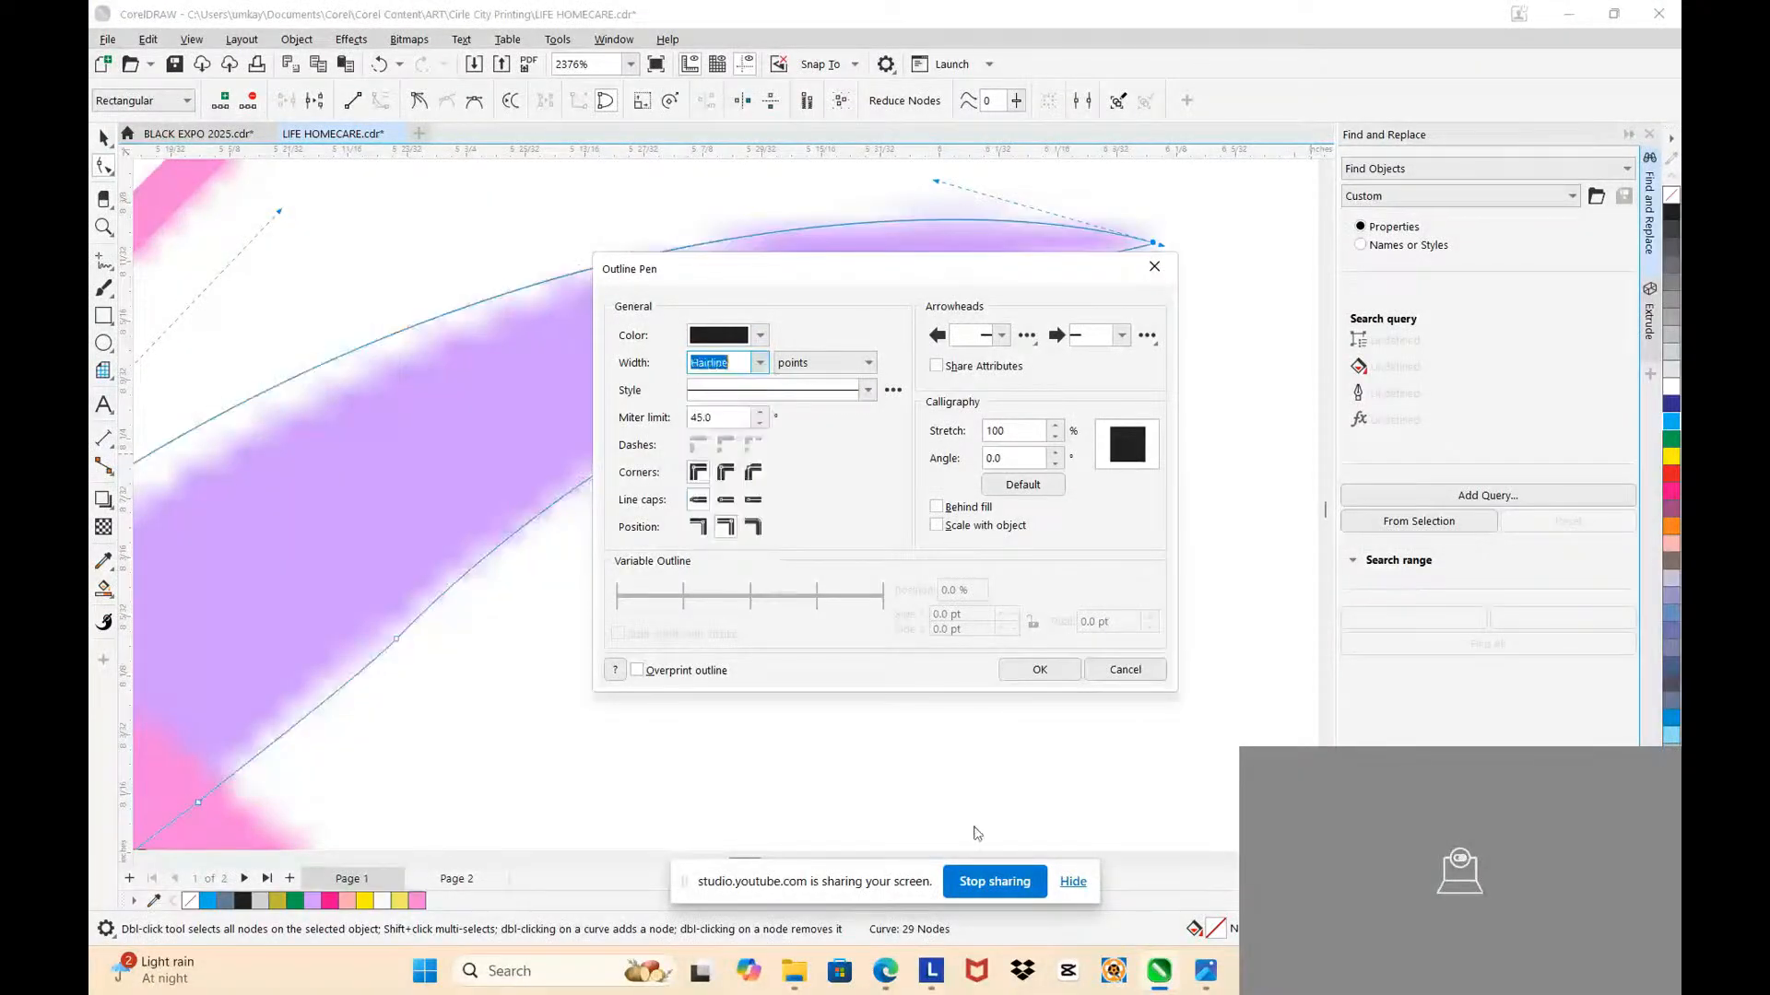
{"action": "left_click", "coordinate": [1038, 669]}
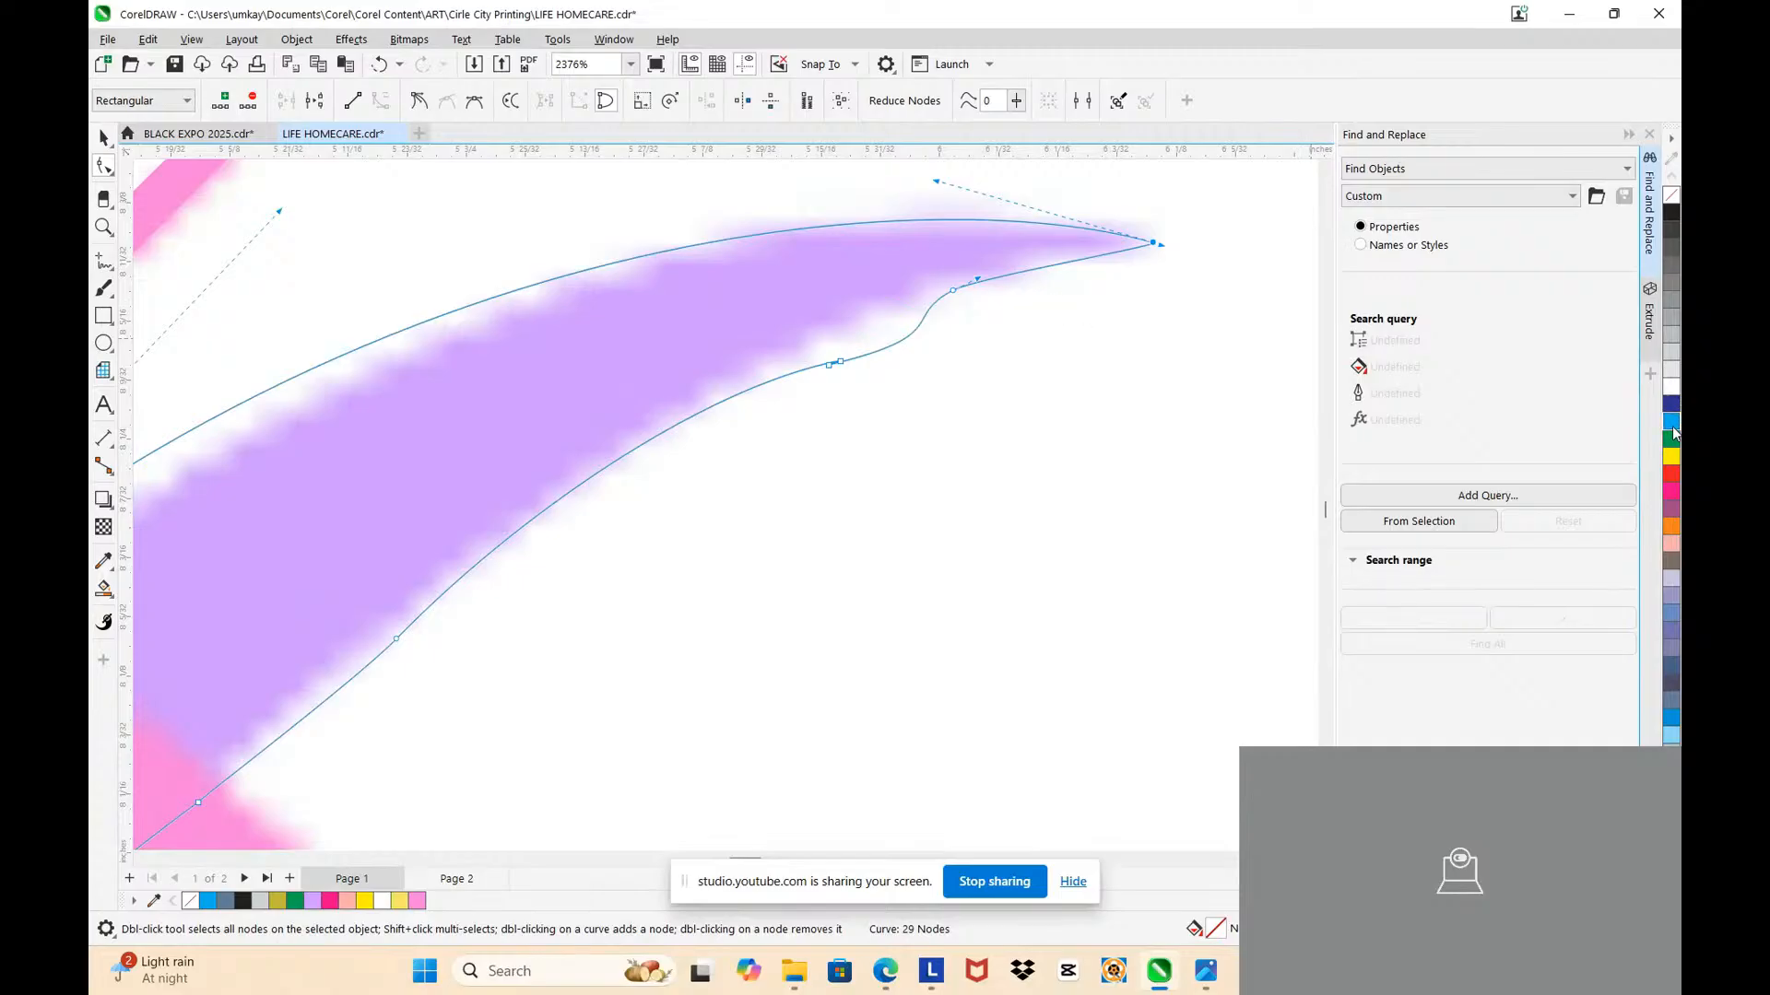
Step: Adjust the end node and handle at the ribbon's thin upper tip and delete the two stray nodes on the edge below it
{"action": "left_click", "coordinate": [936, 300]}
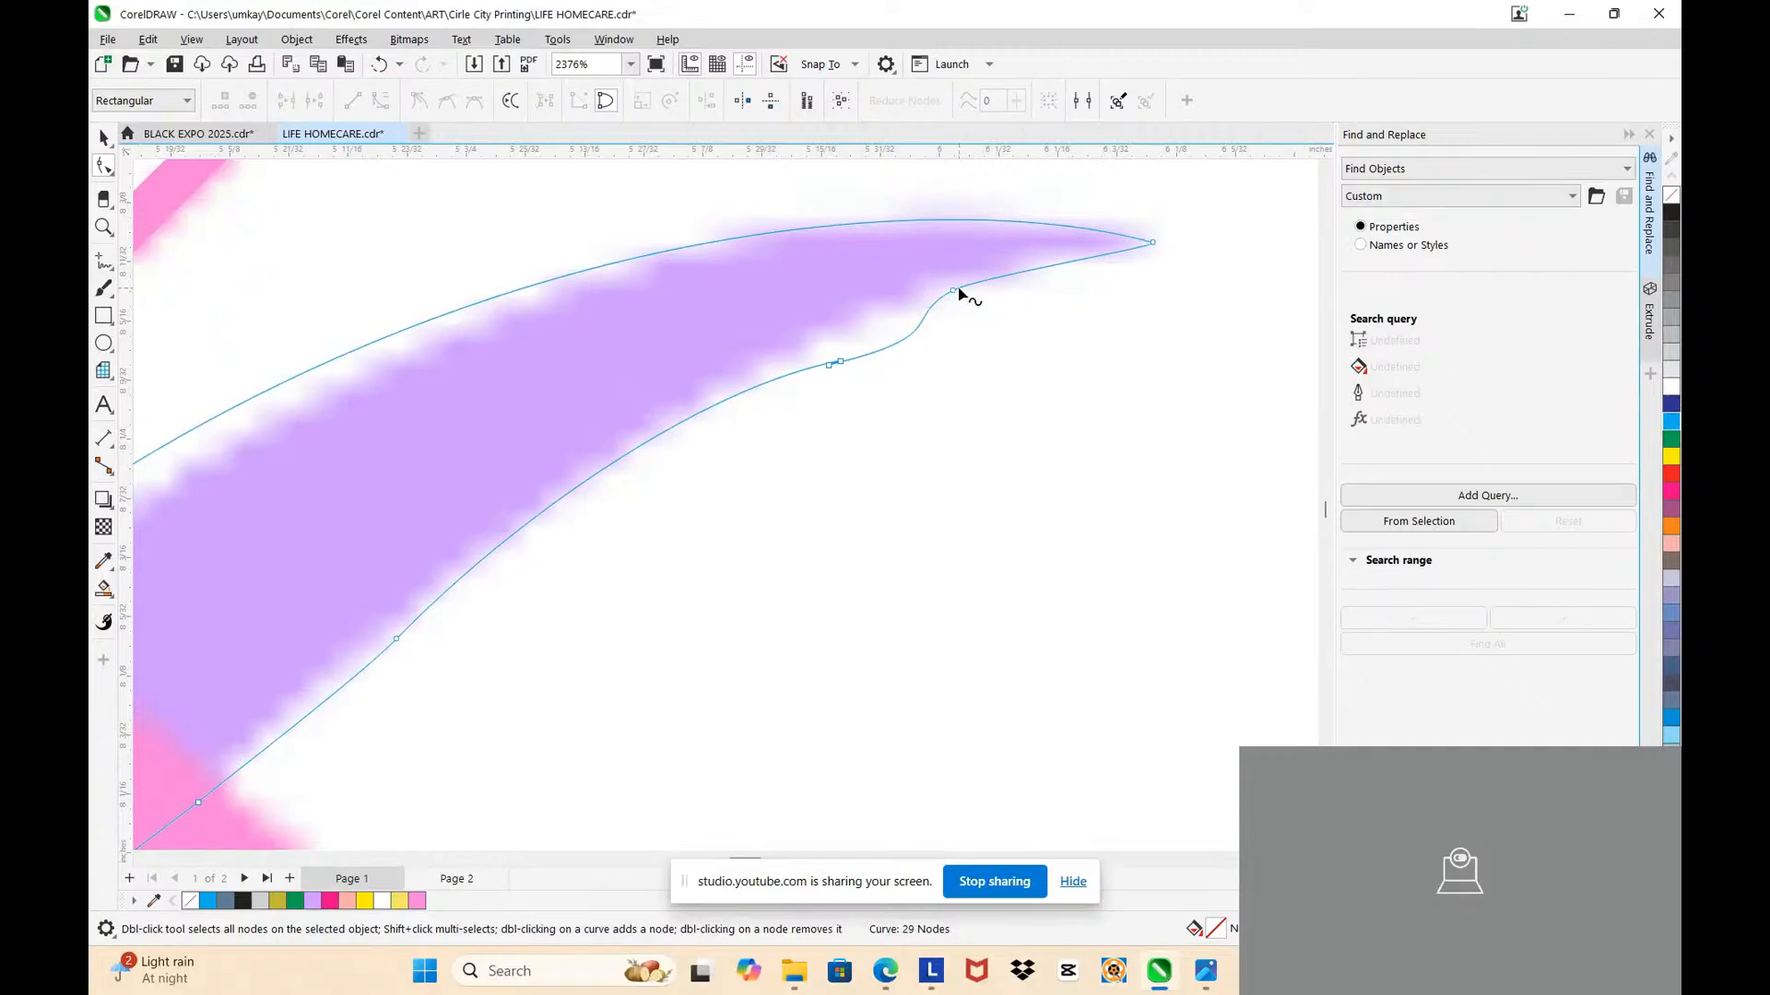
{"action": "left_click", "coordinate": [955, 291]}
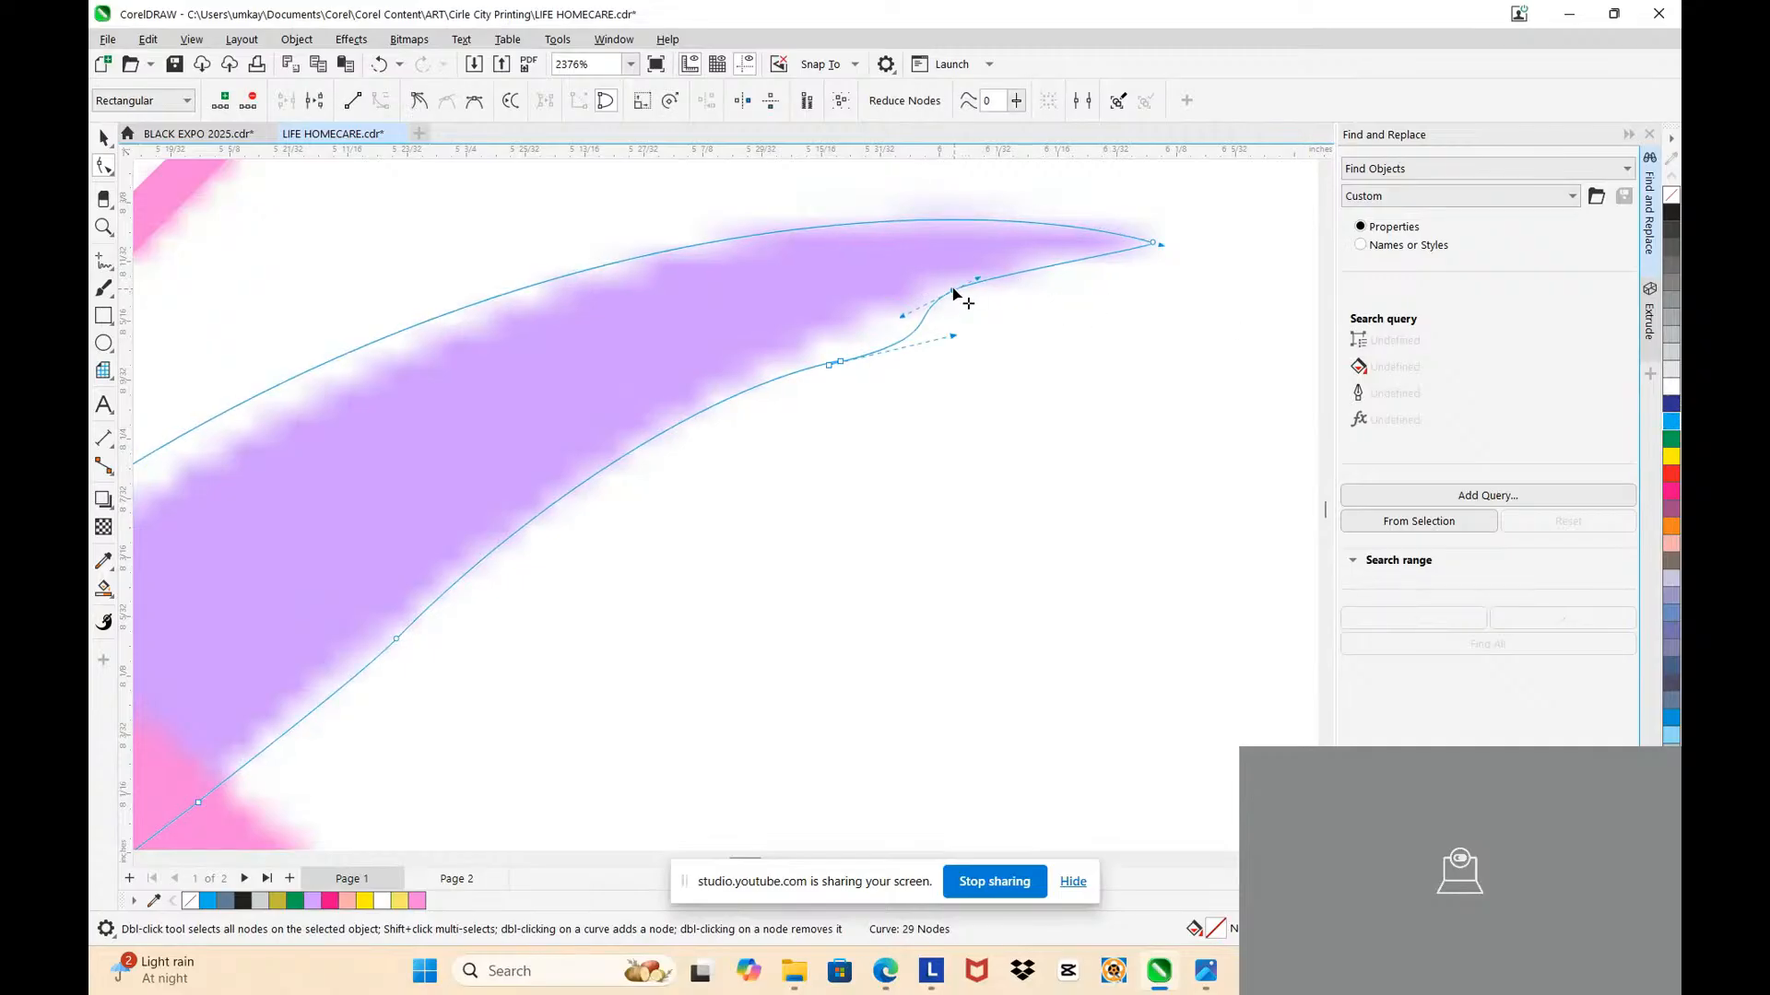
{"action": "left_click", "coordinate": [1155, 246]}
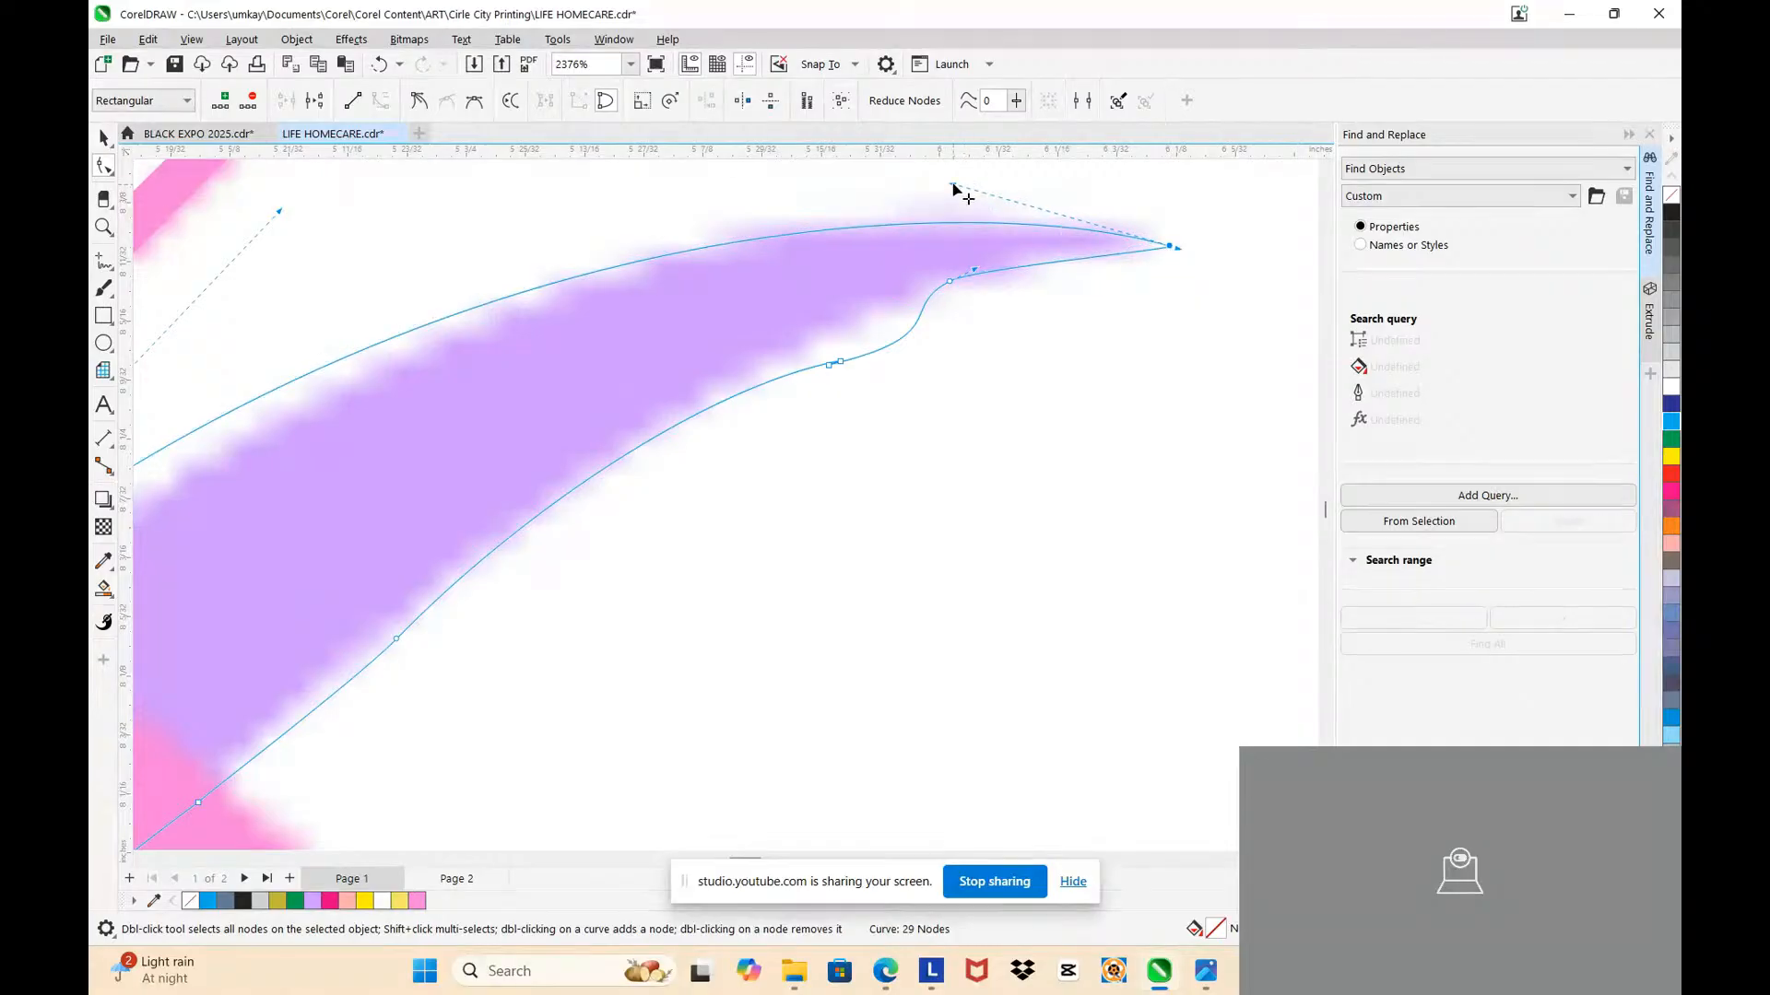
{"action": "left_click_drag", "start_coordinate": [954, 185], "coordinate": [955, 174]}
{"action": "left_click_drag", "start_coordinate": [752, 315], "coordinate": [856, 409]}
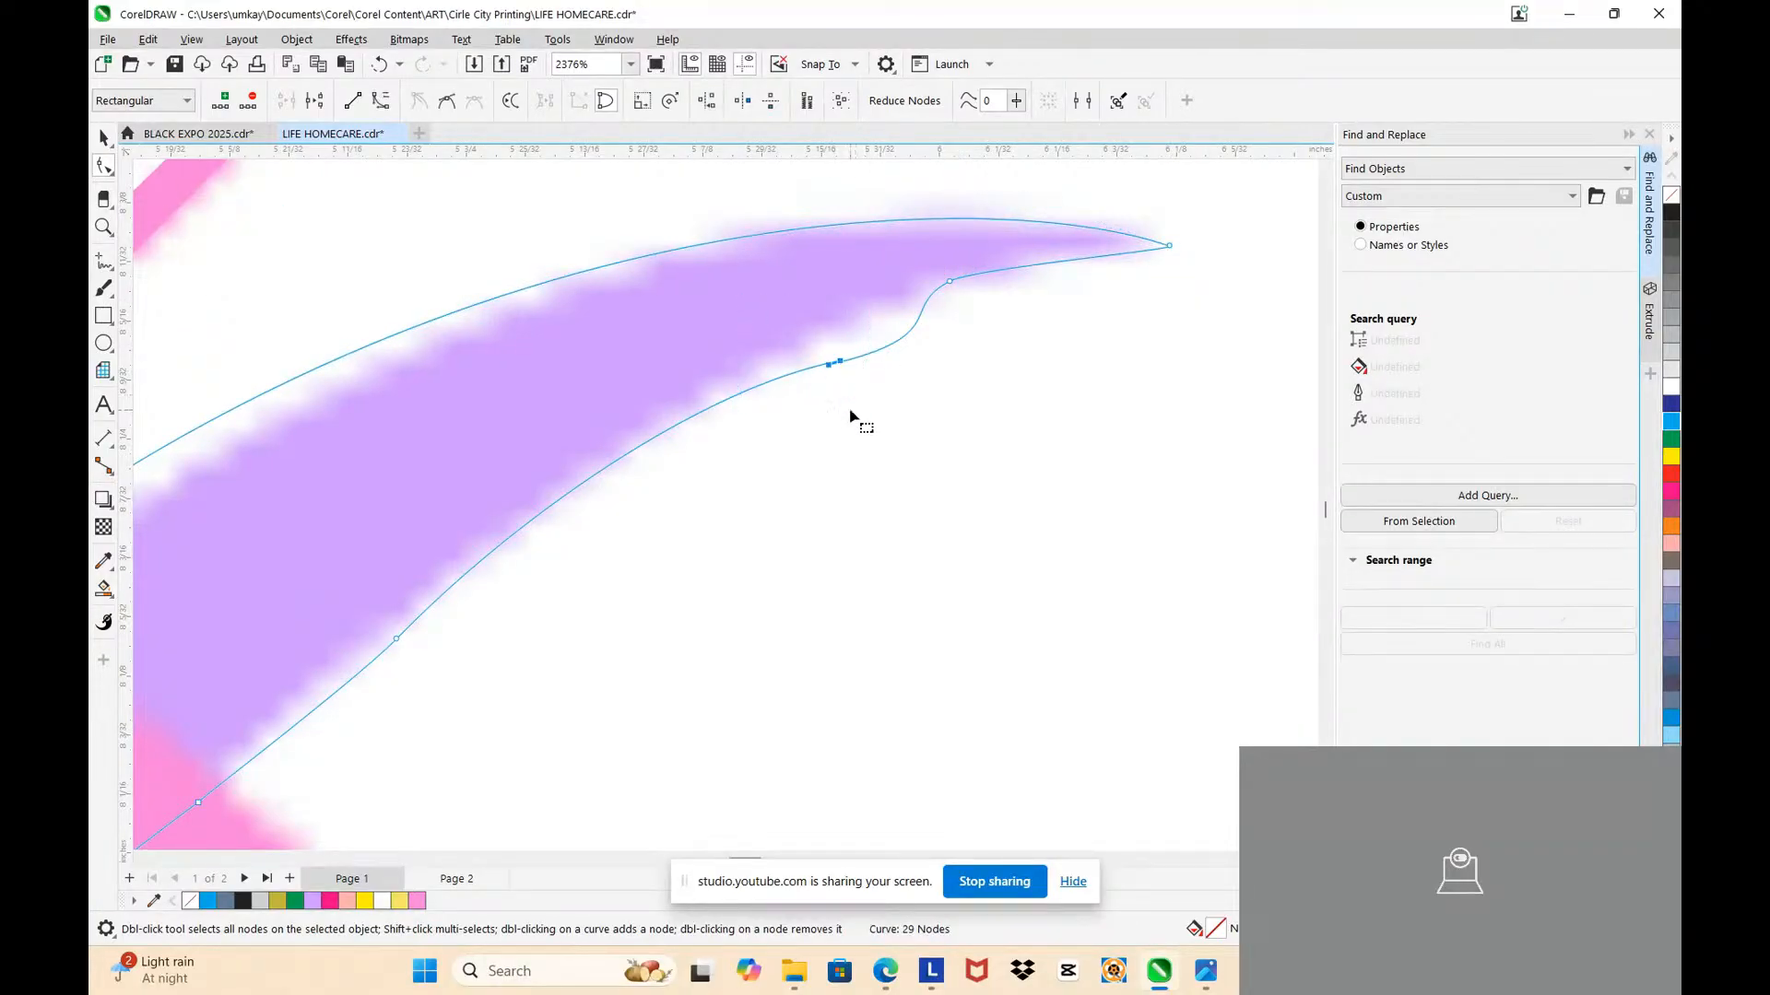
{"action": "key", "text": "Delete"}
Step: Delete the surplus node on the lower edge between tip and crossing, and move the node under the tip onto the purple edge
{"action": "scroll", "coordinate": [913, 289], "scroll_direction": "down", "scroll_amount": 3}
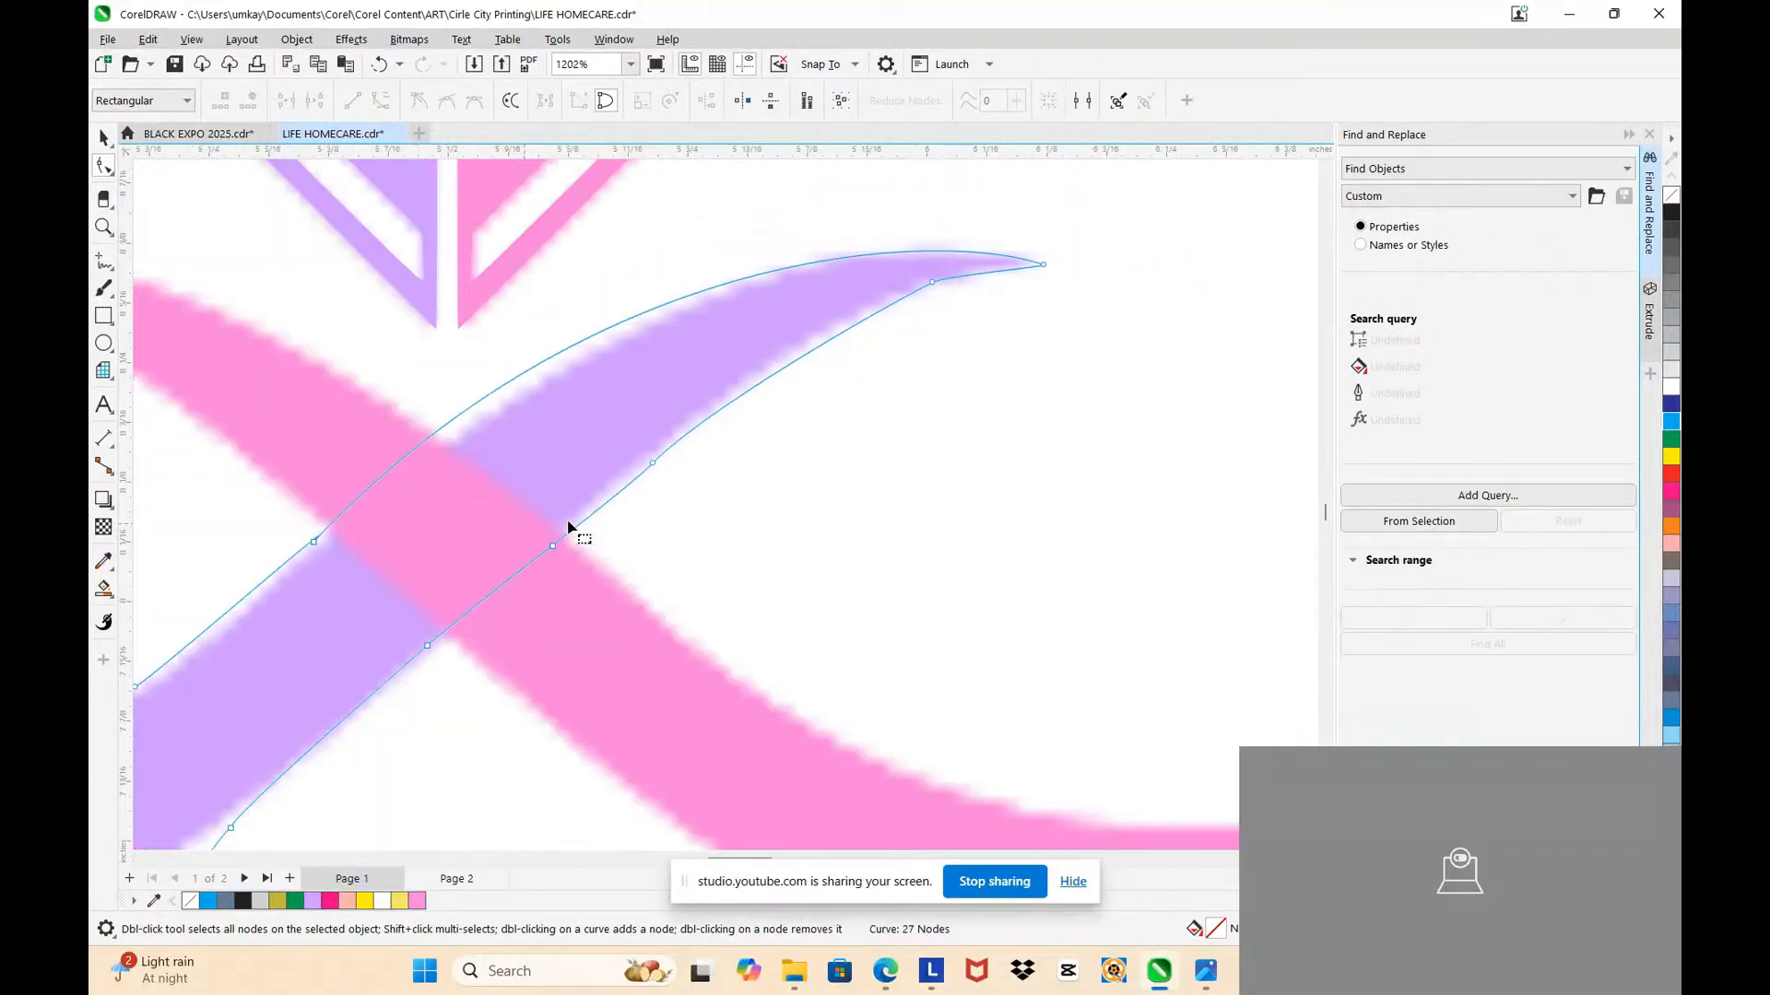
{"action": "left_click_drag", "start_coordinate": [529, 380], "coordinate": [706, 525]}
{"action": "key", "text": "Delete"}
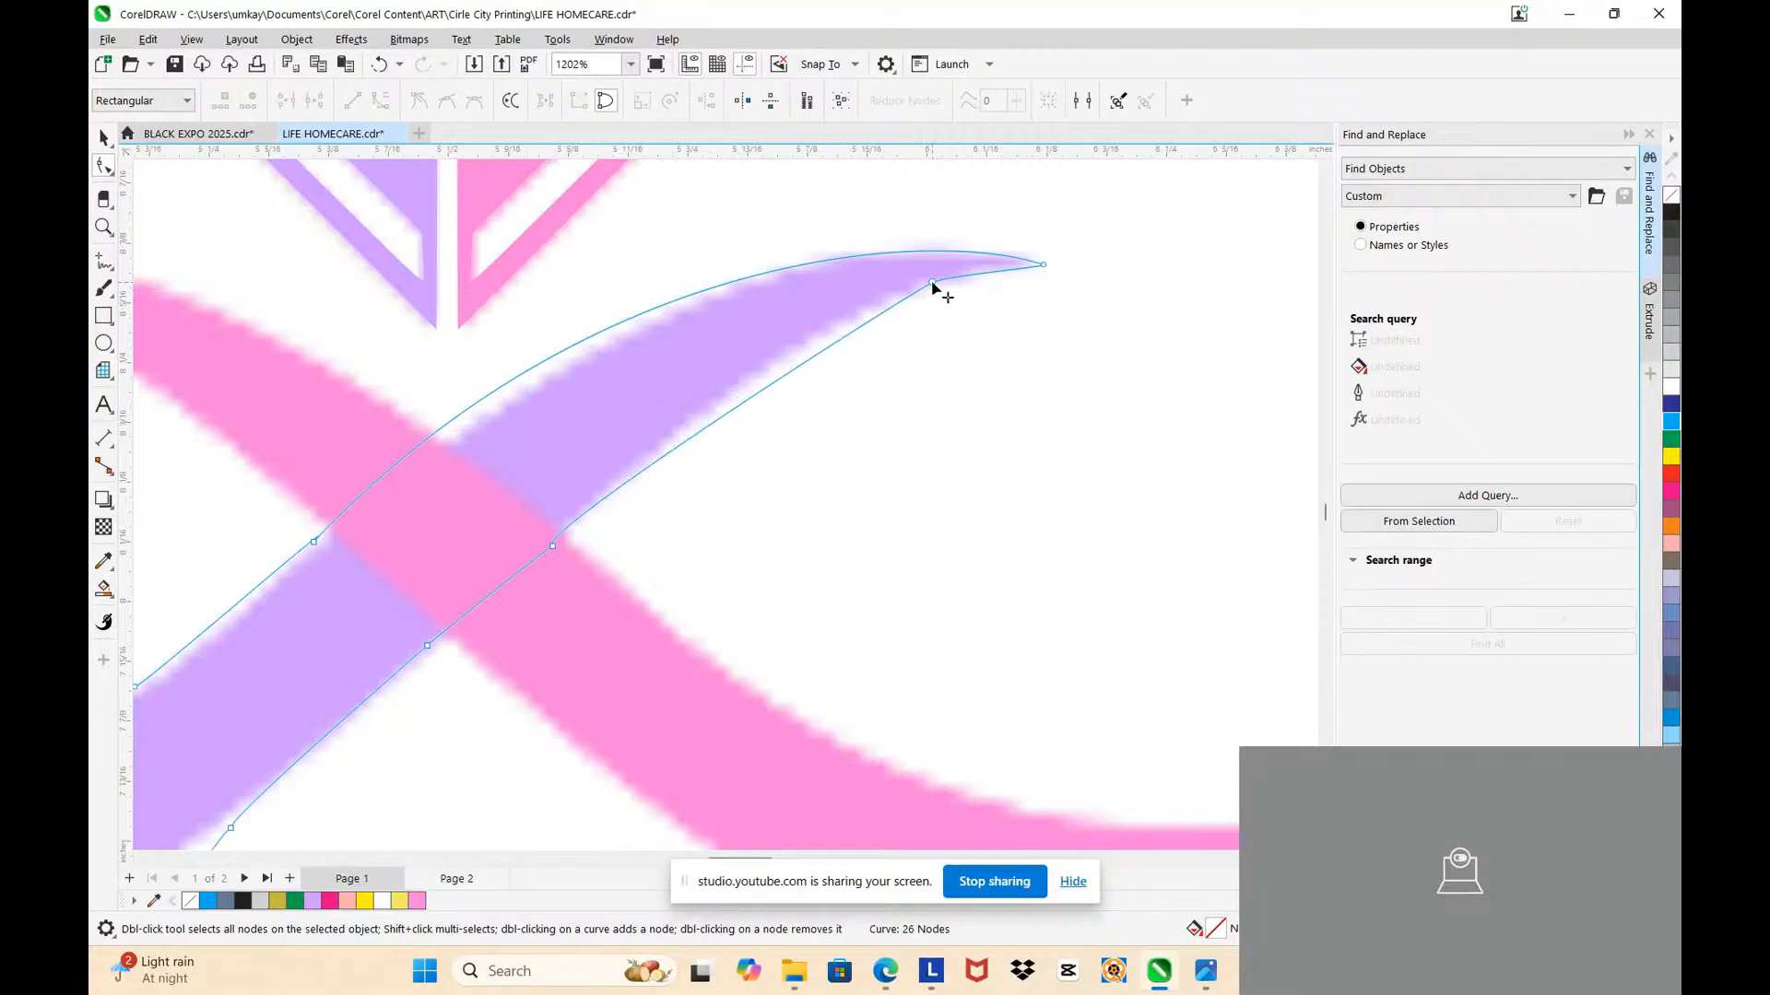
{"action": "left_click_drag", "start_coordinate": [933, 282], "coordinate": [915, 290]}
{"action": "left_click", "coordinate": [954, 281]}
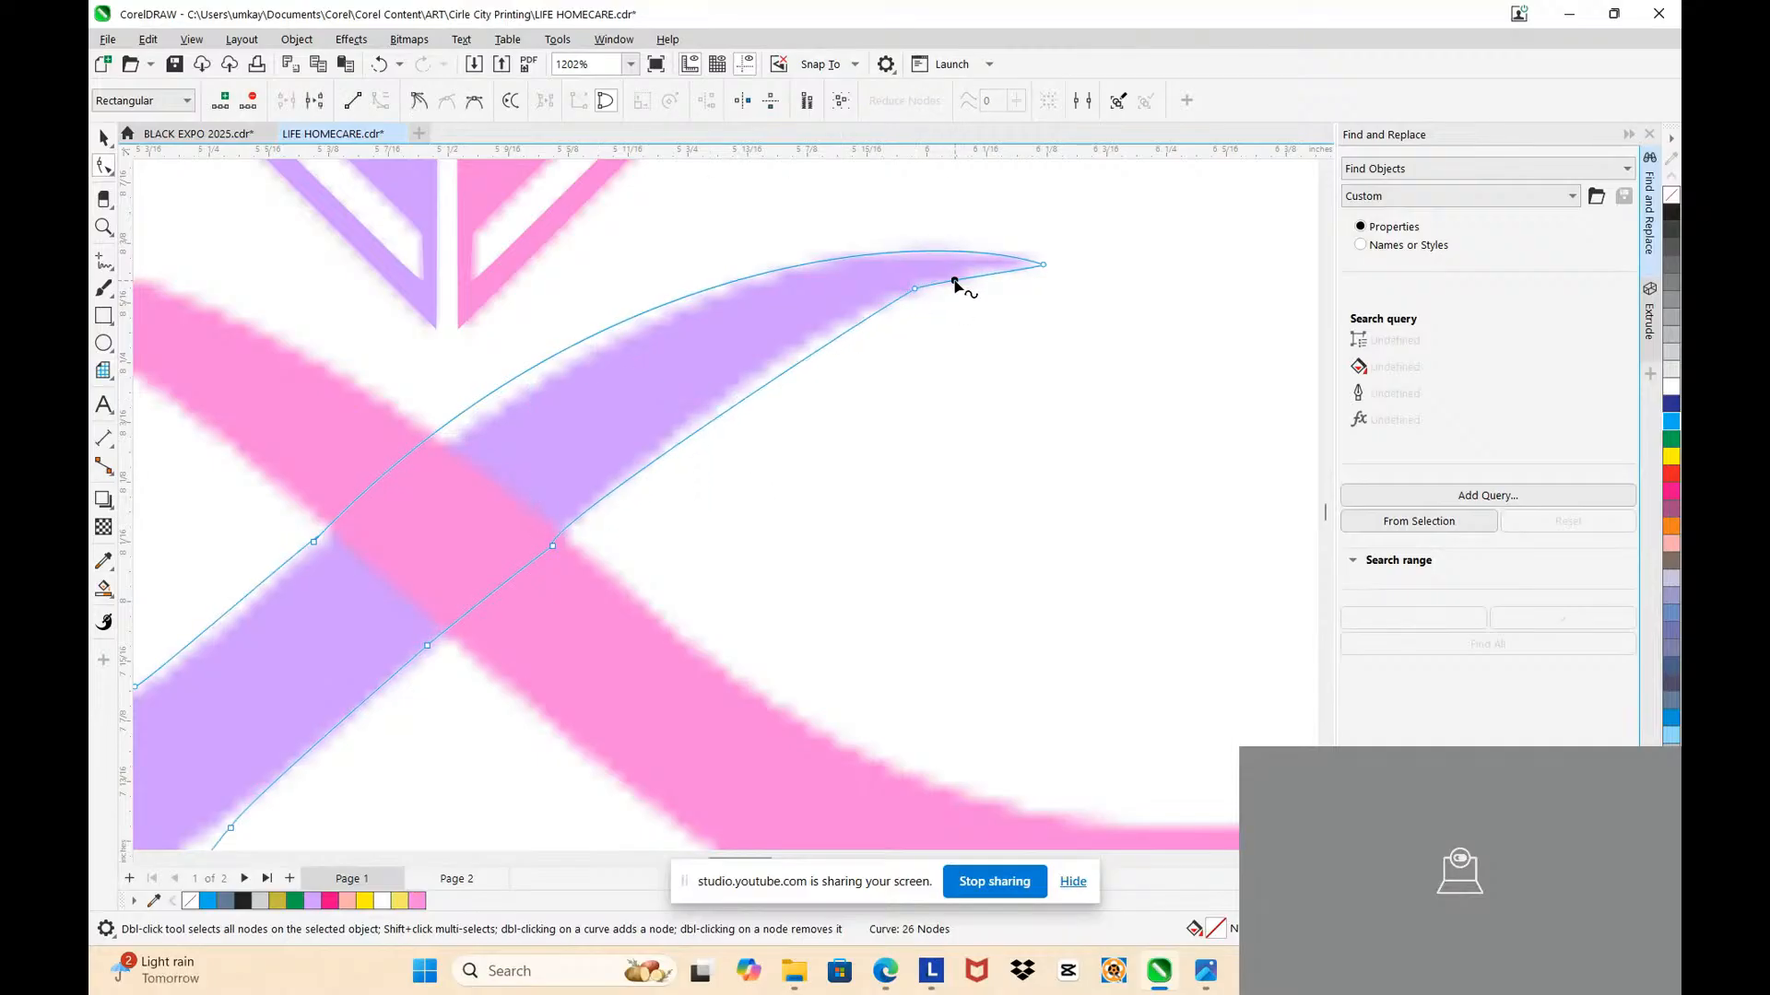
Step: Remove the lower-edge node at the pink crossing and add one between crossing and tip so the curve follows the purple edge
{"action": "scroll", "coordinate": [636, 466], "scroll_direction": "down", "scroll_amount": 3}
{"action": "scroll", "coordinate": [719, 304], "scroll_direction": "up", "scroll_amount": 2}
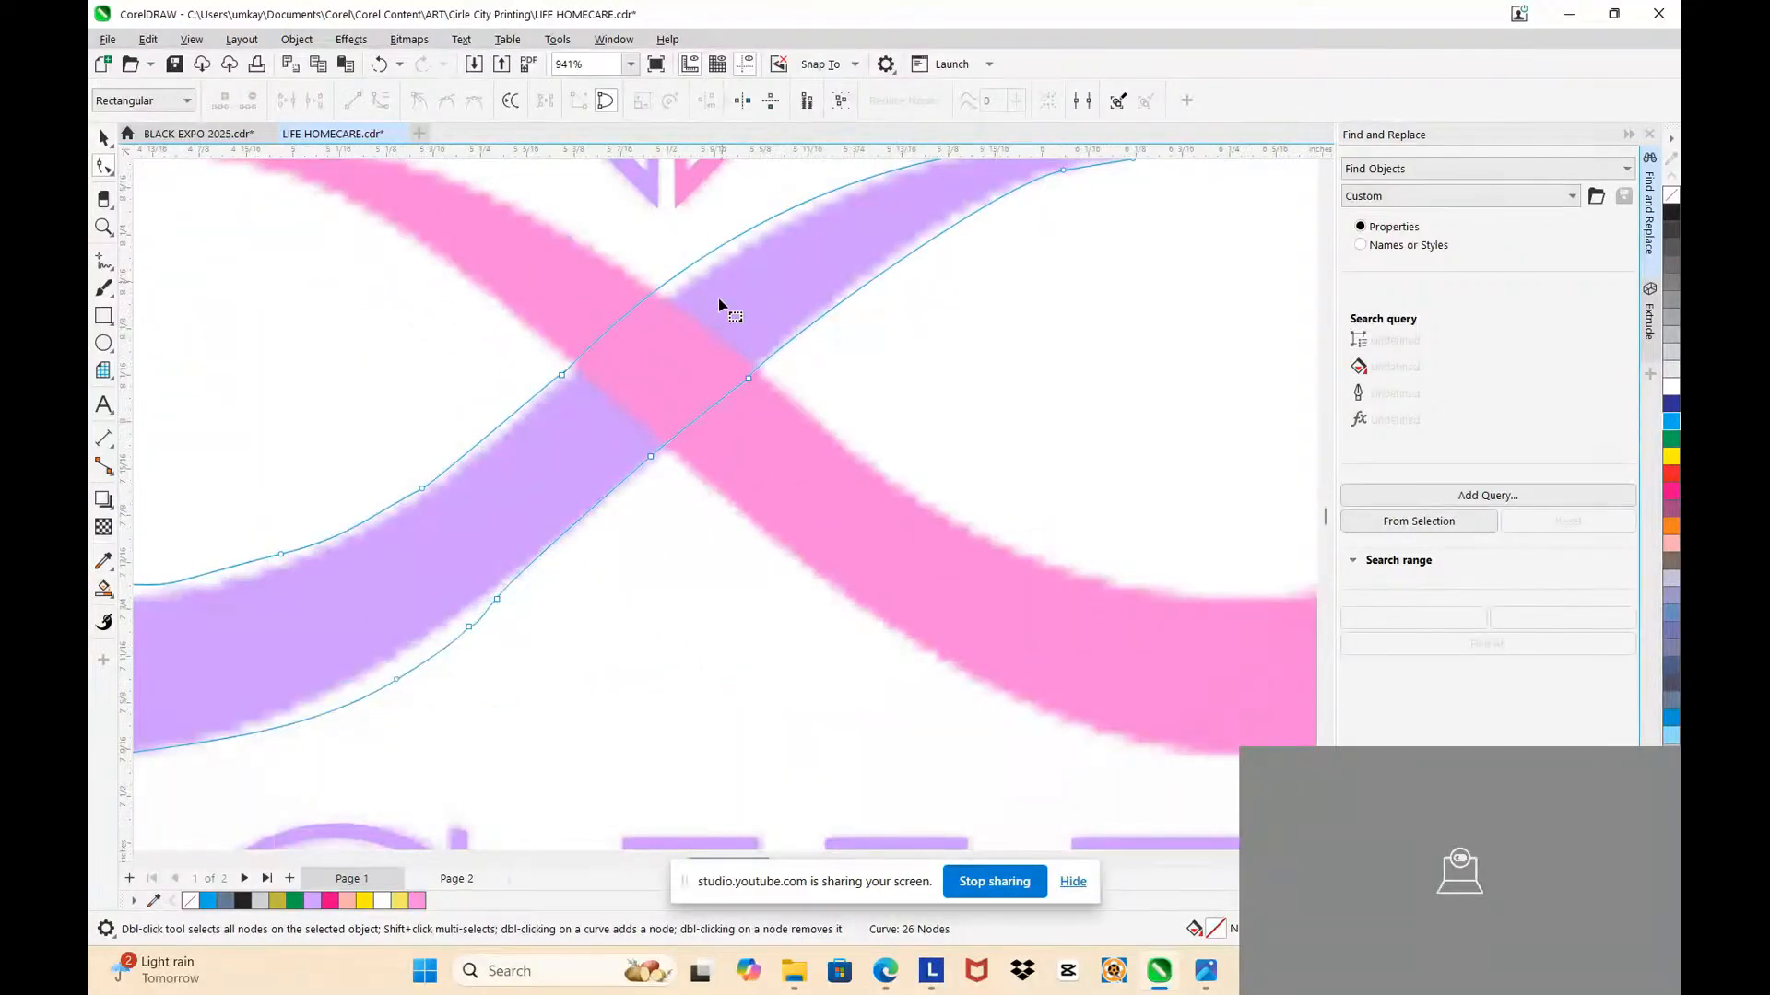
{"action": "left_click_drag", "start_coordinate": [718, 302], "coordinate": [792, 406]}
{"action": "key", "text": "Delete"}
{"action": "scroll", "coordinate": [805, 376], "scroll_direction": "down", "scroll_amount": 3}
{"action": "scroll", "coordinate": [837, 334], "scroll_direction": "up", "scroll_amount": 2}
{"action": "left_click", "coordinate": [841, 335]}
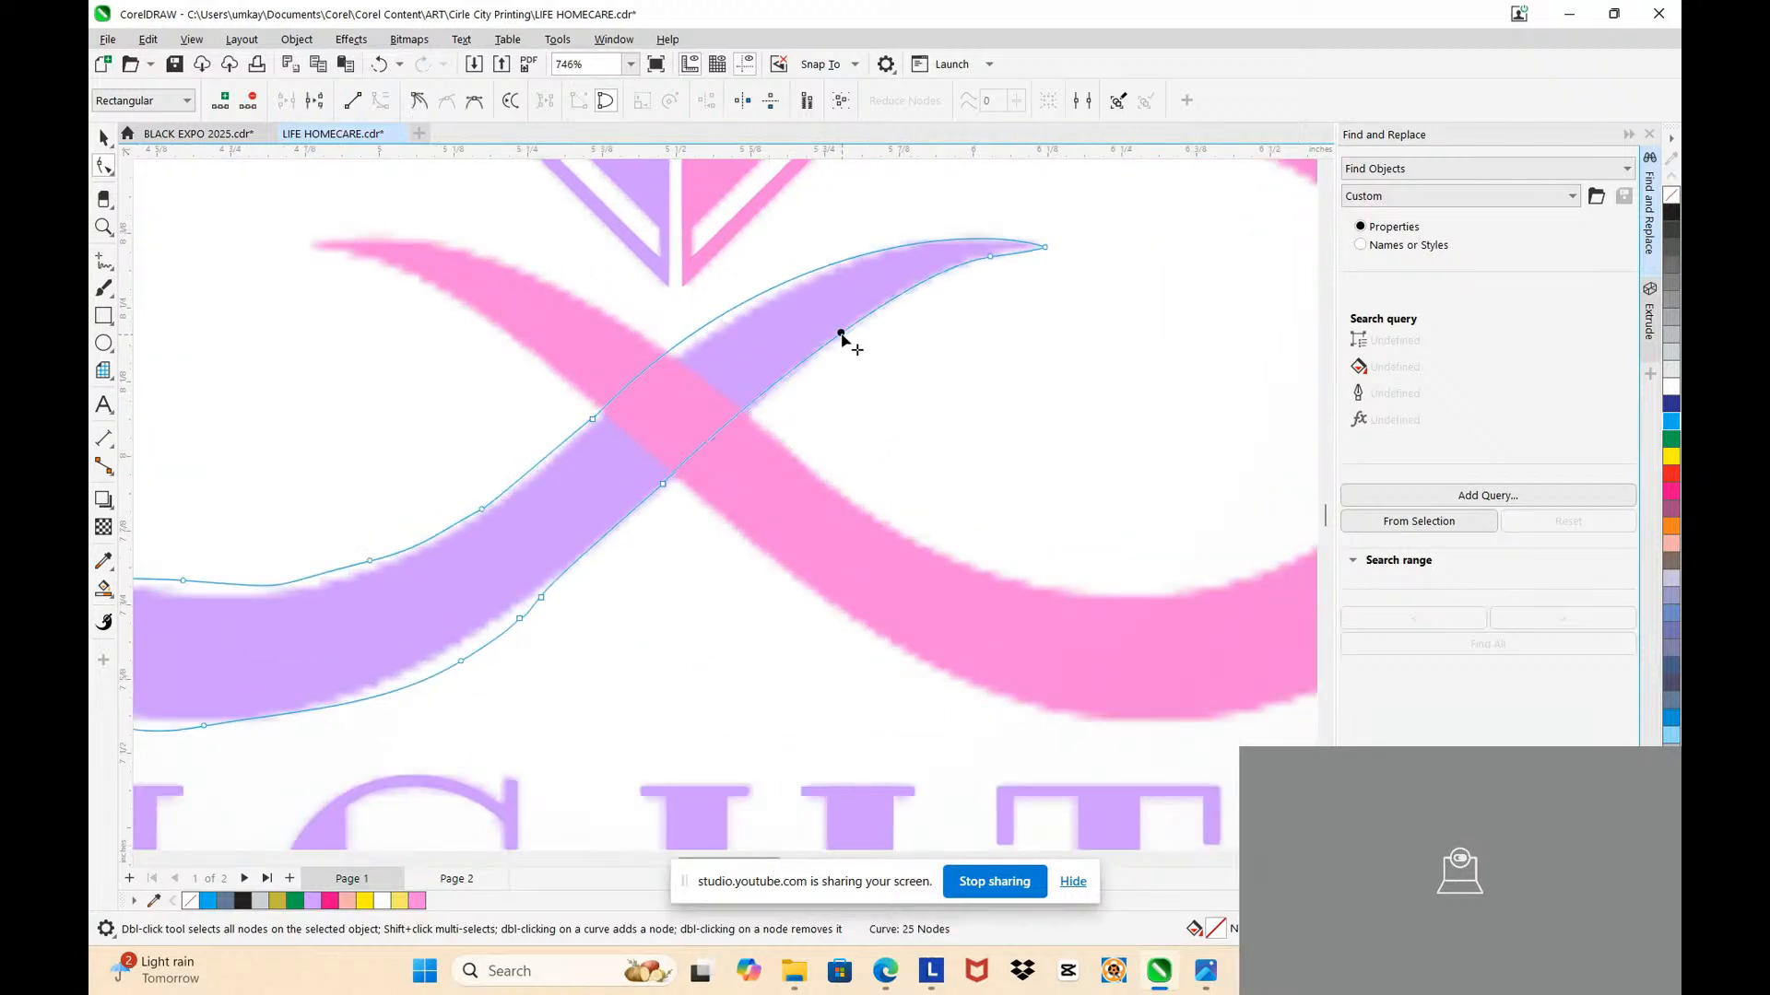
{"action": "scroll", "coordinate": [851, 337], "scroll_direction": "up", "scroll_amount": 2}
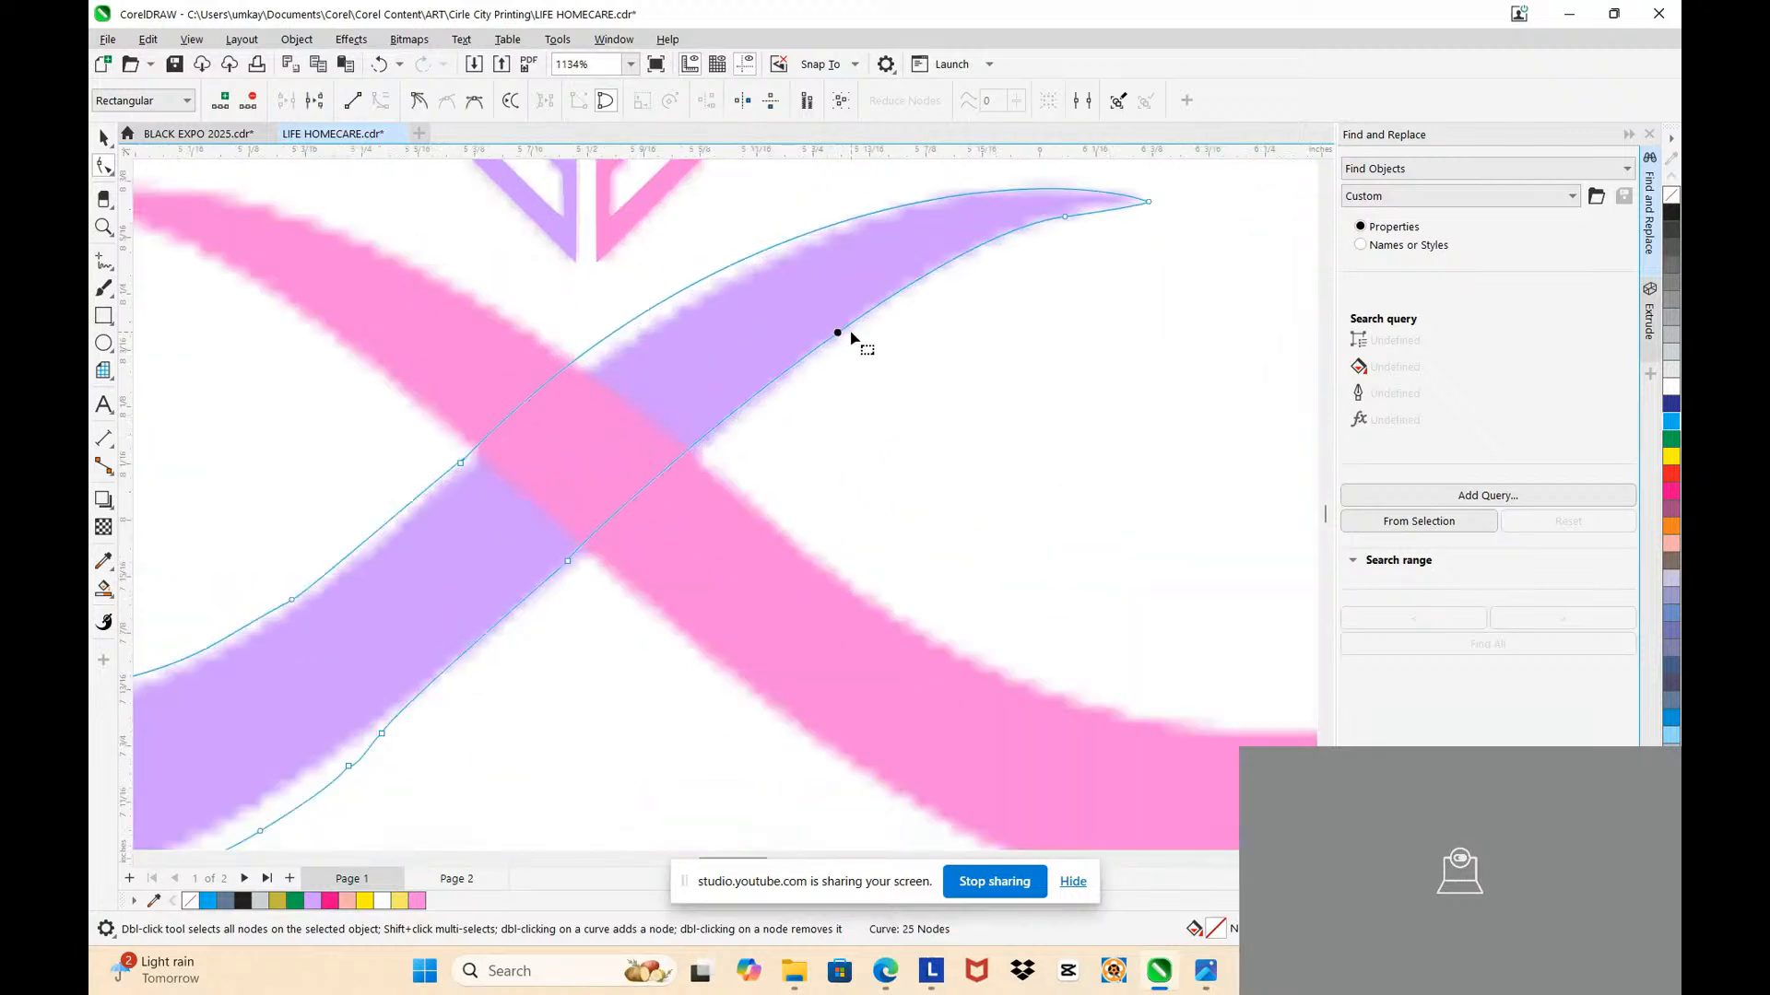
{"action": "double_click", "coordinate": [802, 366]}
{"action": "left_click_drag", "start_coordinate": [961, 210], "coordinate": [1046, 259]}
Step: Delete the cluster of surplus nodes on both ribbon edges between the crossing and the bottom of the loop
{"action": "scroll", "coordinate": [1047, 261], "scroll_direction": "down", "scroll_amount": 4}
{"action": "scroll", "coordinate": [679, 347], "scroll_direction": "up", "scroll_amount": 2}
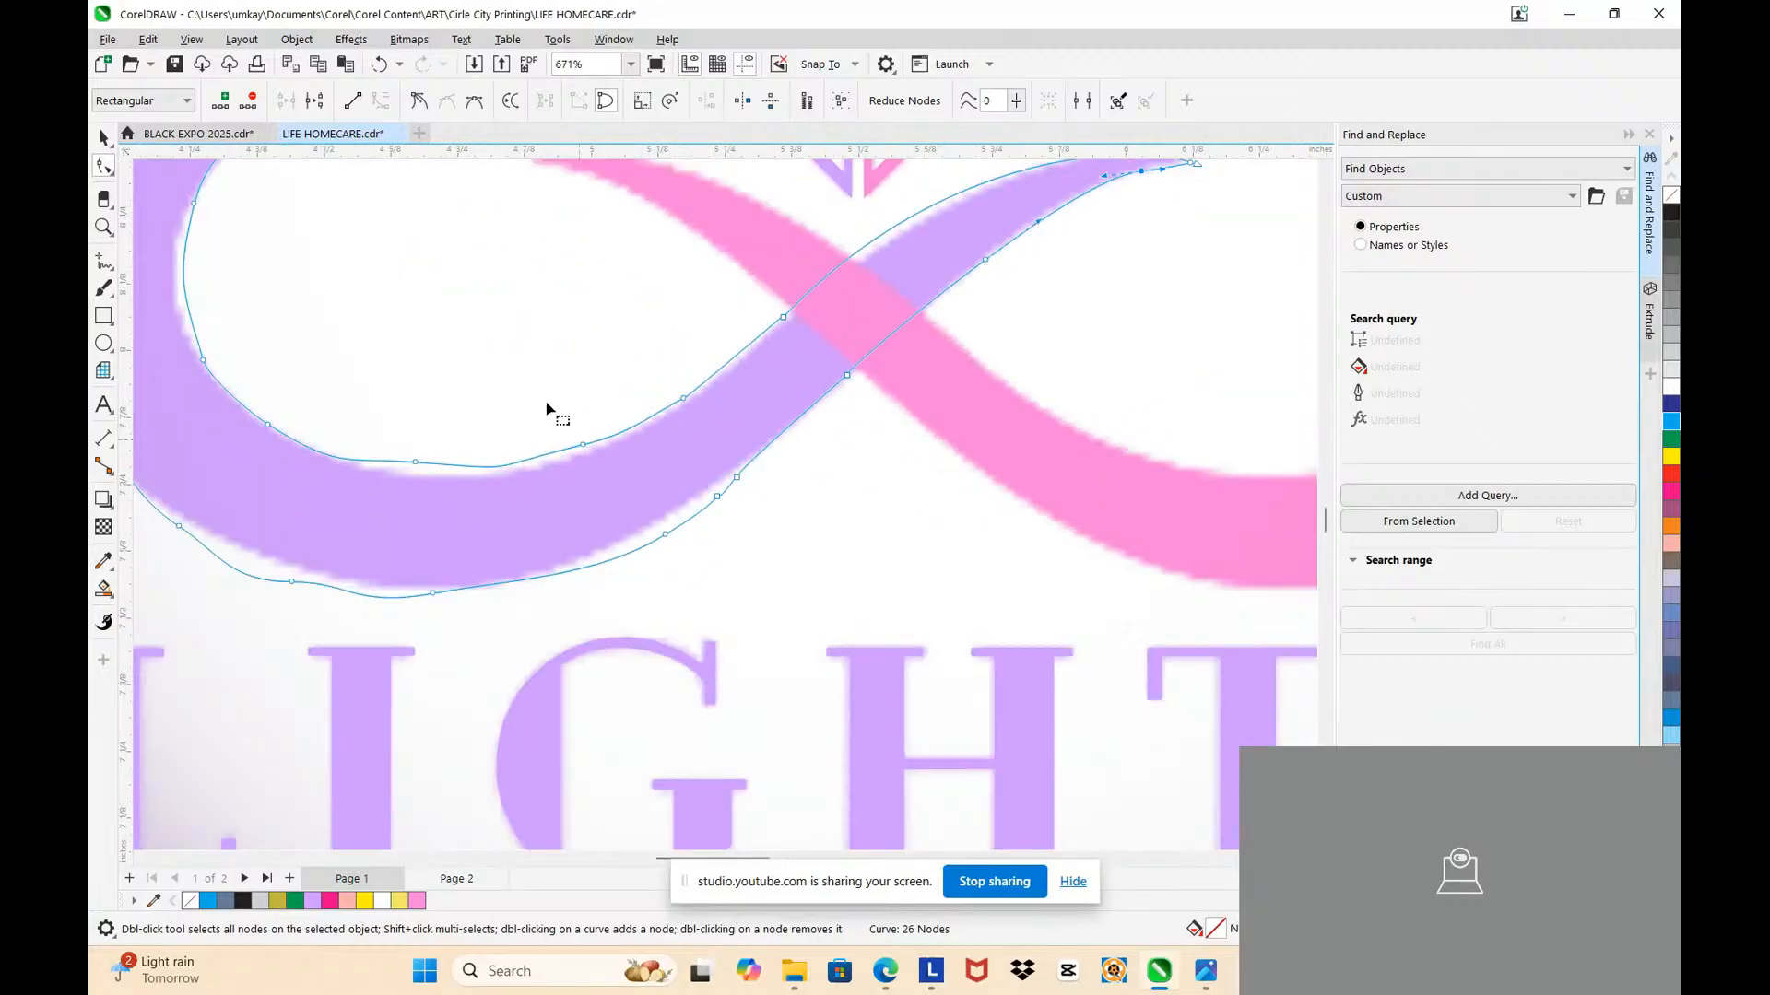
{"action": "left_click_drag", "start_coordinate": [535, 376], "coordinate": [749, 553]}
{"action": "key", "text": "Delete"}
Step: Fit the loop's inner bottom edge to the purple artwork by deleting a node, pulling the curve down and adding a node towards the crossing
{"action": "scroll", "coordinate": [703, 423], "scroll_direction": "down", "scroll_amount": 3}
{"action": "scroll", "coordinate": [565, 403], "scroll_direction": "up", "scroll_amount": 2}
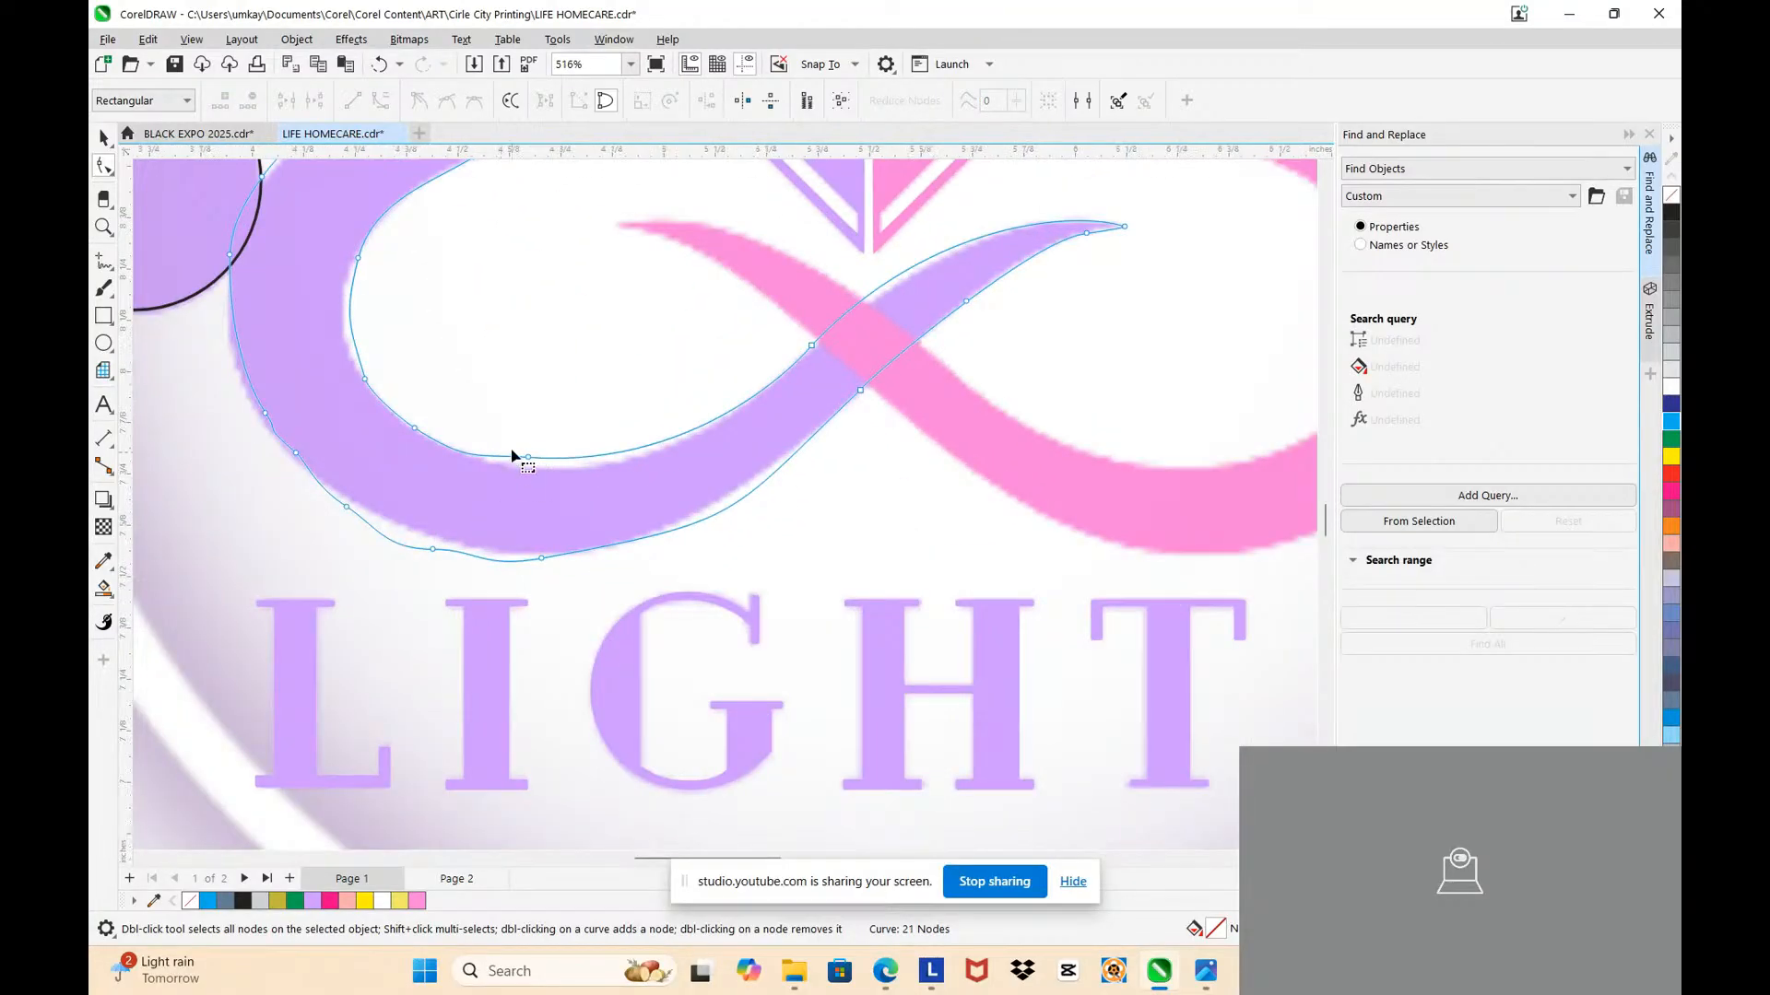
{"action": "double_click", "coordinate": [530, 458]}
{"action": "left_click", "coordinate": [535, 465]}
{"action": "scroll", "coordinate": [534, 465], "scroll_direction": "up", "scroll_amount": 2}
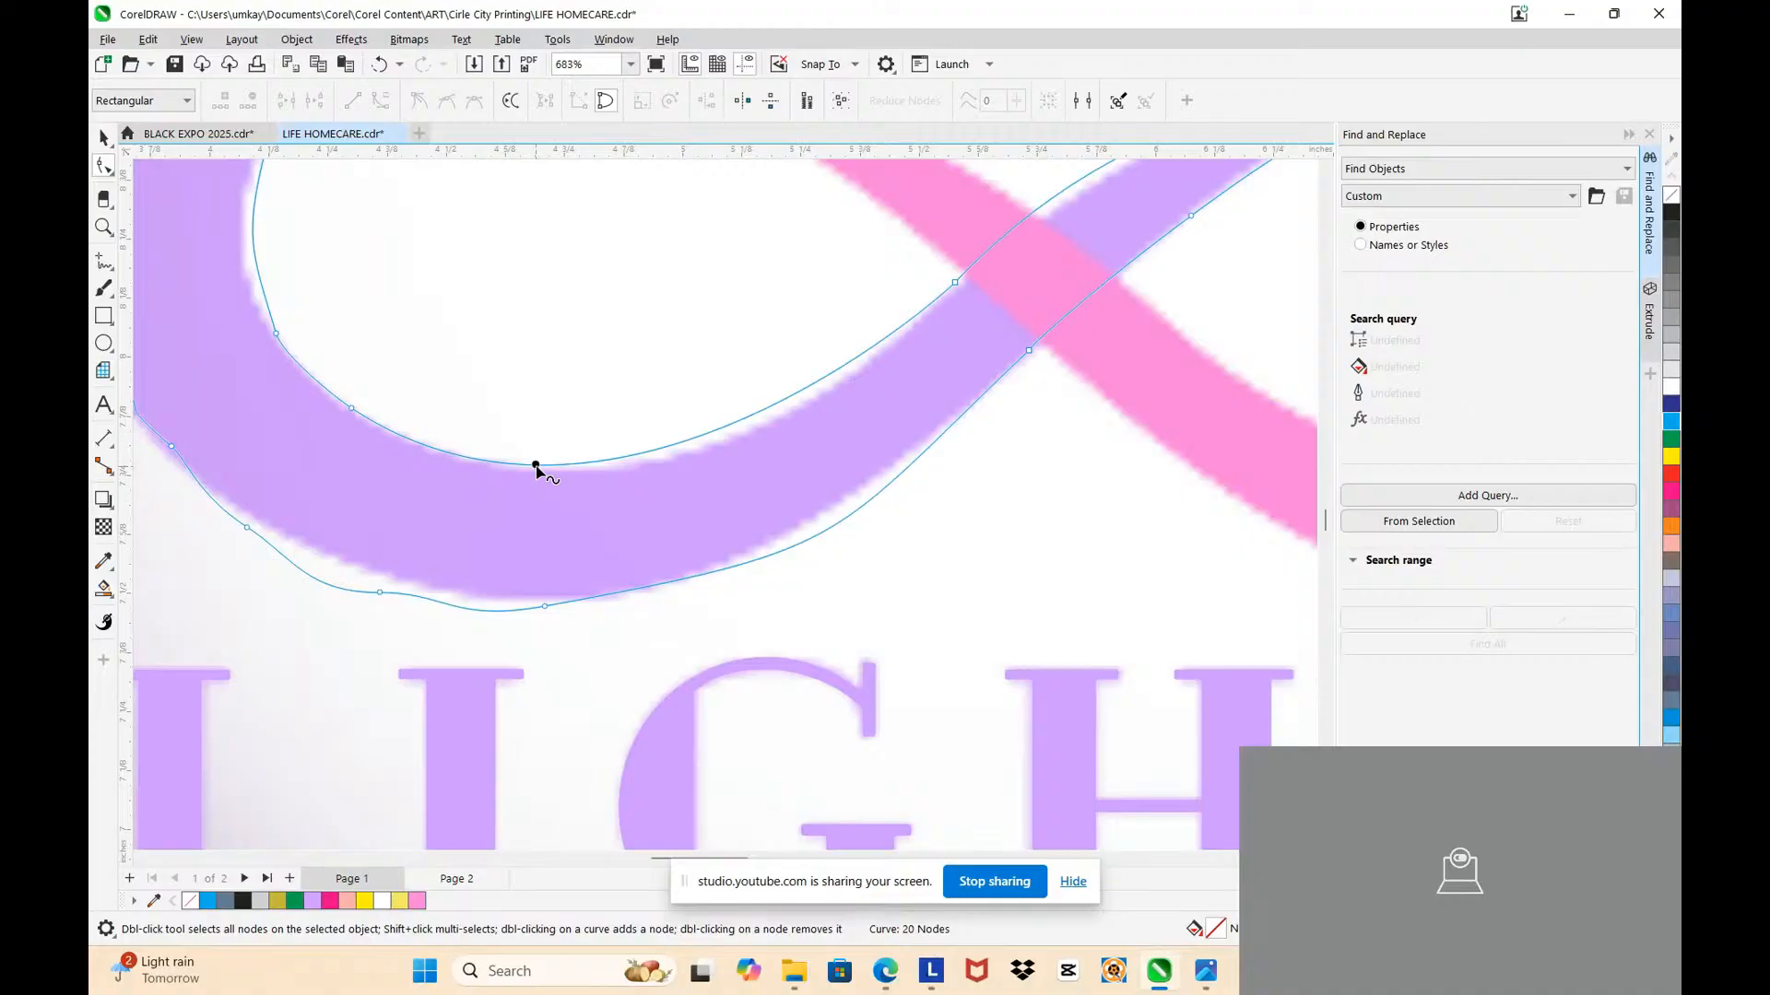
{"action": "double_click", "coordinate": [754, 417]}
{"action": "left_click_drag", "start_coordinate": [754, 416], "coordinate": [756, 424]}
{"action": "left_click", "coordinate": [788, 370]}
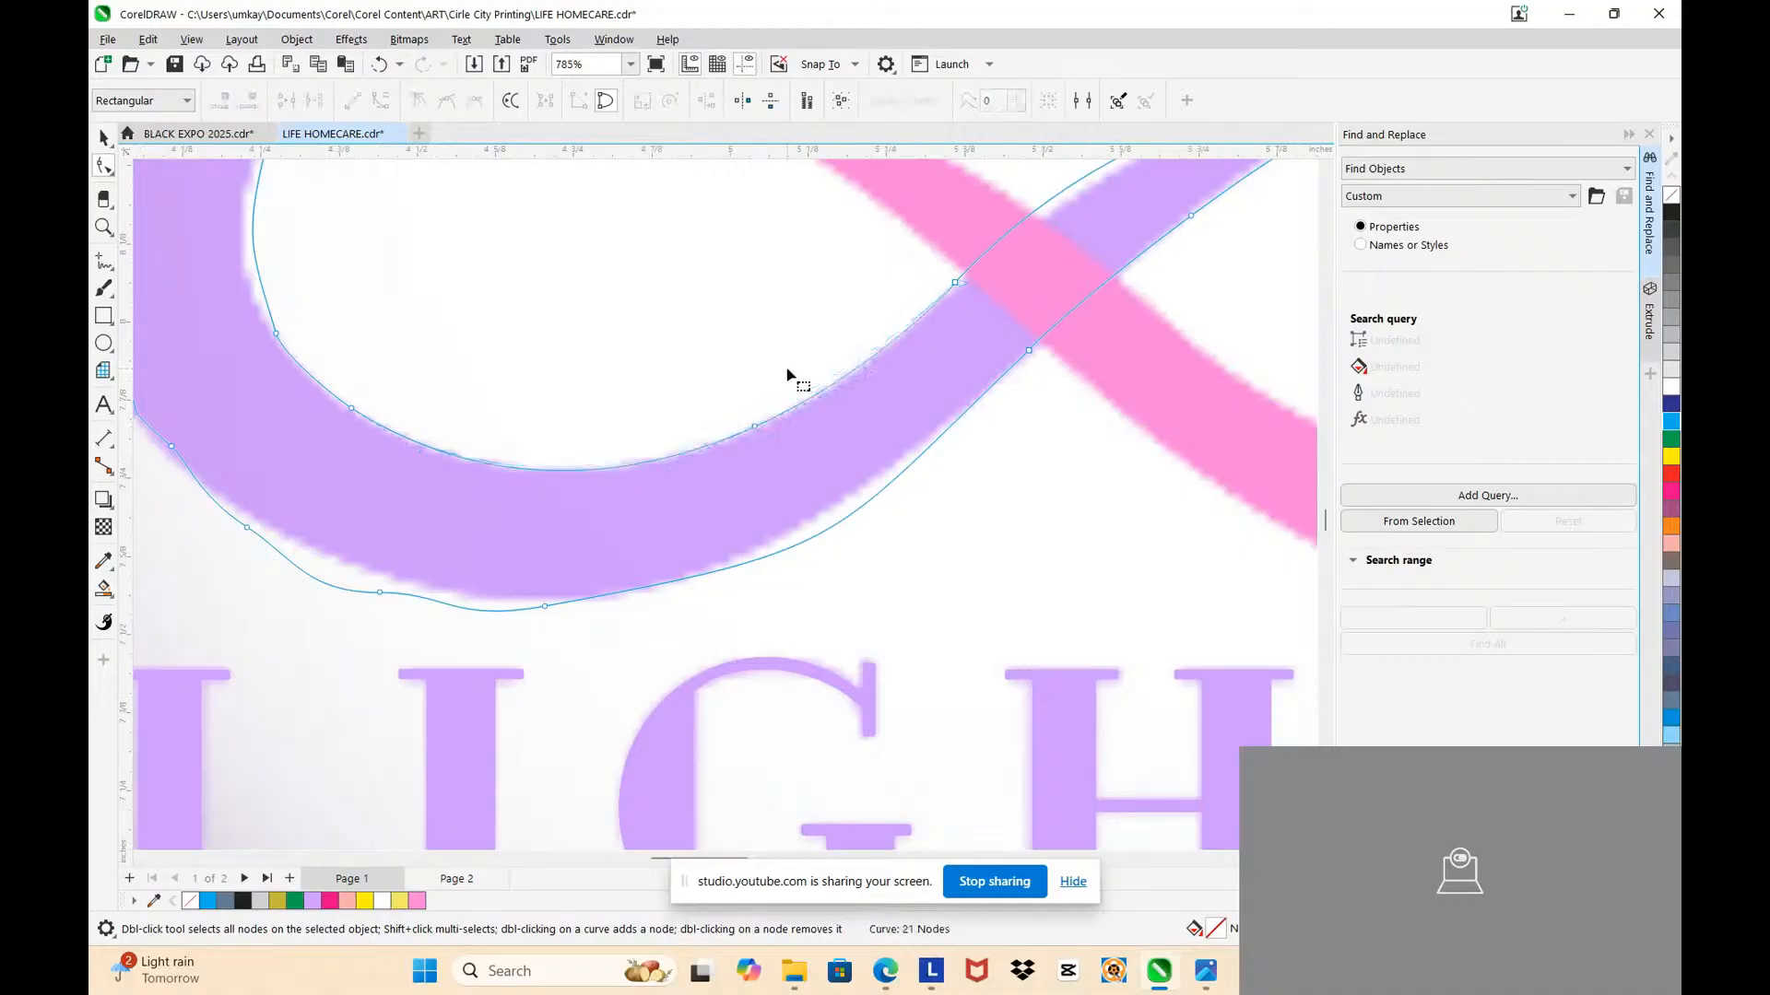
Step: Delete the surplus nodes along the loop's outer bottom edge and pull the remaining segment up to the purple artwork
{"action": "scroll", "coordinate": [787, 370], "scroll_direction": "down", "scroll_amount": 4}
{"action": "scroll", "coordinate": [787, 369], "scroll_direction": "down", "scroll_amount": 1}
{"action": "left_click_drag", "start_coordinate": [472, 425], "coordinate": [690, 525]}
{"action": "key", "text": "Delete"}
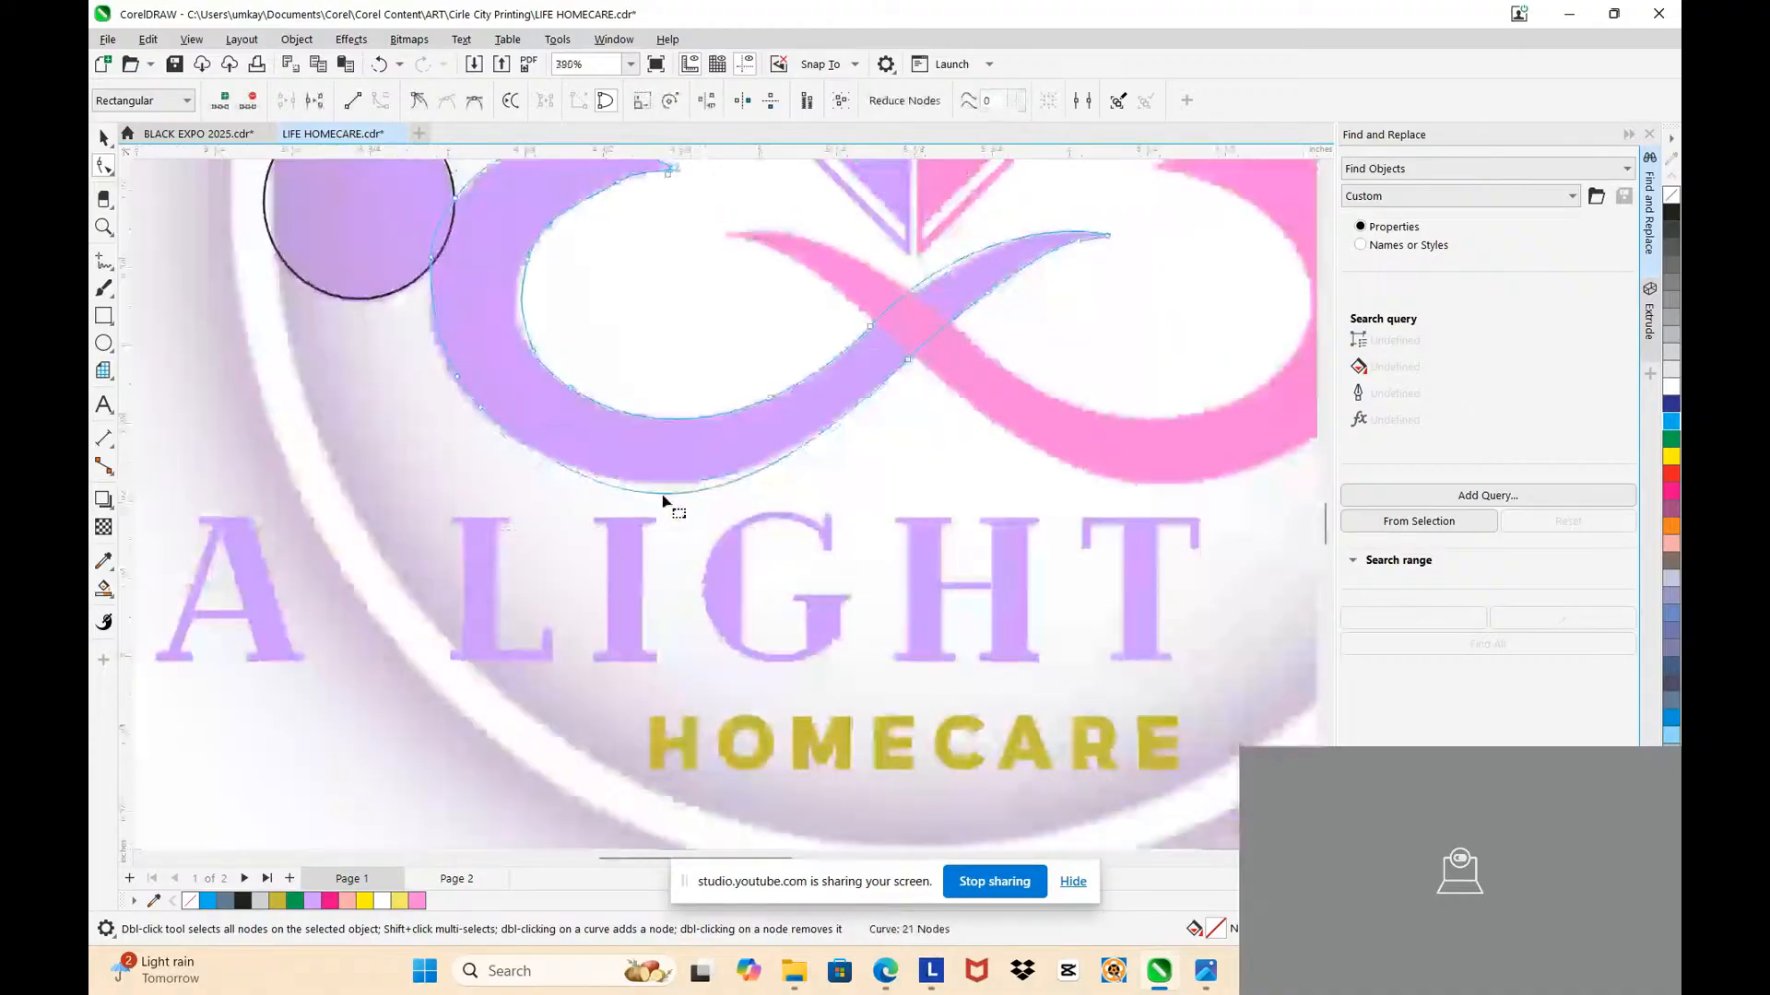
{"action": "scroll", "coordinate": [560, 473], "scroll_direction": "up", "scroll_amount": 8}
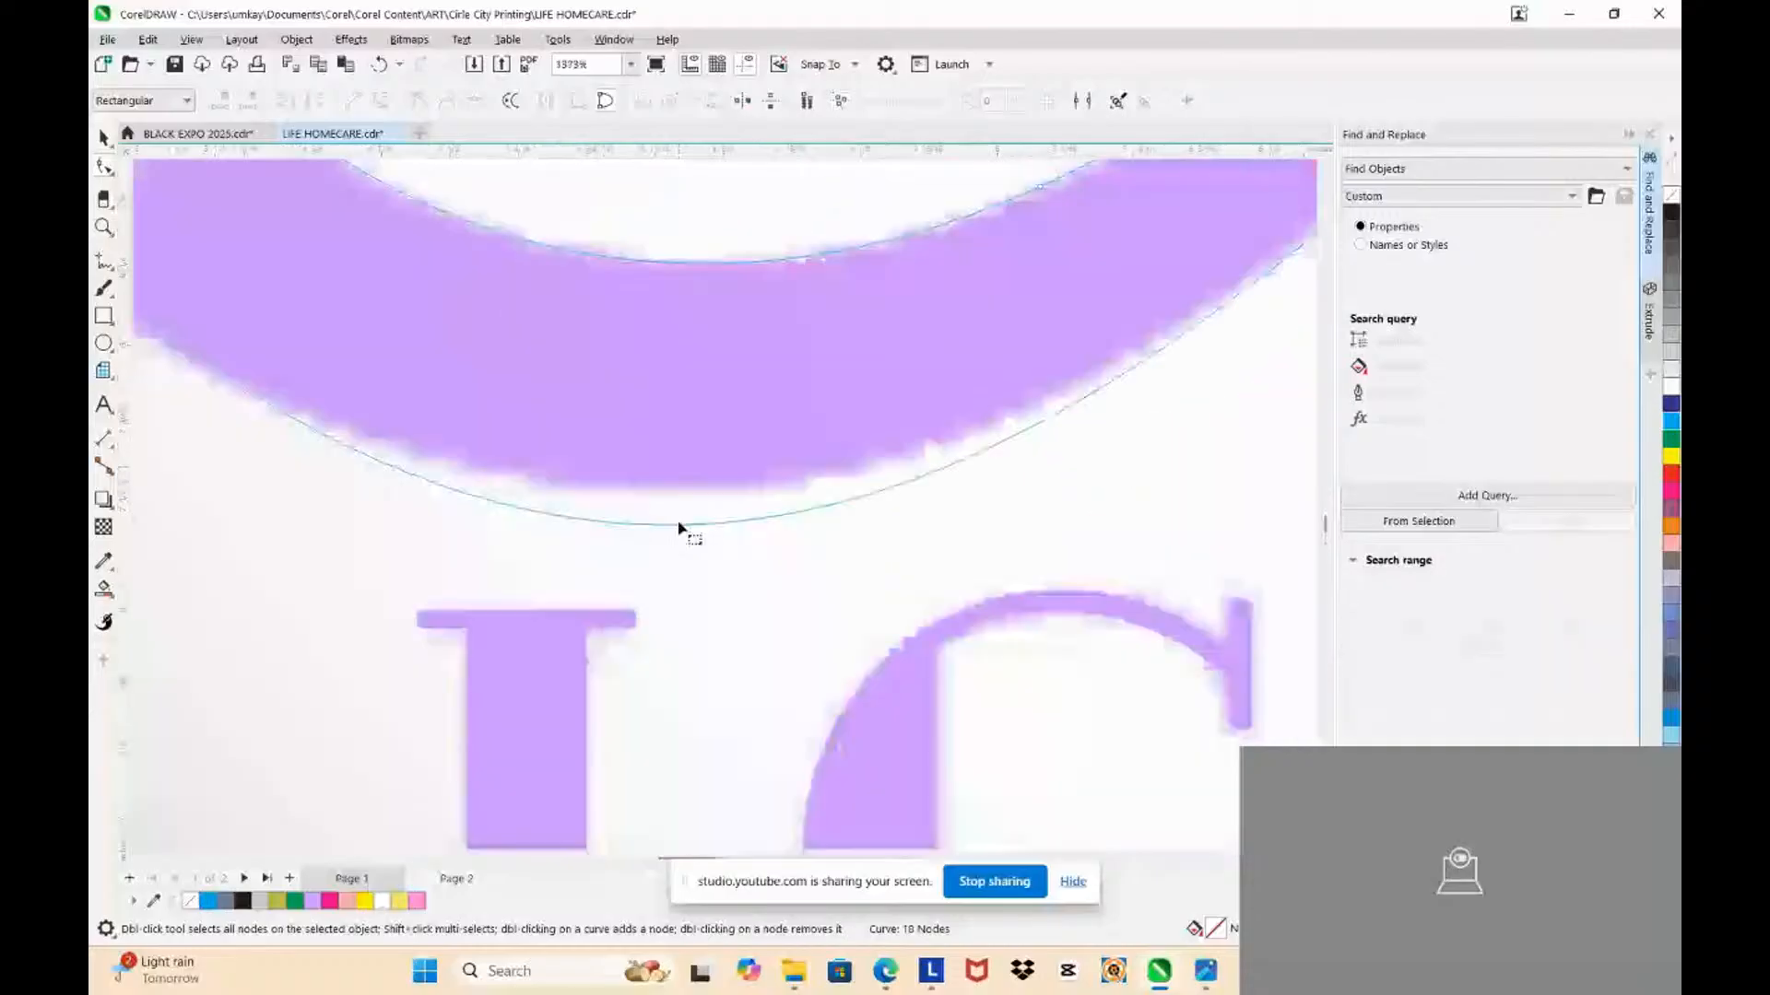
{"action": "left_click_drag", "start_coordinate": [683, 525], "coordinate": [683, 506]}
Step: Add a node on the outer edge between the loop's bottom and the crossing and fit the curve to the purple edge
{"action": "scroll", "coordinate": [682, 506], "scroll_direction": "down", "scroll_amount": 3}
{"action": "scroll", "coordinate": [852, 462], "scroll_direction": "up", "scroll_amount": 4}
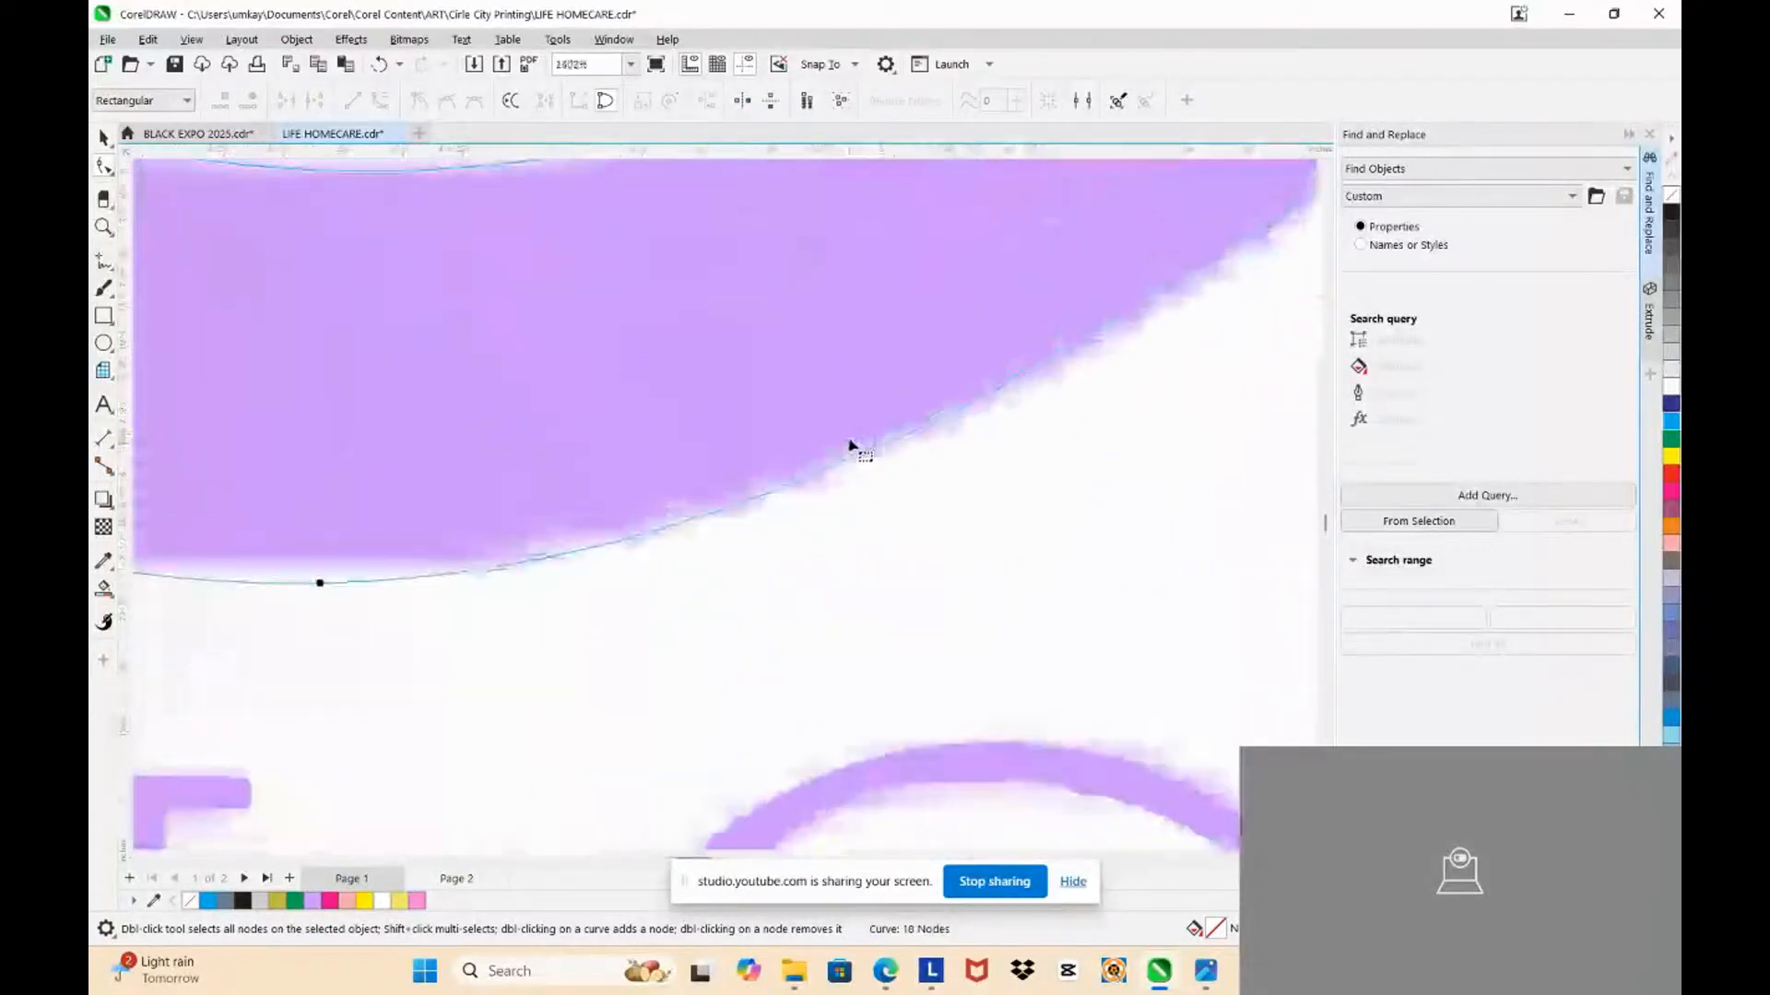
{"action": "double_click", "coordinate": [902, 441]}
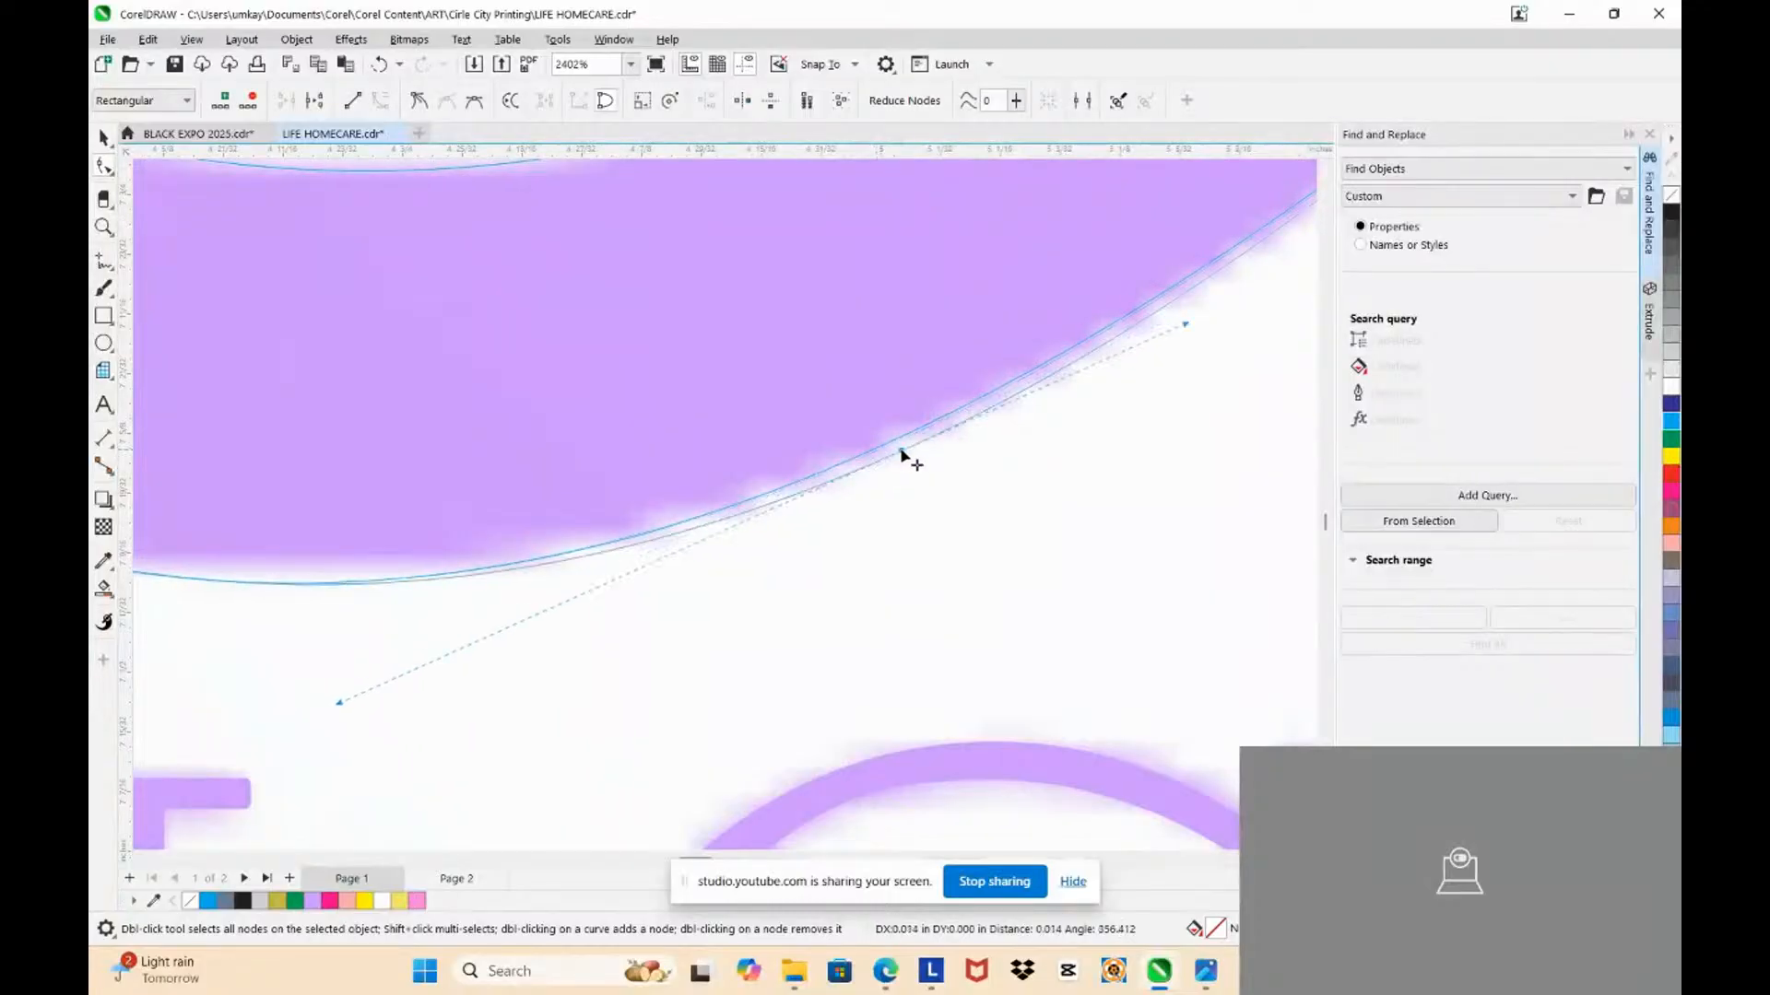
{"action": "scroll", "coordinate": [892, 439], "scroll_direction": "down", "scroll_amount": 4}
{"action": "scroll", "coordinate": [892, 439], "scroll_direction": "down", "scroll_amount": 4}
{"action": "scroll", "coordinate": [825, 470], "scroll_direction": "up", "scroll_amount": 2}
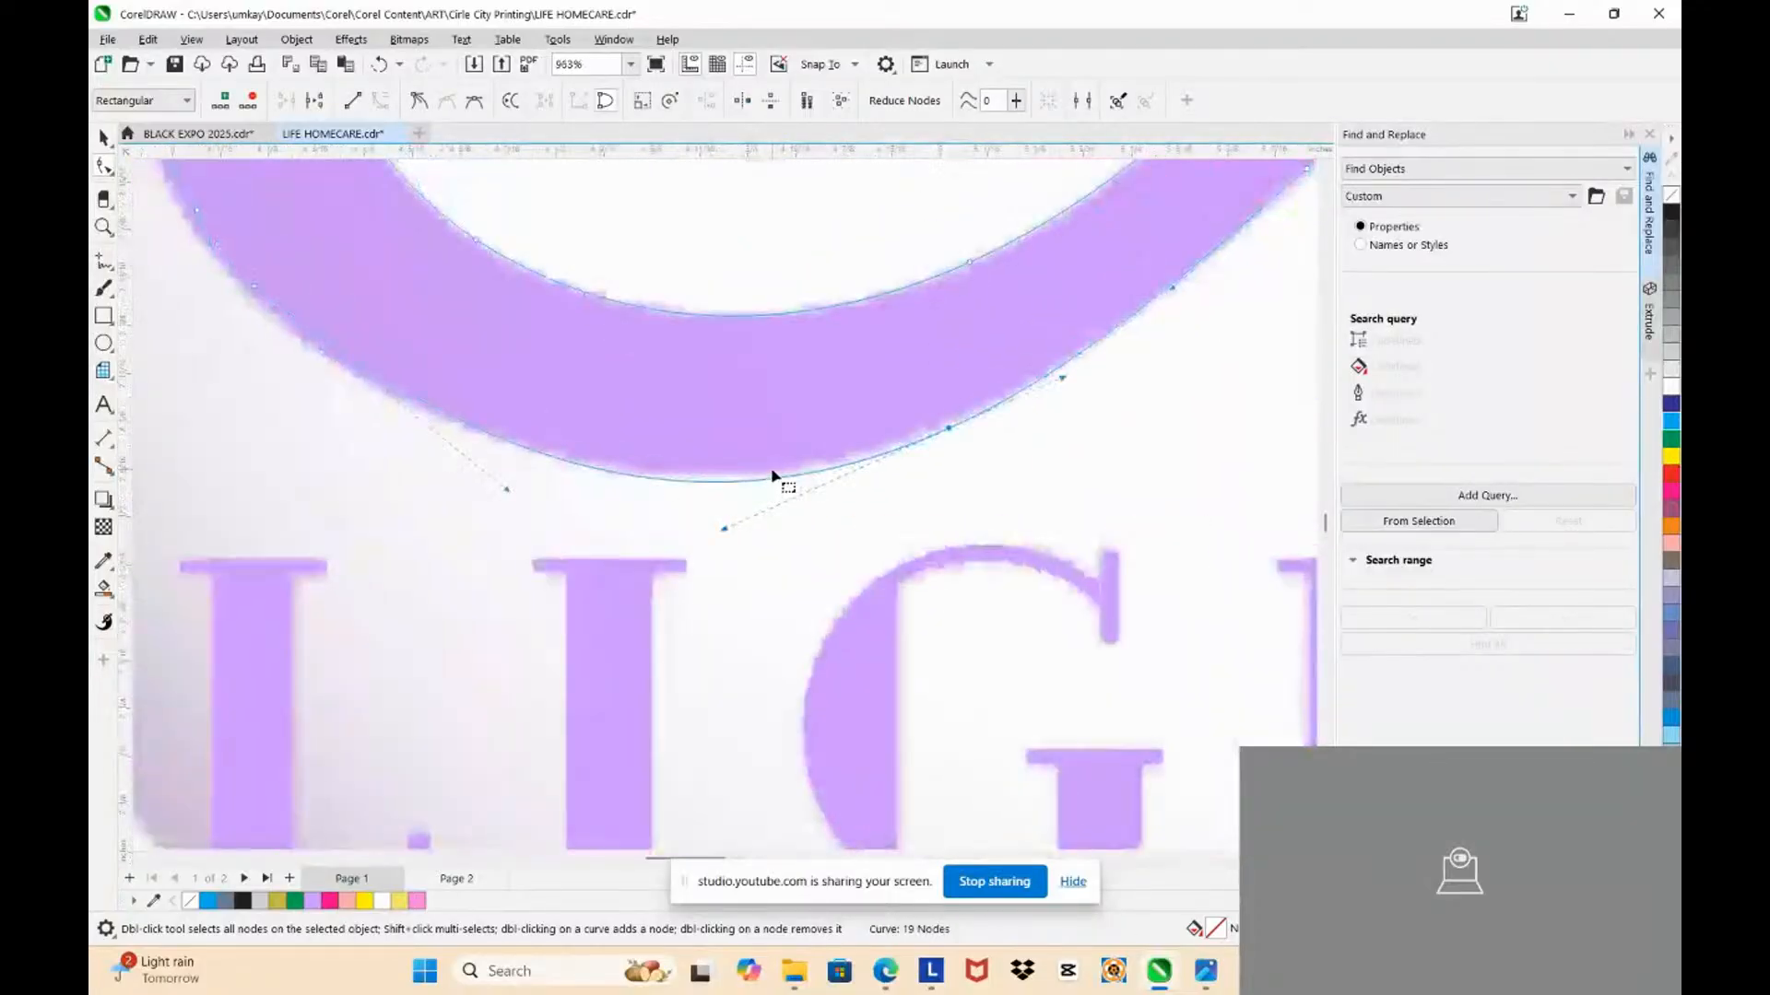
{"action": "left_click", "coordinate": [776, 481]}
Step: Delete two nodes on the loop's lower-left outer edge and adjust the handle above them to round the curve
{"action": "scroll", "coordinate": [776, 480], "scroll_direction": "down", "scroll_amount": 3}
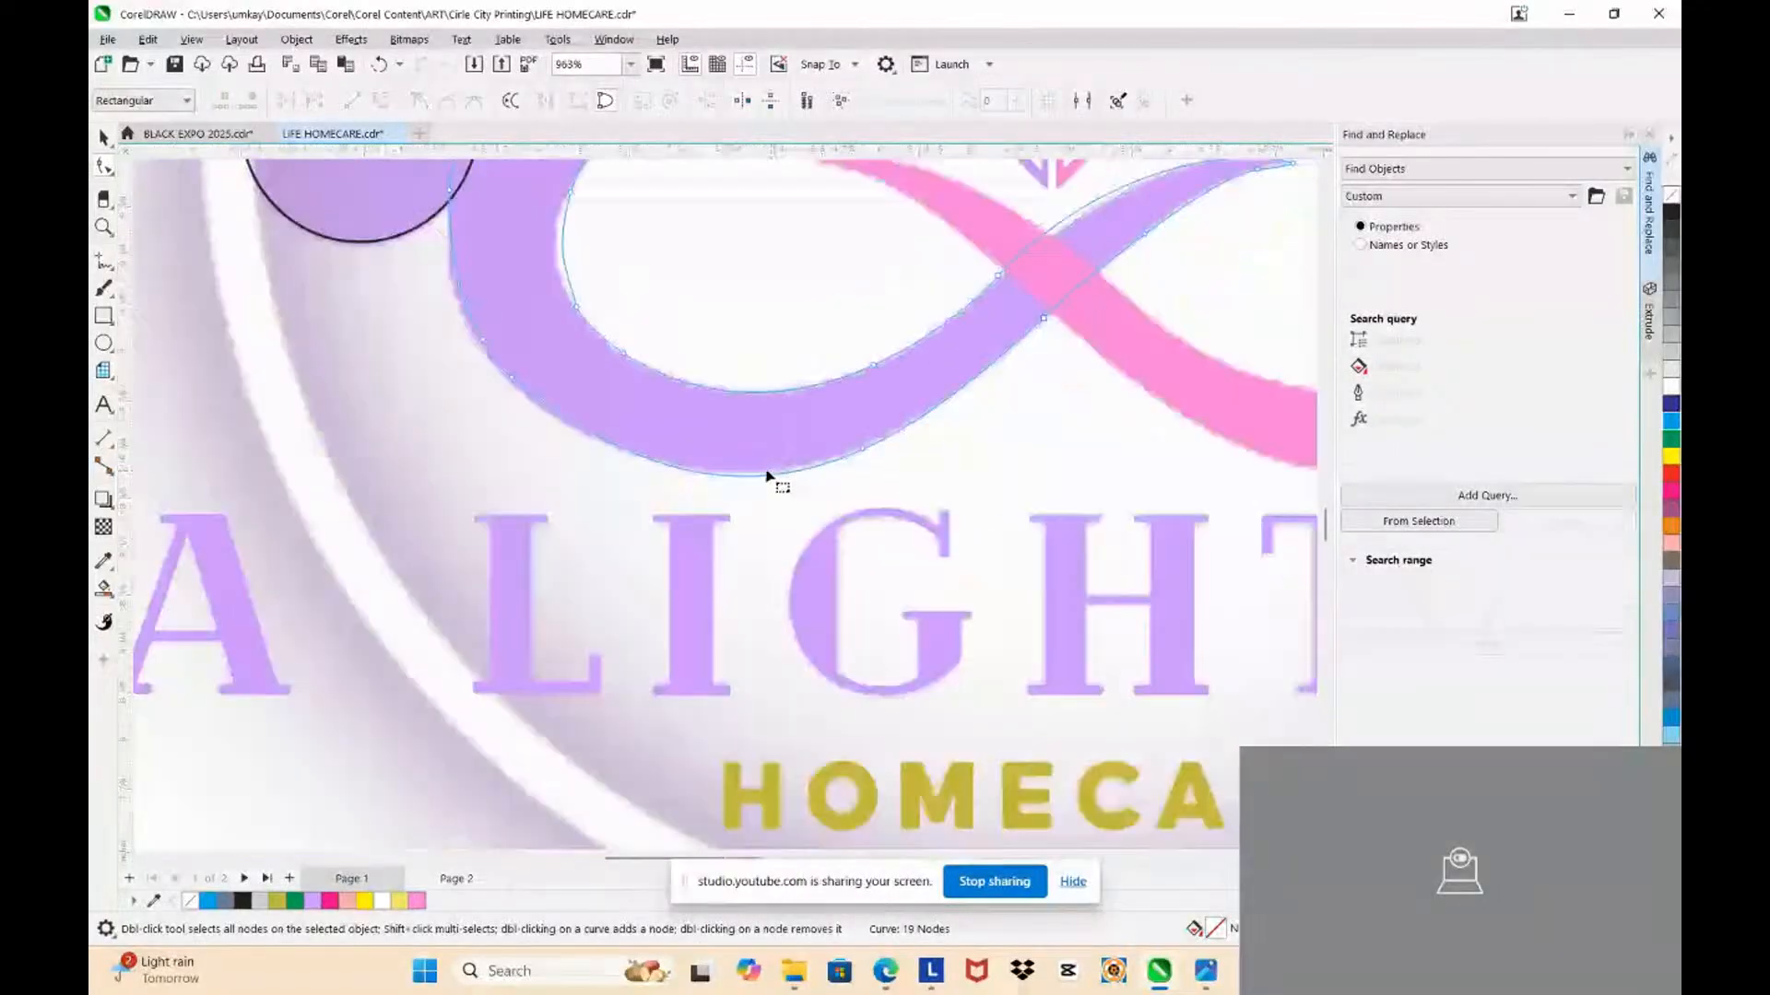
{"action": "double_click", "coordinate": [514, 378]}
{"action": "double_click", "coordinate": [482, 341]}
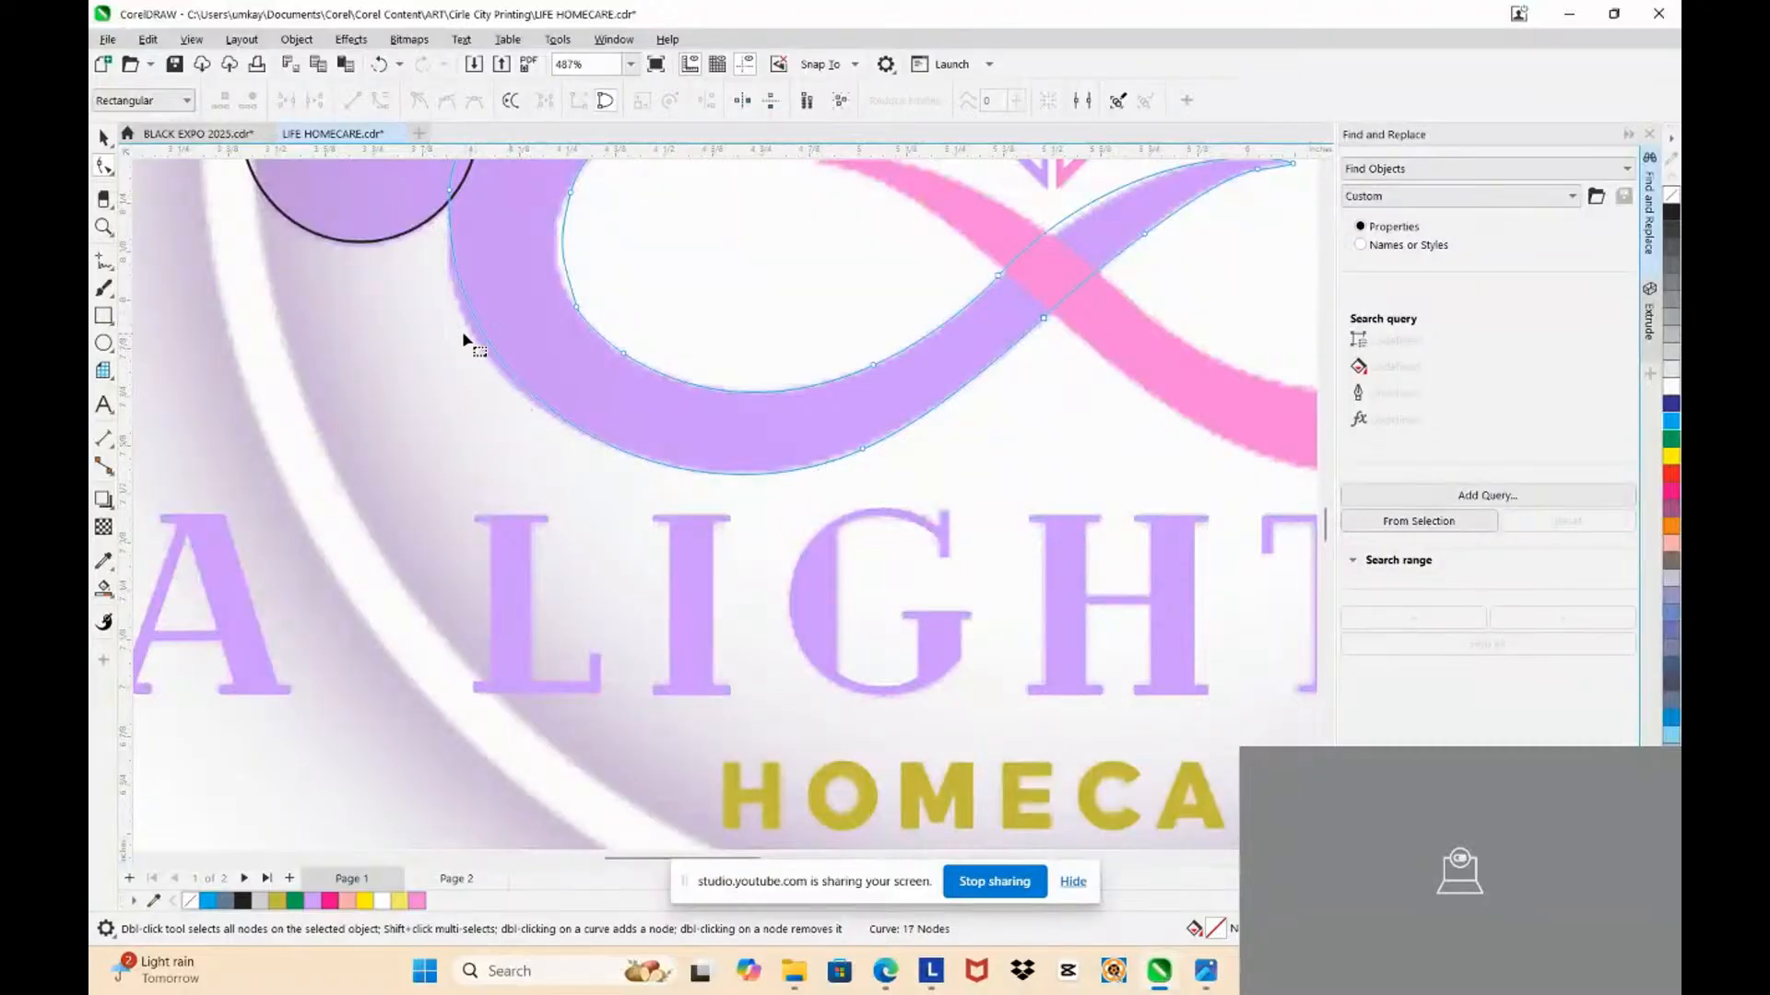
{"action": "left_click_drag", "start_coordinate": [446, 191], "coordinate": [414, 417]}
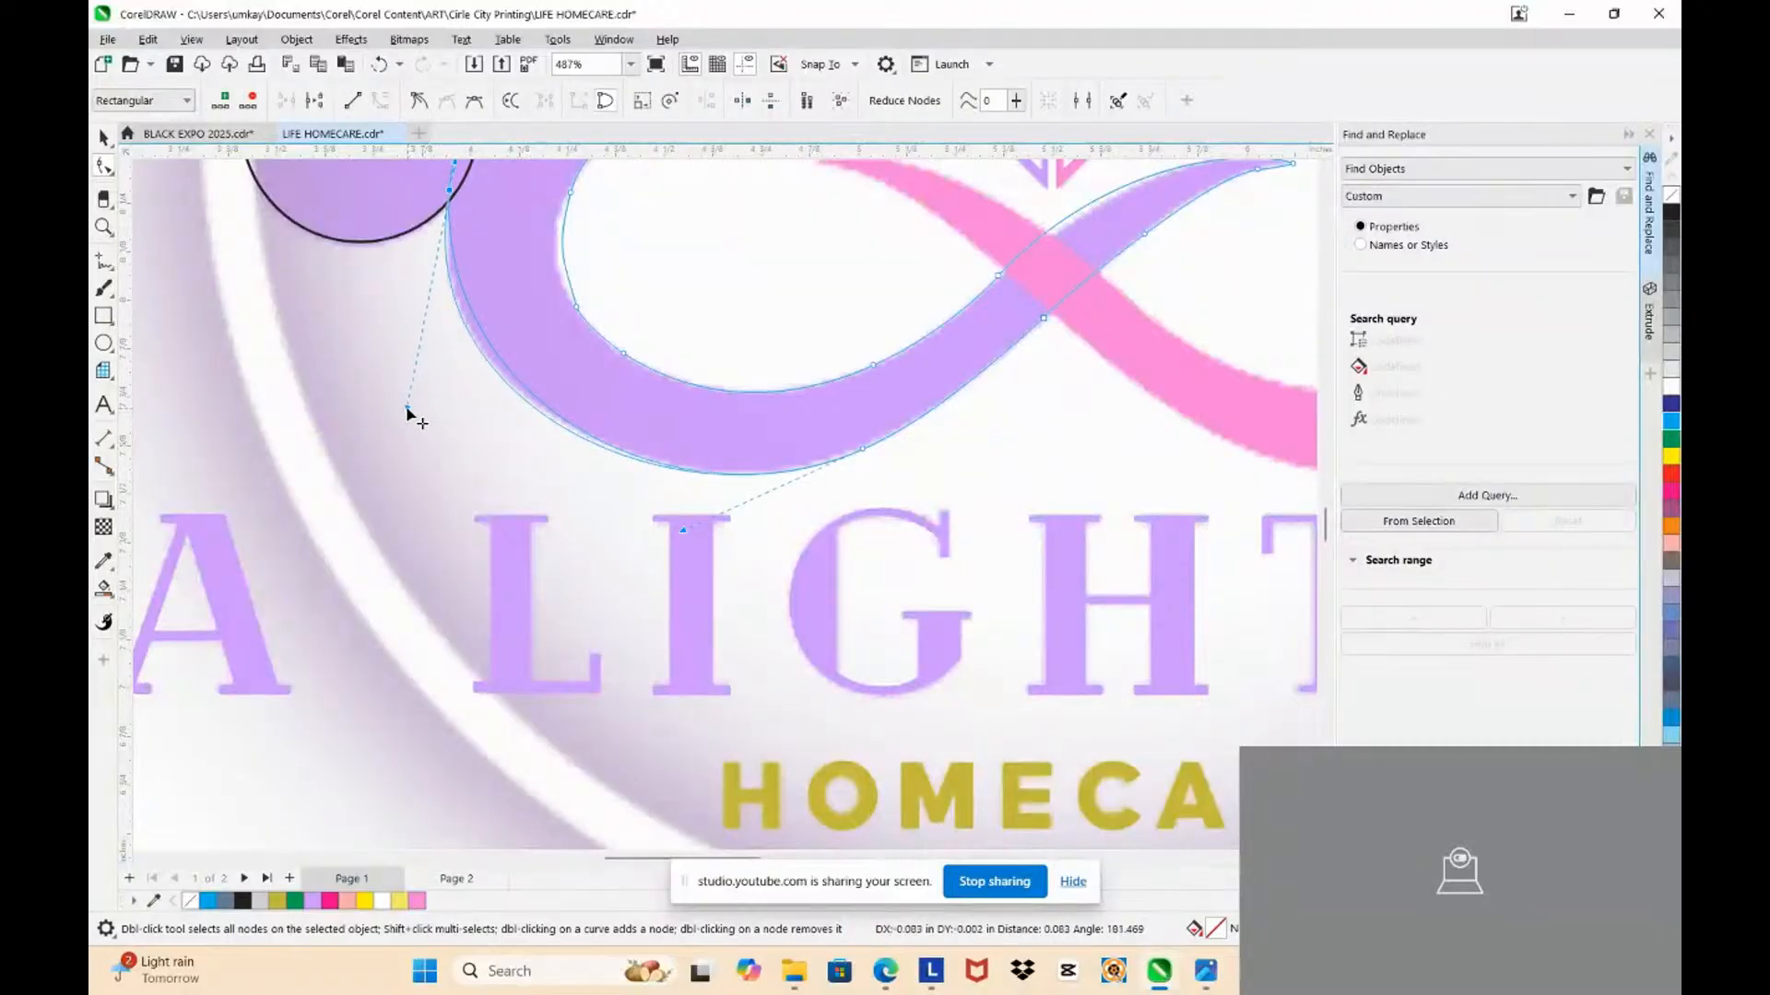
Step: Remove the extra node on the loop's top edge, add one below the circle overlap, and shift the node near the tip
{"action": "scroll", "coordinate": [550, 387], "scroll_direction": "down", "scroll_amount": 1}
{"action": "scroll", "coordinate": [551, 387], "scroll_direction": "down", "scroll_amount": 3}
{"action": "scroll", "coordinate": [545, 268], "scroll_direction": "up", "scroll_amount": 4}
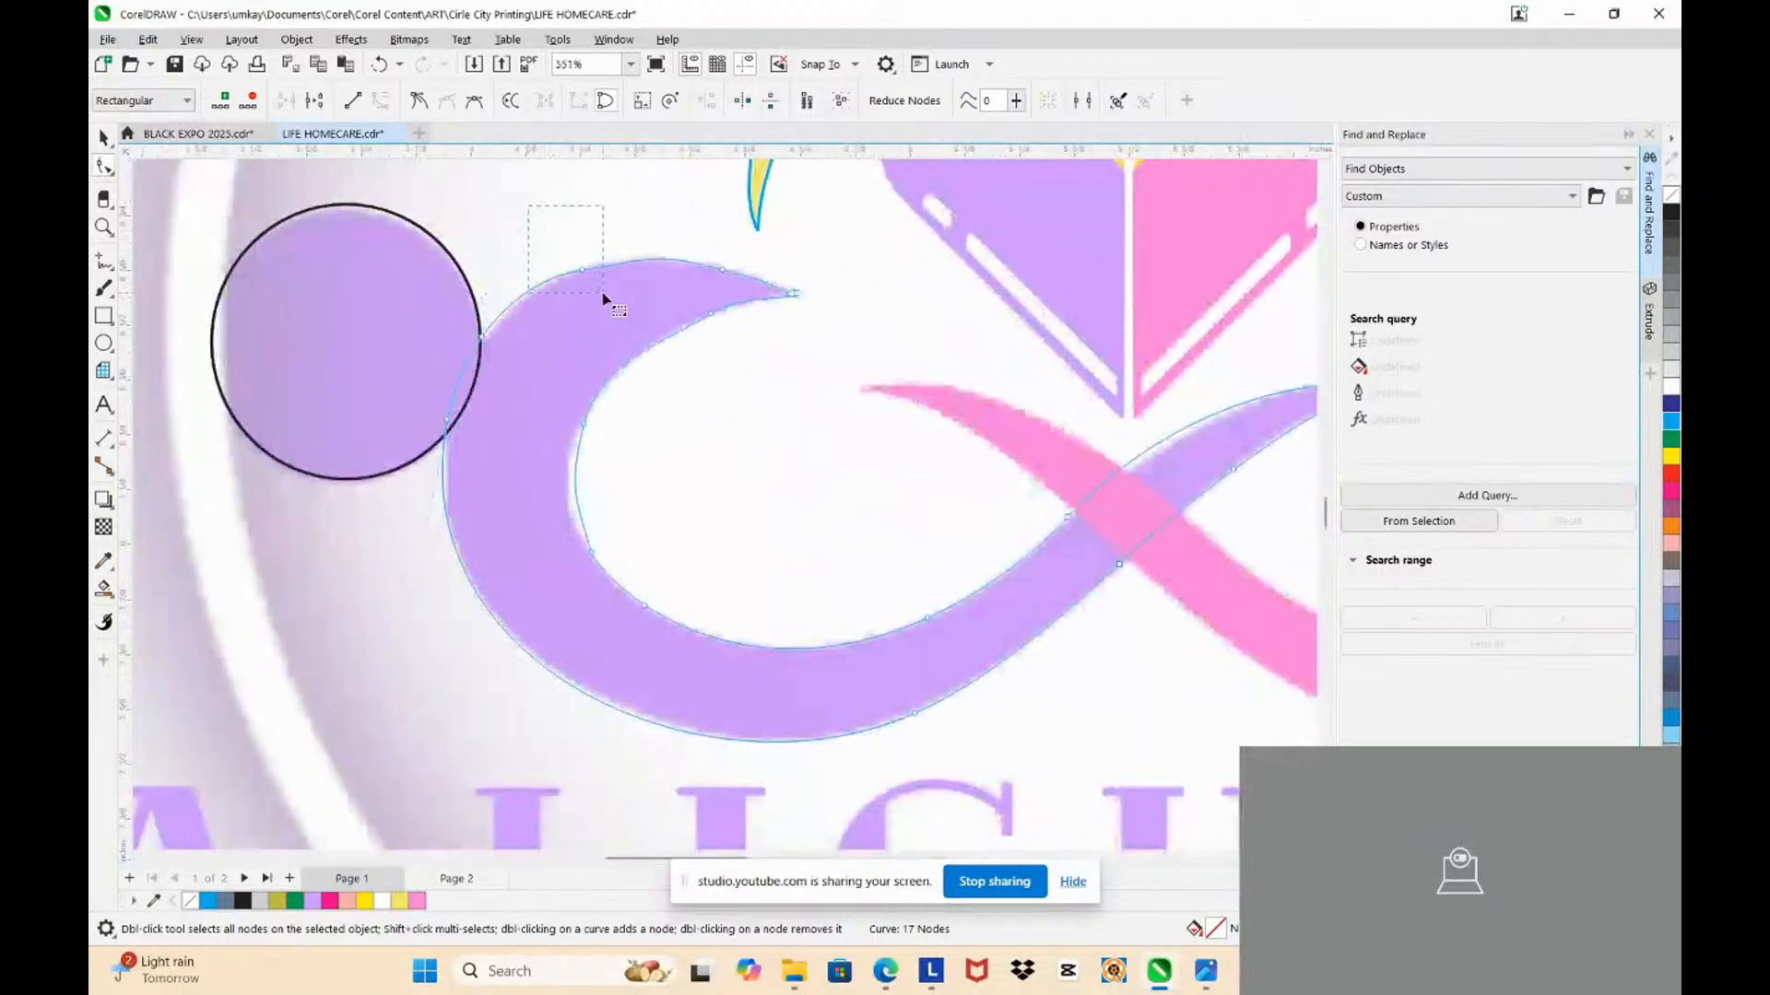
{"action": "scroll", "coordinate": [611, 268], "scroll_direction": "up", "scroll_amount": 1}
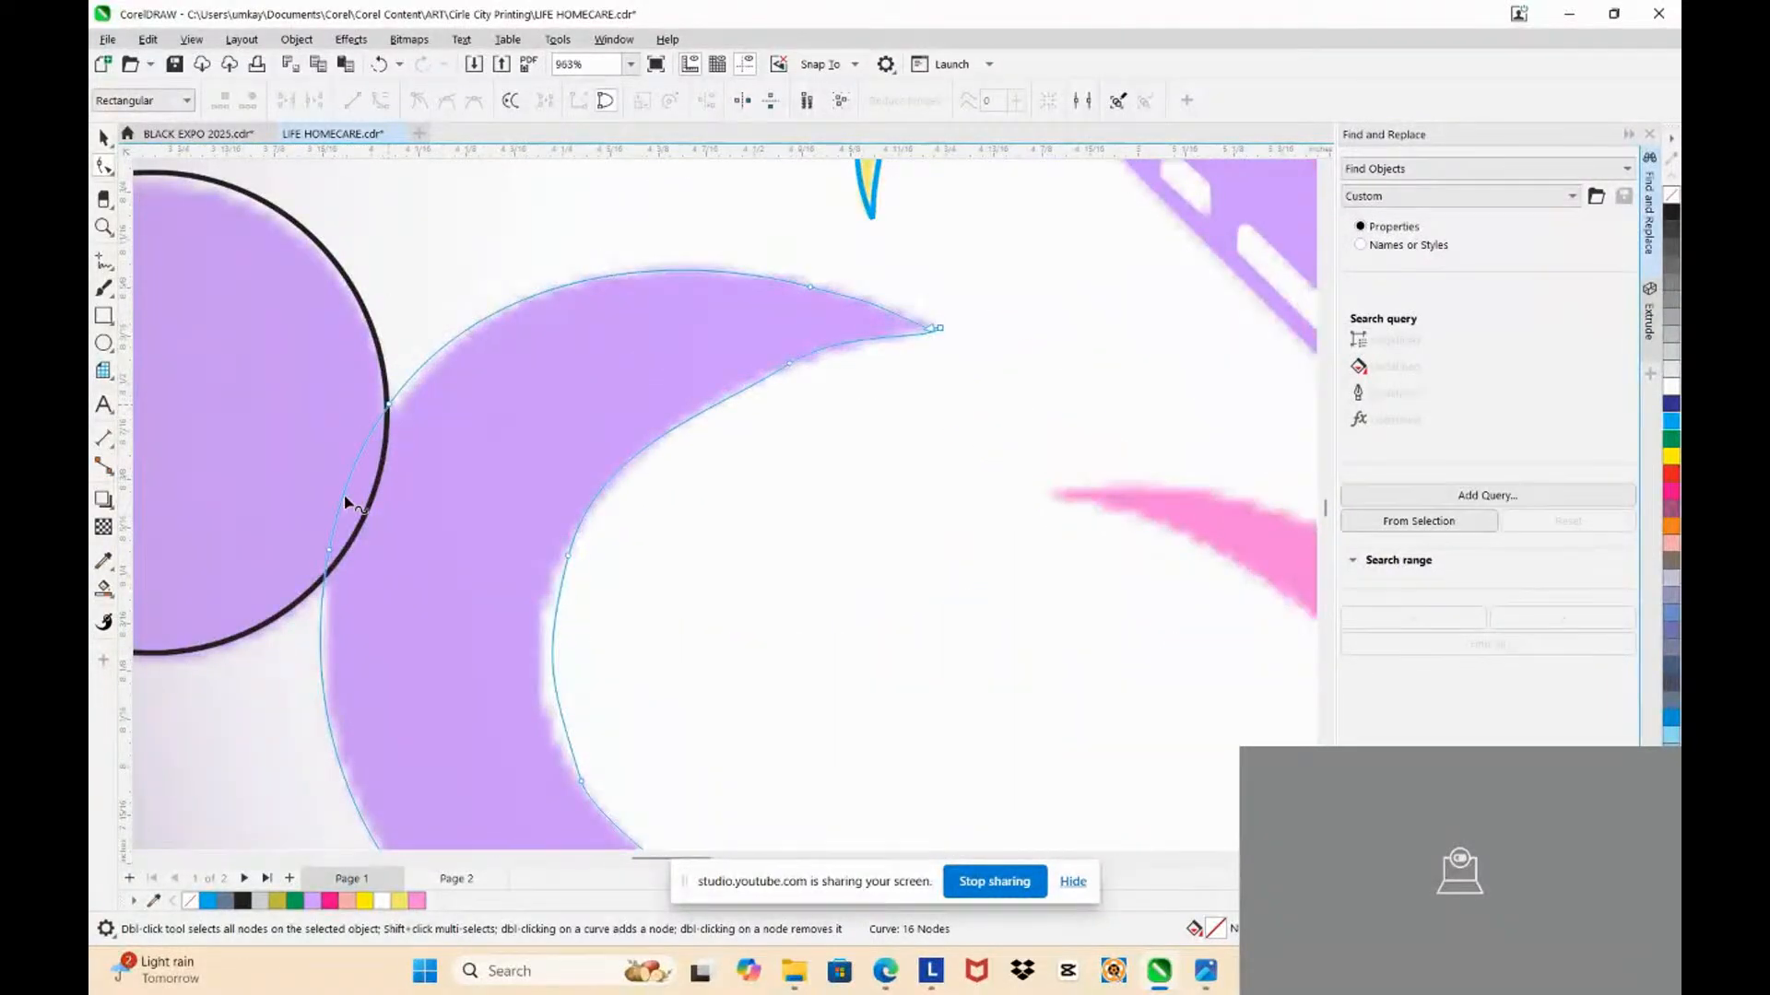
{"action": "double_click", "coordinate": [322, 603]}
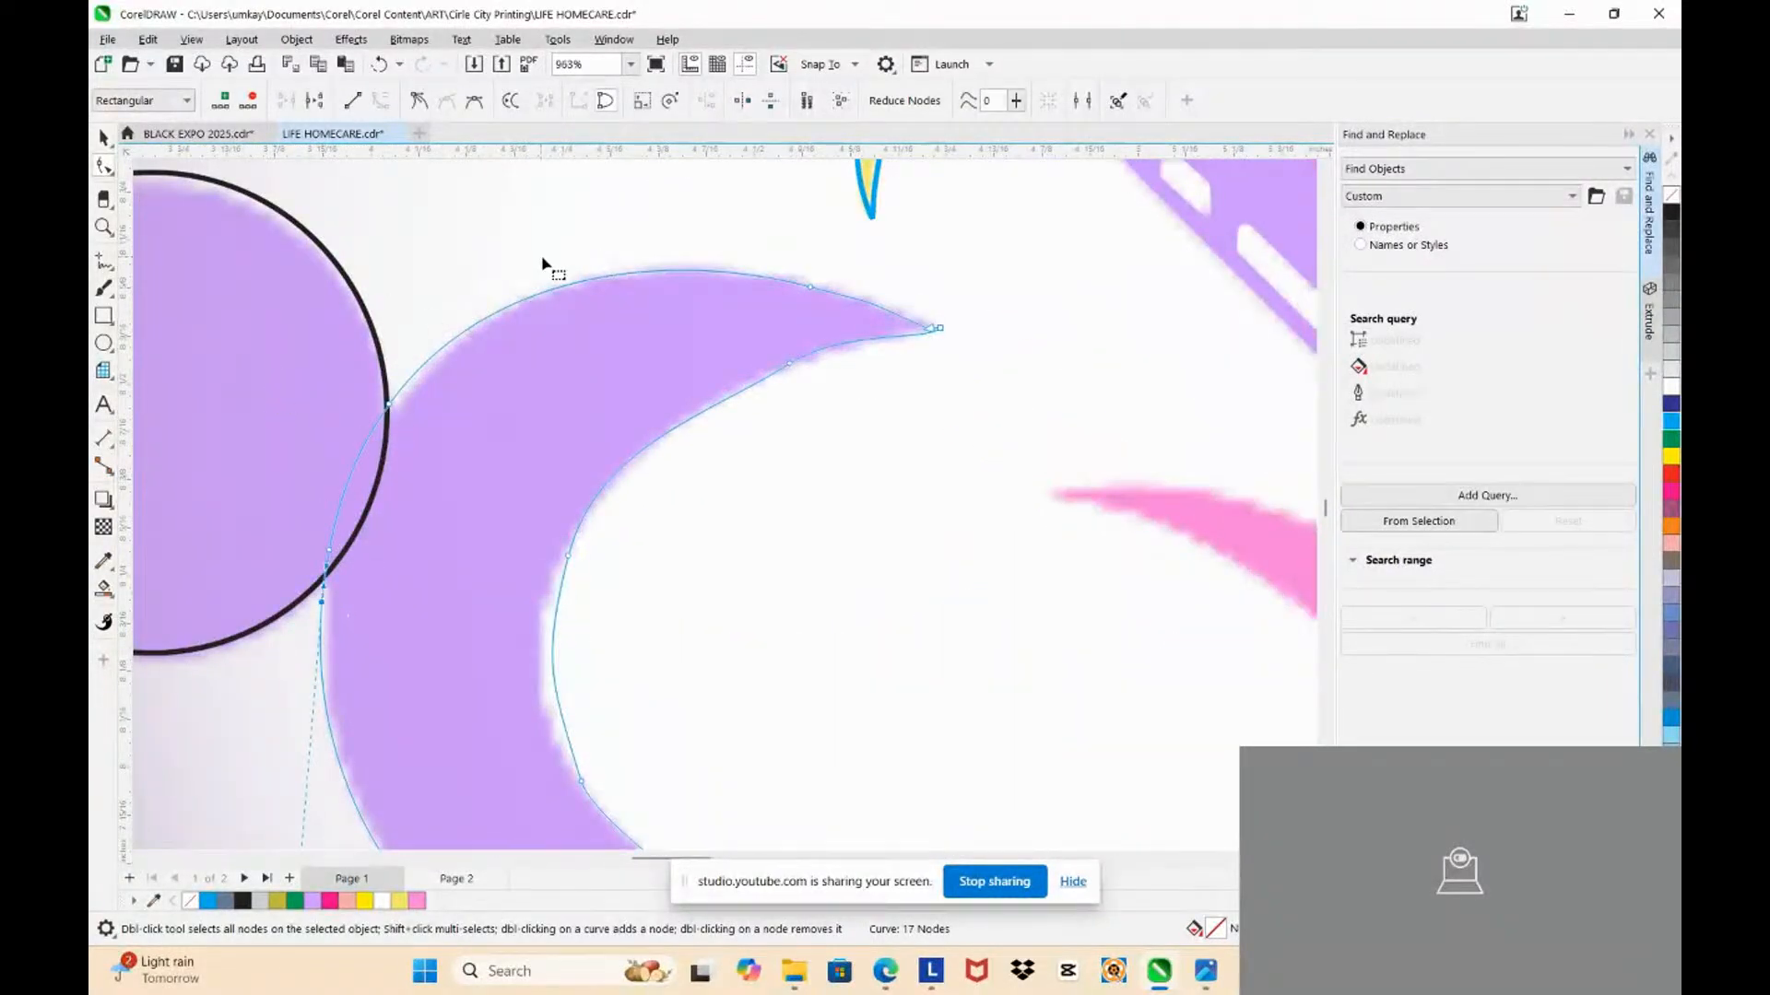
{"action": "left_click_drag", "start_coordinate": [812, 287], "coordinate": [819, 281]}
Step: Untangle the hooked end of the loop's pointed tip and delete the surplus nodes along its upper edge
{"action": "scroll", "coordinate": [940, 334], "scroll_direction": "up", "scroll_amount": 2}
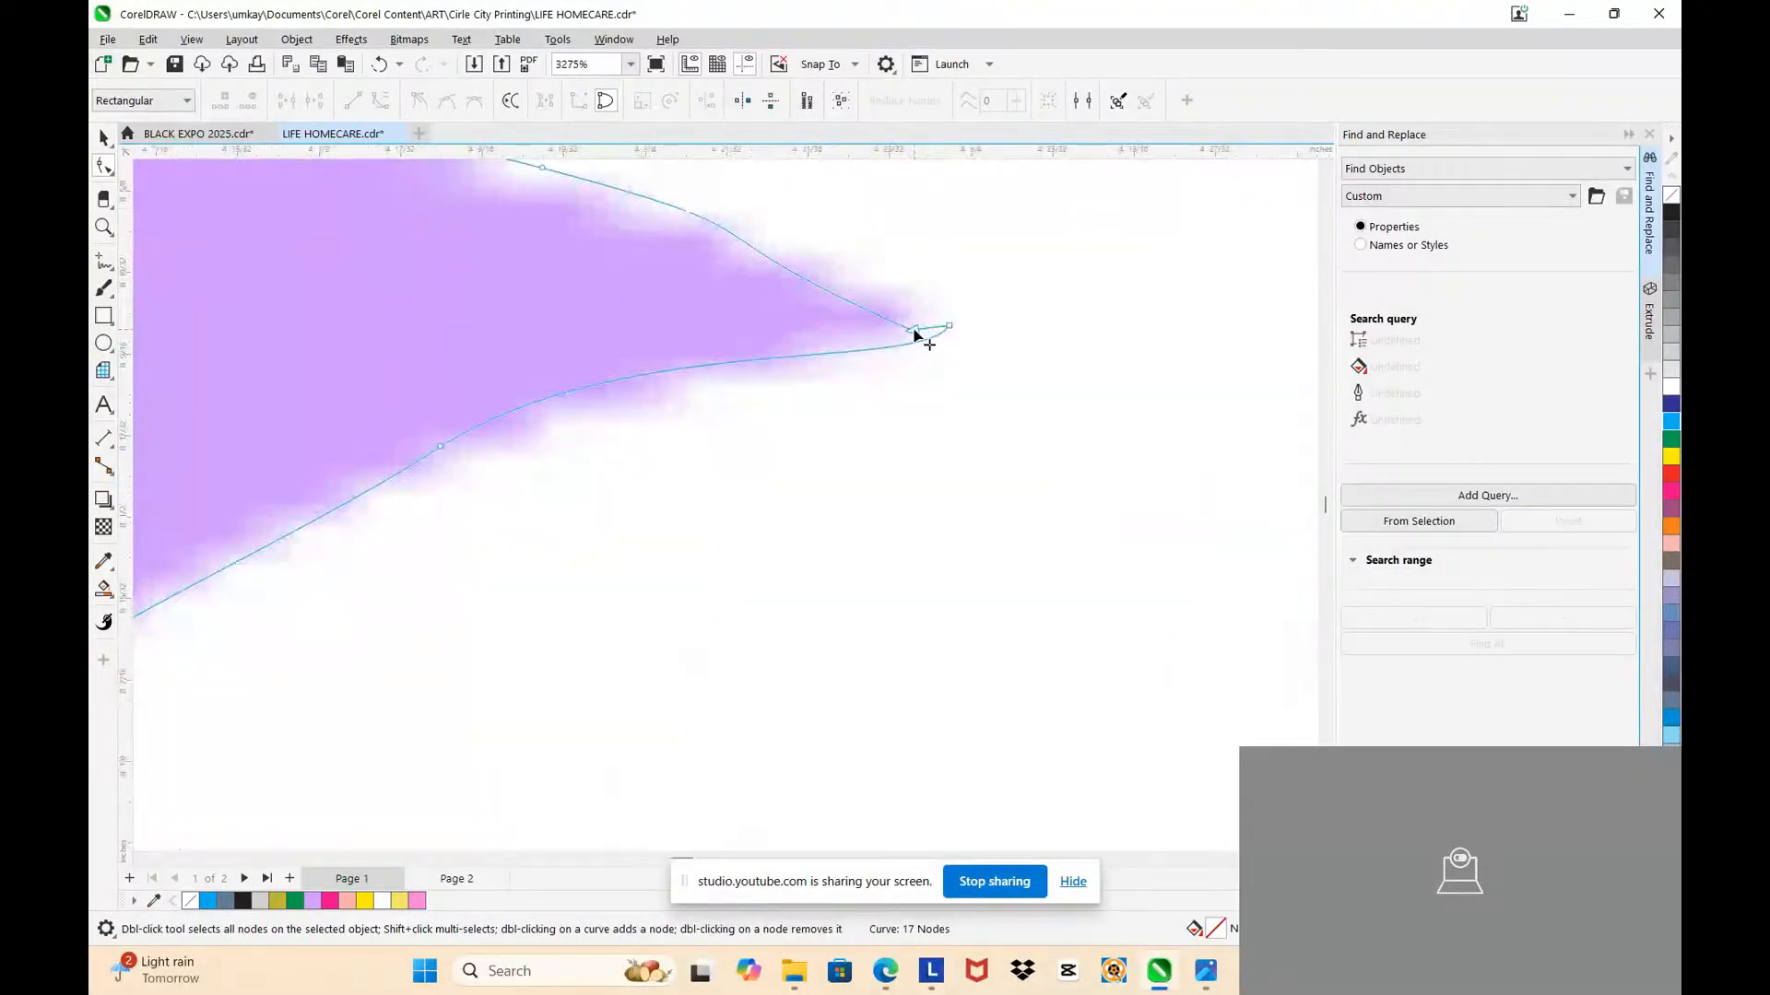
{"action": "left_click", "coordinate": [922, 315]}
{"action": "scroll", "coordinate": [930, 316], "scroll_direction": "down", "scroll_amount": 3}
{"action": "scroll", "coordinate": [898, 292], "scroll_direction": "up", "scroll_amount": 3}
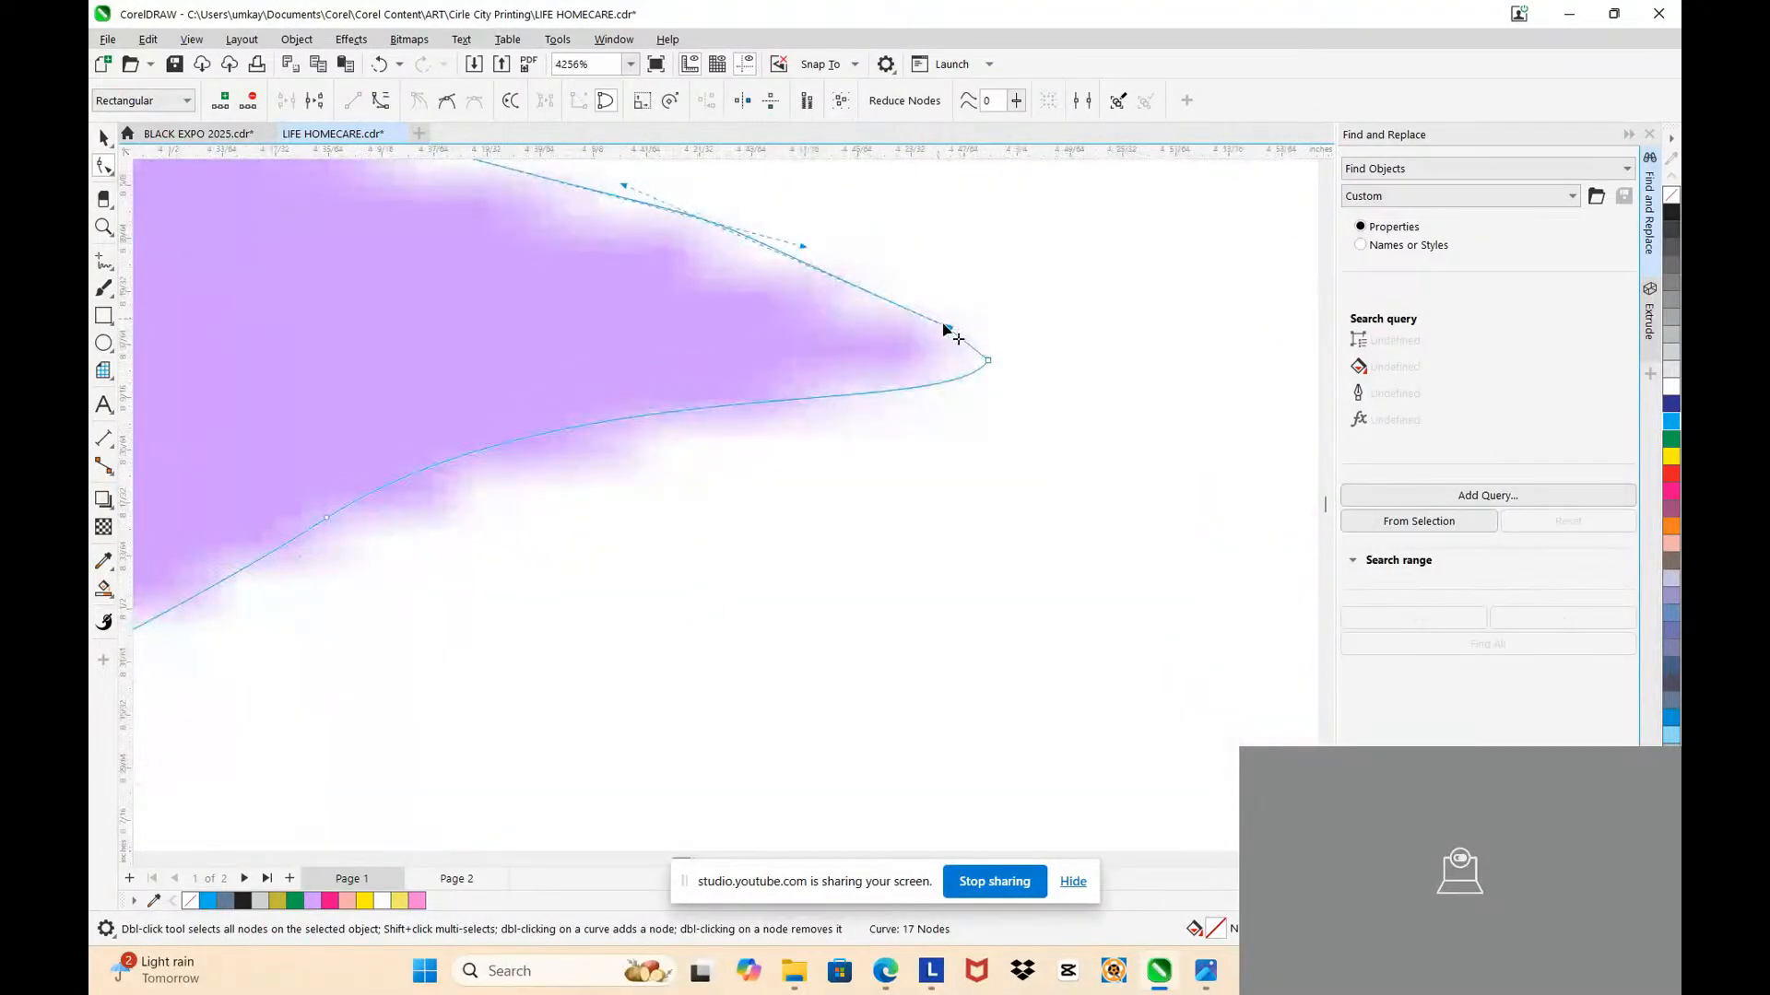
{"action": "left_click_drag", "start_coordinate": [947, 329], "coordinate": [934, 328]}
{"action": "scroll", "coordinate": [913, 275], "scroll_direction": "down", "scroll_amount": 1}
{"action": "scroll", "coordinate": [922, 299], "scroll_direction": "down", "scroll_amount": 2}
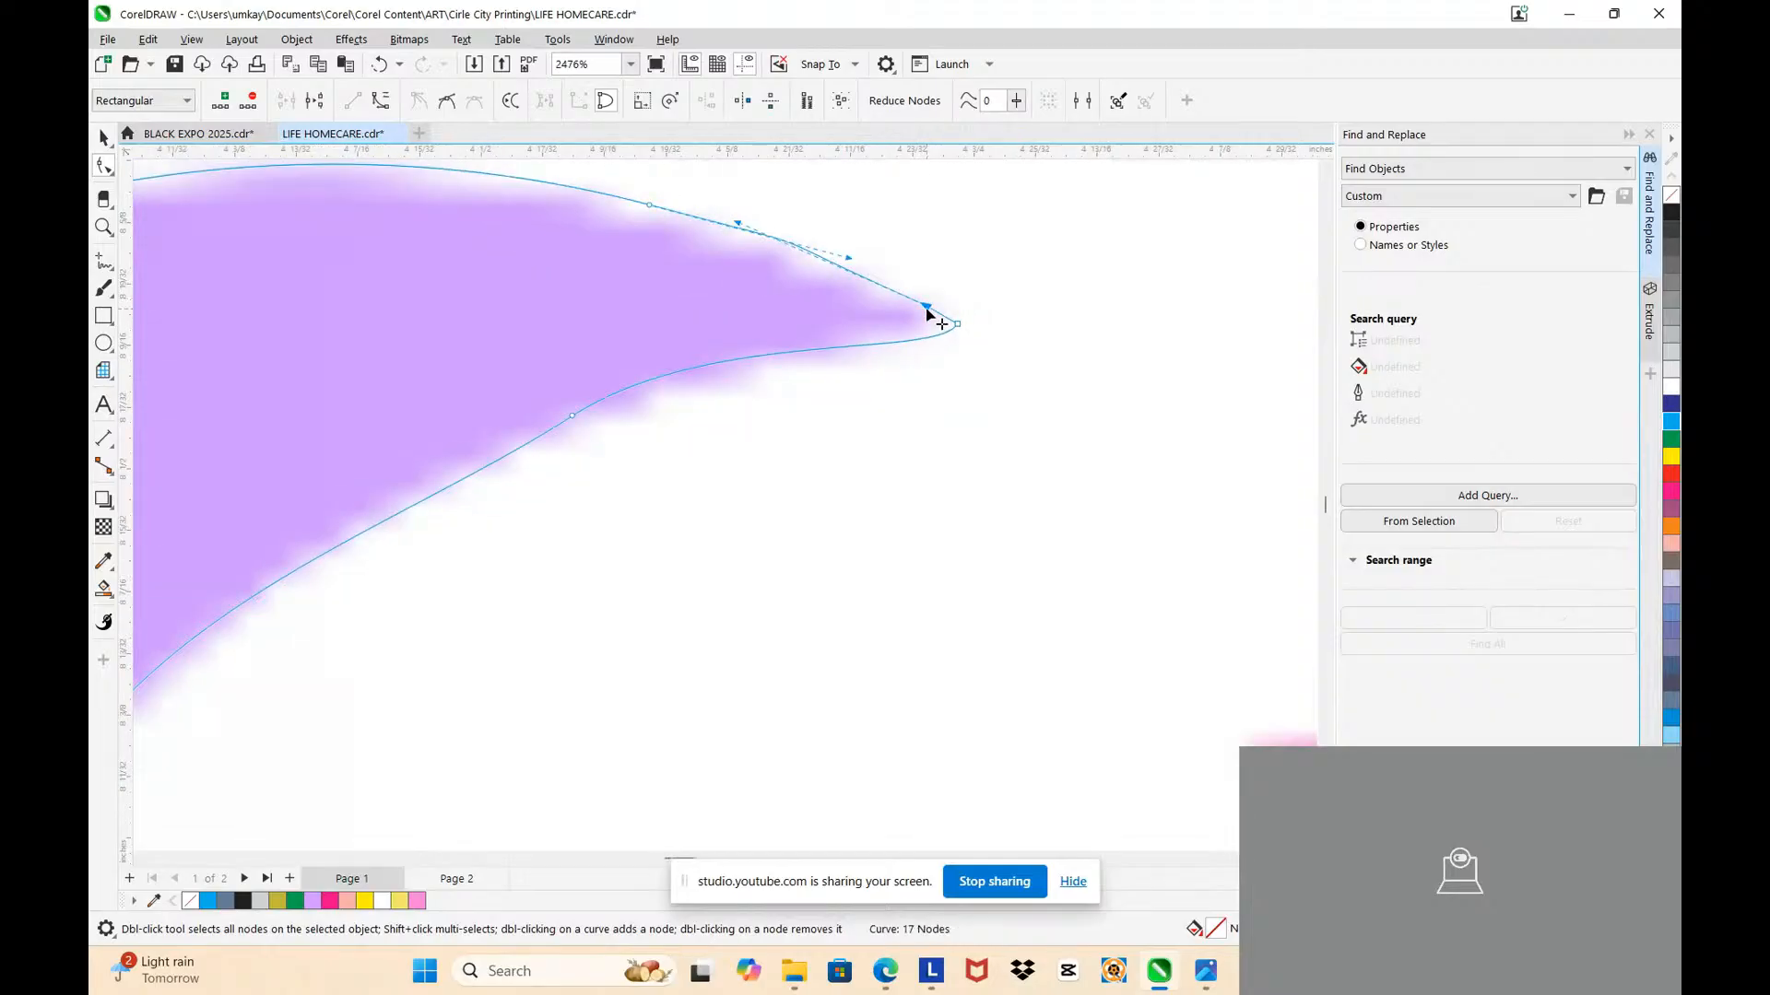
{"action": "key", "text": "Delete"}
{"action": "key", "text": "Delete"}
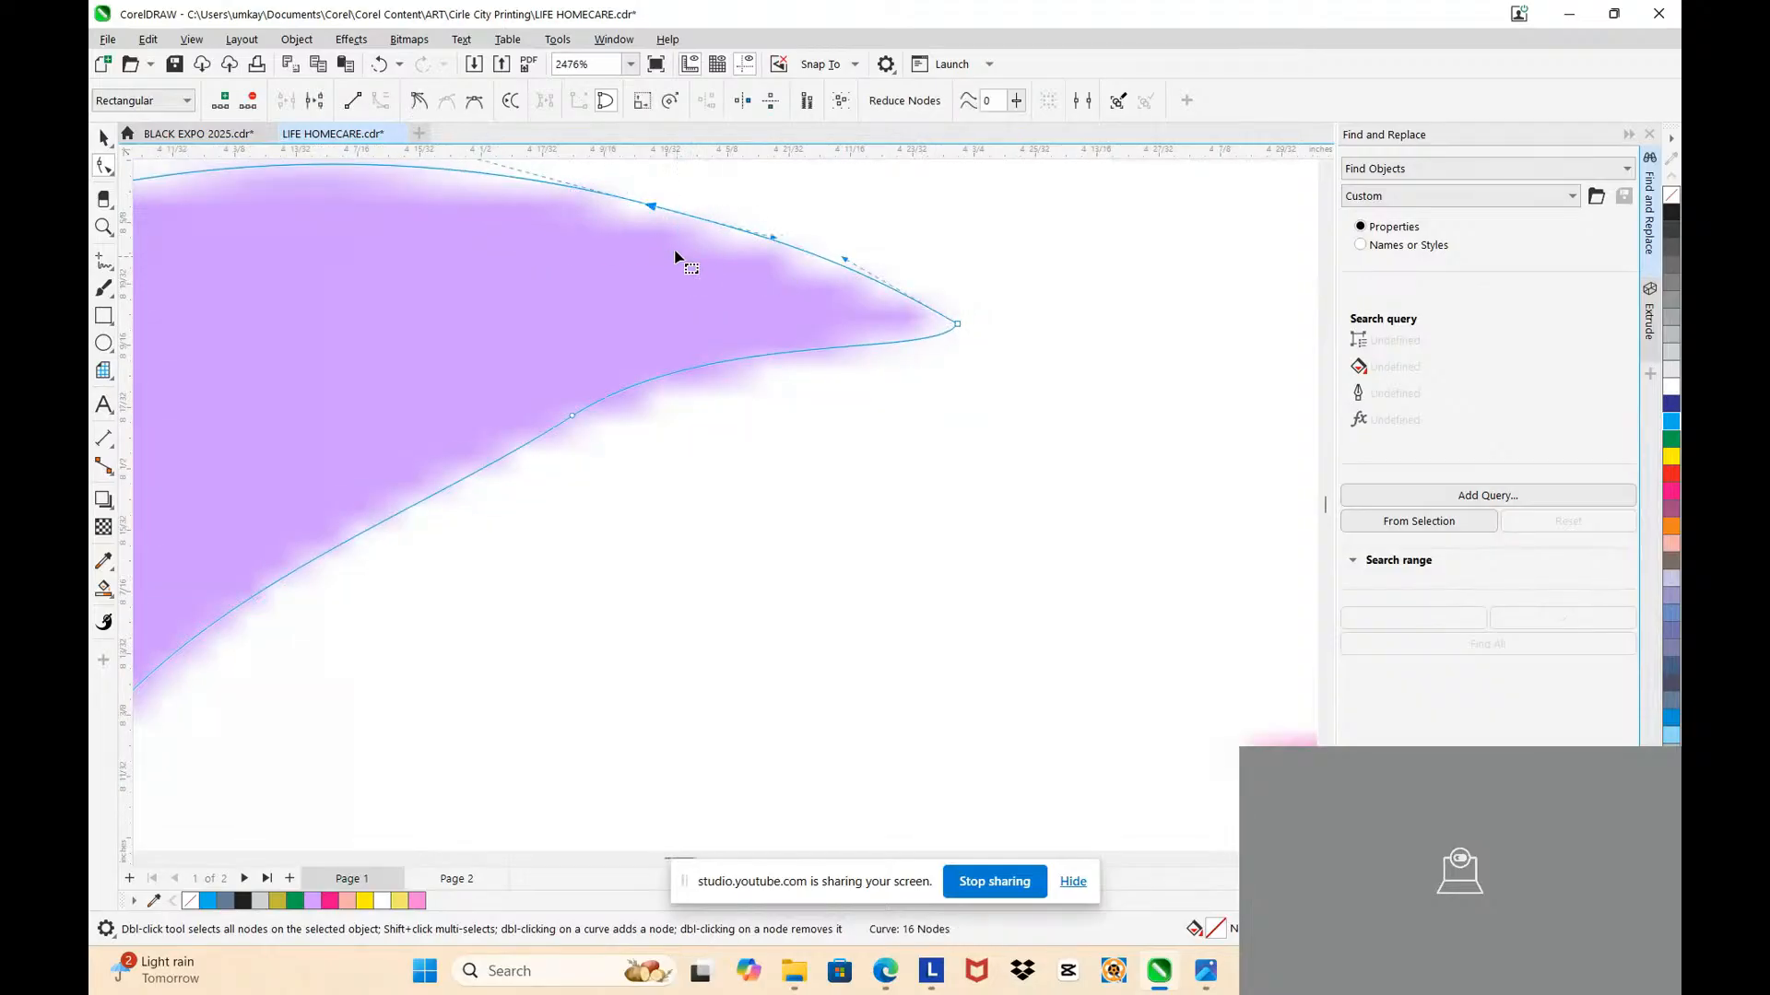
{"action": "scroll", "coordinate": [674, 255], "scroll_direction": "down", "scroll_amount": 2}
Step: Reposition the loop's tip node and its handle, and delete the inner-edge node below the tip to smooth the curve
{"action": "left_click", "coordinate": [836, 293]}
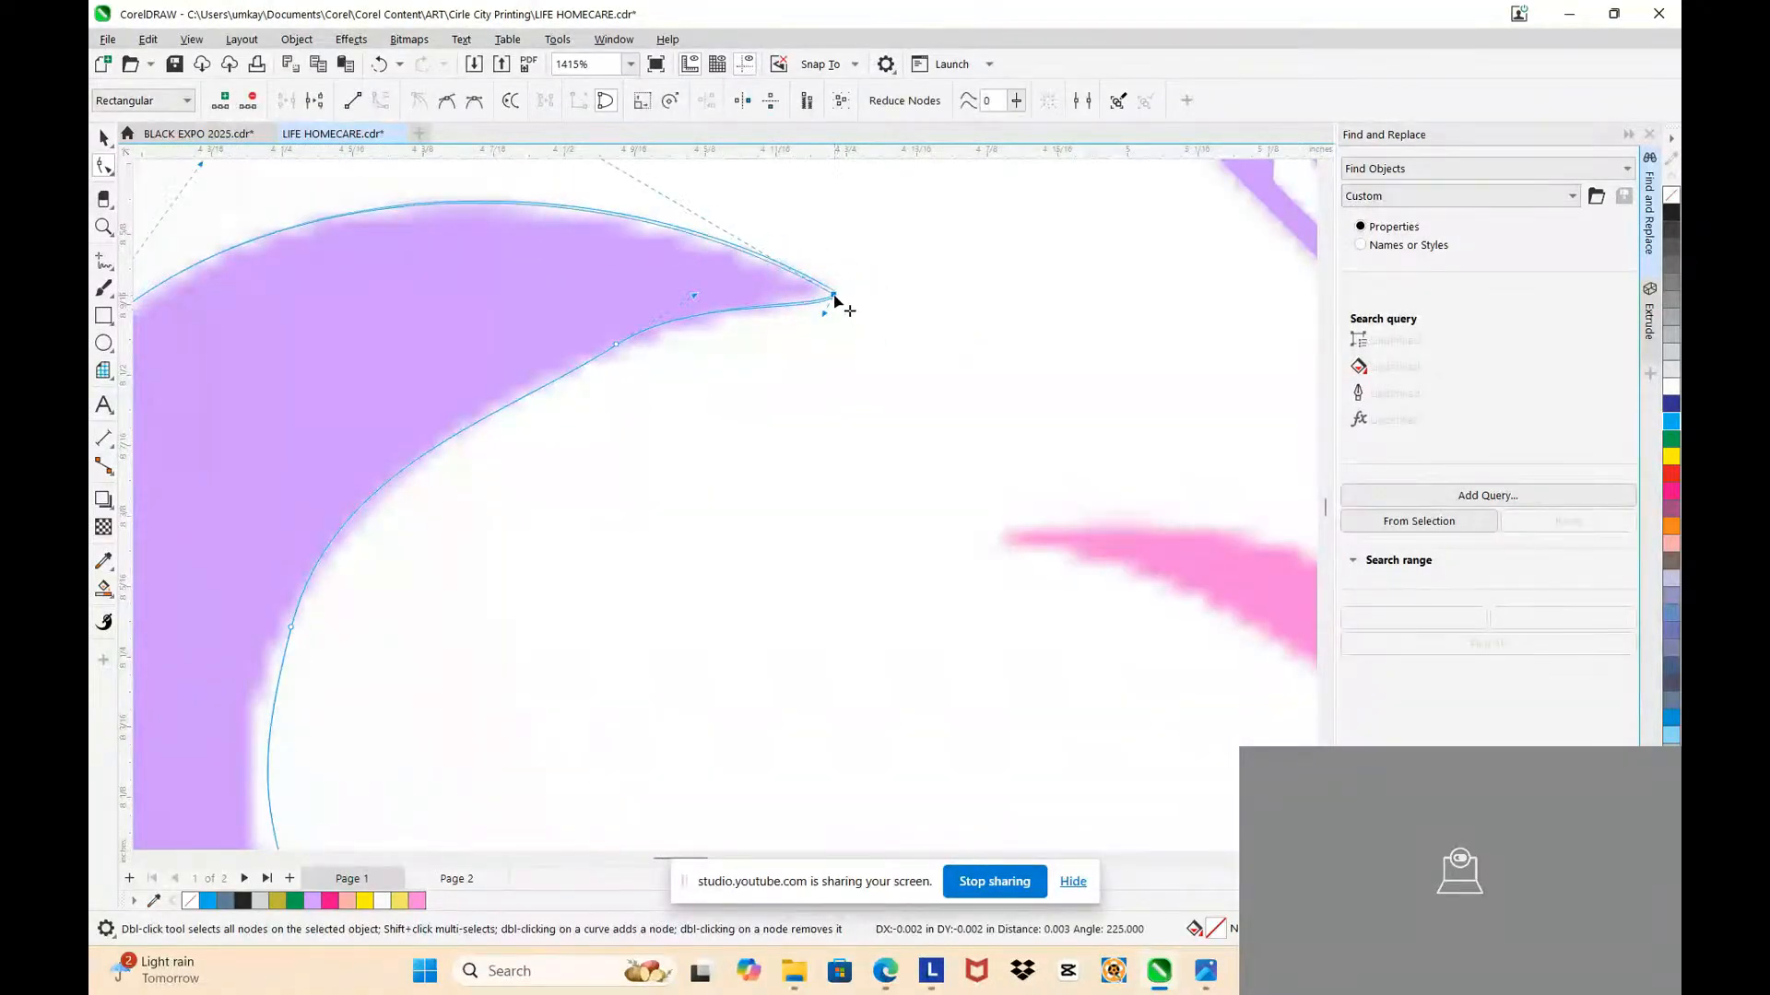
{"action": "left_click_drag", "start_coordinate": [823, 316], "coordinate": [779, 299]}
{"action": "double_click", "coordinate": [615, 347]}
{"action": "scroll", "coordinate": [627, 343], "scroll_direction": "down", "scroll_amount": 2}
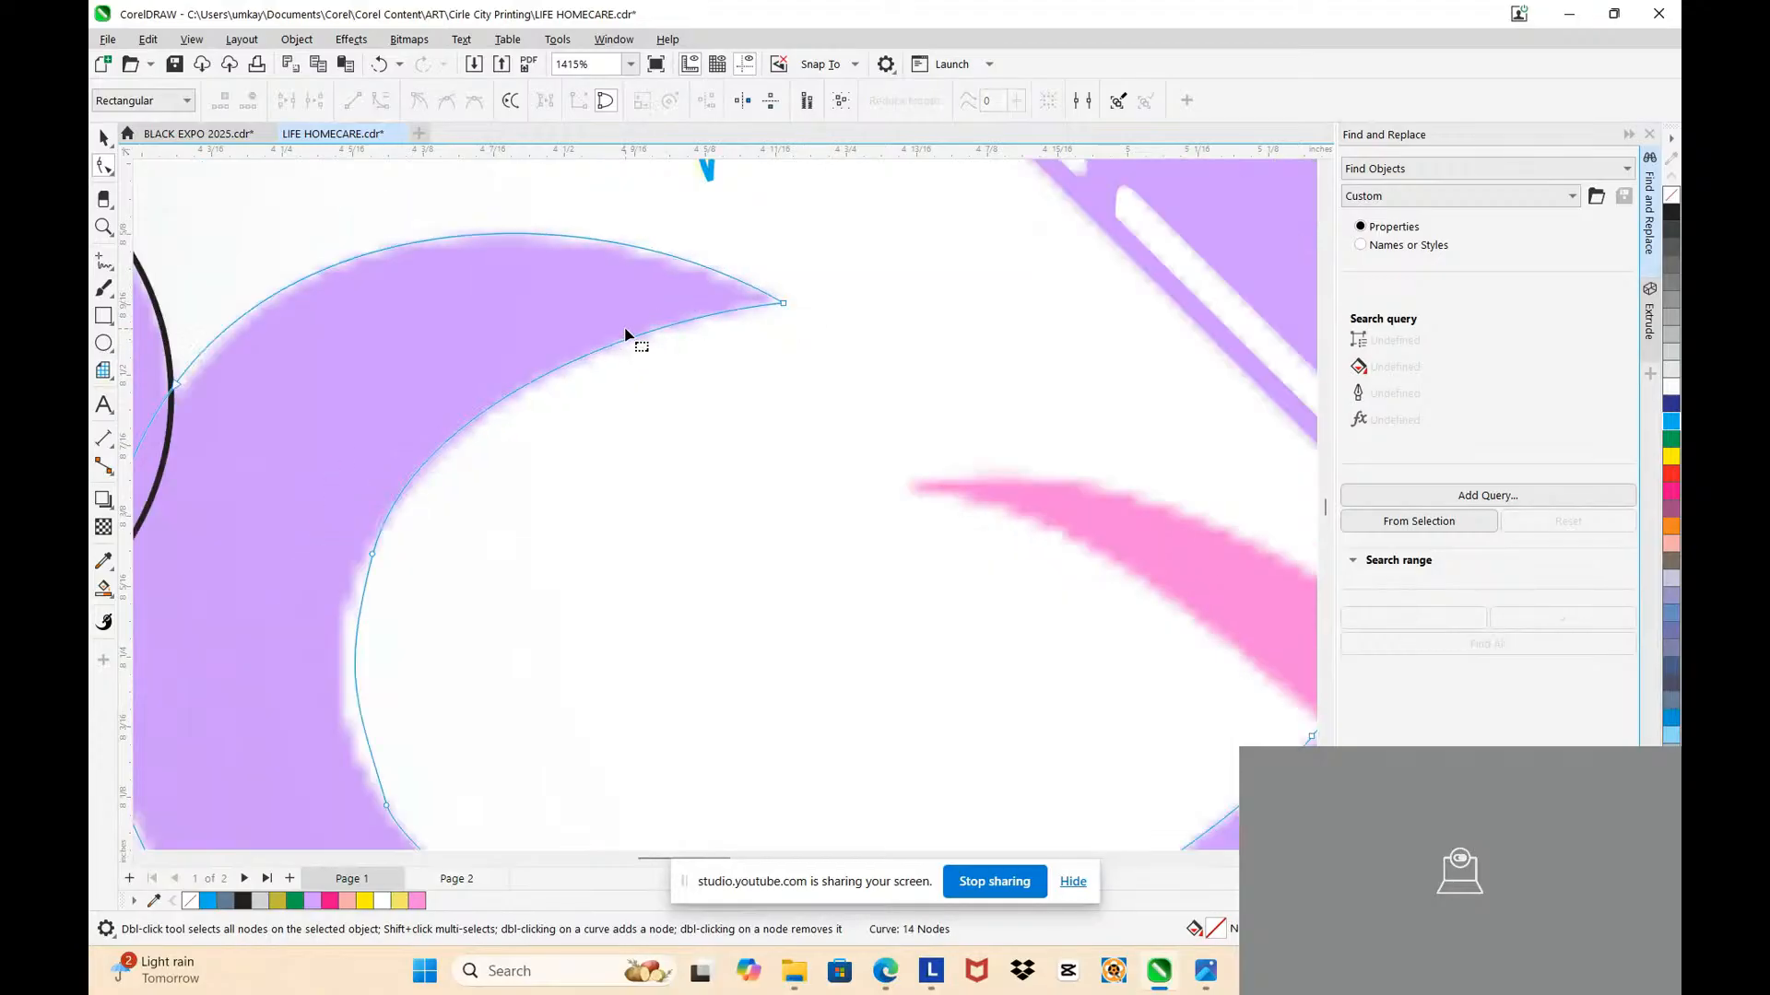
Step: Delete the node on the loop's left inner edge and shift the lower inner-edge node outward onto the traced outline
{"action": "left_click", "coordinate": [730, 317]}
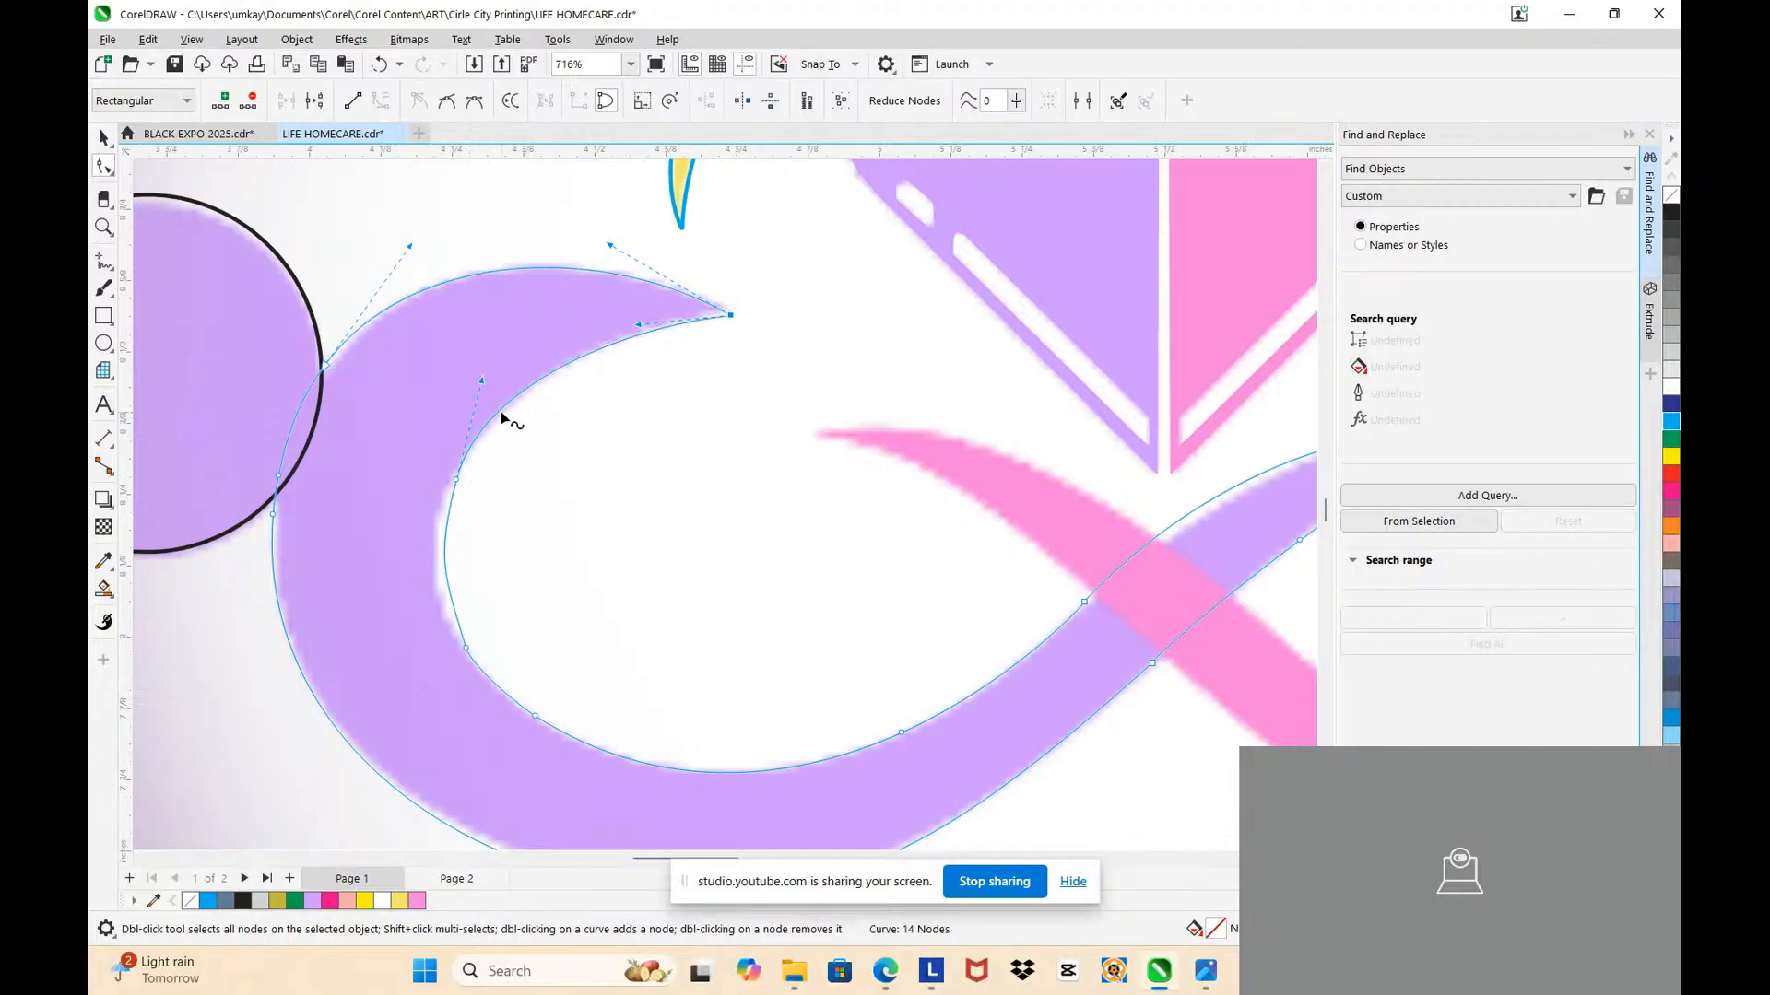
{"action": "left_click", "coordinate": [455, 479]}
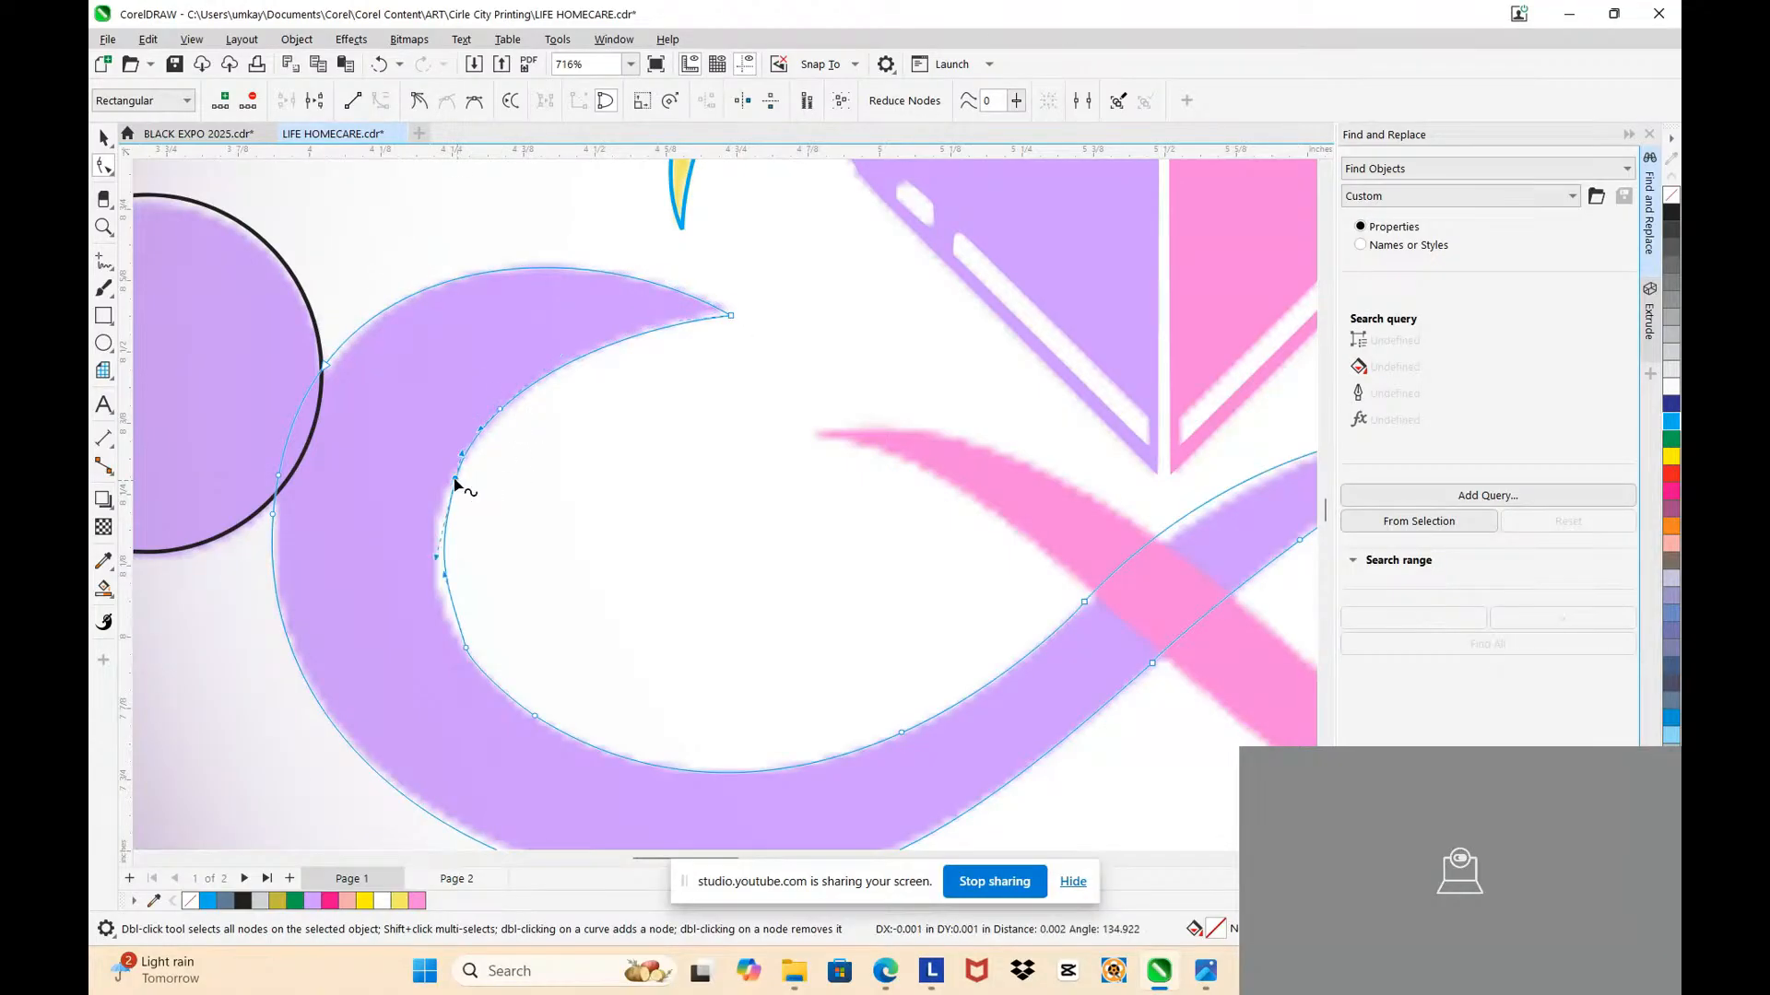
{"action": "double_click", "coordinate": [456, 481]}
{"action": "double_click", "coordinate": [466, 649]}
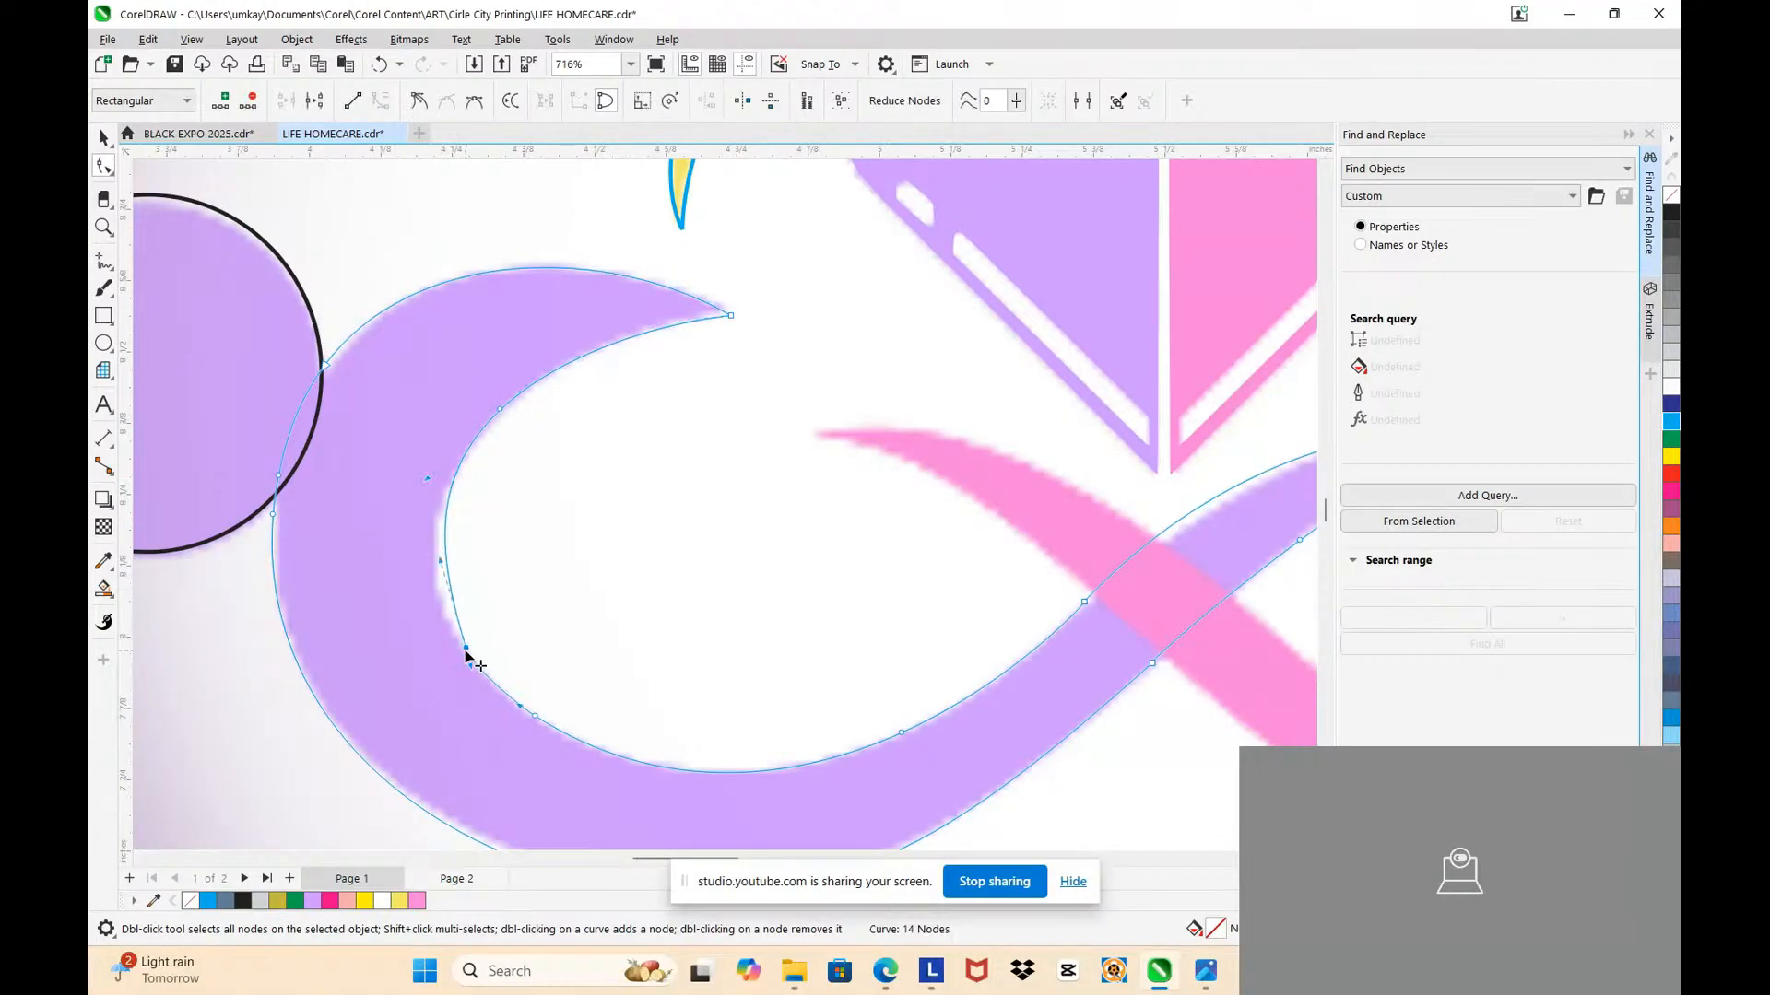
{"action": "double_click", "coordinate": [452, 625]}
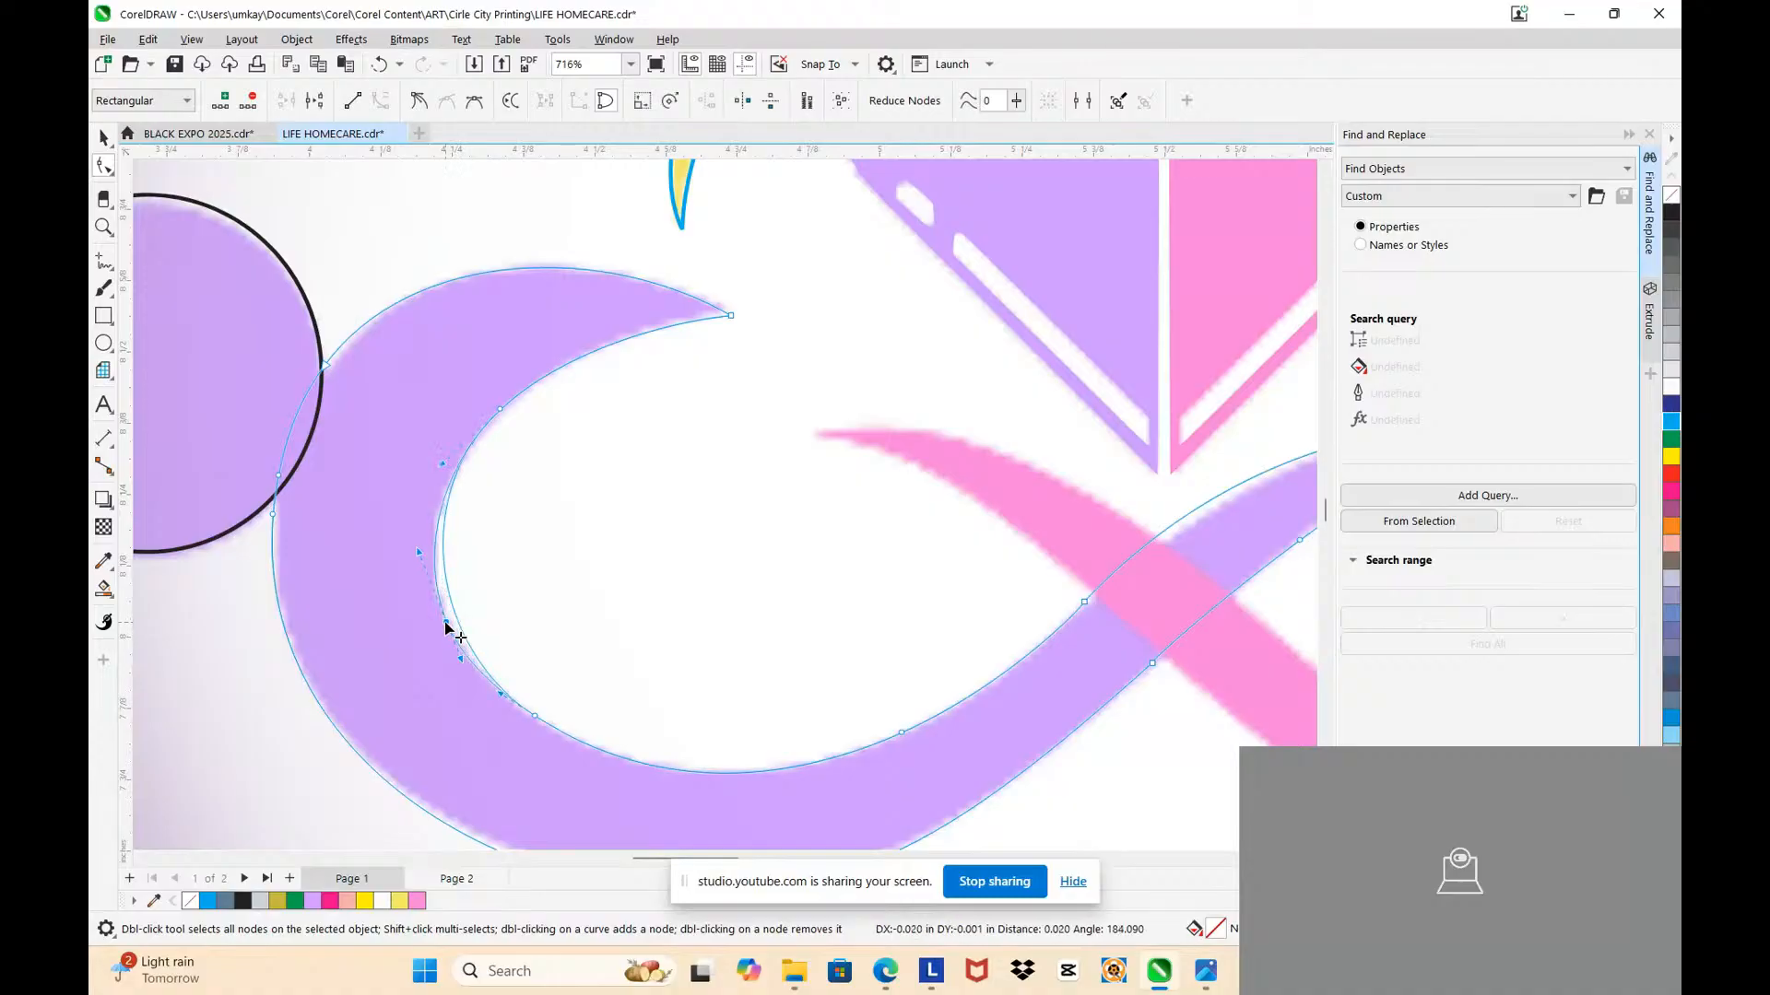
Step: Remove the extra node on the loop's lower inner curve and nudge the neighbouring inner-edge node to fit the traced shape
{"action": "scroll", "coordinate": [495, 590], "scroll_direction": "down", "scroll_amount": 2}
{"action": "scroll", "coordinate": [495, 591], "scroll_direction": "up", "scroll_amount": 2}
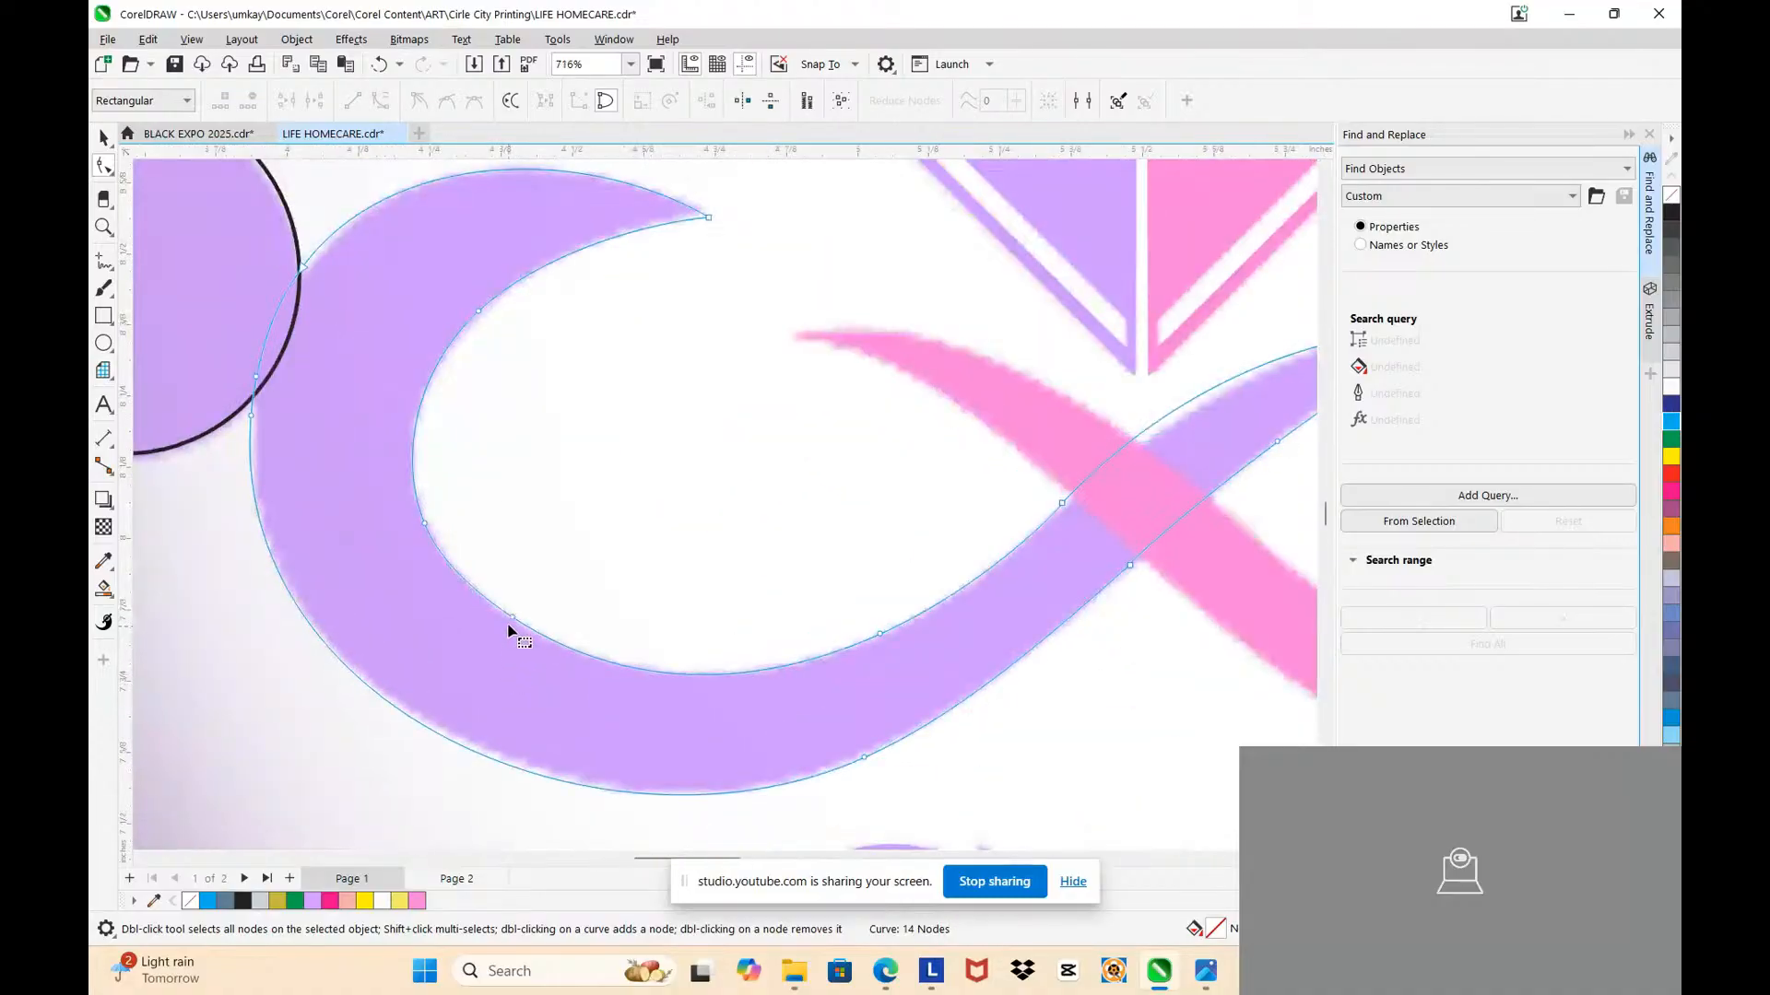
{"action": "left_click_drag", "start_coordinate": [511, 625], "coordinate": [541, 612]}
{"action": "double_click", "coordinate": [517, 625]}
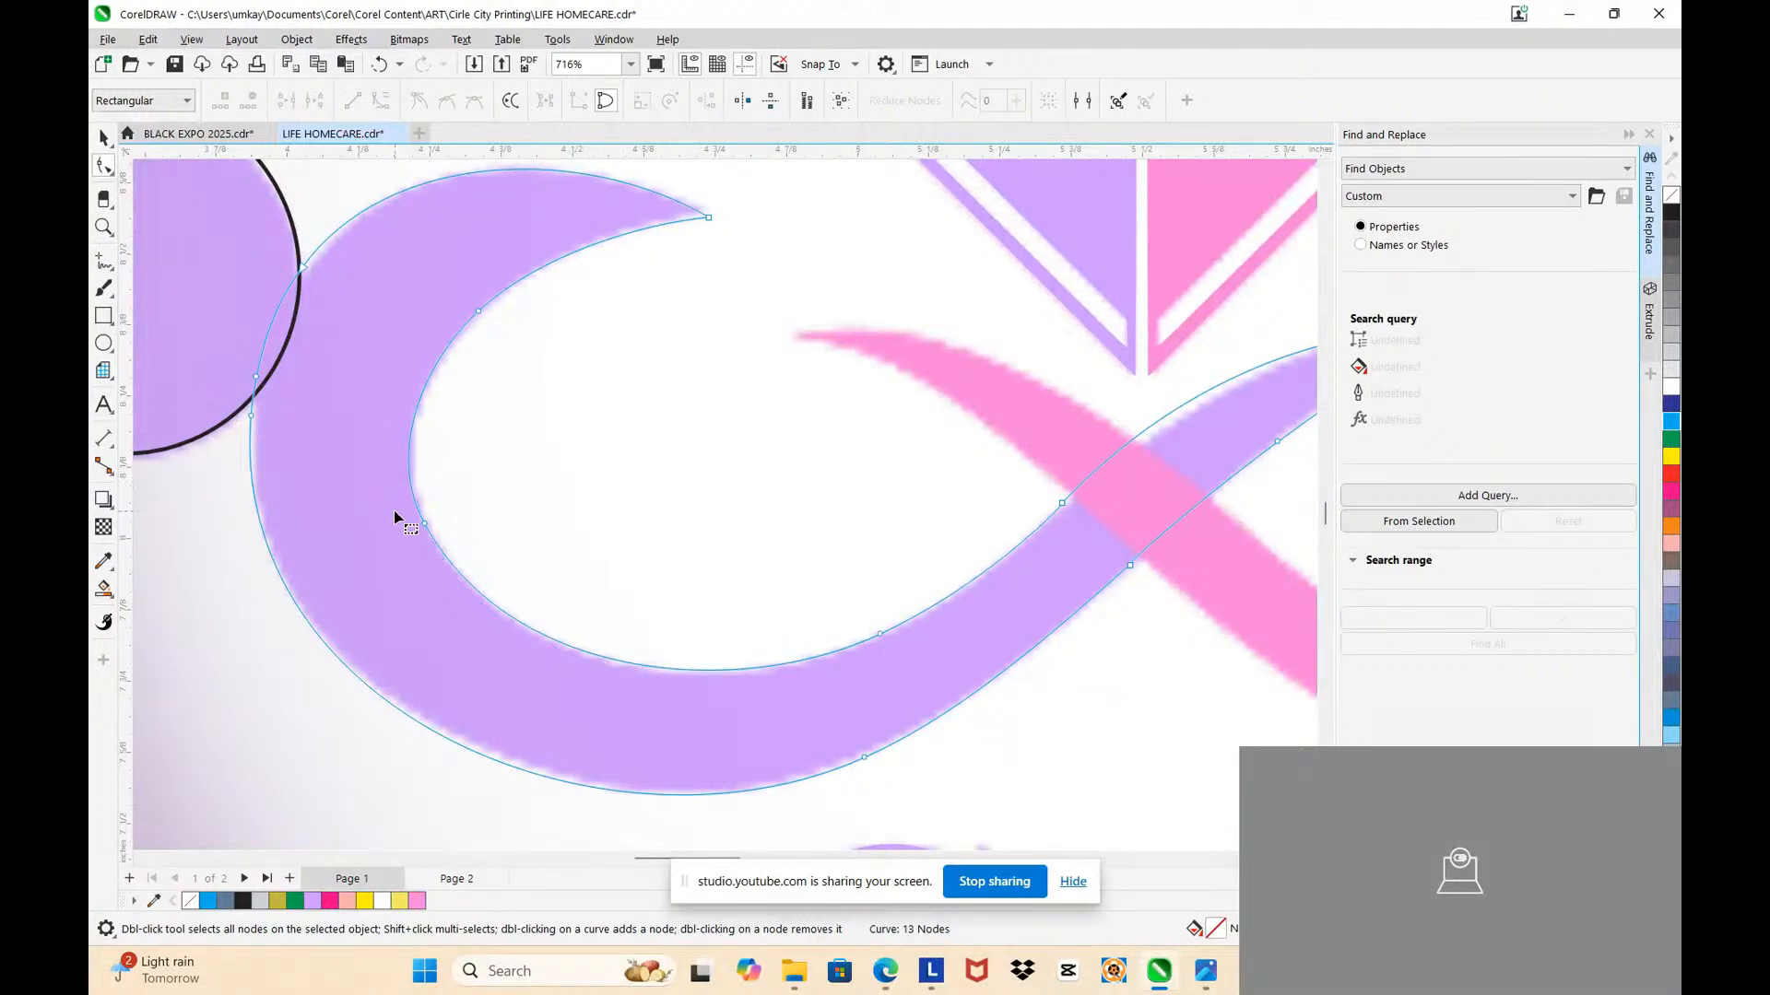
{"action": "left_click_drag", "start_coordinate": [424, 523], "coordinate": [428, 531]}
{"action": "left_click", "coordinate": [449, 503]}
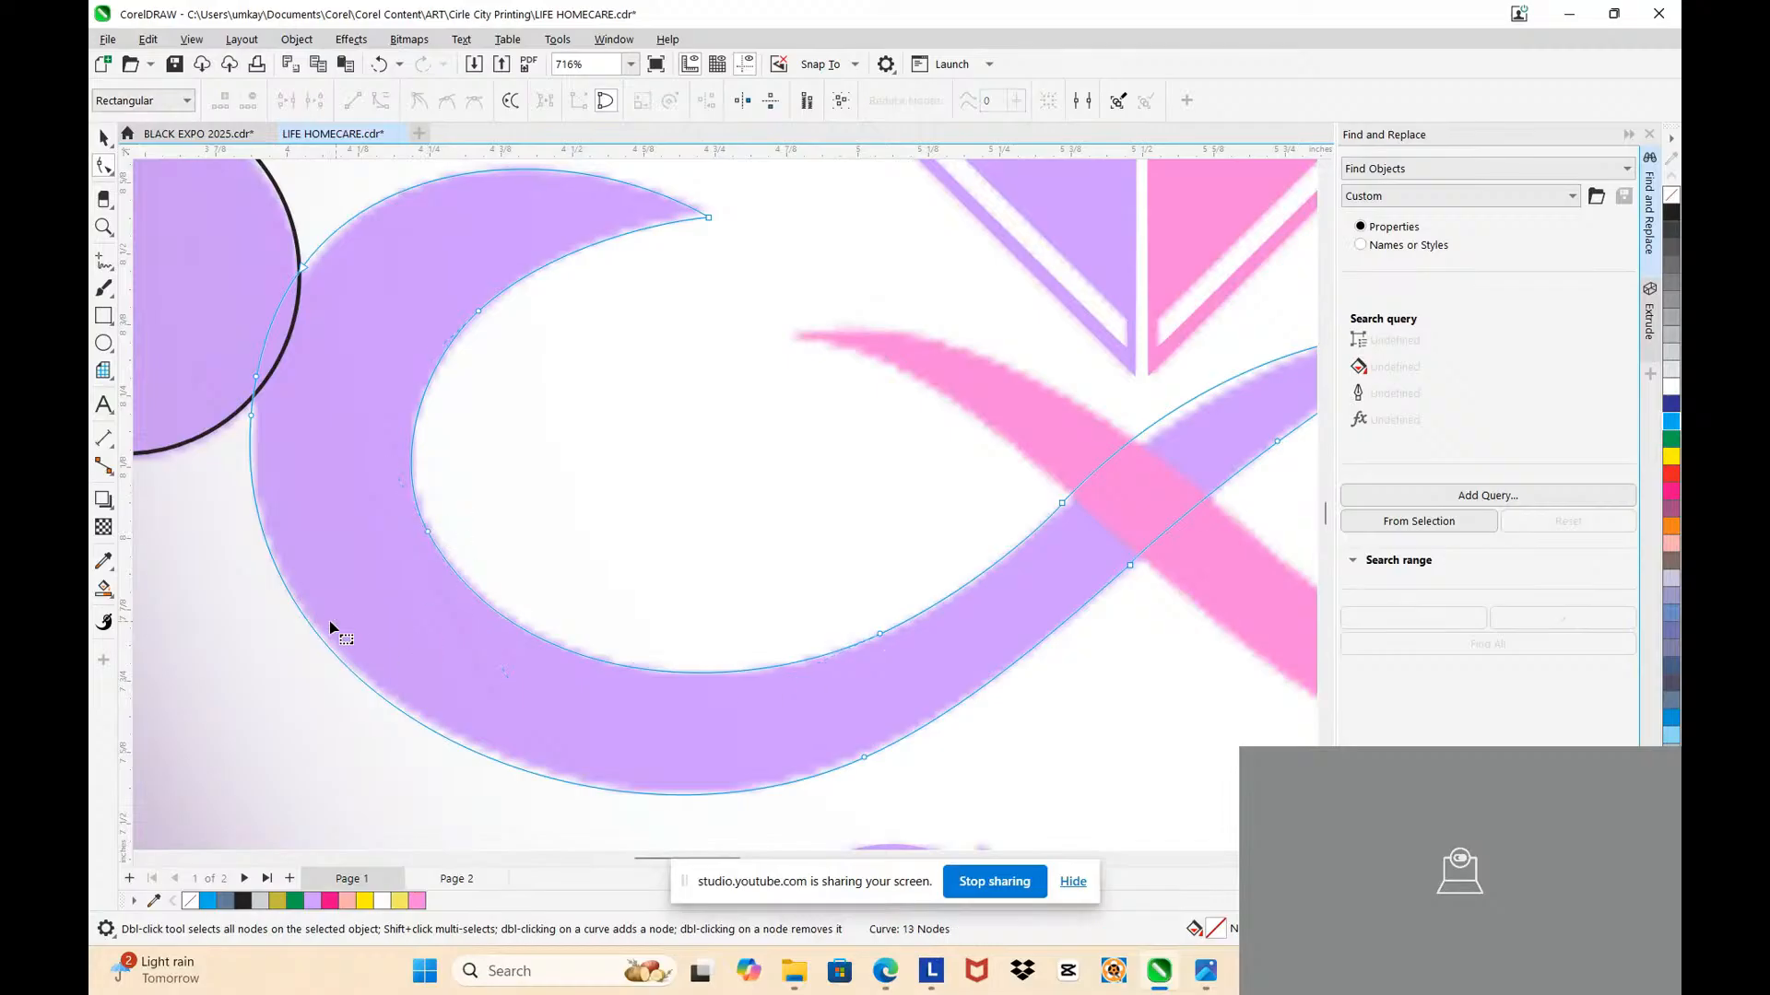
Step: Delete the lower of the two close nodes on the loop's outer left edge, reposition the remaining one, and reshape the lower-left curve
{"action": "double_click", "coordinate": [252, 414]}
{"action": "left_click_drag", "start_coordinate": [254, 417], "coordinate": [263, 370]}
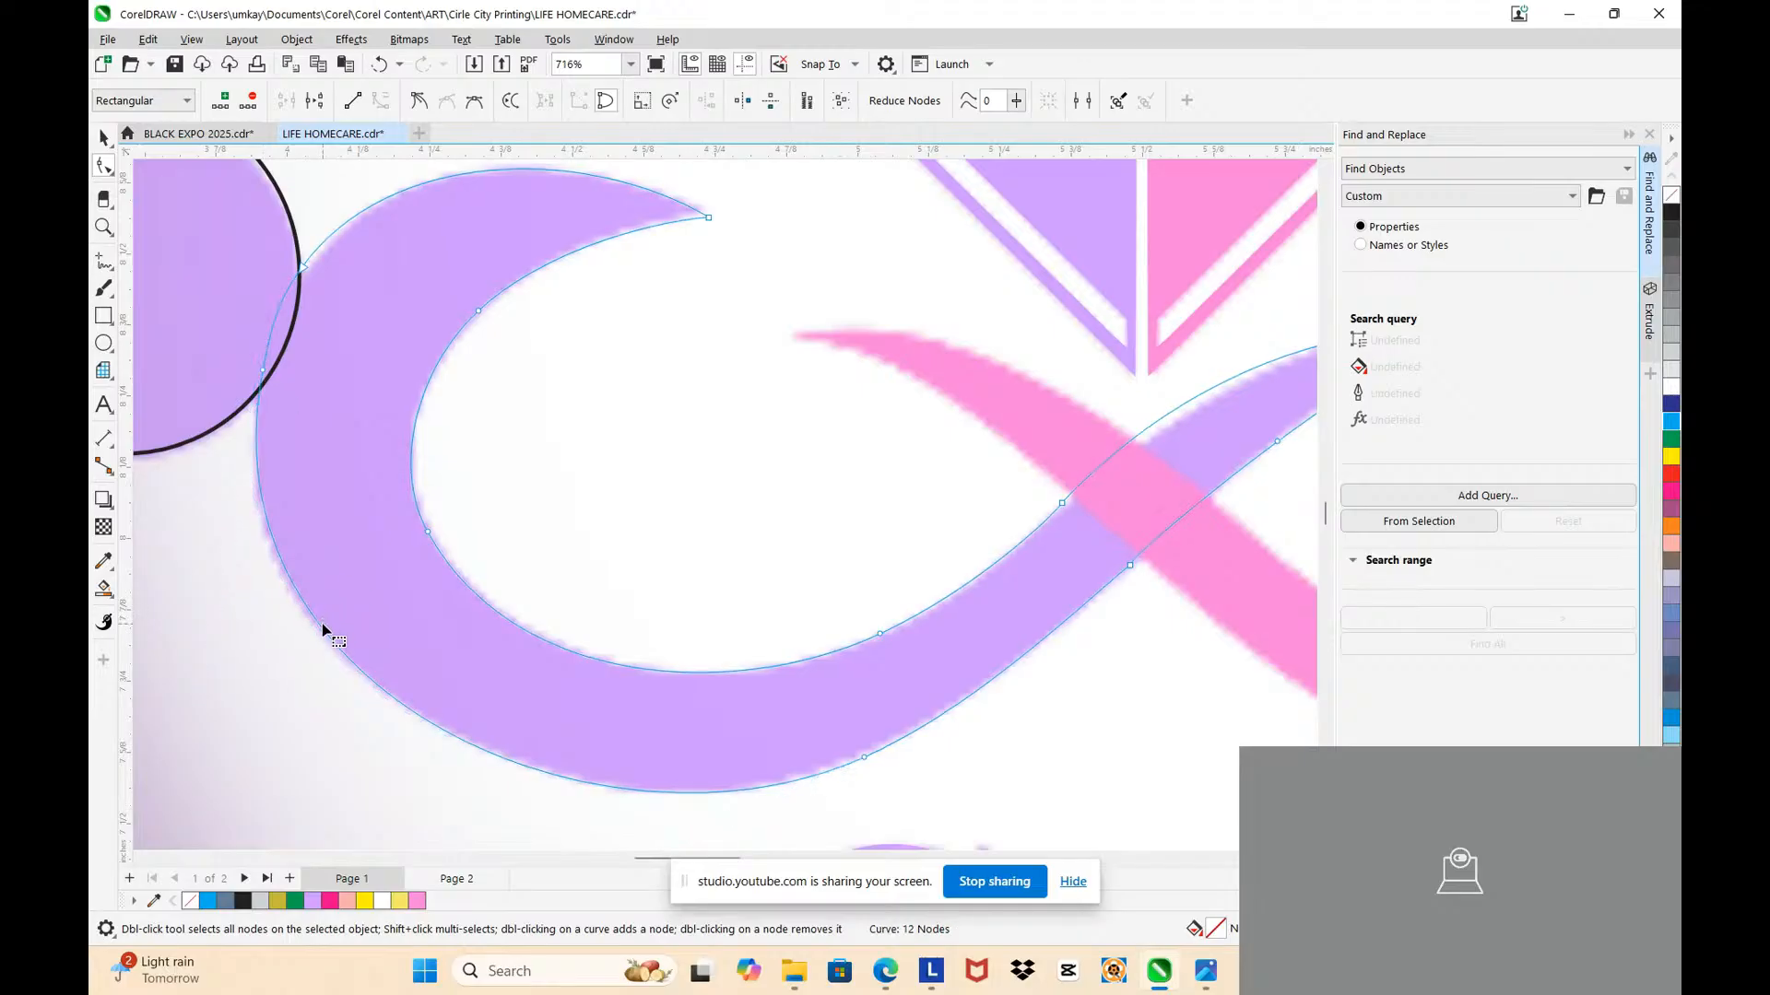
{"action": "left_click_drag", "start_coordinate": [313, 624], "coordinate": [342, 600]}
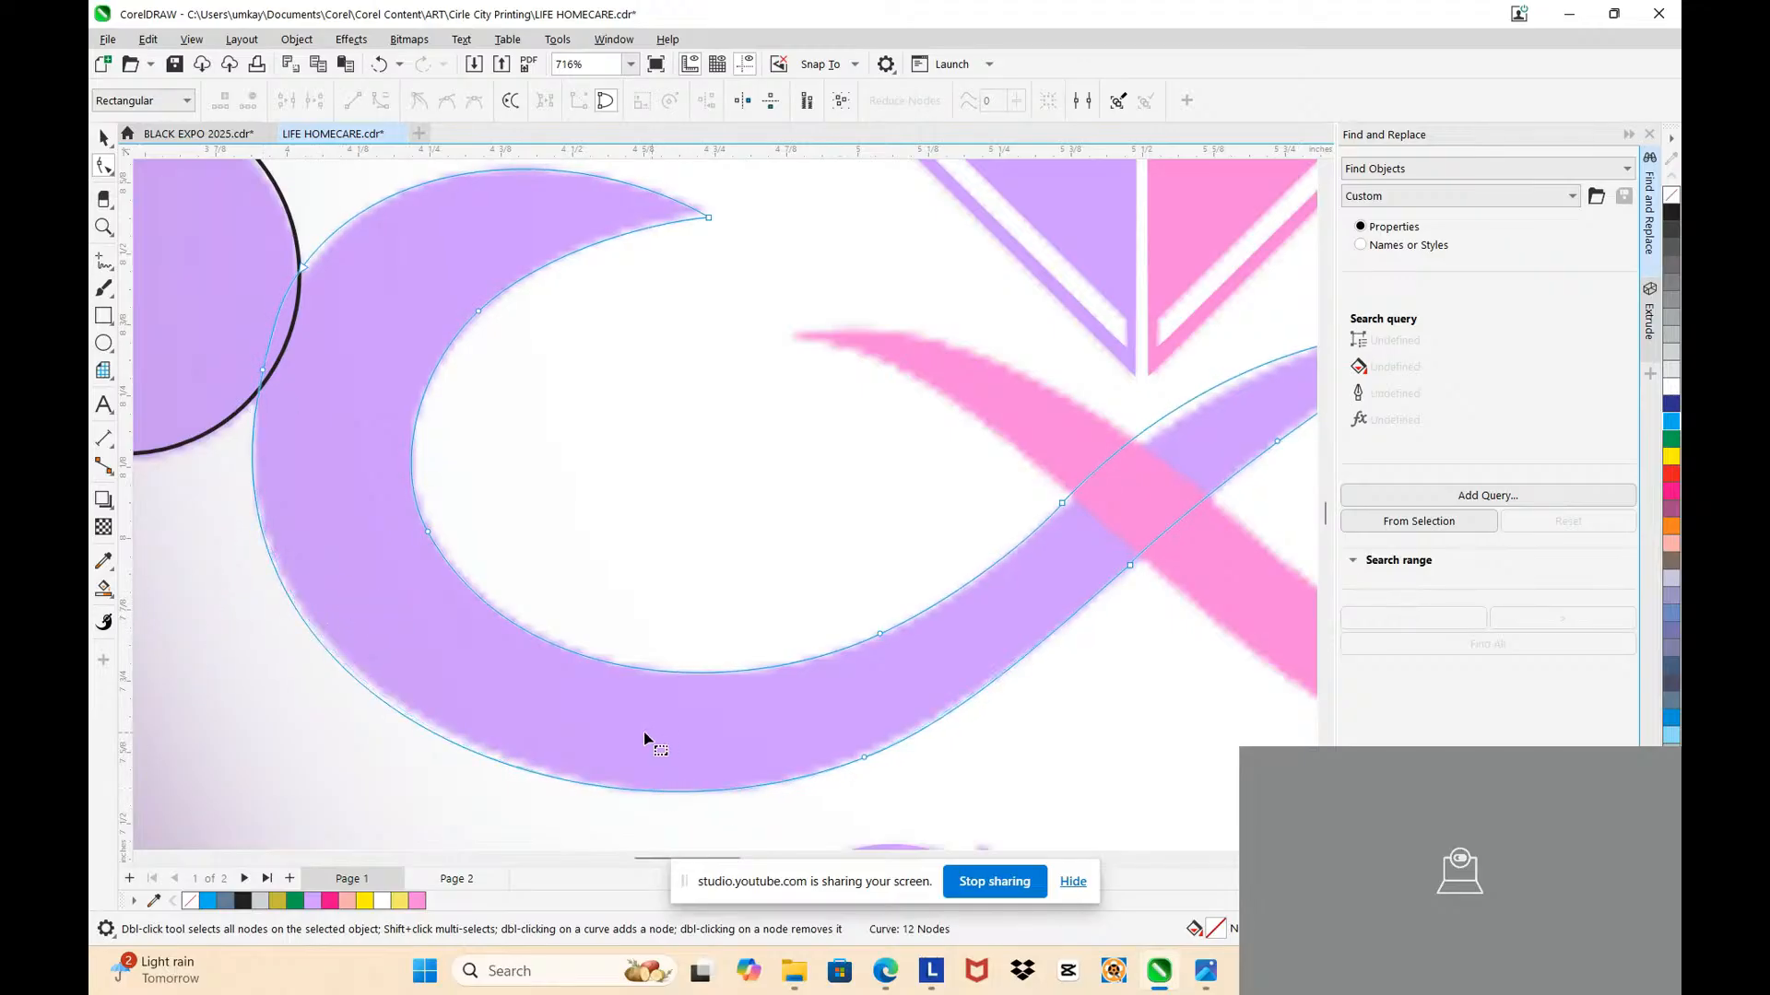
Step: Add a node on the upper edge of the ribbon's right arm and shift the crossing node down along the traced edge
{"action": "scroll", "coordinate": [644, 731], "scroll_direction": "down", "scroll_amount": 2}
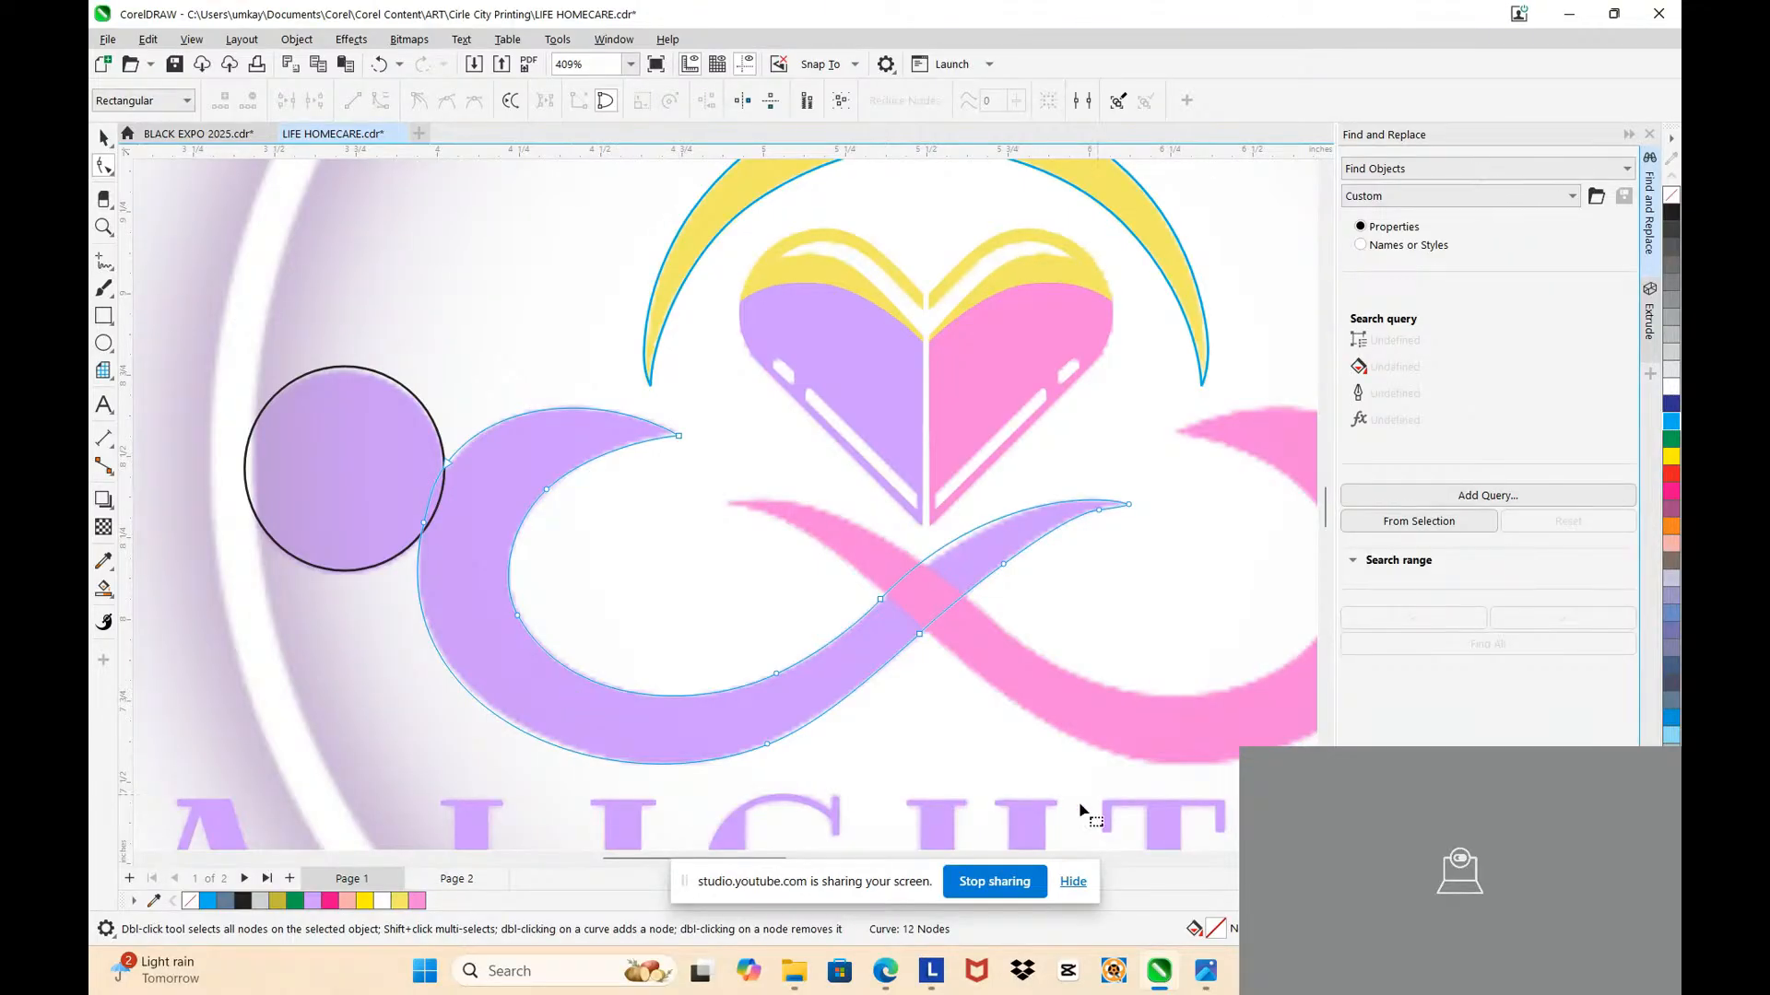
{"action": "scroll", "coordinate": [1109, 572], "scroll_direction": "up", "scroll_amount": 2}
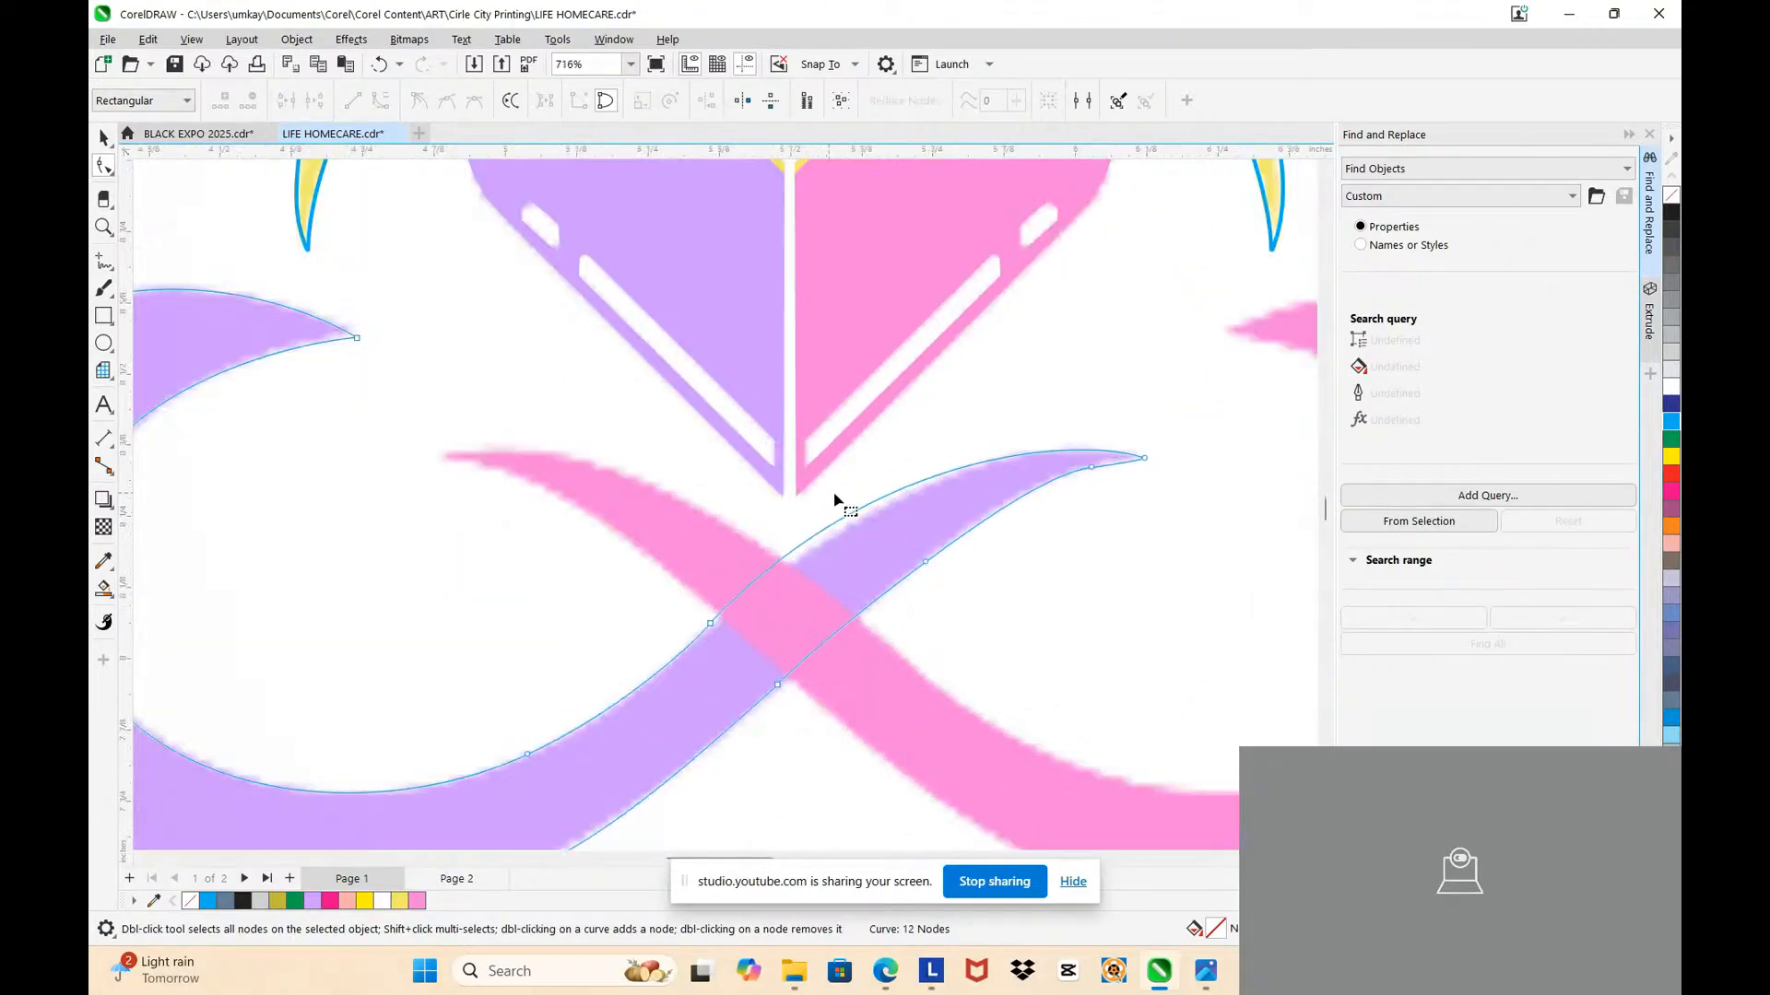
{"action": "left_click", "coordinate": [712, 627]}
{"action": "scroll", "coordinate": [729, 612], "scroll_direction": "up", "scroll_amount": 2}
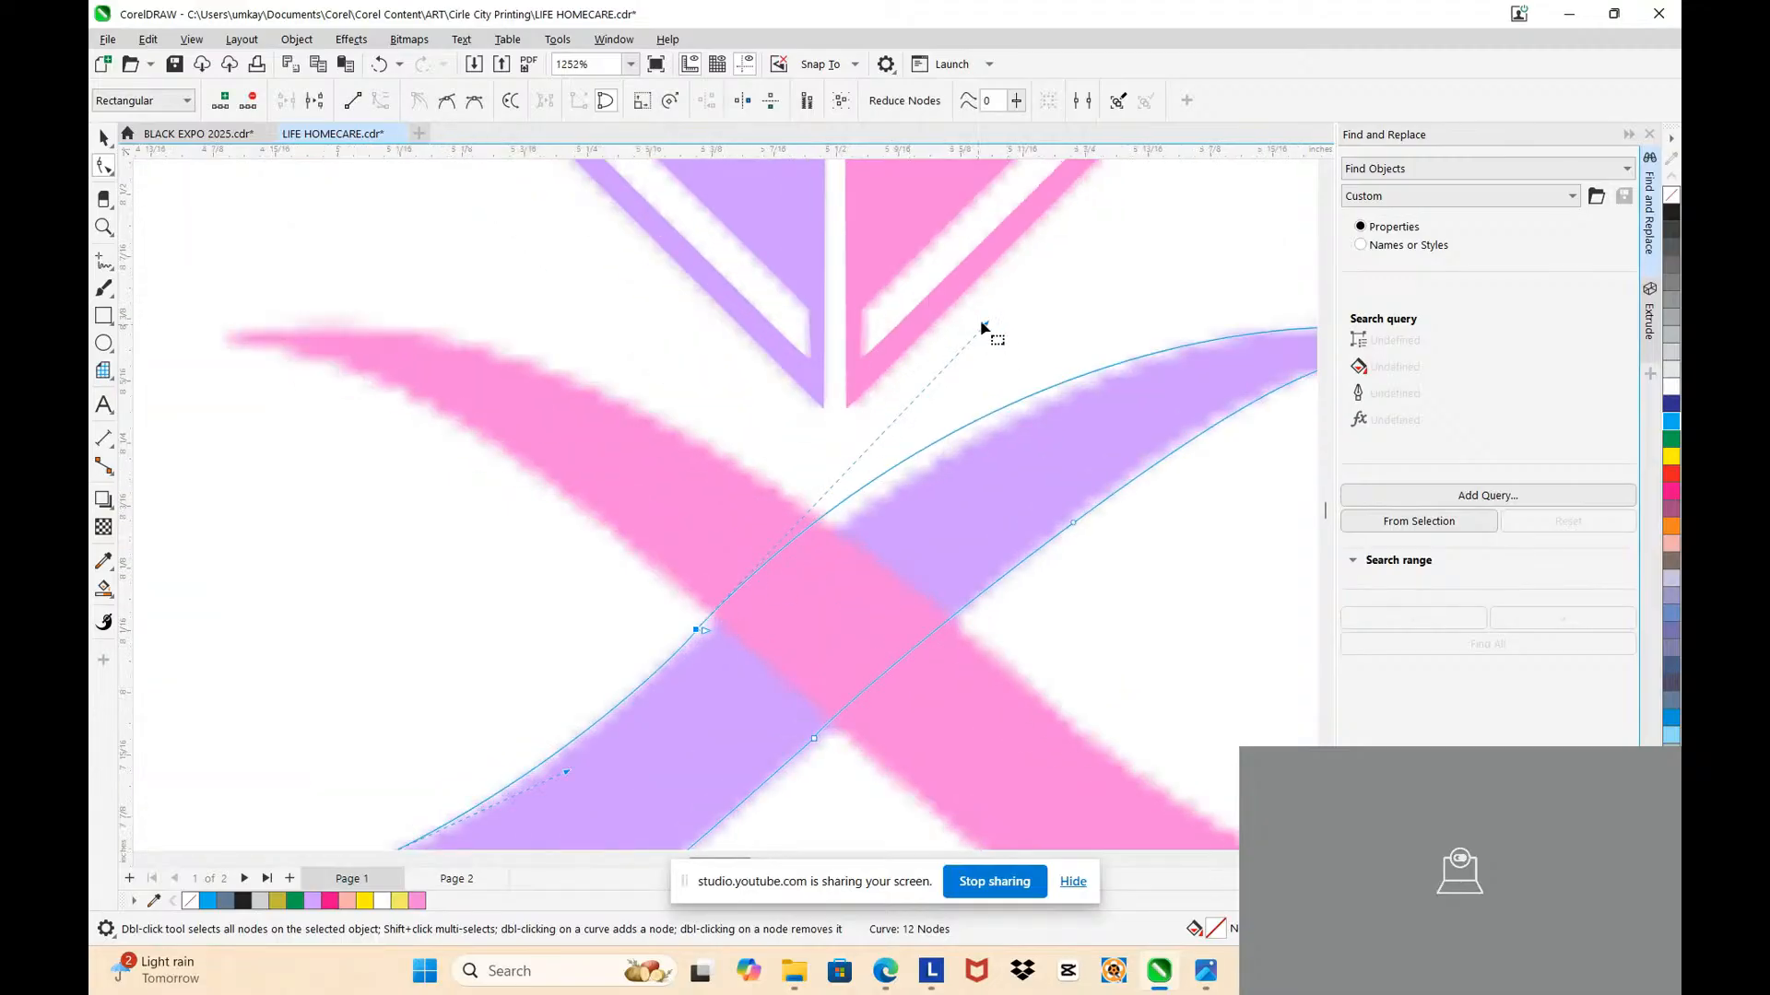
{"action": "left_click", "coordinate": [1220, 339]}
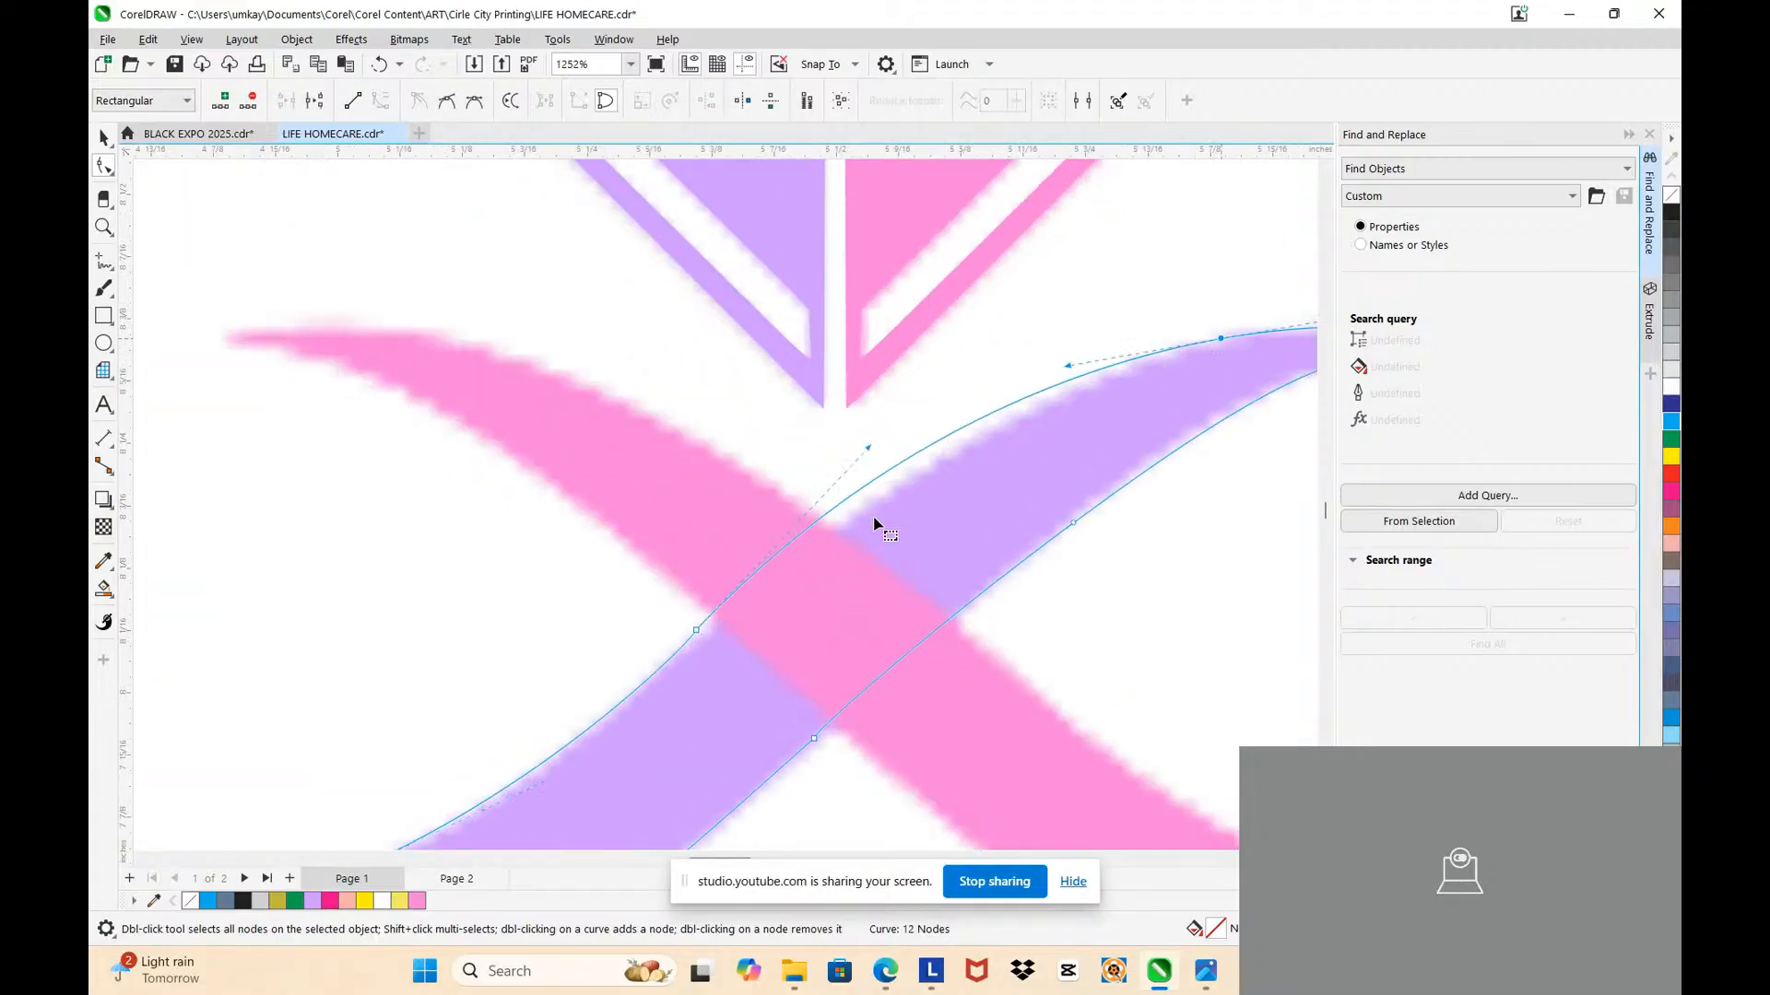
{"action": "double_click", "coordinate": [743, 583]}
{"action": "left_click", "coordinate": [682, 645]}
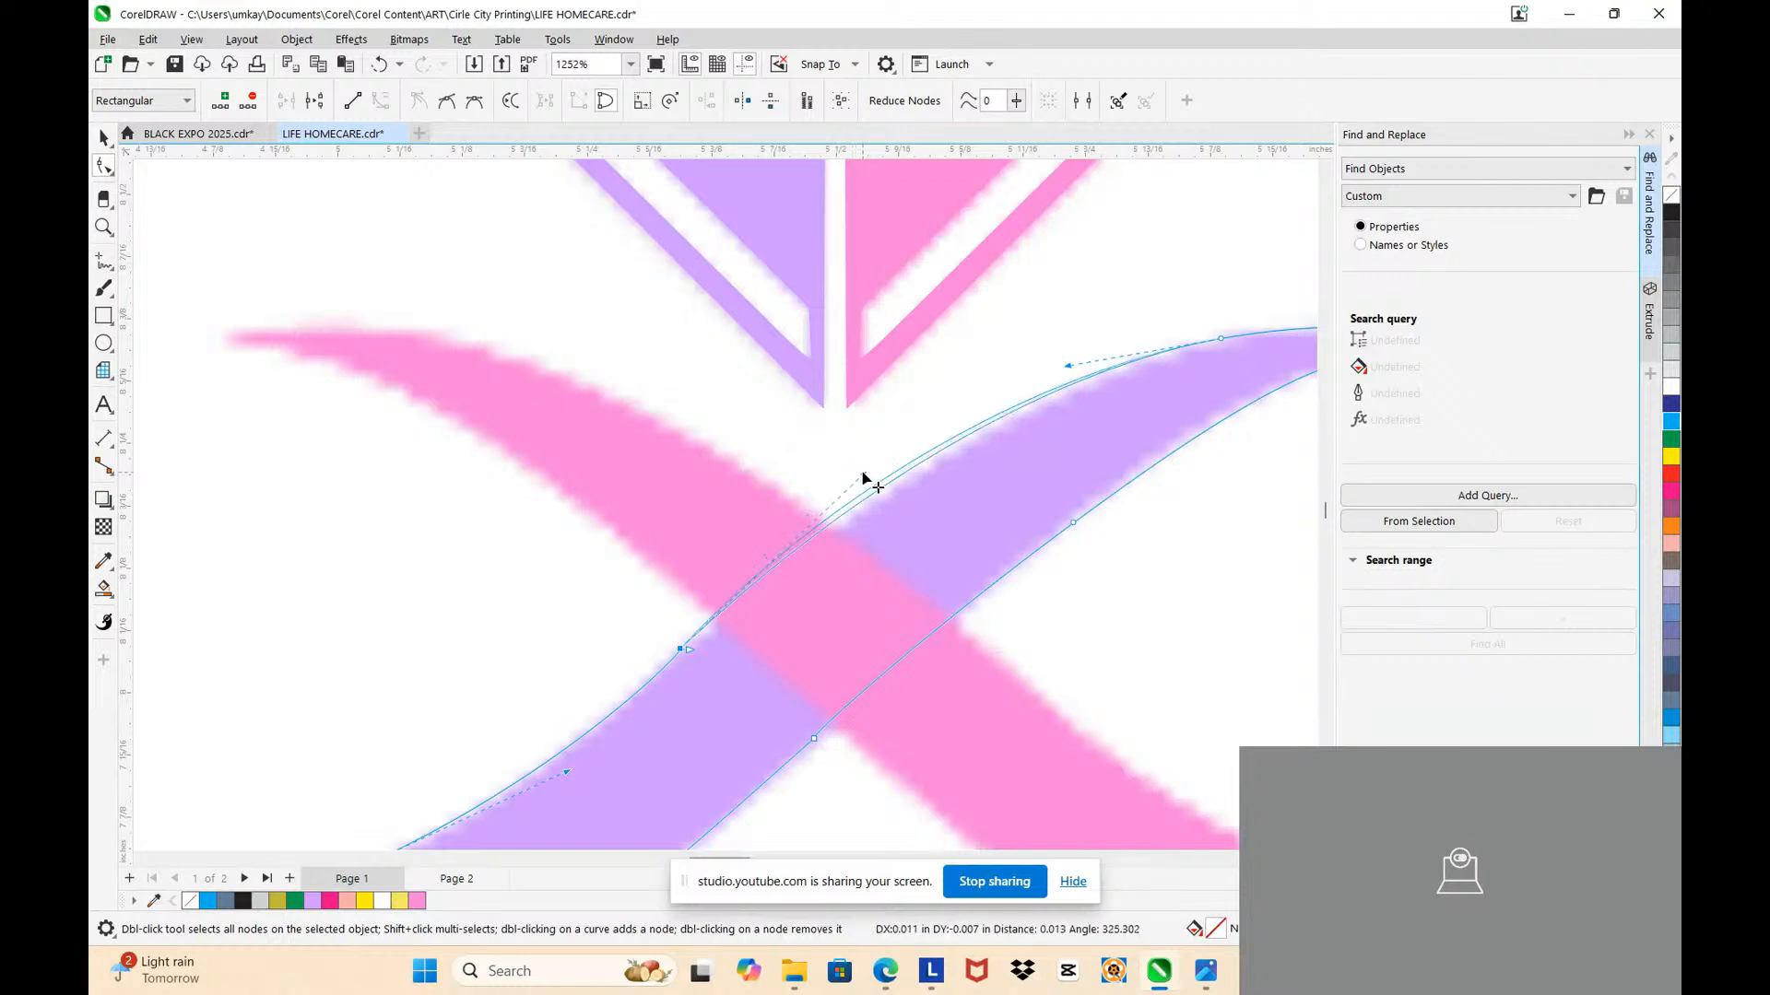
Step: Add a node on each side of the ribbon crossing's upper edge and delete the node between them
{"action": "double_click", "coordinate": [921, 461]}
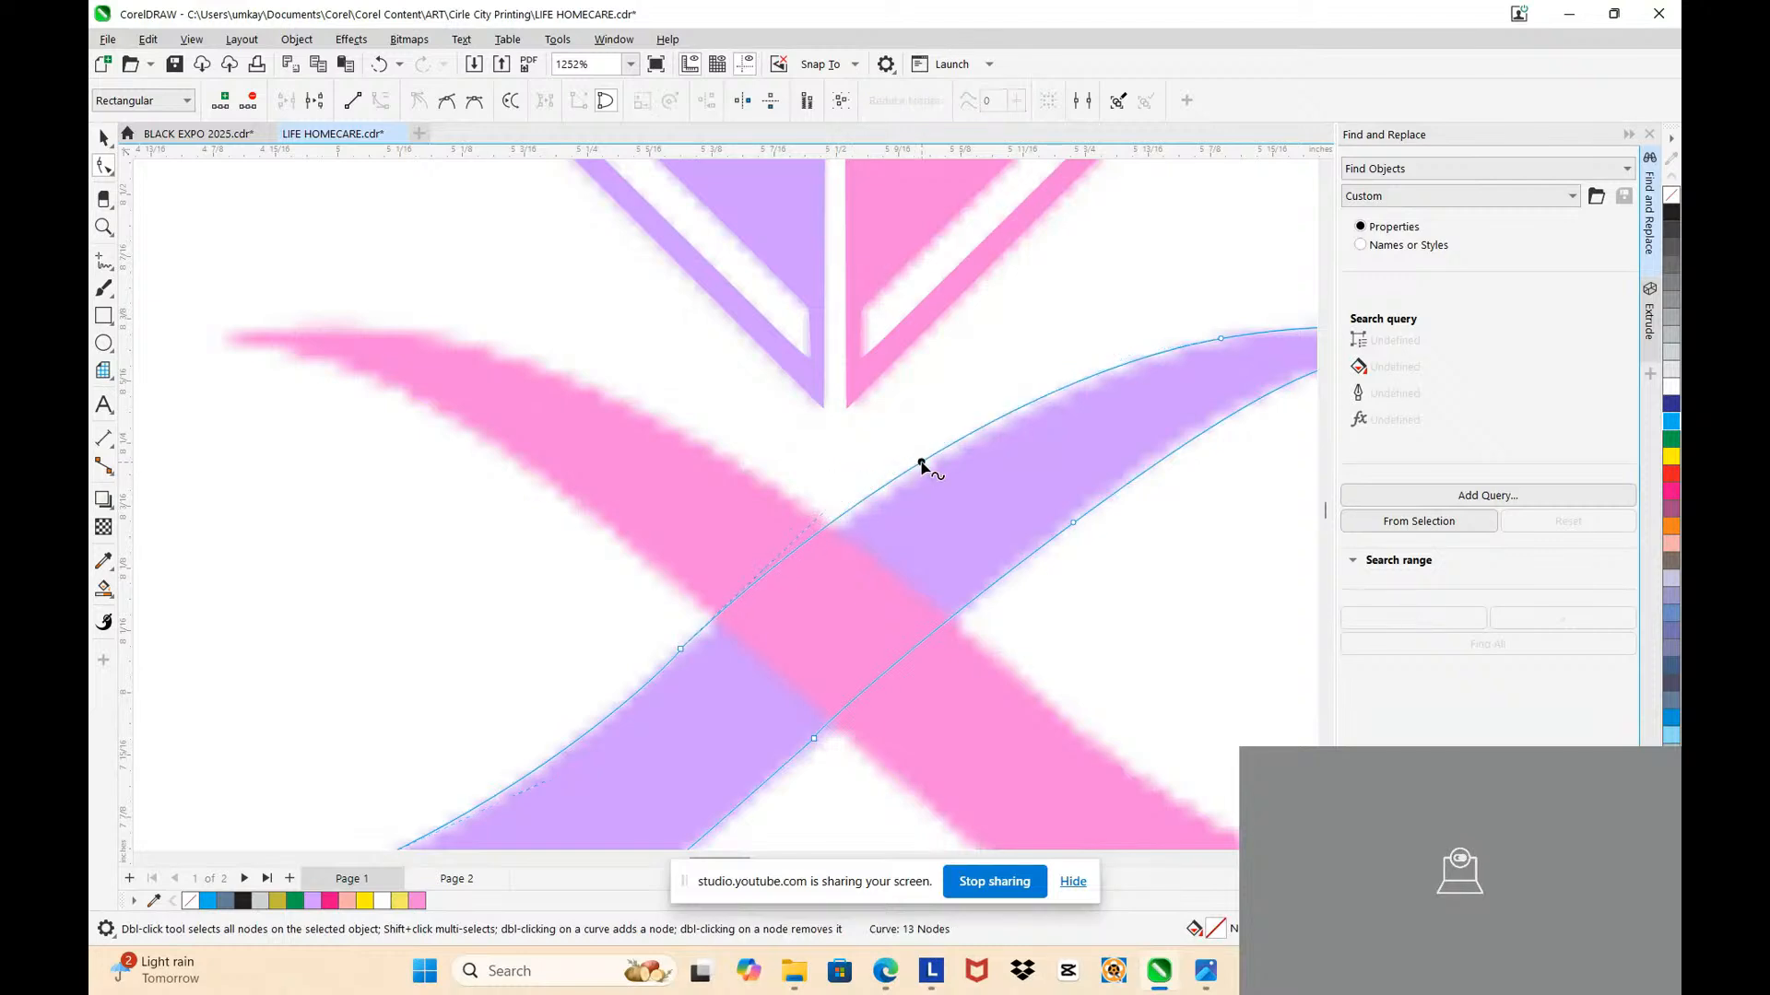
{"action": "double_click", "coordinate": [616, 711]}
{"action": "left_click", "coordinate": [681, 649]}
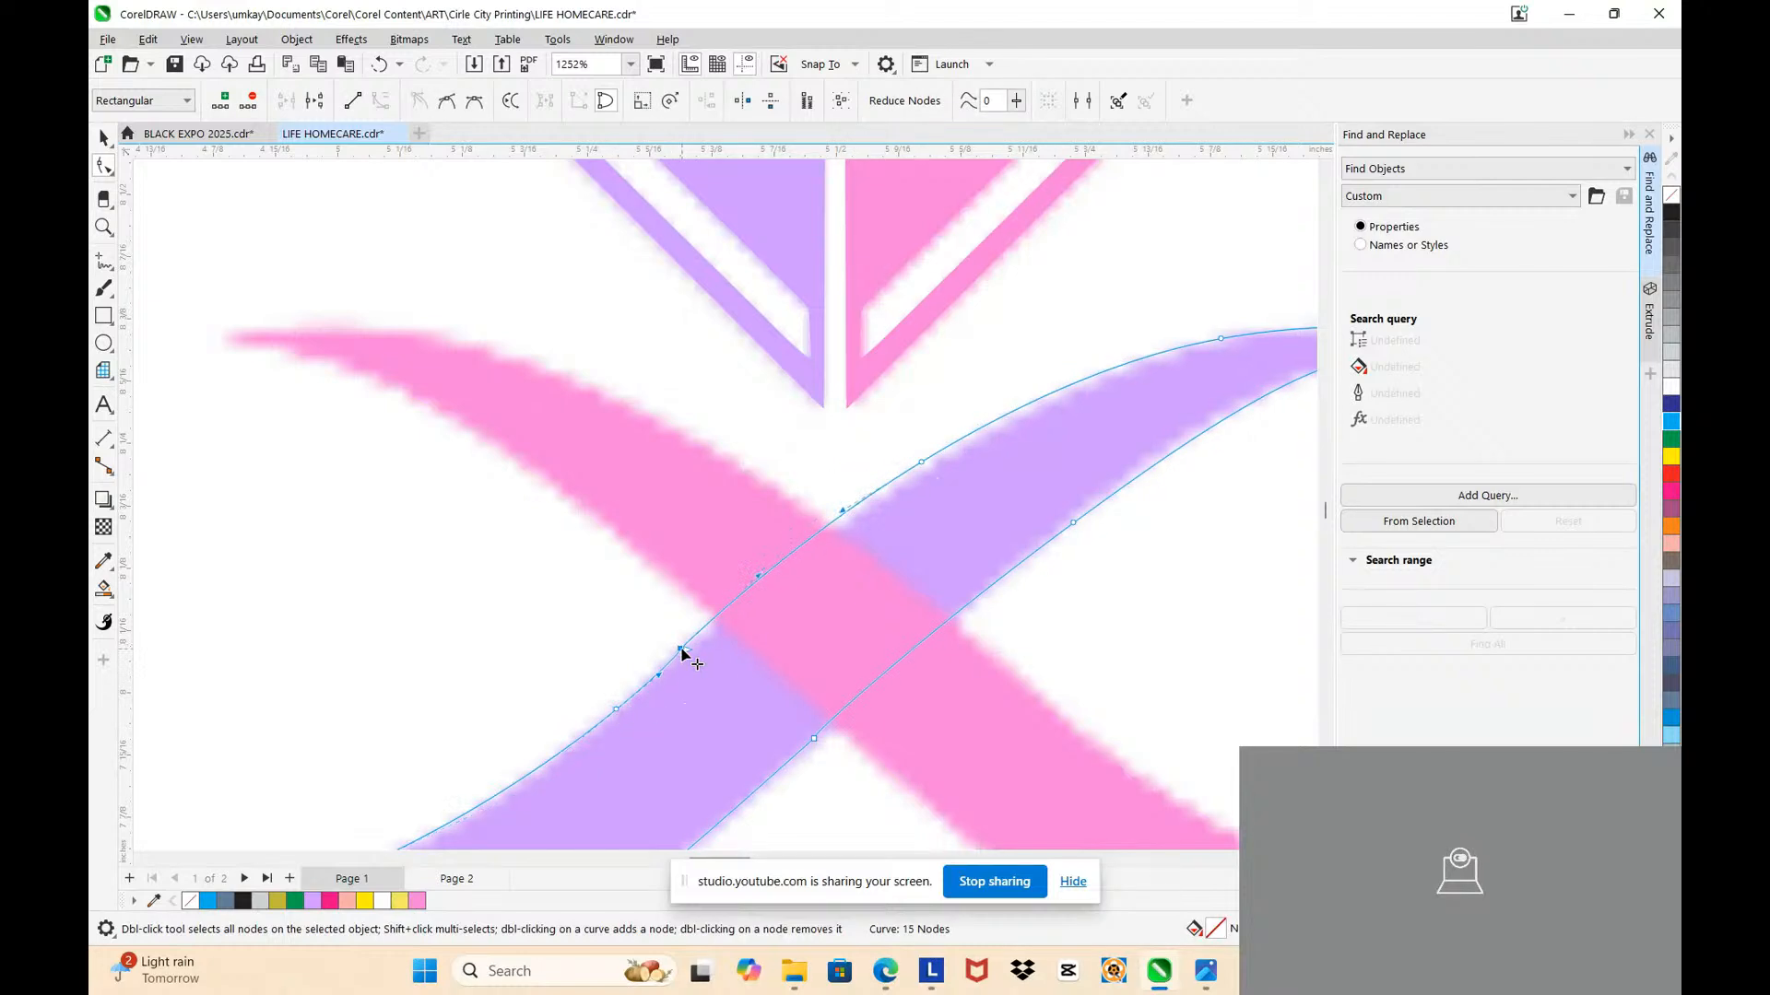
{"action": "key", "text": "Delete"}
{"action": "scroll", "coordinate": [691, 636], "scroll_direction": "down", "scroll_amount": 5}
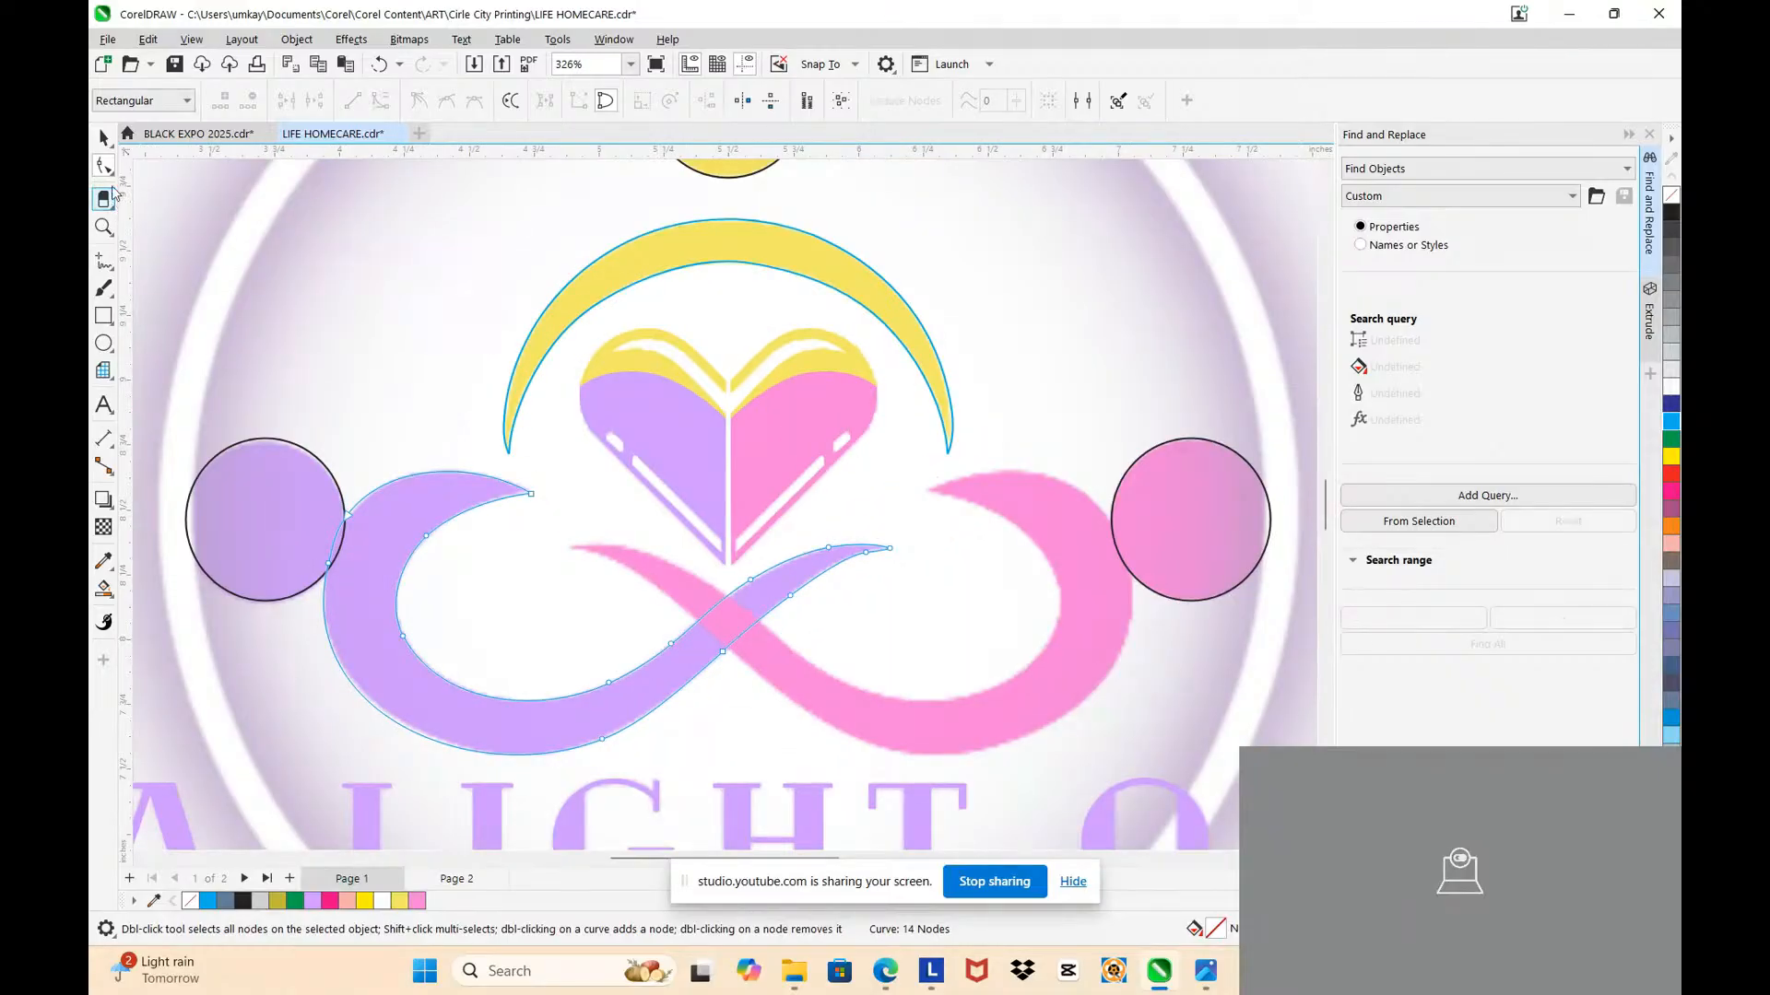
Step: Smooth the upper inner edge of the purple loop with the Smooth tool at a 0.1-inch nib size
{"action": "left_click", "coordinate": [110, 194]}
{"action": "left_click", "coordinate": [158, 190]}
{"action": "scroll", "coordinate": [369, 585], "scroll_direction": "up", "scroll_amount": 2}
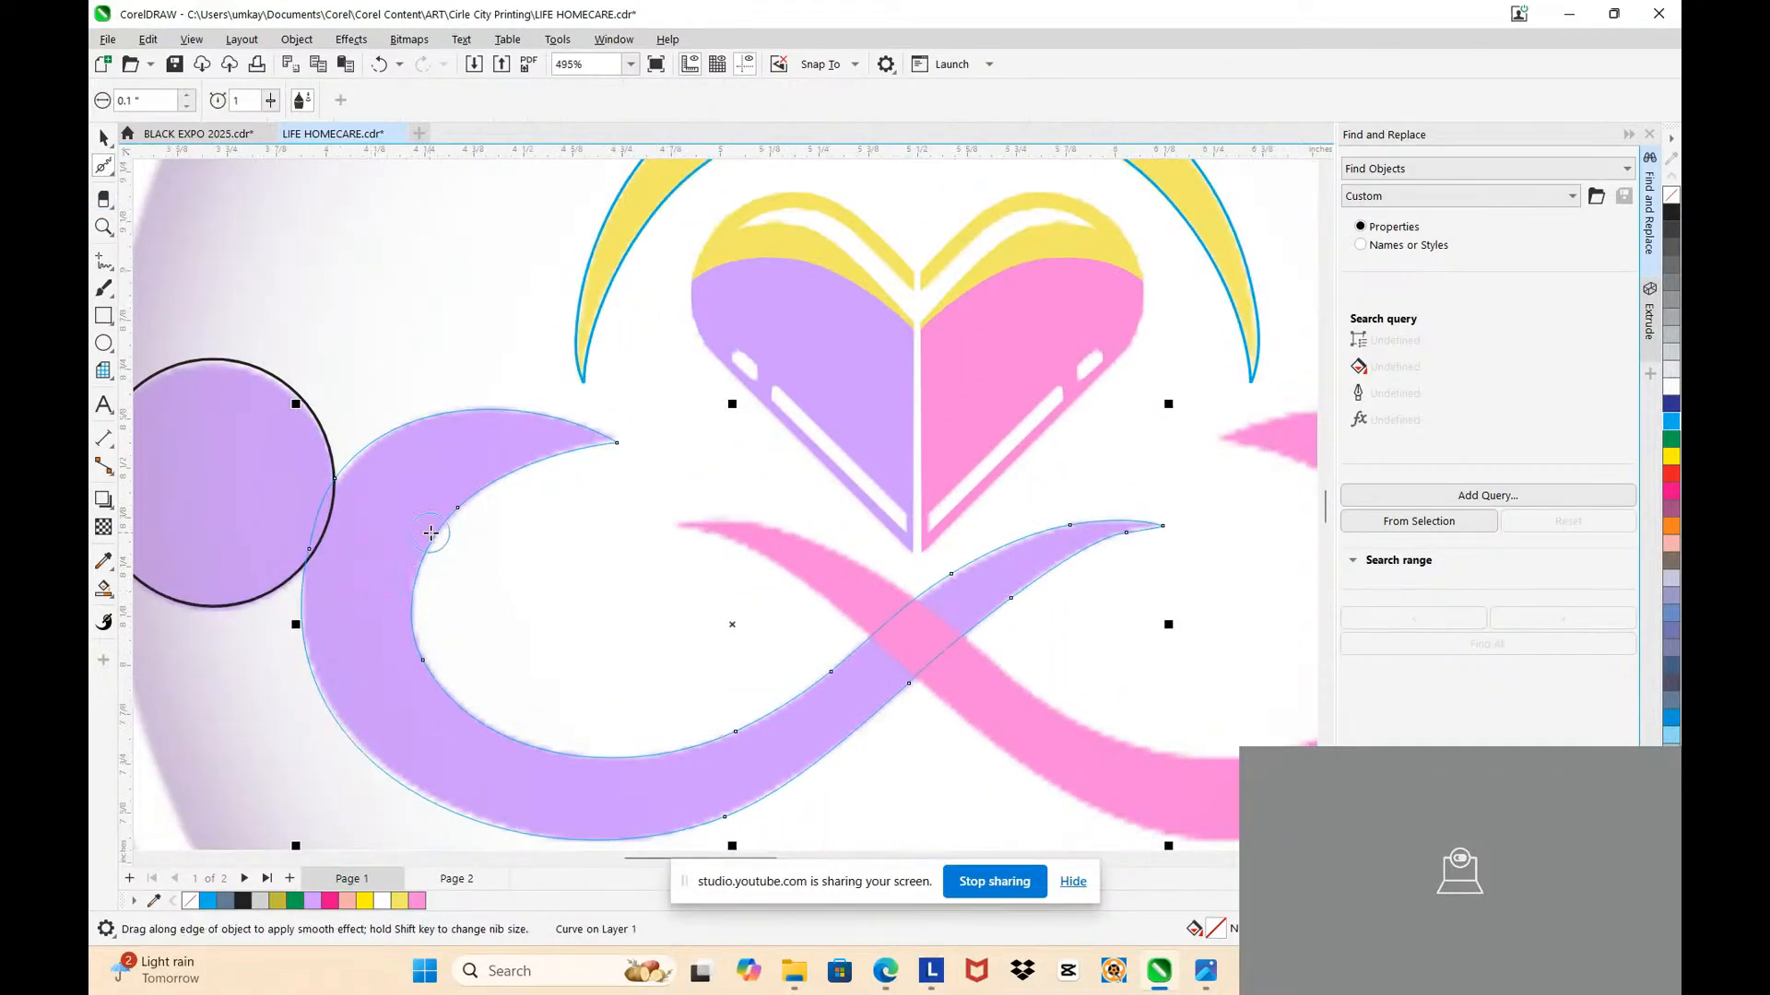
{"action": "left_click_drag", "start_coordinate": [430, 533], "coordinate": [456, 508]}
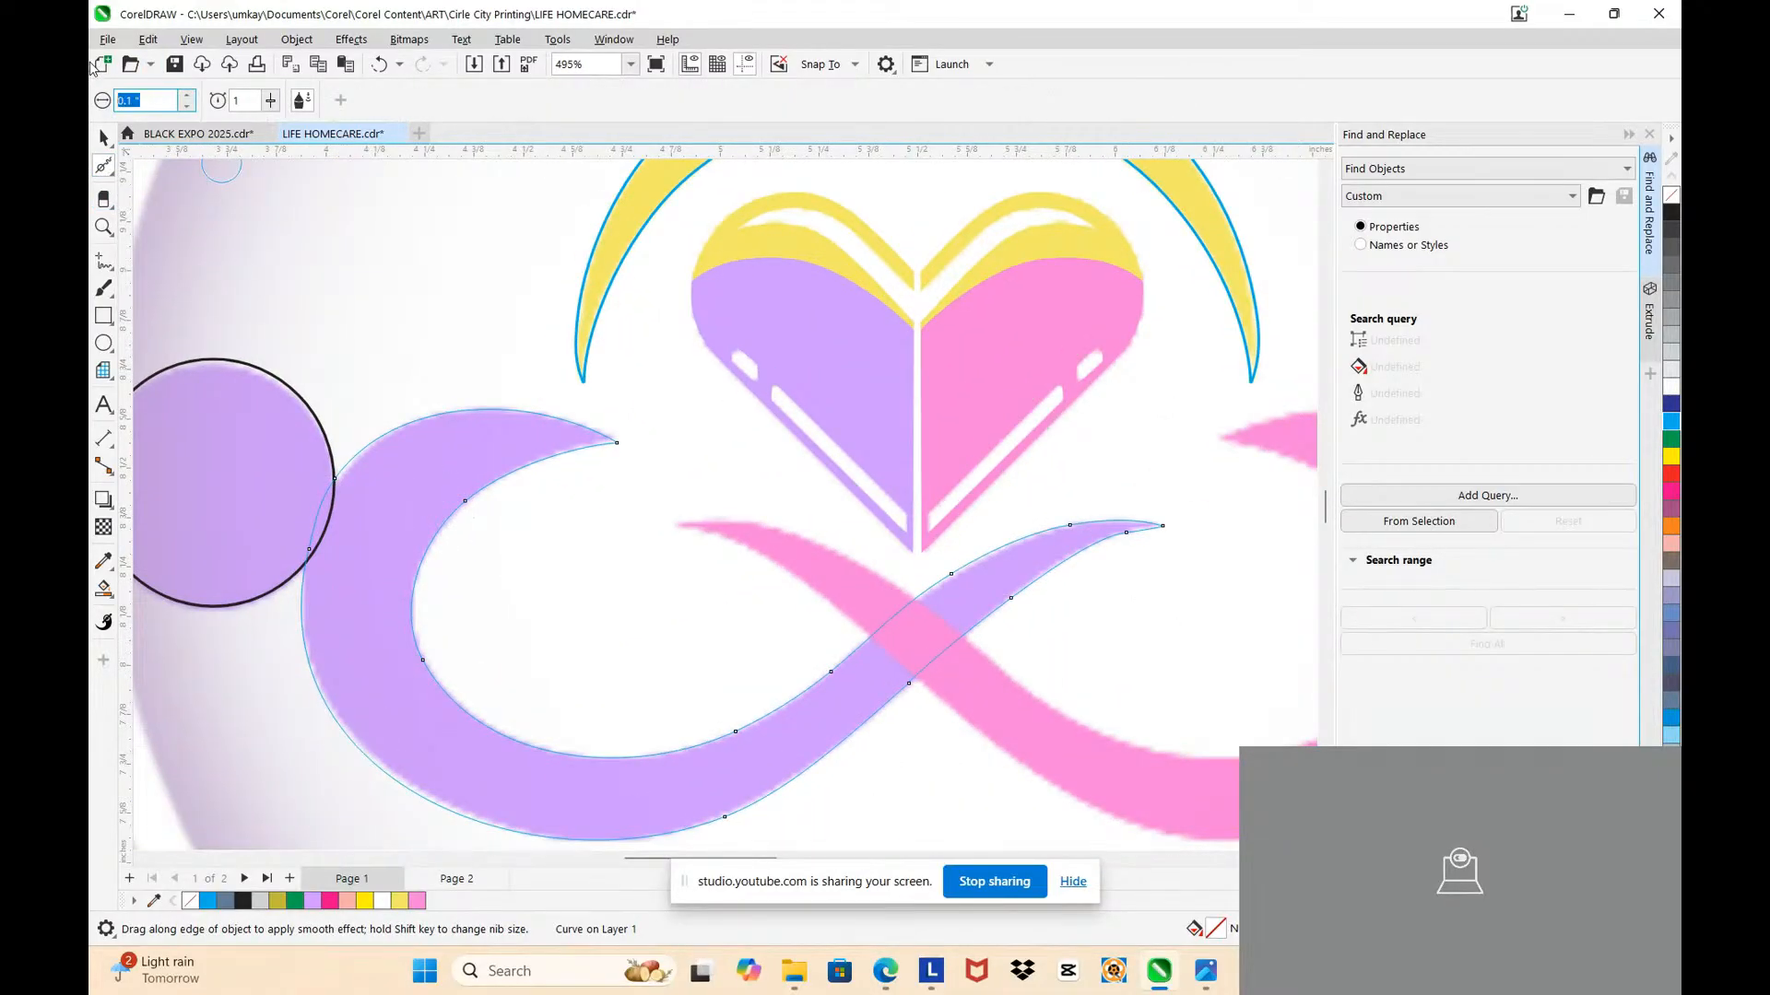
Step: Try a 5-inch nib size for the Smooth tool
{"action": "type", "text": "5"}
{"action": "key", "text": "Return"}
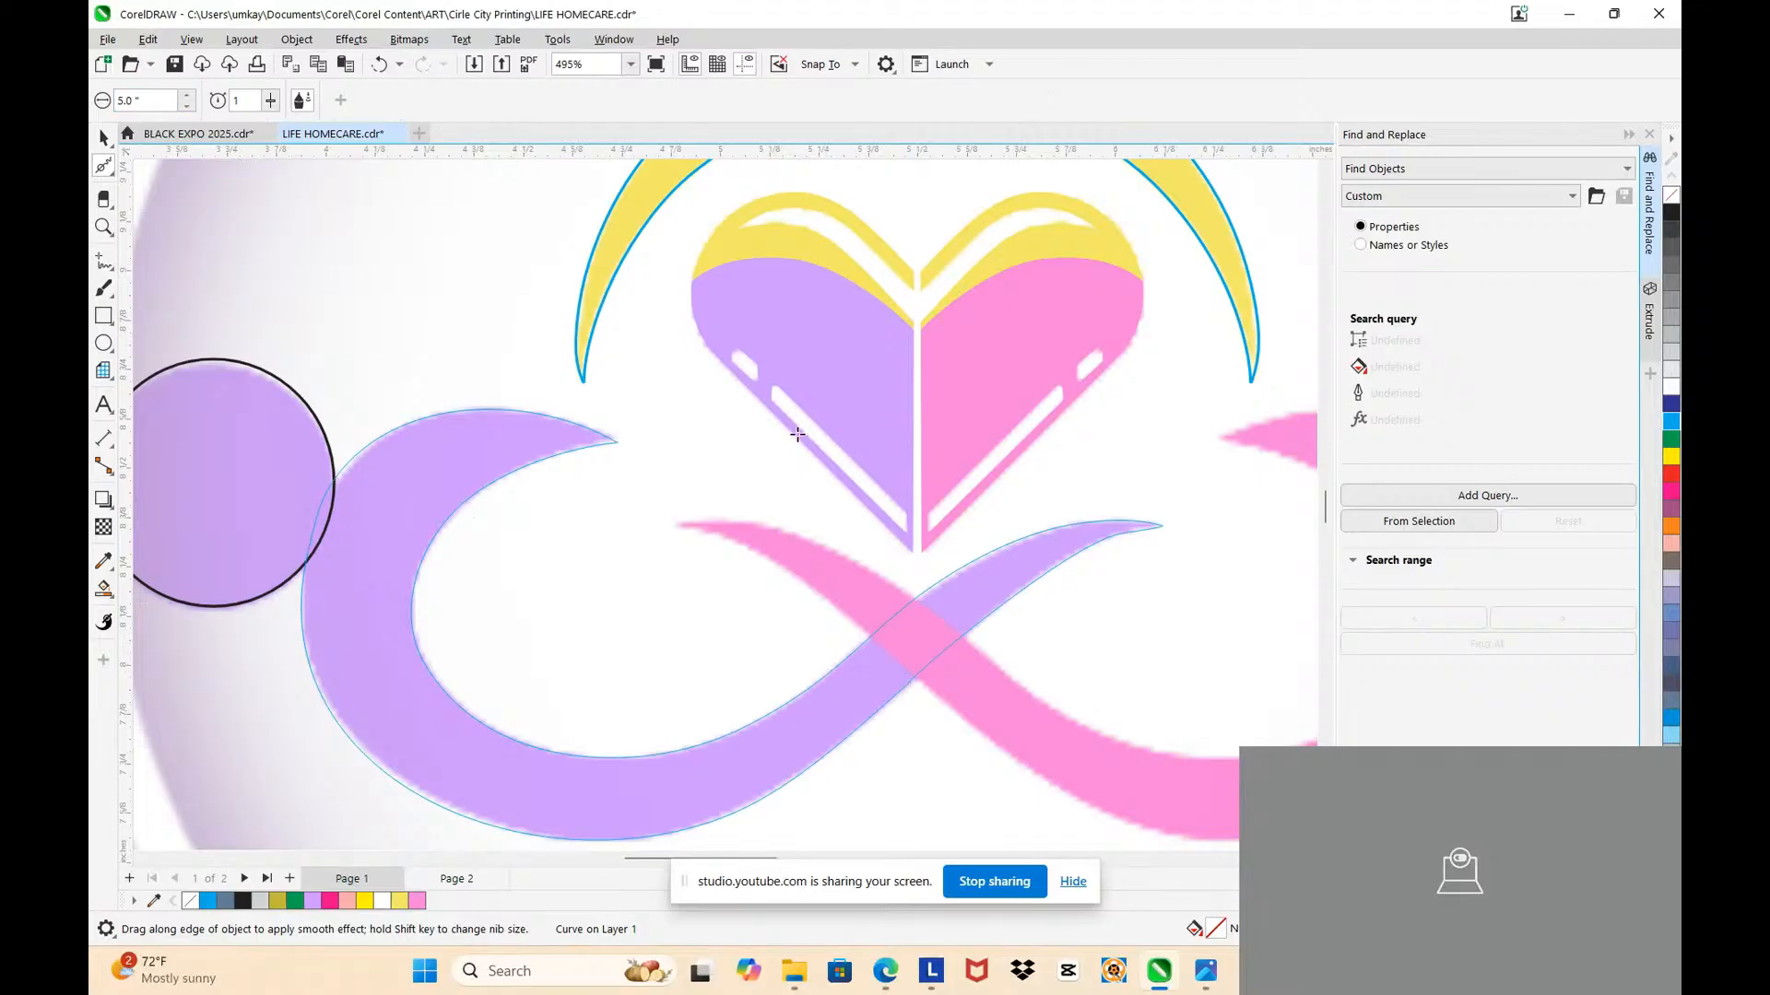
{"action": "scroll", "coordinate": [544, 775], "scroll_direction": "down", "scroll_amount": 2}
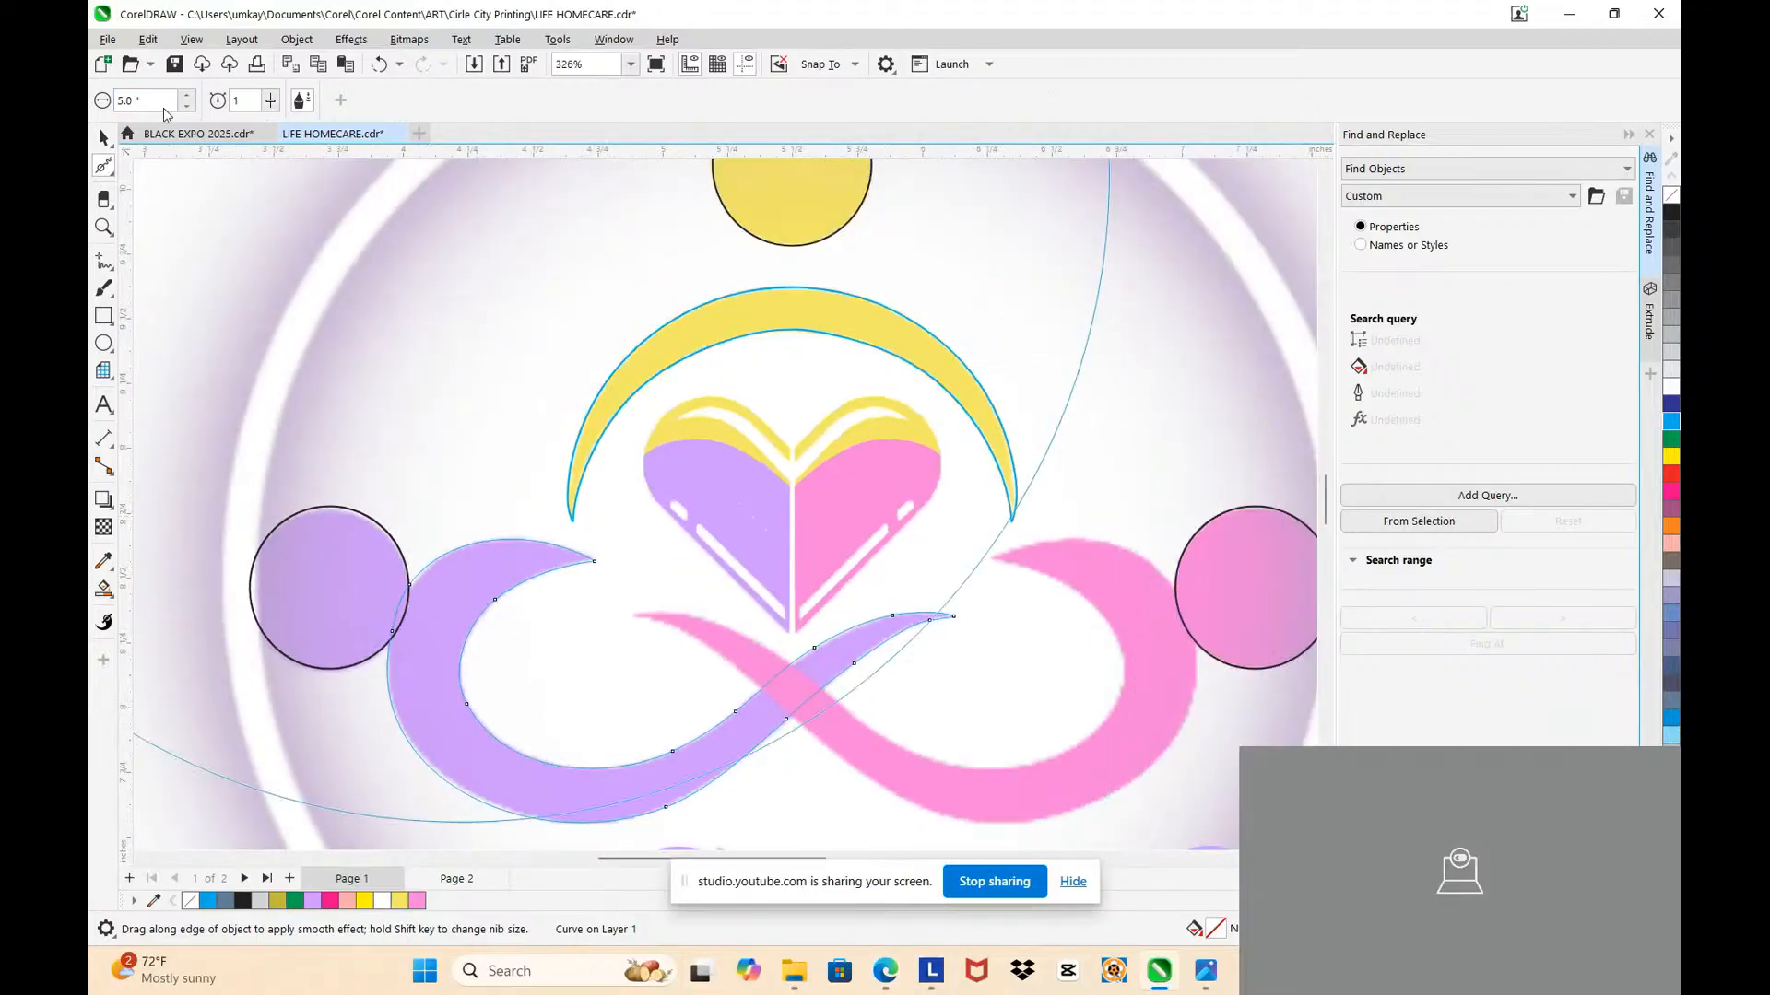
Step: Set the Smooth tool's nib size to 1 inch and smooth the purple ribbon's outline around the left loop
{"action": "type", "text": "1"}
{"action": "key", "text": "Return"}
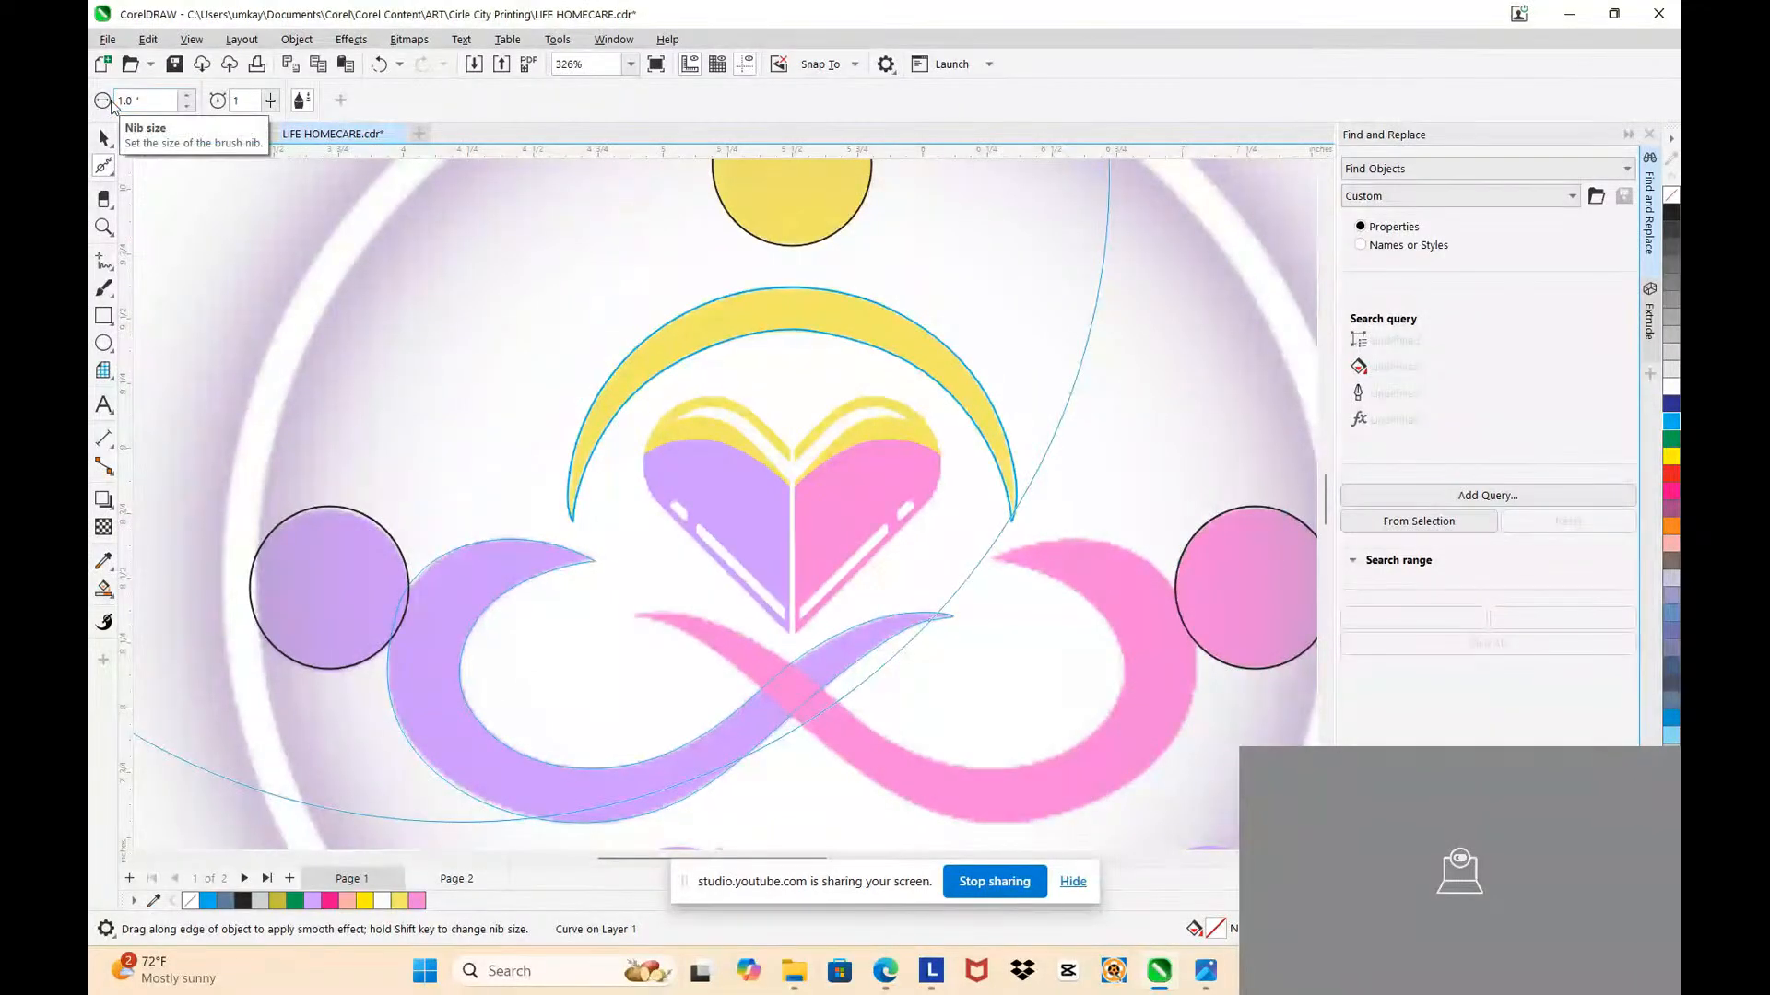
{"action": "scroll", "coordinate": [261, 633], "scroll_direction": "down", "scroll_amount": 2}
{"action": "scroll", "coordinate": [401, 748], "scroll_direction": "up", "scroll_amount": 4}
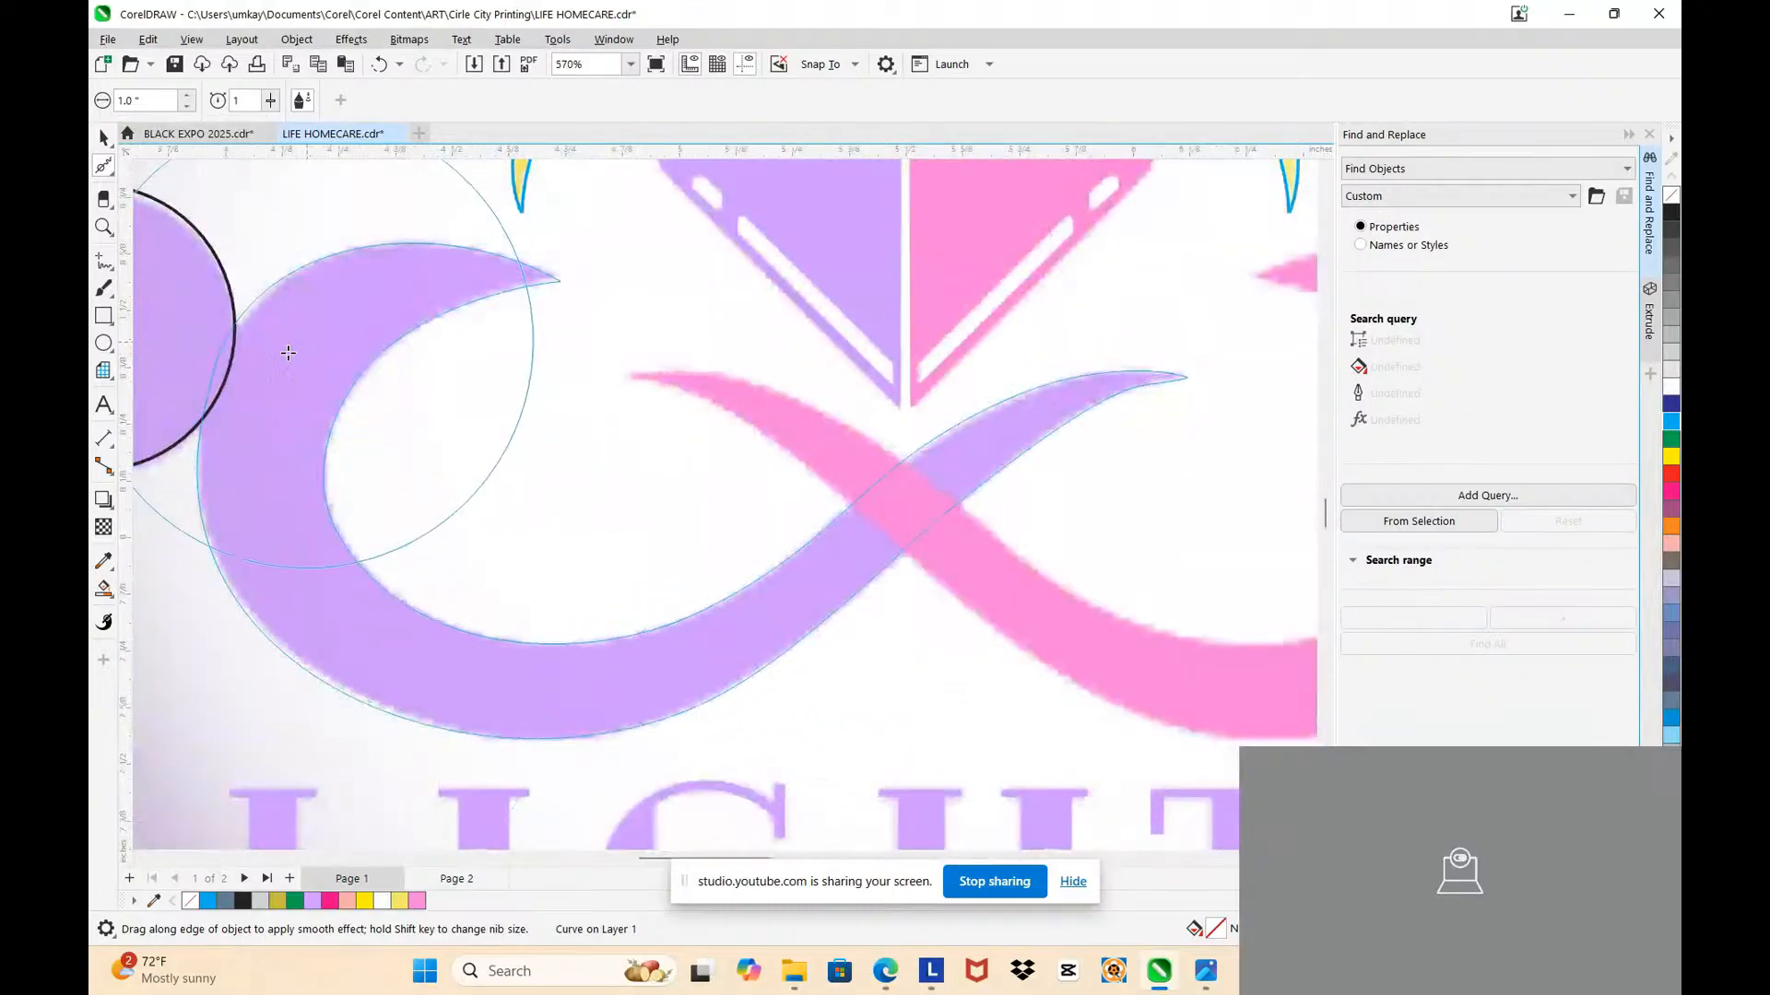
{"action": "mouse_move", "coordinate": [540, 673]}
{"action": "left_mouse_down"}
{"action": "mouse_move", "coordinate": [1140, 576]}
{"action": "mouse_move", "coordinate": [989, 540]}
{"action": "mouse_move", "coordinate": [888, 592]}
{"action": "mouse_move", "coordinate": [641, 643]}
{"action": "mouse_move", "coordinate": [404, 635]}
{"action": "left_mouse_up"}
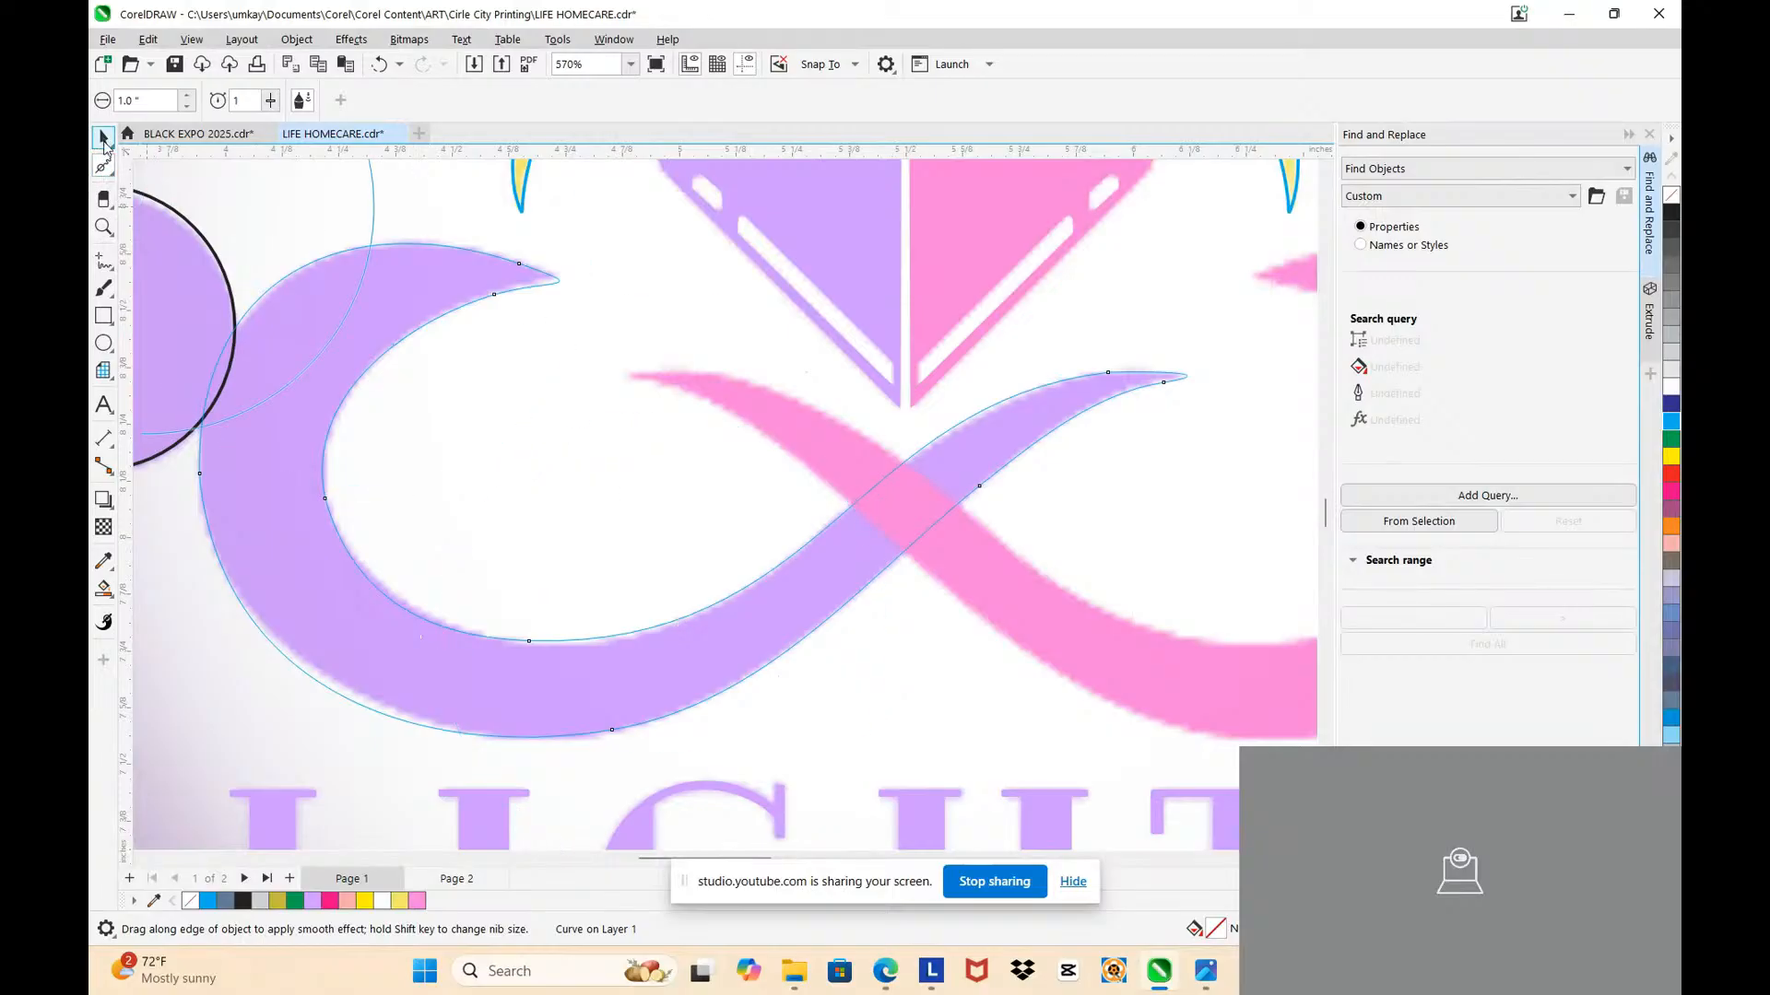
Step: Shorten the curve handles on the loop's outer left edge and upper tip edge with the Shape tool to fit the traced outline
{"action": "left_click", "coordinate": [103, 165]}
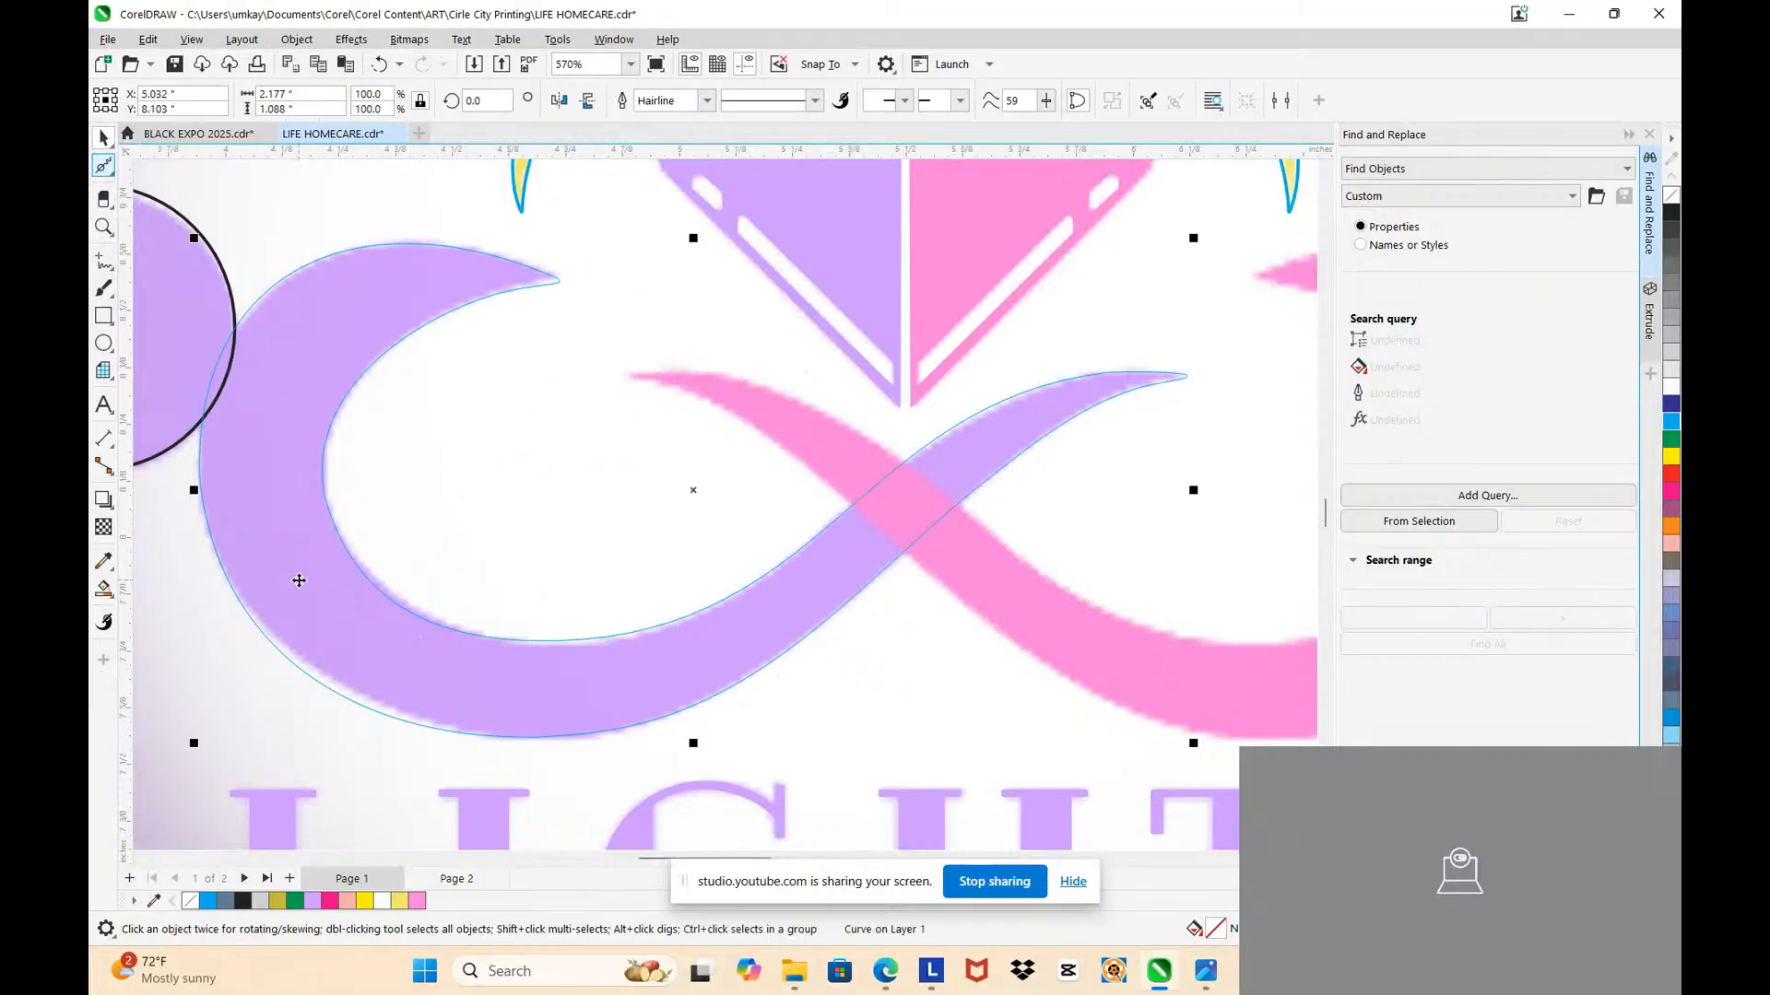
{"action": "left_click", "coordinate": [612, 732]}
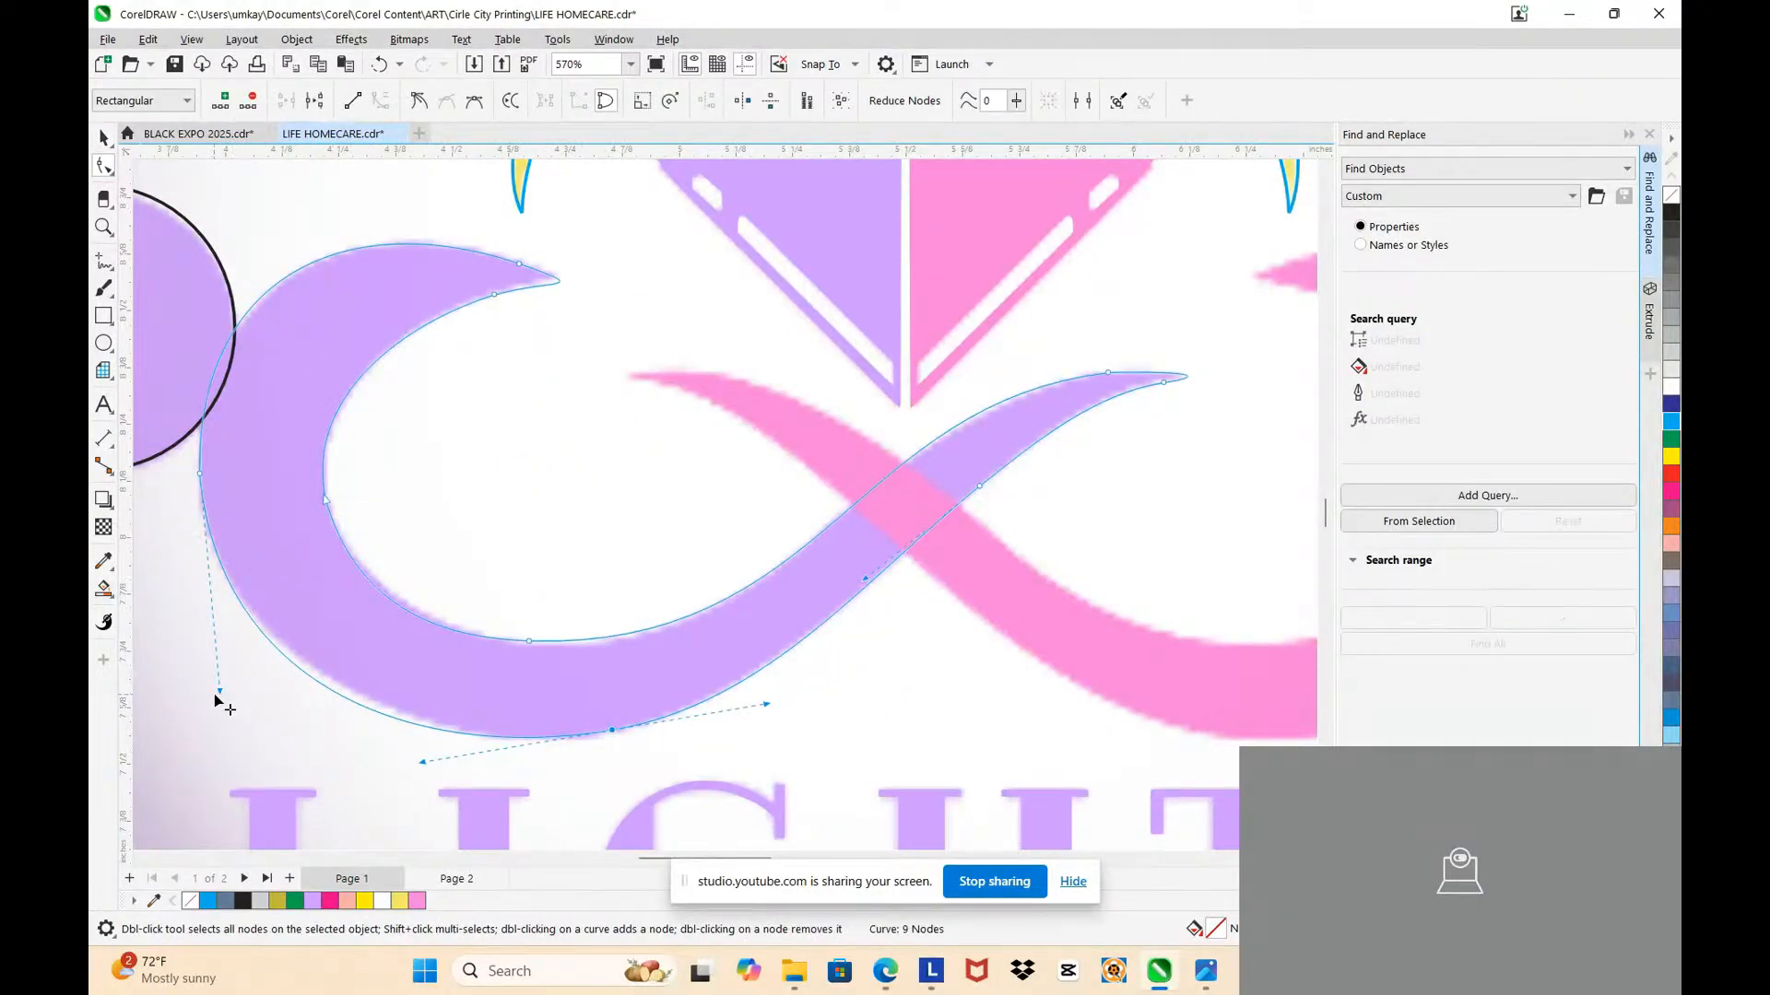
{"action": "left_click_drag", "start_coordinate": [220, 693], "coordinate": [218, 674]}
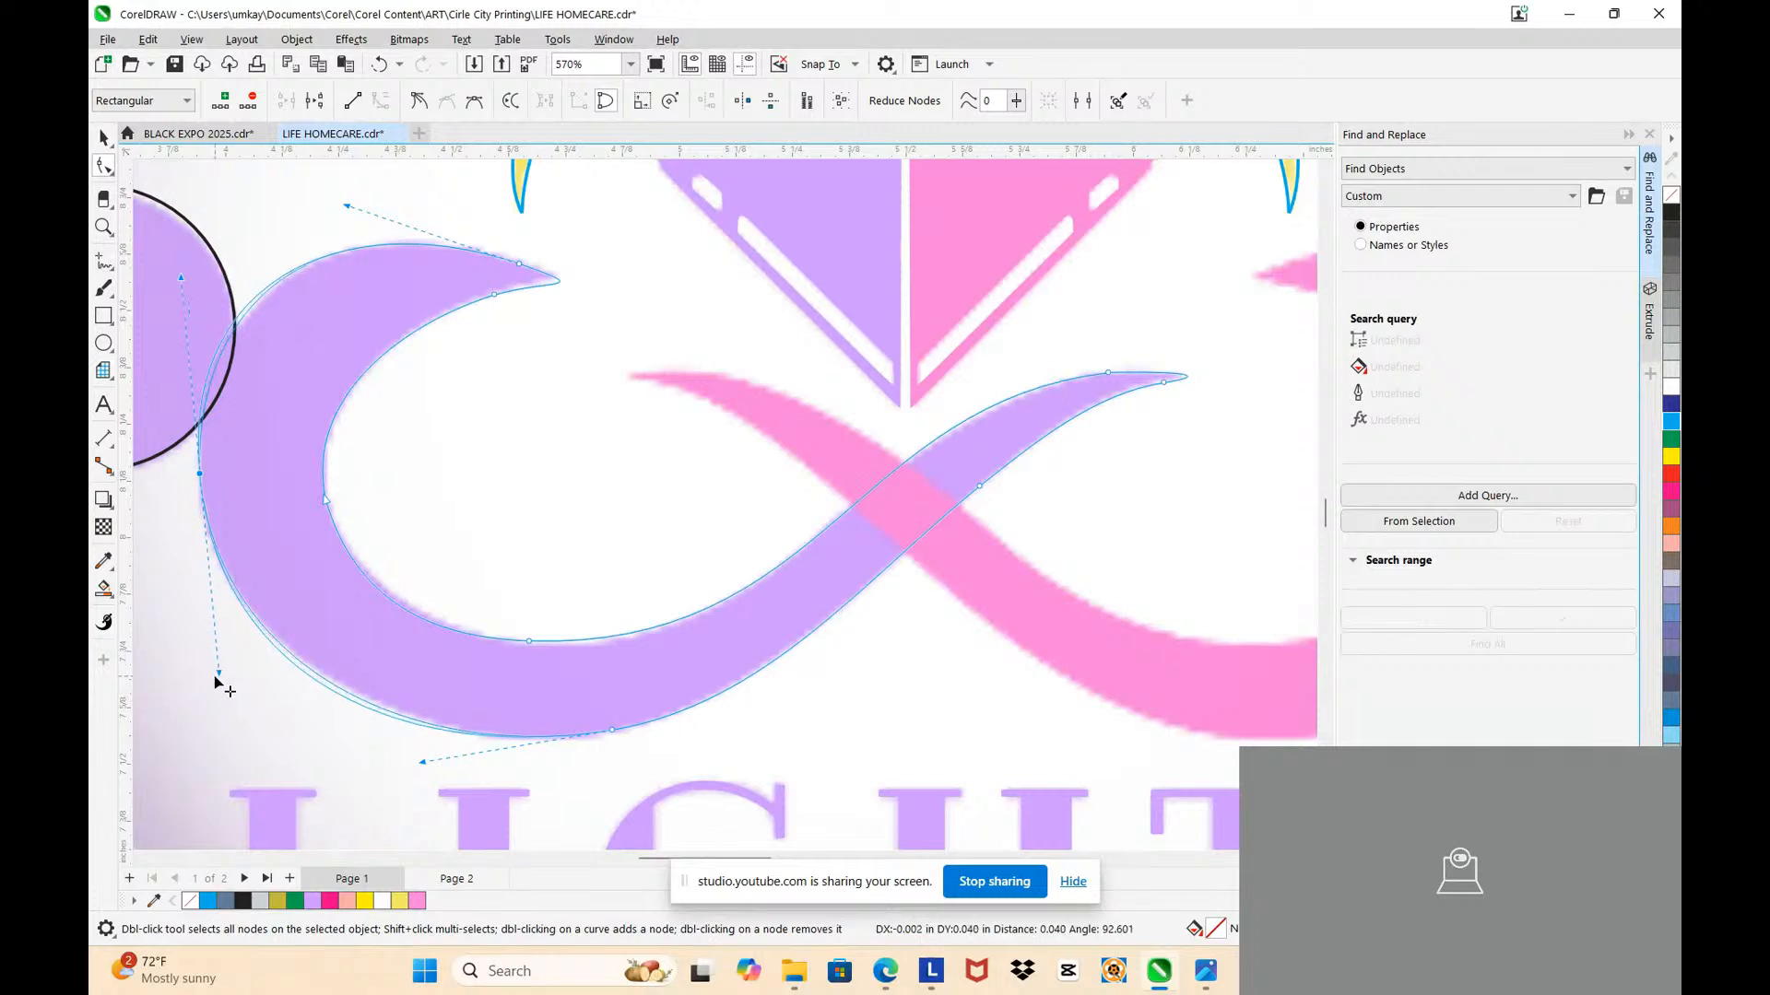
{"action": "left_click_drag", "start_coordinate": [346, 206], "coordinate": [361, 209]}
Step: Raise the inner-edge node near the loop's upper tip and add a node at the tip's underside to sharpen the point
{"action": "scroll", "coordinate": [510, 241], "scroll_direction": "up", "scroll_amount": 2}
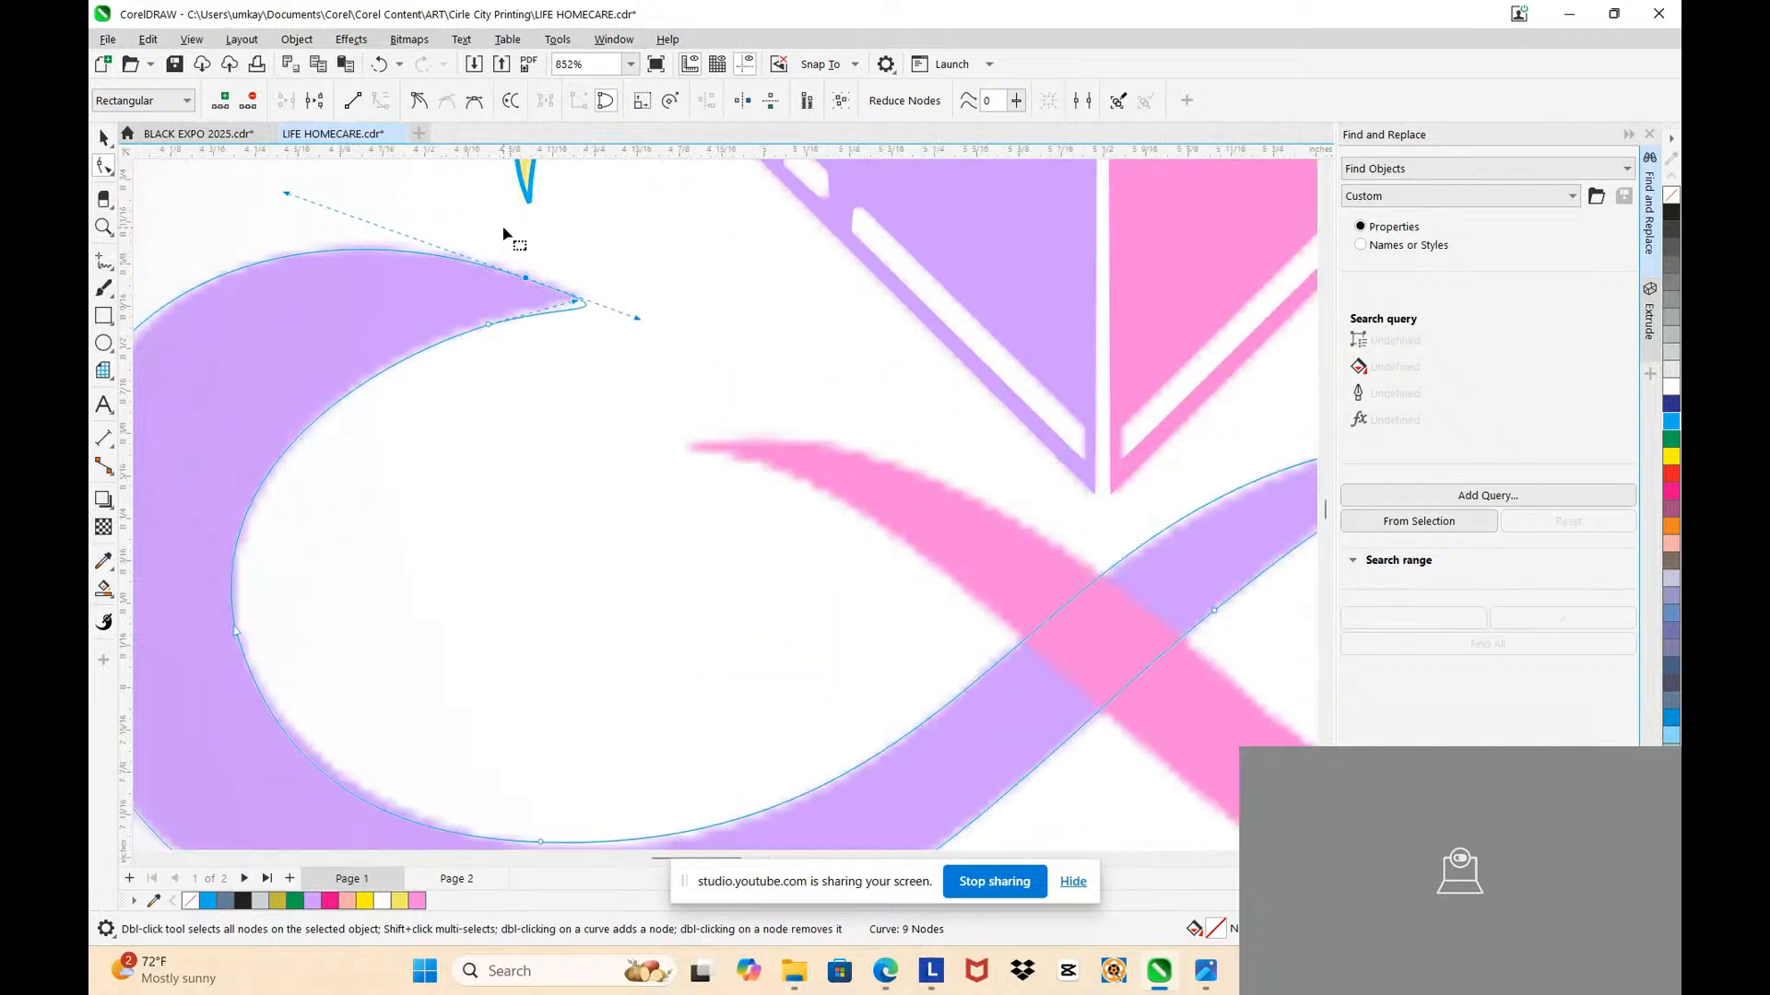
{"action": "scroll", "coordinate": [472, 216], "scroll_direction": "up", "scroll_amount": 2}
{"action": "left_click_drag", "start_coordinate": [474, 296], "coordinate": [703, 467]}
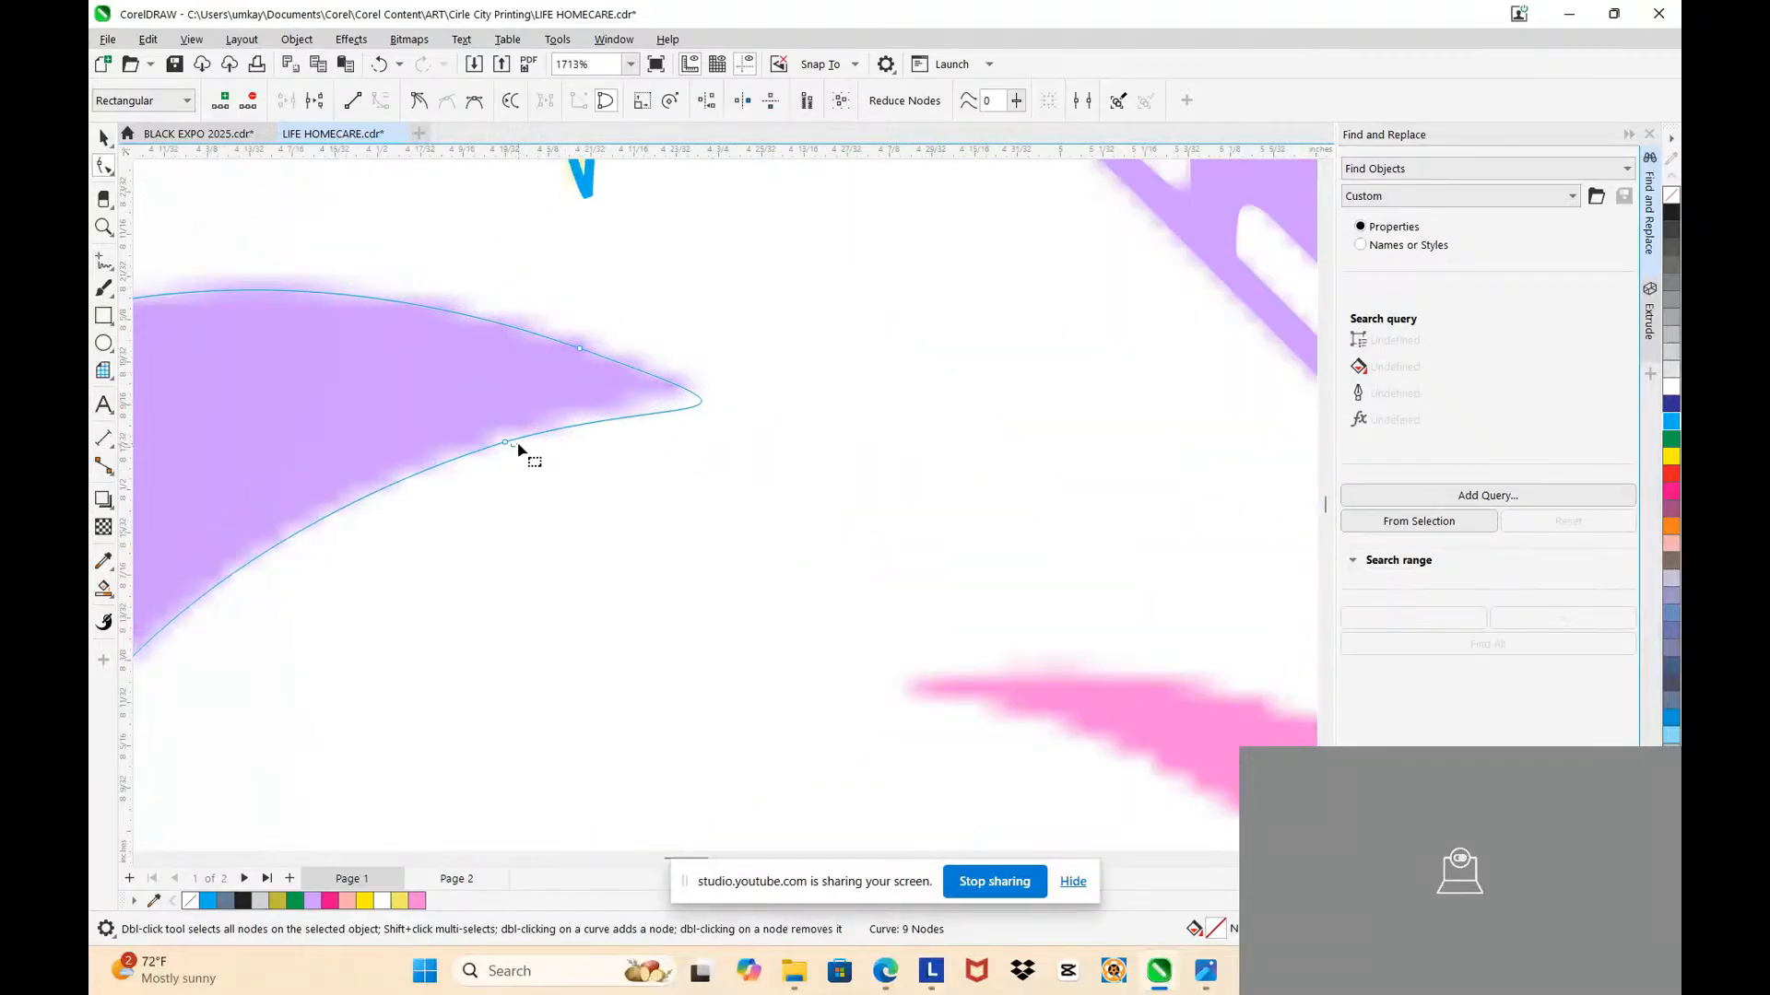
{"action": "left_click_drag", "start_coordinate": [506, 443], "coordinate": [507, 436]}
{"action": "scroll", "coordinate": [682, 396], "scroll_direction": "up", "scroll_amount": 2}
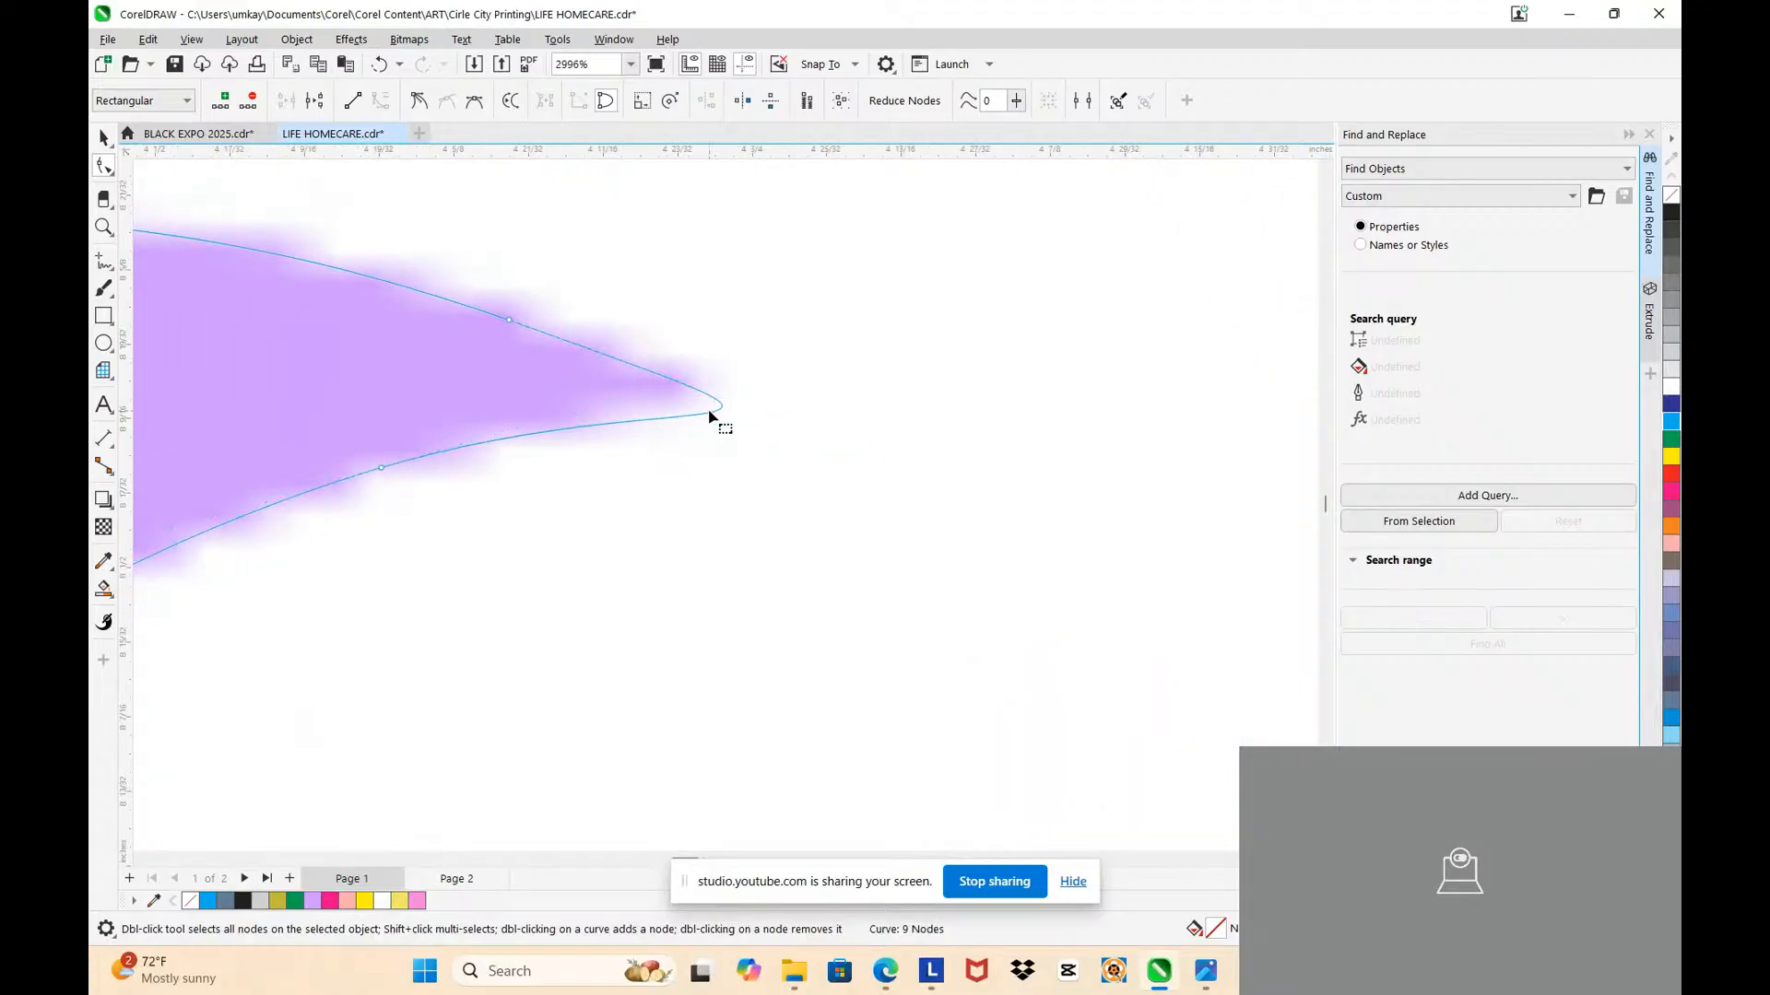
{"action": "double_click", "coordinate": [709, 415]}
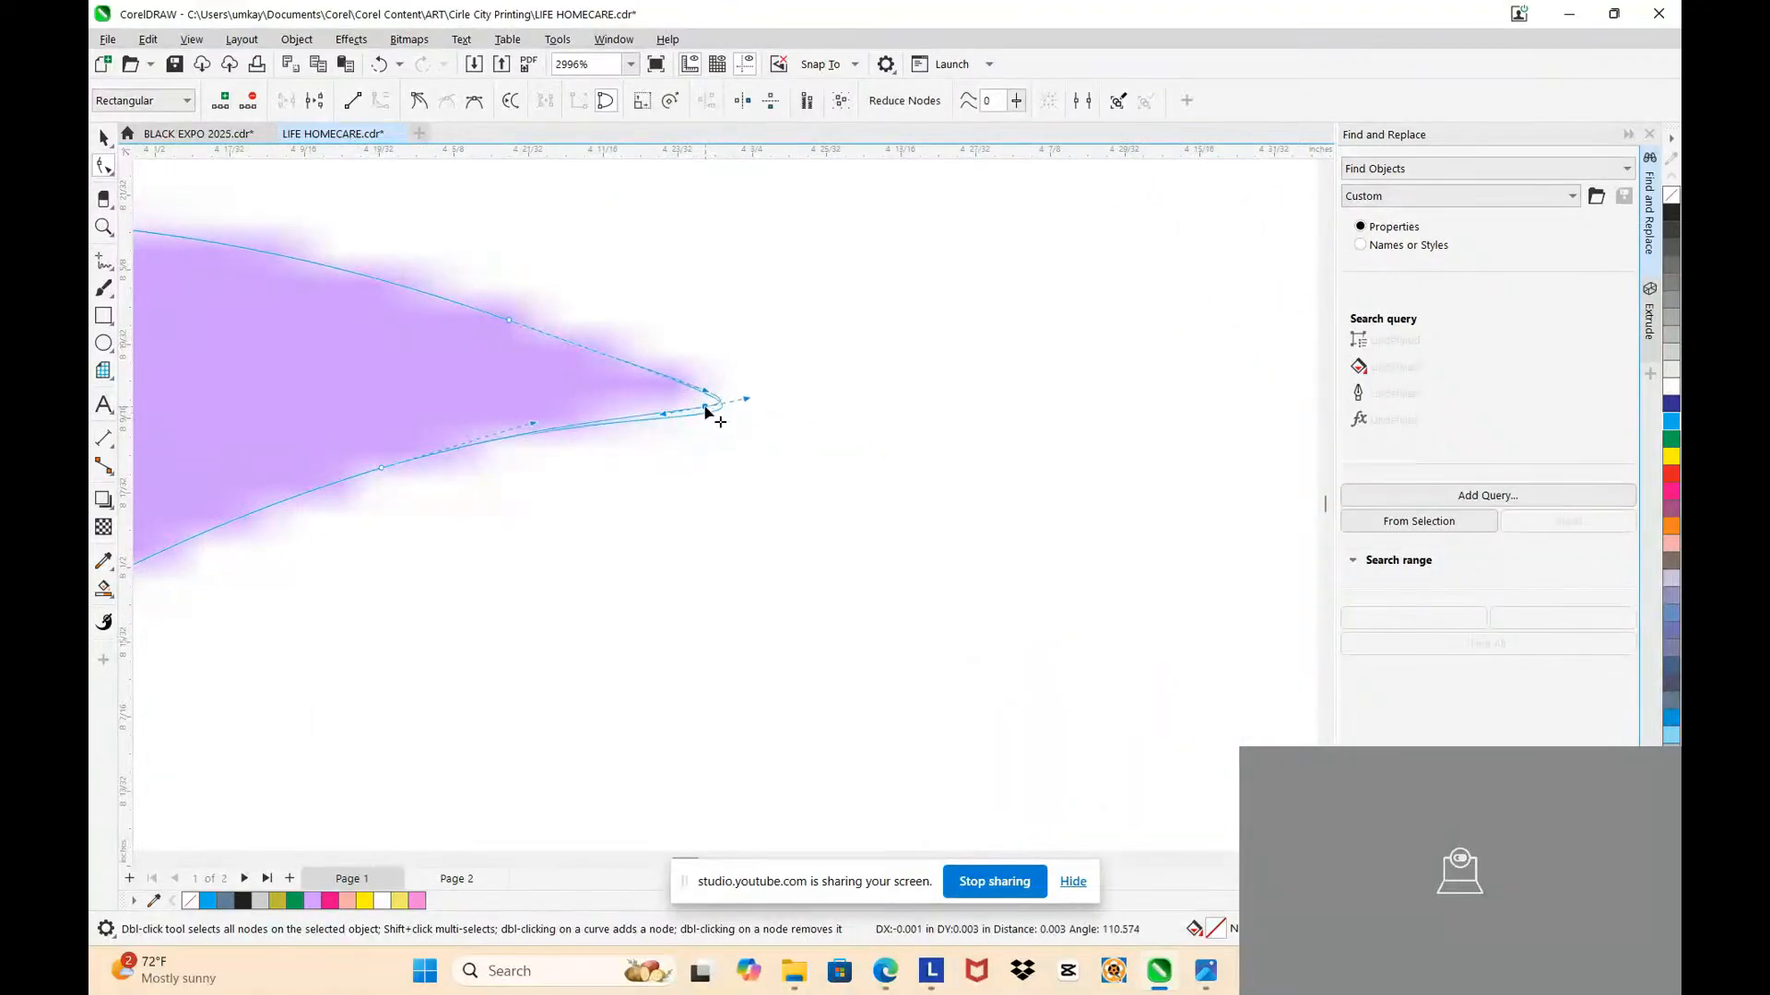
{"action": "scroll", "coordinate": [659, 444], "scroll_direction": "down", "scroll_amount": 2}
{"action": "scroll", "coordinate": [659, 444], "scroll_direction": "down", "scroll_amount": 6}
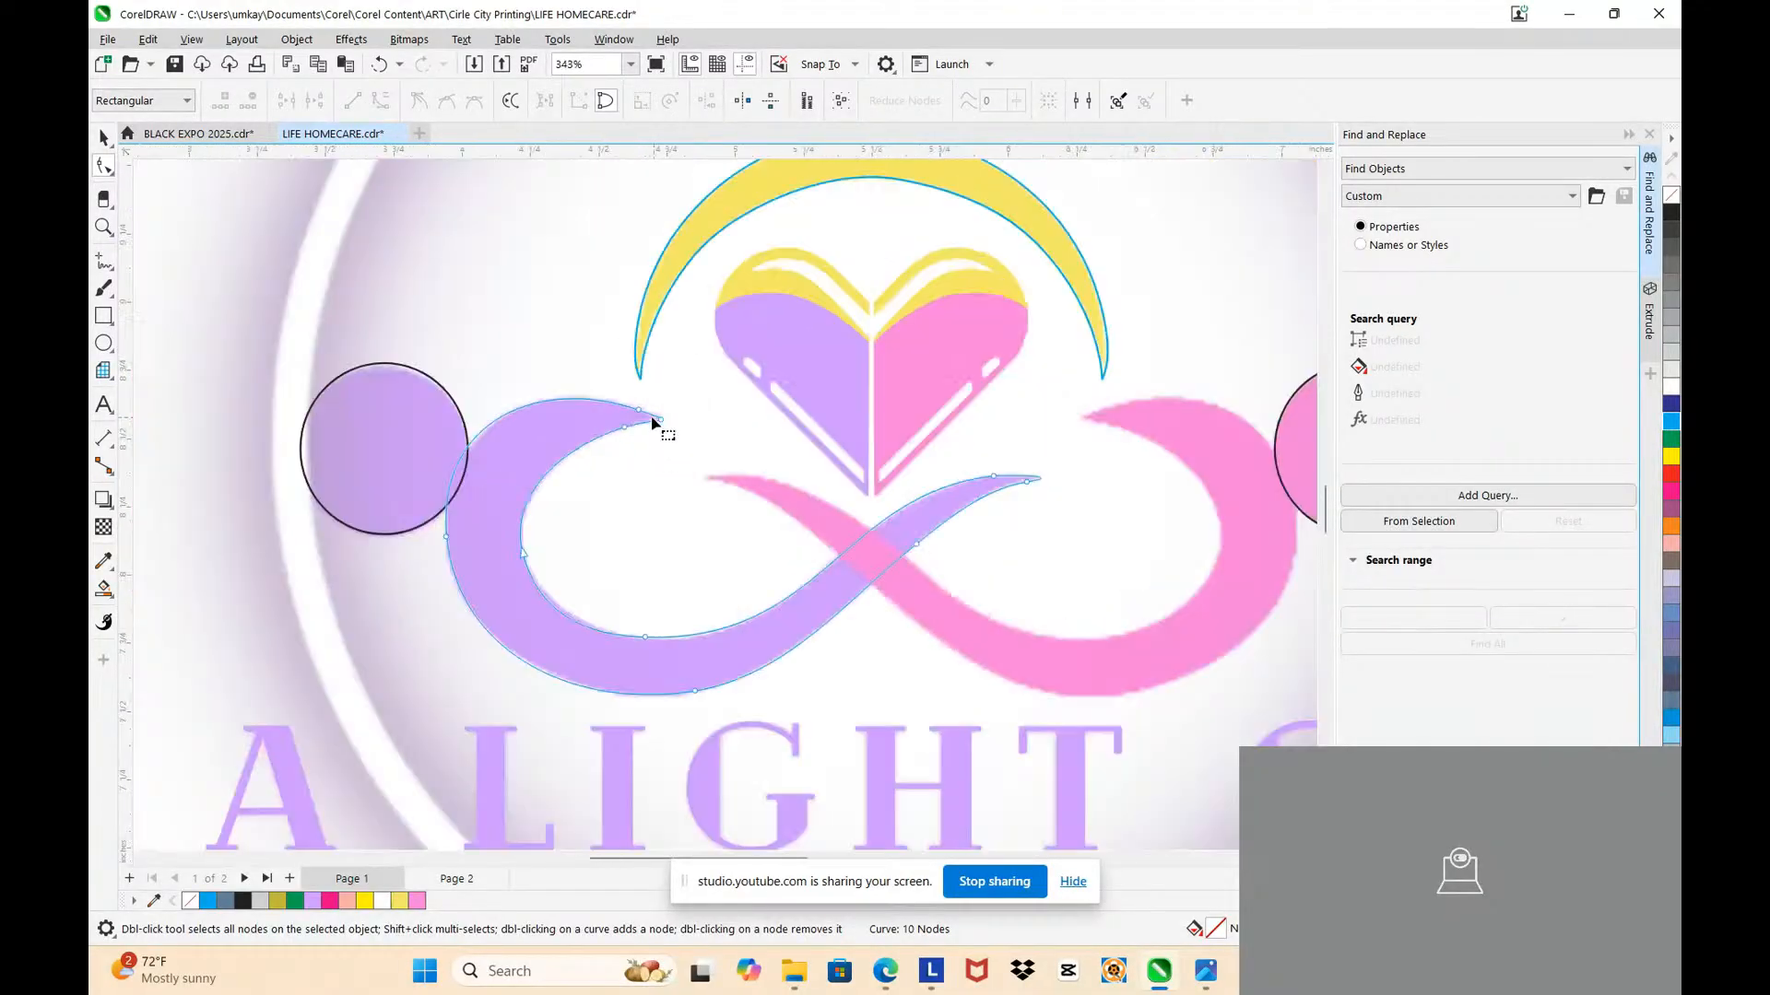
Step: Reshape the purple loop's outer edge between its upper tip and the left circle with the Shape tool to follow the traced outline
{"action": "scroll", "coordinate": [652, 423], "scroll_direction": "up", "scroll_amount": 2}
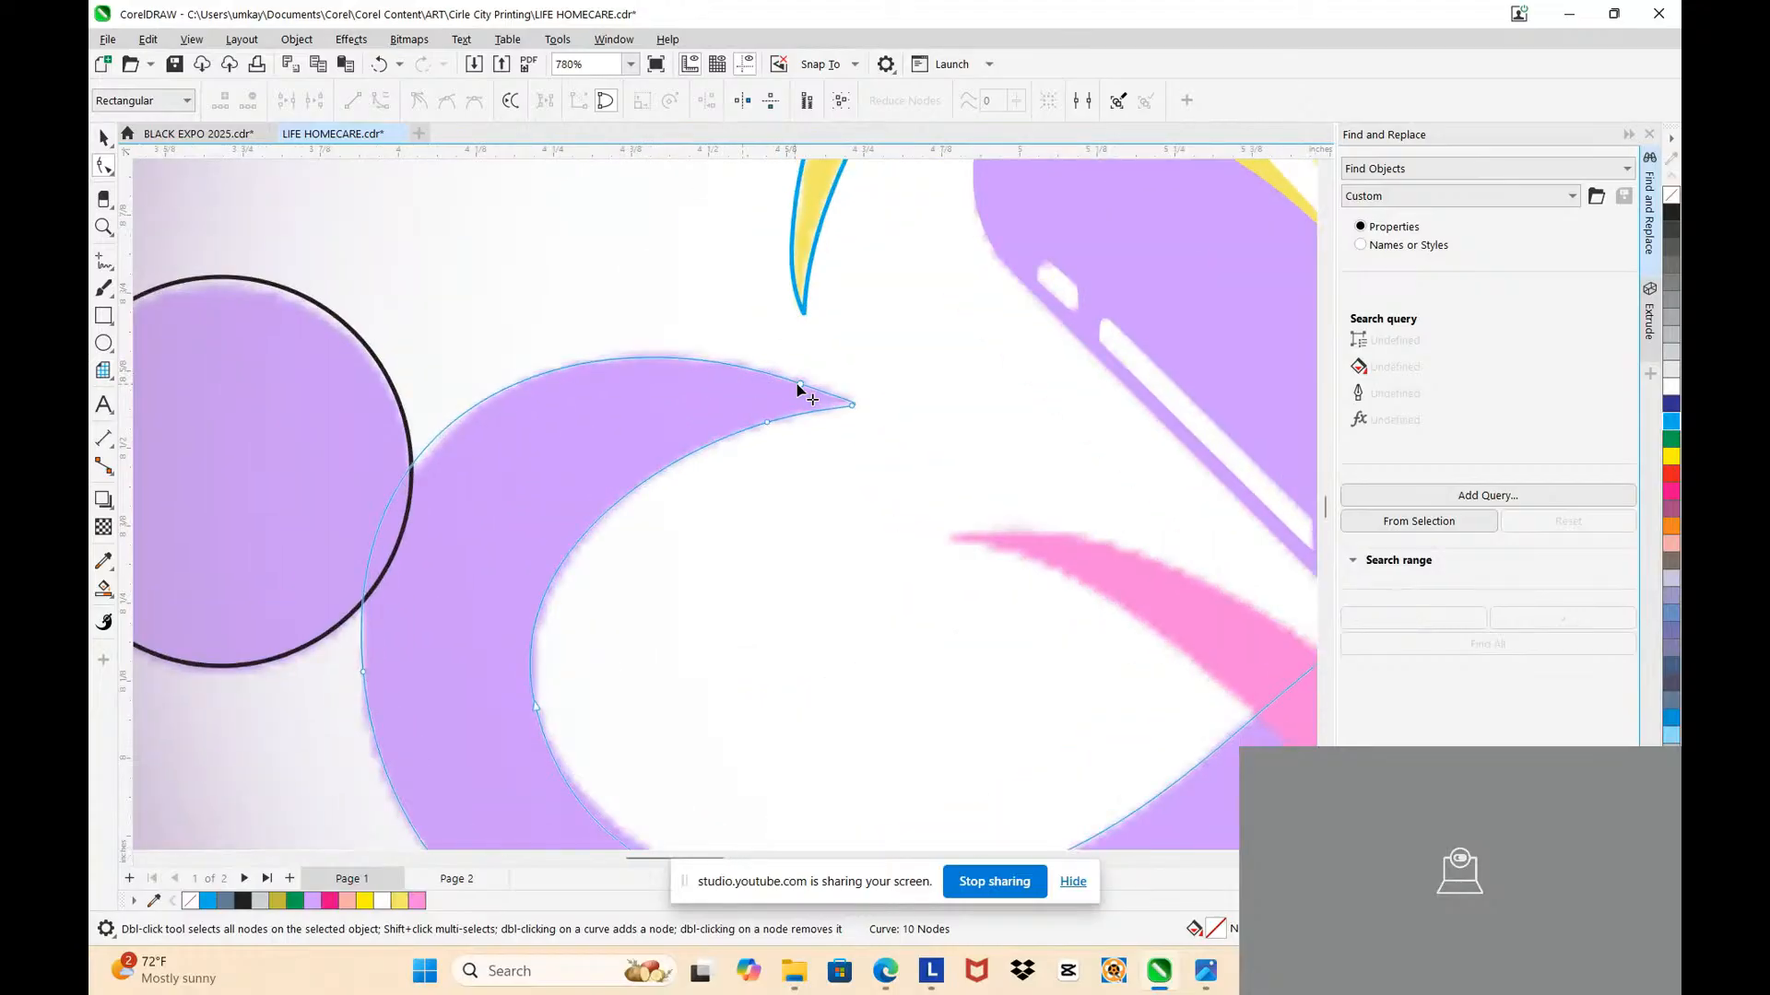
{"action": "scroll", "coordinate": [797, 387], "scroll_direction": "up", "scroll_amount": 2}
{"action": "left_click", "coordinate": [798, 387]}
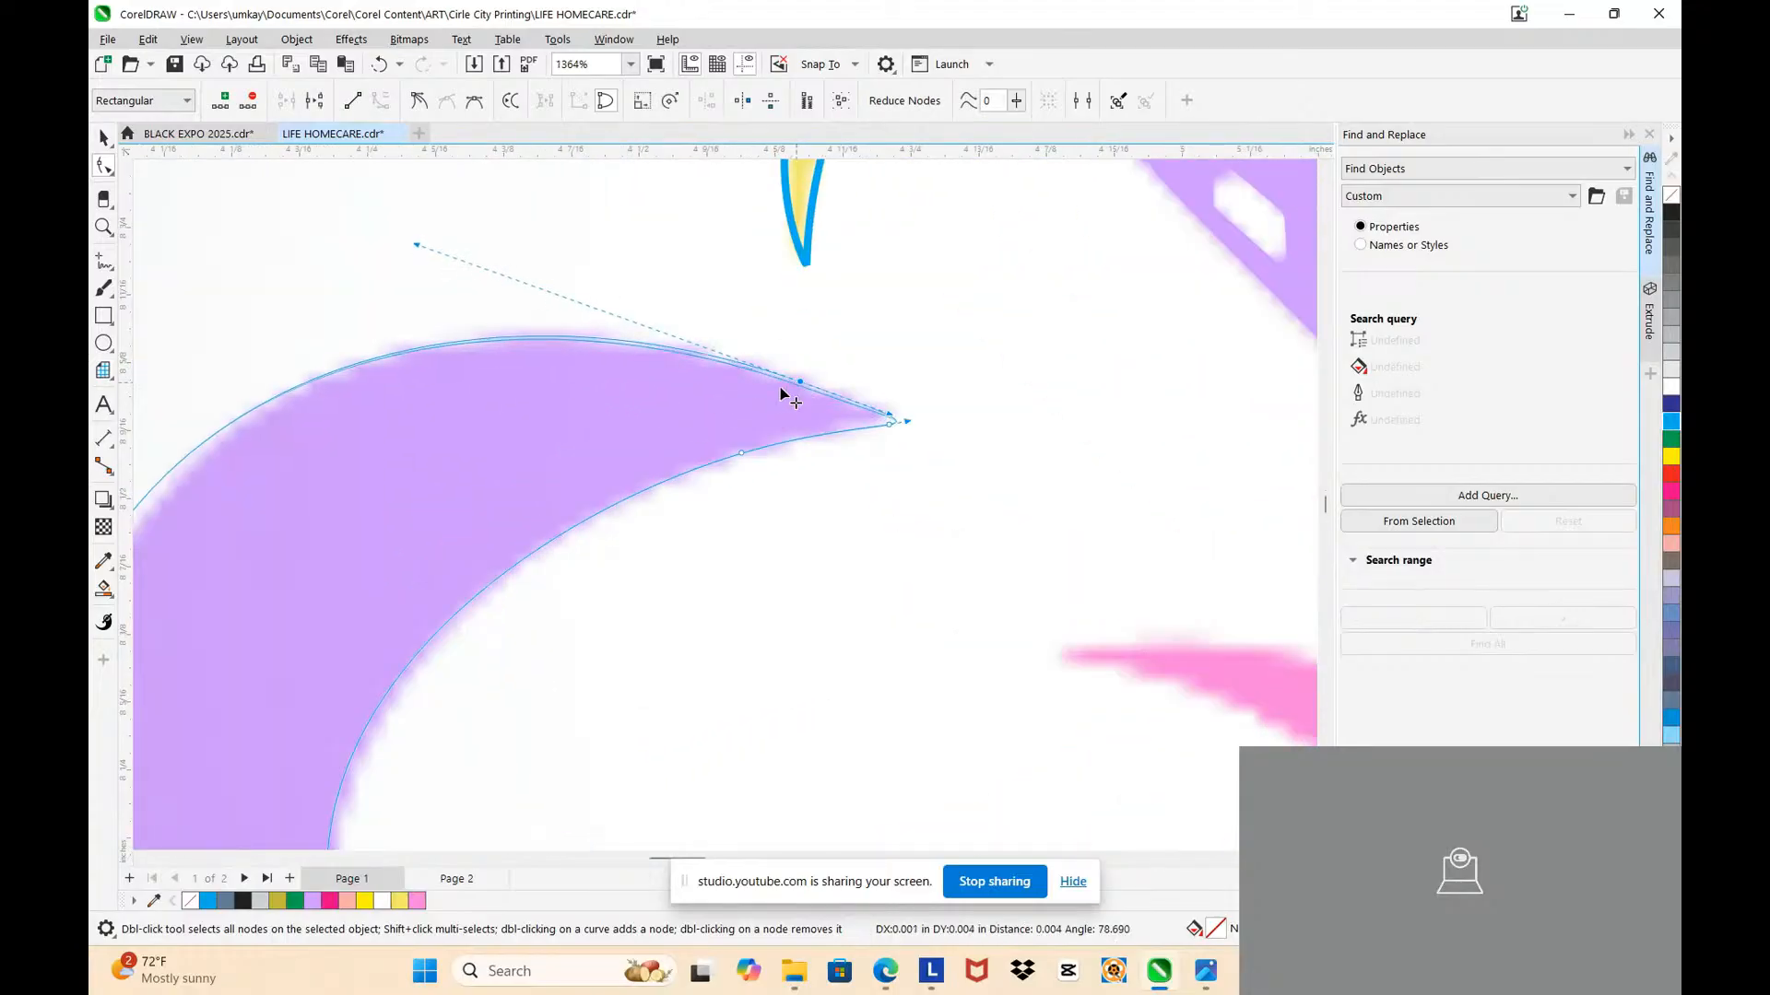
{"action": "left_click", "coordinate": [639, 406]}
{"action": "scroll", "coordinate": [640, 407], "scroll_direction": "down", "scroll_amount": 2}
{"action": "left_click", "coordinate": [449, 409]}
{"action": "scroll", "coordinate": [449, 410], "scroll_direction": "up", "scroll_amount": 2}
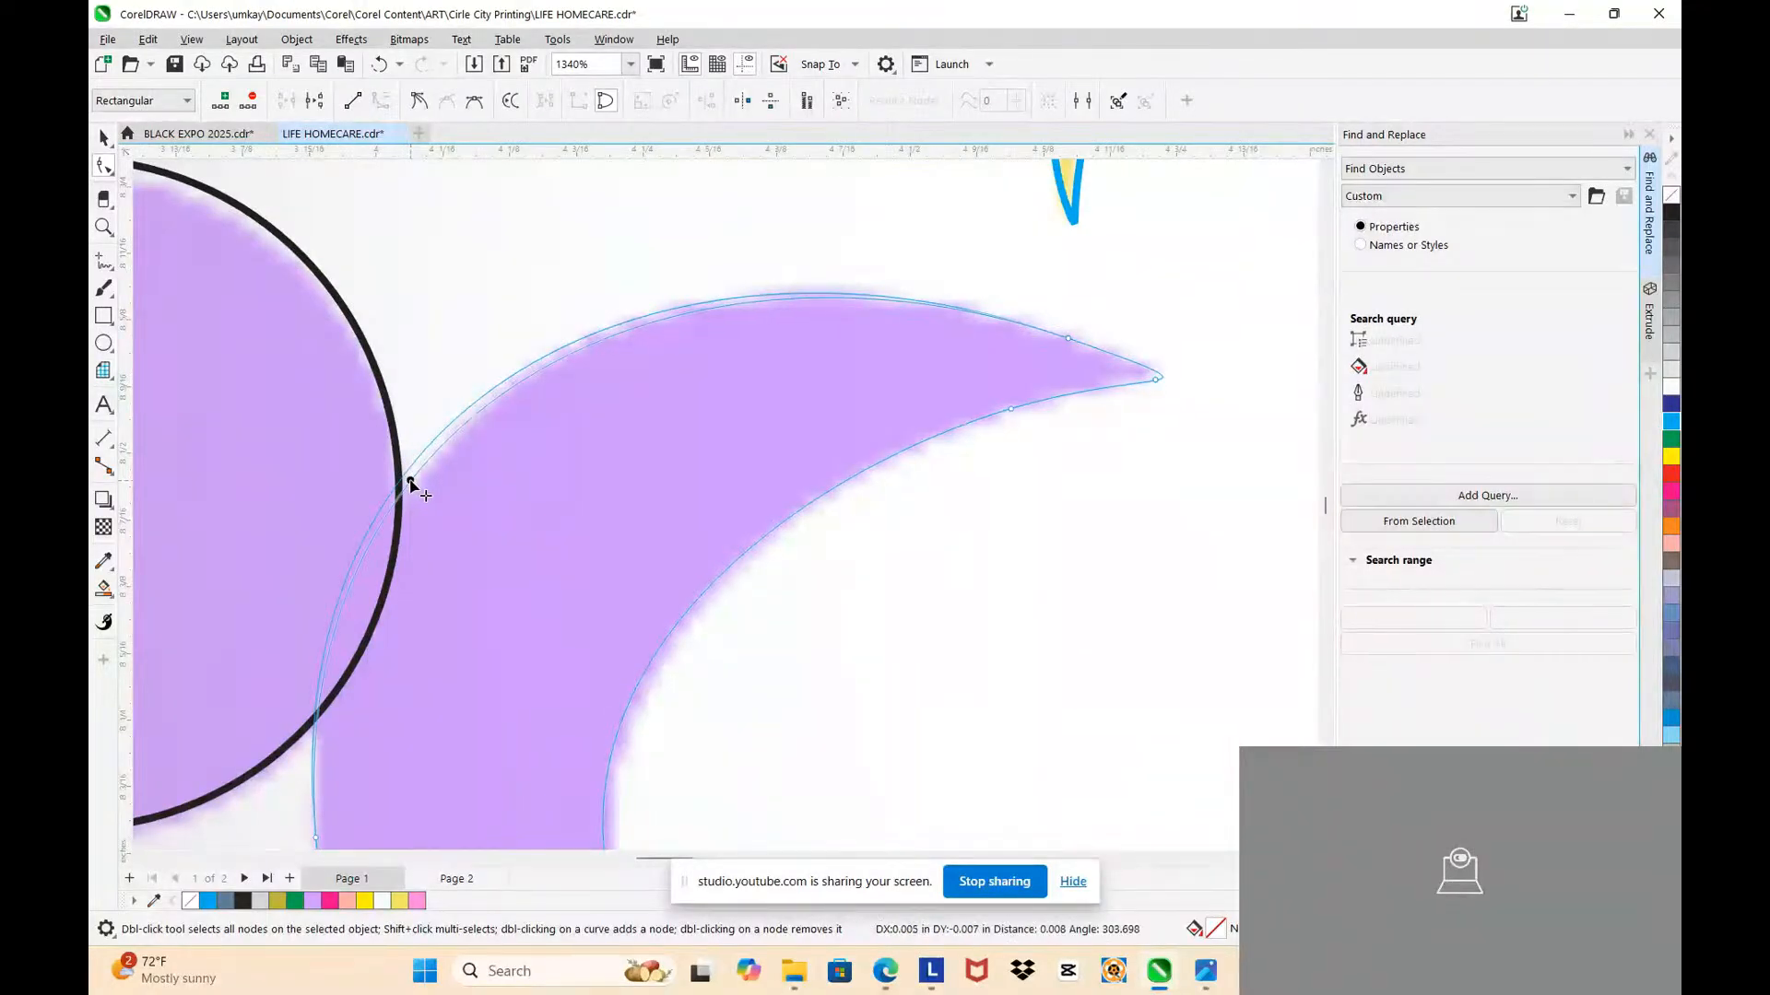
{"action": "scroll", "coordinate": [498, 443], "scroll_direction": "down", "scroll_amount": 2}
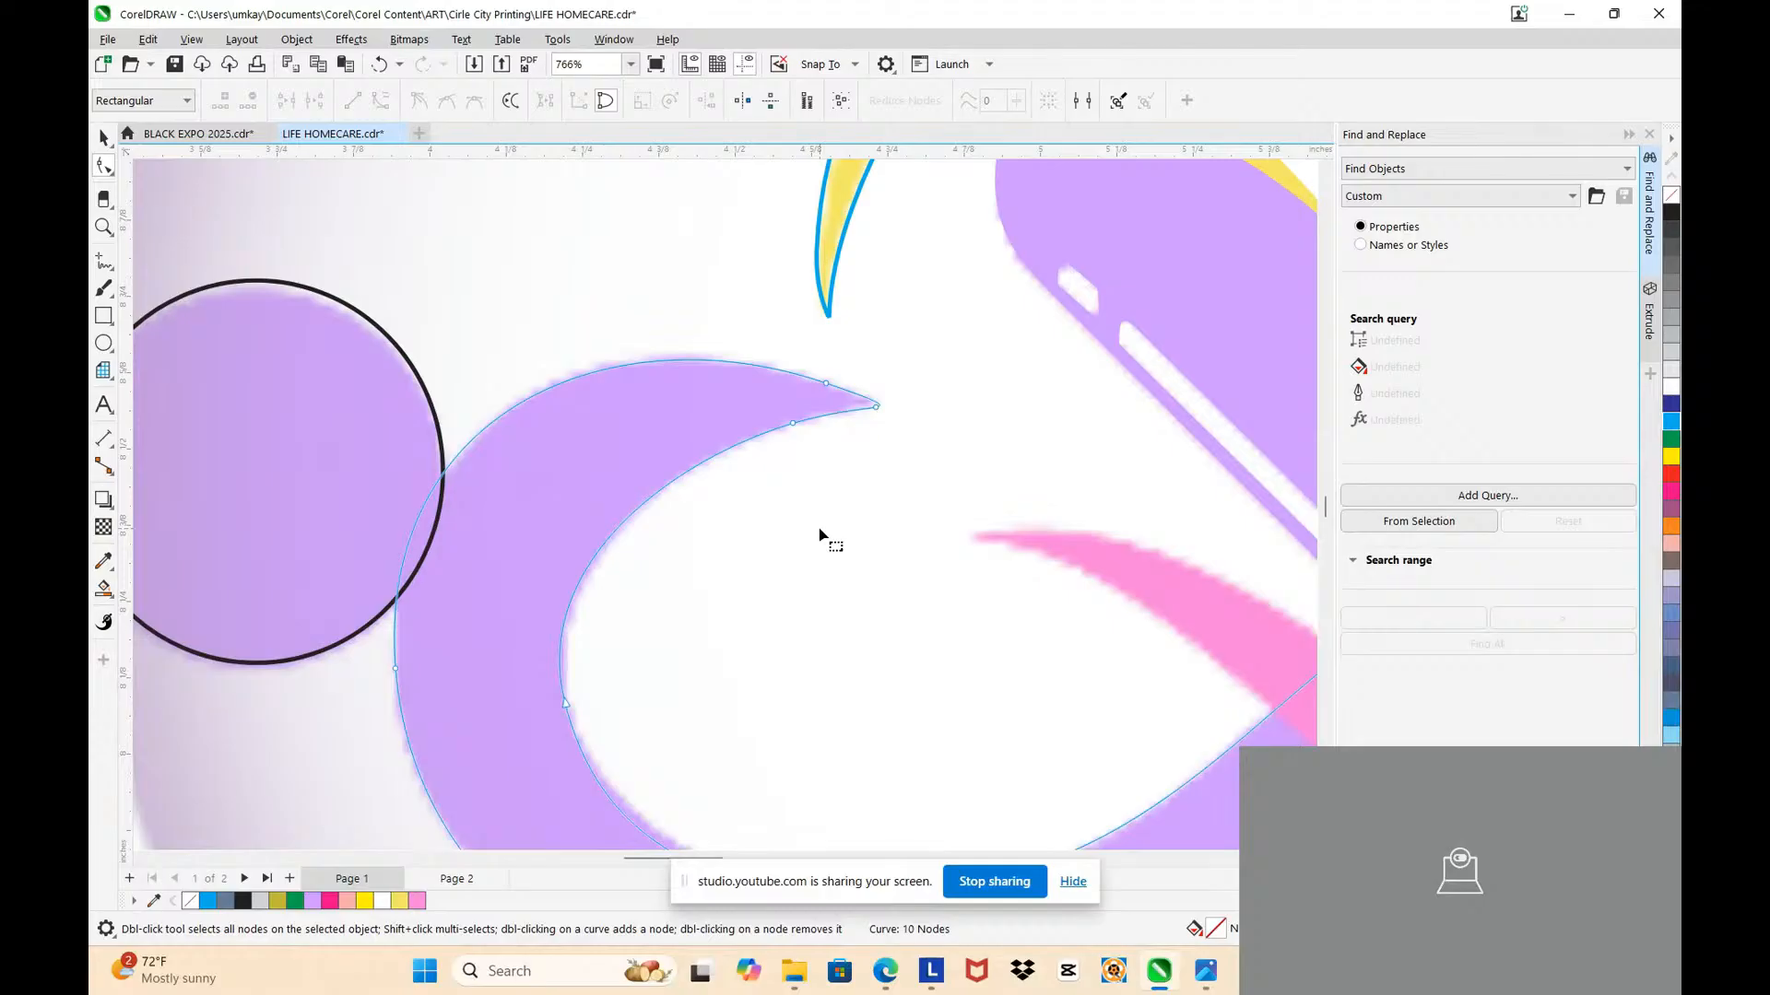
Step: Save the document, make a horizontally mirrored copy of the purple ribbon outline, and position it over the pink ribbon
{"action": "scroll", "coordinate": [905, 466], "scroll_direction": "down", "scroll_amount": 4}
{"action": "scroll", "coordinate": [1141, 553], "scroll_direction": "up", "scroll_amount": 2}
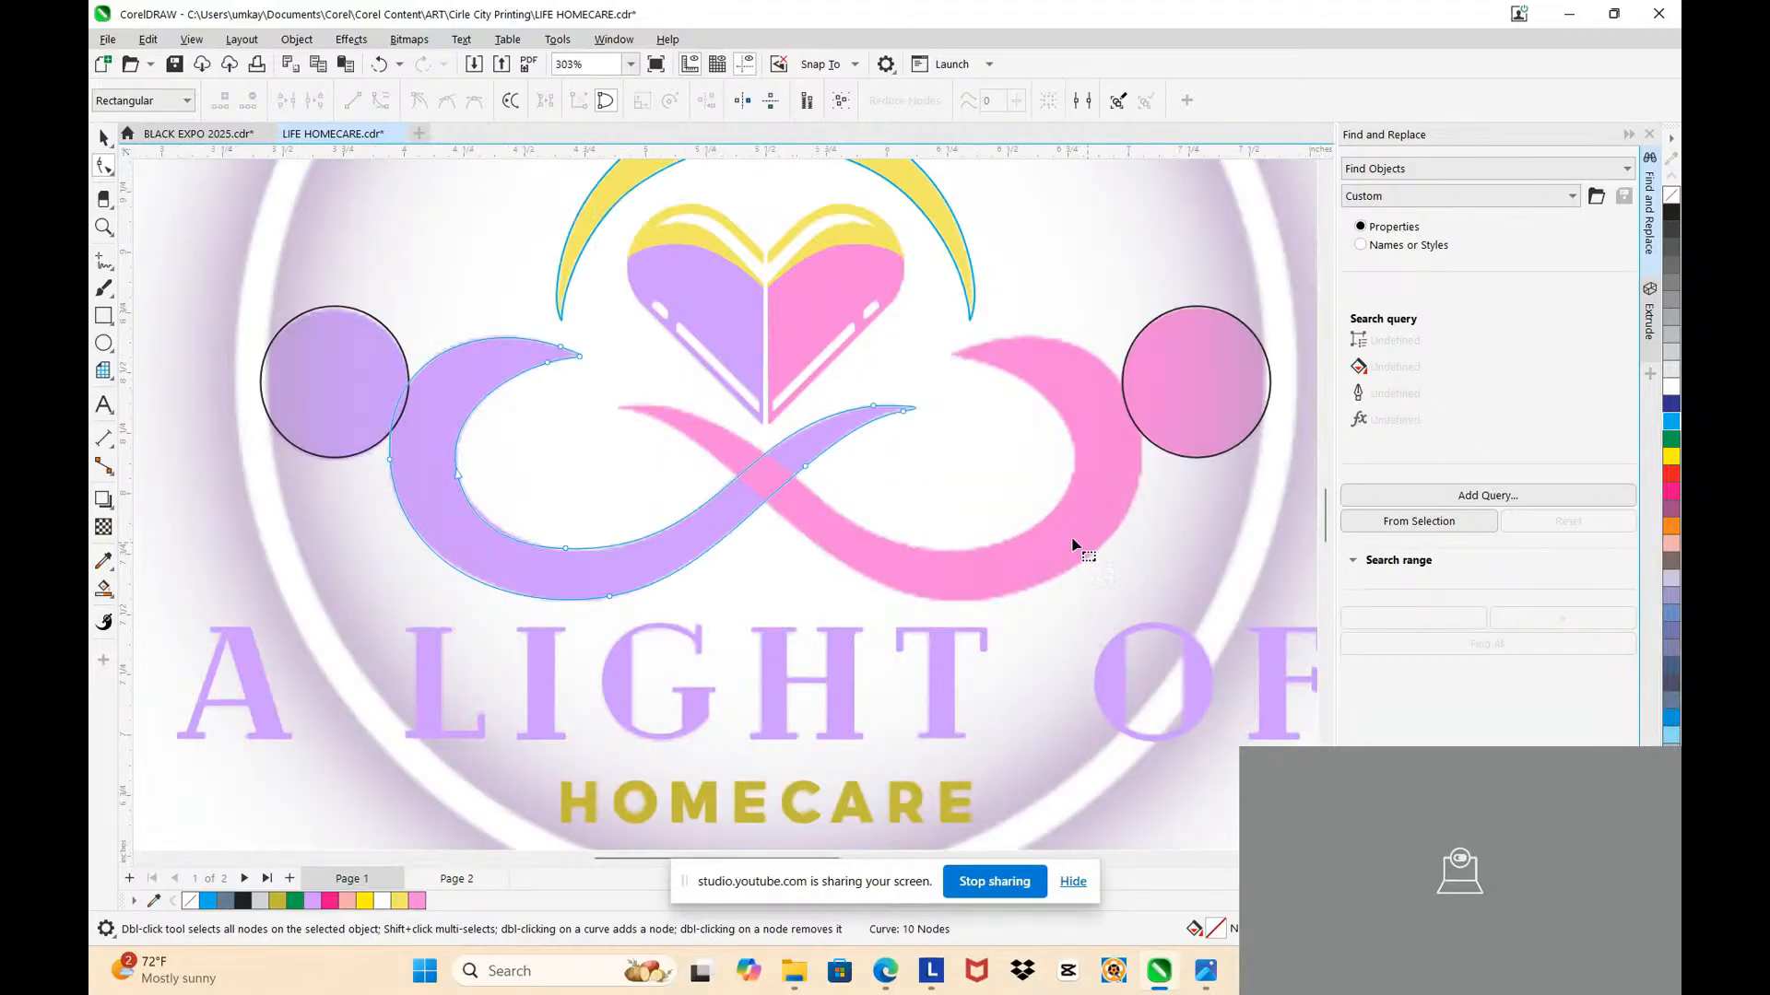
{"action": "left_click", "coordinate": [104, 136]}
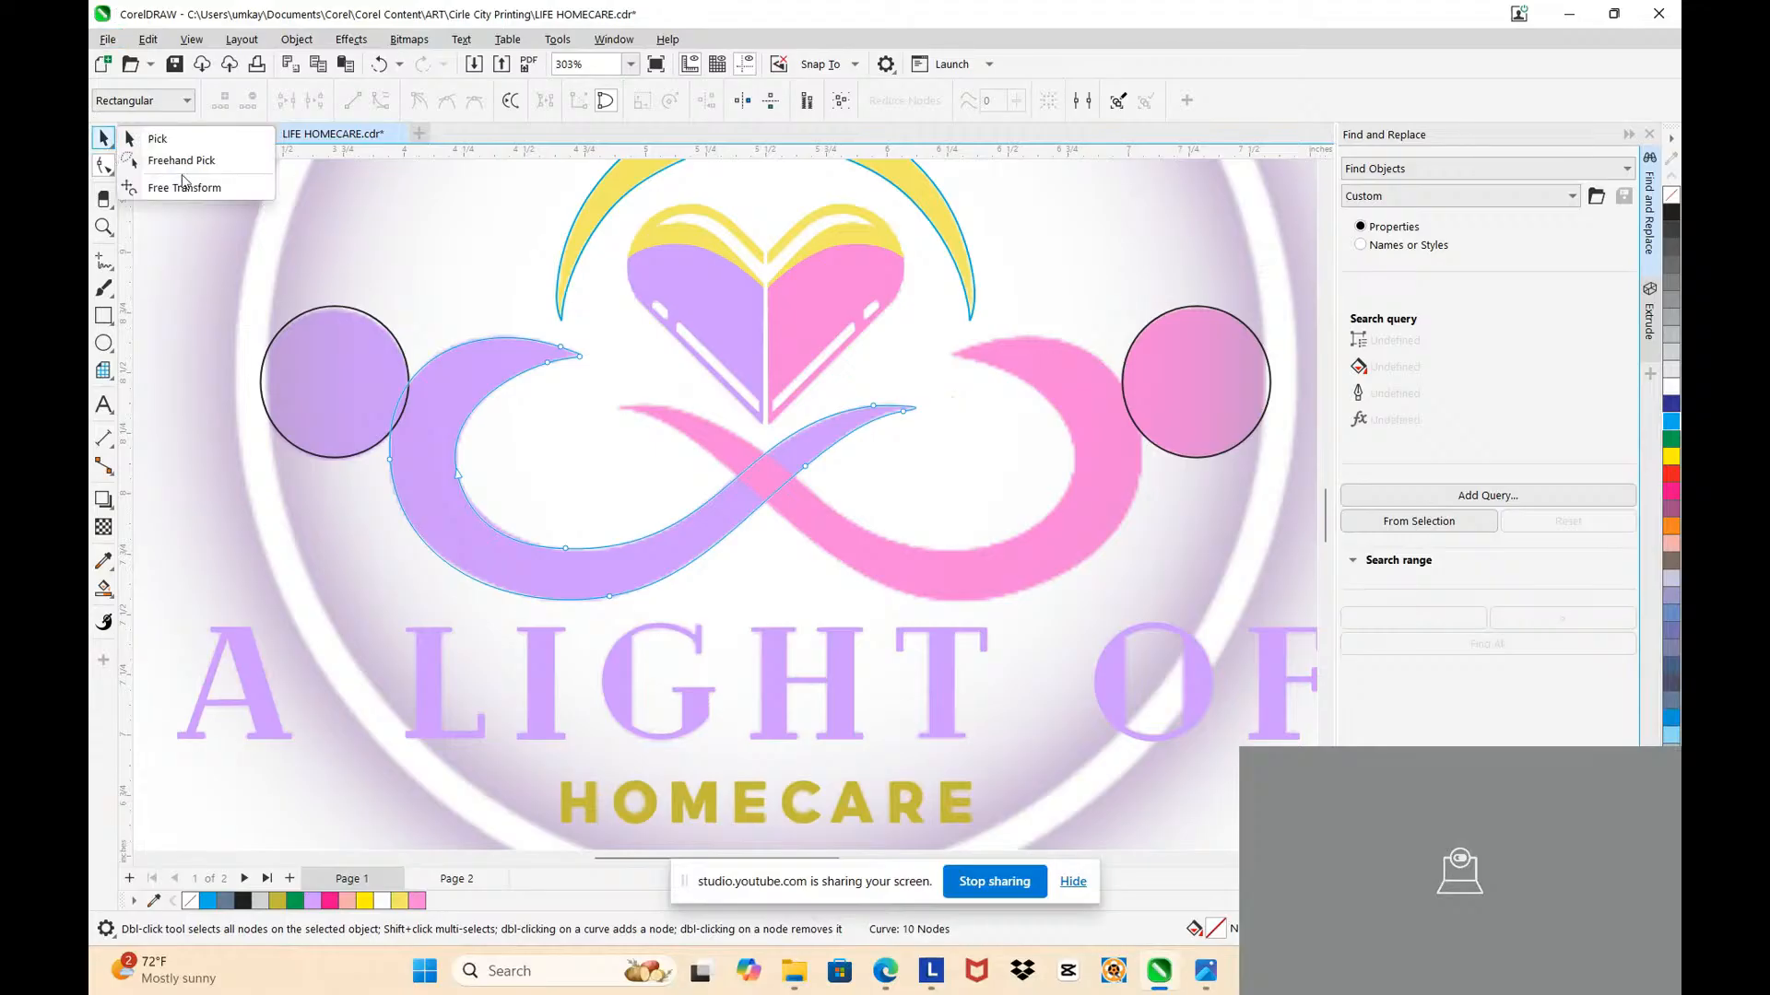
{"action": "left_click", "coordinate": [173, 139]}
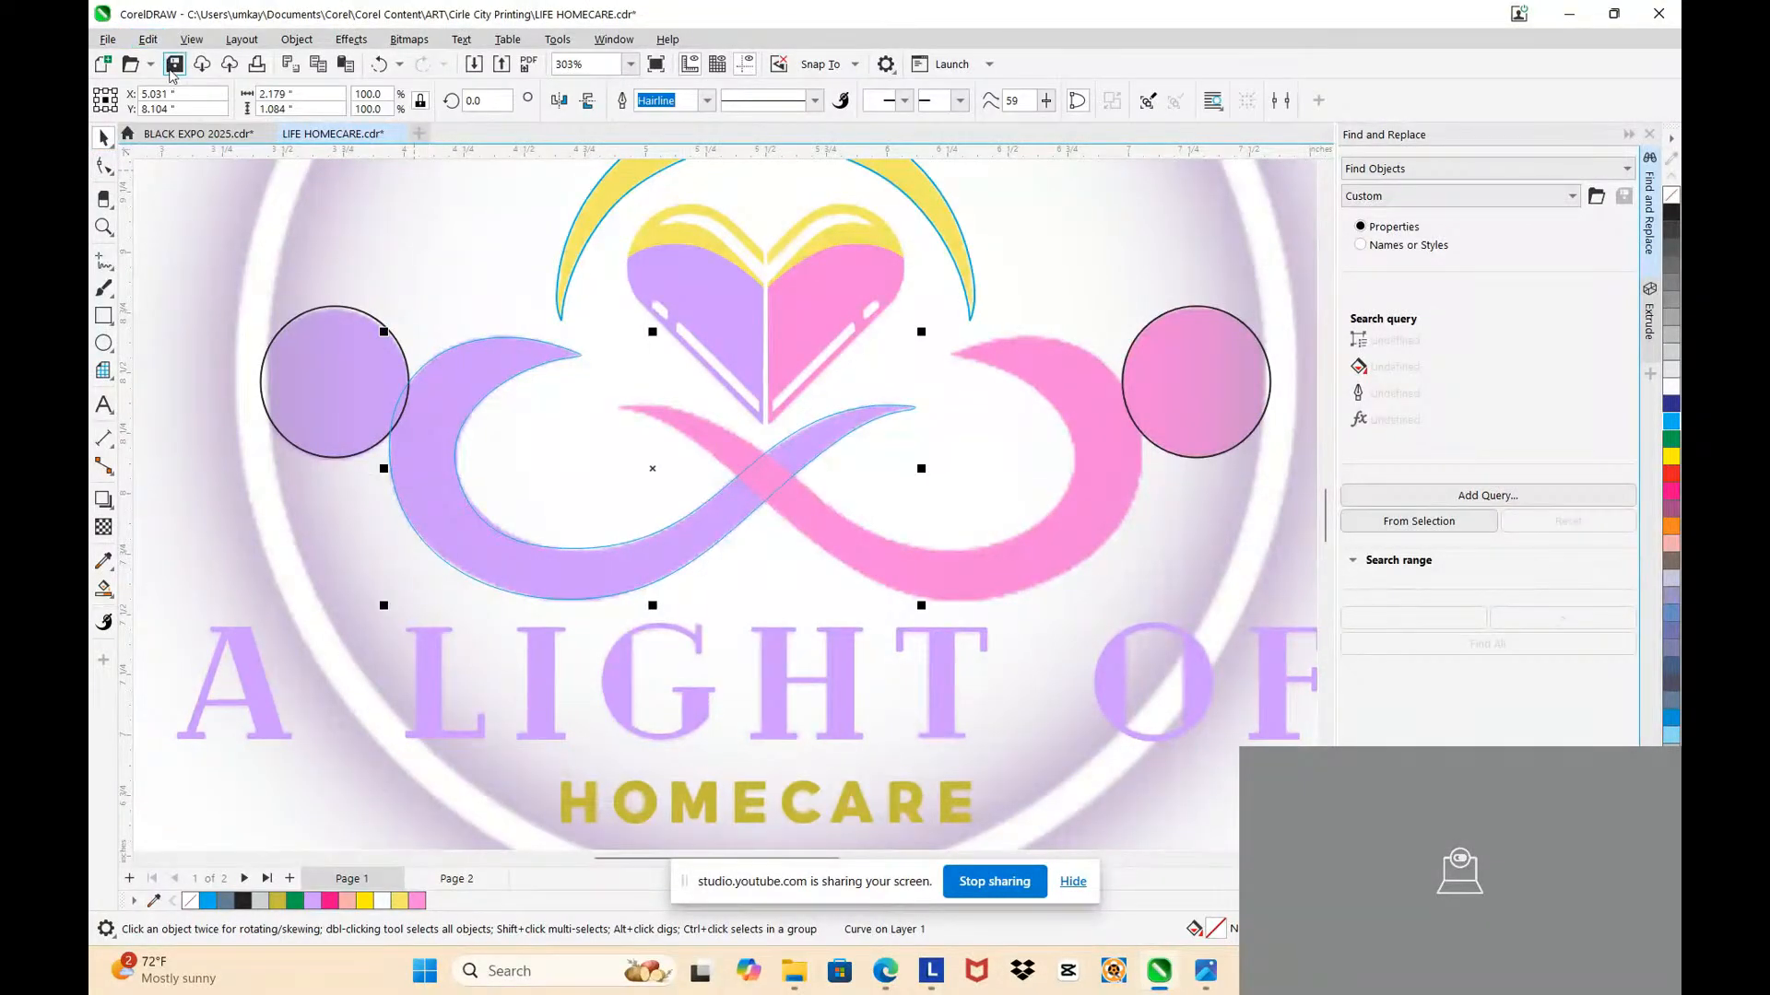
{"action": "key", "text": "ctrl+s"}
{"action": "key", "text": "ctrl+v"}
{"action": "left_click_drag", "start_coordinate": [385, 471], "coordinate": [386, 471]}
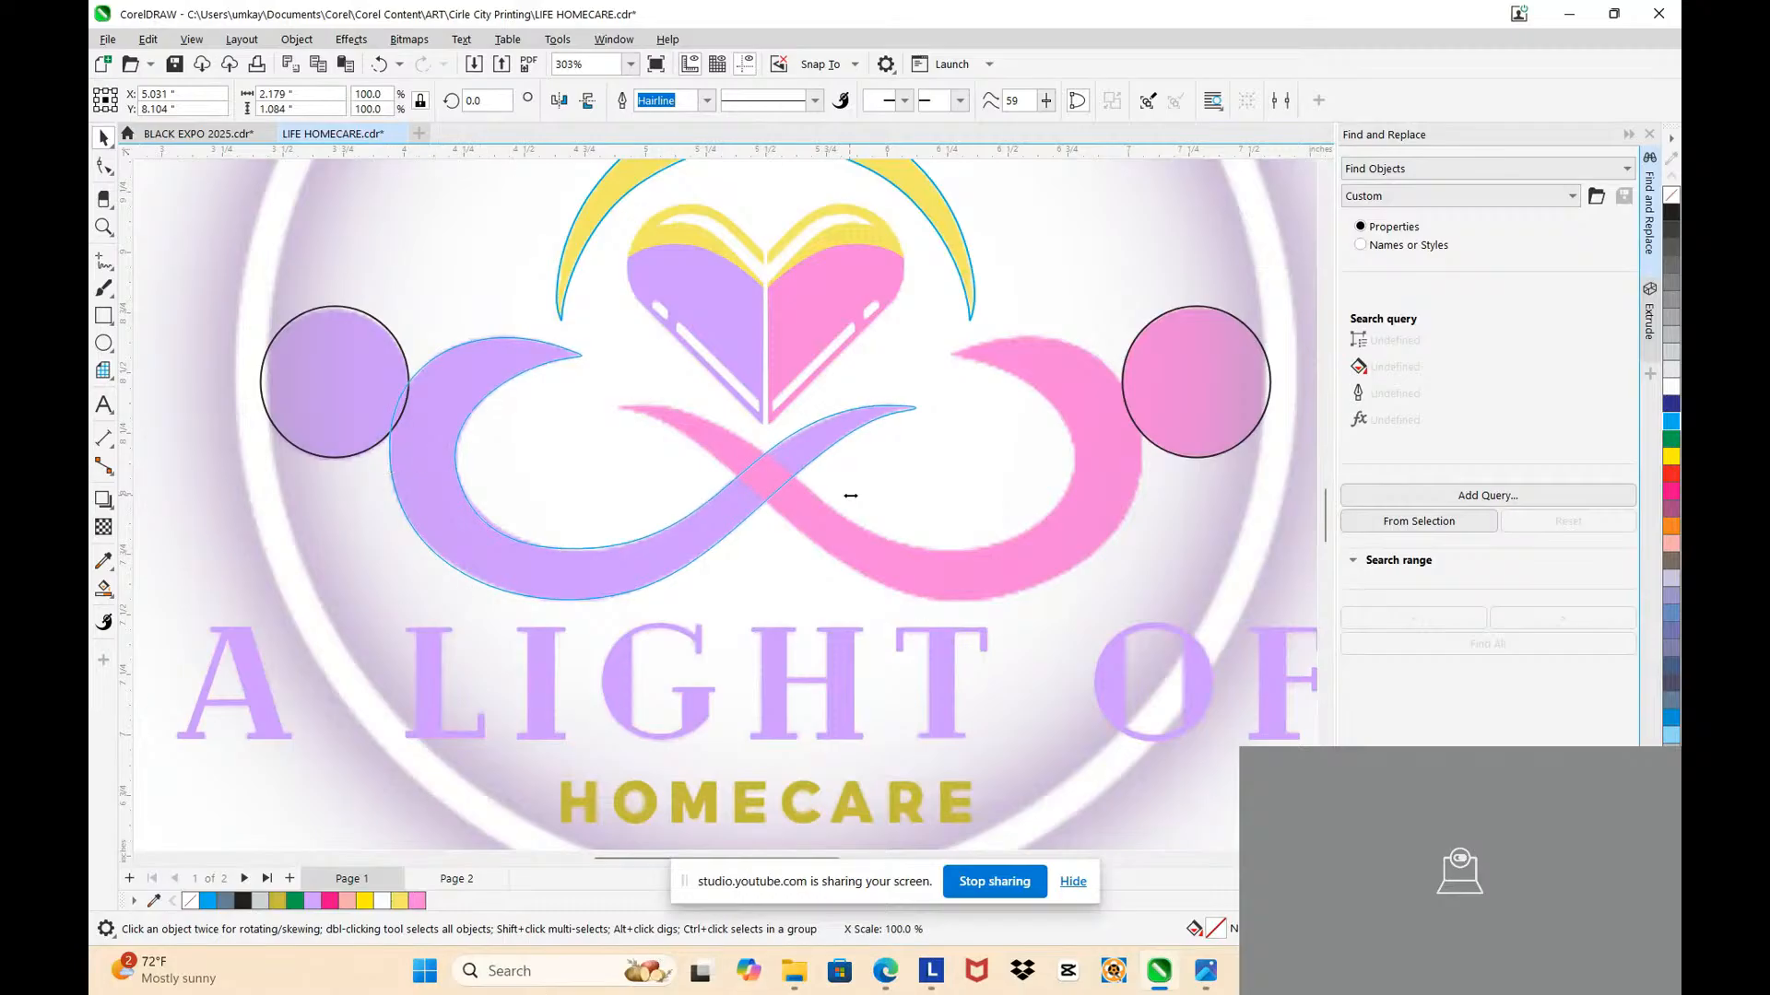
{"action": "left_click_drag", "start_coordinate": [850, 496], "coordinate": [944, 500]}
{"action": "right_click", "coordinate": [944, 501]}
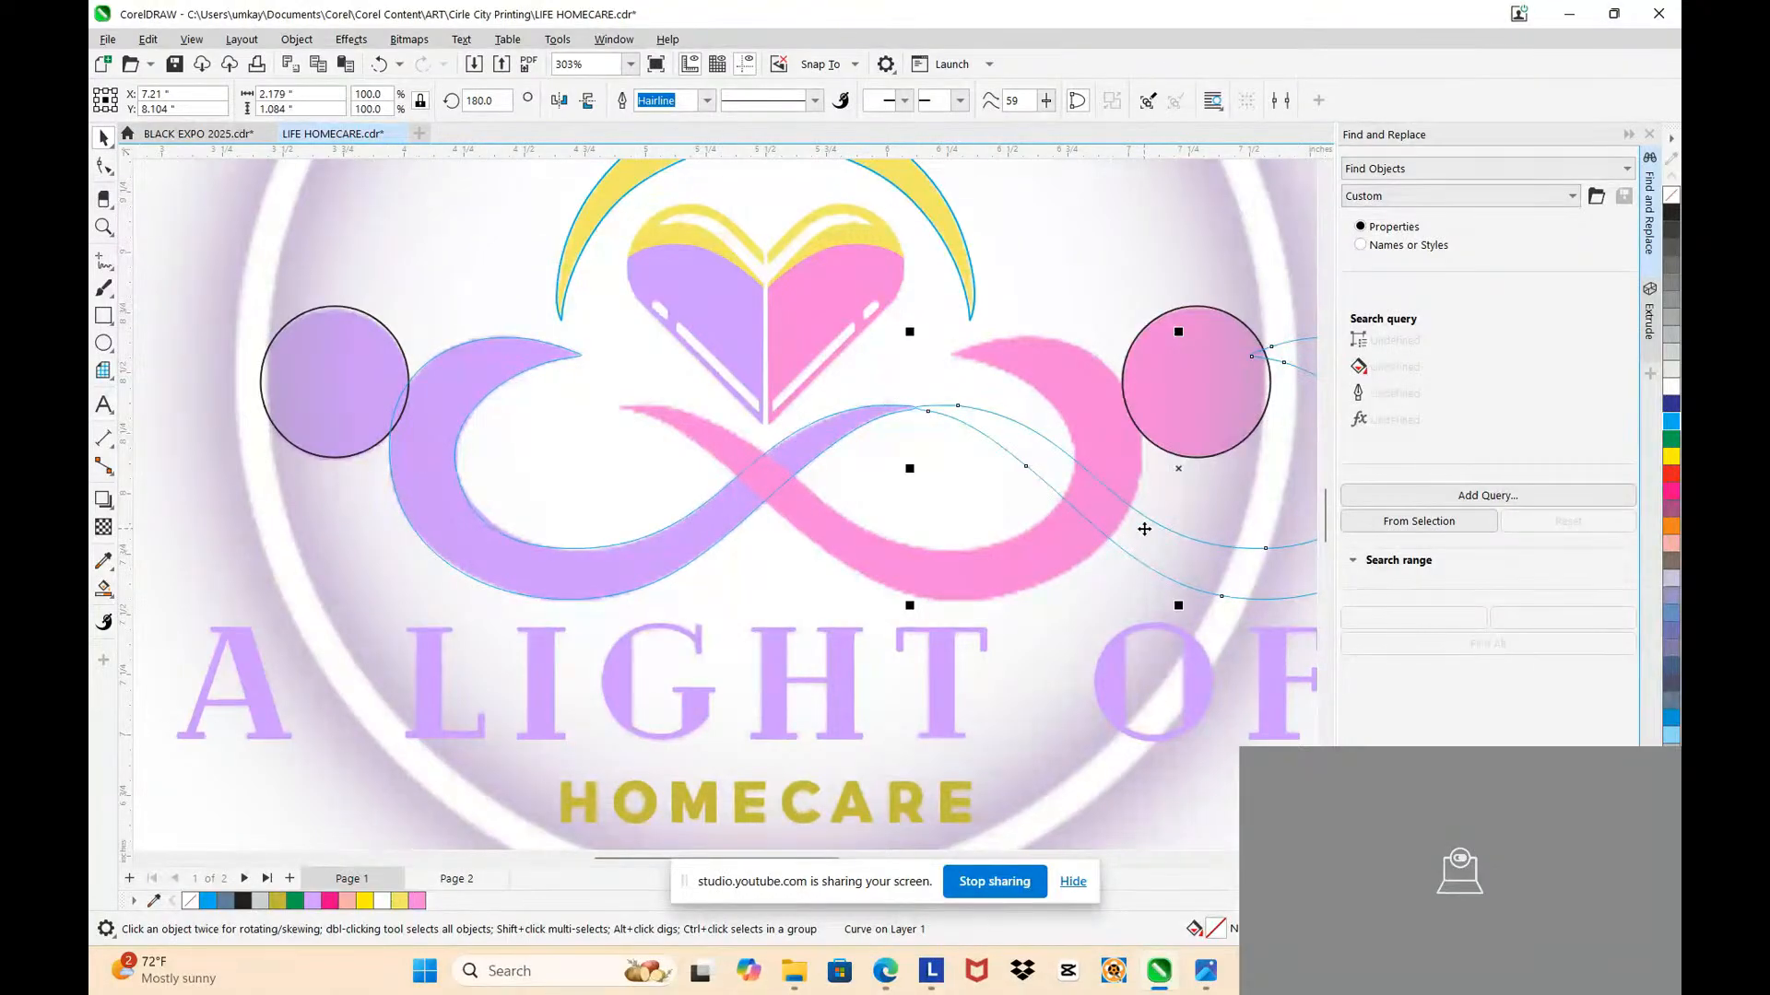
{"action": "left_click_drag", "start_coordinate": [1144, 529], "coordinate": [843, 522]}
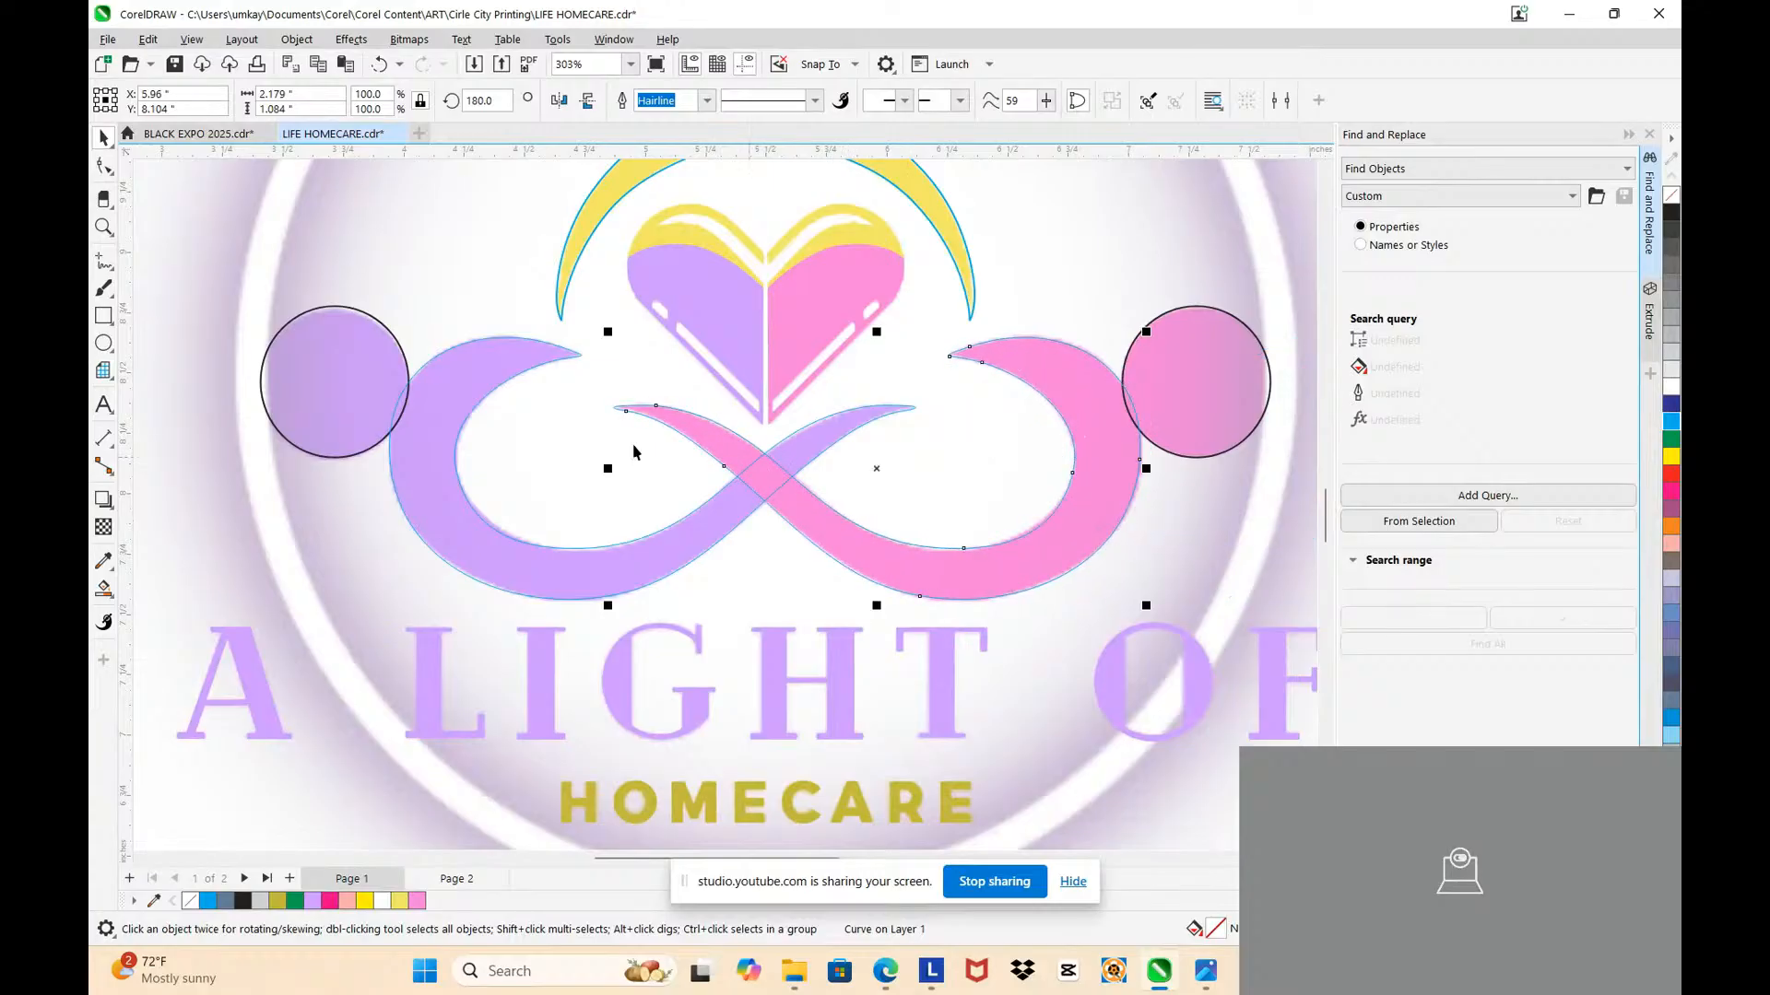
Step: Undo the green fill, then Smart Fill the left ribbon's loop and right-hand tail in slate blue with a 0.5 pt outline
{"action": "scroll", "coordinate": [459, 386], "scroll_direction": "up", "scroll_amount": 2}
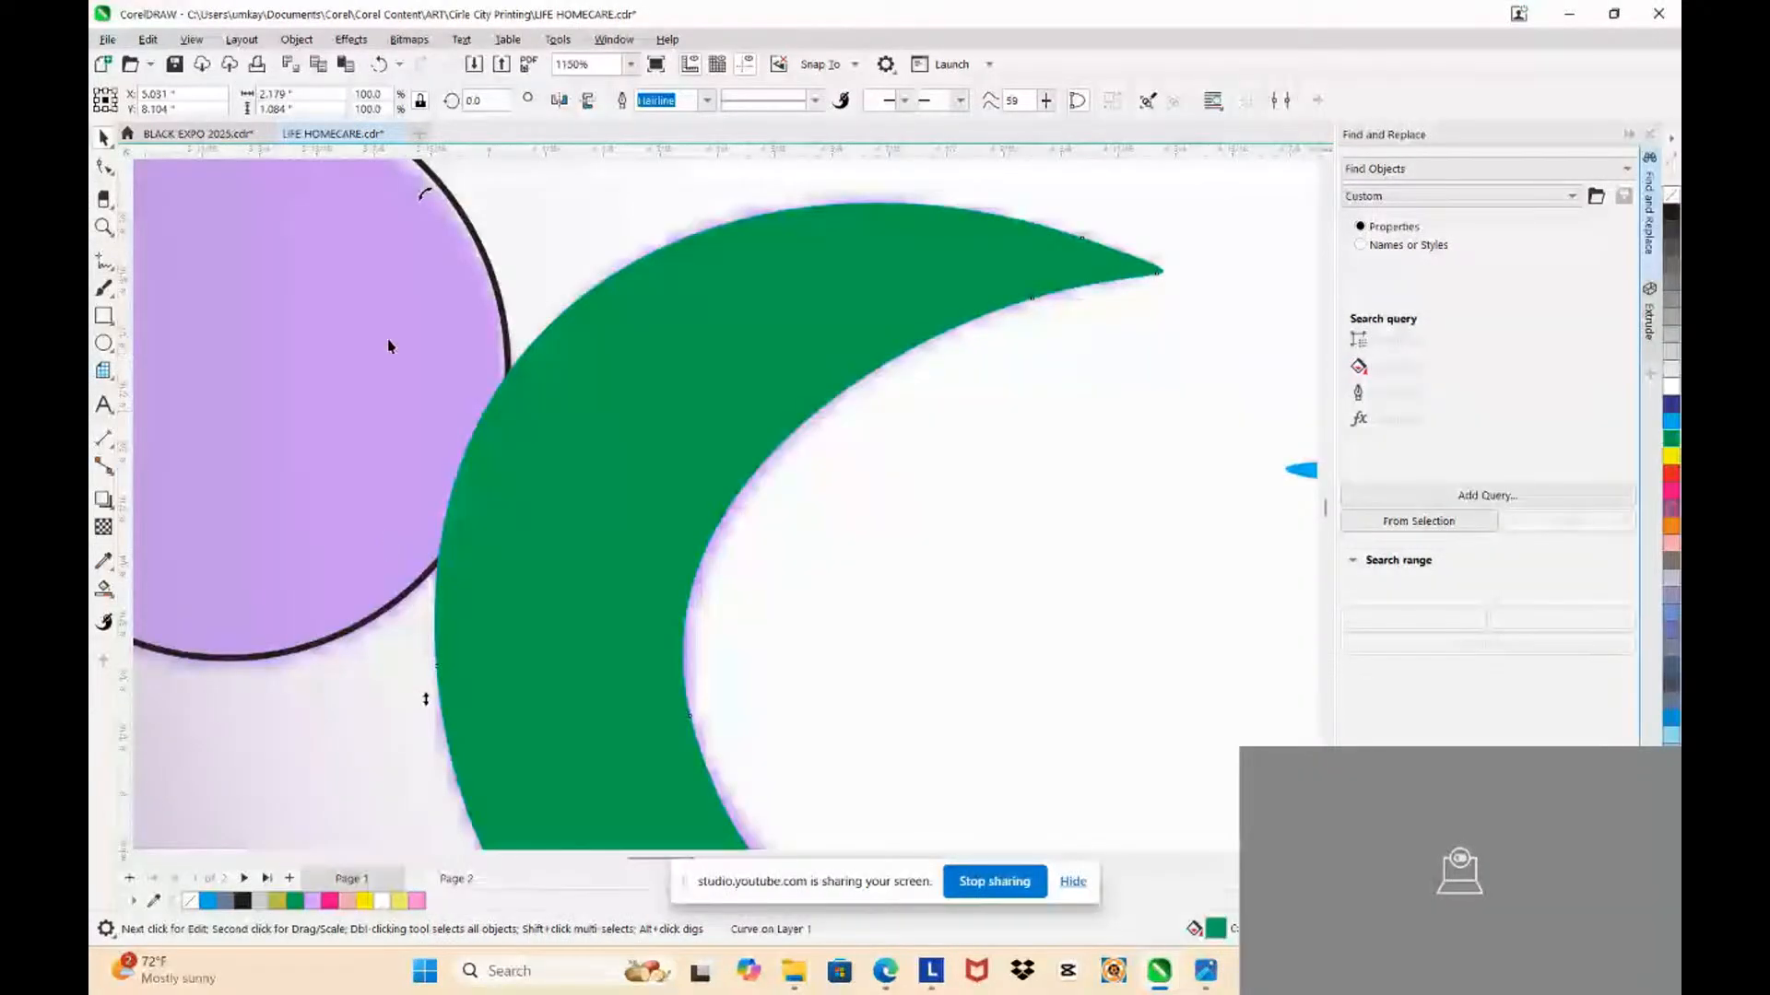
{"action": "key", "text": "ctrl+z"}
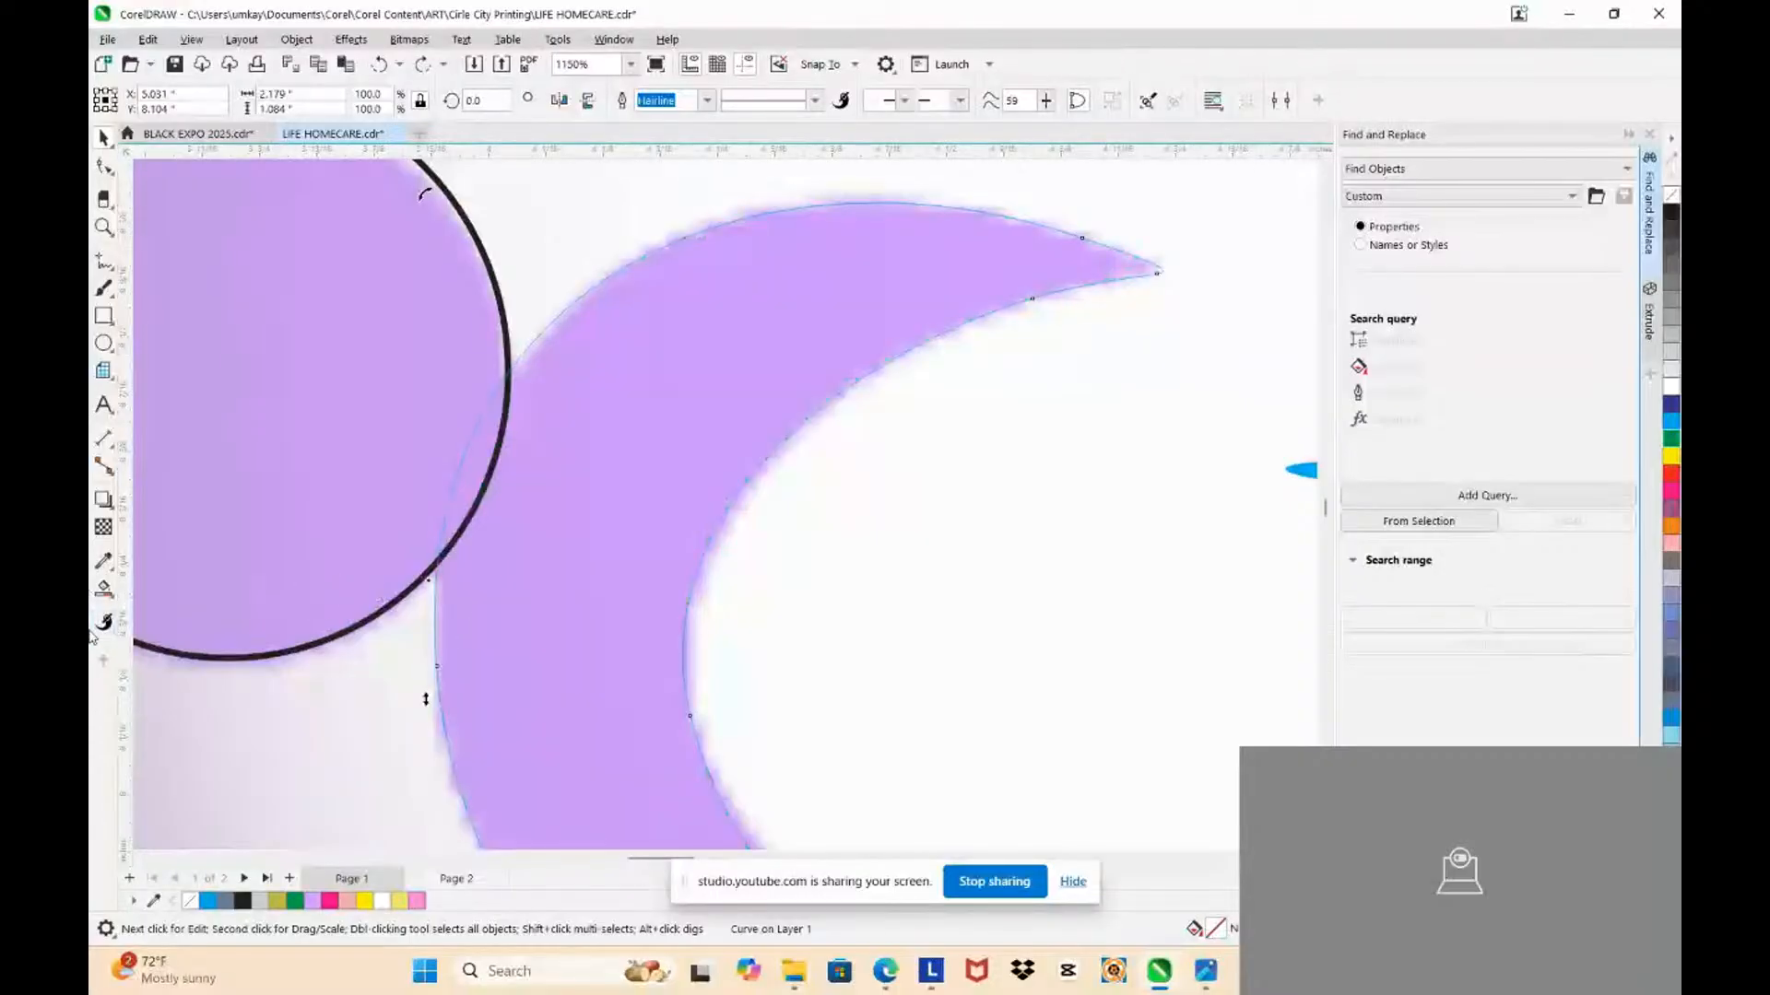
{"action": "left_click", "coordinate": [103, 590]}
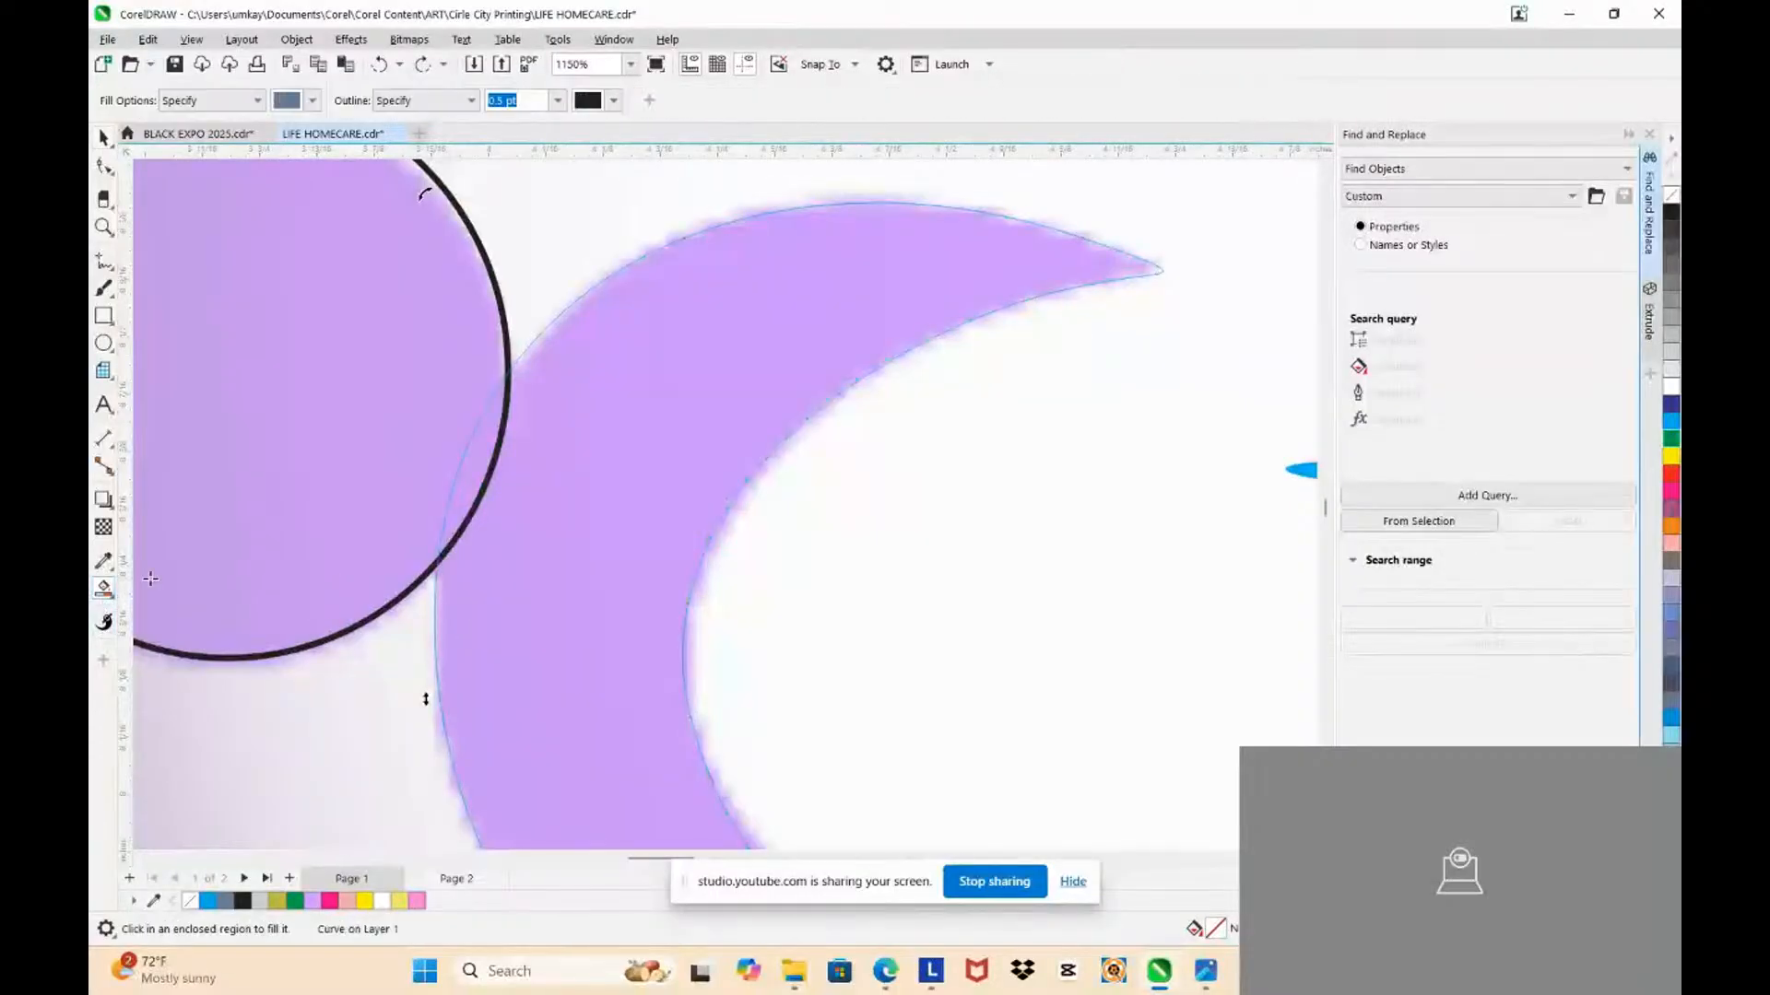
{"action": "left_click", "coordinate": [664, 475]}
{"action": "scroll", "coordinate": [516, 402], "scroll_direction": "up", "scroll_amount": 5}
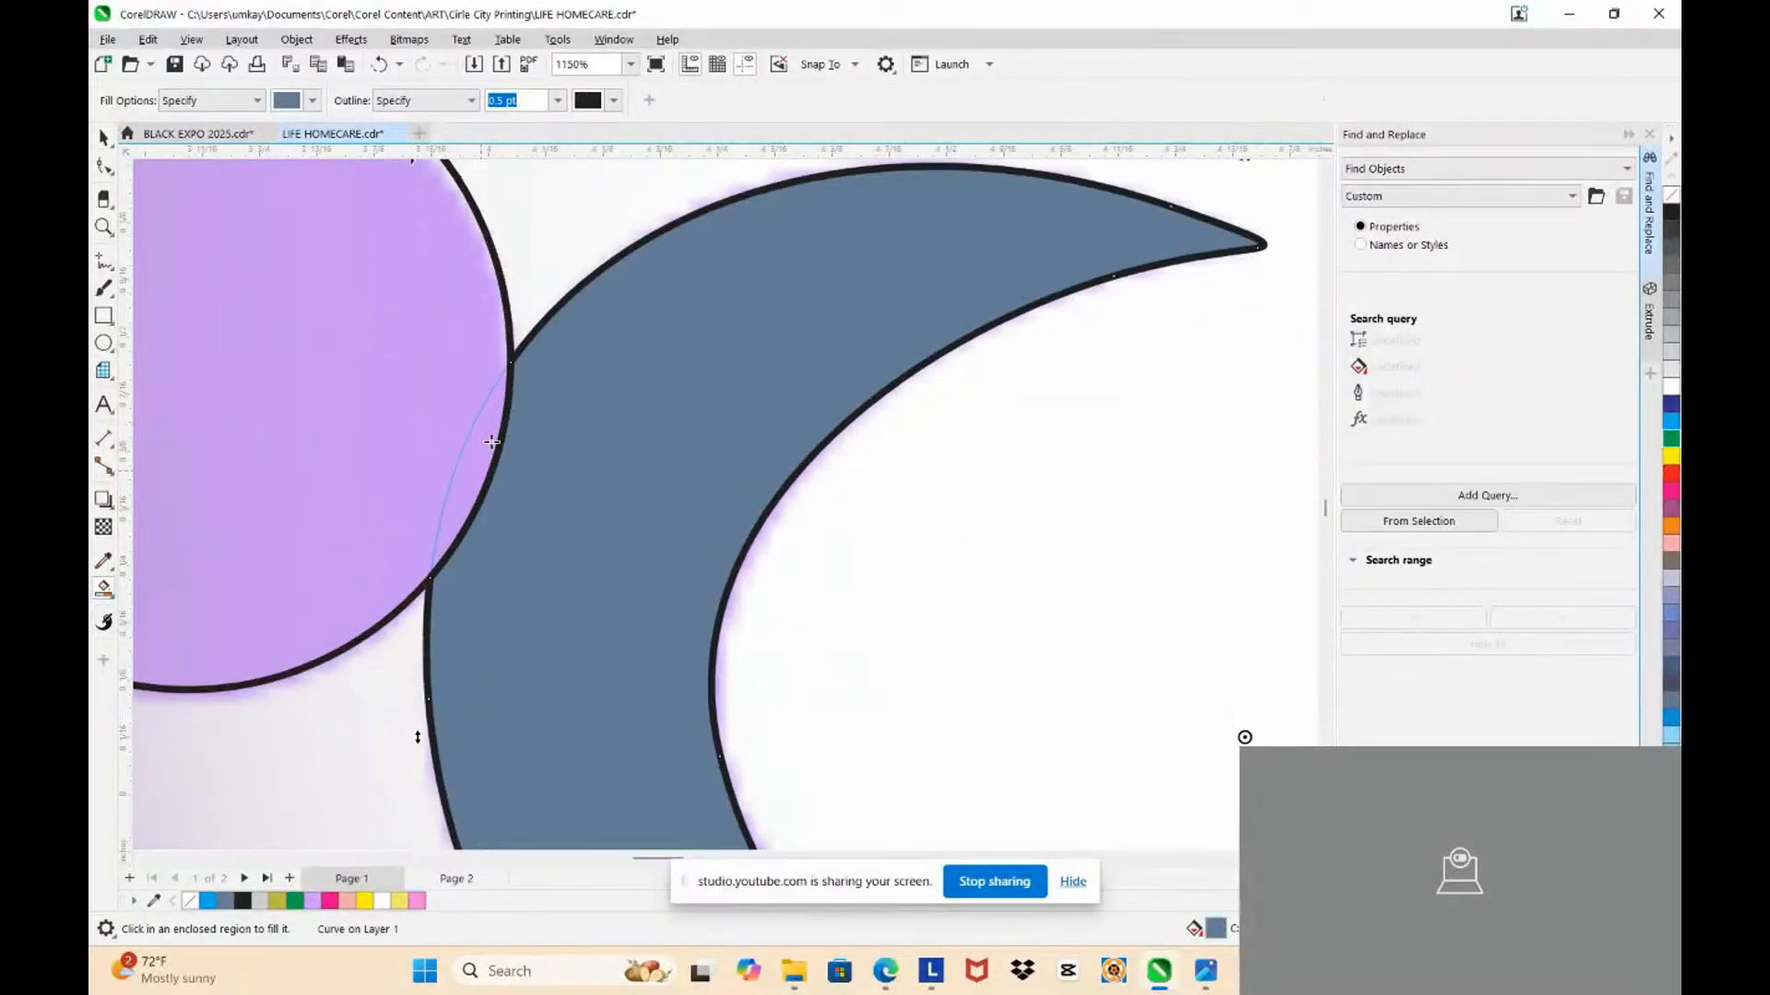
{"action": "scroll", "coordinate": [505, 432], "scroll_direction": "down", "scroll_amount": 1}
{"action": "scroll", "coordinate": [505, 432], "scroll_direction": "down", "scroll_amount": 5}
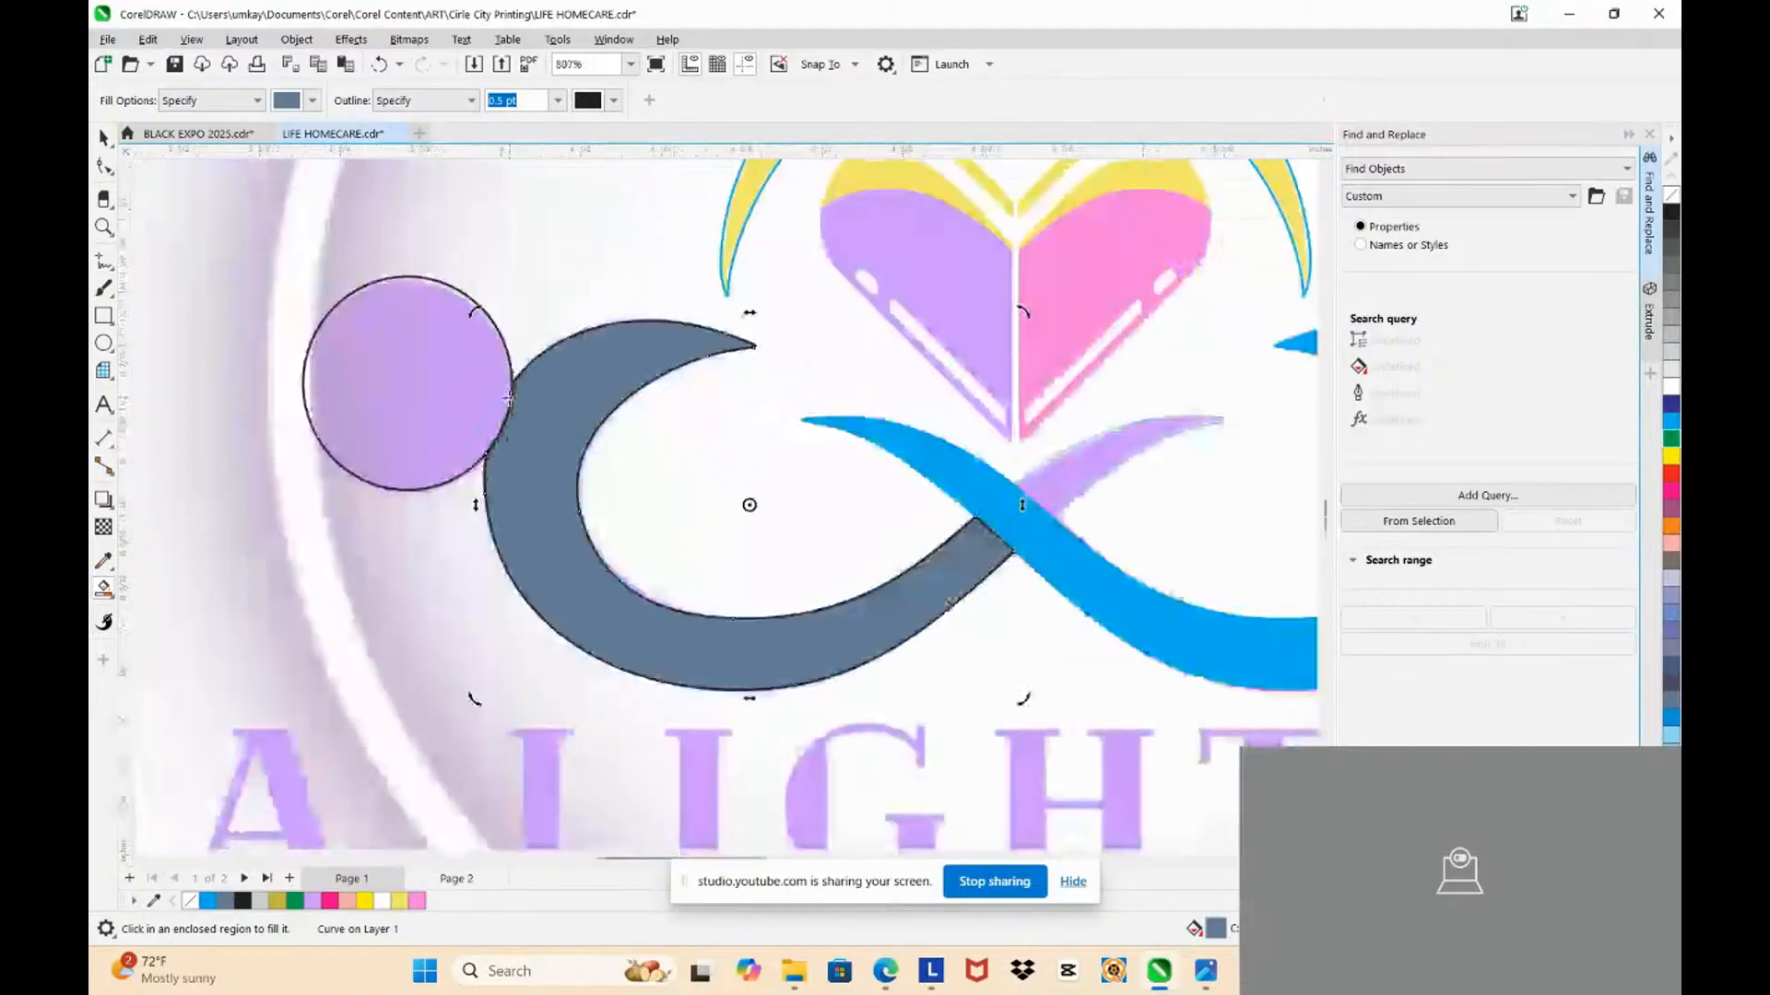
{"action": "scroll", "coordinate": [929, 486], "scroll_direction": "down", "scroll_amount": 2}
{"action": "scroll", "coordinate": [929, 486], "scroll_direction": "up", "scroll_amount": 3}
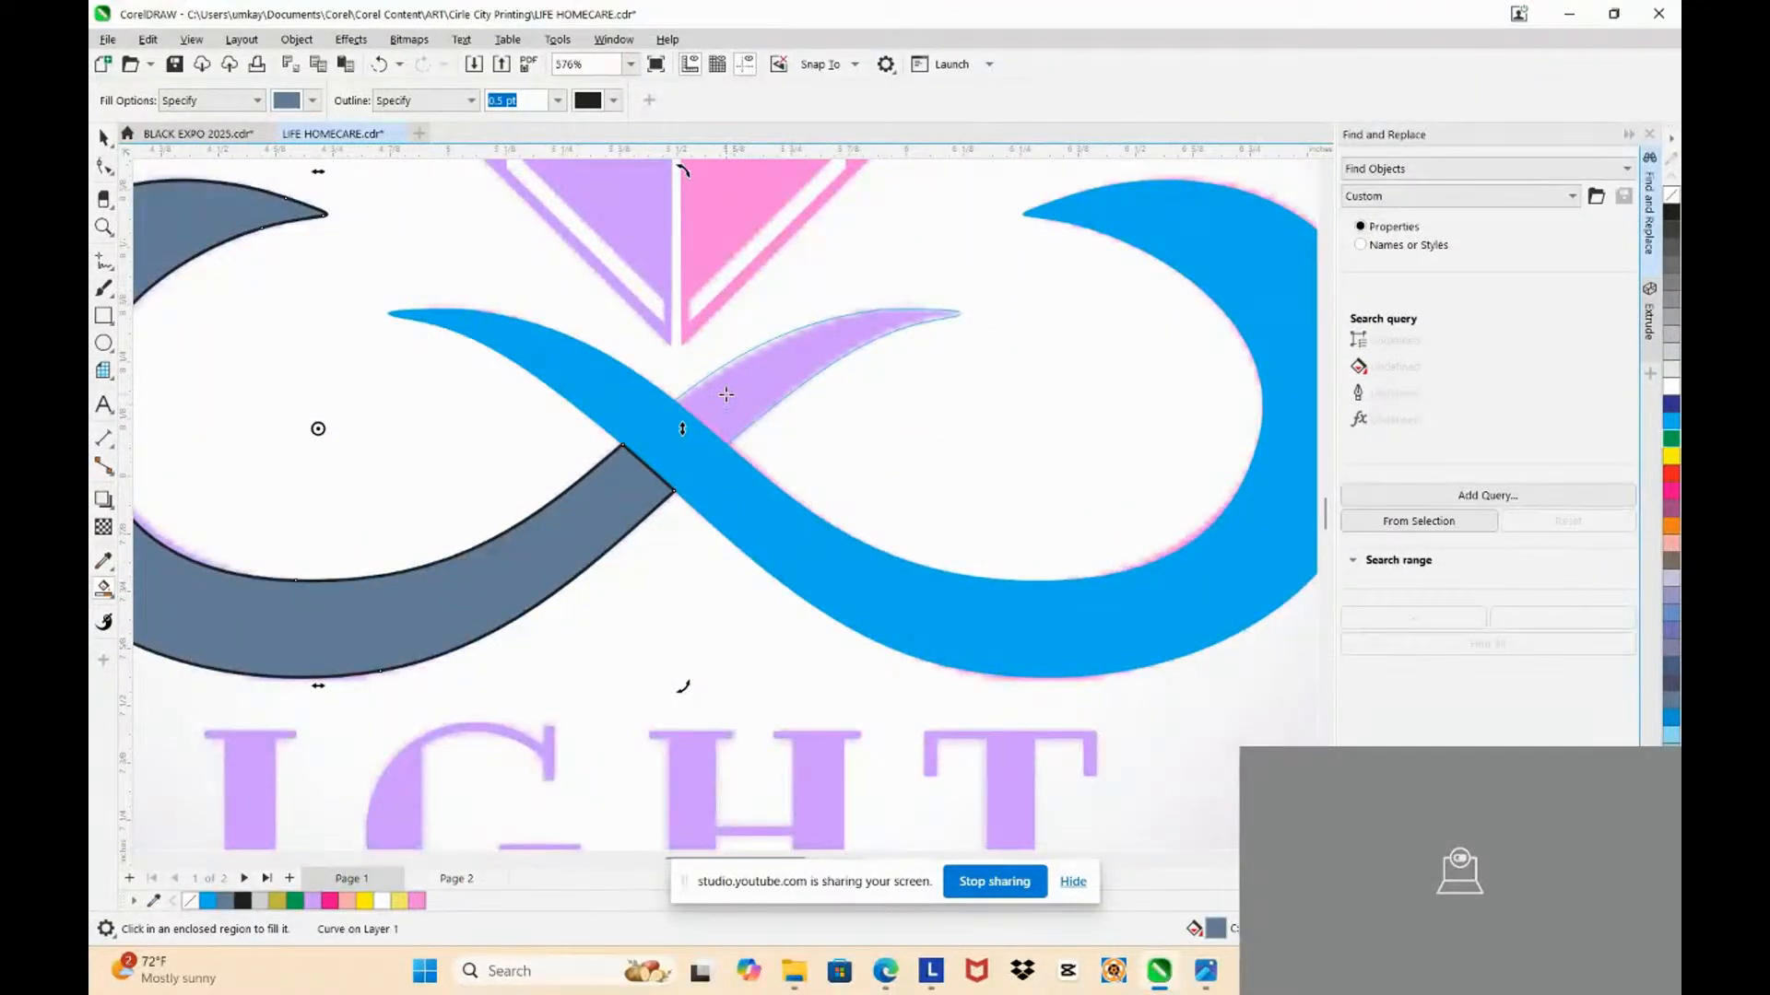
{"action": "left_click", "coordinate": [726, 395]}
{"action": "left_click", "coordinate": [103, 137]}
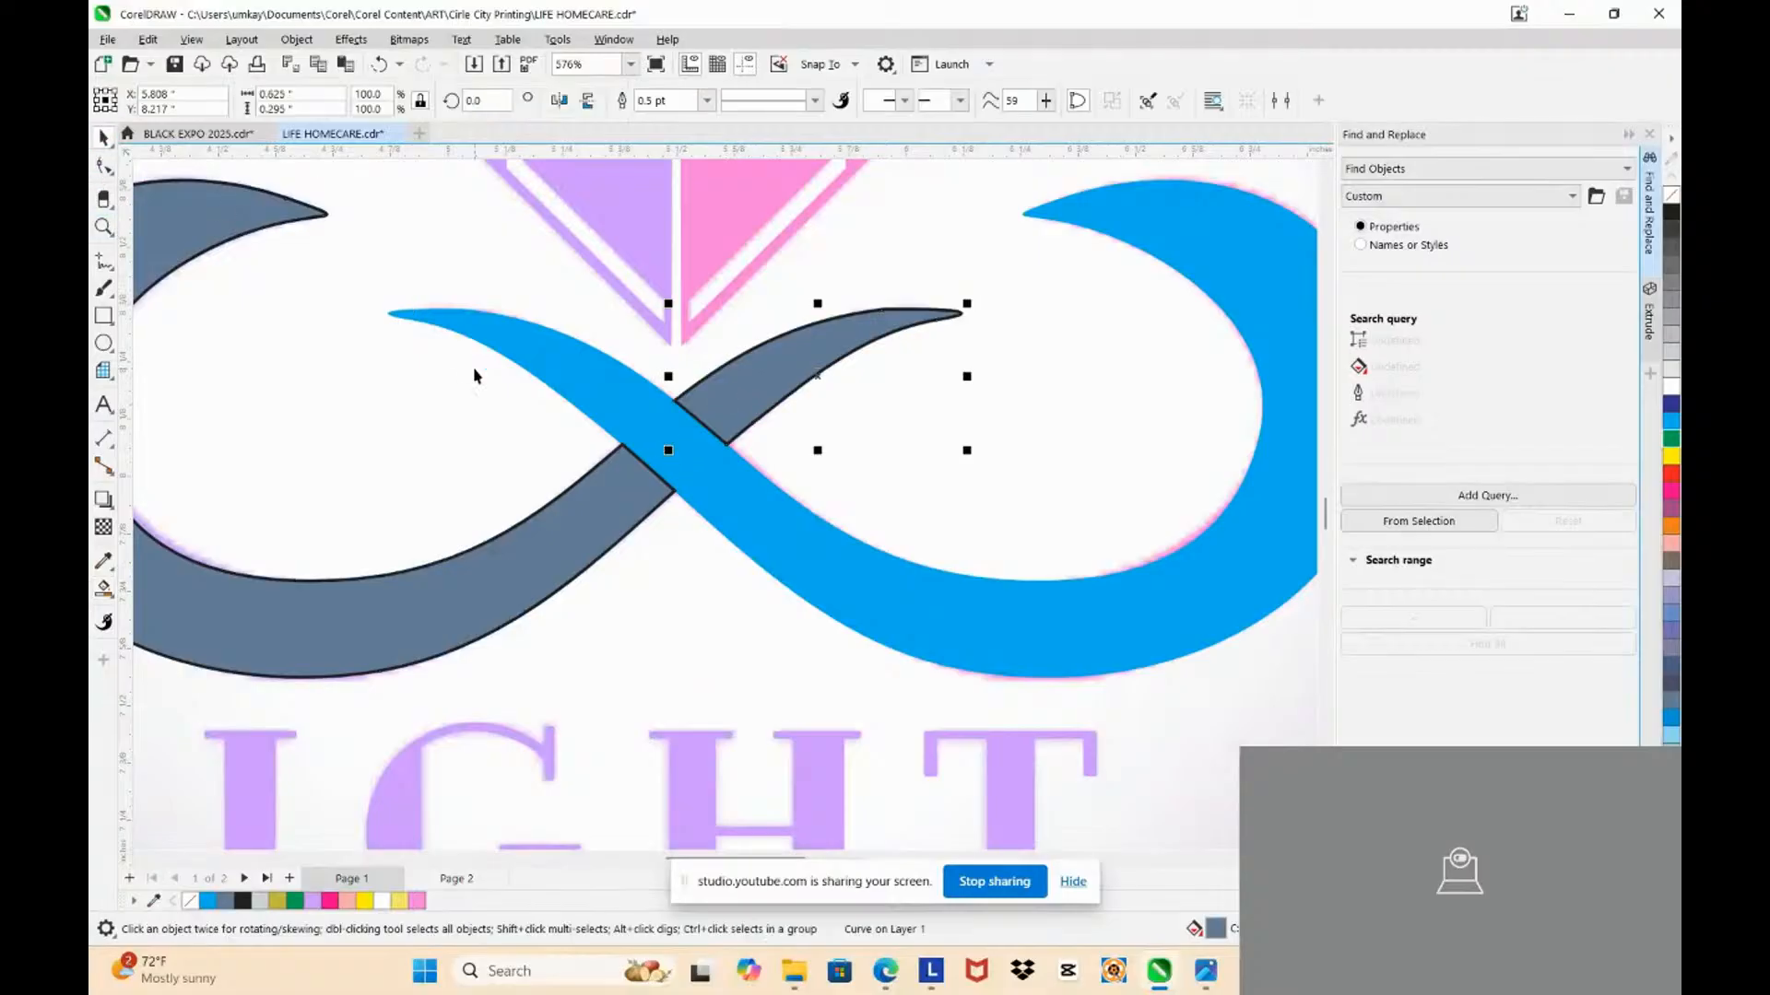
Step: Try moving the blue ribbon and the right circle off the traced artwork, and undo the moves
{"action": "left_click_drag", "start_coordinate": [702, 505], "coordinate": [621, 660]}
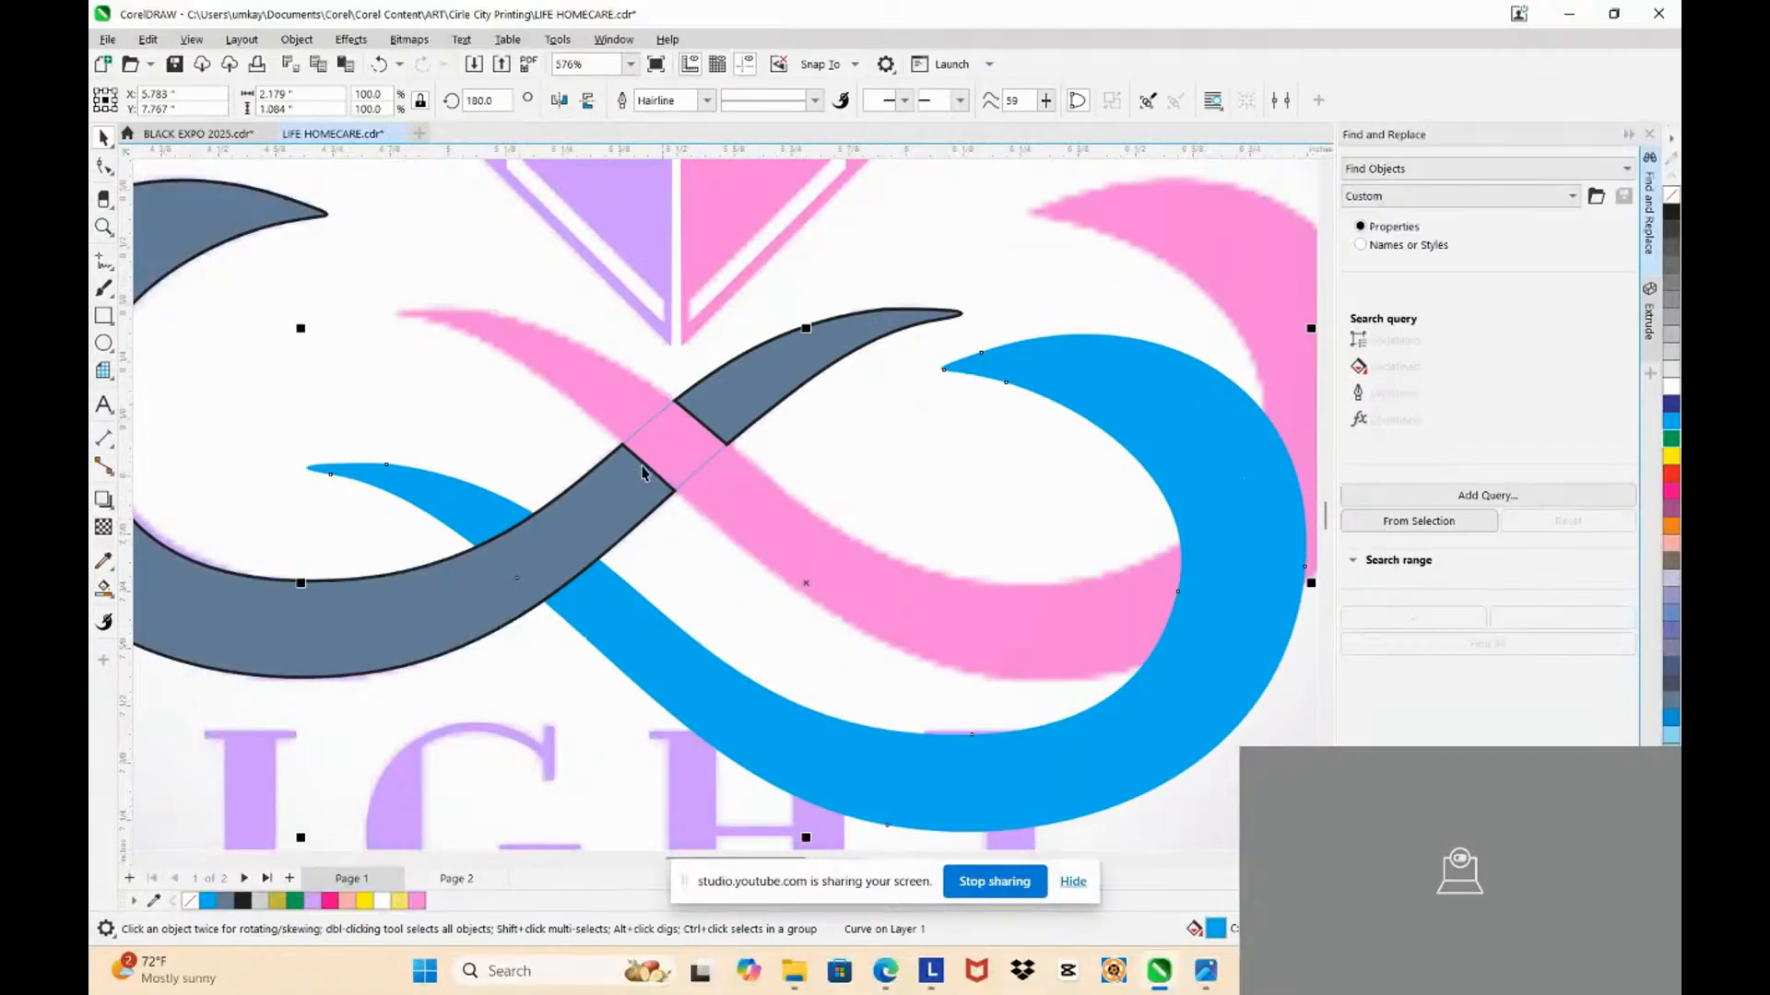
{"action": "key", "text": "ctrl+z"}
{"action": "scroll", "coordinate": [1052, 459], "scroll_direction": "down", "scroll_amount": 2}
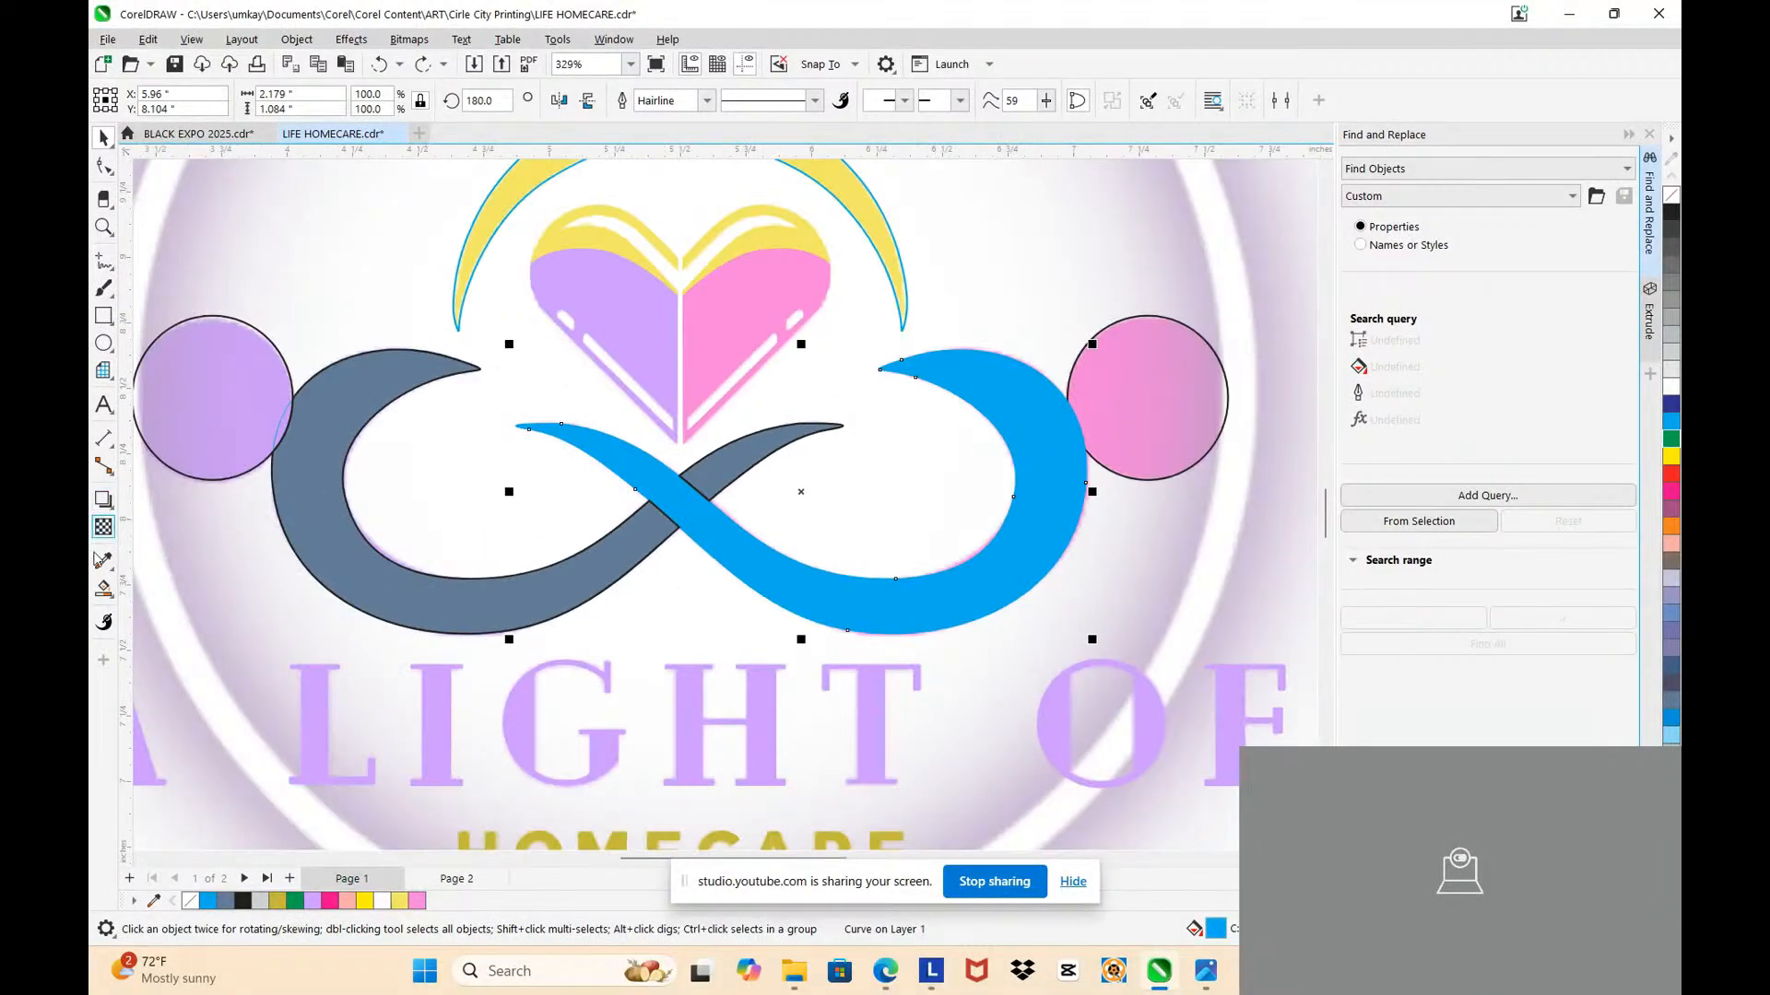
{"action": "left_click", "coordinate": [104, 560]}
{"action": "left_click", "coordinate": [1106, 383]}
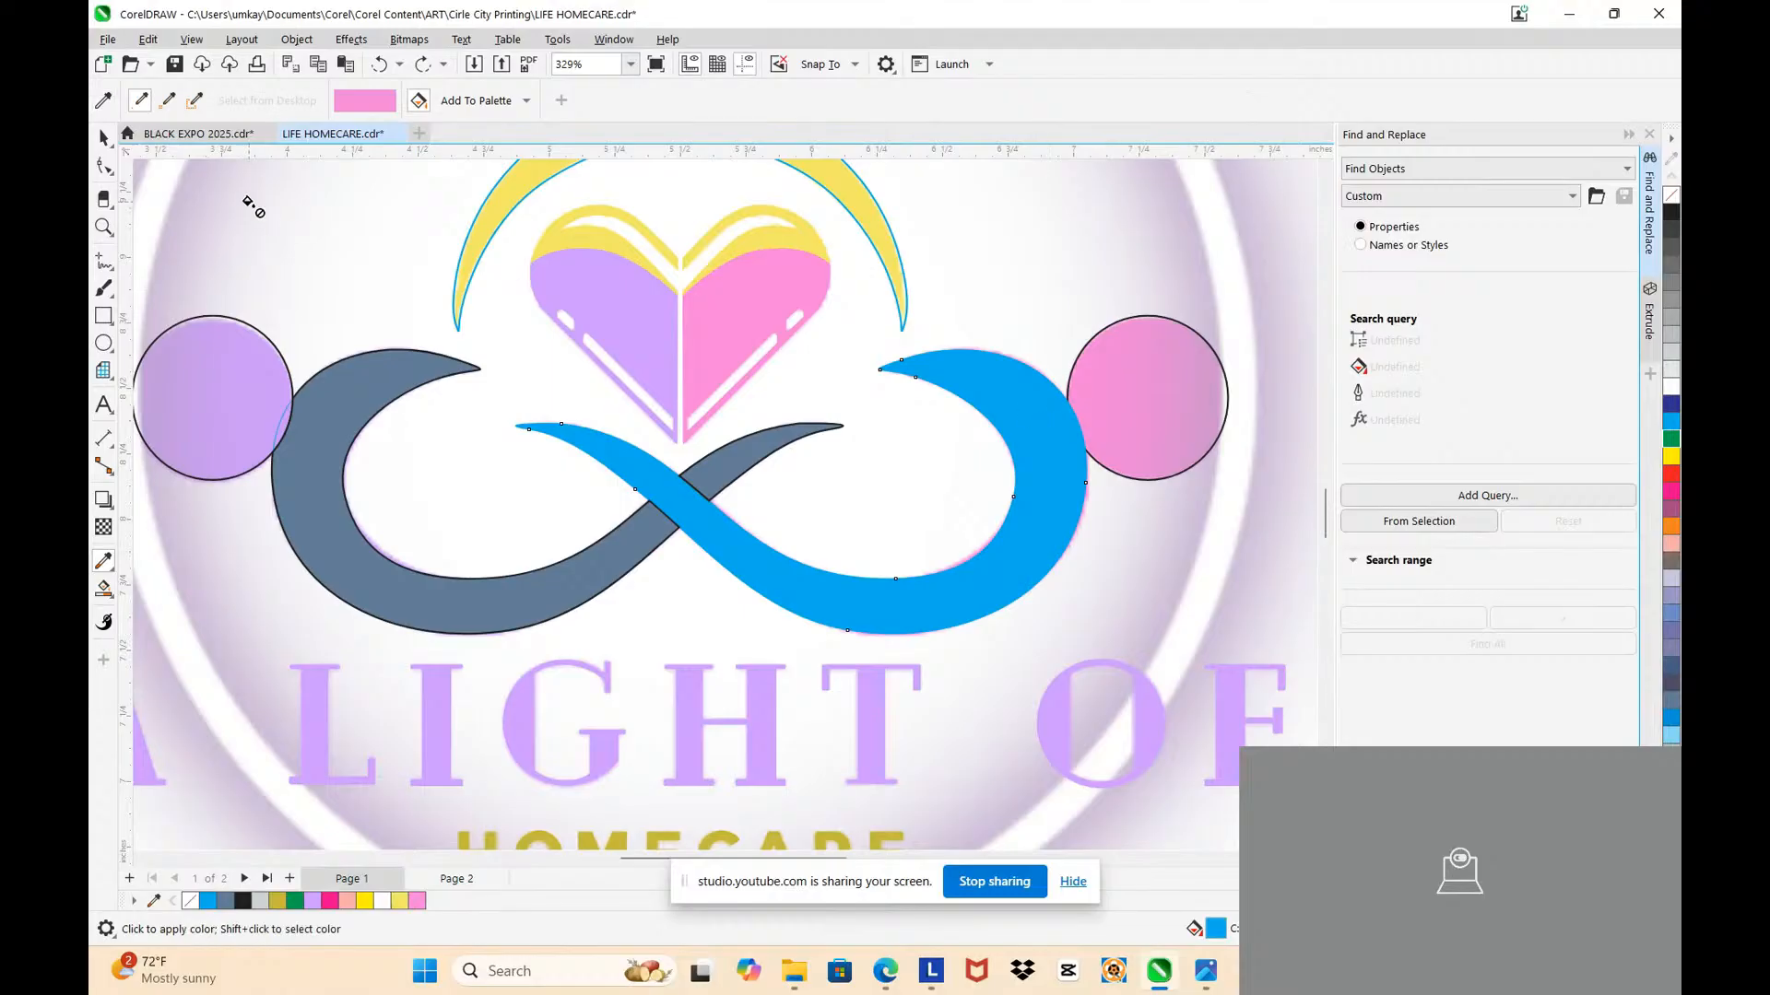
{"action": "left_click", "coordinate": [104, 136]}
{"action": "left_click_drag", "start_coordinate": [1051, 431], "coordinate": [968, 501]}
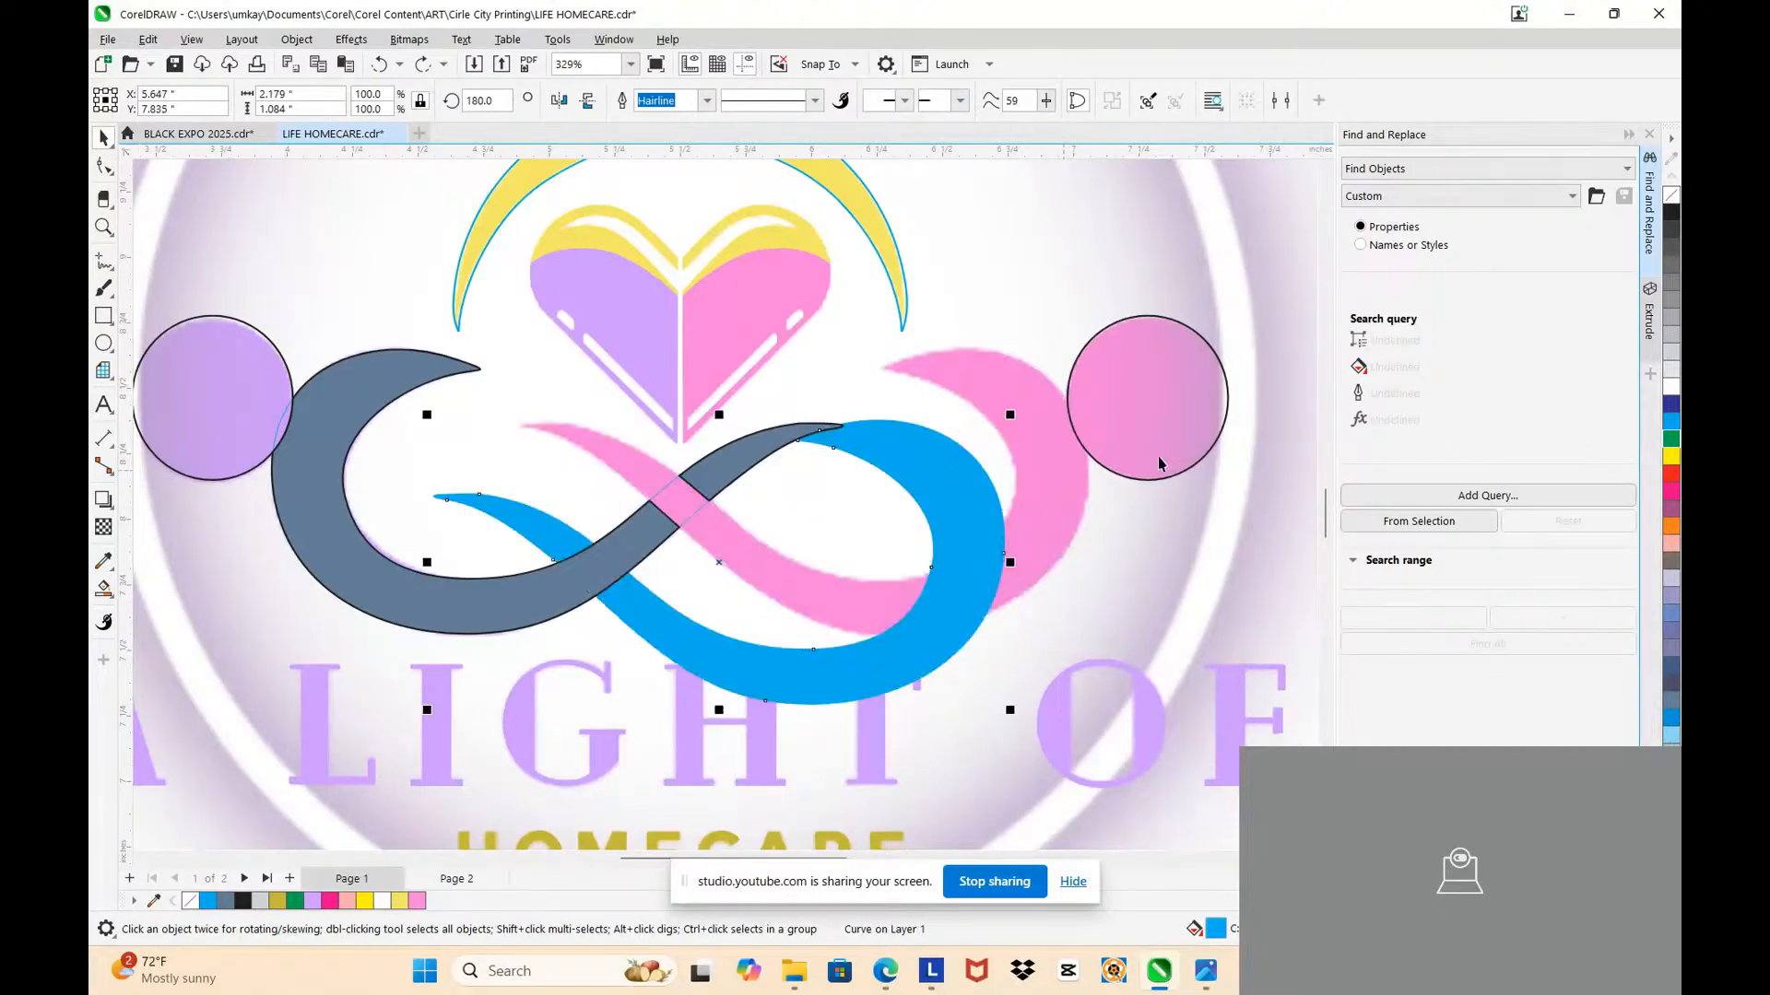
{"action": "left_click_drag", "start_coordinate": [1156, 468], "coordinate": [1197, 379]}
{"action": "key", "text": "ctrl+z"}
{"action": "key", "text": "ctrl+z"}
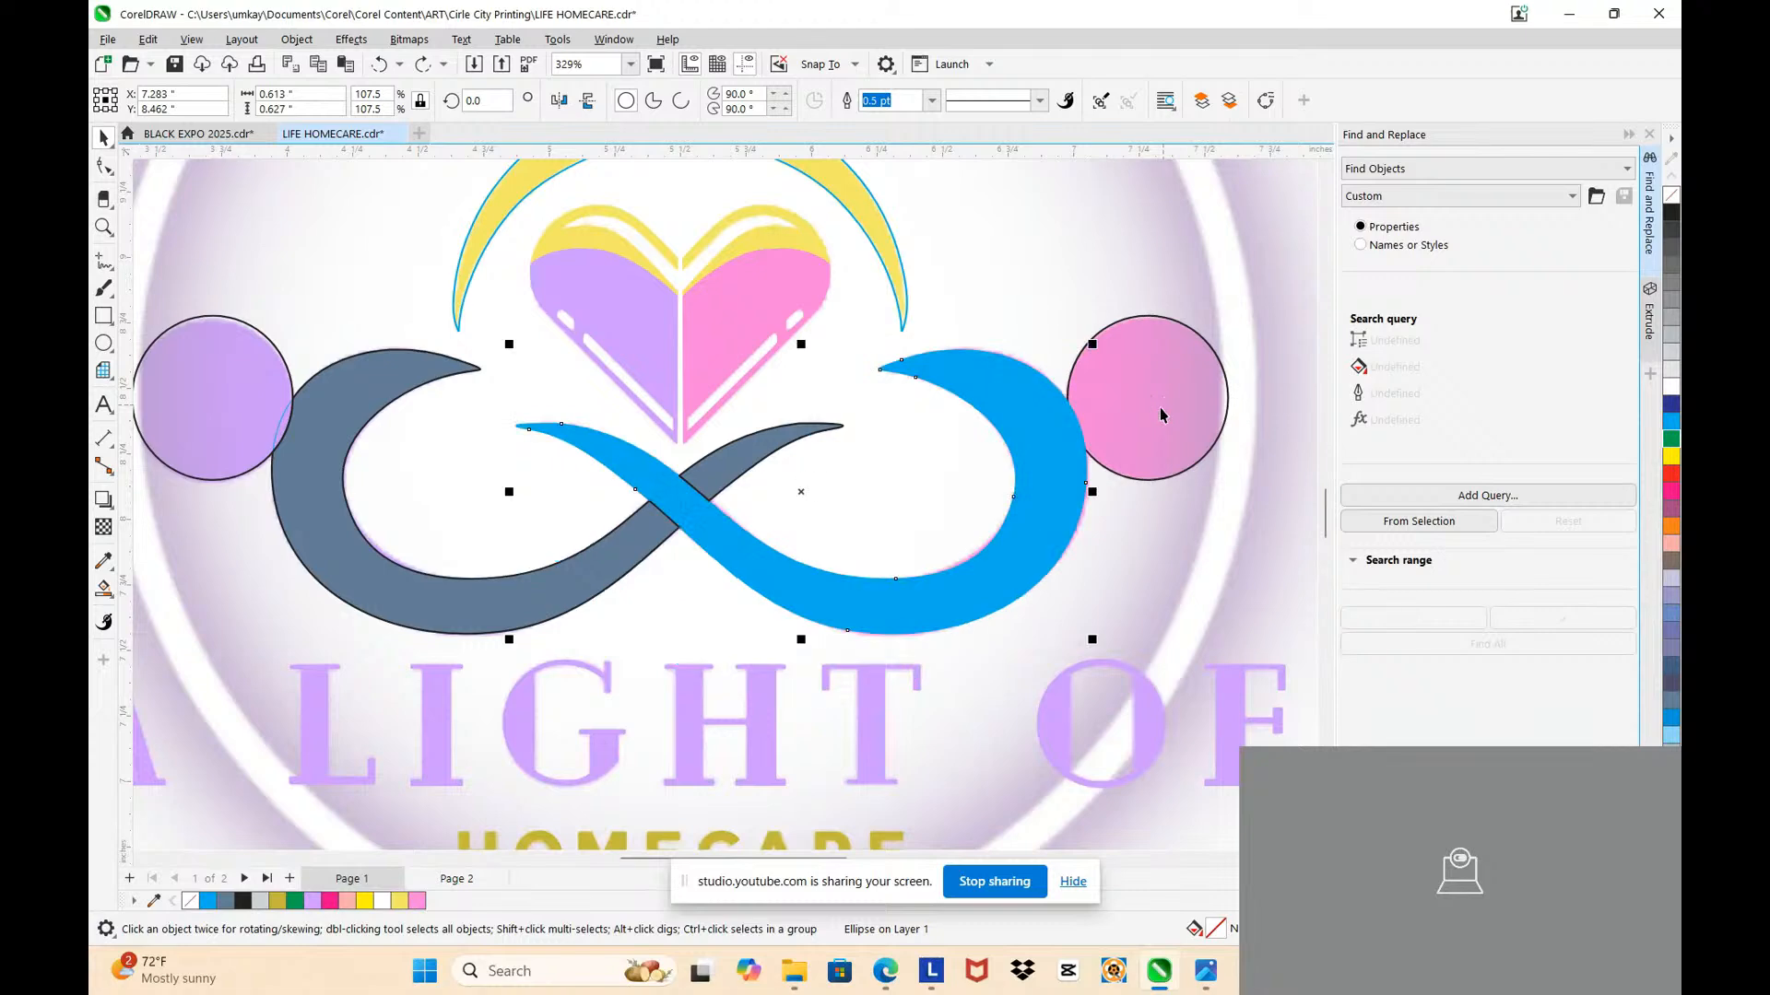
Step: Sample the pink from the right circle with the Color Eyedropper and apply it to the blue ribbon
{"action": "left_click", "coordinate": [102, 562]}
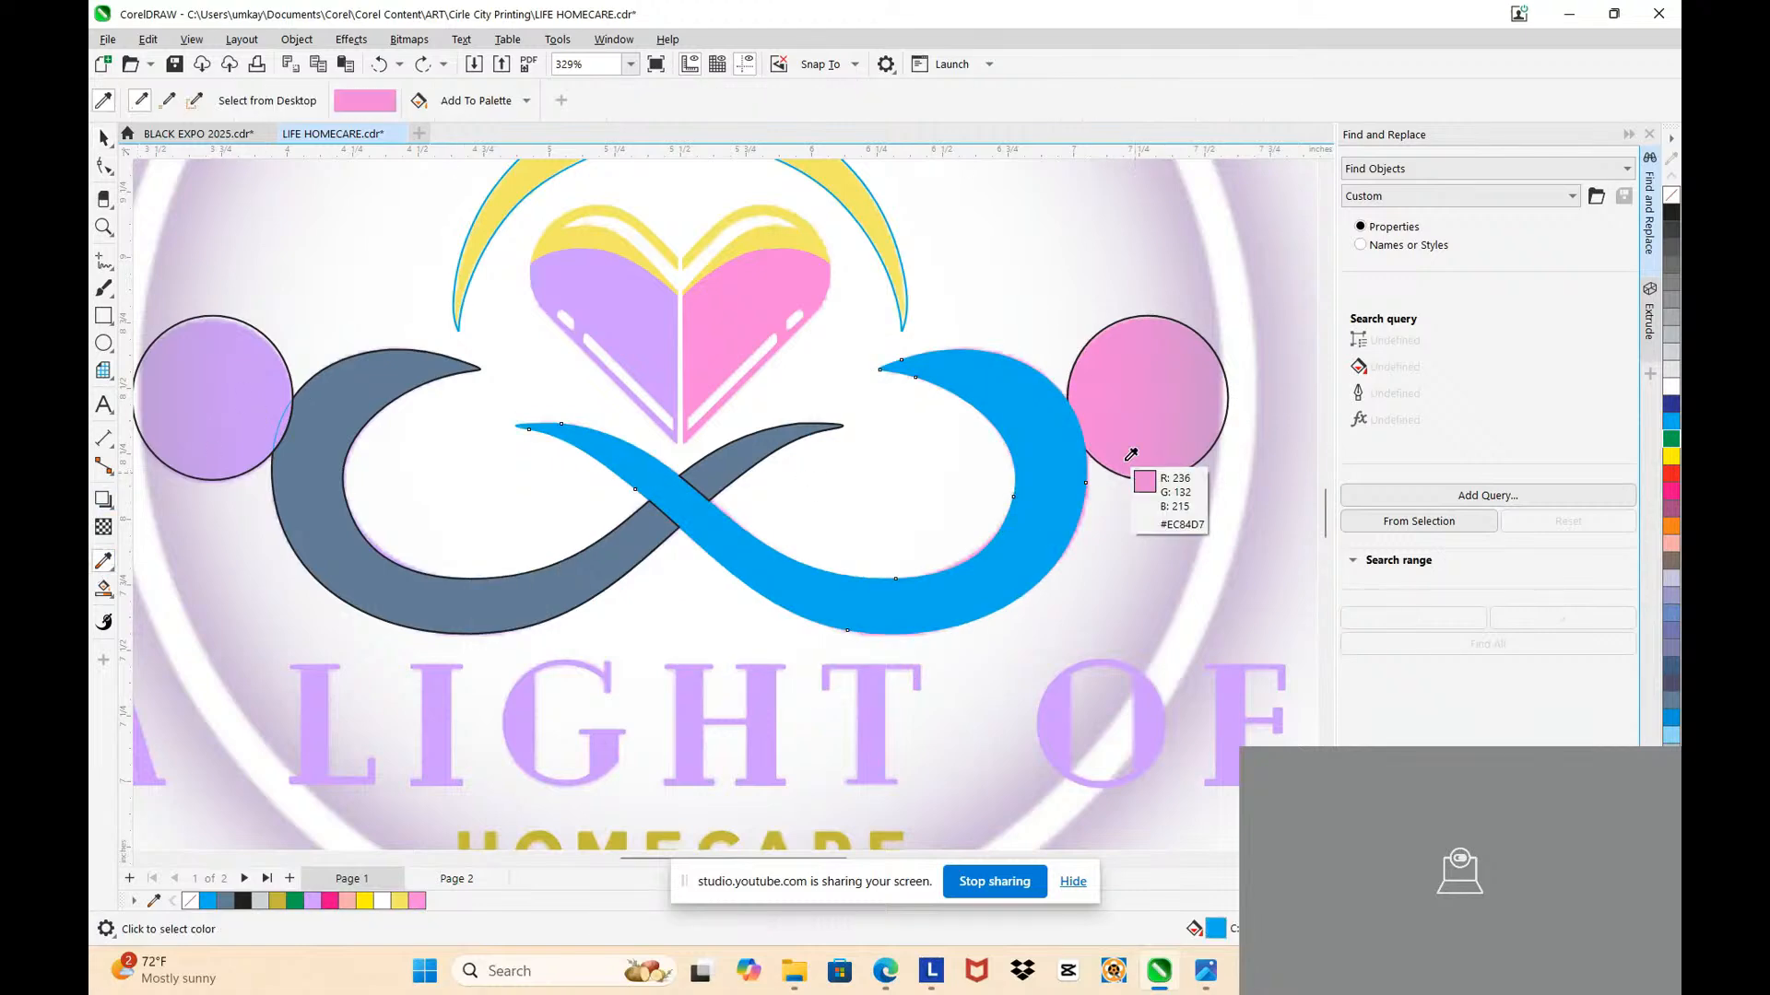
{"action": "left_click", "coordinate": [1027, 433]}
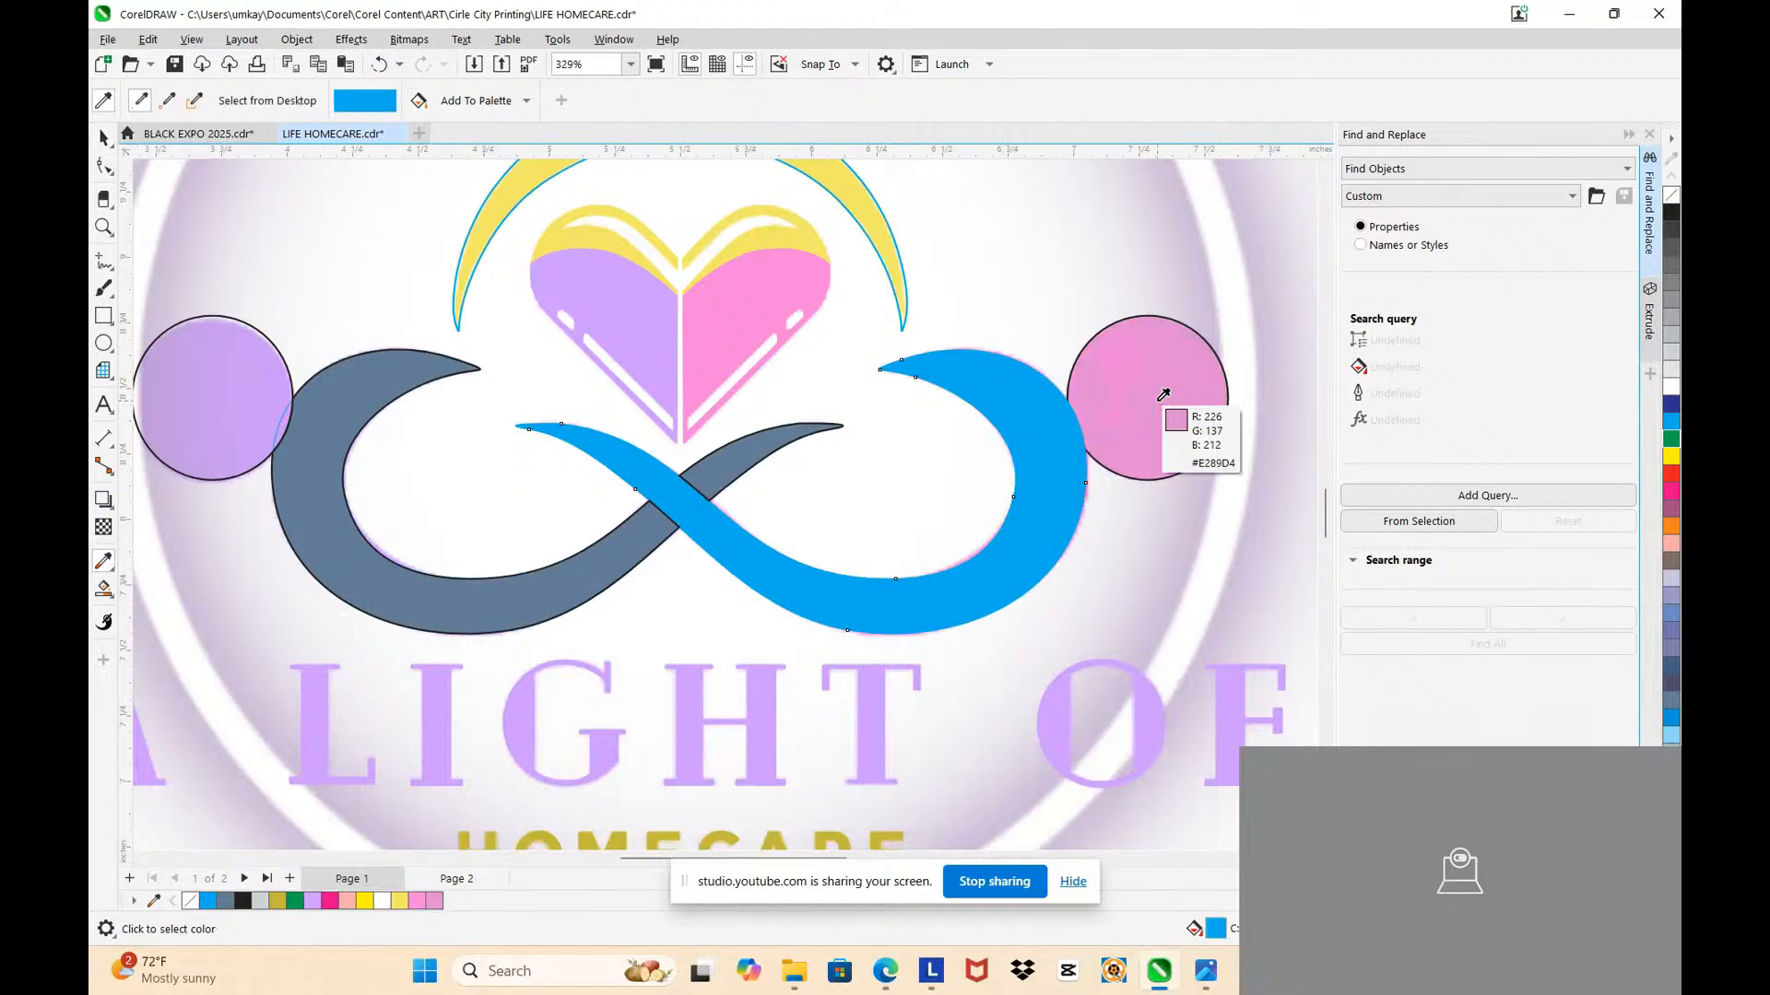
{"action": "left_click", "coordinate": [1145, 403], "text": "shift"}
{"action": "left_click", "coordinate": [1032, 432]}
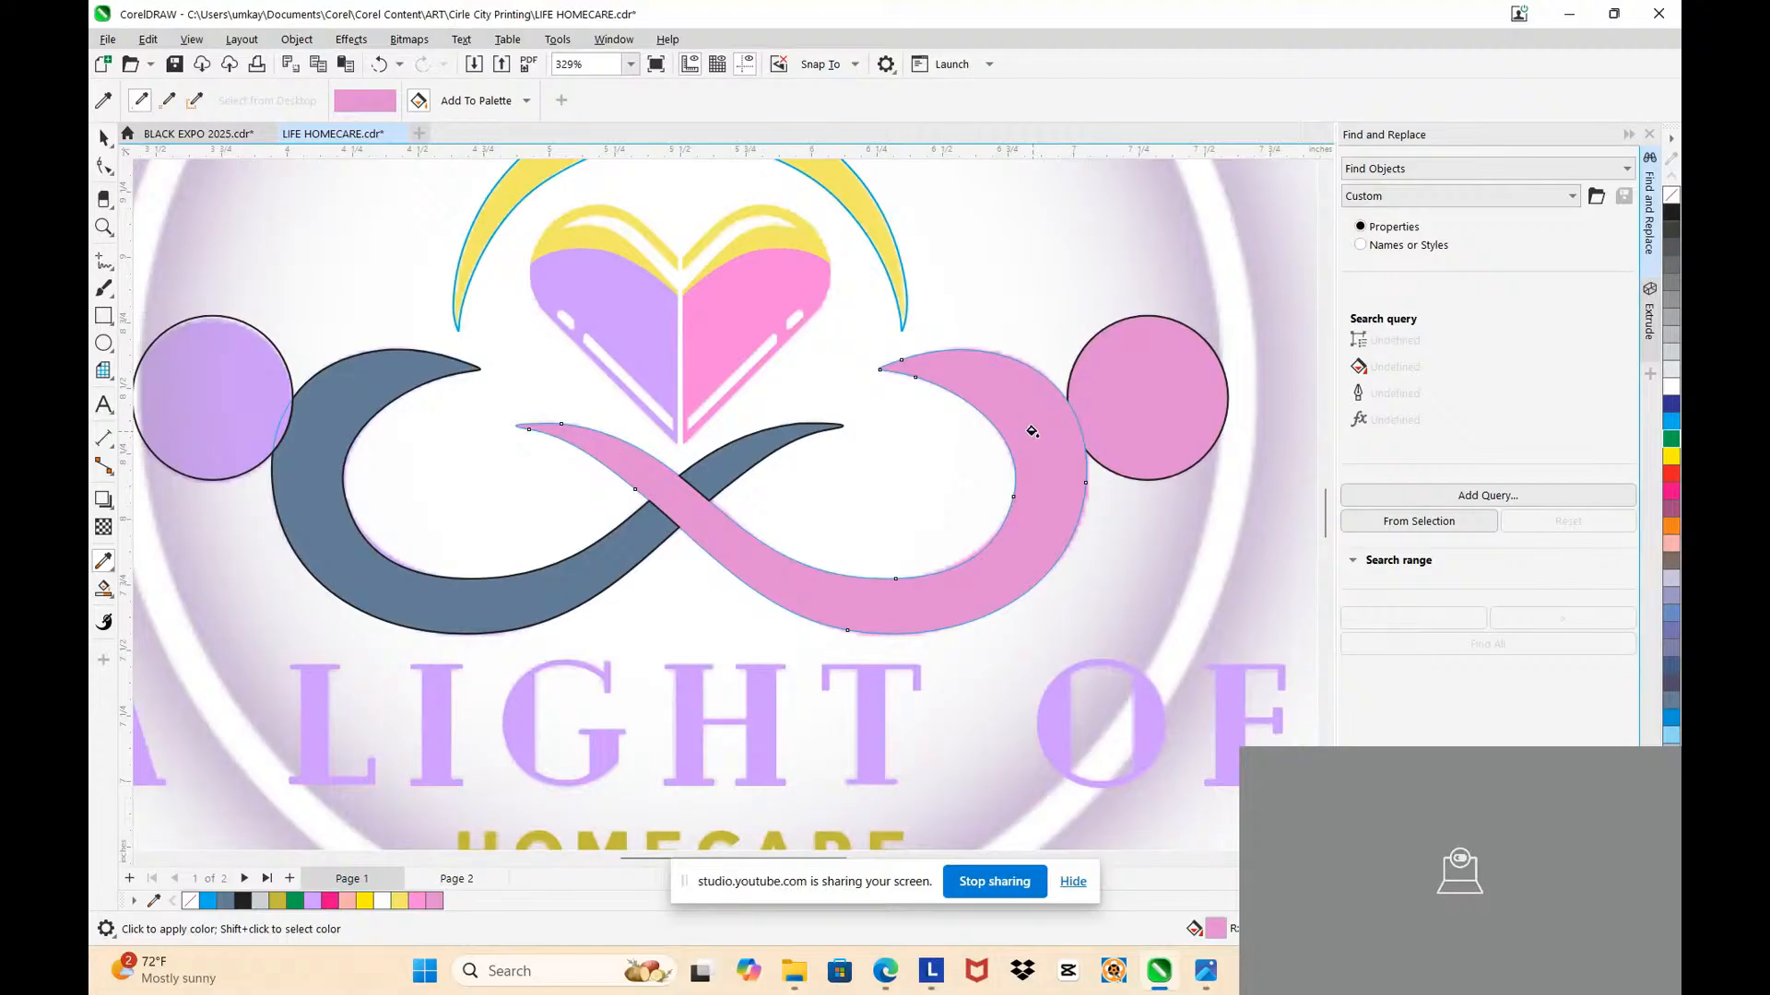
Step: Weld the right pink circle and the pink ribbon into one shape
{"action": "key", "text": "space"}
{"action": "left_click", "coordinate": [1060, 424]}
{"action": "left_click", "coordinate": [1152, 398]}
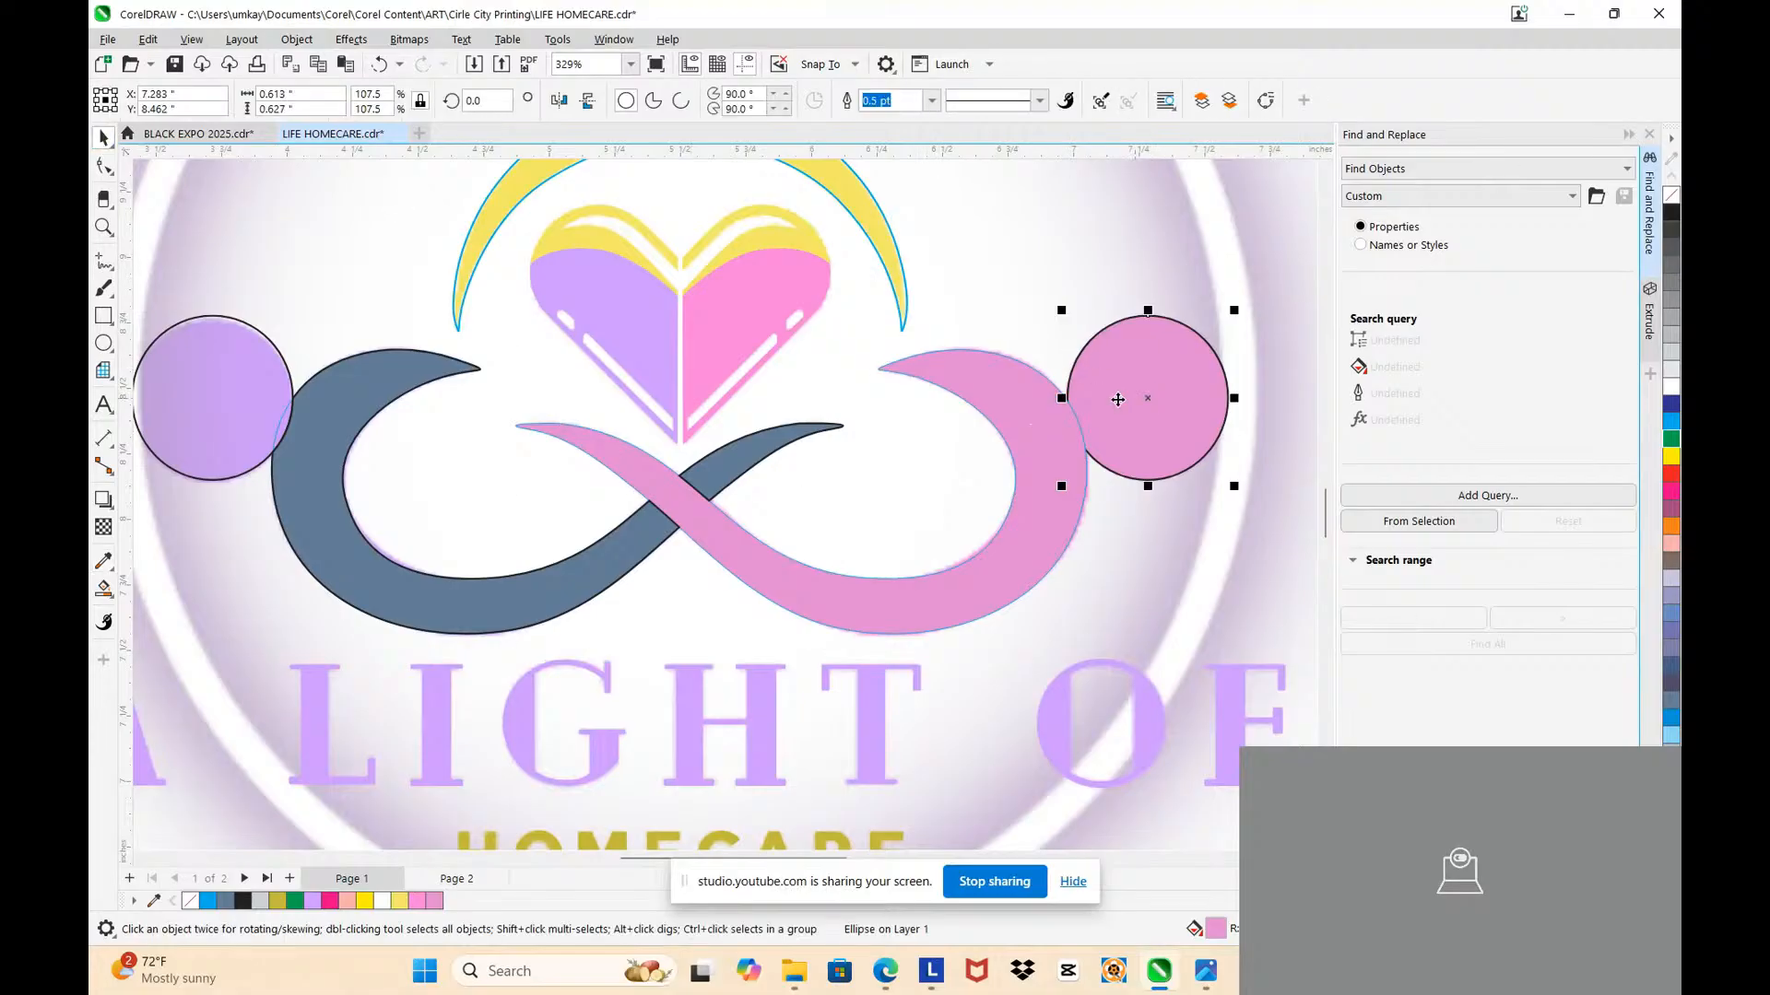
{"action": "left_click", "coordinate": [1049, 453], "text": "shift"}
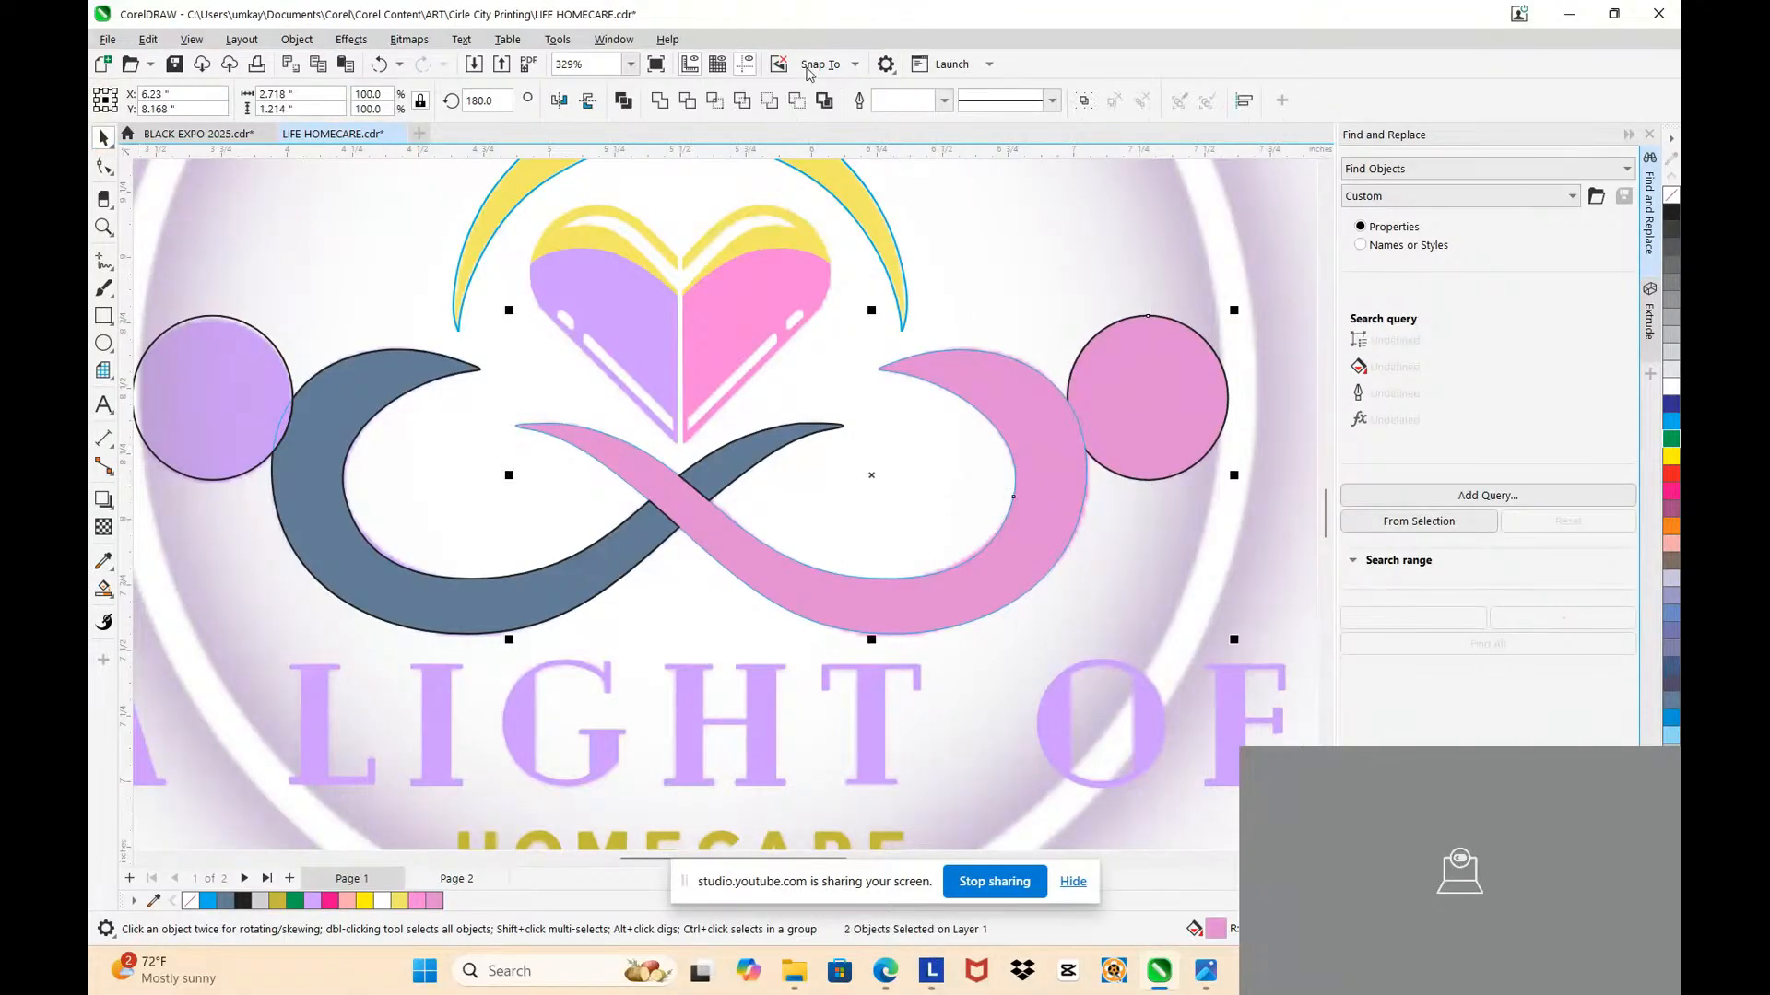
{"action": "left_click", "coordinate": [665, 104]}
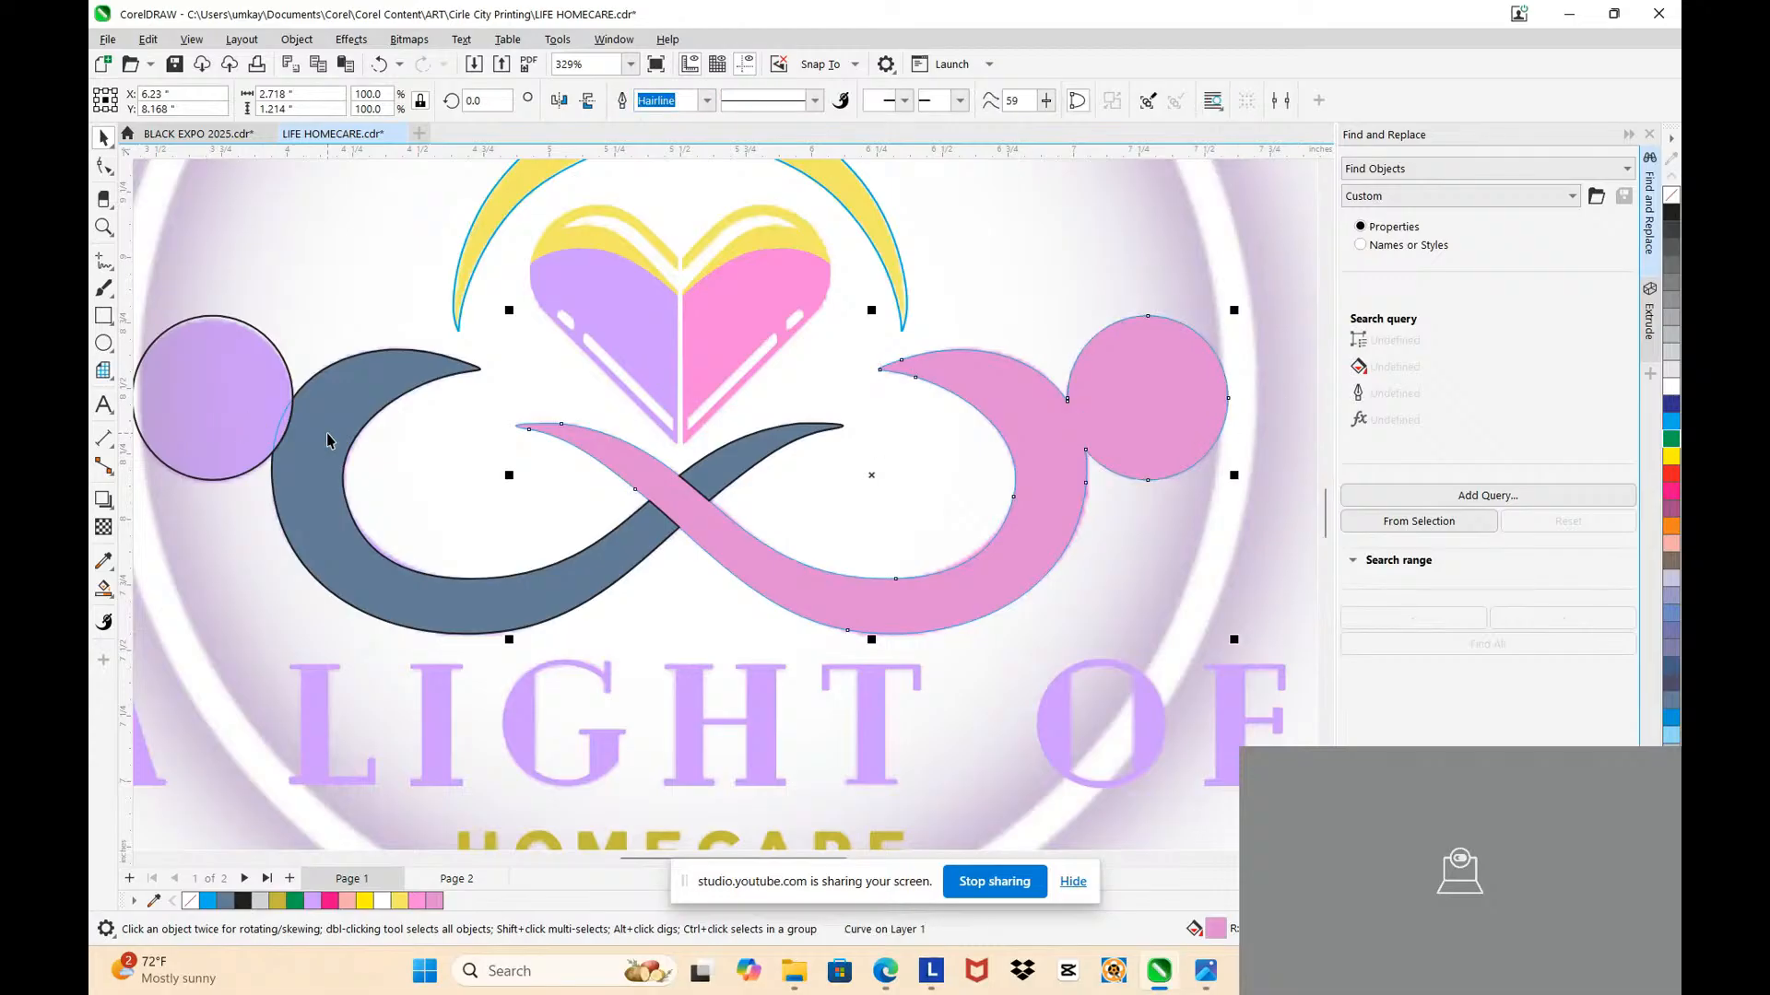
Step: Sample the purple from the left circle's artwork and apply it to the slate-blue loop and the left circle
{"action": "left_click", "coordinate": [104, 562]}
{"action": "left_click", "coordinate": [189, 441]}
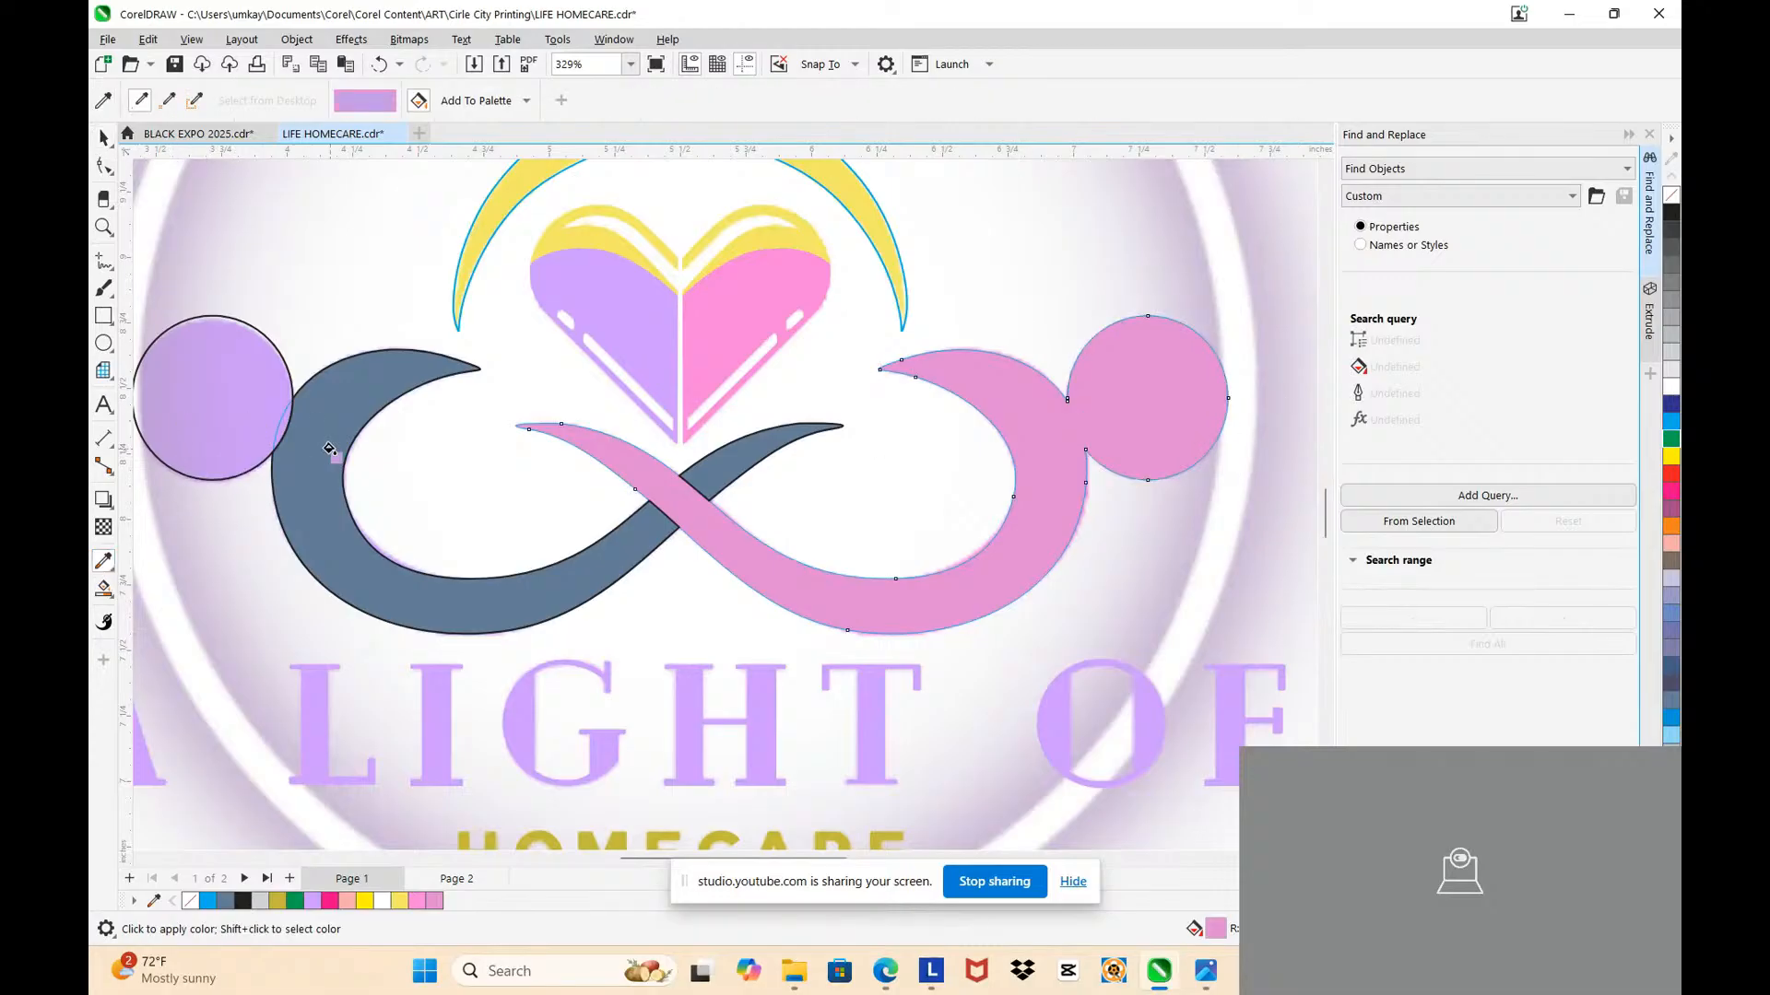
{"action": "left_click", "coordinate": [330, 452]}
{"action": "left_click", "coordinate": [217, 401]}
Step: Try to weld the left circle to the purple loop and move the shapes apart to check the joint
{"action": "left_click", "coordinate": [105, 136]}
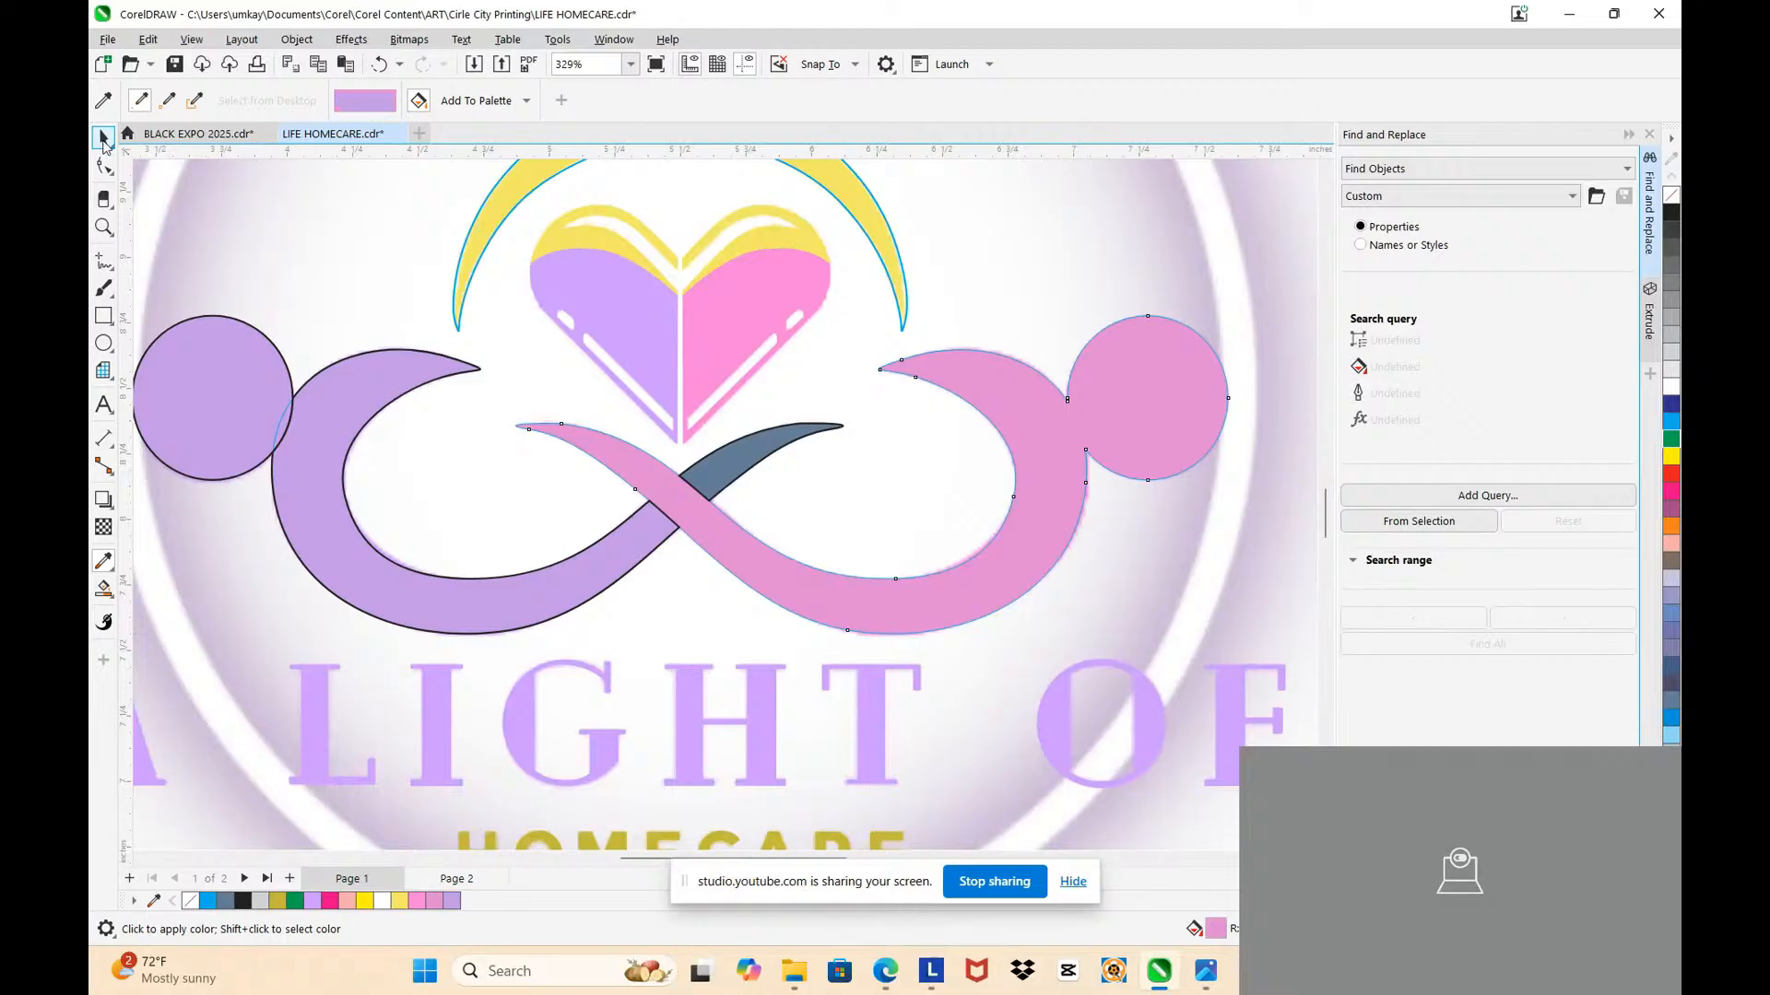
{"action": "left_click", "coordinate": [309, 428]}
{"action": "left_click", "coordinate": [245, 410], "text": "shift"}
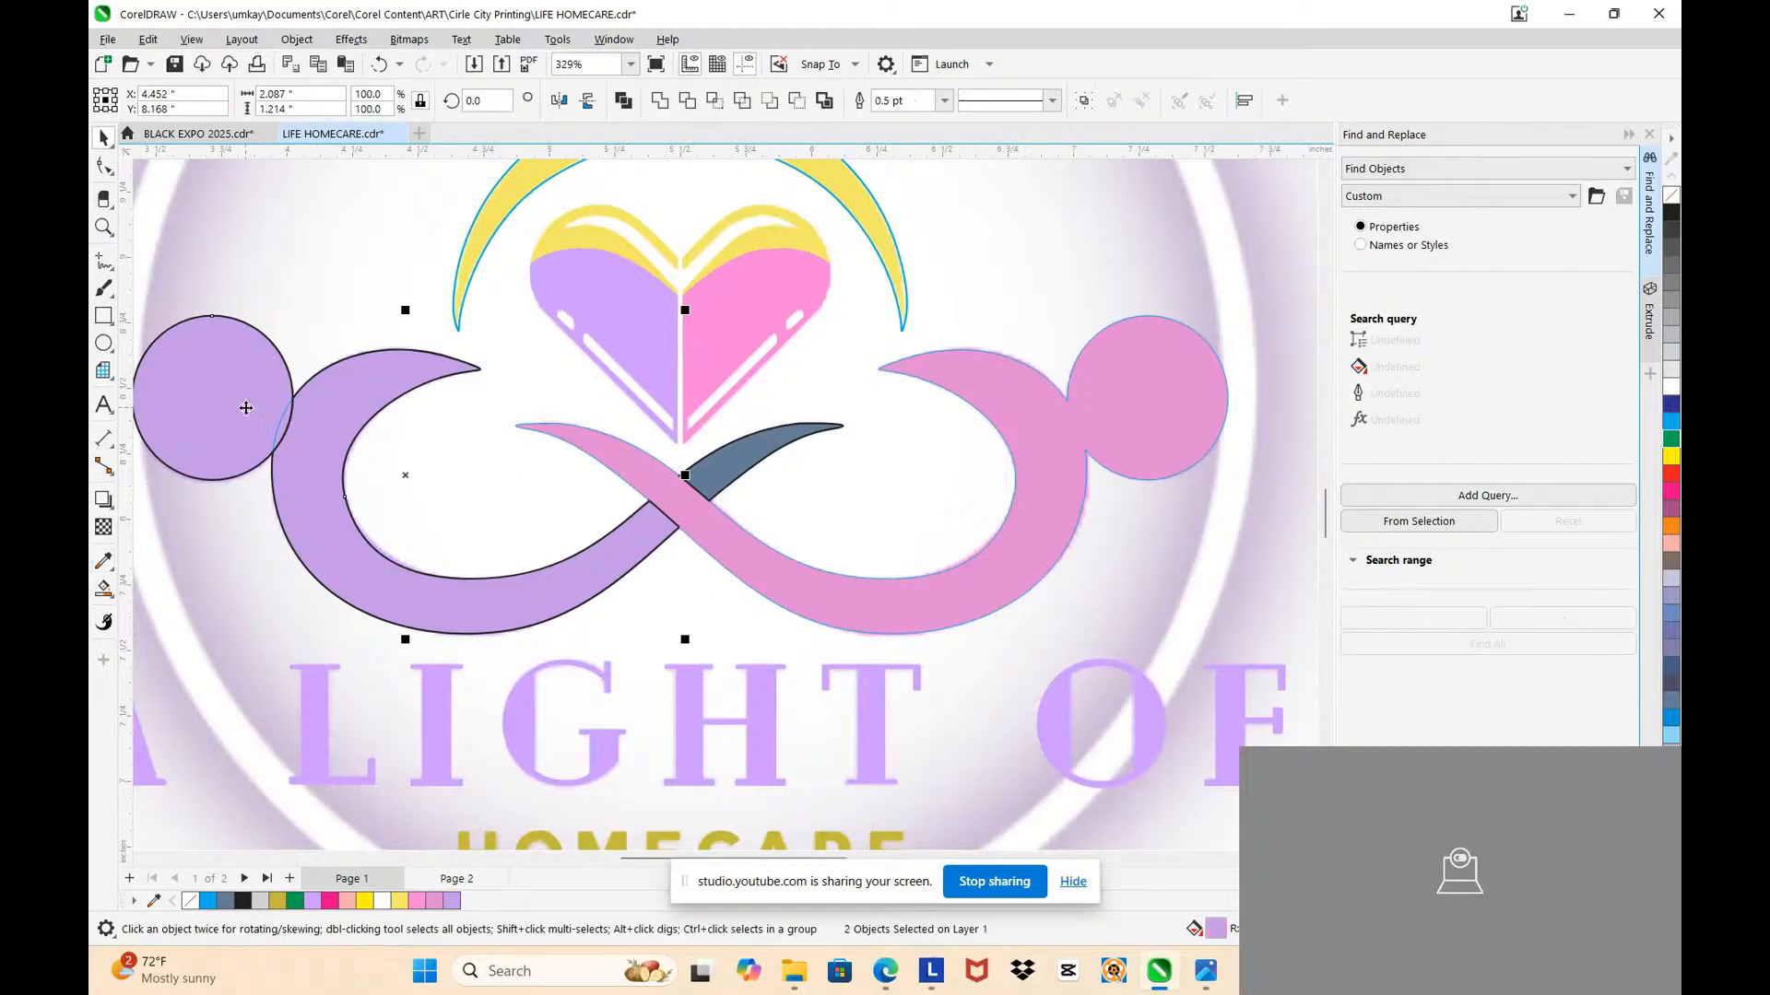
{"action": "left_click", "coordinate": [659, 101]}
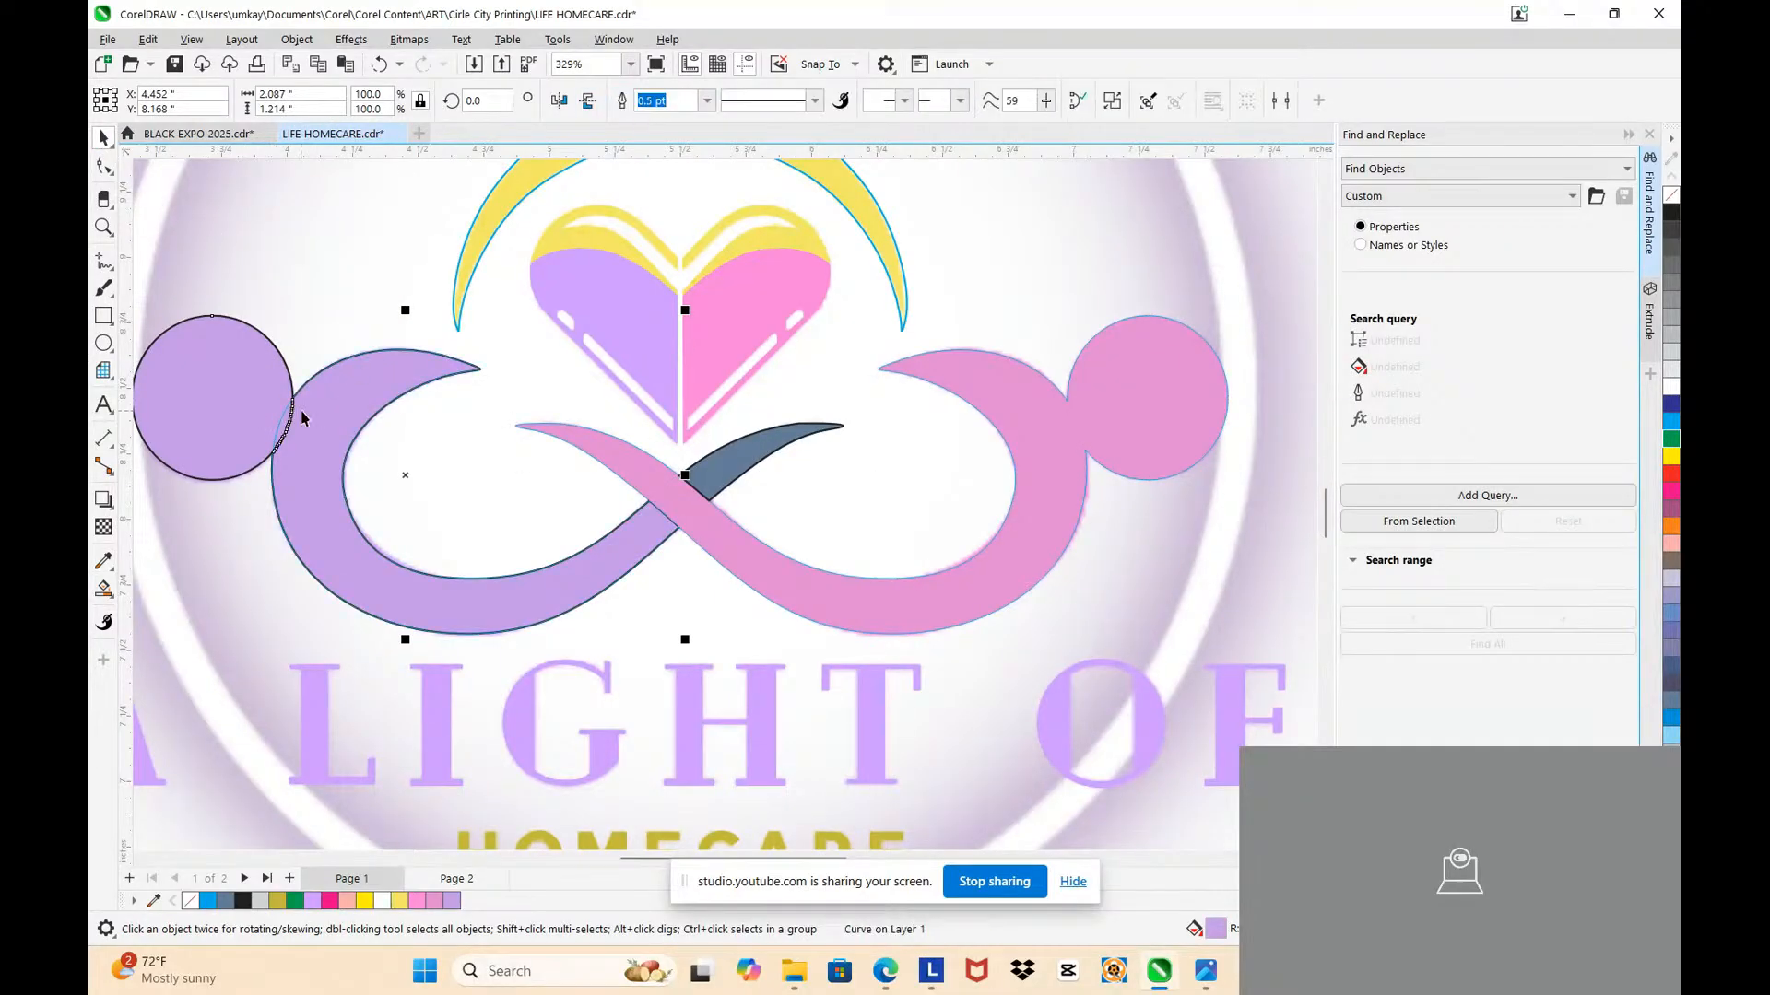
{"action": "left_click_drag", "start_coordinate": [300, 523], "coordinate": [377, 351]}
{"action": "left_click_drag", "start_coordinate": [259, 433], "coordinate": [339, 332]}
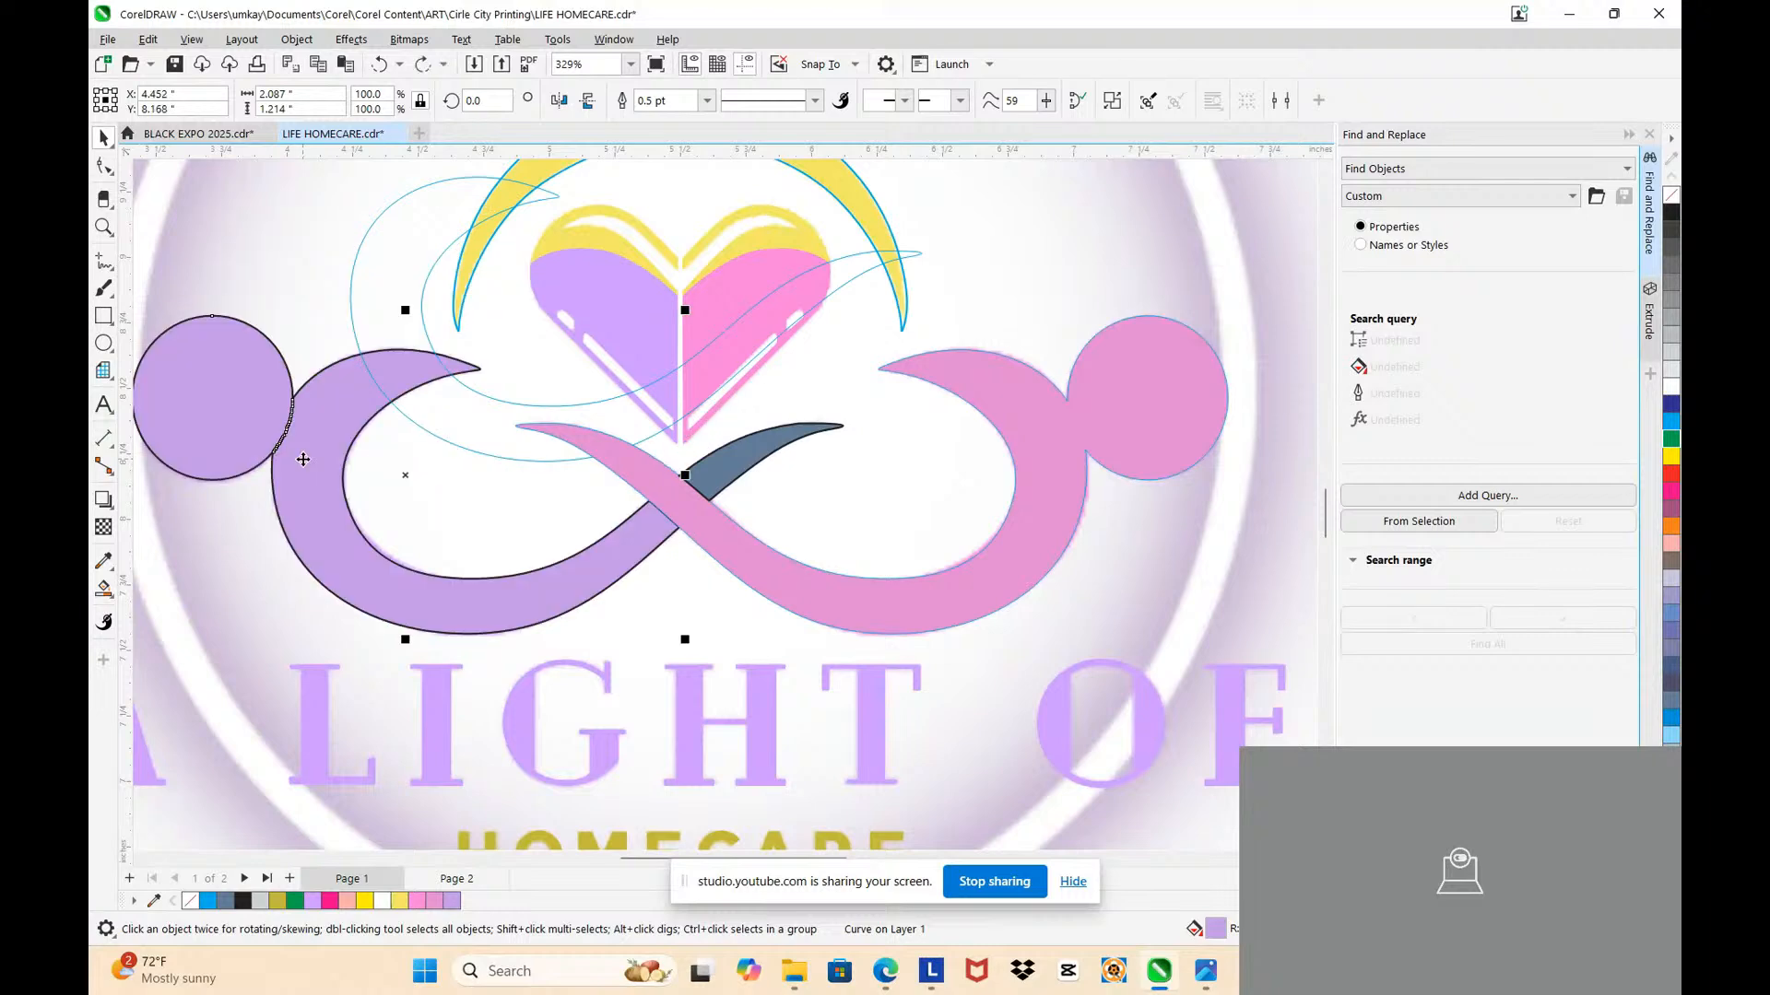
Step: Try to clear the surplus nodes where the purple loop meets the left circle
{"action": "key", "text": "F10"}
{"action": "scroll", "coordinate": [272, 434], "scroll_direction": "up", "scroll_amount": 2}
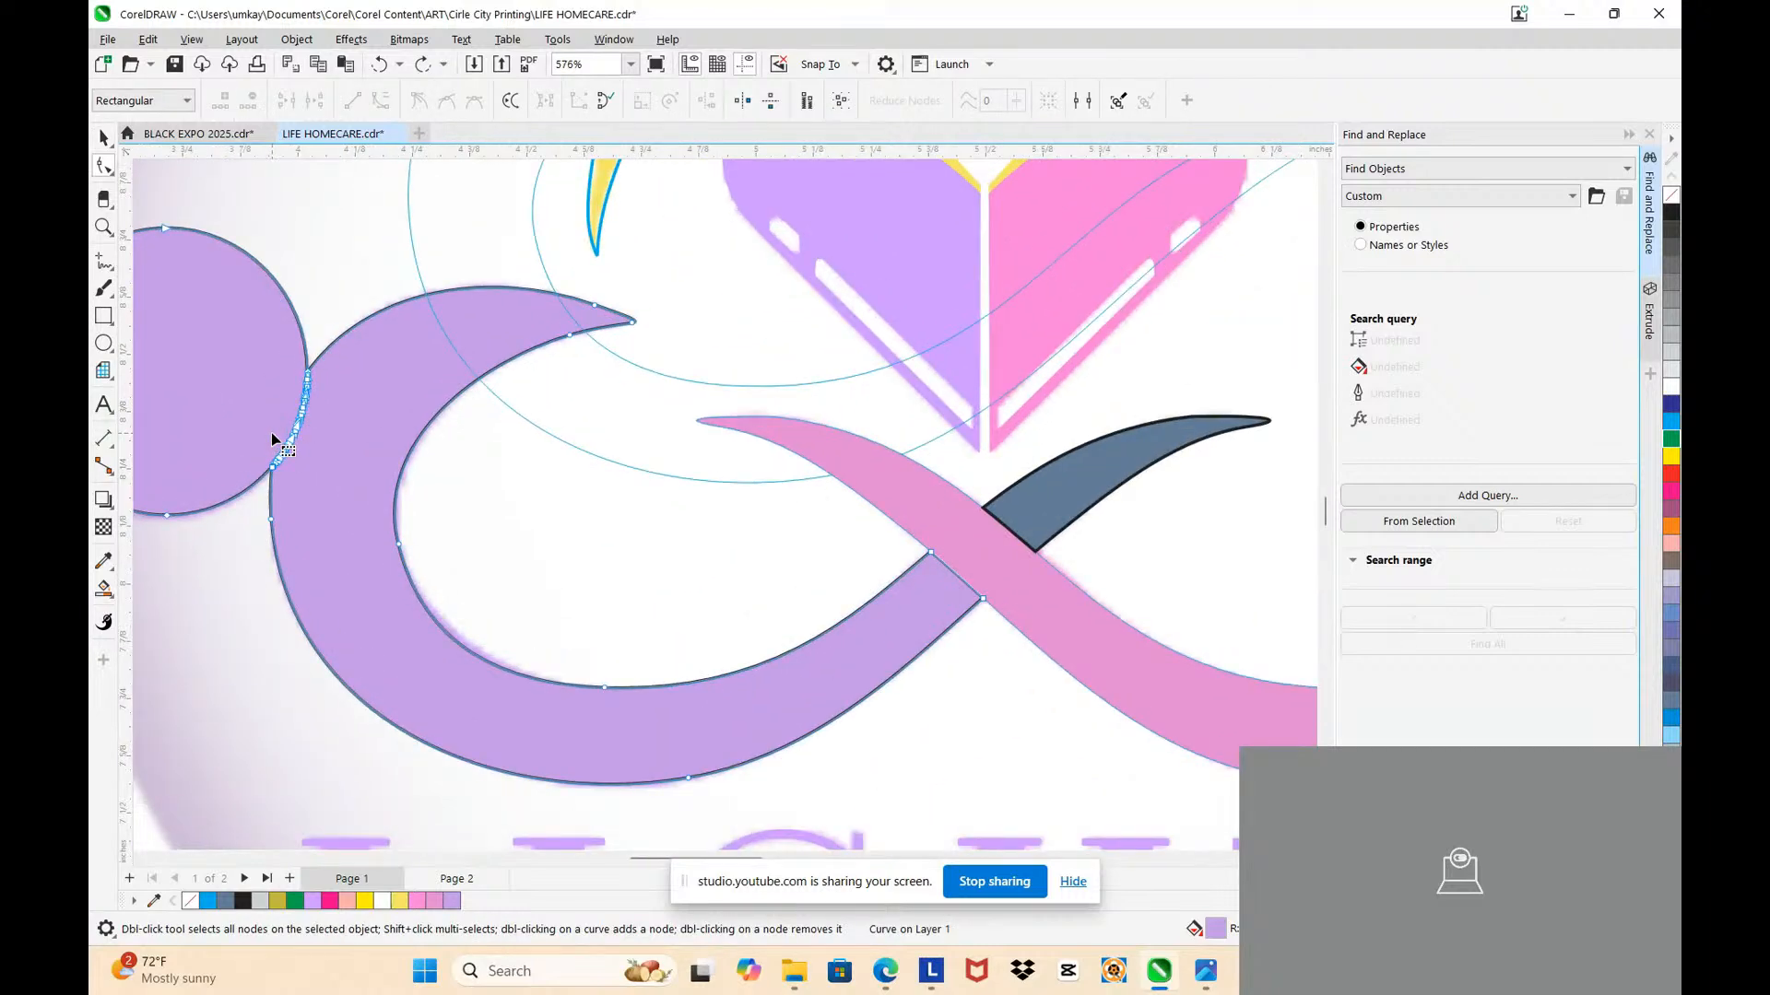
{"action": "left_click", "coordinate": [270, 433]}
{"action": "scroll", "coordinate": [254, 405], "scroll_direction": "up", "scroll_amount": 5}
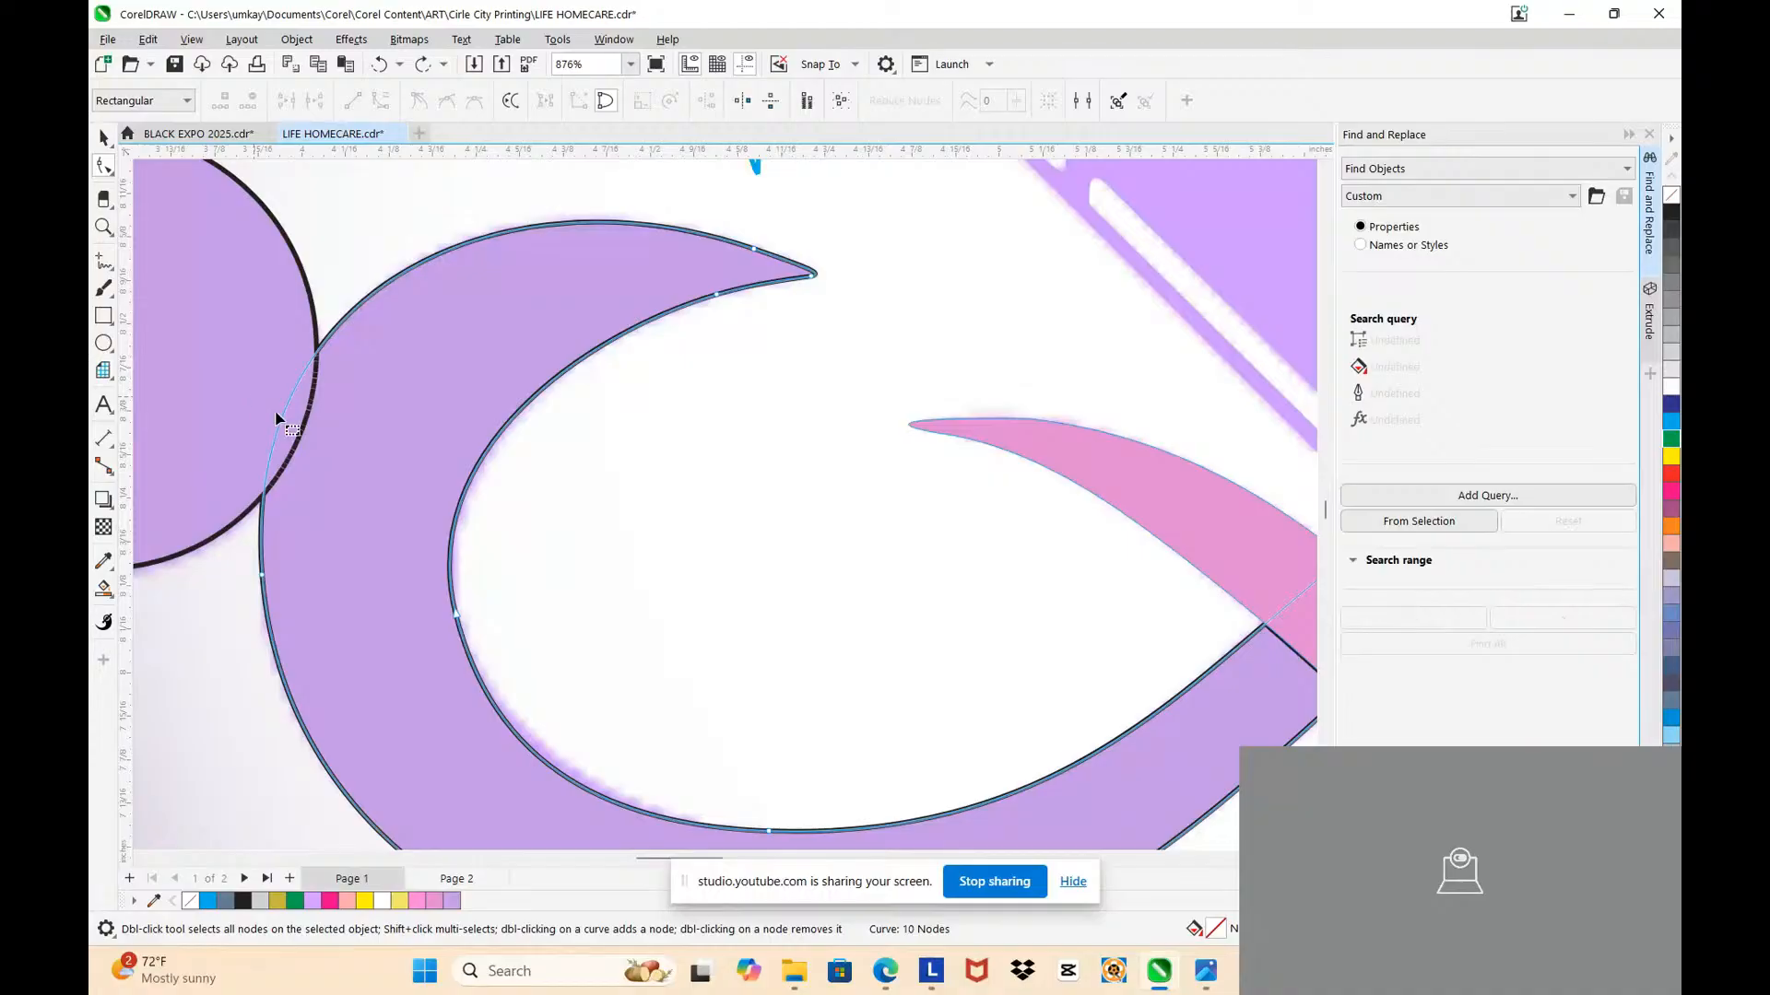
{"action": "left_click", "coordinate": [103, 136]}
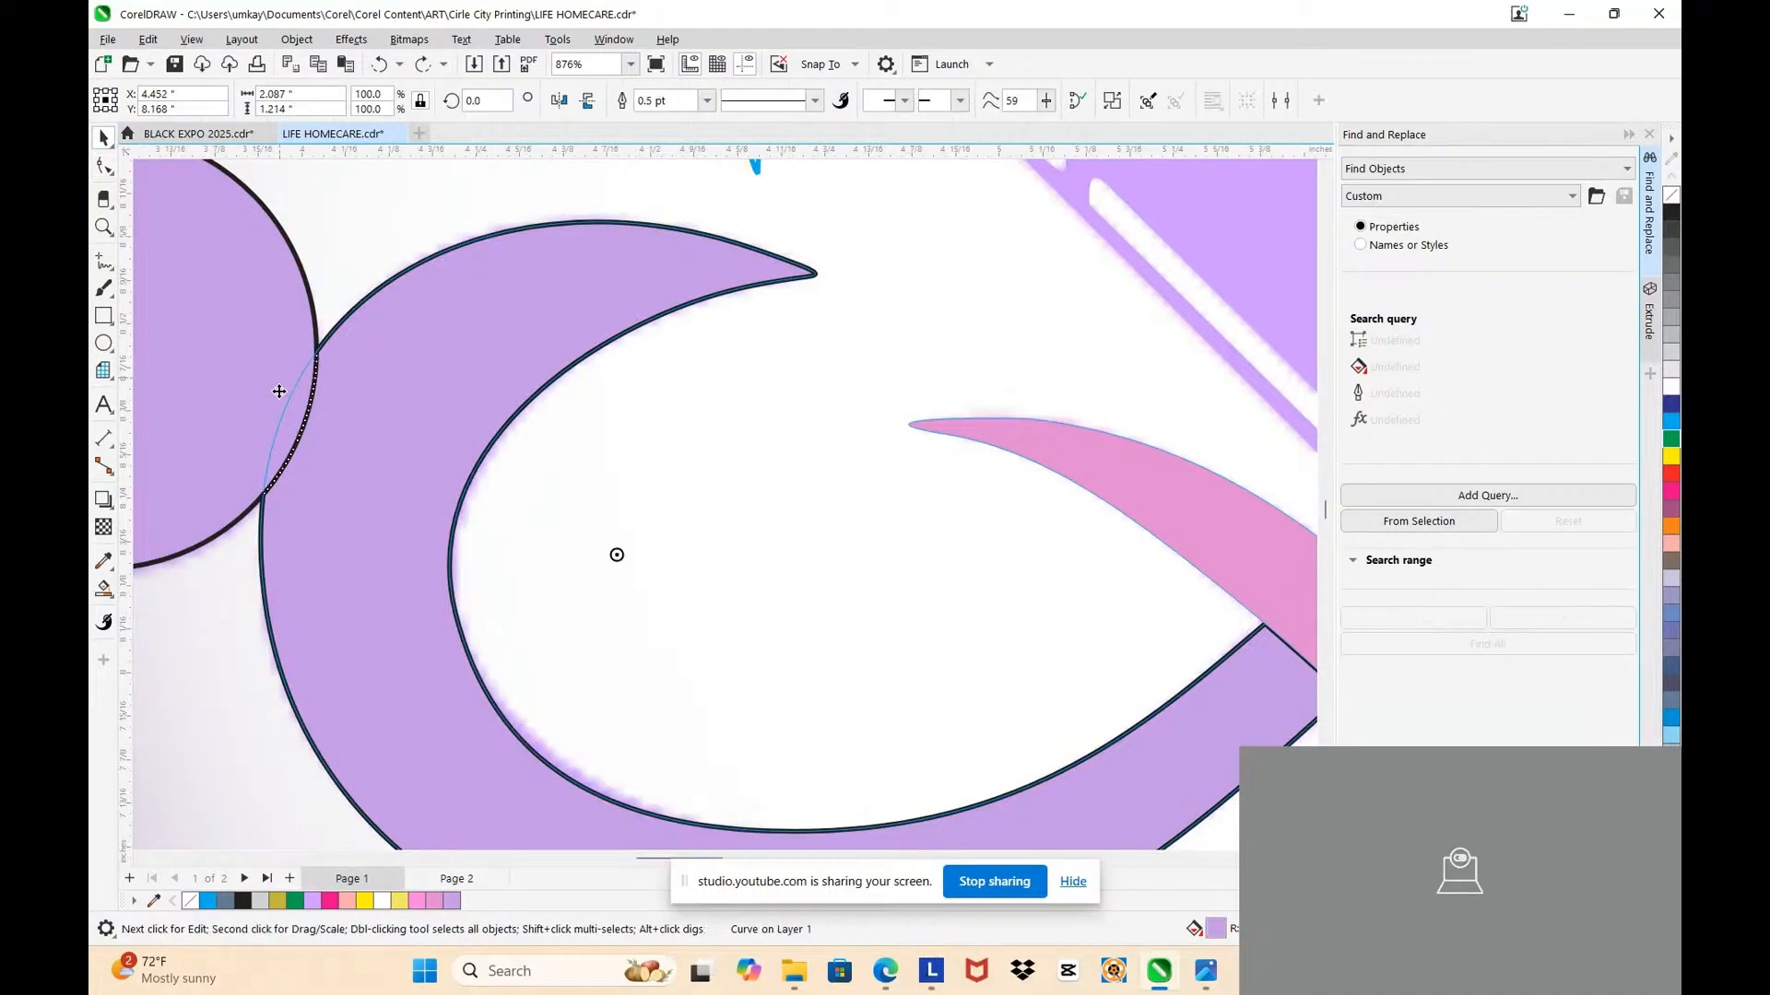
{"action": "scroll", "coordinate": [269, 381], "scroll_direction": "up", "scroll_amount": 3}
{"action": "scroll", "coordinate": [373, 390], "scroll_direction": "down", "scroll_amount": 4}
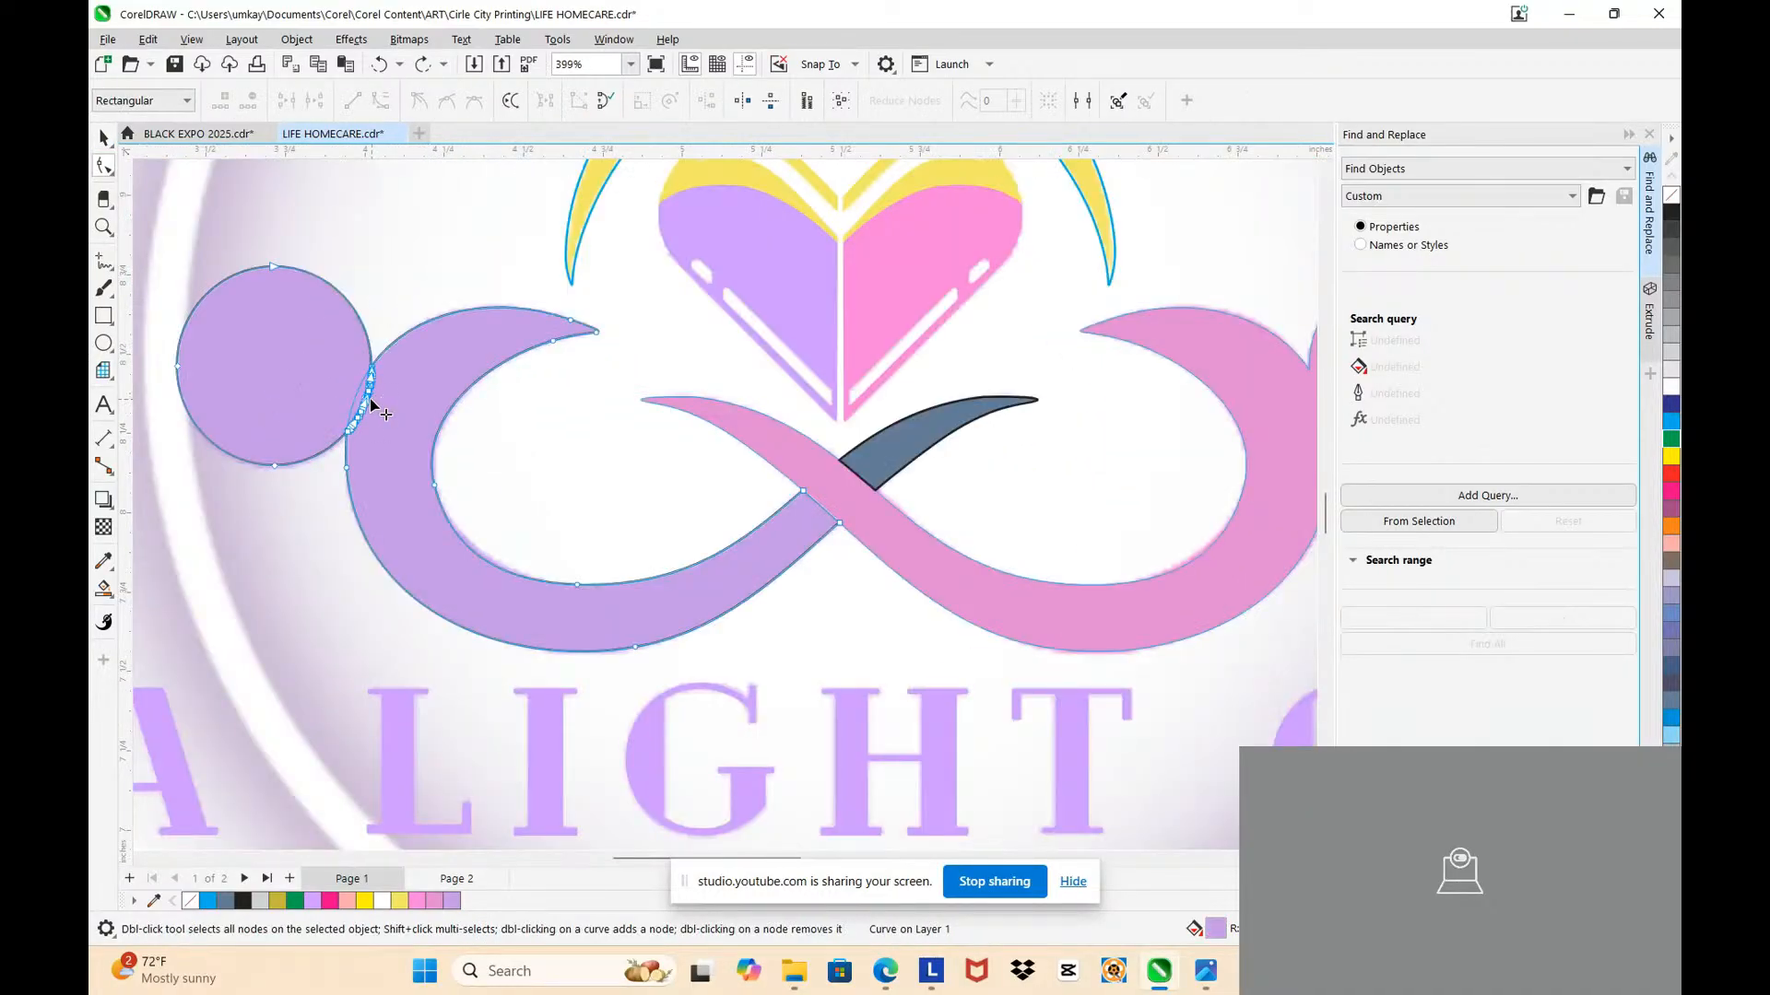
Step: Clear the surplus nodes at the left circle joint and bulge the purple loop's edge into the circle so they overlap
{"action": "left_click", "coordinate": [370, 400]}
{"action": "key", "text": "F10"}
{"action": "left_click", "coordinate": [377, 401]}
{"action": "scroll", "coordinate": [378, 401], "scroll_direction": "up", "scroll_amount": 2}
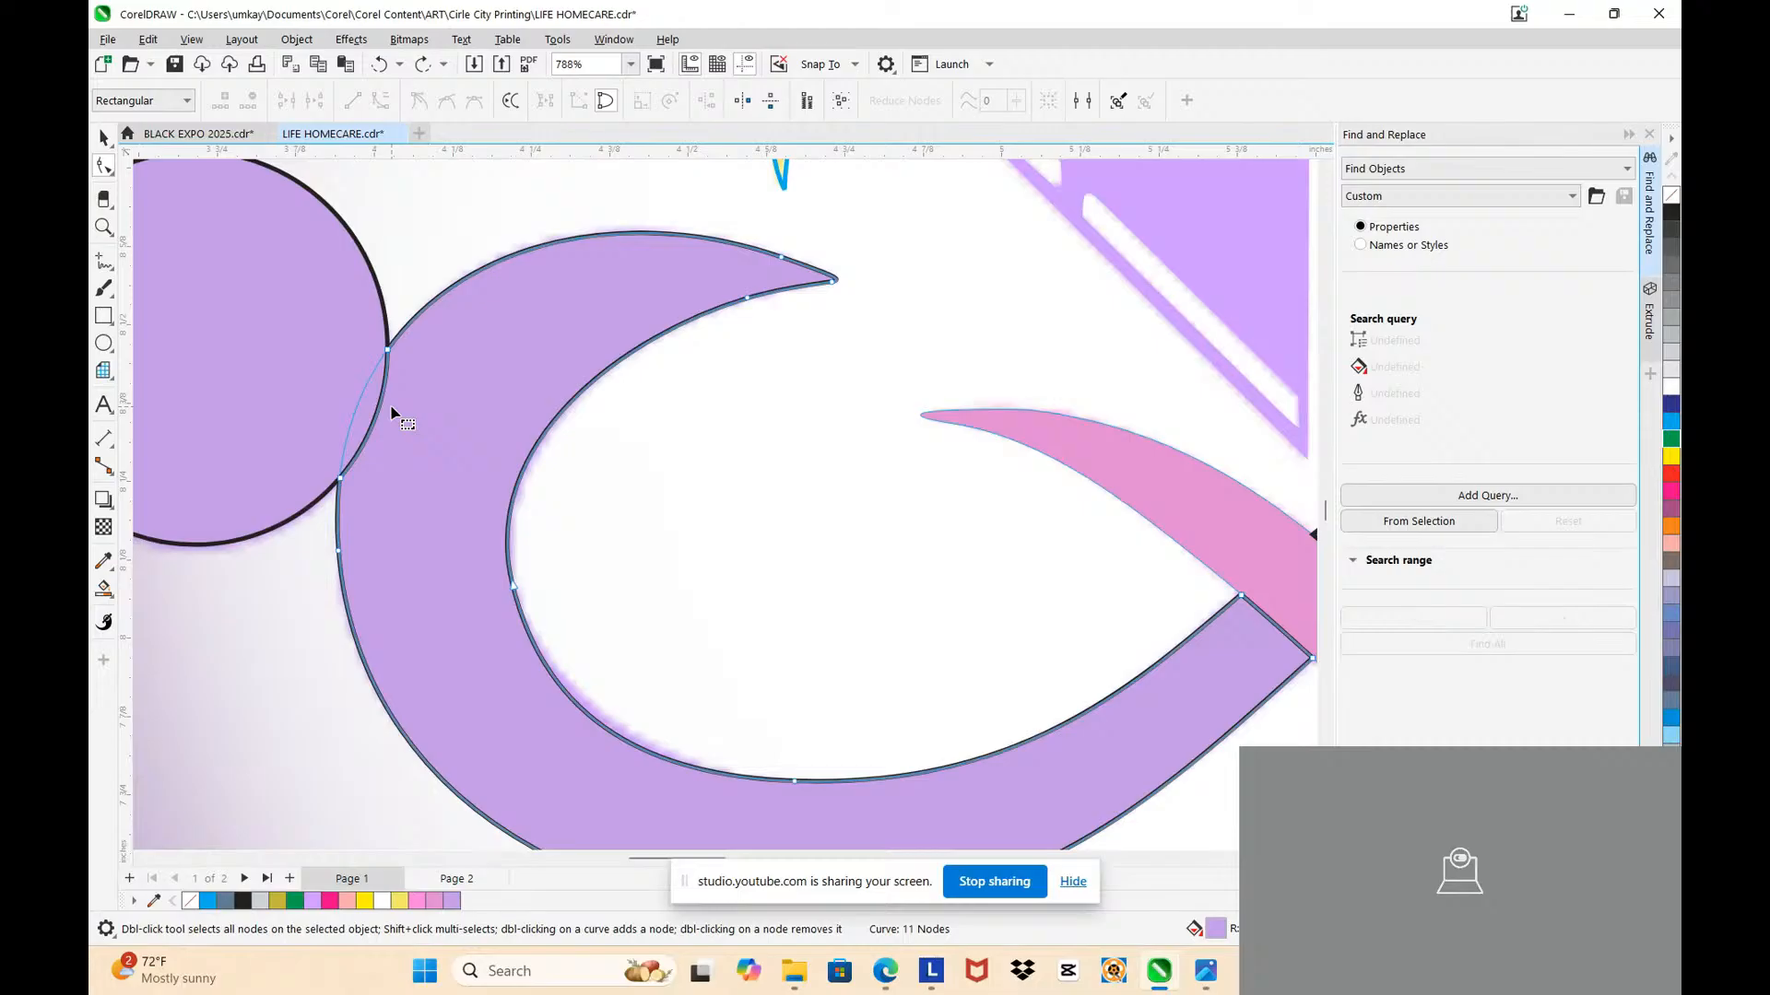
{"action": "double_click", "coordinate": [380, 415]}
{"action": "left_click_drag", "start_coordinate": [379, 415], "coordinate": [341, 408]}
Step: Weld the left circle to the purple loop and delete the leftover hairline curve lying over the loop
{"action": "left_click", "coordinate": [317, 366]}
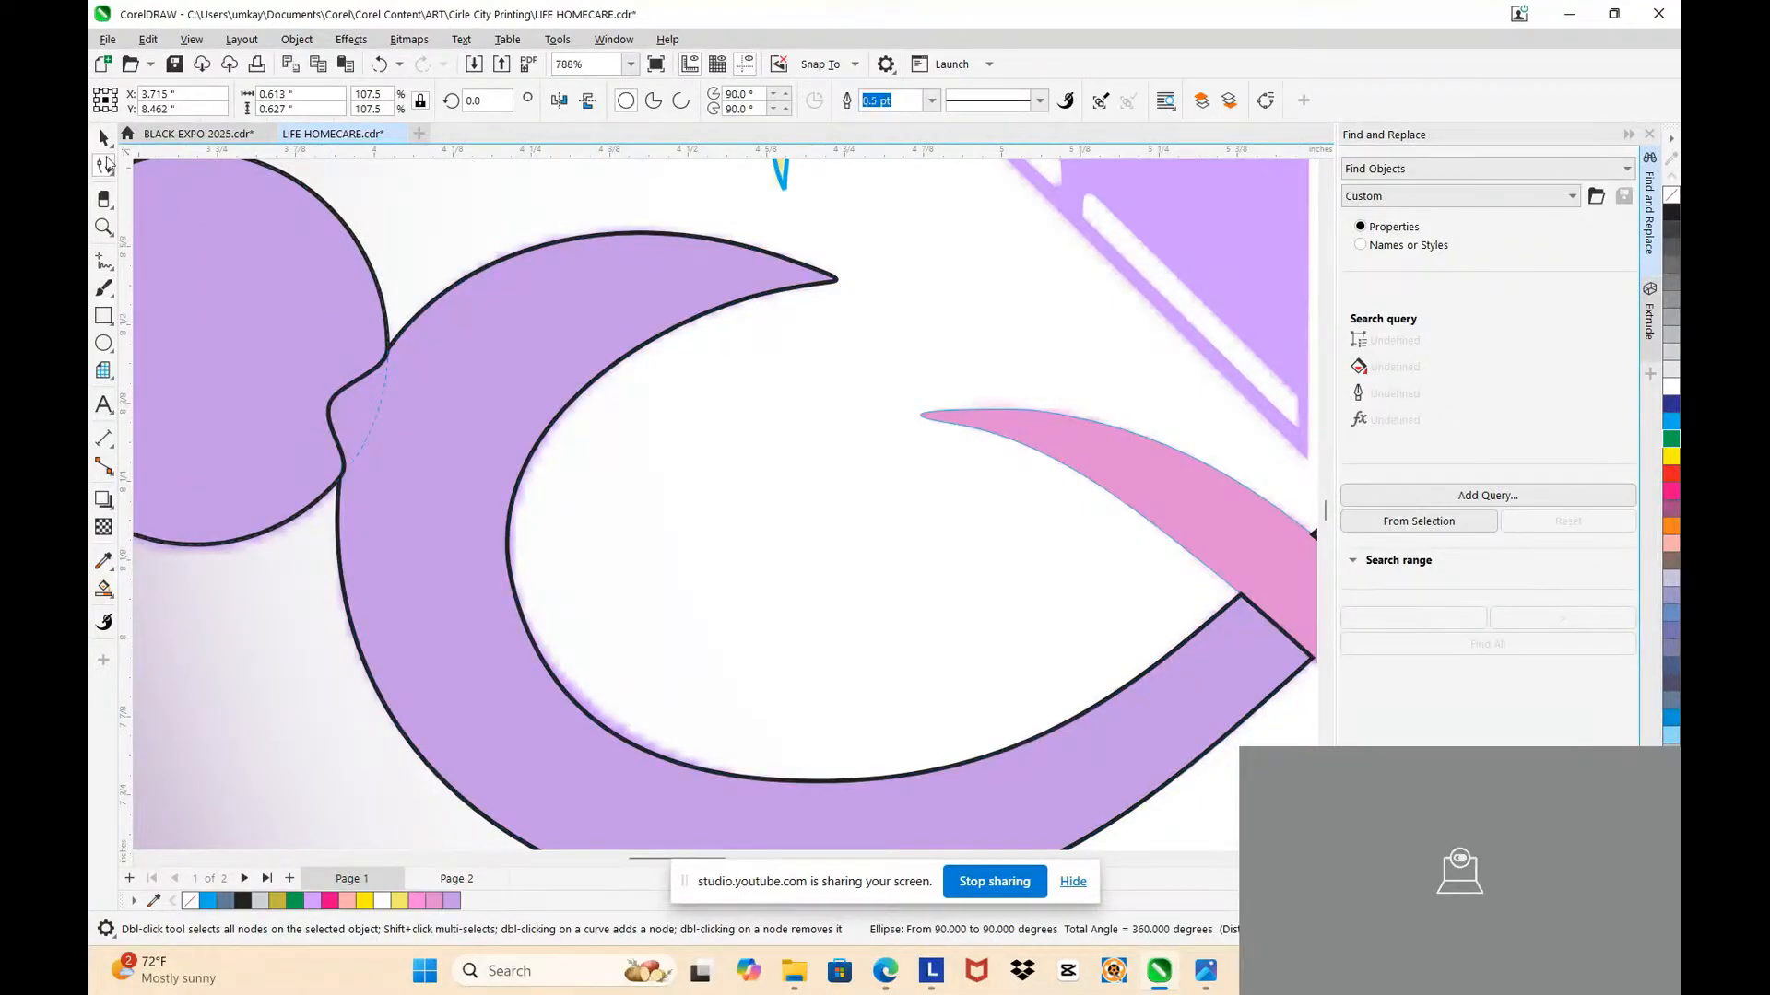
{"action": "left_click", "coordinate": [104, 136]}
{"action": "left_click", "coordinate": [448, 389], "text": "shift"}
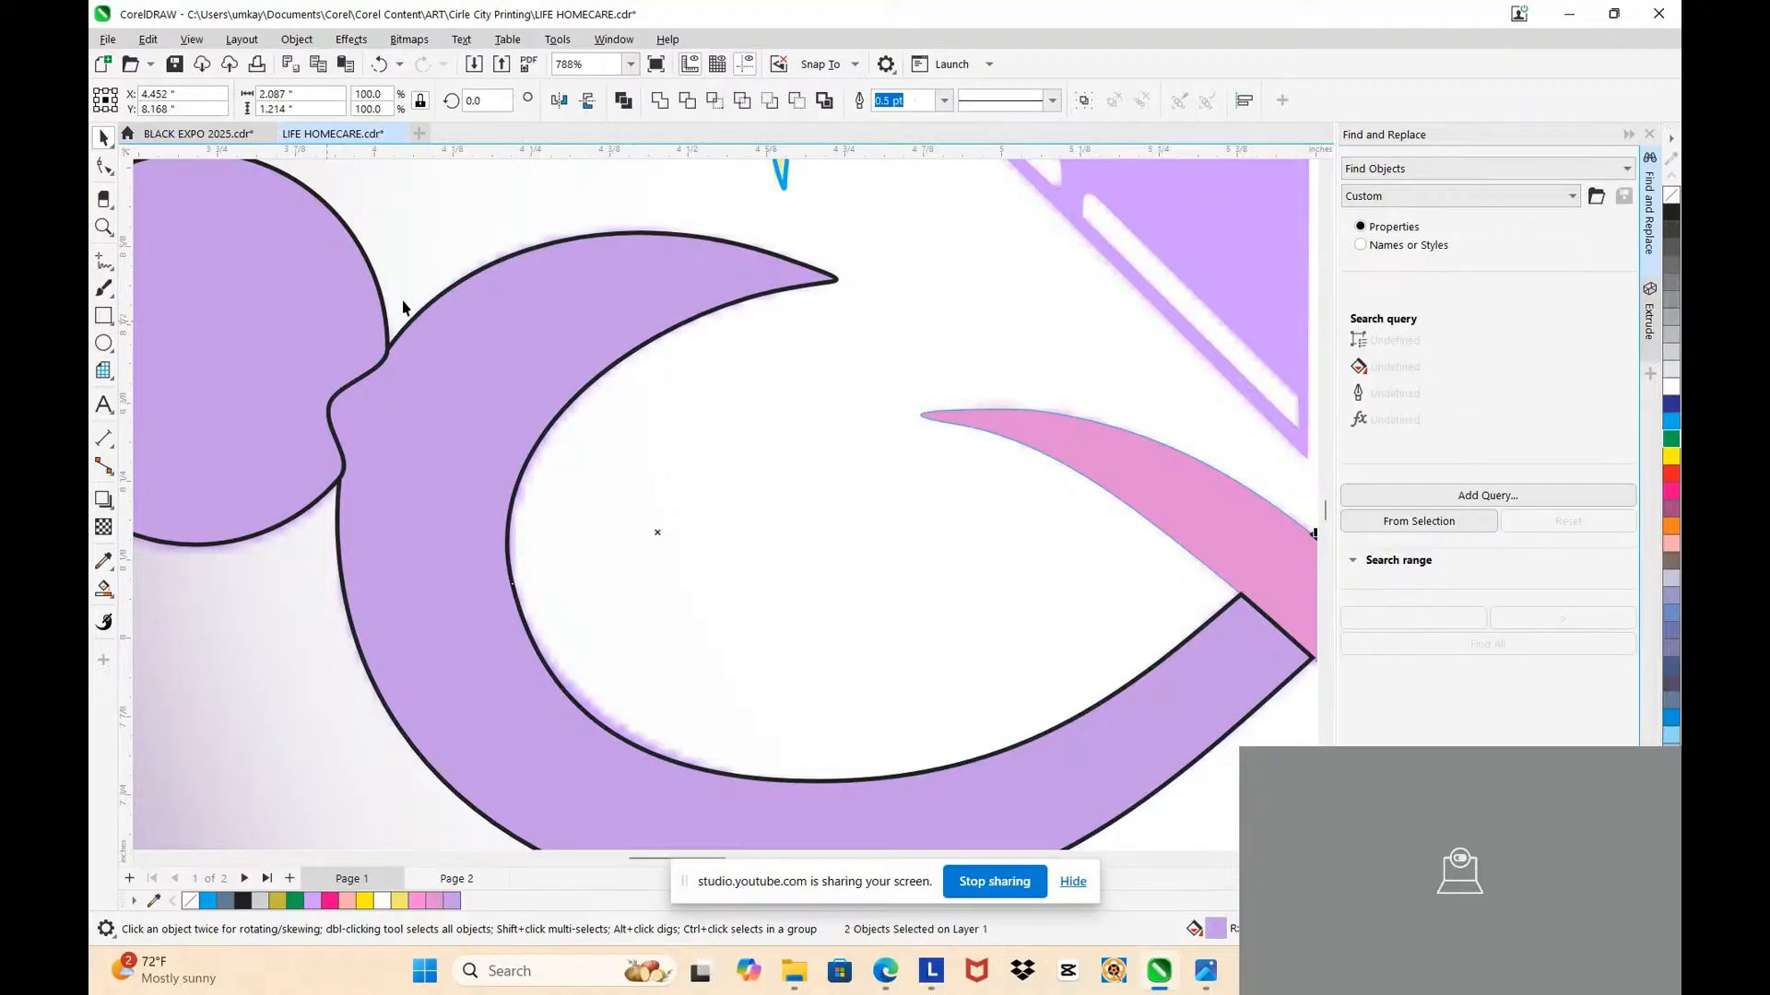
{"action": "left_click", "coordinate": [649, 101]}
{"action": "scroll", "coordinate": [520, 313], "scroll_direction": "down", "scroll_amount": 3}
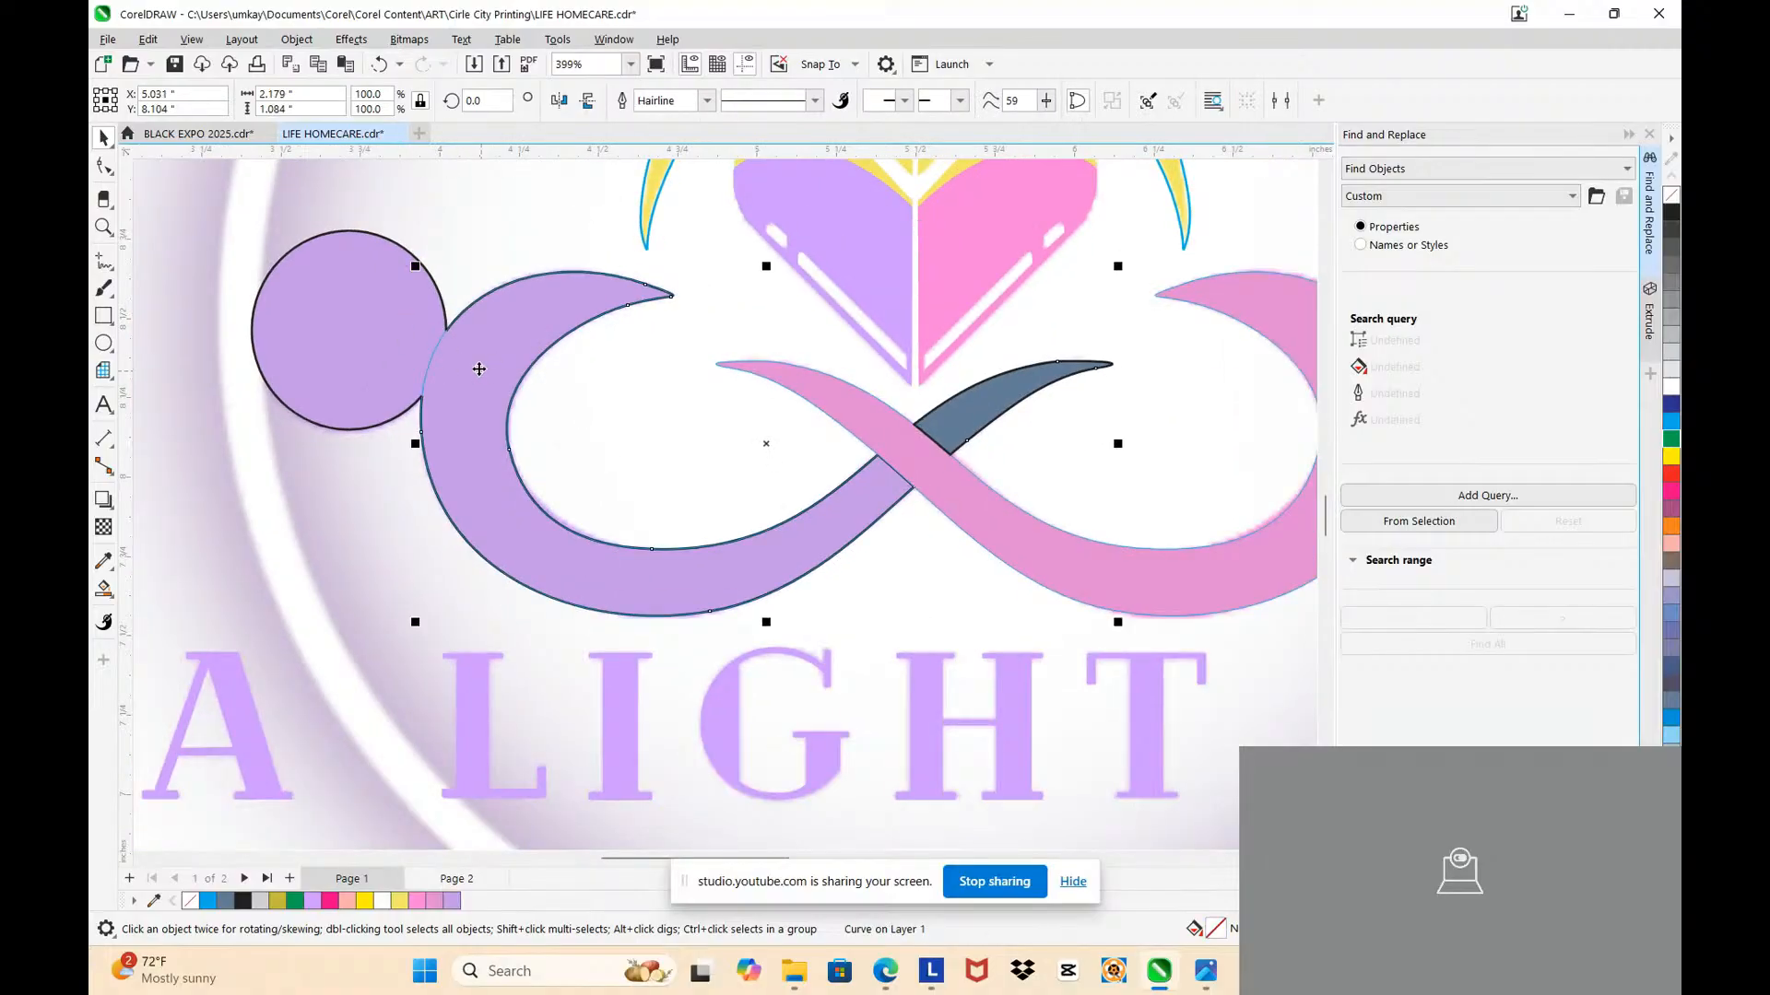
{"action": "key", "text": "Delete"}
{"action": "key", "text": "F4"}
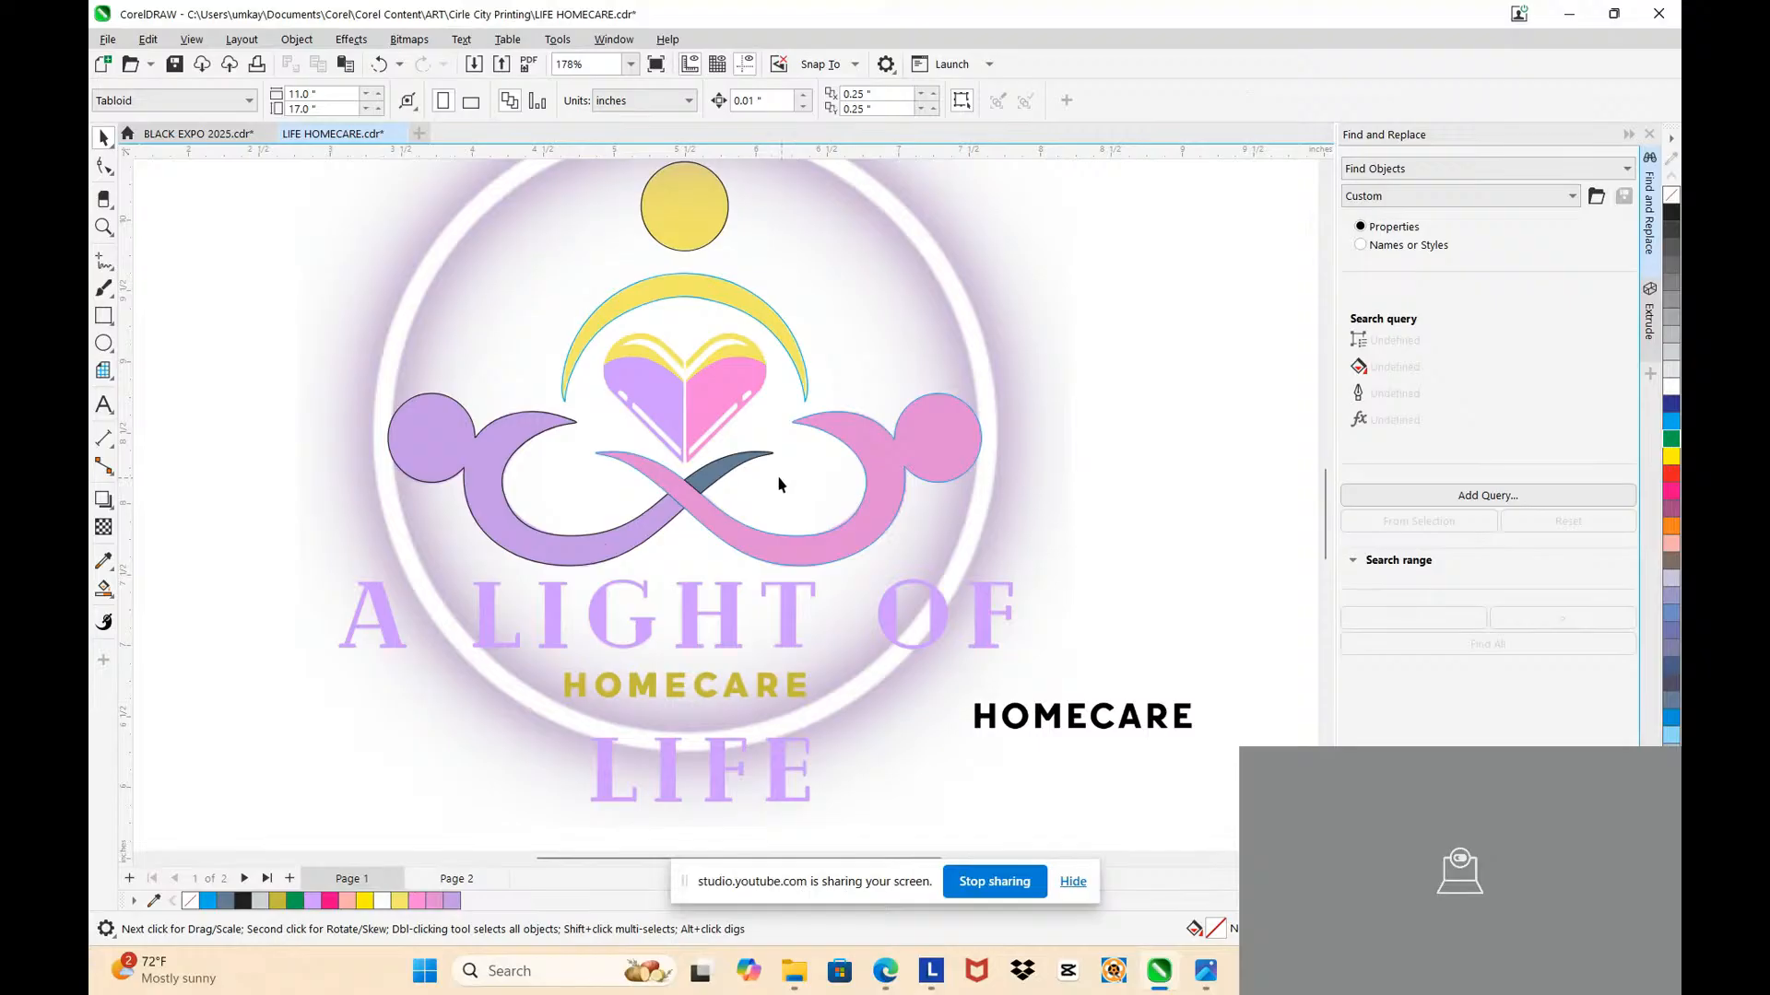
Step: Test-move the pink and purple figures to check that each is one piece, undoing each move
{"action": "scroll", "coordinate": [782, 485], "scroll_direction": "up", "scroll_amount": 1}
{"action": "left_click", "coordinate": [673, 470]}
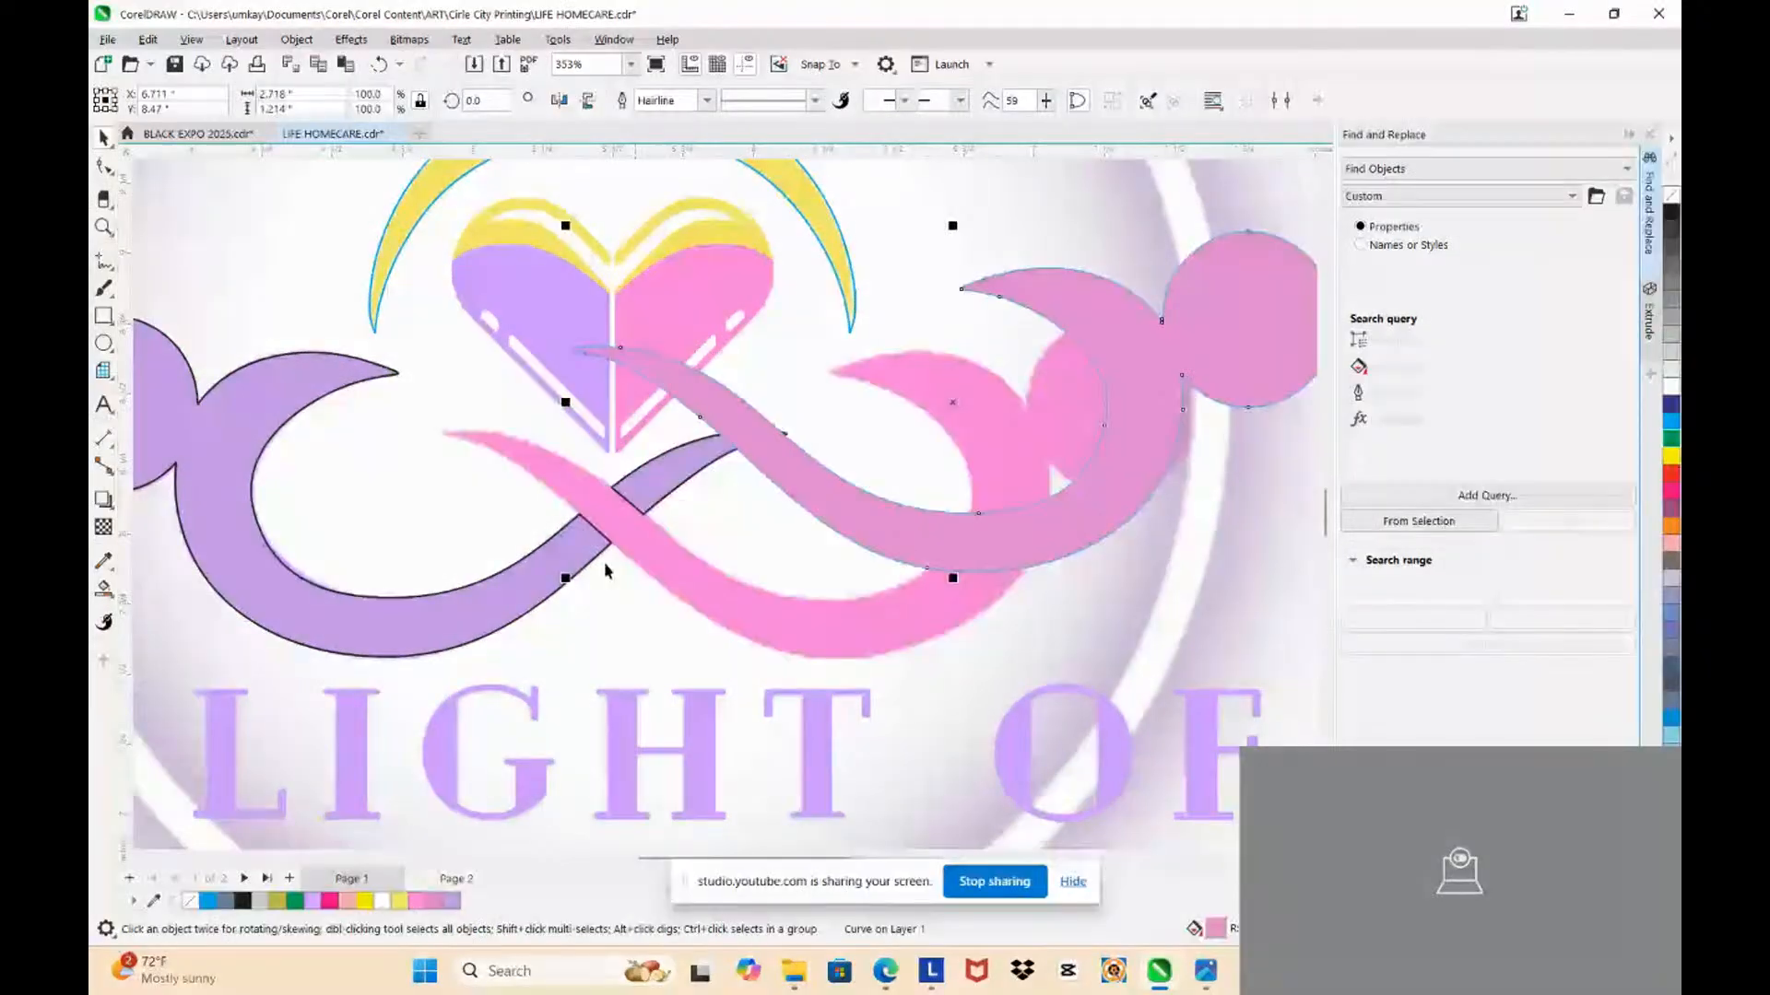
{"action": "key", "text": "ctrl+z"}
{"action": "left_click_drag", "start_coordinate": [580, 544], "coordinate": [276, 457]}
{"action": "key", "text": "ctrl+z"}
{"action": "scroll", "coordinate": [638, 512], "scroll_direction": "down", "scroll_amount": 1}
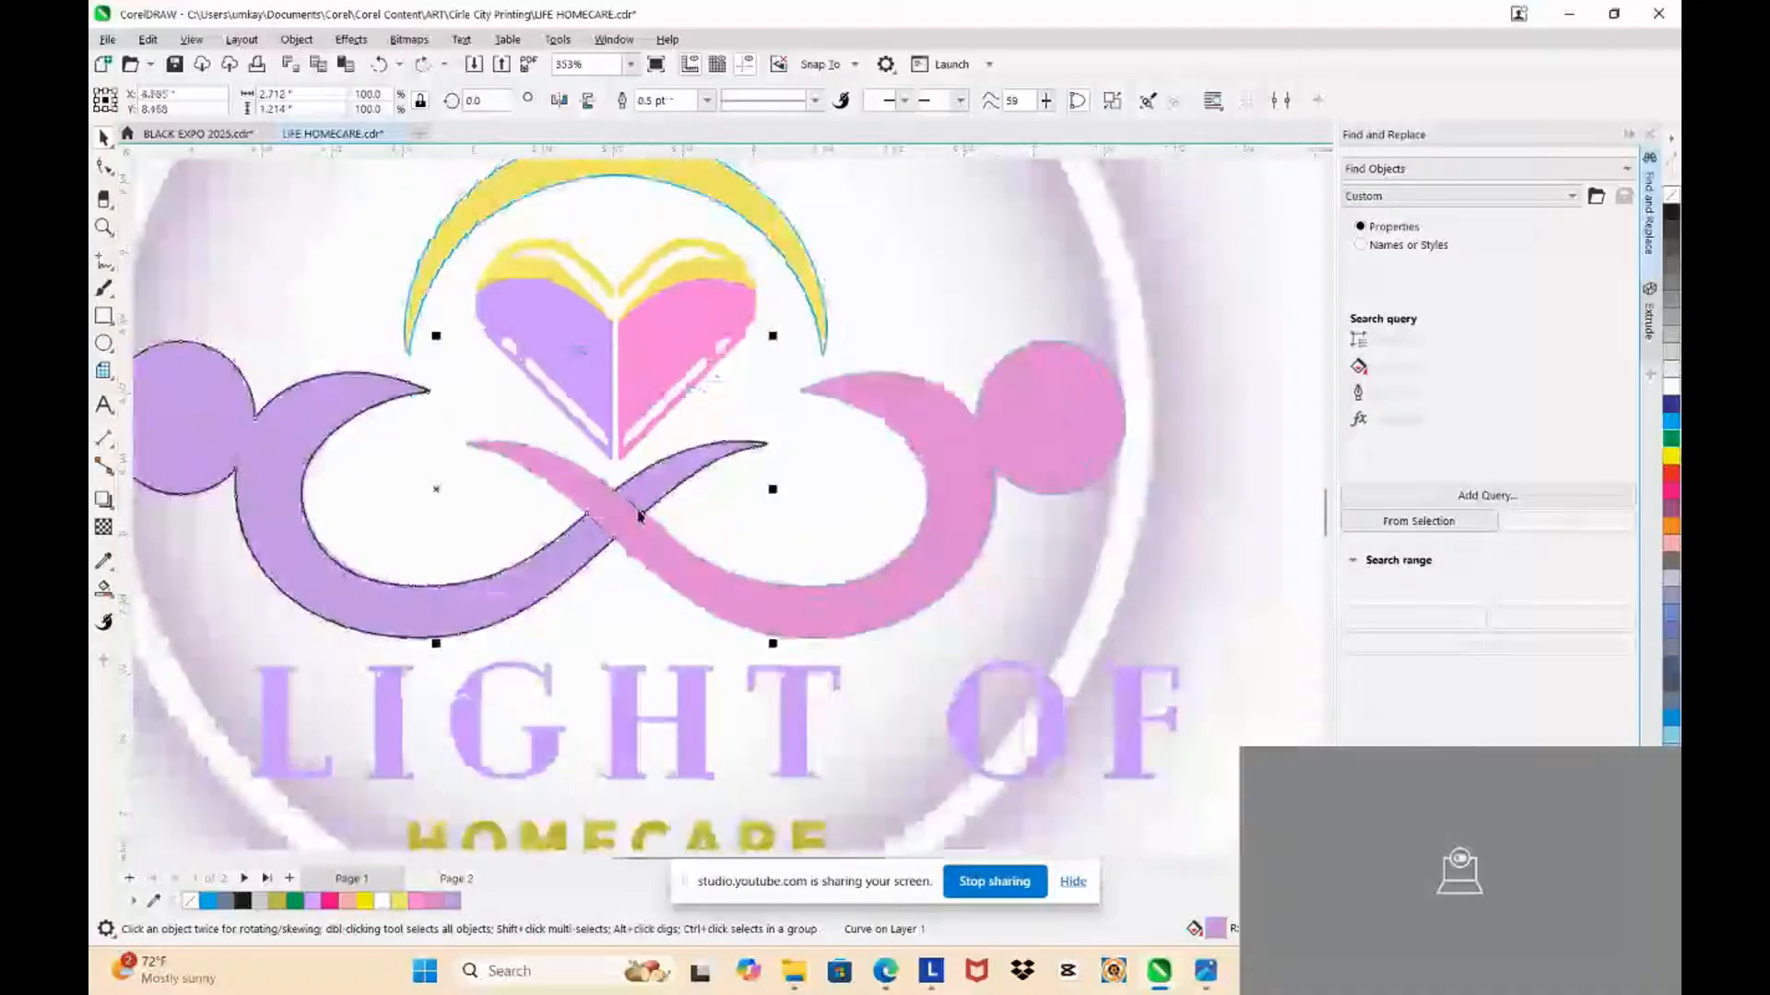
Step: Select all of the logo's artwork and remove the outlines from its shapes
{"action": "scroll", "coordinate": [638, 512], "scroll_direction": "down", "scroll_amount": 2}
{"action": "left_click", "coordinate": [589, 538]}
{"action": "scroll", "coordinate": [606, 467], "scroll_direction": "down", "scroll_amount": 2}
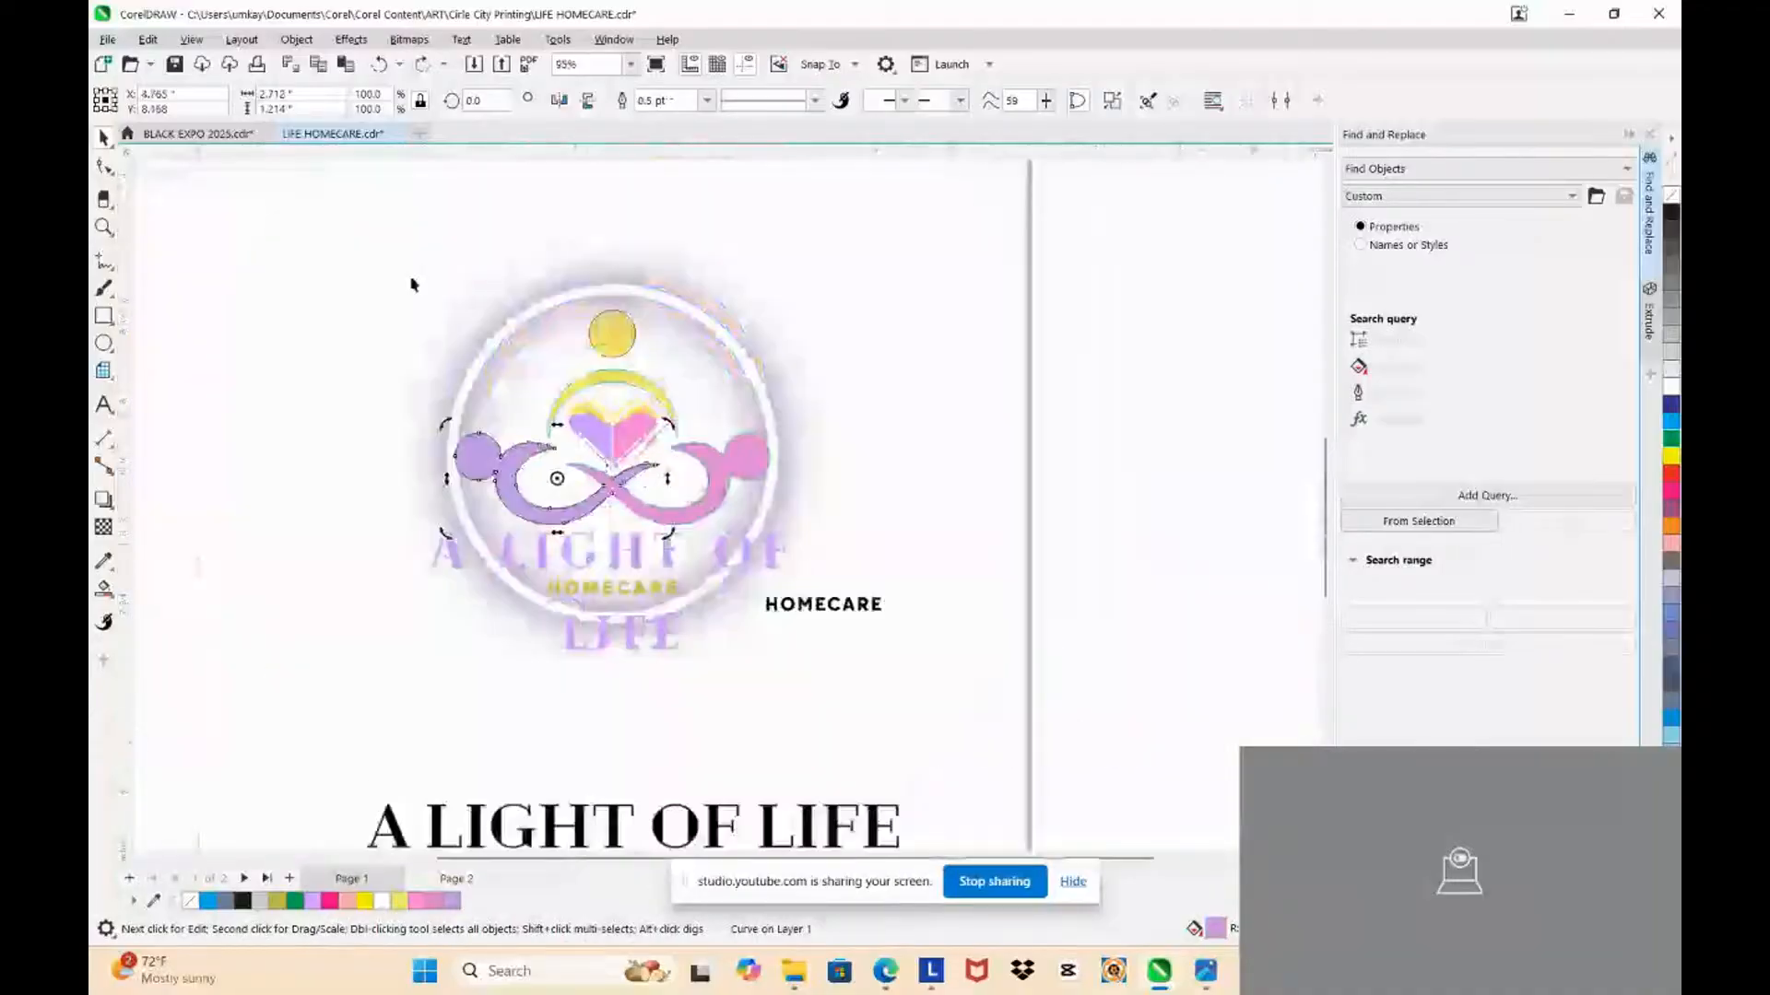
{"action": "left_click_drag", "start_coordinate": [383, 245], "coordinate": [857, 553]}
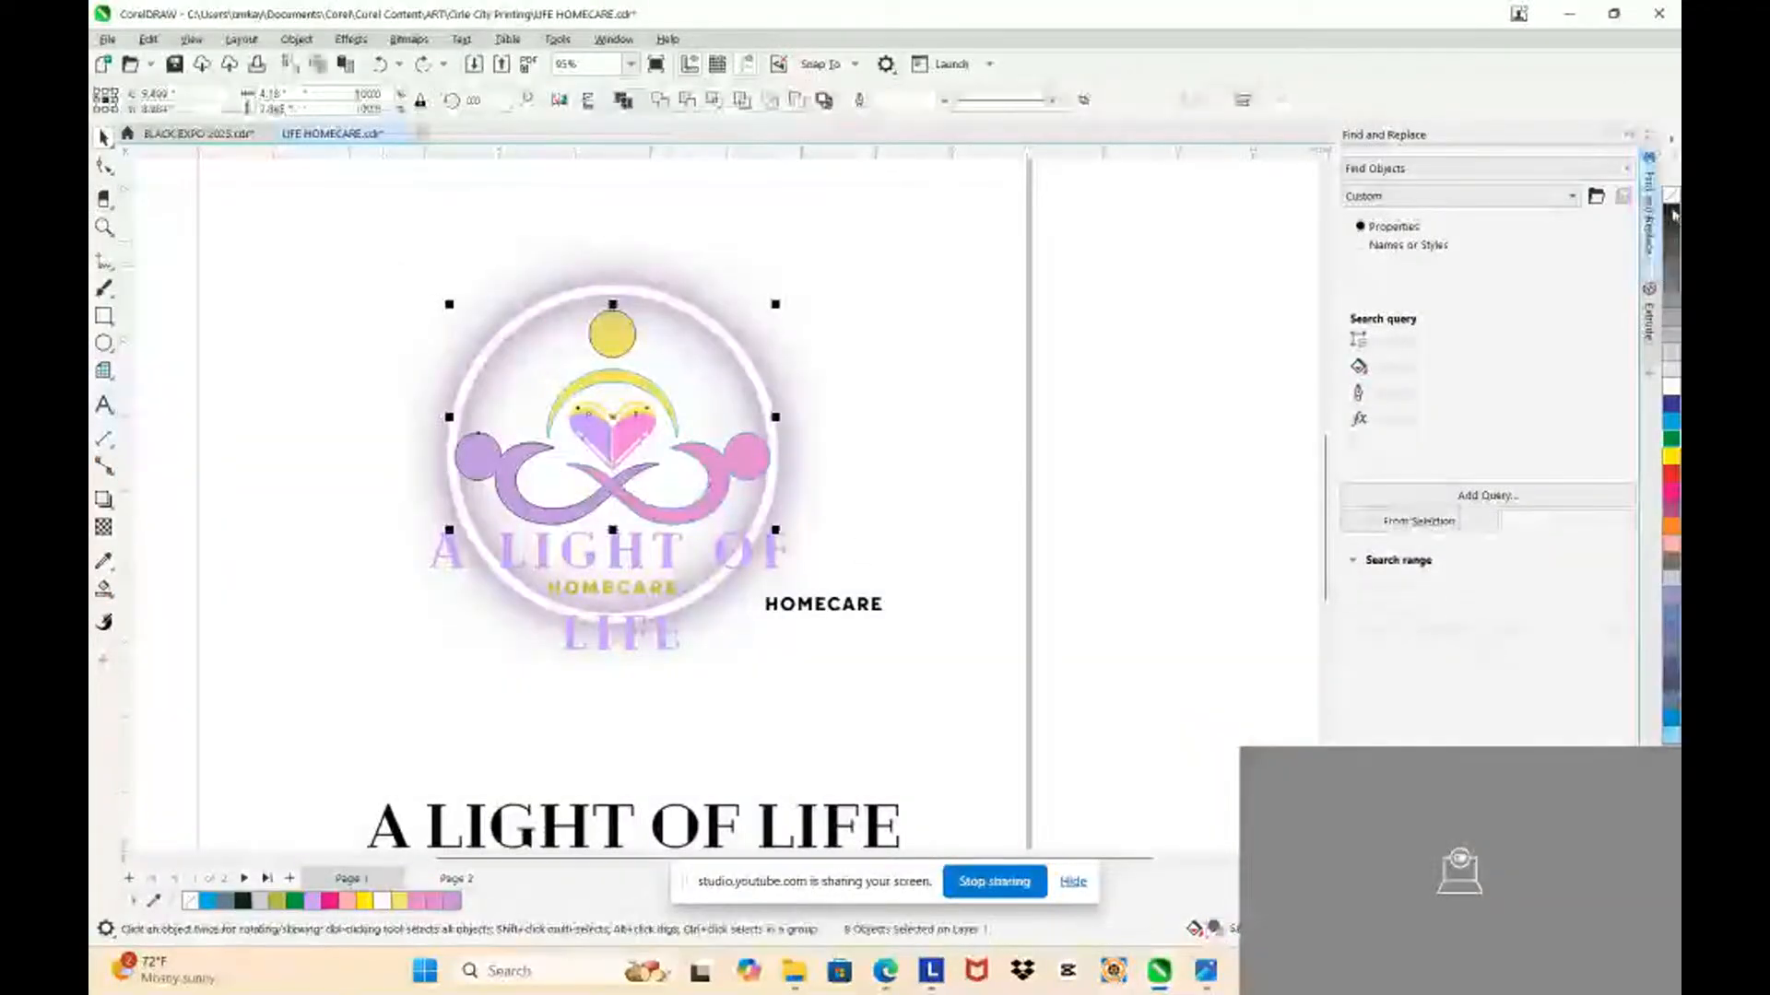
{"action": "left_click_drag", "start_coordinate": [391, 256], "coordinate": [813, 749]}
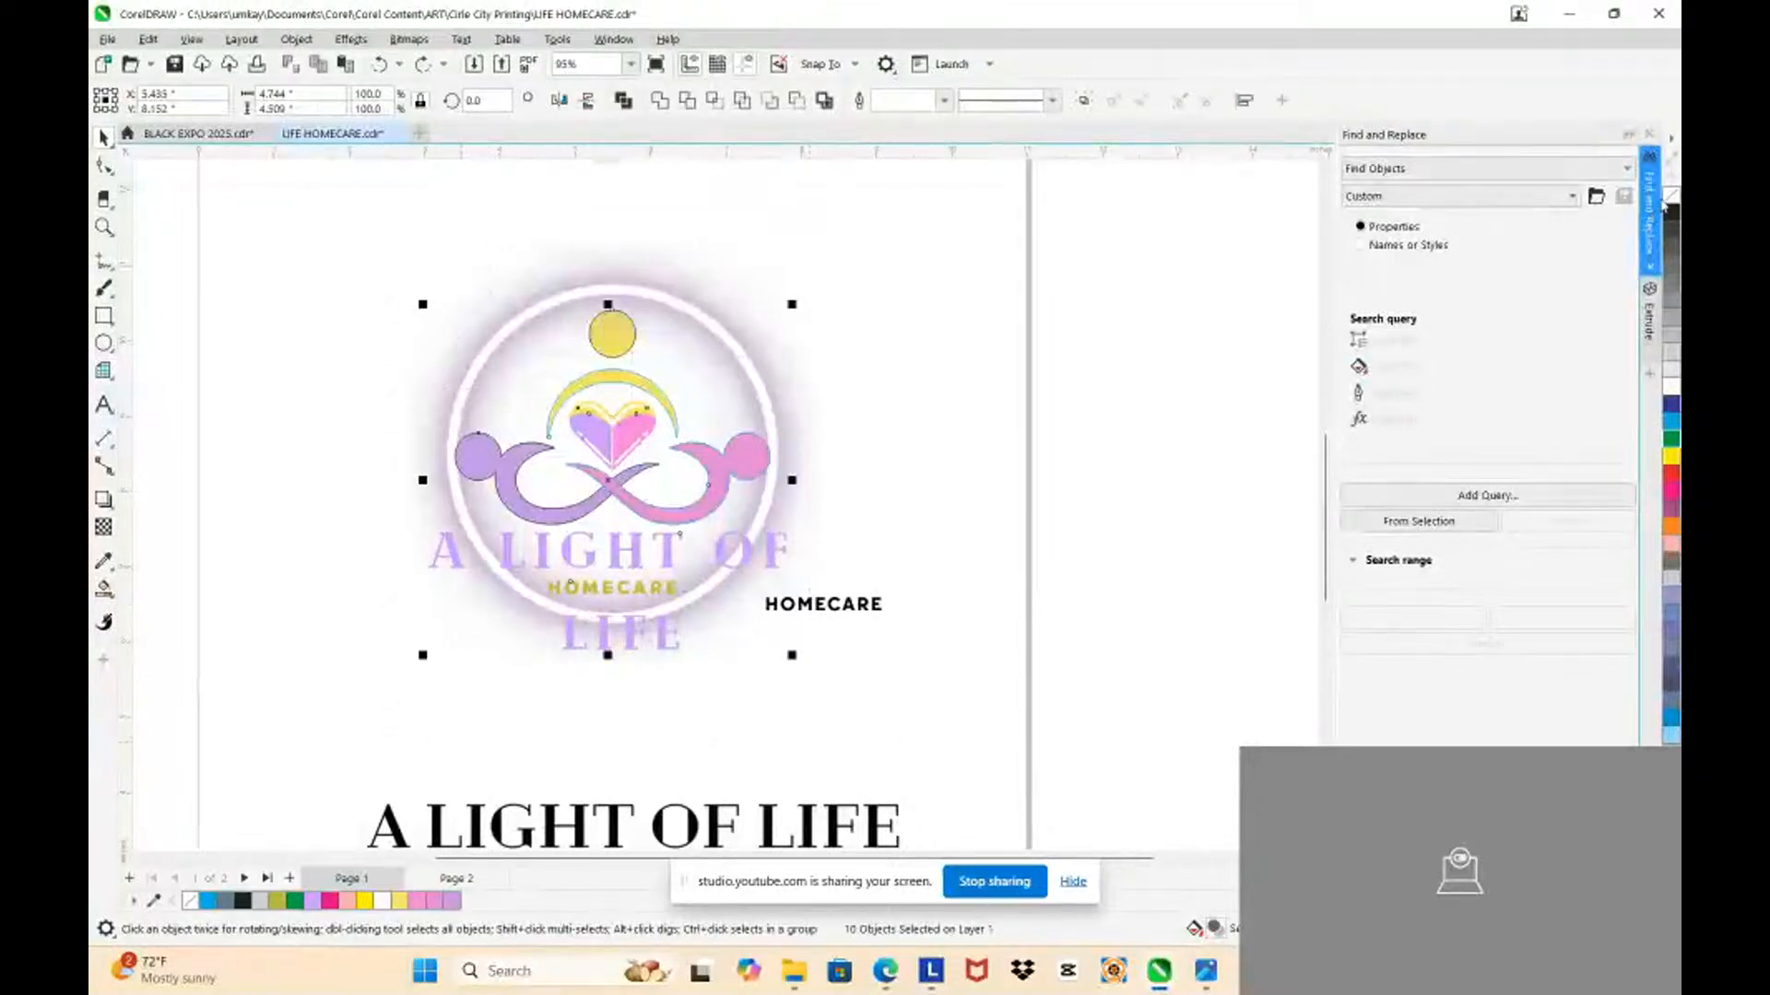
{"action": "left_click", "coordinate": [1014, 348]}
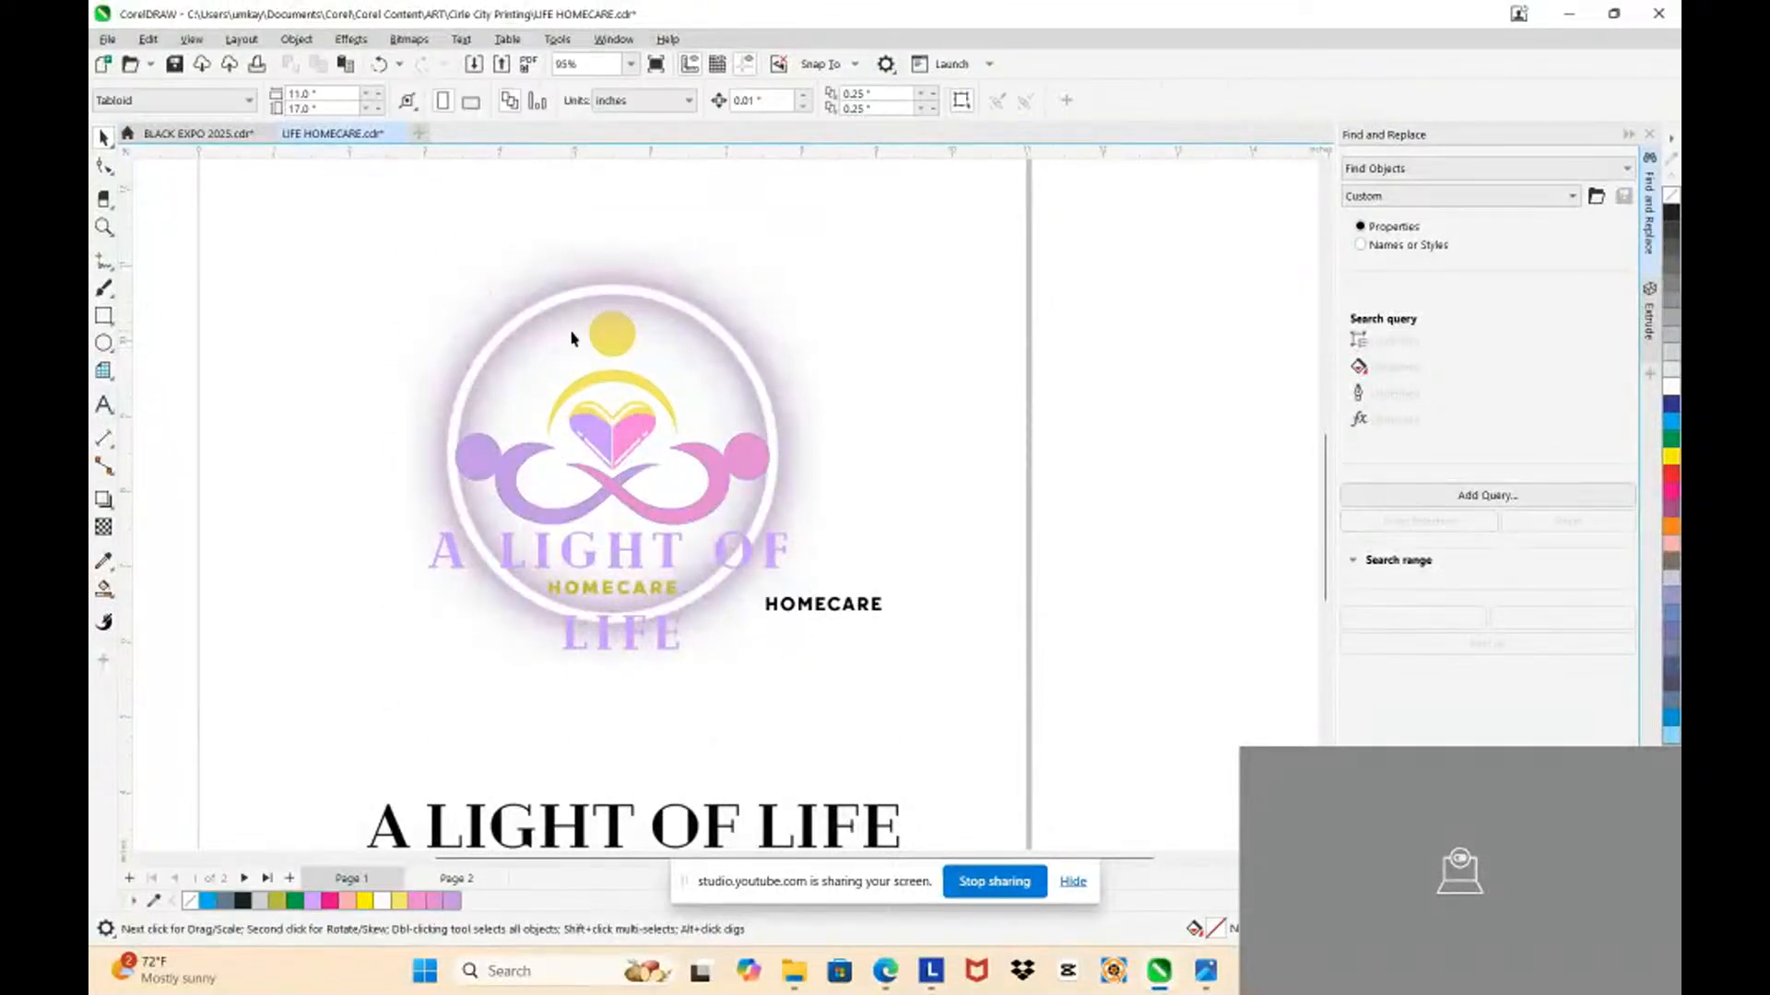
Step: Inspect the heart, arc and ribbons up close for edge quality without outlines
{"action": "scroll", "coordinate": [590, 332], "scroll_direction": "down", "scroll_amount": 2}
{"action": "scroll", "coordinate": [565, 336], "scroll_direction": "up", "scroll_amount": 5}
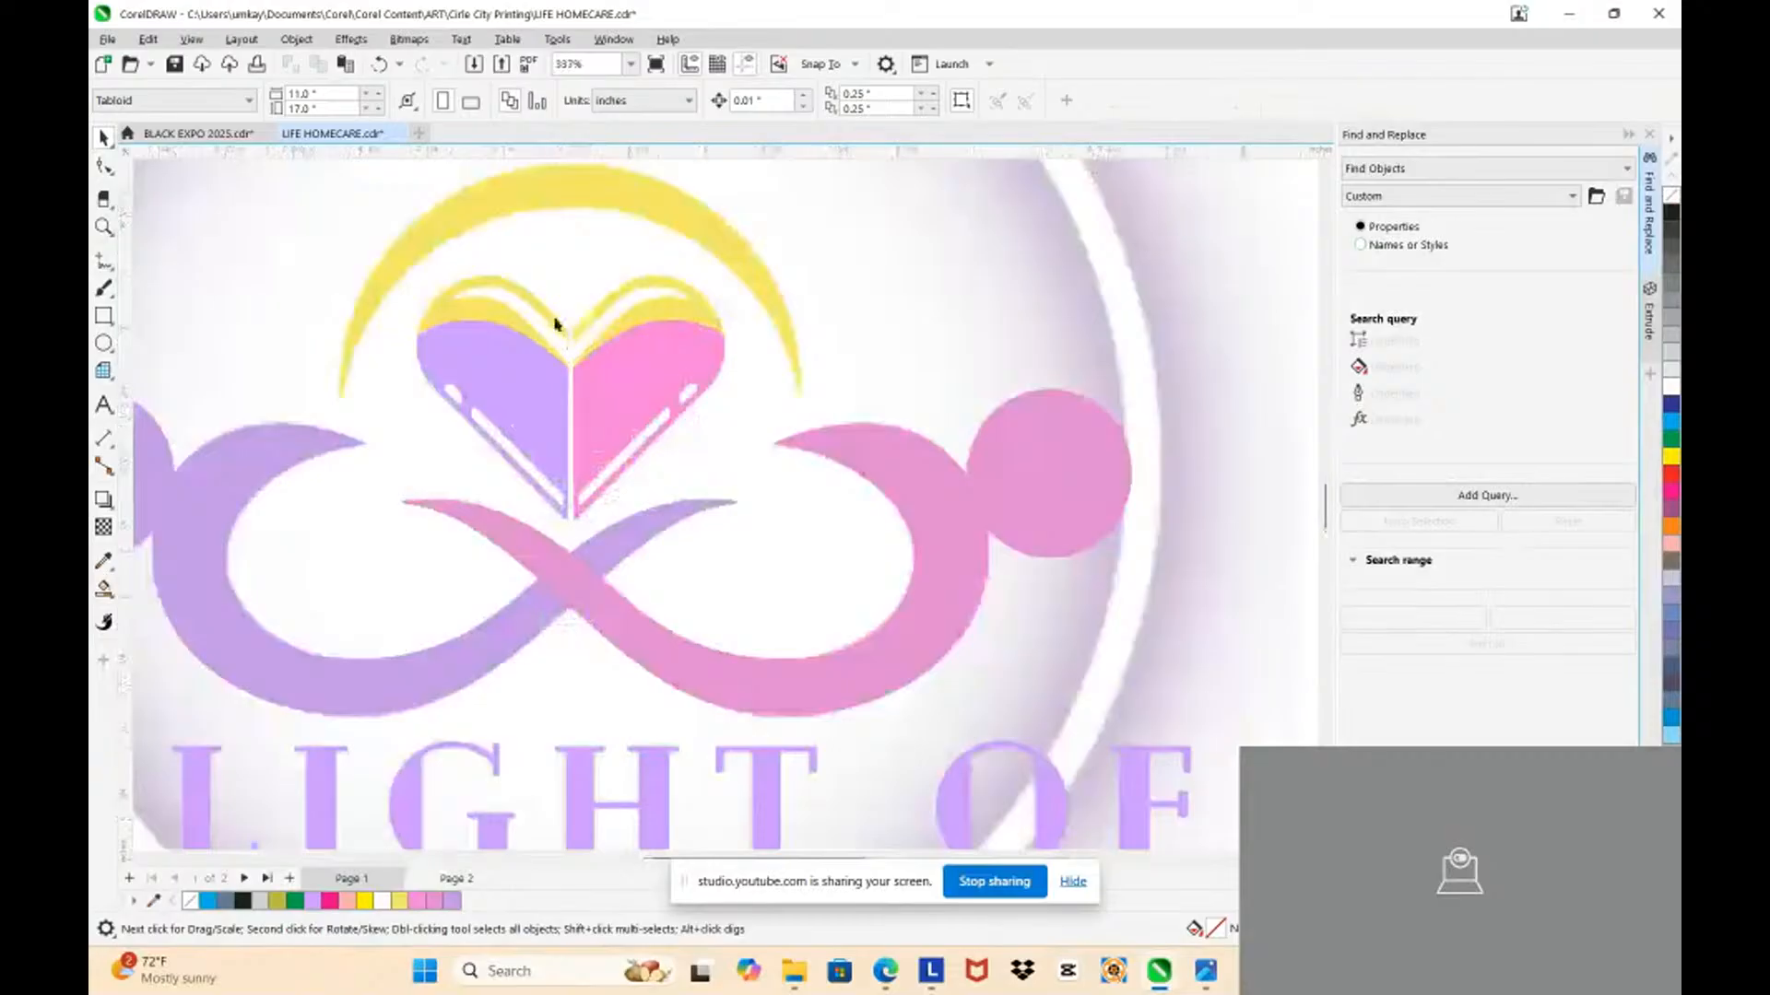
{"action": "scroll", "coordinate": [555, 322], "scroll_direction": "up", "scroll_amount": 6}
{"action": "scroll", "coordinate": [1086, 406], "scroll_direction": "down", "scroll_amount": 4}
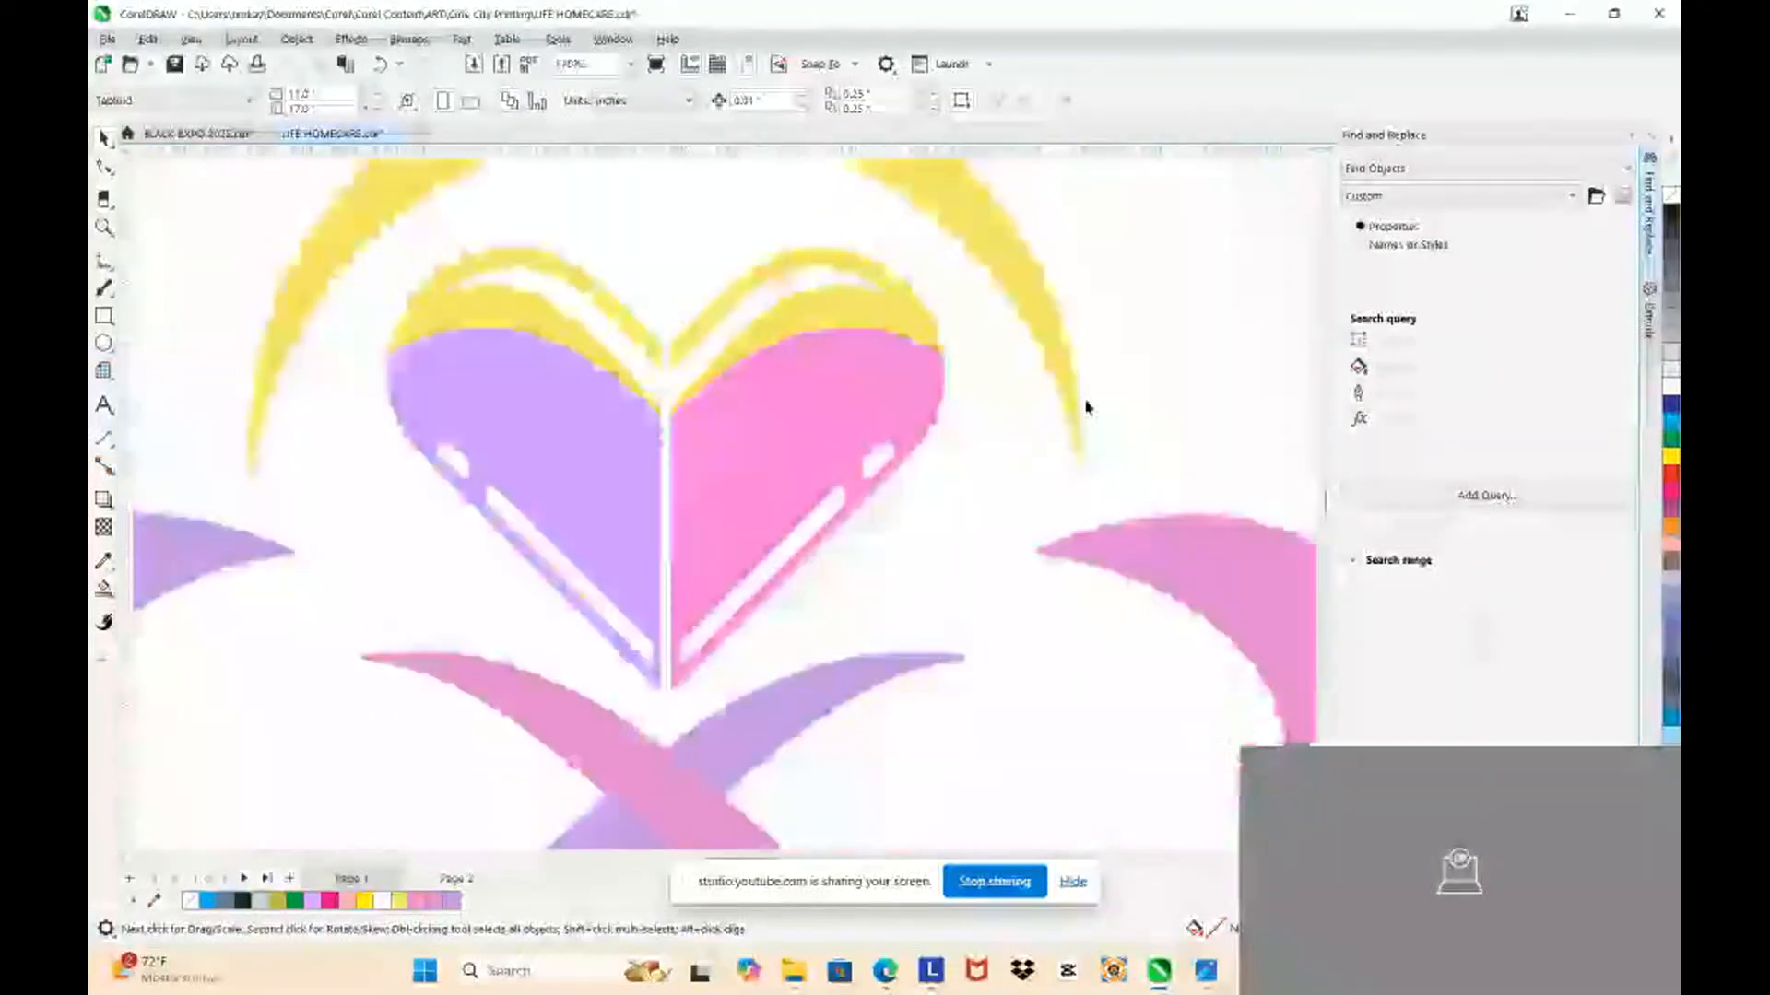
{"action": "scroll", "coordinate": [1067, 335], "scroll_direction": "up", "scroll_amount": 3}
{"action": "scroll", "coordinate": [1051, 360], "scroll_direction": "down", "scroll_amount": 3}
{"action": "scroll", "coordinate": [965, 344], "scroll_direction": "down", "scroll_amount": 3}
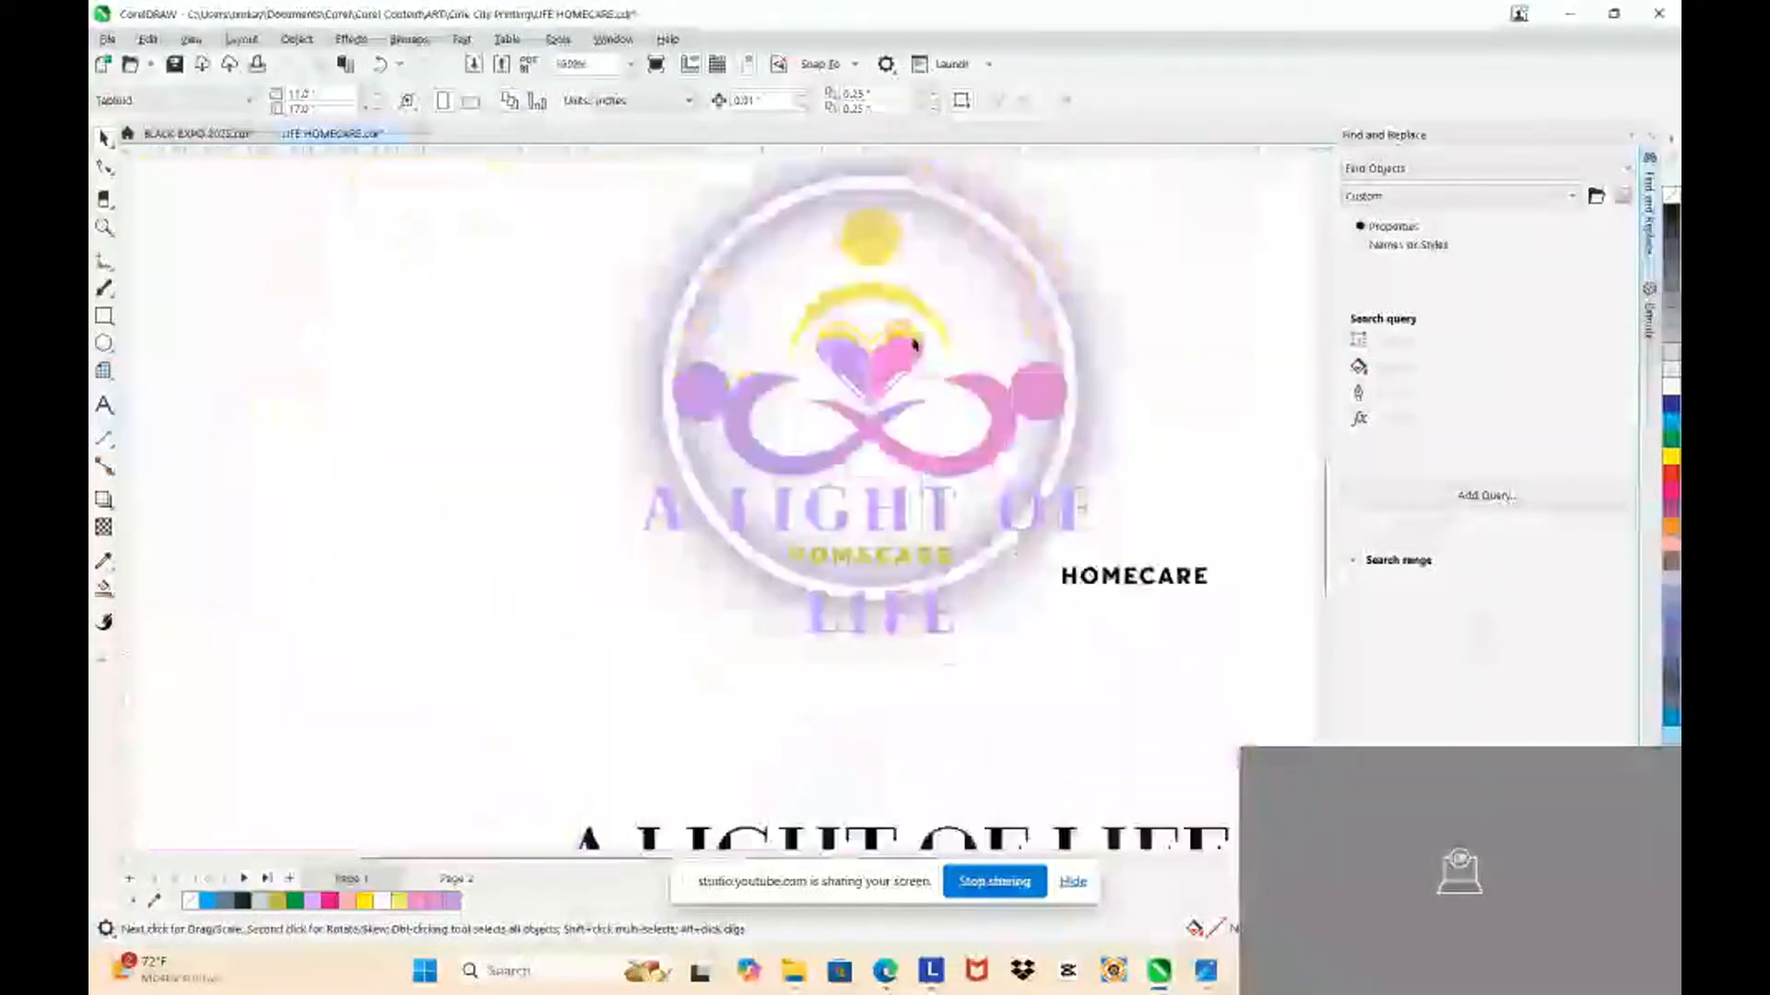
Step: Fill the arc above the heart and the top head circle with bright yellow from the color palette
{"action": "scroll", "coordinate": [805, 411], "scroll_direction": "up", "scroll_amount": 3}
{"action": "left_click", "coordinate": [750, 378]}
{"action": "scroll", "coordinate": [779, 366], "scroll_direction": "down", "scroll_amount": 2}
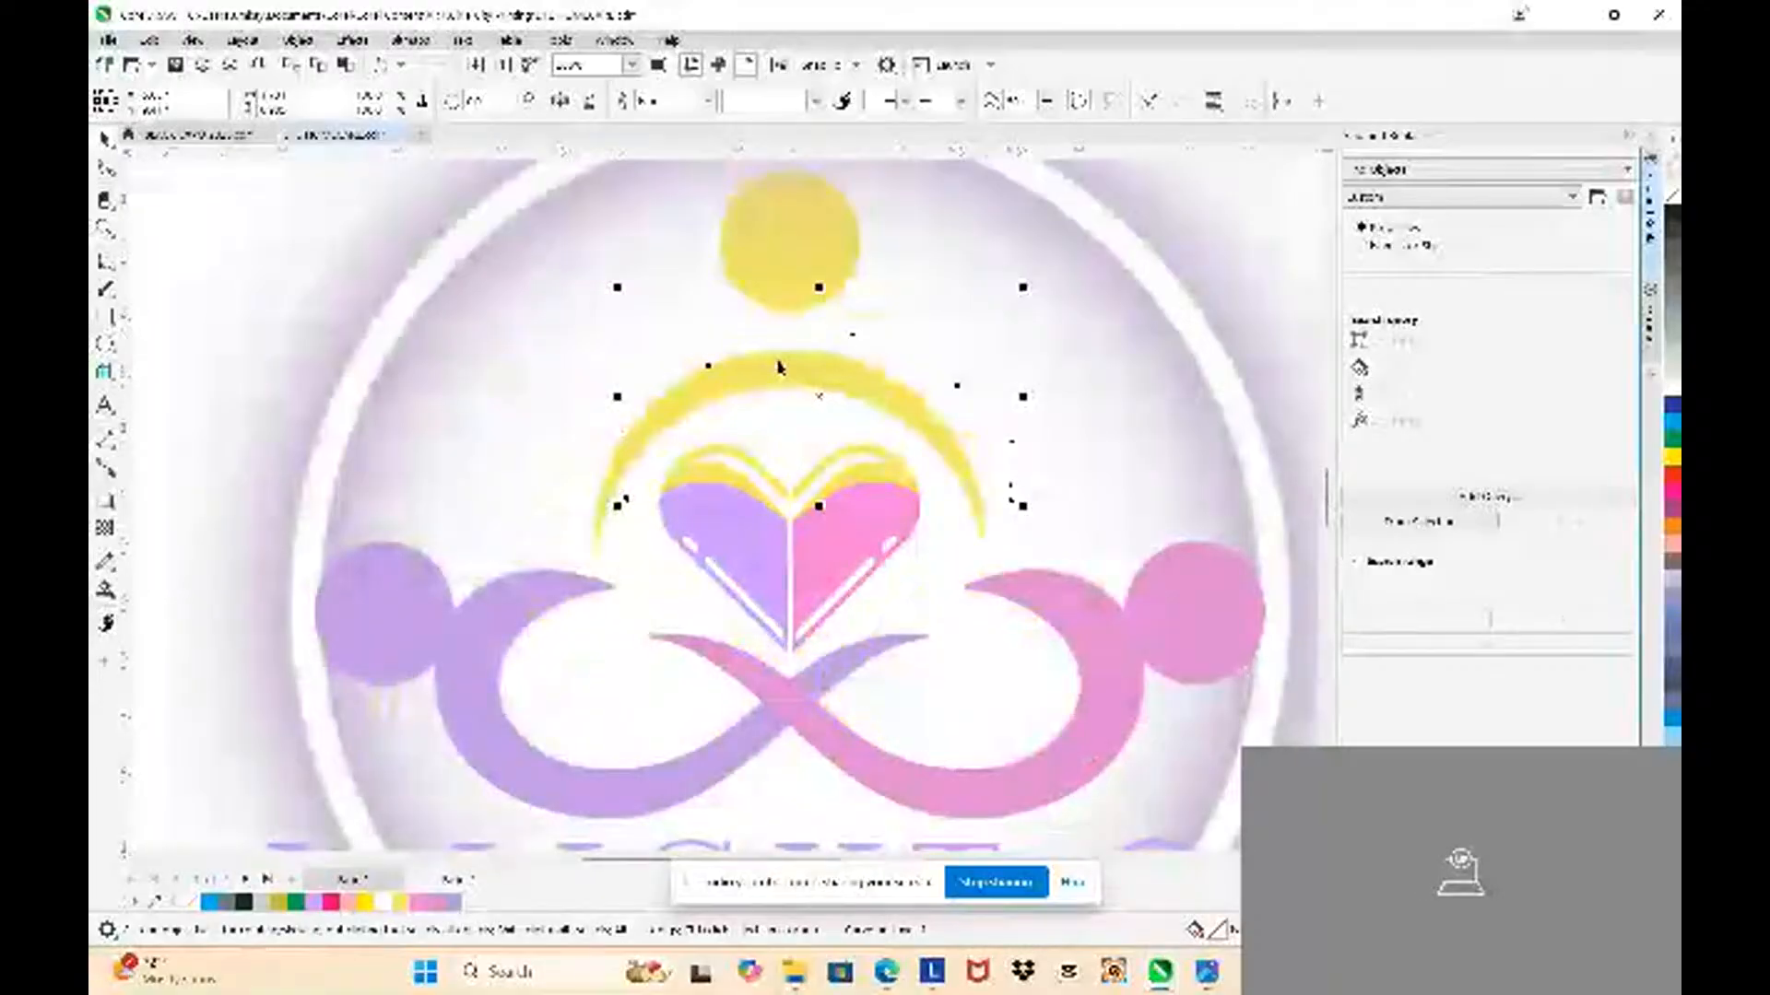
{"action": "left_click", "coordinate": [1671, 456]}
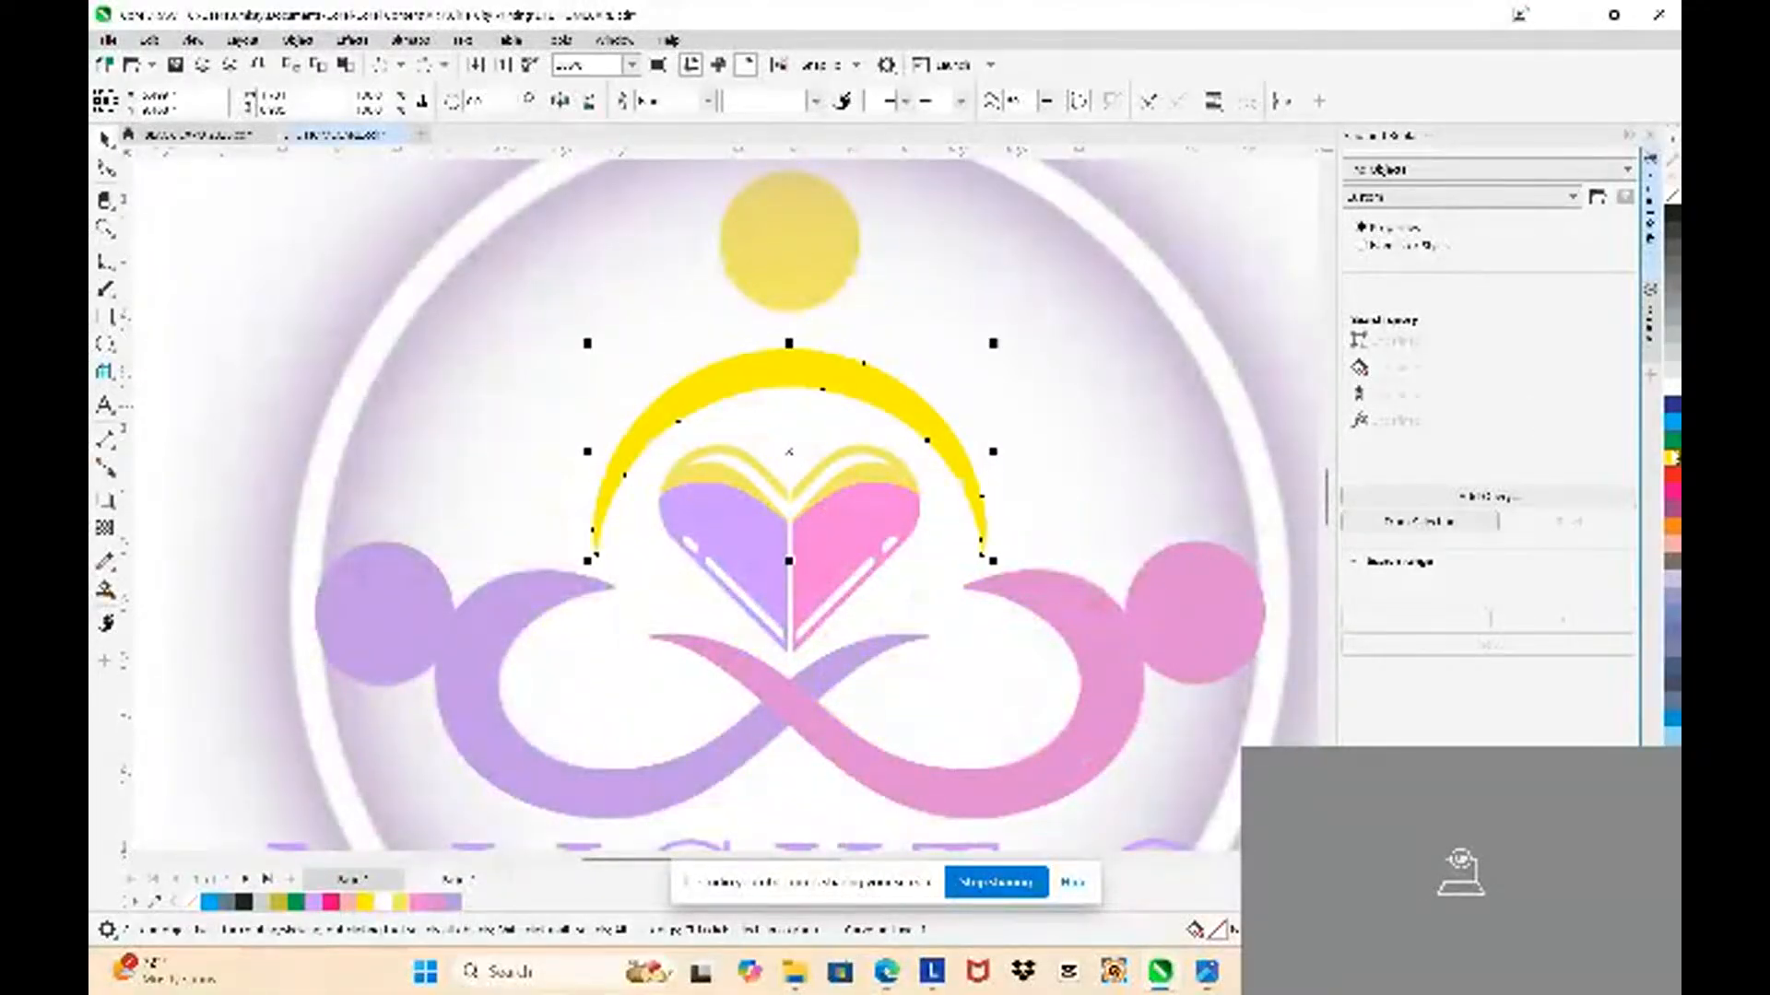
{"action": "scroll", "coordinate": [813, 336], "scroll_direction": "up", "scroll_amount": 3}
{"action": "scroll", "coordinate": [813, 337], "scroll_direction": "down", "scroll_amount": 3}
{"action": "left_click", "coordinate": [783, 267]}
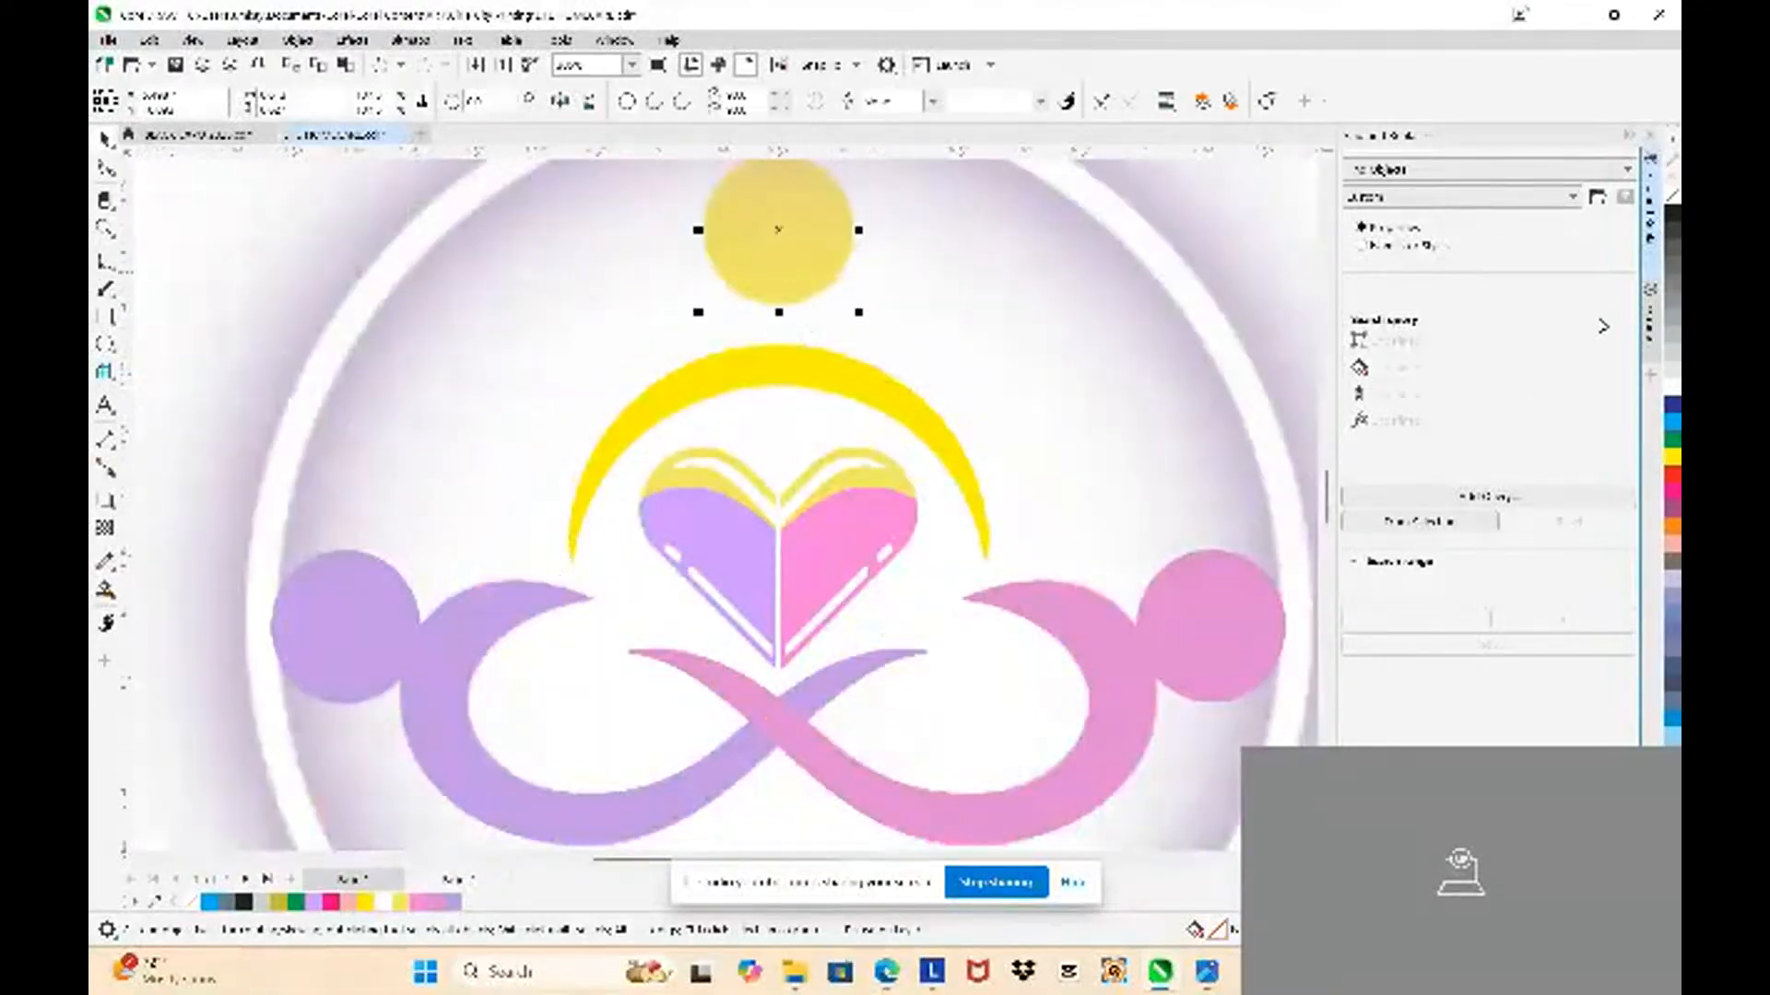
{"action": "left_click", "coordinate": [1671, 461]}
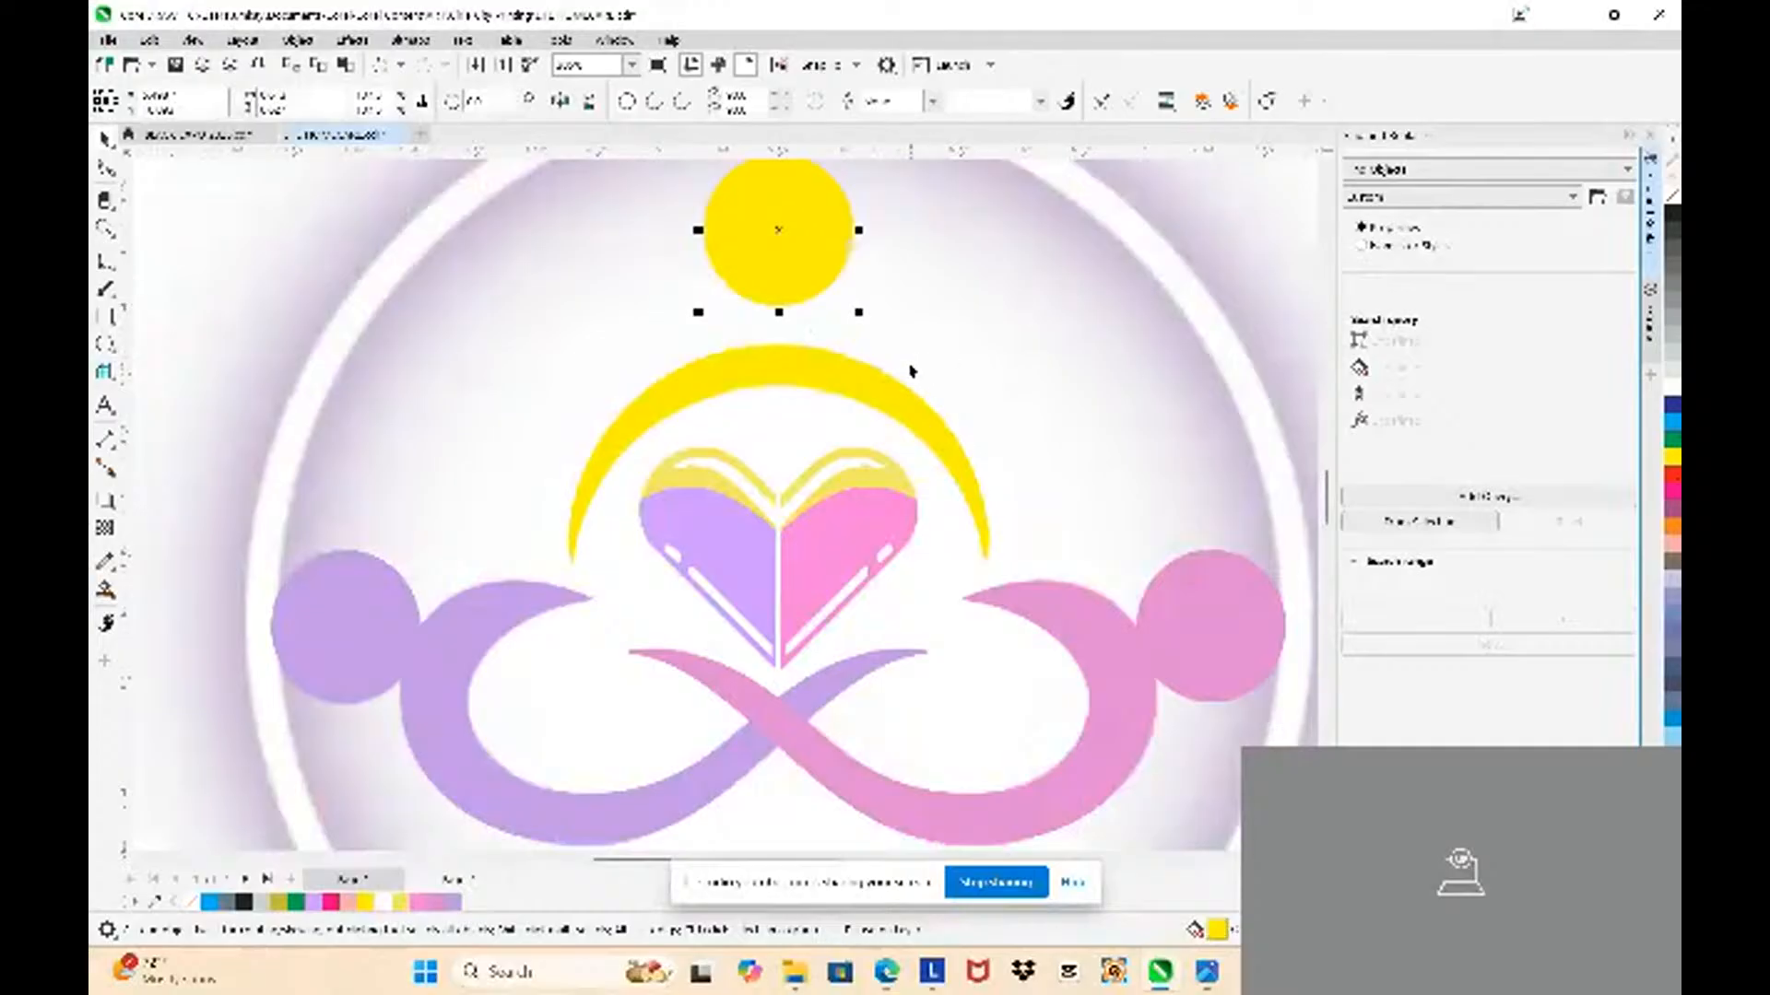
Step: Sample the pale yellow from the original artwork with the Color Eyedropper and apply it to the arc and the top circle
{"action": "scroll", "coordinate": [880, 380], "scroll_direction": "up", "scroll_amount": 2}
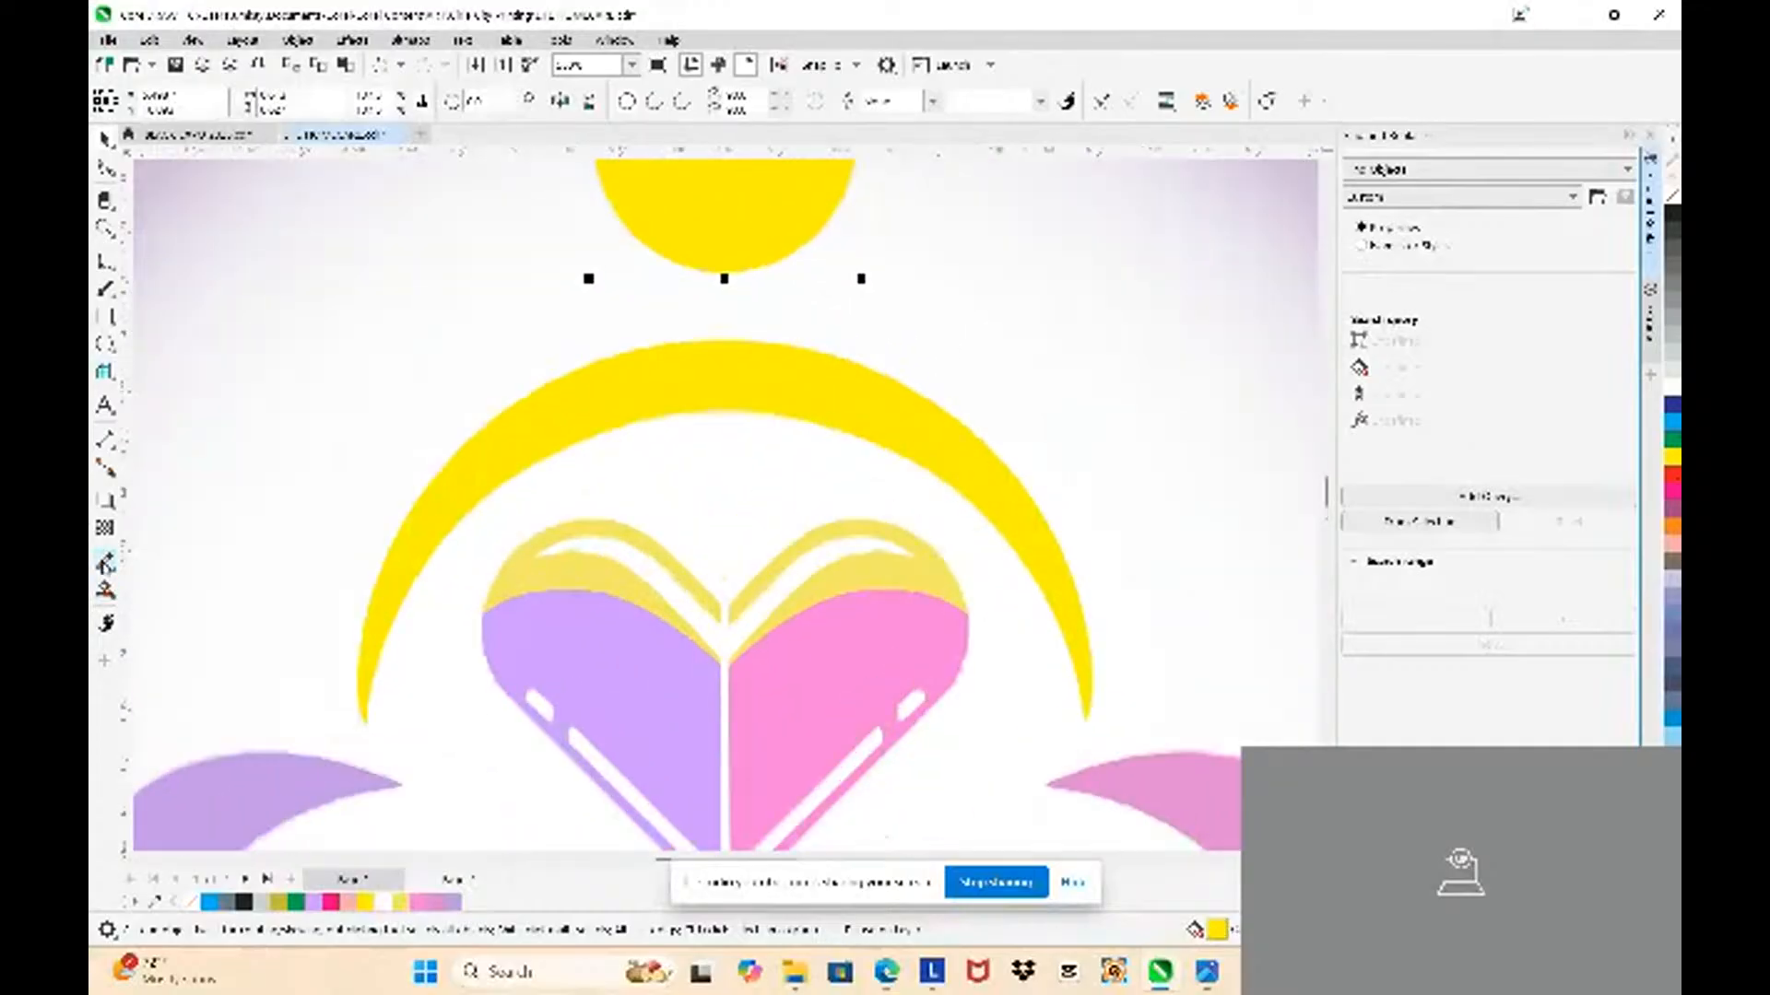
{"action": "left_click", "coordinate": [106, 562]}
{"action": "scroll", "coordinate": [632, 593], "scroll_direction": "up", "scroll_amount": 4}
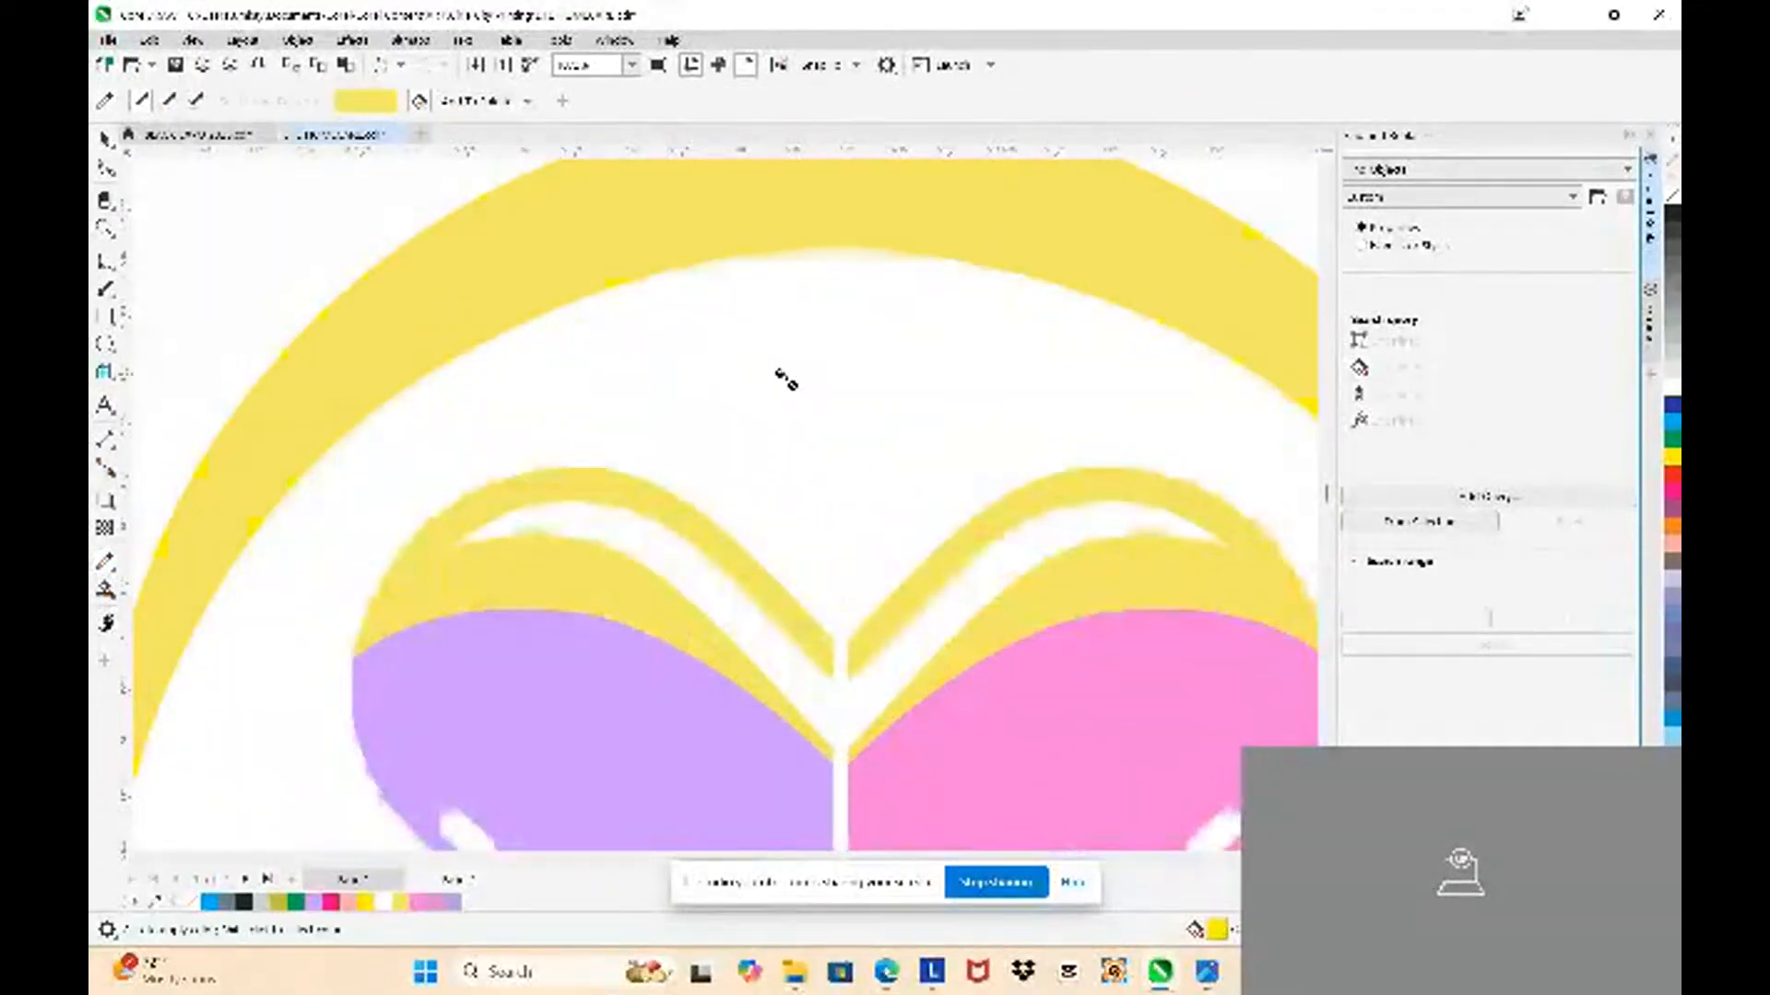
{"action": "scroll", "coordinate": [785, 380], "scroll_direction": "down", "scroll_amount": 5}
{"action": "scroll", "coordinate": [792, 369], "scroll_direction": "down", "scroll_amount": 3}
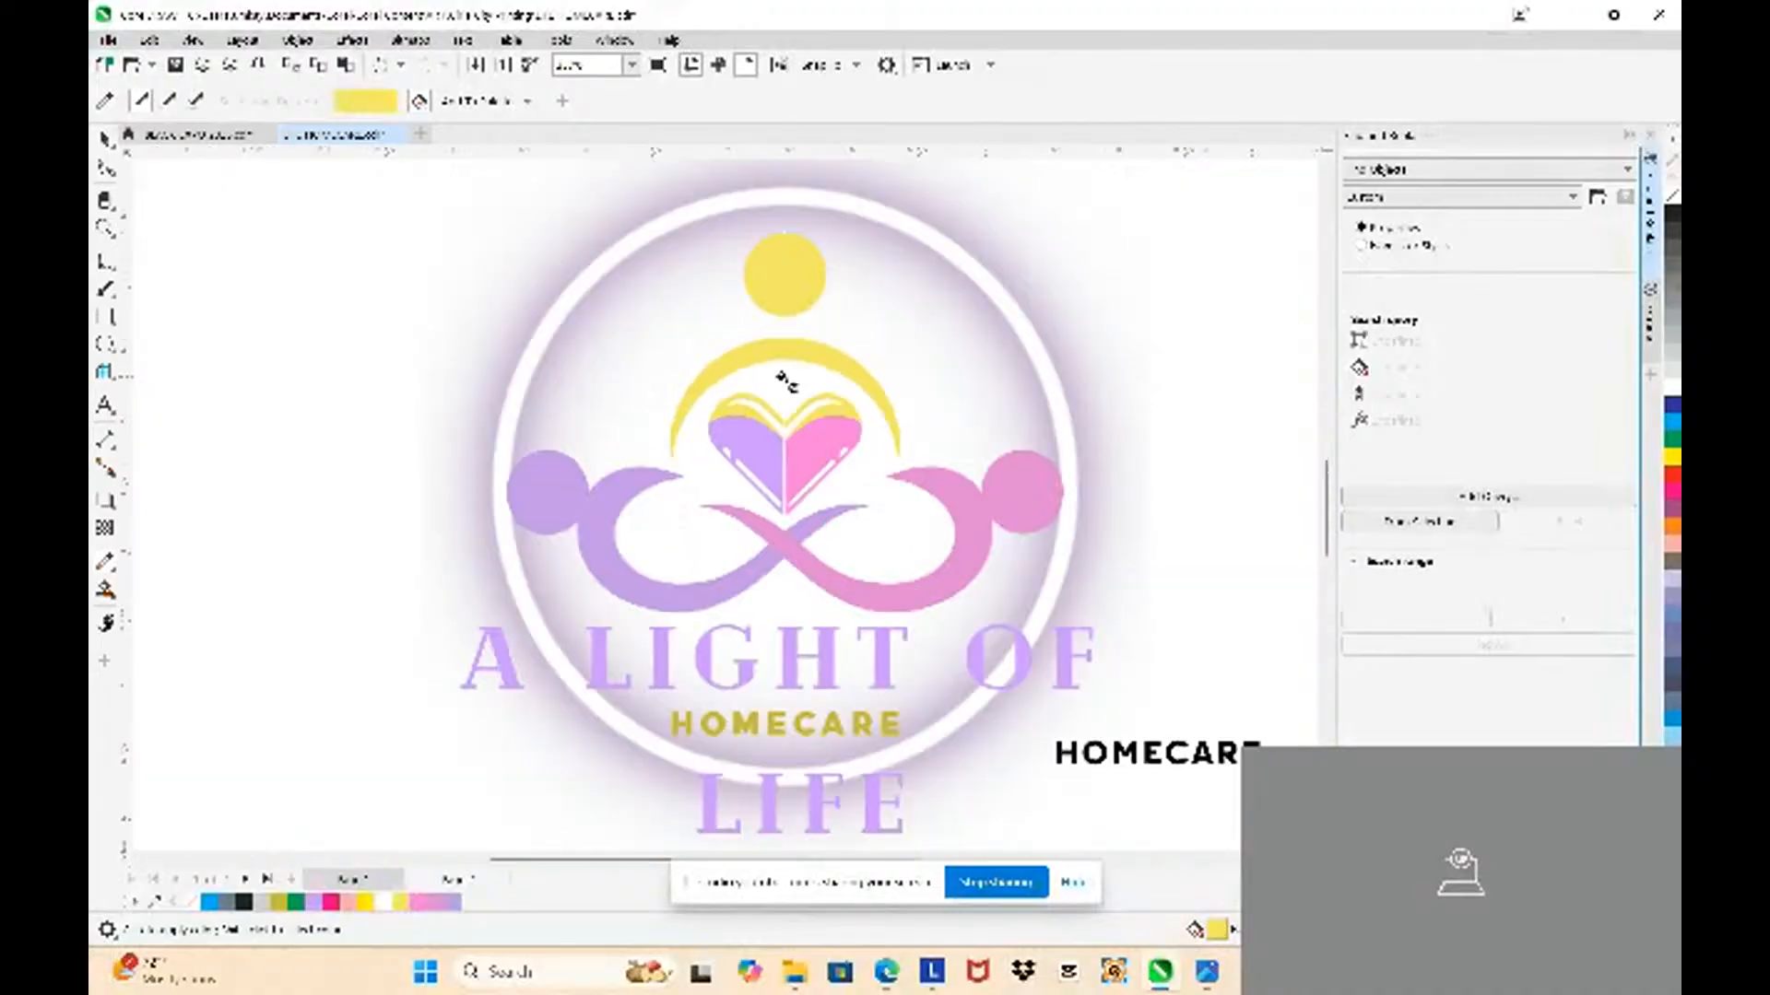
Step: Examine the recolored logo's ribbons and yellow shapes up close and as a whole, leaving nothing selected
{"action": "scroll", "coordinate": [756, 521], "scroll_direction": "up", "scroll_amount": 3}
{"action": "scroll", "coordinate": [710, 367], "scroll_direction": "down", "scroll_amount": 2}
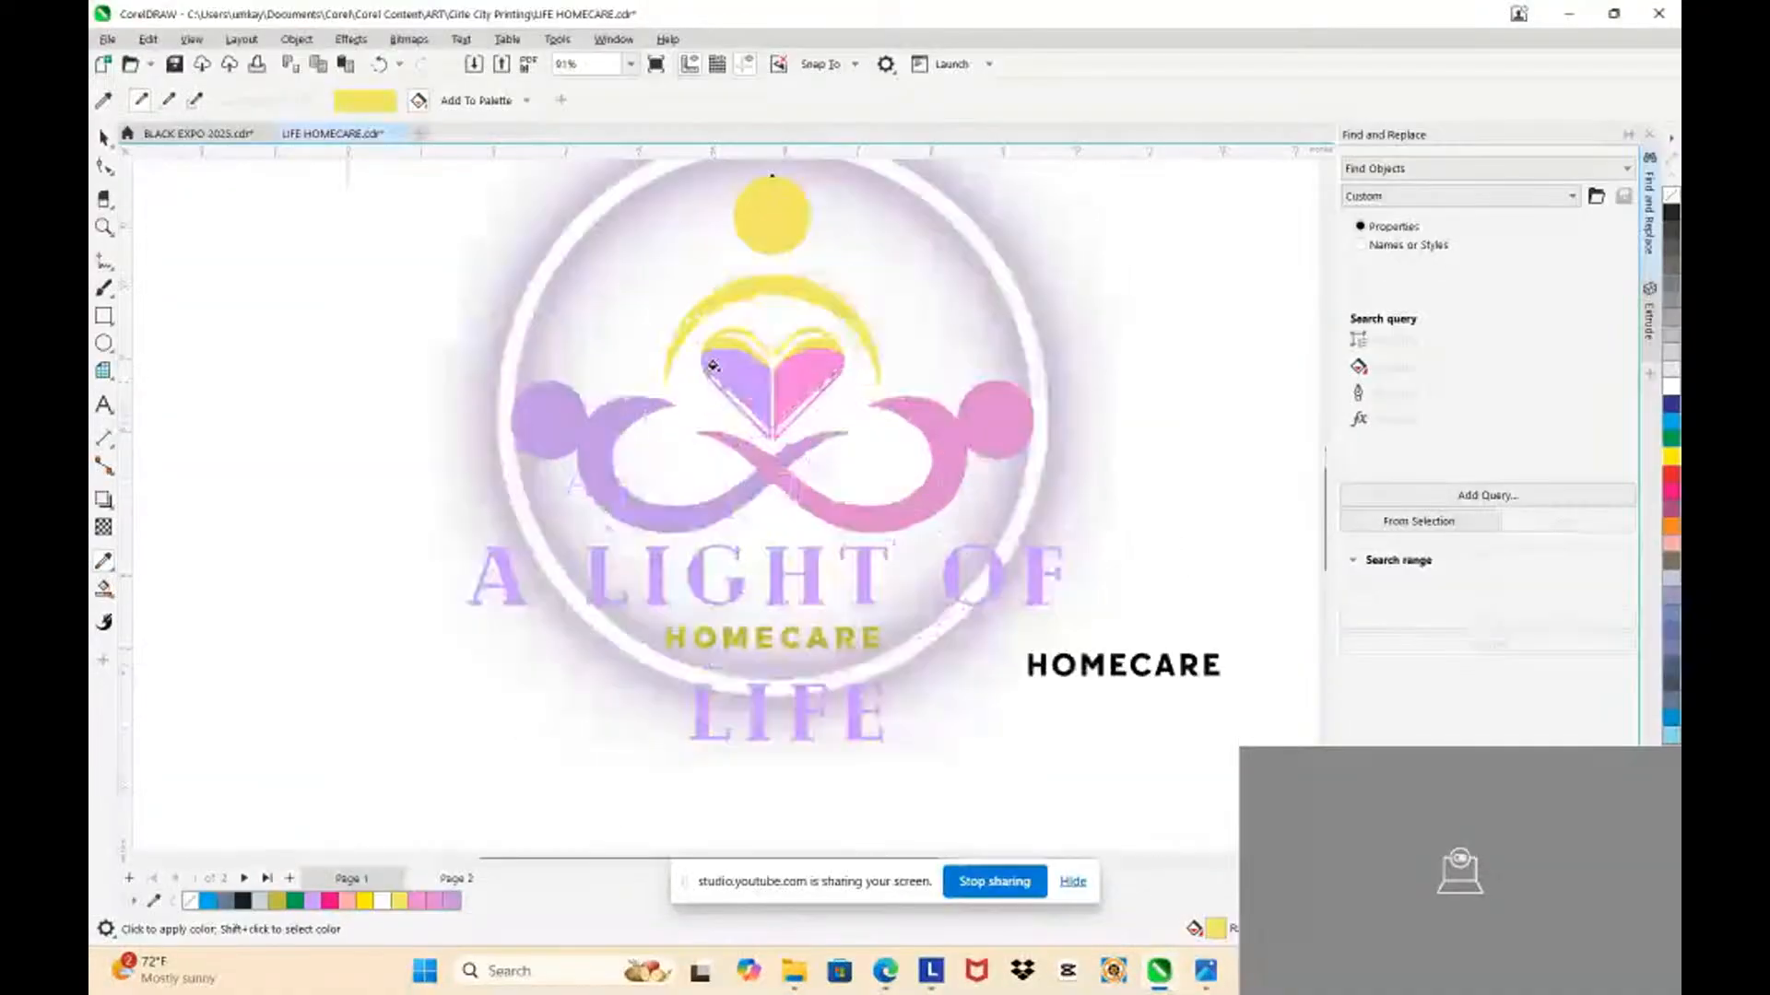
{"action": "scroll", "coordinate": [754, 461], "scroll_direction": "up", "scroll_amount": 5}
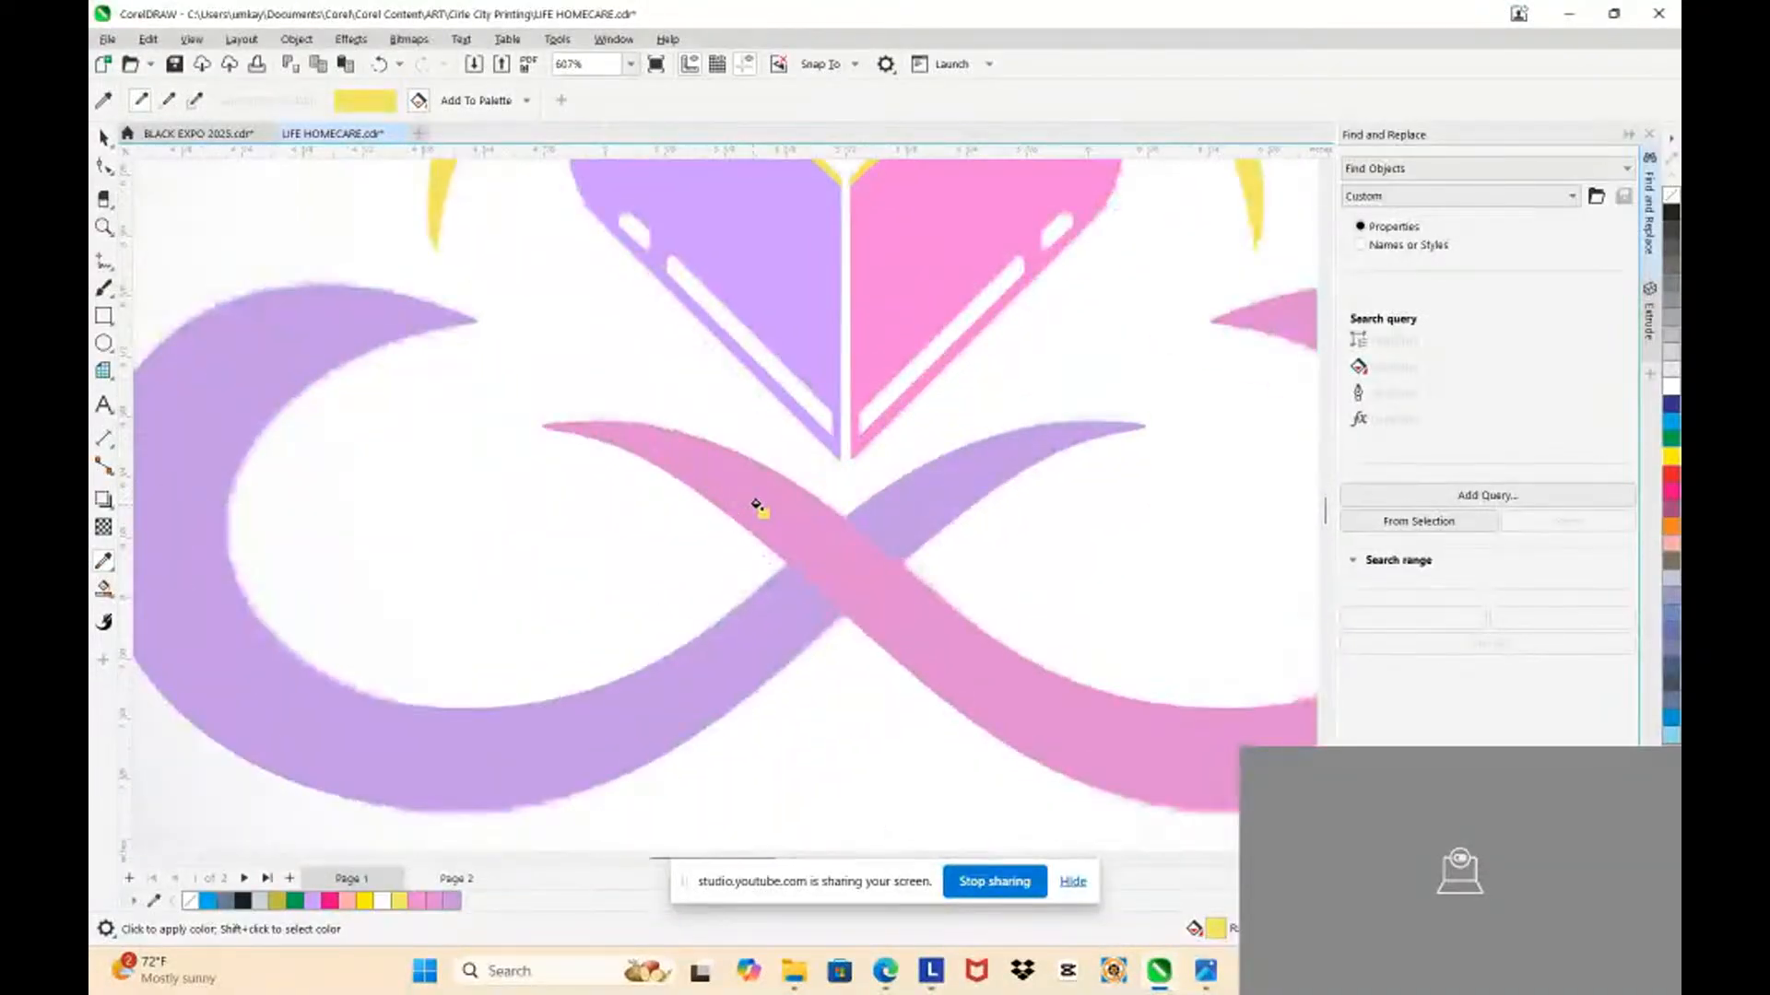
{"action": "scroll", "coordinate": [755, 506], "scroll_direction": "down", "scroll_amount": 4}
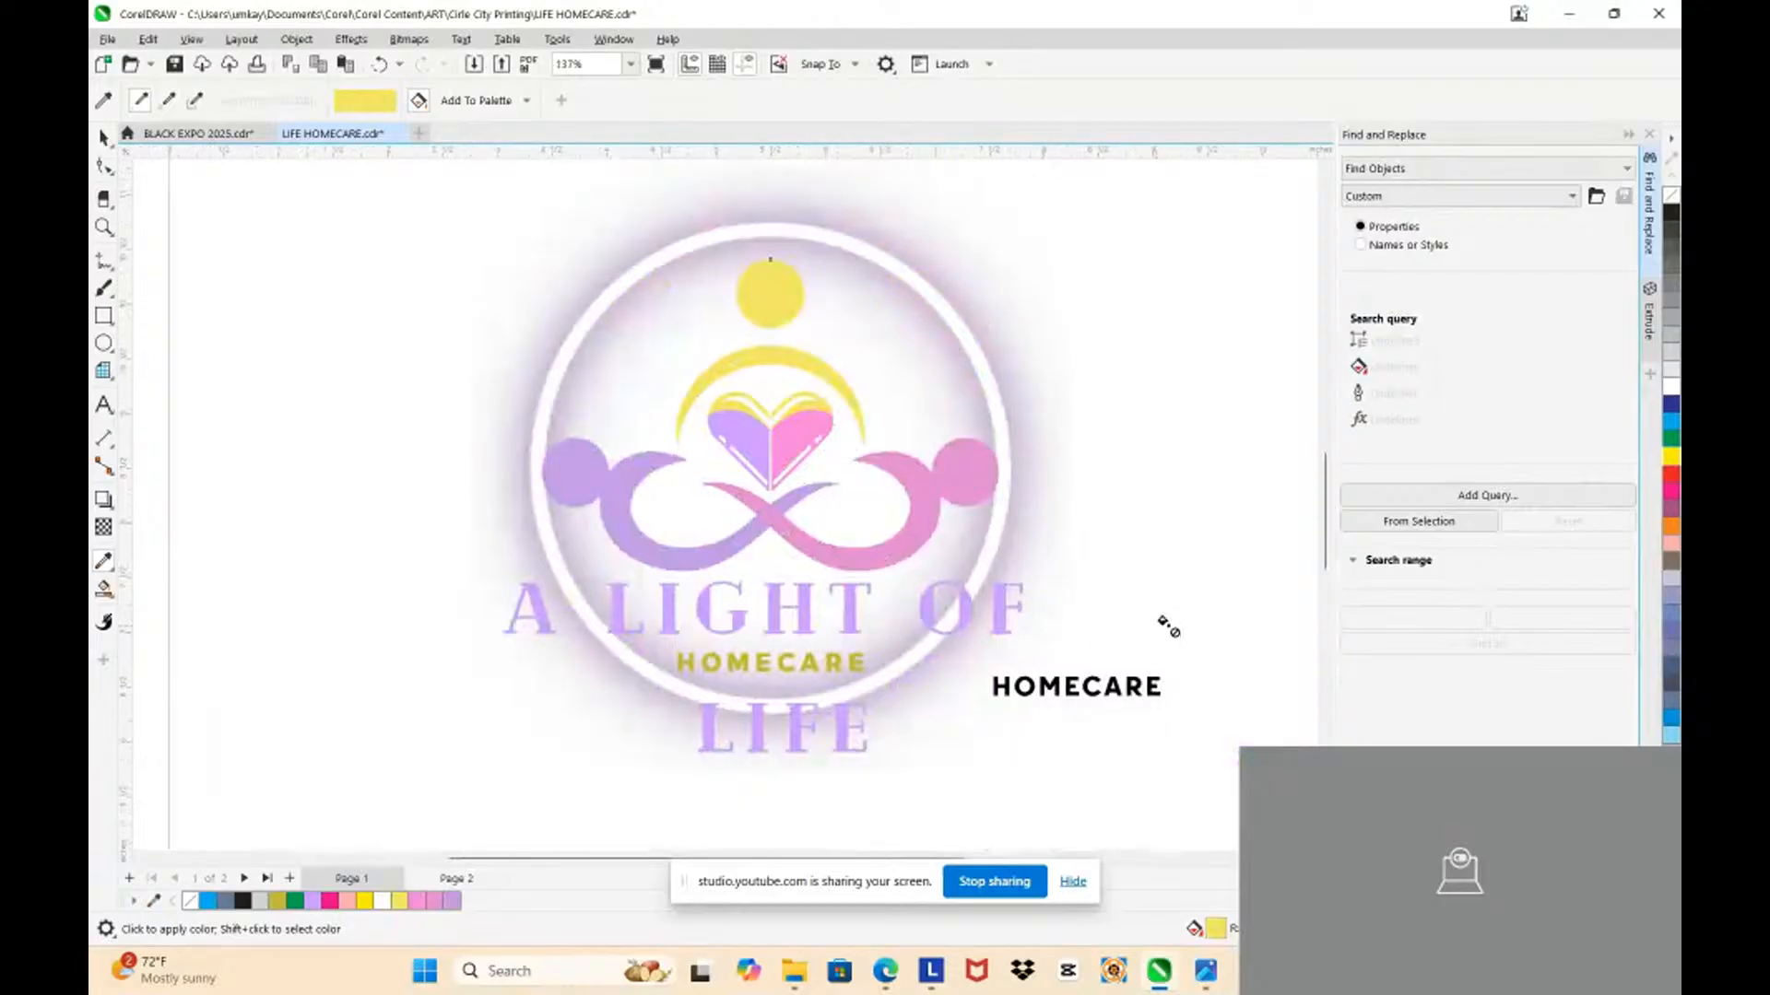
{"action": "left_click", "coordinate": [103, 137]}
{"action": "scroll", "coordinate": [1043, 369], "scroll_direction": "up", "scroll_amount": 2}
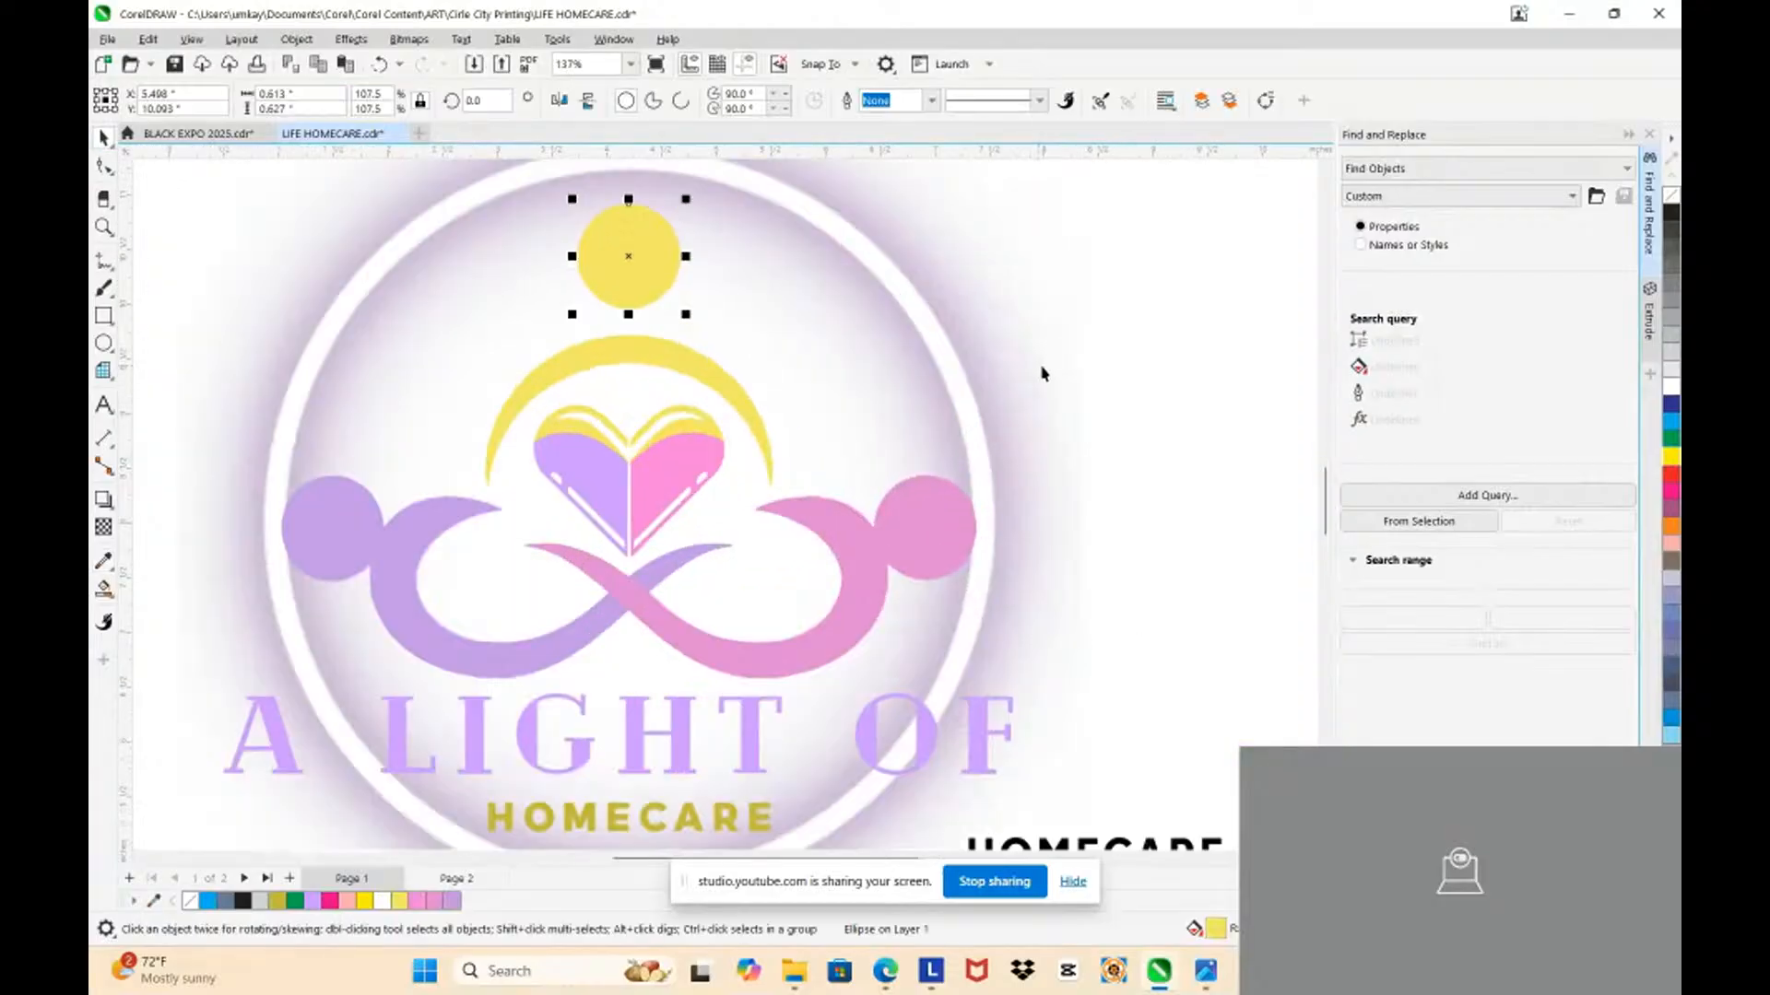
{"action": "left_click", "coordinate": [902, 339]}
{"action": "scroll", "coordinate": [904, 359], "scroll_direction": "down", "scroll_amount": 4}
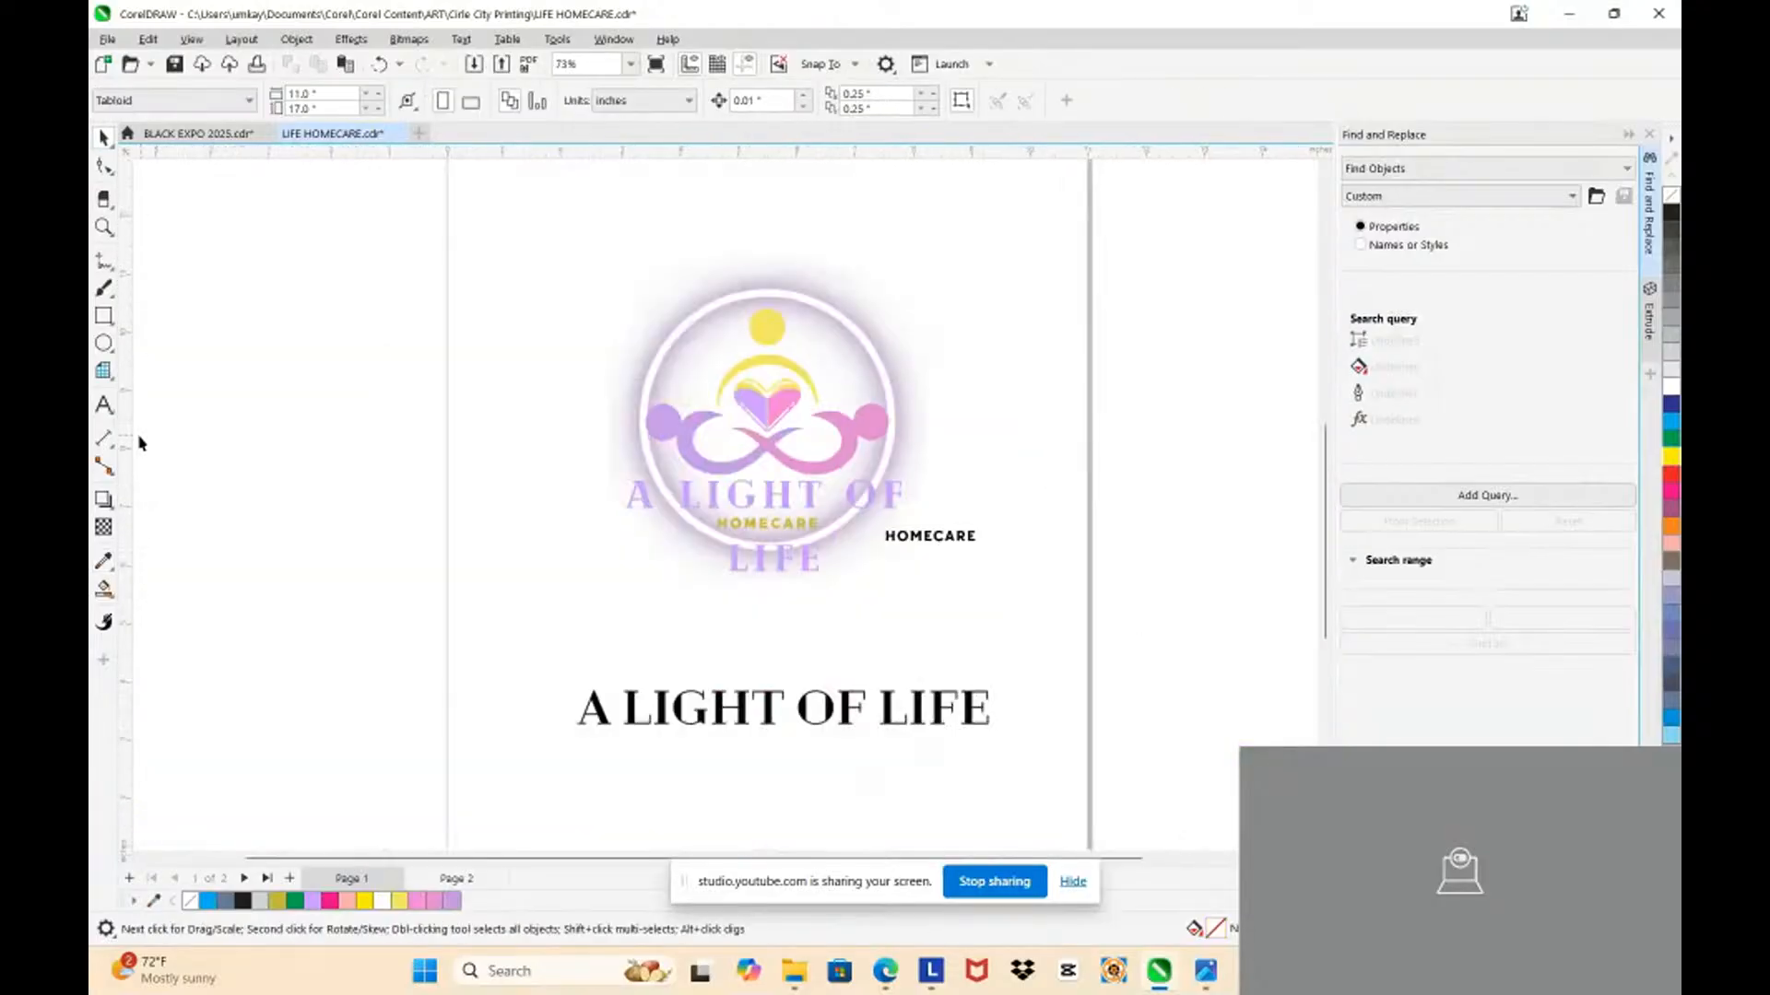
Step: Draw a circle about 4.07 inches in diameter over the logo for the white outer ring
{"action": "left_click", "coordinate": [104, 343]}
{"action": "scroll", "coordinate": [567, 360], "scroll_direction": "up", "scroll_amount": 2}
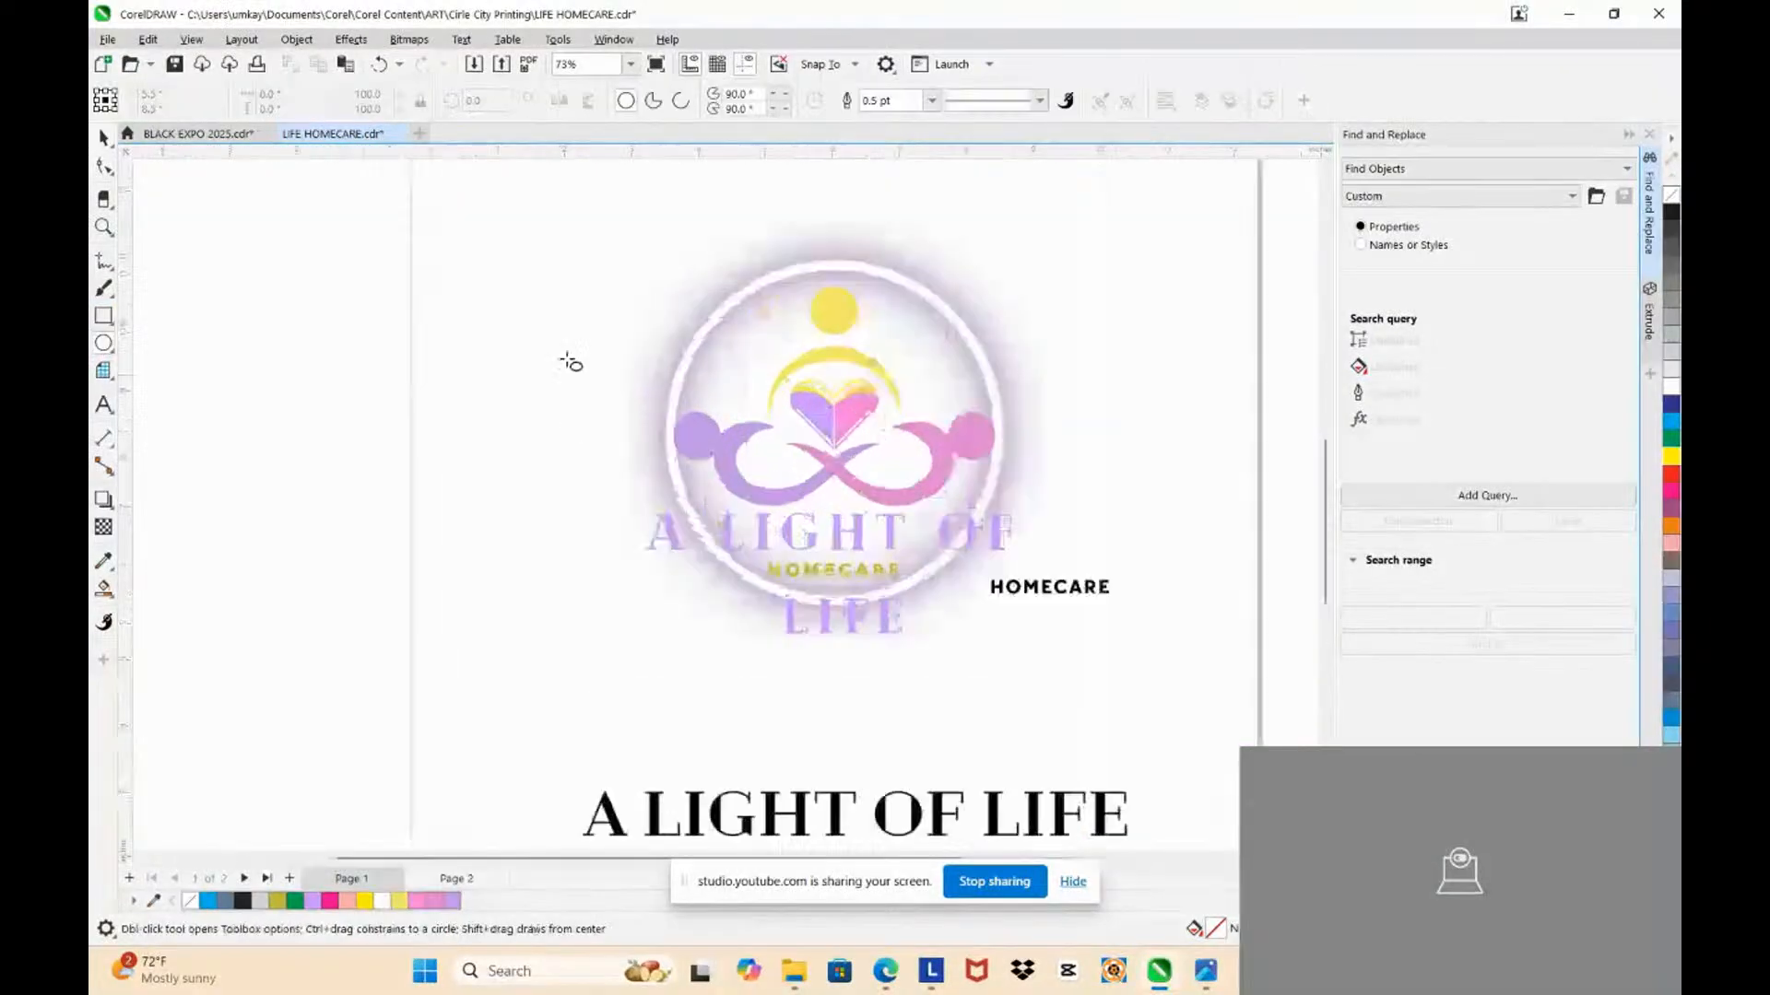
{"action": "scroll", "coordinate": [838, 324], "scroll_direction": "down", "scroll_amount": 1}
{"action": "scroll", "coordinate": [817, 323], "scroll_direction": "up", "scroll_amount": 1}
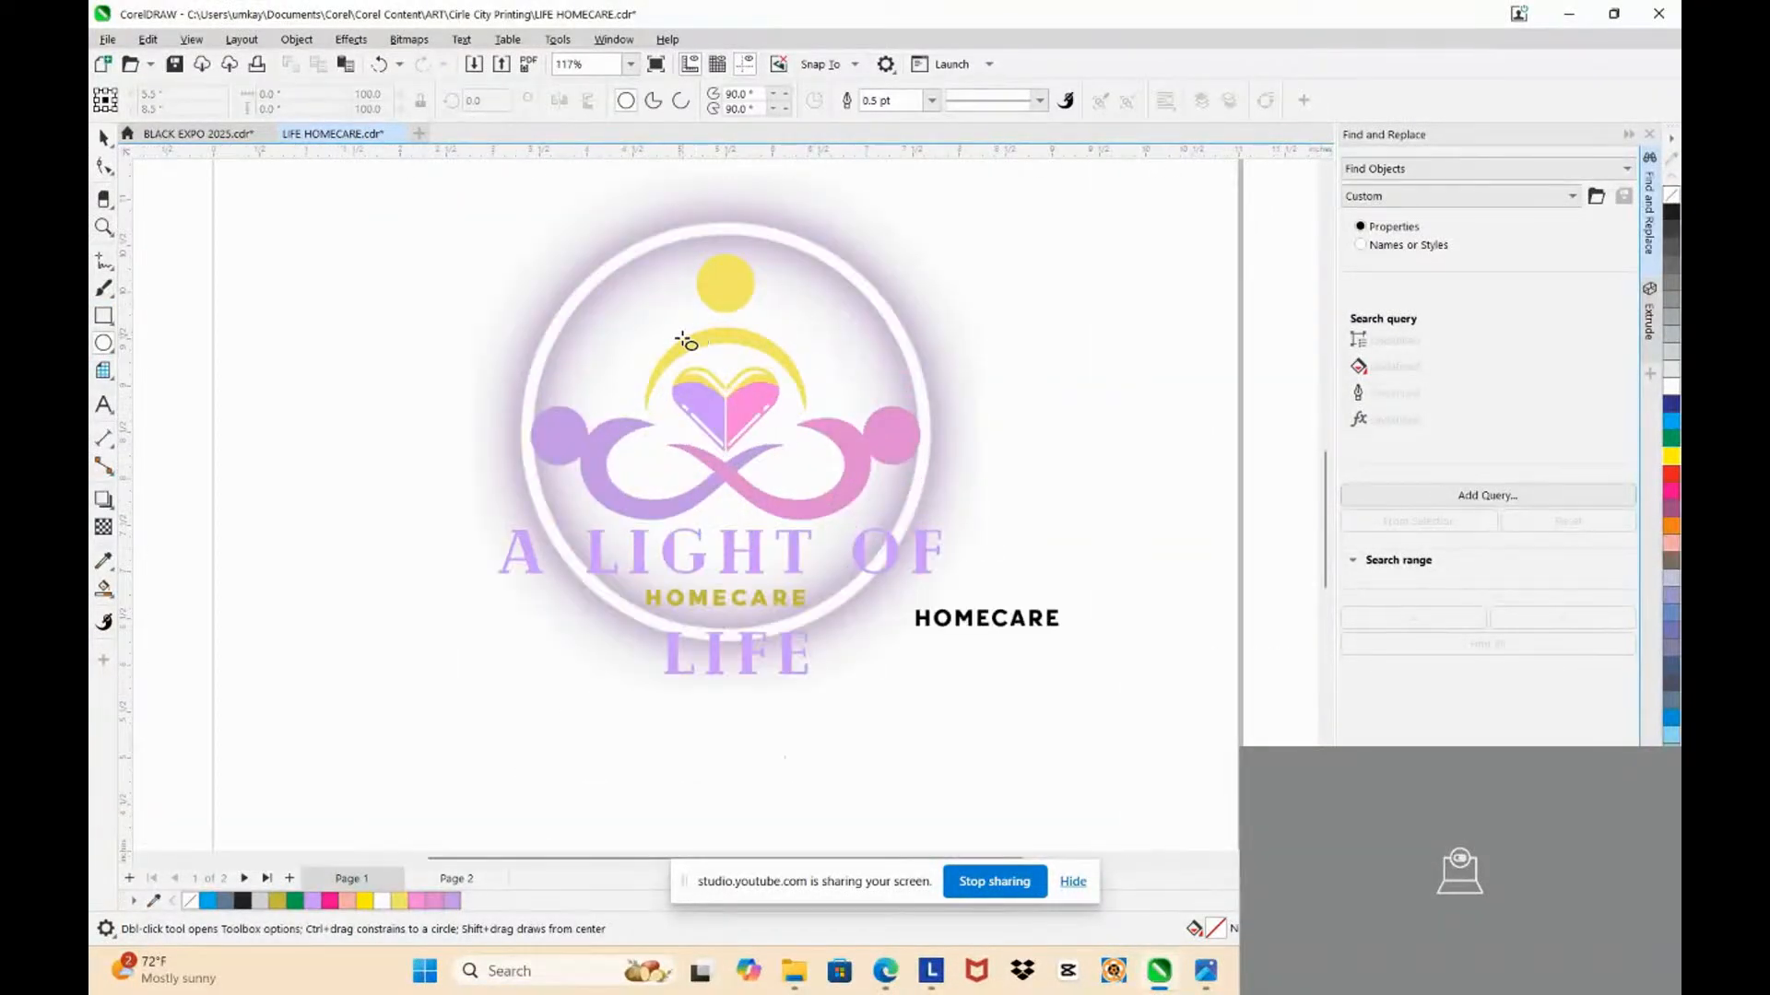
{"action": "scroll", "coordinate": [610, 310], "scroll_direction": "up", "scroll_amount": 1}
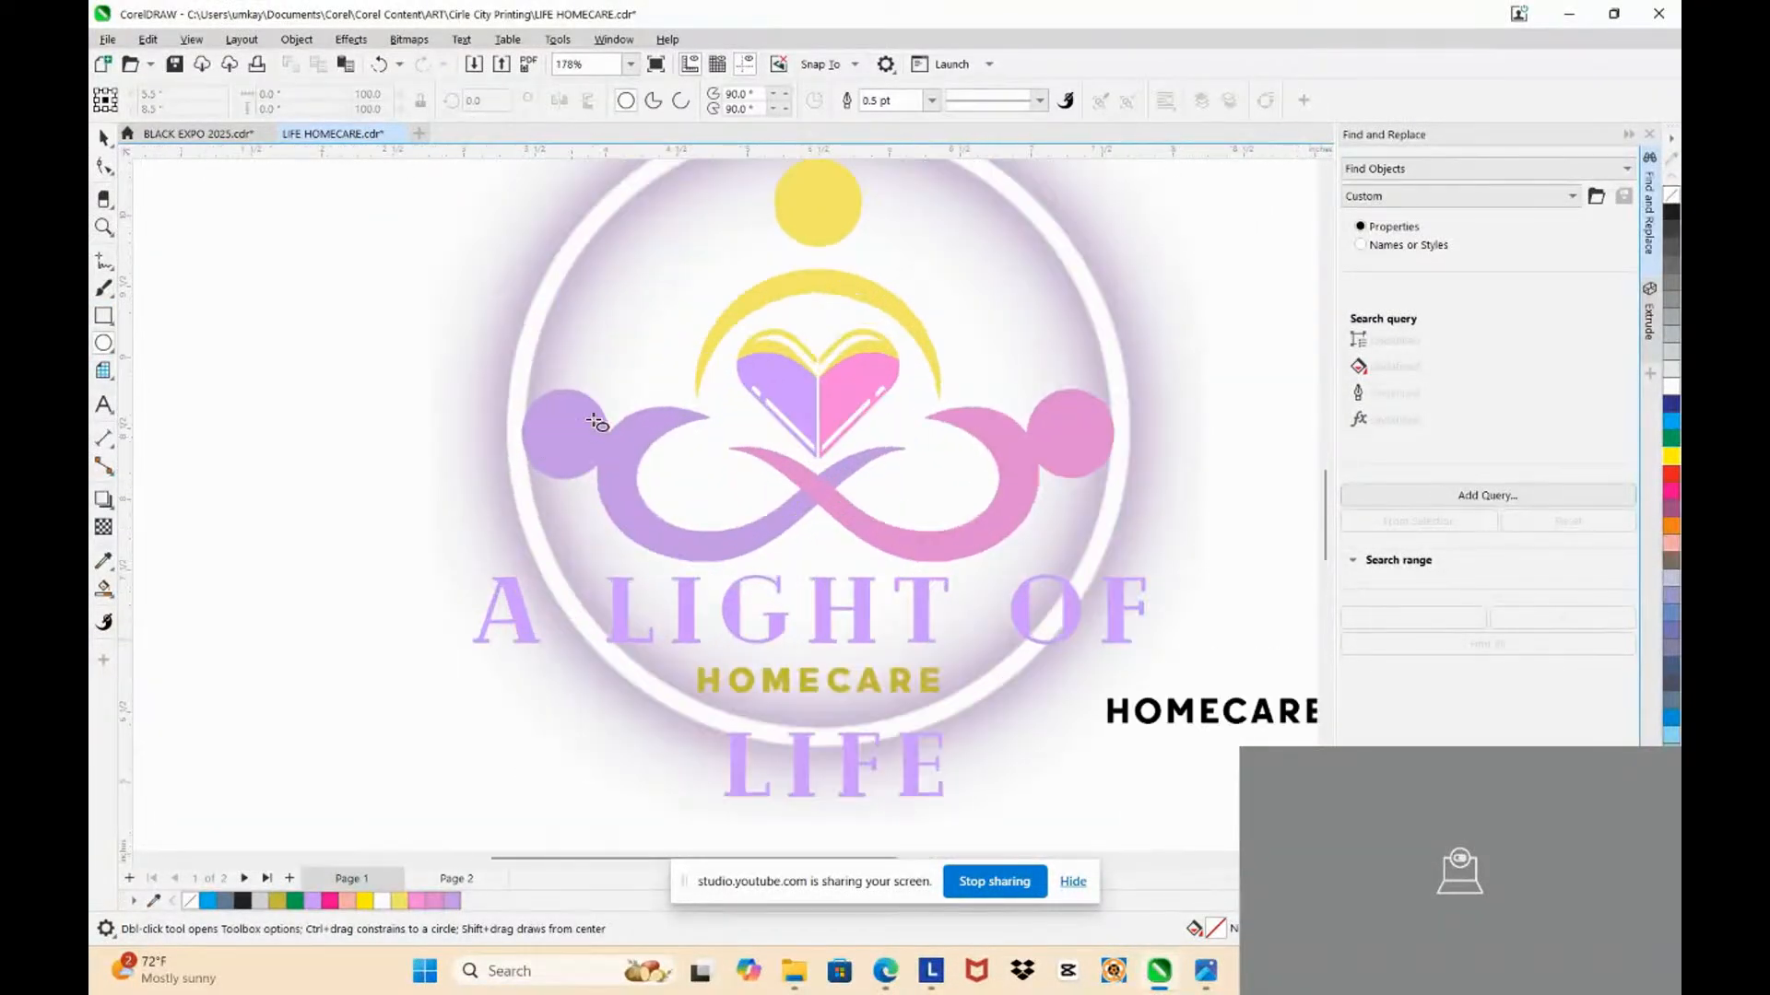
{"action": "scroll", "coordinate": [594, 420], "scroll_direction": "down", "scroll_amount": 3}
{"action": "scroll", "coordinate": [631, 337], "scroll_direction": "up", "scroll_amount": 2}
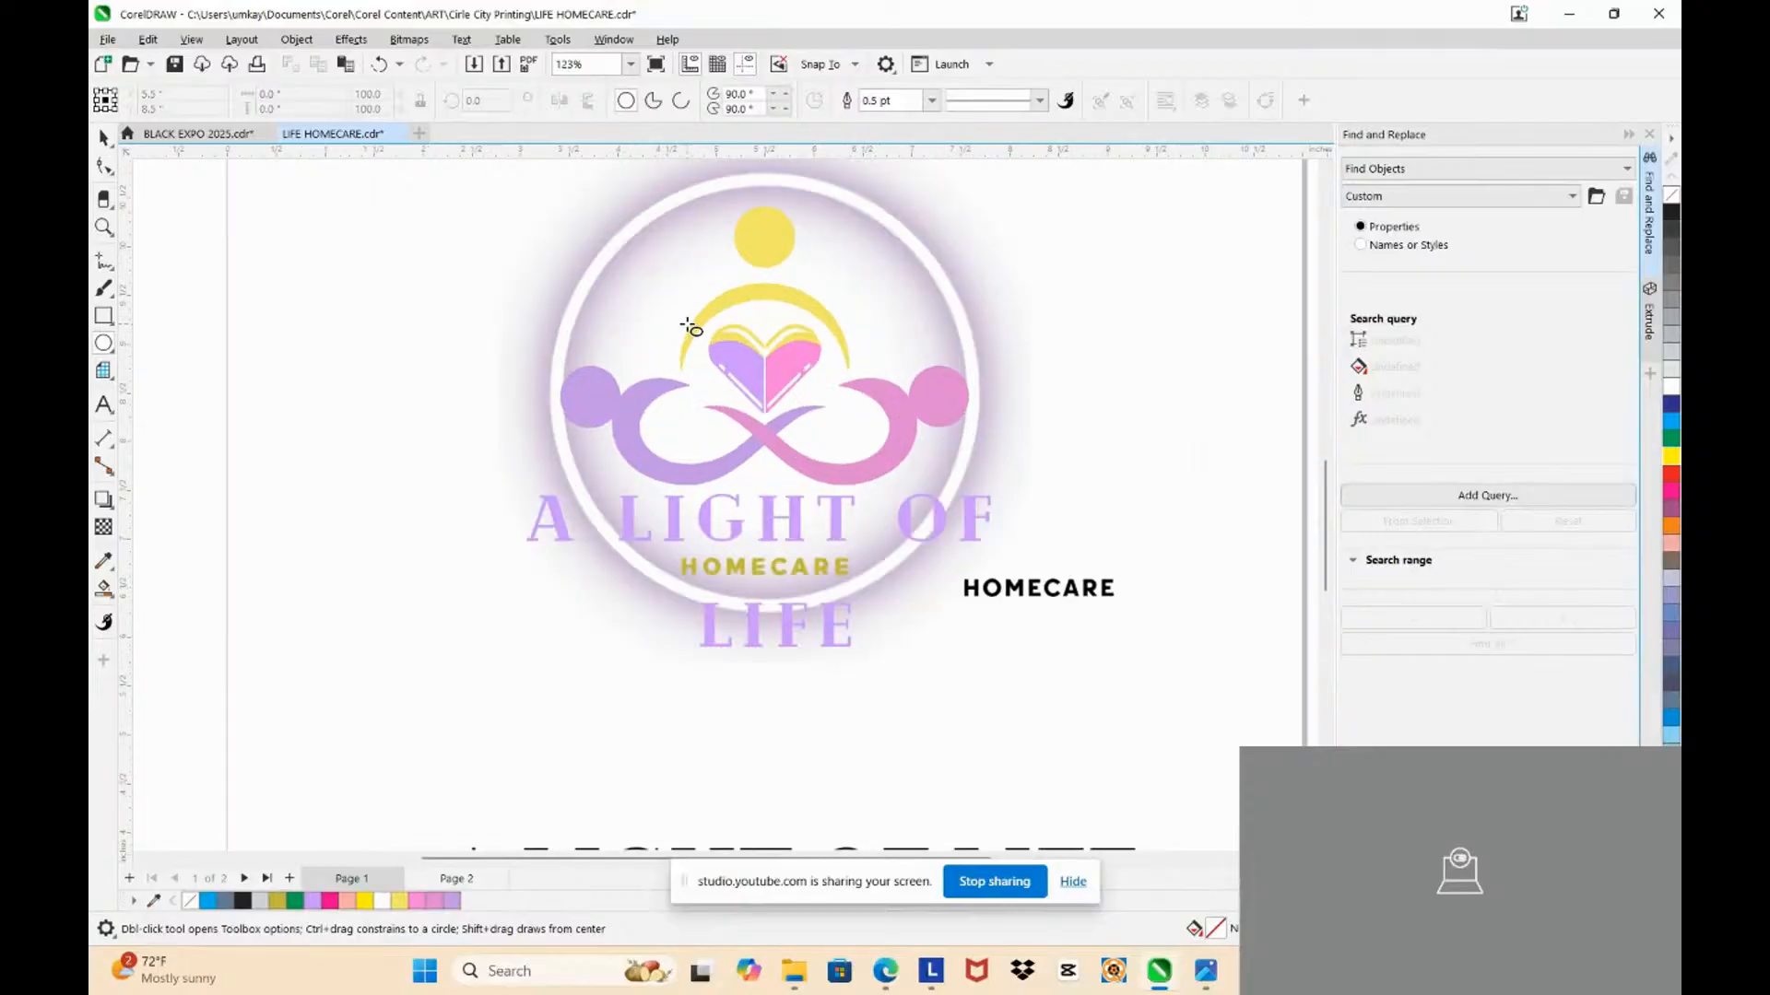
{"action": "left_click_drag", "start_coordinate": [665, 275], "coordinate": [1069, 678]}
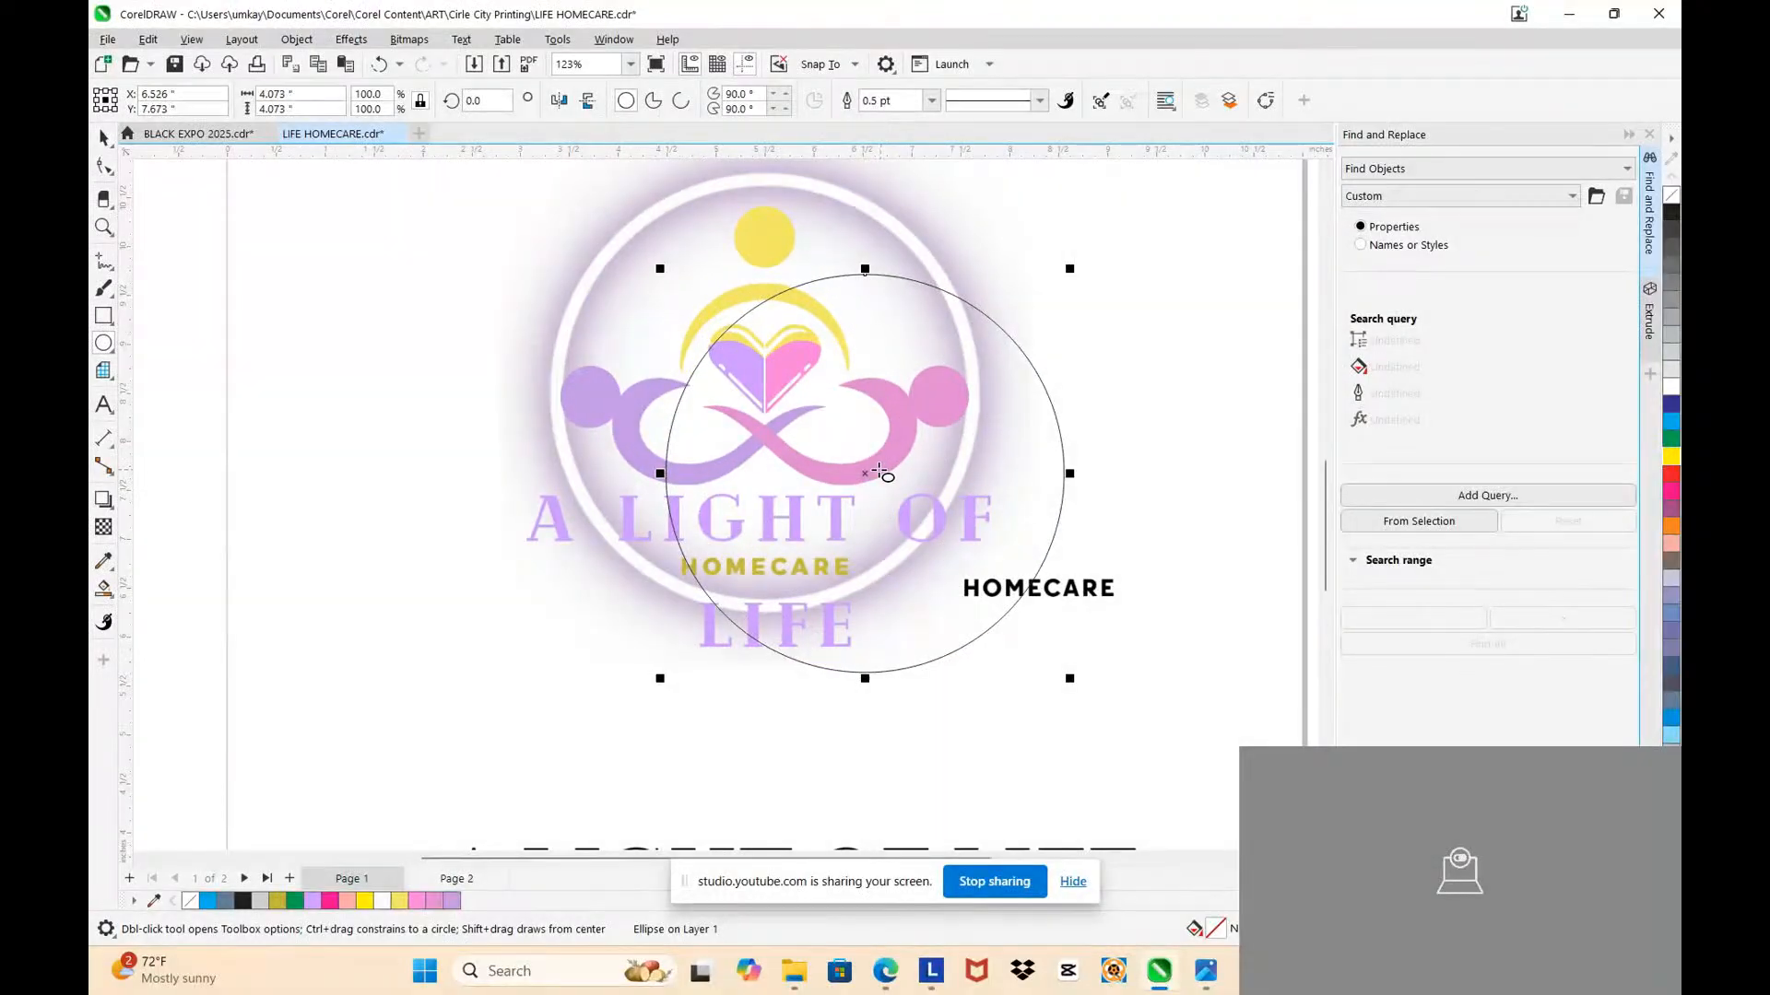
Step: Move the new circle onto the logo's white ring and enlarge it proportionally about its center to about 4.29 inches
{"action": "key", "text": "space"}
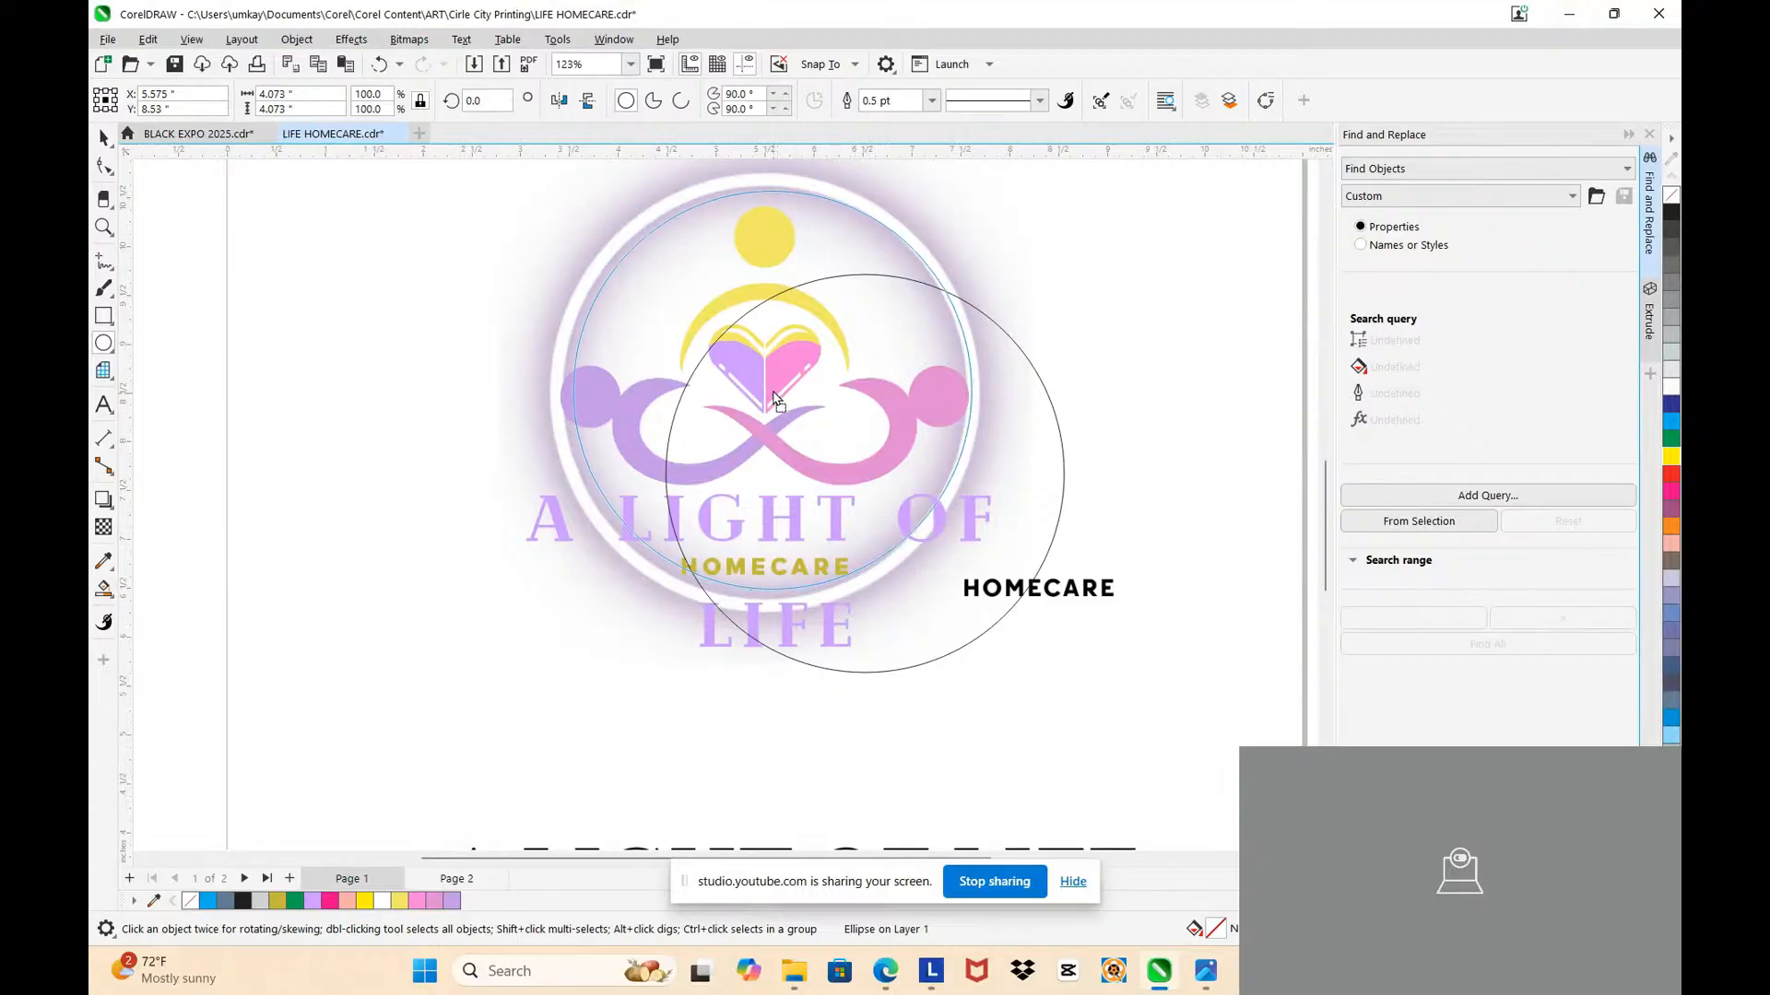
{"action": "left_click_drag", "start_coordinate": [770, 394], "coordinate": [767, 405]}
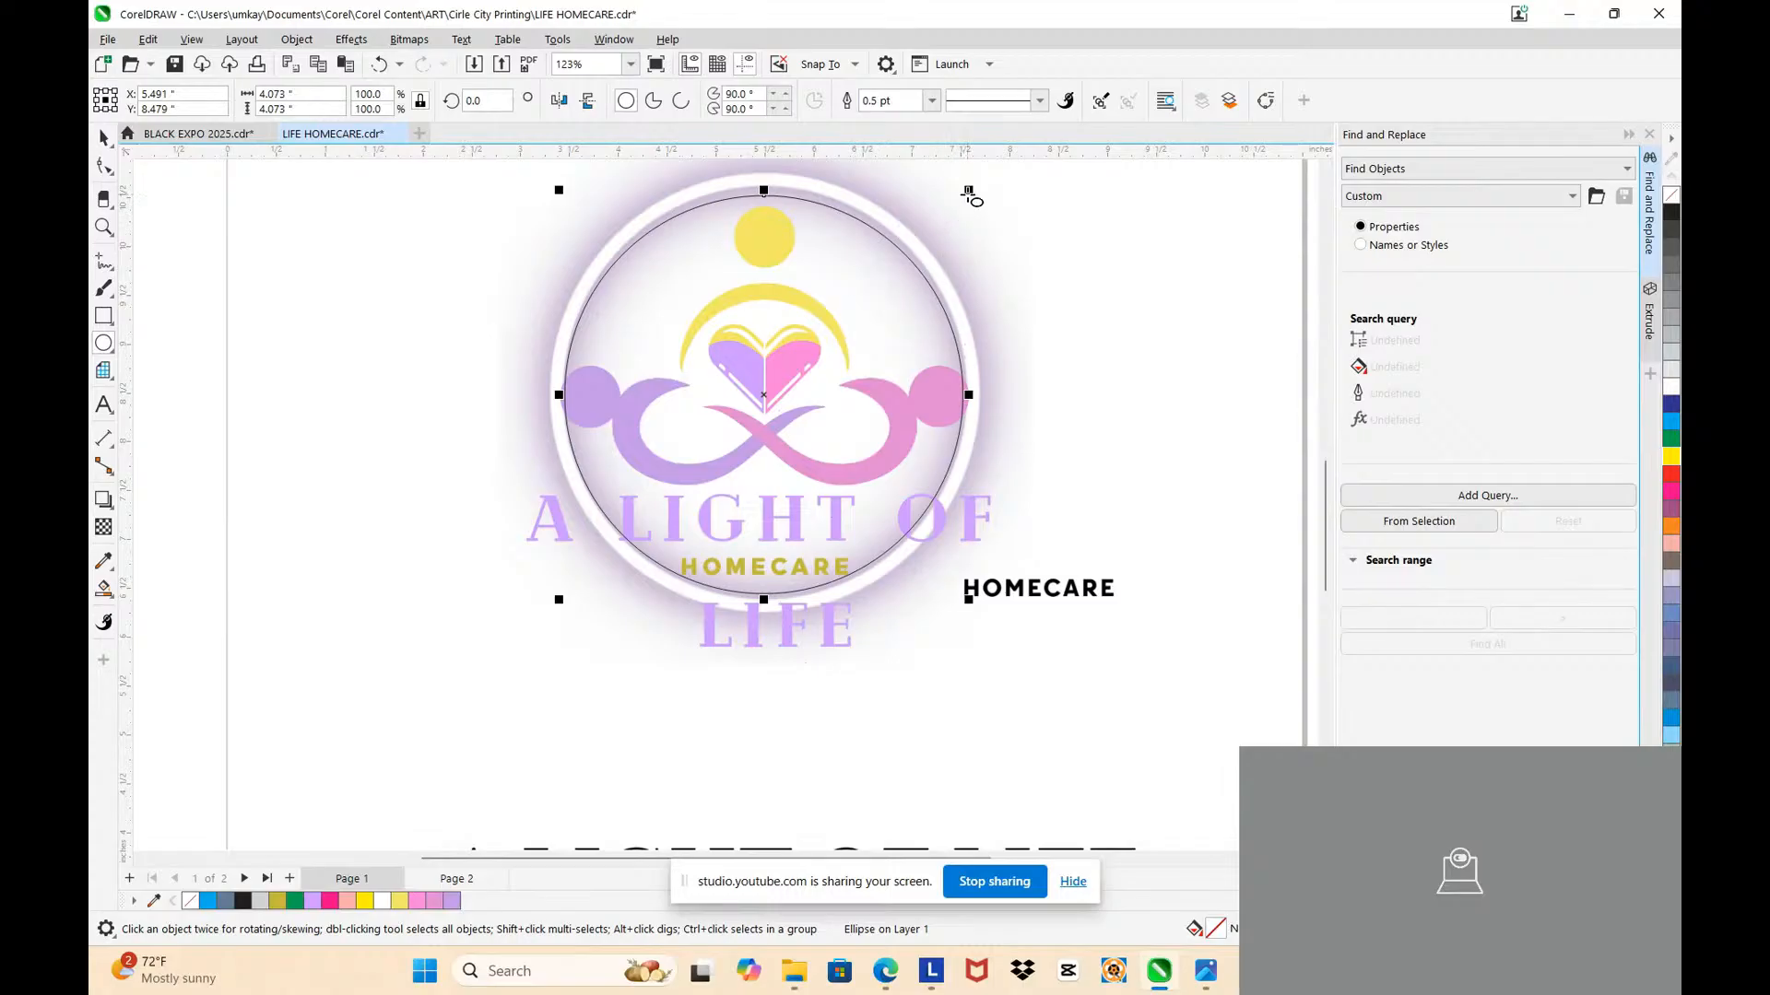
{"action": "left_click_drag", "start_coordinate": [972, 190], "coordinate": [1062, 179]}
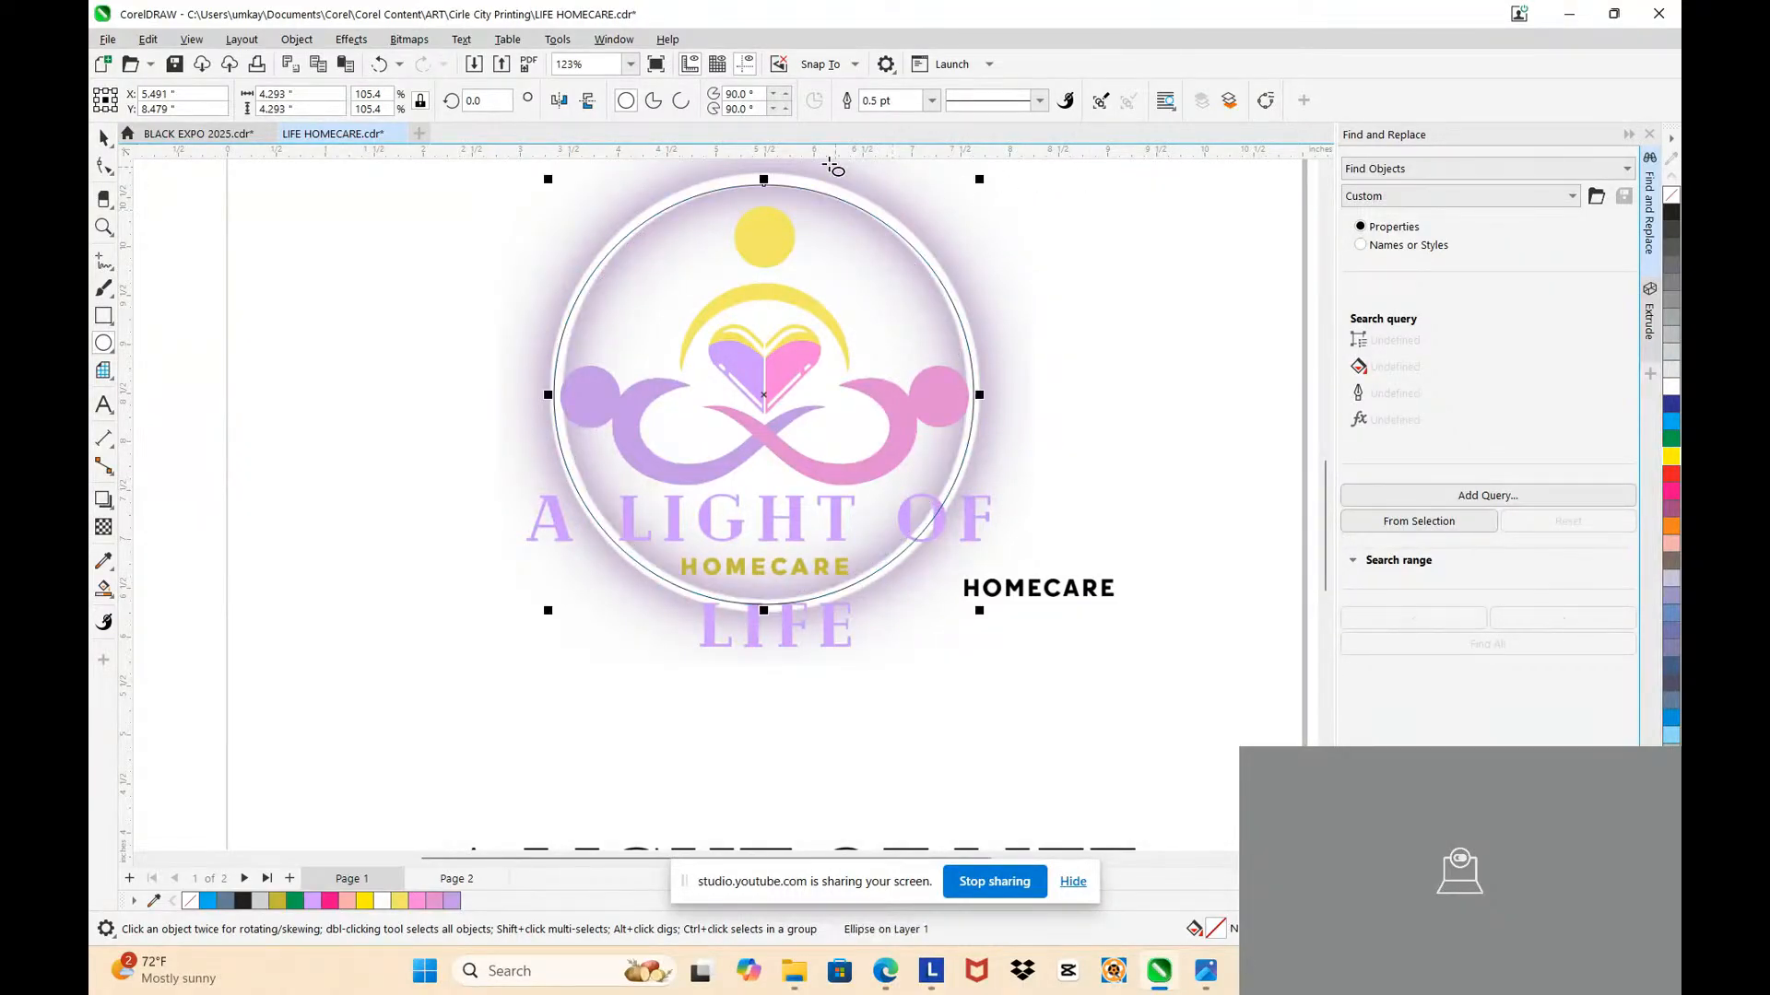
Step: Stretch the circle vertically to about 4.37 inches tall so its upper and lower edges follow the middle of the white ring
{"action": "scroll", "coordinate": [763, 177], "scroll_direction": "up", "scroll_amount": 5}
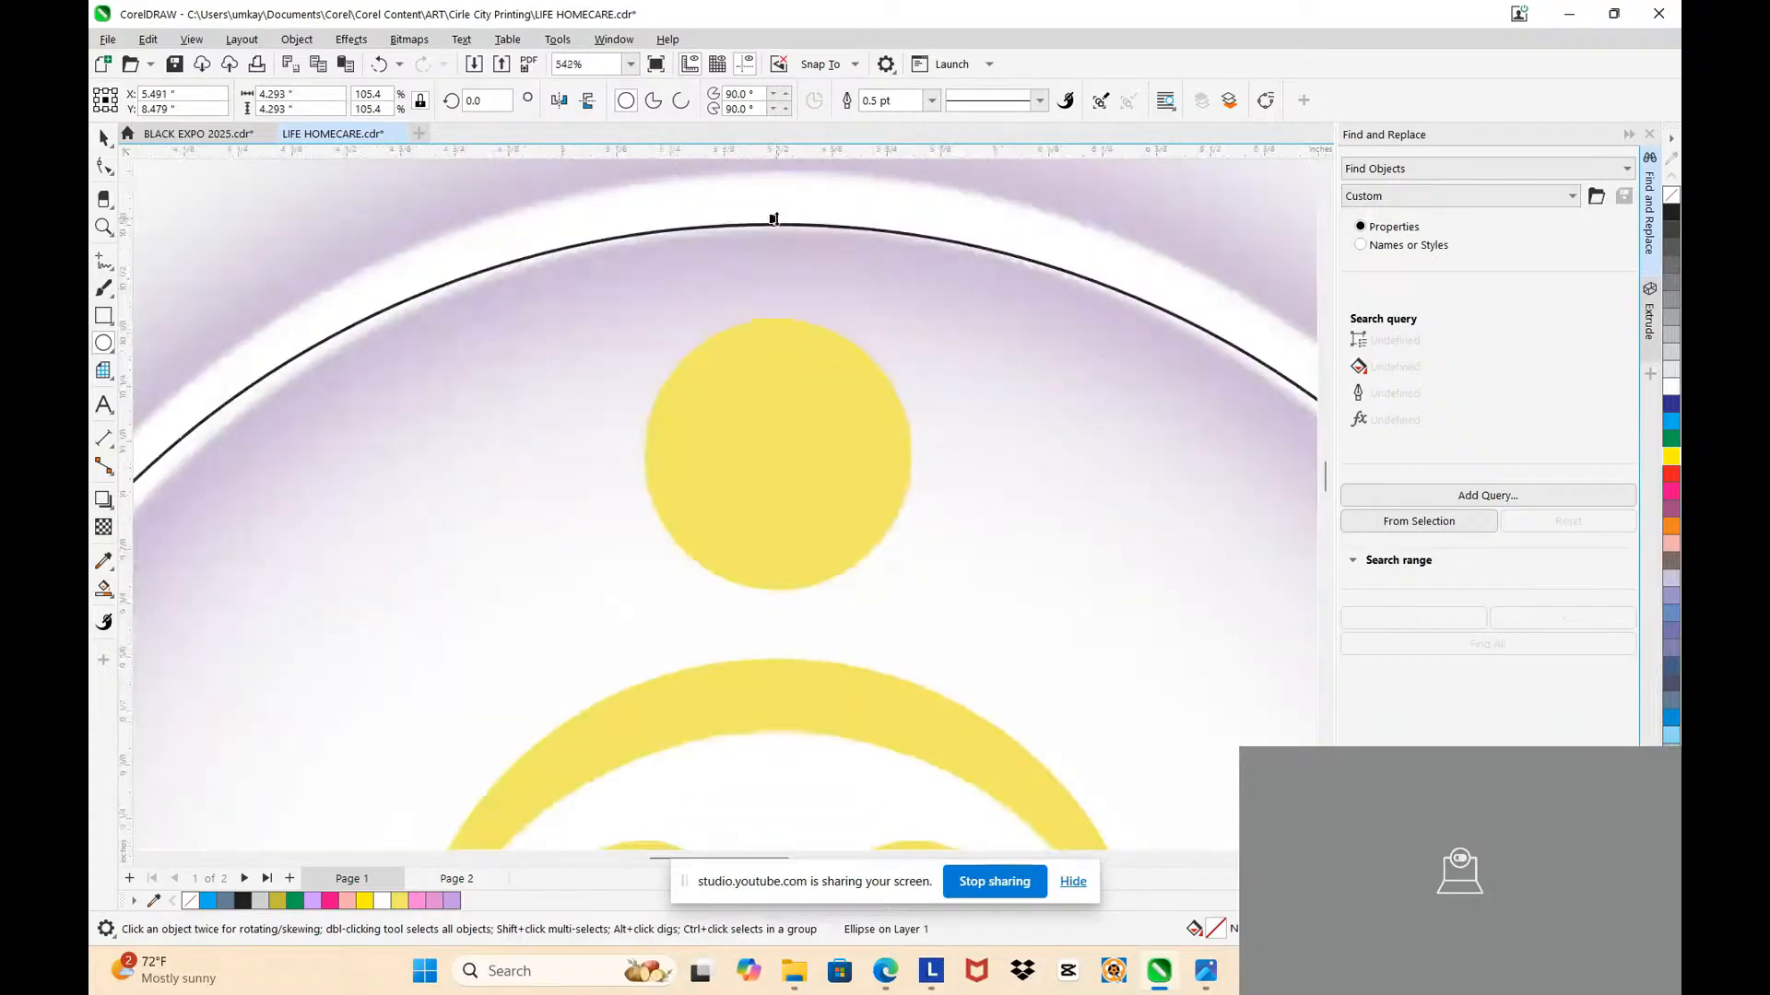
{"action": "left_click_drag", "start_coordinate": [774, 219], "coordinate": [774, 190]}
{"action": "scroll", "coordinate": [774, 191], "scroll_direction": "down", "scroll_amount": 5}
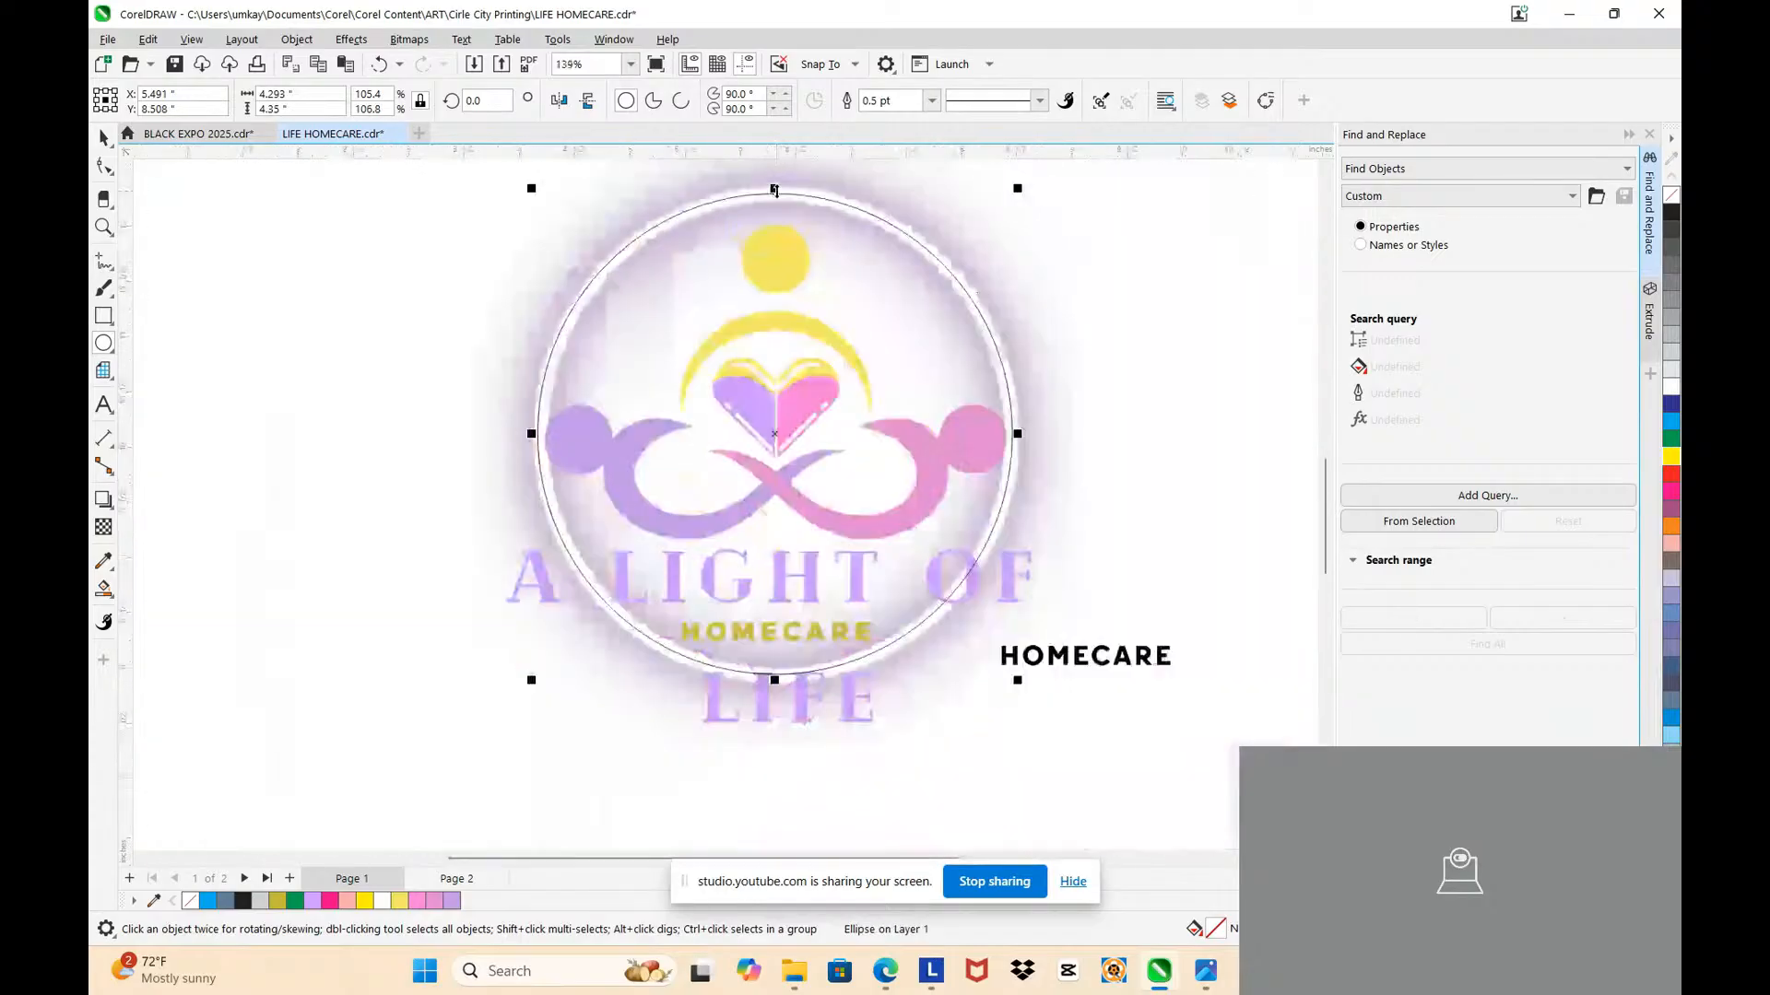
{"action": "scroll", "coordinate": [783, 678], "scroll_direction": "up", "scroll_amount": 6}
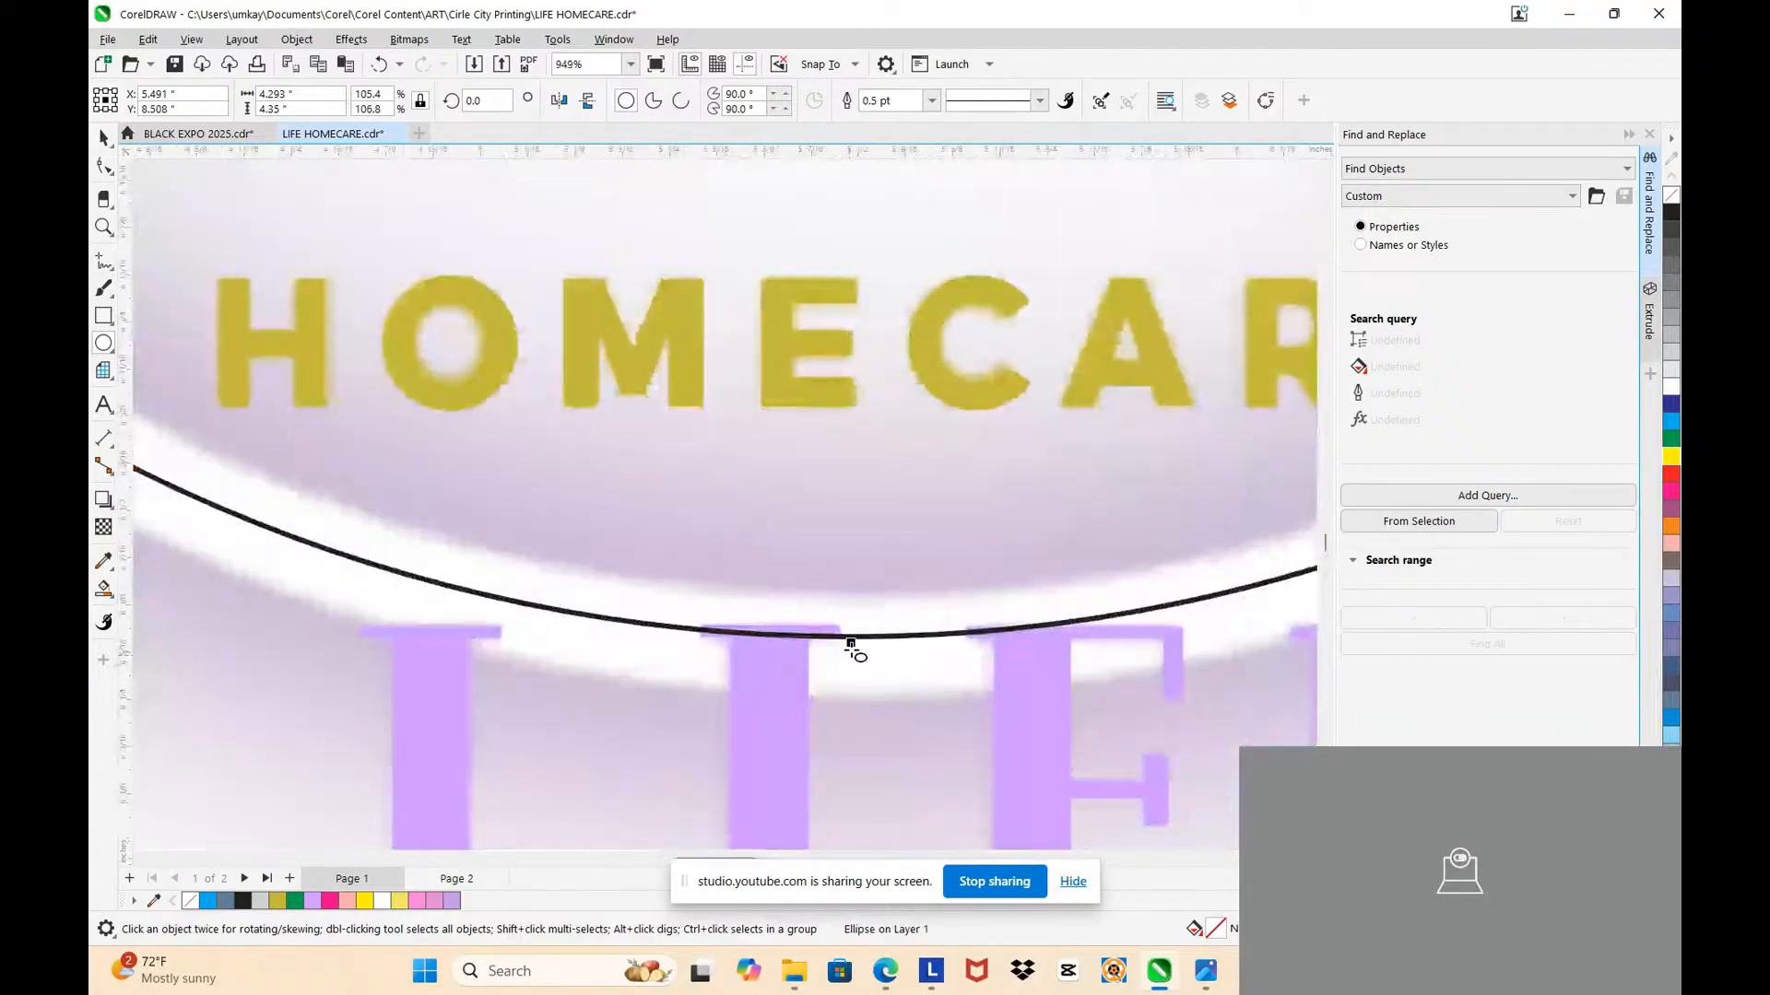
{"action": "left_click_drag", "start_coordinate": [852, 645], "coordinate": [849, 657]}
{"action": "scroll", "coordinate": [839, 648], "scroll_direction": "down", "scroll_amount": 5}
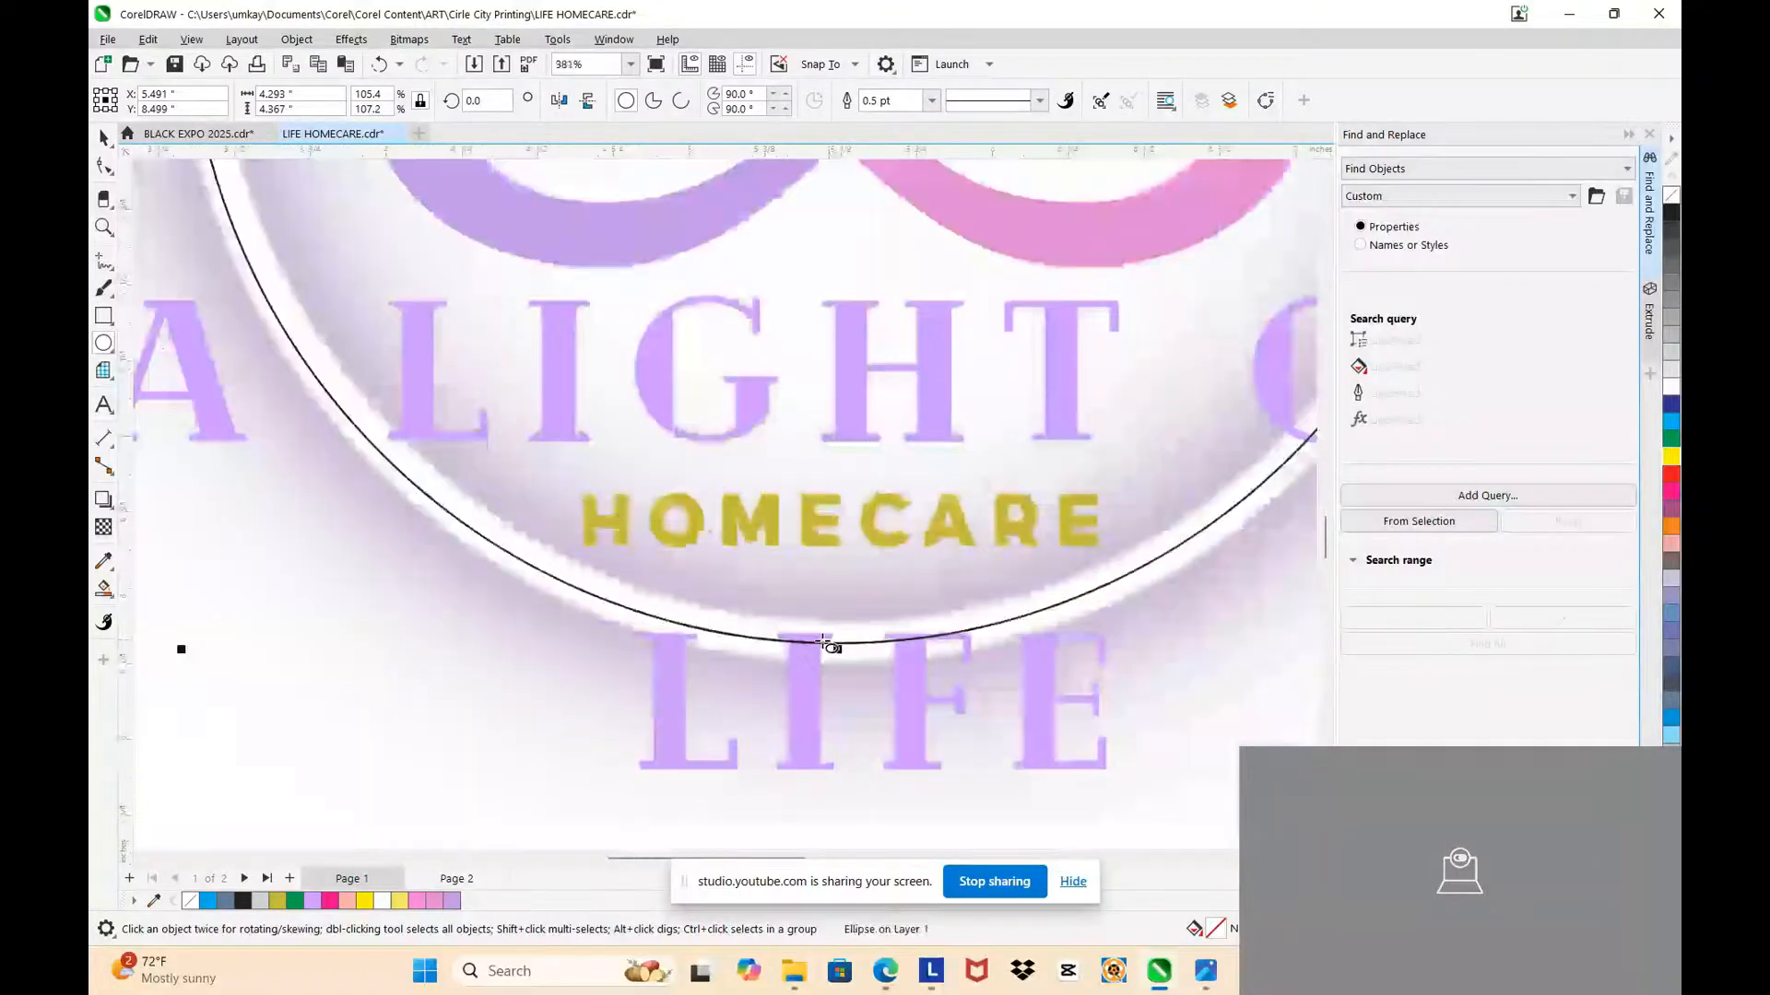
{"action": "scroll", "coordinate": [828, 644], "scroll_direction": "down", "scroll_amount": 2}
Step: Narrow the circle to about 4.27 inches wide by adjusting its left edge to the middle of the white ring
{"action": "scroll", "coordinate": [1097, 388], "scroll_direction": "up", "scroll_amount": 7}
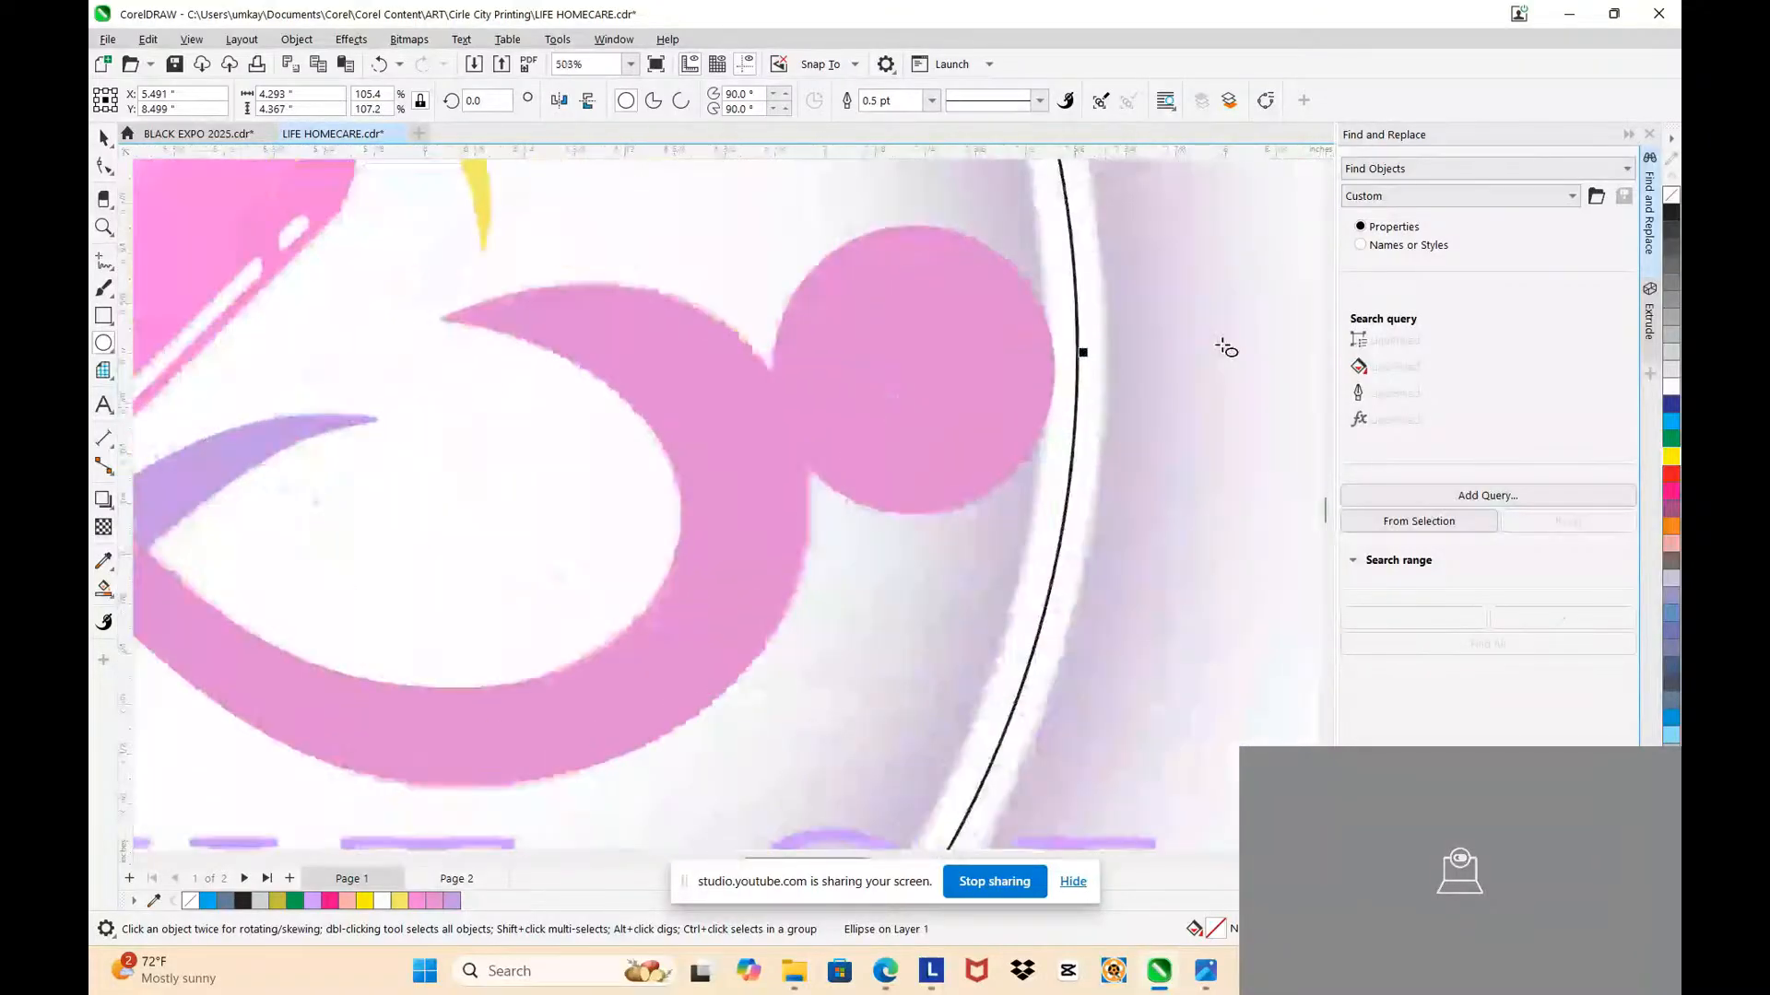
{"action": "scroll", "coordinate": [1061, 369], "scroll_direction": "down", "scroll_amount": 5}
{"action": "scroll", "coordinate": [577, 367], "scroll_direction": "up", "scroll_amount": 5}
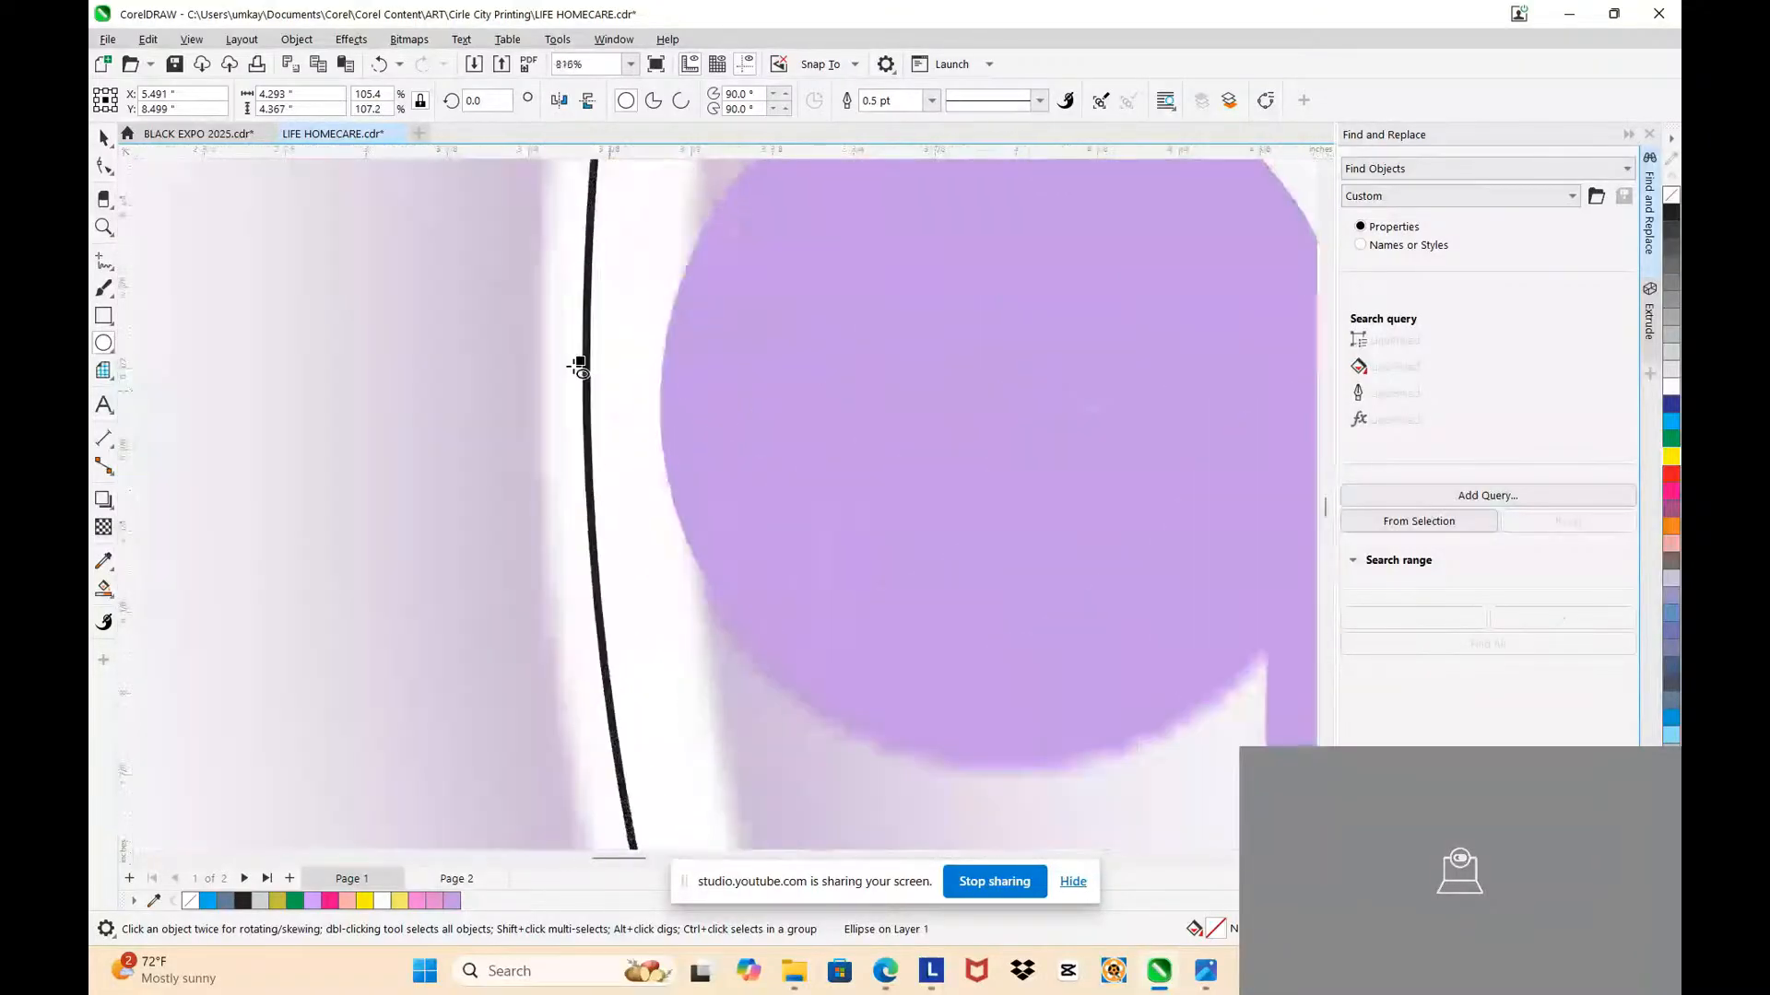
{"action": "left_click_drag", "start_coordinate": [577, 367], "coordinate": [604, 366]}
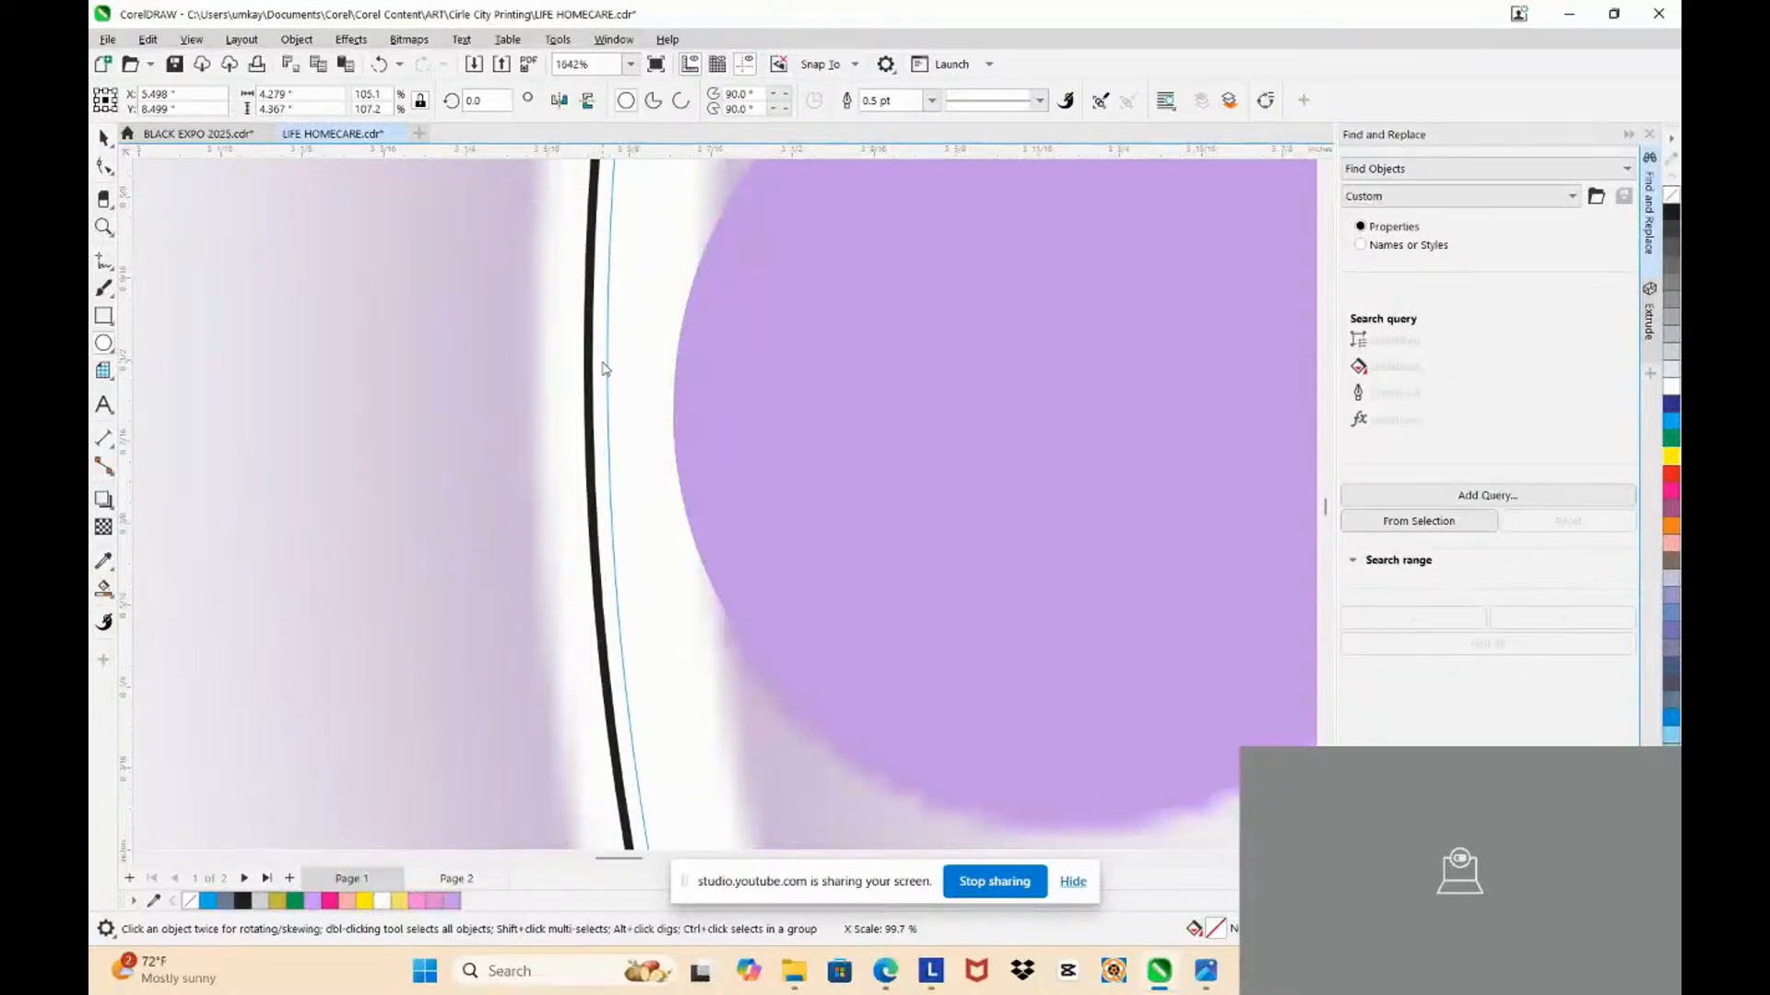
{"action": "scroll", "coordinate": [595, 367], "scroll_direction": "up", "scroll_amount": 3}
{"action": "scroll", "coordinate": [595, 366], "scroll_direction": "down", "scroll_amount": 3}
{"action": "scroll", "coordinate": [600, 363], "scroll_direction": "up", "scroll_amount": 6}
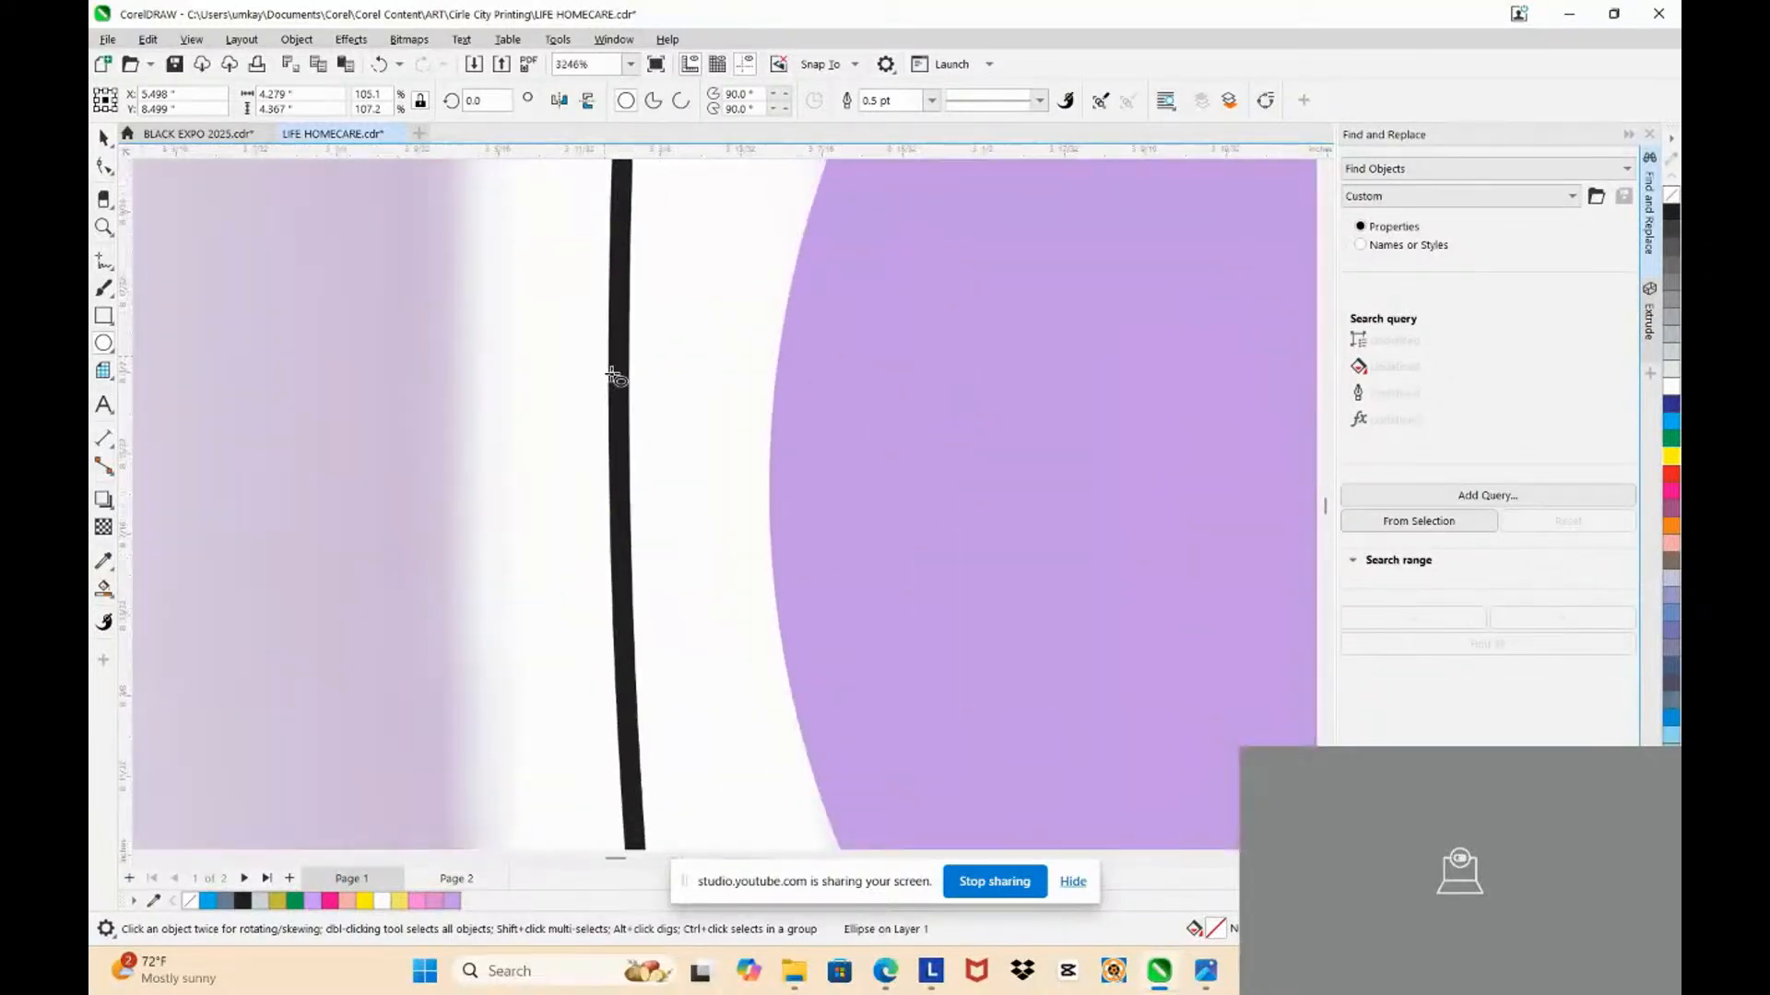
{"action": "left_click_drag", "start_coordinate": [613, 376], "coordinate": [632, 376]}
{"action": "scroll", "coordinate": [615, 375], "scroll_direction": "down", "scroll_amount": 6}
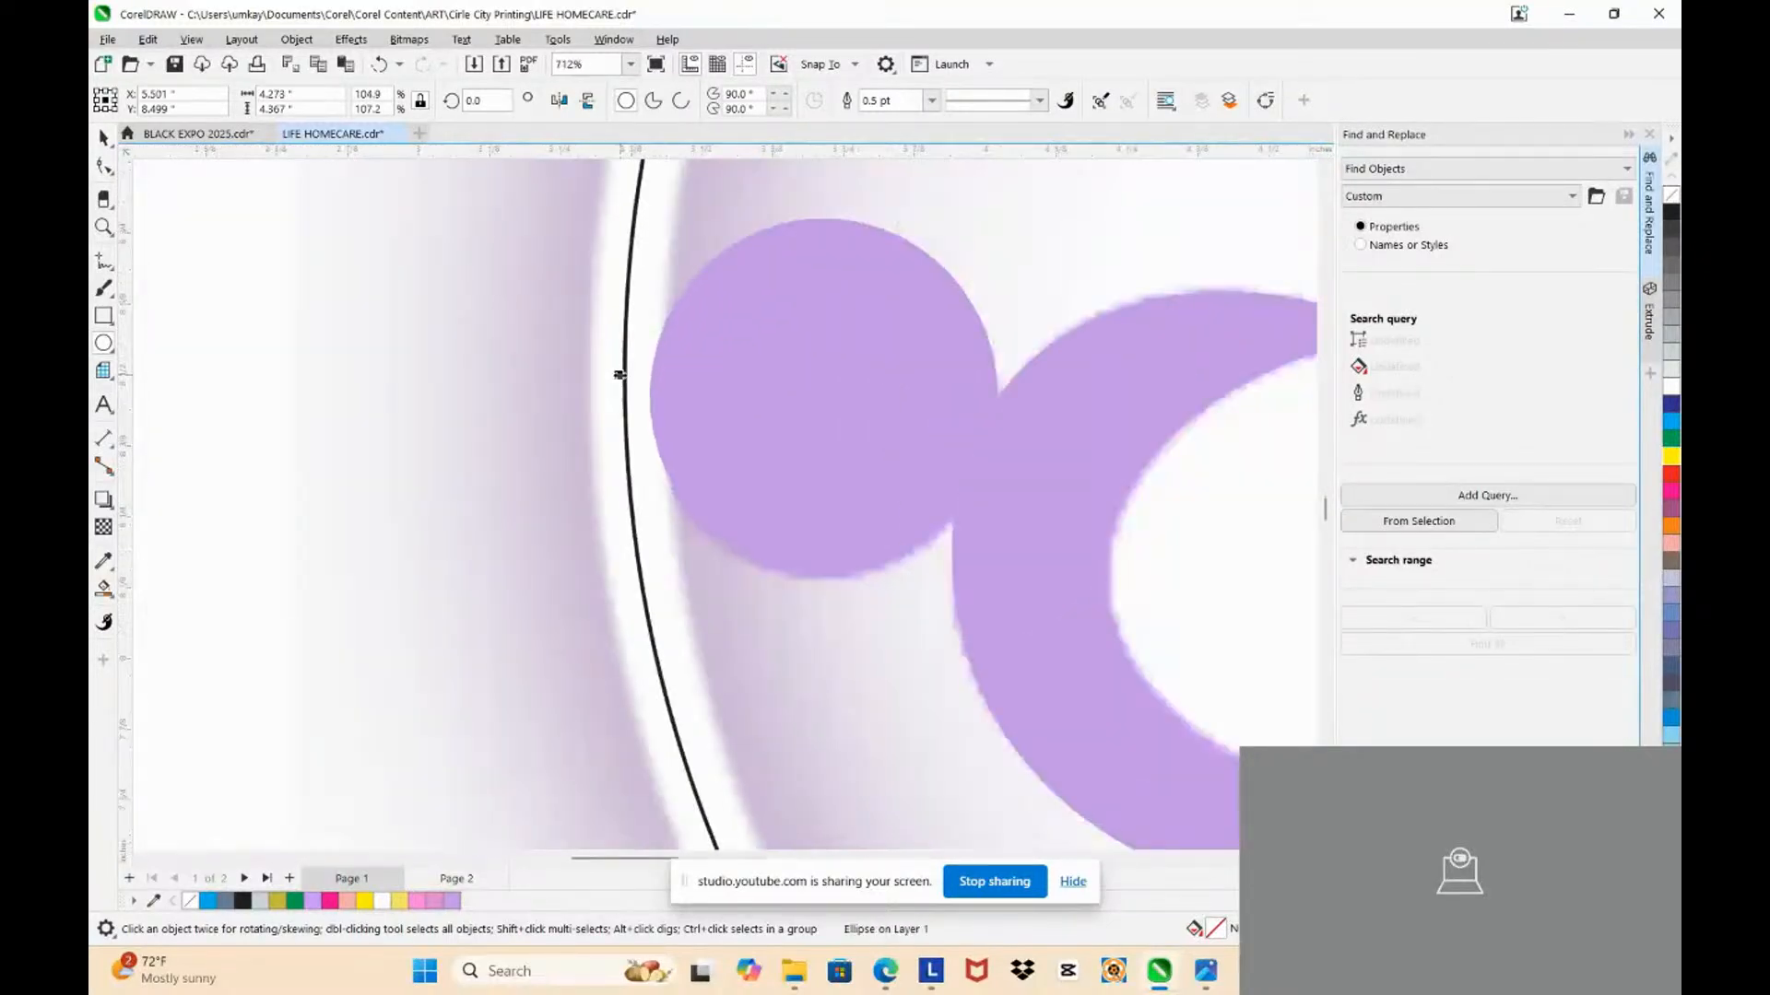
Step: Examine how the circle follows the white ring along its lower, upper and right edges and as a whole
{"action": "scroll", "coordinate": [616, 375], "scroll_direction": "down", "scroll_amount": 3}
{"action": "scroll", "coordinate": [886, 634], "scroll_direction": "up", "scroll_amount": 5}
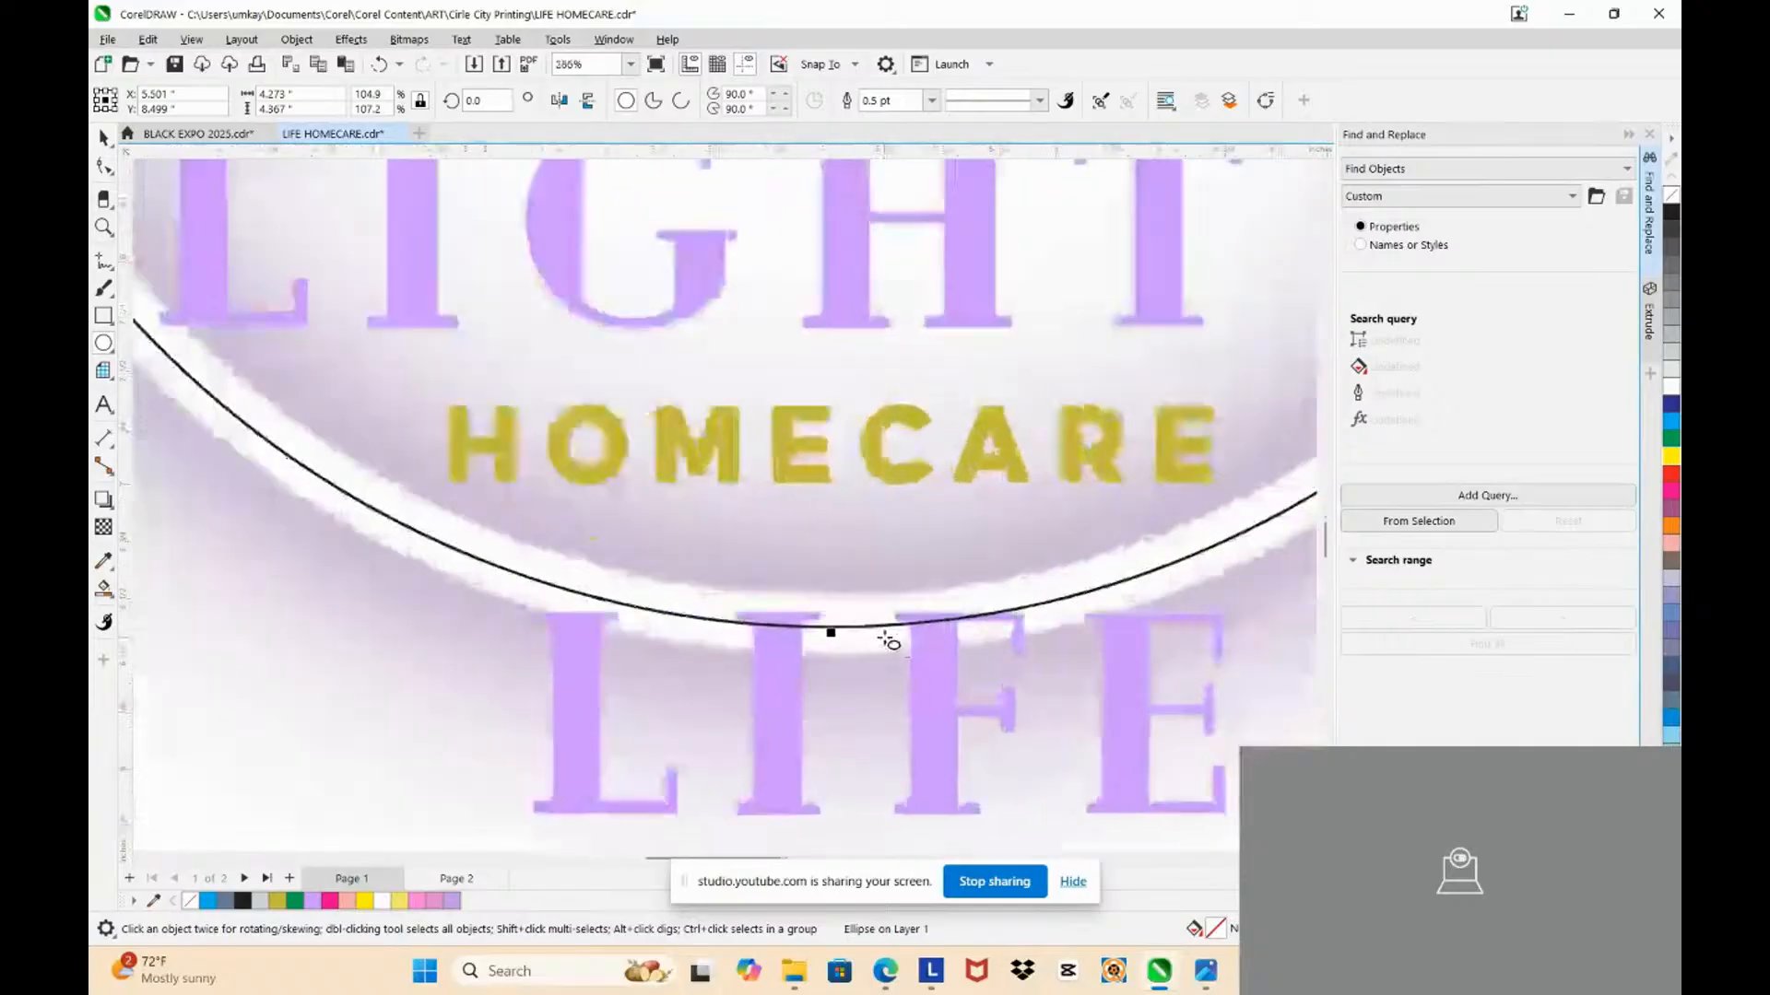
{"action": "scroll", "coordinate": [885, 634], "scroll_direction": "down", "scroll_amount": 2}
{"action": "scroll", "coordinate": [882, 634], "scroll_direction": "down", "scroll_amount": 3}
{"action": "scroll", "coordinate": [829, 314], "scroll_direction": "up", "scroll_amount": 7}
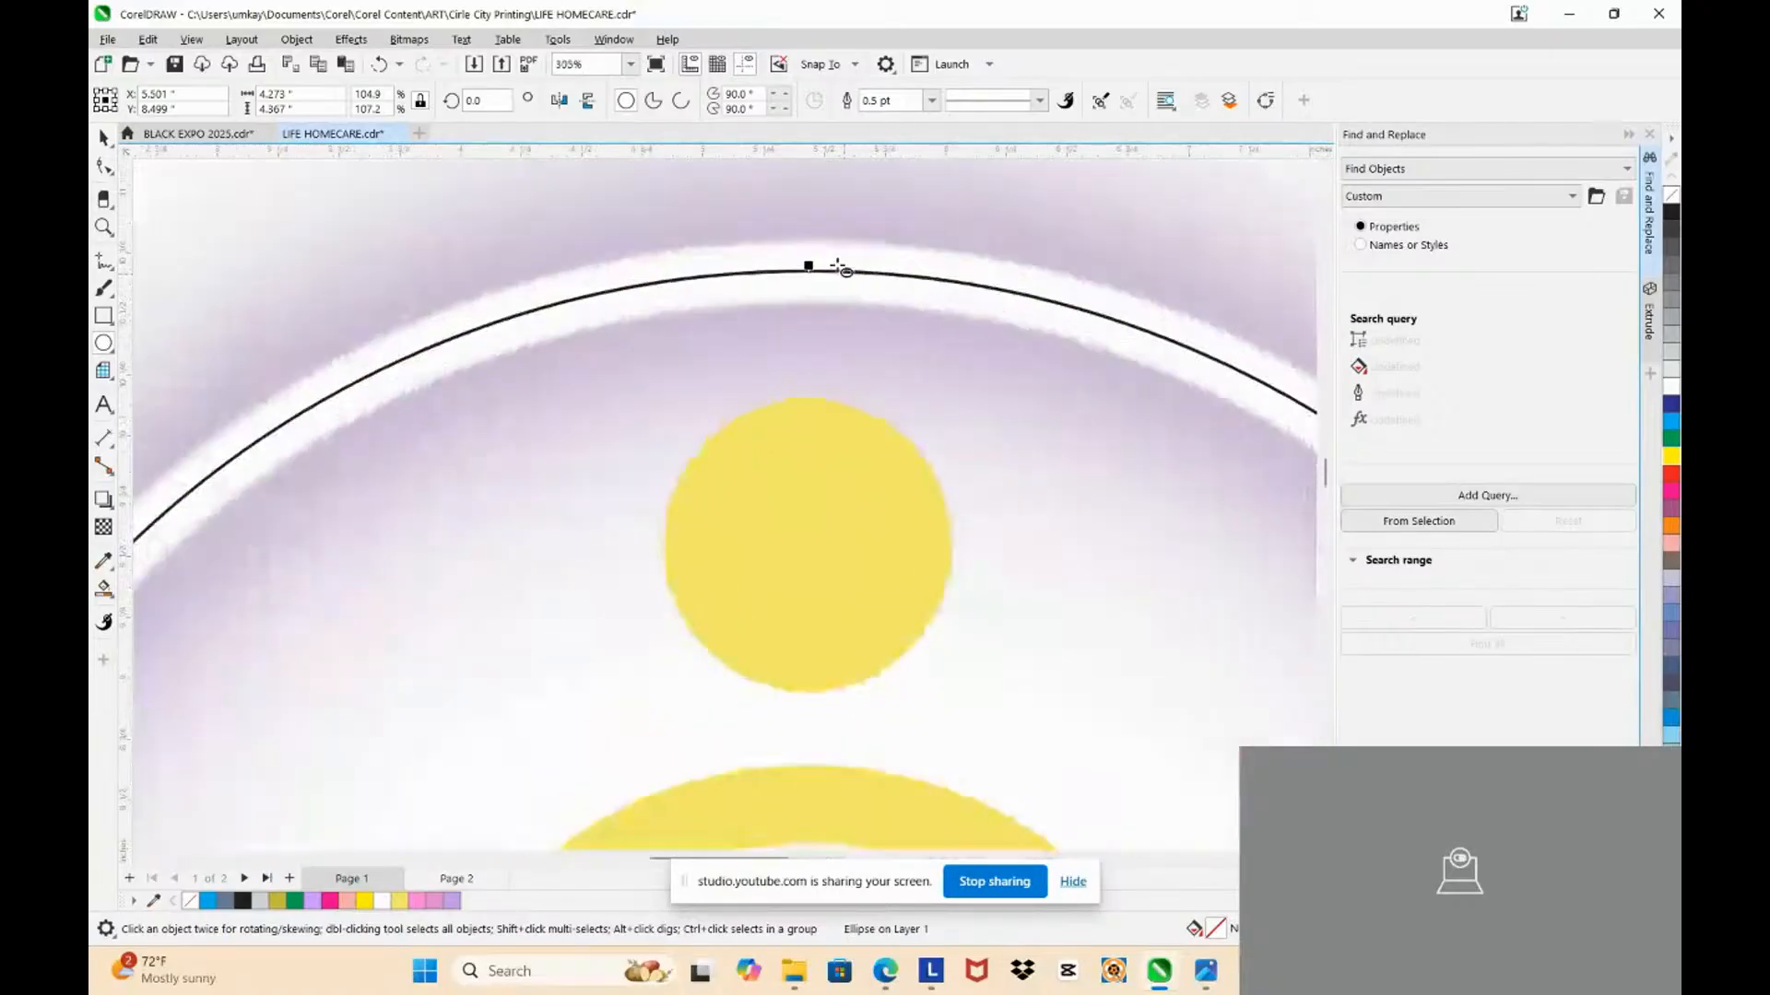
{"action": "scroll", "coordinate": [798, 273], "scroll_direction": "down", "scroll_amount": 4}
{"action": "scroll", "coordinate": [1114, 590], "scroll_direction": "up", "scroll_amount": 4}
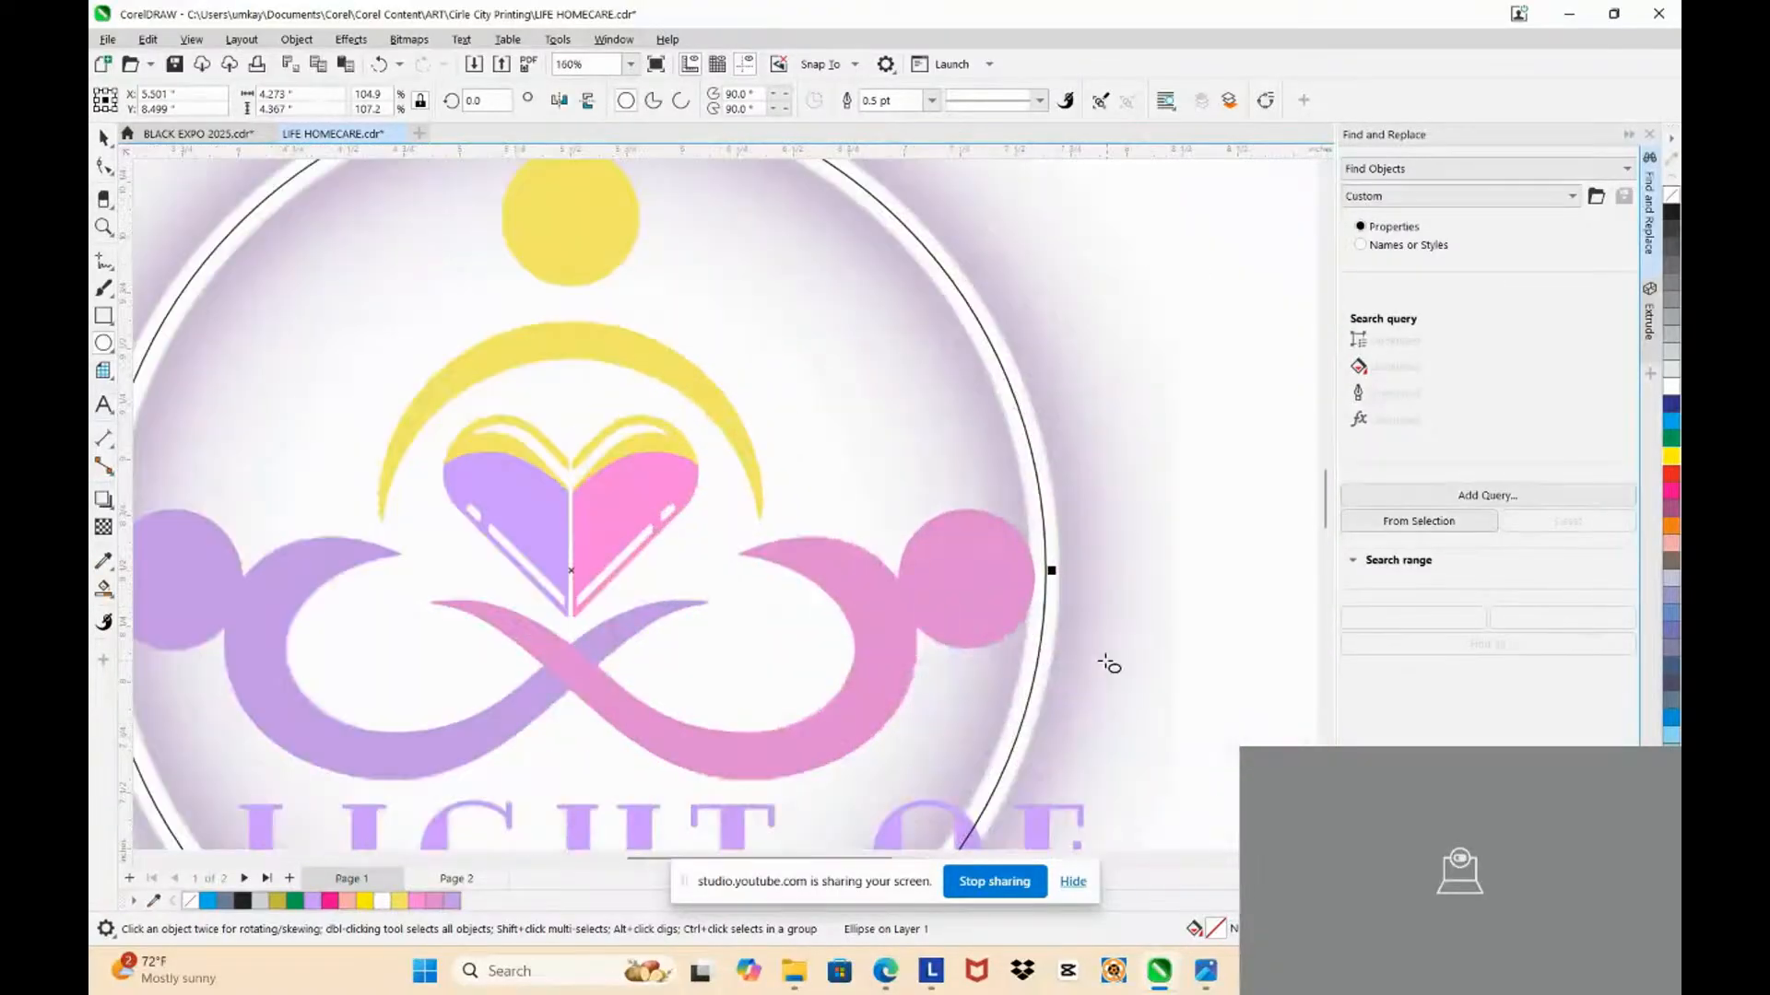
{"action": "scroll", "coordinate": [1014, 581], "scroll_direction": "down", "scroll_amount": 6}
{"action": "scroll", "coordinate": [903, 724], "scroll_direction": "up", "scroll_amount": 1}
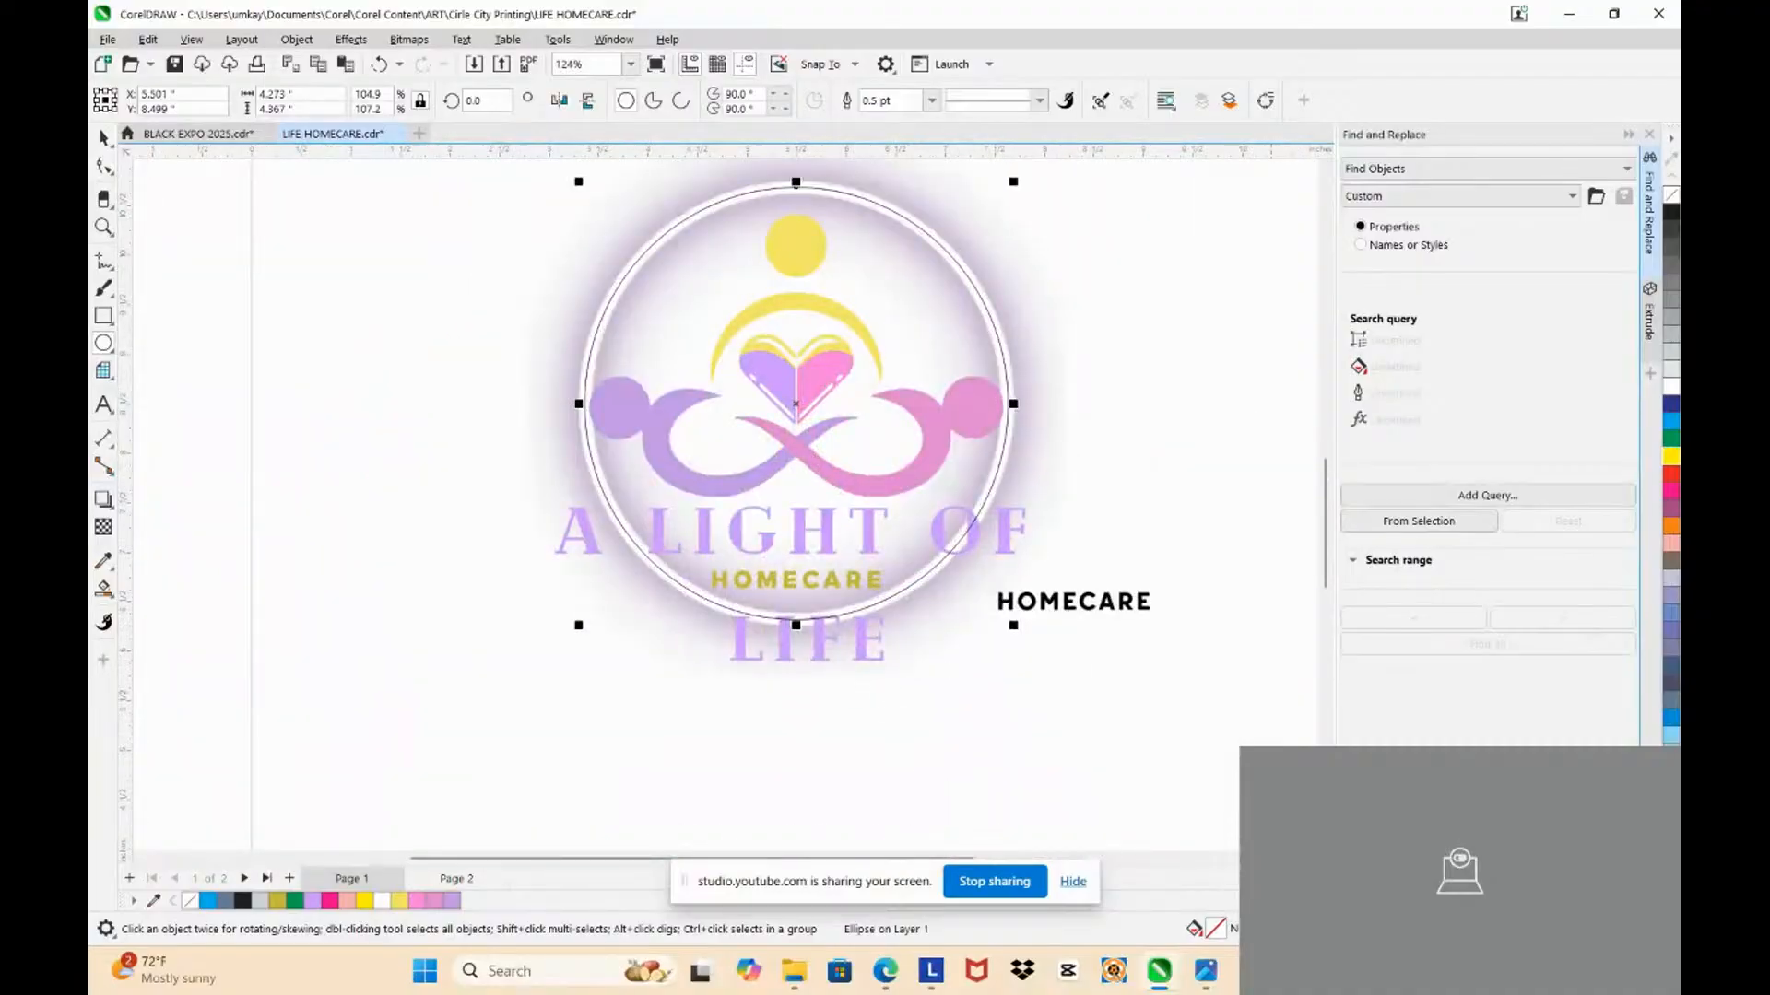
Step: Set the circle's outline width to 10 pt, trying 2 pt first
{"action": "key", "text": "F12"}
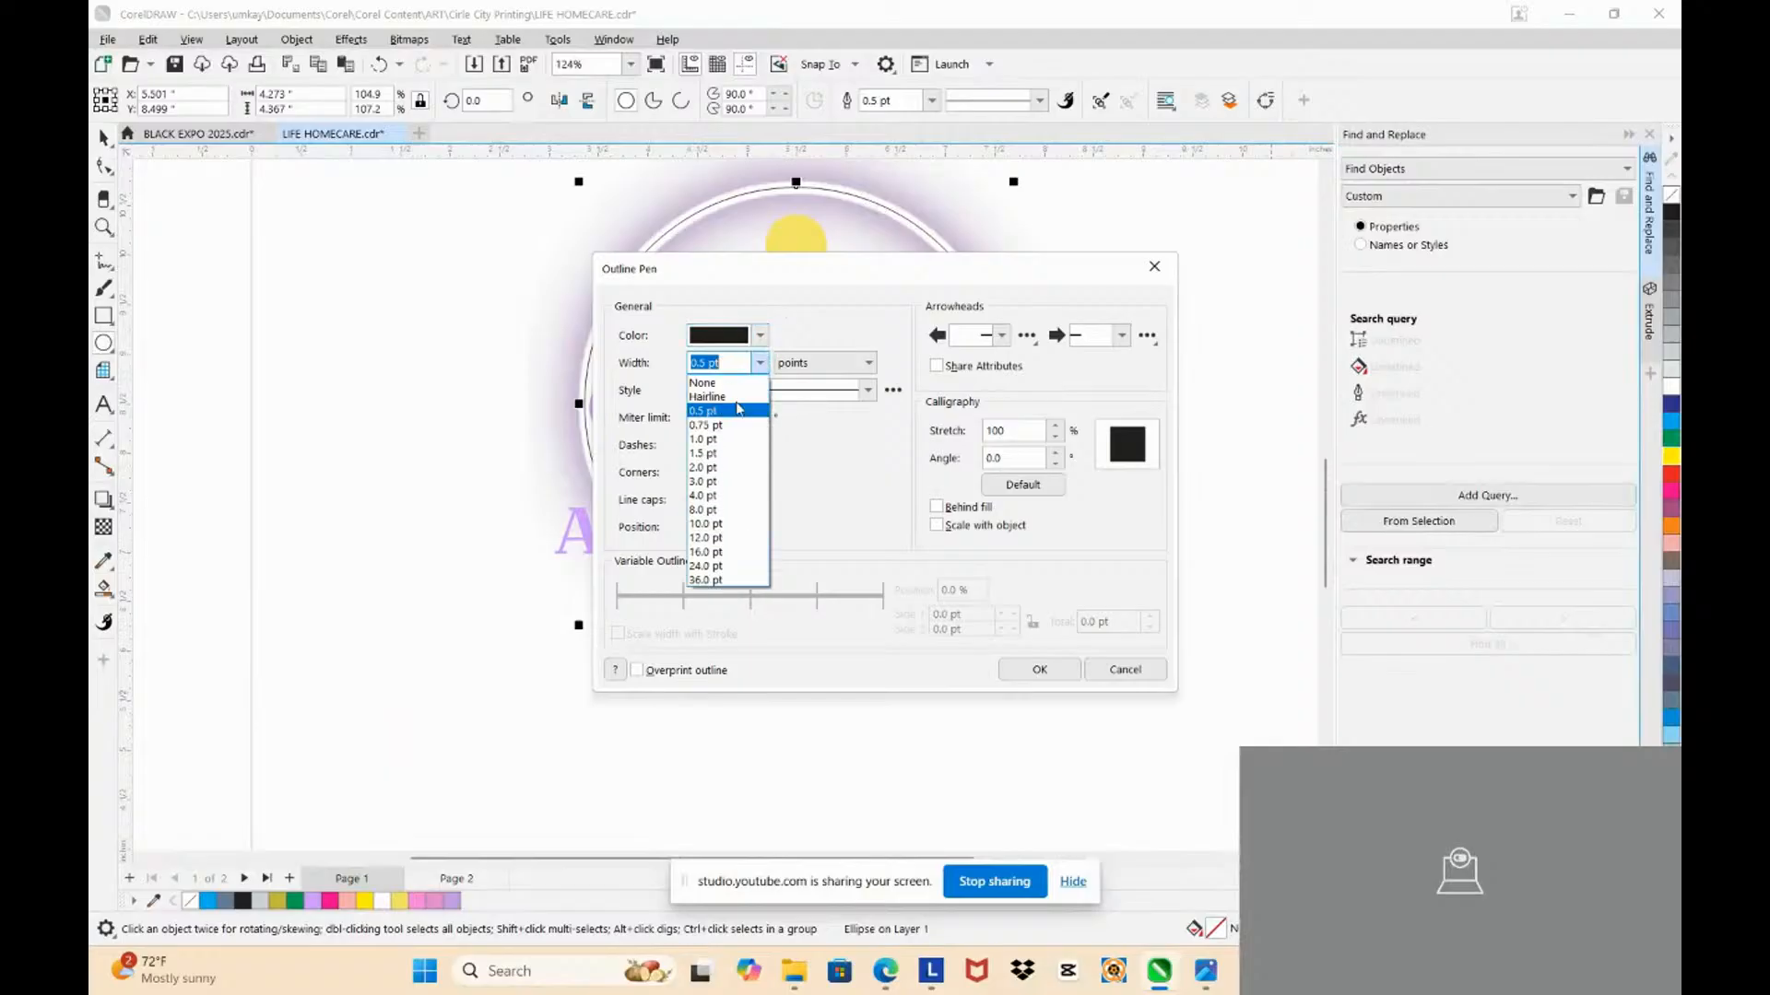
{"action": "left_click", "coordinate": [728, 468]}
{"action": "left_click_drag", "start_coordinate": [864, 276], "coordinate": [503, 402]}
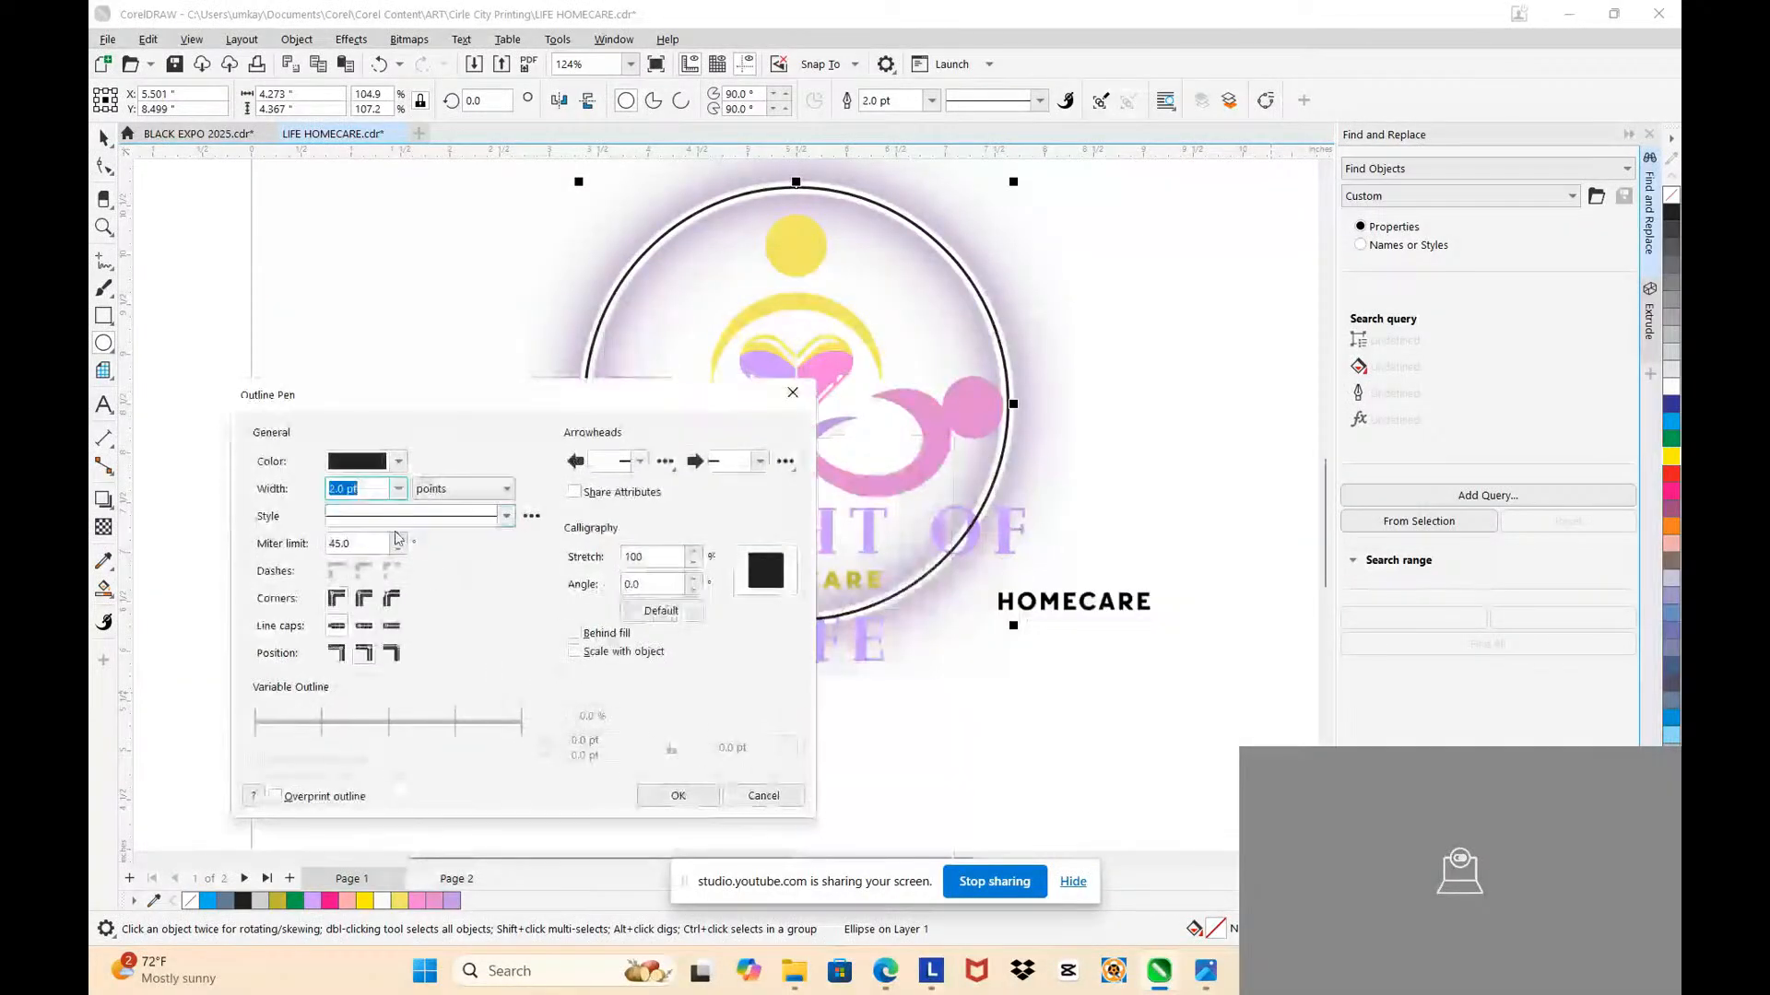
{"action": "left_click", "coordinate": [398, 489]}
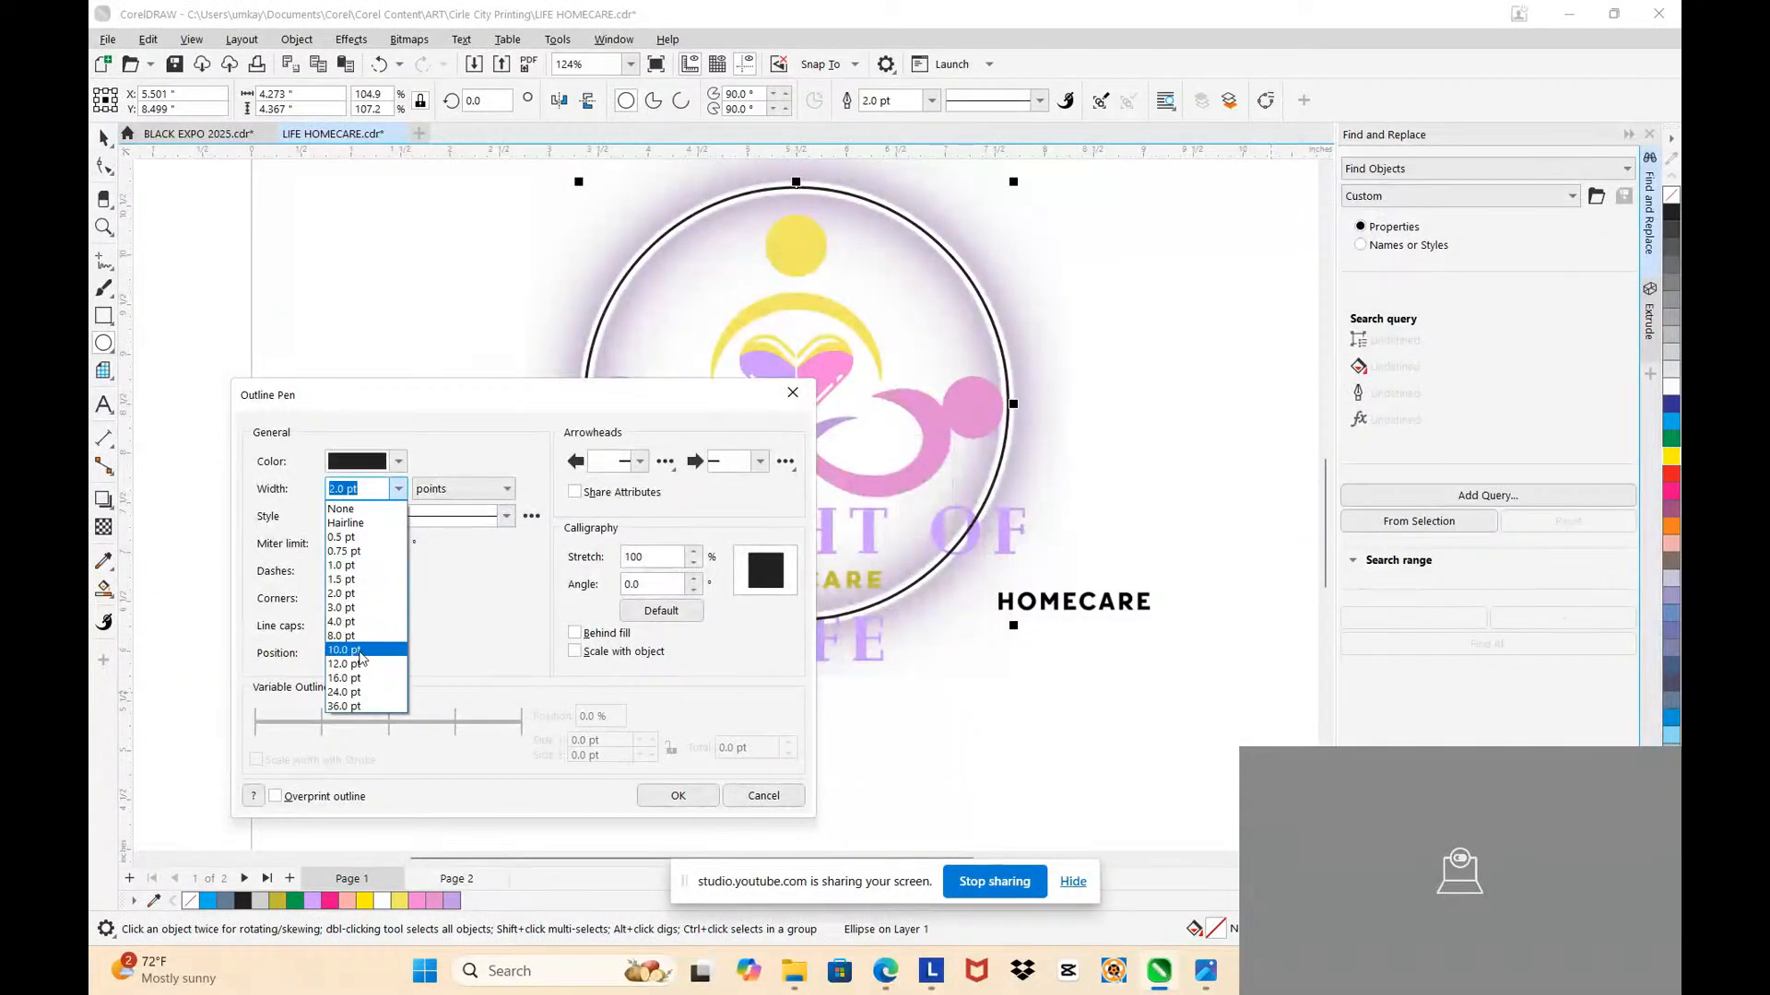
{"action": "left_click", "coordinate": [361, 651]}
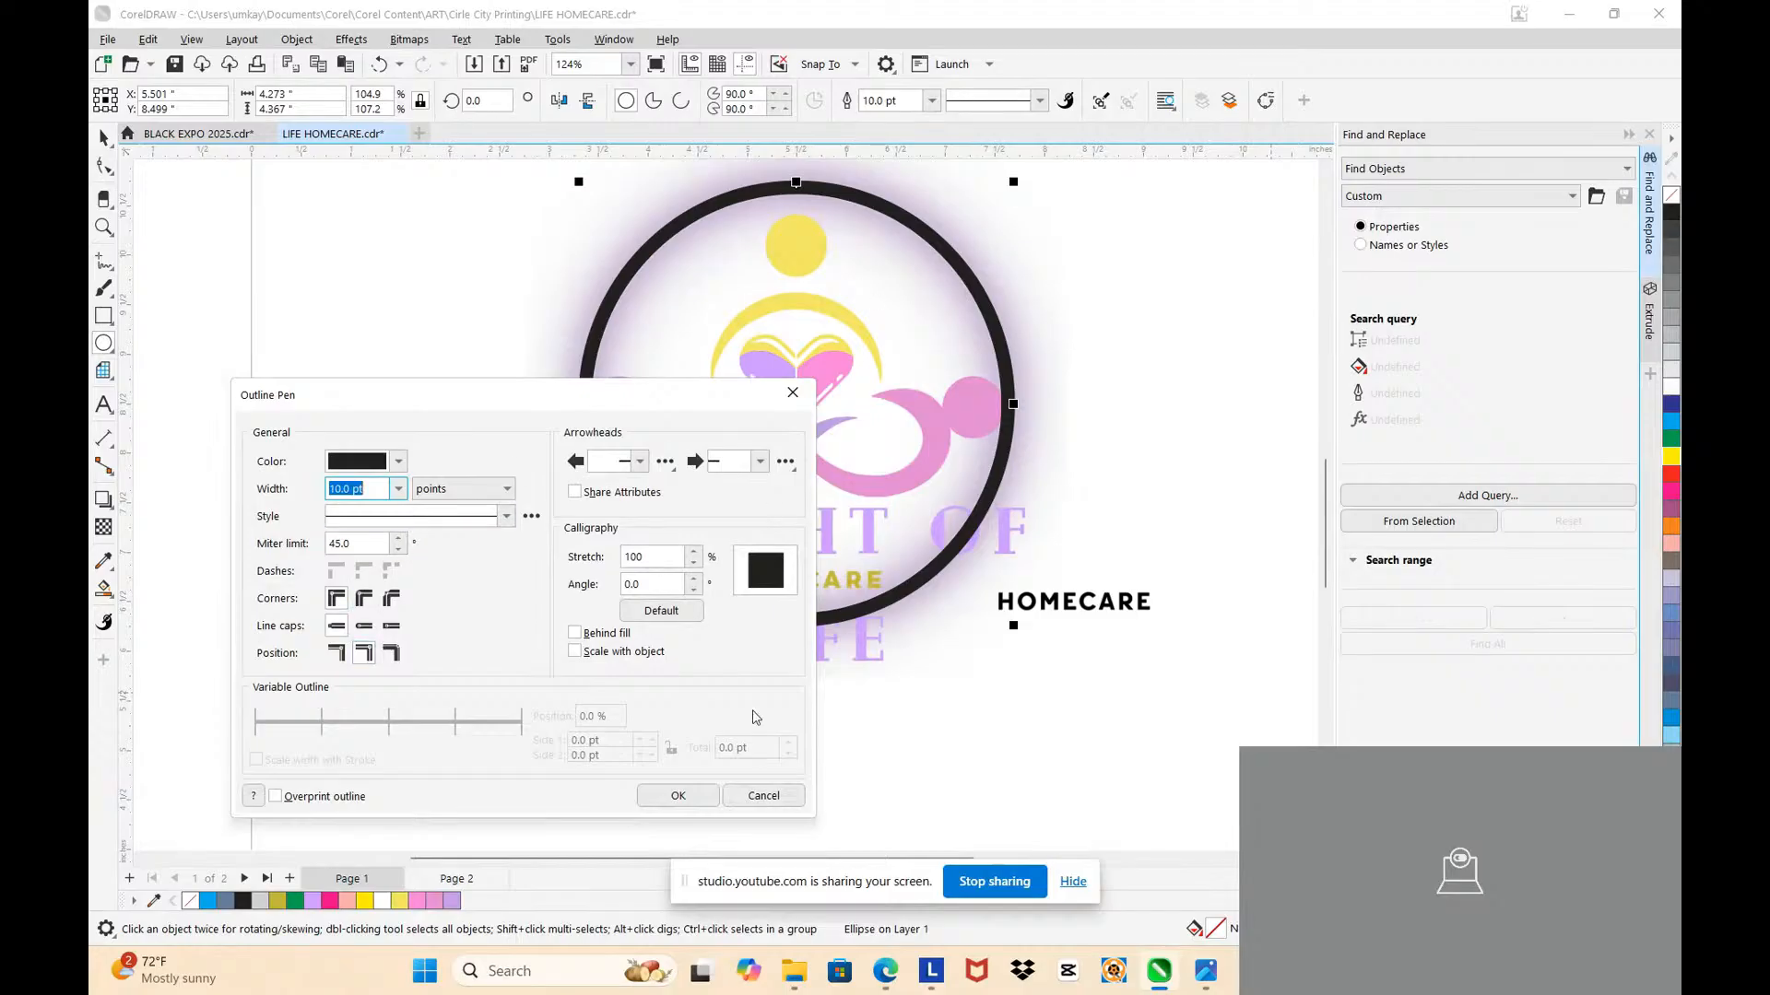
{"action": "left_click", "coordinate": [678, 795]}
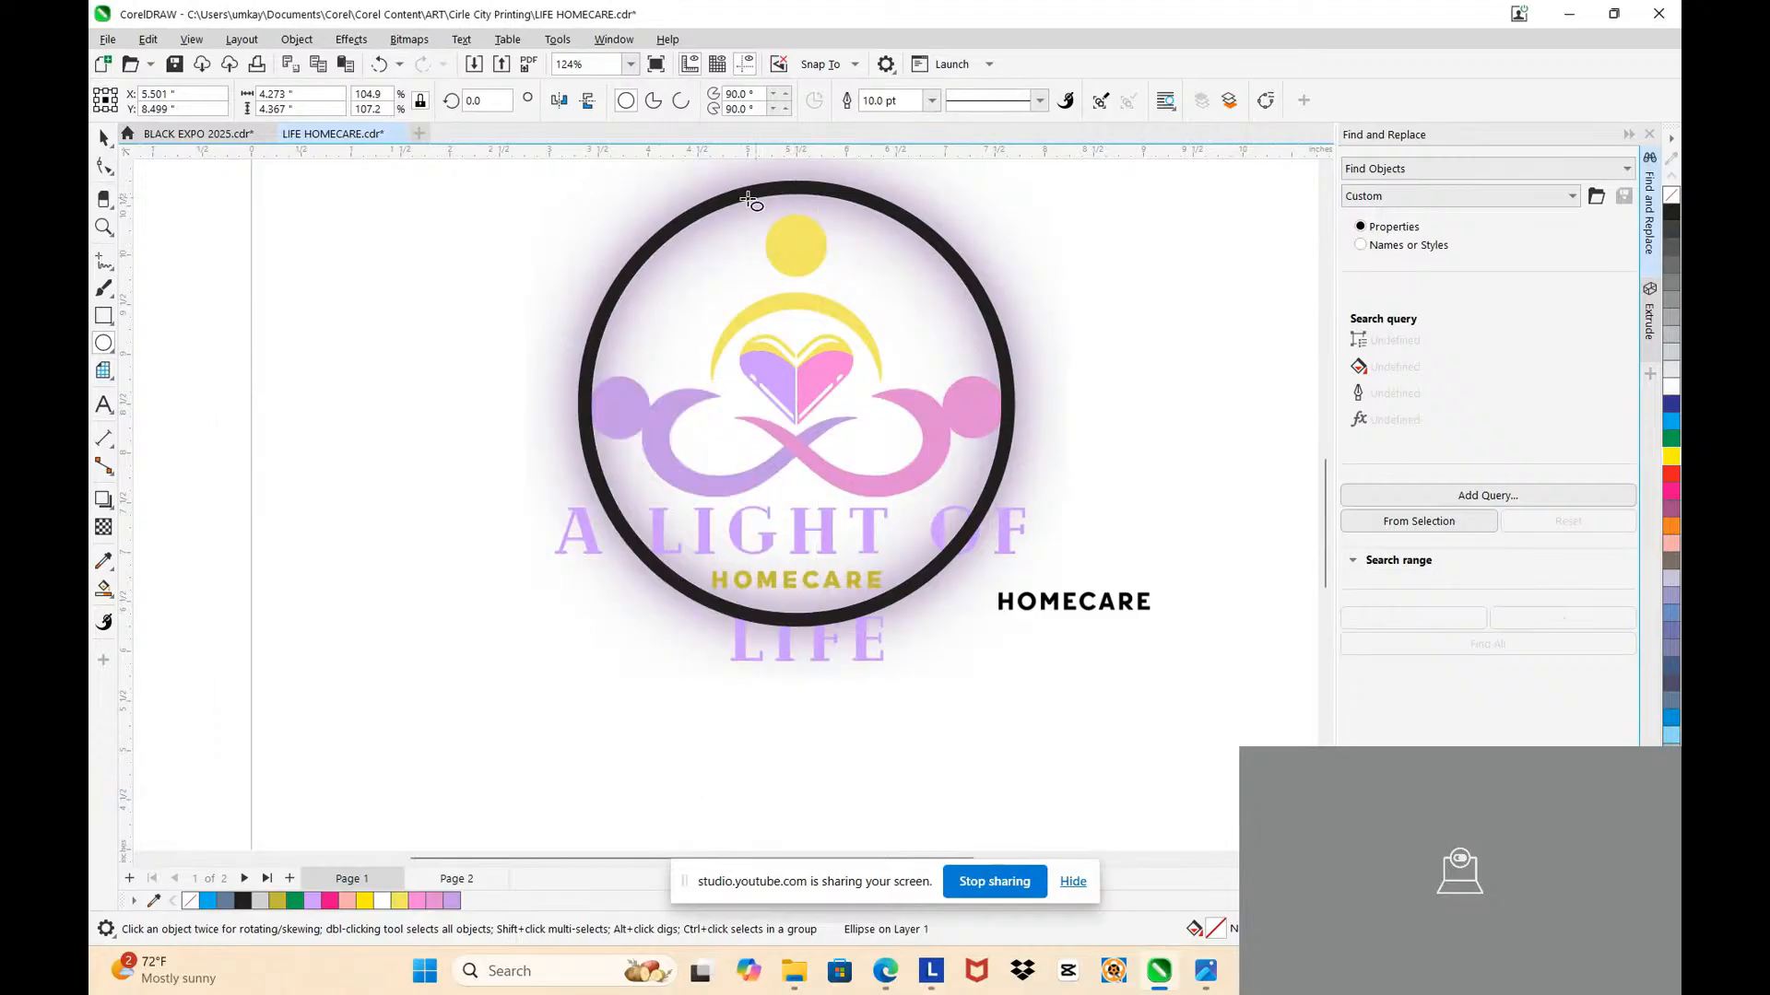
Step: Convert the circle's thick outline to an object
{"action": "left_click", "coordinate": [103, 137]}
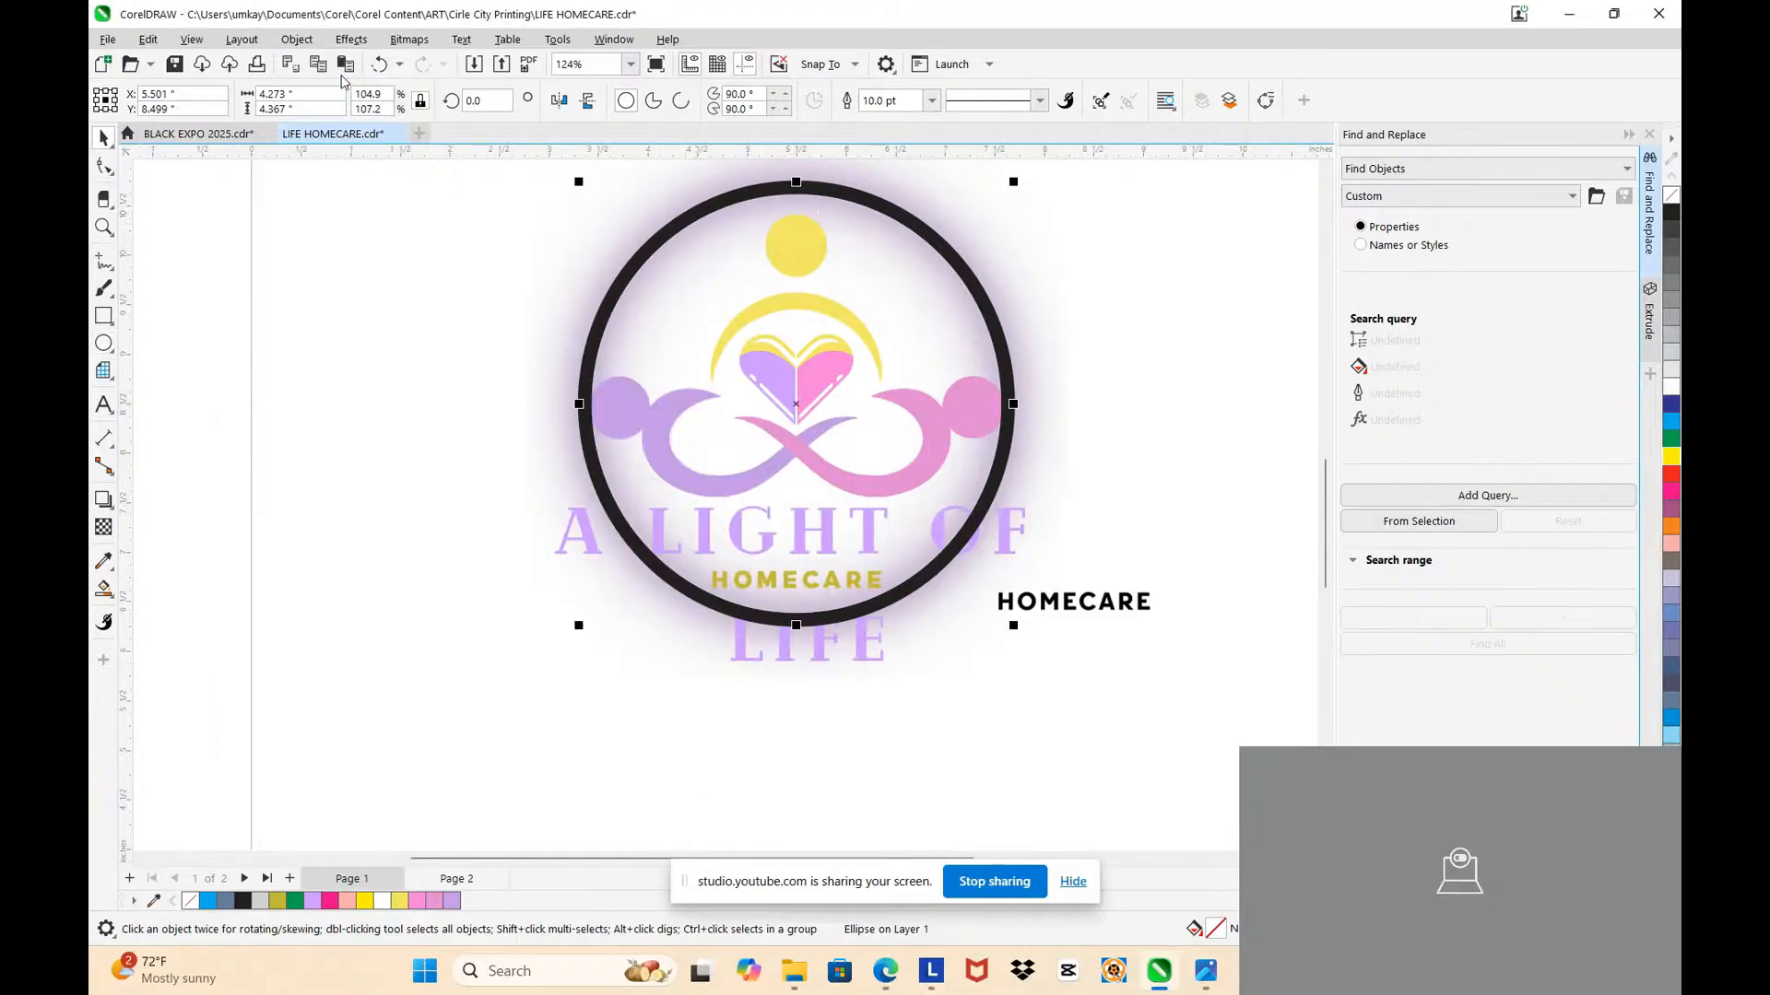
{"action": "left_click", "coordinate": [297, 39]}
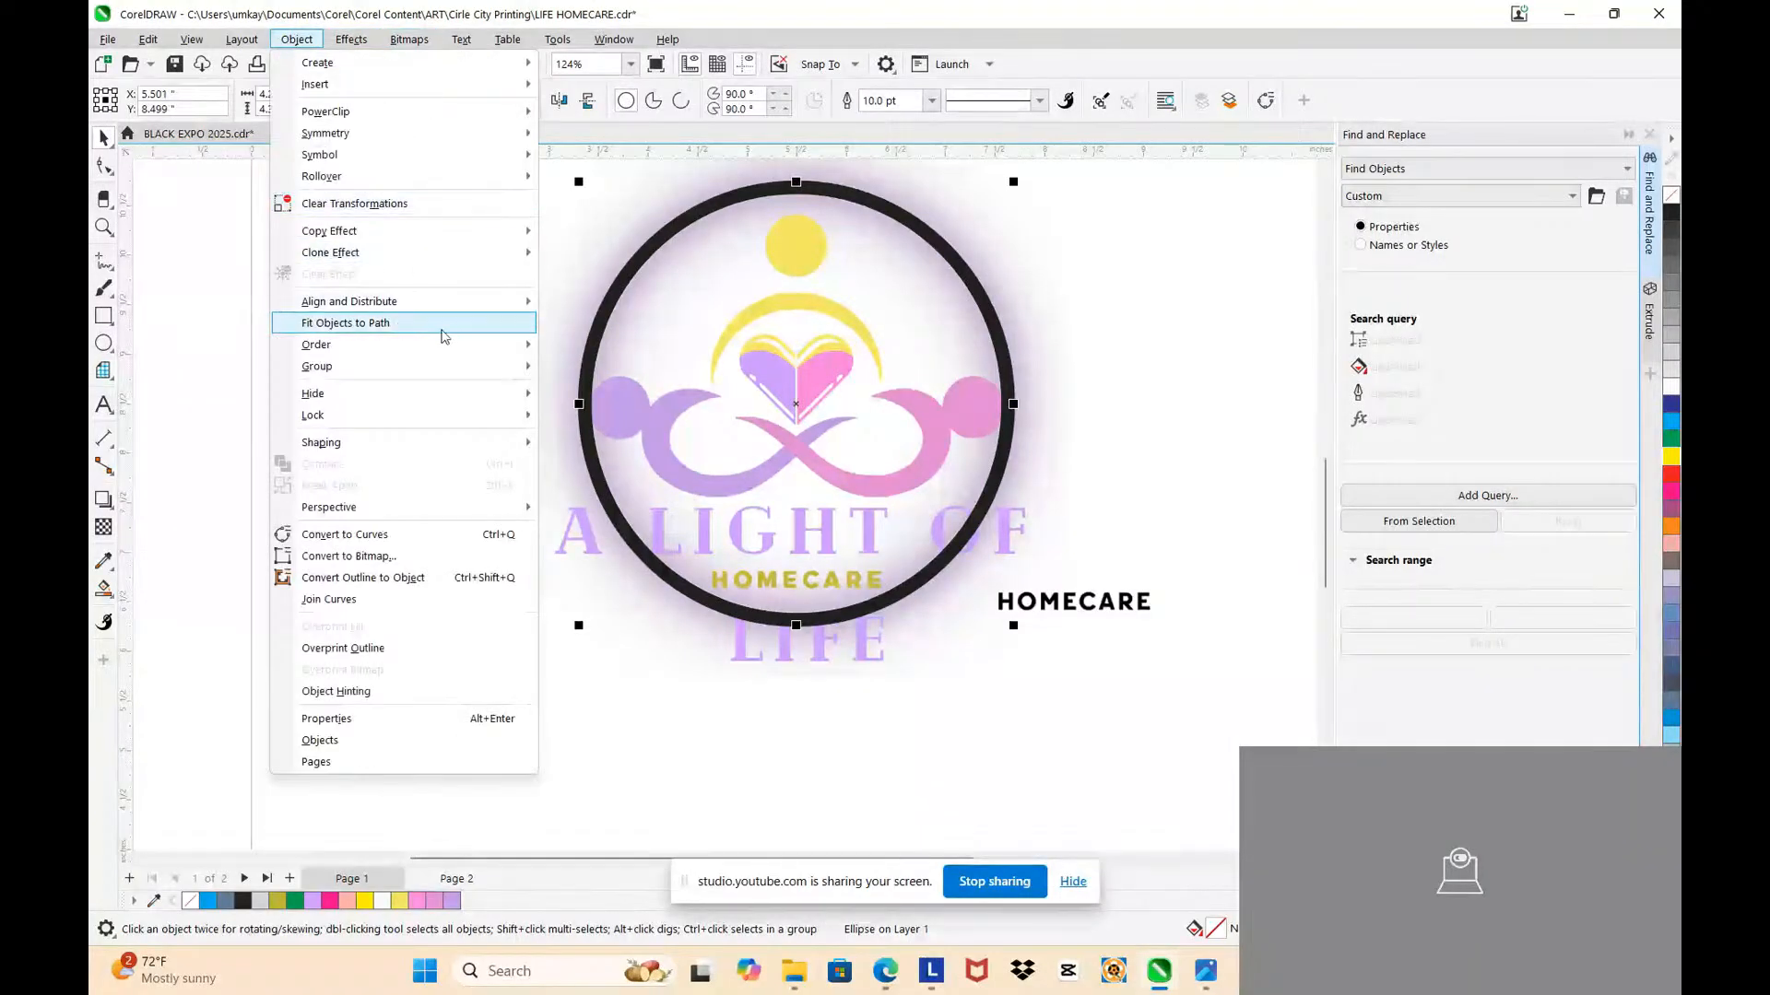
{"action": "left_click", "coordinate": [359, 577]}
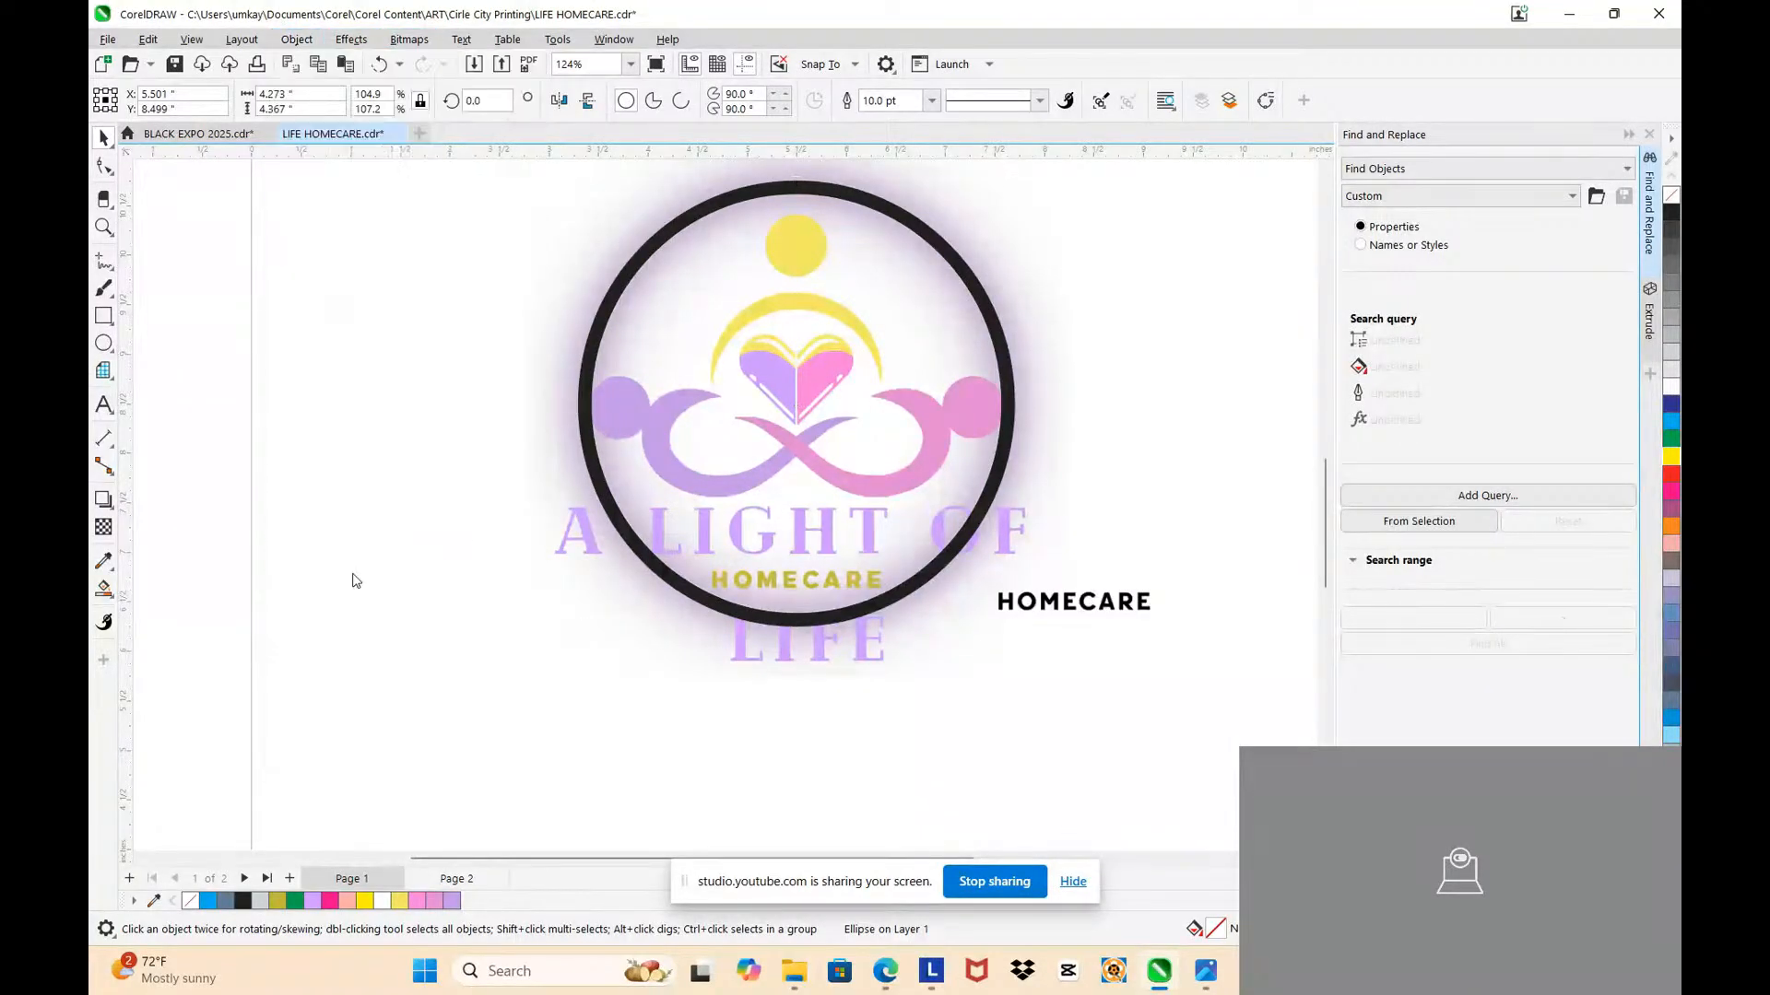
Step: Move the converted ring away to the left of the logo and undo the move
{"action": "left_click", "coordinate": [414, 265]}
{"action": "left_click_drag", "start_coordinate": [722, 212], "coordinate": [466, 280]}
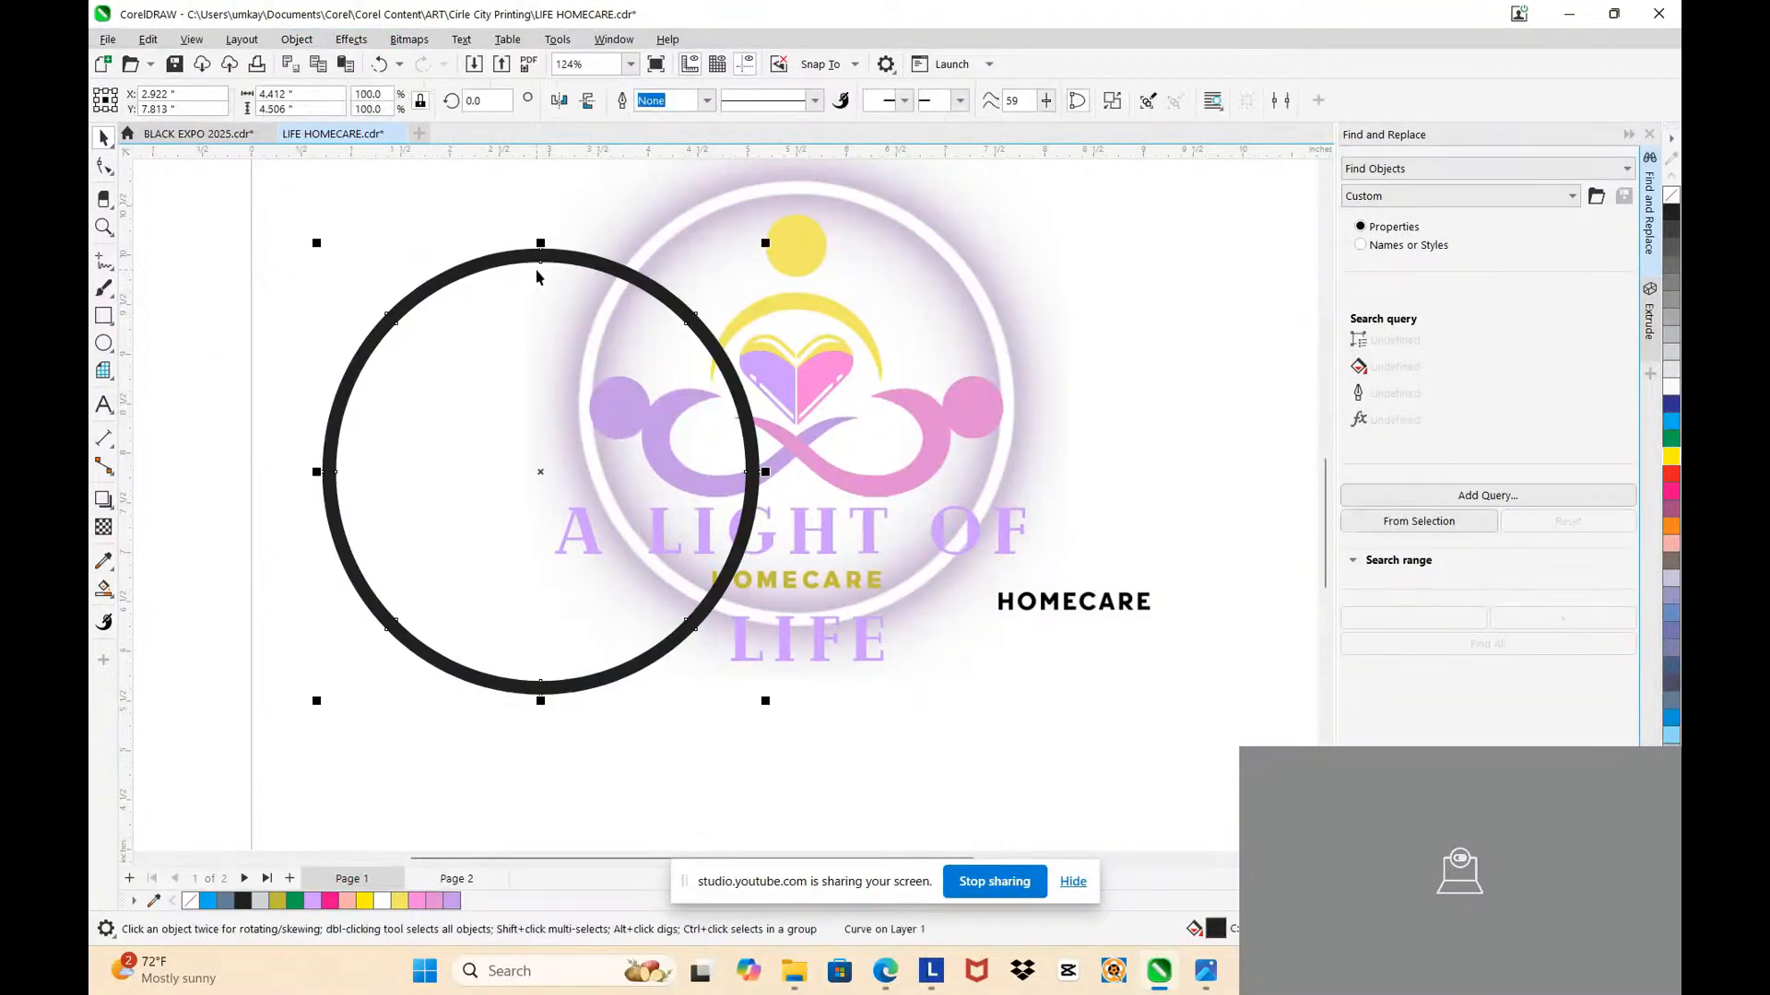
{"action": "key", "text": "ctrl+z"}
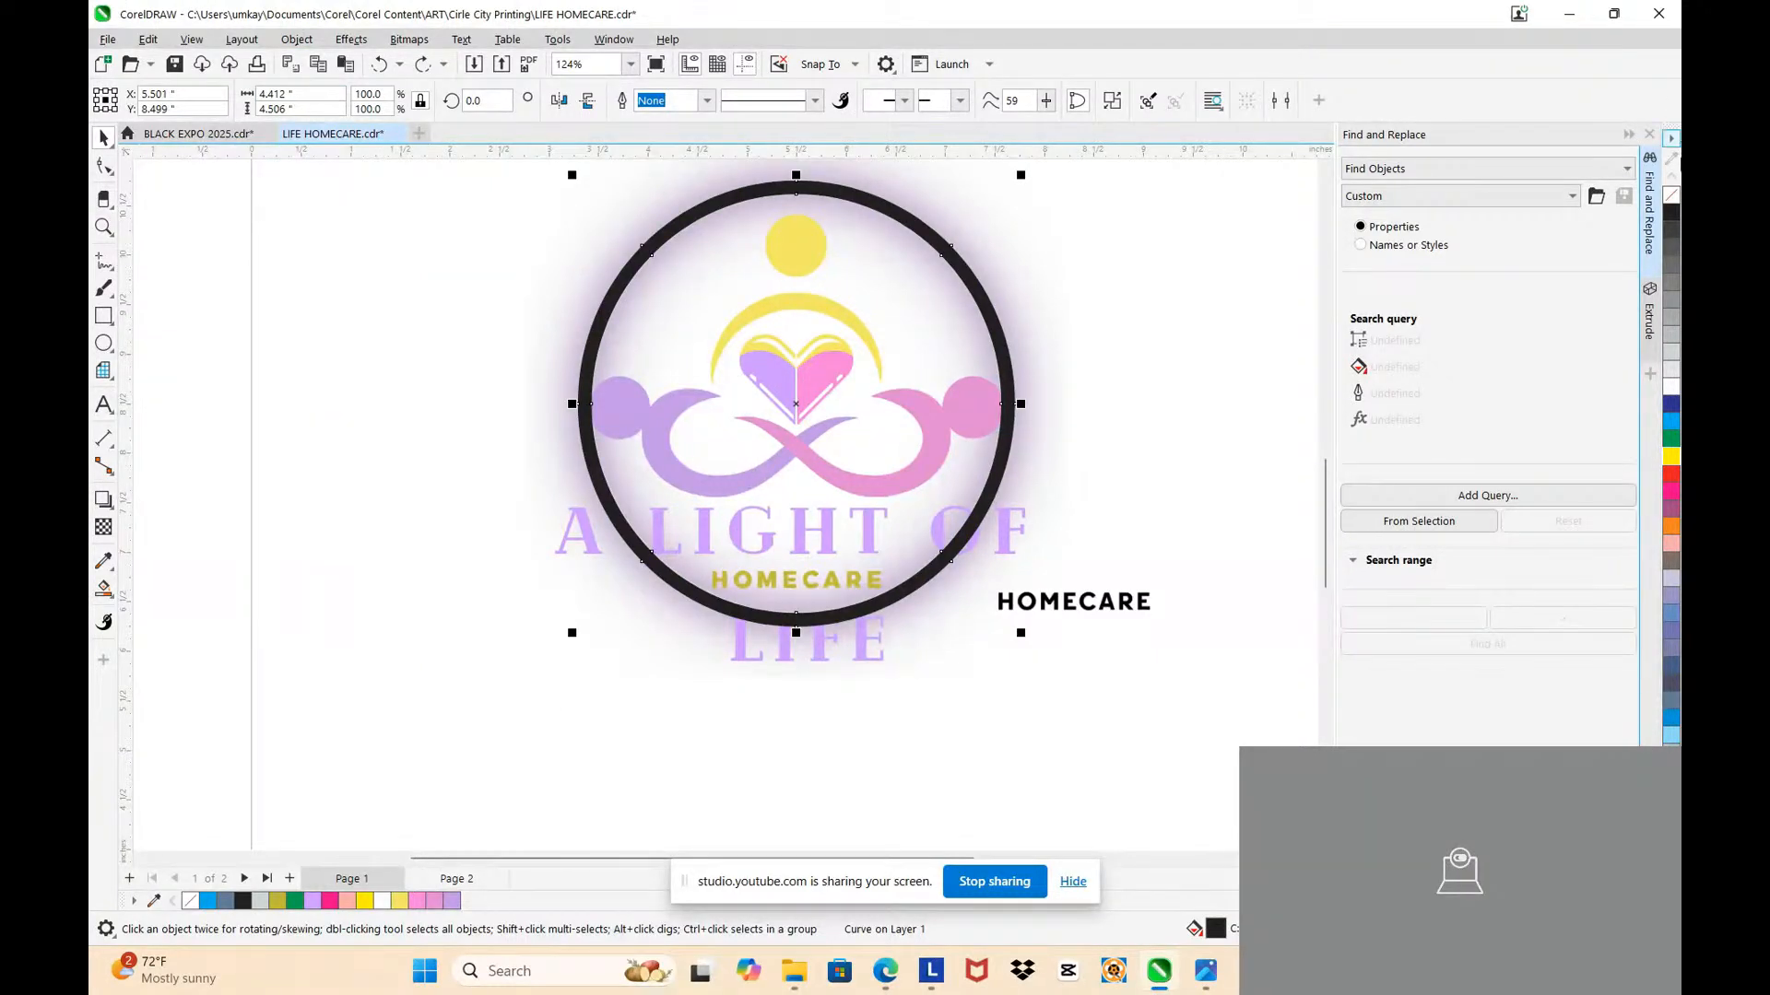
Step: Fill the converted ring with white and inspect it against the original artwork
{"action": "left_click", "coordinate": [1676, 391]}
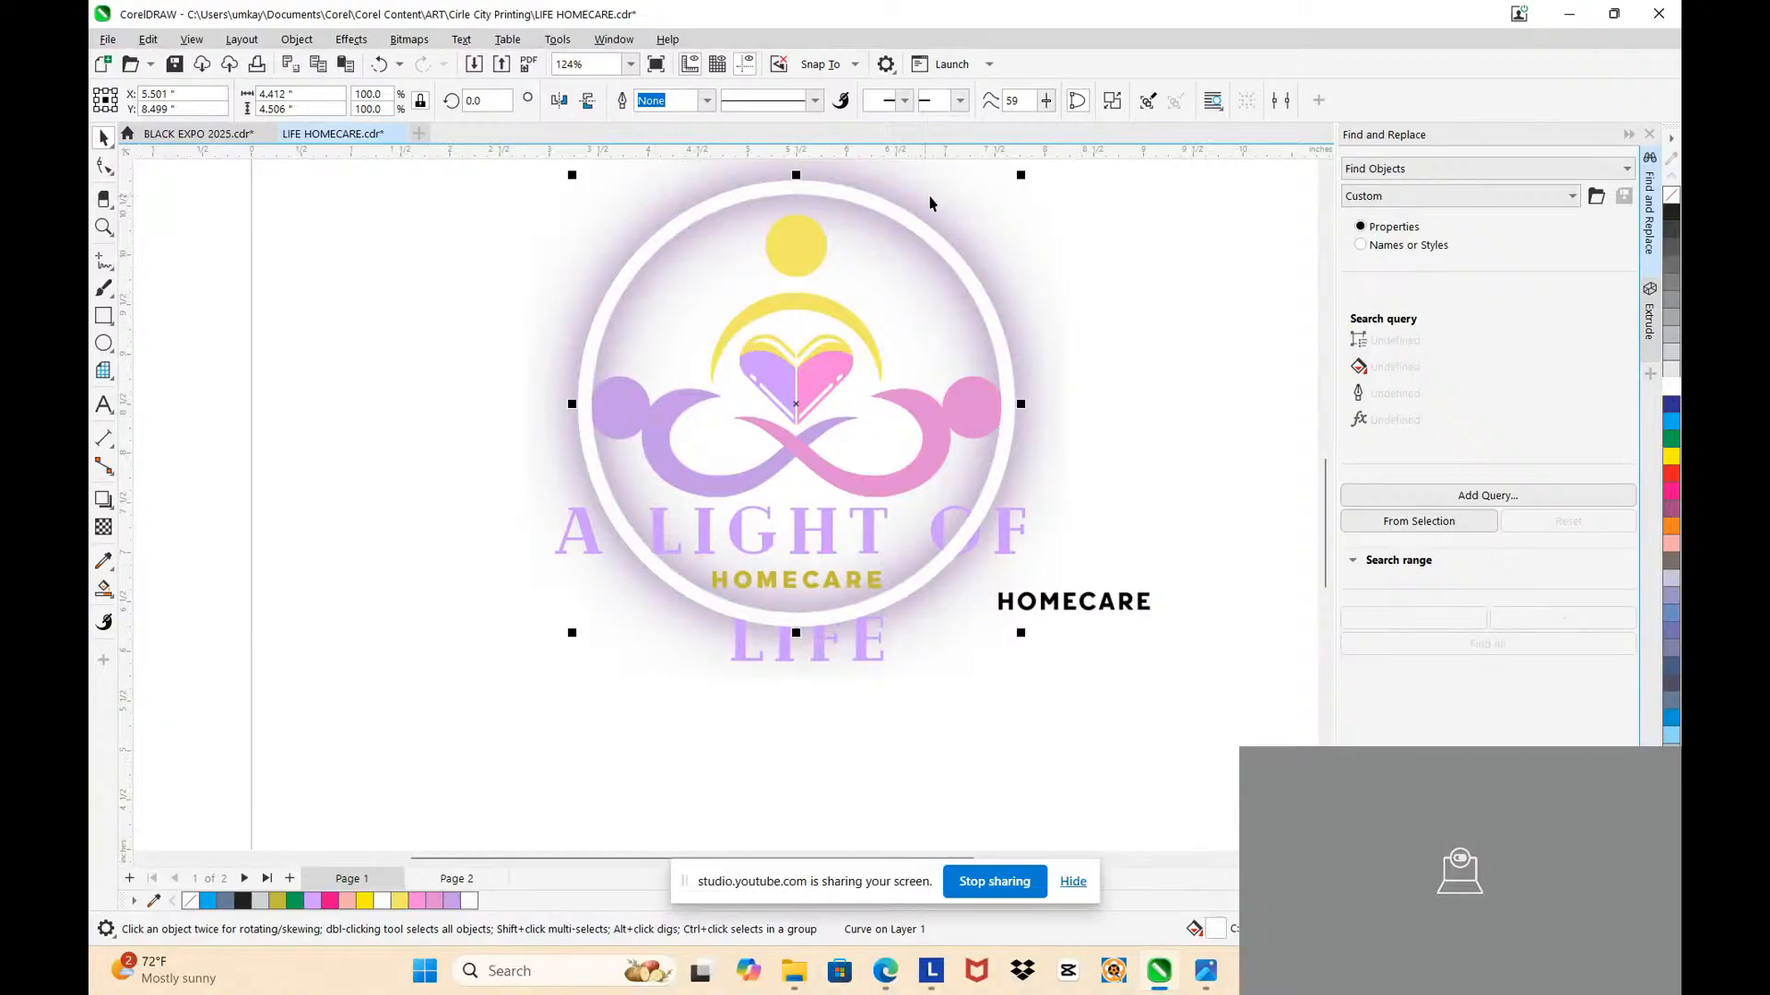
{"action": "scroll", "coordinate": [913, 180], "scroll_direction": "down", "scroll_amount": 3}
{"action": "scroll", "coordinate": [903, 184], "scroll_direction": "up", "scroll_amount": 5}
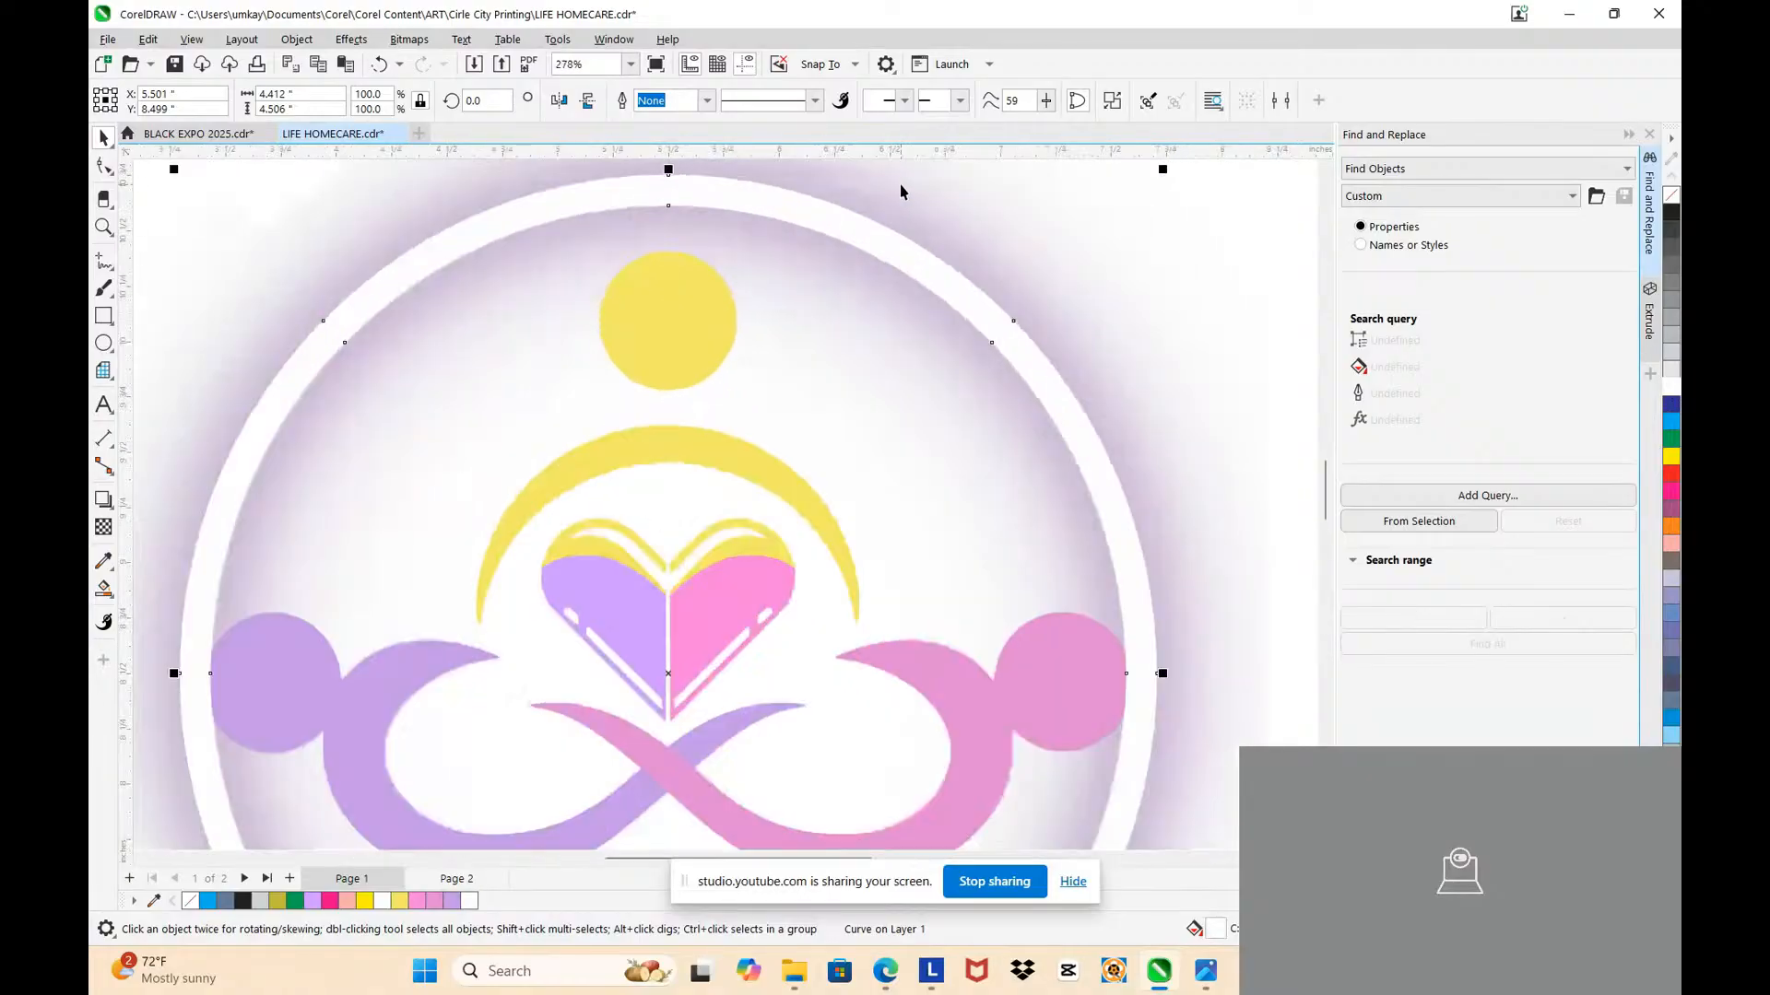
{"action": "scroll", "coordinate": [899, 189], "scroll_direction": "down", "scroll_amount": 2}
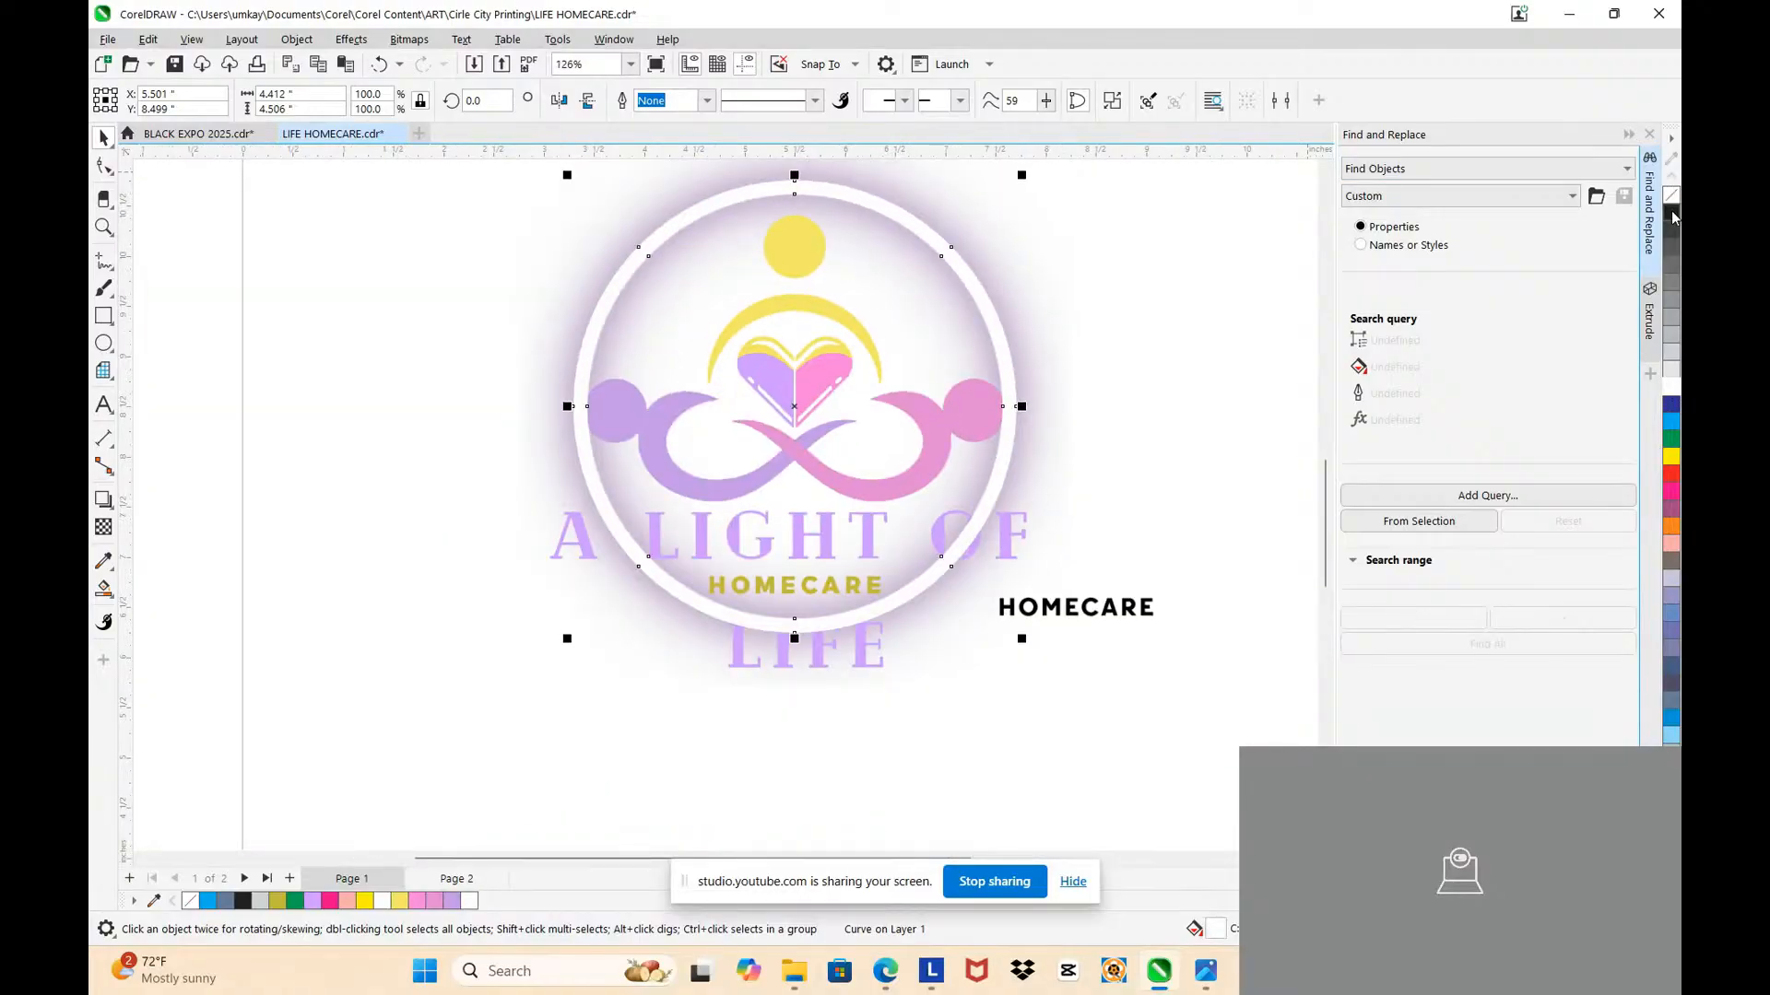
Step: Fill the ring with light gray from the color palette
{"action": "left_click", "coordinate": [1671, 347]}
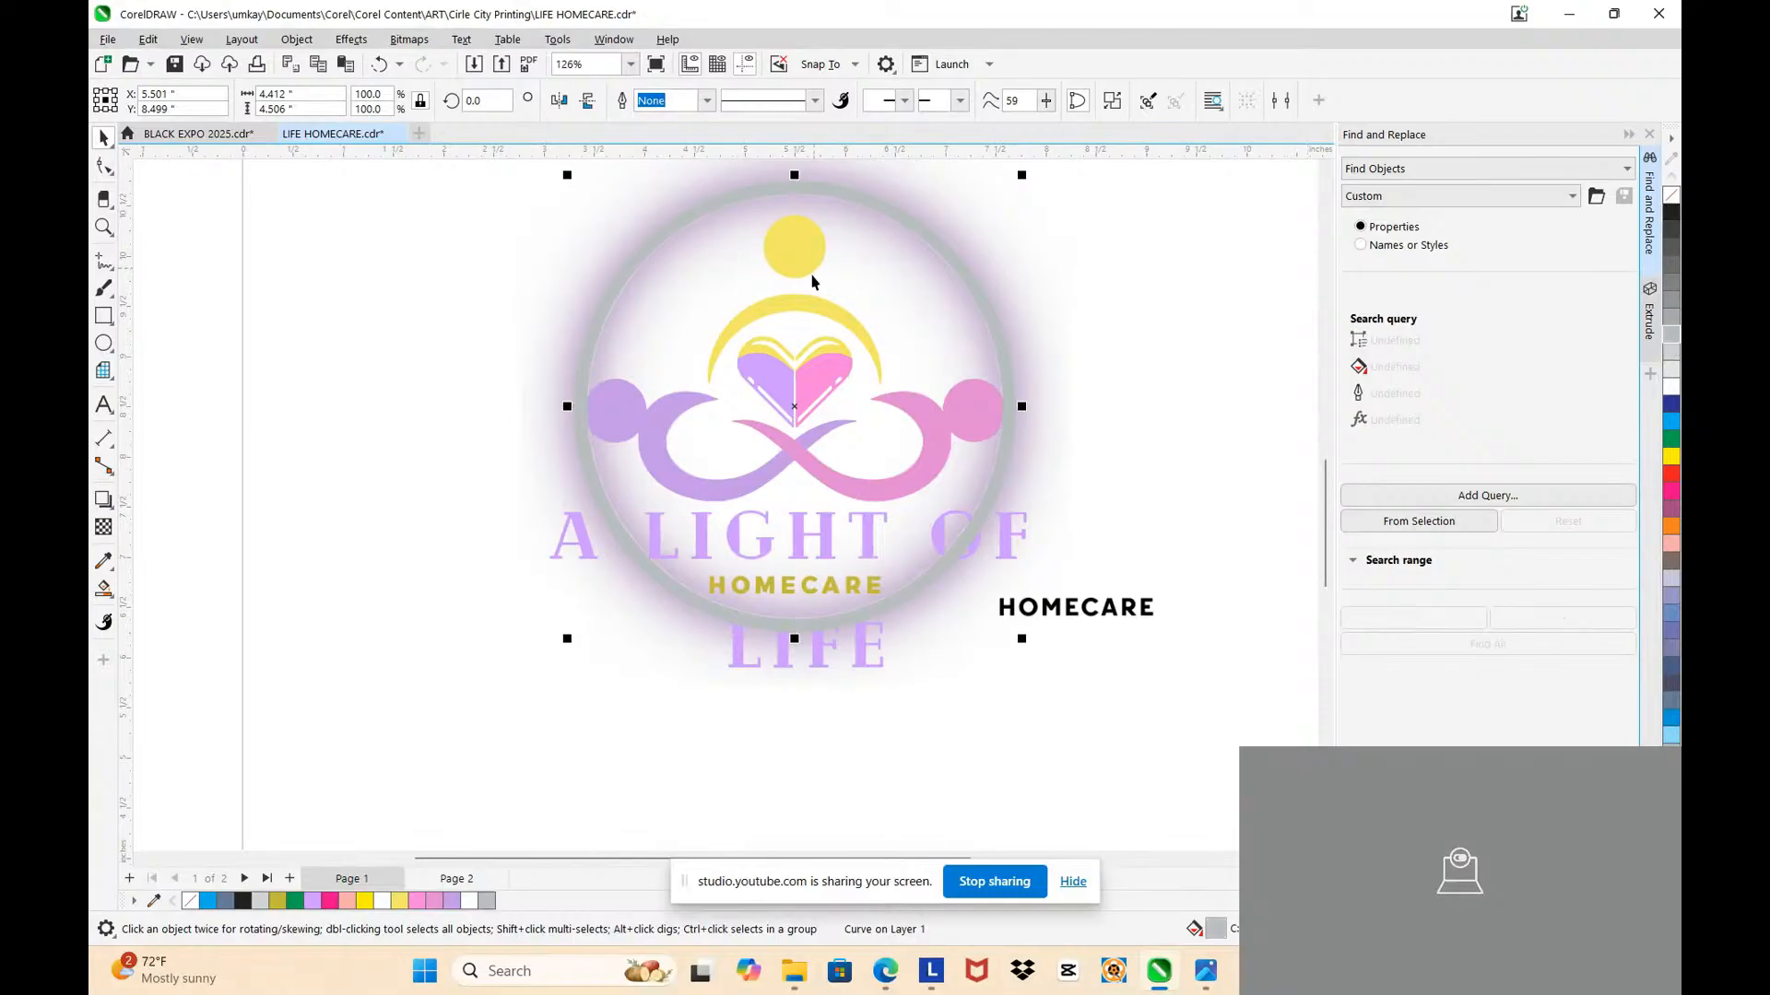
{"action": "scroll", "coordinate": [872, 219], "scroll_direction": "down", "scroll_amount": 3}
{"action": "scroll", "coordinate": [871, 219], "scroll_direction": "up", "scroll_amount": 5}
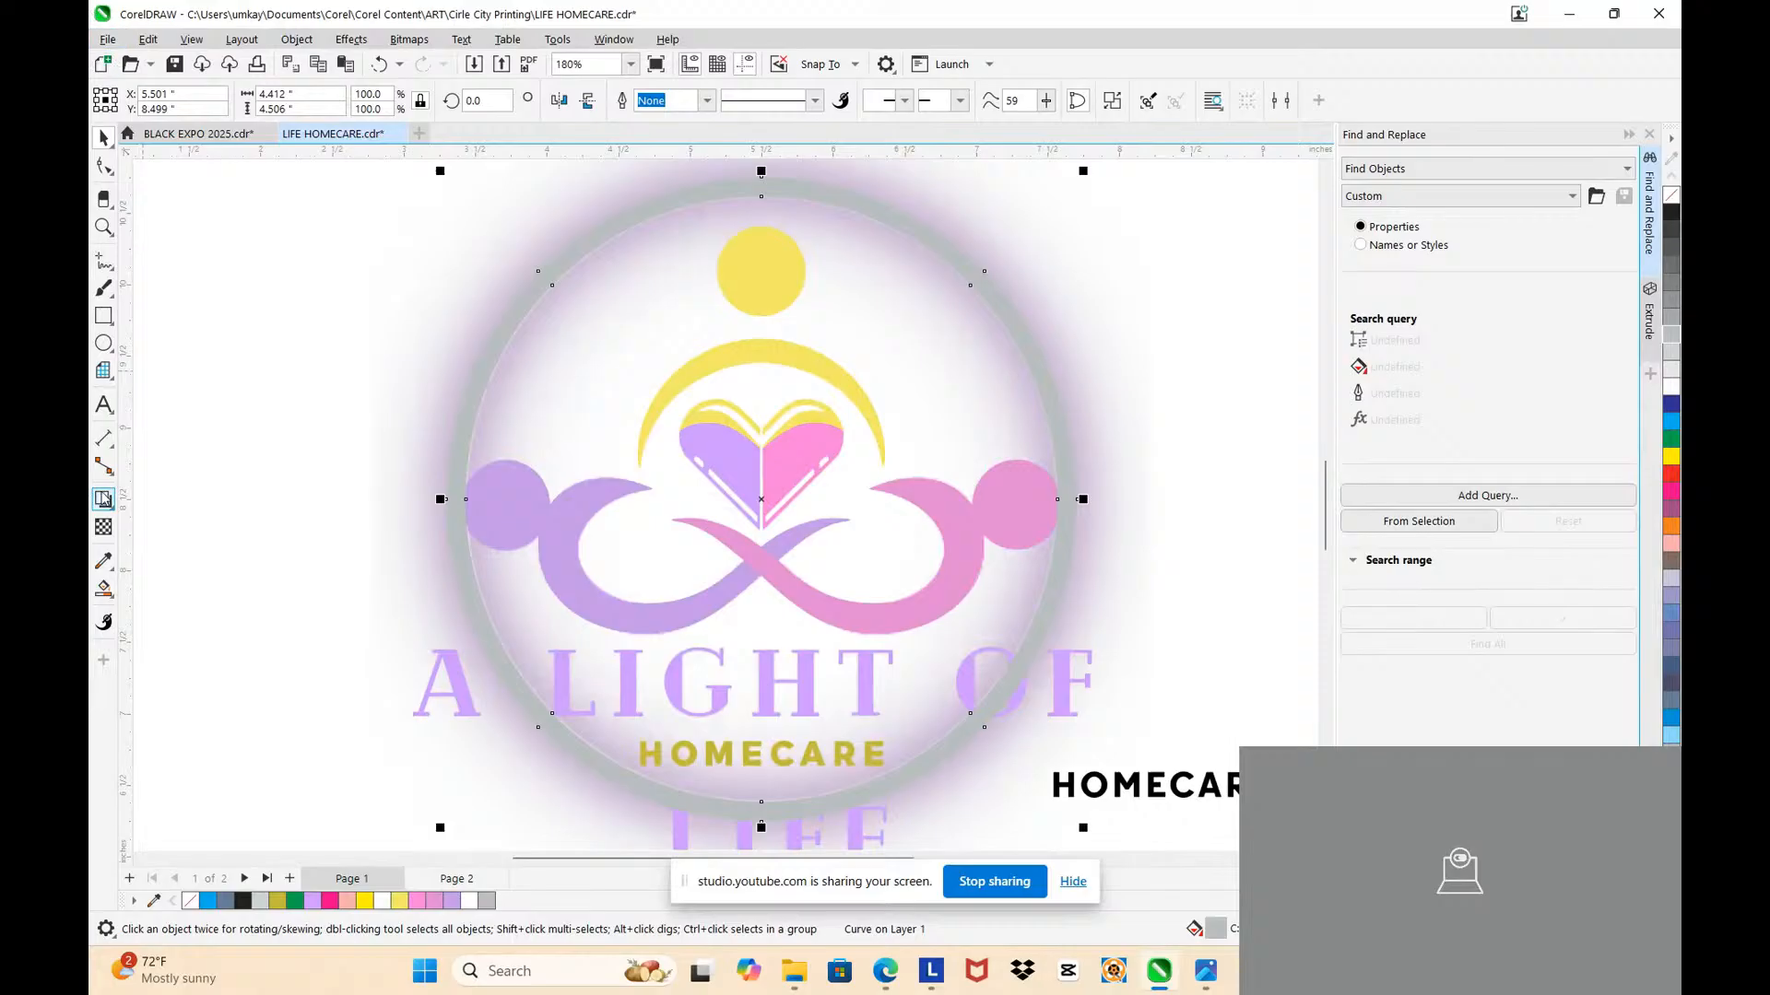
Step: Add a drop shadow to the gray ring, extending it straight down from the ring's upper edge to its lower edge
{"action": "left_click", "coordinate": [112, 505]}
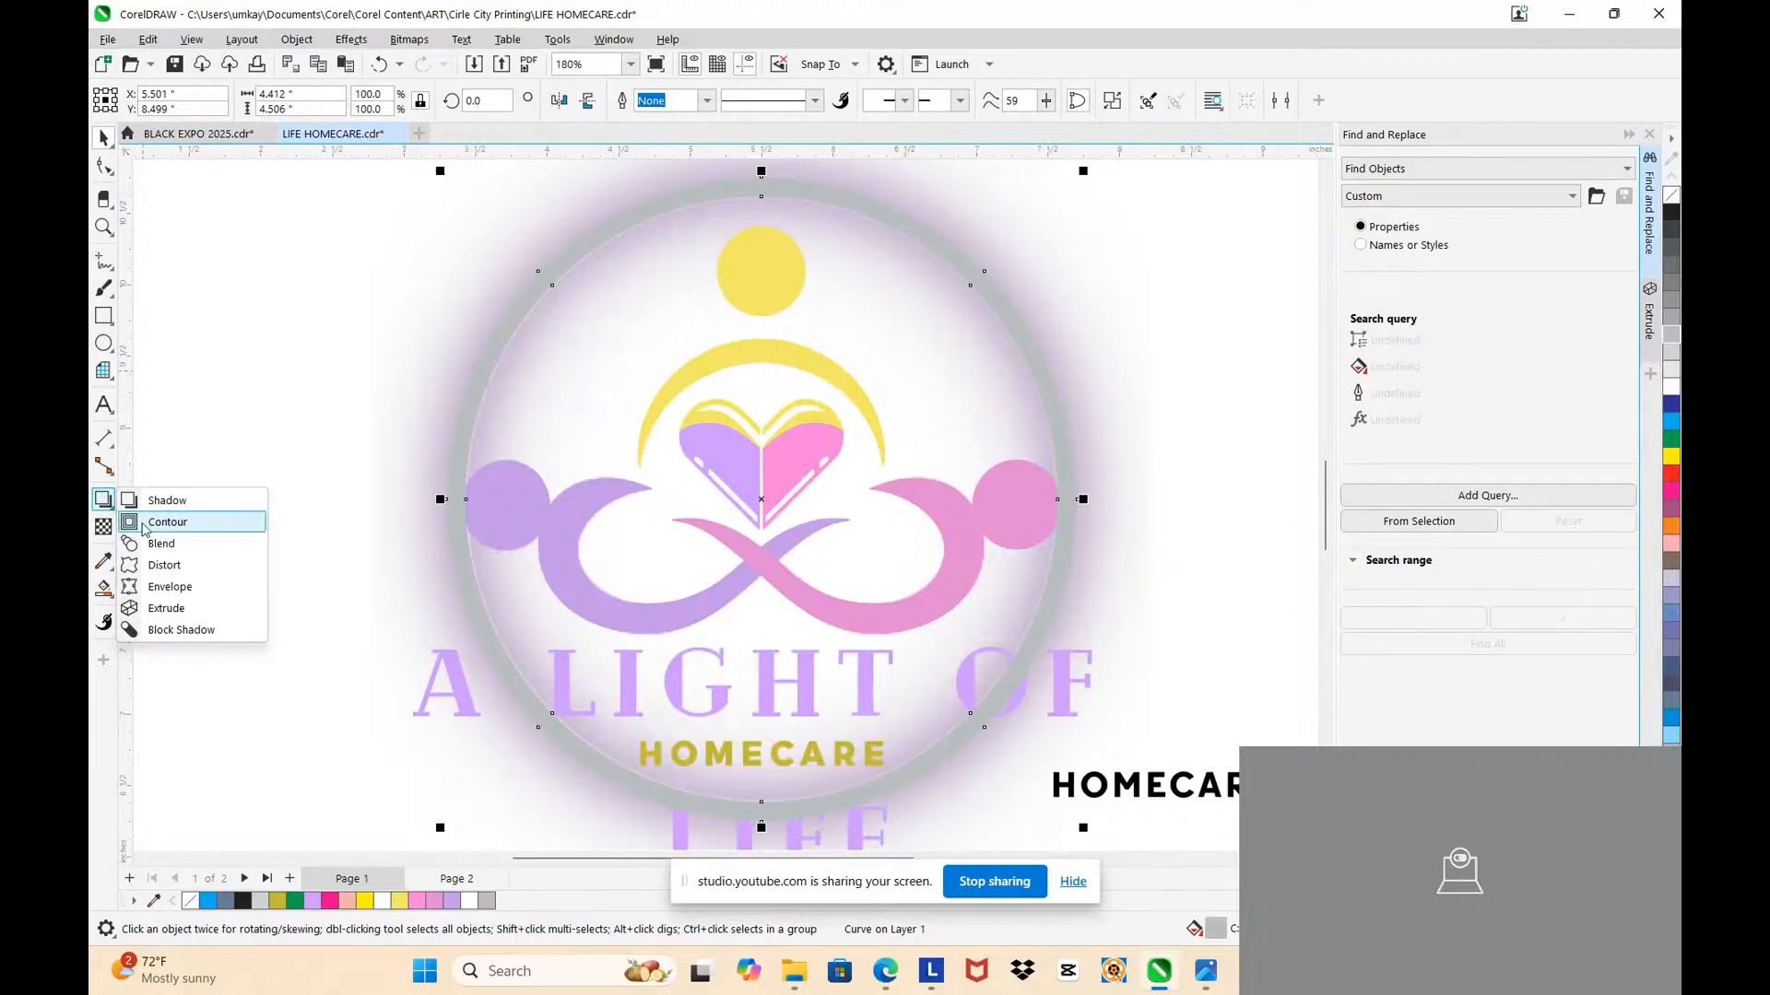
{"action": "left_click", "coordinate": [213, 510]}
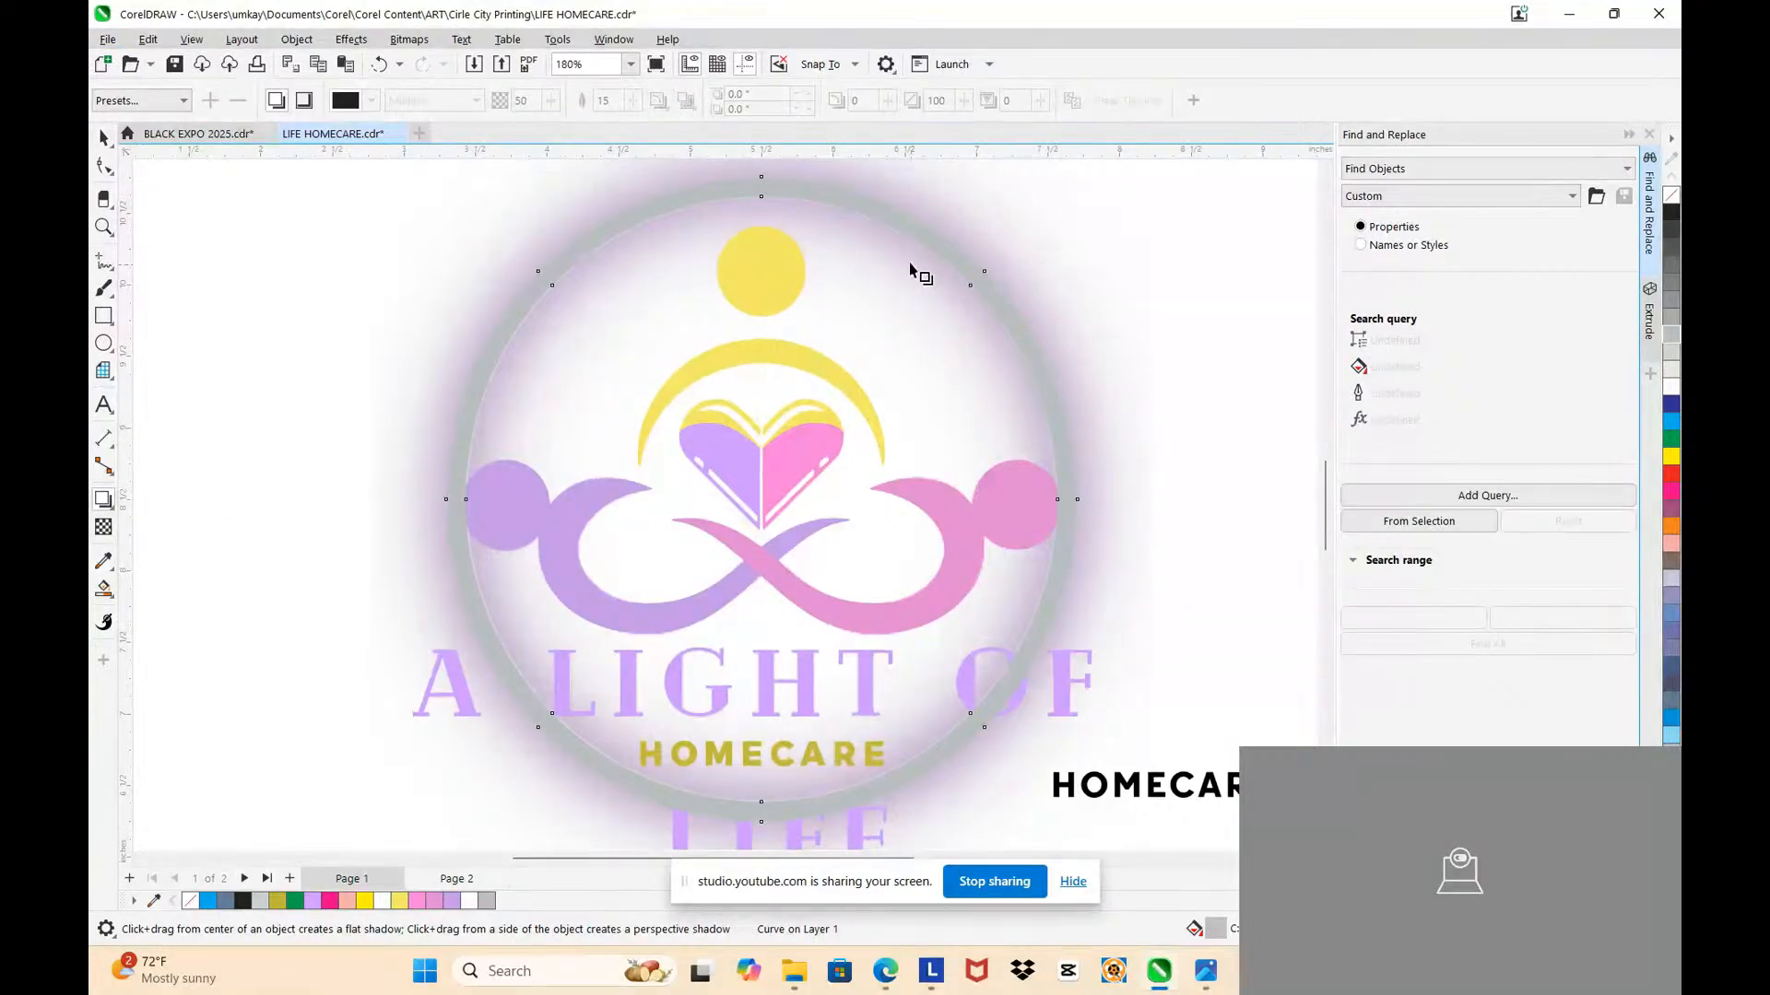
{"action": "left_click_drag", "start_coordinate": [946, 265], "coordinate": [764, 826]}
{"action": "scroll", "coordinate": [654, 327], "scroll_direction": "down", "scroll_amount": 2}
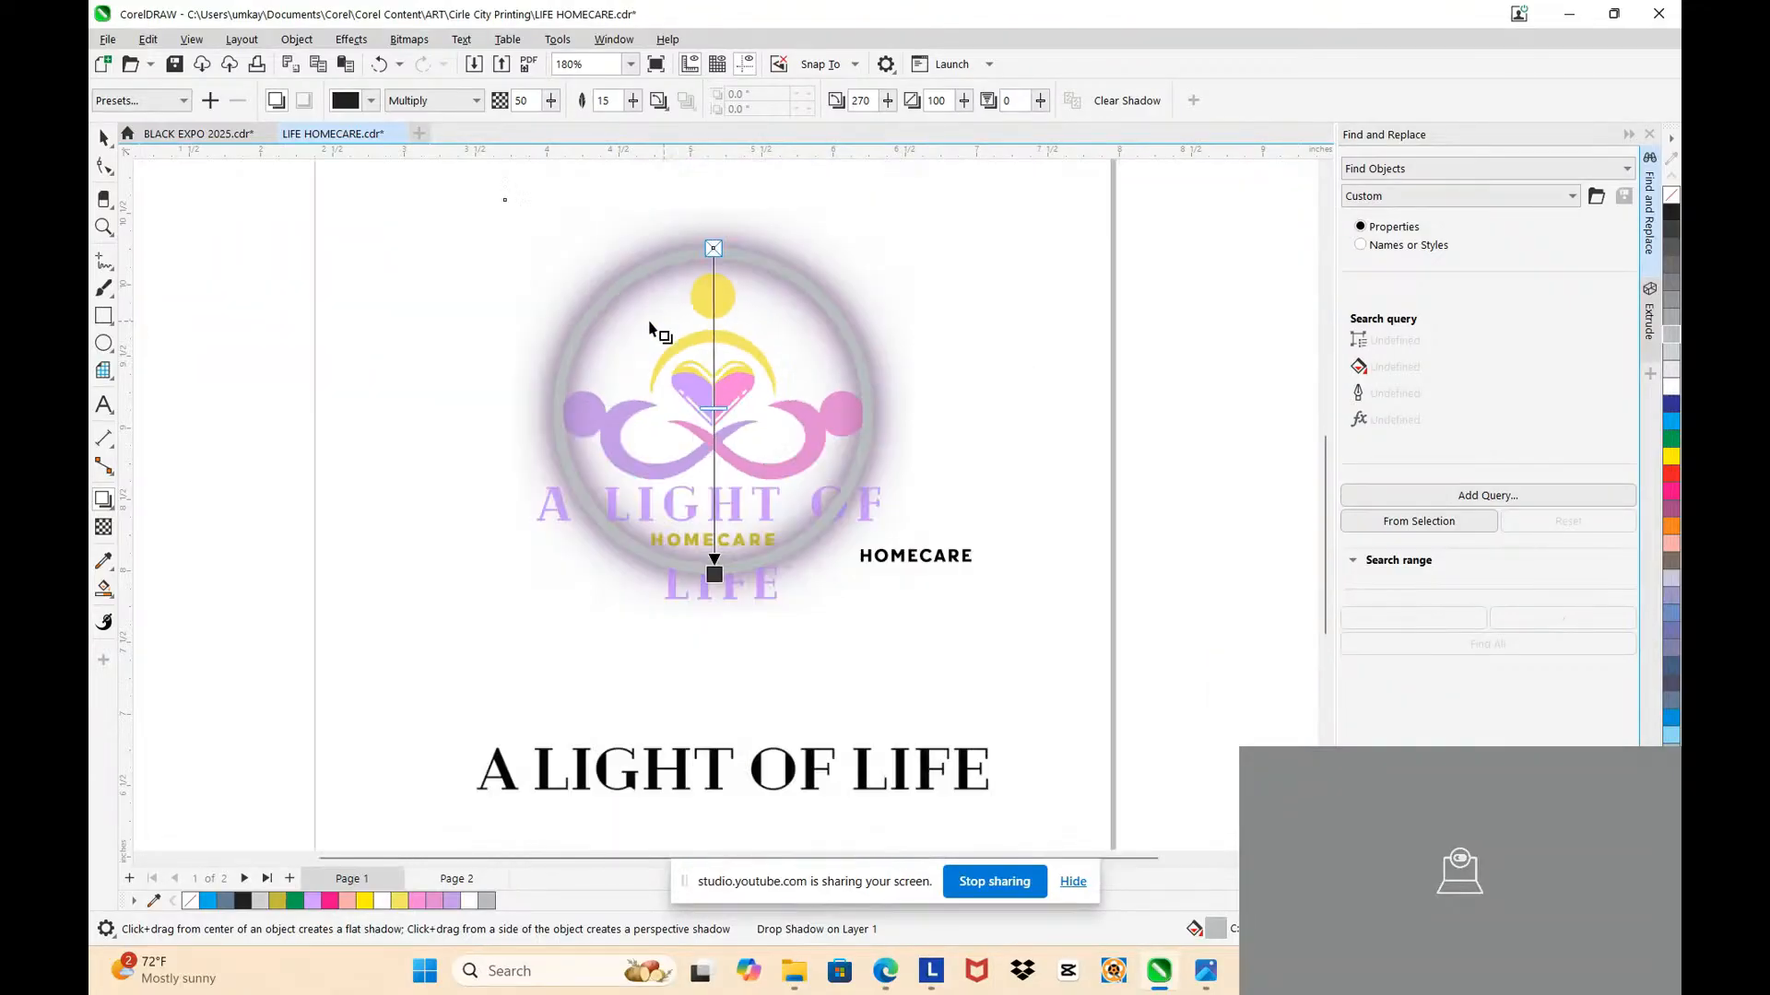
{"action": "scroll", "coordinate": [654, 327], "scroll_direction": "down", "scroll_amount": 1}
{"action": "scroll", "coordinate": [691, 257], "scroll_direction": "up", "scroll_amount": 1}
{"action": "scroll", "coordinate": [701, 288], "scroll_direction": "up", "scroll_amount": 2}
{"action": "scroll", "coordinate": [625, 236], "scroll_direction": "down", "scroll_amount": 3}
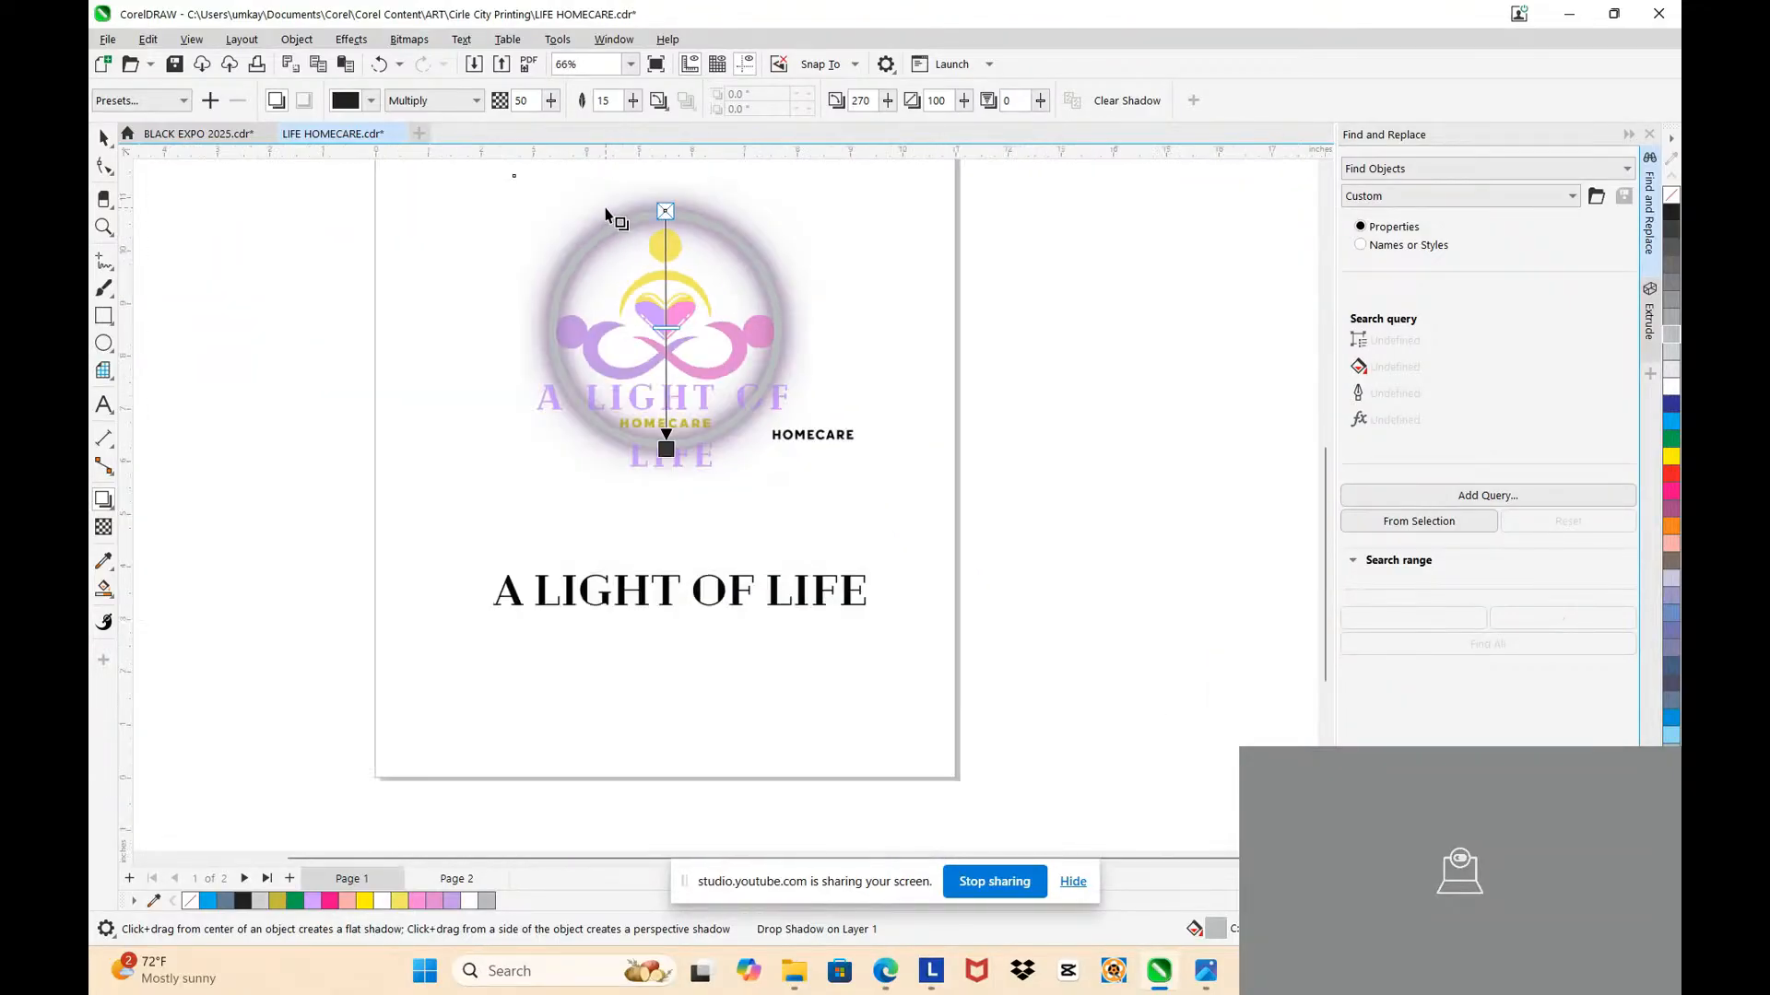
Step: Place a copy of the gray ring with its shadow on the blank area to the right of the page
{"action": "left_click", "coordinate": [103, 137]}
{"action": "scroll", "coordinate": [1029, 197], "scroll_direction": "down", "scroll_amount": 1}
{"action": "scroll", "coordinate": [966, 185], "scroll_direction": "up", "scroll_amount": 2}
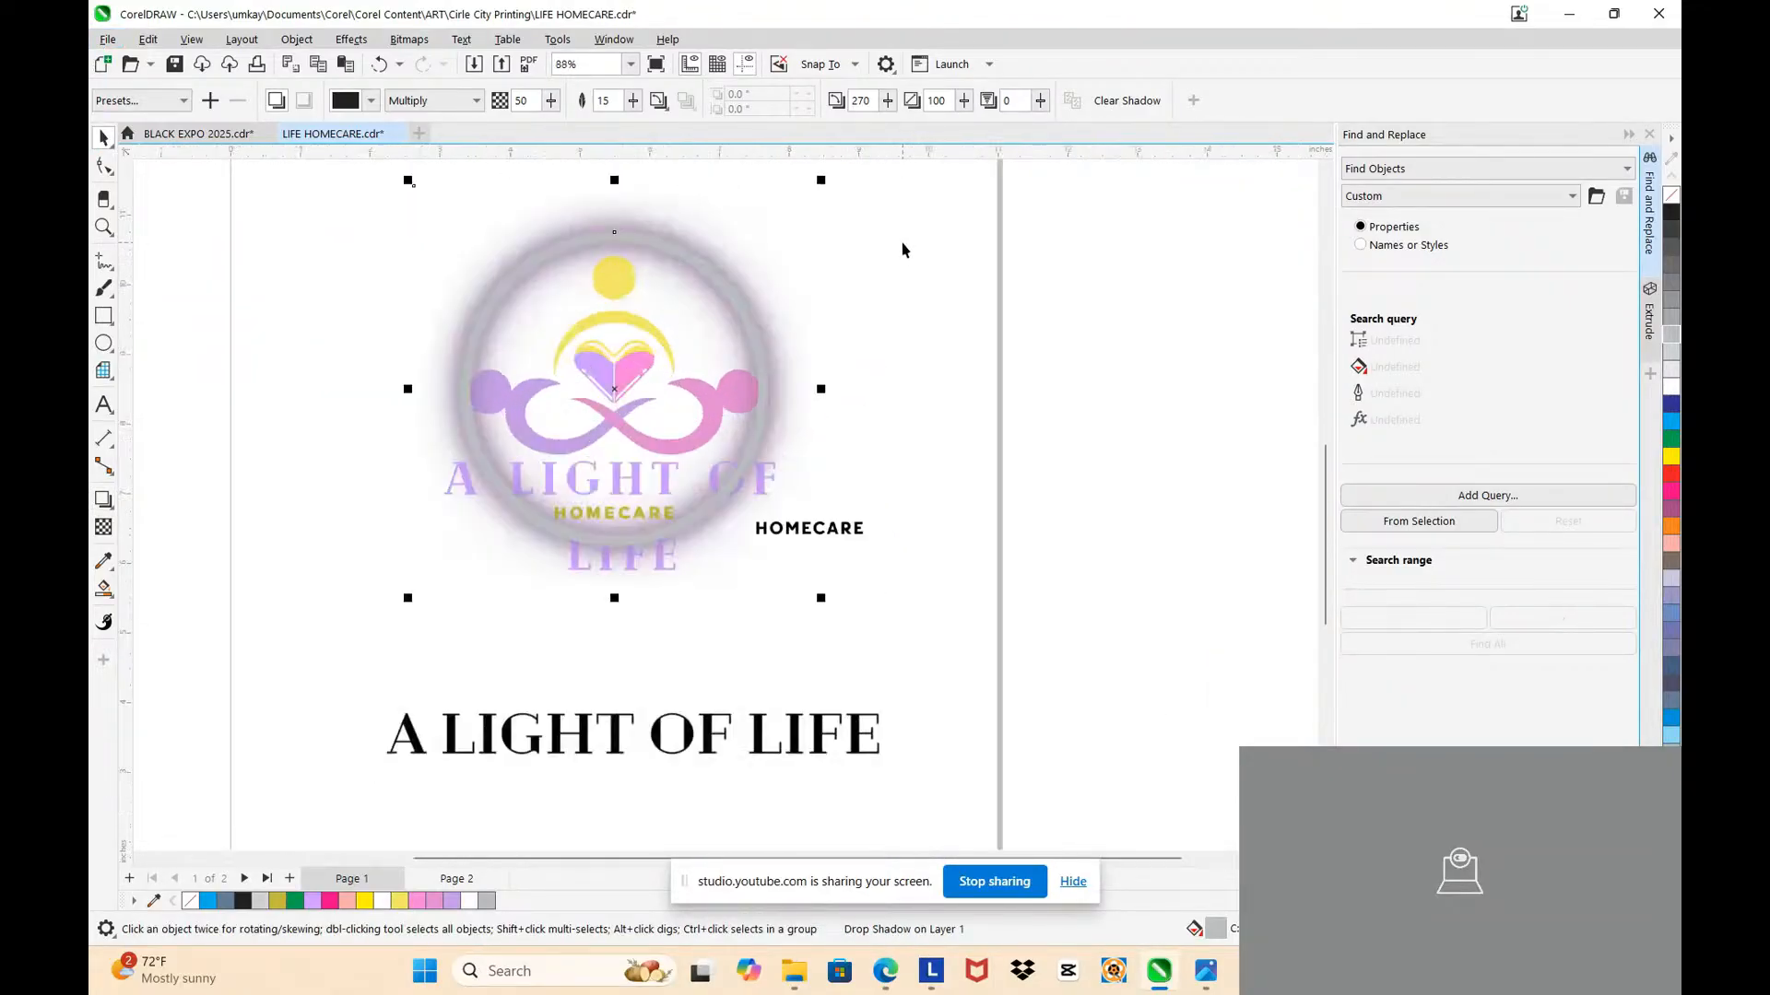
{"action": "scroll", "coordinate": [857, 254], "scroll_direction": "down", "scroll_amount": 2}
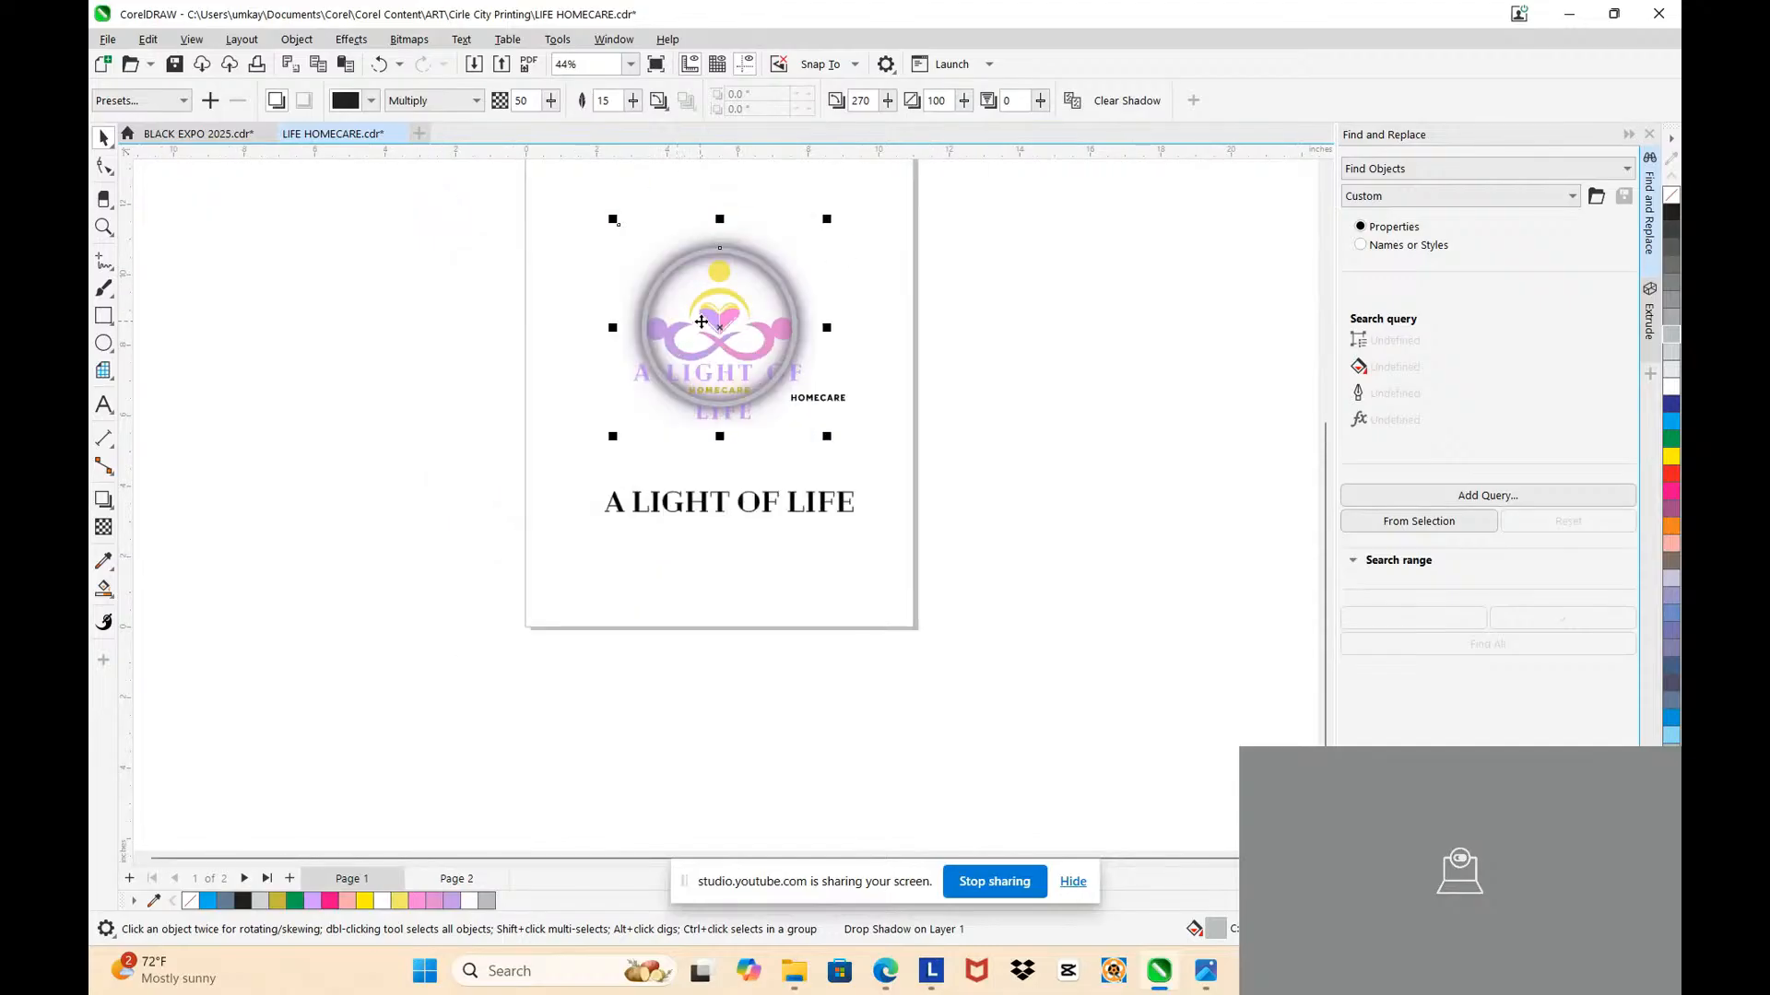
{"action": "left_click_drag", "start_coordinate": [701, 320], "coordinate": [1027, 328]}
{"action": "scroll", "coordinate": [1088, 258], "scroll_direction": "up", "scroll_amount": 2}
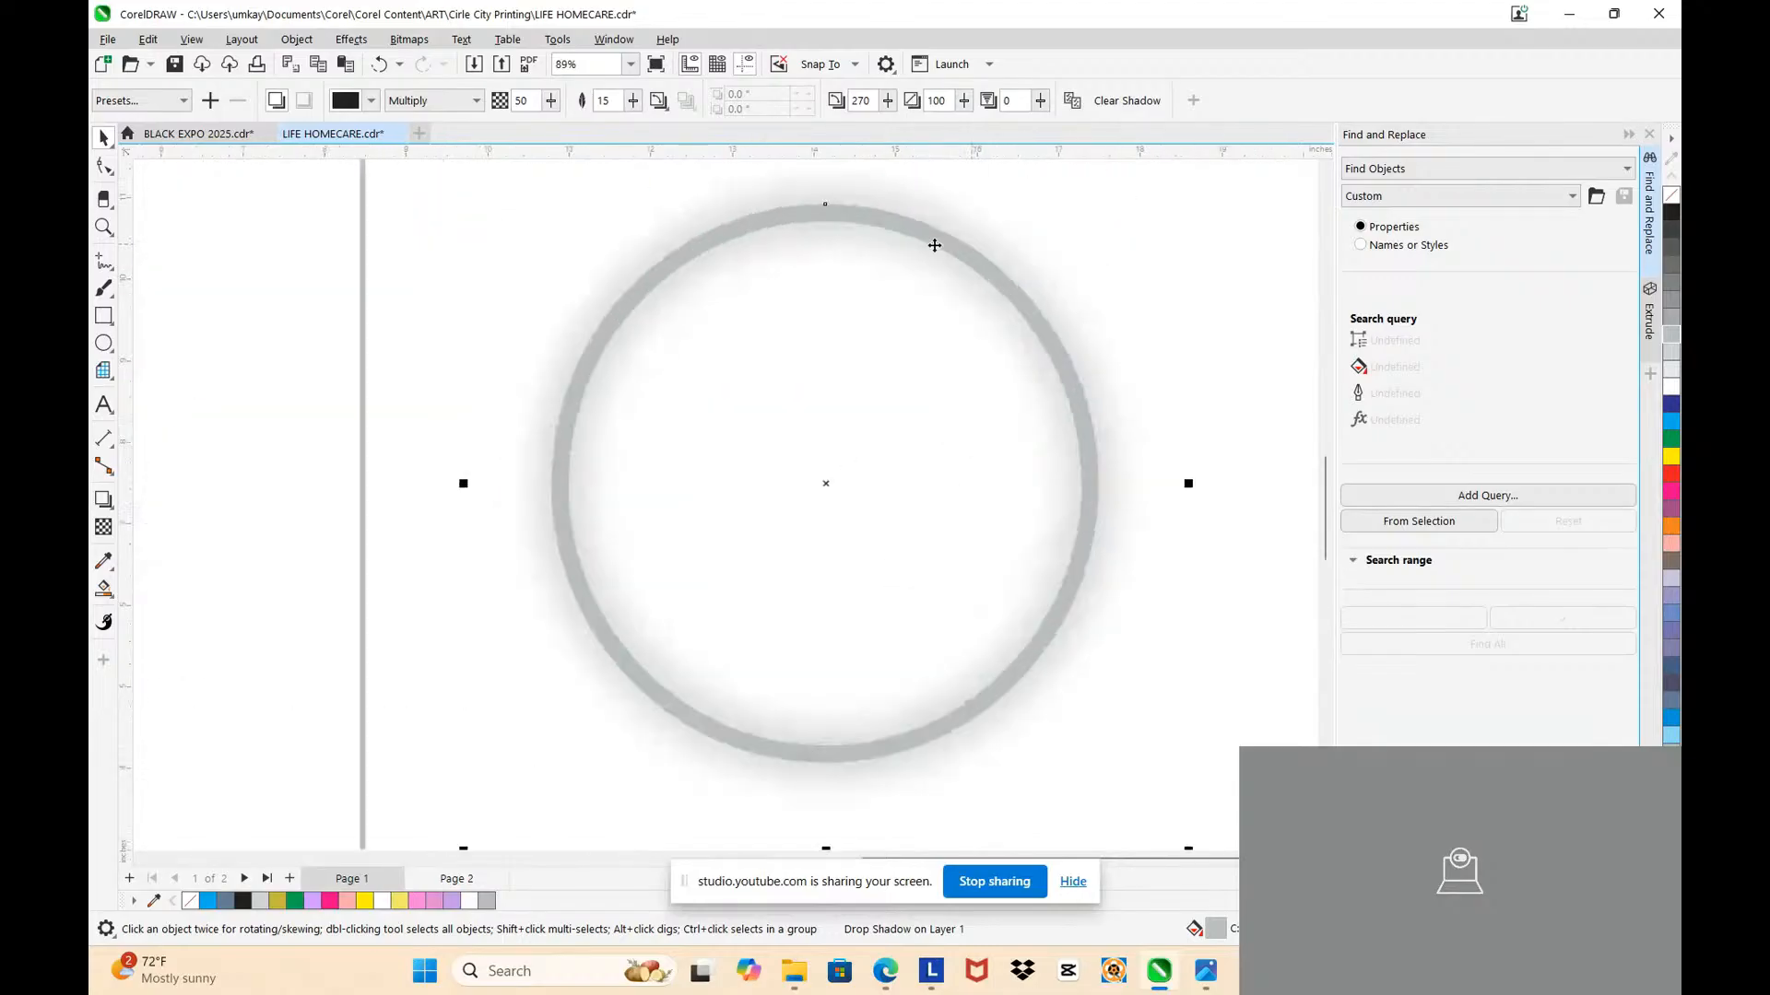
{"action": "scroll", "coordinate": [866, 225], "scroll_direction": "up", "scroll_amount": 3}
{"action": "scroll", "coordinate": [859, 230], "scroll_direction": "down", "scroll_amount": 3}
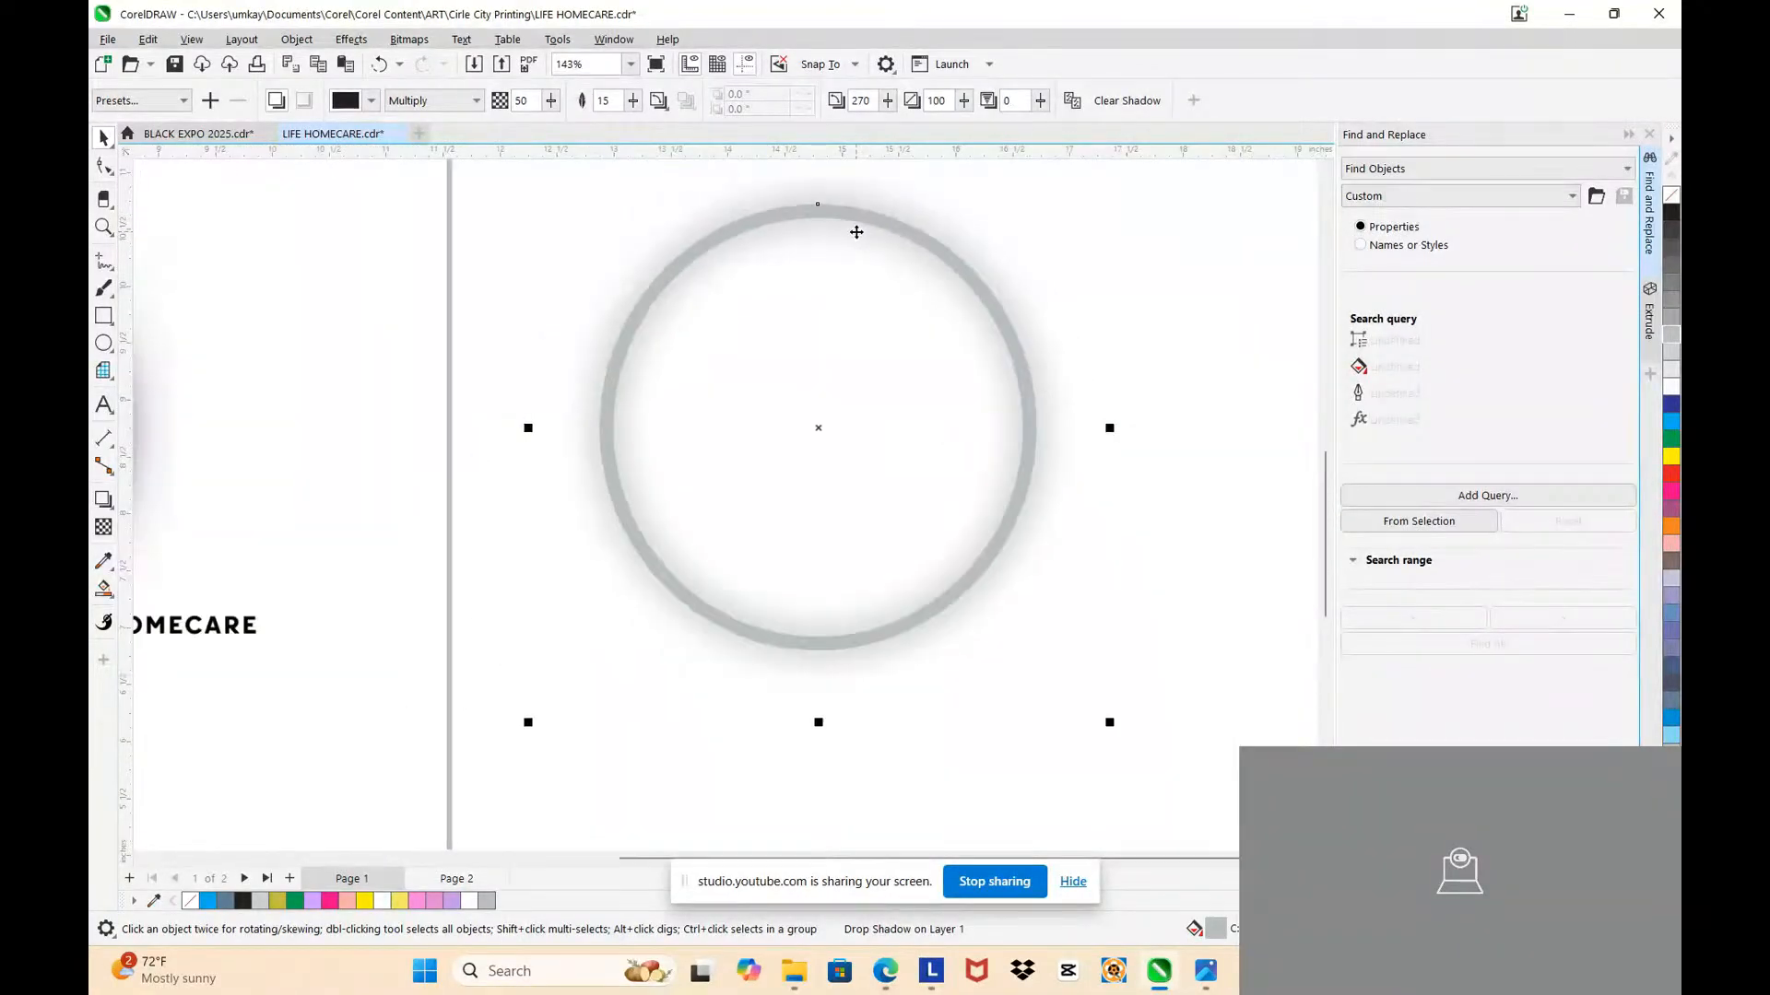
{"action": "scroll", "coordinate": [856, 232], "scroll_direction": "down", "scroll_amount": 2}
Step: Set the copied ring's drop shadow color to dark teal from the CMYK palette
{"action": "left_click", "coordinate": [104, 499]}
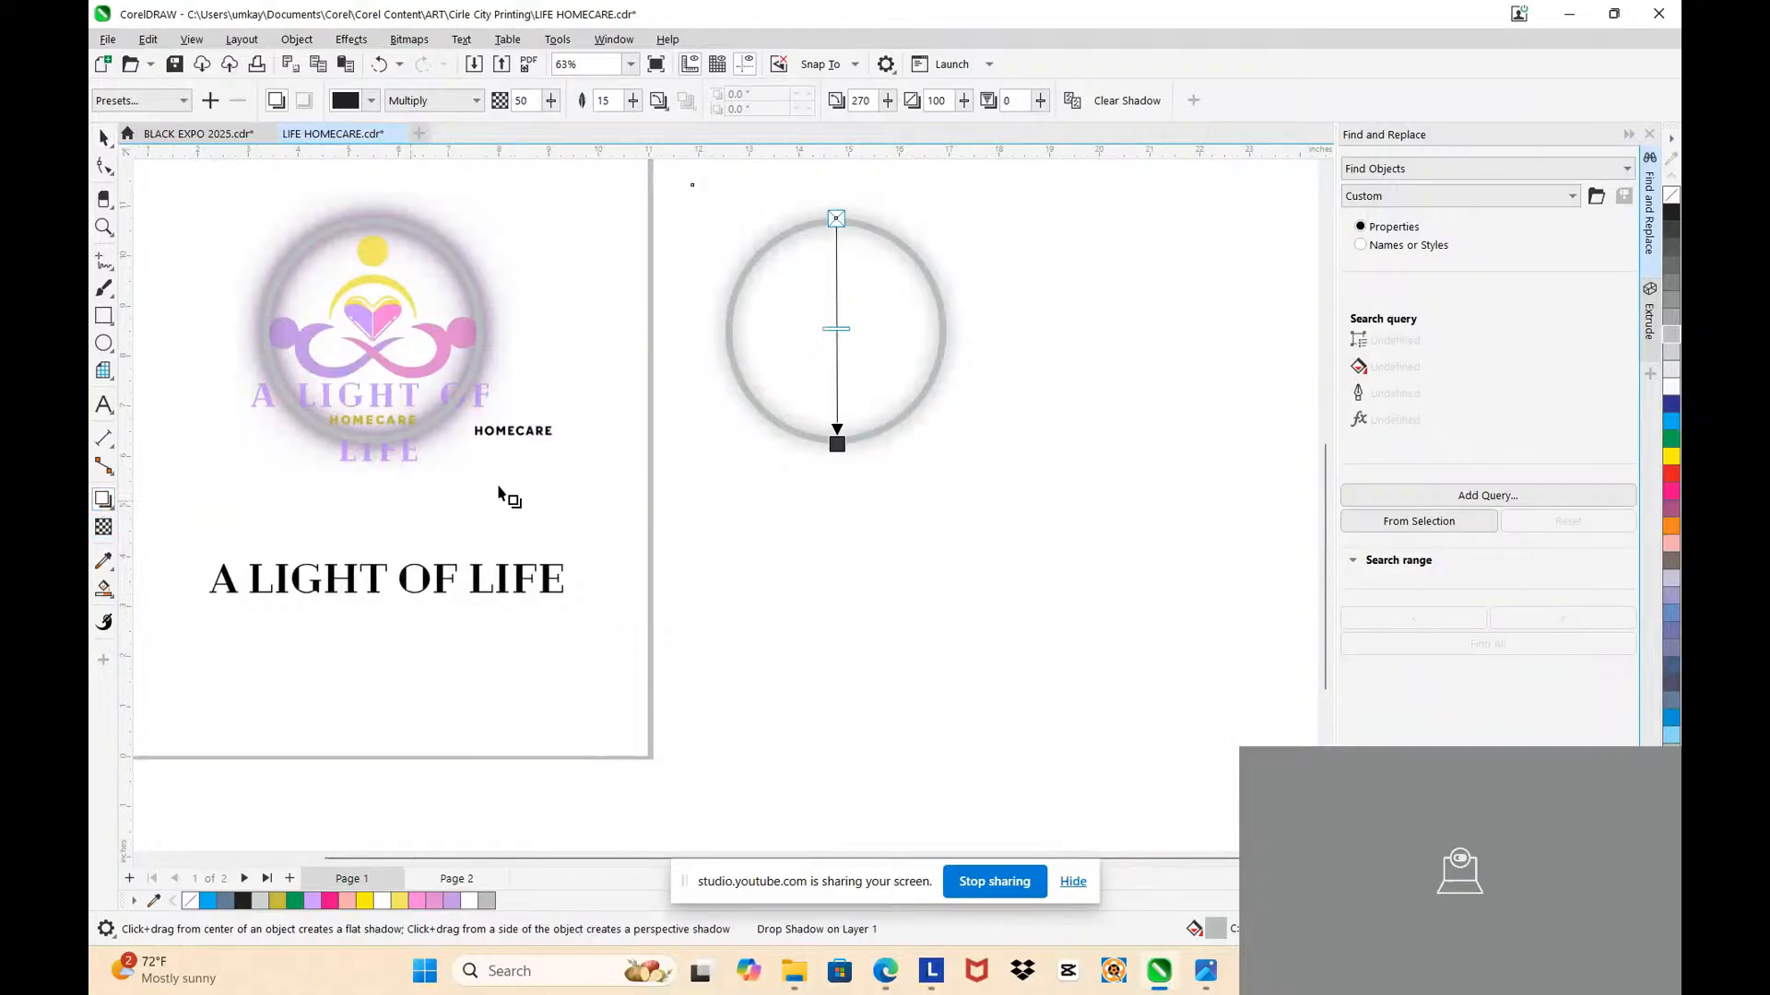
{"action": "scroll", "coordinate": [660, 184], "scroll_direction": "up", "scroll_amount": 2}
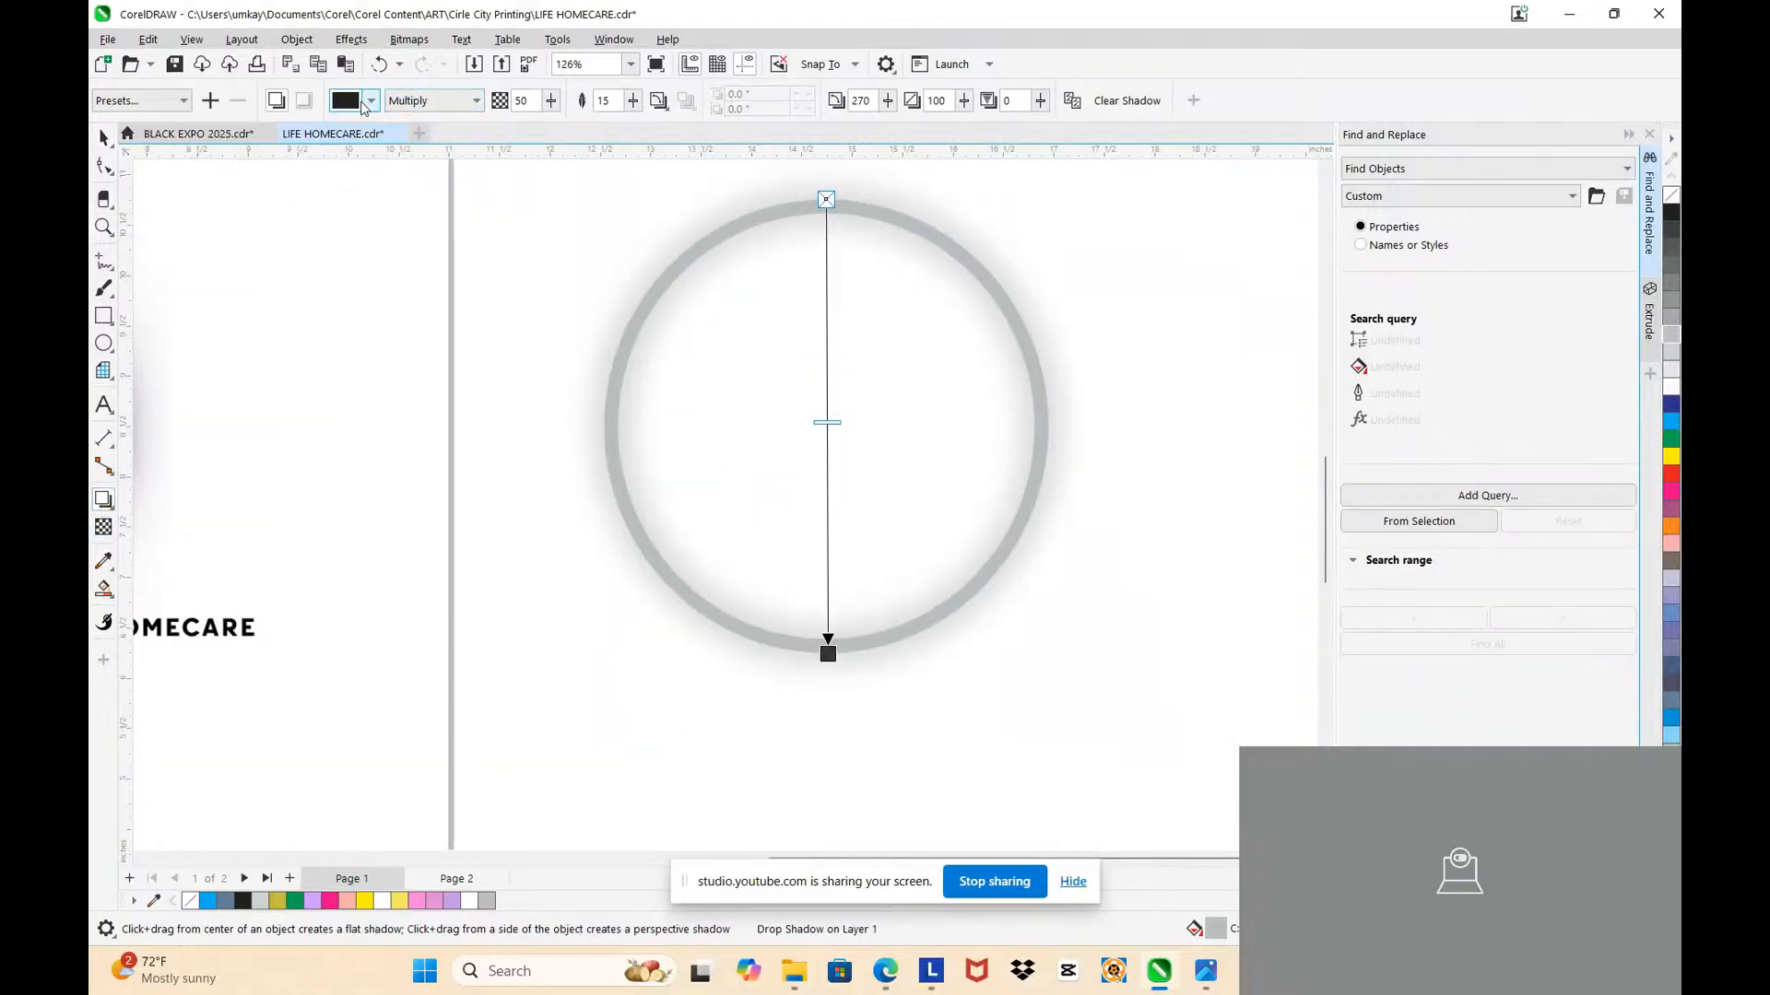
{"action": "left_click", "coordinate": [372, 101]}
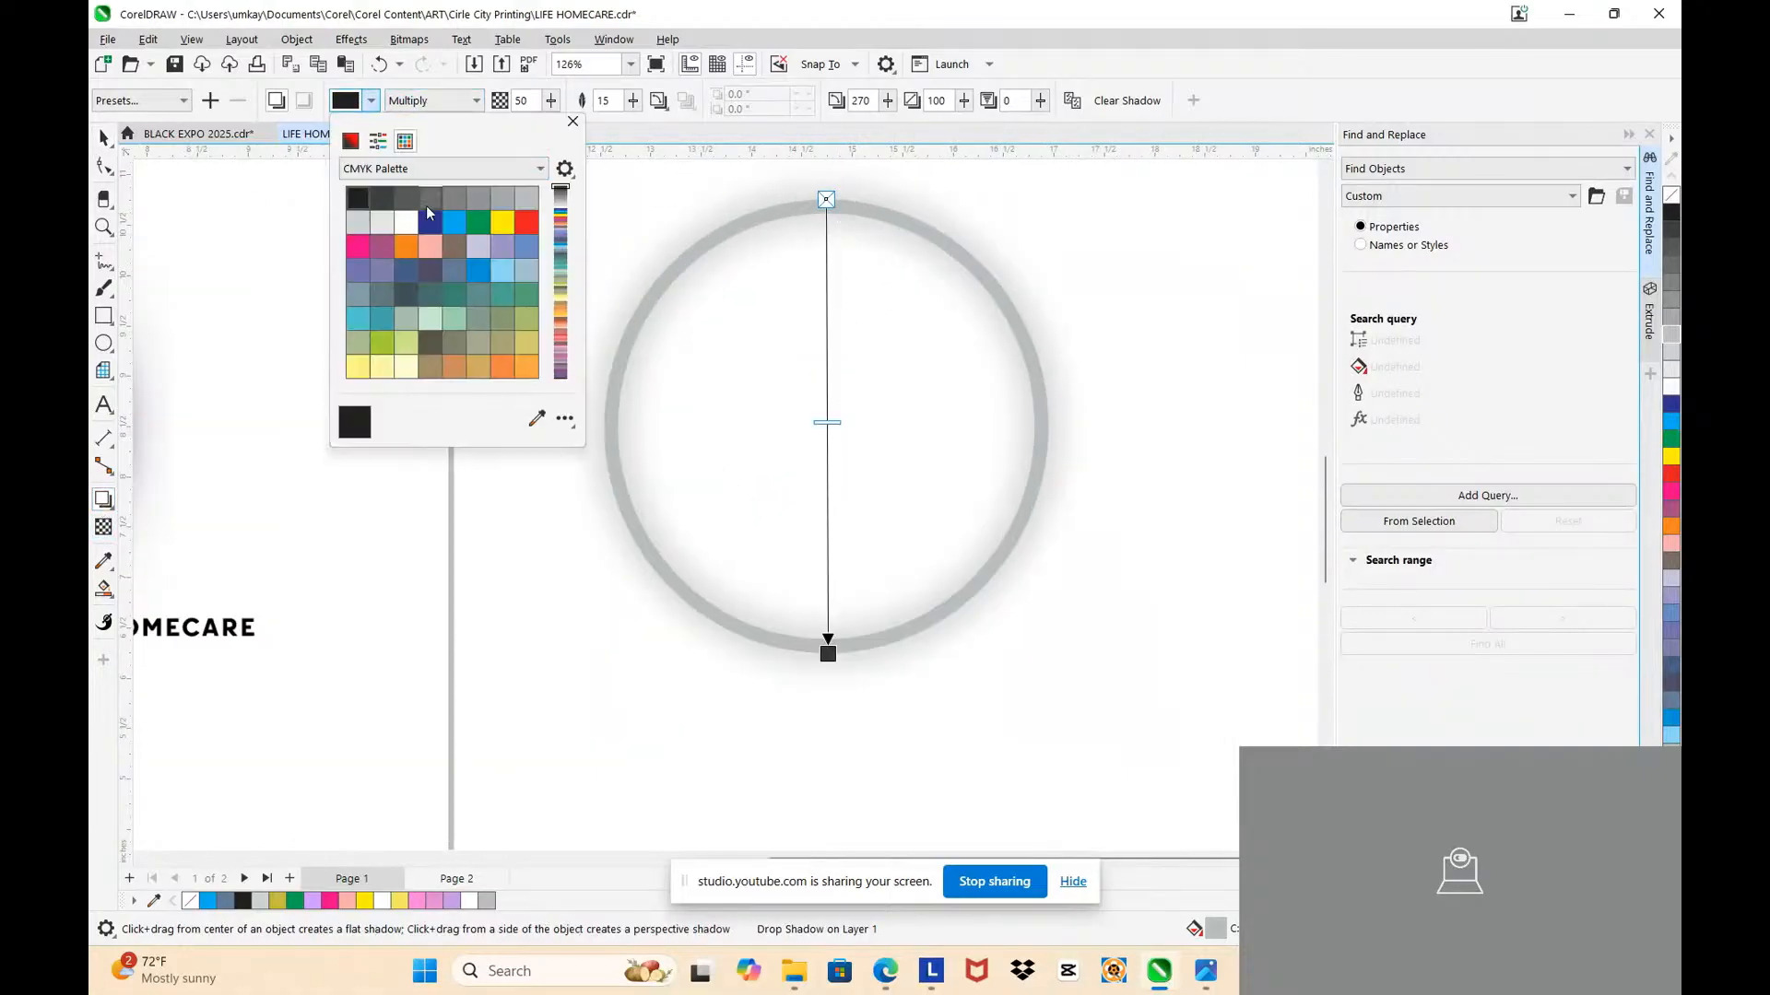
{"action": "left_click", "coordinate": [540, 419]}
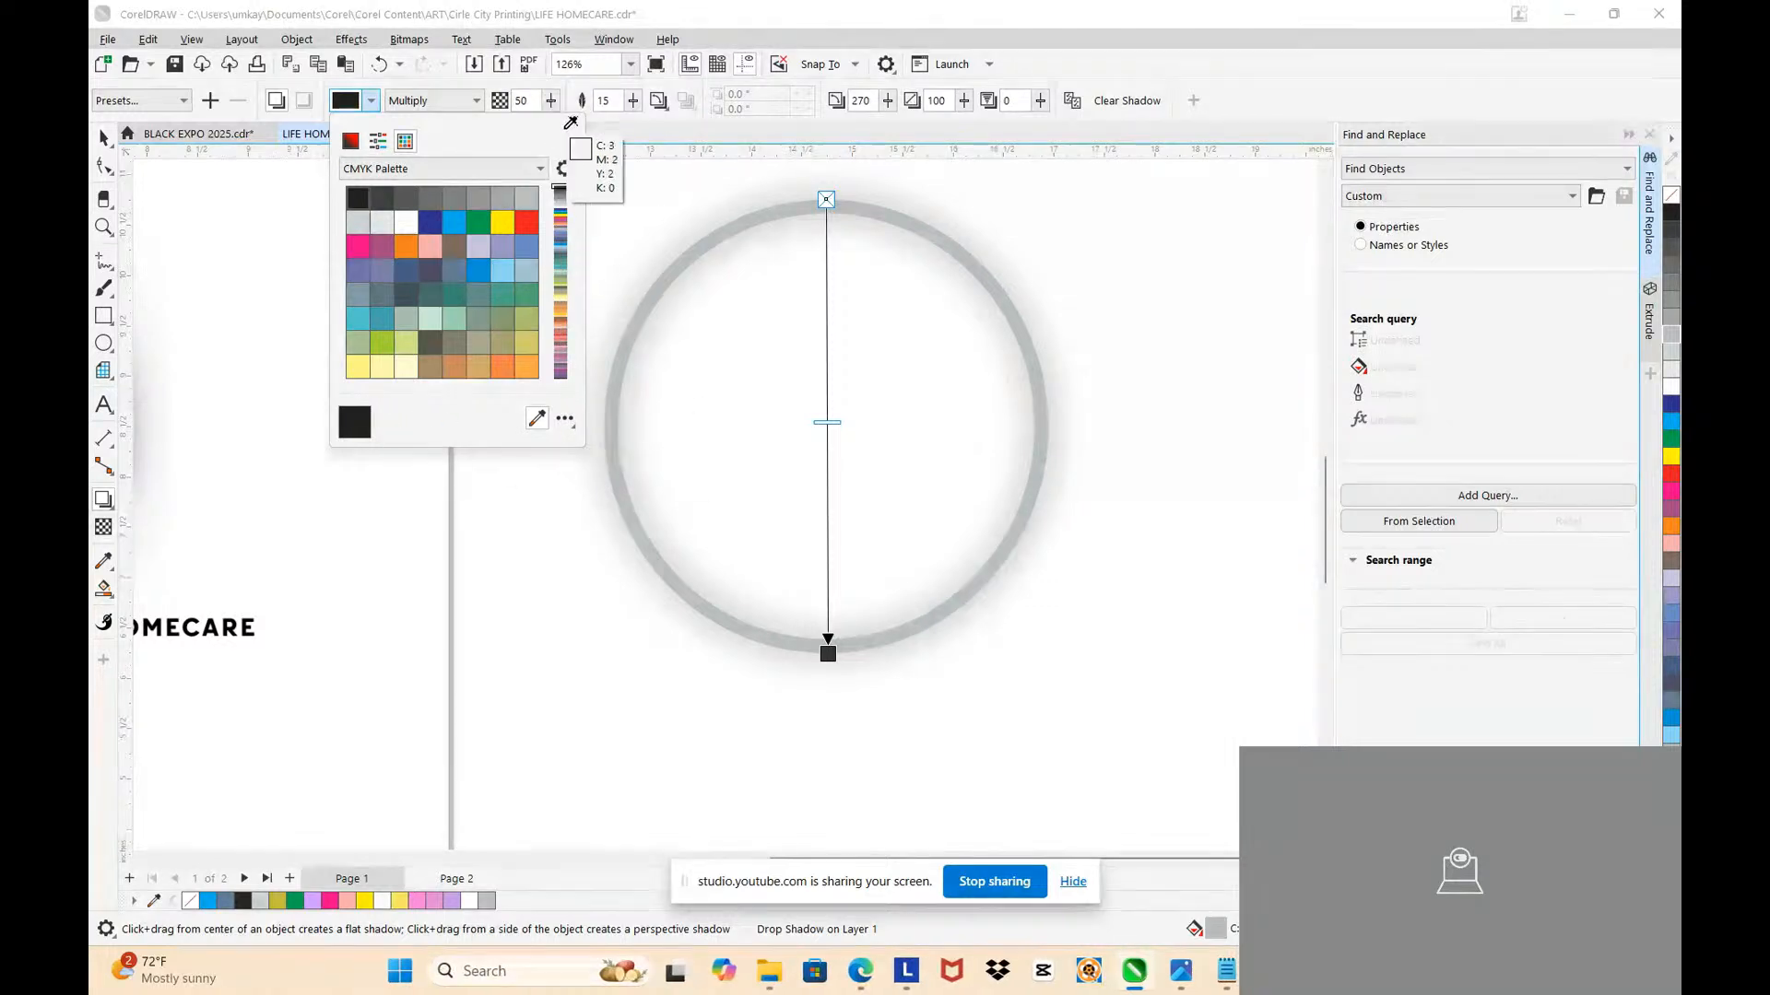
{"action": "left_click", "coordinate": [451, 295]}
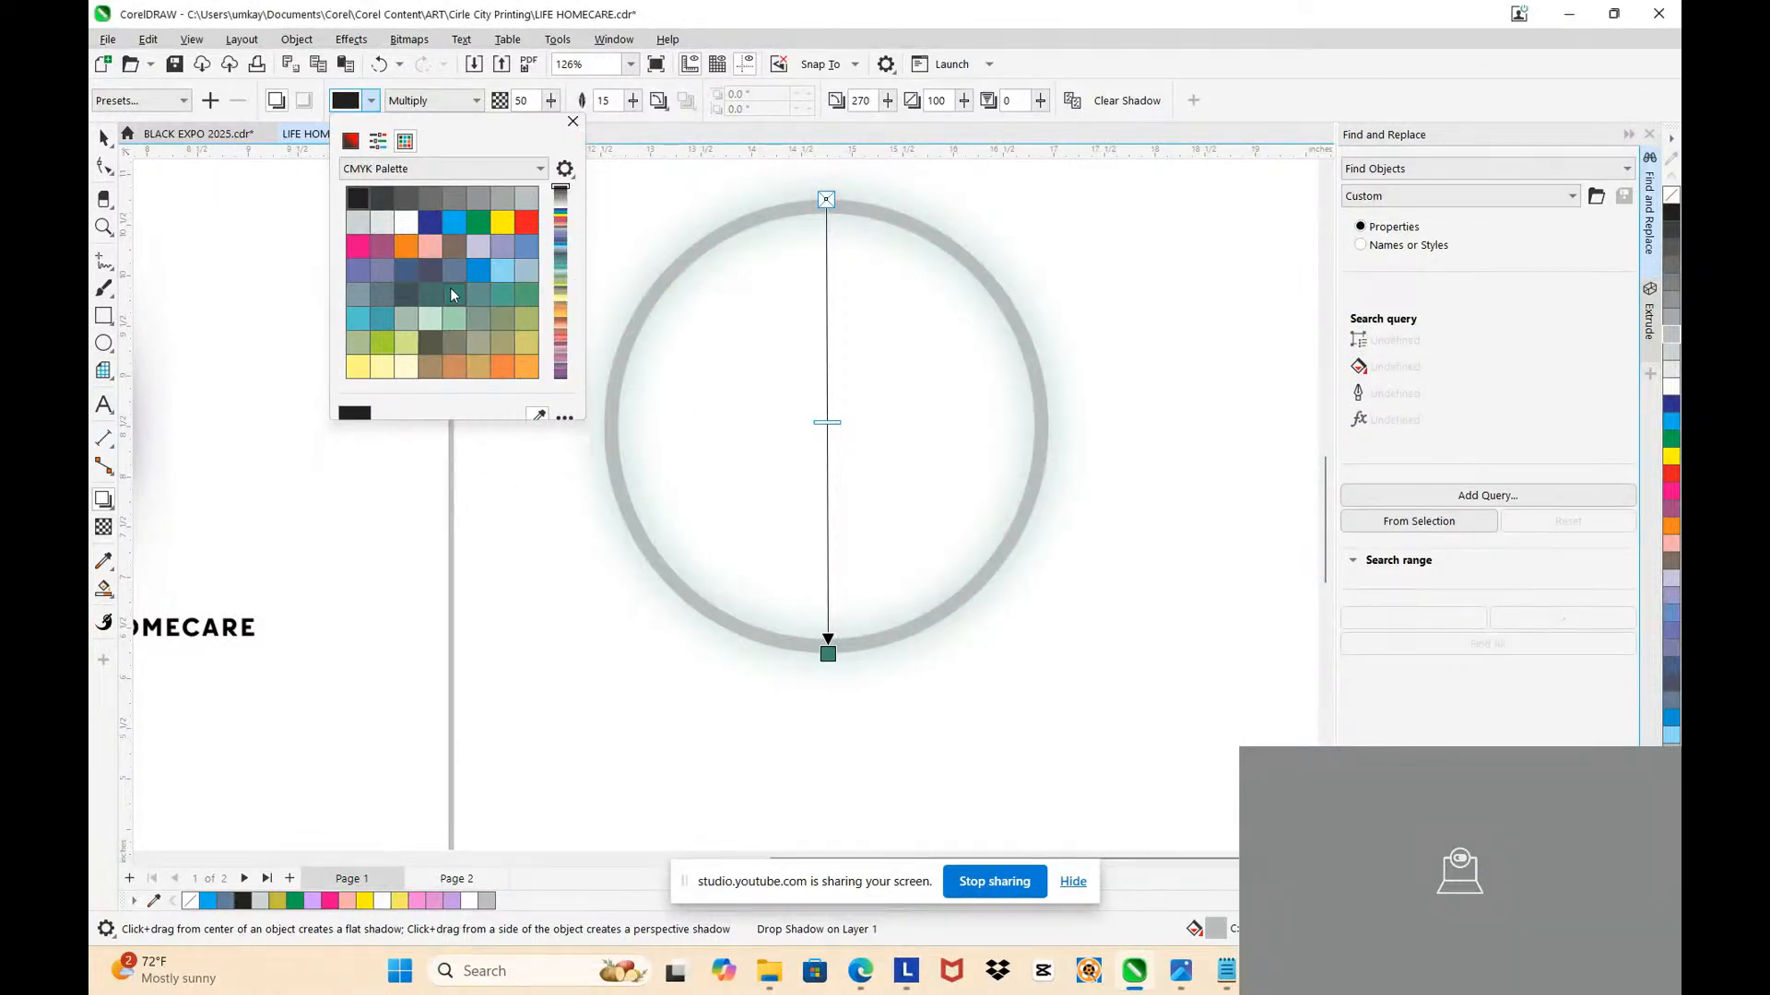
{"action": "left_click", "coordinate": [572, 122]}
{"action": "scroll", "coordinate": [802, 250], "scroll_direction": "down", "scroll_amount": 2}
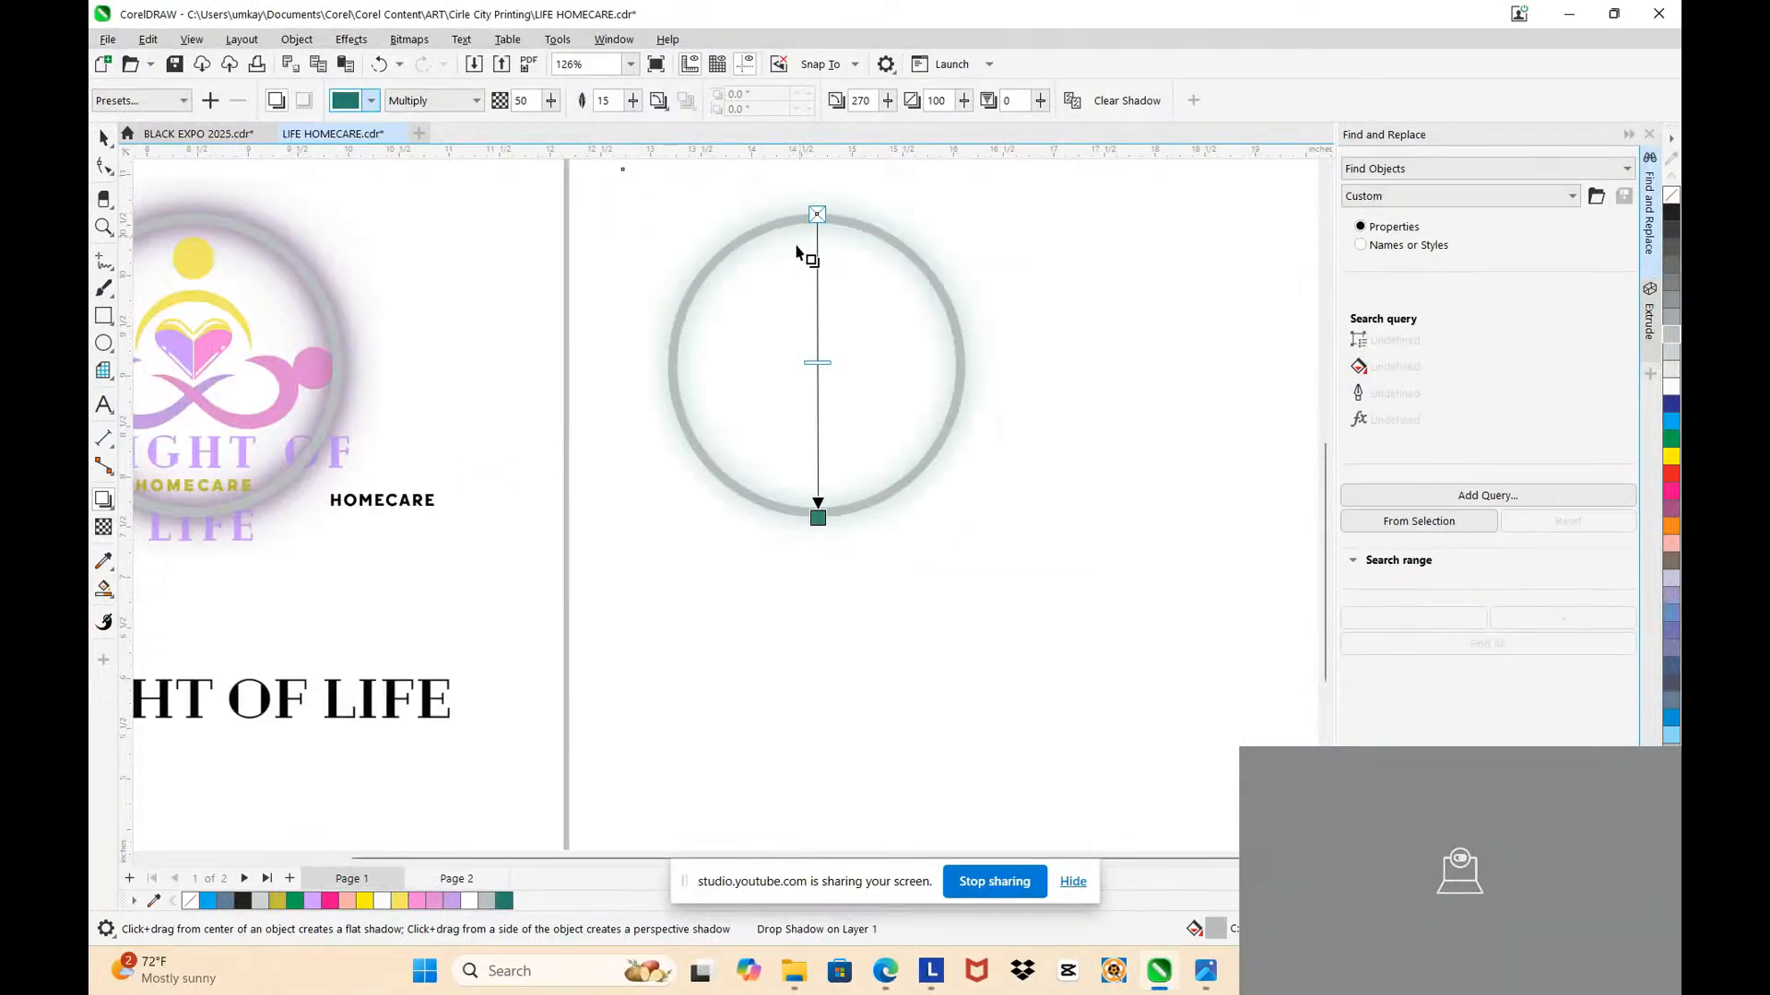
Step: Unlock the original logo bitmap and bring it to the front of the page
{"action": "scroll", "coordinate": [474, 268], "scroll_direction": "up", "scroll_amount": 1}
{"action": "left_click", "coordinate": [244, 238]}
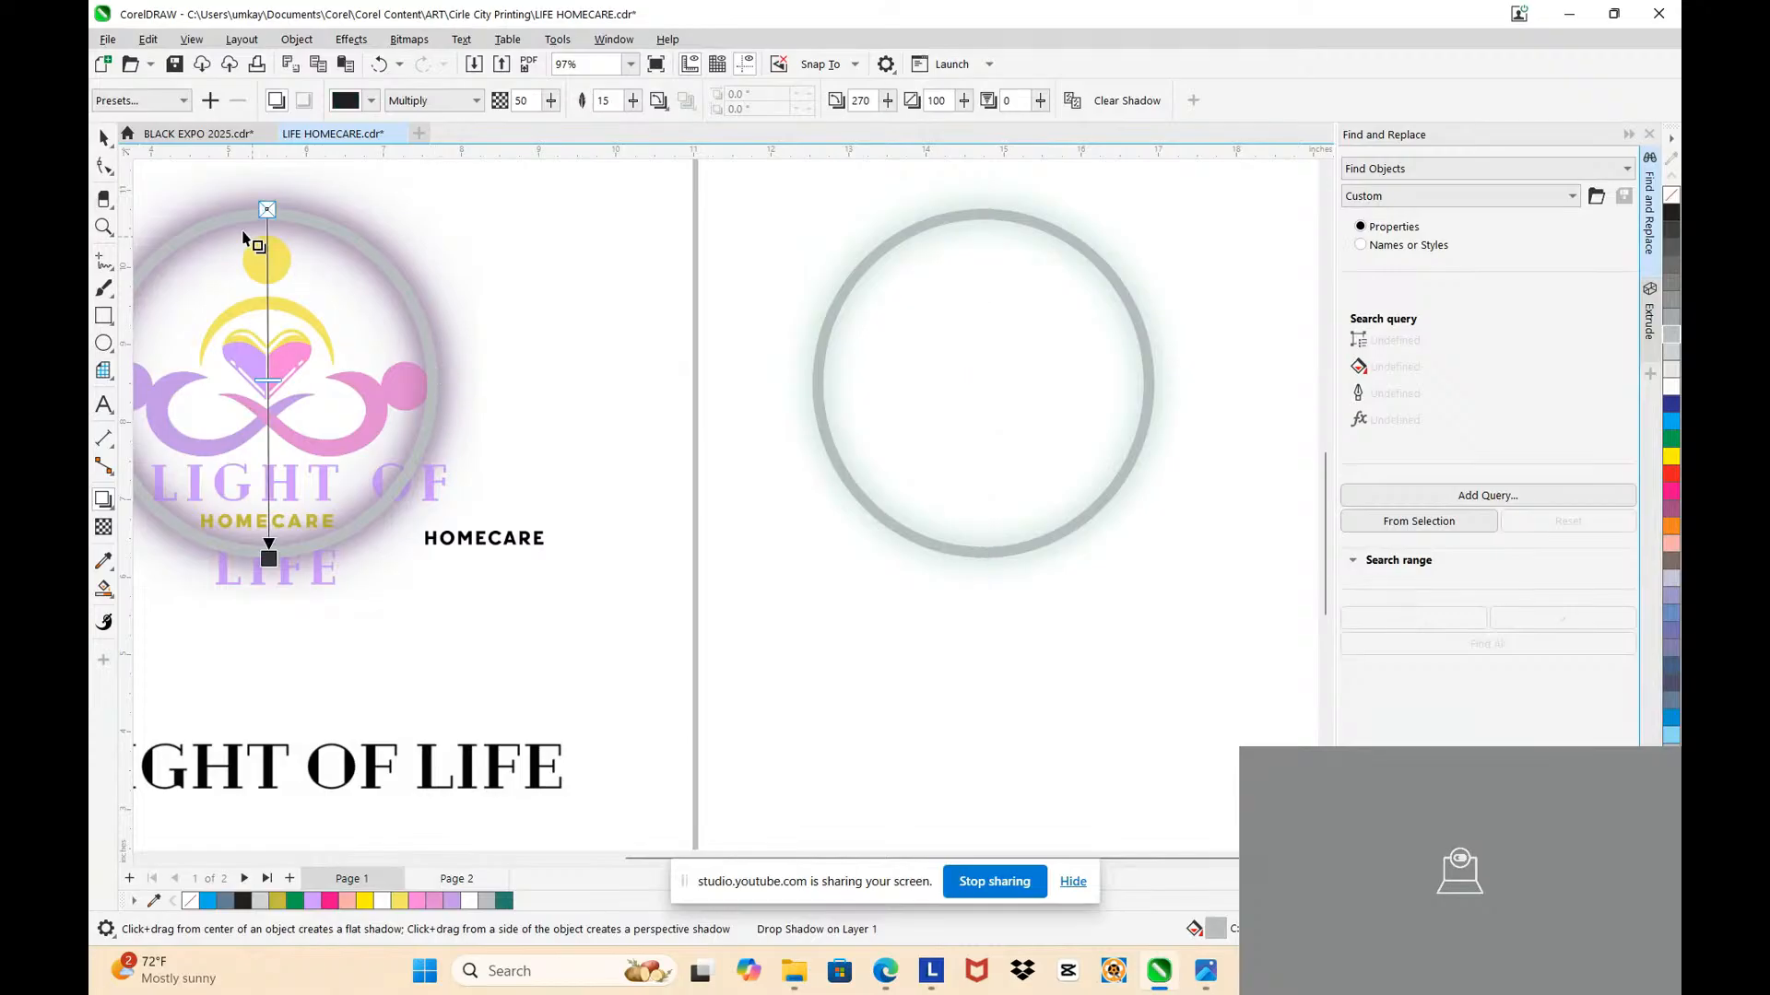
{"action": "left_click", "coordinate": [102, 137]}
{"action": "scroll", "coordinate": [537, 295], "scroll_direction": "down", "scroll_amount": 3}
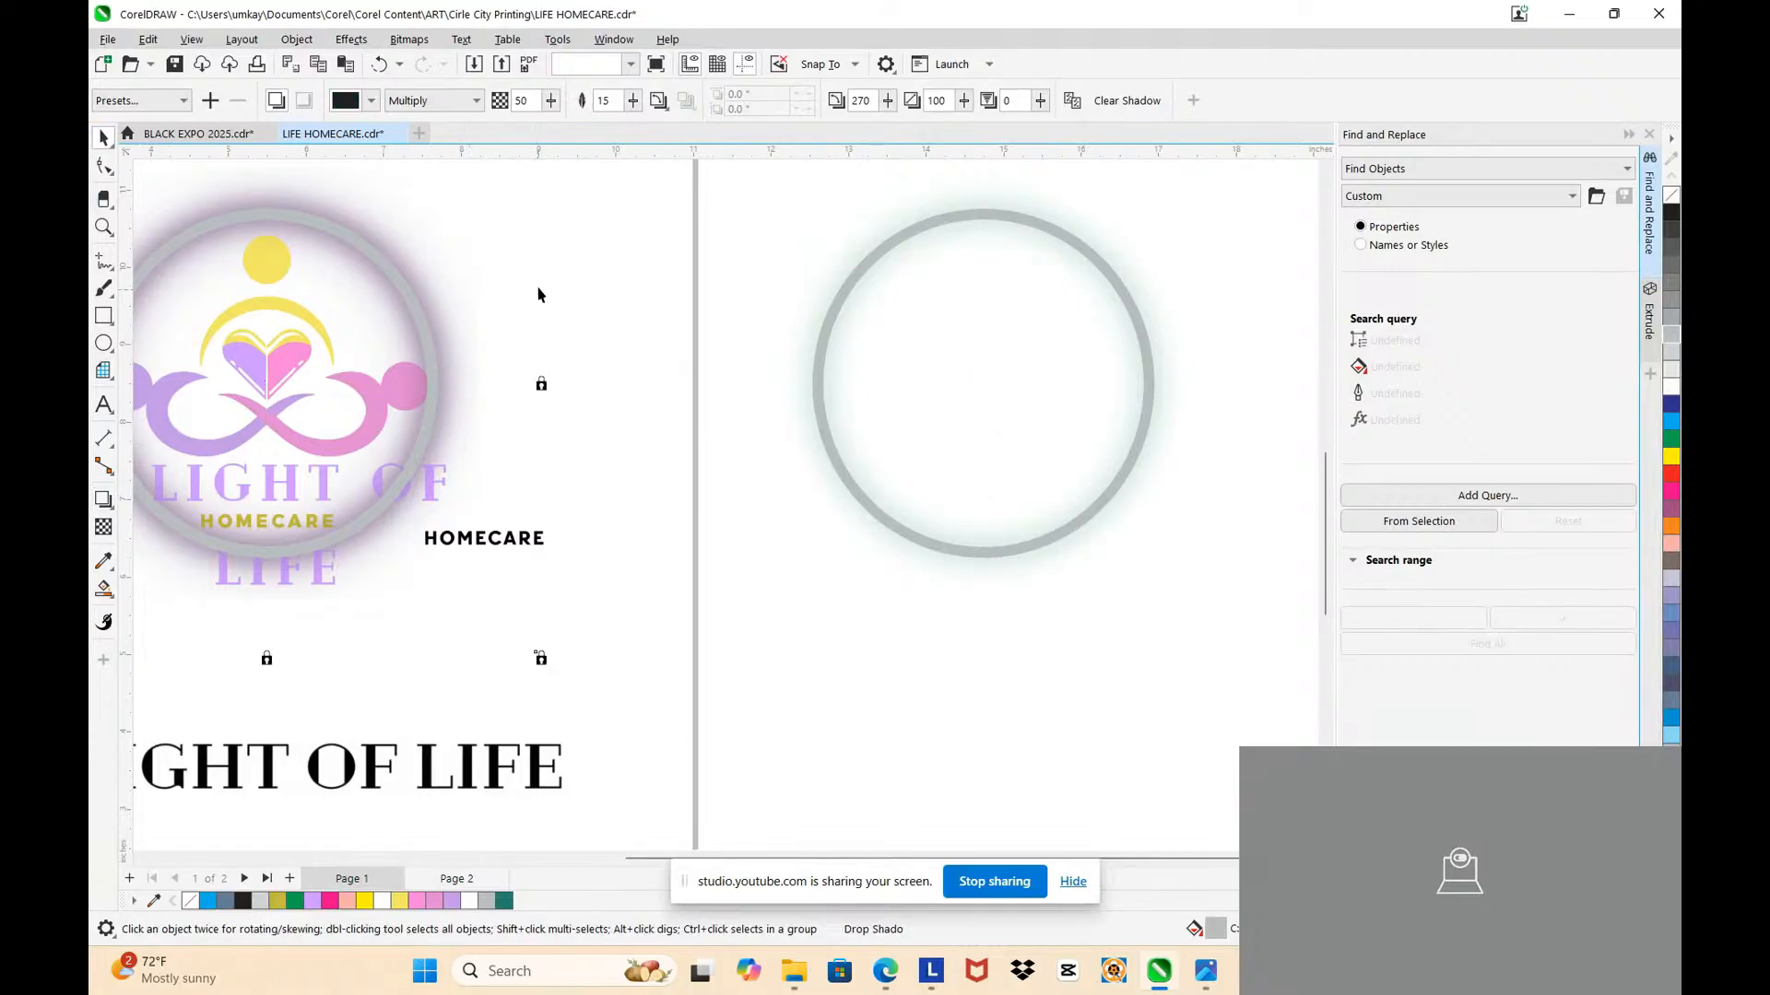
{"action": "right_click", "coordinate": [505, 295]}
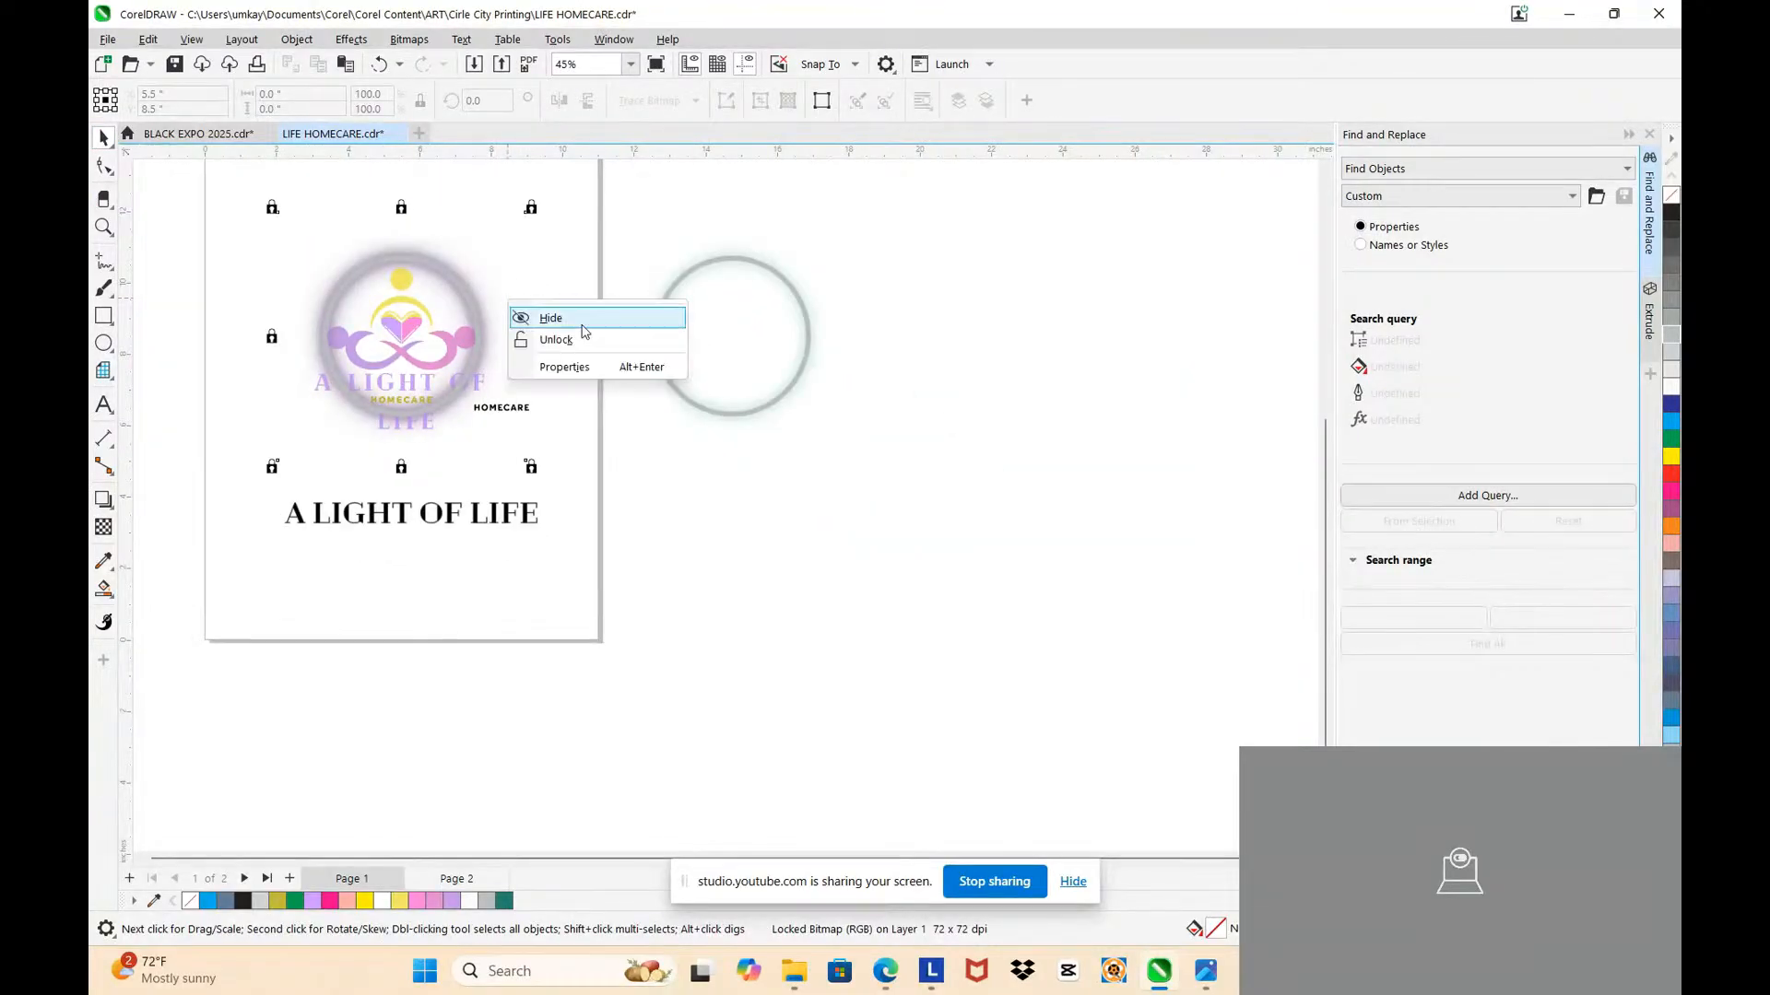
{"action": "left_click", "coordinate": [553, 340]}
{"action": "key", "text": "shift+Page_Up"}
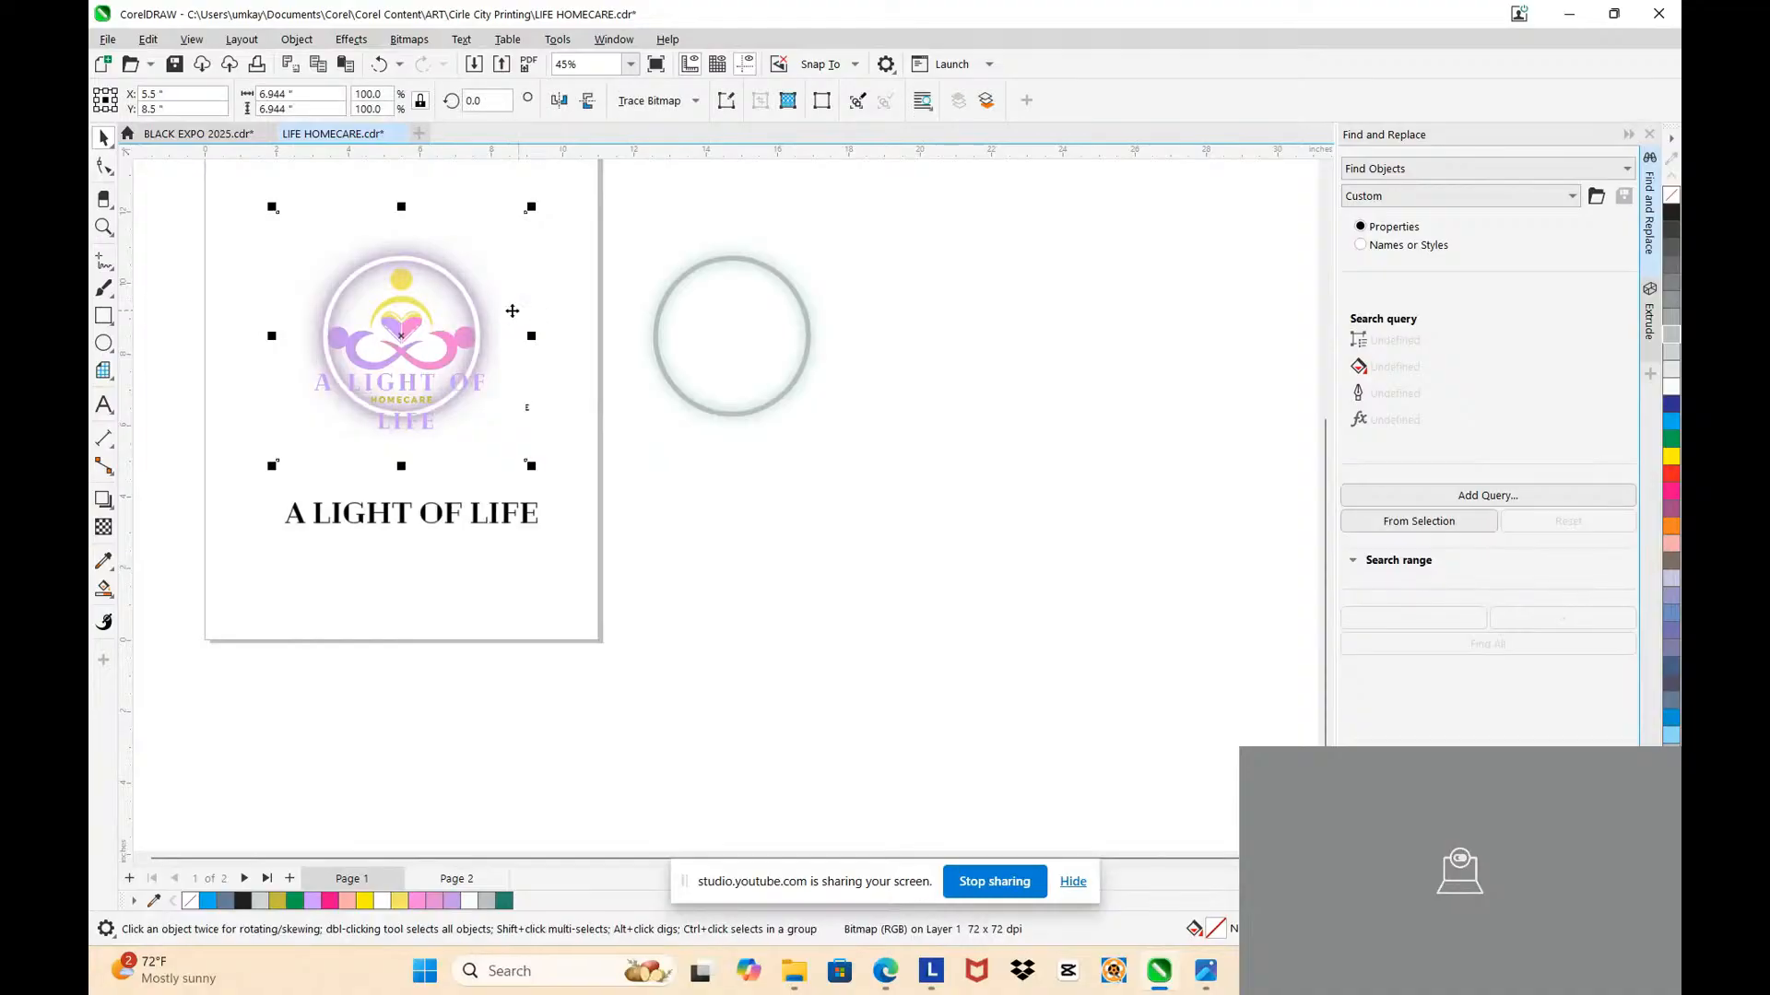
Step: Place a copy of the original logo bitmap beside the copied ring for comparison
{"action": "left_click_drag", "start_coordinate": [501, 303], "coordinate": [1118, 296]}
{"action": "scroll", "coordinate": [1016, 317], "scroll_direction": "up", "scroll_amount": 3}
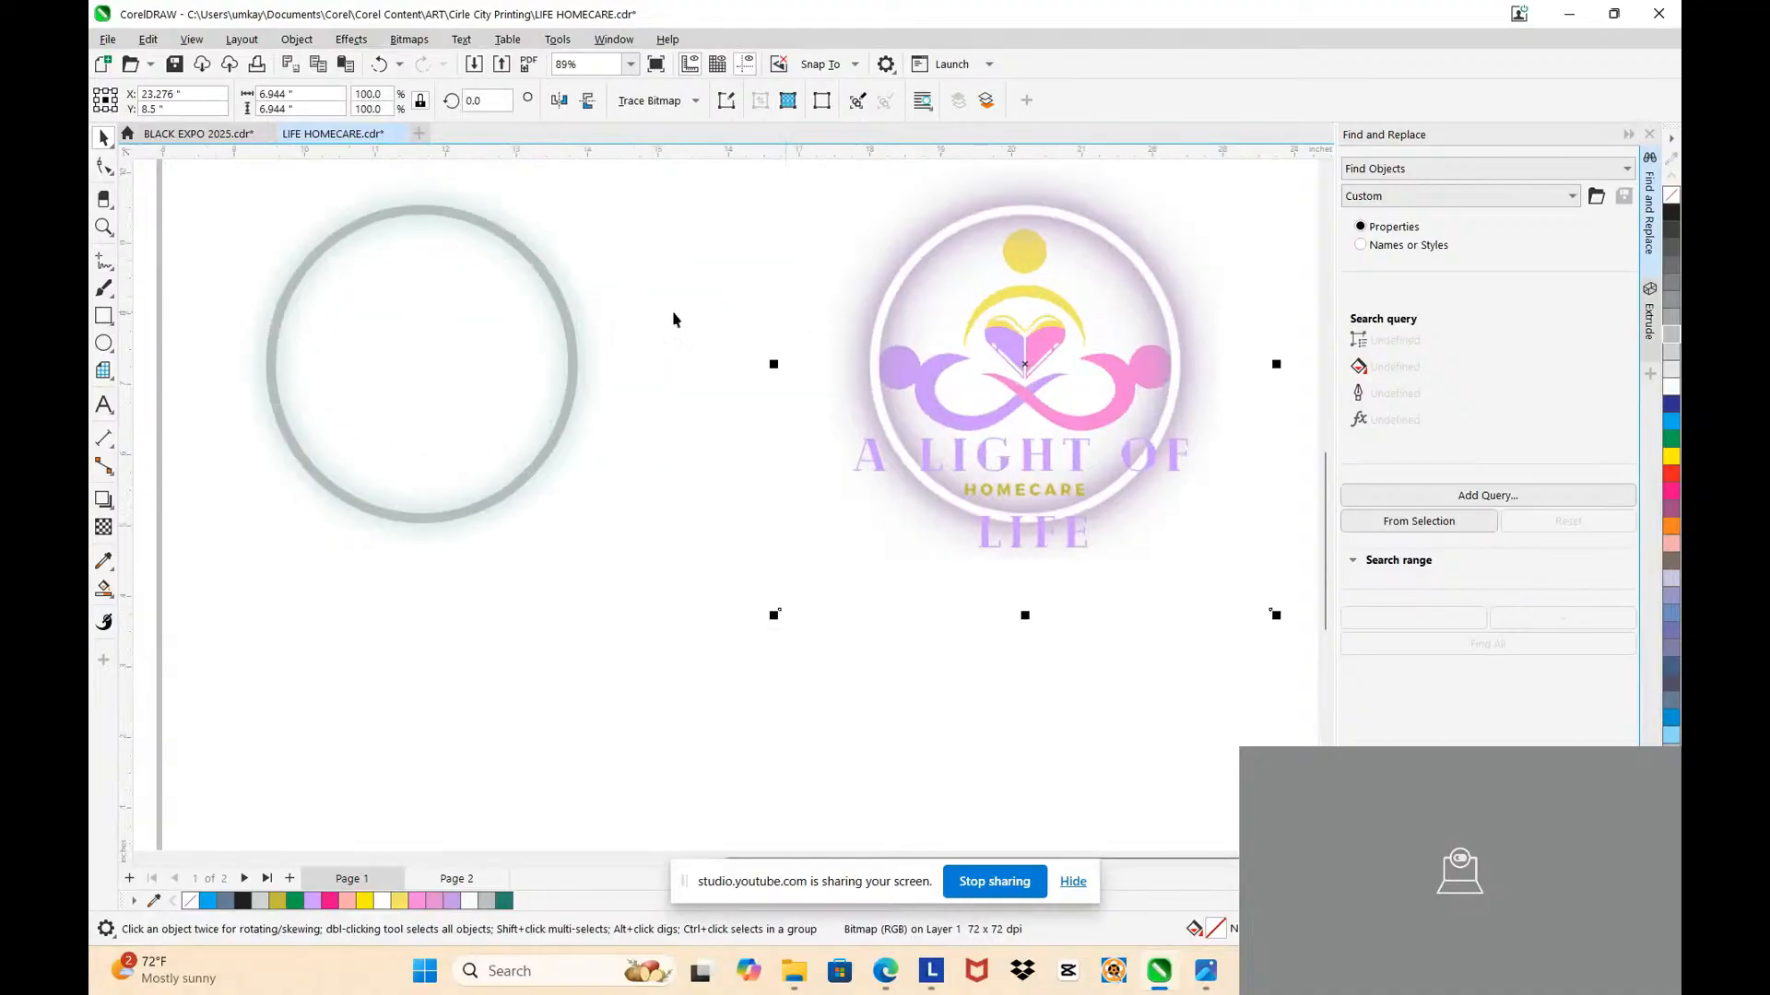
{"action": "left_click_drag", "start_coordinate": [1016, 317], "coordinate": [817, 323]}
{"action": "scroll", "coordinate": [467, 327], "scroll_direction": "up", "scroll_amount": 3}
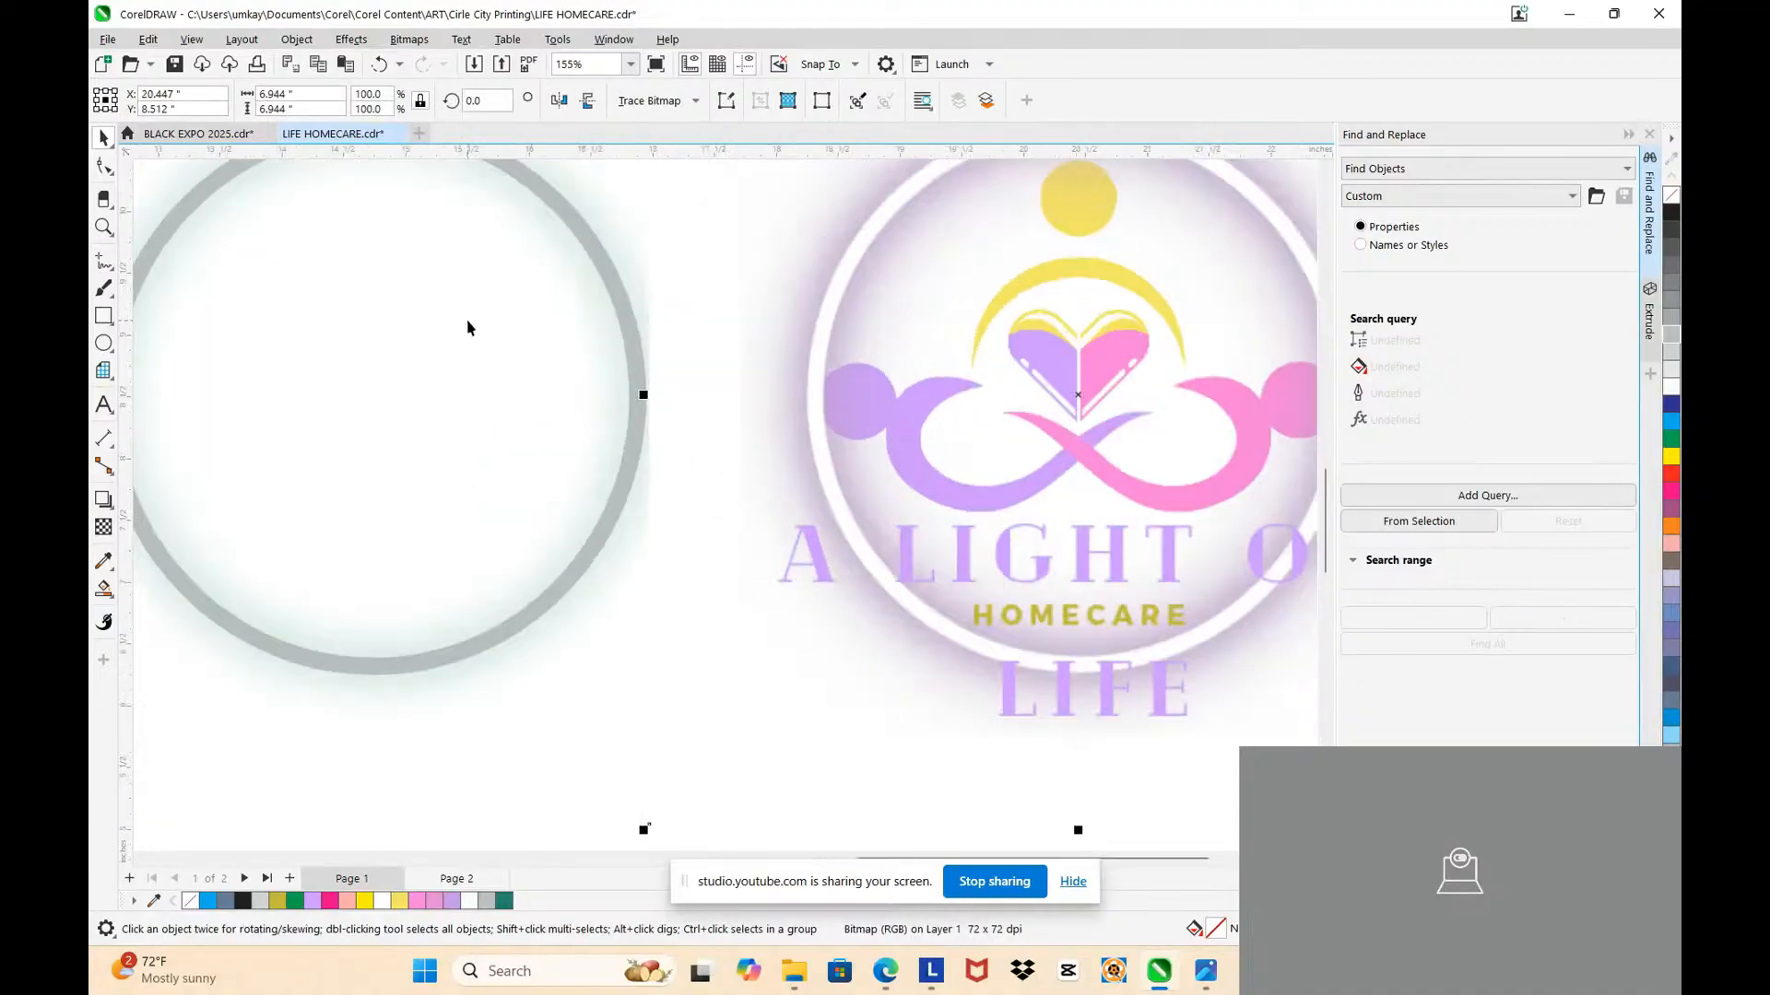
Step: Sample the purple glow around the original logo's ring as the copied ring's shadow color
{"action": "left_click", "coordinate": [602, 292]}
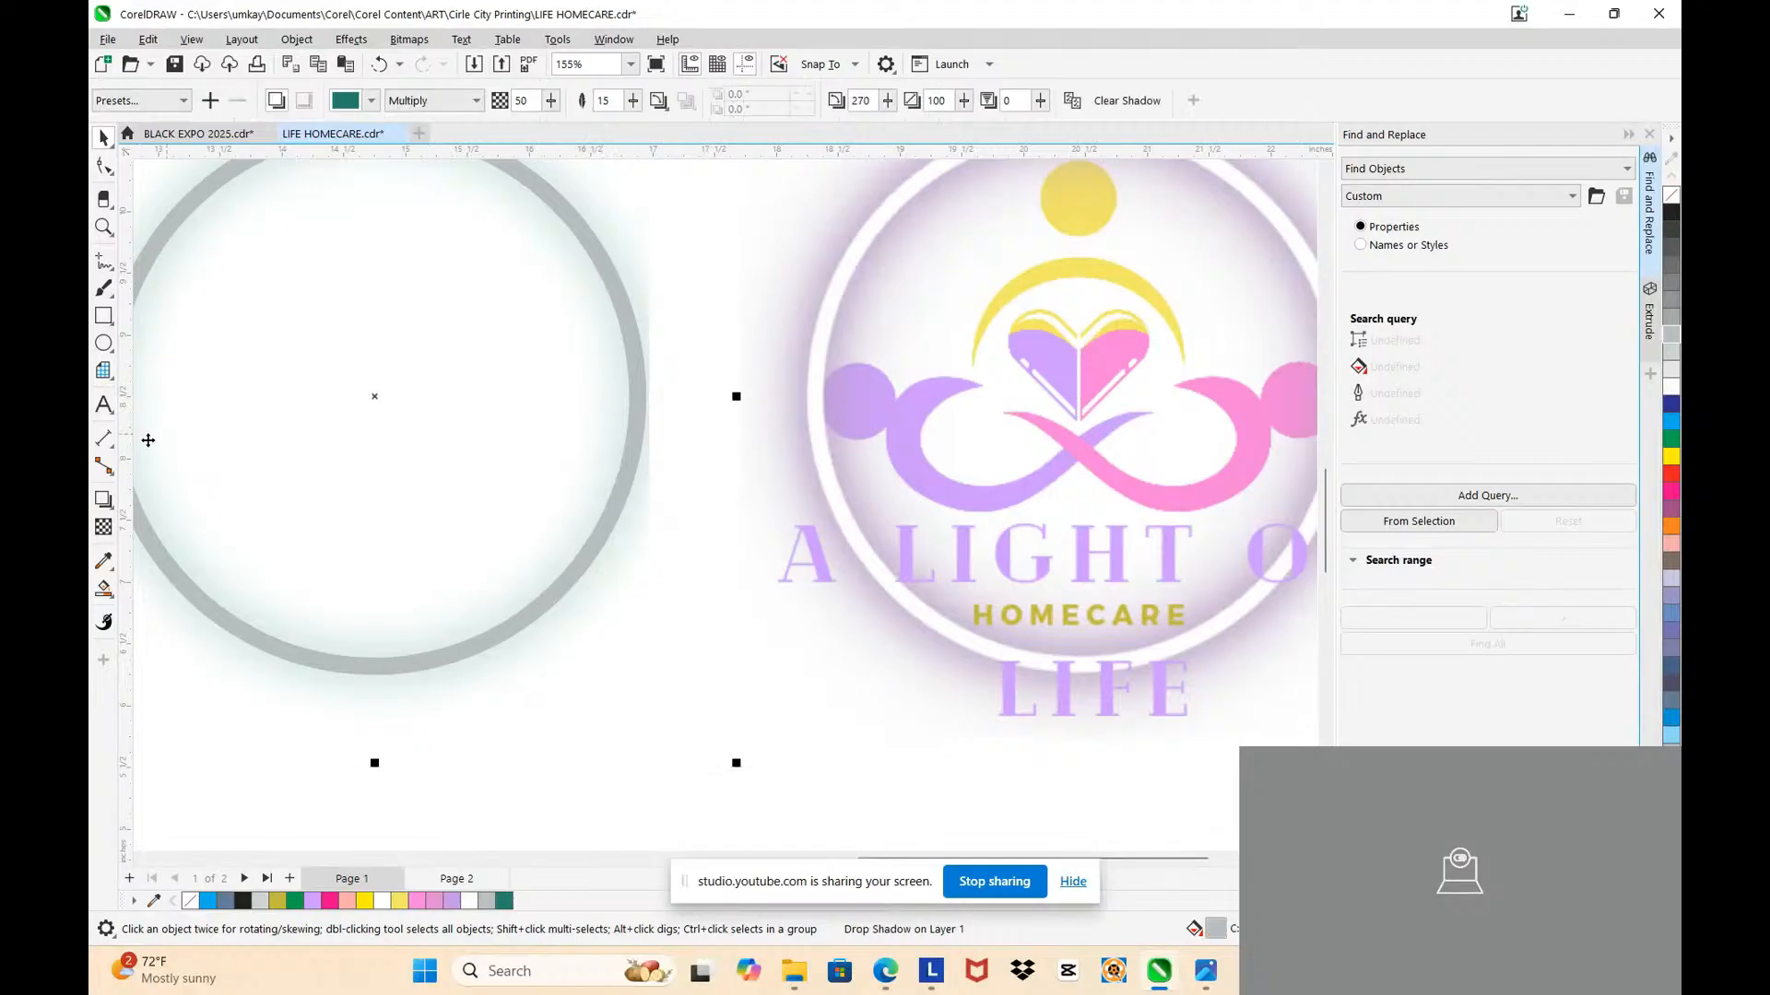
{"action": "left_click", "coordinate": [102, 500]}
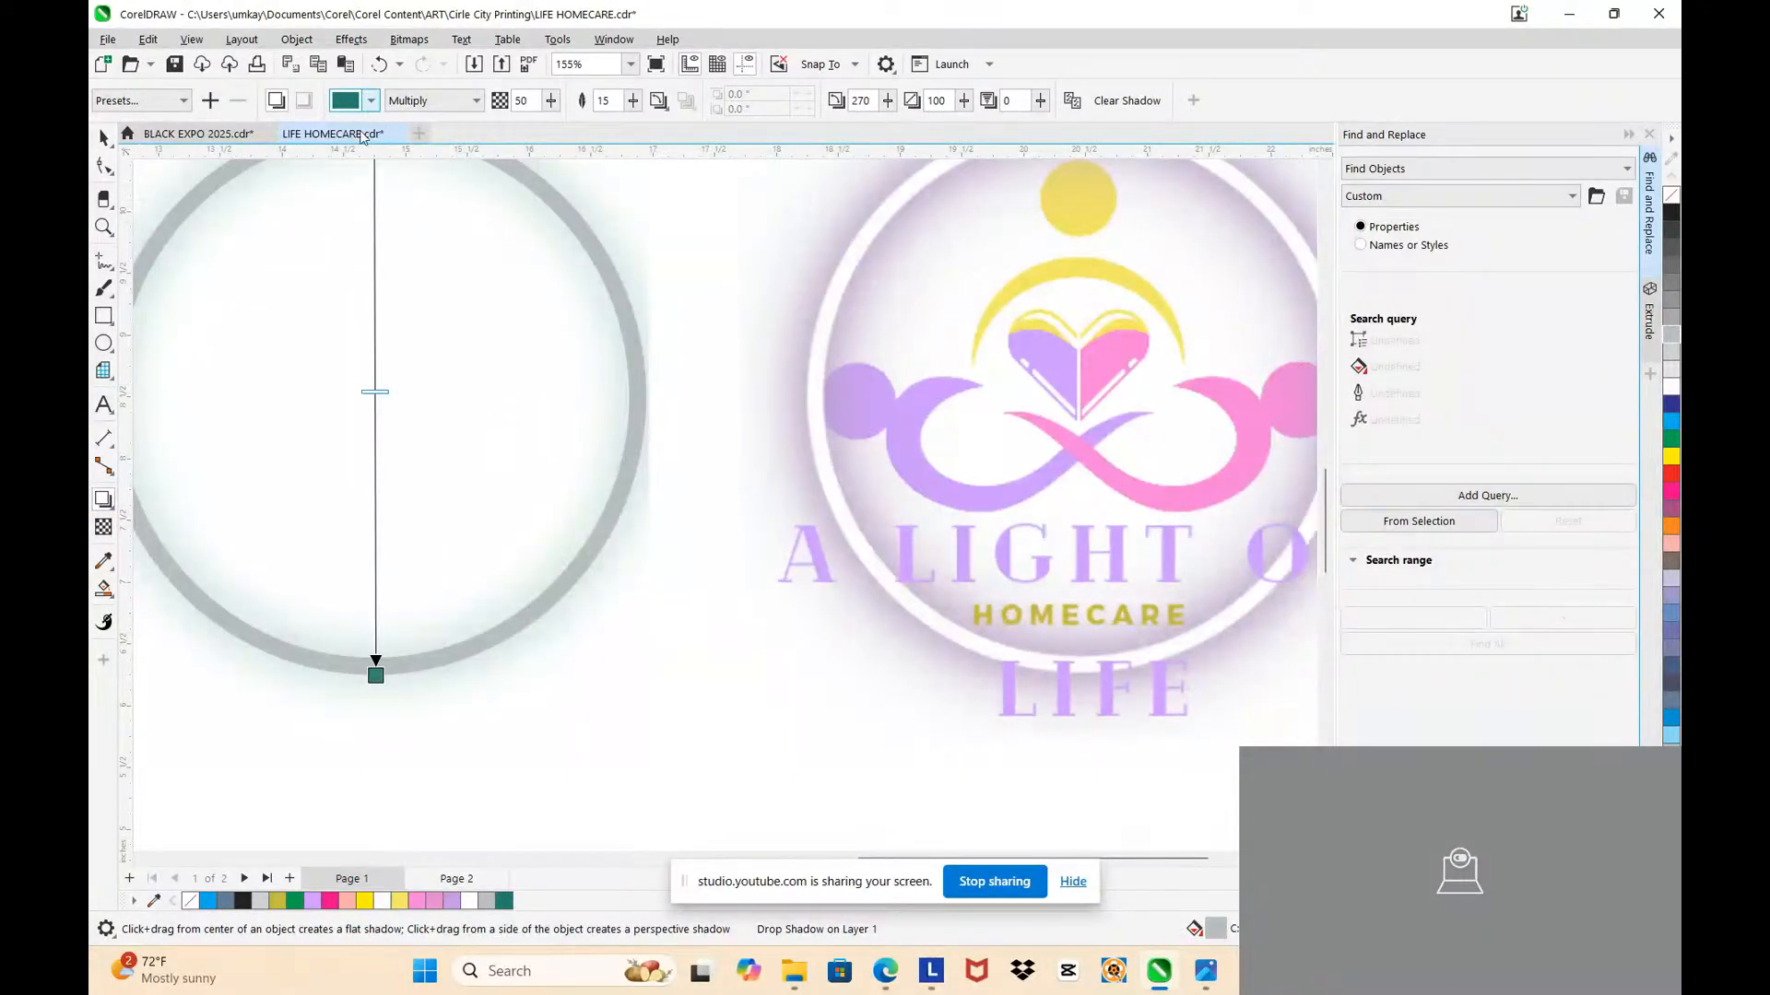
{"action": "left_click", "coordinate": [370, 100]}
{"action": "left_click", "coordinate": [530, 390]}
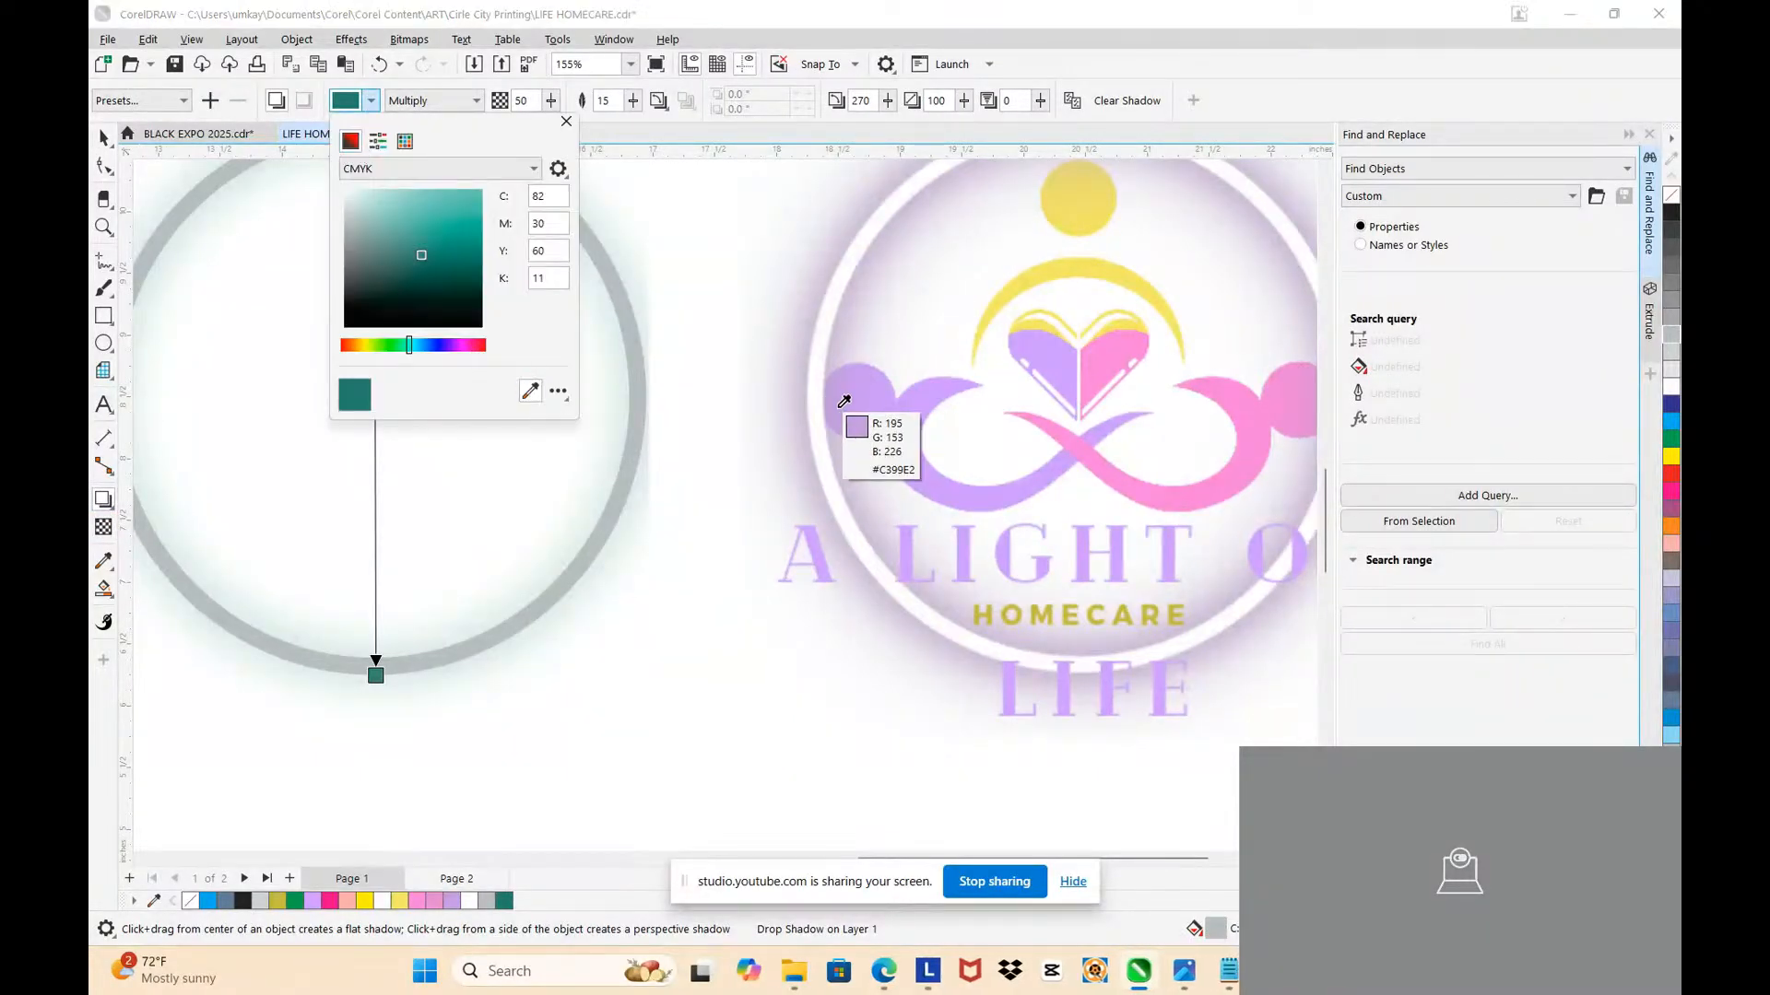
{"action": "left_click", "coordinate": [807, 347]}
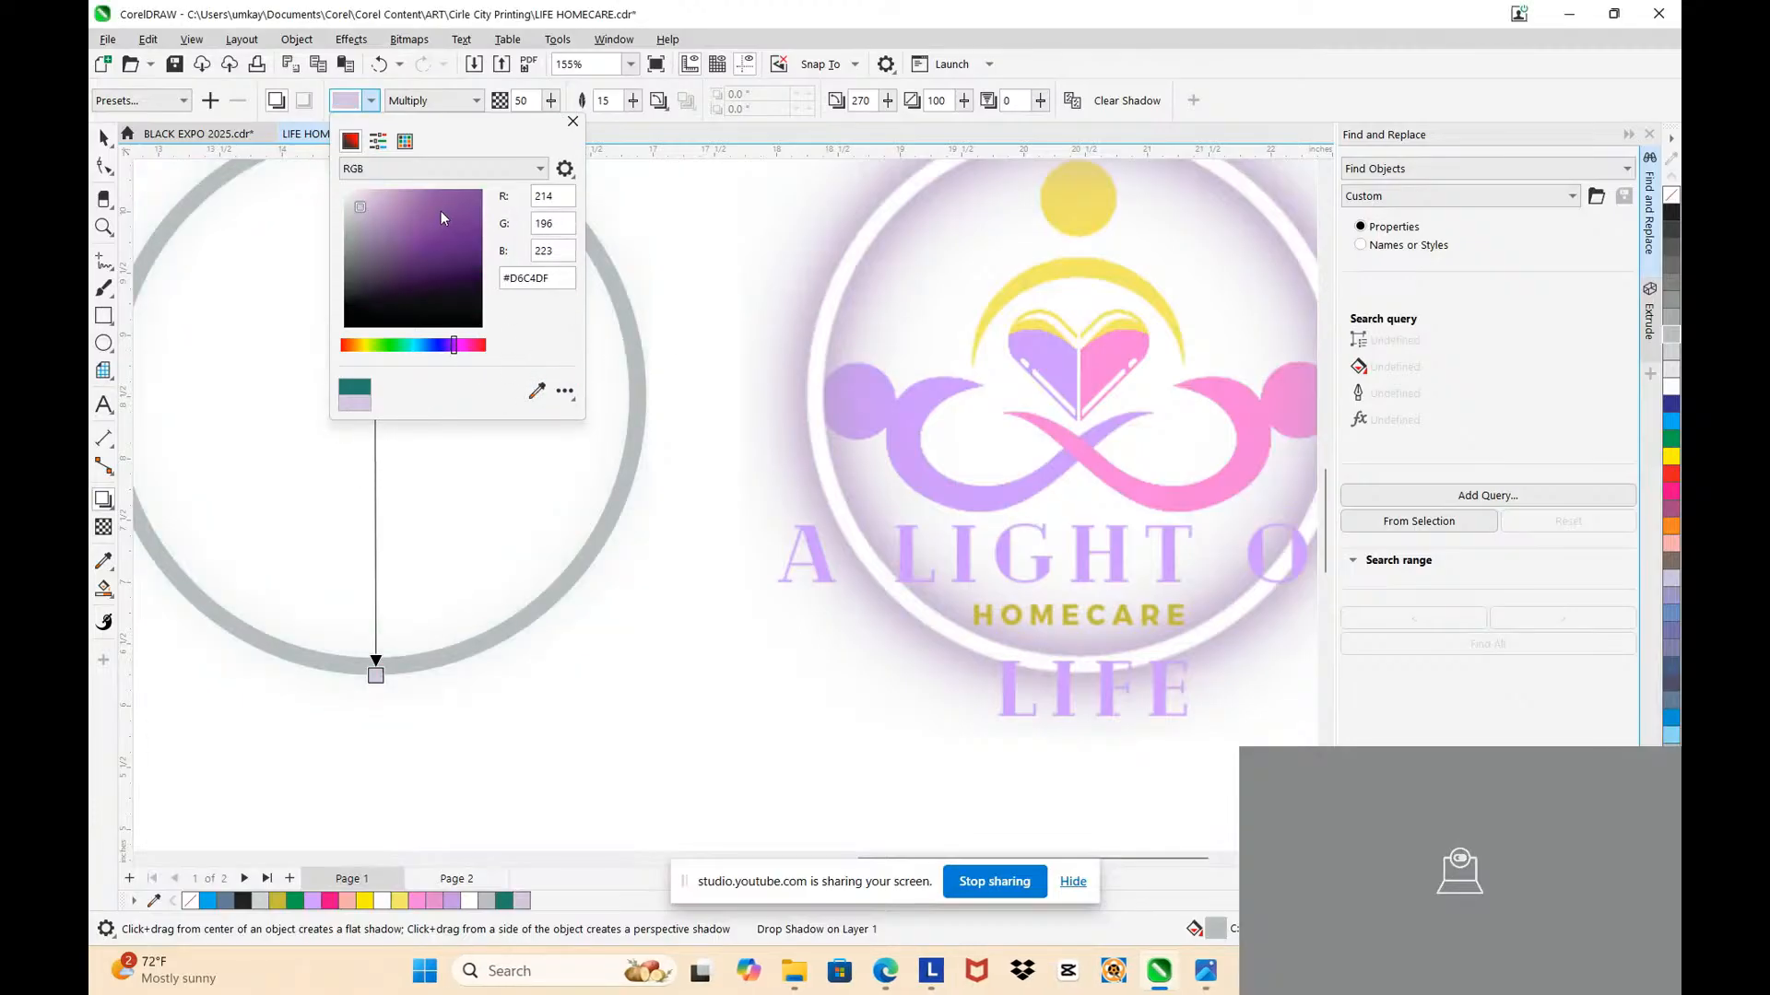
Step: Adjust the ring's shadow color to a more saturated purple, #9D1BDE
{"action": "mouse_move", "coordinate": [440, 212]}
{"action": "left_mouse_down"}
{"action": "mouse_move", "coordinate": [459, 284]}
{"action": "mouse_move", "coordinate": [452, 211]}
{"action": "left_mouse_up"}
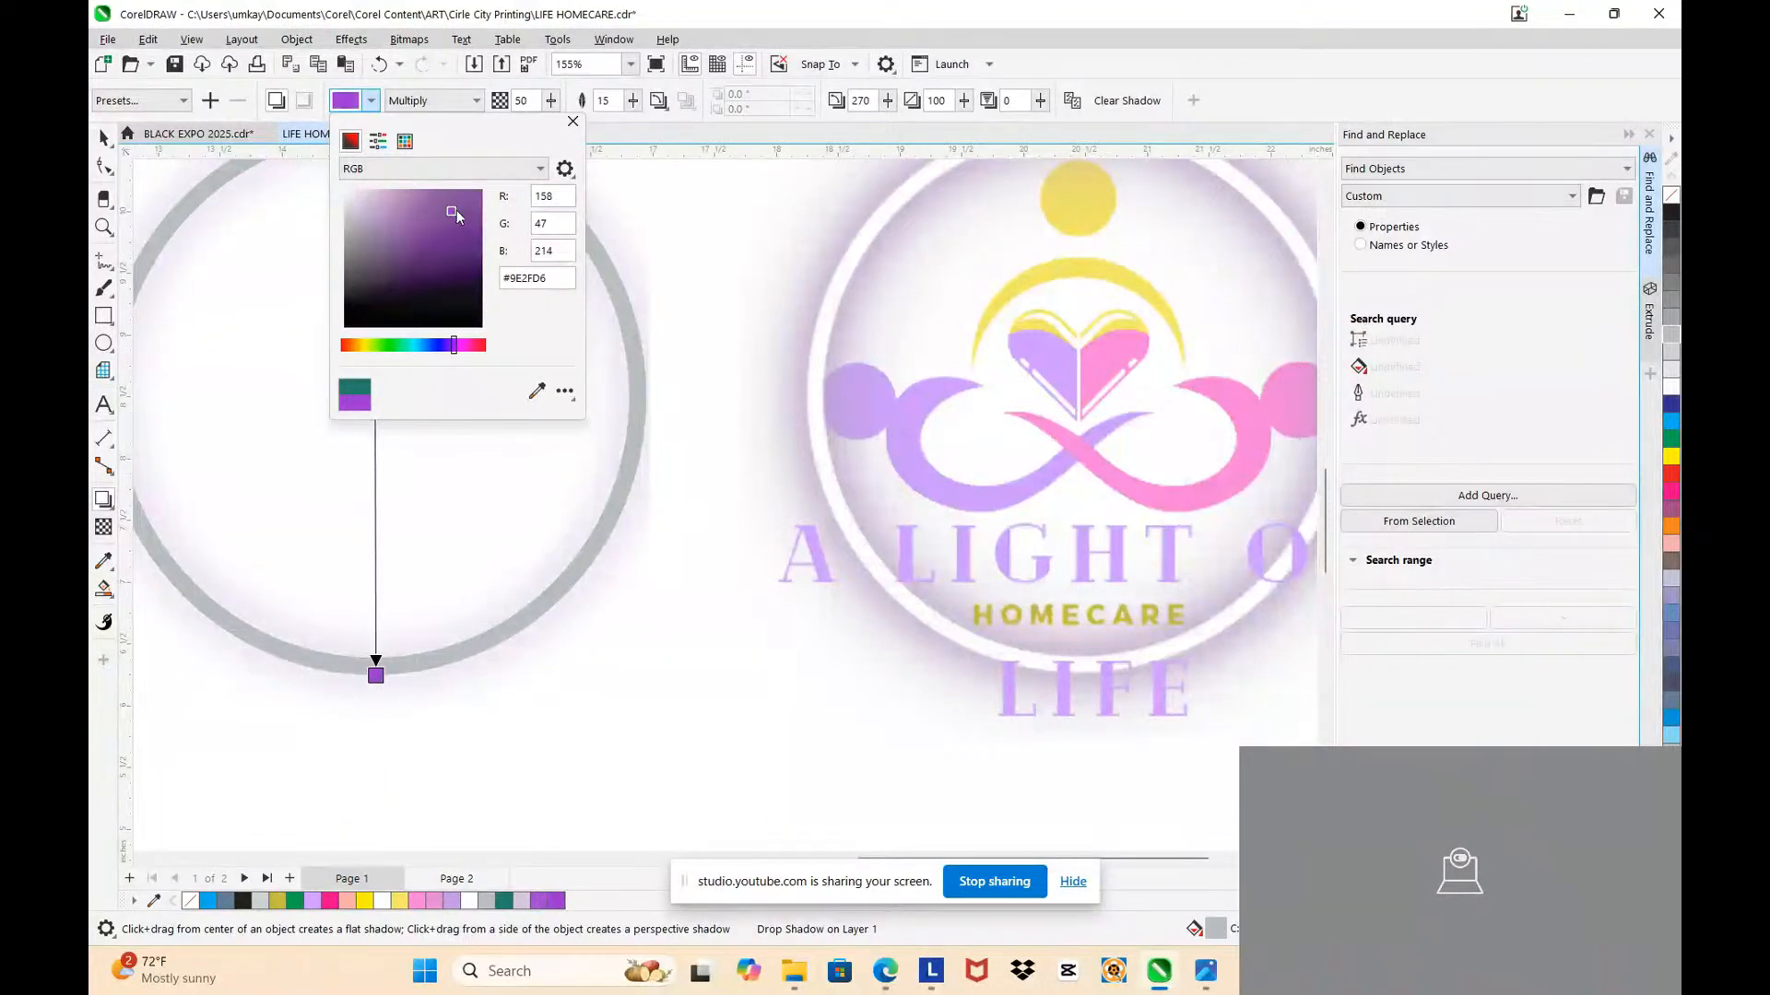
{"action": "left_click", "coordinate": [457, 203]}
{"action": "left_click", "coordinate": [465, 207]}
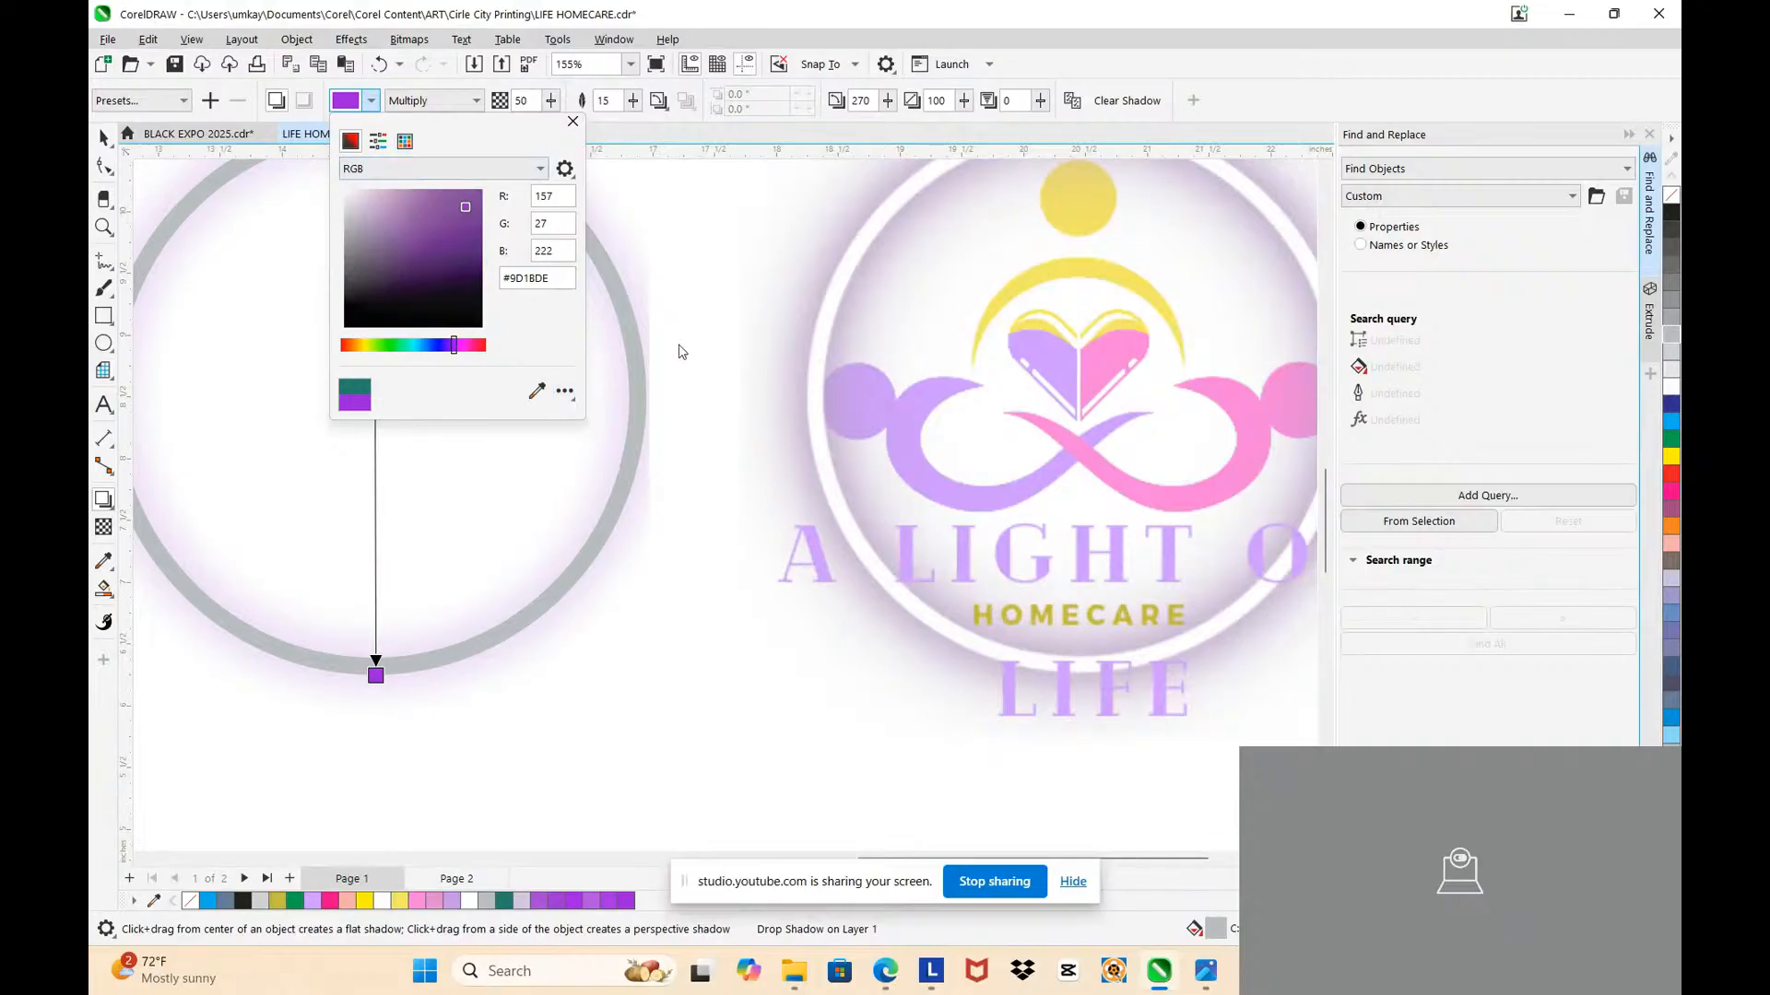
{"action": "left_click", "coordinate": [682, 352]}
Step: Move the logo bitmap farther to the right of the copied ring
{"action": "left_click", "coordinate": [102, 139]}
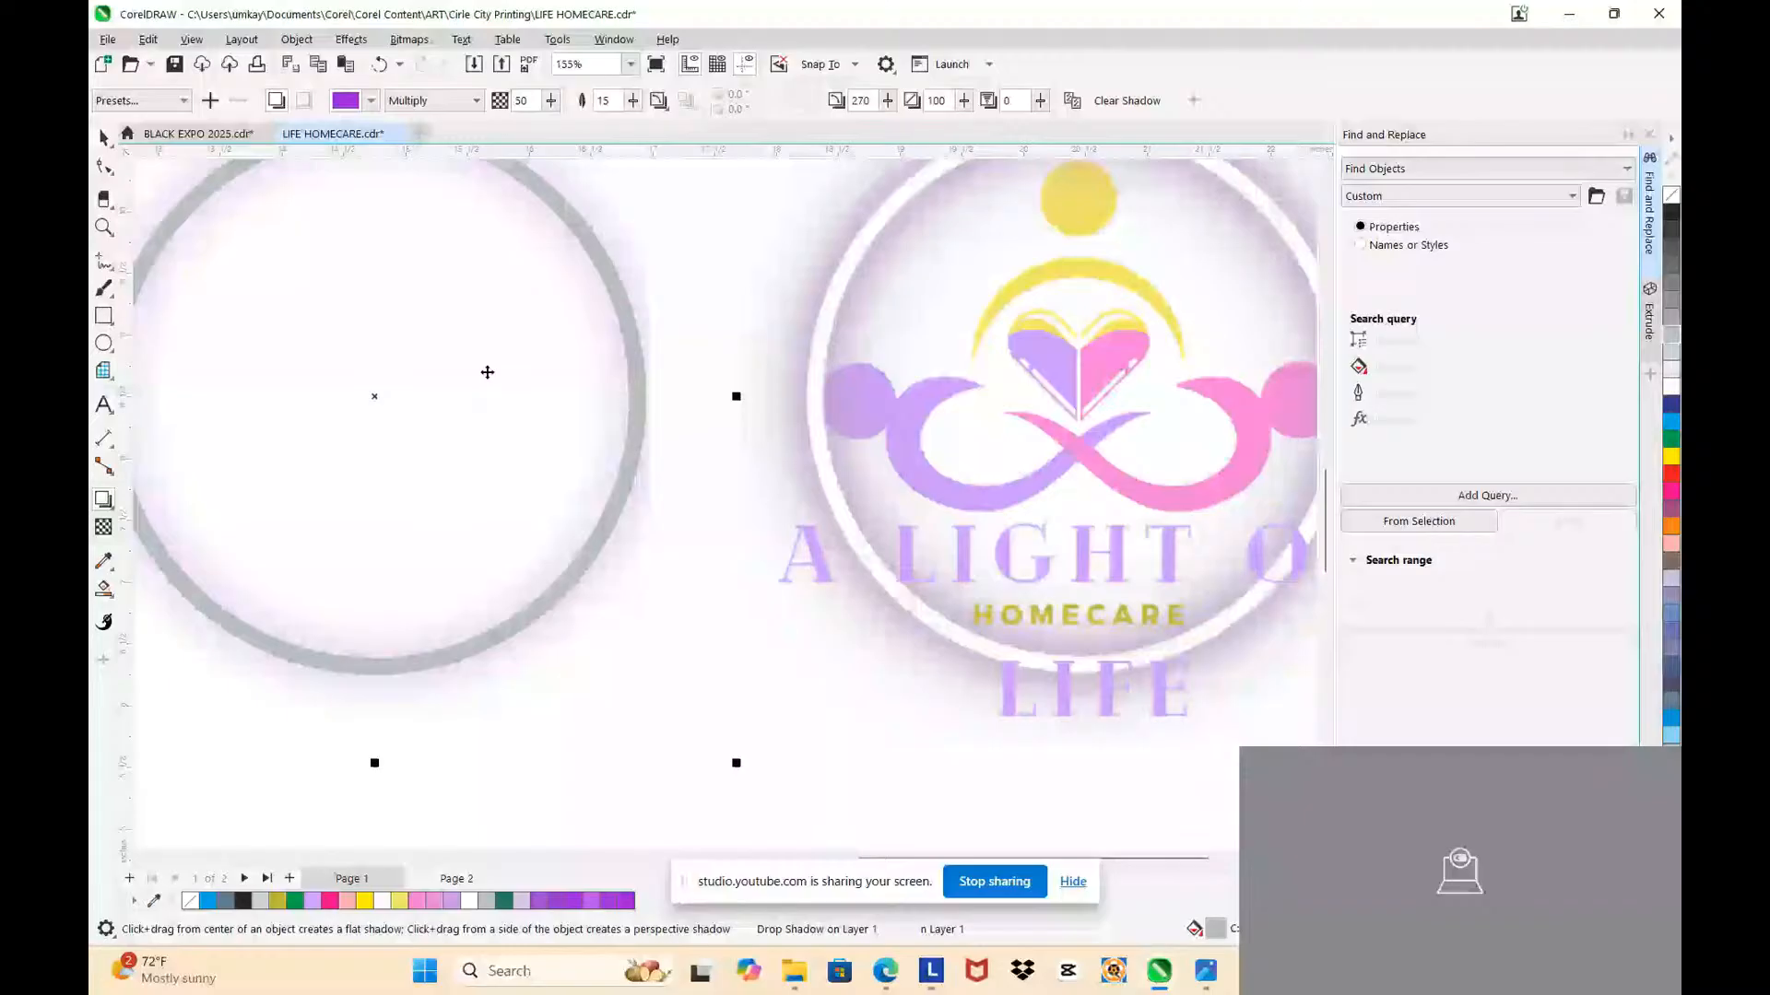
{"action": "scroll", "coordinate": [760, 571], "scroll_direction": "down", "scroll_amount": 2}
{"action": "left_click_drag", "start_coordinate": [773, 302], "coordinate": [942, 319]}
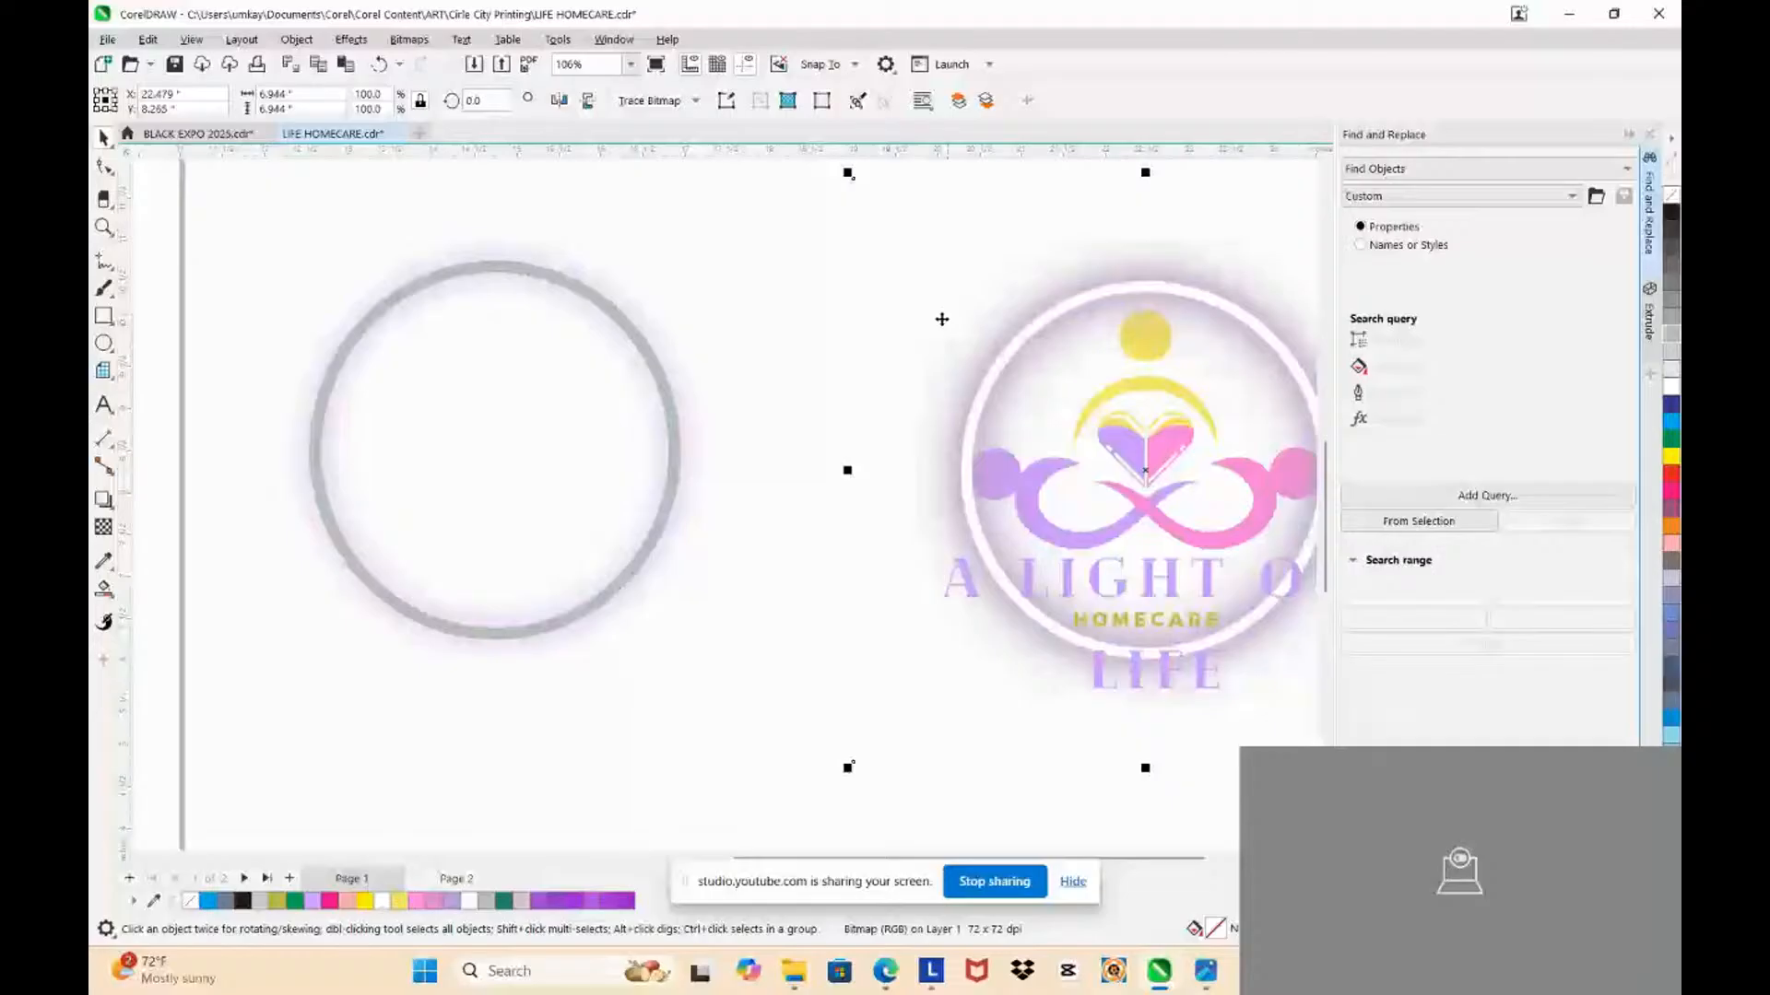
Step: Break the copied gray ring's curve apart and undo a trial move of the resulting shape
{"action": "left_click", "coordinate": [644, 263]}
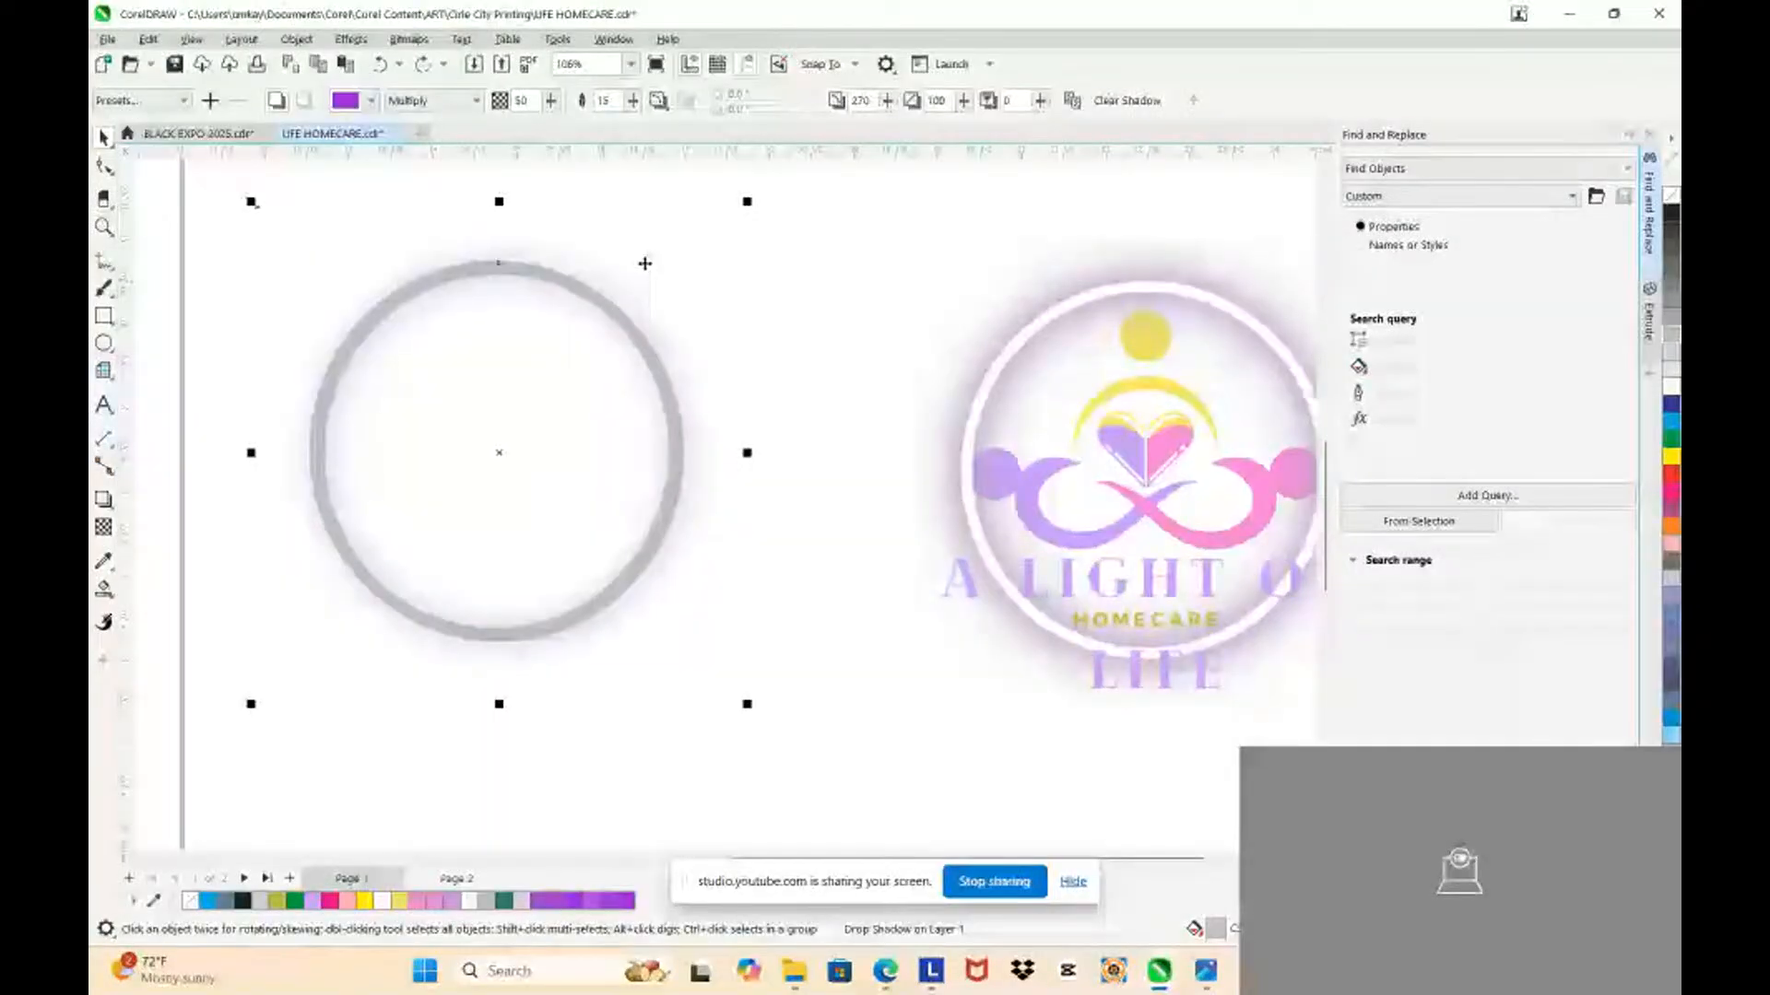
{"action": "left_click", "coordinate": [565, 356]}
{"action": "right_click", "coordinate": [616, 323]}
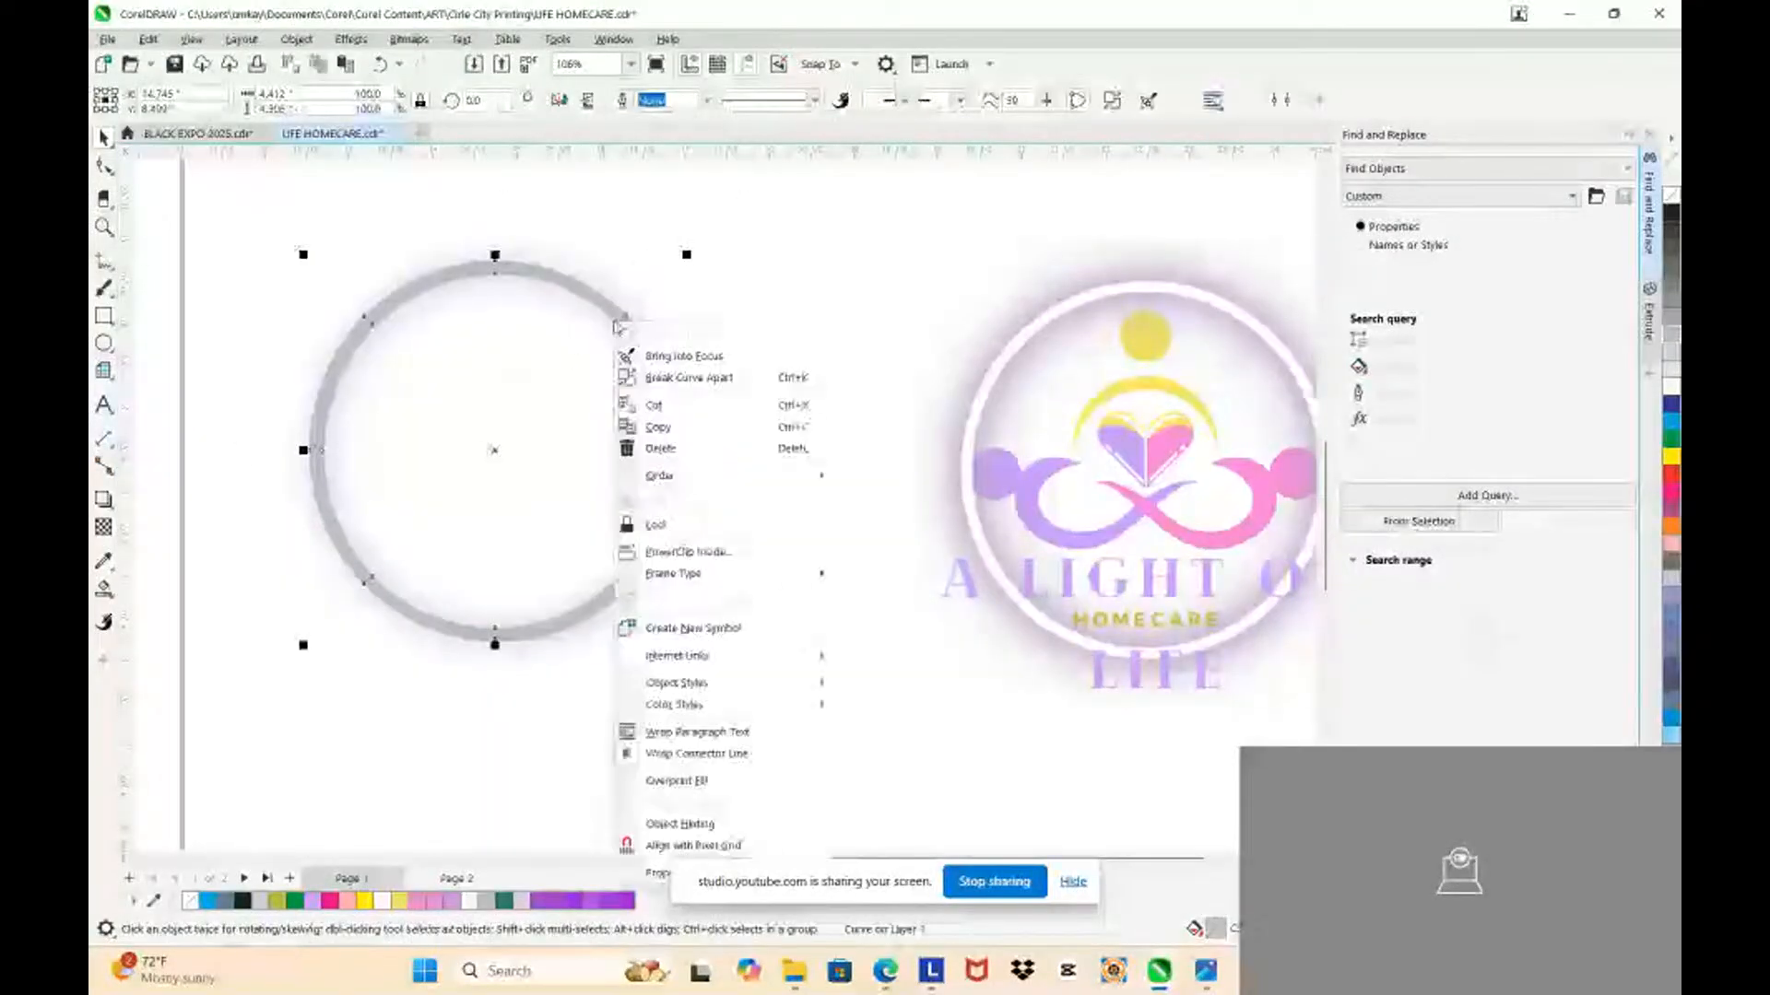
{"action": "left_click", "coordinate": [662, 378]}
{"action": "left_click", "coordinate": [789, 275]}
{"action": "left_click_drag", "start_coordinate": [593, 338], "coordinate": [608, 412]}
{"action": "key", "text": "ctrl+z"}
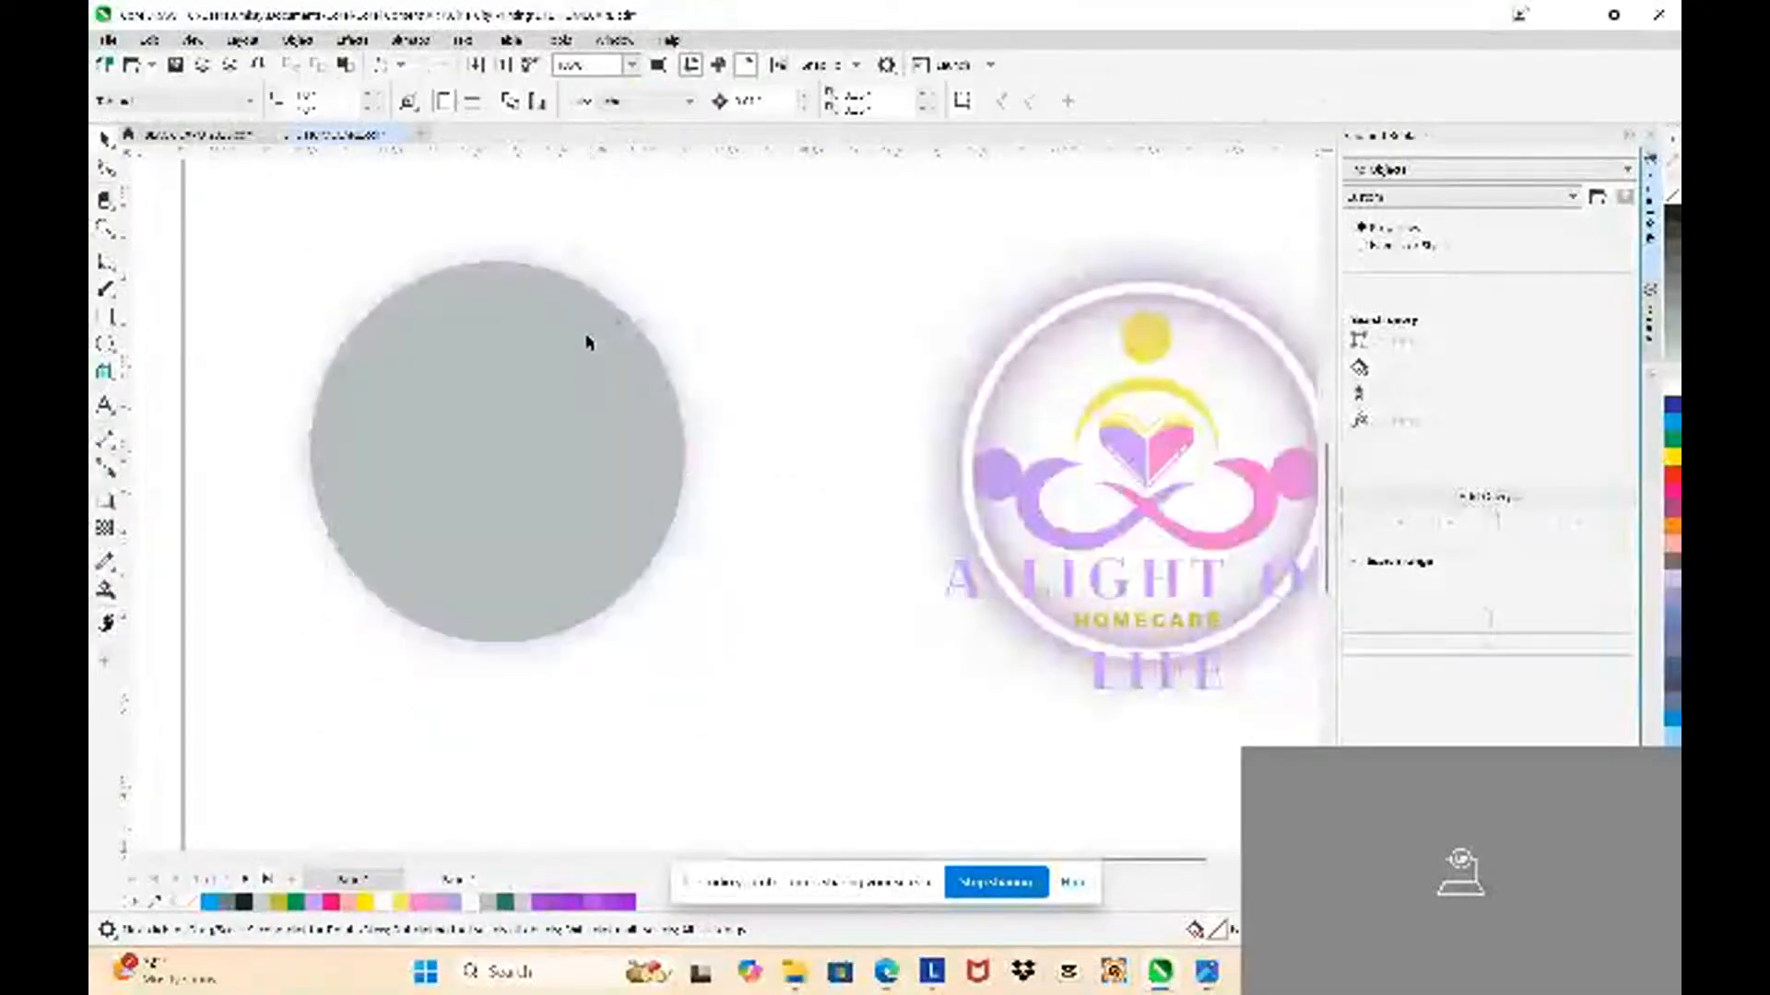
Step: Delete the separated circle pieces and shift the shadowed ring slightly left, undoing a stray move
{"action": "left_click_drag", "start_coordinate": [584, 350], "coordinate": [586, 383]}
{"action": "key", "text": "Delete"}
{"action": "left_click_drag", "start_coordinate": [608, 310], "coordinate": [592, 379]}
{"action": "key", "text": "Delete"}
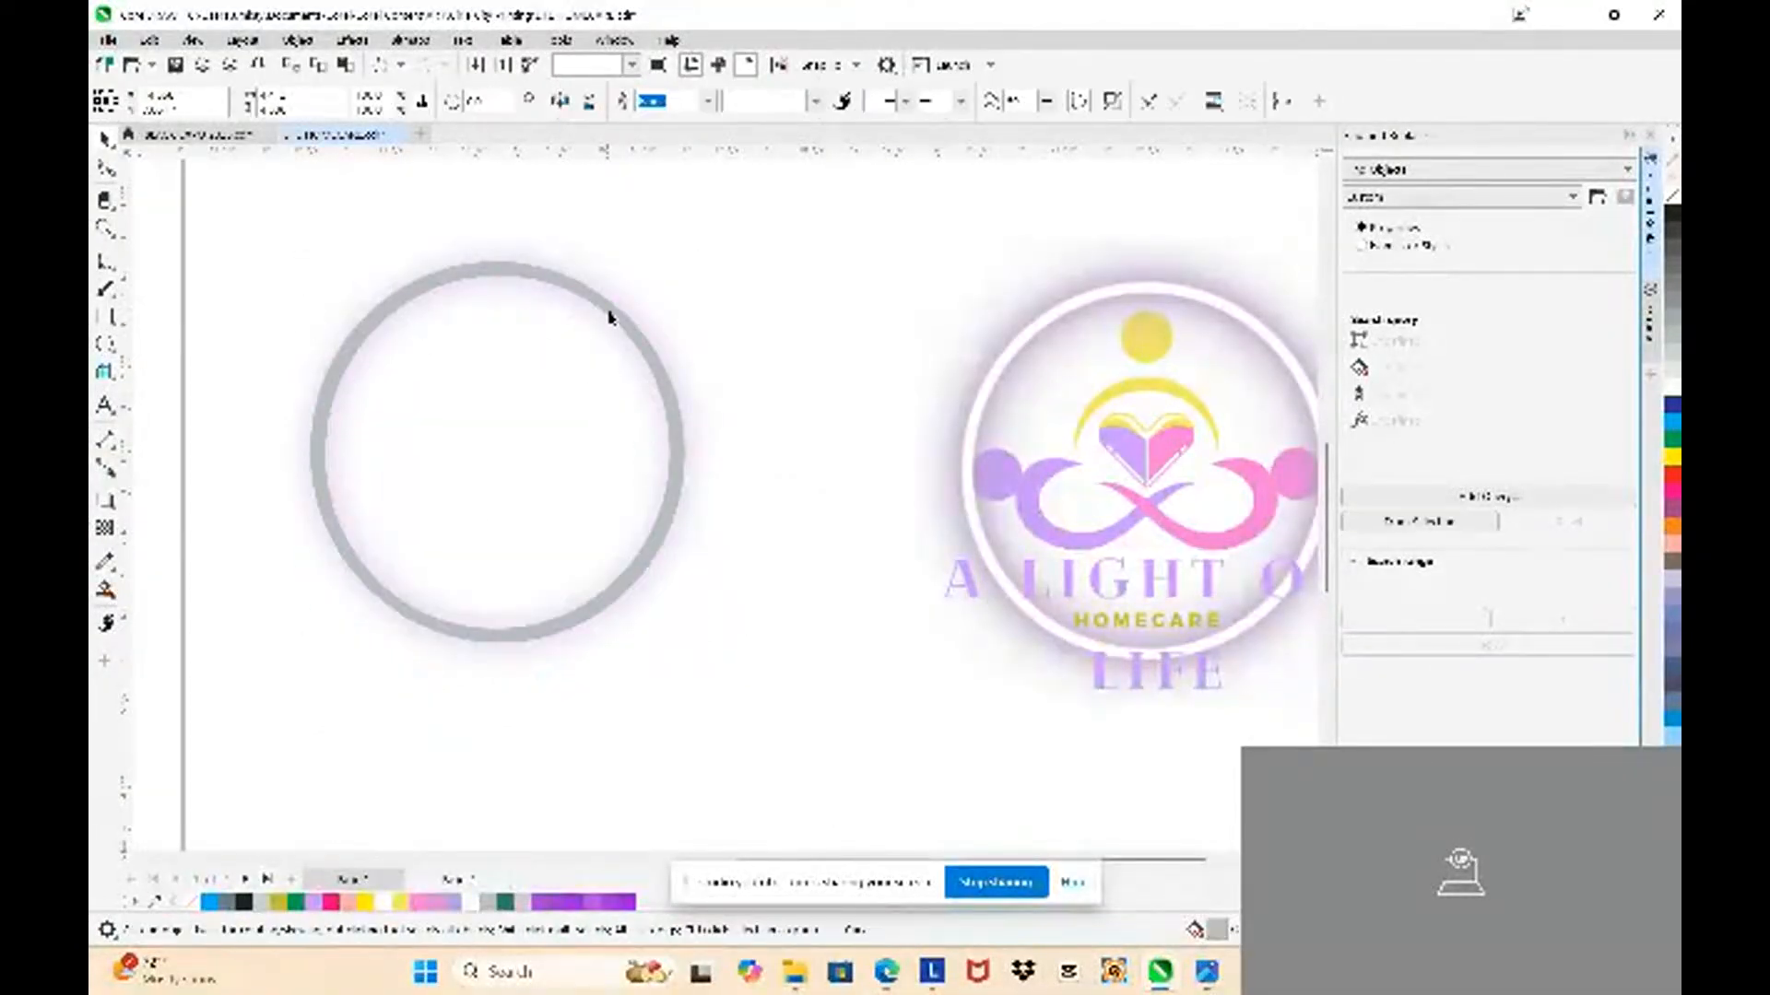
{"action": "left_click_drag", "start_coordinate": [608, 317], "coordinate": [593, 411]}
{"action": "key", "text": "ctrl+z"}
{"action": "mouse_move", "coordinate": [600, 320]}
{"action": "left_mouse_down"}
{"action": "mouse_move", "coordinate": [590, 362]}
{"action": "mouse_move", "coordinate": [593, 312]}
{"action": "left_mouse_up"}
Step: Break the drop shadow apart from the gray ring and delete the ring, keeping only the purple glow
{"action": "right_click", "coordinate": [604, 299]}
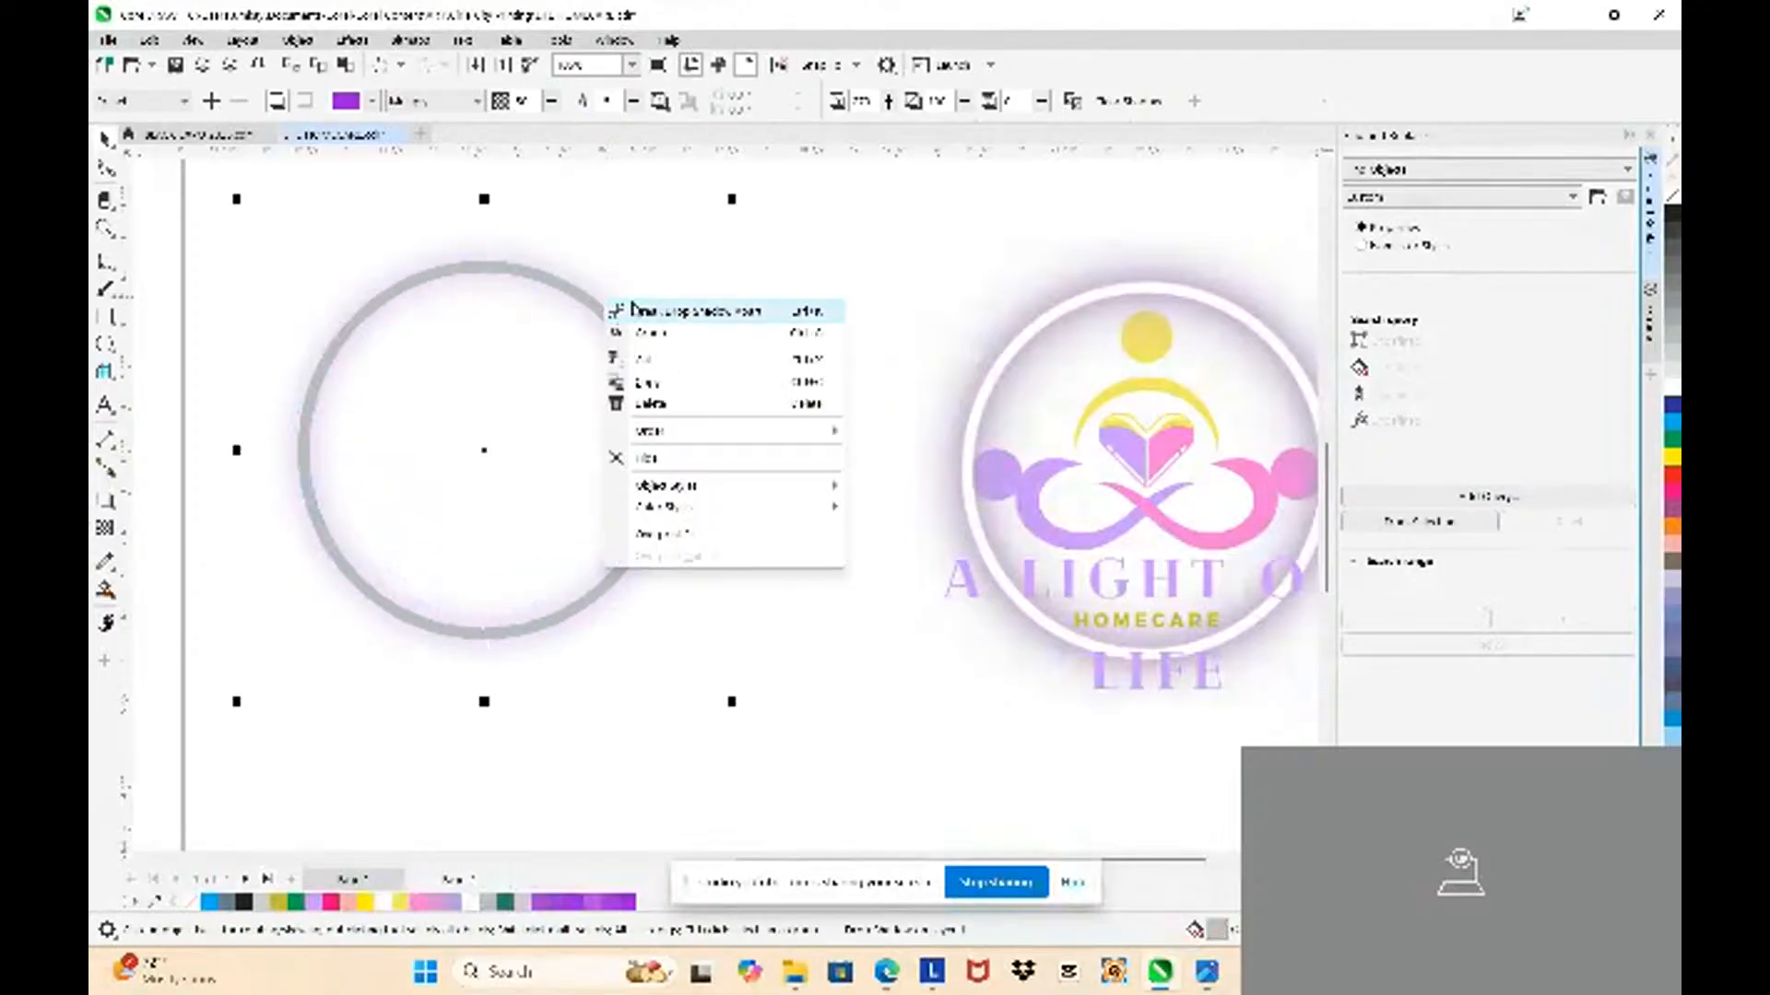
{"action": "left_click", "coordinate": [615, 313]}
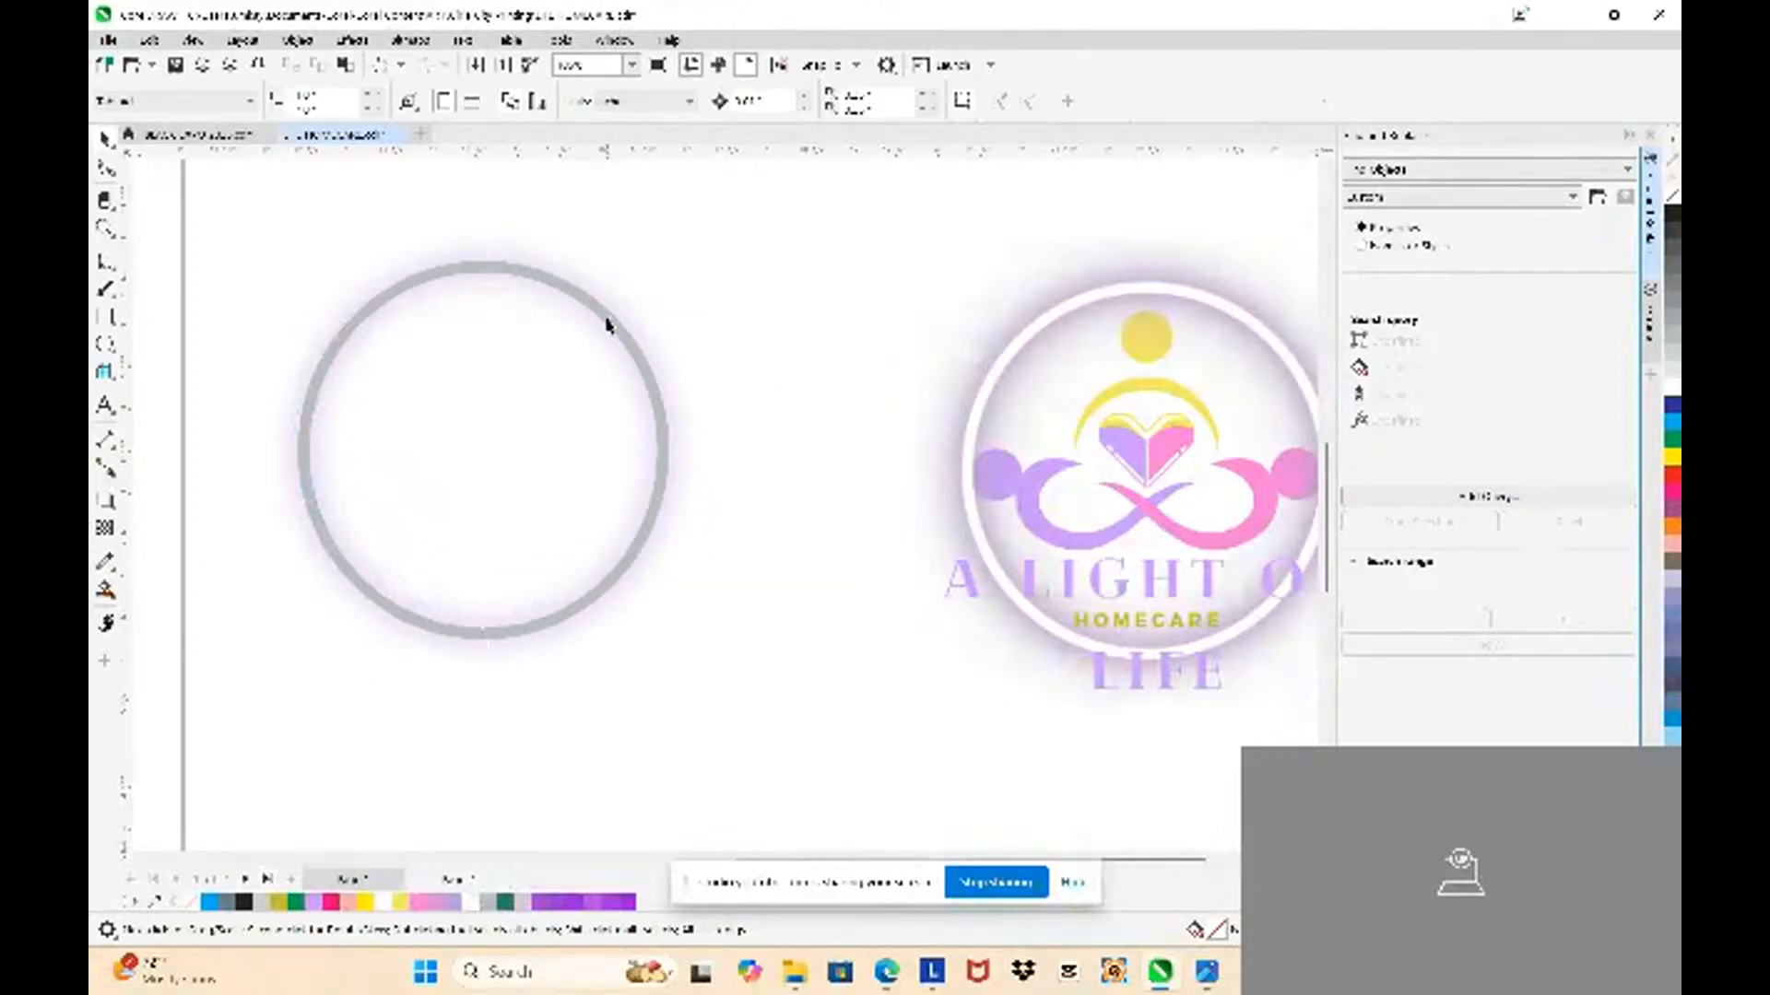
{"action": "left_click_drag", "start_coordinate": [606, 319], "coordinate": [732, 308]}
{"action": "key", "text": "Delete"}
Step: Intensify the detached glow ring to a deeper purple
{"action": "left_click", "coordinate": [612, 305]}
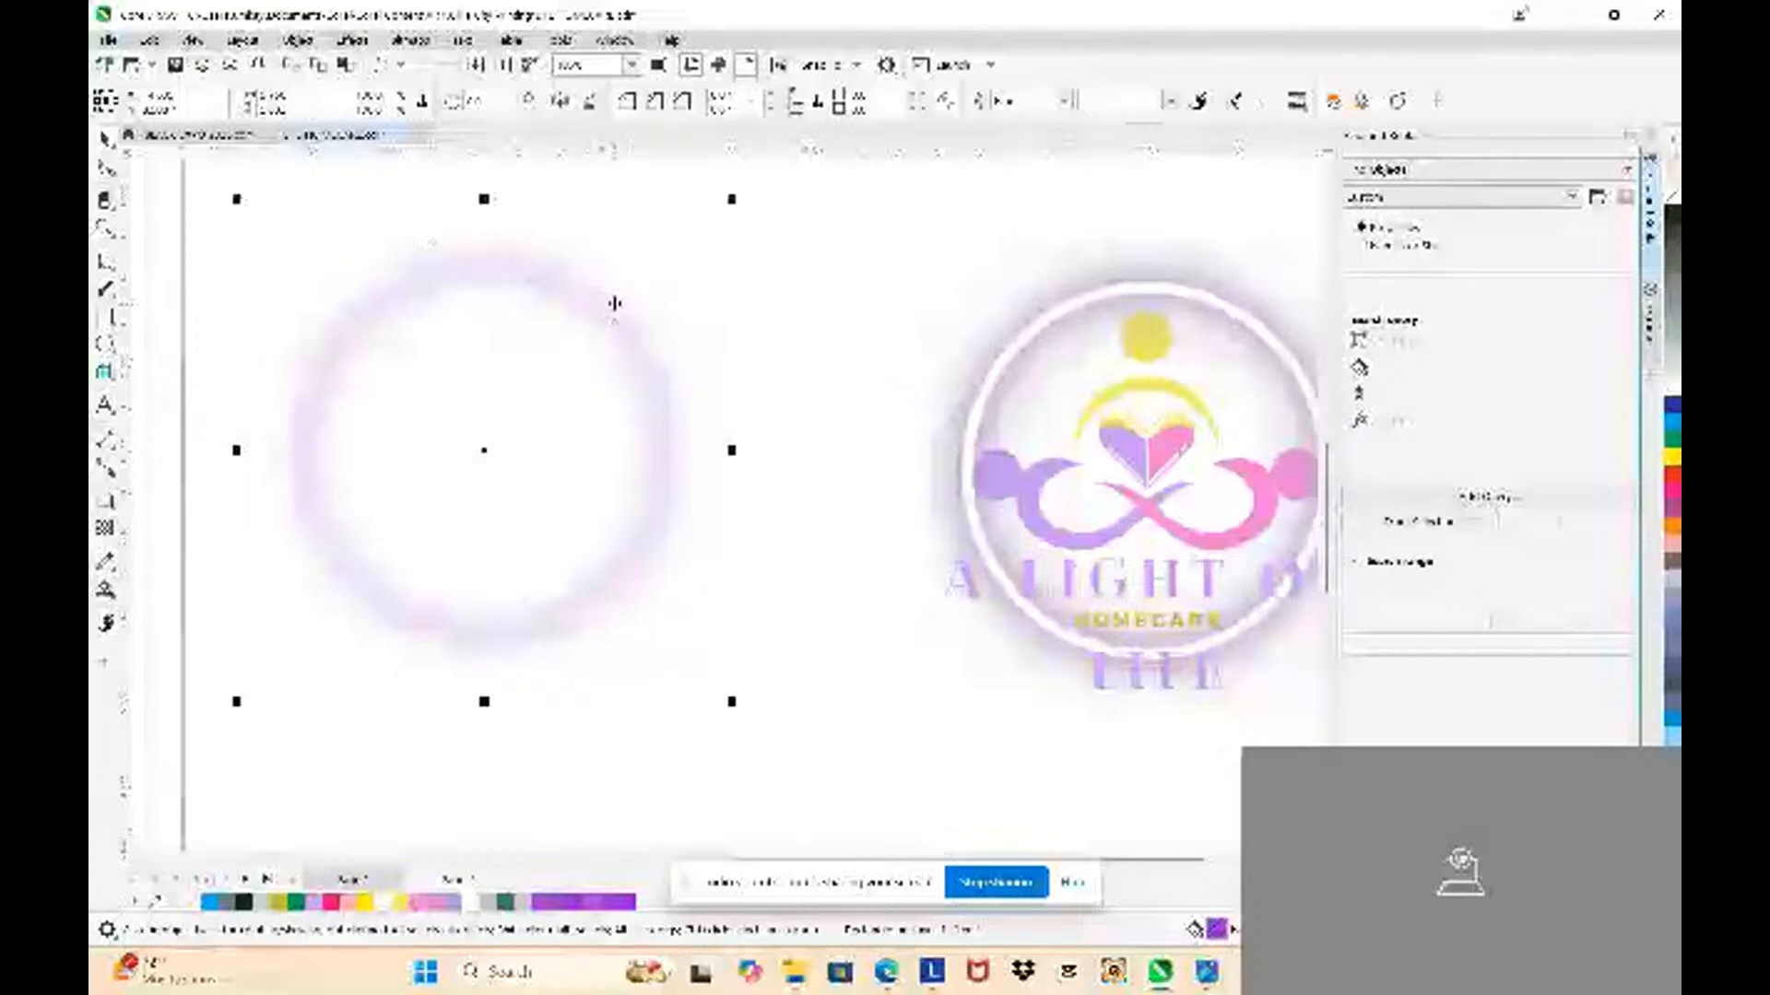
{"action": "scroll", "coordinate": [615, 303], "scroll_direction": "up", "scroll_amount": 4}
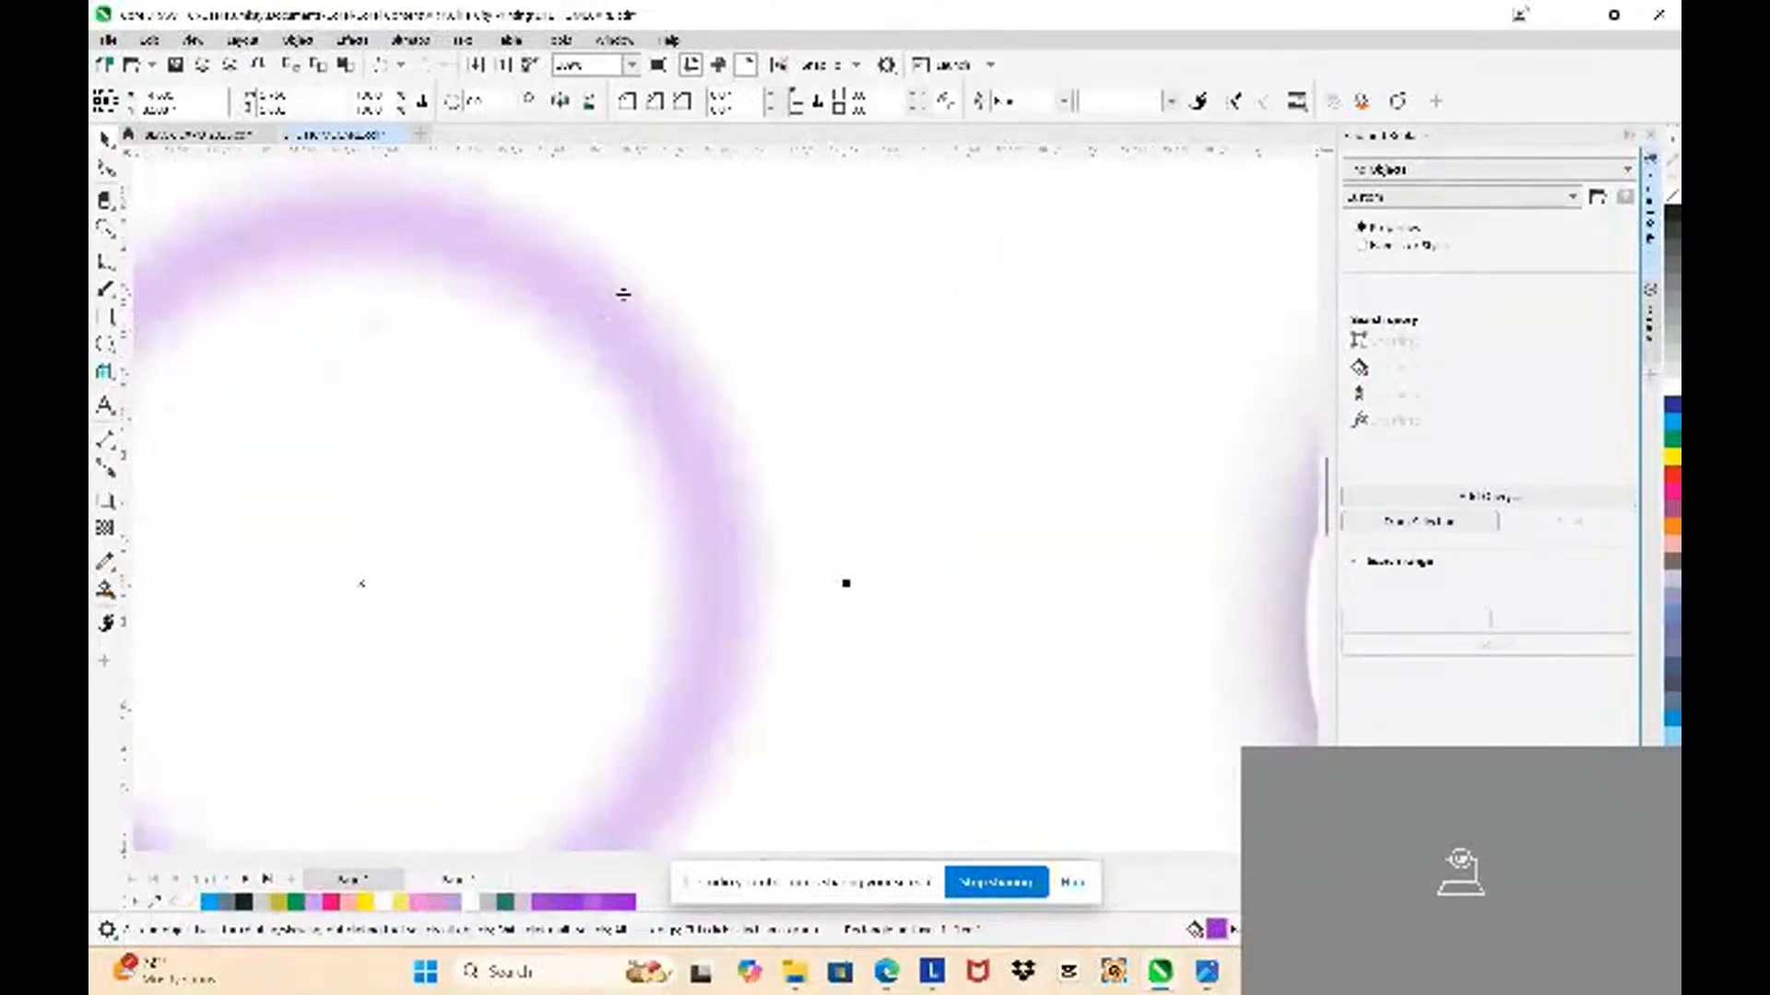
{"action": "scroll", "coordinate": [617, 297], "scroll_direction": "down", "scroll_amount": 3}
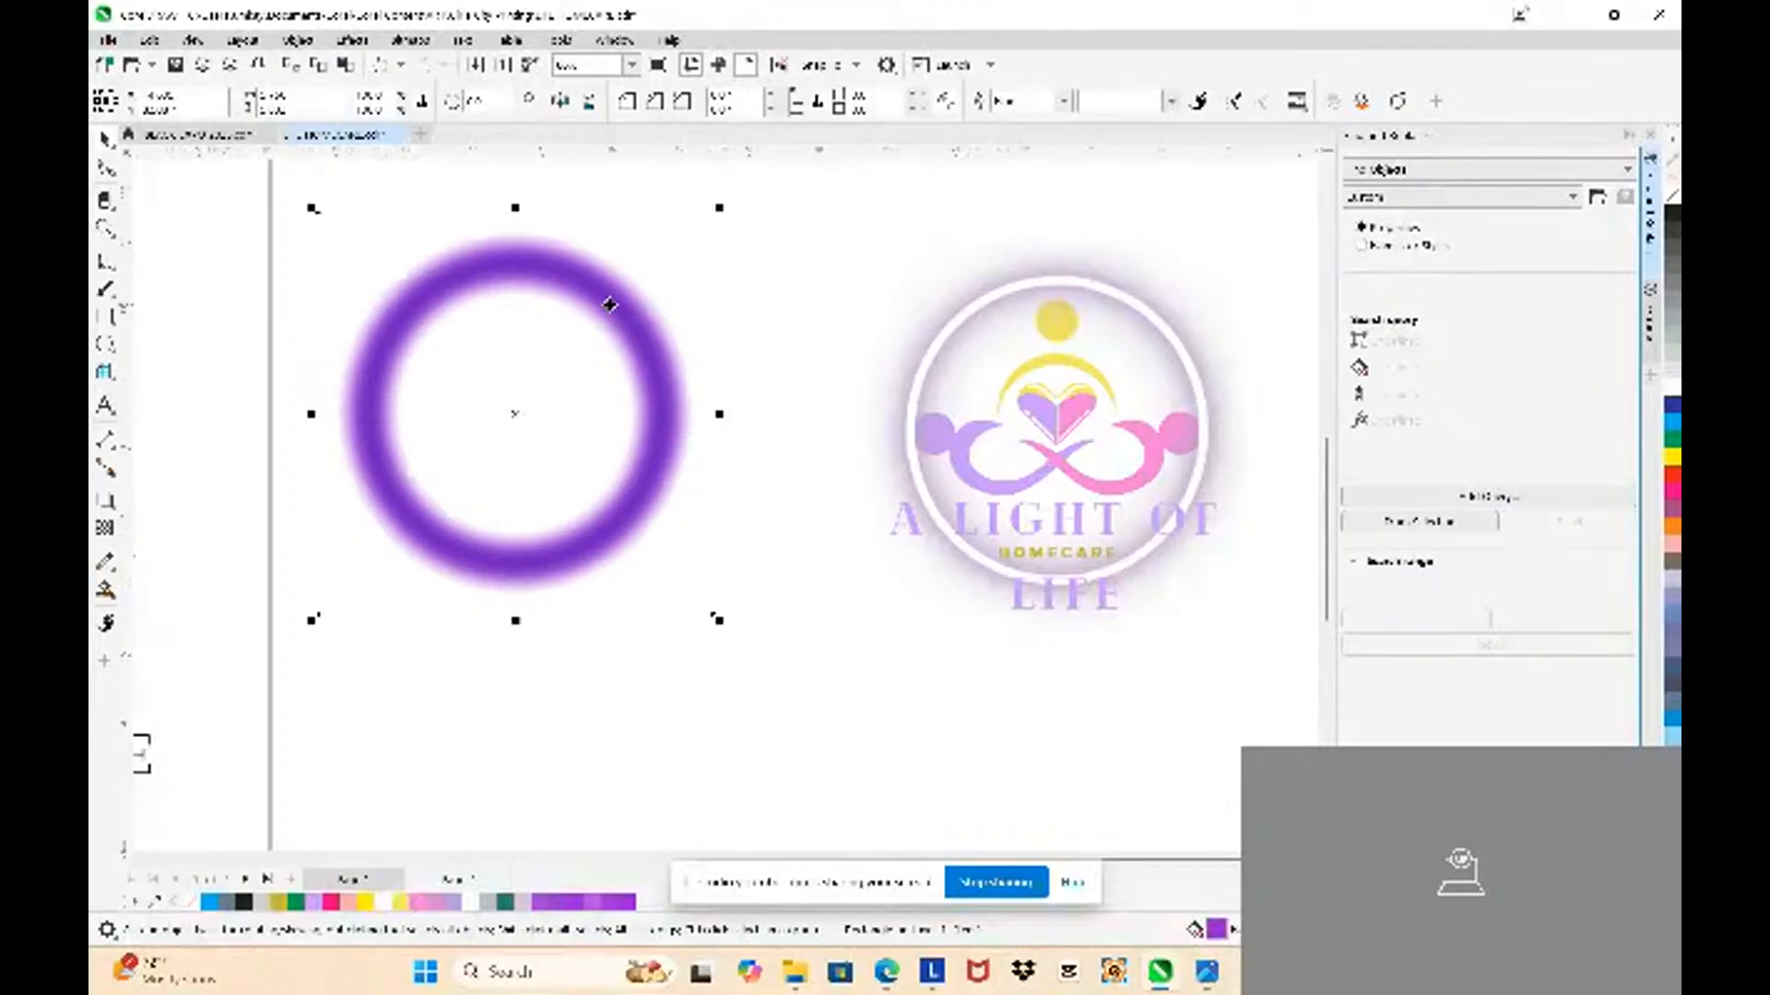
{"action": "double_click", "coordinate": [630, 323]}
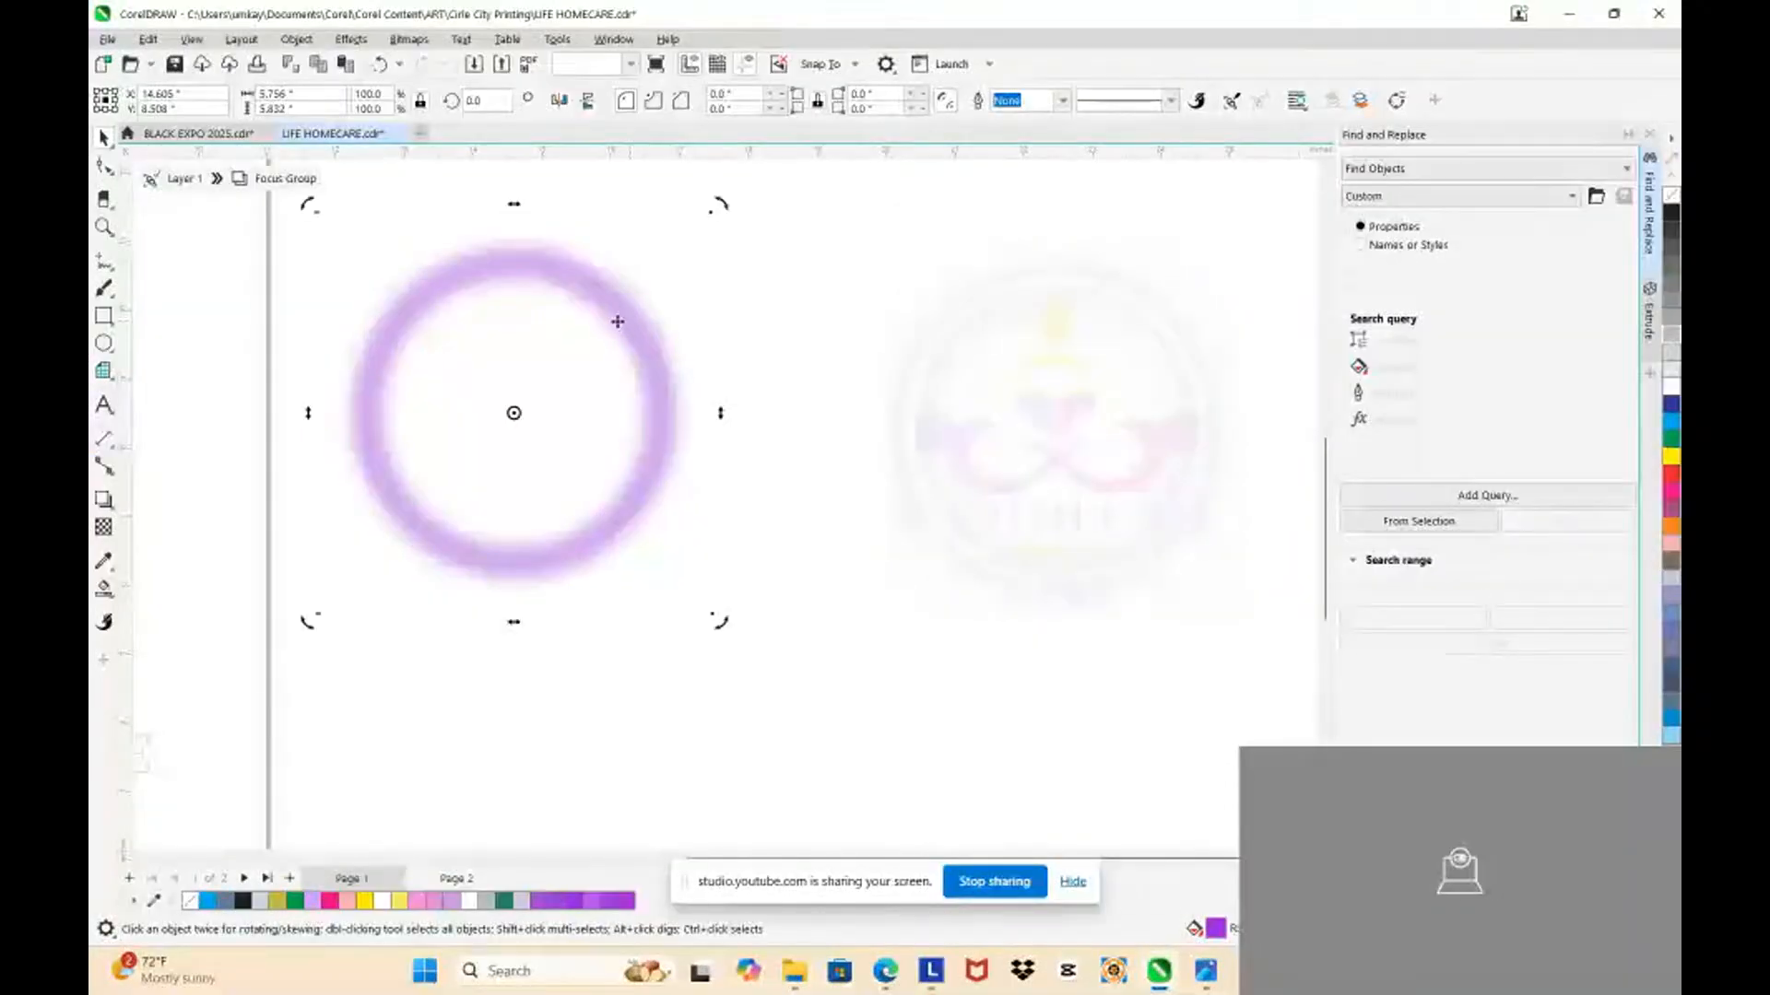
{"action": "scroll", "coordinate": [793, 301], "scroll_direction": "down", "scroll_amount": 1}
{"action": "double_click", "coordinate": [872, 264]}
{"action": "left_click", "coordinate": [867, 258]}
{"action": "left_click", "coordinate": [747, 289]}
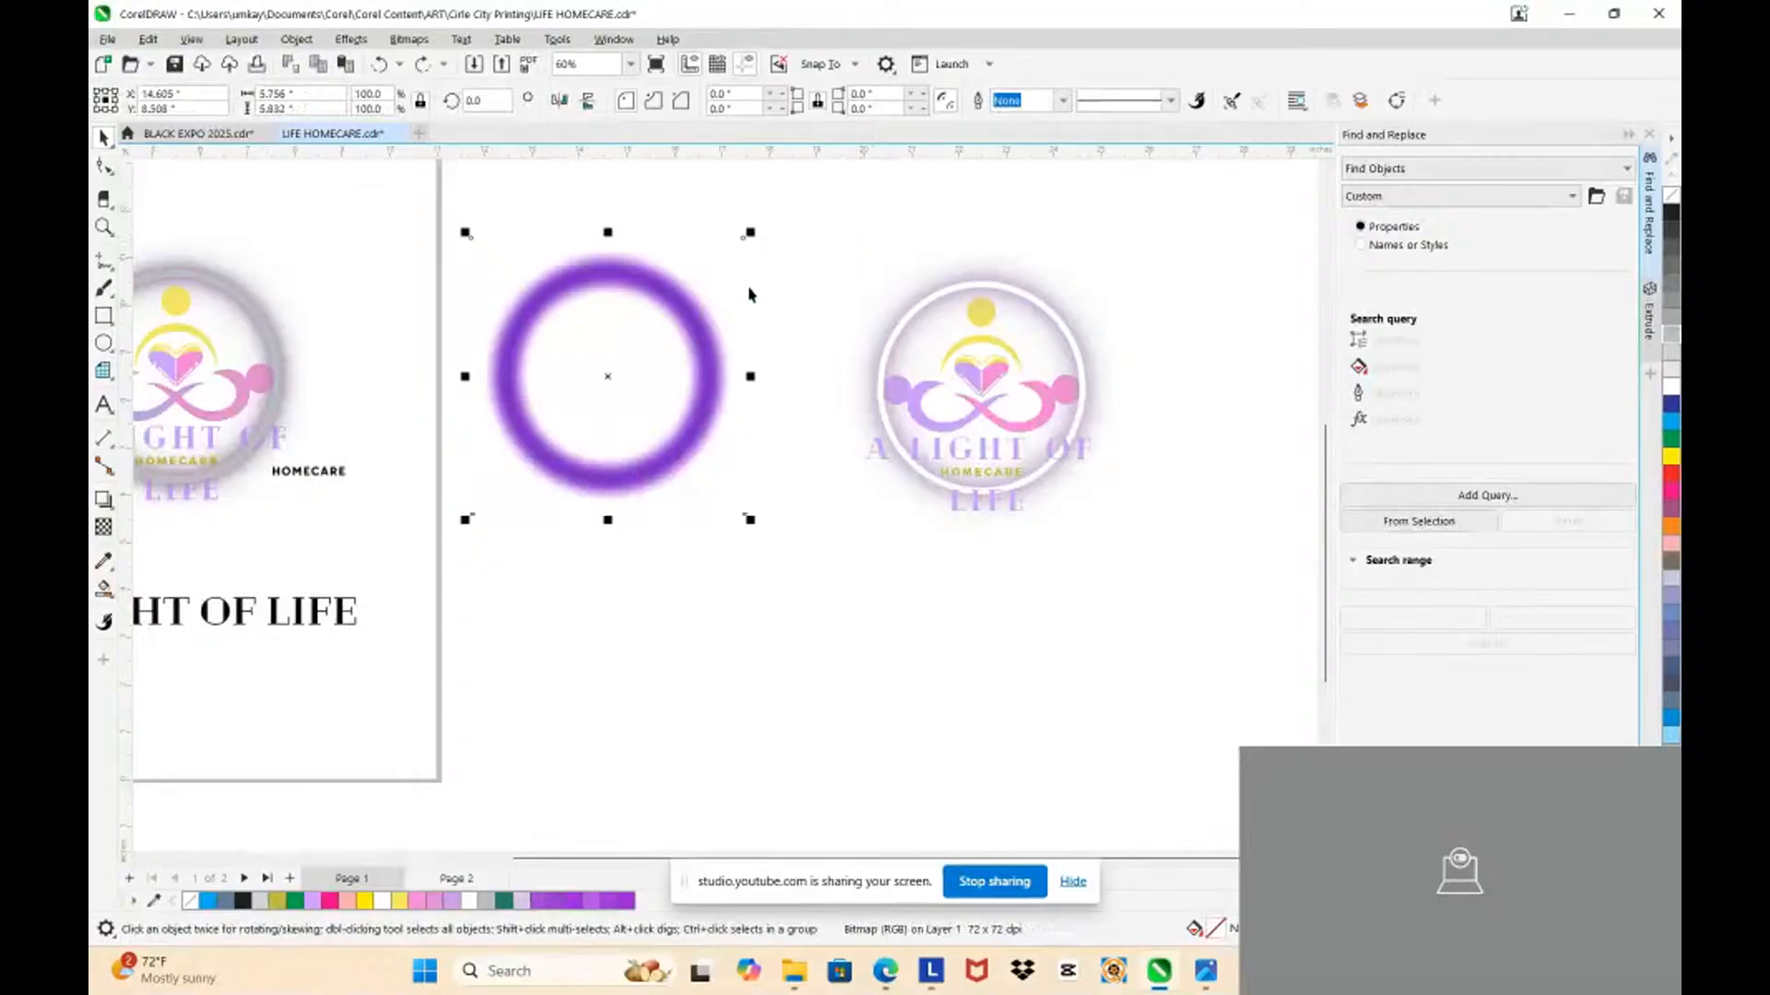
Step: Undo the glow's purple intensification and the drop shadow's separation from the gray ring
{"action": "key", "text": "ctrl+z"}
{"action": "key", "text": "ctrl+z"}
{"action": "key", "text": "ctrl+z"}
{"action": "key", "text": "ctrl+z"}
{"action": "key", "text": "ctrl+z"}
{"action": "key", "text": "ctrl+z"}
{"action": "key", "text": "ctrl+z"}
{"action": "key", "text": "ctrl+z"}
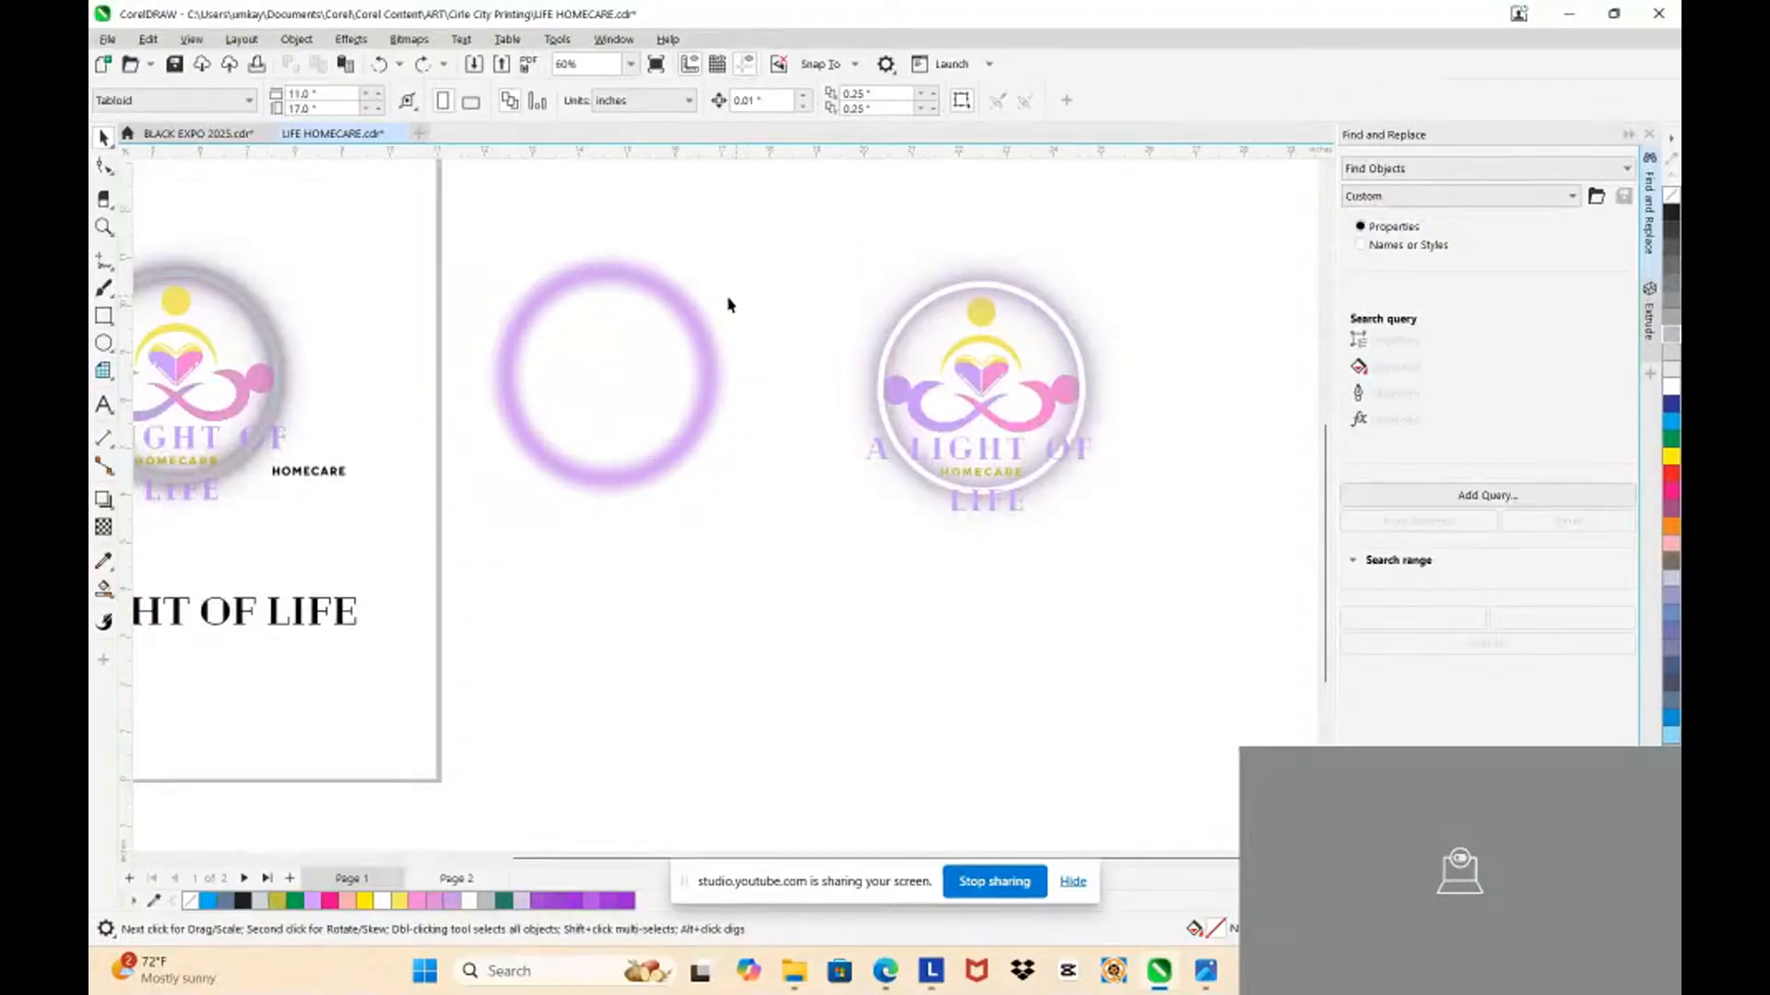
{"action": "left_click", "coordinate": [728, 298]}
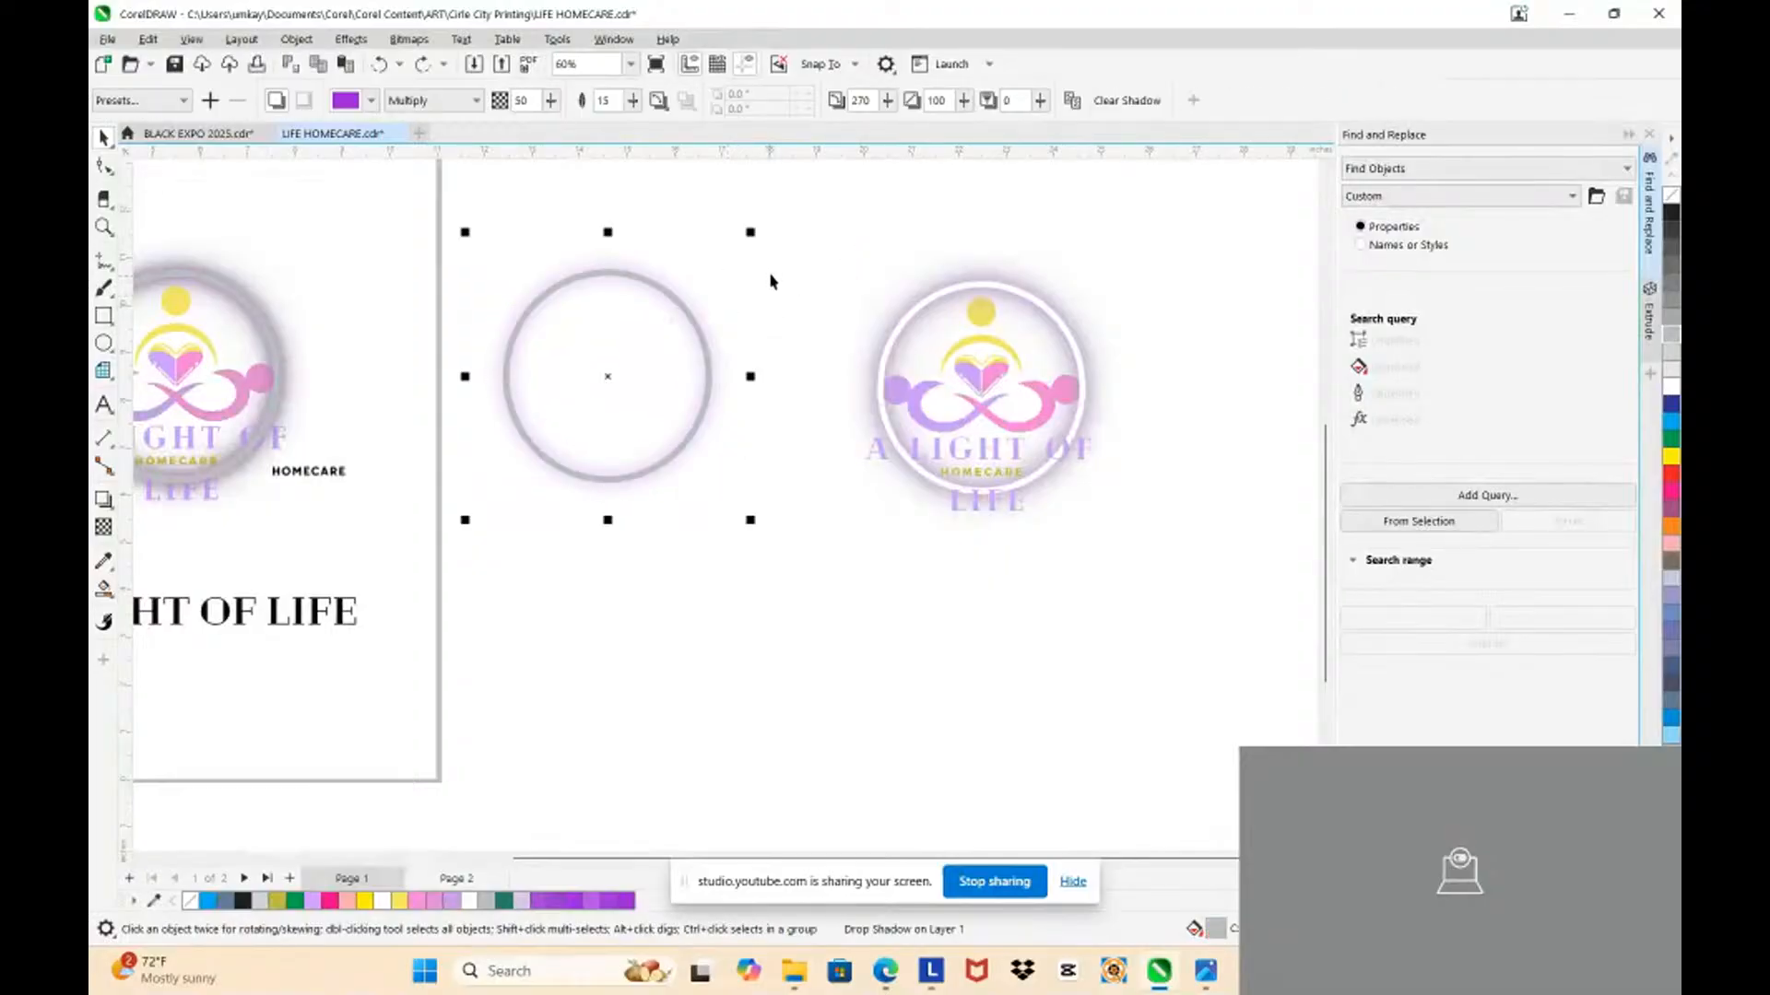
Step: Break the drop shadow apart from the gray ring, pull the ring aside and delete it, leaving only the pale purple glow
{"action": "left_click", "coordinate": [648, 284]}
{"action": "scroll", "coordinate": [648, 284], "scroll_direction": "up", "scroll_amount": 2}
{"action": "right_click", "coordinate": [648, 285]}
{"action": "key", "text": "Escape"}
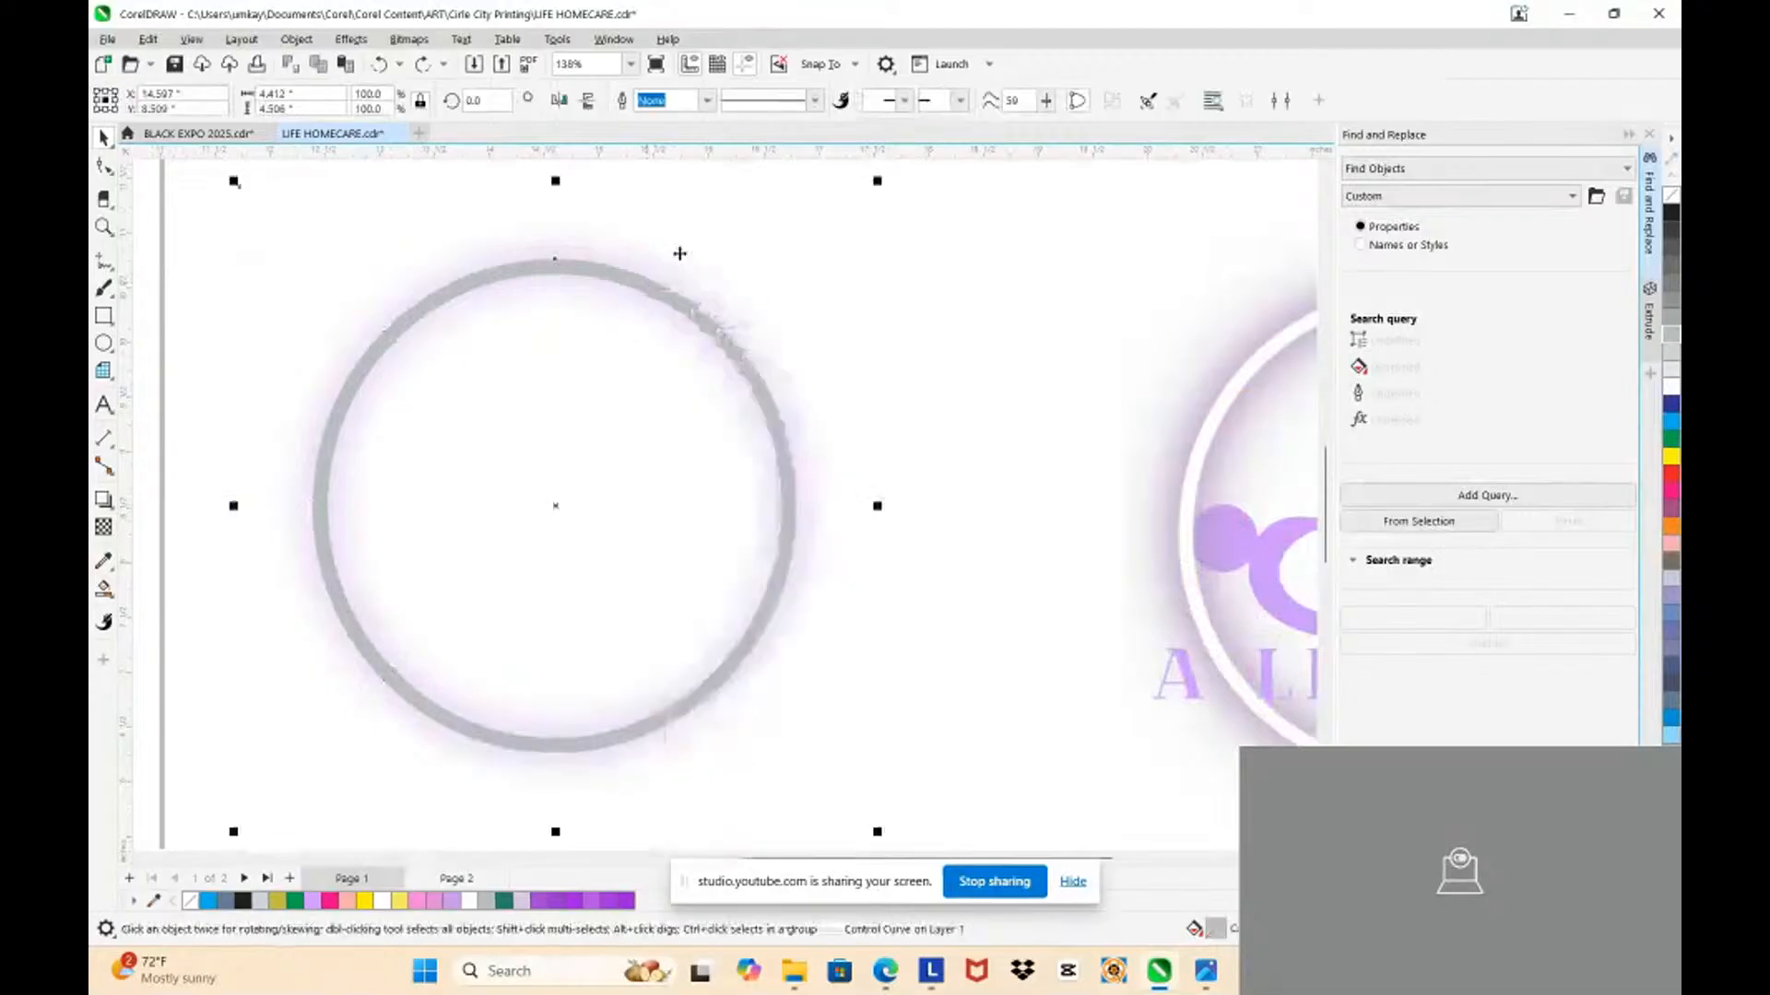
{"action": "right_click", "coordinate": [667, 273]}
{"action": "left_click", "coordinate": [743, 284]}
{"action": "left_click", "coordinate": [709, 322]}
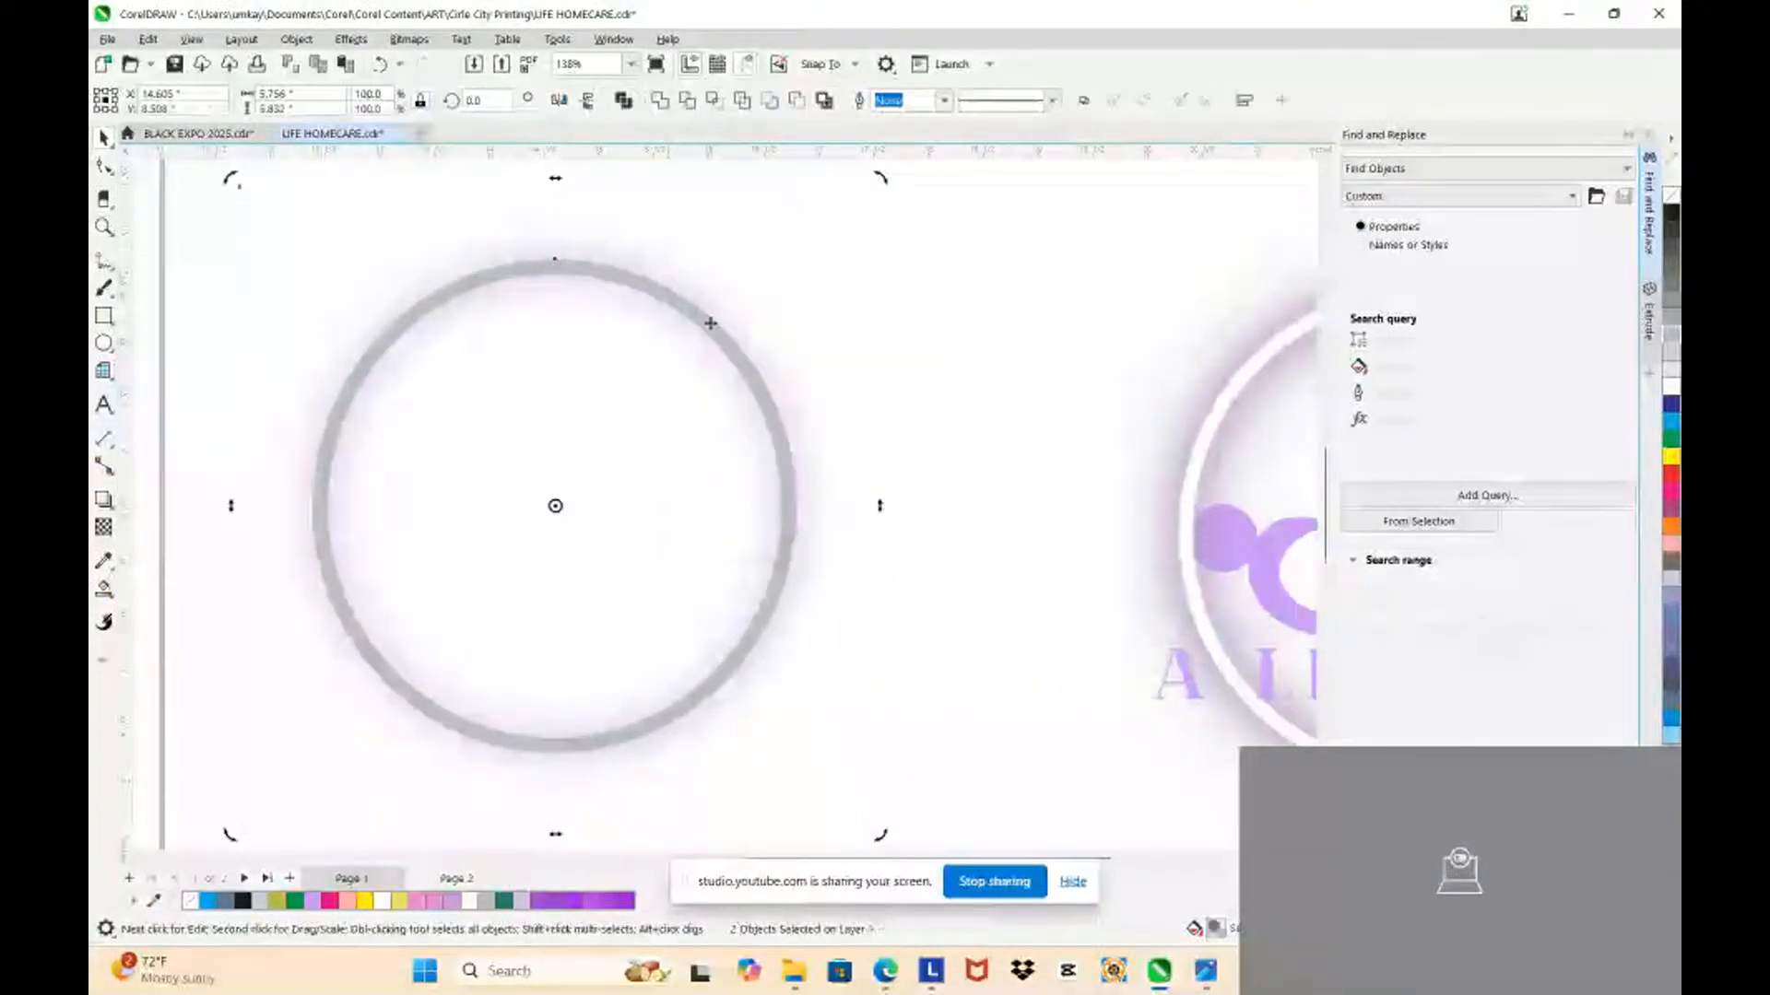
{"action": "left_click", "coordinate": [770, 356]}
{"action": "left_click_drag", "start_coordinate": [771, 356], "coordinate": [846, 361]}
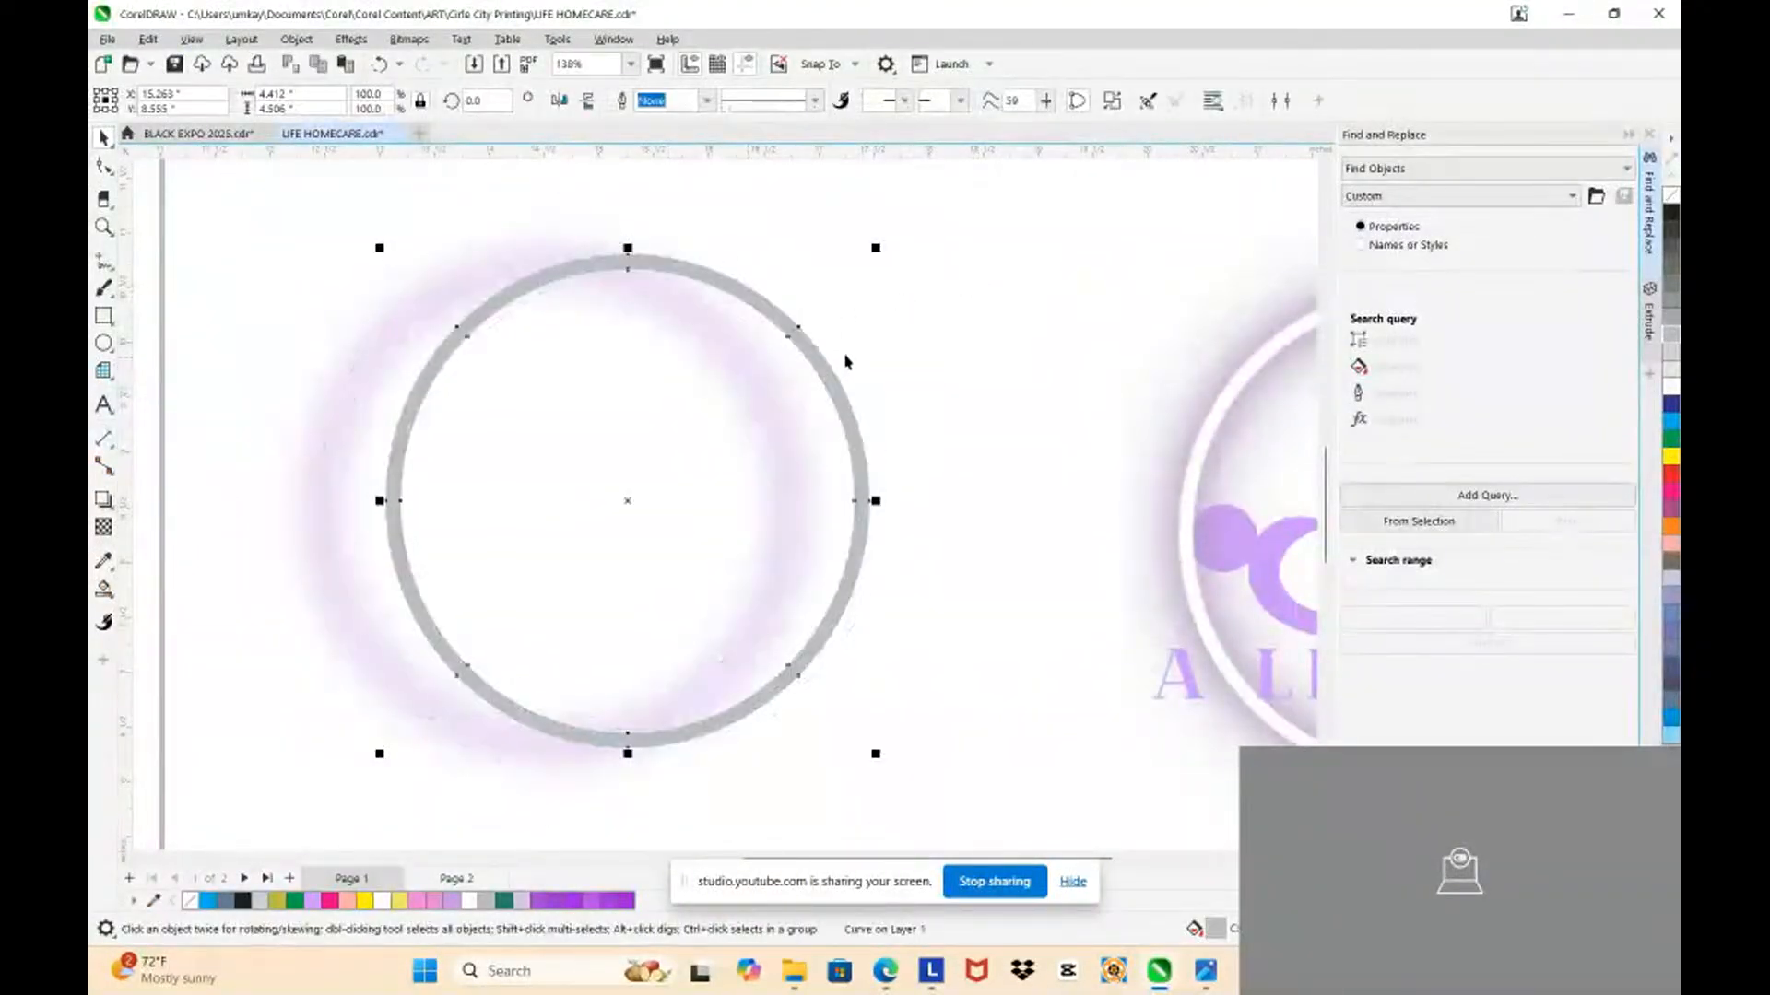
{"action": "key", "text": "Delete"}
Step: Move the shadowed gray ring off the logo on the page
{"action": "scroll", "coordinate": [848, 356], "scroll_direction": "down", "scroll_amount": 3}
{"action": "scroll", "coordinate": [717, 336], "scroll_direction": "up", "scroll_amount": 3}
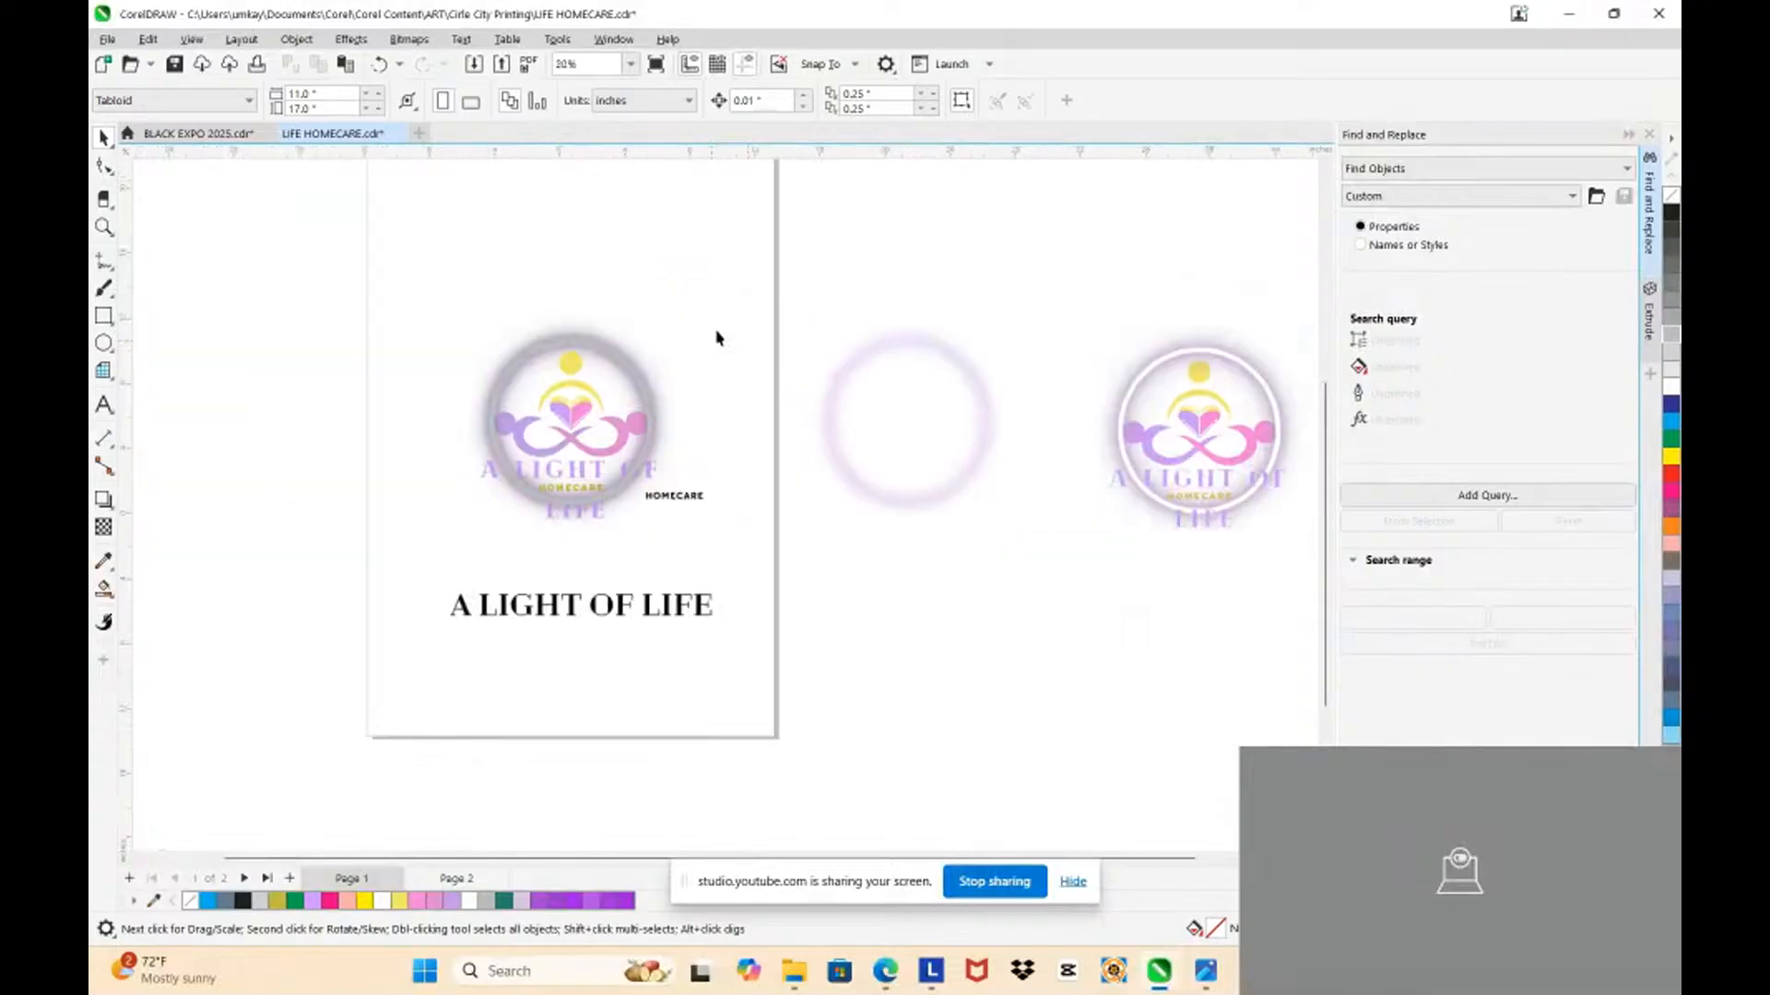
{"action": "left_click_drag", "start_coordinate": [470, 372], "coordinate": [692, 406]}
{"action": "scroll", "coordinate": [510, 403], "scroll_direction": "down", "scroll_amount": 2}
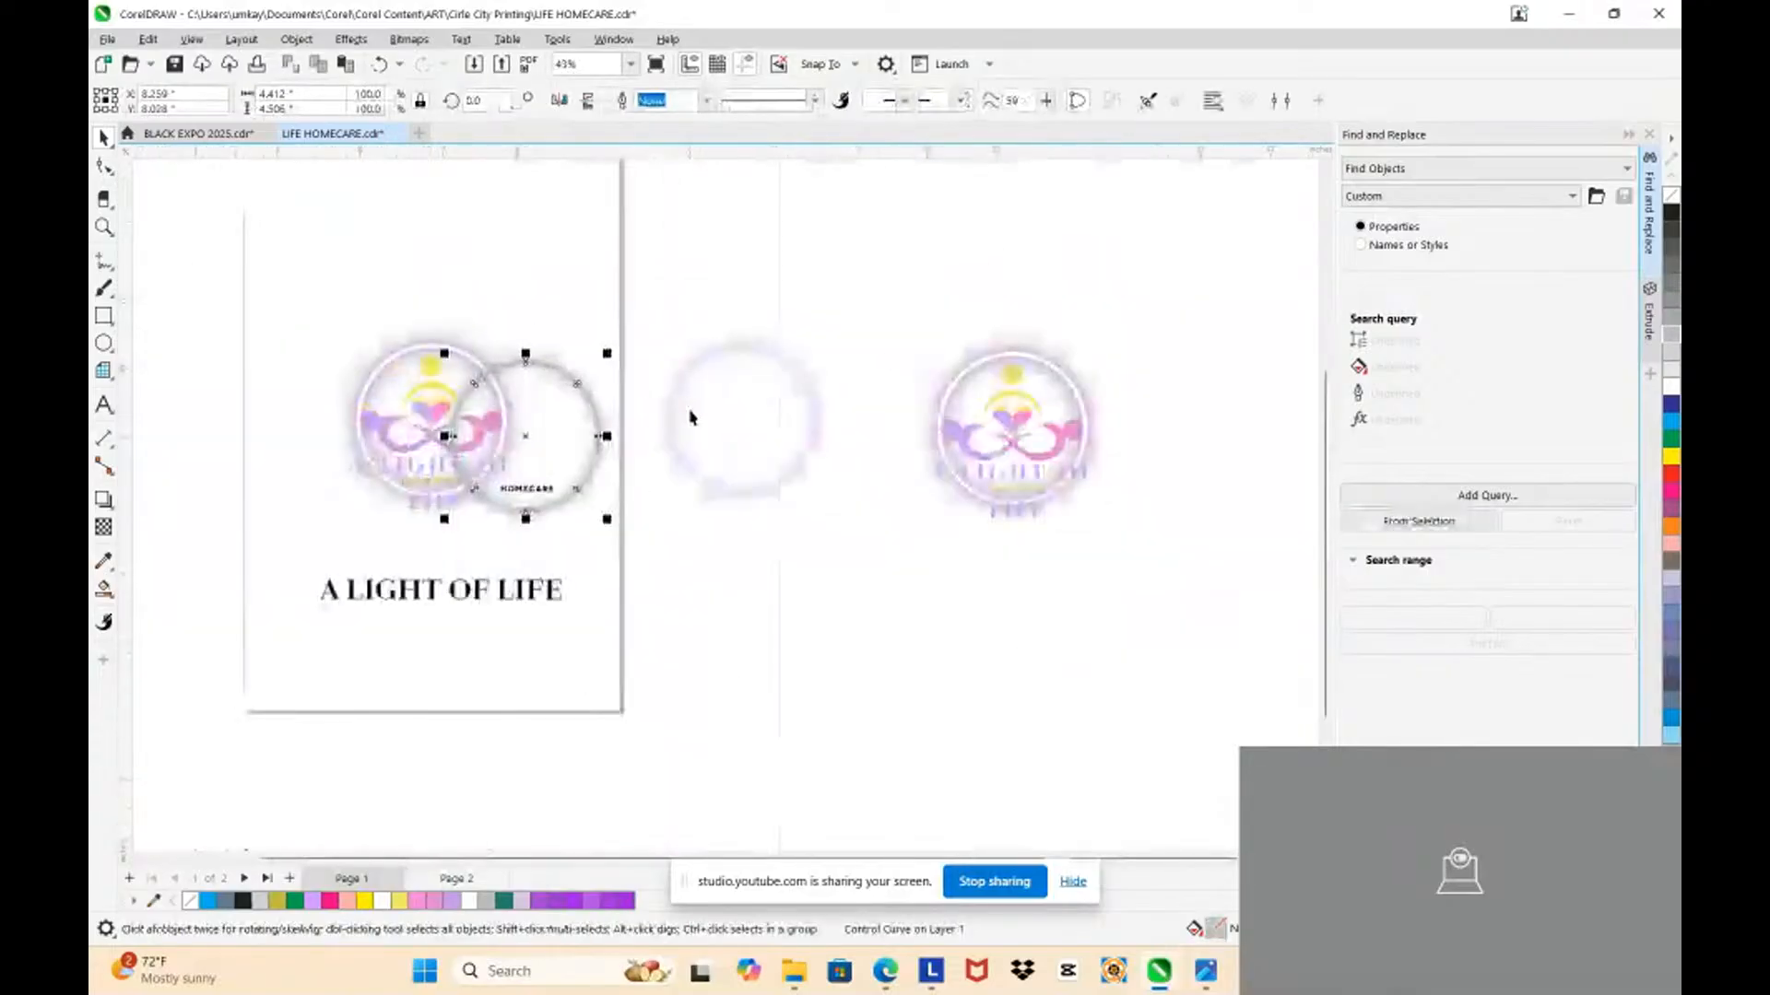
{"action": "scroll", "coordinate": [988, 603], "scroll_direction": "up", "scroll_amount": 2}
{"action": "left_click", "coordinate": [671, 415]}
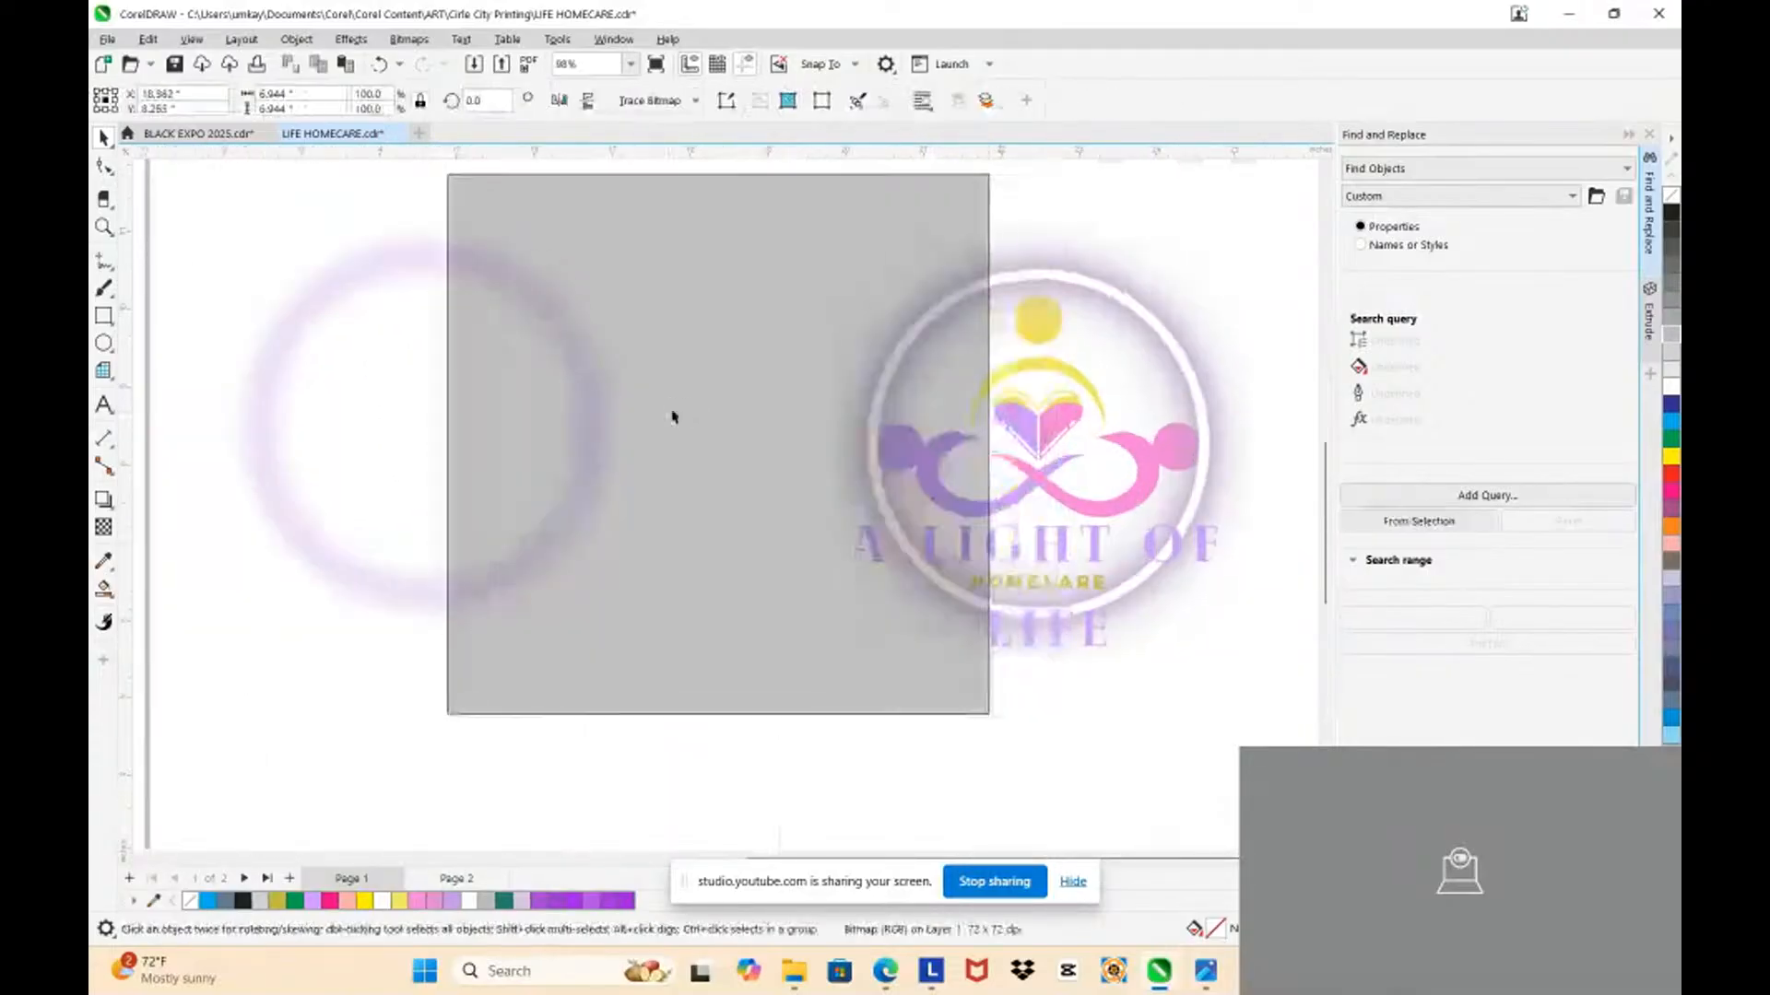
Step: Try recoloring the detached glow ring with purples sampled from the original logo's glow, and undo the last recolor
{"action": "scroll", "coordinate": [646, 406], "scroll_direction": "up", "scroll_amount": 3}
{"action": "scroll", "coordinate": [571, 398], "scroll_direction": "down", "scroll_amount": 2}
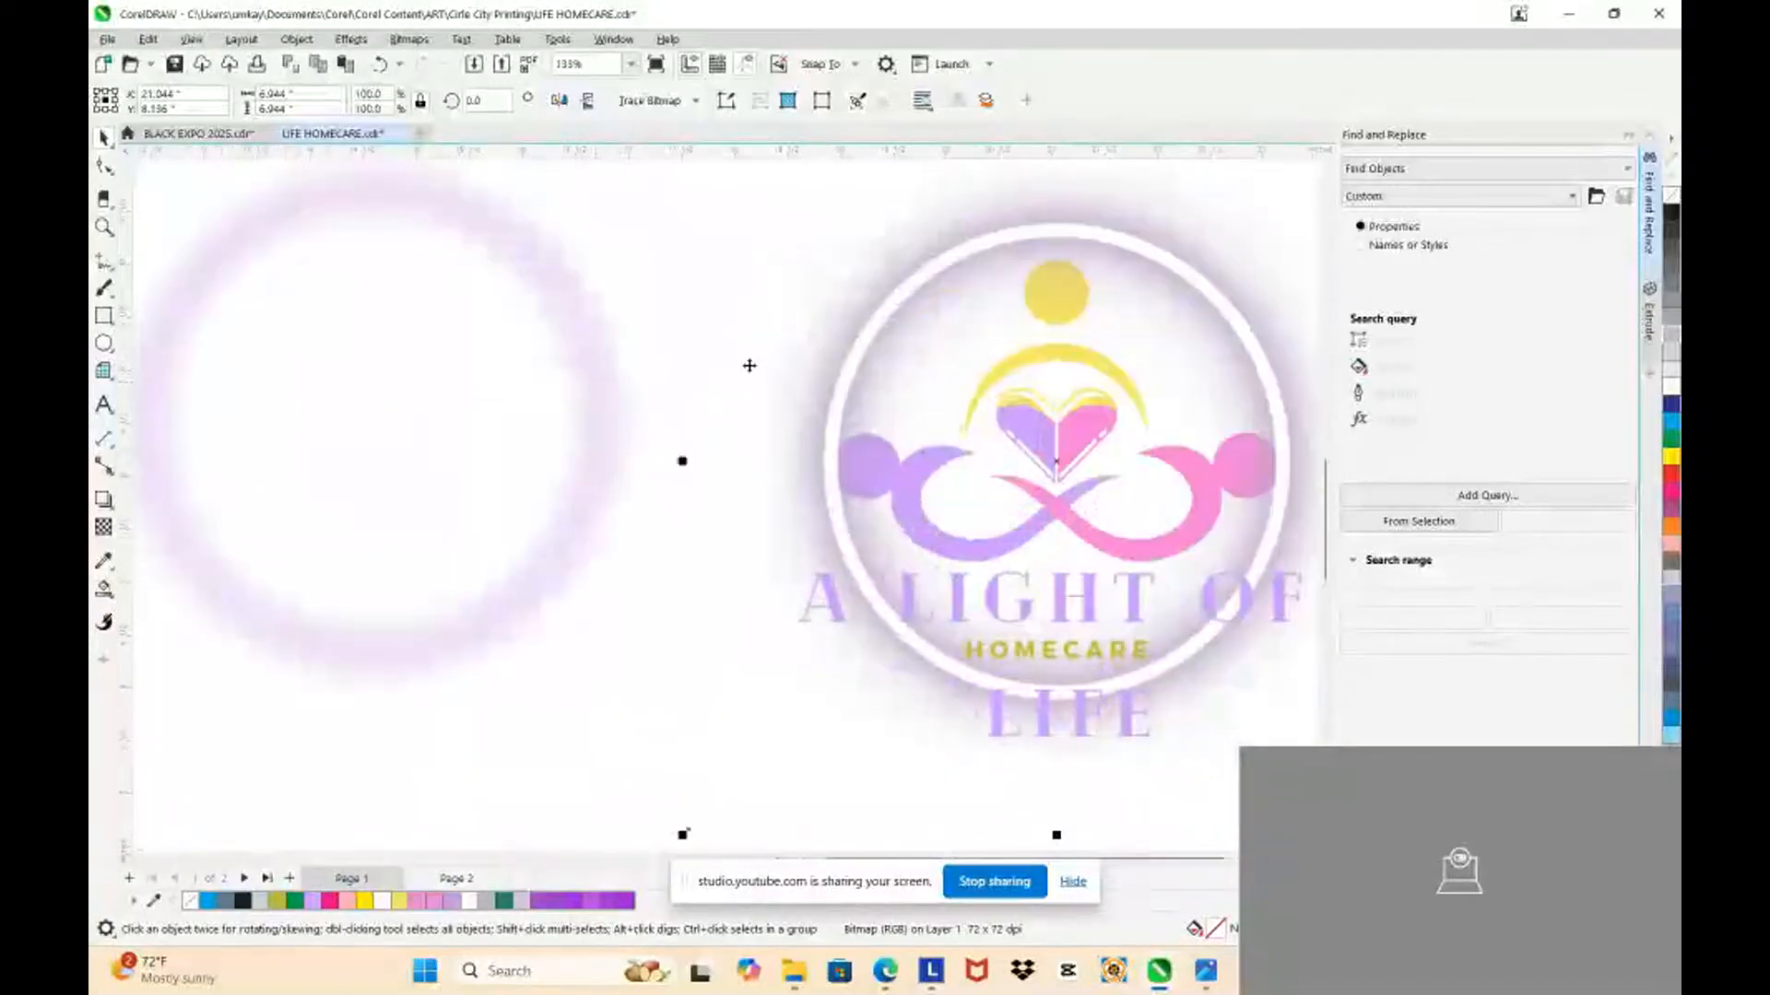
{"action": "left_click", "coordinate": [103, 560]}
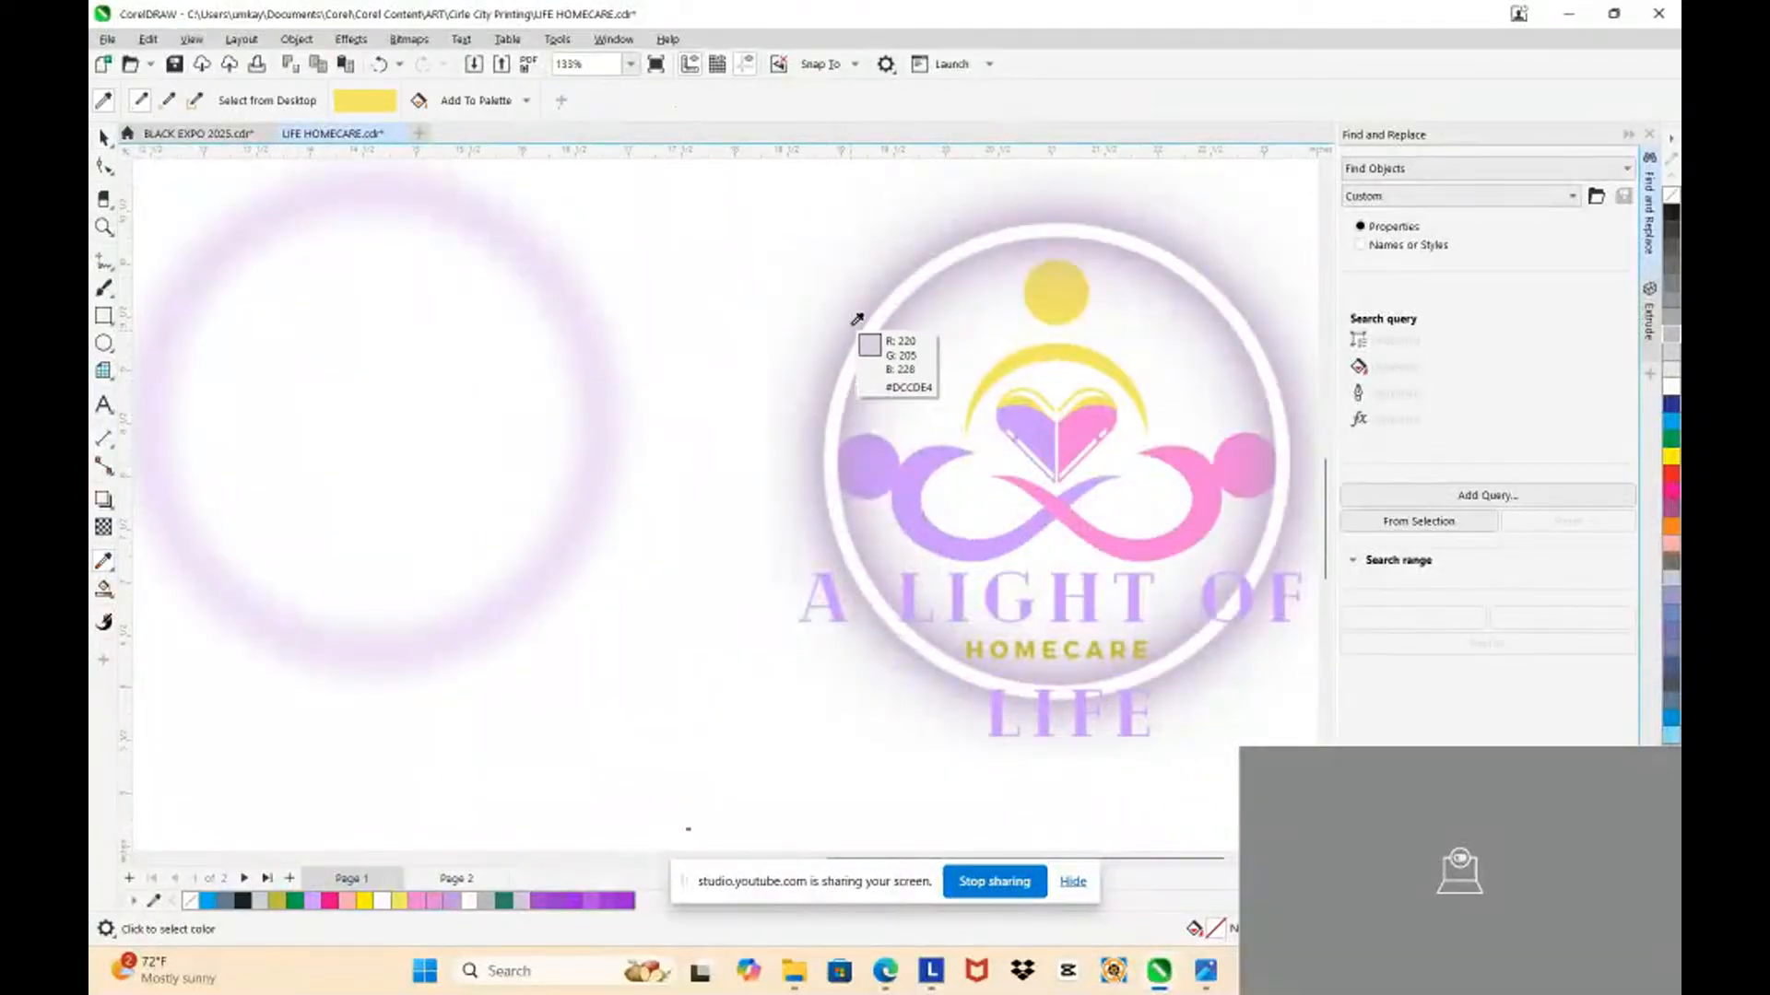
{"action": "left_click", "coordinate": [853, 318]}
{"action": "left_click", "coordinate": [547, 301]}
{"action": "left_click", "coordinate": [552, 315]}
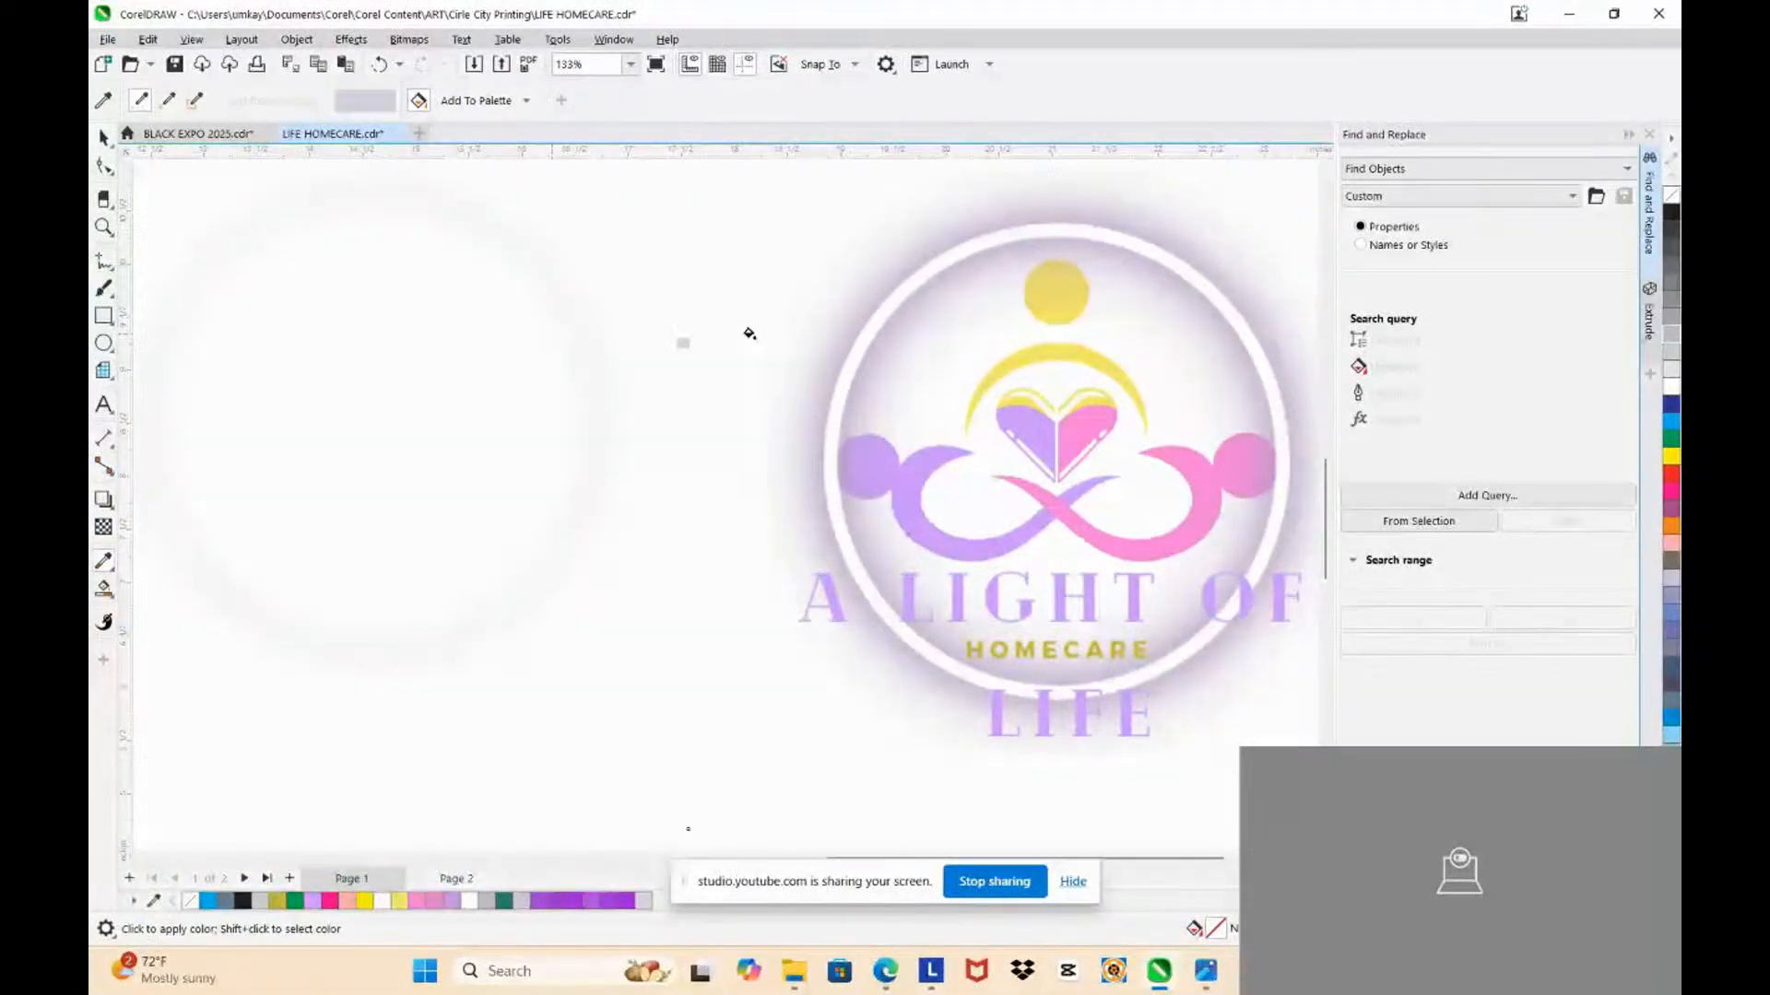
{"action": "left_click", "coordinate": [867, 274]}
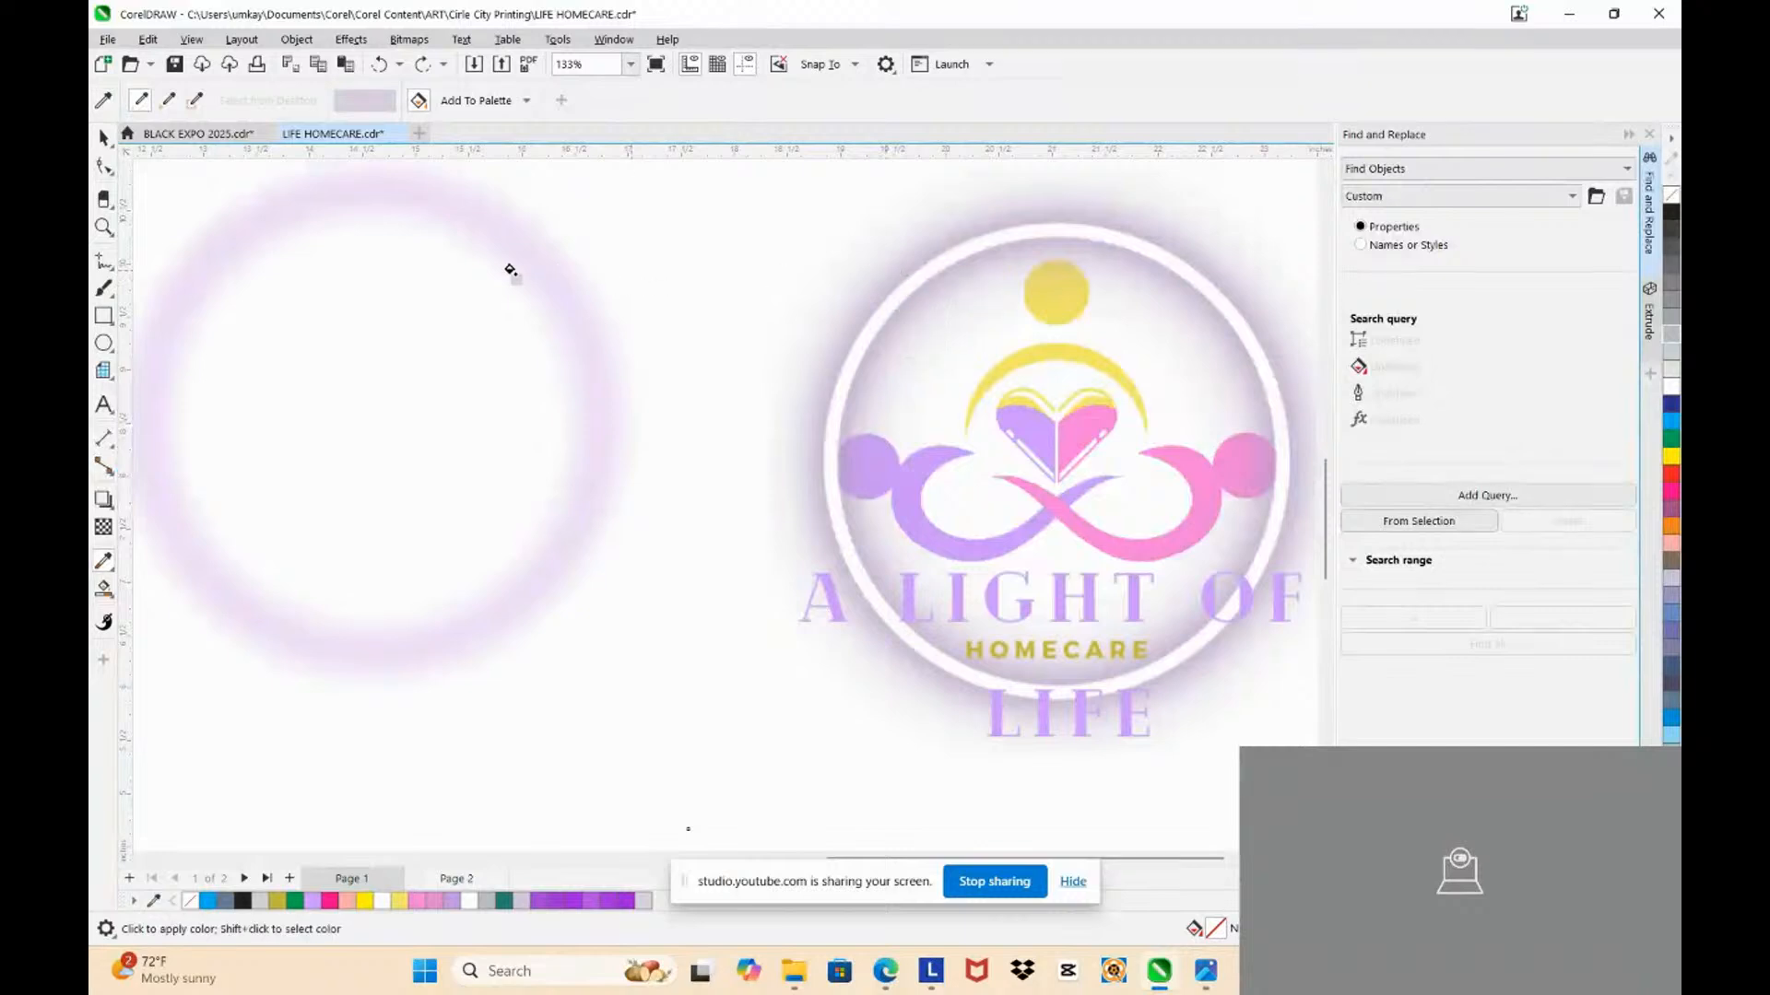
{"action": "left_click", "coordinate": [521, 256]}
{"action": "key", "text": "ctrl+z"}
Step: Apply the sampled muted purple to the detached glow ring with the color eyedropper
{"action": "left_click", "coordinate": [420, 103]}
{"action": "left_click", "coordinate": [420, 103]}
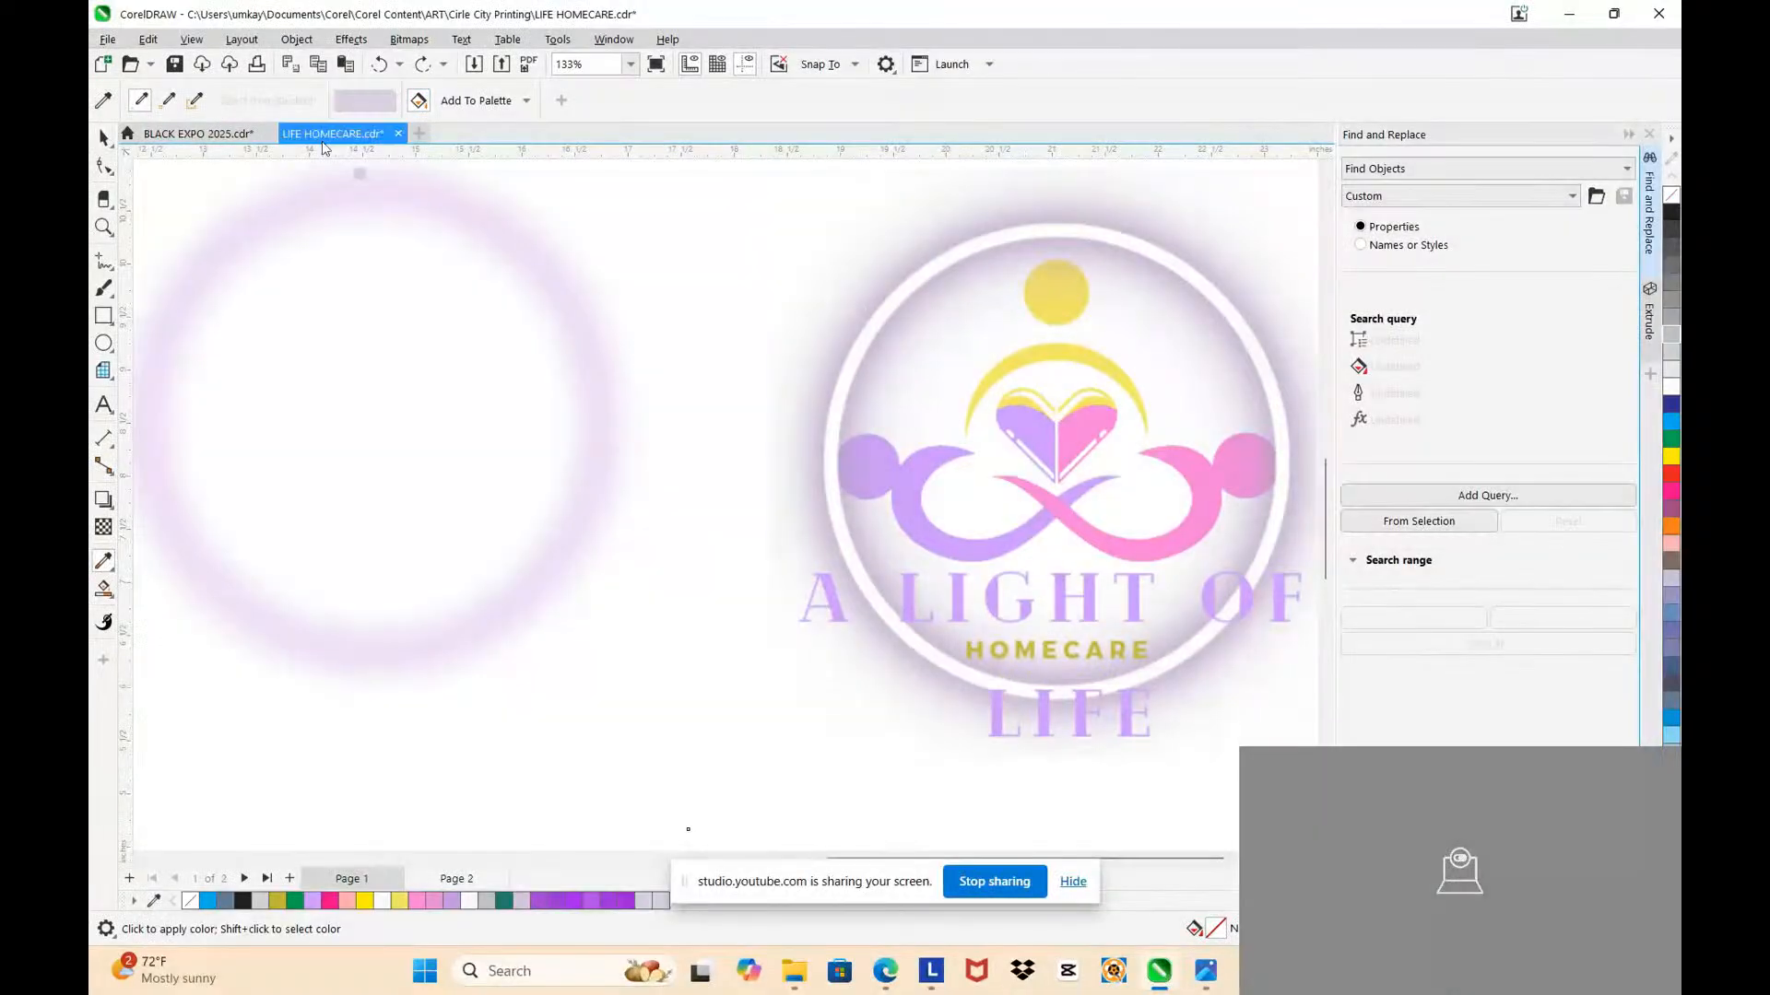
{"action": "left_click", "coordinate": [318, 202]}
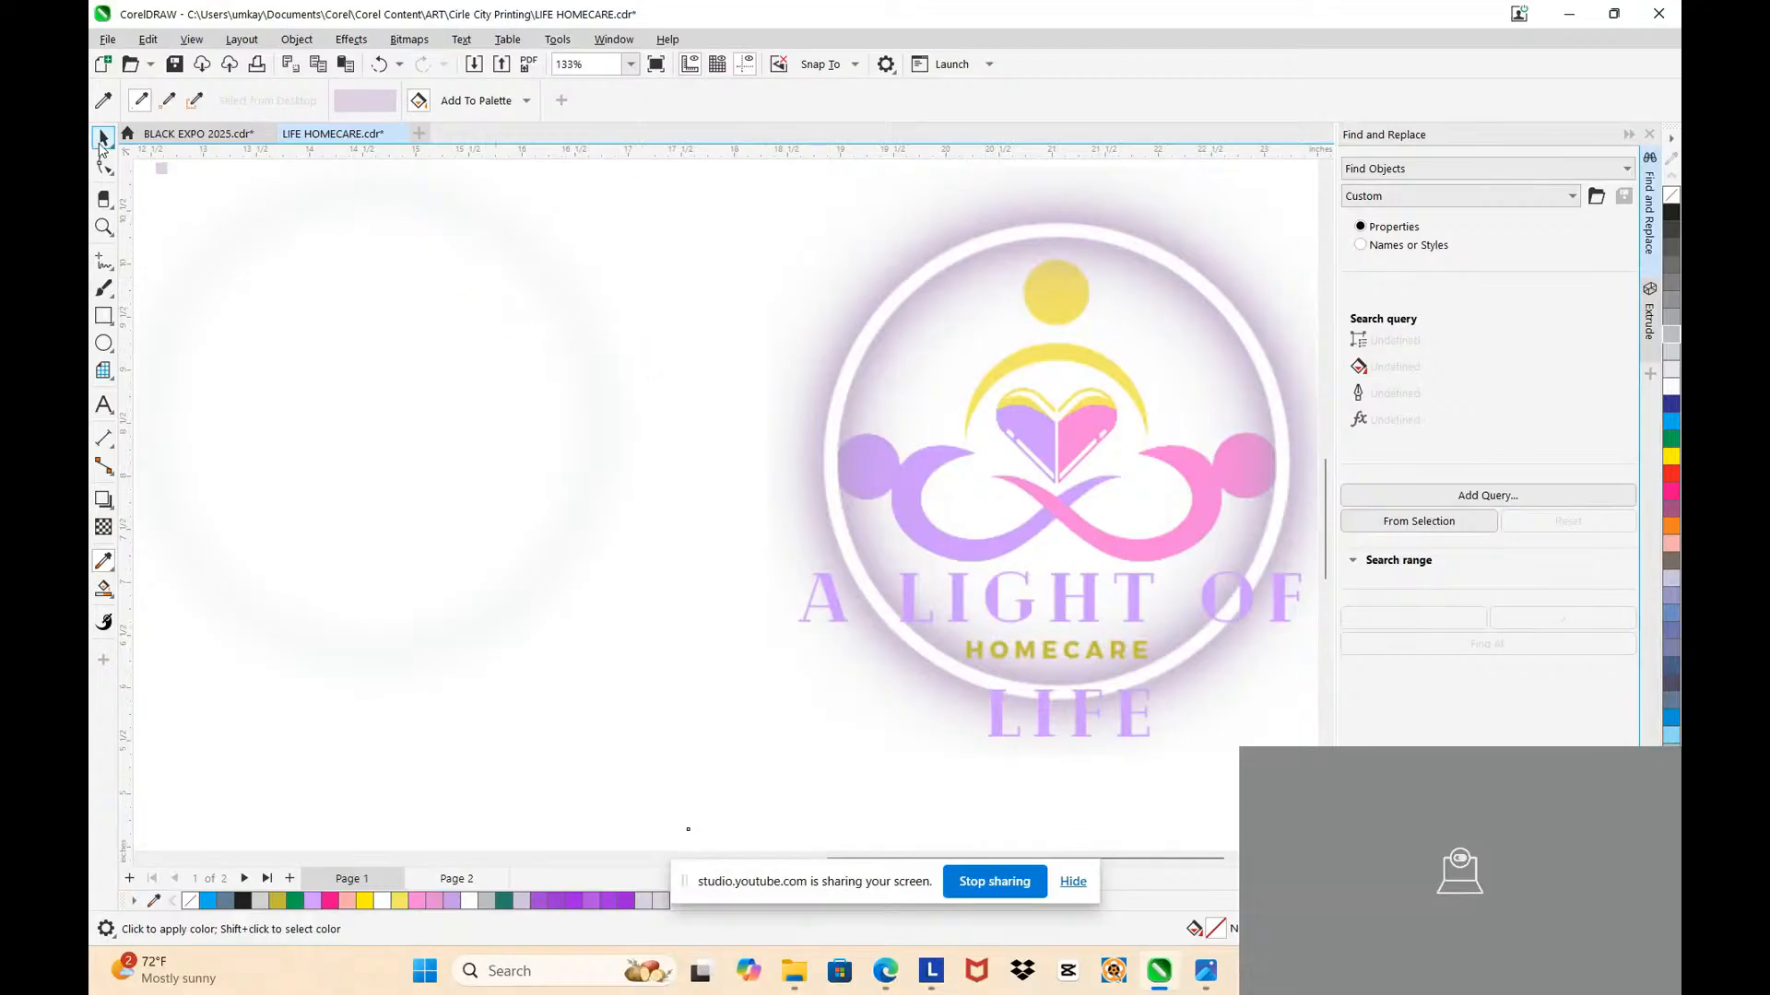
{"action": "left_click", "coordinate": [102, 139]}
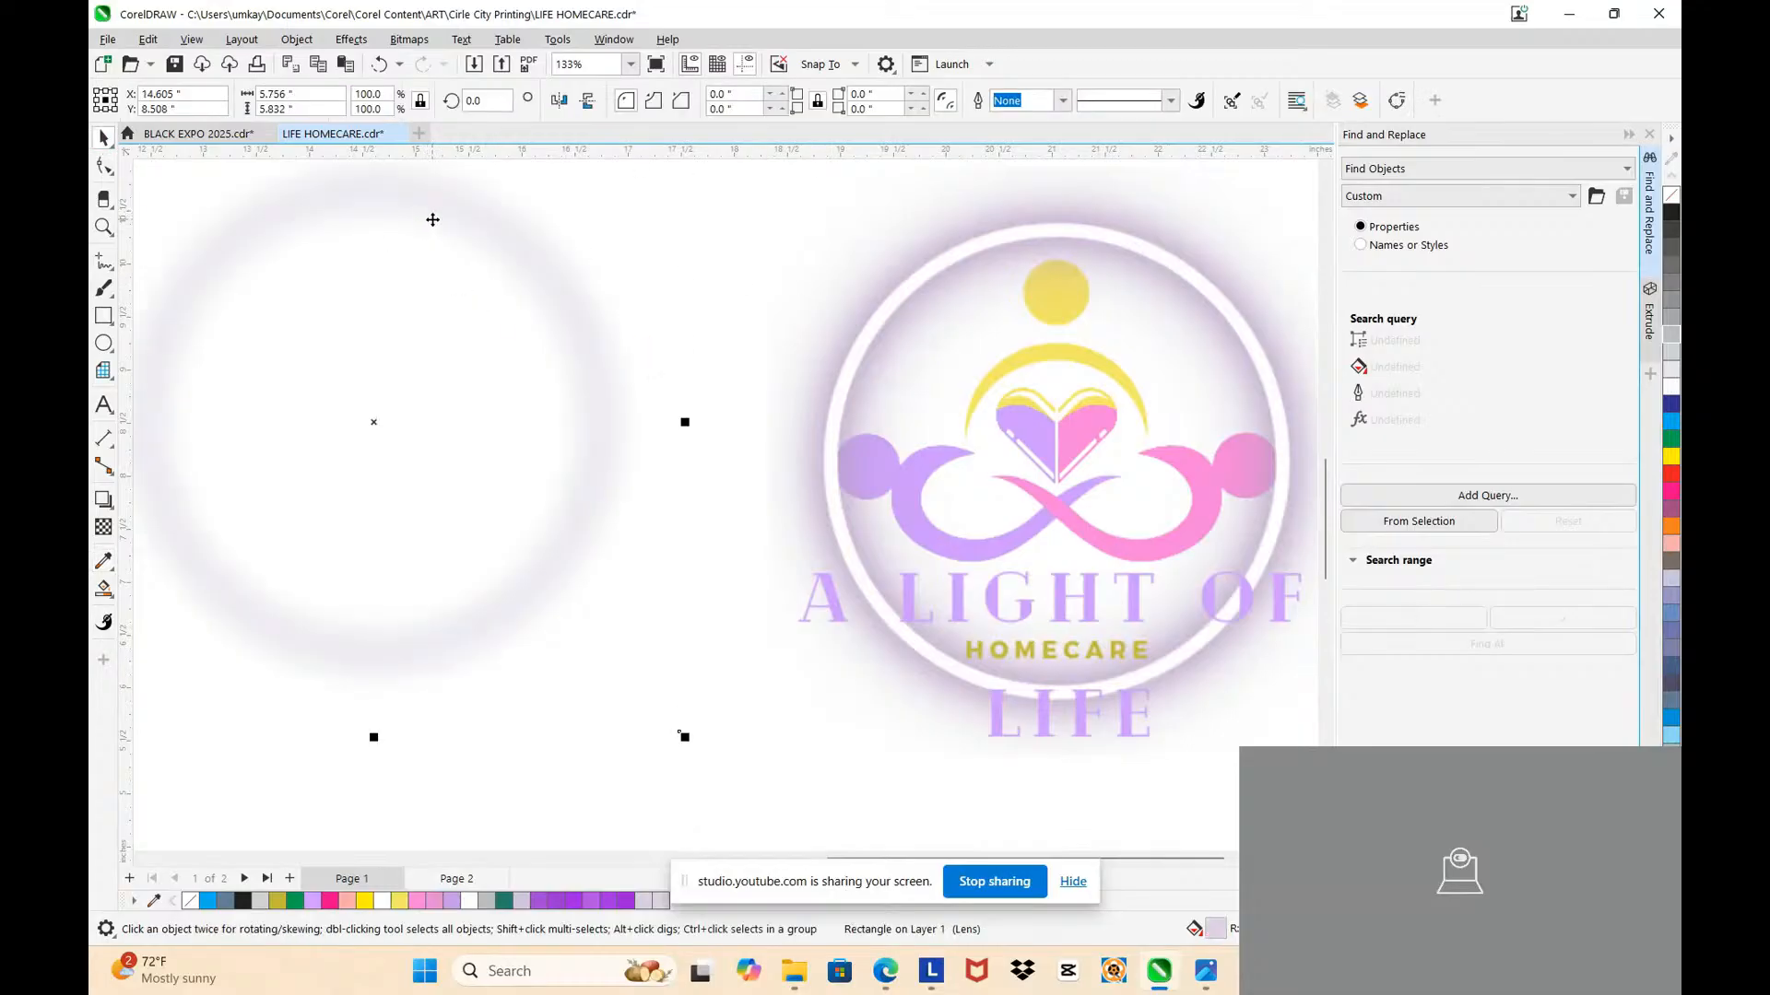
Step: Stack duplicate copies of the recolored glow ring to deepen its purple, and compare it with the original logo's glow
{"action": "key", "text": "ctrl+v"}
{"action": "key", "text": "ctrl+v"}
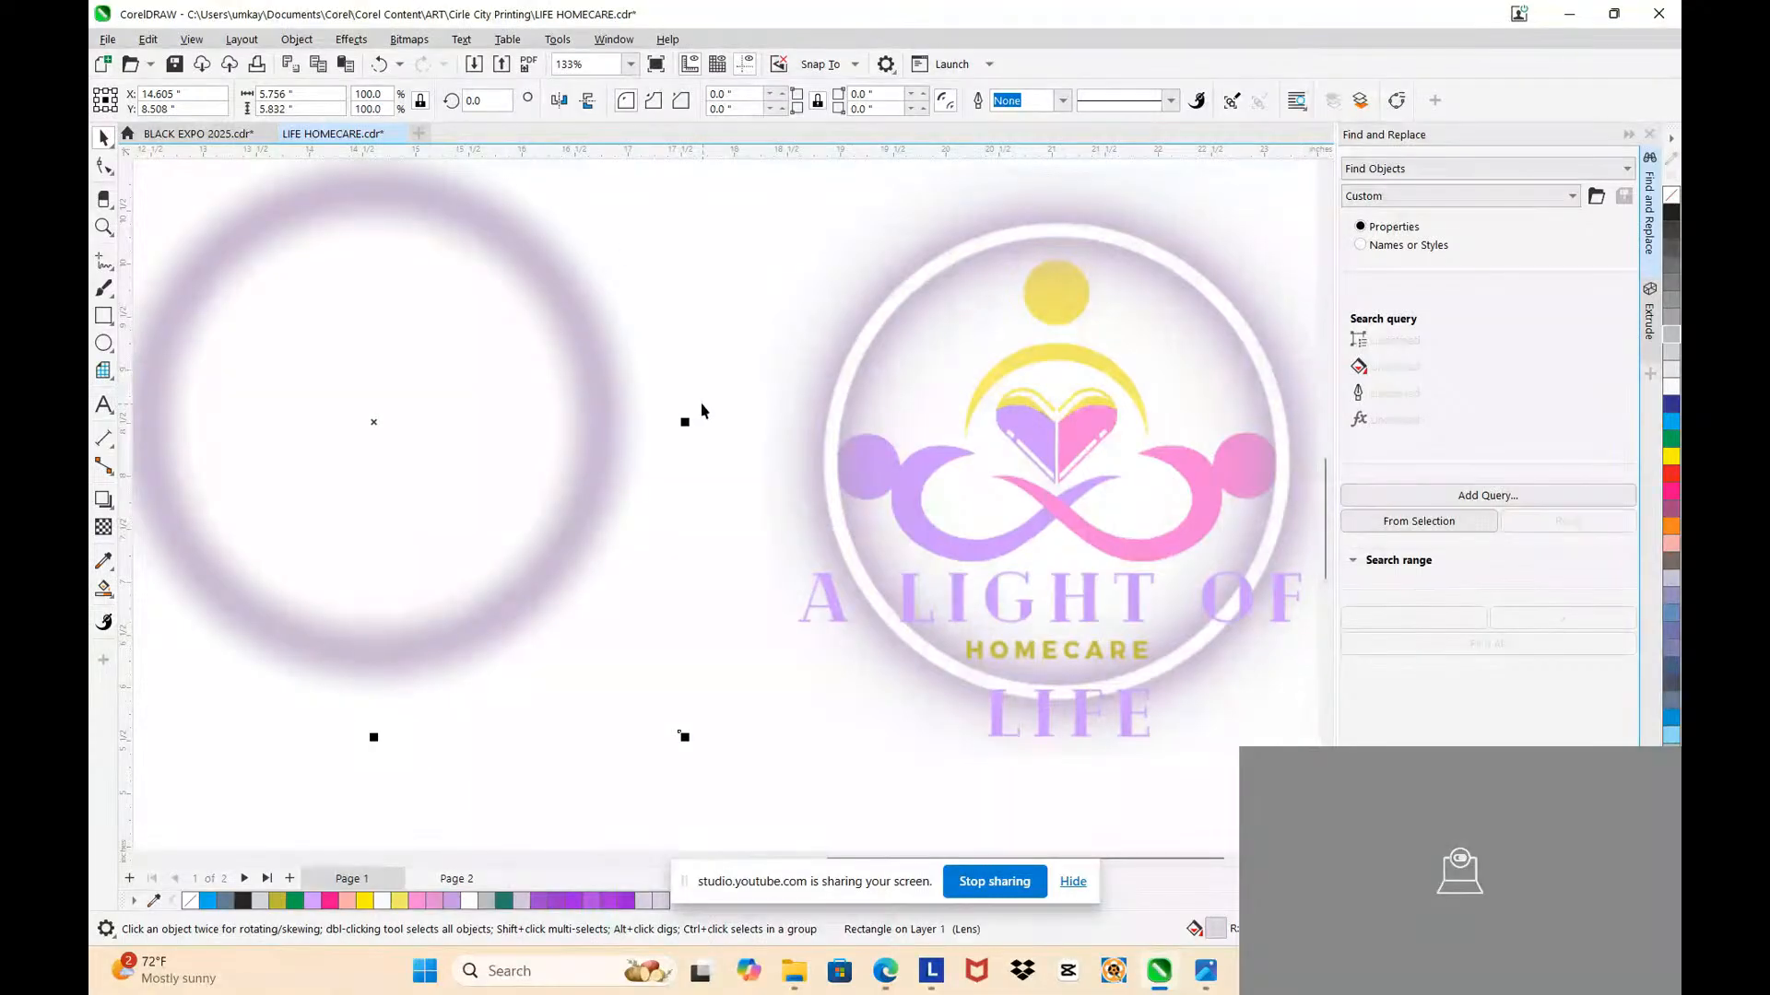
{"action": "key", "text": "Escape"}
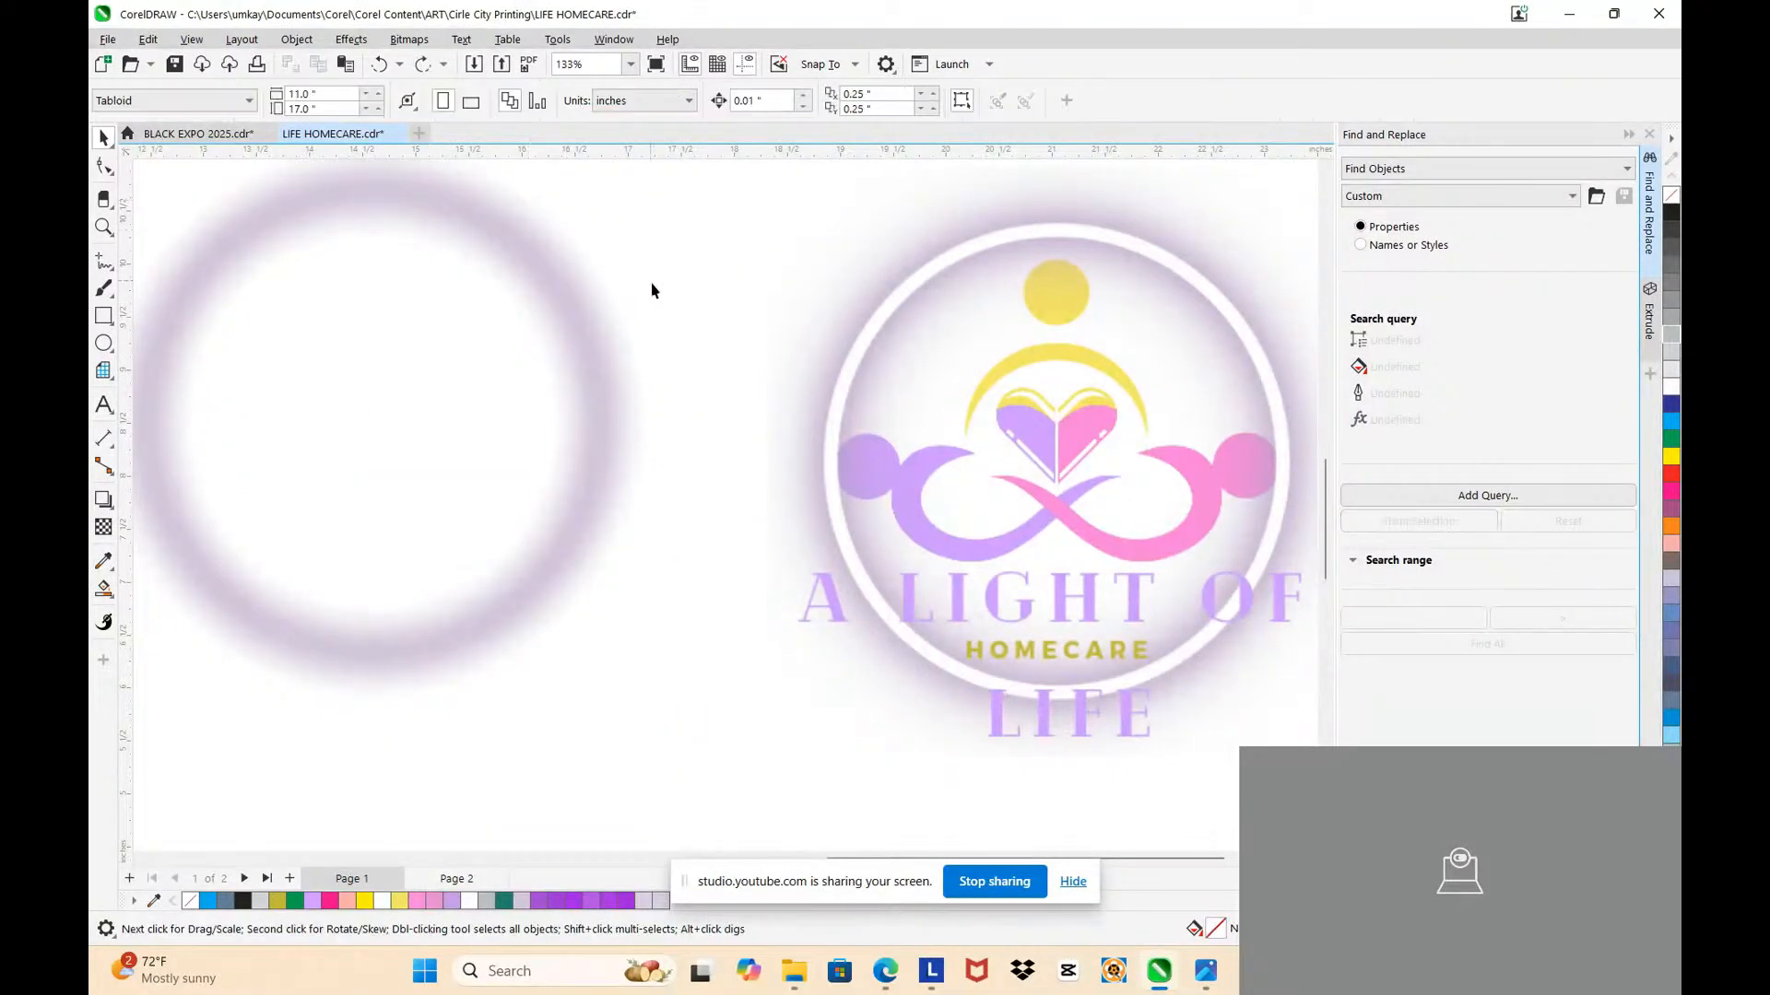
{"action": "scroll", "coordinate": [619, 392], "scroll_direction": "up", "scroll_amount": 1}
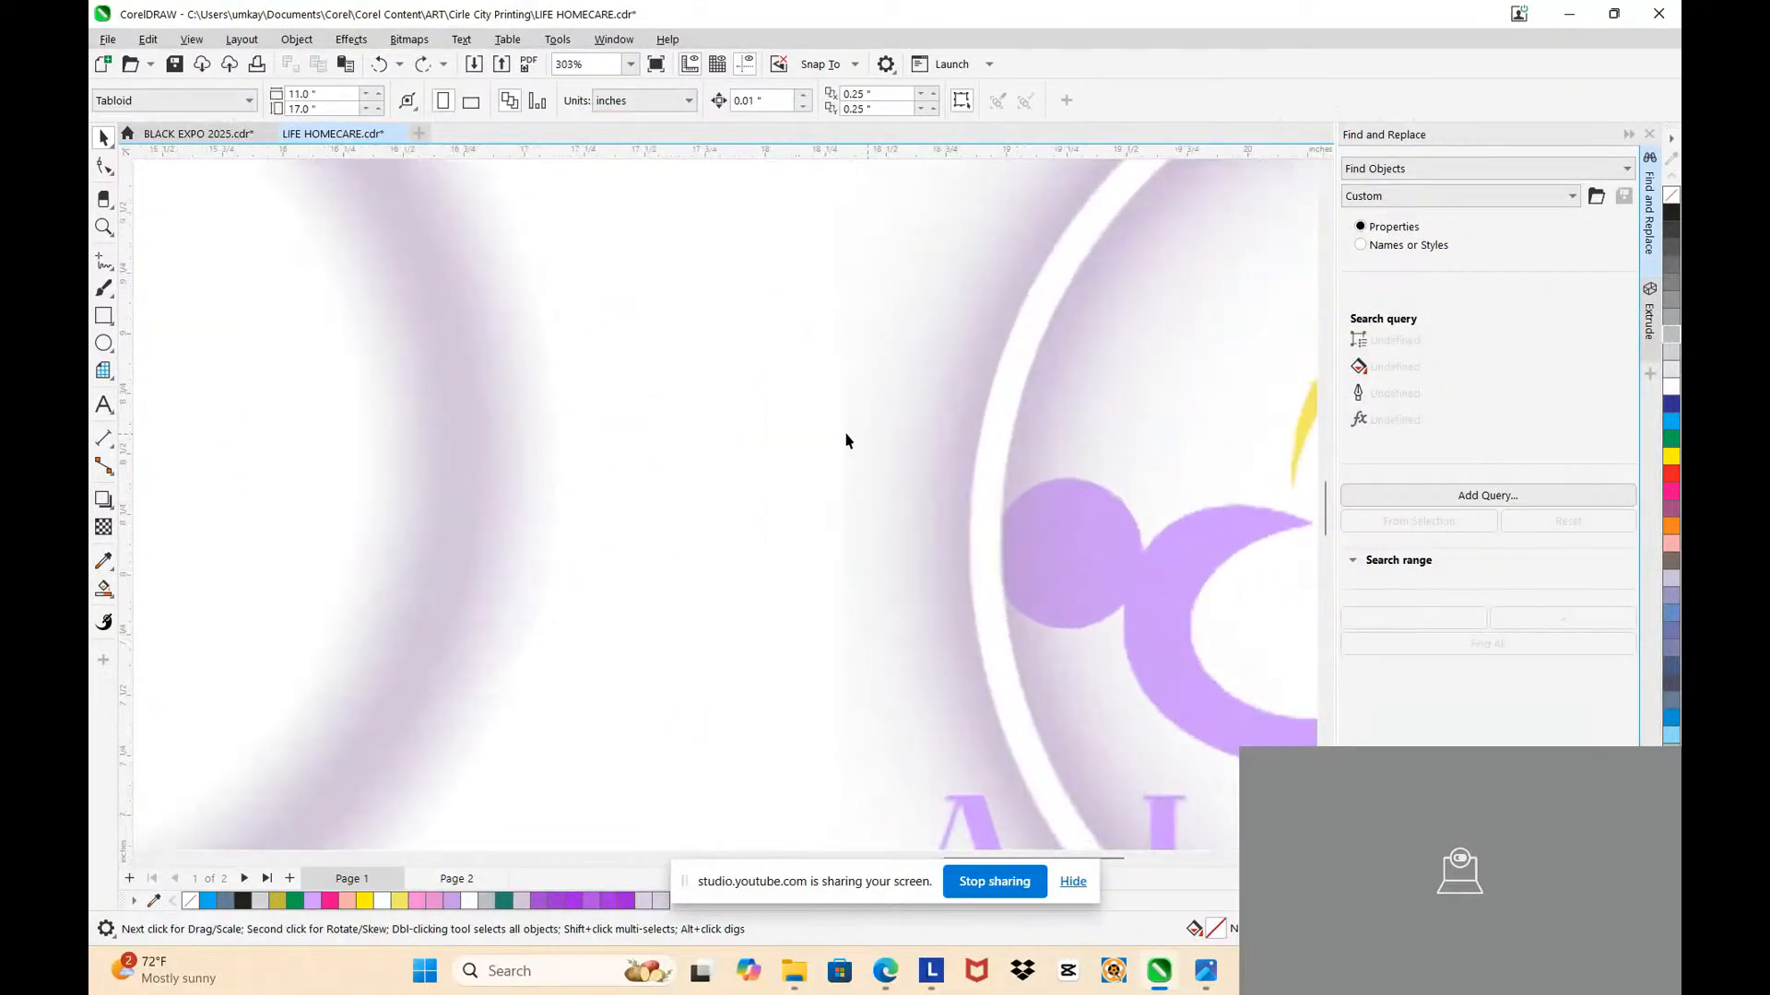
{"action": "scroll", "coordinate": [901, 505], "scroll_direction": "down", "scroll_amount": 9}
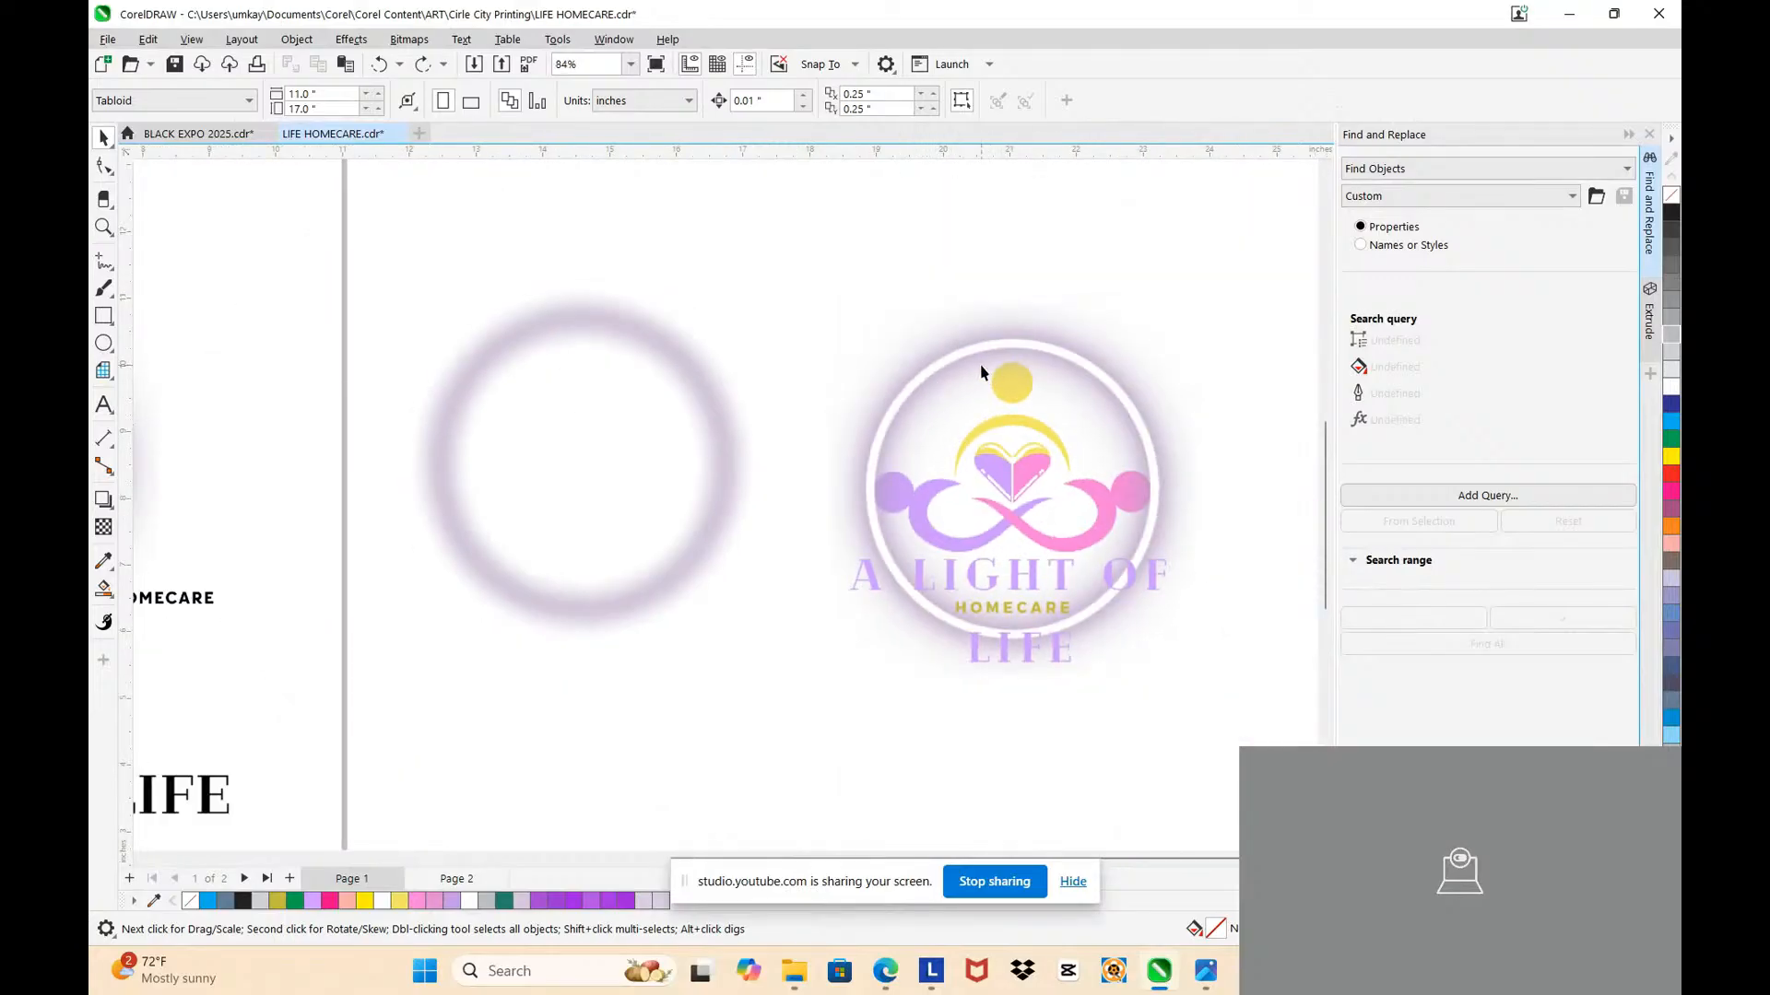
Step: Delete several of the stacked glow copies to lighten the ring
{"action": "left_click", "coordinate": [511, 343]}
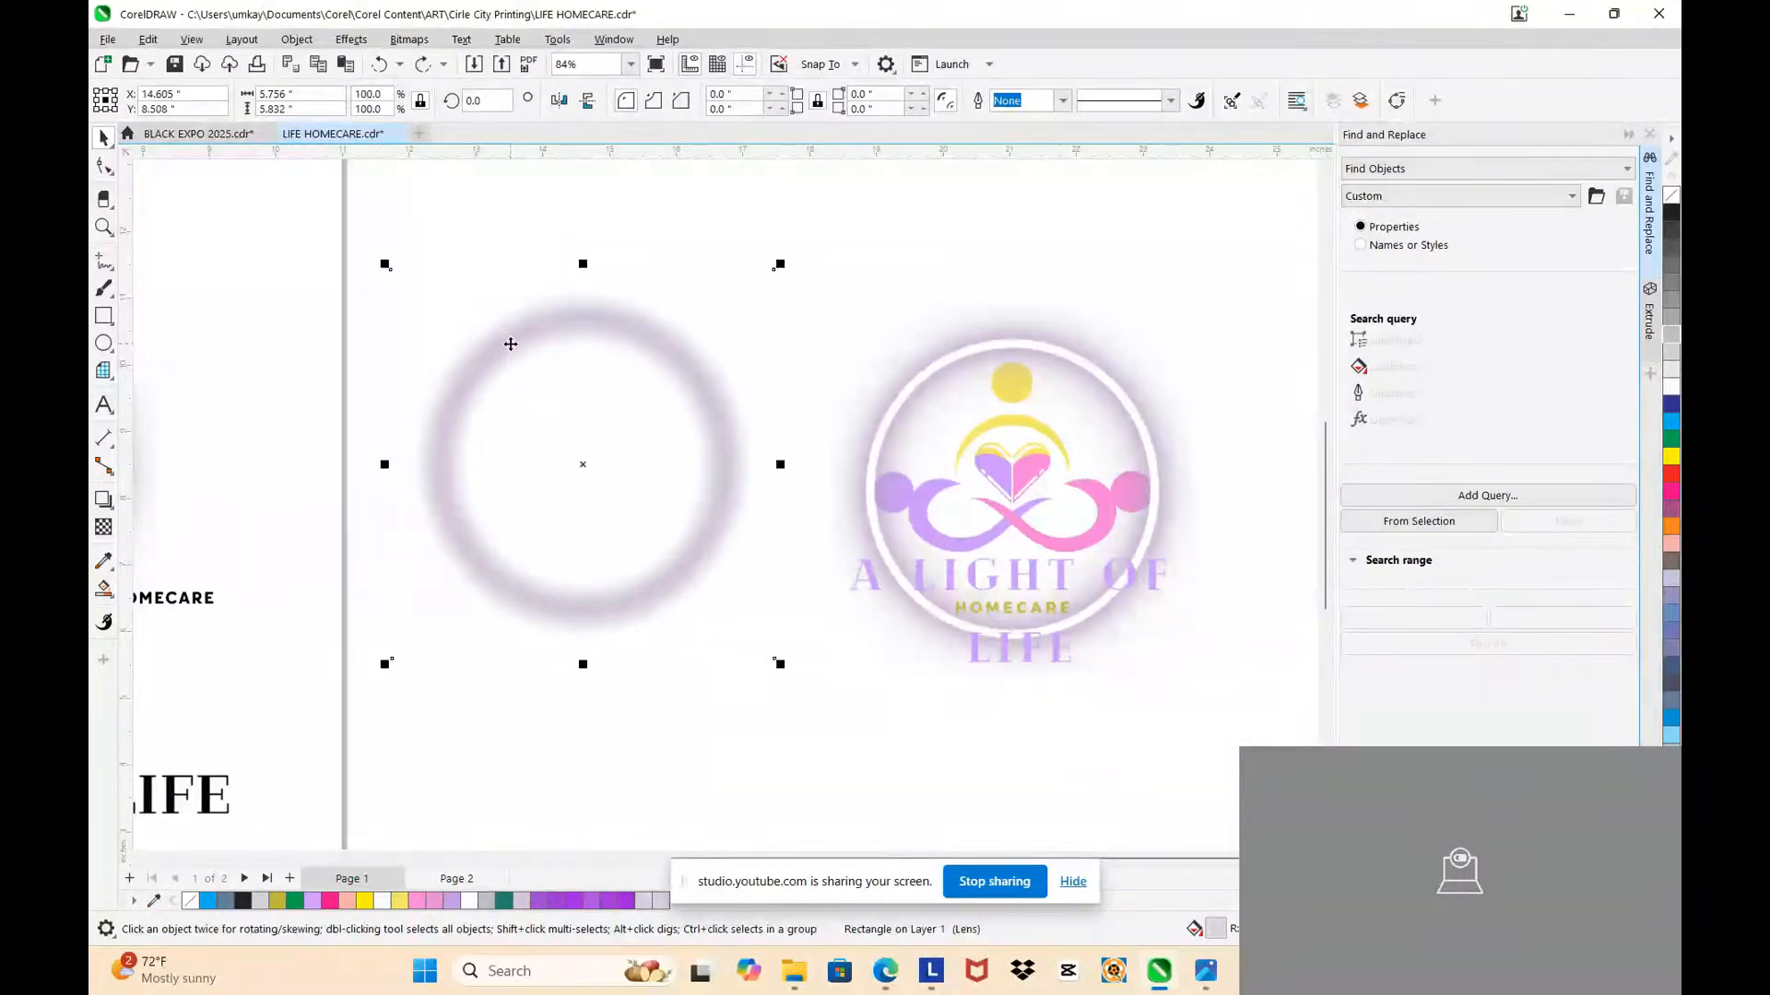
{"action": "key", "text": "Delete"}
{"action": "left_click", "coordinate": [510, 344]}
{"action": "key", "text": "Delete"}
{"action": "left_click", "coordinate": [508, 343]}
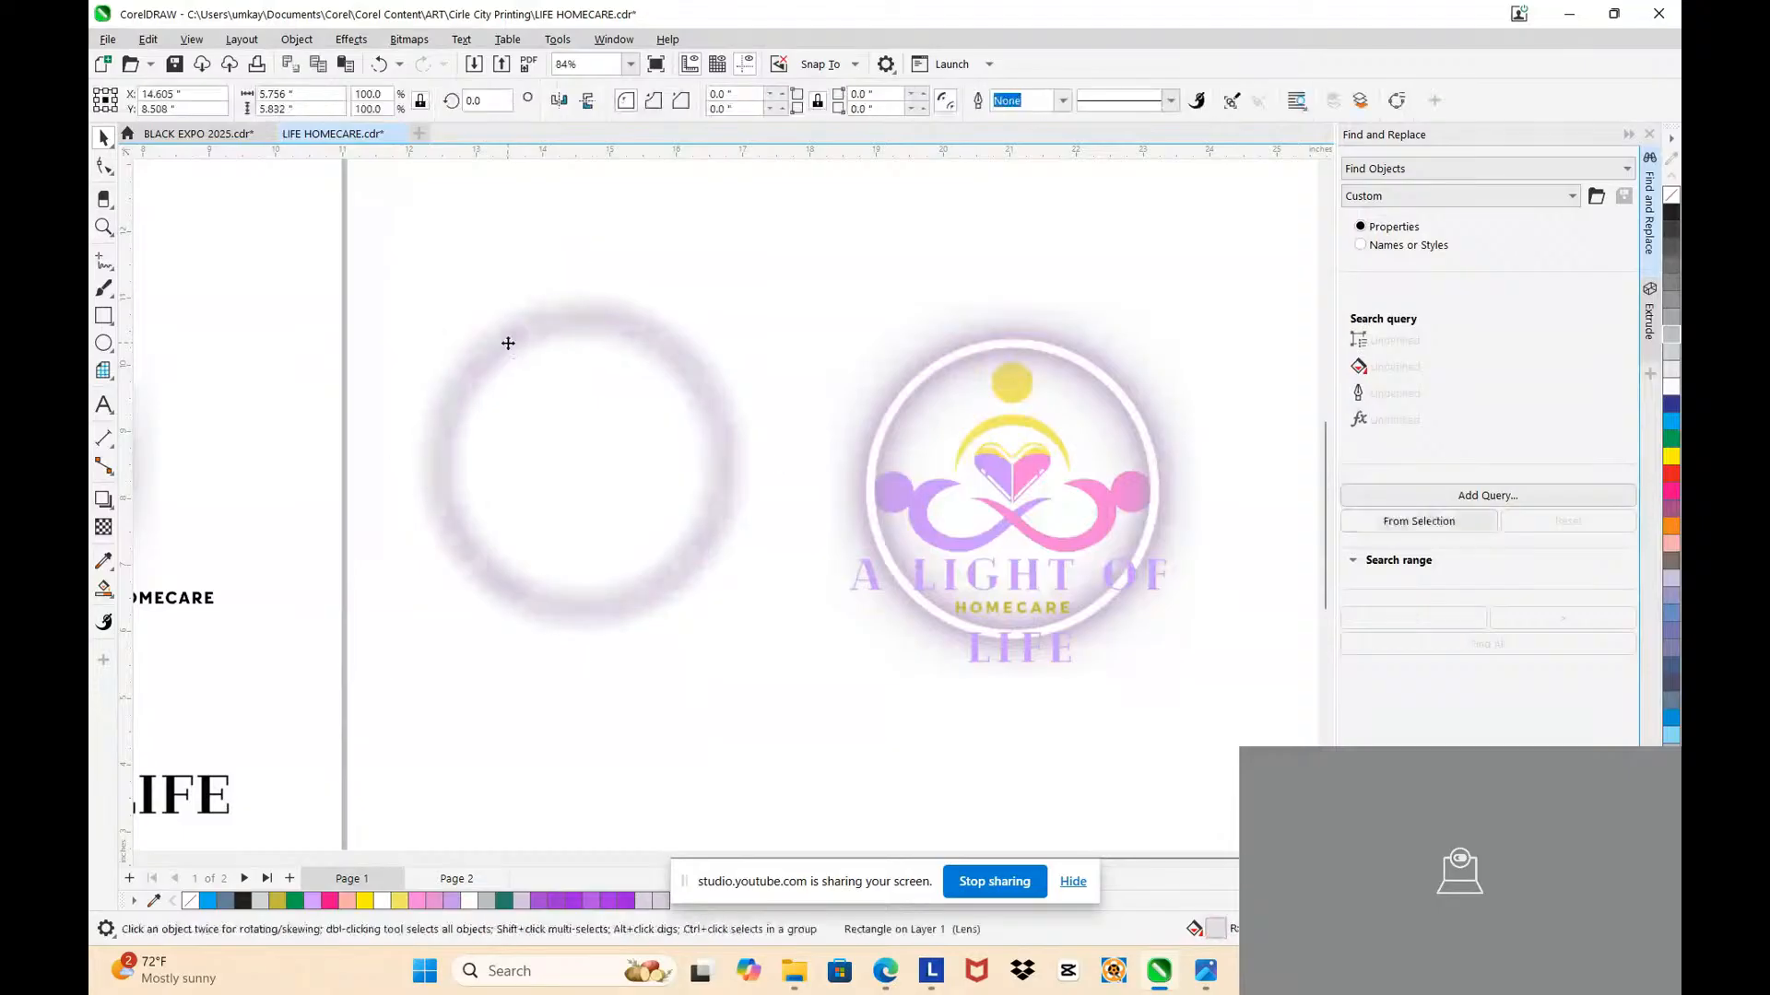
{"action": "key", "text": "Delete"}
{"action": "left_click", "coordinate": [646, 356]}
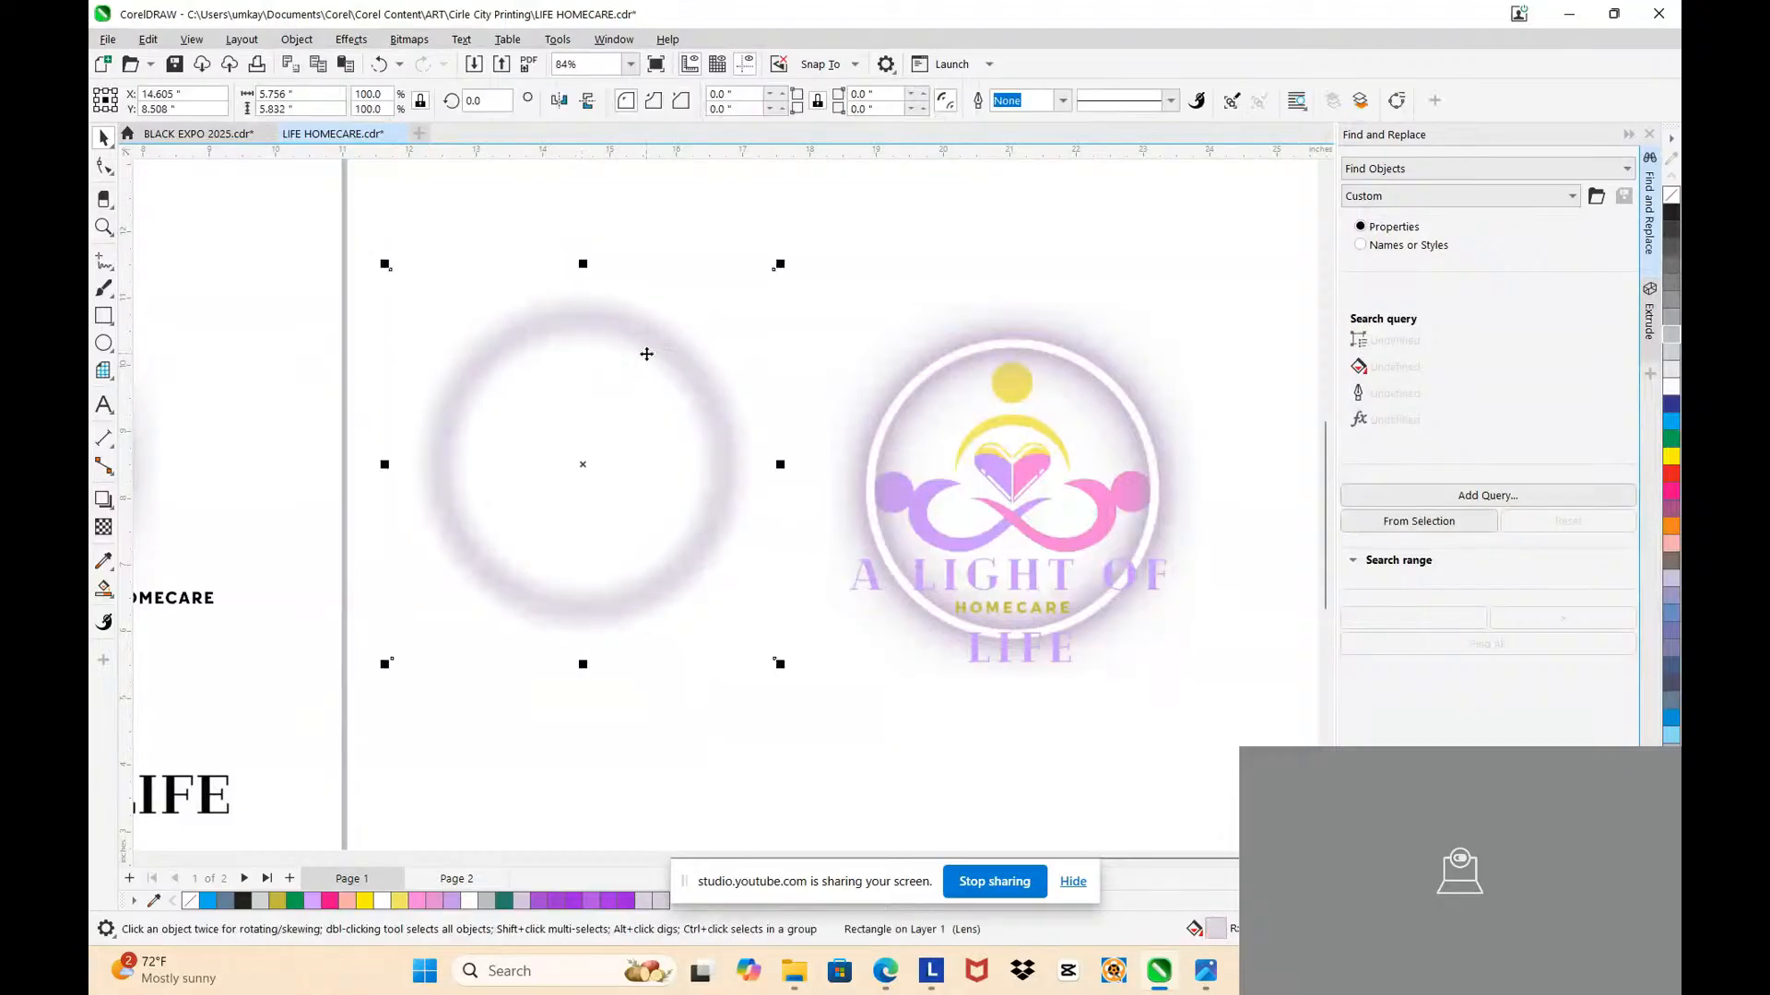
{"action": "left_click", "coordinate": [687, 270]}
Step: Select all remaining stacked glow copies and group them in their original position beside the page
{"action": "scroll", "coordinate": [684, 288], "scroll_direction": "down", "scroll_amount": 2}
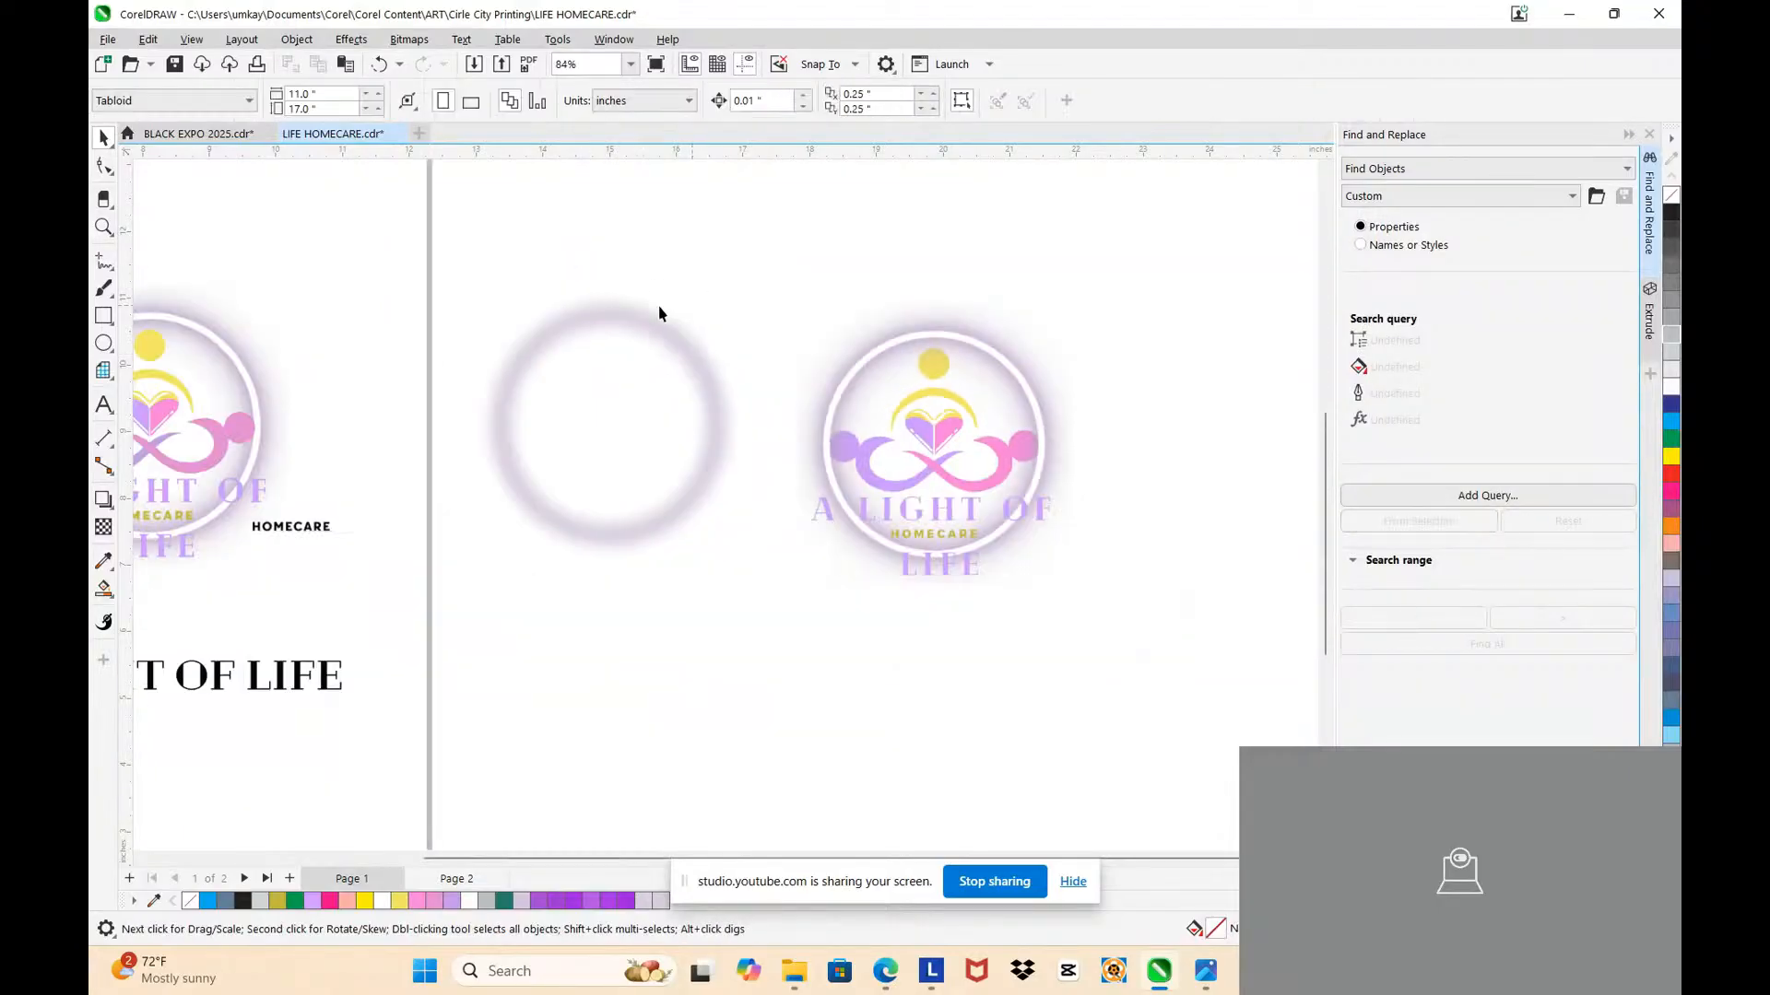
{"action": "left_click_drag", "start_coordinate": [413, 234], "coordinate": [776, 658]}
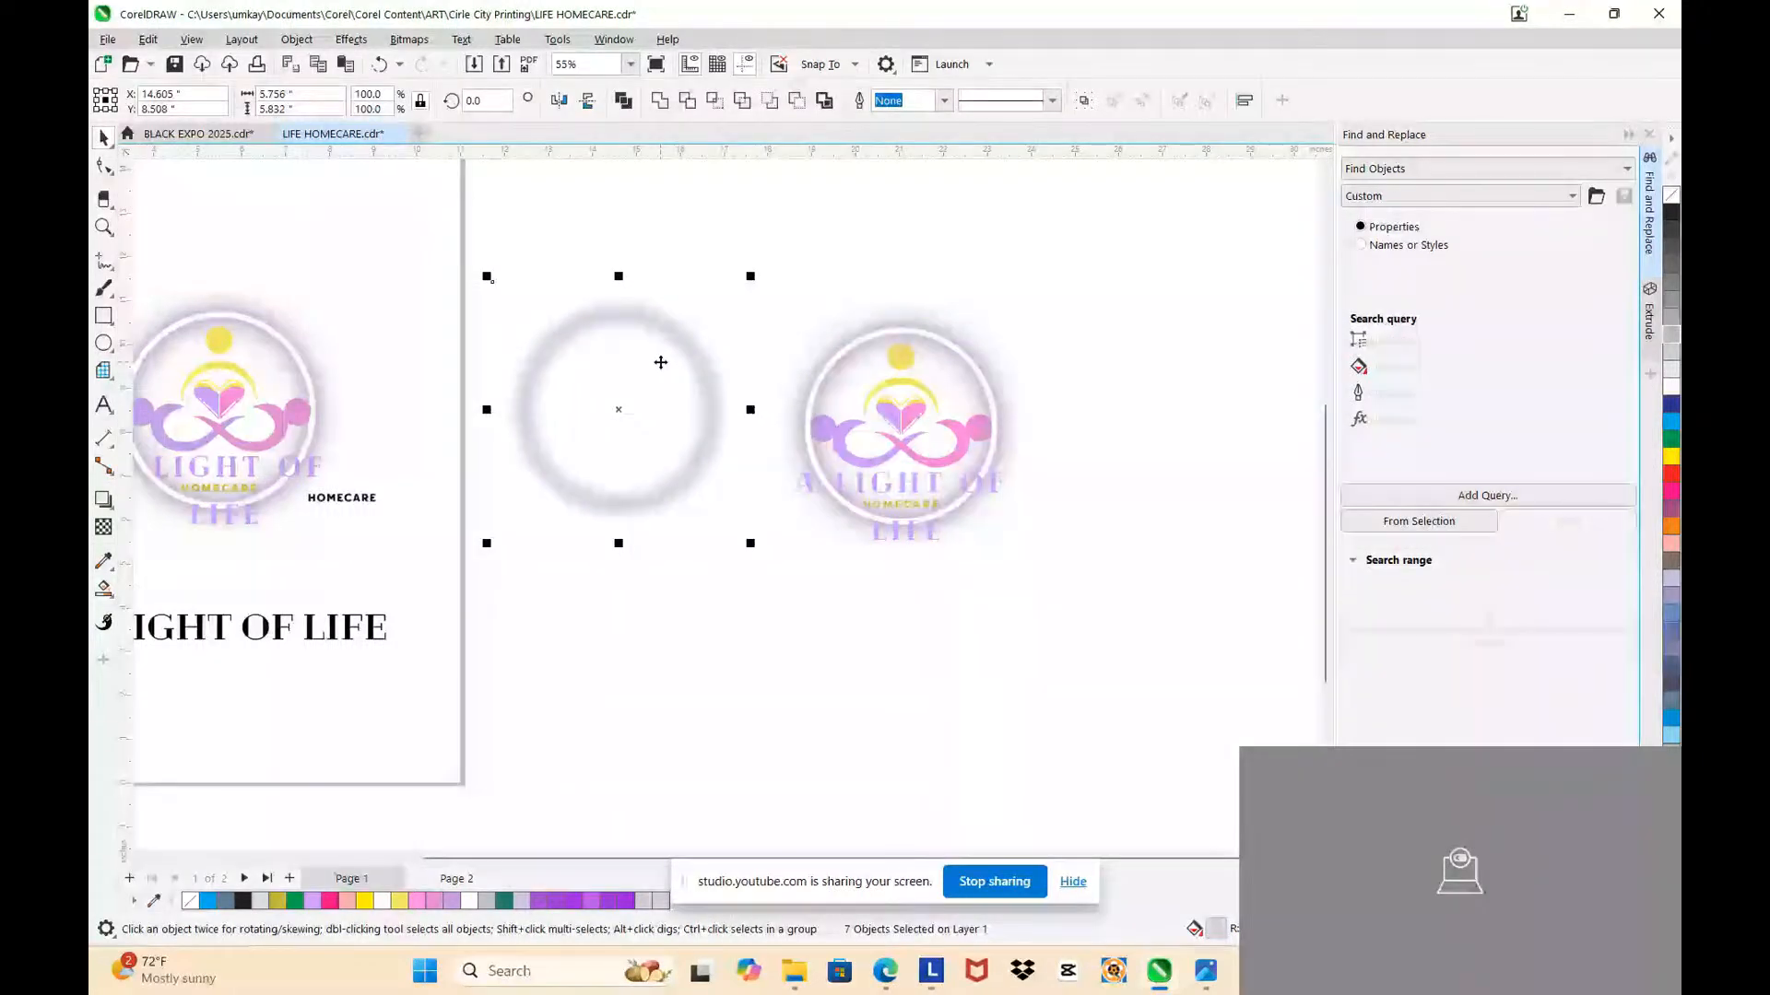
{"action": "left_click", "coordinate": [430, 208]}
{"action": "left_click_drag", "start_coordinate": [431, 207], "coordinate": [763, 632]}
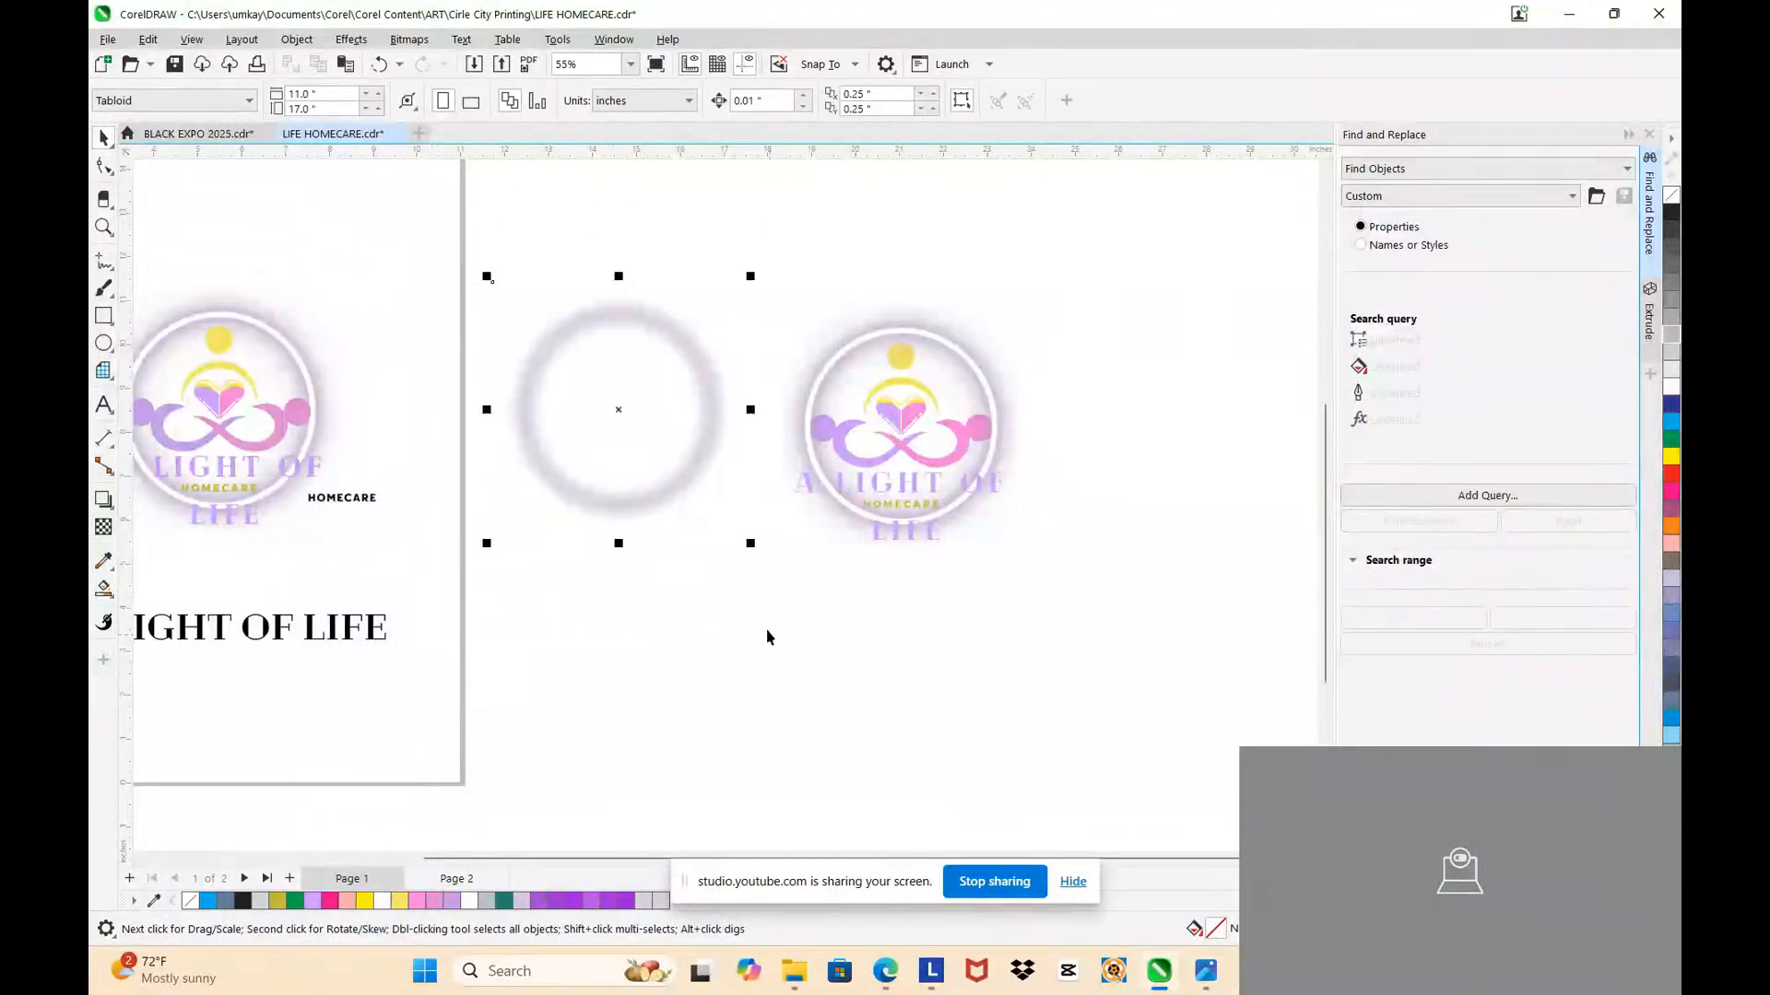
{"action": "left_click_drag", "start_coordinate": [663, 474], "coordinate": [695, 438]}
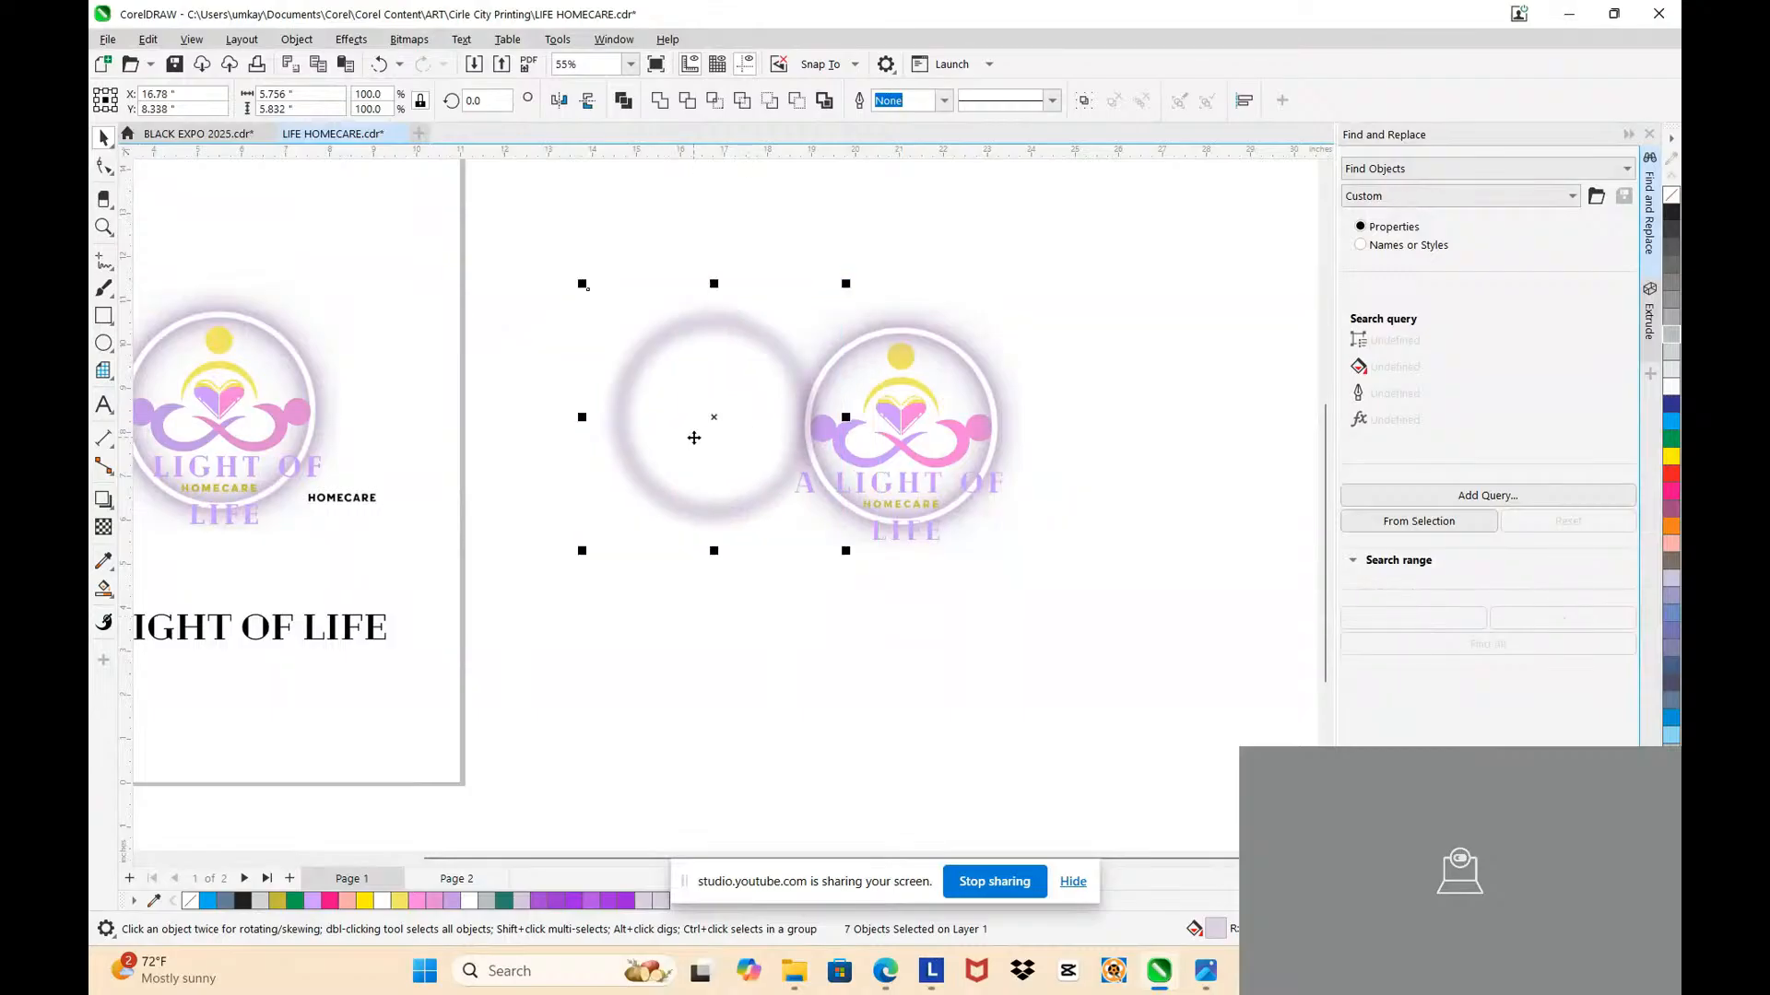
{"action": "key", "text": "ctrl+g"}
{"action": "scroll", "coordinate": [645, 387], "scroll_direction": "up", "scroll_amount": 3}
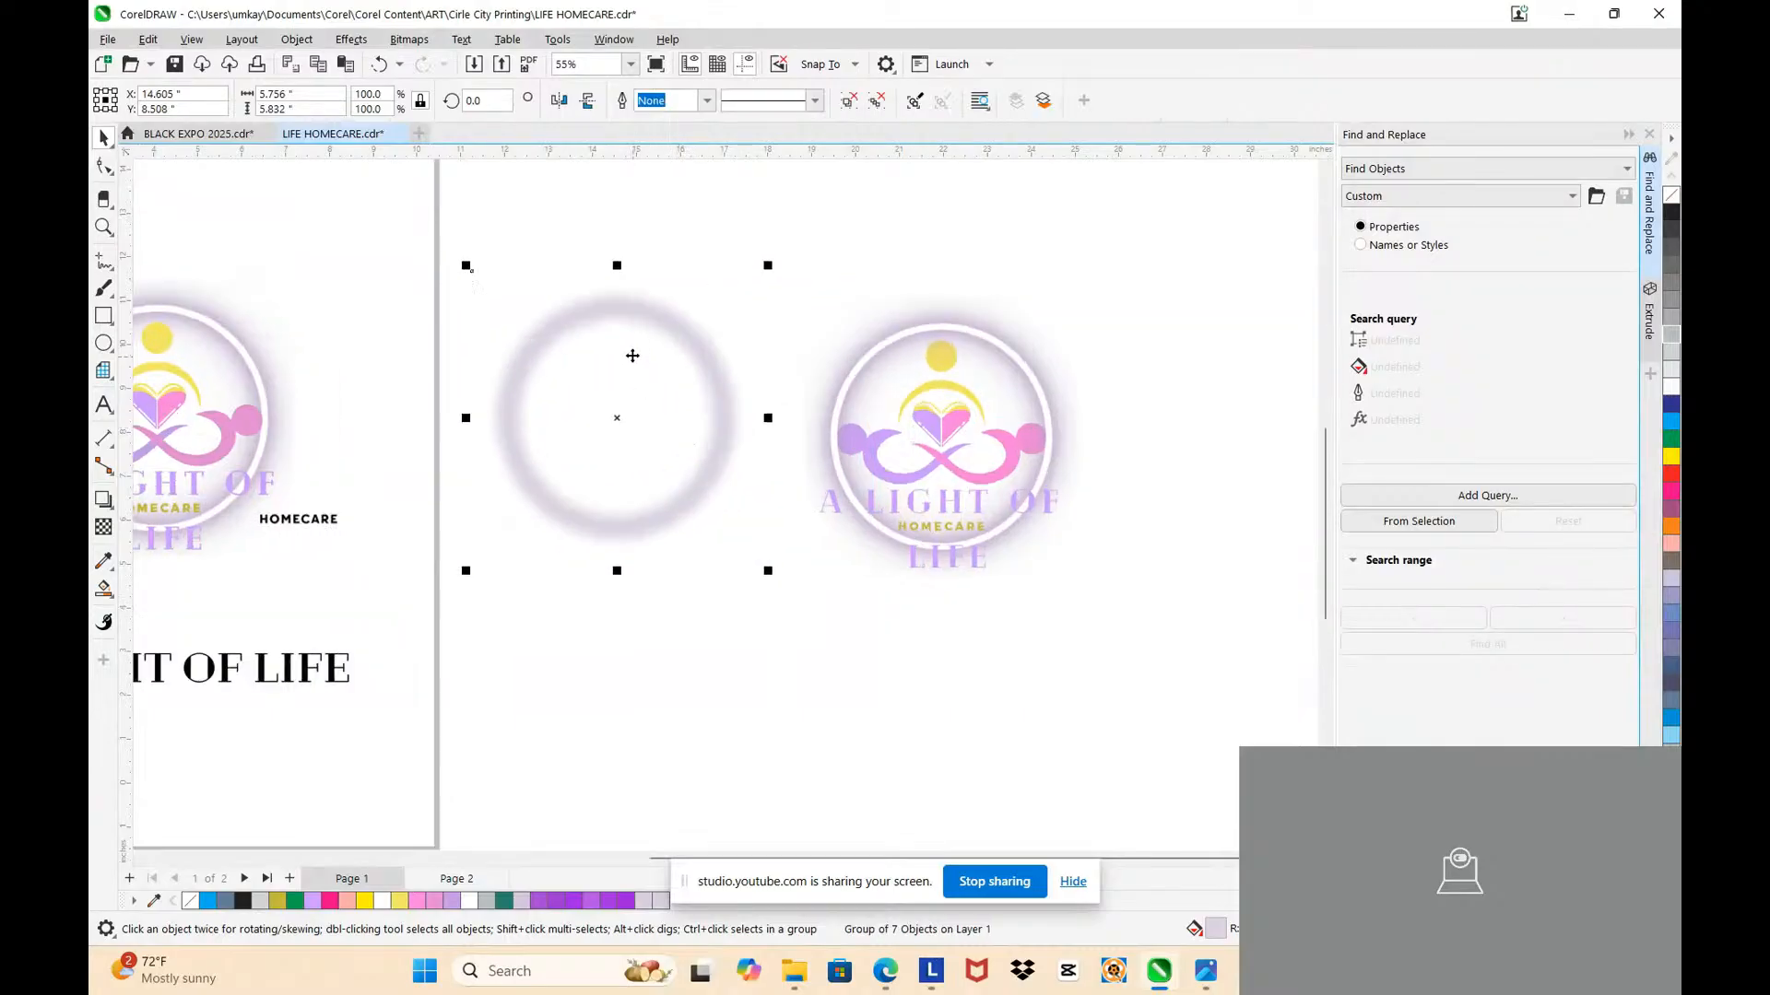
Step: Convert the grouped glow ring to a 200 dpi CMYK bitmap
{"action": "left_click", "coordinate": [408, 39]}
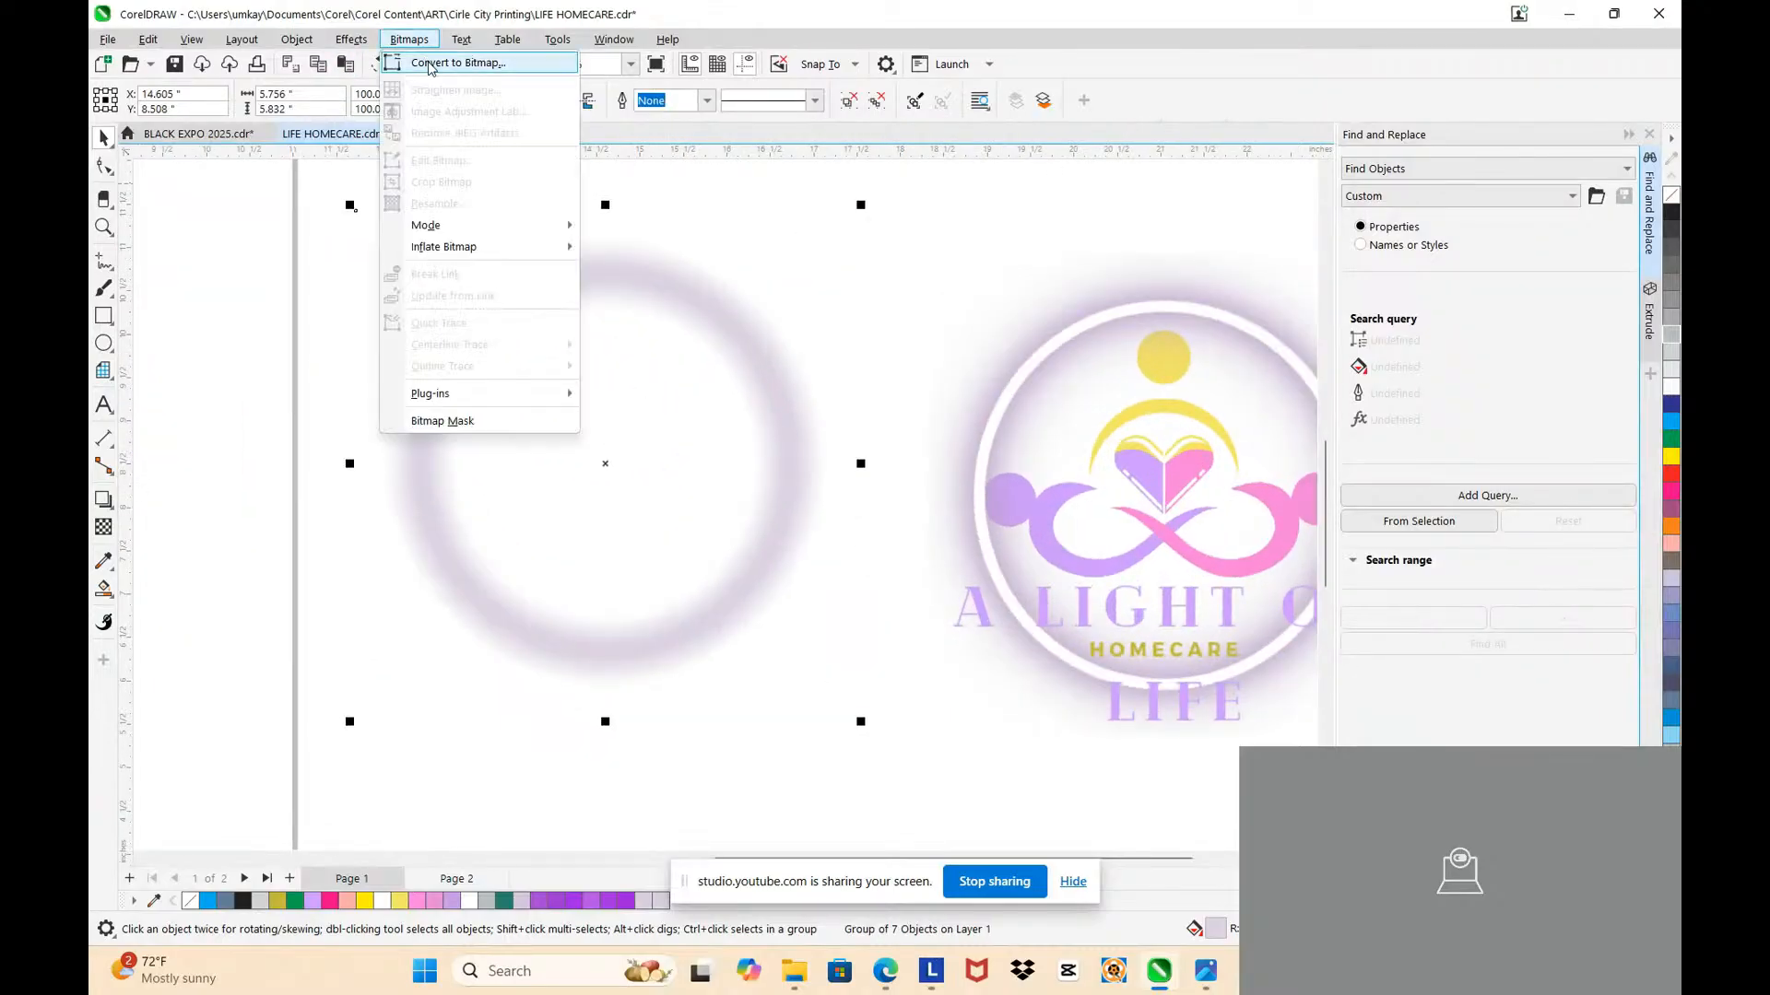
{"action": "left_click", "coordinate": [447, 59]}
{"action": "left_click", "coordinate": [907, 587]}
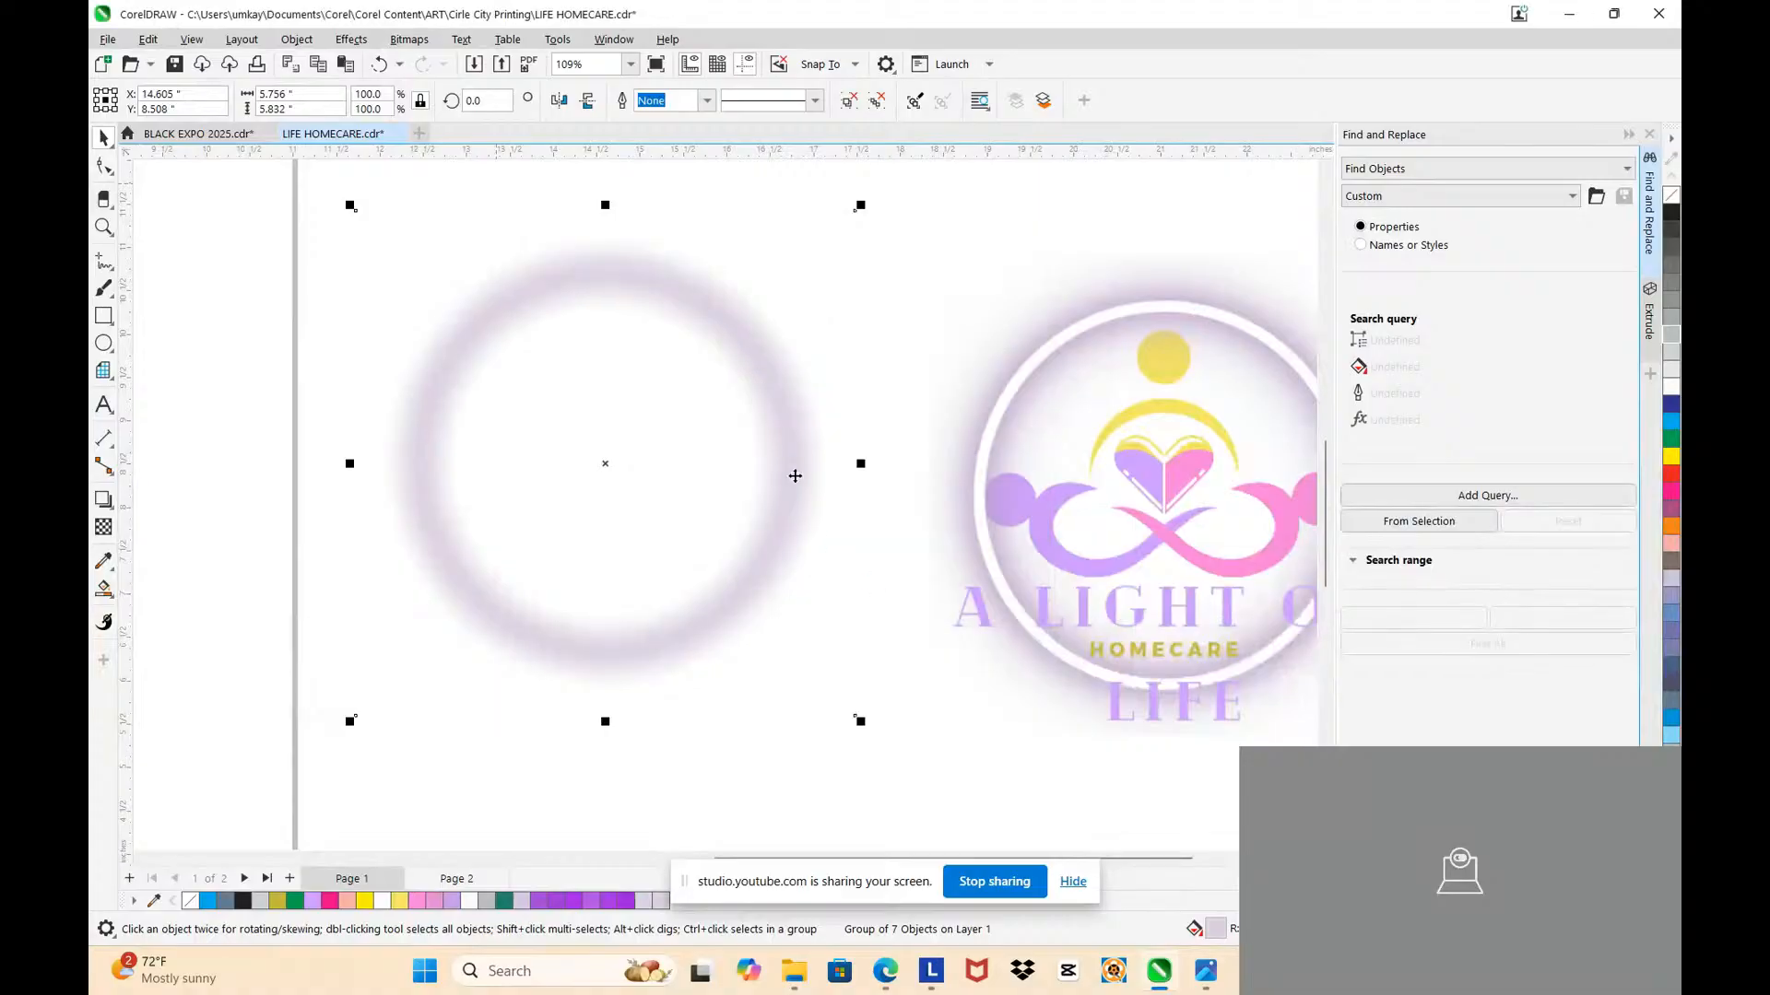
{"action": "scroll", "coordinate": [791, 472], "scroll_direction": "down", "scroll_amount": 3}
{"action": "scroll", "coordinate": [792, 472], "scroll_direction": "down", "scroll_amount": 2}
{"action": "left_click", "coordinate": [653, 388]}
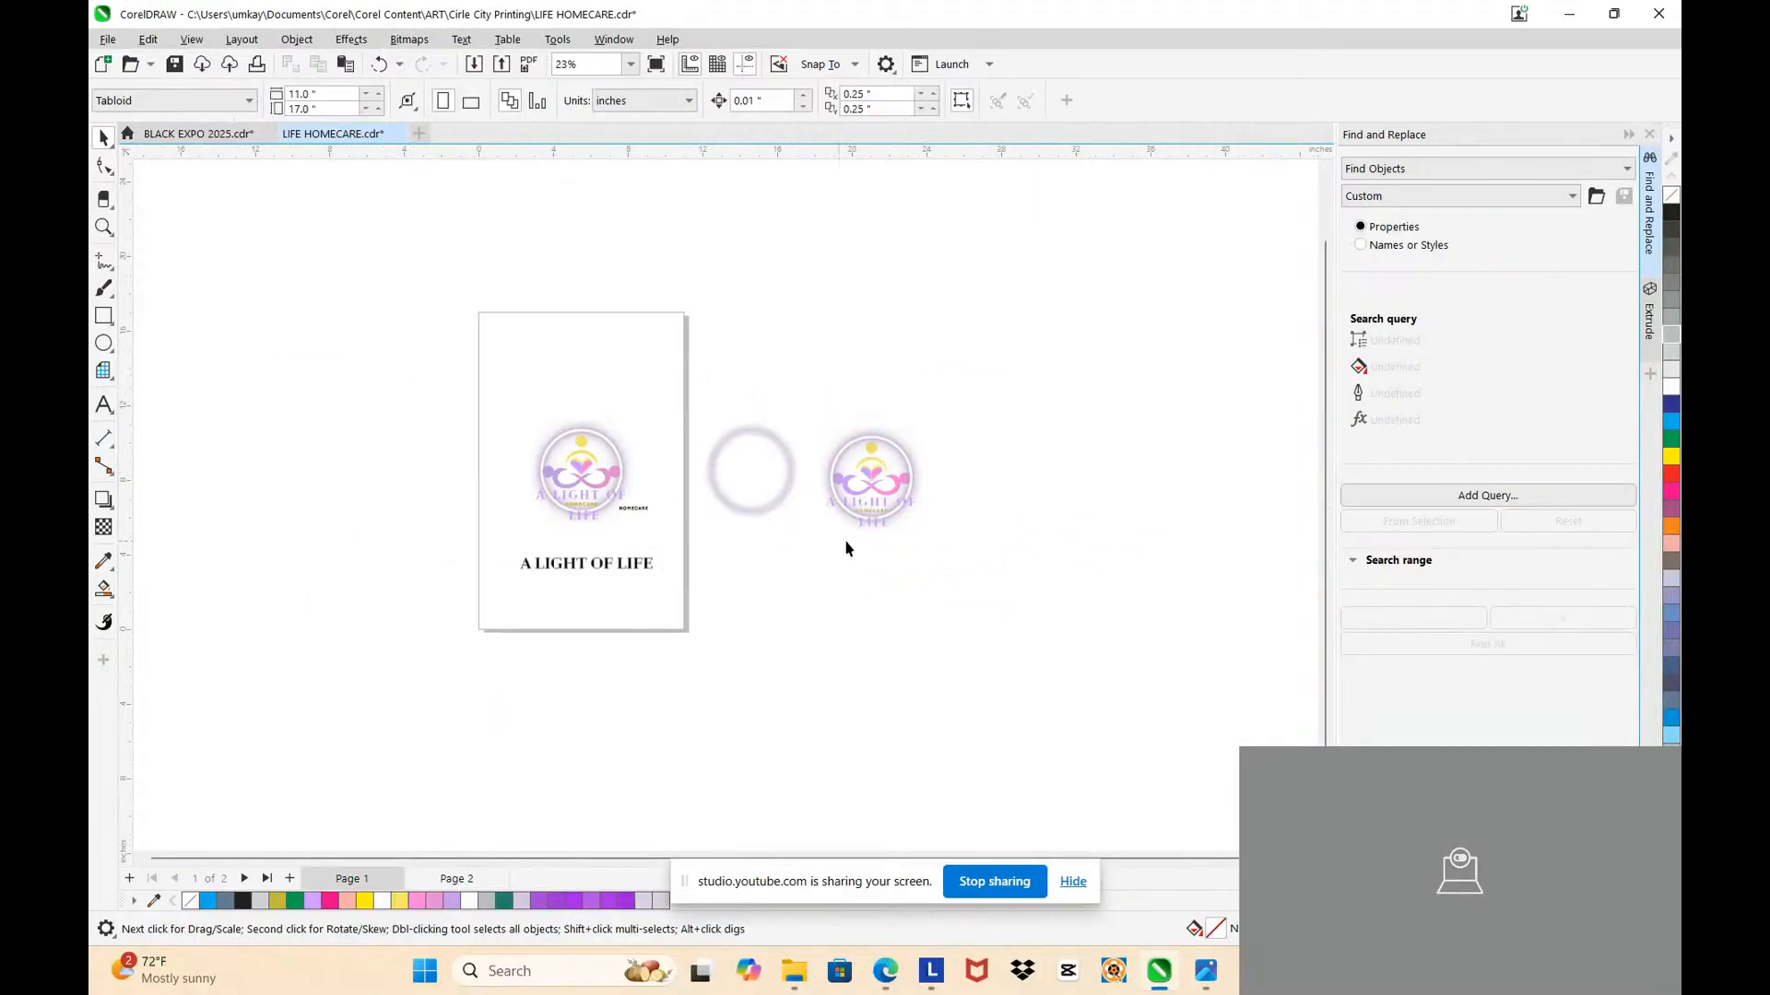
Step: Move the glow bitmap onto the logo on the page, centered over its white ring
{"action": "scroll", "coordinate": [630, 465], "scroll_direction": "up", "scroll_amount": 3}
{"action": "scroll", "coordinate": [829, 388], "scroll_direction": "up", "scroll_amount": 2}
{"action": "scroll", "coordinate": [889, 455], "scroll_direction": "down", "scroll_amount": 3}
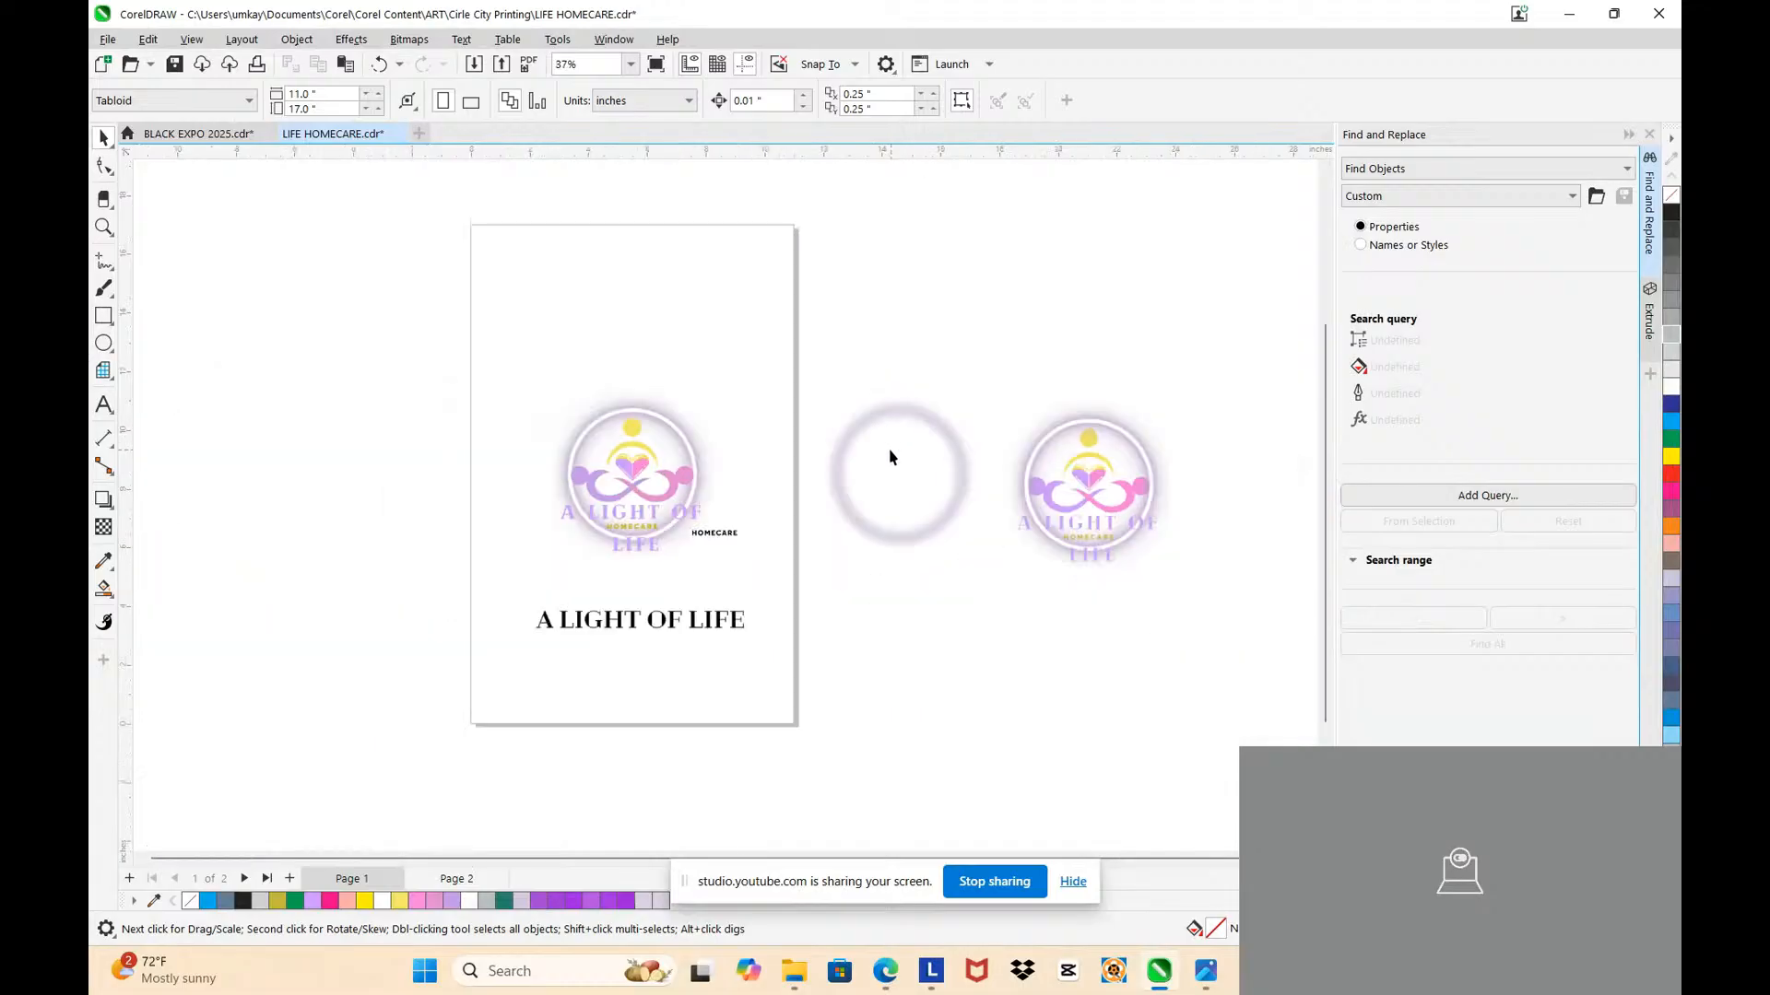
{"action": "scroll", "coordinate": [837, 497], "scroll_direction": "up", "scroll_amount": 2}
{"action": "left_click", "coordinate": [983, 462]}
{"action": "left_click_drag", "start_coordinate": [995, 454], "coordinate": [512, 455]}
{"action": "scroll", "coordinate": [513, 454], "scroll_direction": "up", "scroll_amount": 1}
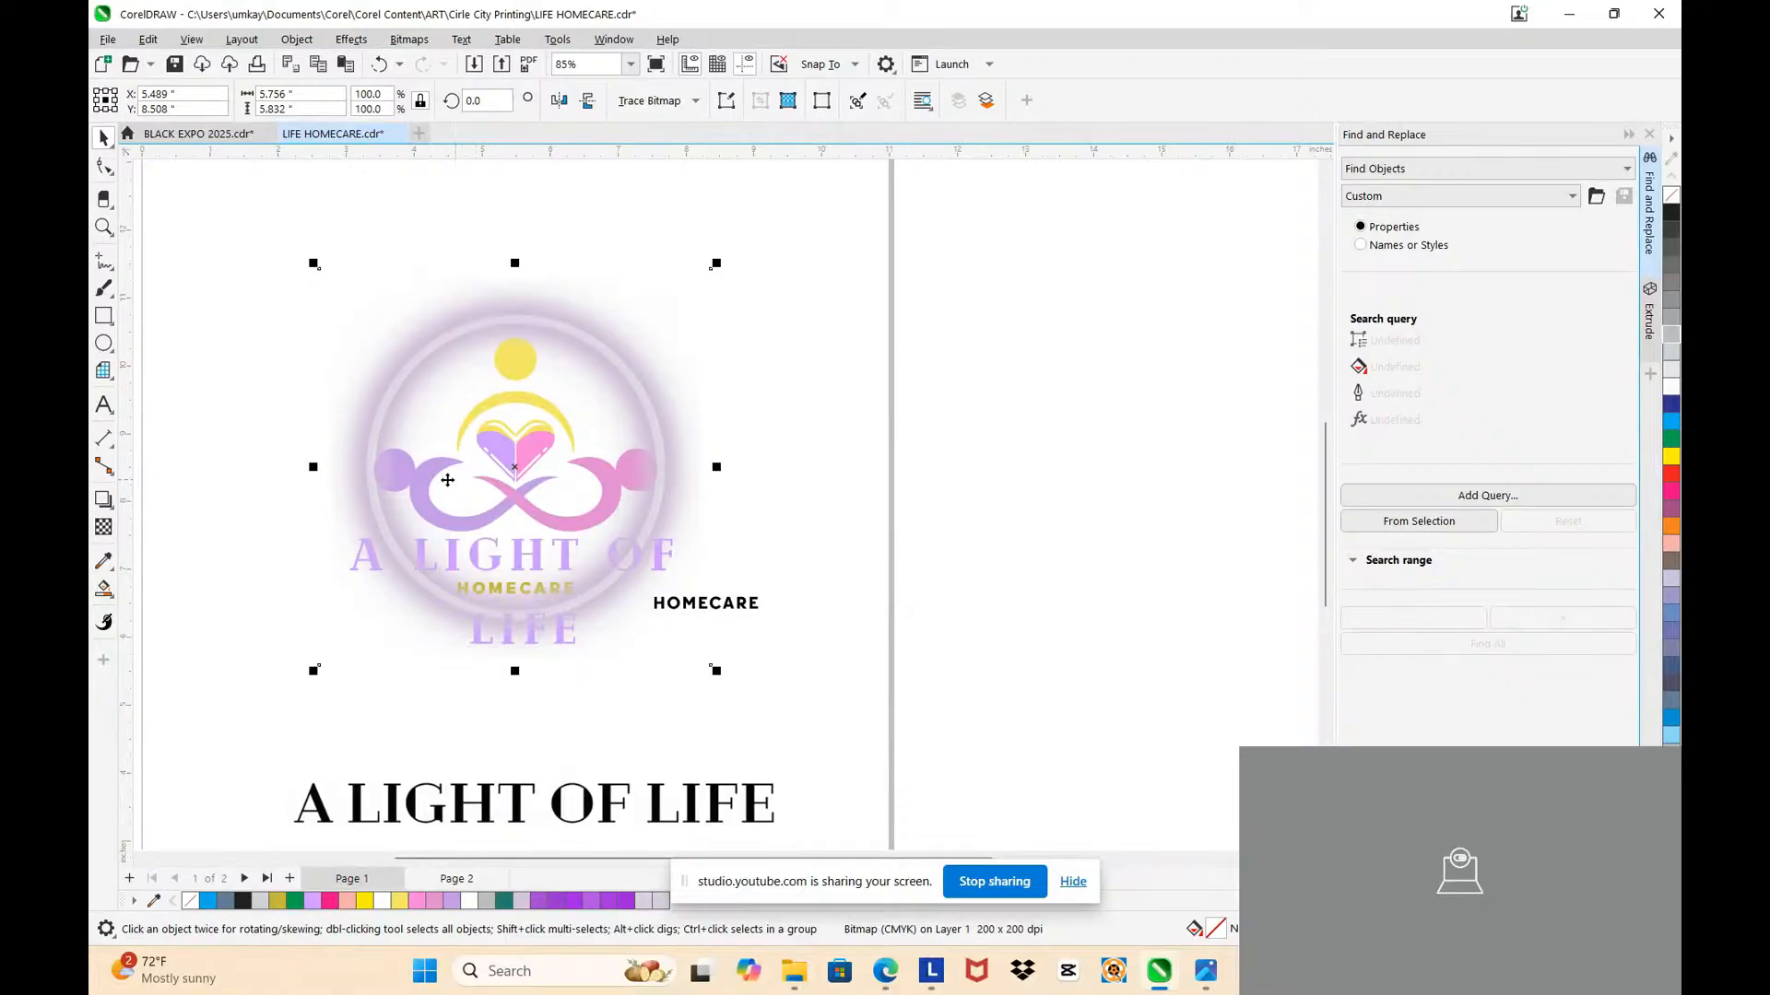
Step: Send the glow bitmap to the back of the page and deselect it
{"action": "scroll", "coordinate": [475, 478], "scroll_direction": "up", "scroll_amount": 2}
{"action": "right_click", "coordinate": [562, 455]}
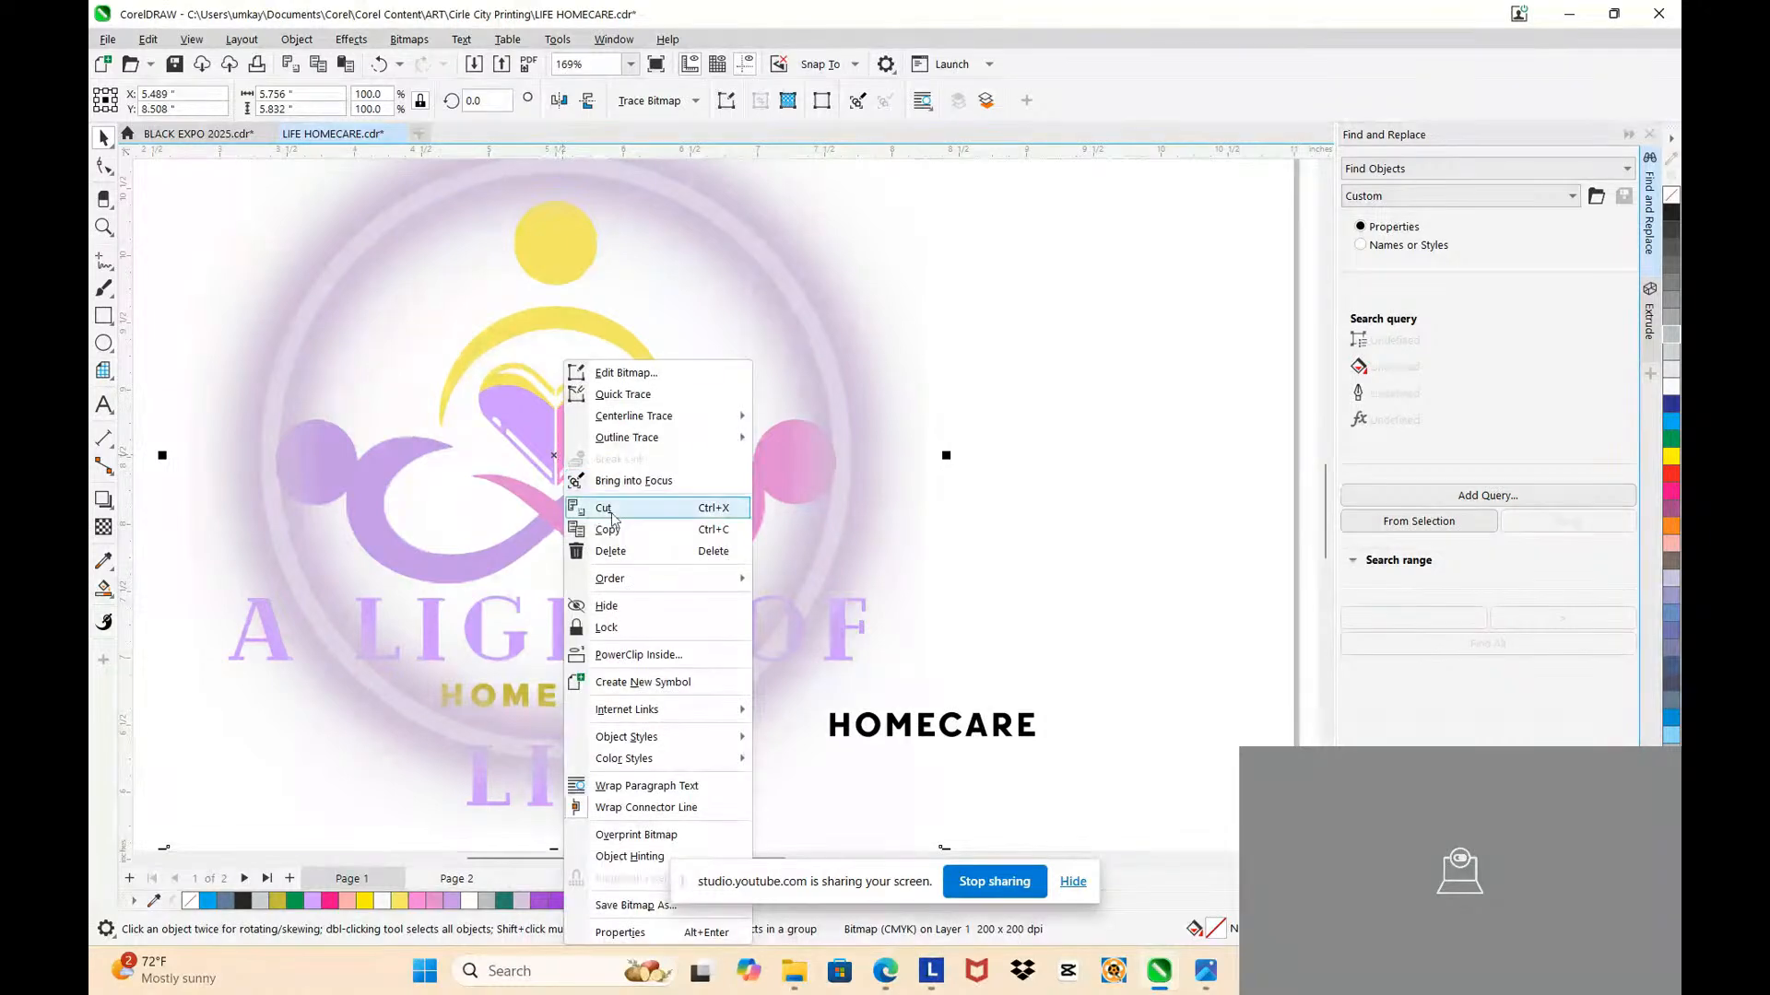
{"action": "mouse_move", "coordinate": [623, 591]}
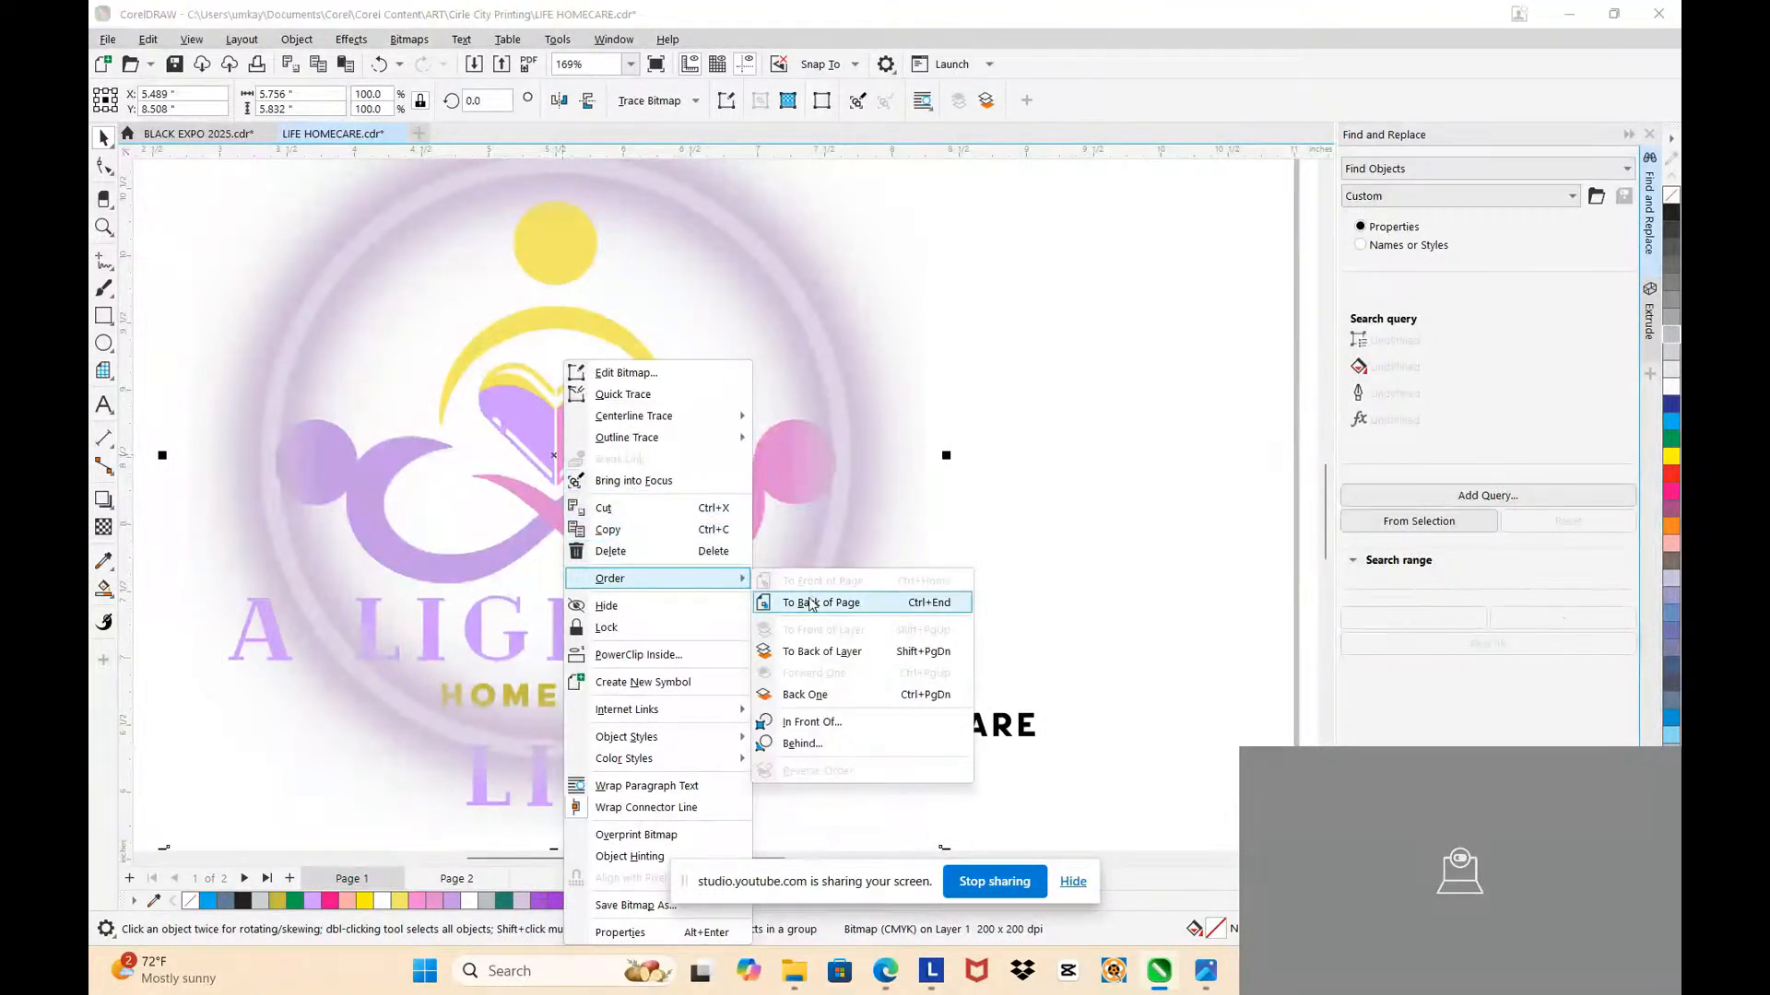
{"action": "left_click", "coordinate": [811, 600]}
{"action": "left_click", "coordinate": [1065, 335]}
Step: Try moving the original blurry logo bitmap aside from the page's artwork, and undo the move
{"action": "scroll", "coordinate": [929, 309], "scroll_direction": "down", "scroll_amount": 1}
{"action": "left_click_drag", "start_coordinate": [936, 304], "coordinate": [1060, 293]}
{"action": "scroll", "coordinate": [1016, 294], "scroll_direction": "down", "scroll_amount": 1}
{"action": "key", "text": "ctrl+z"}
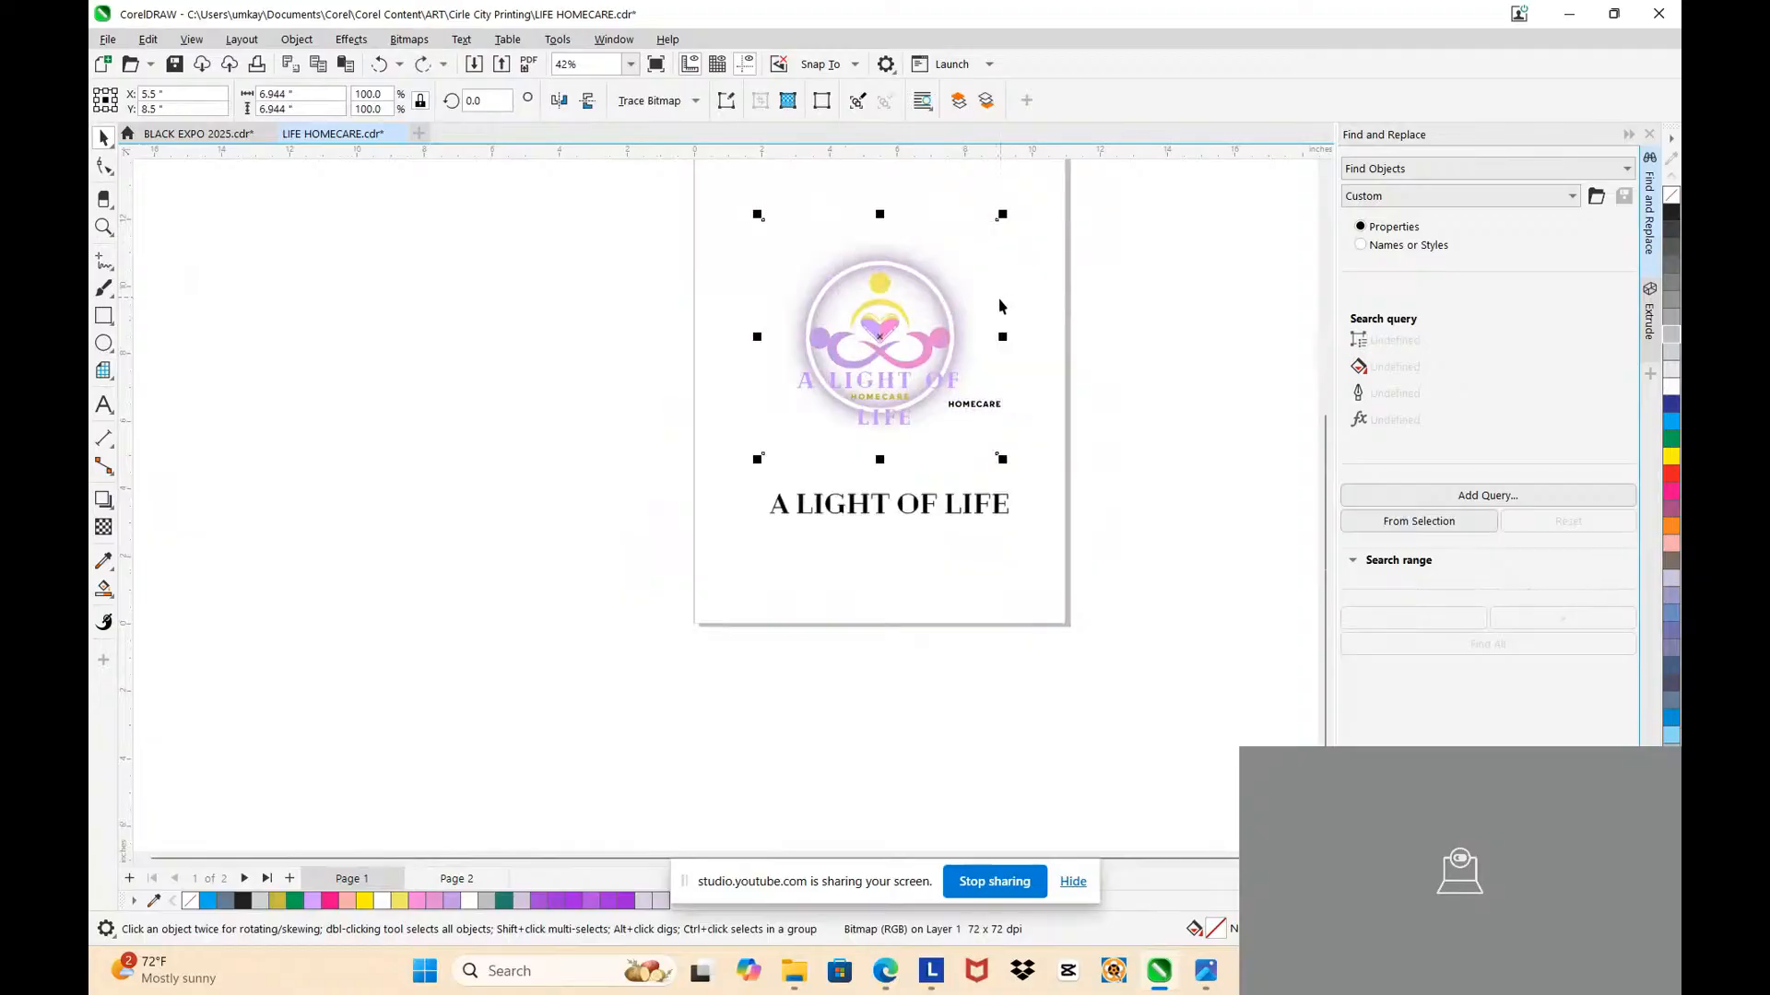
Step: Try shifting the blurry logo bitmap out from the redrawn artwork two more times, undoing each shift
{"action": "left_click", "coordinate": [971, 287]}
{"action": "left_click_drag", "start_coordinate": [971, 289], "coordinate": [608, 289]}
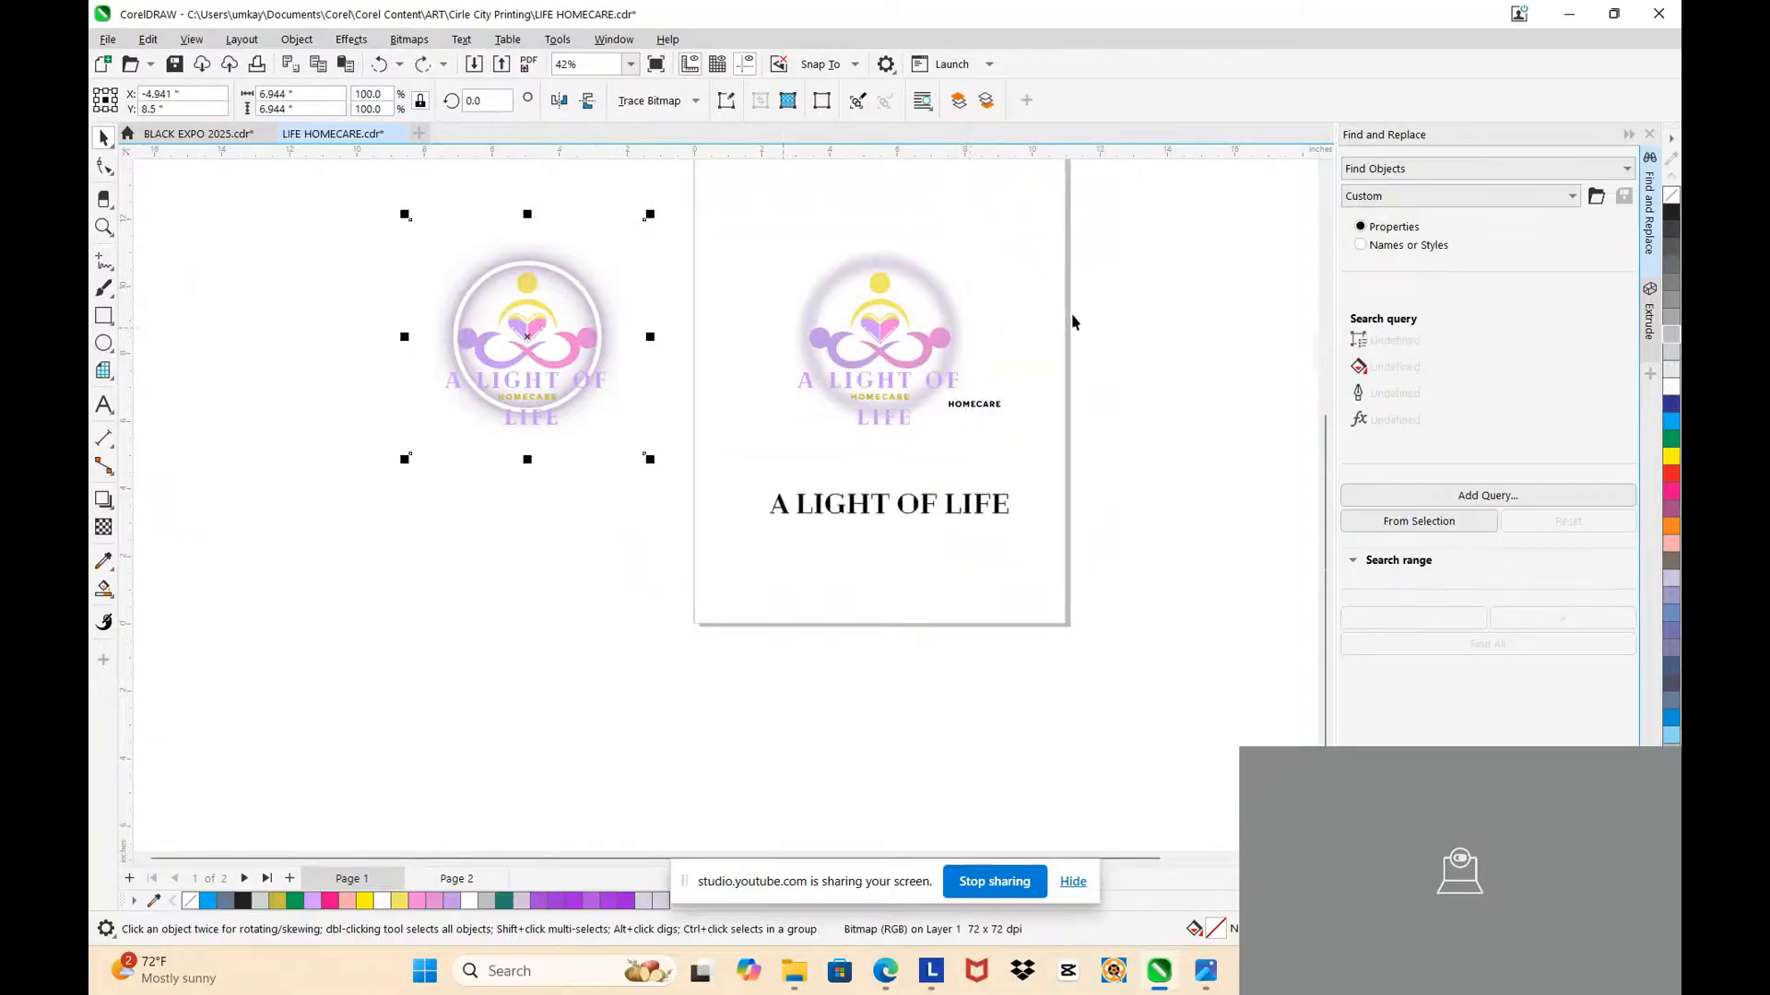
{"action": "scroll", "coordinate": [997, 276], "scroll_direction": "up", "scroll_amount": 1}
{"action": "scroll", "coordinate": [848, 335], "scroll_direction": "down", "scroll_amount": 1}
{"action": "key", "text": "ctrl+z"}
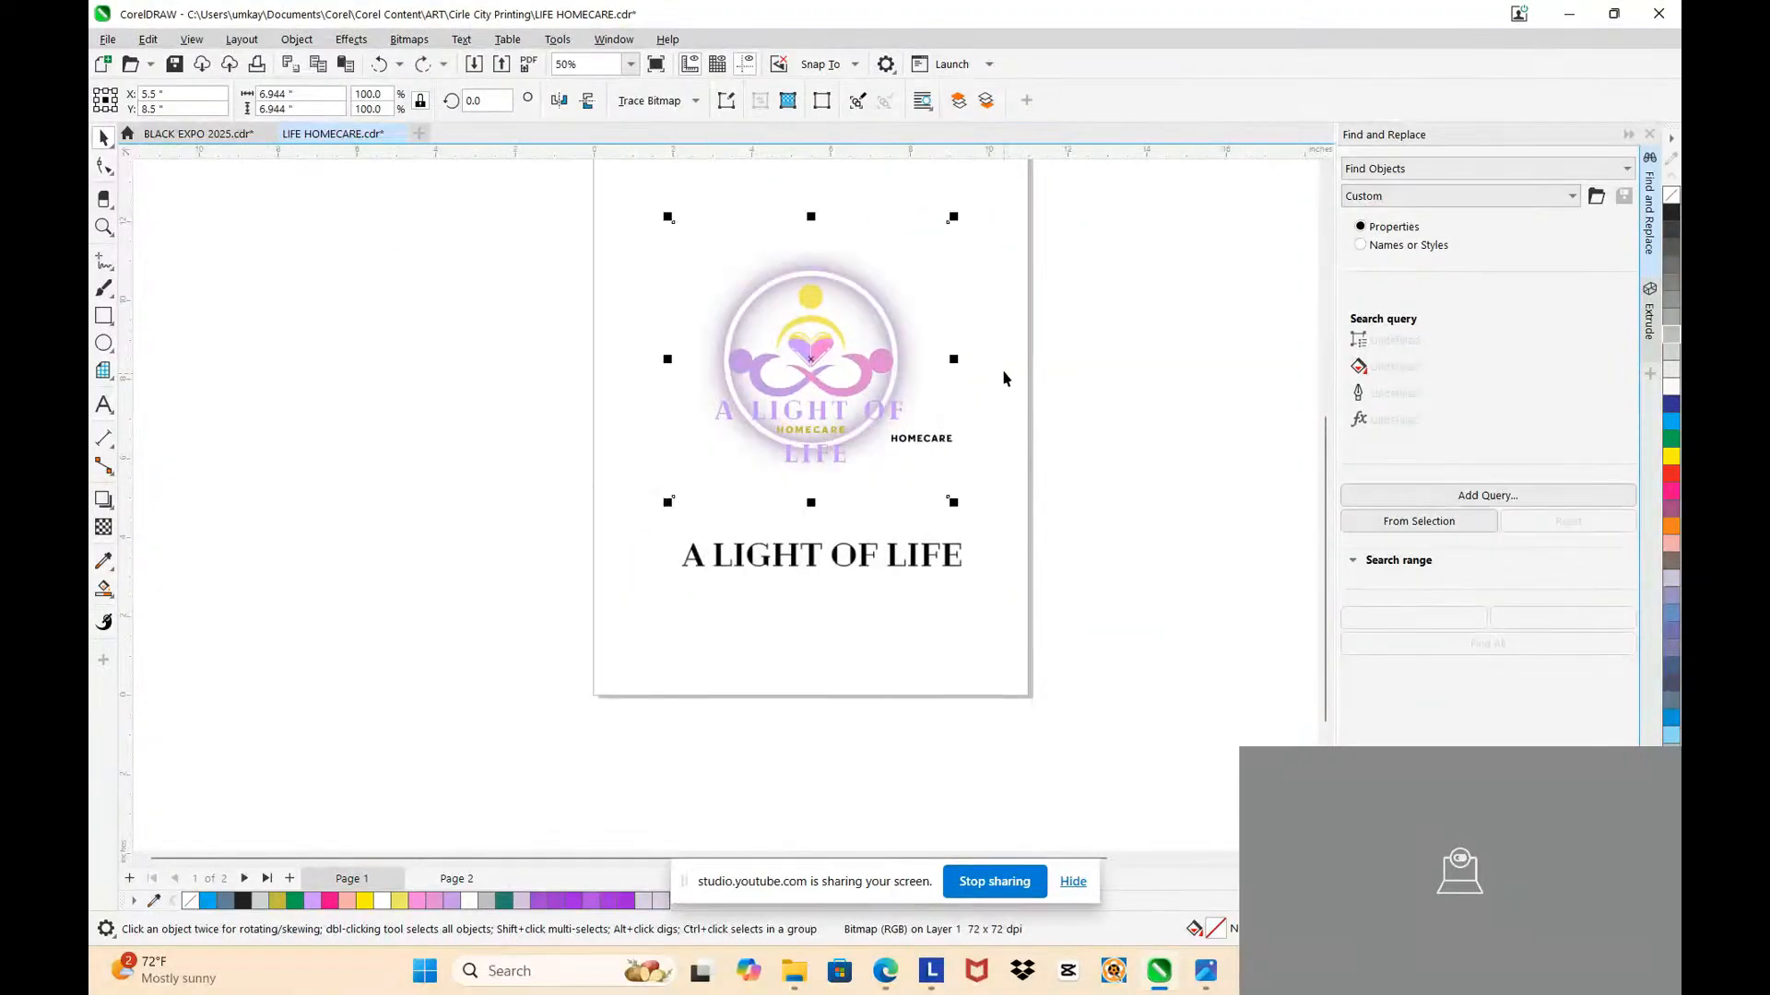
{"action": "scroll", "coordinate": [1004, 376], "scroll_direction": "up", "scroll_amount": 3}
{"action": "left_click_drag", "start_coordinate": [782, 330], "coordinate": [872, 318]}
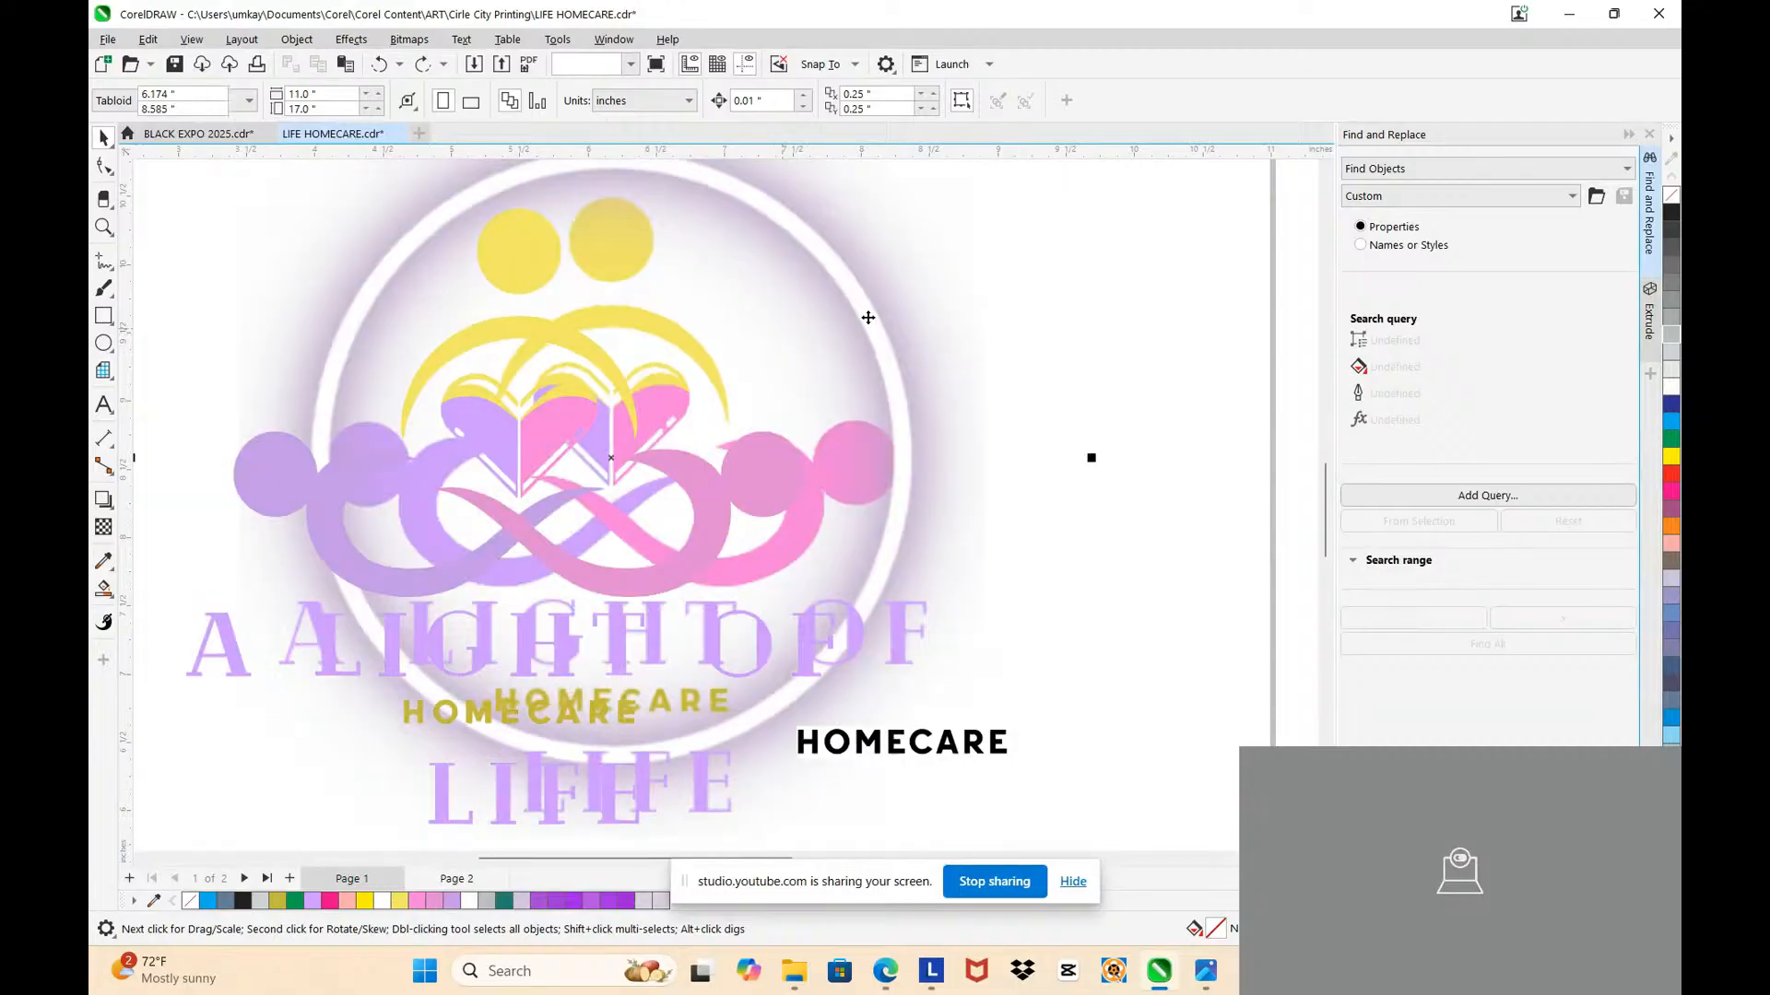
{"action": "scroll", "coordinate": [835, 322], "scroll_direction": "down", "scroll_amount": 3}
{"action": "key", "text": "ctrl+z"}
Step: Move the reference logo copy beside the page closer to the page edge and deselect it
{"action": "scroll", "coordinate": [827, 324], "scroll_direction": "down", "scroll_amount": 3}
{"action": "scroll", "coordinate": [1169, 291], "scroll_direction": "up", "scroll_amount": 2}
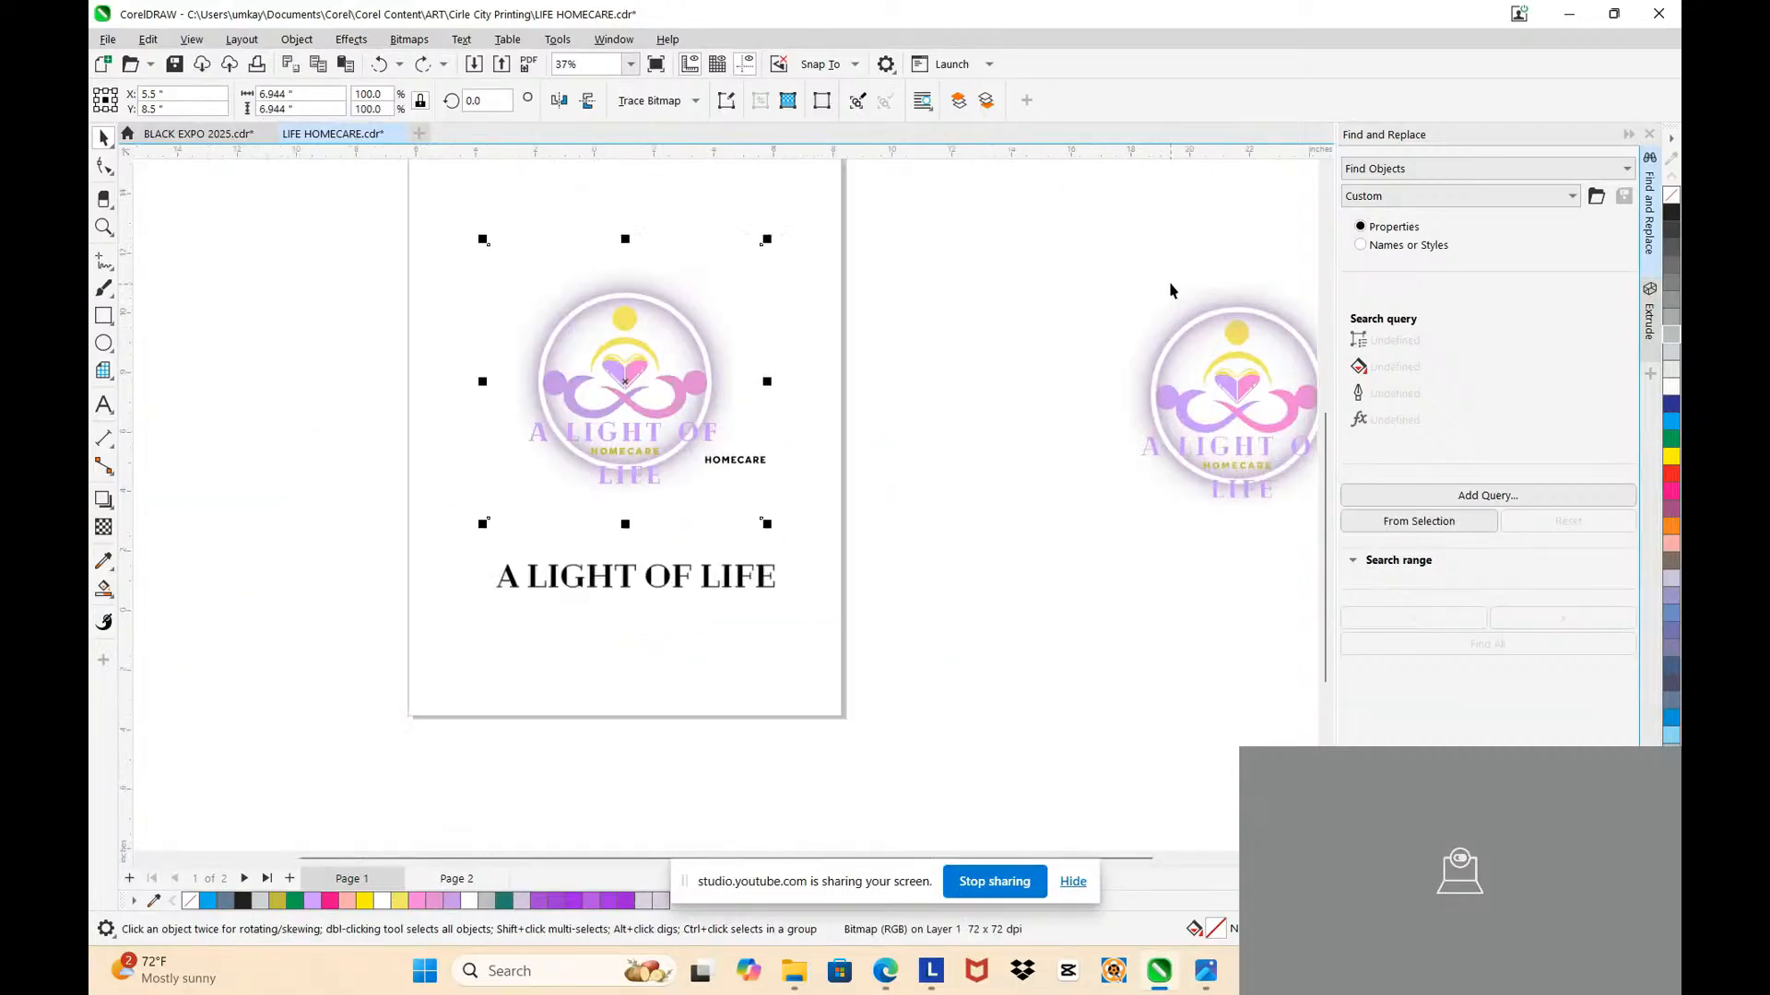
{"action": "left_click_drag", "start_coordinate": [1201, 341], "coordinate": [1115, 327]}
{"action": "mouse_move", "coordinate": [952, 336]}
{"action": "left_mouse_down"}
{"action": "mouse_move", "coordinate": [1046, 341]}
{"action": "mouse_move", "coordinate": [931, 356]}
{"action": "left_mouse_up"}
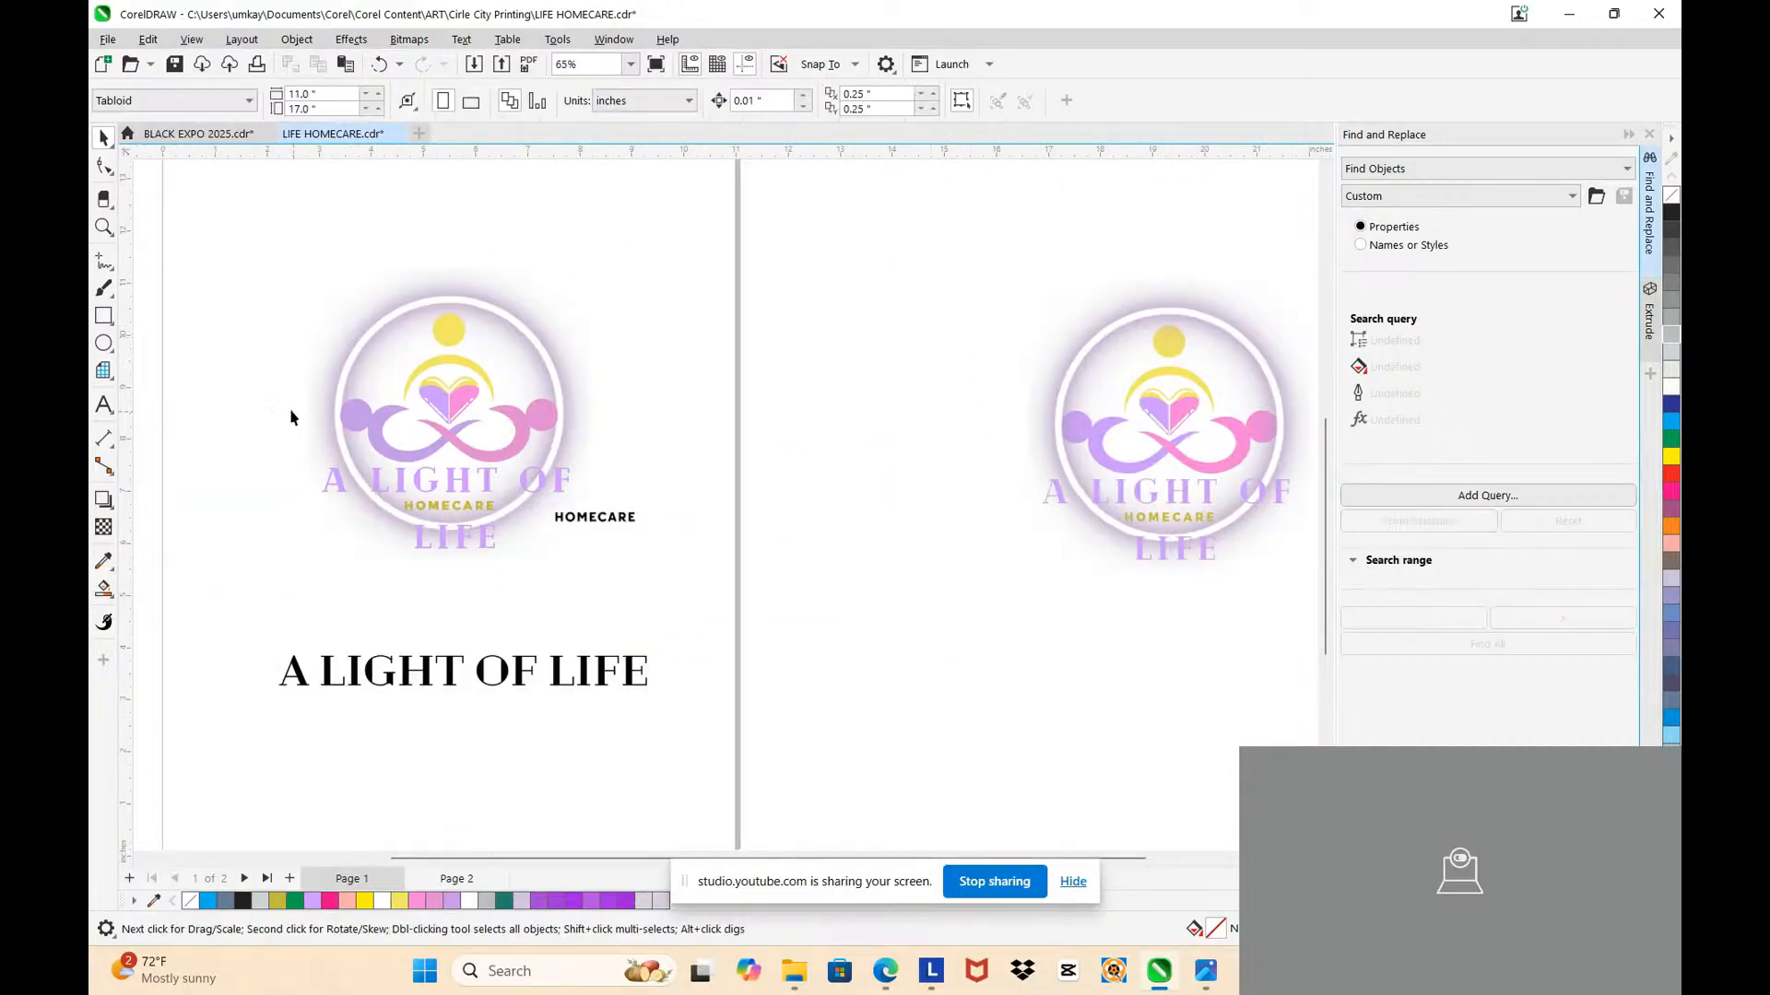
Step: Draw an ellipse about 4.05 by 3.99 in inside the logo's white ring
{"action": "left_click", "coordinate": [103, 342]}
{"action": "scroll", "coordinate": [330, 344], "scroll_direction": "up", "scroll_amount": 3}
{"action": "scroll", "coordinate": [330, 344], "scroll_direction": "up", "scroll_amount": 2}
{"action": "left_click_drag", "start_coordinate": [263, 226], "coordinate": [833, 787]}
{"action": "scroll", "coordinate": [249, 489], "scroll_direction": "up", "scroll_amount": 2}
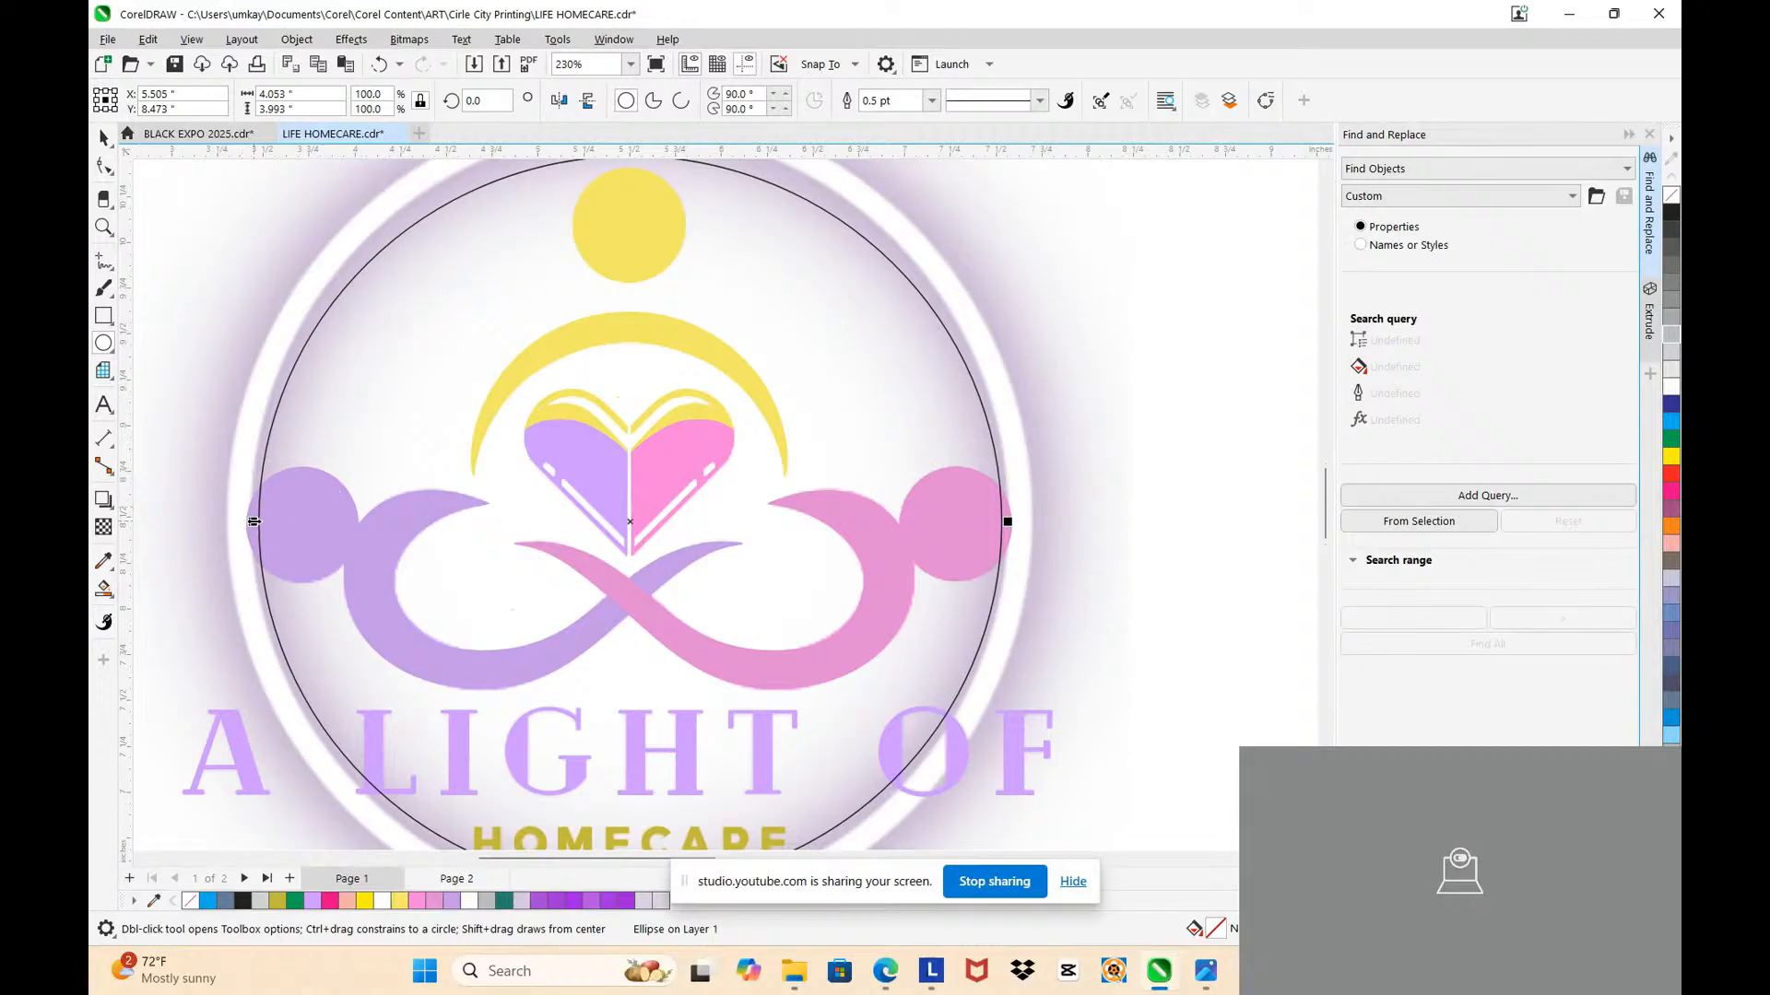
Step: Stretch the ellipse on all four sides to about 4.14 by 4.22 in to match the white ring's inner edge
{"action": "left_click_drag", "start_coordinate": [254, 522], "coordinate": [244, 522]}
{"action": "scroll", "coordinate": [323, 506], "scroll_direction": "down", "scroll_amount": 2}
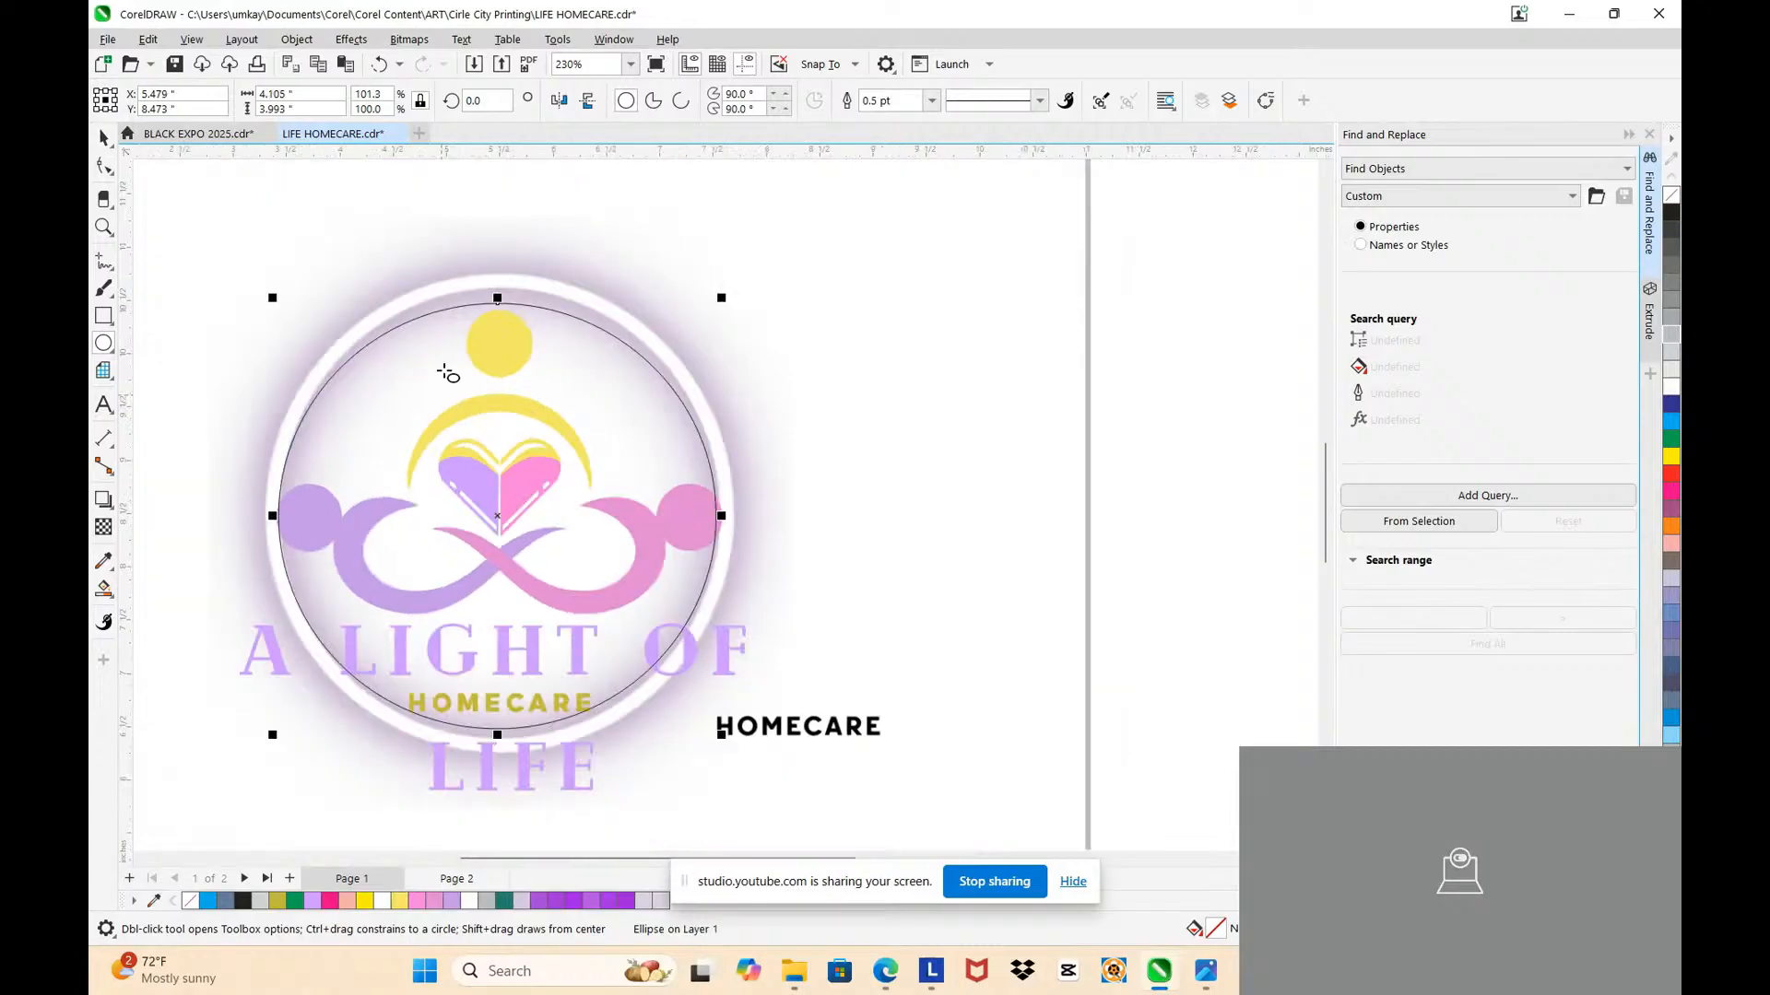
{"action": "left_click_drag", "start_coordinate": [497, 298], "coordinate": [496, 283]}
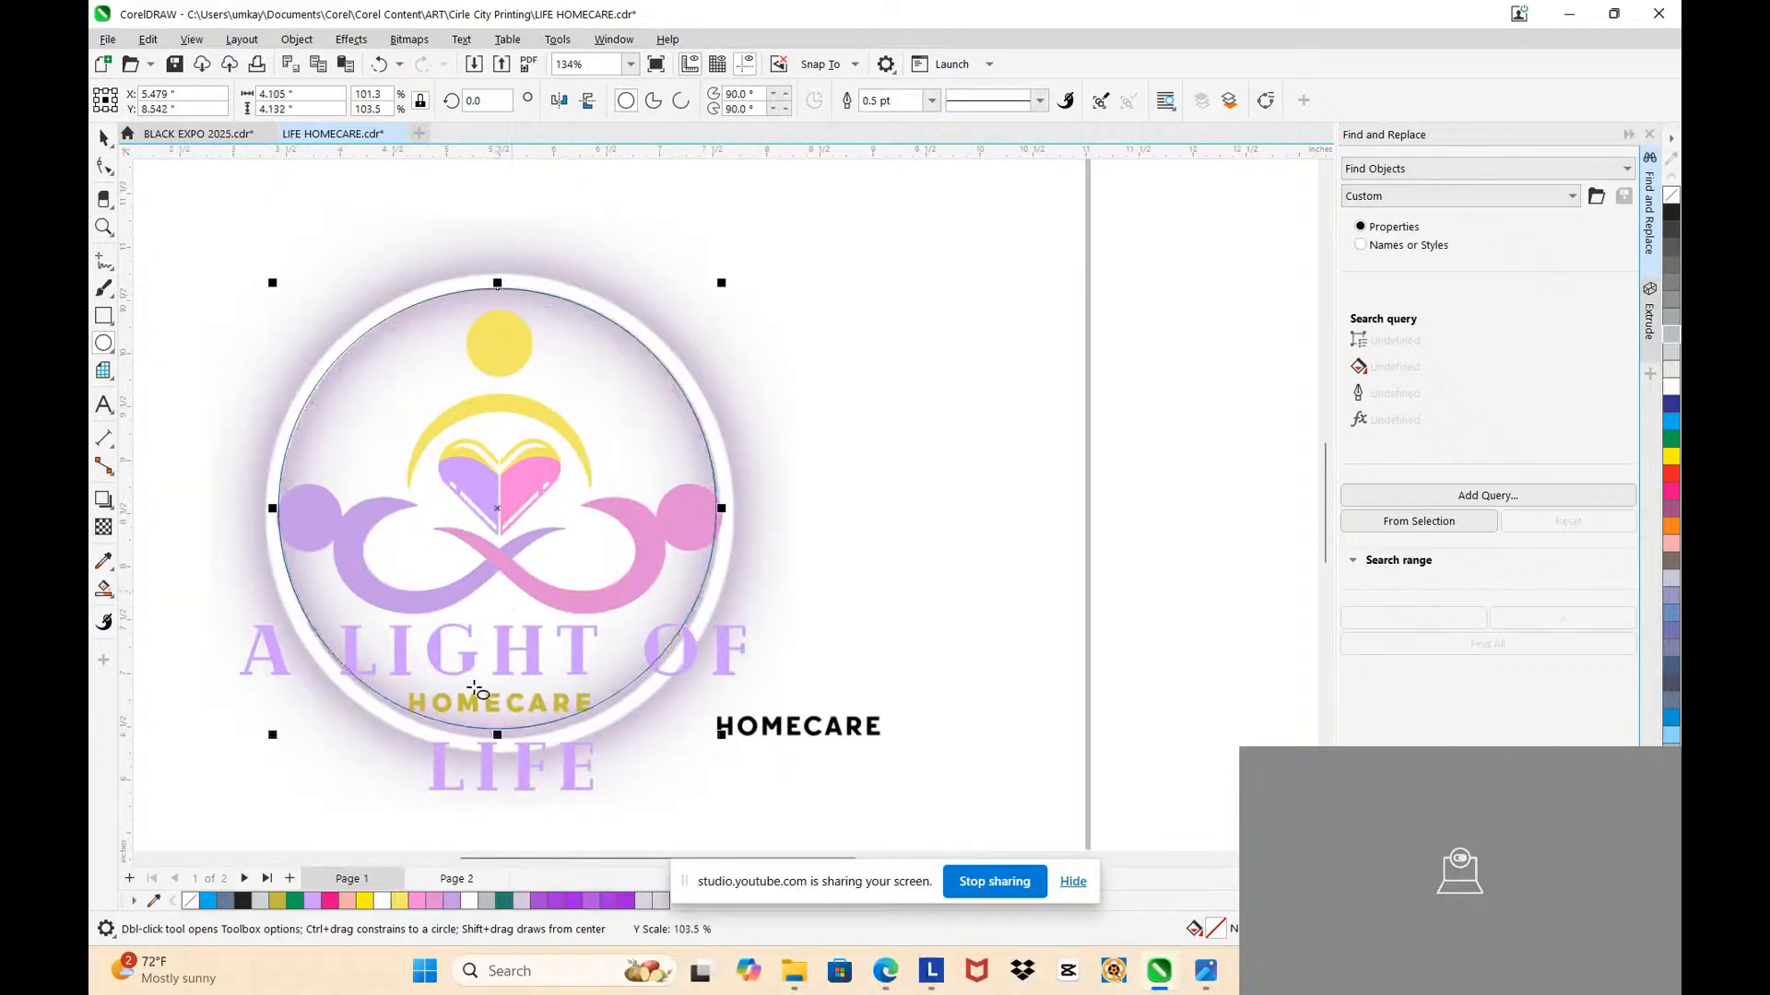
{"action": "scroll", "coordinate": [483, 804], "scroll_direction": "up", "scroll_amount": 2}
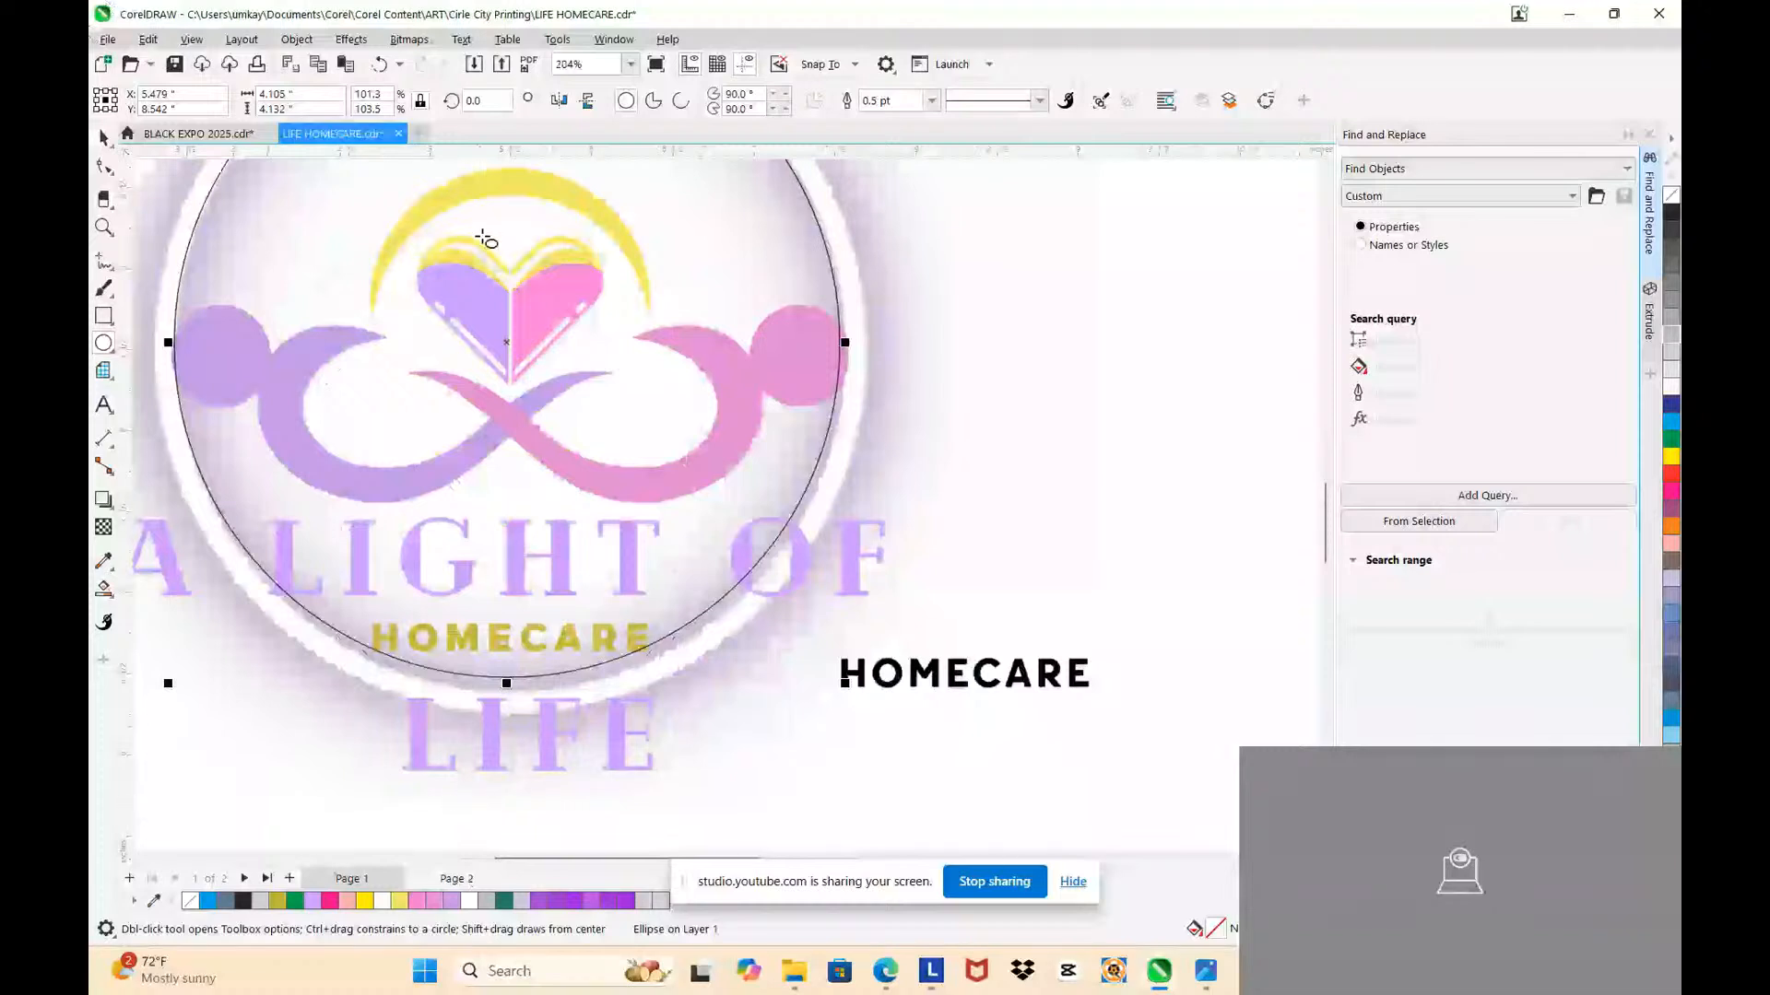
{"action": "left_click_drag", "start_coordinate": [505, 683], "coordinate": [505, 697]}
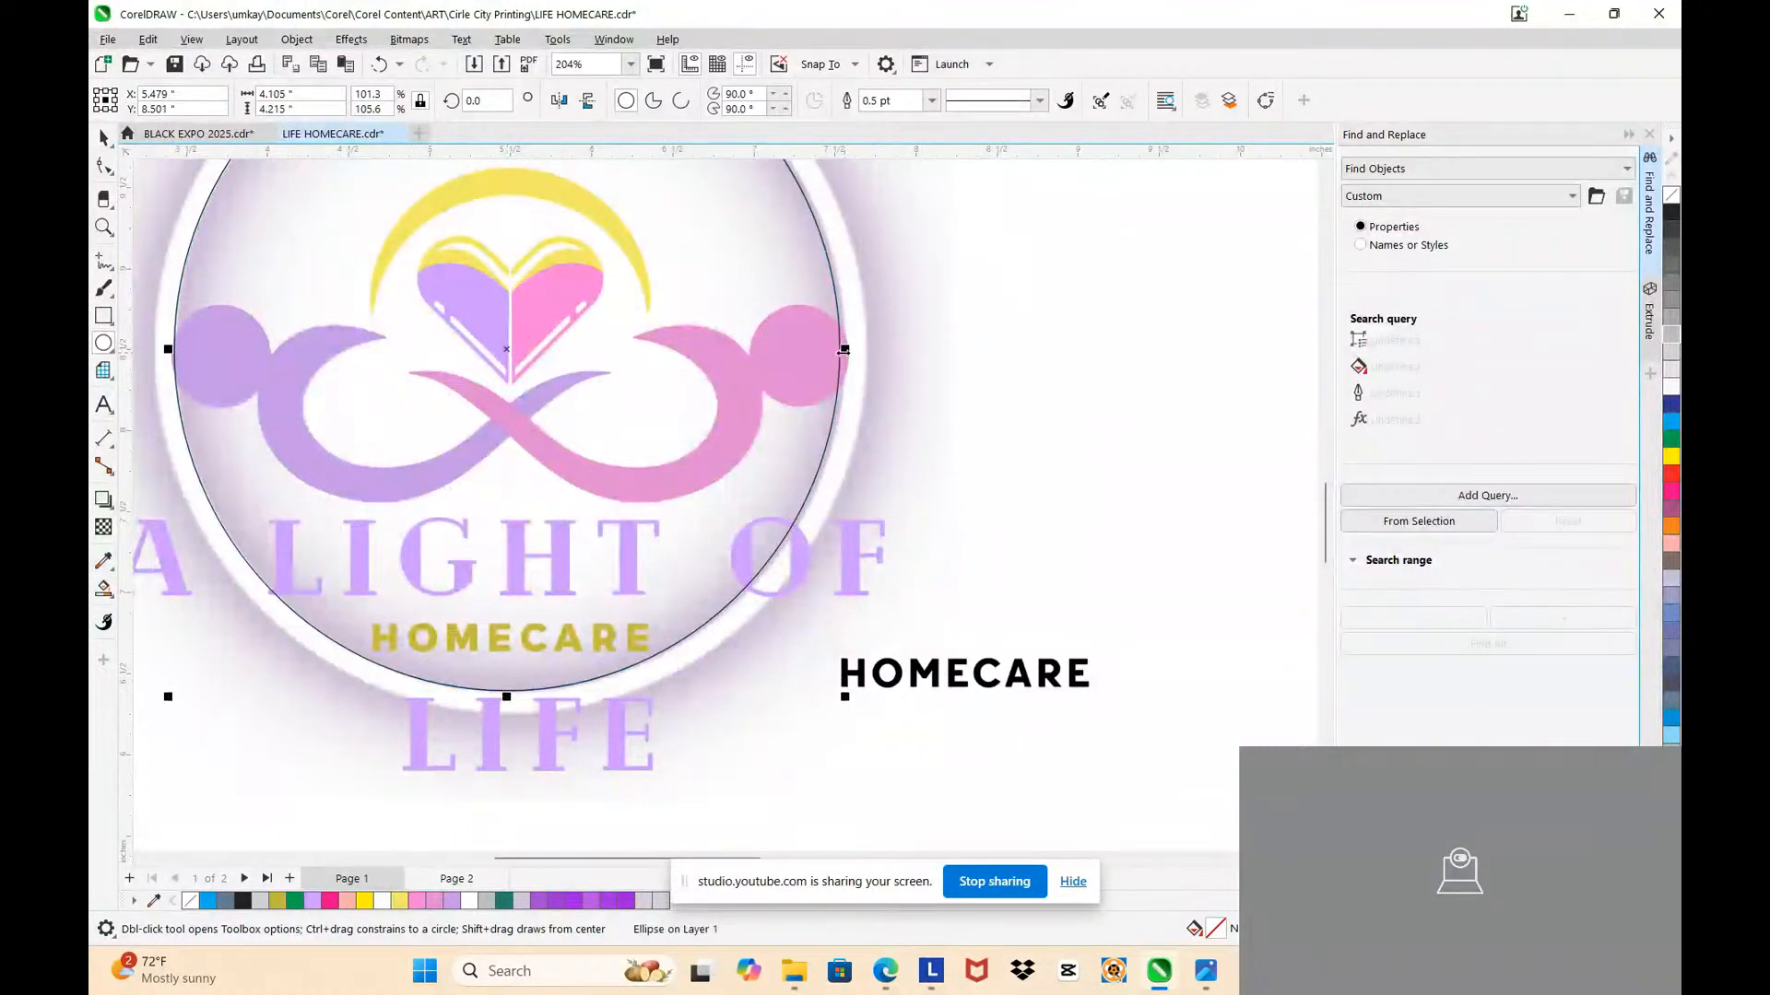
{"action": "left_click_drag", "start_coordinate": [846, 349], "coordinate": [849, 350]}
{"action": "scroll", "coordinate": [849, 350], "scroll_direction": "down", "scroll_amount": 2}
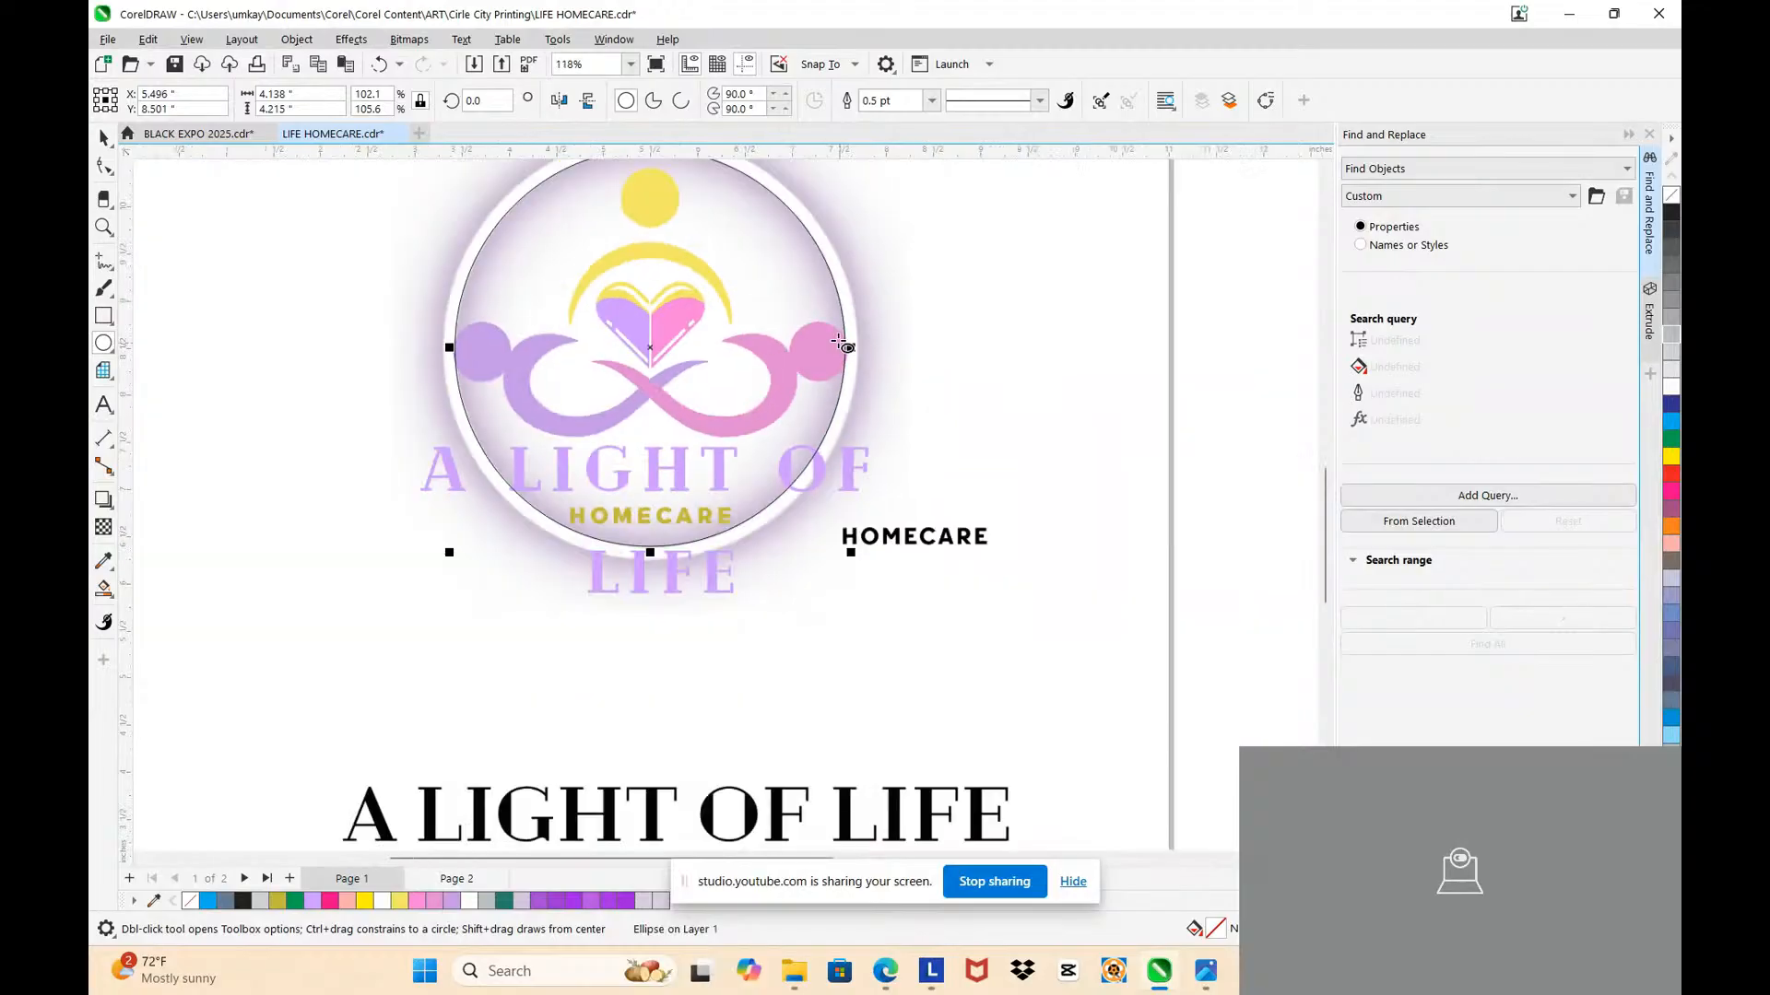
Step: Create a concentric, enlarged copy of the ellipse, about 4.41 by 4.49 in, along the white ring's outer edge
{"action": "scroll", "coordinate": [802, 217], "scroll_direction": "down", "scroll_amount": 3}
{"action": "scroll", "coordinate": [789, 203], "scroll_direction": "up", "scroll_amount": 3}
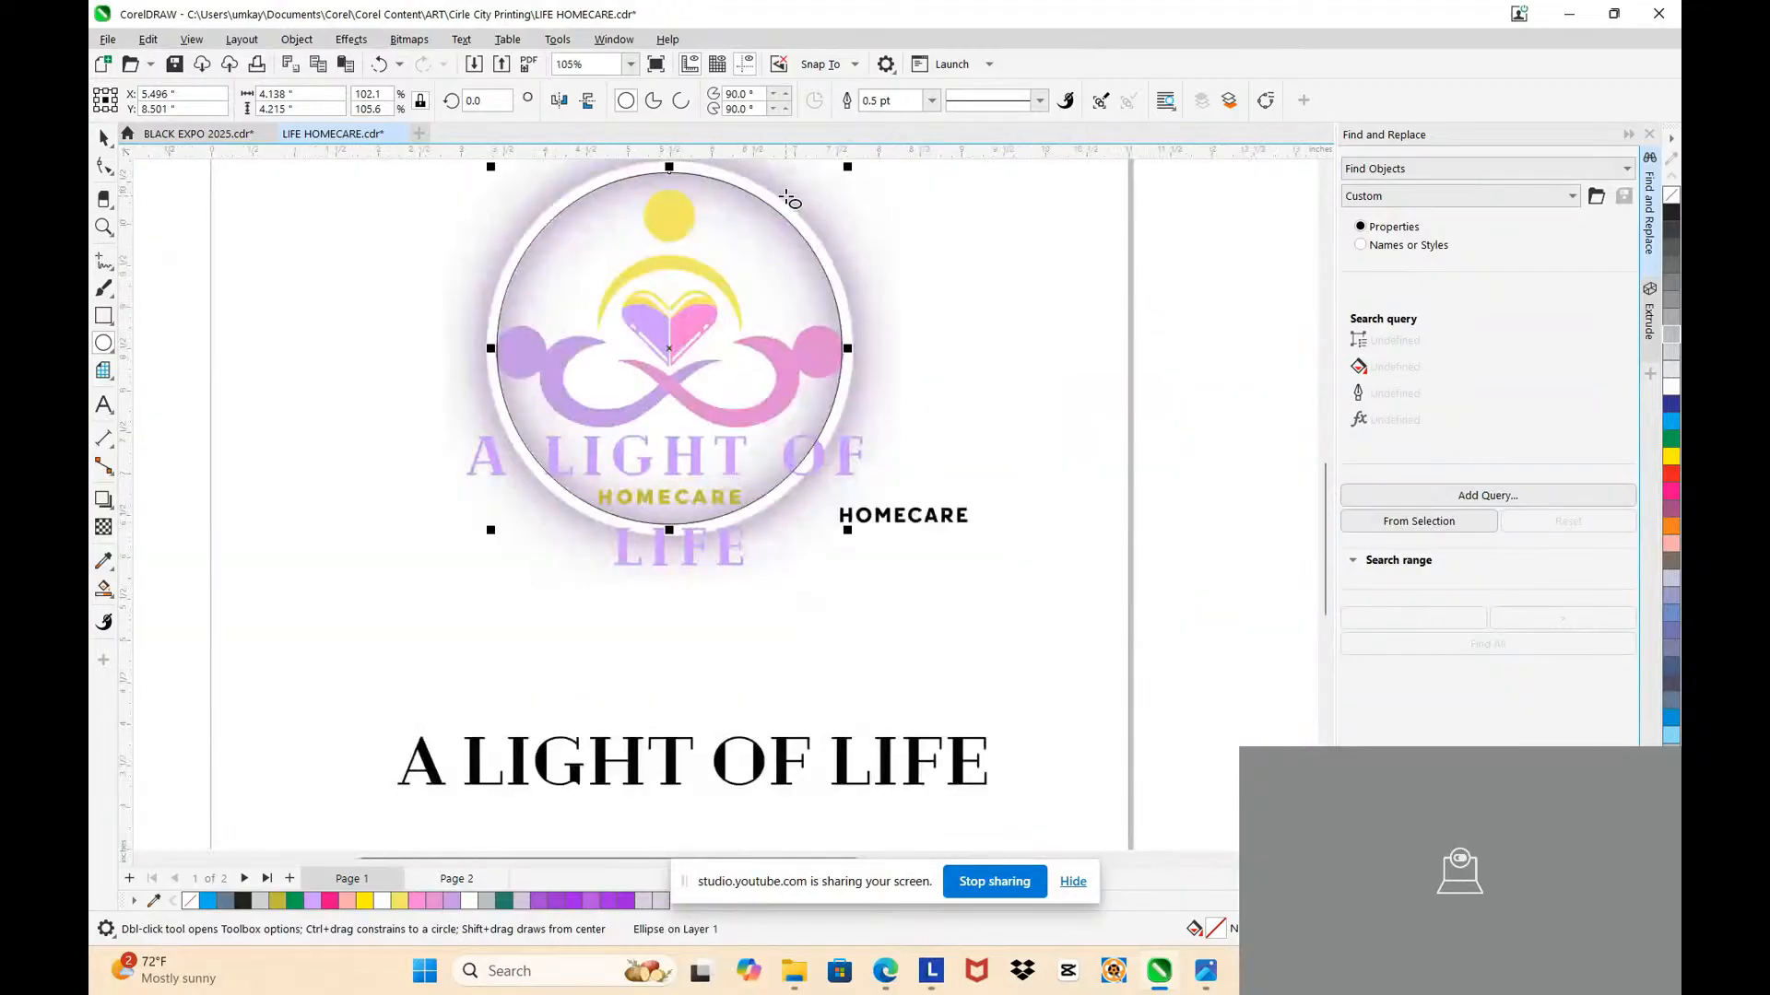
{"action": "scroll", "coordinate": [854, 192], "scroll_direction": "up", "scroll_amount": 2}
{"action": "scroll", "coordinate": [854, 192], "scroll_direction": "down", "scroll_amount": 3}
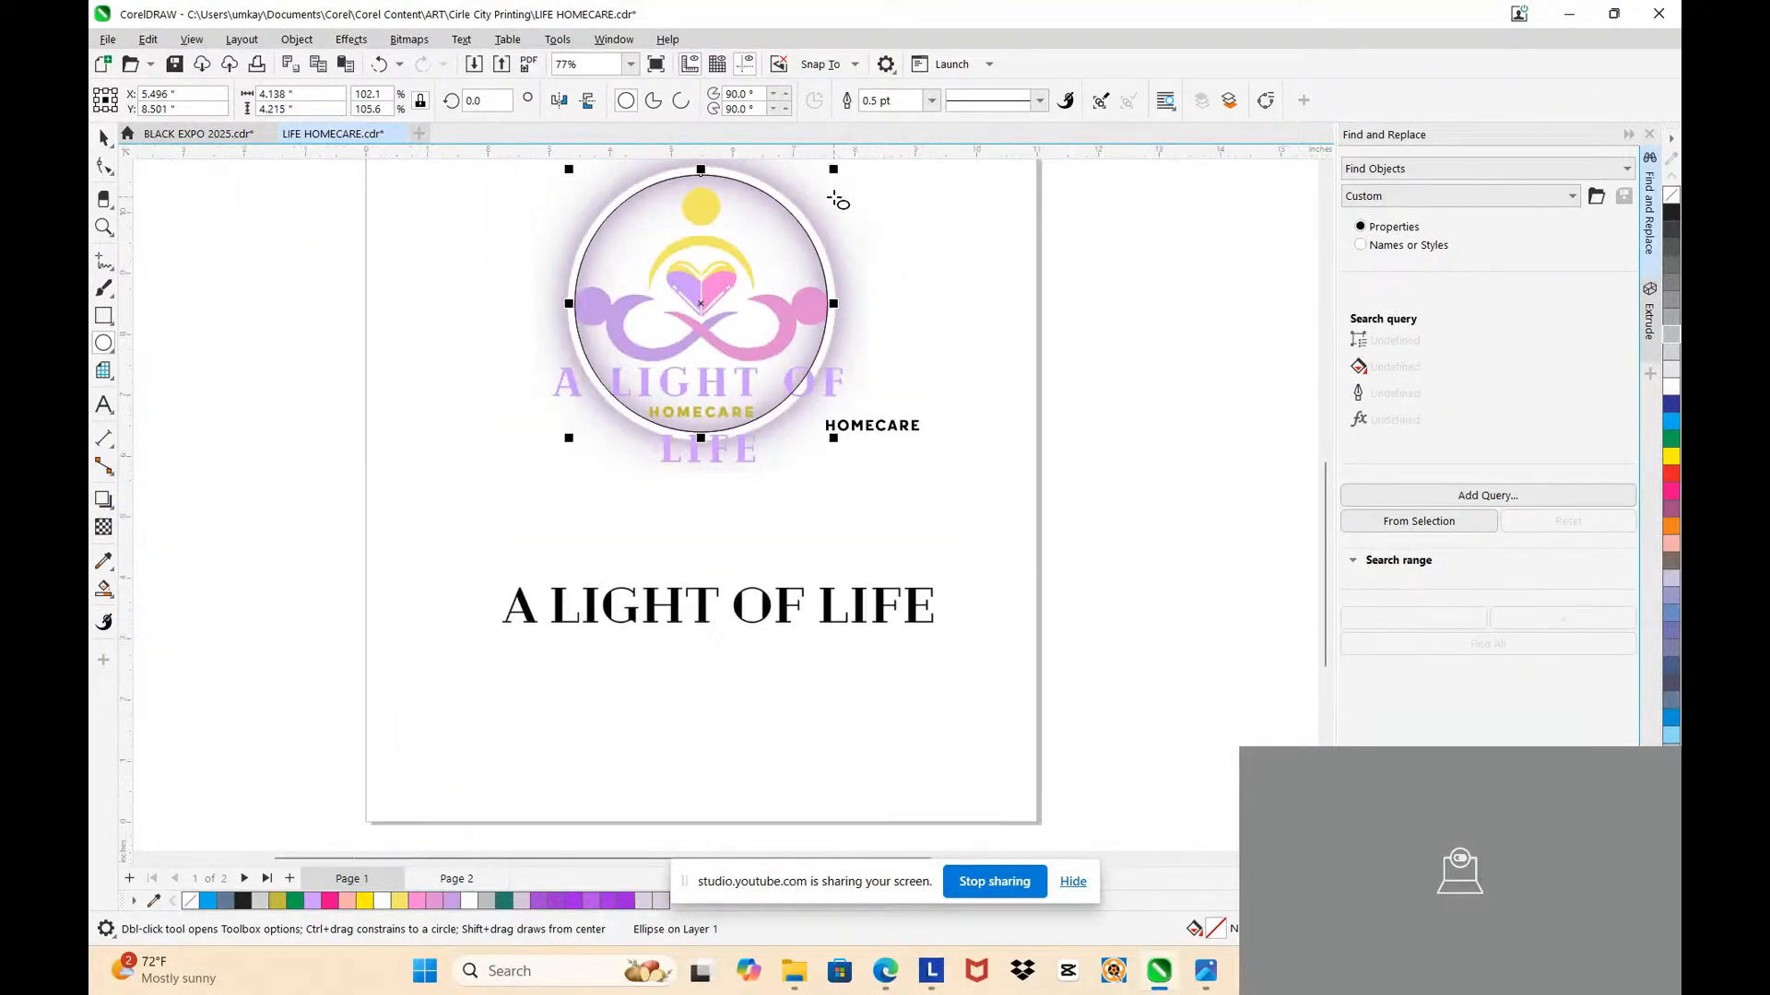
{"action": "scroll", "coordinate": [833, 190], "scroll_direction": "up", "scroll_amount": 2}
{"action": "left_click_drag", "start_coordinate": [824, 169], "coordinate": [849, 203]}
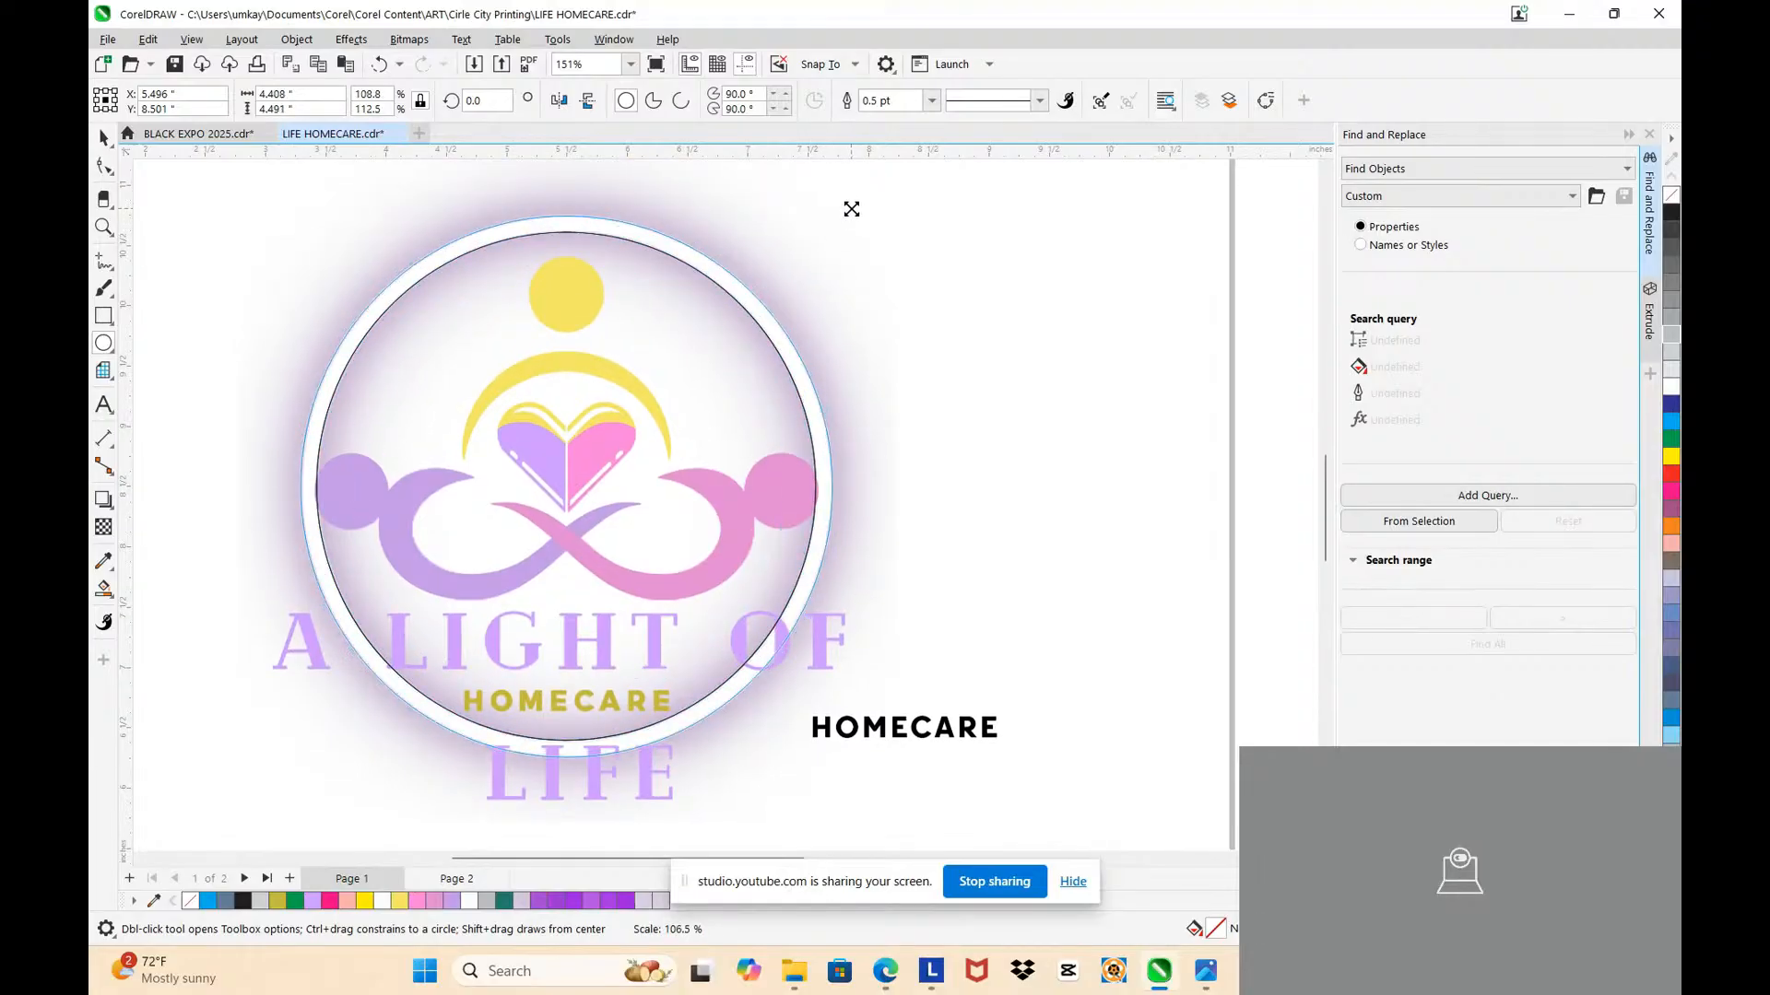
{"action": "scroll", "coordinate": [406, 159], "scroll_direction": "up", "scroll_amount": 1}
{"action": "left_click_drag", "start_coordinate": [355, 164], "coordinate": [427, 221]}
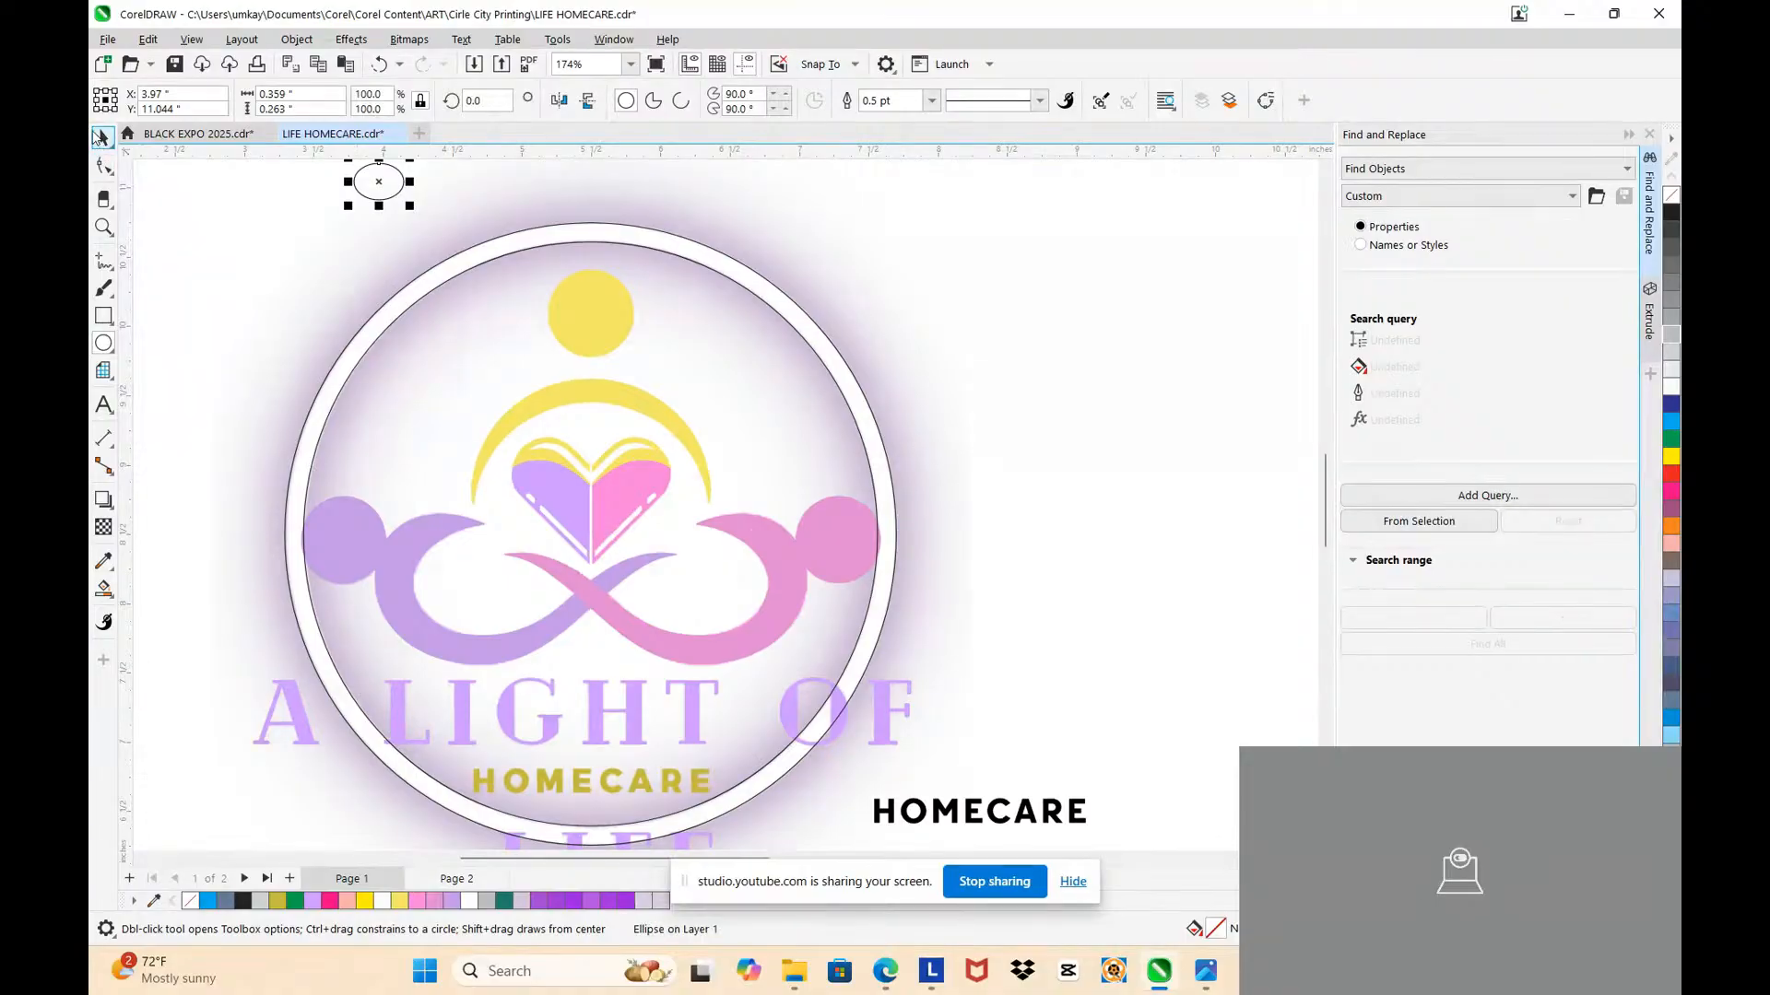
Step: Select both ring ellipses and move them together off the page to its left side
{"action": "left_click", "coordinate": [103, 137]}
{"action": "scroll", "coordinate": [463, 298], "scroll_direction": "up", "scroll_amount": 3}
{"action": "scroll", "coordinate": [463, 298], "scroll_direction": "up", "scroll_amount": 5}
{"action": "left_click", "coordinate": [445, 257]}
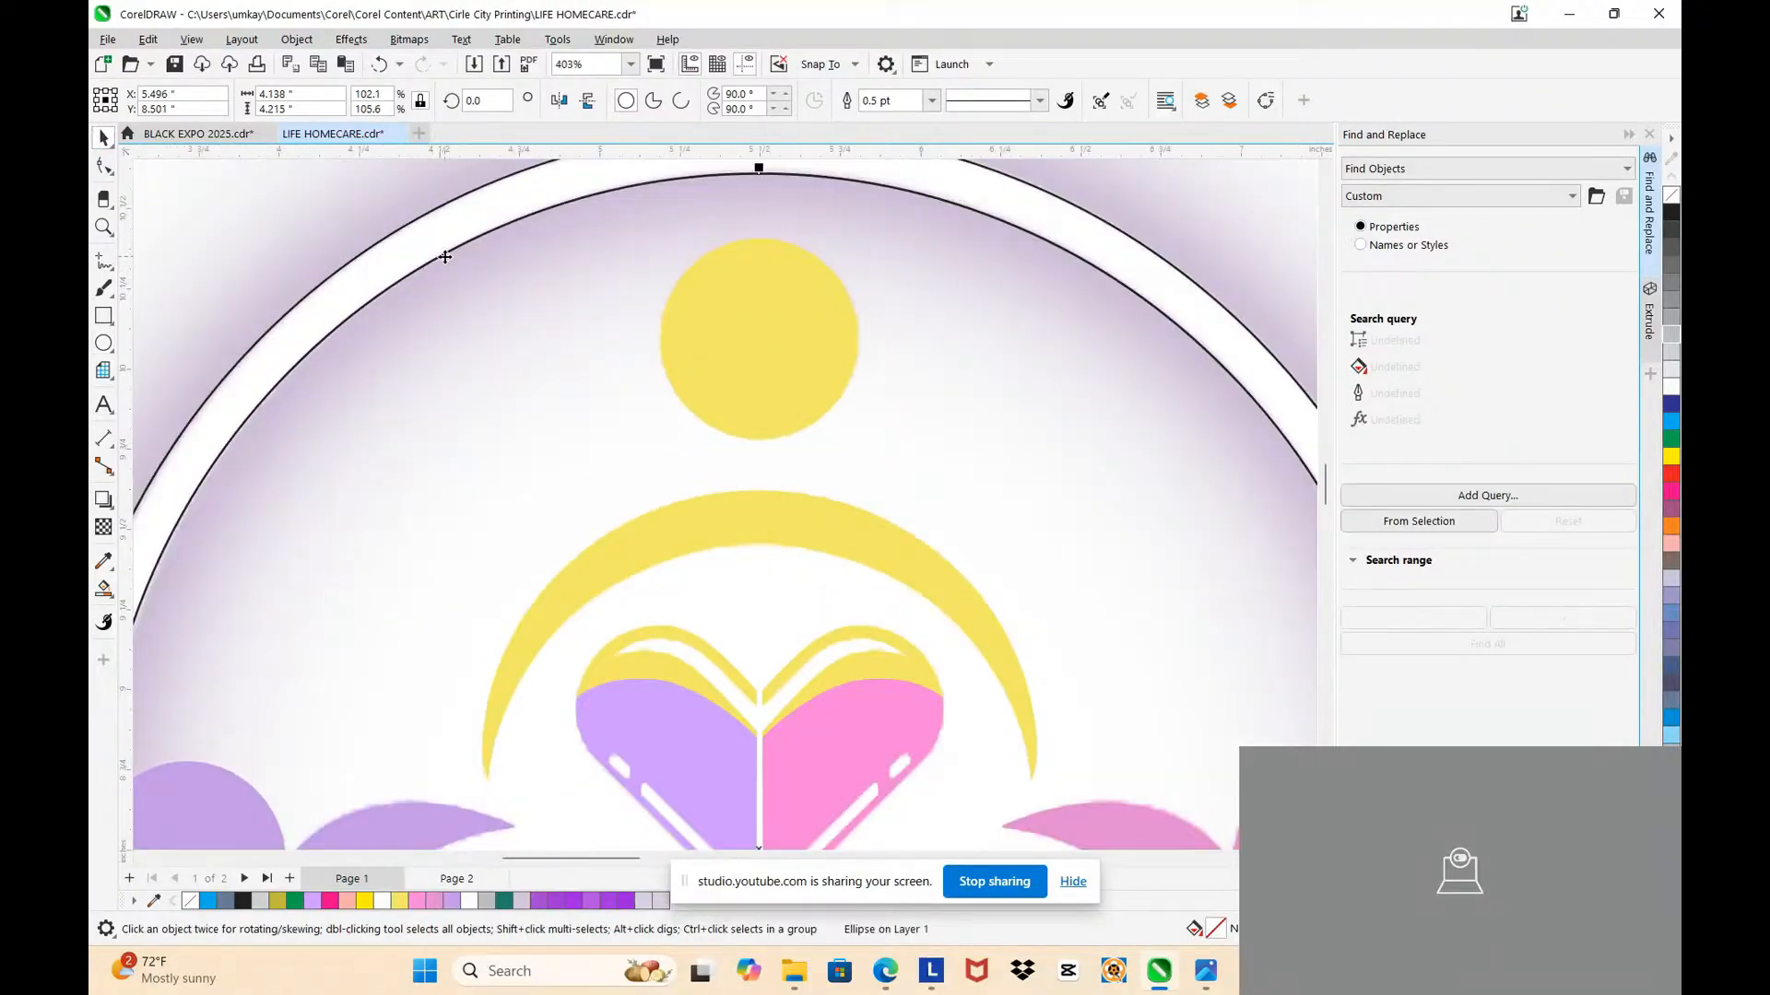
{"action": "left_click", "coordinate": [441, 213], "text": "shift"}
{"action": "scroll", "coordinate": [798, 372], "scroll_direction": "down", "scroll_amount": 8}
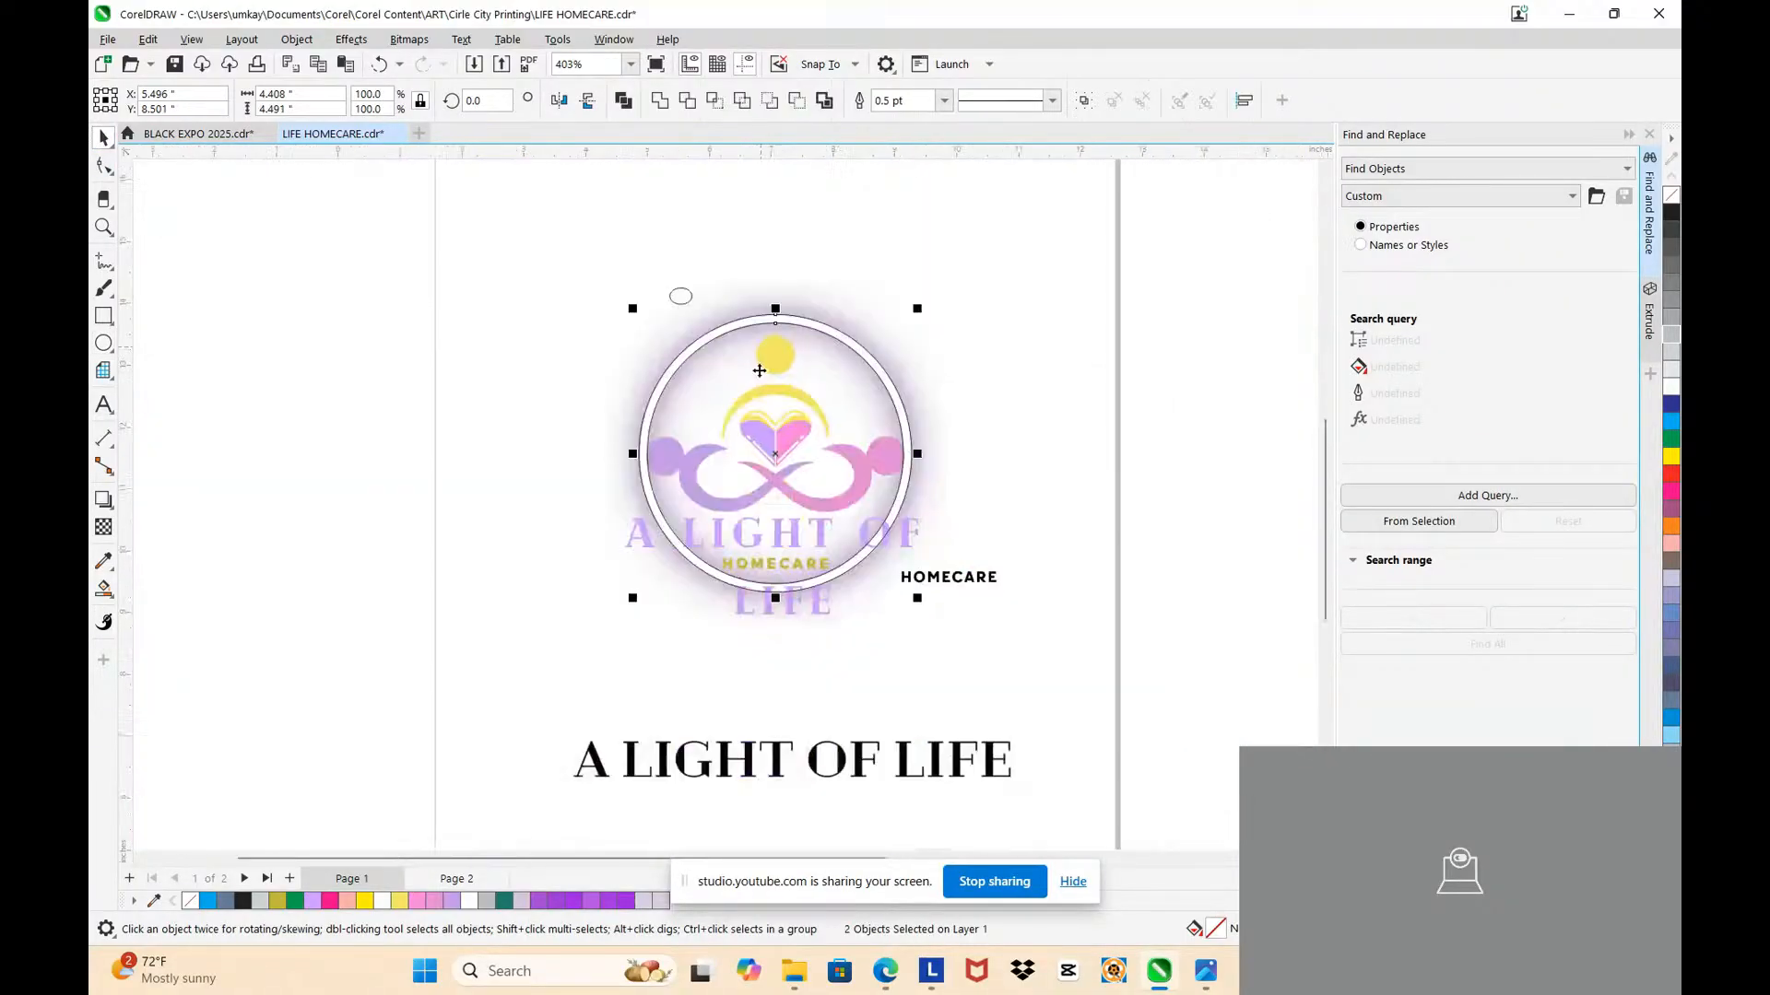
{"action": "left_click_drag", "start_coordinate": [770, 449], "coordinate": [280, 450]}
Step: Create a filled ring shape from the area between the two ellipses with Smart Fill
{"action": "left_click", "coordinate": [103, 586]}
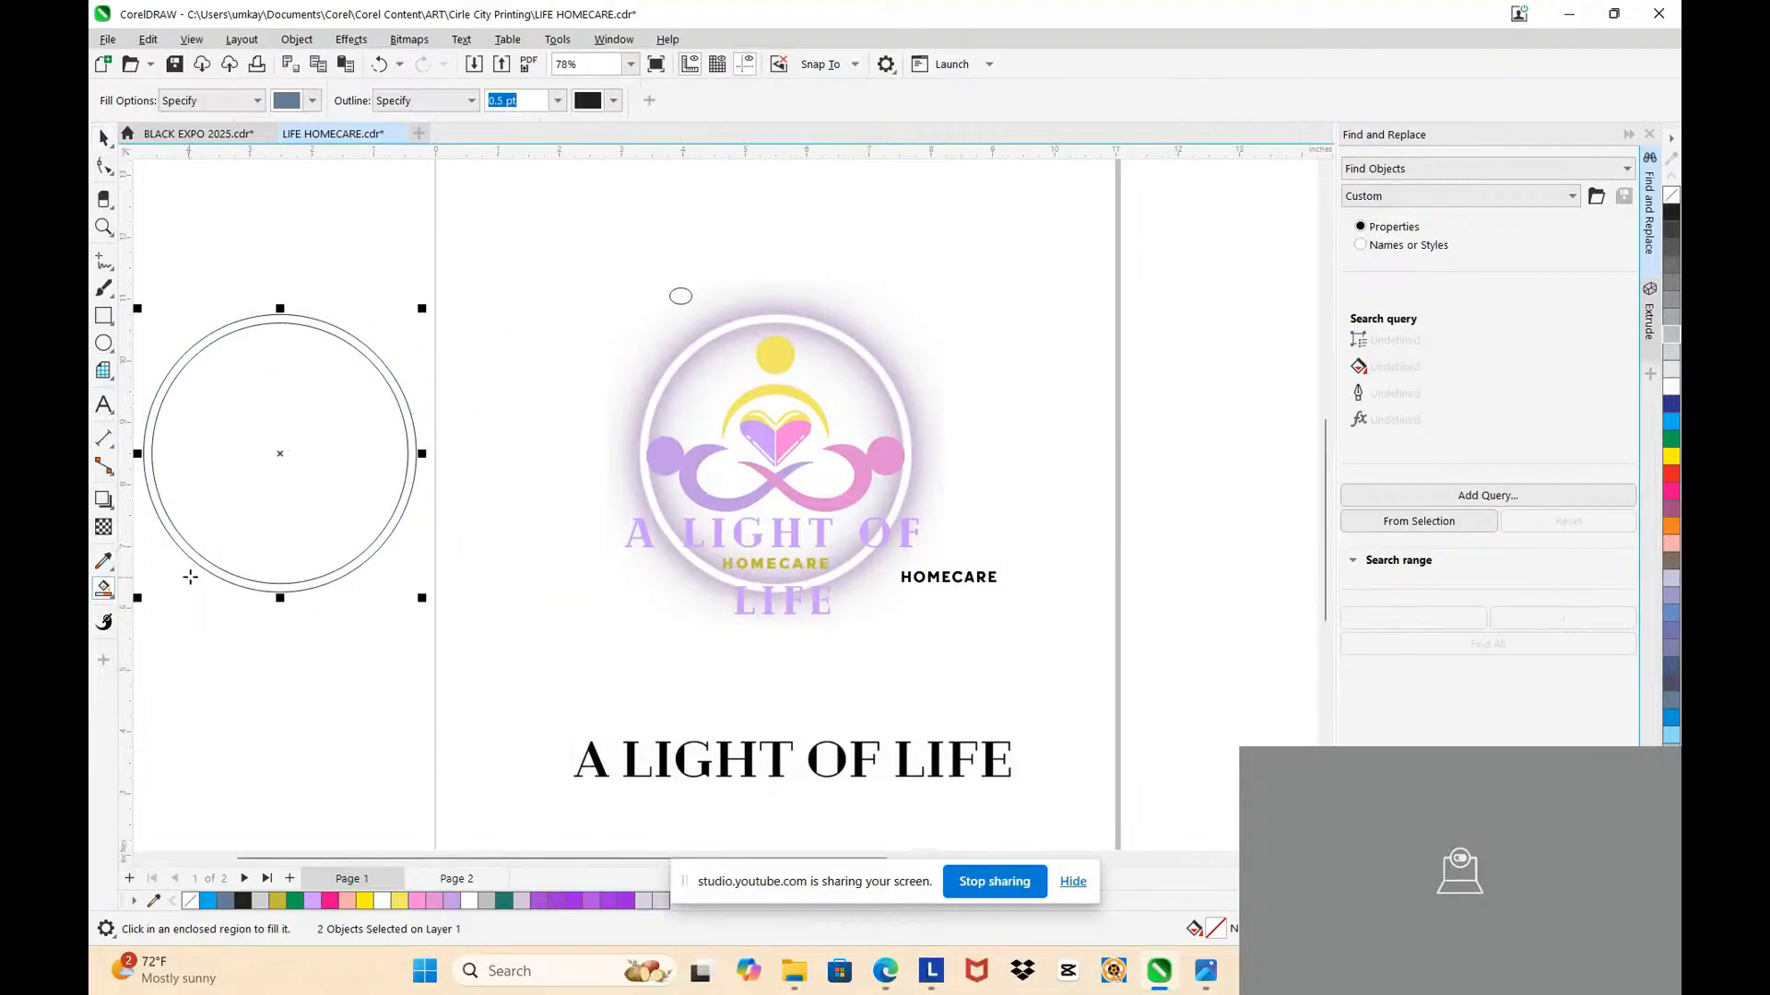
{"action": "scroll", "coordinate": [257, 581], "scroll_direction": "up", "scroll_amount": 2}
{"action": "left_click", "coordinate": [257, 582]}
{"action": "scroll", "coordinate": [374, 430], "scroll_direction": "down", "scroll_amount": 2}
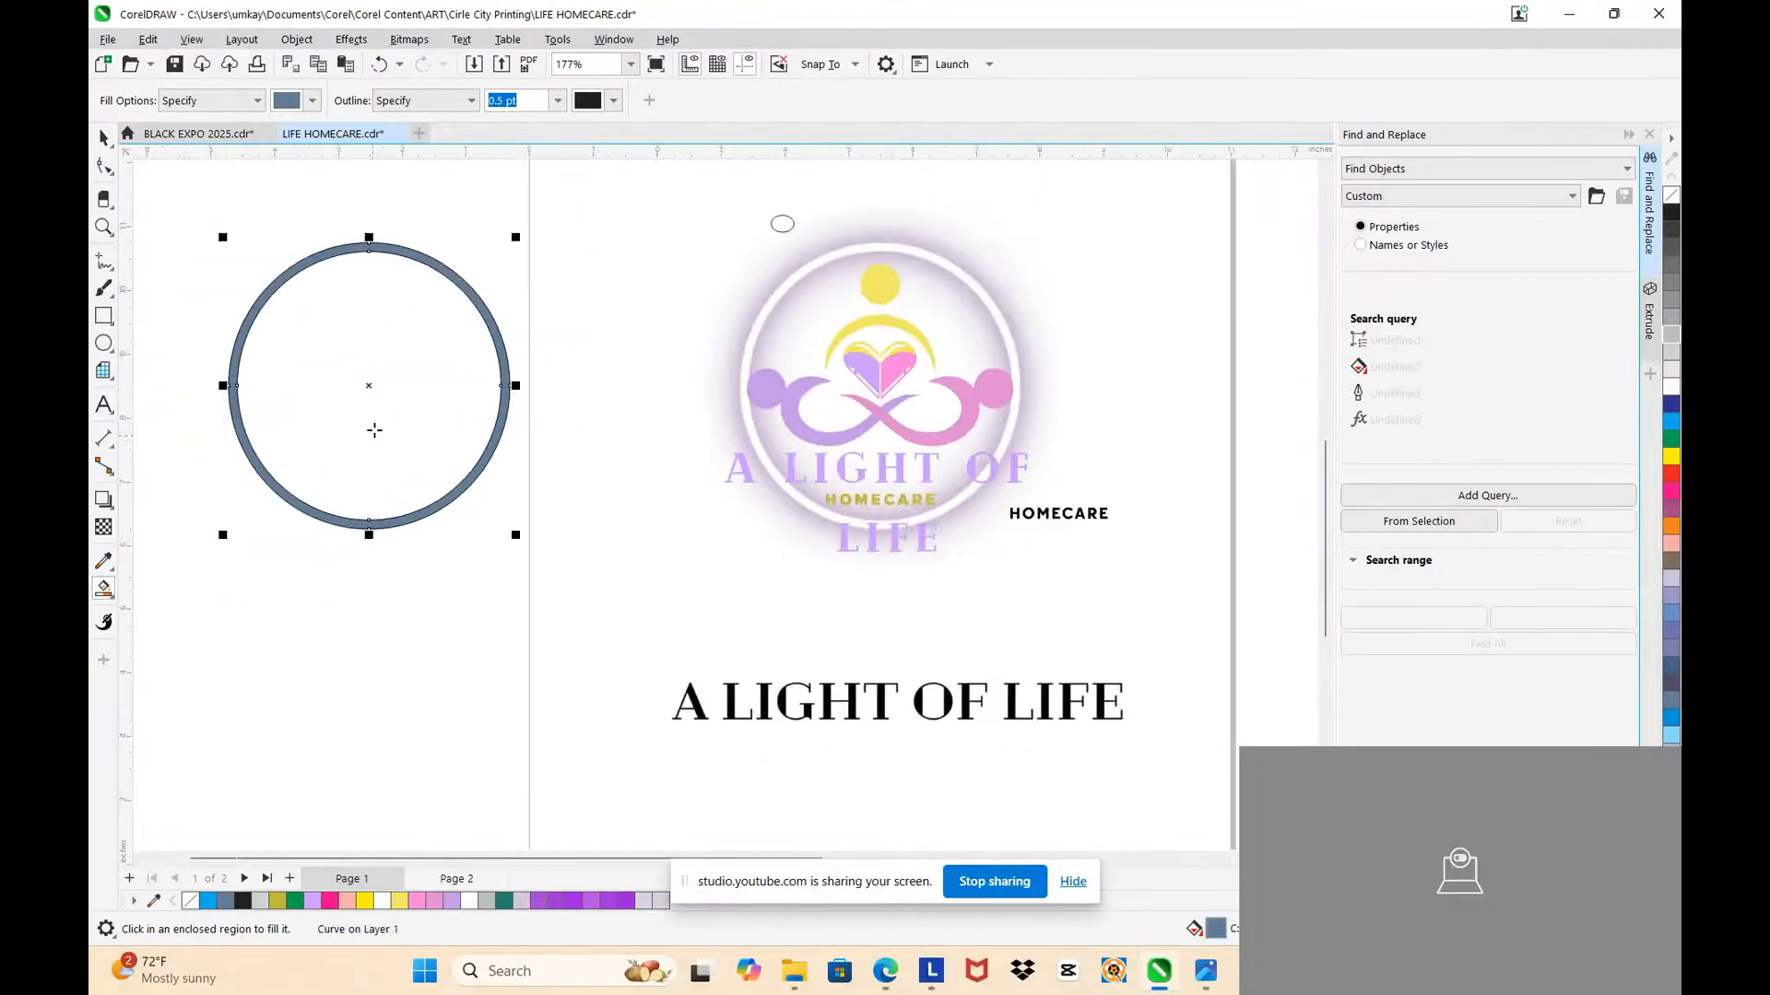
Step: Move the filled ring onto the logo, nudge it into alignment with the white ring, and fill it white
{"action": "left_click", "coordinate": [103, 136]}
{"action": "scroll", "coordinate": [553, 341], "scroll_direction": "down", "scroll_amount": 2}
{"action": "scroll", "coordinate": [559, 335], "scroll_direction": "up", "scroll_amount": 2}
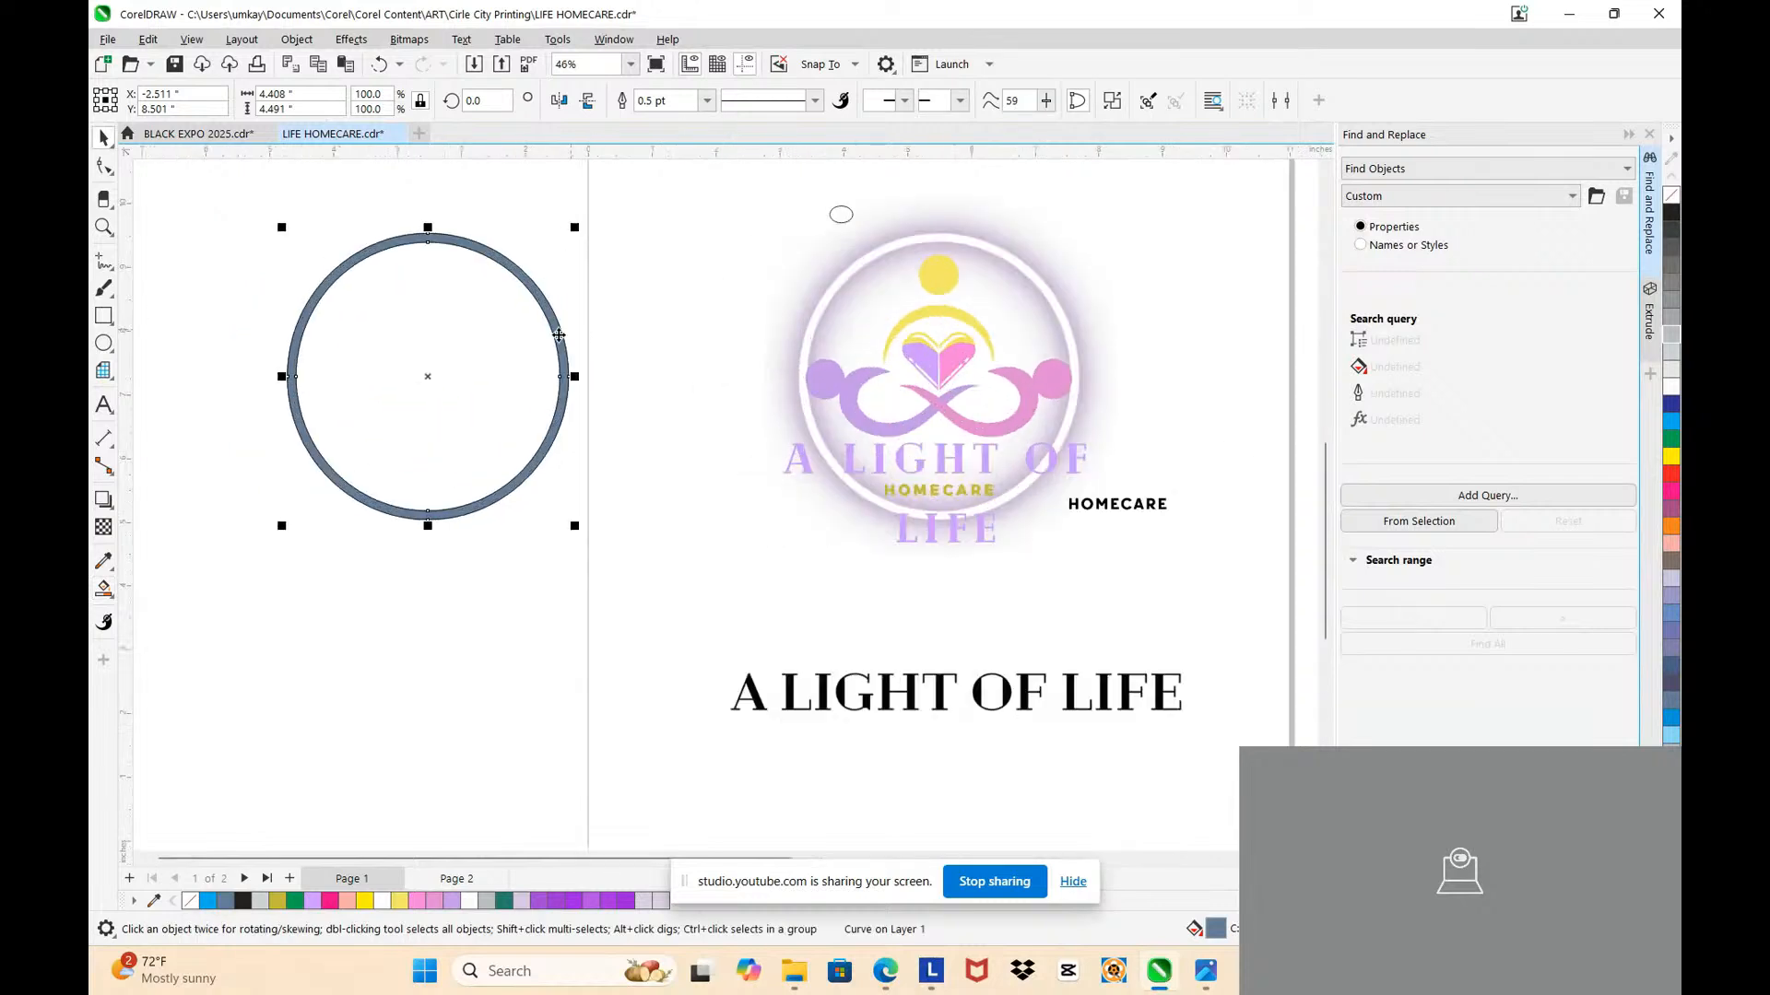
{"action": "left_click_drag", "start_coordinate": [555, 337], "coordinate": [1065, 323]}
{"action": "scroll", "coordinate": [1067, 316], "scroll_direction": "up", "scroll_amount": 2}
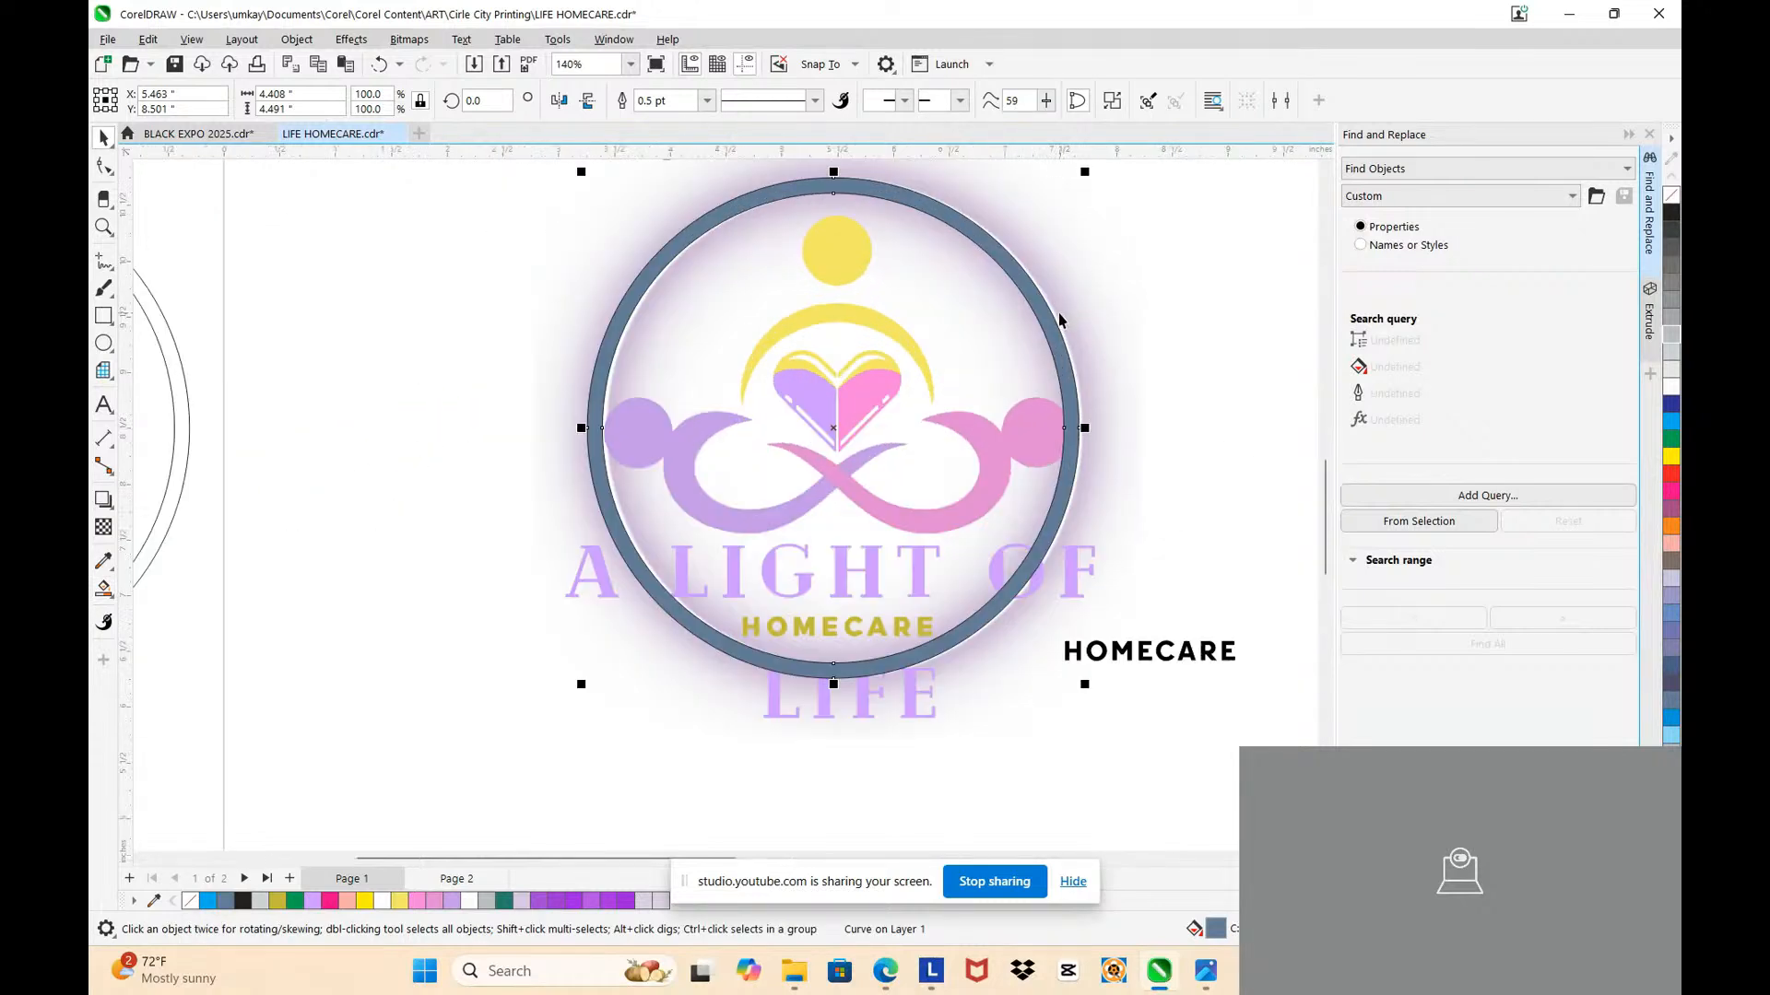
{"action": "key", "text": "Right"}
{"action": "key", "text": "Right"}
{"action": "key", "text": "Right"}
{"action": "key", "text": "Right"}
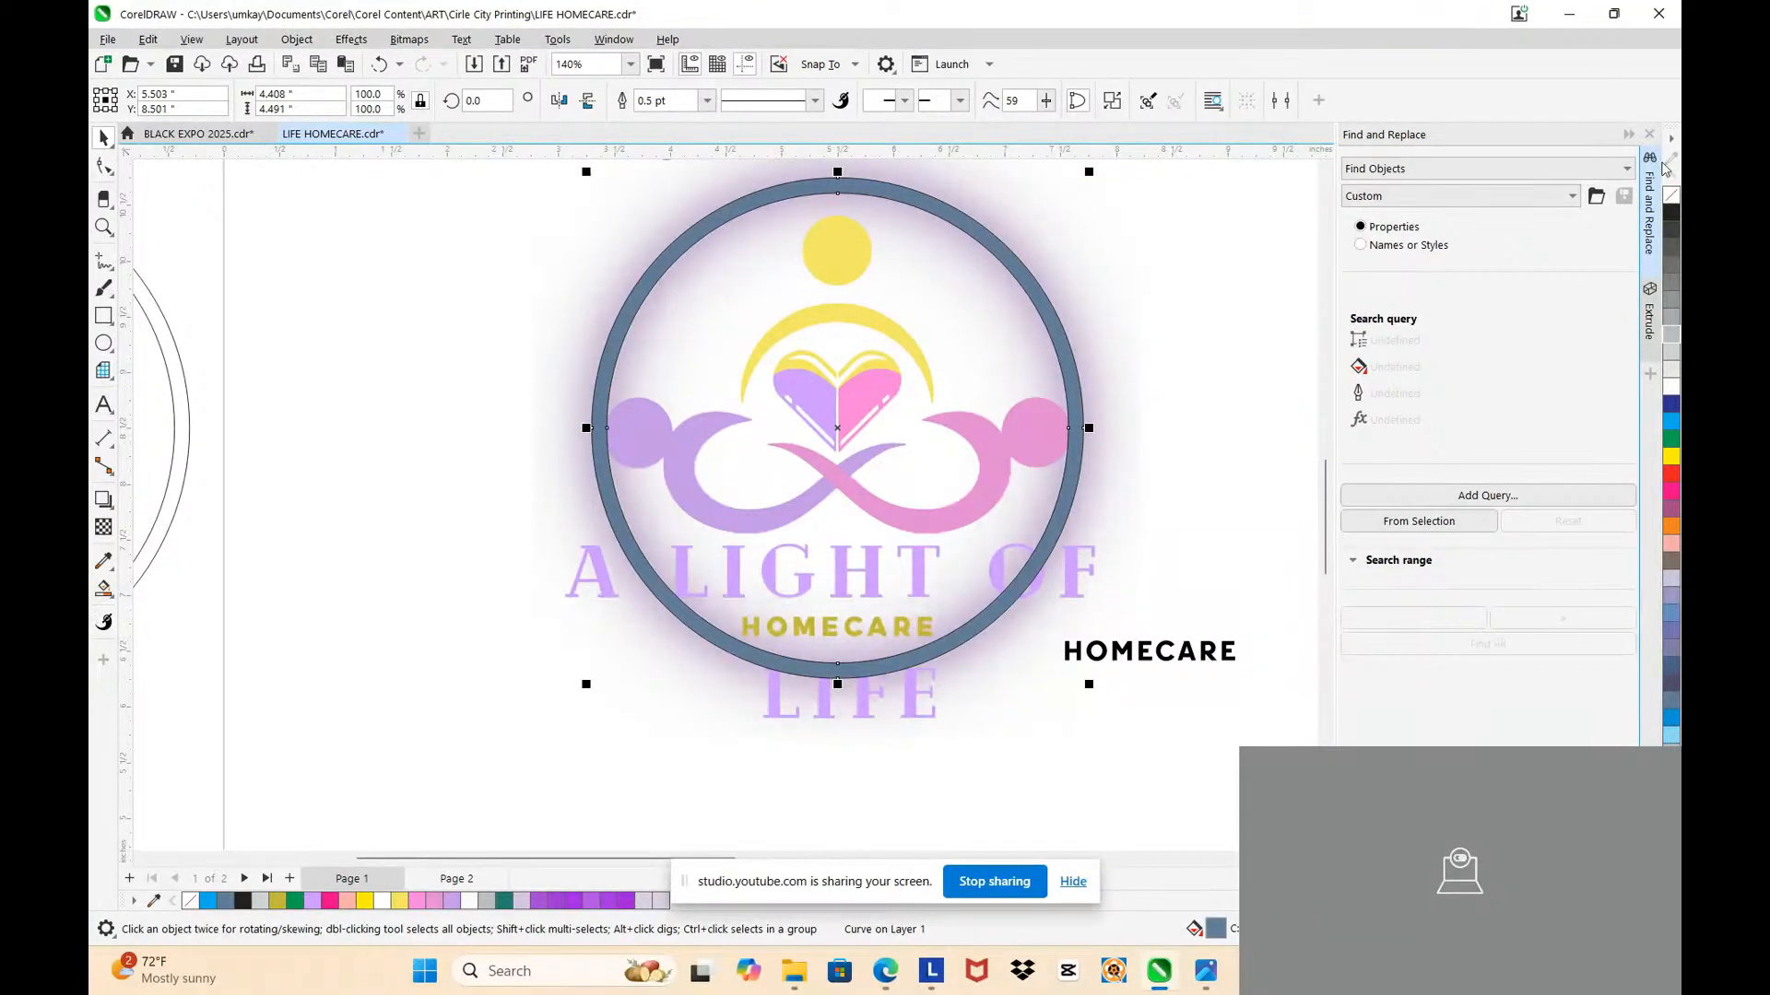
{"action": "left_click", "coordinate": [1673, 199]}
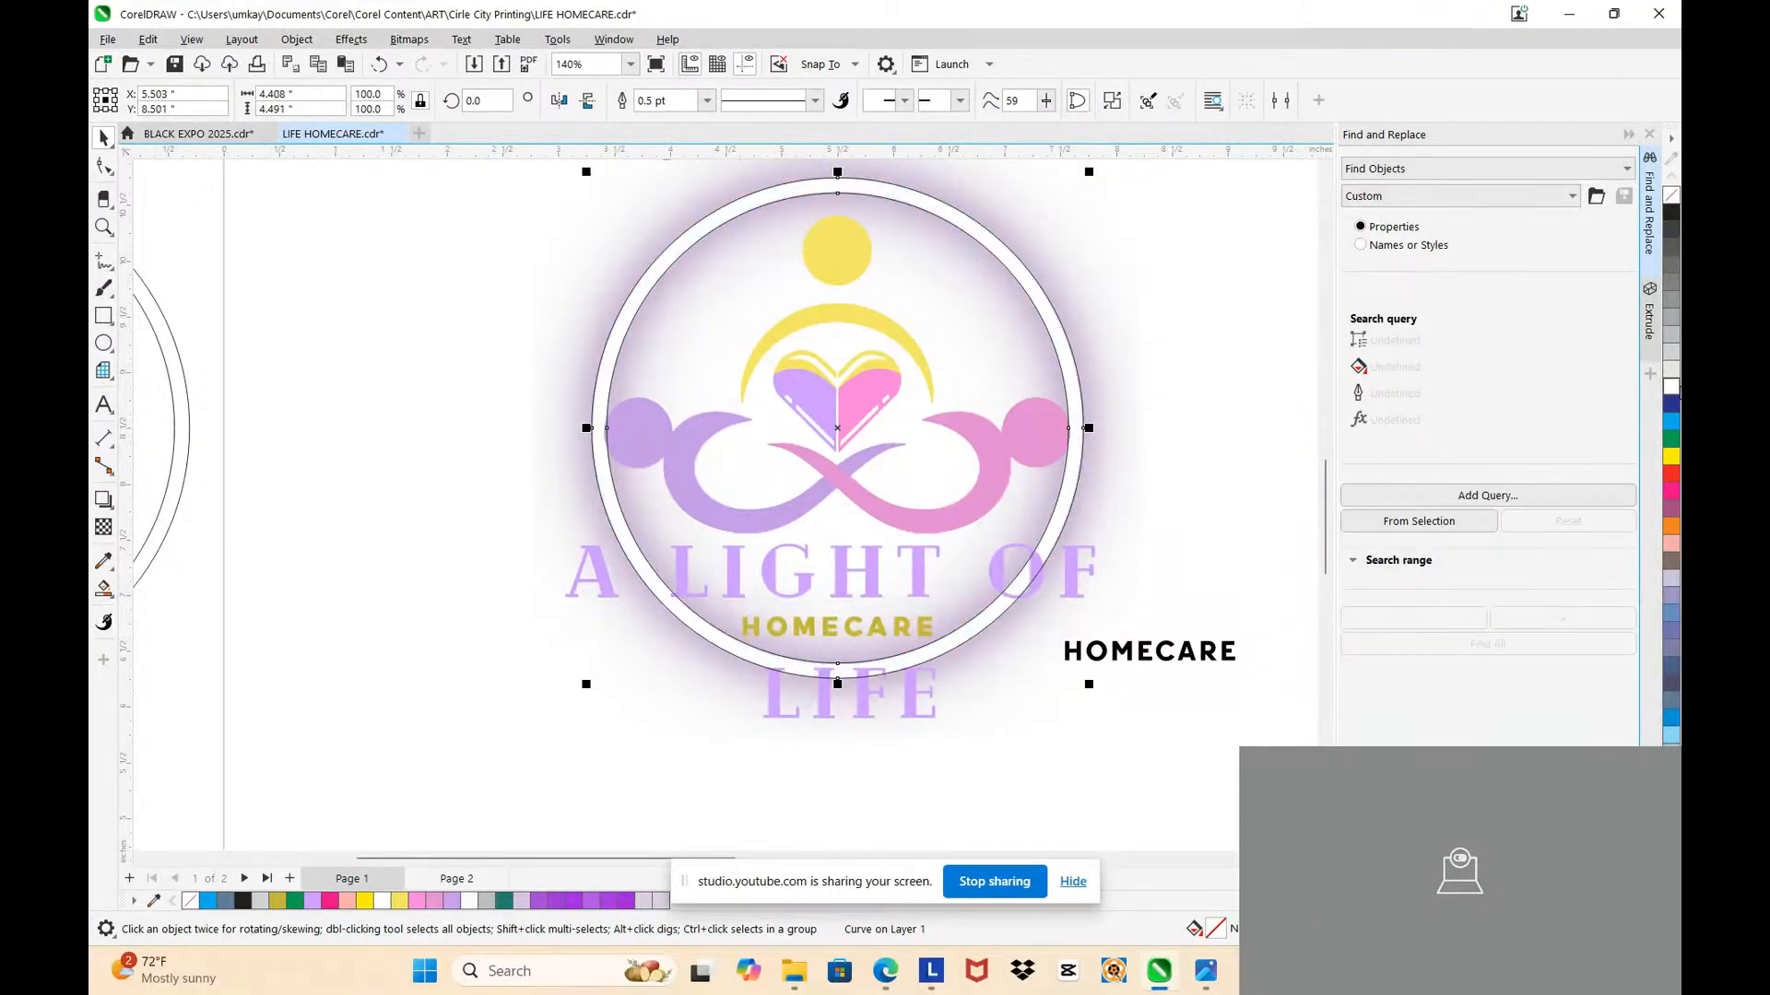
{"action": "scroll", "coordinate": [1014, 189], "scroll_direction": "down", "scroll_amount": 4}
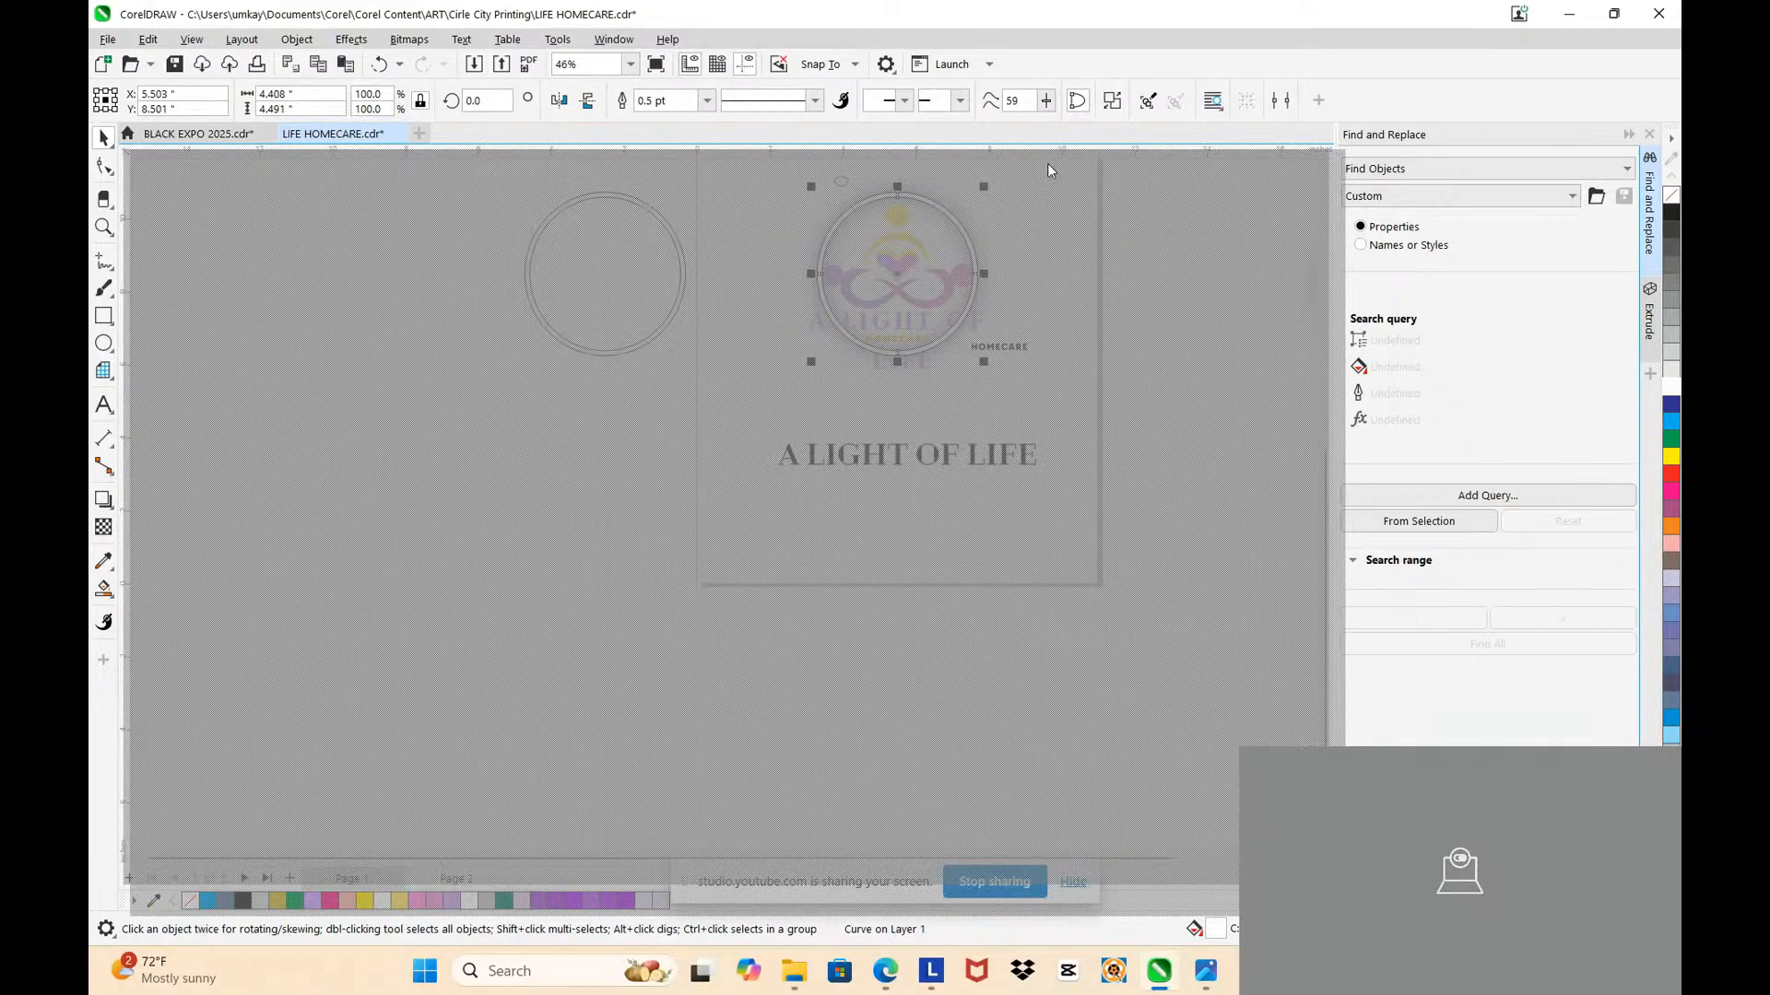
Step: Delete the small stray ellipse above the logo and the larger leftover ellipse beside the page, and save the document
{"action": "left_click", "coordinate": [665, 367]}
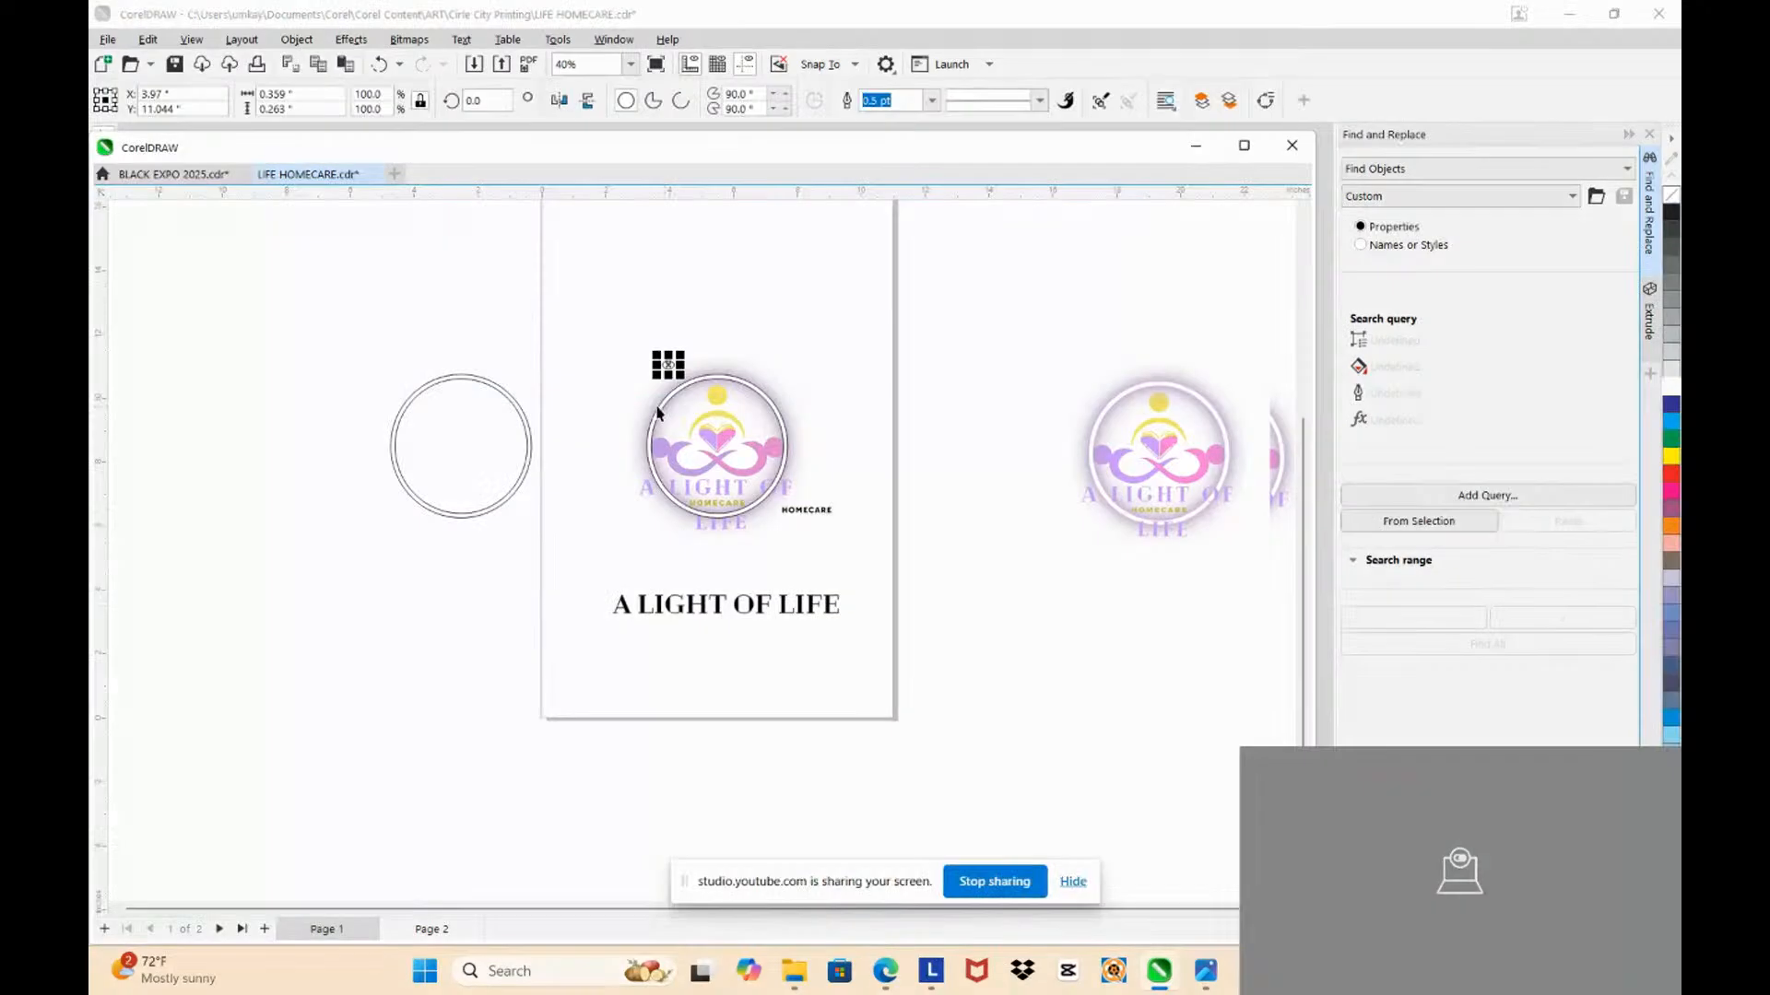
{"action": "key", "text": "Delete"}
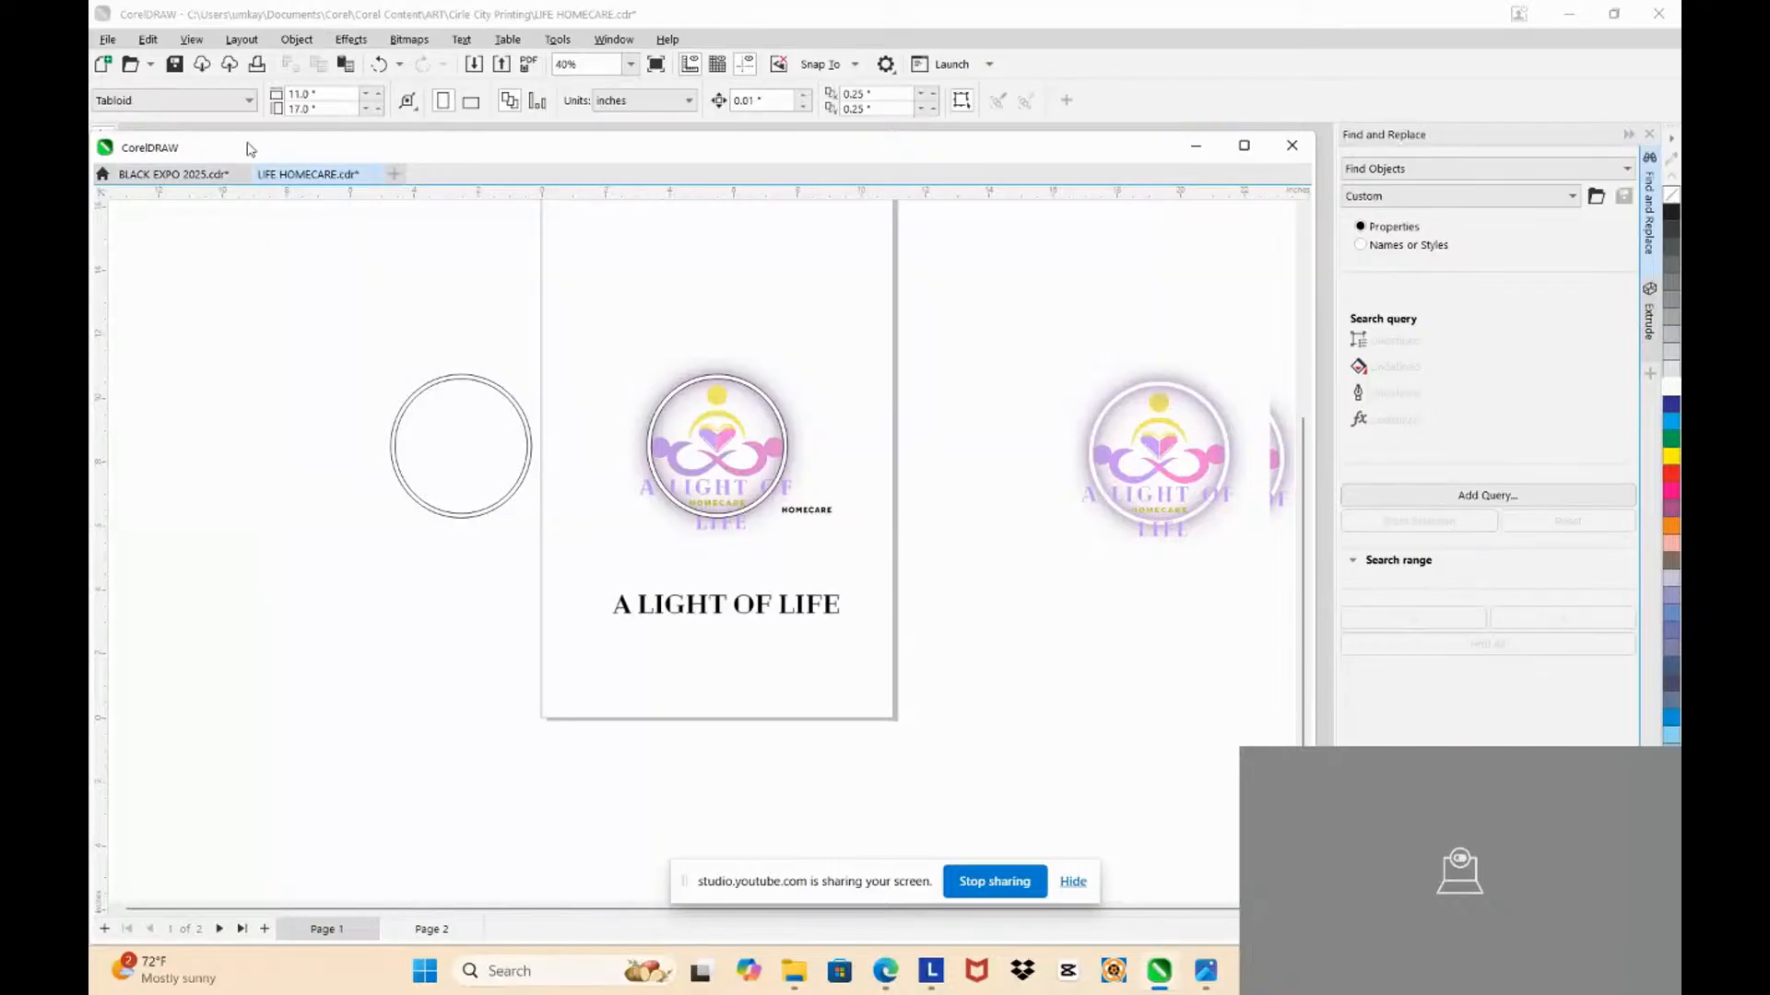
{"action": "left_click", "coordinate": [183, 66]}
{"action": "left_click", "coordinate": [494, 480]}
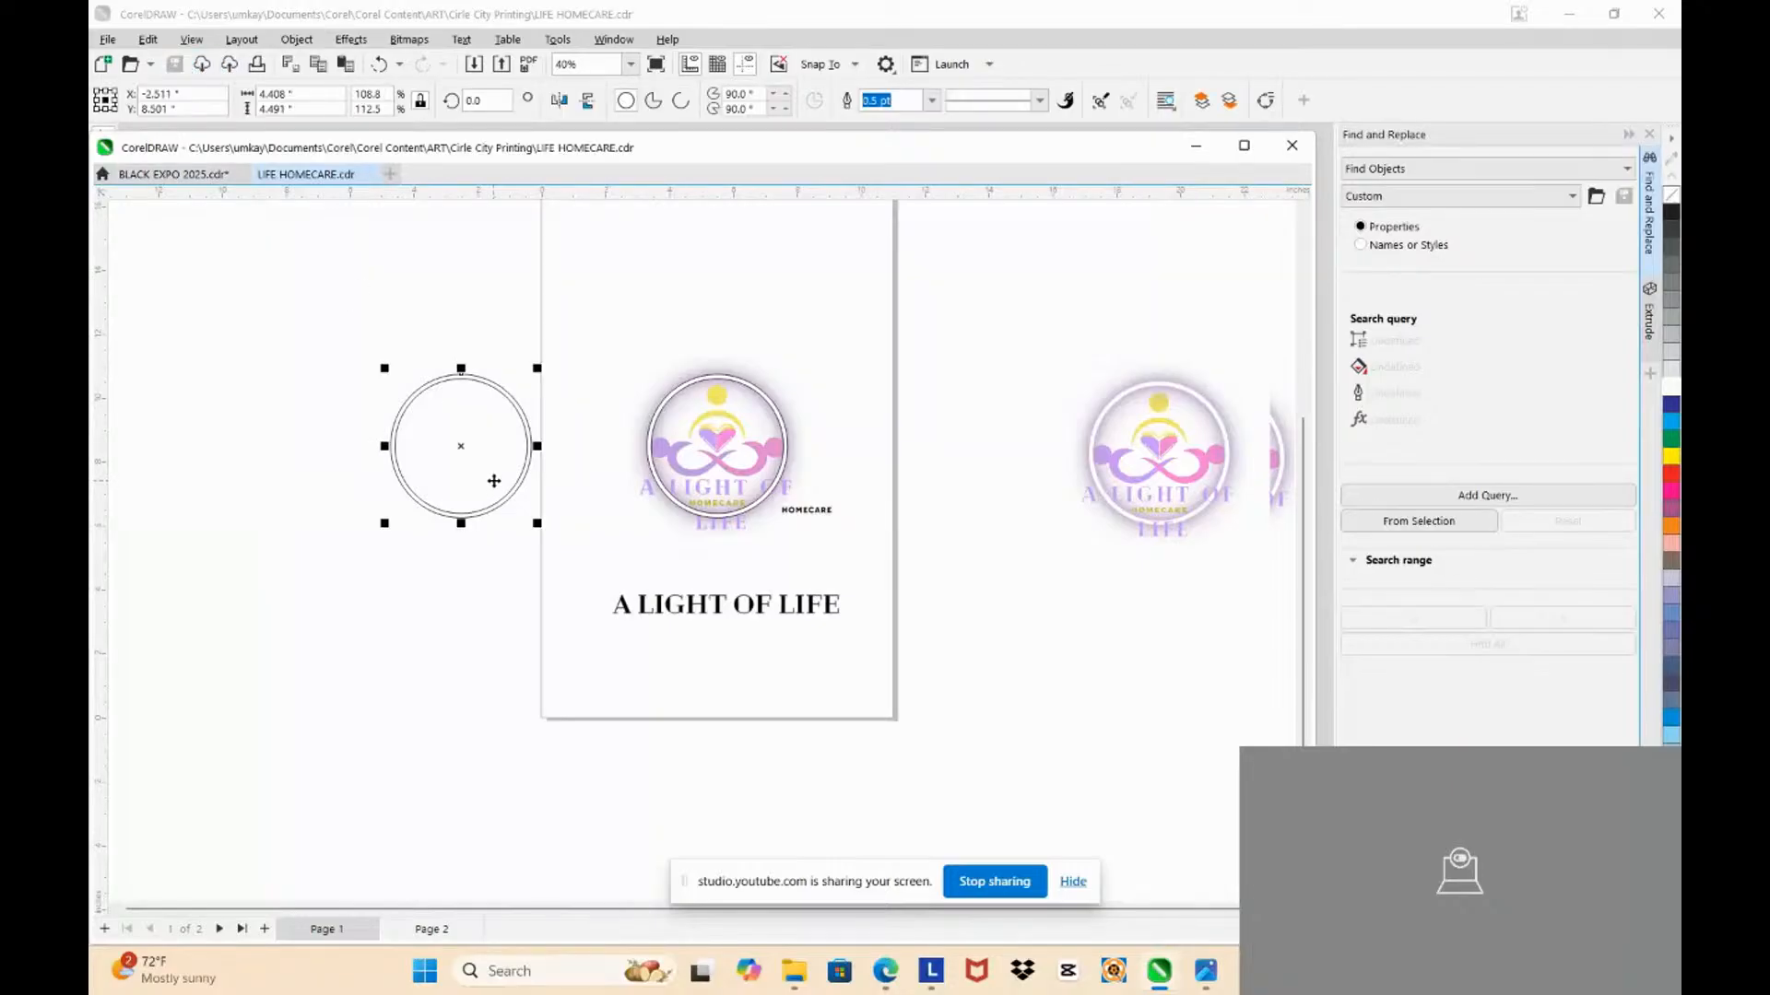
{"action": "left_click", "coordinate": [486, 659]}
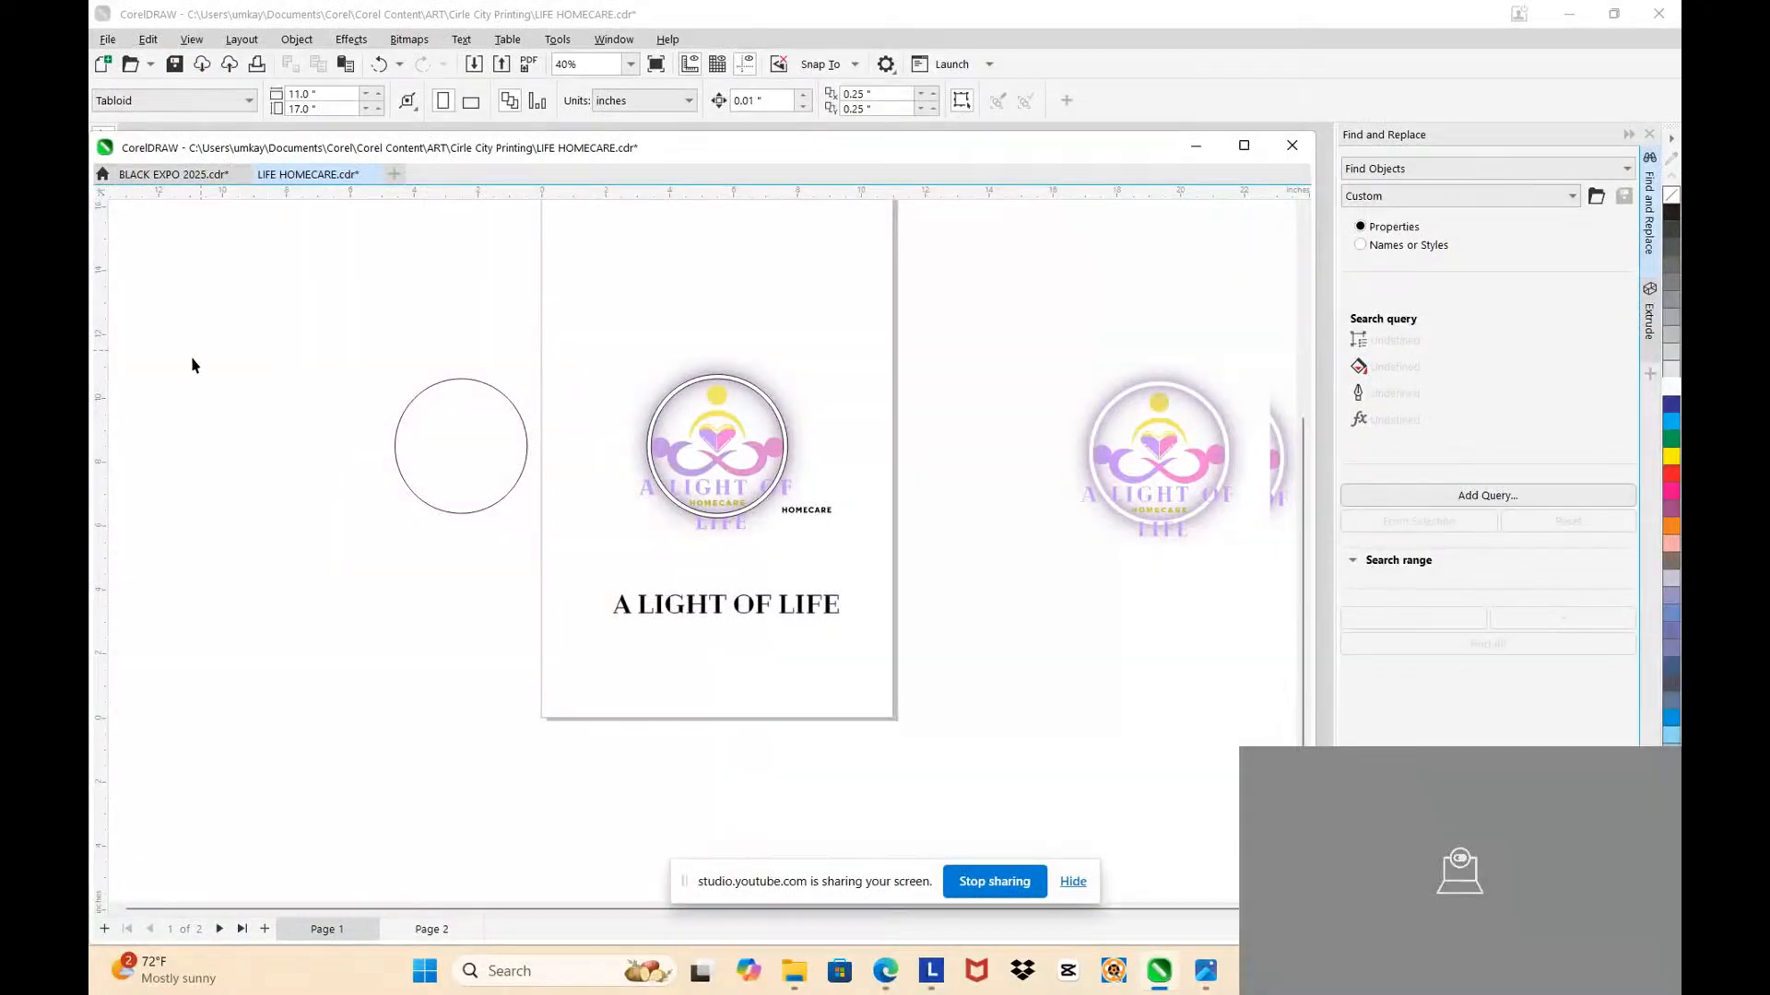
Step: Try dragging the blurry logo bitmap out from behind the new white ring in two moves, and undo both
{"action": "scroll", "coordinate": [679, 446], "scroll_direction": "up", "scroll_amount": 4}
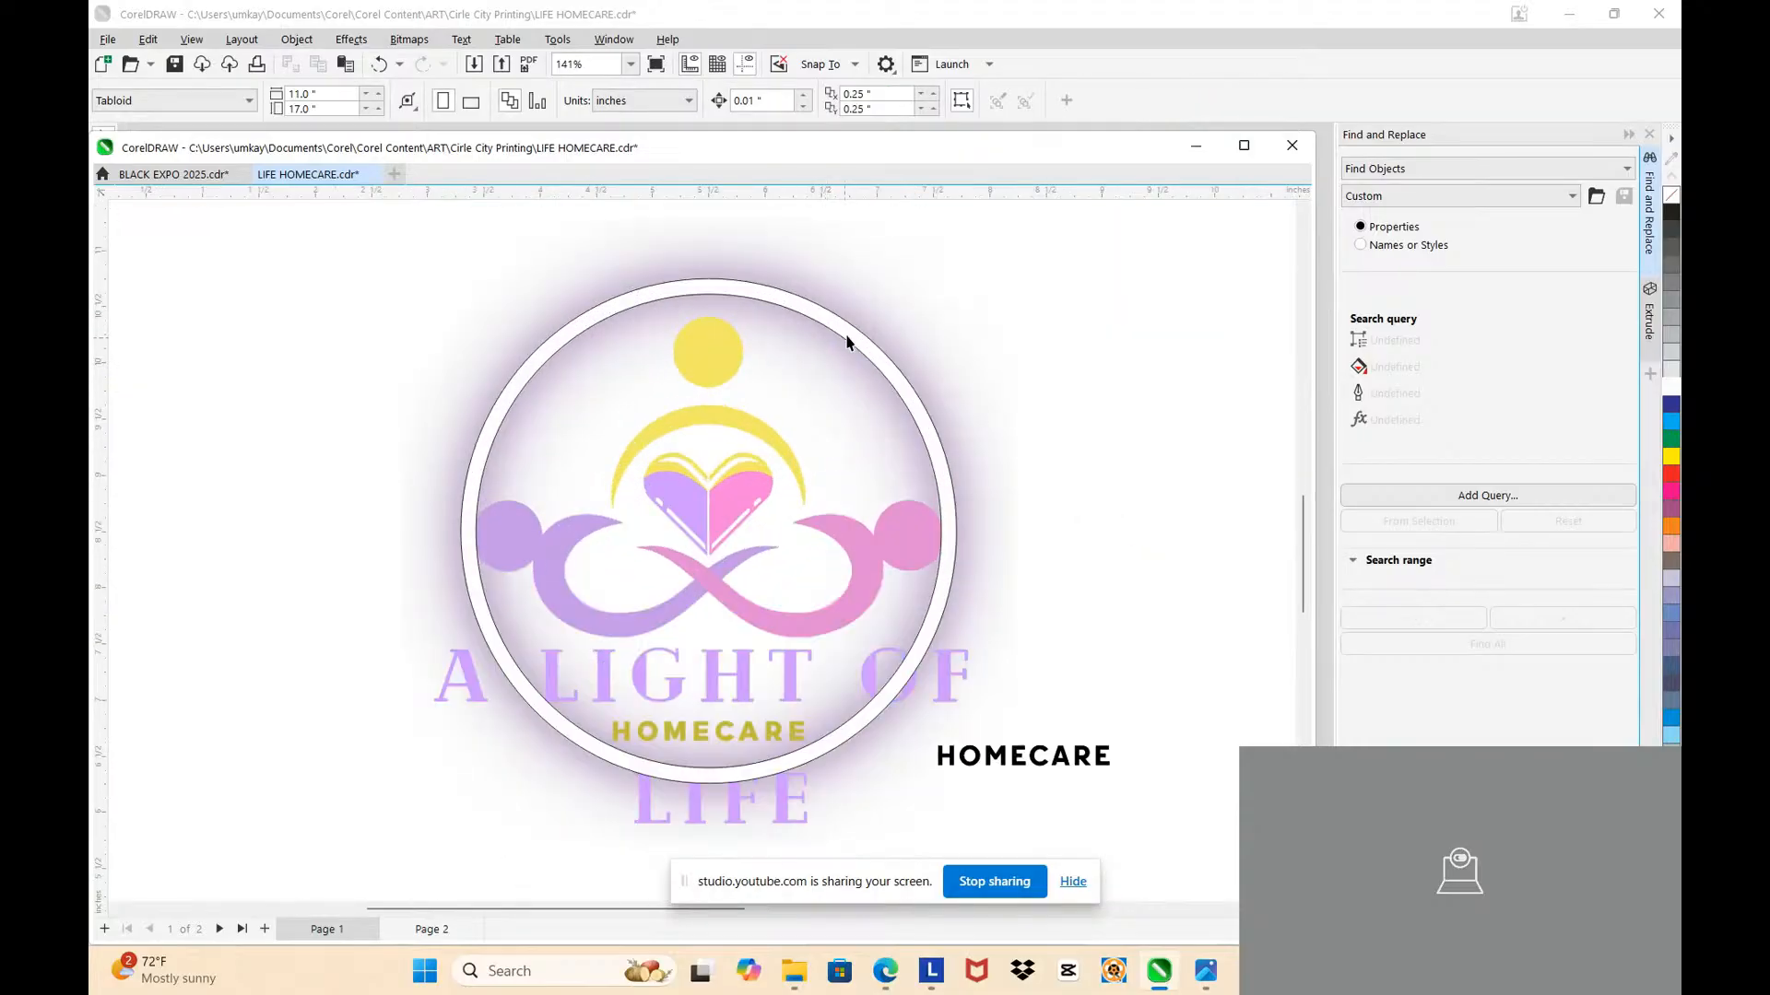
{"action": "left_click", "coordinate": [749, 360]}
{"action": "key", "text": "ctrl+z"}
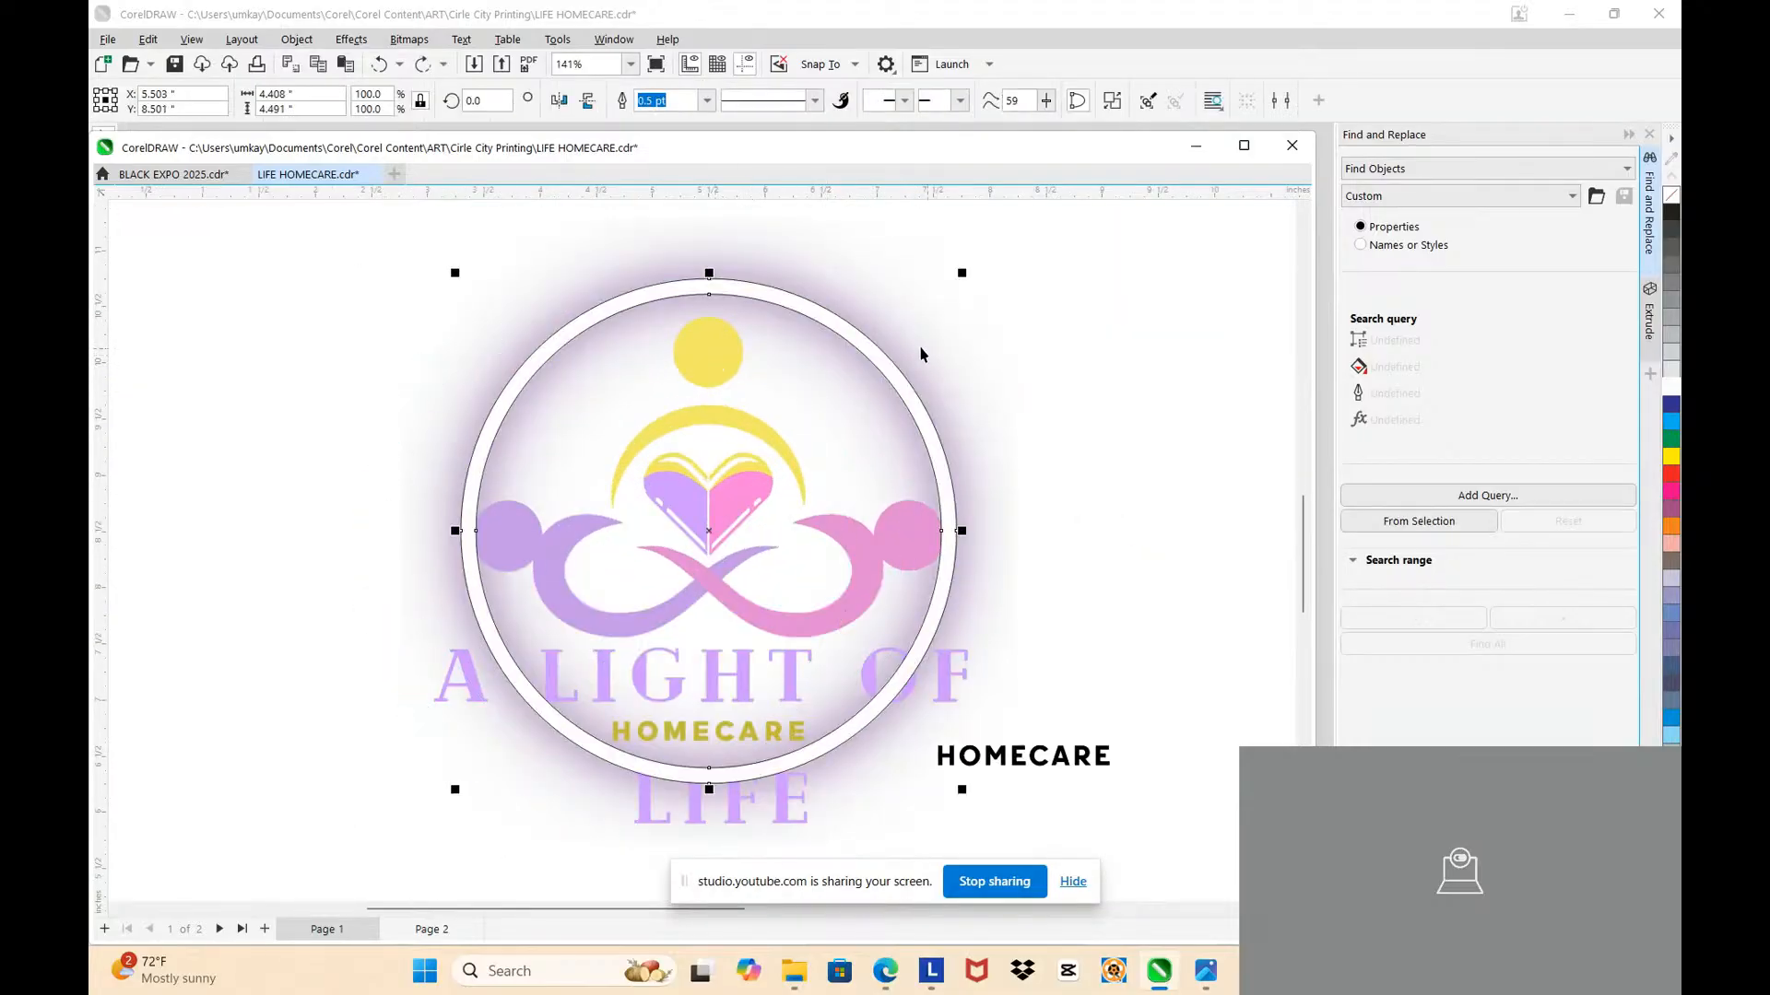
{"action": "left_click_drag", "start_coordinate": [902, 316], "coordinate": [504, 286]}
{"action": "scroll", "coordinate": [723, 372], "scroll_direction": "down", "scroll_amount": 2}
{"action": "left_click_drag", "start_coordinate": [724, 373], "coordinate": [395, 316]}
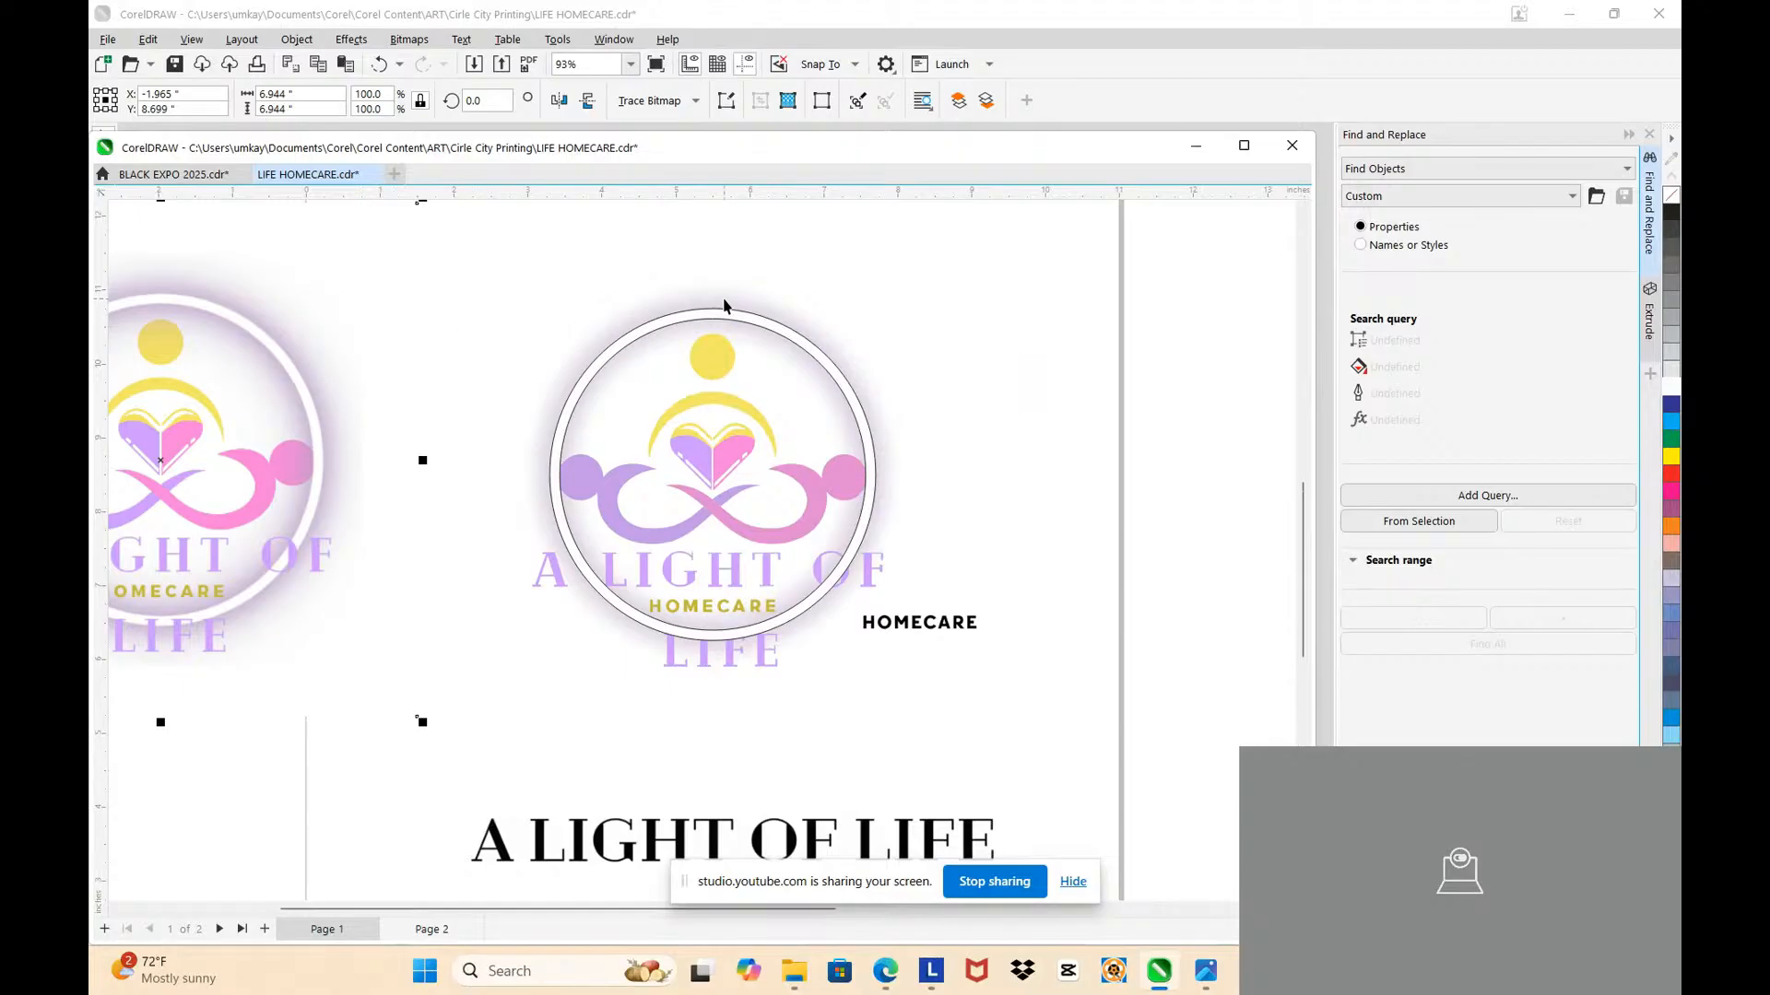
{"action": "scroll", "coordinate": [488, 387], "scroll_direction": "down", "scroll_amount": 2}
{"action": "key", "text": "ctrl+z"}
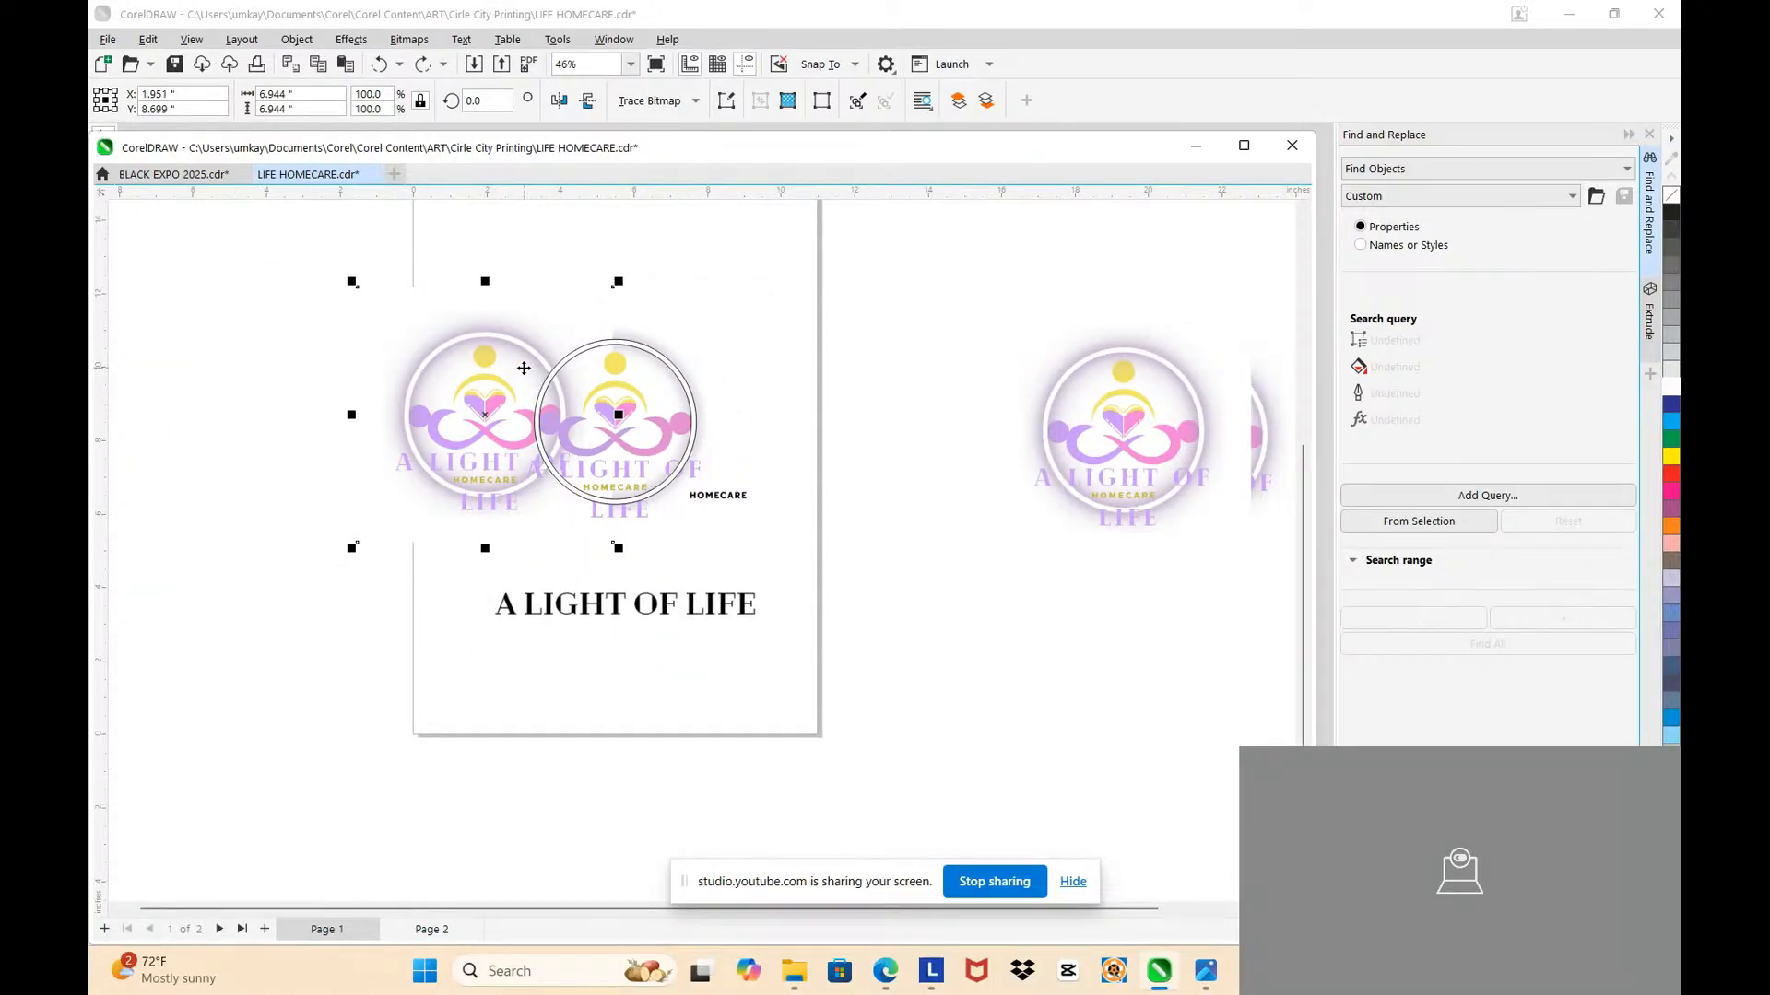
{"action": "key", "text": "ctrl+z"}
Step: Move the blurry logo bitmap straight left off the page, clear of the redrawn logo
{"action": "left_click_drag", "start_coordinate": [550, 352], "coordinate": [228, 353]}
{"action": "scroll", "coordinate": [525, 410], "scroll_direction": "up", "scroll_amount": 1}
Step: Add nodes at and near the pink ribbon's inner tip with the Shape tool and lift the upper edge's curve handle beside the tip
{"action": "scroll", "coordinate": [627, 414], "scroll_direction": "up", "scroll_amount": 8}
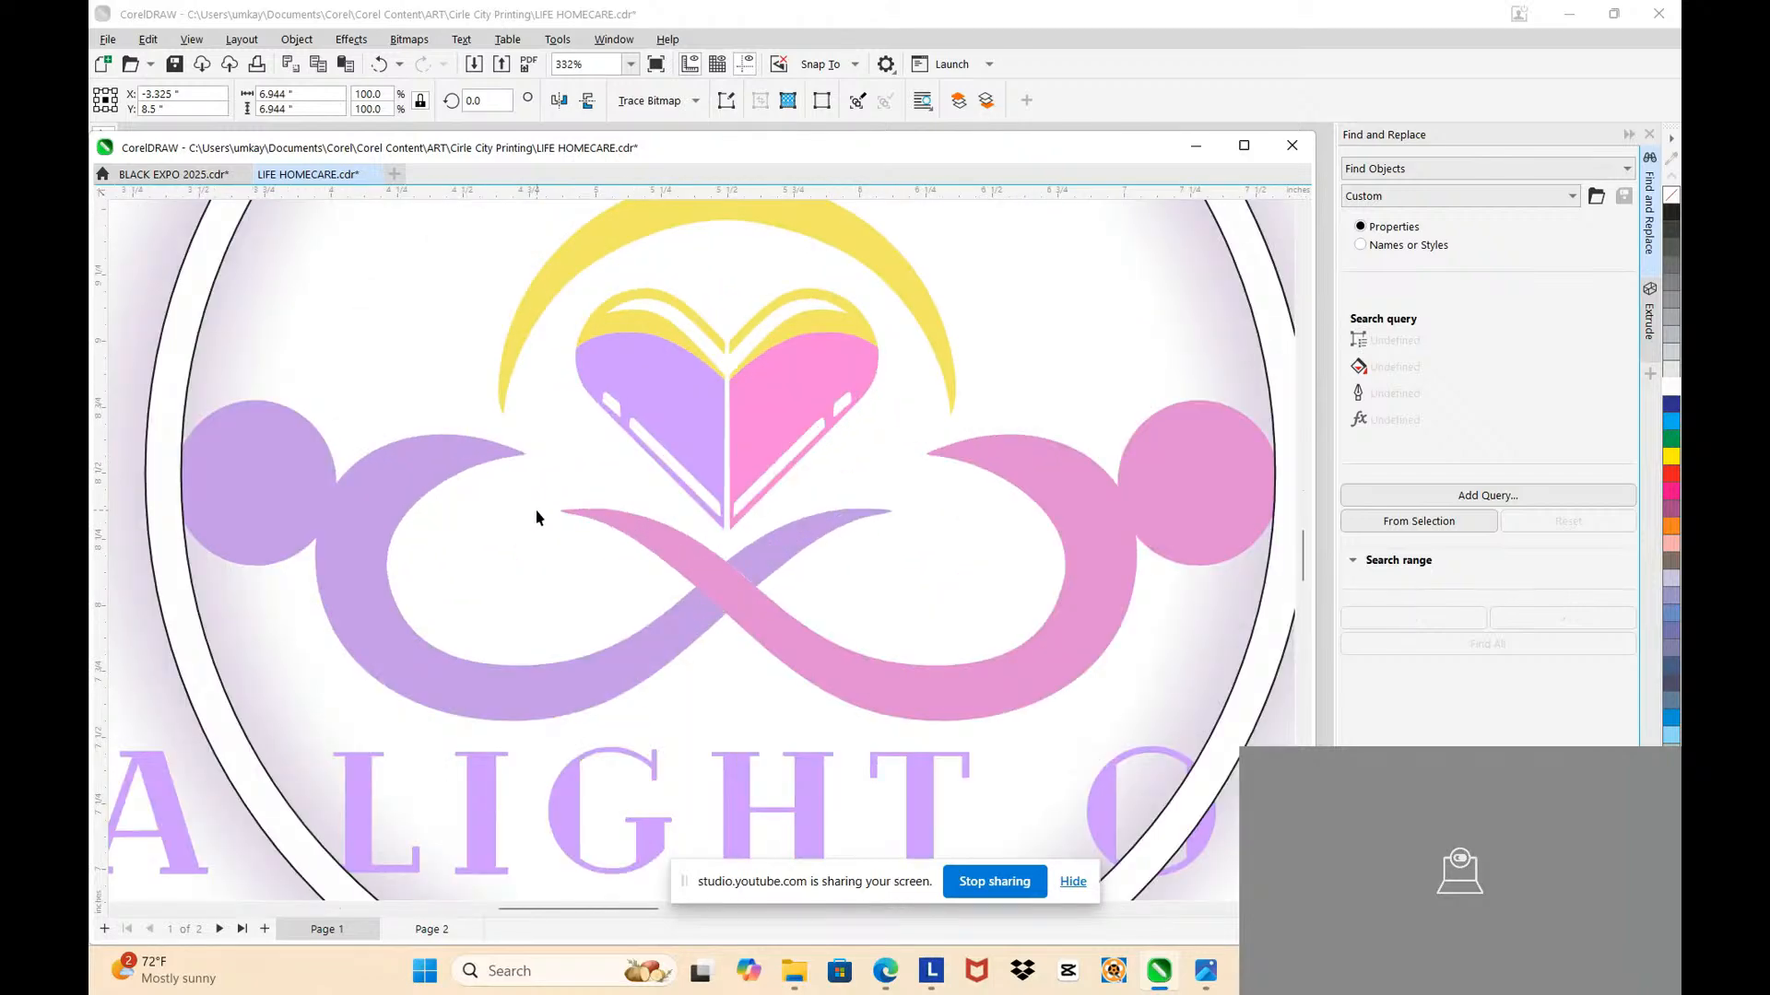
{"action": "scroll", "coordinate": [630, 590], "scroll_direction": "up", "scroll_amount": 2}
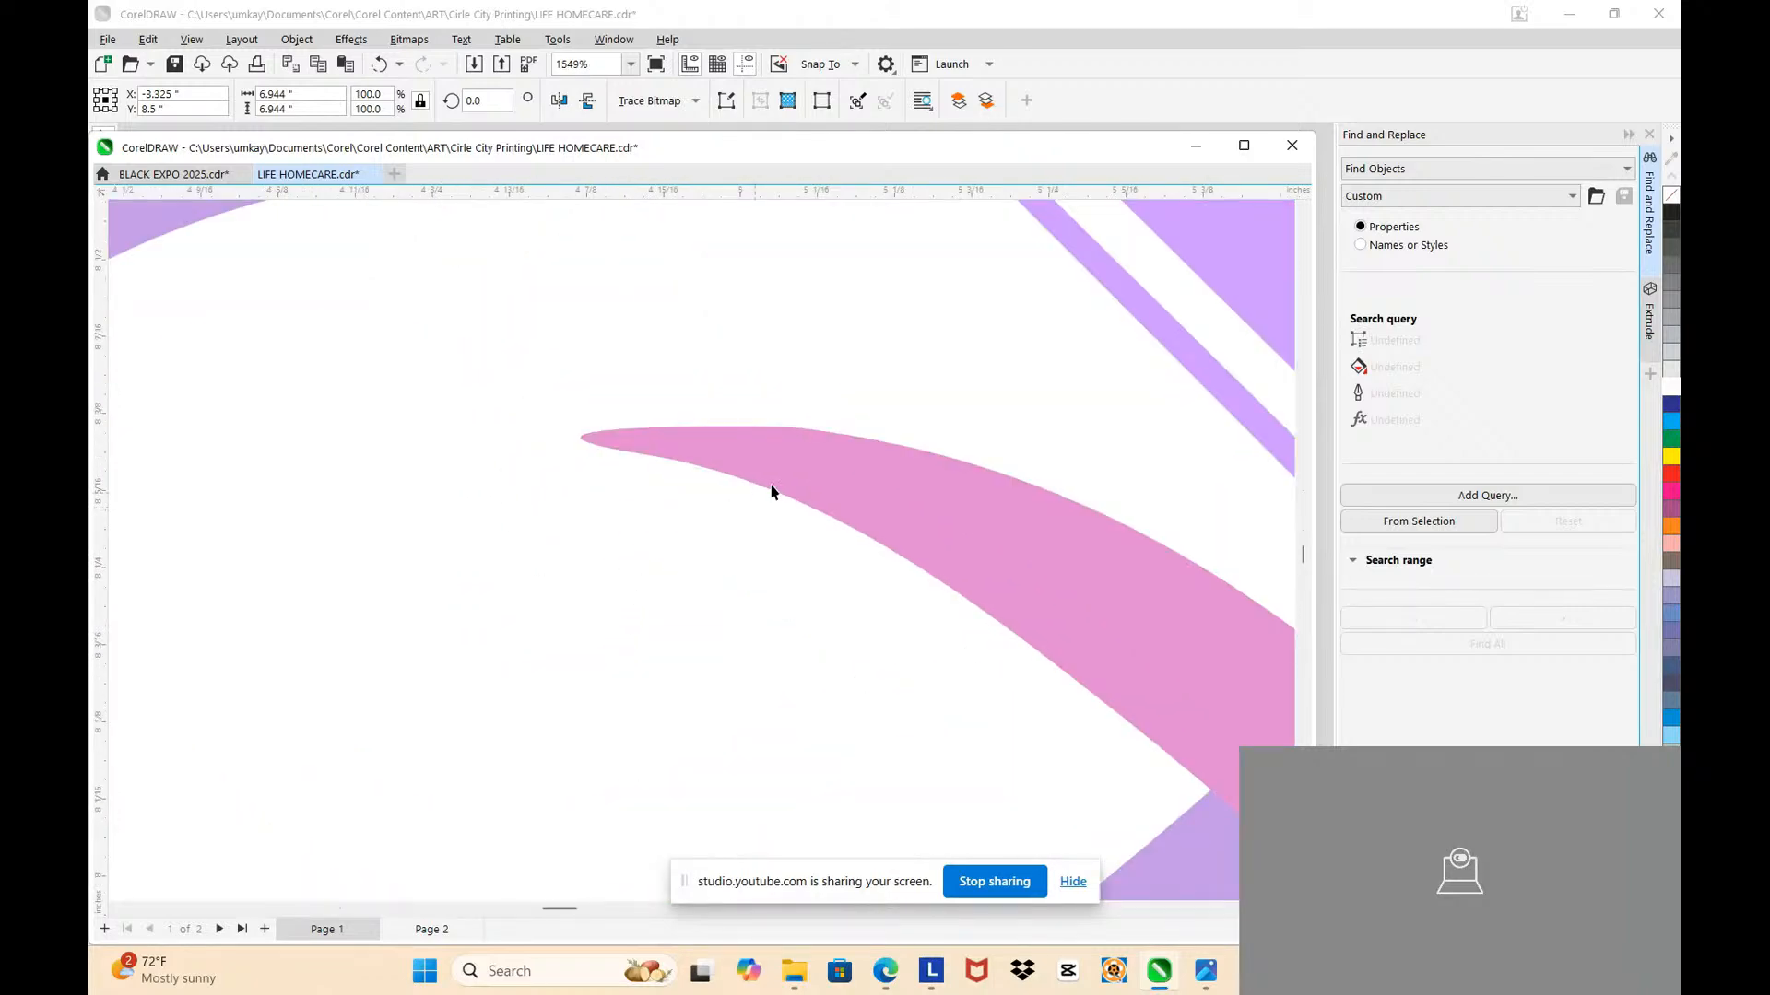
{"action": "left_click", "coordinate": [805, 442]}
{"action": "key", "text": "F10"}
{"action": "scroll", "coordinate": [737, 433], "scroll_direction": "down", "scroll_amount": 2}
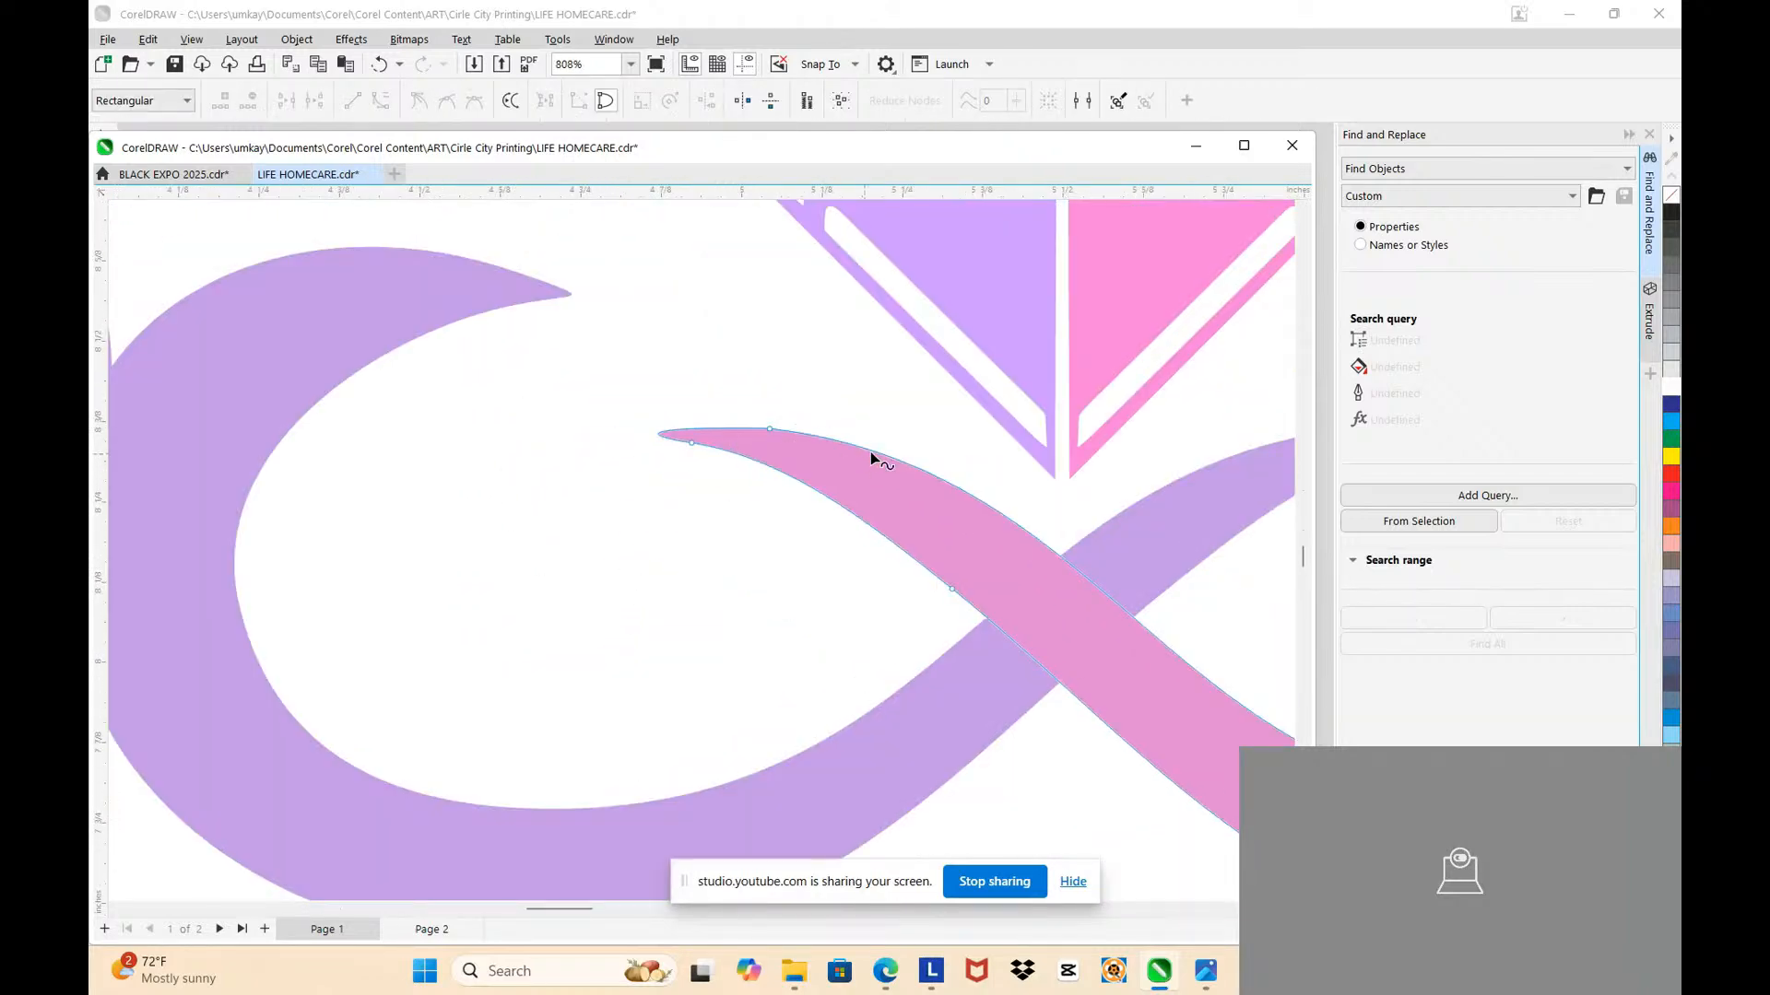
{"action": "left_click", "coordinate": [870, 451]}
{"action": "scroll", "coordinate": [779, 435], "scroll_direction": "up", "scroll_amount": 3}
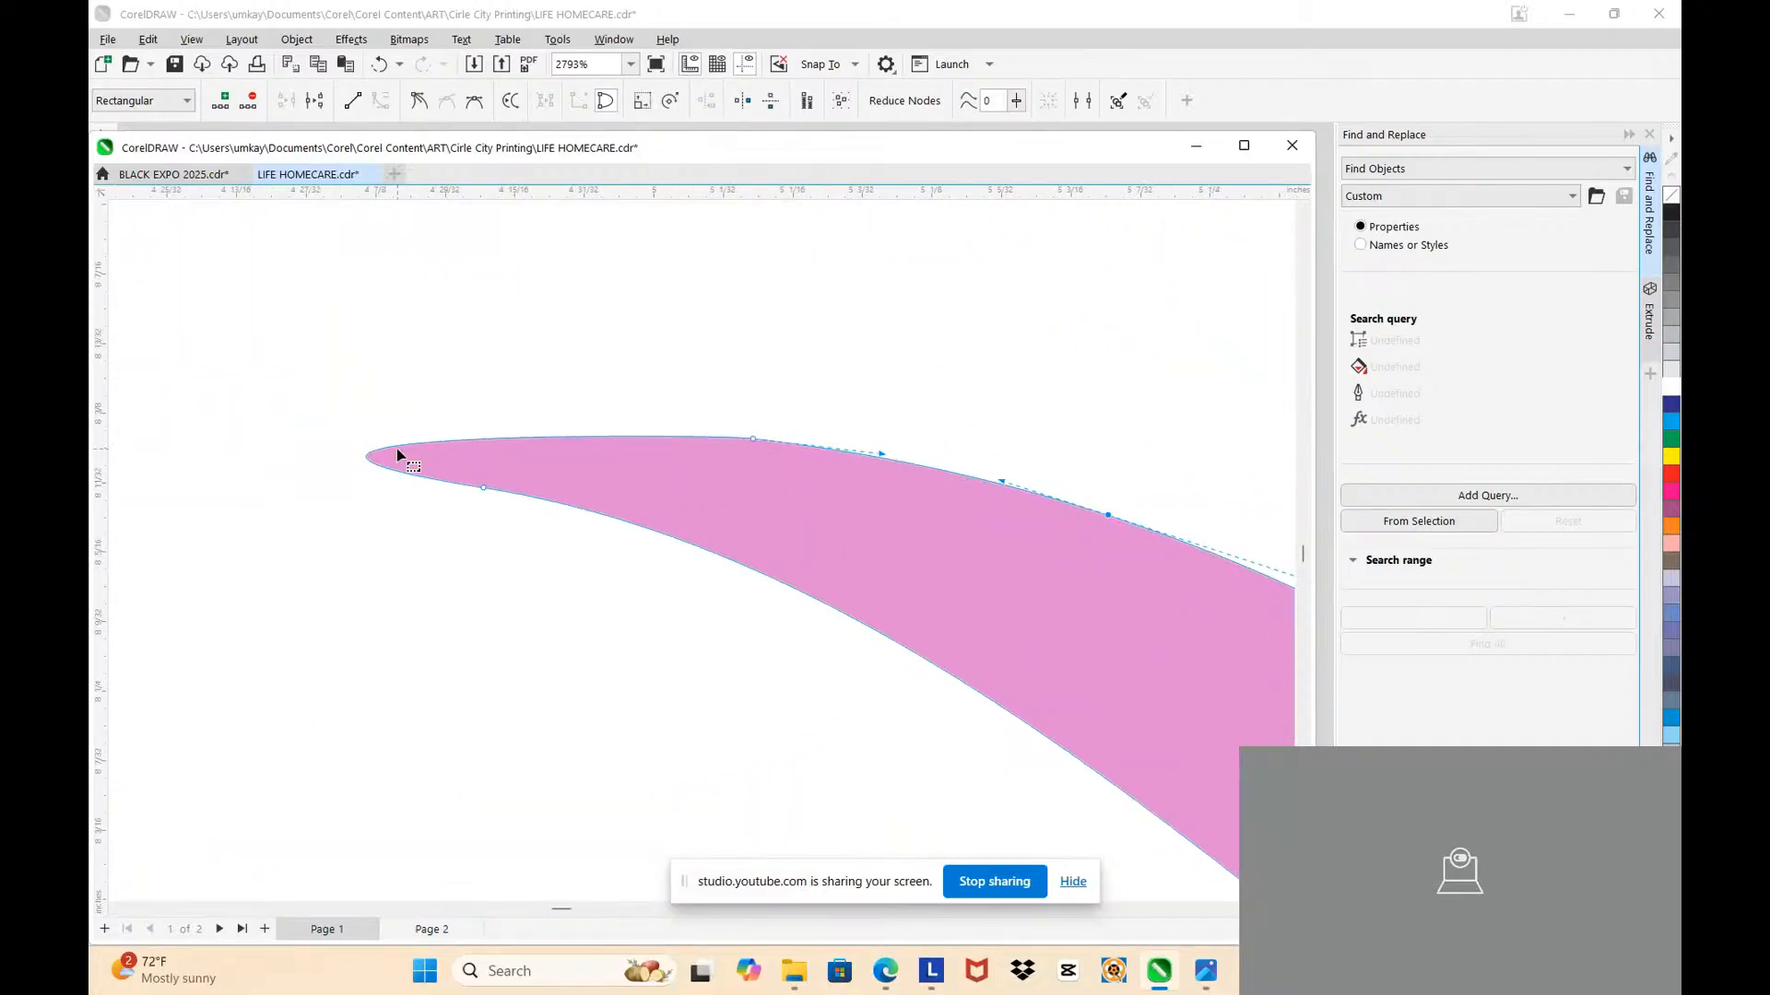
{"action": "left_click", "coordinate": [392, 449]}
{"action": "scroll", "coordinate": [384, 474], "scroll_direction": "up", "scroll_amount": 1}
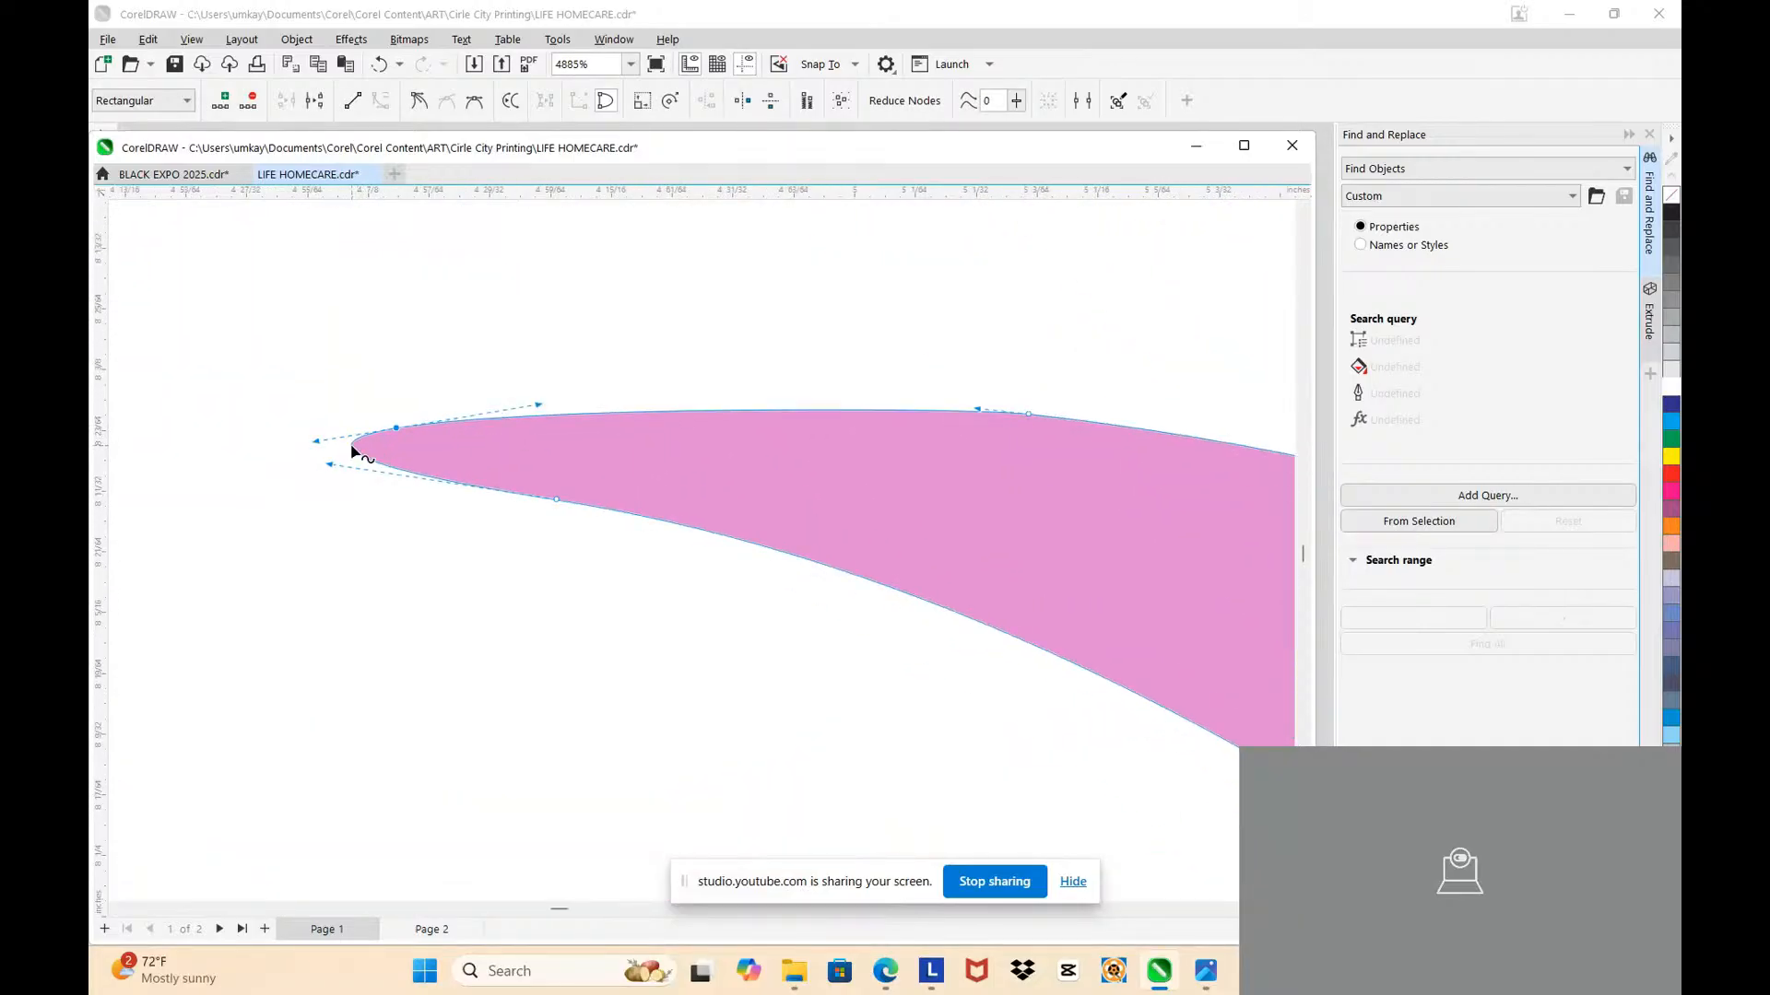
{"action": "double_click", "coordinate": [351, 446]}
{"action": "left_click_drag", "start_coordinate": [397, 429], "coordinate": [541, 385]}
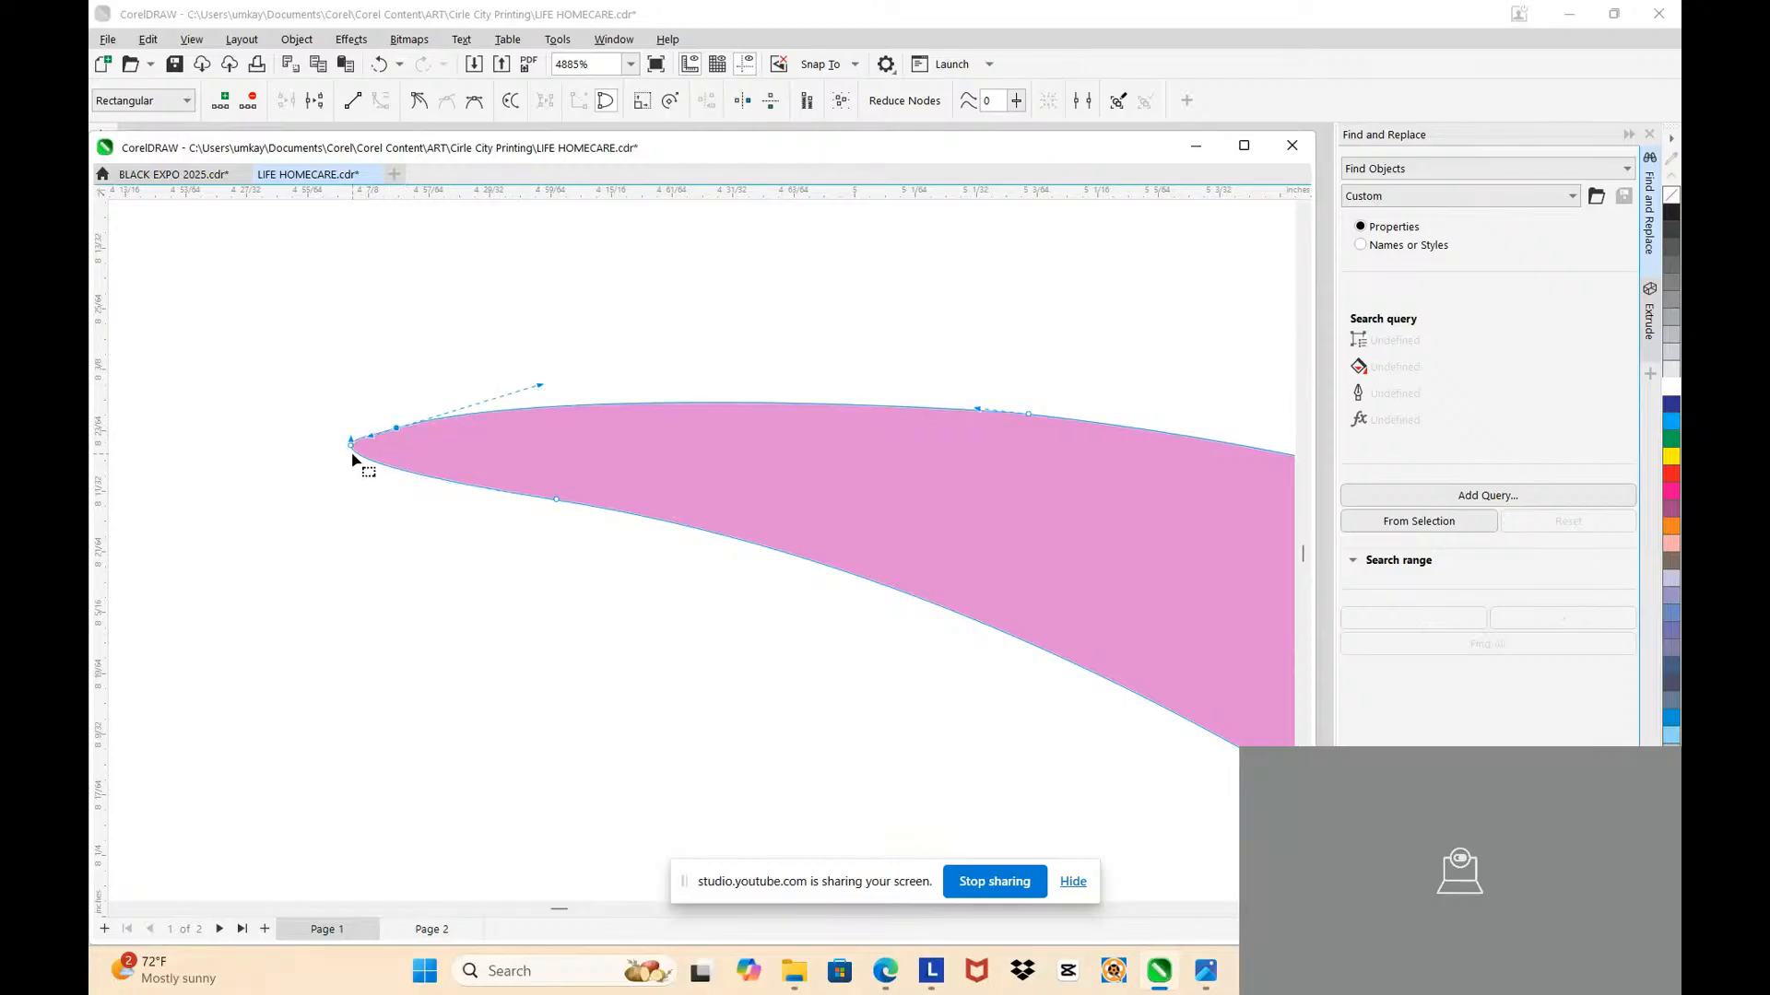
Step: Sharpen the pink ribbon's inner tip by straightening its lower edge and smoothing the upper edge into a continuous arc
{"action": "left_click", "coordinate": [351, 445]}
{"action": "left_click_drag", "start_coordinate": [351, 459], "coordinate": [434, 474]}
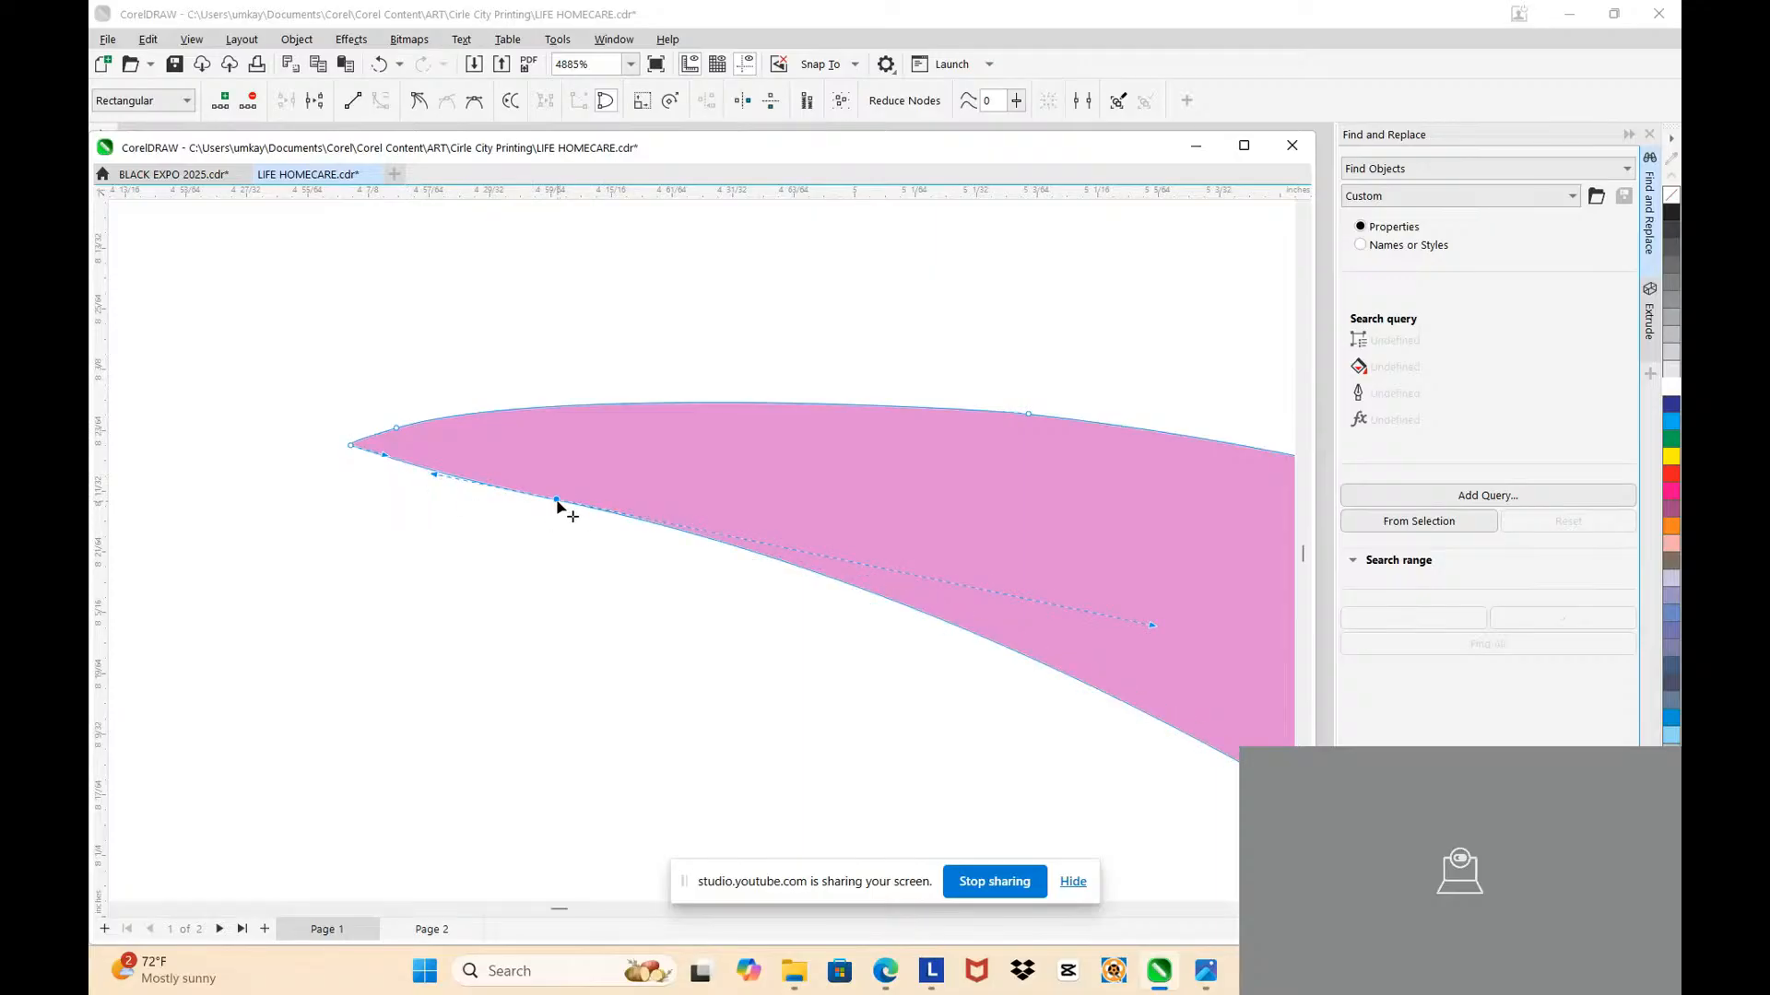
{"action": "left_click_drag", "start_coordinate": [557, 501], "coordinate": [574, 496]}
{"action": "left_click", "coordinate": [460, 488]}
{"action": "scroll", "coordinate": [443, 484], "scroll_direction": "down", "scroll_amount": 2}
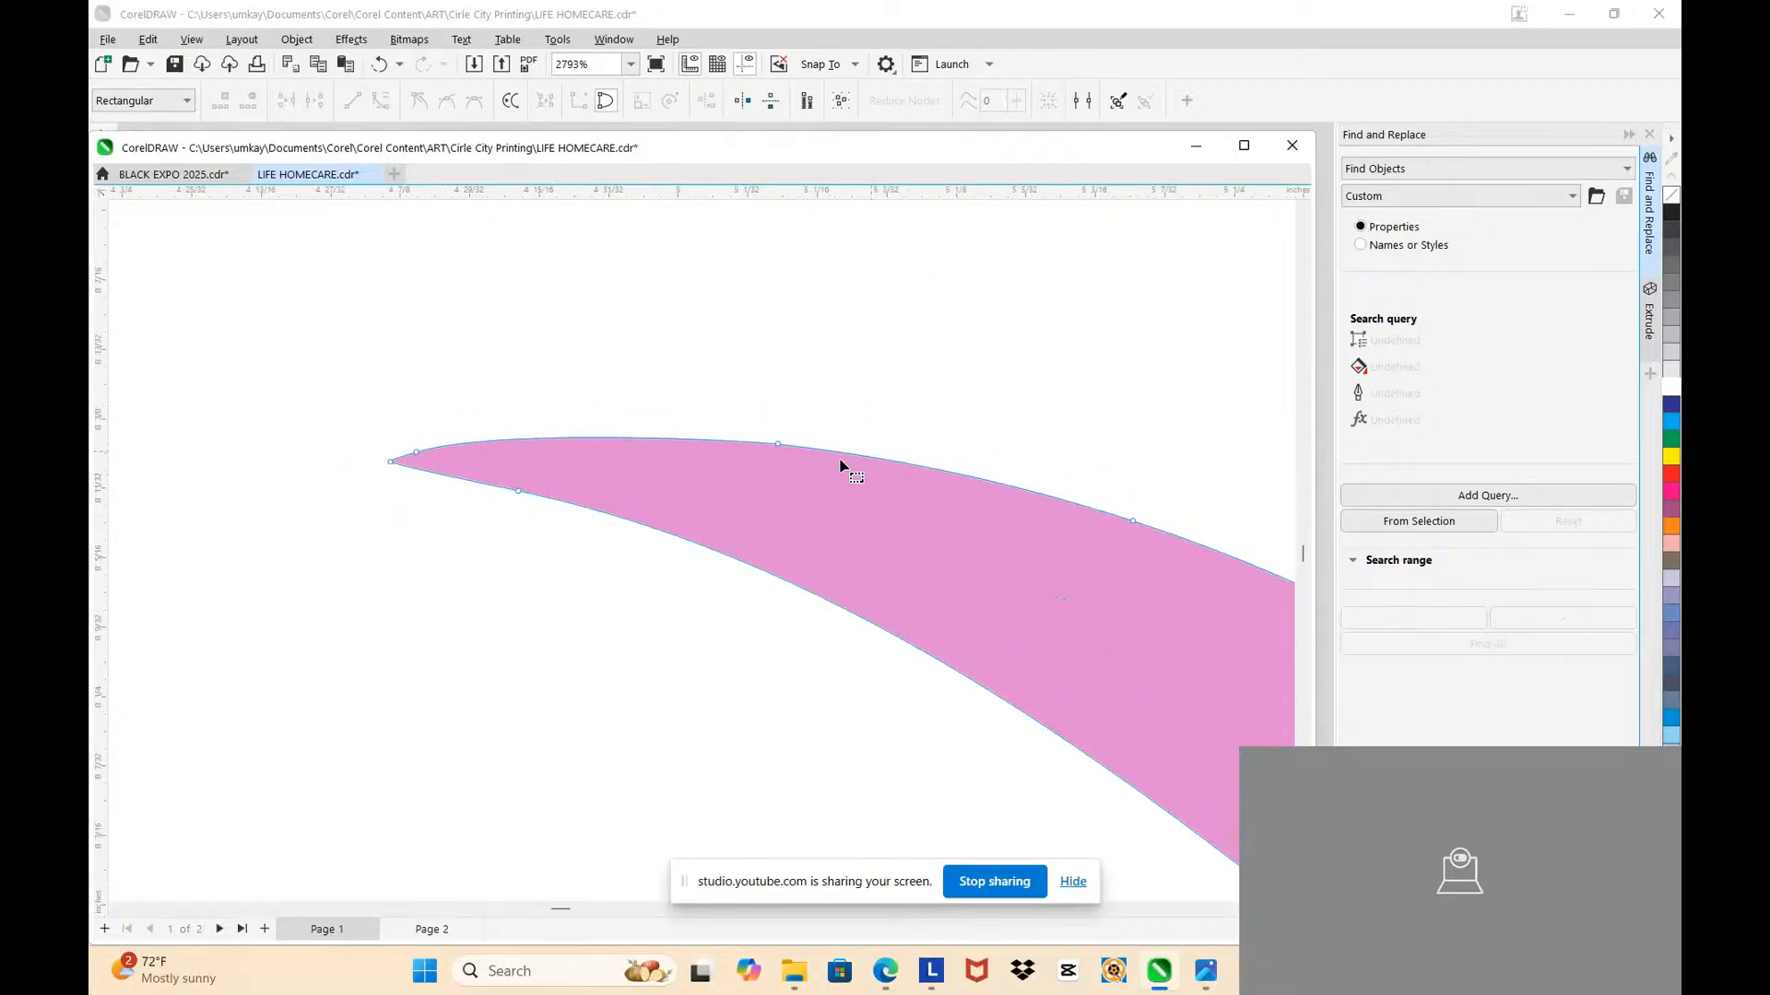
{"action": "scroll", "coordinate": [710, 461], "scroll_direction": "down", "scroll_amount": 5}
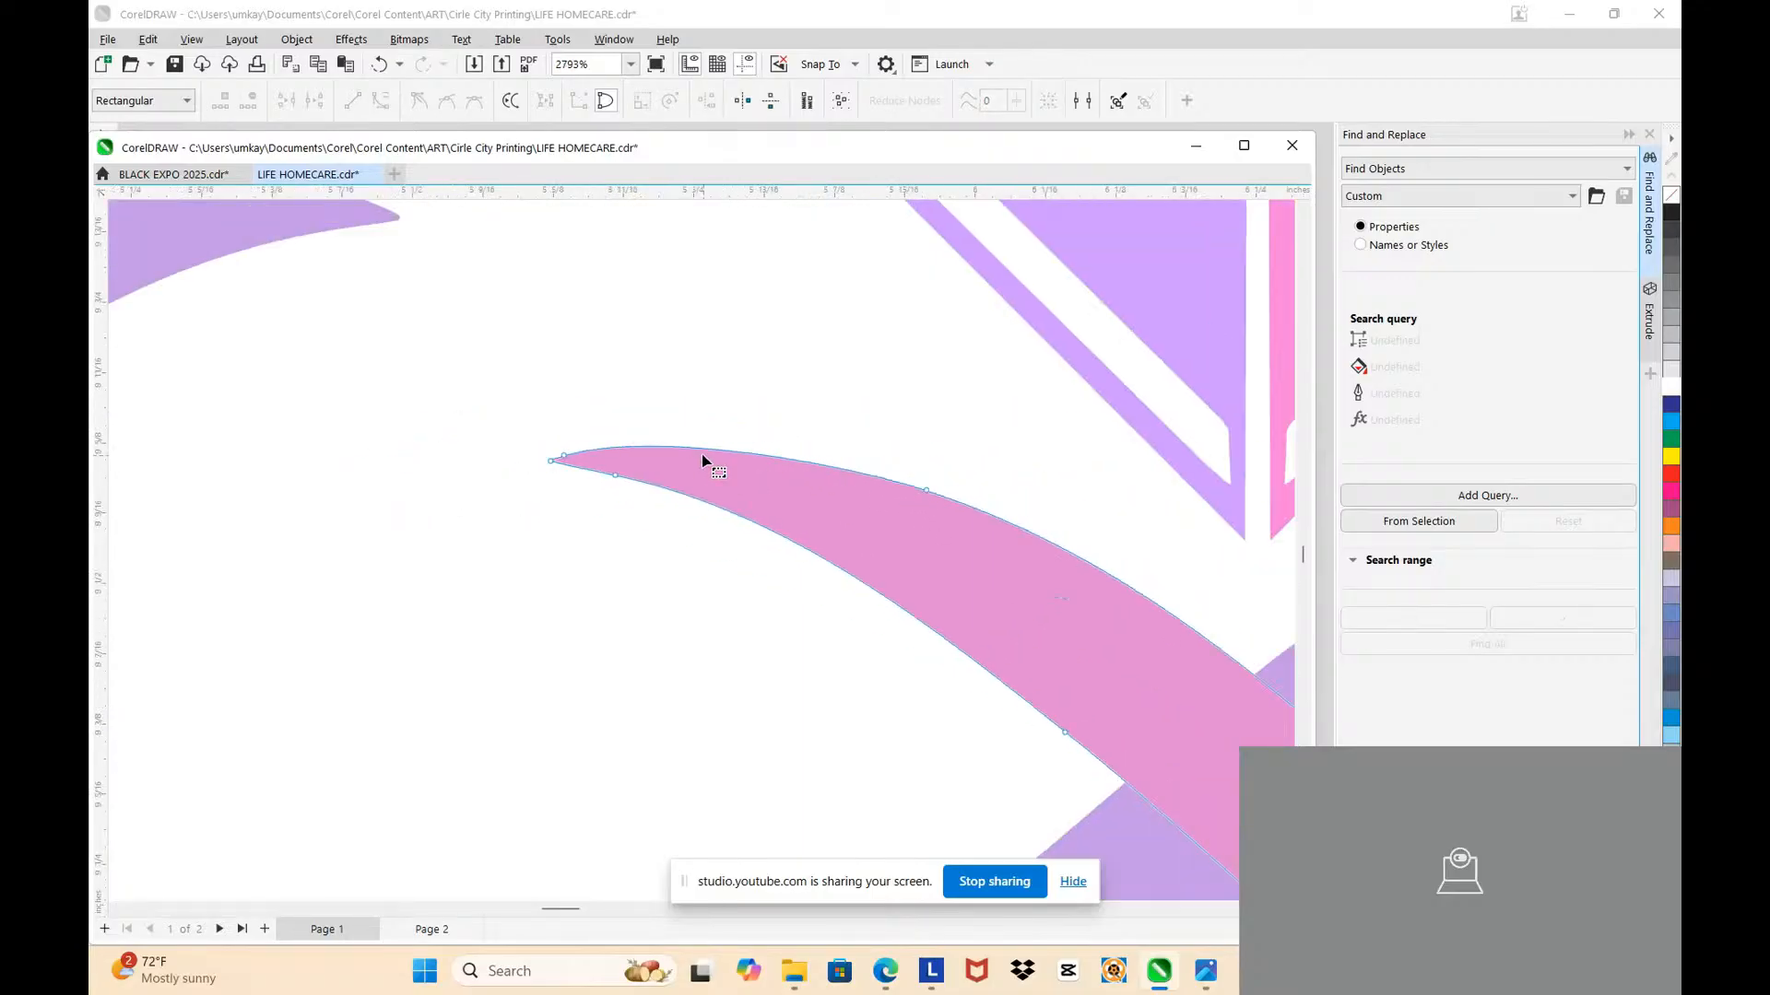
Step: Sharpen the purple ribbon's inner tip by moving its end node slightly down and turning the node's curve handles
{"action": "scroll", "coordinate": [1055, 461], "scroll_direction": "up", "scroll_amount": 2}
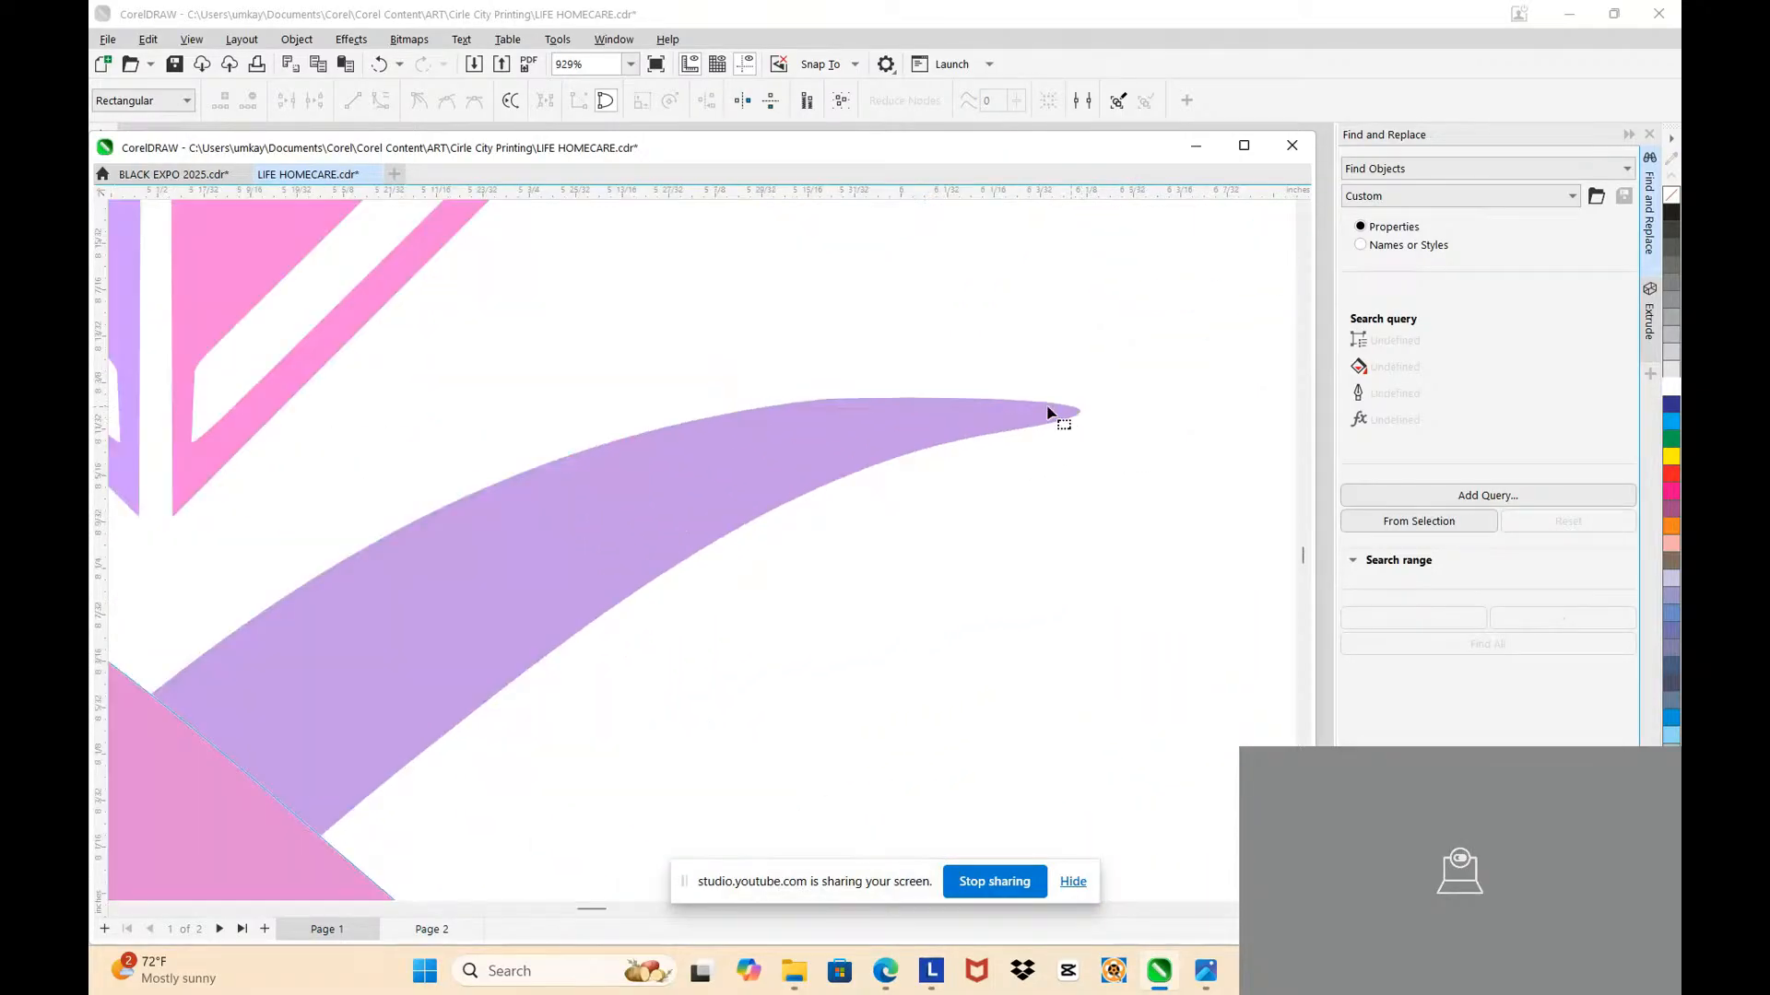
{"action": "left_click", "coordinate": [1048, 410]}
{"action": "scroll", "coordinate": [1047, 411], "scroll_direction": "up", "scroll_amount": 1}
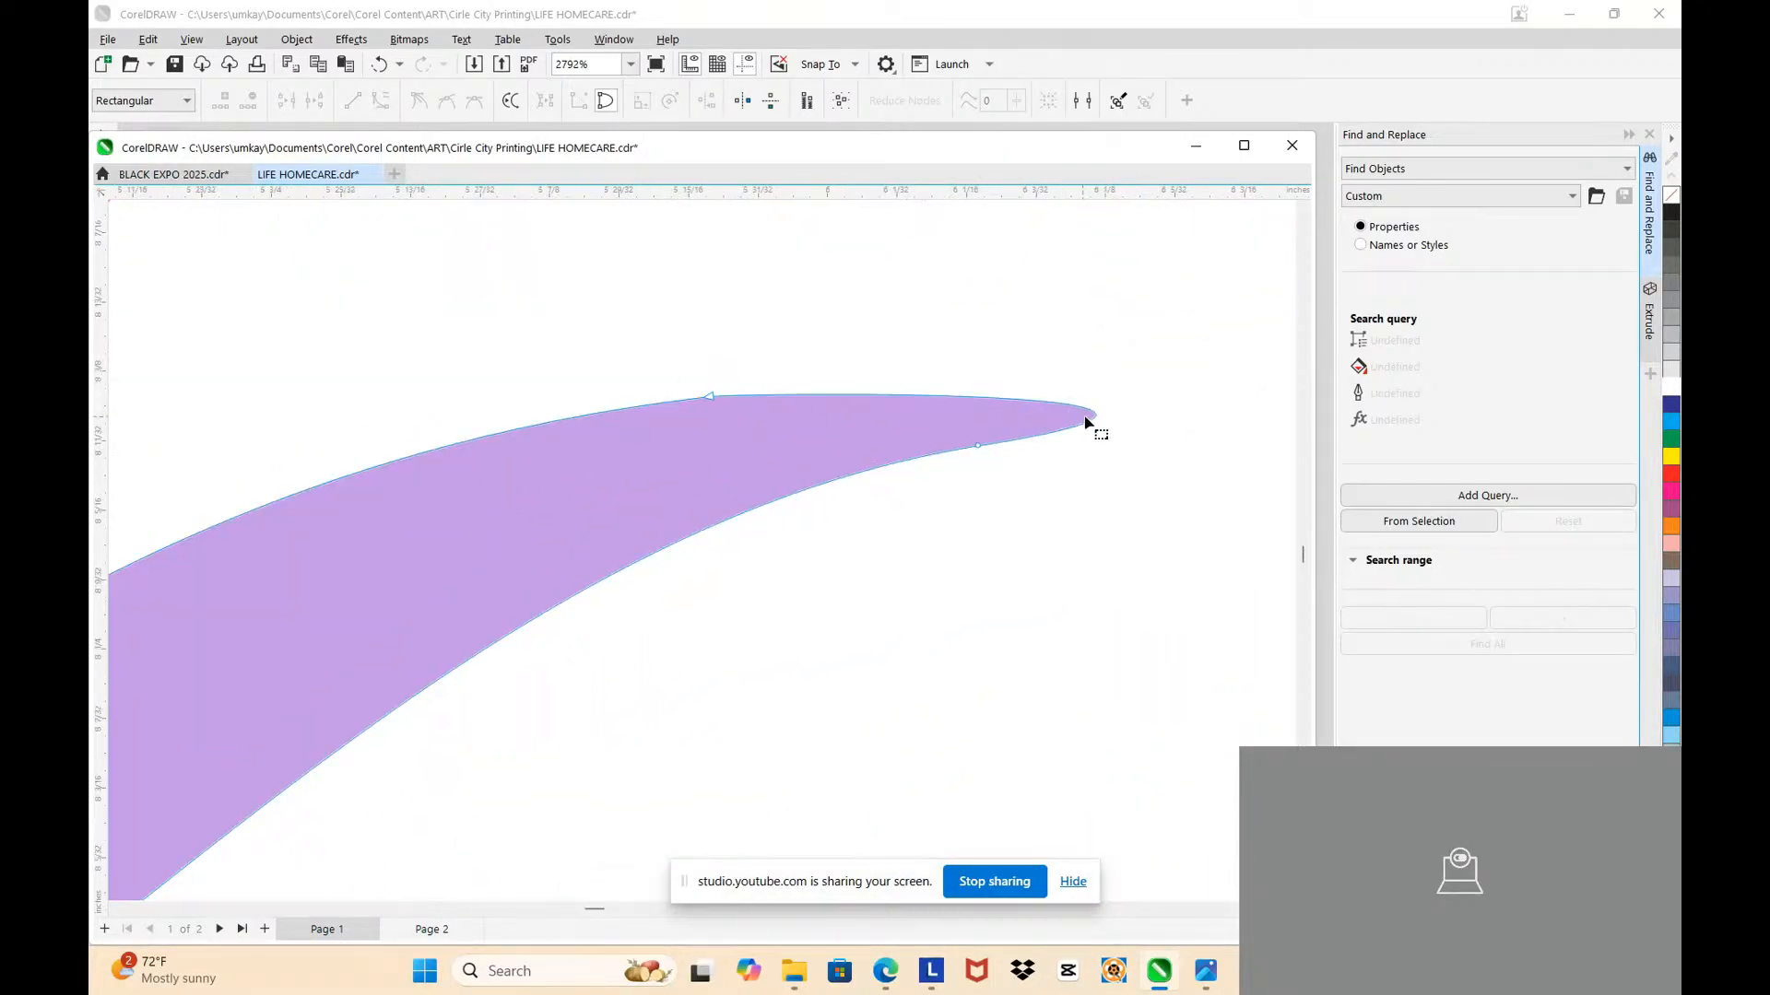
{"action": "scroll", "coordinate": [1097, 421], "scroll_direction": "up", "scroll_amount": 1}
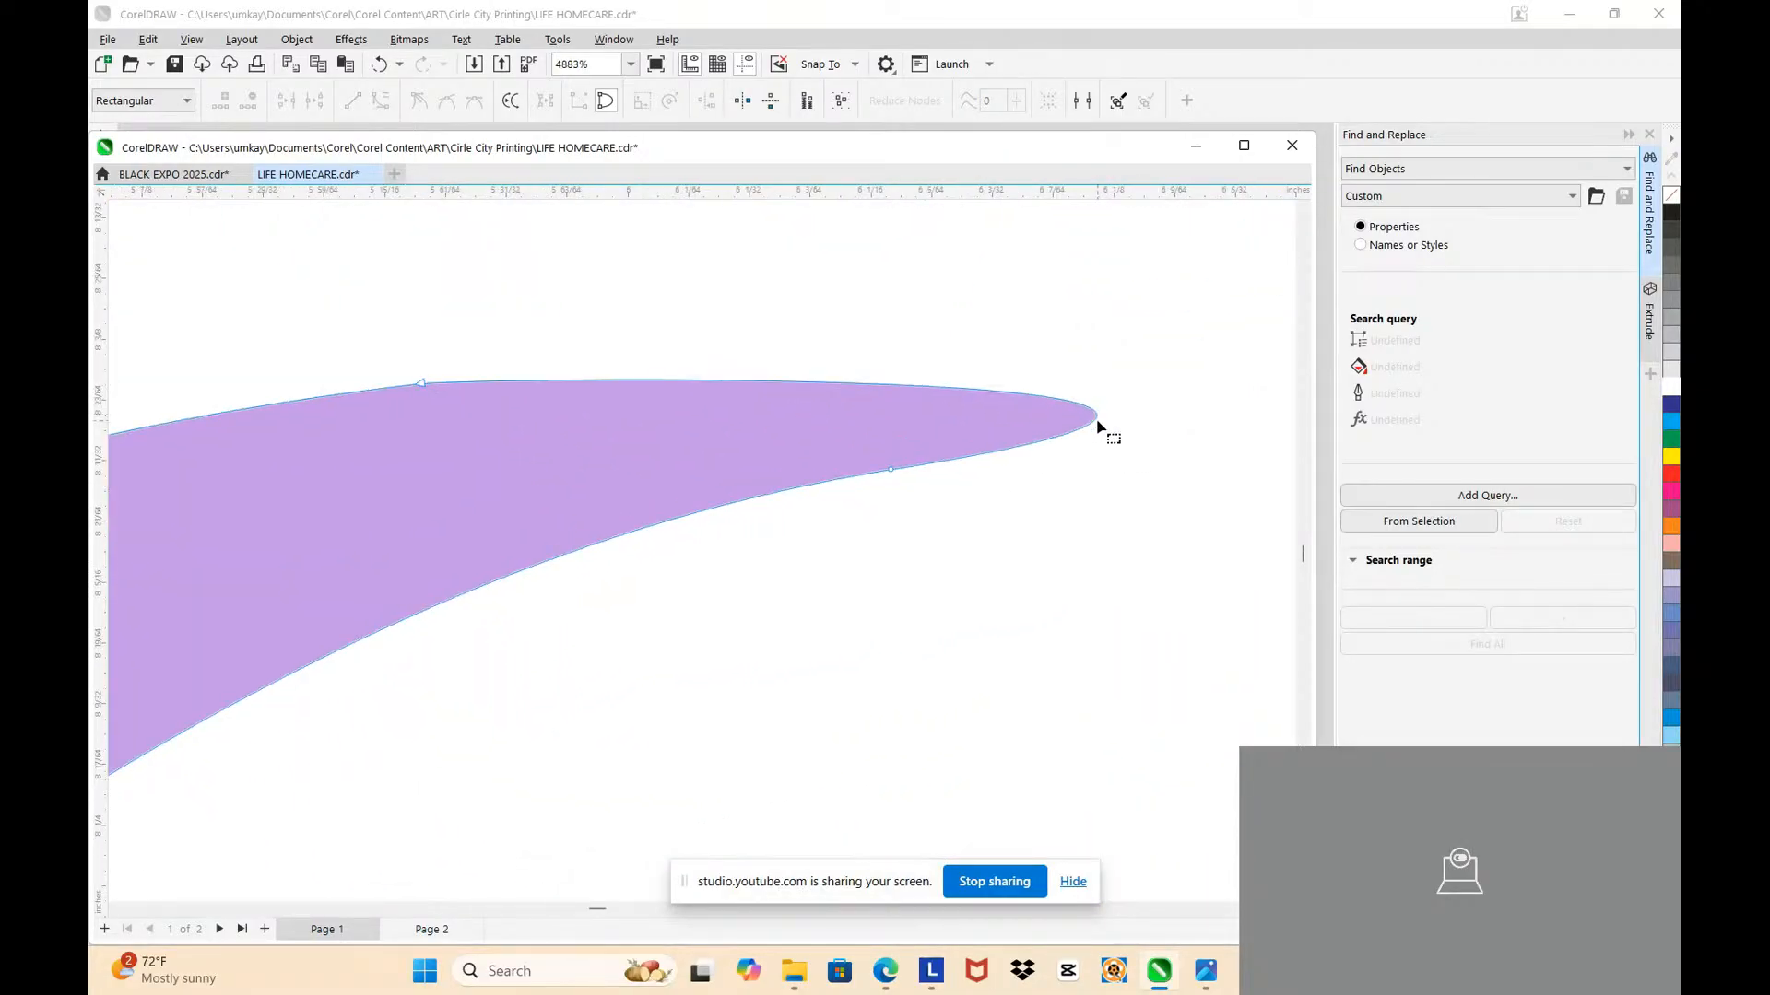
{"action": "left_click", "coordinate": [1096, 419]}
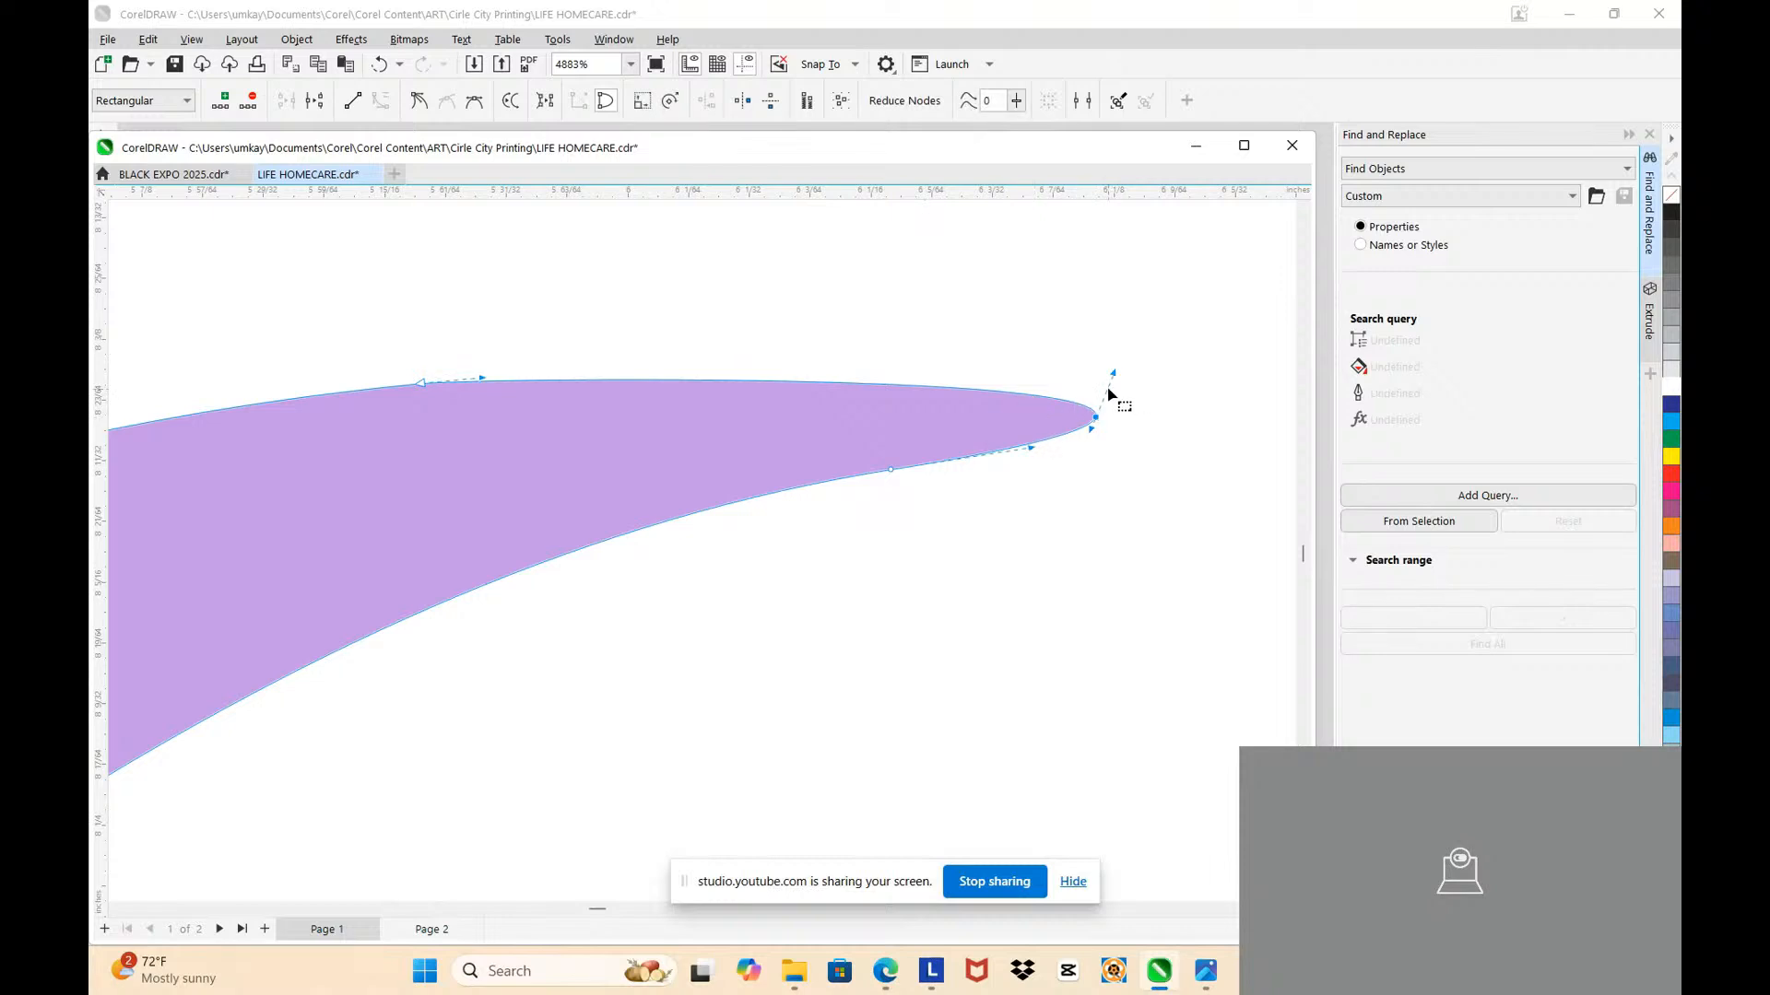
{"action": "left_click_drag", "start_coordinate": [1113, 376], "coordinate": [1095, 424]}
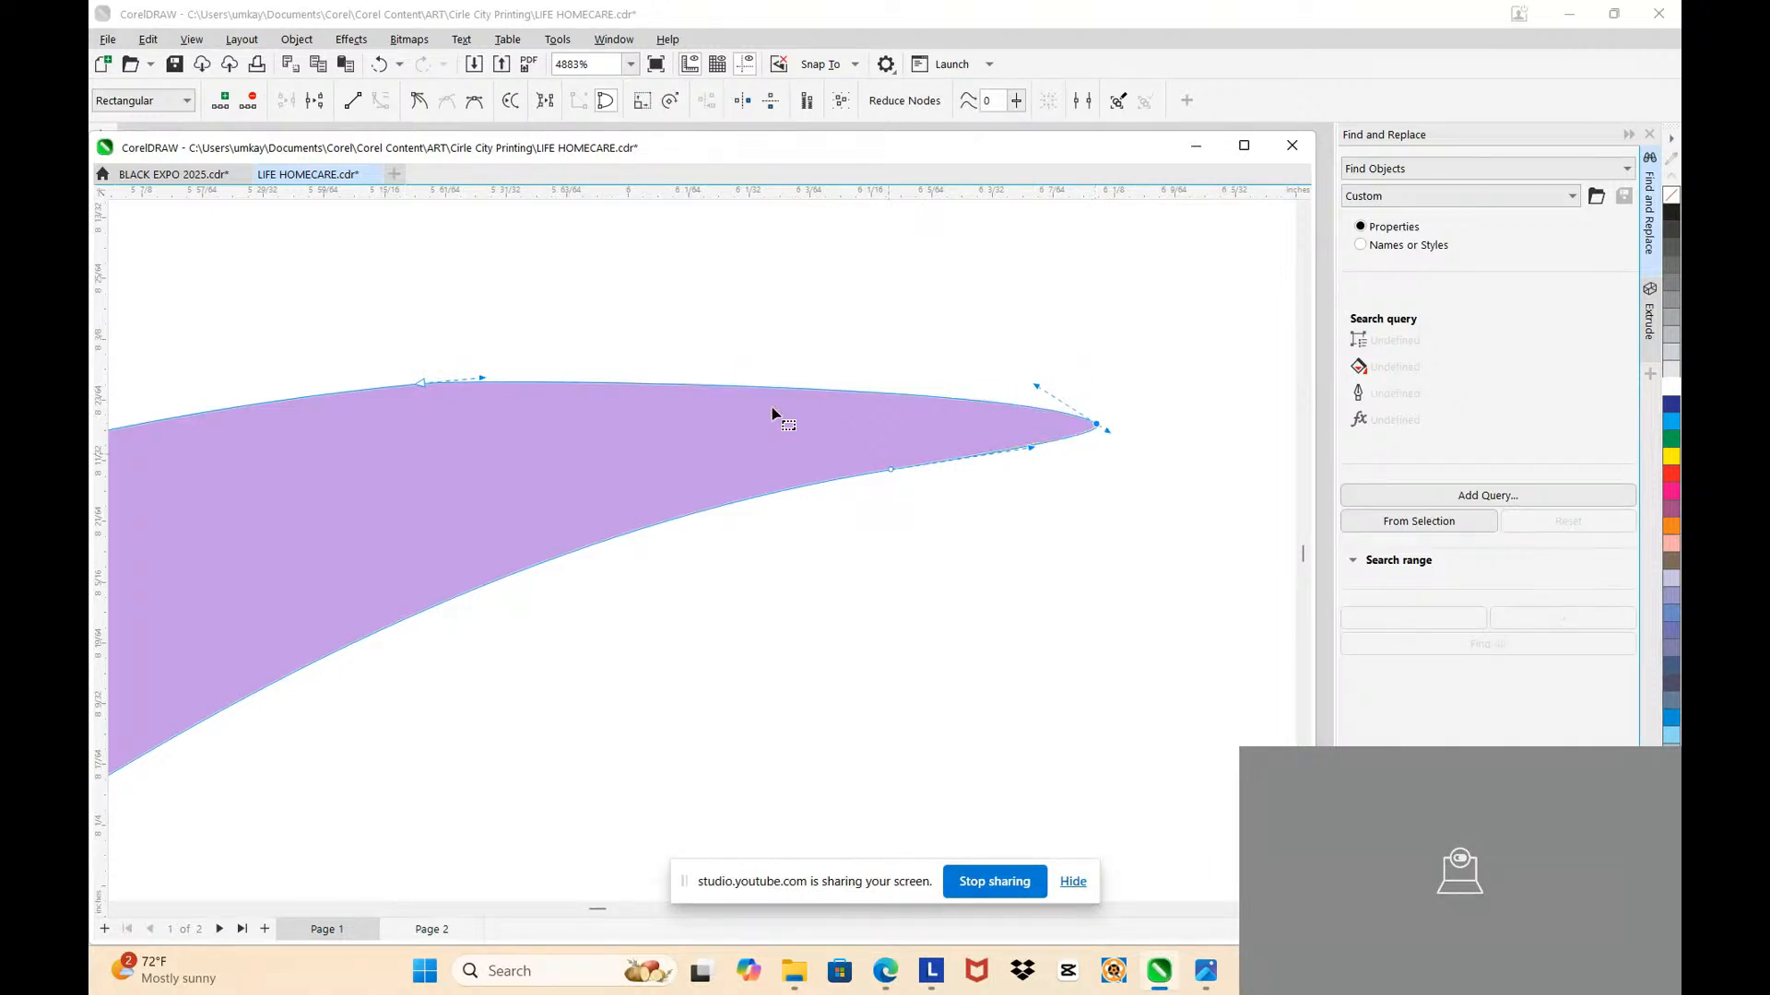
Step: Try deleting the node on the upper edge near the purple ribbon's tip, and undo the deletion
{"action": "left_click", "coordinate": [374, 387]}
{"action": "left_click", "coordinate": [376, 396]}
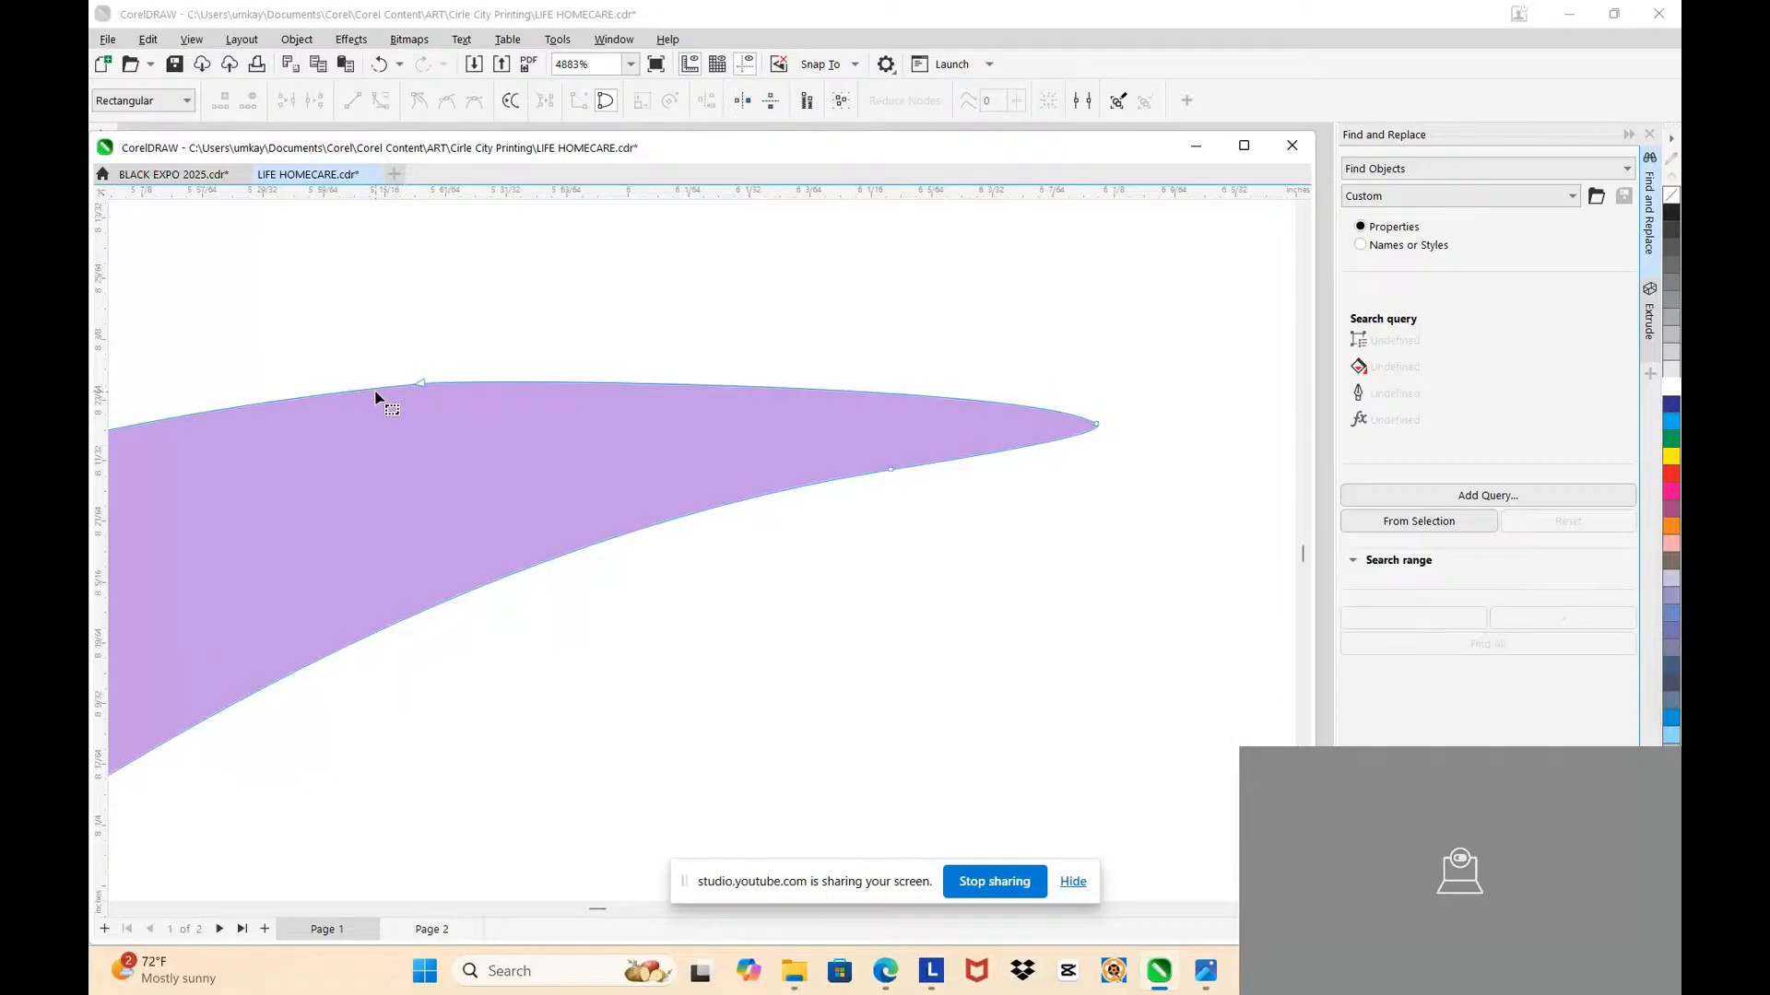
{"action": "left_click", "coordinate": [372, 387]}
{"action": "left_click_drag", "start_coordinate": [424, 389], "coordinate": [850, 384]}
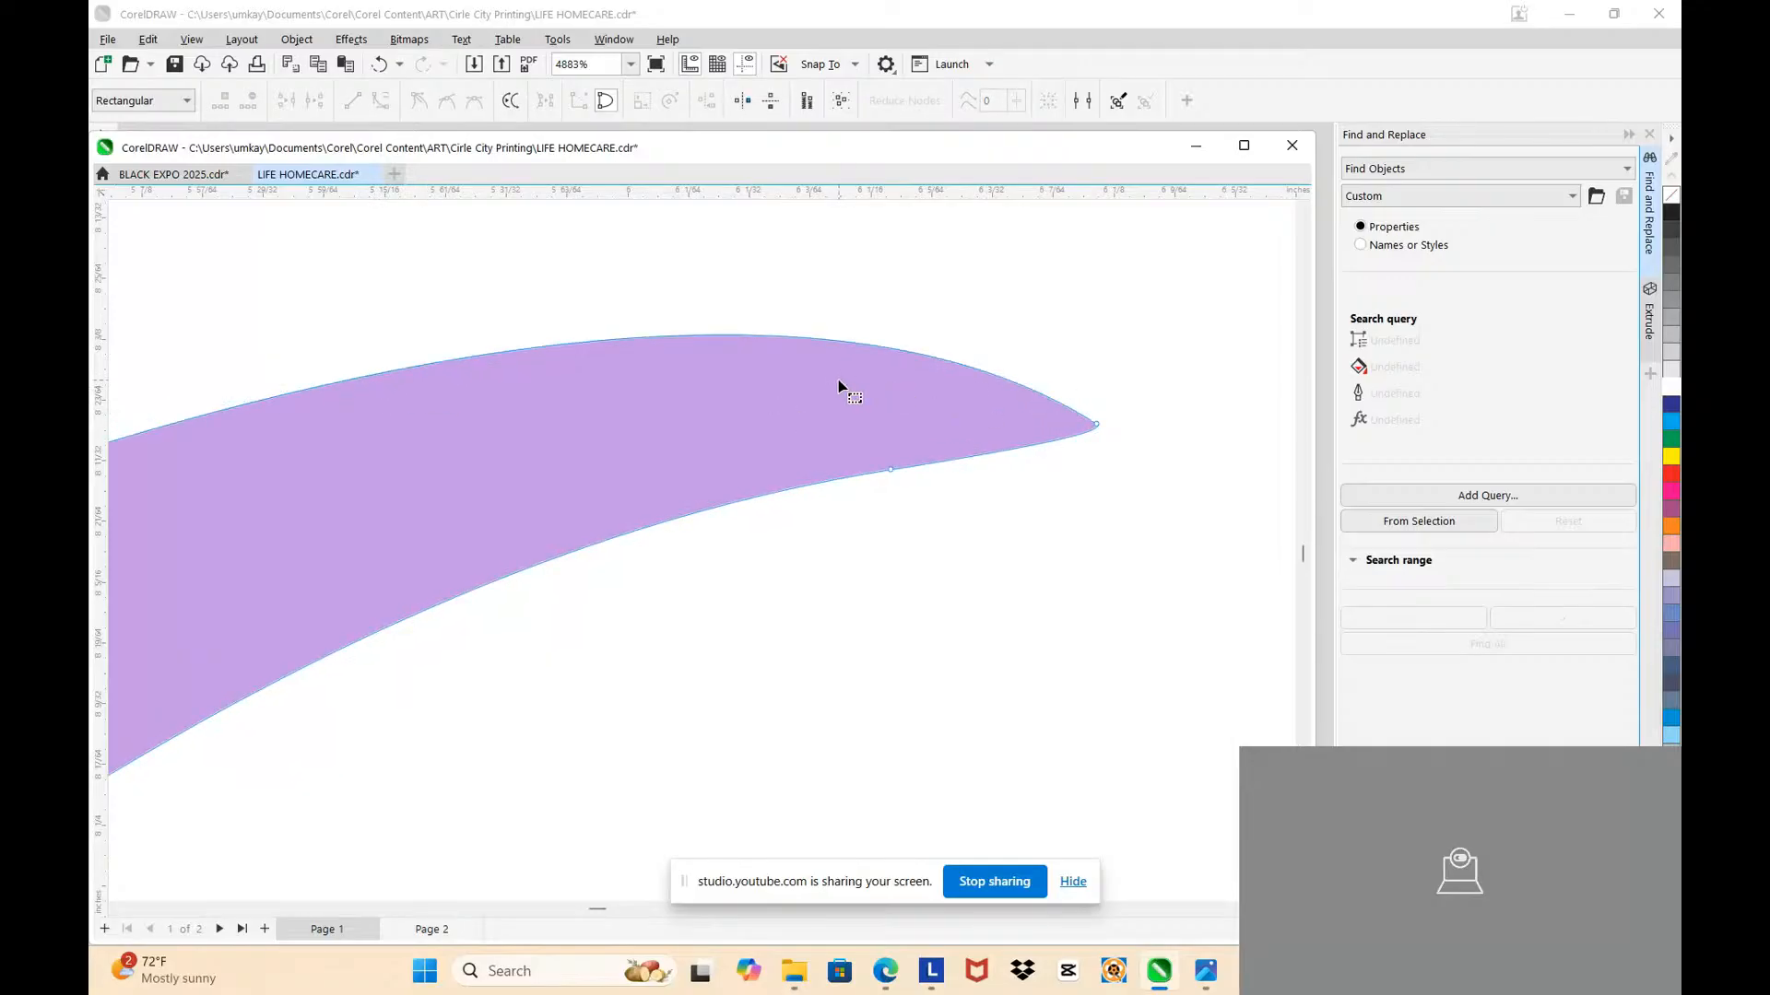
{"action": "key", "text": "ctrl+z"}
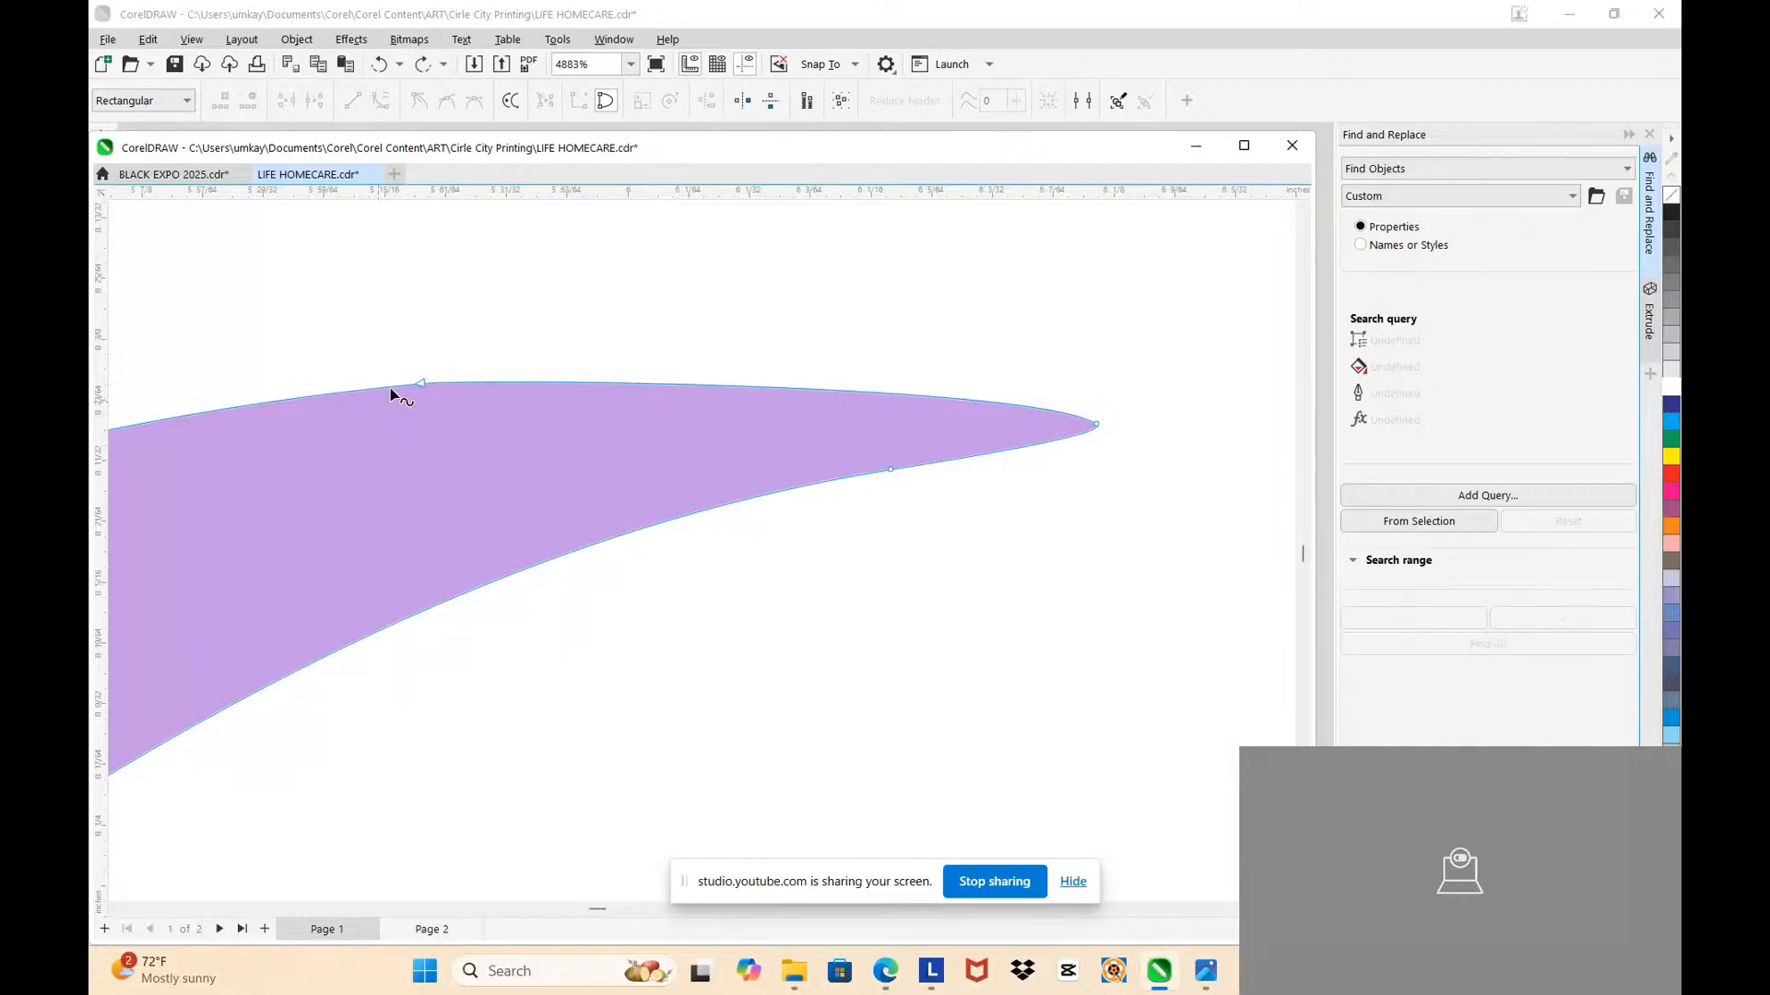
Step: Bow the upper edge near the purple ribbon's tip slightly outward and raise the lower-edge node to smooth the underside
{"action": "left_click", "coordinate": [420, 385]}
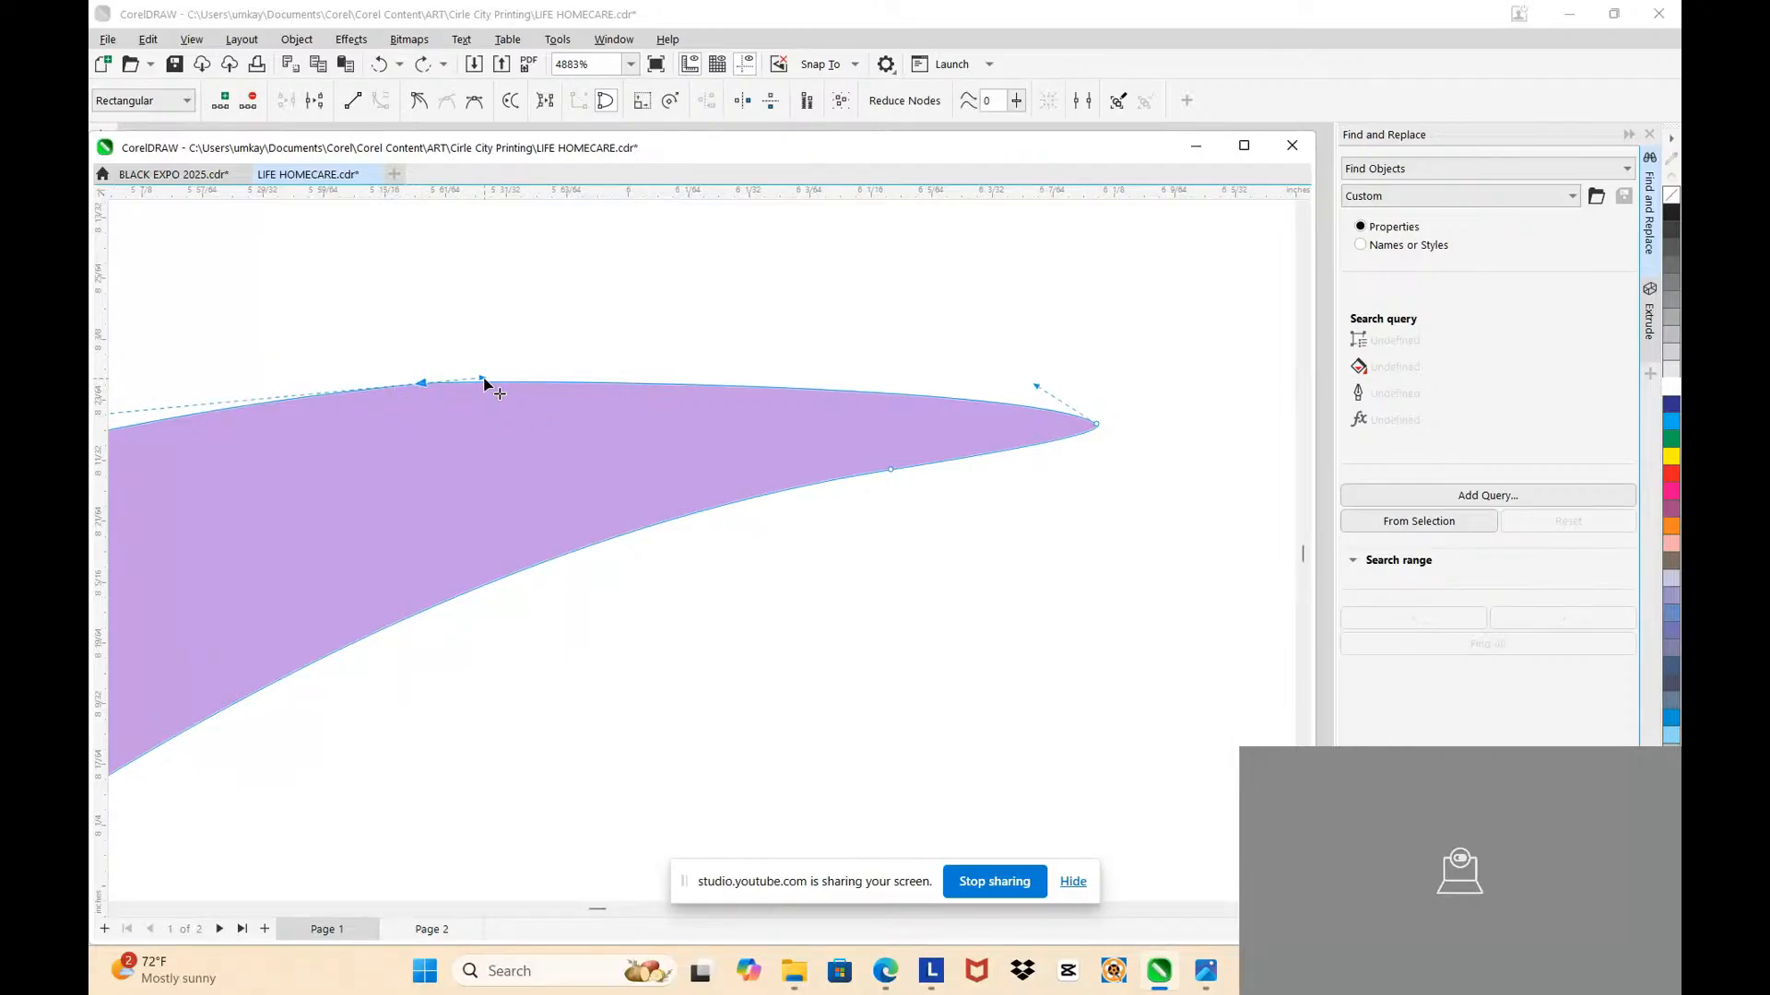
{"action": "left_click_drag", "start_coordinate": [482, 384], "coordinate": [618, 365]}
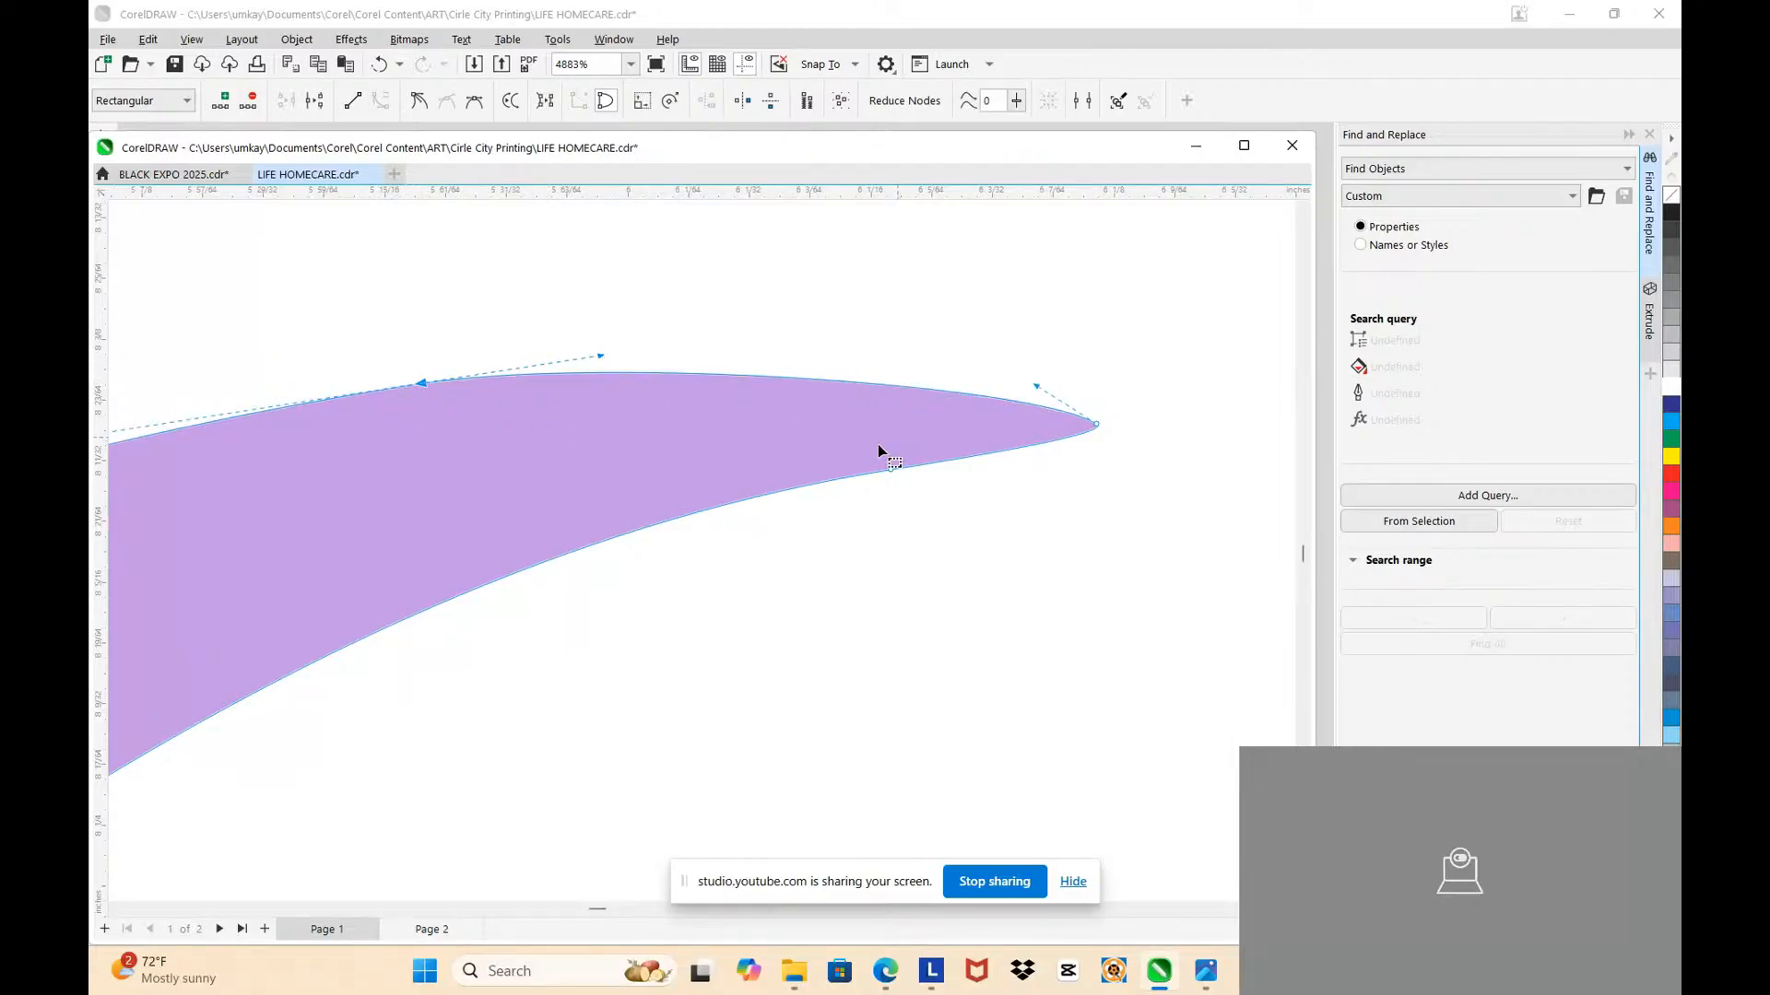
{"action": "left_click", "coordinate": [893, 473]}
{"action": "left_click_drag", "start_coordinate": [893, 472], "coordinate": [900, 462]}
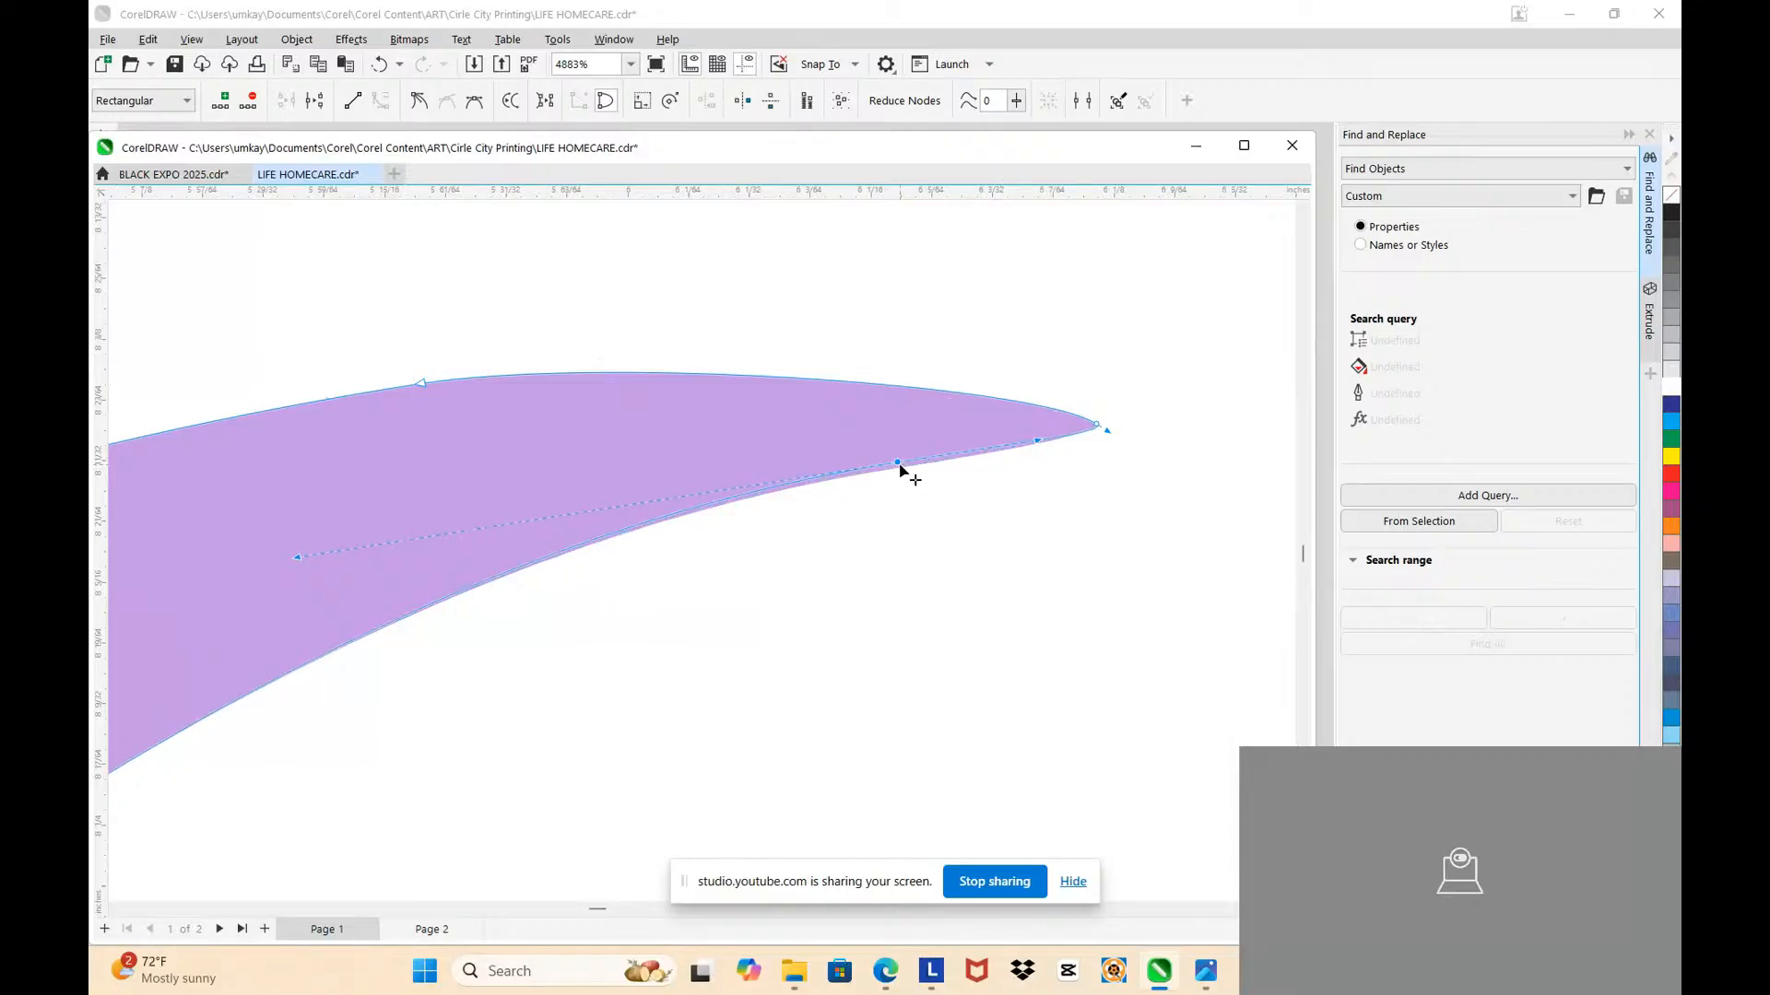
{"action": "left_click_drag", "start_coordinate": [1043, 436], "coordinate": [1049, 433]}
{"action": "left_click", "coordinate": [1057, 439]}
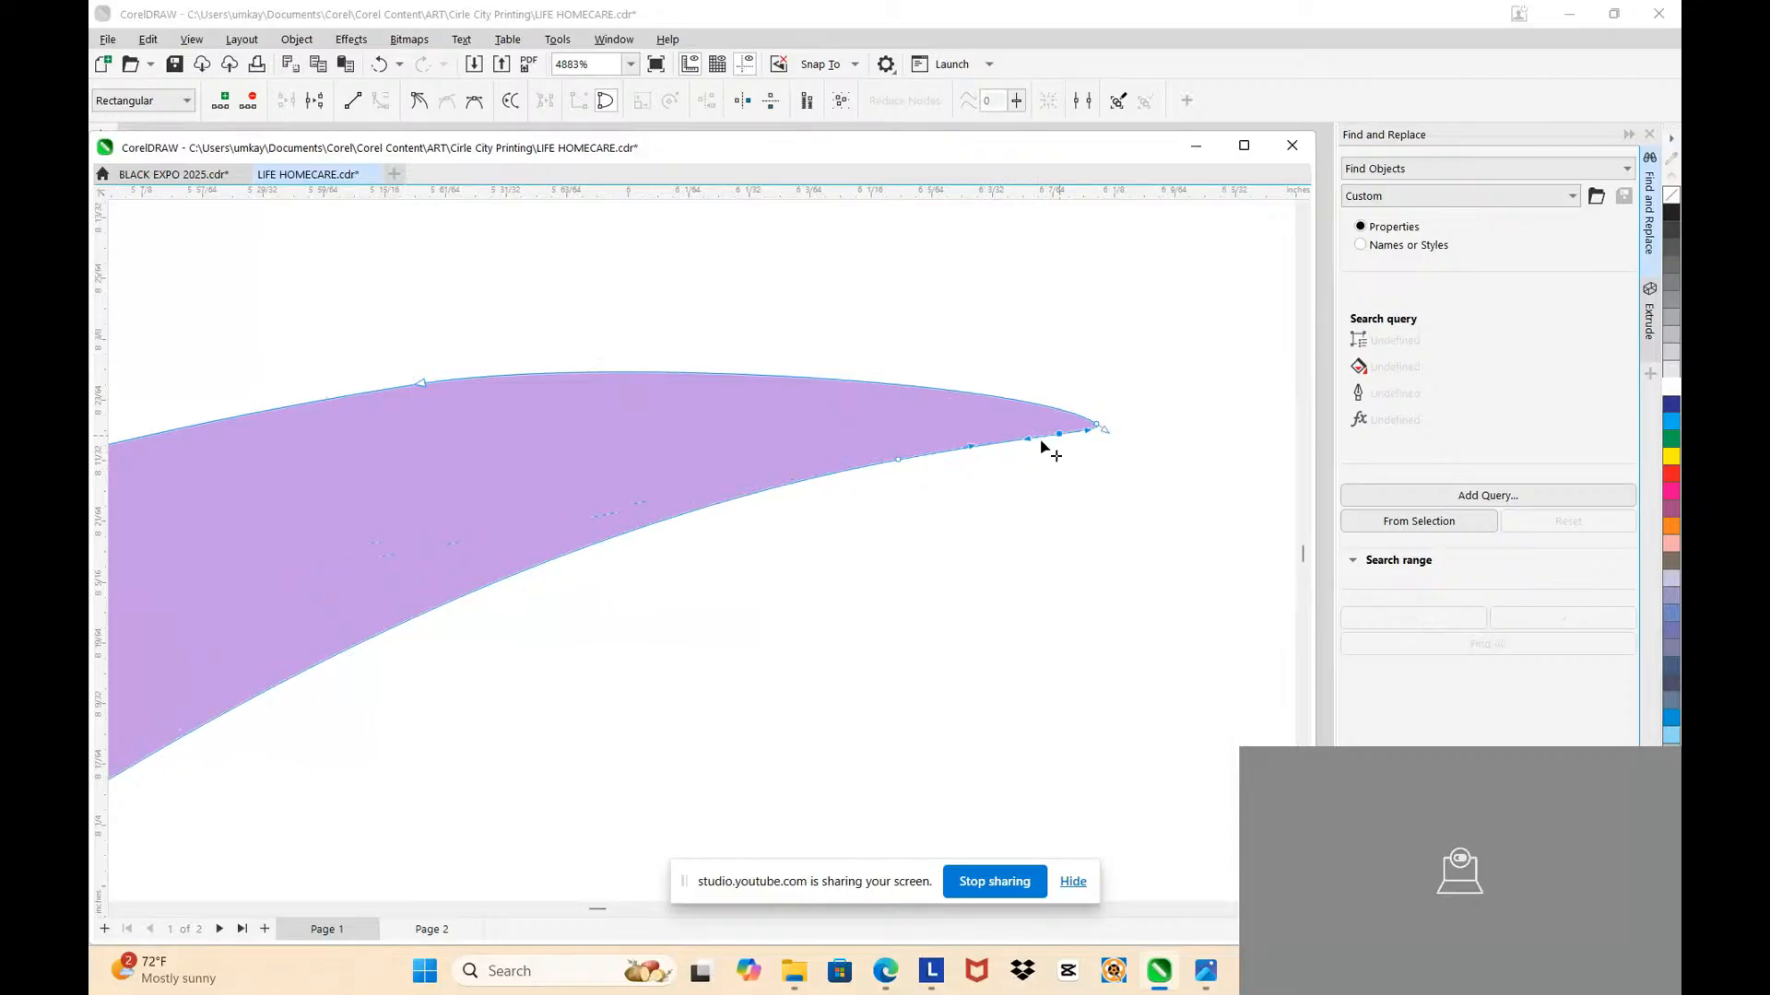
Step: Select the white ring around the redrawn logo on the page
{"action": "scroll", "coordinate": [906, 470], "scroll_direction": "down", "scroll_amount": 12}
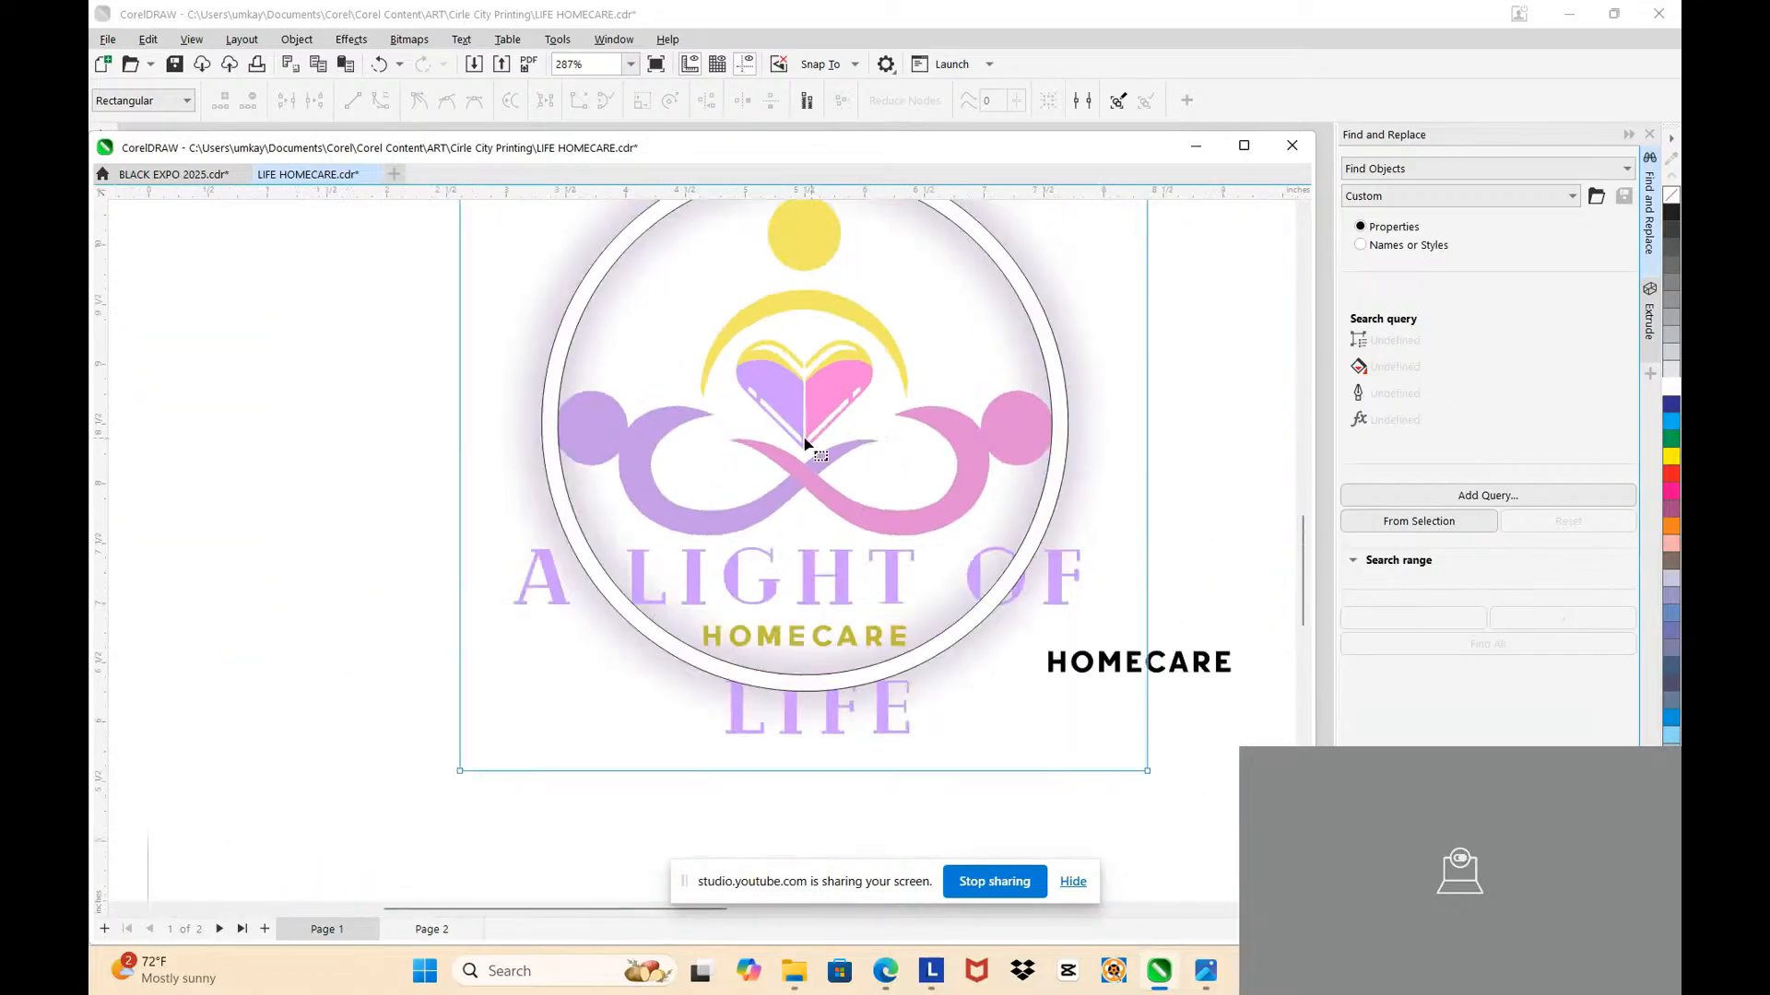
{"action": "scroll", "coordinate": [798, 444], "scroll_direction": "down", "scroll_amount": 2}
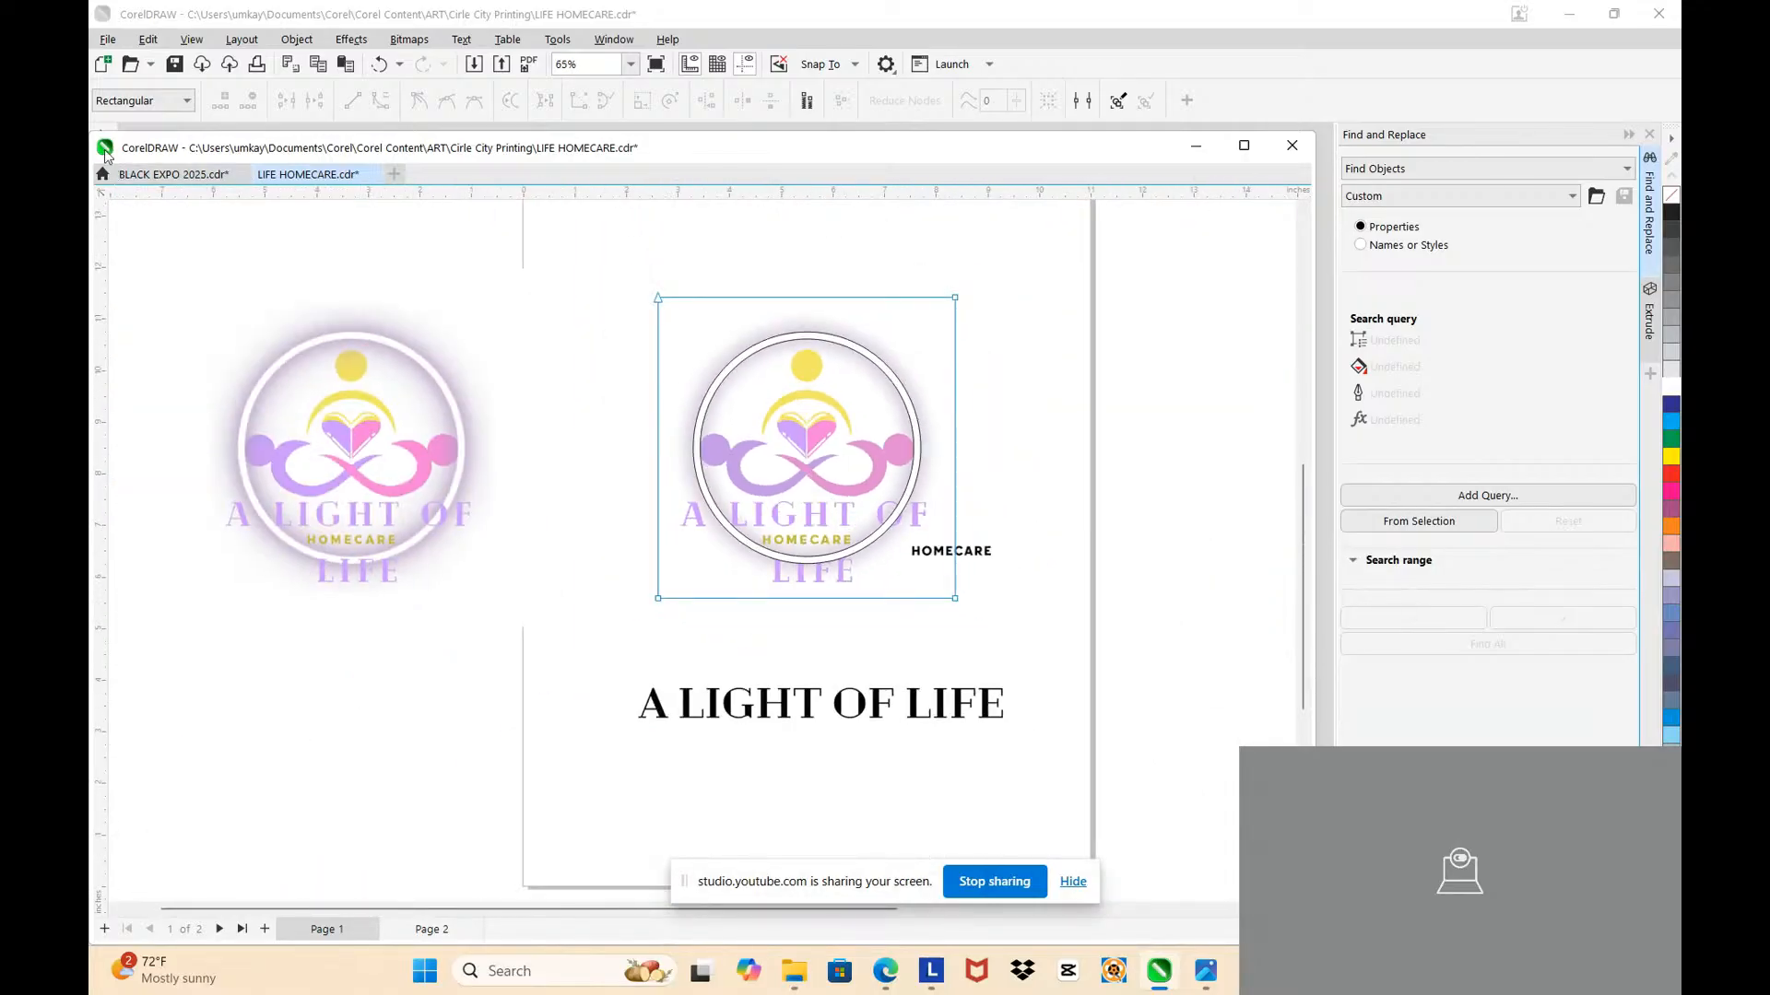
{"action": "scroll", "coordinate": [871, 489], "scroll_direction": "up", "scroll_amount": 1}
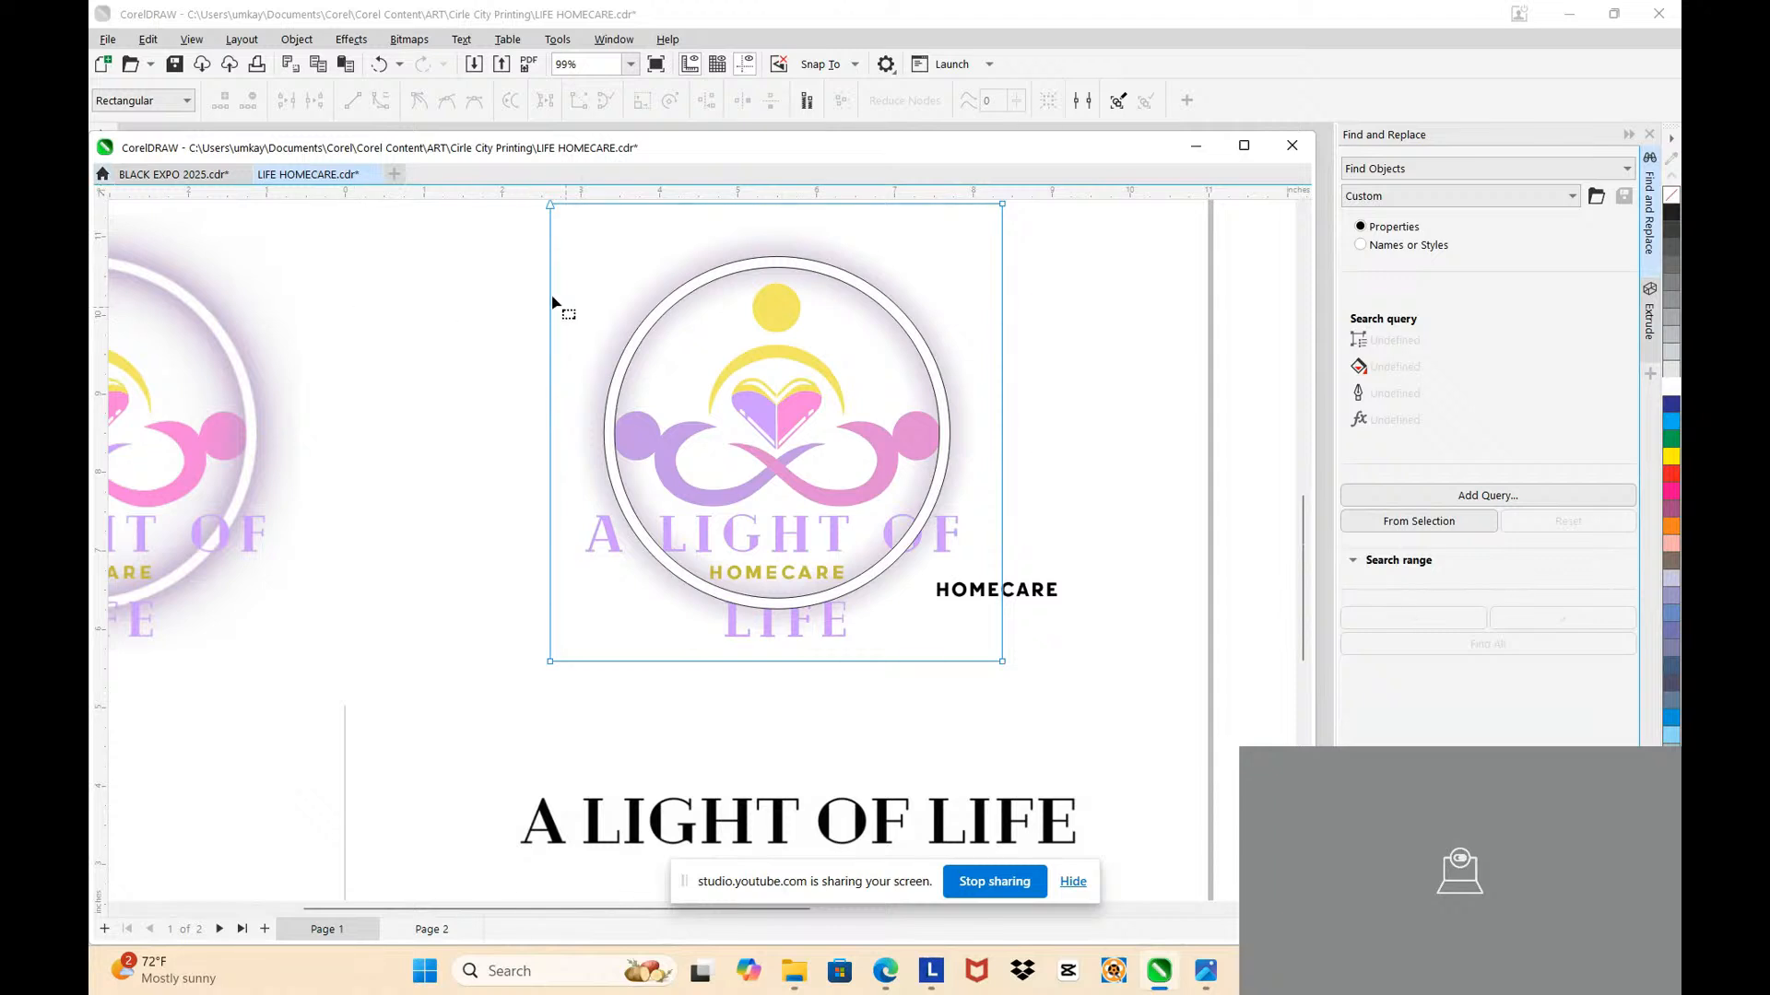
{"action": "left_click", "coordinate": [1002, 343]}
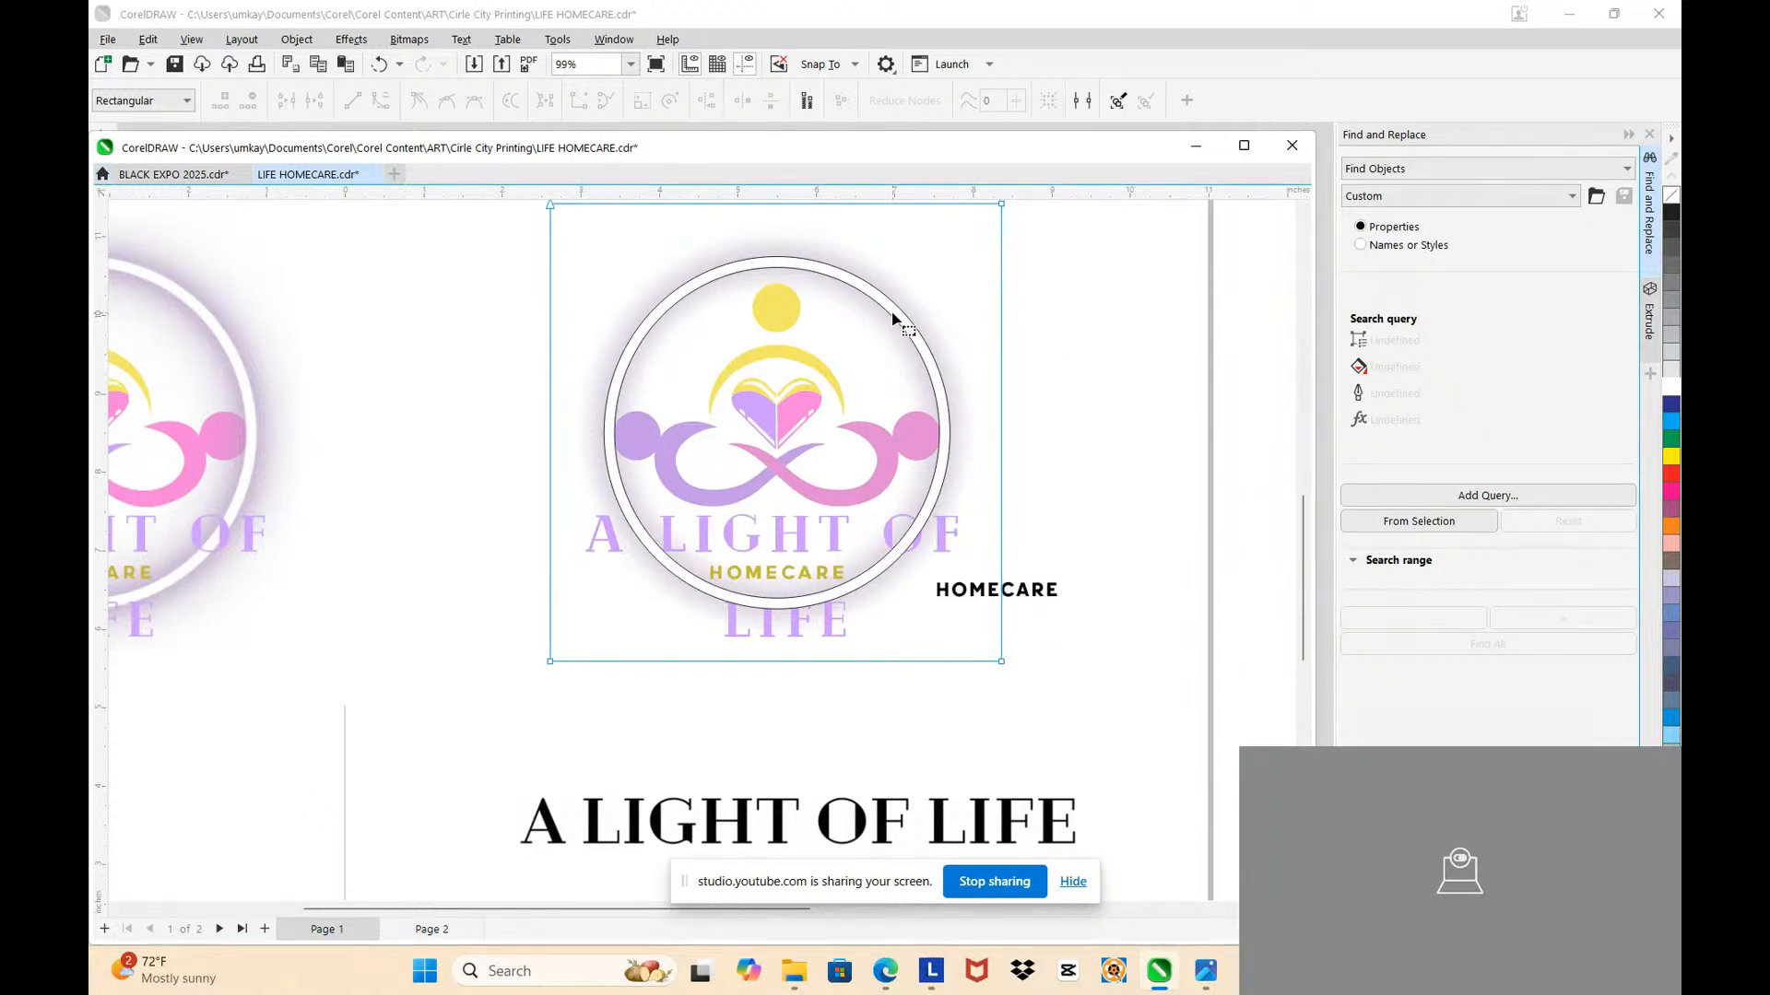
{"action": "left_click", "coordinate": [899, 313]}
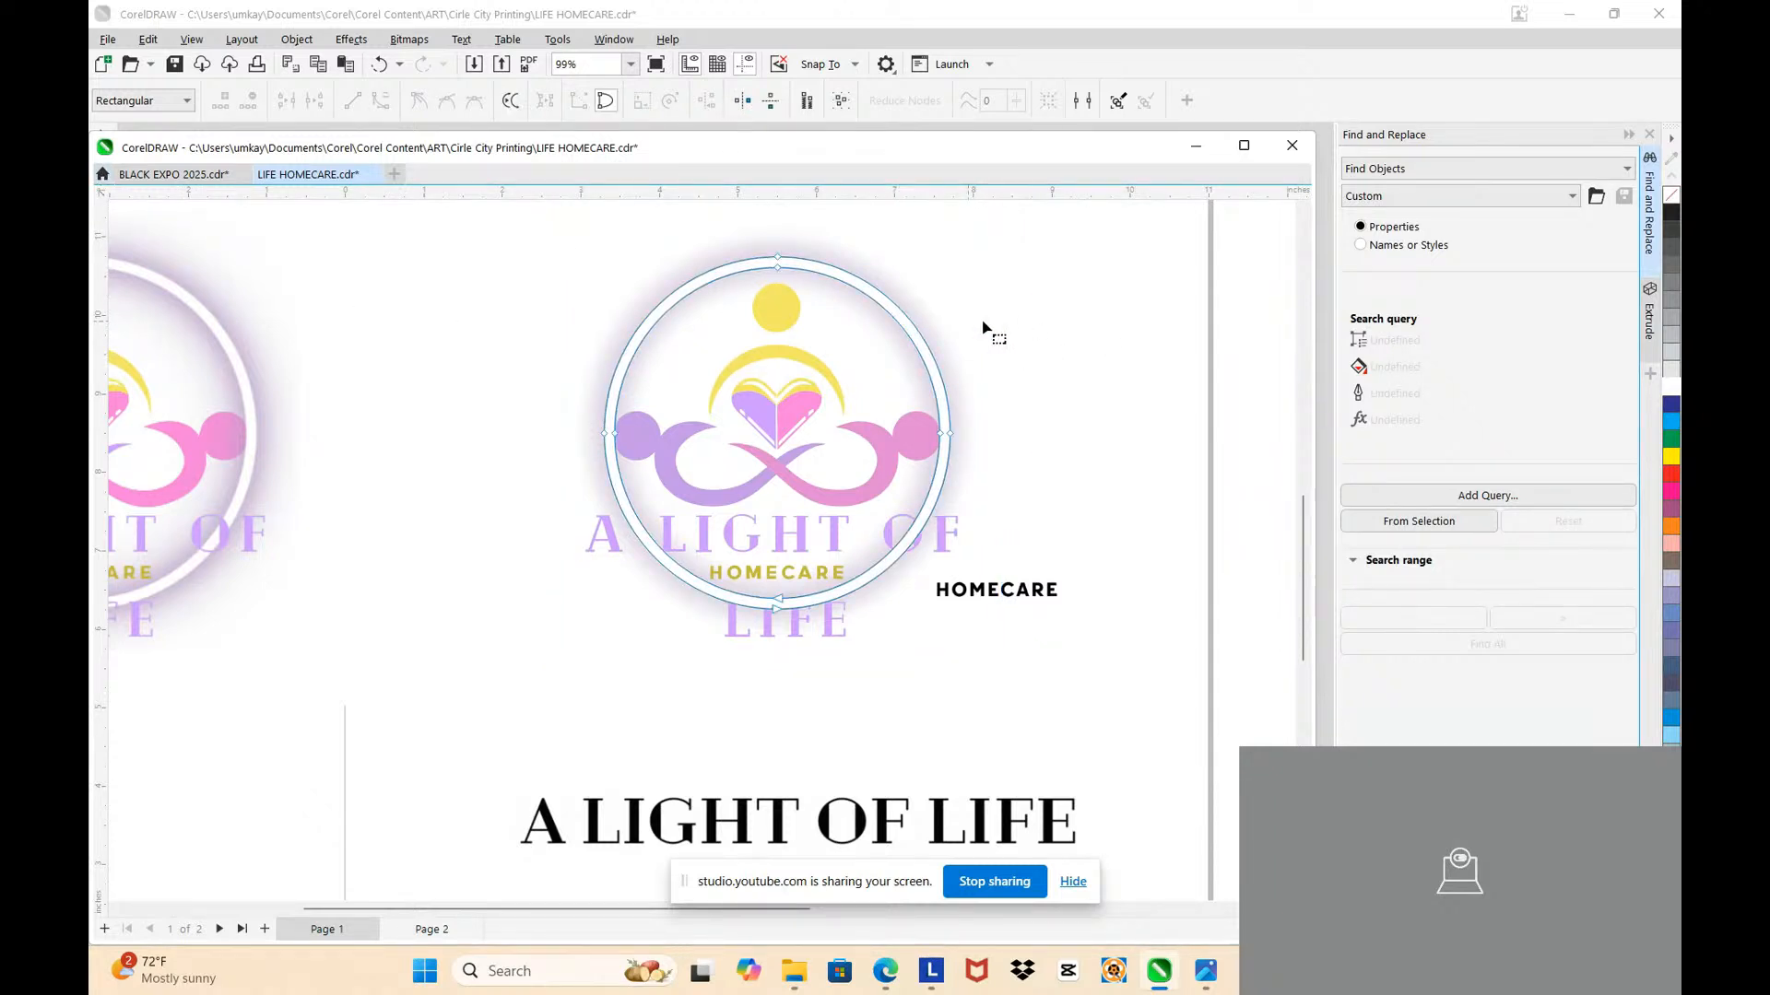
{"action": "scroll", "coordinate": [651, 479], "scroll_direction": "down", "scroll_amount": 3}
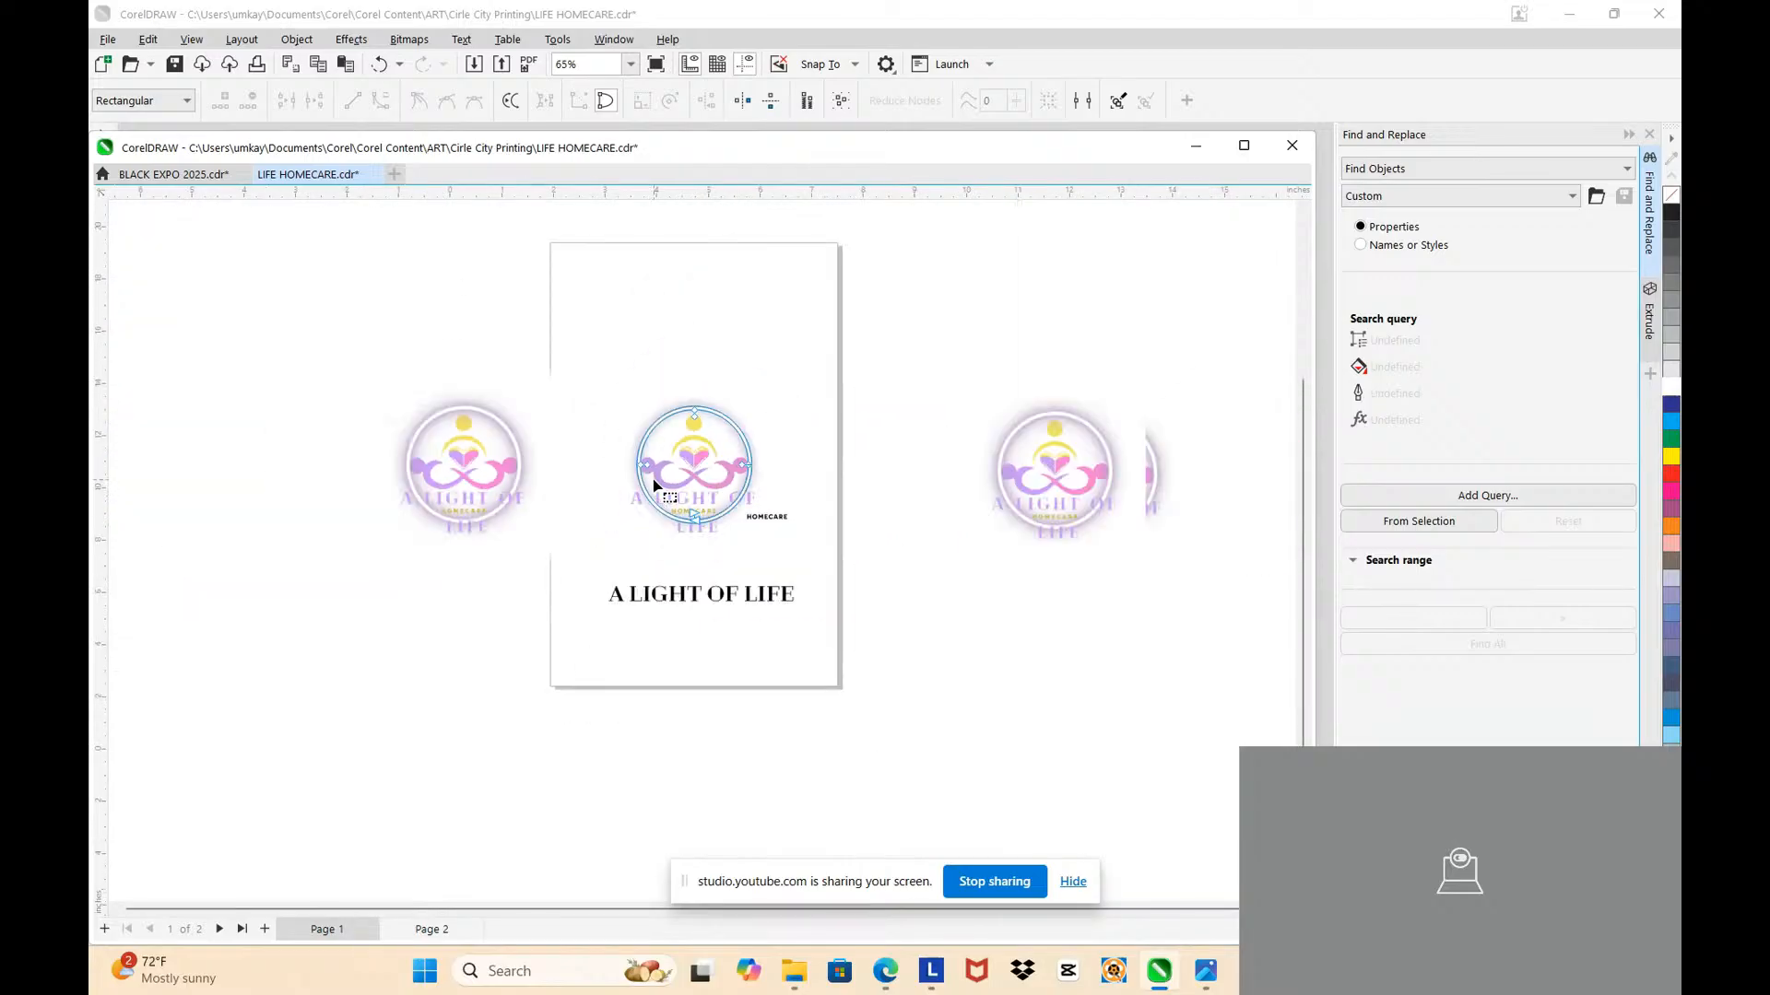
Step: Collapse the Find and Replace docker, maximize the document window, and dismiss the Options dialog without changing settings
{"action": "left_click", "coordinate": [1244, 146]}
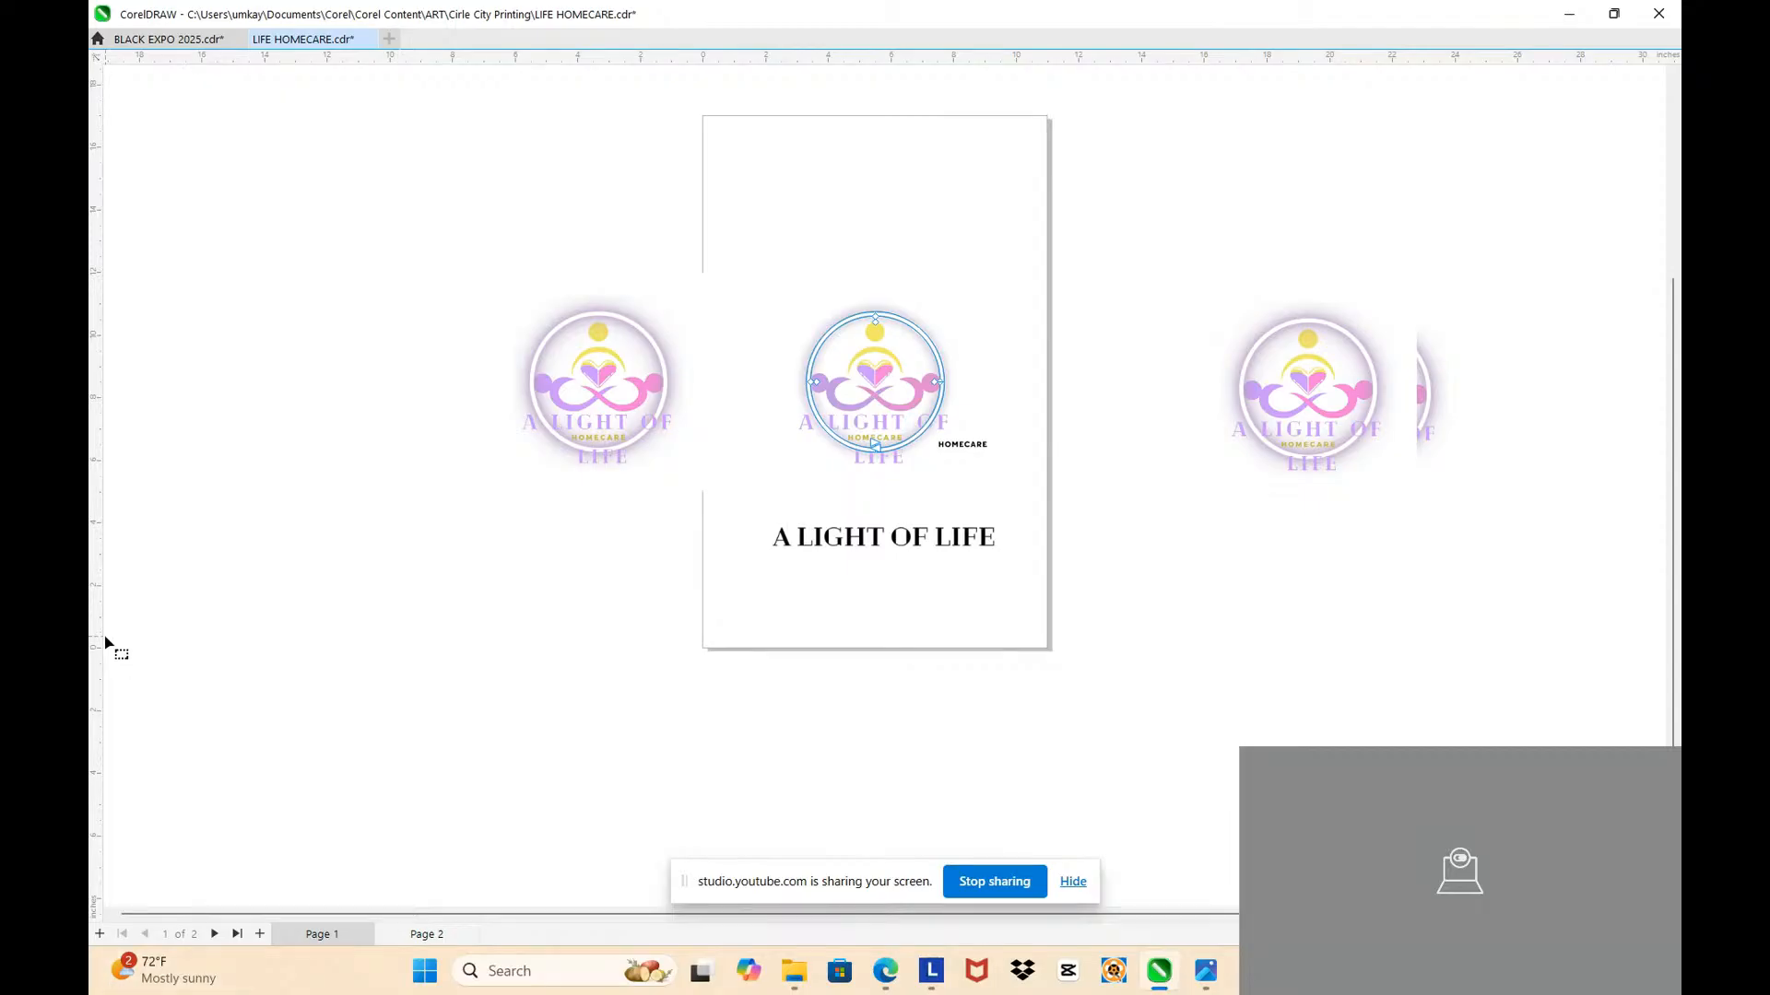
{"action": "double_click", "coordinate": [328, 22]}
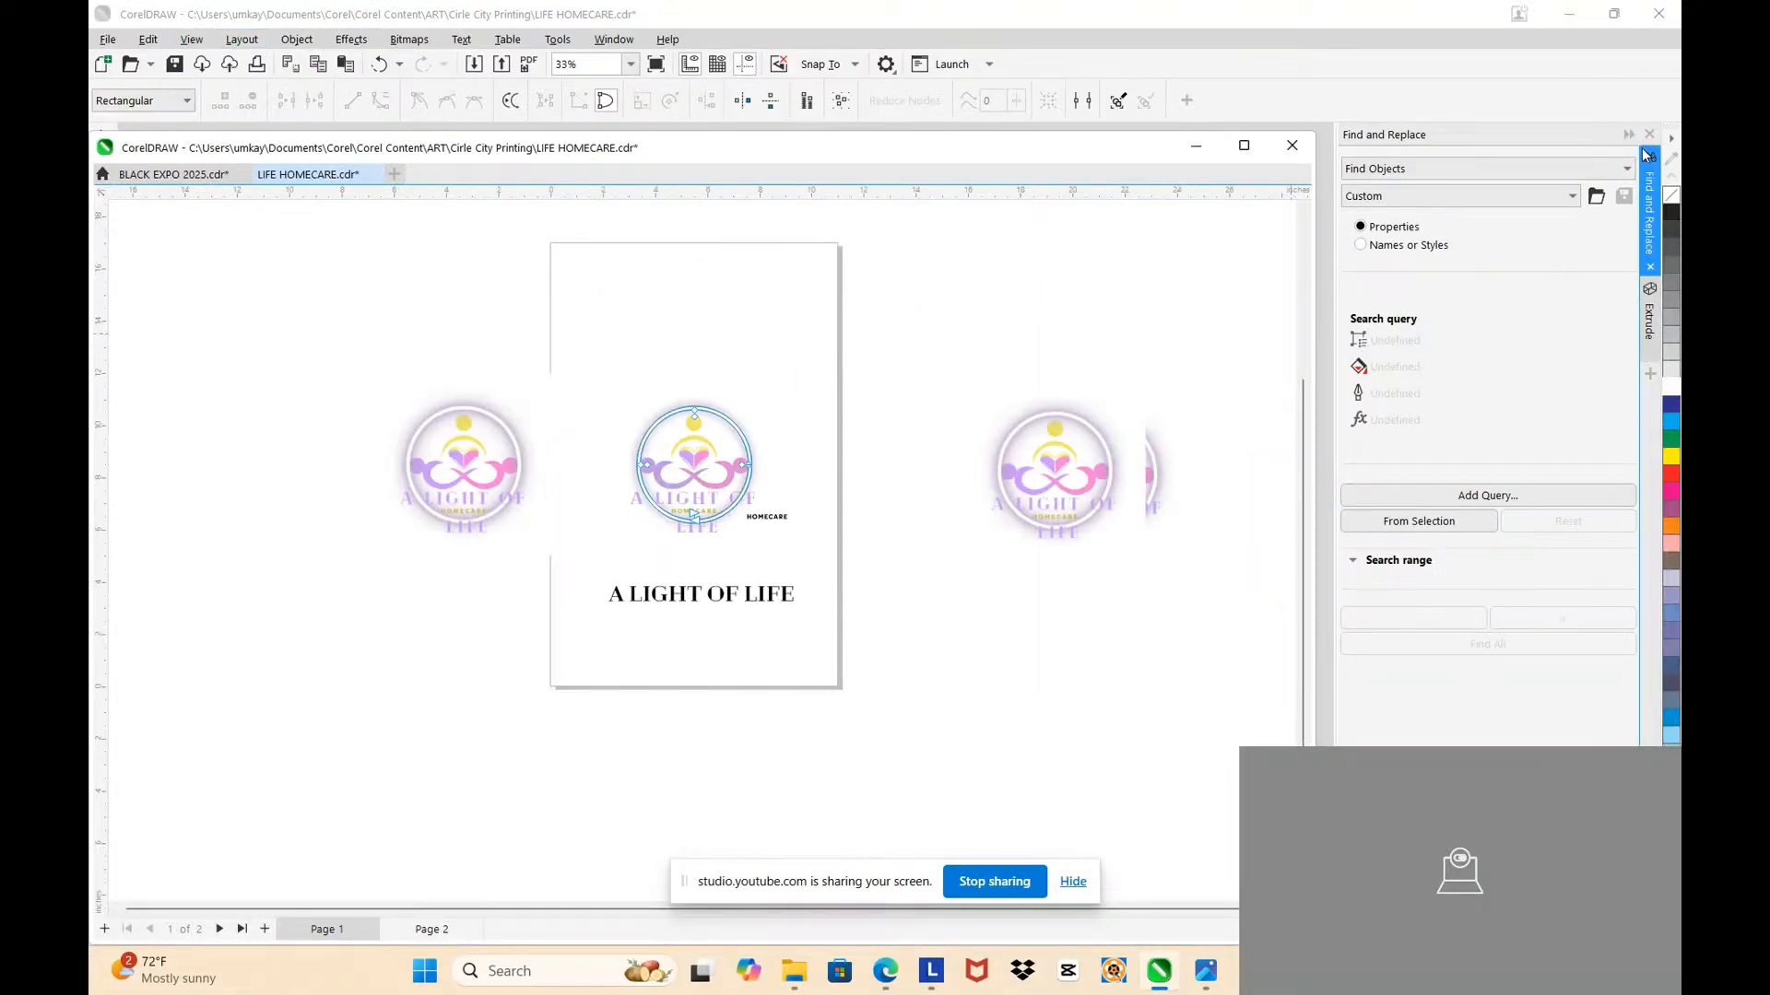
{"action": "left_click", "coordinate": [1647, 154]}
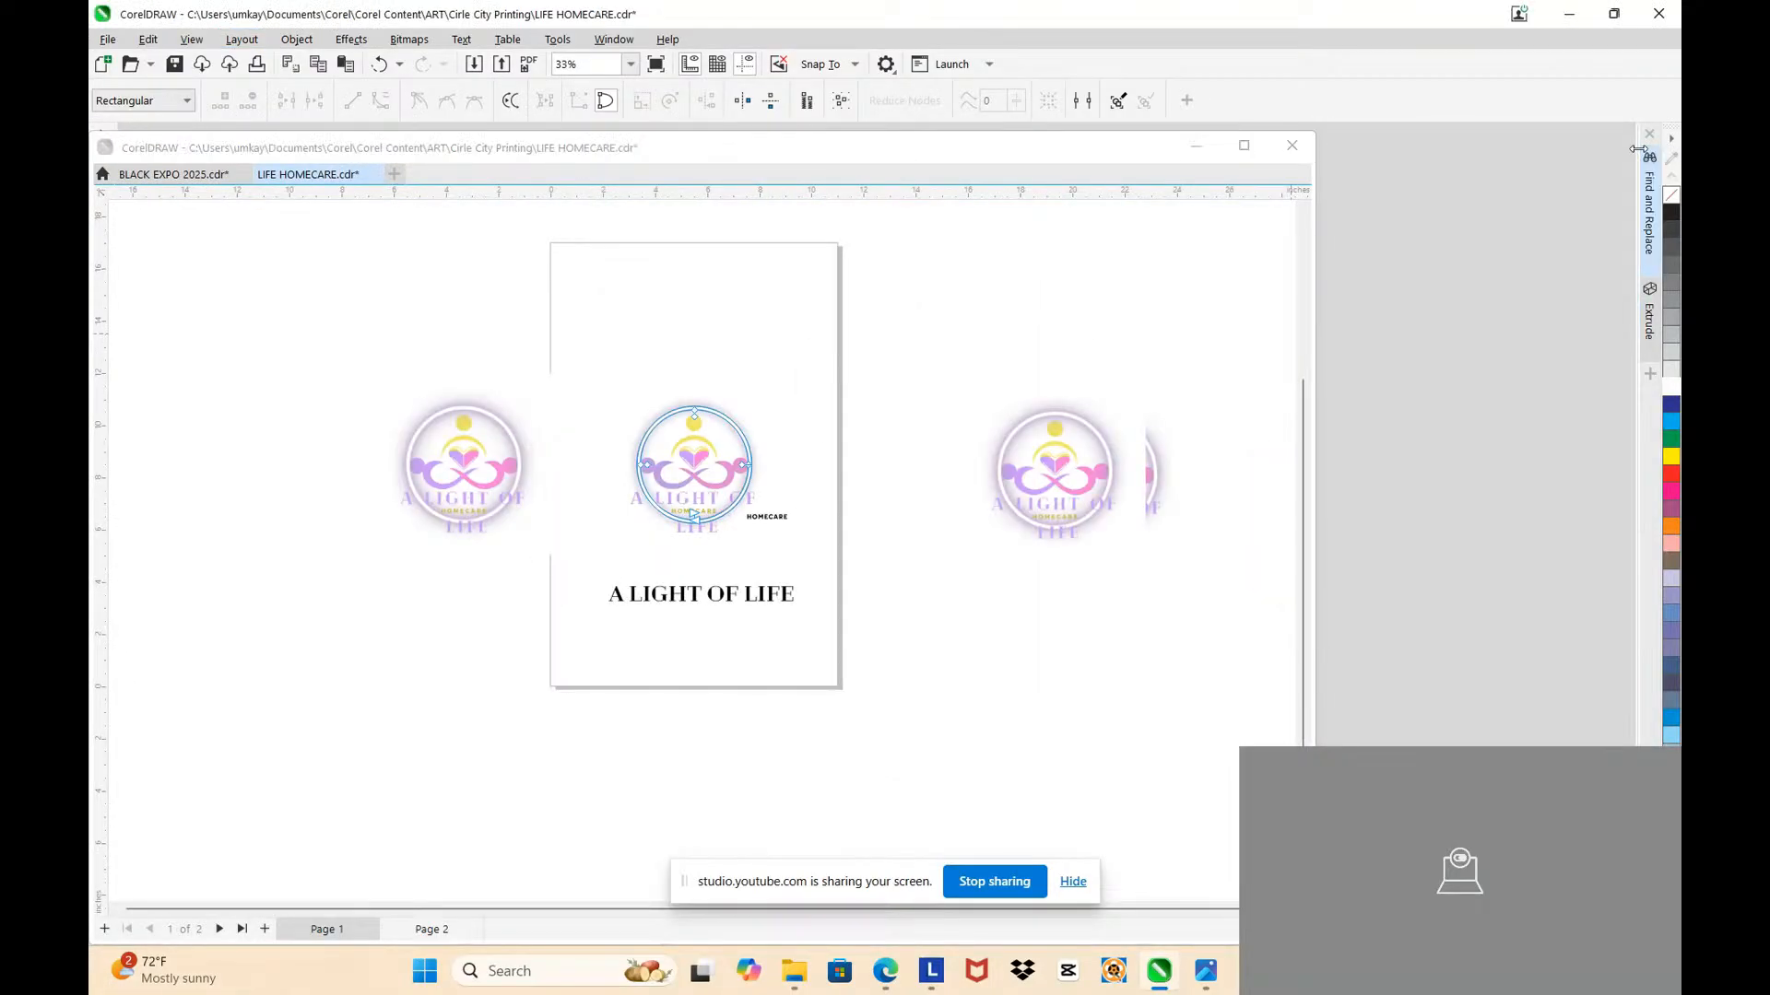
{"action": "left_click", "coordinate": [1246, 150]}
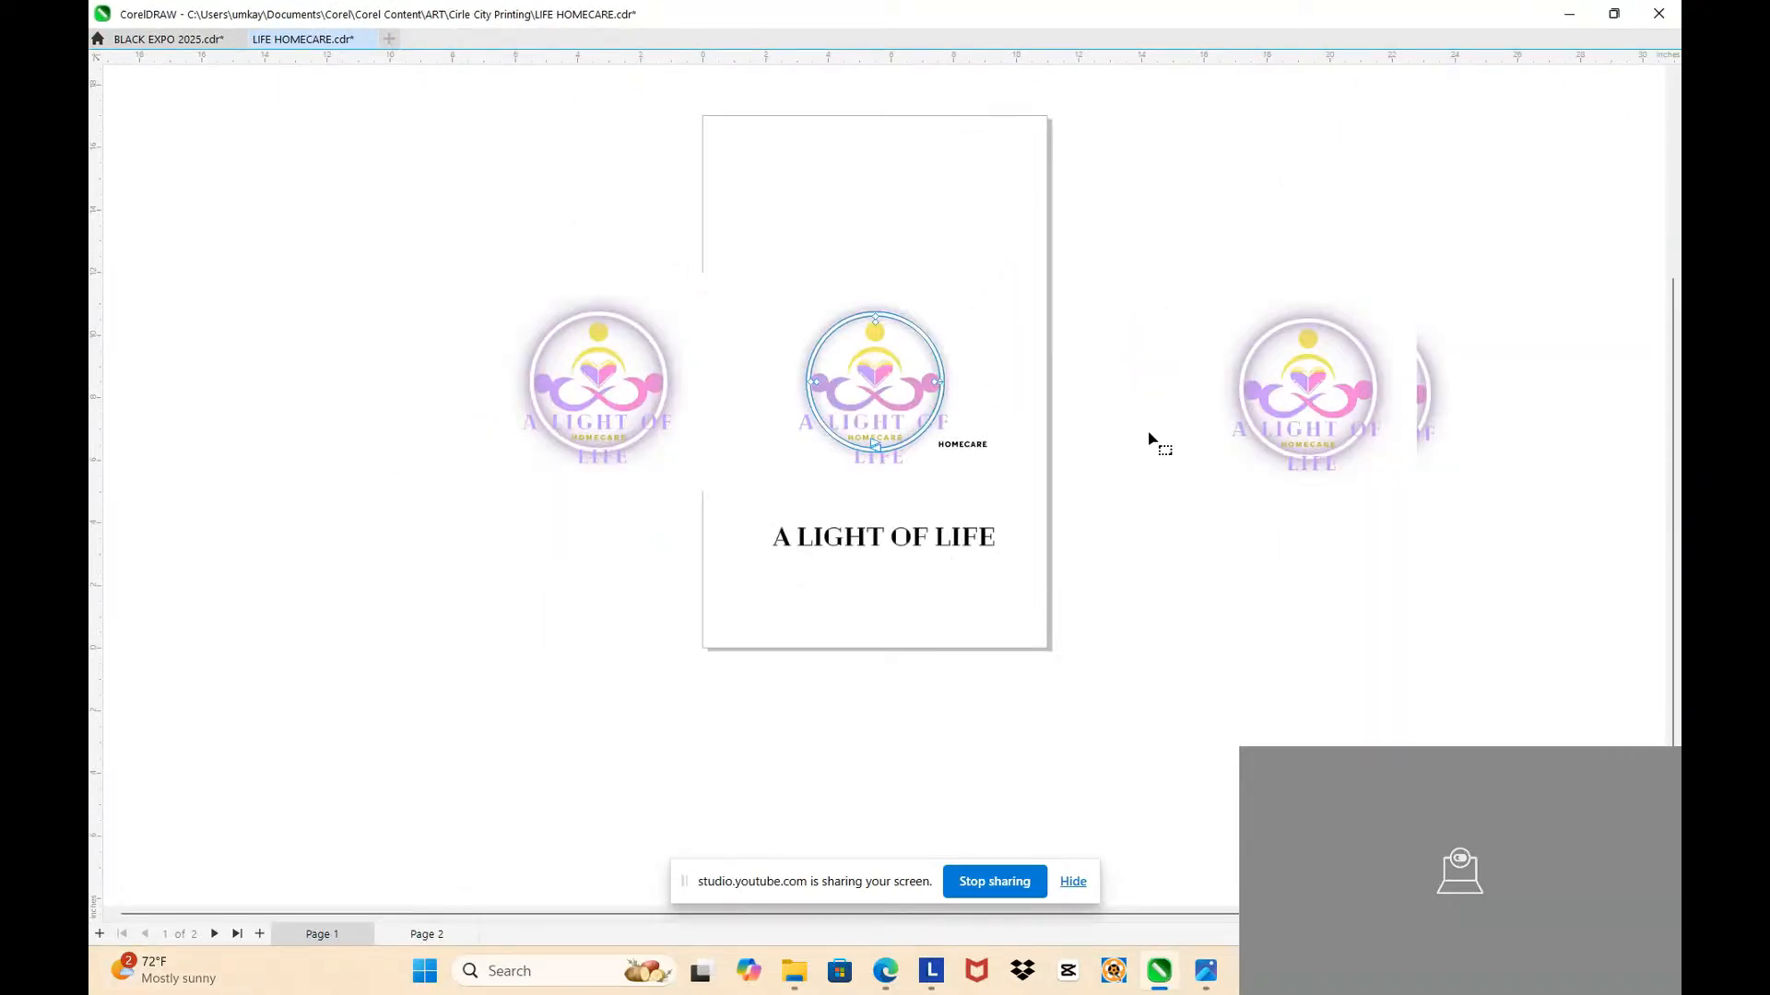
{"action": "key", "text": "ctrl+j"}
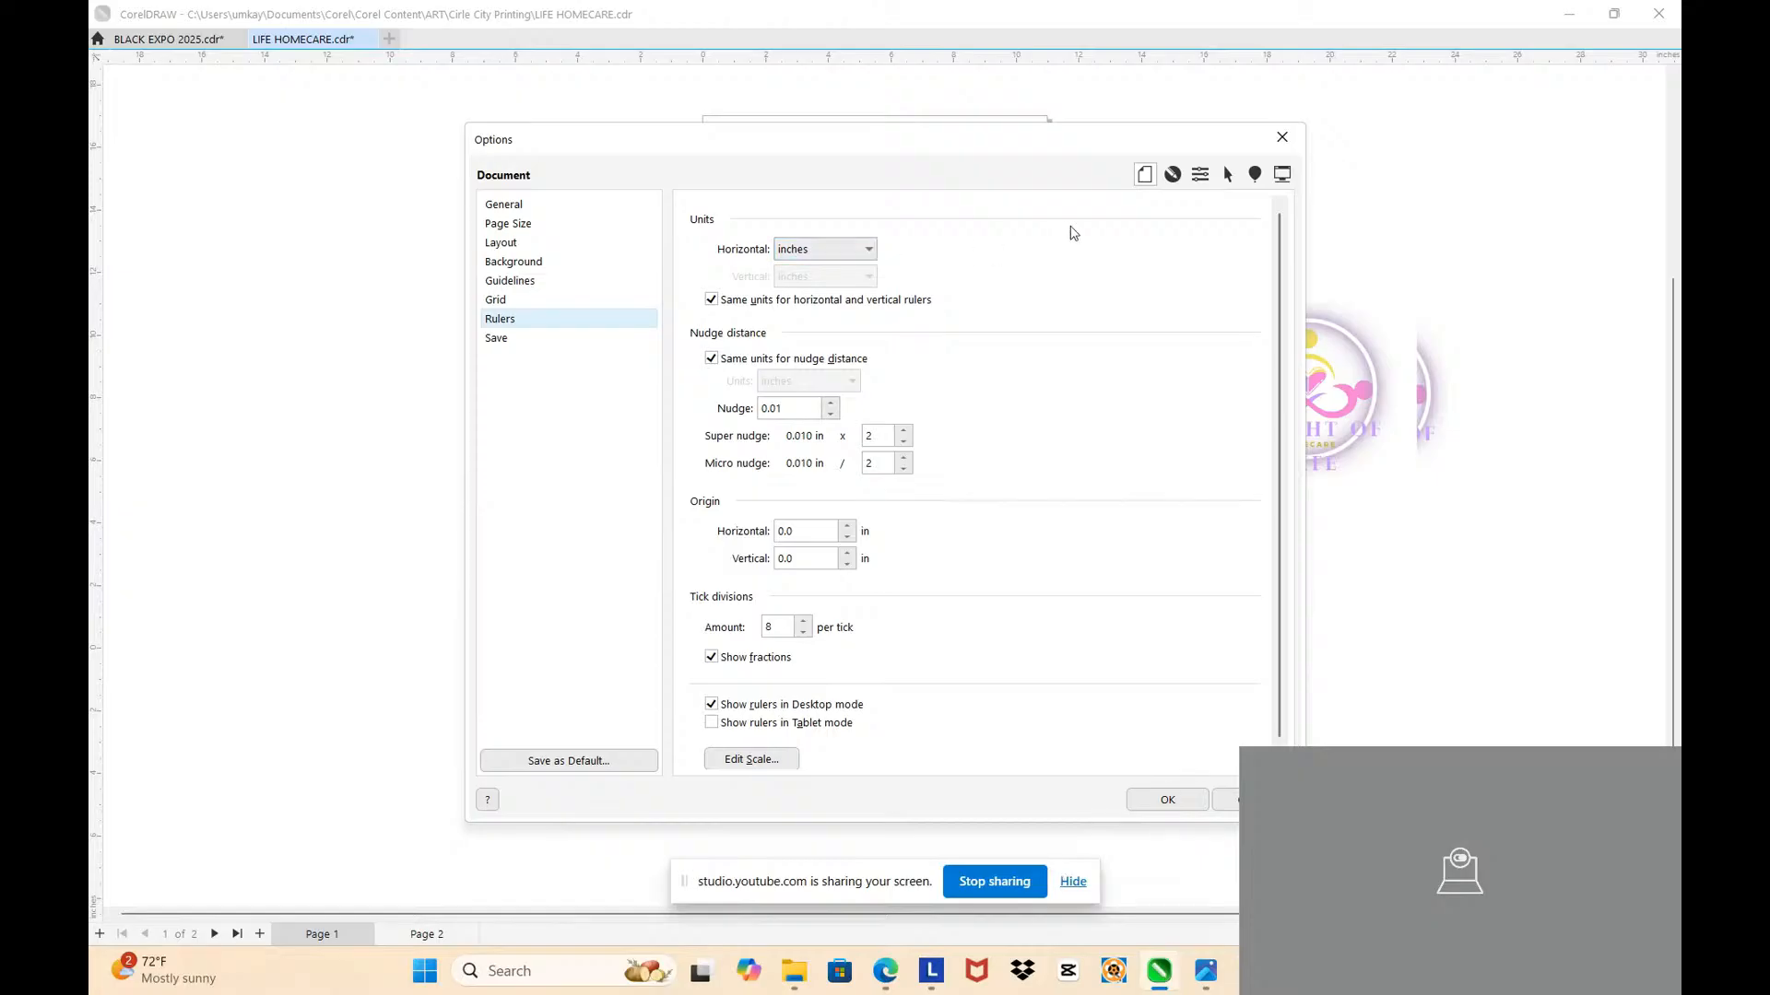
{"action": "left_click", "coordinate": [1281, 138]}
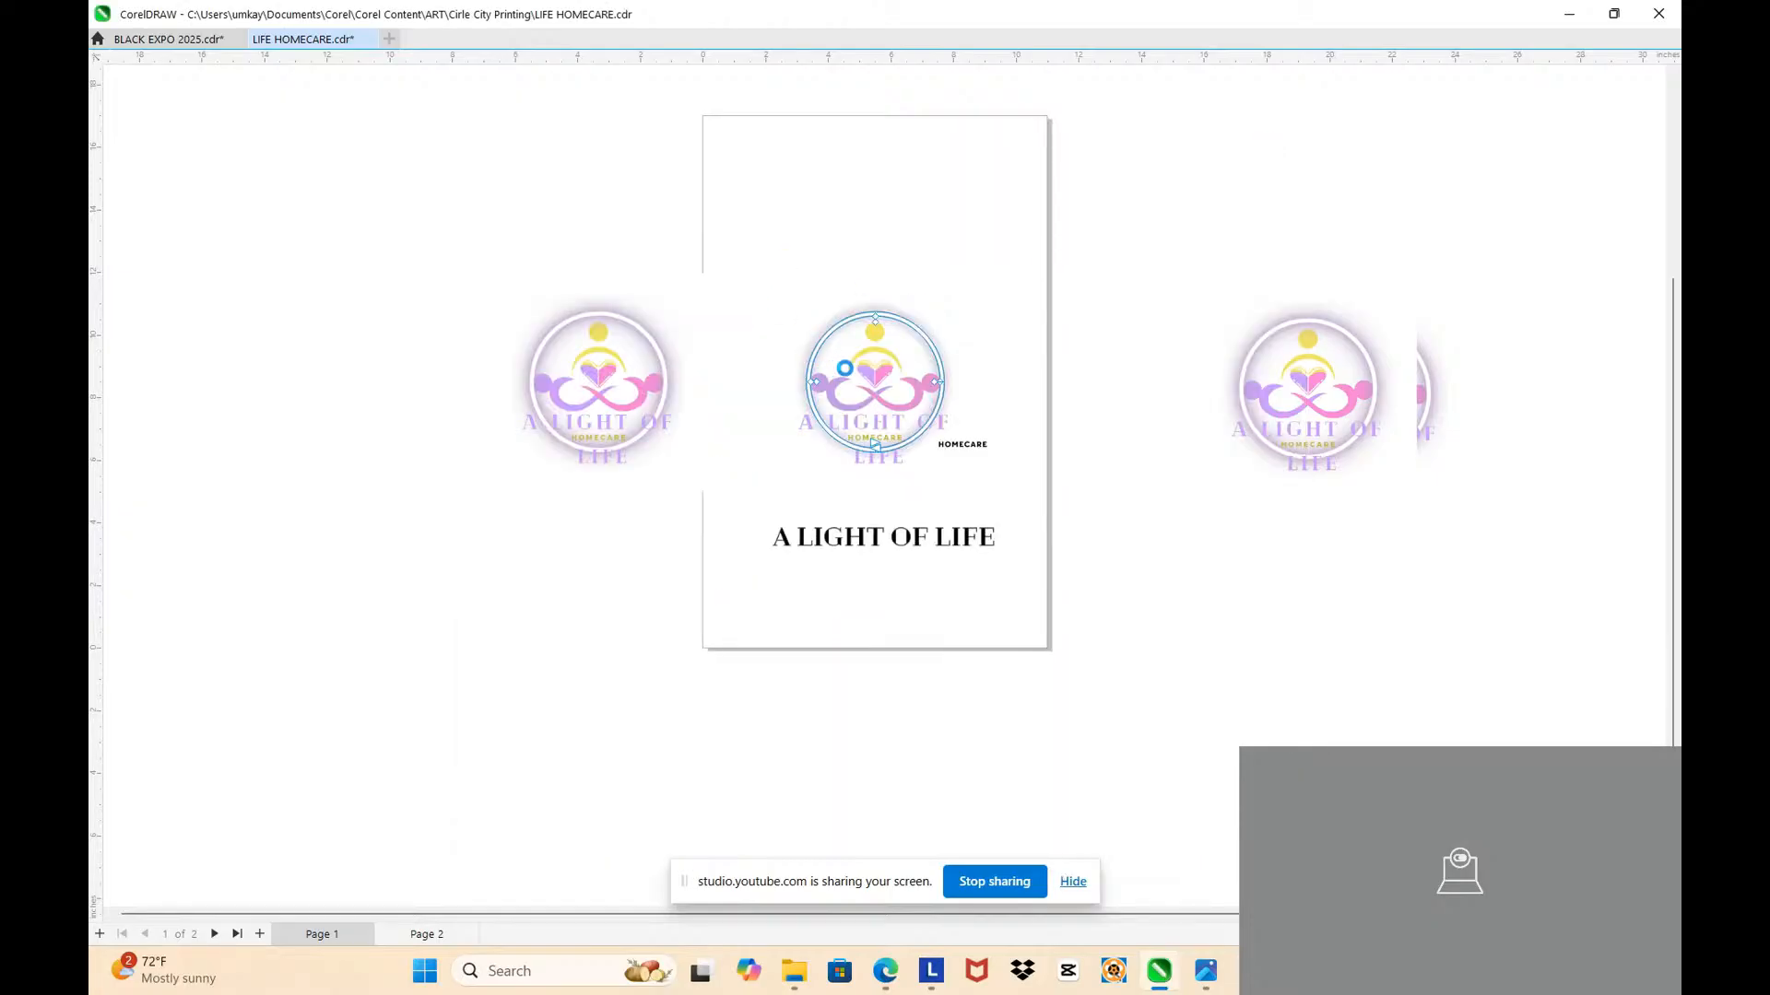
Step: Select the white ring around the redrawn logo with the Pick tool
{"action": "scroll", "coordinate": [844, 369], "scroll_direction": "up", "scroll_amount": 5}
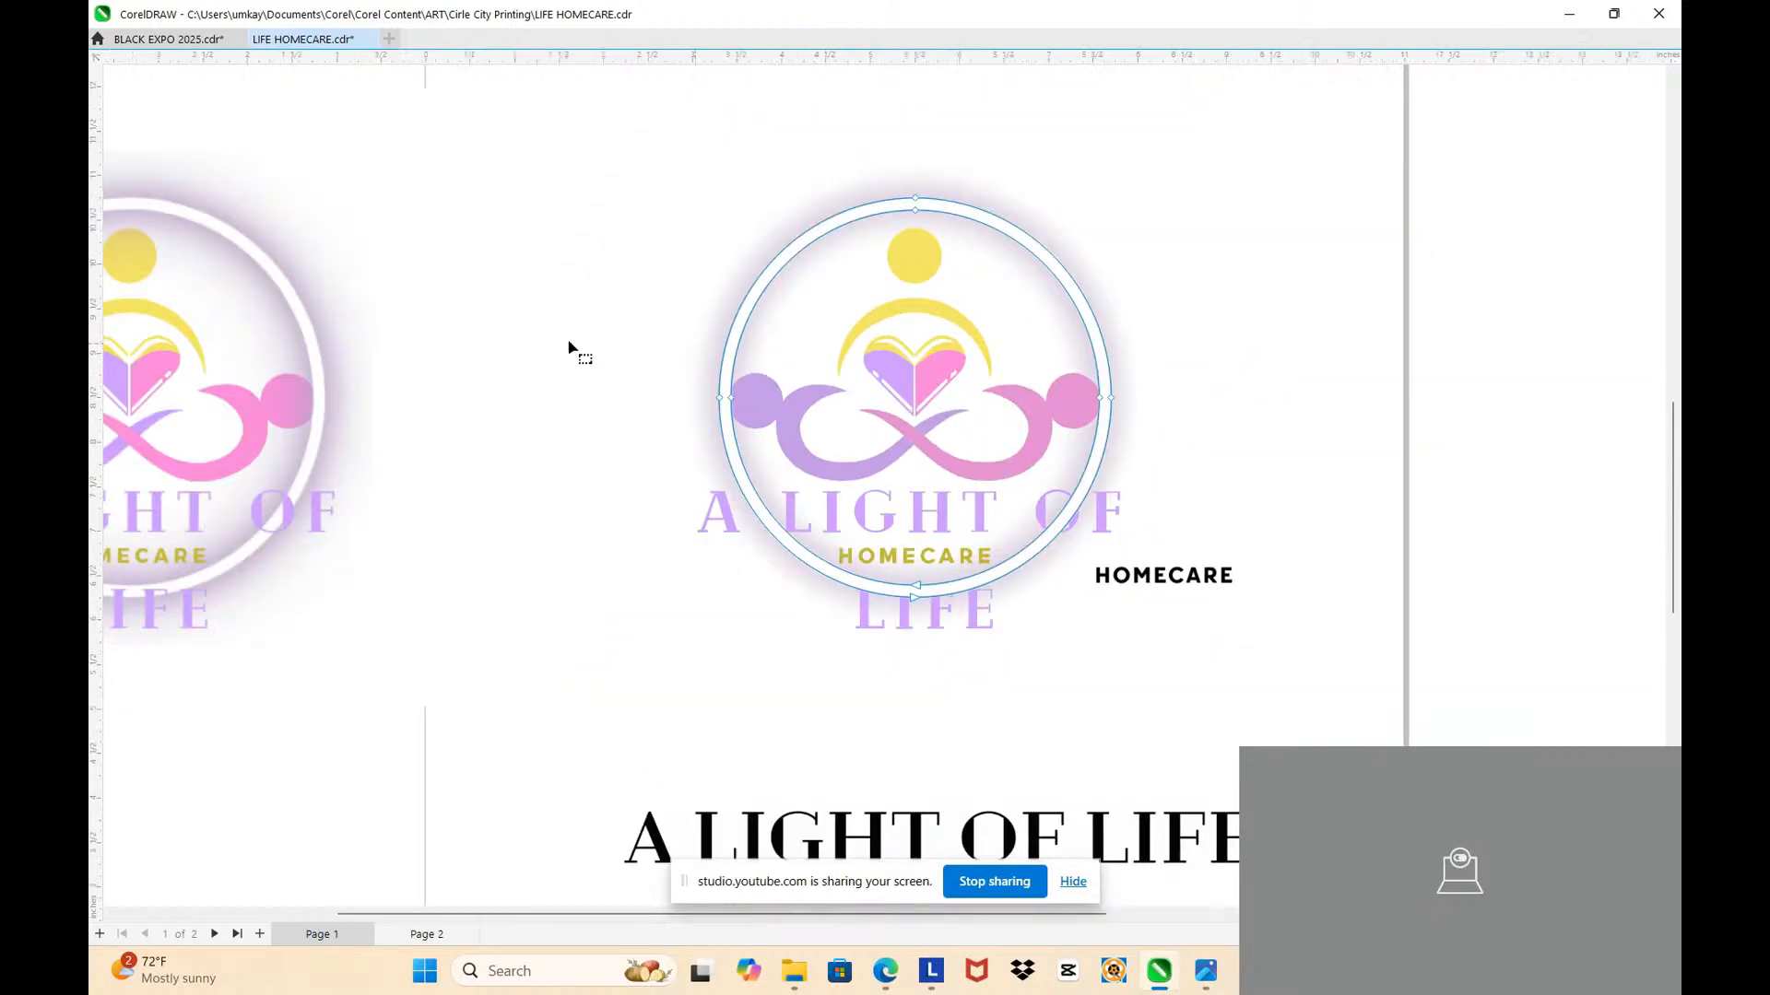
{"action": "key", "text": "space"}
{"action": "scroll", "coordinate": [653, 434], "scroll_direction": "down", "scroll_amount": 2}
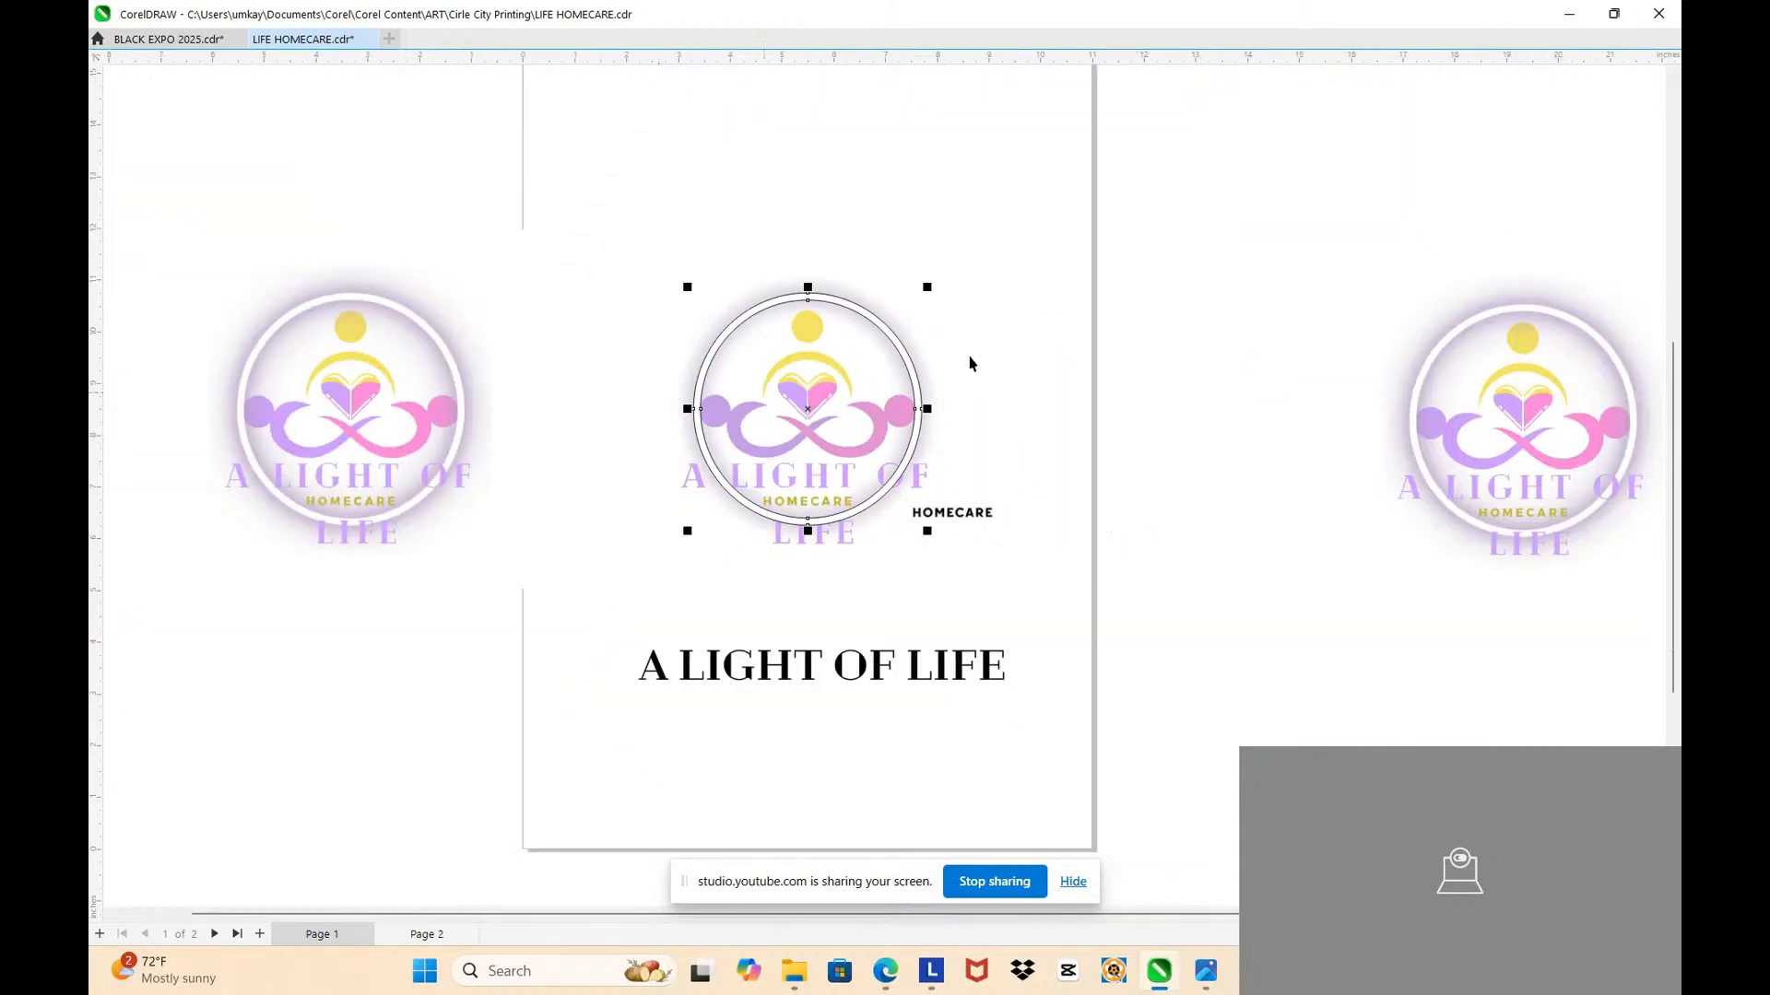
{"action": "left_click", "coordinate": [1134, 320]}
{"action": "scroll", "coordinate": [739, 281], "scroll_direction": "up", "scroll_amount": 2}
{"action": "left_click", "coordinate": [781, 310]}
{"action": "scroll", "coordinate": [783, 312], "scroll_direction": "down", "scroll_amount": 2}
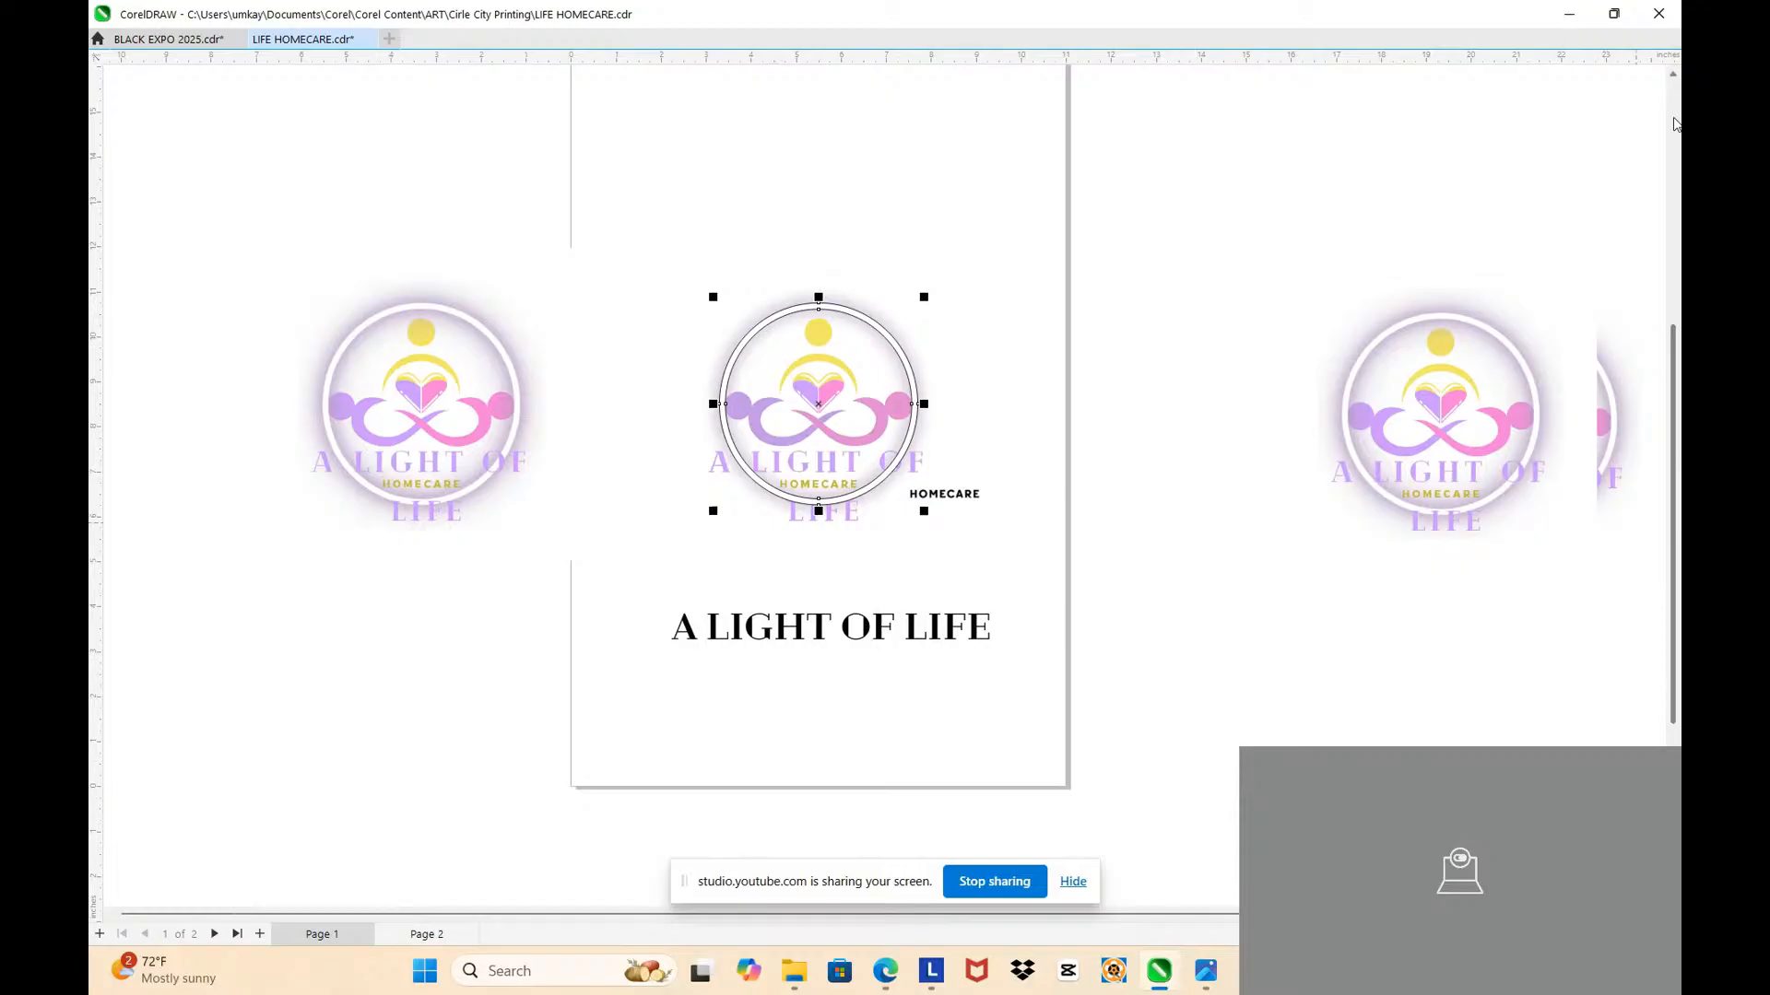
Step: Restore the floating document window and dock it back into the main program window
{"action": "left_click", "coordinate": [1613, 12]}
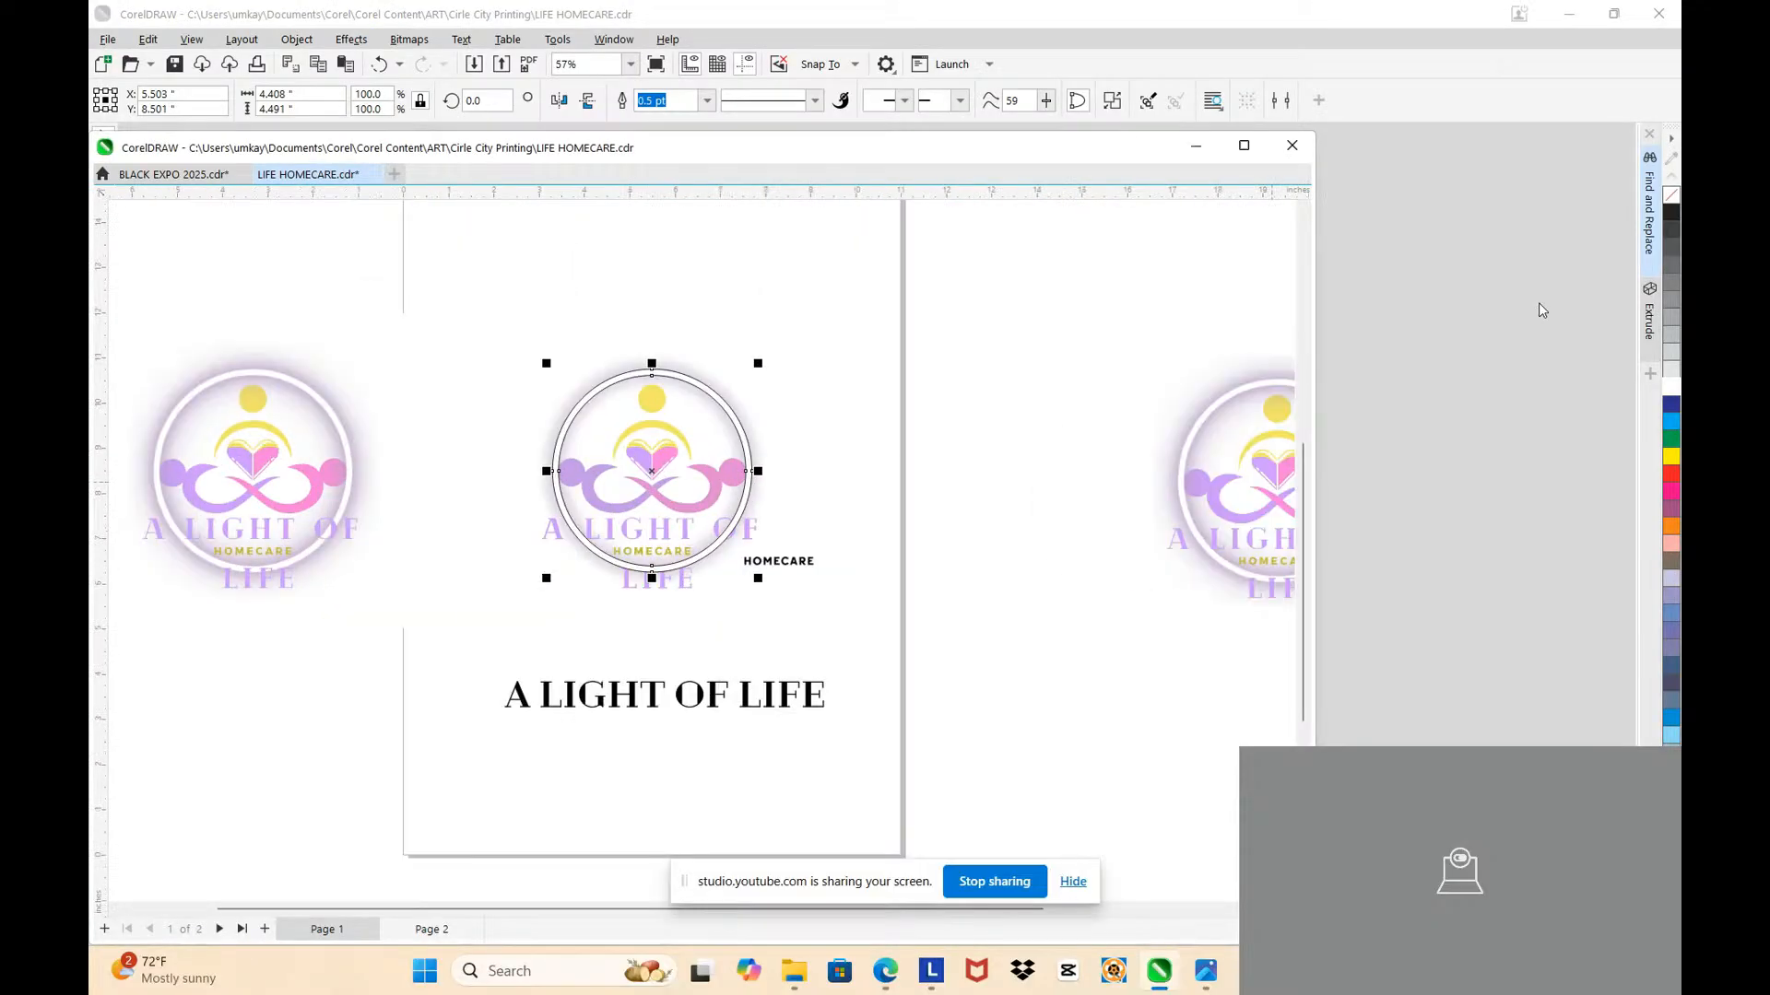
{"action": "left_click", "coordinate": [1244, 146]}
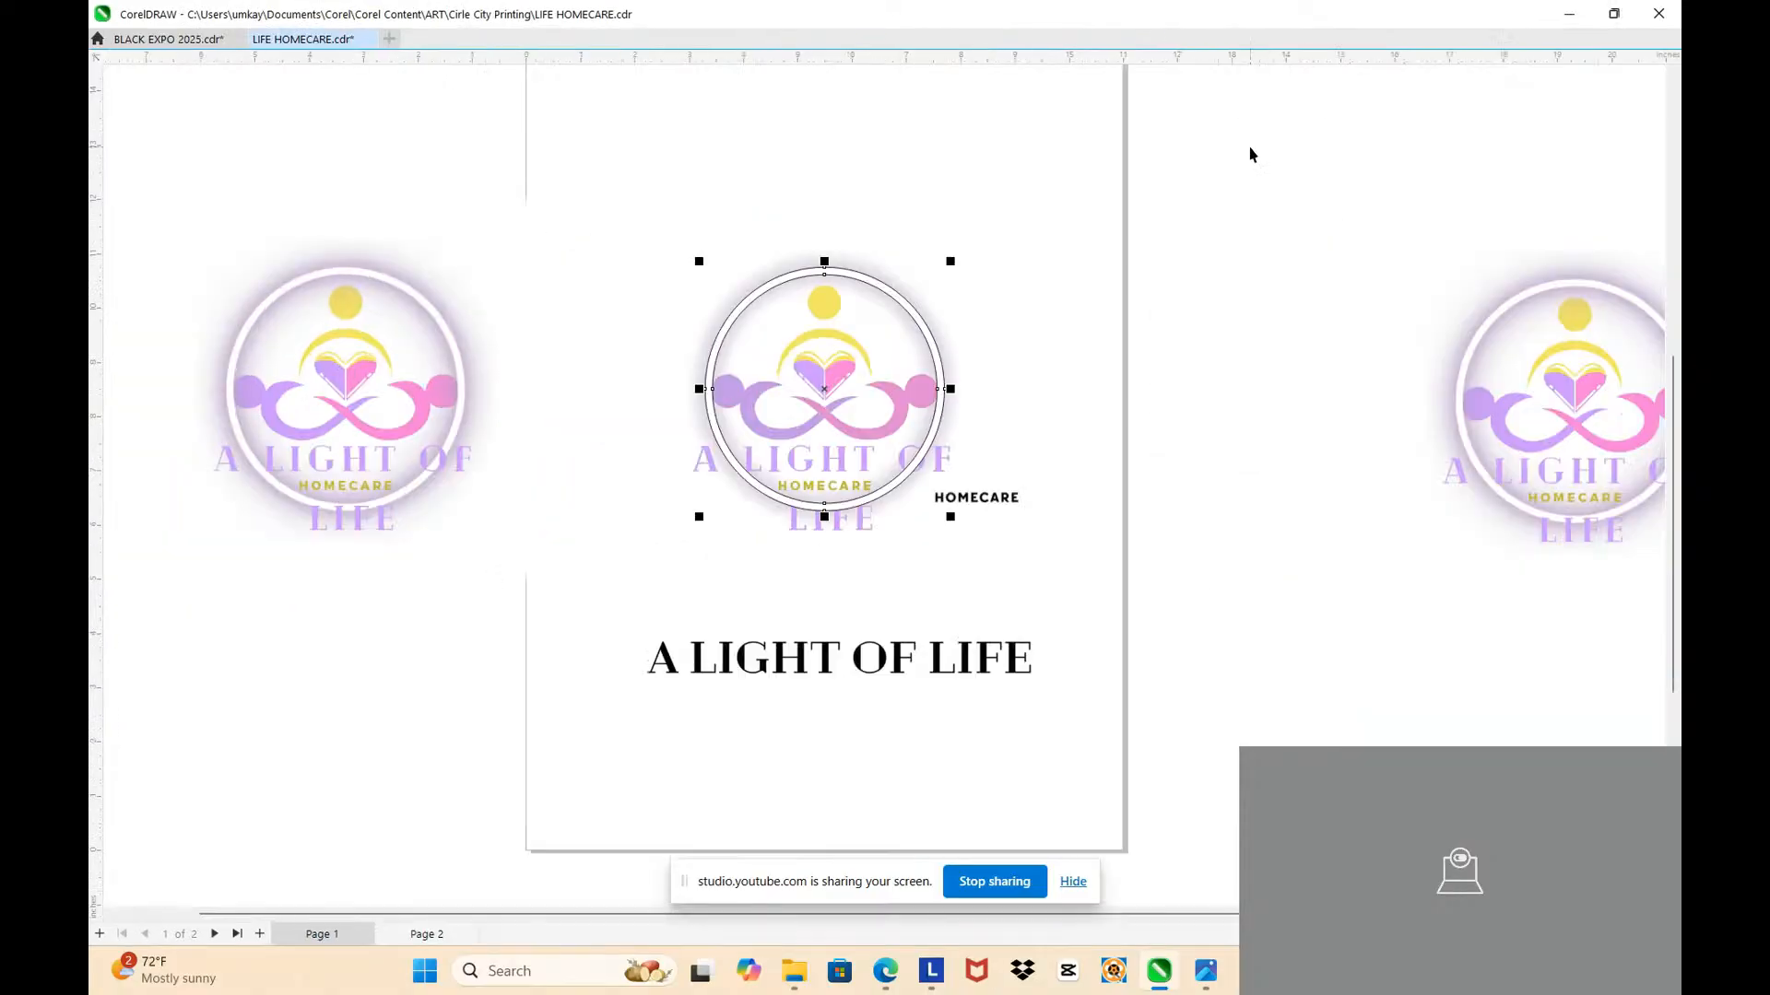
{"action": "left_click", "coordinate": [1625, 16]}
{"action": "left_click_drag", "start_coordinate": [1113, 157], "coordinate": [1325, 155]}
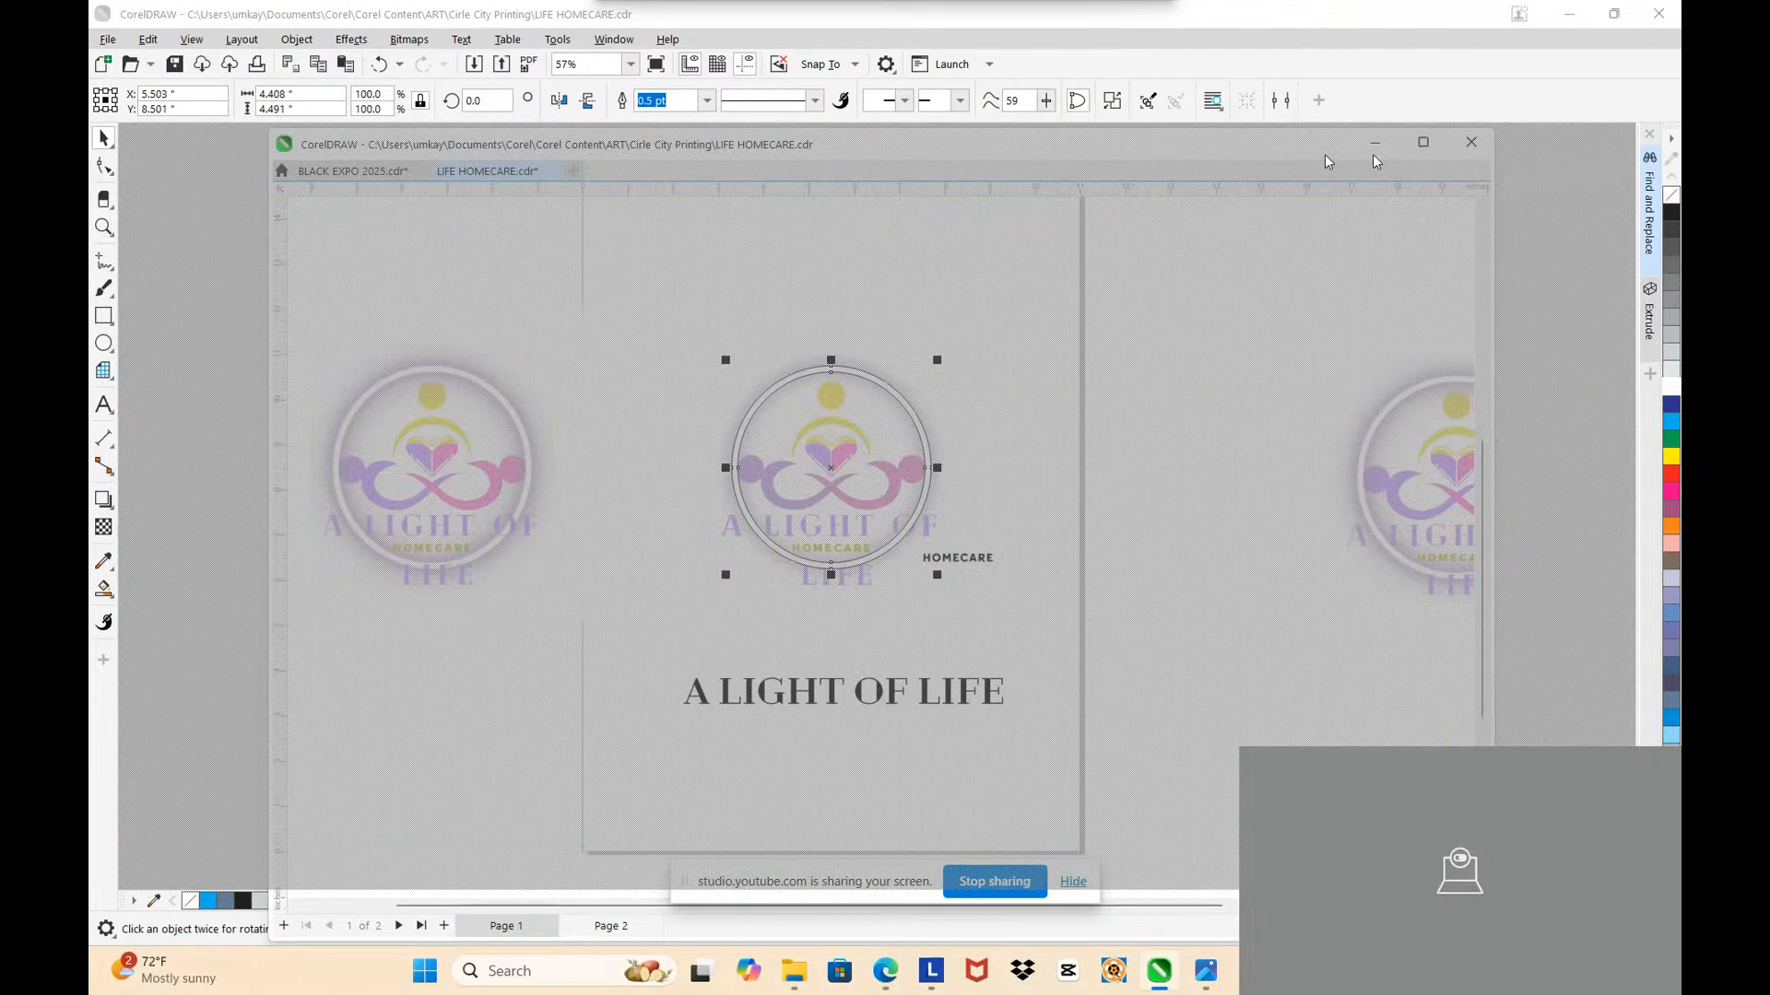
{"action": "left_click_drag", "start_coordinate": [1374, 155], "coordinate": [1374, 155]}
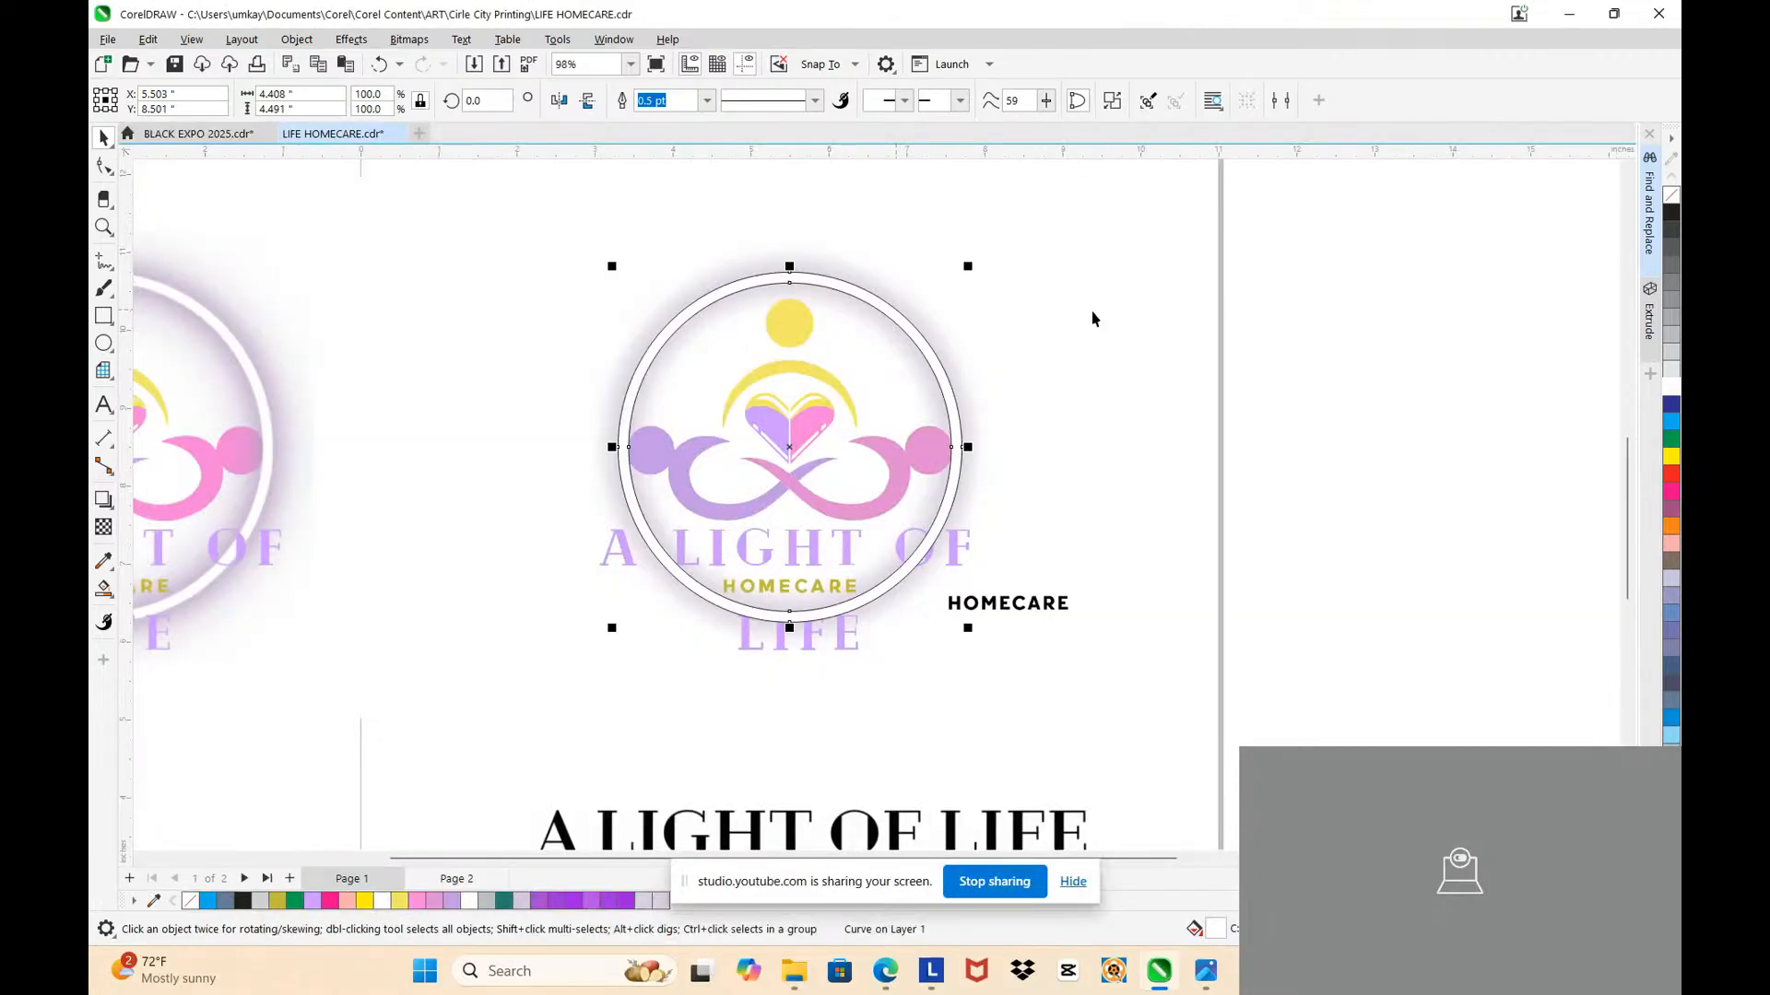
Step: Remove the outline from the selected white ring and deselect it
{"action": "right_click", "coordinate": [1665, 388]}
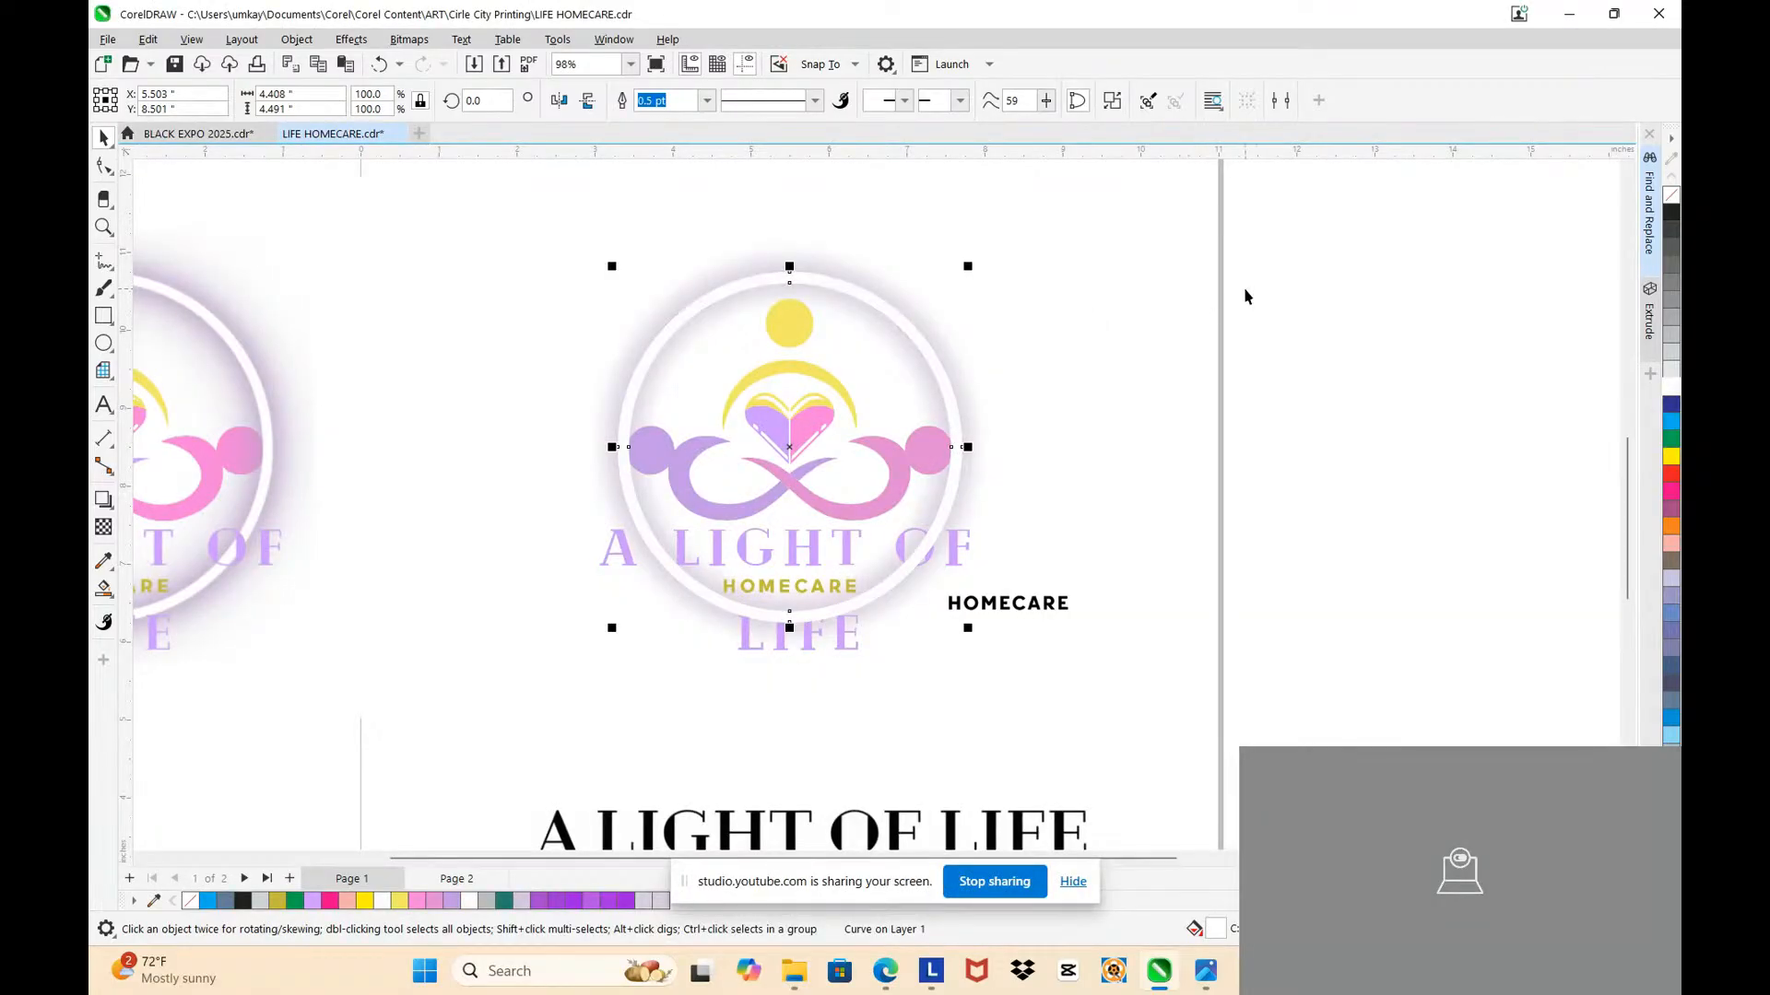
{"action": "key", "text": "F10"}
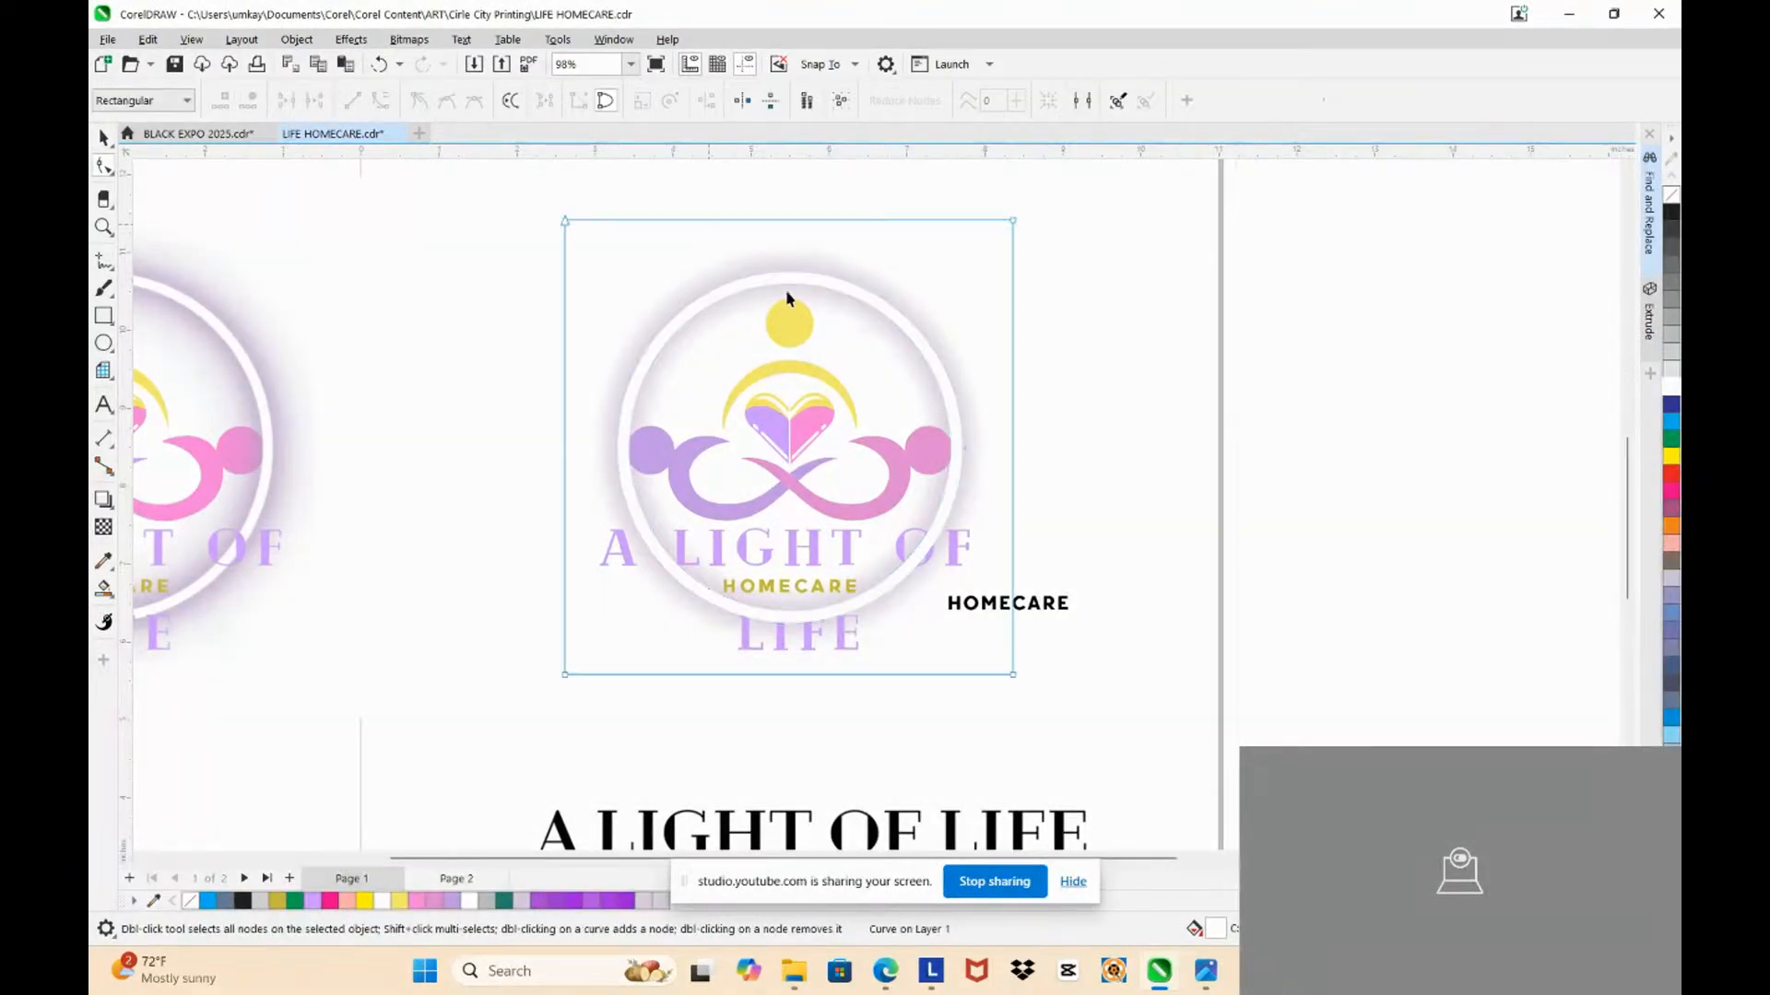
{"action": "key", "text": "space"}
{"action": "left_click", "coordinate": [1042, 324]}
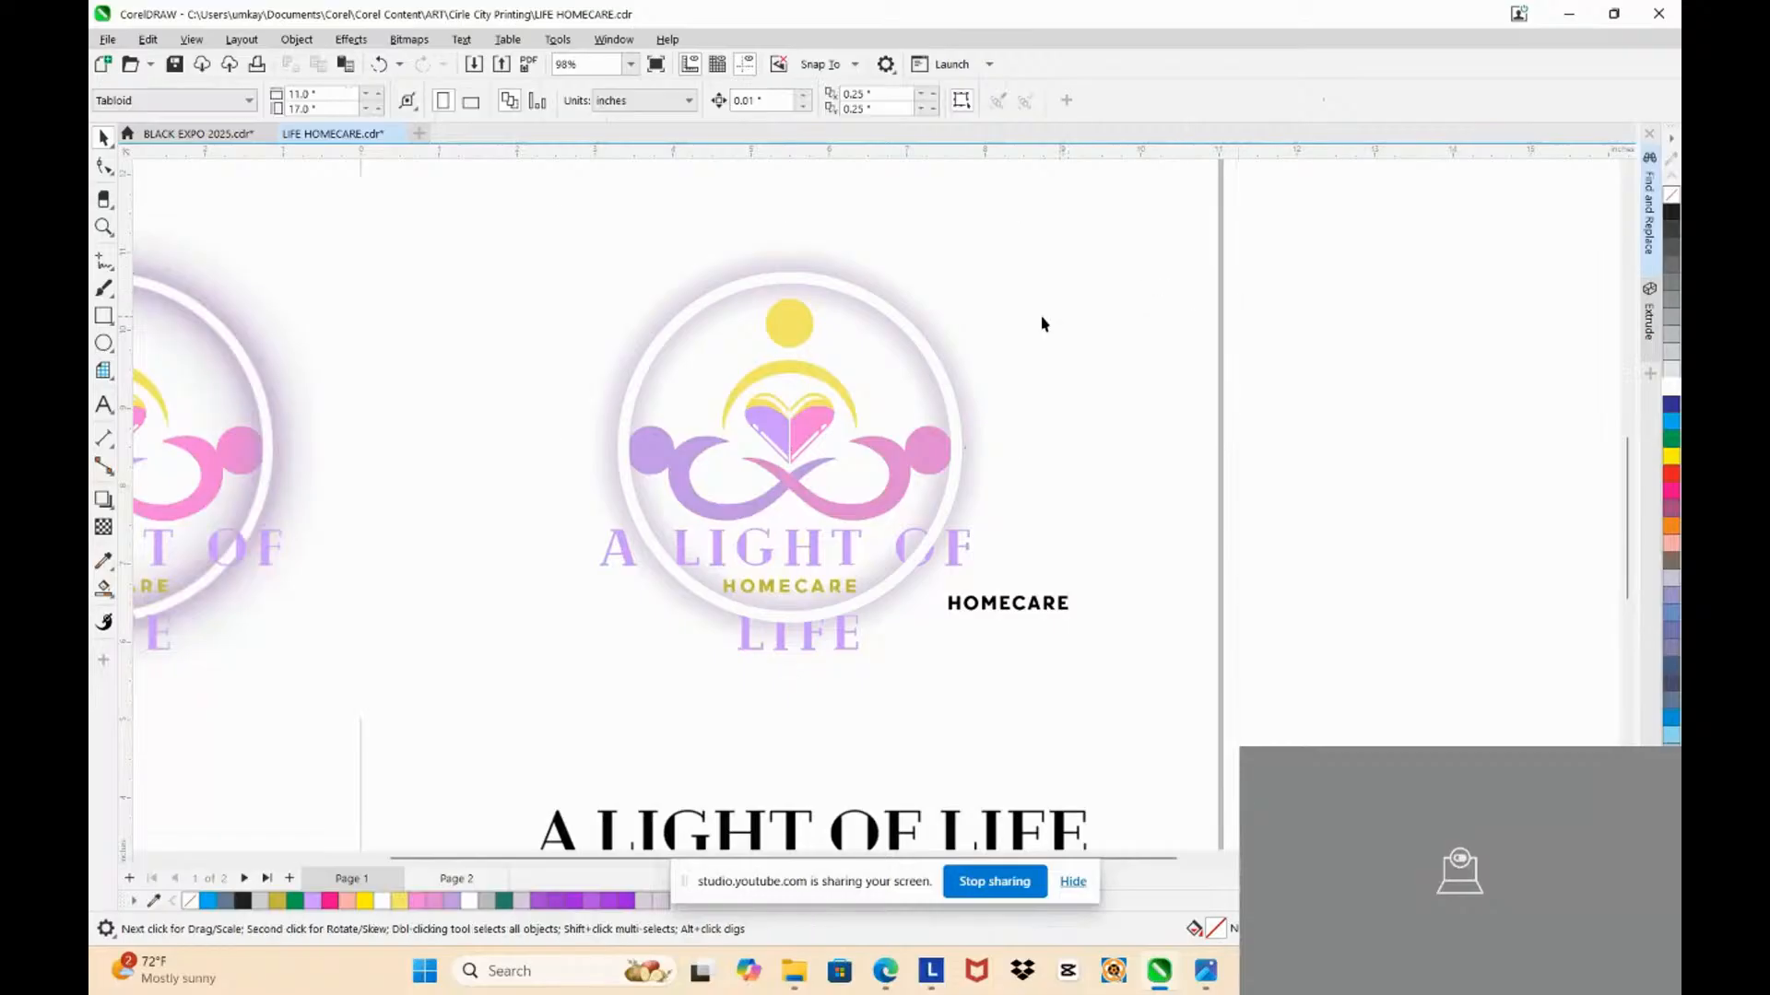
Step: Select the glow bitmap and the ring together, cut the ring's shape out of the bitmap, and move the ring aside
{"action": "left_click", "coordinate": [909, 268]}
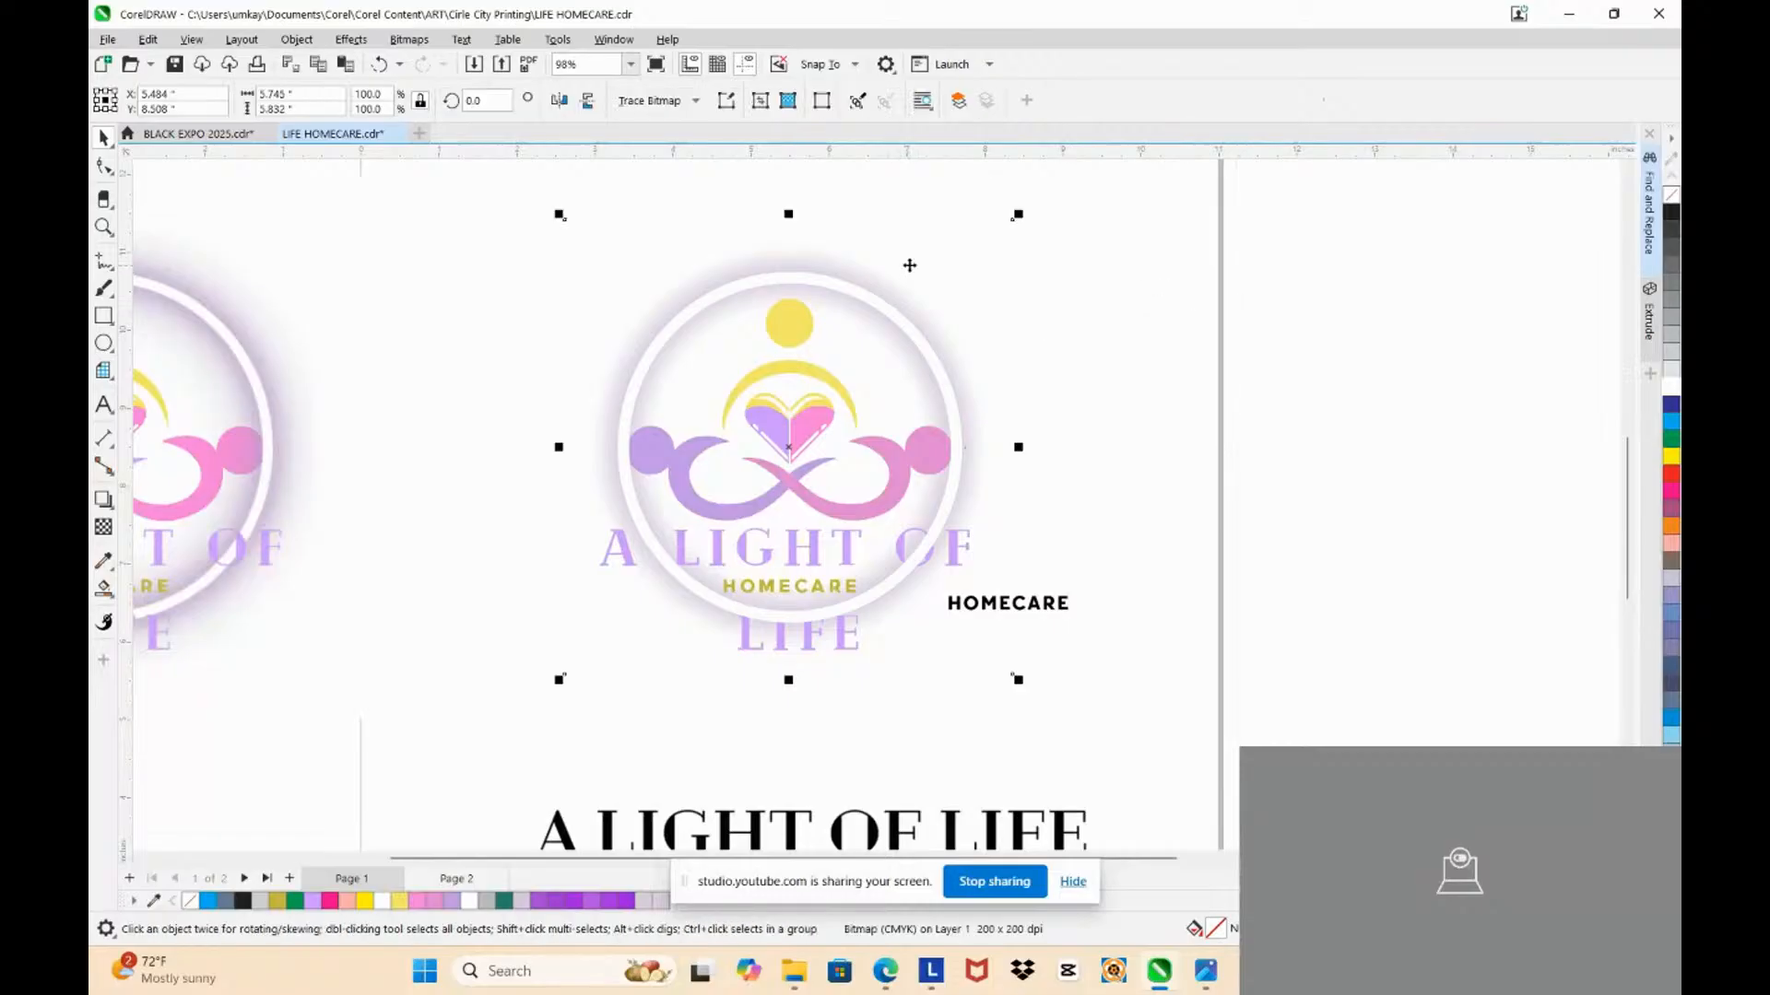
{"action": "left_click", "coordinate": [857, 292], "text": "shift"}
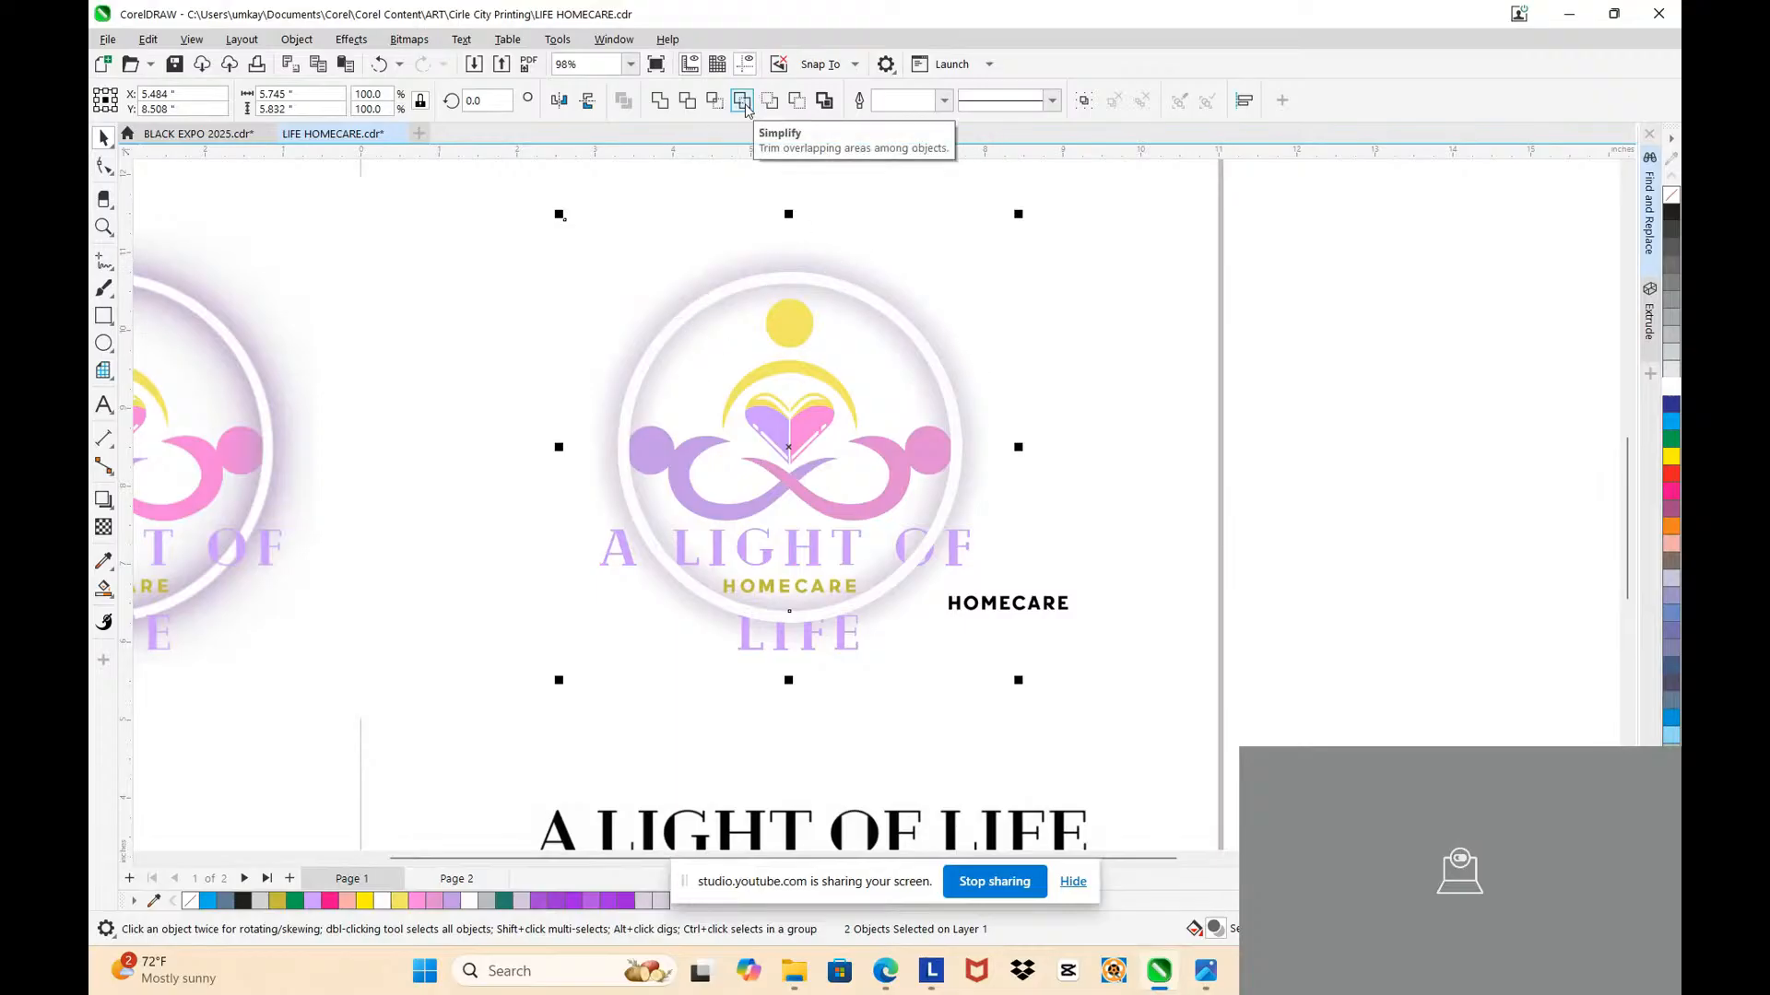
{"action": "left_click", "coordinate": [770, 101]}
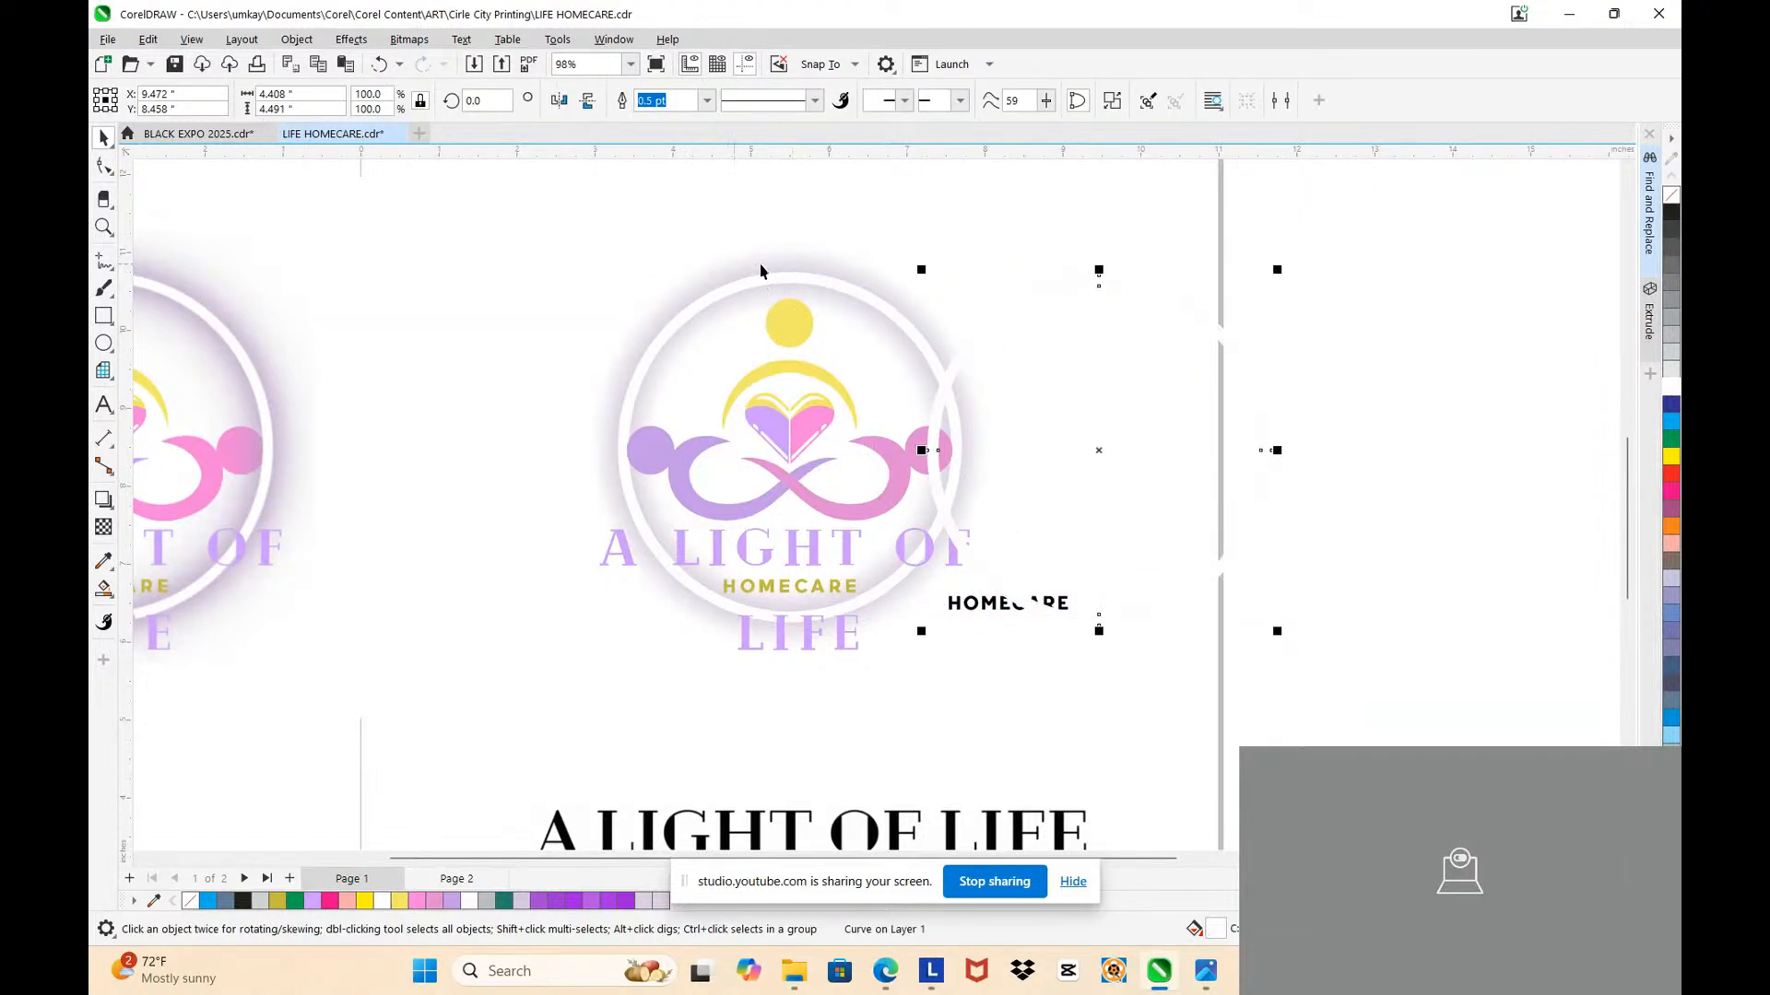
{"action": "left_click_drag", "start_coordinate": [783, 262], "coordinate": [811, 304]}
Step: Select the white ring that was moved beside the logo and delete it
{"action": "left_click", "coordinate": [1157, 350]}
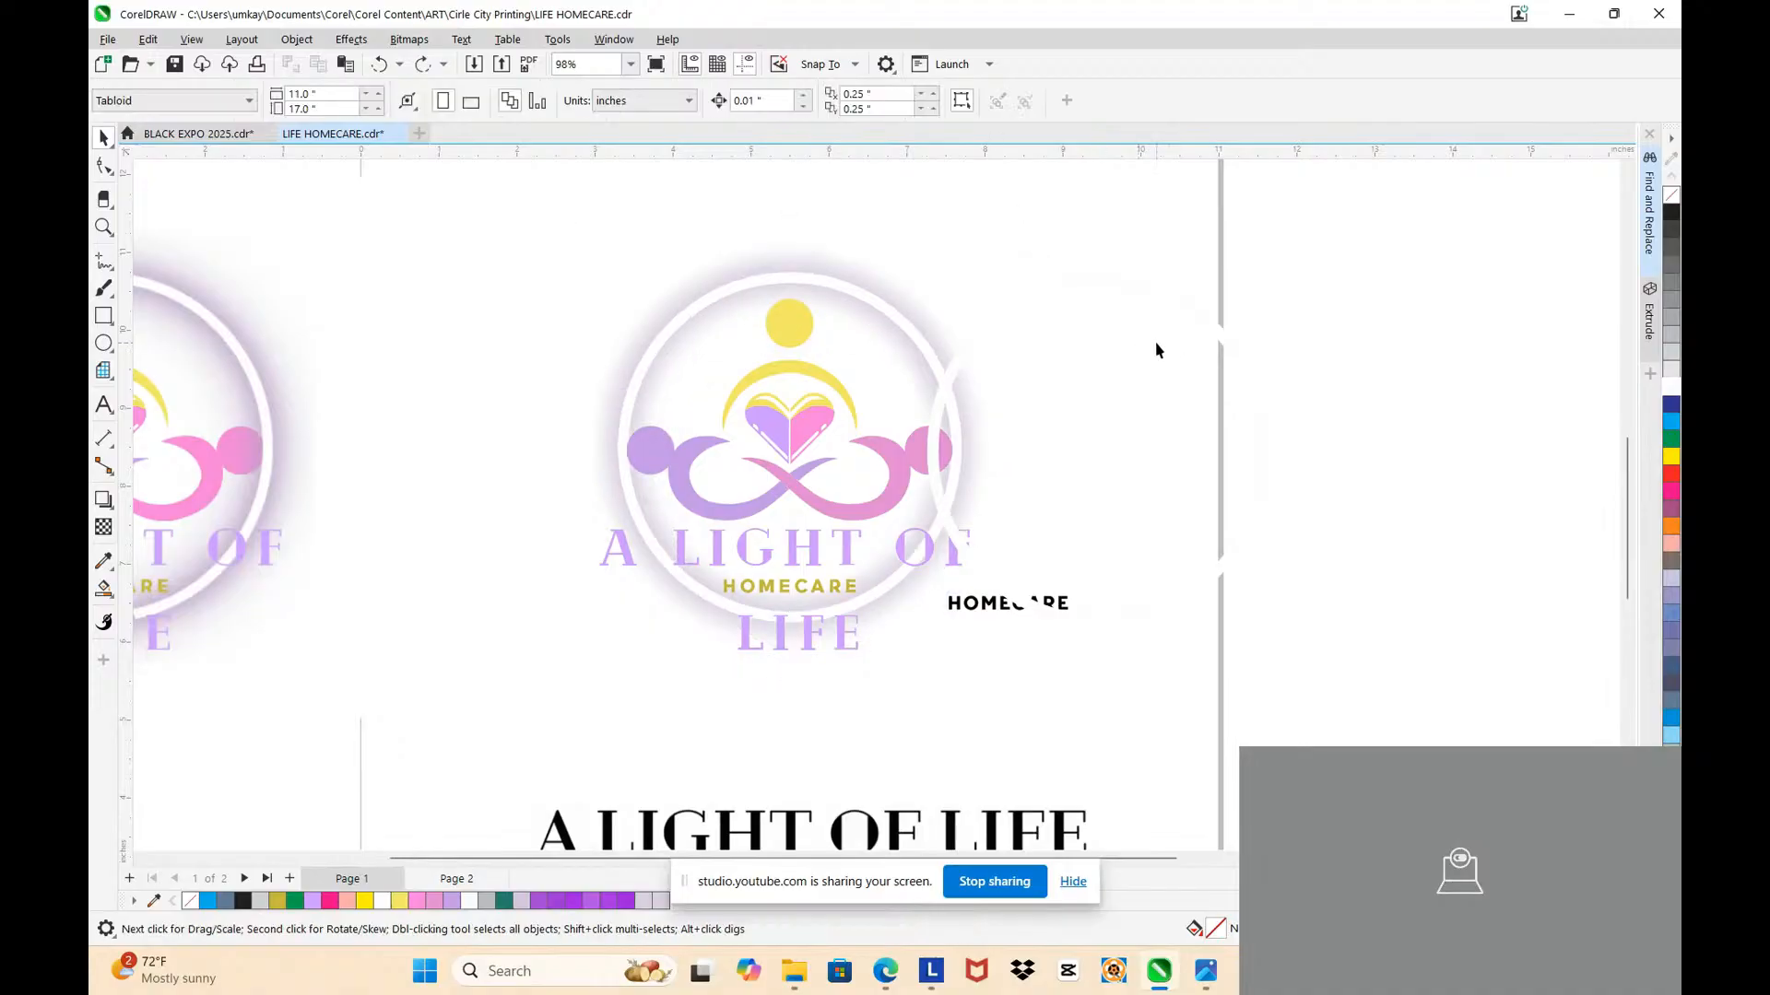
{"action": "left_click", "coordinate": [1215, 341]}
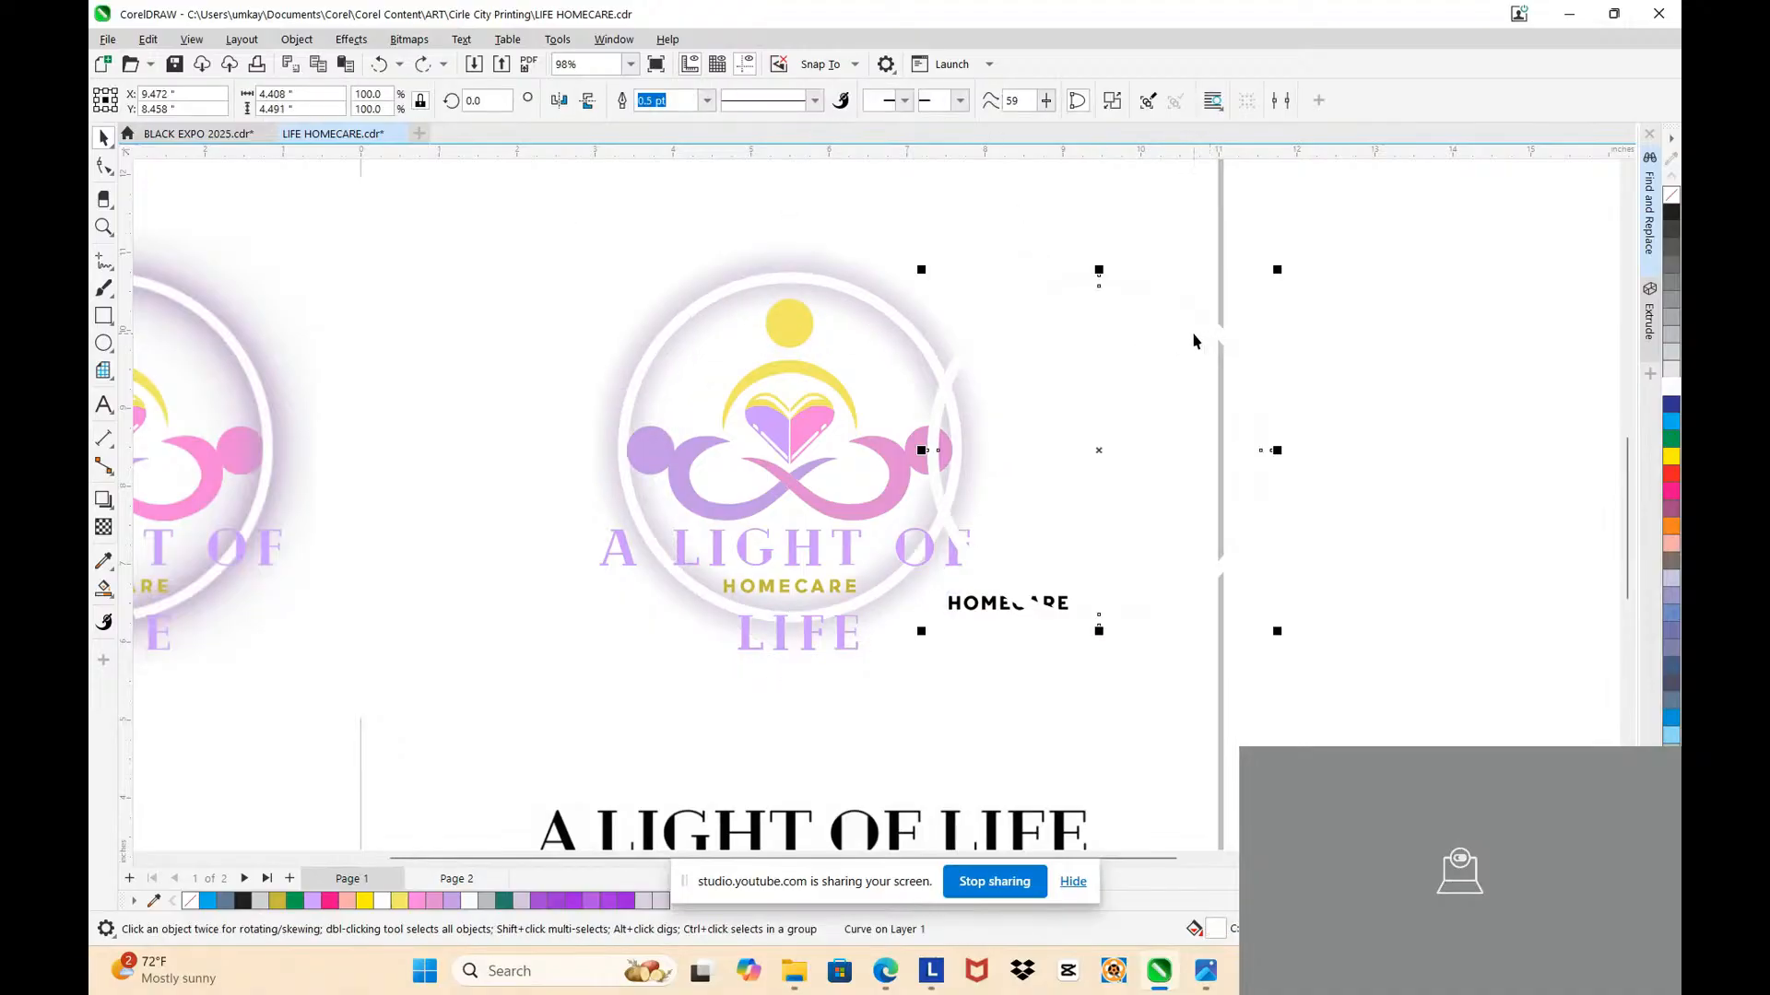
{"action": "left_click", "coordinate": [493, 308]}
Step: Try shifting the glow bitmap slightly upward behind the redrawn artwork, and undo the move
{"action": "scroll", "coordinate": [821, 288], "scroll_direction": "up", "scroll_amount": 4}
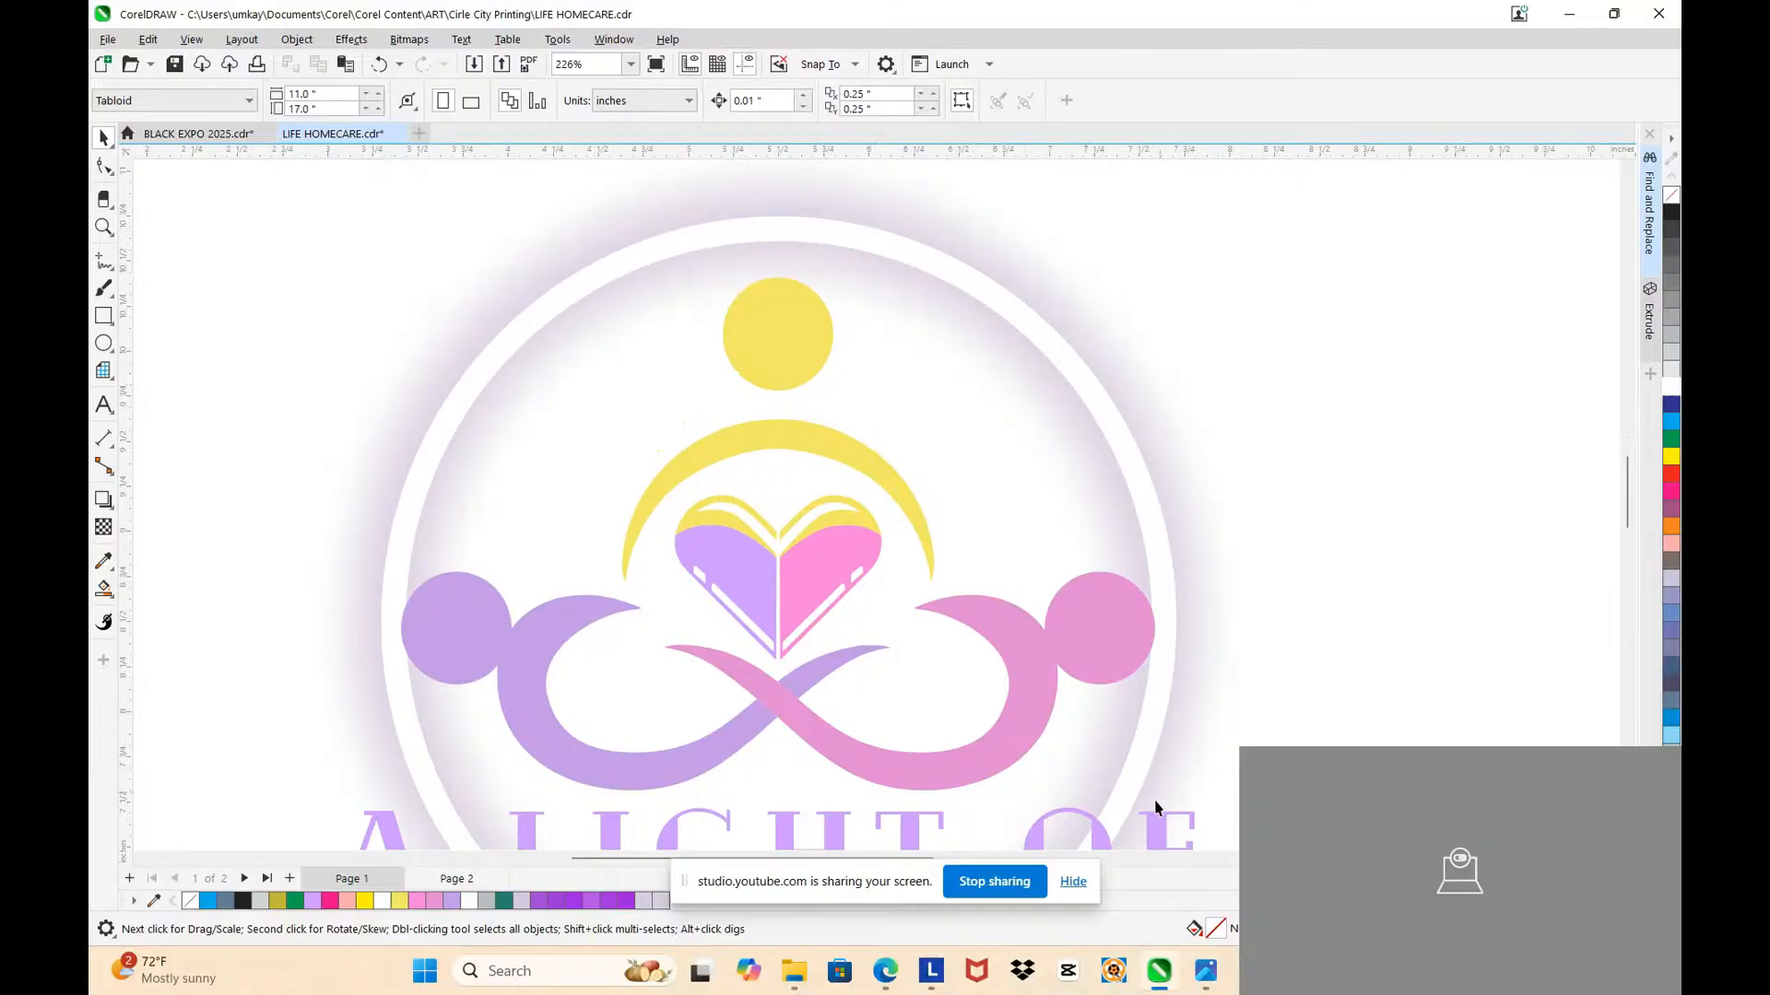
{"action": "mouse_move", "coordinate": [1030, 458]}
{"action": "left_mouse_down"}
{"action": "mouse_move", "coordinate": [909, 462]}
{"action": "mouse_move", "coordinate": [999, 423]}
{"action": "mouse_move", "coordinate": [1027, 470]}
{"action": "left_mouse_up"}
{"action": "scroll", "coordinate": [942, 401], "scroll_direction": "down", "scroll_amount": 2}
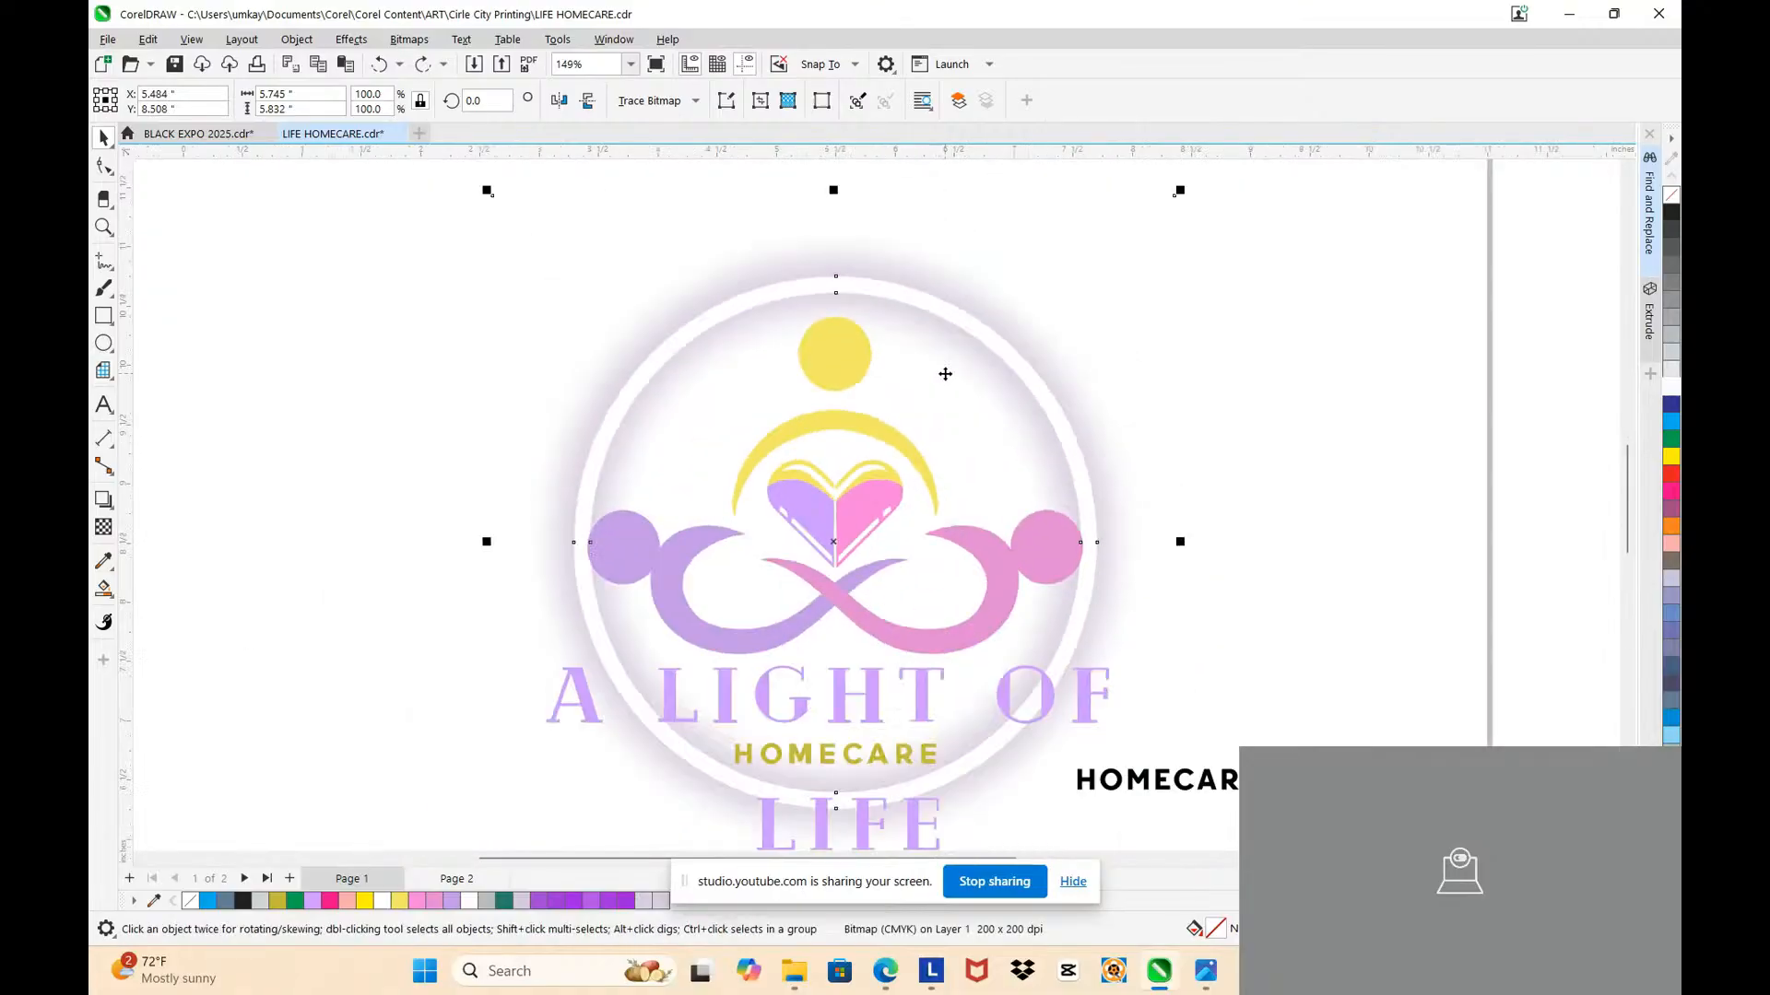
{"action": "scroll", "coordinate": [850, 507], "scroll_direction": "up", "scroll_amount": 5}
{"action": "left_click_drag", "start_coordinate": [850, 483], "coordinate": [845, 466]}
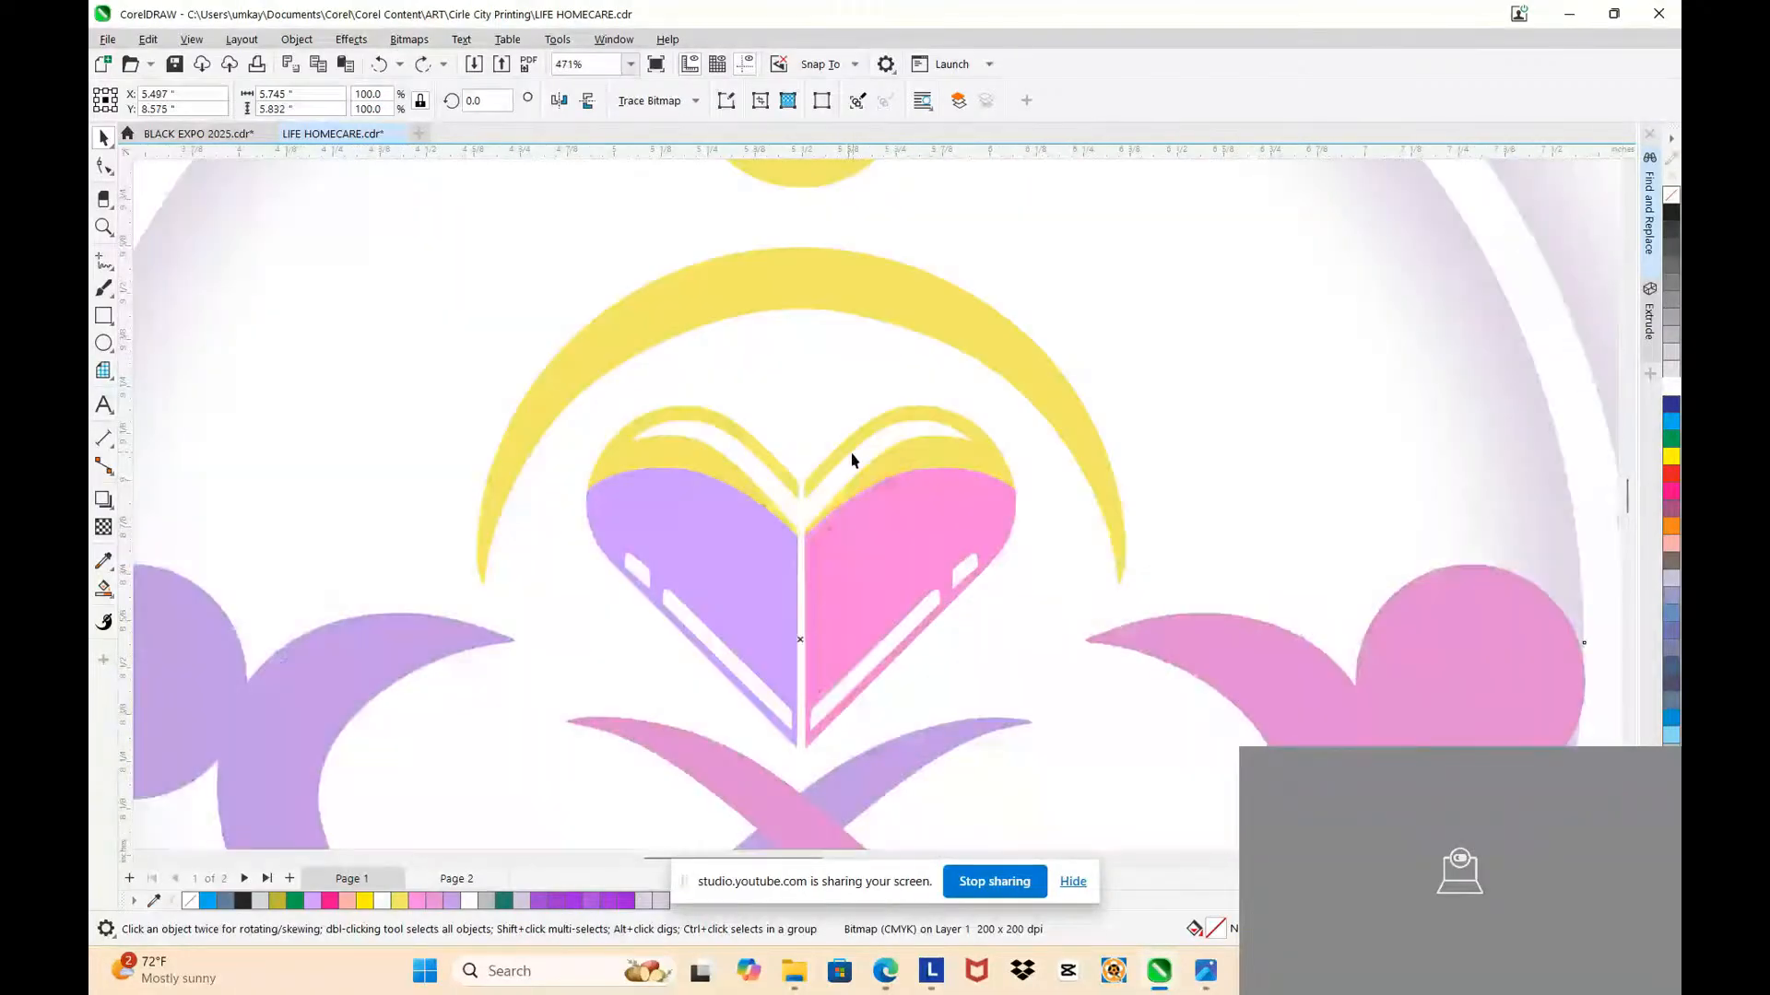
{"action": "key", "text": "ctrl+z"}
{"action": "scroll", "coordinate": [845, 461], "scroll_direction": "down", "scroll_amount": 6}
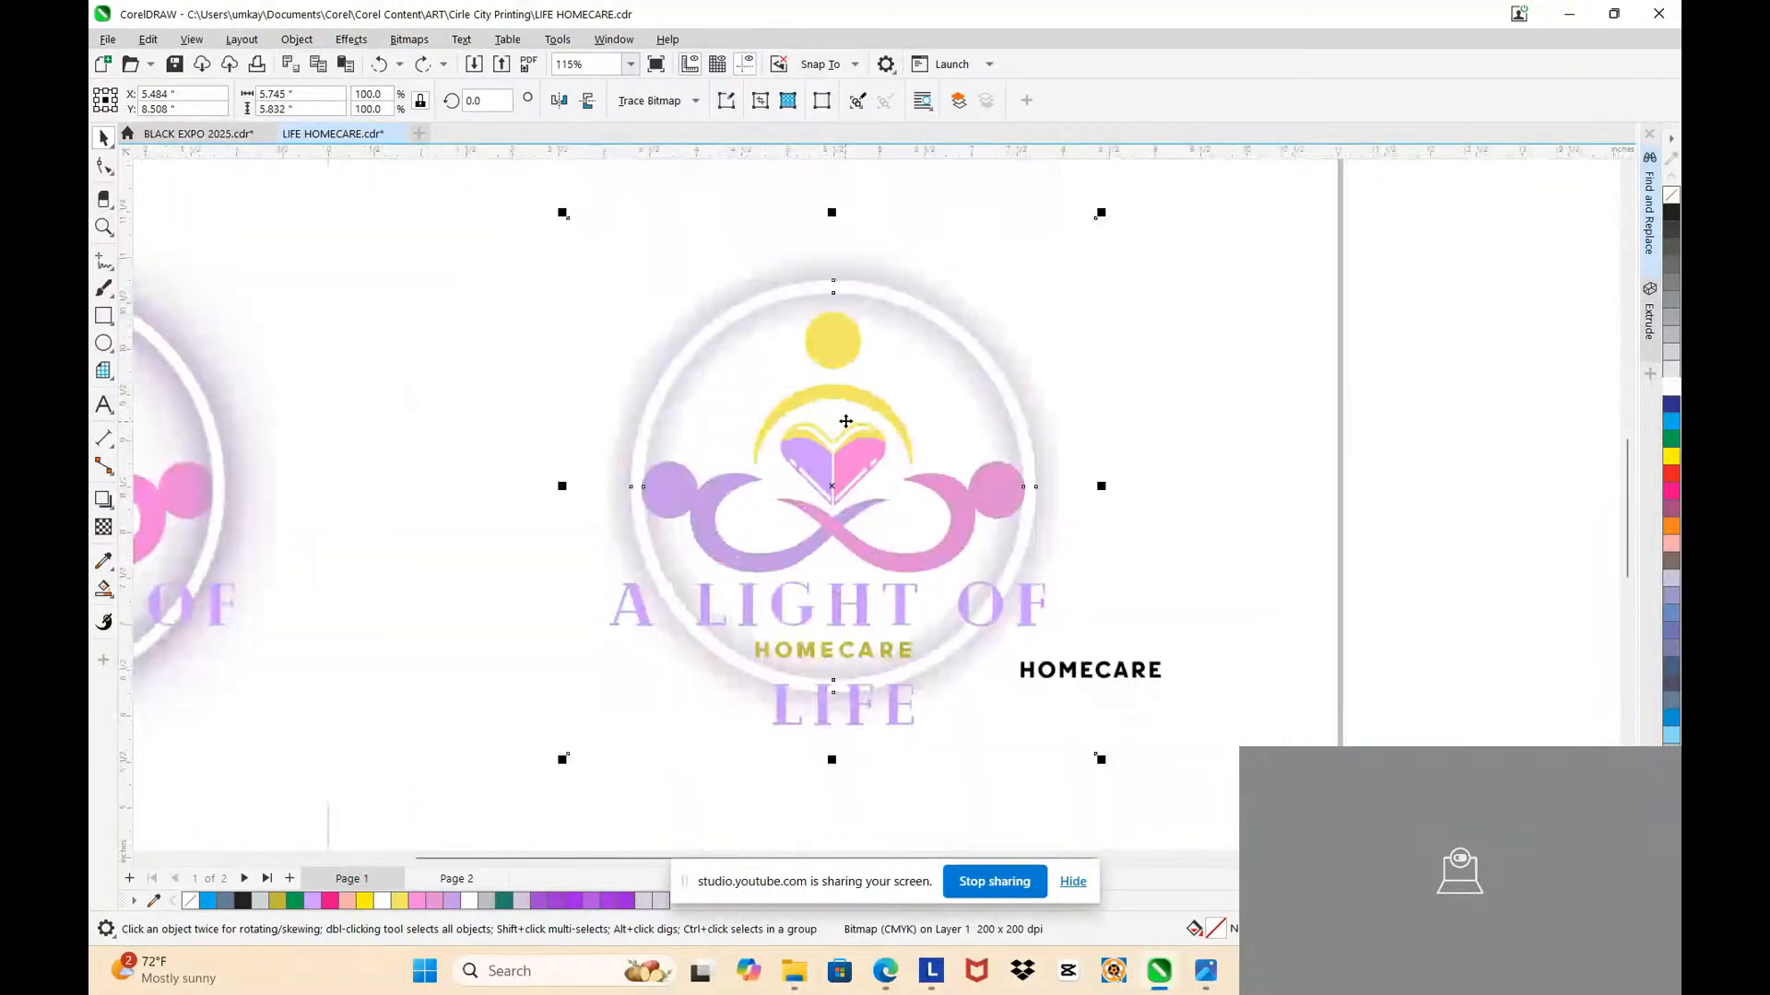
Step: Delete the black HOMECARE text image beside the redrawn logo
{"action": "left_click", "coordinate": [1263, 600]}
{"action": "scroll", "coordinate": [1228, 703], "scroll_direction": "down", "scroll_amount": 2}
{"action": "left_click_drag", "start_coordinate": [1355, 725], "coordinate": [1042, 585]}
{"action": "scroll", "coordinate": [1113, 655], "scroll_direction": "up", "scroll_amount": 3}
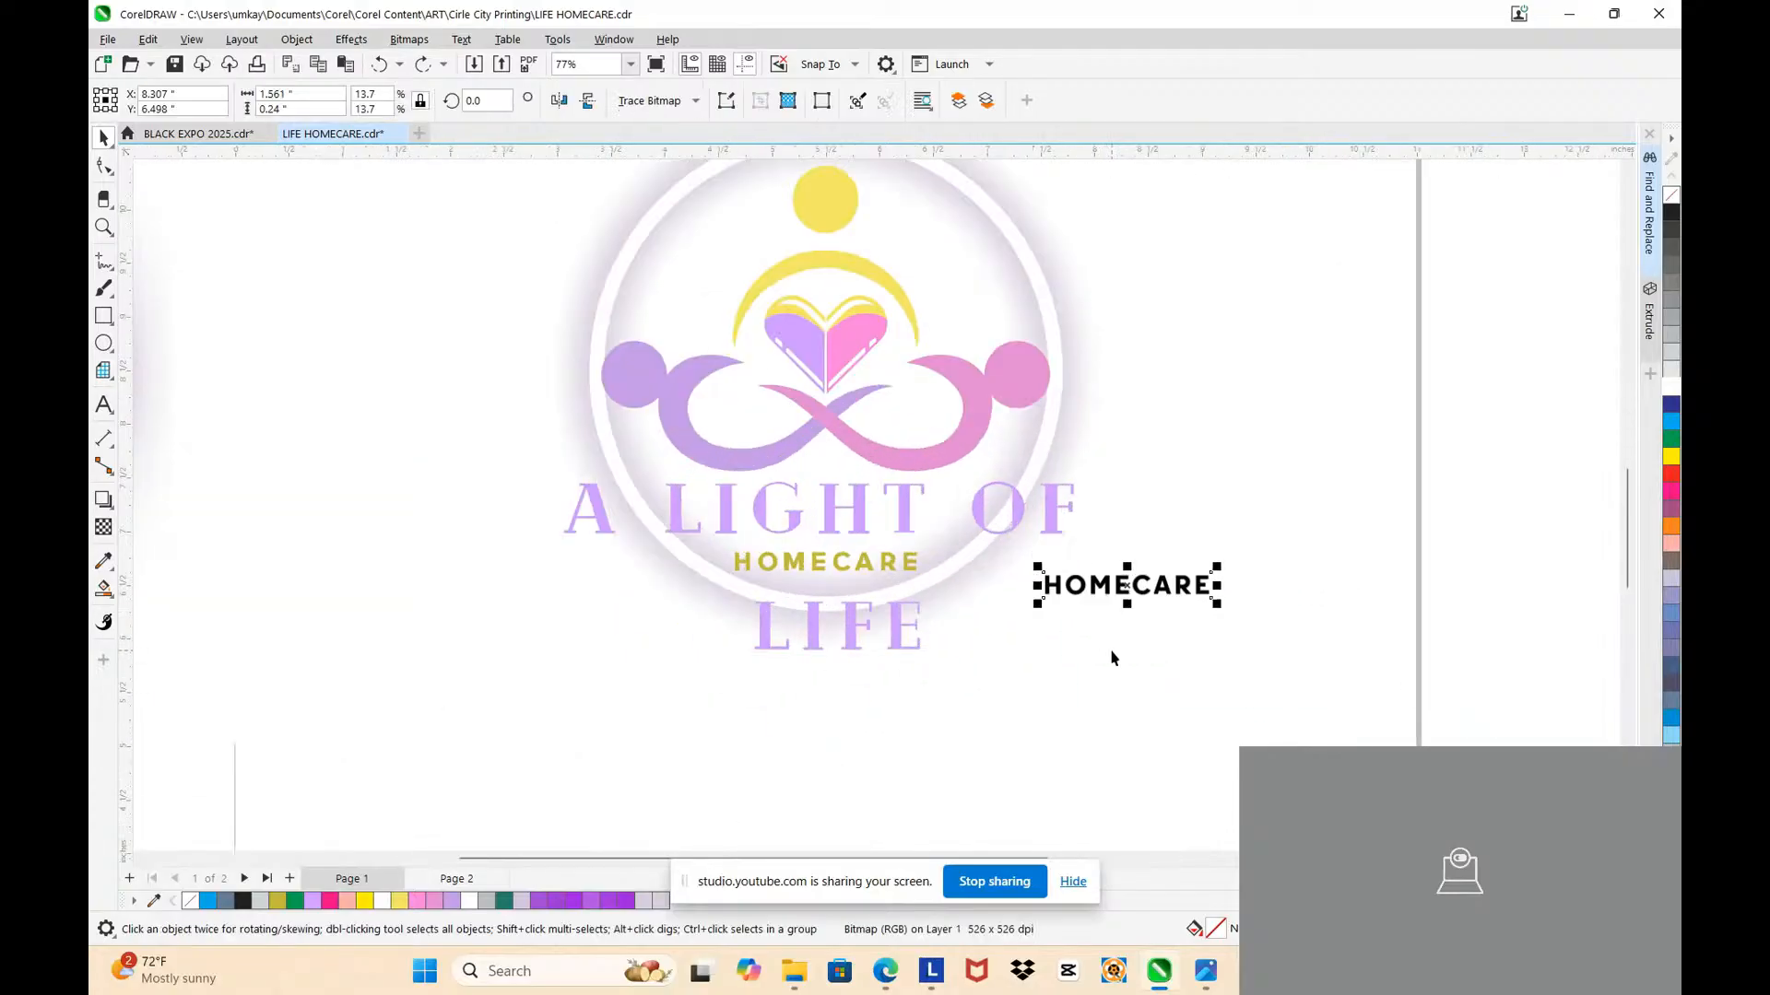
{"action": "scroll", "coordinate": [1114, 655], "scroll_direction": "down", "scroll_amount": 6}
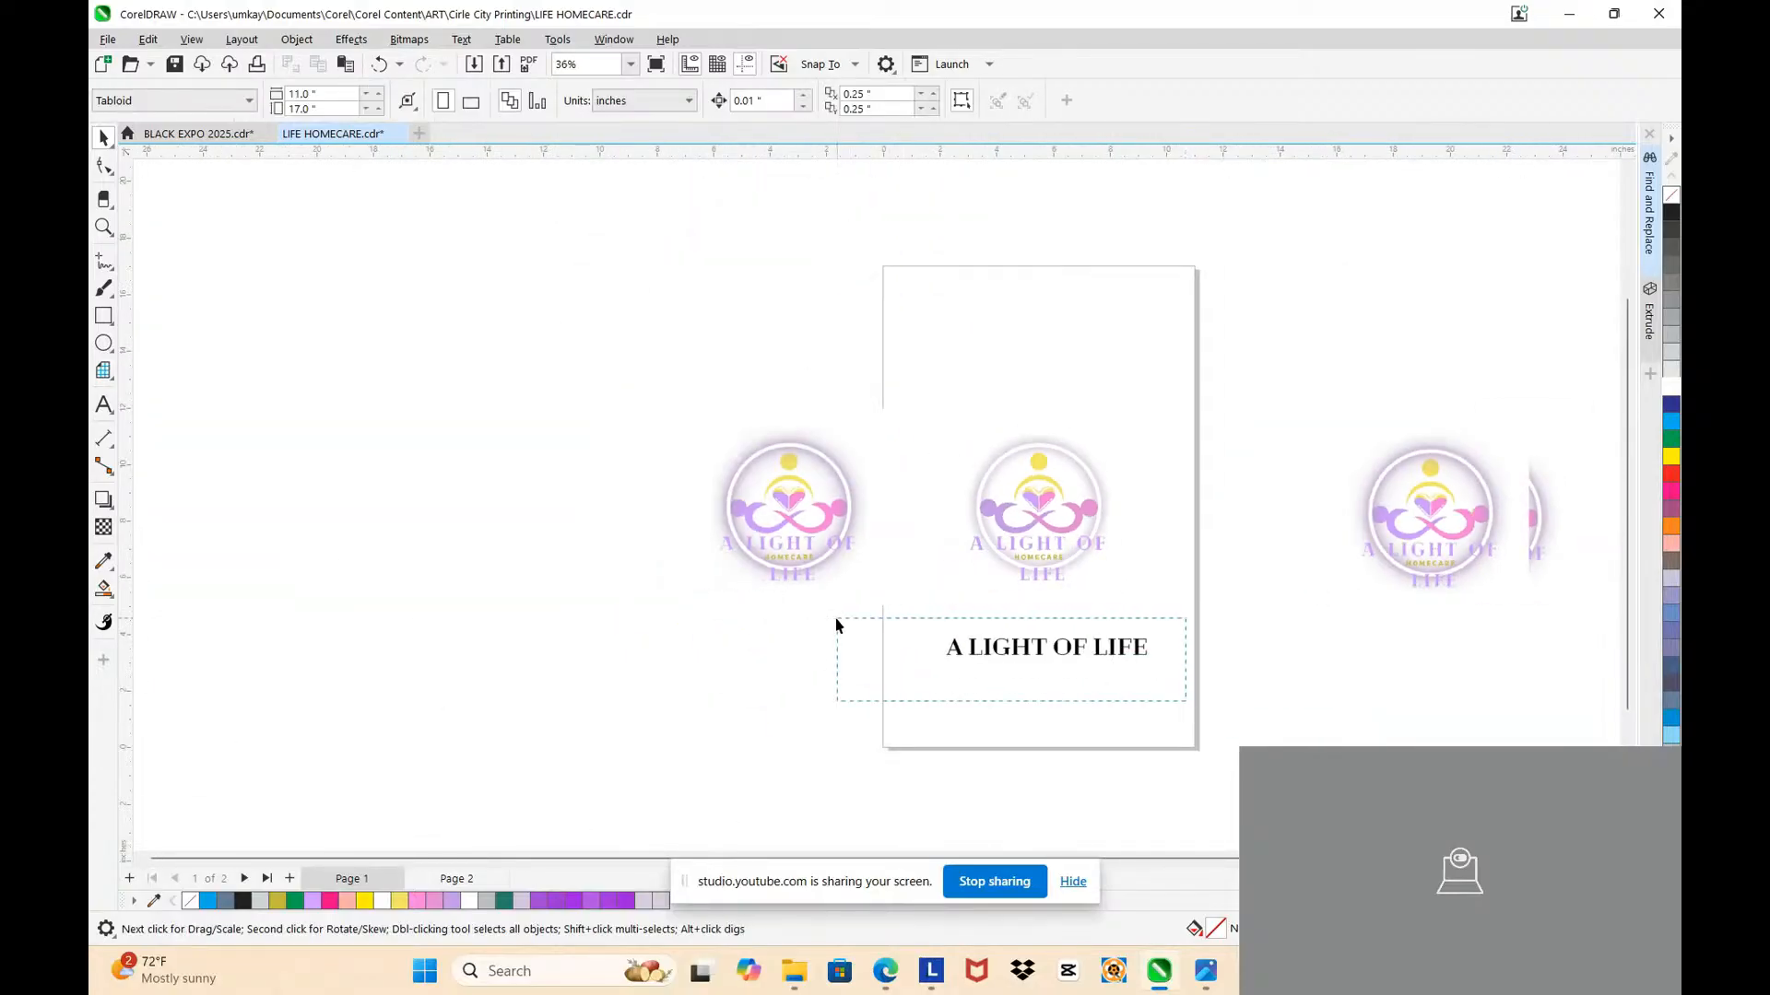
Step: Delete the black A LIGHT OF LIFE text below the redrawn logo
{"action": "scroll", "coordinate": [868, 588], "scroll_direction": "down", "scroll_amount": 2}
{"action": "left_click_drag", "start_coordinate": [913, 615], "coordinate": [928, 630]}
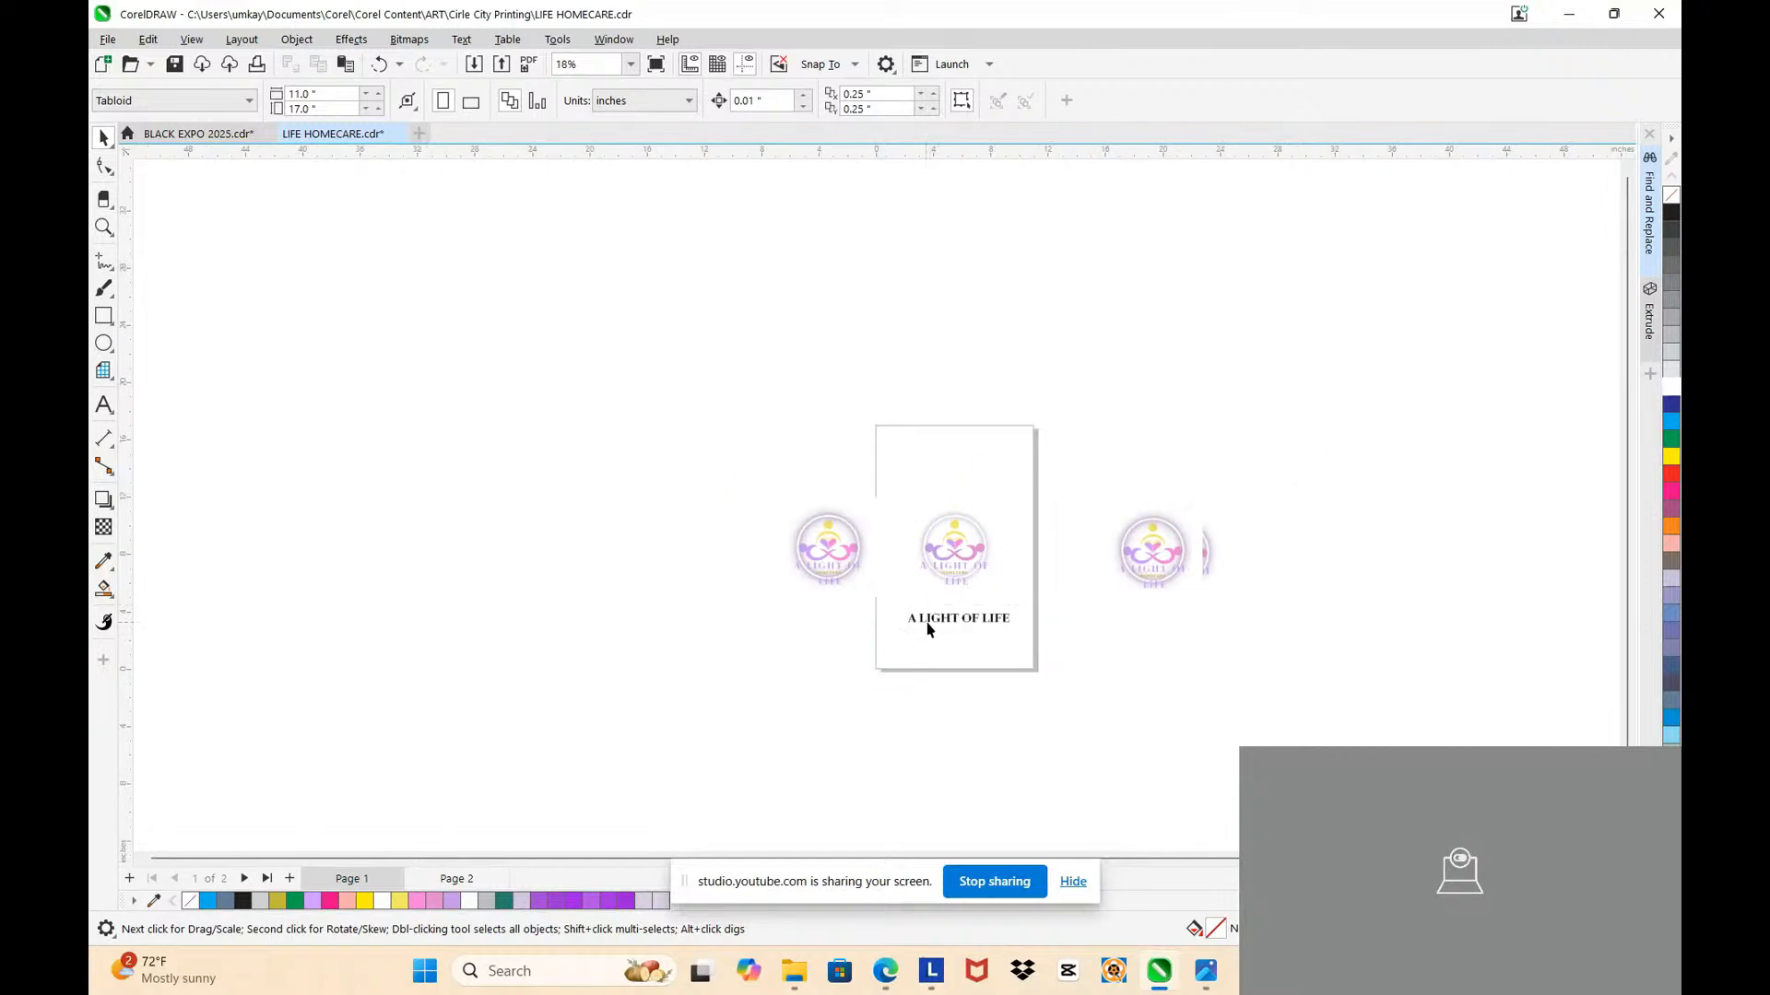
{"action": "scroll", "coordinate": [969, 628], "scroll_direction": "up", "scroll_amount": 3}
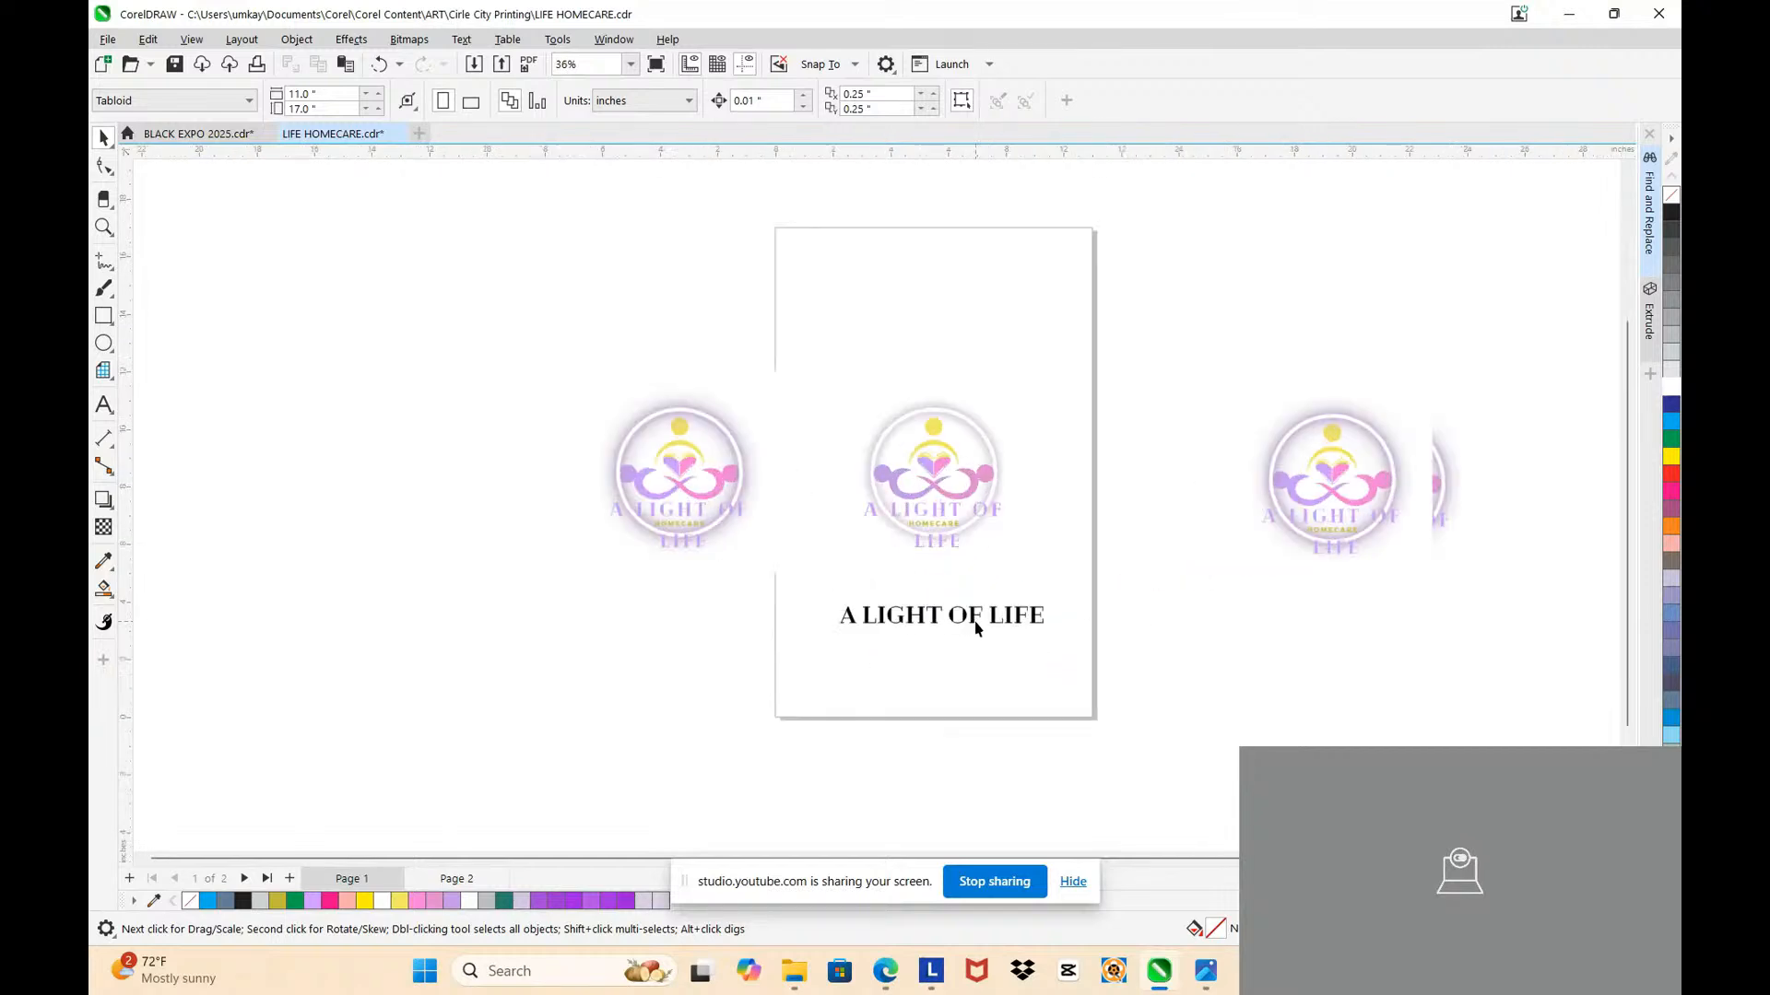
{"action": "right_click", "coordinate": [974, 625]}
{"action": "left_click", "coordinate": [1179, 652]}
{"action": "left_click_drag", "start_coordinate": [1115, 719], "coordinate": [740, 566]}
{"action": "key", "text": "Delete"}
Step: Delete the spare logo copies lying off the page, keeping the original beside the redrawn version
{"action": "scroll", "coordinate": [765, 564], "scroll_direction": "down", "scroll_amount": 2}
{"action": "left_click_drag", "start_coordinate": [1287, 633], "coordinate": [997, 308]}
{"action": "key", "text": "Delete"}
Step: Examine the original bitmap logo up close, checking the edges of its crossing ribbons and heart
{"action": "scroll", "coordinate": [680, 502], "scroll_direction": "up", "scroll_amount": 8}
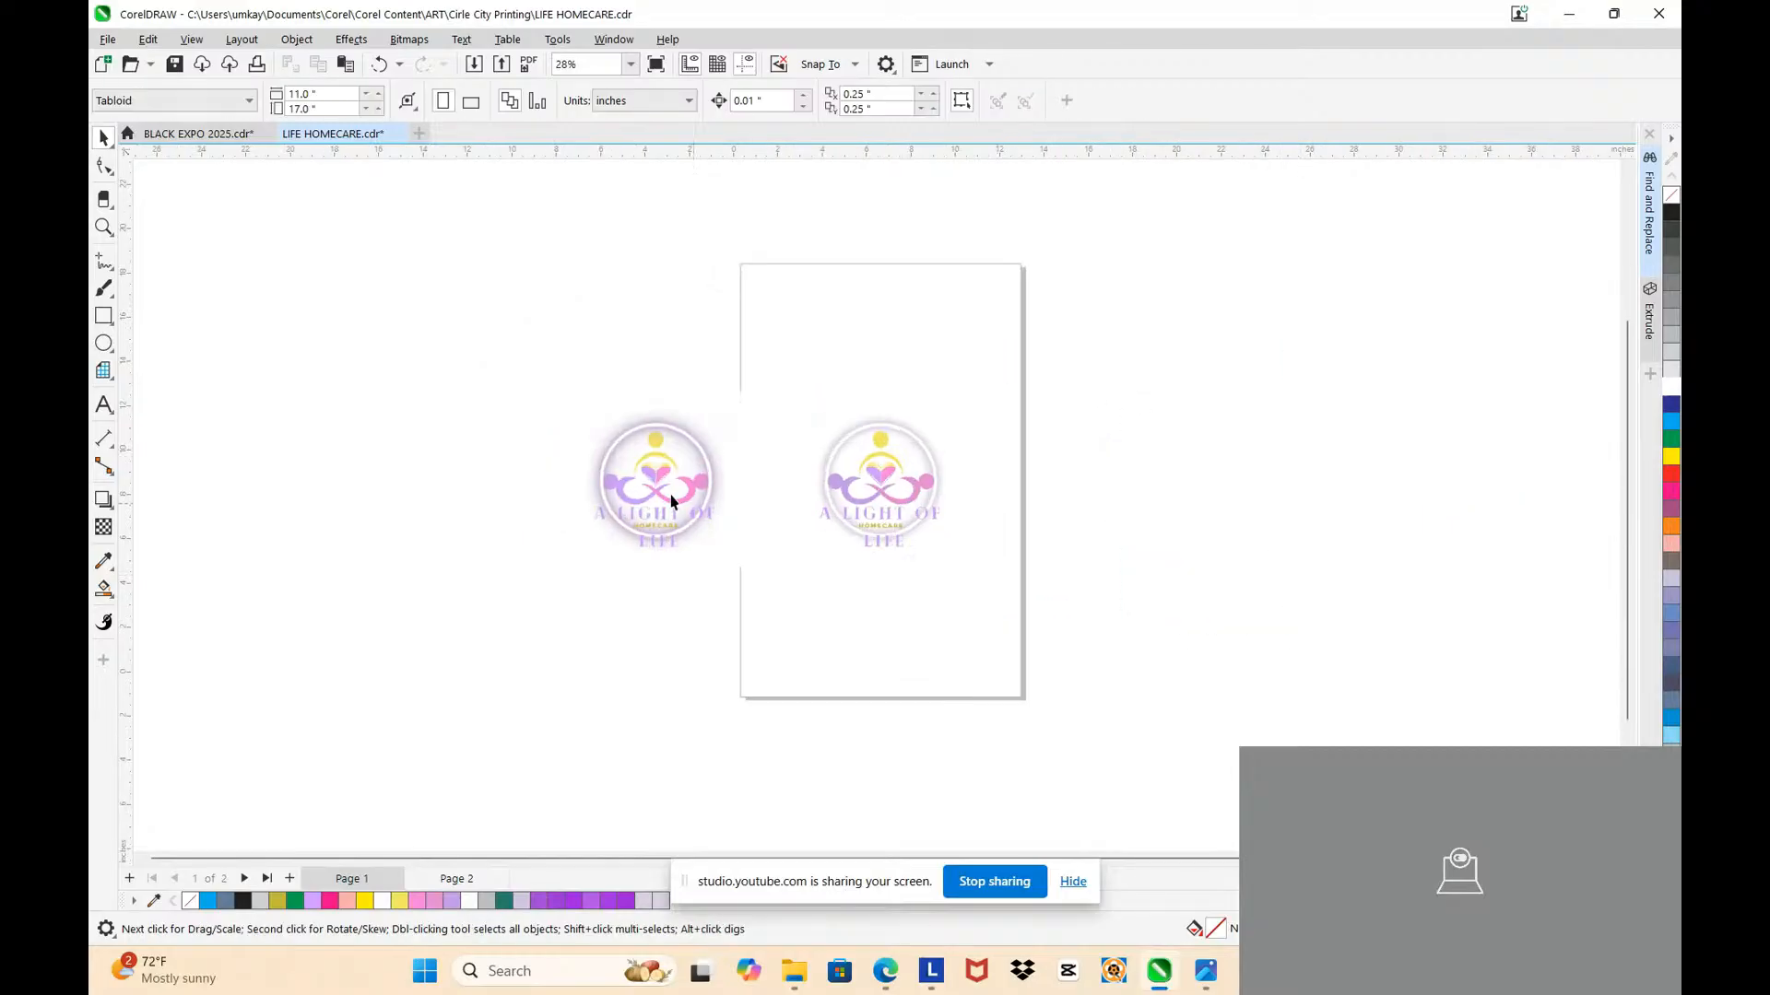
{"action": "scroll", "coordinate": [606, 458], "scroll_direction": "up", "scroll_amount": 7}
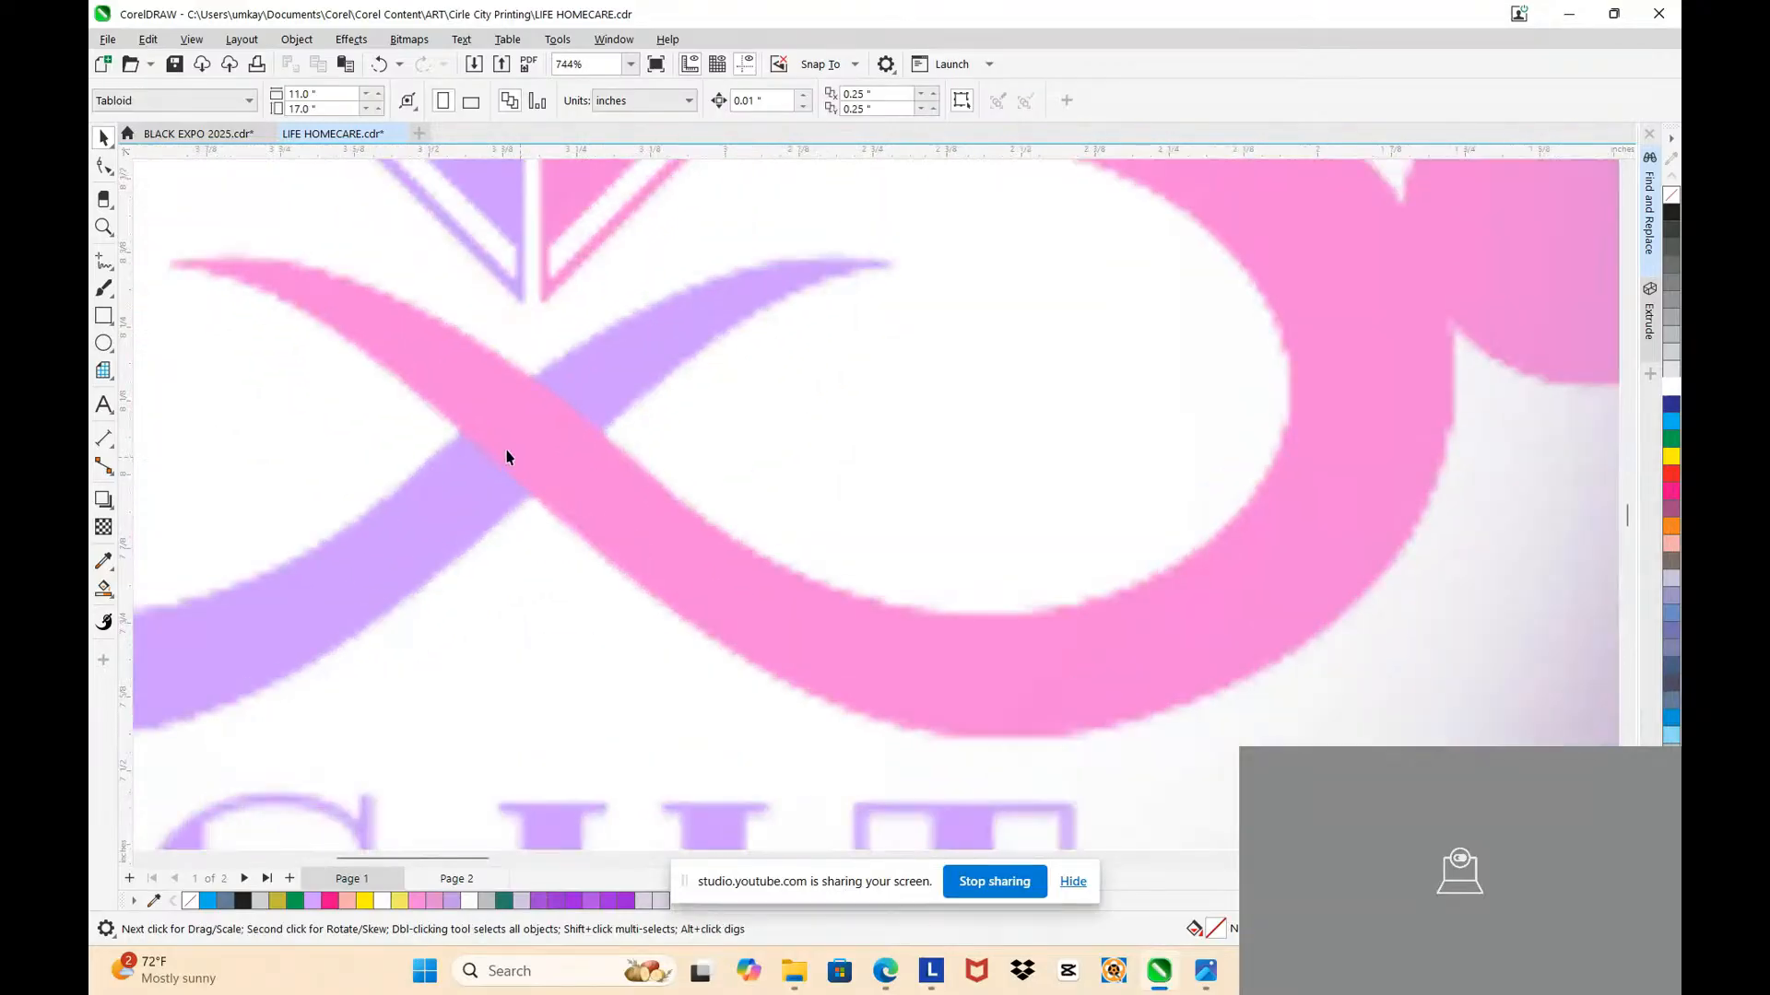
{"action": "scroll", "coordinate": [505, 332], "scroll_direction": "up", "scroll_amount": 4}
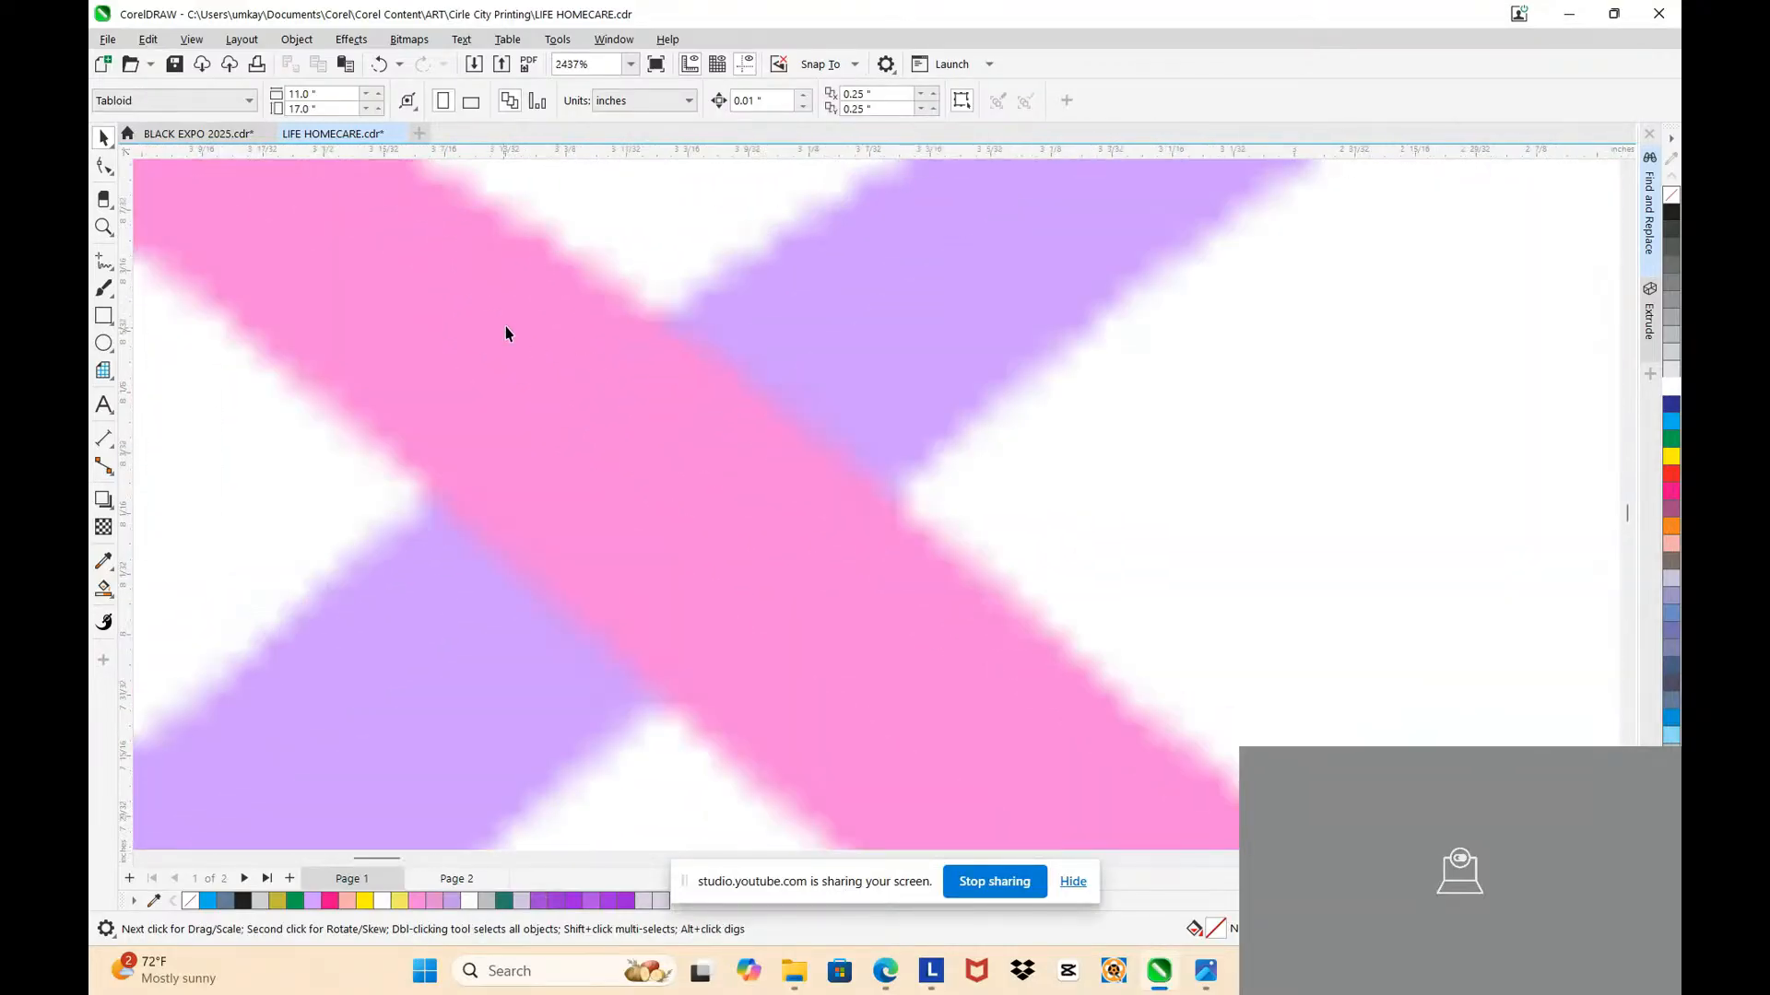
{"action": "scroll", "coordinate": [658, 336], "scroll_direction": "down", "scroll_amount": 2}
{"action": "scroll", "coordinate": [656, 324], "scroll_direction": "down", "scroll_amount": 5}
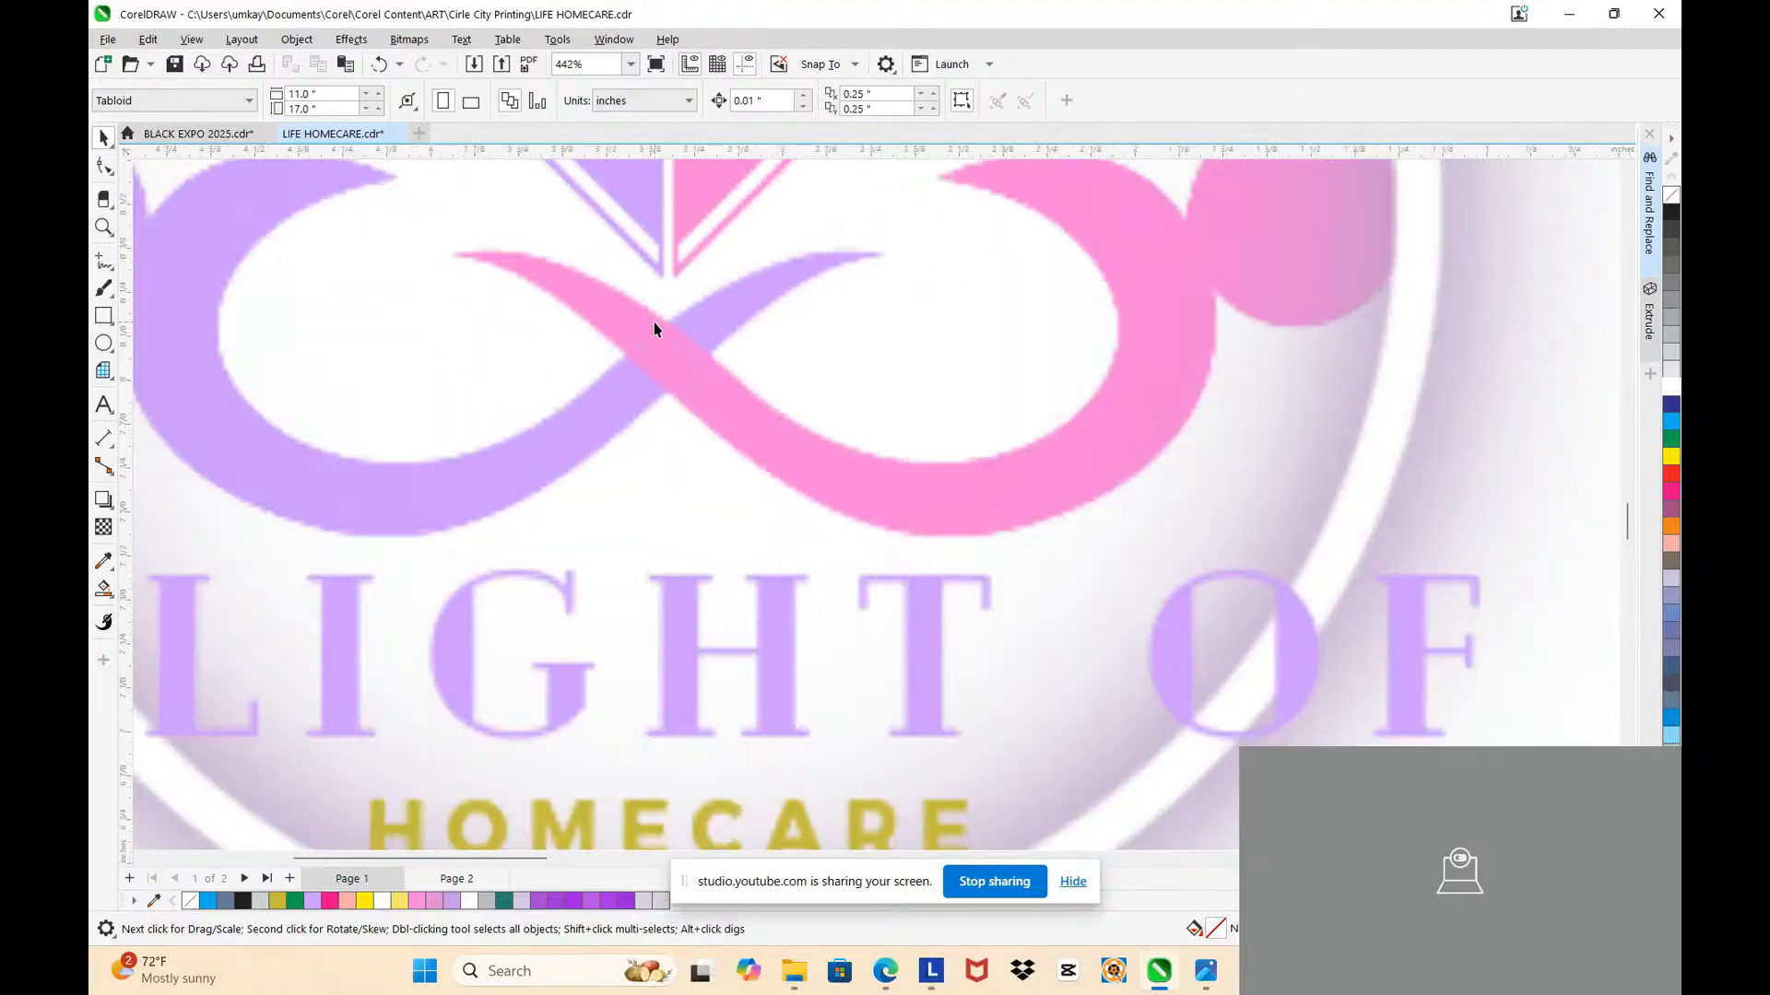
{"action": "scroll", "coordinate": [646, 296], "scroll_direction": "up", "scroll_amount": 3}
{"action": "scroll", "coordinate": [663, 283], "scroll_direction": "up", "scroll_amount": 2}
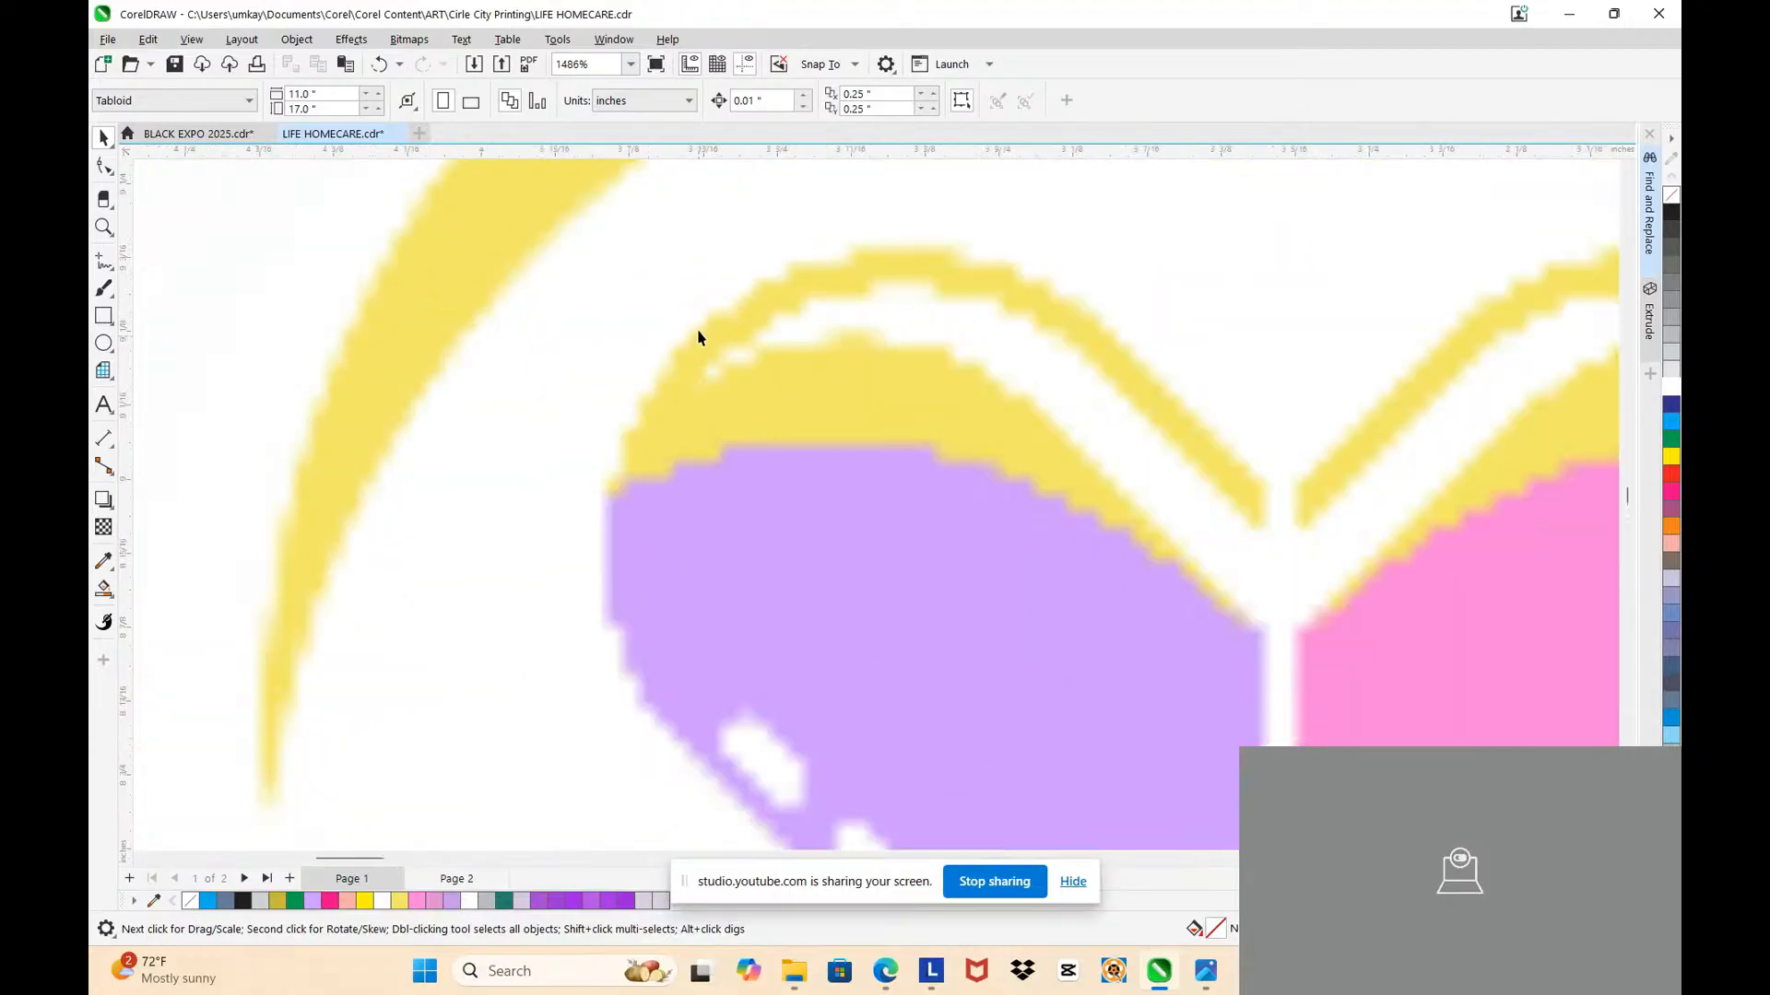
{"action": "scroll", "coordinate": [766, 372], "scroll_direction": "down", "scroll_amount": 4}
{"action": "scroll", "coordinate": [1051, 424], "scroll_direction": "up", "scroll_amount": 2}
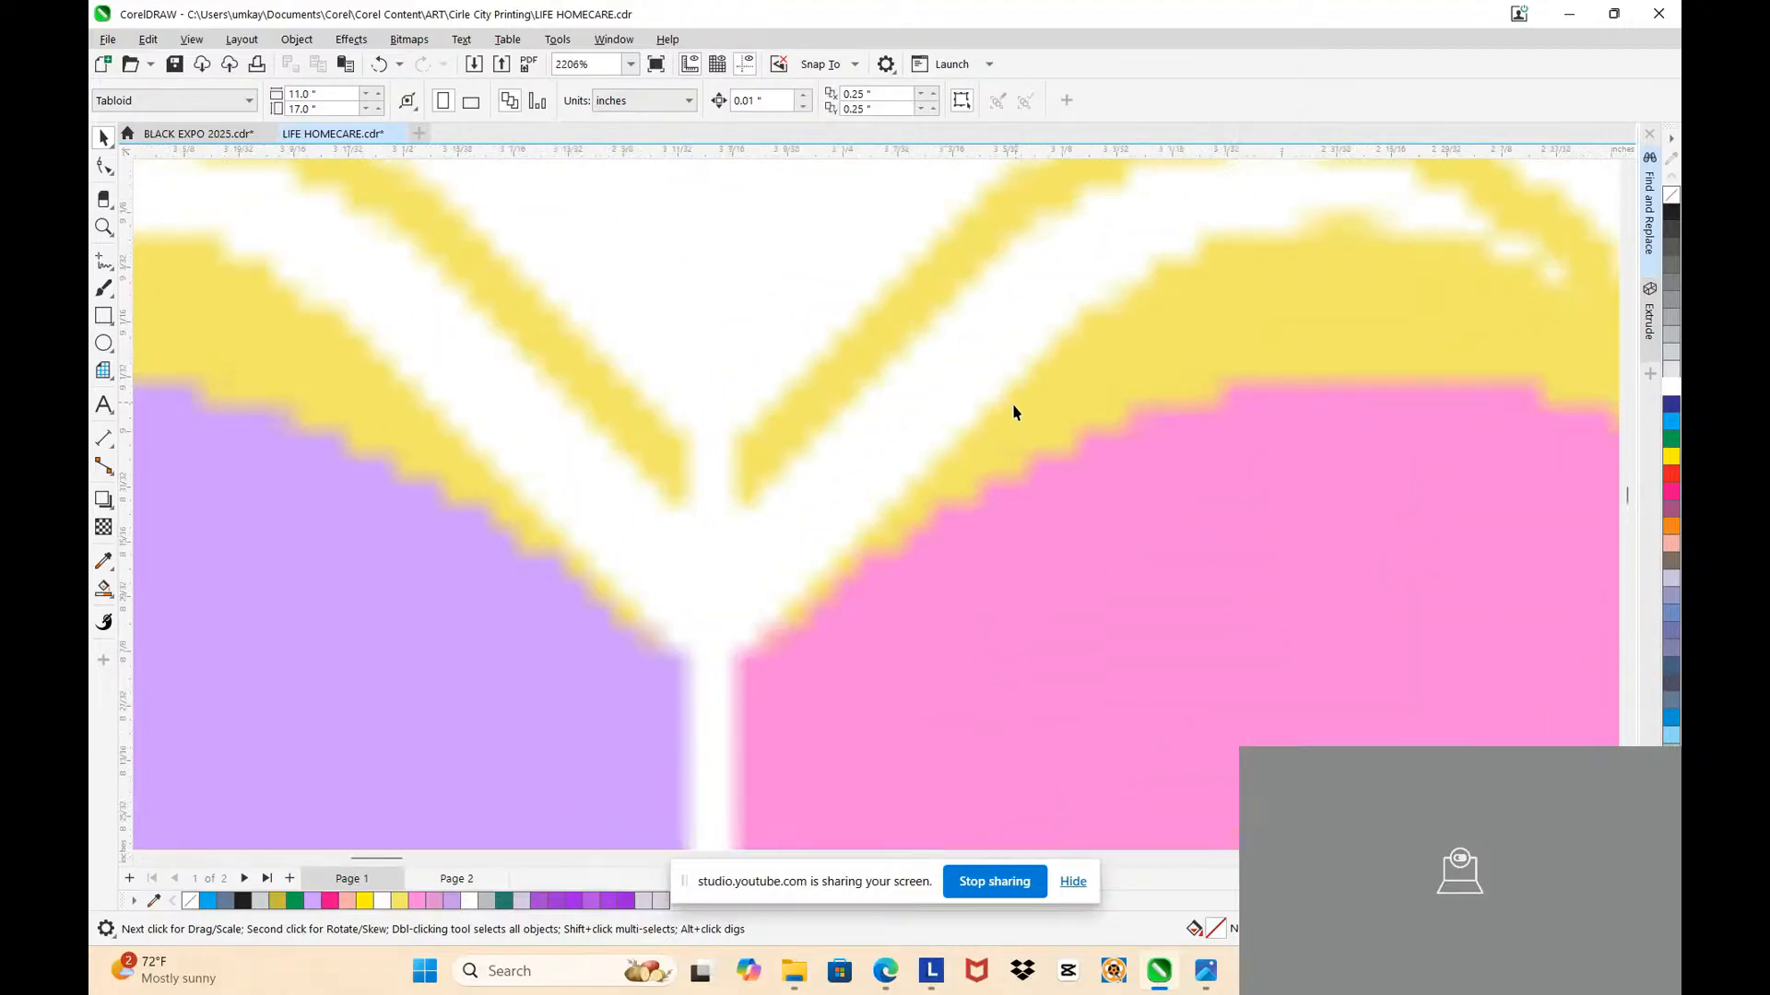
{"action": "scroll", "coordinate": [975, 383], "scroll_direction": "down", "scroll_amount": 4}
{"action": "scroll", "coordinate": [956, 372], "scroll_direction": "down", "scroll_amount": 6}
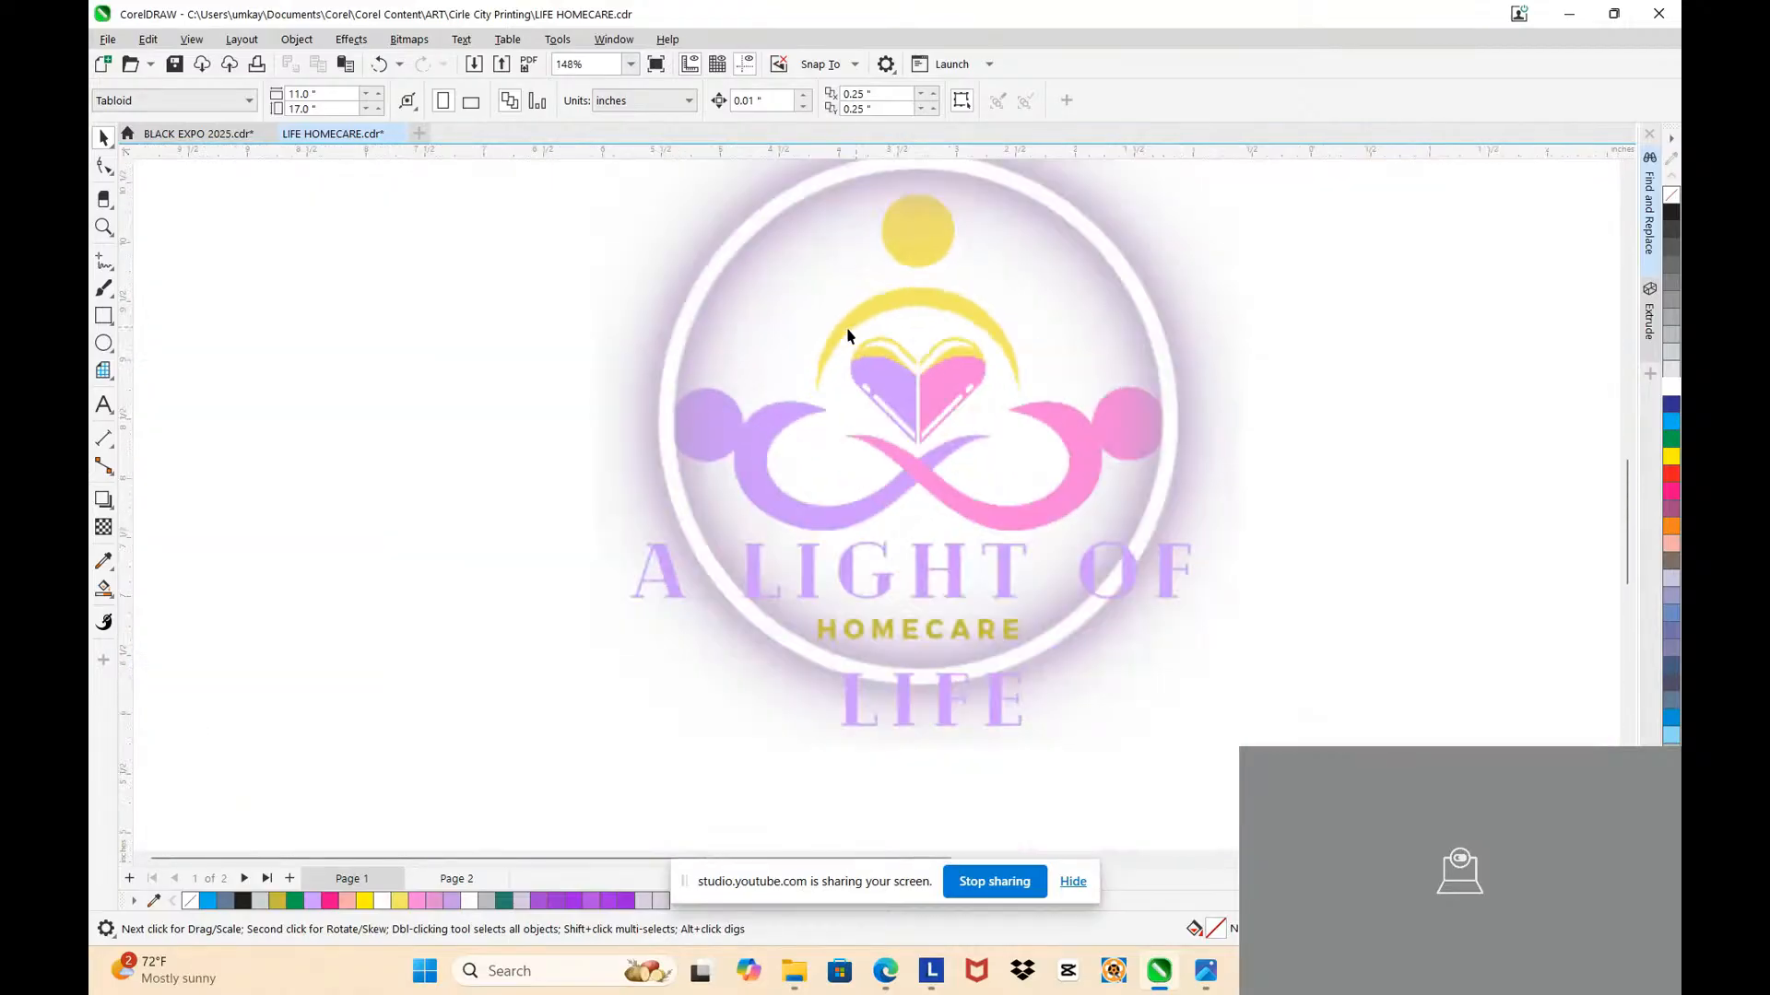
Step: Examine the redrawn logo up close for comparison, checking the edges of its yellow arc and purple heart half
{"action": "scroll", "coordinate": [996, 332], "scroll_direction": "up", "scroll_amount": 8}
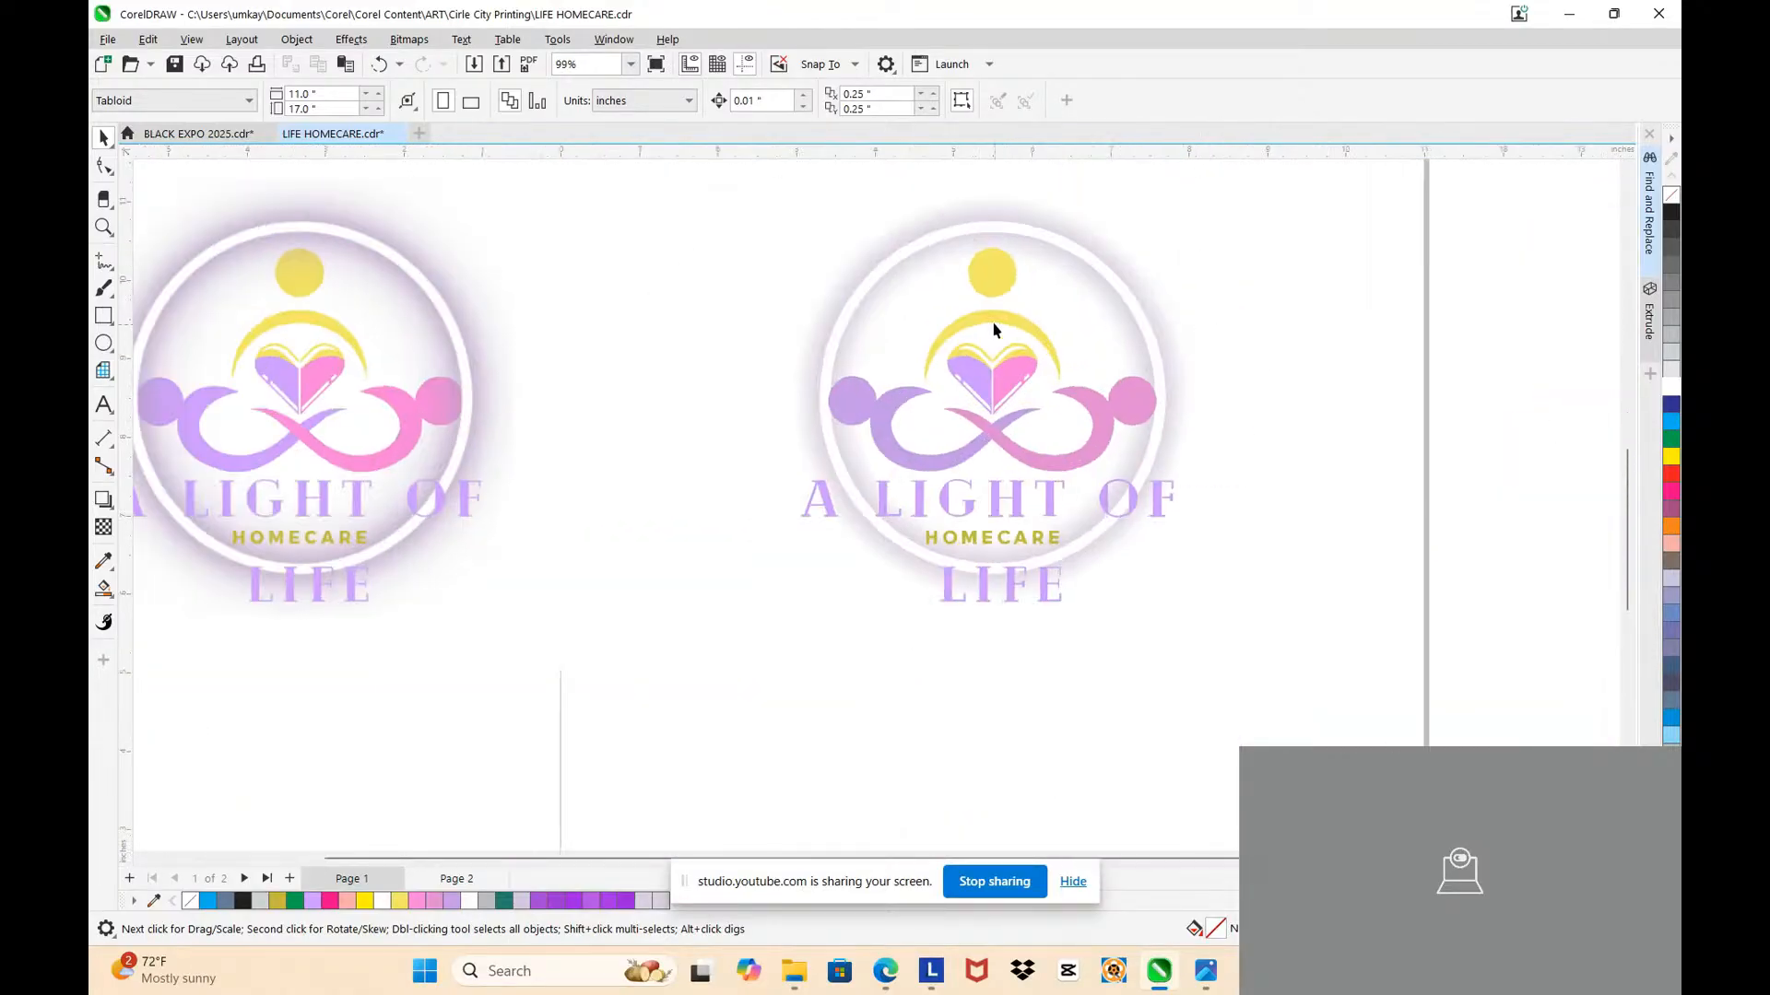
{"action": "scroll", "coordinate": [985, 376], "scroll_direction": "up", "scroll_amount": 4}
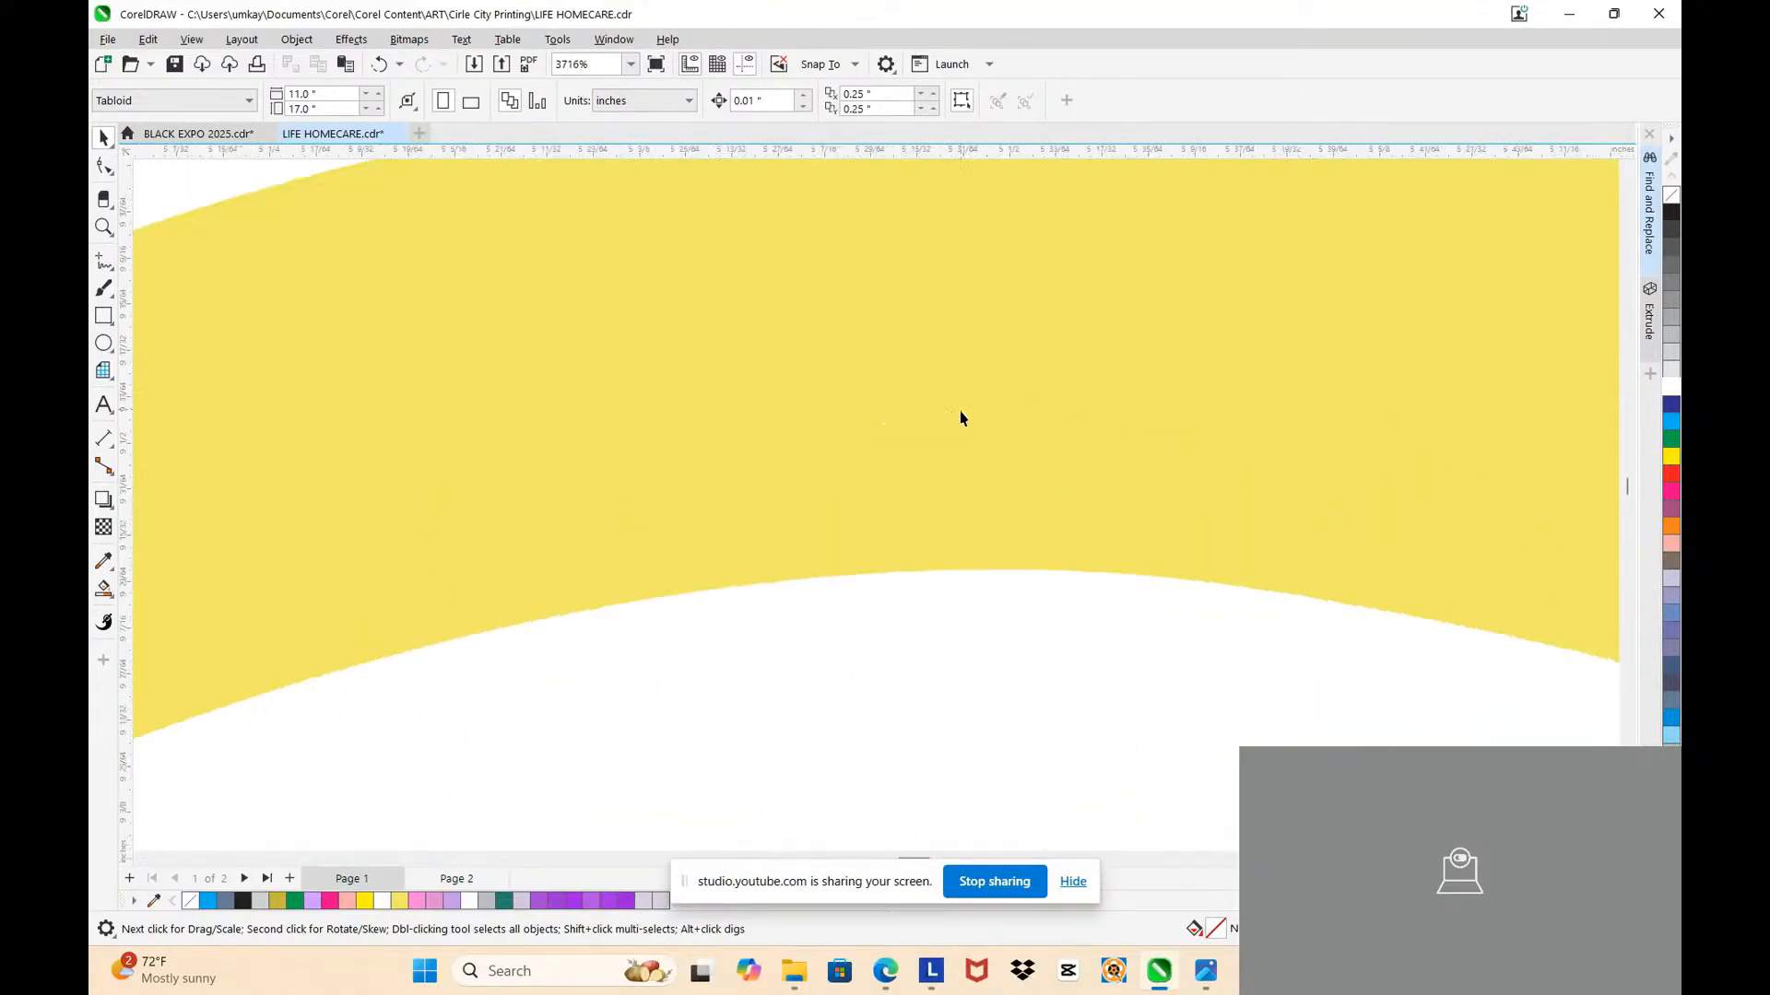
{"action": "scroll", "coordinate": [907, 734], "scroll_direction": "down", "scroll_amount": 2}
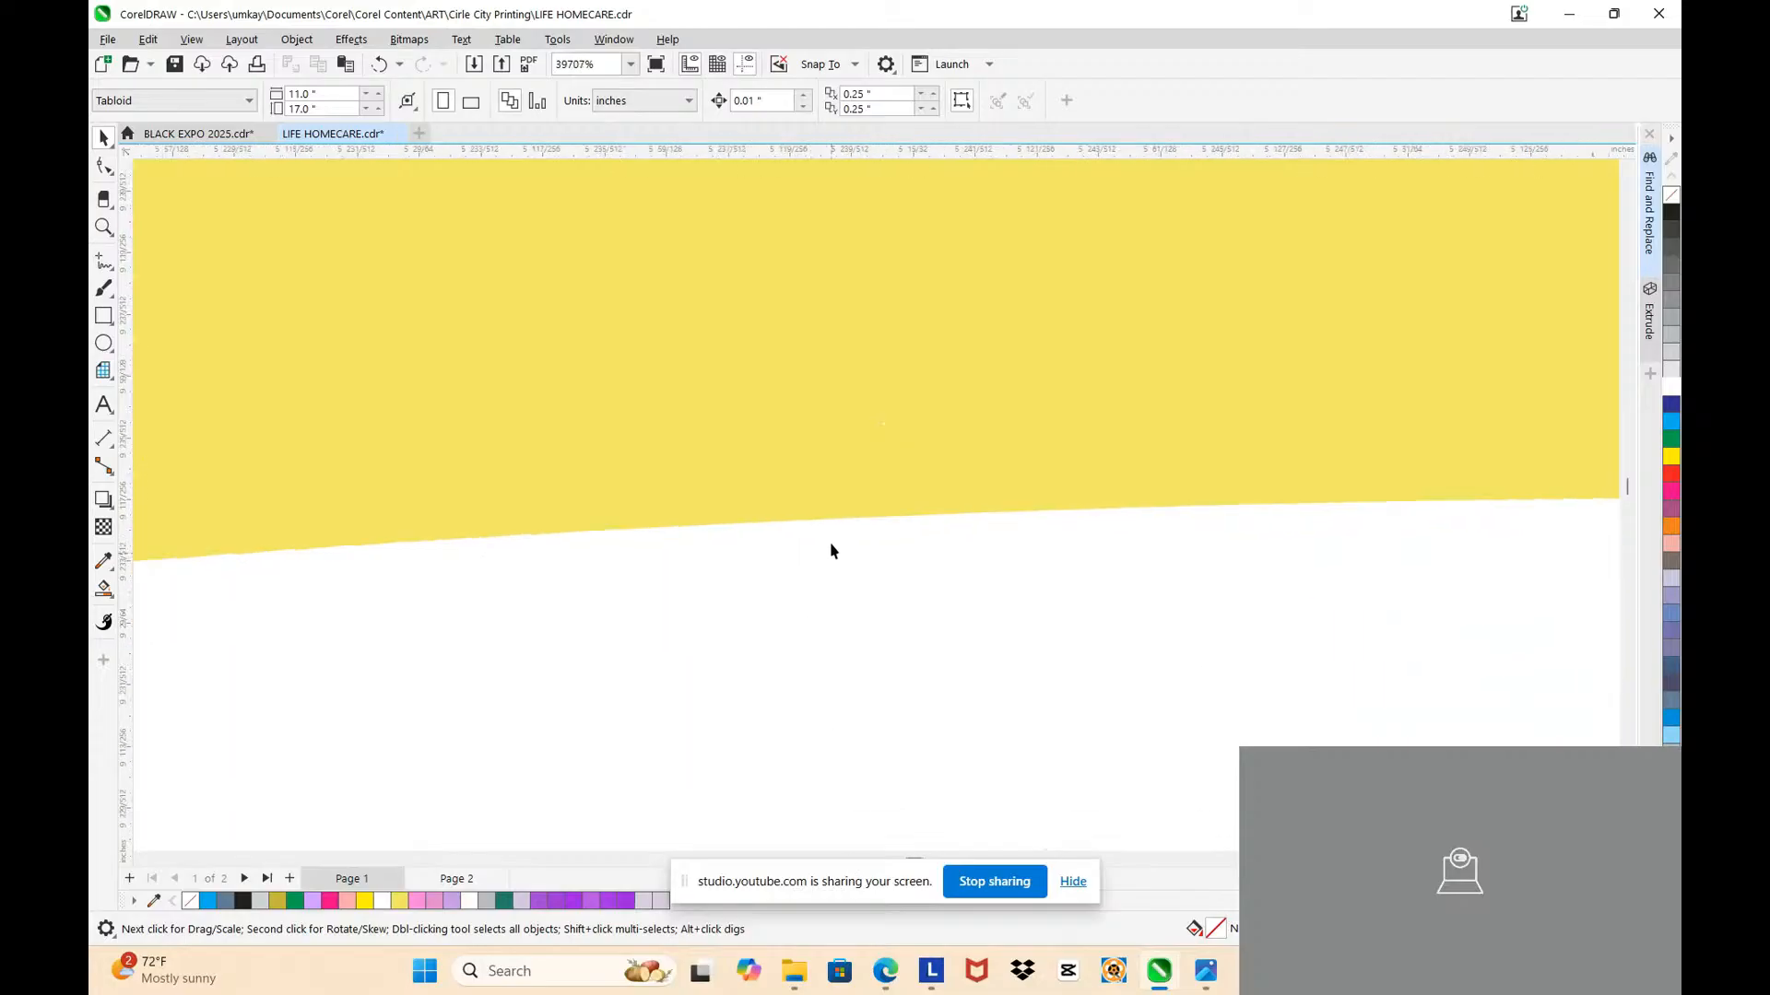
{"action": "scroll", "coordinate": [834, 433], "scroll_direction": "down", "scroll_amount": 6}
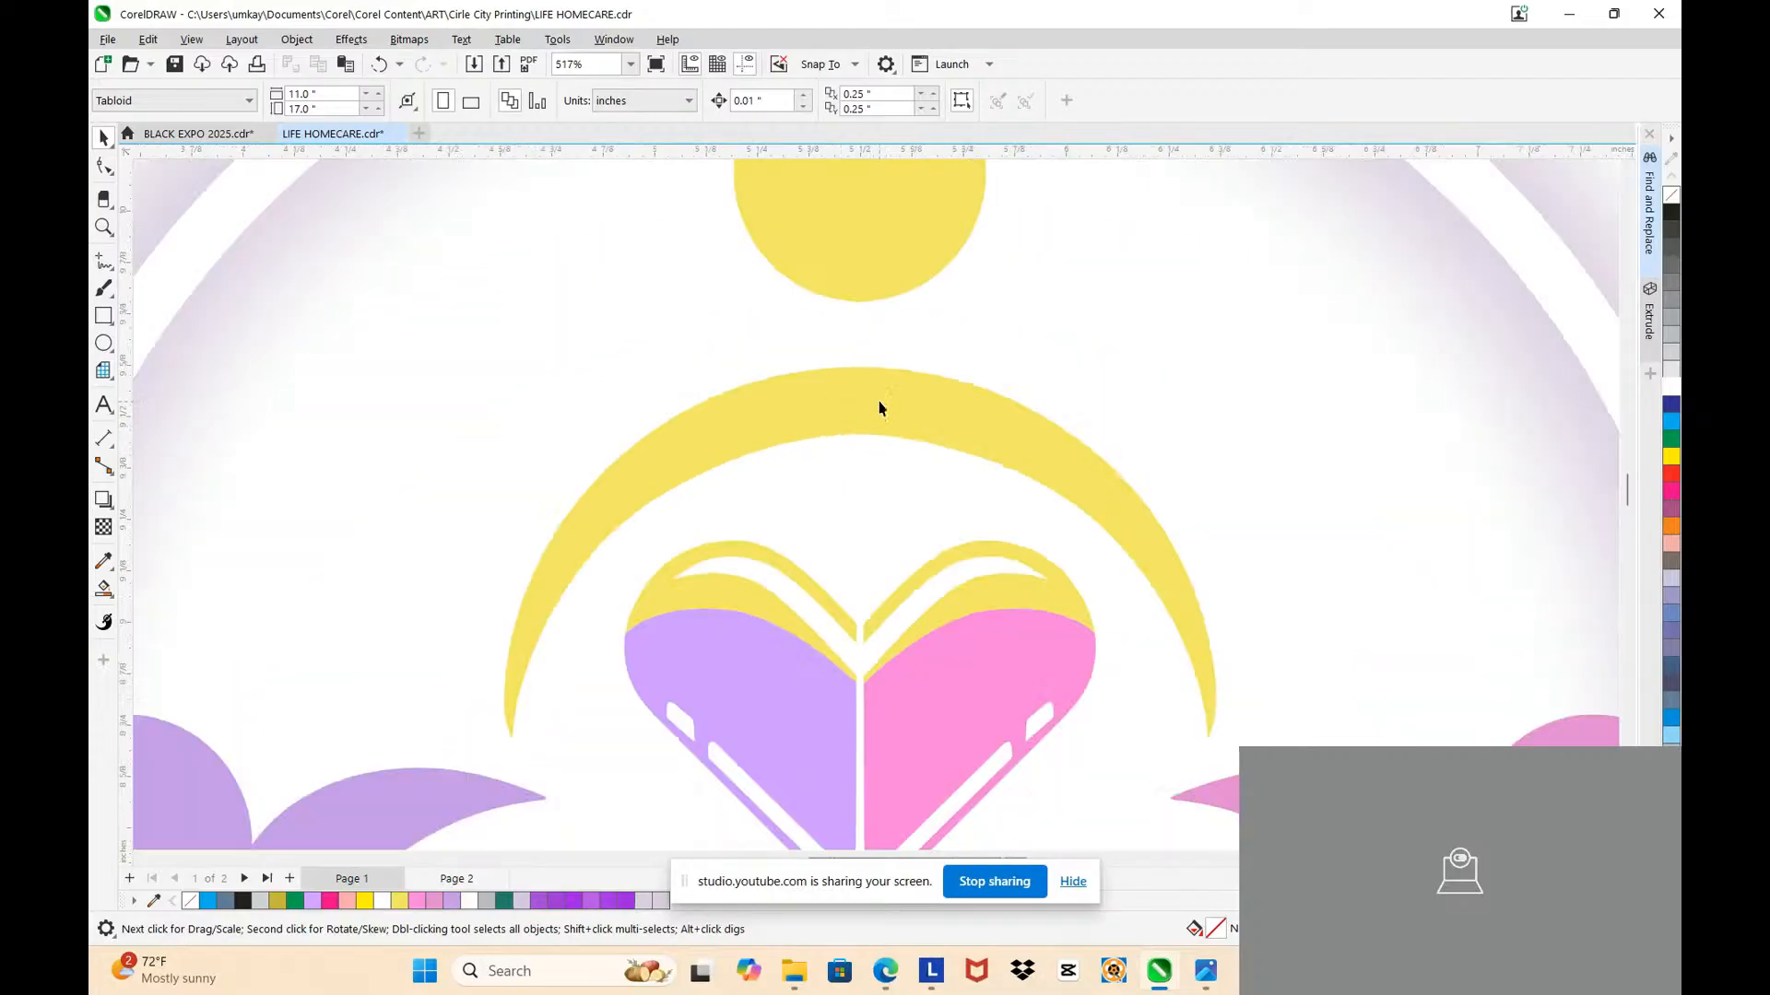
{"action": "scroll", "coordinate": [849, 624], "scroll_direction": "up", "scroll_amount": 3}
{"action": "scroll", "coordinate": [841, 618], "scroll_direction": "up", "scroll_amount": 7}
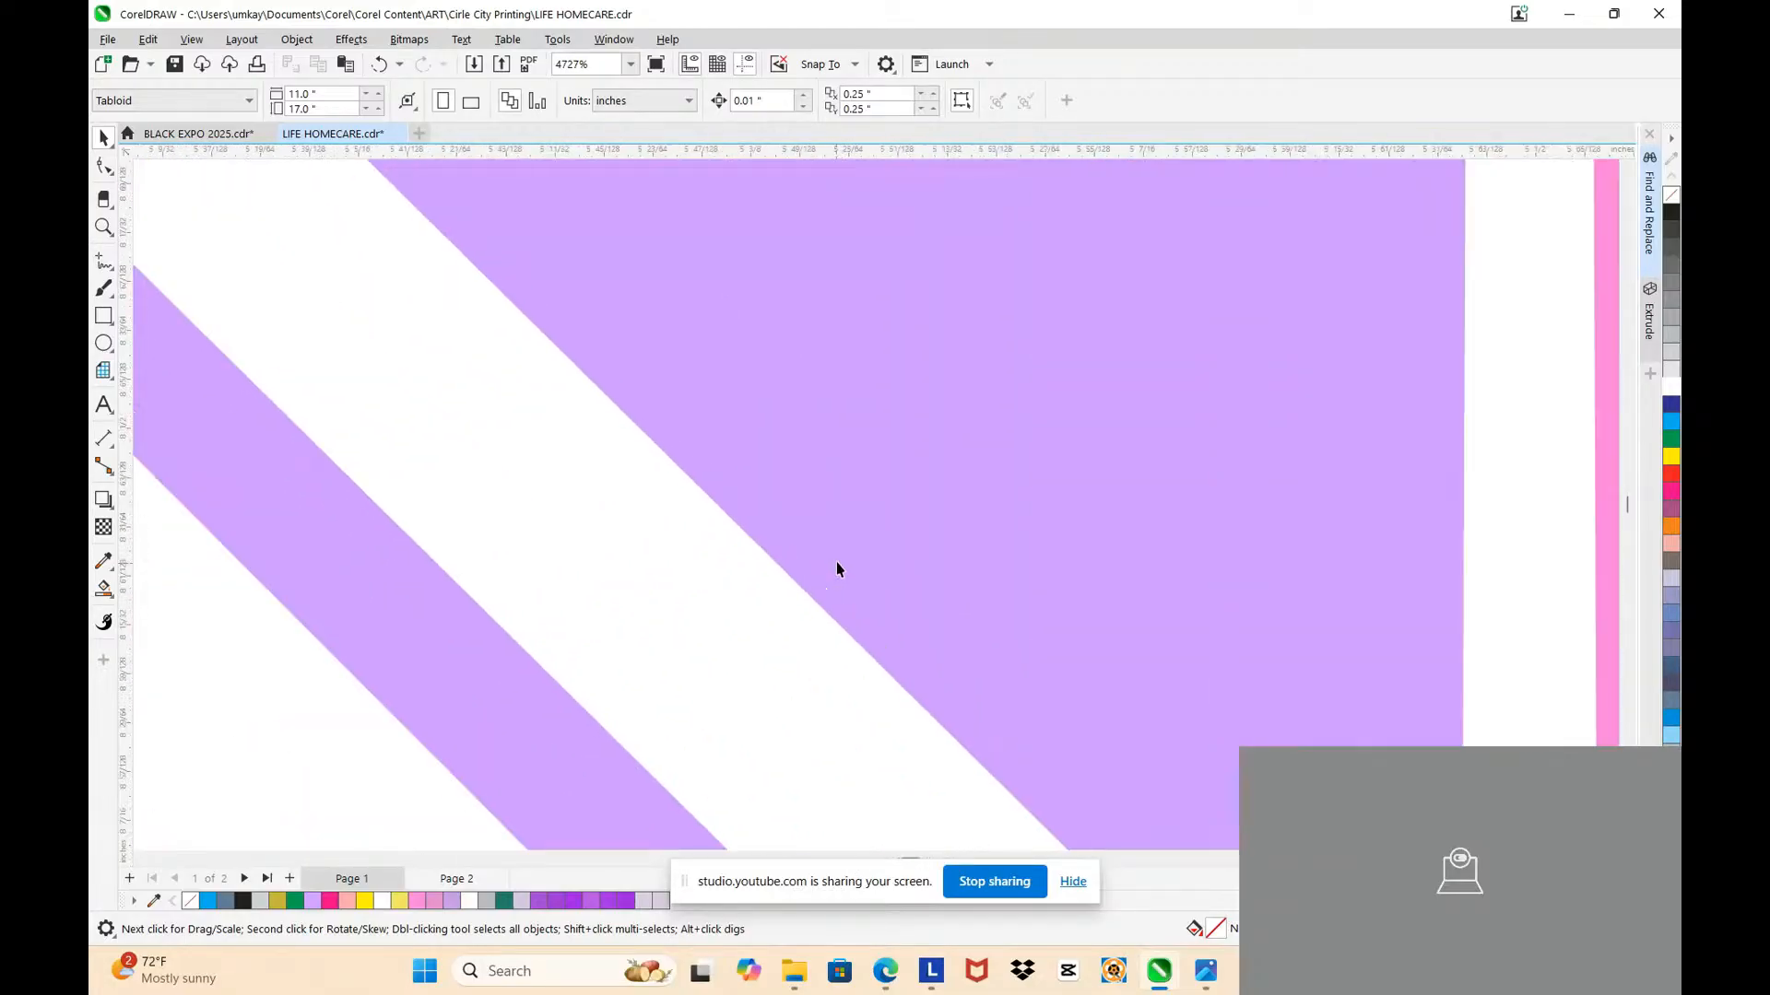
Step: Examine the redrawn logo's heart tip, crossing ribbons and HOMECARE lettering up close, and compare the whole logo with the original beside it
{"action": "scroll", "coordinate": [880, 393], "scroll_direction": "down", "scroll_amount": 8}
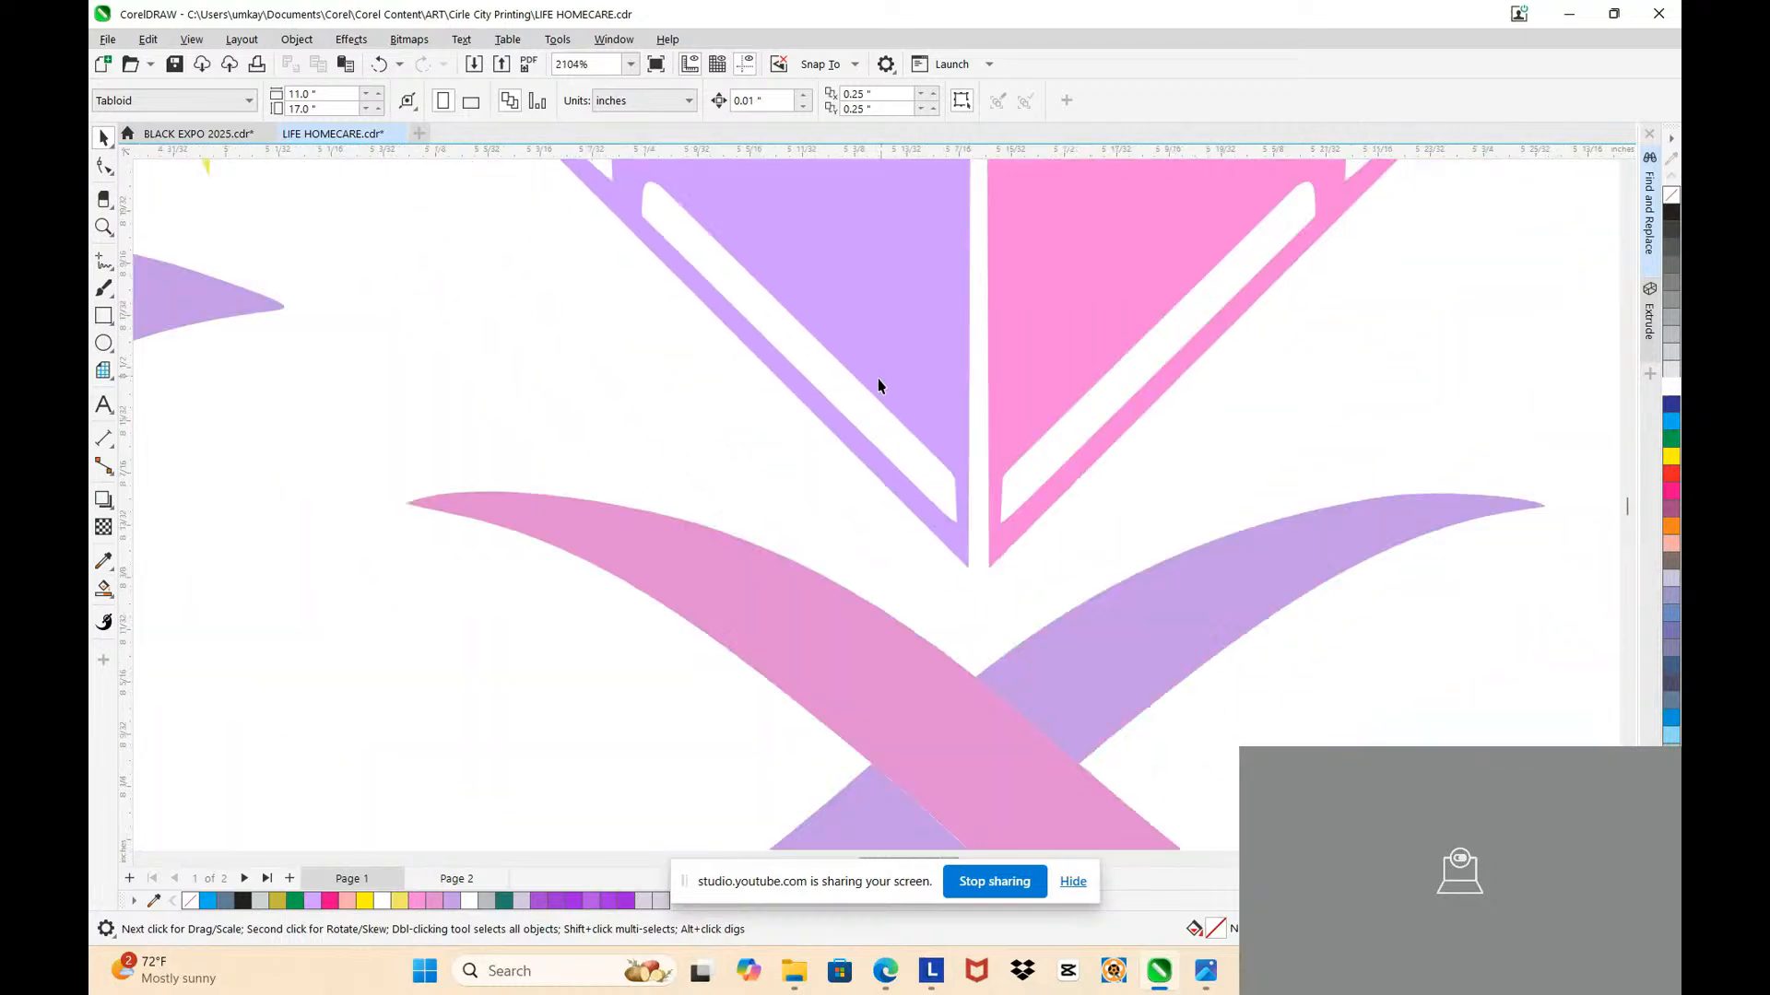
{"action": "scroll", "coordinate": [857, 701], "scroll_direction": "down", "scroll_amount": 2}
{"action": "scroll", "coordinate": [889, 770], "scroll_direction": "up", "scroll_amount": 7}
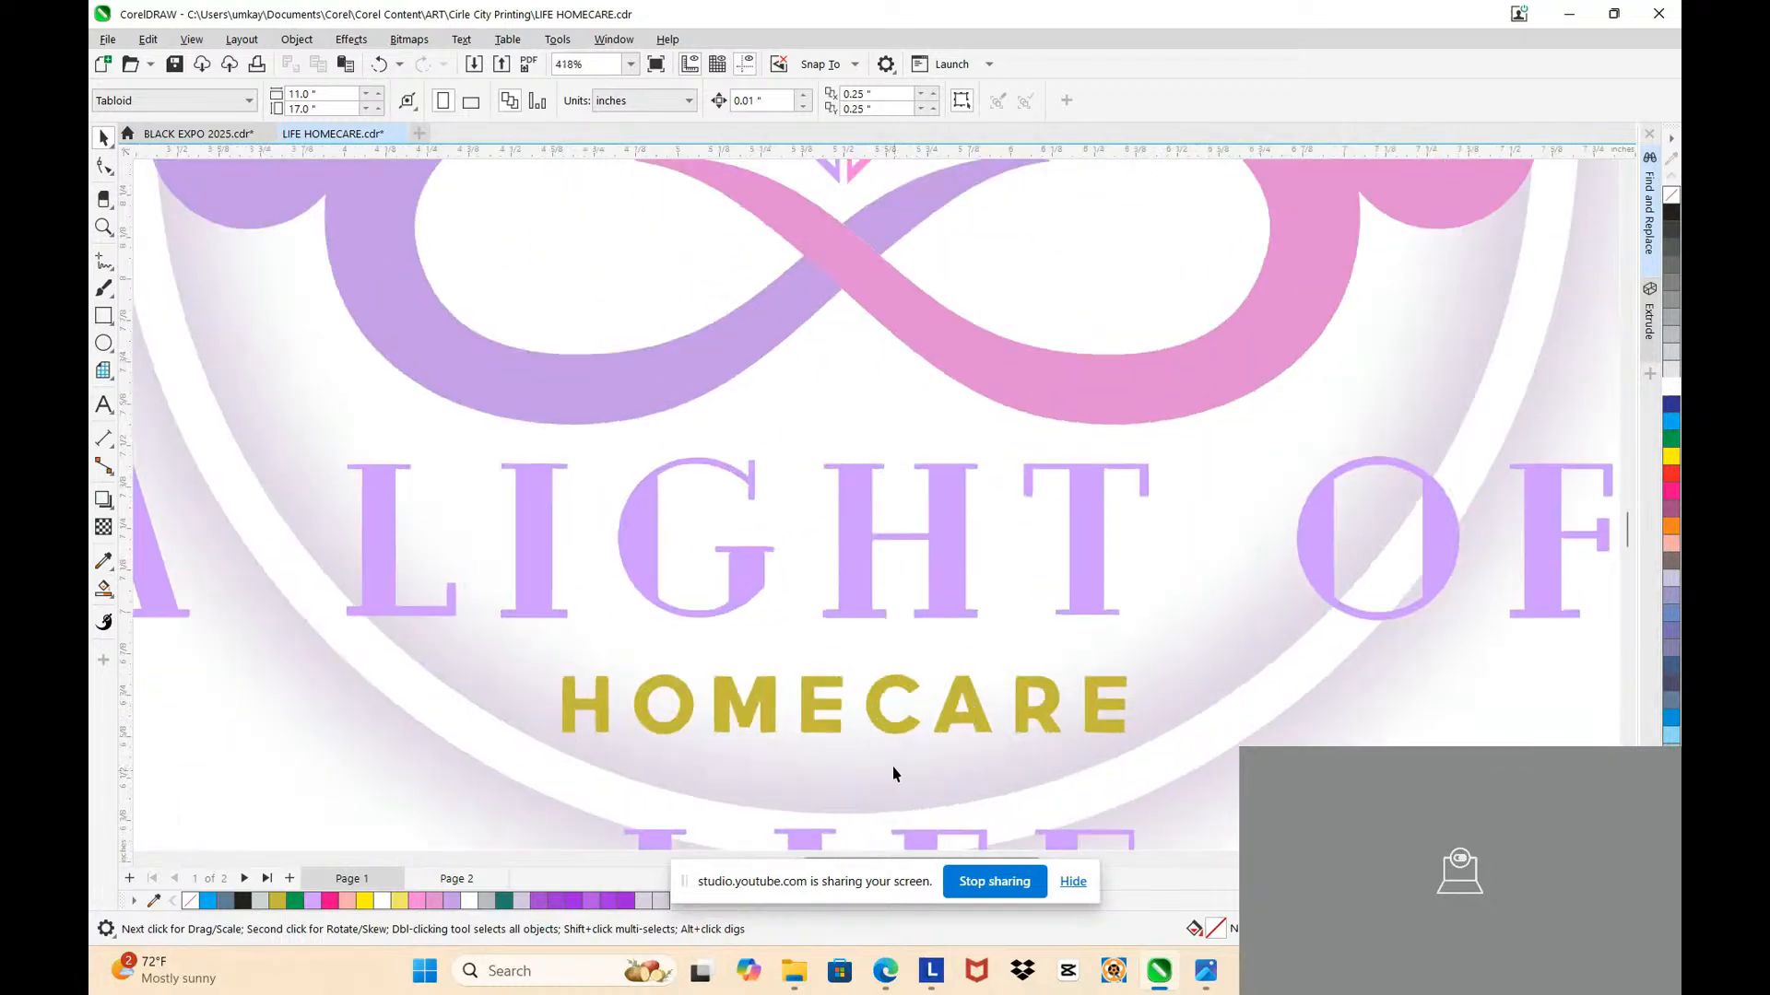
{"action": "scroll", "coordinate": [777, 619], "scroll_direction": "up", "scroll_amount": 1}
{"action": "scroll", "coordinate": [765, 609], "scroll_direction": "down", "scroll_amount": 7}
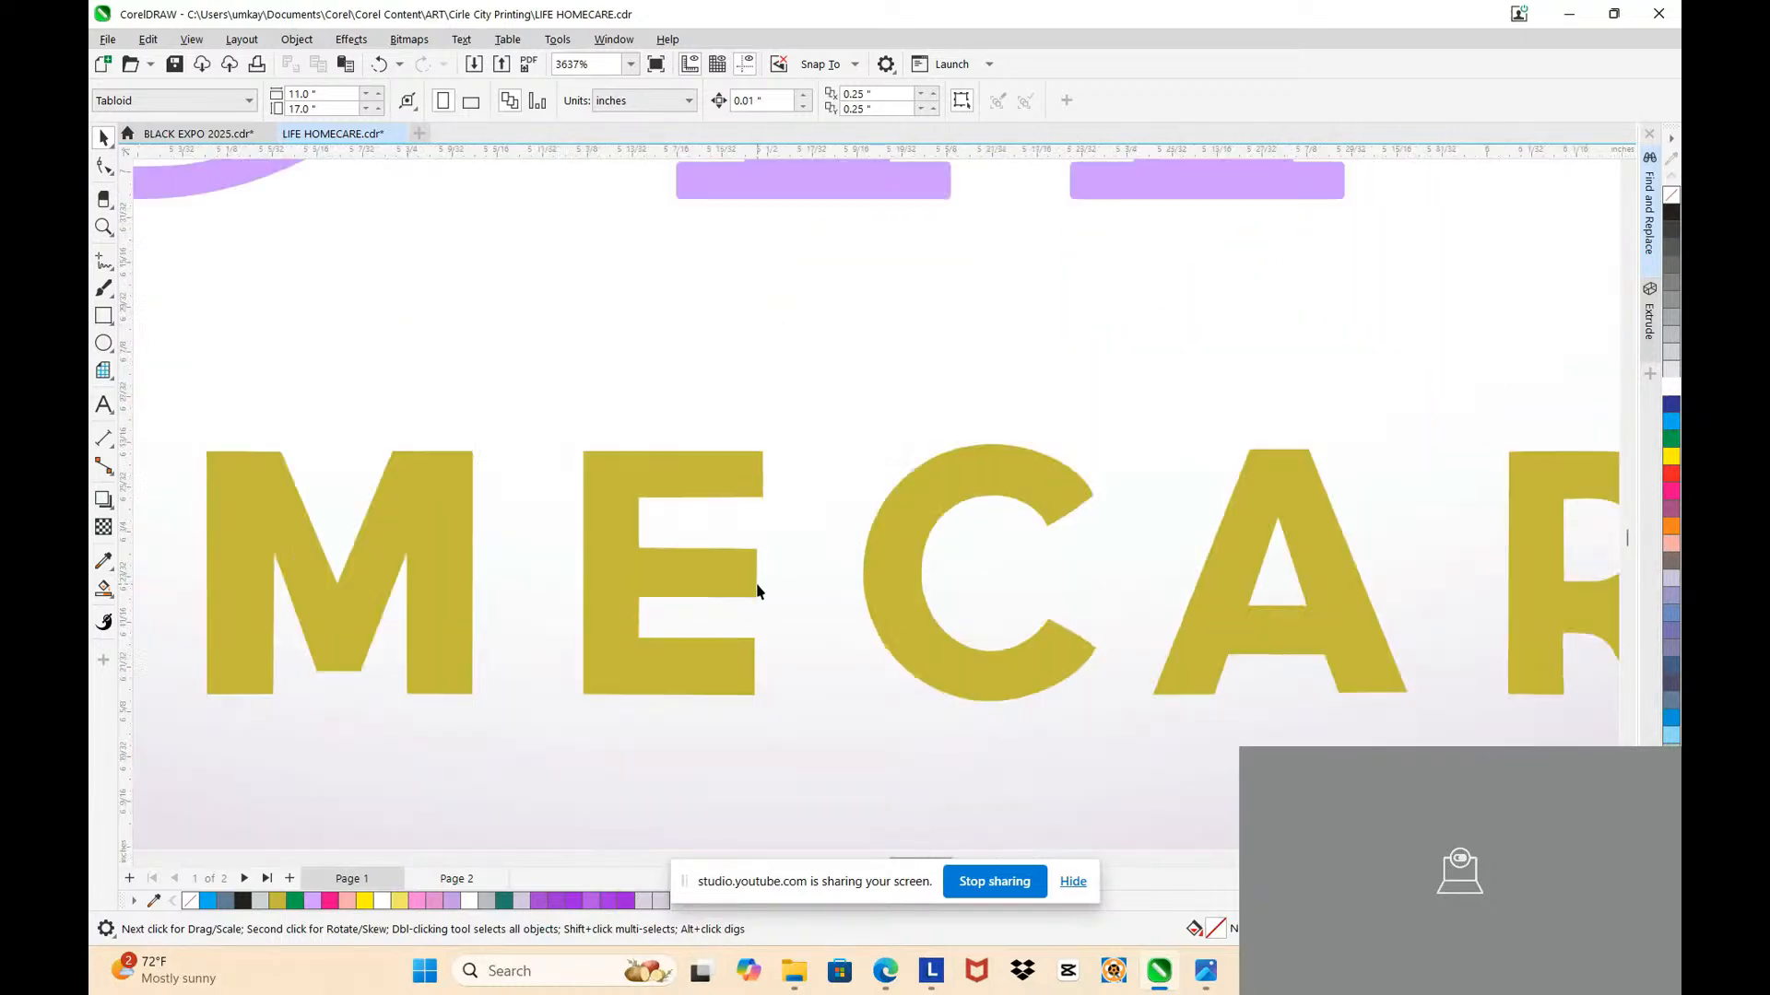
{"action": "scroll", "coordinate": [763, 581], "scroll_direction": "down", "scroll_amount": 4}
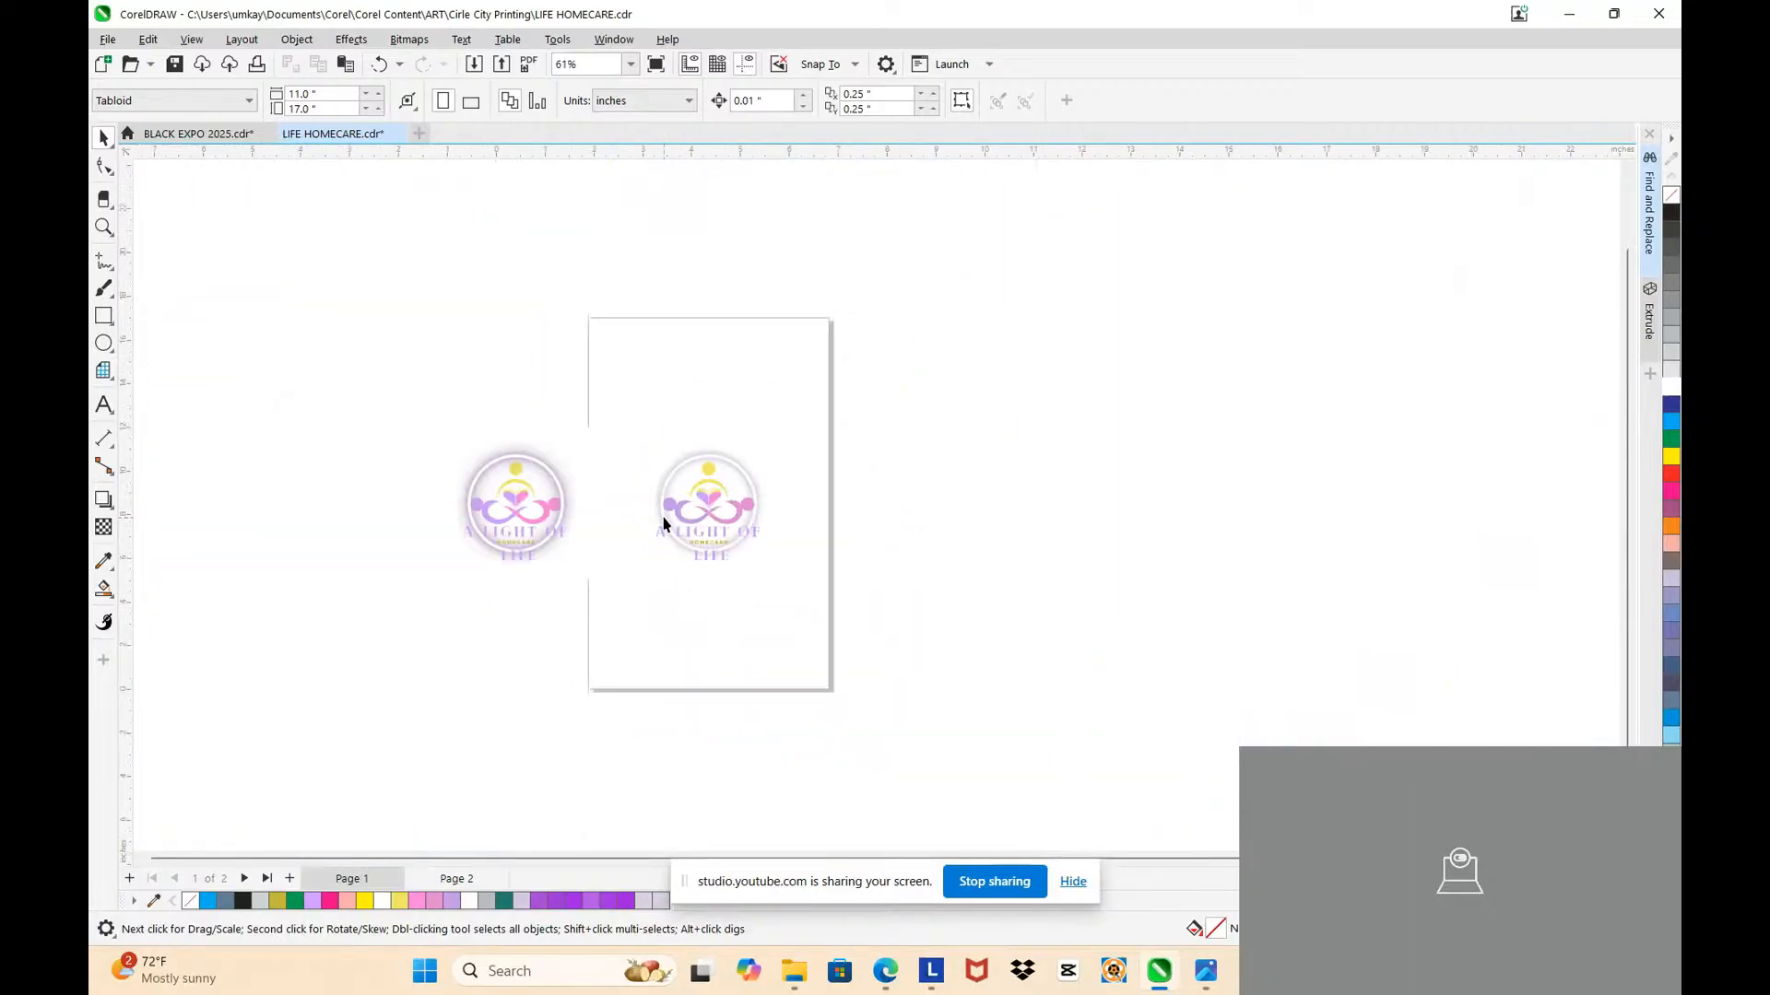
{"action": "scroll", "coordinate": [548, 502], "scroll_direction": "up", "scroll_amount": 2}
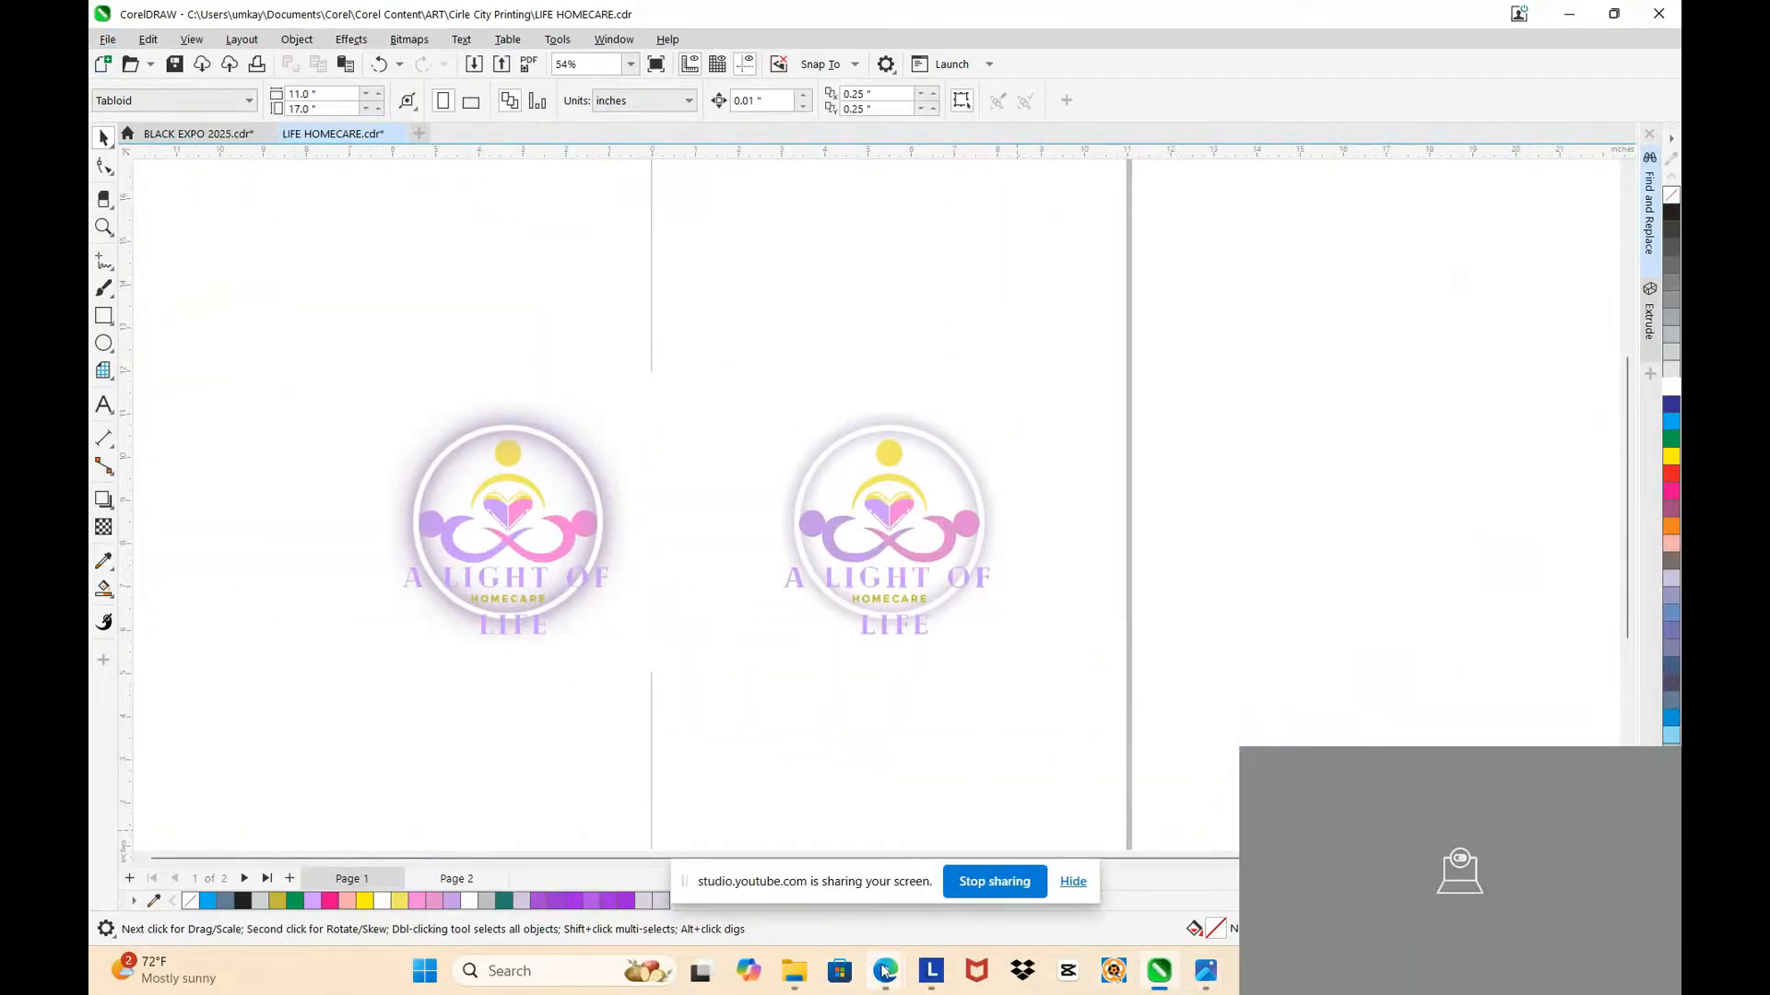
{"action": "mouse_move", "coordinate": [883, 971]}
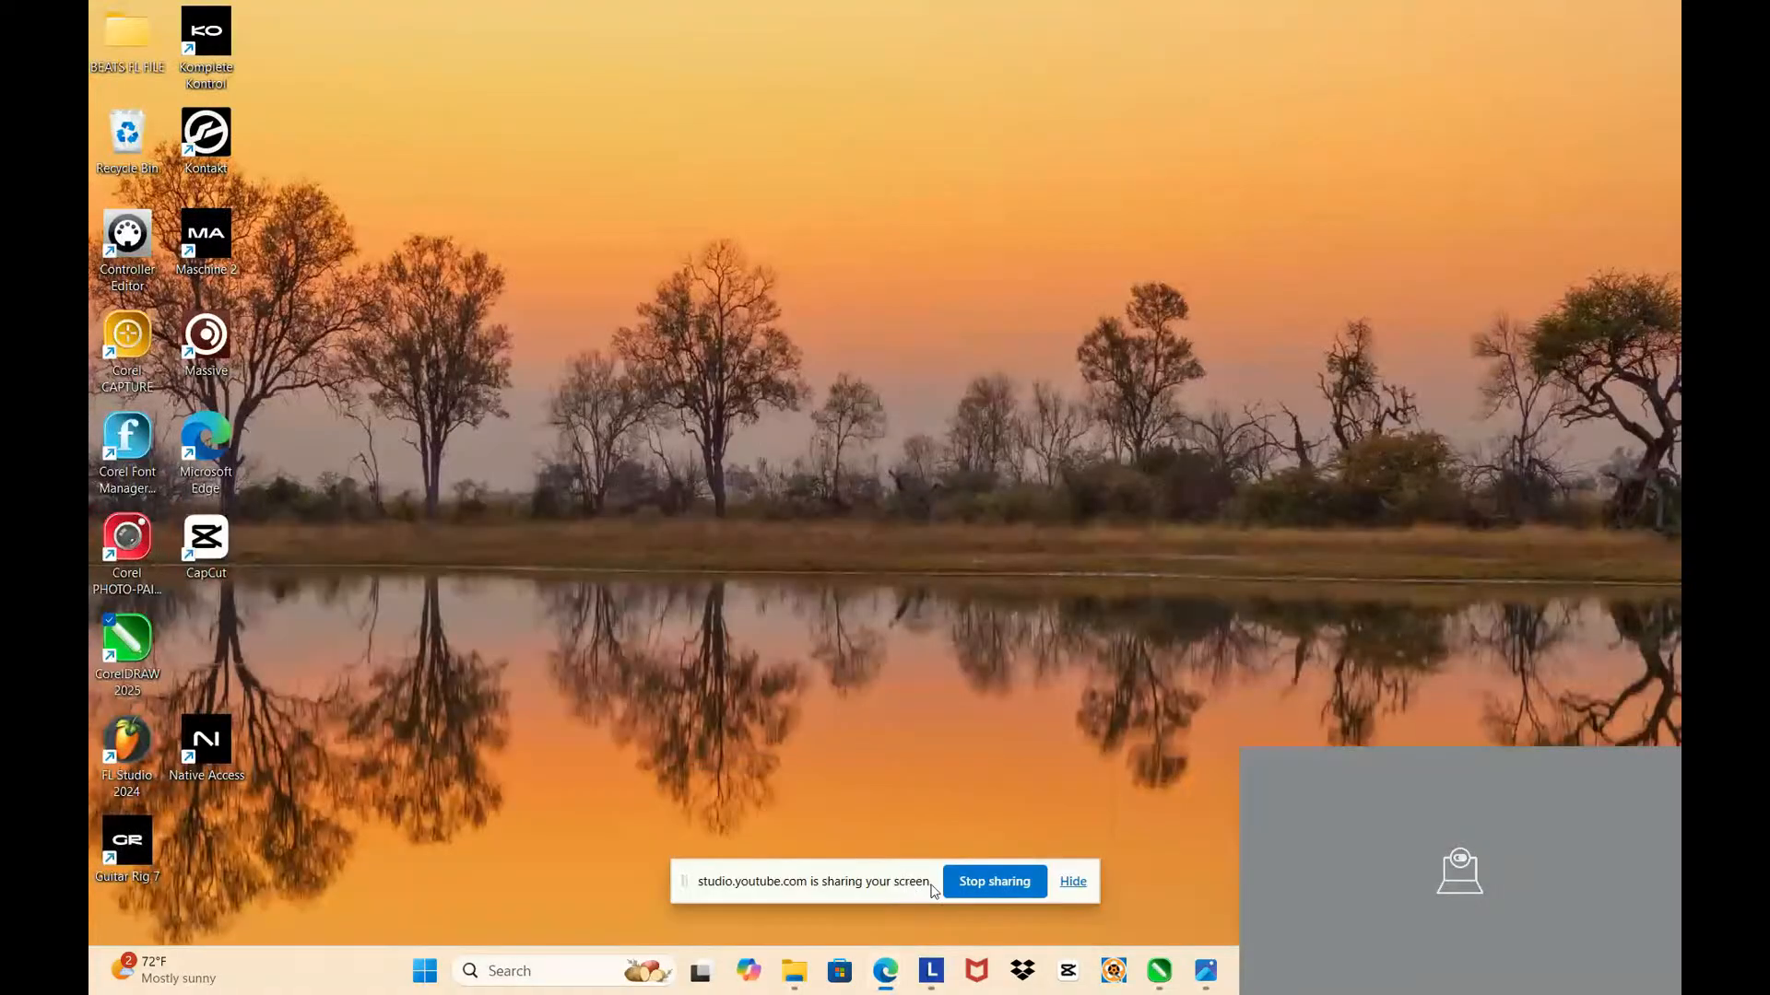
{"action": "left_click", "coordinate": [965, 890]}
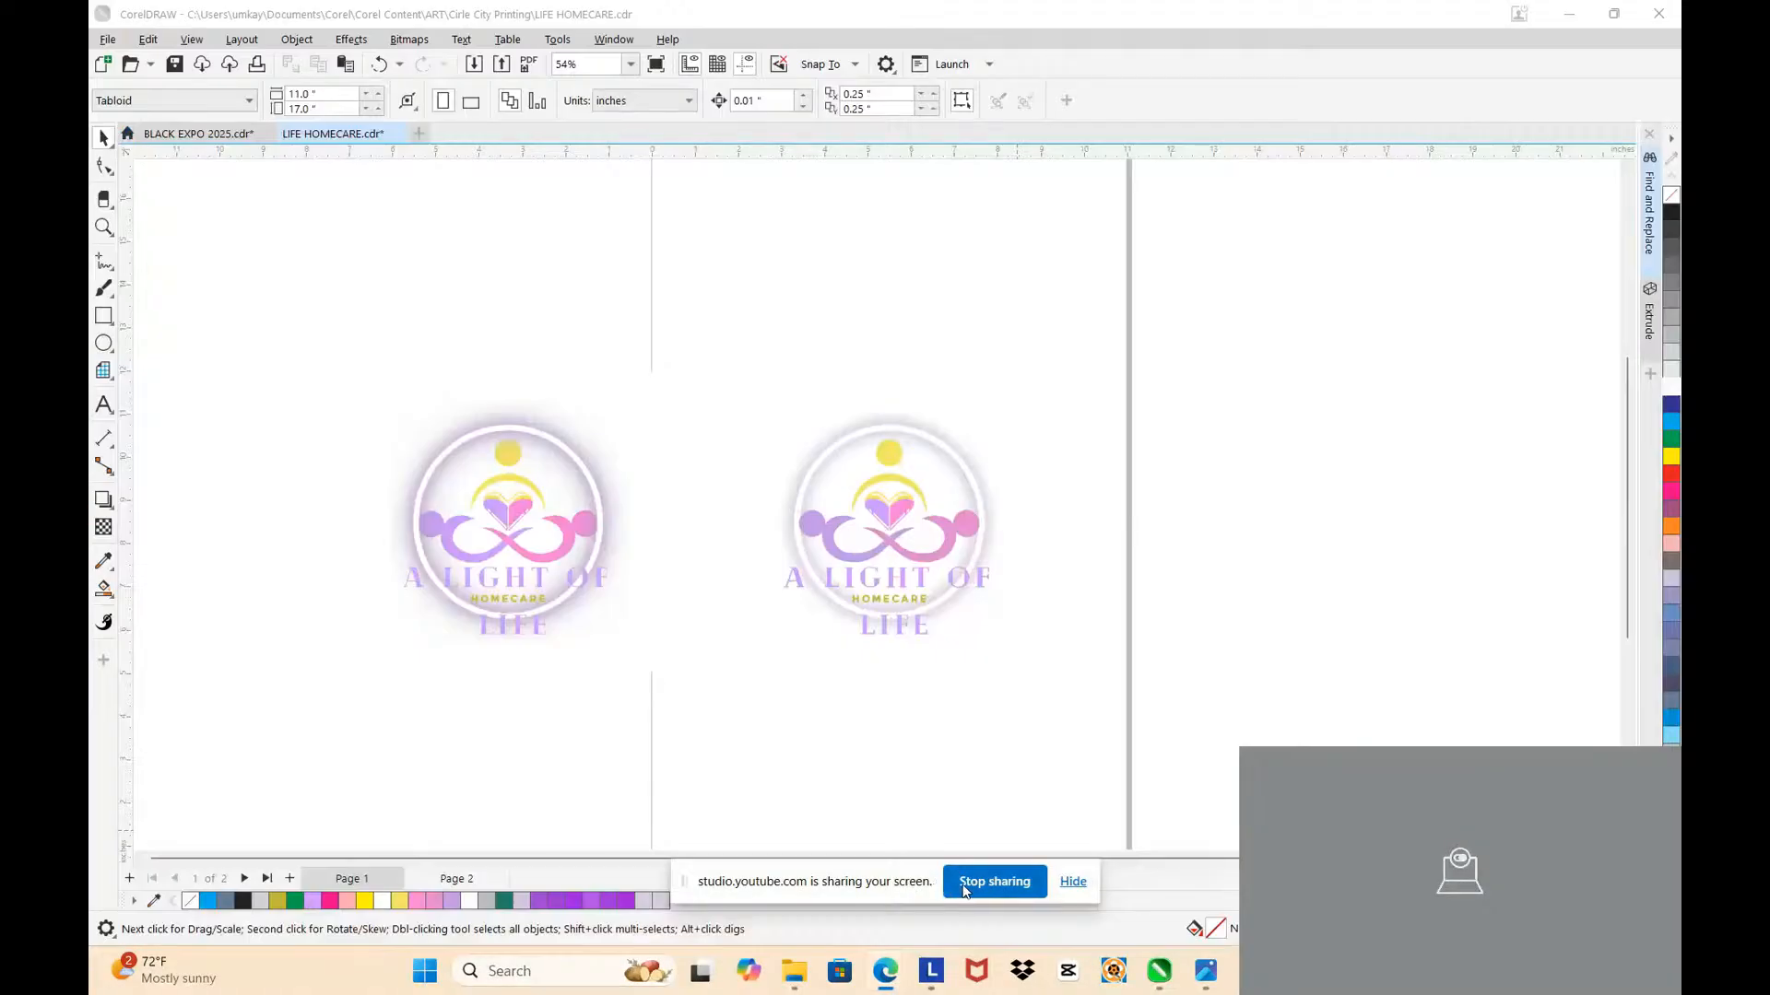
{"action": "left_click", "coordinate": [965, 890]}
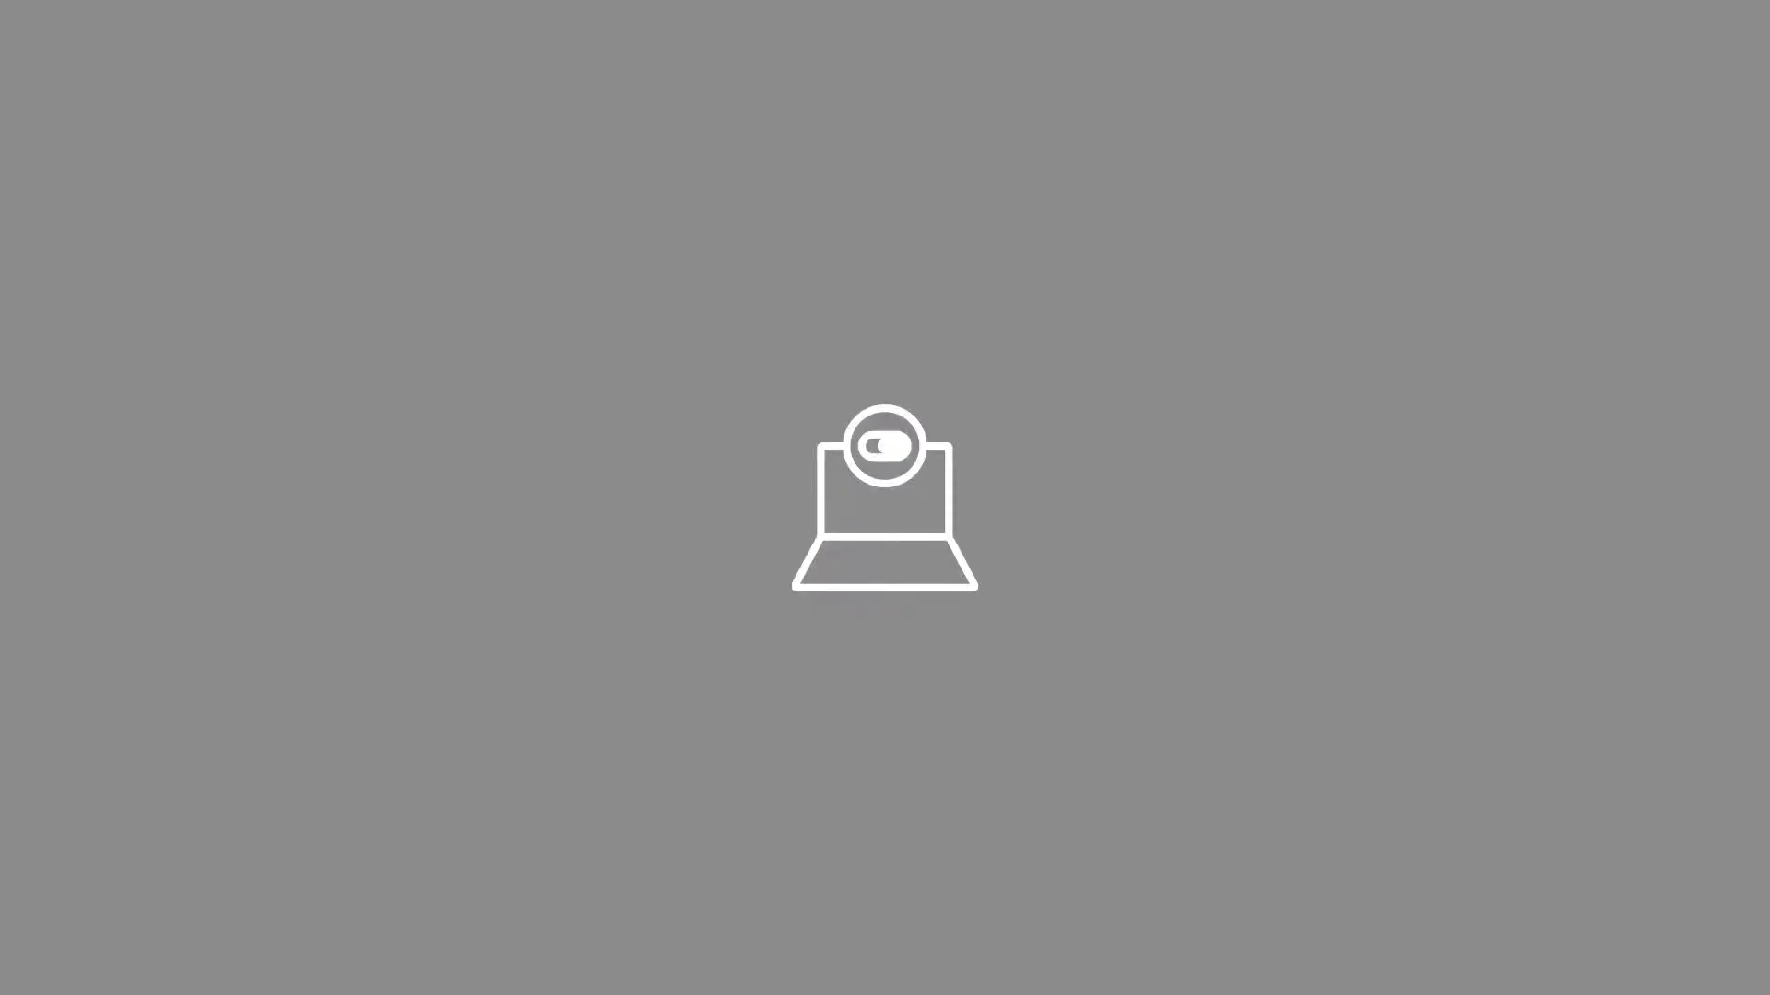